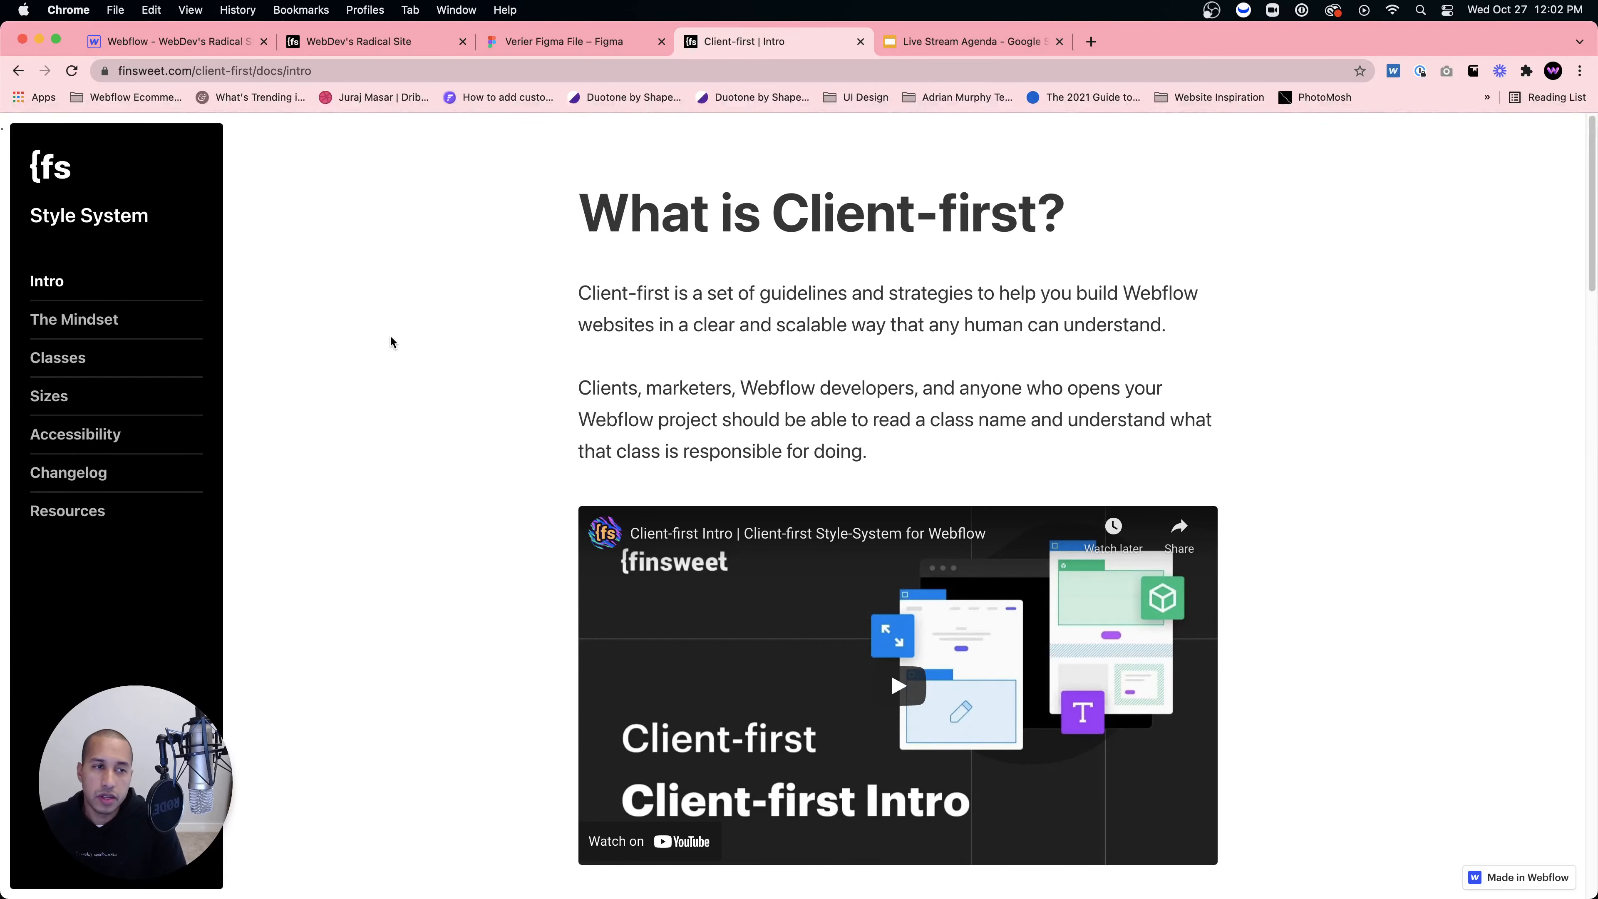
Step: Open the Mindset docs page, skim down through the Meaningful names examples, and return to 'Why Client-first'
left_click(76, 322)
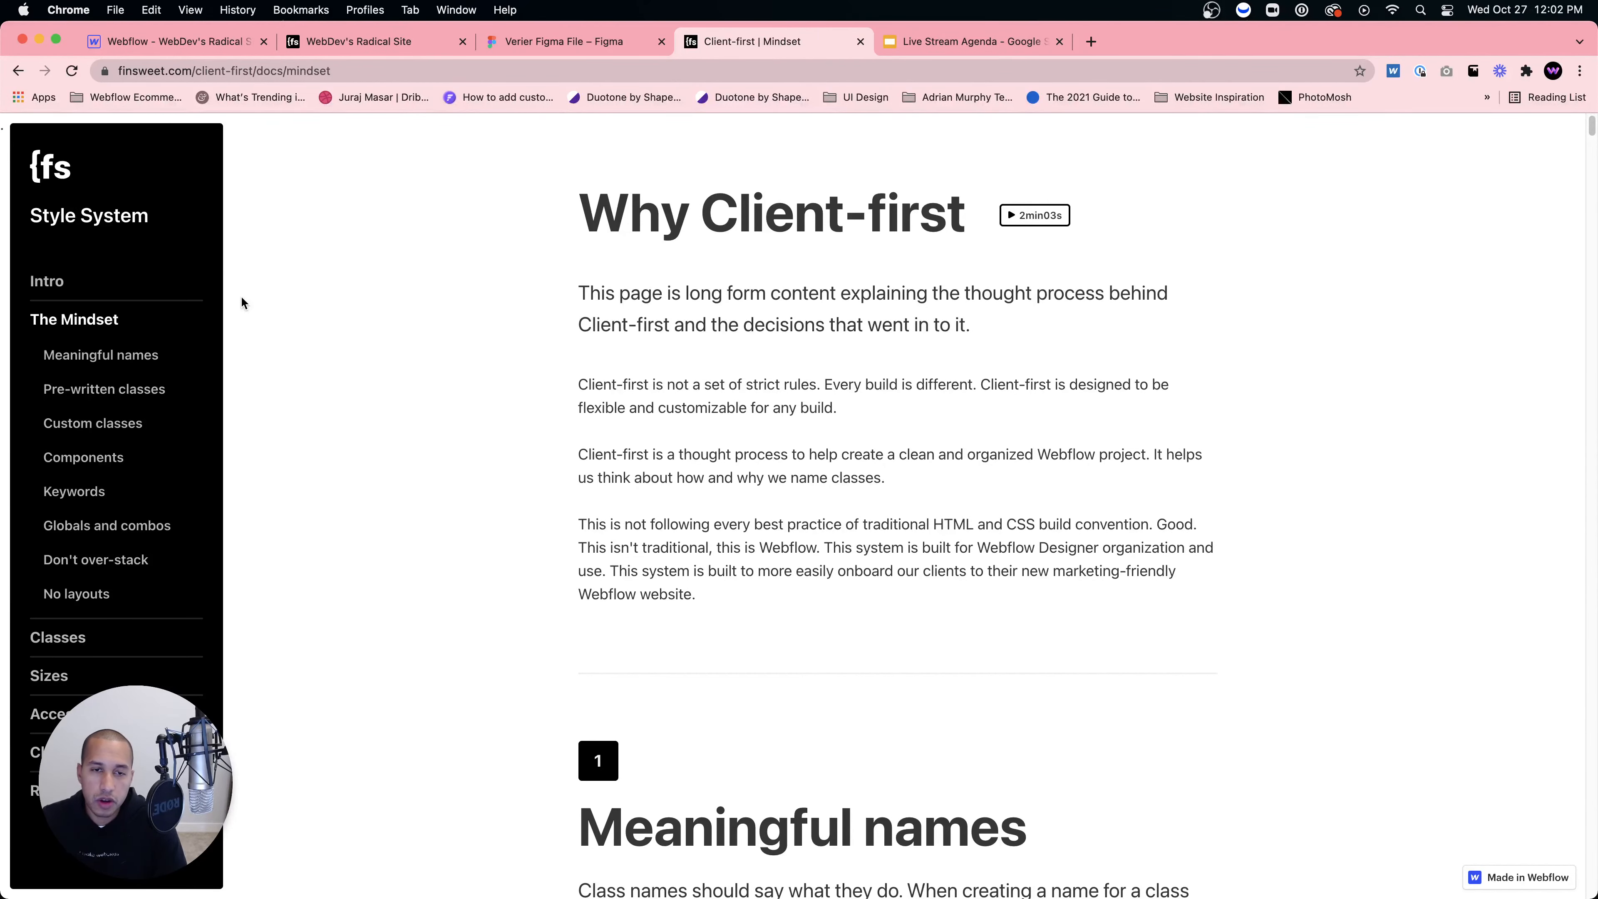
scroll(663, 584, "down", 7)
scroll(663, 584, "down", 20)
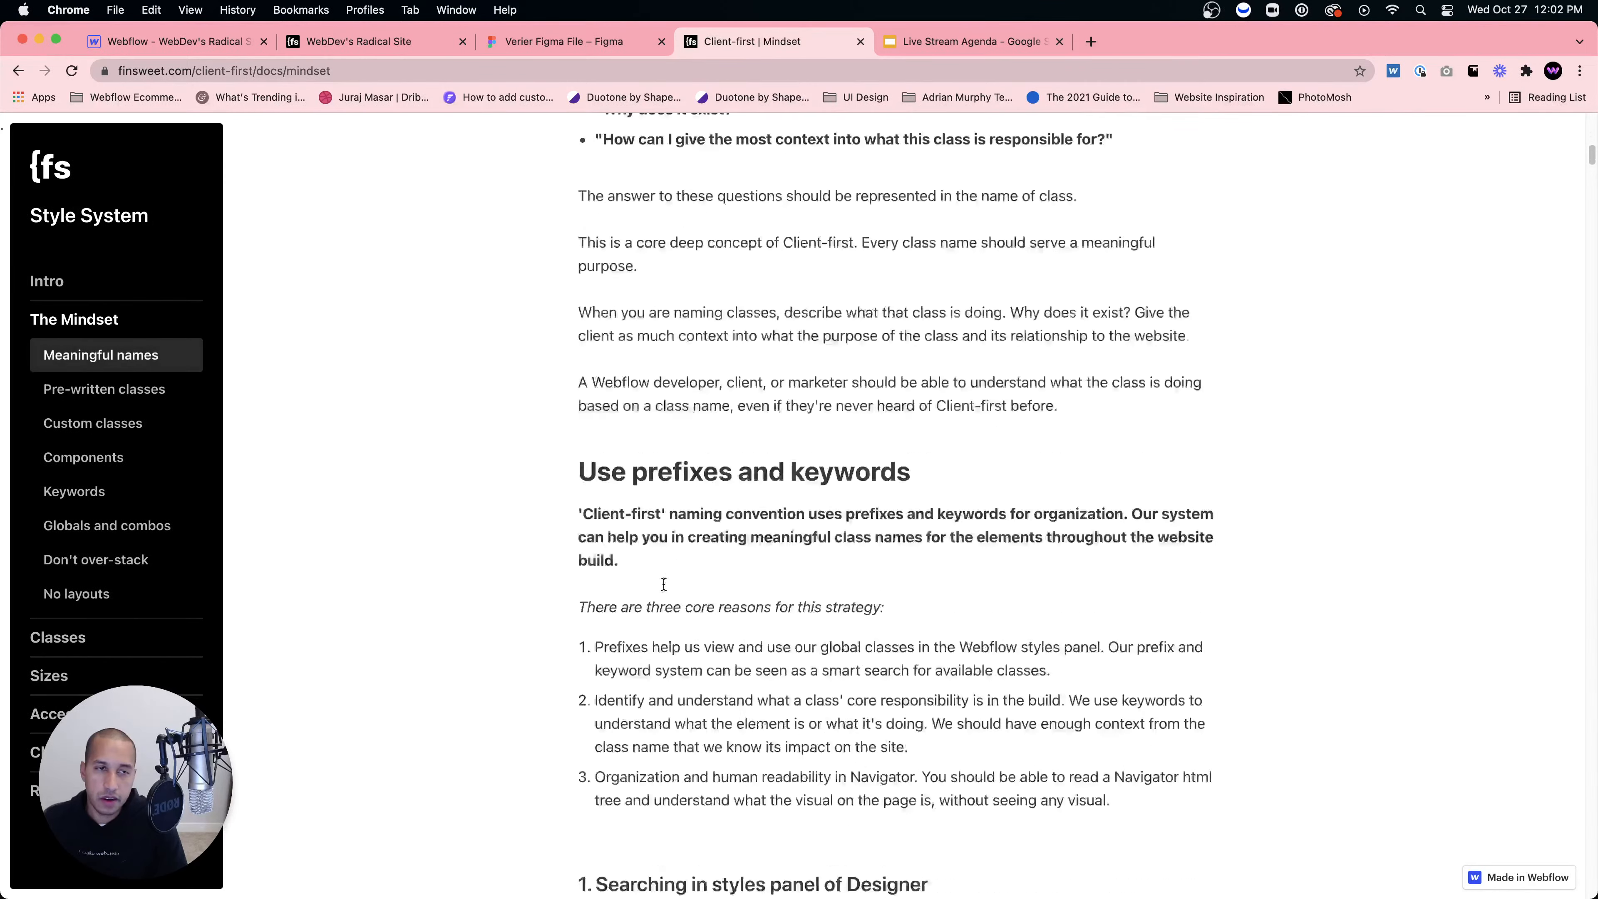
scroll(637, 554, "down", 7)
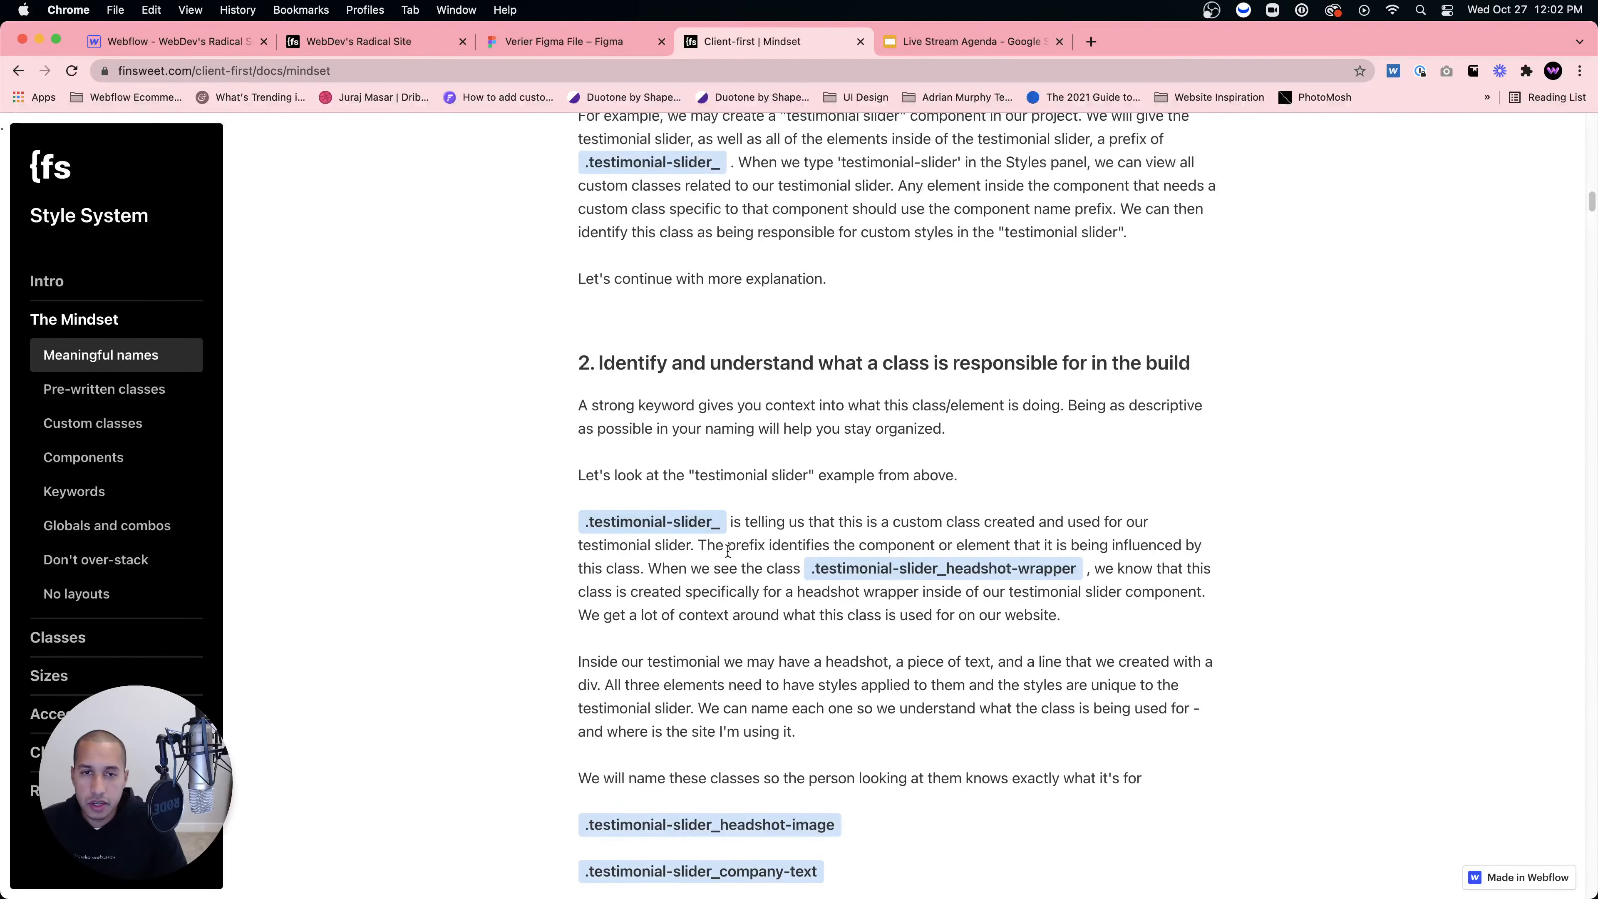
scroll(629, 542, "up", 15)
scroll(740, 532, "up", 8)
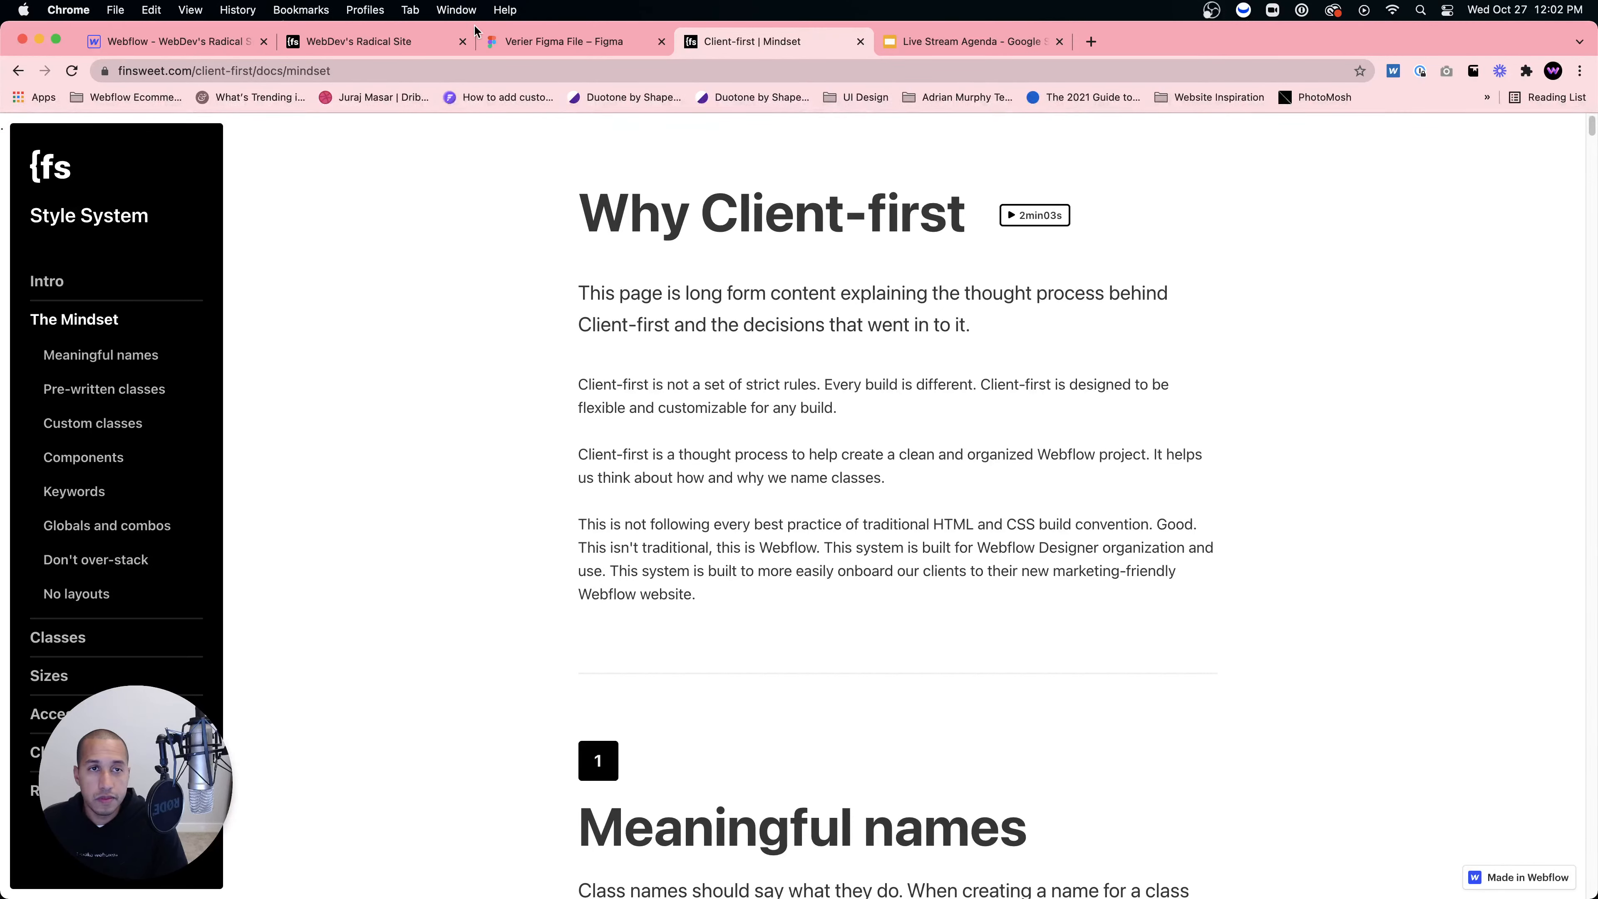
Step: In Webflow, open the Navigator and expand page-wrapper, then return to the Client-first Mindset docs
left_click(427, 43)
scroll(780, 467, "up", 1)
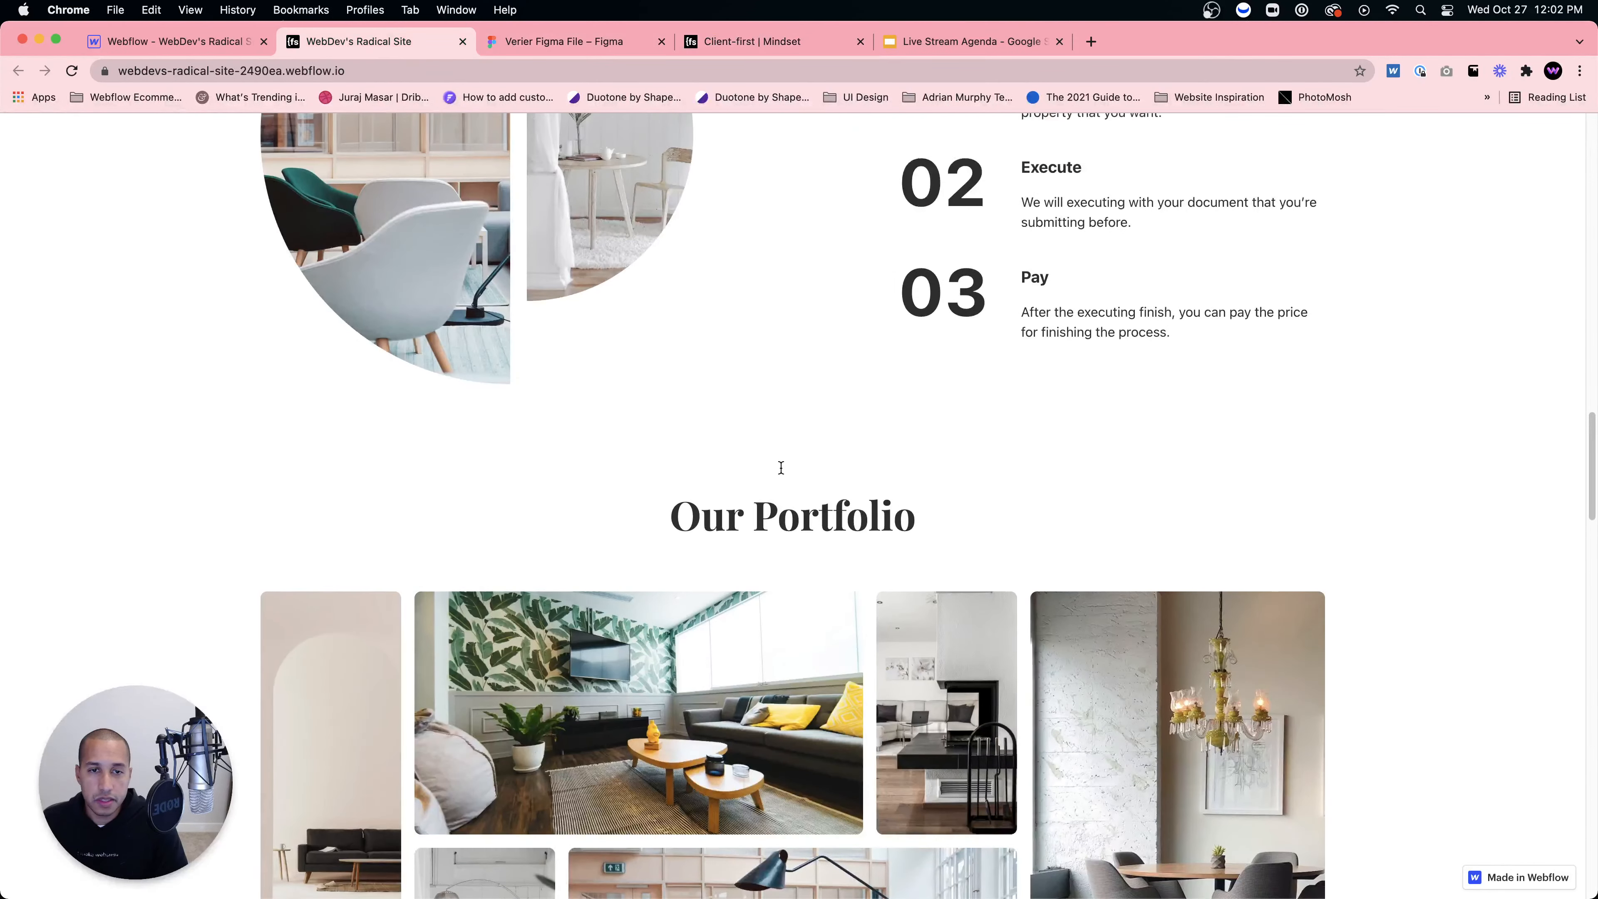
scroll(781, 463, "up", 15)
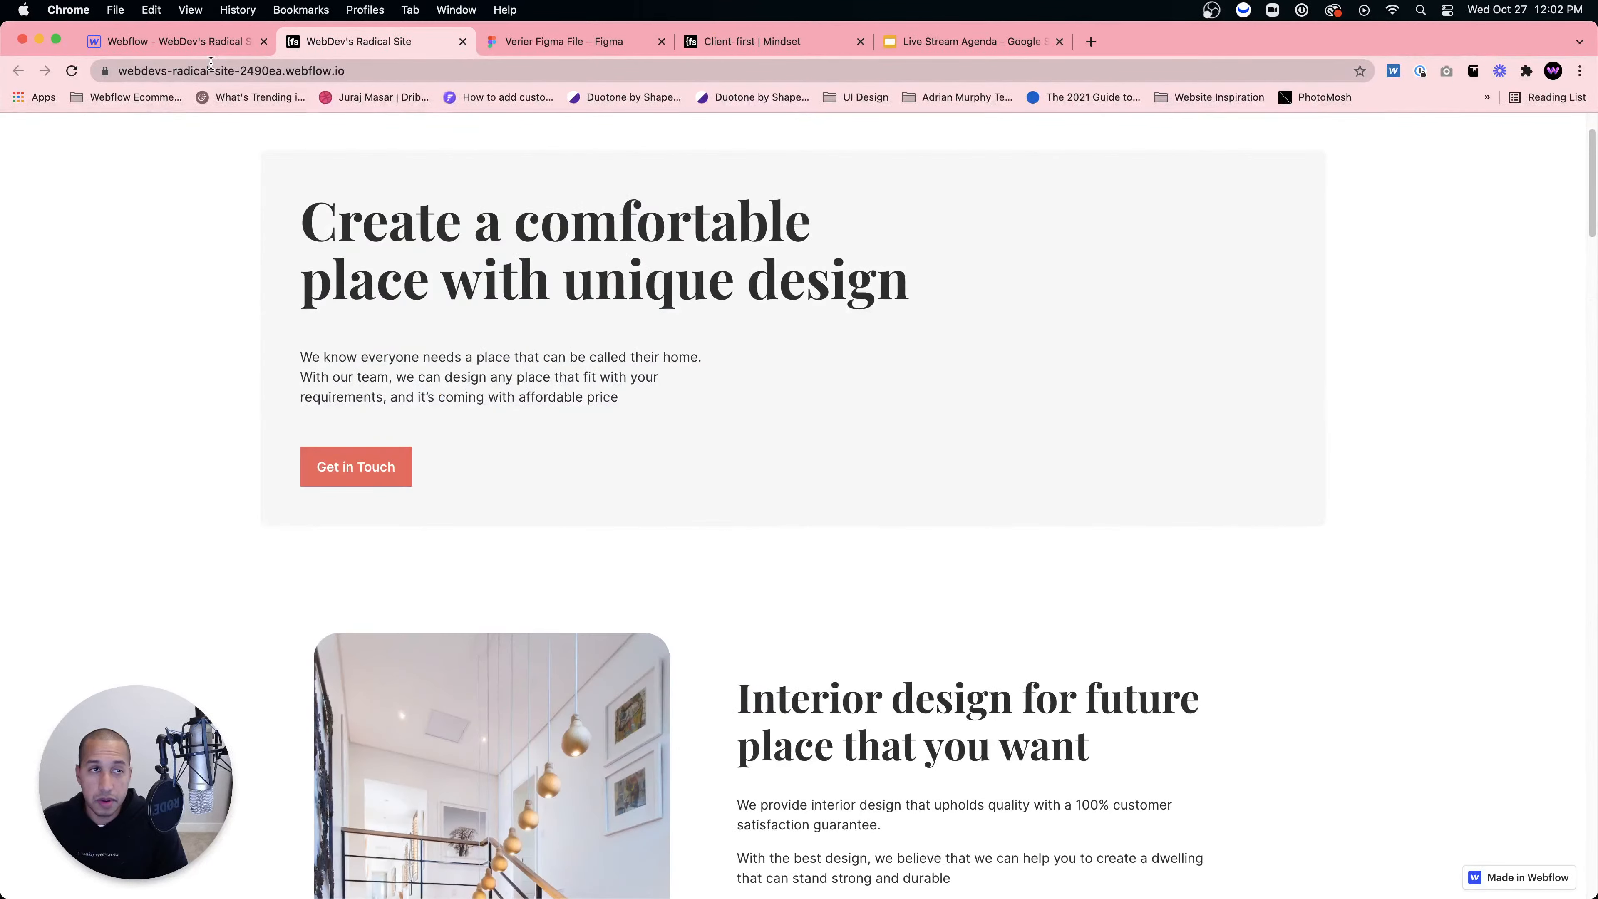
left_click(189, 41)
left_click(16, 226)
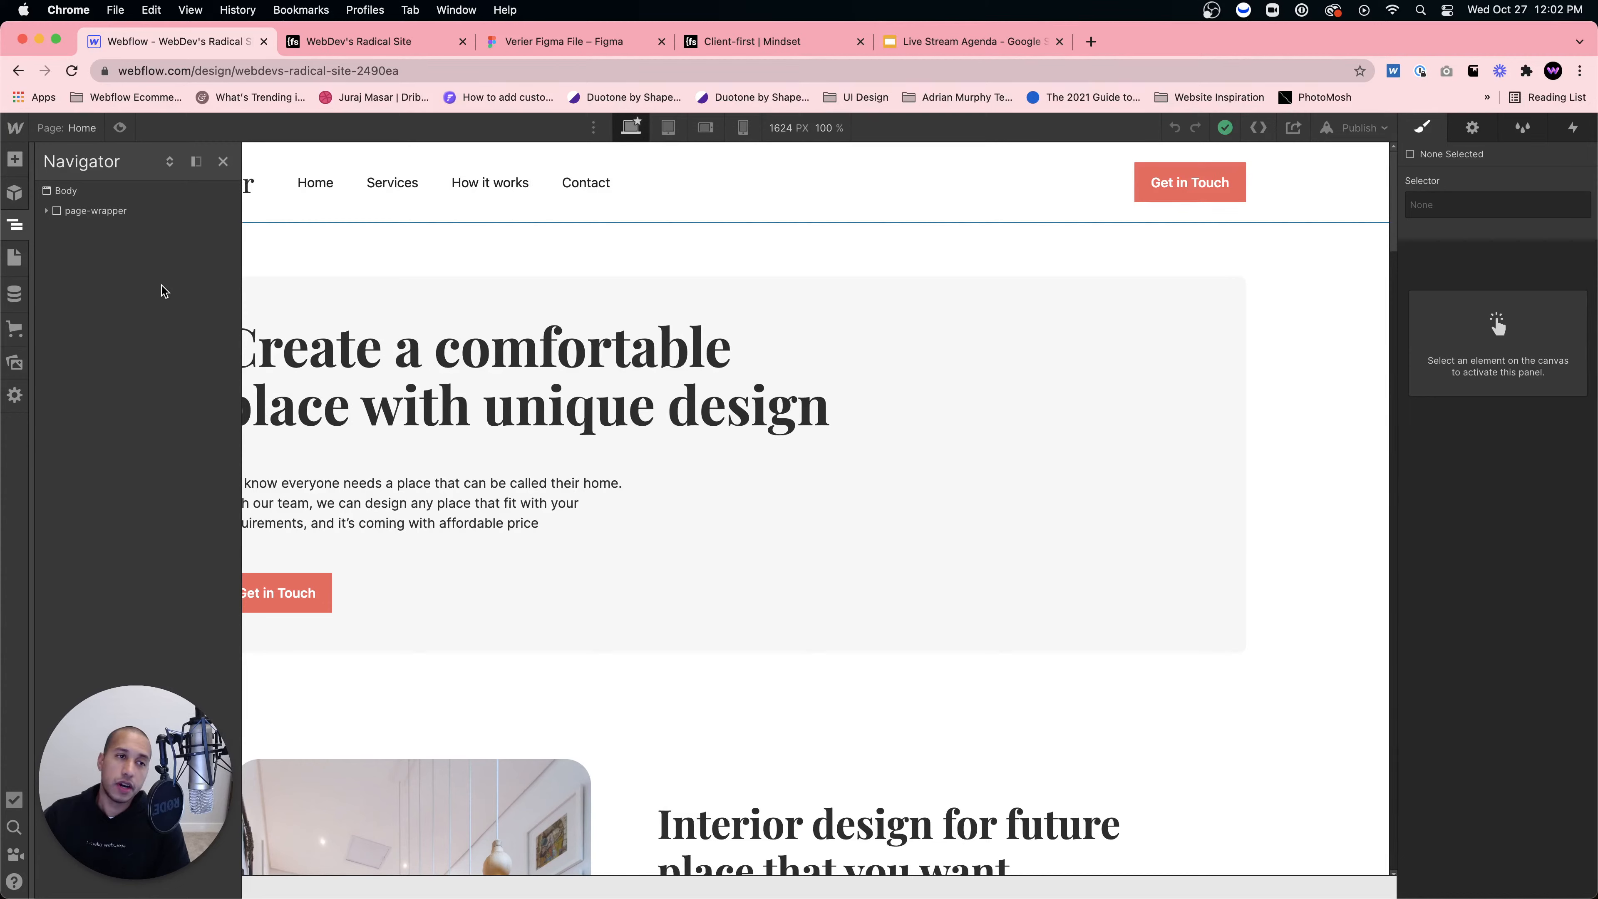
left_click(46, 211)
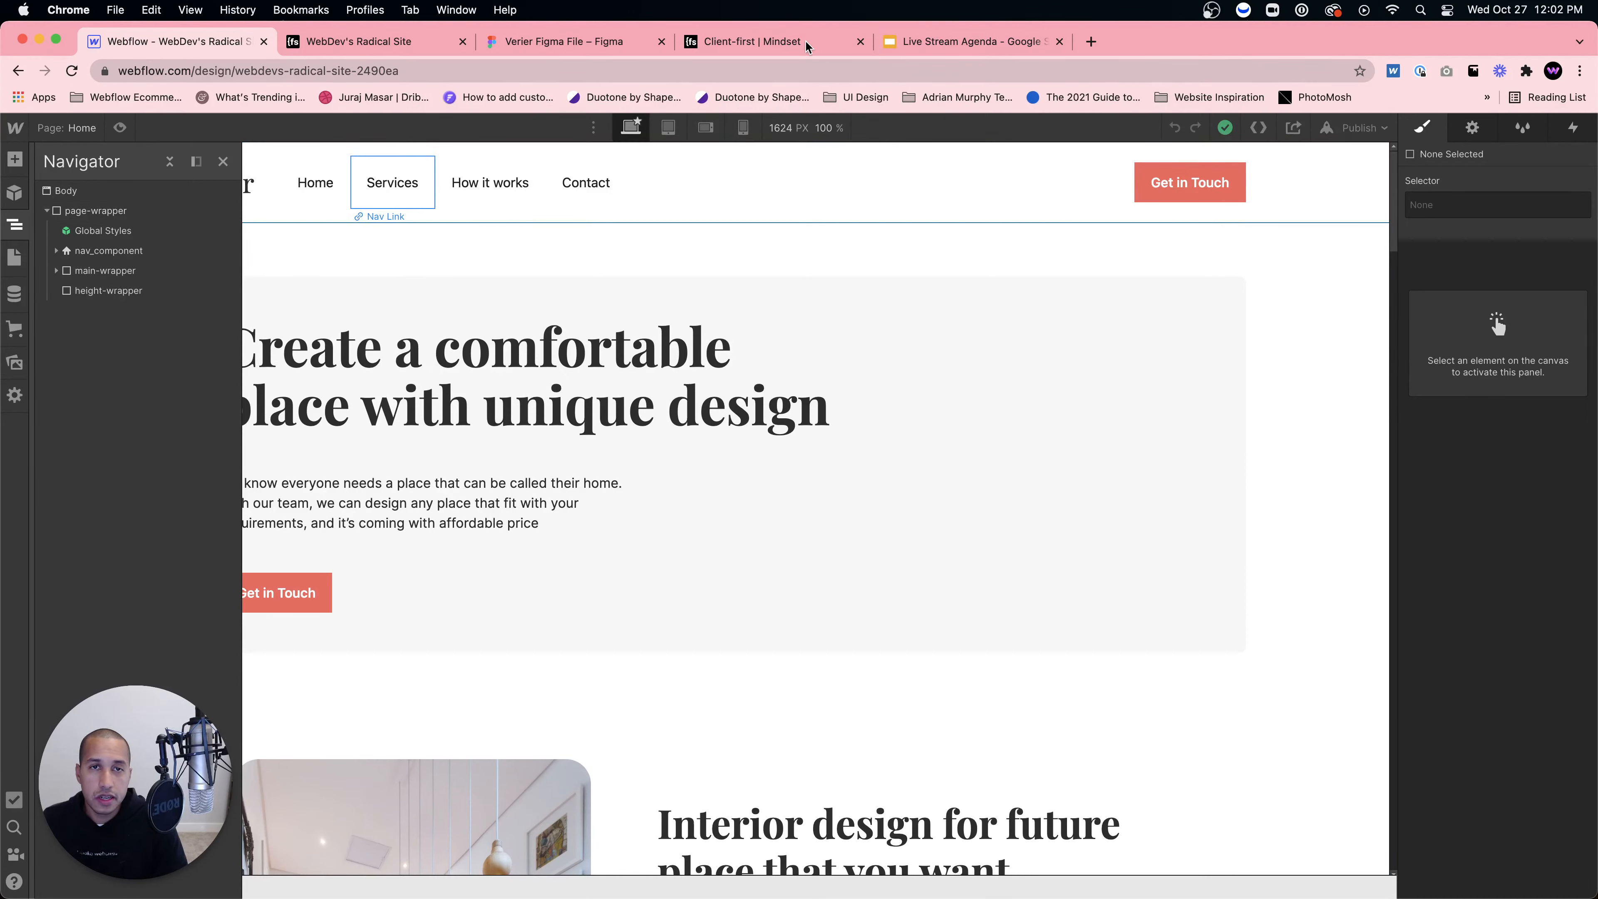
left_click(786, 42)
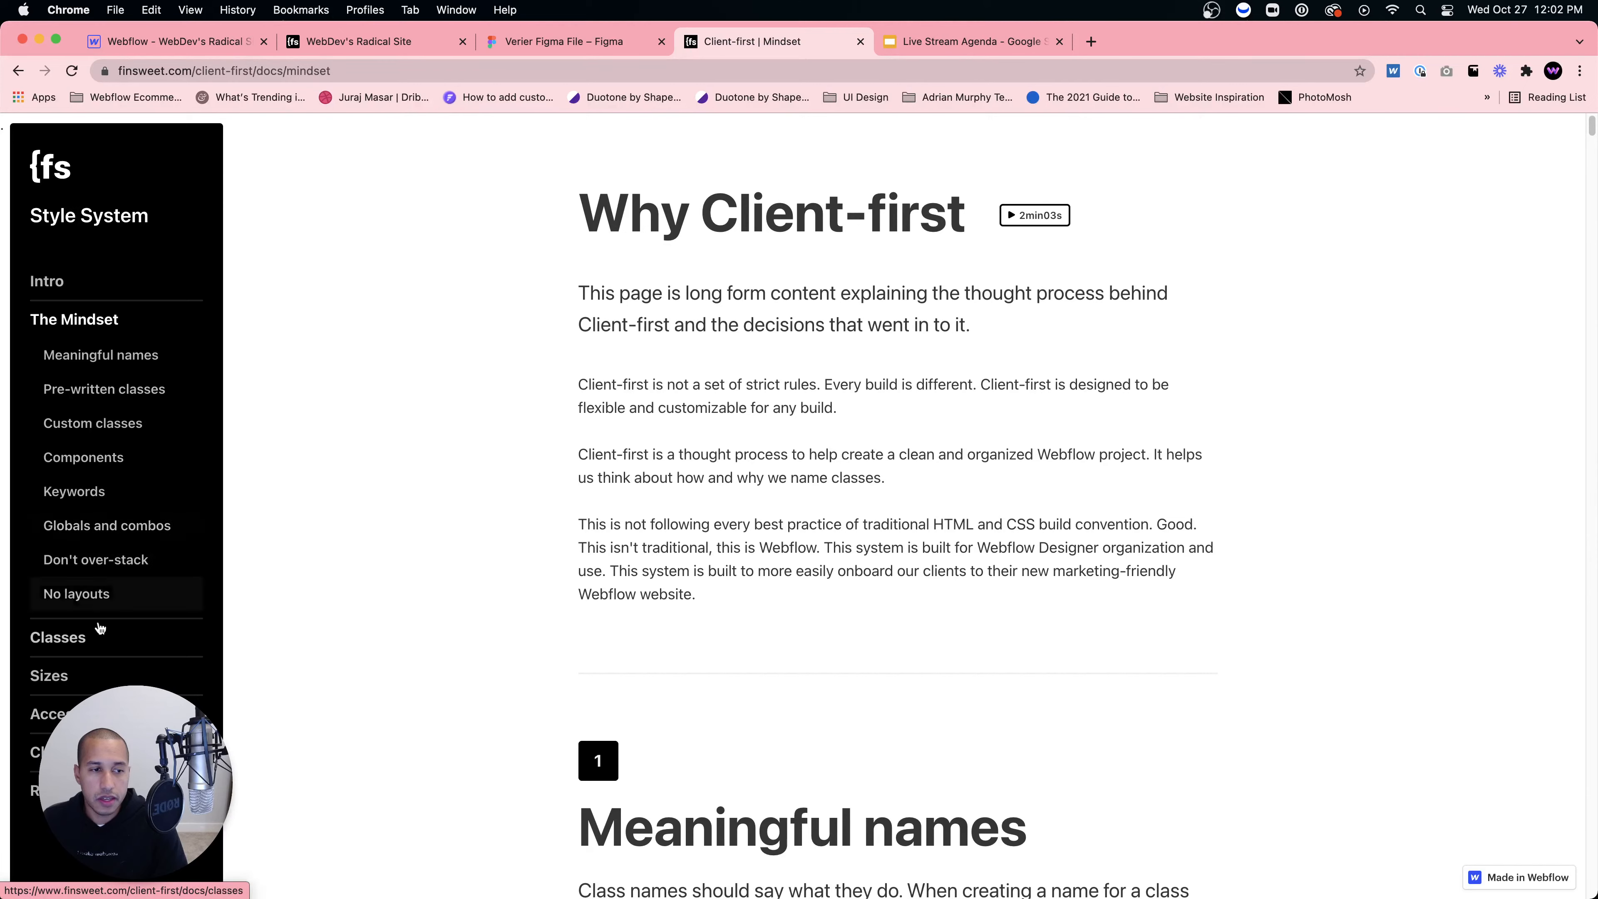
Step: Read the Structure section on the Classes docs page, then go back to the Webflow Designer
left_click(63, 638)
scroll(705, 376, "down", 10)
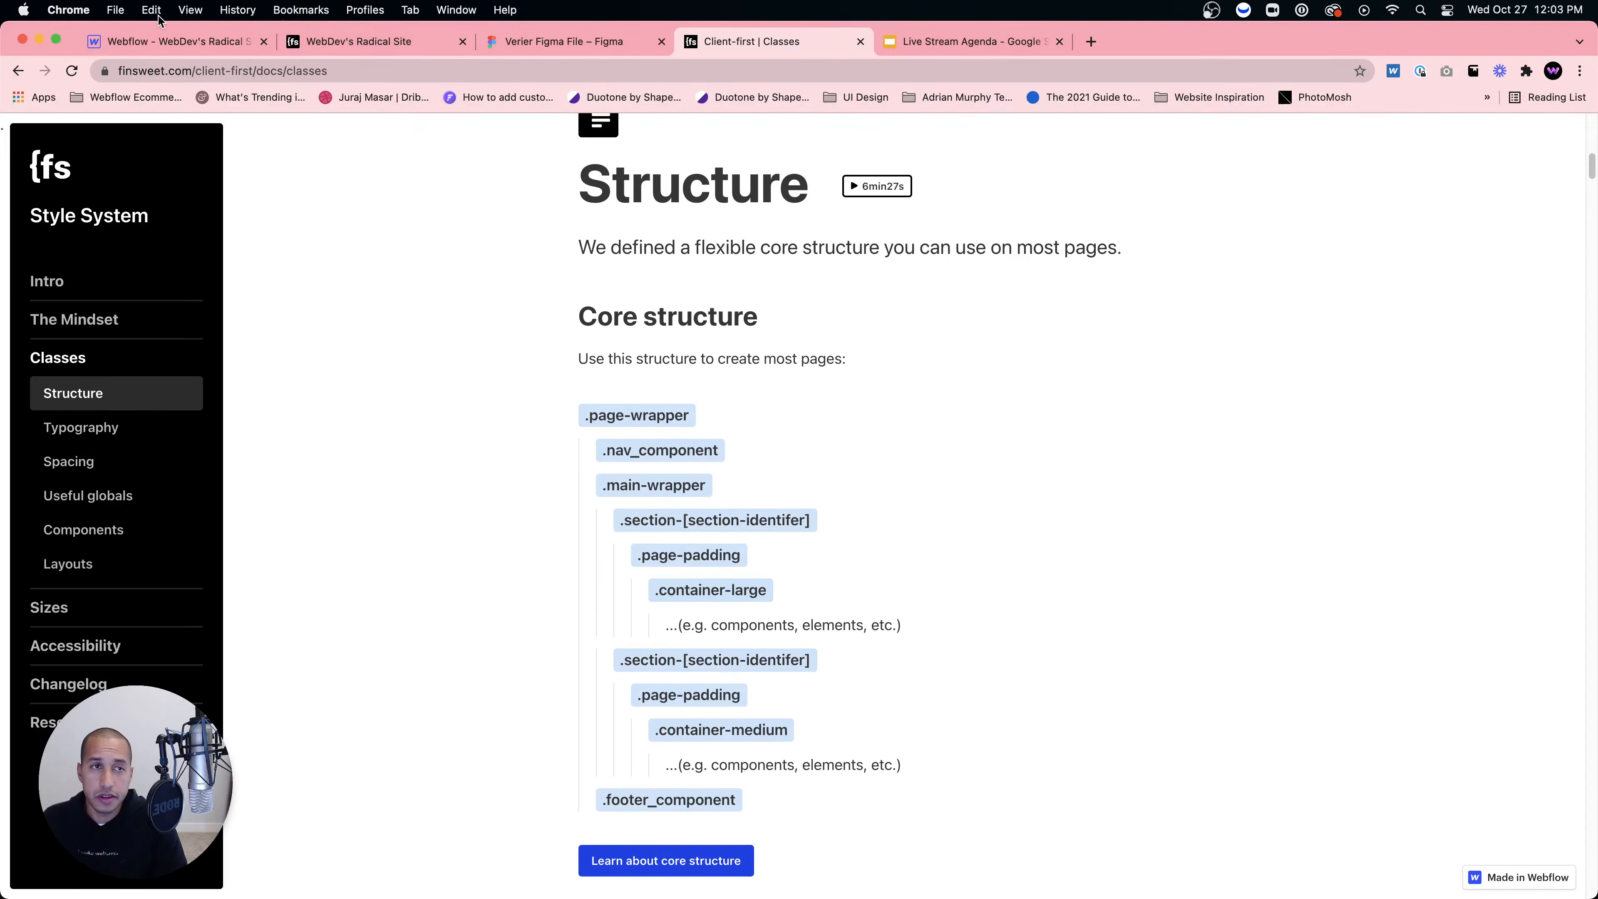
left_click(163, 41)
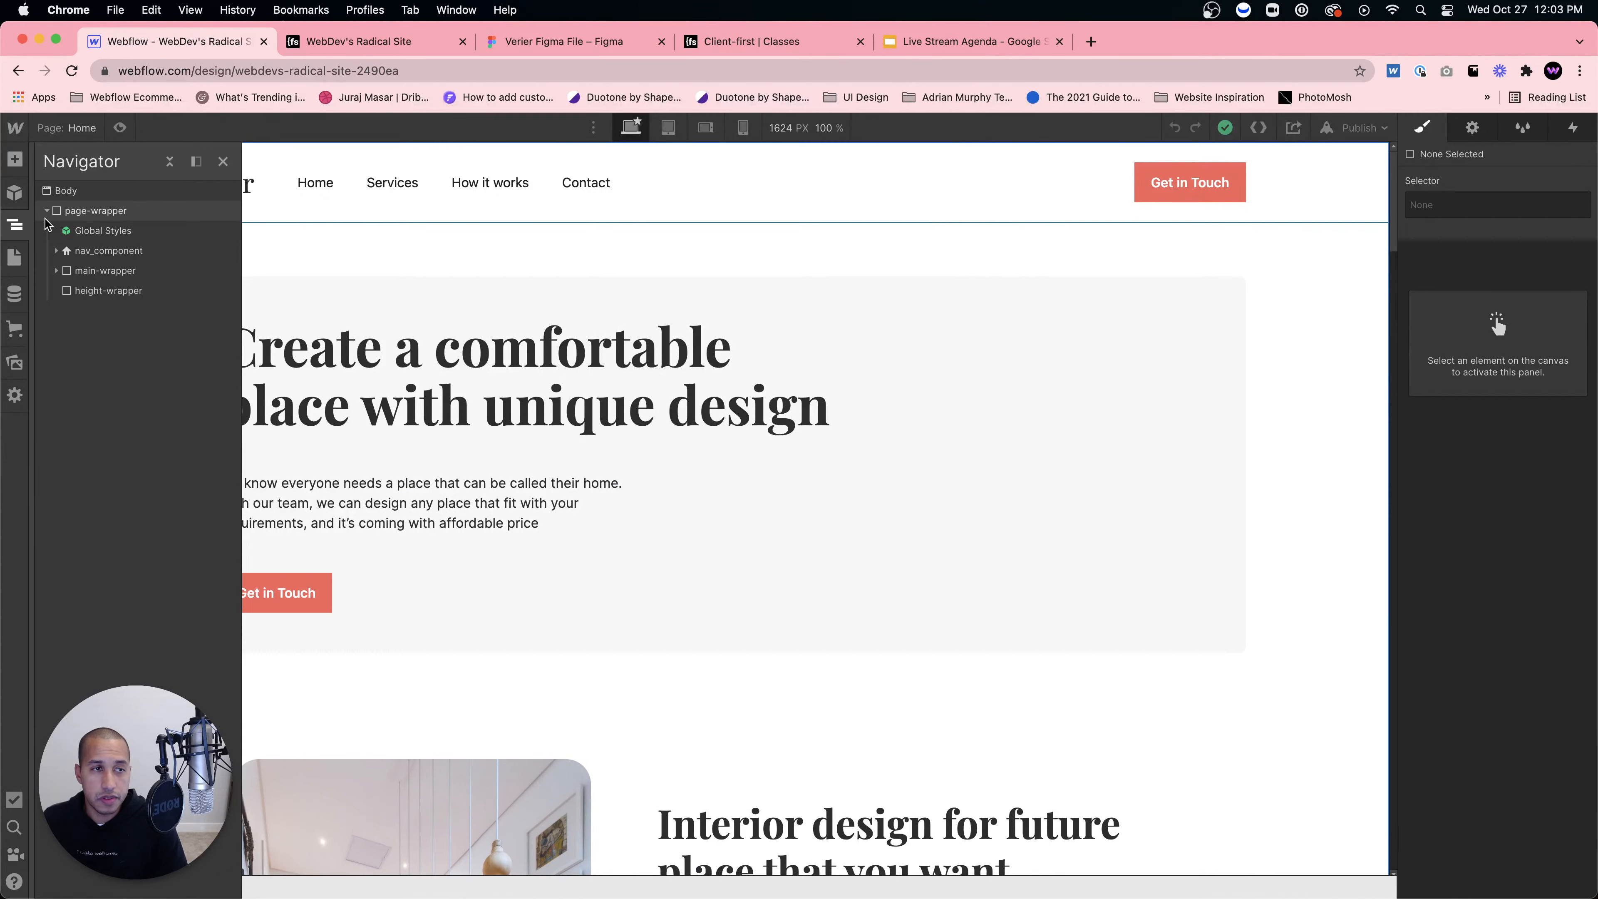
Step: Expand main-wrapper and select each section from section-home-header through section-portfolio
left_click(143, 254)
left_click(87, 277)
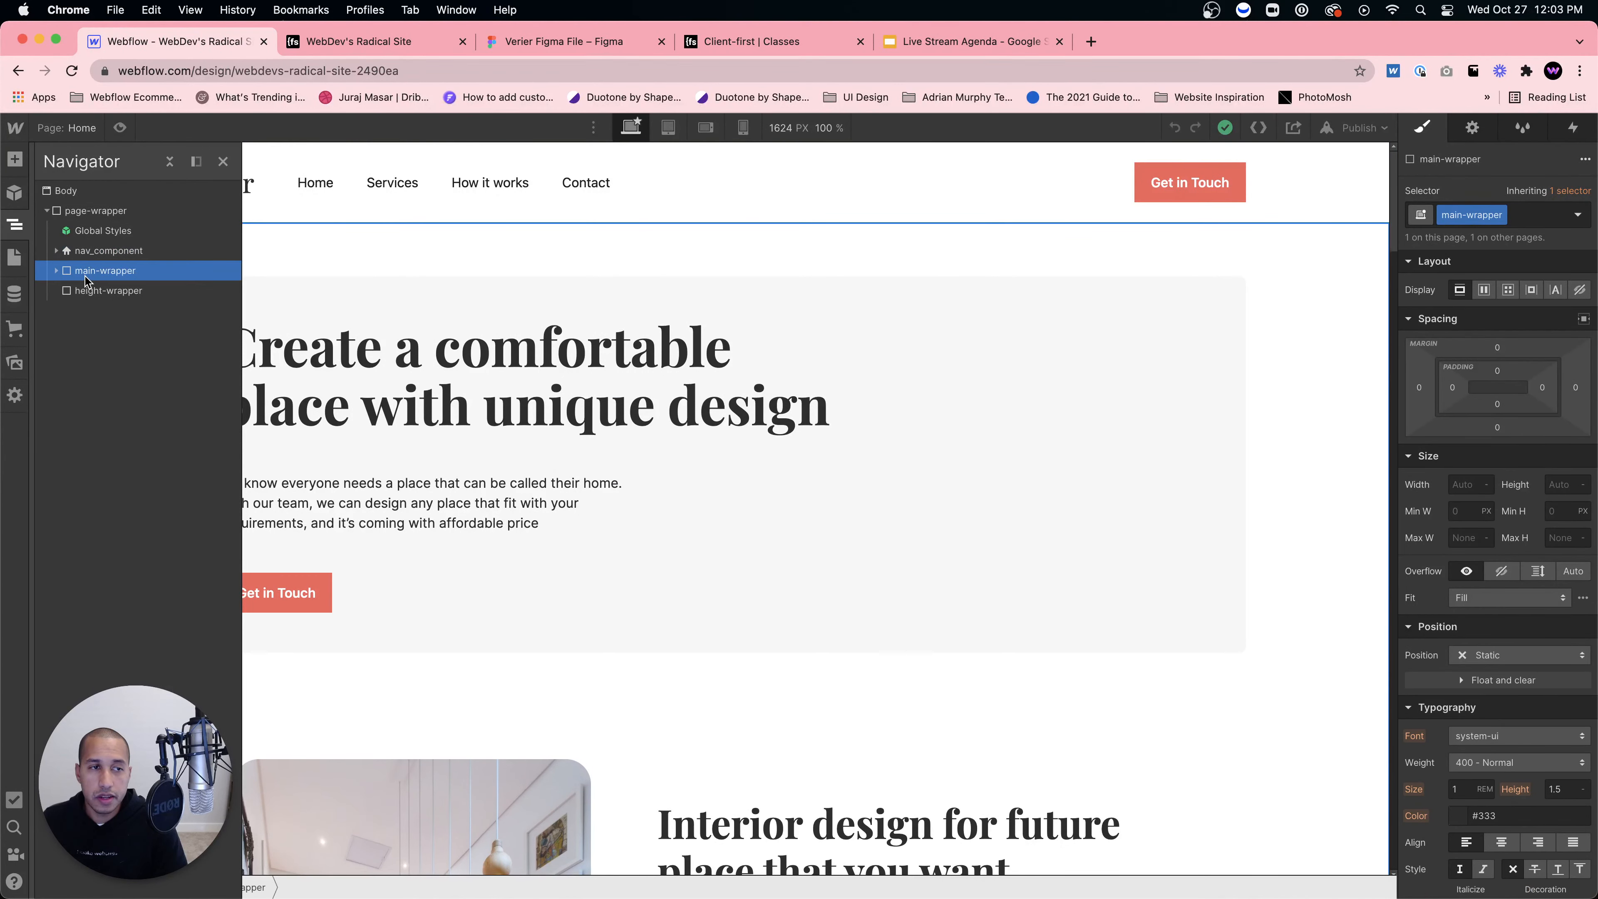
double_click(85, 276)
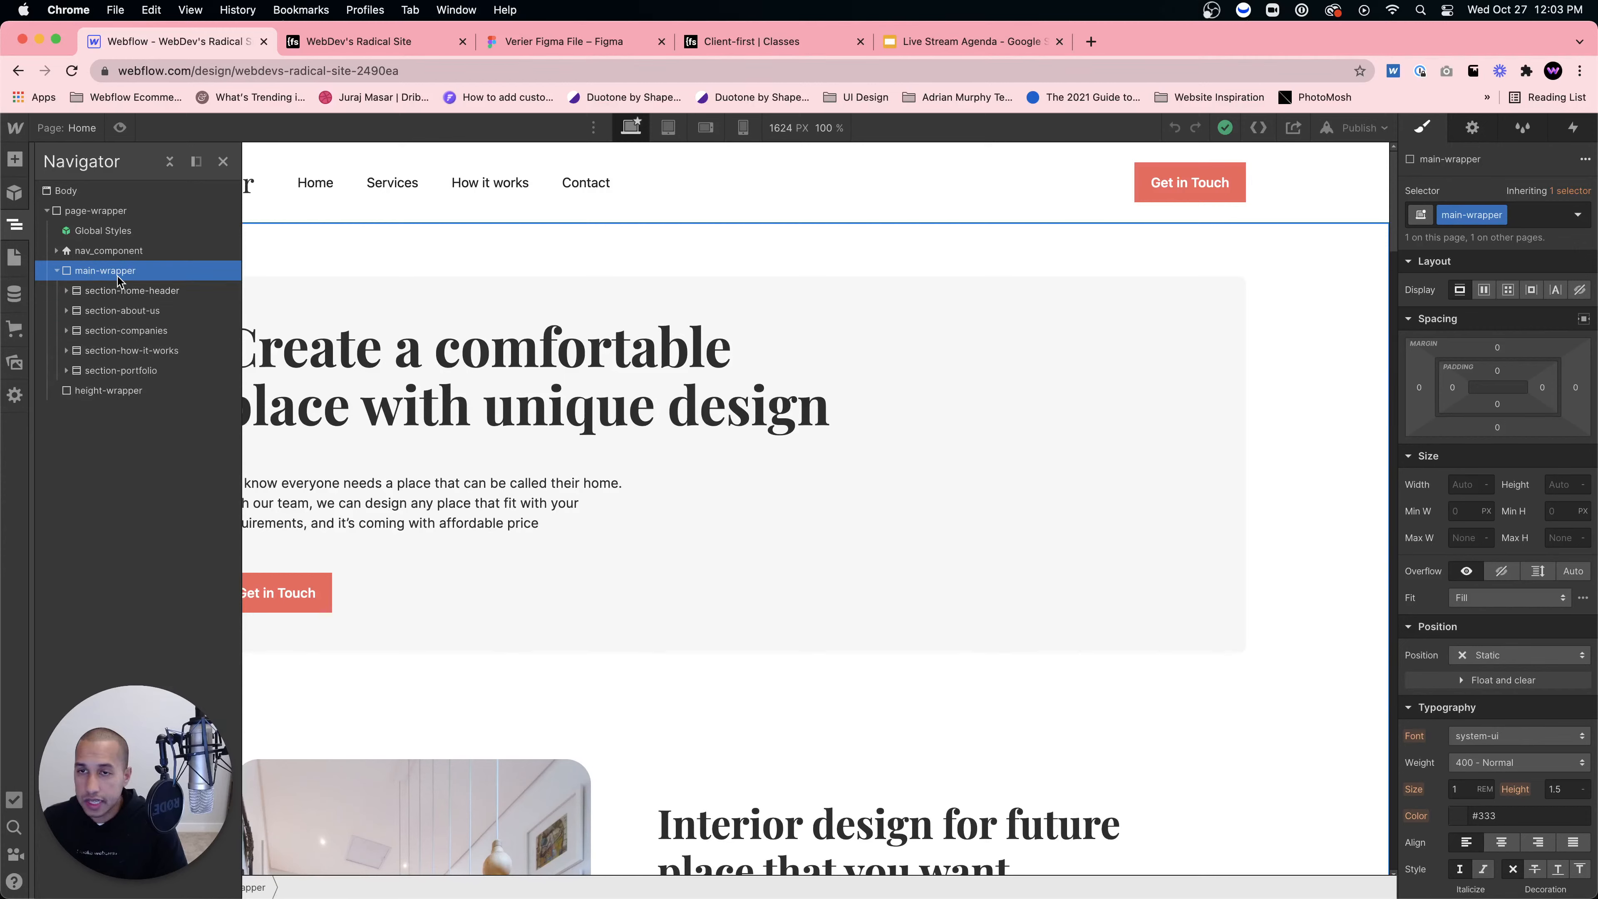
left_click(121, 293)
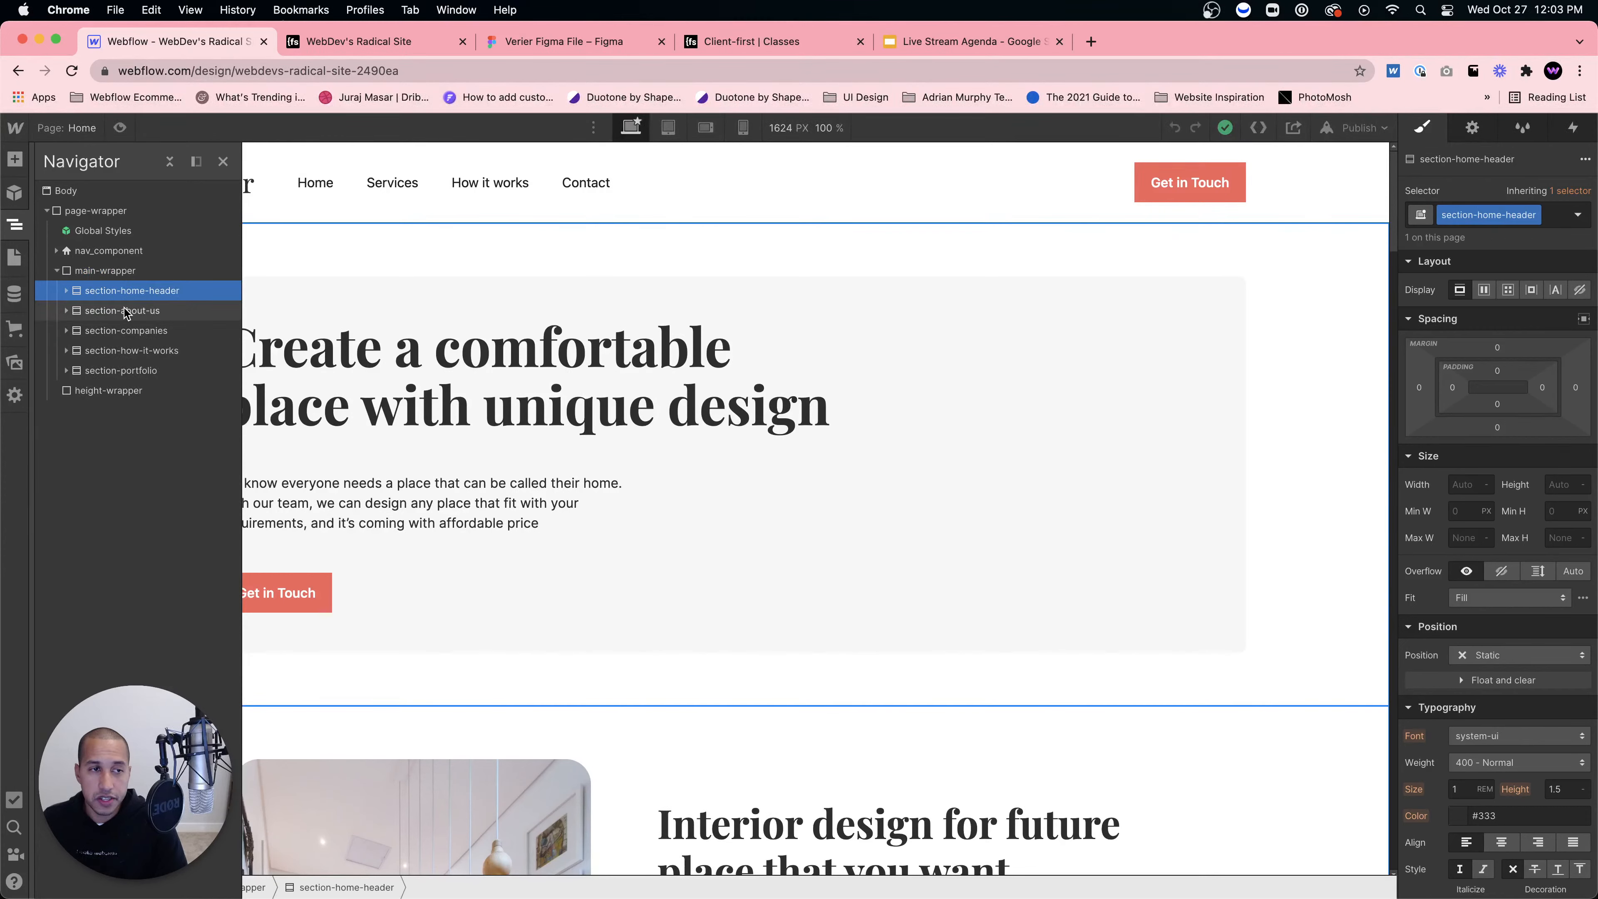
left_click(125, 313)
left_click(131, 334)
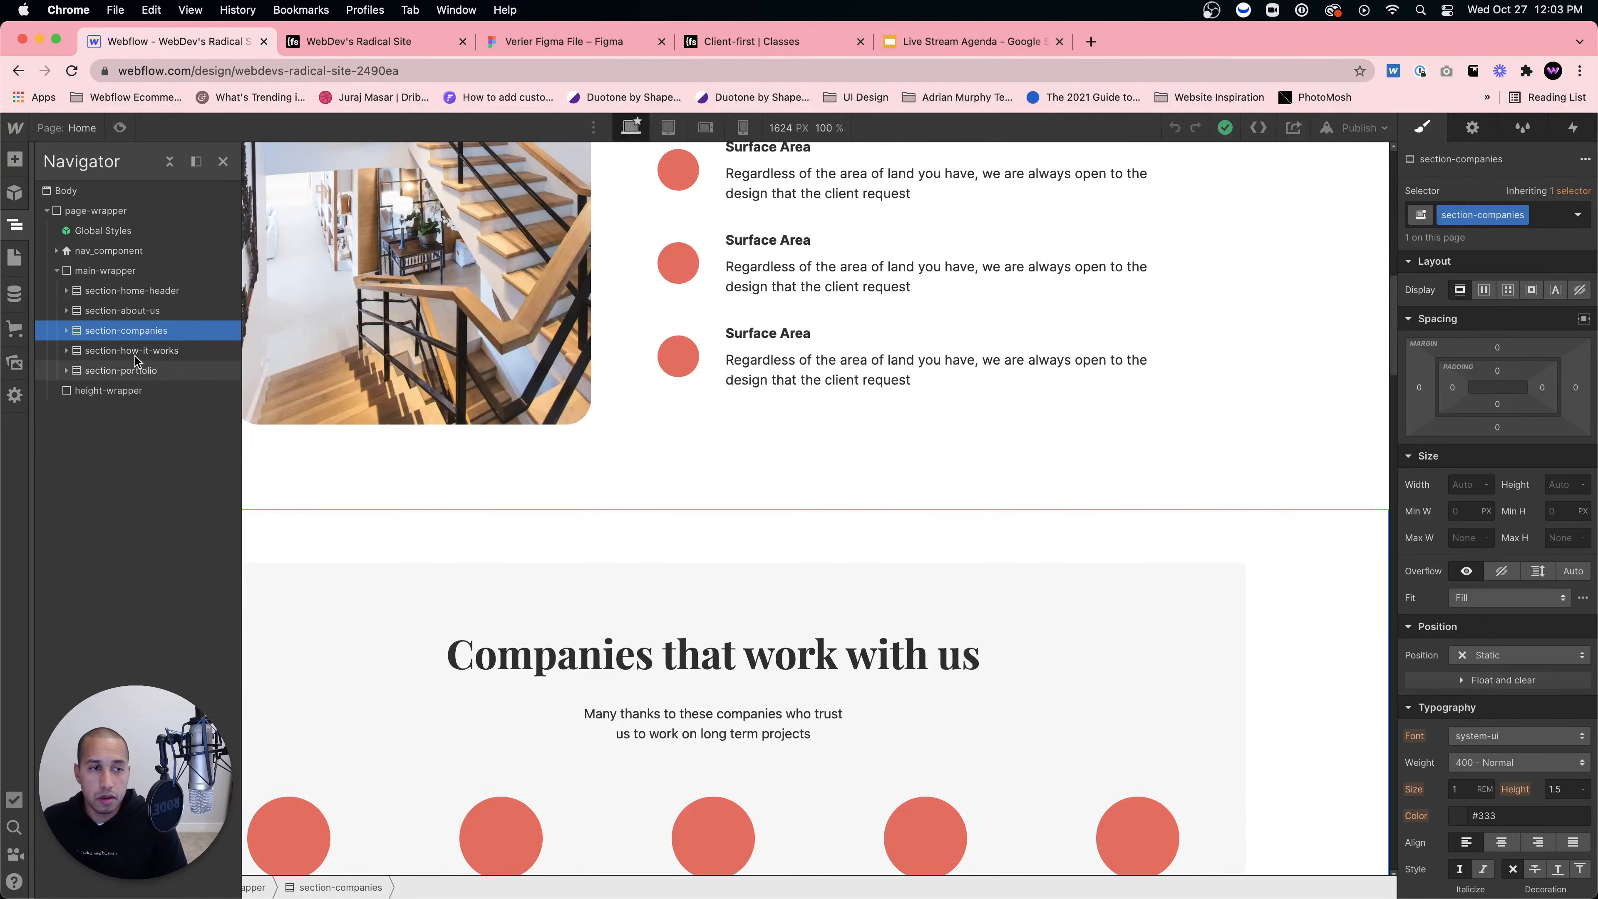
left_click(134, 355)
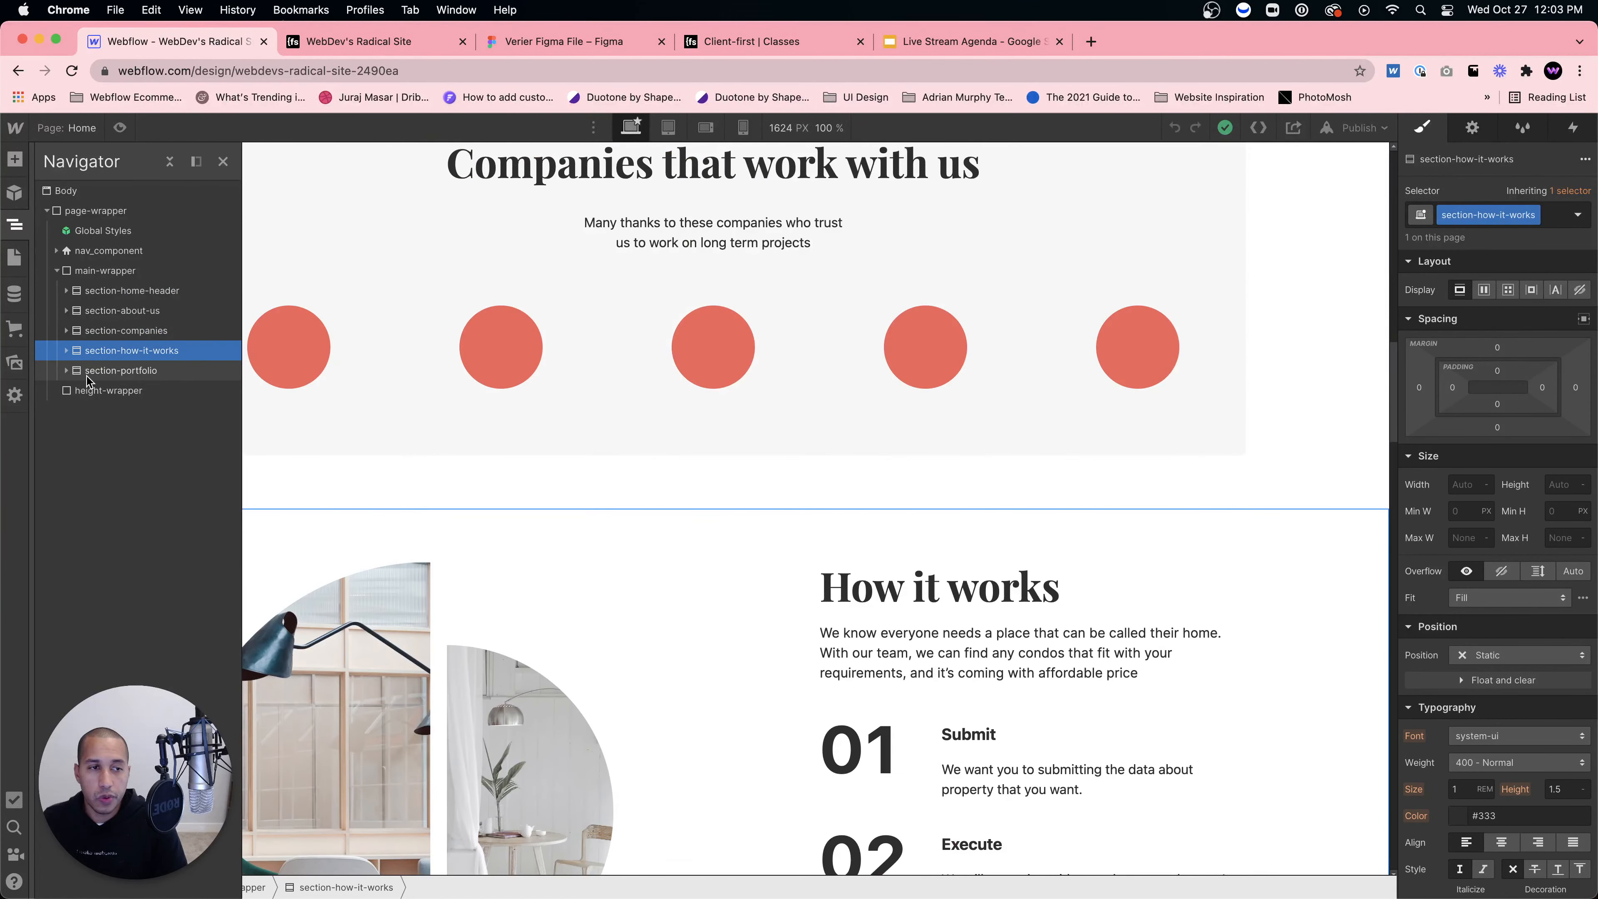
left_click(88, 376)
Step: Expand section-portfolio down to margin-bottom, then inspect portfolio_heading, margin-bottom and portfolio_grid
left_click(72, 372)
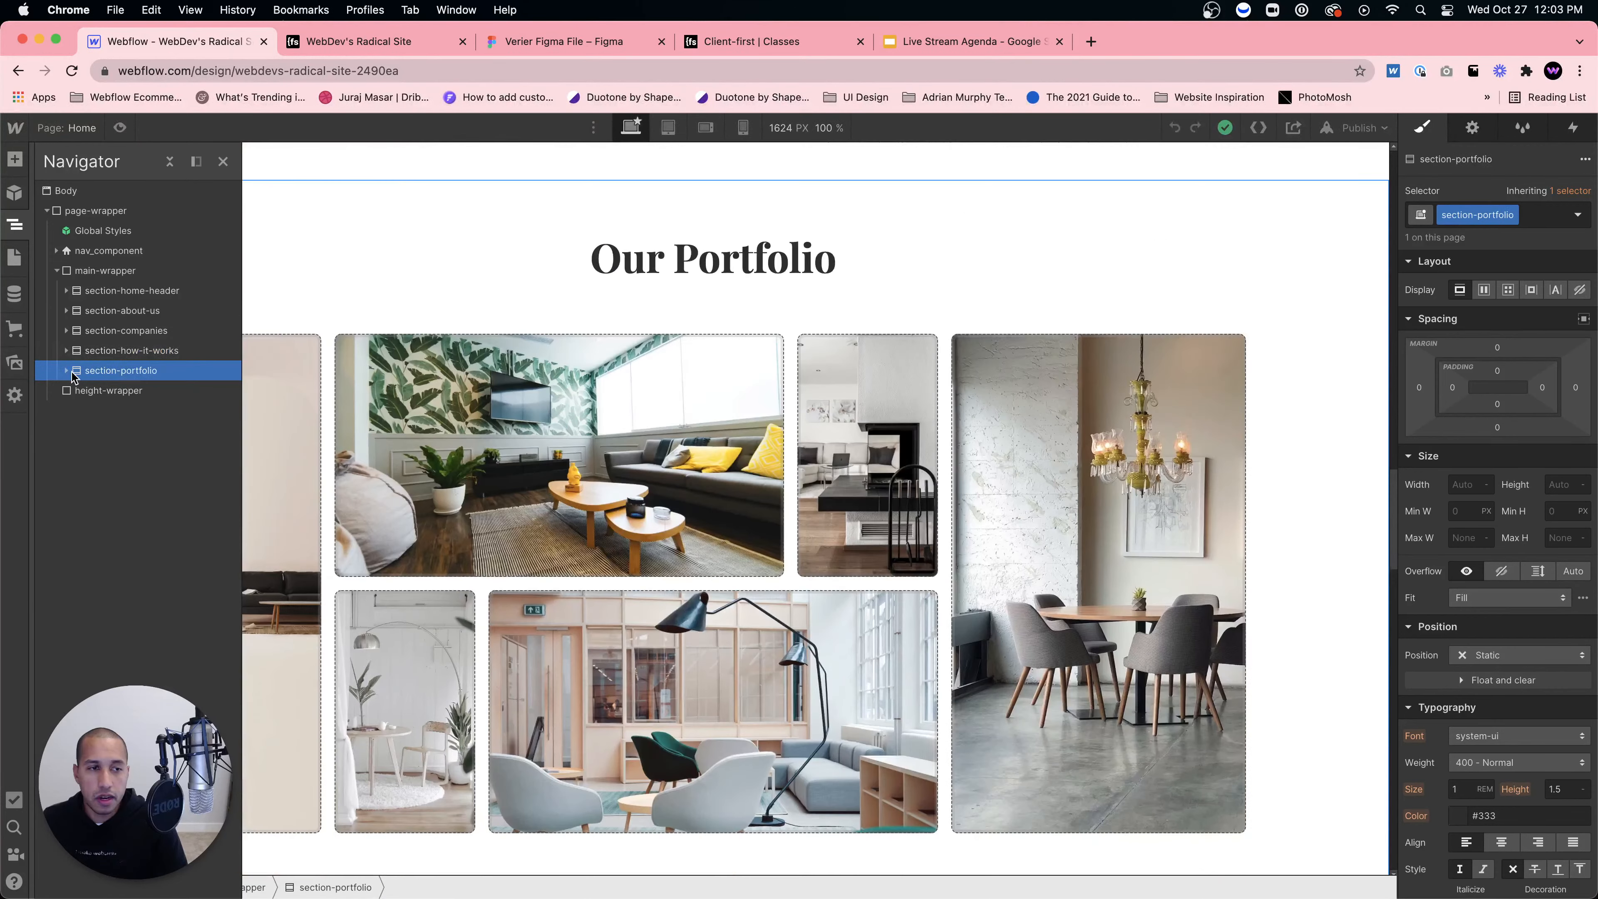
left_click(71, 372)
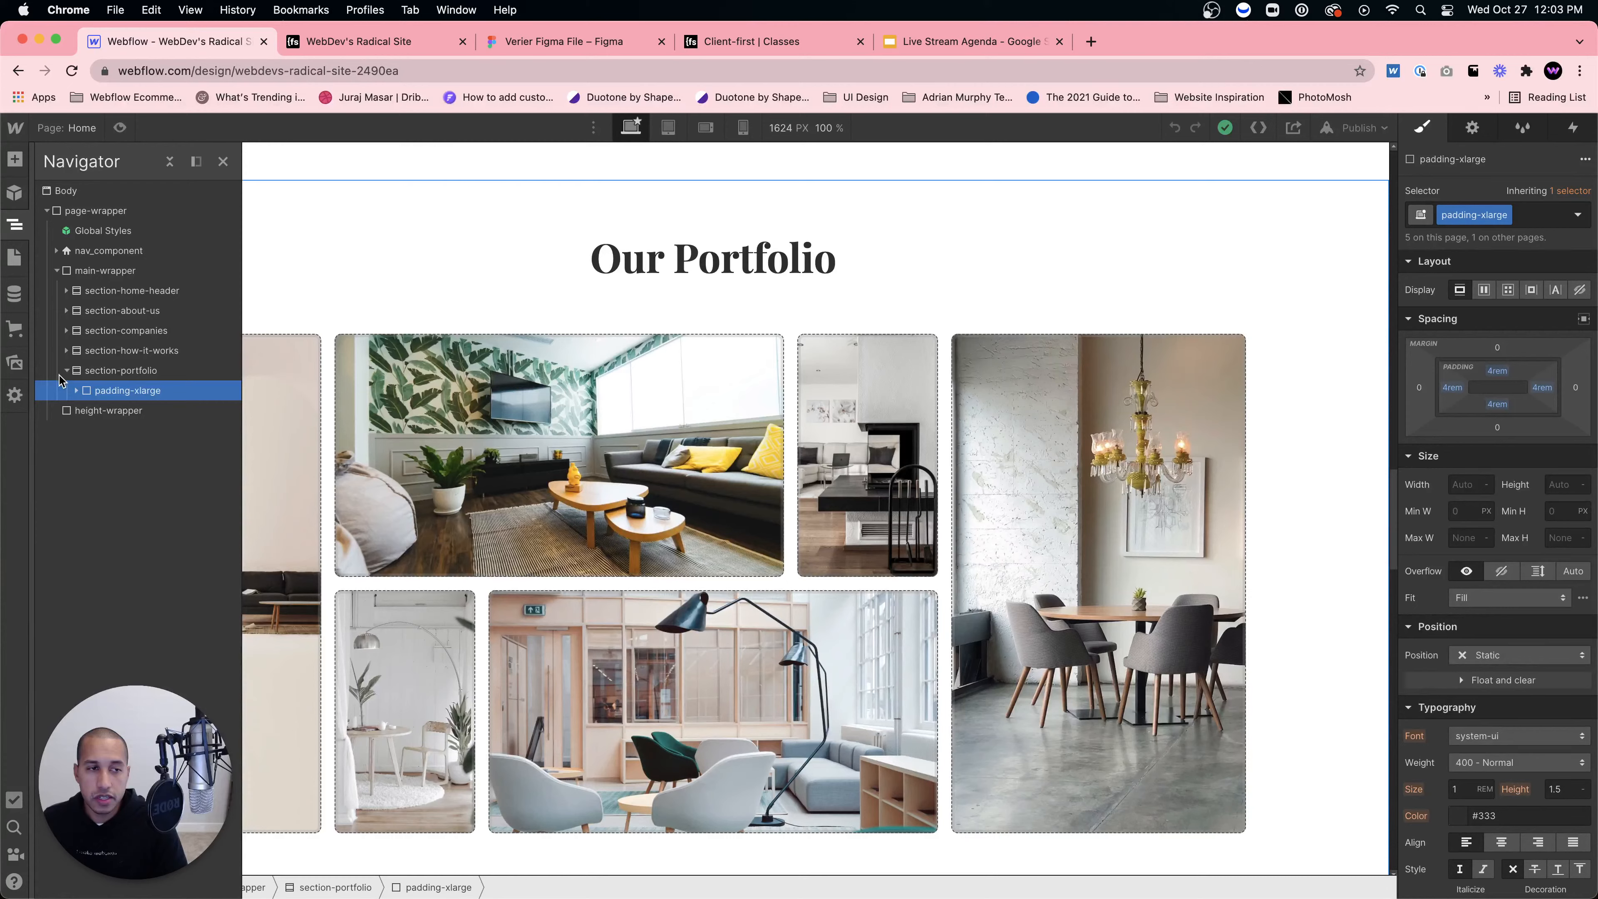
left_click(76, 390)
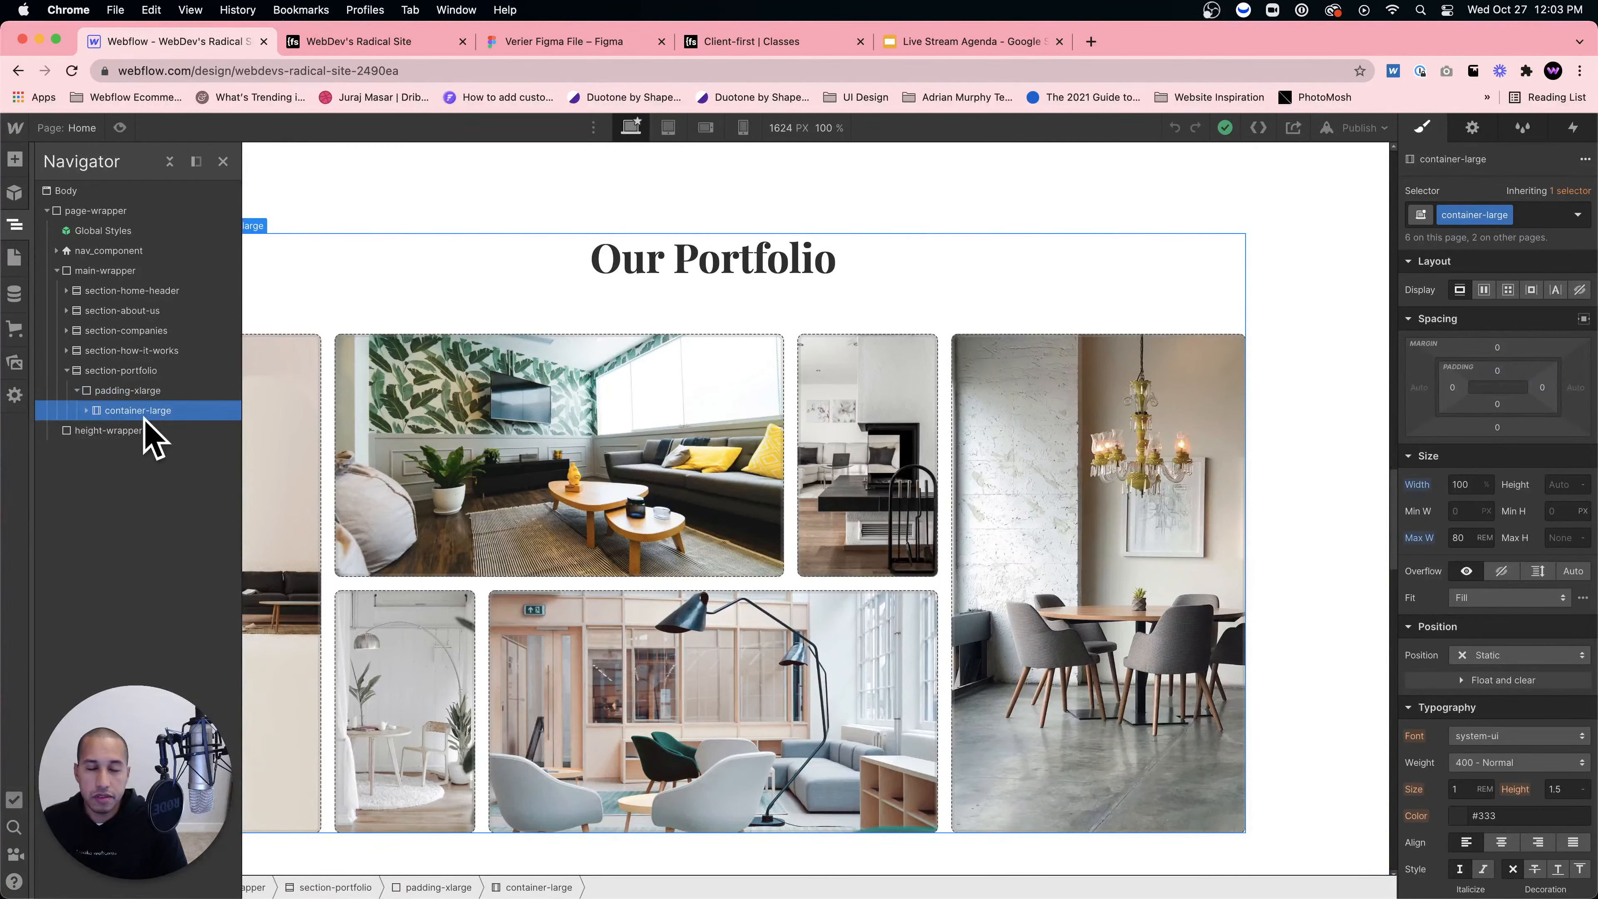
left_click(129, 416)
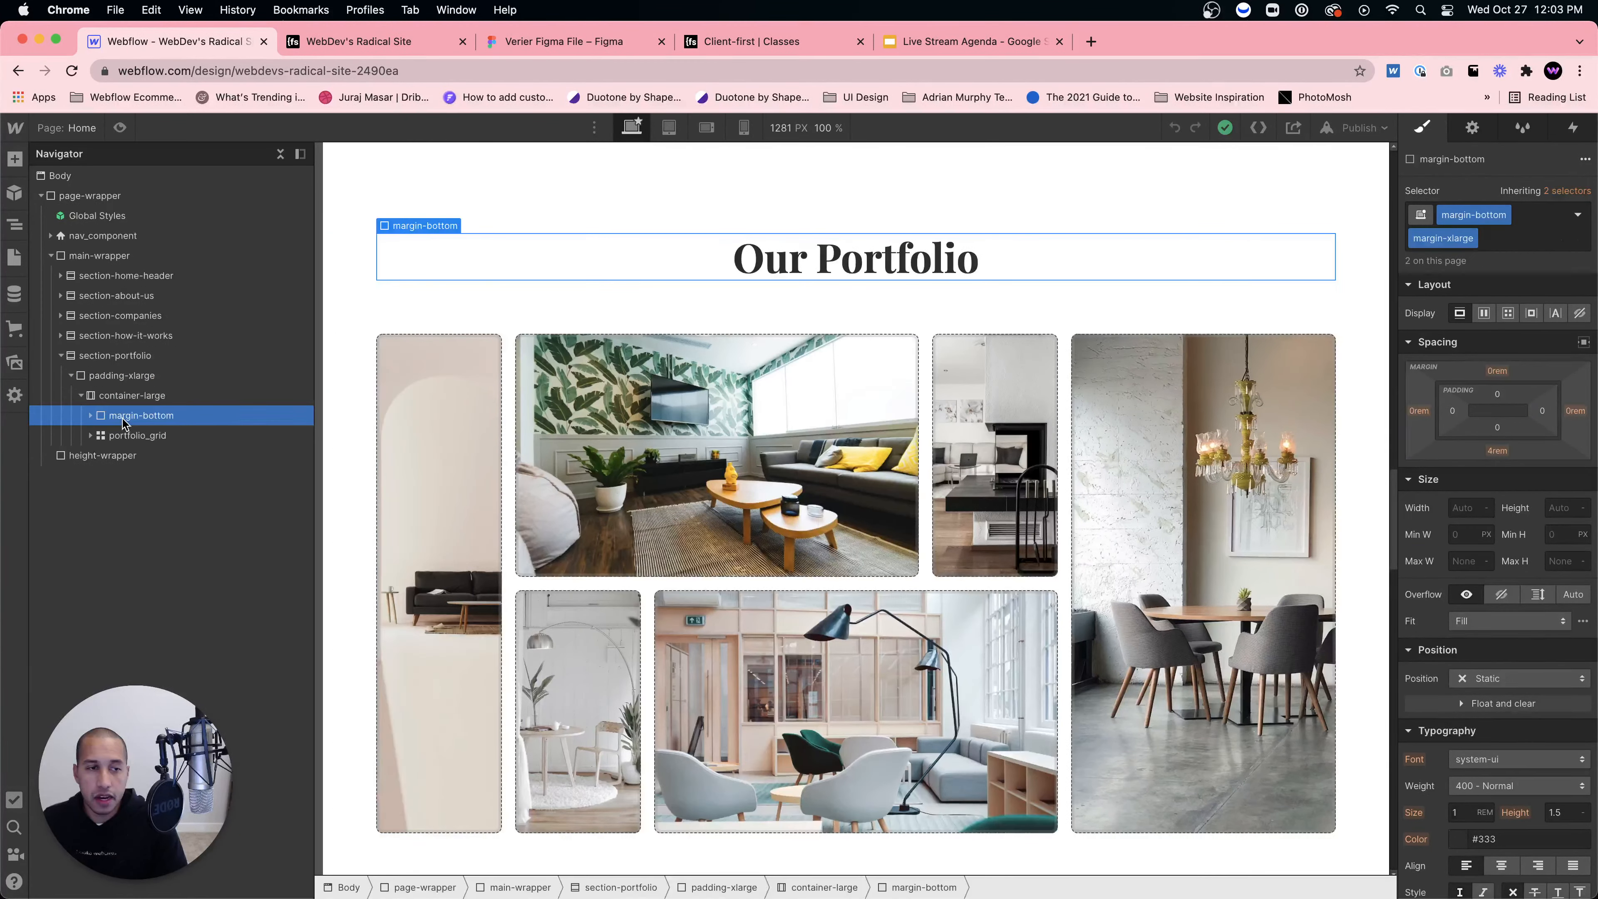
left_click(91, 417)
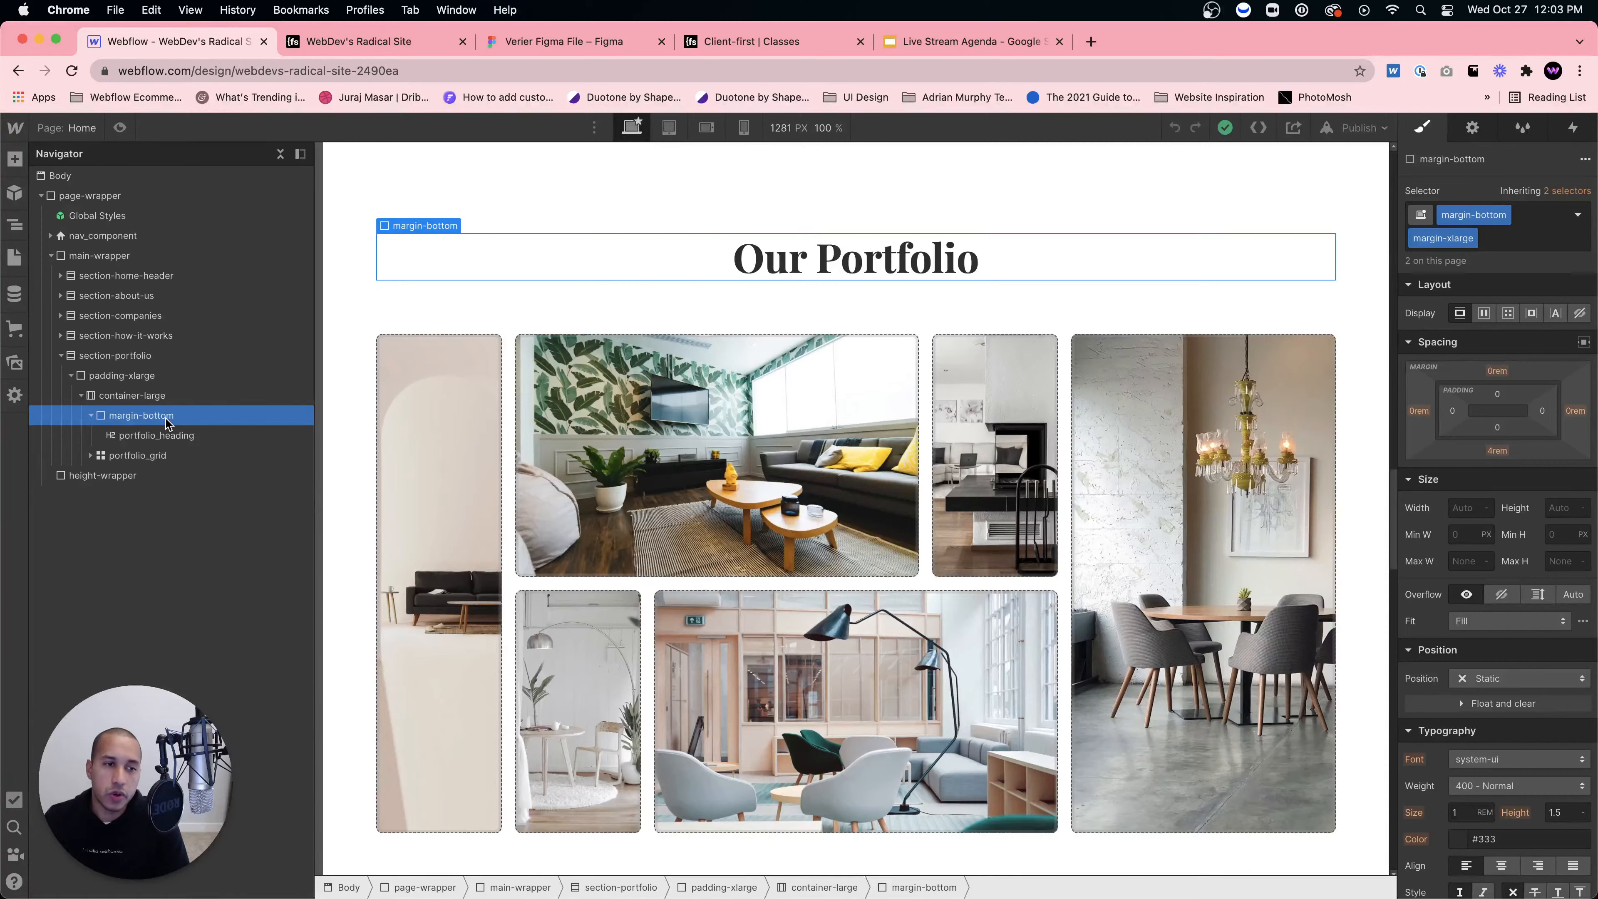
left_click(189, 436)
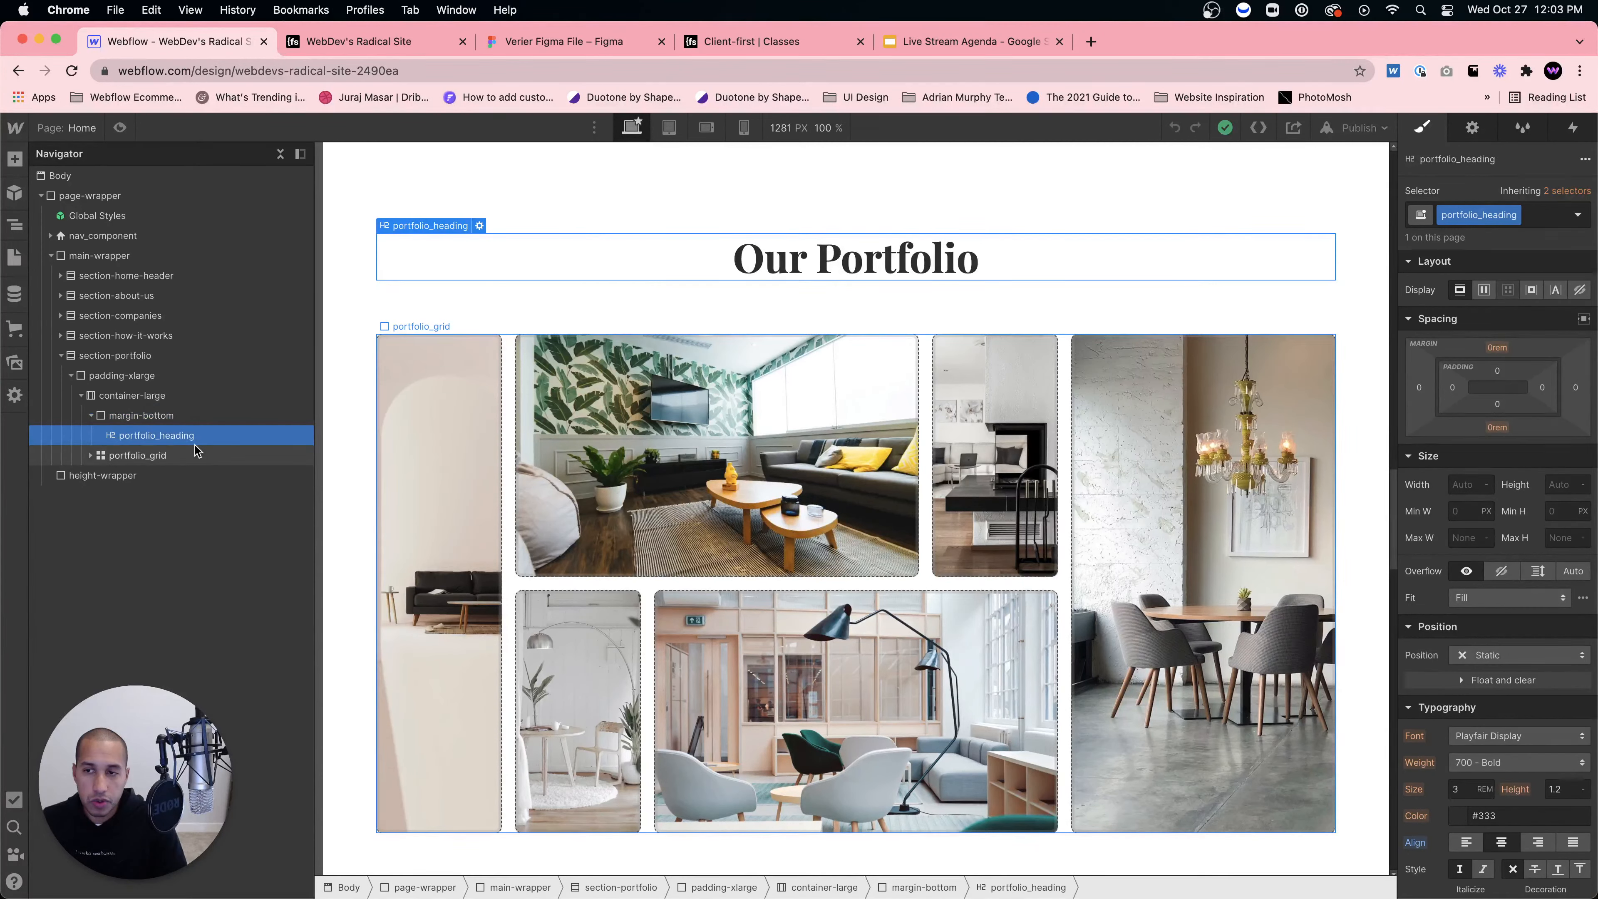
left_click(143, 417)
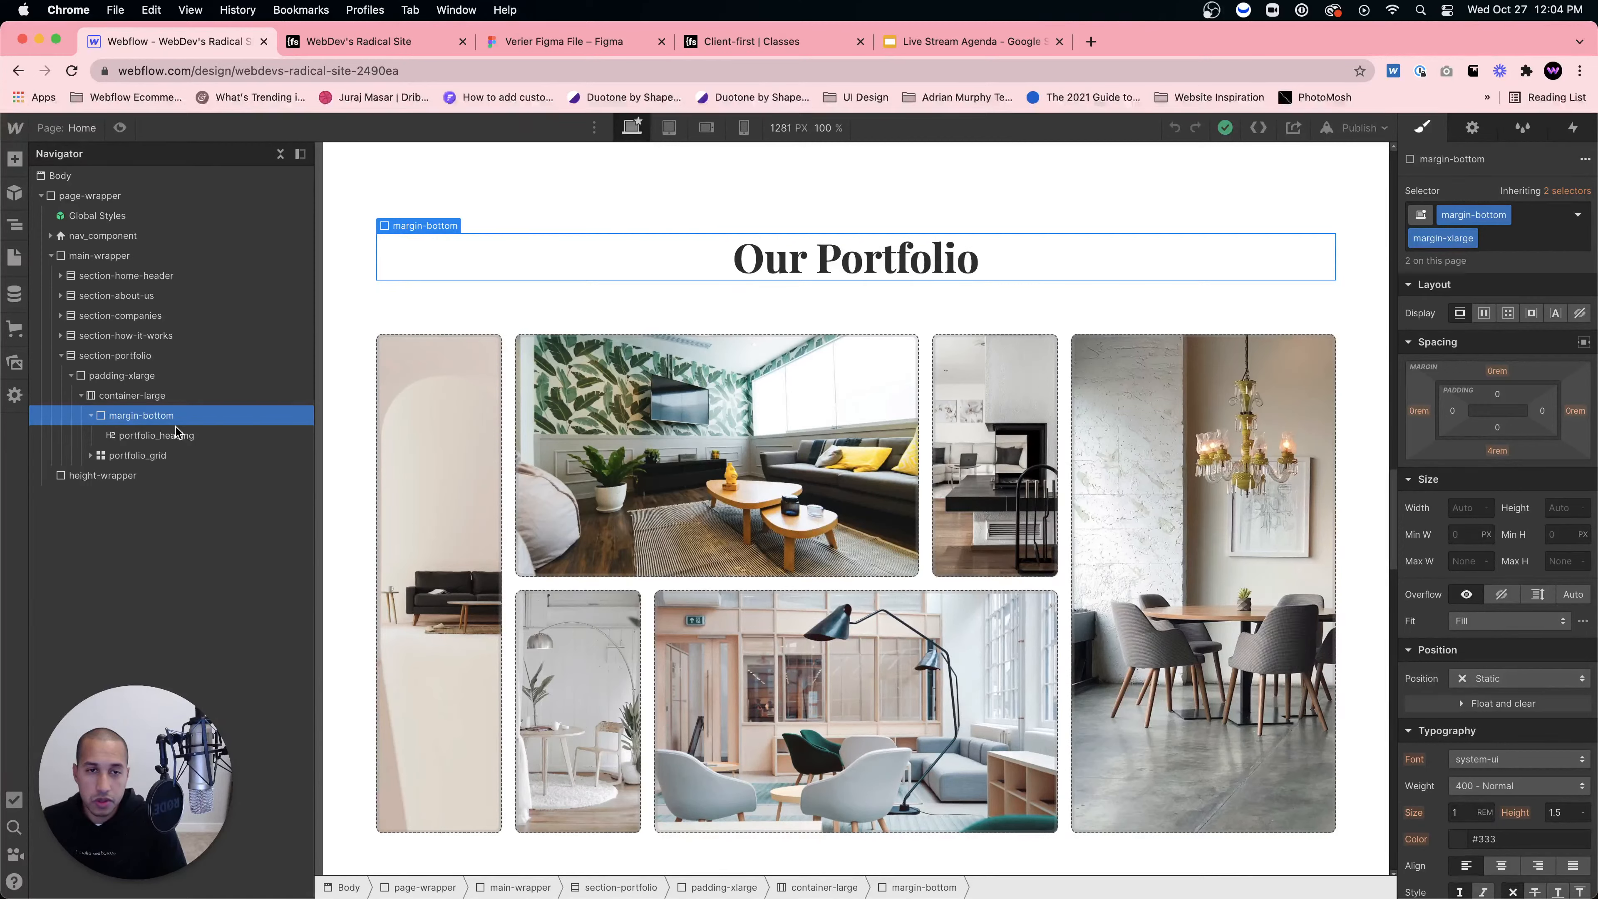
left_click(118, 459)
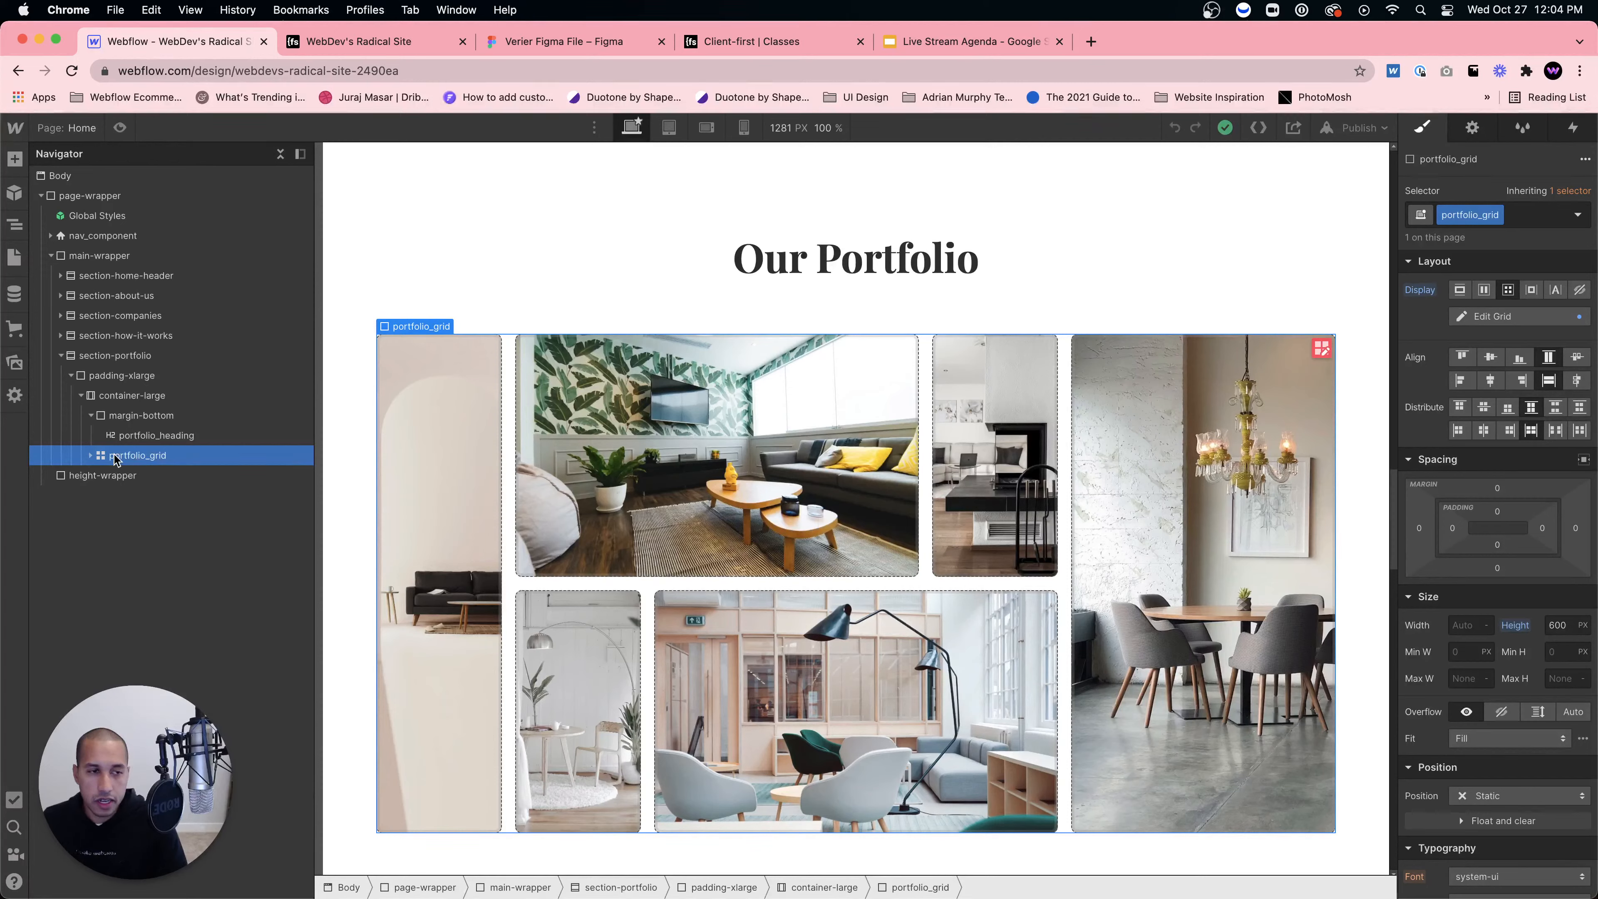
Step: Expand portfolio_grid, select the first portfolio_item, then view the Figma Testimonials design
left_click(92, 456)
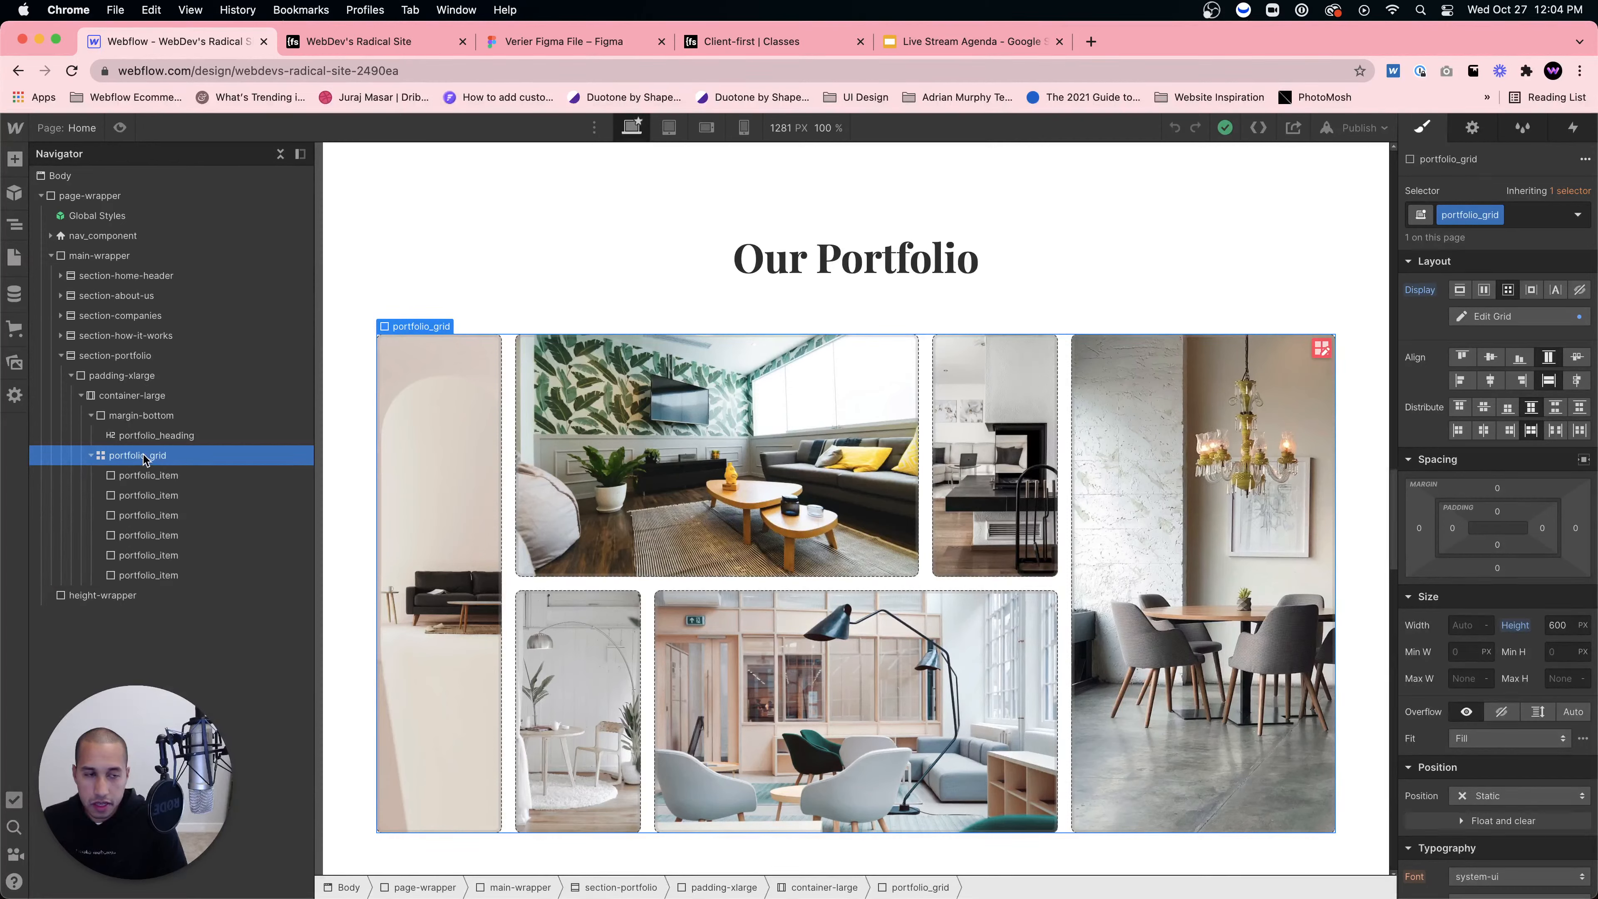
left_click(139, 479)
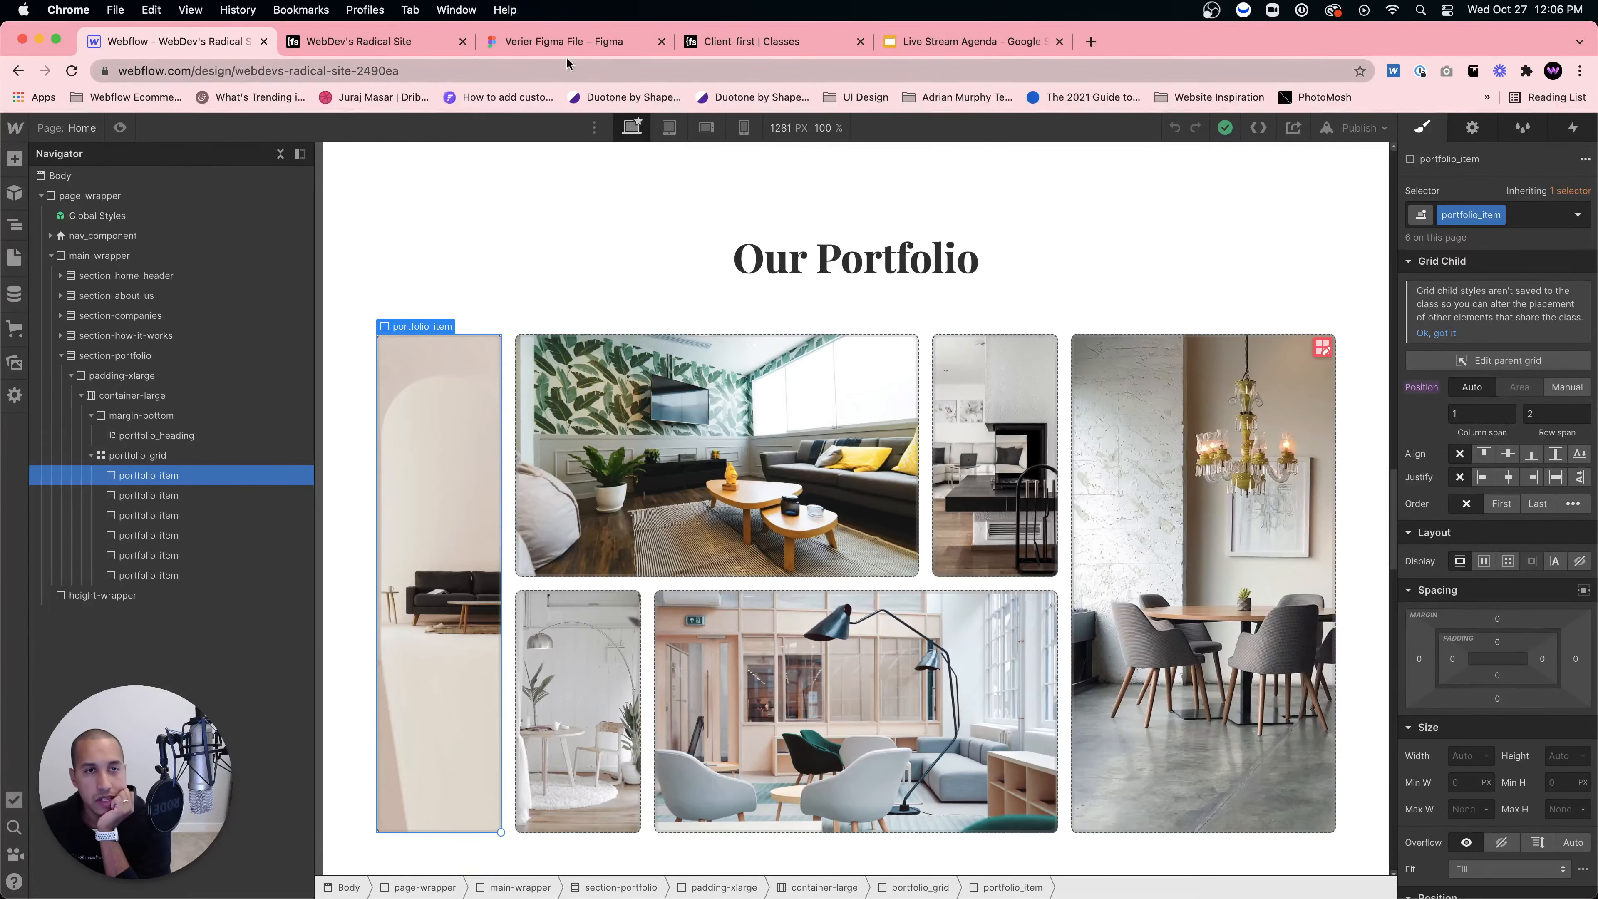
left_click(526, 38)
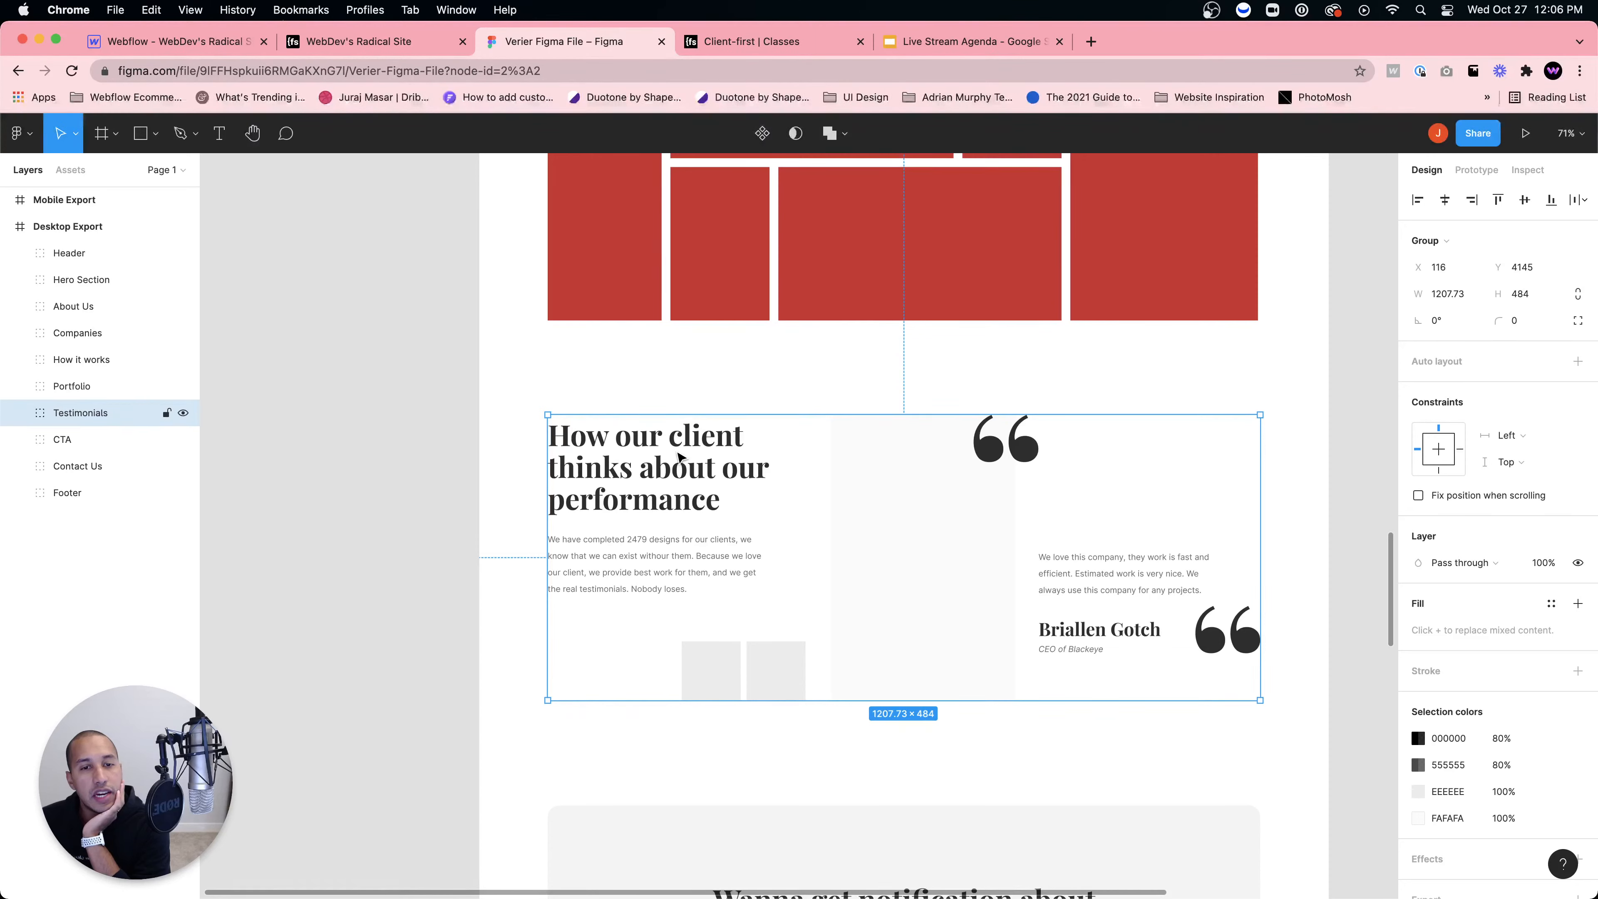
Step: In Figma, compare the 100×100 Next and Previous button squares' positions, then return to Webflow
double_click(678, 455)
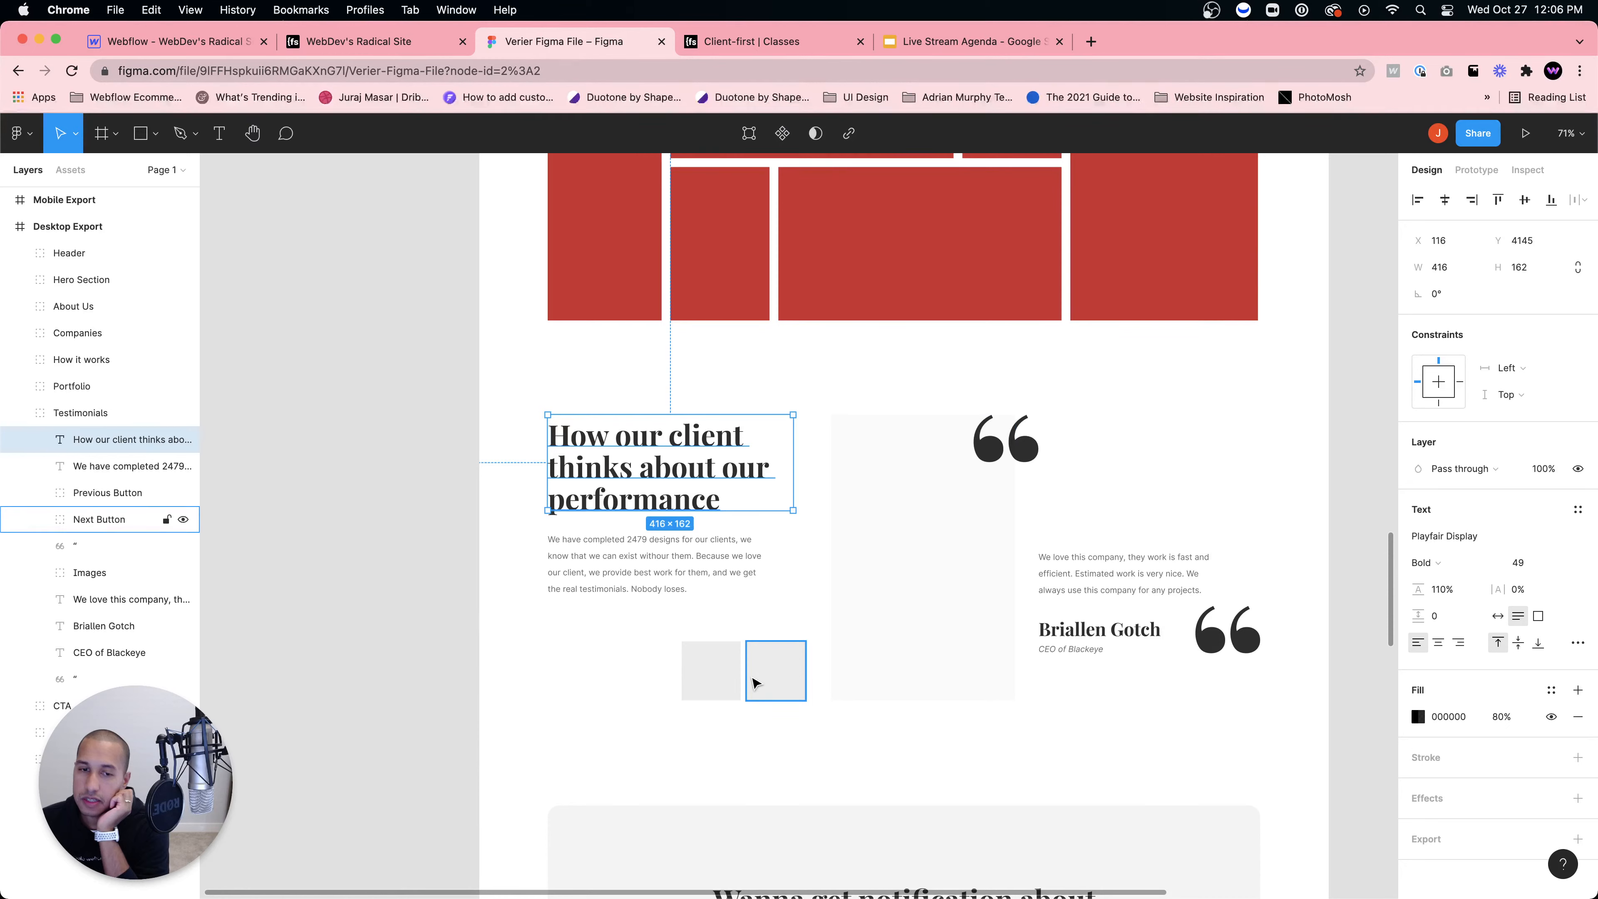
left_click(897, 552)
left_click(730, 670)
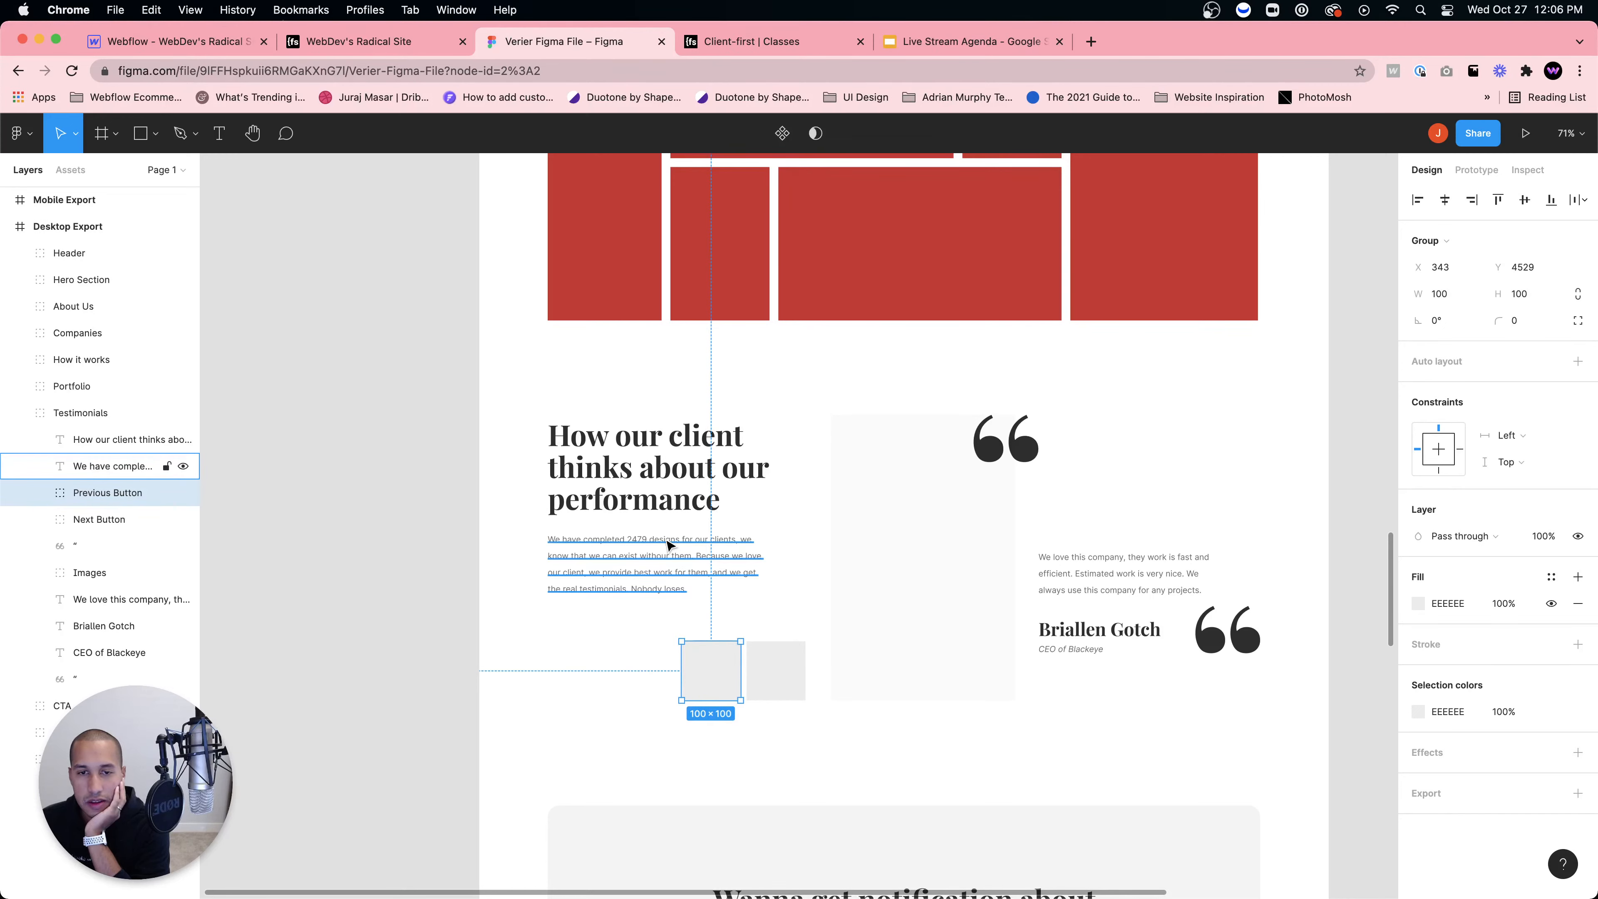
left_click(863, 560)
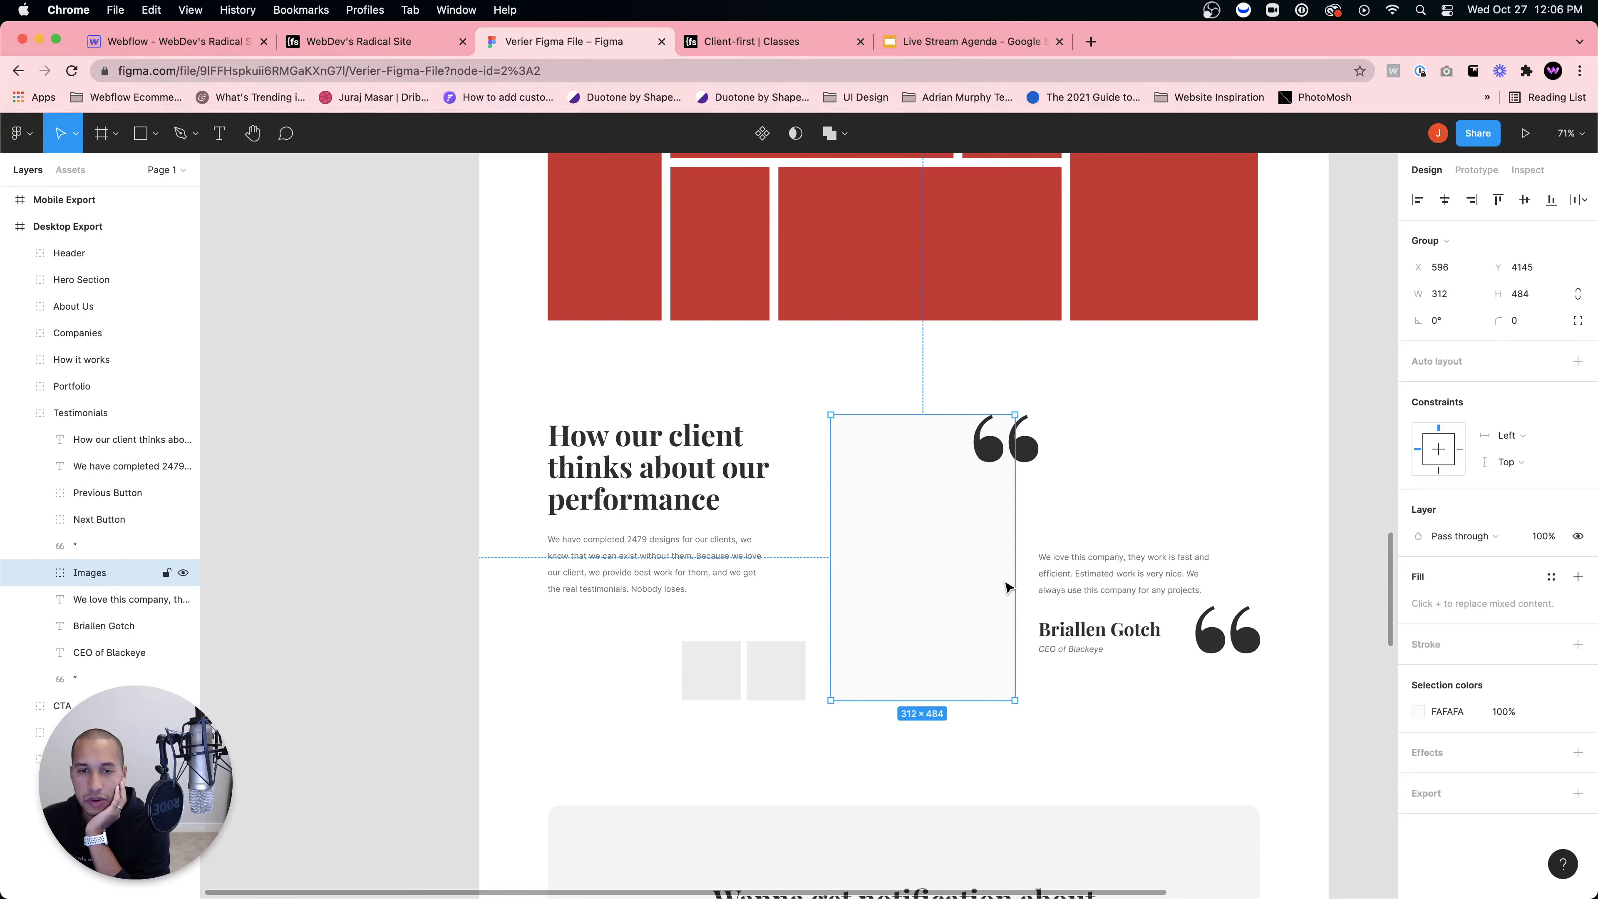
left_click(796, 678)
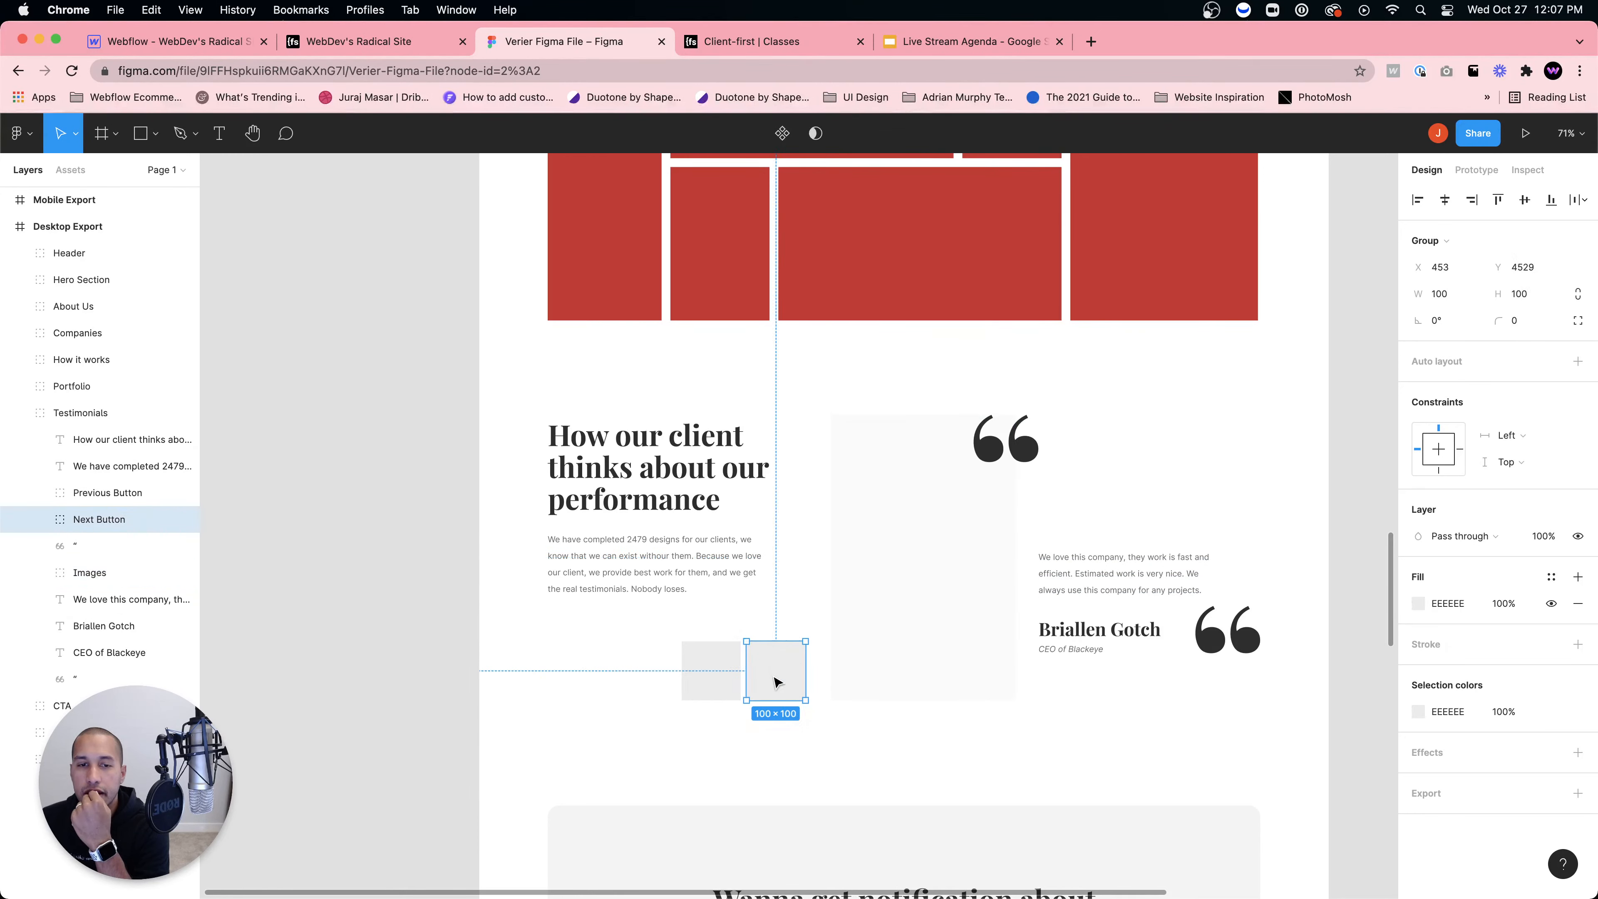
left_click(707, 678)
left_click(763, 686)
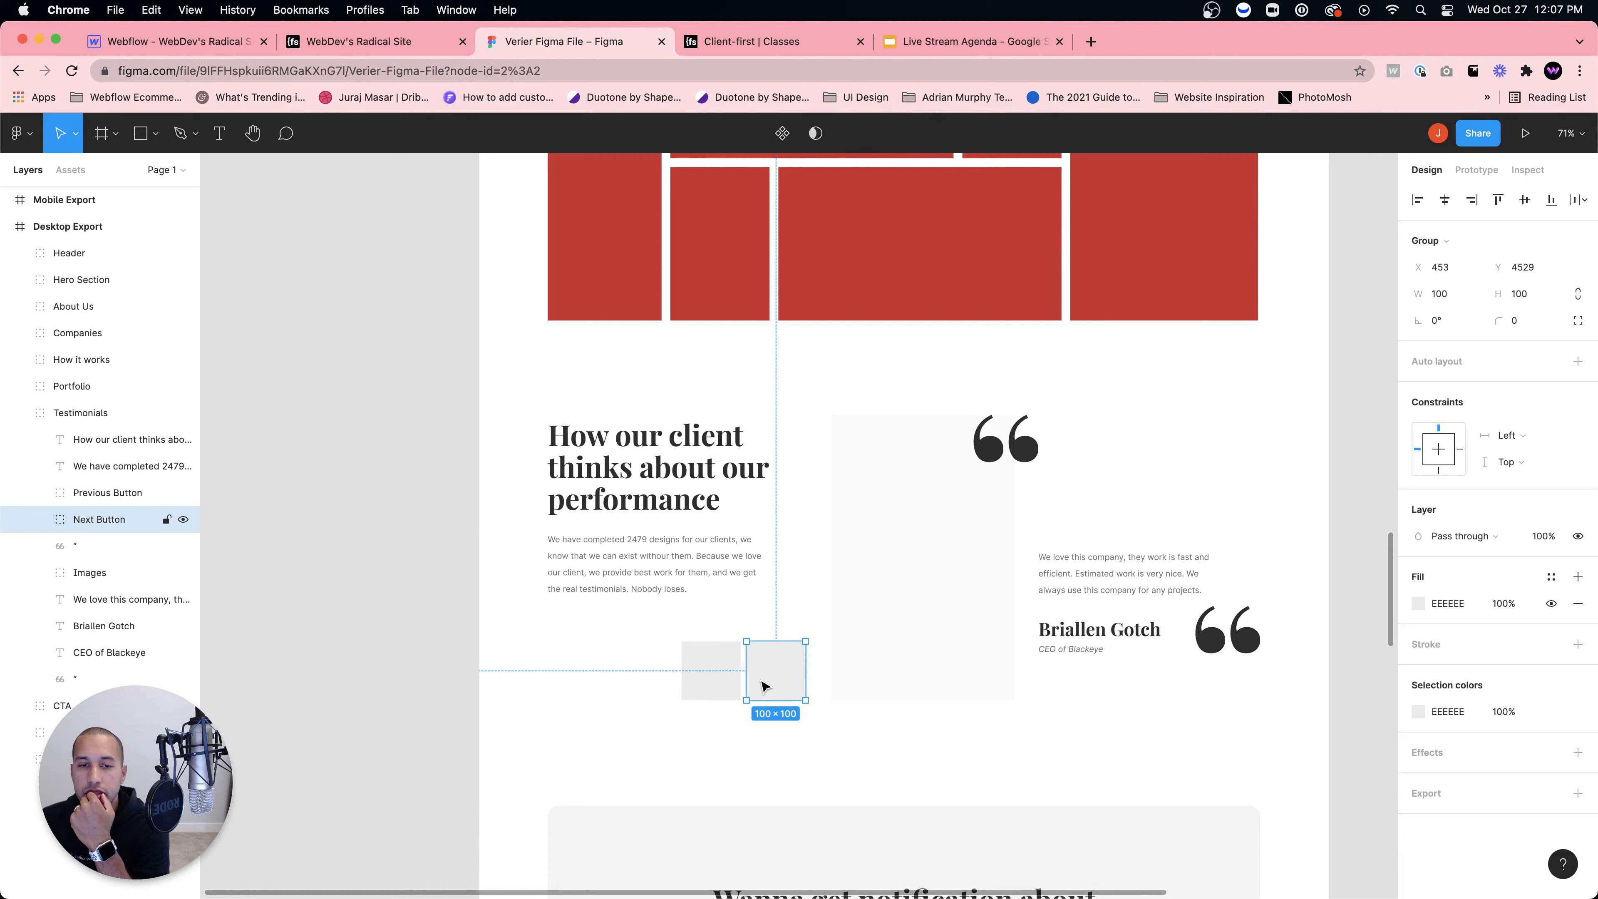
left_click(719, 687)
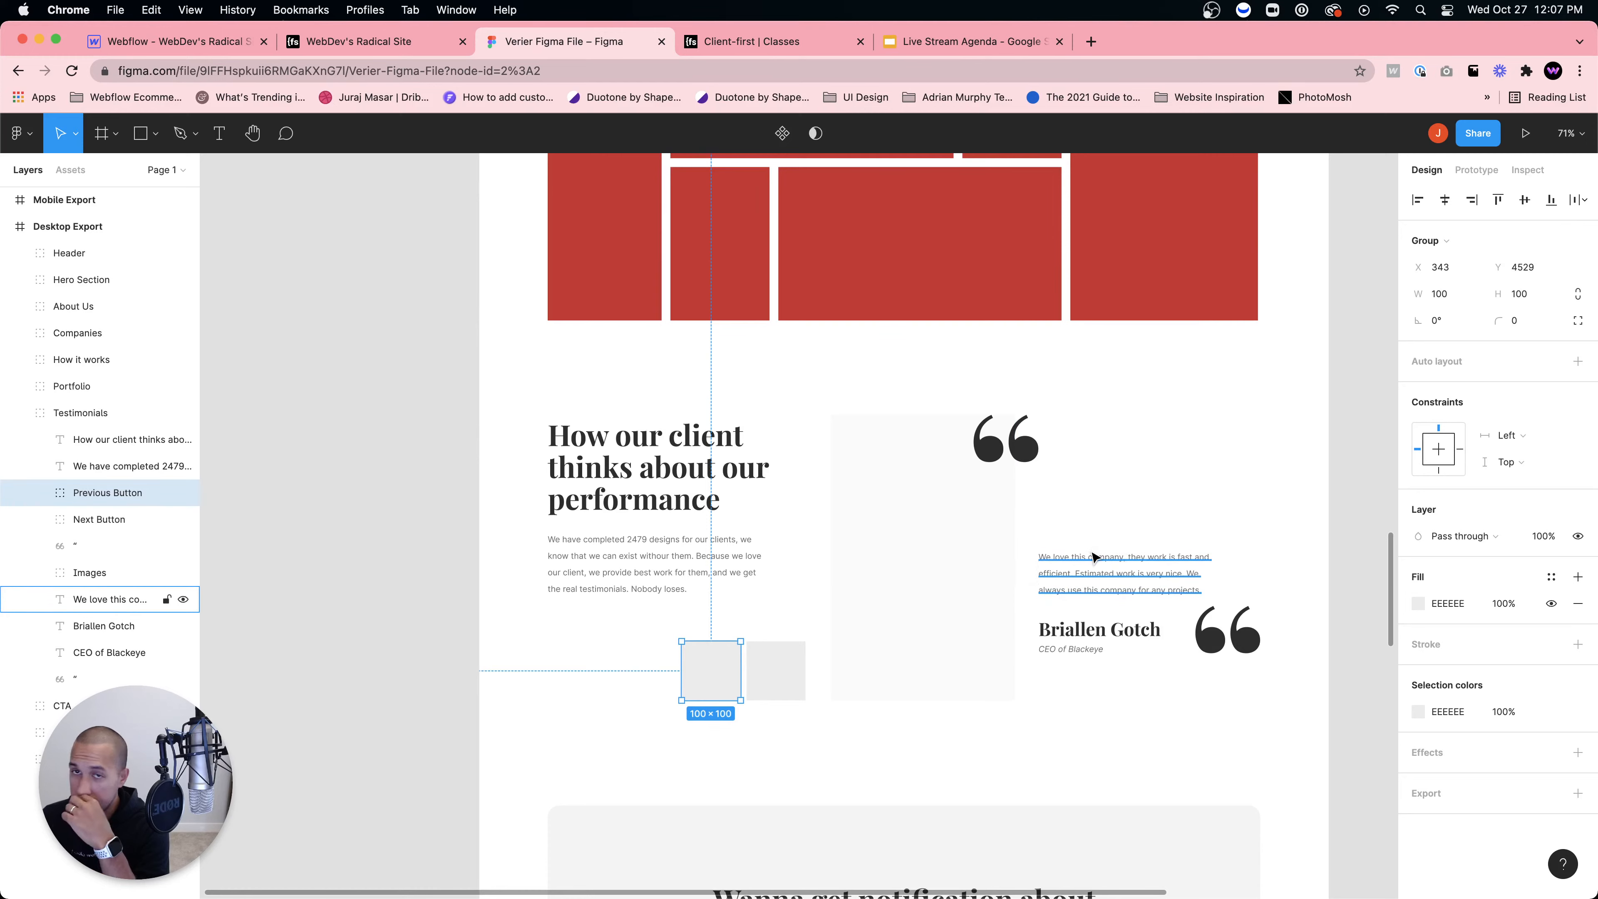
left_click(156, 44)
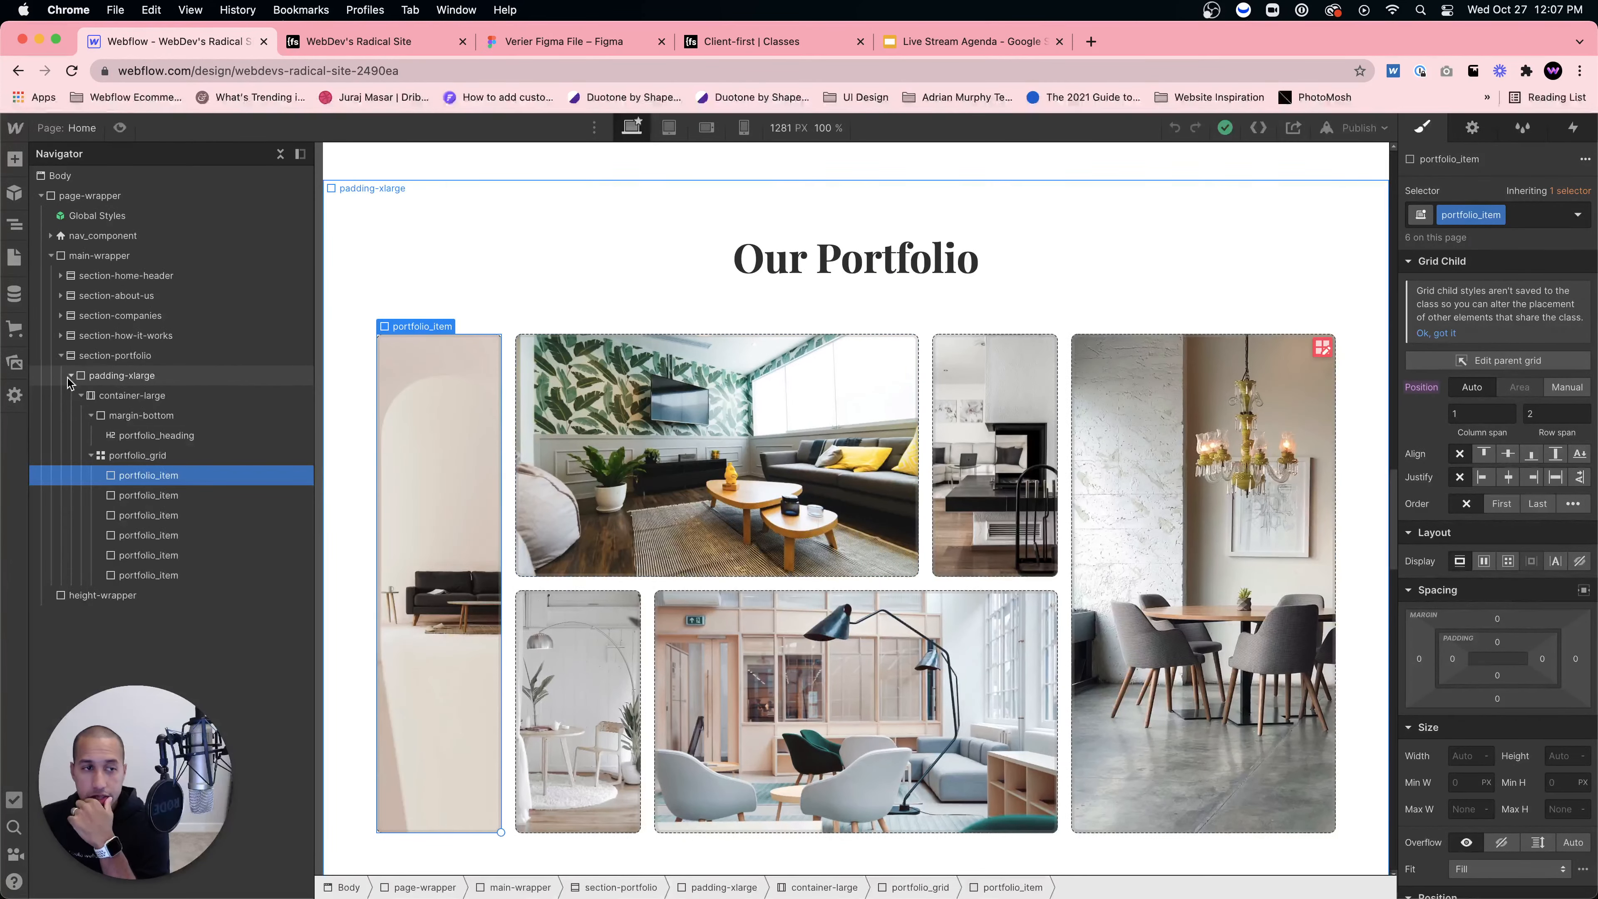
Step: Collapse the portfolio tree and insert a new Section into main-wrapper below section-portfolio
left_click(70, 375)
left_click(61, 355)
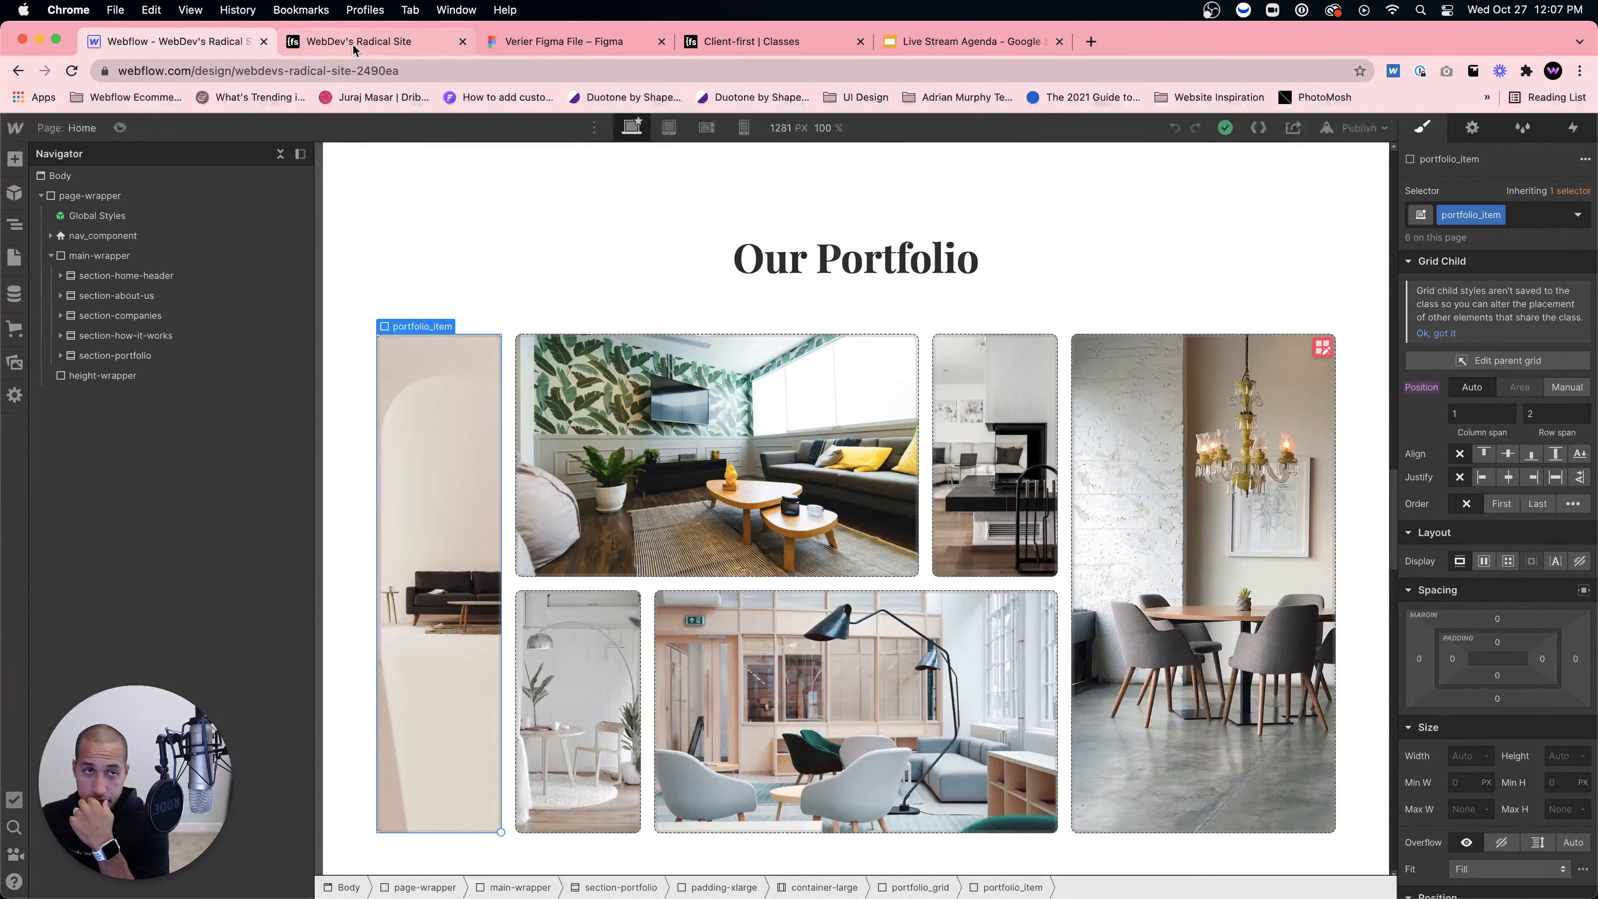
left_click(553, 43)
scroll(705, 335, "up", 2)
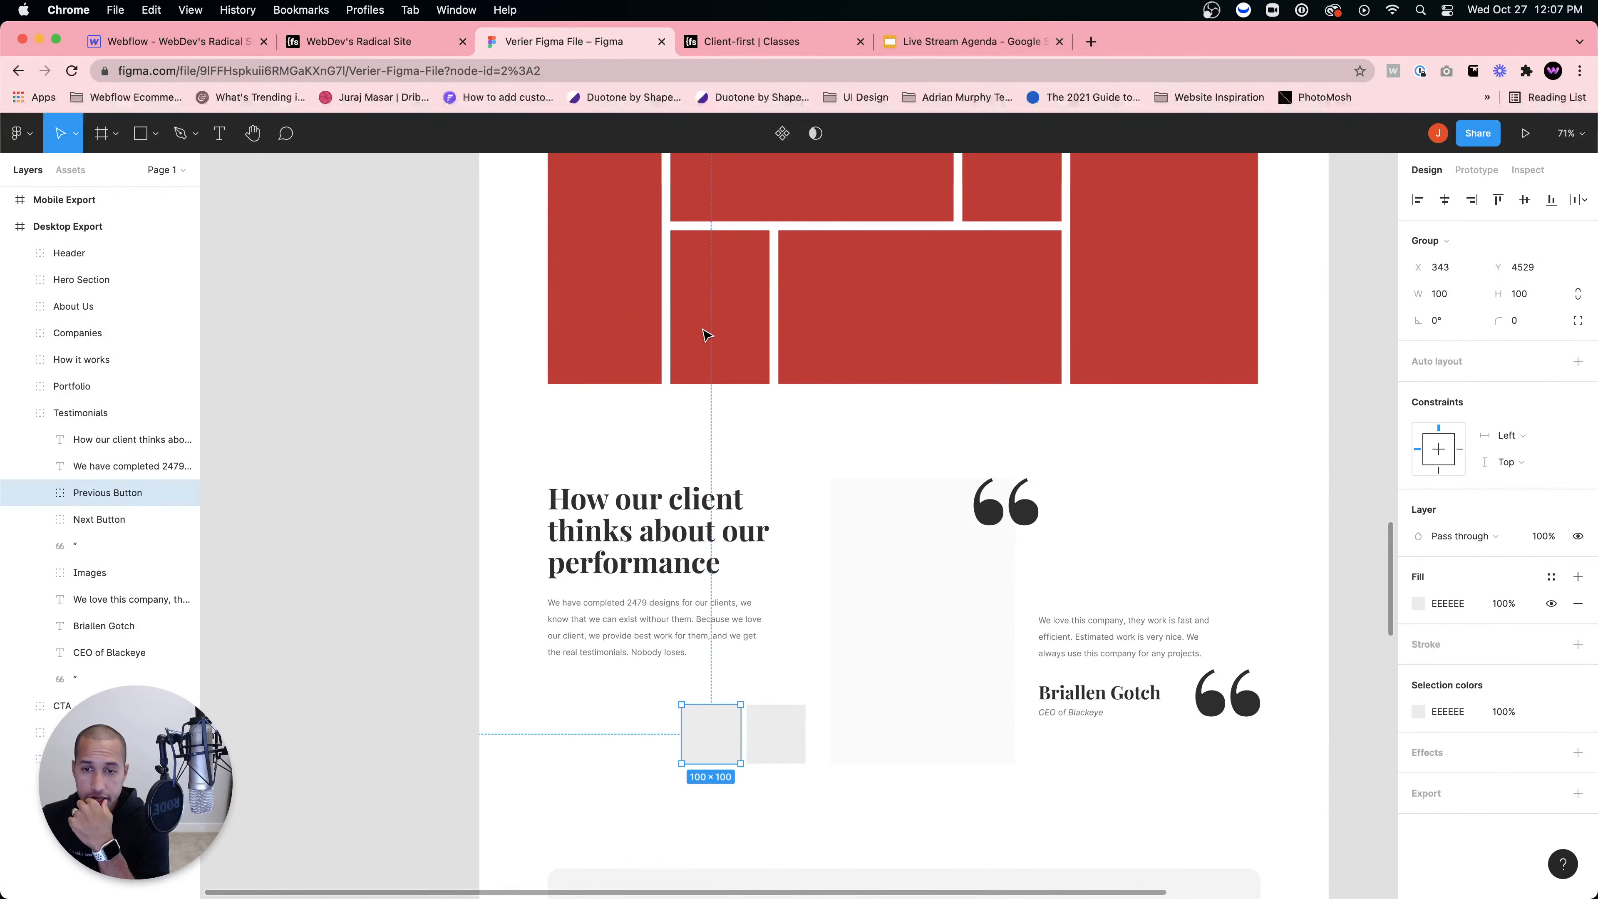
key("super+1")
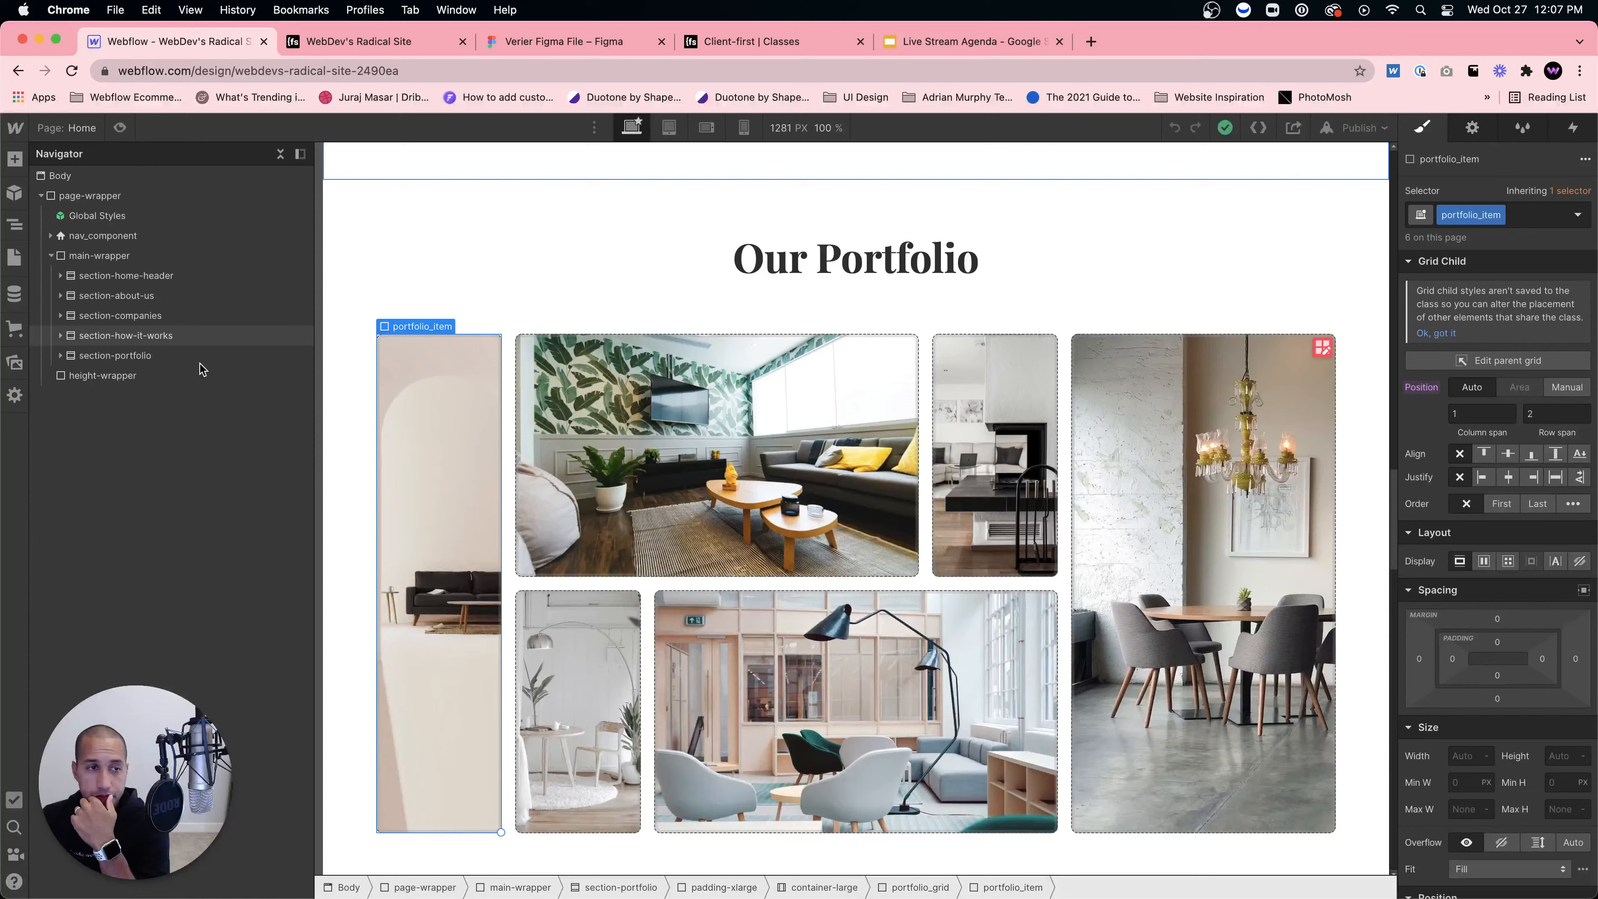
left_click(103, 356)
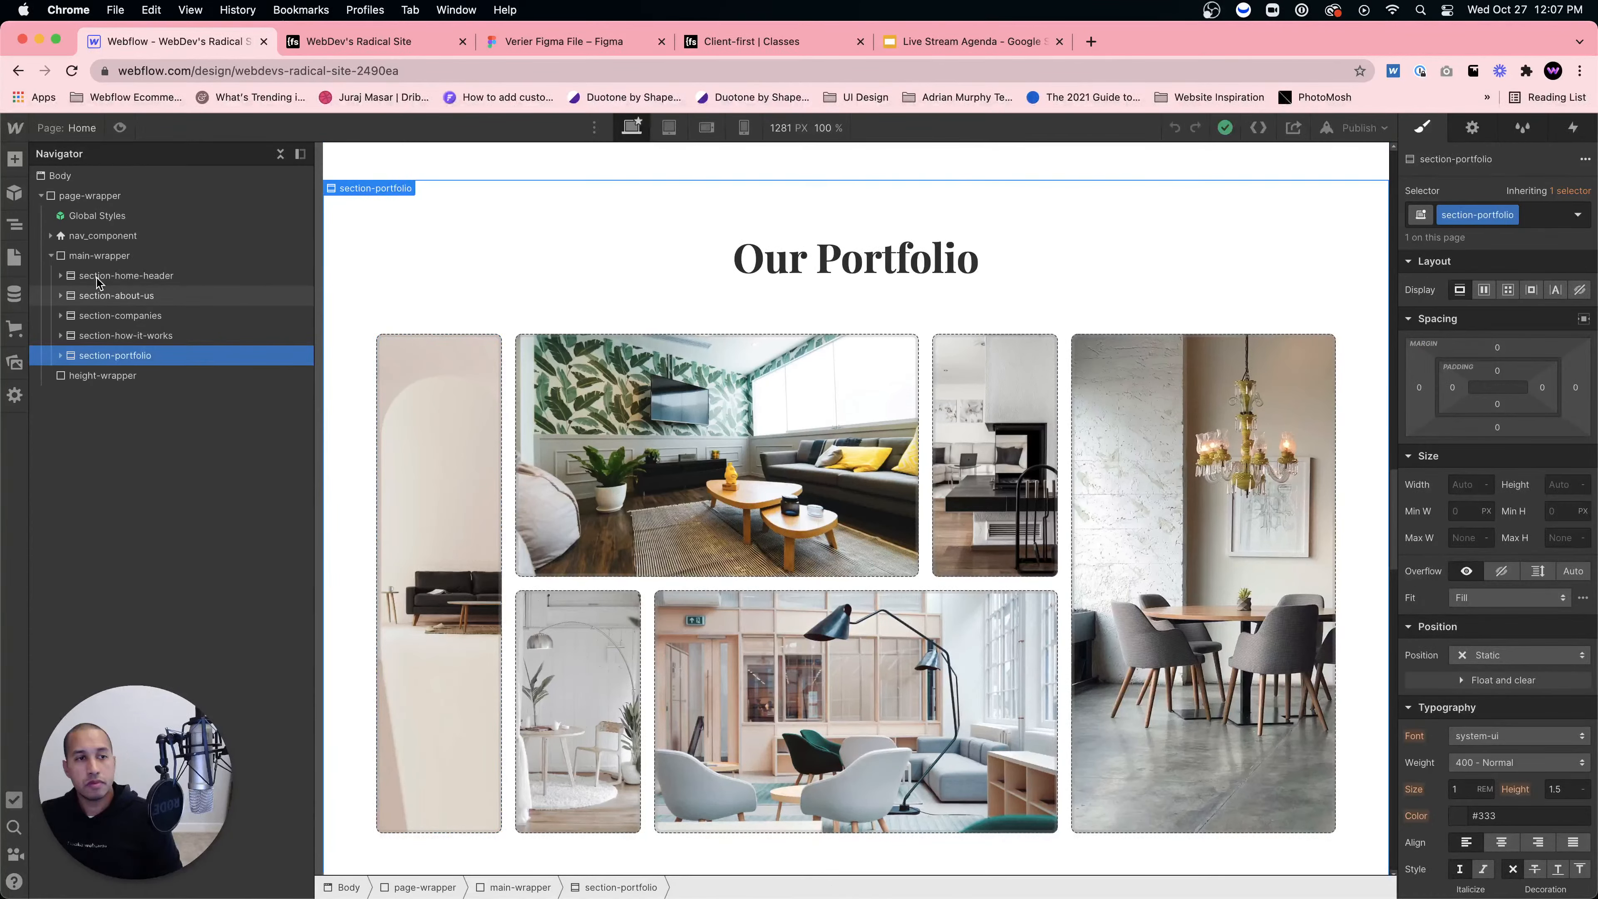
left_click(116, 258)
key("super+e")
type("section")
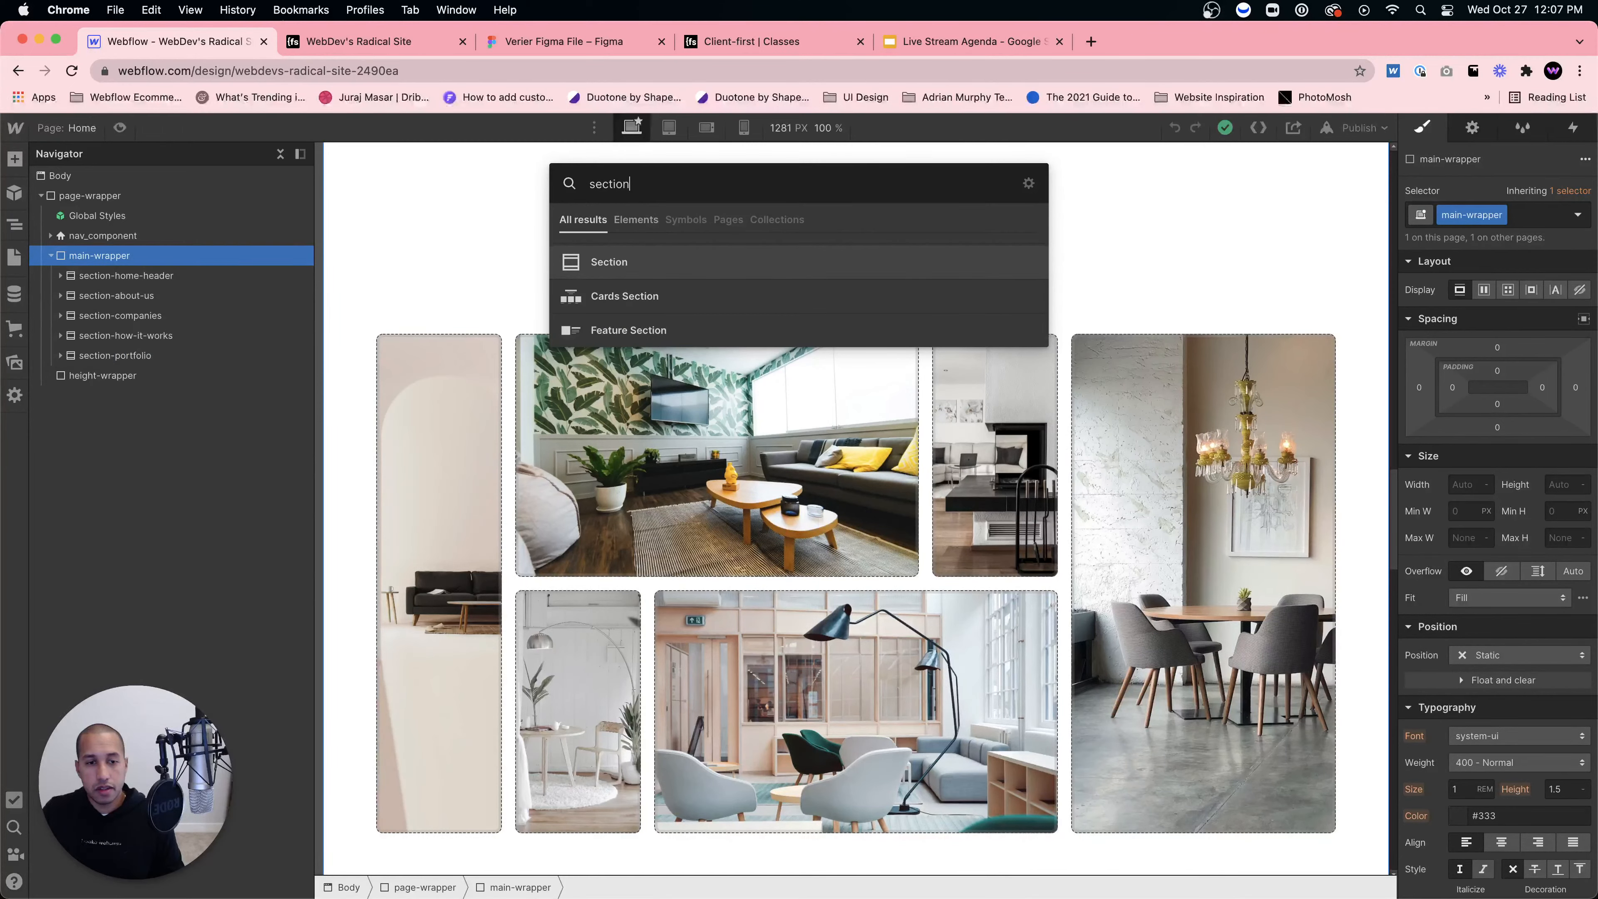
key("Return")
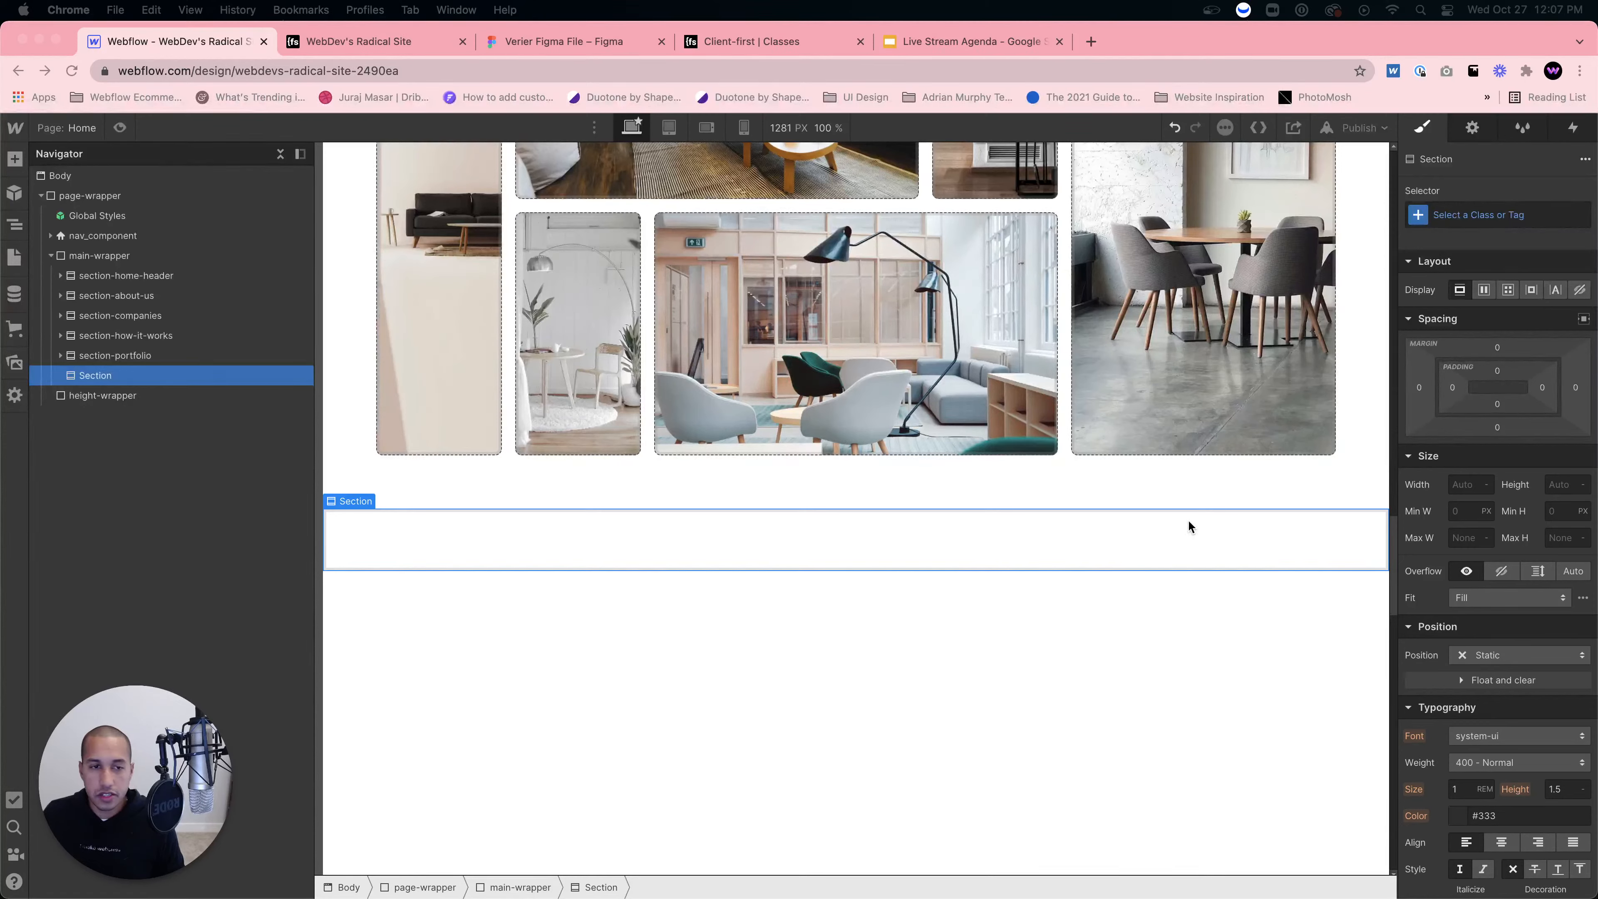
Step: Give the new Section the class section-testimonials
left_click(1526, 218)
left_click(1527, 219)
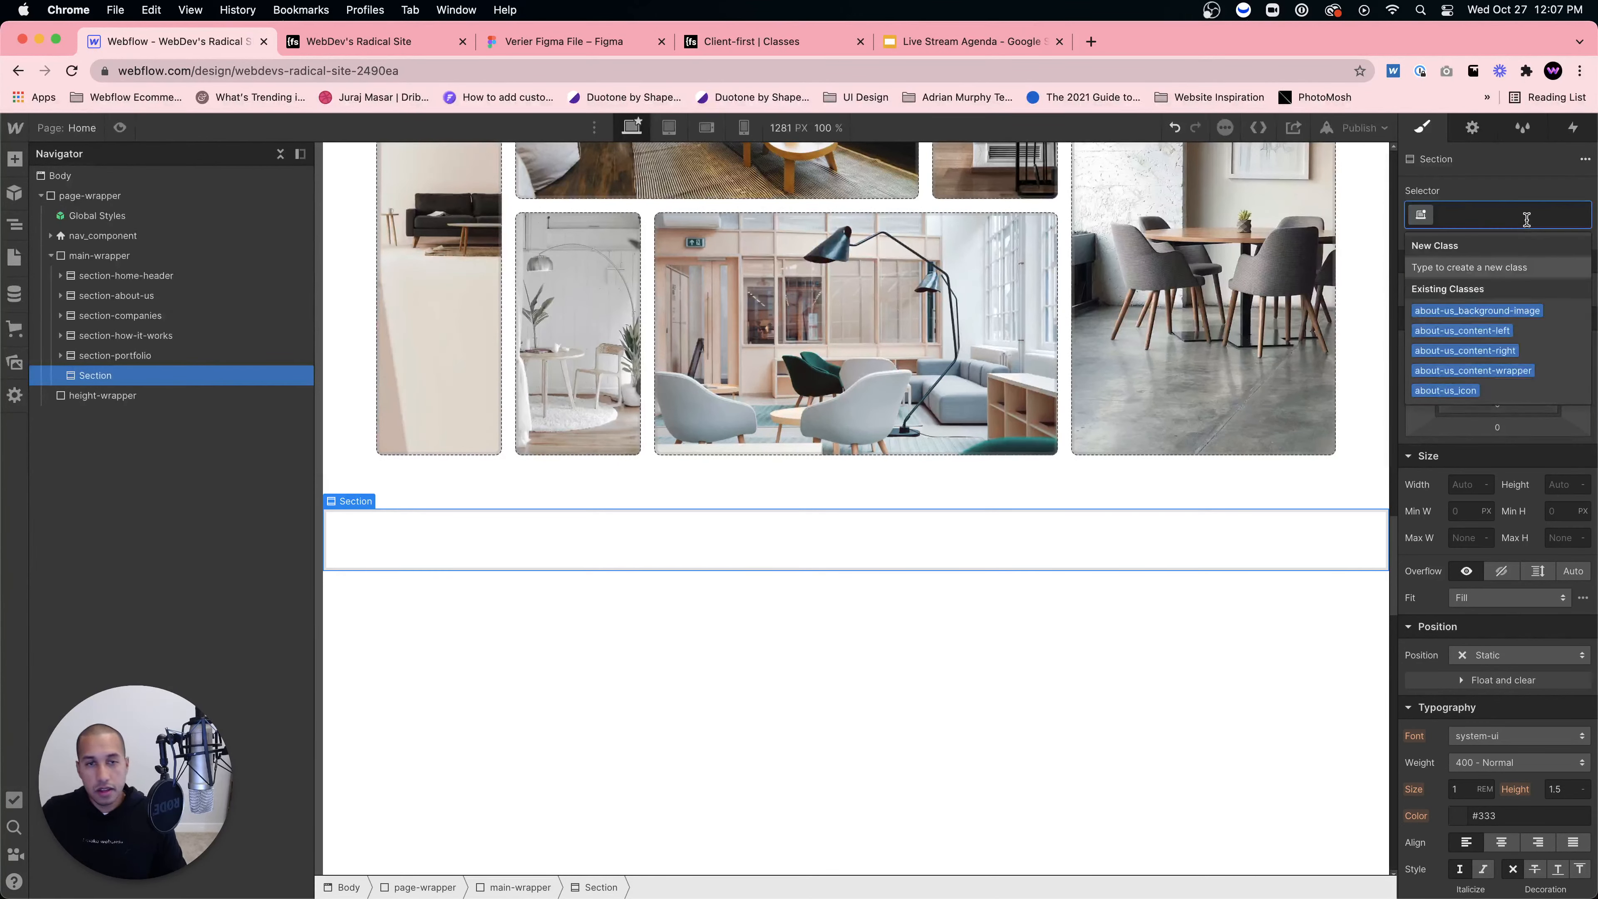
type("section-testi")
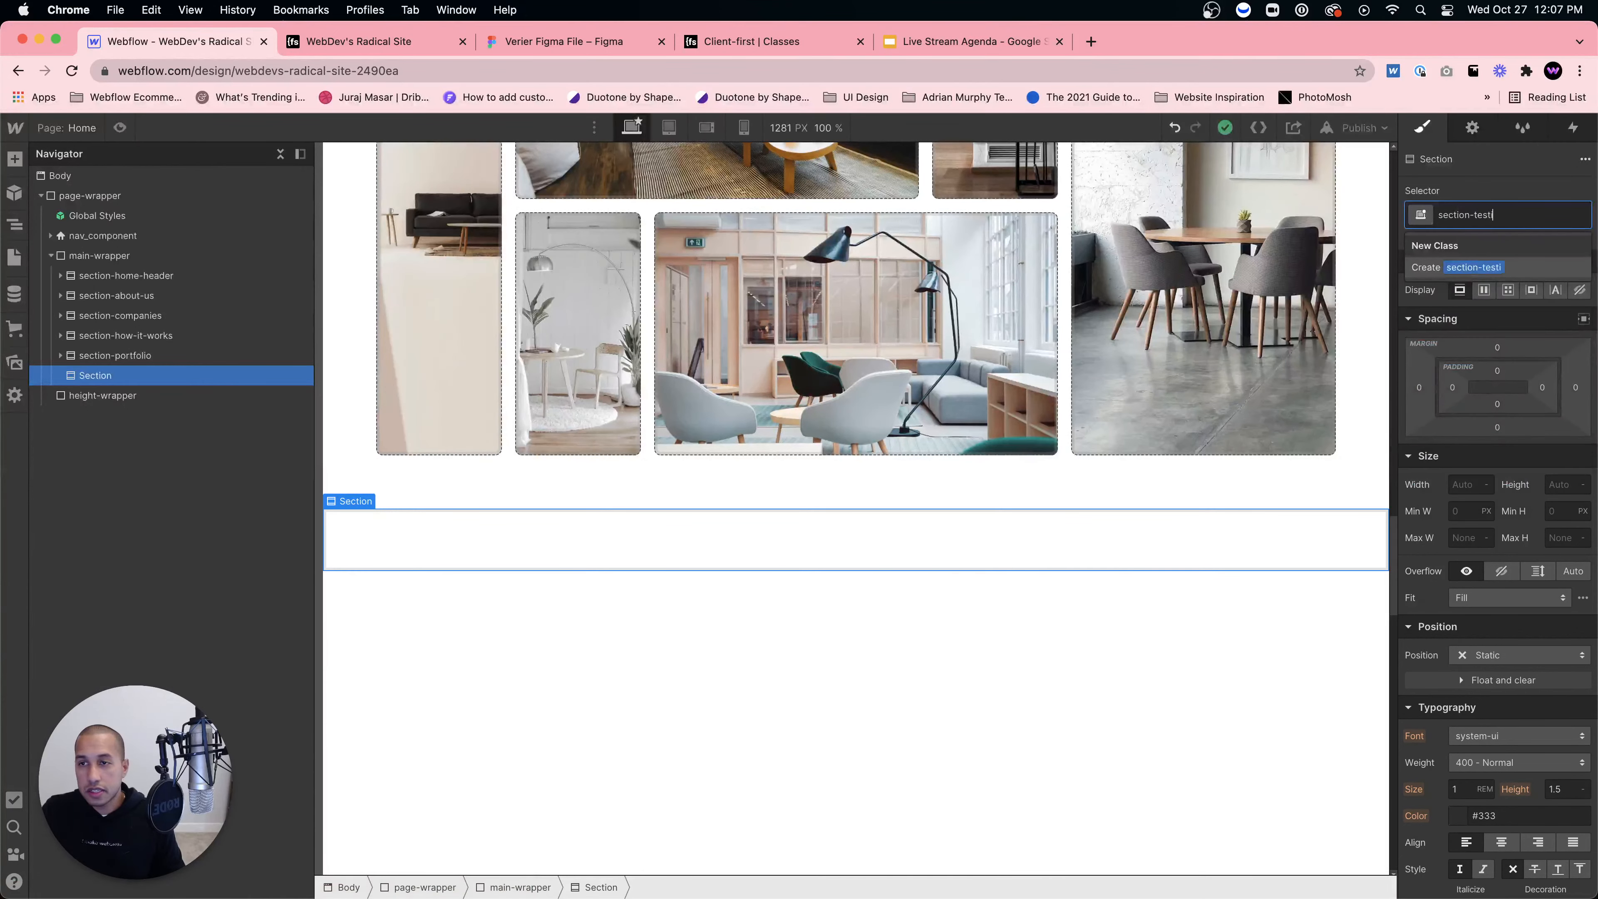
type("monials")
key("Return")
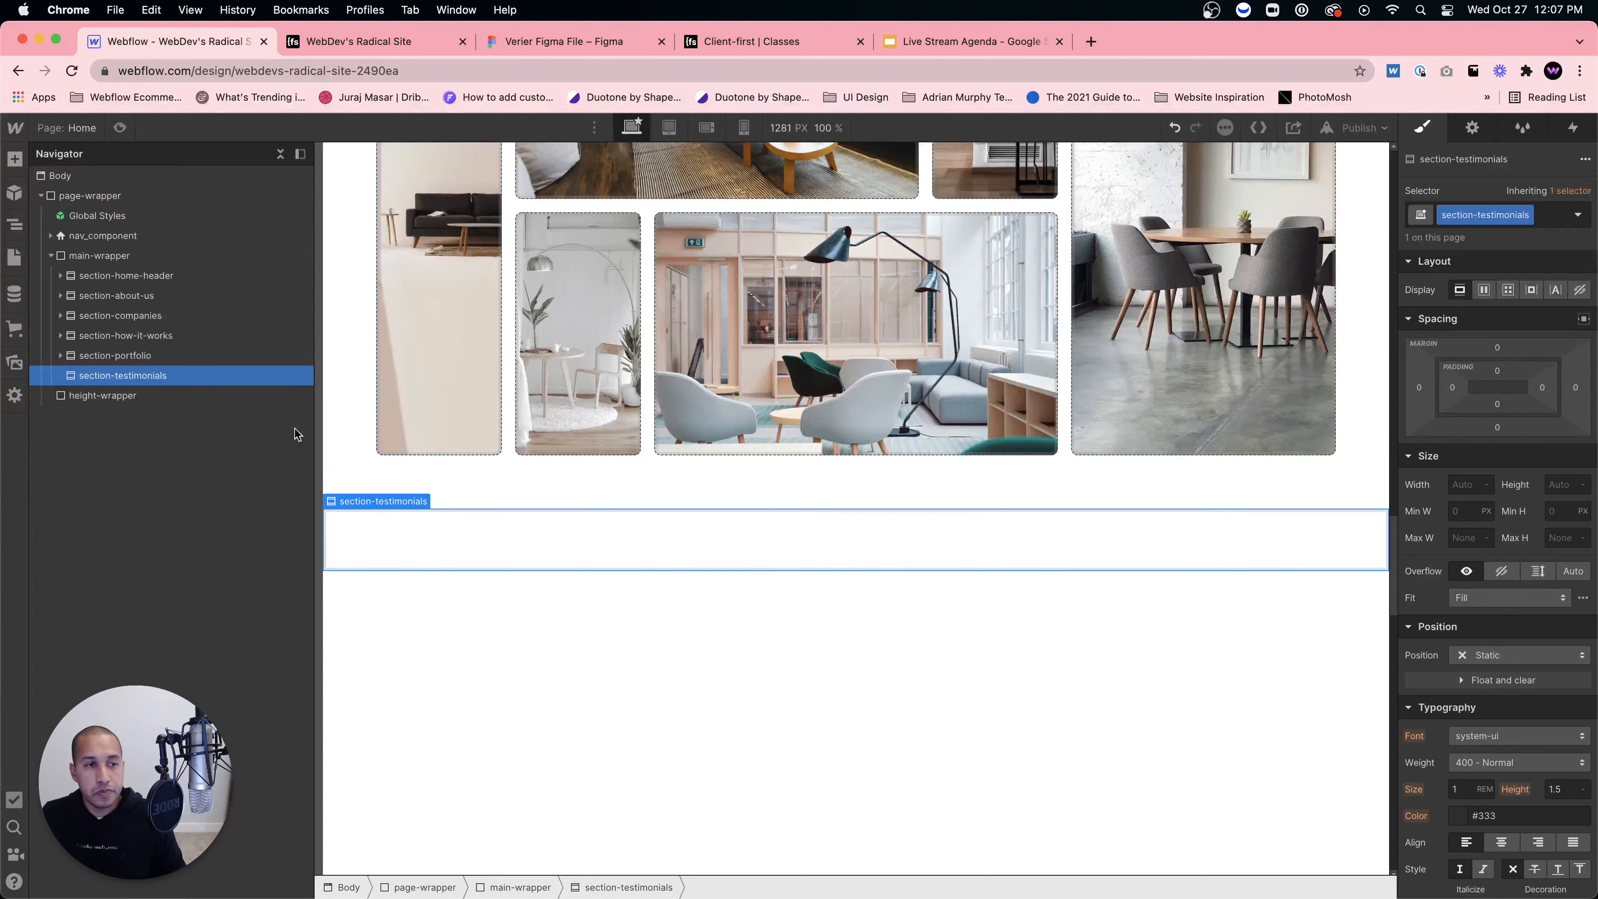
Step: Add a Div Block inside section-testimonials and give it the padding-xlarge class
key("super+e")
type("div")
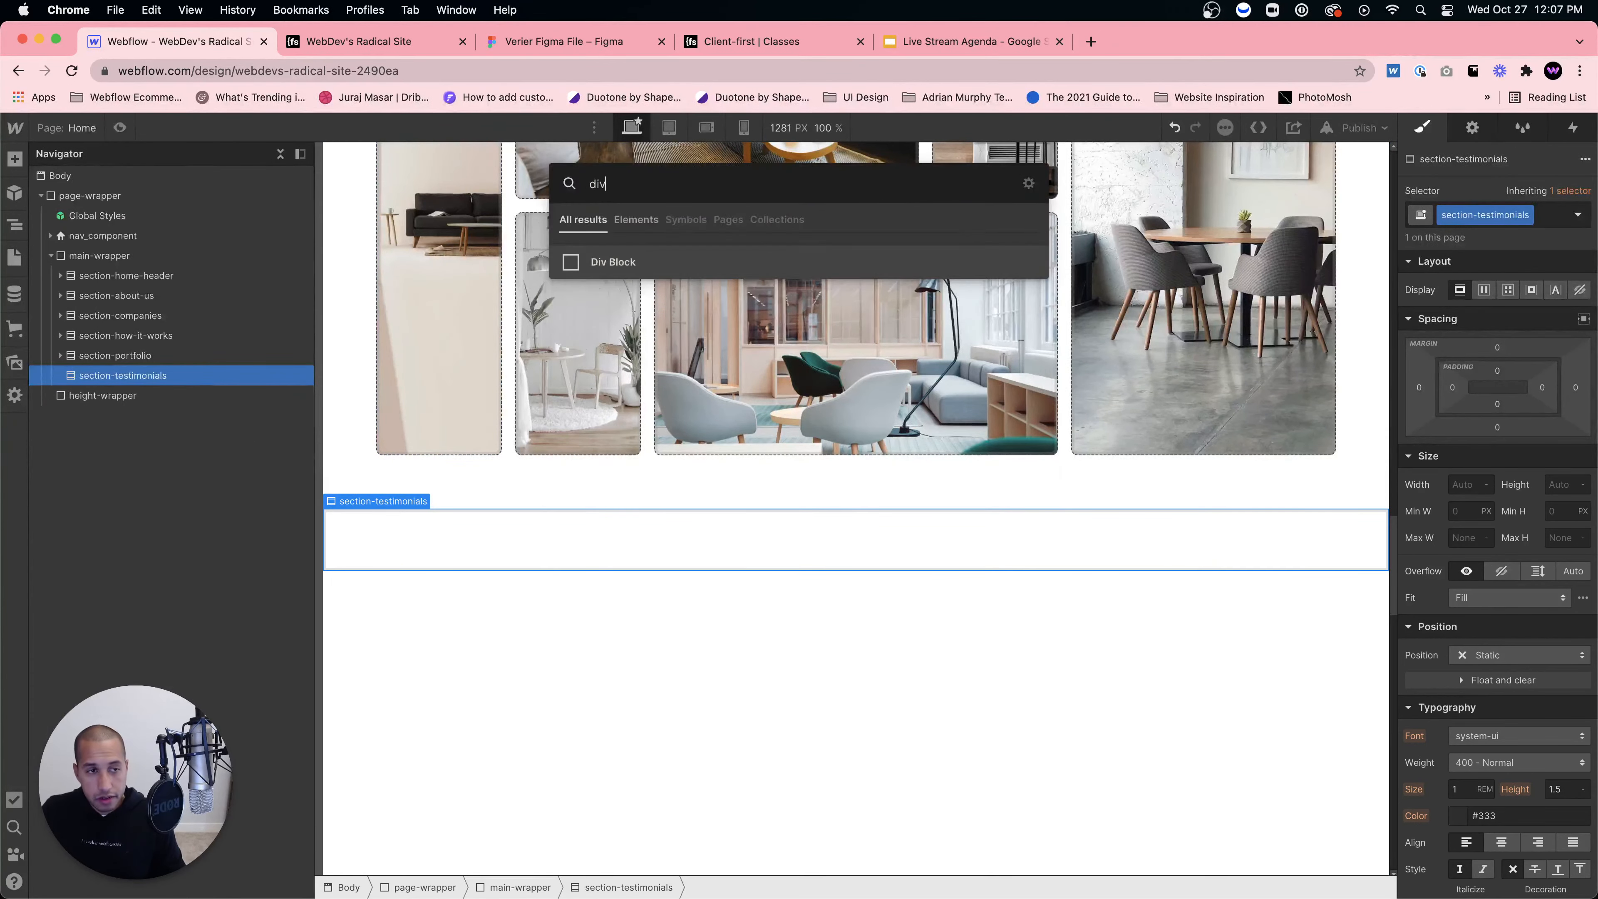
key("Return")
left_click(60, 355)
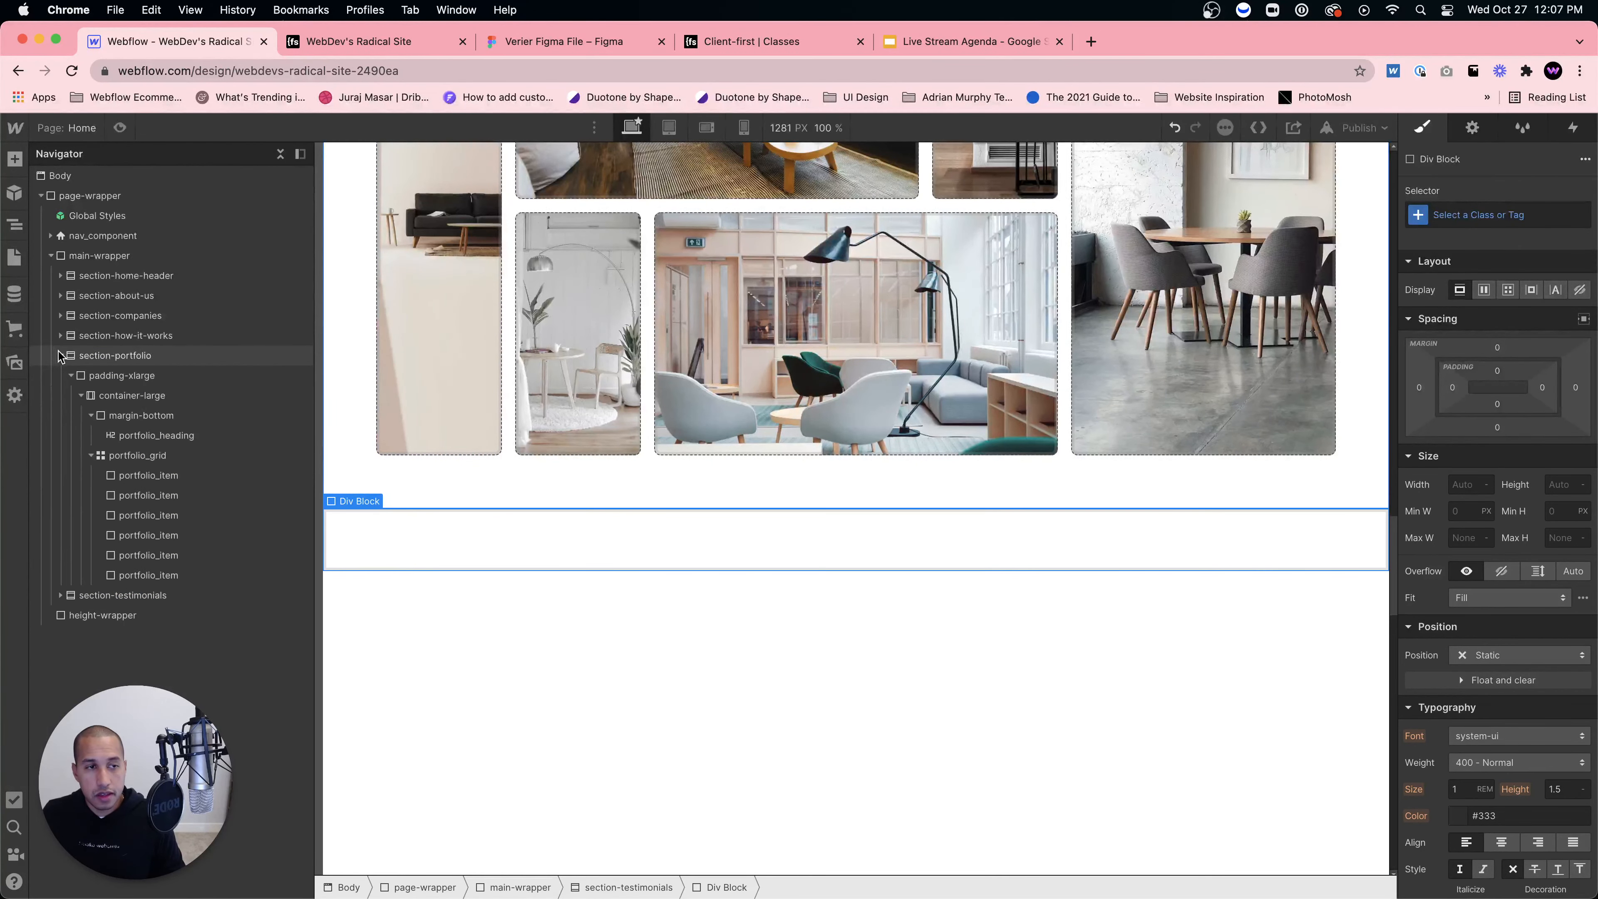
left_click(60, 356)
left_click(66, 378)
left_click(65, 375)
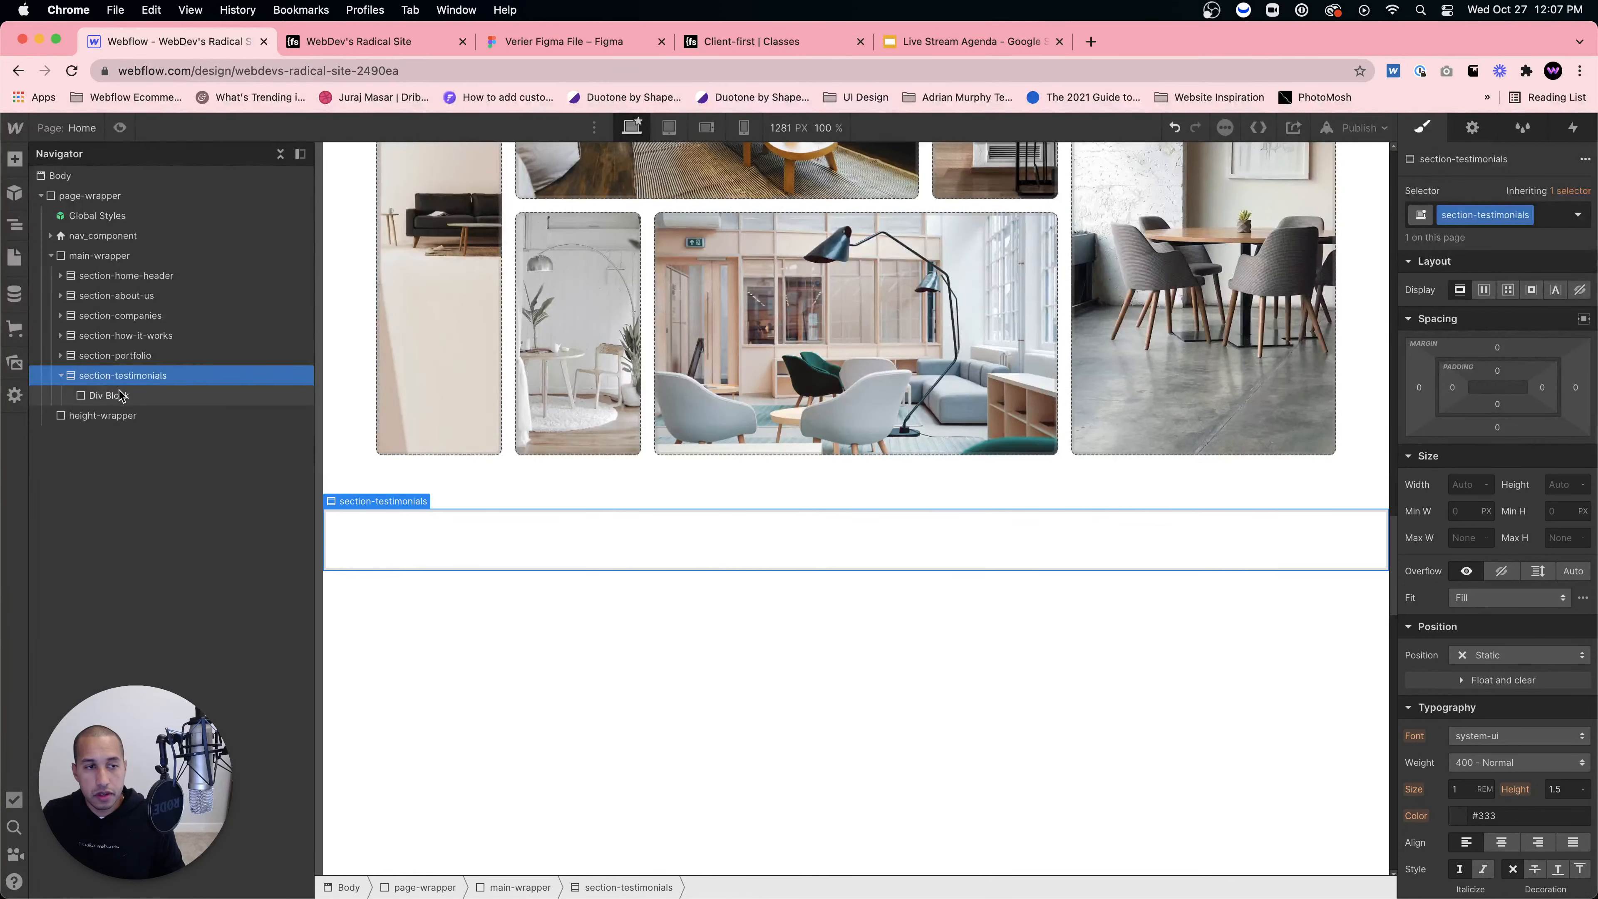
left_click(108, 395)
left_click(1492, 215)
type("padding-xlarge")
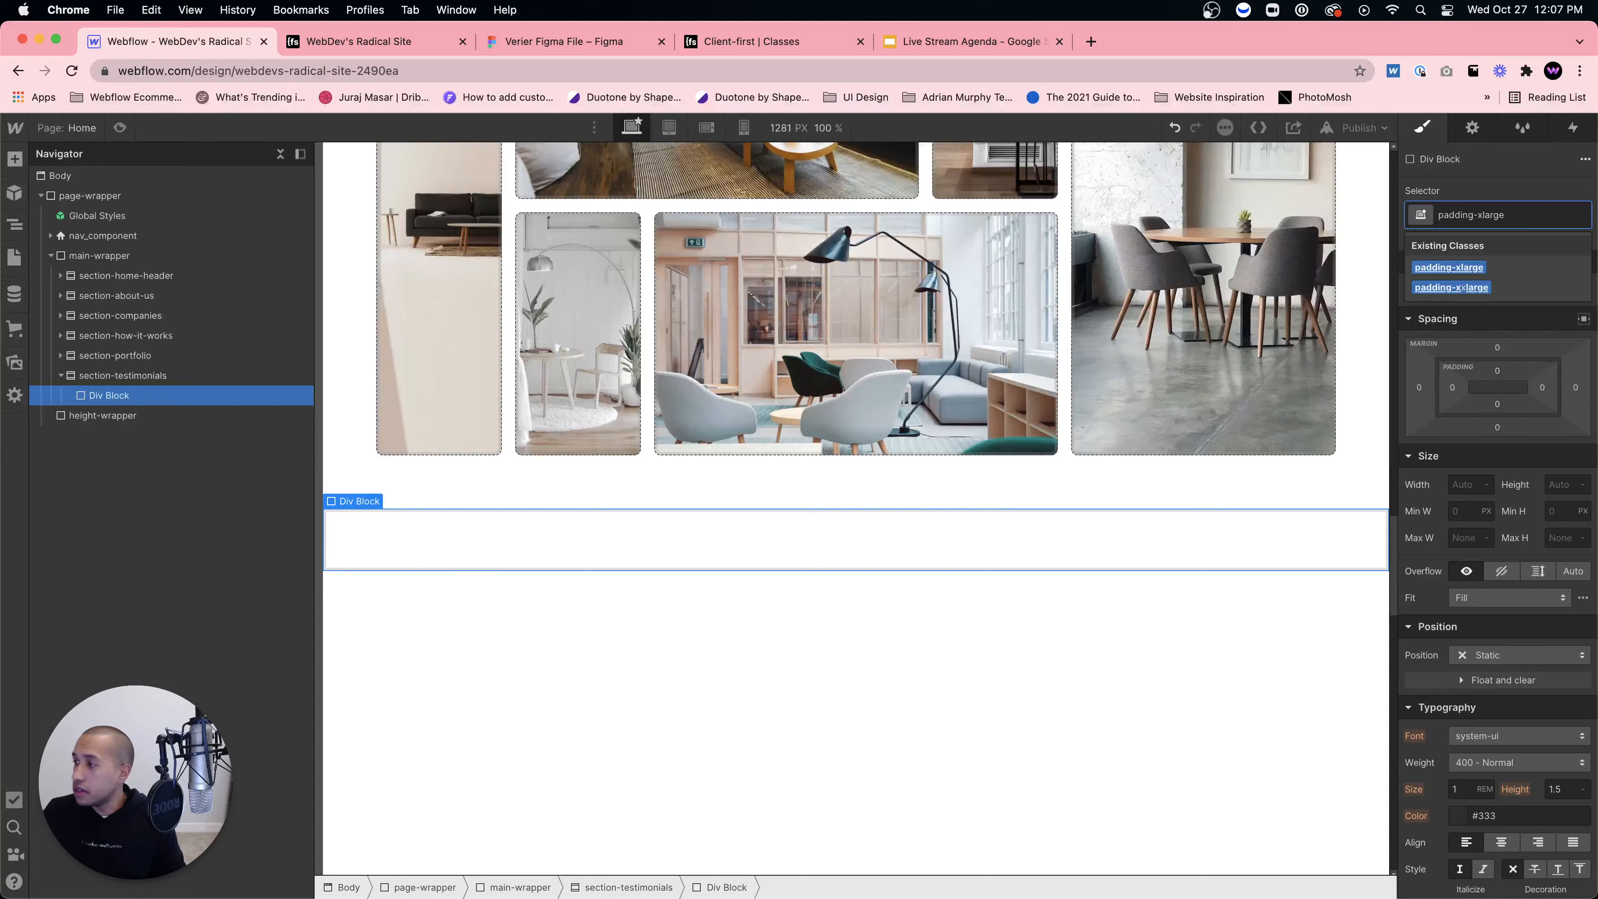
key("Return")
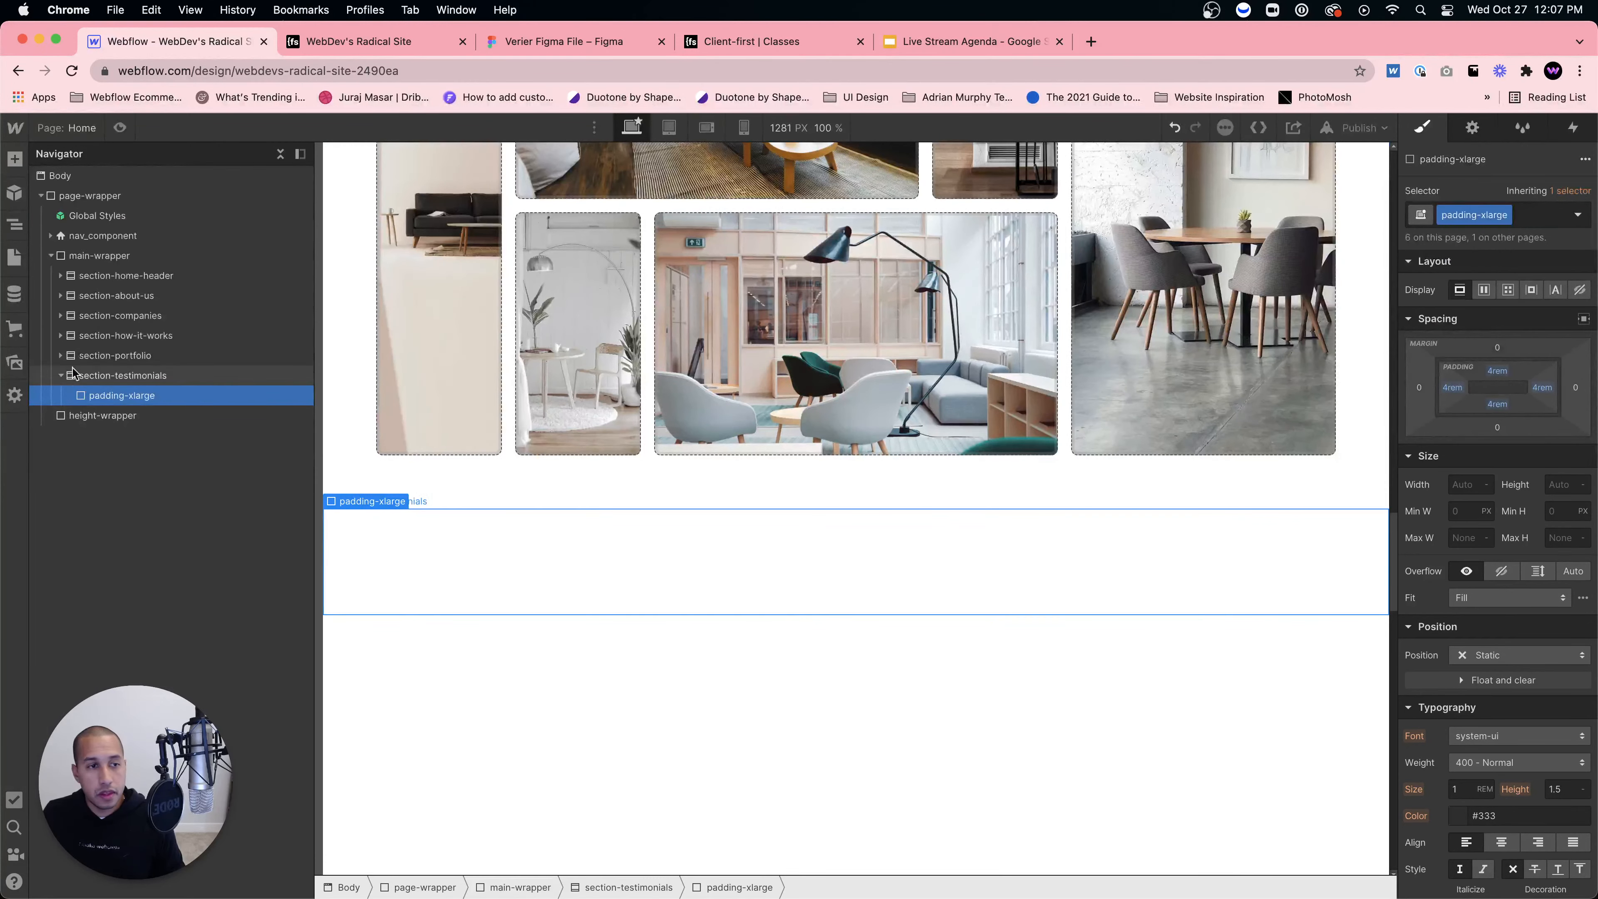
Step: Insert a Container inside padding-xlarge and apply the existing container-large class
left_click(61, 356)
left_click(61, 356)
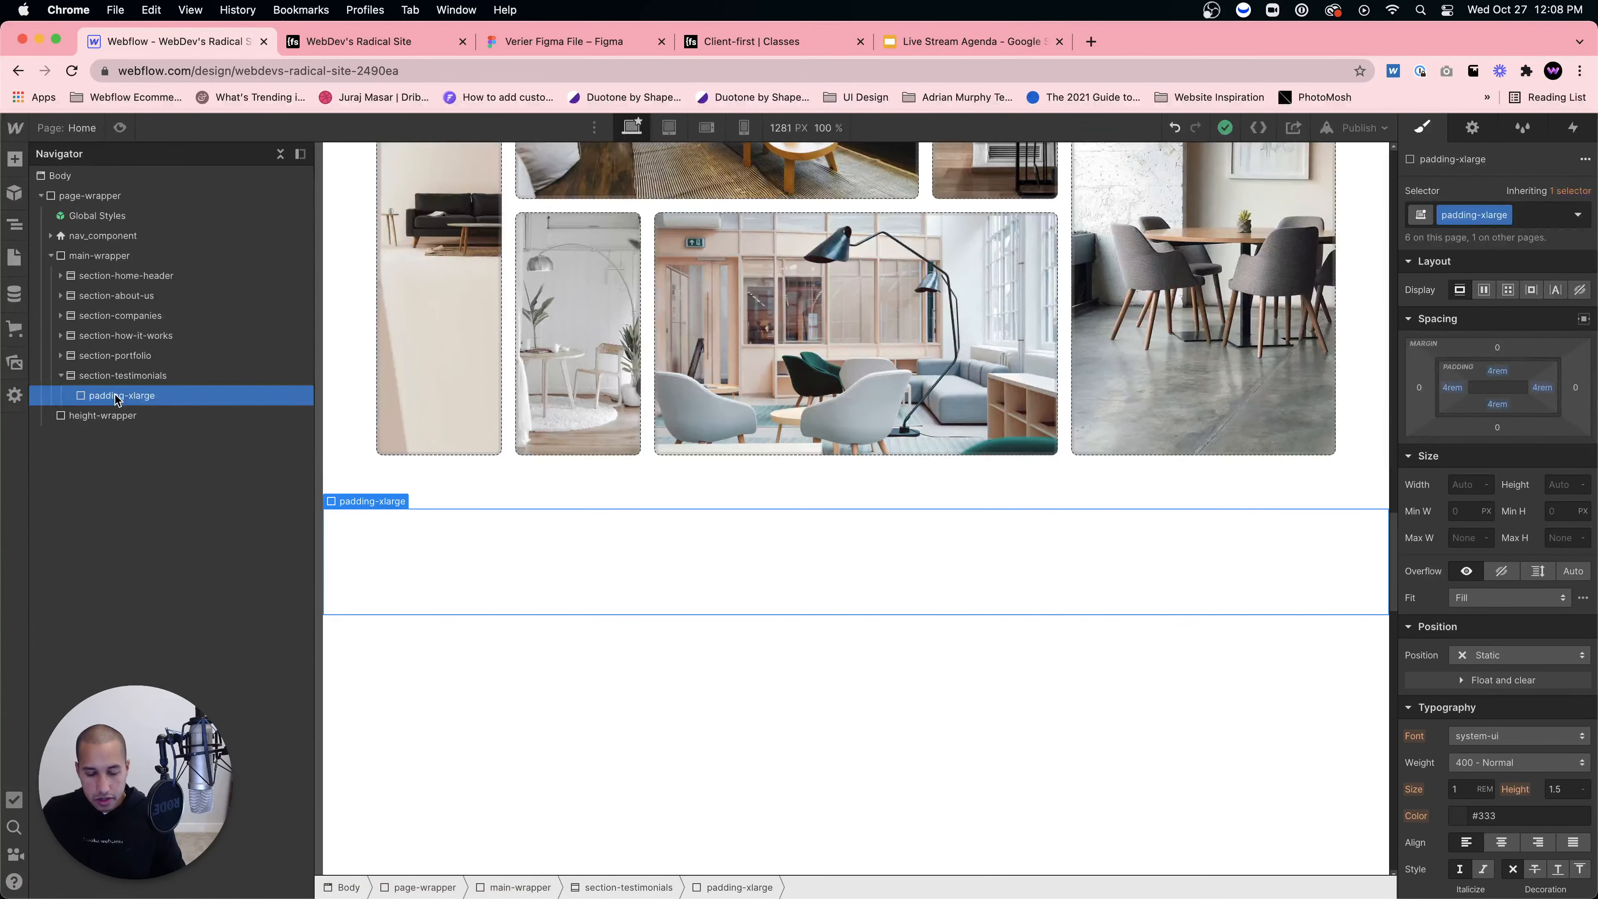
key("super+e")
type("c")
key("BackSpace")
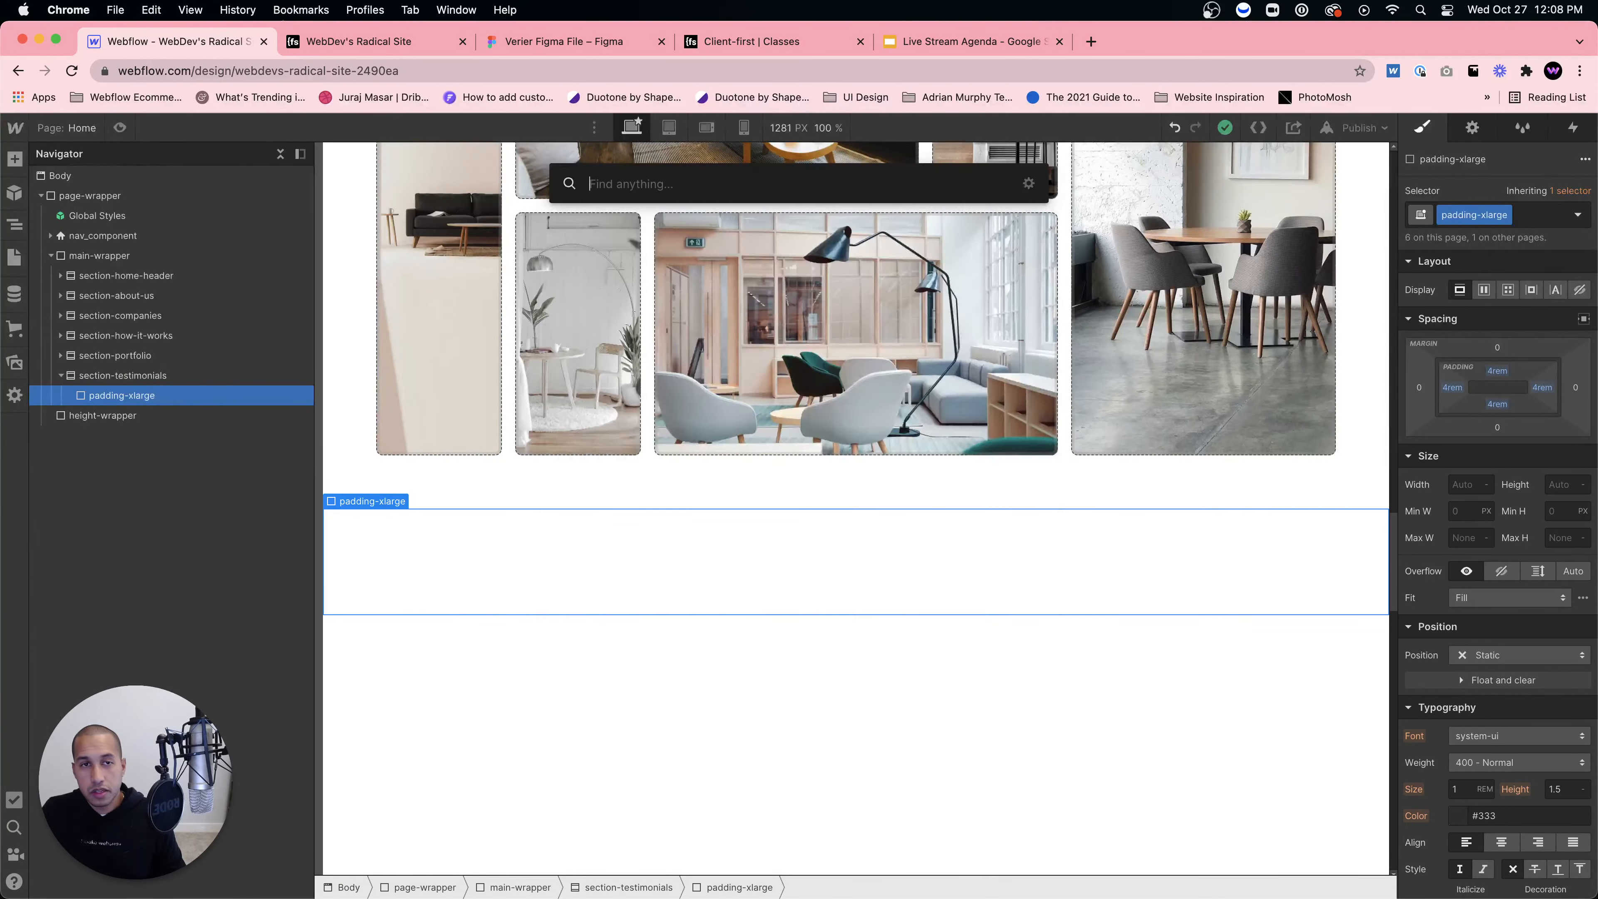
type("container")
key("Return")
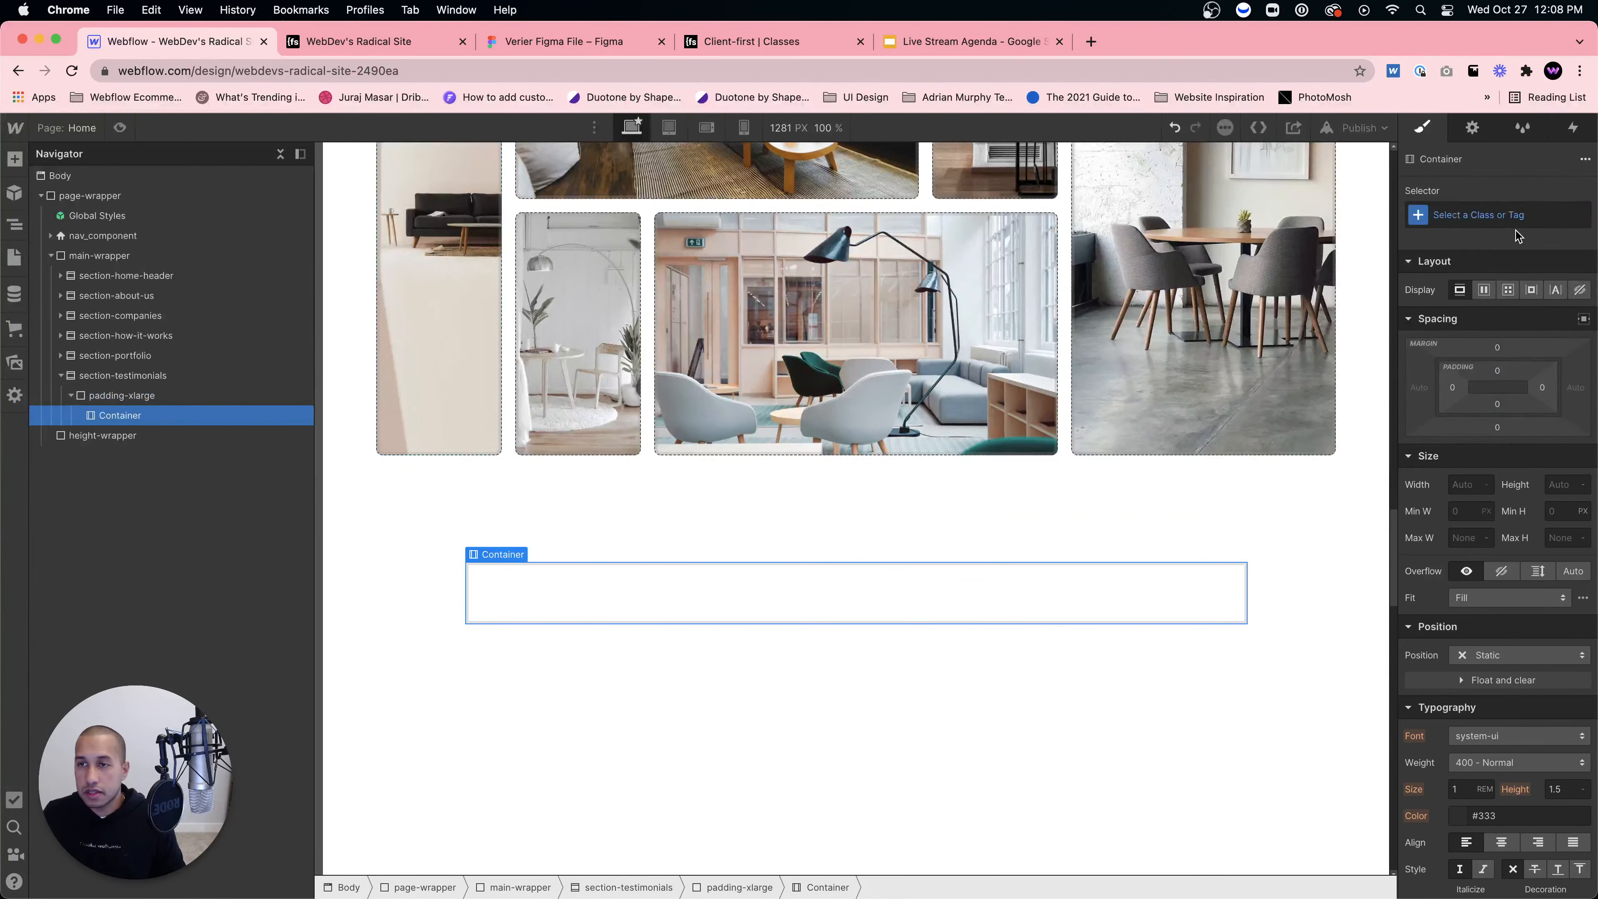
left_click(1516, 215)
type("container-")
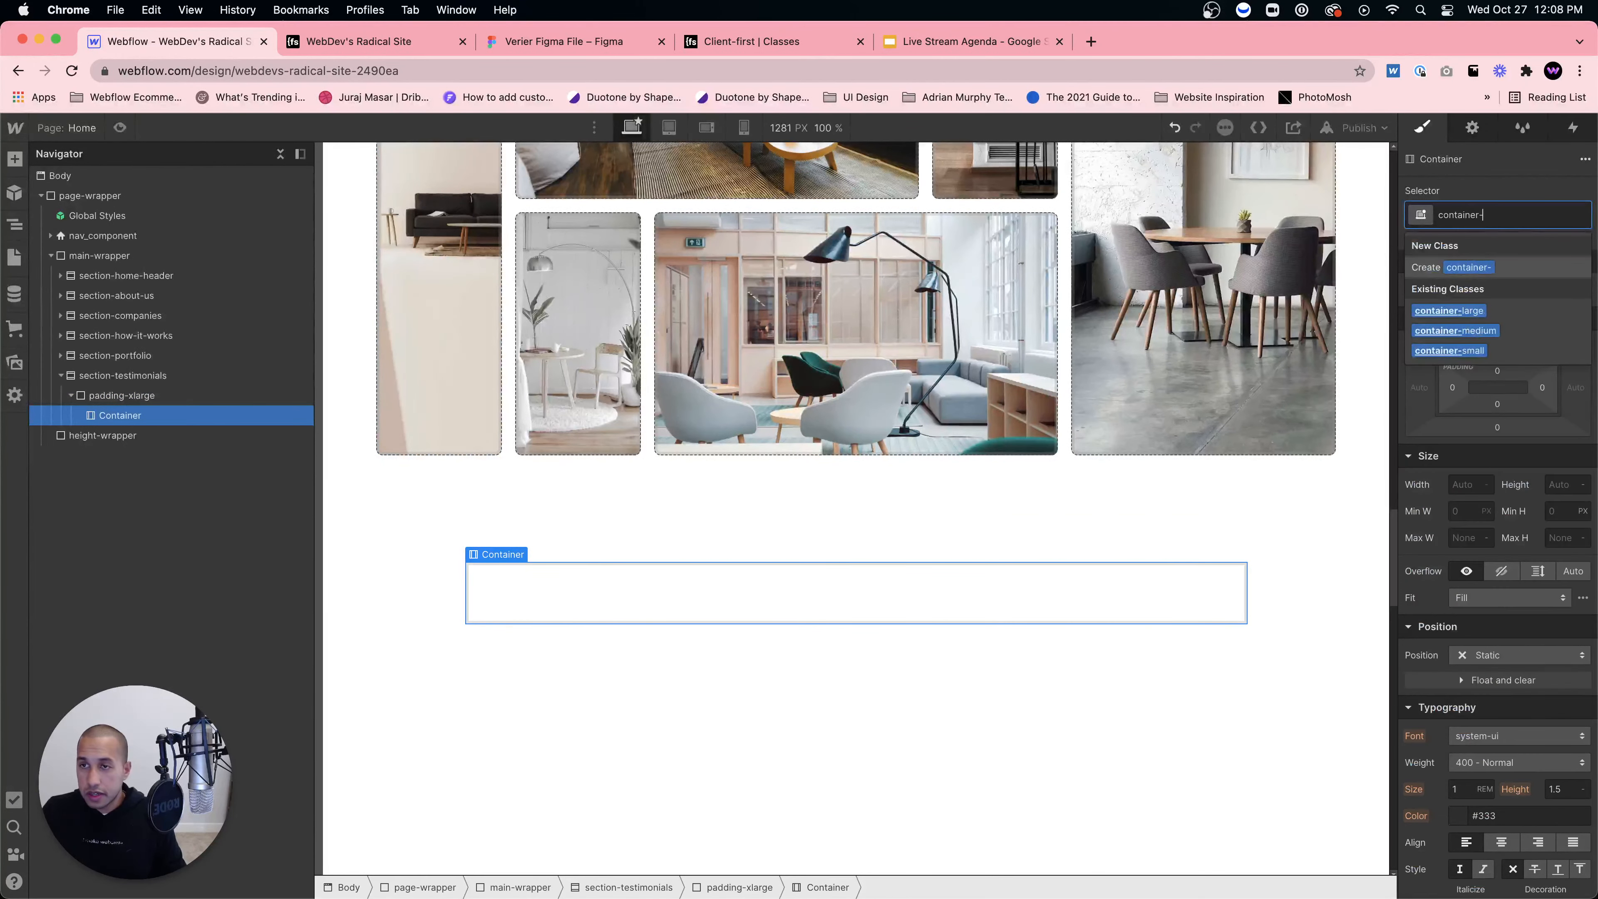
type("large")
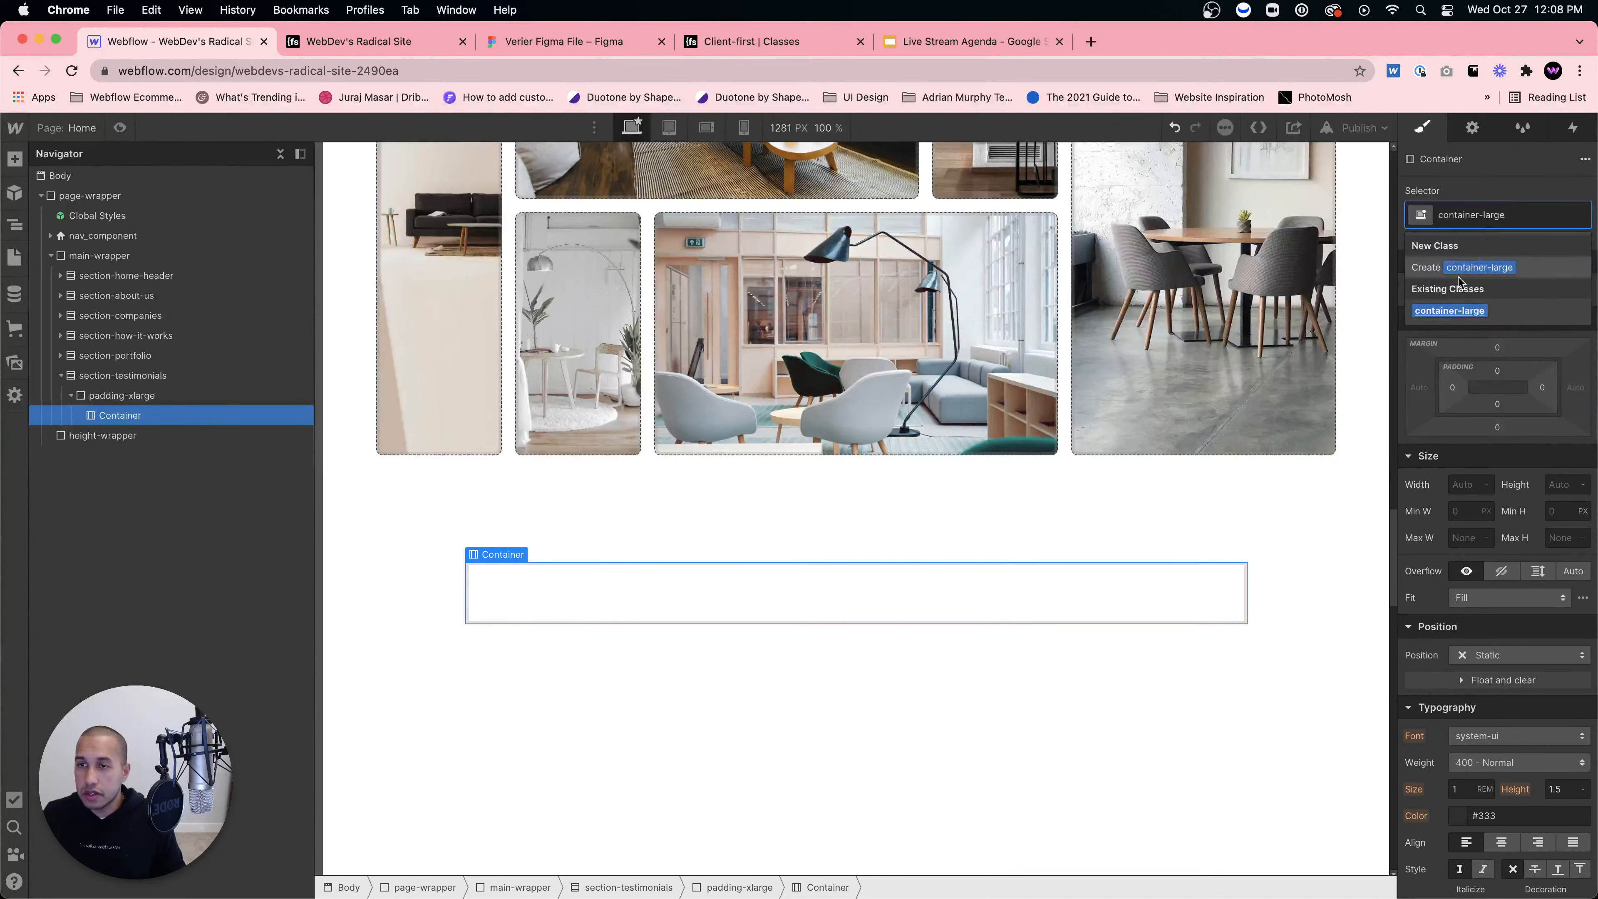
key("Return")
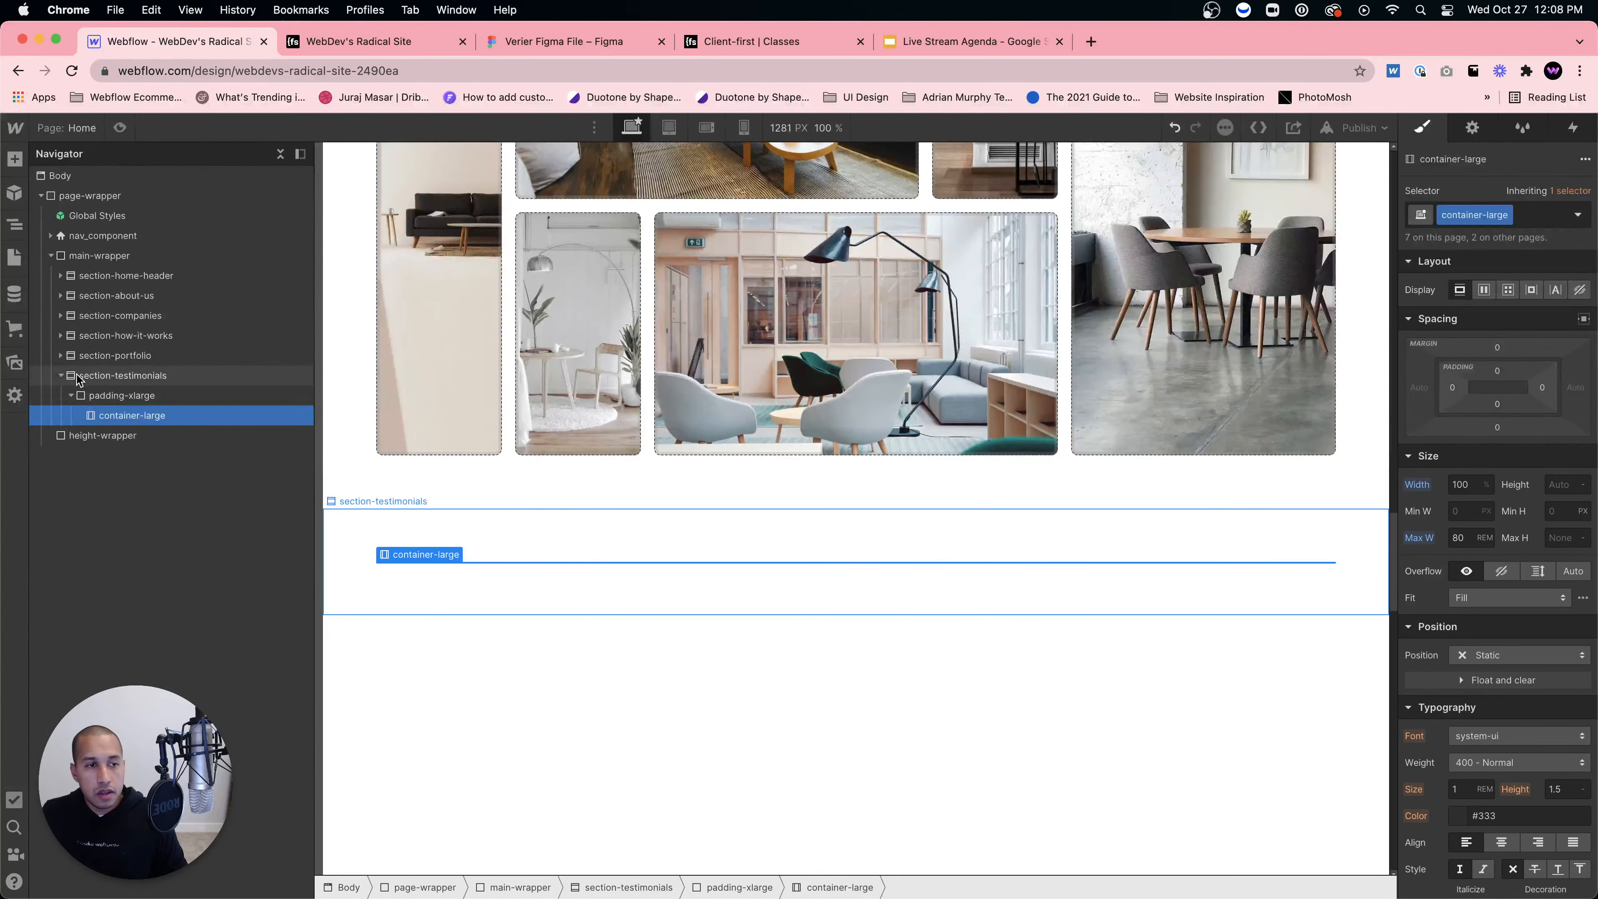
left_click(56, 356)
left_click(60, 355)
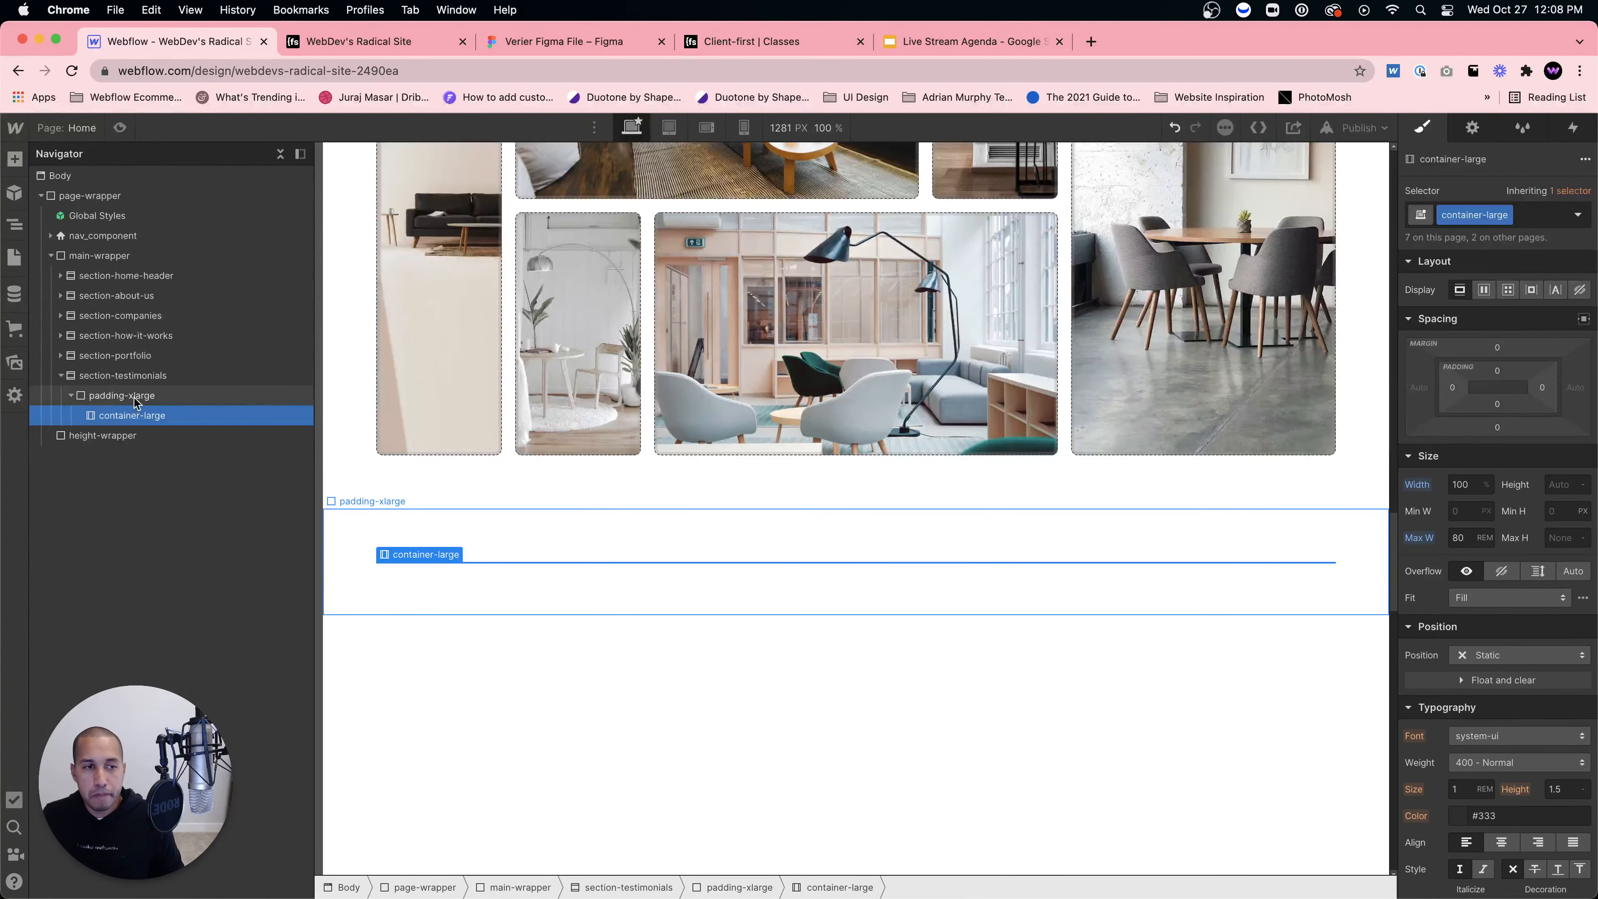
key("super+e")
Step: Add a Div Block inside container-large classed testimonials_content-wrapper
type("div")
key("Return")
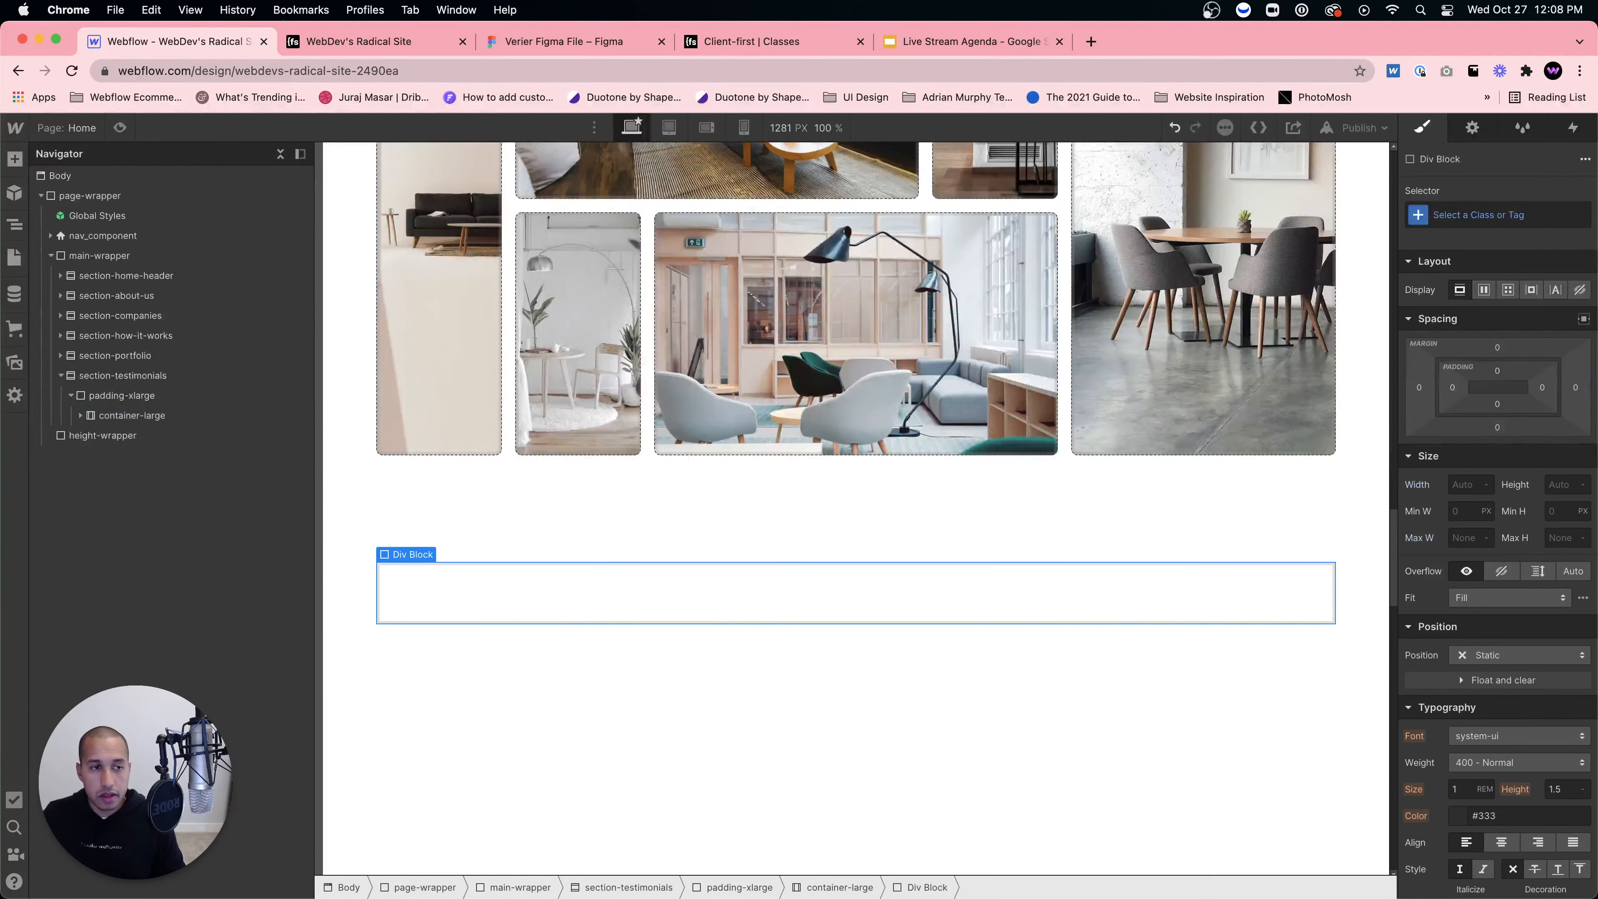
left_click(77, 415)
left_click(78, 415)
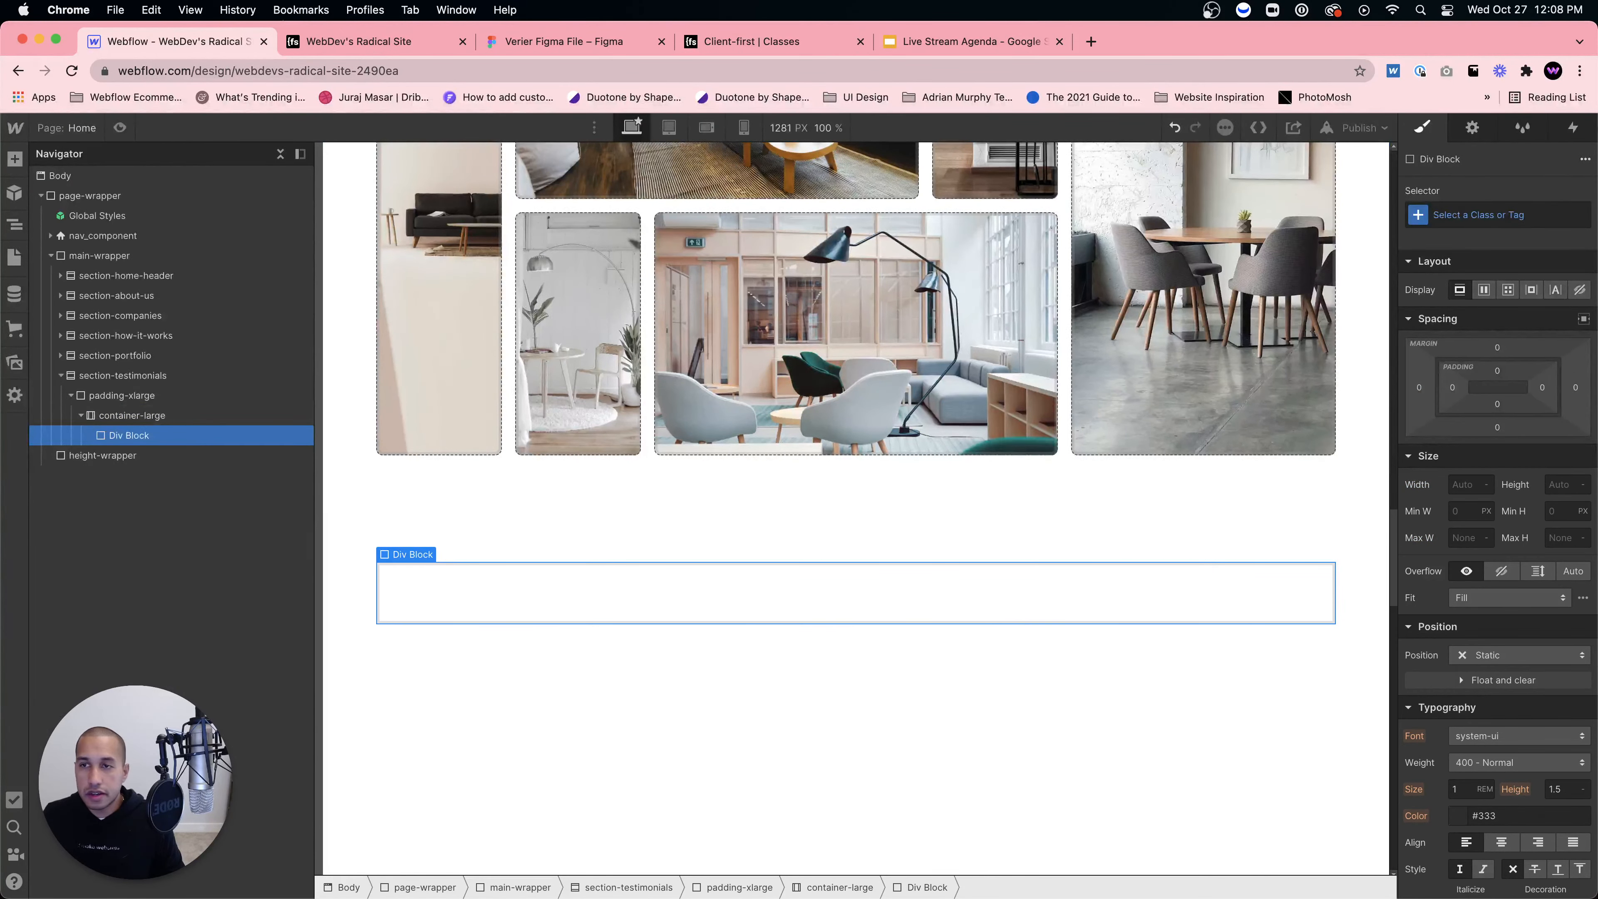
left_click(1528, 218)
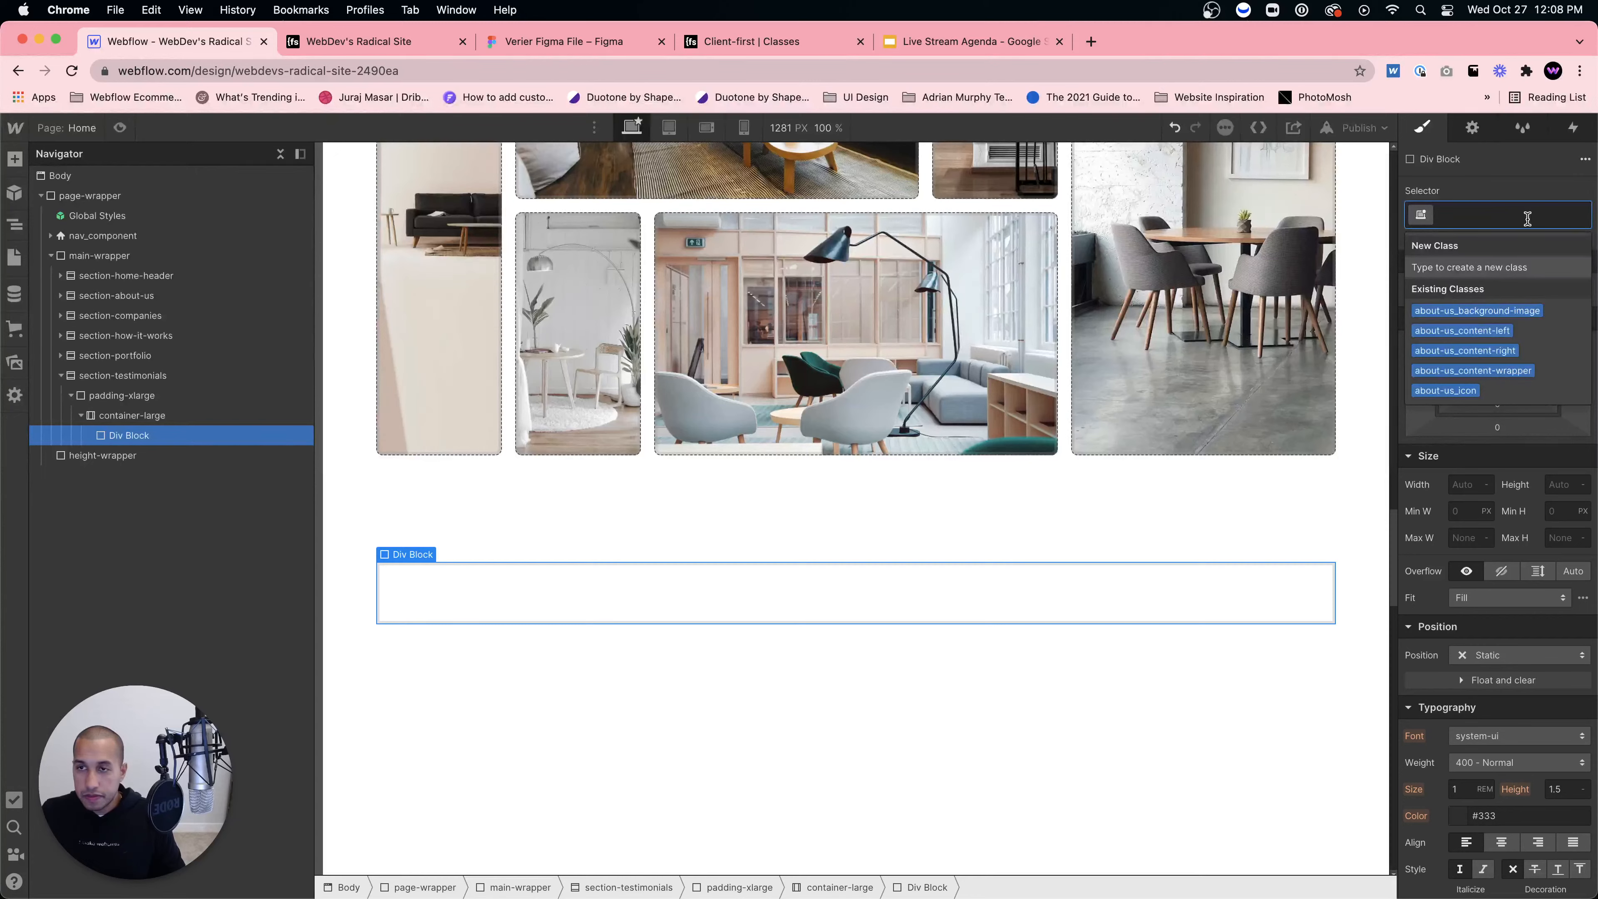
type("testimo")
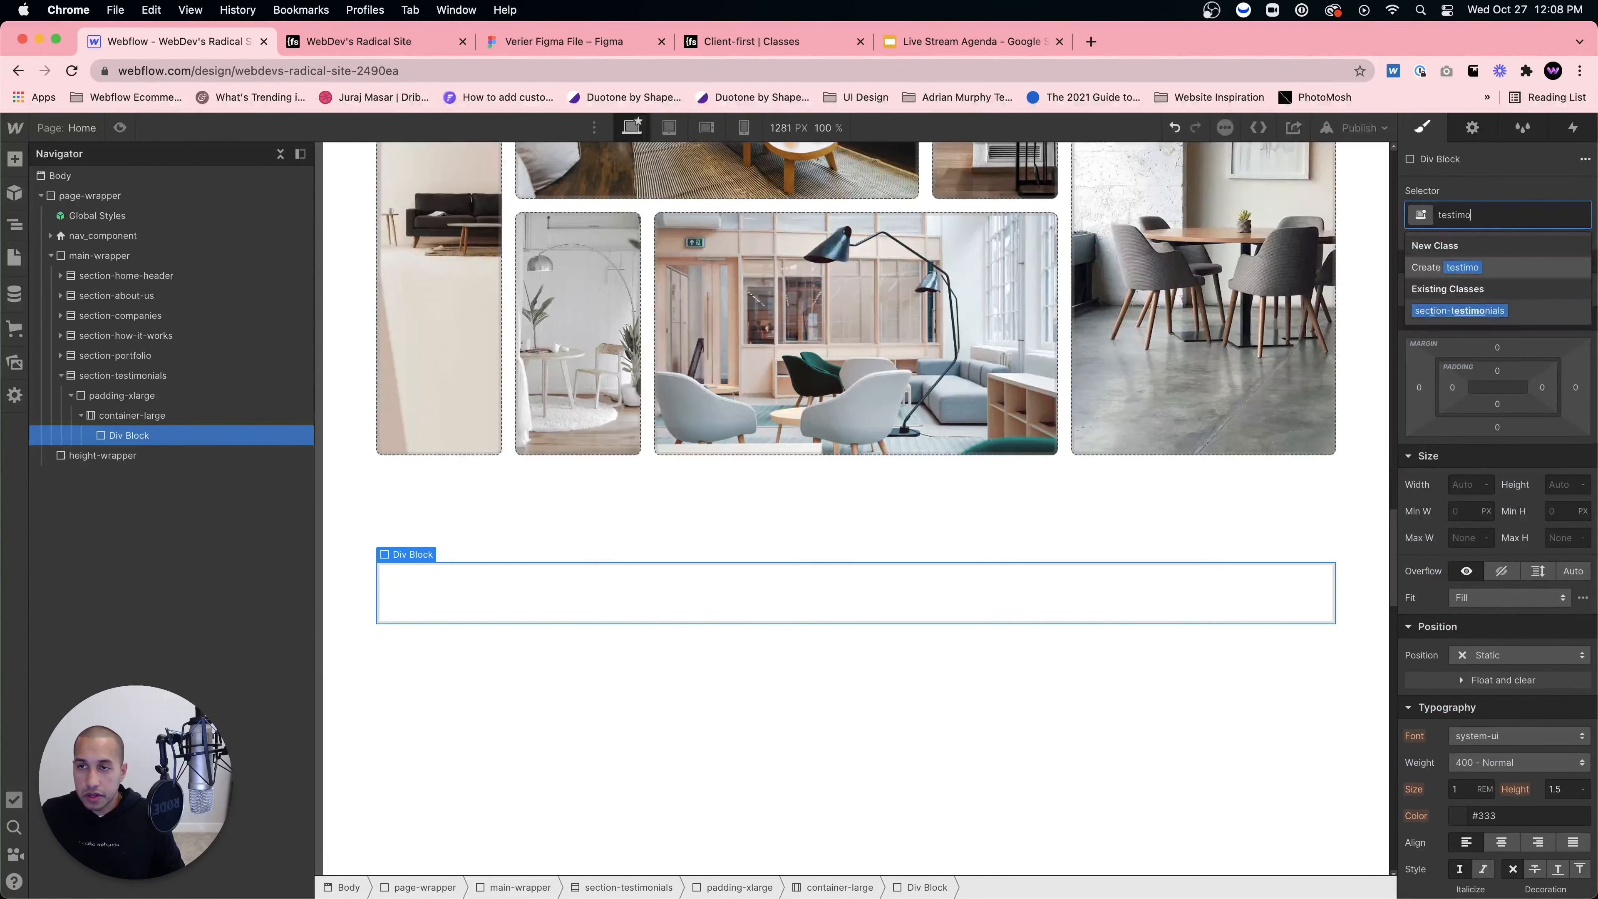
type("nials_content-wrapper")
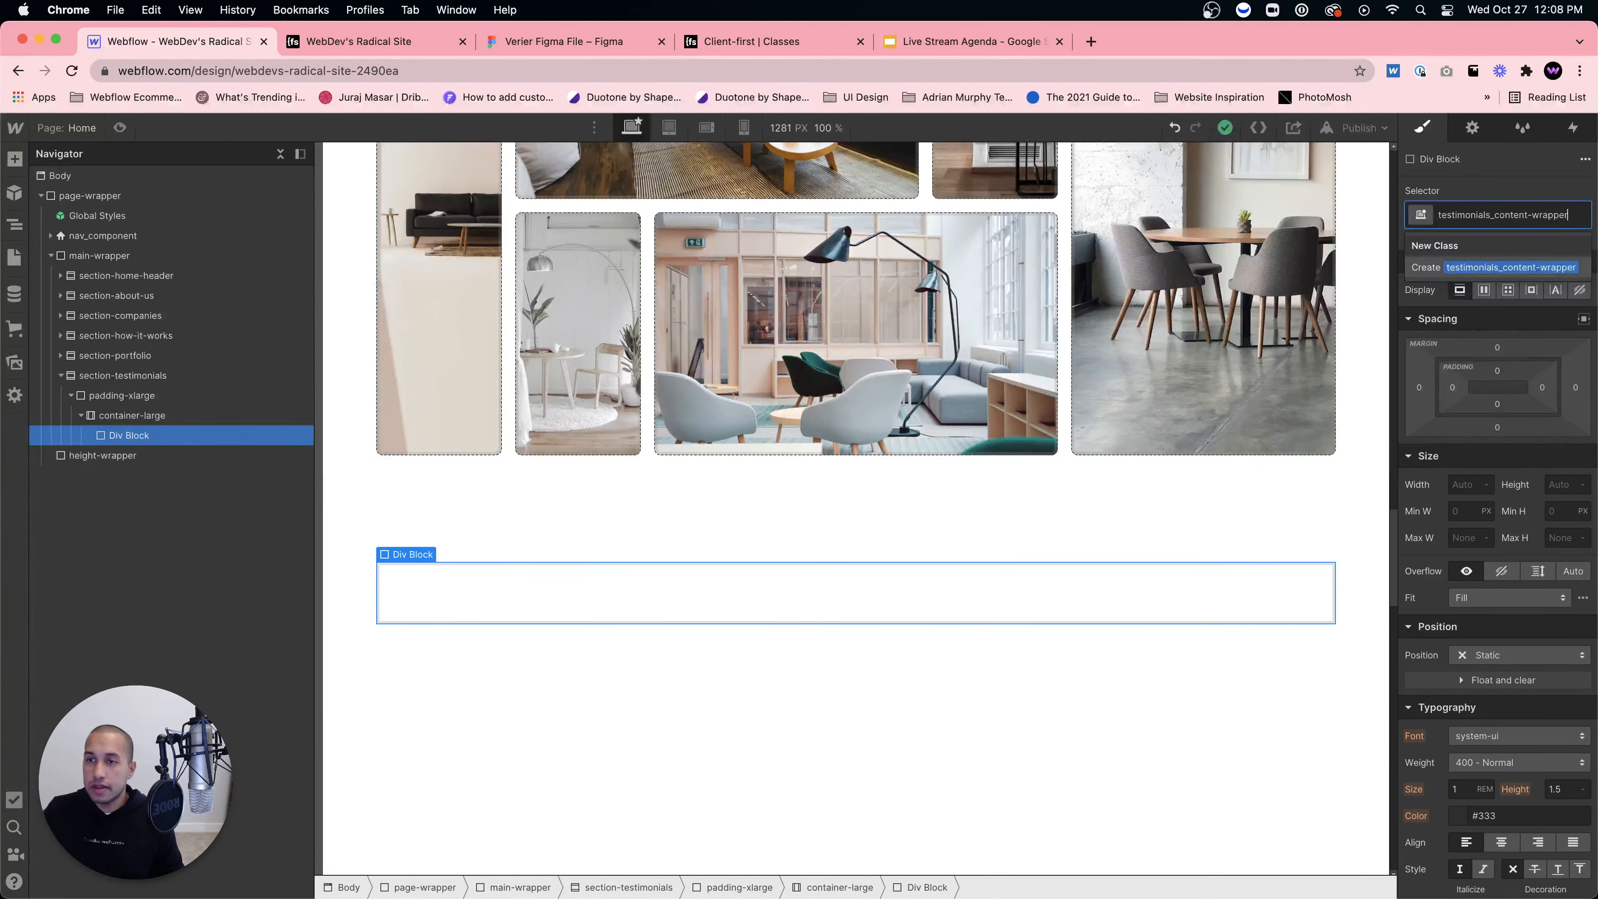
key("Return")
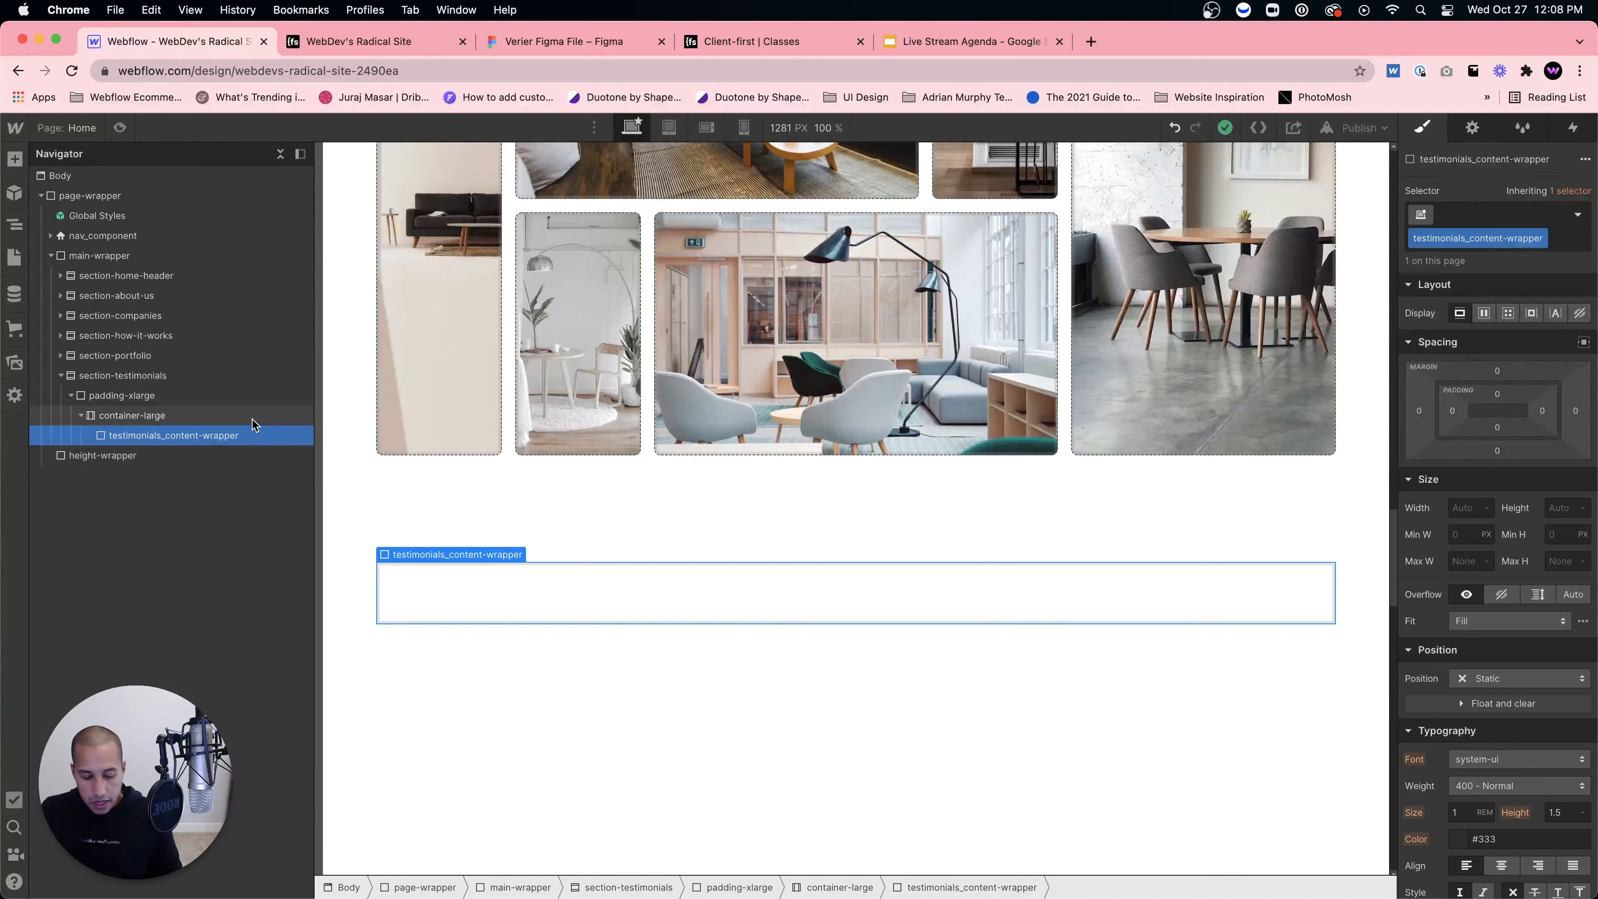
Step: Insert a Div Block into the wrapper with the class testimonials_left-content
key("super+e")
type("div")
key("Return")
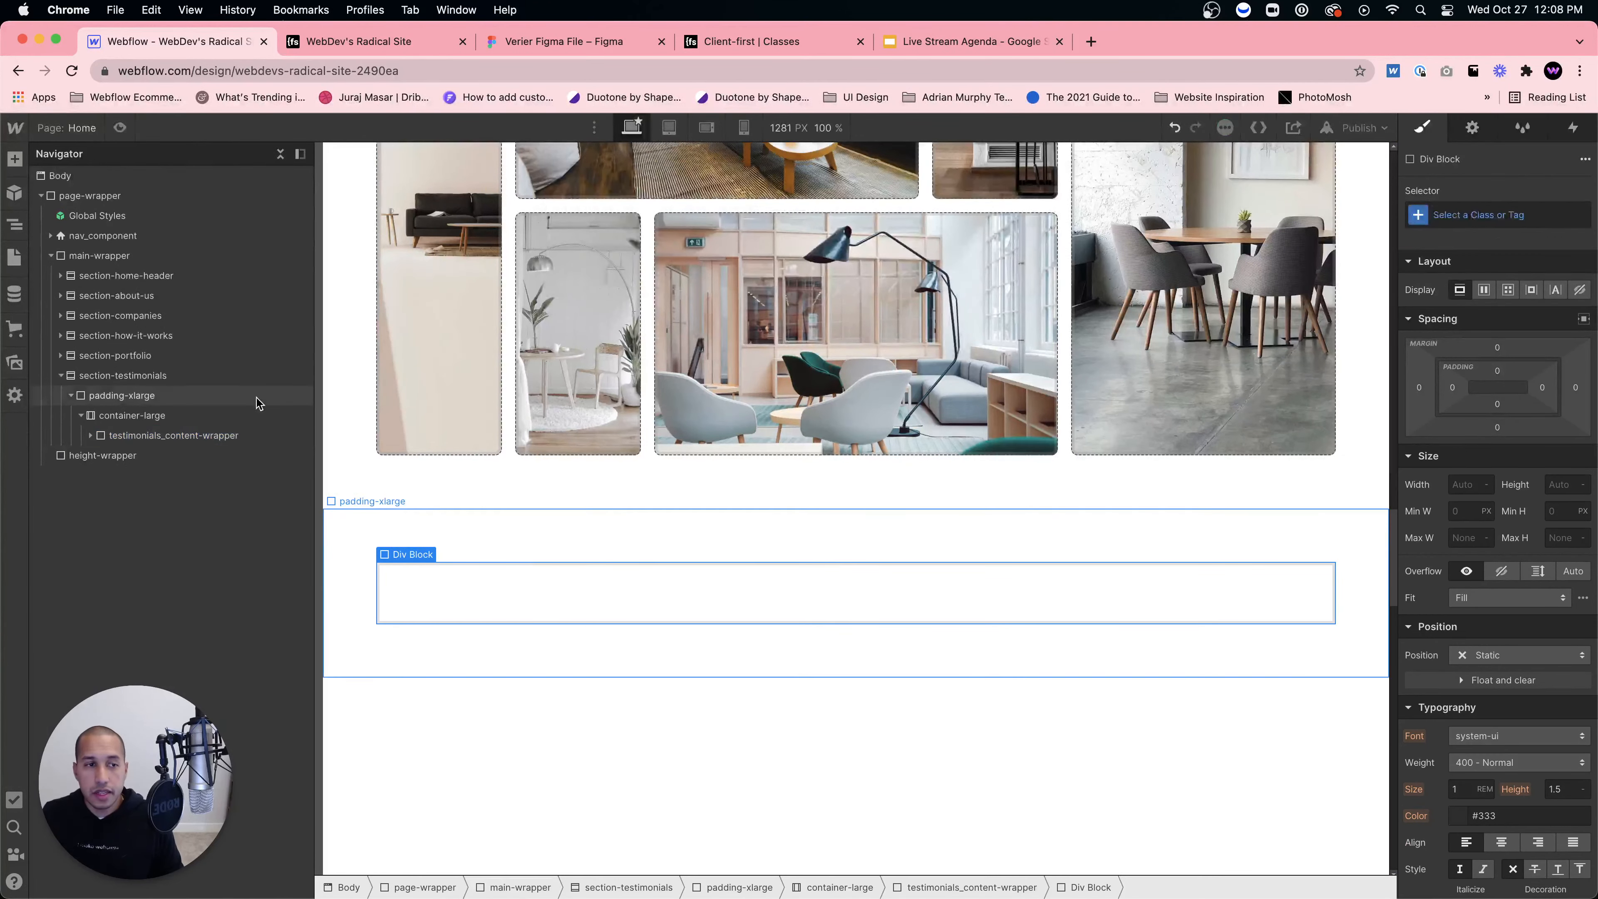
left_click(1469, 215)
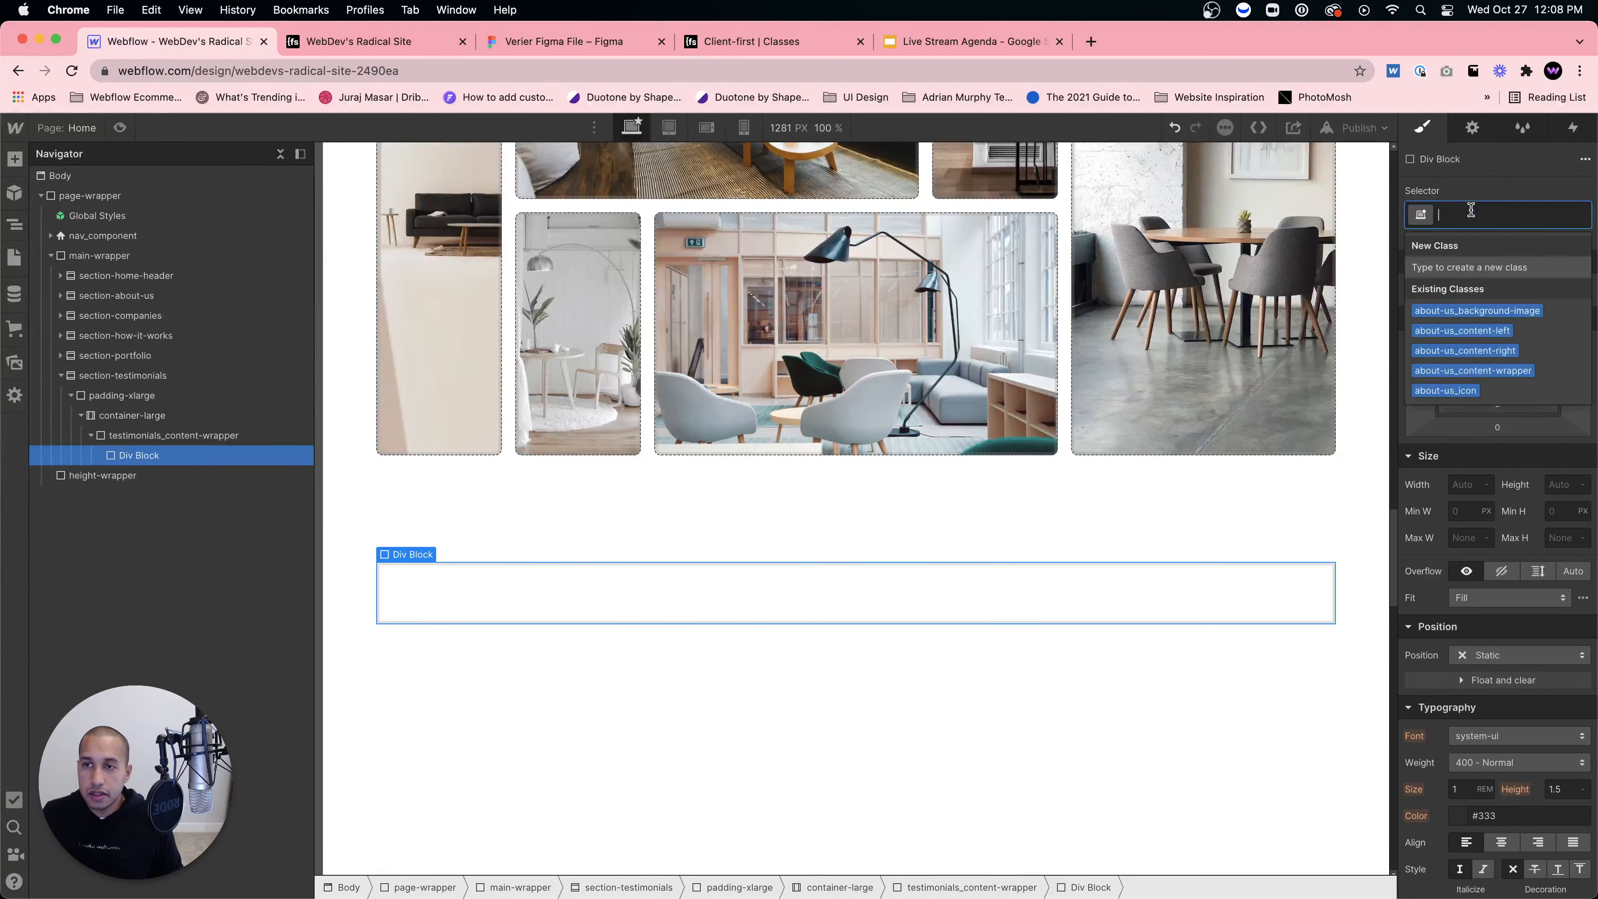
type("testimonial")
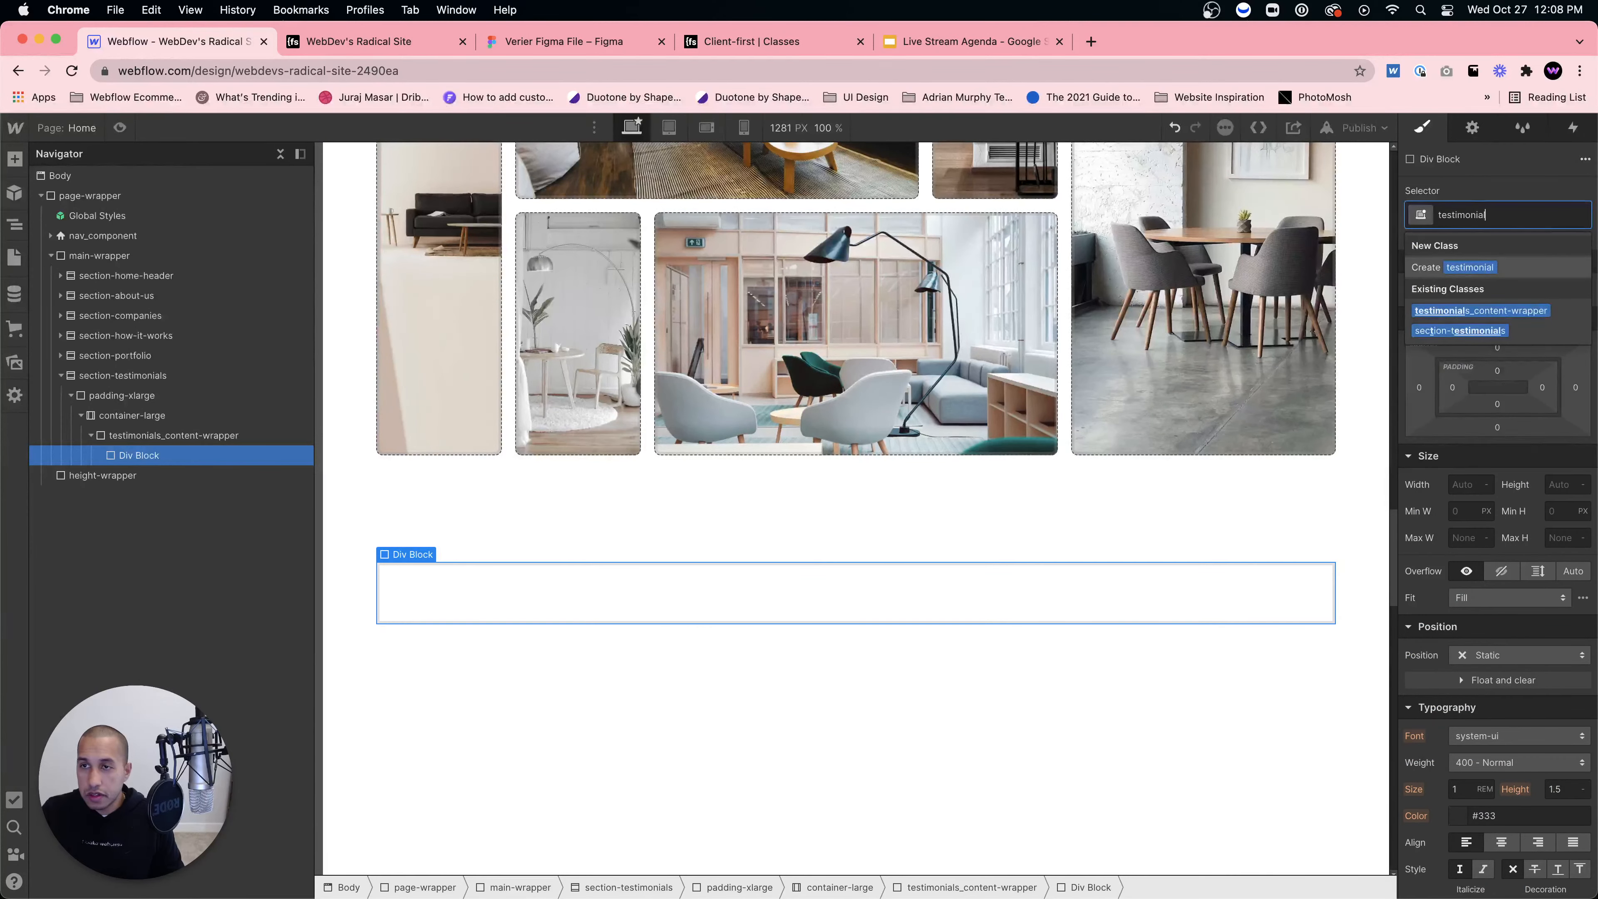
type("_left")
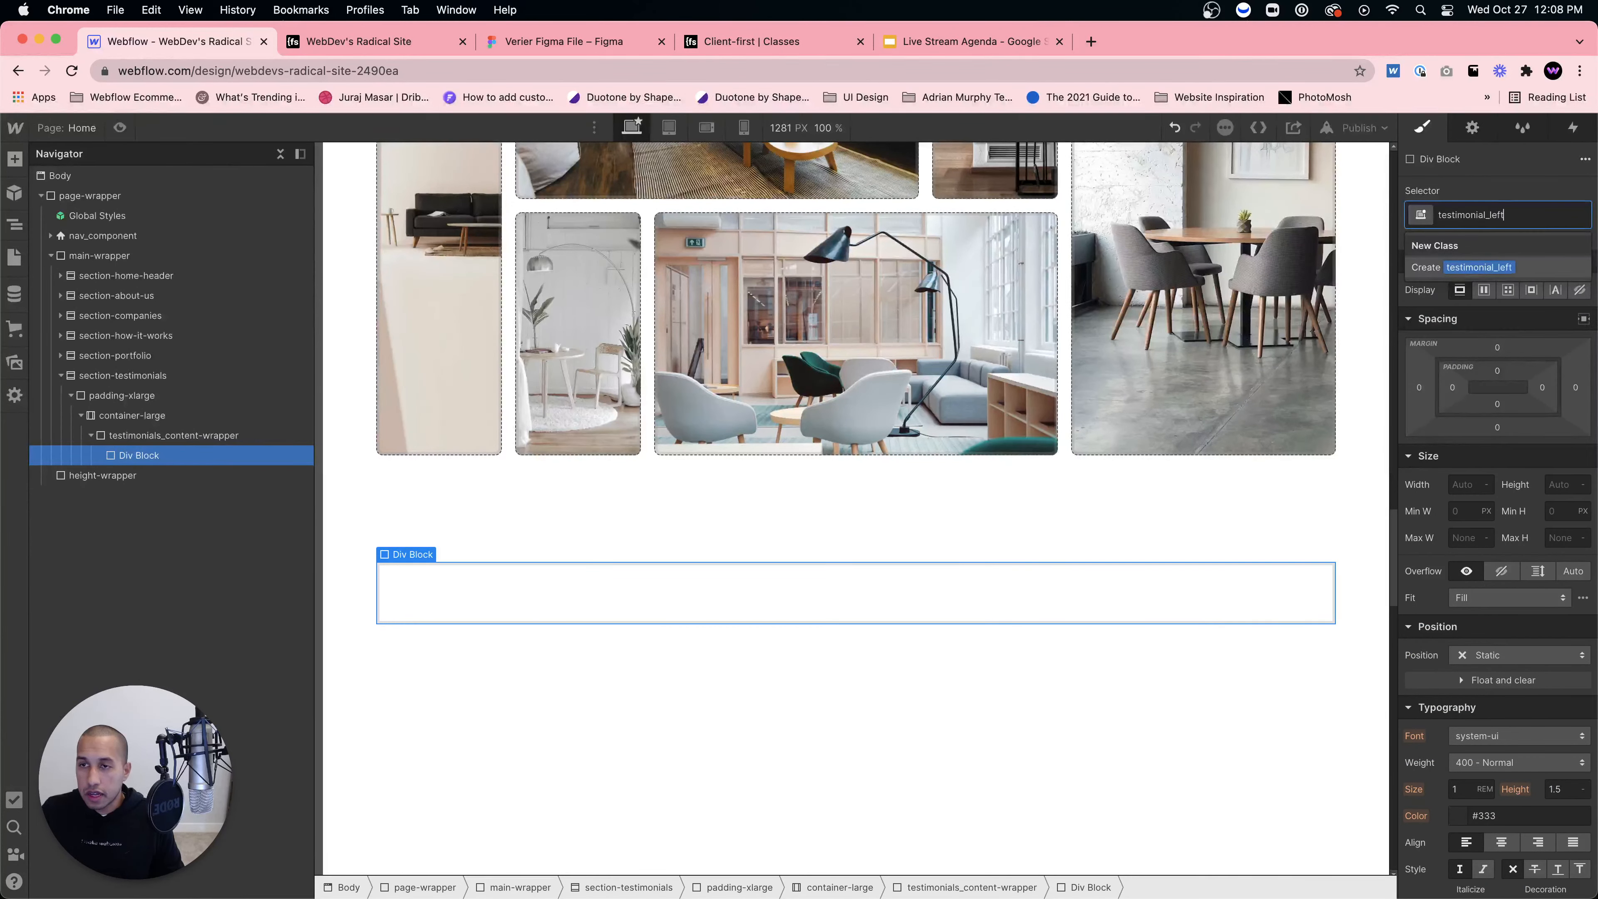
key("BackSpace")
key("BackSpace")
type("s")
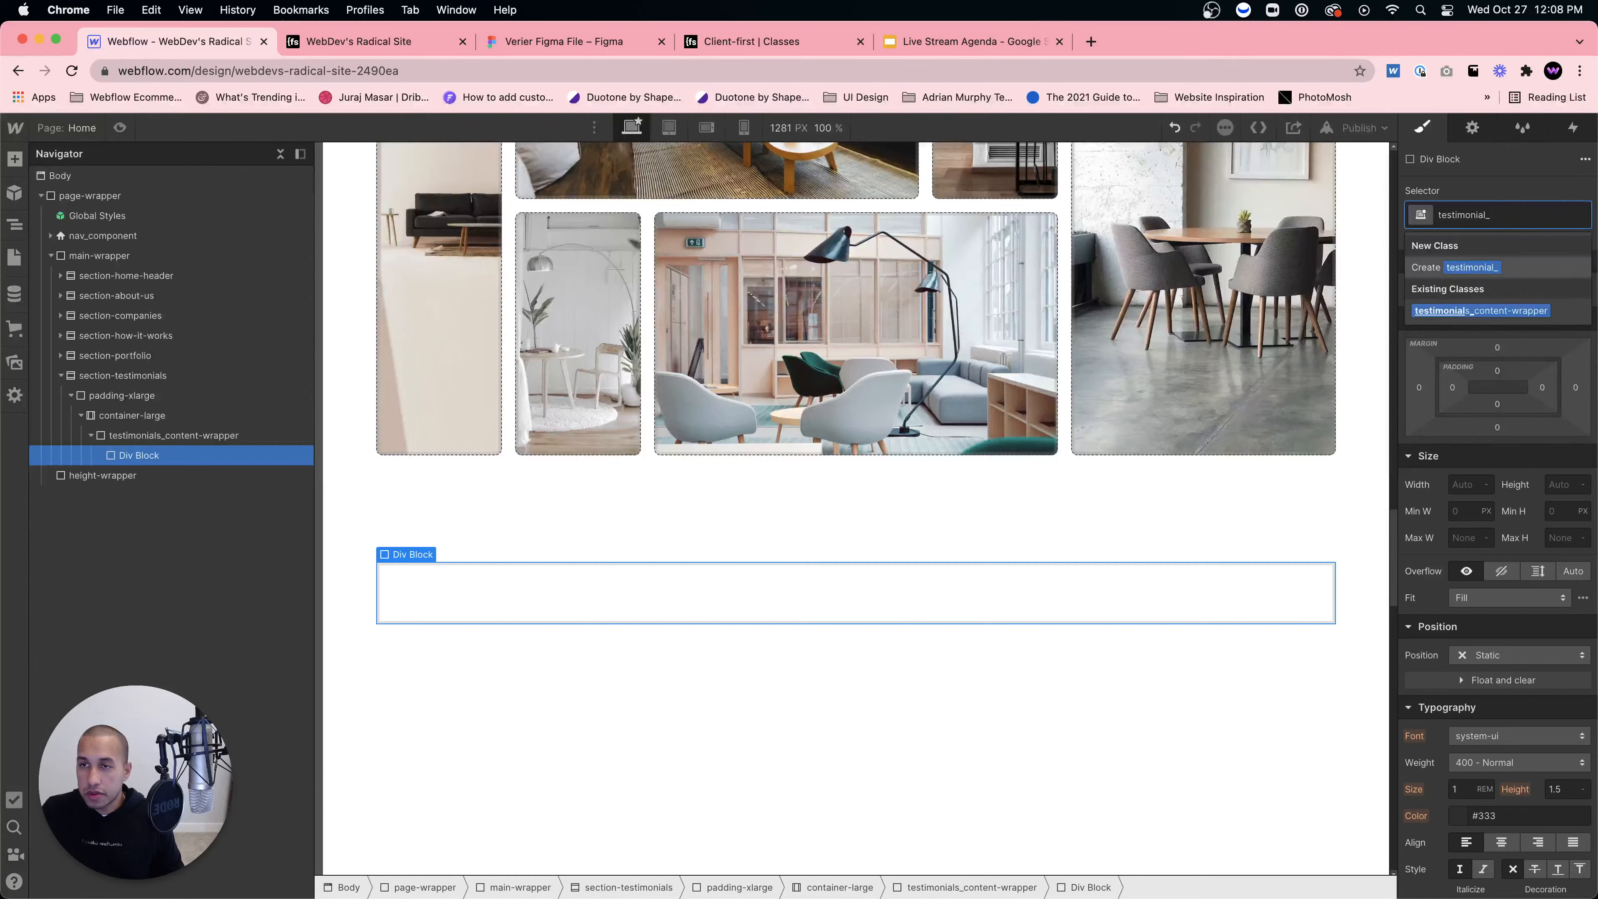
type("_contents-lef")
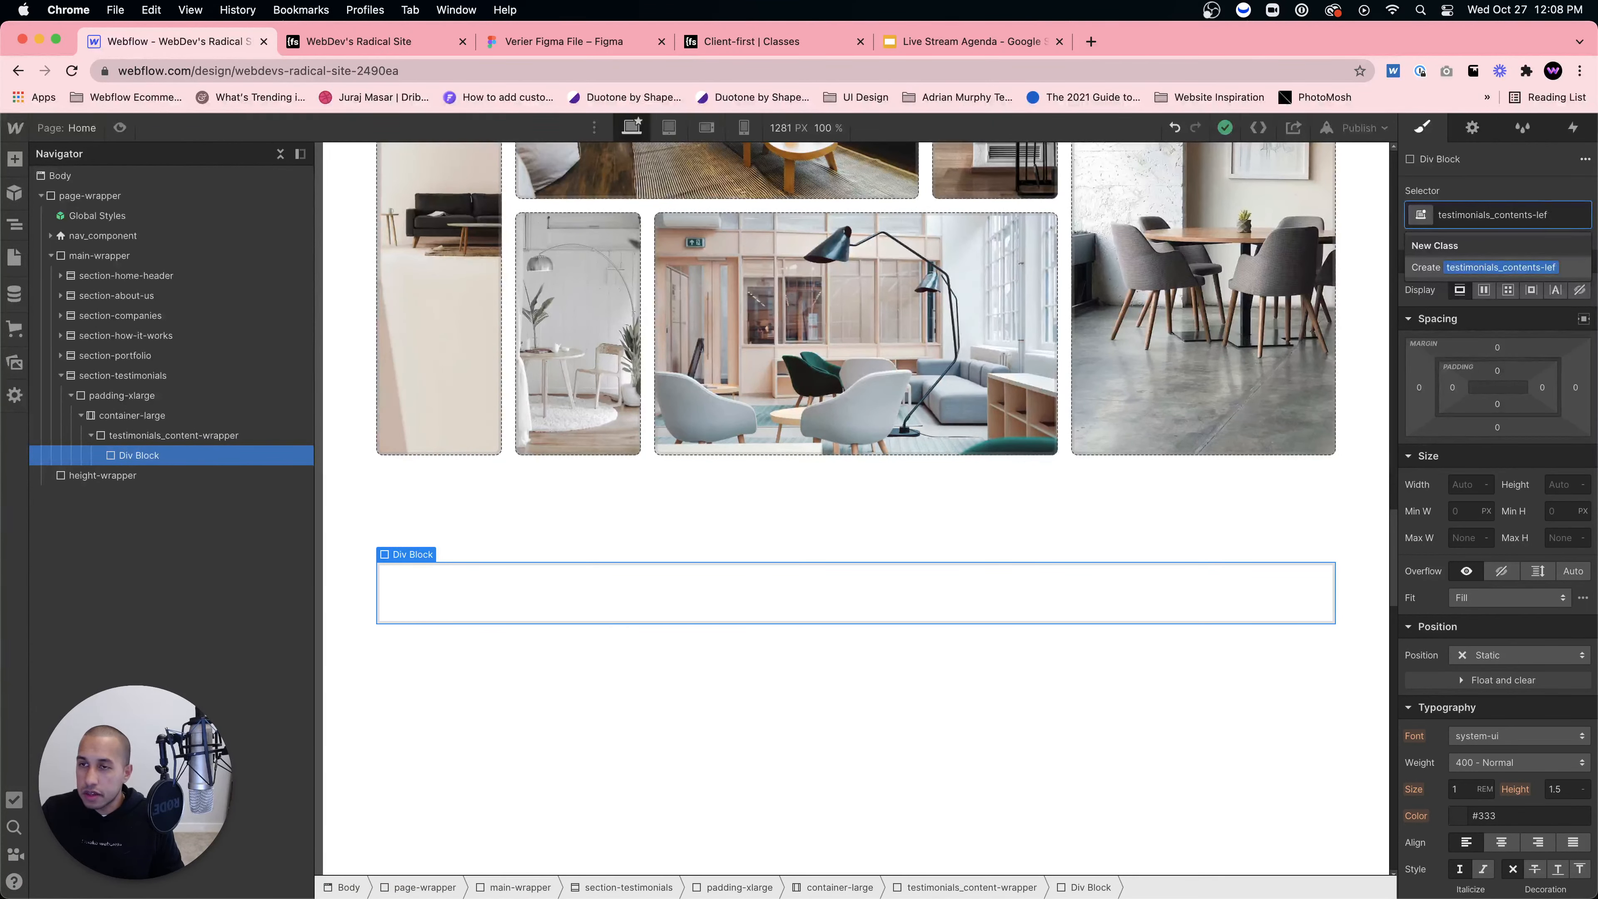
key("BackSpace")
key("BackSpace")
key("BackSpace")
key("BackSpace")
key("BackSpace")
key("BackSpace")
key("BackSpace")
key("BackSpace")
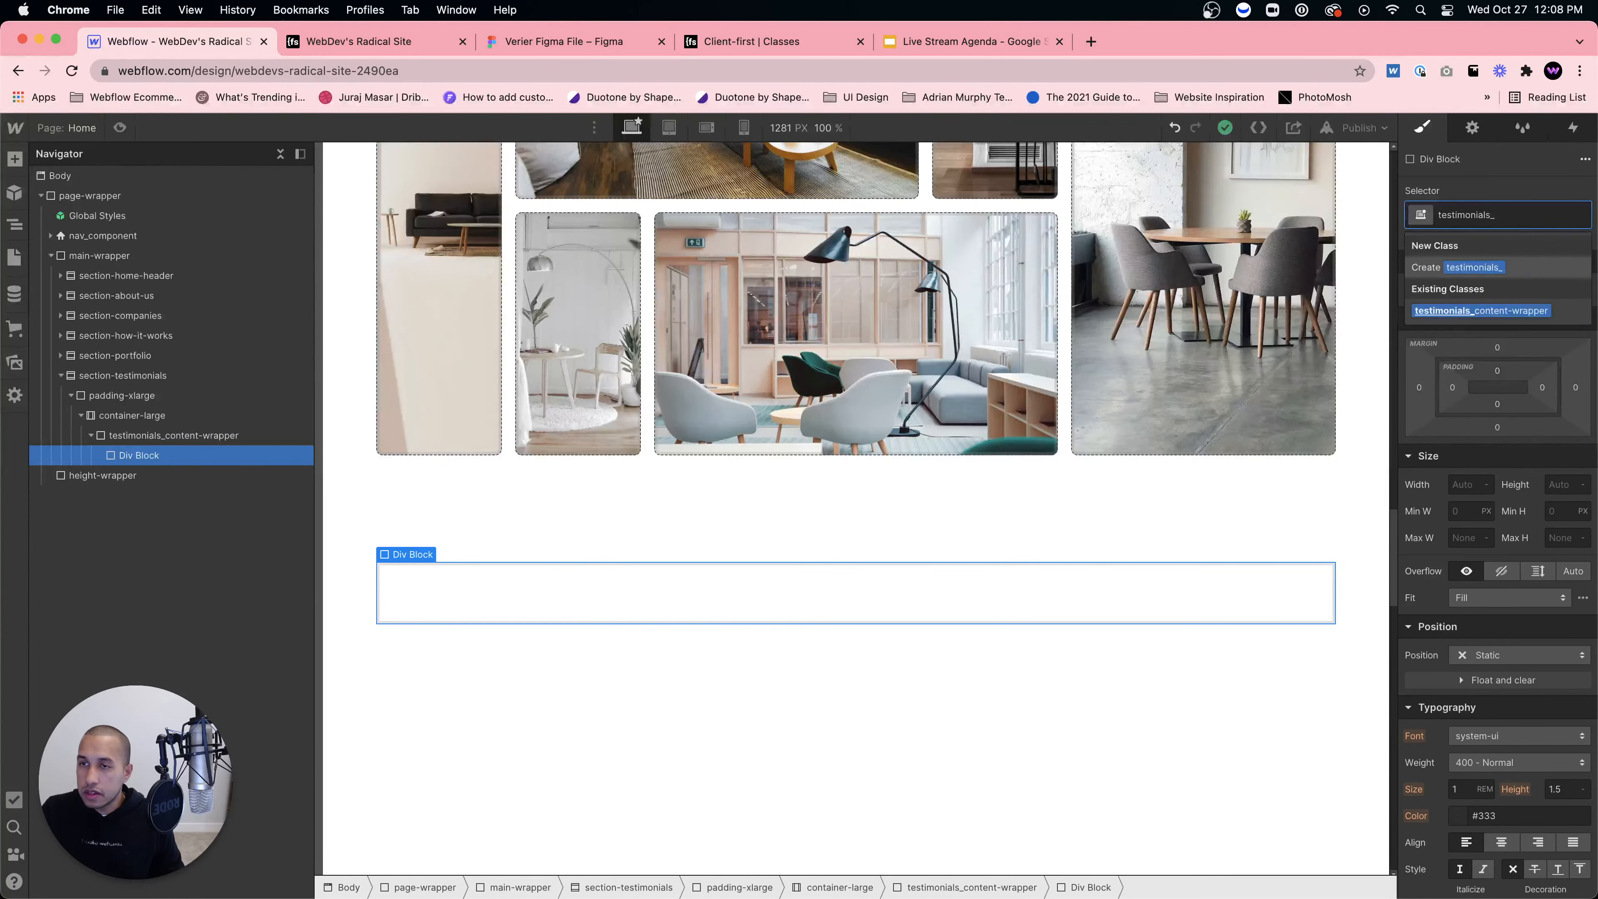
type("lett-co")
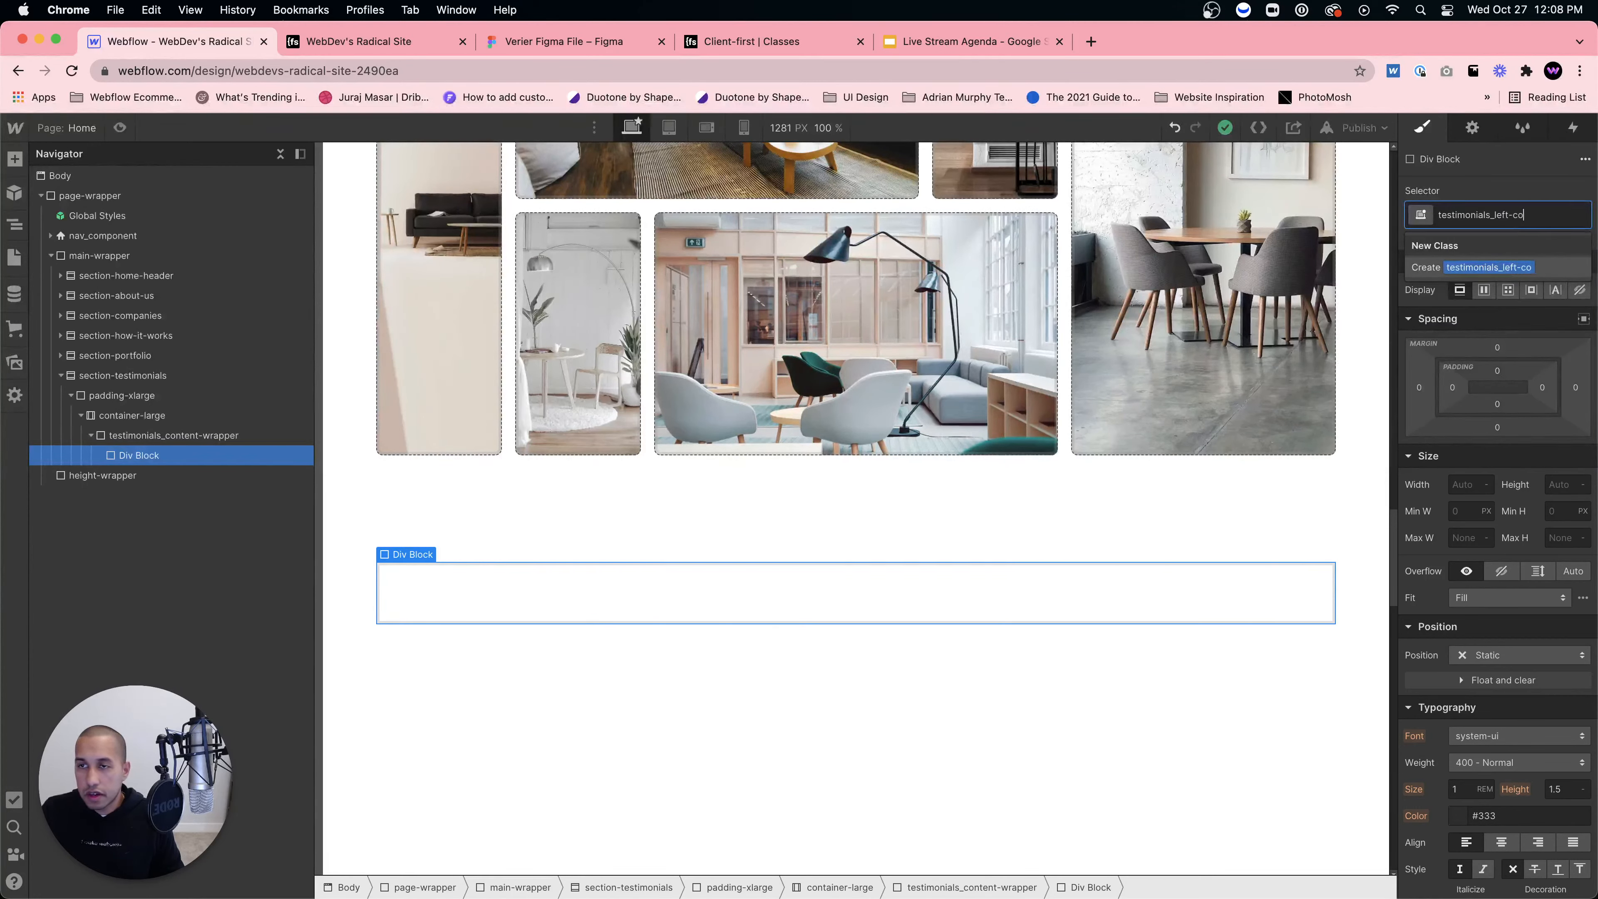
type("netnte")
key("Return")
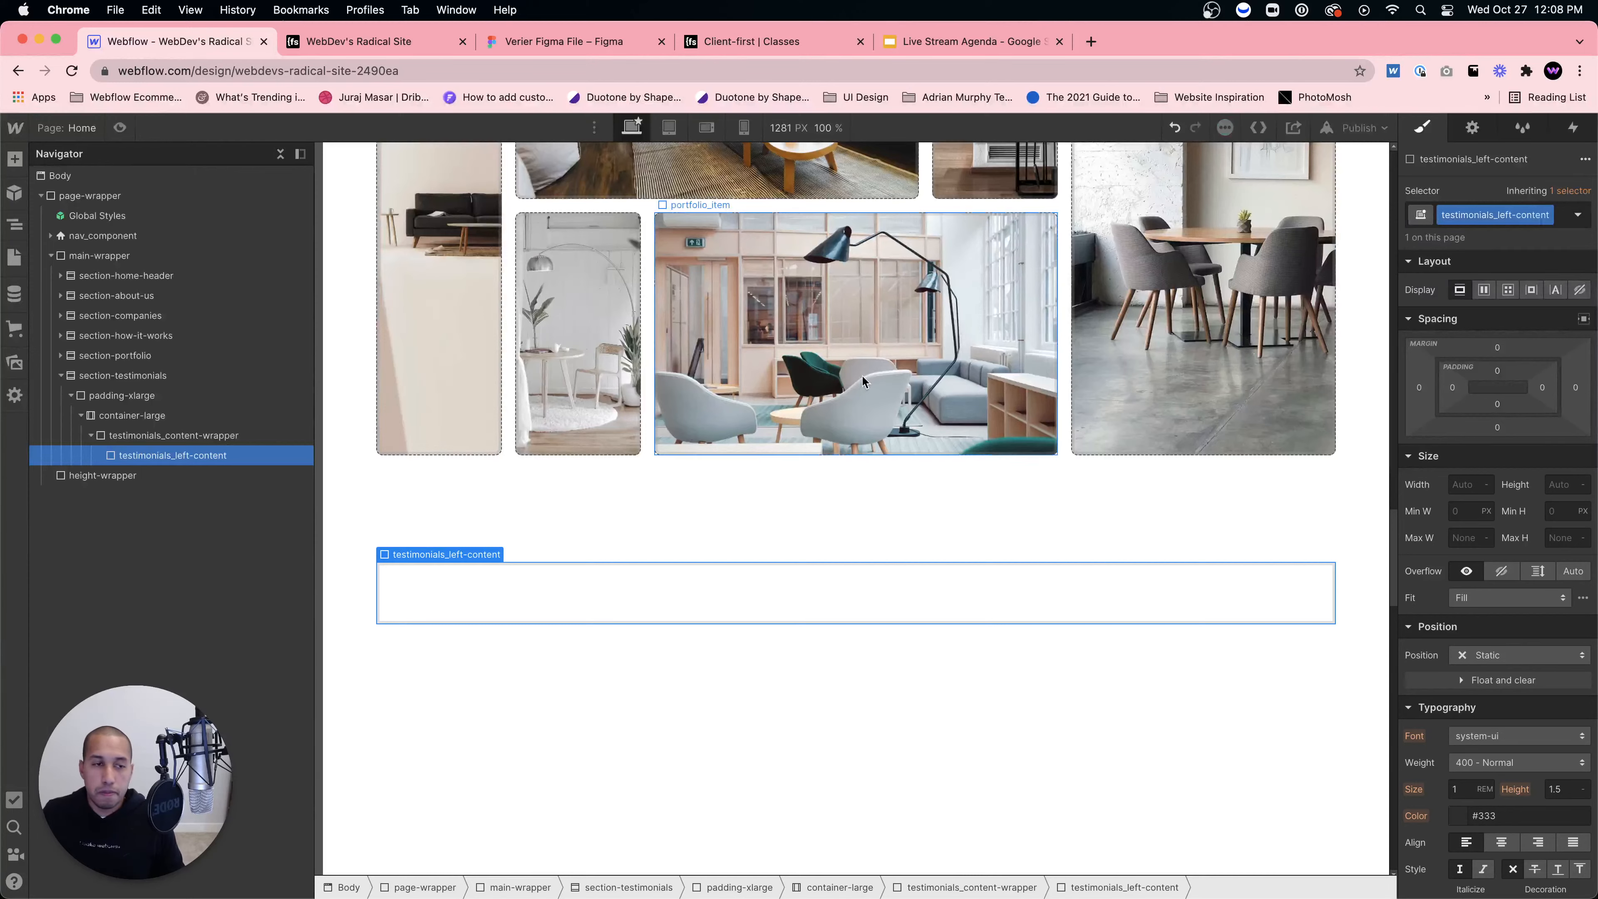
Step: Add a second Div Block to the wrapper classed testimonials_right-content
left_click(199, 435)
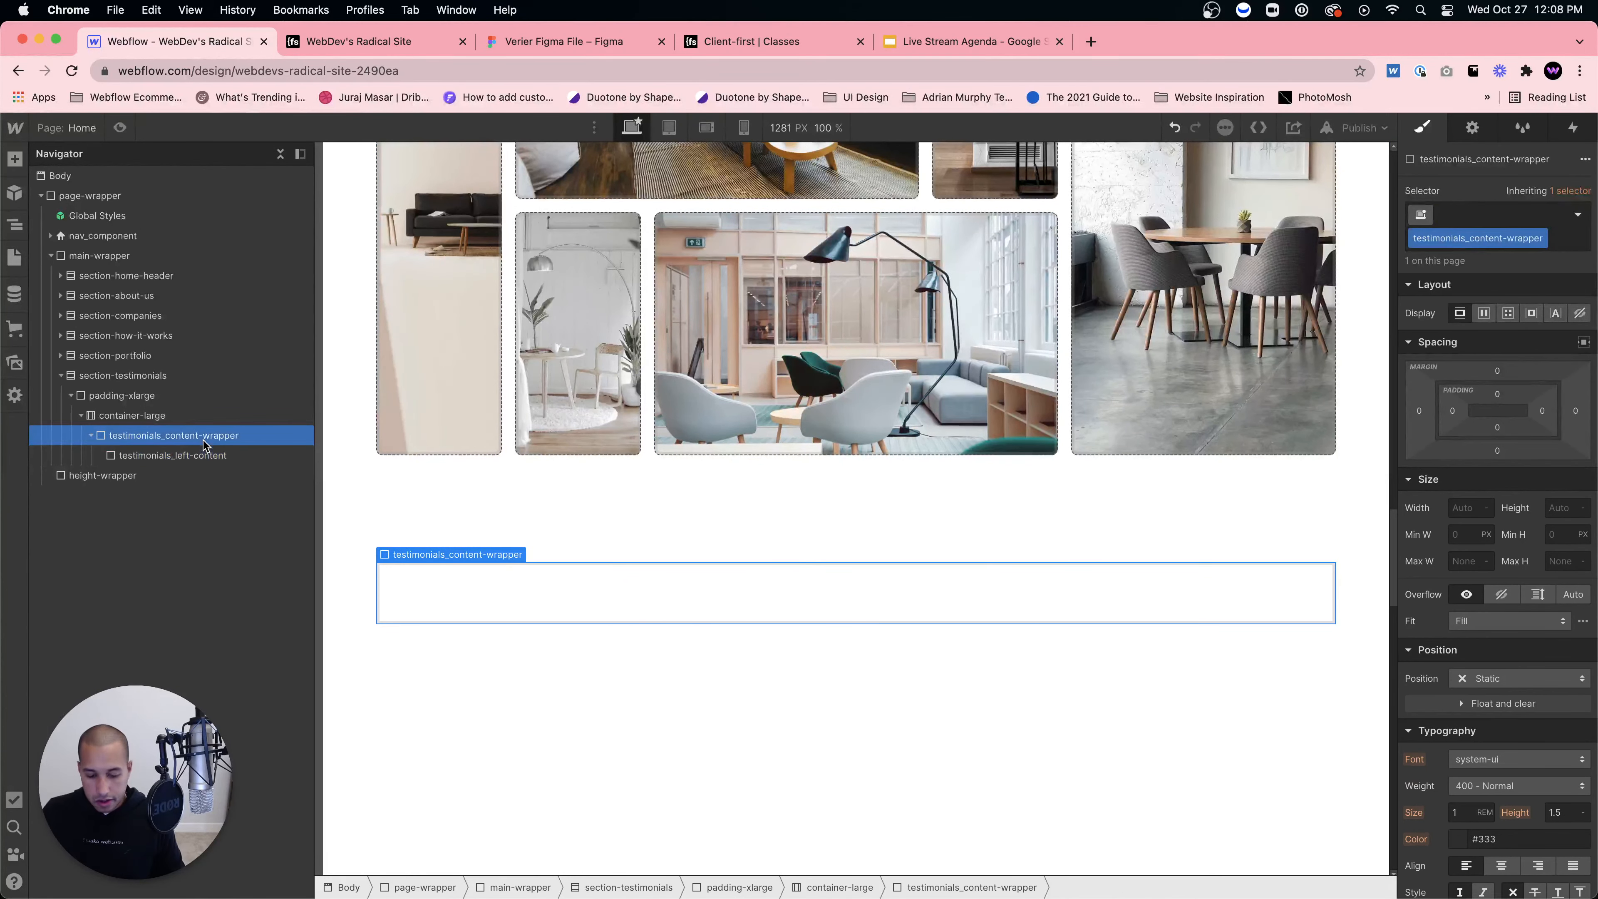
key("super+e")
type("div")
key("Return")
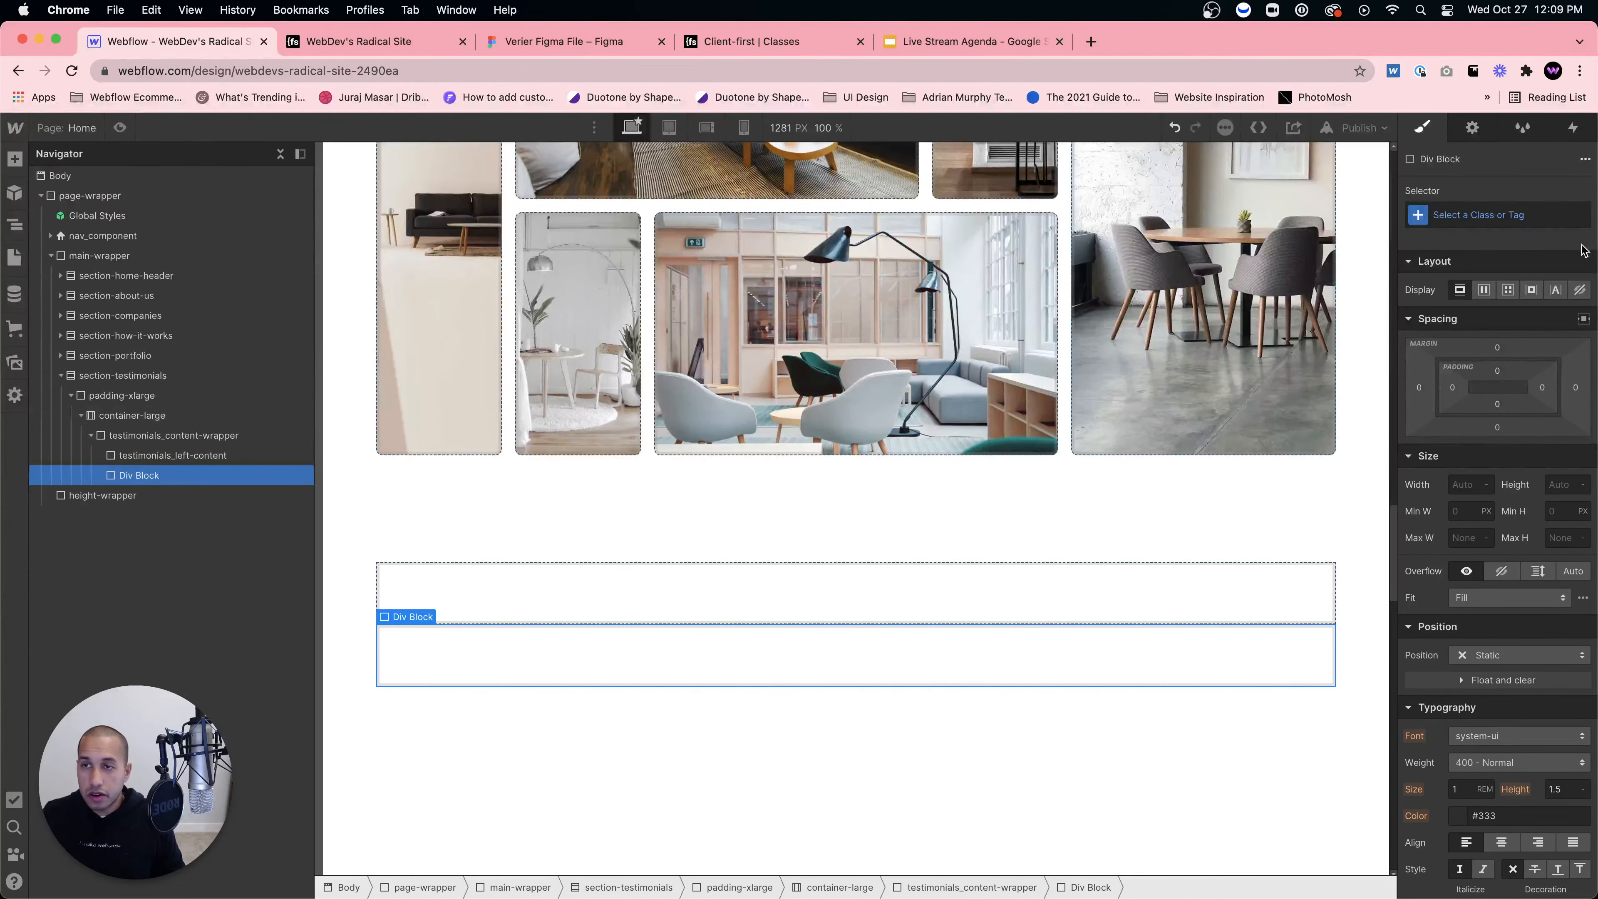
left_click(1537, 204)
type("testimonials-right")
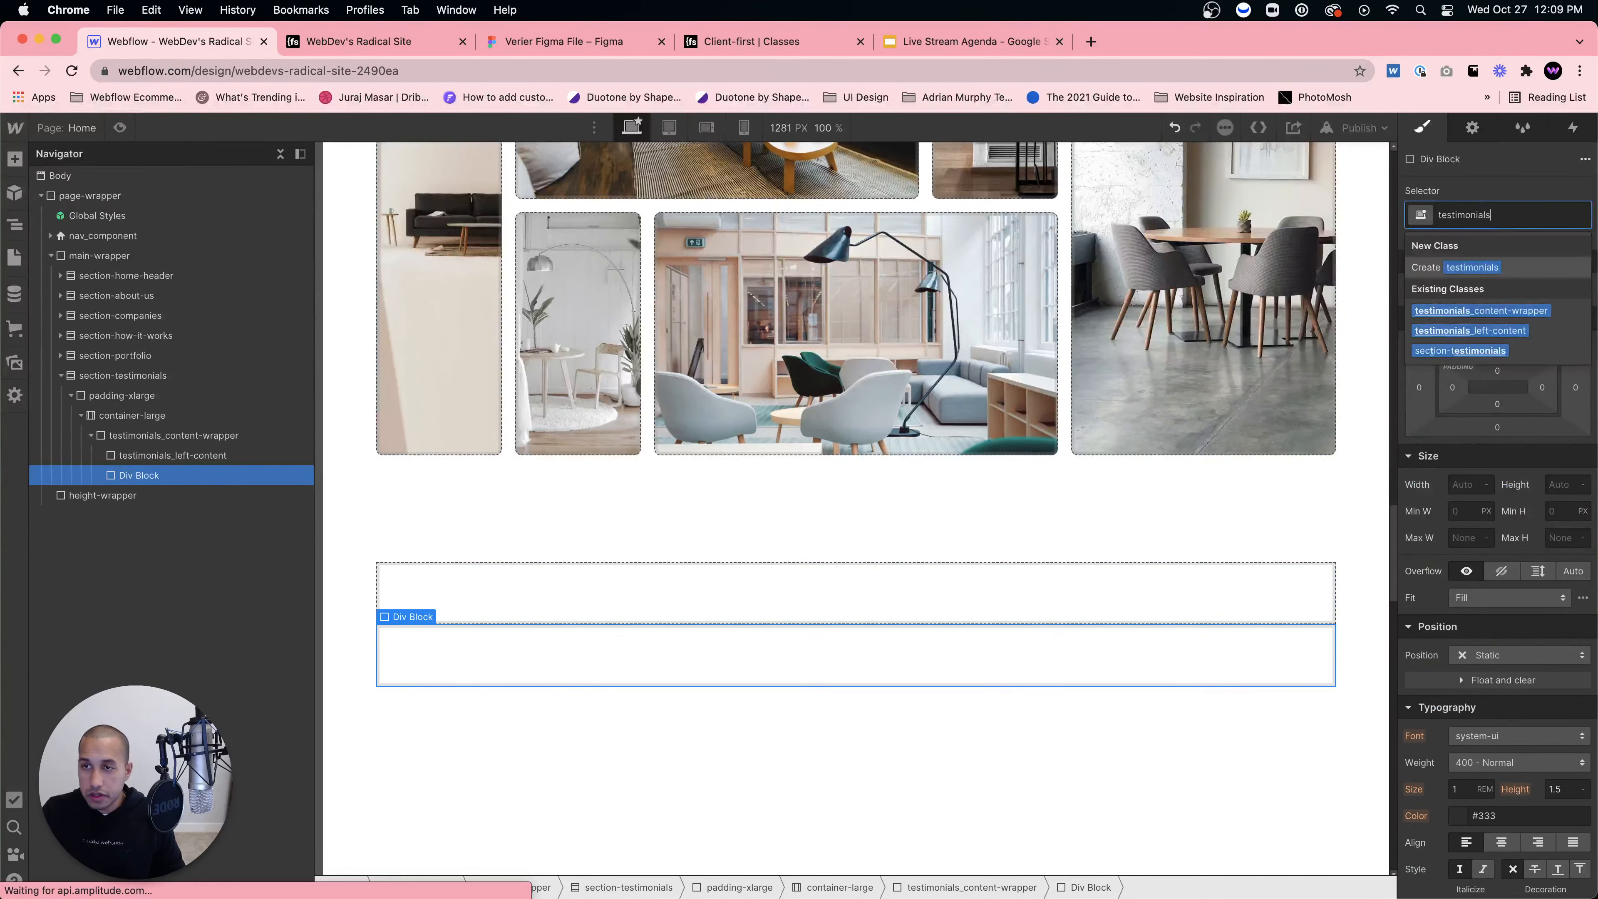
key("BackSpace")
key("BackSpace")
key("BackSpace")
key("BackSpace")
type("_")
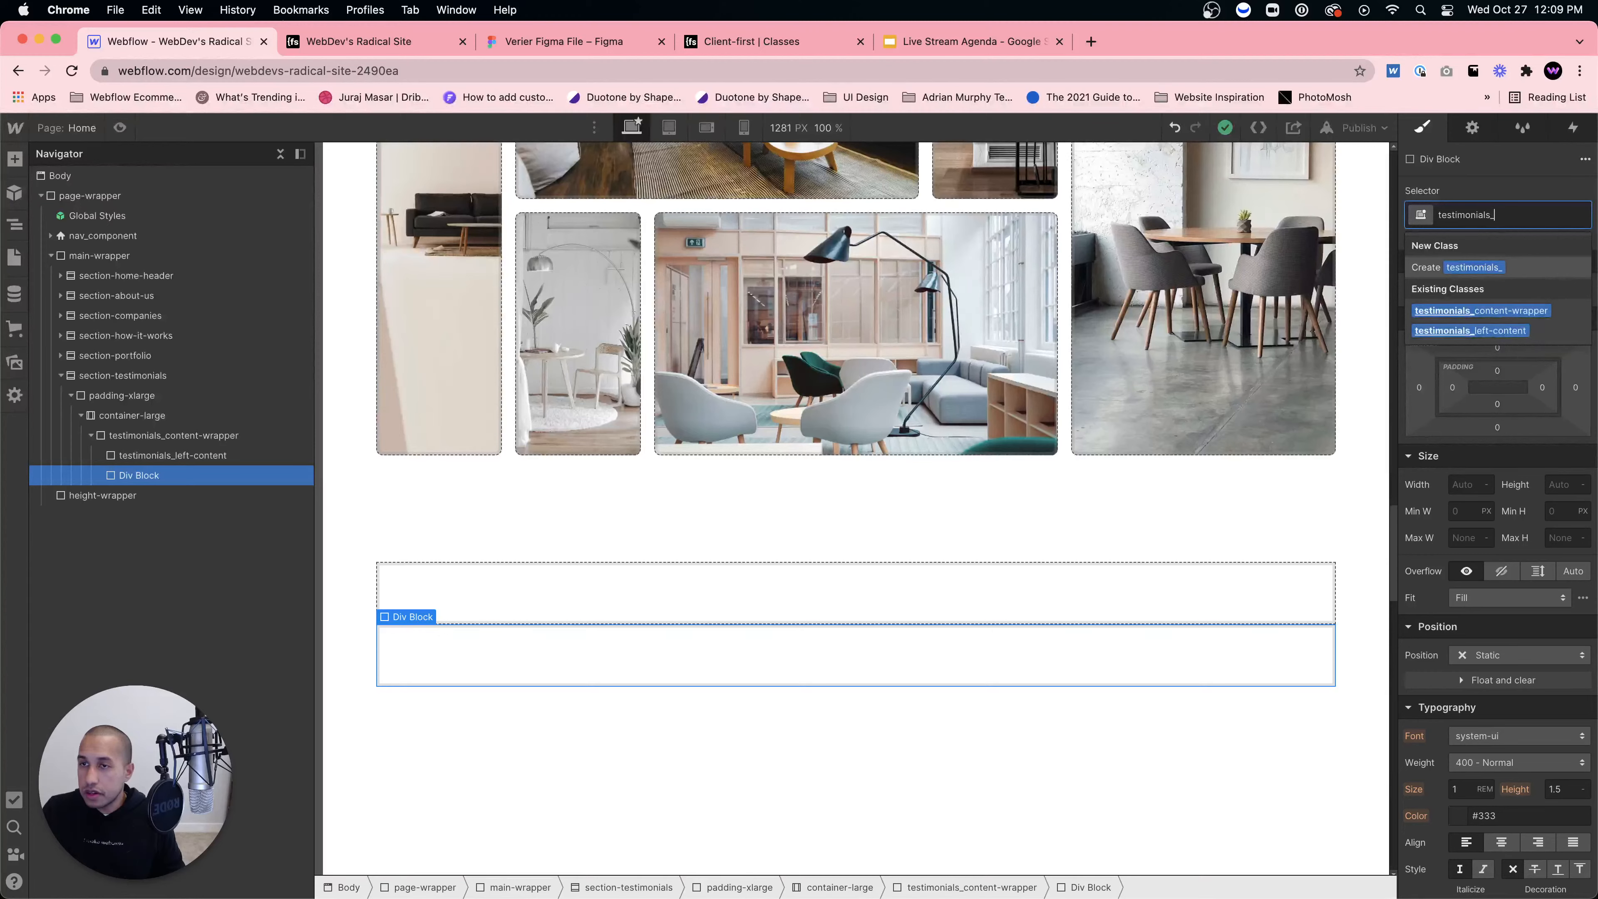
type("right-content")
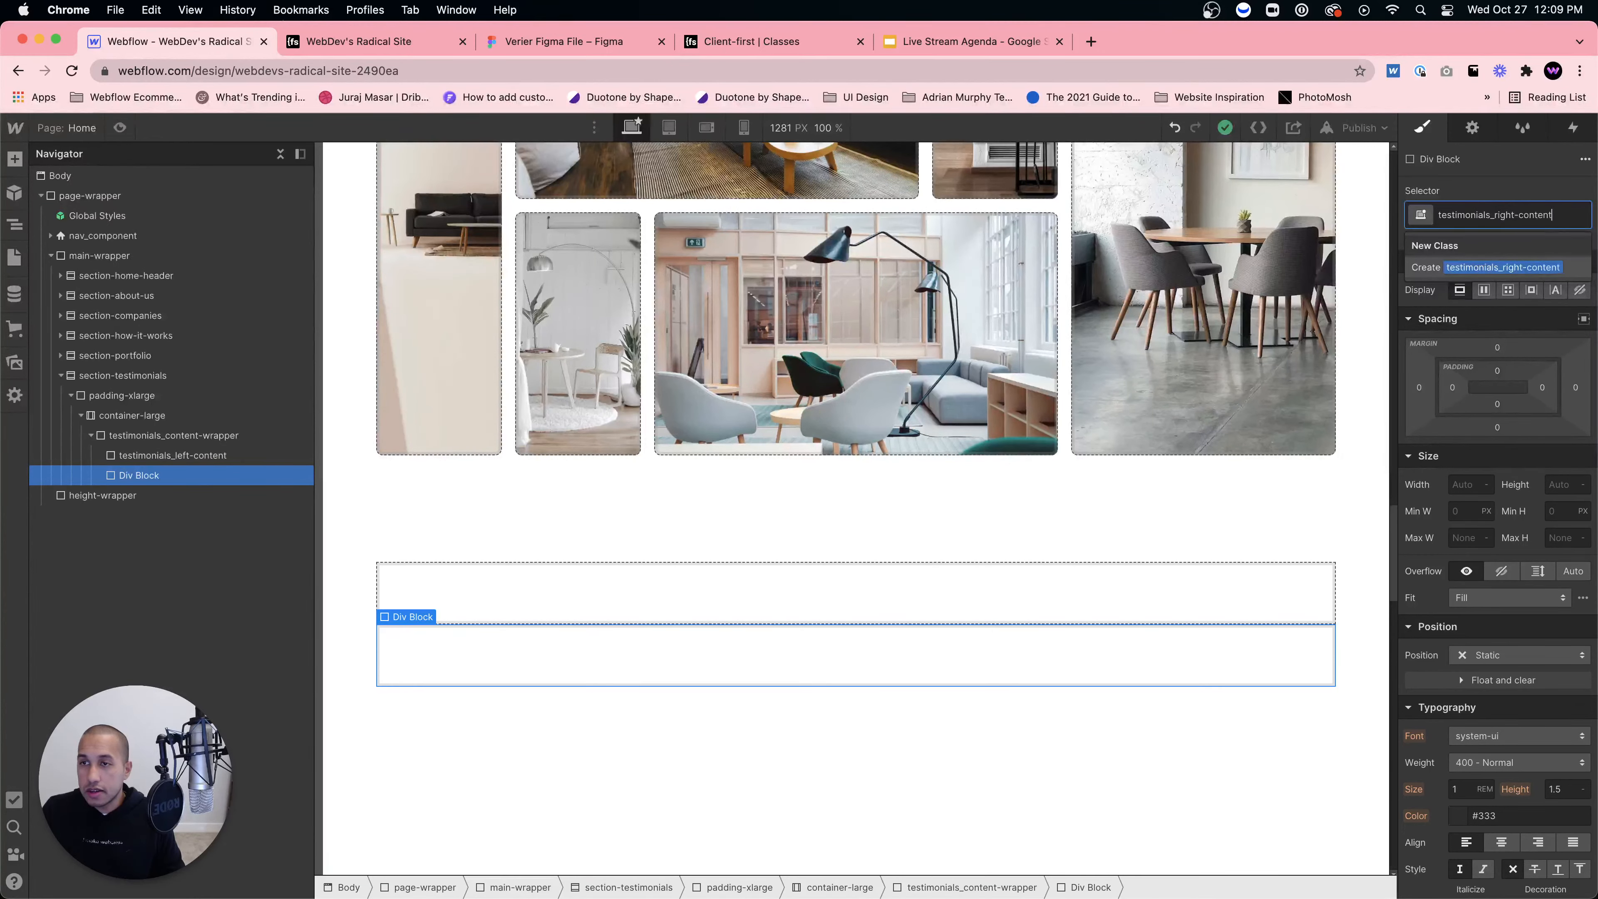
key("Return")
left_click(196, 436)
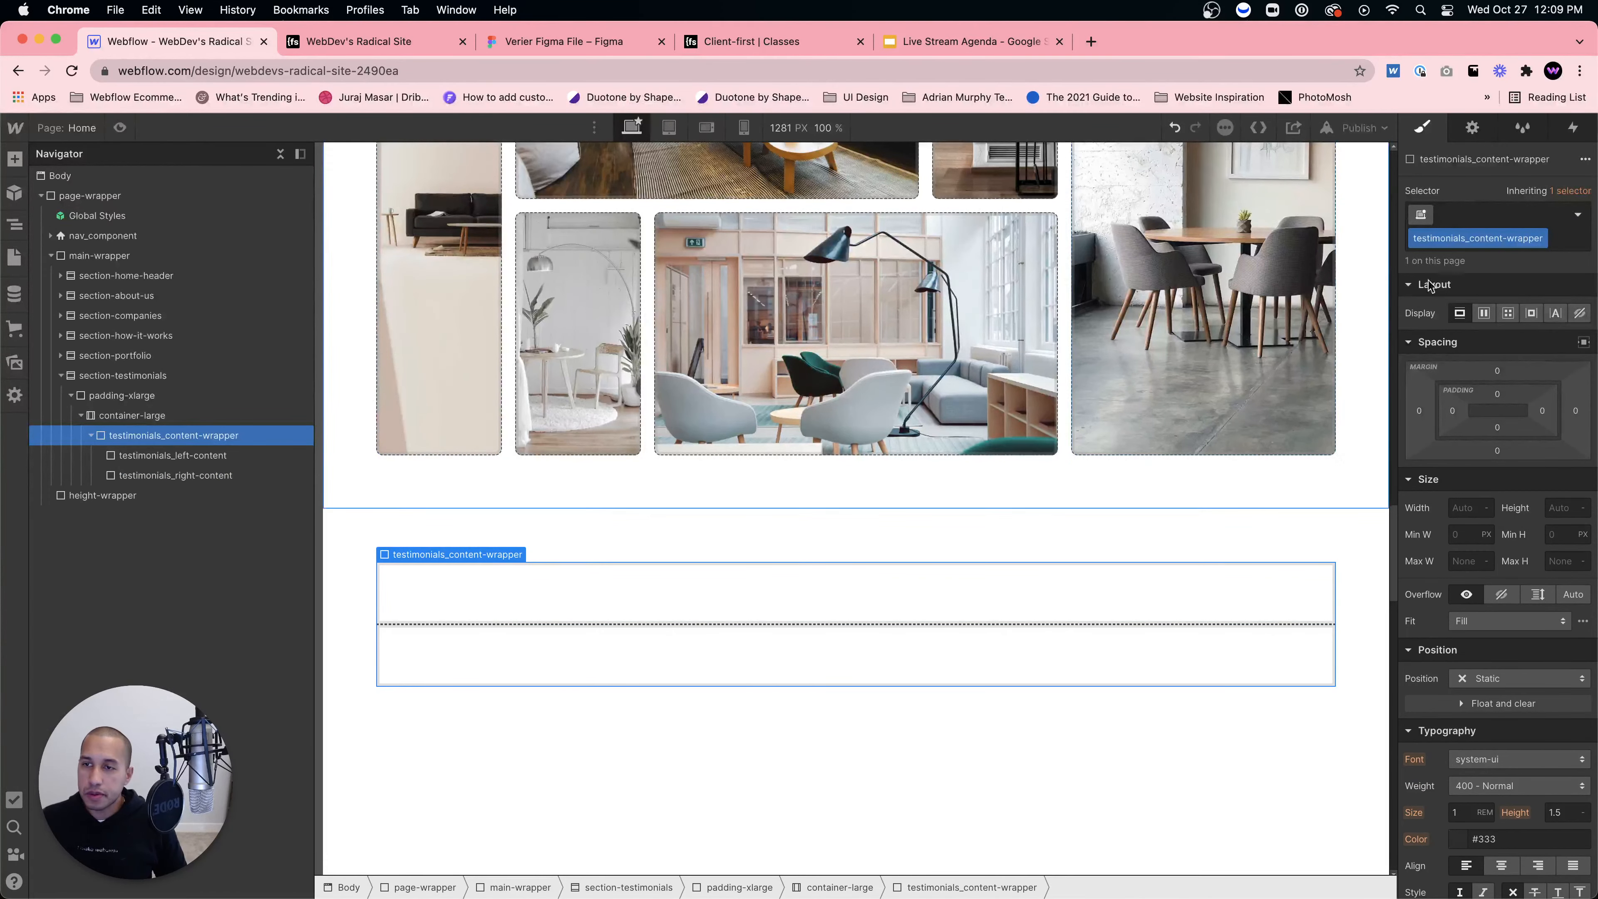
Step: Set the wrapper to Display Flex and give testimonials_left-content a 40% width
left_click(1484, 314)
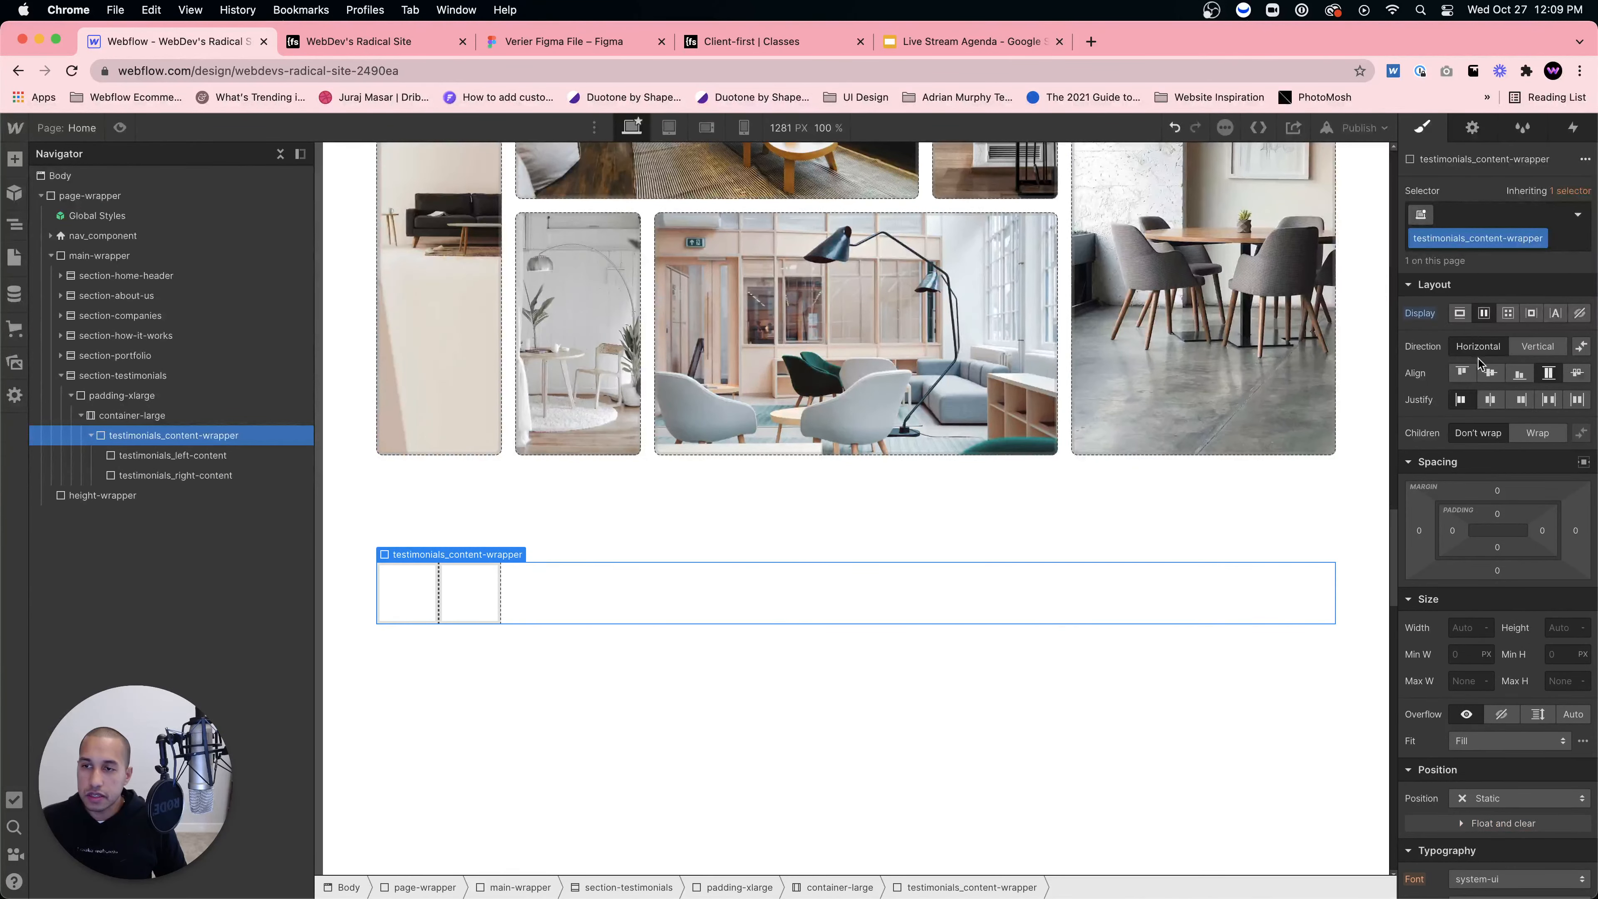
left_click(425, 604)
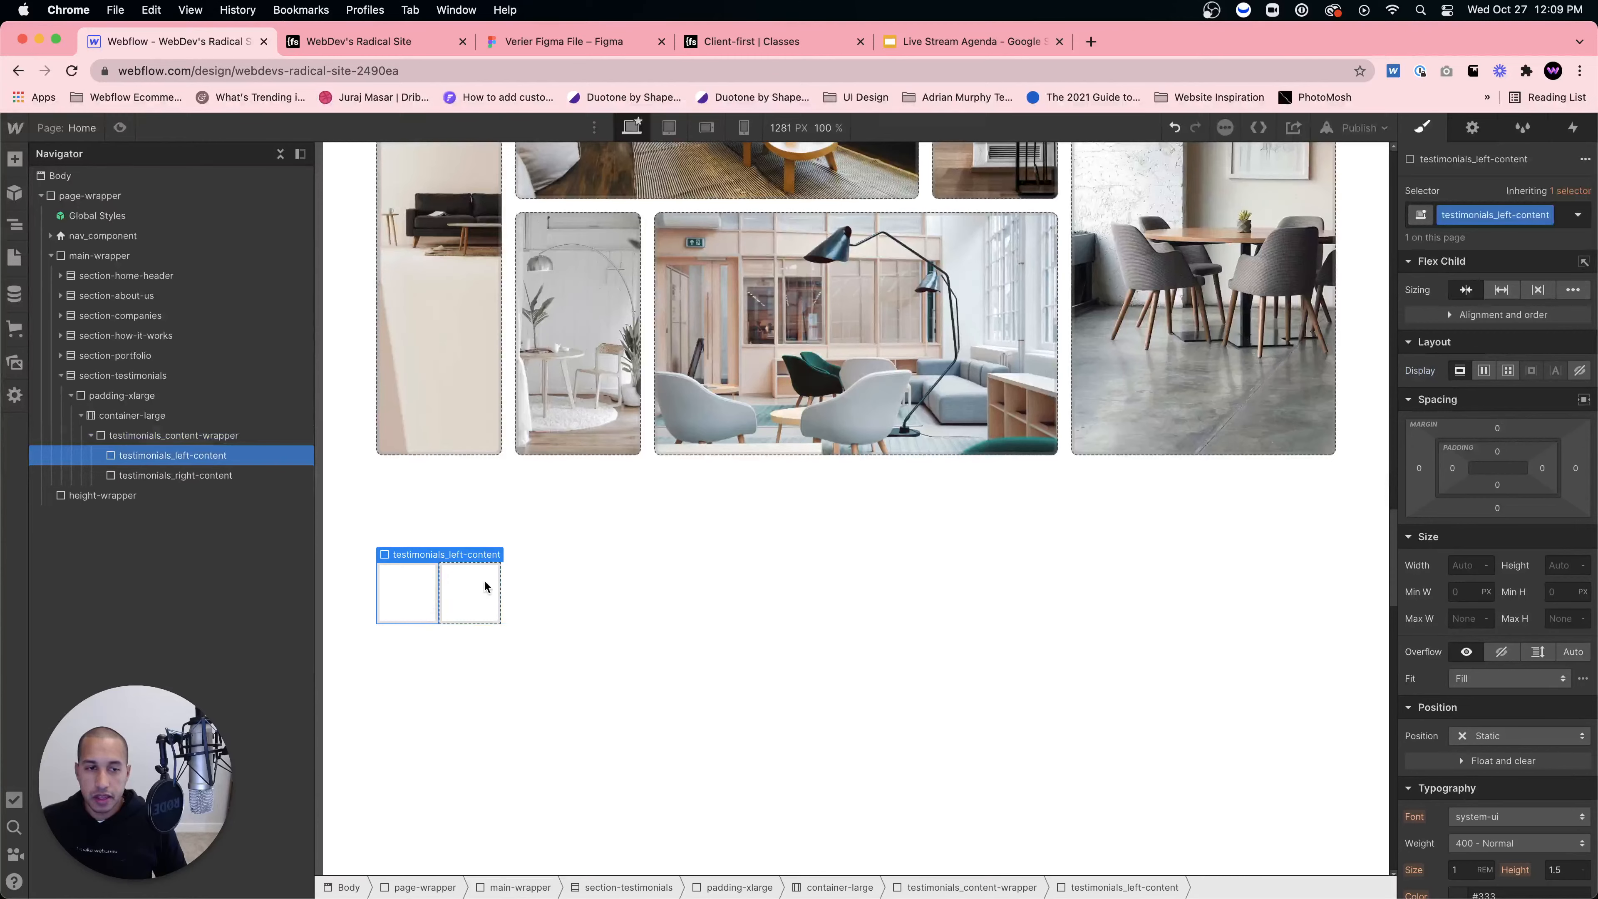
left_click(535, 42)
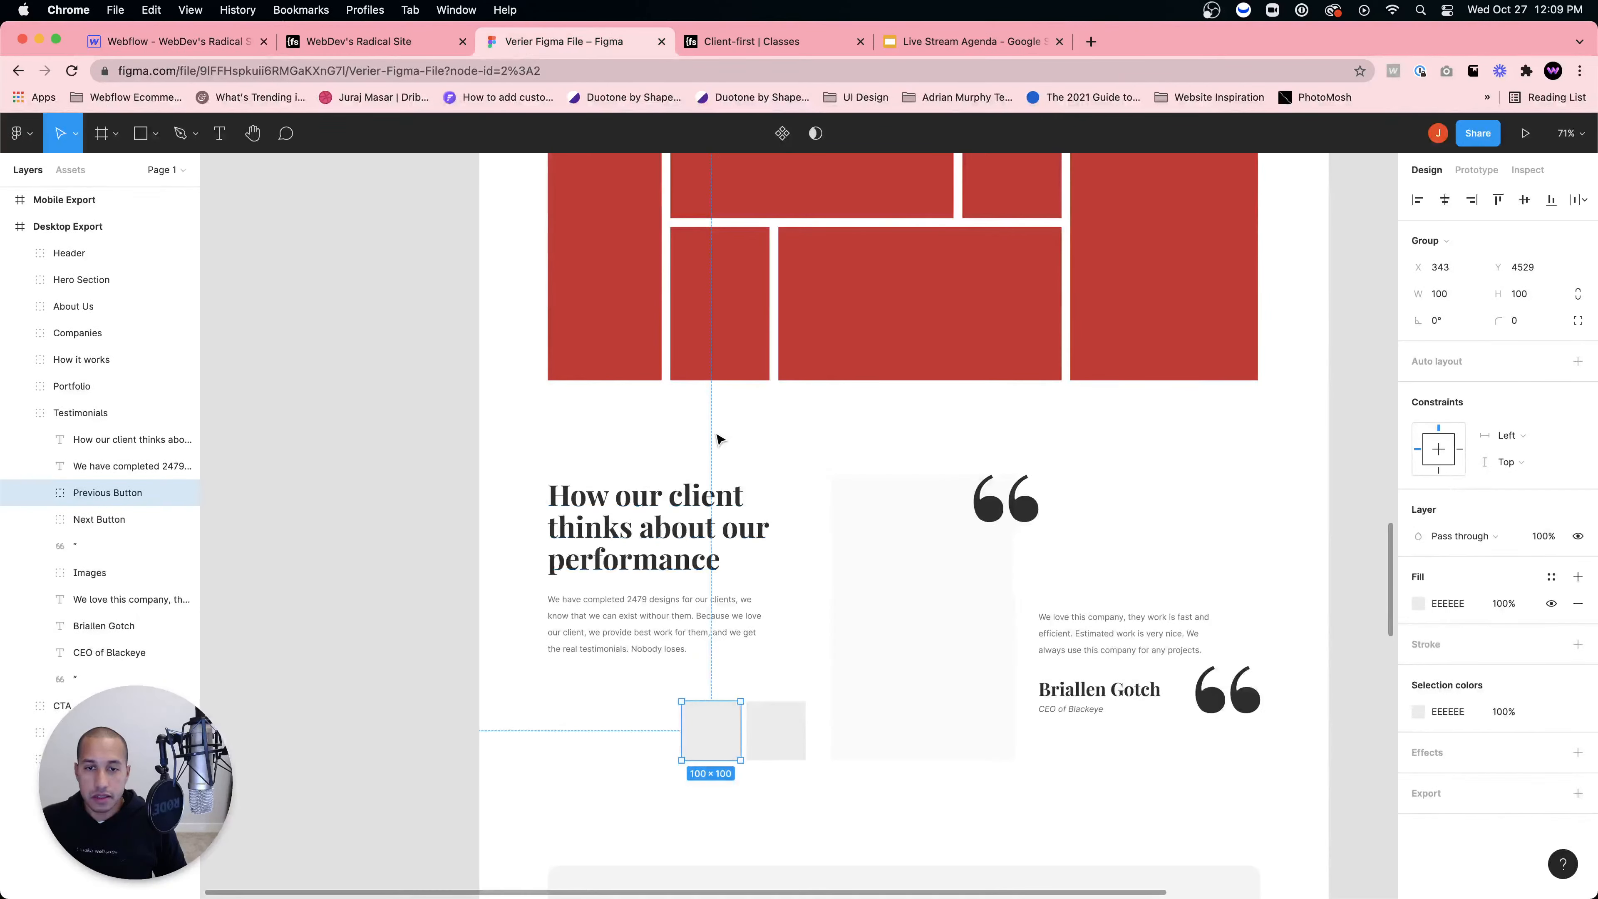
left_click(182, 45)
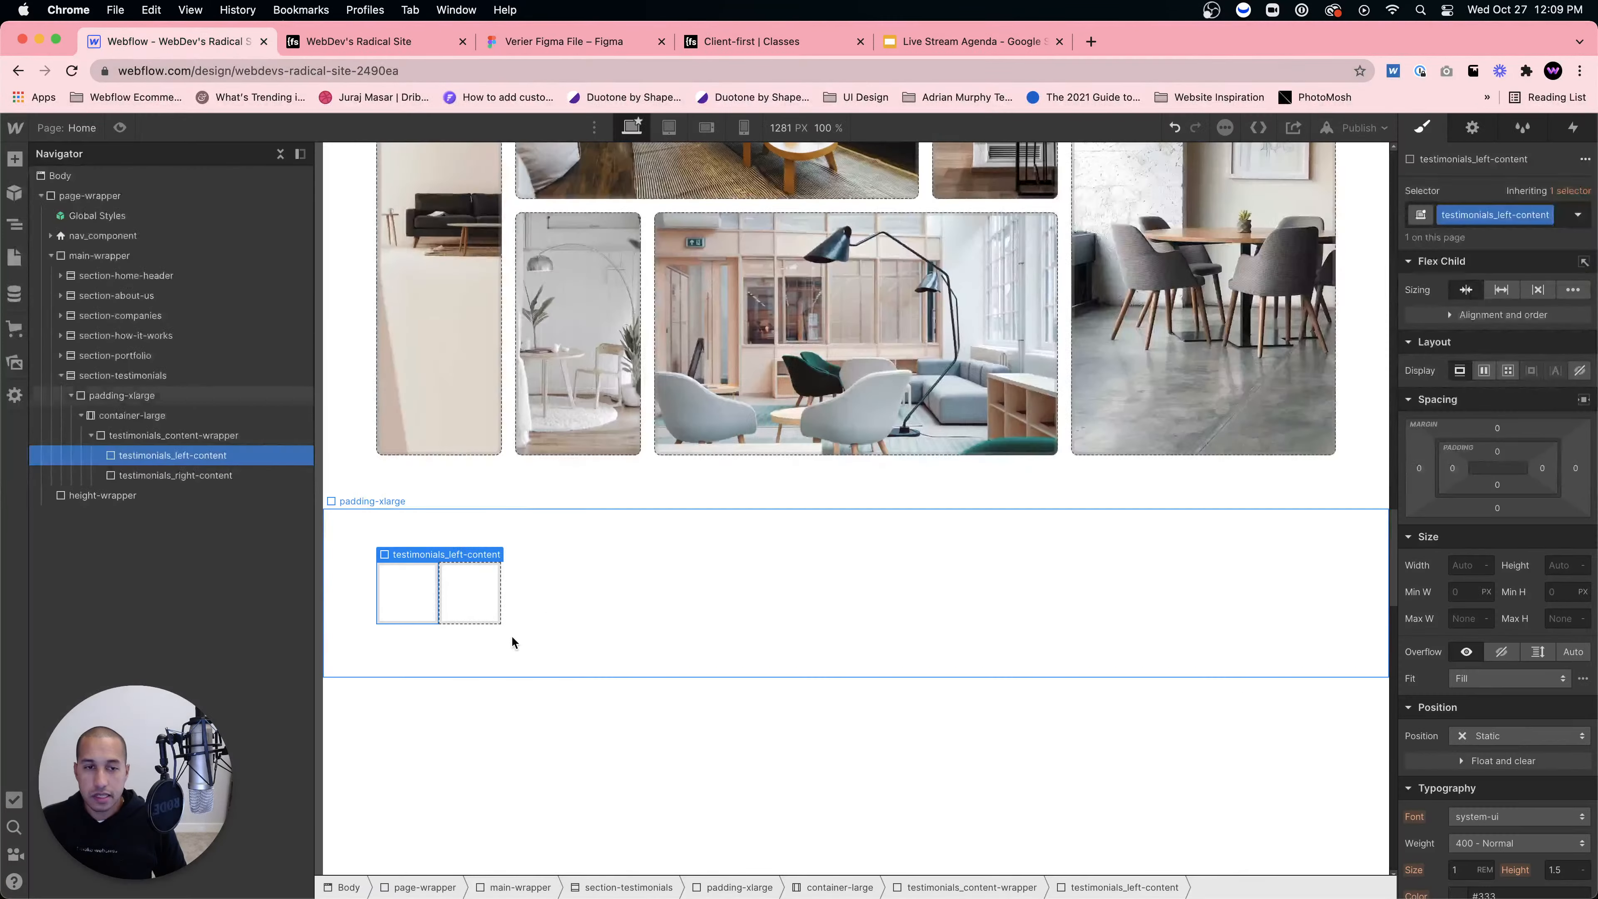
left_click(1469, 566)
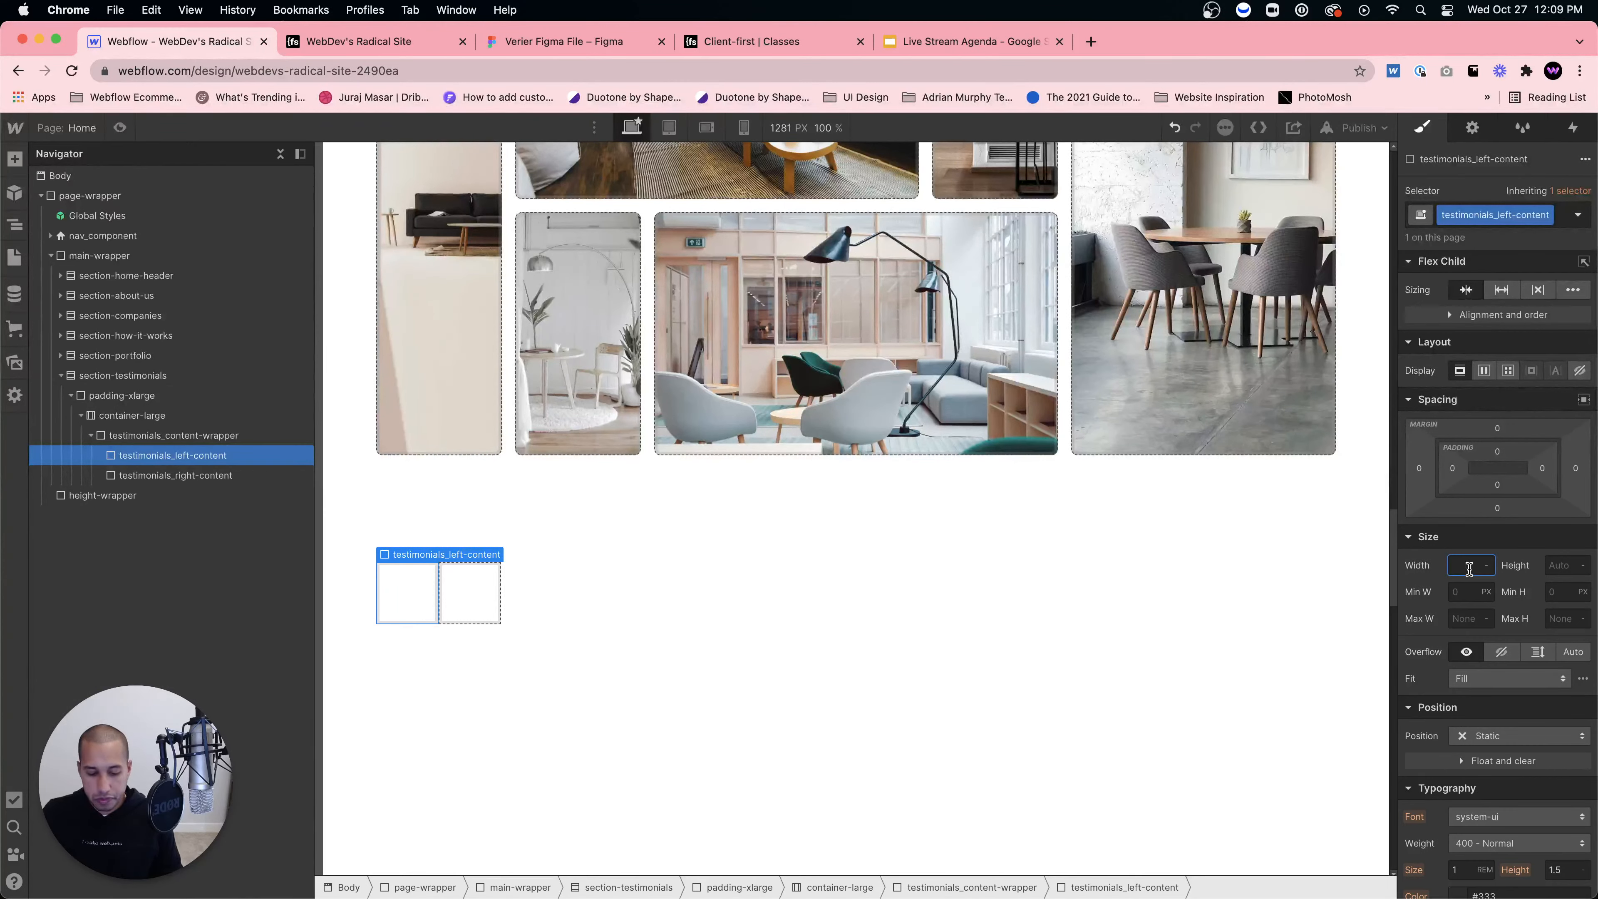
type("40%")
key("Return")
Step: Give testimonials_right-content a width of 60%
left_click(803, 603)
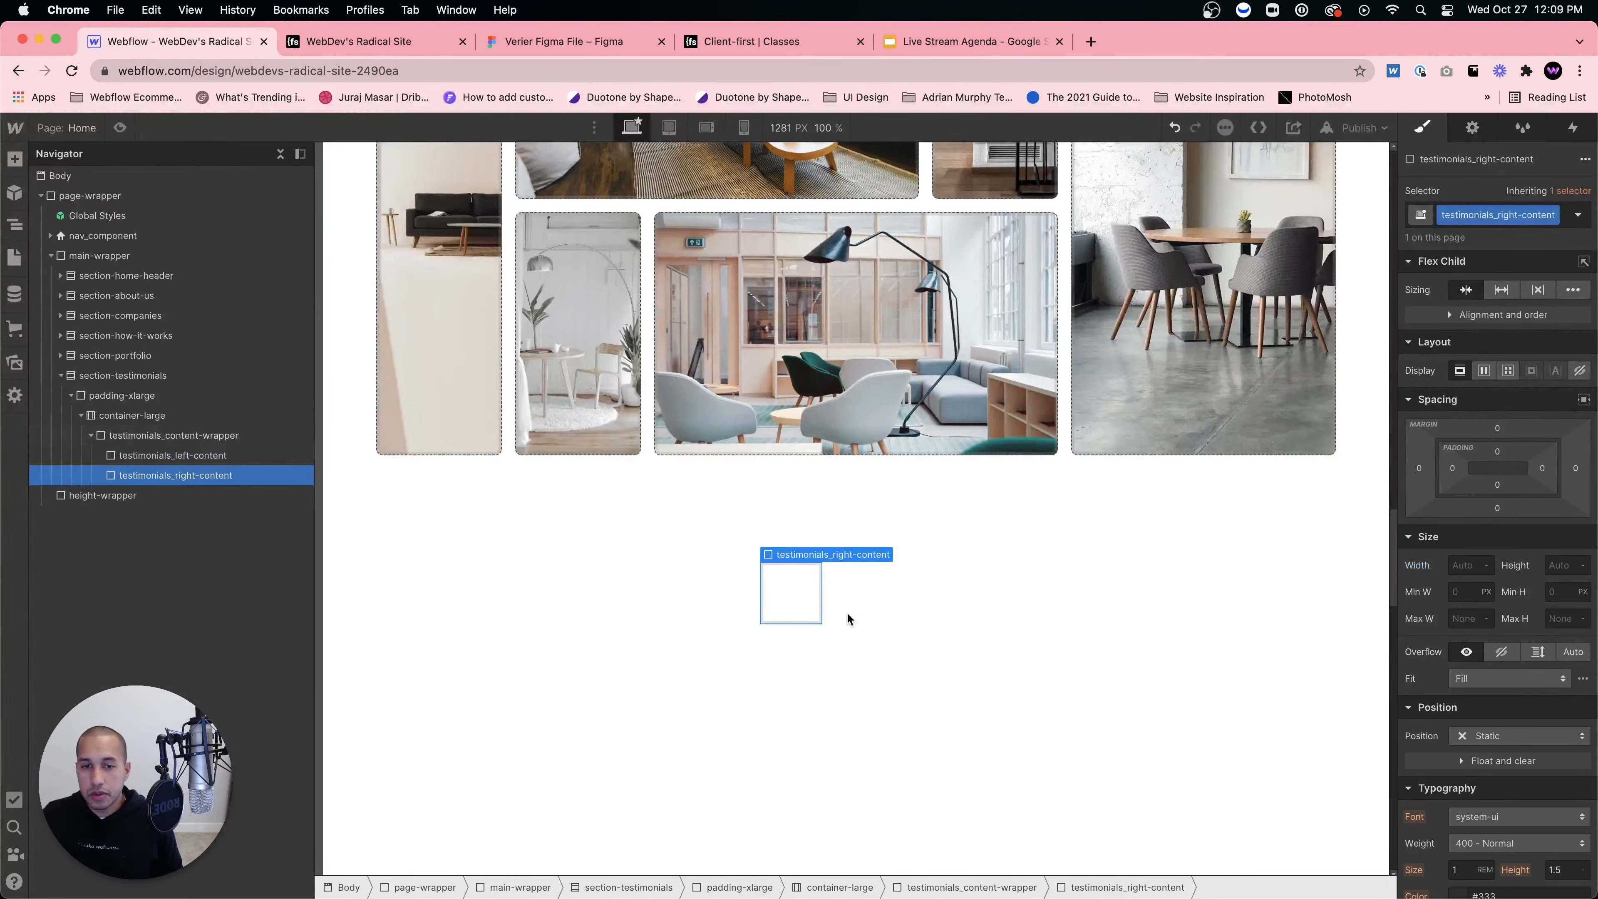
left_click(1455, 566)
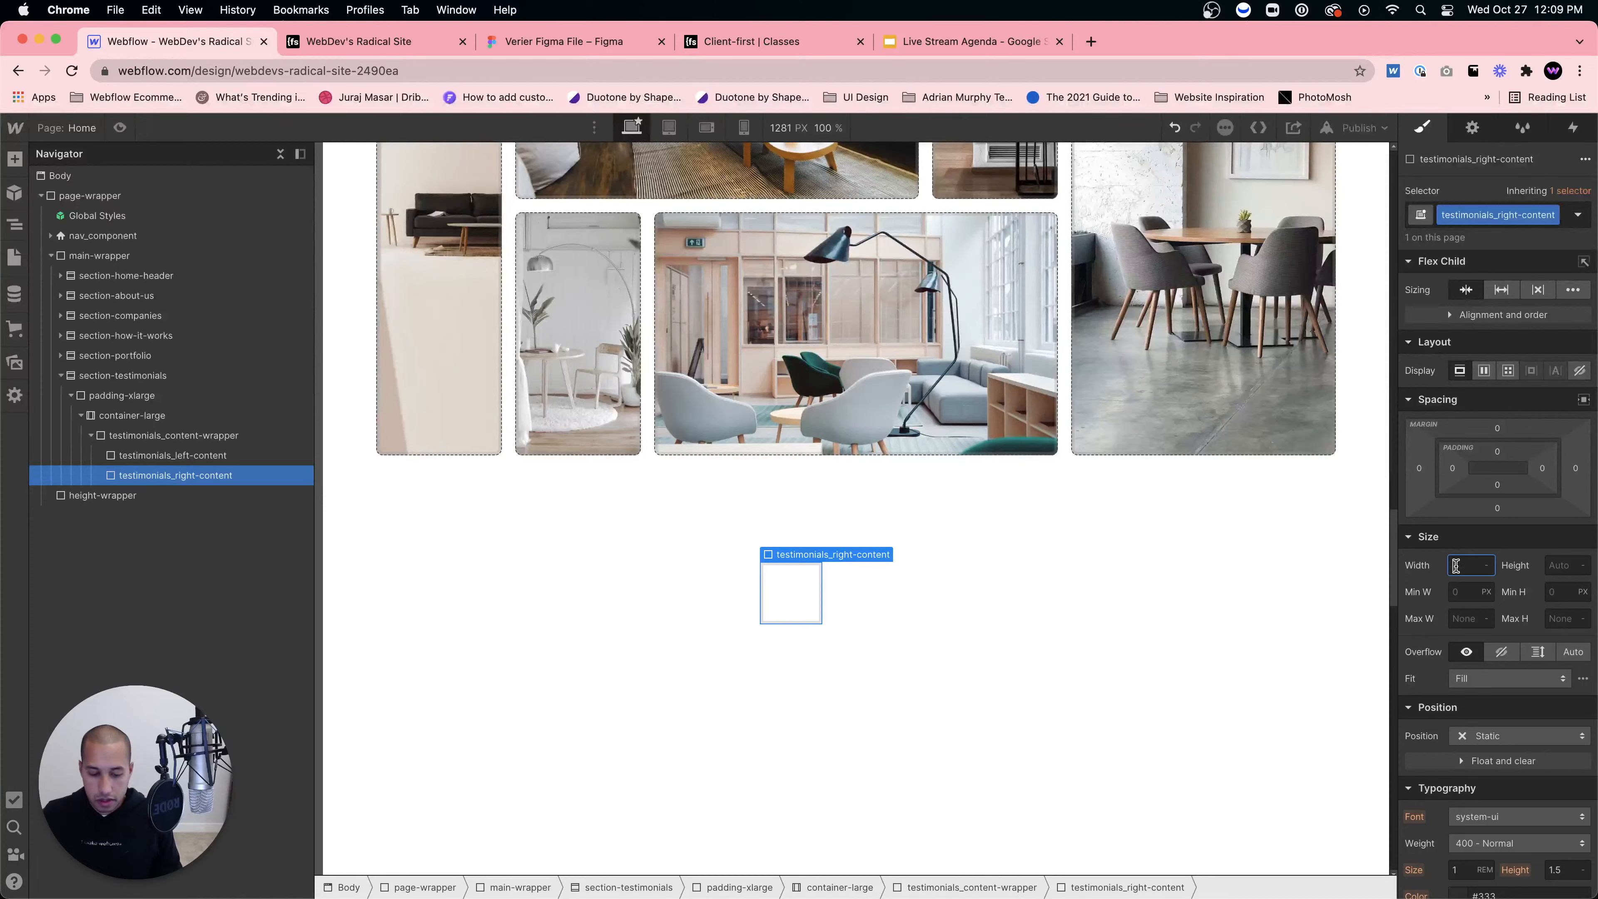
type("60")
key("Return")
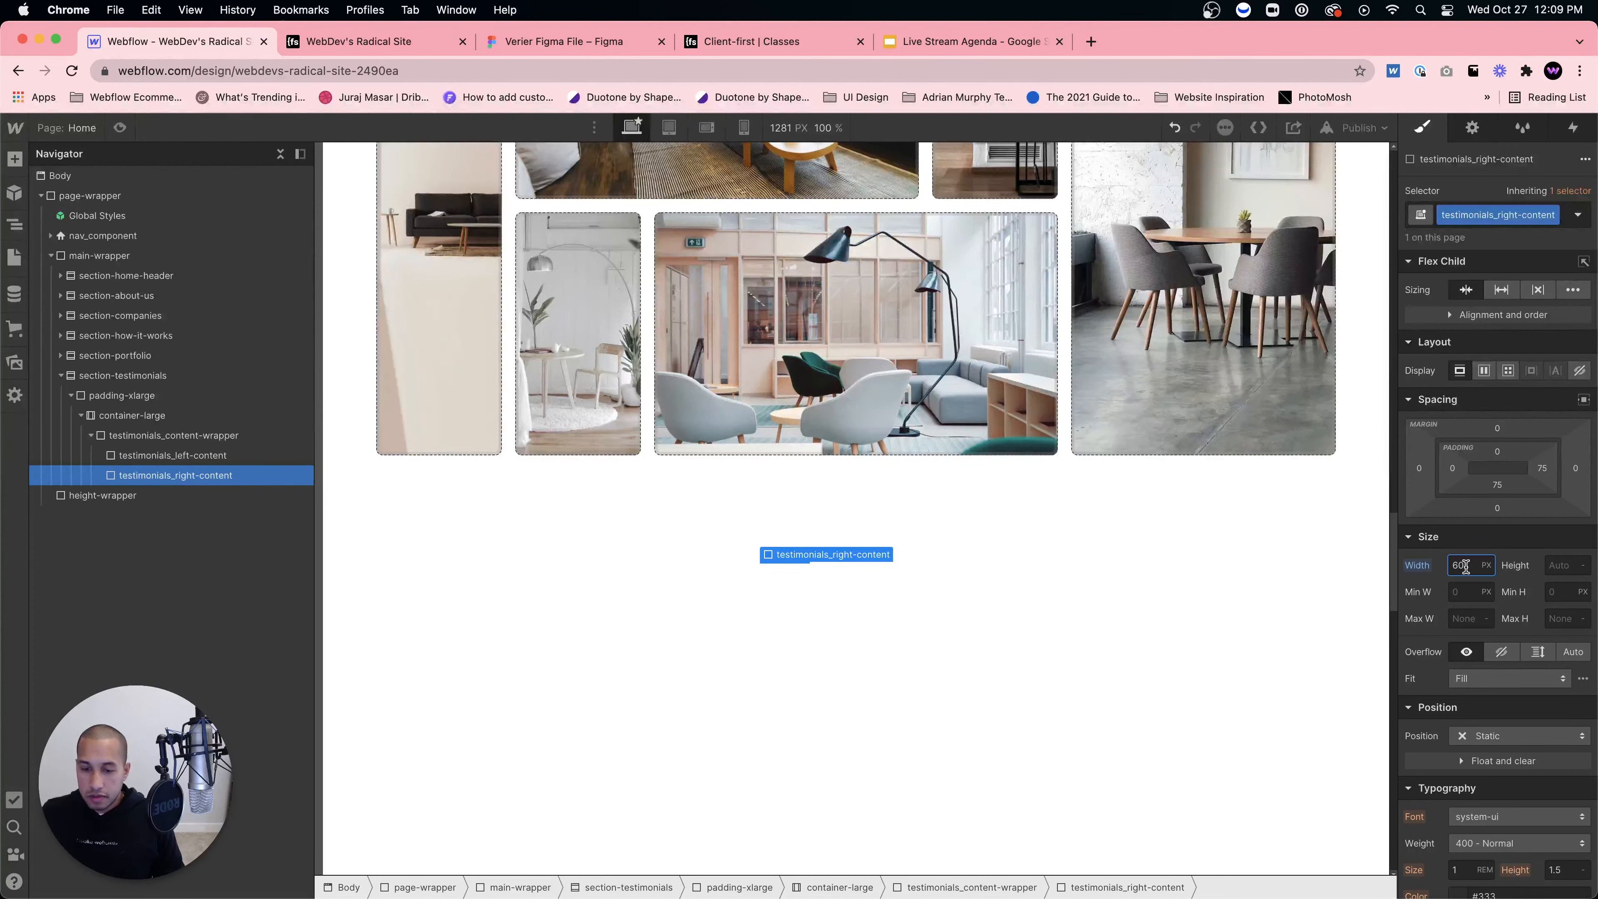
type("%")
key("Return")
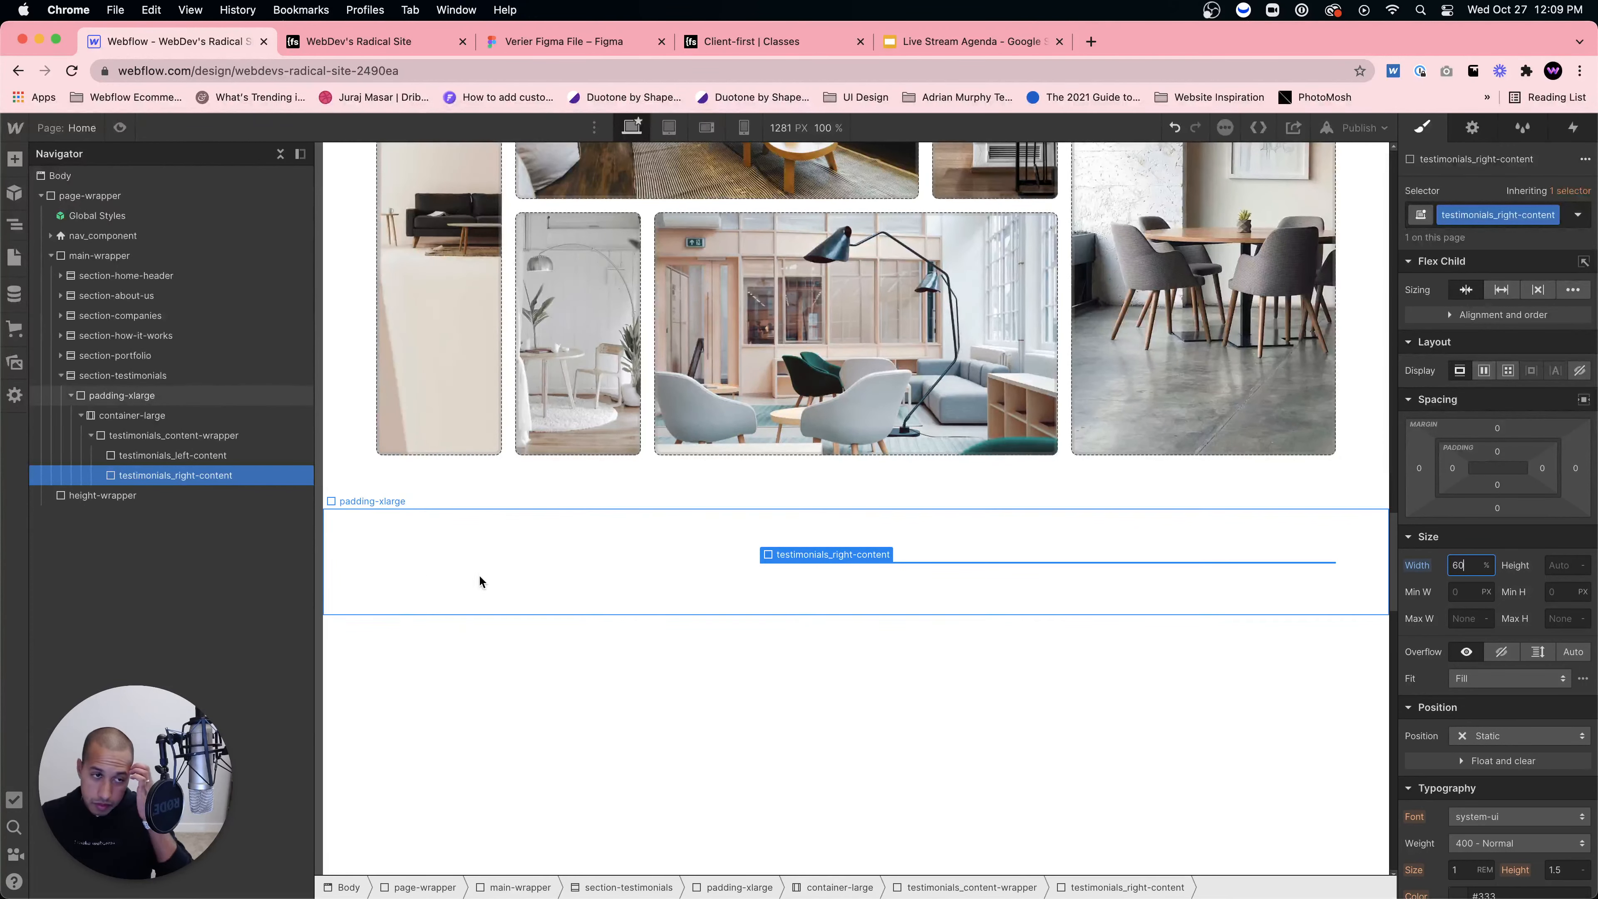
left_click(189, 455)
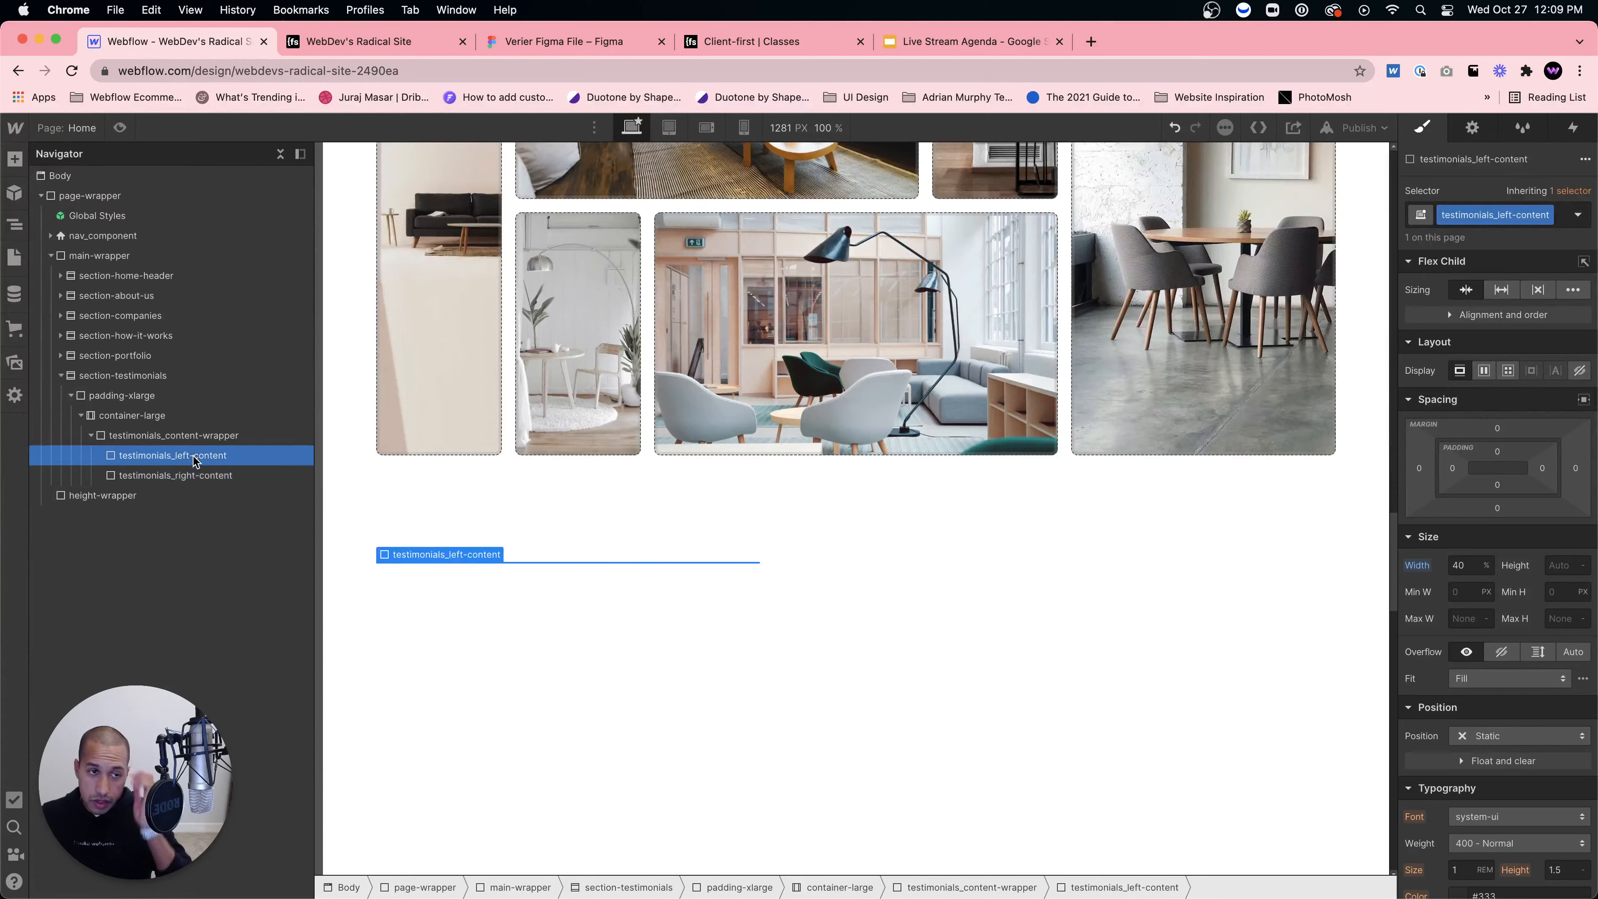
Step: Check the Figma testimonials heading and intro paragraph text styles, then return to Webflow
left_click(520, 45)
left_click(669, 517)
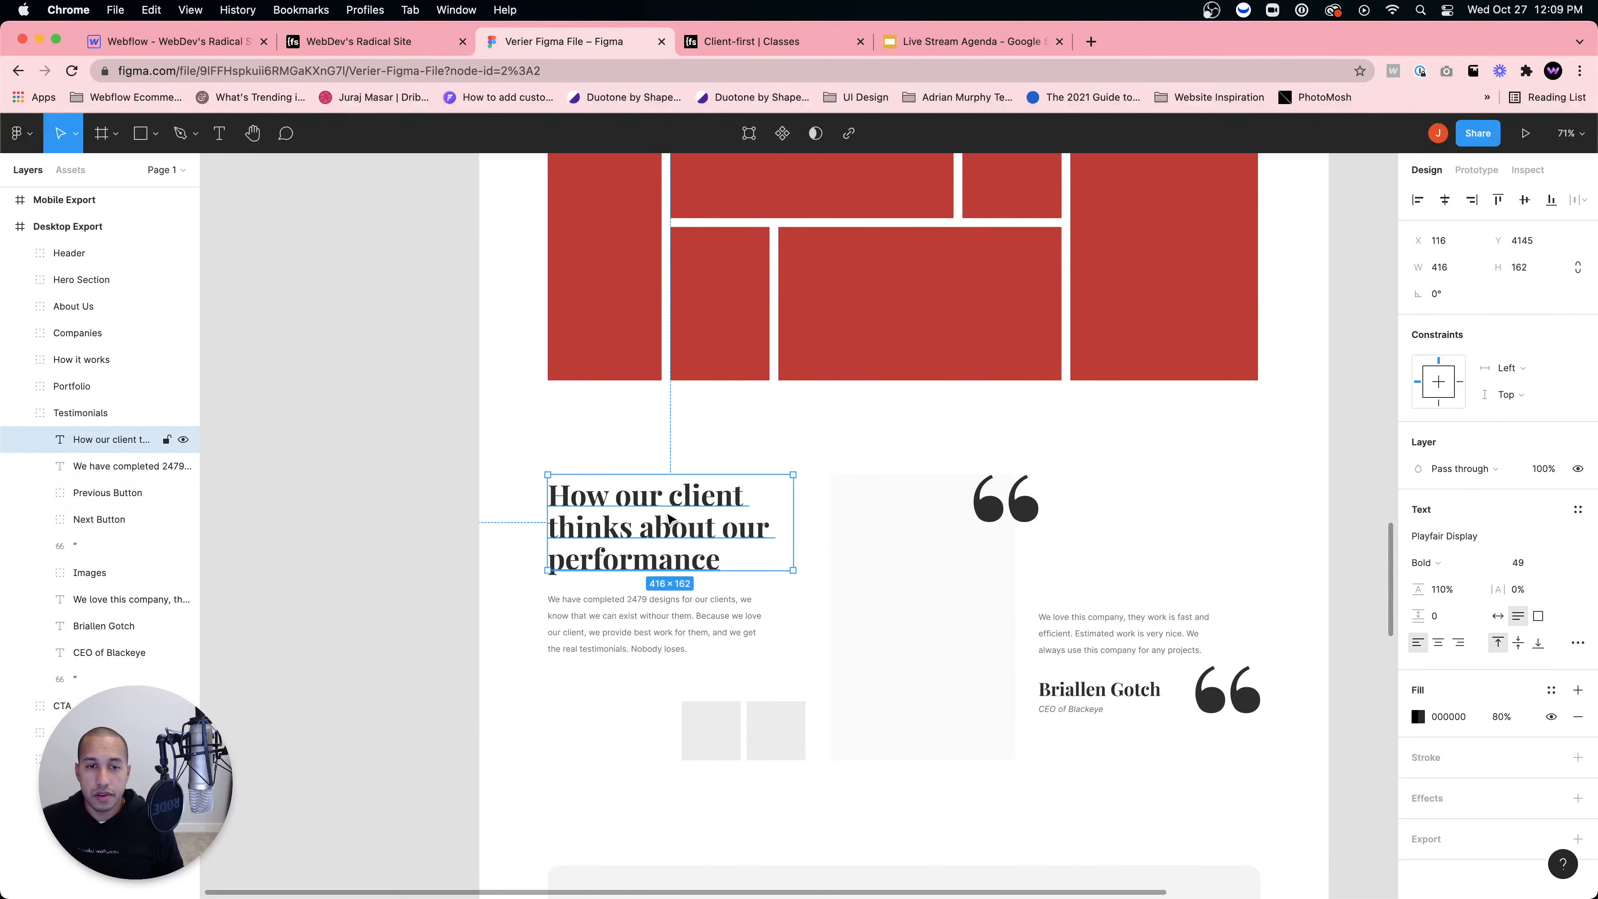
left_click(646, 624)
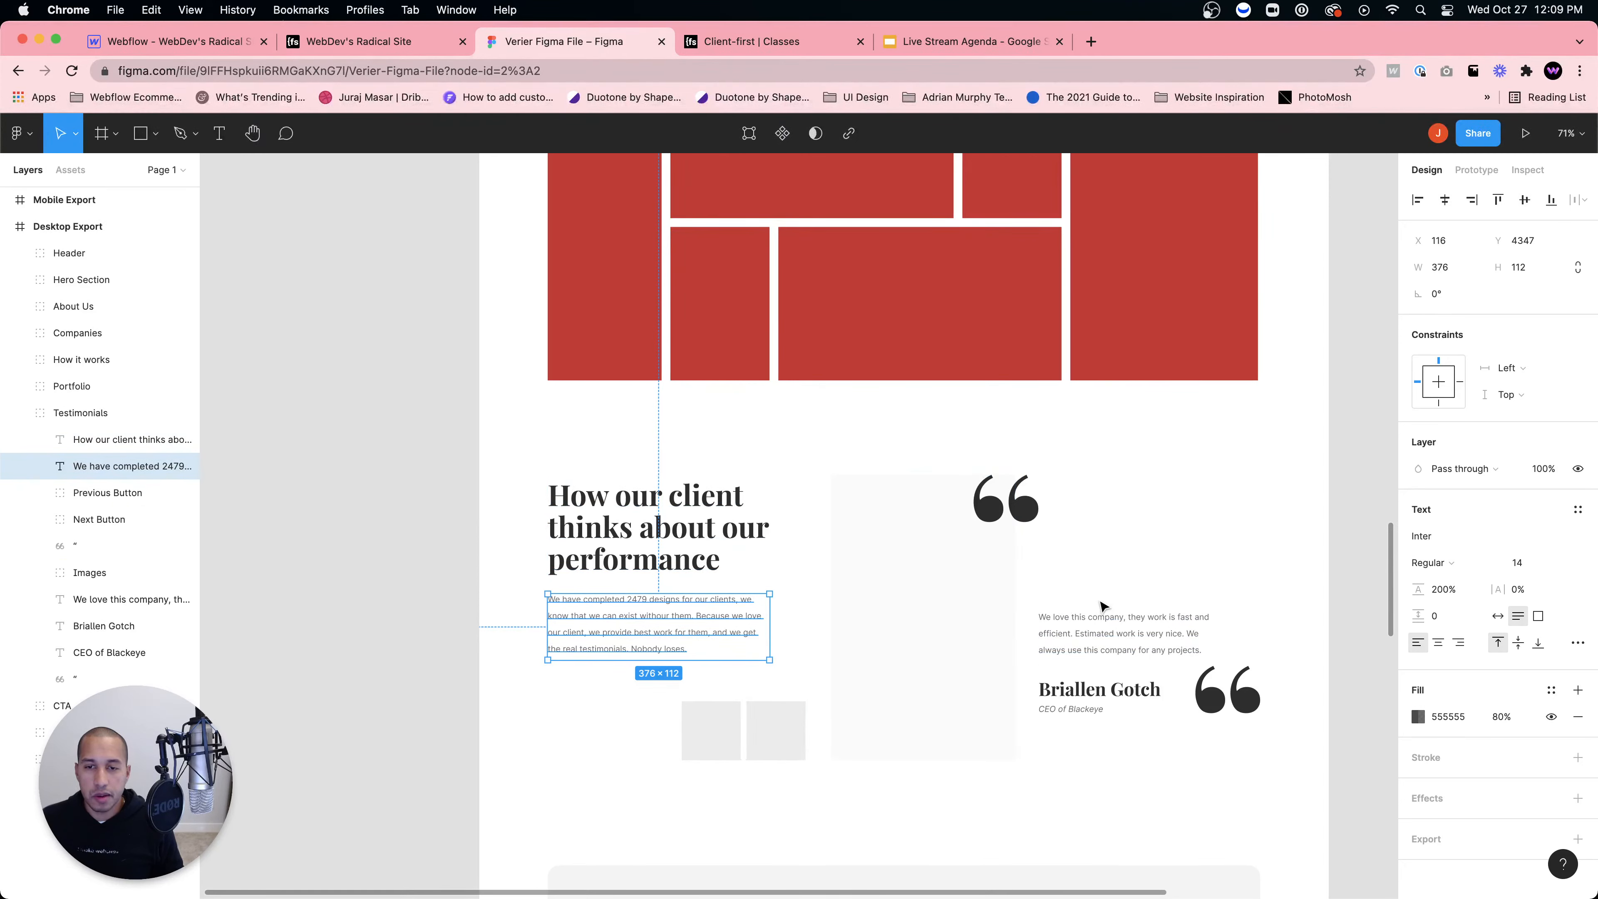
left_click(188, 43)
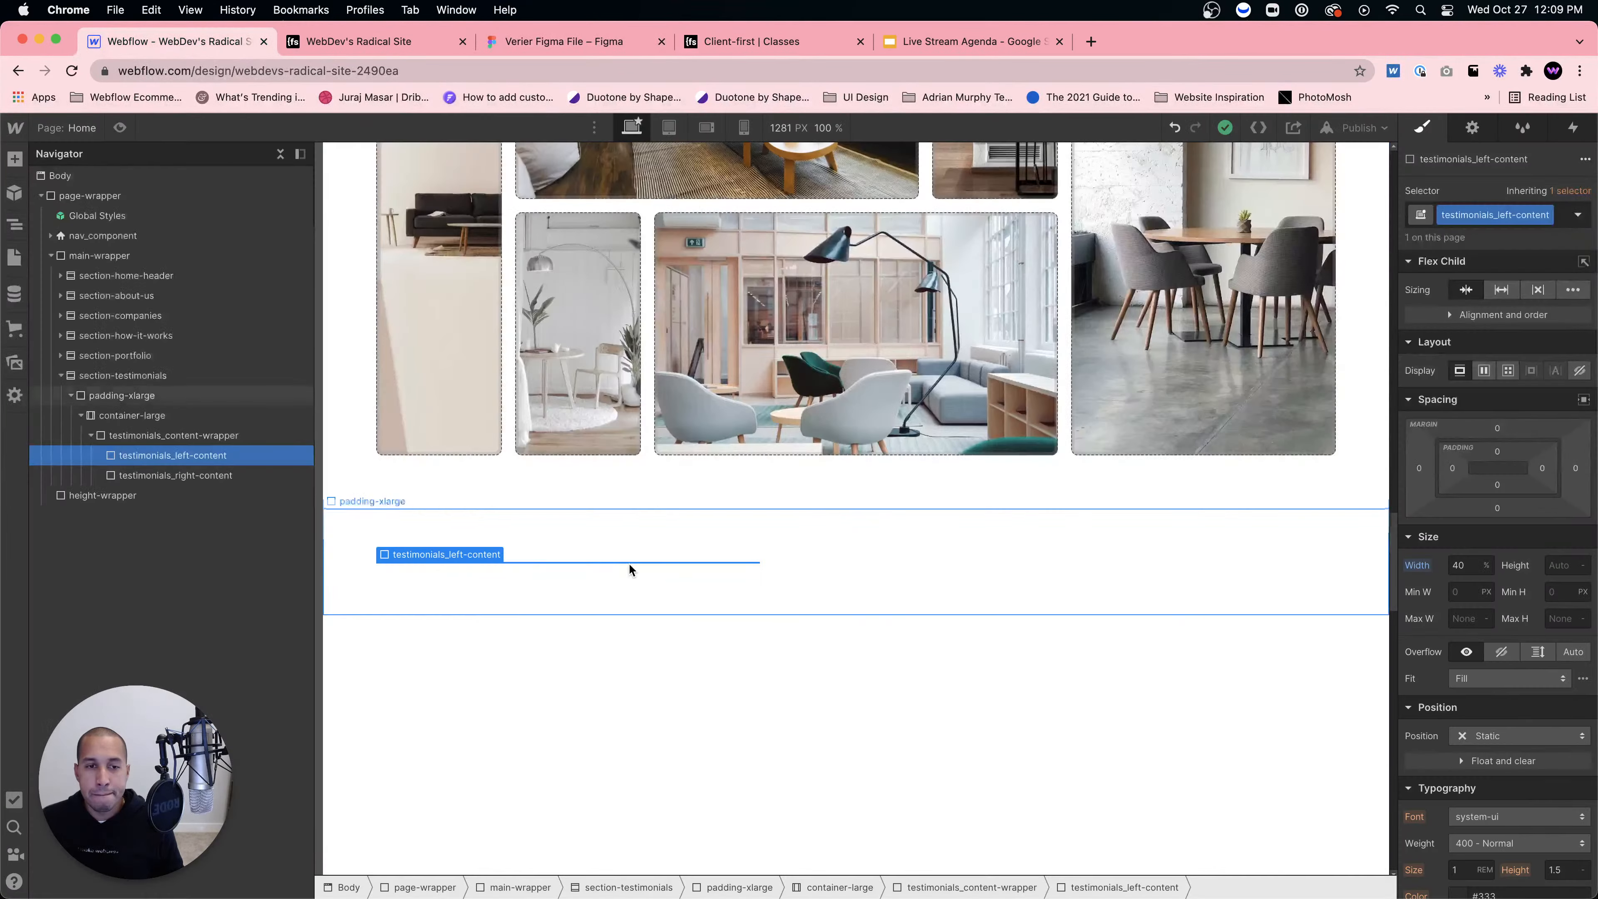
Step: Insert a heading into the testimonials left content and make it an H2
key("super+e")
type("heading")
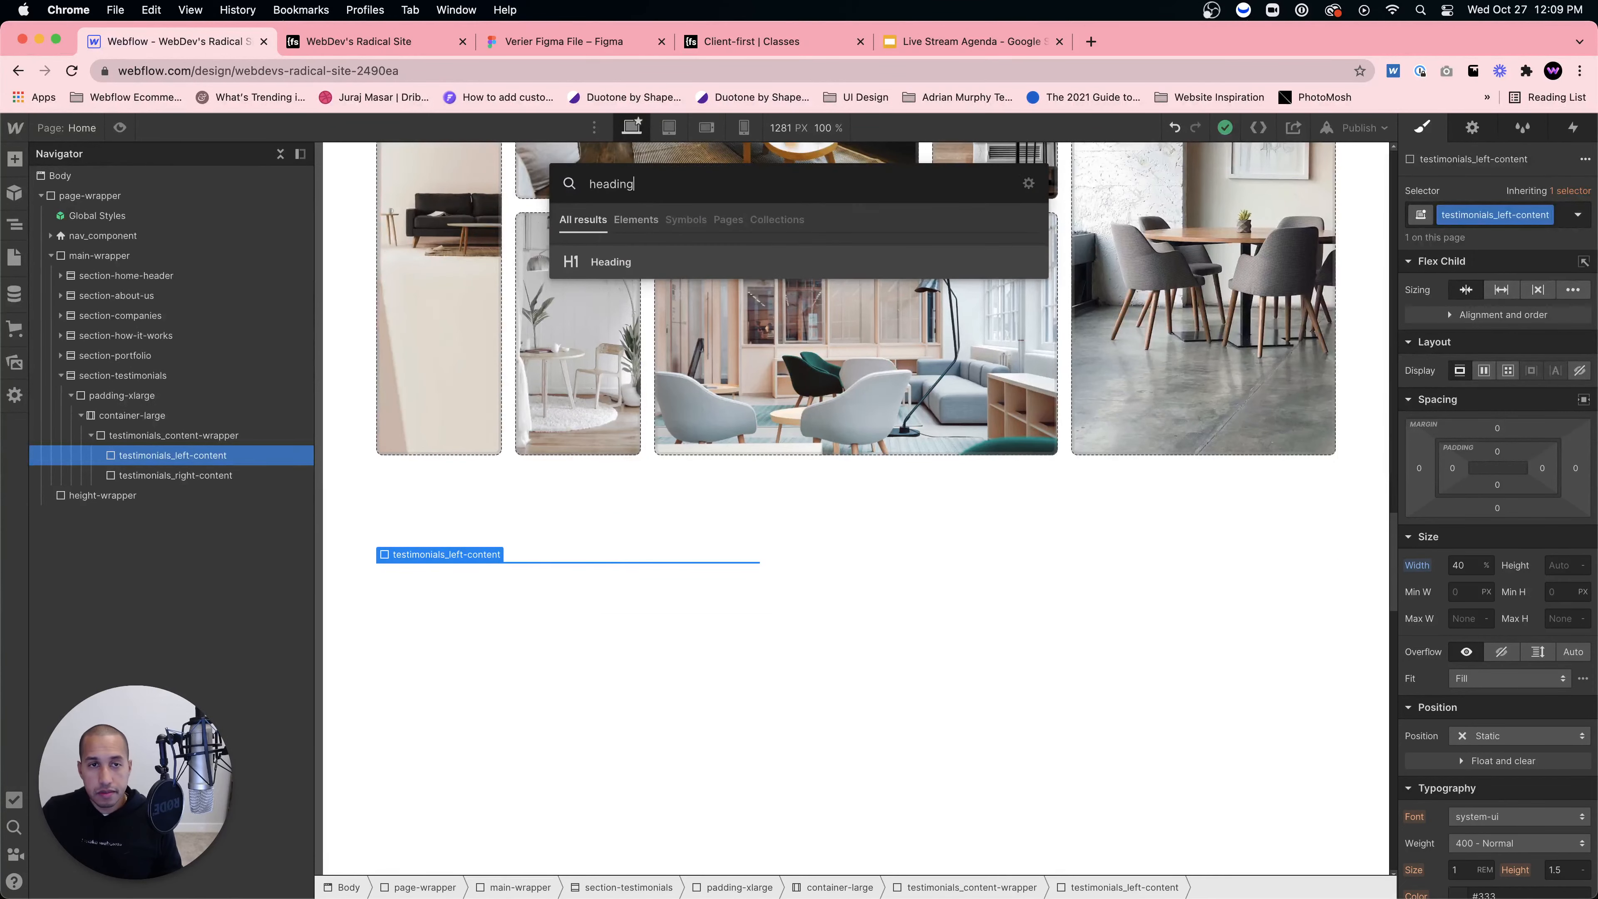
key("Return")
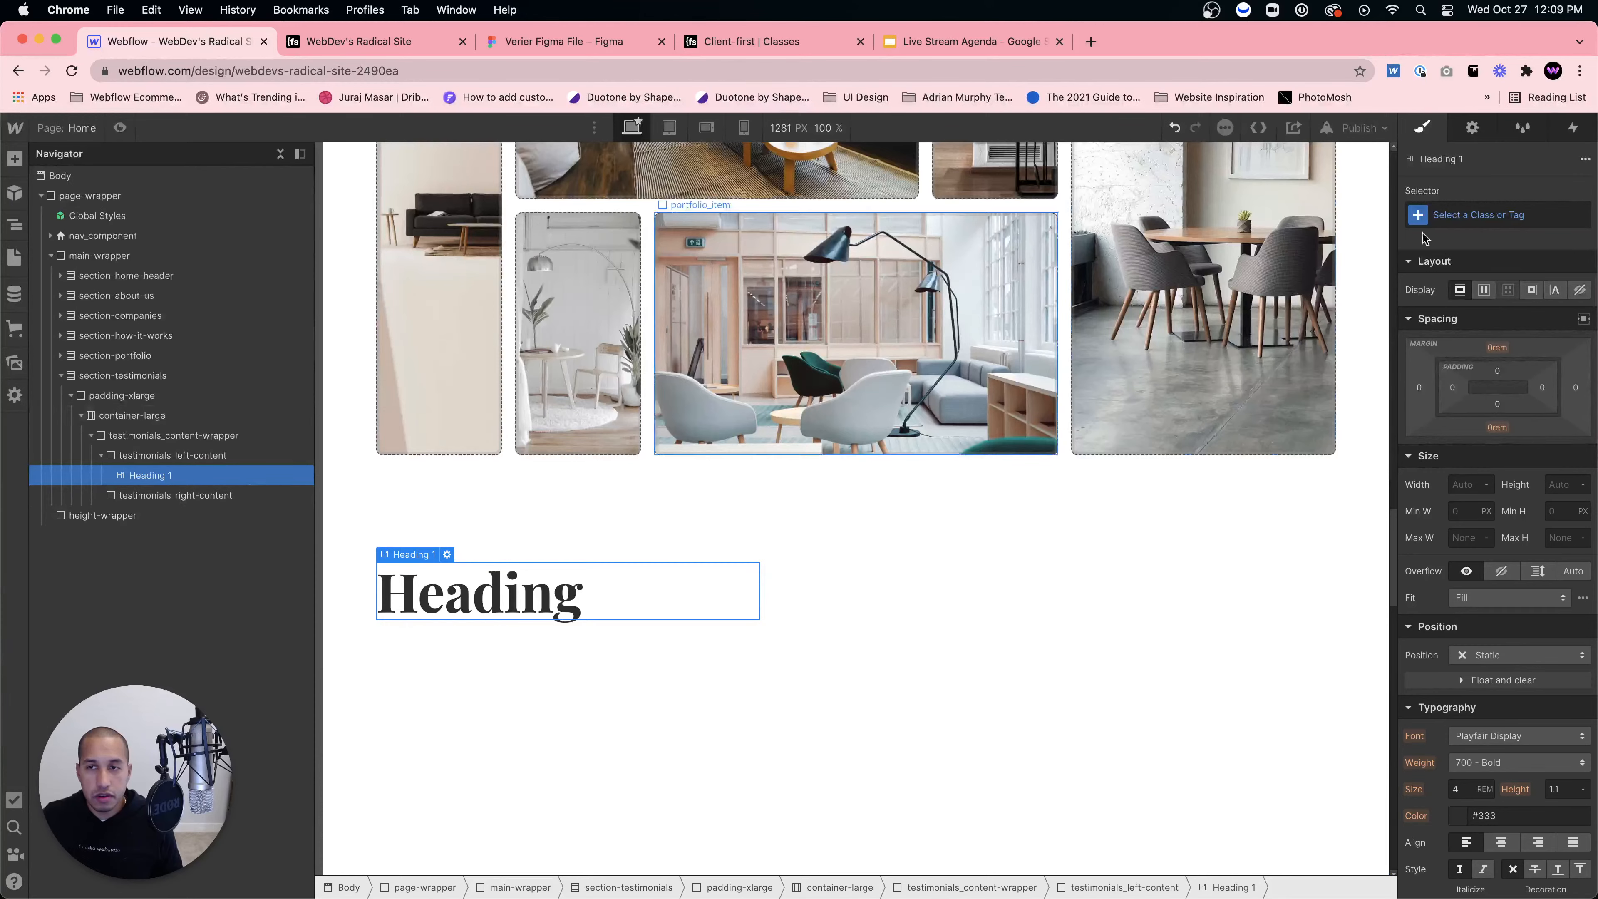
left_click(446, 554)
left_click(432, 671)
left_click(596, 650)
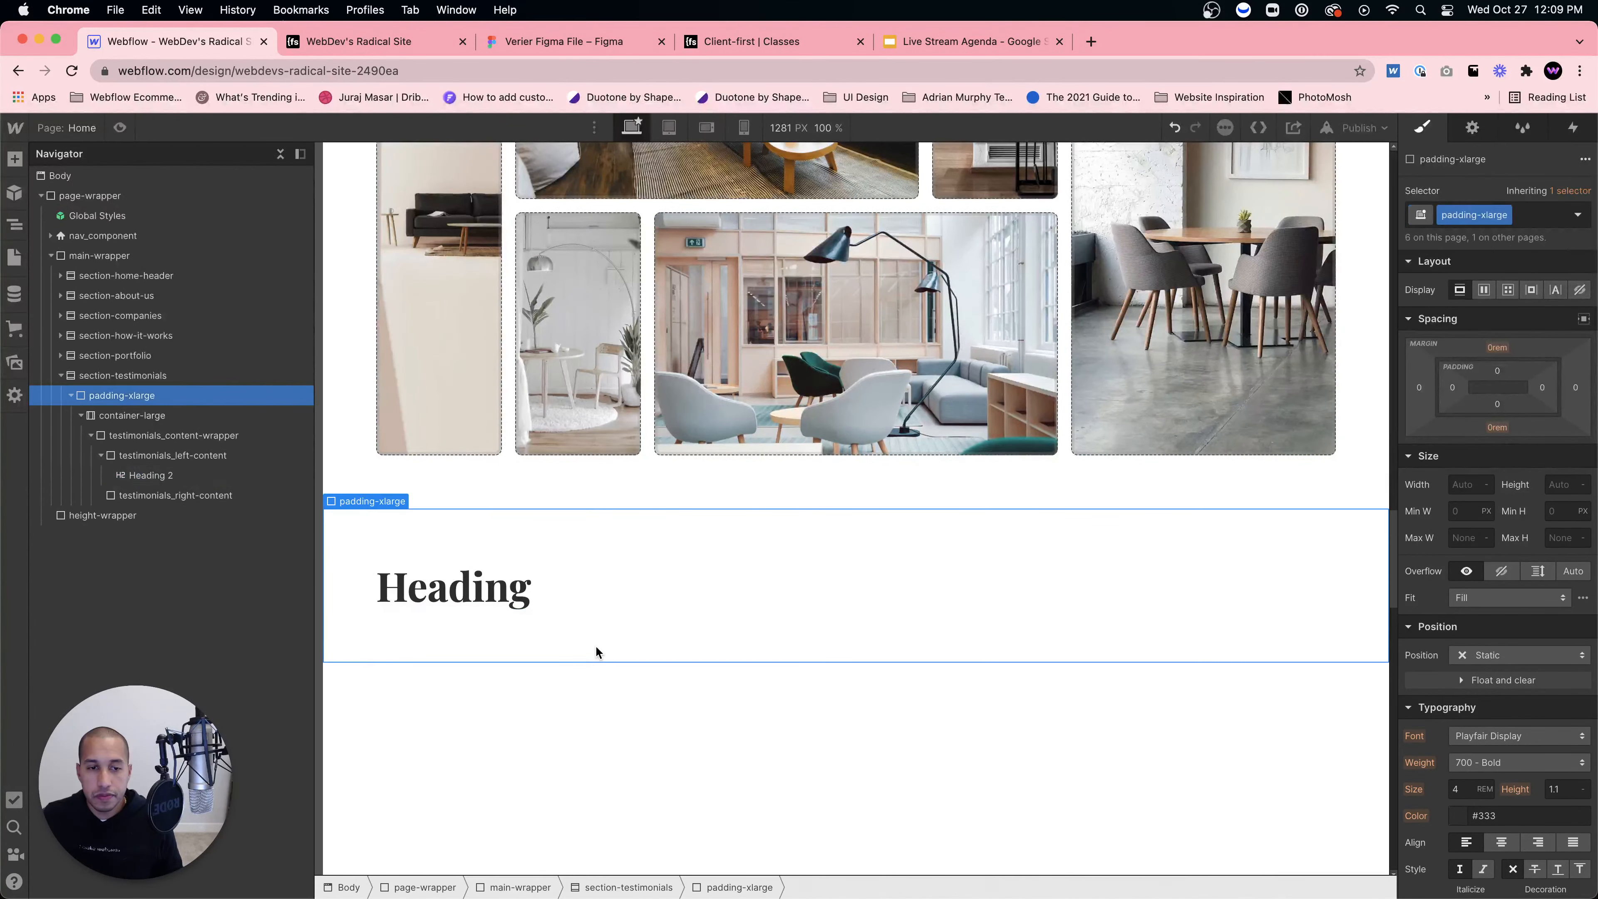
left_click(581, 589)
Step: Replace the placeholder heading text with 'How our clients think about our performance'
left_click(513, 42)
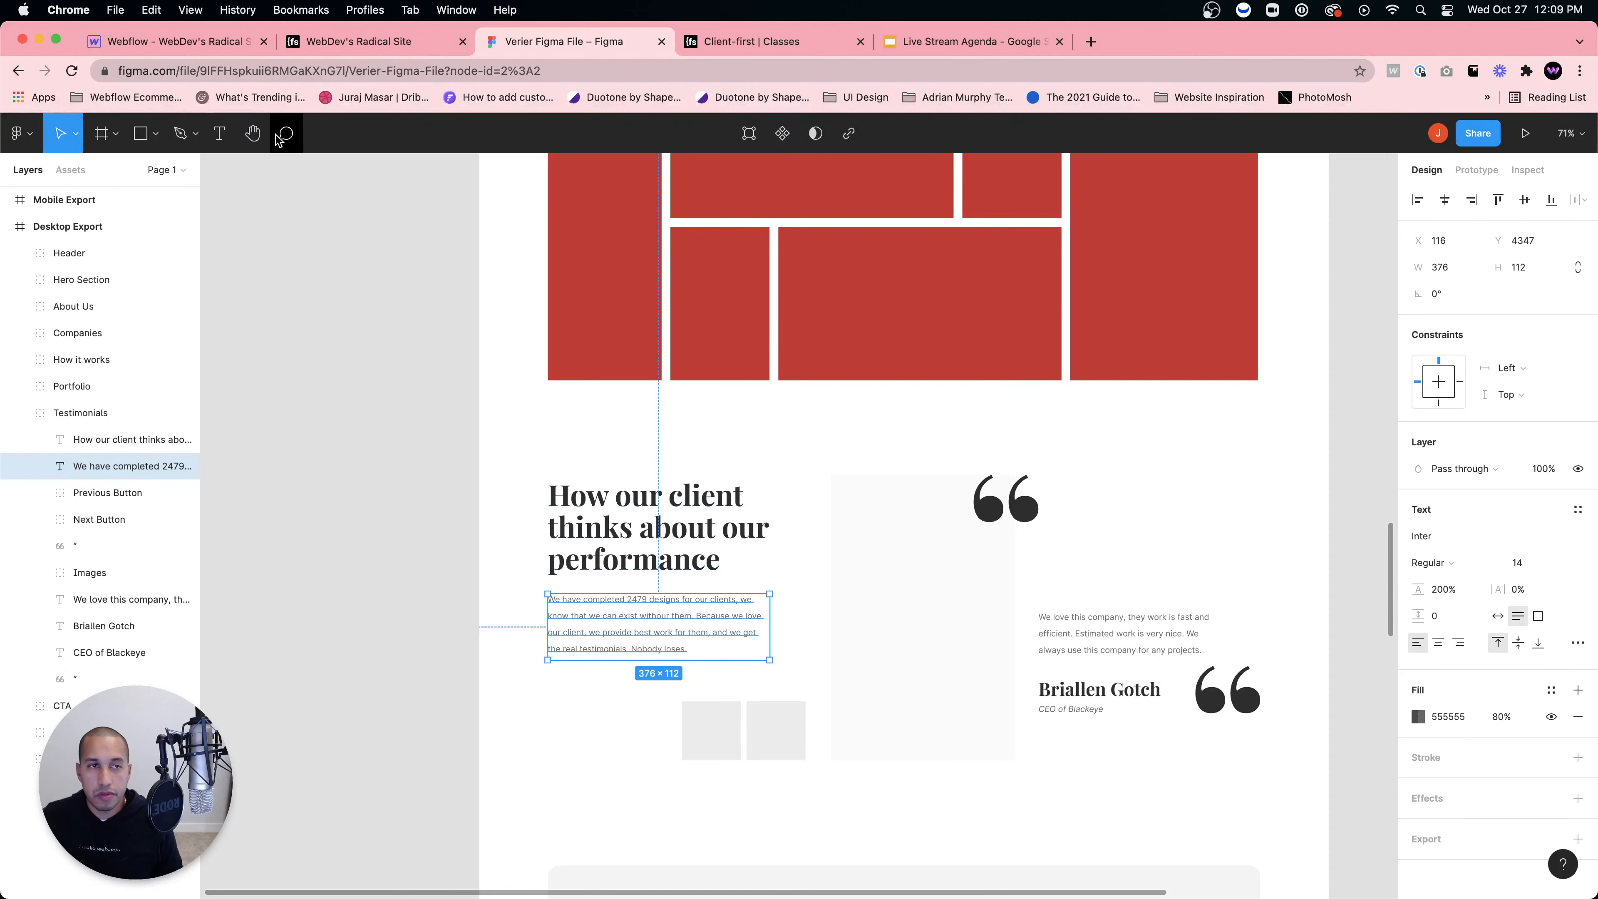
left_click(239, 41)
double_click(510, 569)
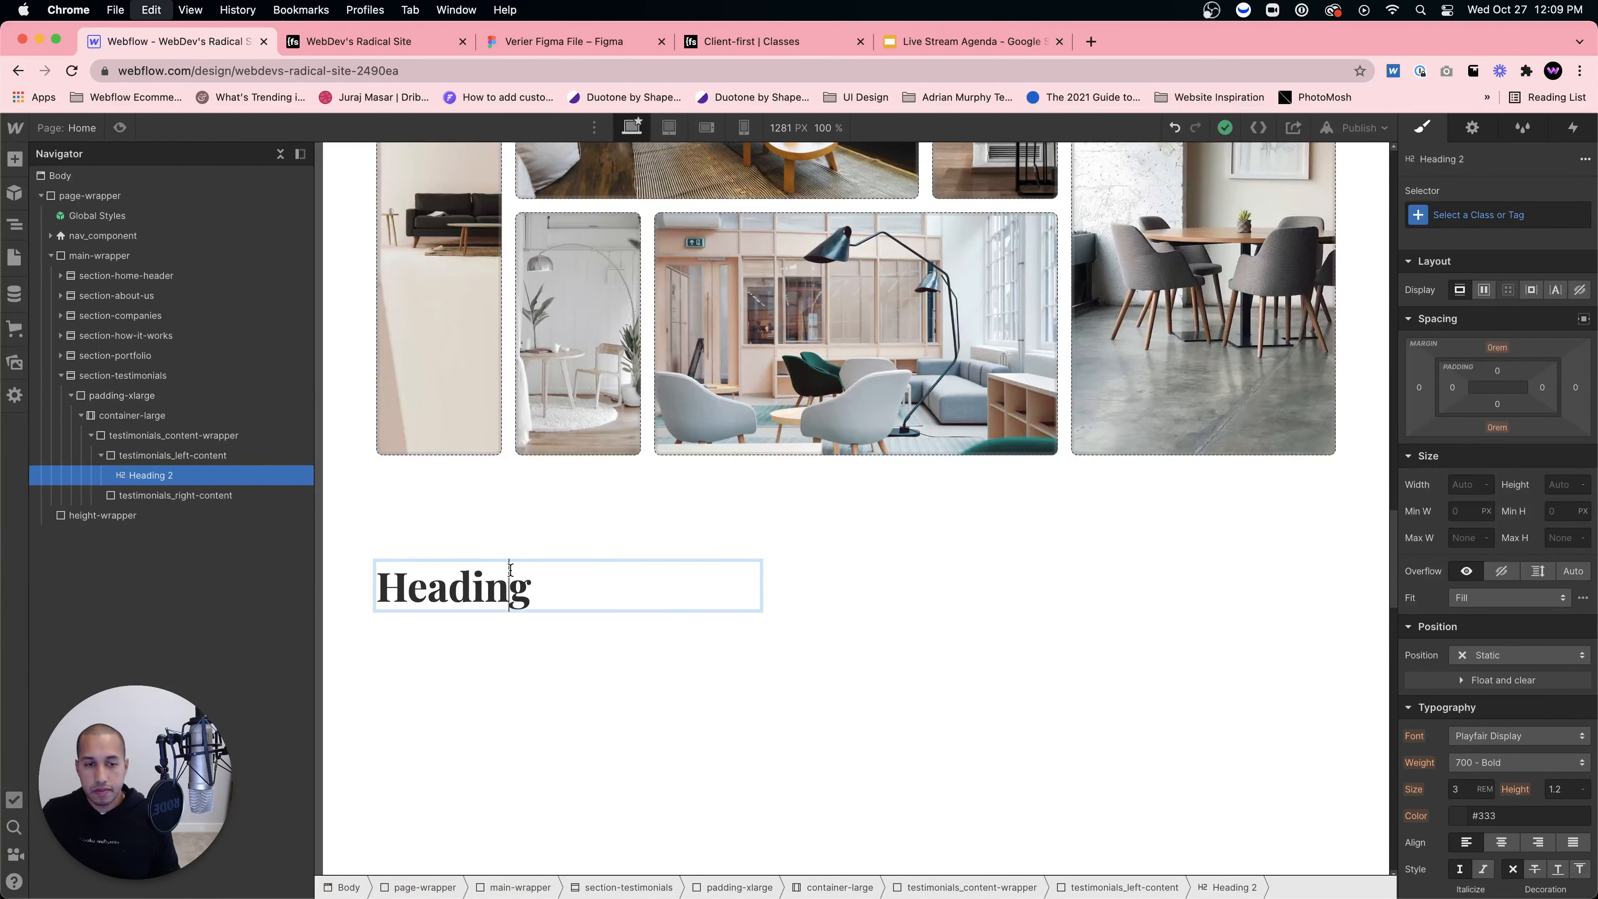
key("super+a")
type("How our clients ")
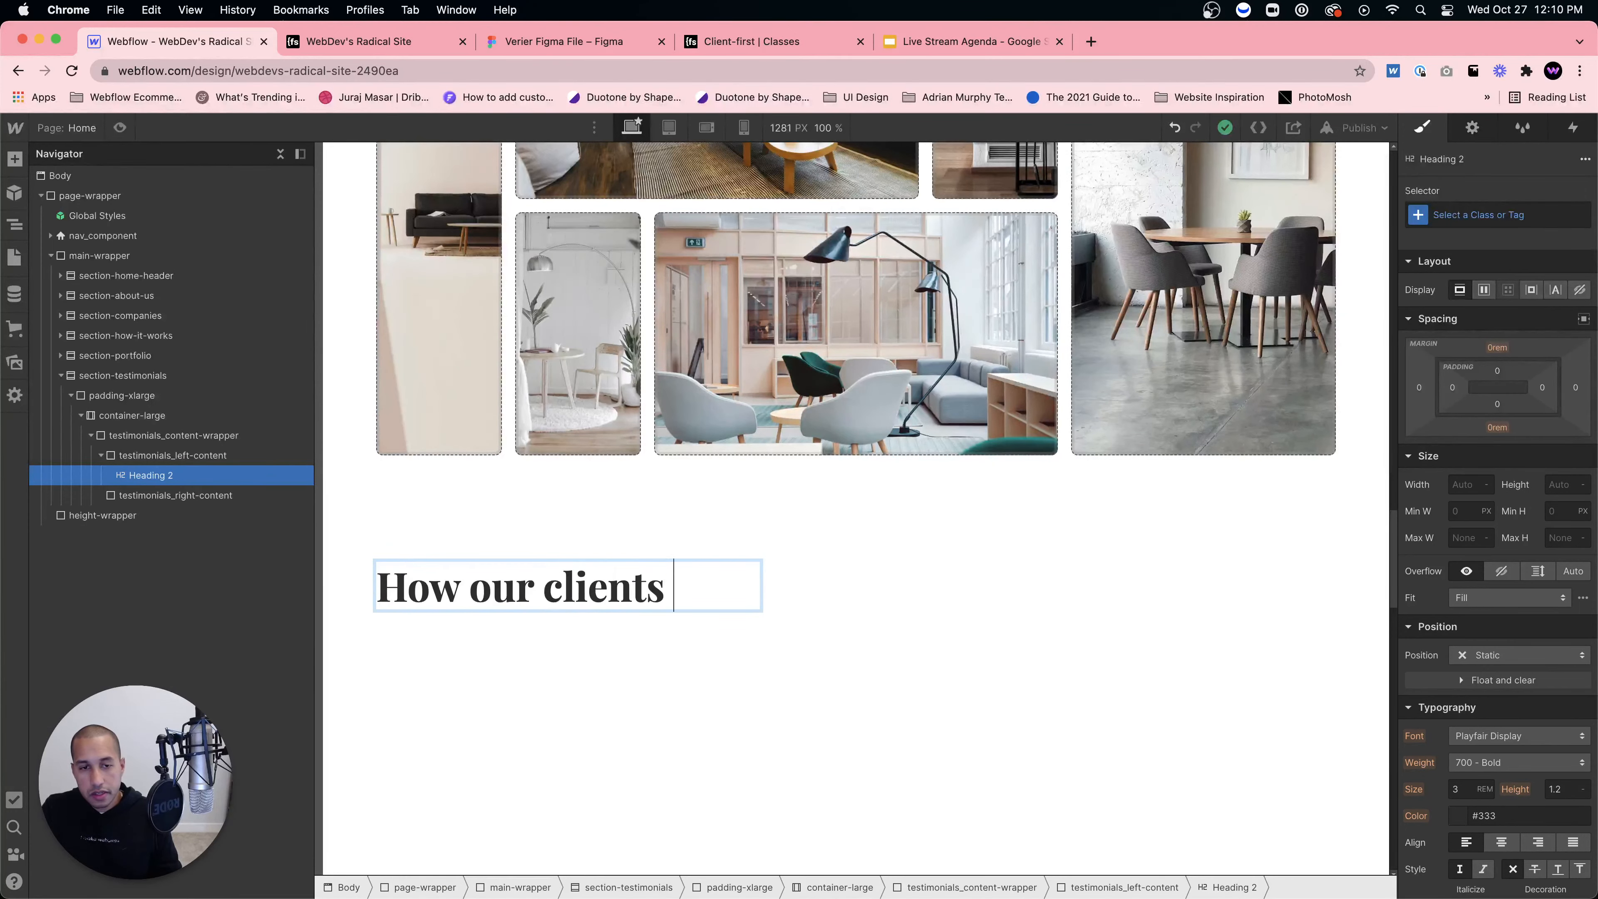
type("think about our performance")
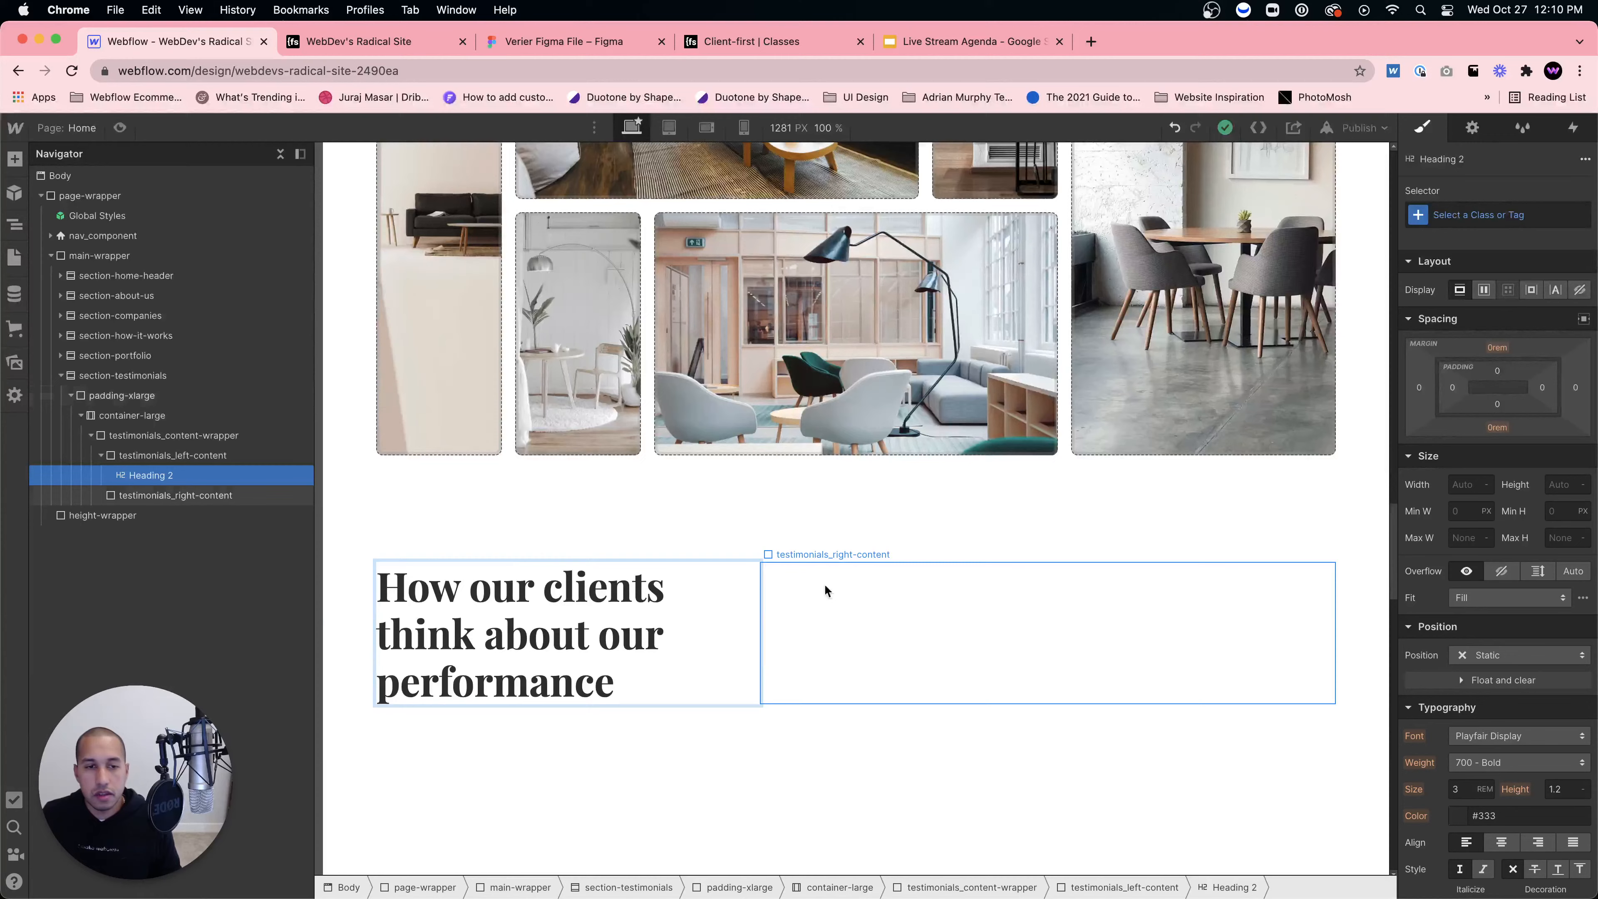
left_click(846, 598)
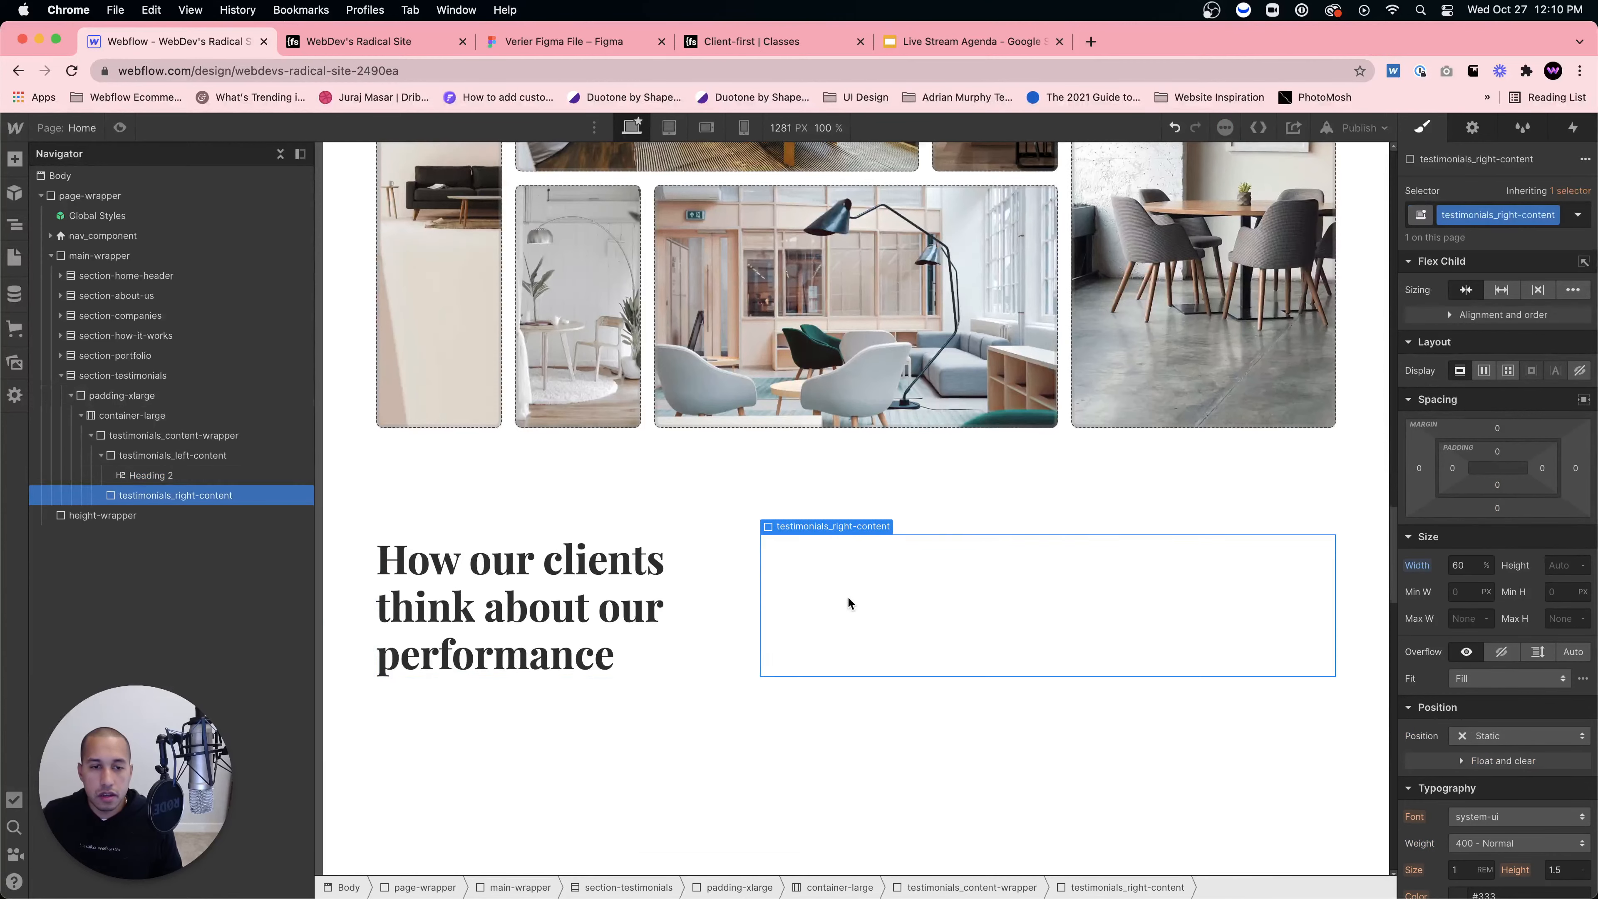
left_click(113, 475)
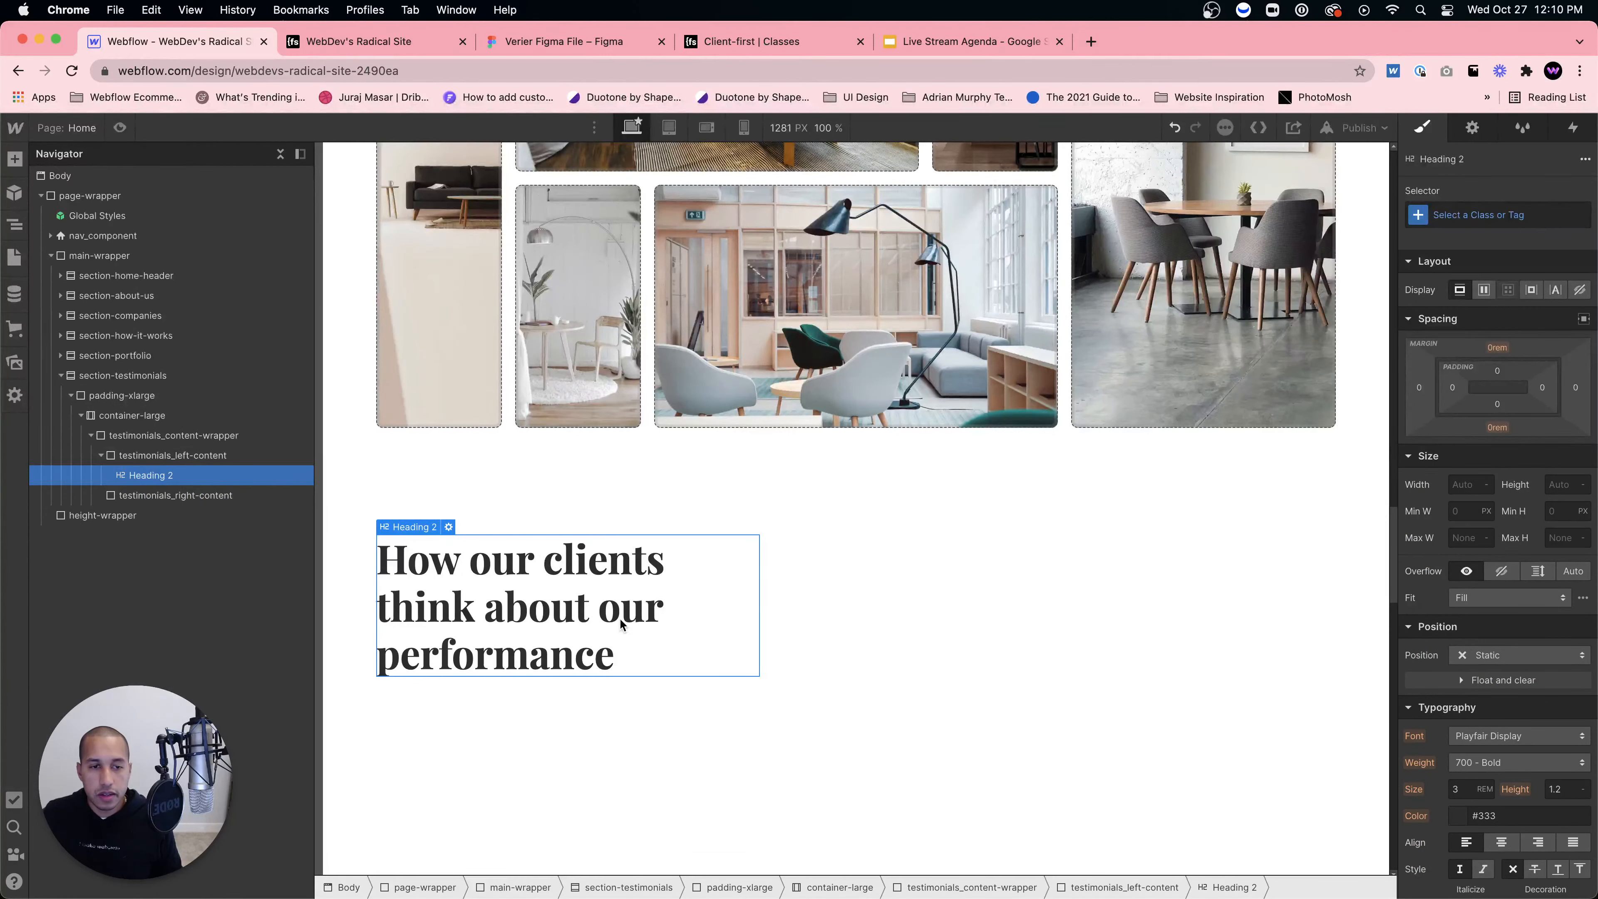
Step: Add a Paragraph below the heading in testimonials_left-content
left_click(182, 459)
key("super+e")
type("parag")
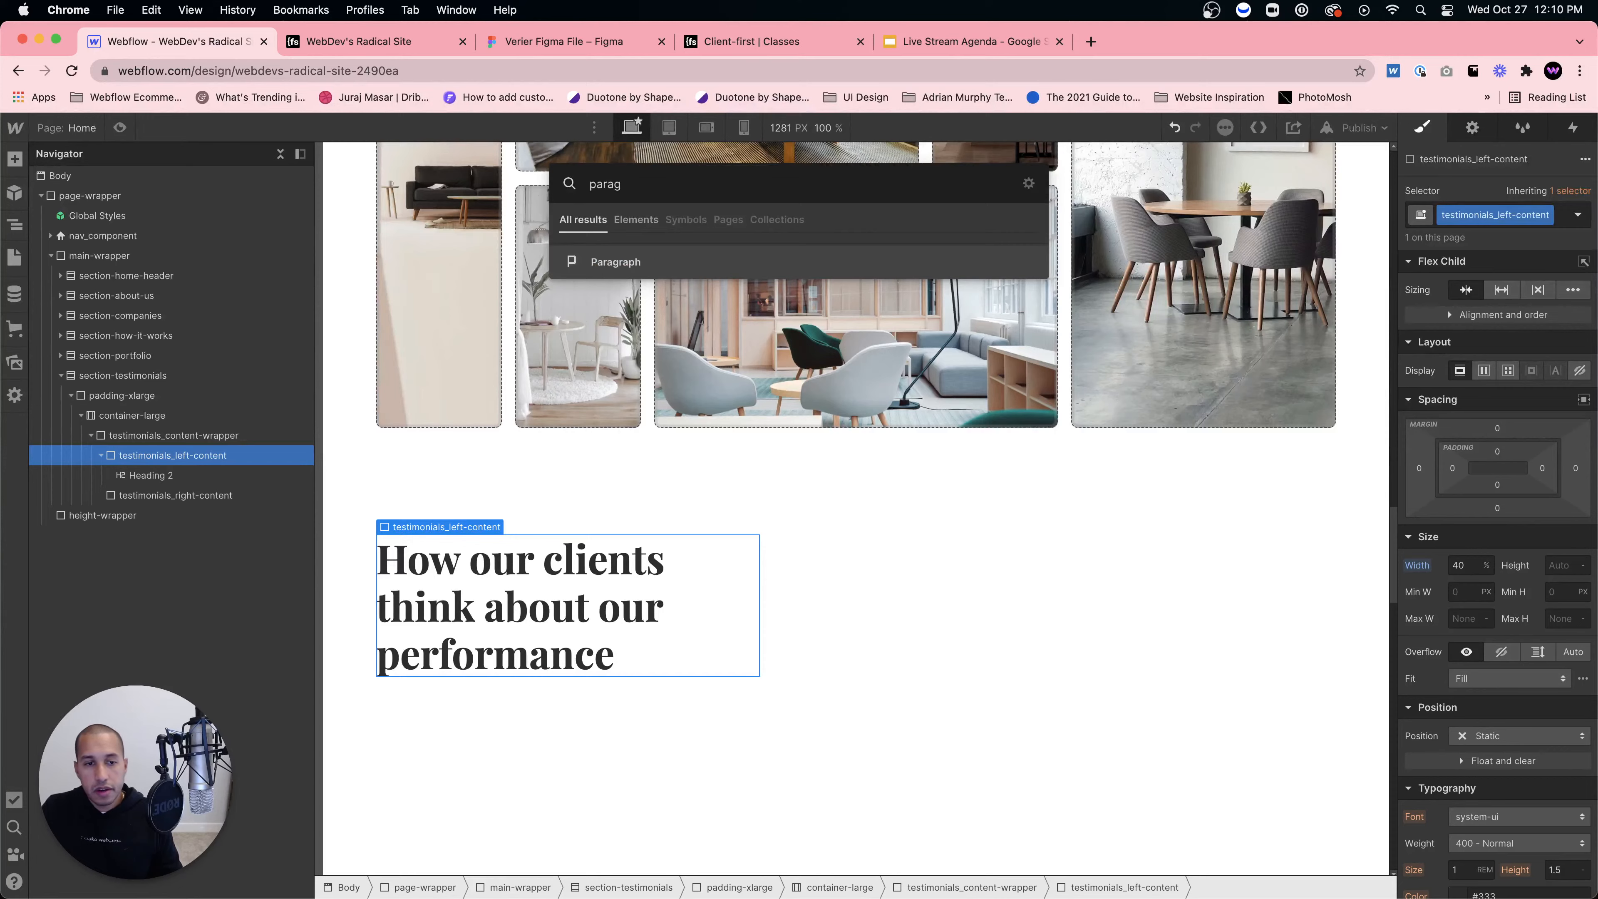
key("Return")
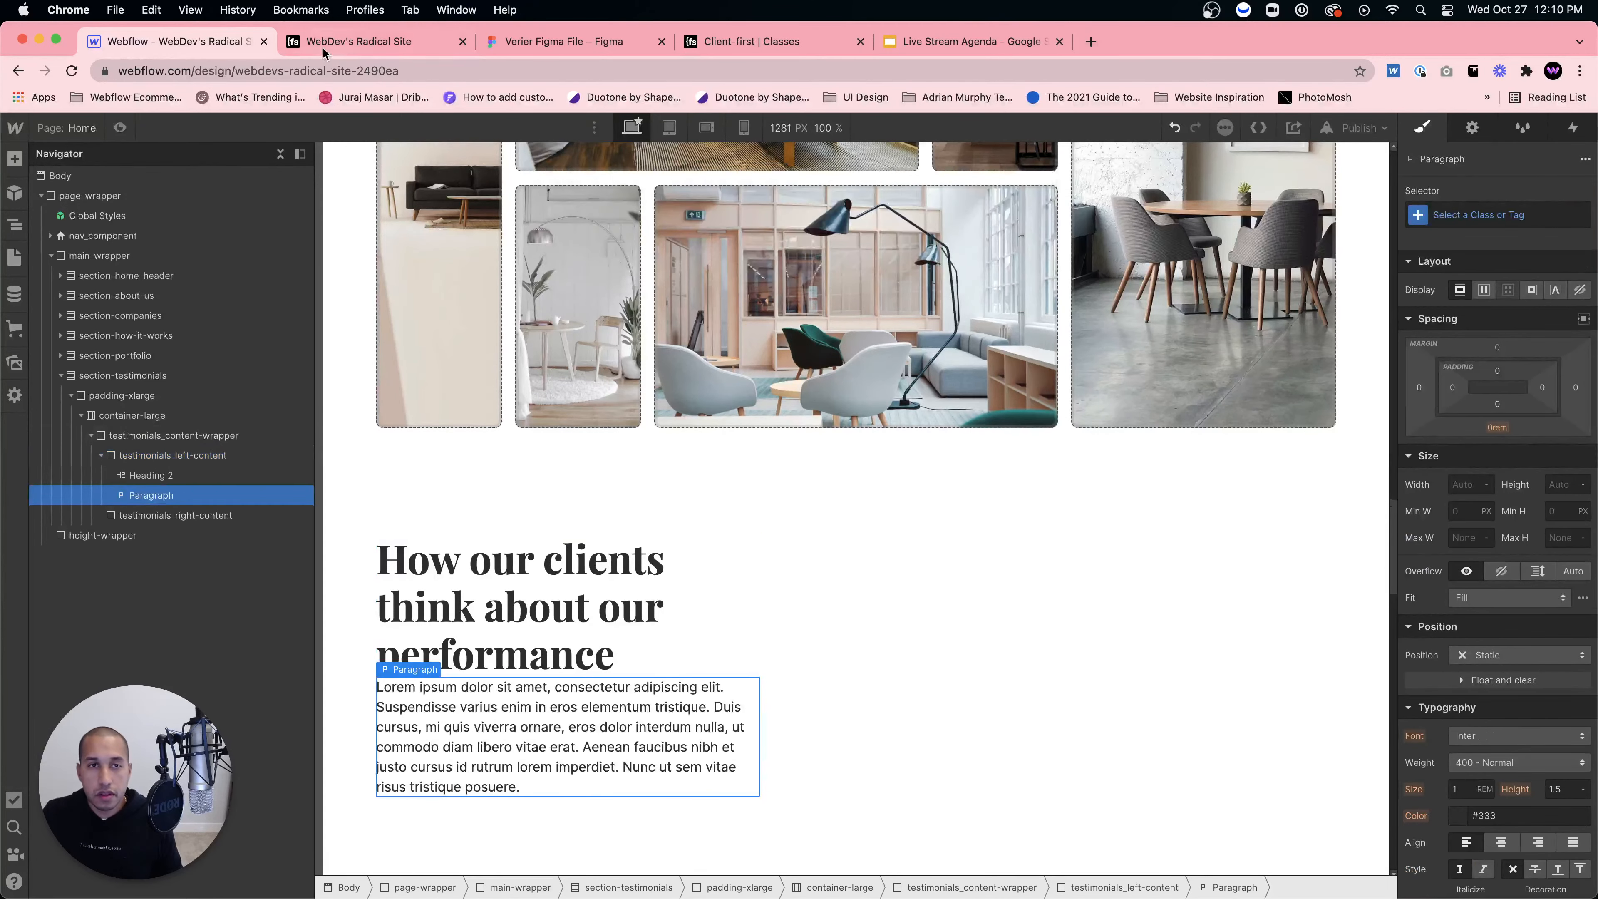
Step: Replace the lorem text with the intro copied from Figma: 'We have completed 2479 designs…'
left_click(388, 48)
left_click(538, 50)
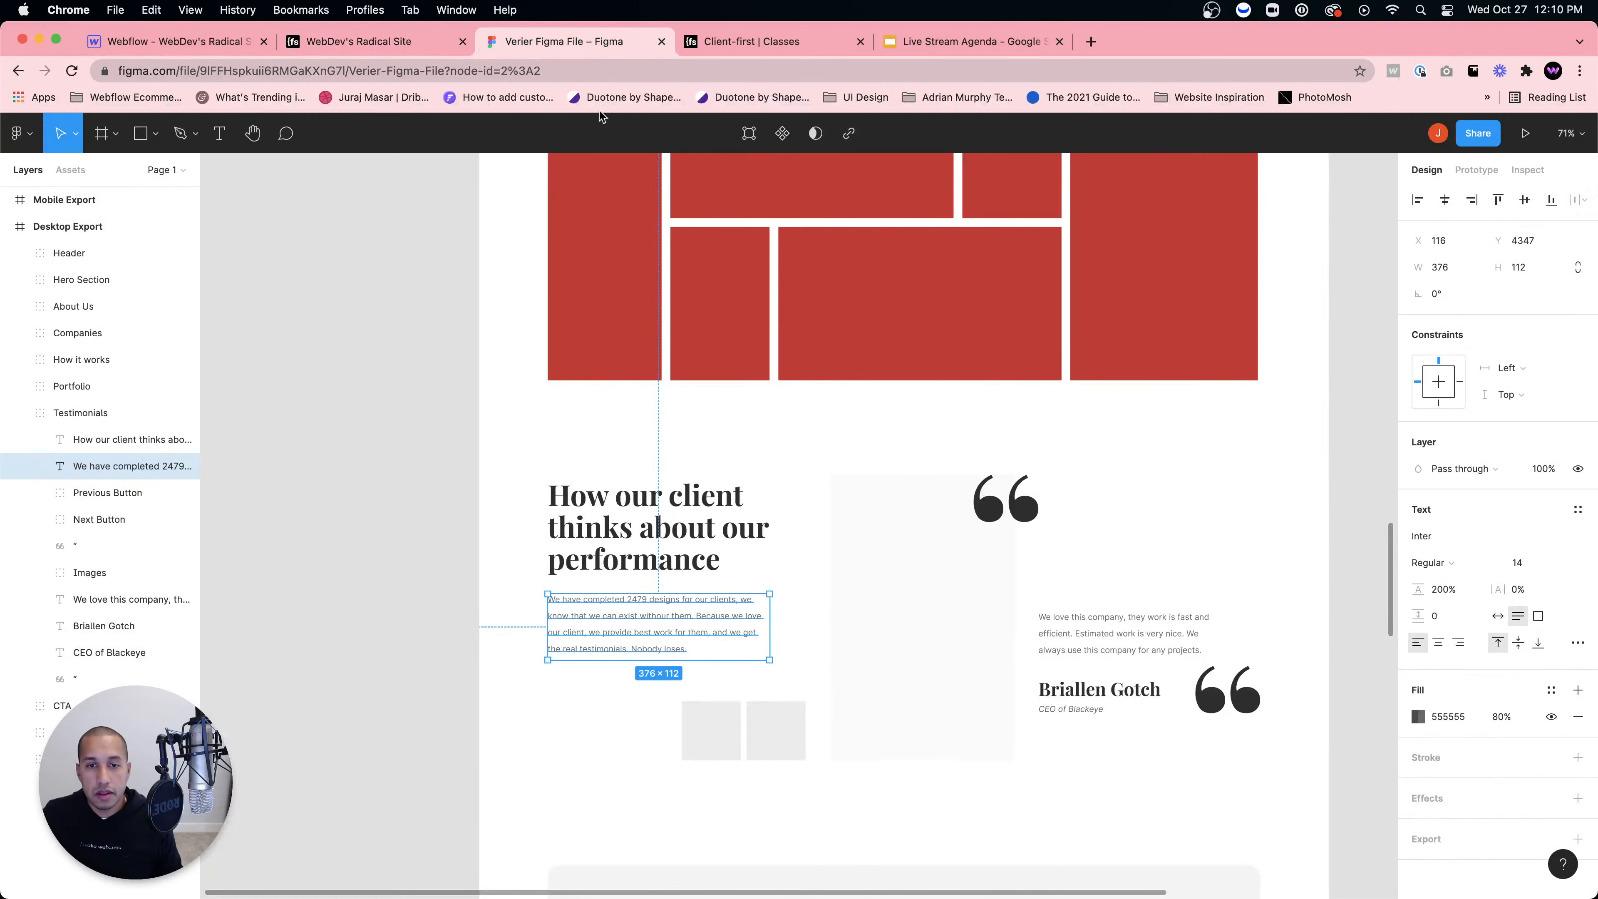
left_click(1528, 170)
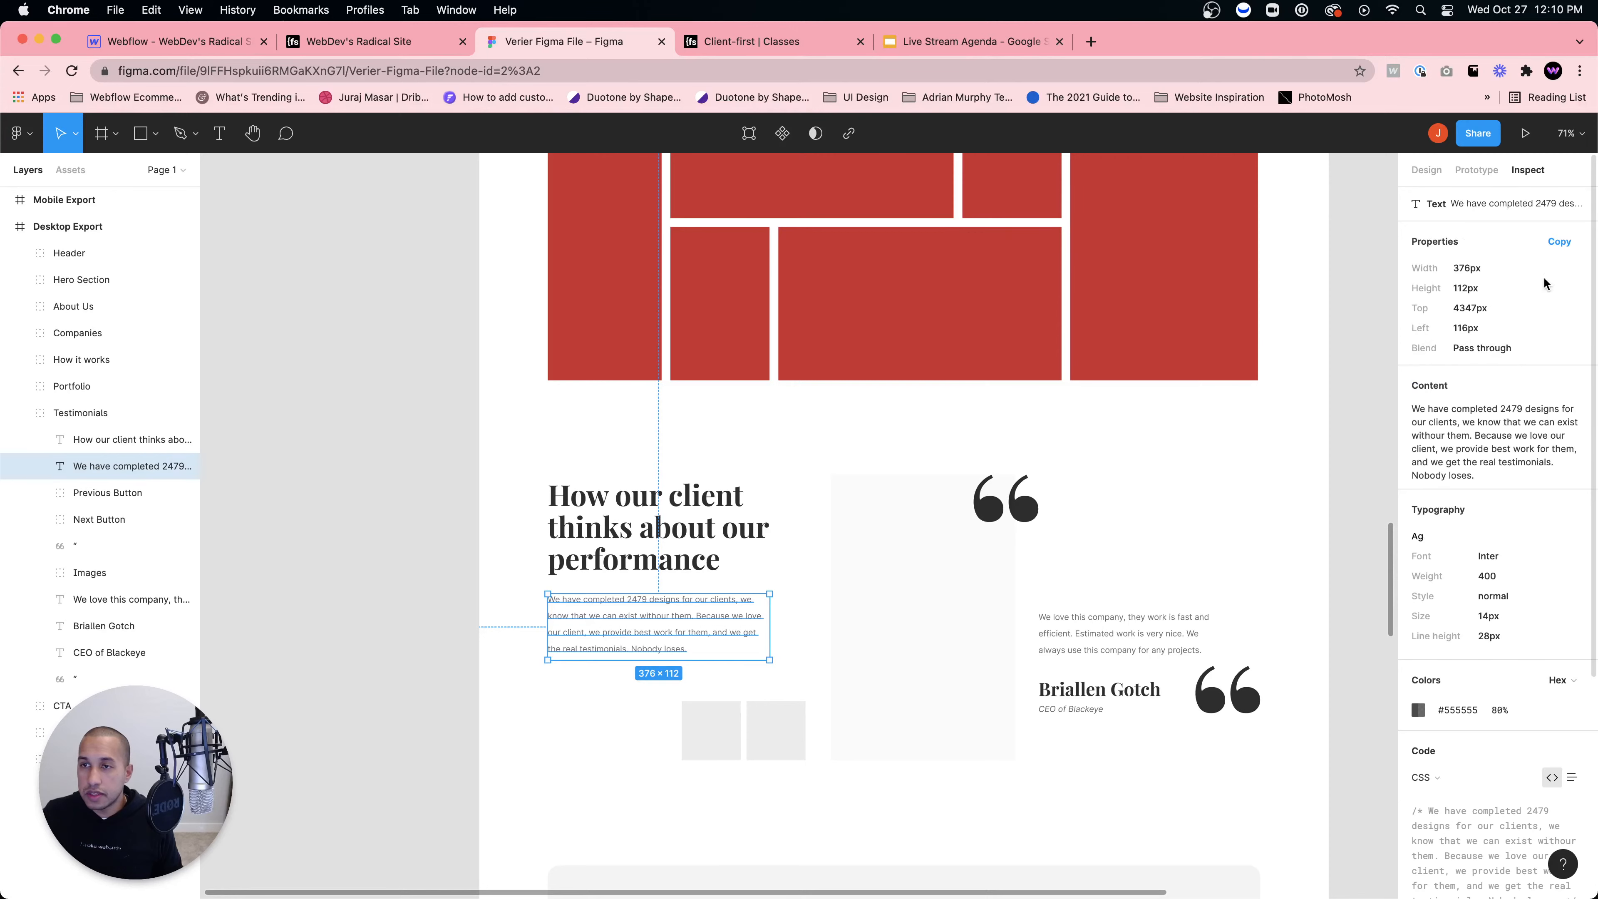
left_click(1558, 387)
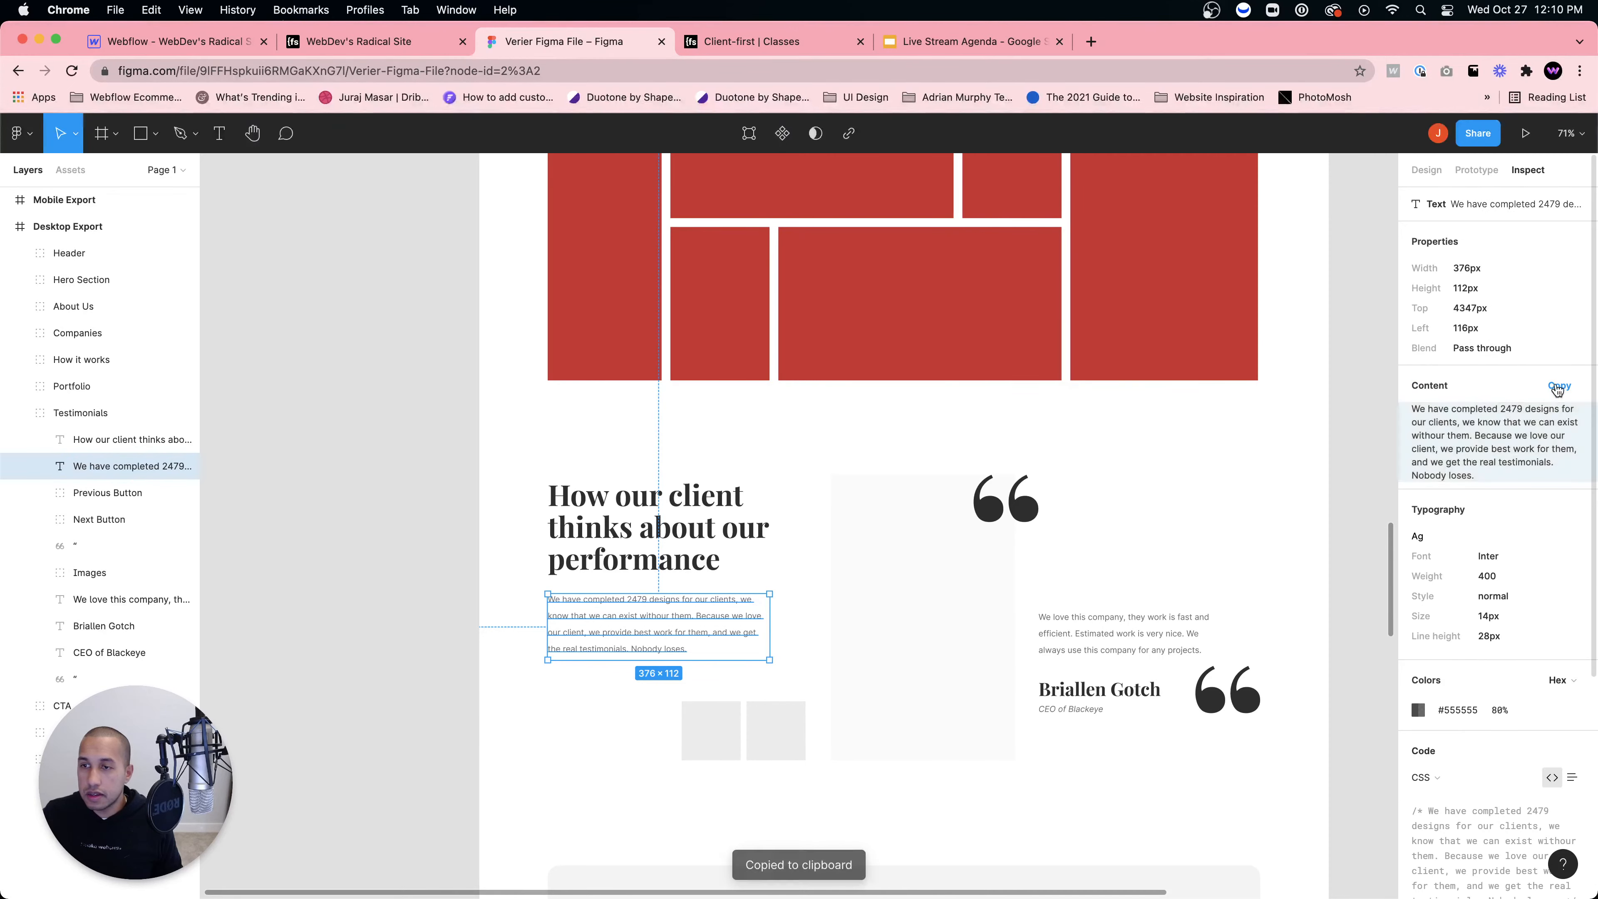
left_click(170, 42)
key("Return")
key("super+v")
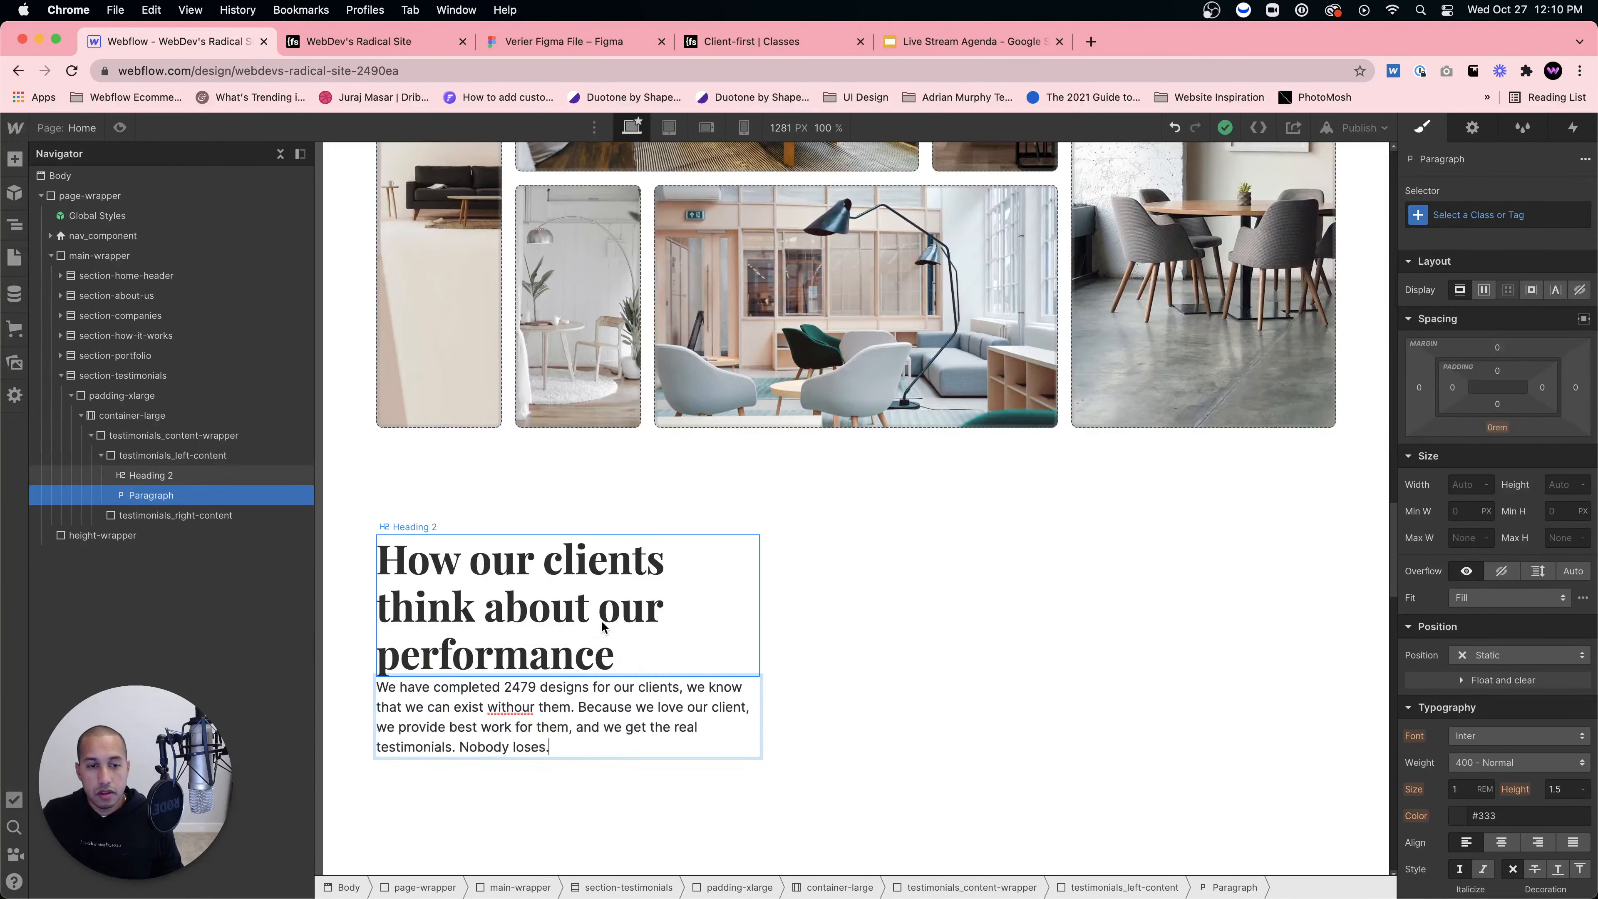
left_click(603, 626)
left_click(113, 456)
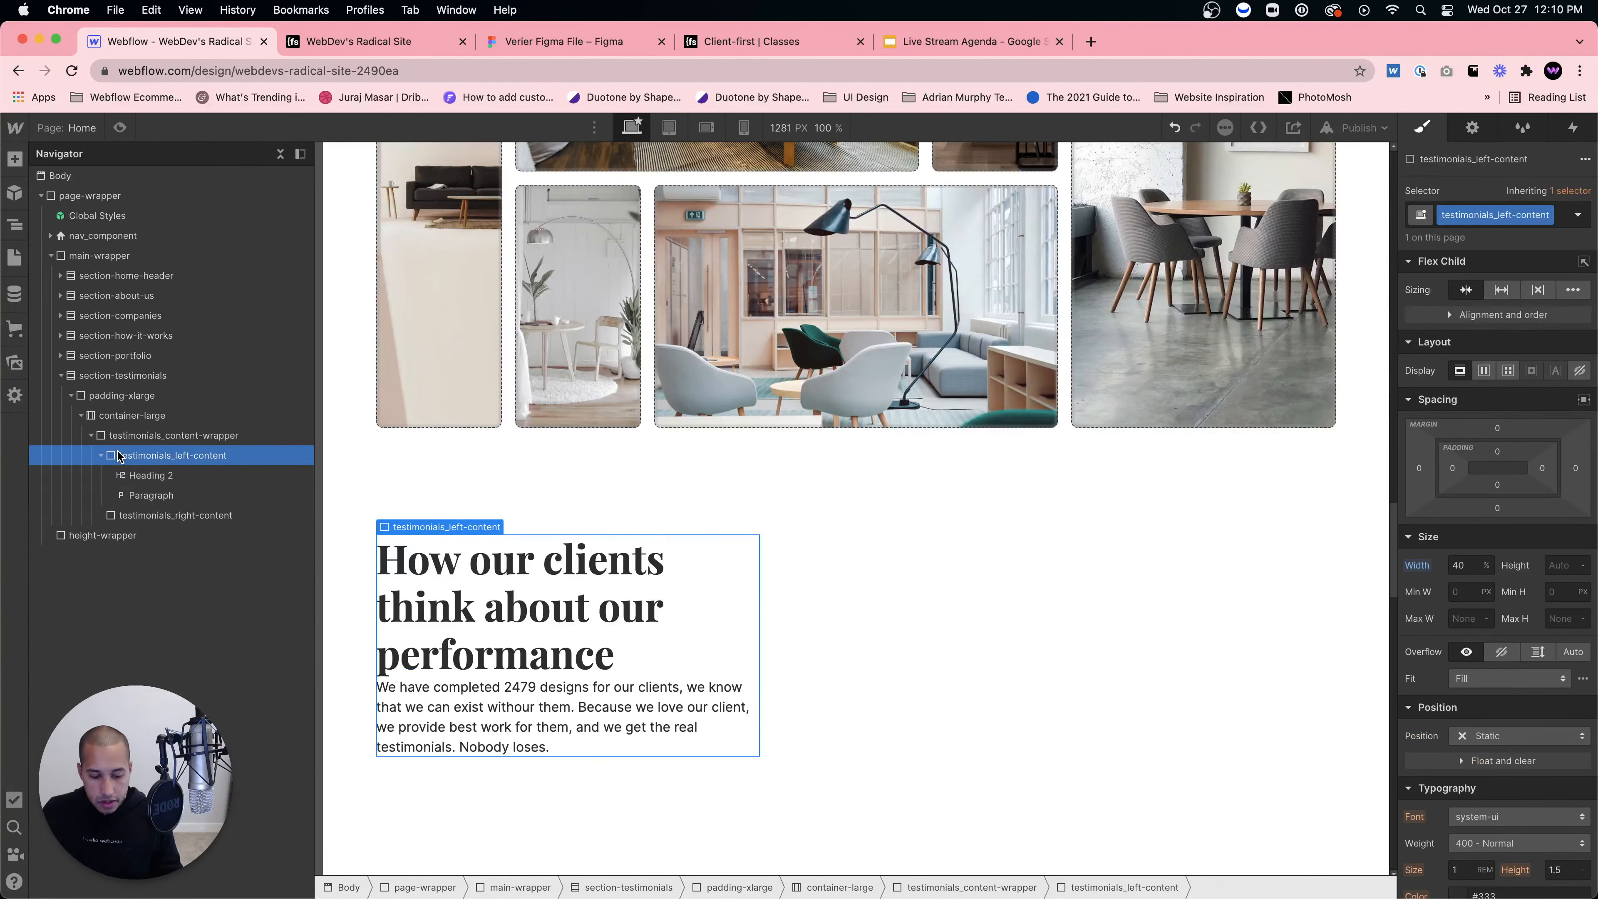
Step: Insert a Div Block and nest Heading 2 inside it
key("super+e")
type("div")
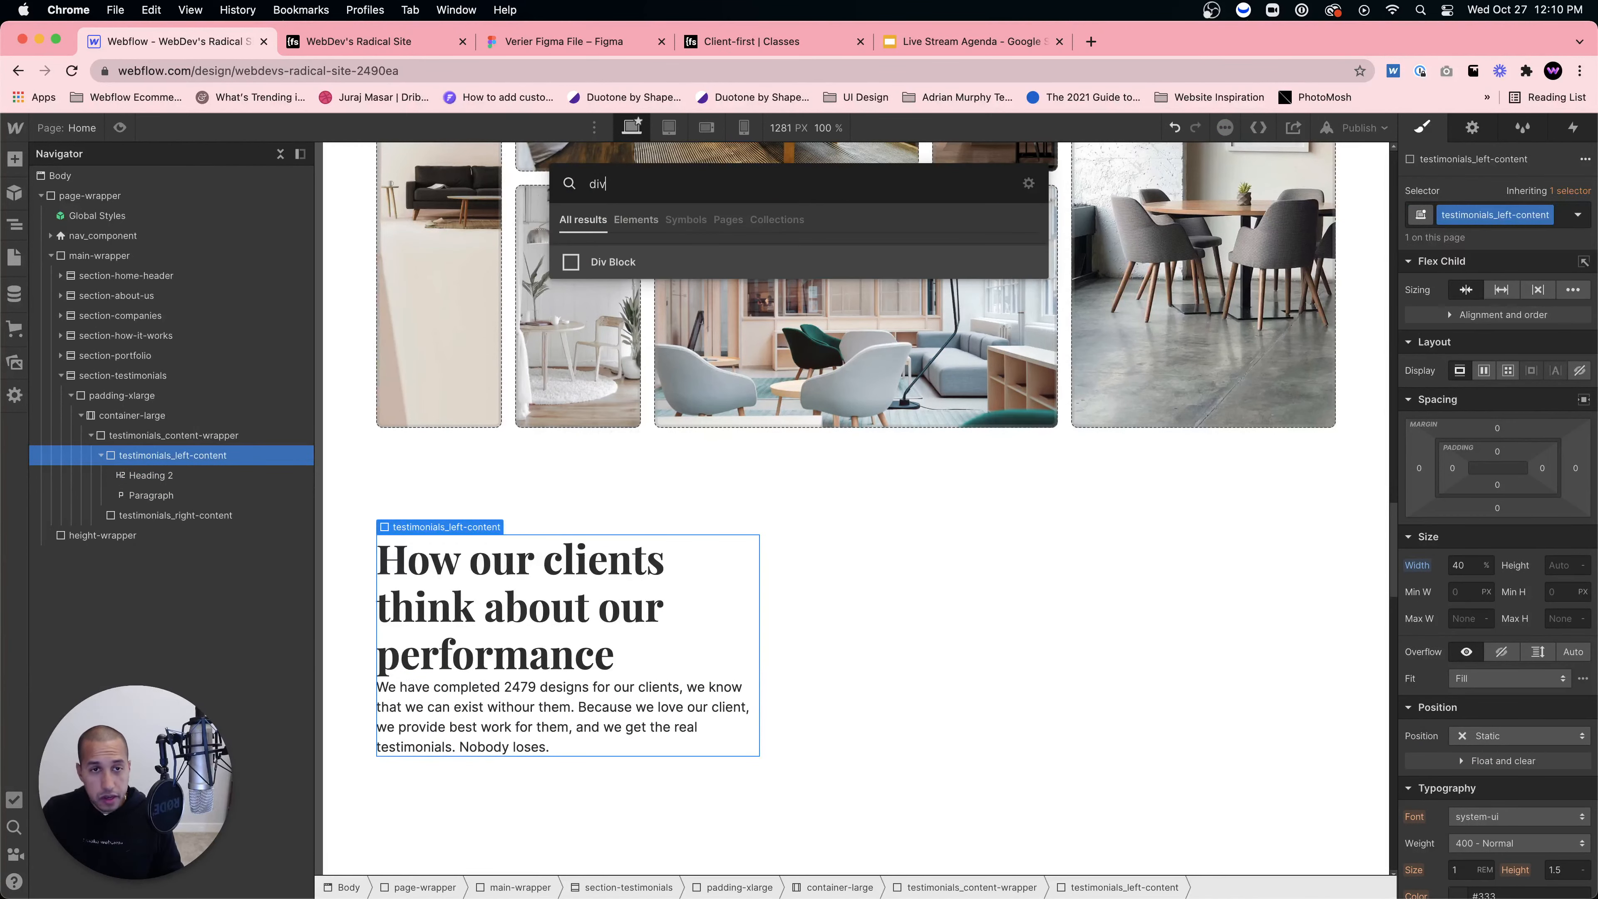
key("Return")
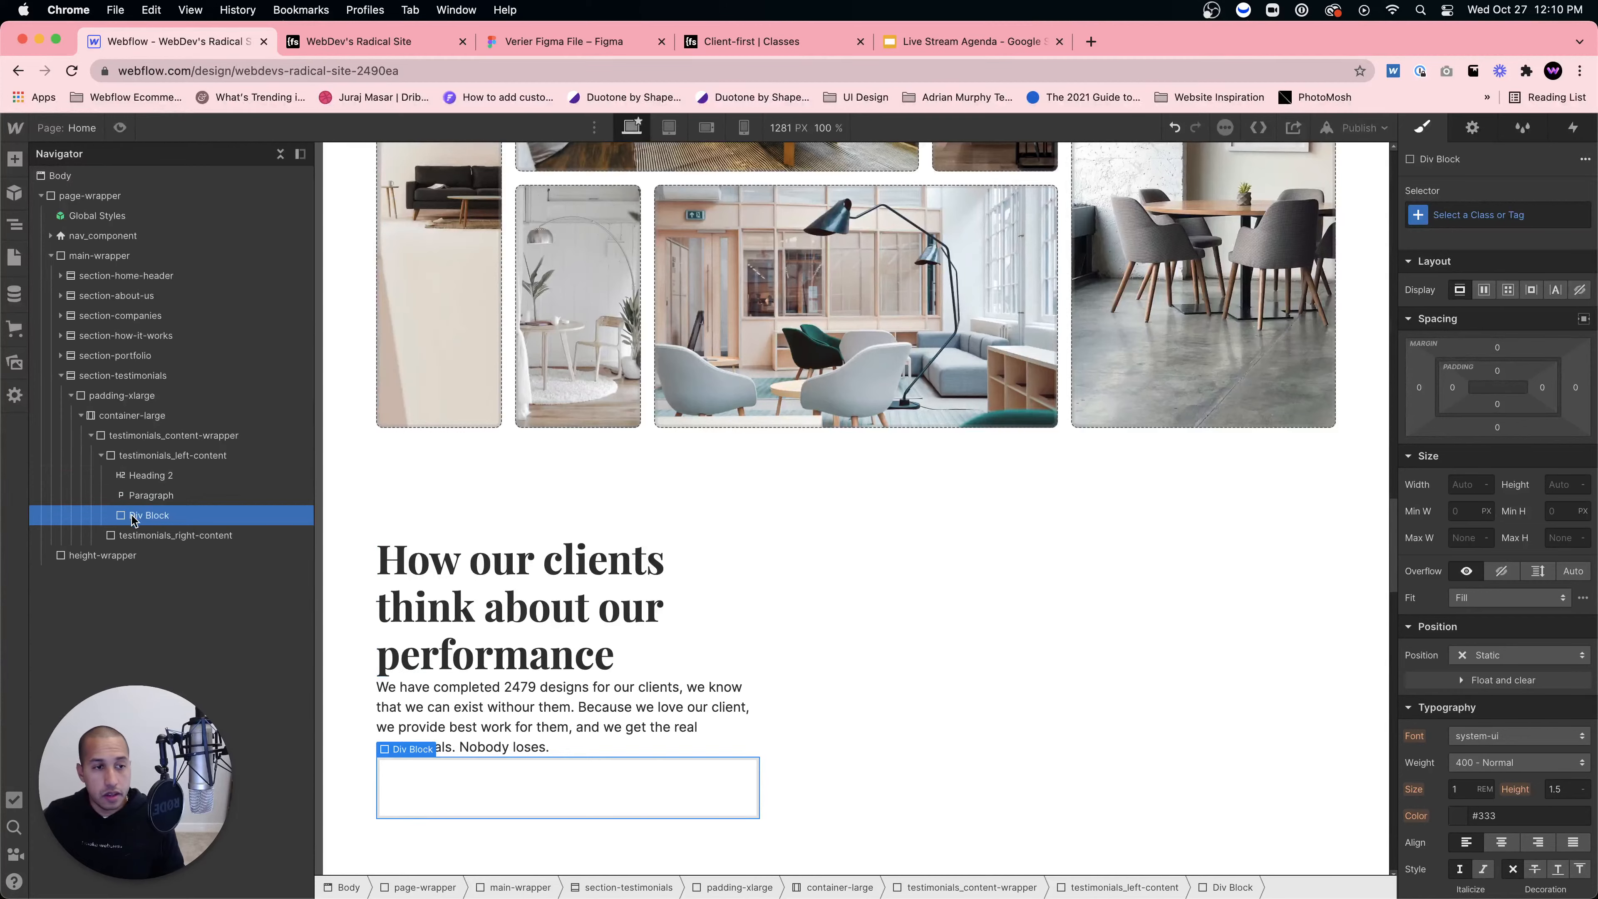
left_click_drag(134, 515, 155, 477)
left_click(136, 495)
left_click(156, 476)
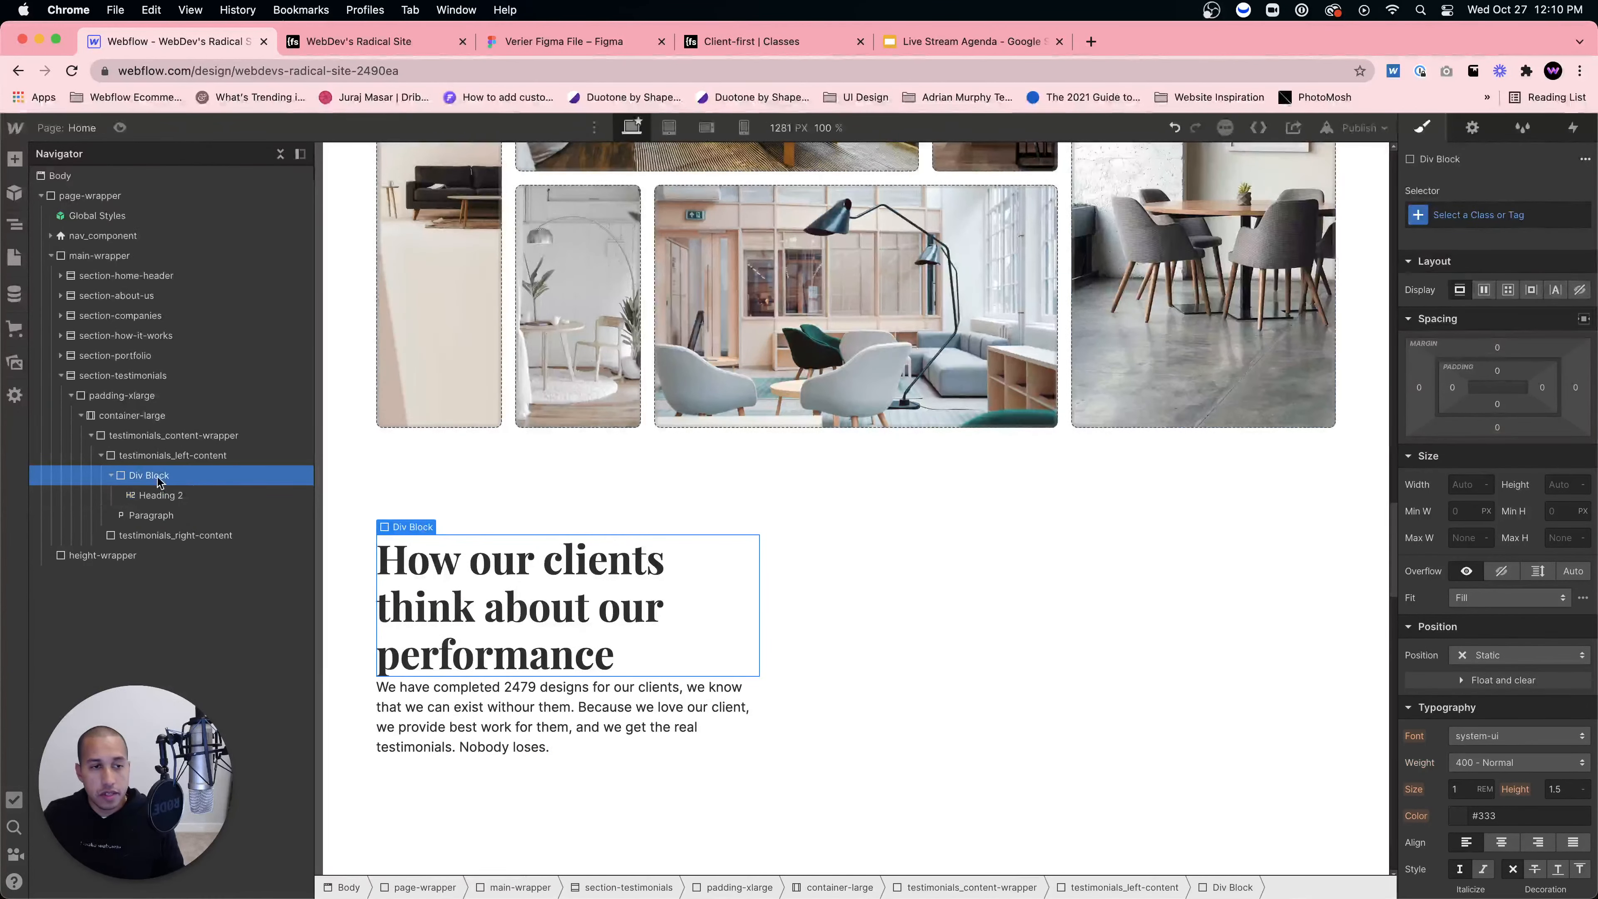
Step: Give the heading's div the margin-bottom class with a margin-medium combo class
left_click(1556, 226)
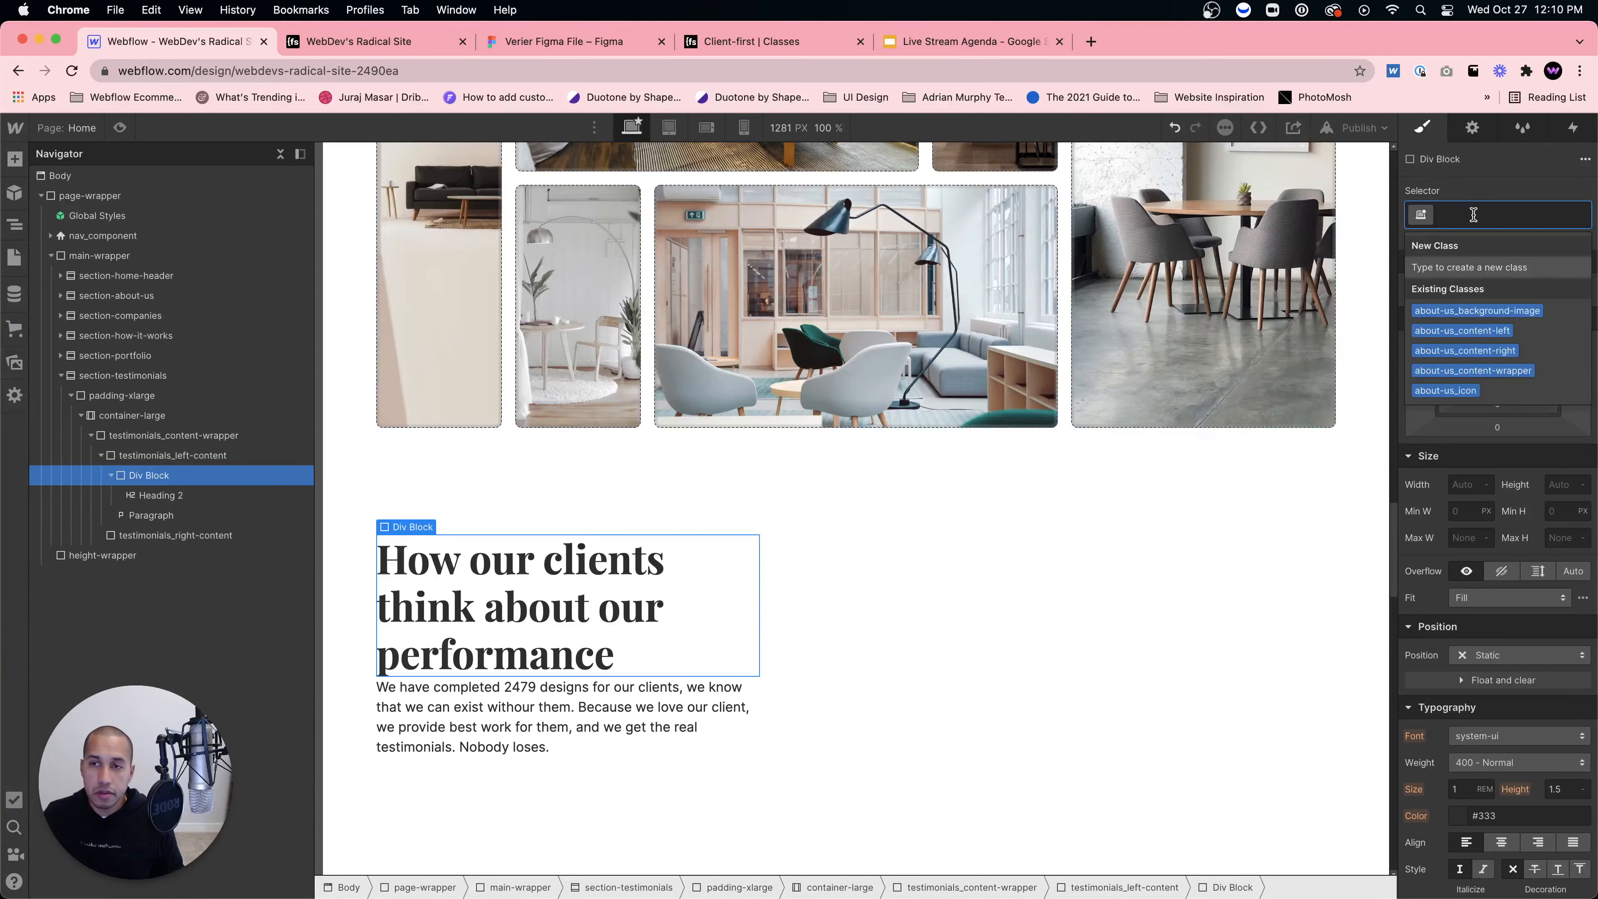
type("margin-bot")
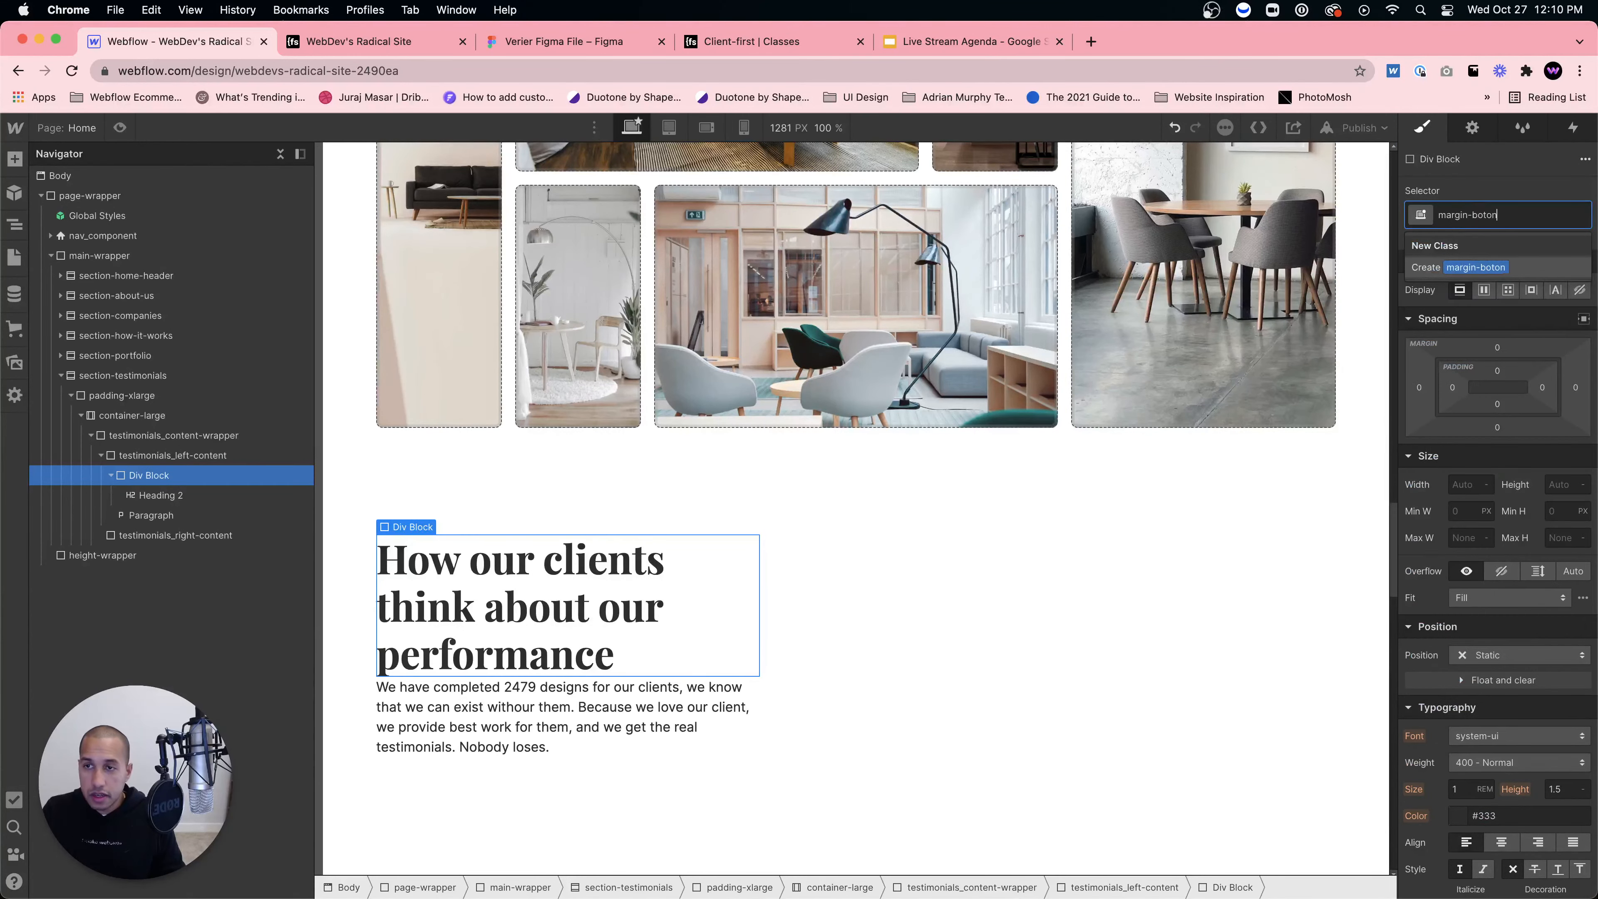
type("ton")
key("BackSpace")
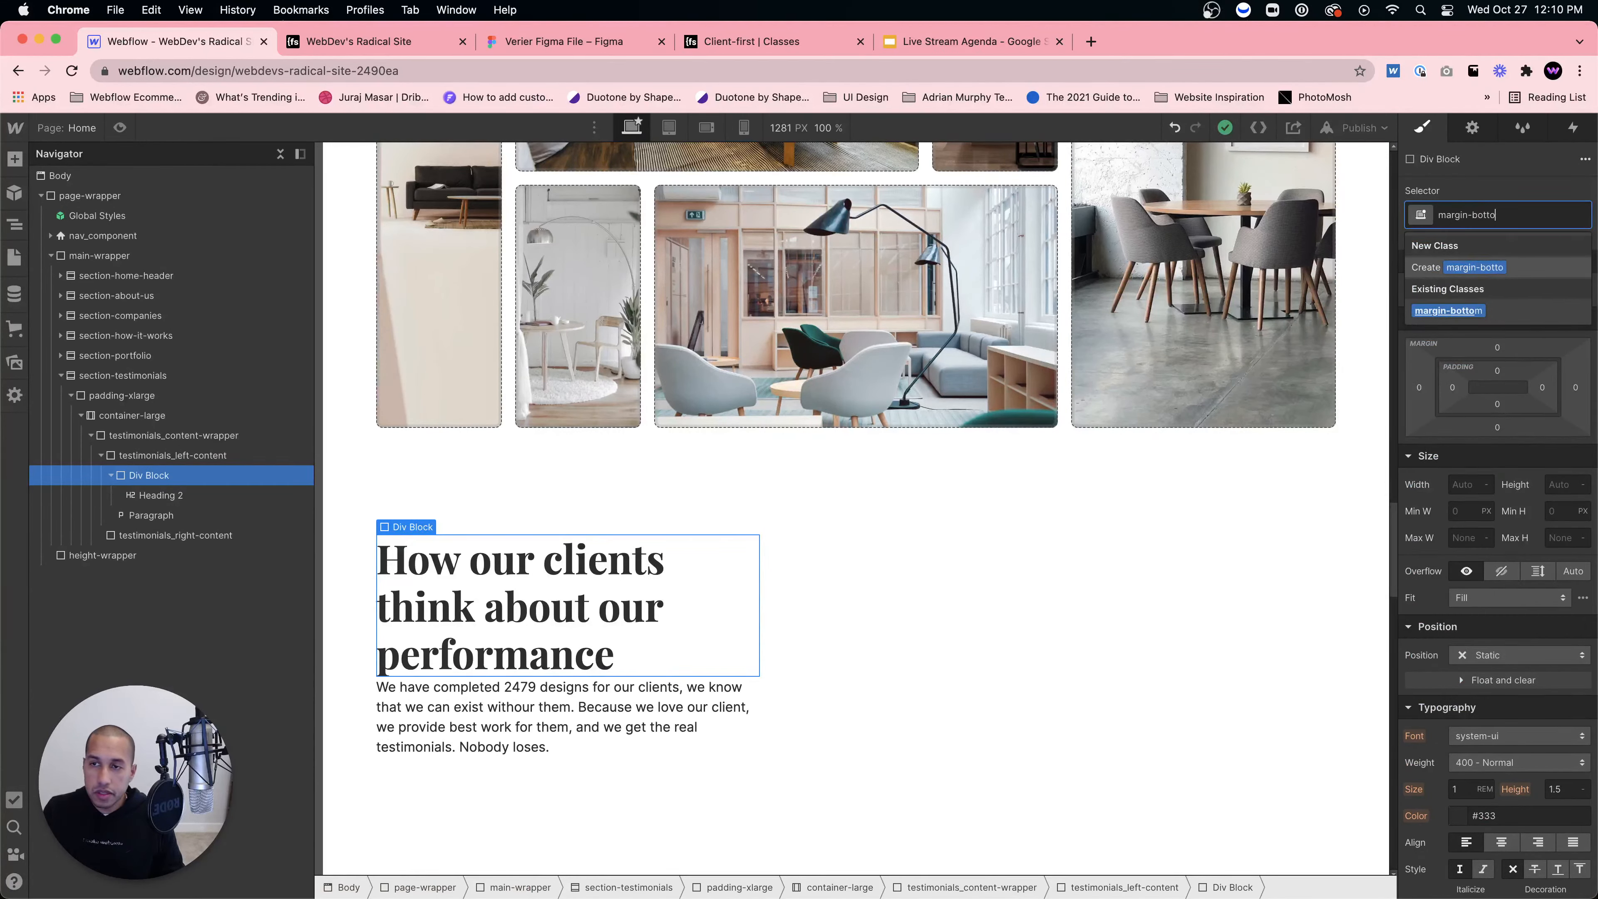
type("m")
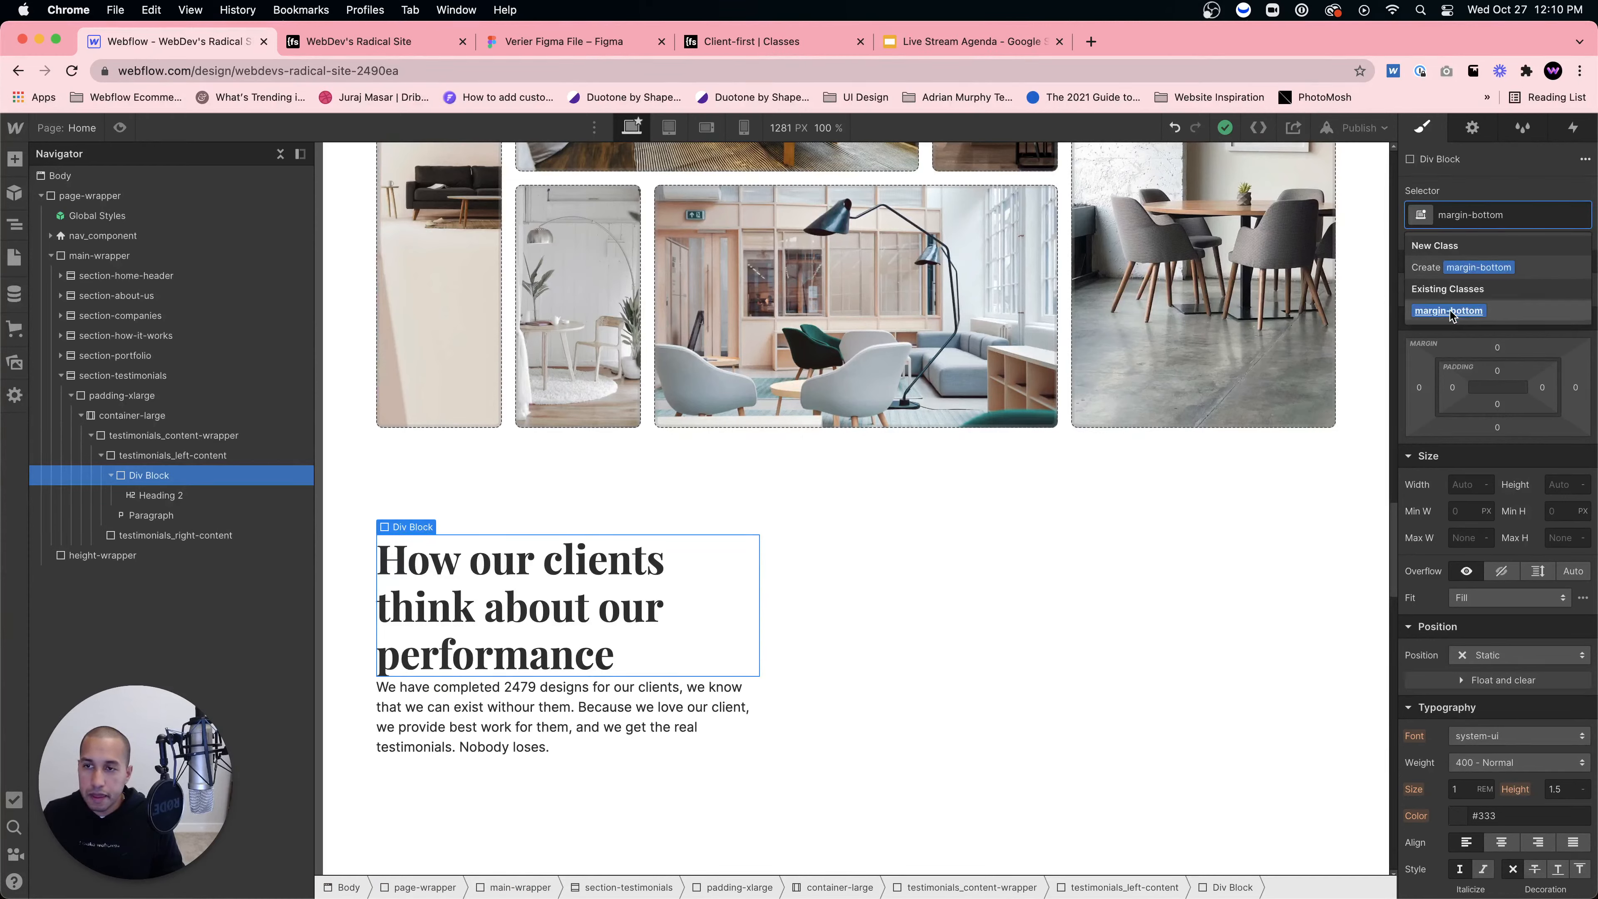
key("Return")
type("margin-medium")
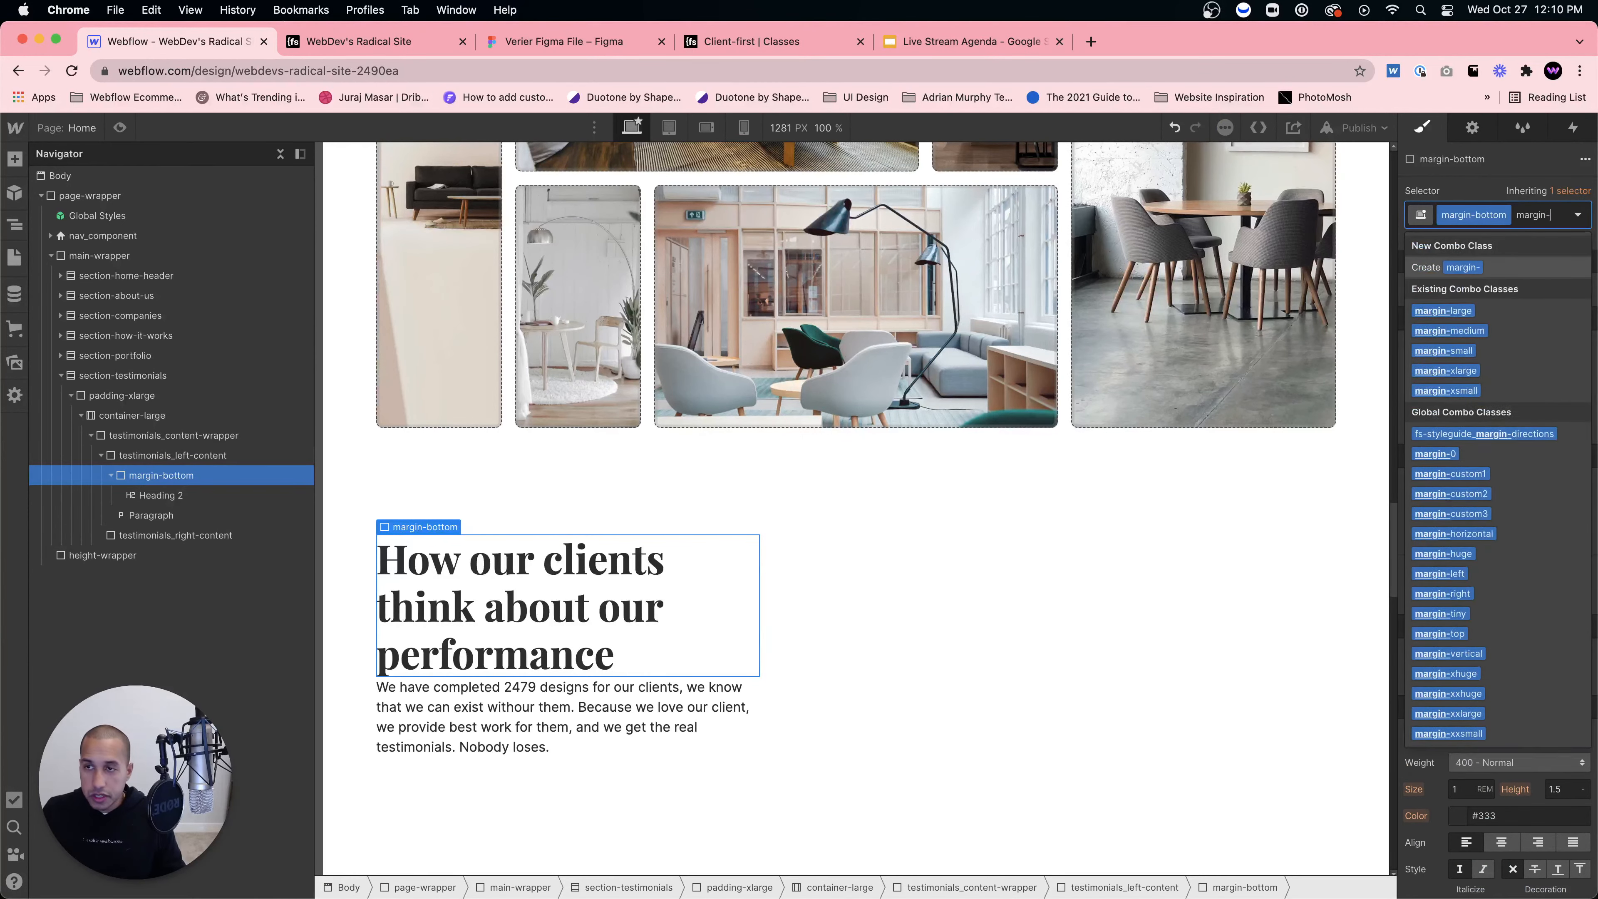
key("Return")
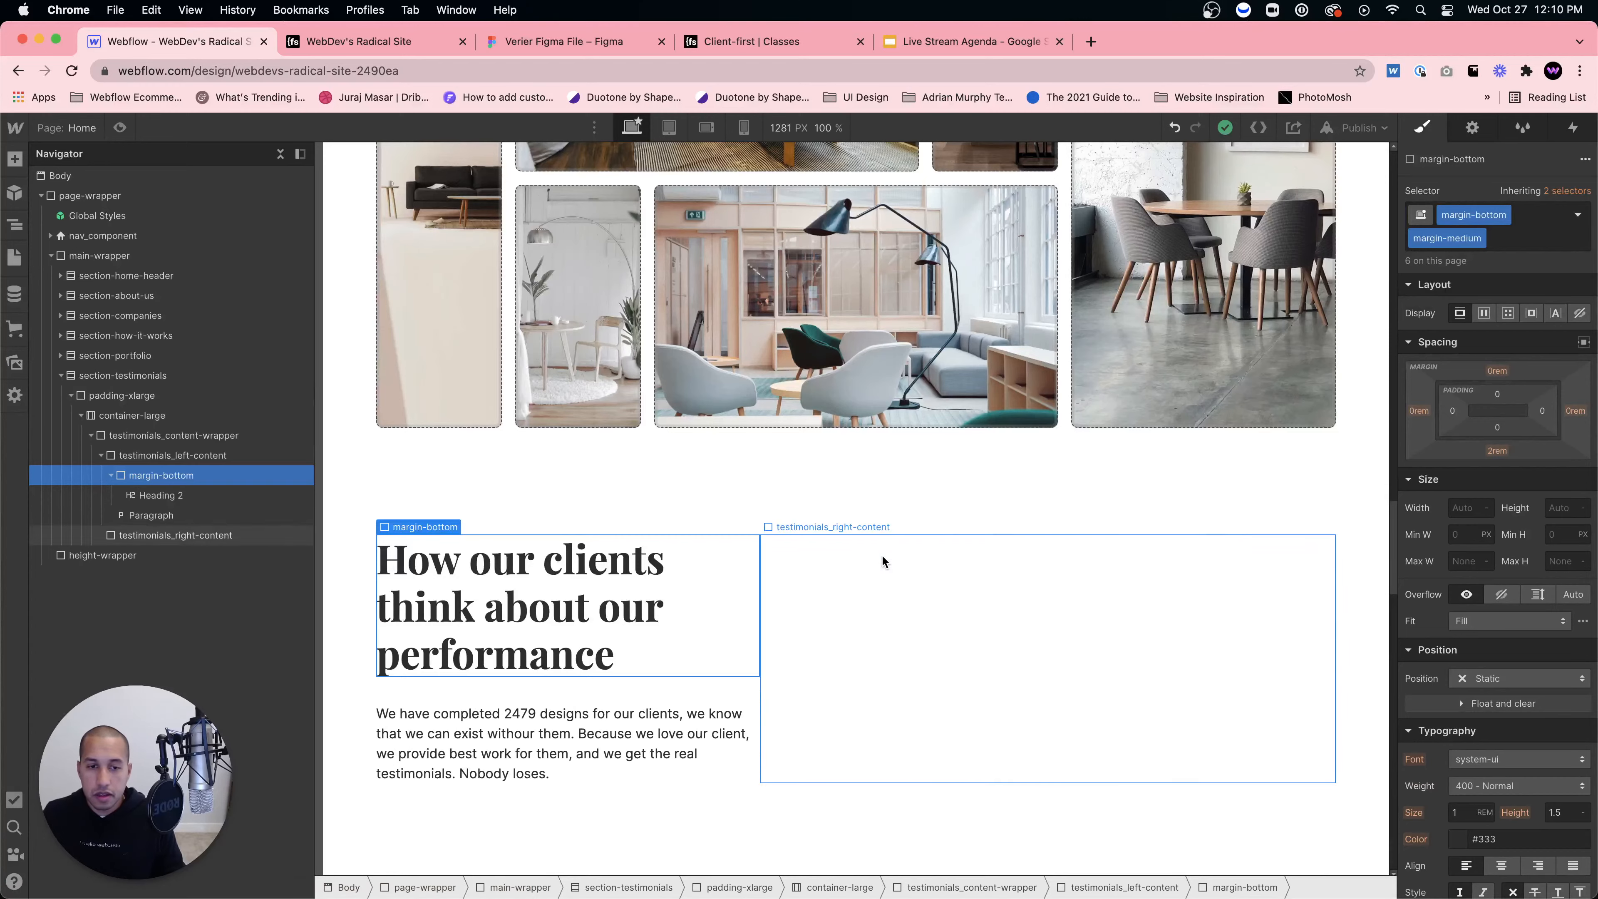
left_click(779, 581)
scroll(786, 576, "down", 2)
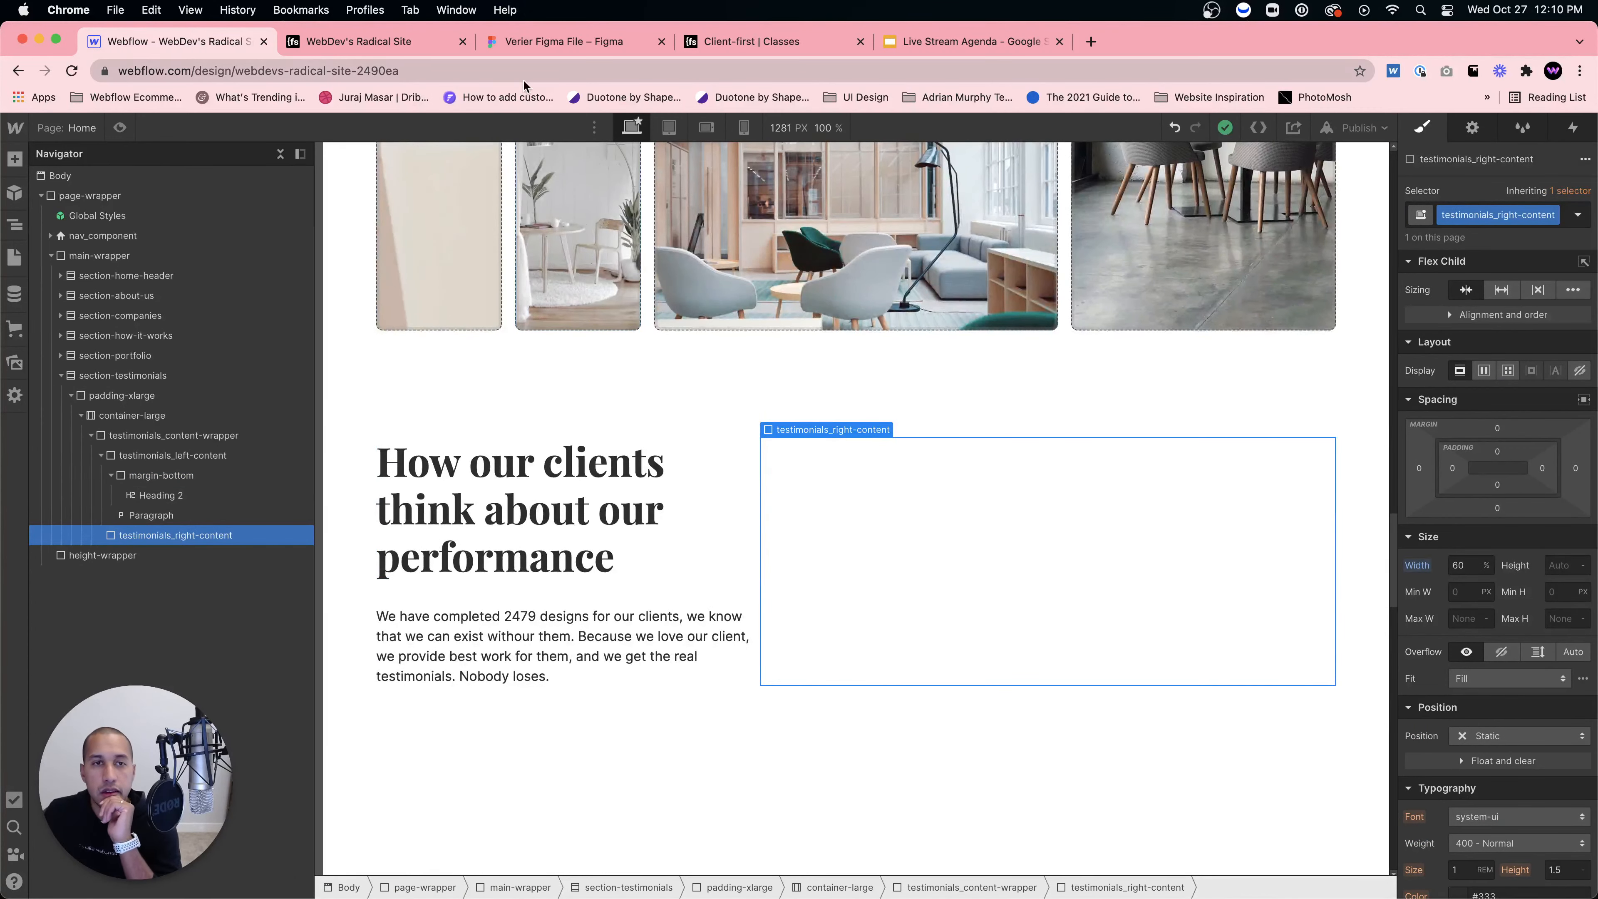
Step: Add a Slider to the right content and give it the testimonials_slider class
left_click(403, 40)
left_click(520, 43)
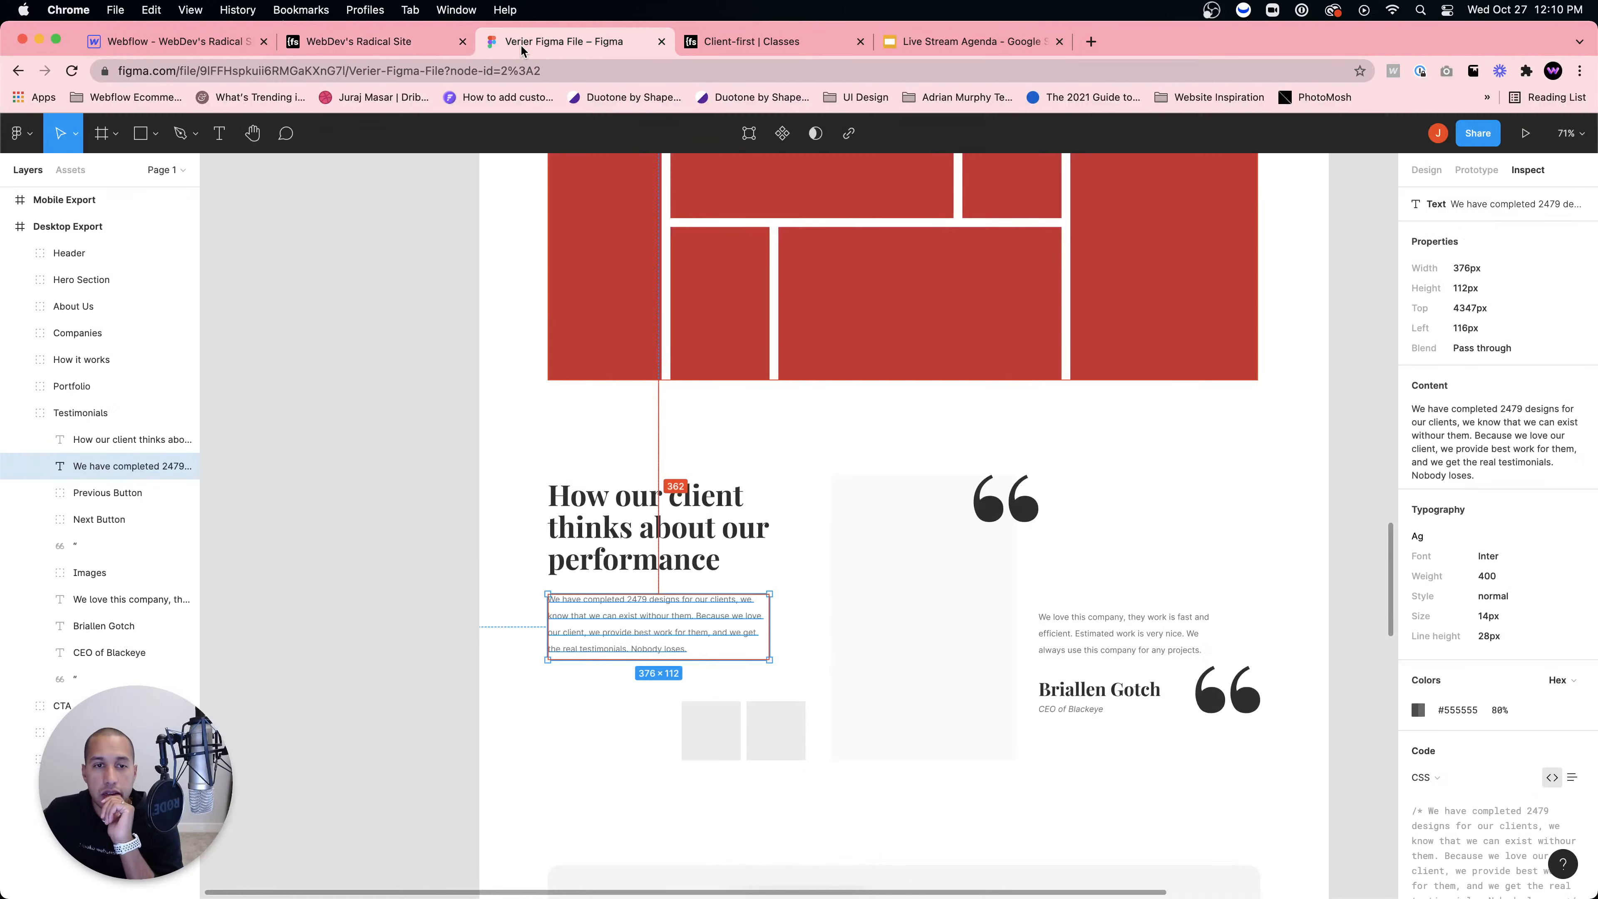
left_click(196, 42)
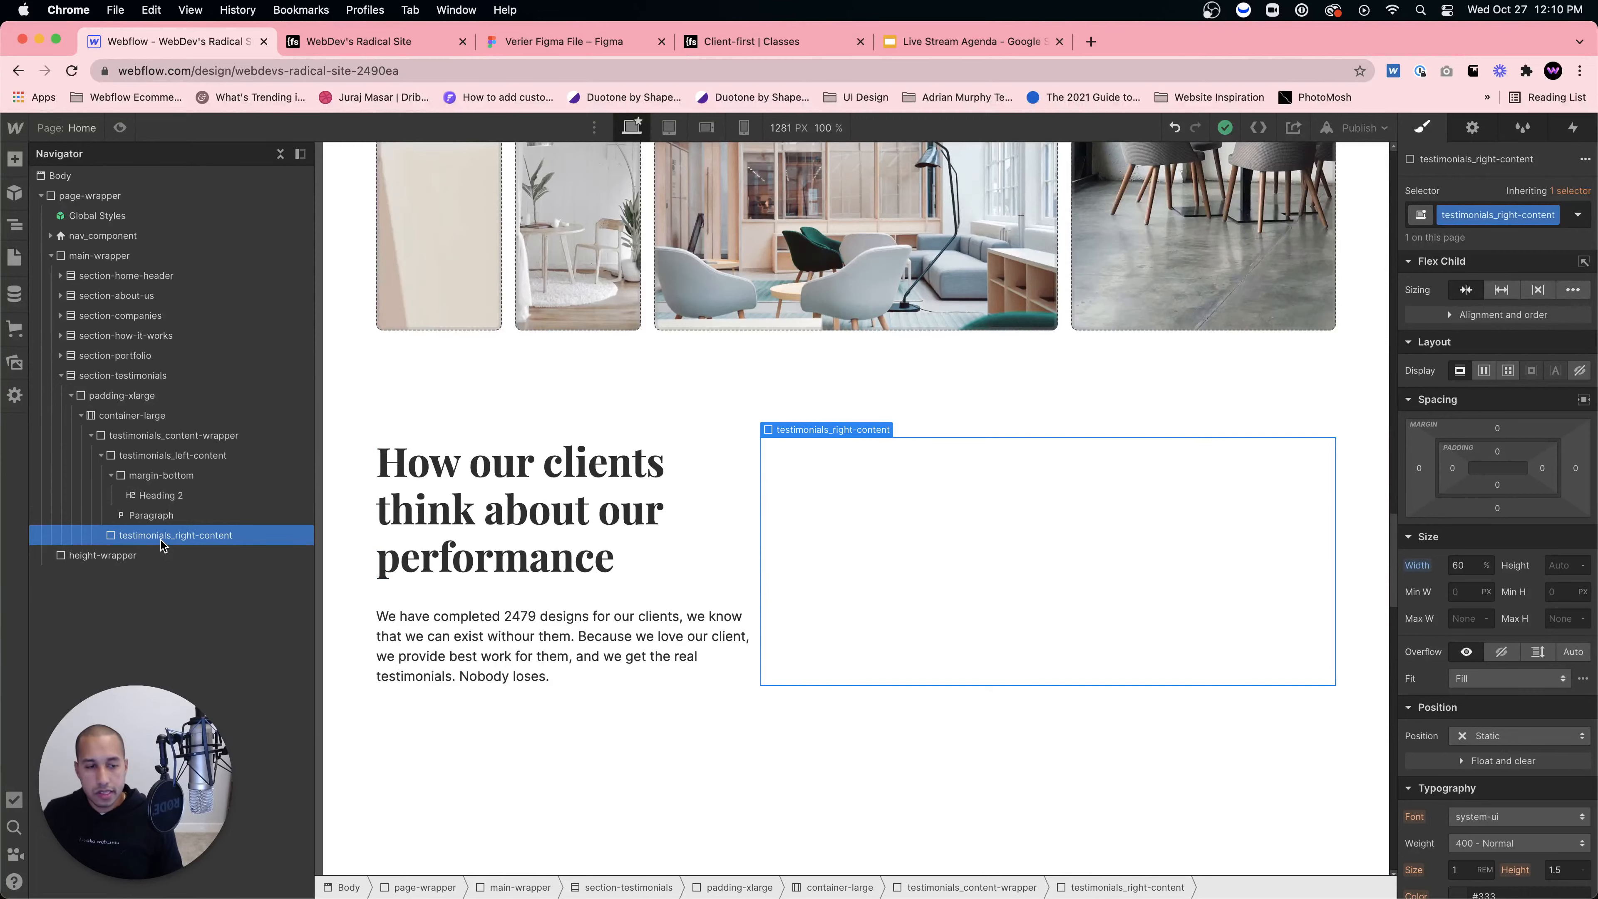
key("super+e")
type("slider")
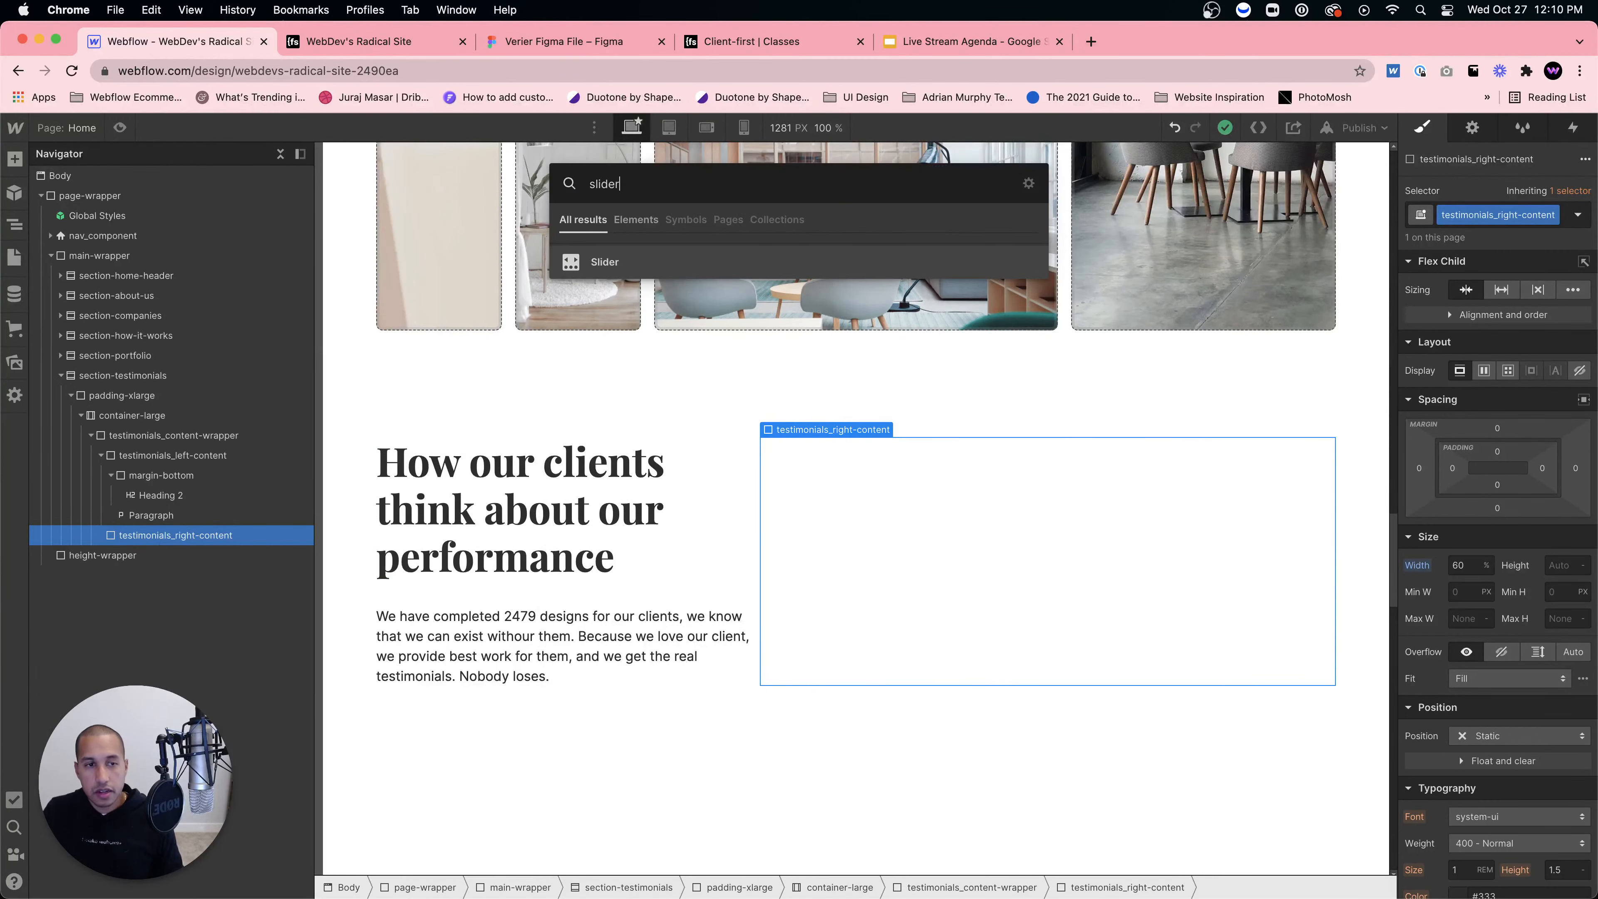
key("Return")
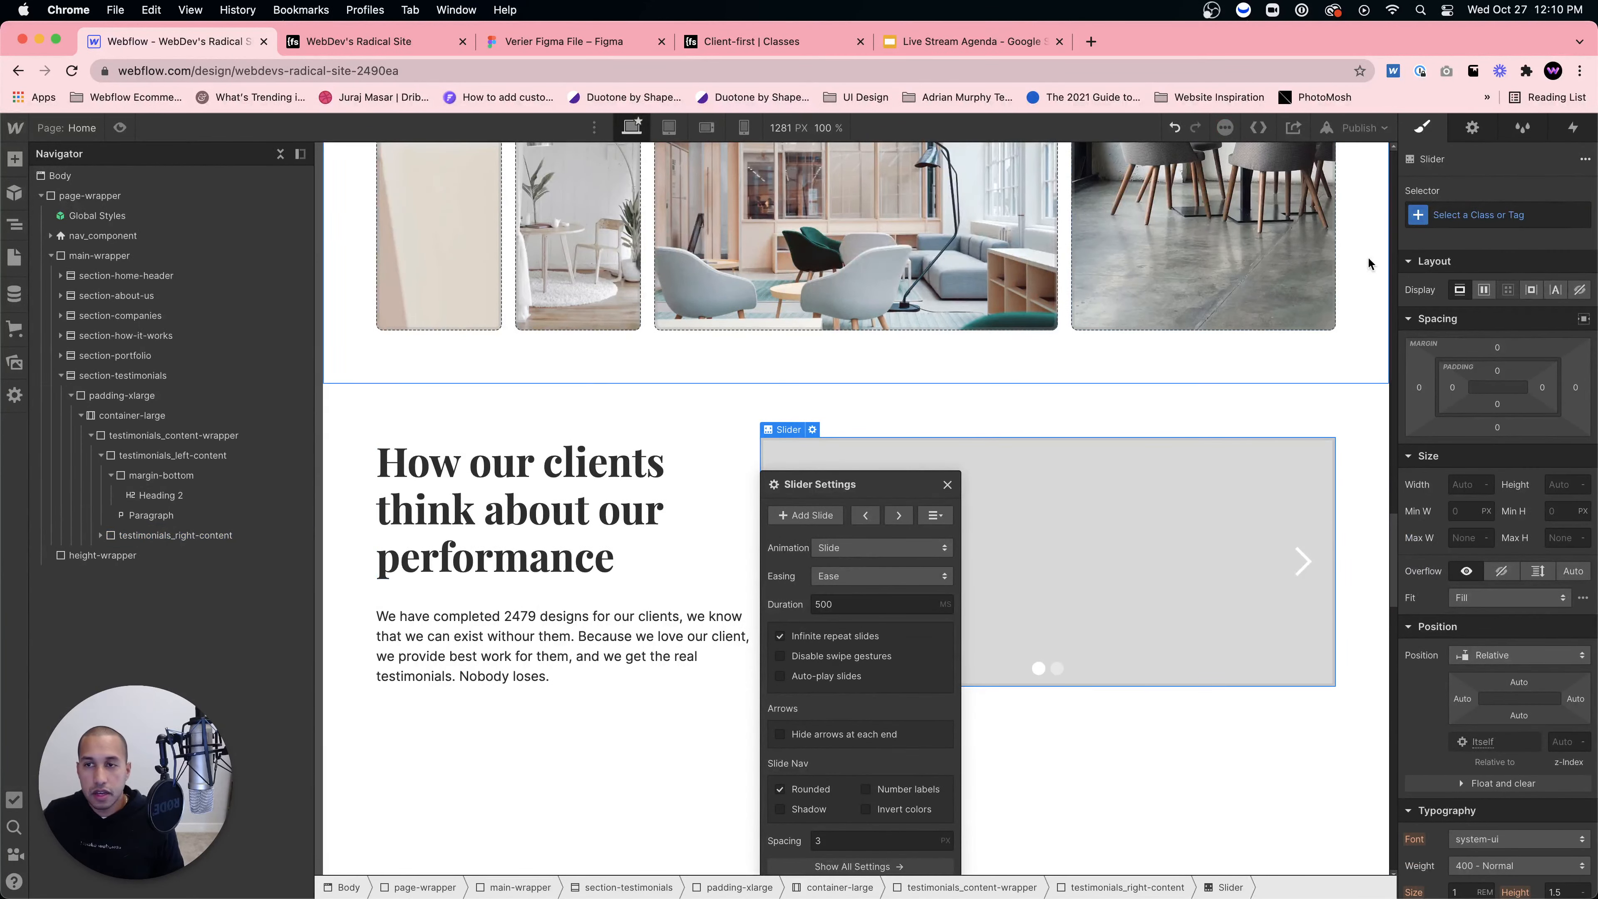
left_click(1461, 215)
type("testimonials_slider")
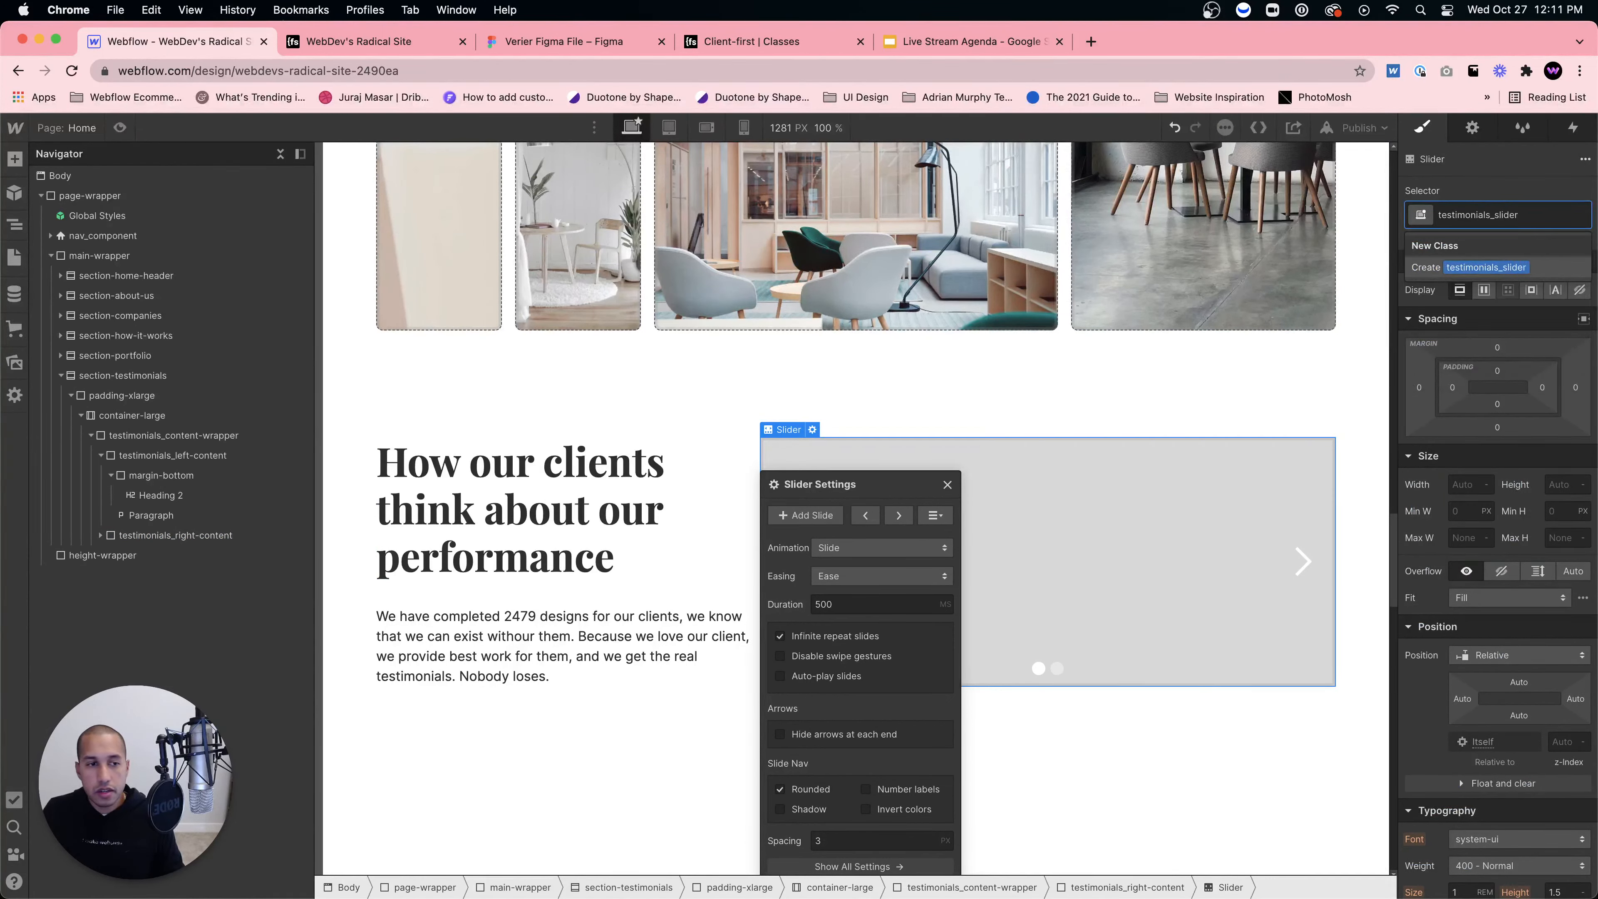
key("Return")
Step: Give Slide 1 inside the slider's Mask the new testimonials_slide class
left_click(101, 536)
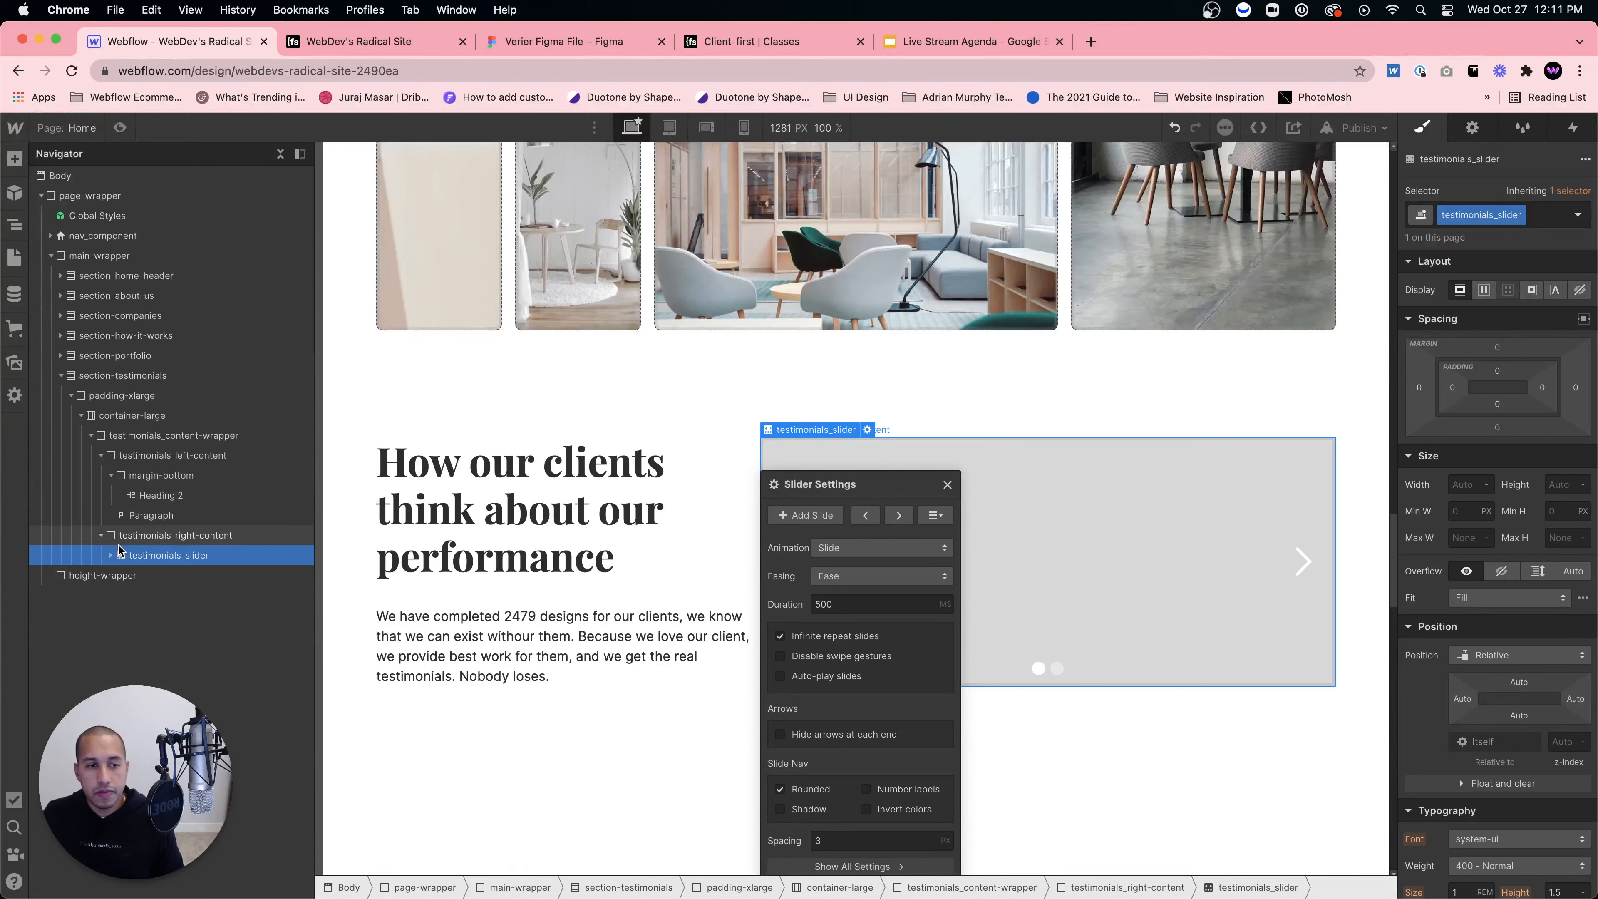
left_click(110, 558)
left_click(133, 582)
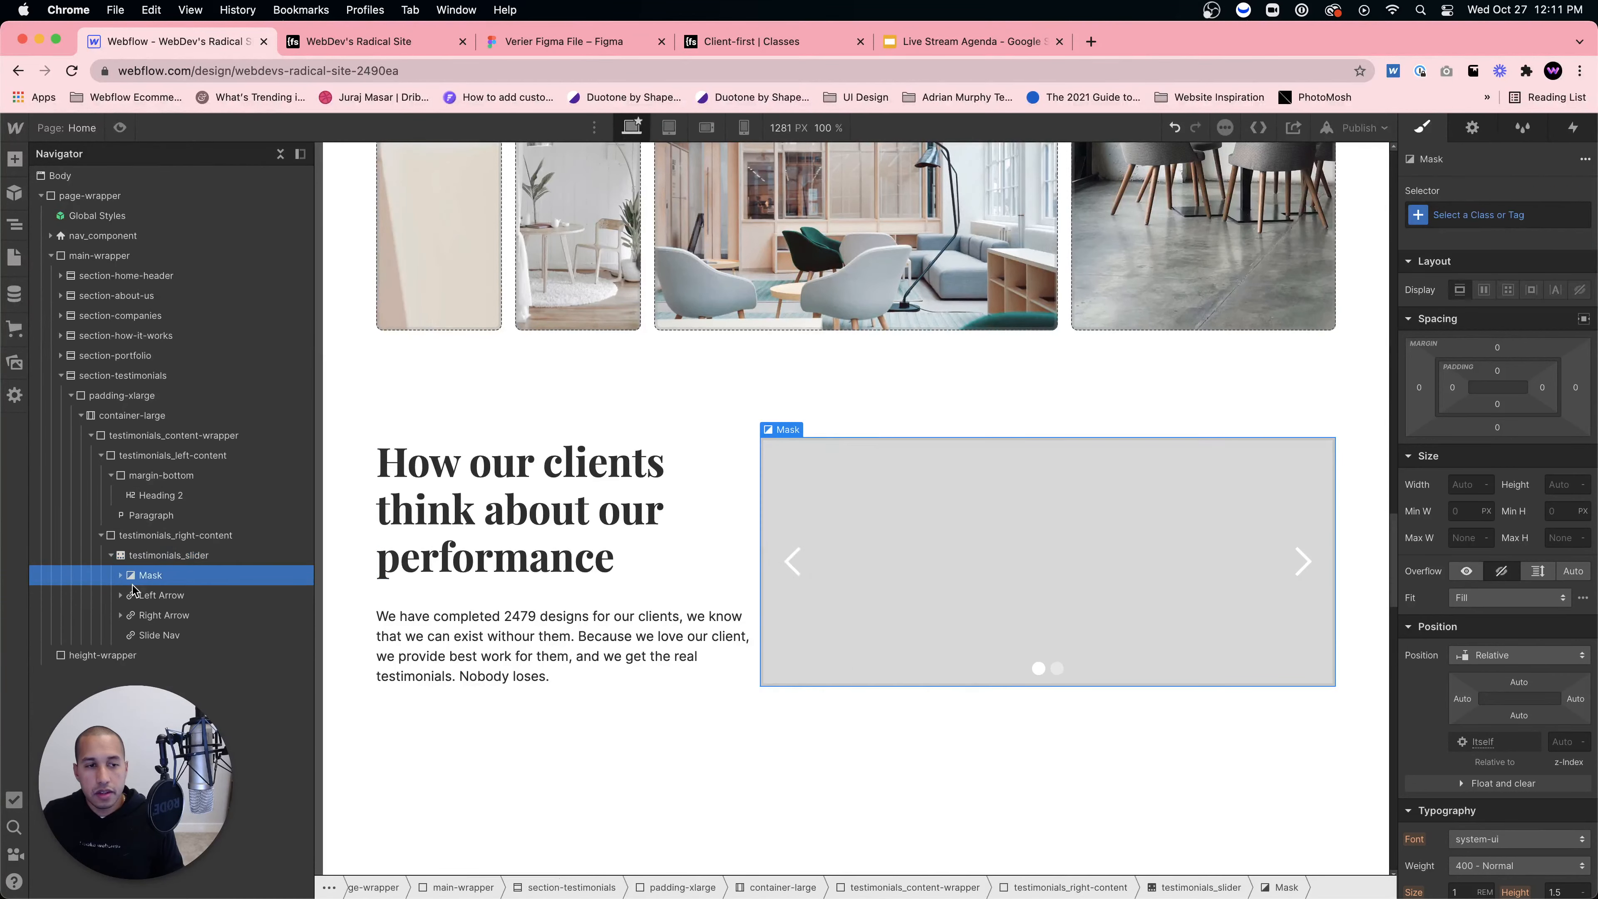
left_click(122, 577)
left_click(189, 595)
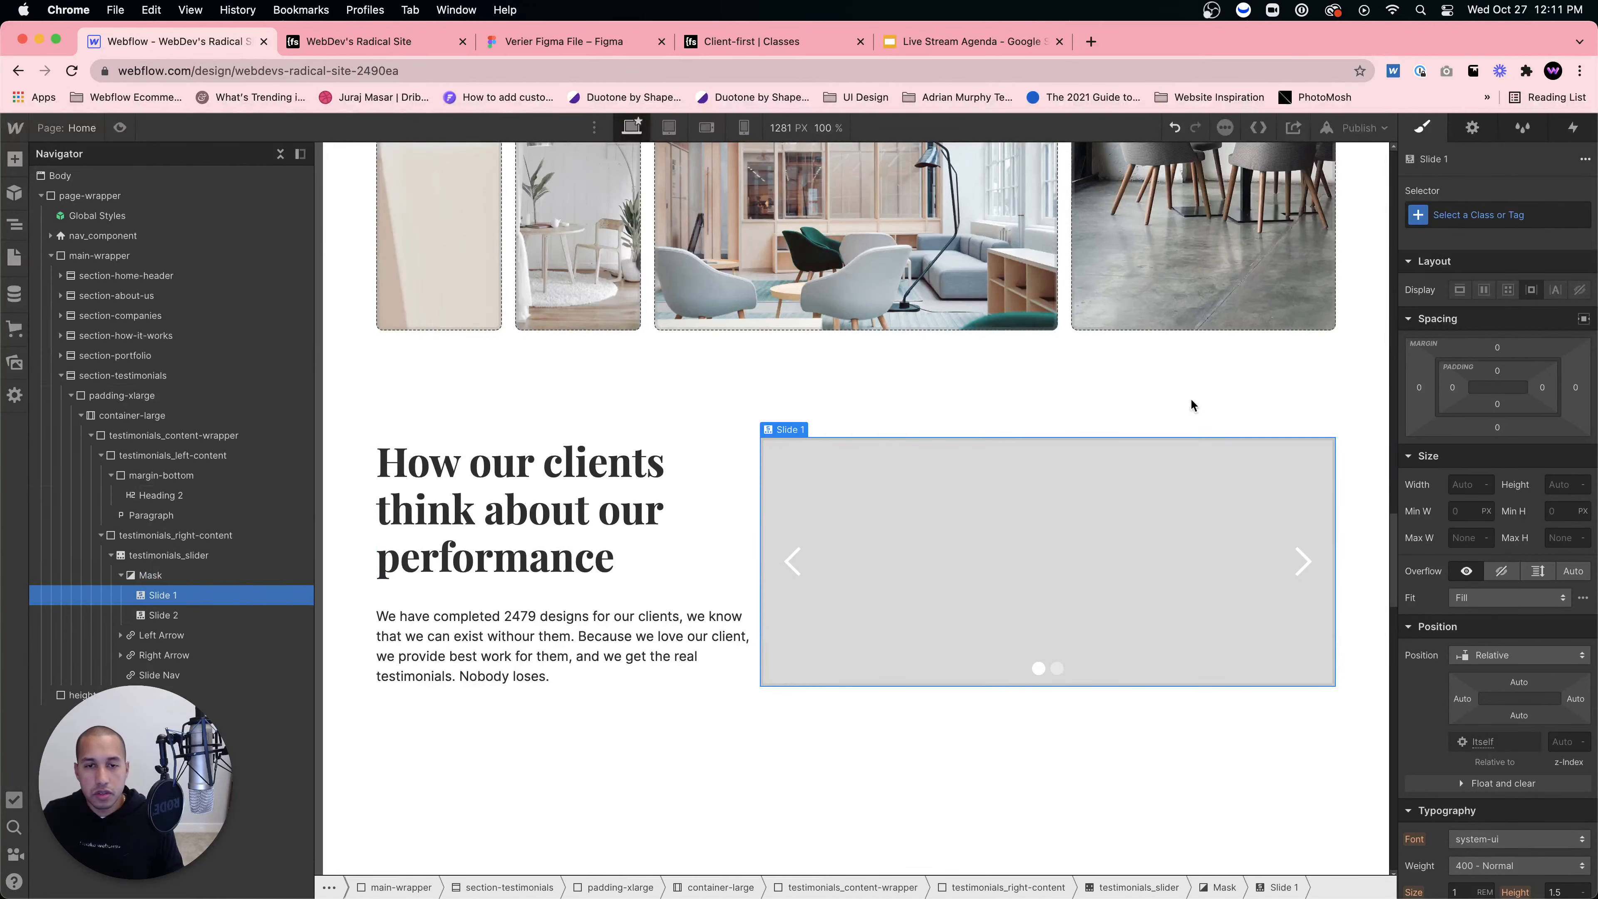
left_click(1490, 216)
type("testimonials")
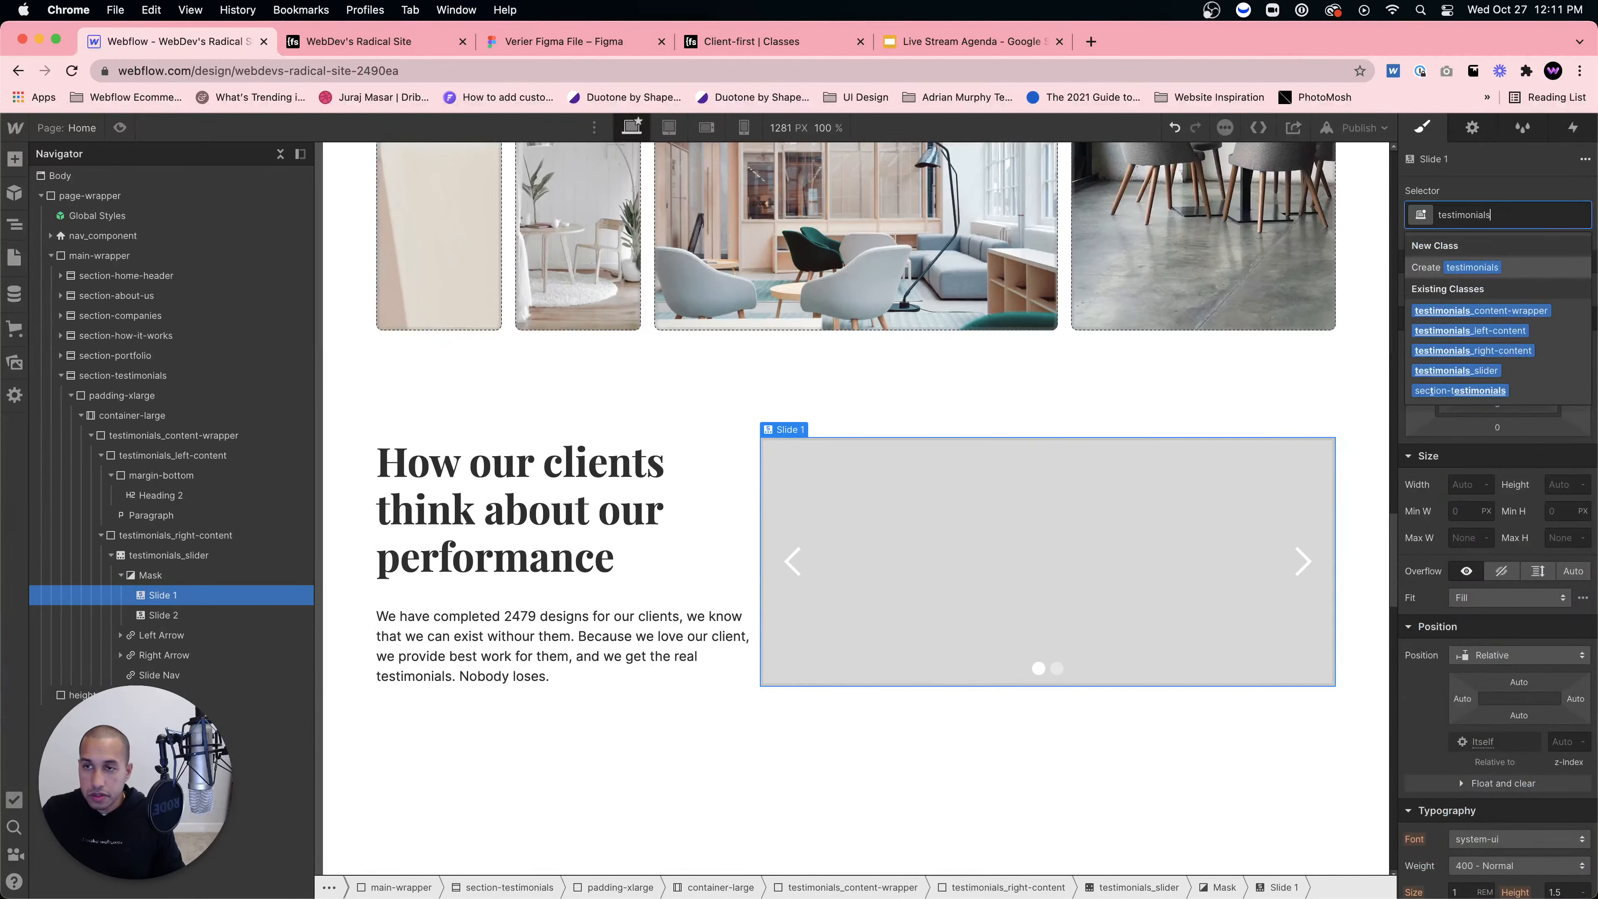
type("_slide")
key("Return")
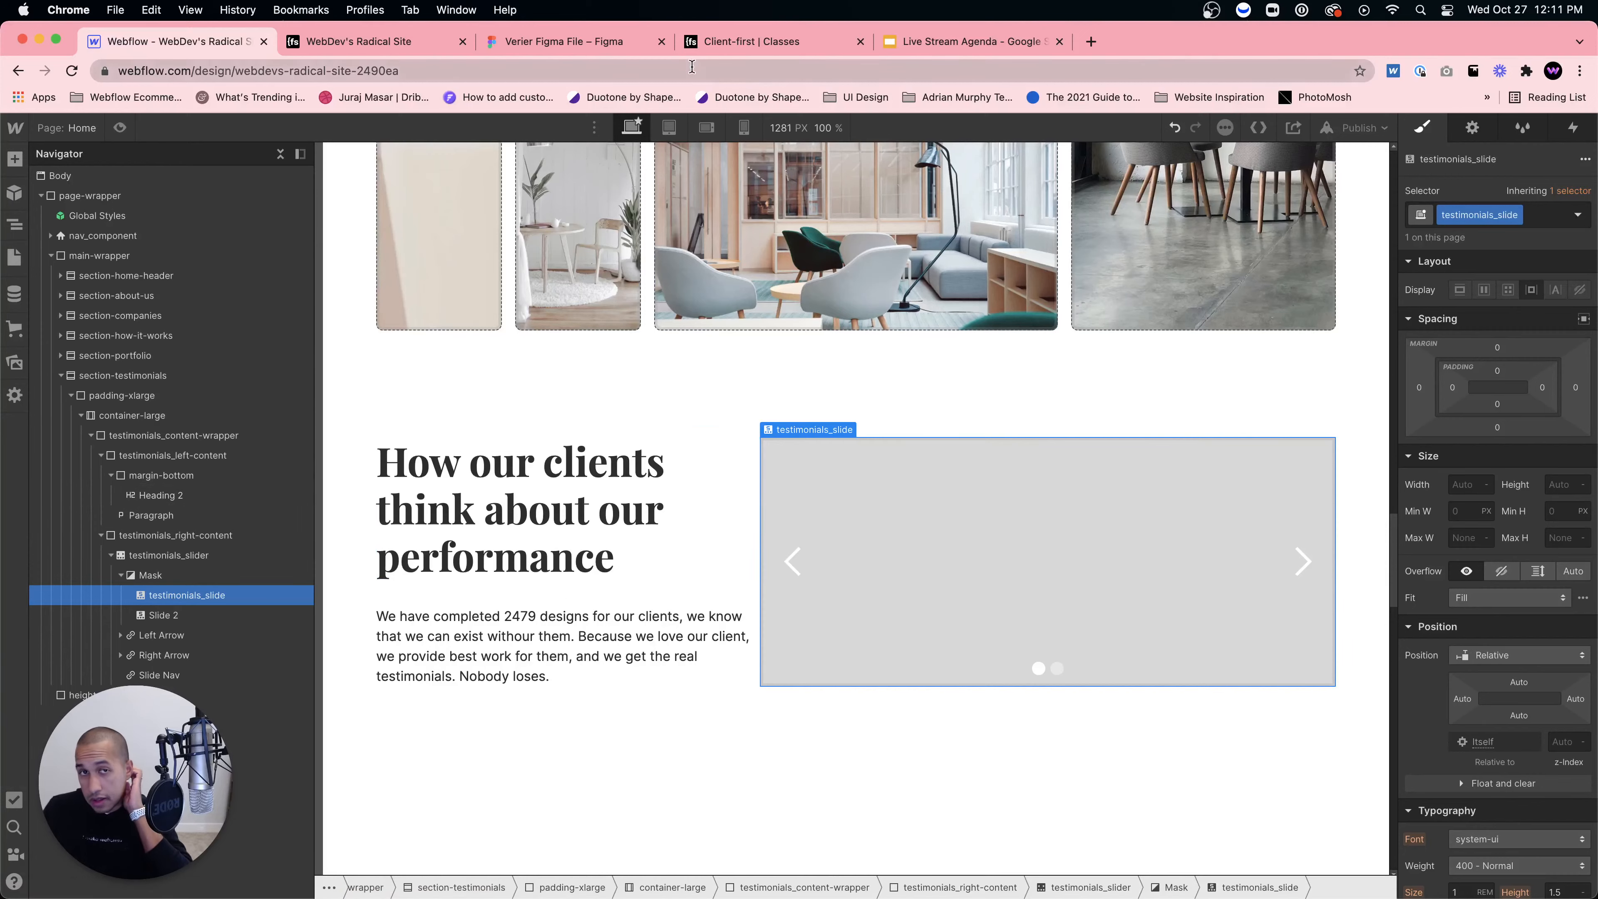
left_click(540, 43)
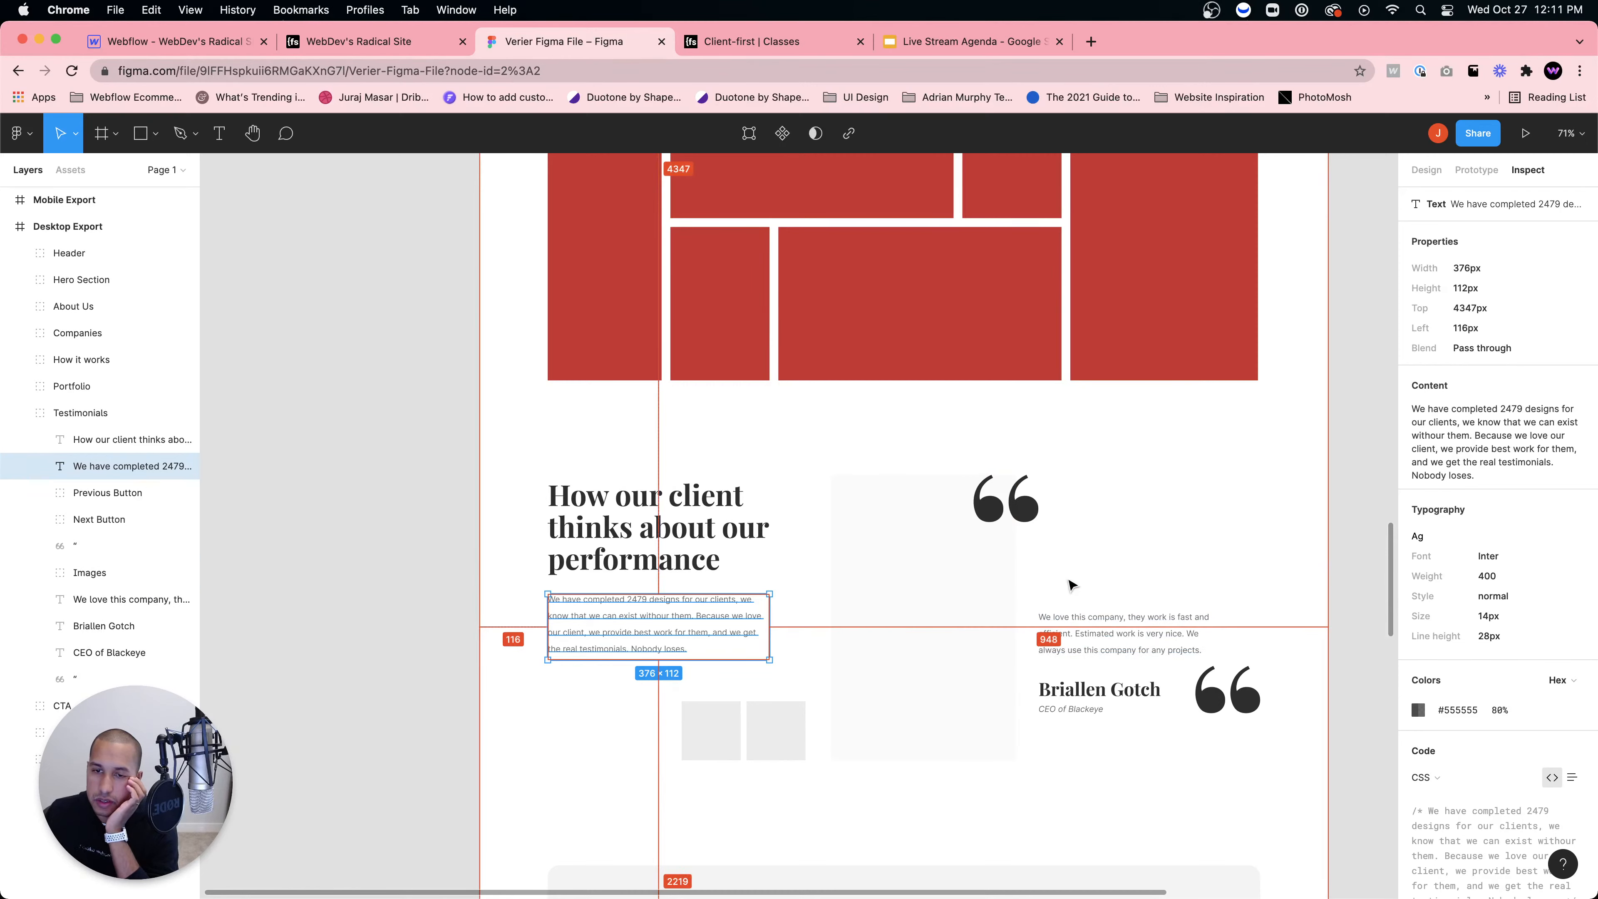
Step: Measure Figma's portrait Images frame at 312 × 484 px, then return to Webflow Designer
left_click(1007, 586)
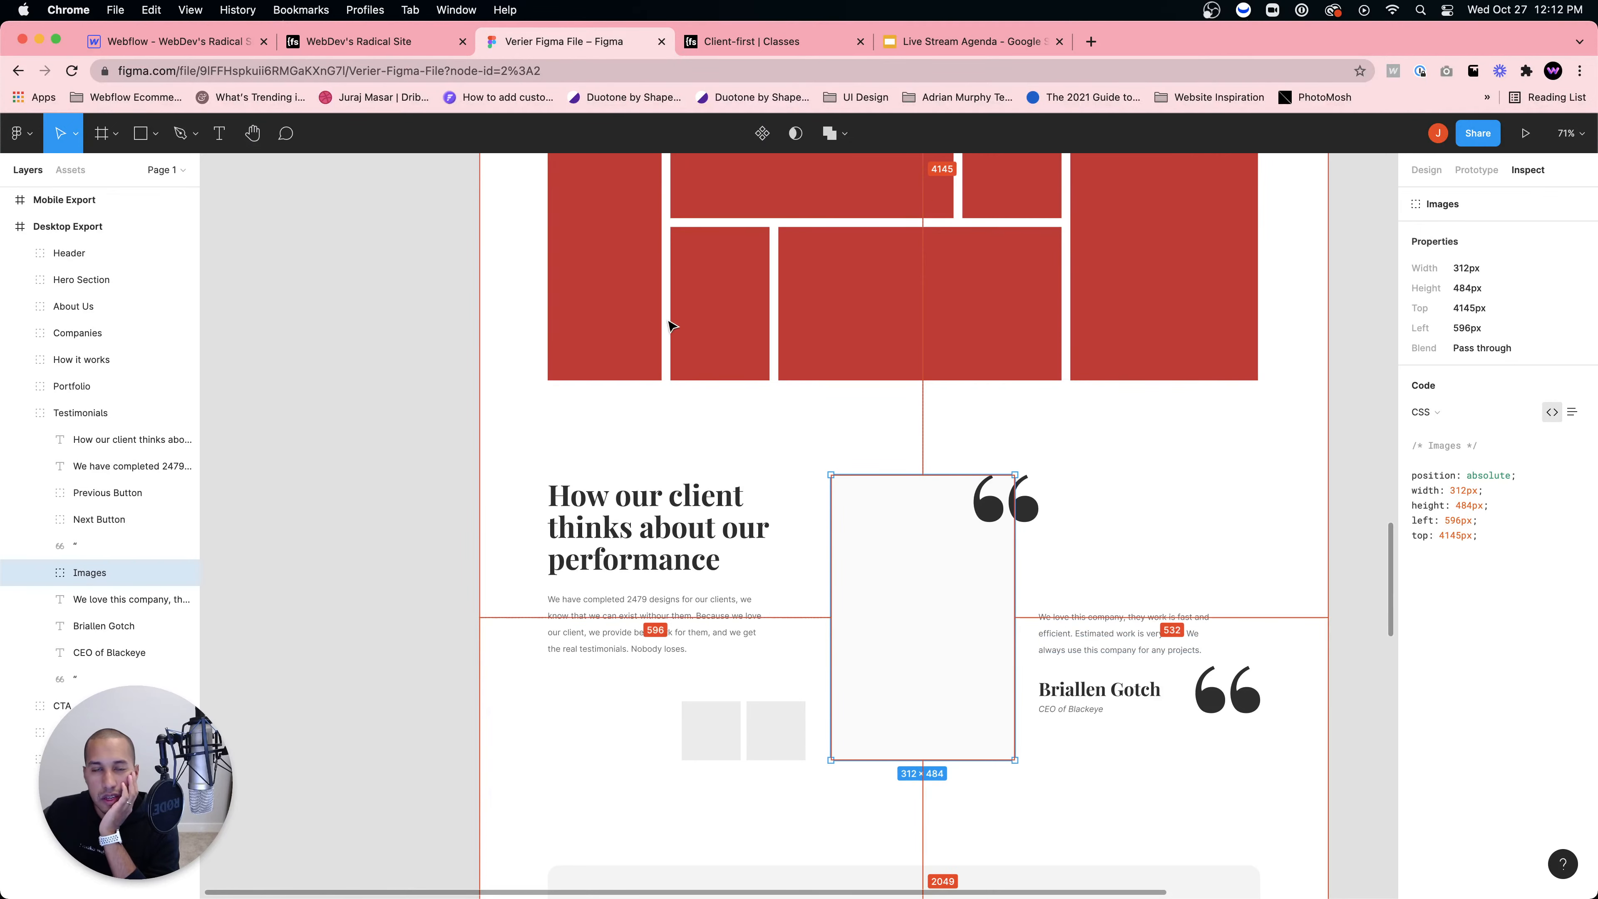
left_click(200, 48)
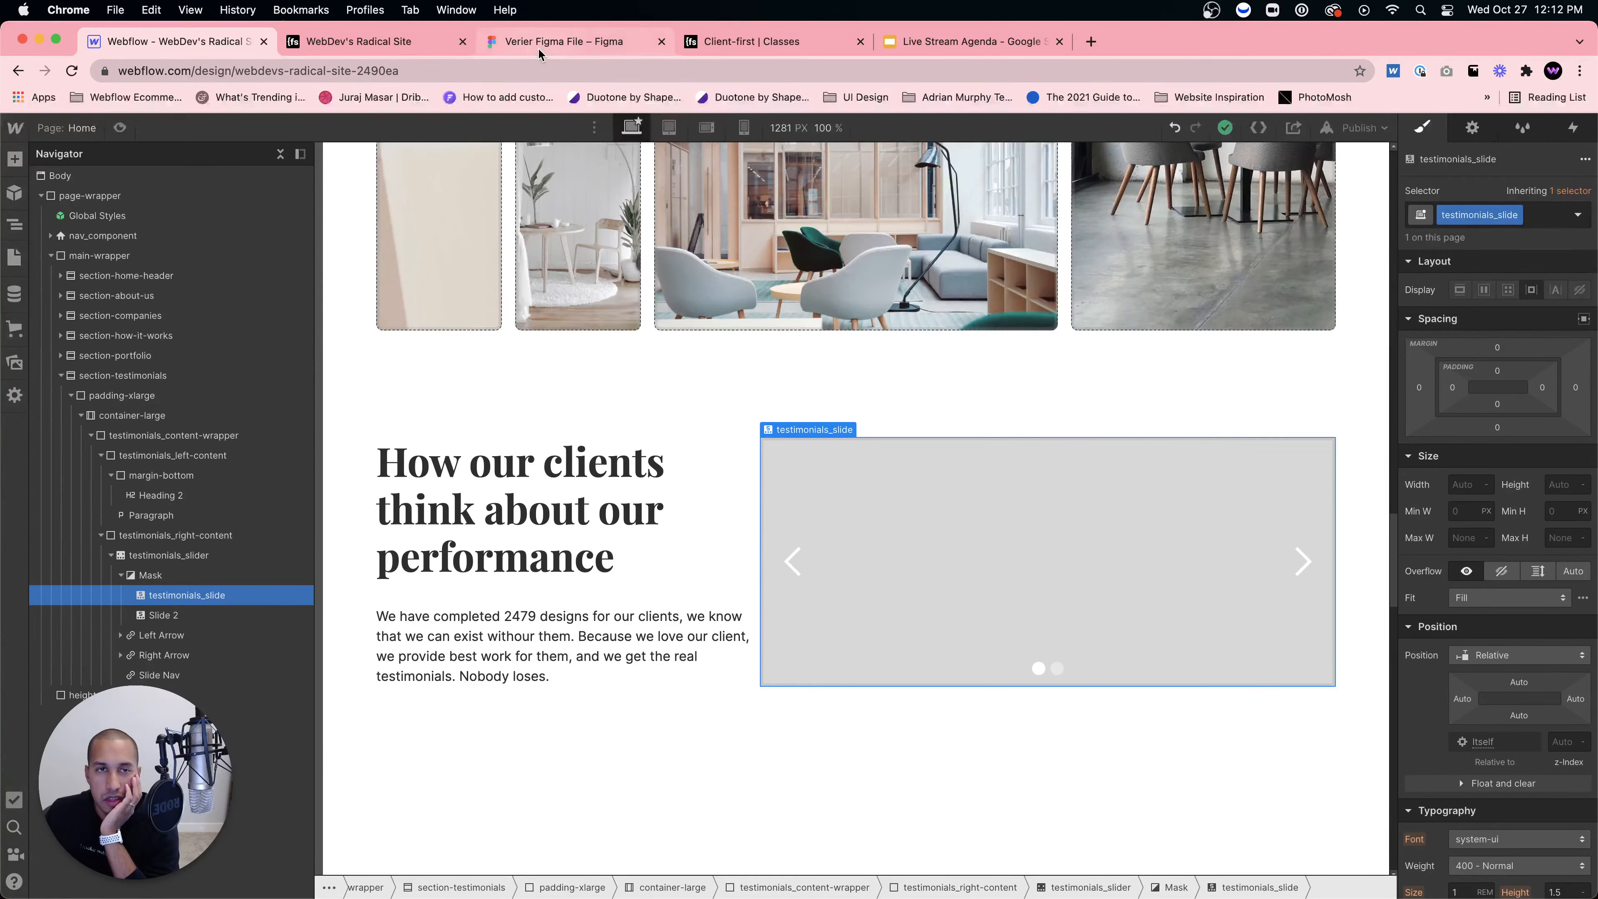
left_click(359, 42)
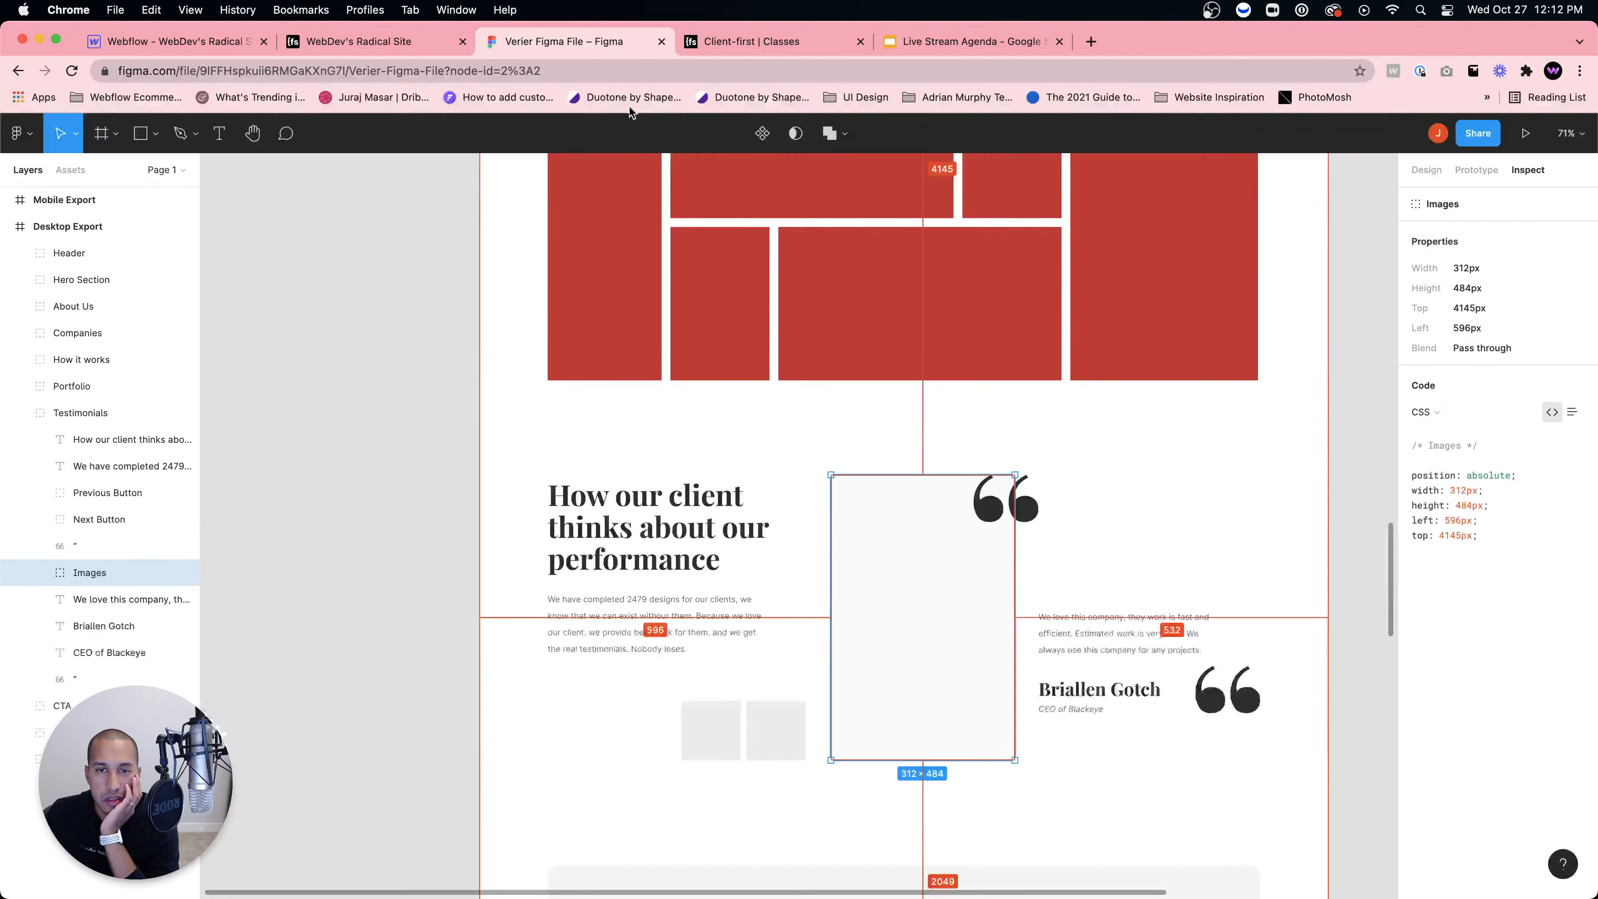
left_click(547, 41)
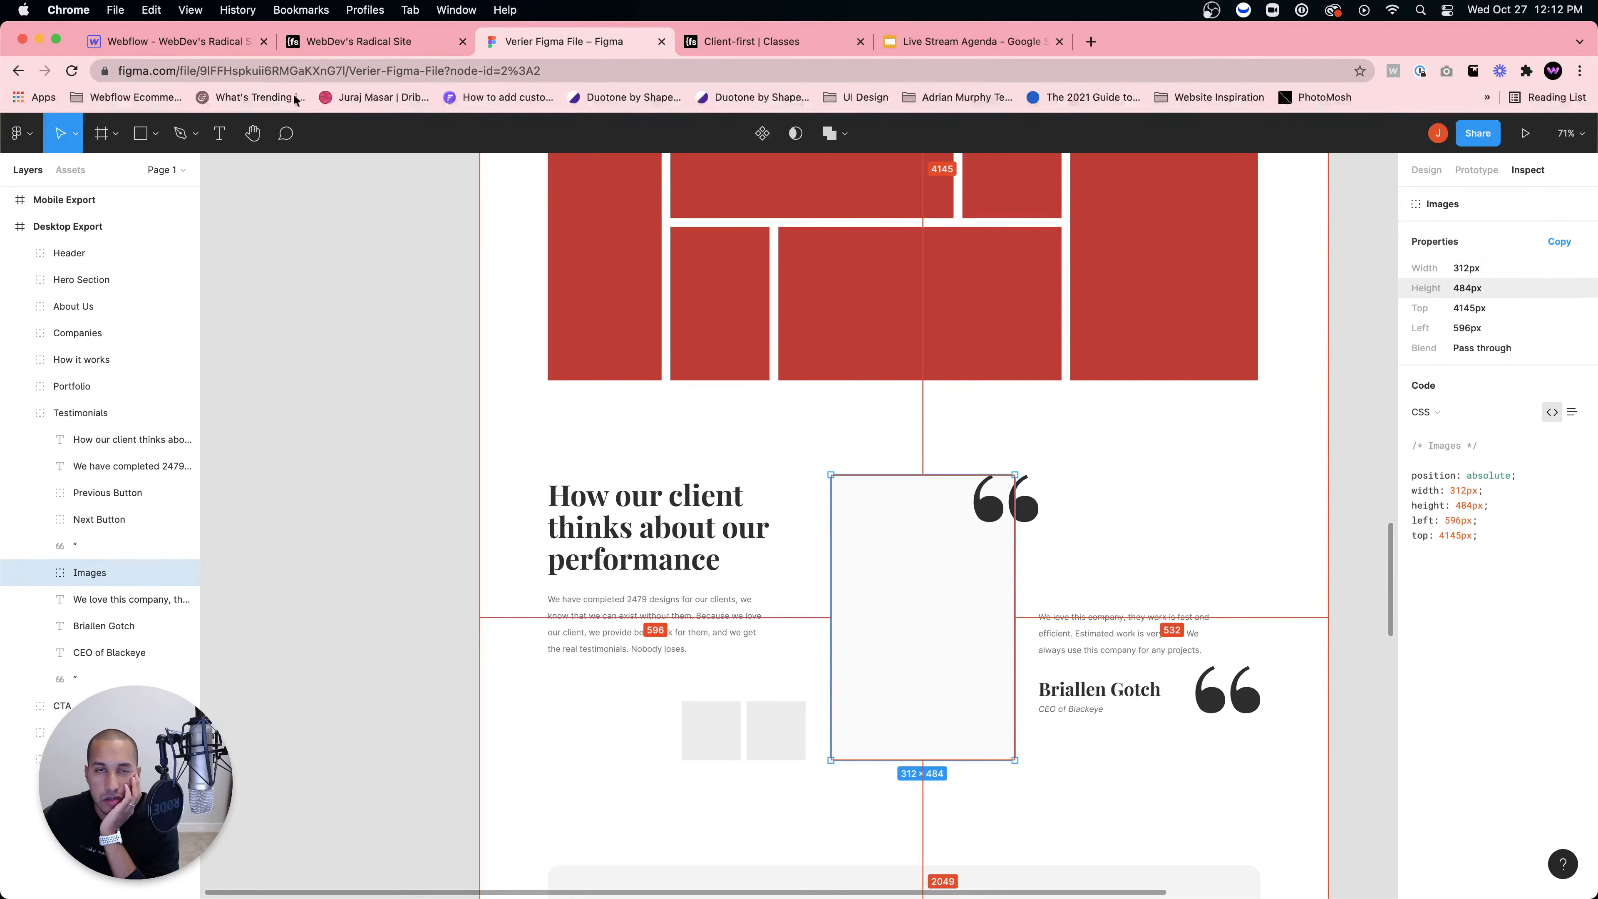
left_click(170, 42)
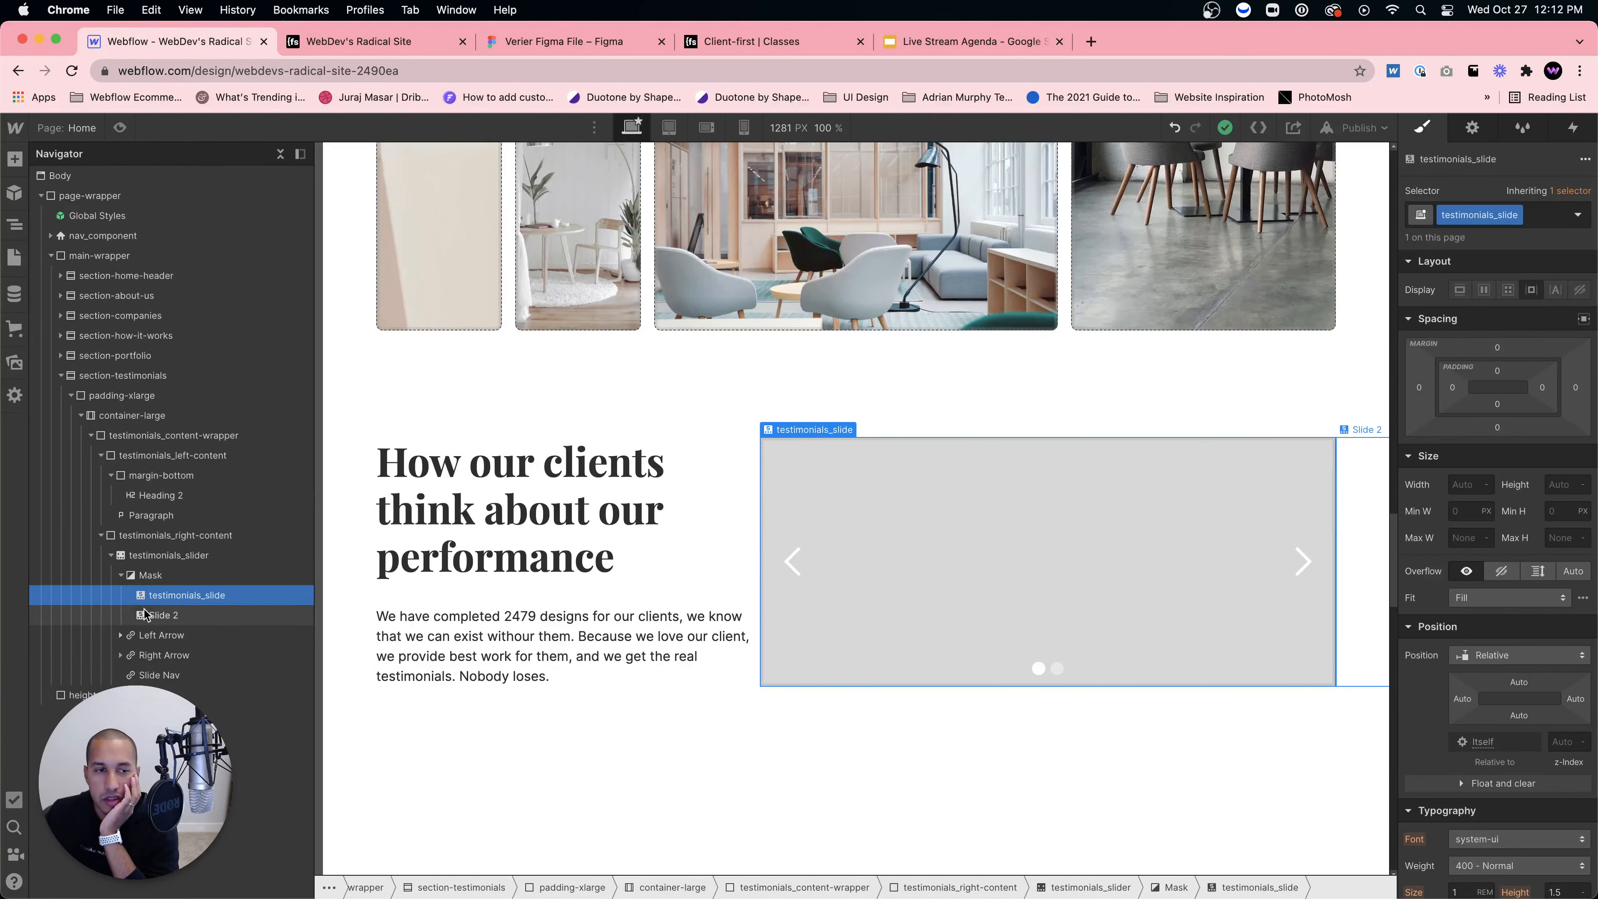
Step: Set the testimonials_slider height to 500 px
left_click(168, 557)
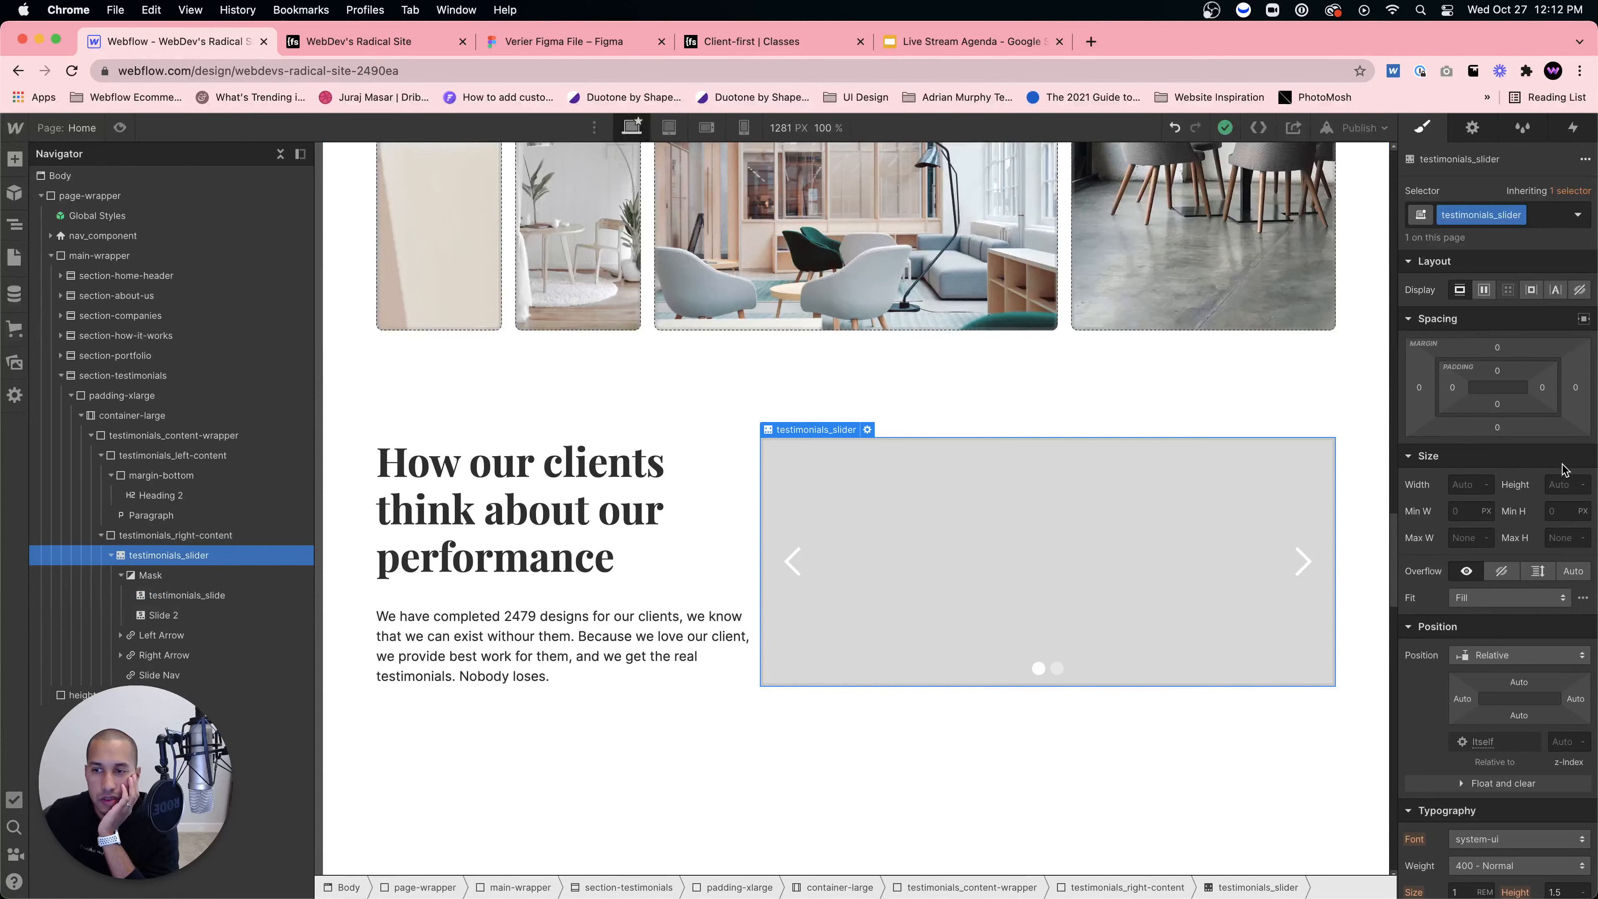
left_click(1560, 484)
type("500")
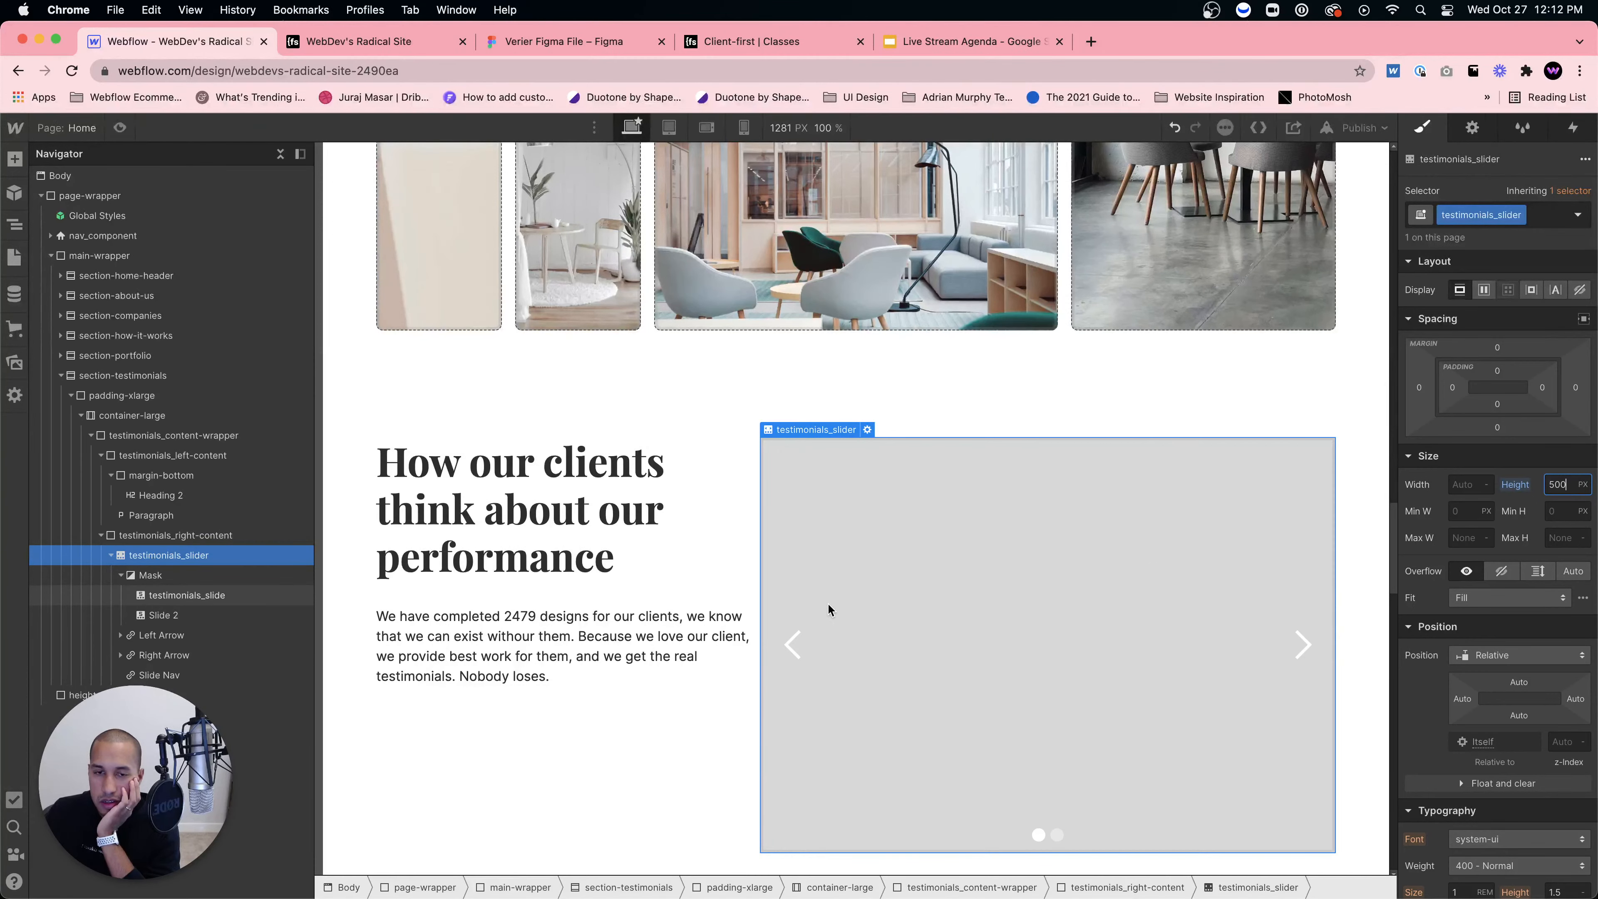
Step: Insert a Div Block inside the first testimonials_slide
left_click(916, 605)
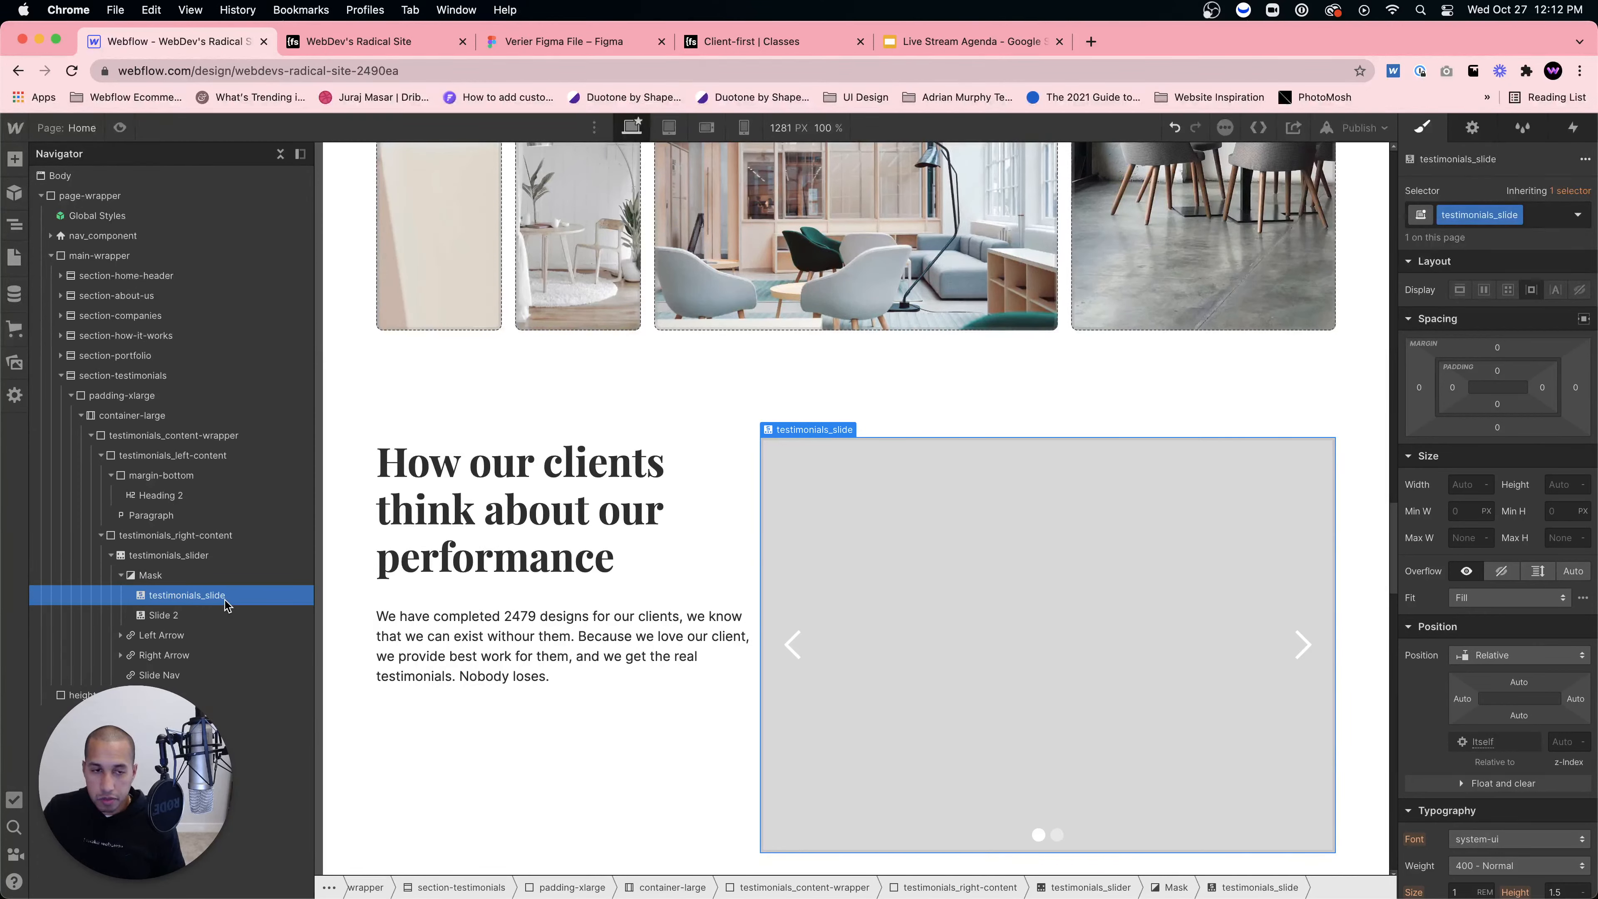
key("super+e")
type("div")
key("Return")
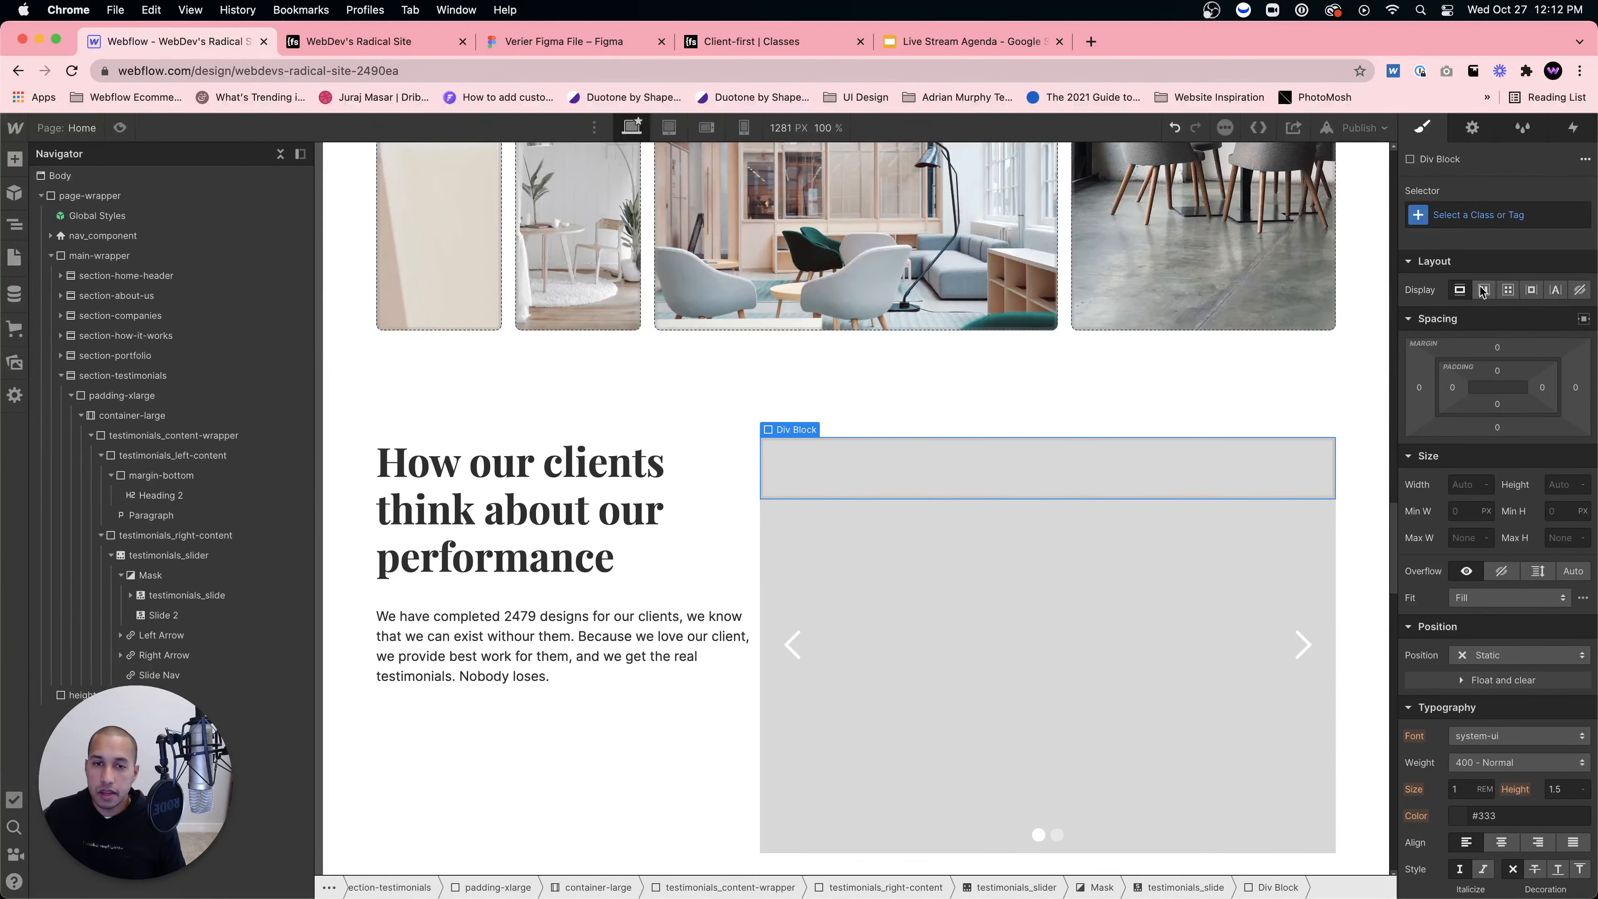
Step: Class the new block testimonials_slide-wrapper and position it absolute with the Full preset
left_click(1489, 222)
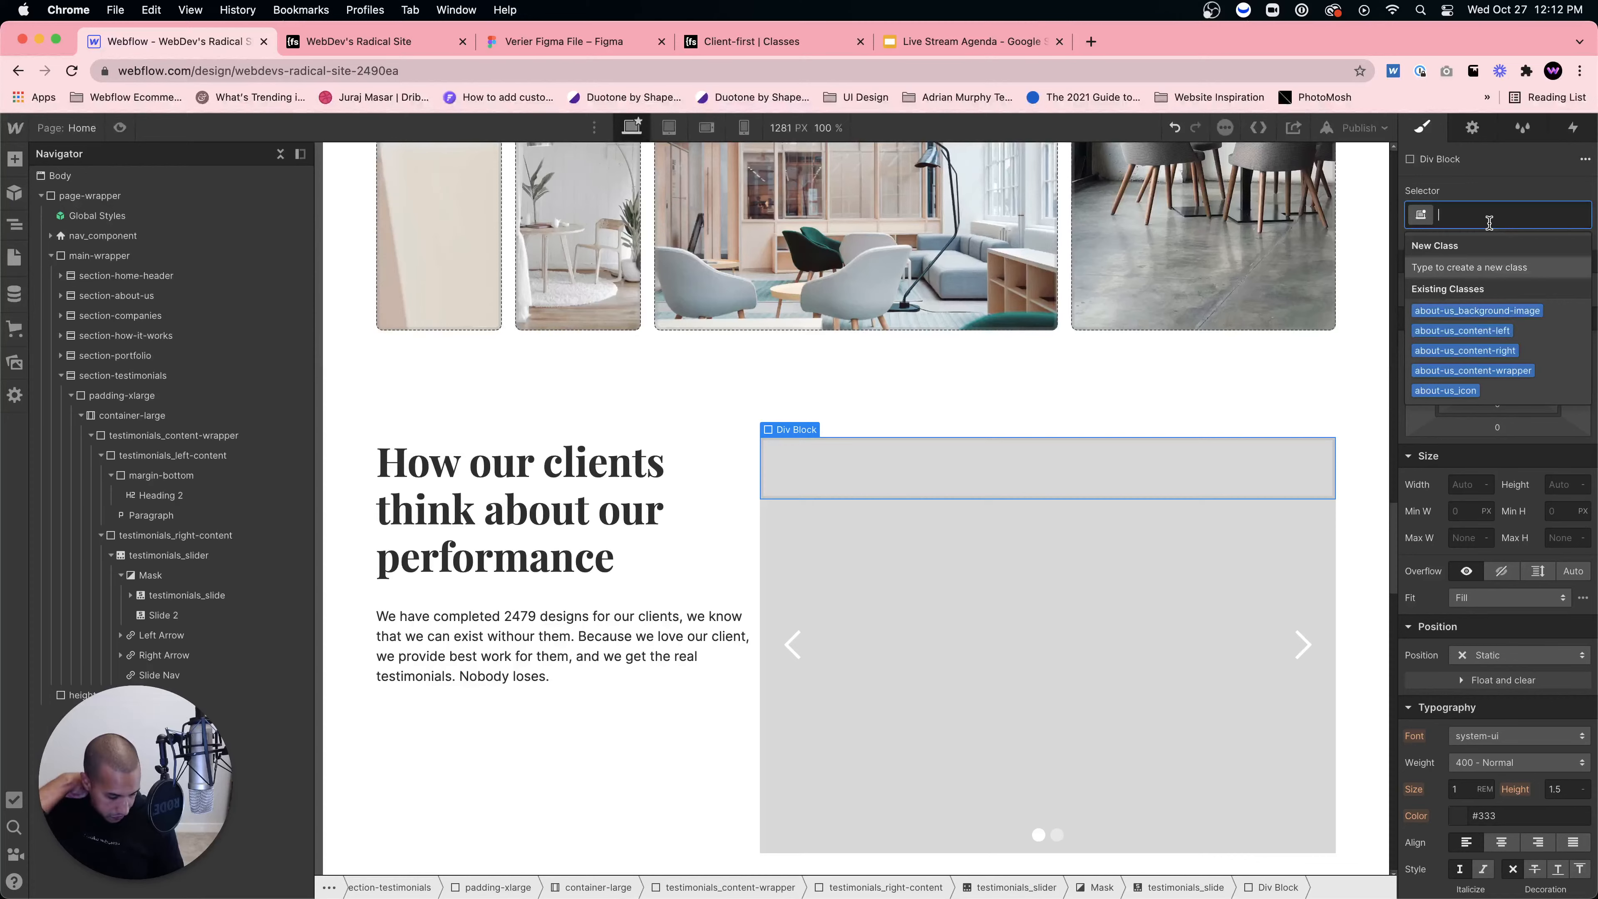
type("testi")
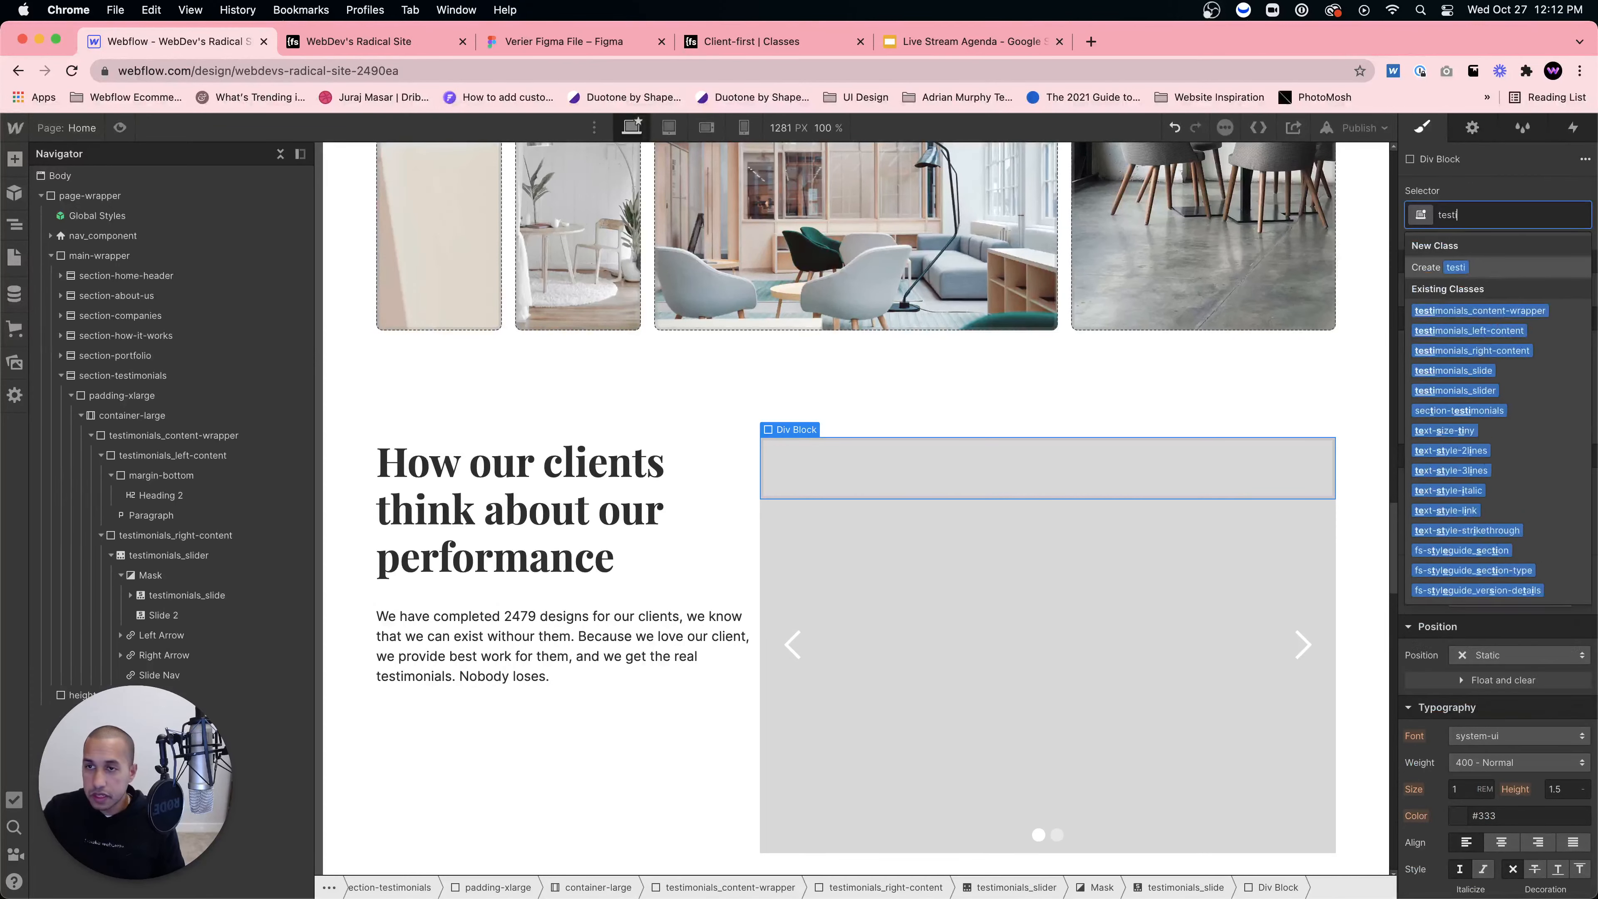
type("monials_slide-w")
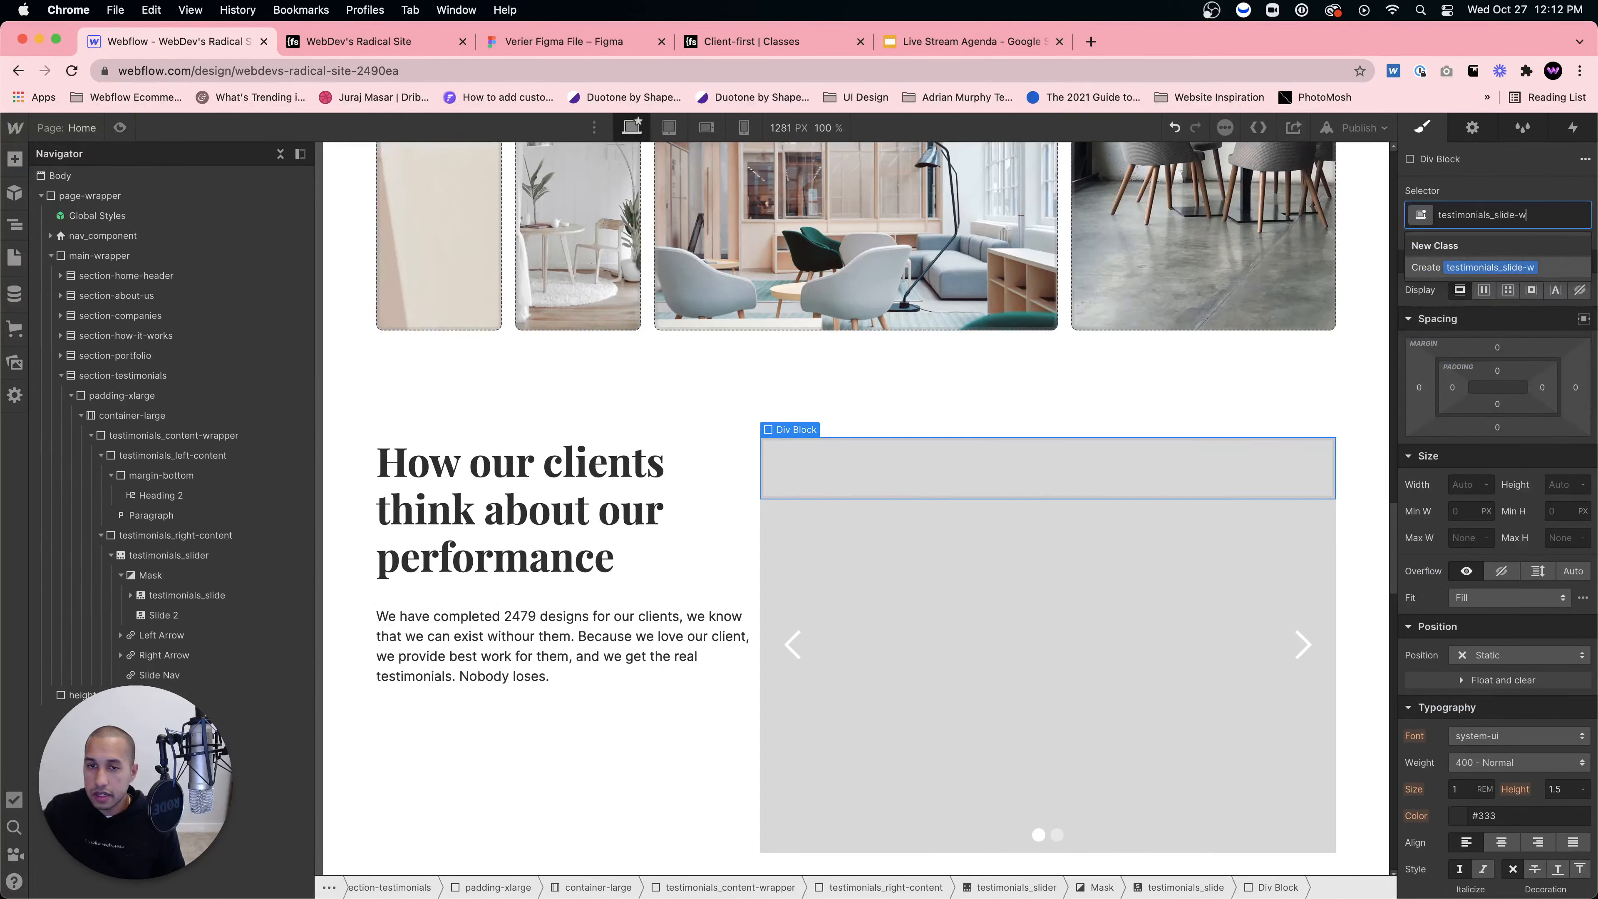
type("rapper")
key("Return")
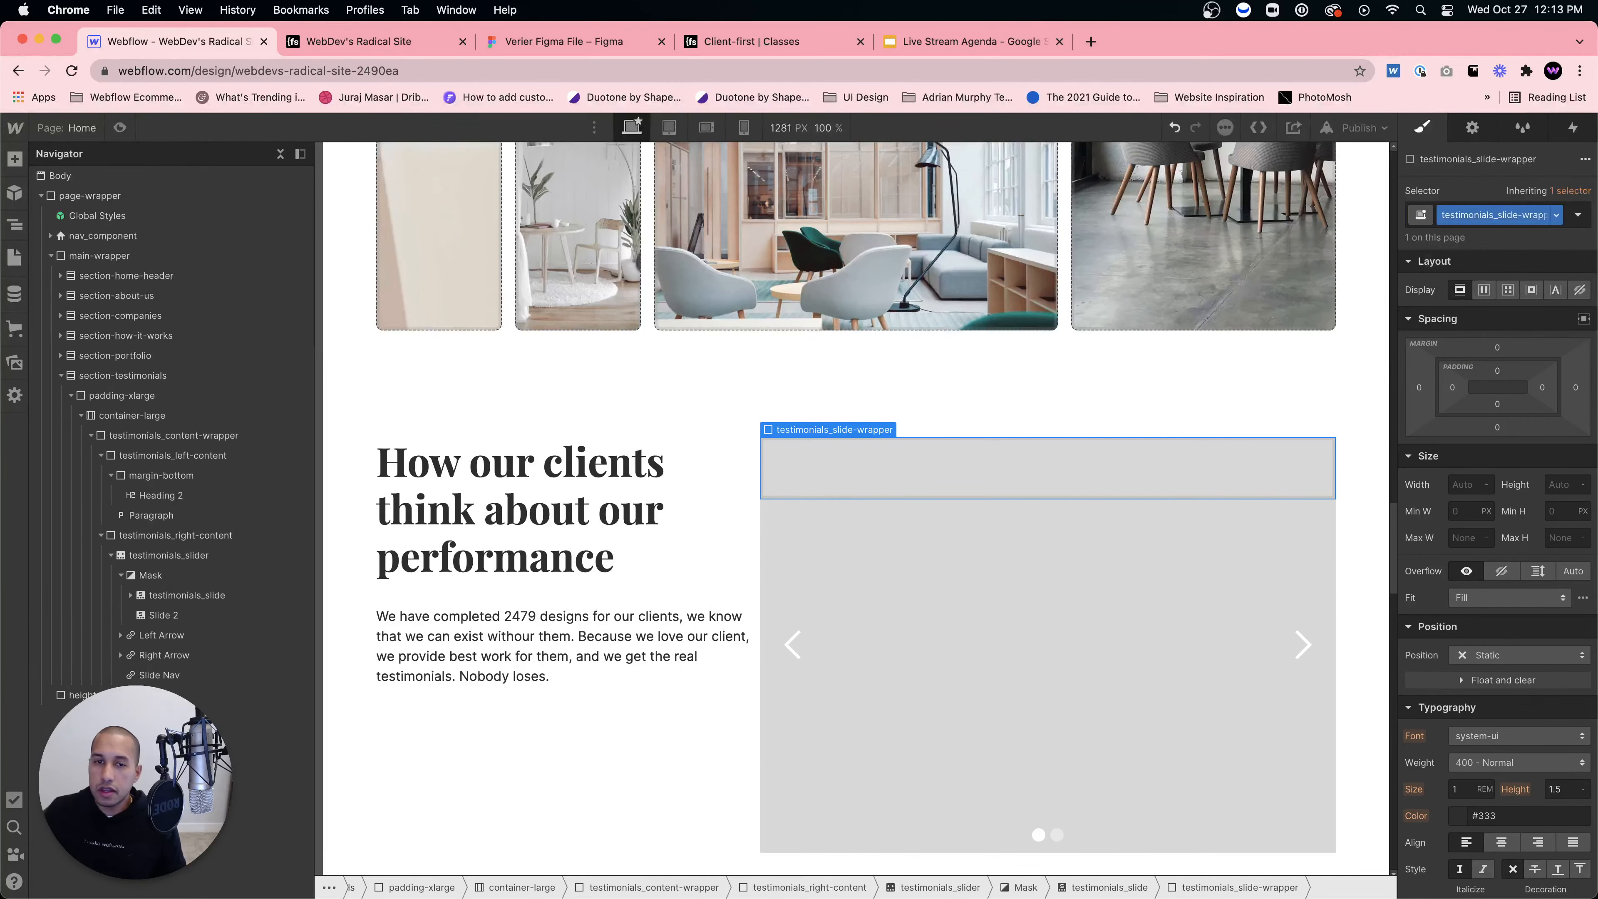
left_click(1510, 656)
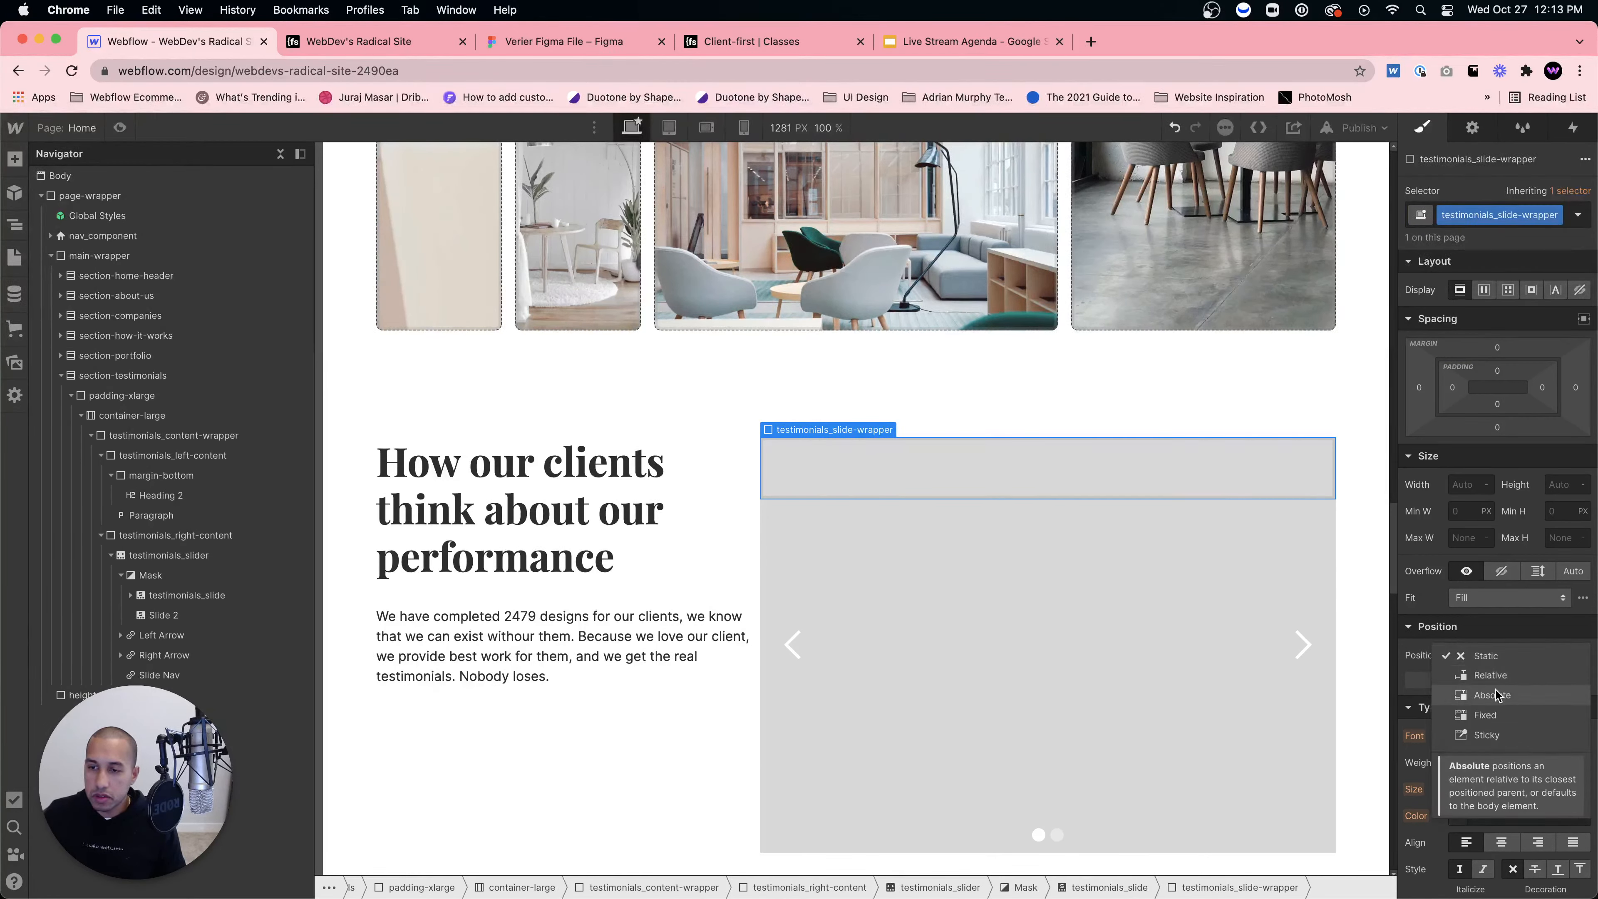
left_click(1554, 696)
left_click(1584, 679)
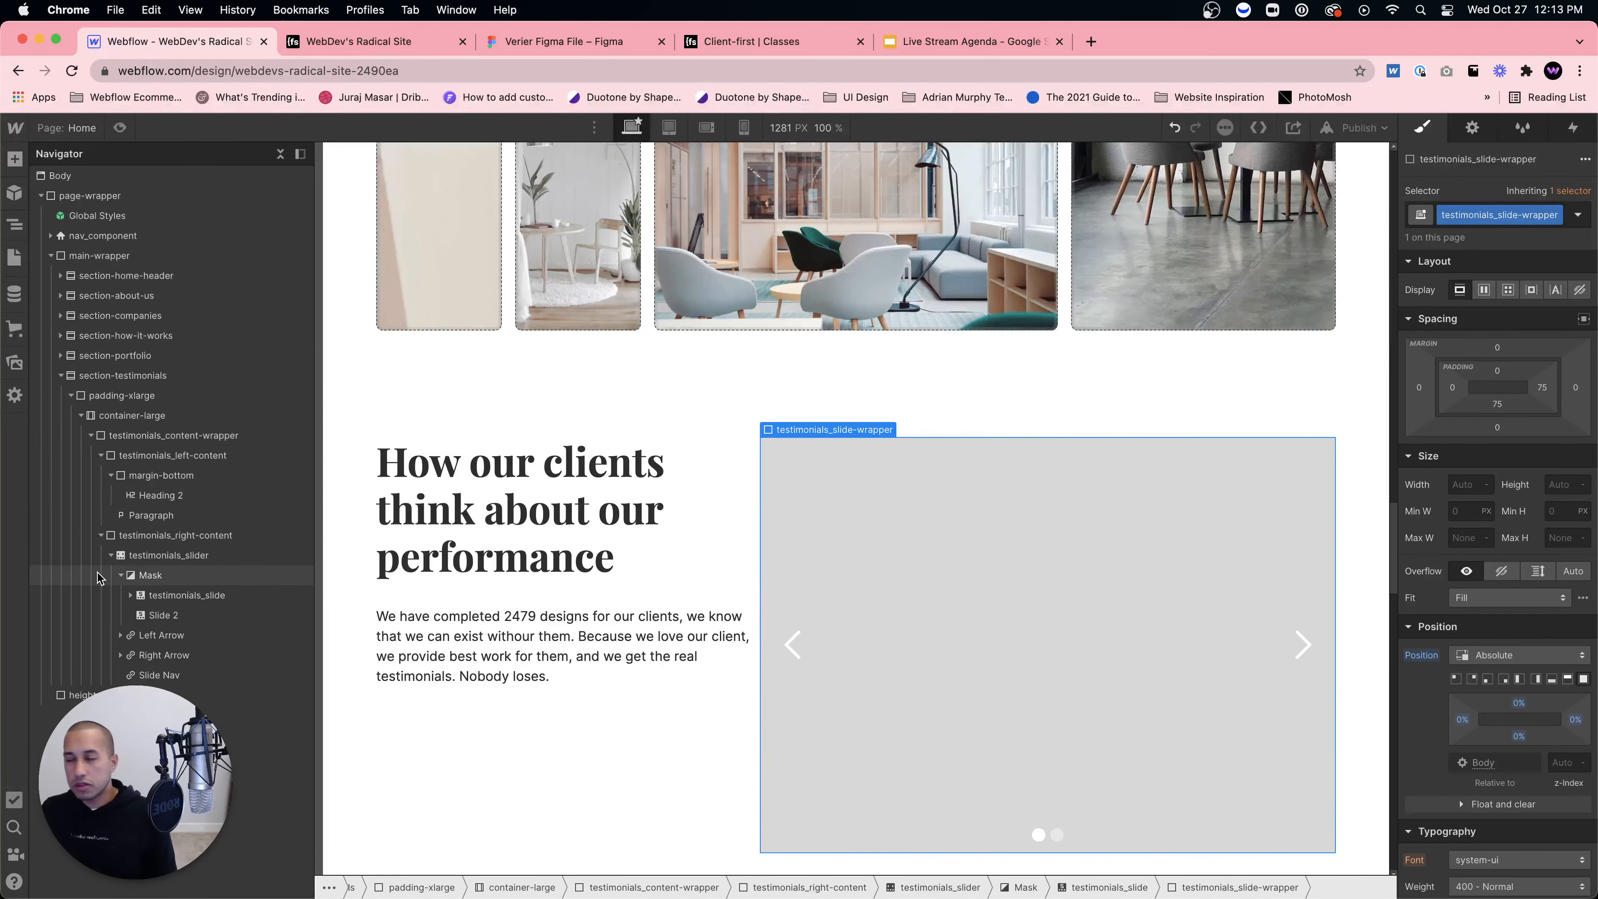
Step: Set the testimonials_slide-wrapper display to Flex
left_click(155, 597)
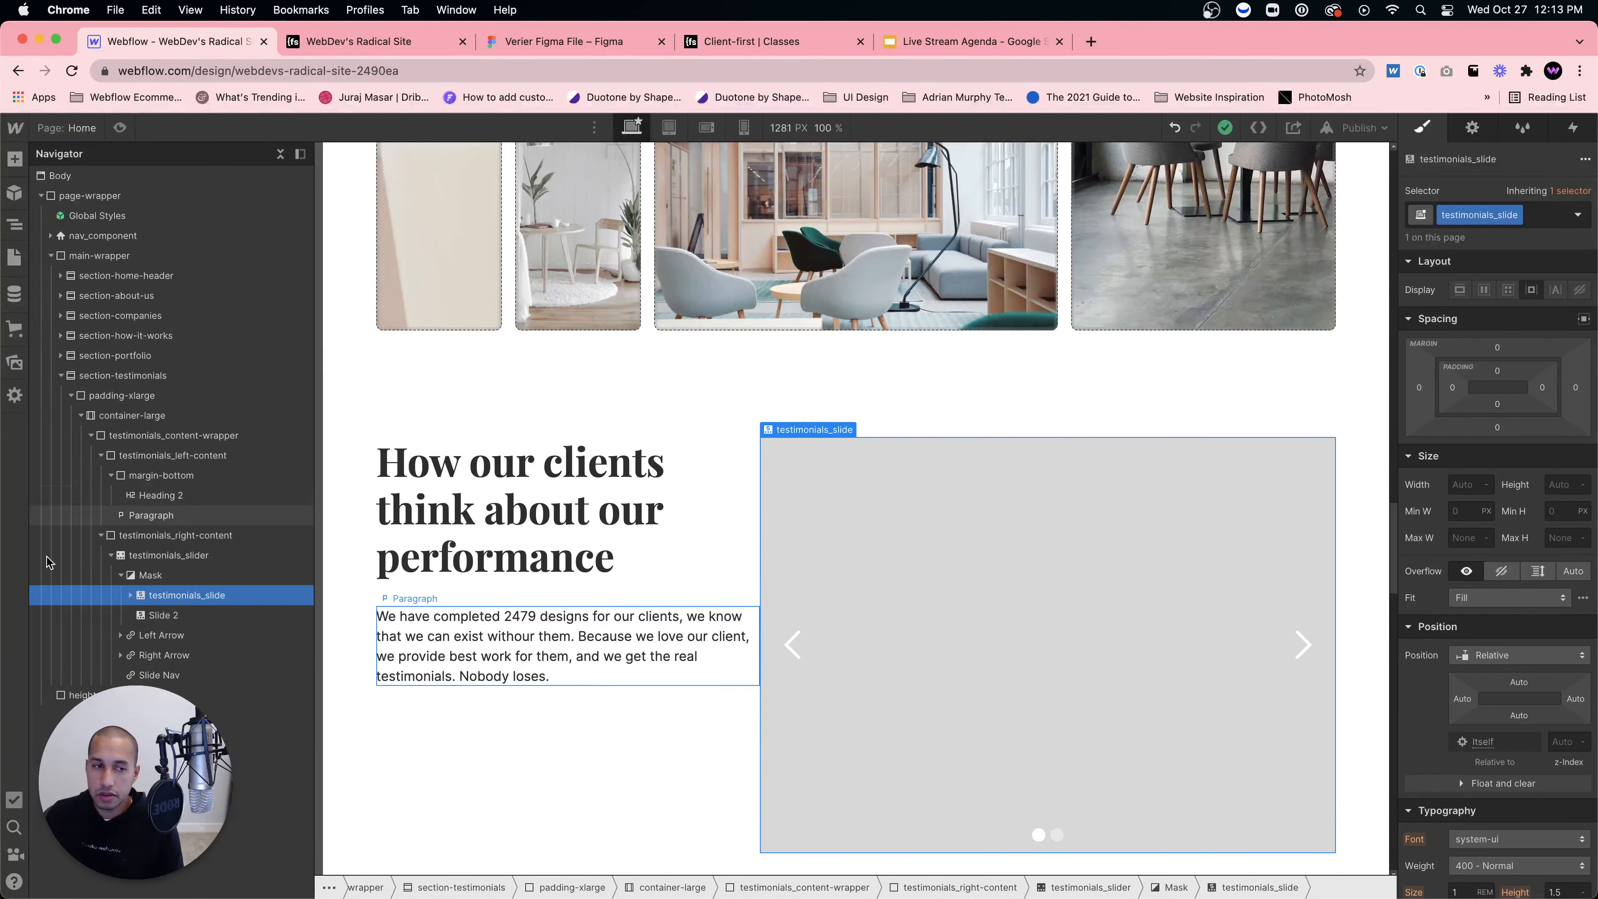
left_click(131, 594)
left_click(208, 615)
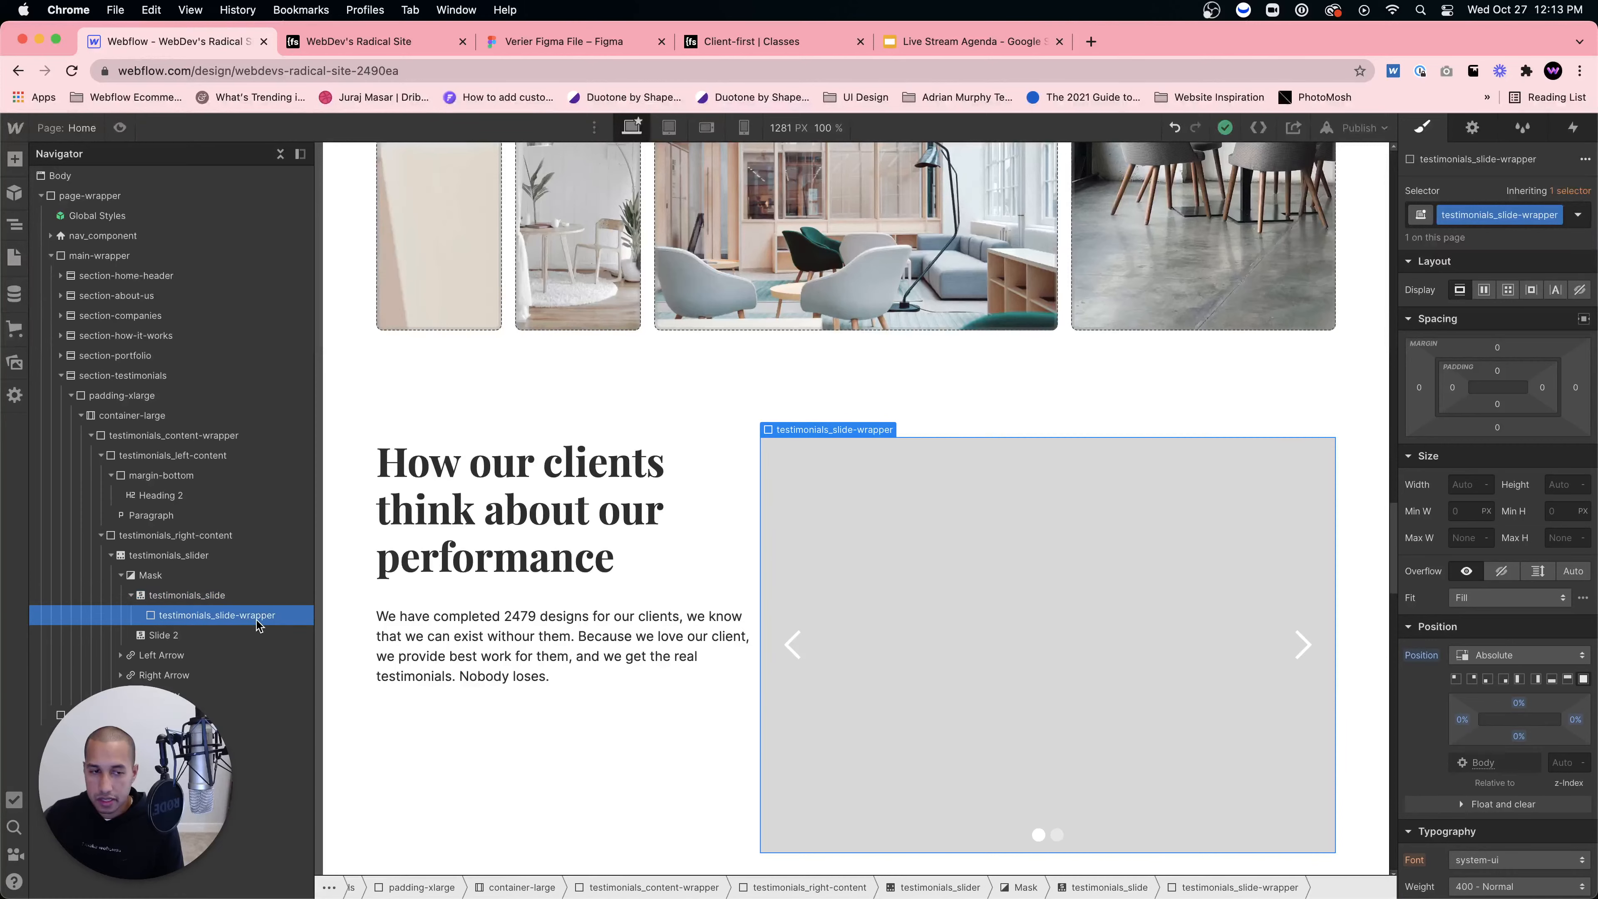
left_click(1486, 291)
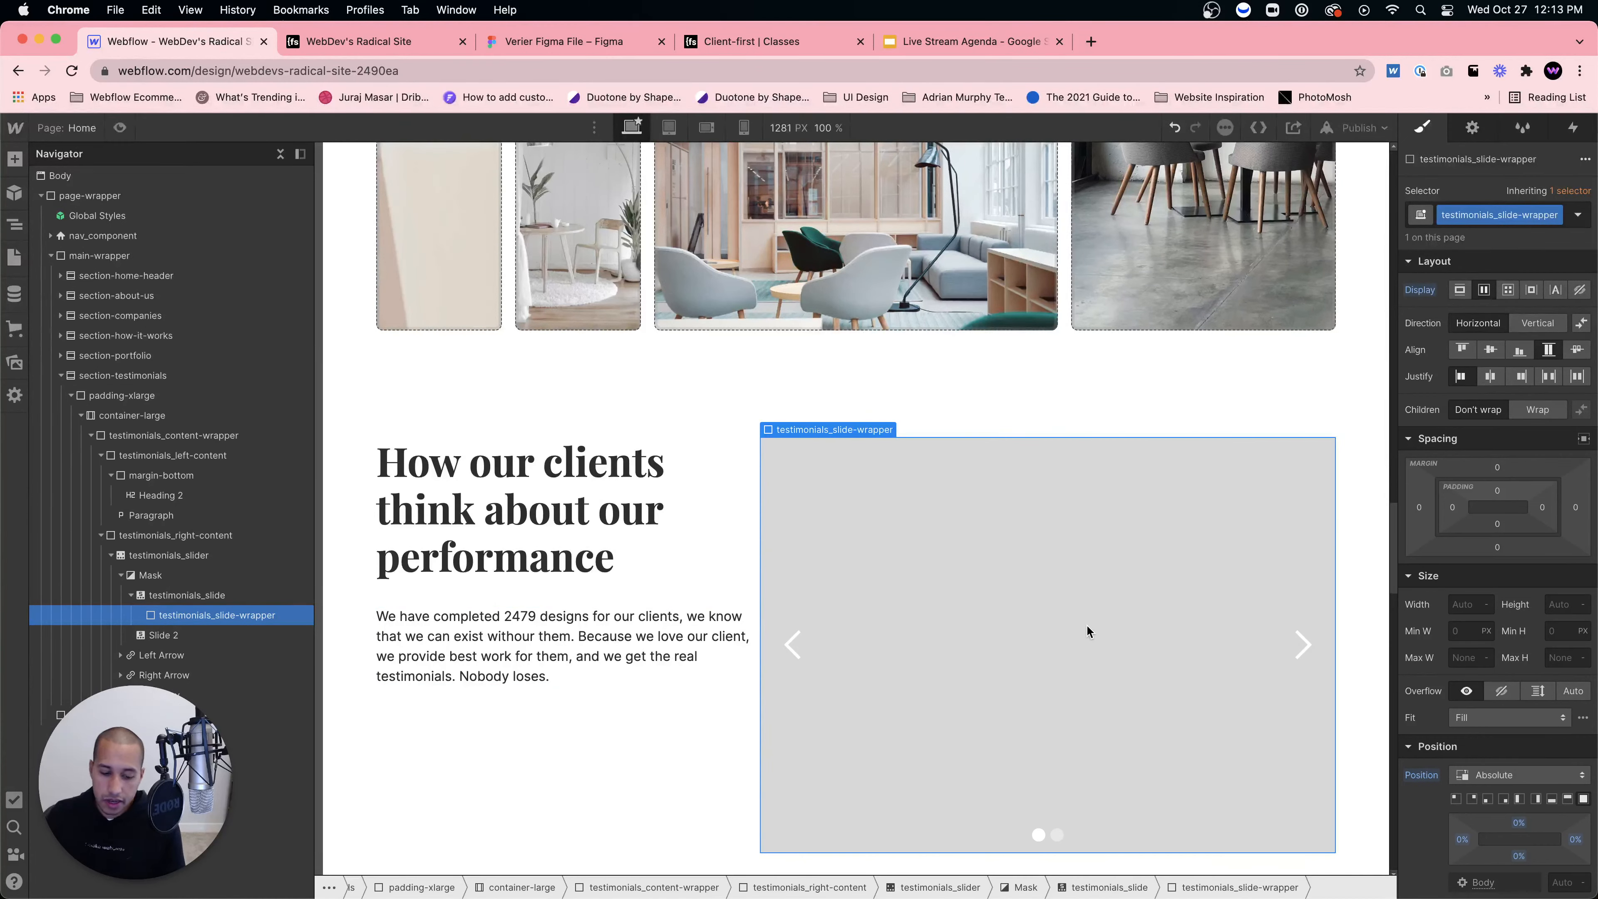
Step: Add a Div Block in the wrapper classed testimonials_slide-left
key("super+e")
type("div")
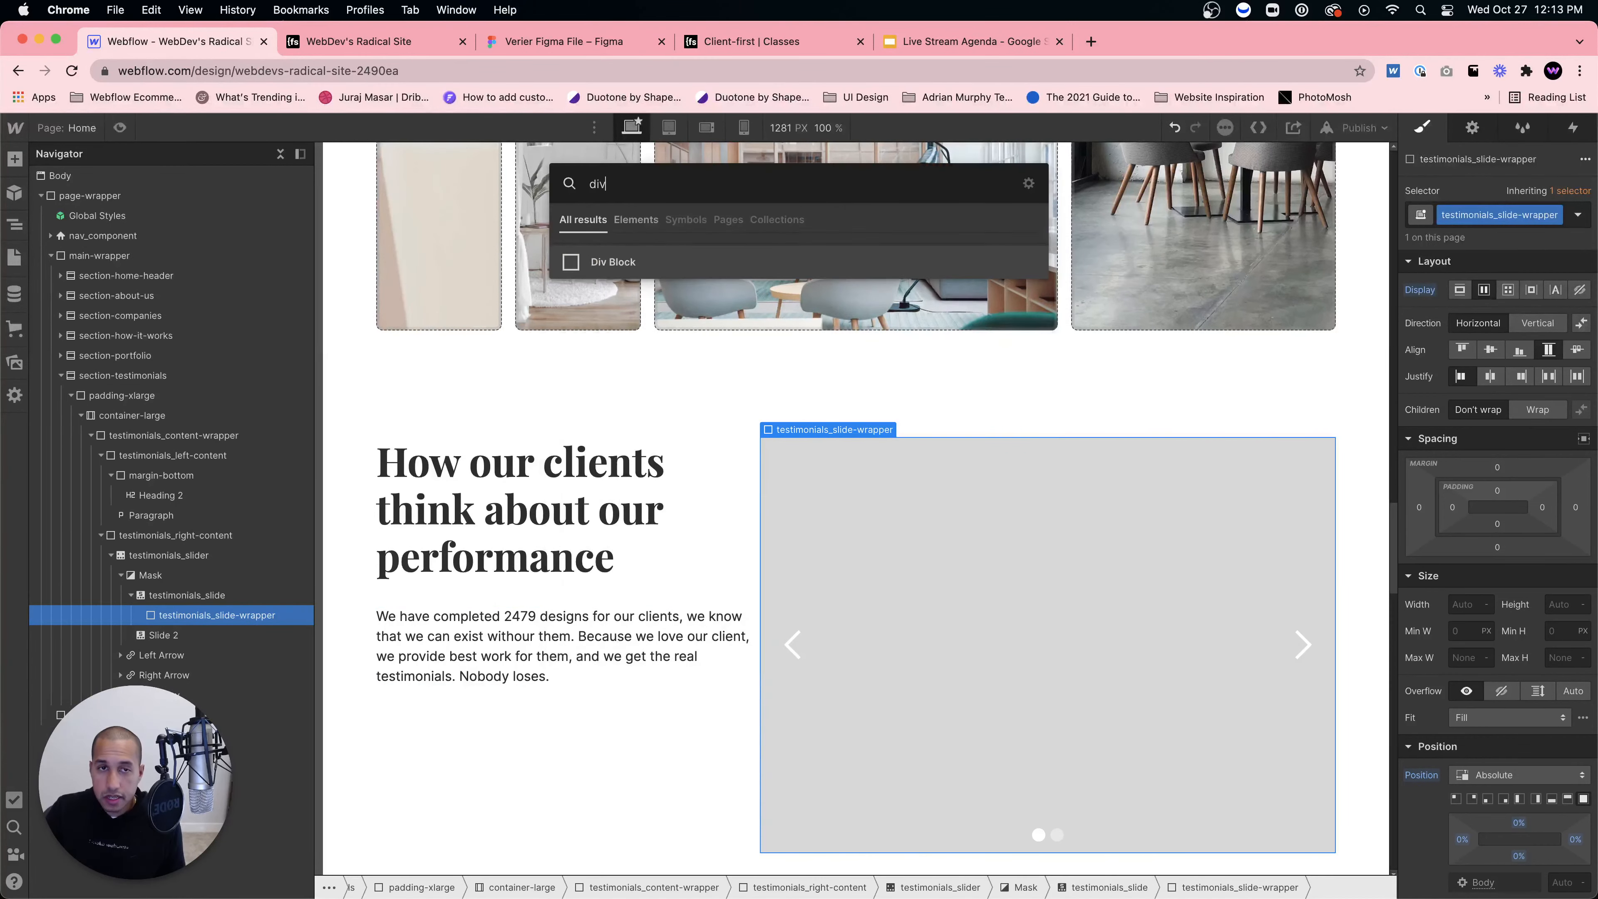
key("Return")
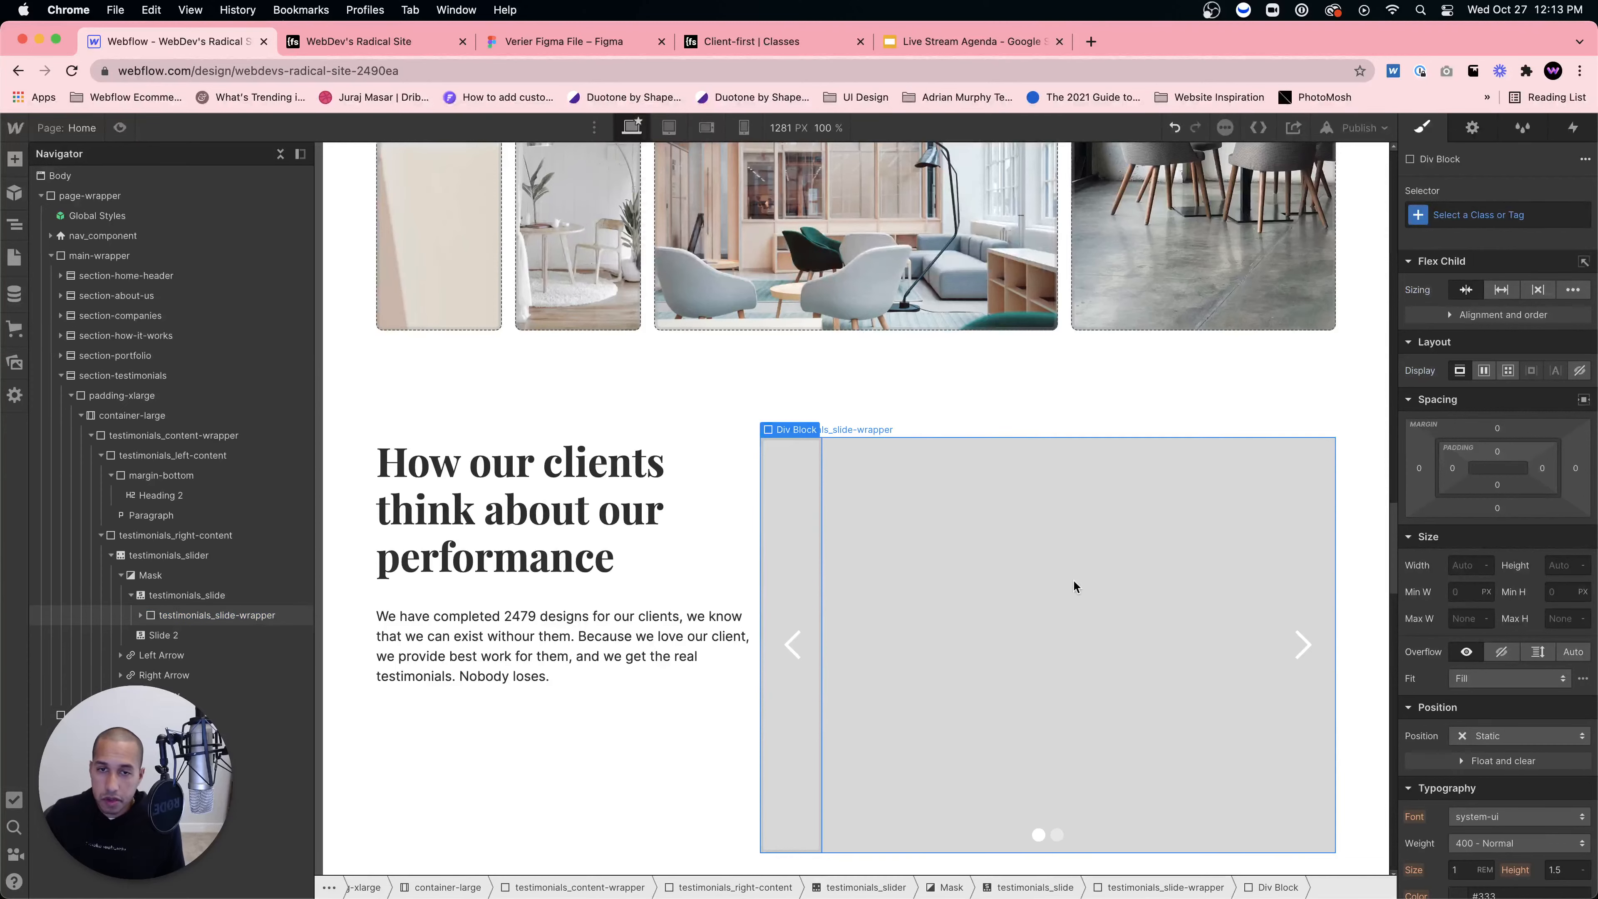
left_click(1455, 217)
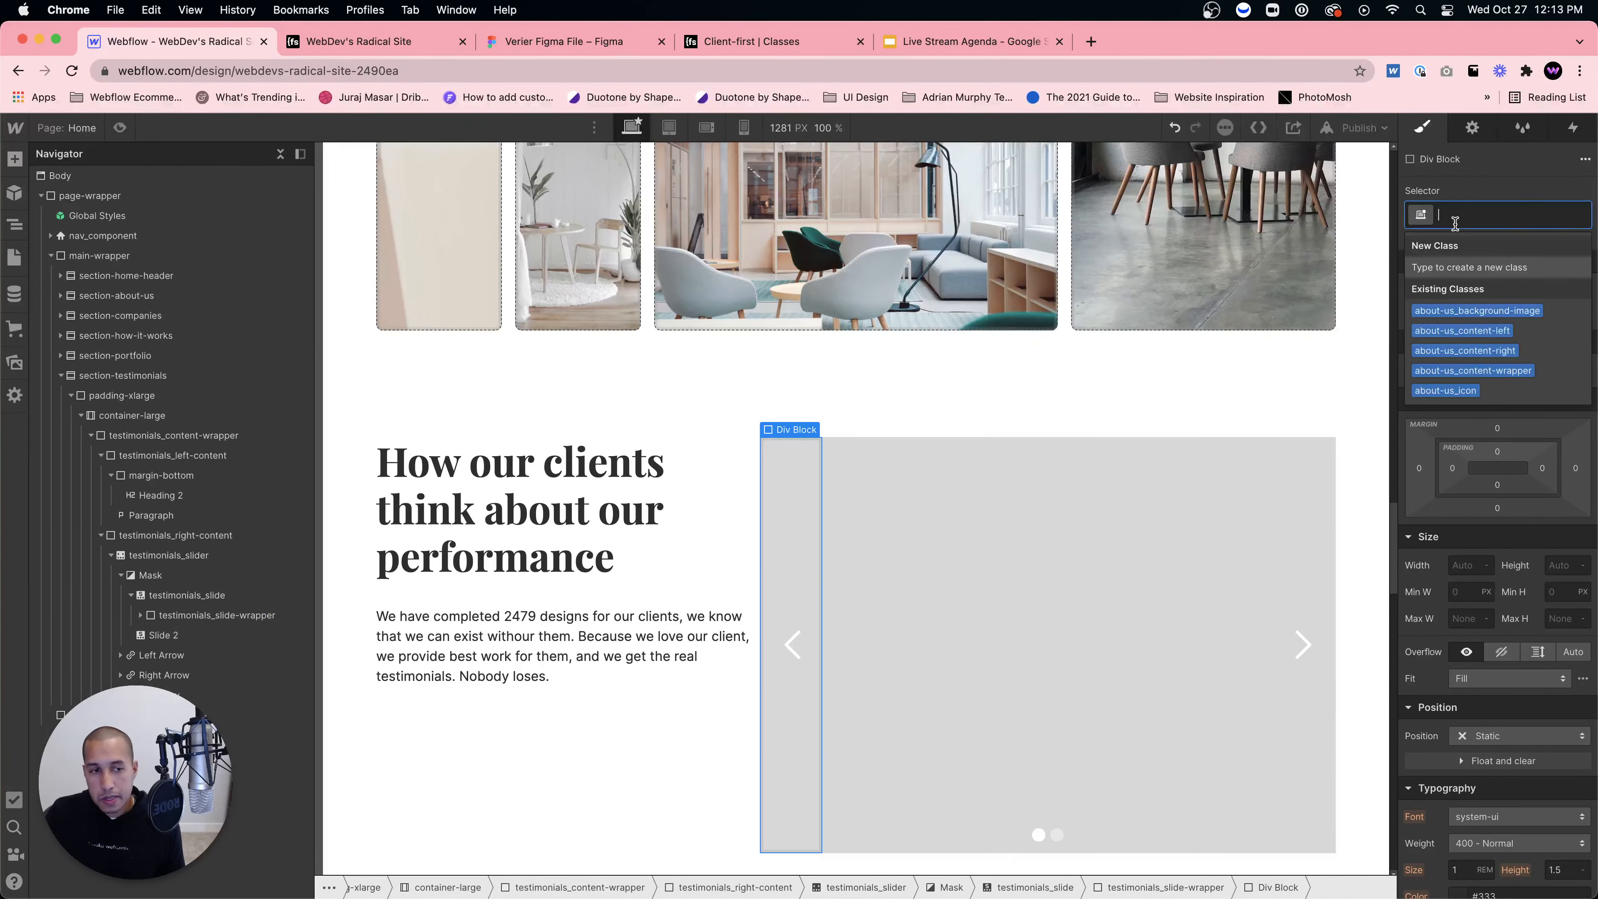
type("testimo")
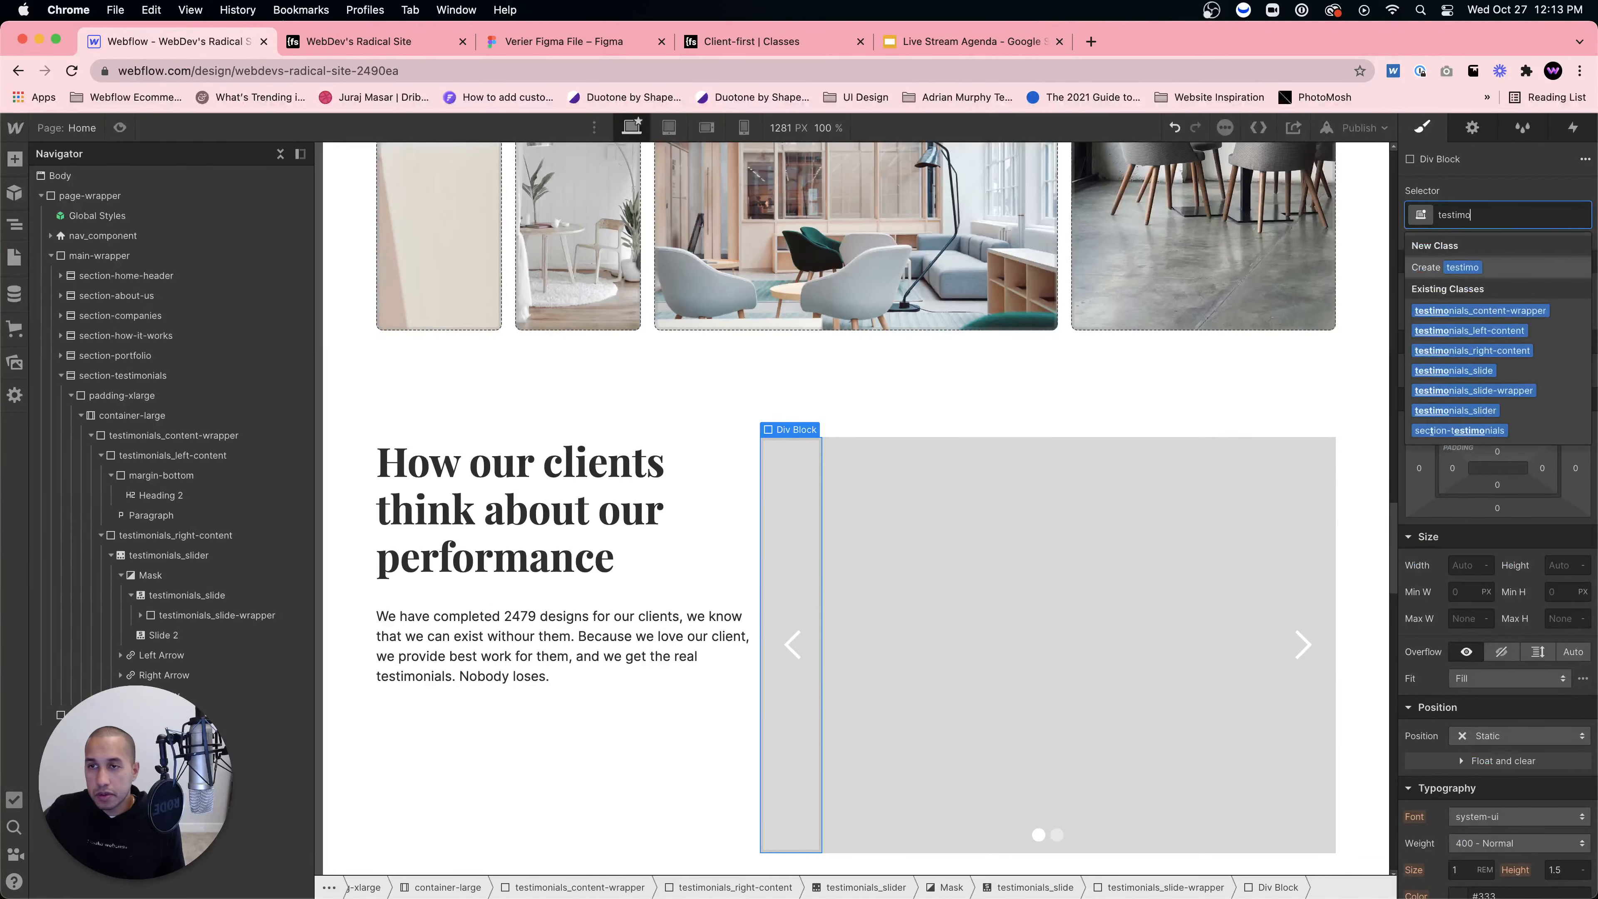
type("nials_")
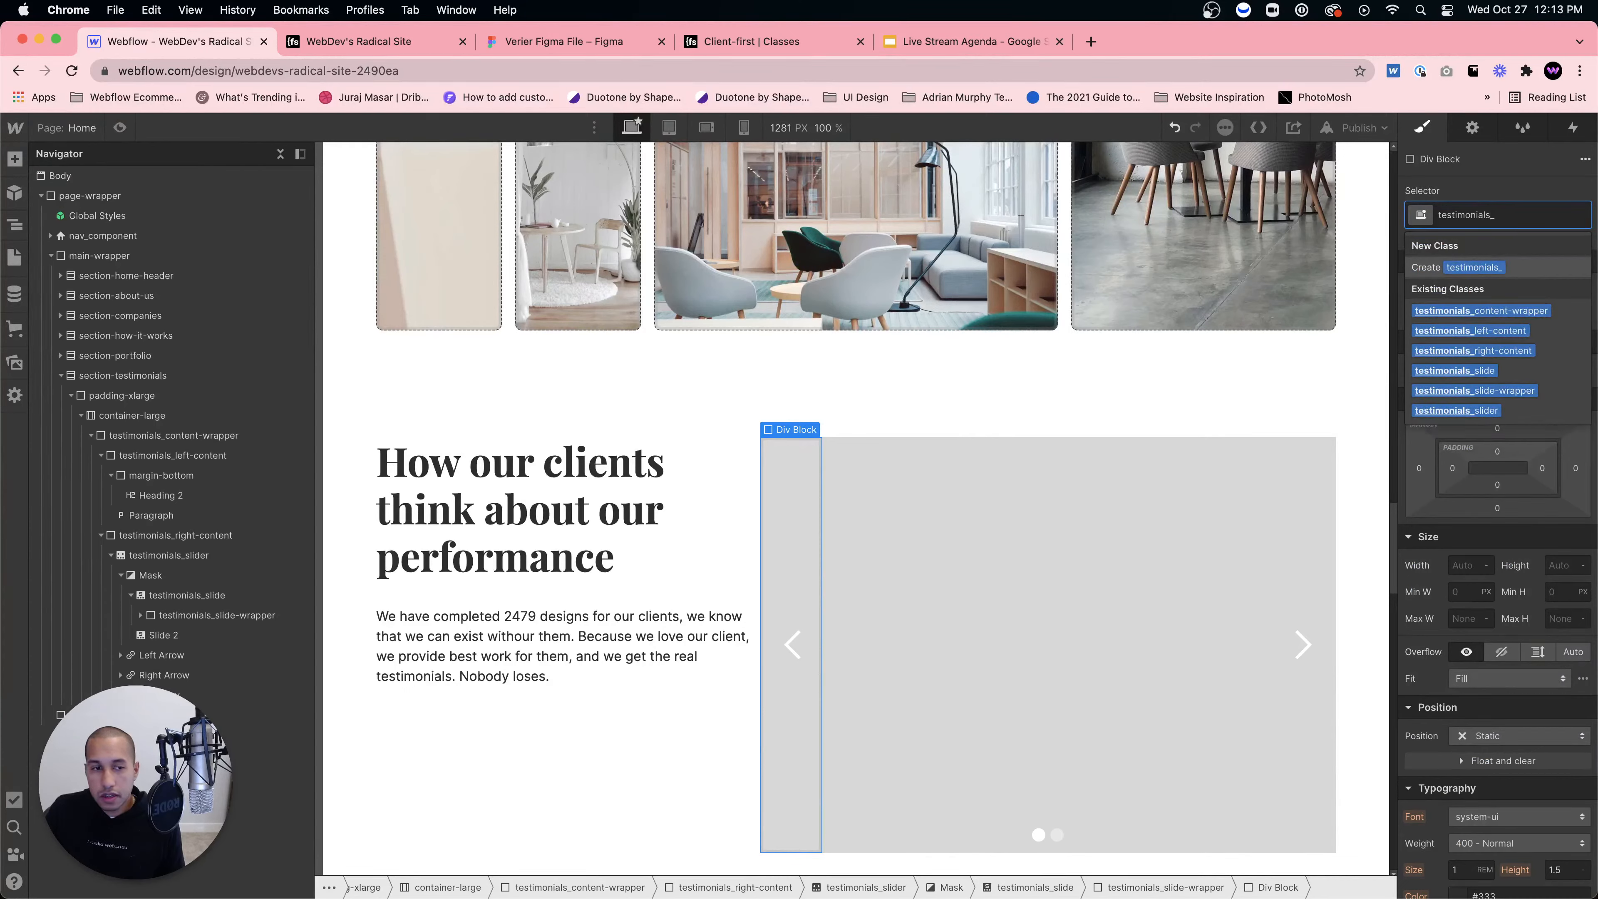
type("slide")
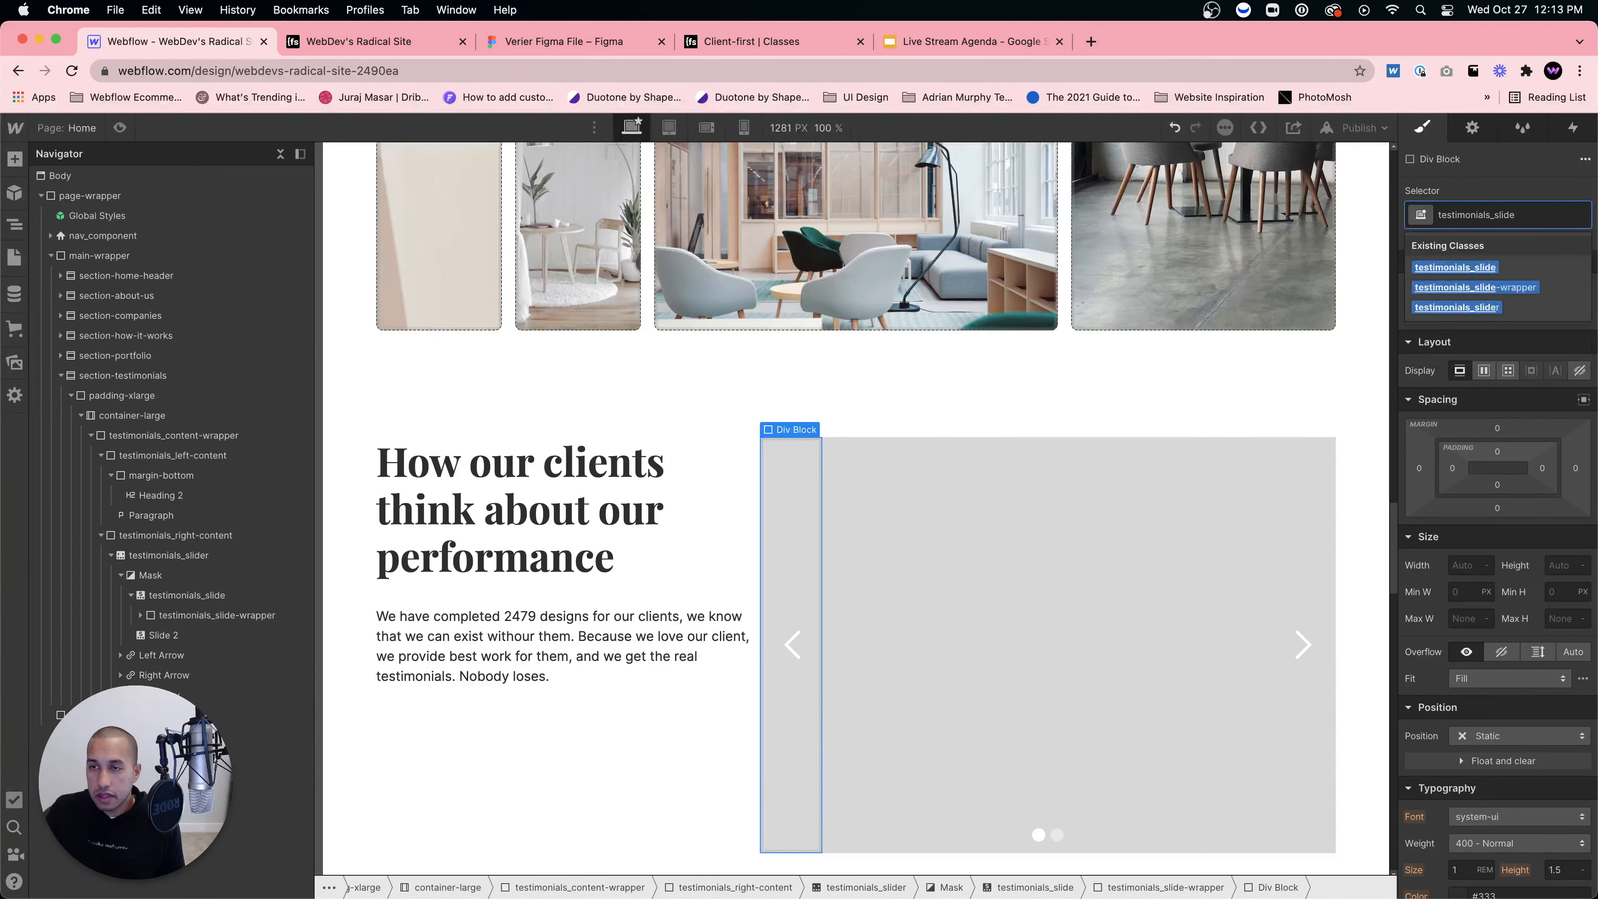
key("BackSpace")
key("BackSpace")
key("BackSpace")
key("BackSpace")
key("BackSpace")
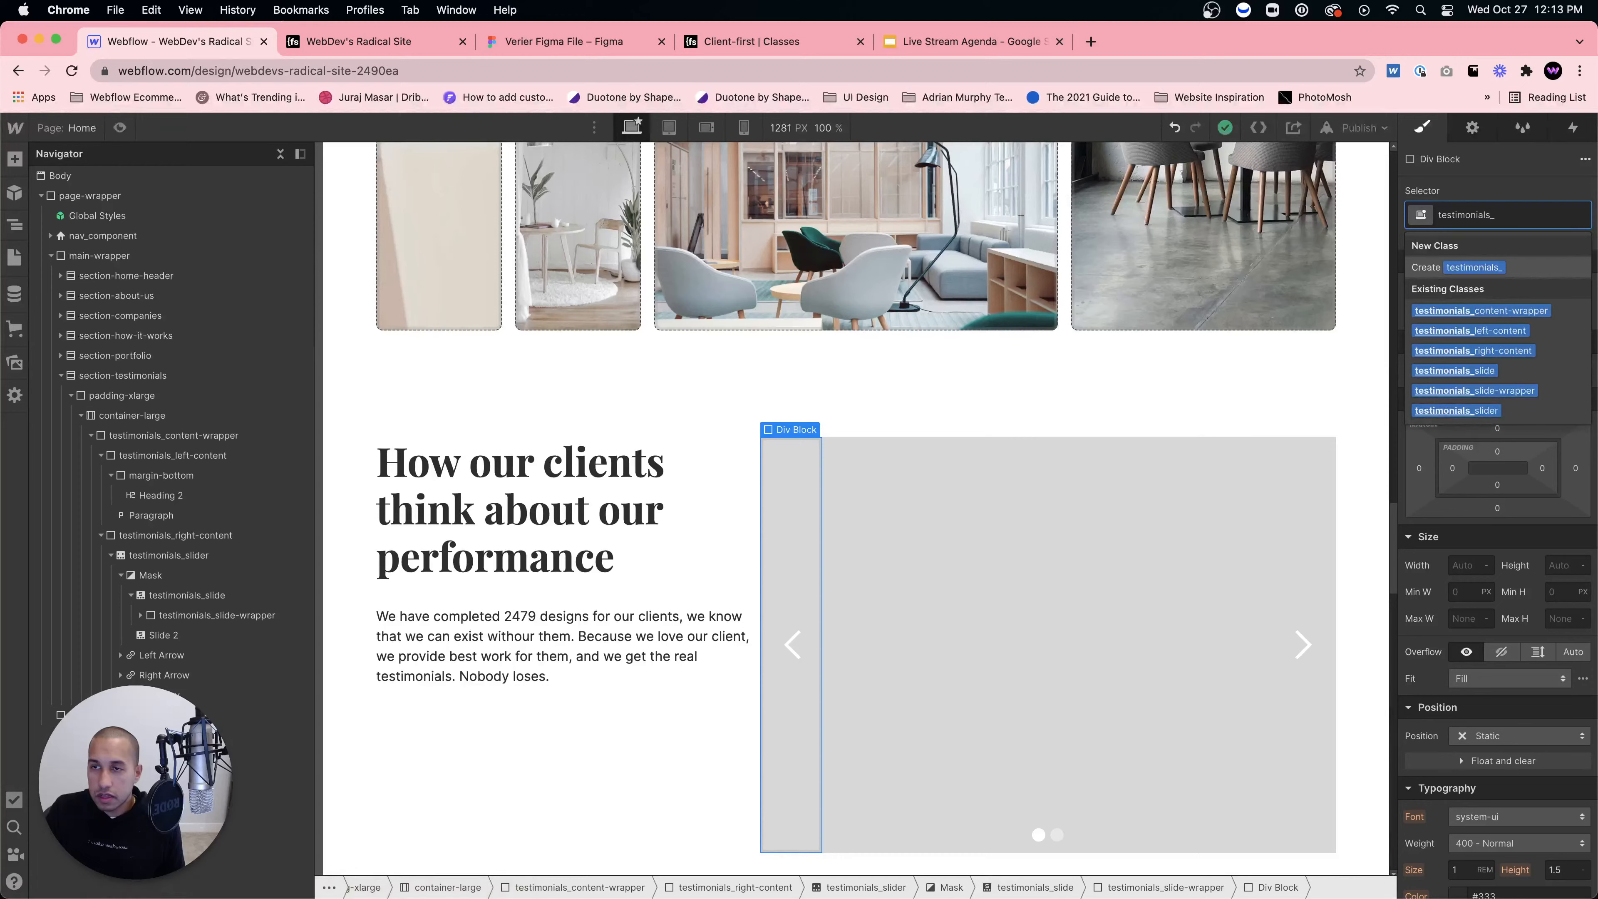
type("slide-")
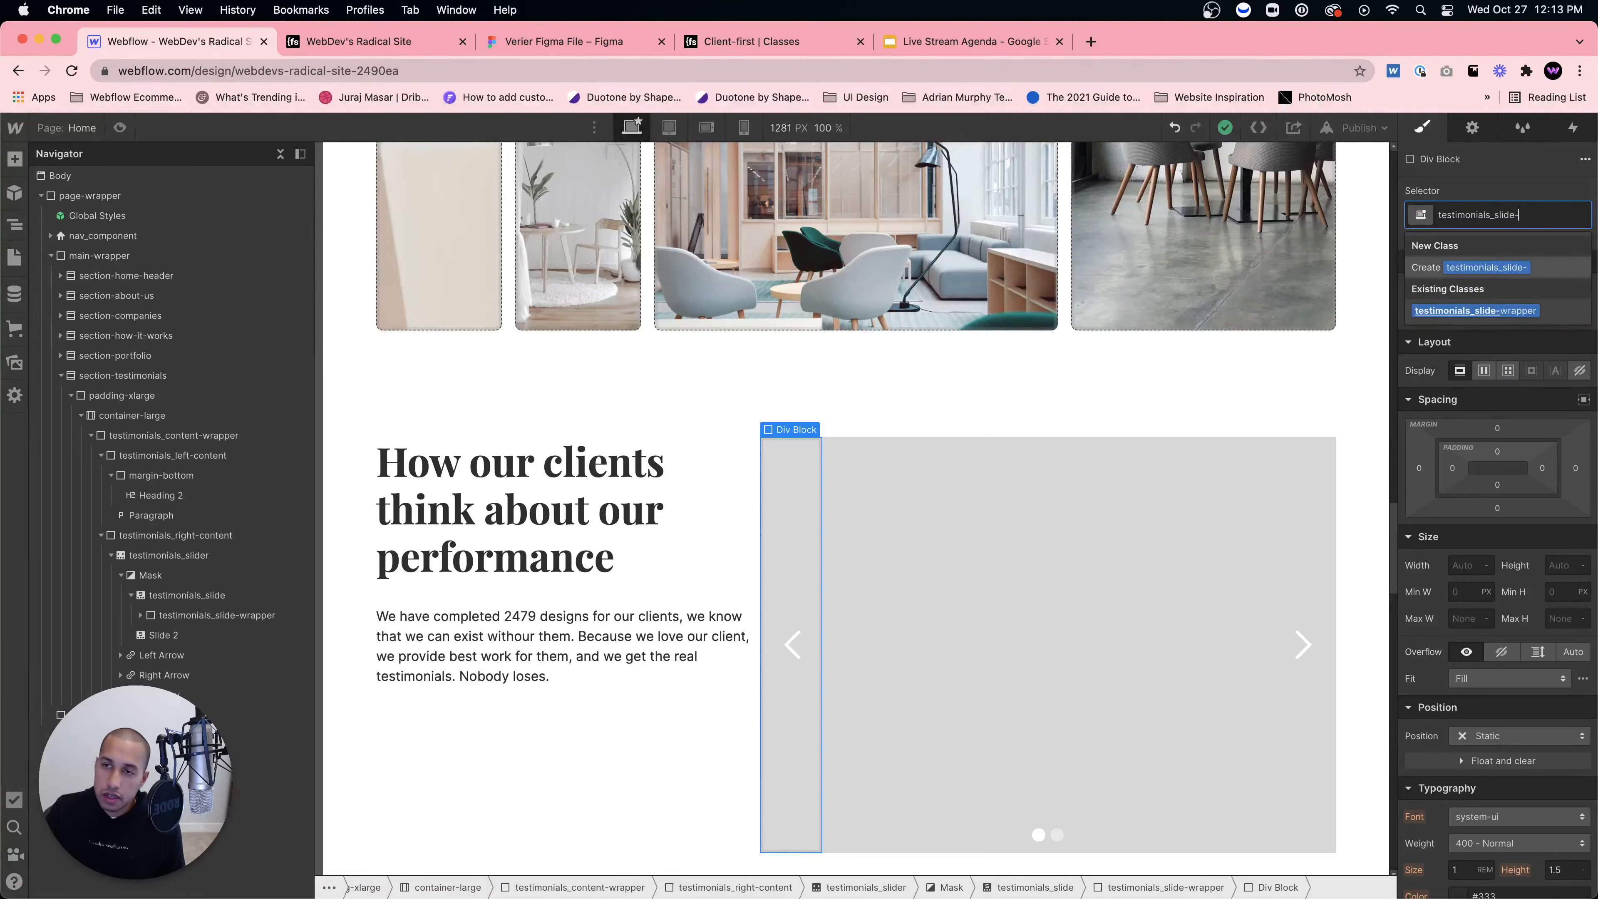
type("left")
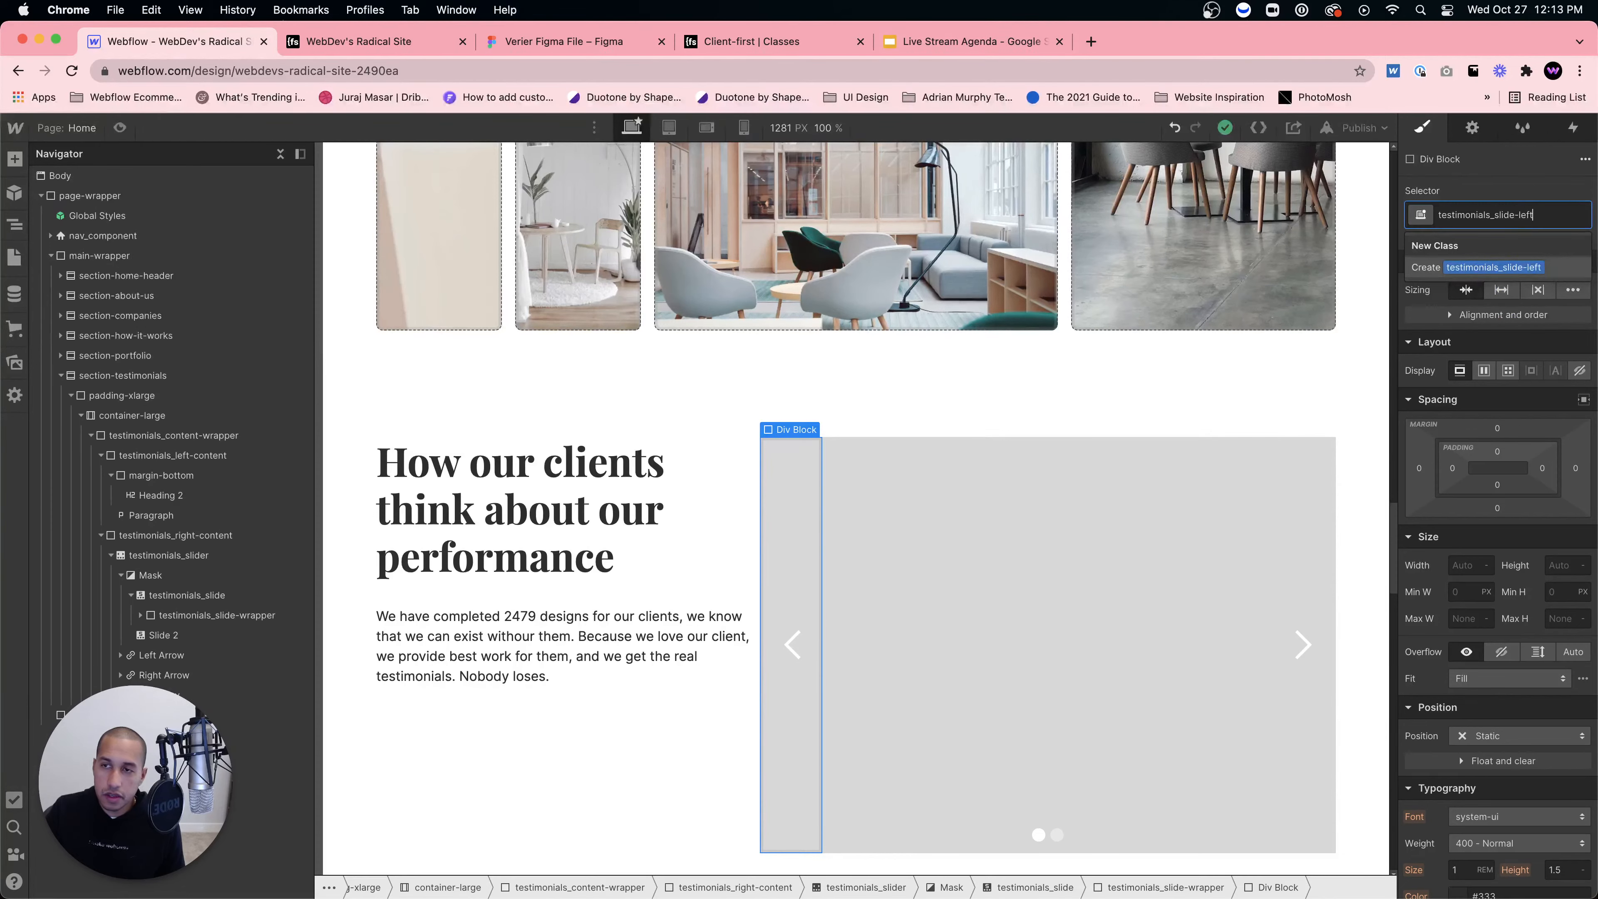
key("Return")
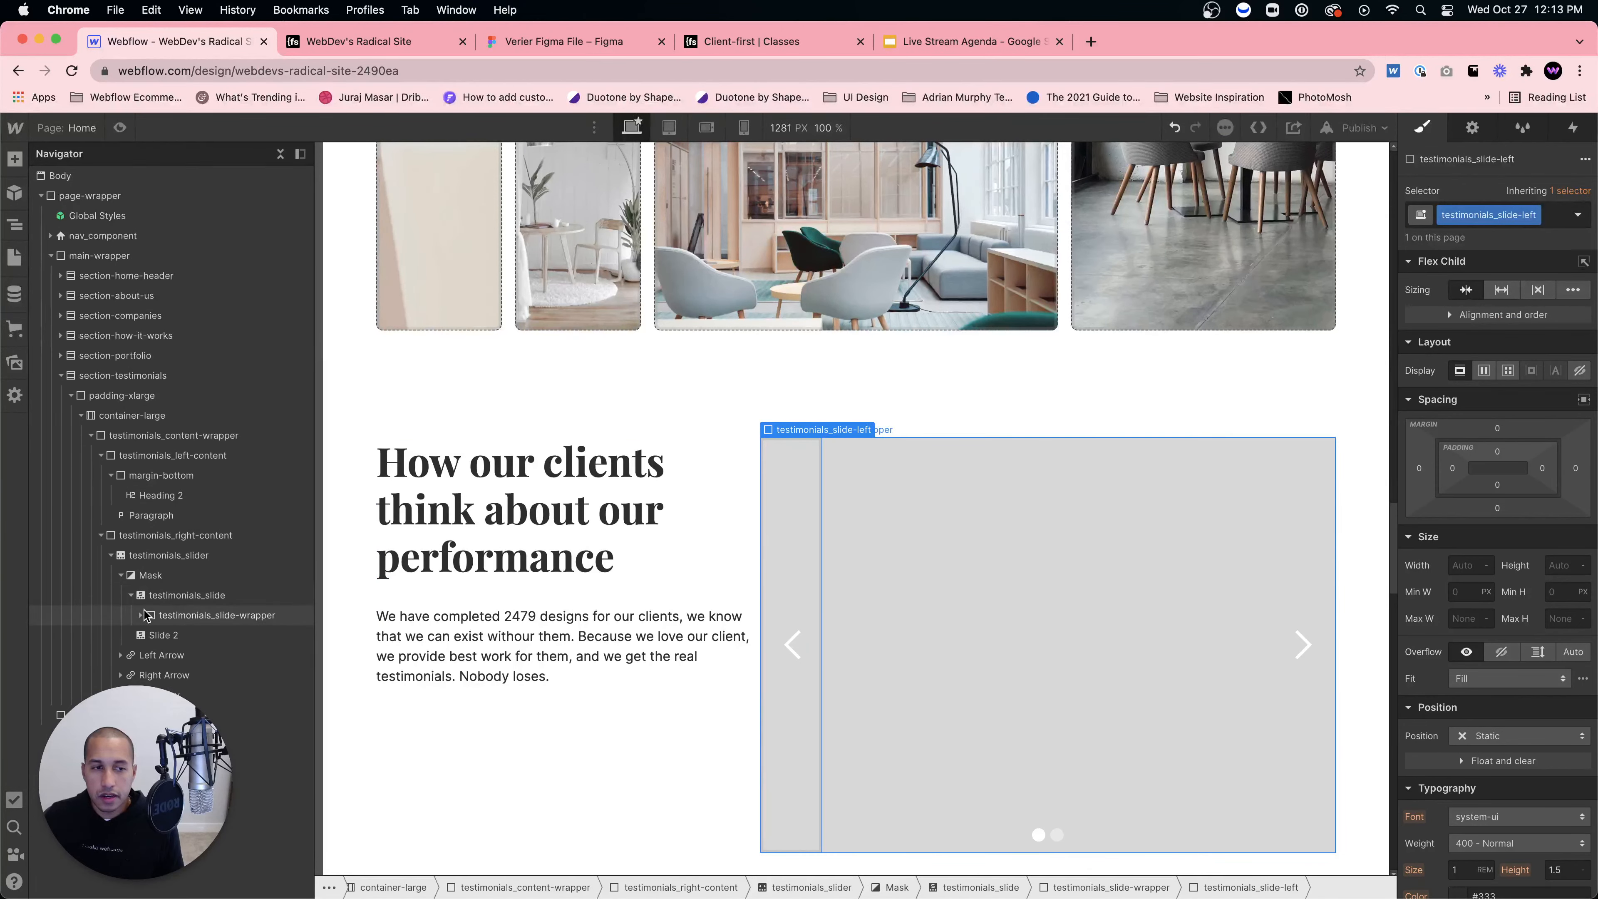
Step: Add a second div inside testimonials_slide-wrapper classed testimonials_slide-right
left_click(183, 616)
key("ctrl+e")
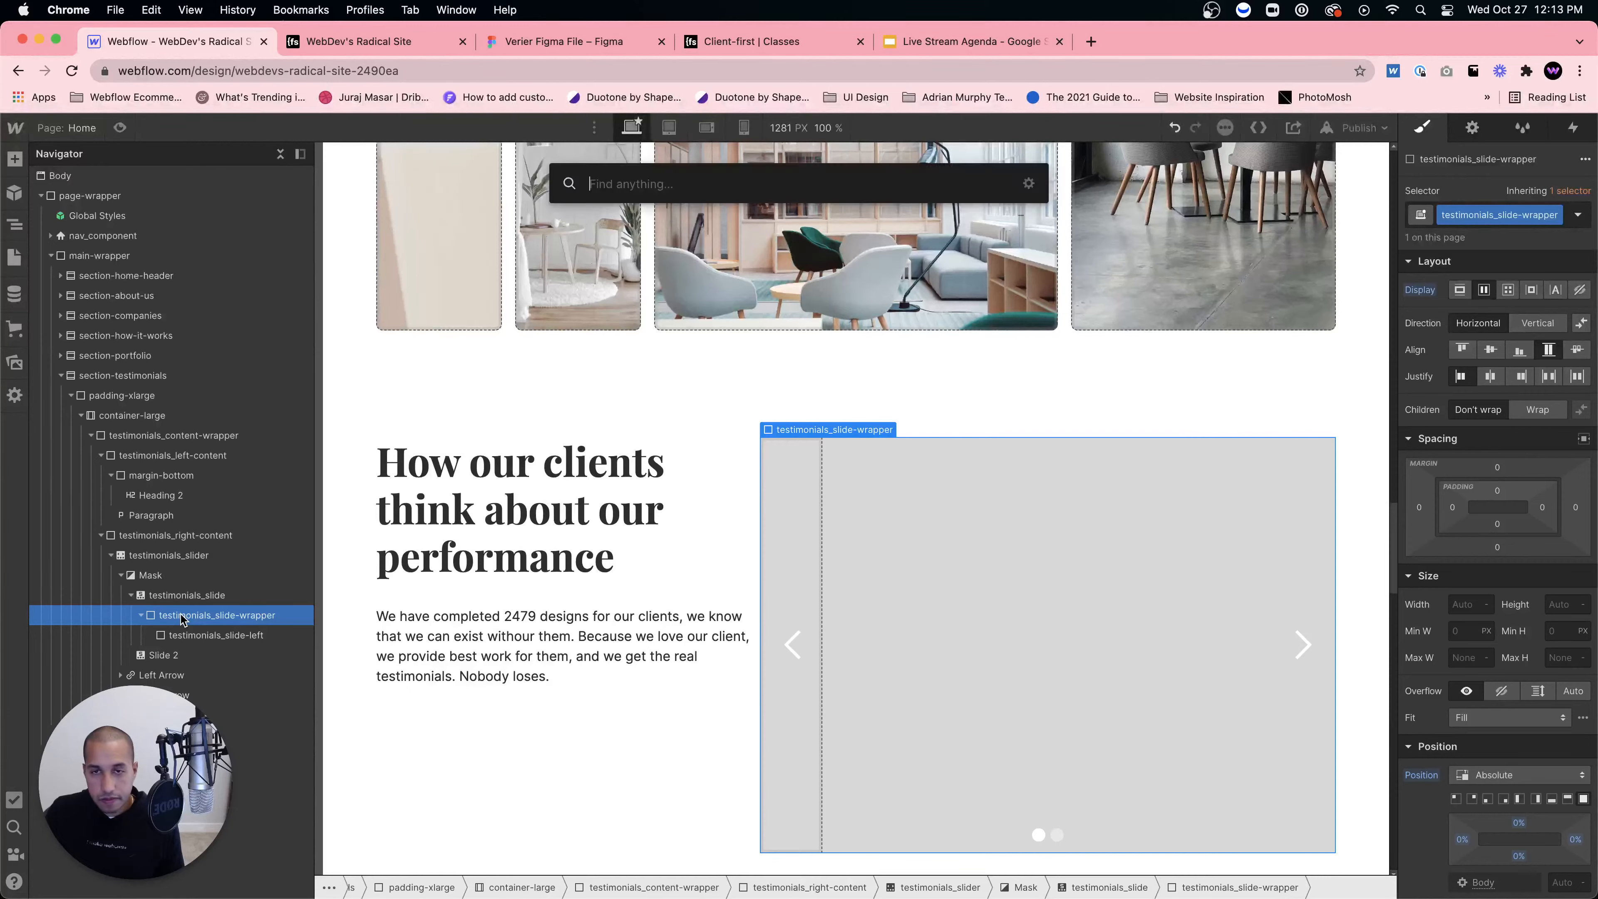
type("div")
key("Return")
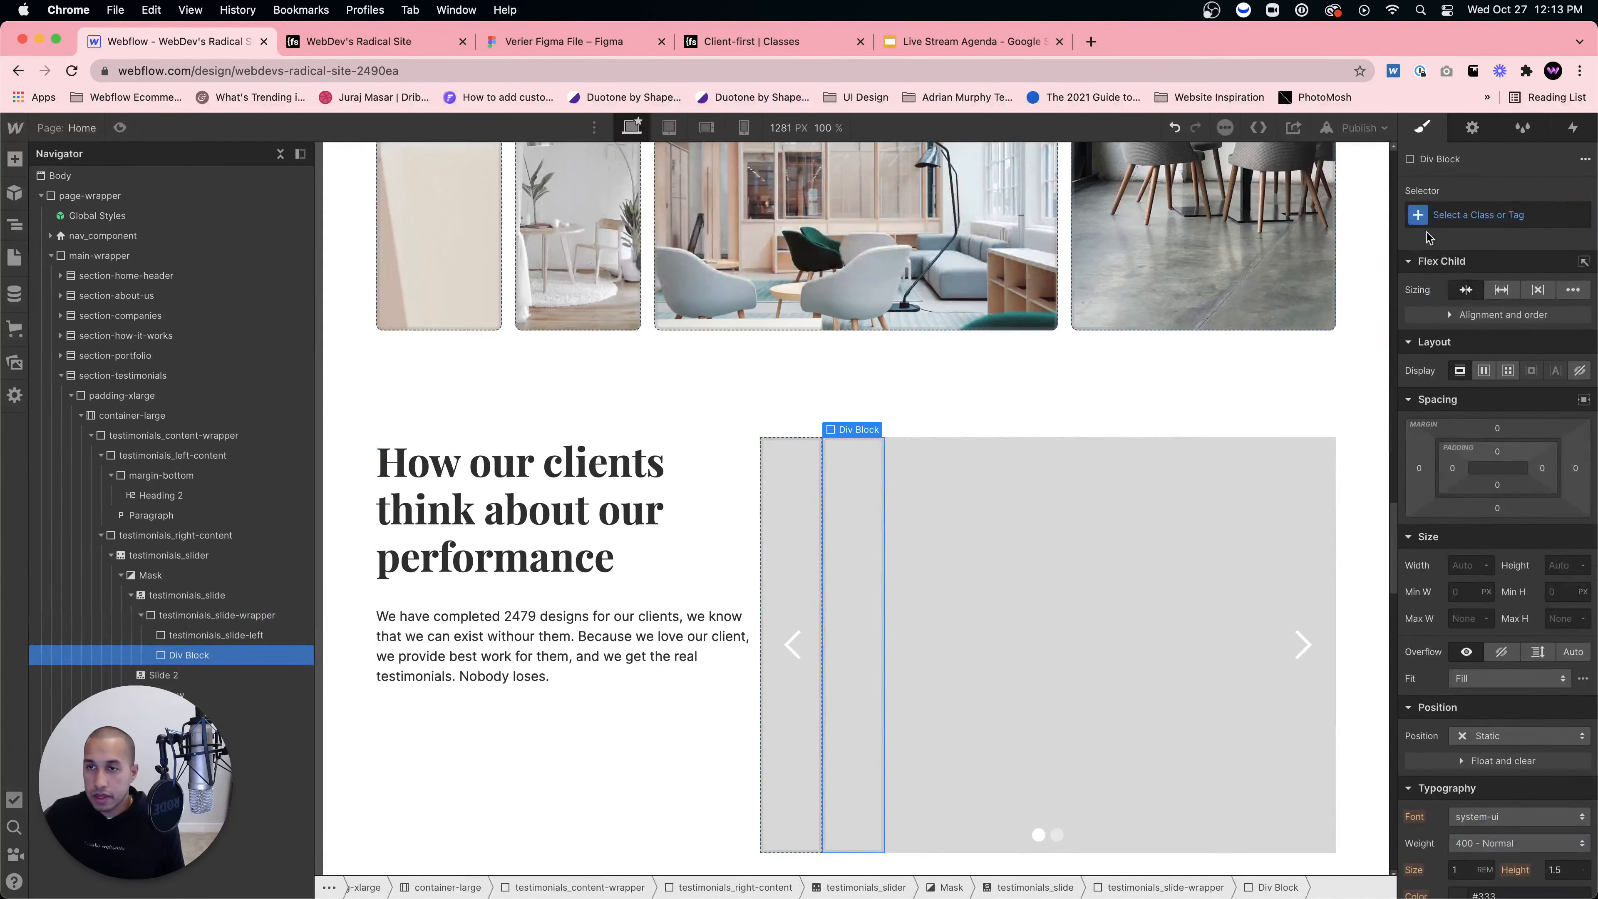
left_click(1452, 224)
type("testimonia")
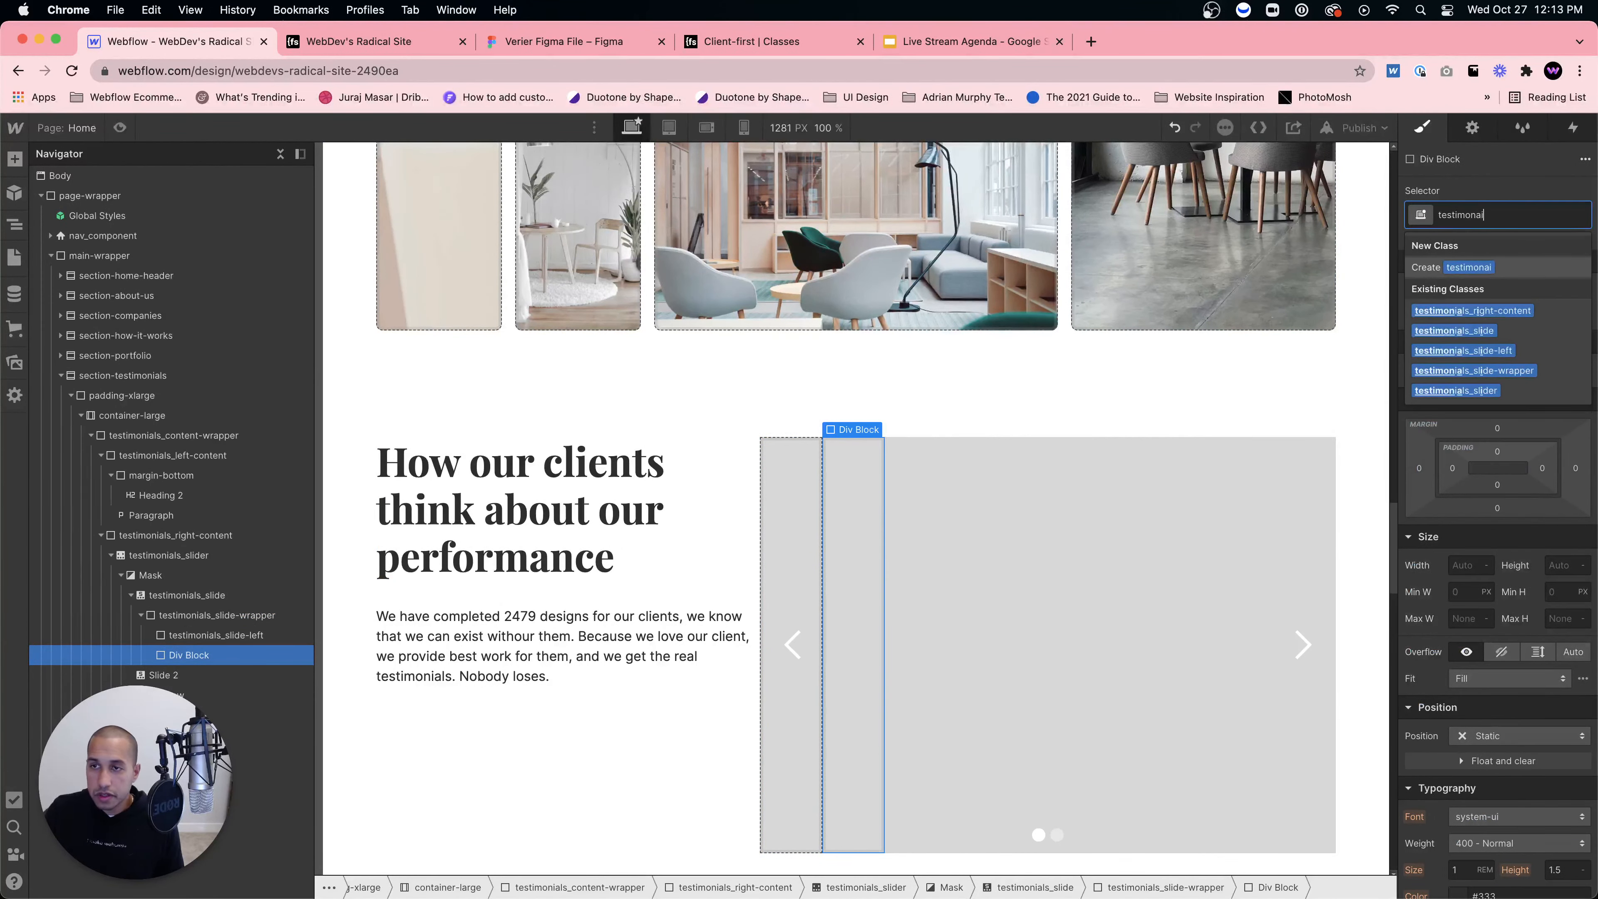
type("ls_slide-right")
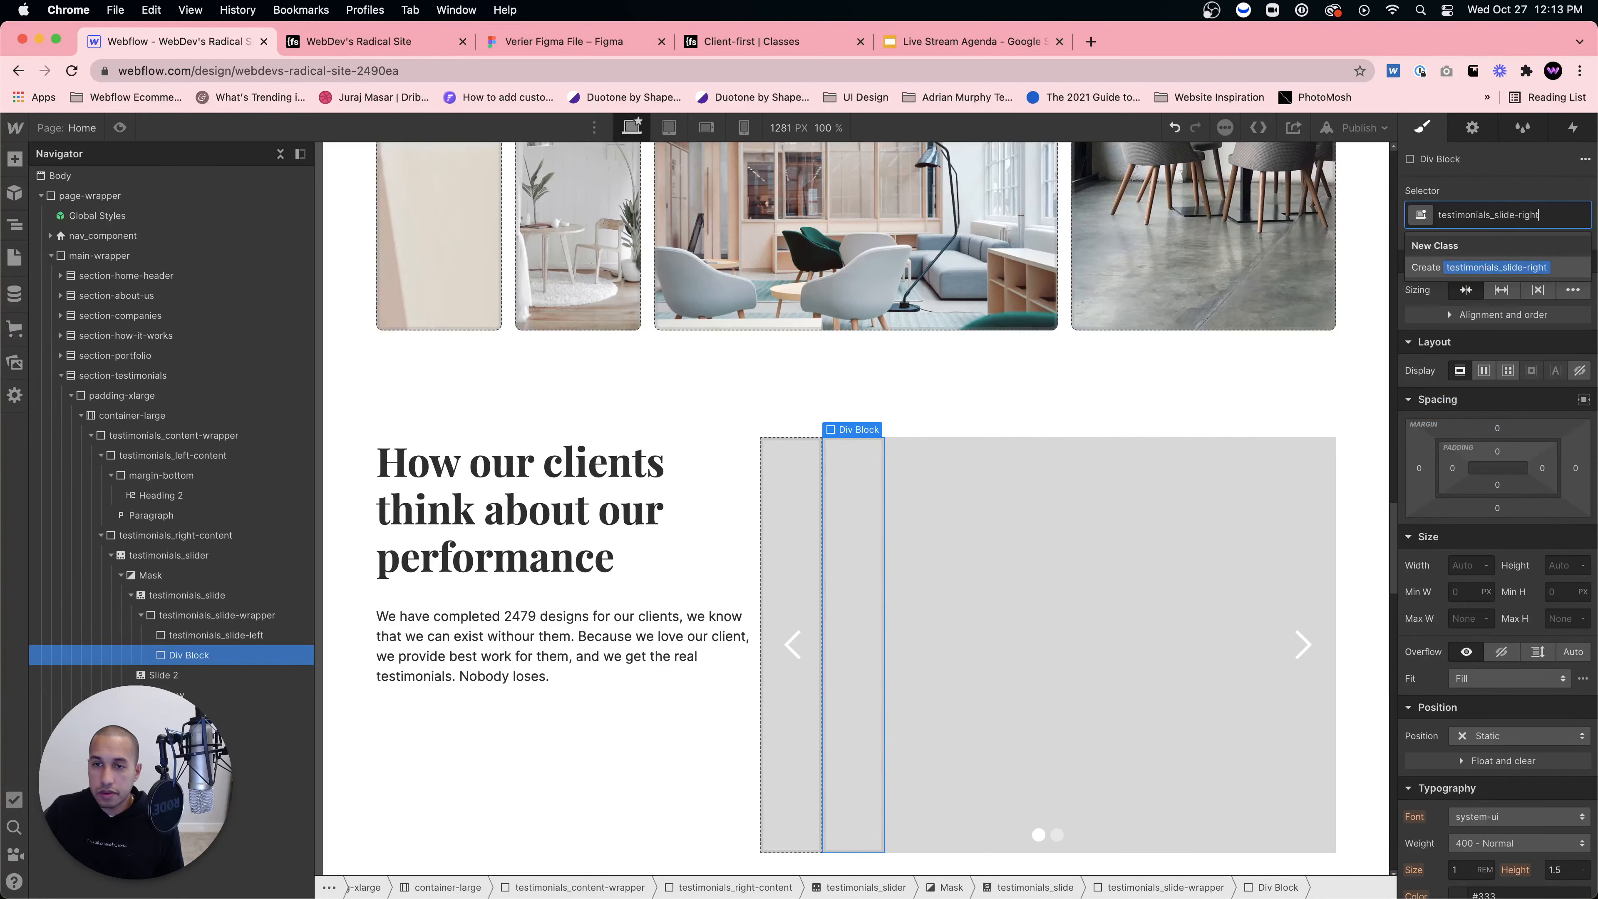
key("Return")
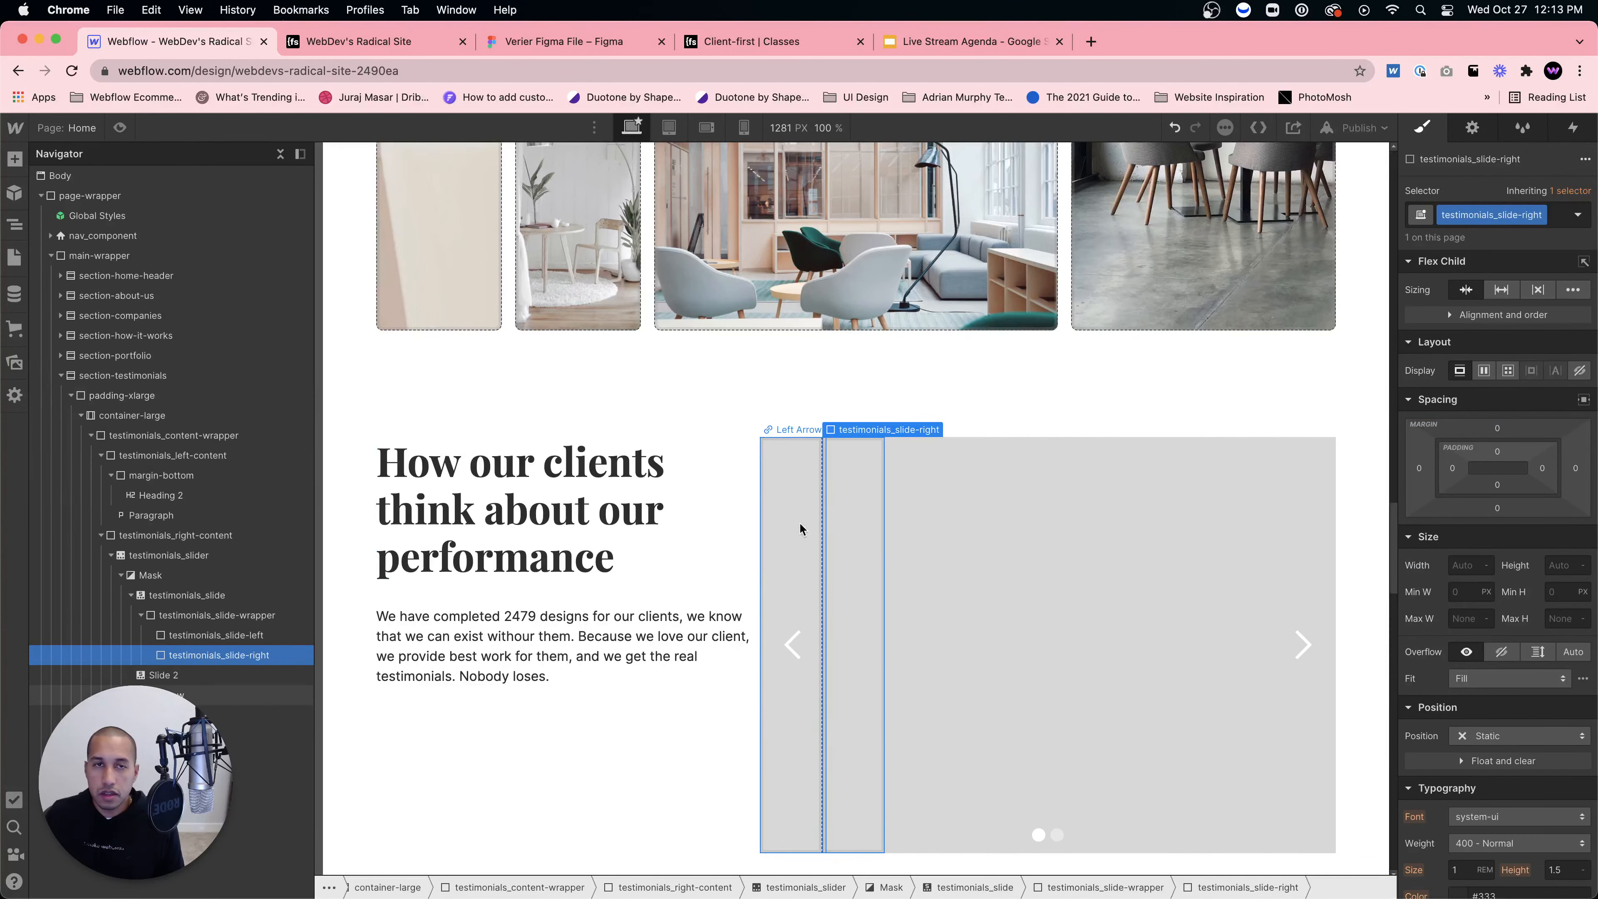
Step: Move the Figma file's browser tab next to Webflow, then return to Webflow Designer
left_click(425, 47)
left_click(531, 48)
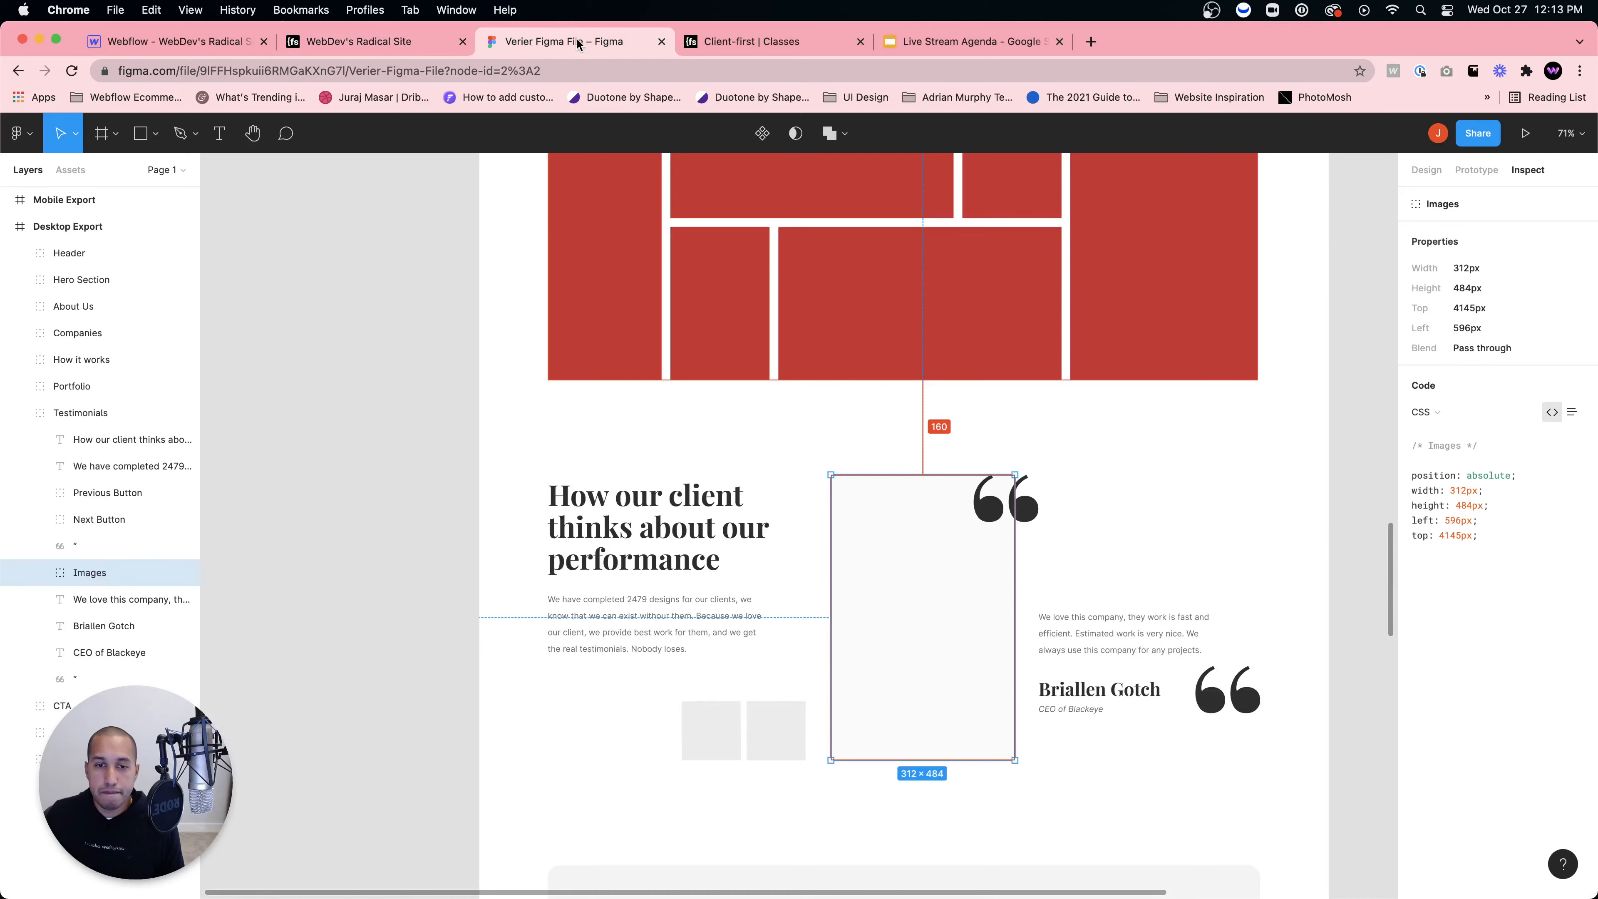
left_click_drag(579, 44, 381, 43)
left_click(157, 41)
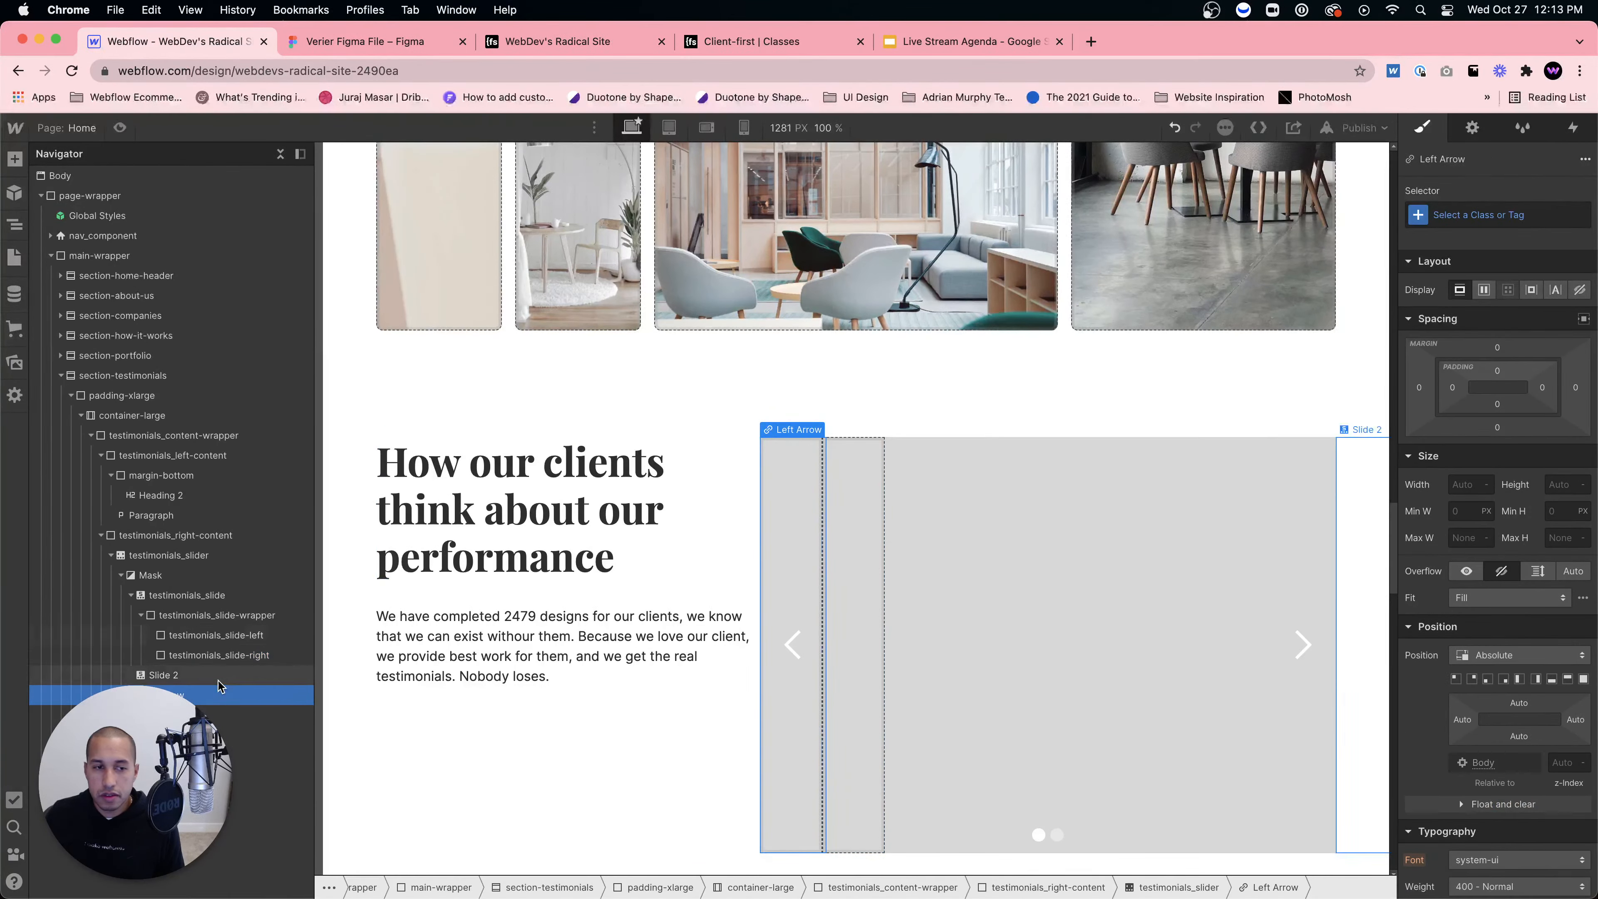
Step: Set both testimonials_slide-left and testimonials_slide-right to 50% width
left_click(214, 634)
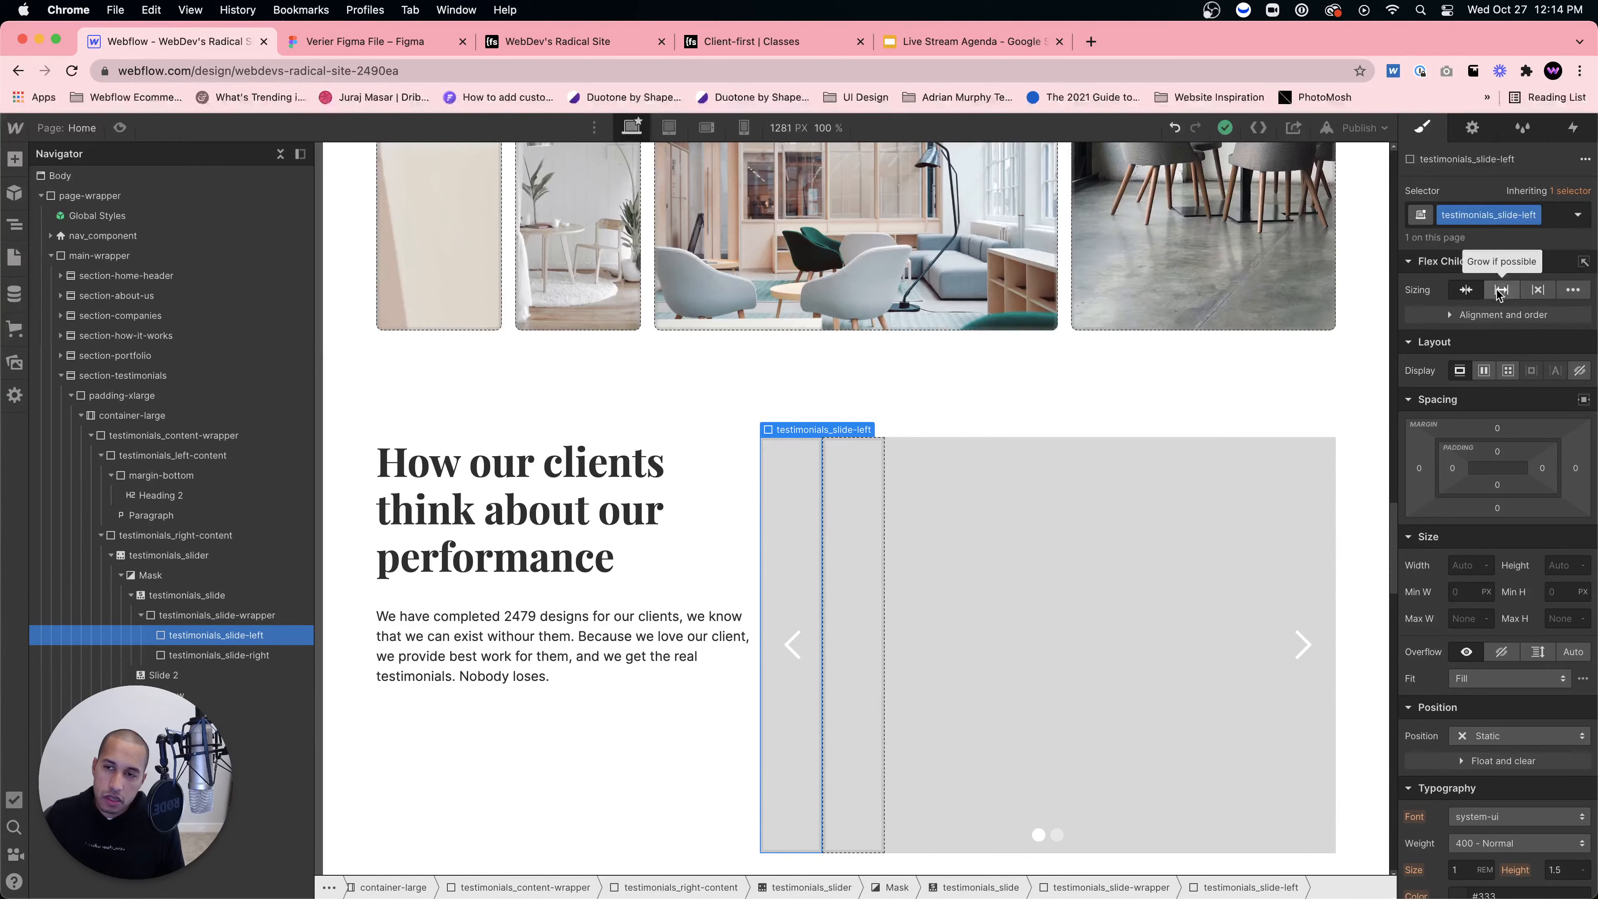
left_click(1466, 565)
type("50")
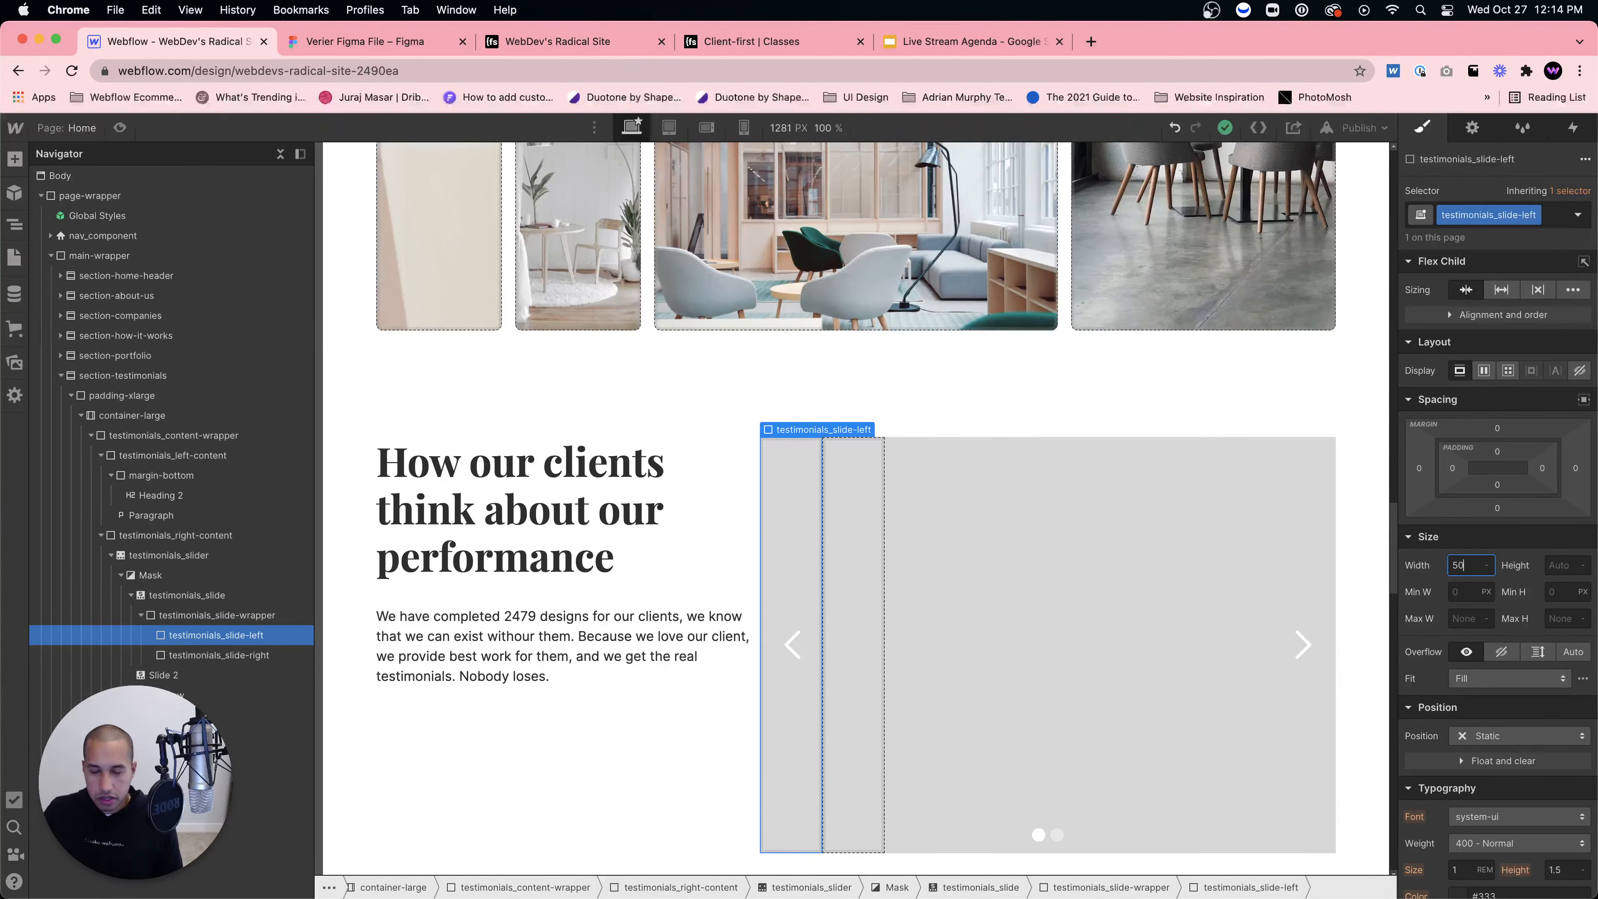
type("%")
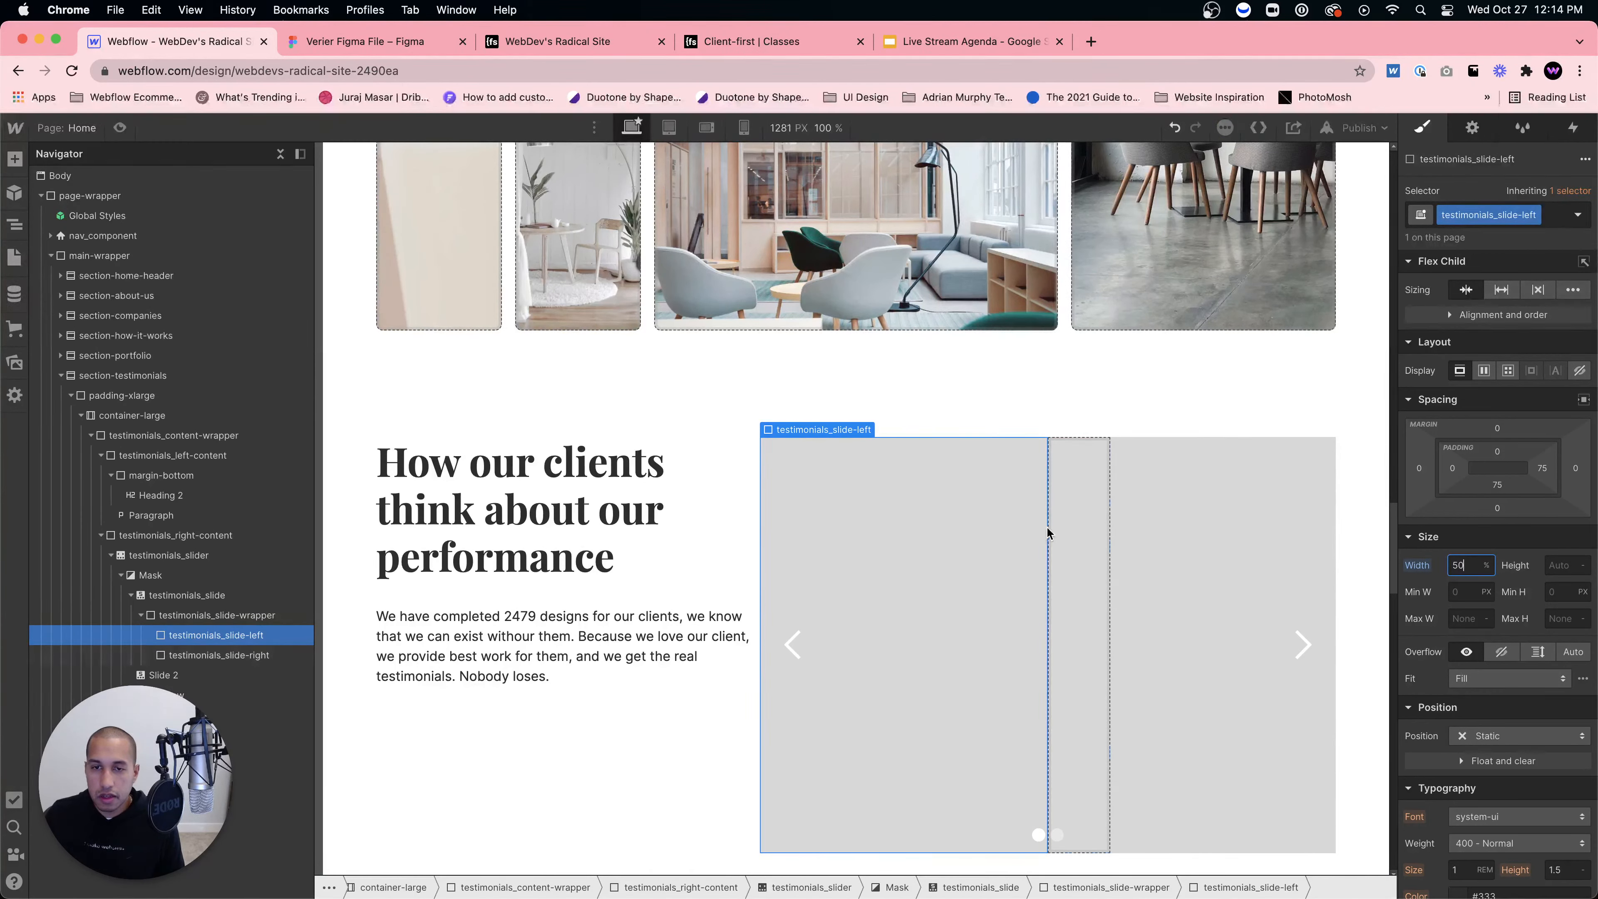
left_click(1063, 536)
left_click(1470, 563)
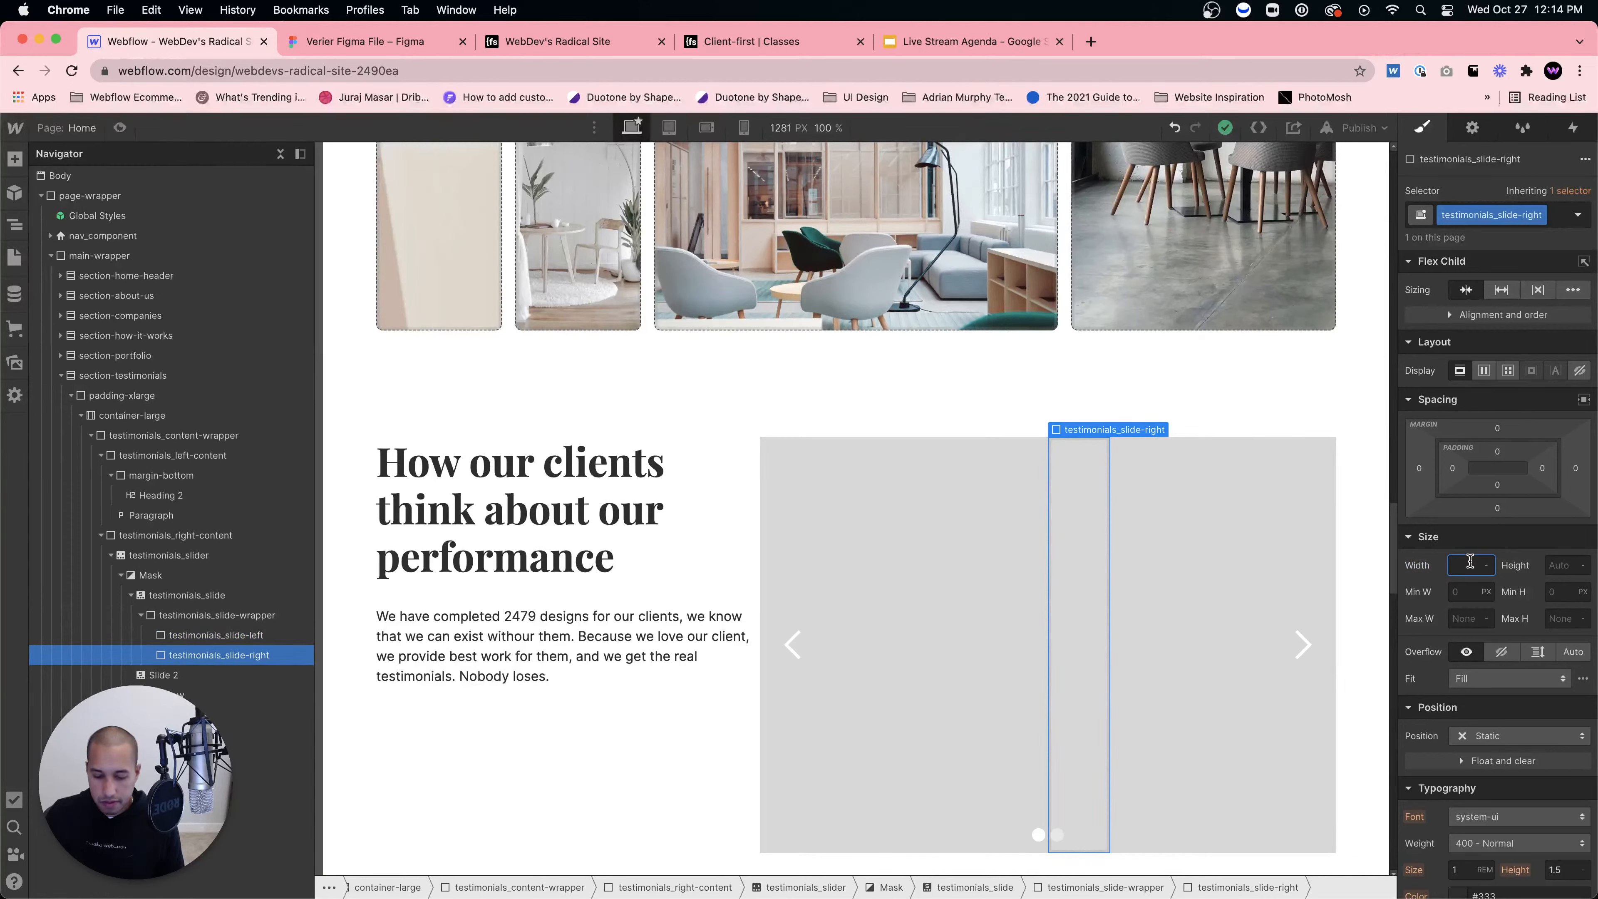
type("50%")
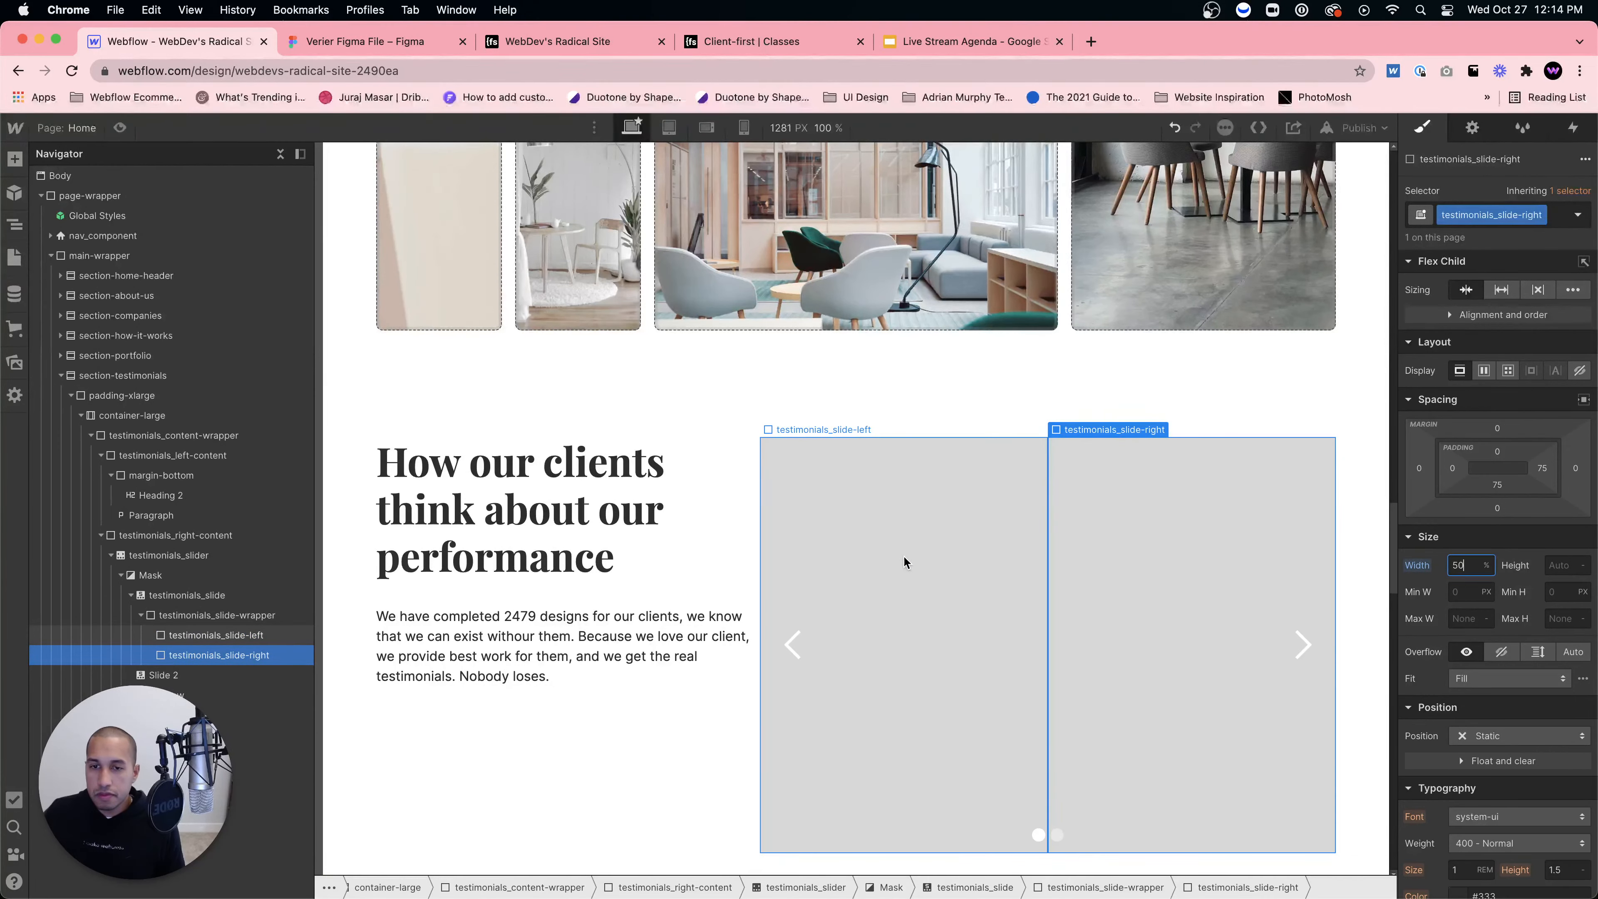
left_click(904, 561)
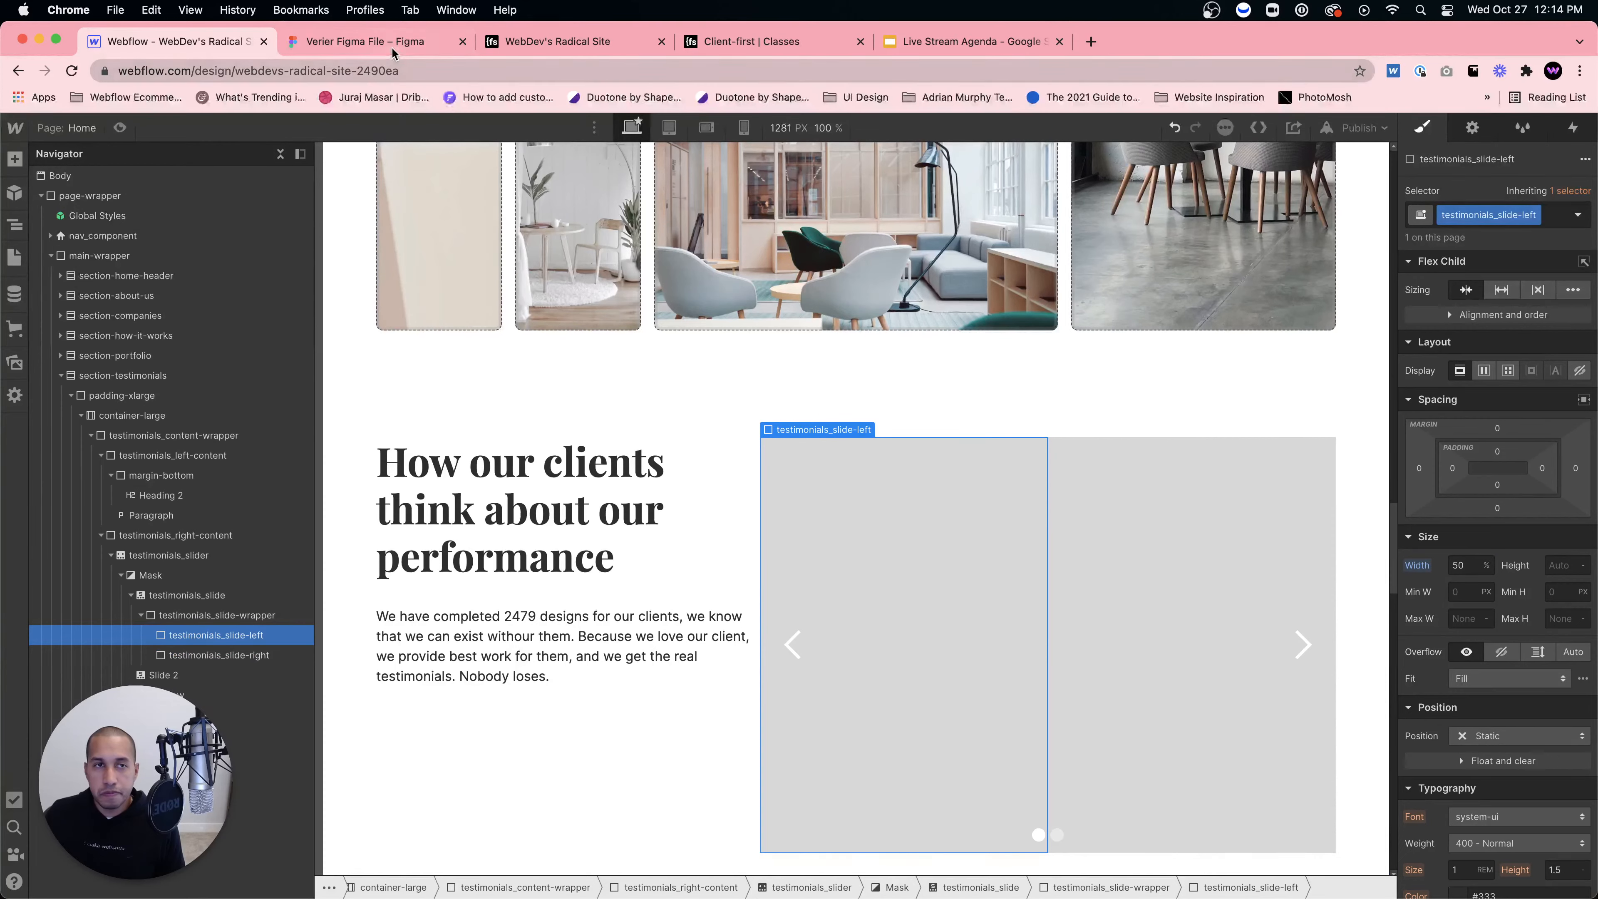
left_click(949, 43)
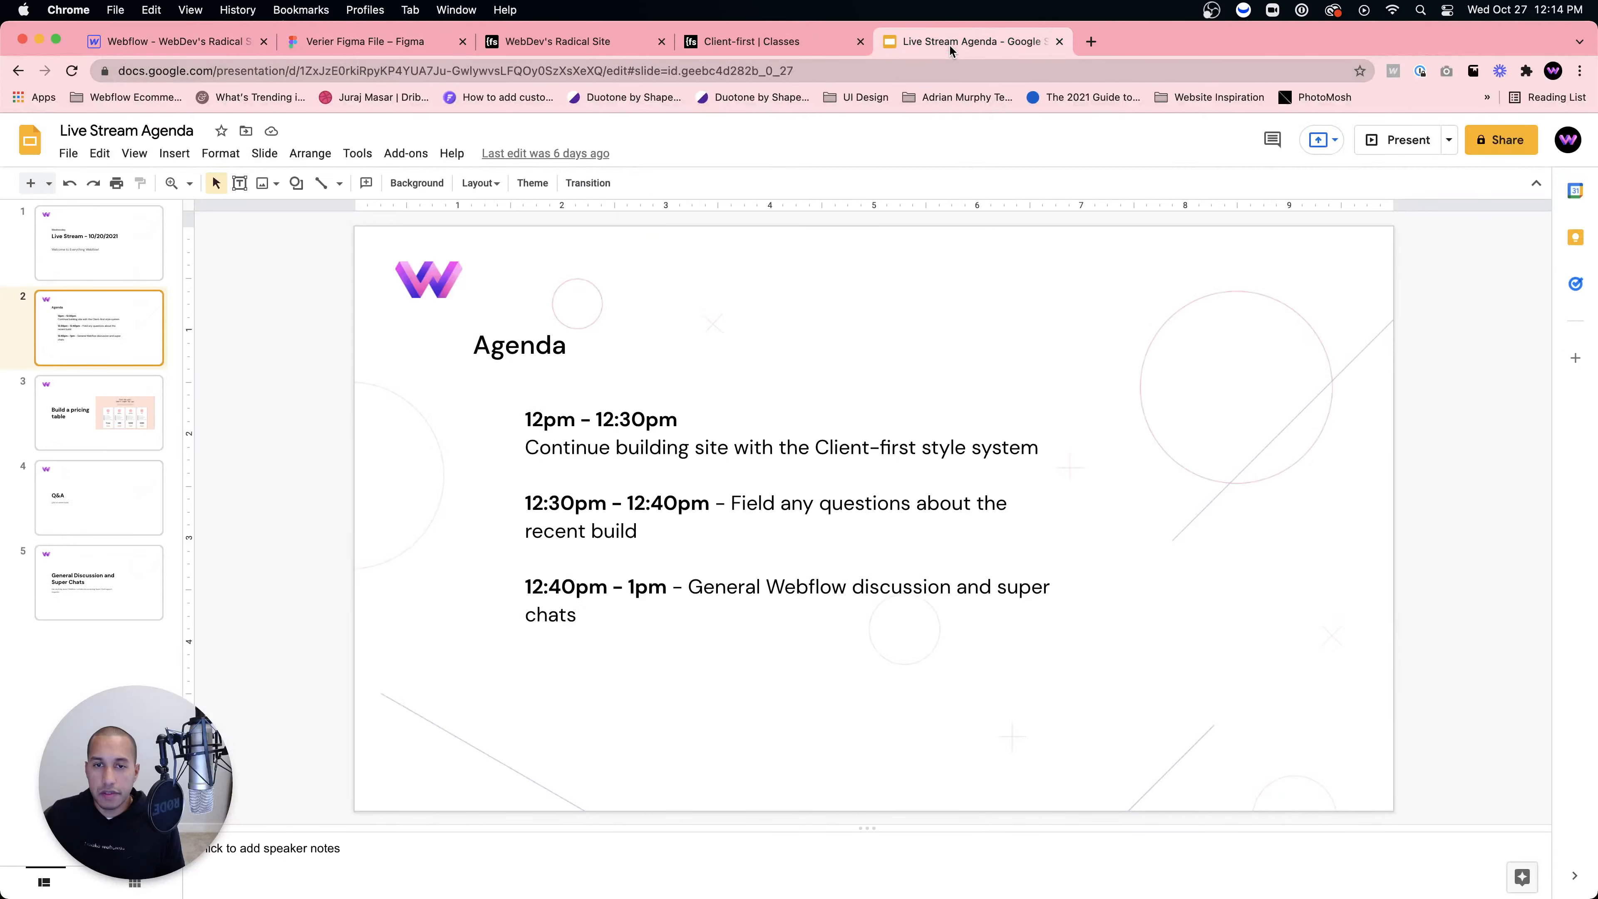
left_click(807, 43)
left_click(549, 45)
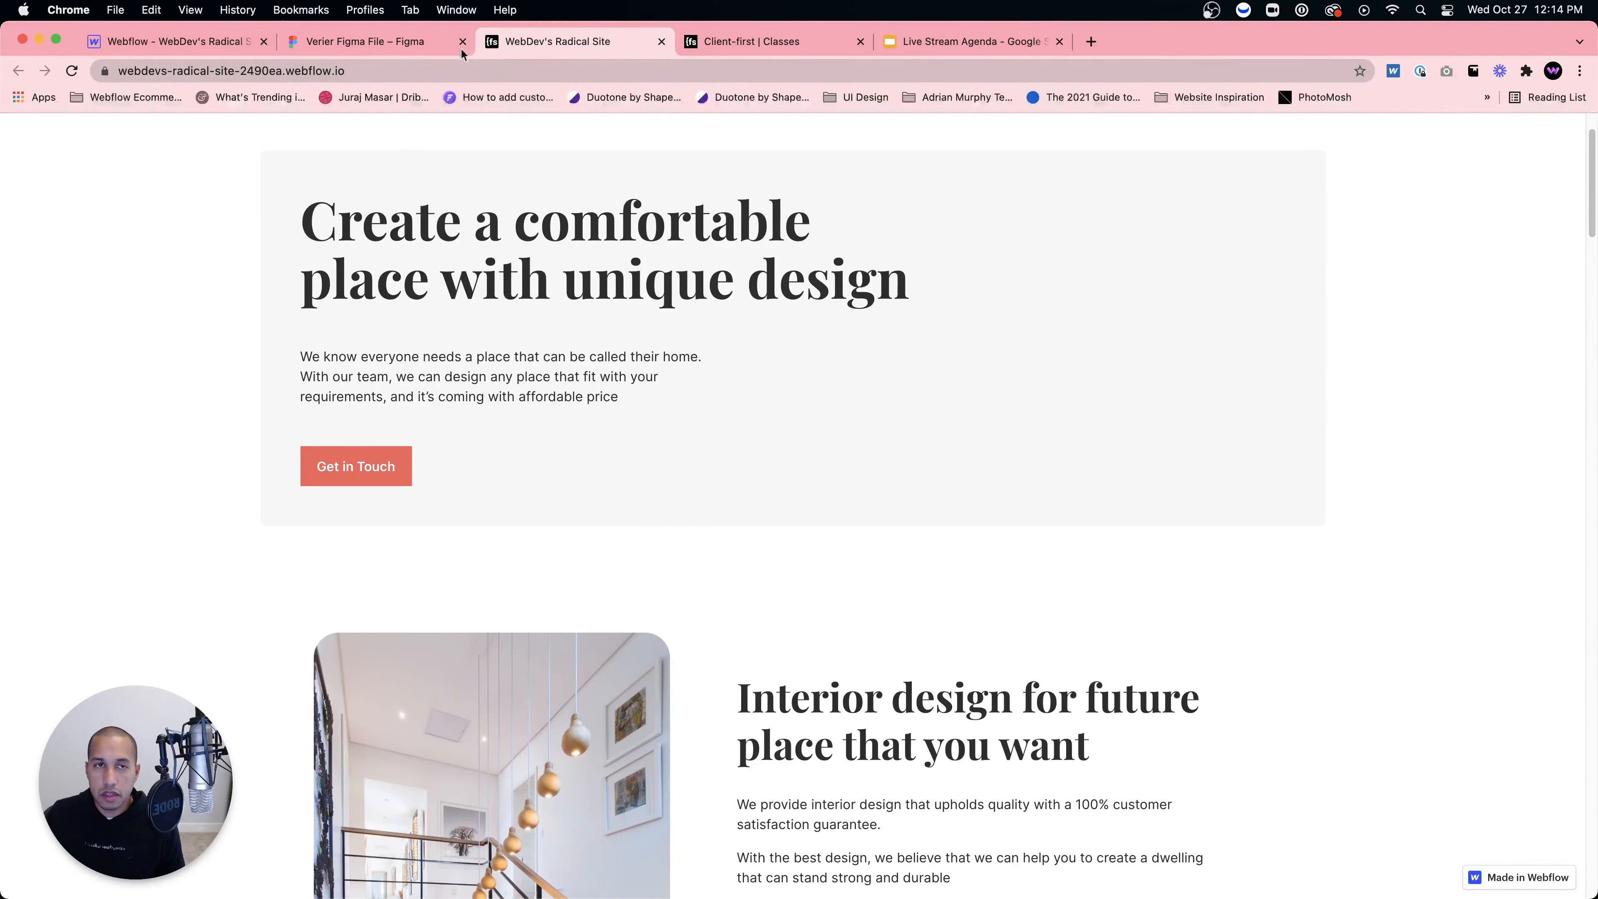
left_click(385, 43)
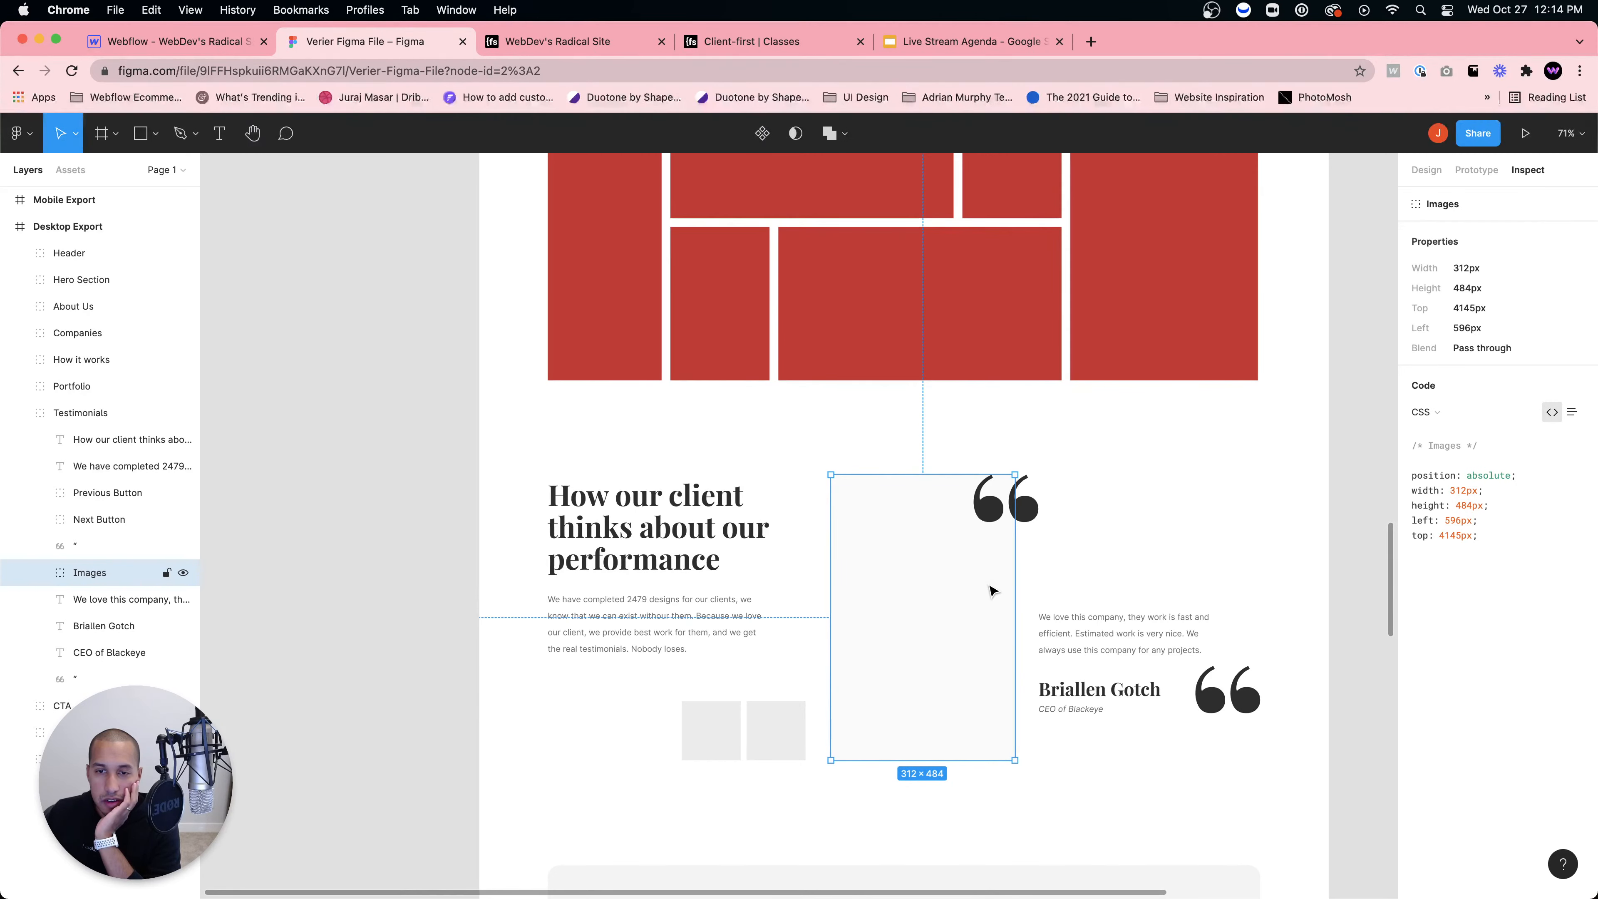
left_click(222, 43)
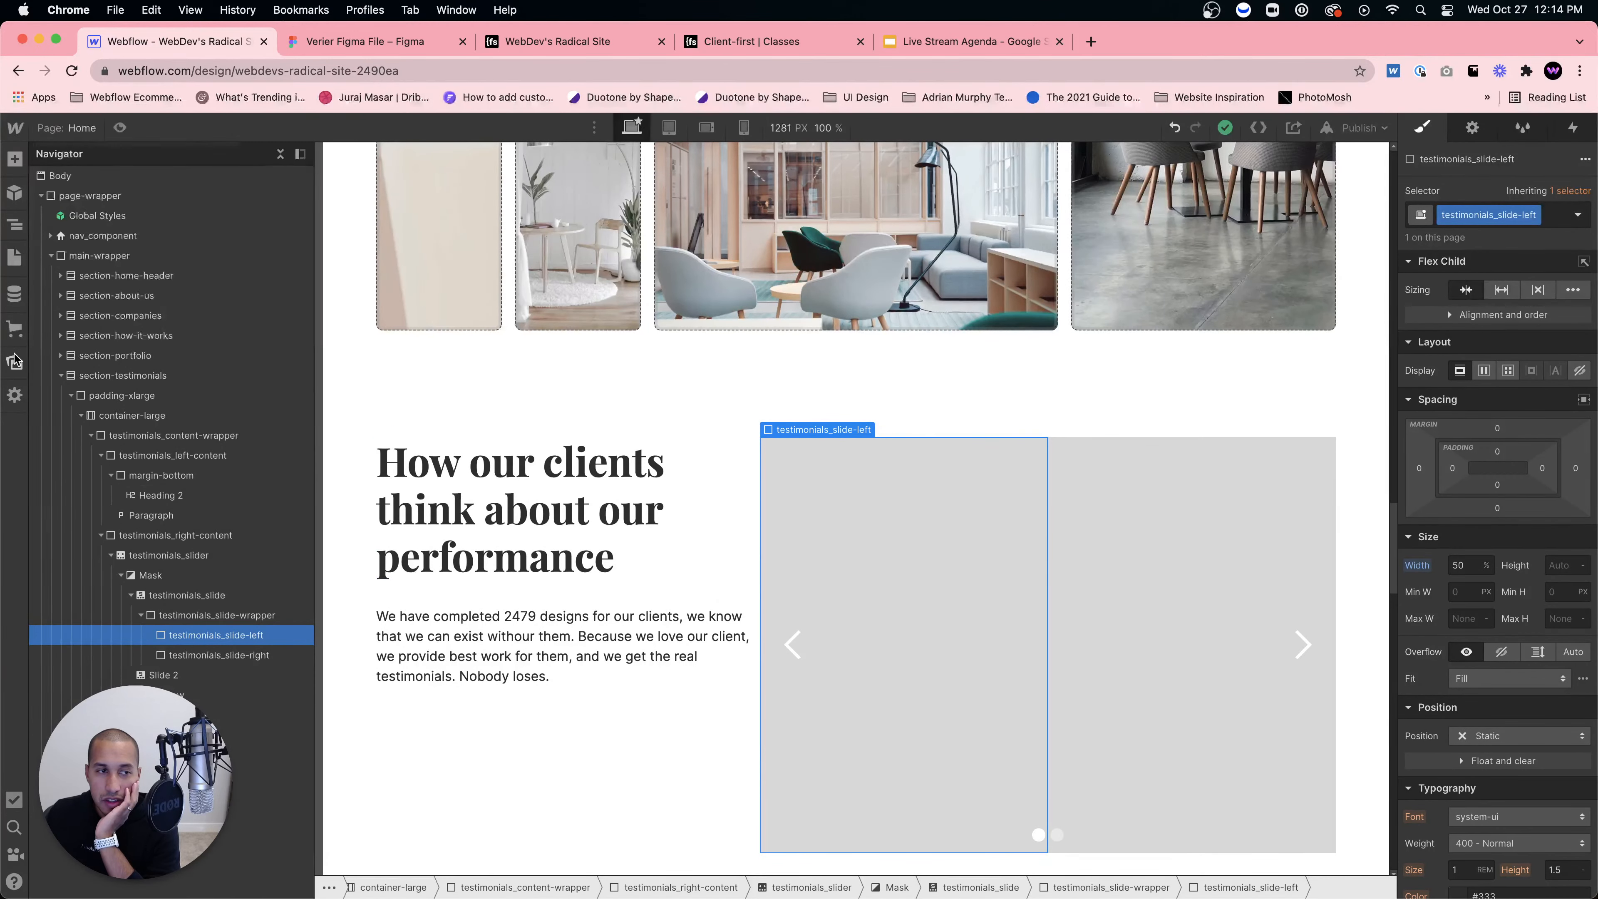
left_click(14, 363)
Step: Open Unsplash in a new tab and search for 'portrait images'
left_click(13, 364)
key("super+t")
type("unsp")
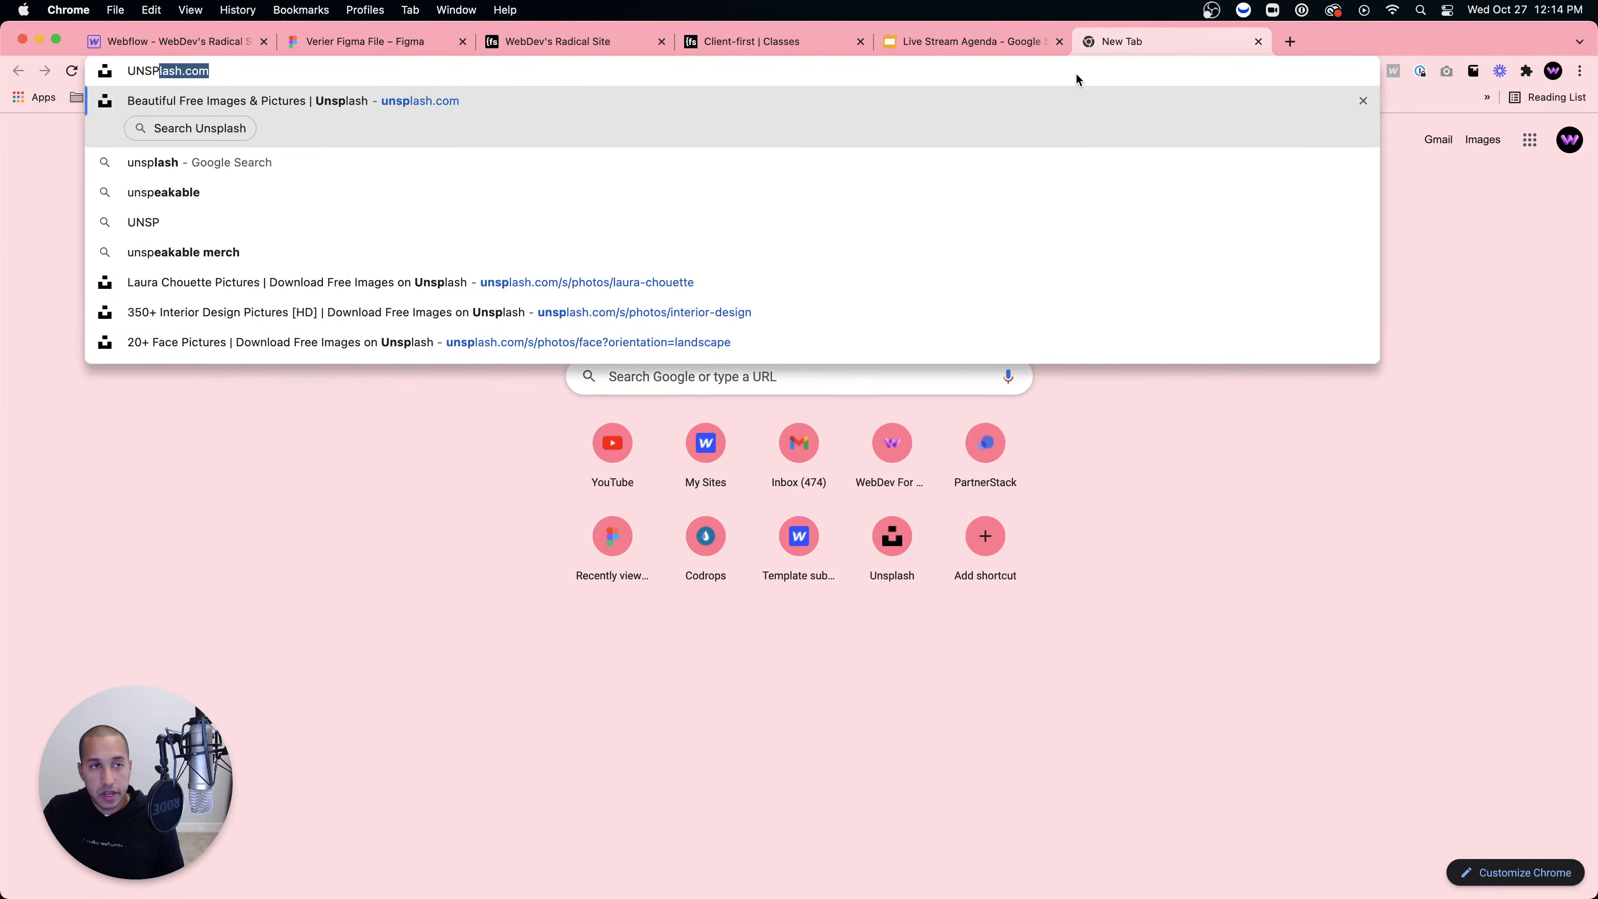
key("Escape")
type("unsp")
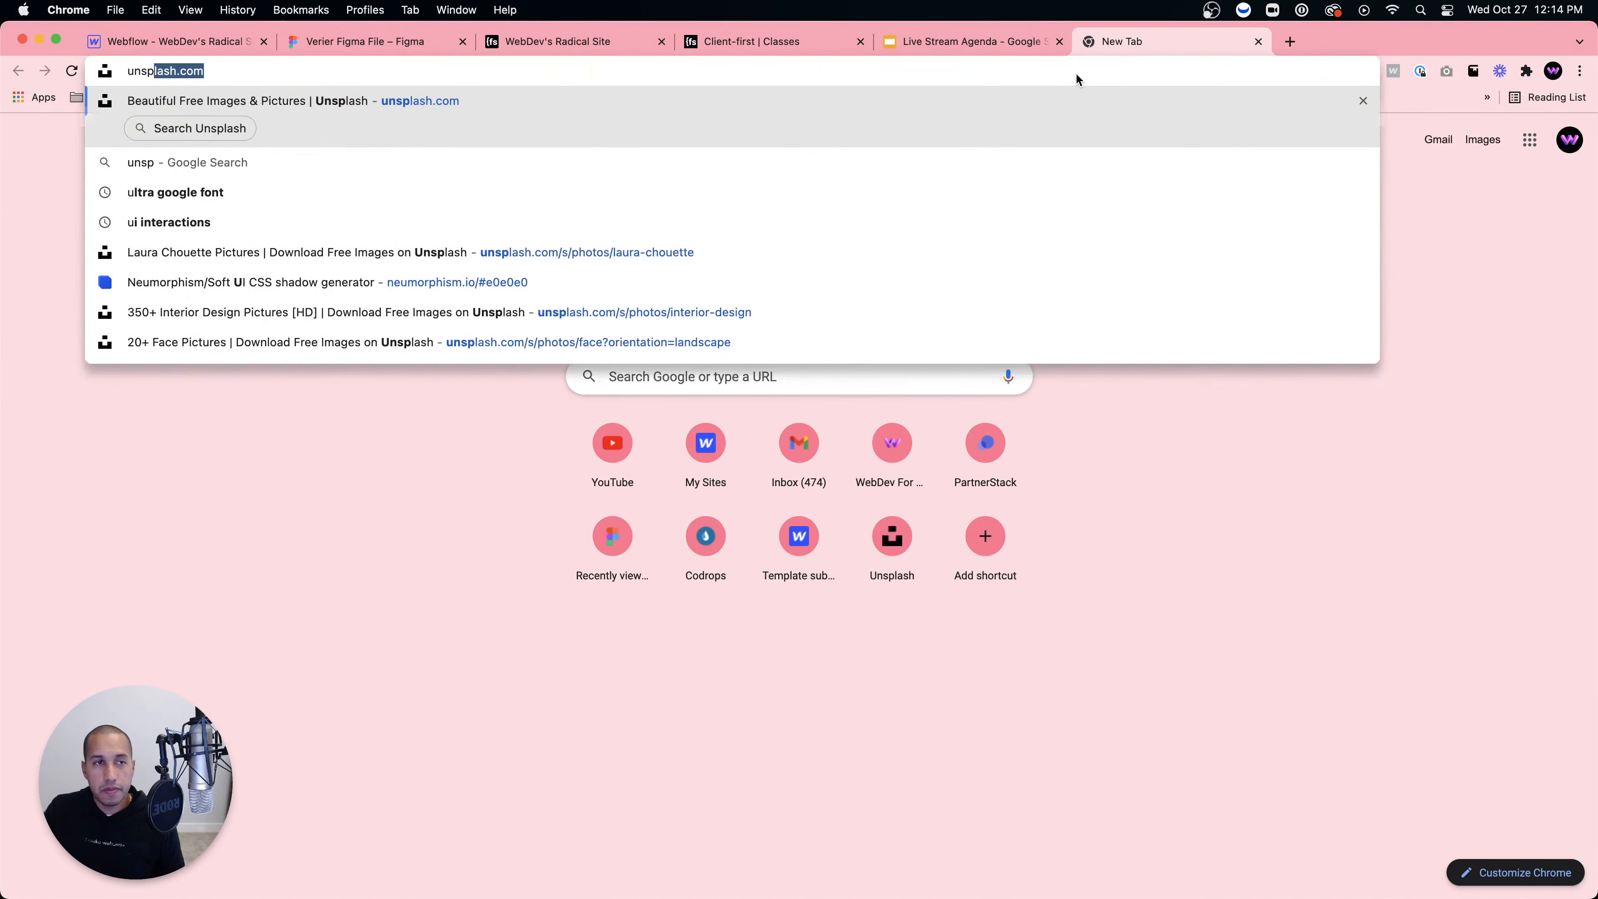
key("Return")
left_click(654, 478)
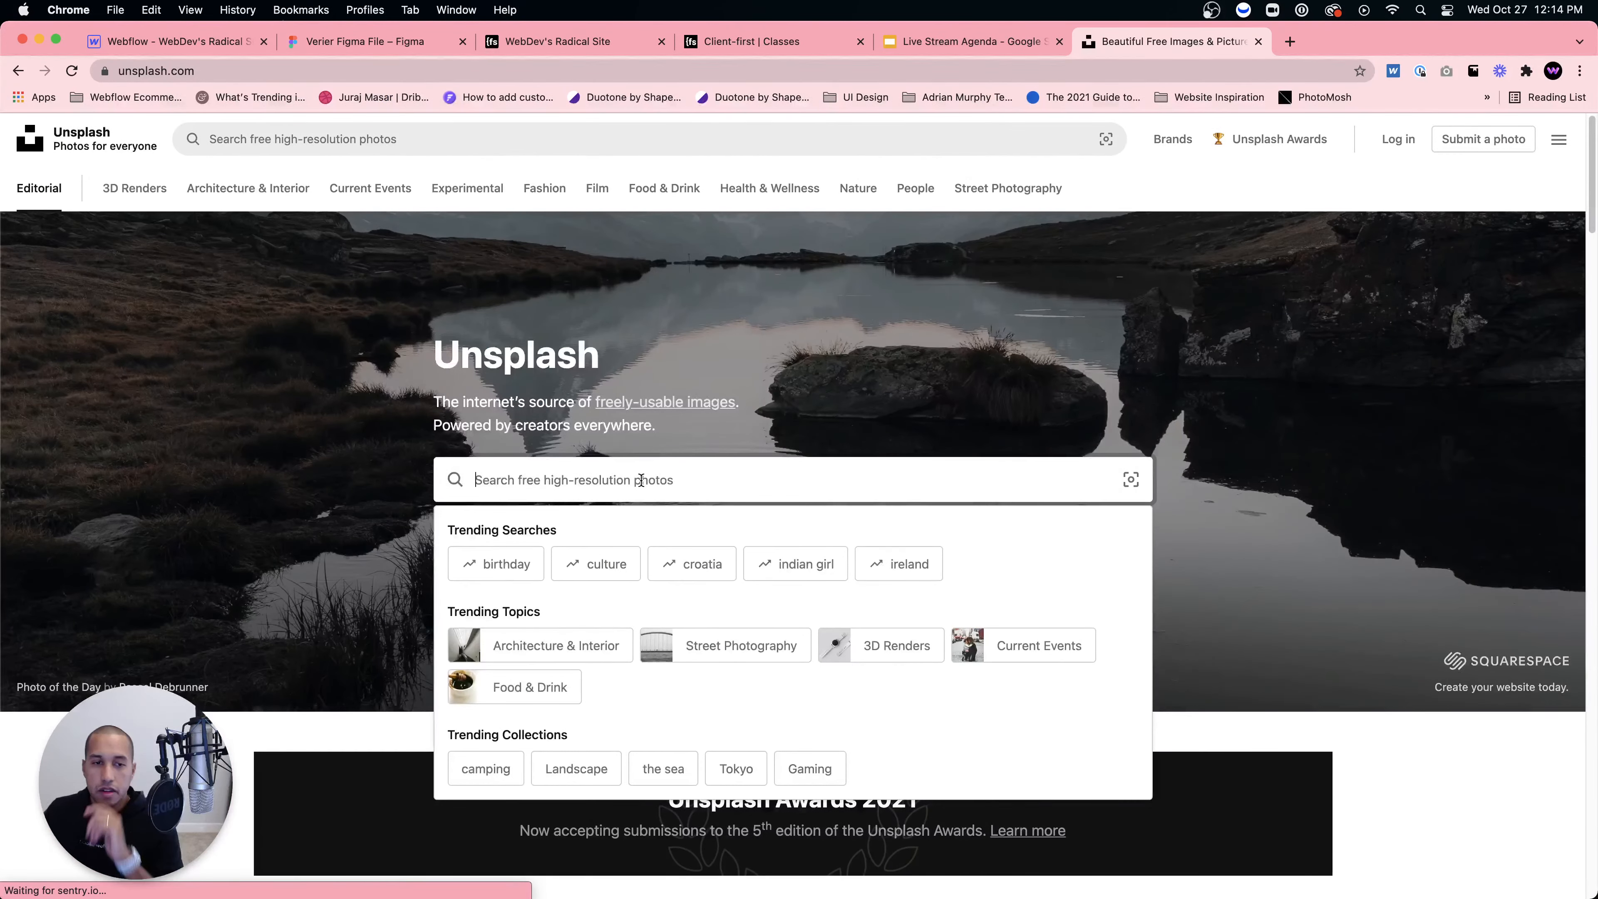
type("portrait i")
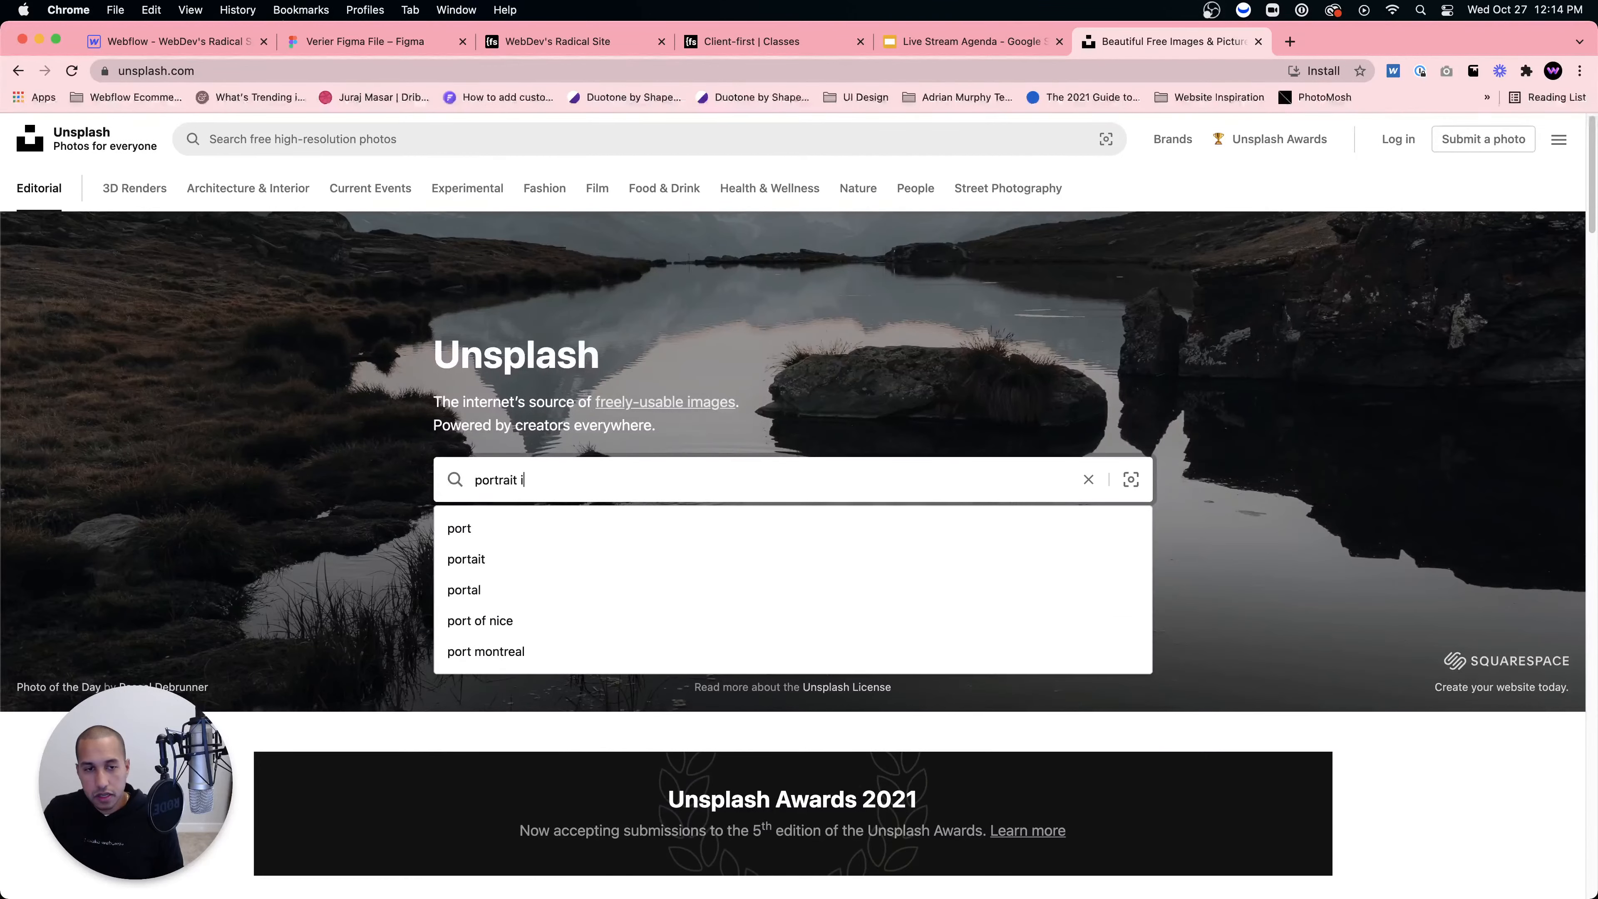
type("mages")
key("Return")
Step: Download portrait photos, including the bearded man's, from the Person results, then return to Webflow
scroll(660, 512, "down", 10)
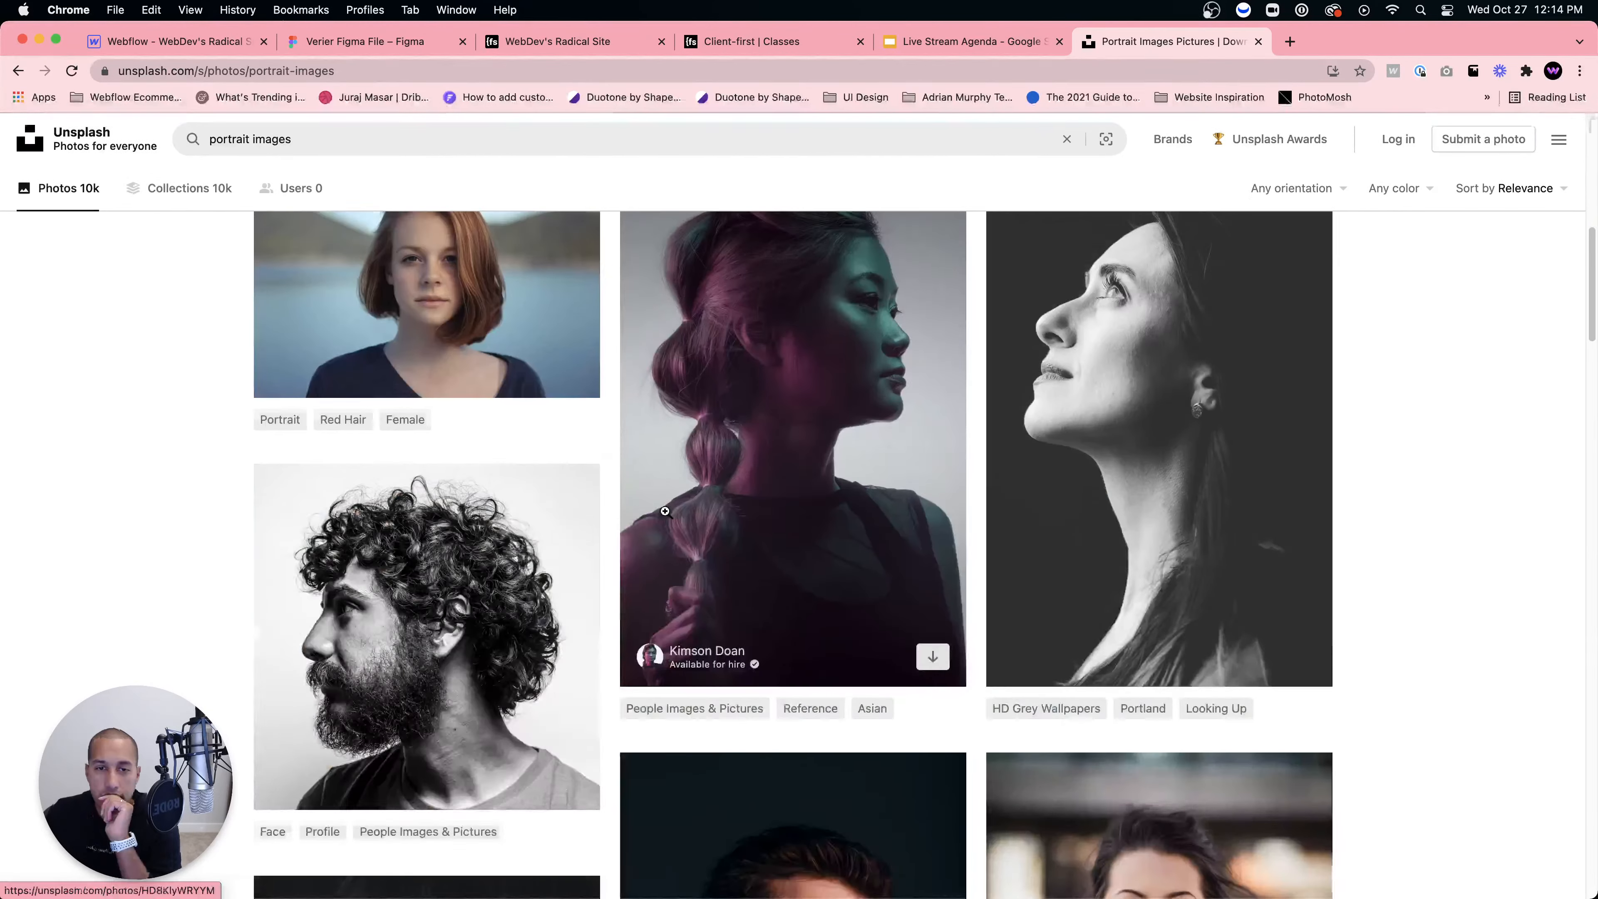
scroll(623, 503, "up", 1)
scroll(583, 493, "down", 8)
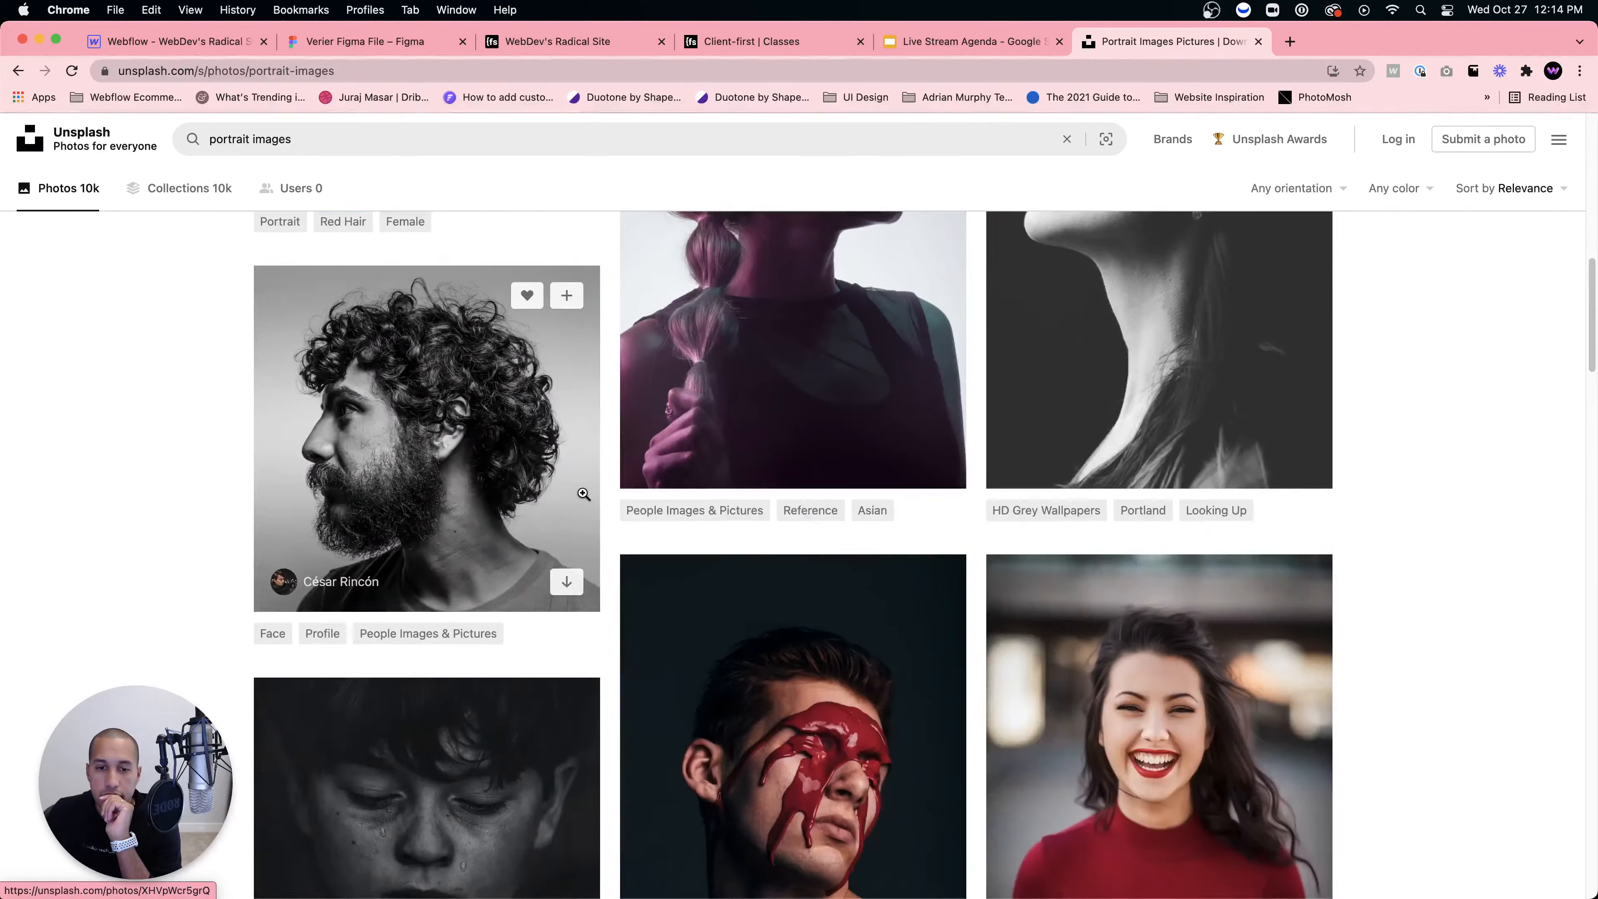
scroll(582, 493, "down", 10)
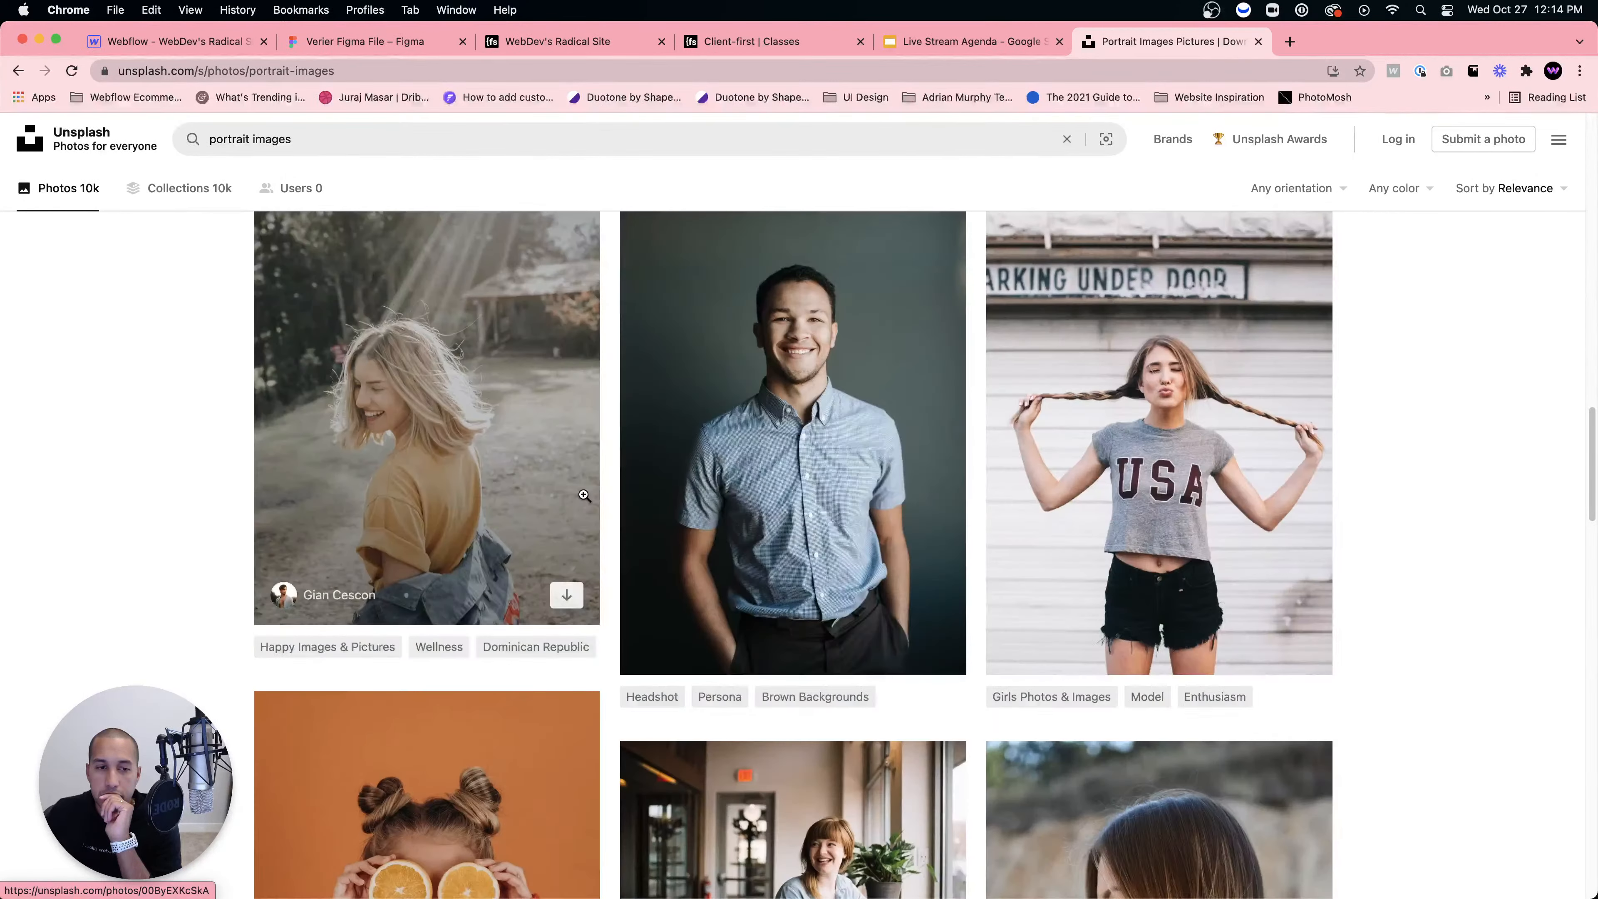
scroll(584, 495, "down", 17)
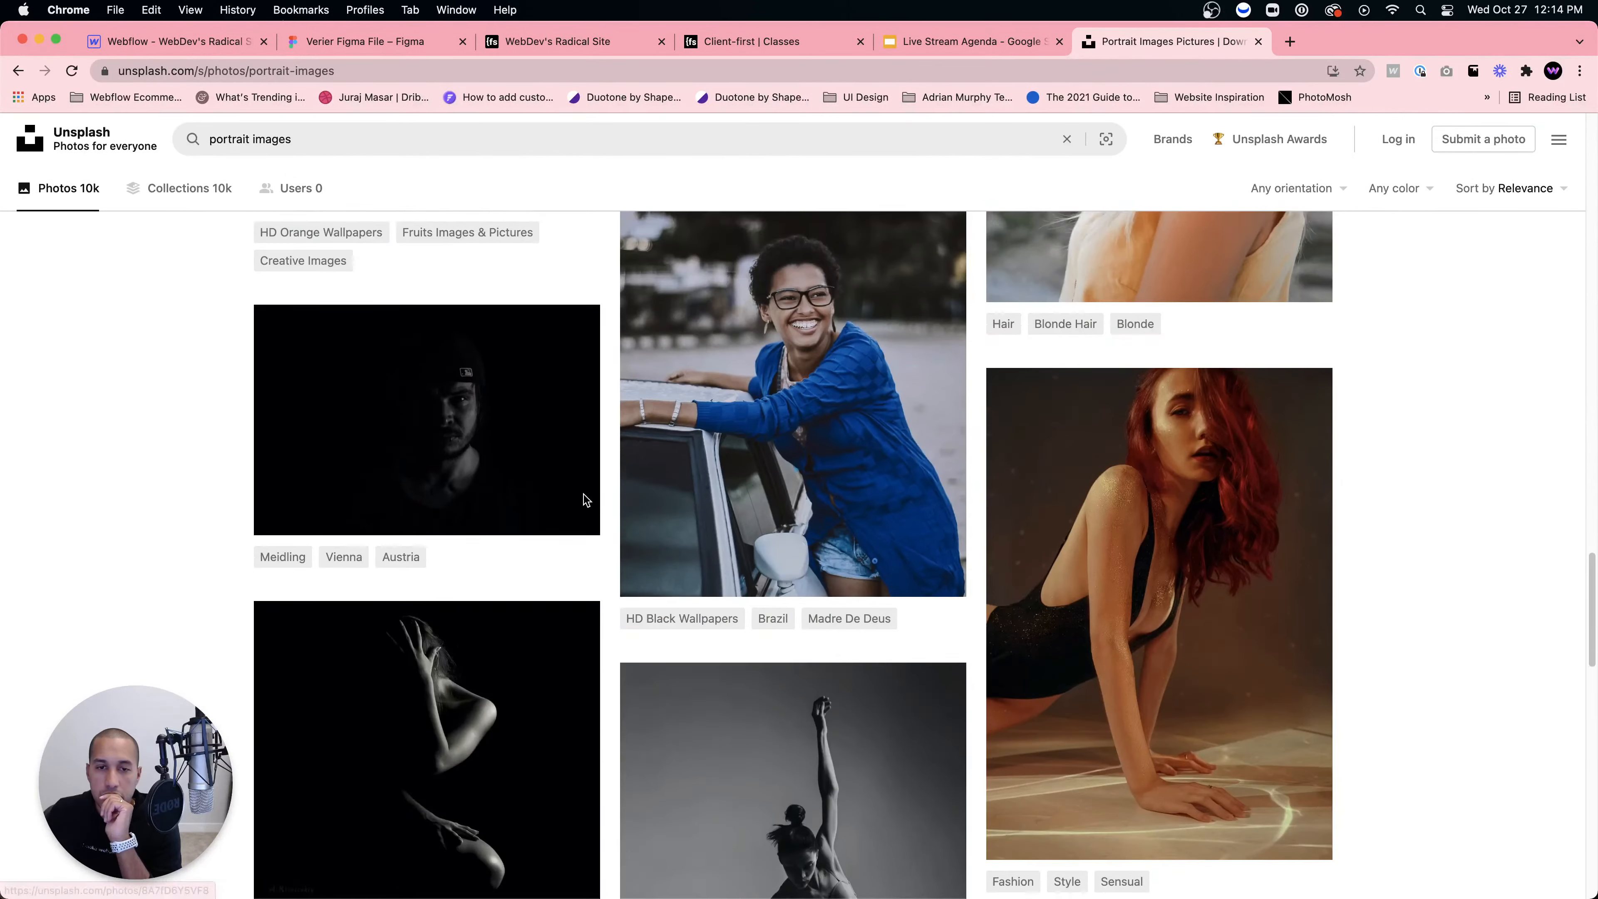
scroll(585, 499, "down", 20)
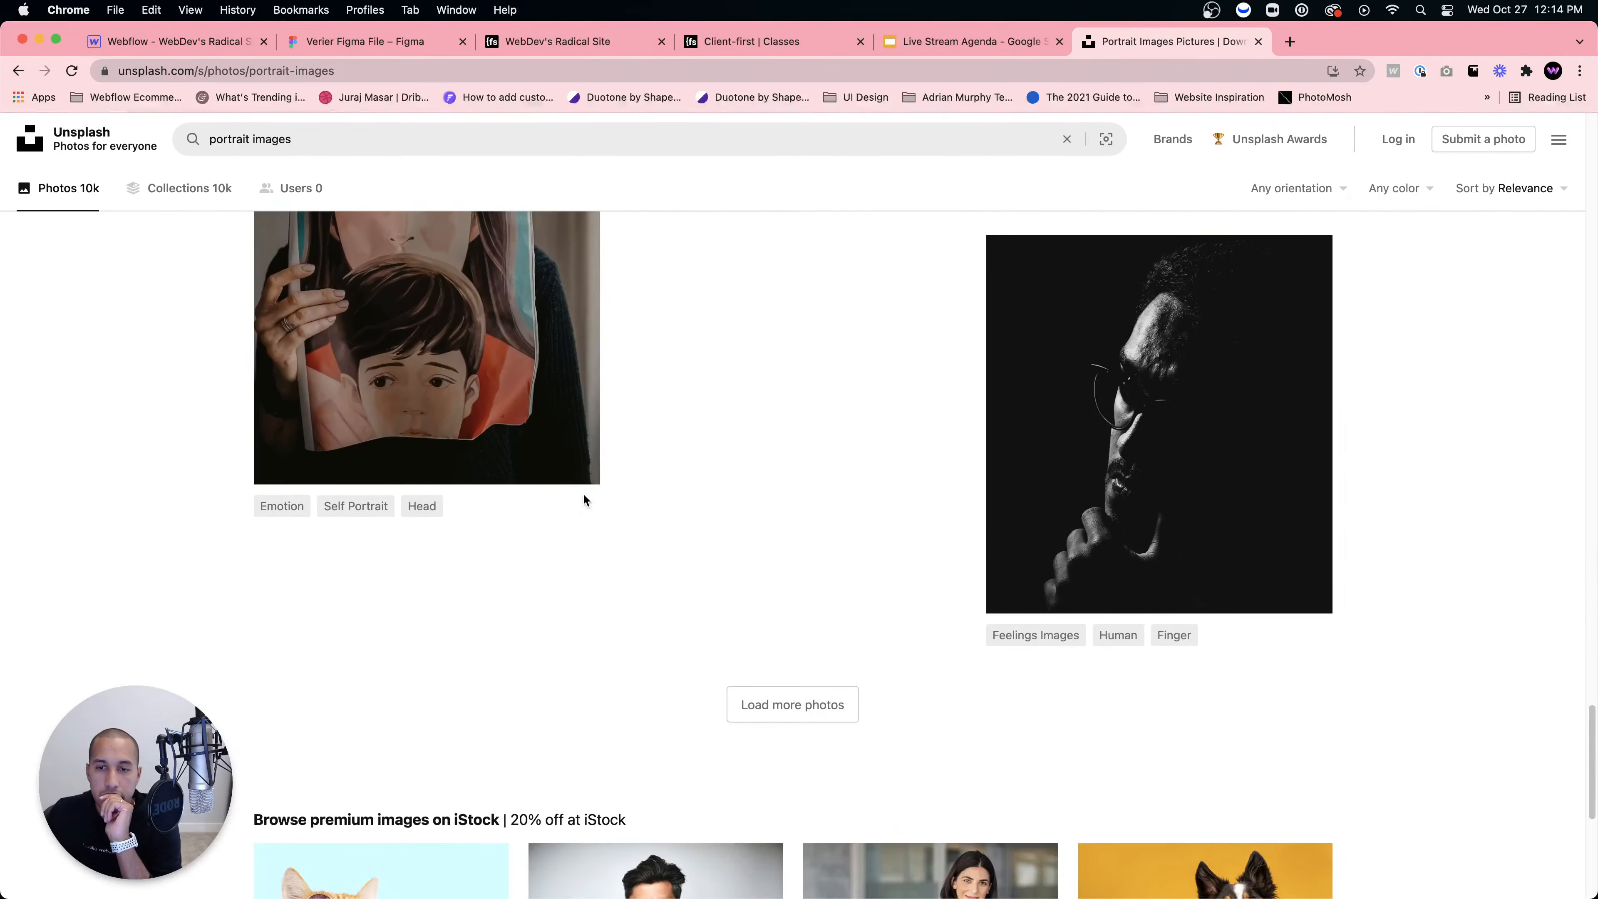
scroll(529, 353, "up", 20)
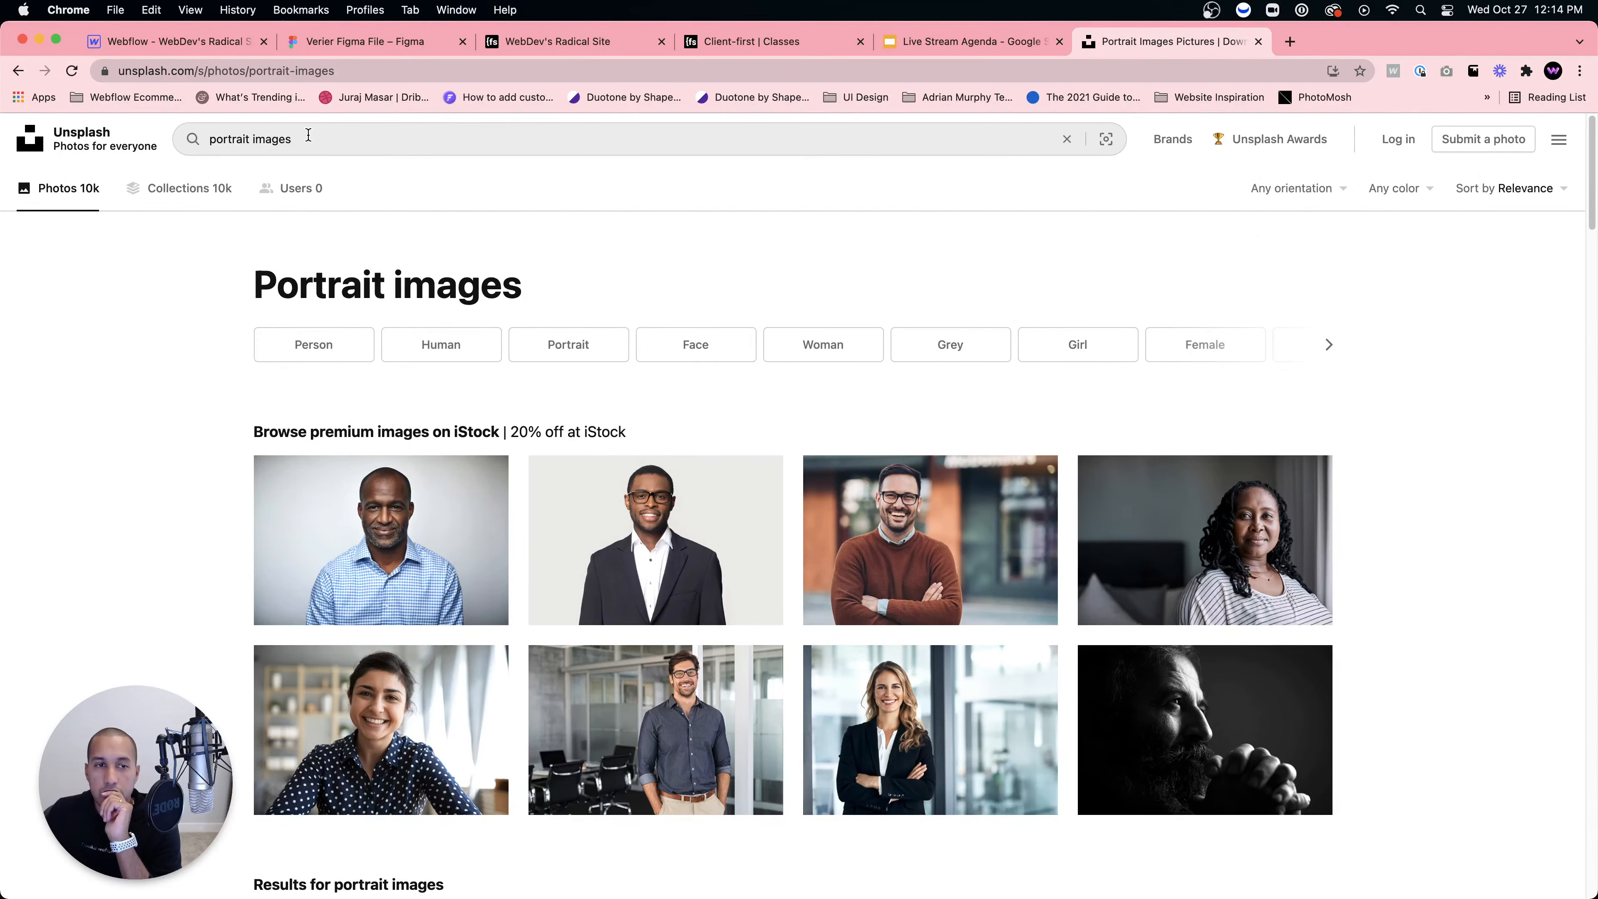
left_click(334, 353)
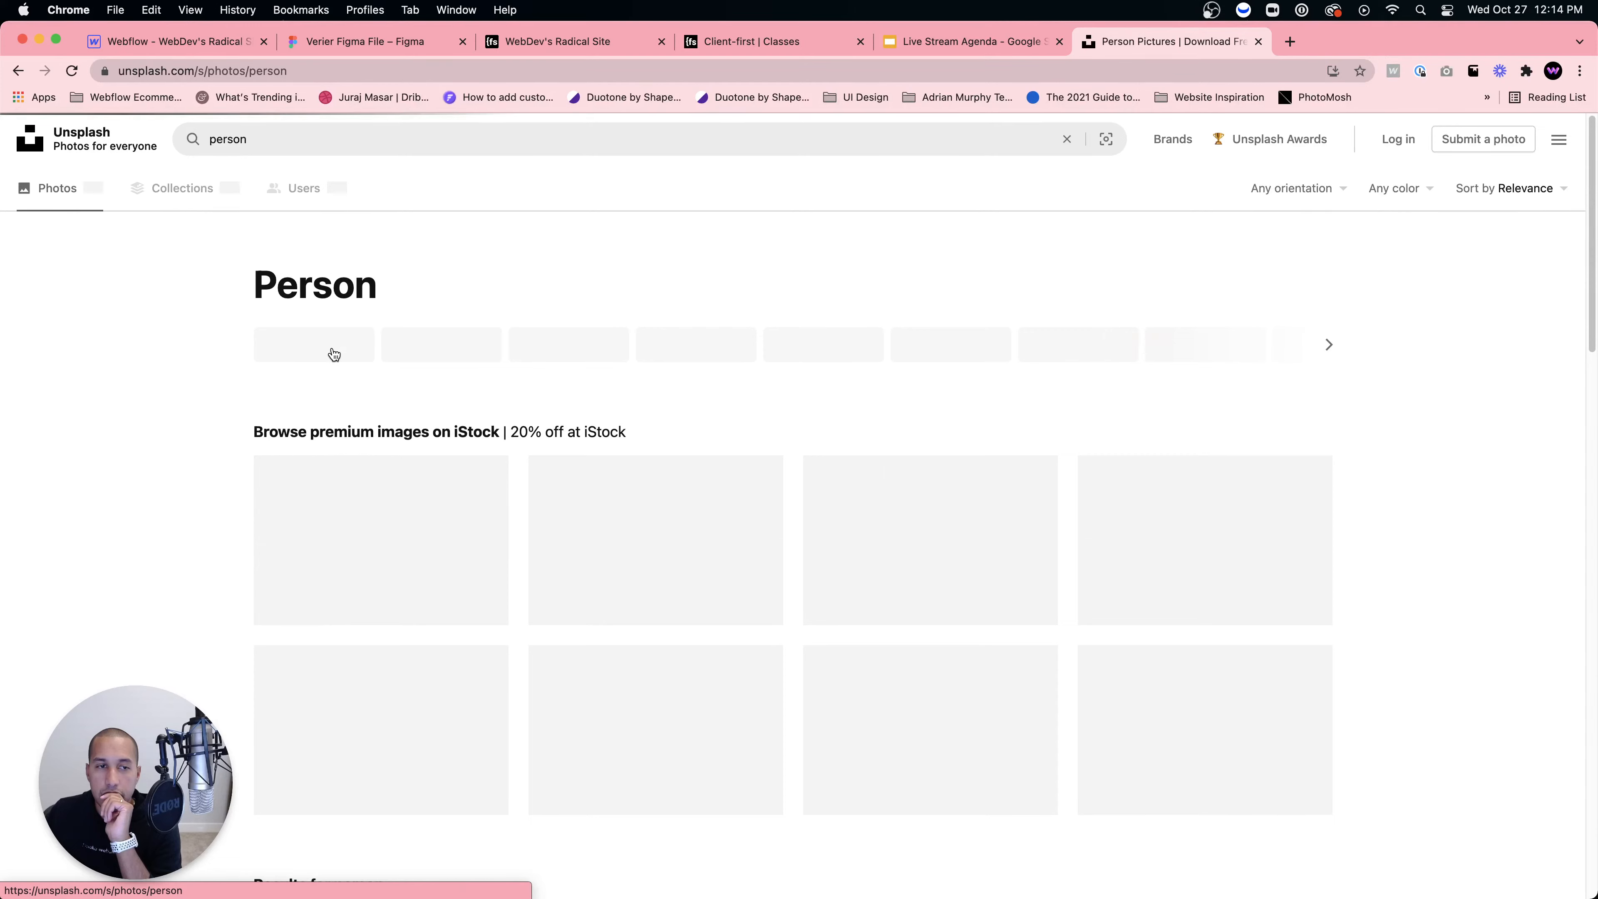
scroll(598, 459, "down", 10)
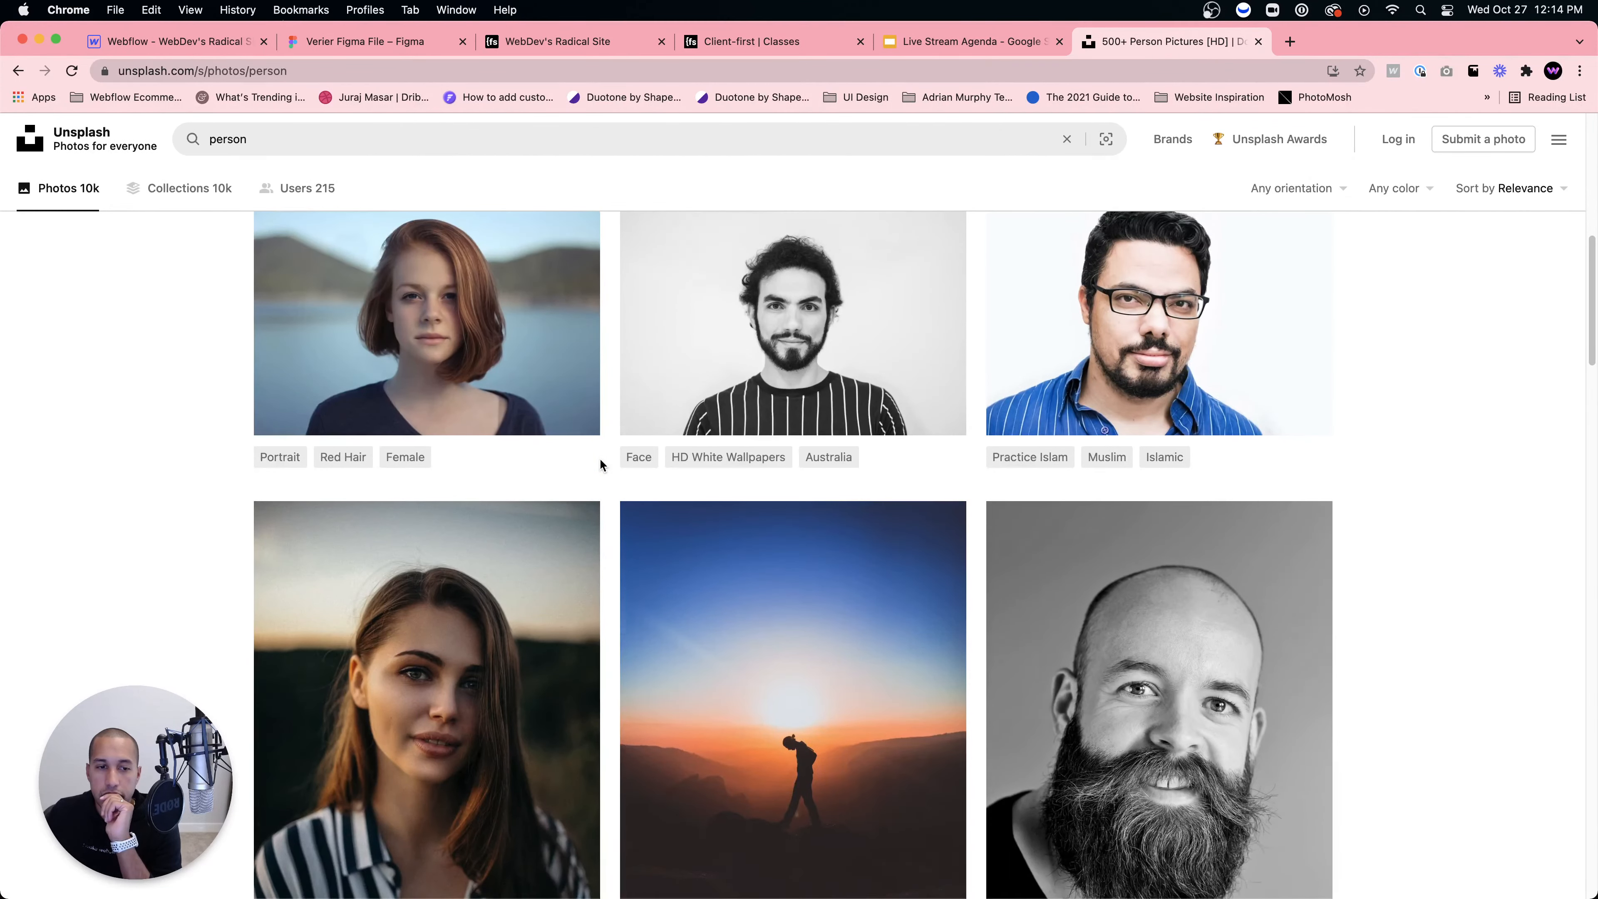
scroll(601, 464, "down", 2)
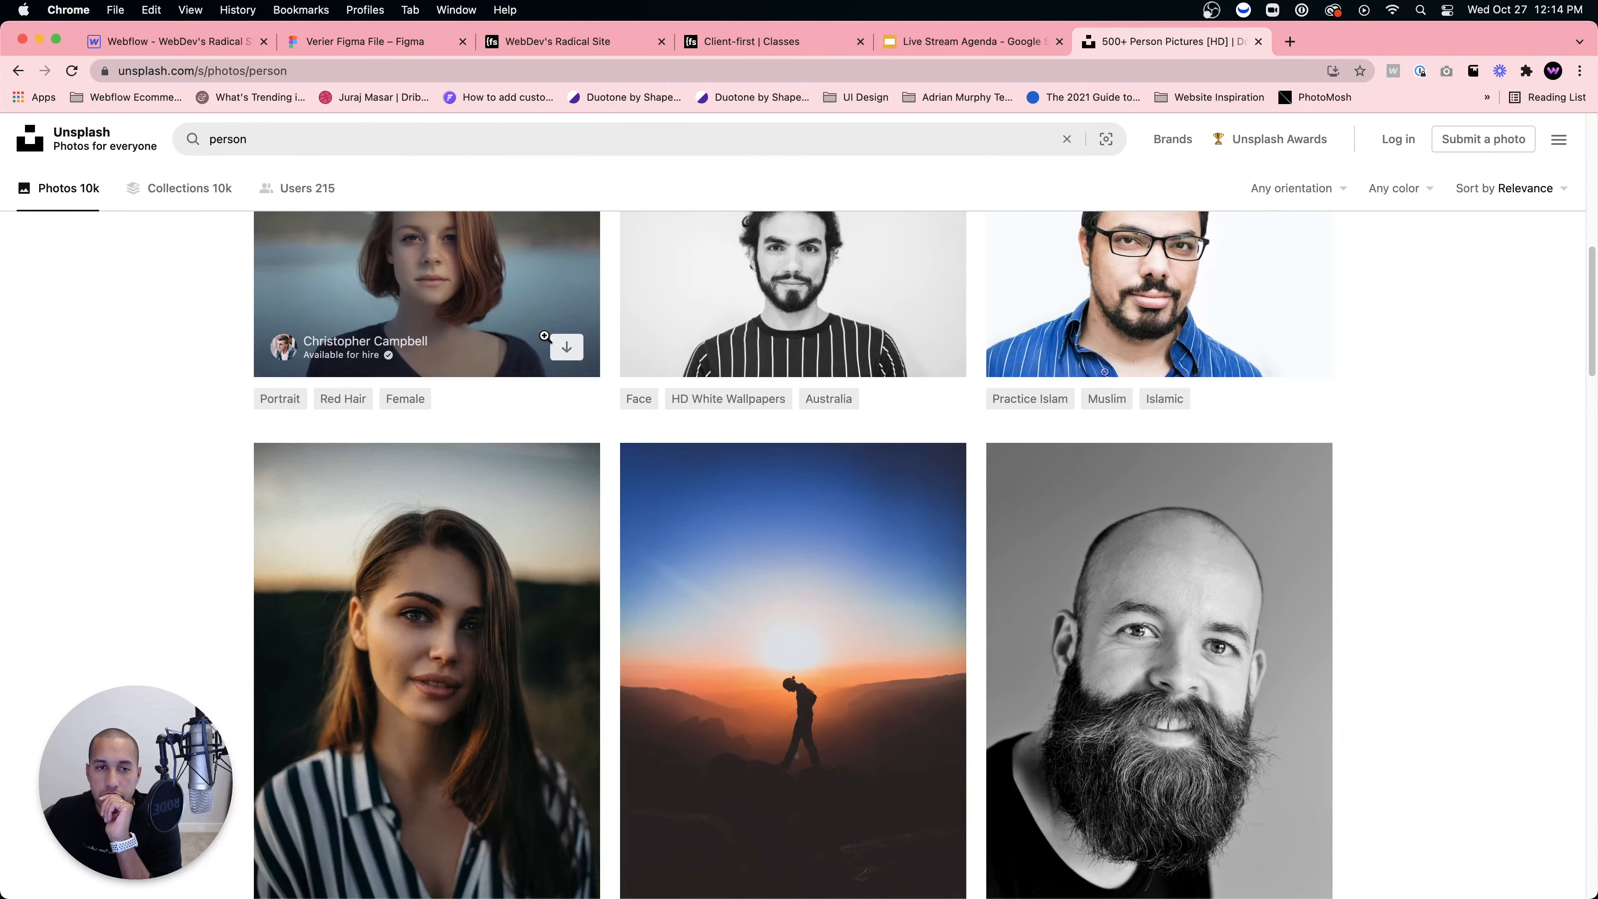
scroll(545, 336, "down", 5)
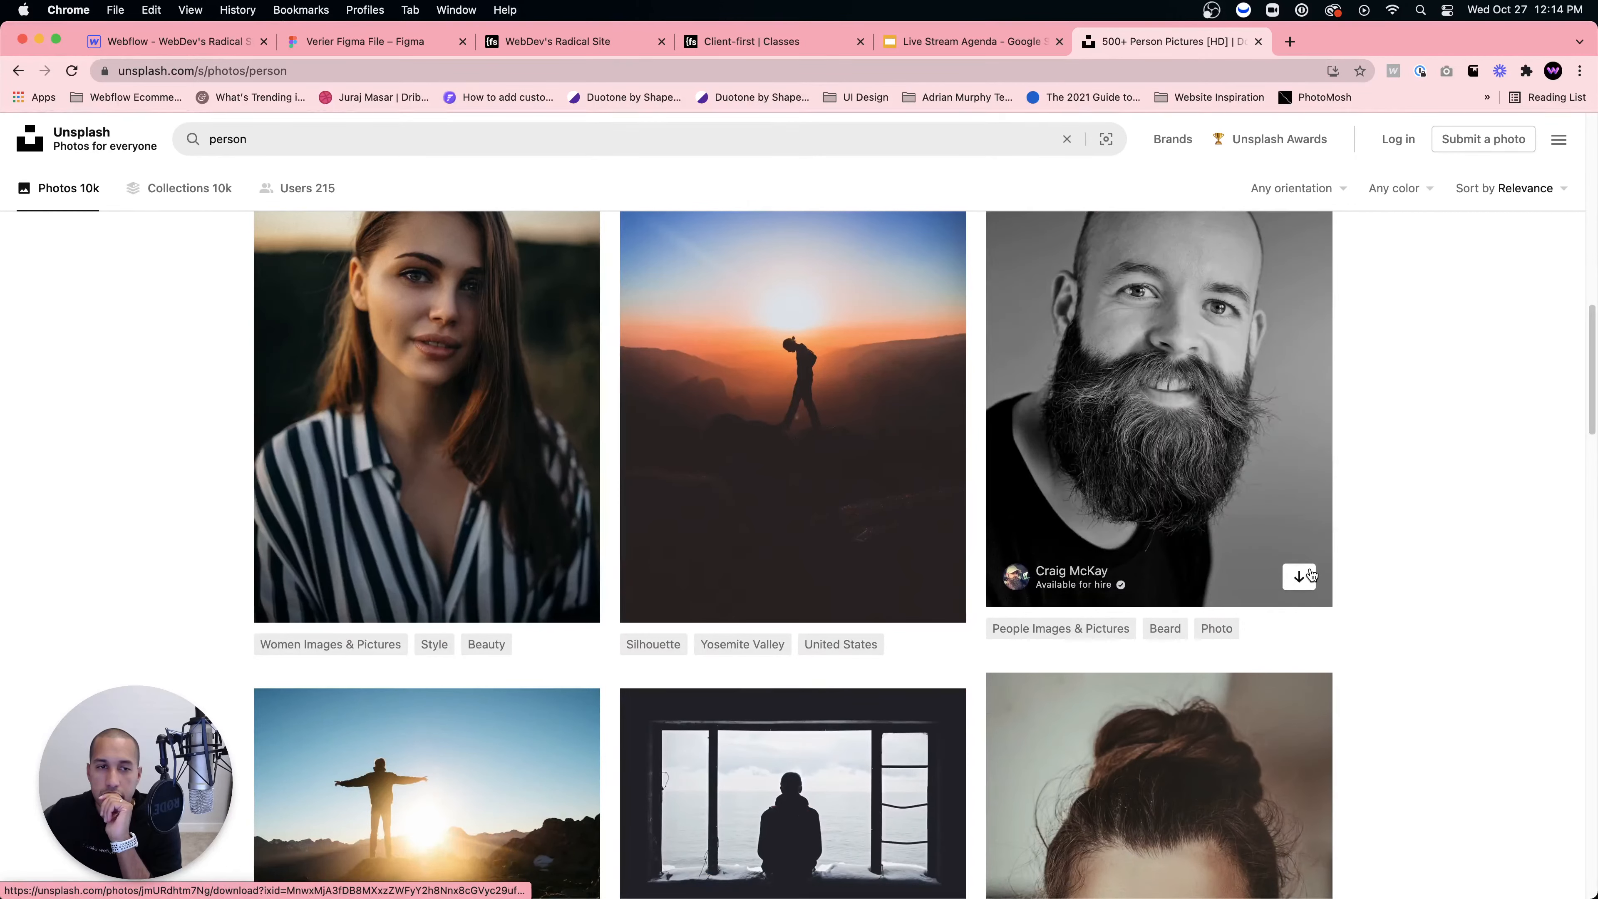
left_click(1299, 577)
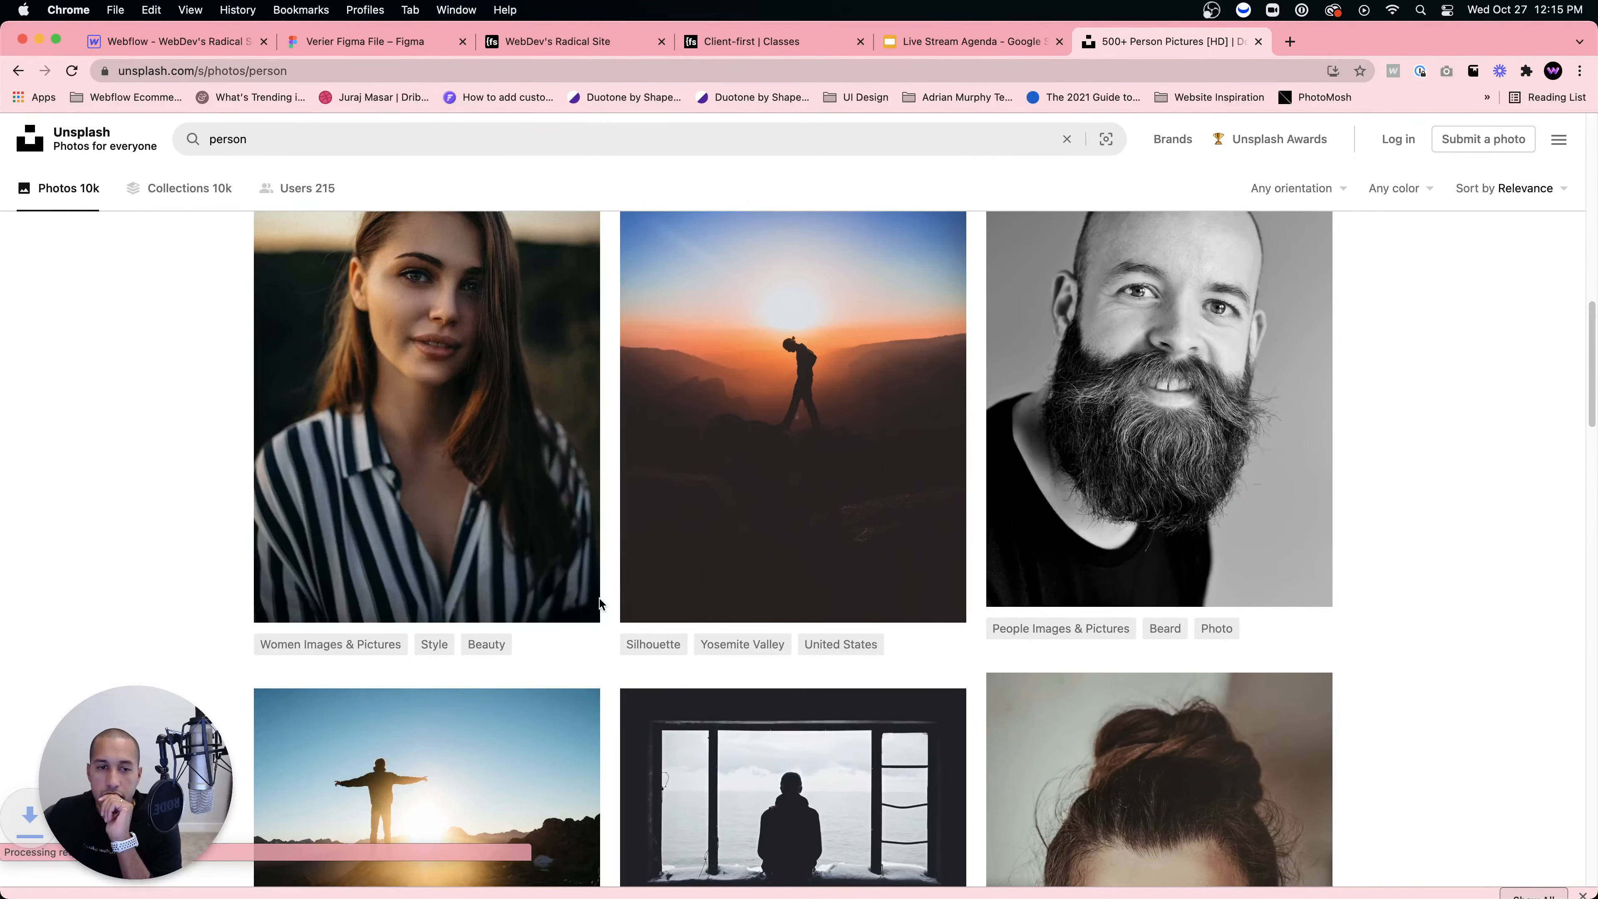
scroll(600, 603, "down", 15)
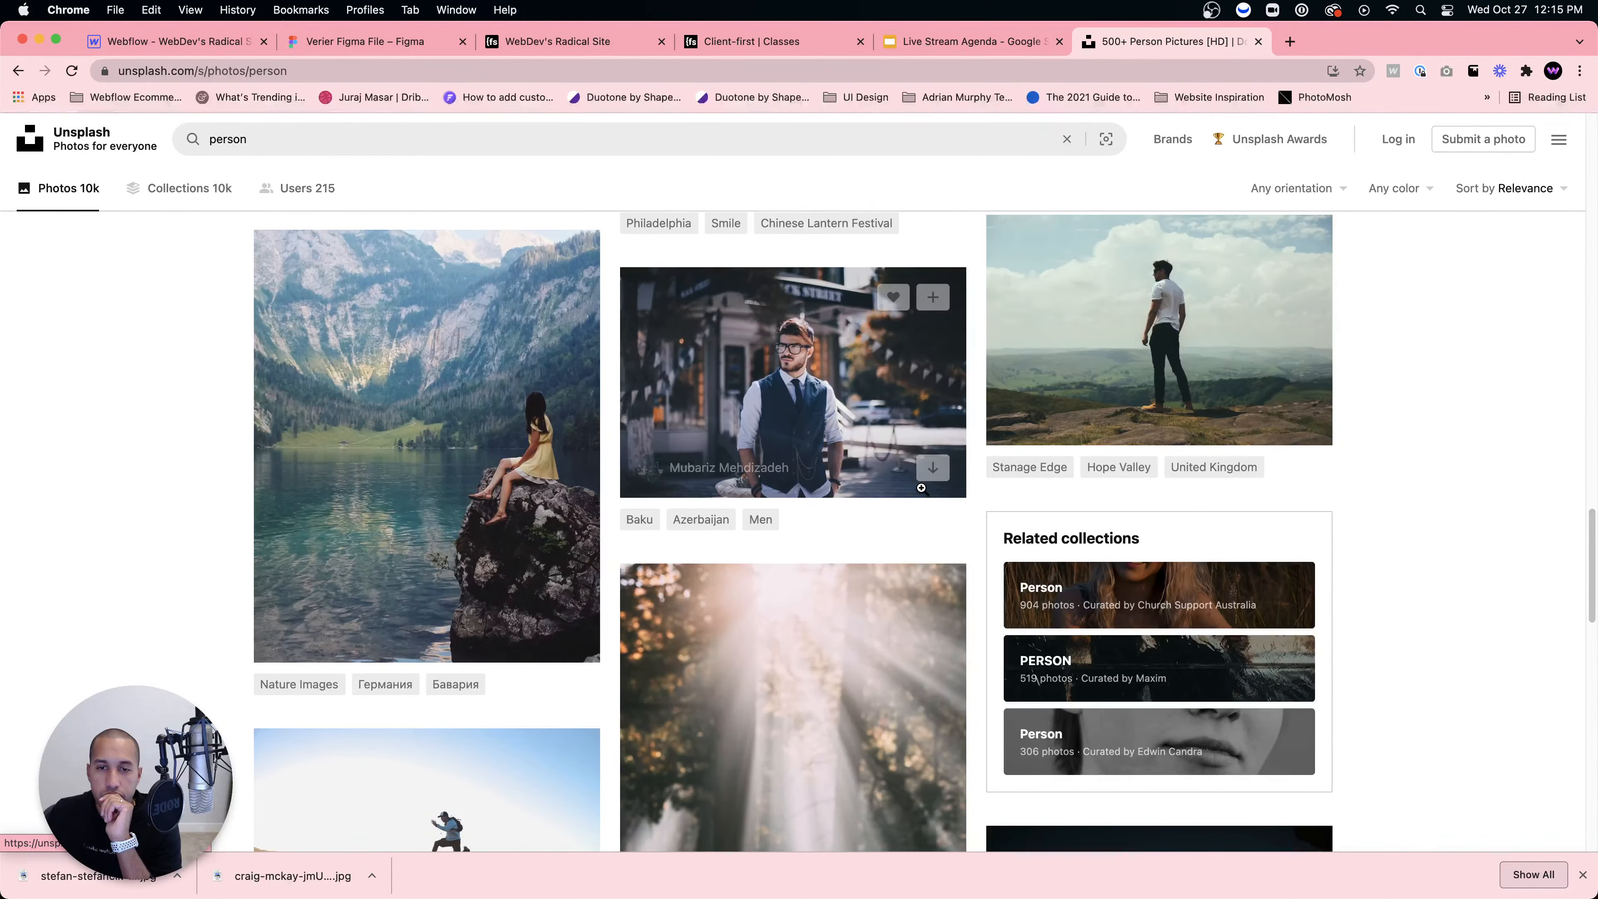
scroll(921, 488, "down", 10)
scroll(920, 490, "up", 8)
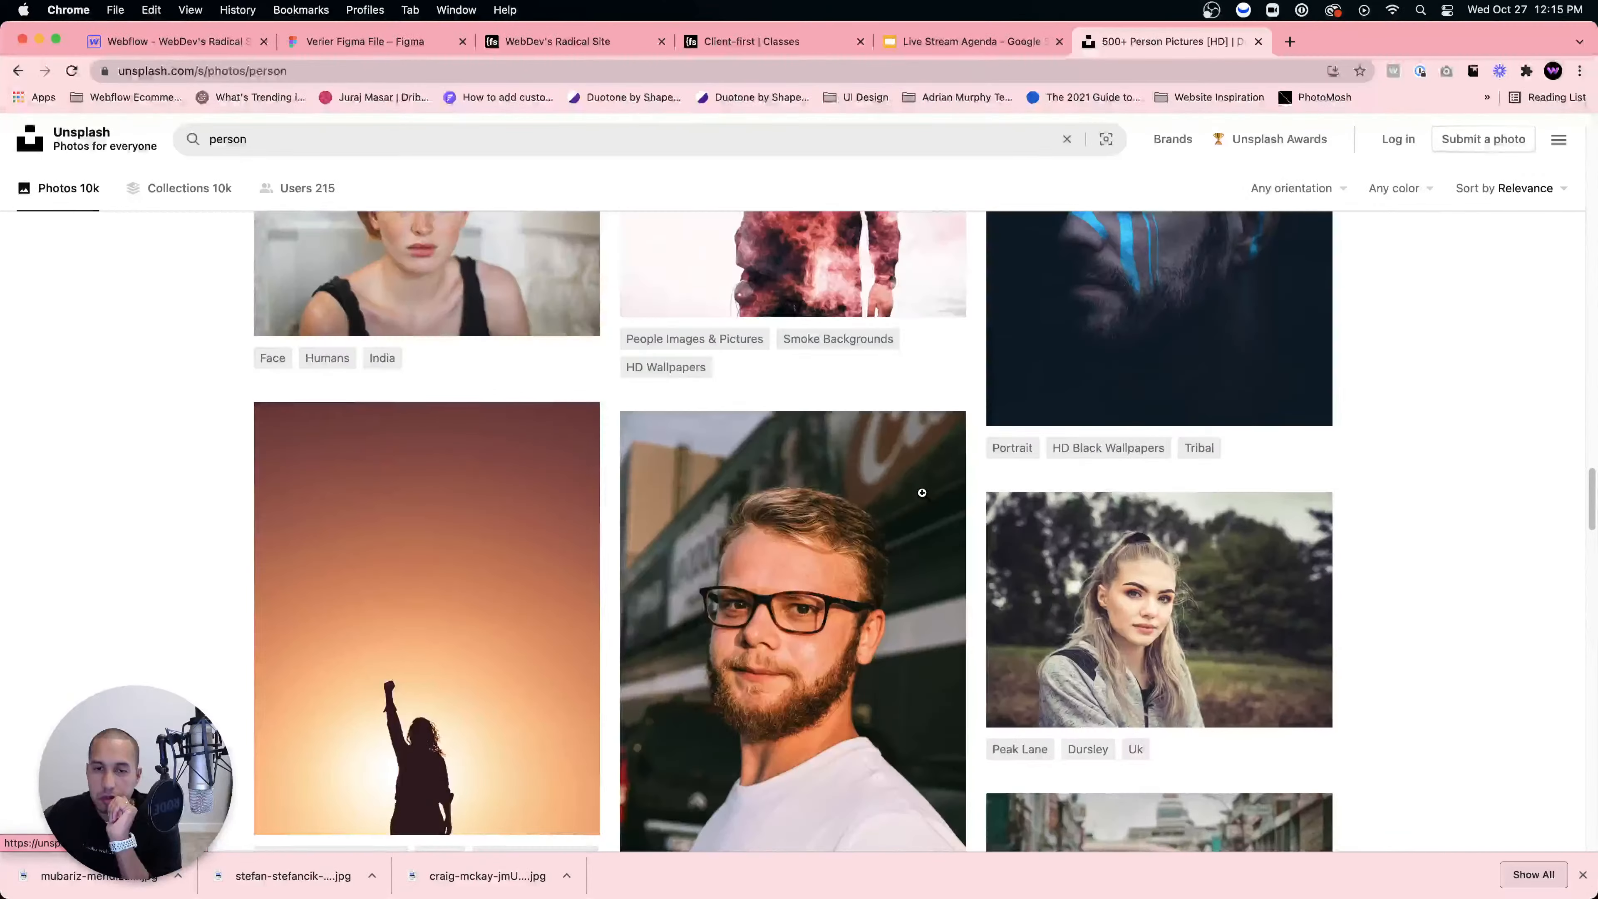
scroll(923, 494, "up", 10)
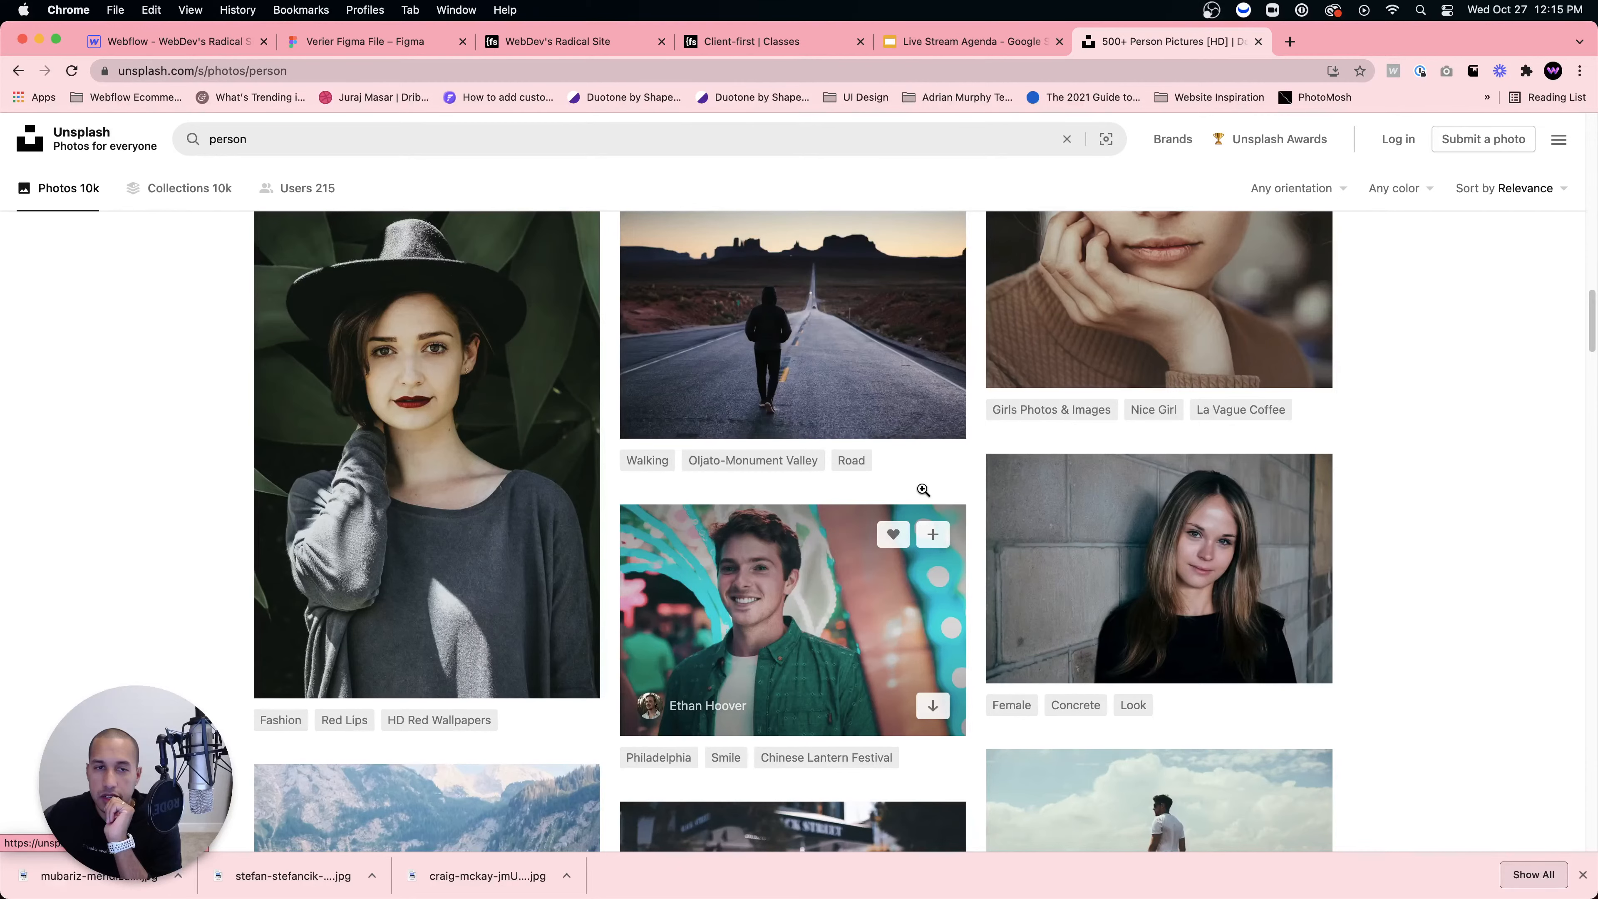
key("super+1")
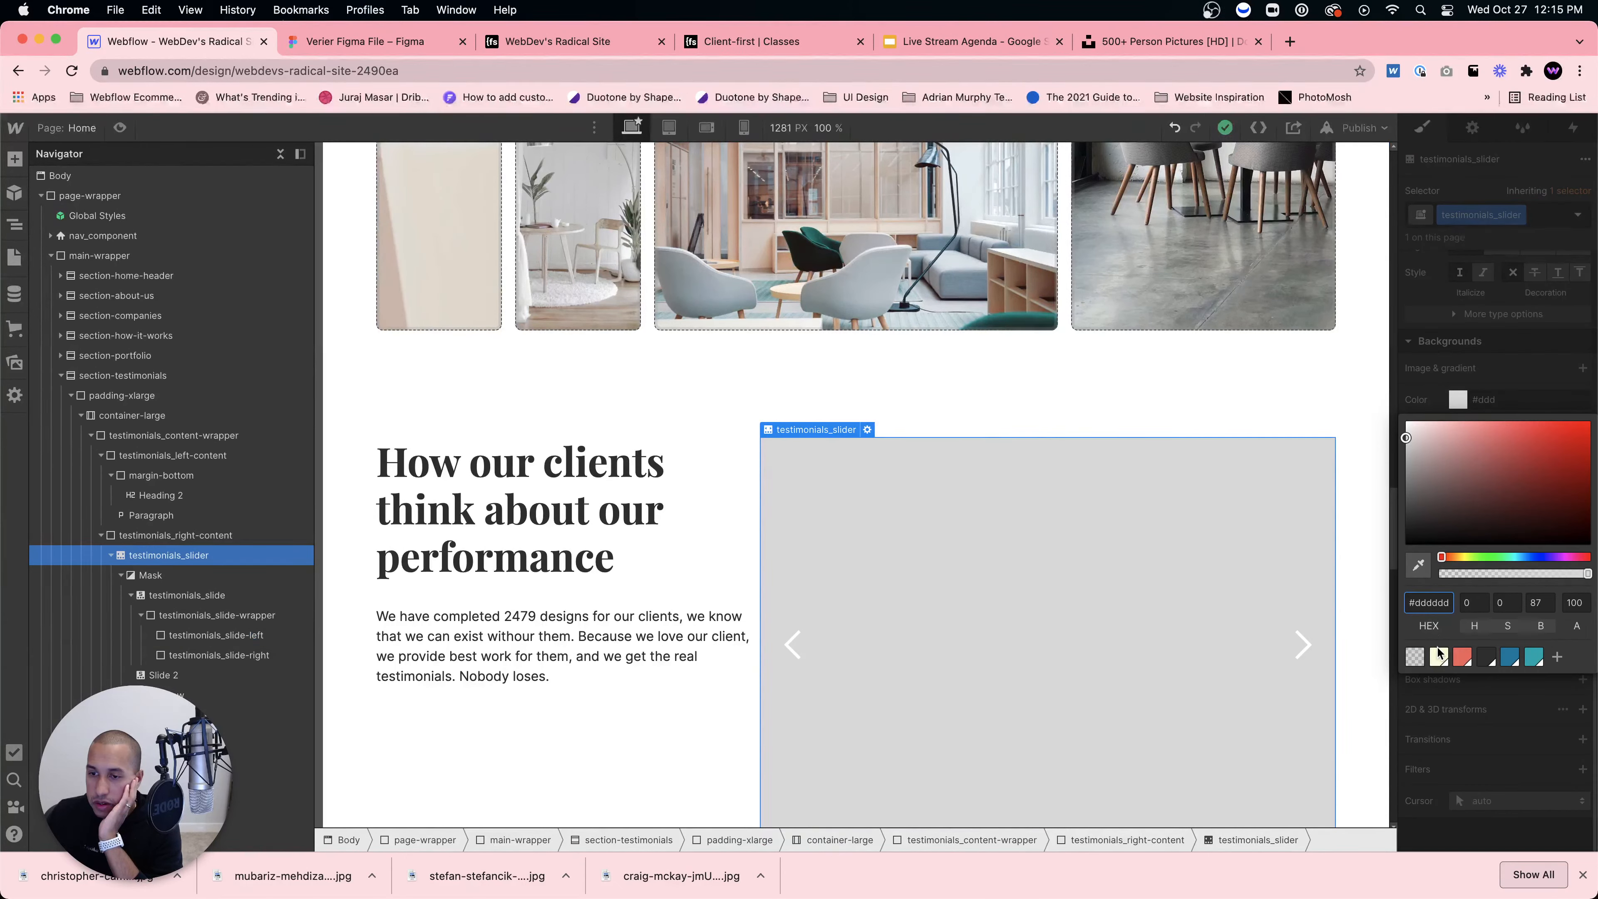
Step: Set testimonials_slider's background alpha to 0, select the left slide, and browse the Downloads folder
left_click(1415, 657)
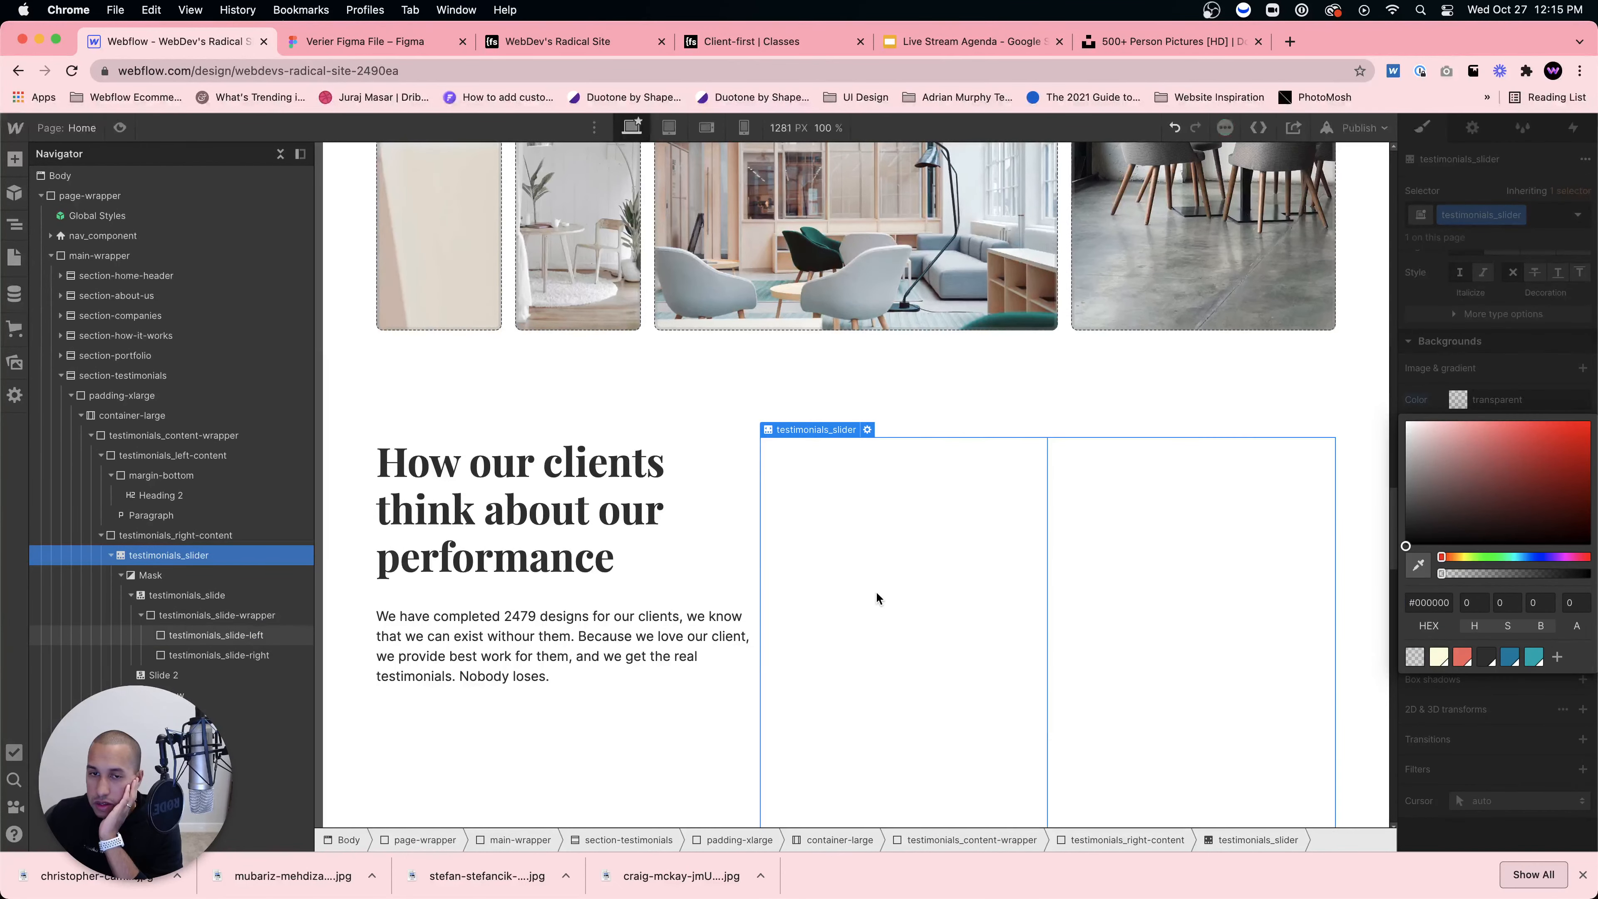
left_click(835, 582)
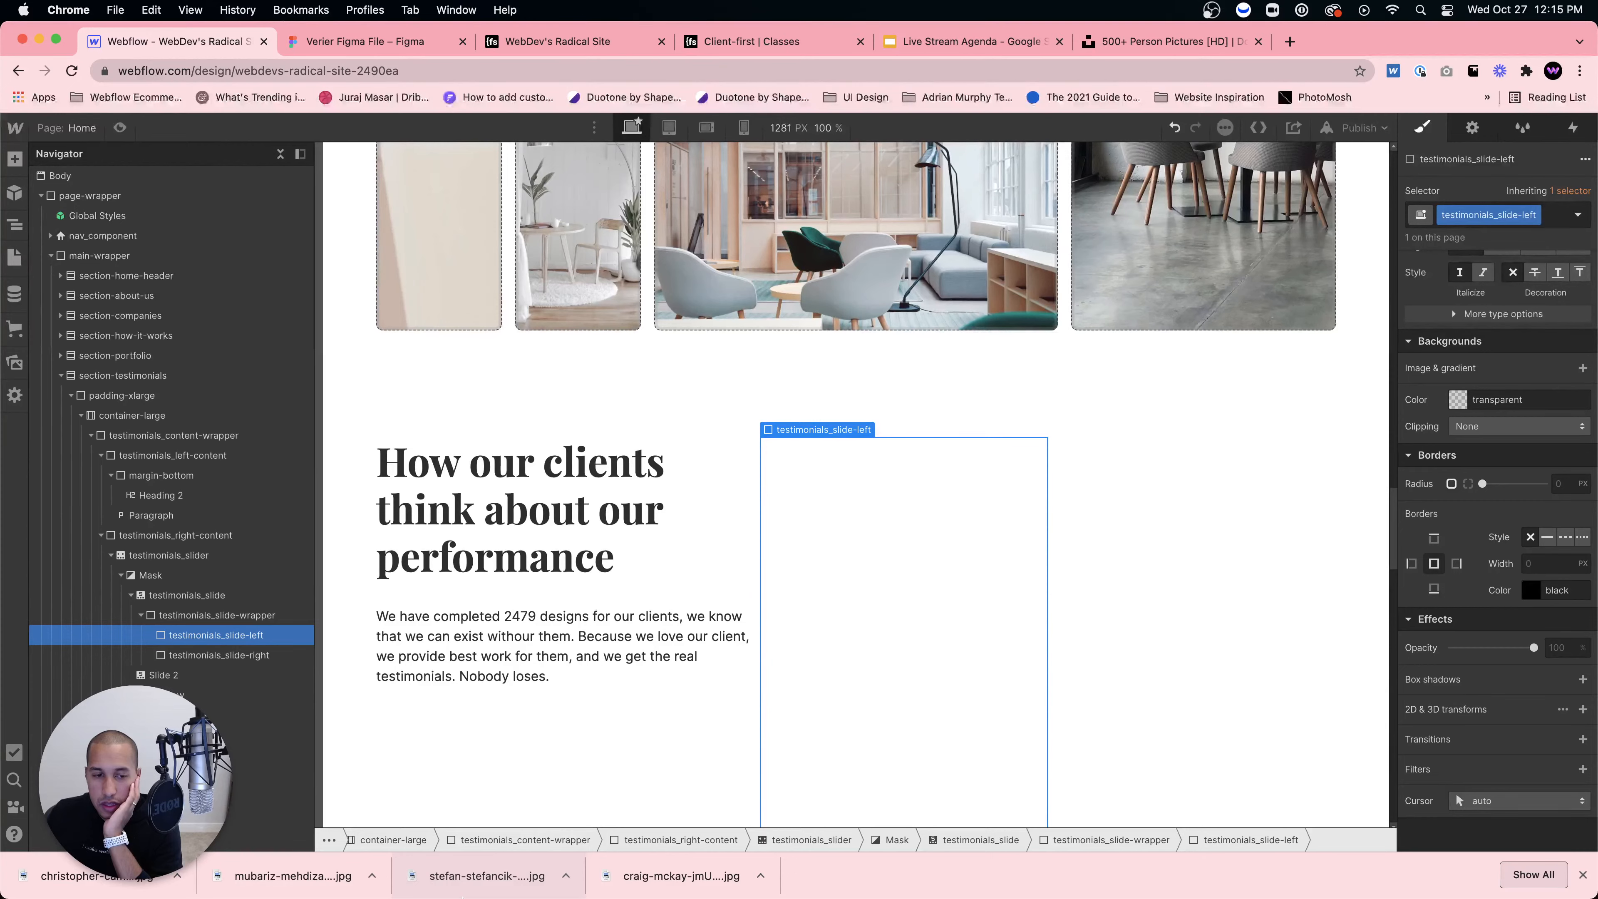
left_click(462, 894)
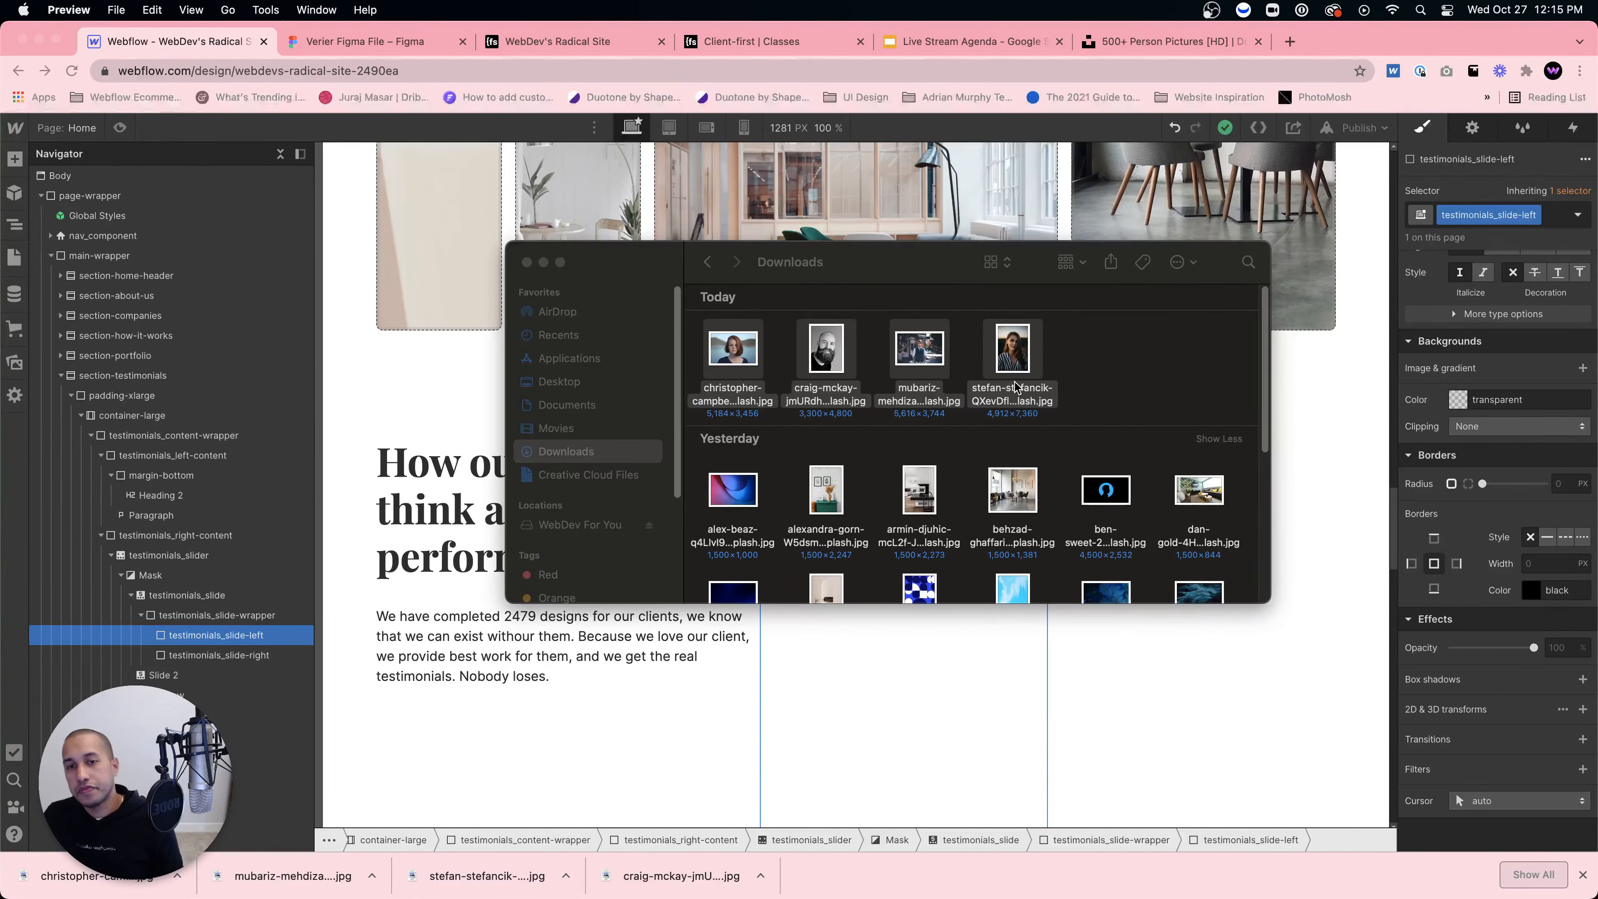
Step: Open the four downloaded person photos in Preview and bring up Tools > Adjust Size
double_click(1017, 388)
left_click(265, 9)
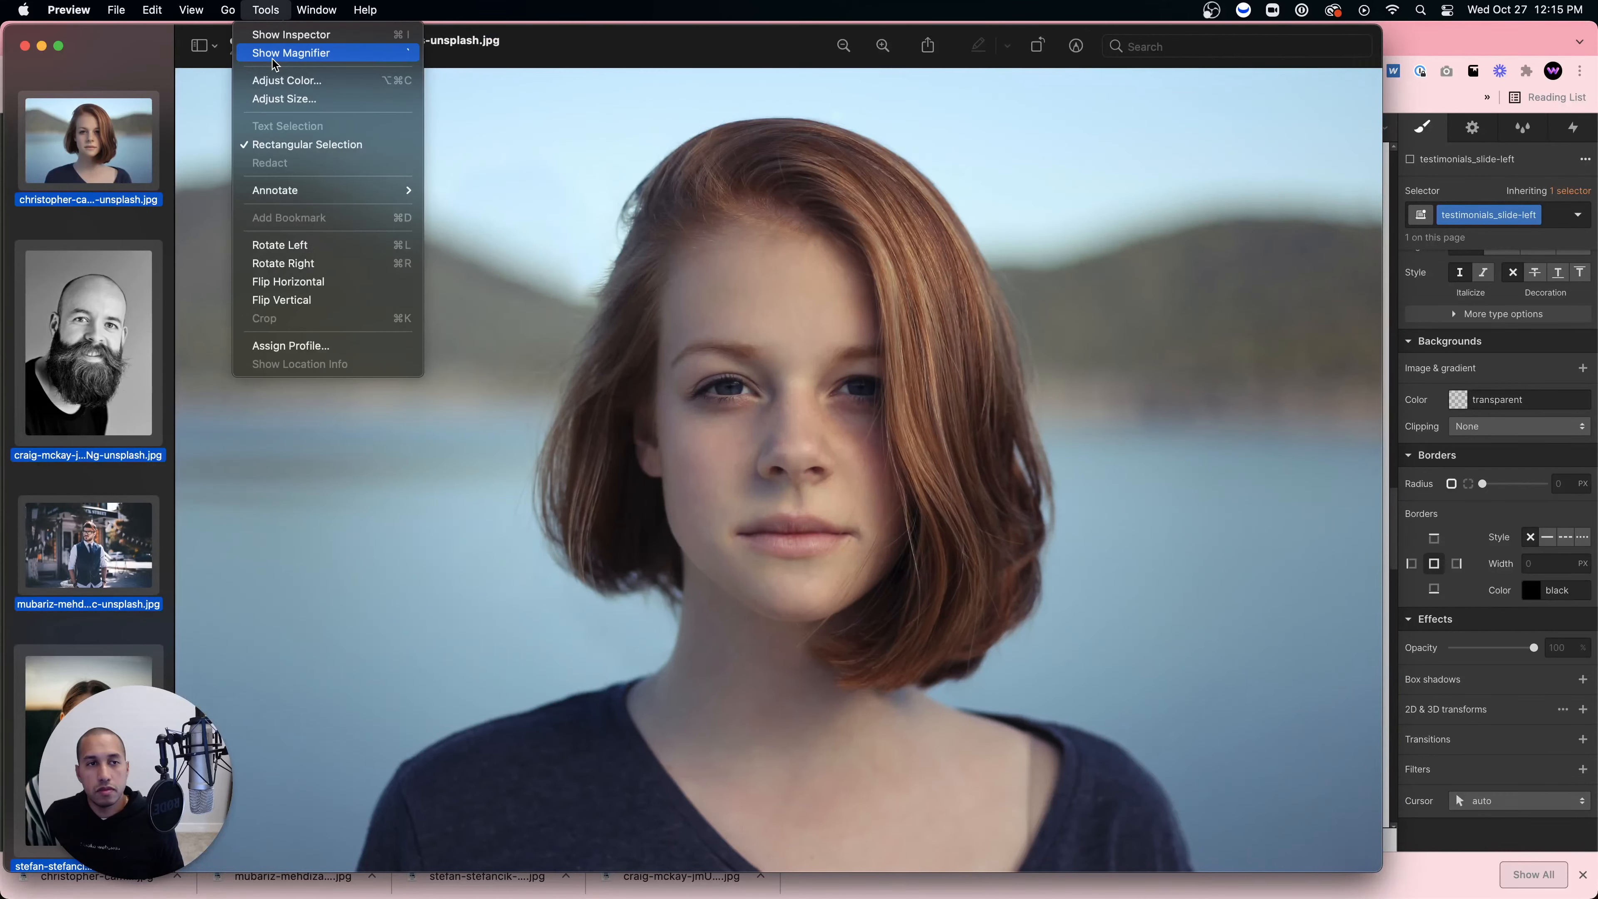
left_click(284, 99)
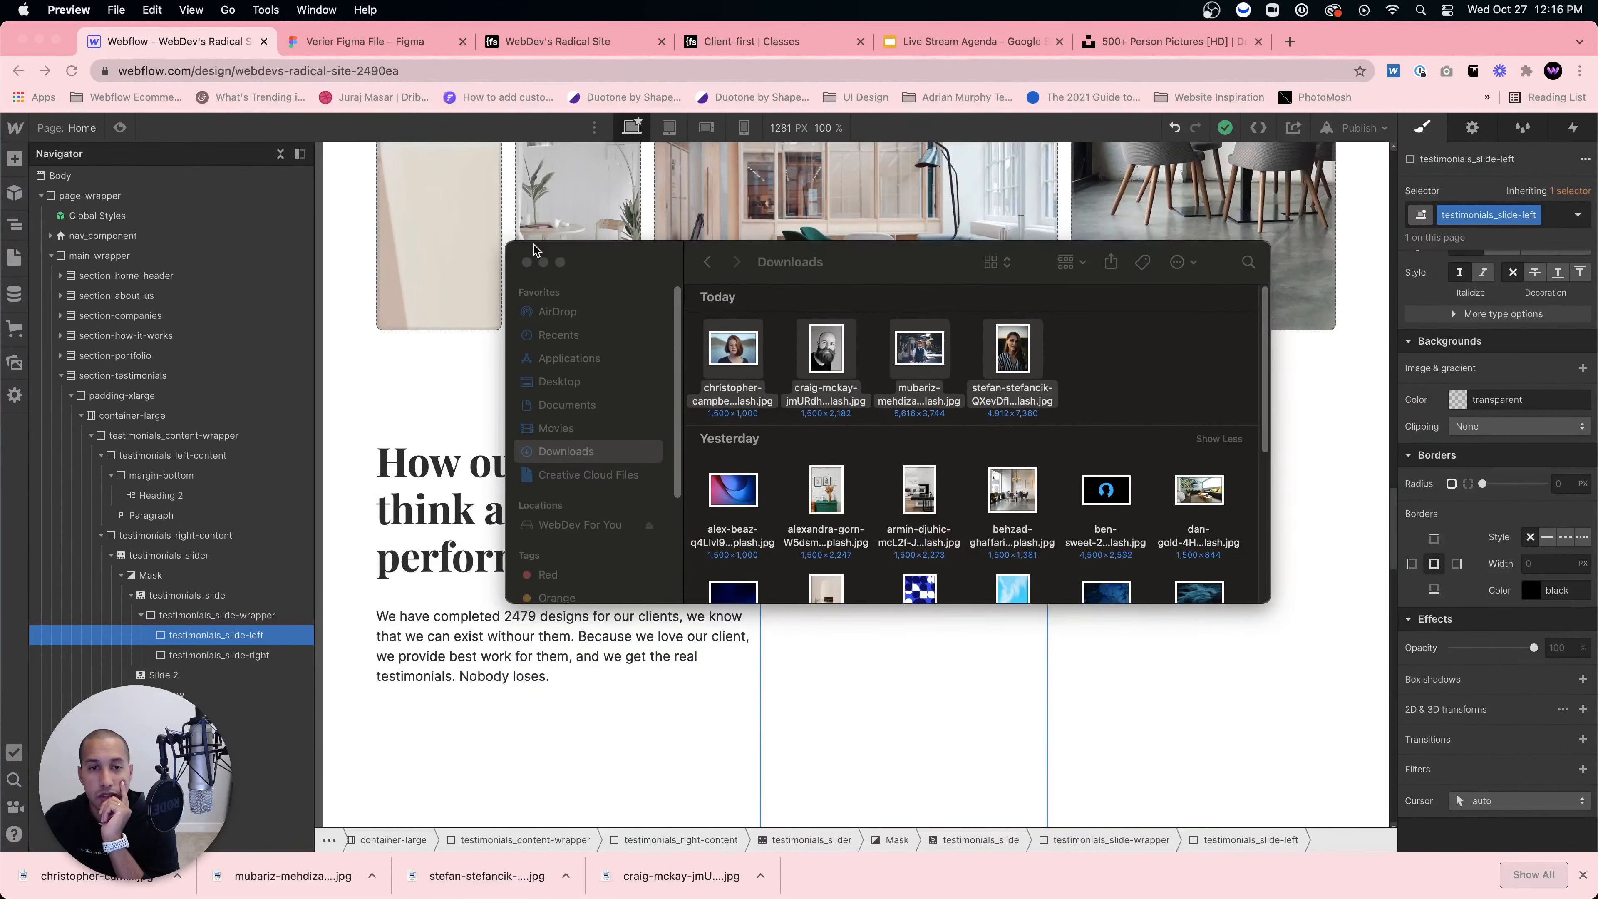
Step: Marquee-select the four portrait photos in Downloads and drag them into the Assets panel
left_click(935, 362)
left_click(1058, 364)
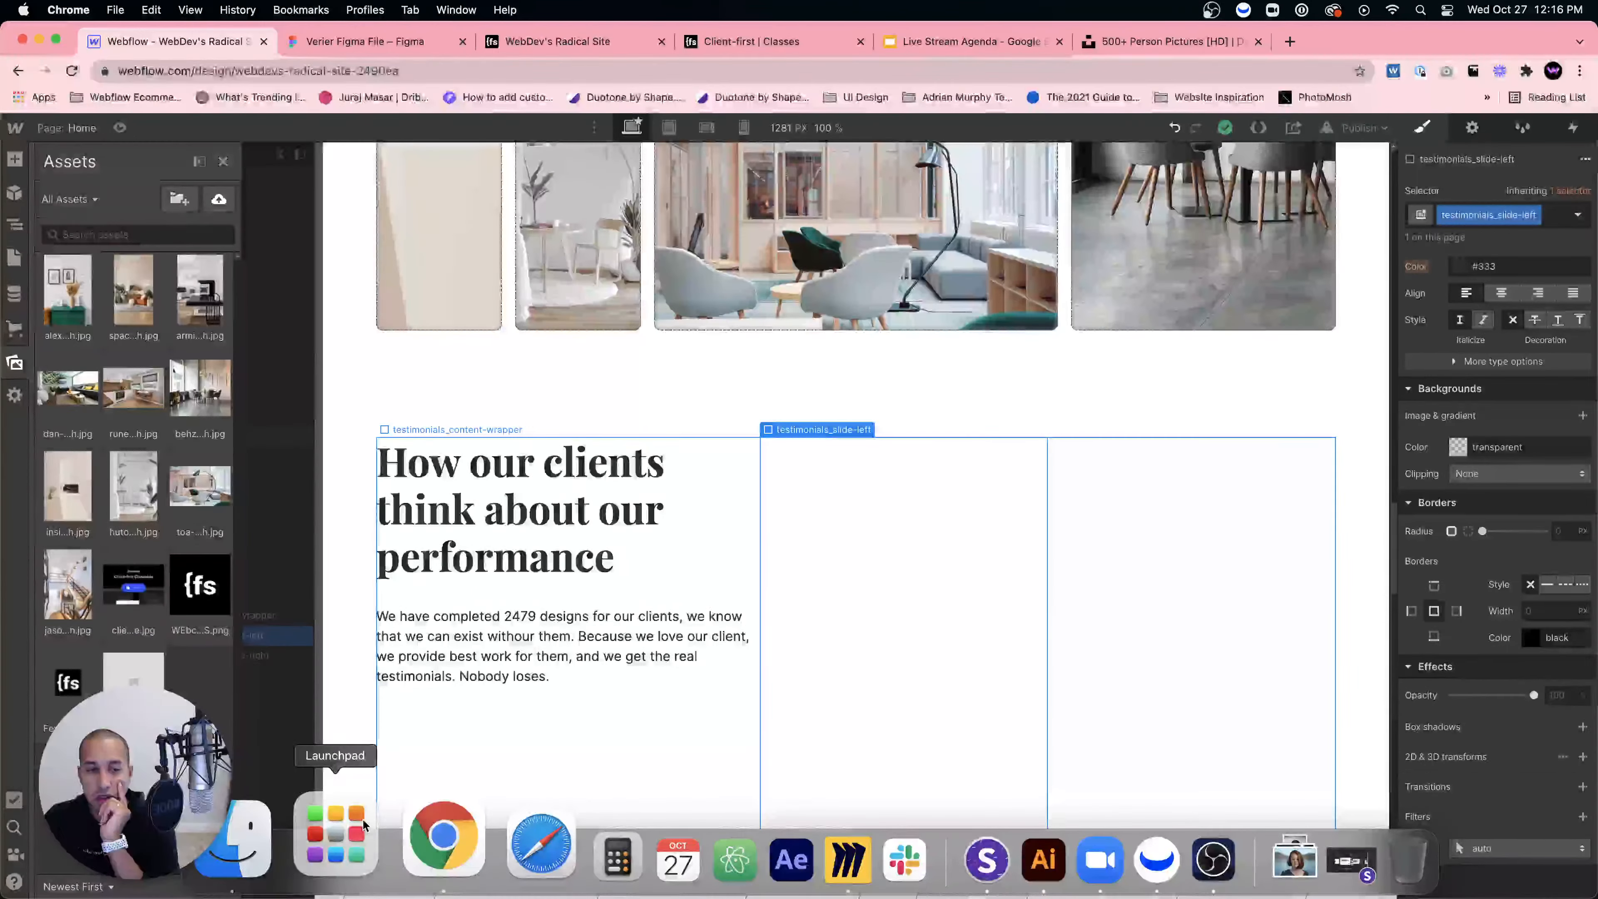
left_click_drag(1102, 364, 159, 403)
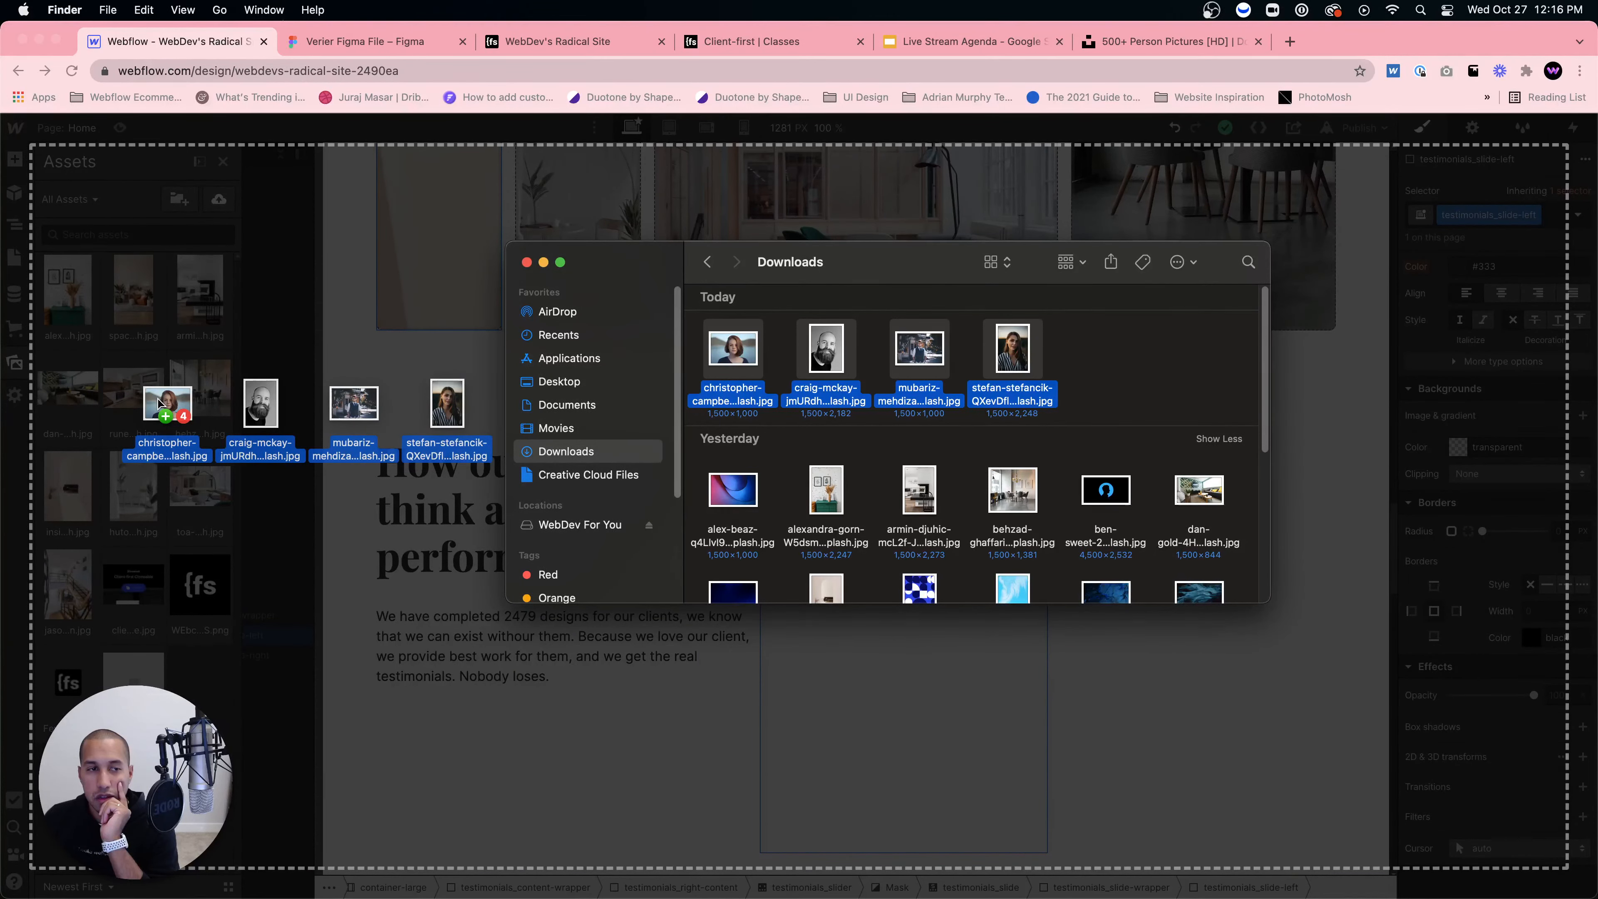
left_click_drag(159, 403, 164, 397)
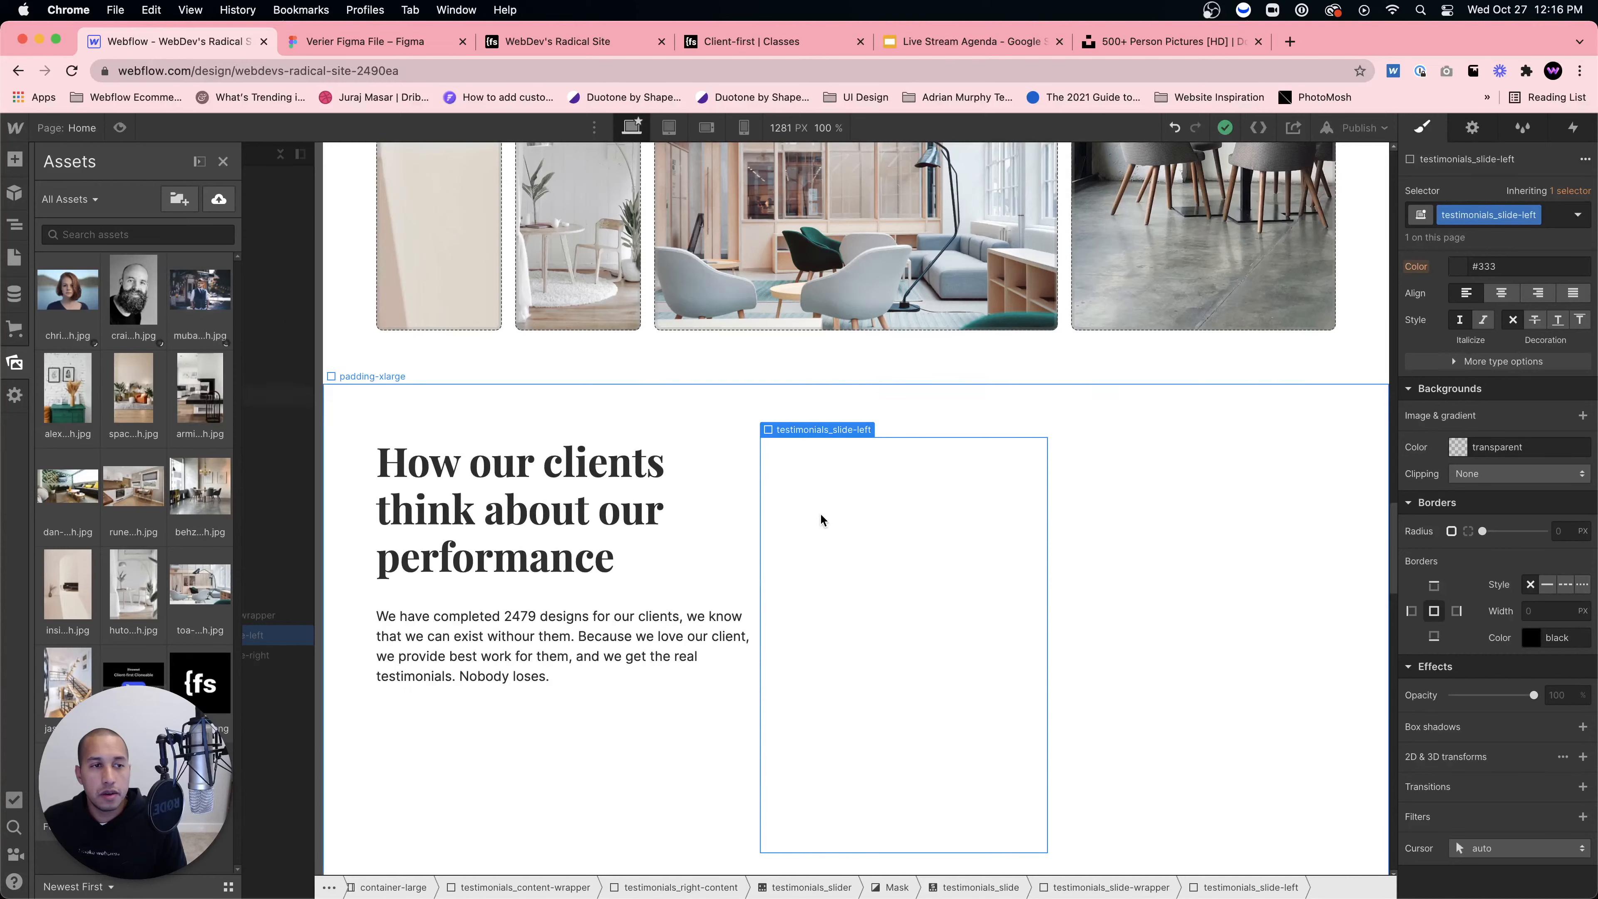
Step: Give testimonials_slide-left the craig-mckay portrait as a centred, cover-fit background image
left_click(891, 572)
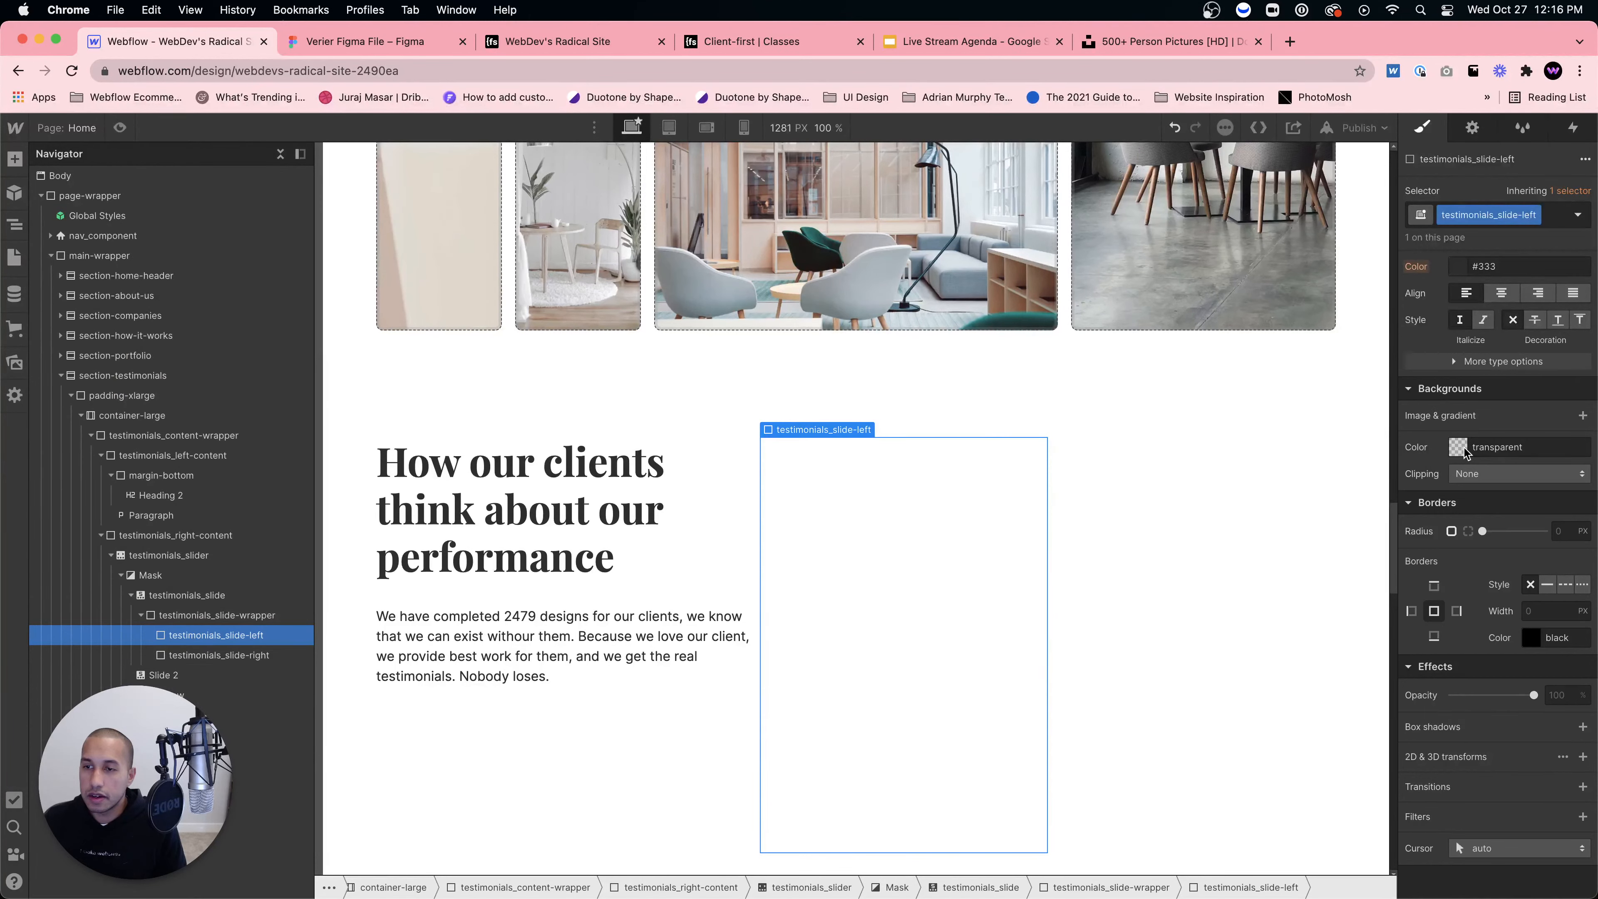
left_click(1583, 416)
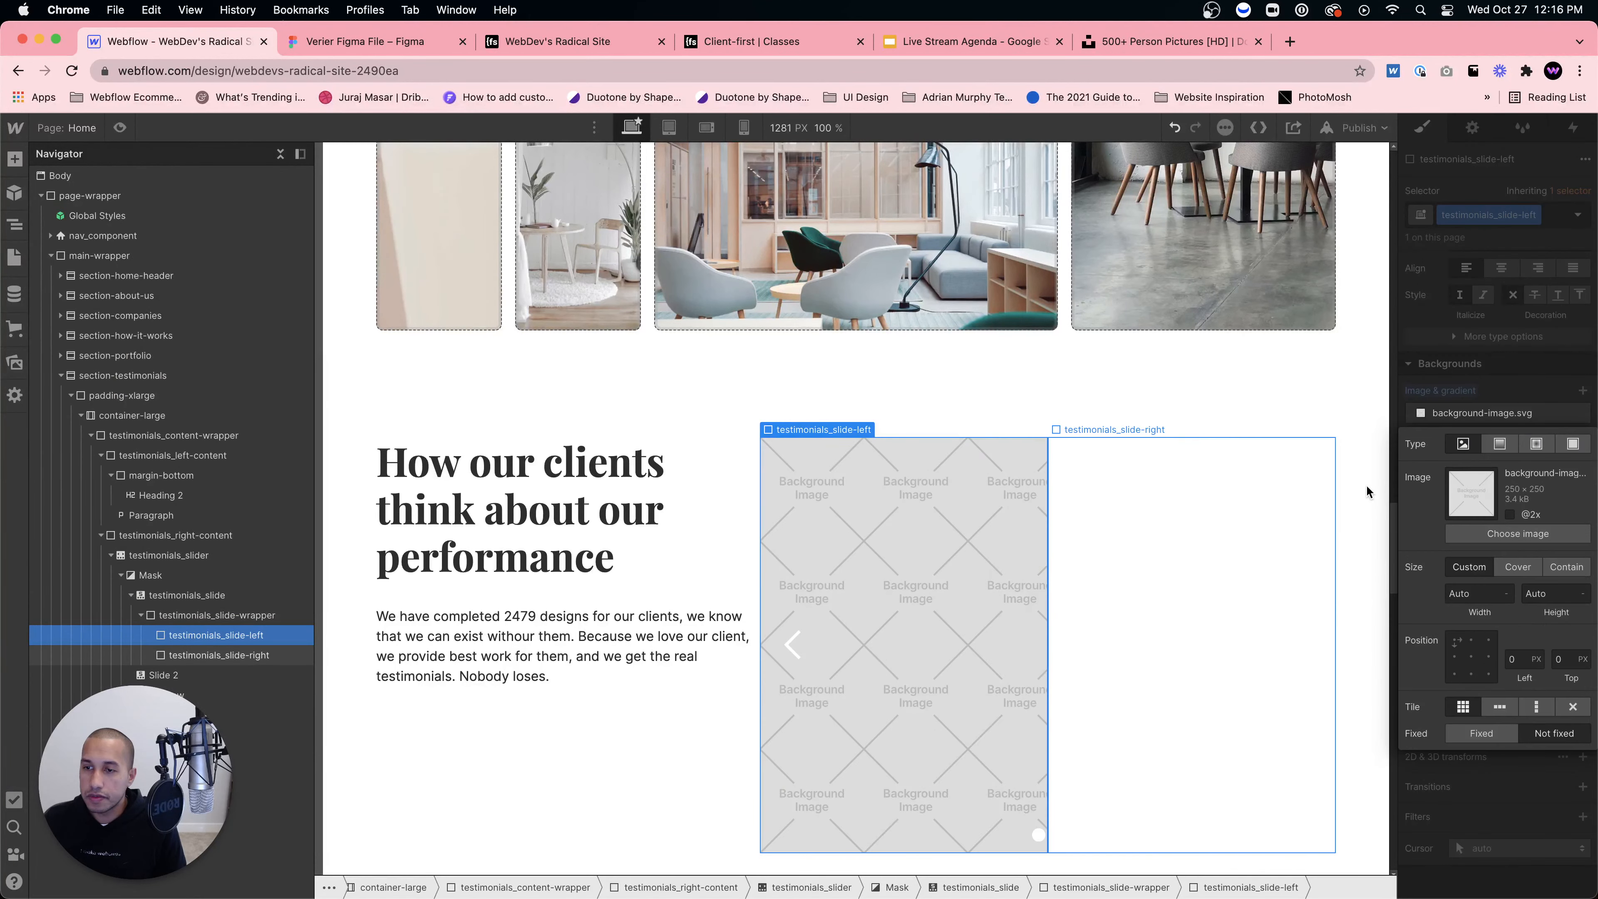
left_click(1517, 534)
left_click(209, 300)
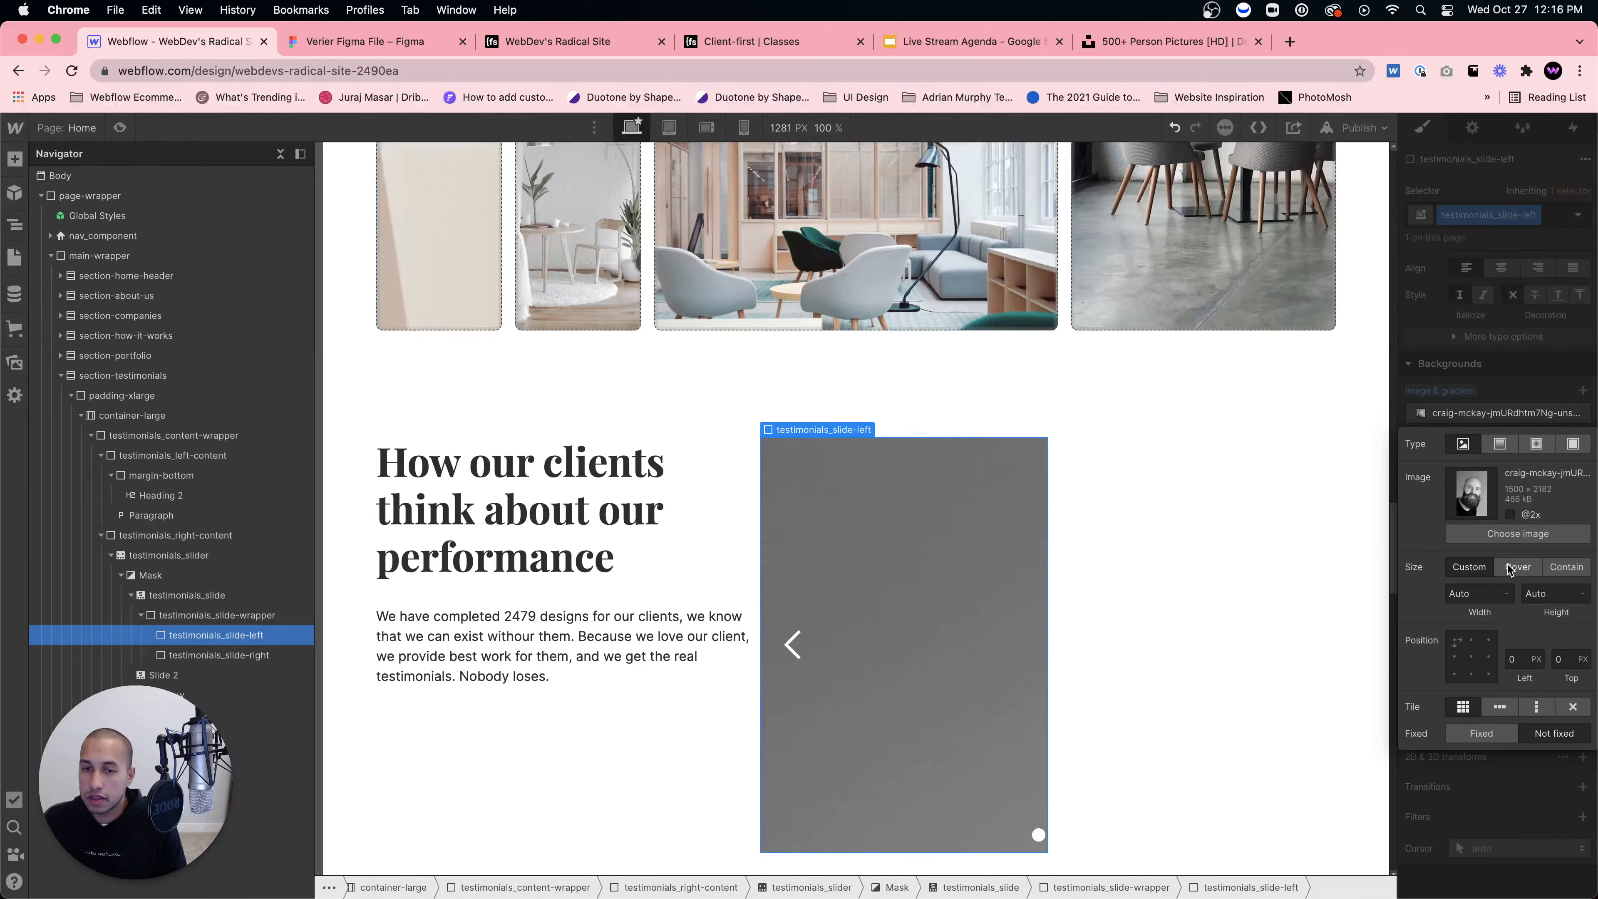
left_click(1471, 658)
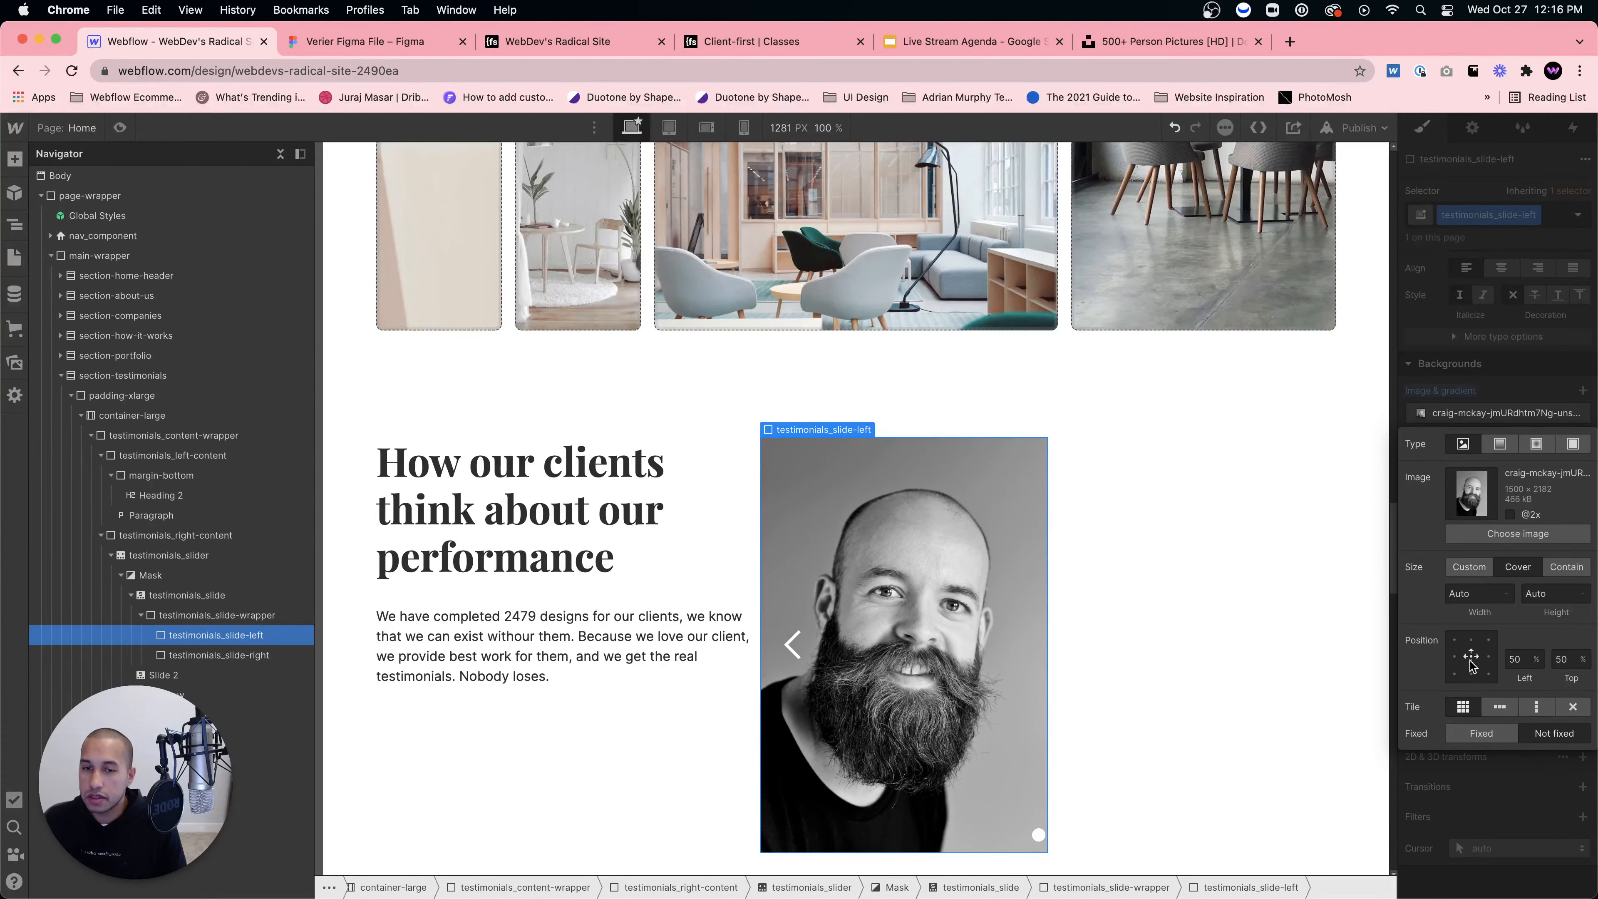
left_click(1491, 370)
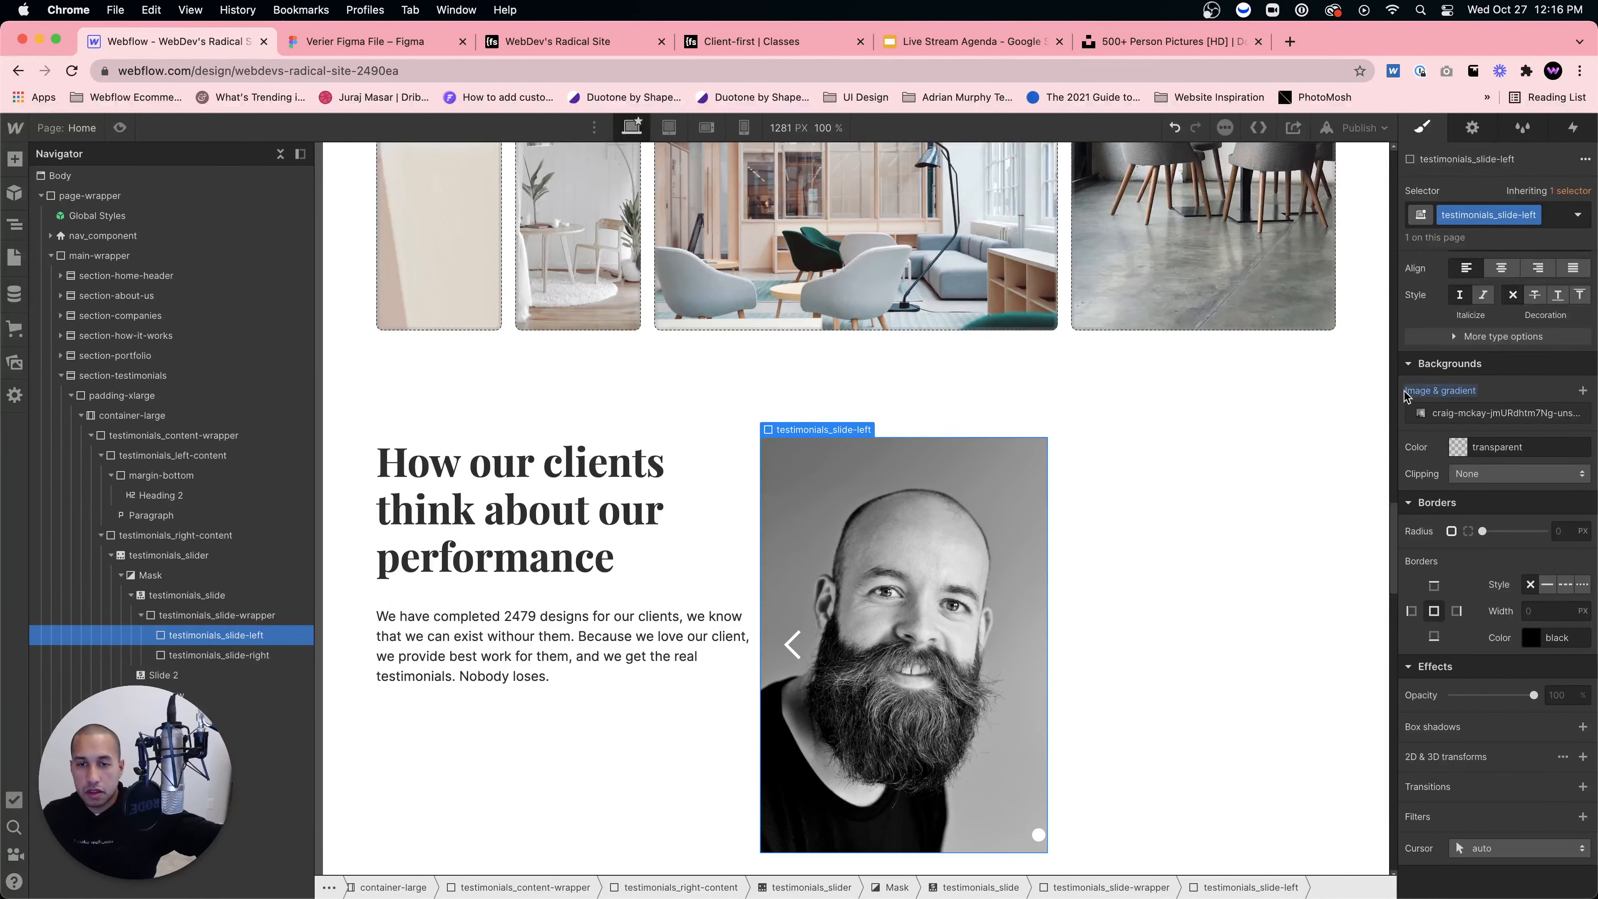
Step: Round testimonials_slide-left's corners with an 8 px radius
left_click(1094, 559)
left_click(962, 557)
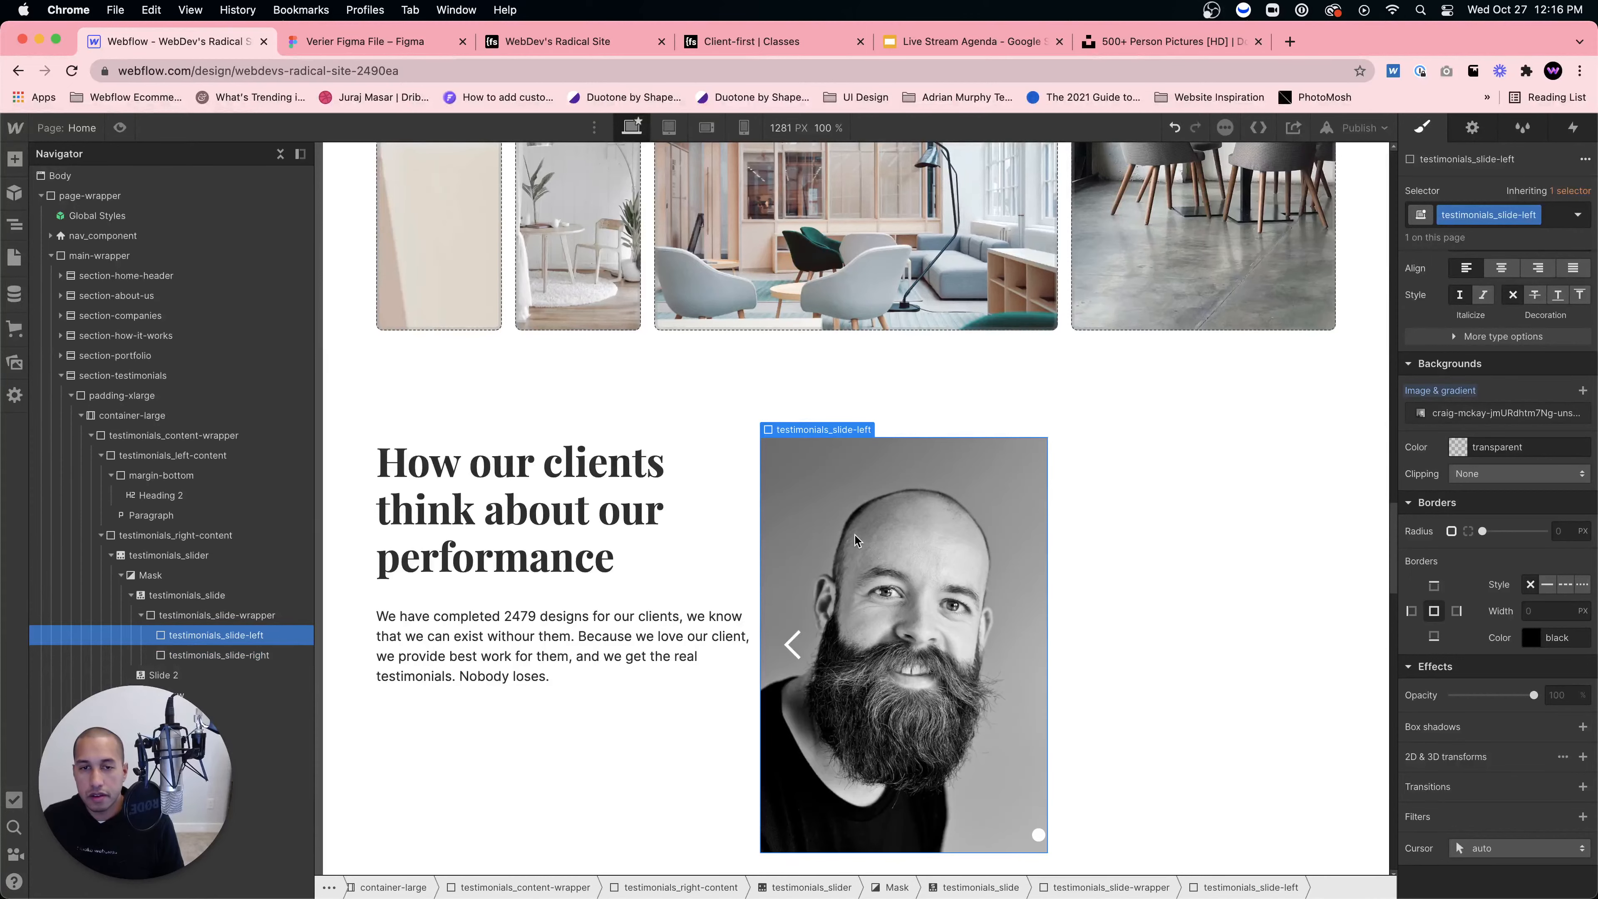
left_click(1559, 694)
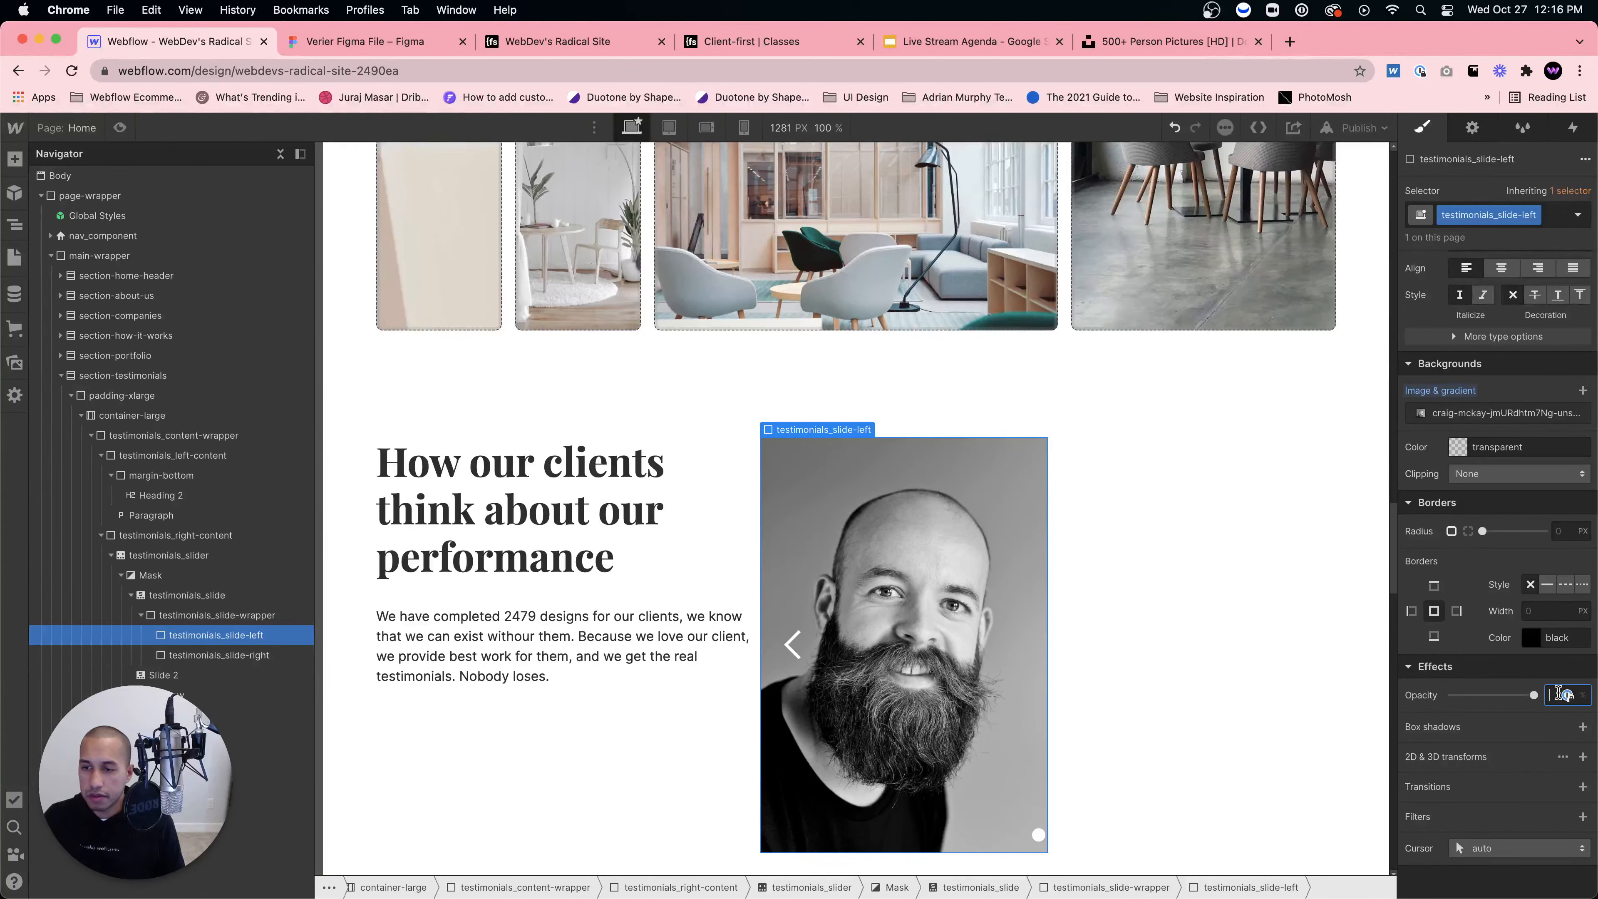
left_click(1561, 530)
type("8")
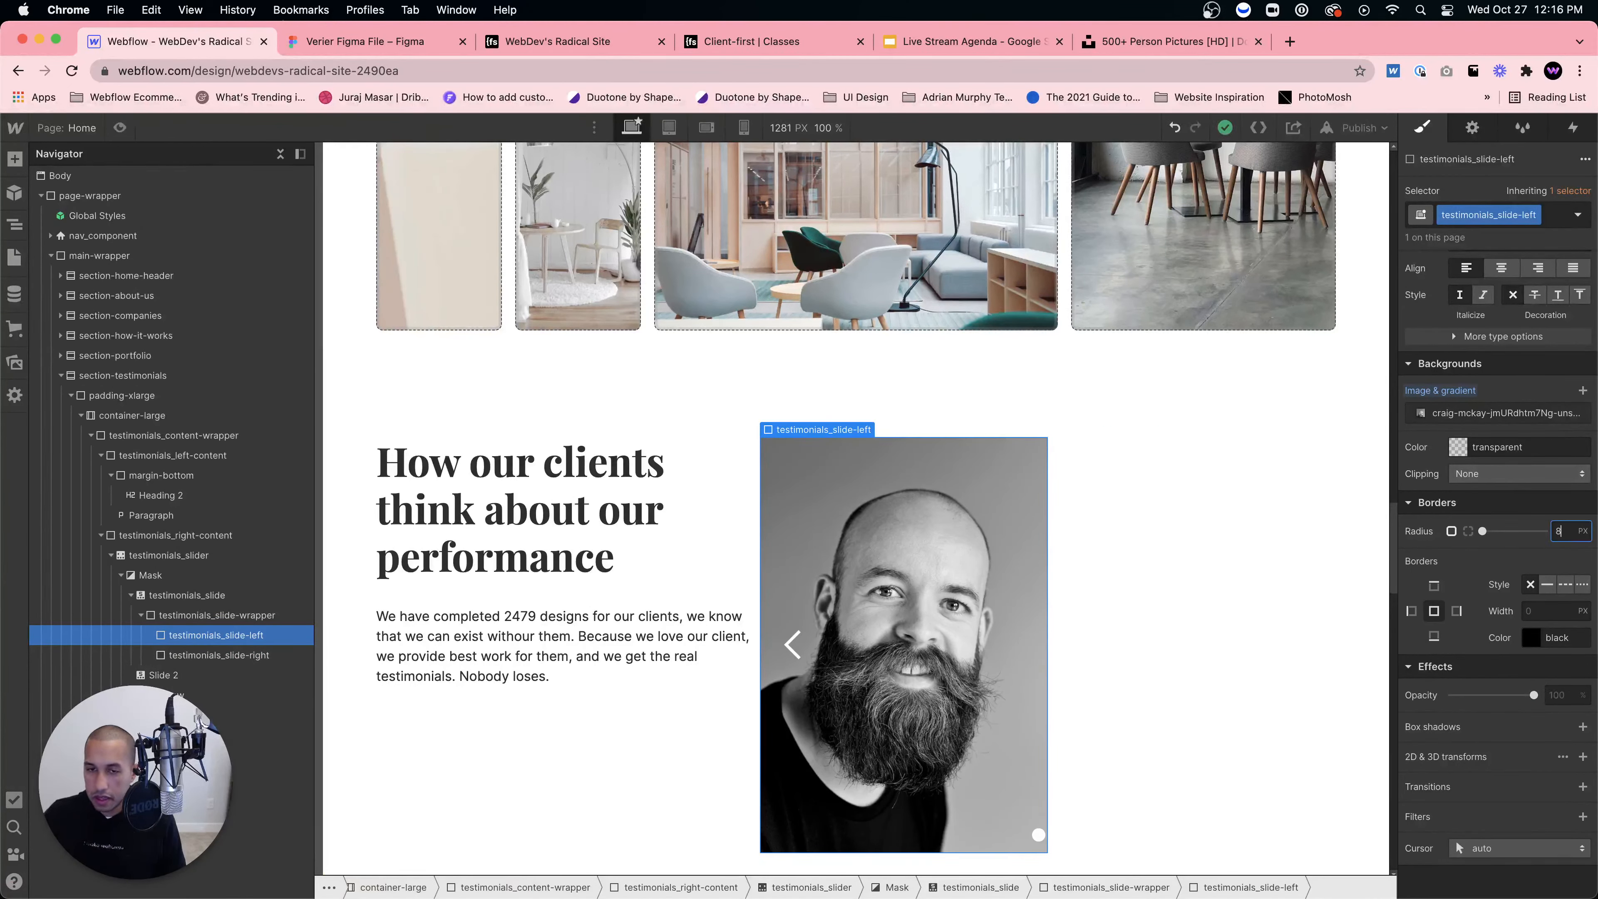
Step: Set testimonials_slide-right's position to Relative
left_click(1214, 532)
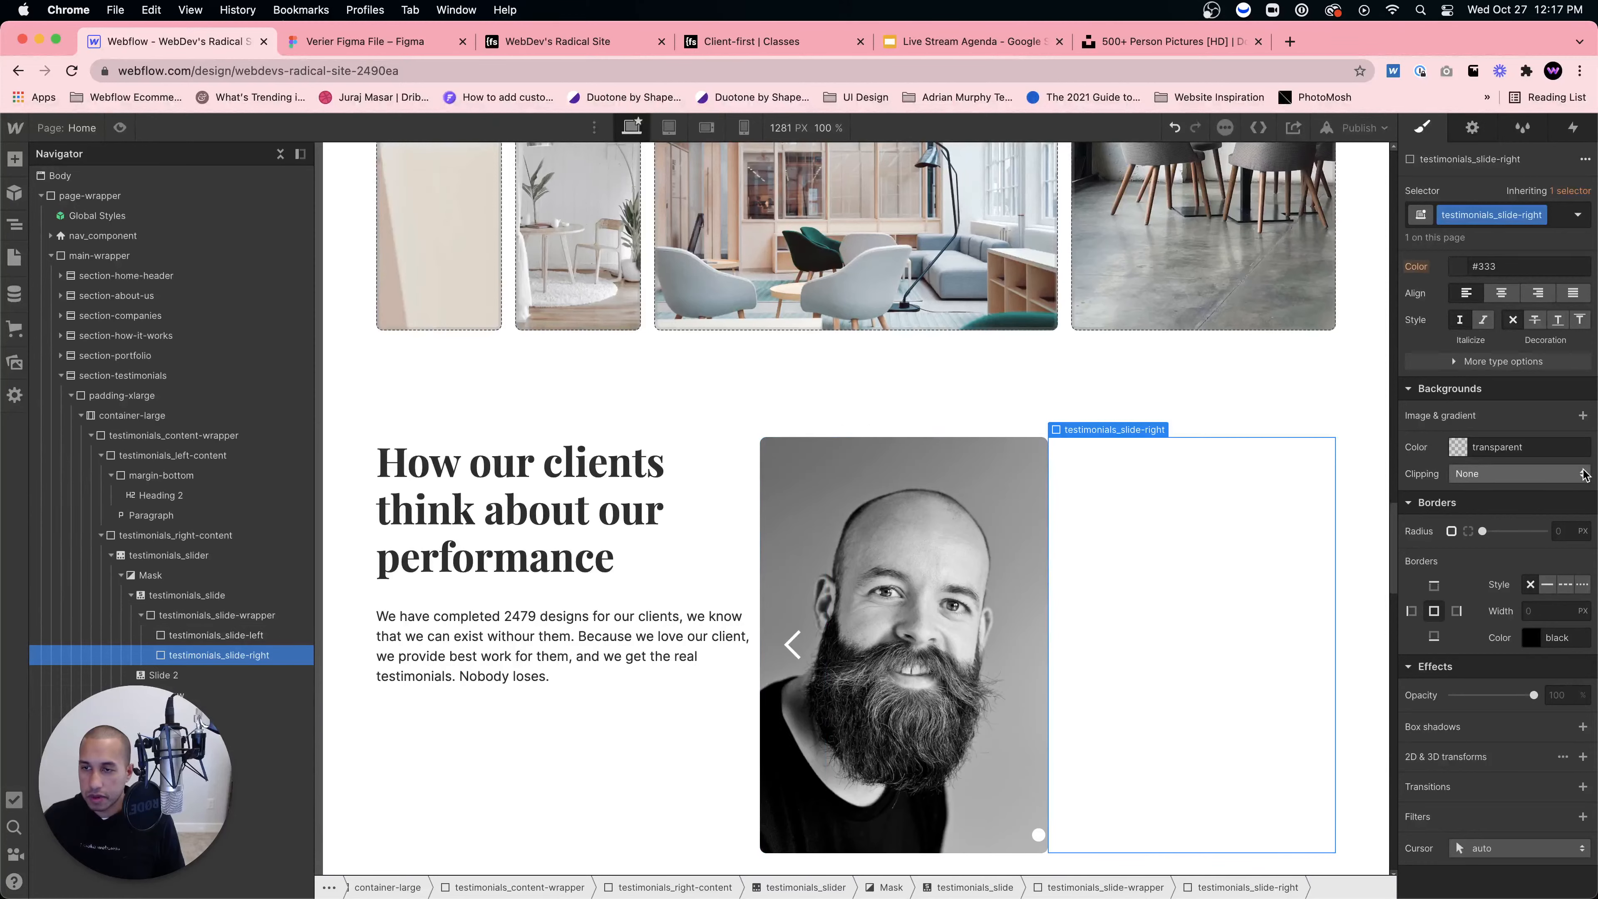
scroll(1502, 380, "up", 4)
left_click(1516, 344)
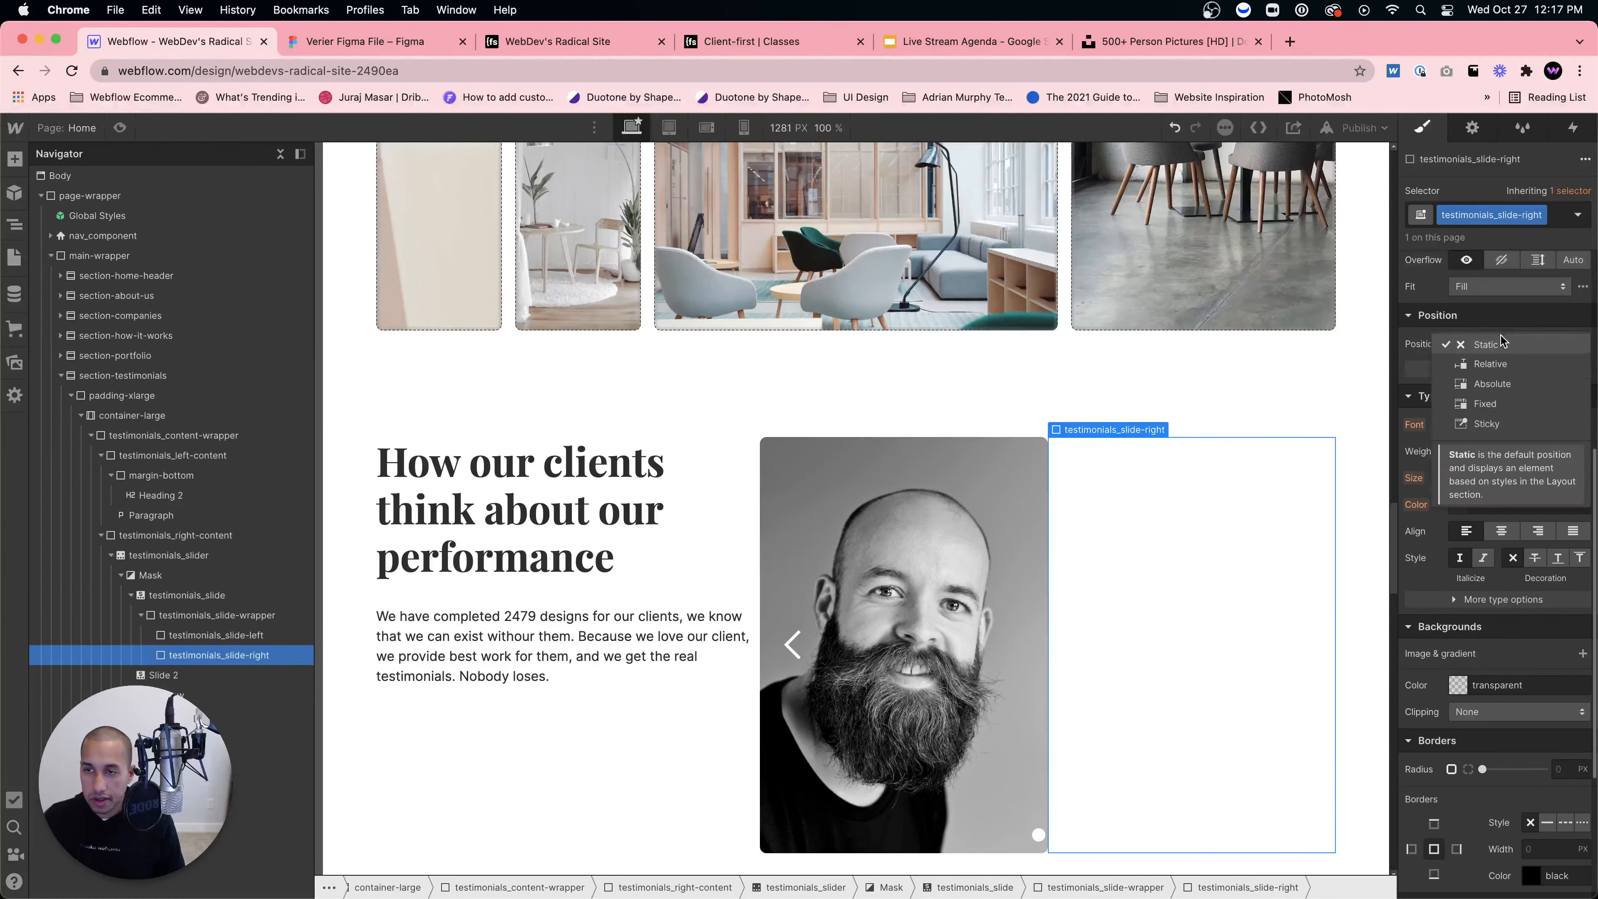
left_click(1491, 368)
left_click(870, 554)
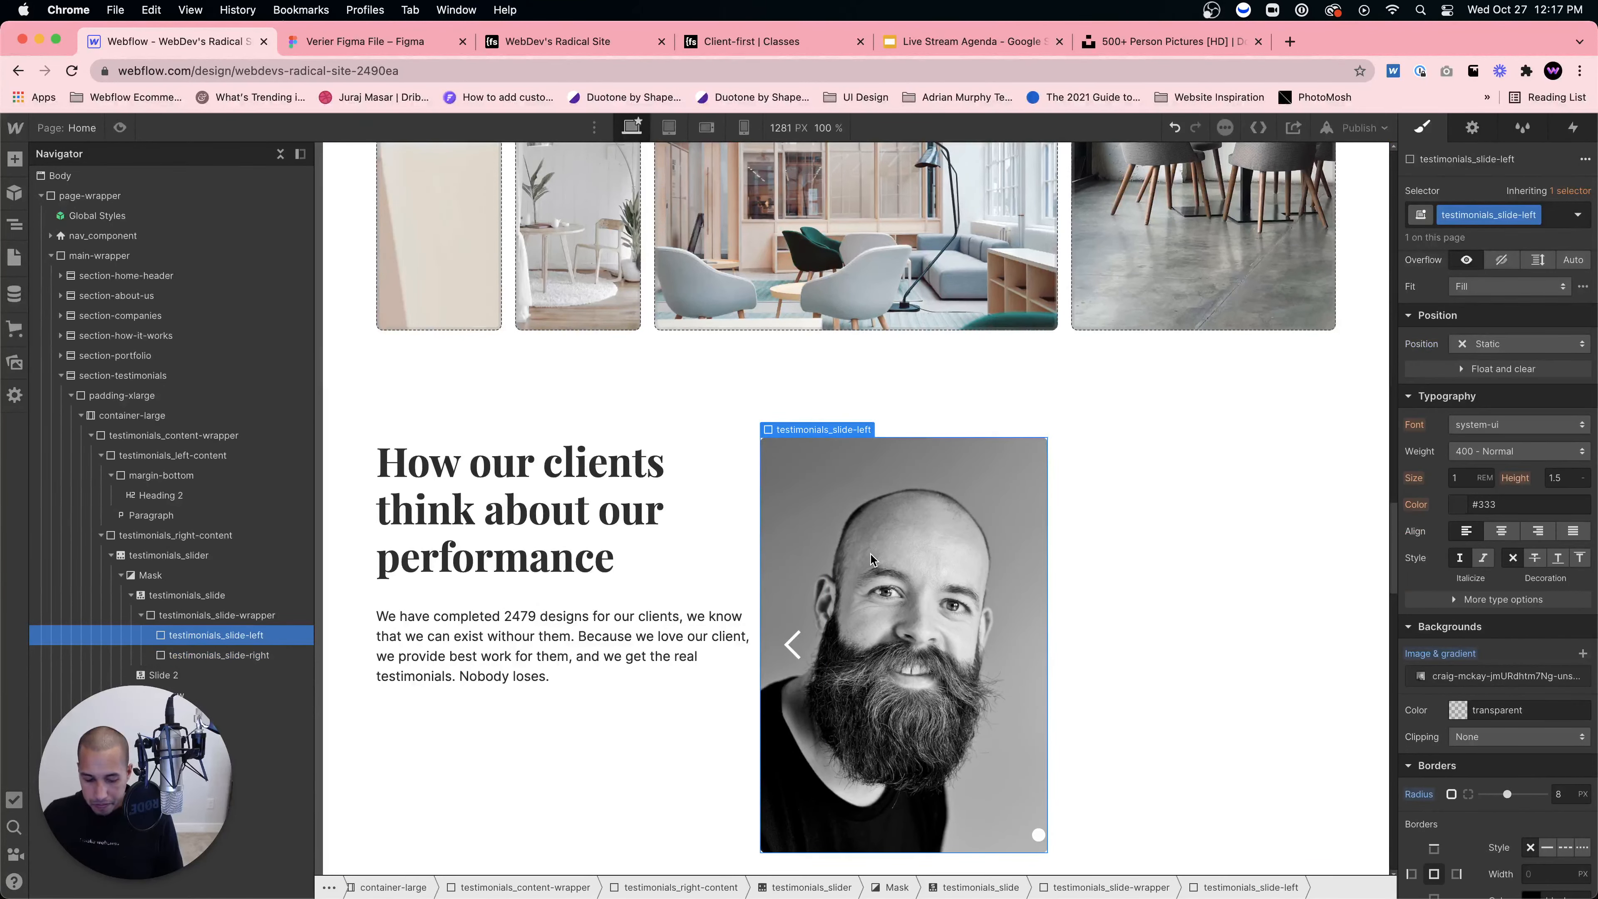
key("super+e")
Step: Add a text block classed testimonials_quote to the left slide and clear its placeholder text
type("t")
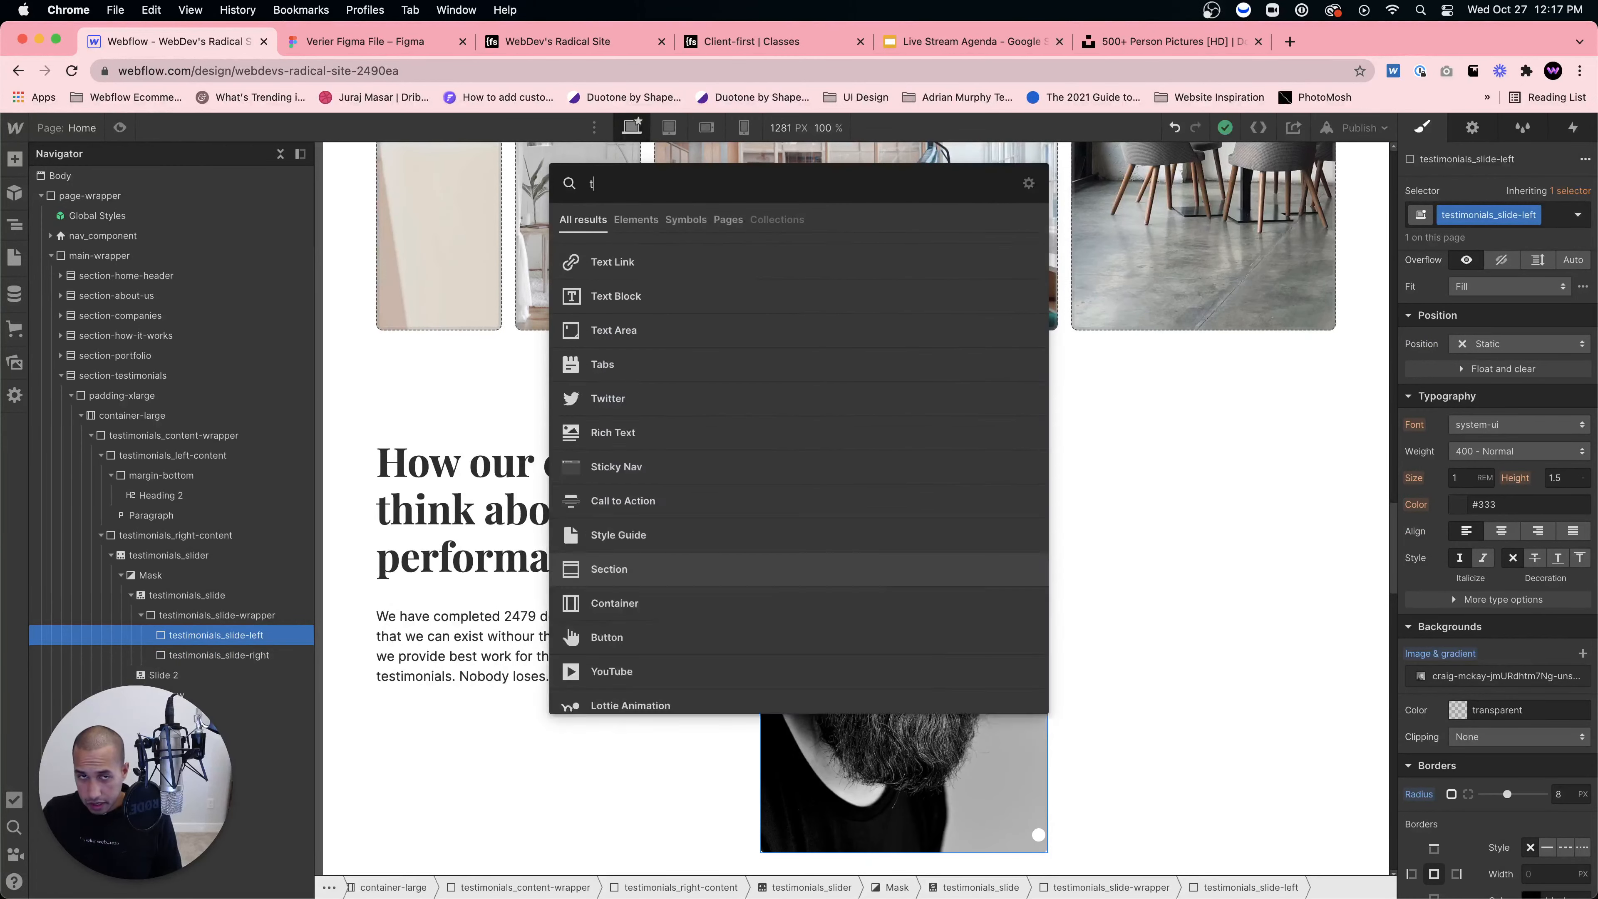
type("ext block")
key("Return")
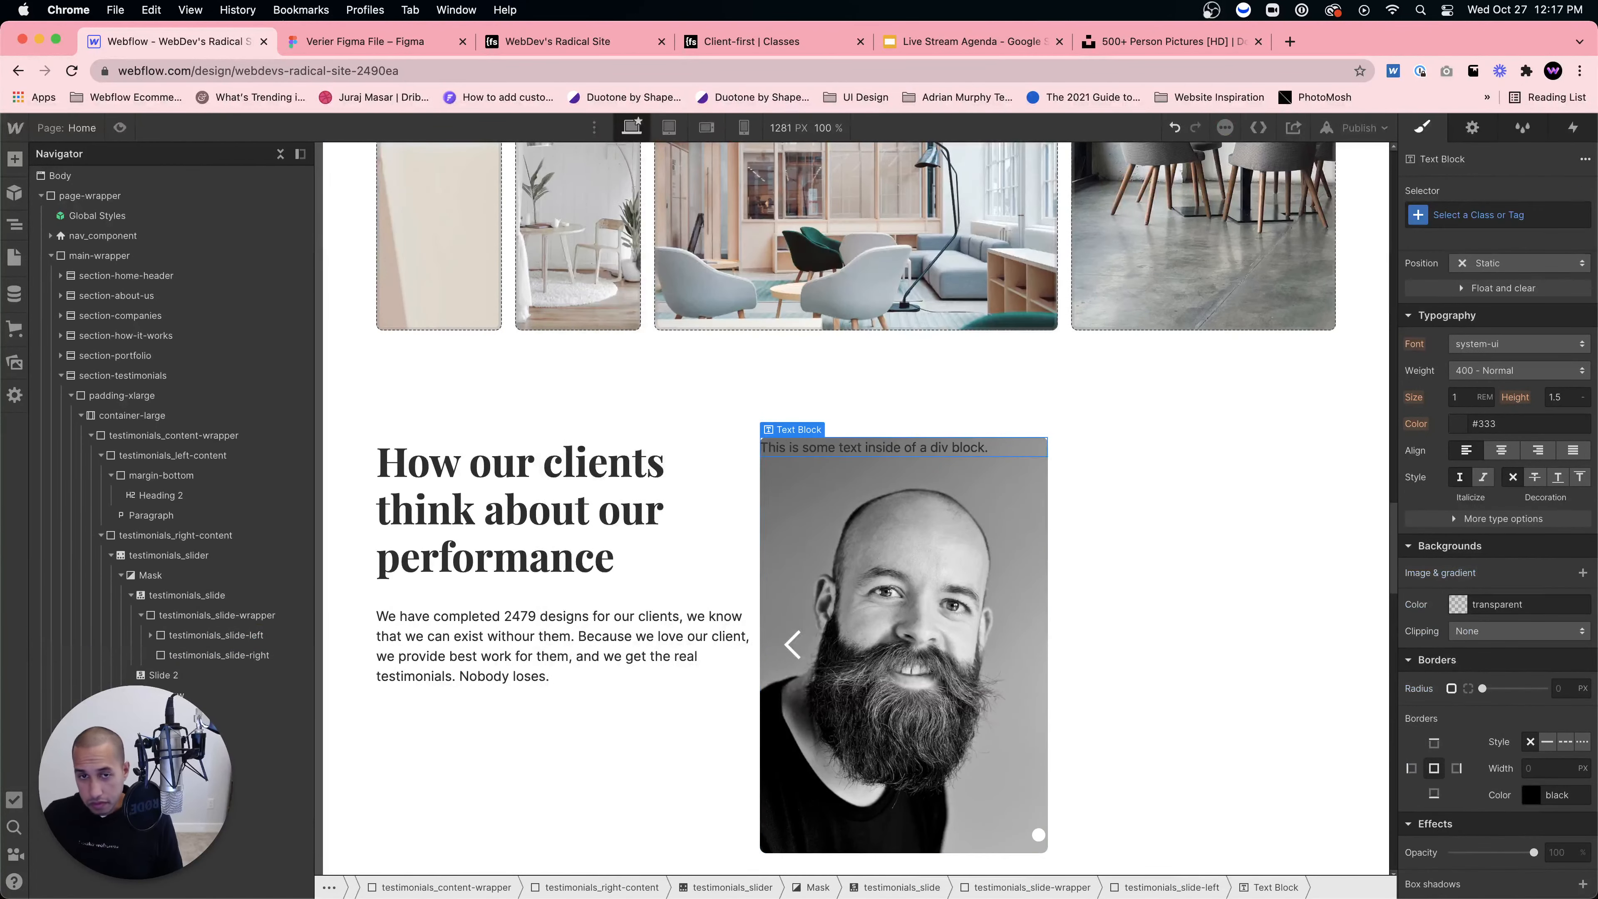
left_click(1480, 211)
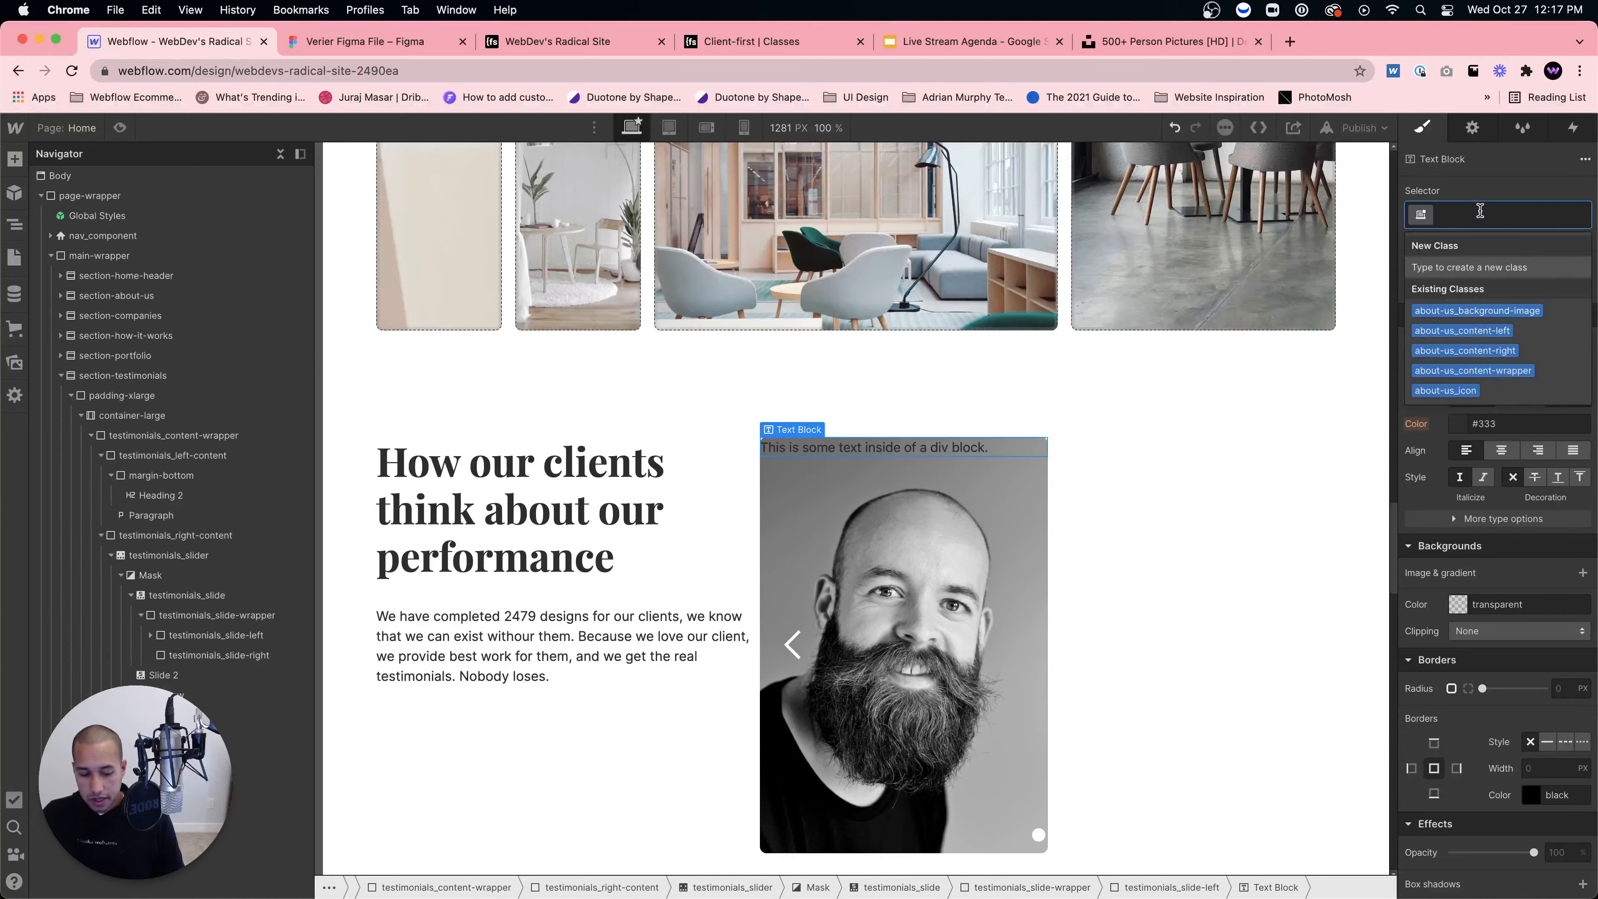
type("testimonials_")
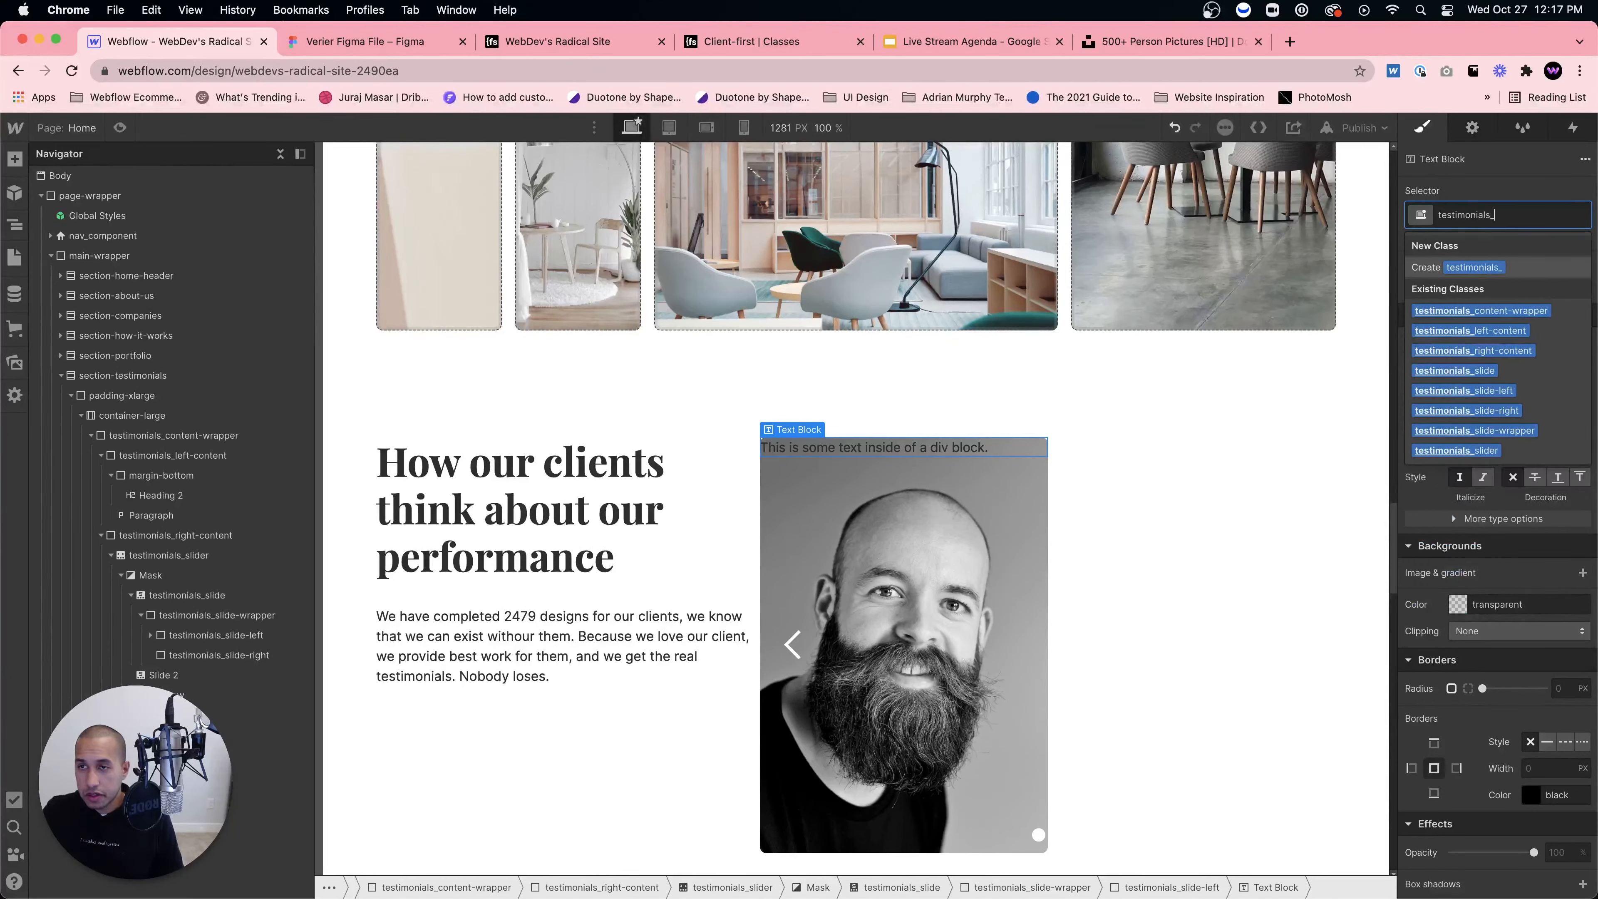
type("quote")
key("Return")
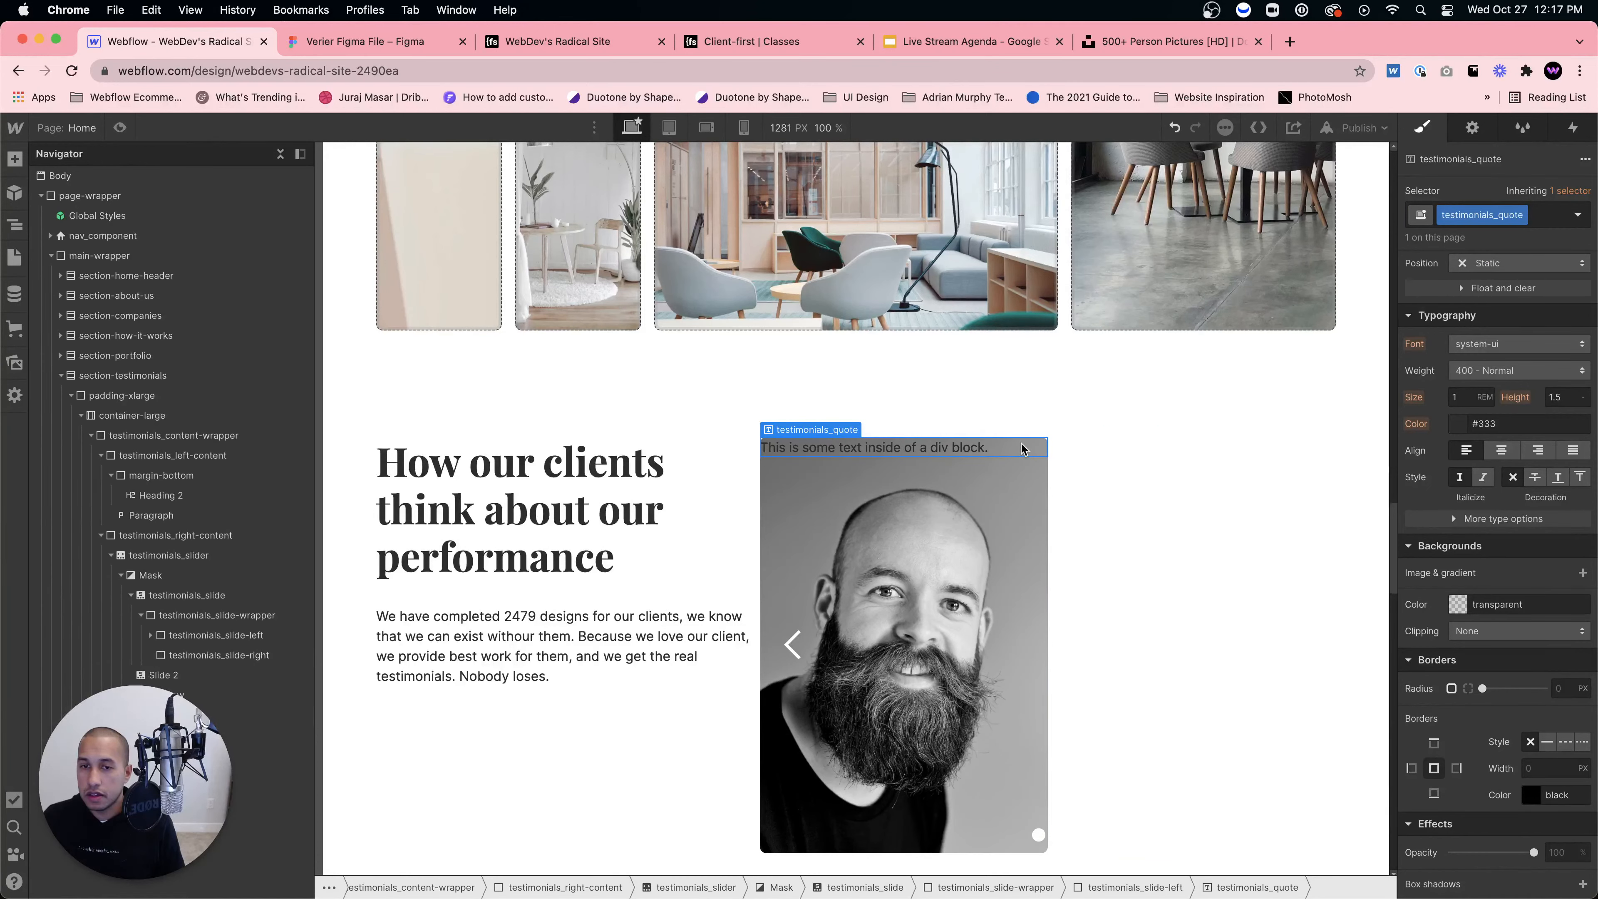
scroll(1478, 609, "down", 2)
double_click(993, 452)
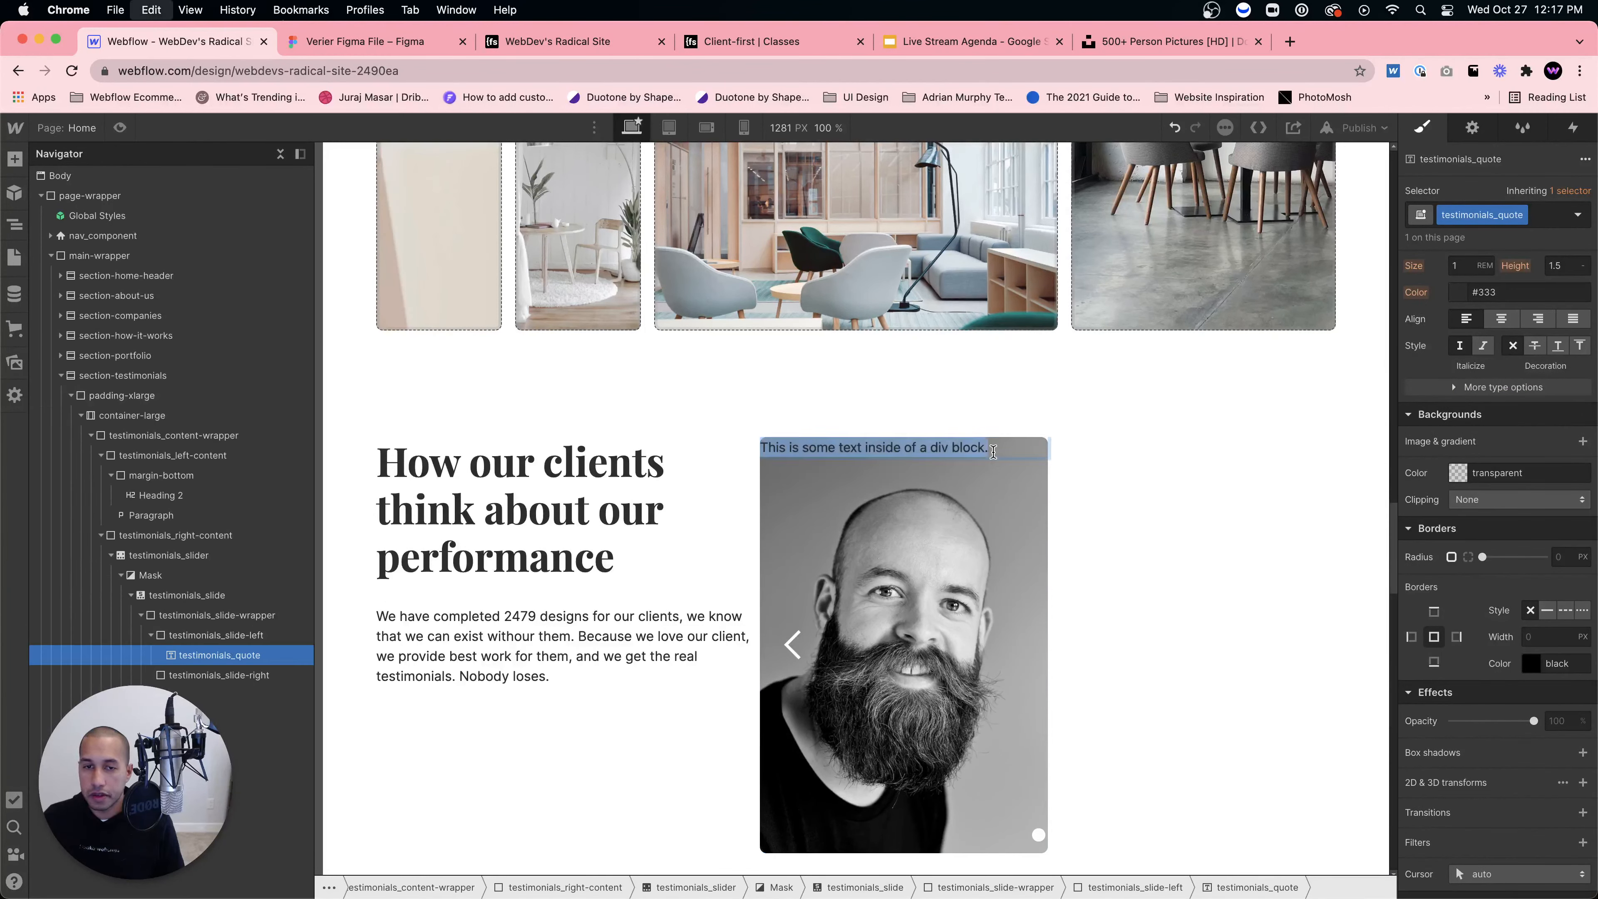
key("BackSpace")
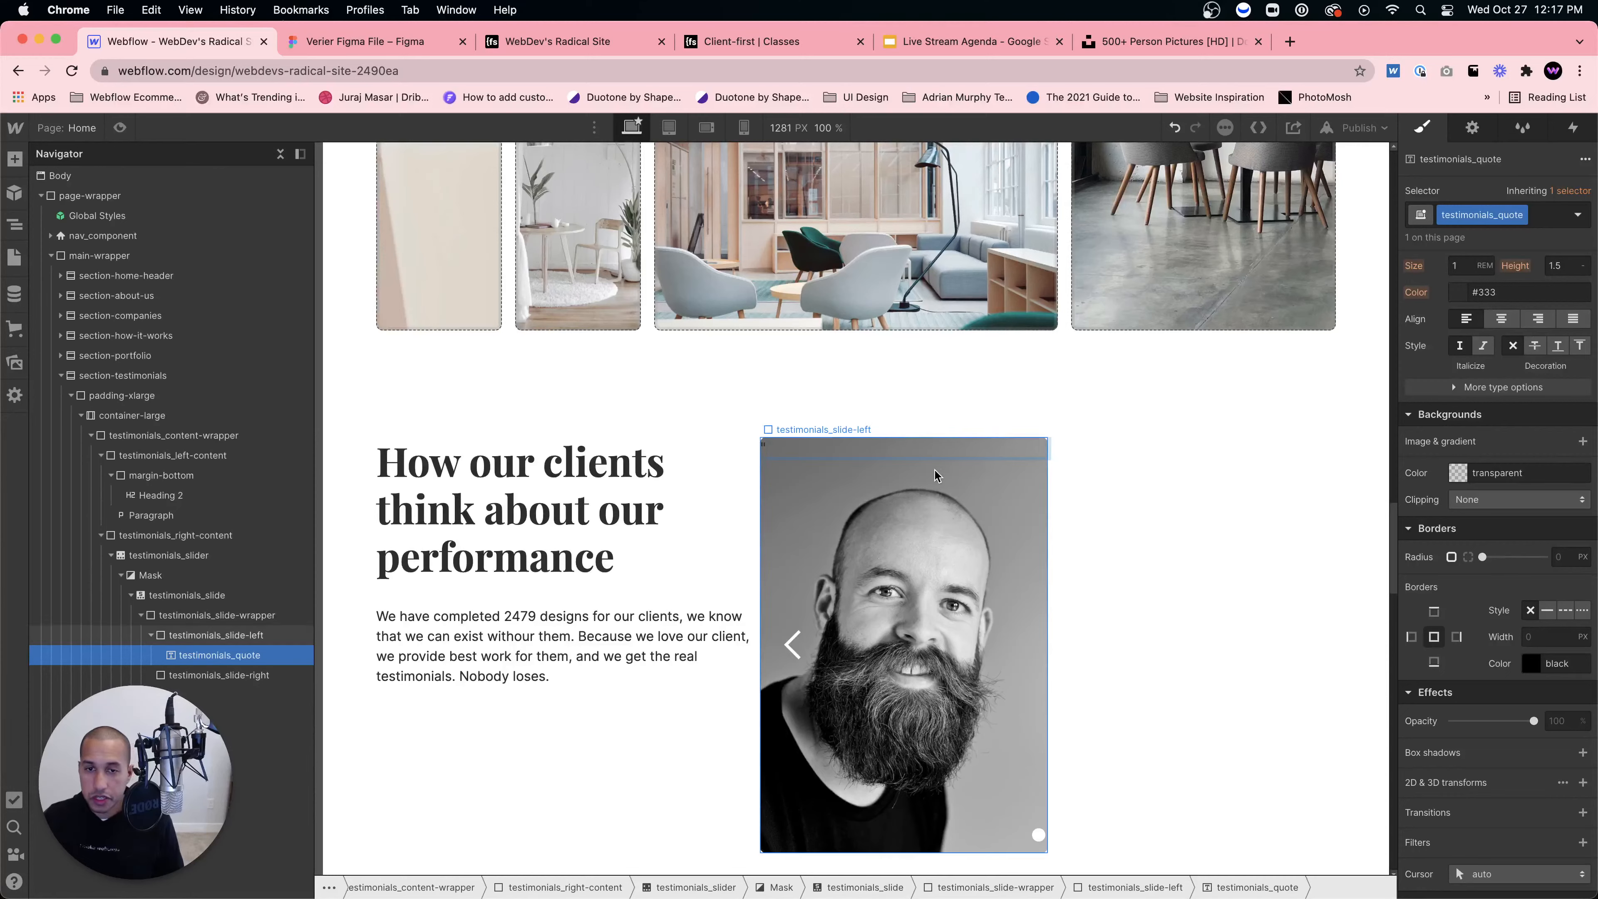
Step: Style the quote in Playfair Display at 12 REM, then select Figma's quote-mark vector
scroll(1488, 441, "up", 4)
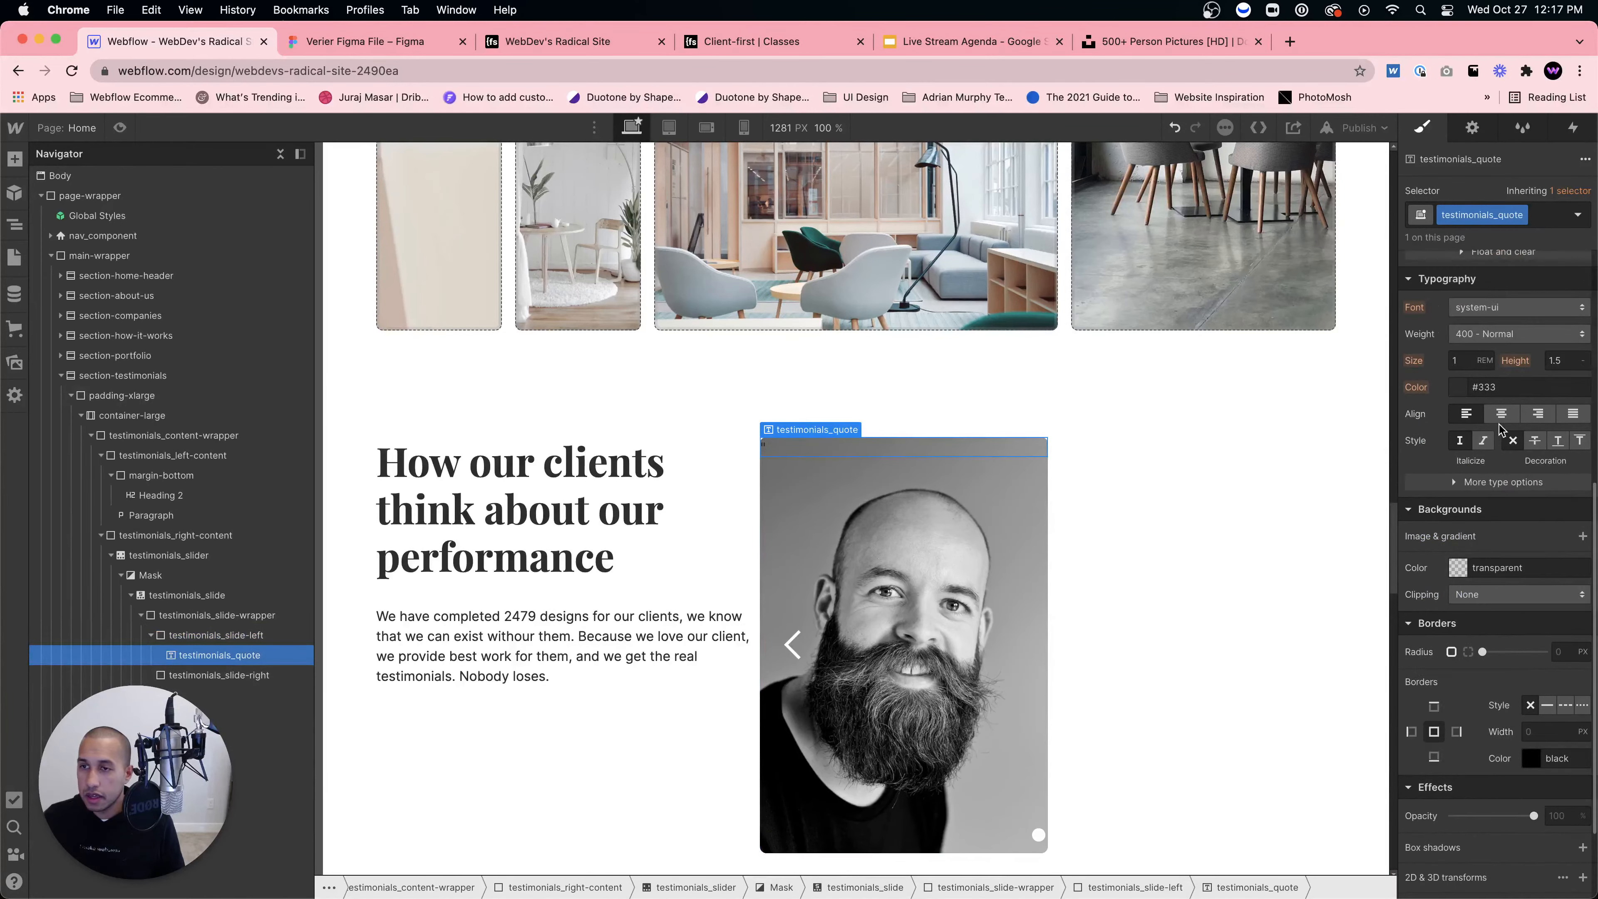
left_click(1486, 340)
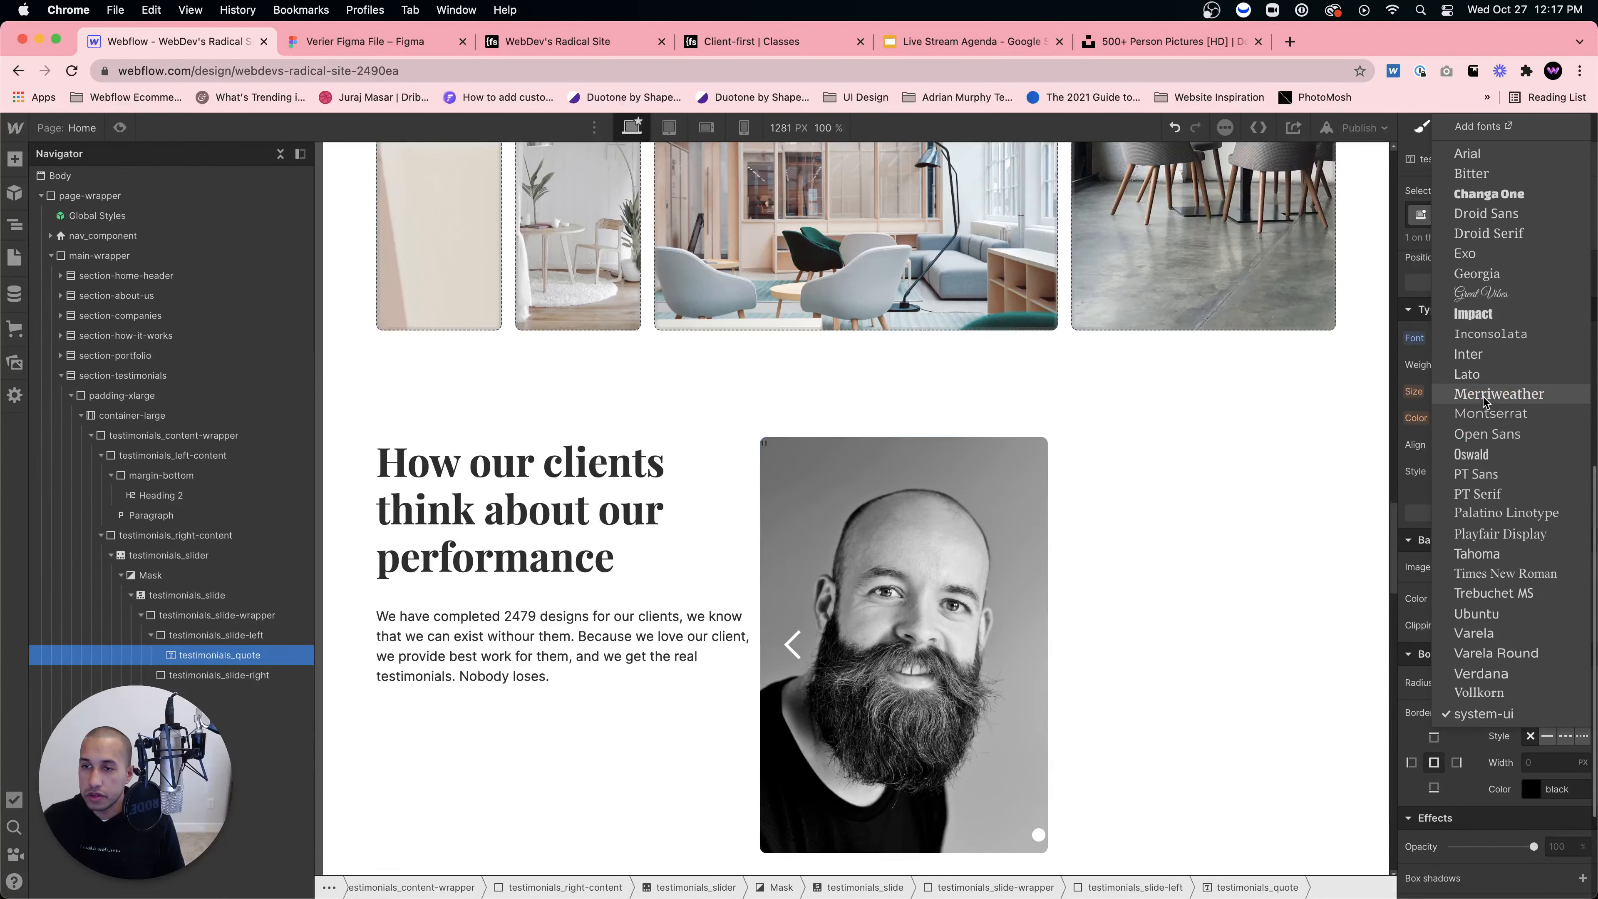
left_click(1501, 534)
left_click(1461, 391)
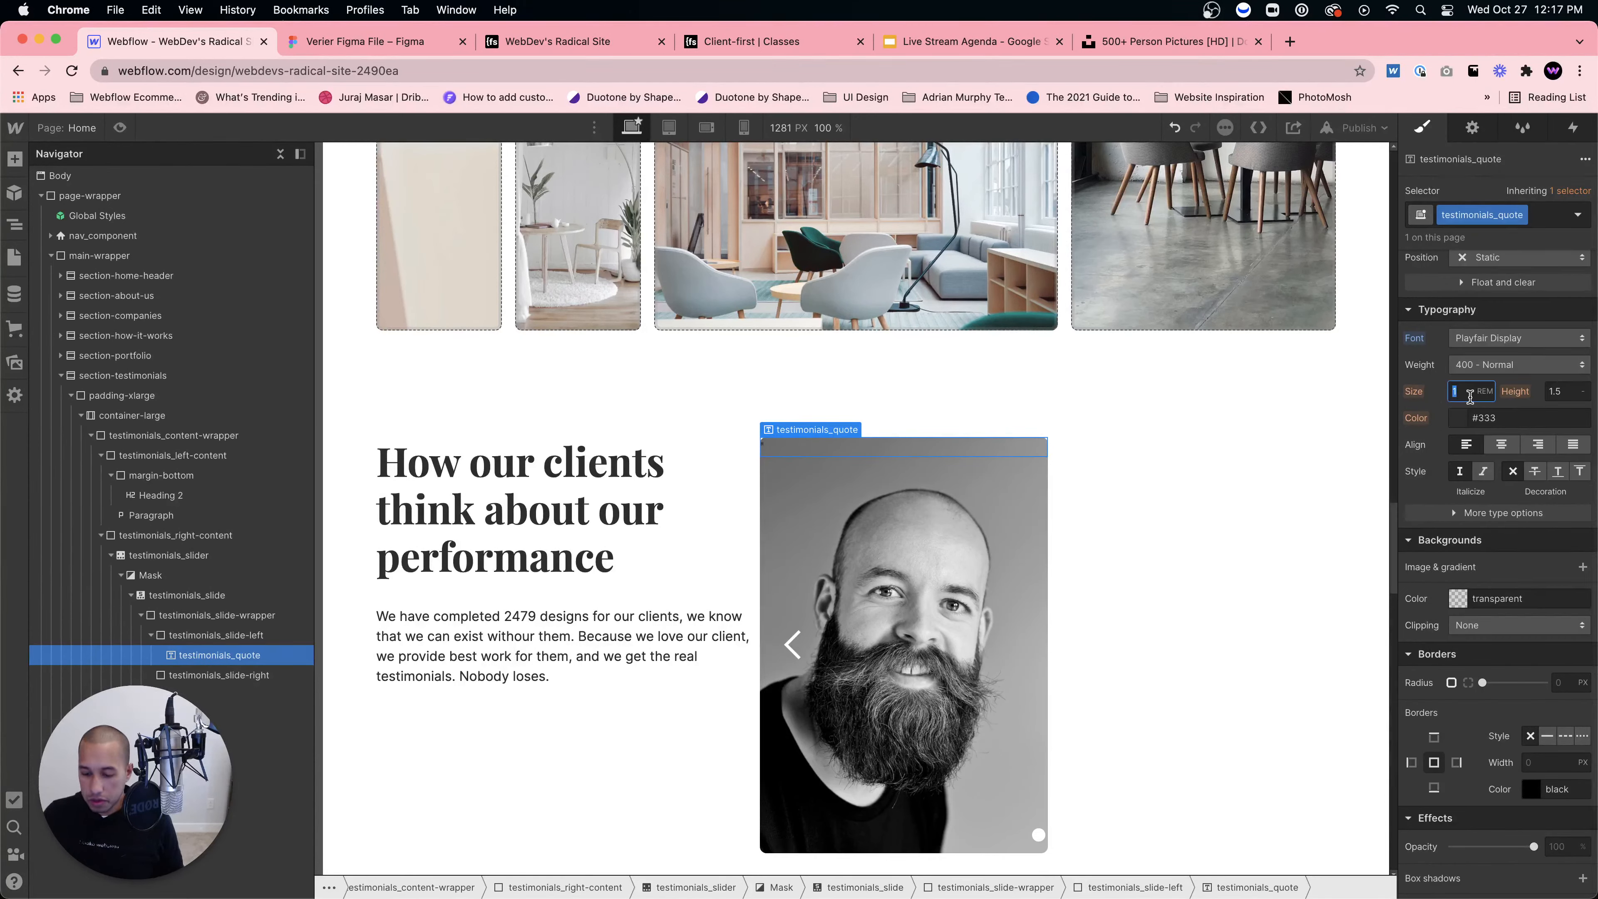
type("4")
key("Up")
key("Up")
key("Up")
key("Up")
key("Up")
key("Up")
key("Up")
key("Up")
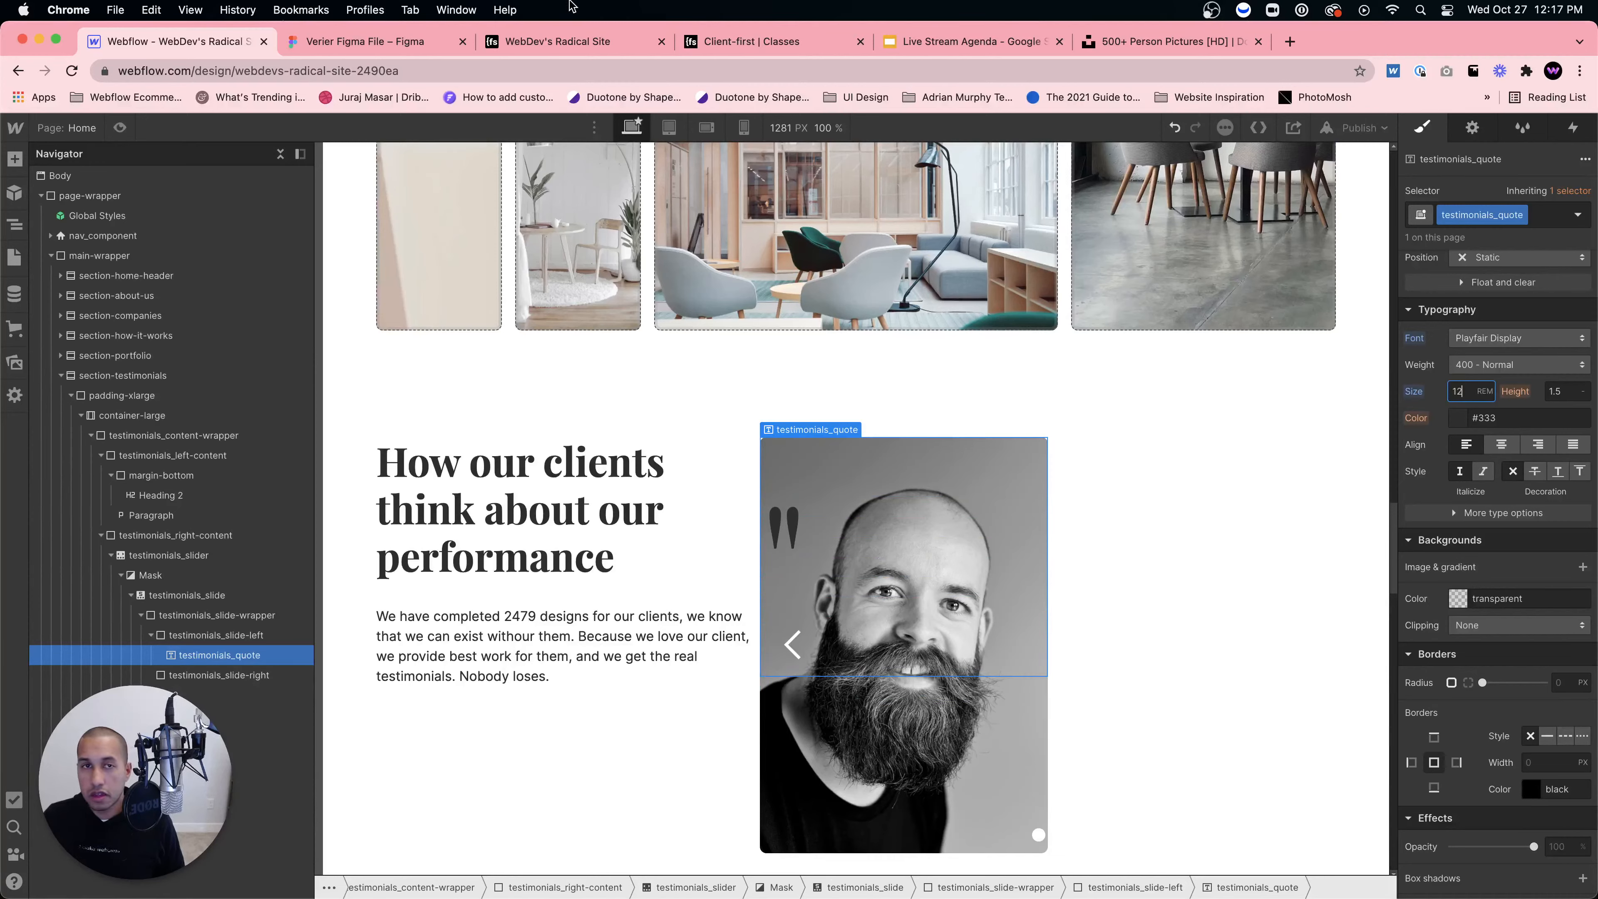
left_click(365, 41)
double_click(1019, 514)
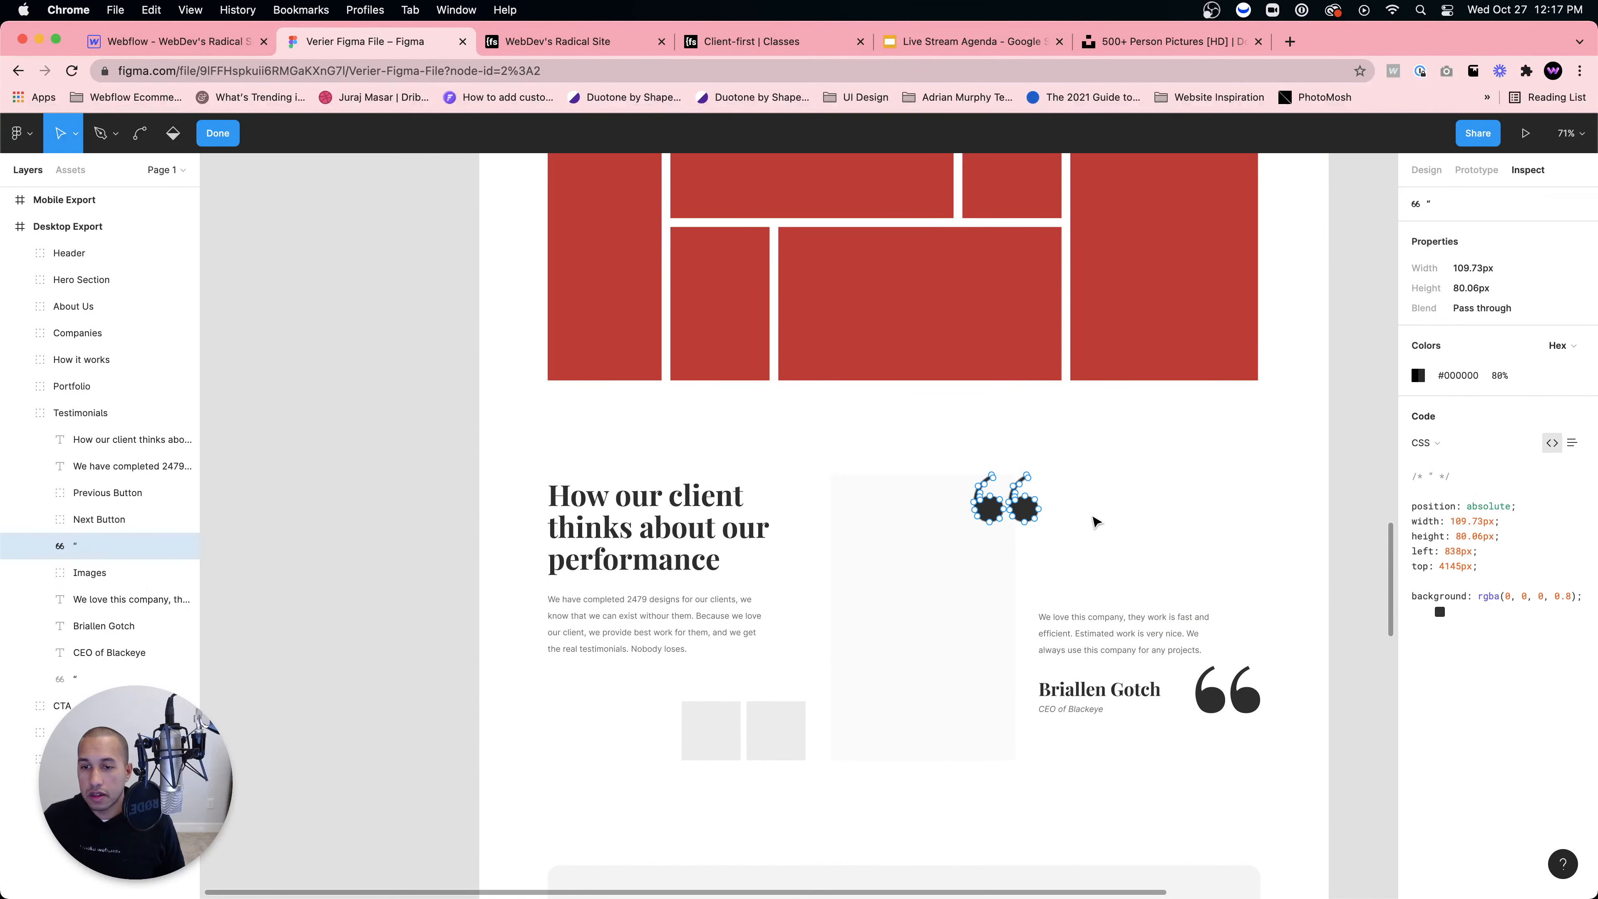
Step: Select the whole quote-mark layer in Figma and export it in SVG format
left_click(89, 517)
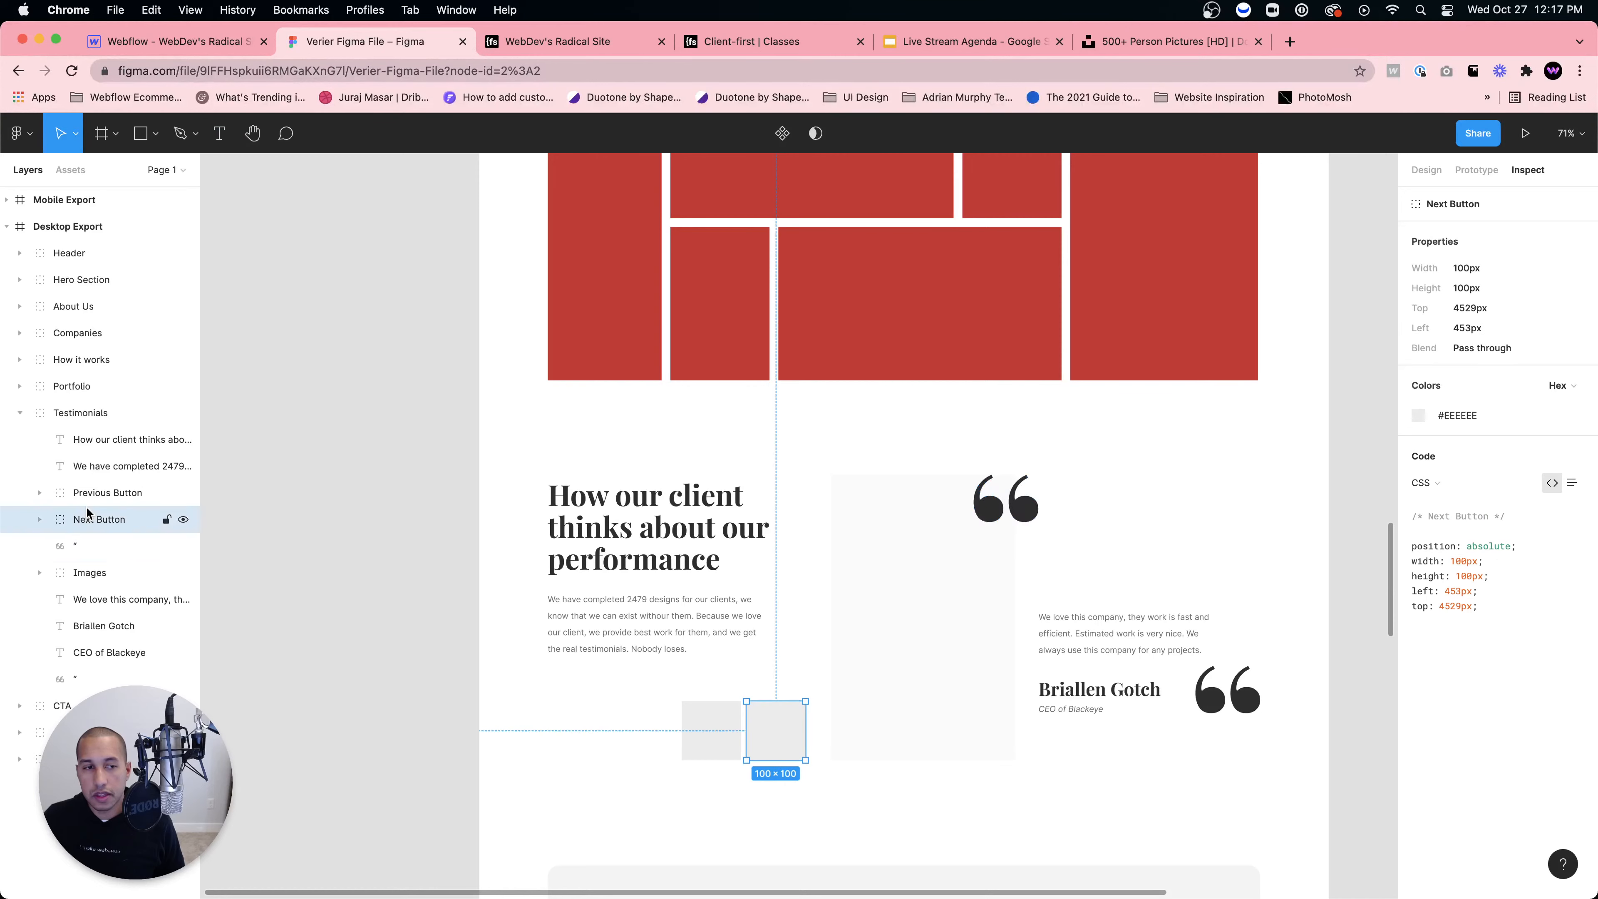
left_click(74, 548)
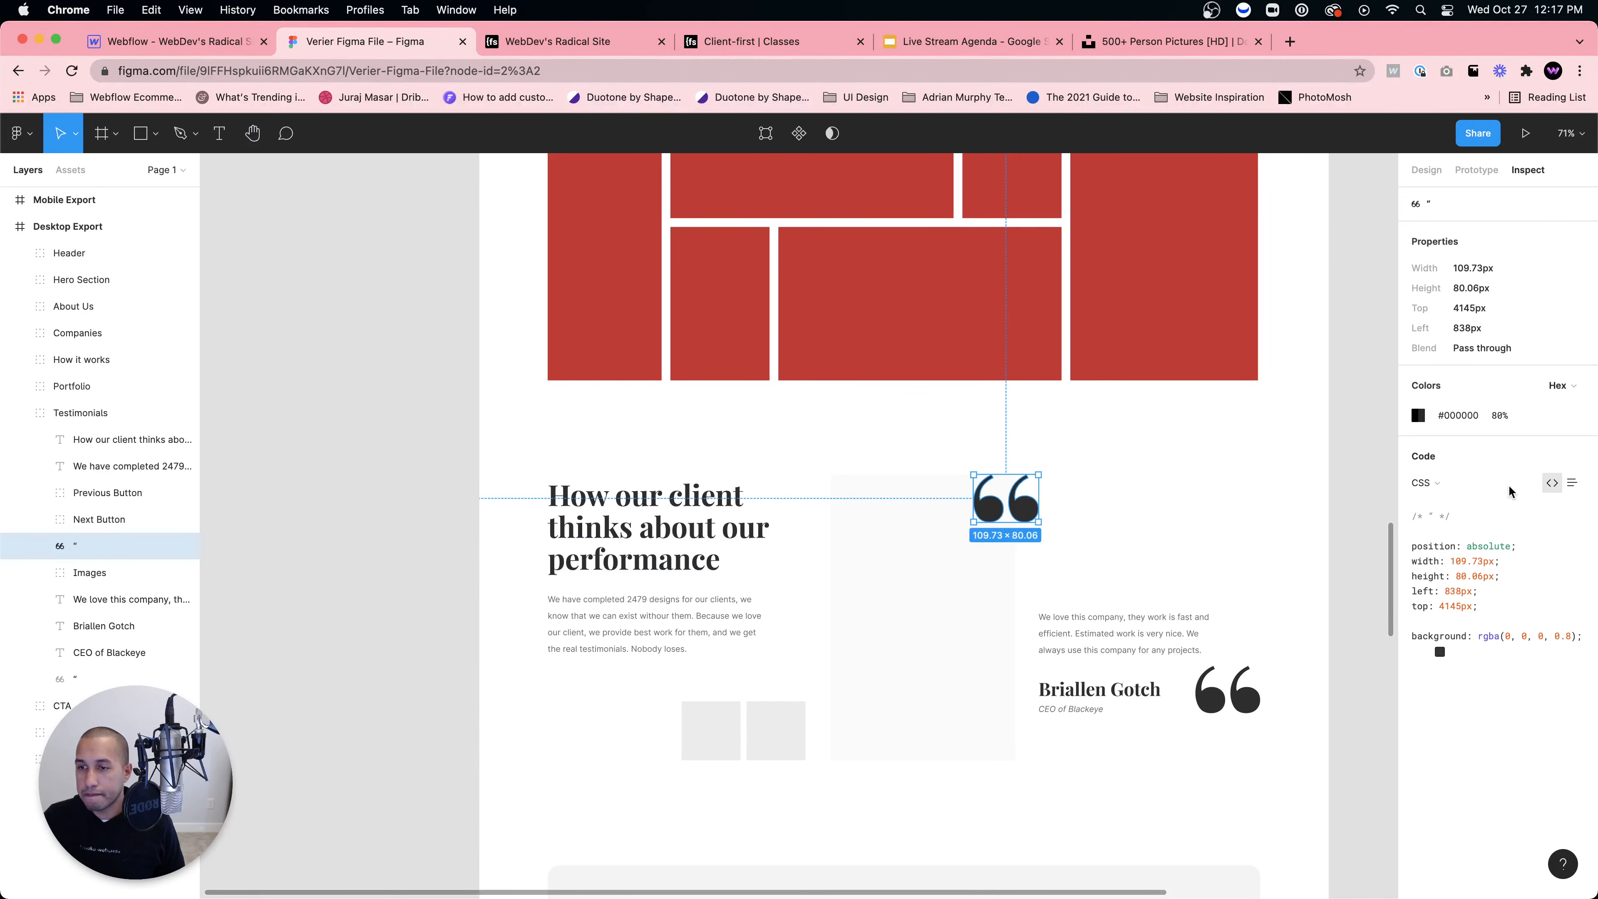
left_click(1427, 170)
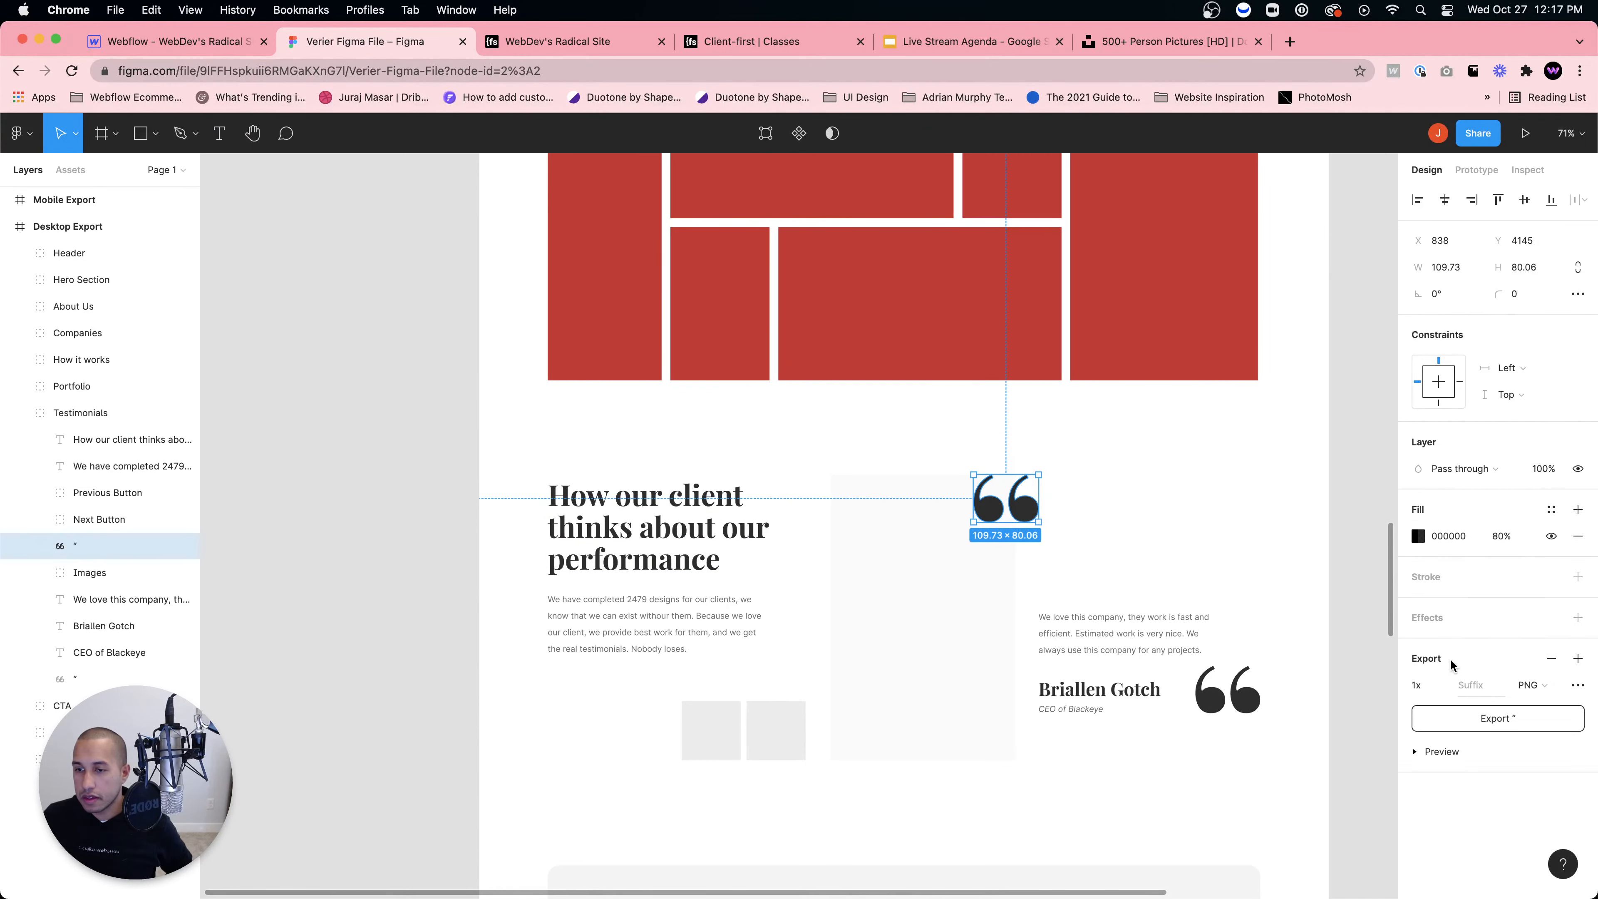
left_click(1437, 754)
left_click(1530, 685)
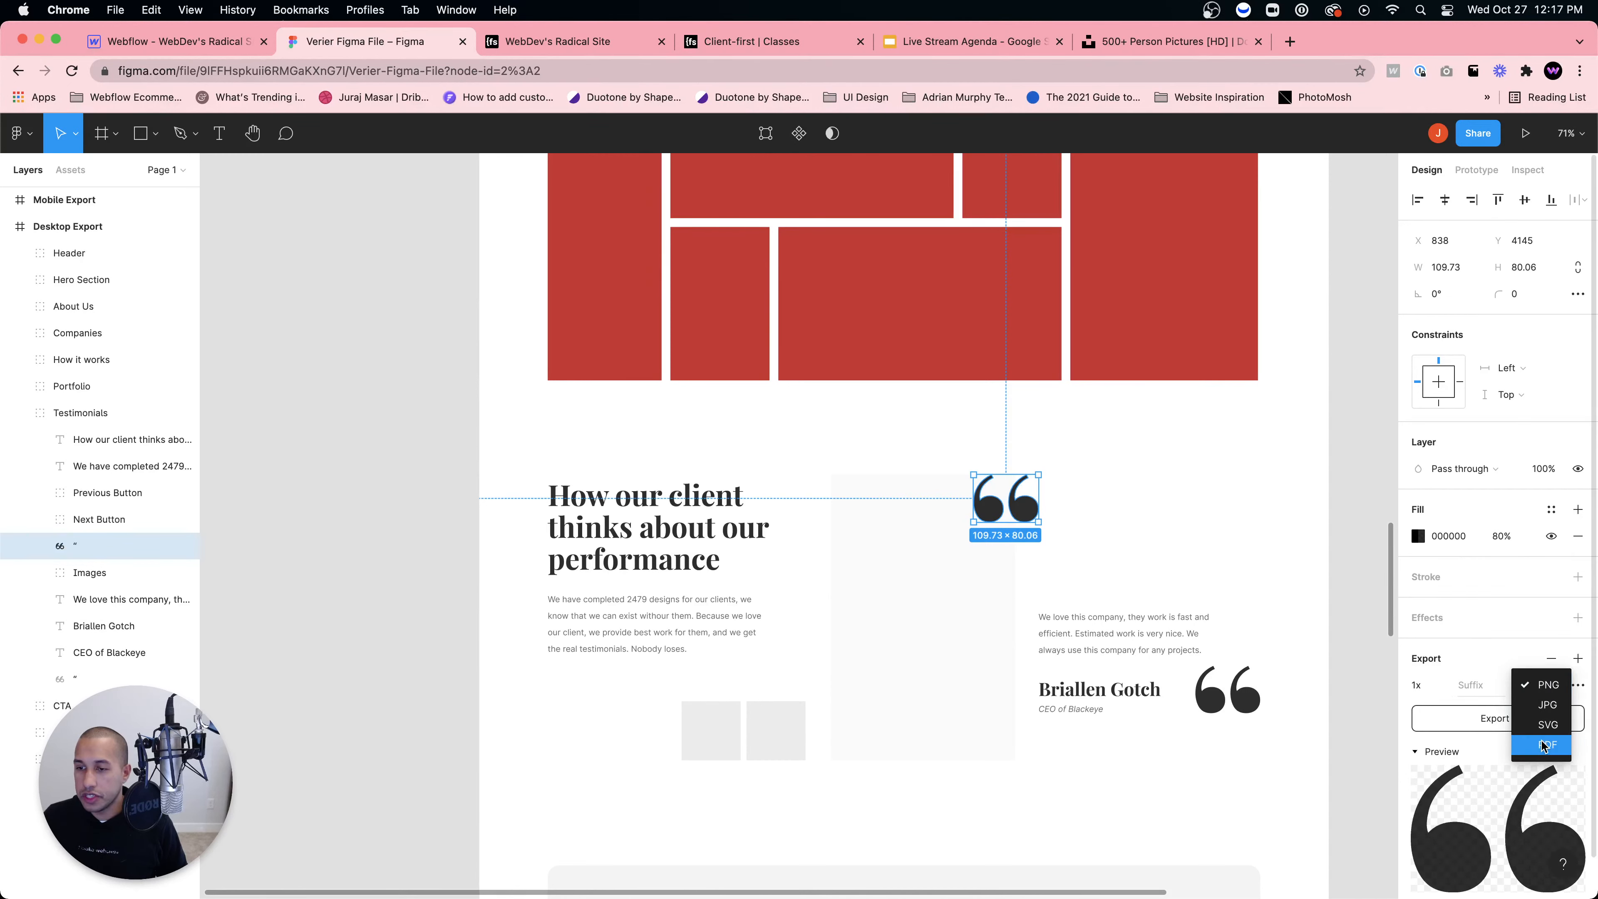
left_click(1548, 724)
left_click(1495, 718)
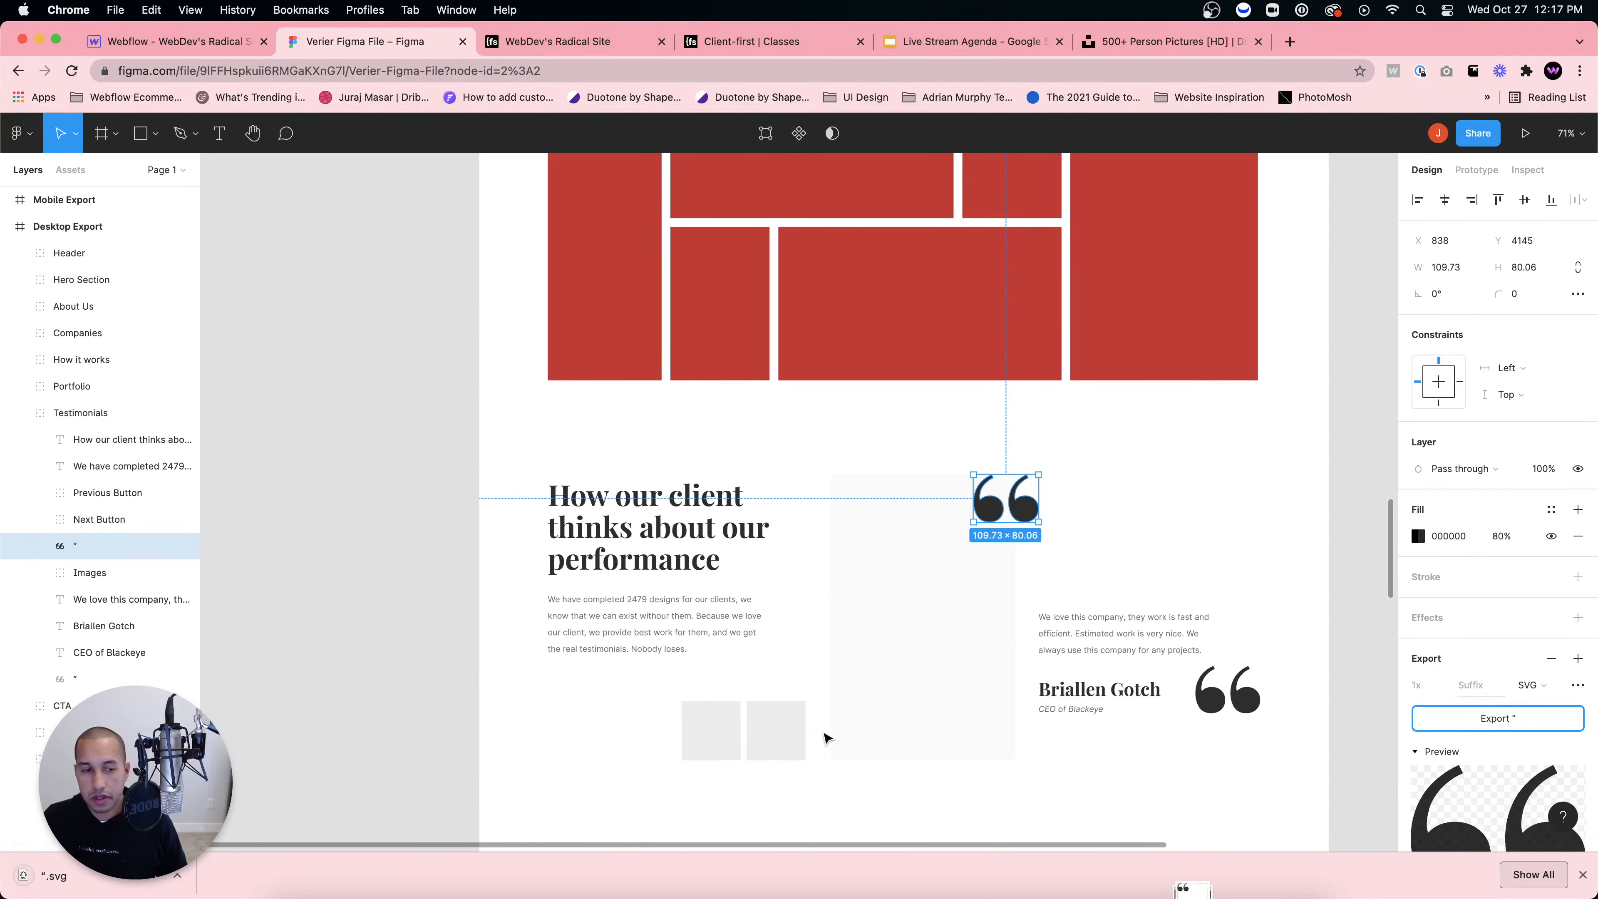
left_click(206, 45)
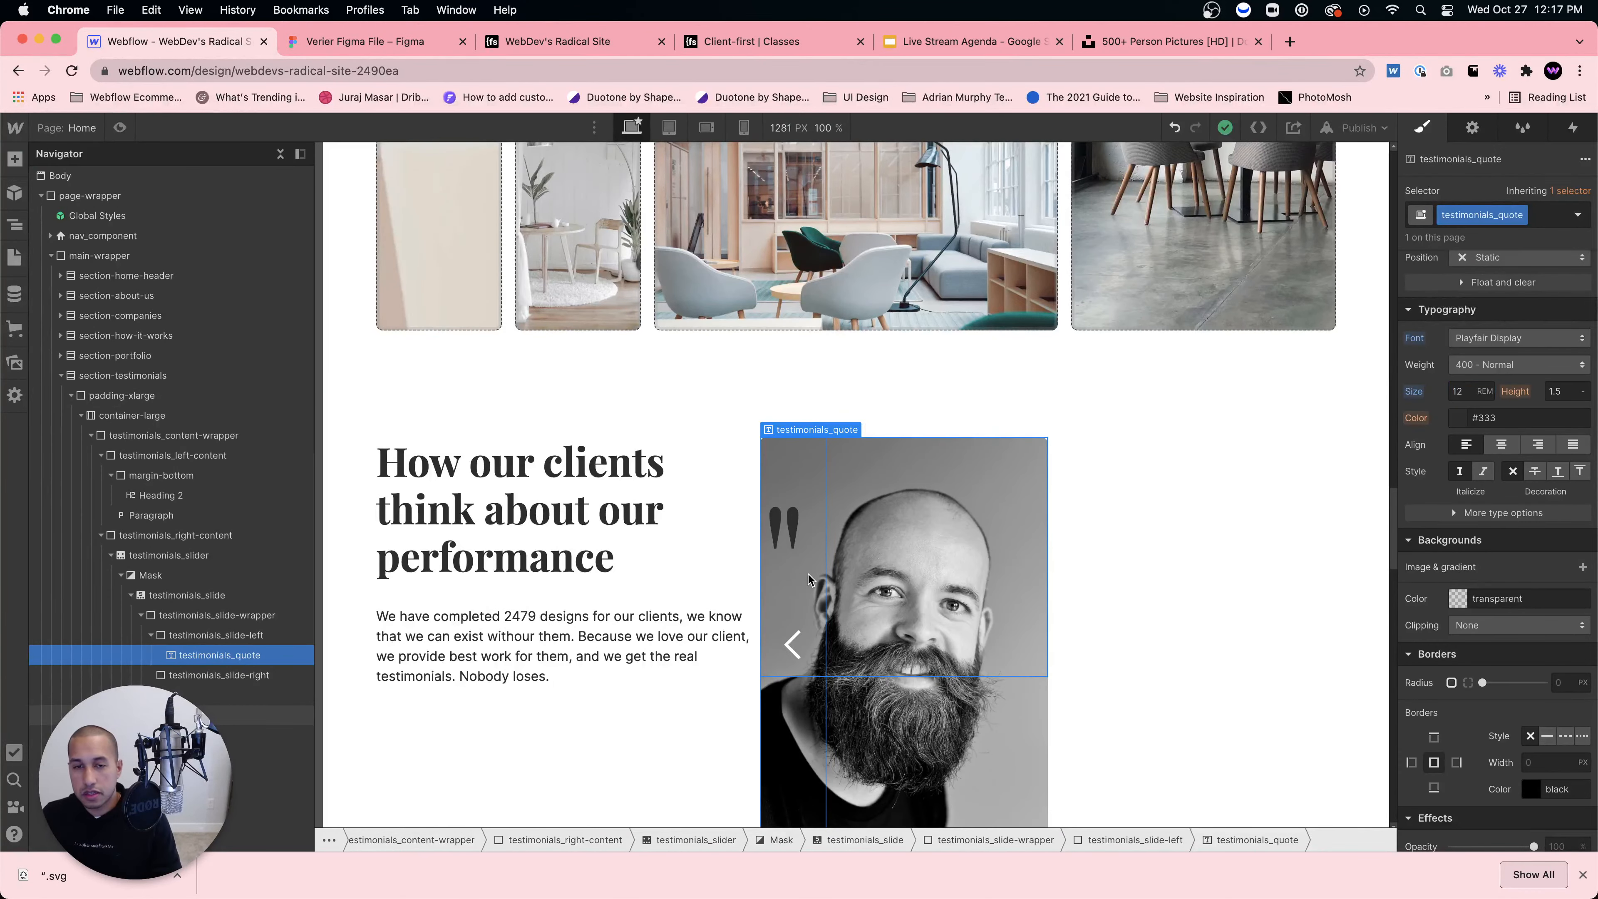
Step: Delete the testimonials_quote text element and drag the quote SVG from Downloads into Assets
key("Delete")
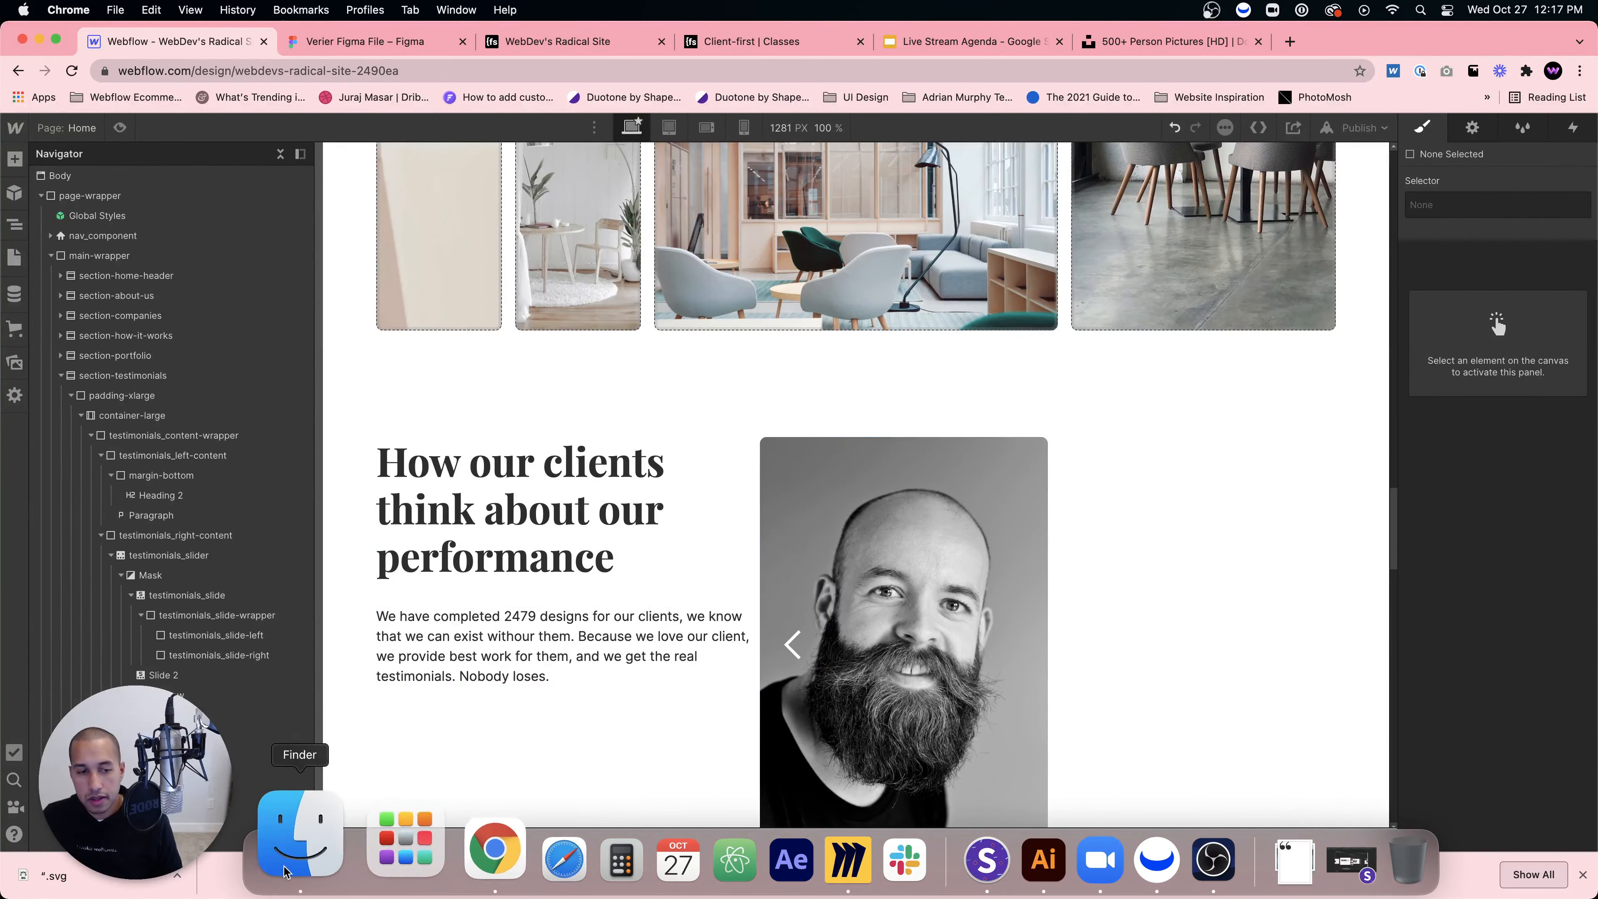
left_click(284, 872)
left_click(3, 365)
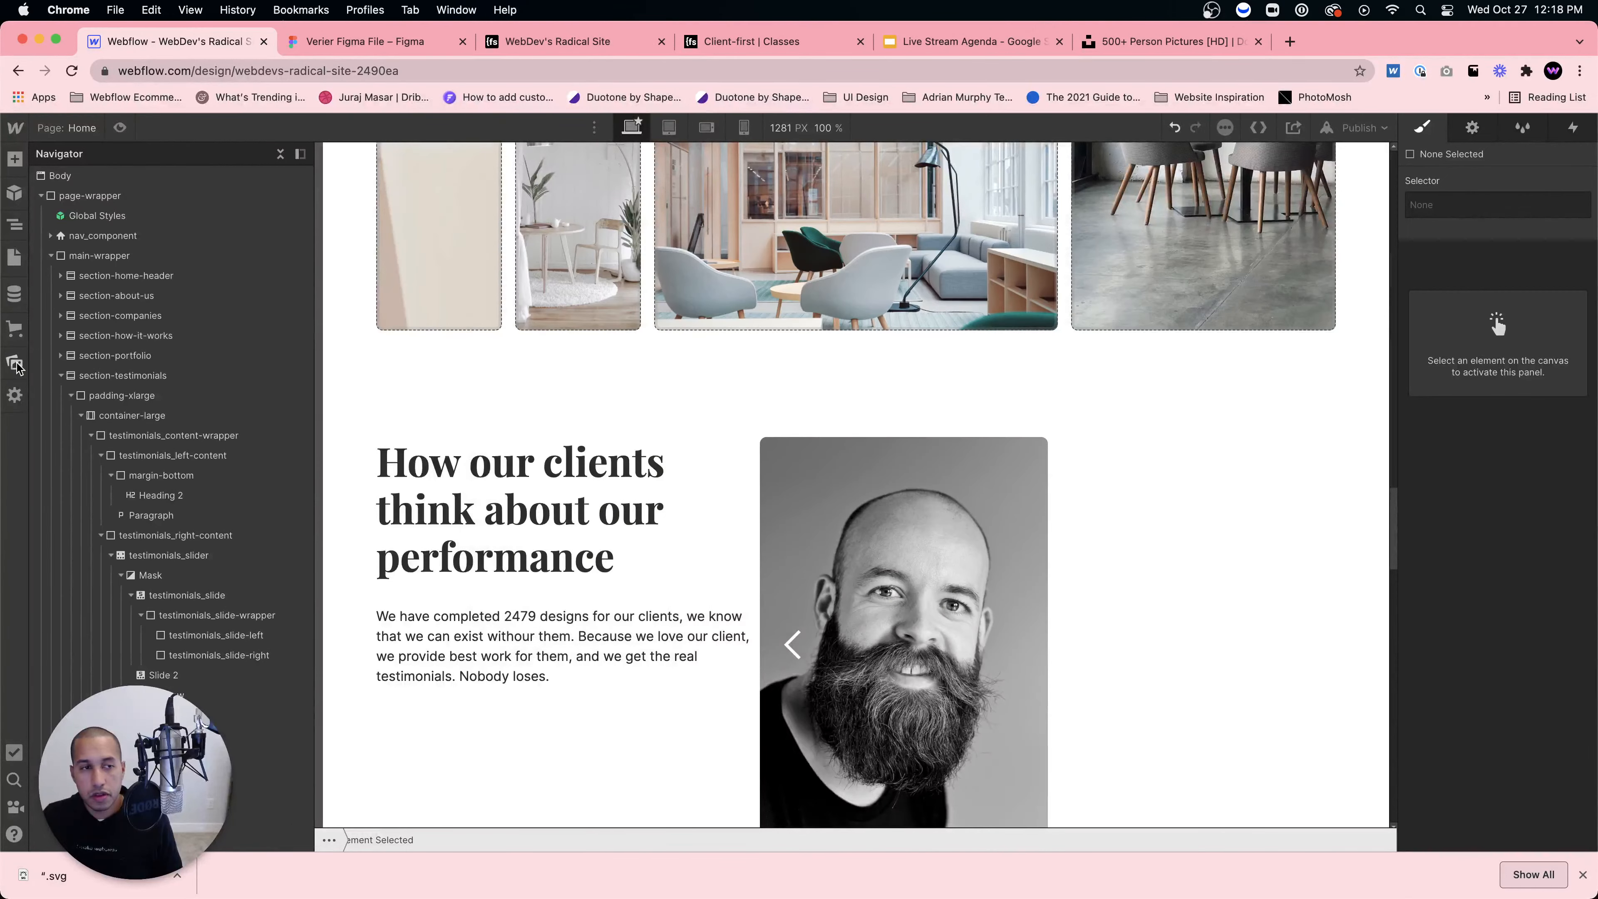
left_click(14, 363)
mouse_move(425, 893)
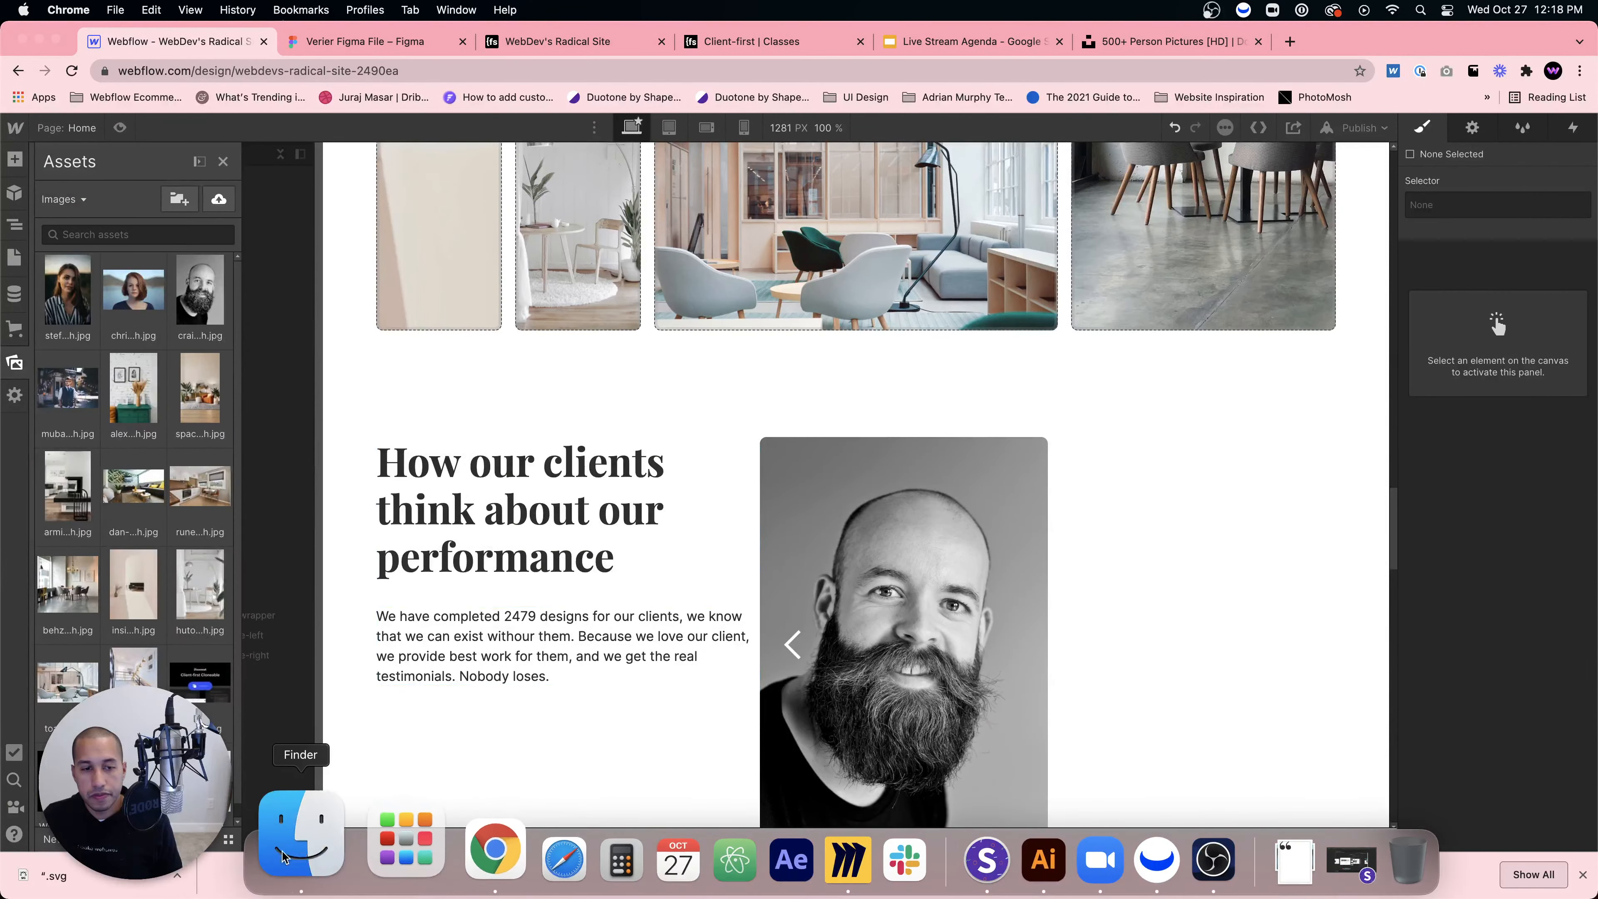
left_click(299, 862)
left_click_drag(727, 345, 146, 336)
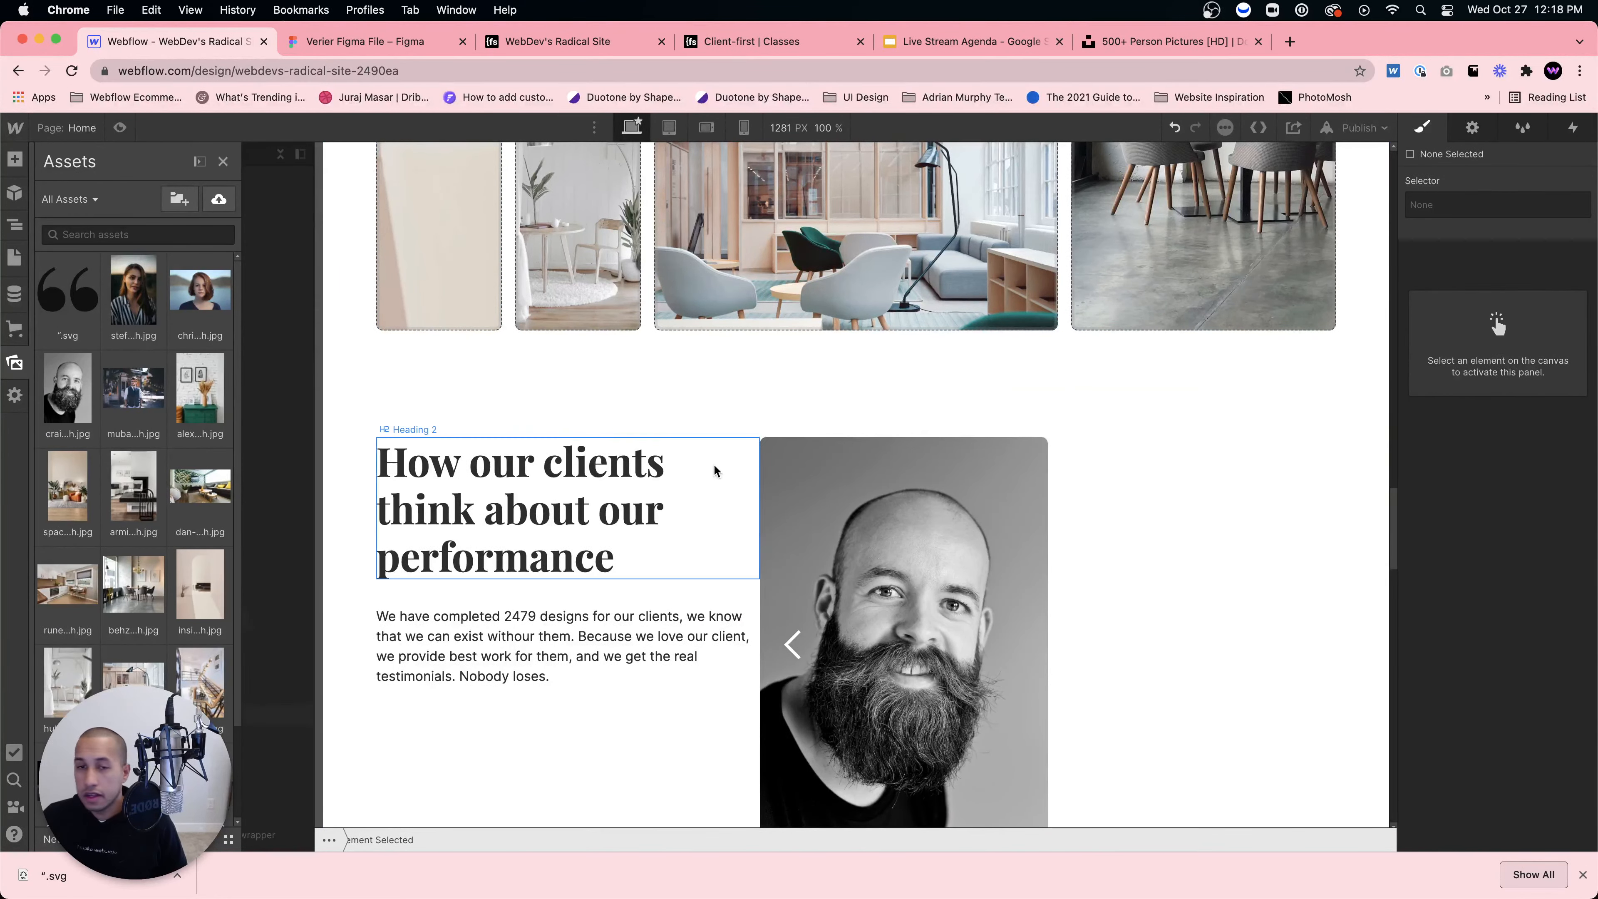
left_click(890, 533)
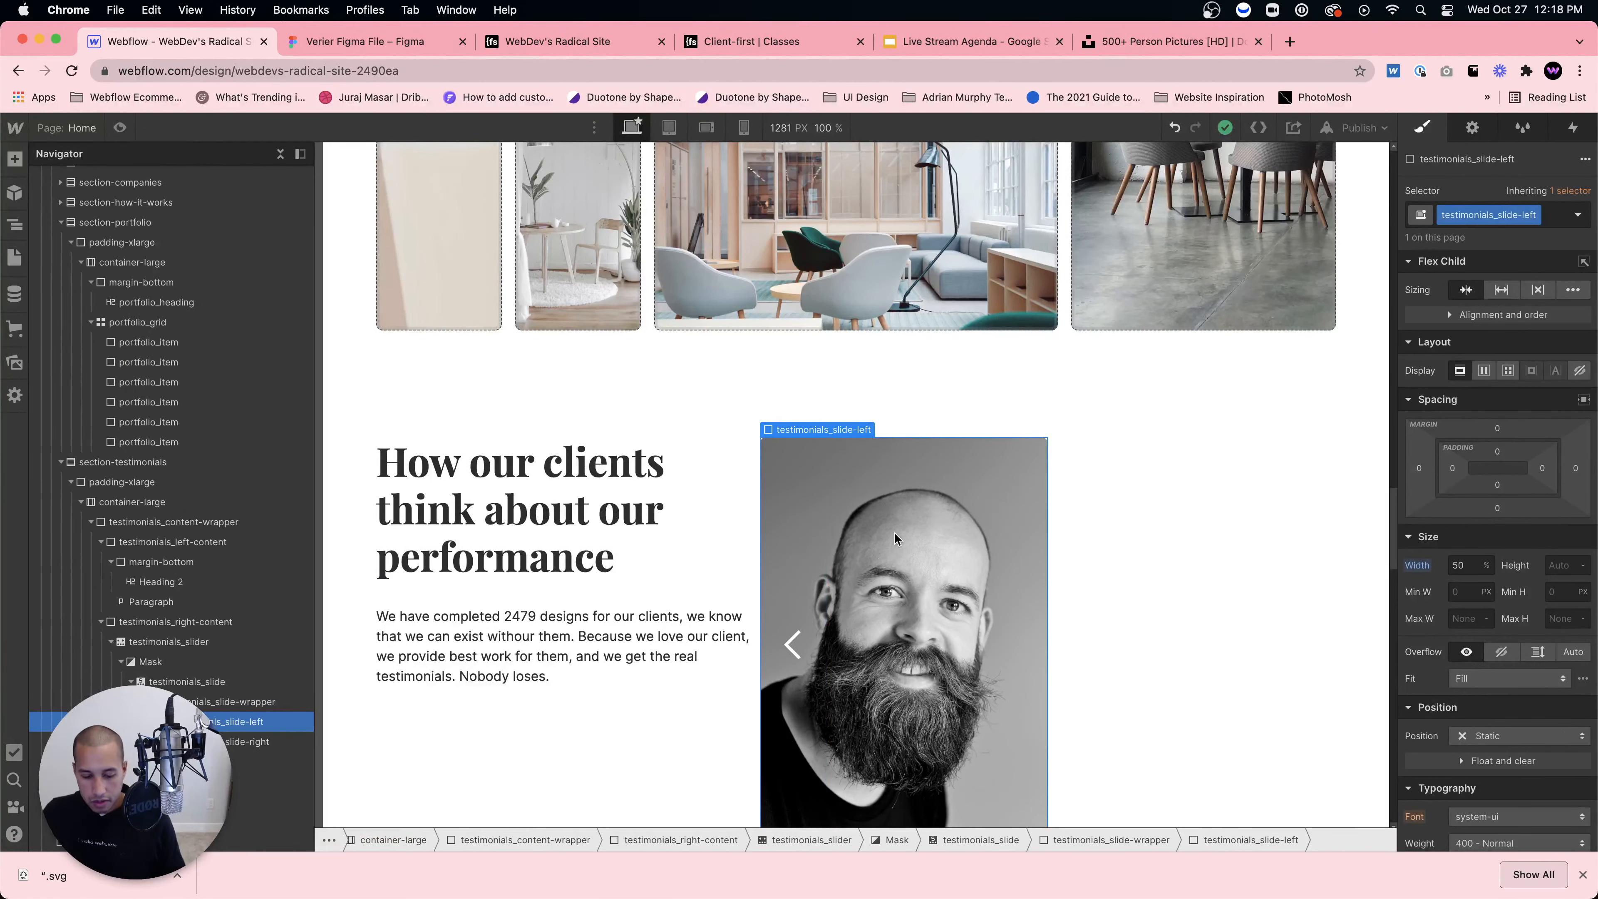
Step: Add an Image element to testimonials_slide-left showing the quote-mark SVG asset
key("super+e")
type("image")
key("Return")
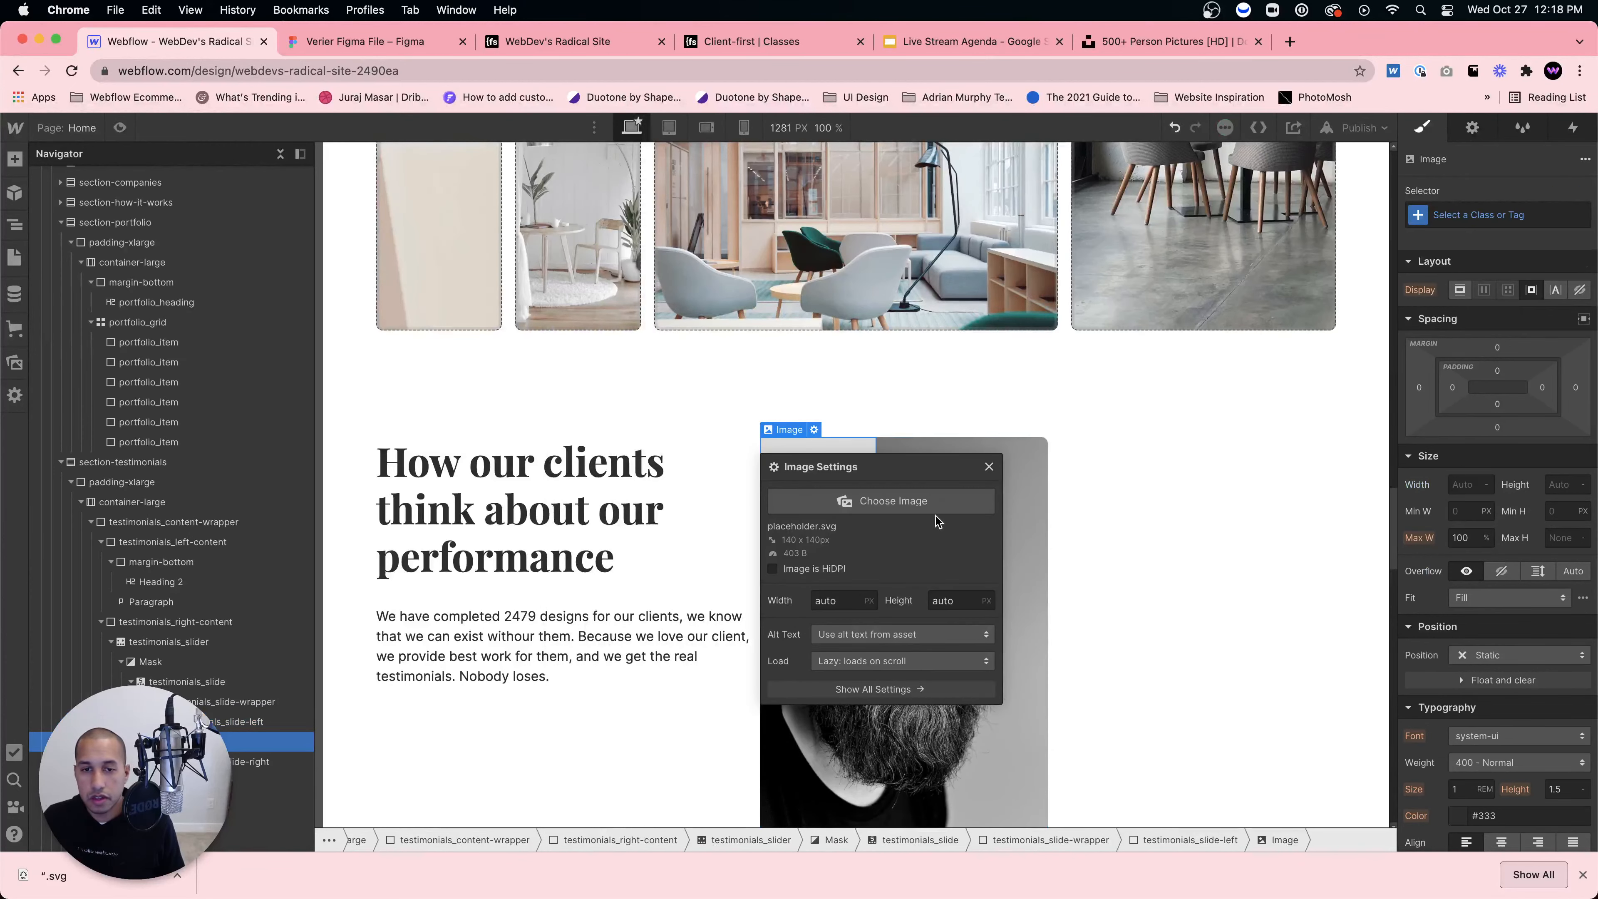
left_click(923, 508)
left_click(81, 303)
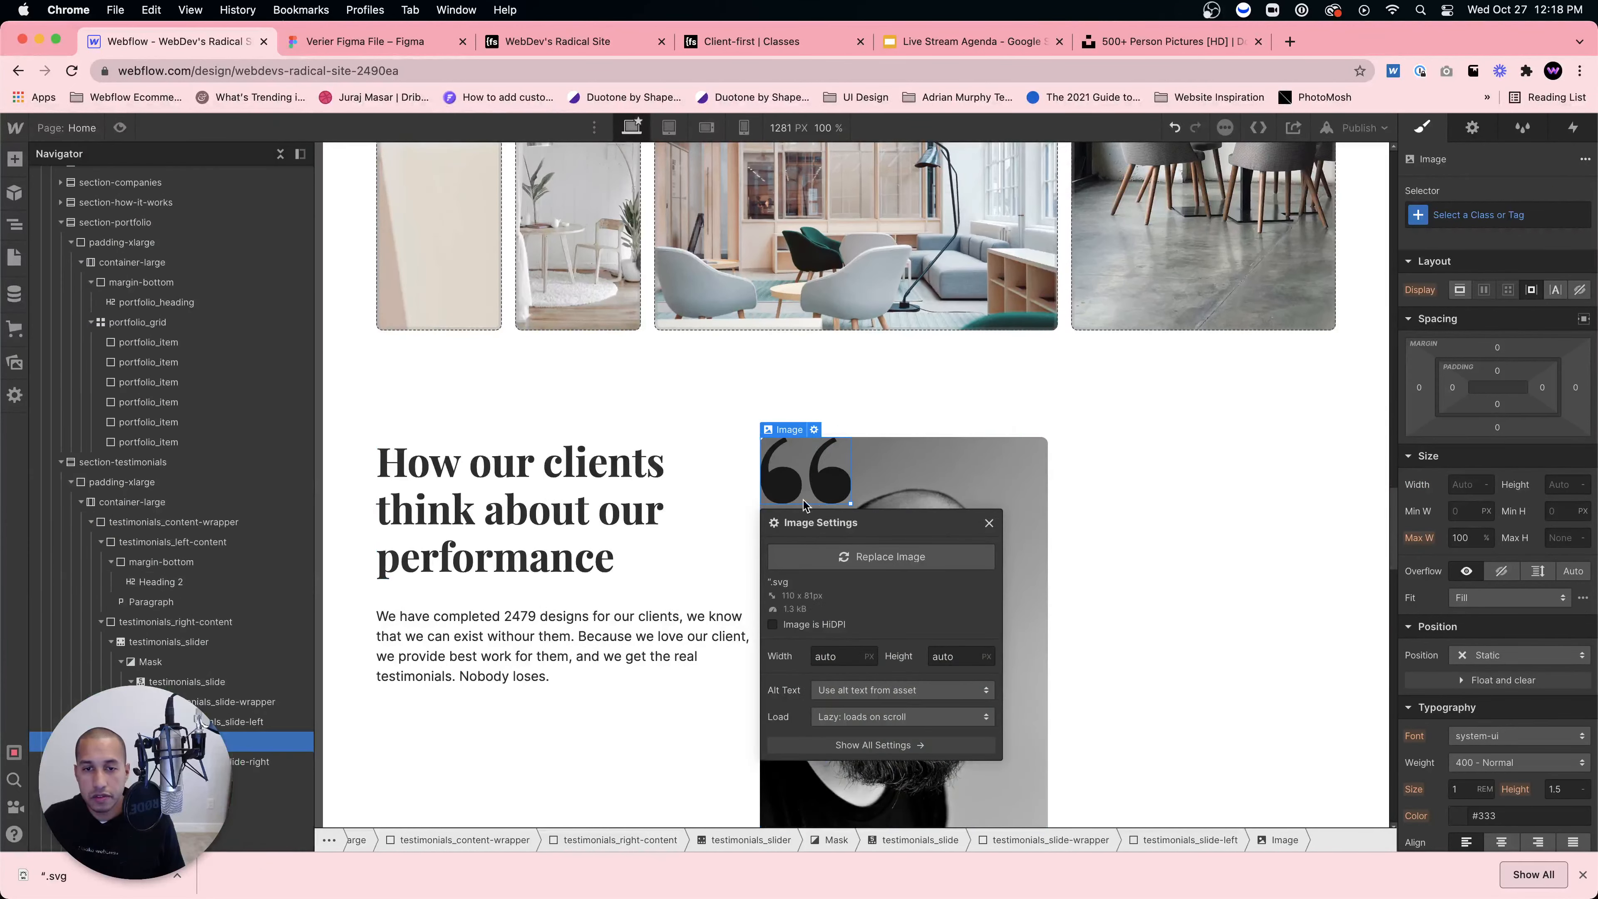
left_click(882, 477)
left_click(804, 476)
left_click(830, 475)
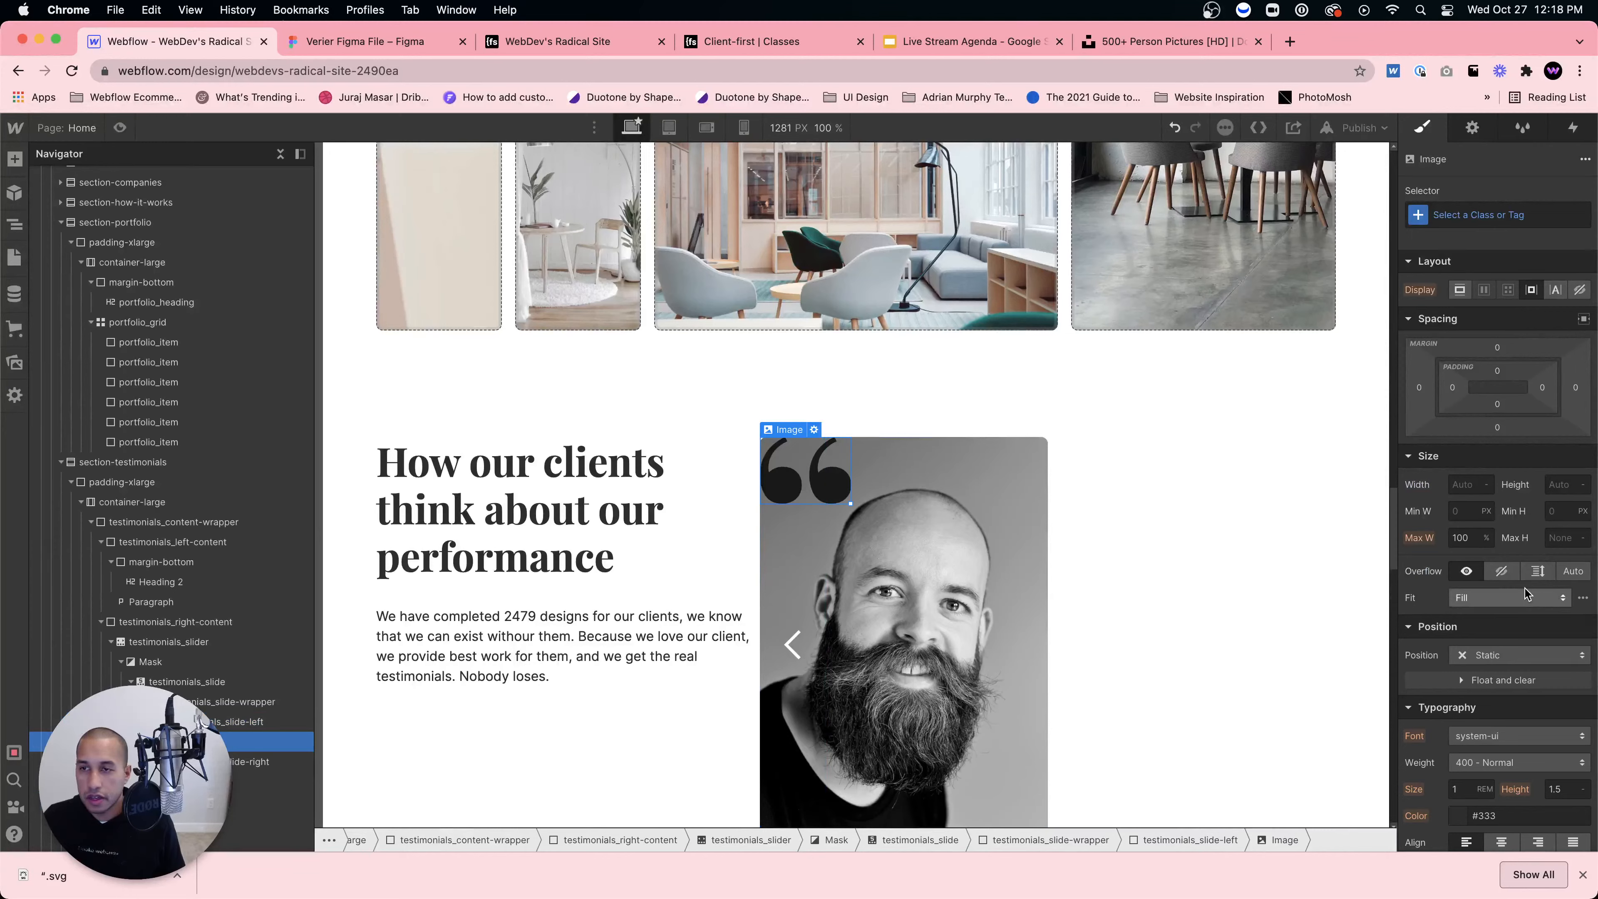
Step: Give the quote image the new class testimonials_quote-image
left_click(1478, 215)
type("testmi")
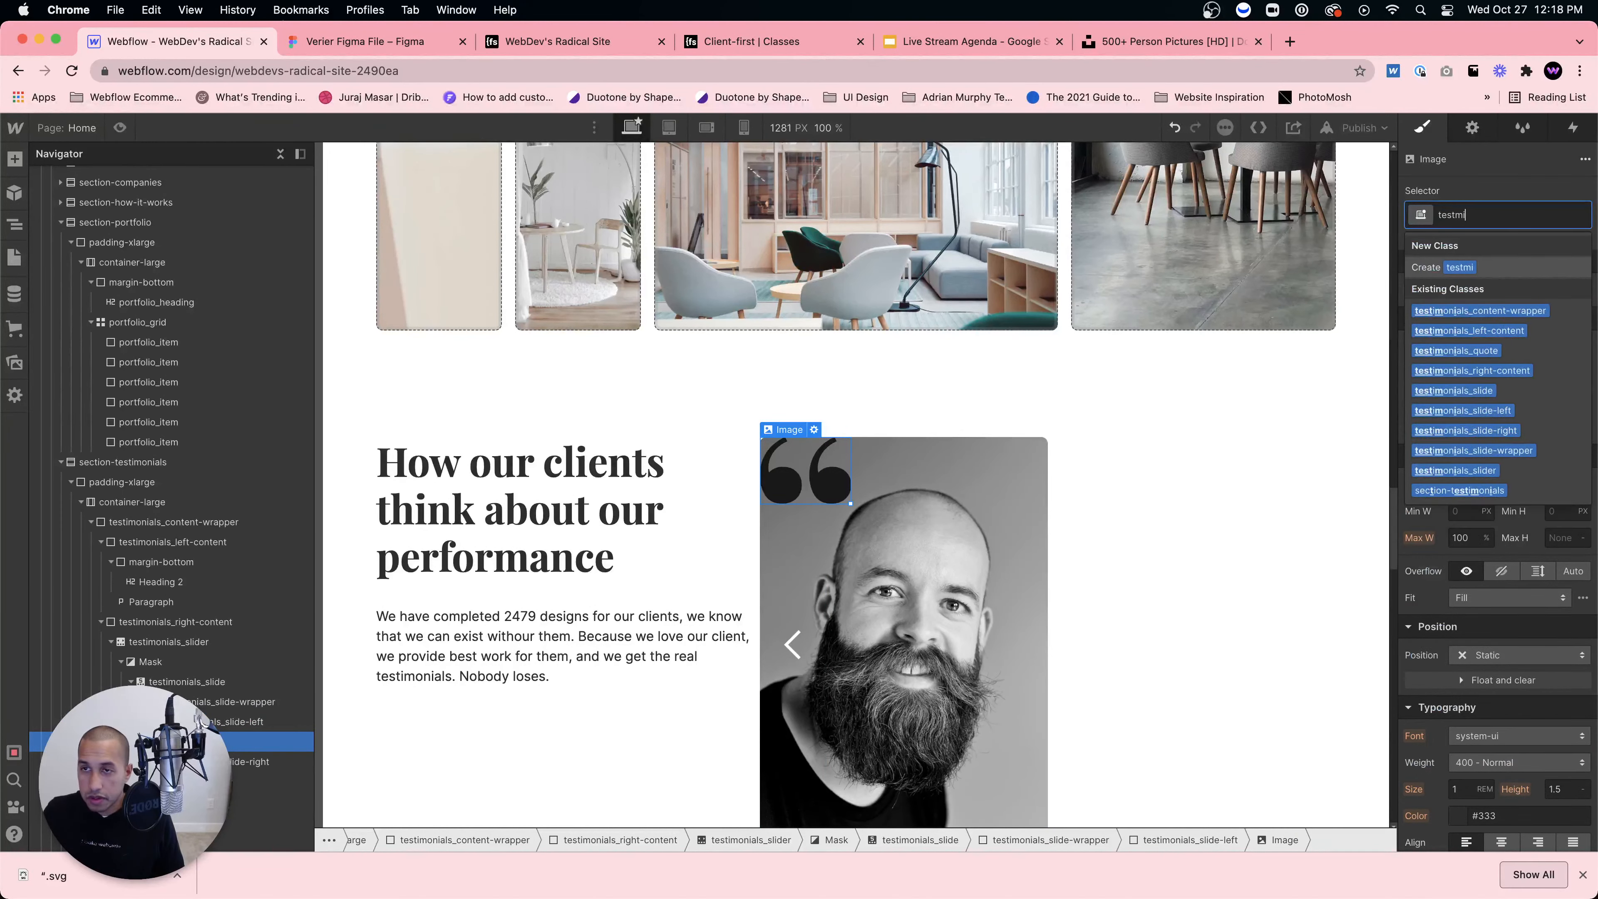
type("n")
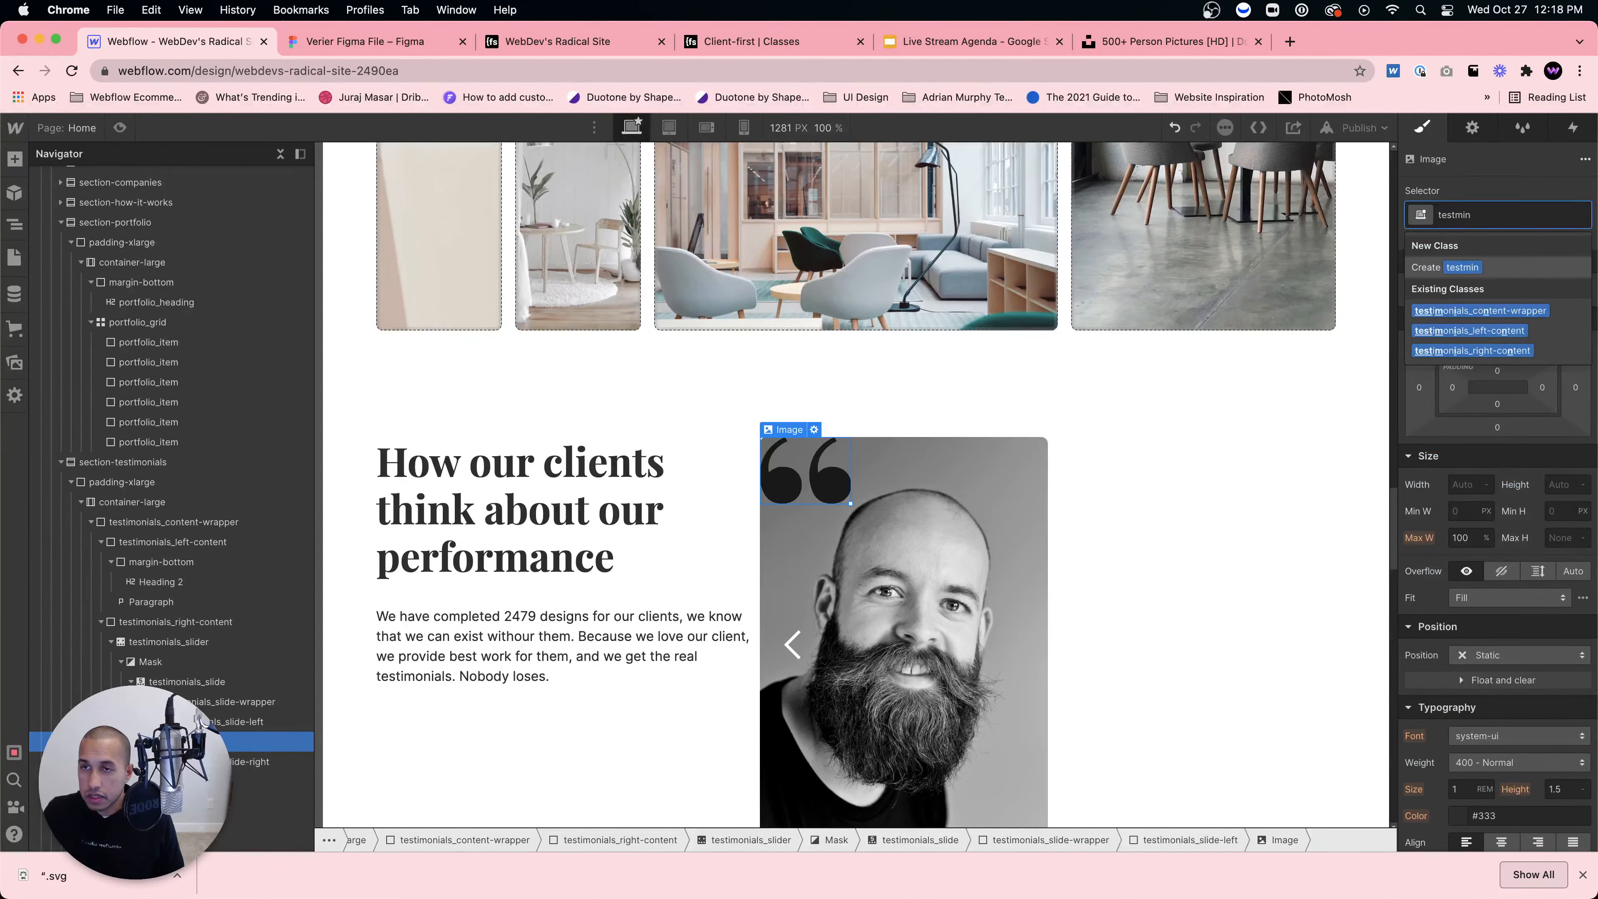
key("BackSpace")
key("BackSpace")
key("BackSpace")
type("imonials")
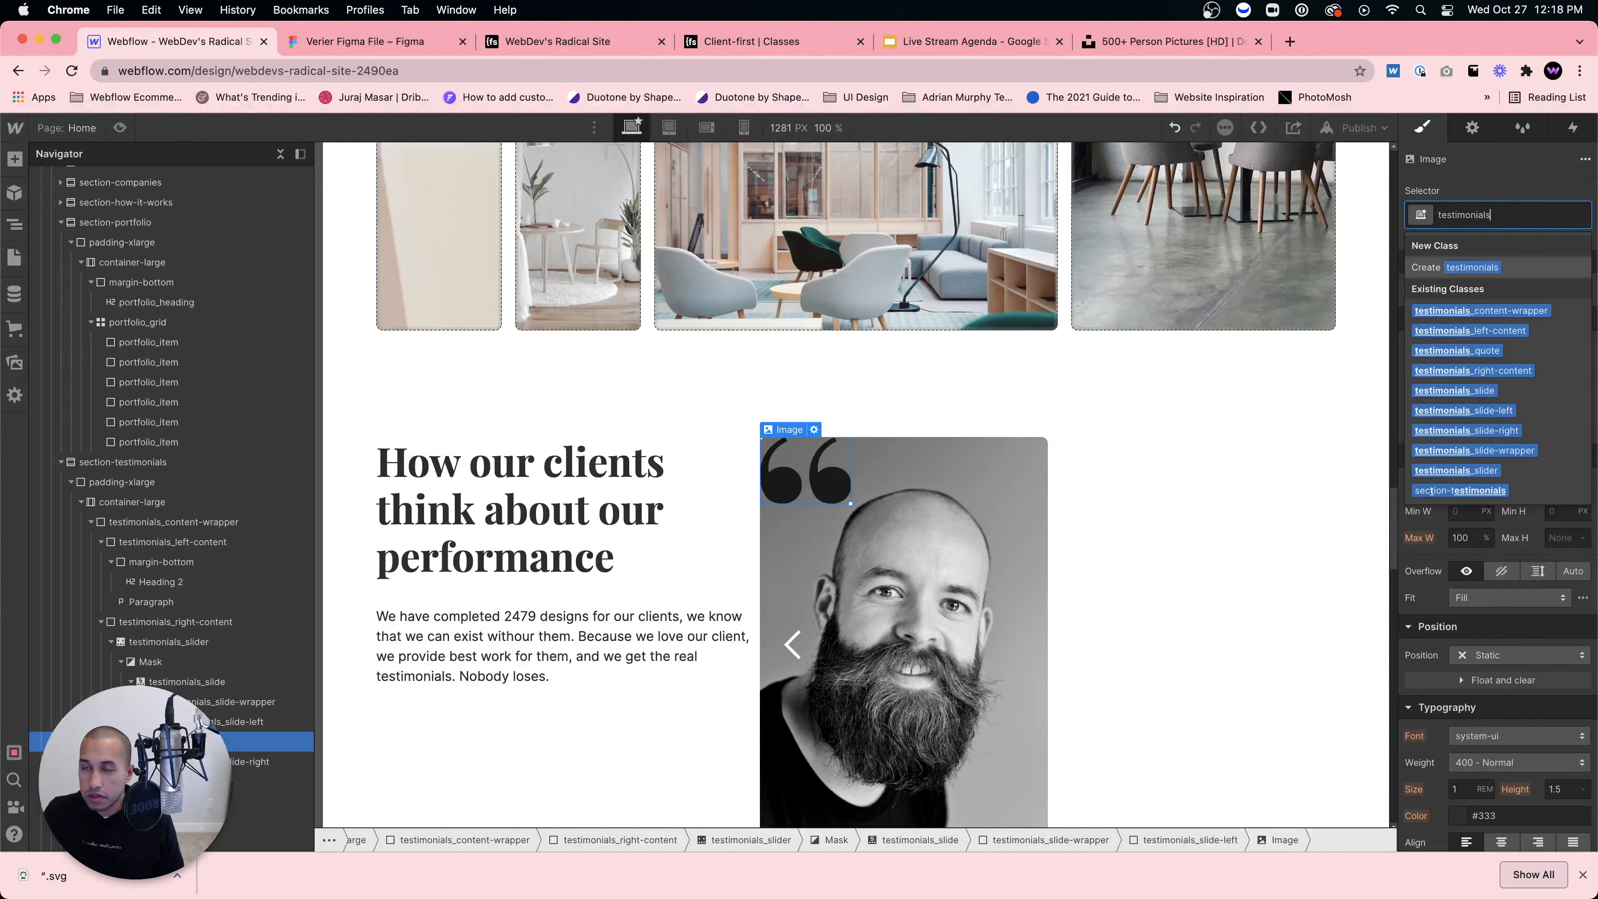
type("_quote-image")
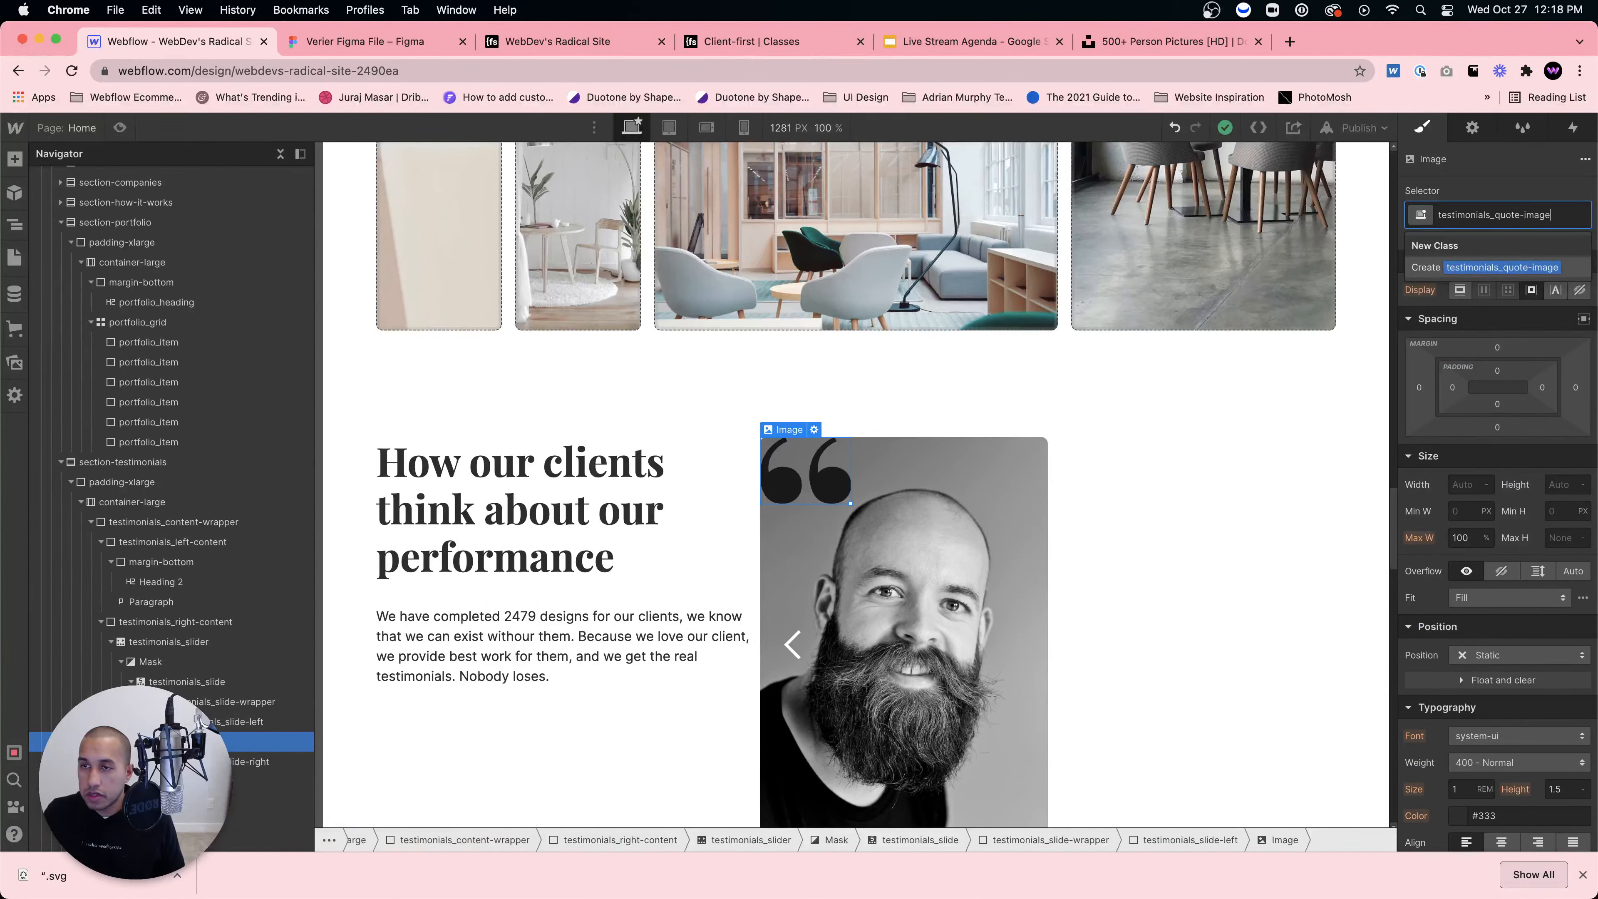
key("Return")
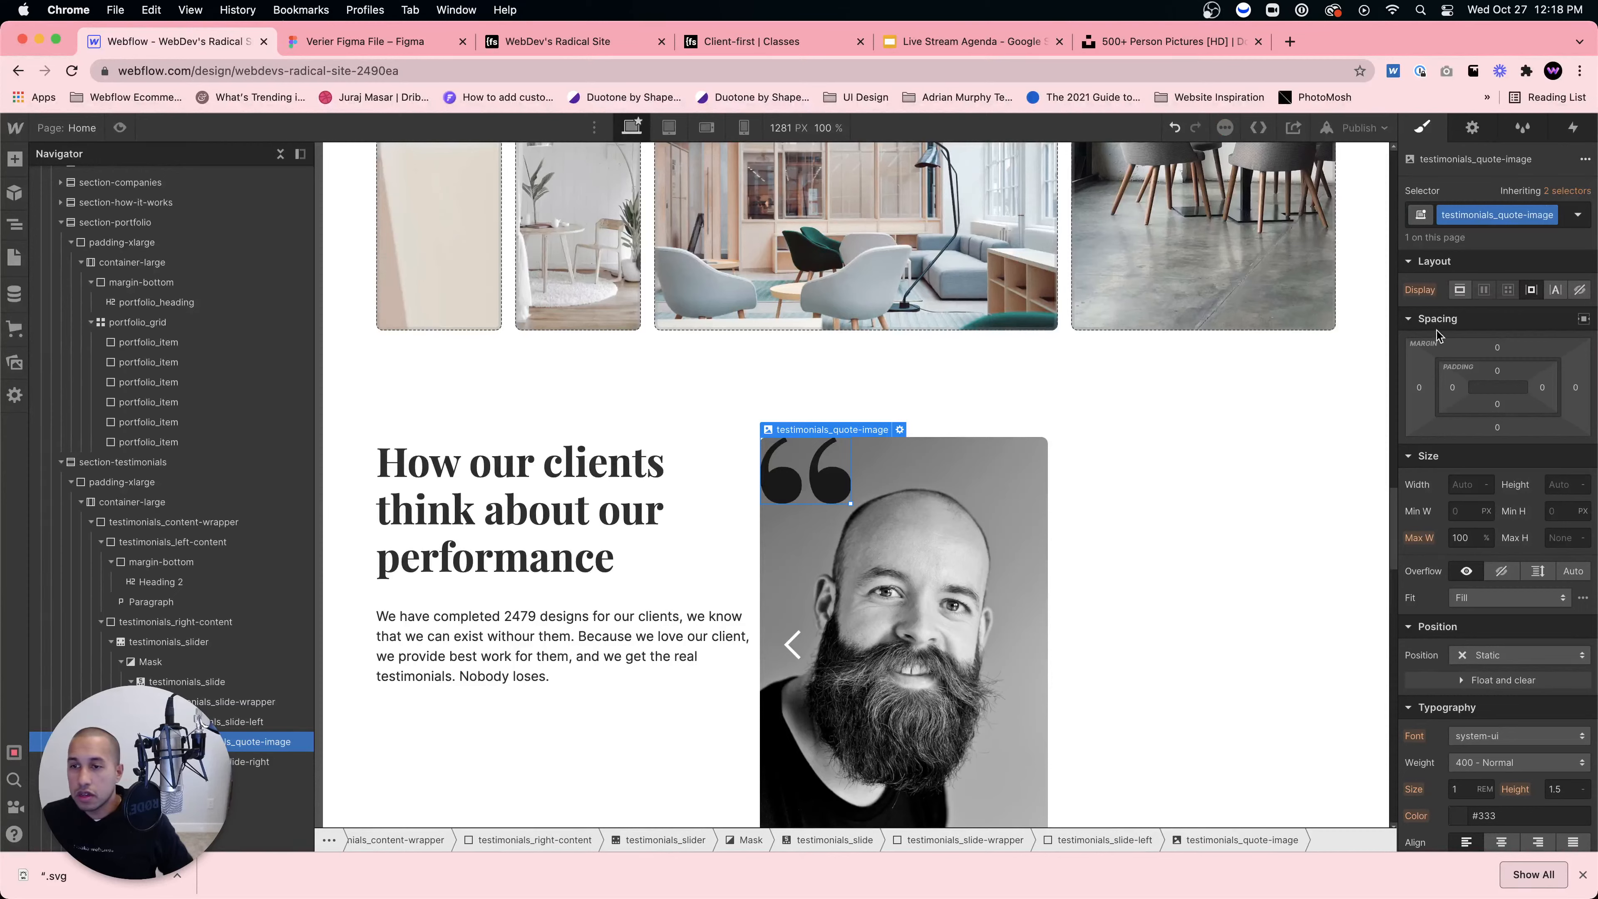
Step: Position the quote image Absolute at the top-right preset and make testimonials_slide-left Relative
left_click(1490, 669)
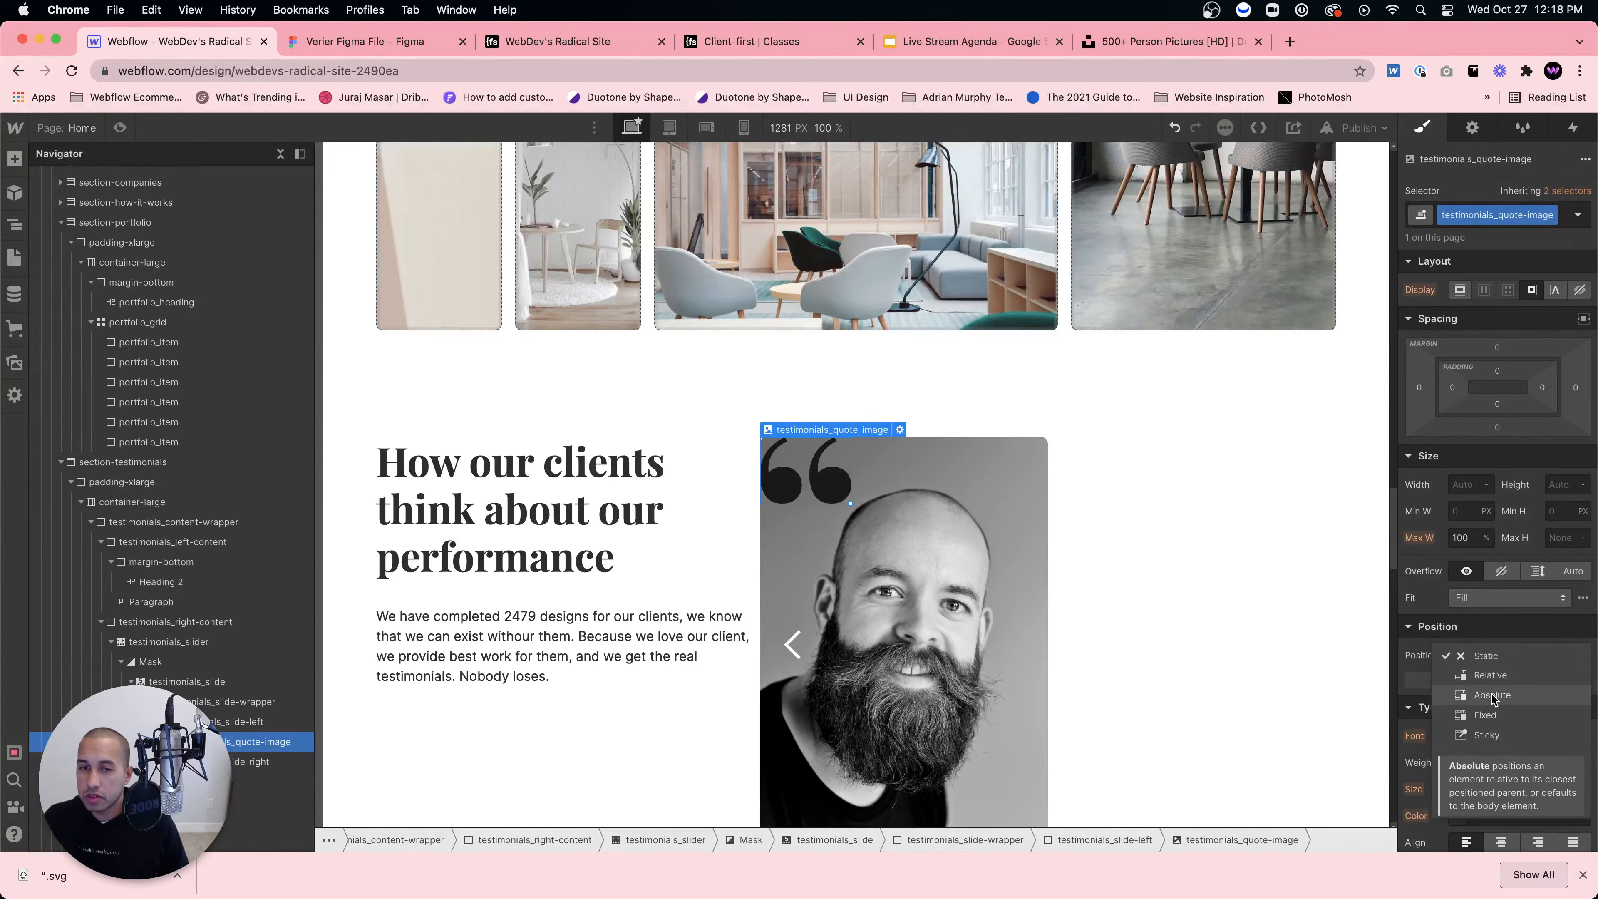
left_click(1496, 699)
left_click(1476, 679)
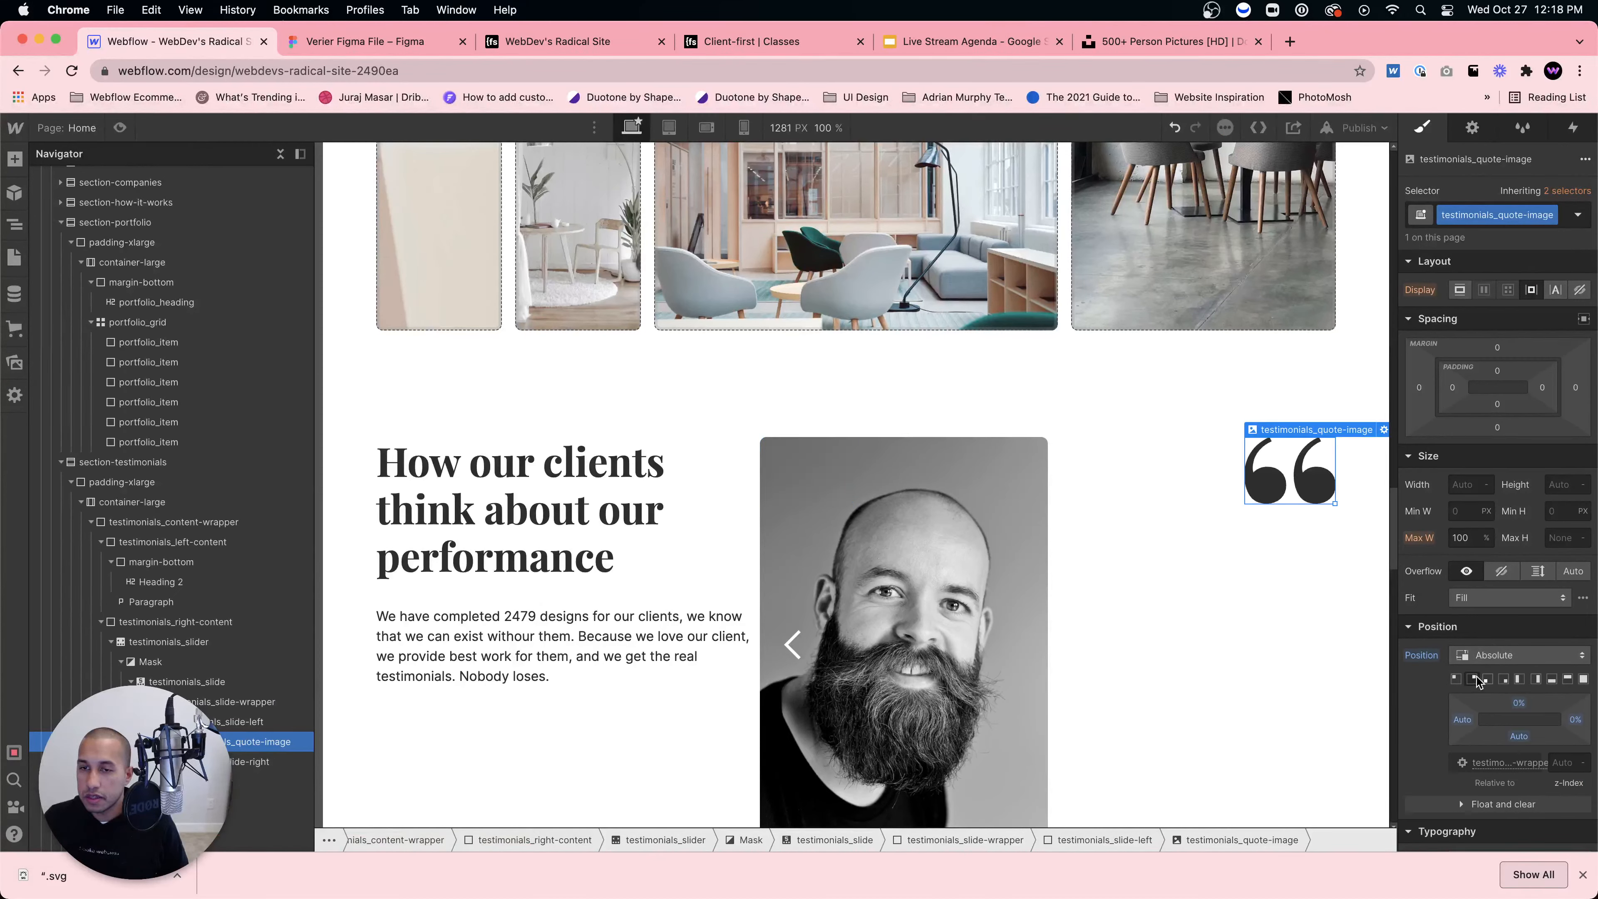
left_click(219, 724)
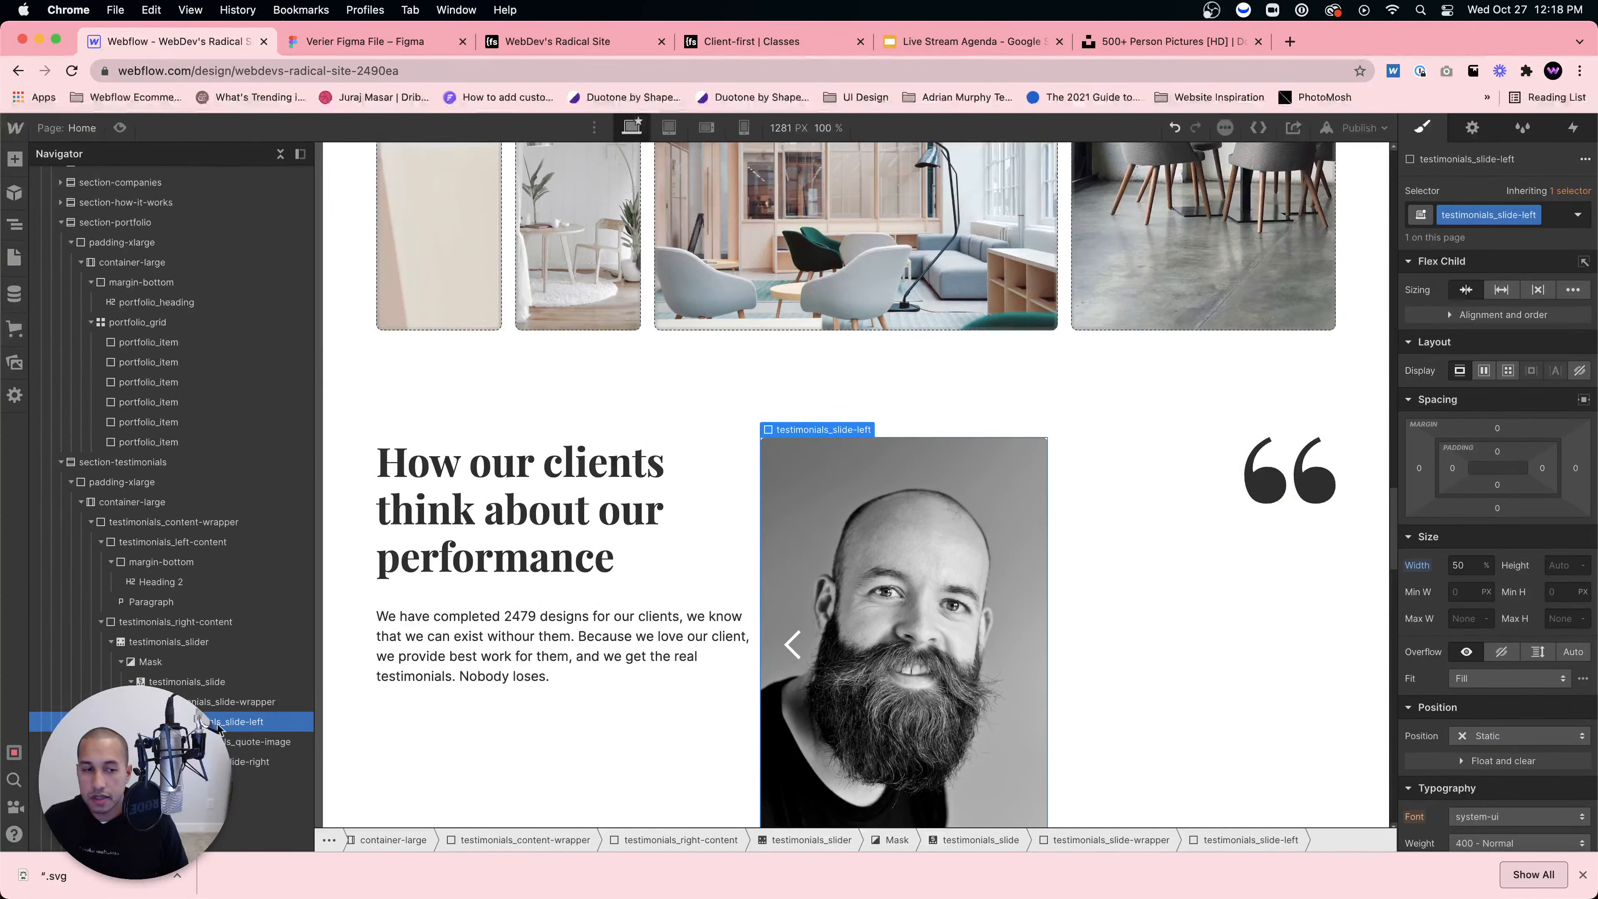
left_click(1498, 737)
left_click(1490, 707)
Step: Shift the quote image's Right offset to about -5% so it overhangs the portrait
left_click(981, 497)
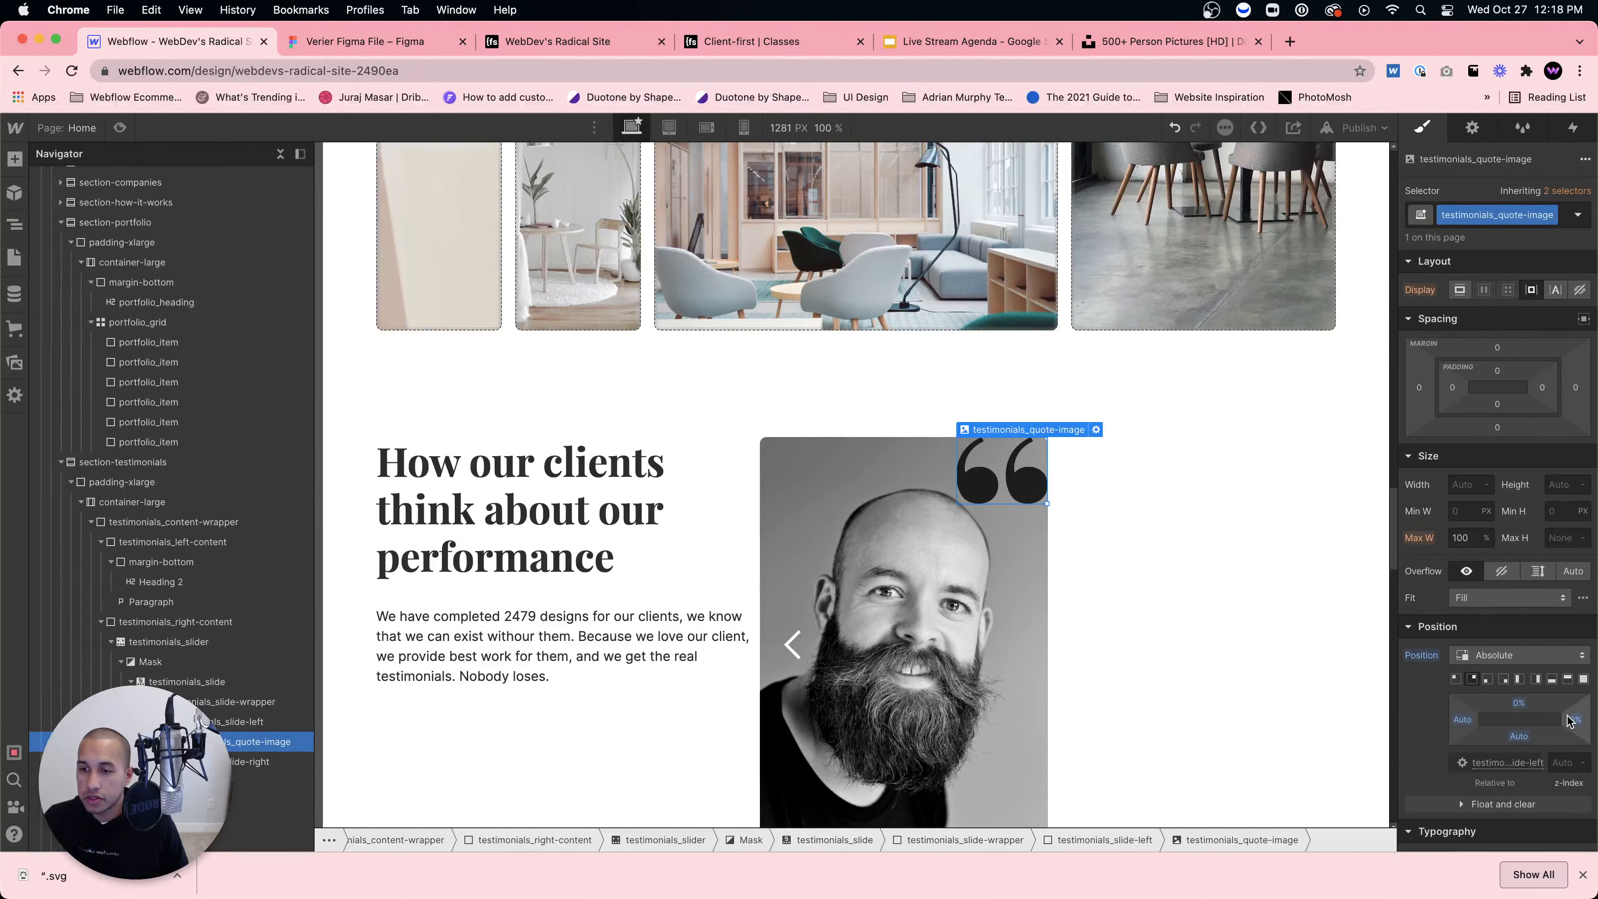
left_click_drag(1570, 719, 1580, 717)
left_click(1073, 558)
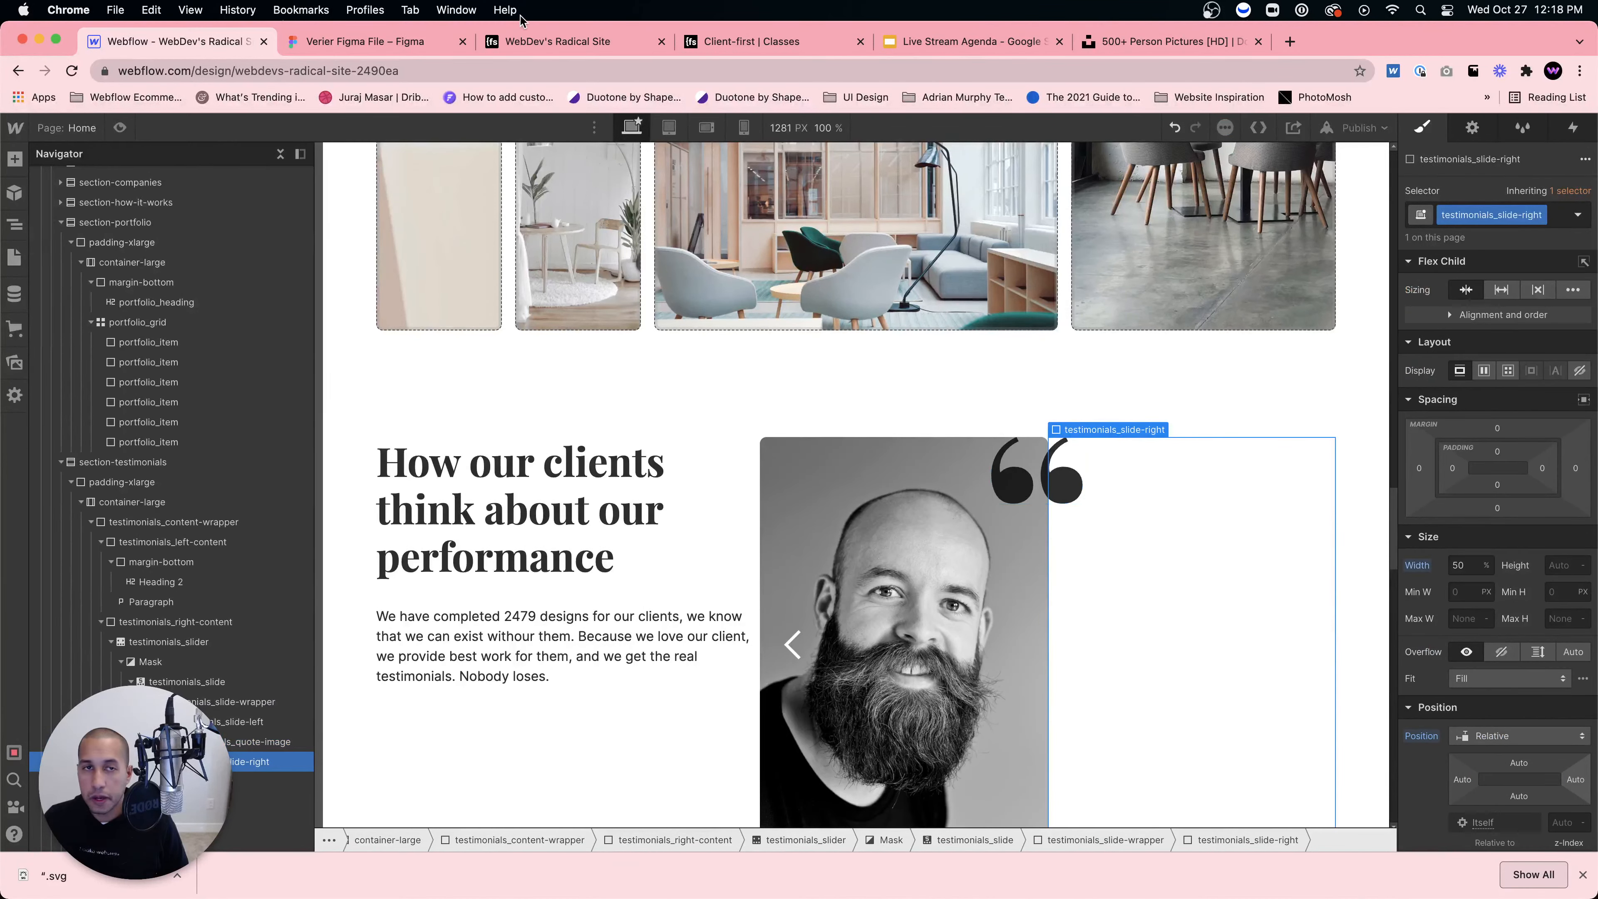
left_click(409, 45)
left_click(1155, 531)
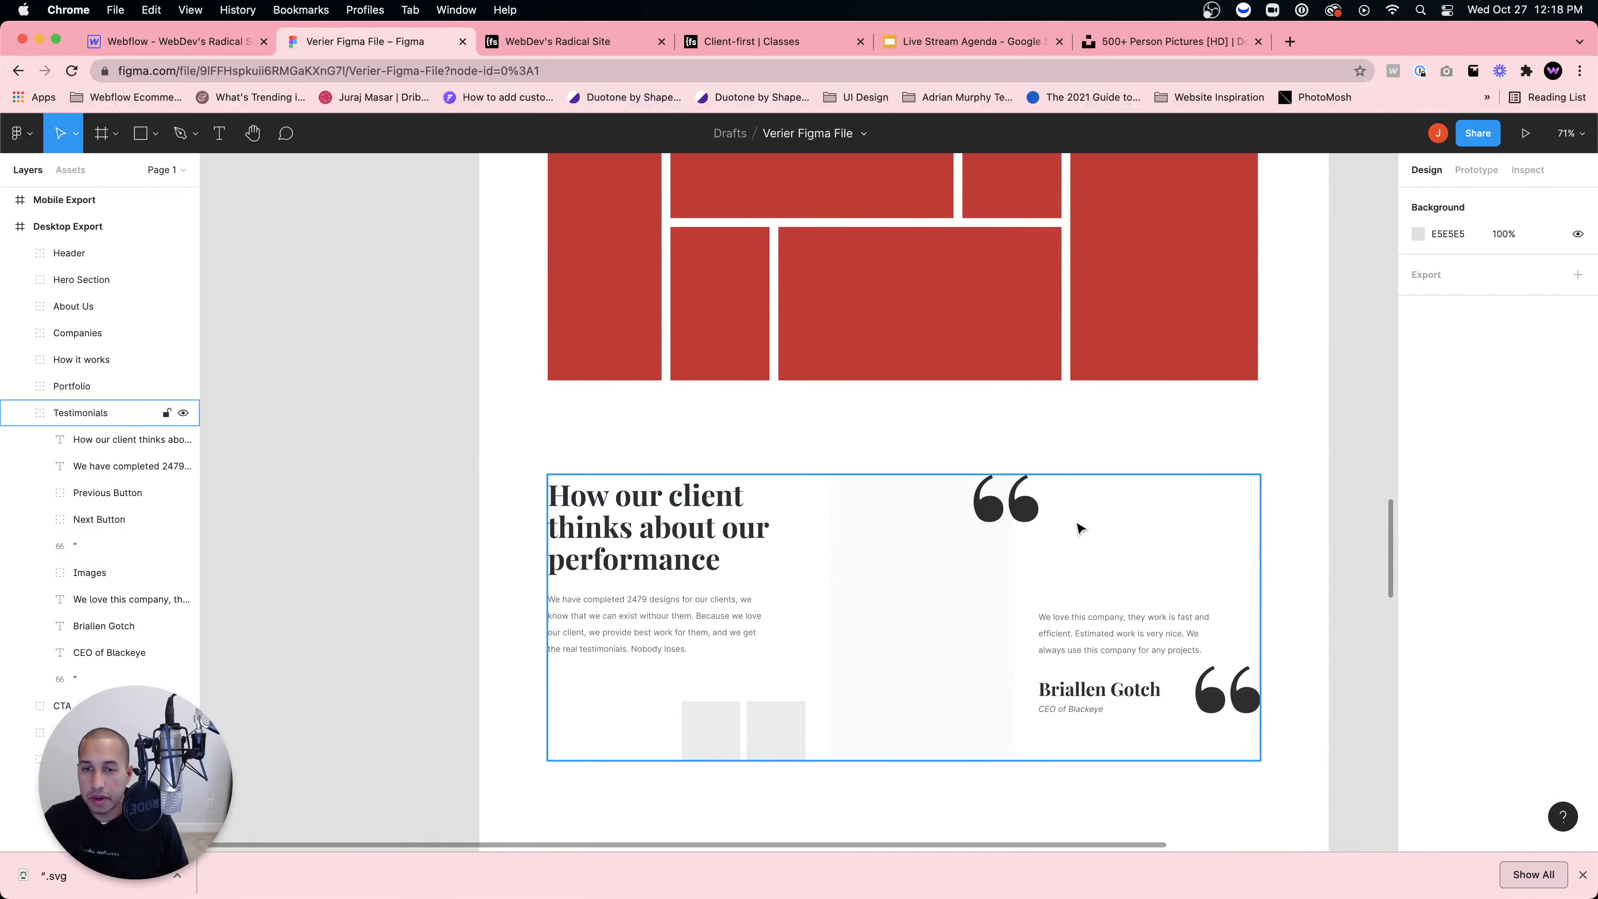
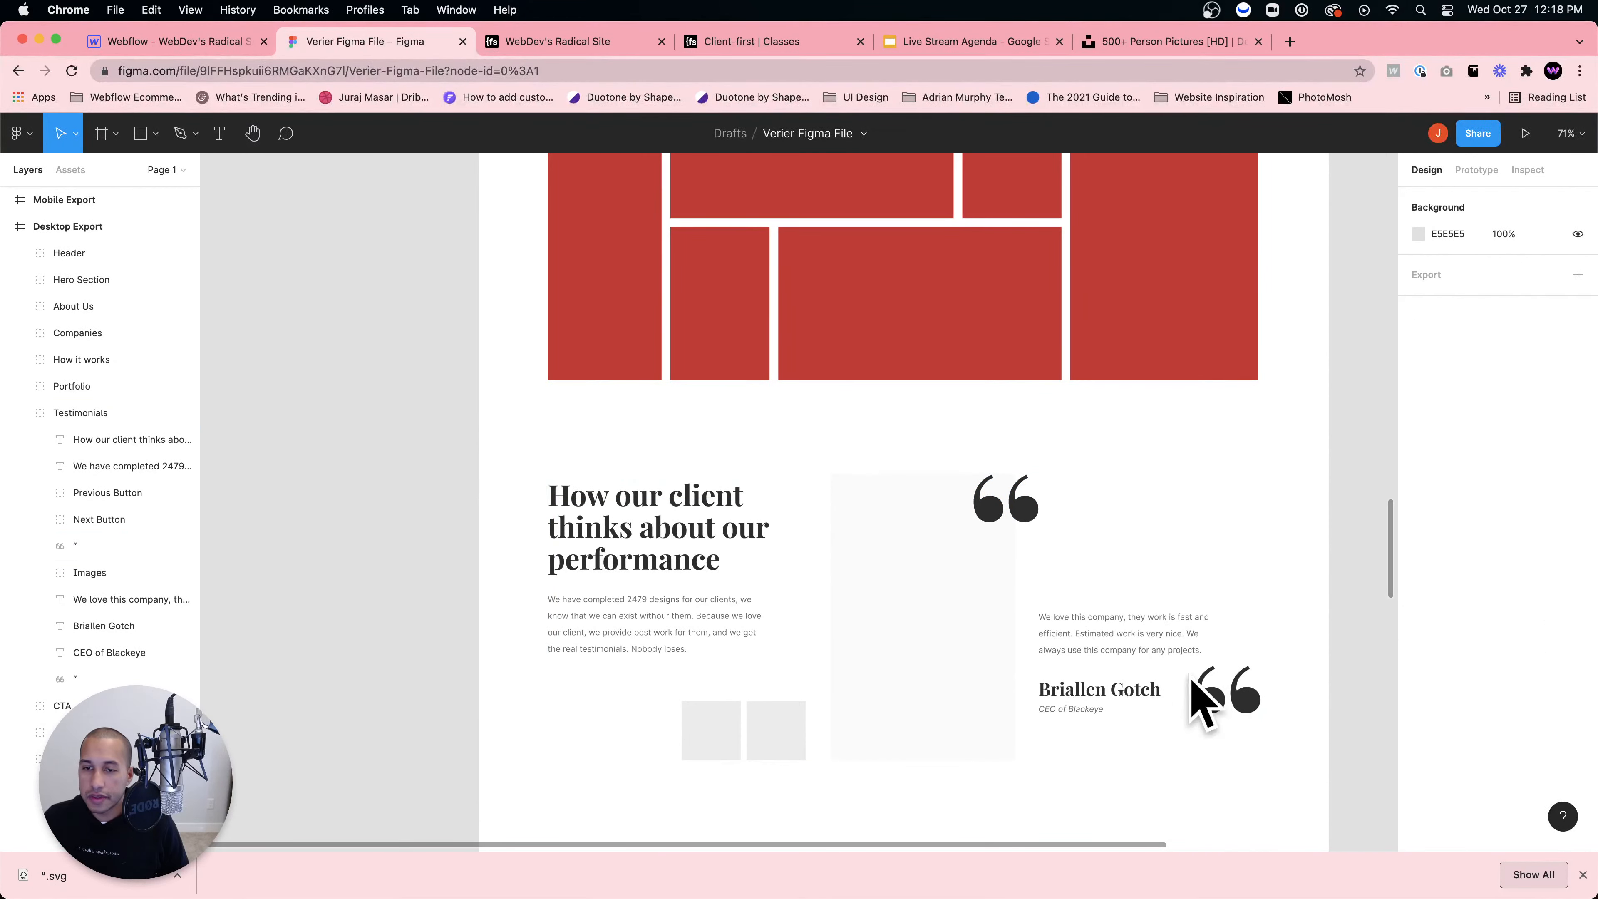
Step: Hide the slider's navigation dots by setting the Slide Nav's Display to None
left_click(178, 43)
scroll(1182, 566, "down", 3)
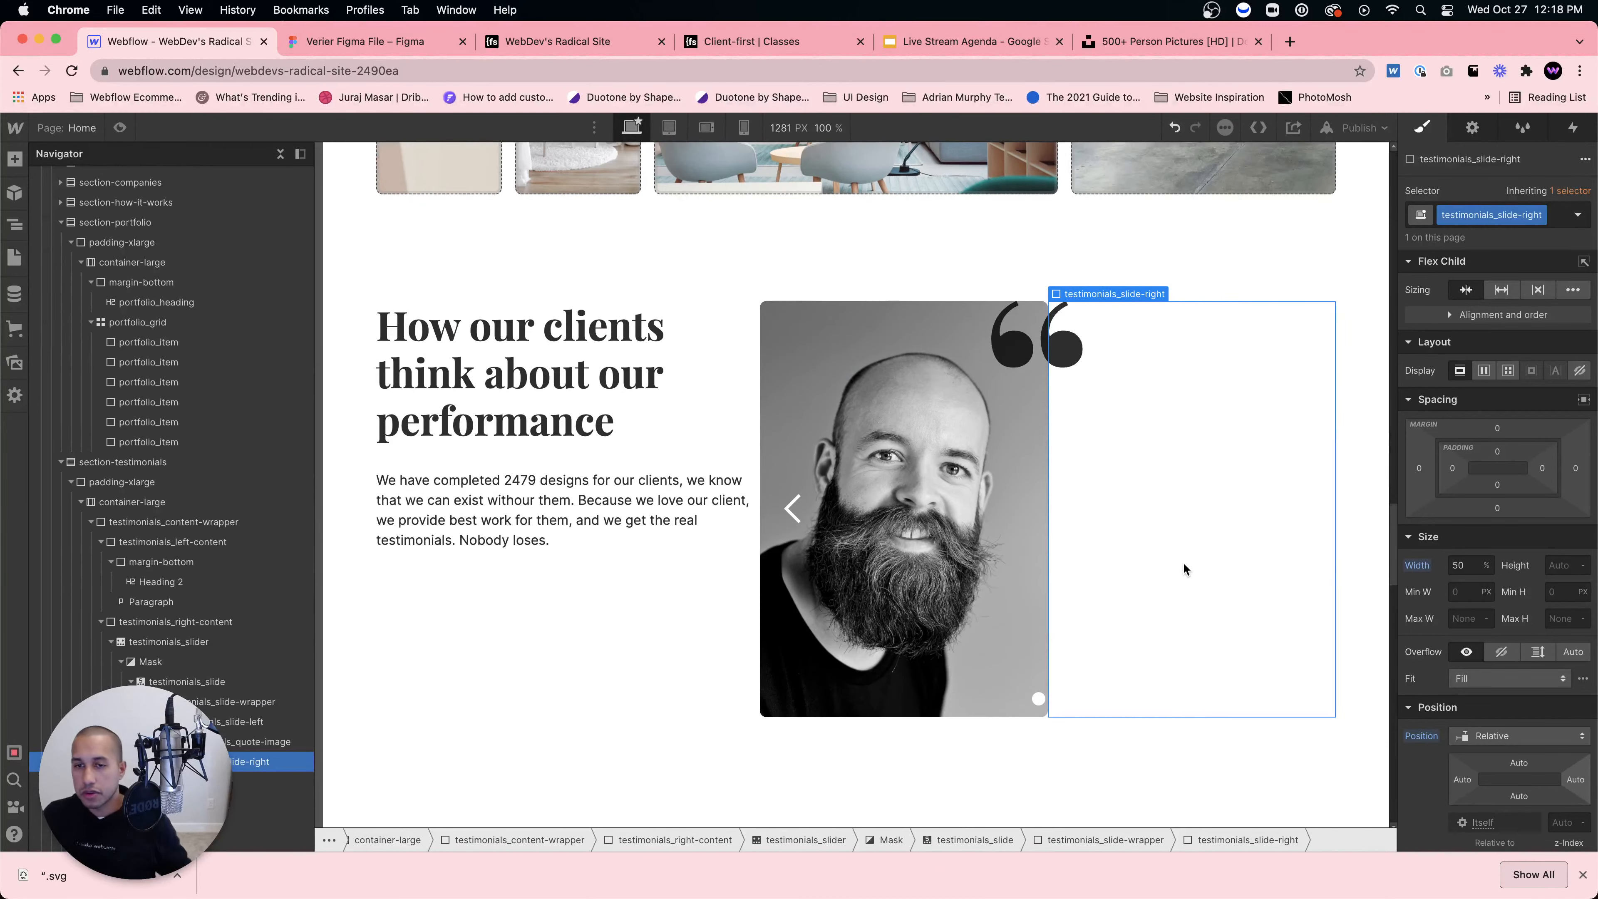
left_click(1038, 700)
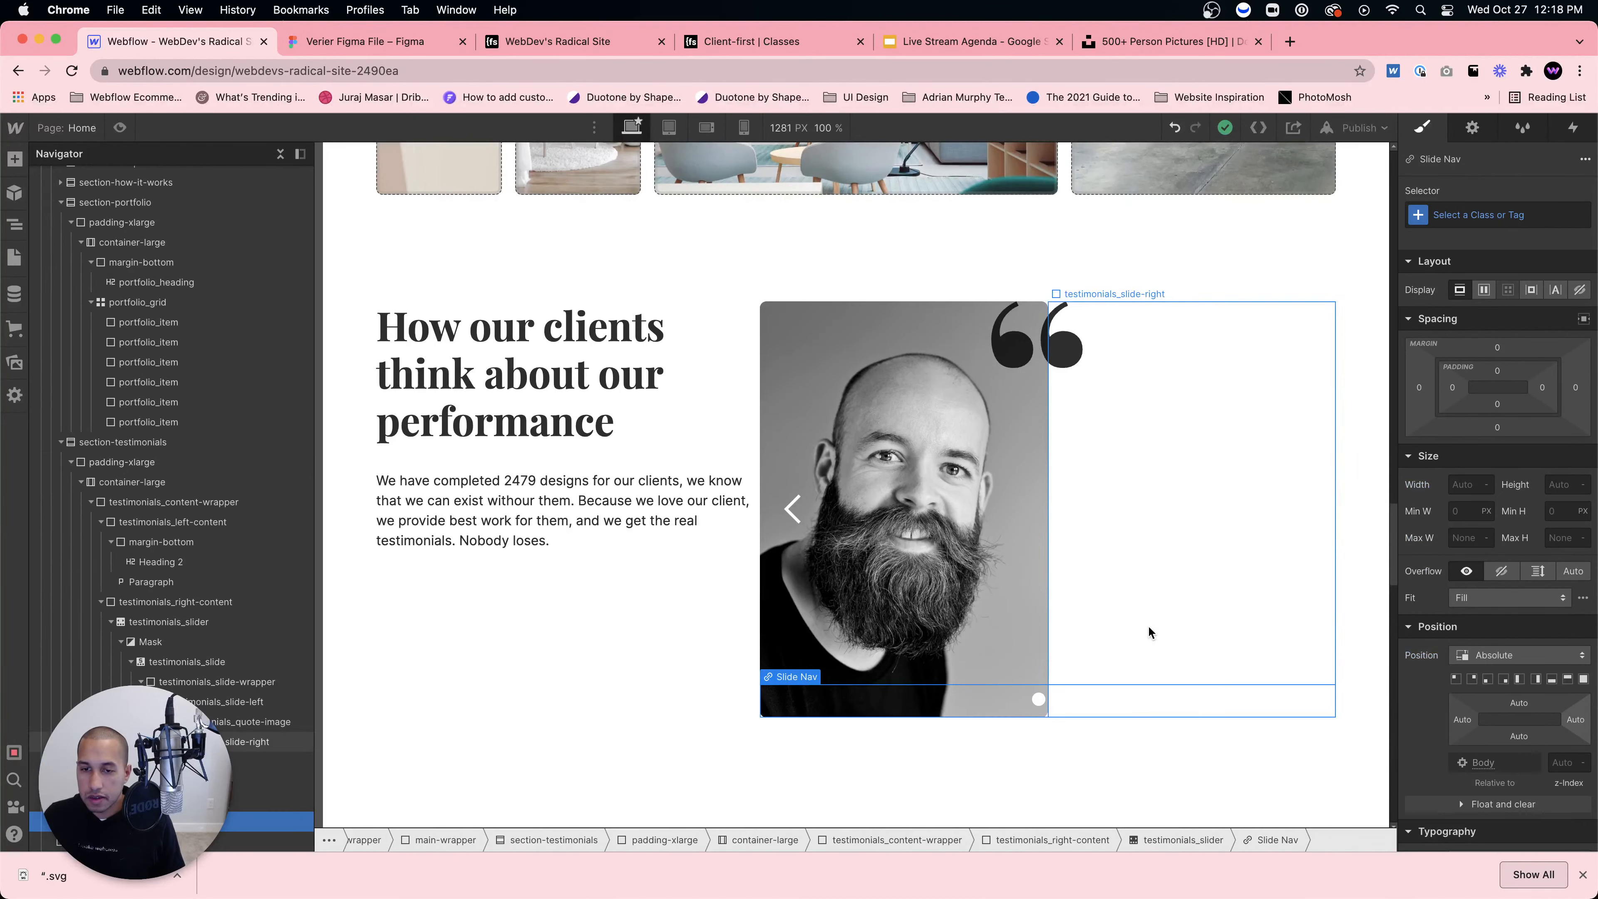
left_click(1147, 626)
left_click(1029, 694)
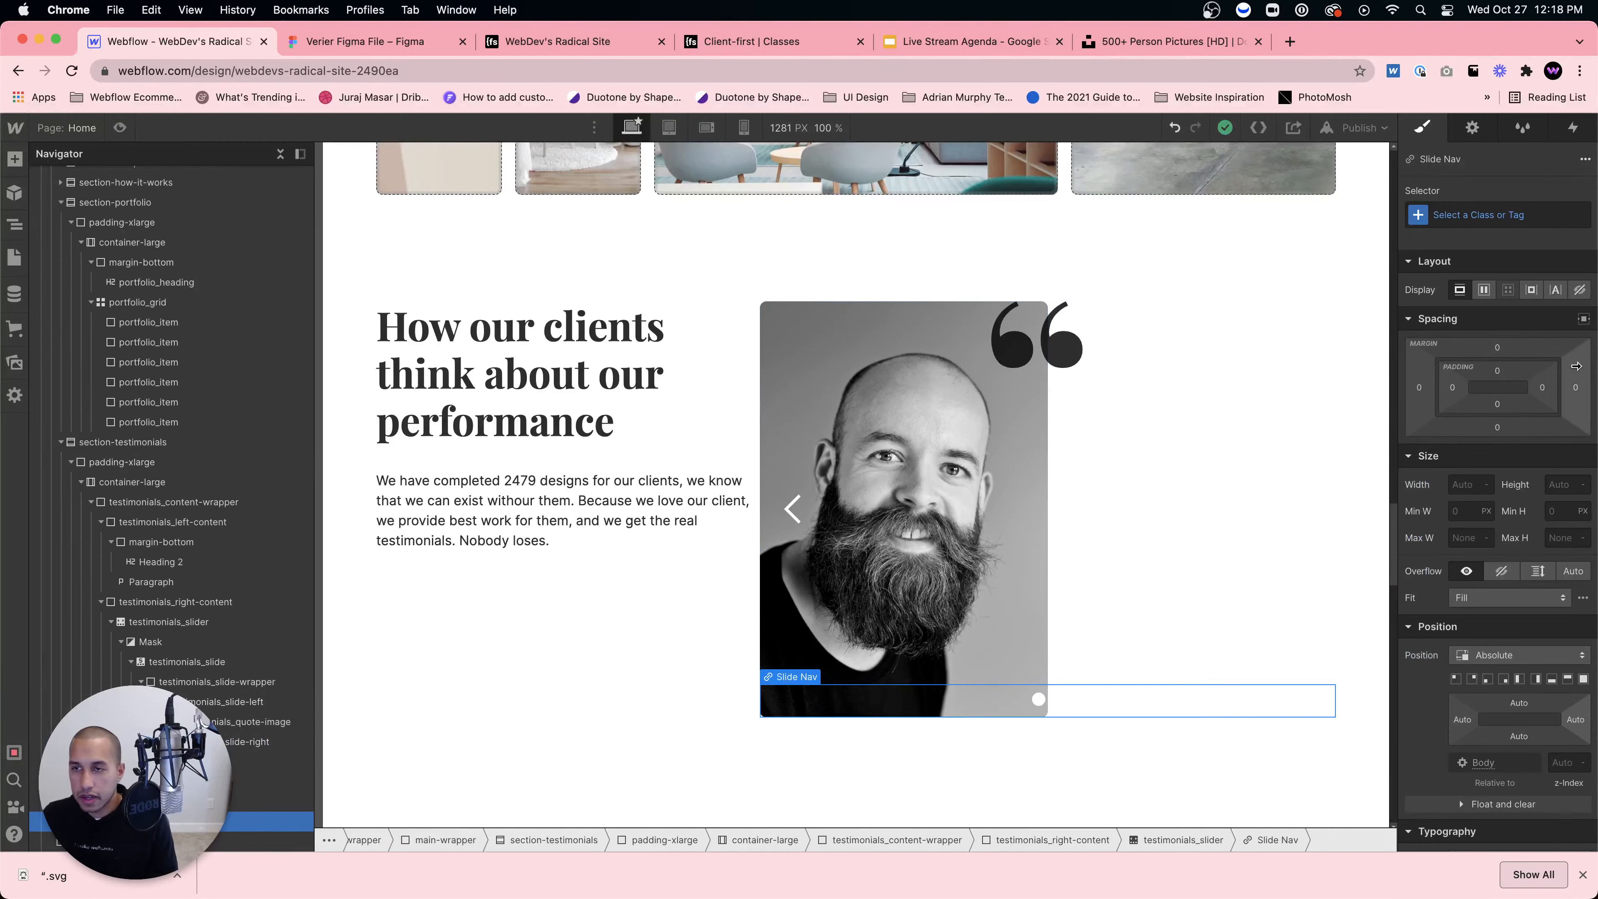
left_click(1581, 291)
Step: Give the hidden slide nav element the class testimonials_slide-nav
left_click(1076, 633)
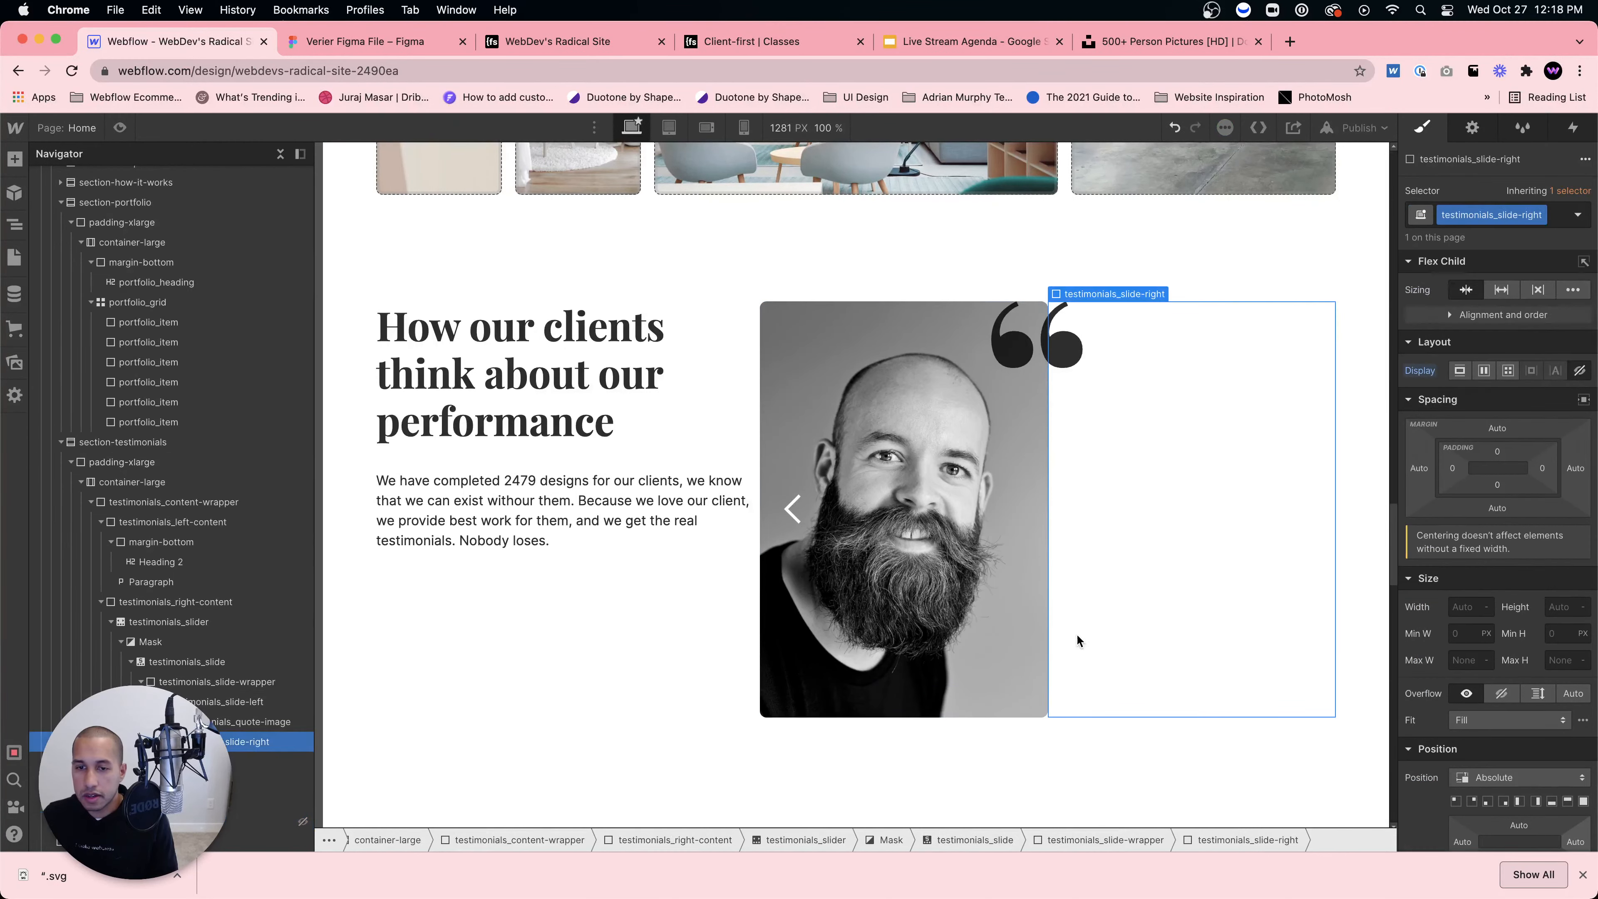
left_click(165, 762)
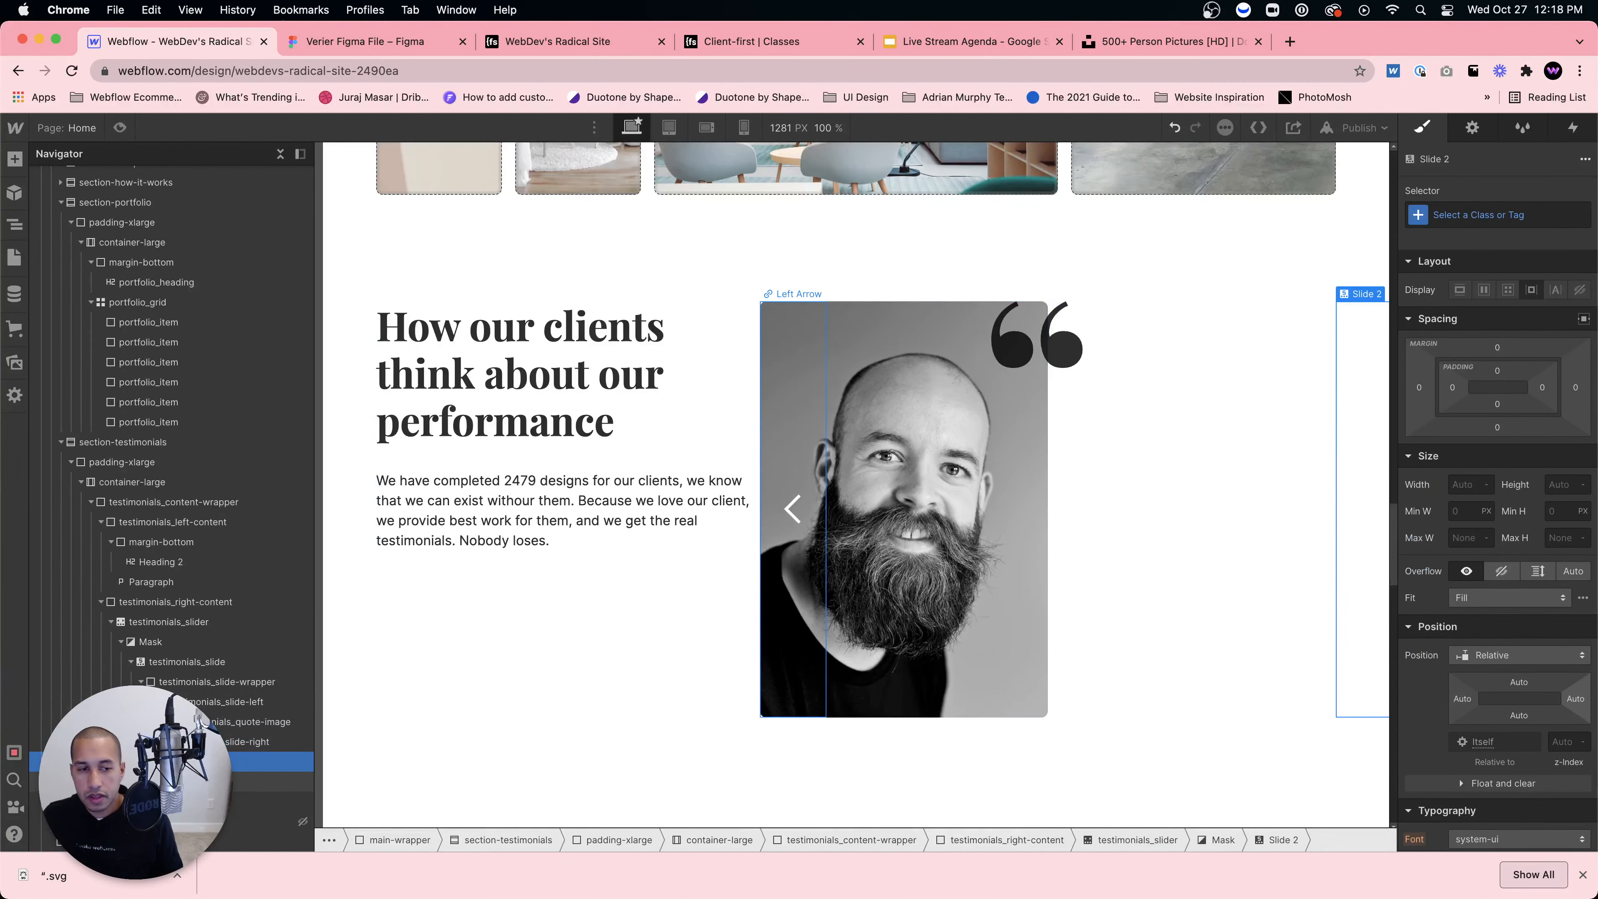
left_click(264, 821)
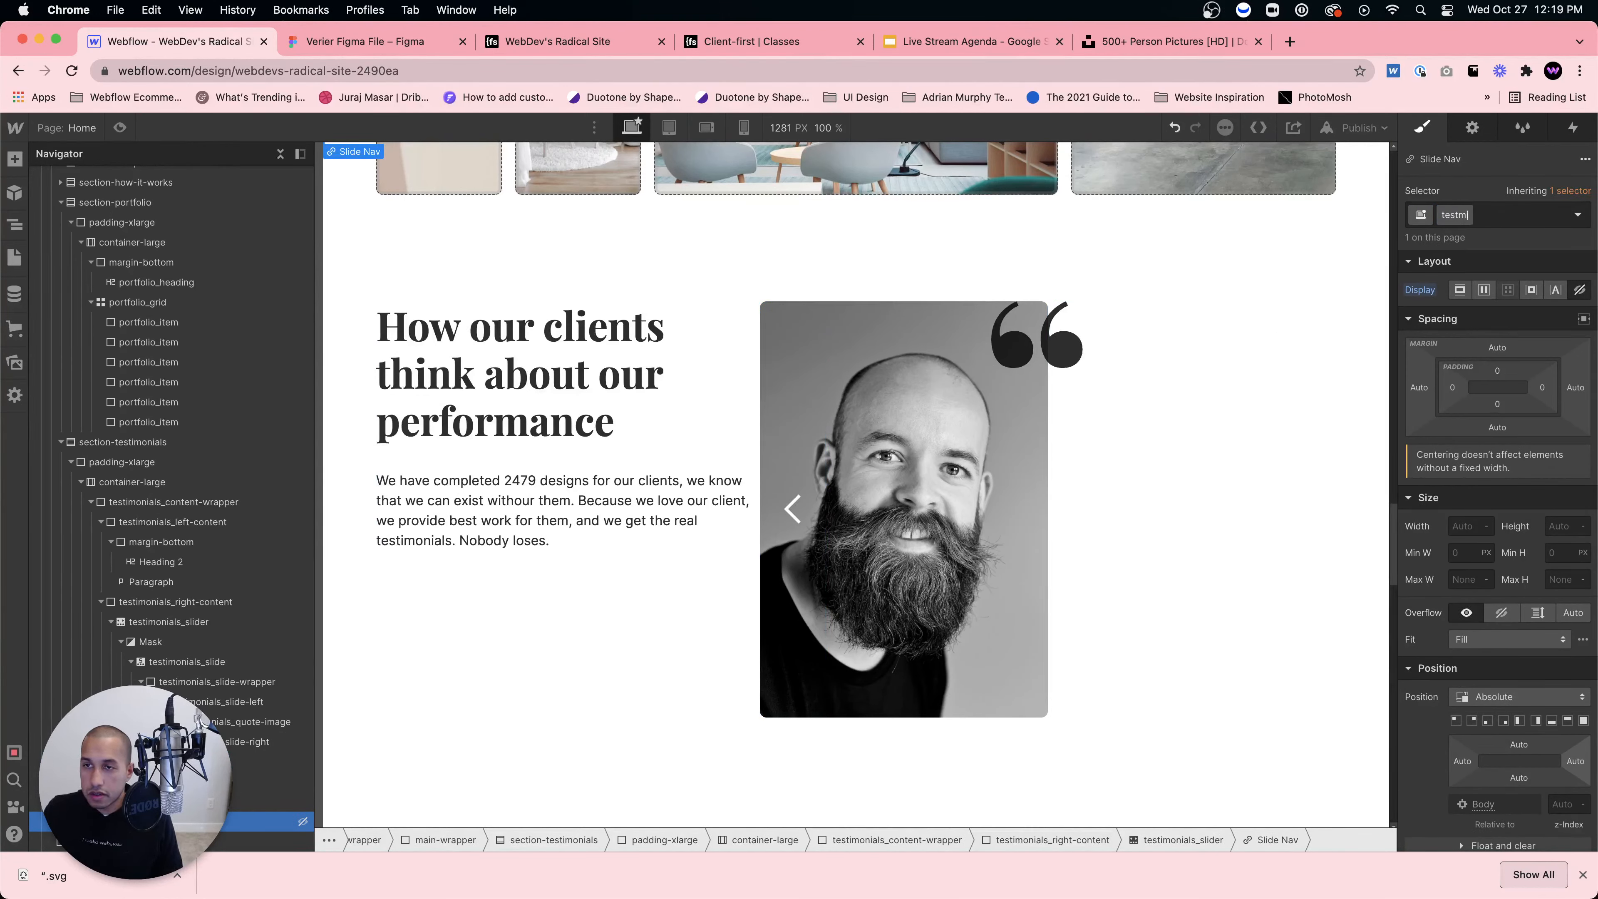
type("testimonials_slide-nav")
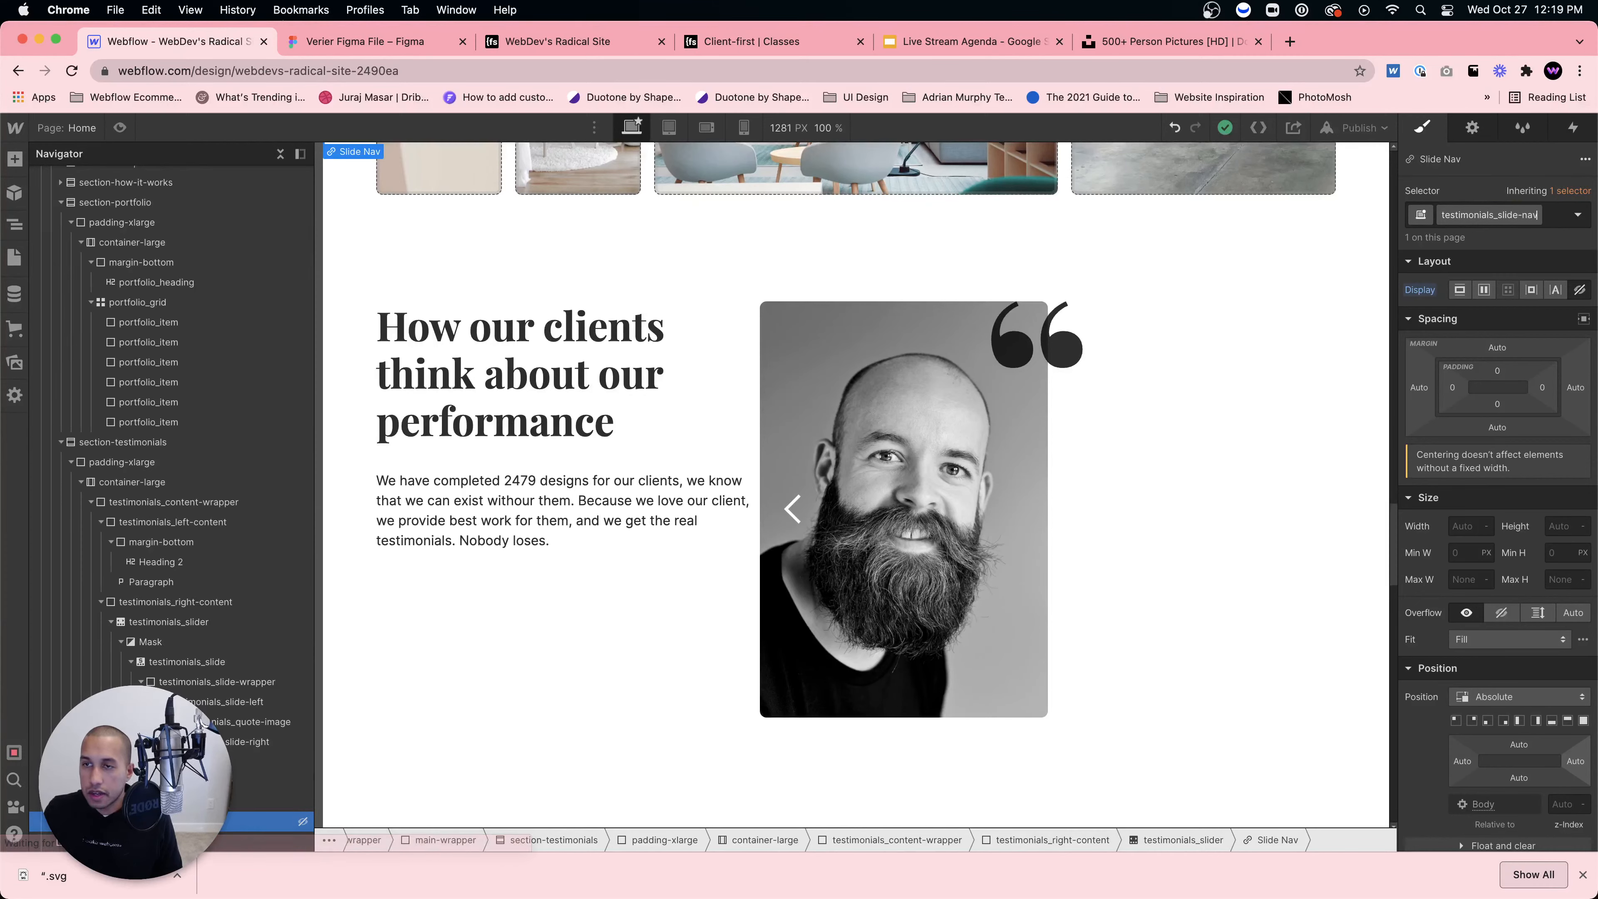
key("Return")
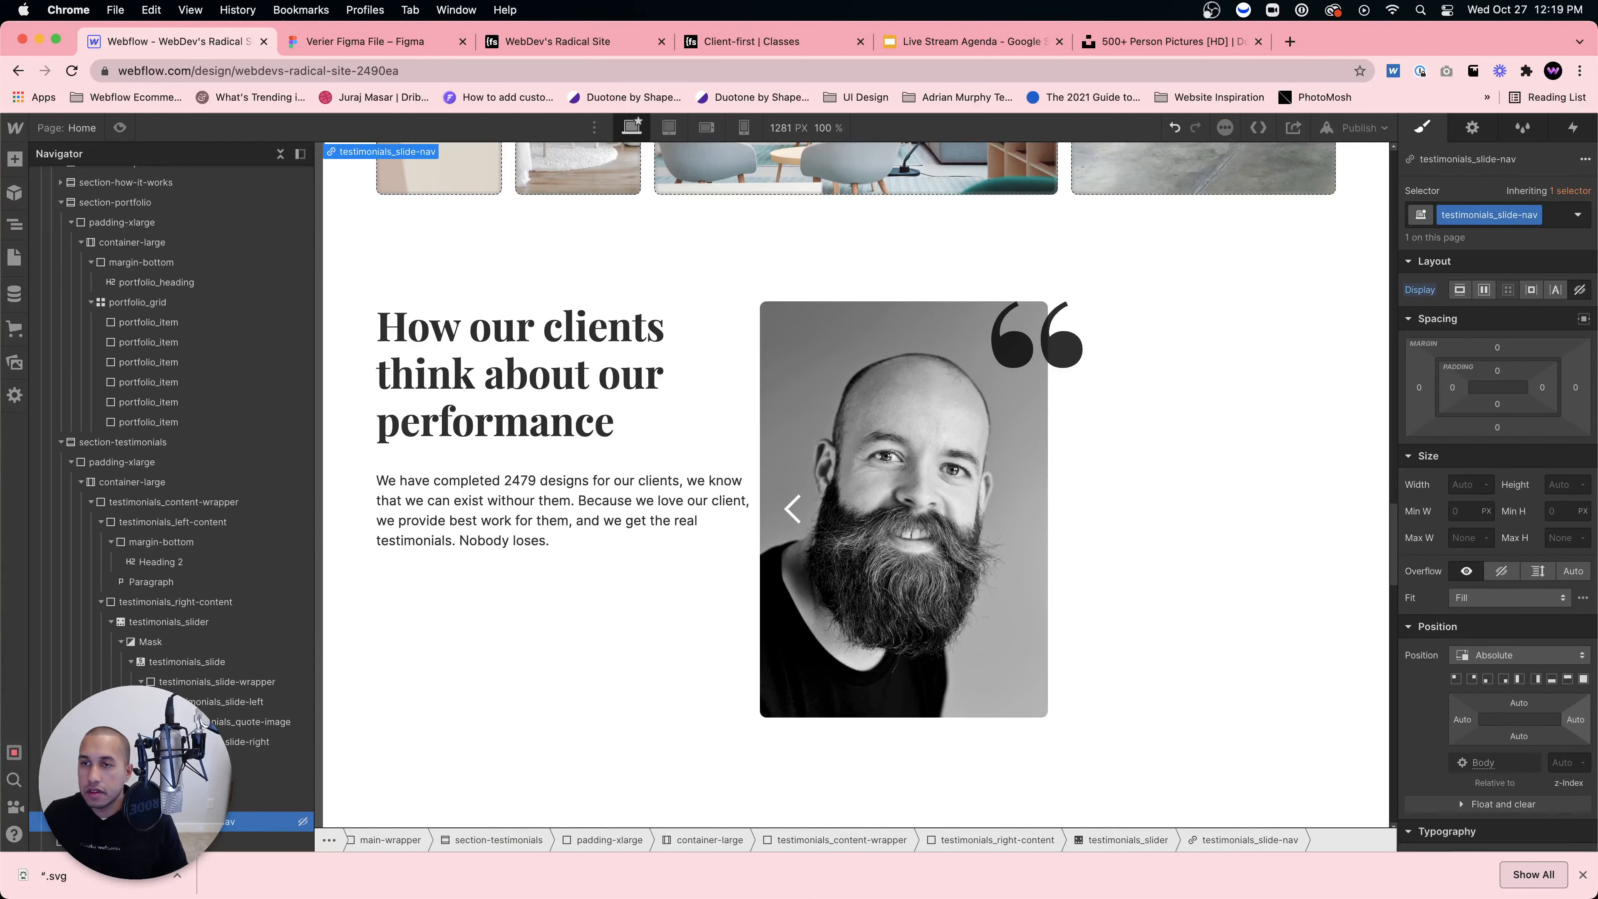
Step: Add a paragraph to the slide's right half and make it a flex container justified to the end
left_click(1148, 498)
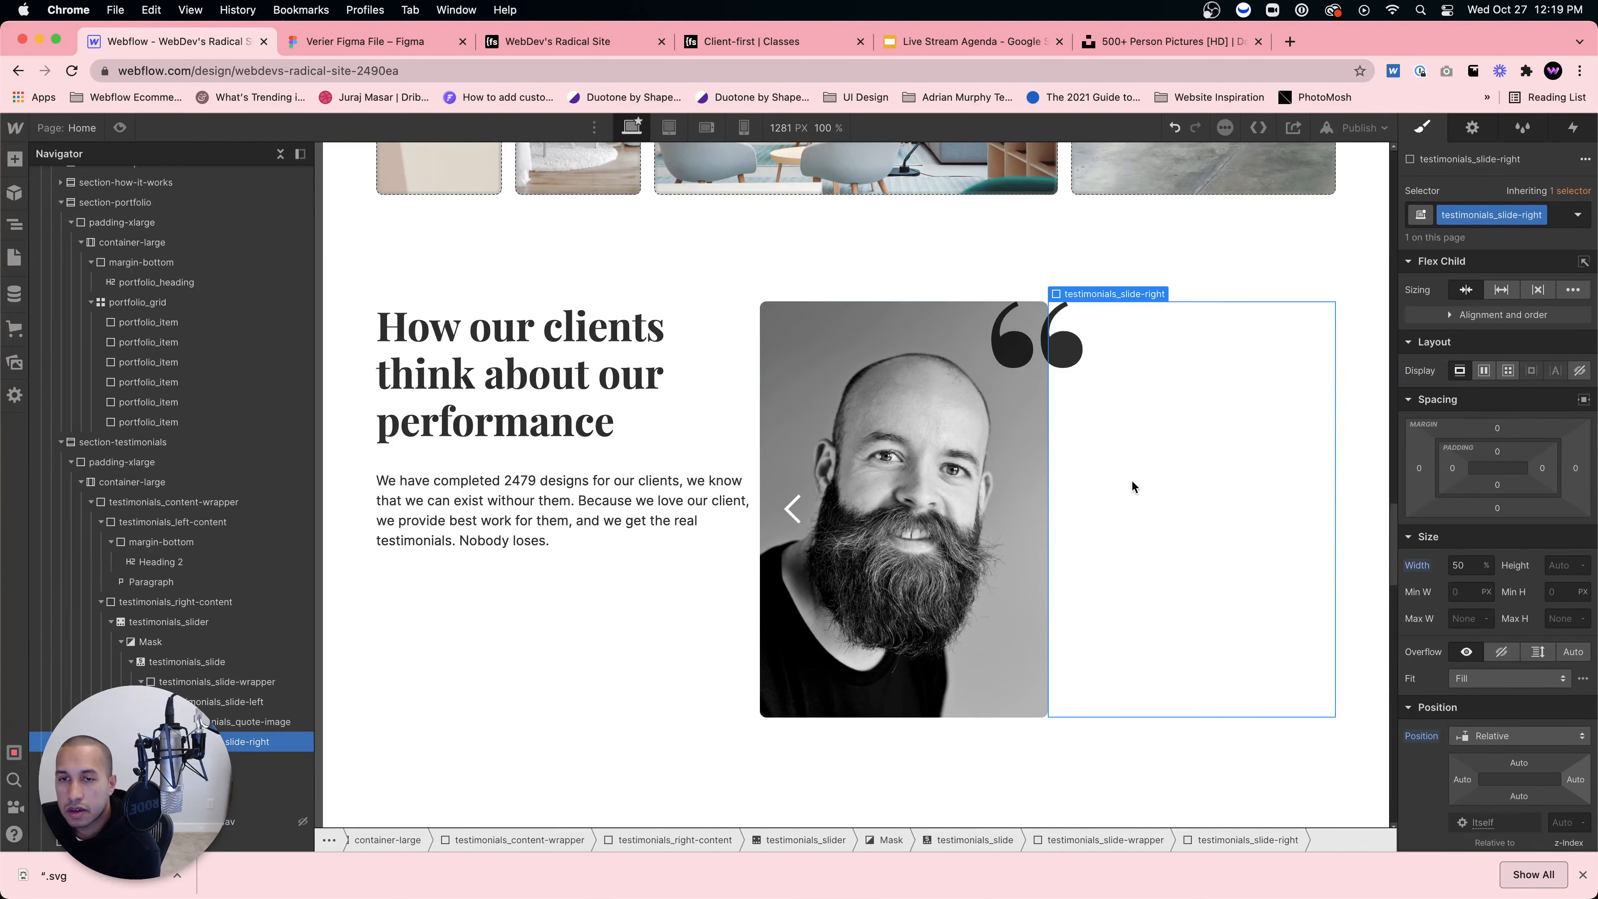
key("super+e")
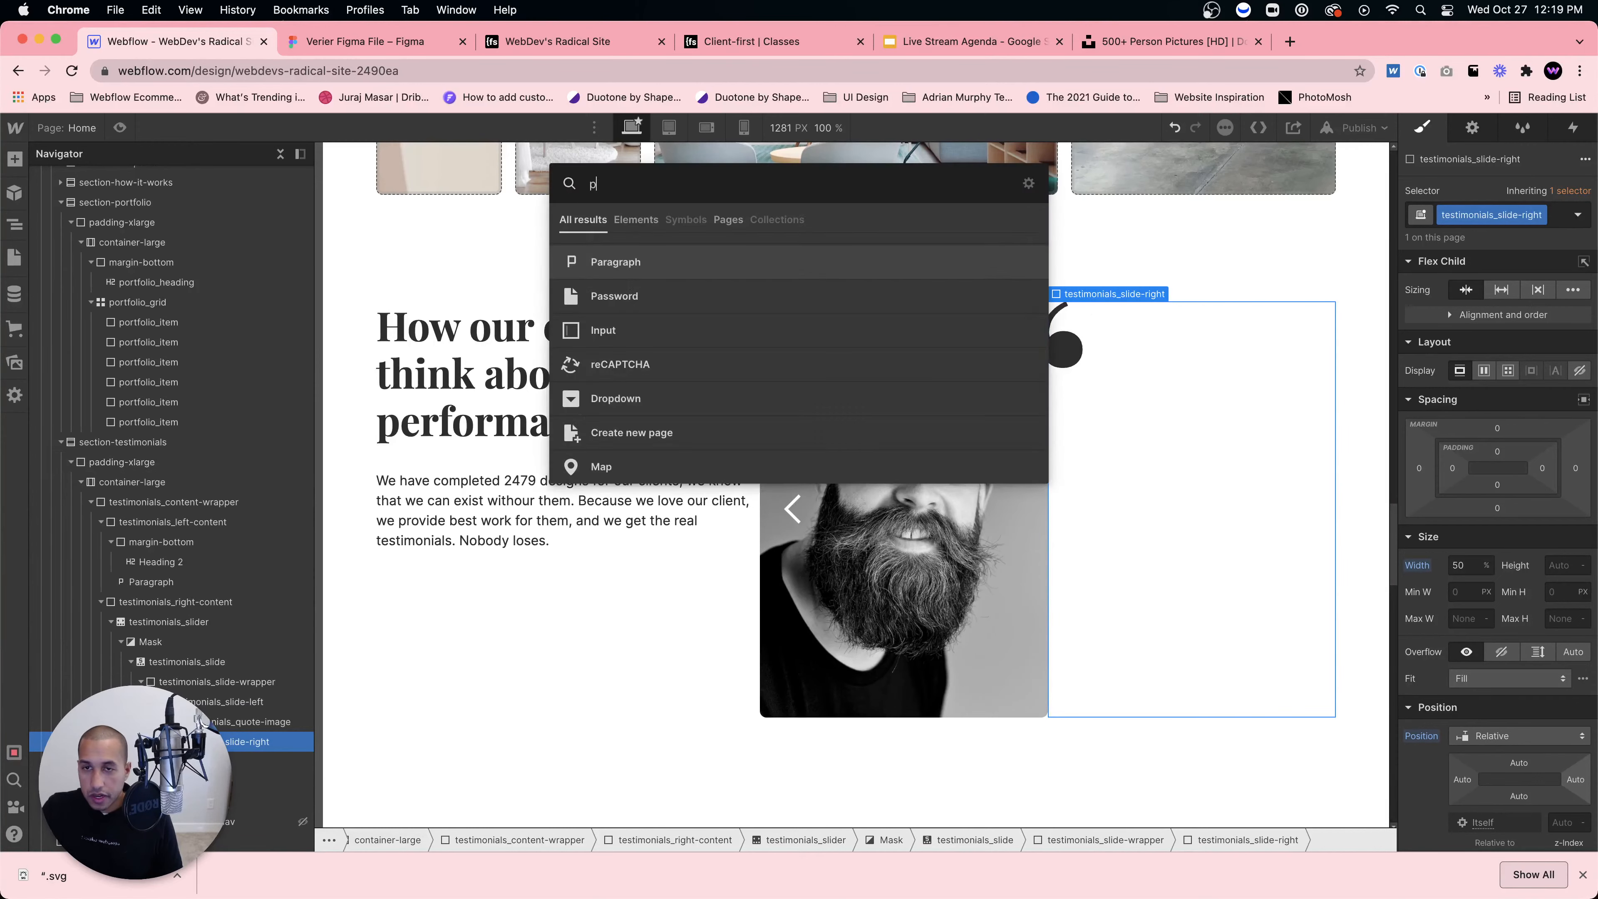
type("para")
key("Return")
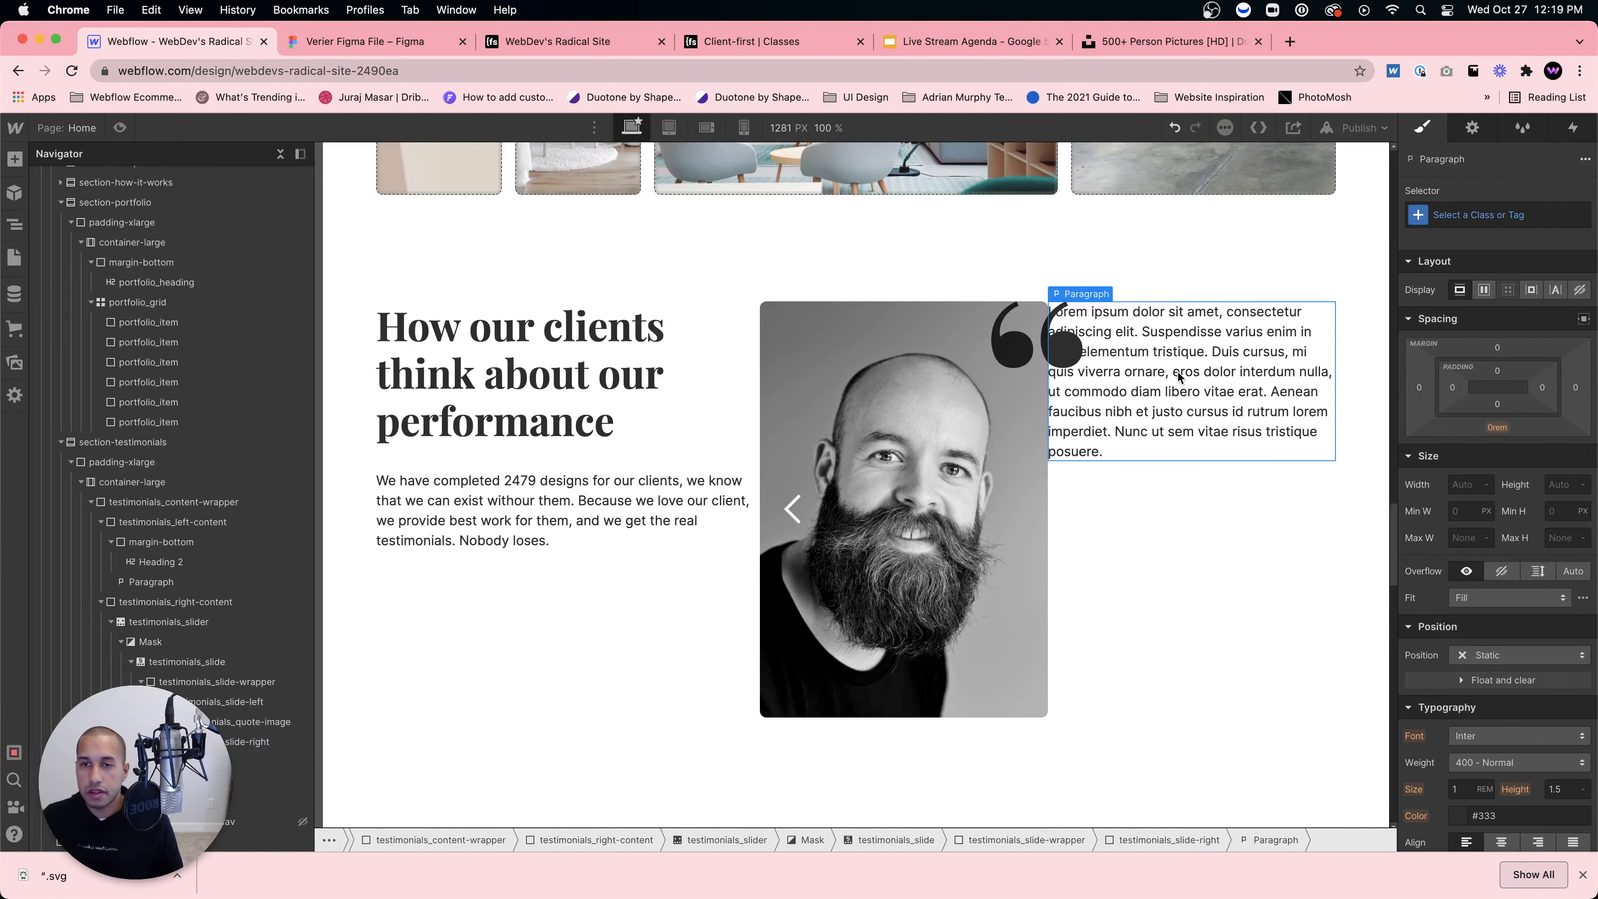
left_click(1141, 525)
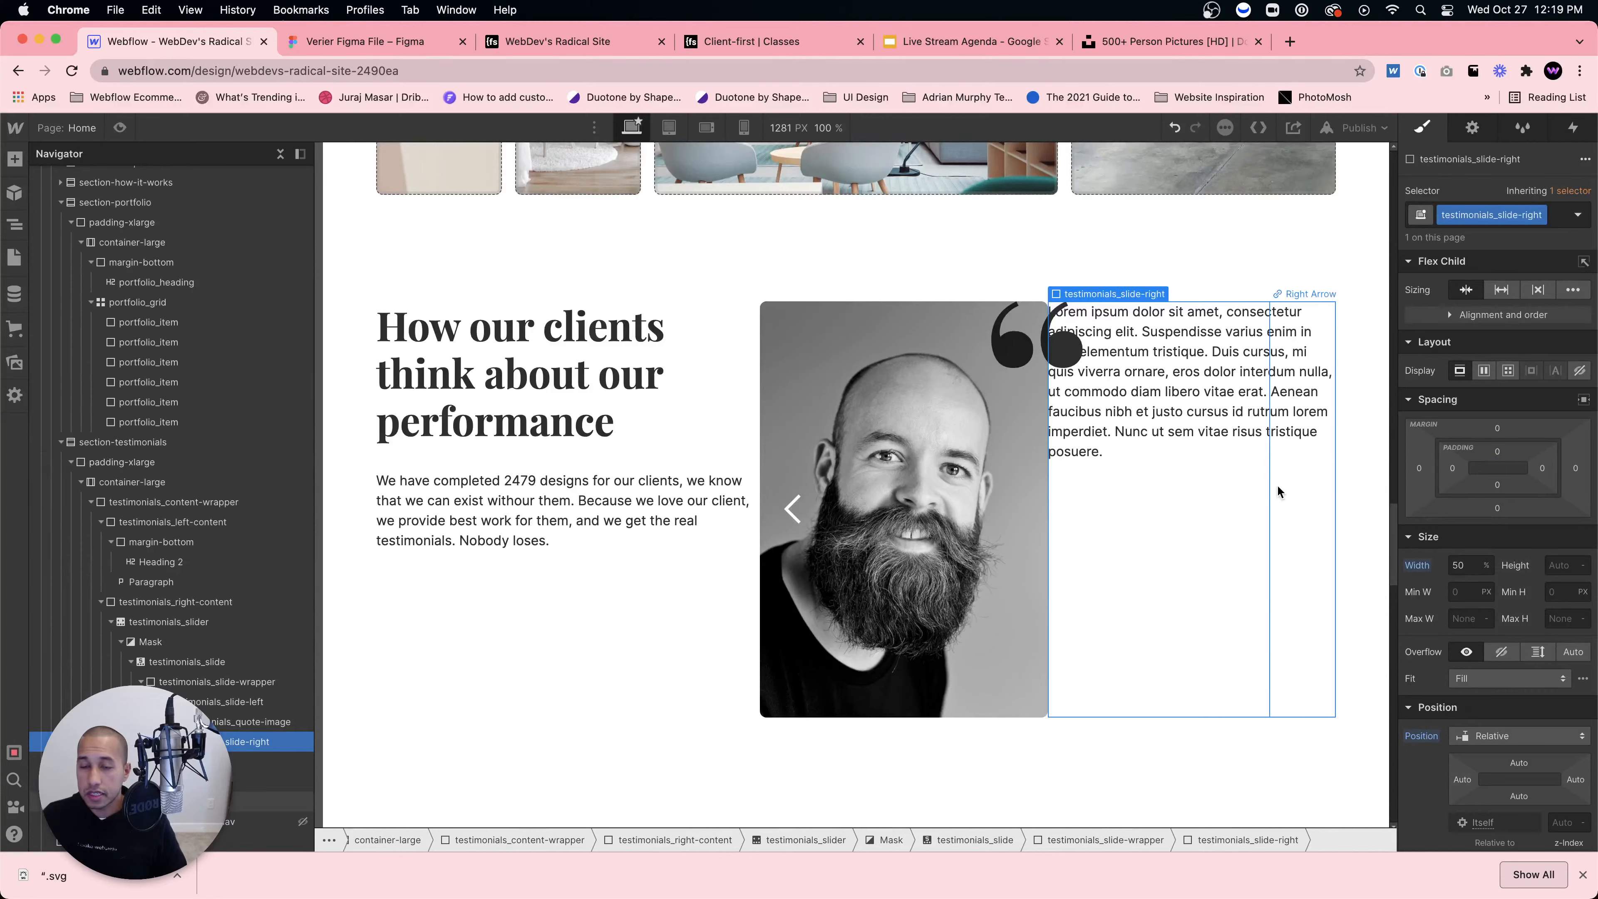
left_click(1483, 370)
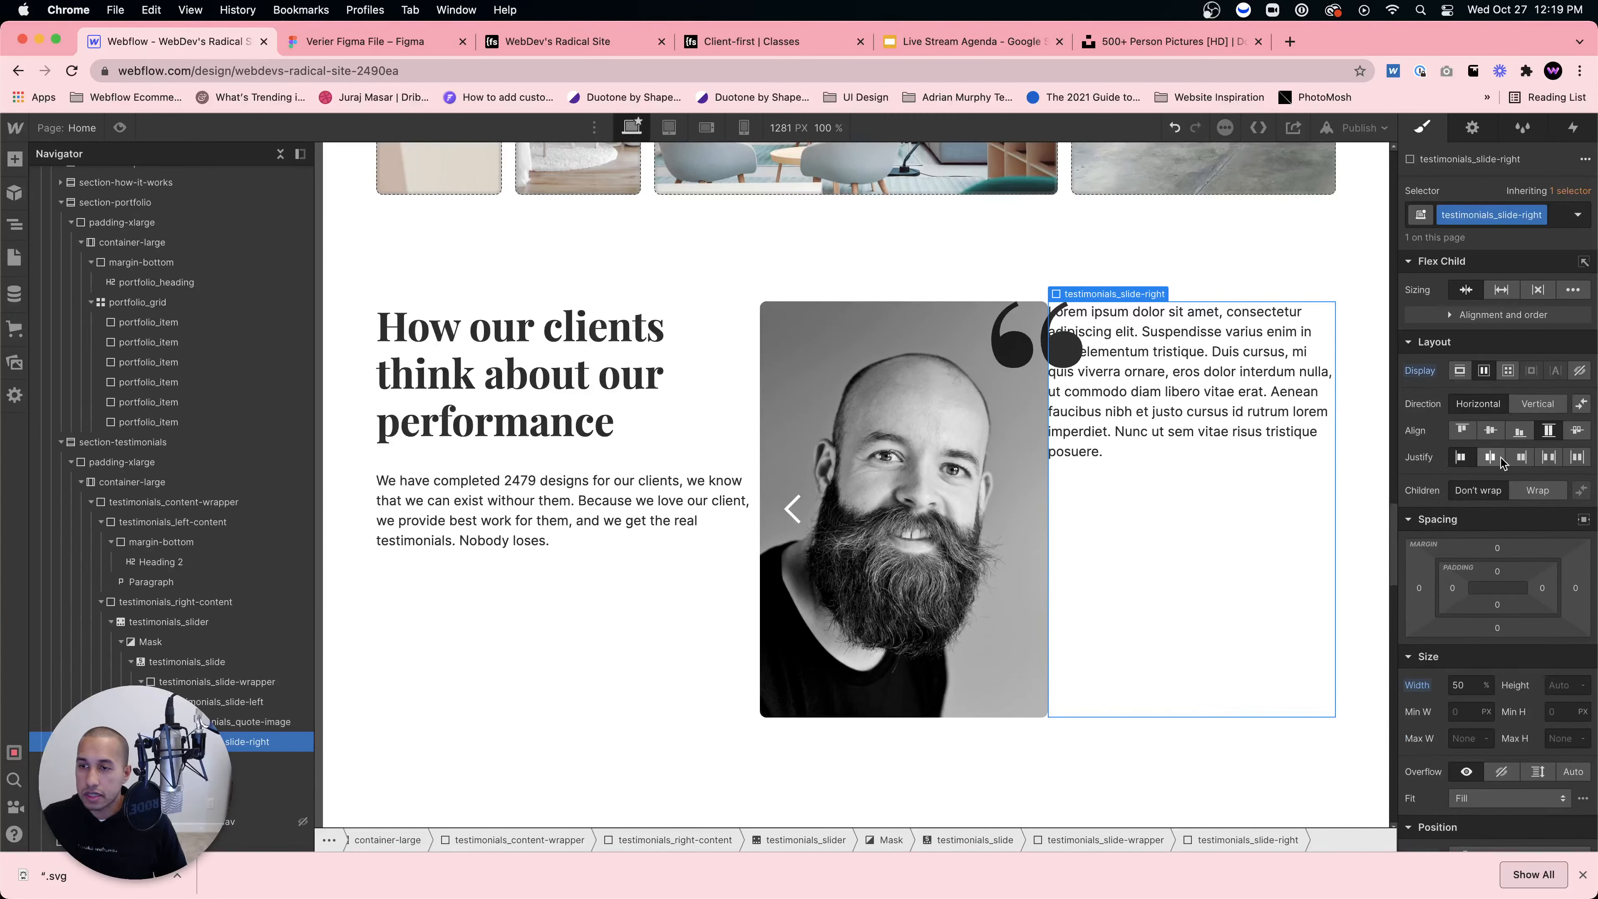
left_click(1520, 434)
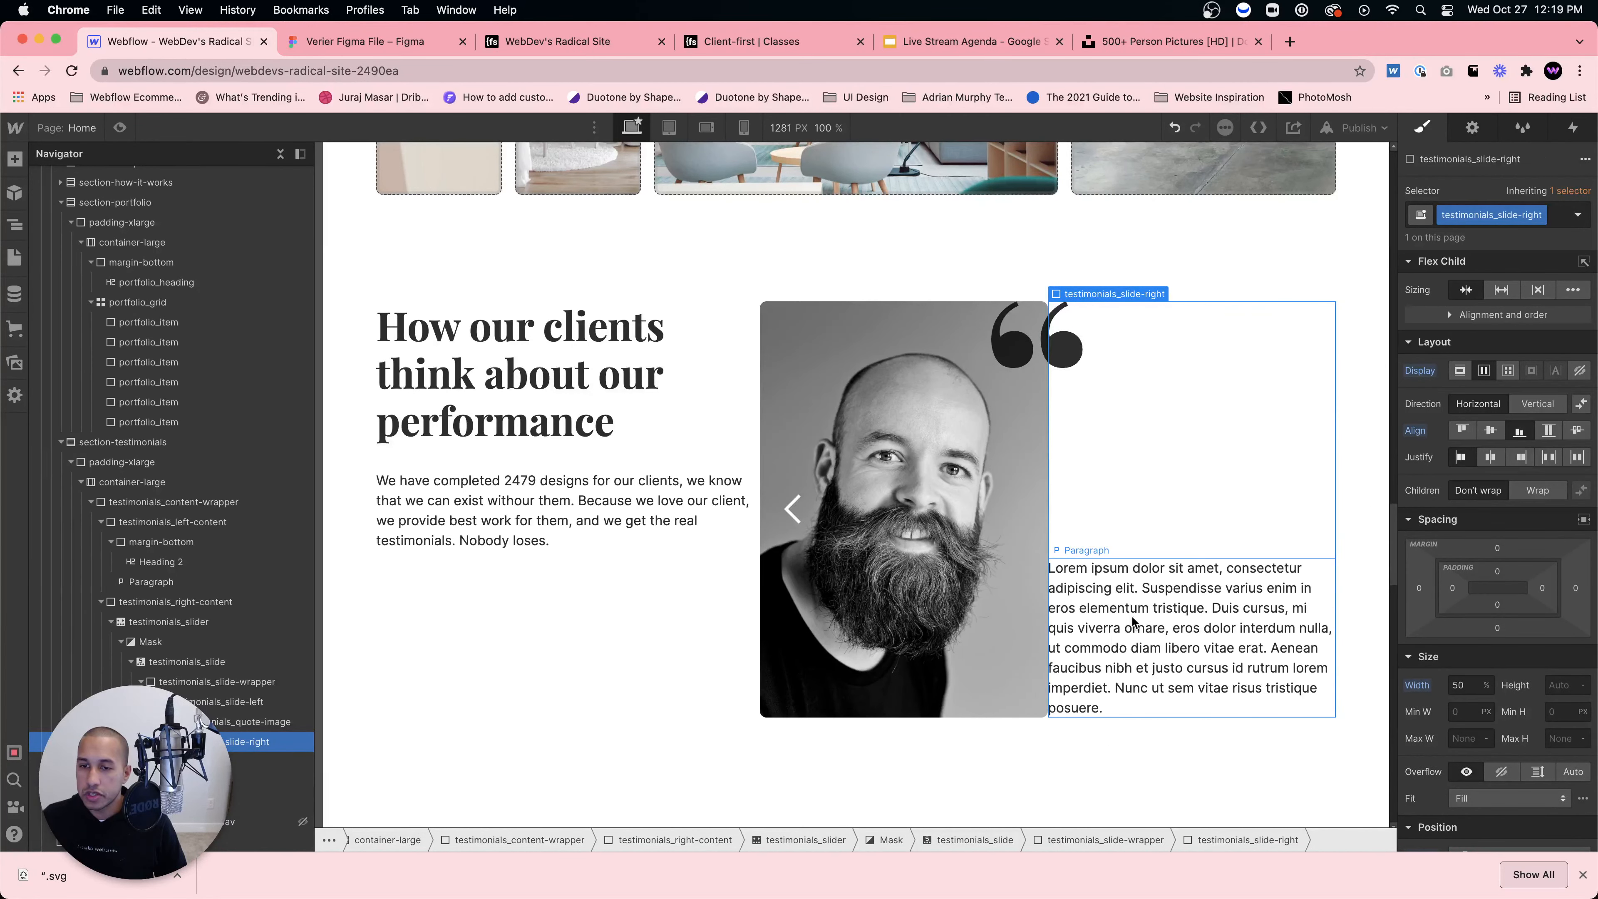
Step: Add a heading below the paragraph and stack both vertically at the bottom
left_click(379, 43)
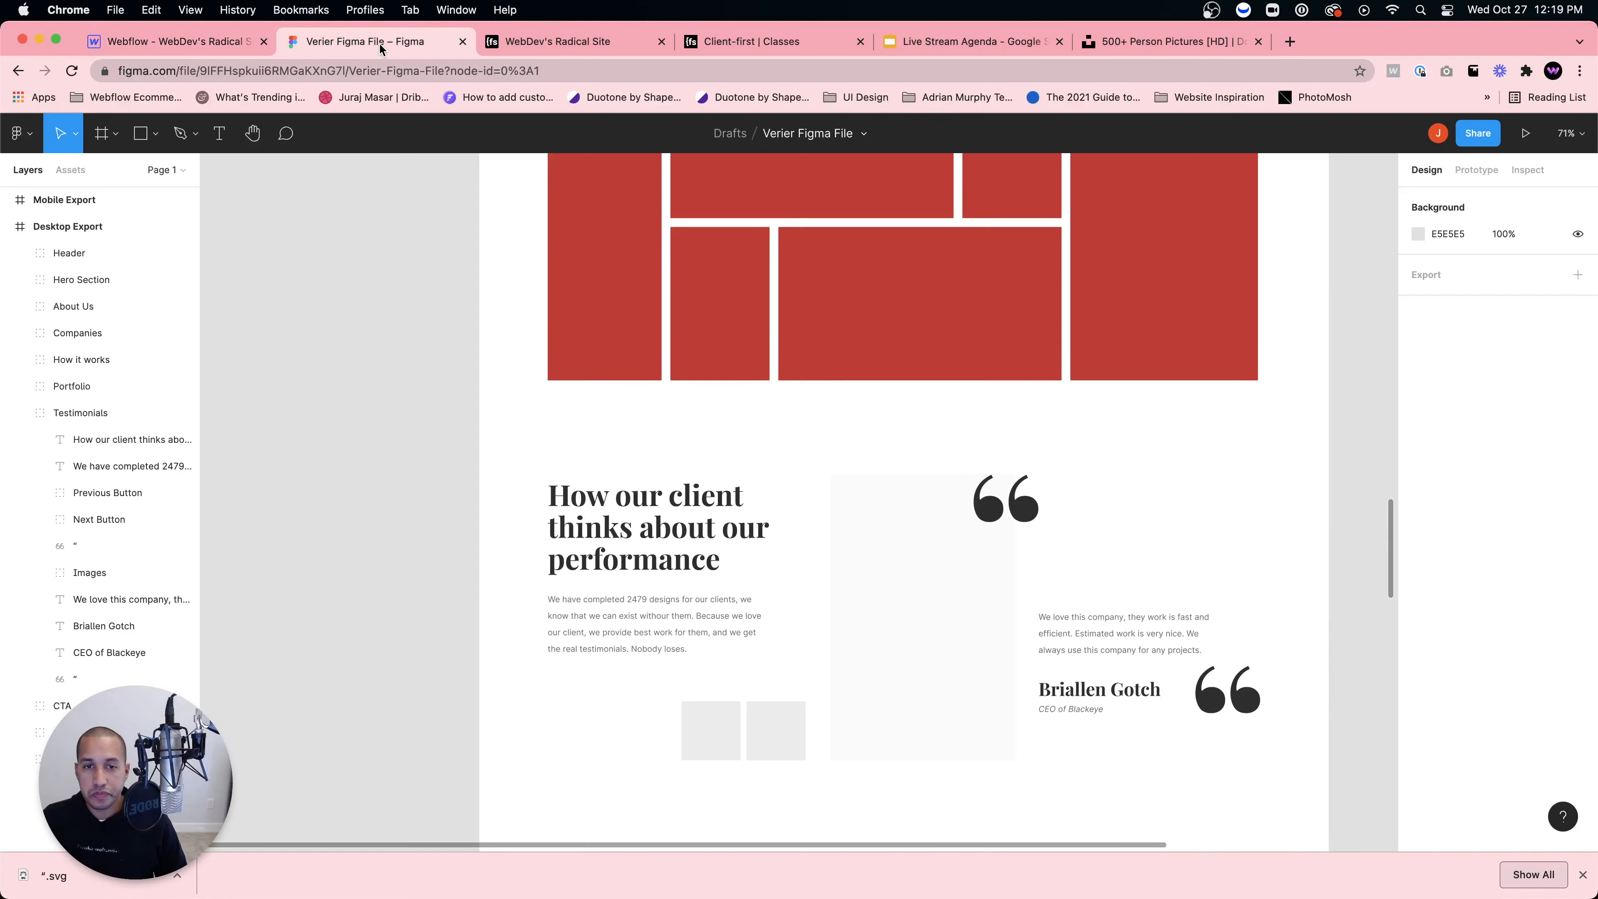
left_click(204, 44)
key("ctrl+Tab")
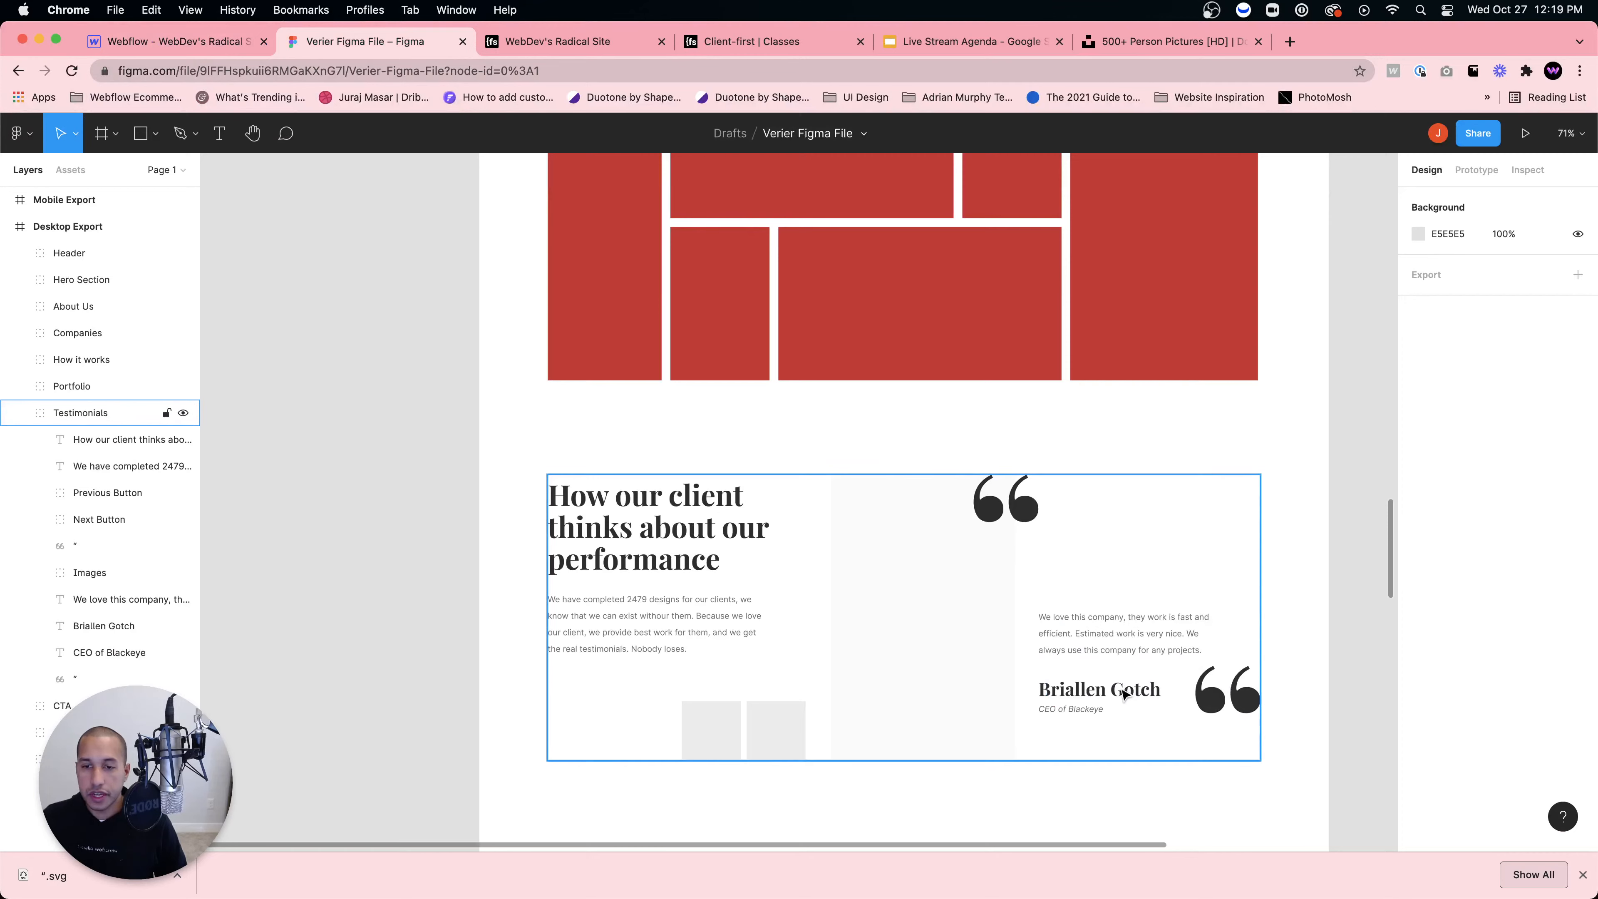
key("ctrl+shift+Tab")
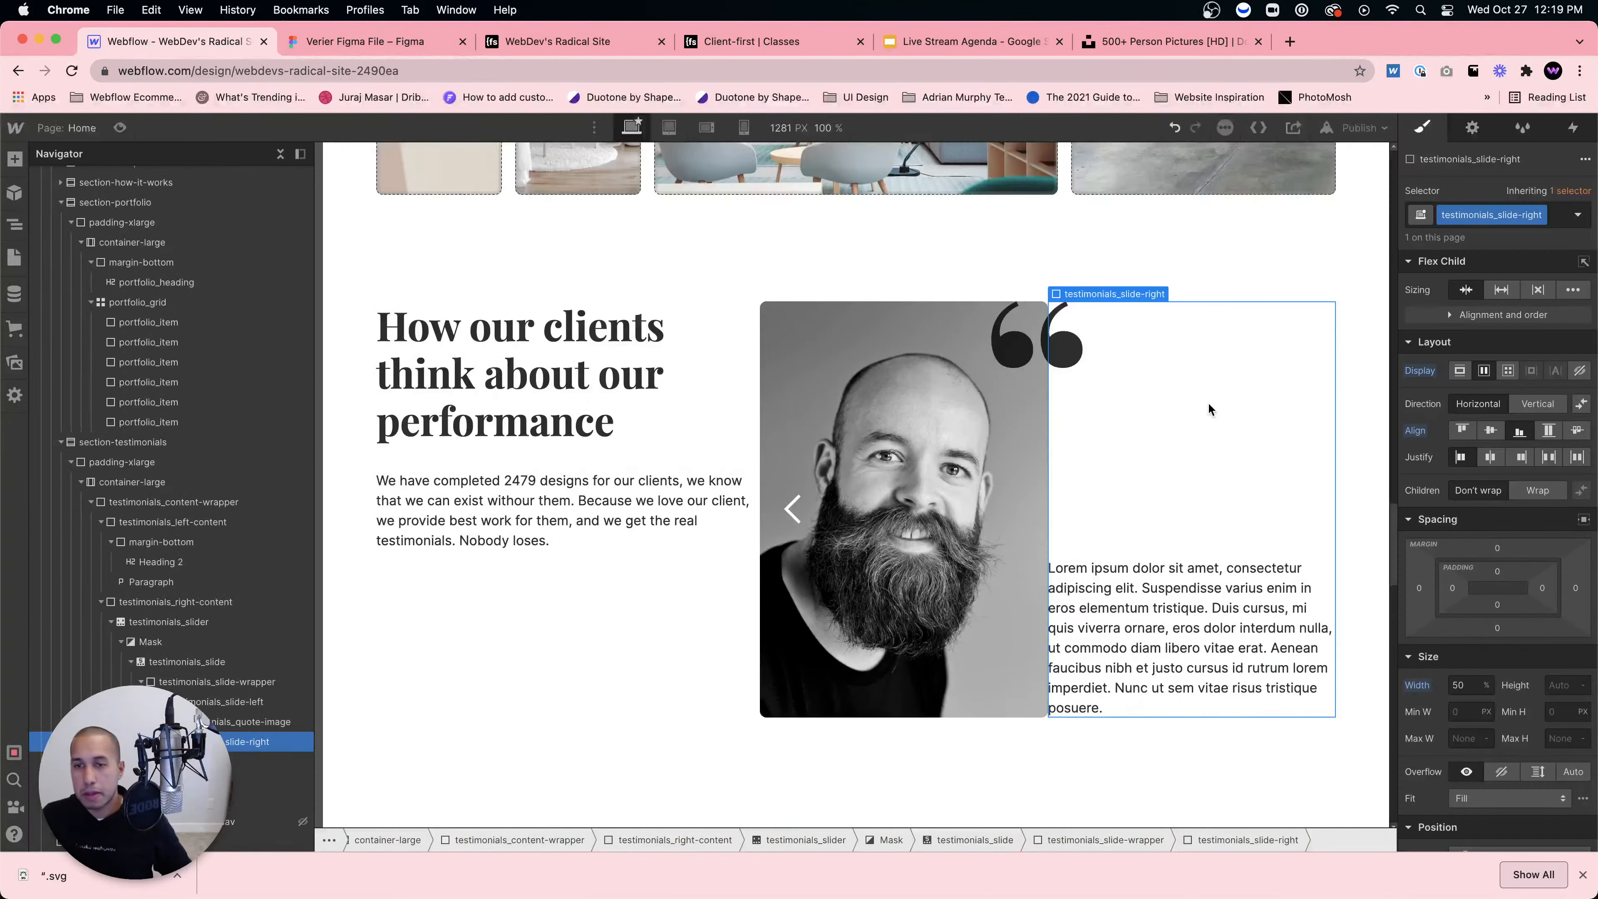
key("super+e")
type("head")
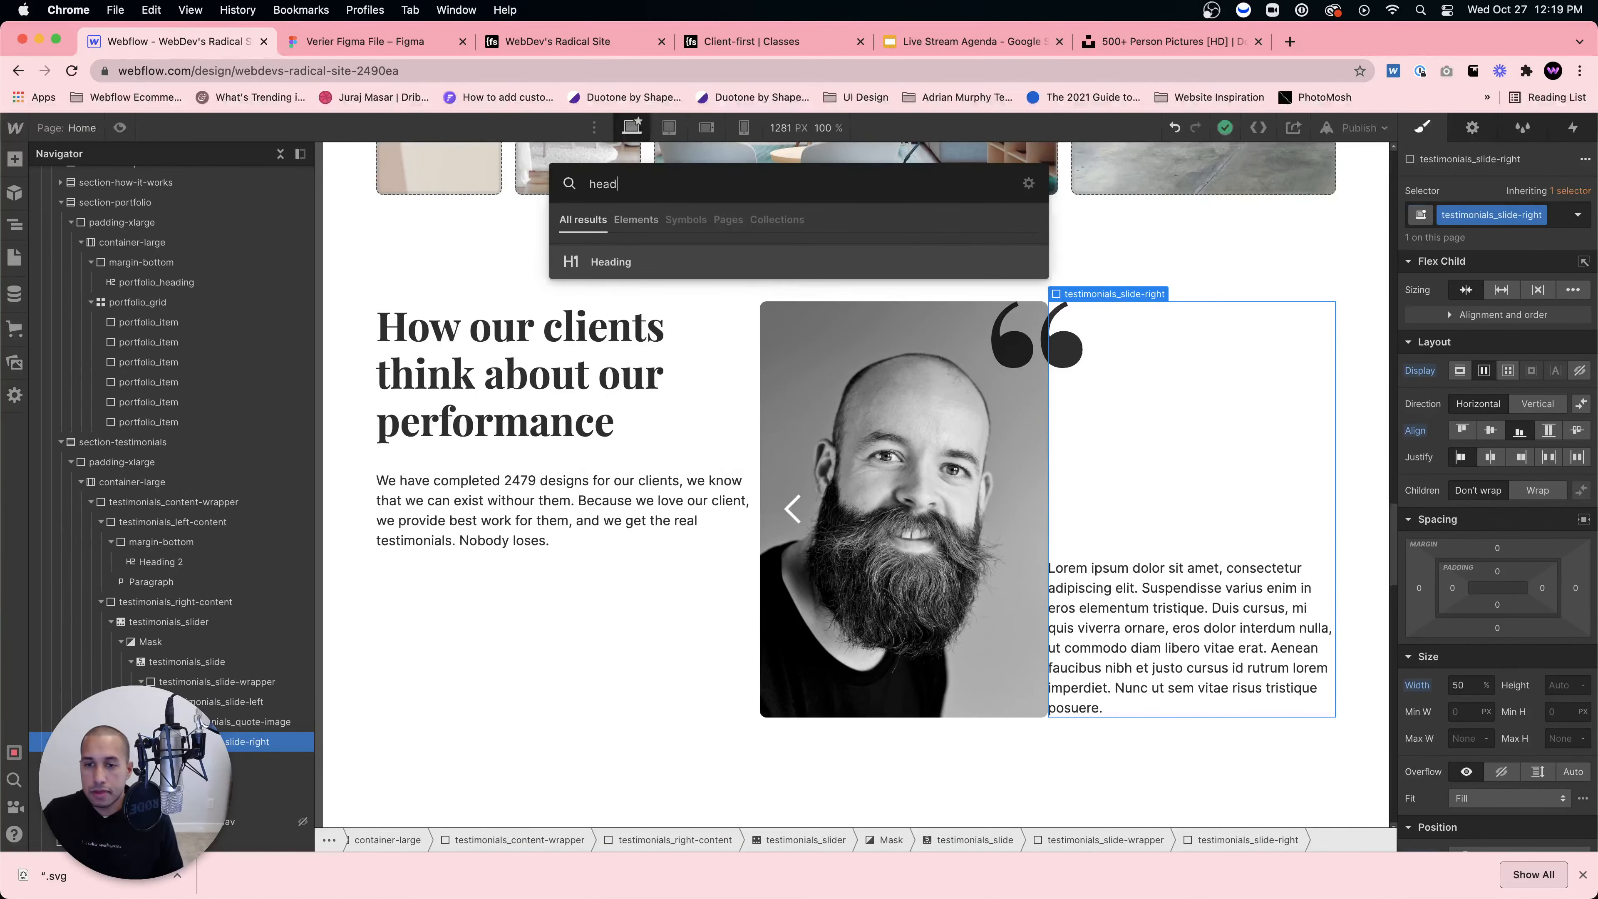
key("Return")
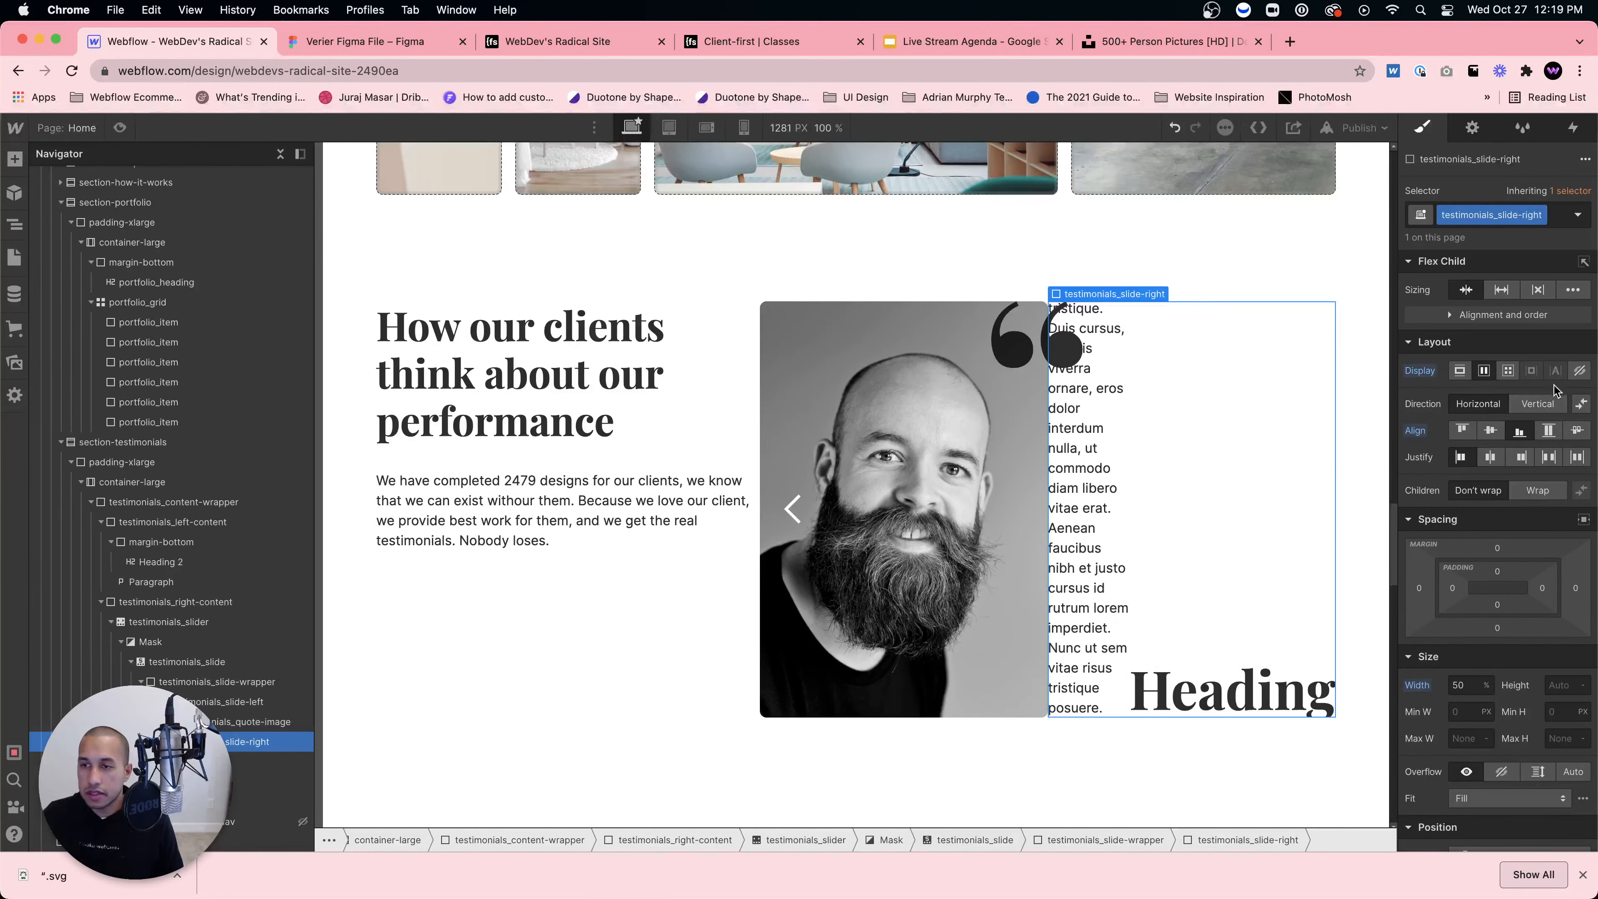
left_click(1528, 407)
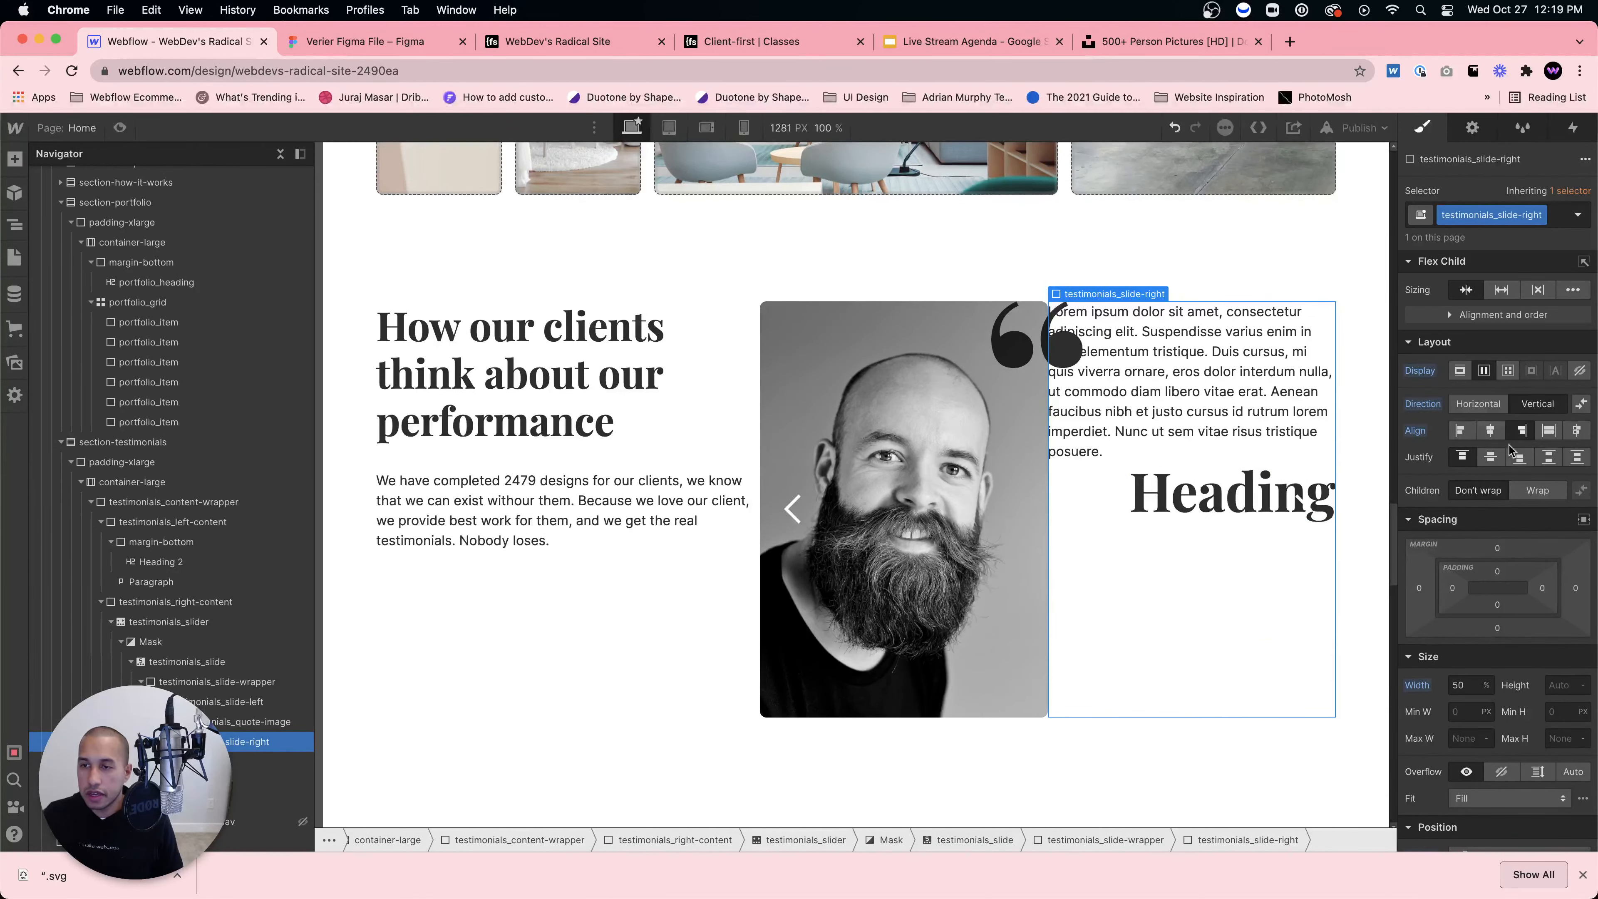
left_click(1518, 457)
Step: Change the new heading to an H3
left_click(1197, 681)
double_click(1198, 682)
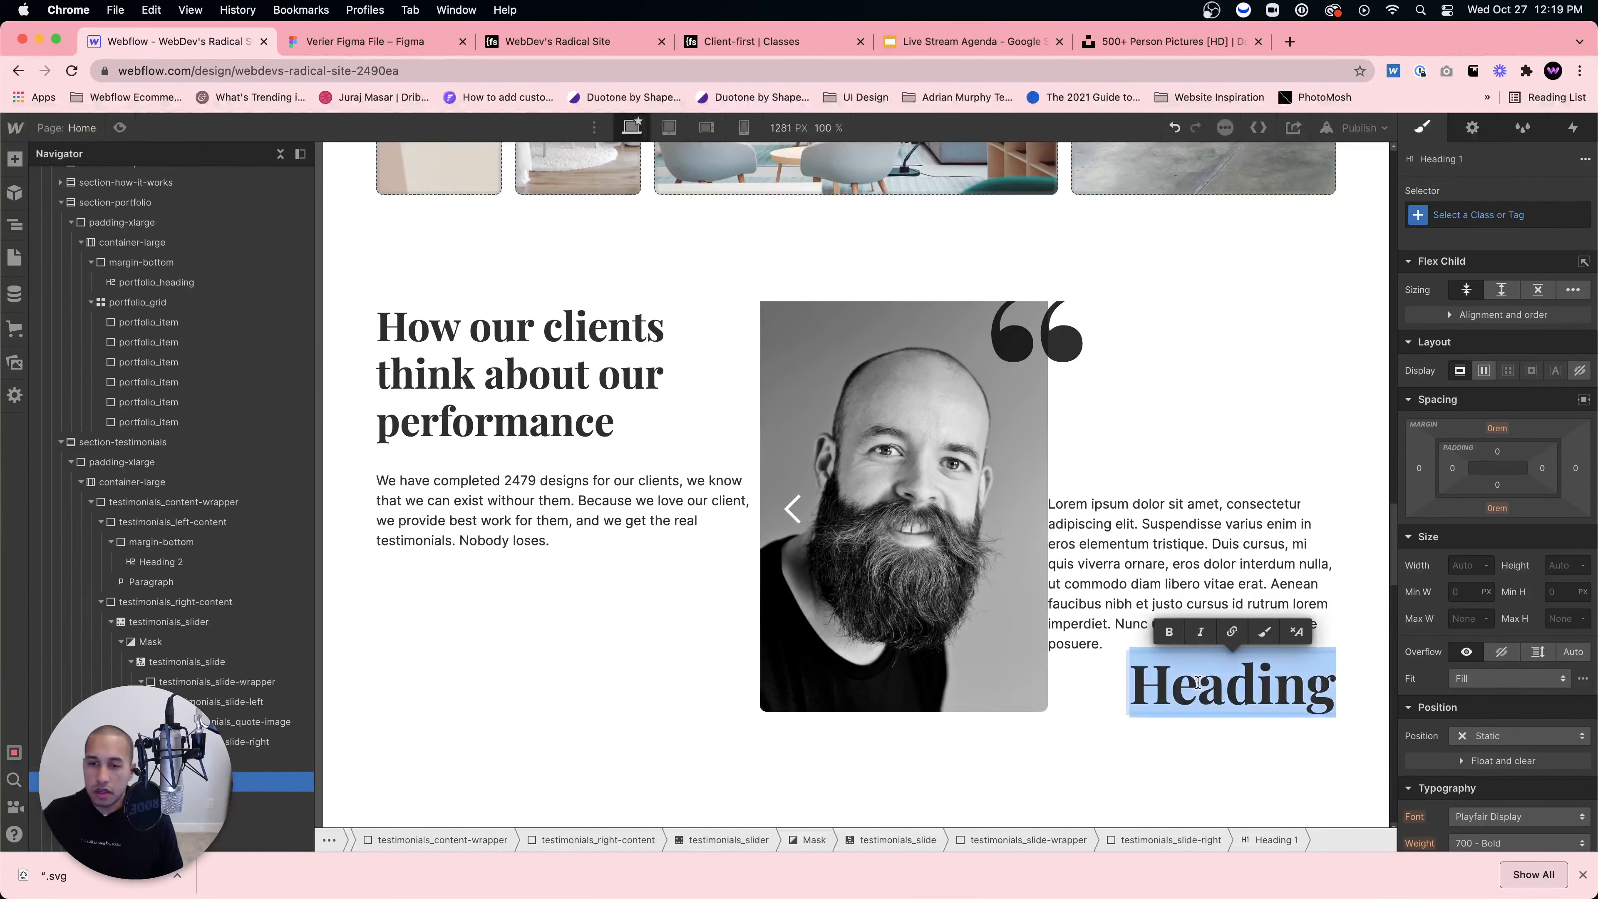
left_click(1136, 607)
left_click(1135, 646)
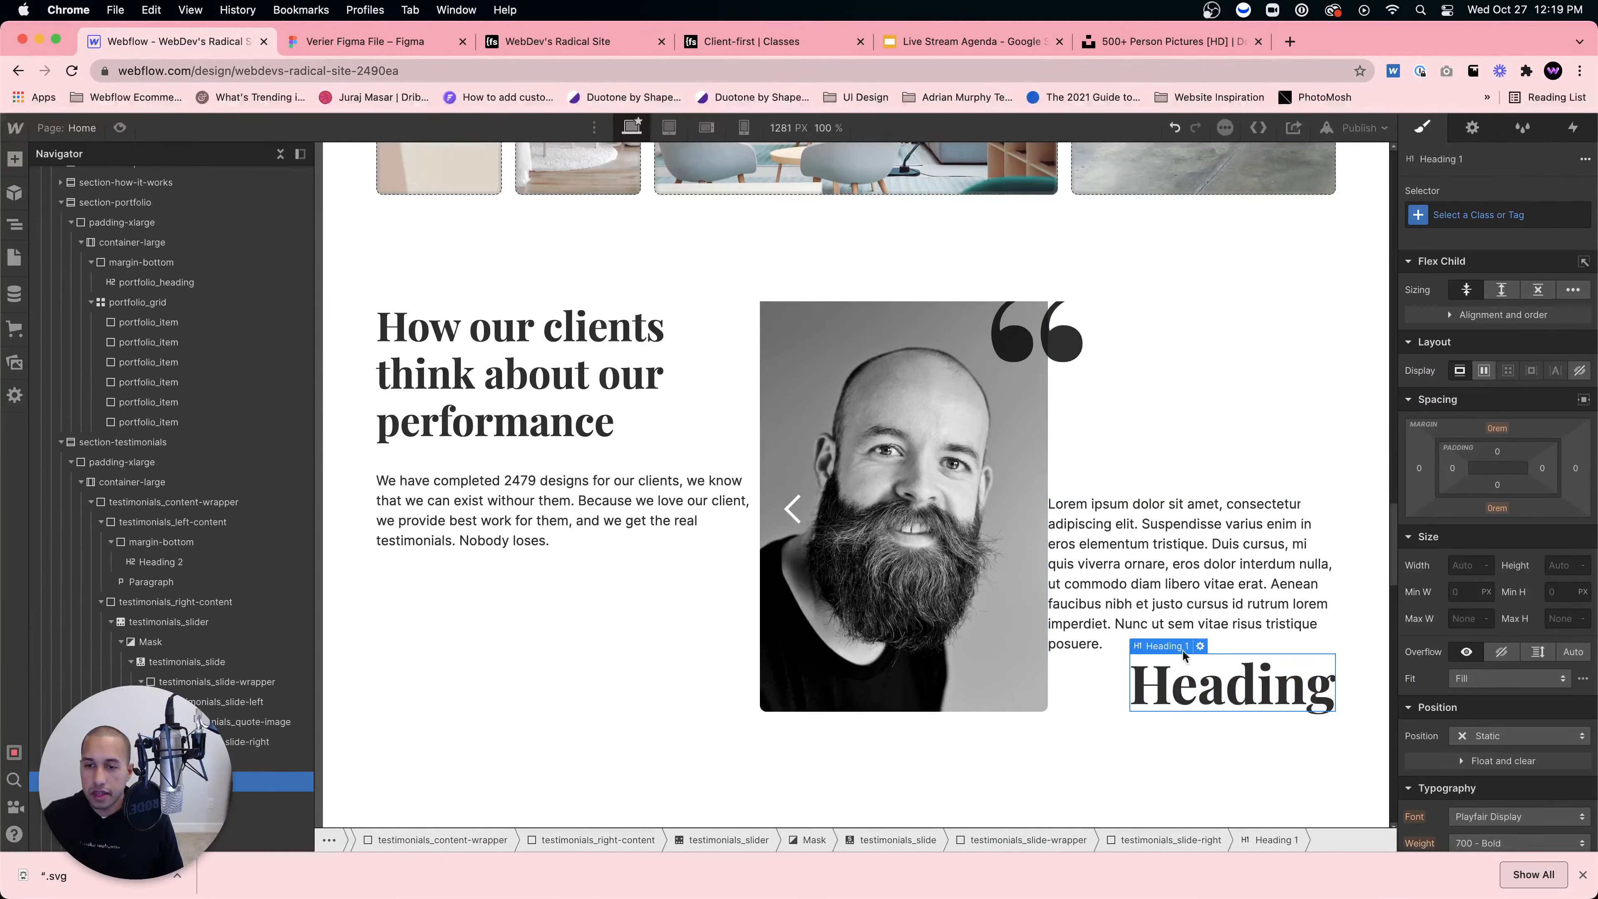
left_click(1183, 652)
left_click(1209, 550)
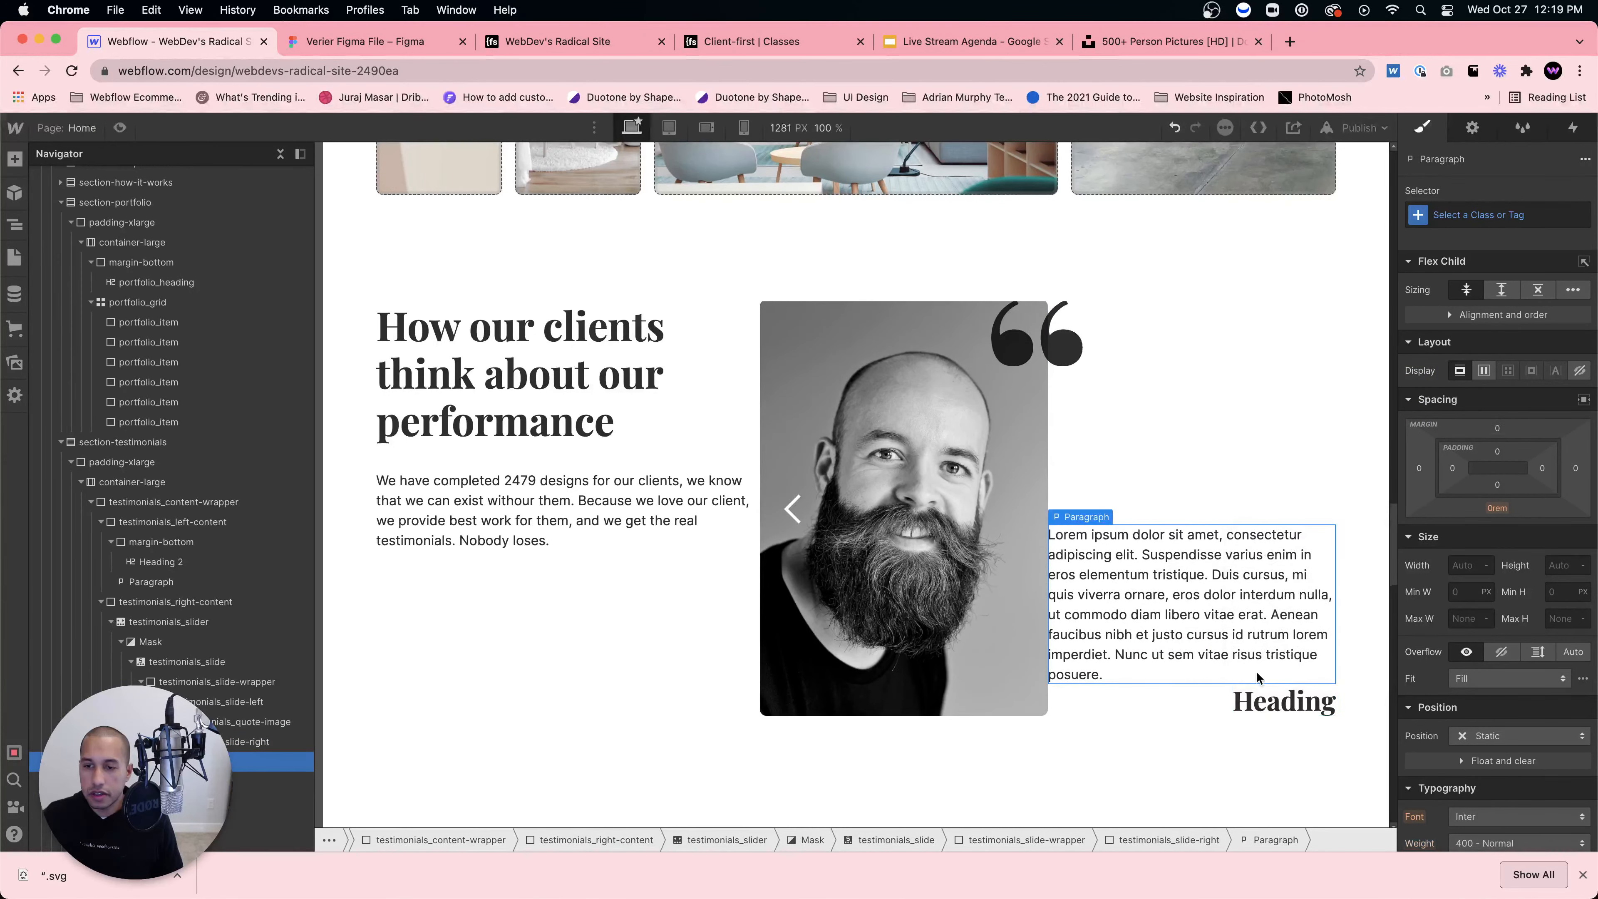
left_click(1302, 516)
Step: Replace the heading text with the client's name, following the Figma design
left_click(360, 41)
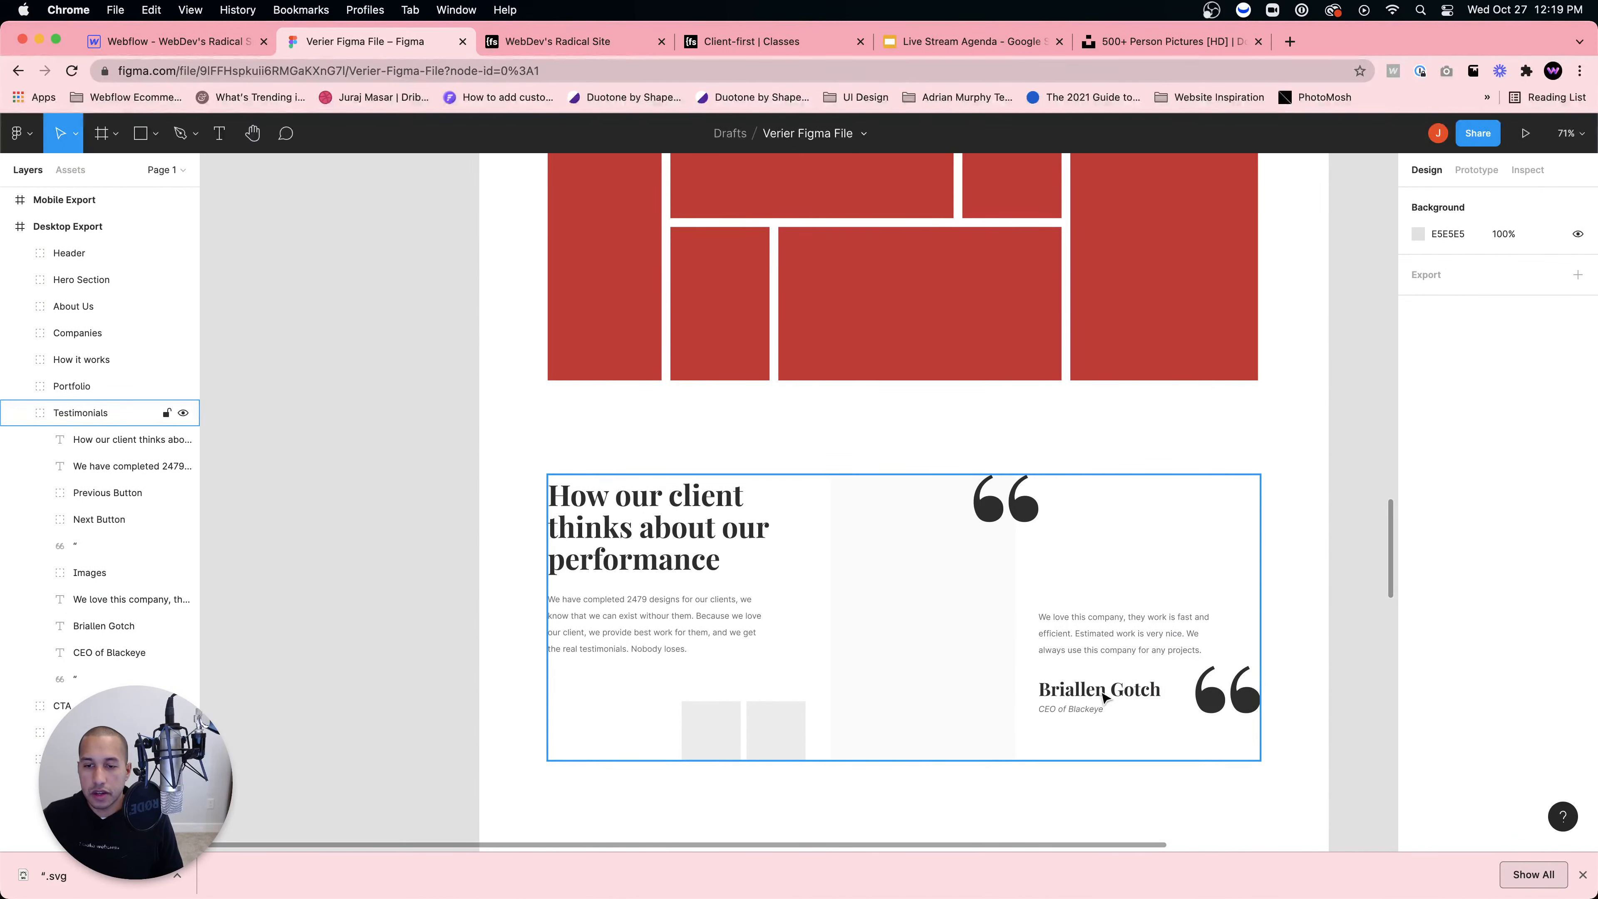
left_click(215, 39)
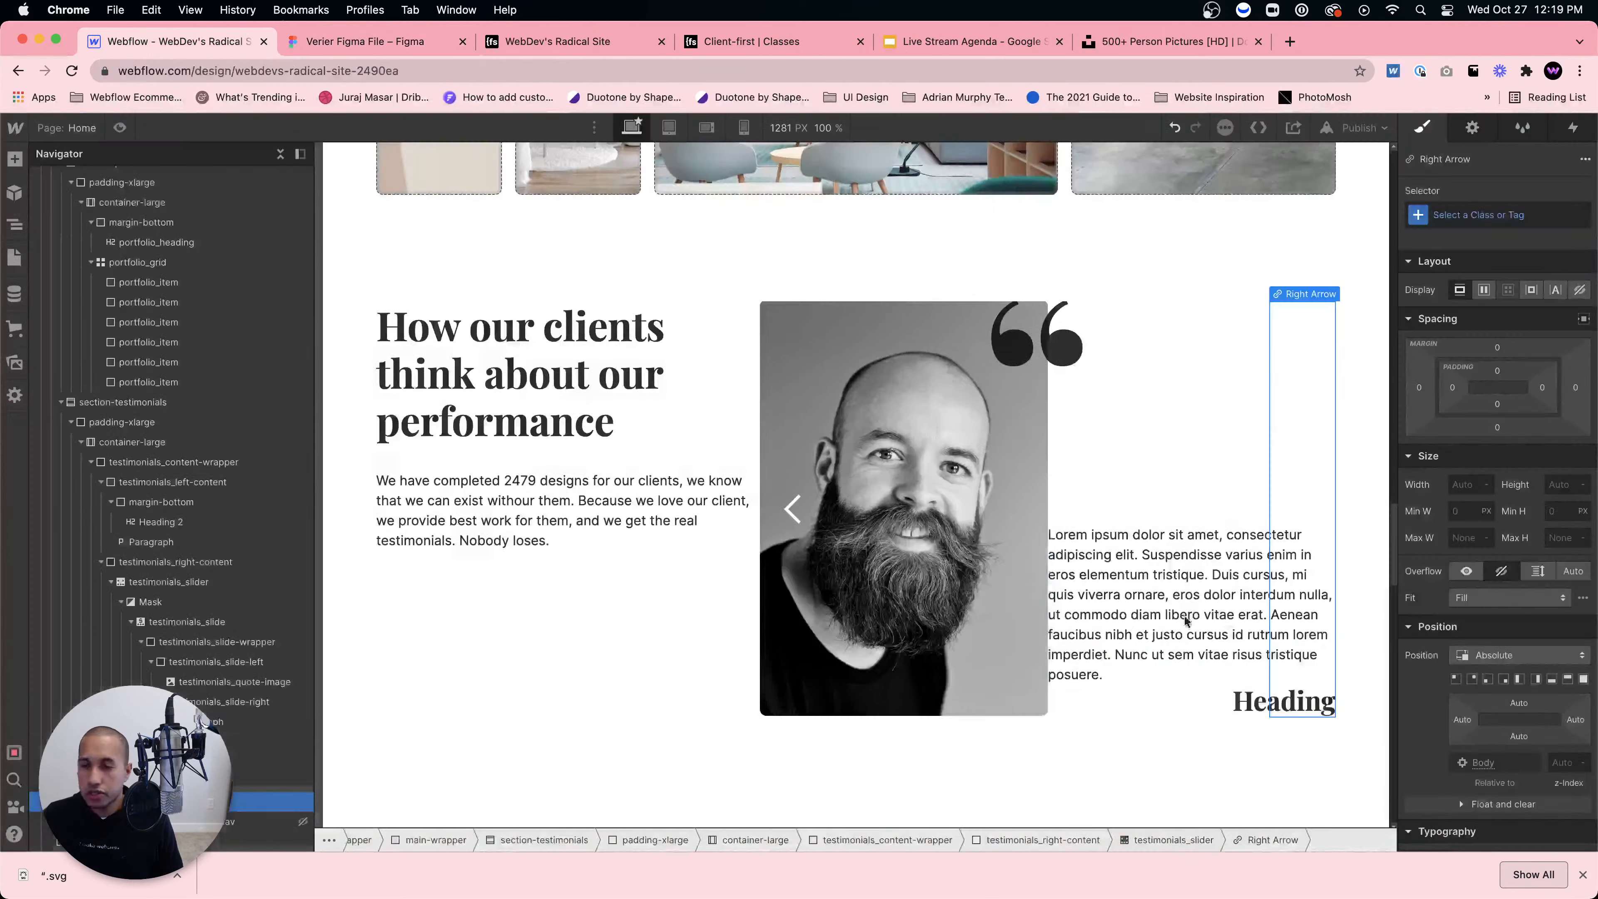
left_click(1247, 703)
double_click(1247, 704)
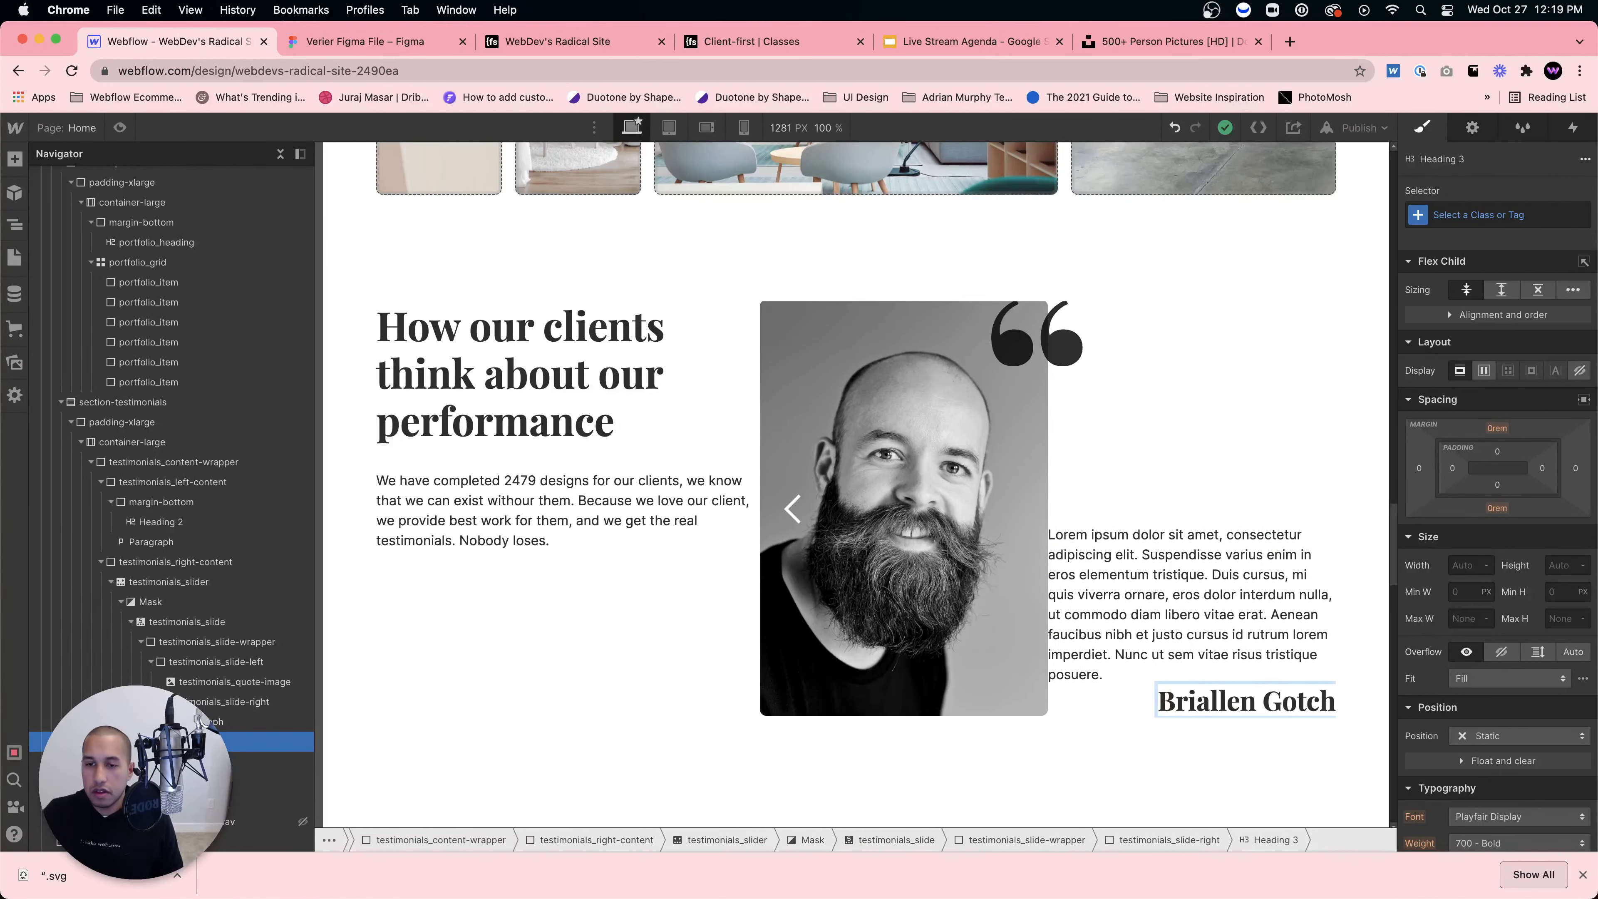
left_click(1194, 648)
Step: Align the right half's content to the start so the name sits left
left_click(1113, 708)
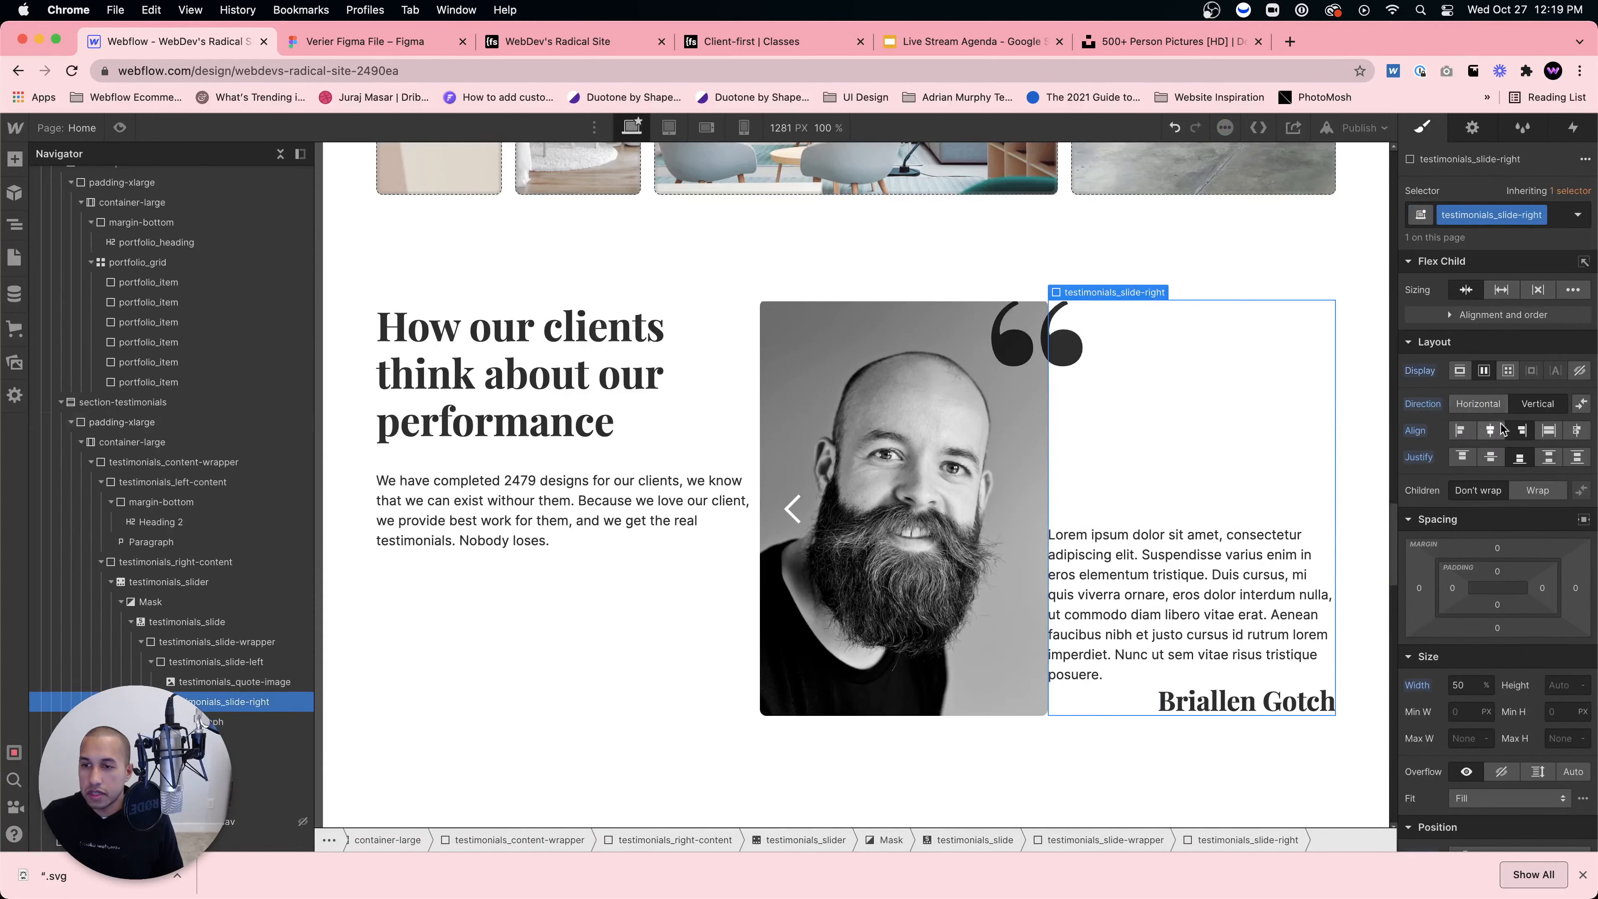
left_click(1458, 431)
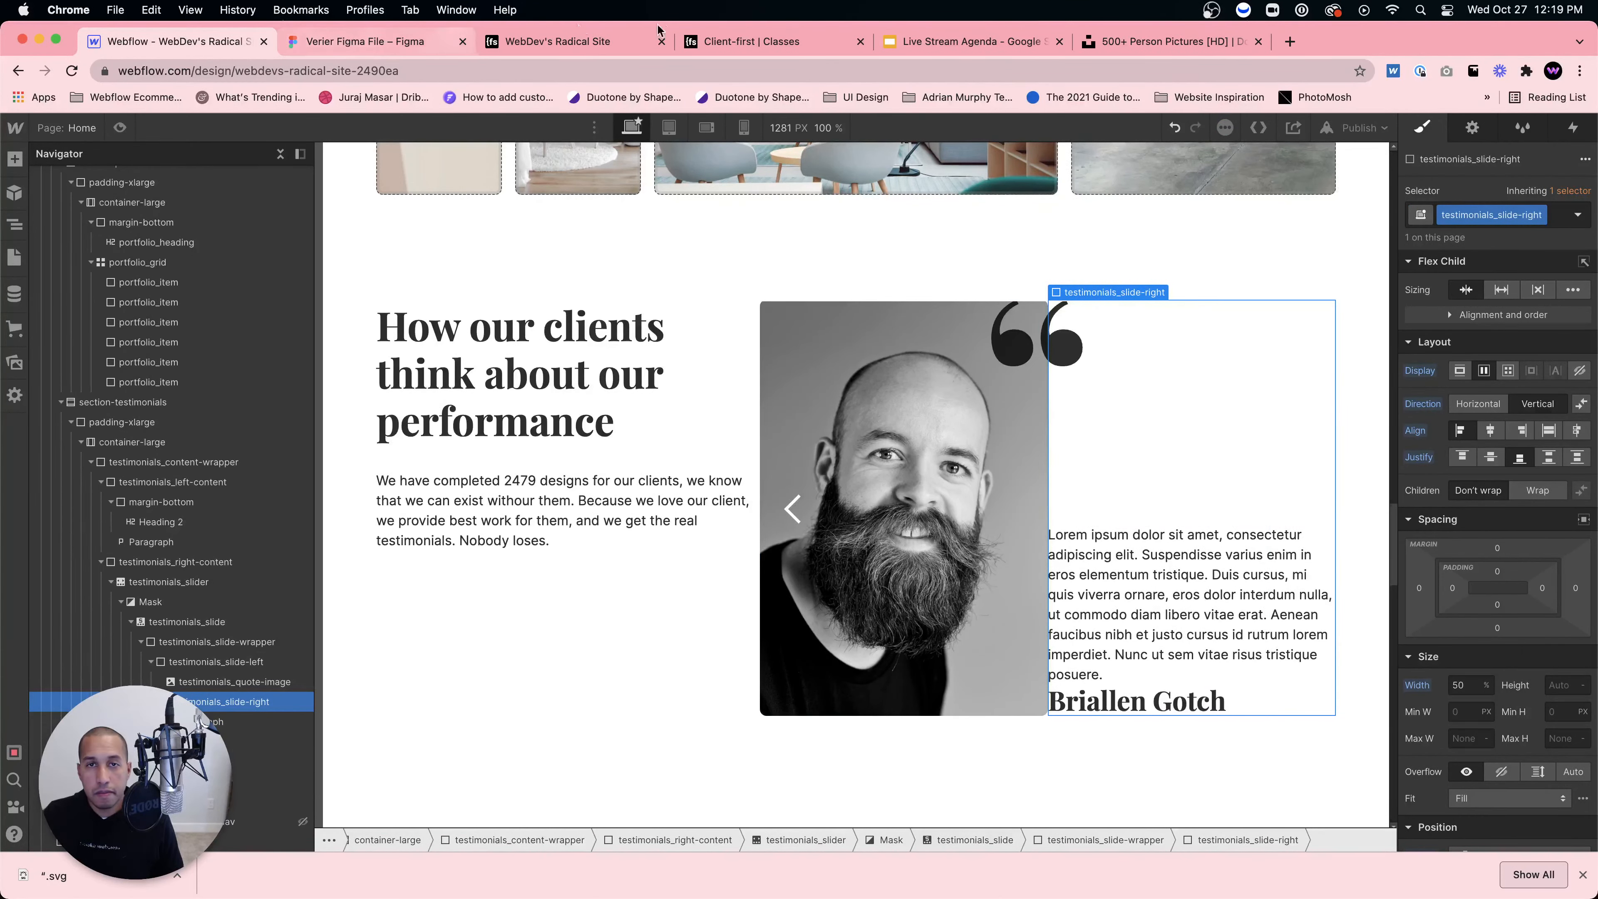
left_click(365, 41)
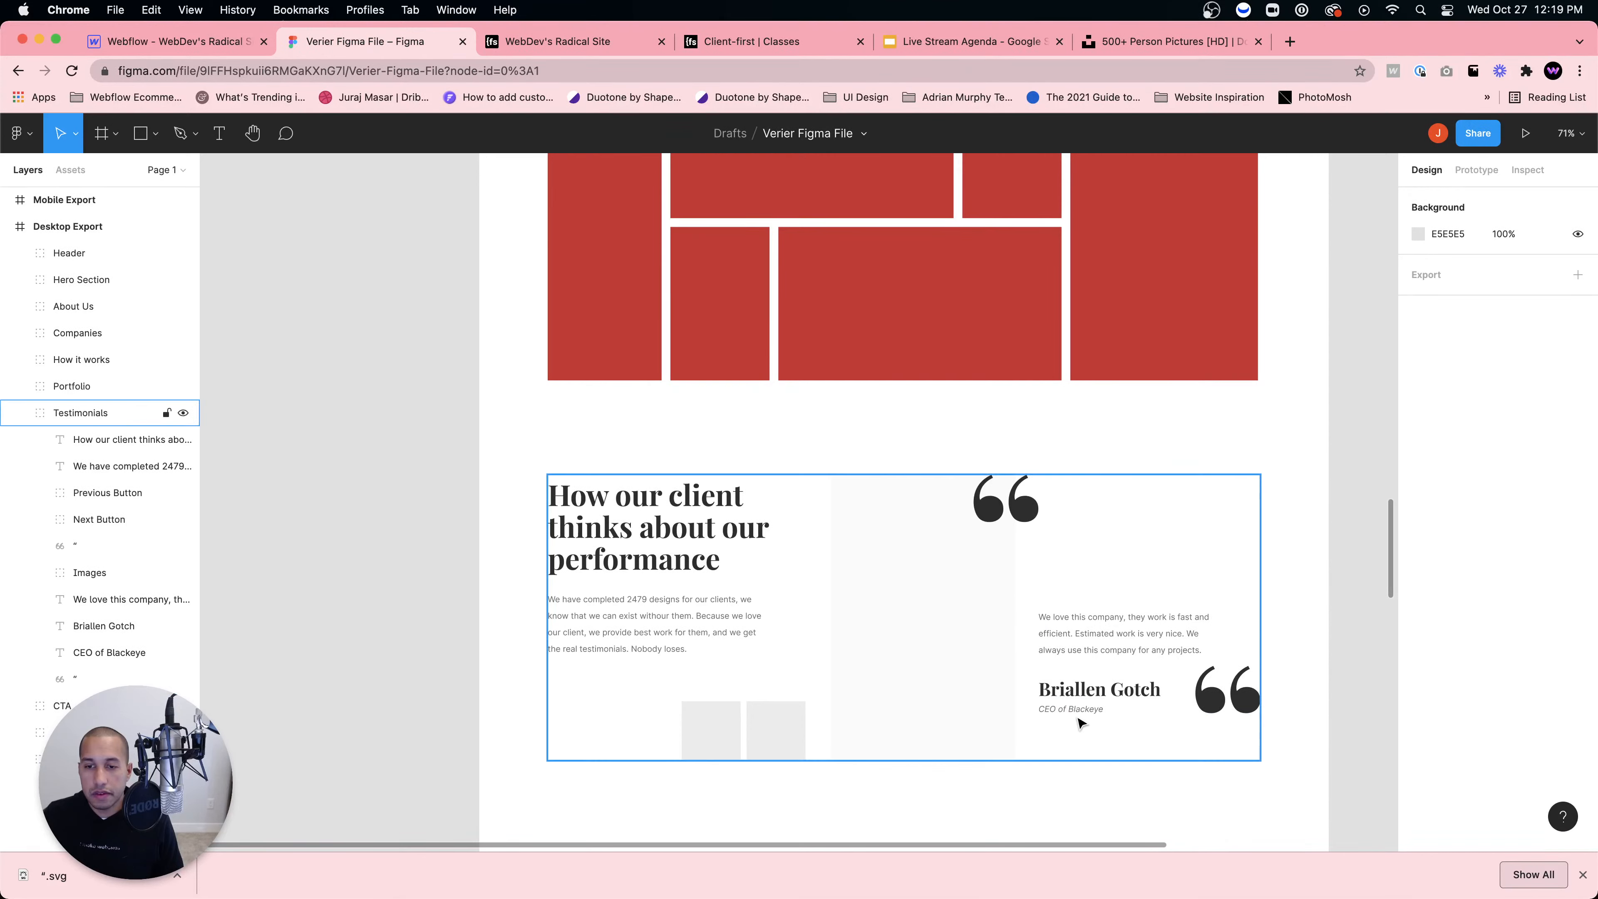
left_click(195, 42)
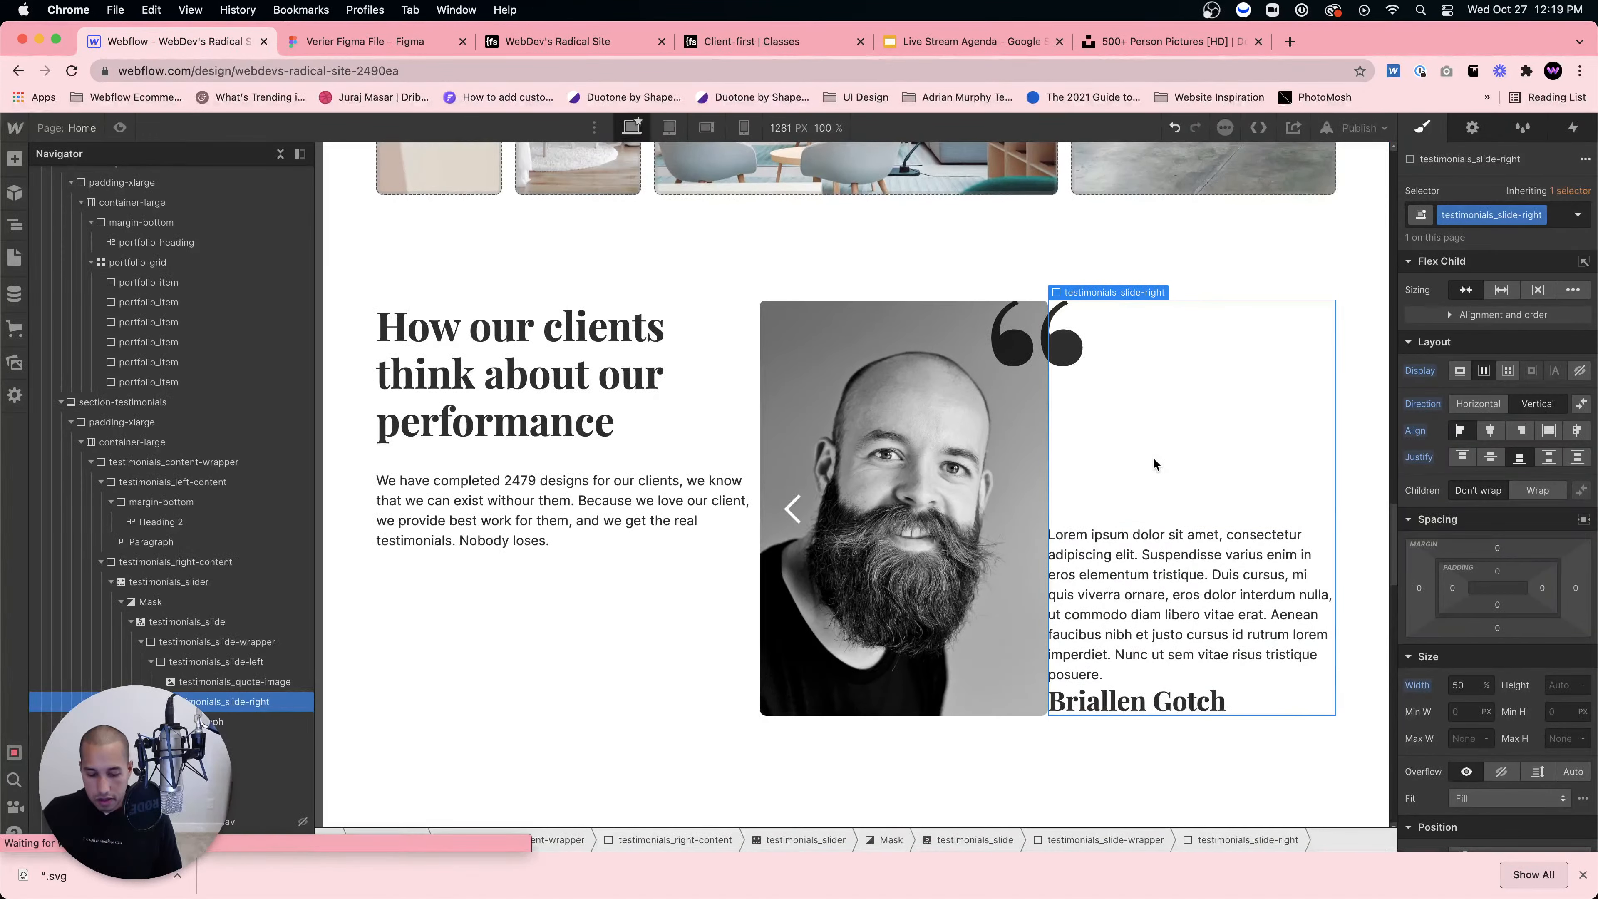
Step: Add a Text Block under the name reading 'CEO of Blackeye'
key("super+e")
type("text block")
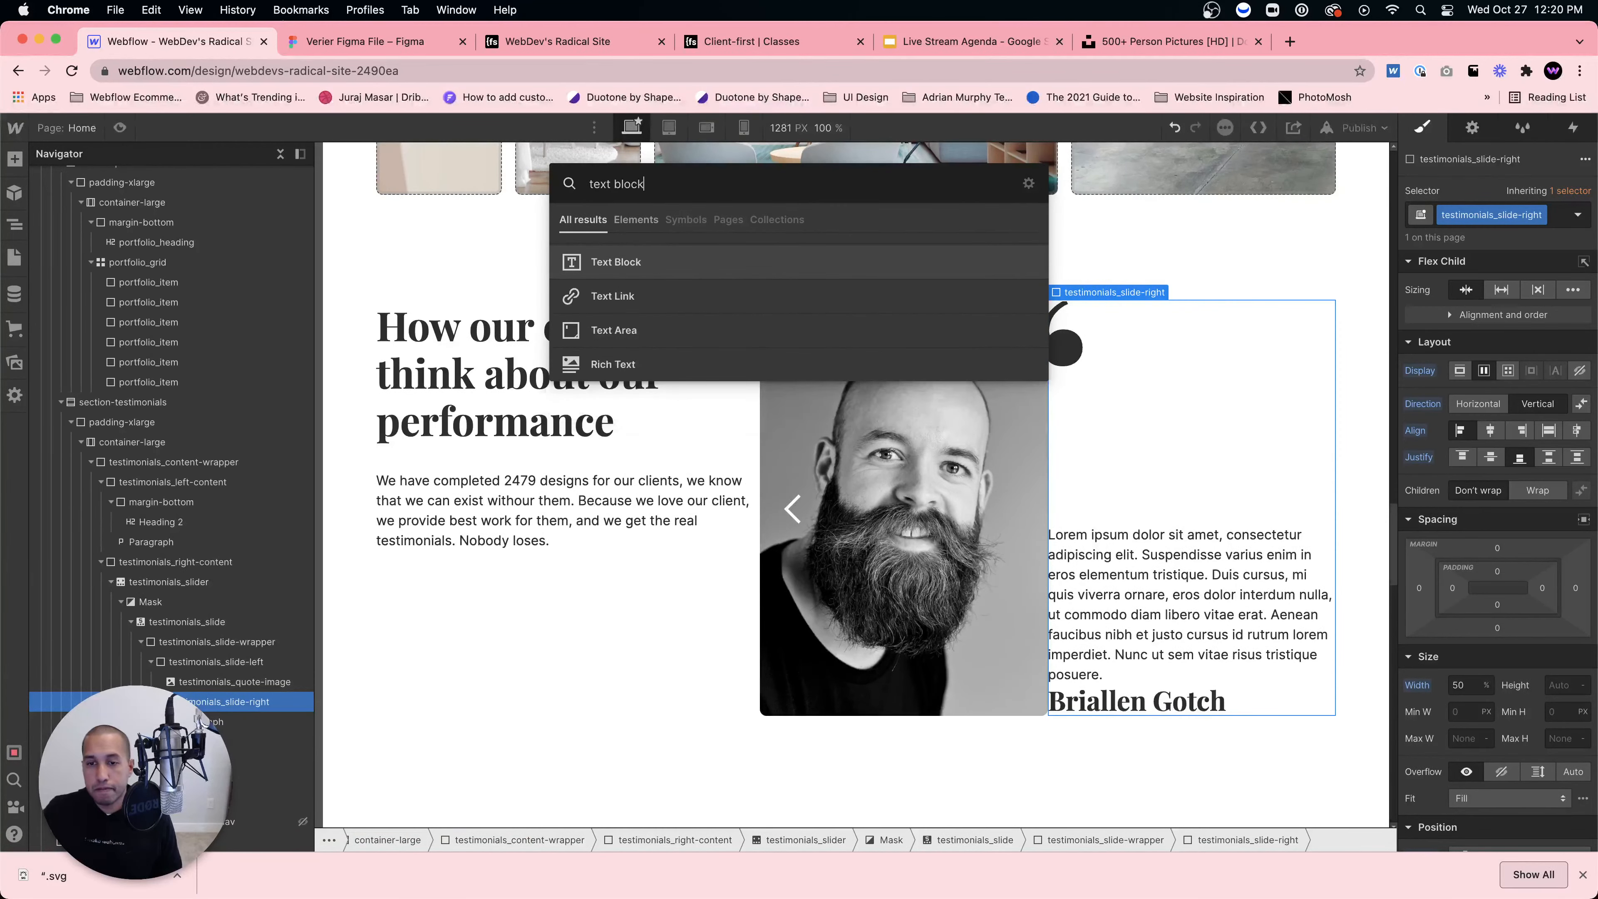
key("Return")
left_click(386, 44)
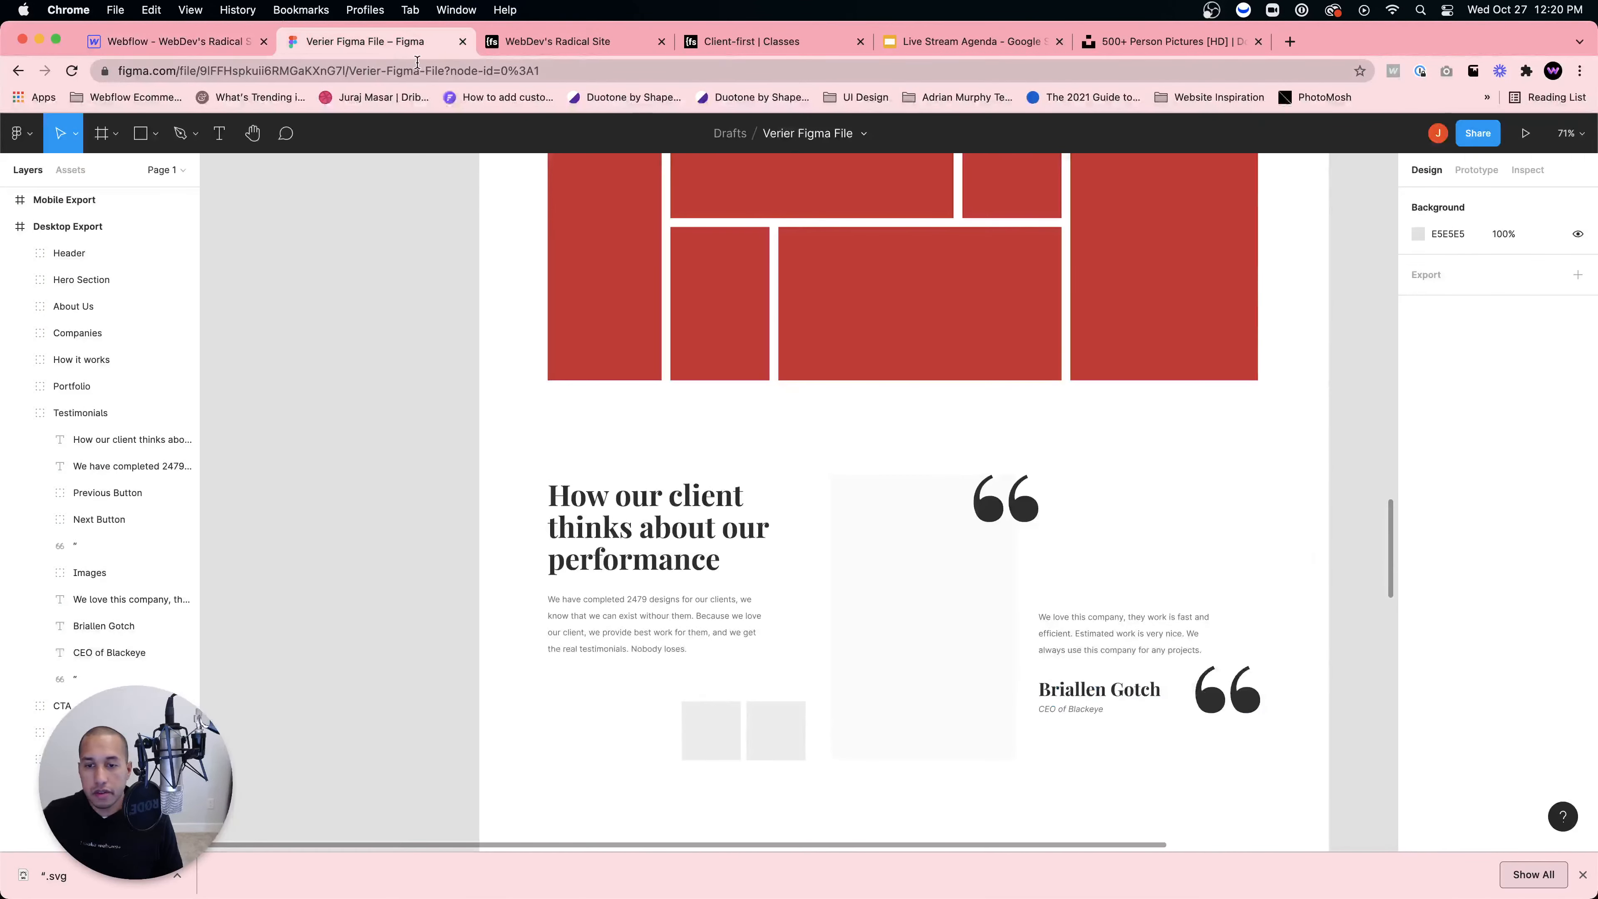
left_click(182, 42)
double_click(1140, 707)
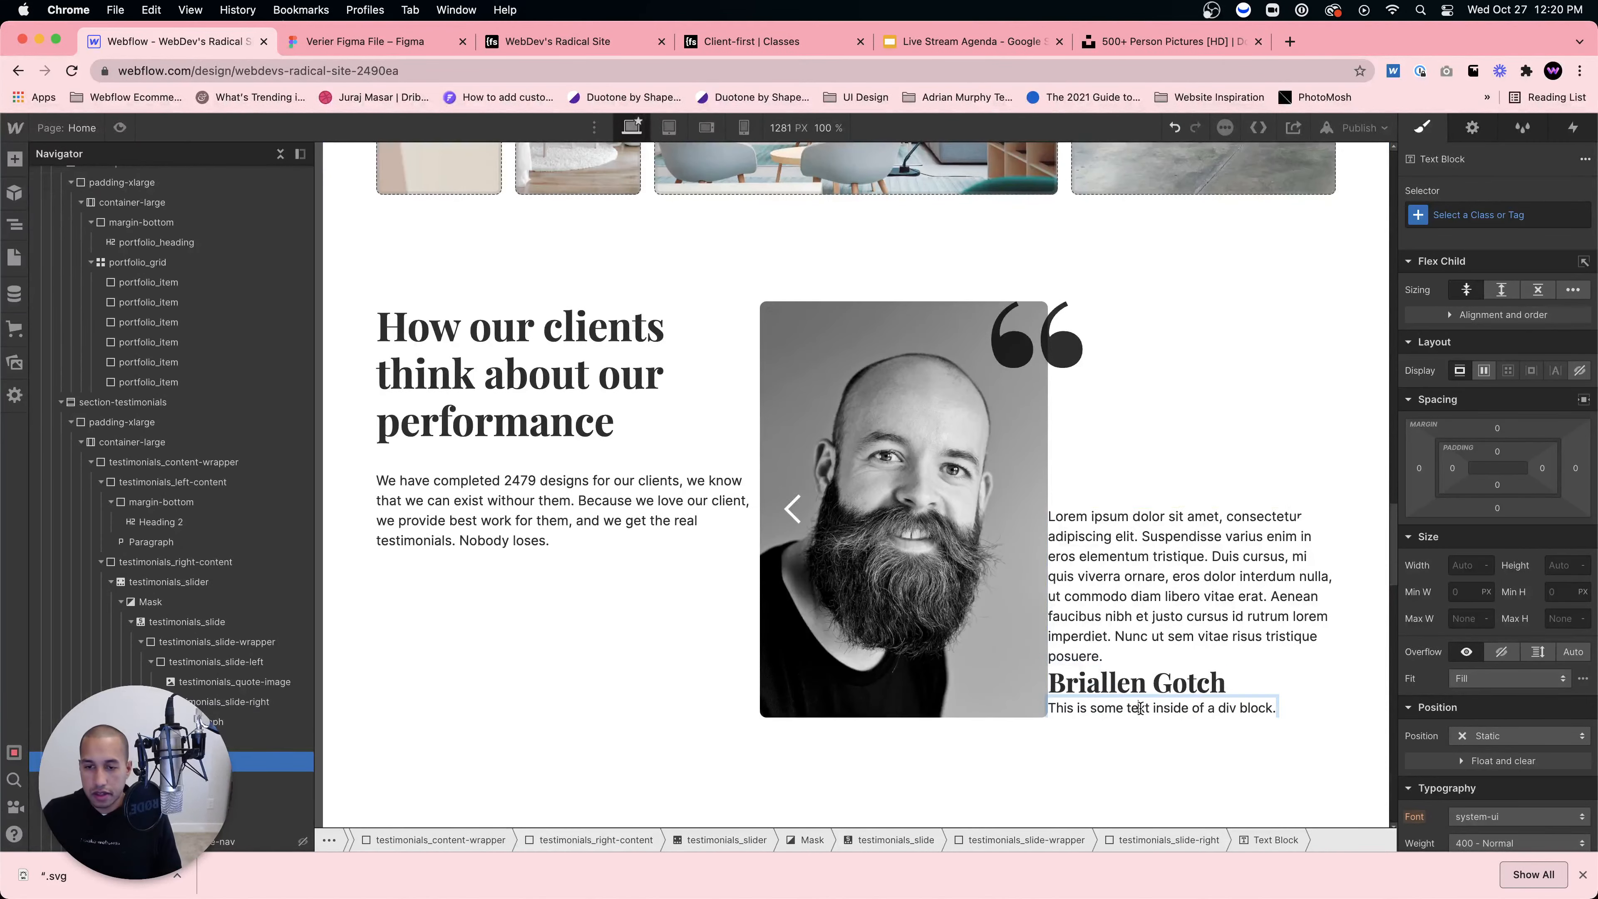
key("super+a")
type("CEO of")
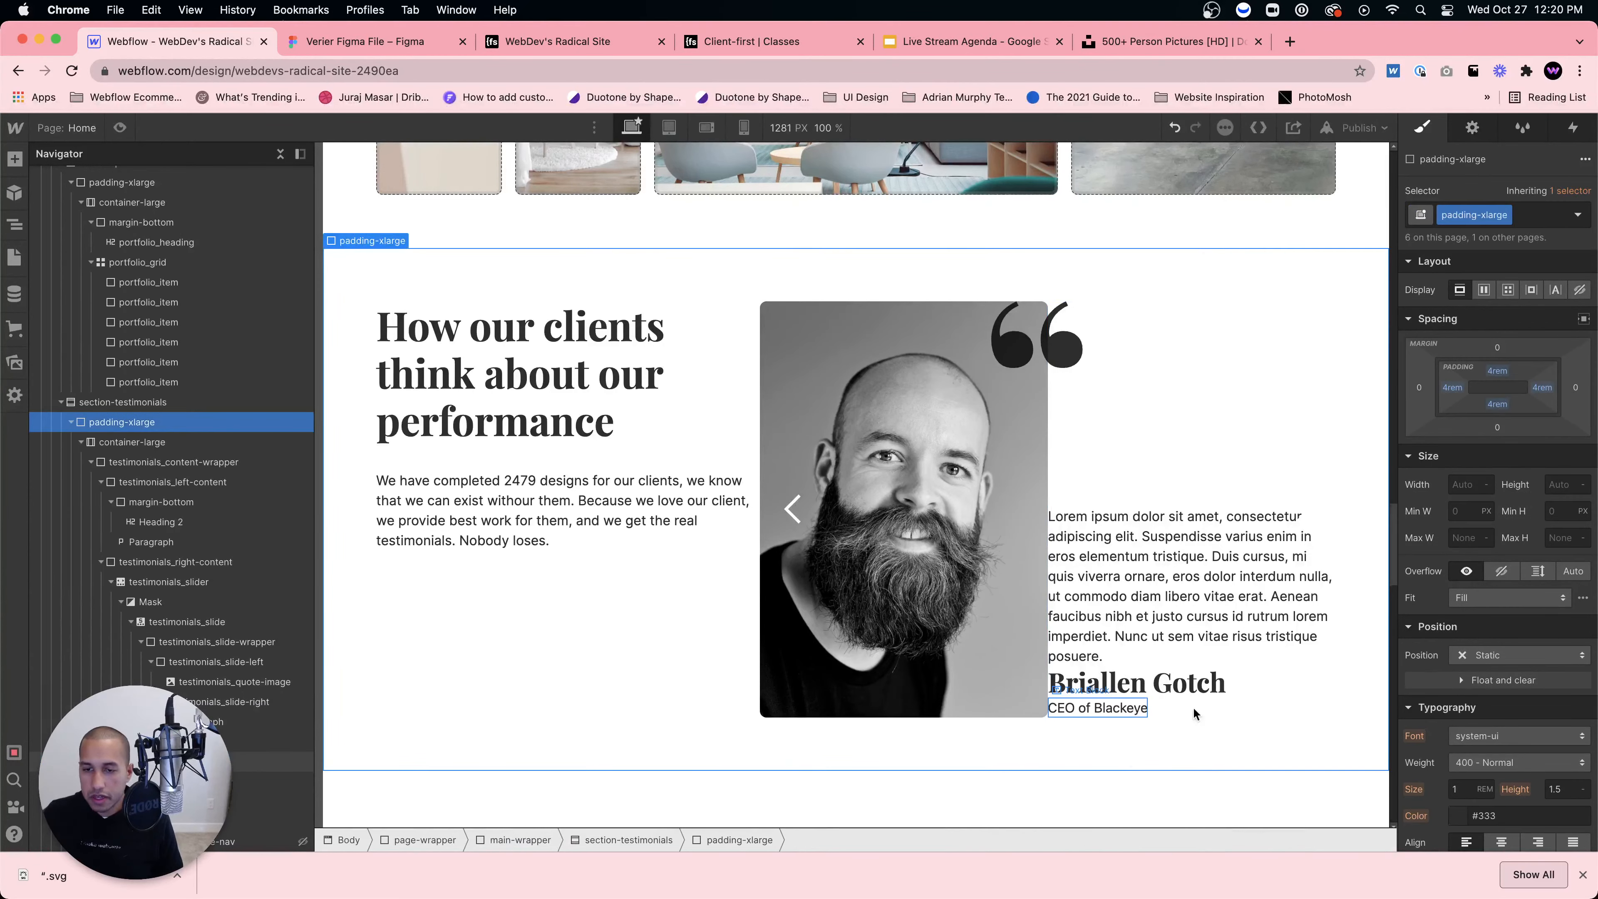
Step: Give the title the class testimonials_person-title and make it italic
left_click(1501, 215)
type("testi")
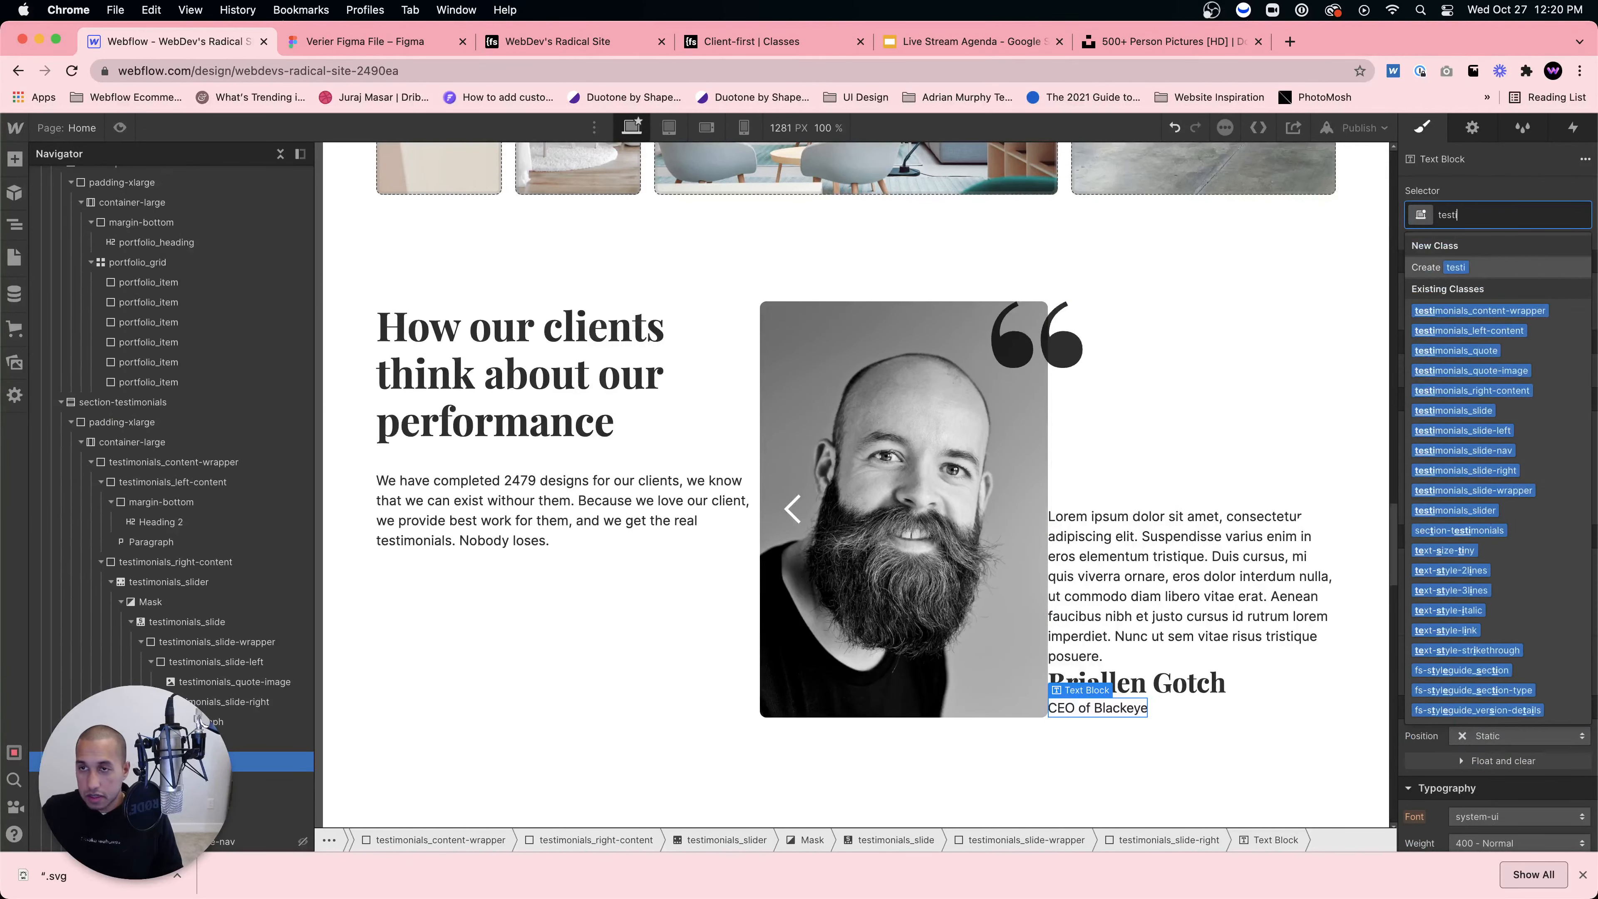
type("monials_")
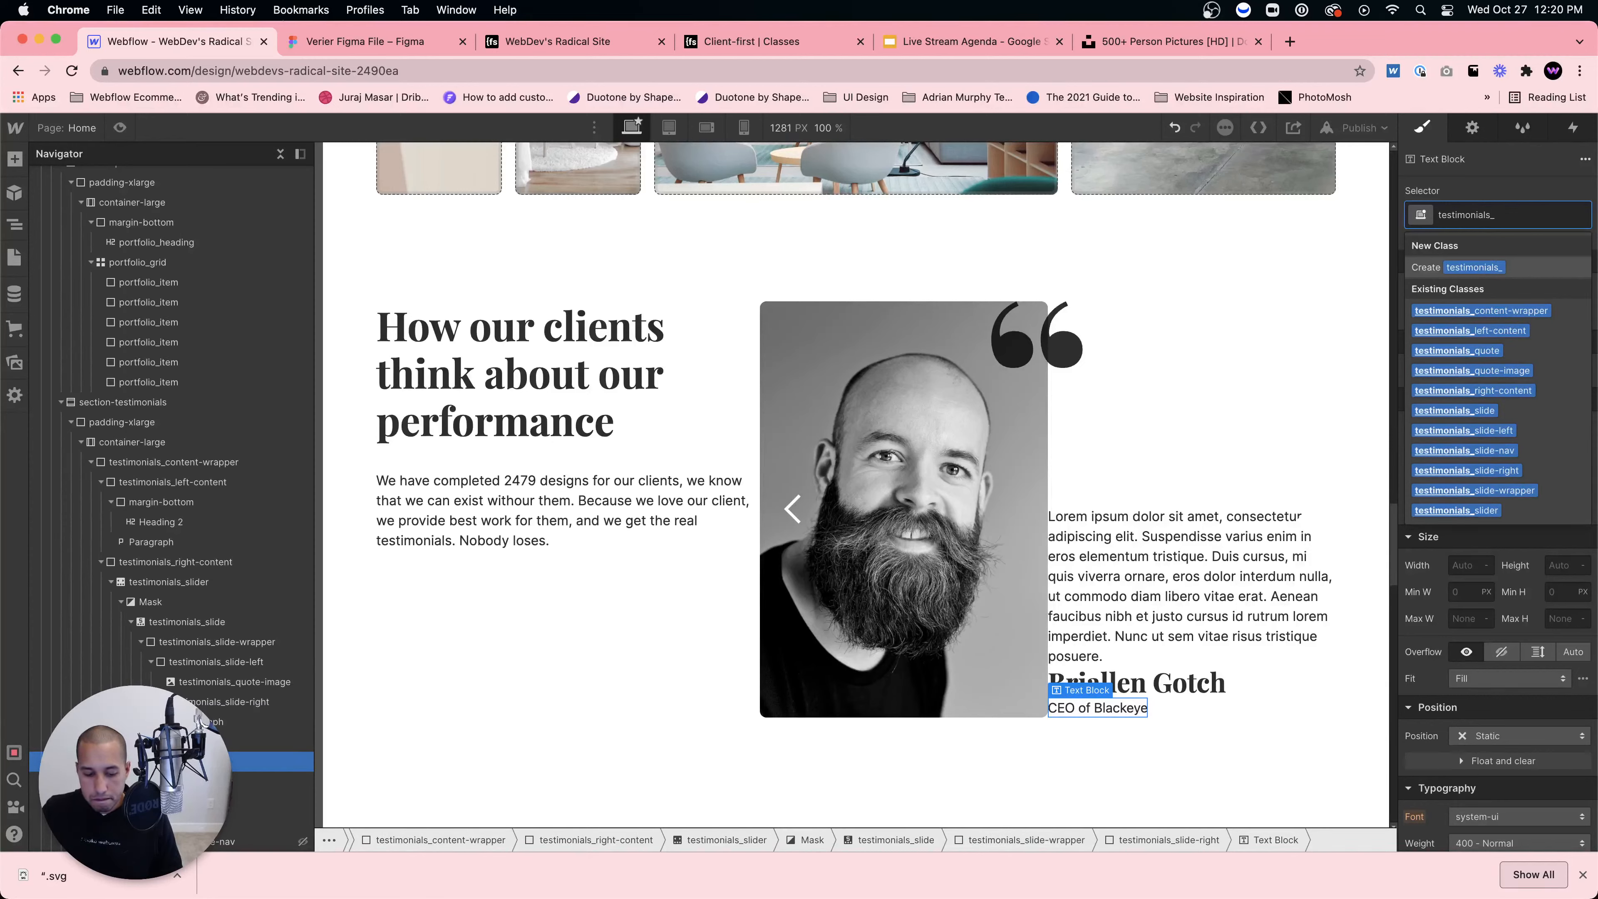
type("t")
key("BackSpace")
type("n")
key("BackSpace")
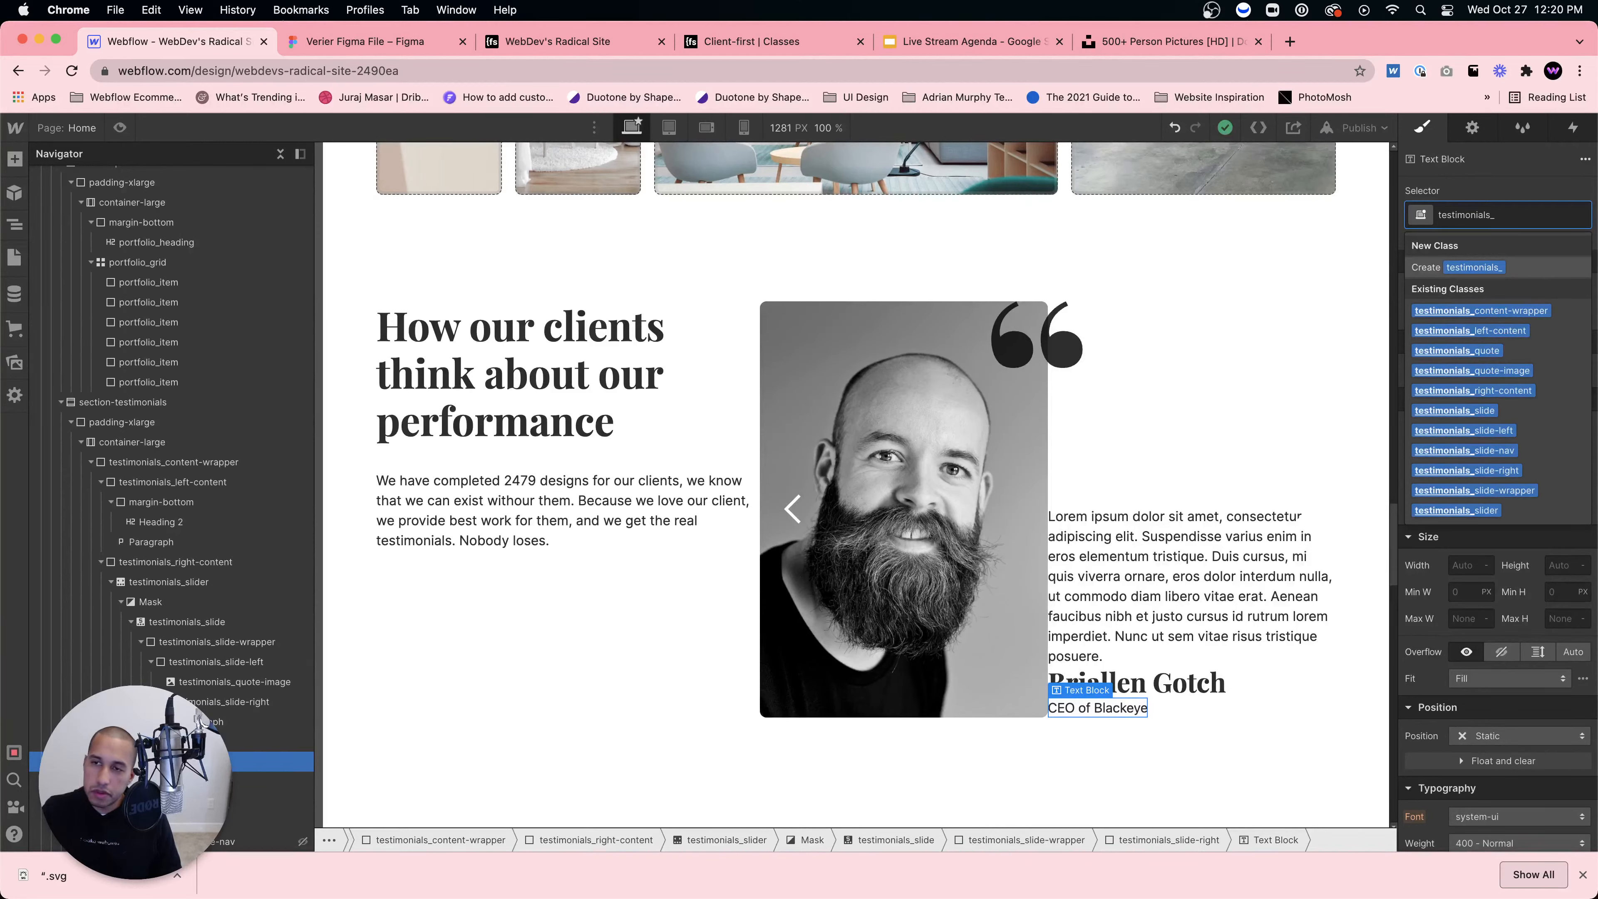
type("person-title")
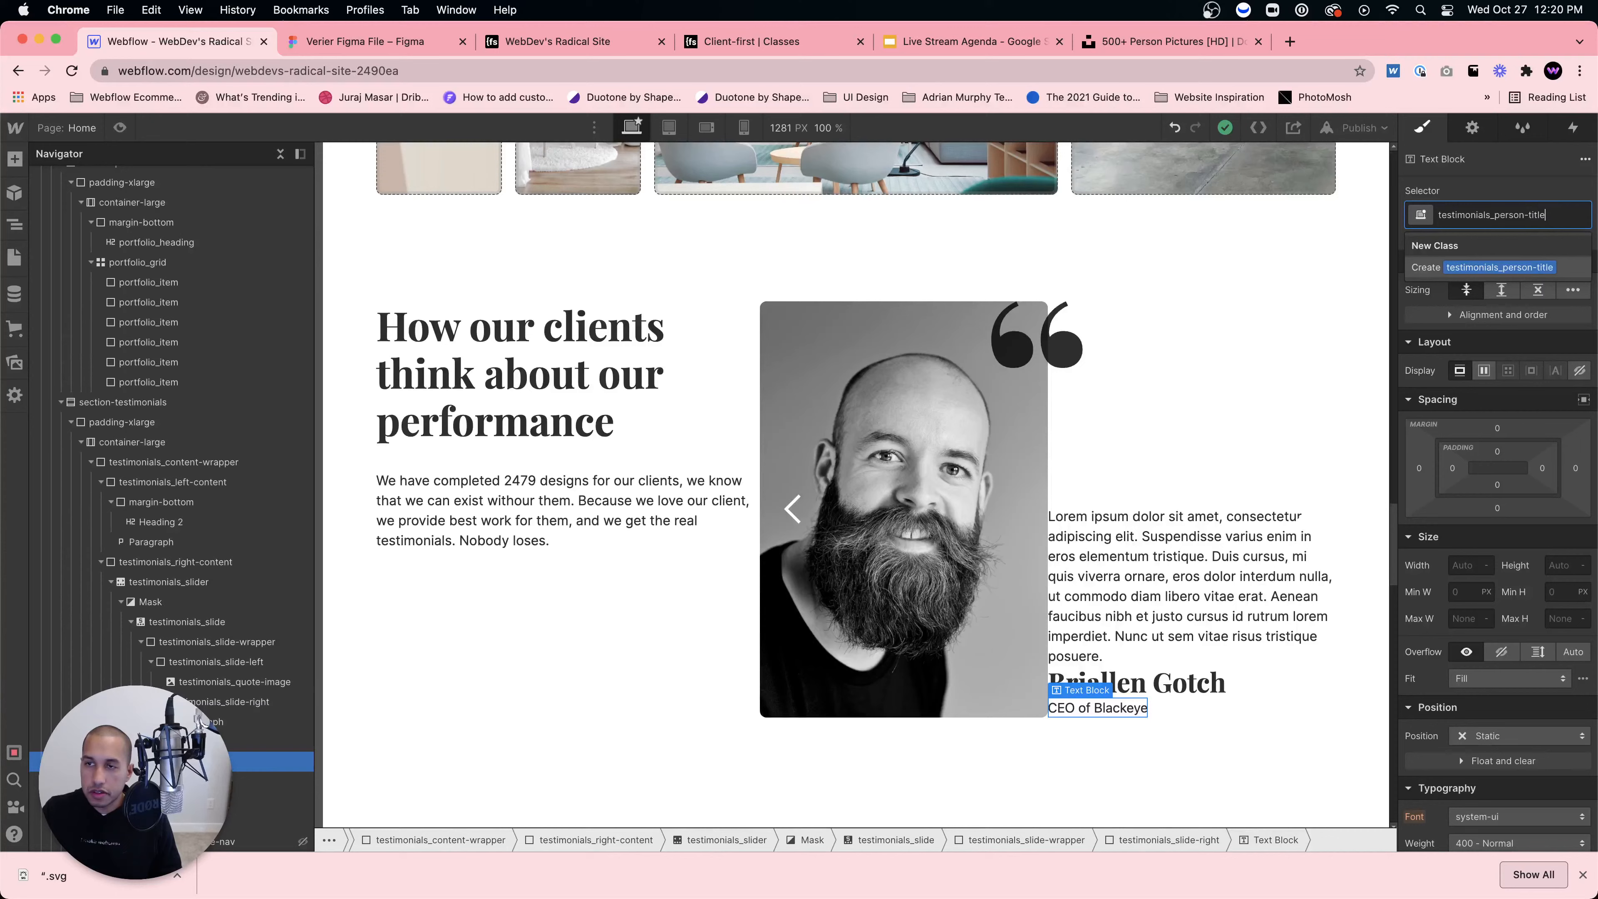
key("Return")
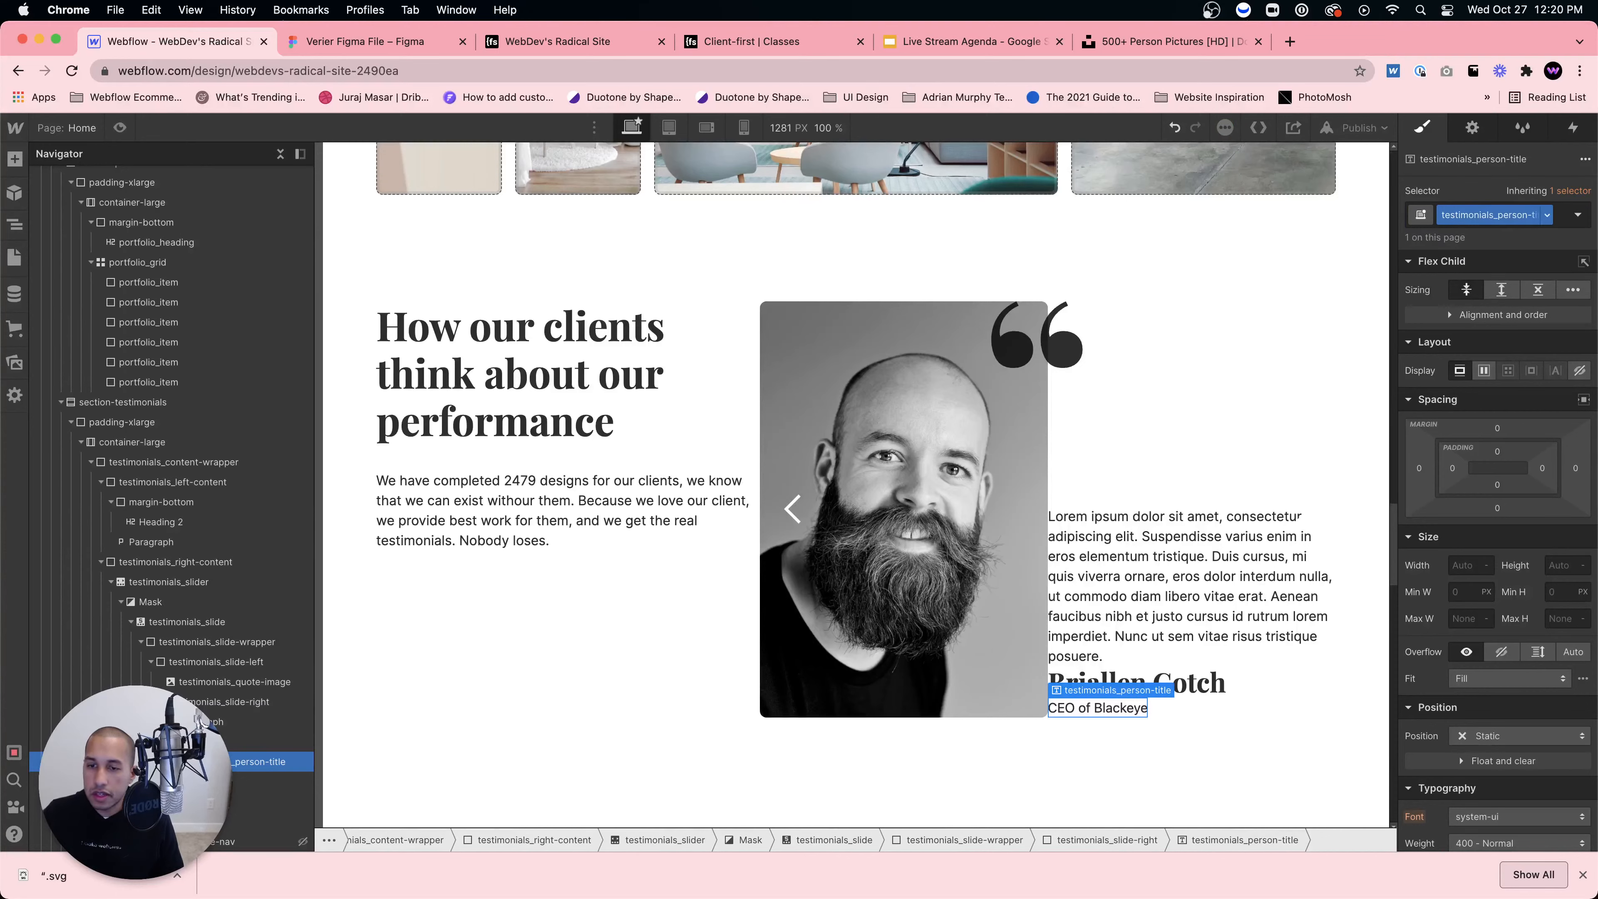
scroll(1476, 793, "down", 4)
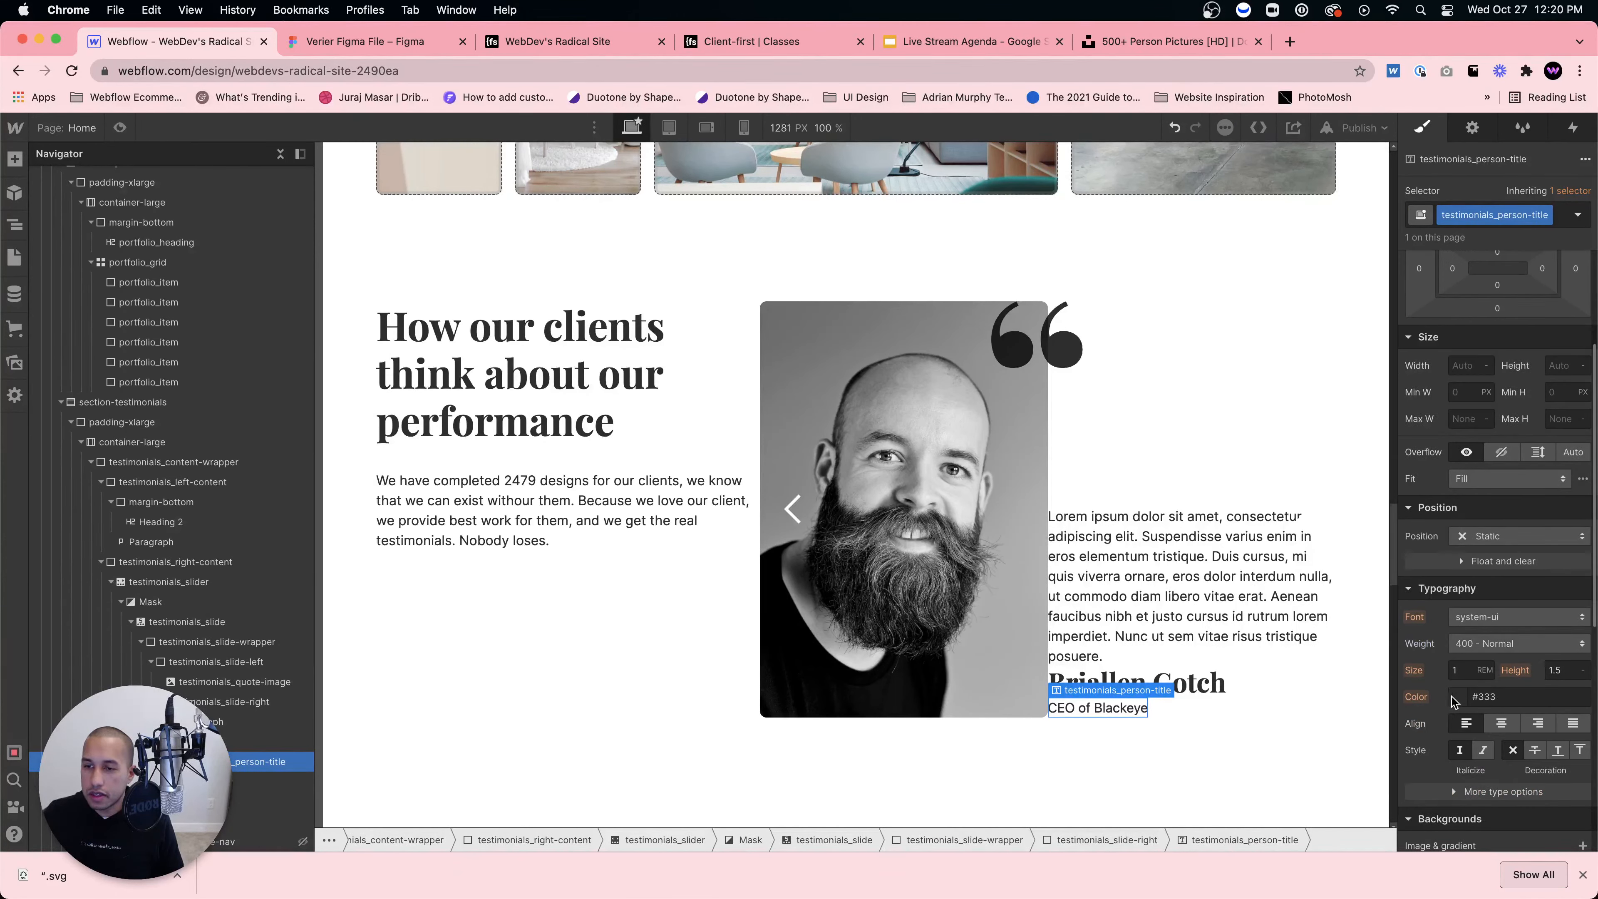
left_click(1484, 753)
Step: Copy the testimonial text layer's properties from Figma's Inspect panel
left_click(1195, 703)
left_click(1183, 682)
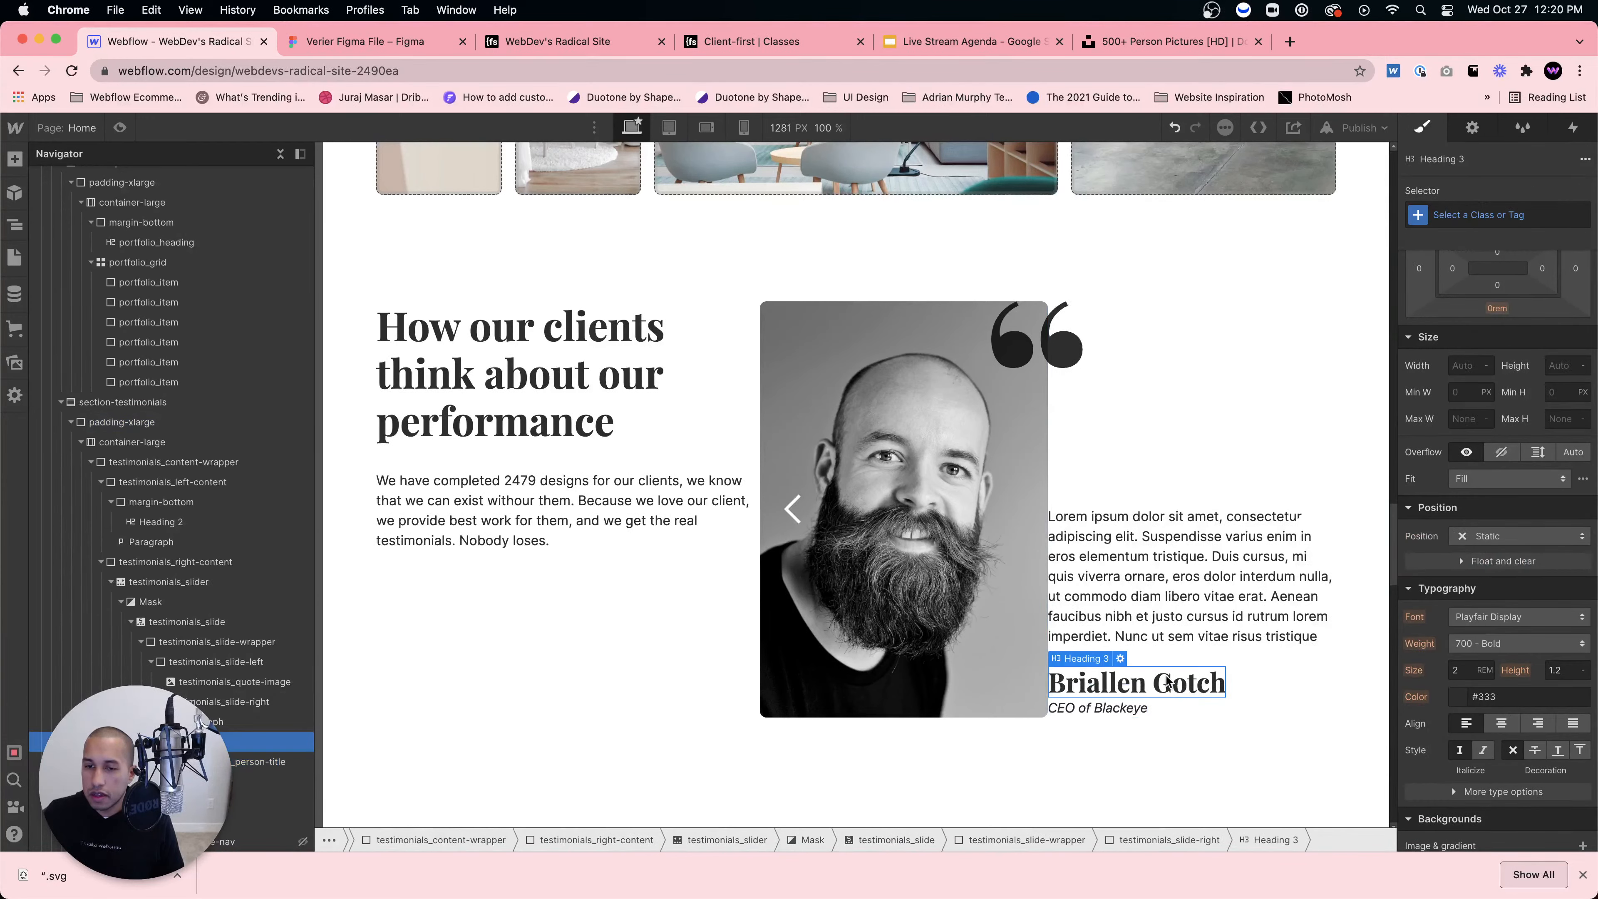
left_click(1203, 648)
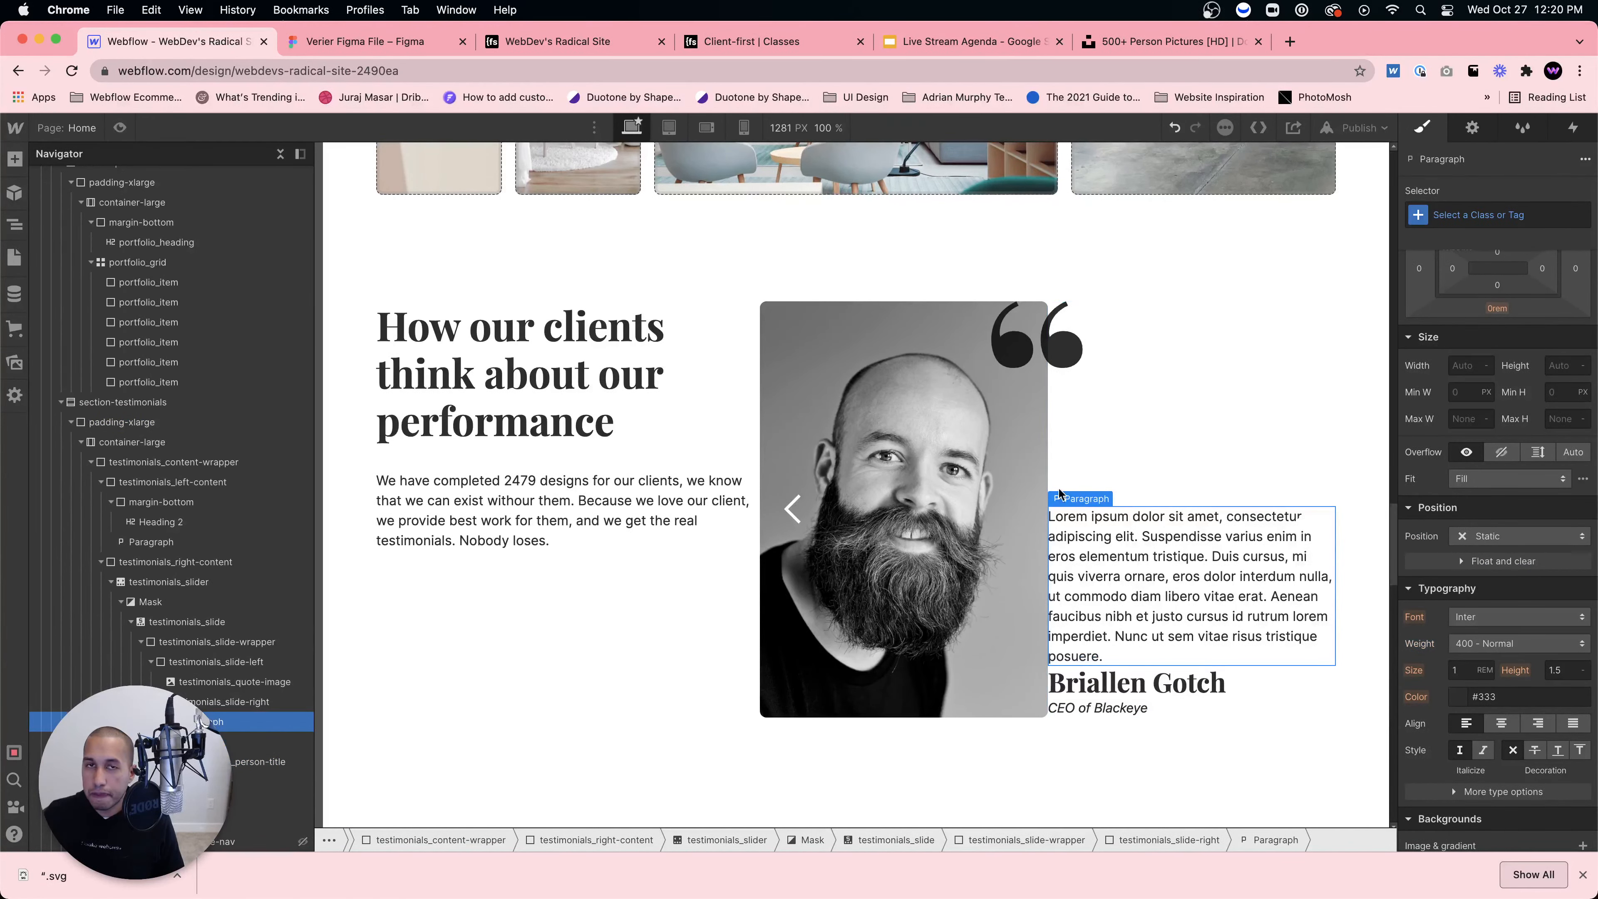
left_click(368, 43)
left_click(1134, 635)
double_click(1139, 632)
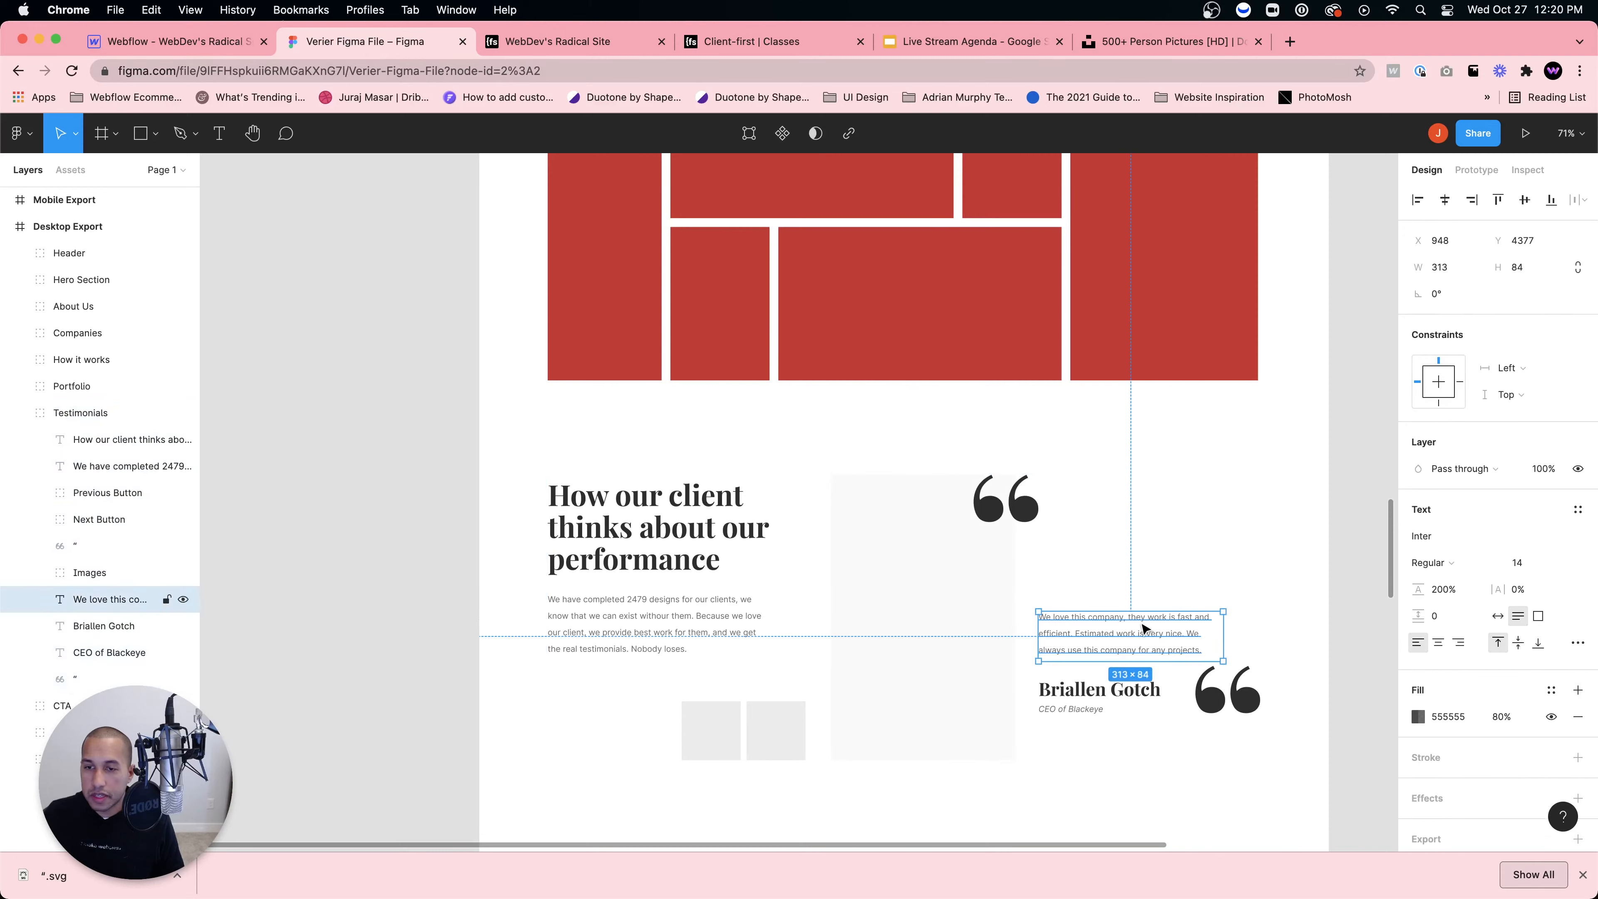
left_click(1528, 170)
left_click(1568, 246)
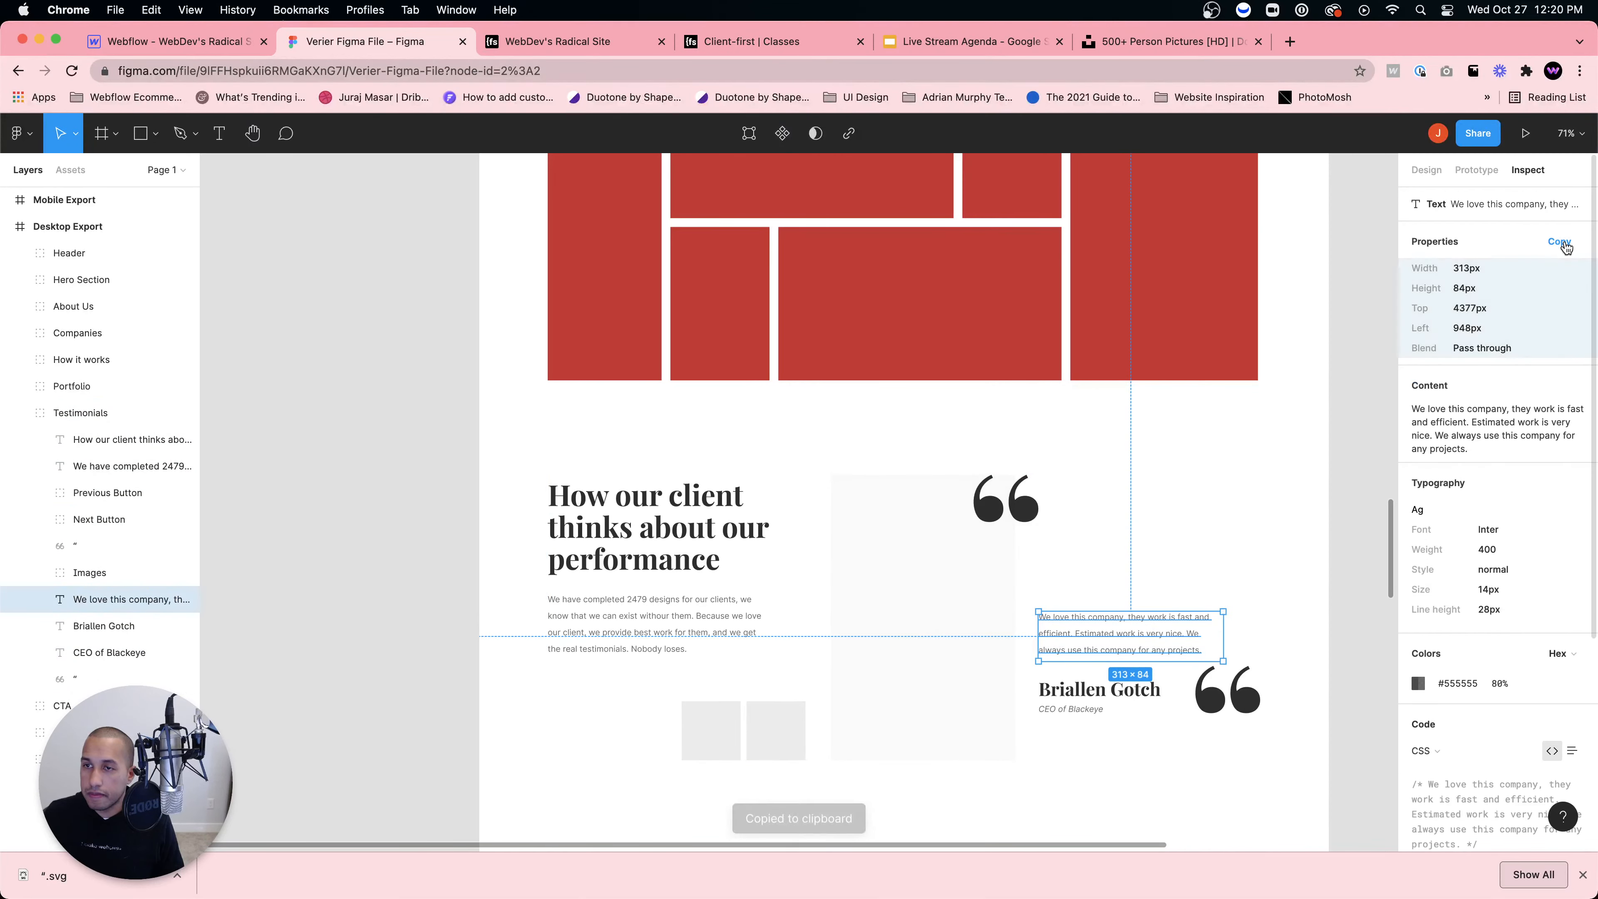
Step: Undo the mistaken paste of CSS properties into the paragraph
left_click(144, 39)
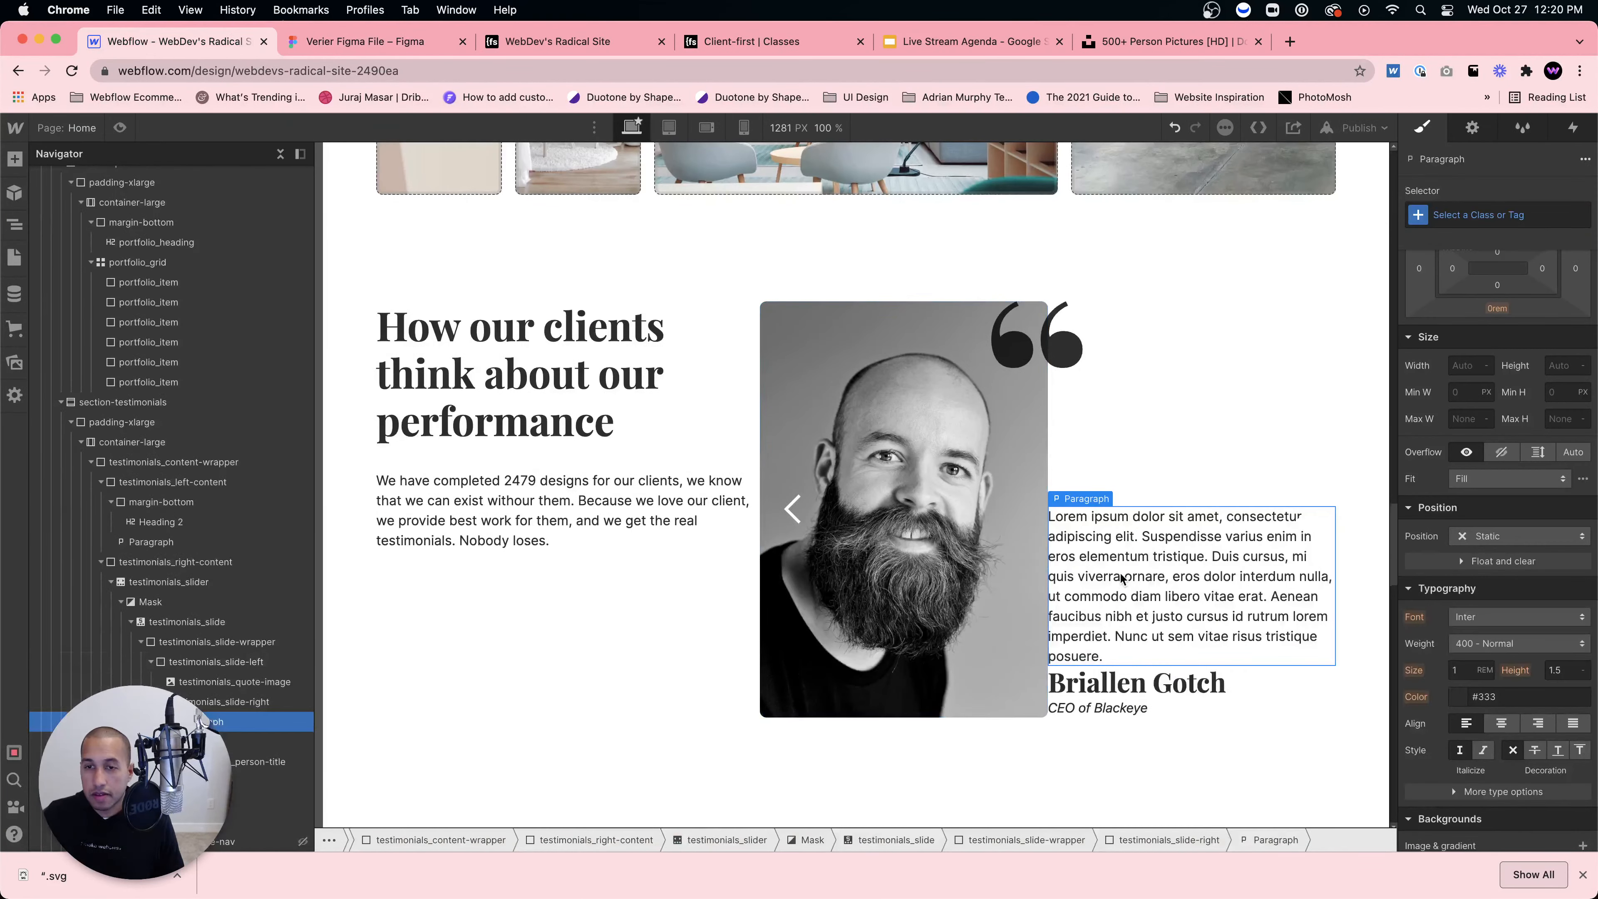
double_click(1123, 576)
key("super+v")
left_click(1121, 446)
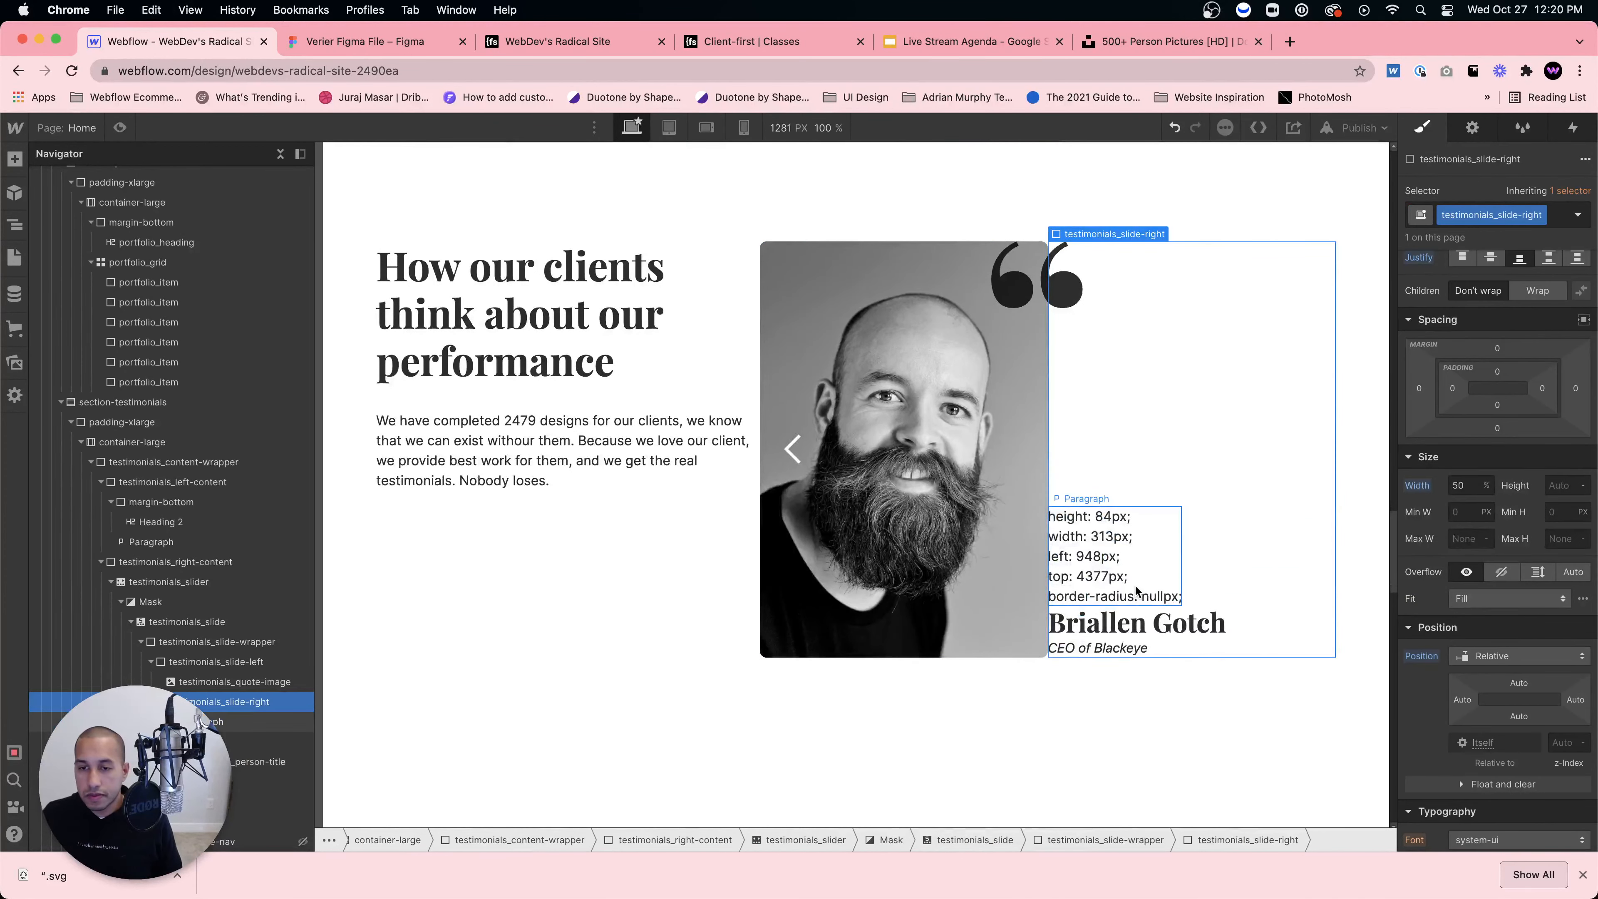
key("super+z")
Step: Copy the testimonial content from Figma and paste it over the lorem ipsum paragraph
left_click(365, 41)
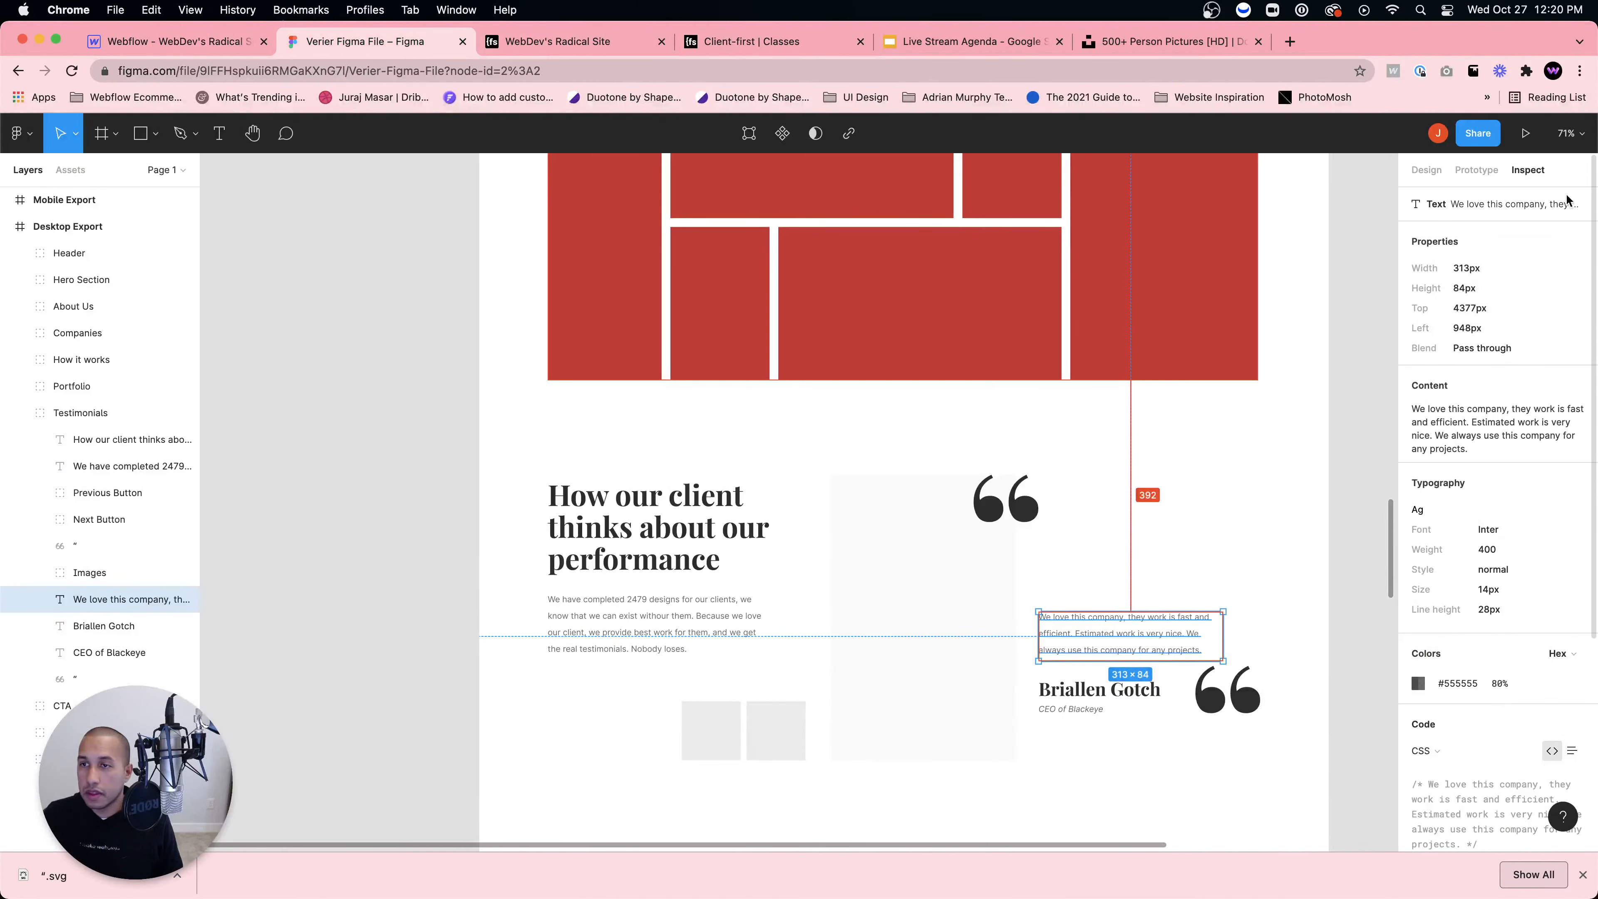
left_click(1562, 384)
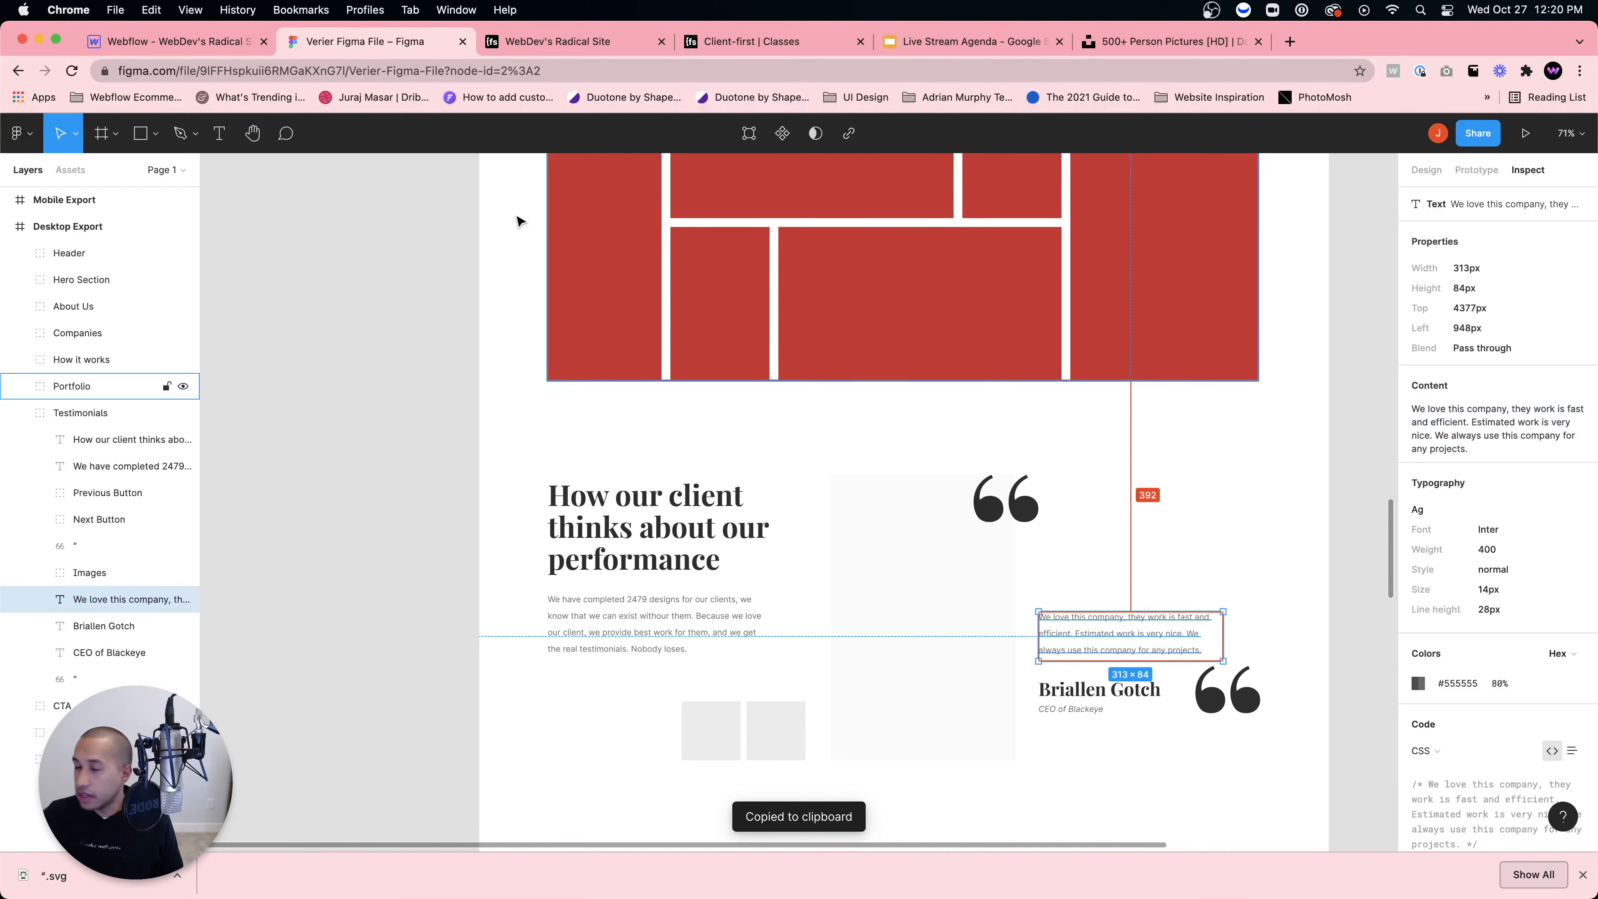
left_click(191, 50)
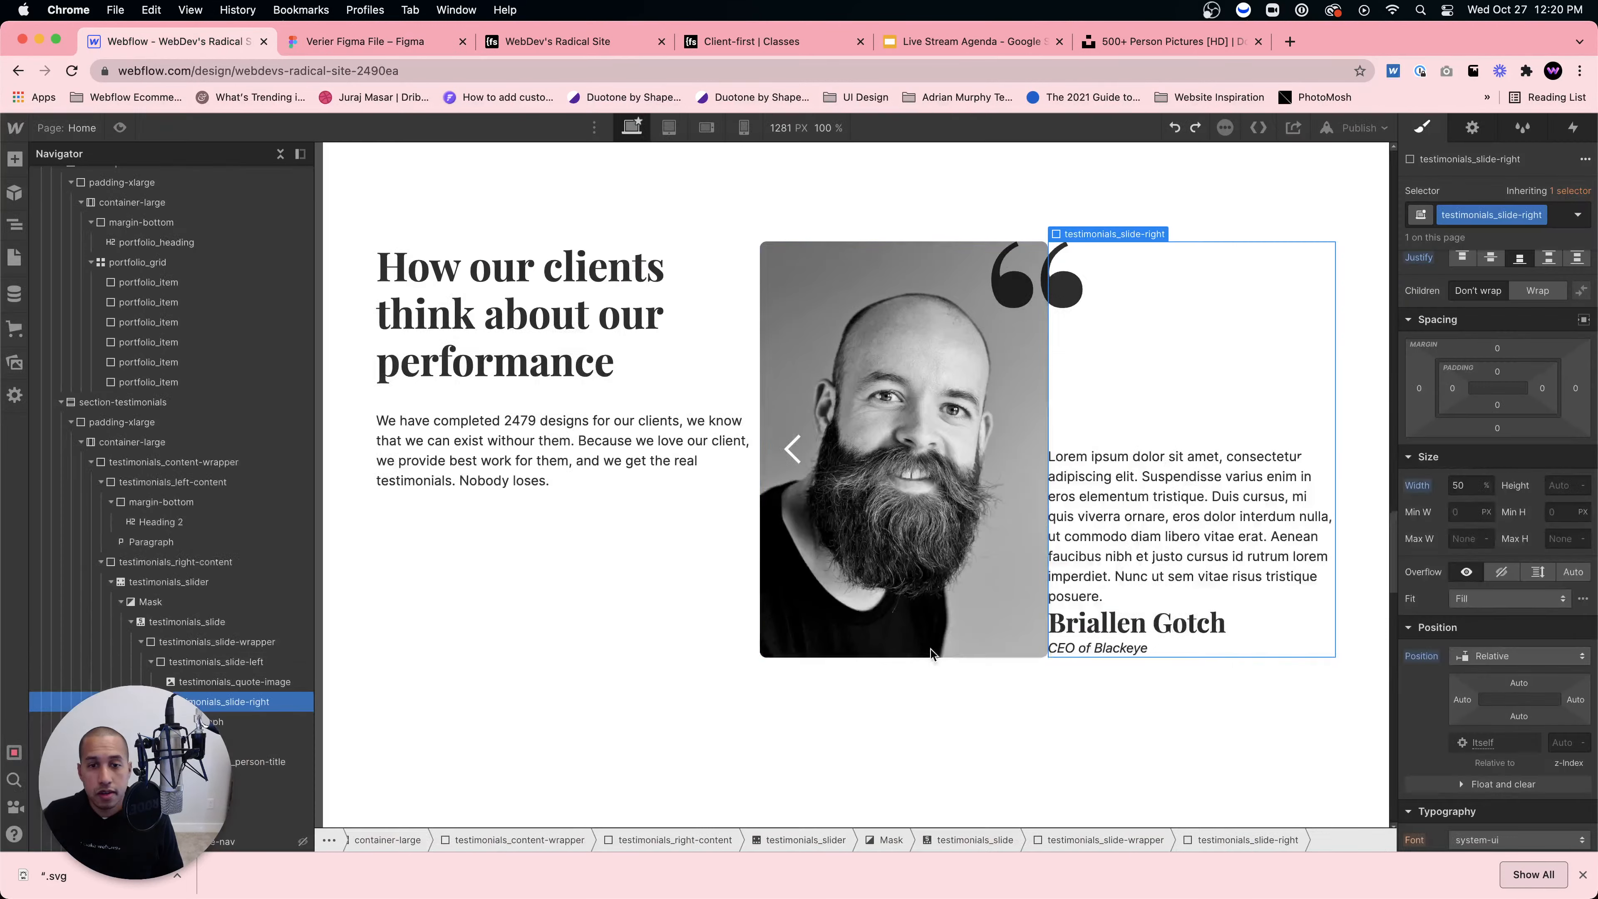
double_click(1109, 515)
key("super+a")
key("super+v")
key("Escape")
Step: Compare the updated slide's text and spacing against the Figma design
scroll(1196, 510, "up", 4)
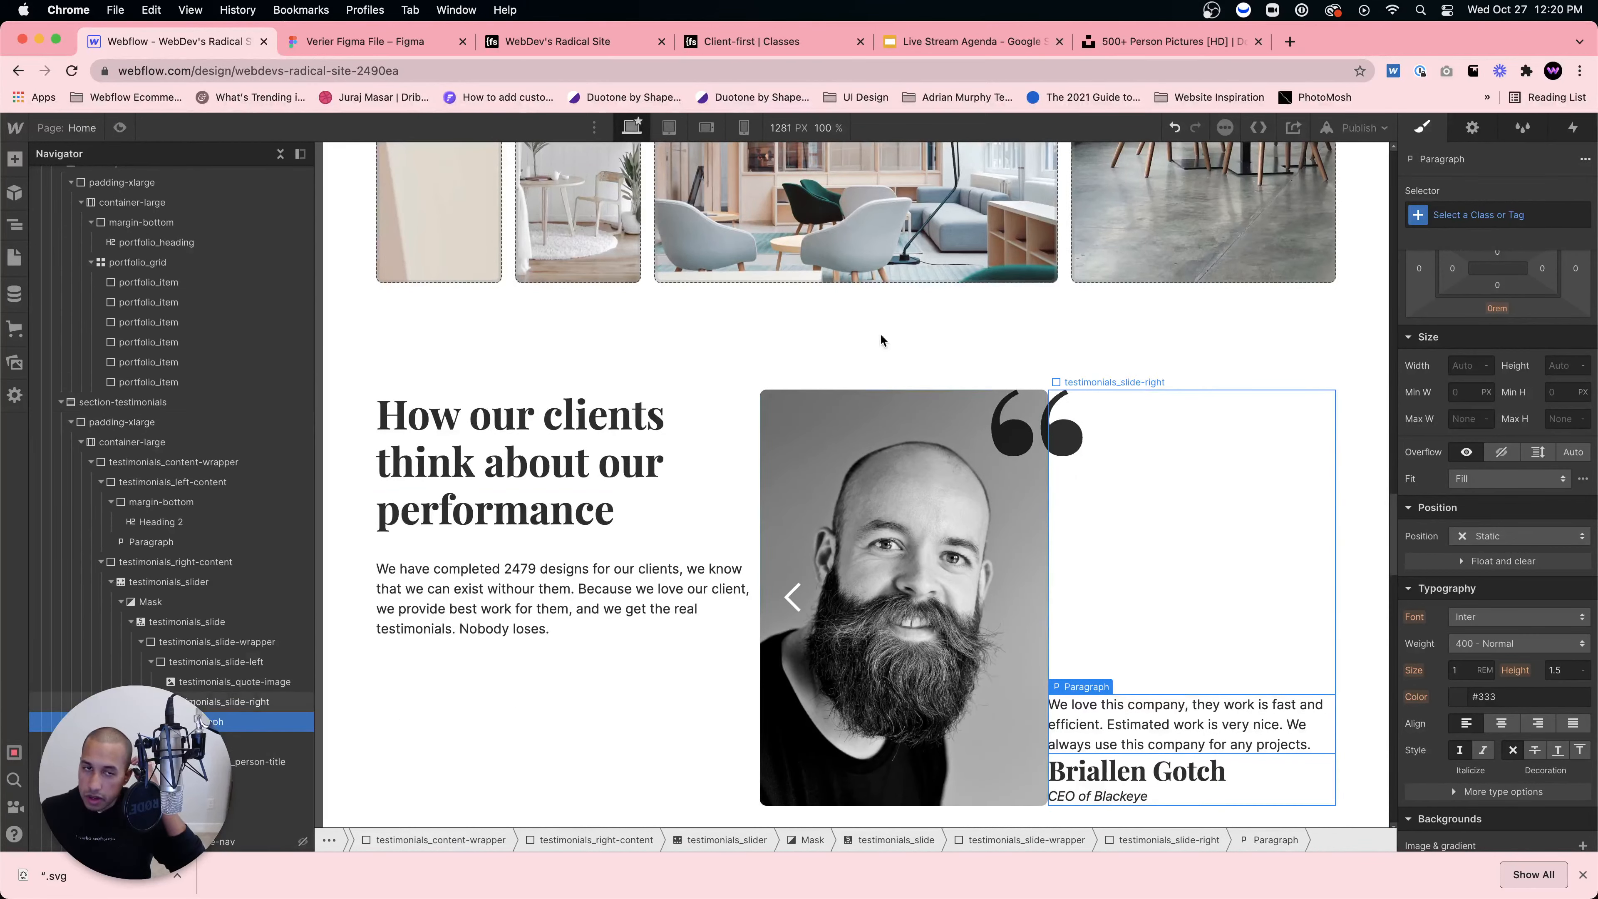
left_click(391, 46)
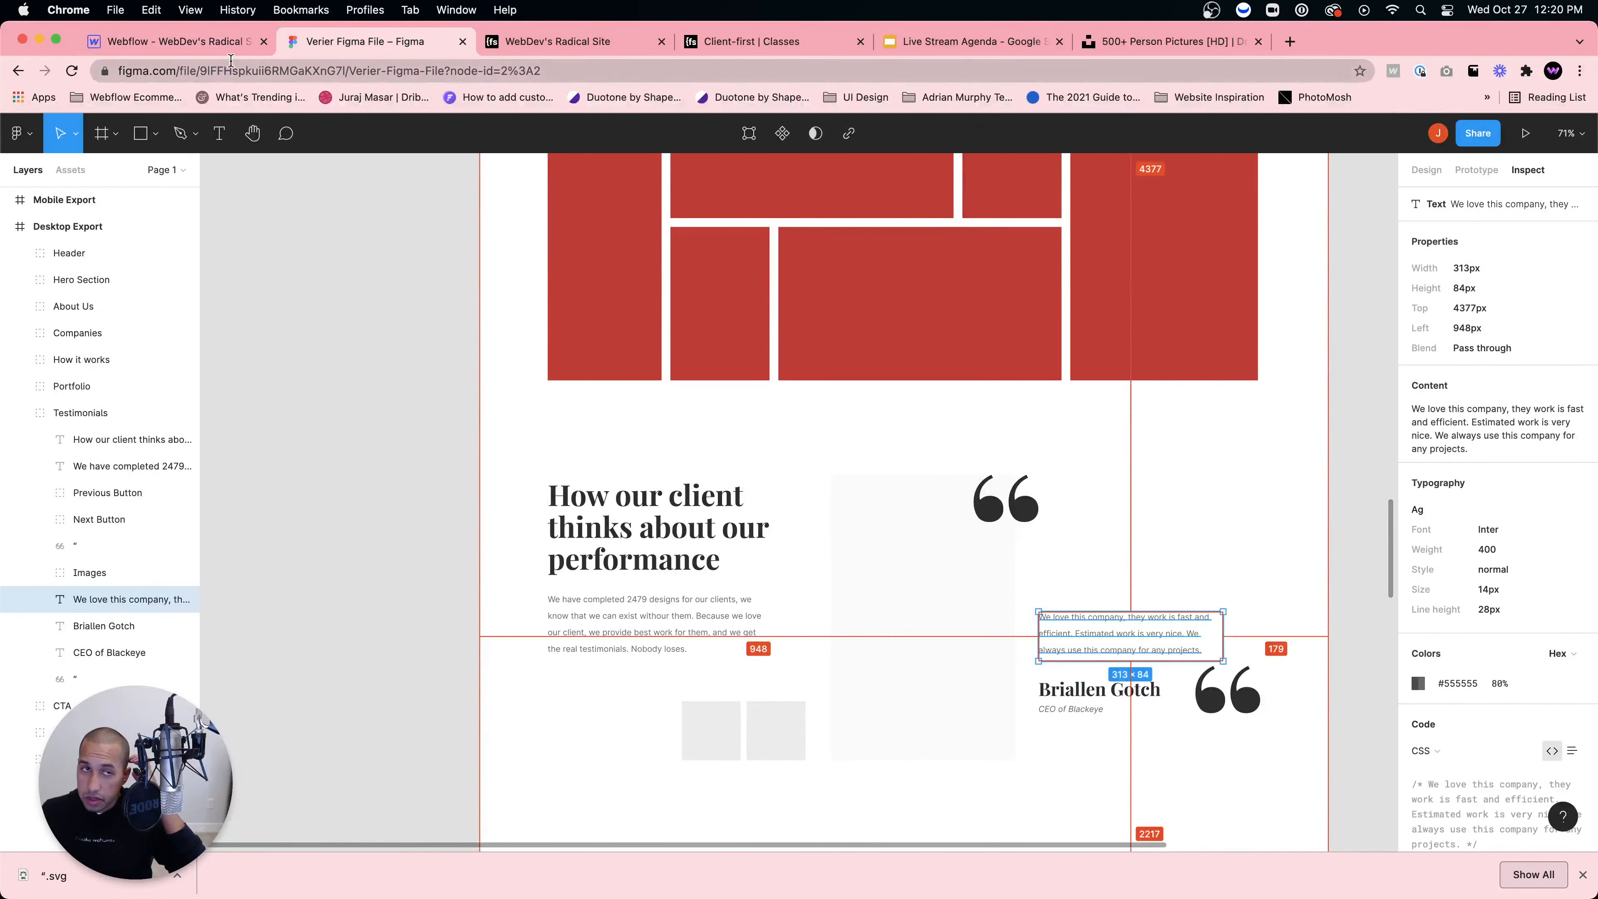
left_click(195, 43)
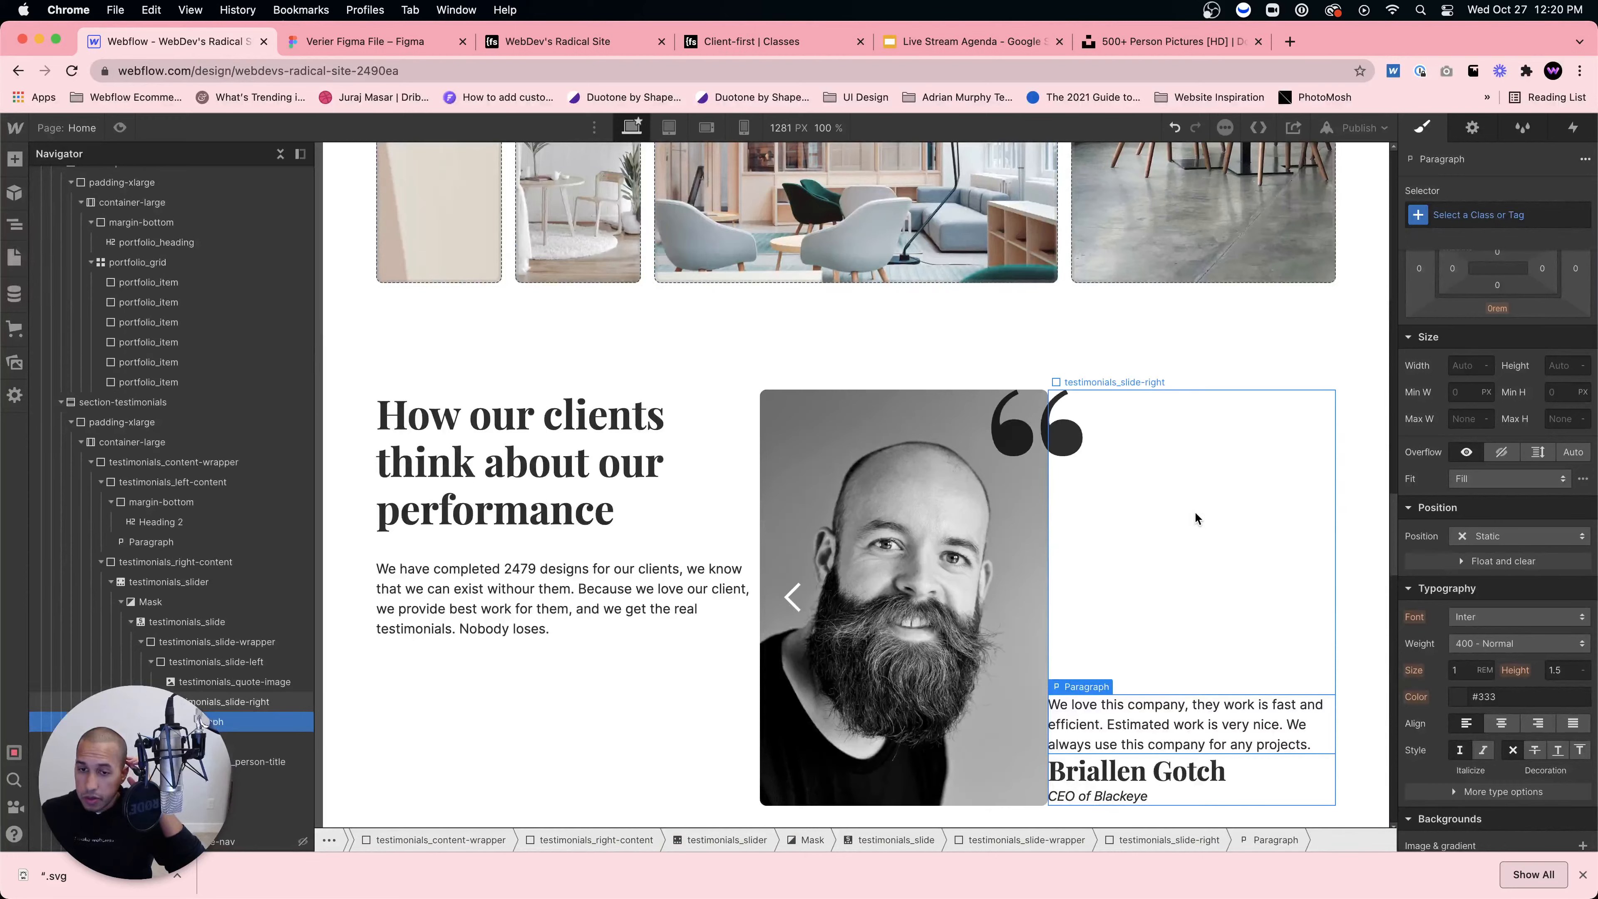
scroll(1195, 513, "down", 2)
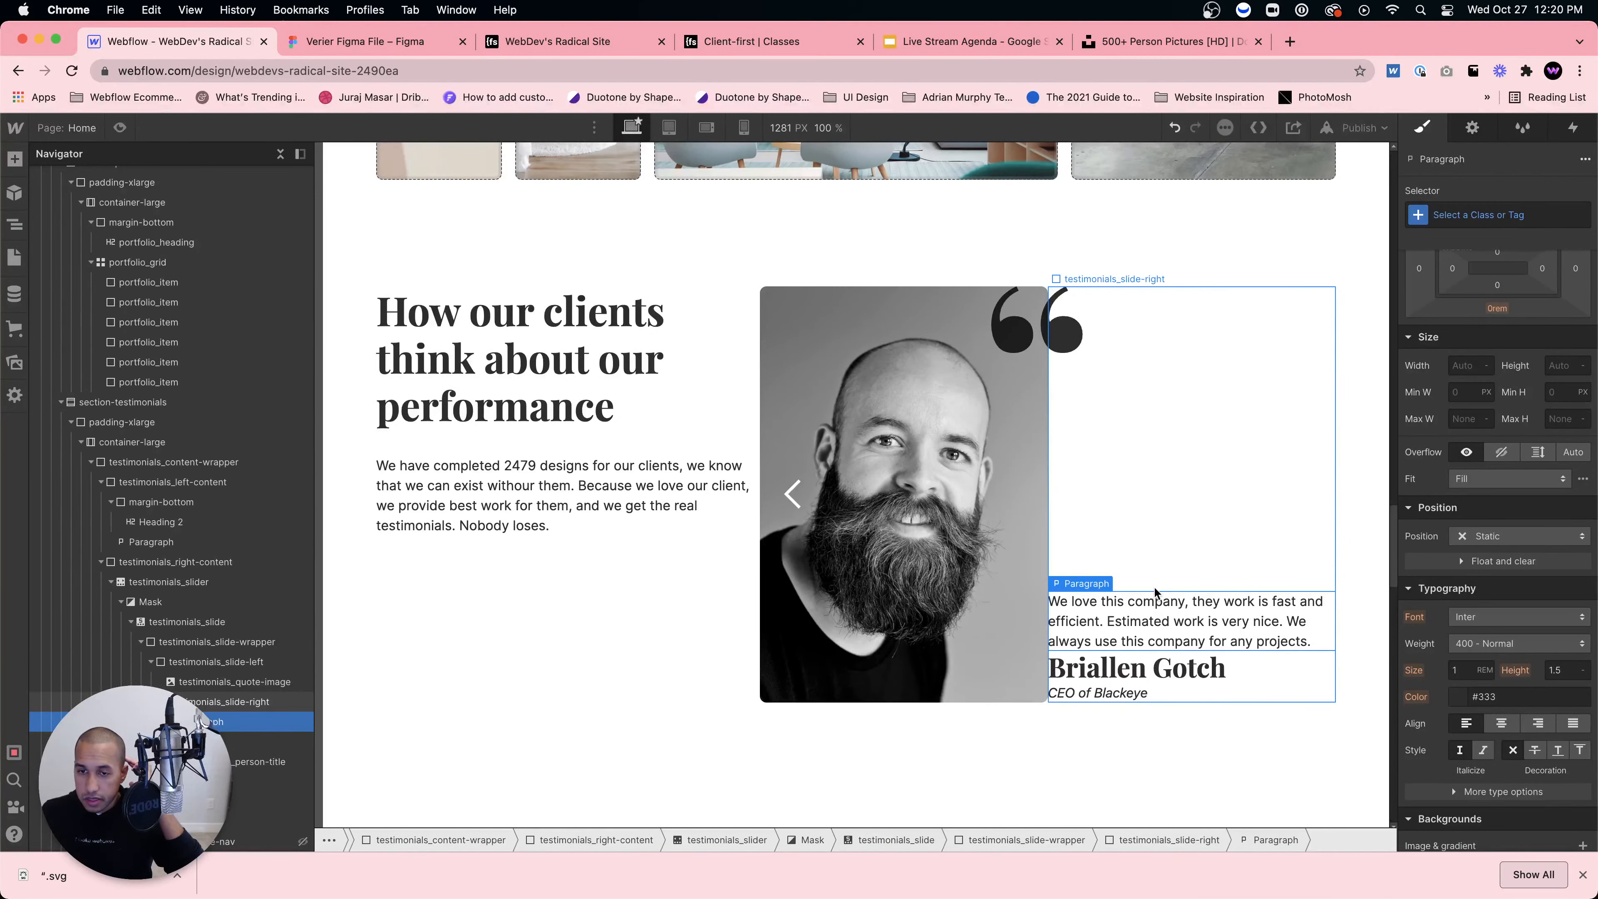
left_click(376, 43)
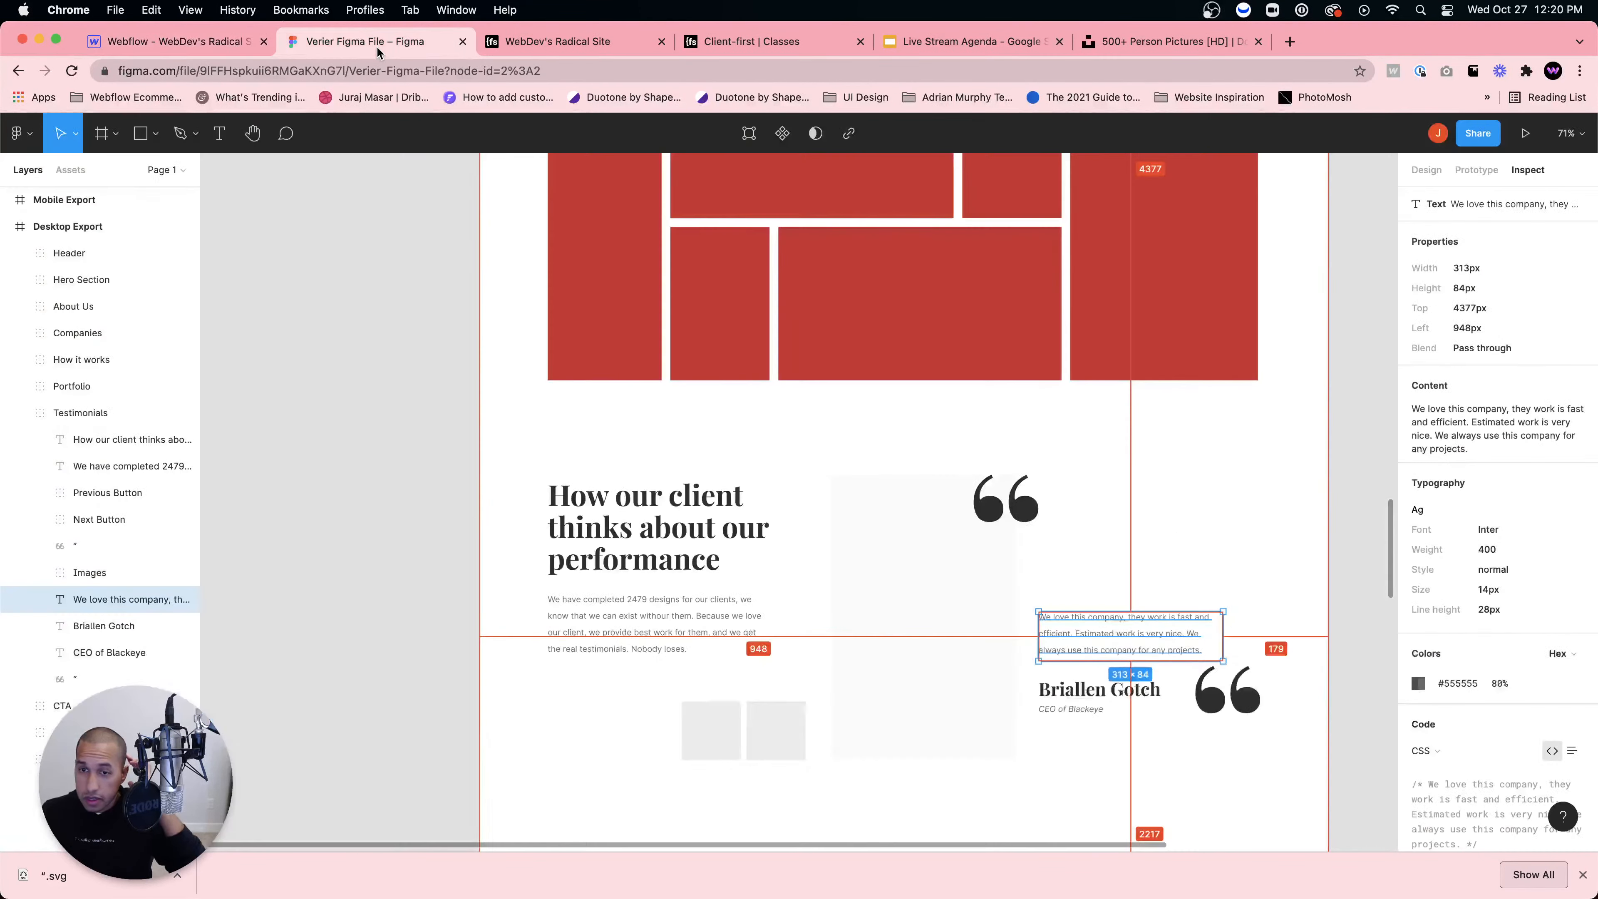
left_click(178, 43)
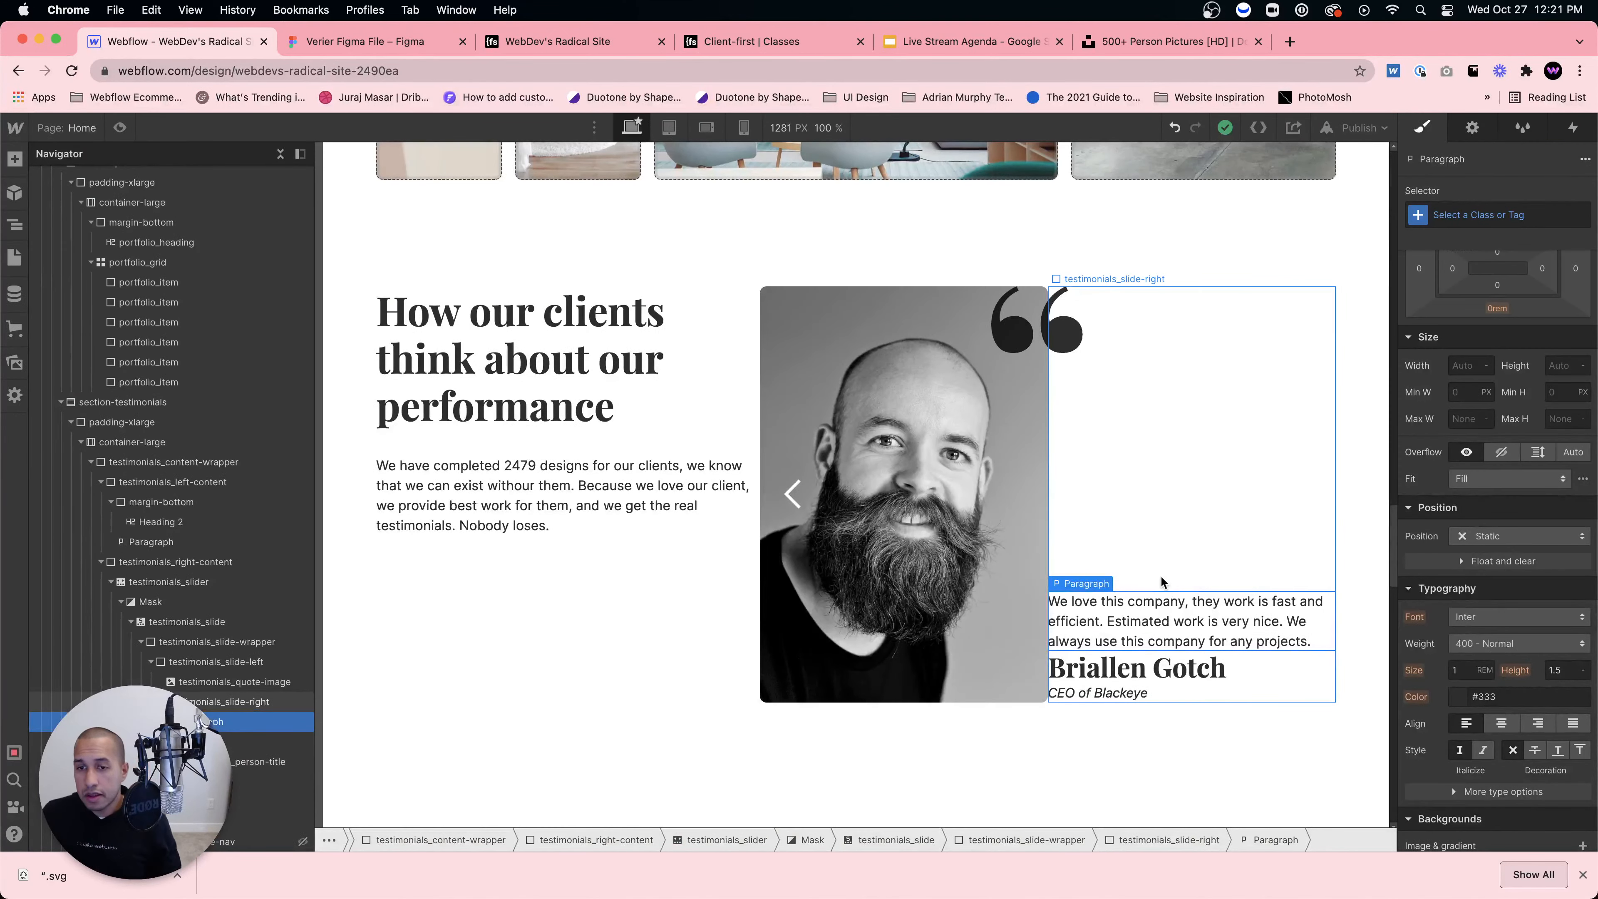
Step: Insert a Div Block into testimonials_slide-right, placed above the paragraph
left_click(201, 707)
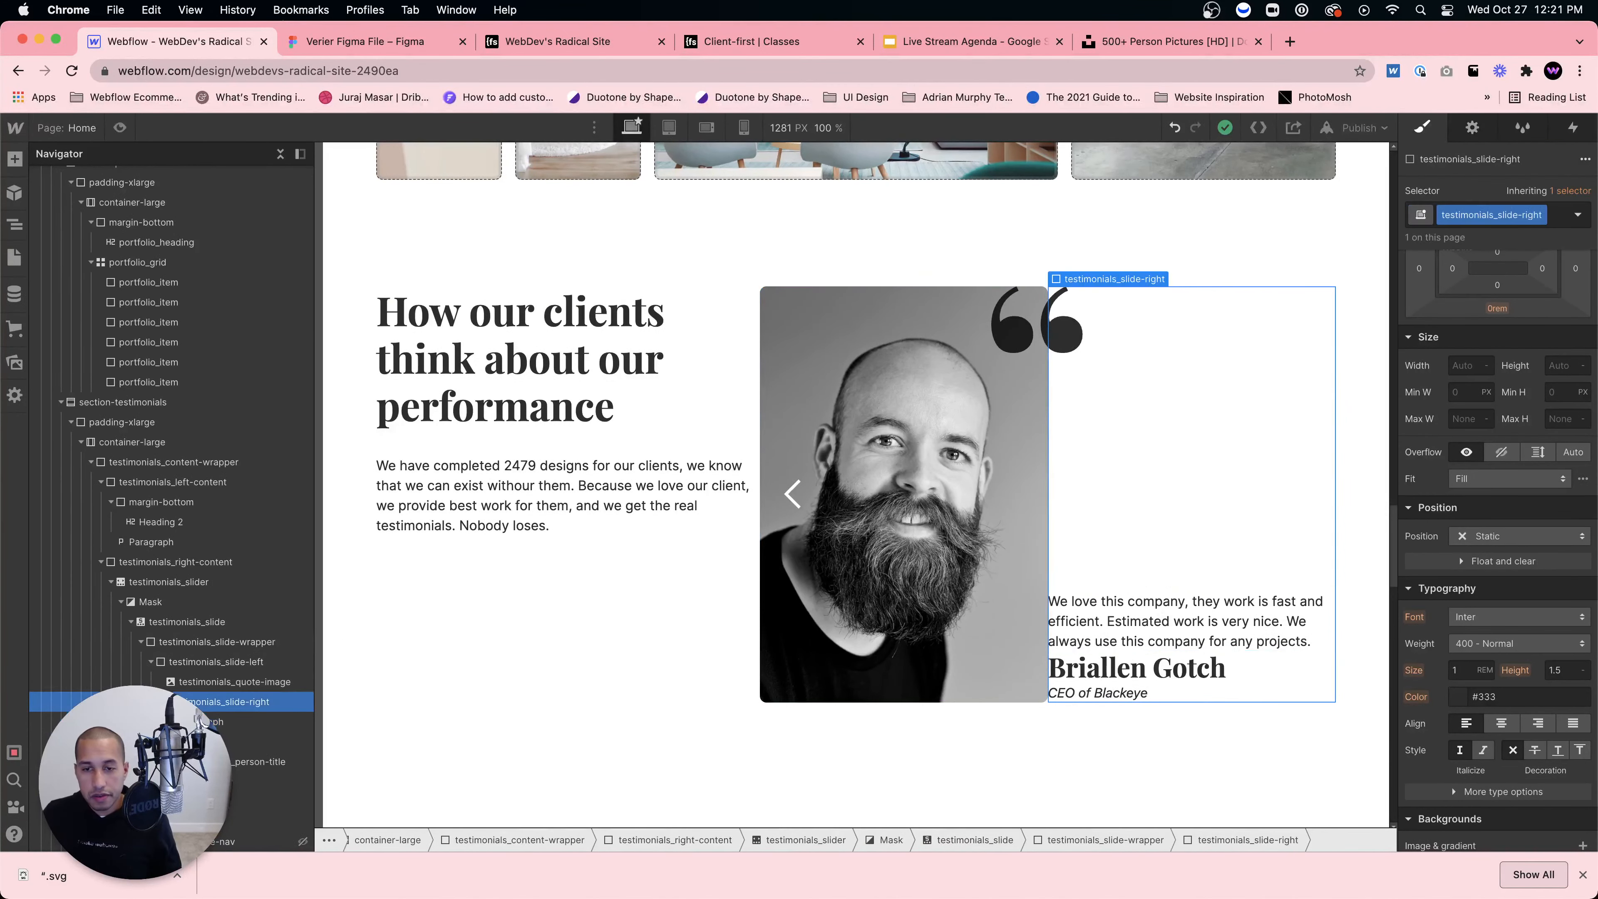
key("super+e")
type("div")
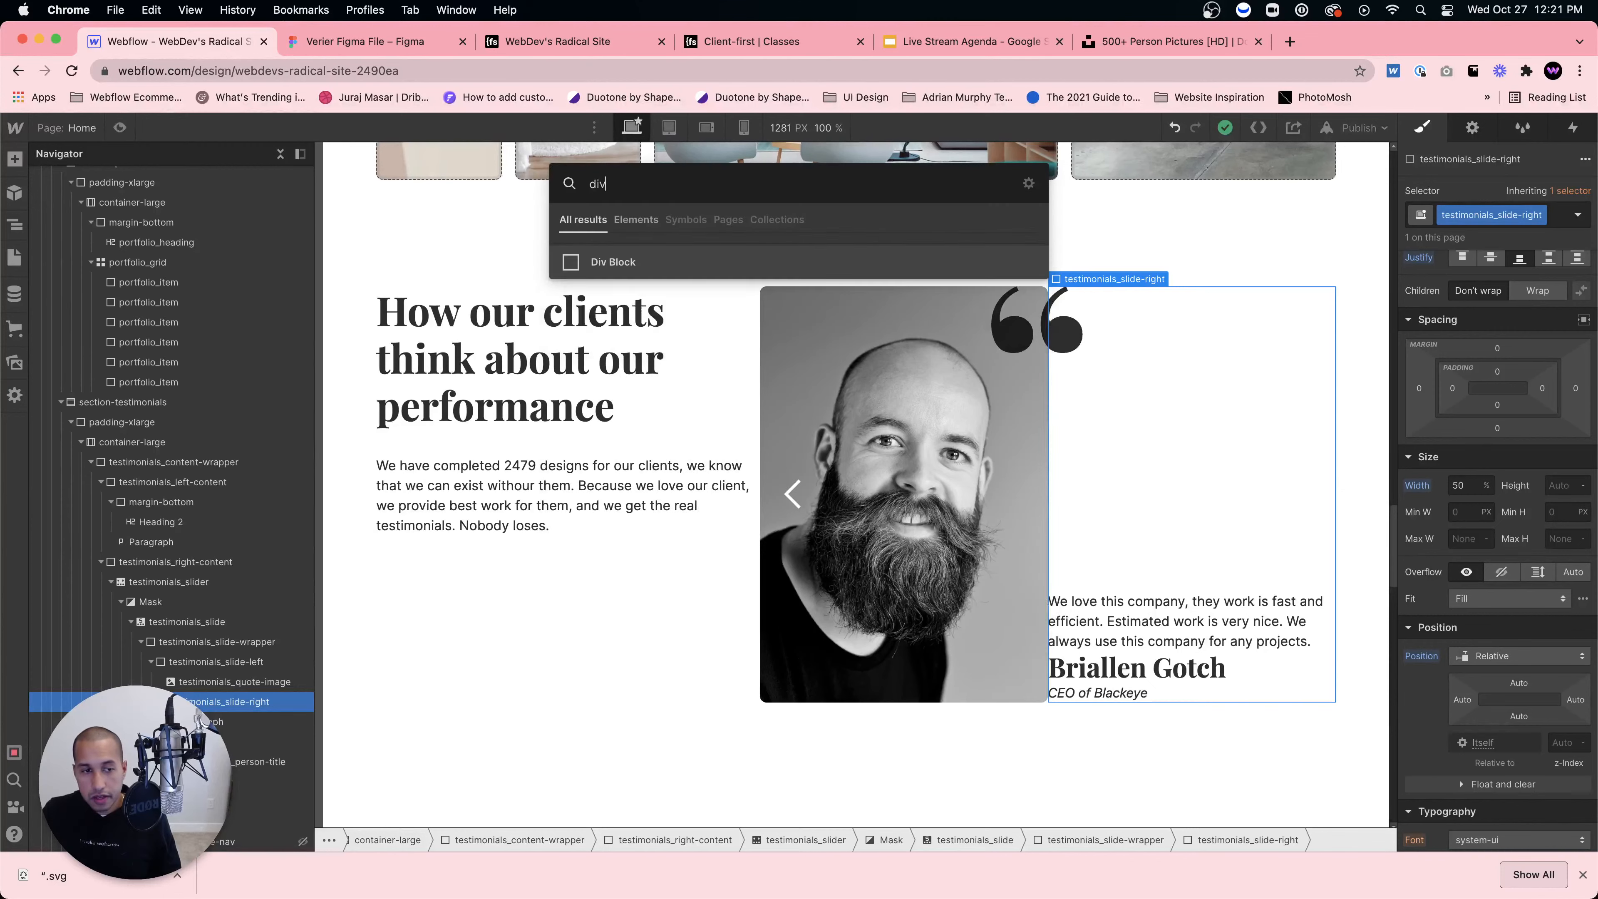
key("Return")
left_click_drag(203, 781, 203, 721)
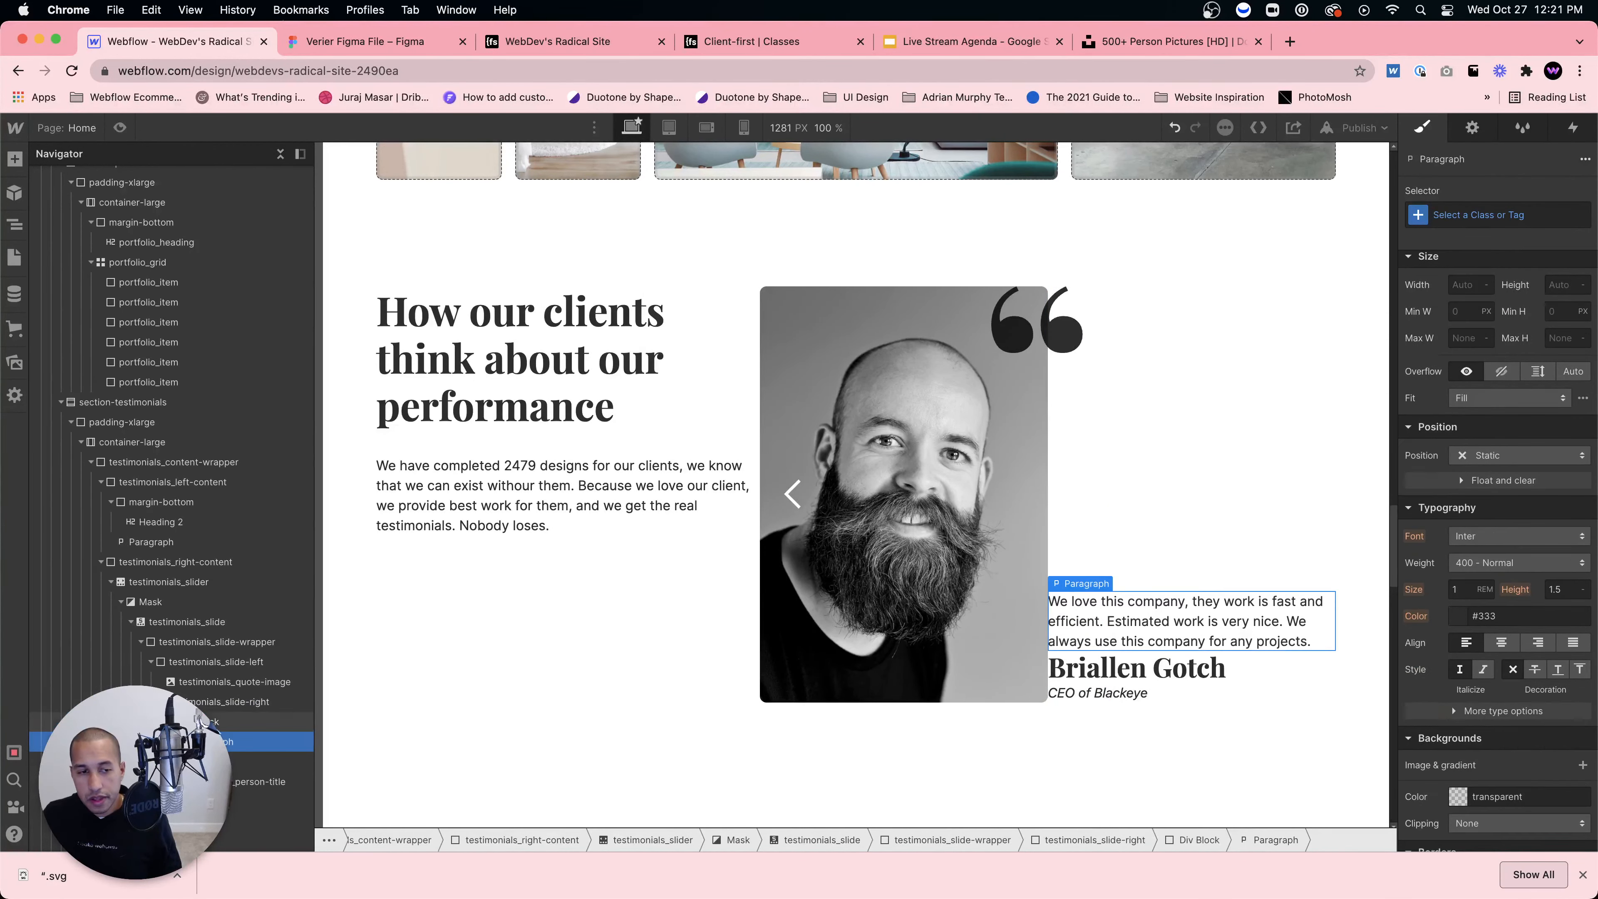
left_click(202, 721)
Step: Give the quote text the margin-bottom class with a margin-medium combo class
left_click(1461, 214)
type("margin-bottom")
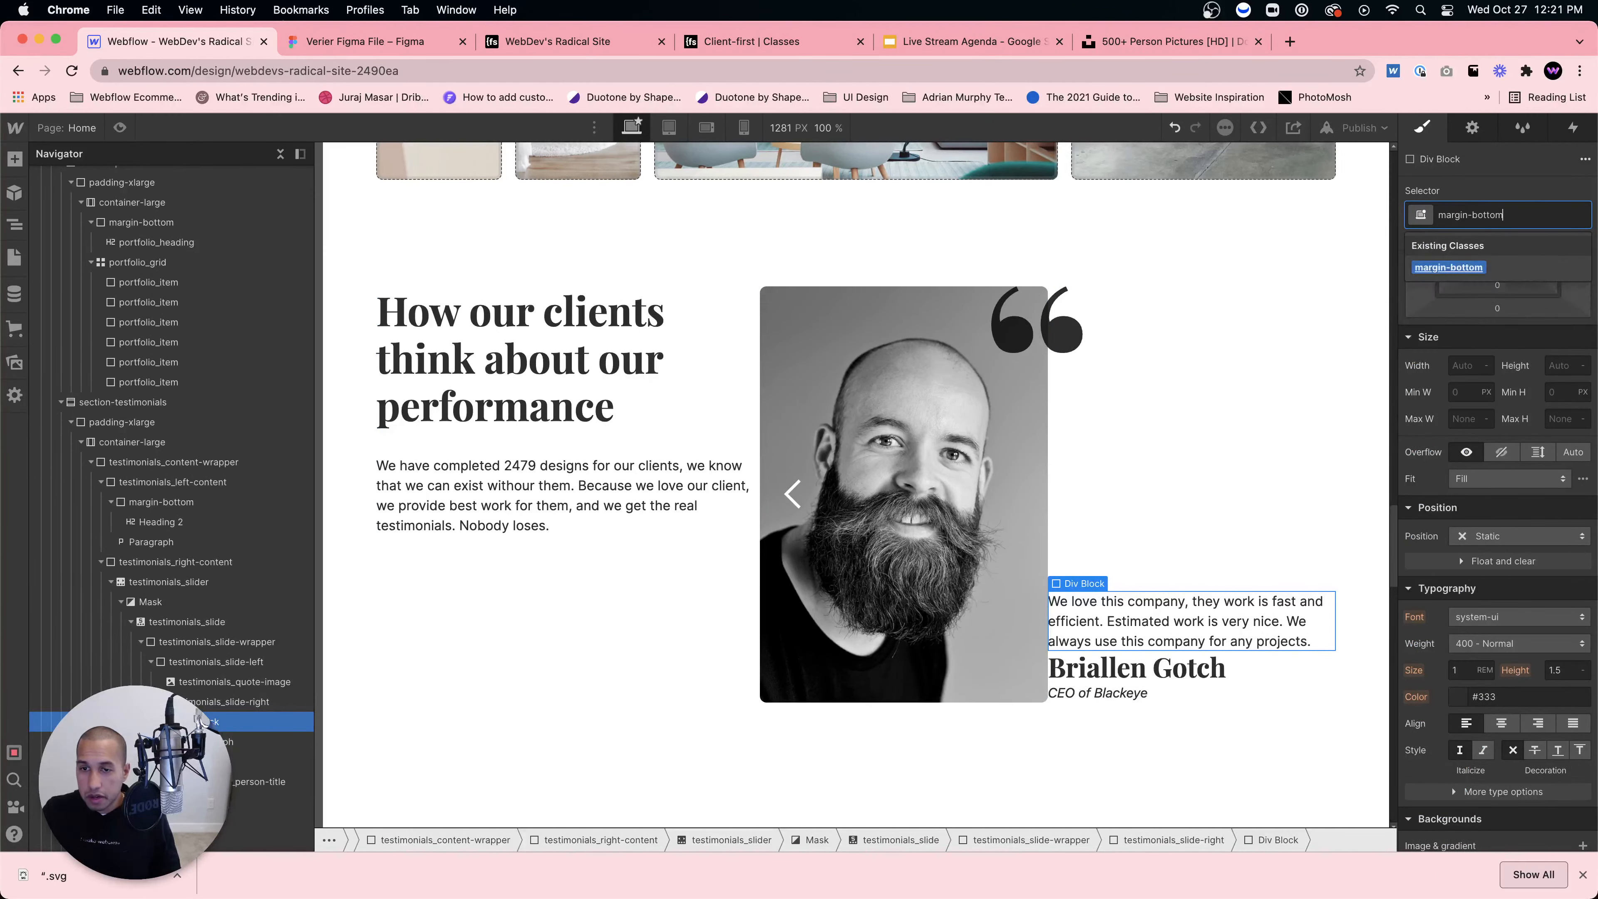
key("Return")
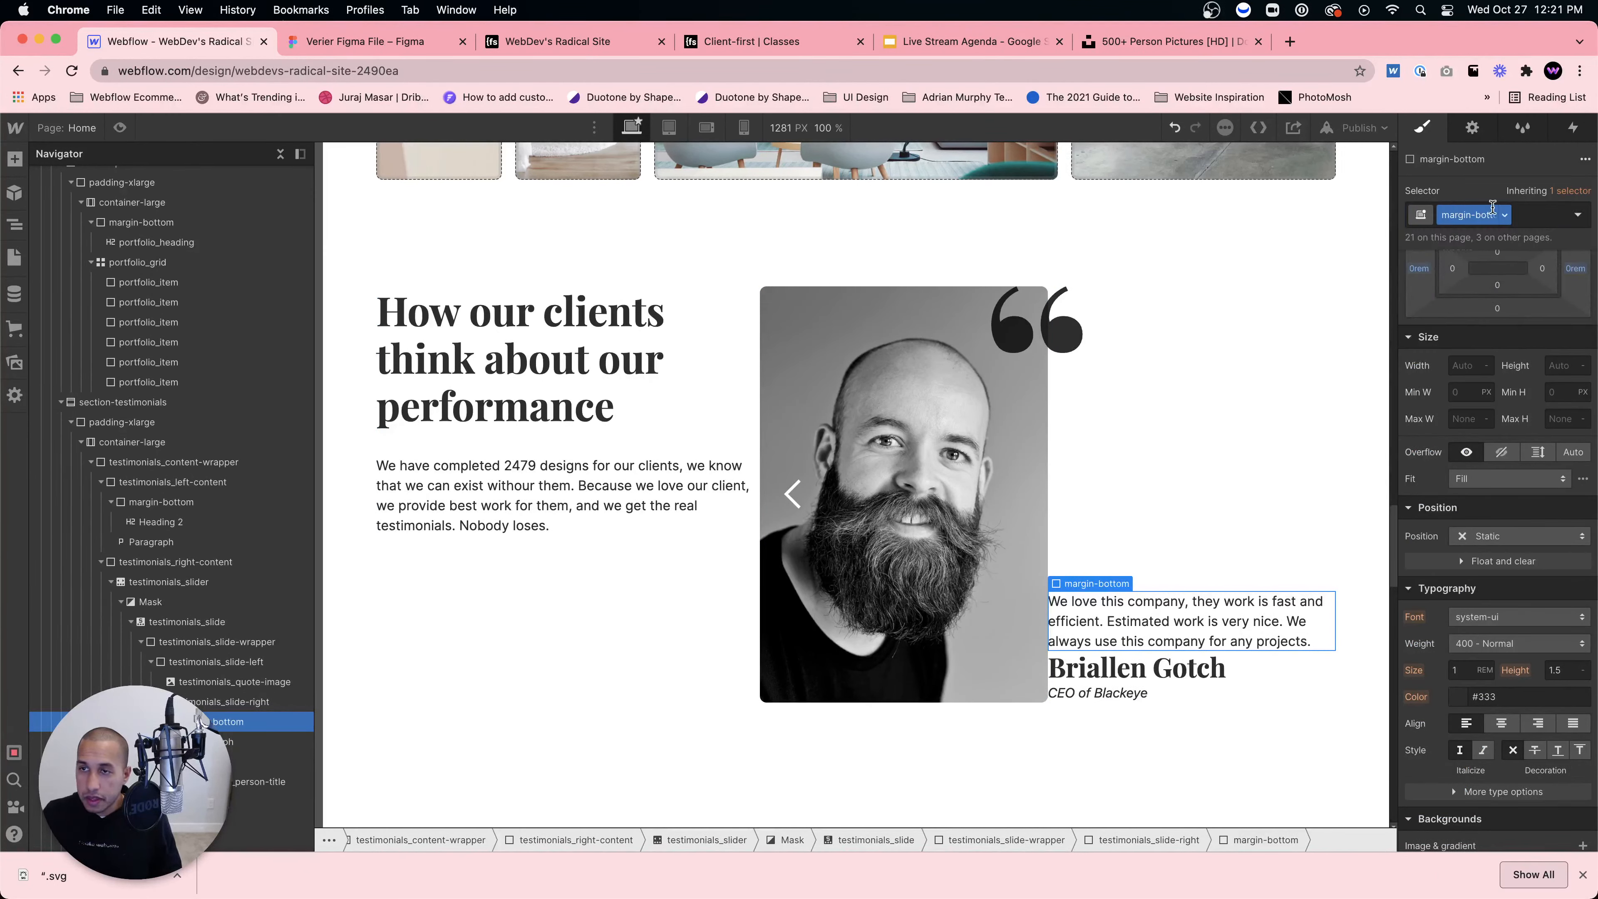
left_click(1529, 214)
type("margin-medium")
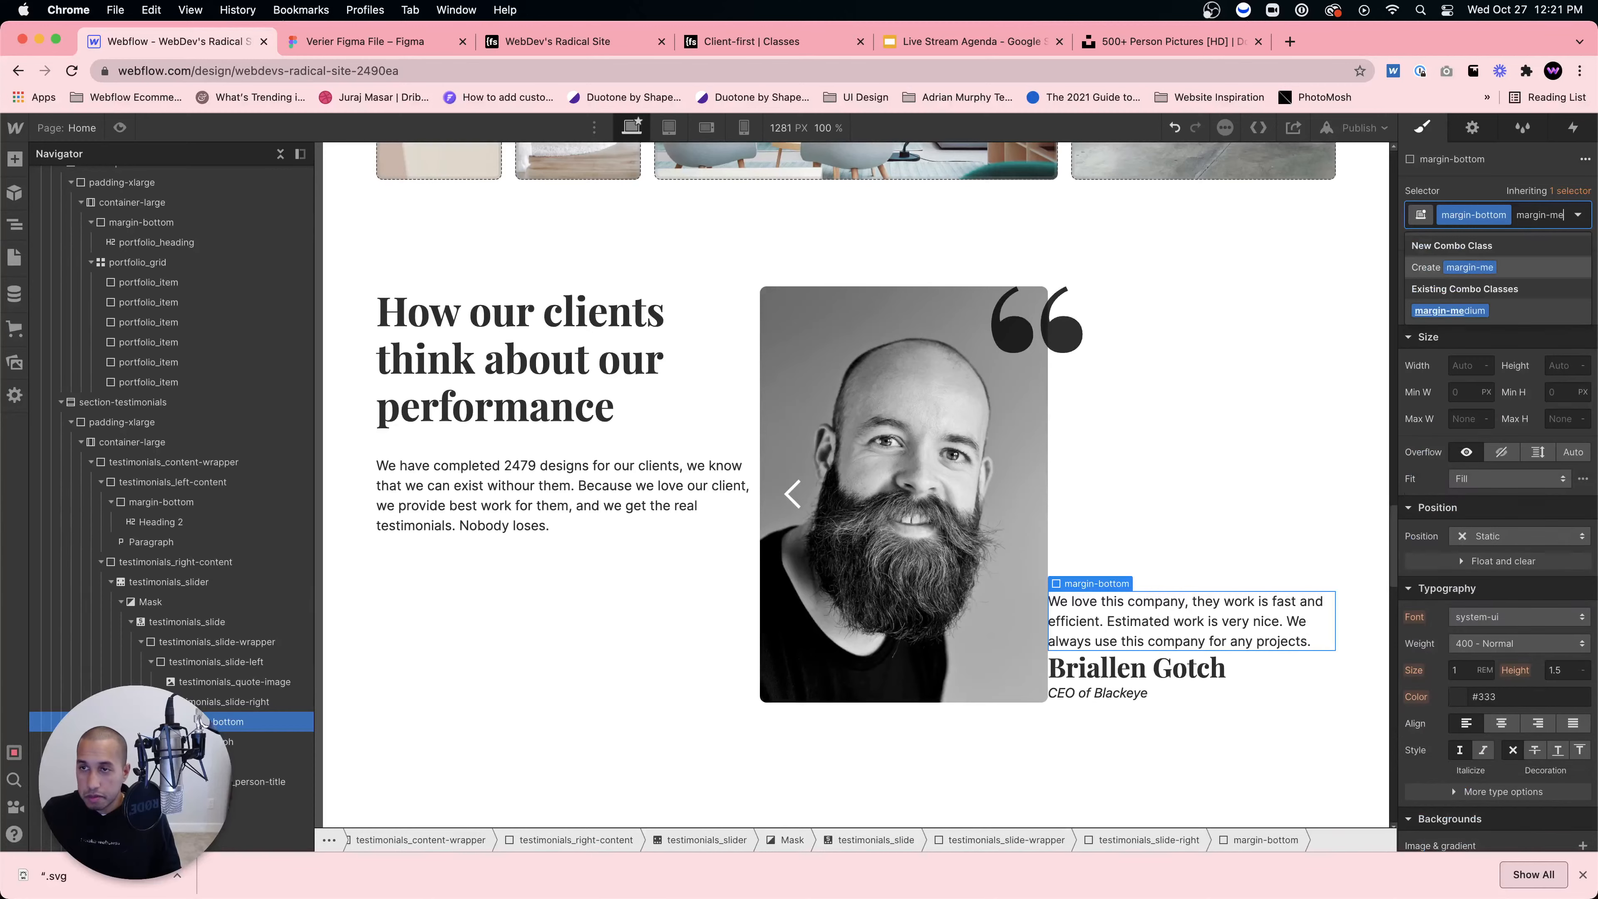
key("Return")
Step: Add a wrapper Div Block at the column's top and move the quote, name and title into it
left_click(1159, 425)
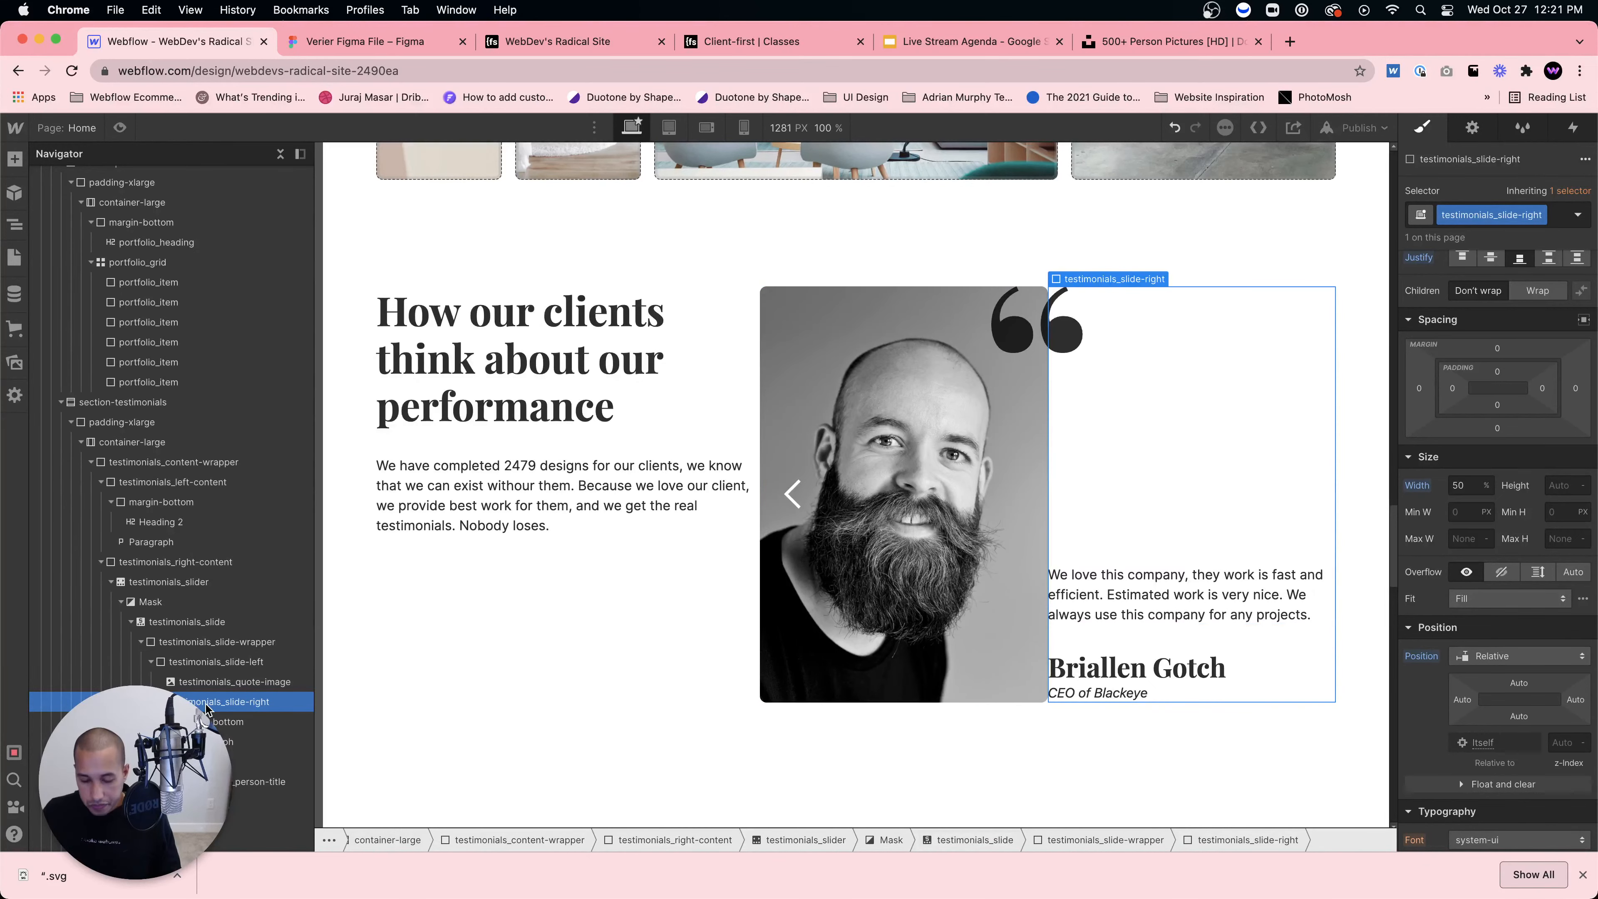
key("super+e")
type("div")
key("Return")
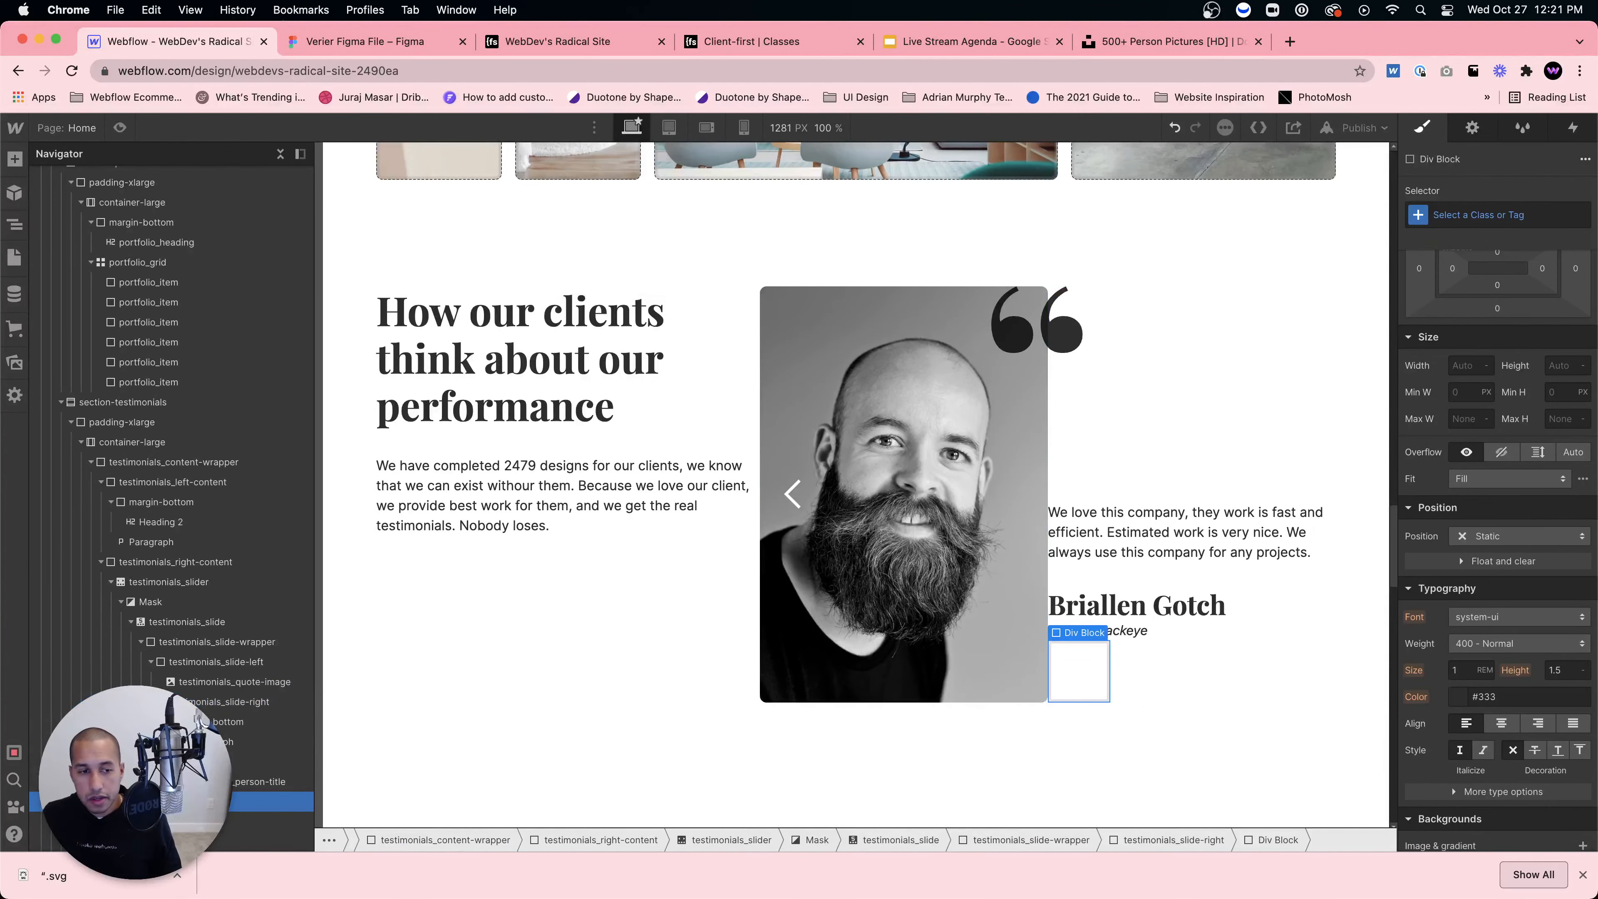
left_click_drag(183, 801, 279, 767)
left_click(182, 742)
left_click(182, 762)
left_click(270, 722)
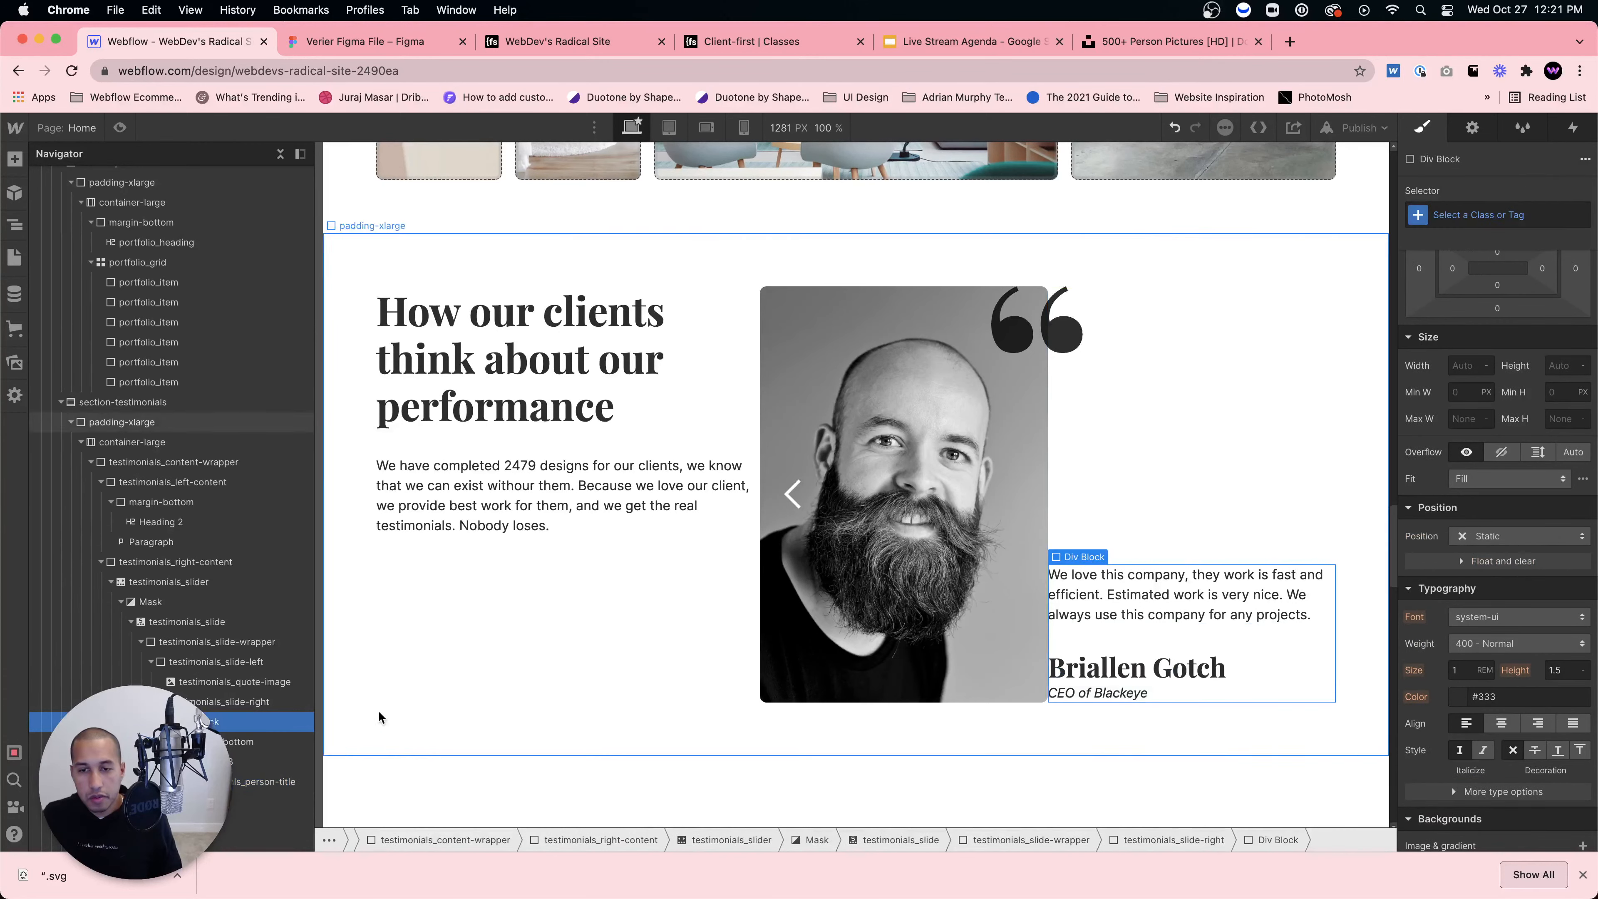
Step: Try padding-large and padding-small on the wrapper Div Block, then revert
left_click(1489, 212)
type("padding-")
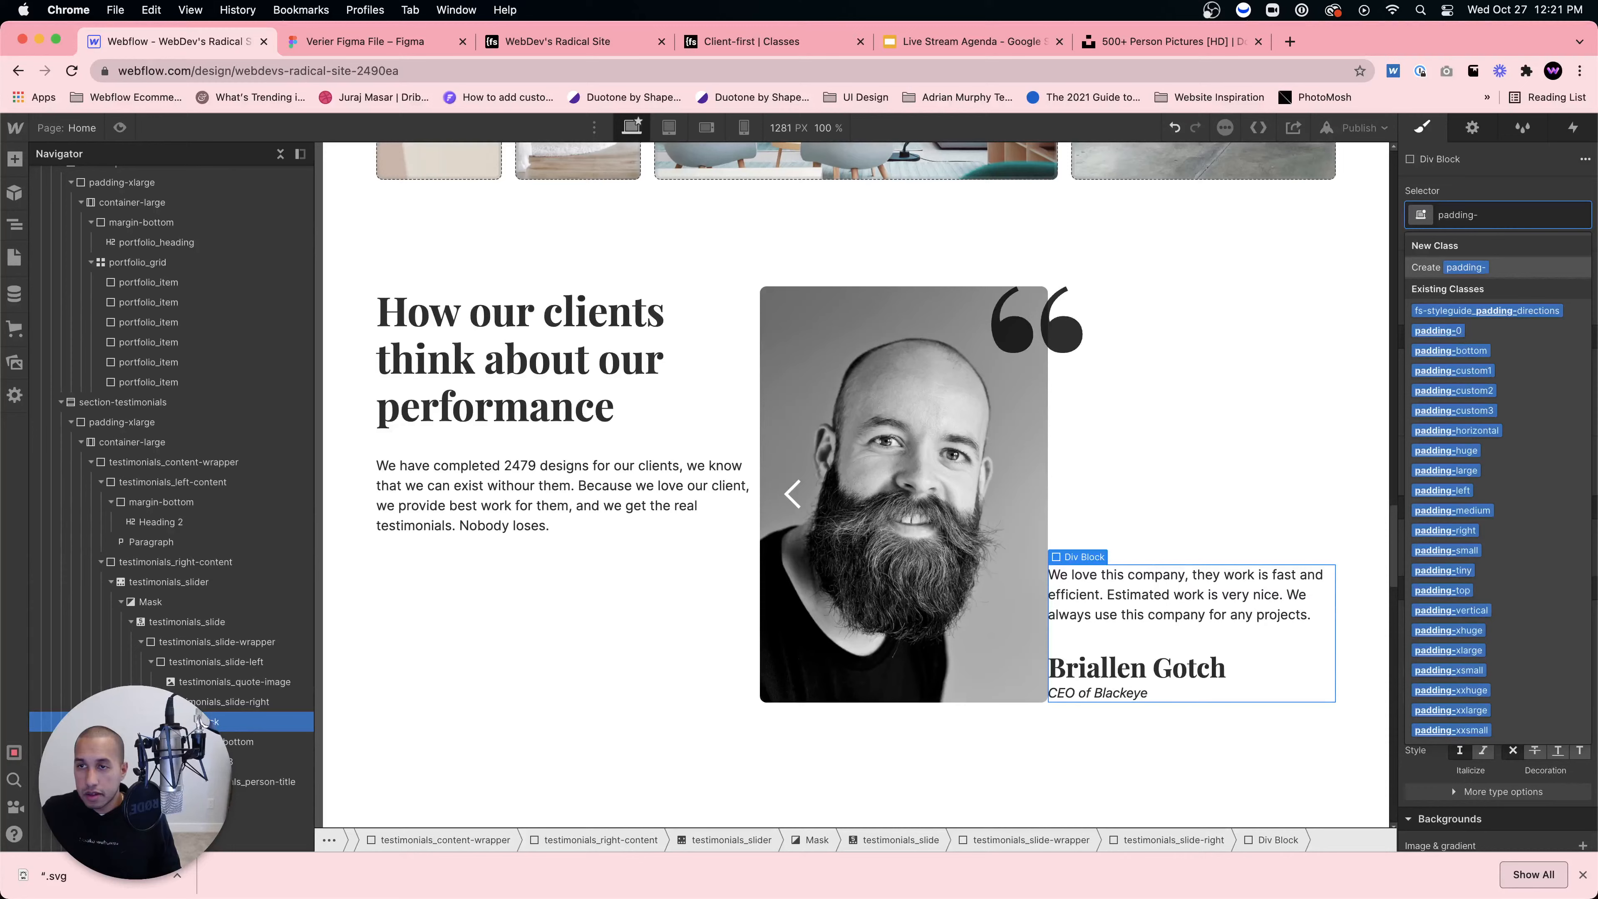
key("BackSpace")
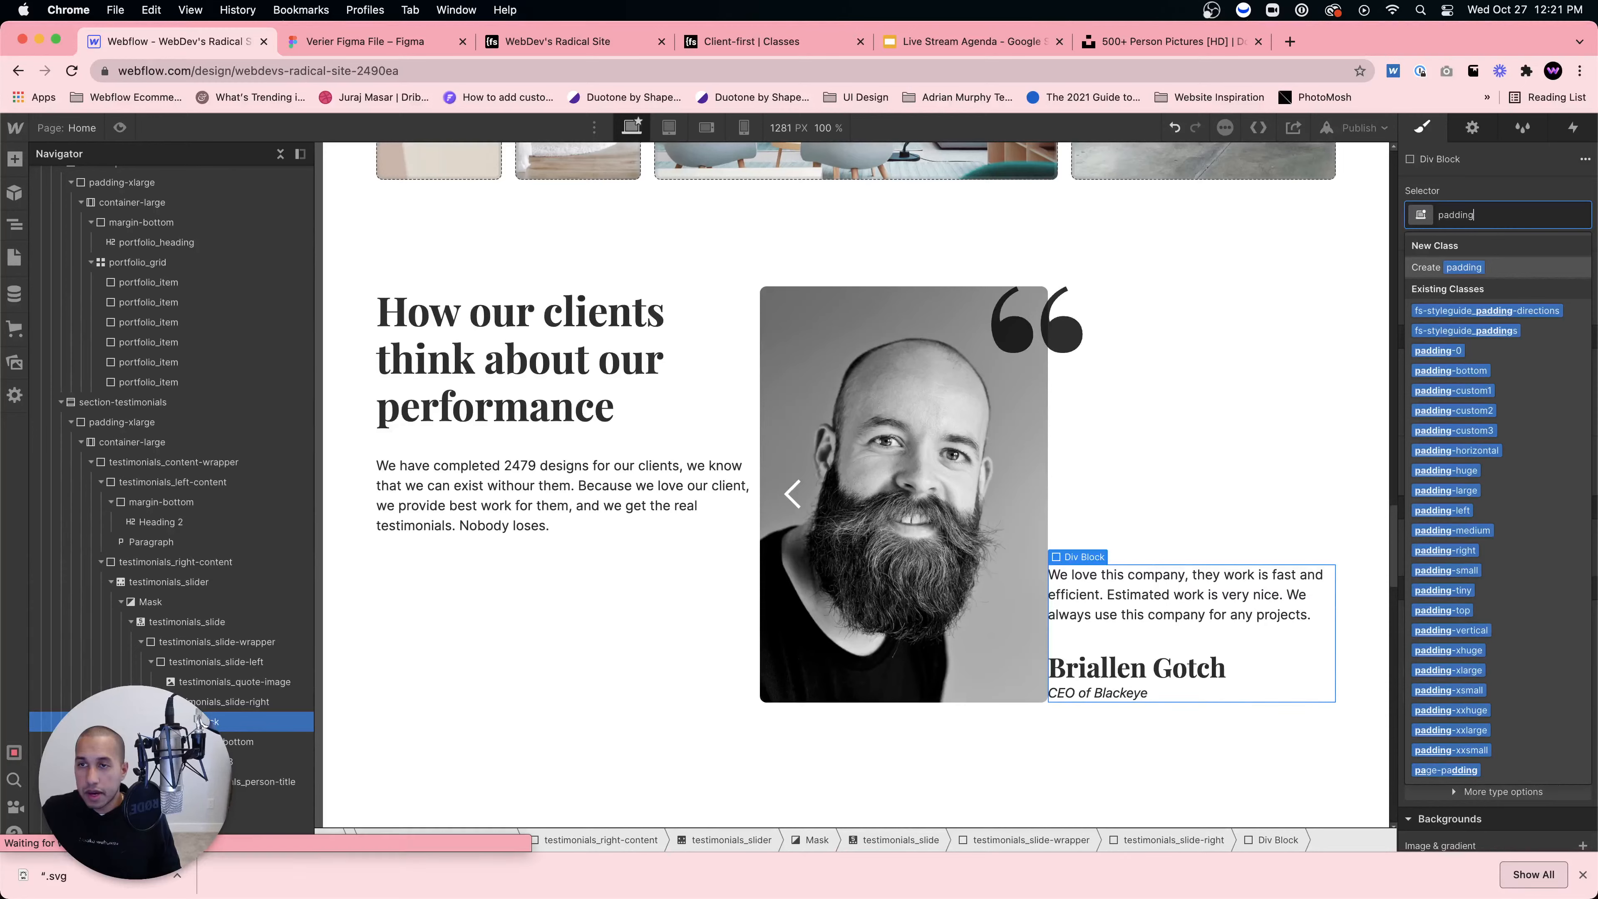
left_click(1444, 488)
left_click(1497, 215)
key("BackSpace")
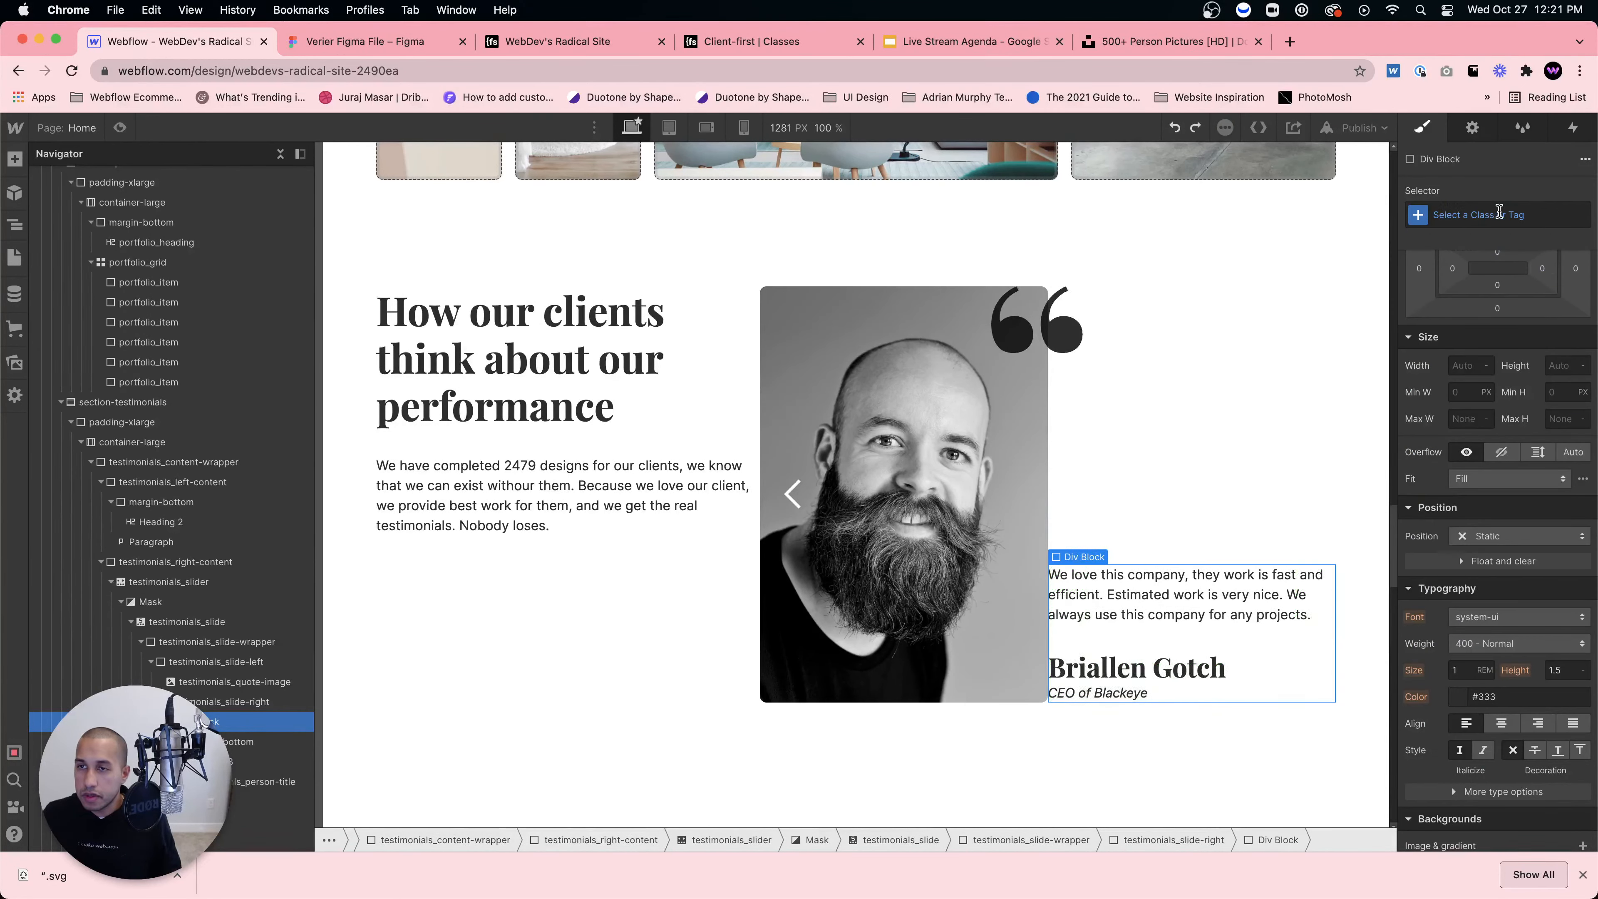
type("padding")
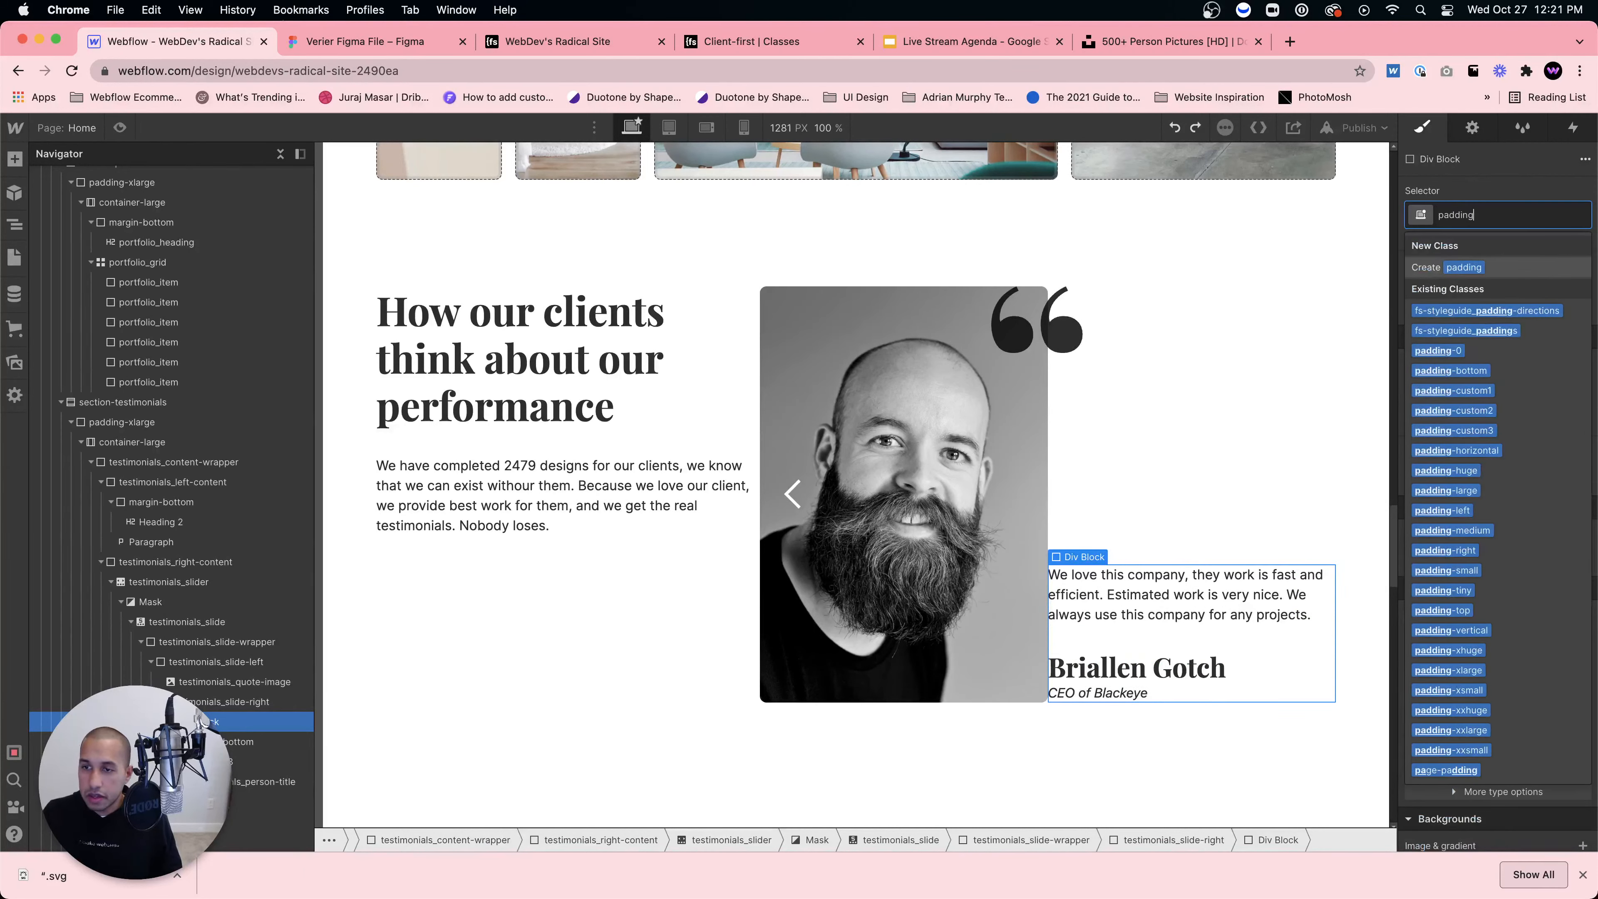
left_click(1458, 574)
key("super+z")
Step: Assign the padding-medium class to the wrapper Div Block
left_click(1498, 214)
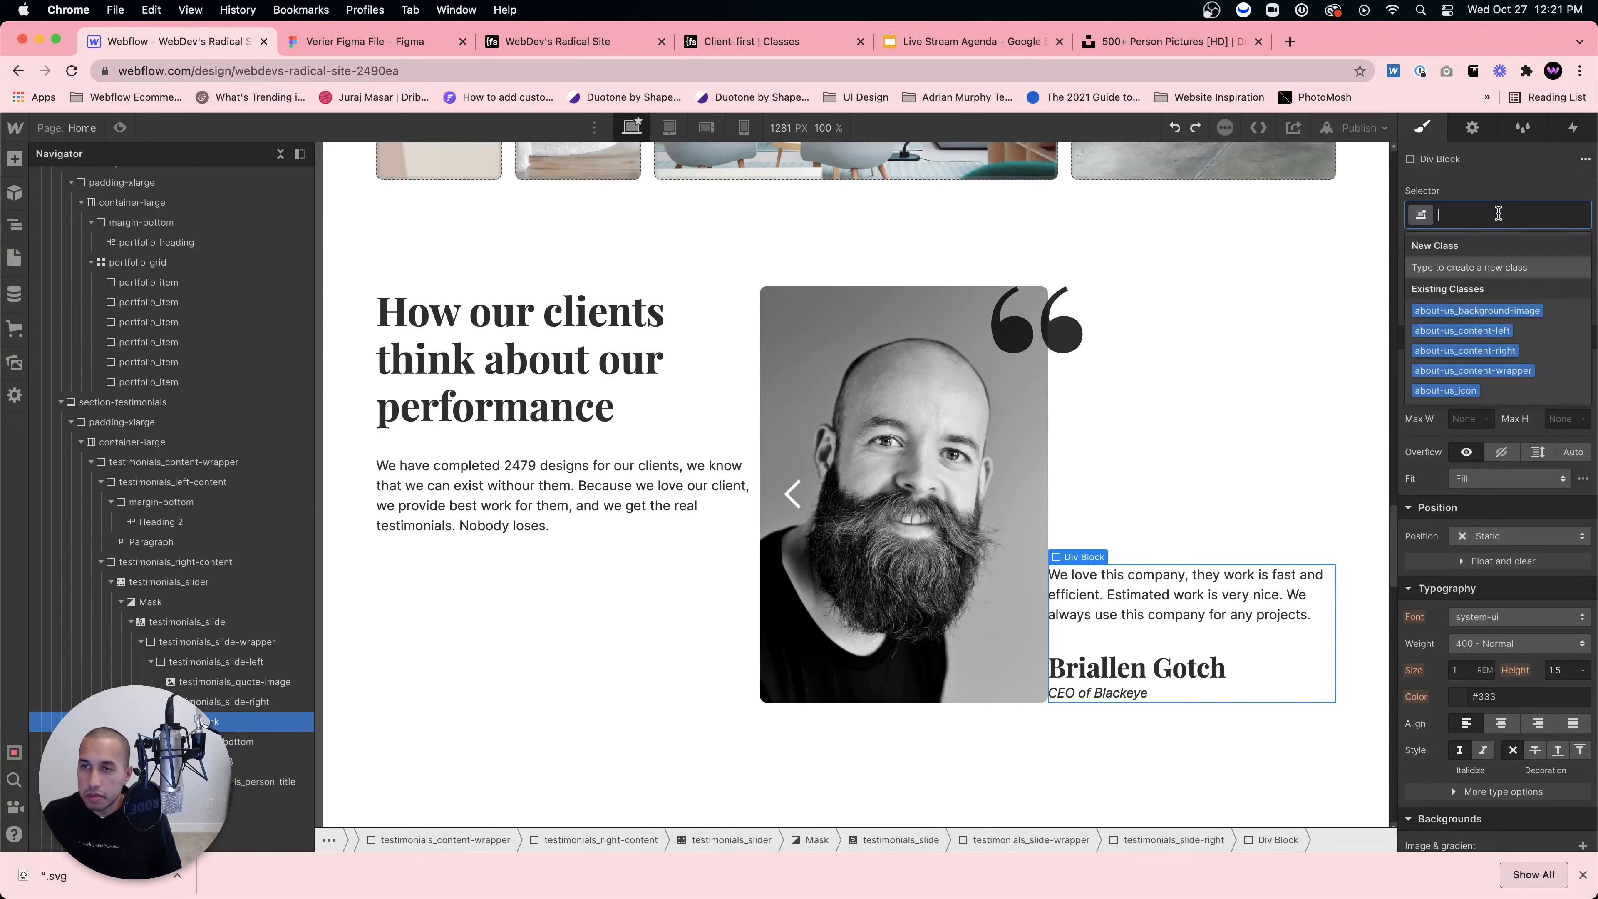
type("padding-medium")
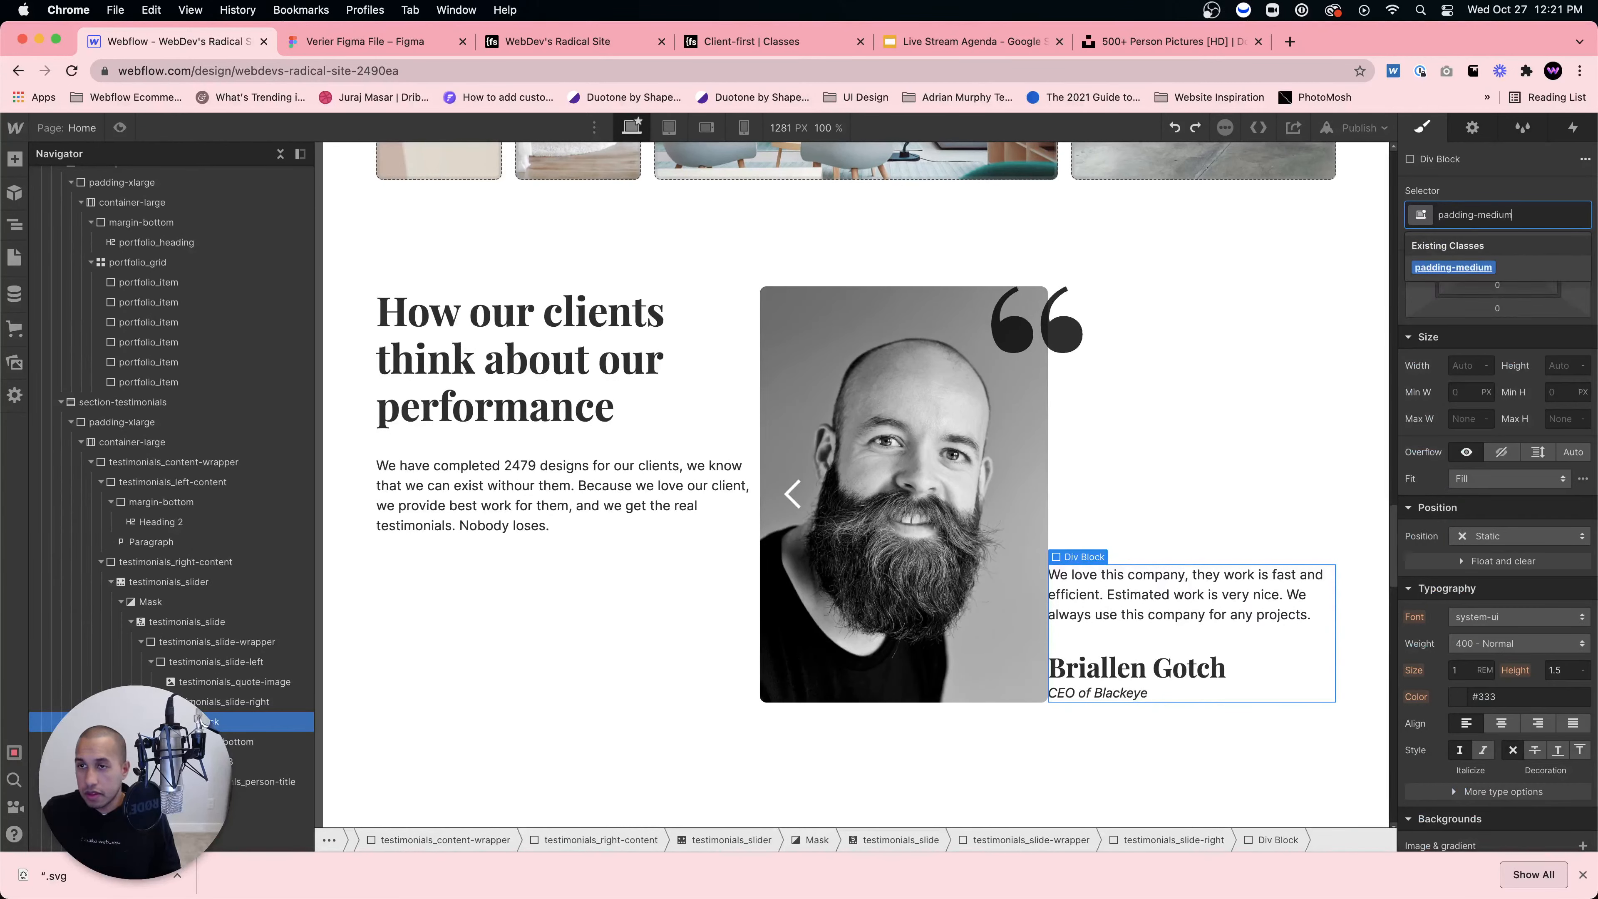
triple_click(1520, 217)
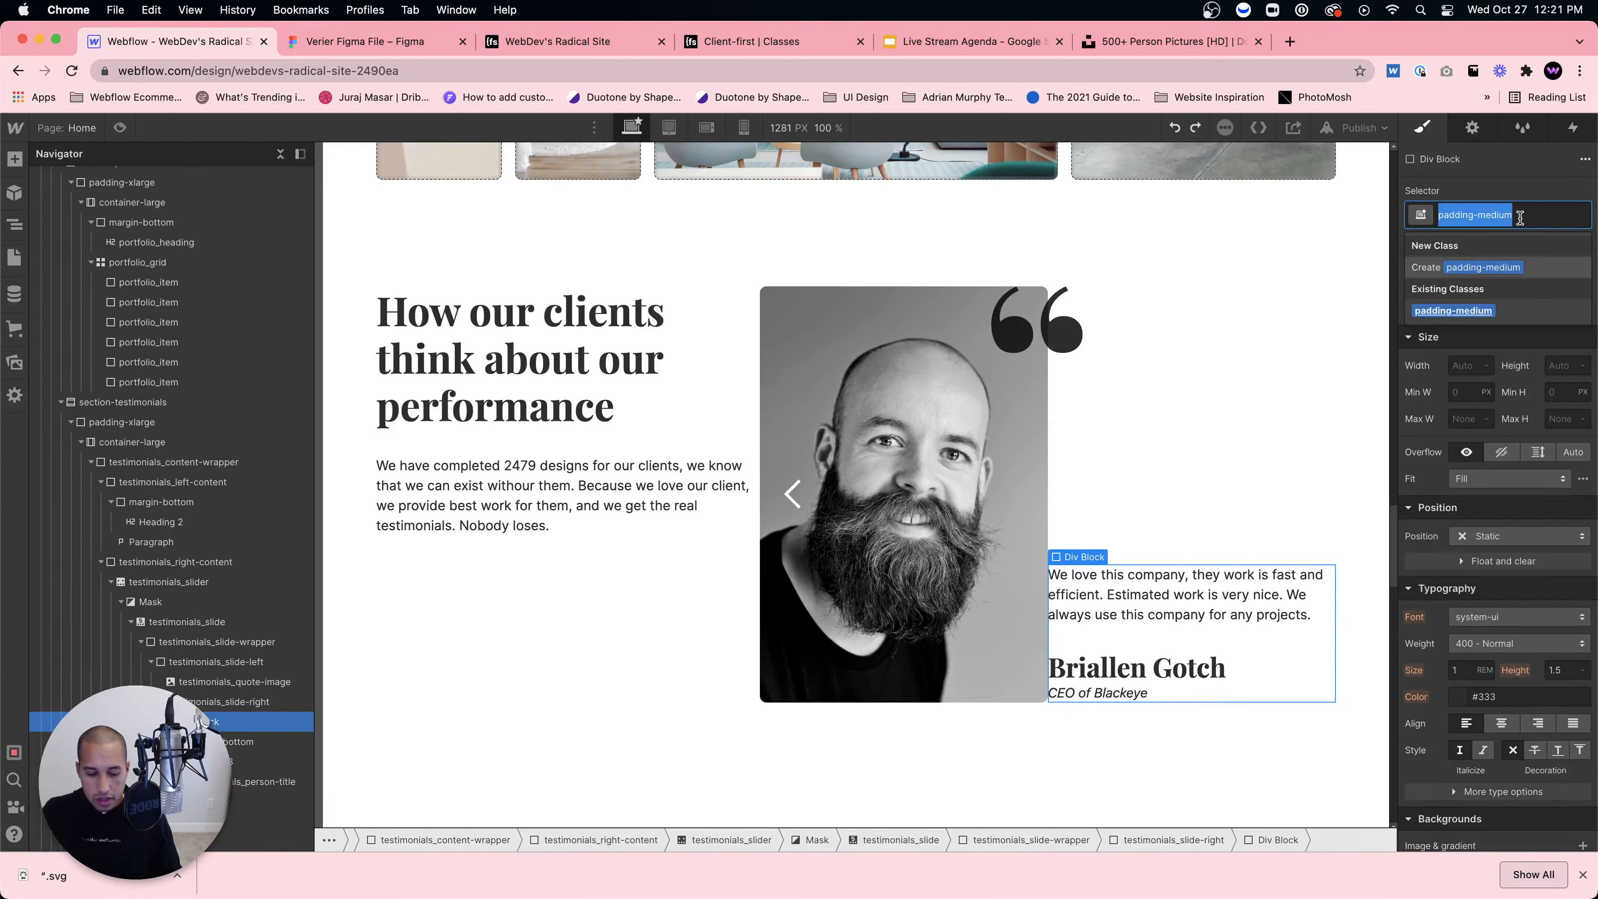
type("padding-meed")
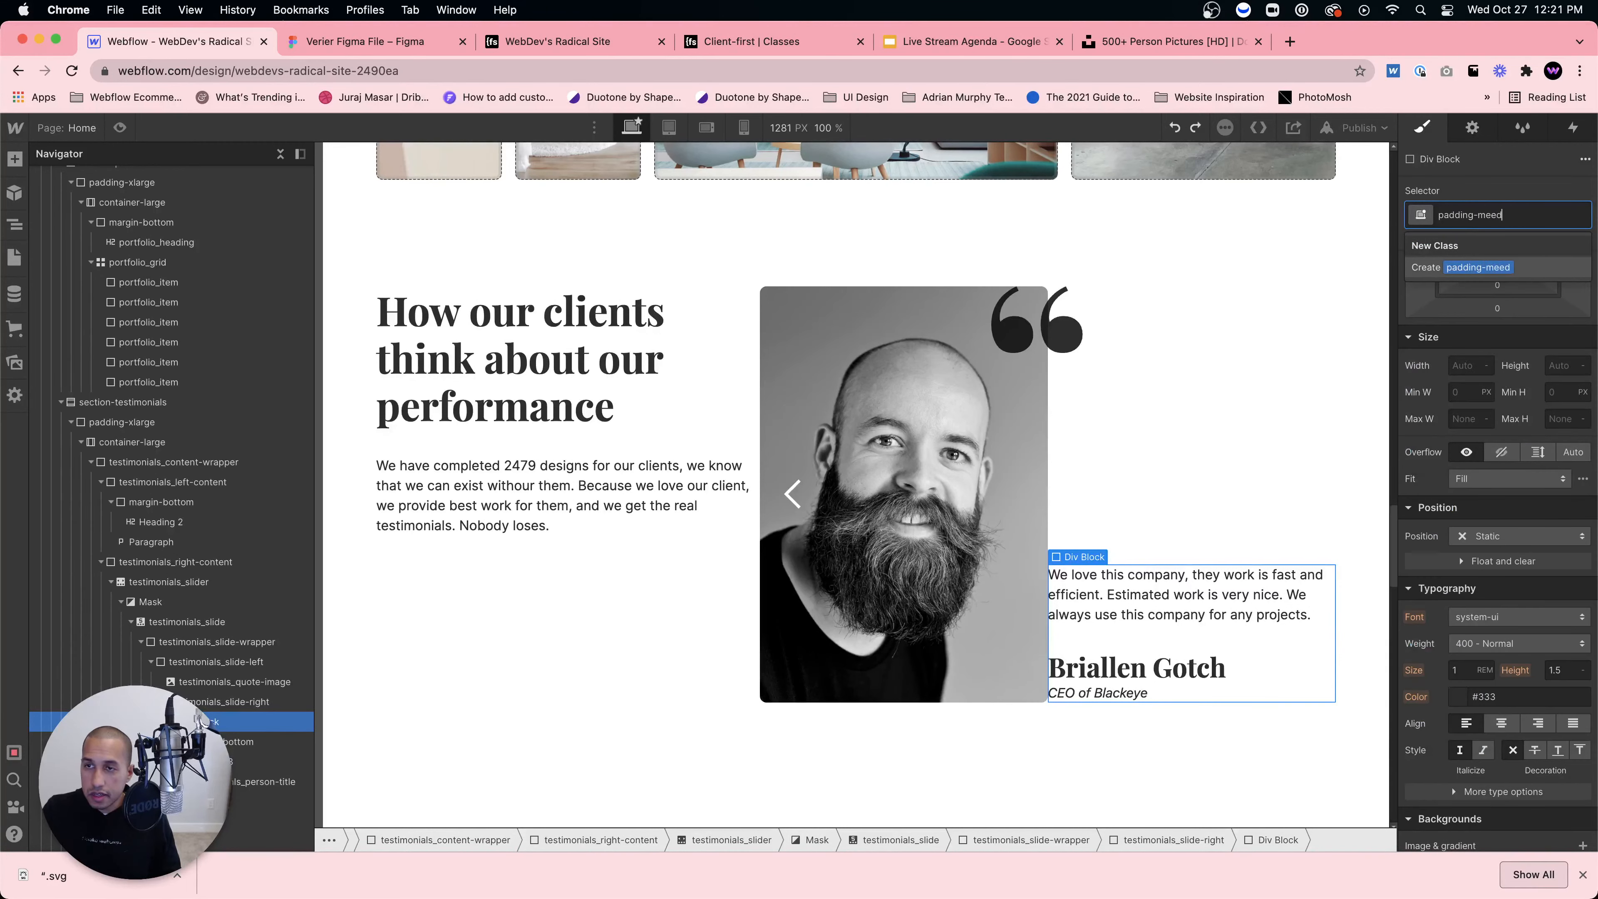
key("BackSpace")
key("BackSpace")
type("dium")
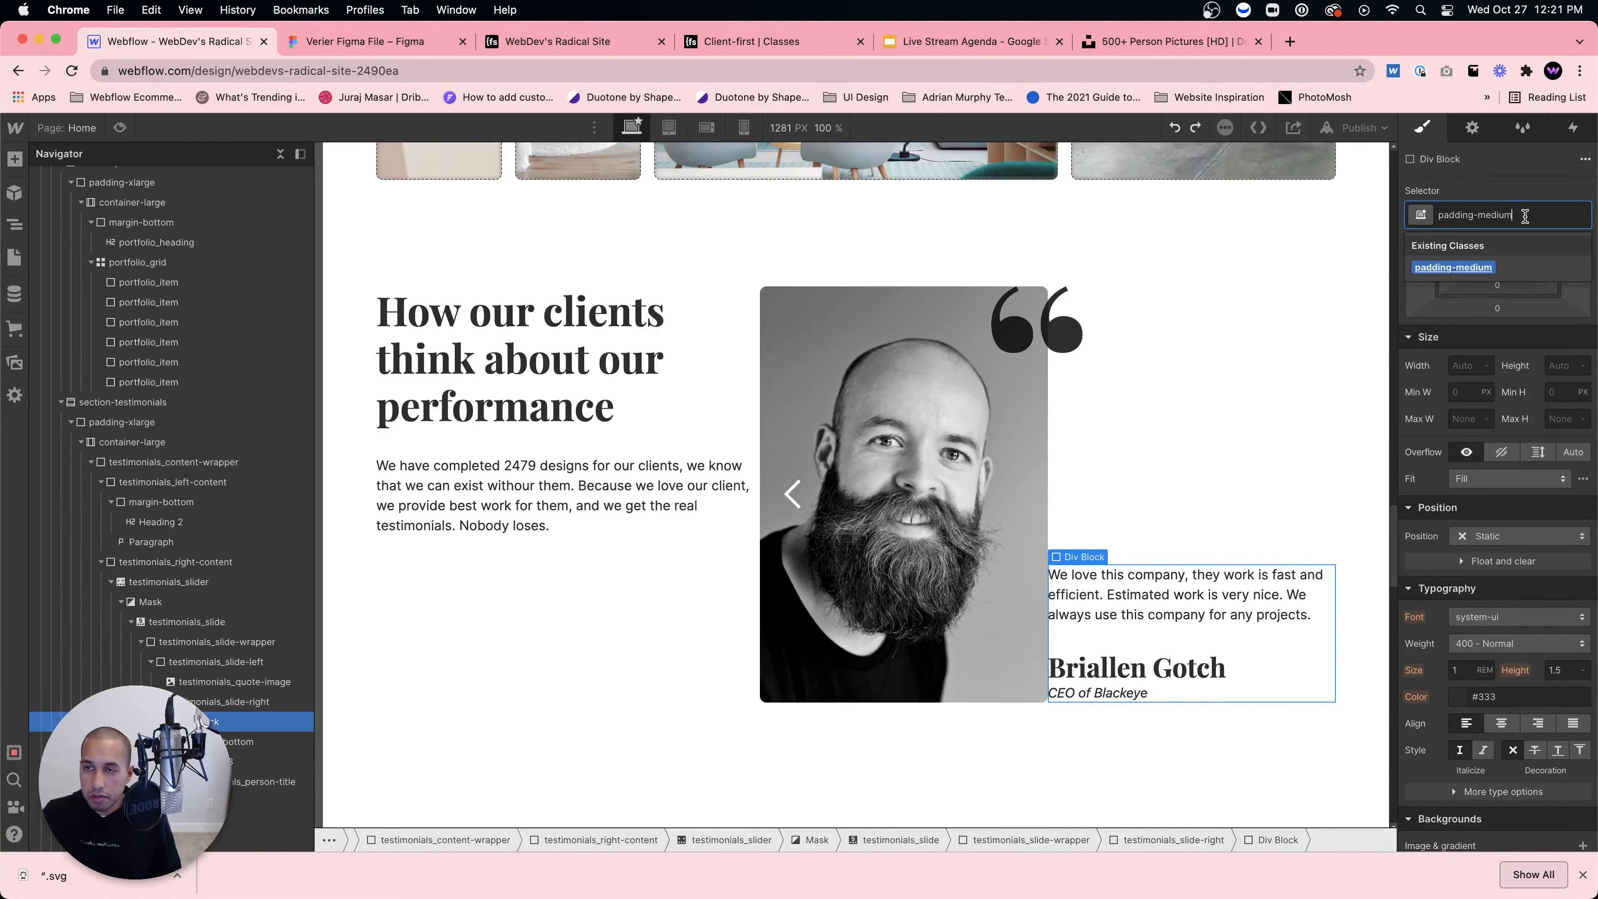
key("BackSpace")
key("BackSpace")
key("BackSpace")
key("BackSpace")
key("BackSpace")
key("BackSpace")
key("BackSpace")
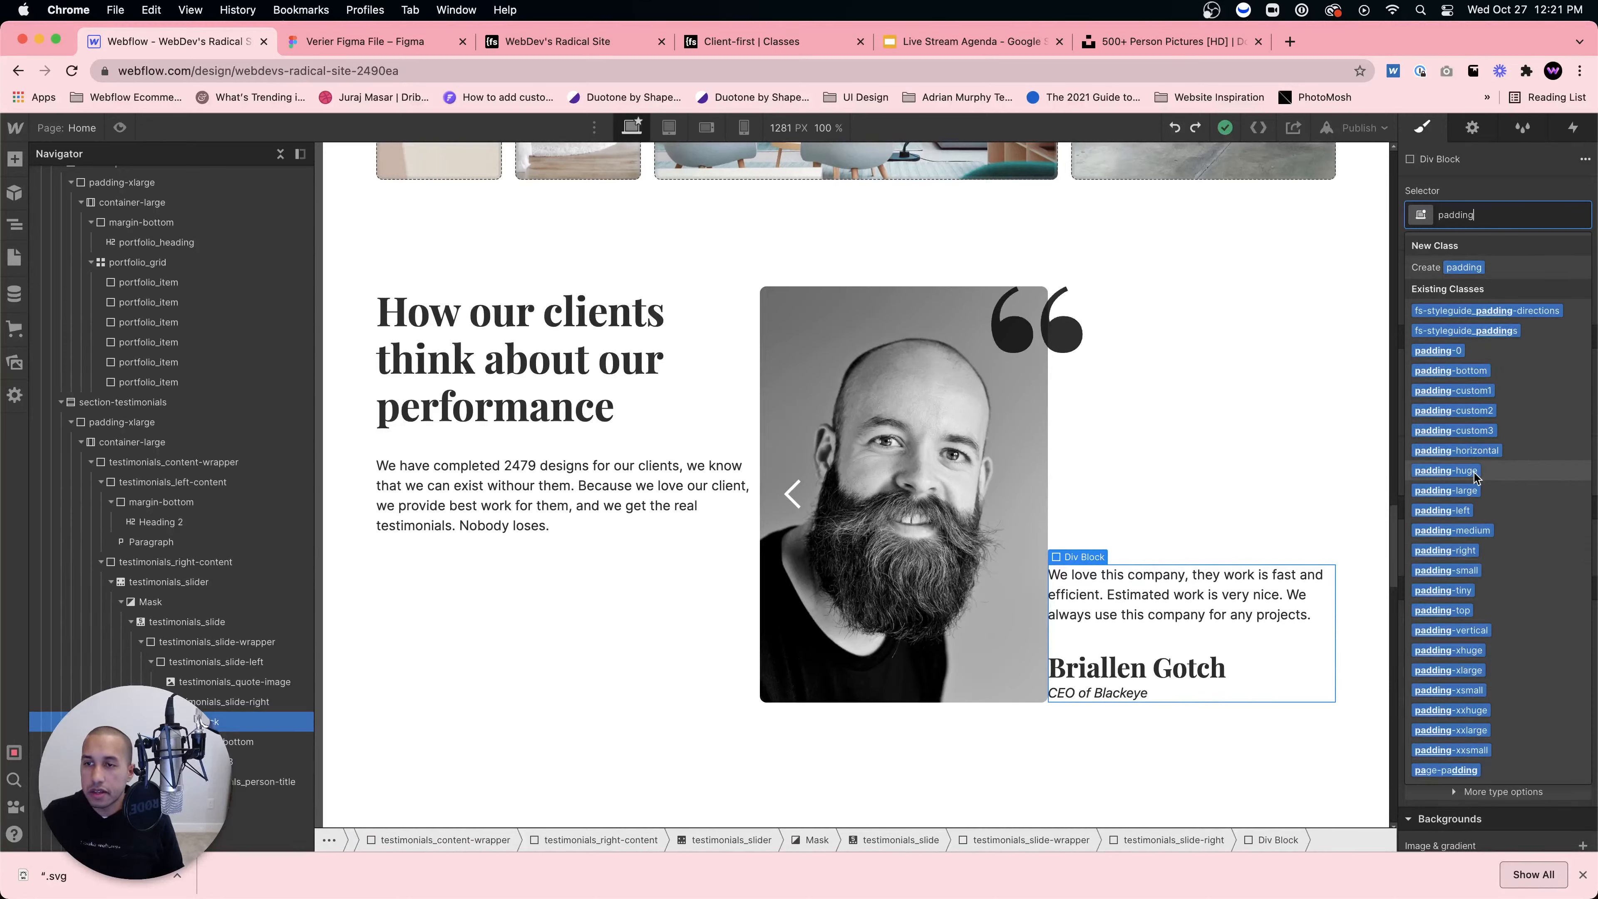
left_click(1468, 531)
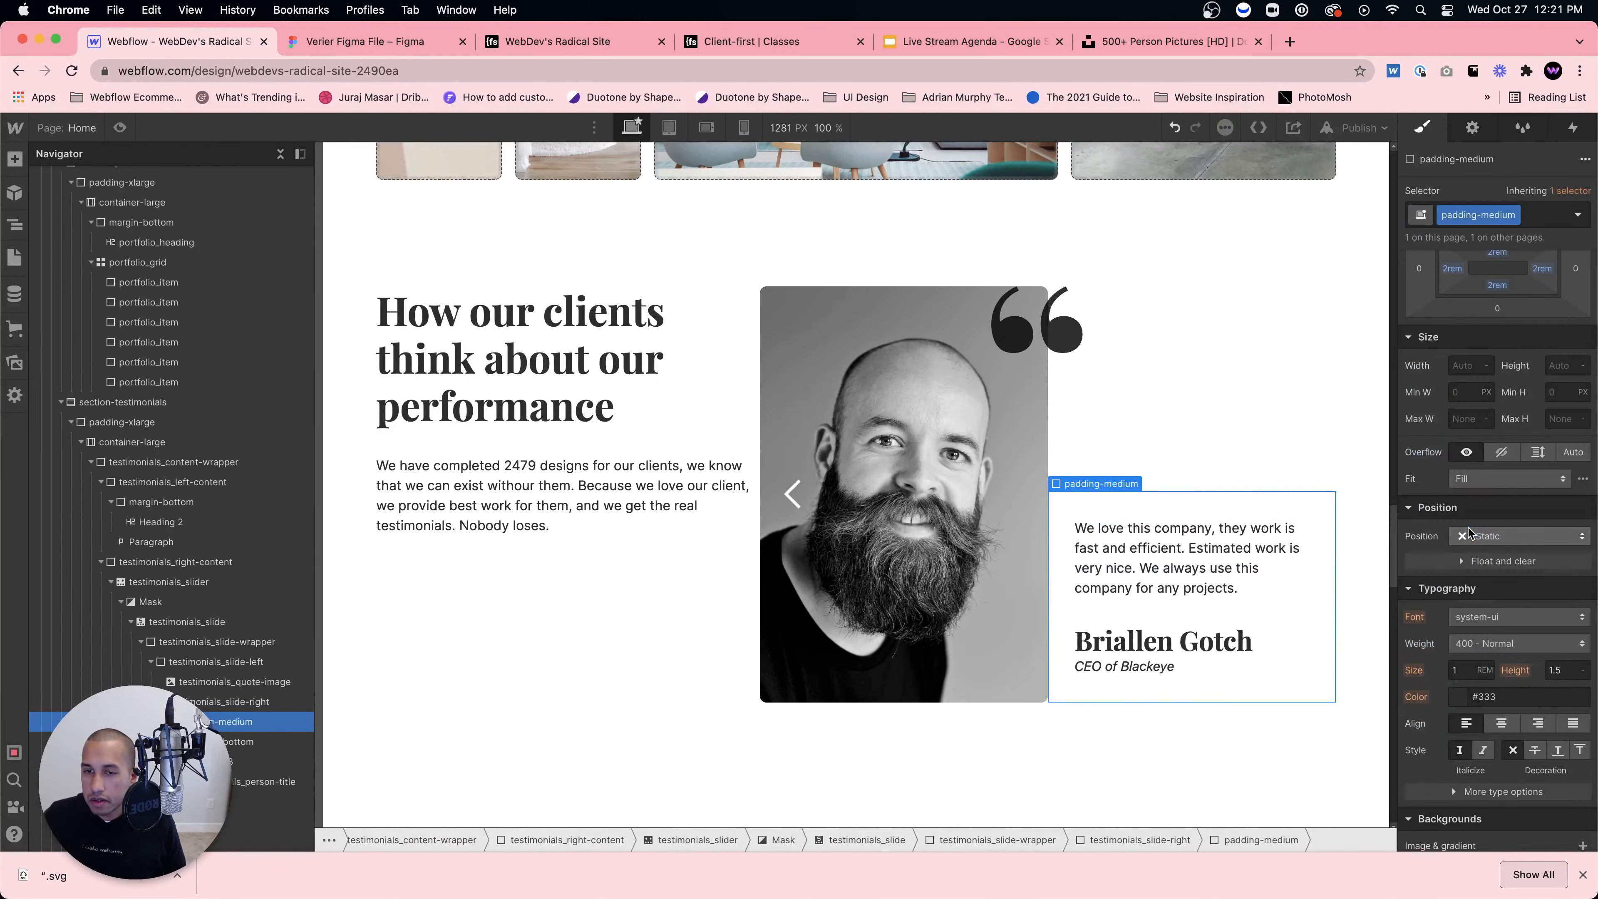
left_click(1514, 217)
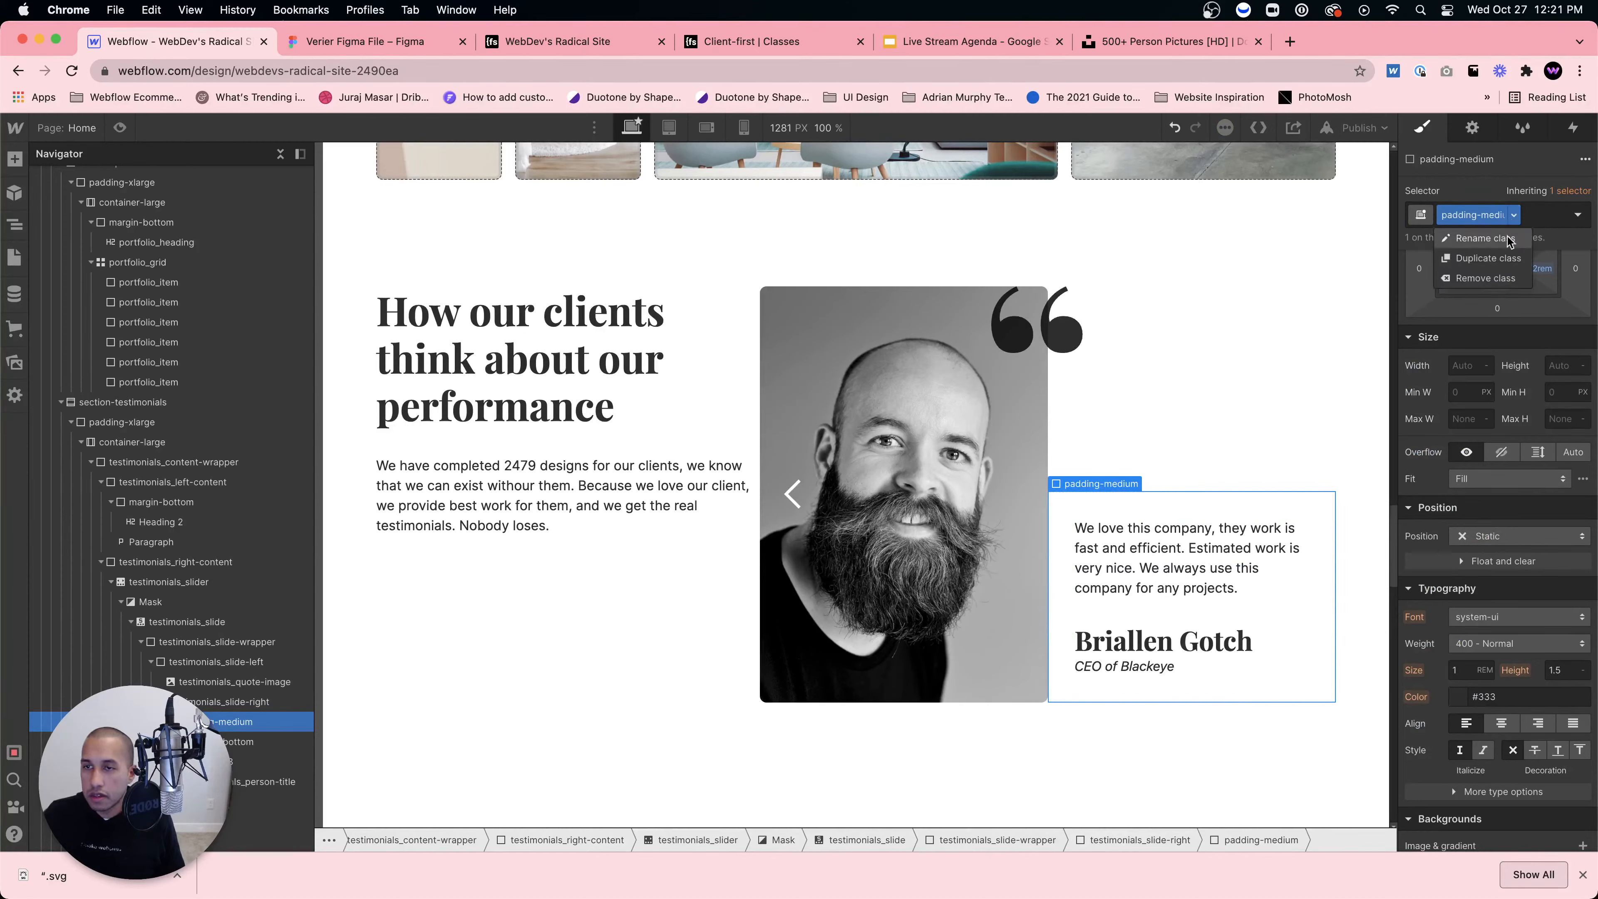
left_click(1489, 288)
left_click(1489, 208)
type("padding-small")
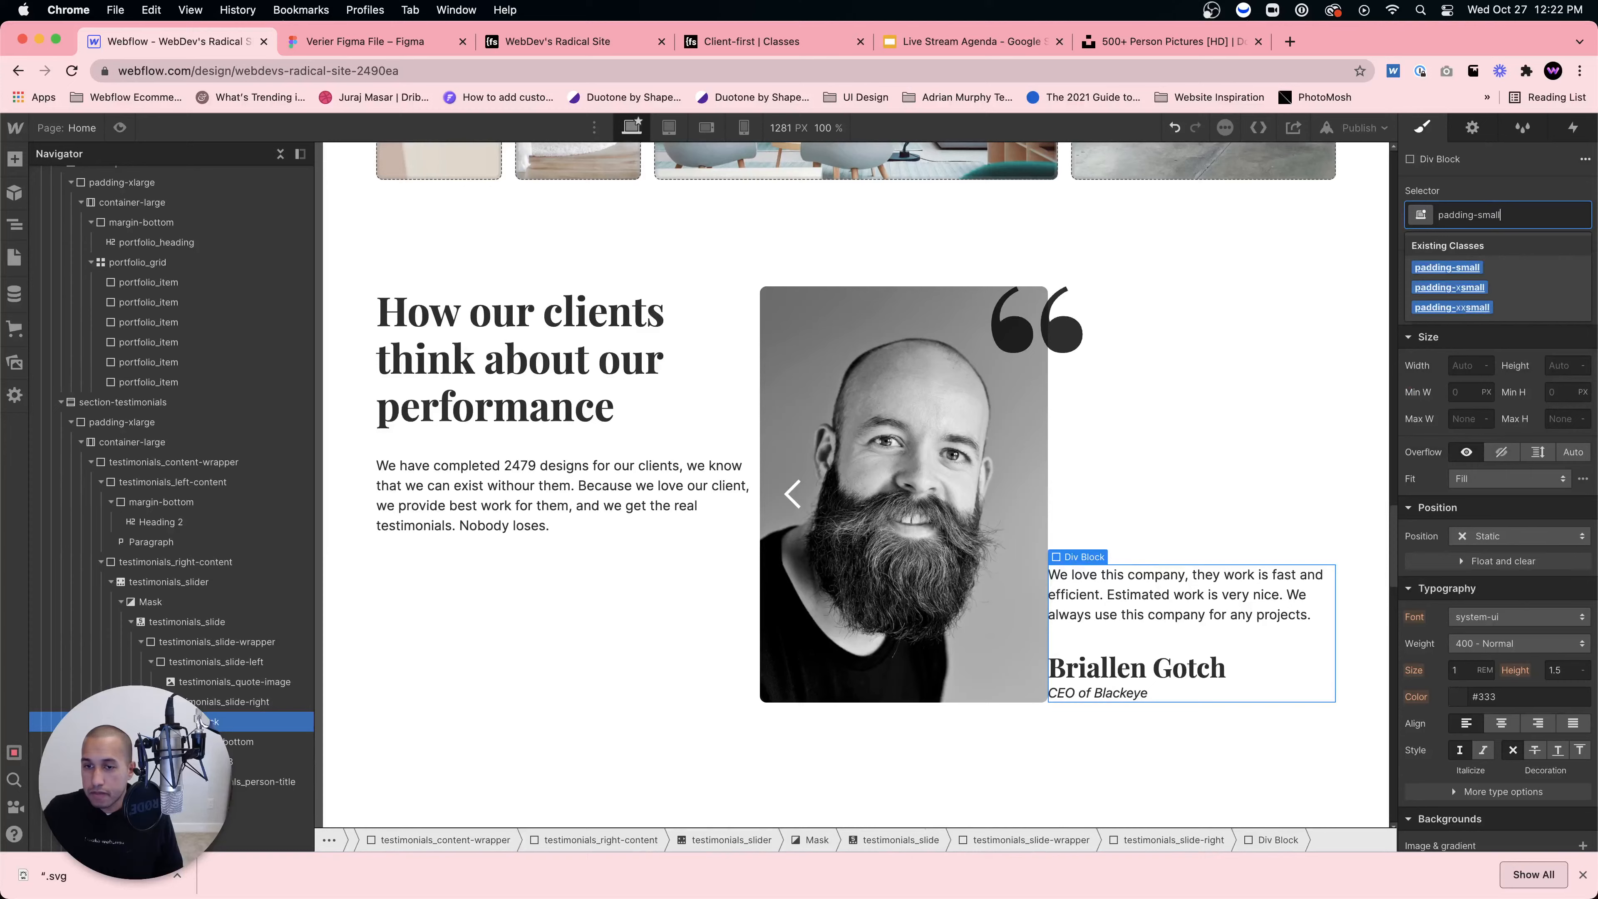
key("Return")
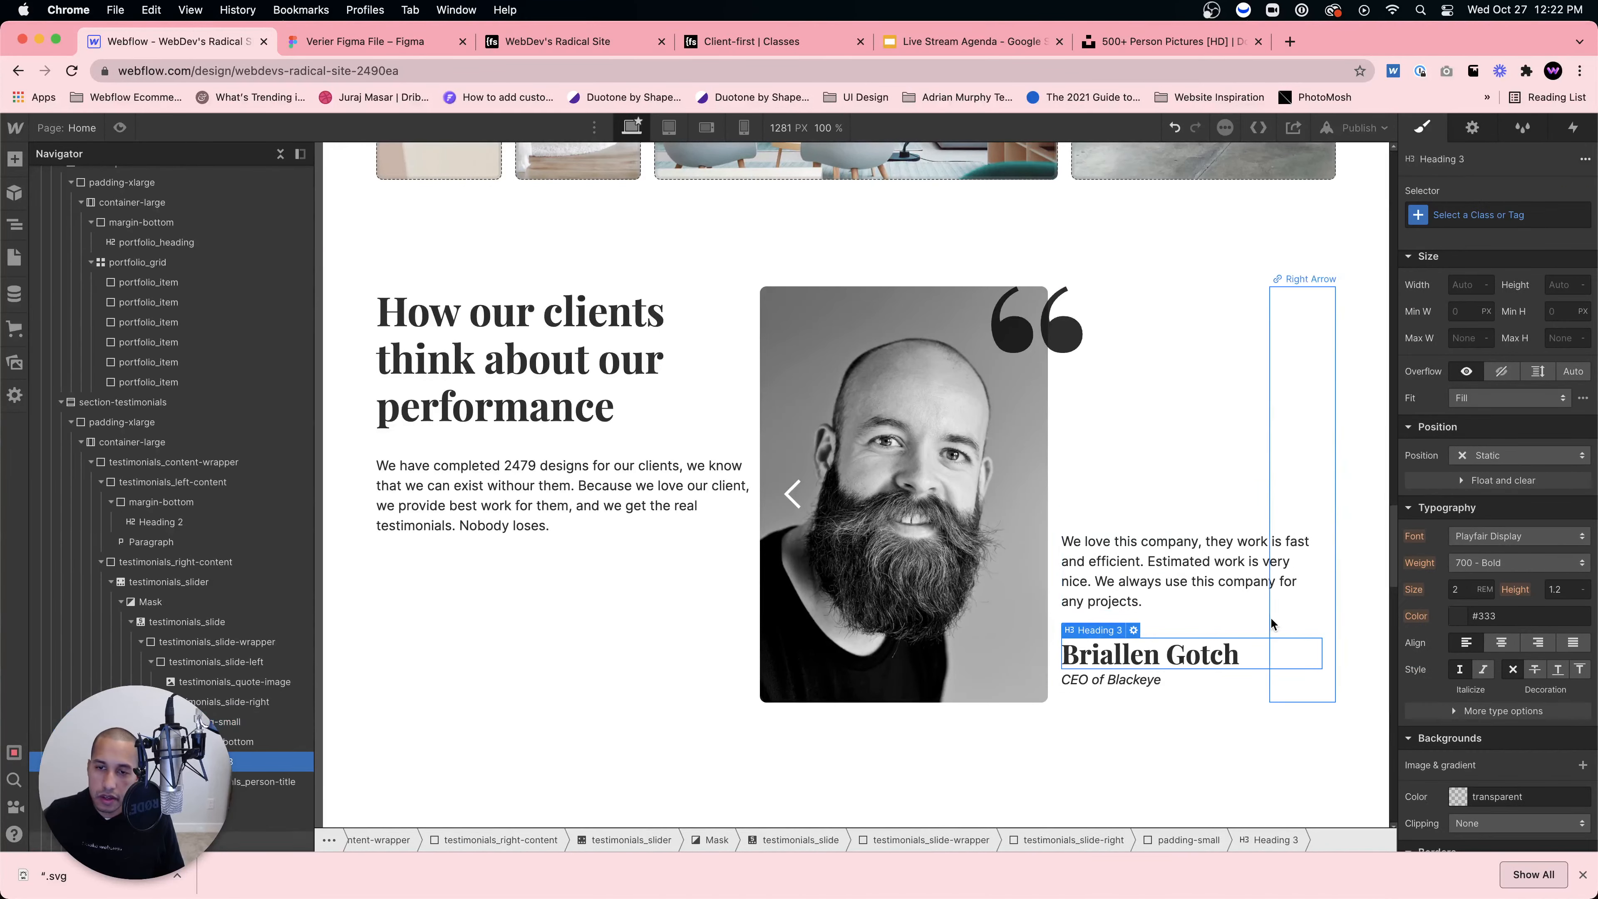
left_click(327, 42)
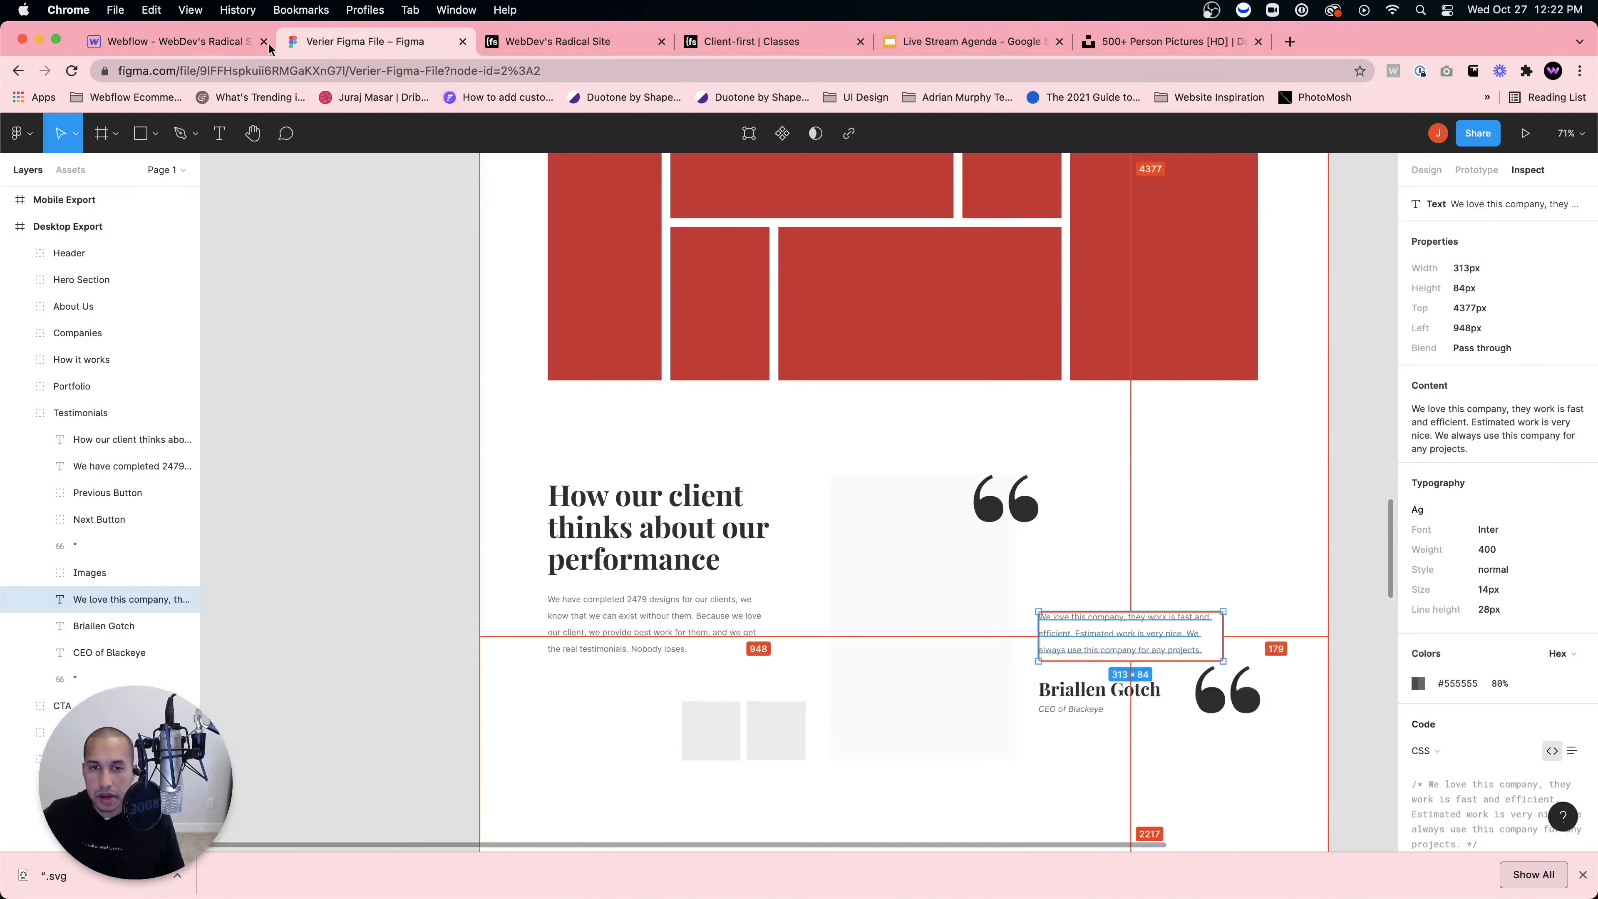
left_click(194, 41)
left_click(1210, 487)
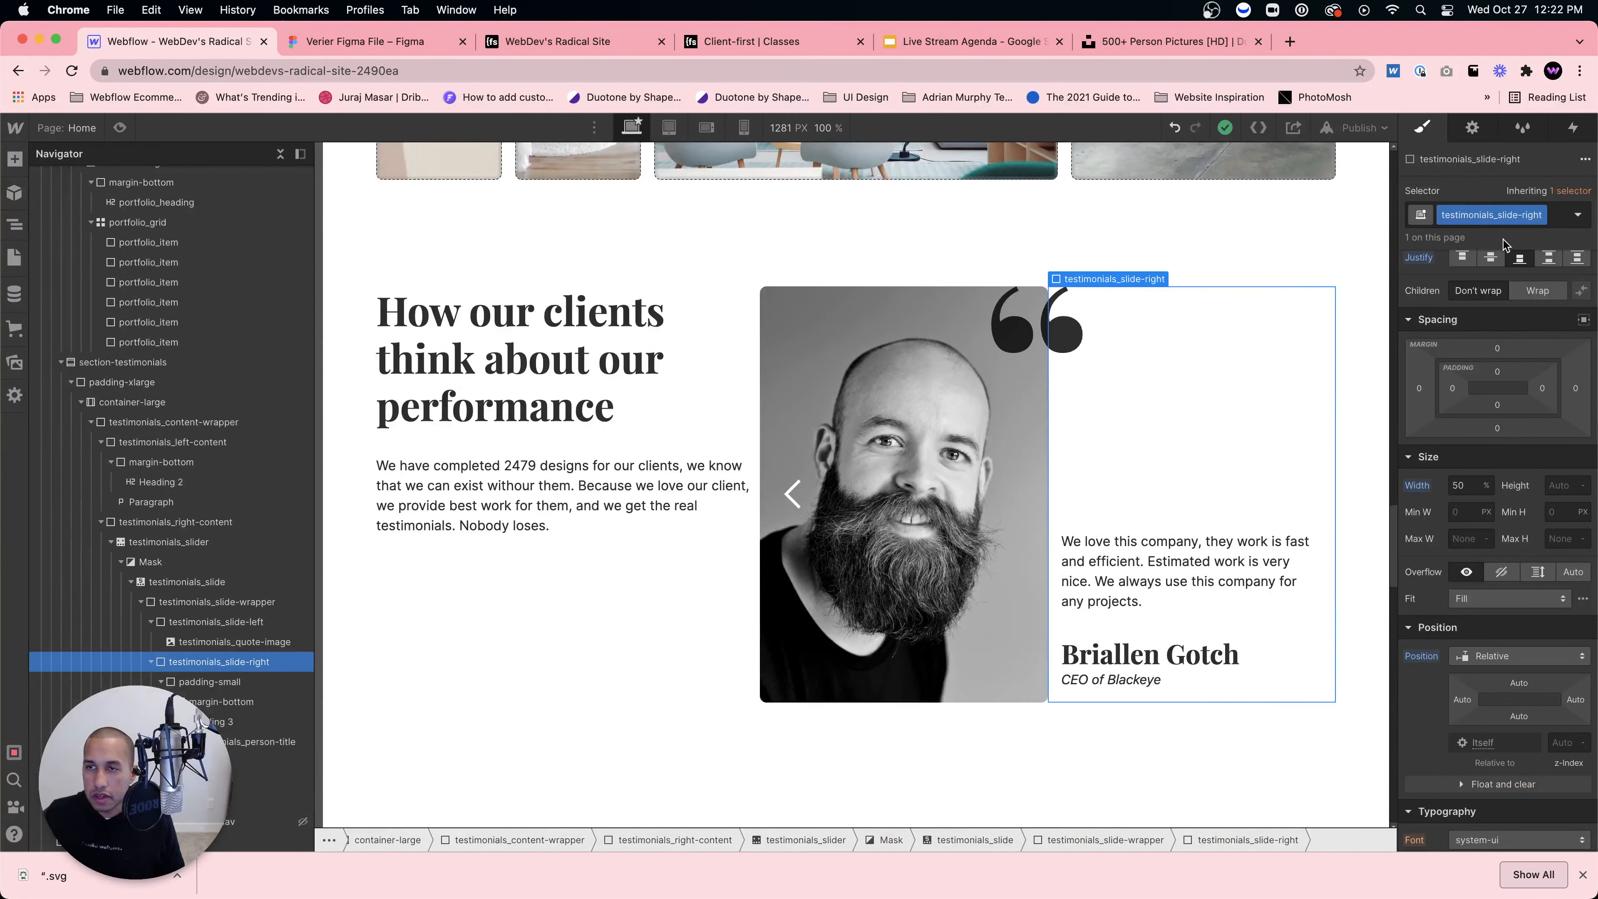
left_click(1208, 529)
left_click(1502, 217)
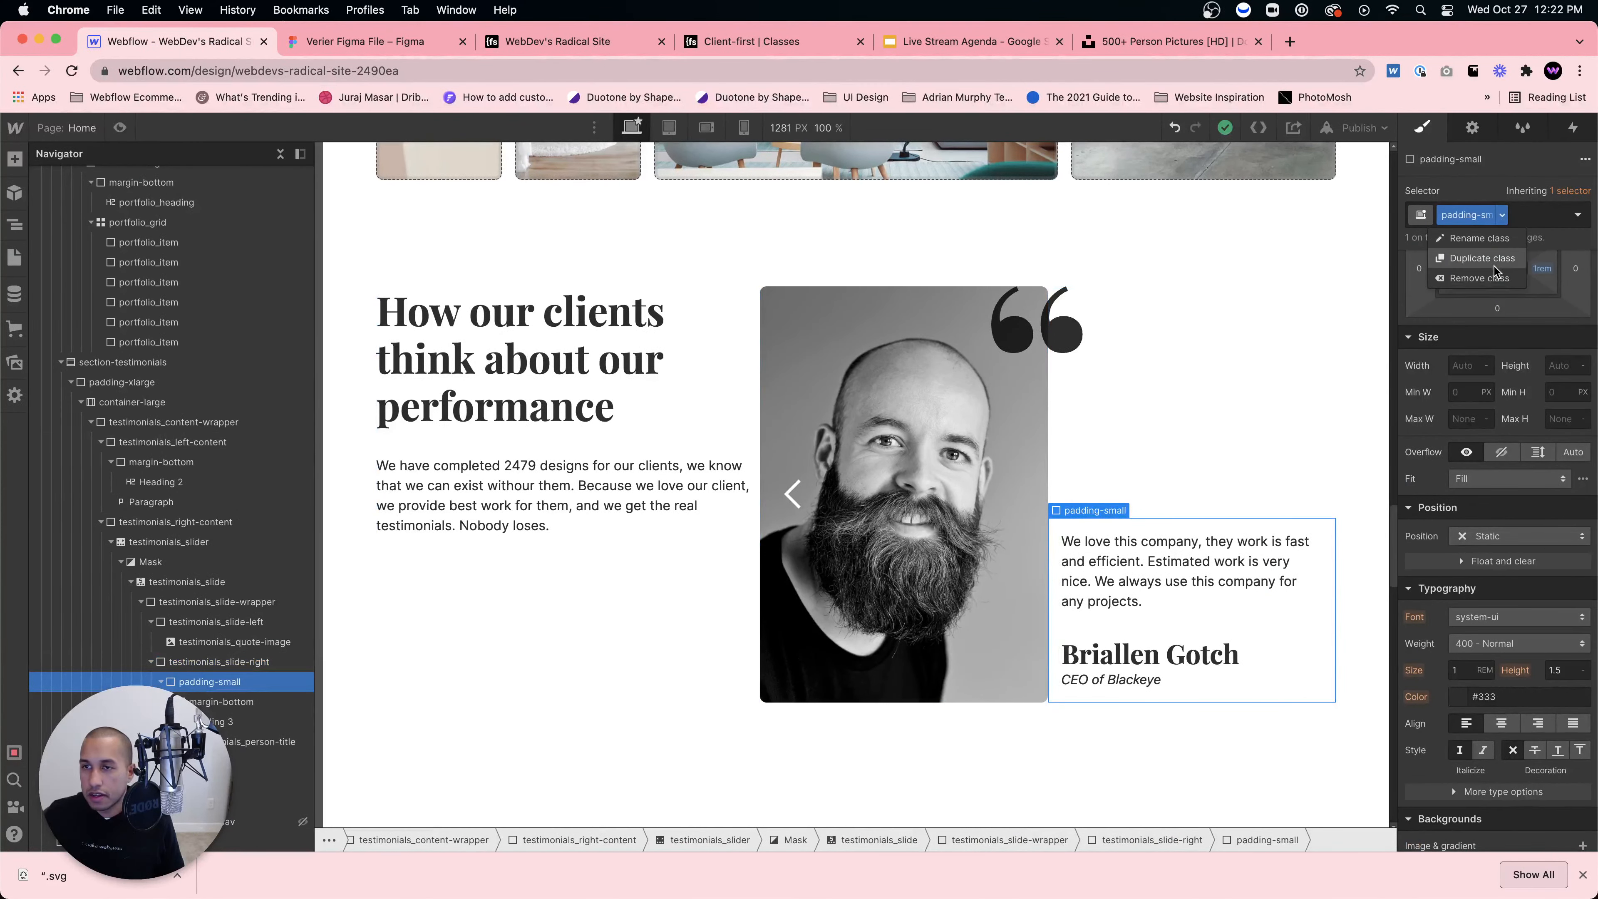
left_click(1499, 279)
left_click(1498, 215)
type("padding-medium")
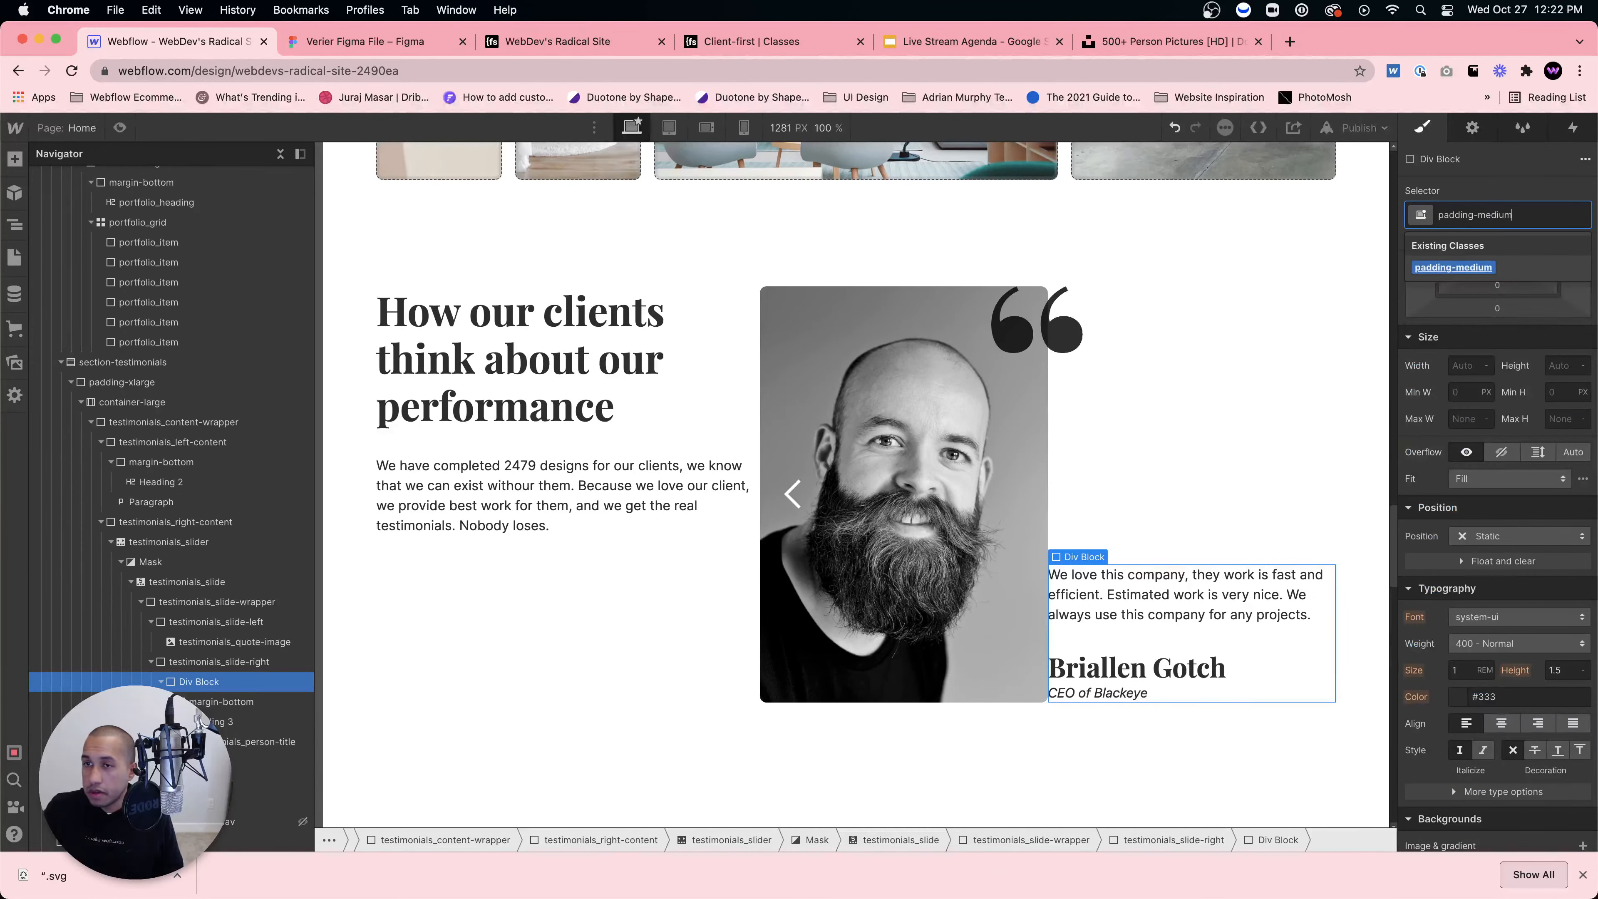
key("Return")
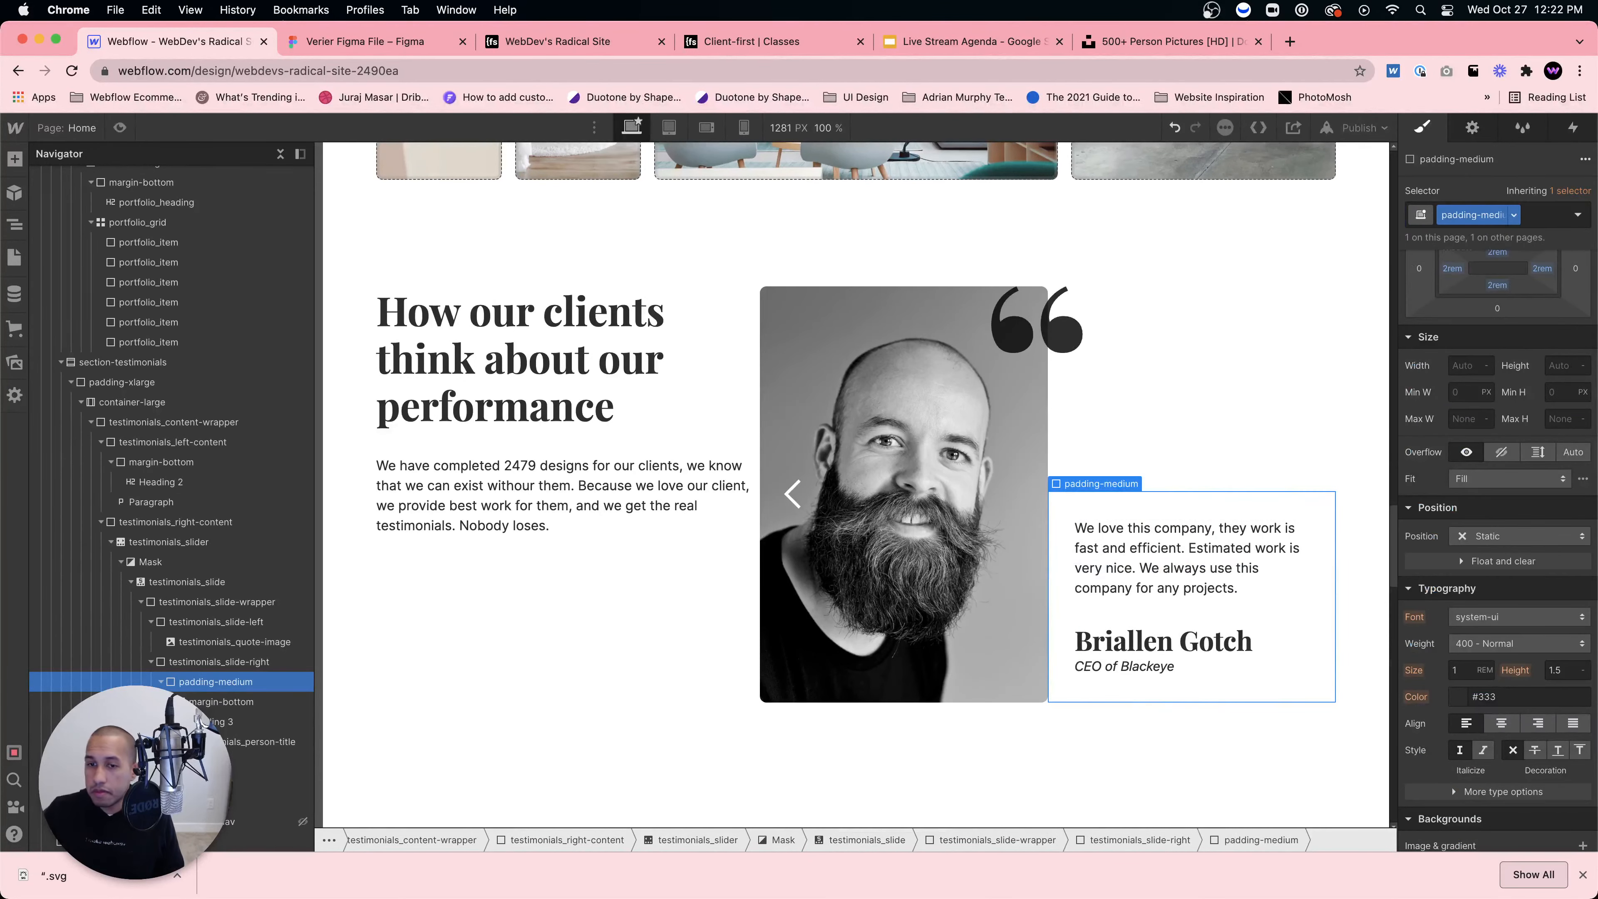
left_click(1158, 420)
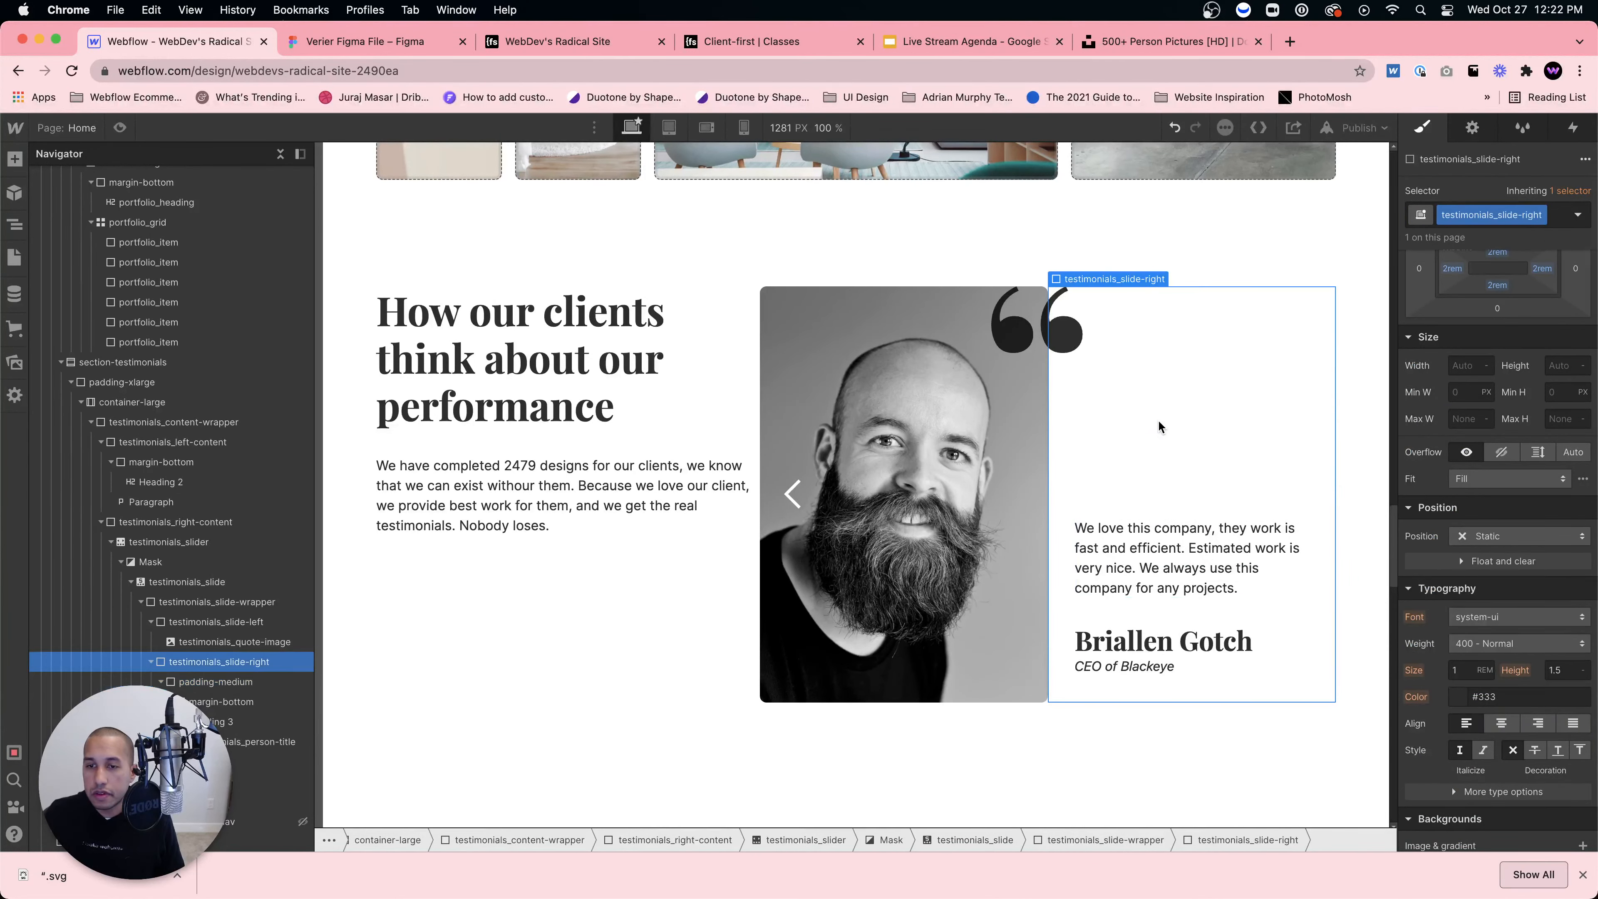
Step: Paste a copy of the quote-mark image into the padding-medium text wrapper
left_click(1030, 335)
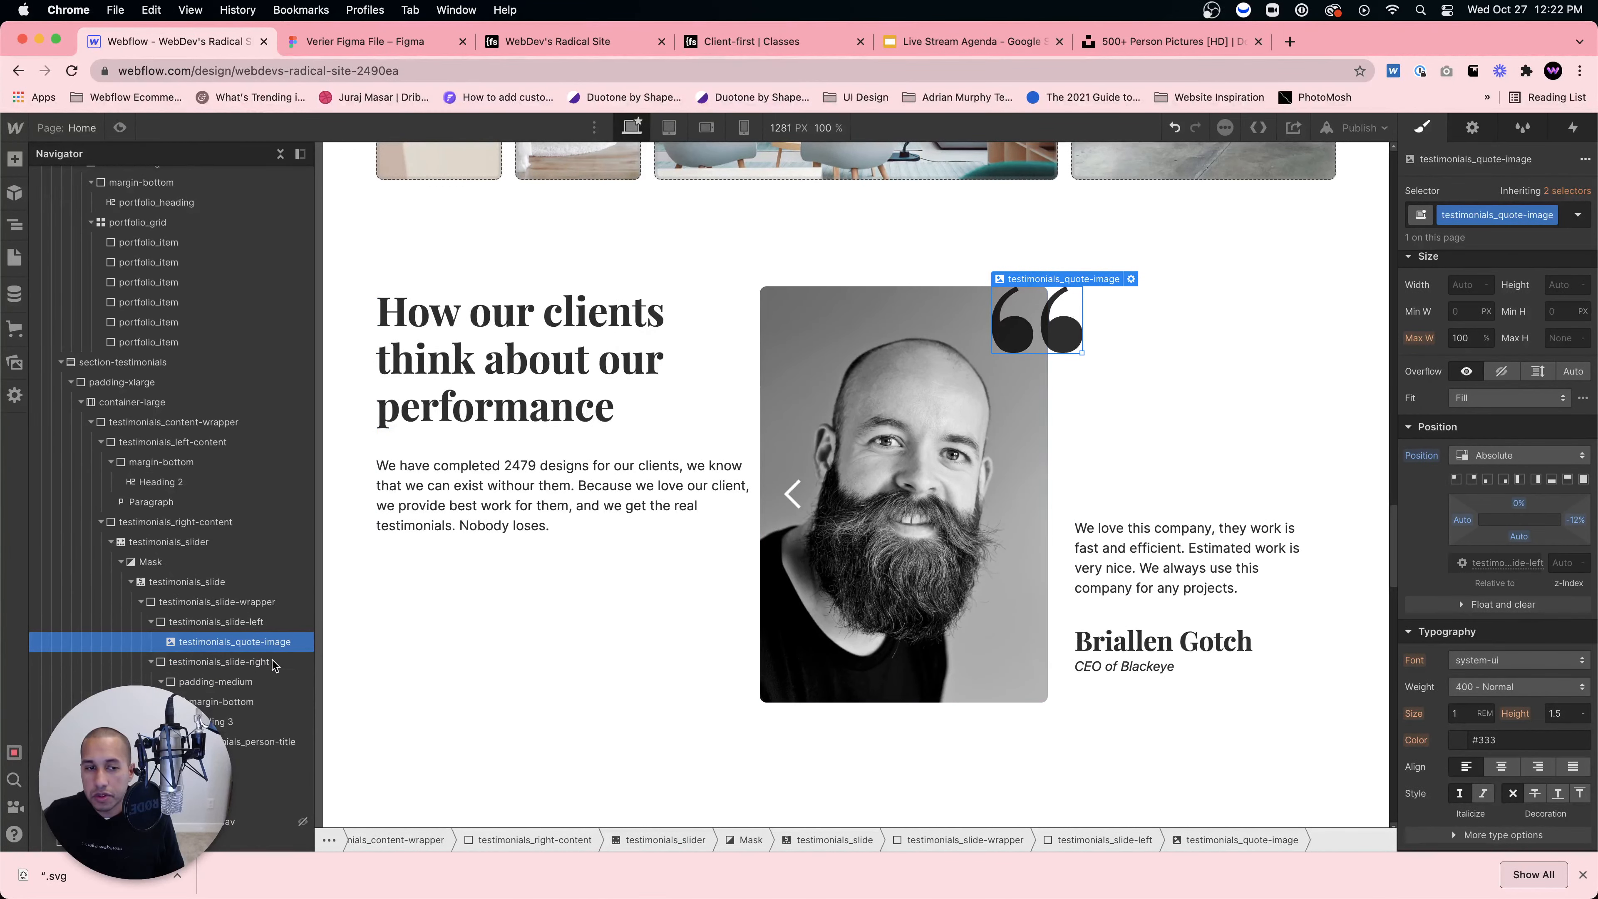
left_click(258, 742)
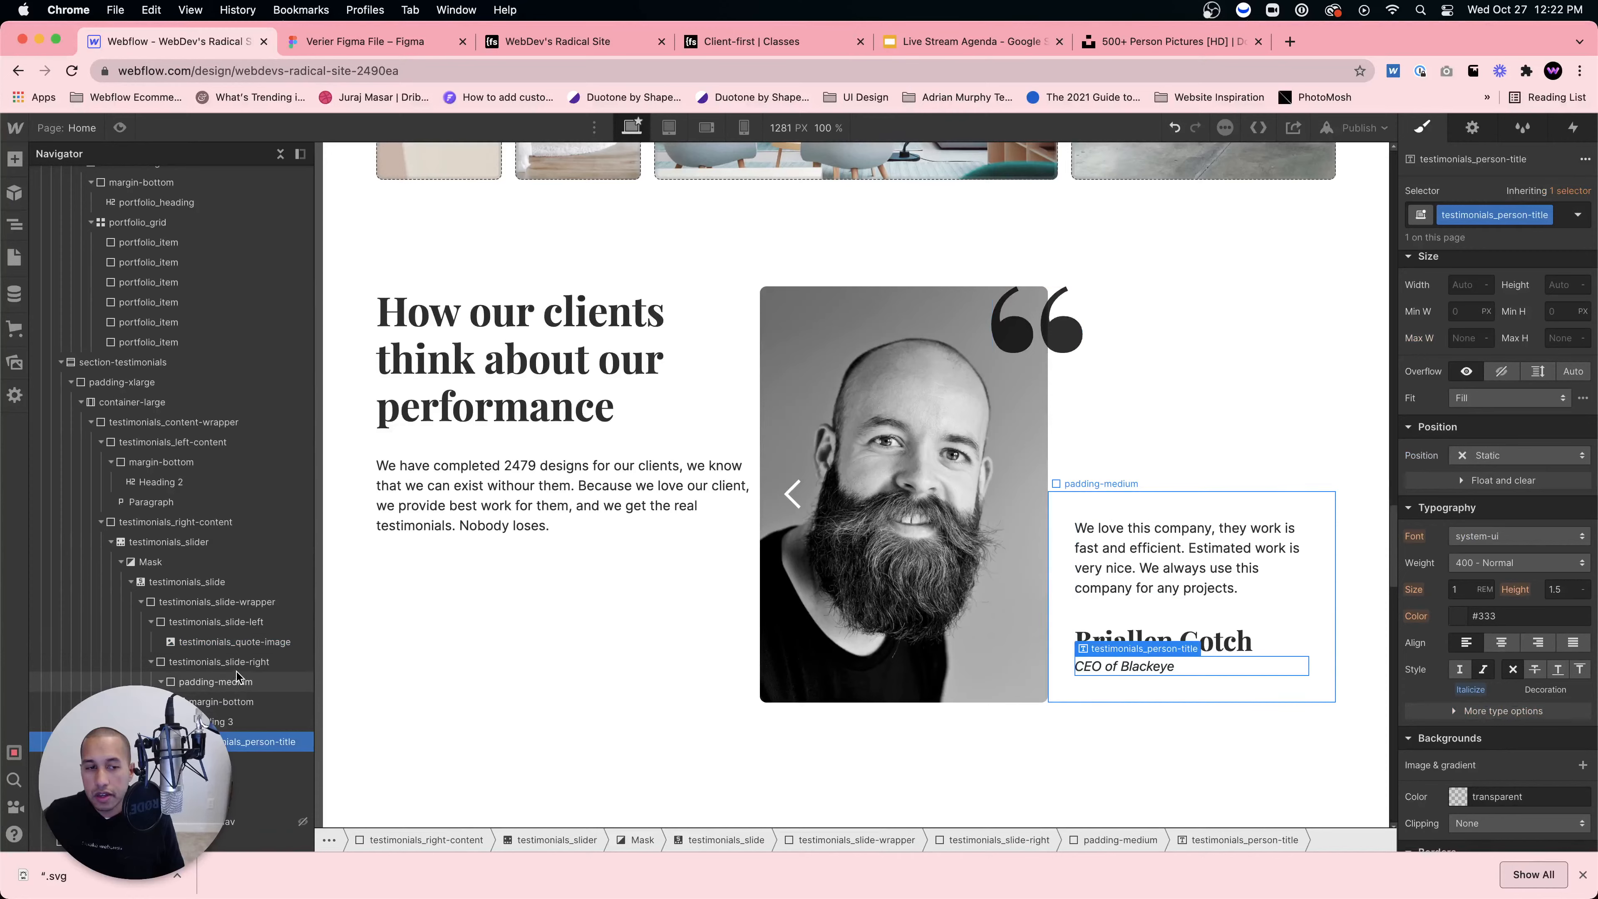
left_click(237, 682)
key("cmd+v")
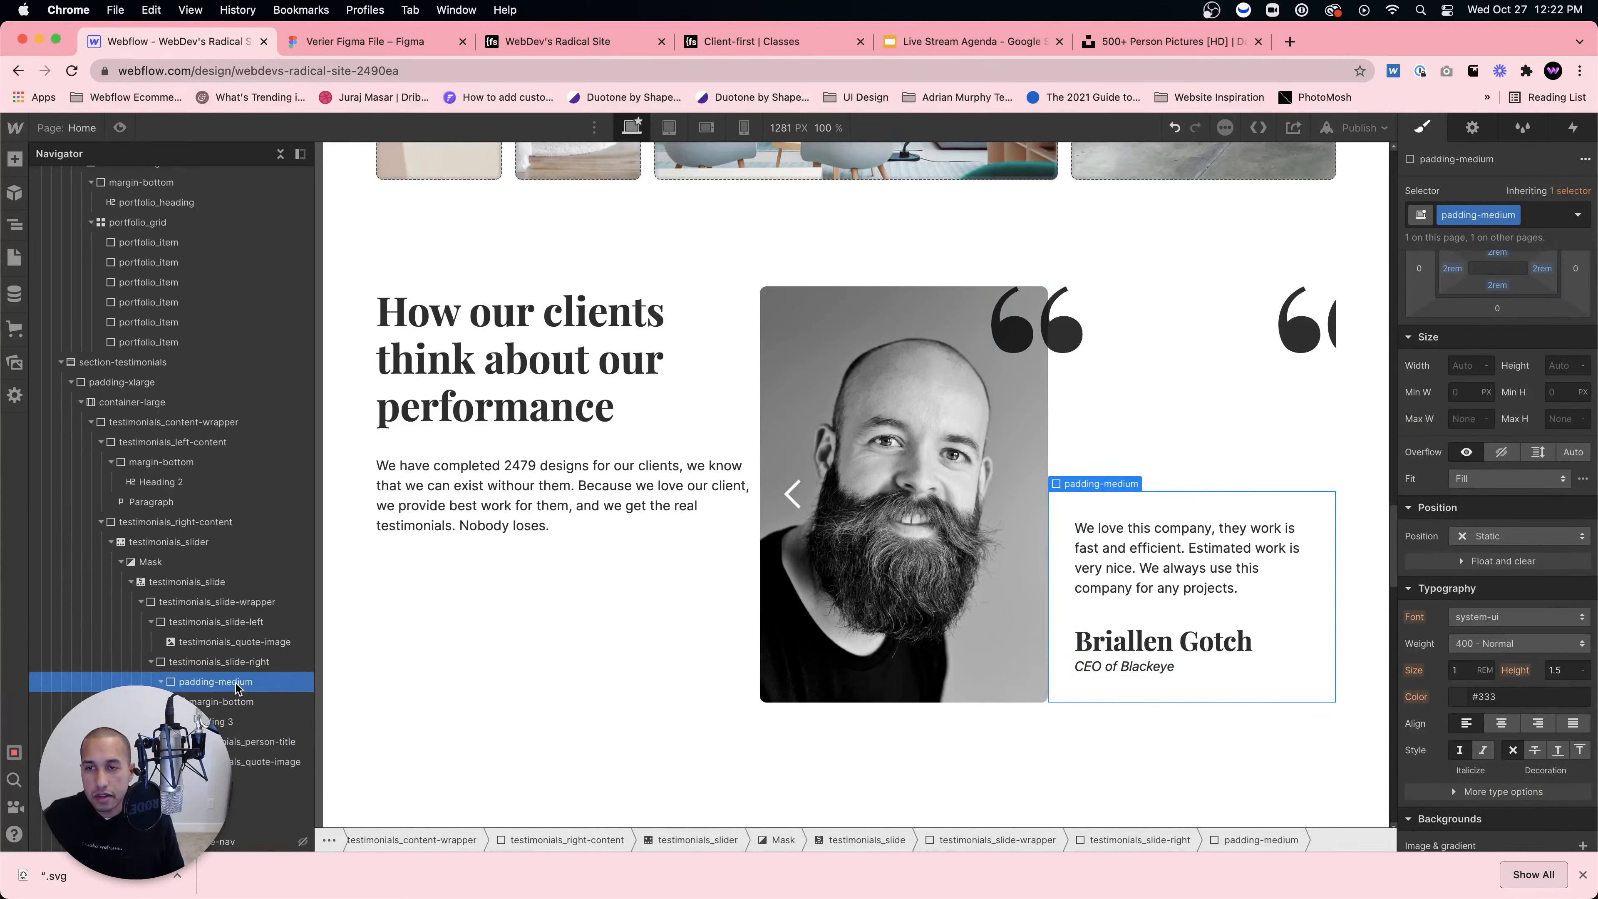
left_click(259, 761)
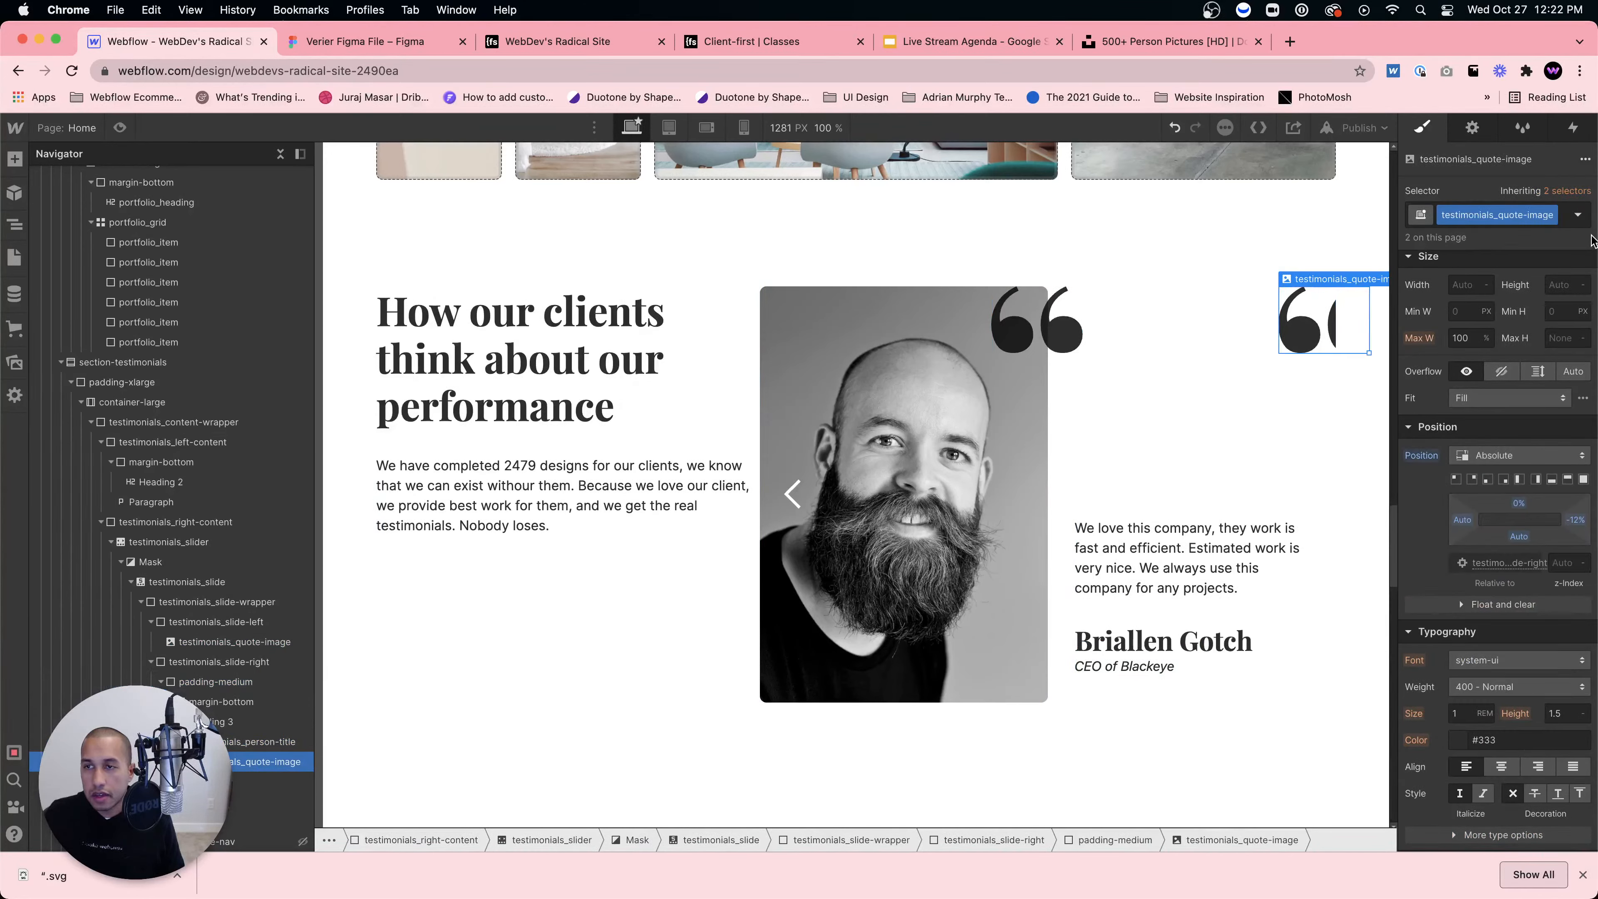
Step: Give the copied quote image the combo class bottom-right, discarding the mistaken 'right' class
left_click(1565, 220)
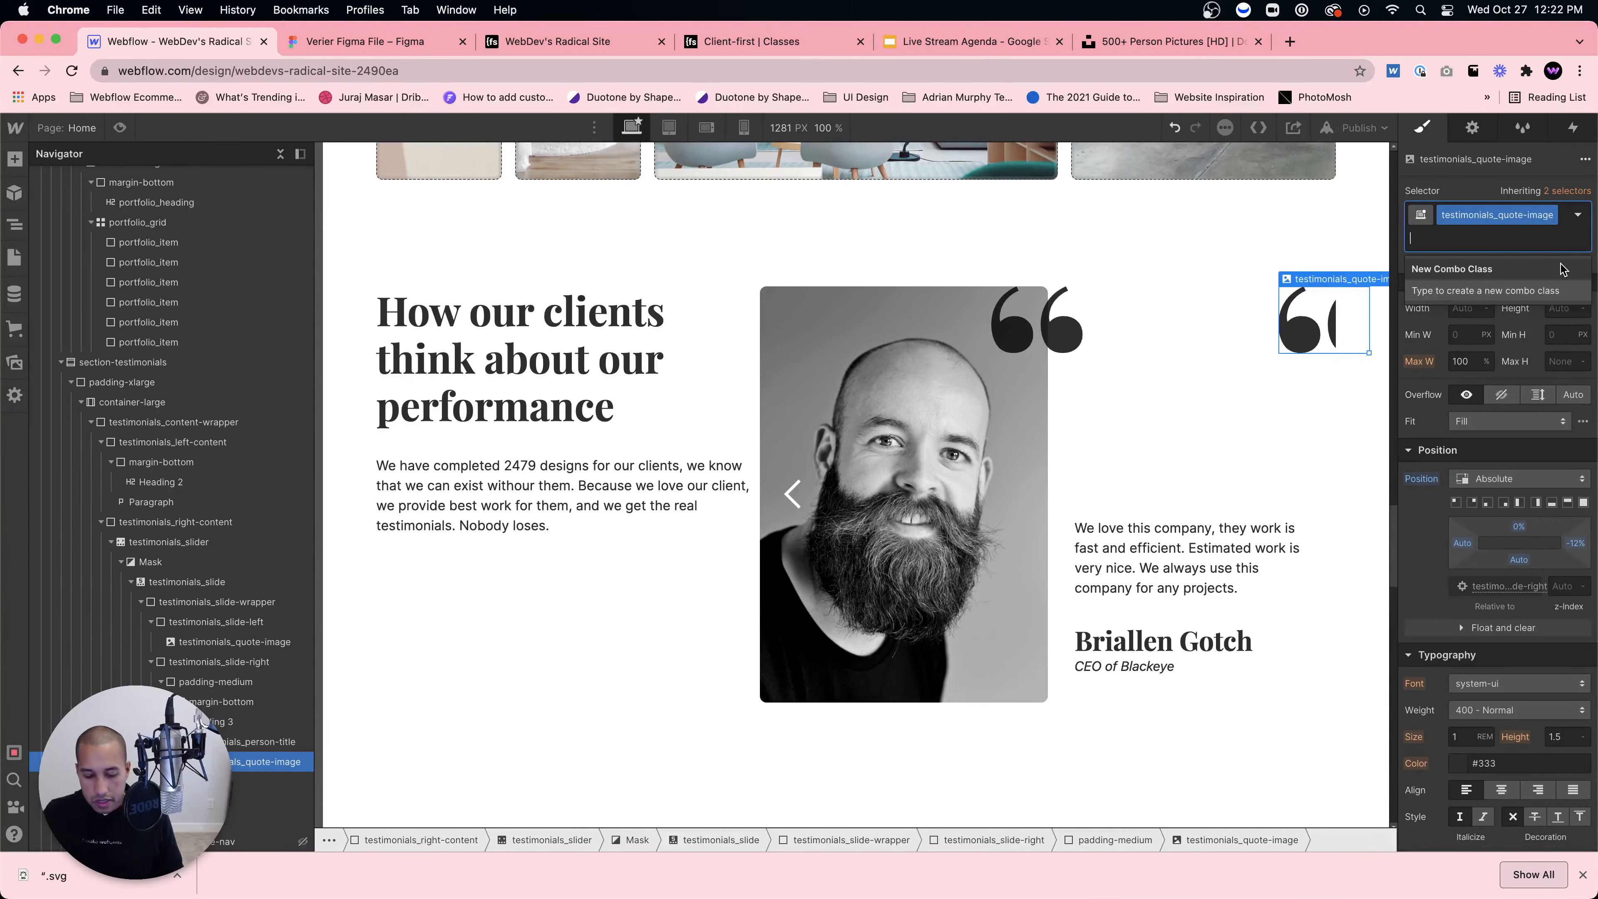
type("two")
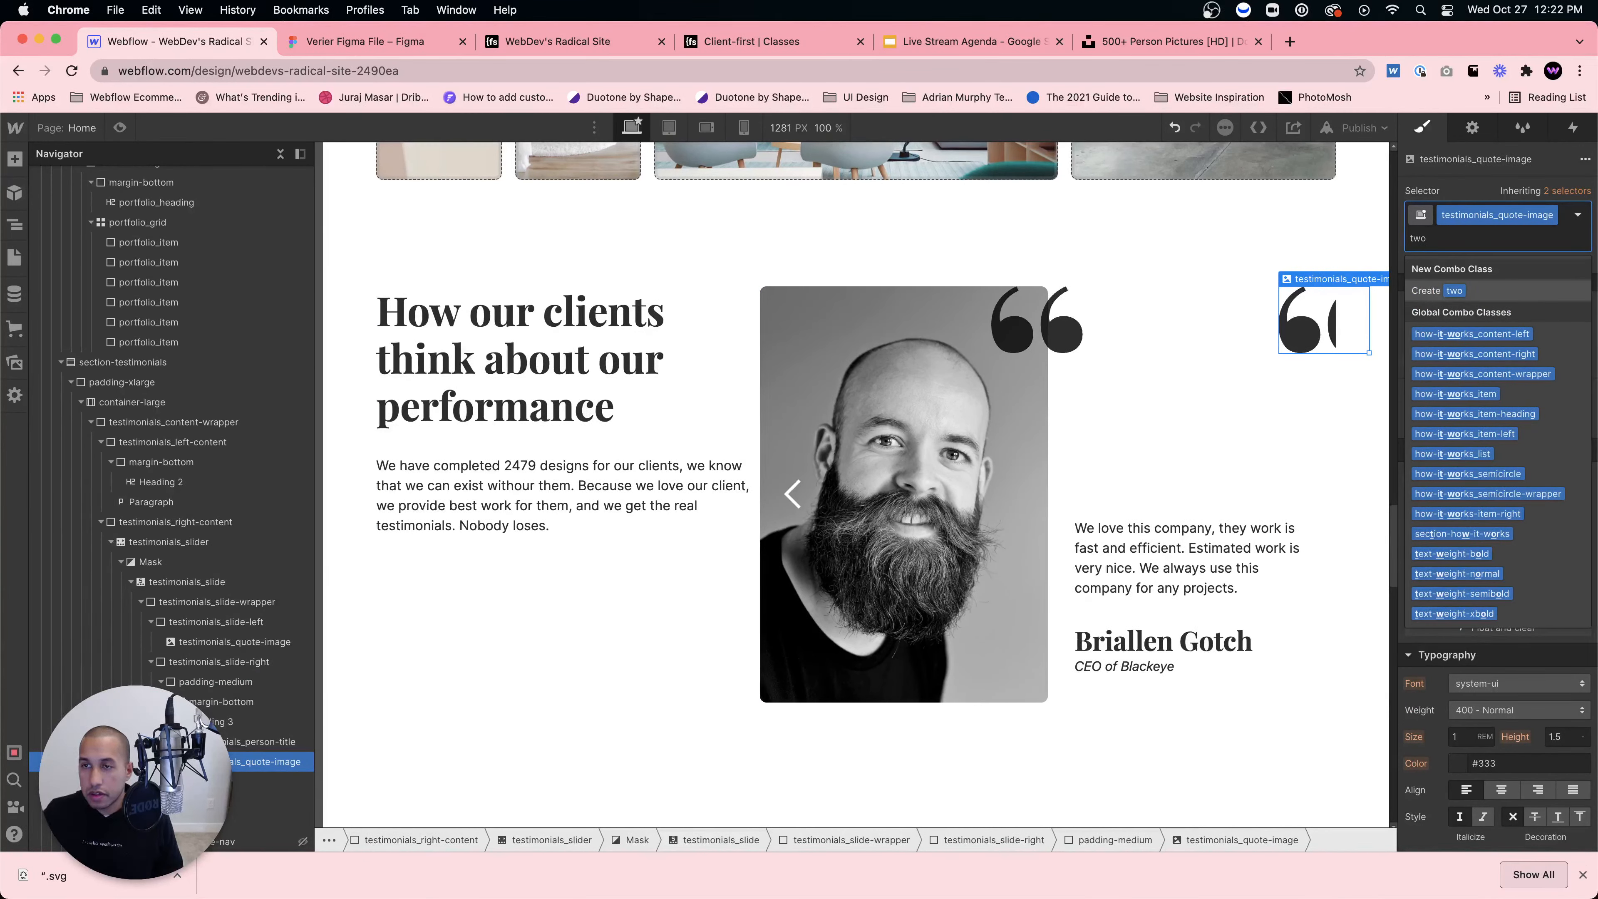
key("BackSpace")
key("BackSpace")
key("BackSpace")
type("right")
key("Return")
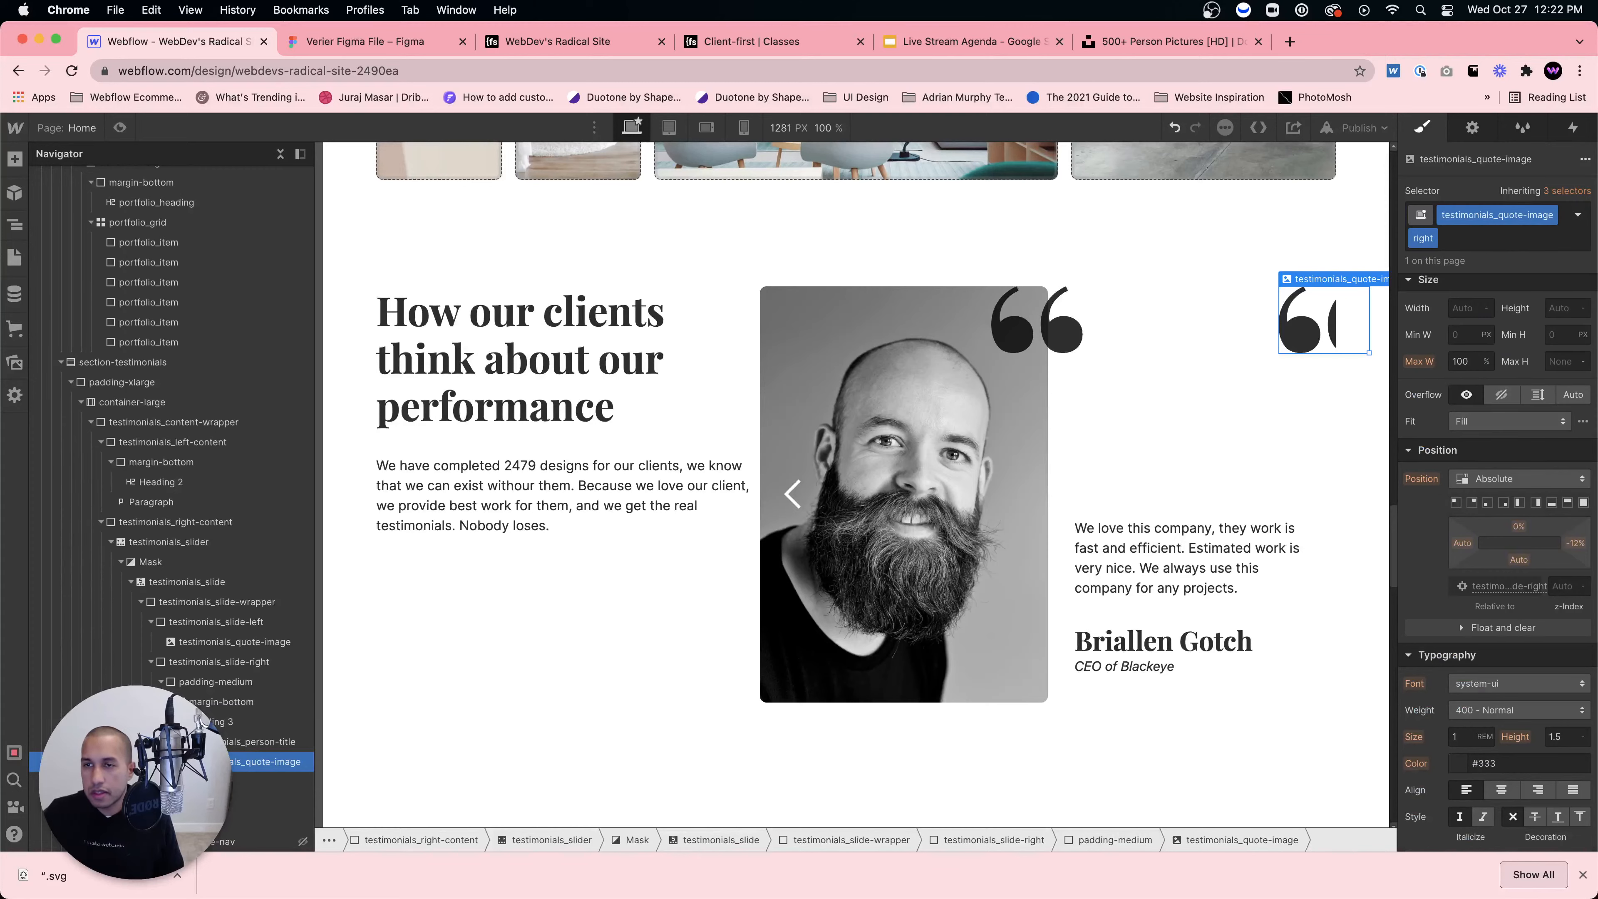
left_click(1434, 237)
left_click(1474, 247)
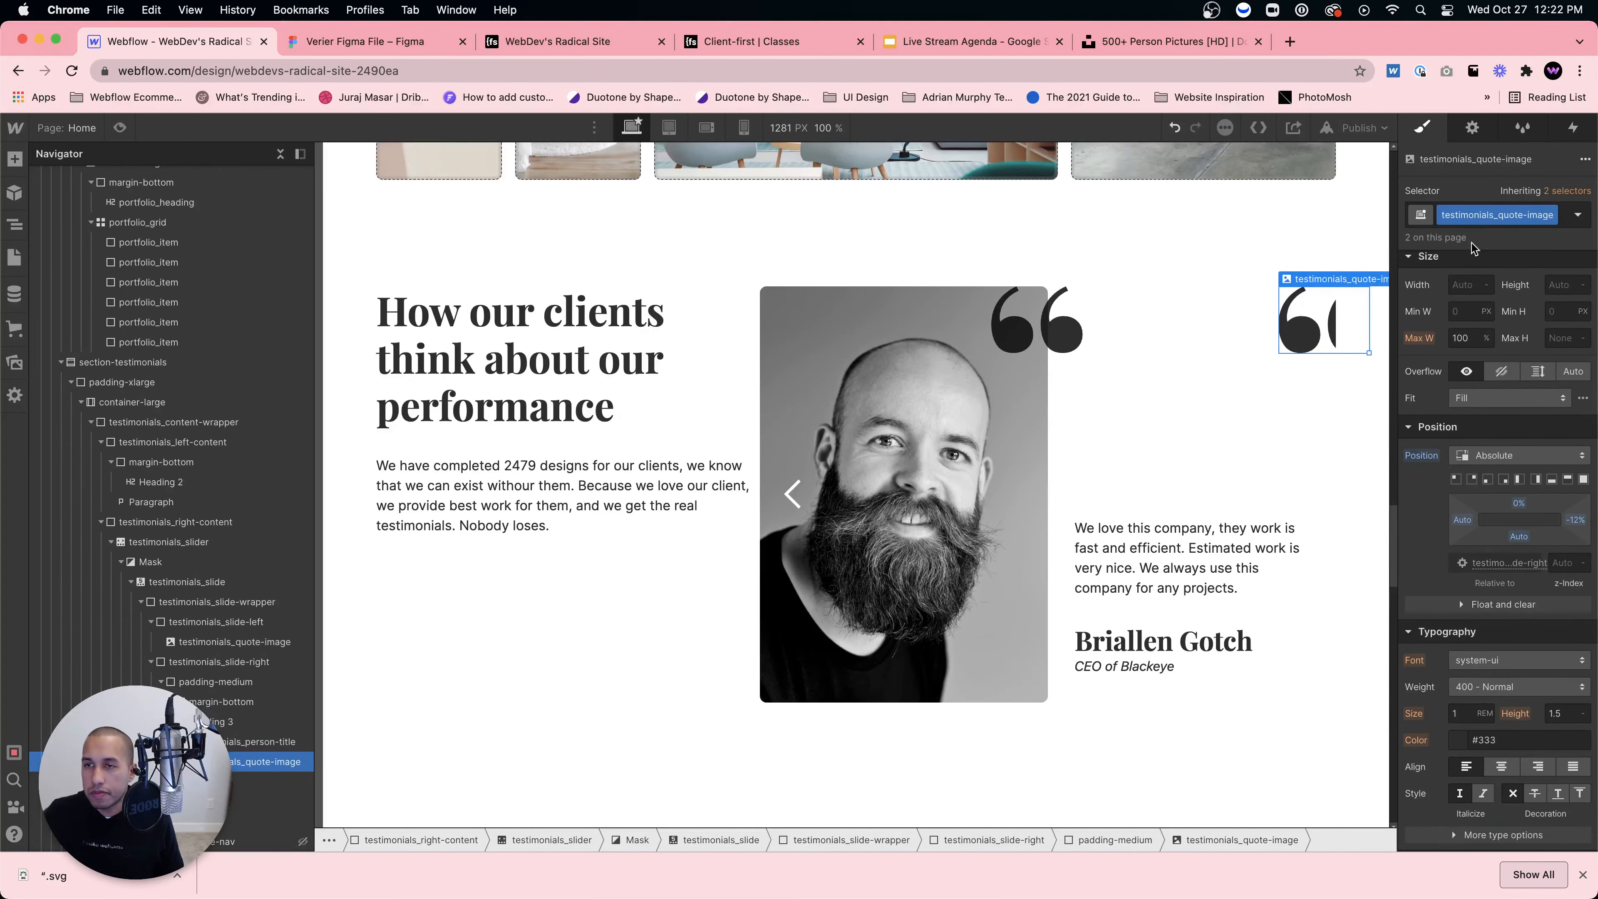
left_click(1565, 220)
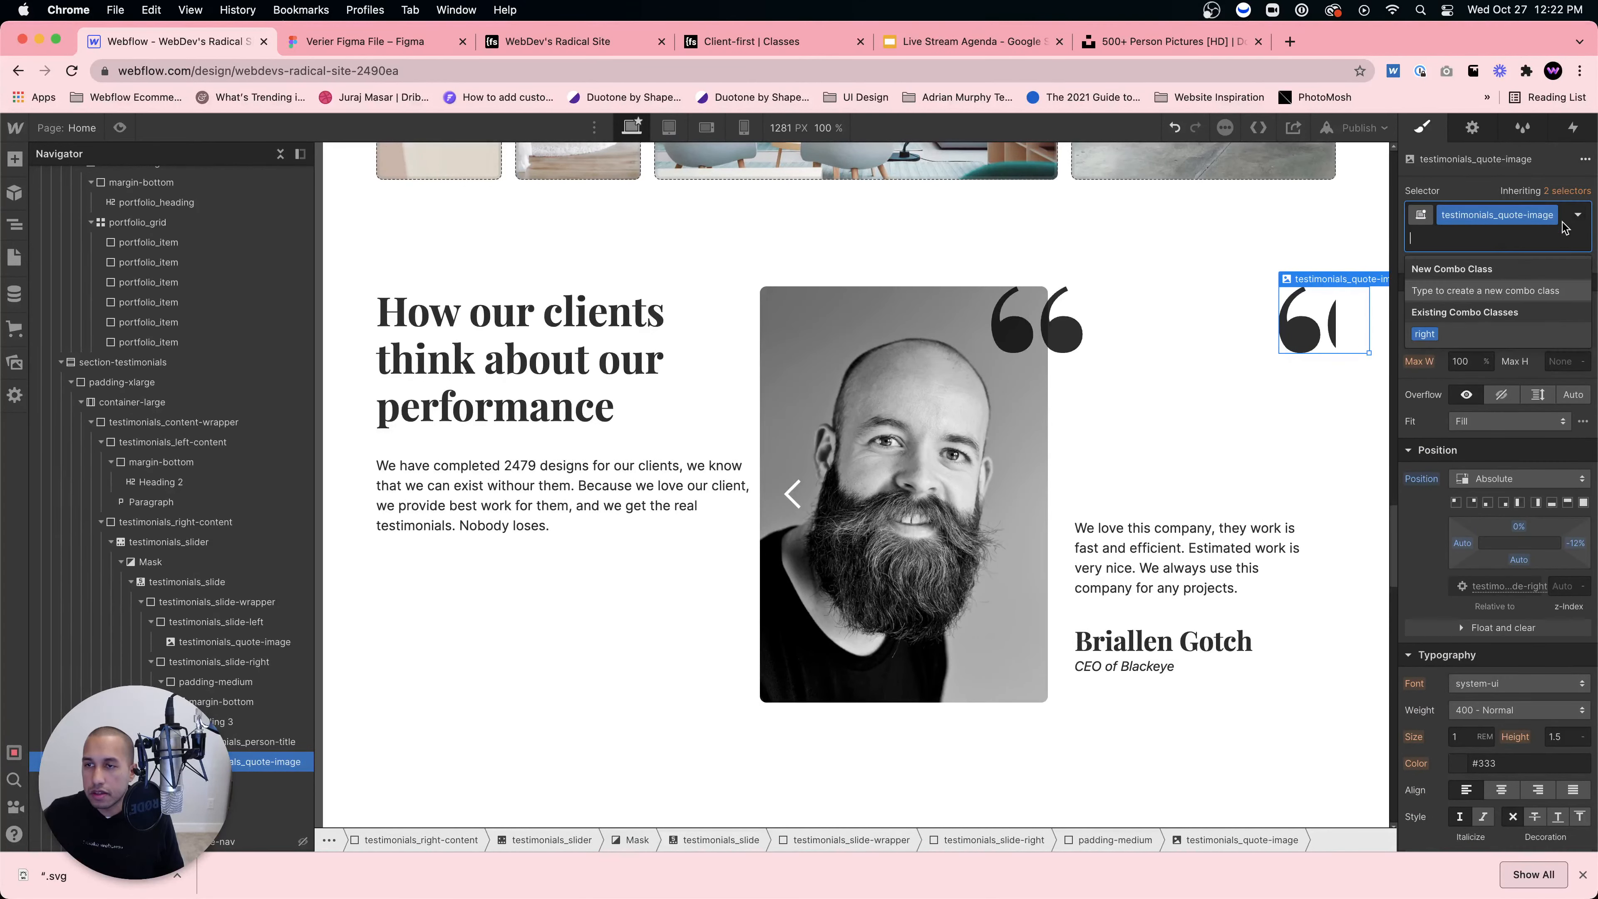
type("bottom-right")
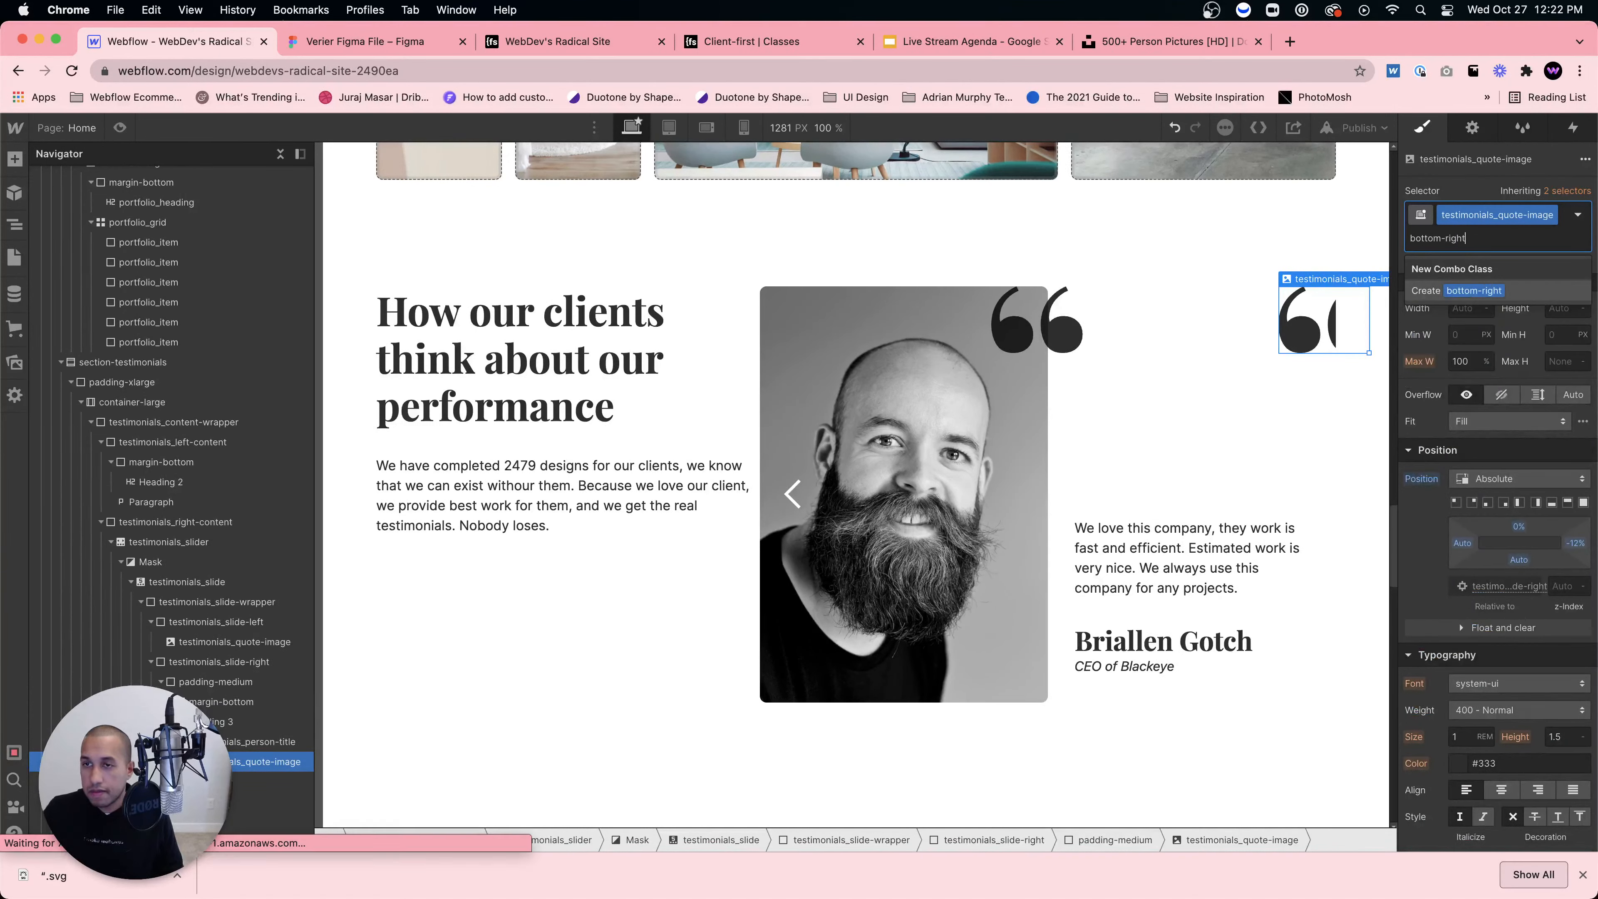
key("Return")
Step: Pin the quote image to the bottom-right corner and push it slightly below the slide's bottom edge
left_click(1505, 503)
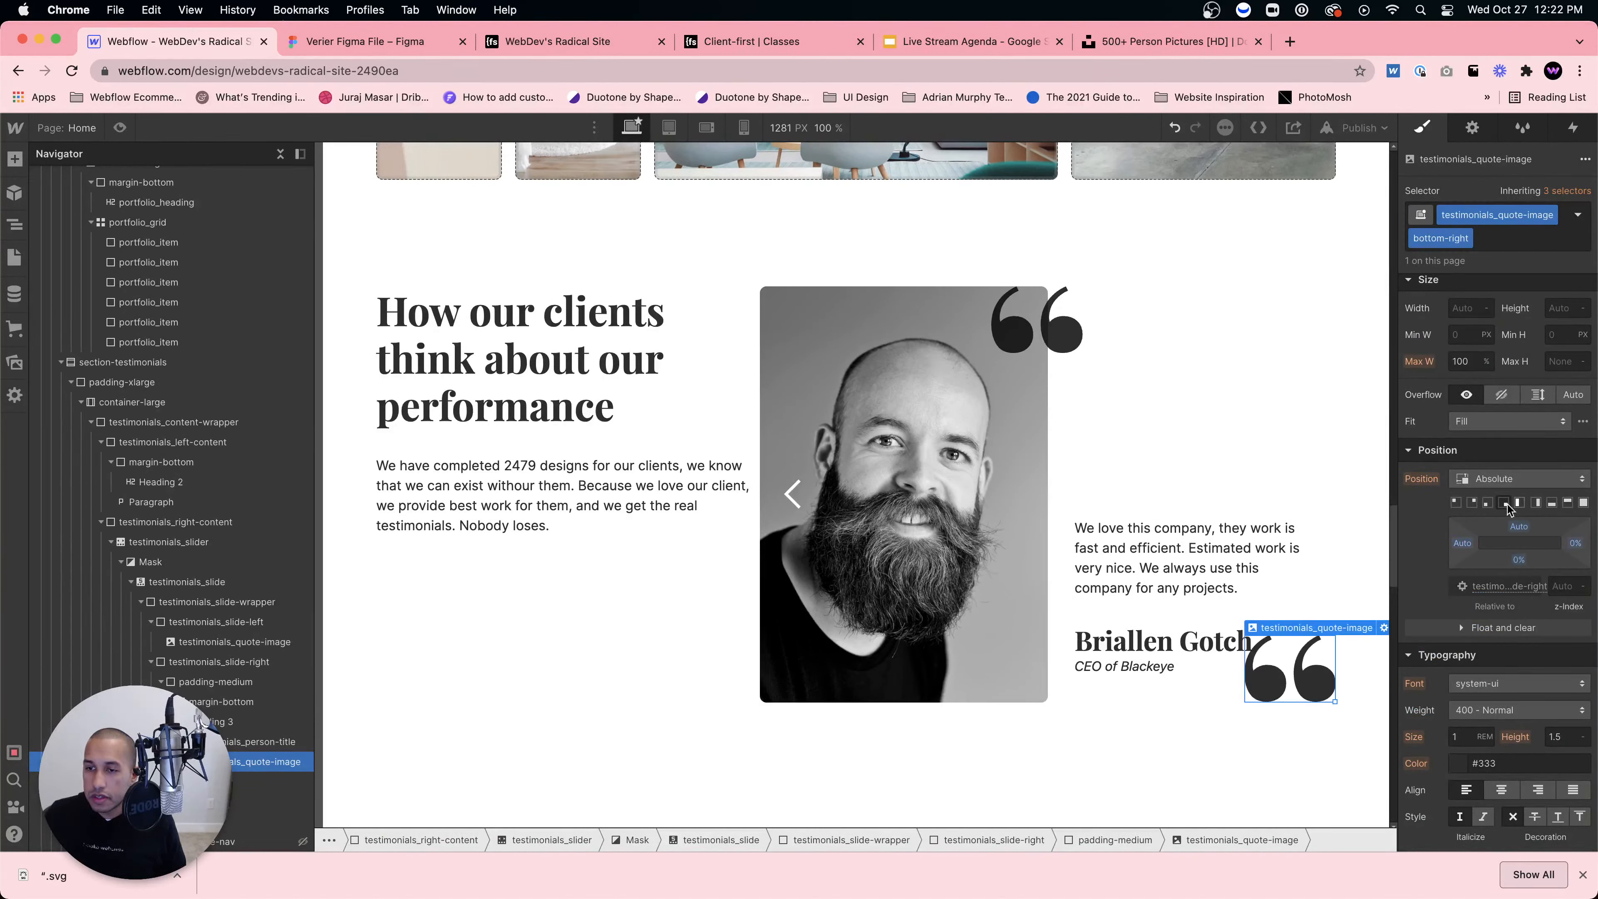
left_click_drag(1576, 548, 1582, 549)
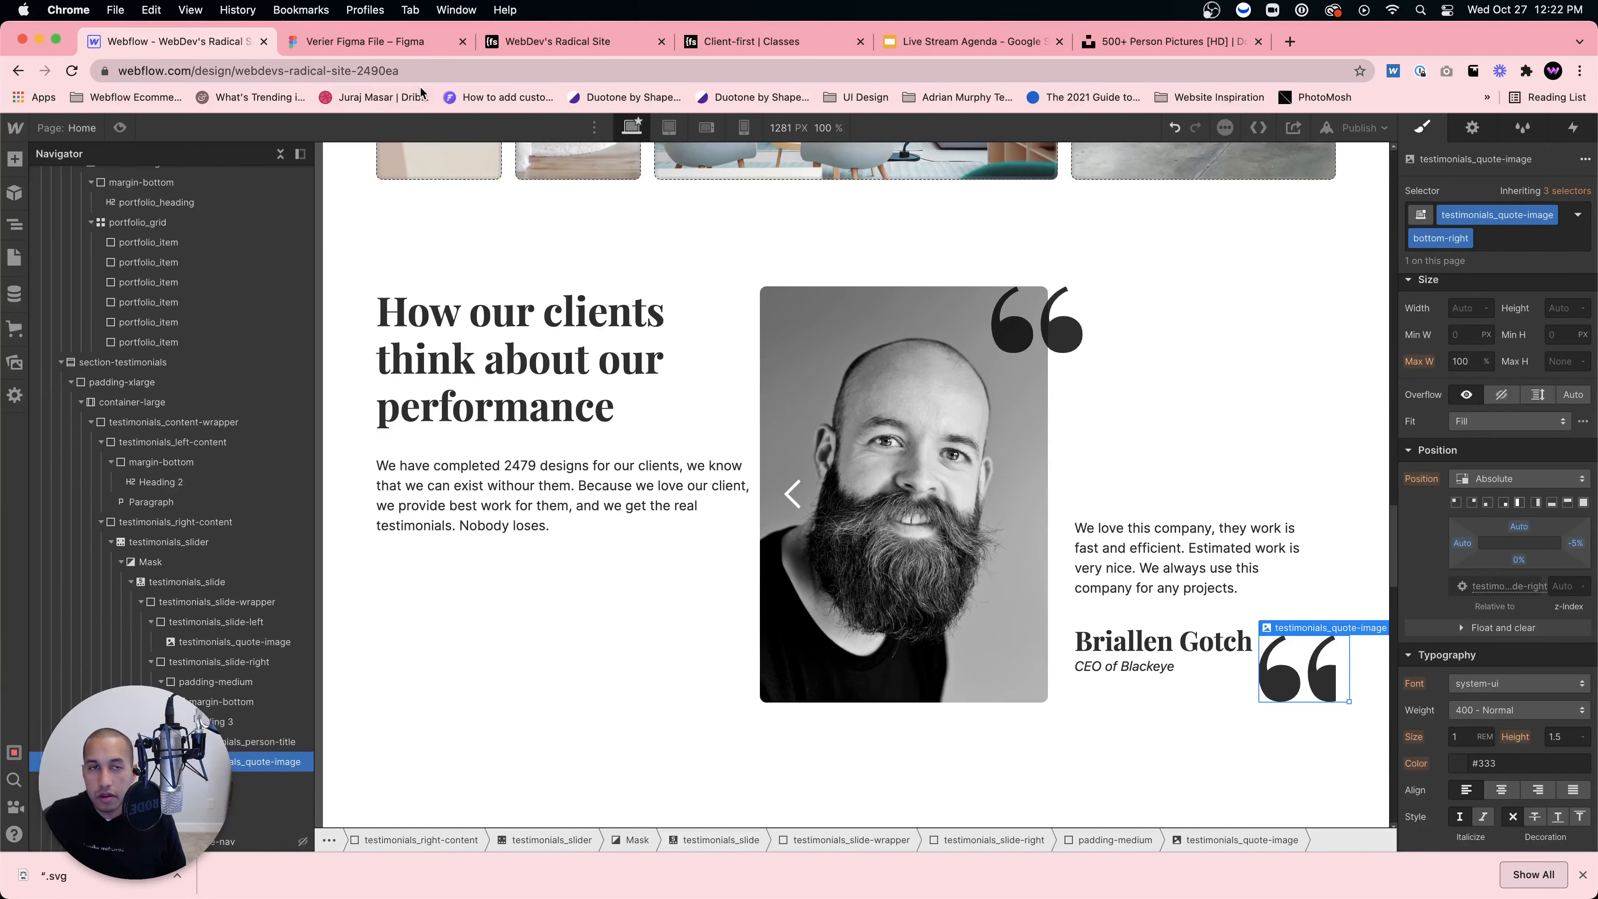
left_click(375, 44)
left_click(217, 44)
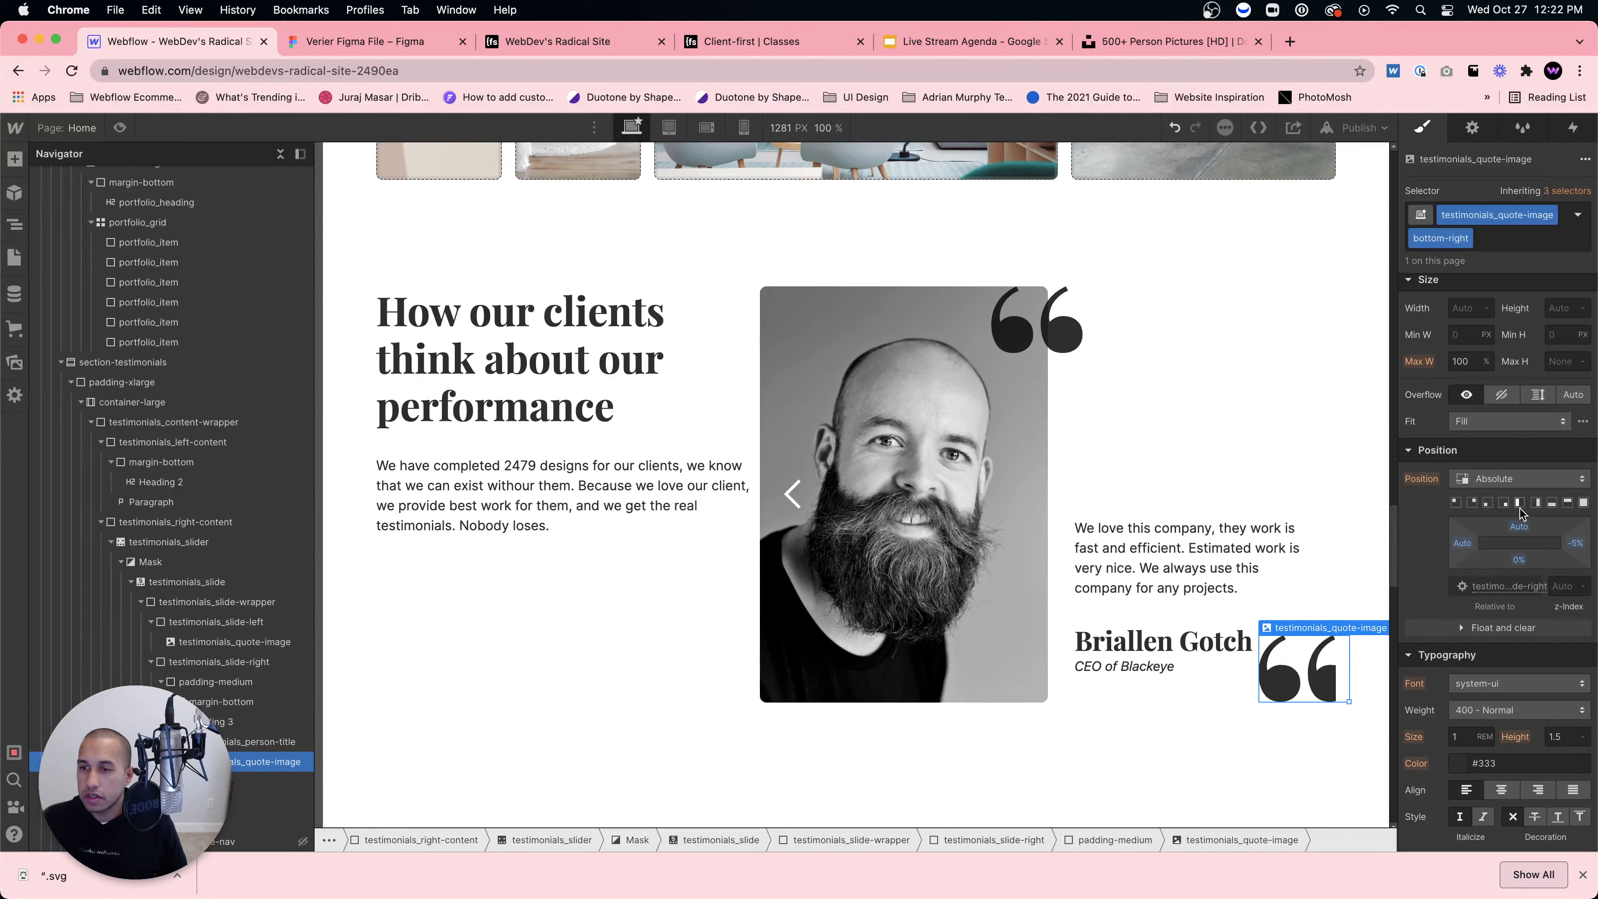
key("super+z")
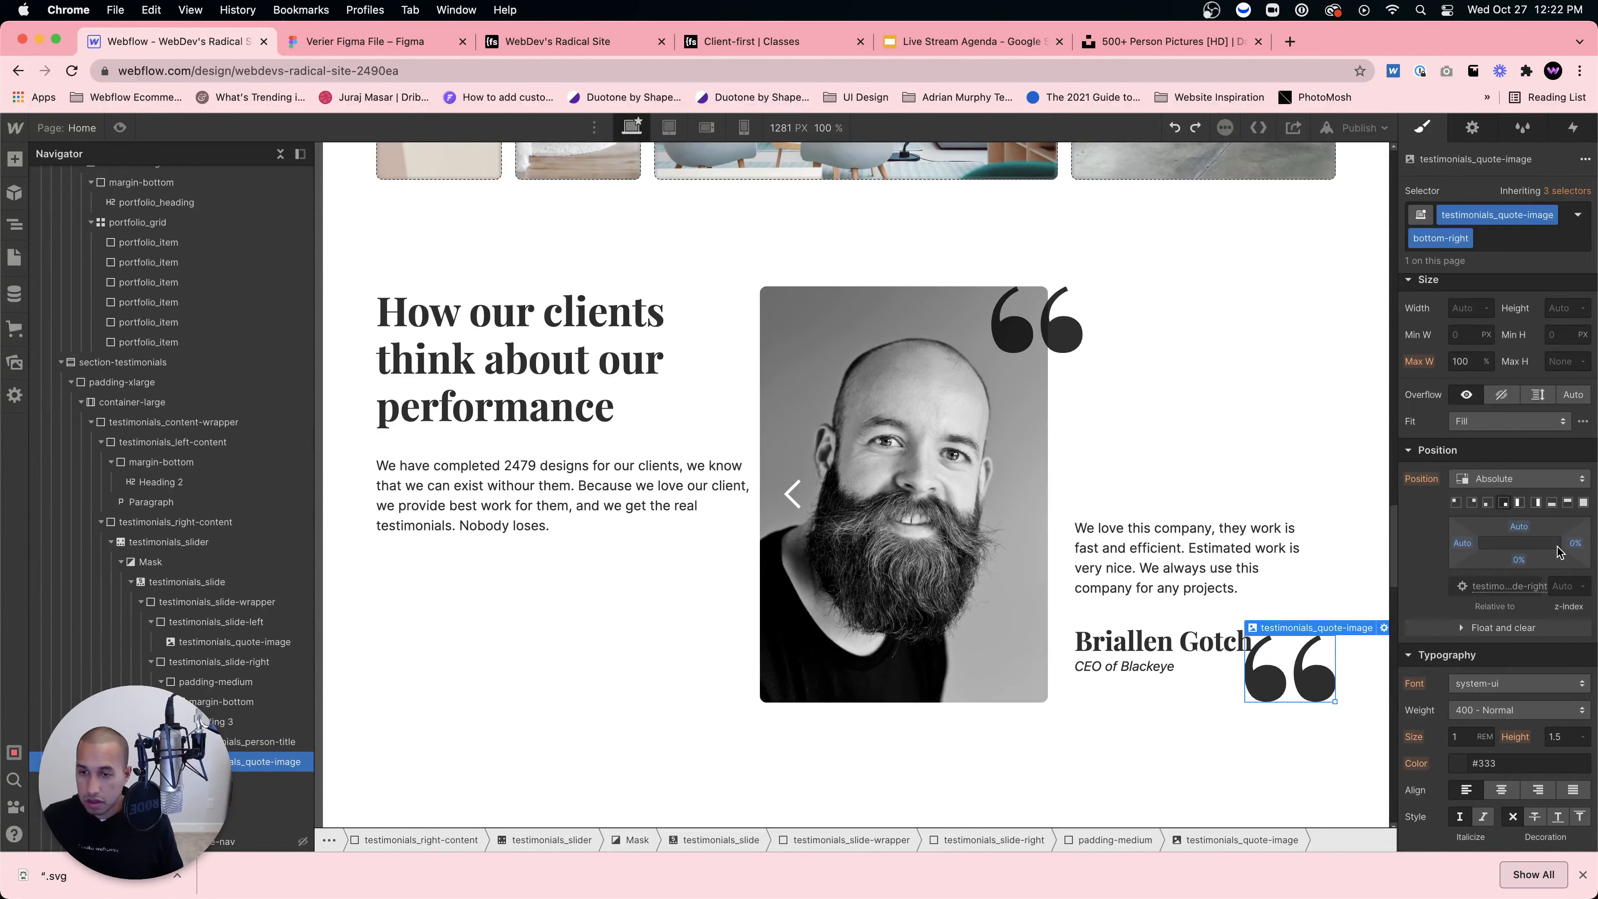
left_click_drag(1520, 560, 1521, 561)
Step: Undo the bottom offset so the quote mark sits flush, then compare against the Figma design
left_click(1235, 429)
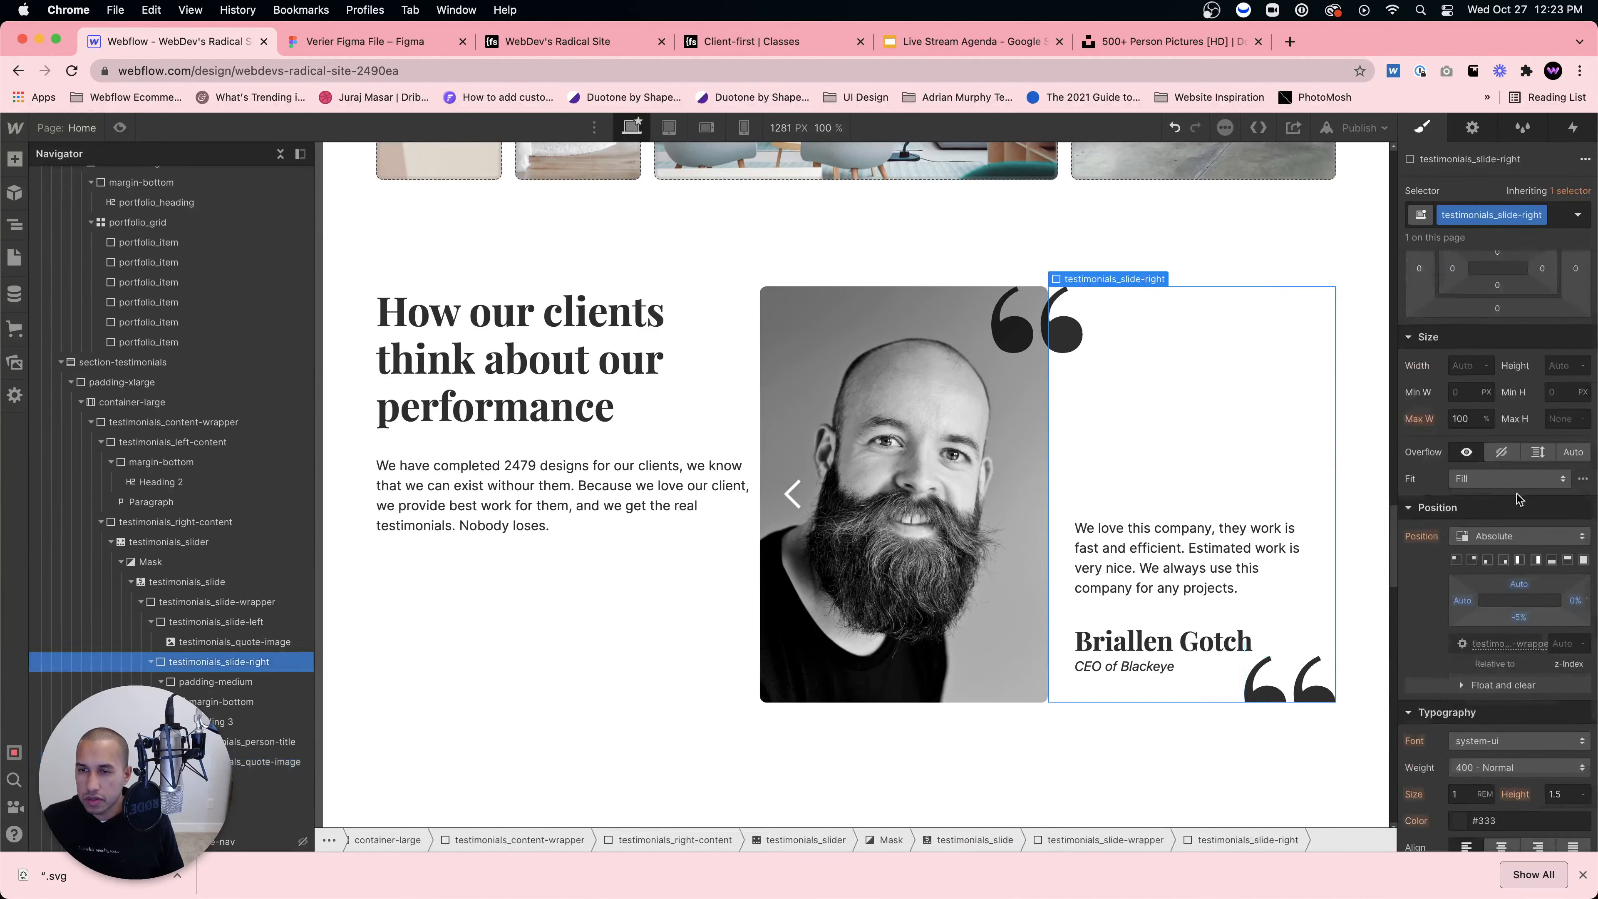
key("super+z")
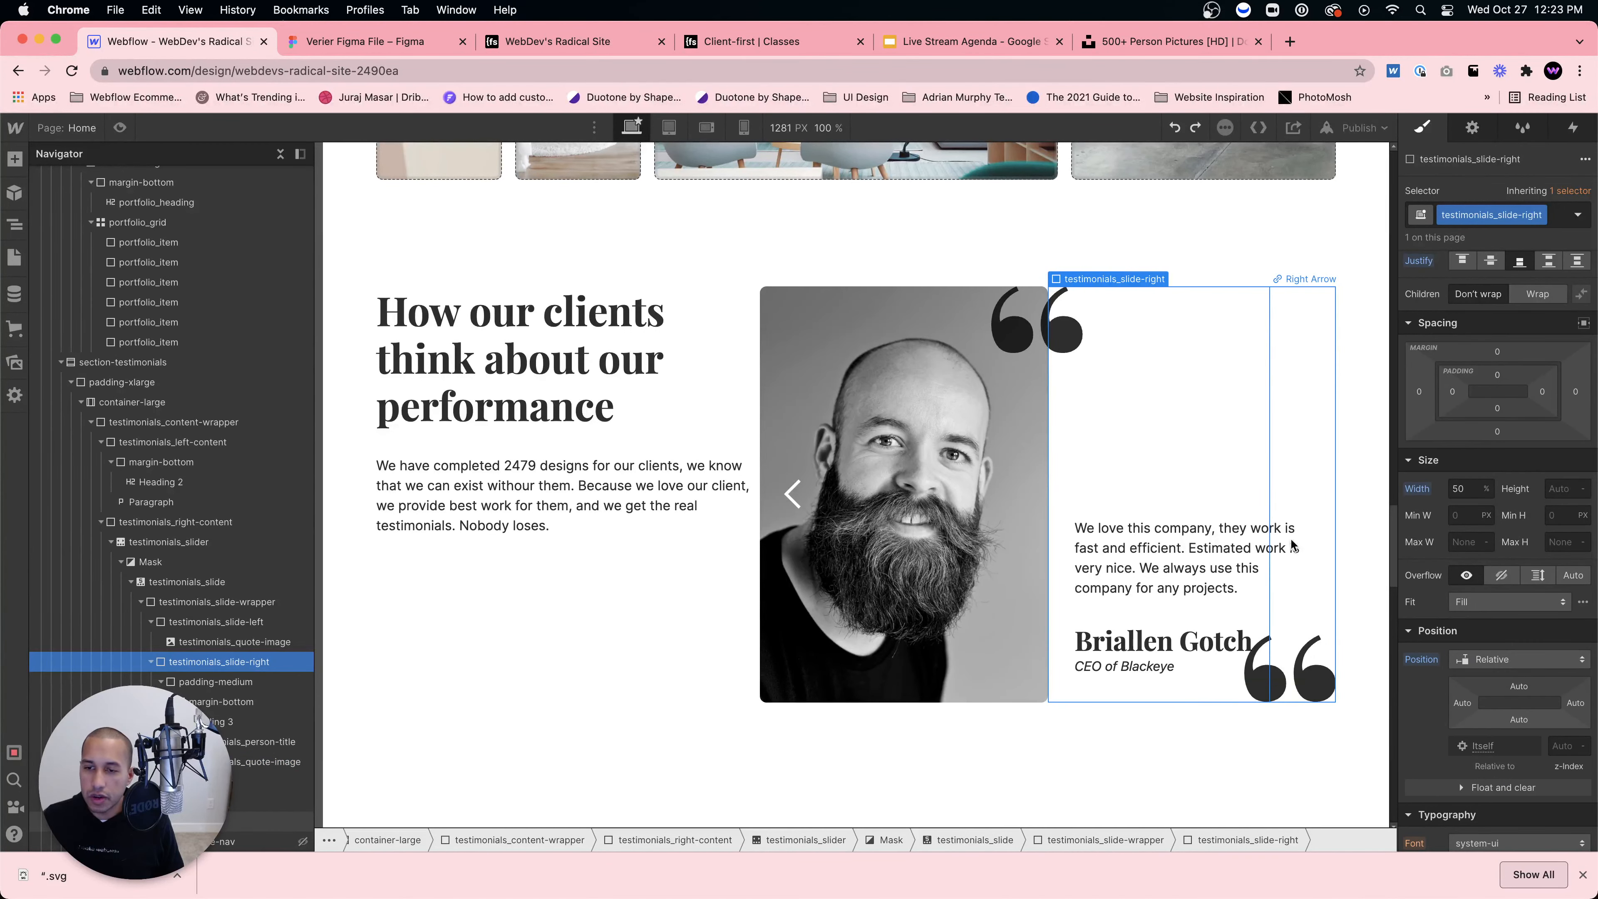
left_click(406, 49)
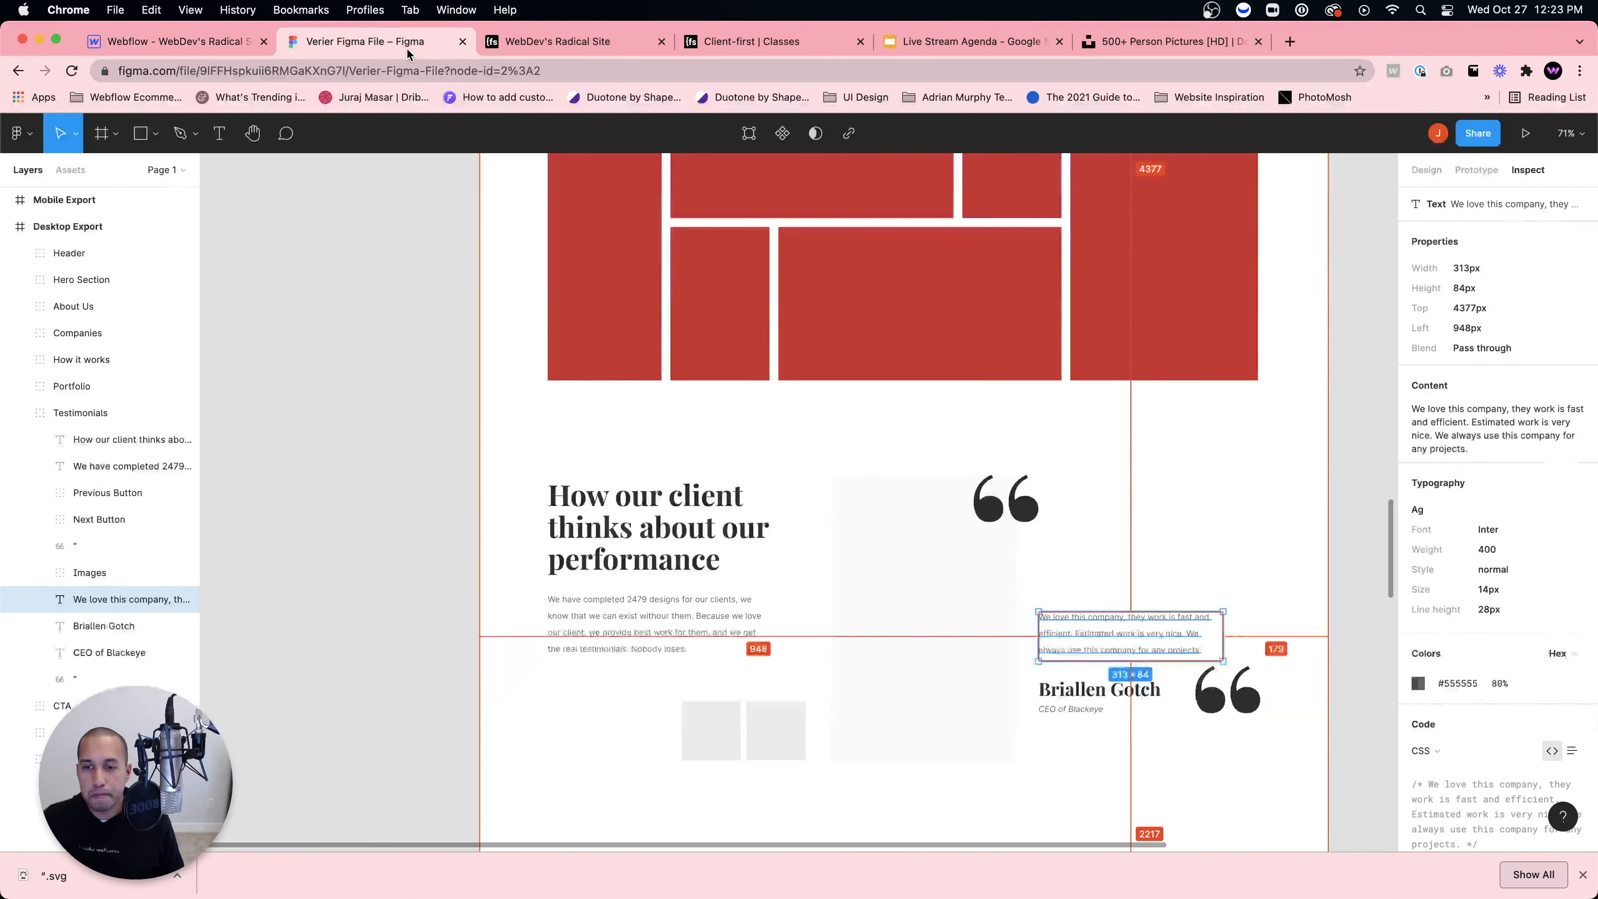
left_click(223, 42)
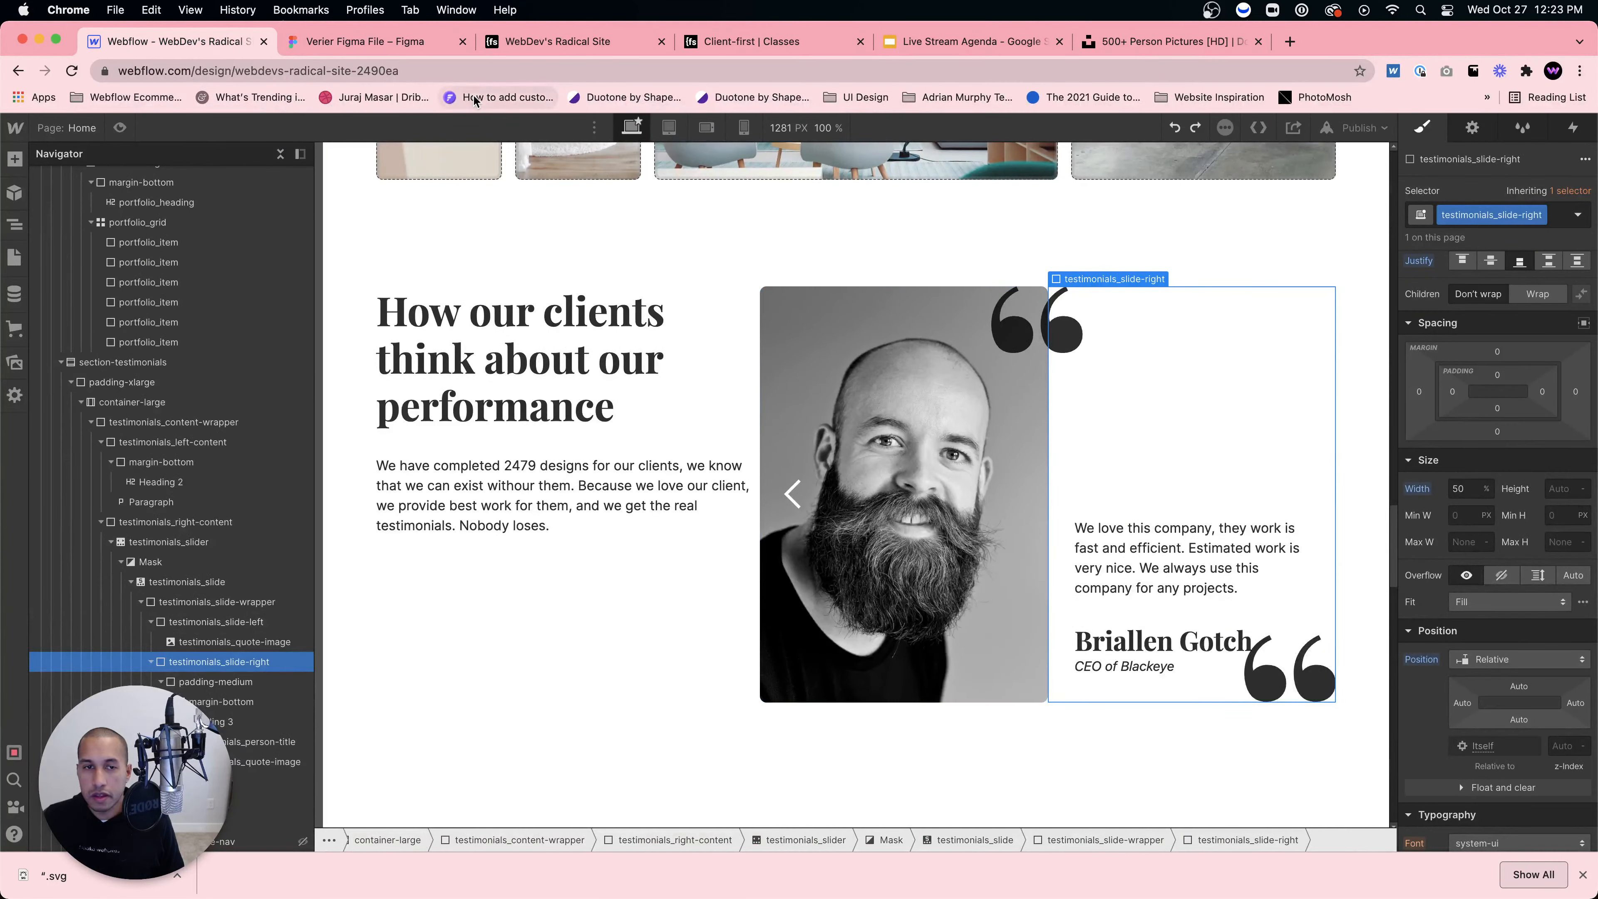
left_click(372, 47)
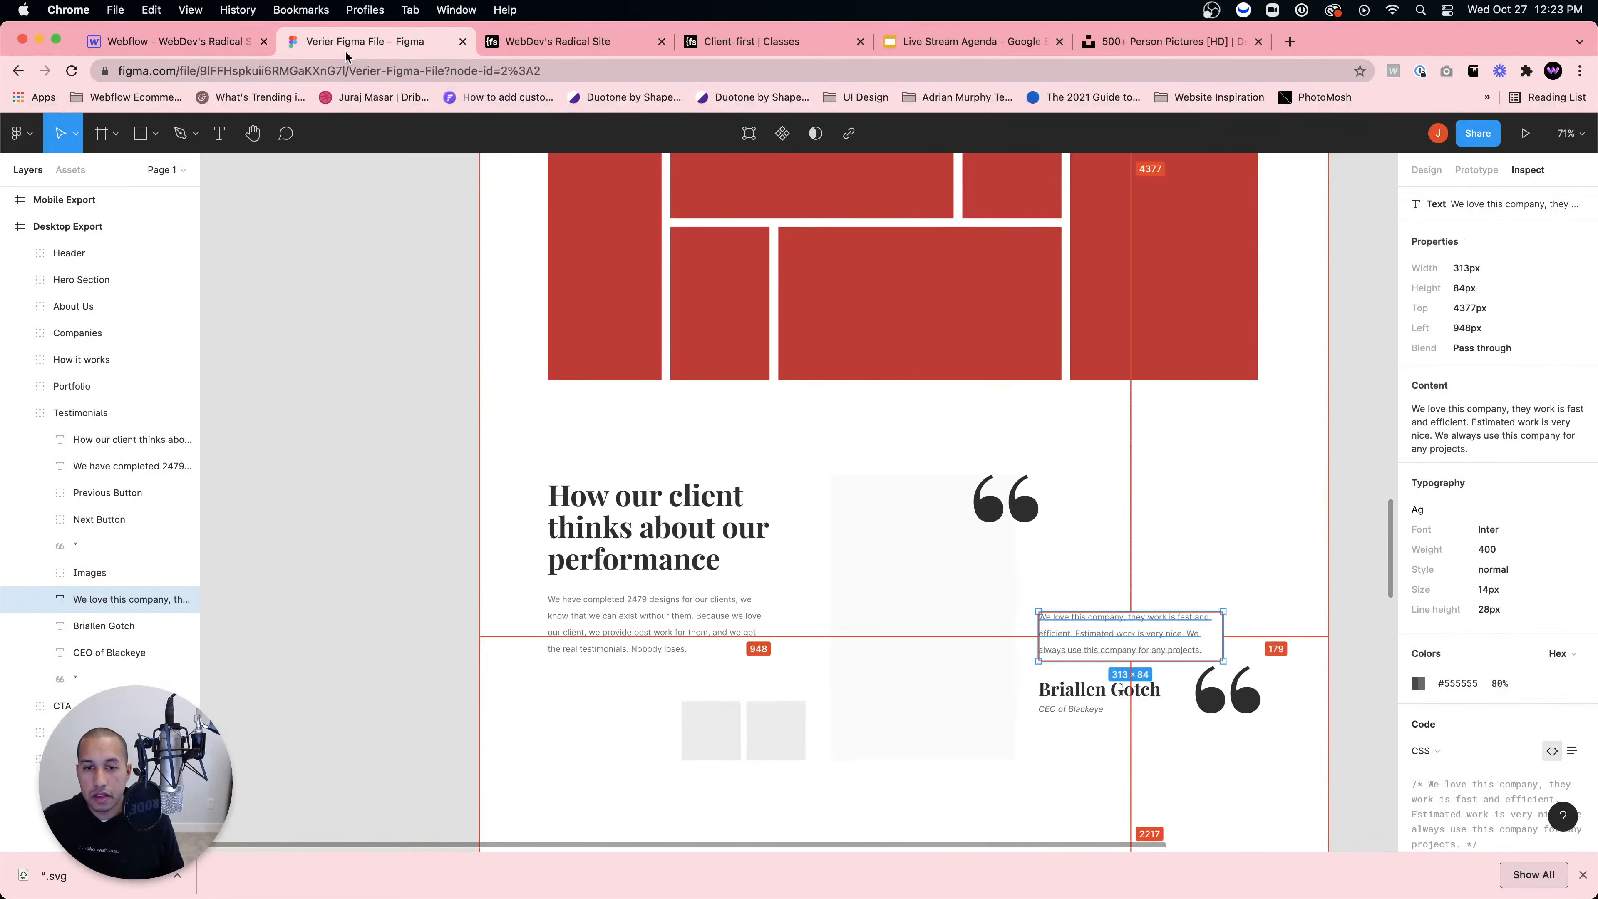
left_click(215, 48)
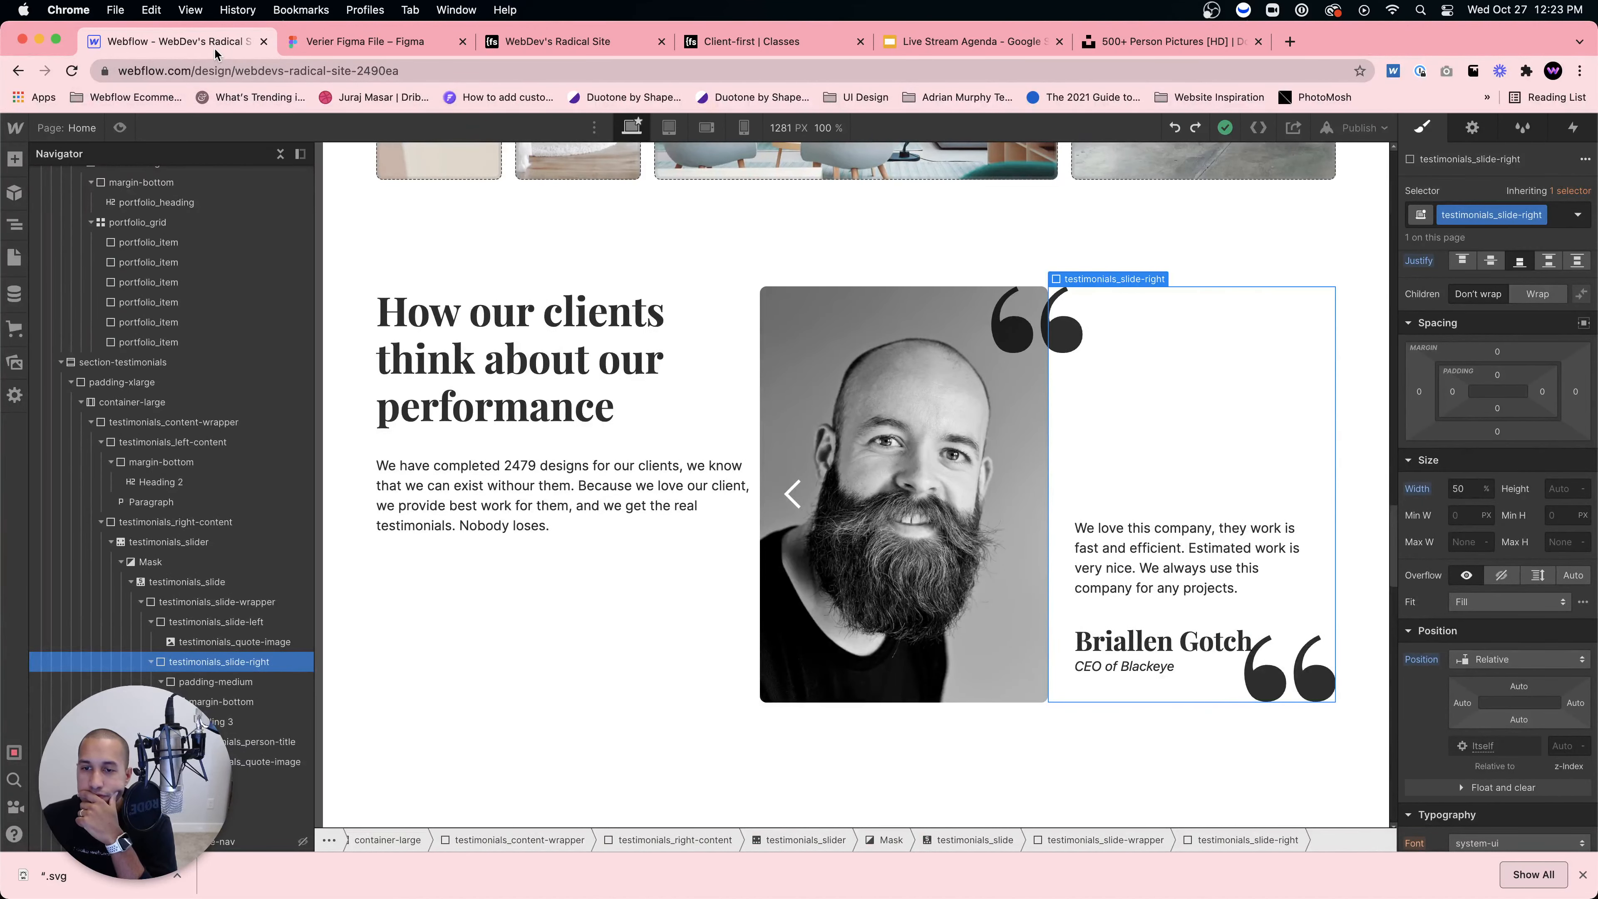
left_click(323, 45)
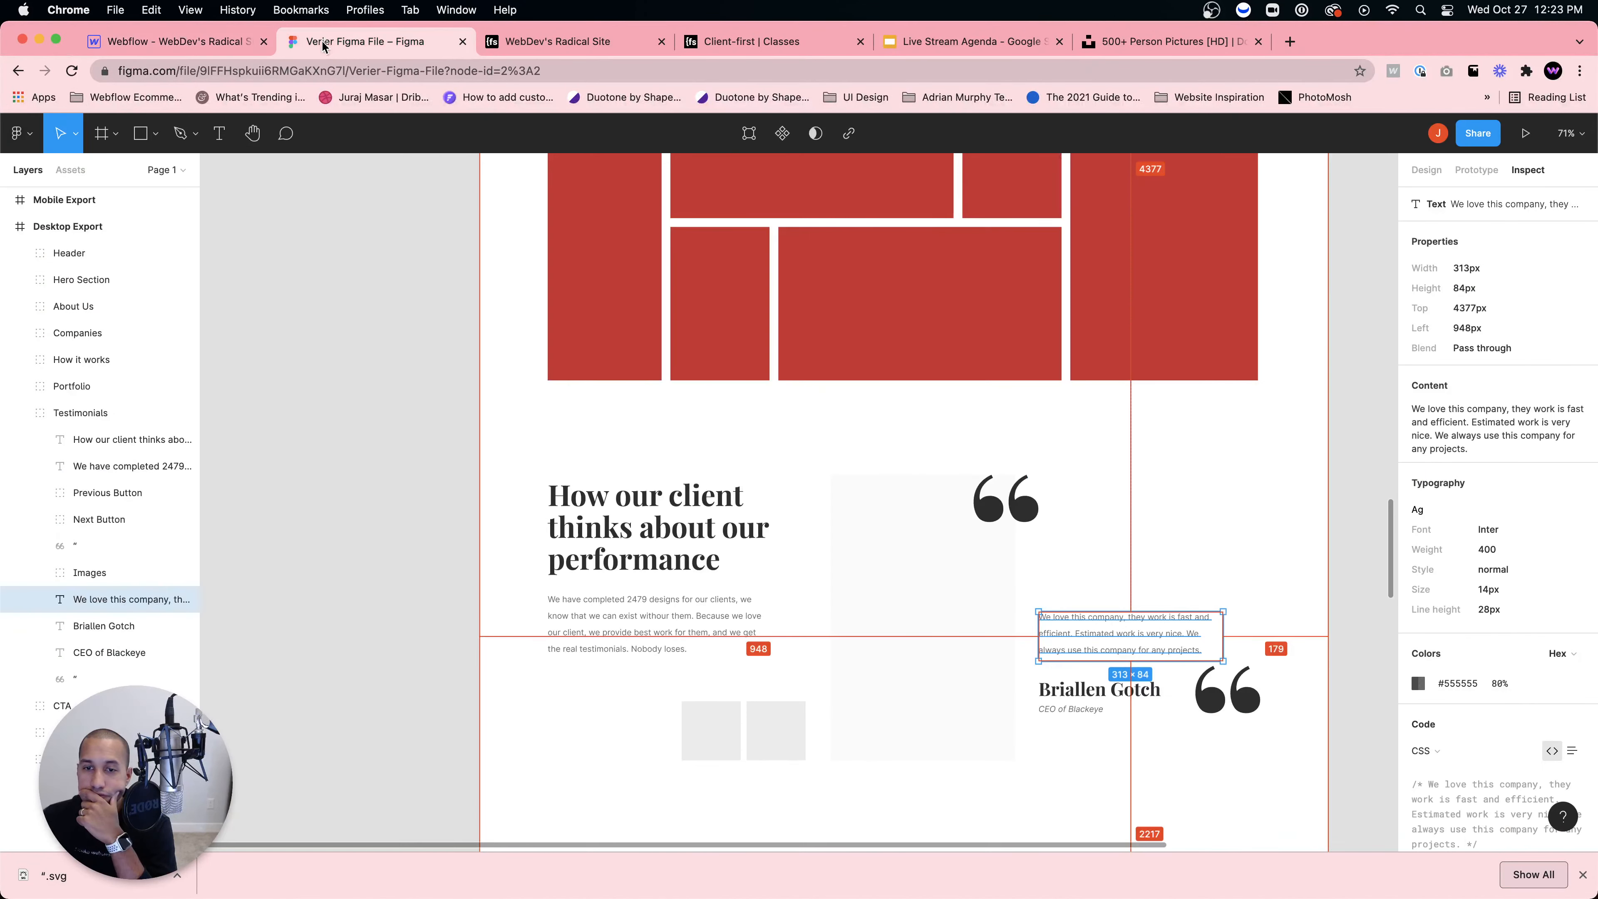
left_click(176, 41)
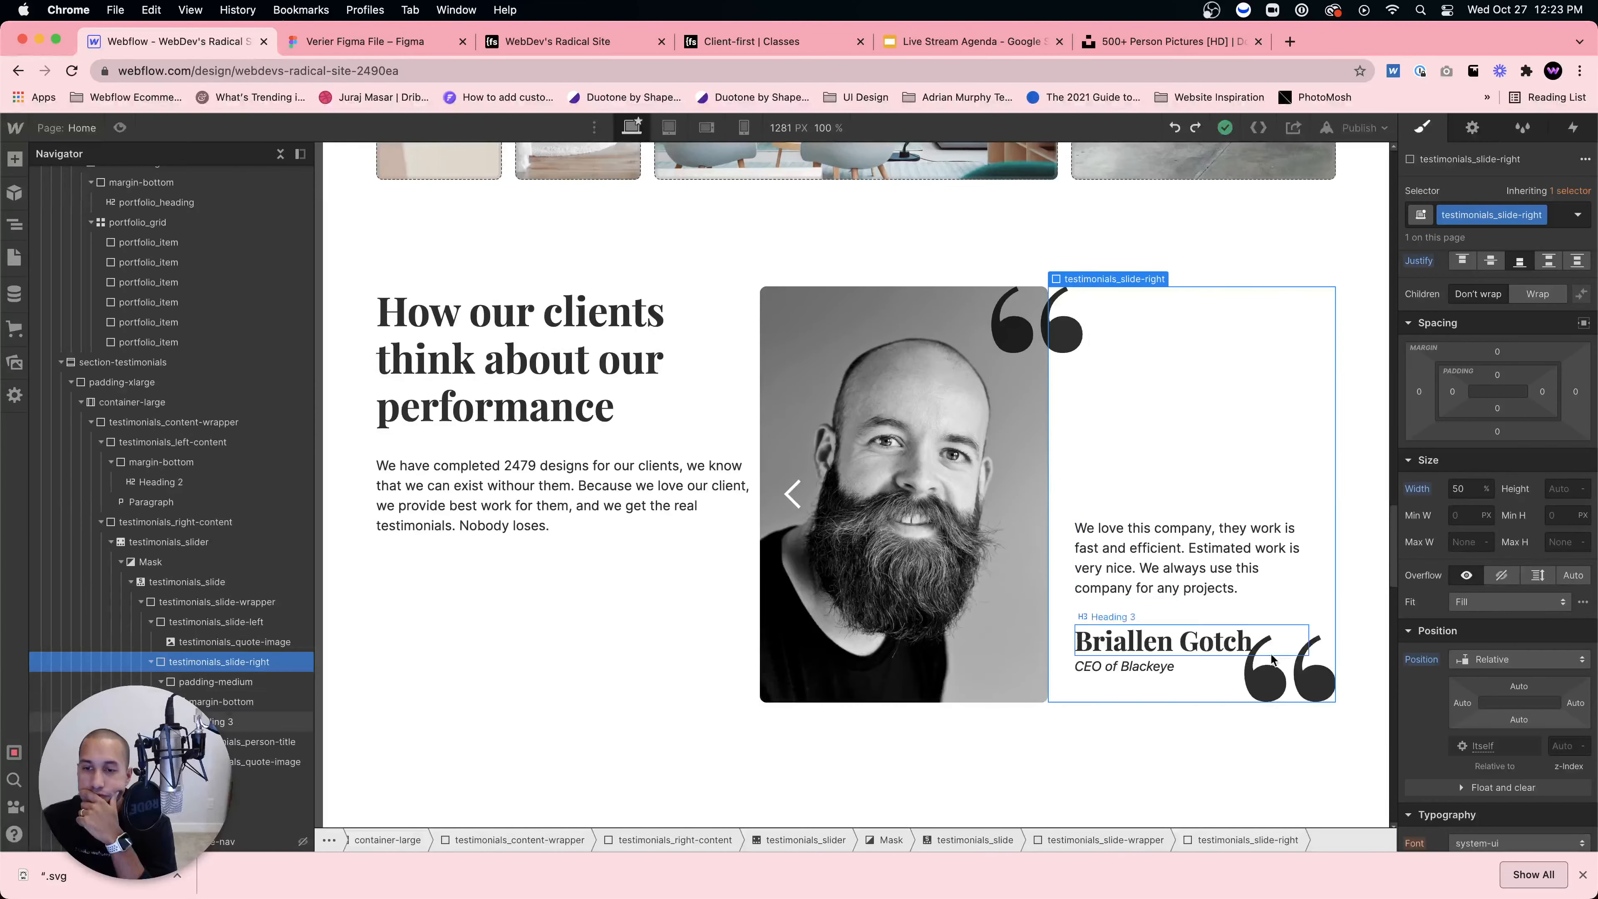
Step: Raise the bottom-right quote image to a Bottom offset of 5%
left_click(1264, 684)
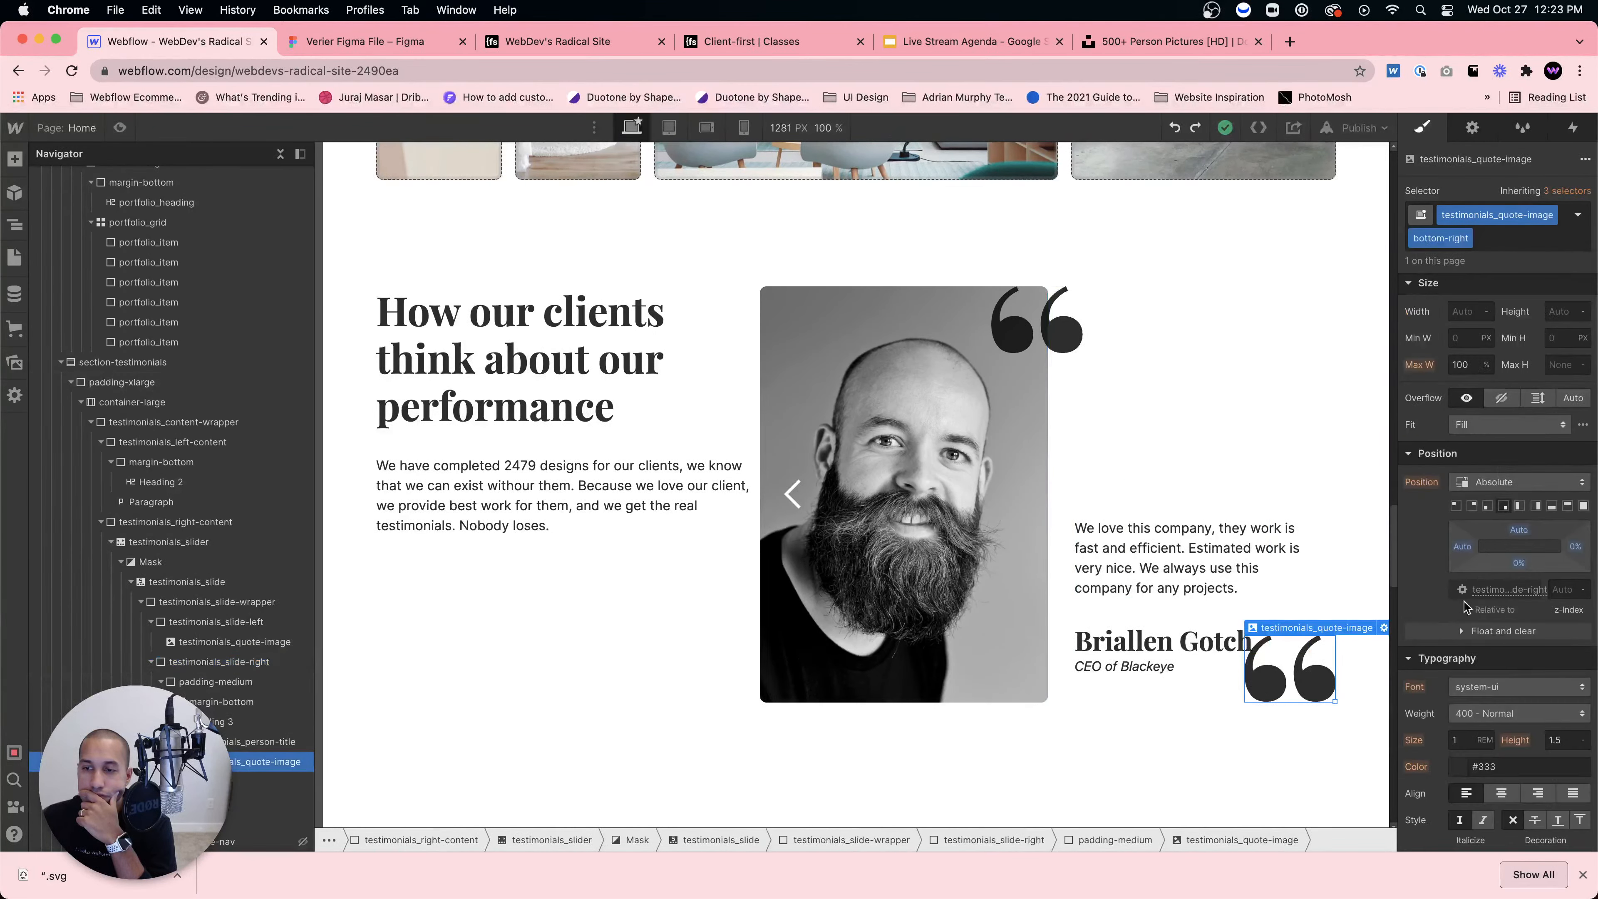
left_click_drag(1524, 562, 1524, 557)
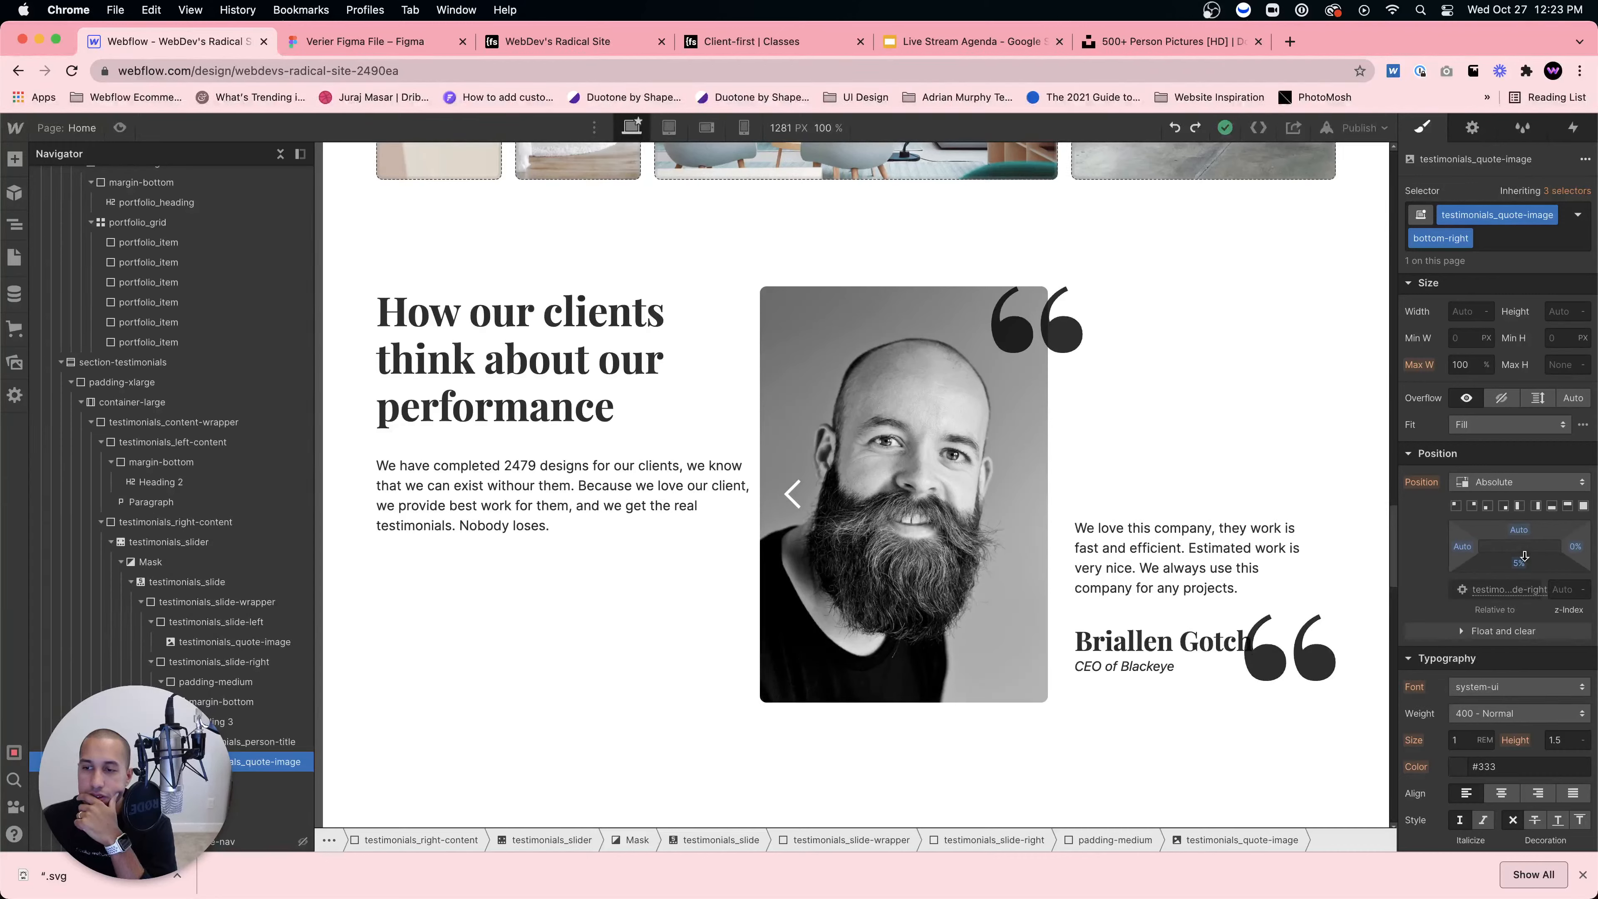
left_click(1174, 636)
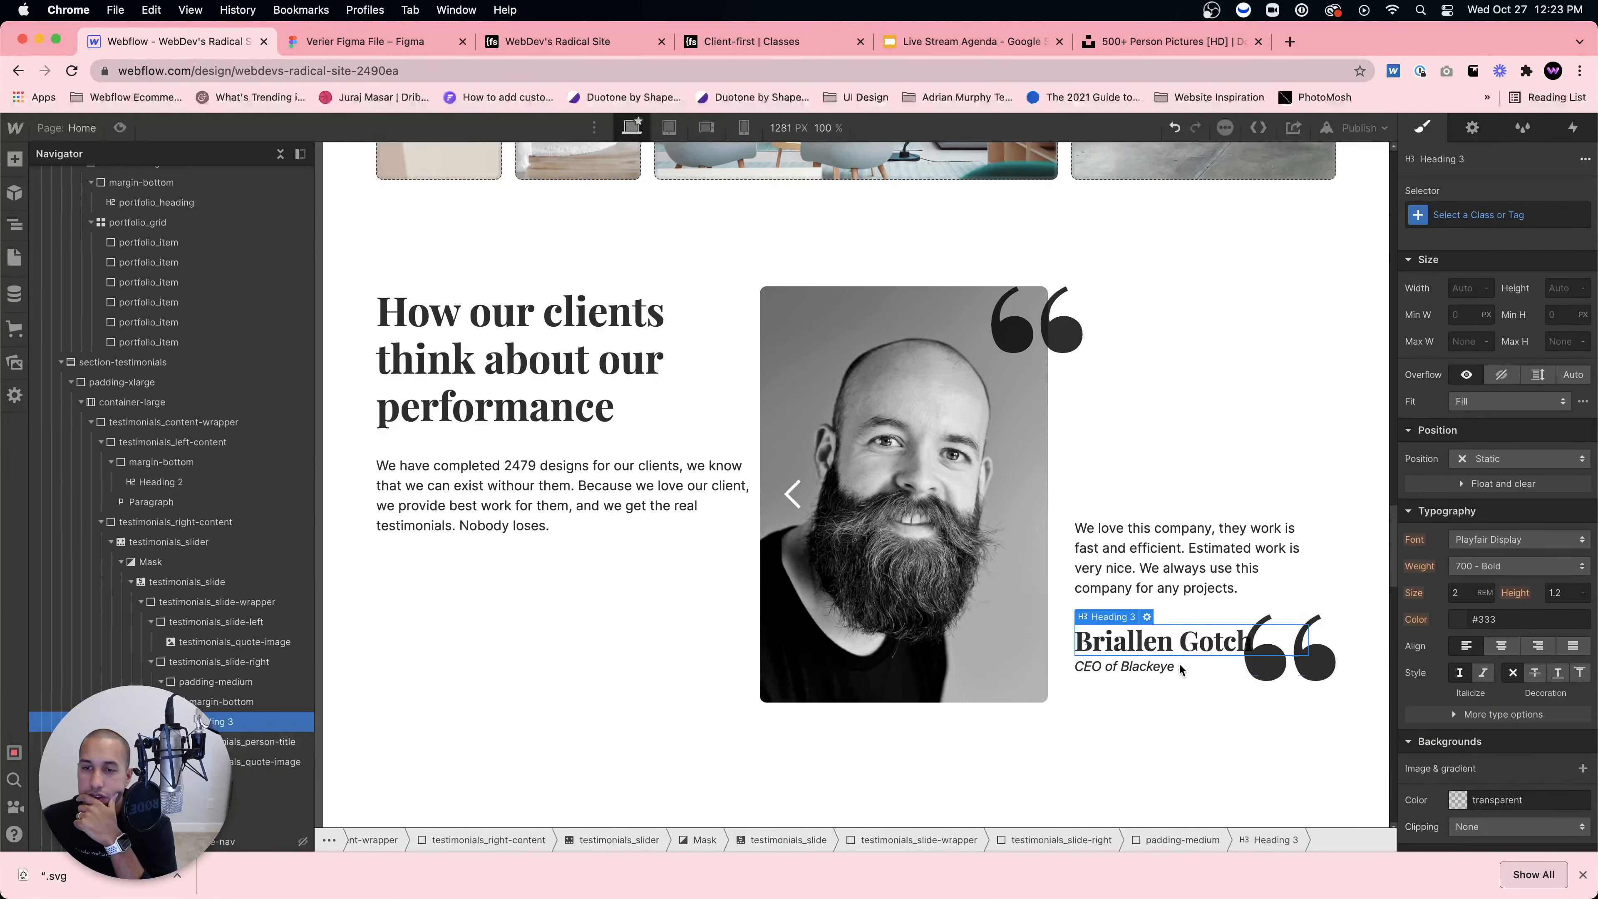
left_click(1118, 458)
Step: Try duplicating the text wrapper's padding-medium class, then undo the duplication
left_click(269, 685)
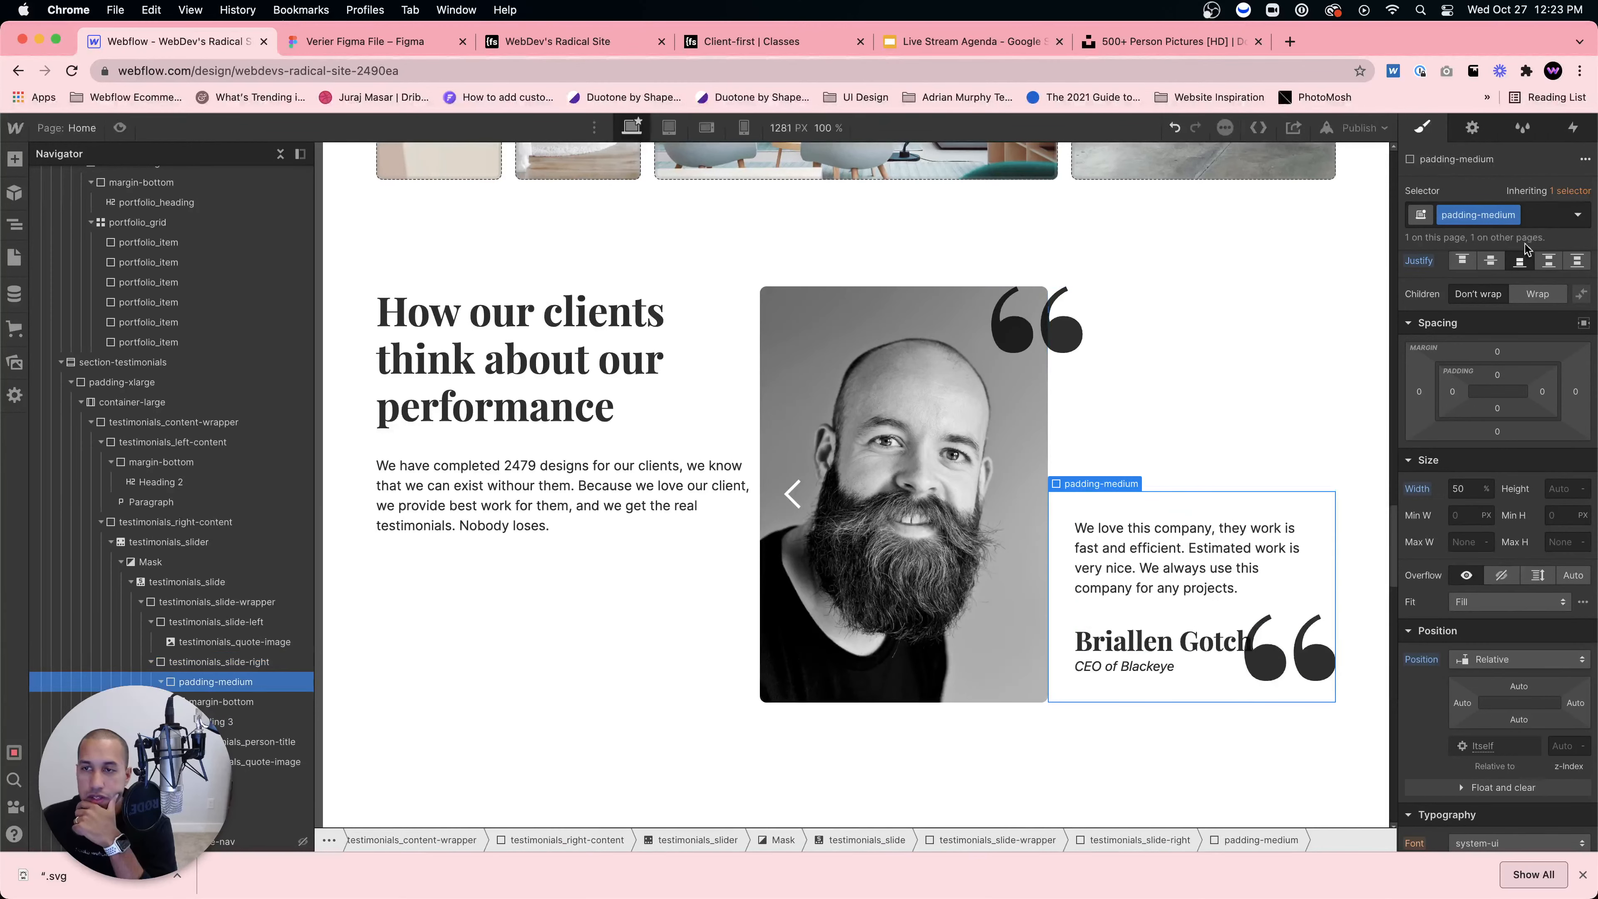
left_click(1507, 215)
left_click(1485, 265)
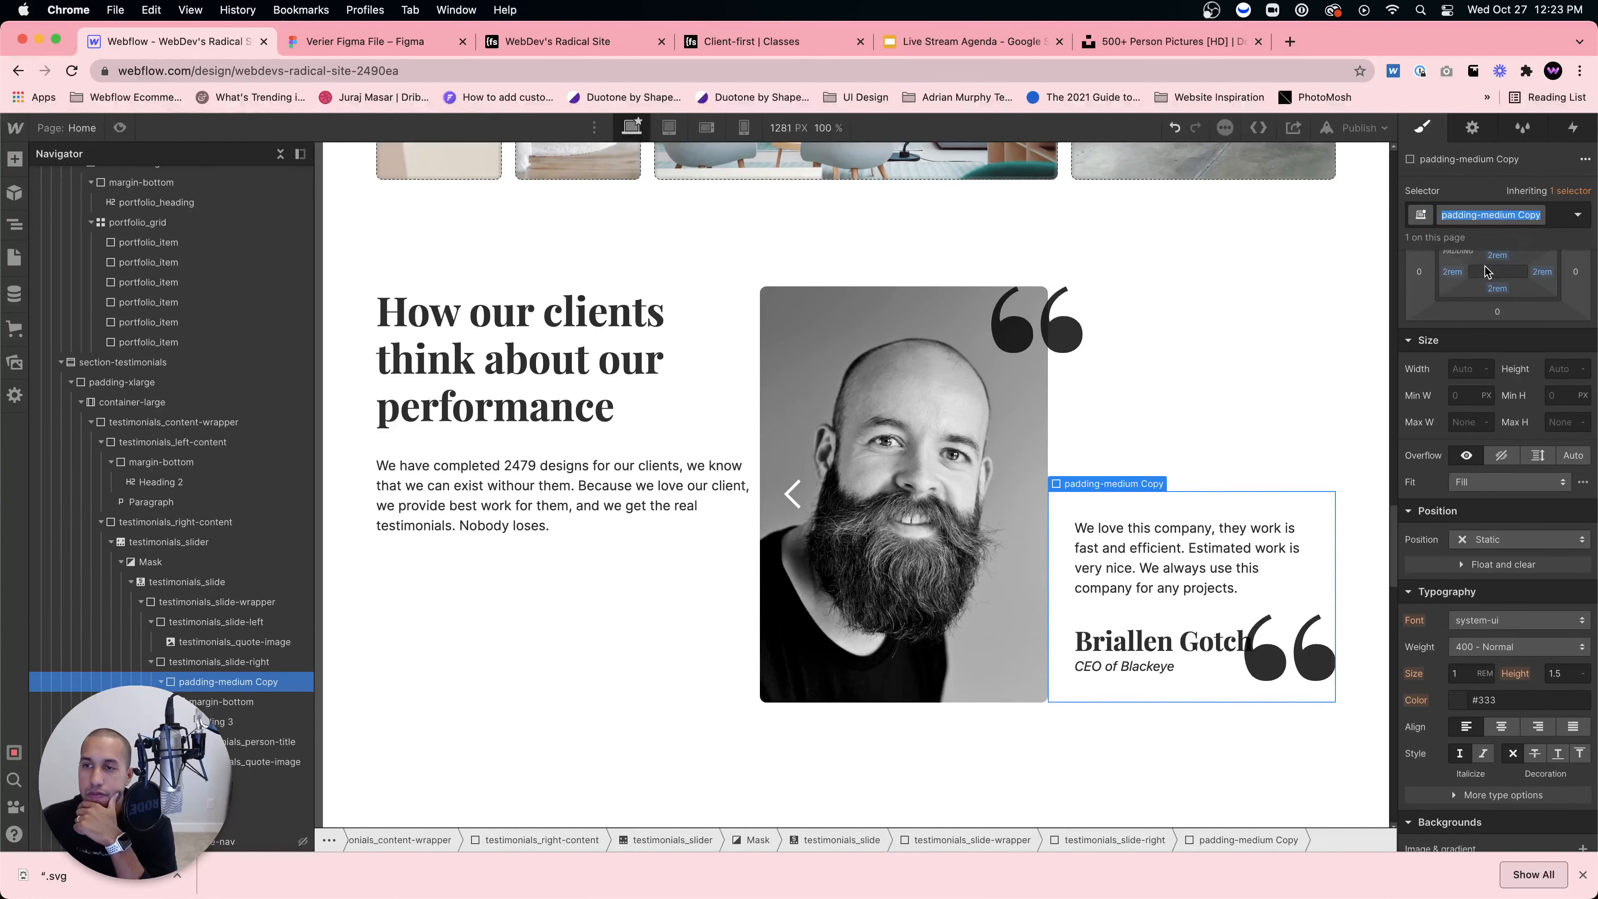
left_click(1455, 231)
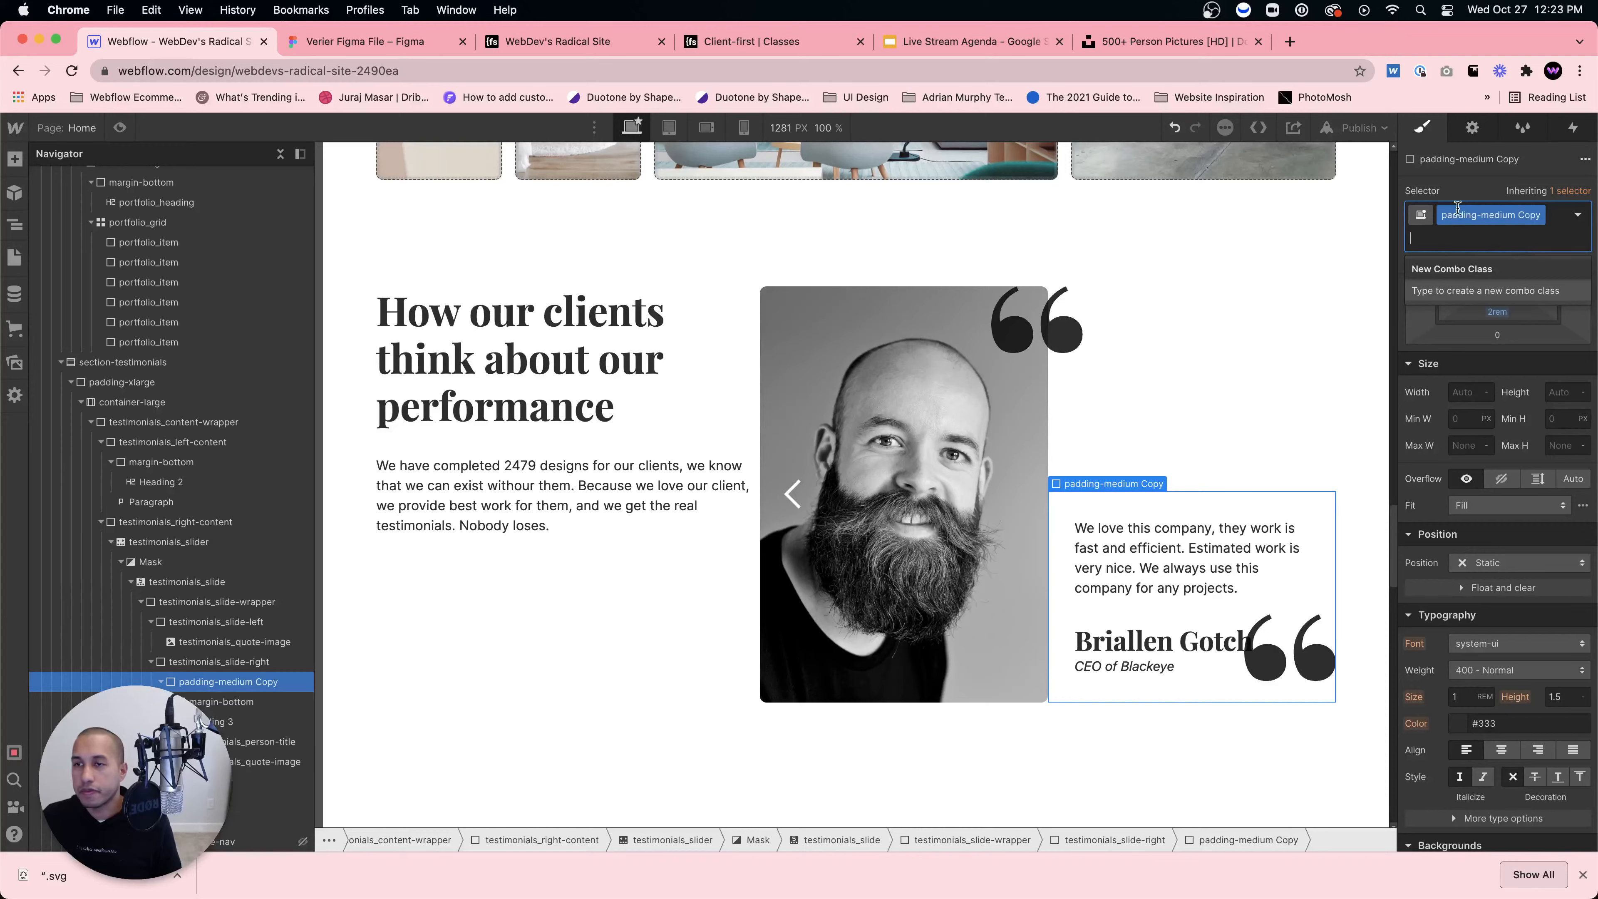
left_click(1372, 237)
key("super+z")
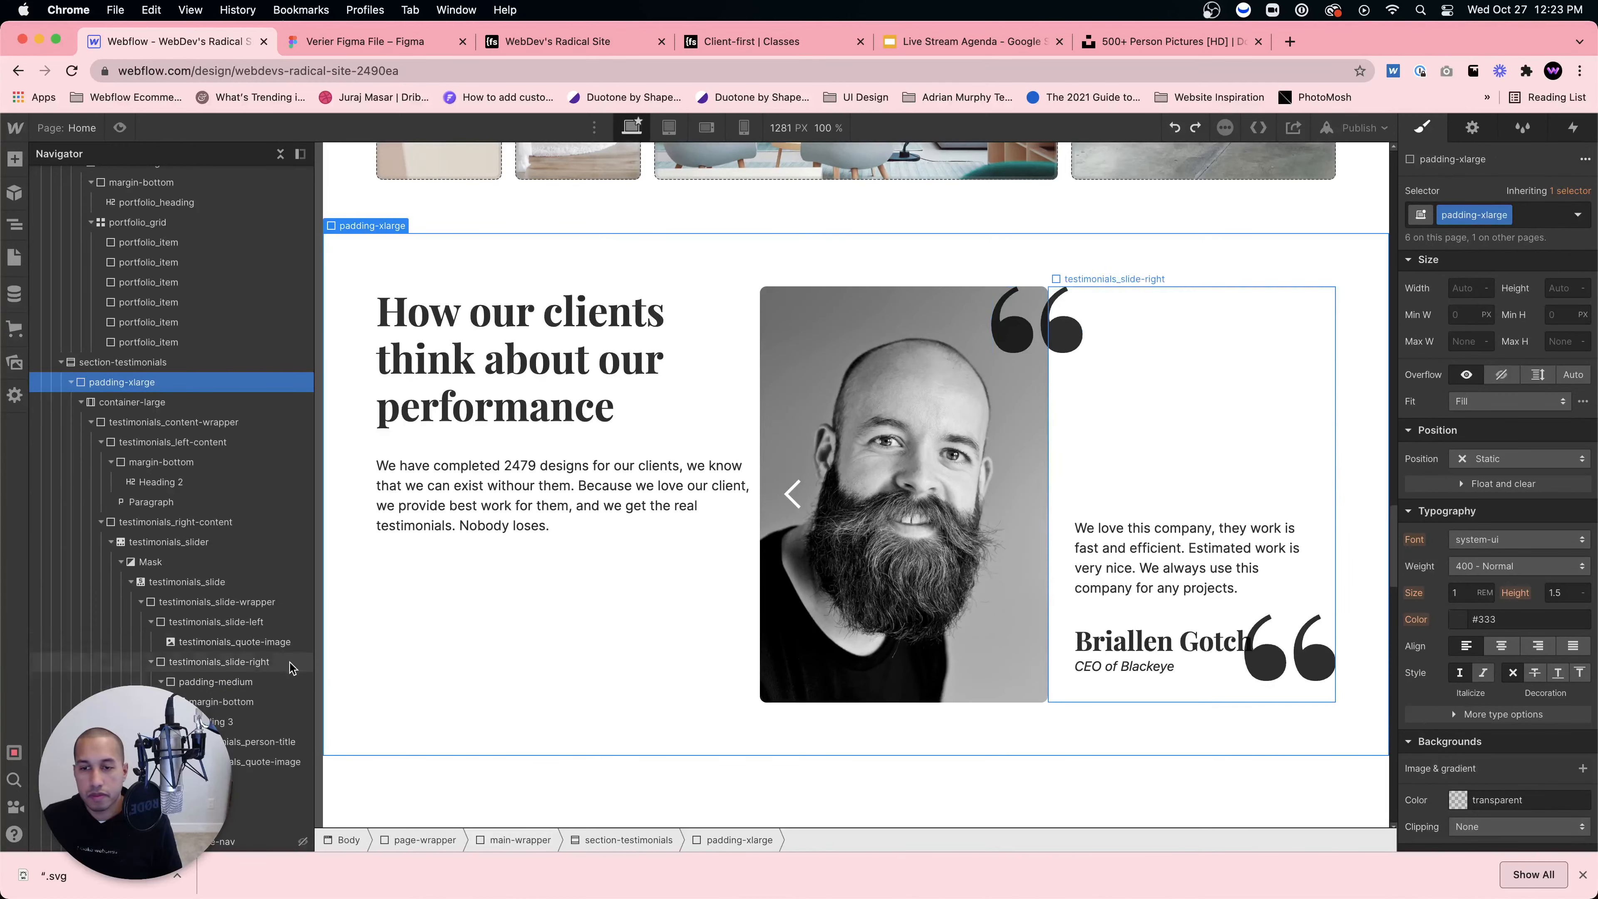
Step: Swap the text wrapper's padding-medium for padding-small, then revert to padding-medium
left_click(242, 681)
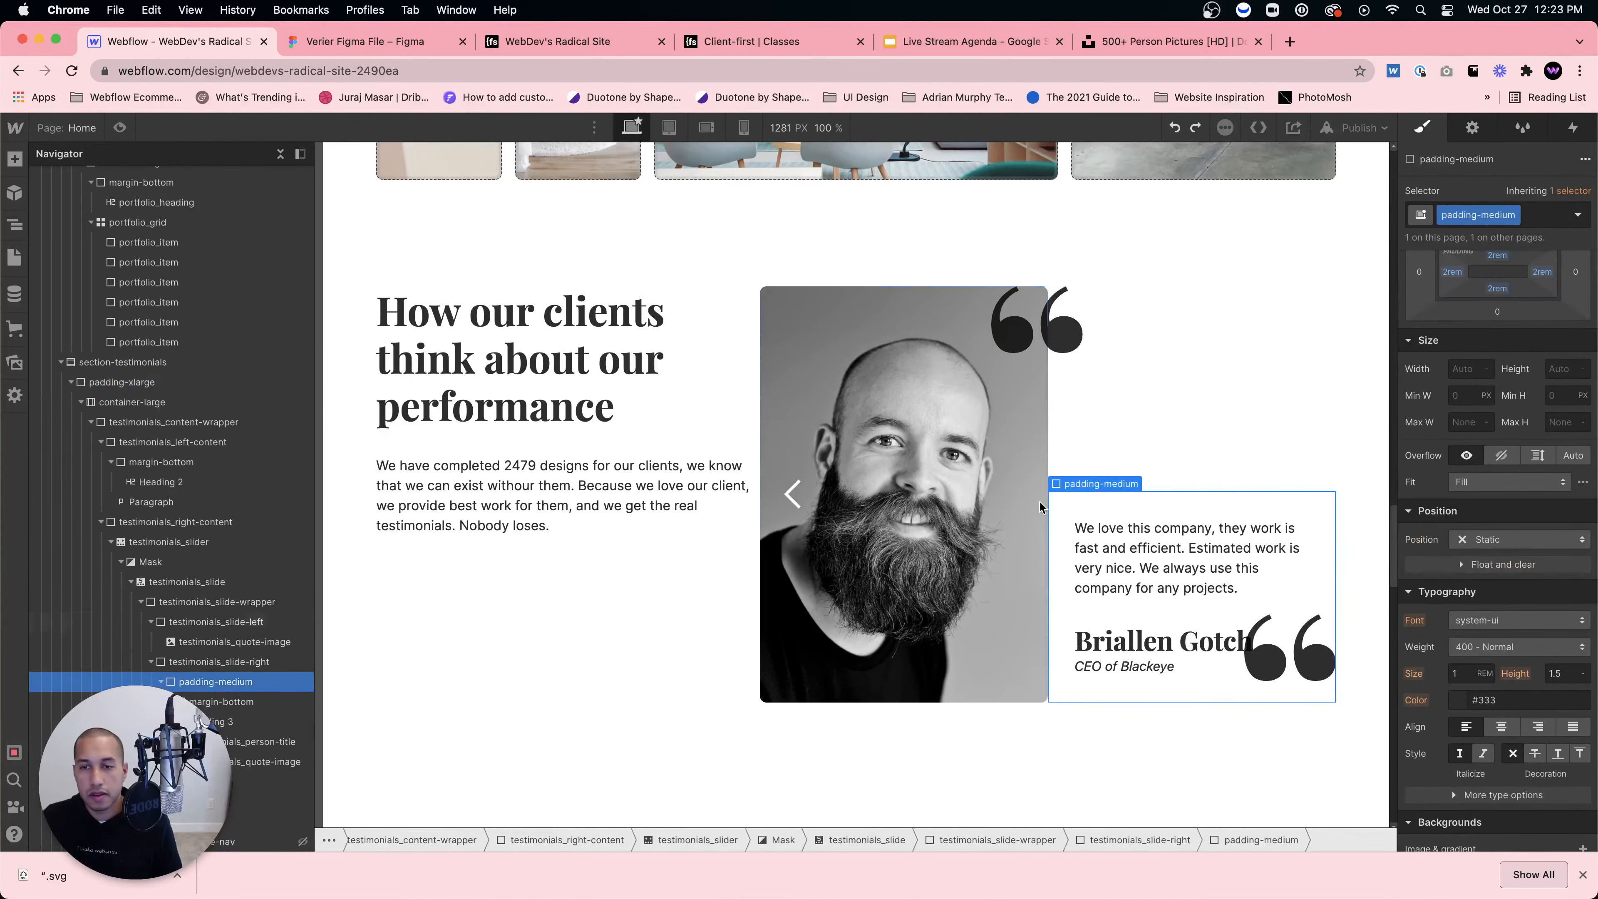
left_click(1515, 217)
left_click(1479, 284)
type("p")
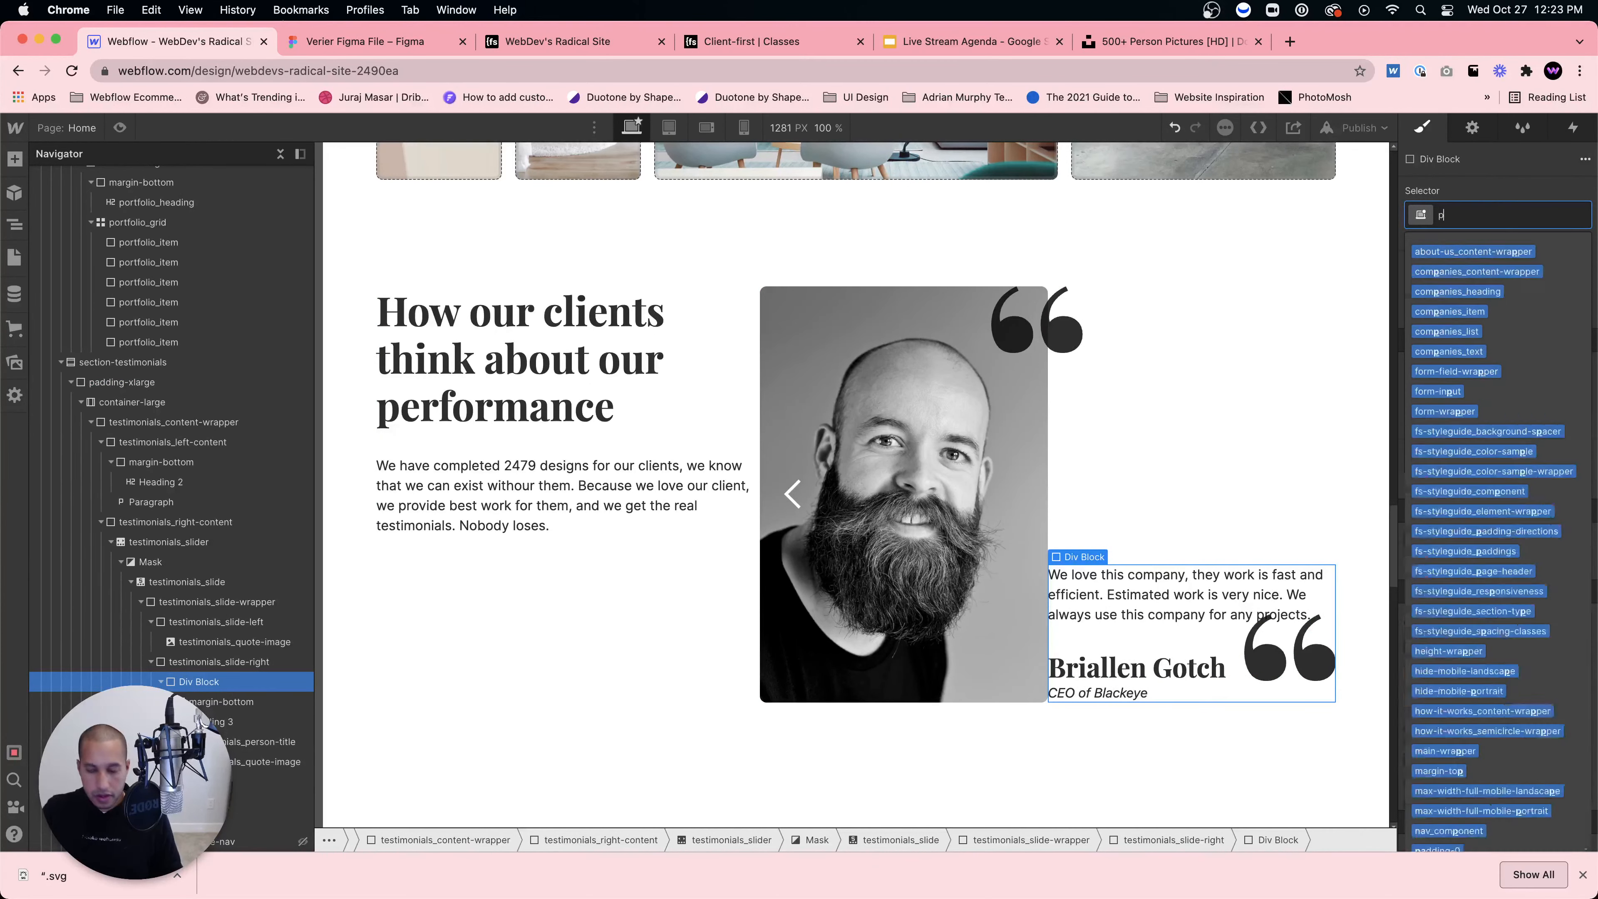
type("adding-small")
key("Return")
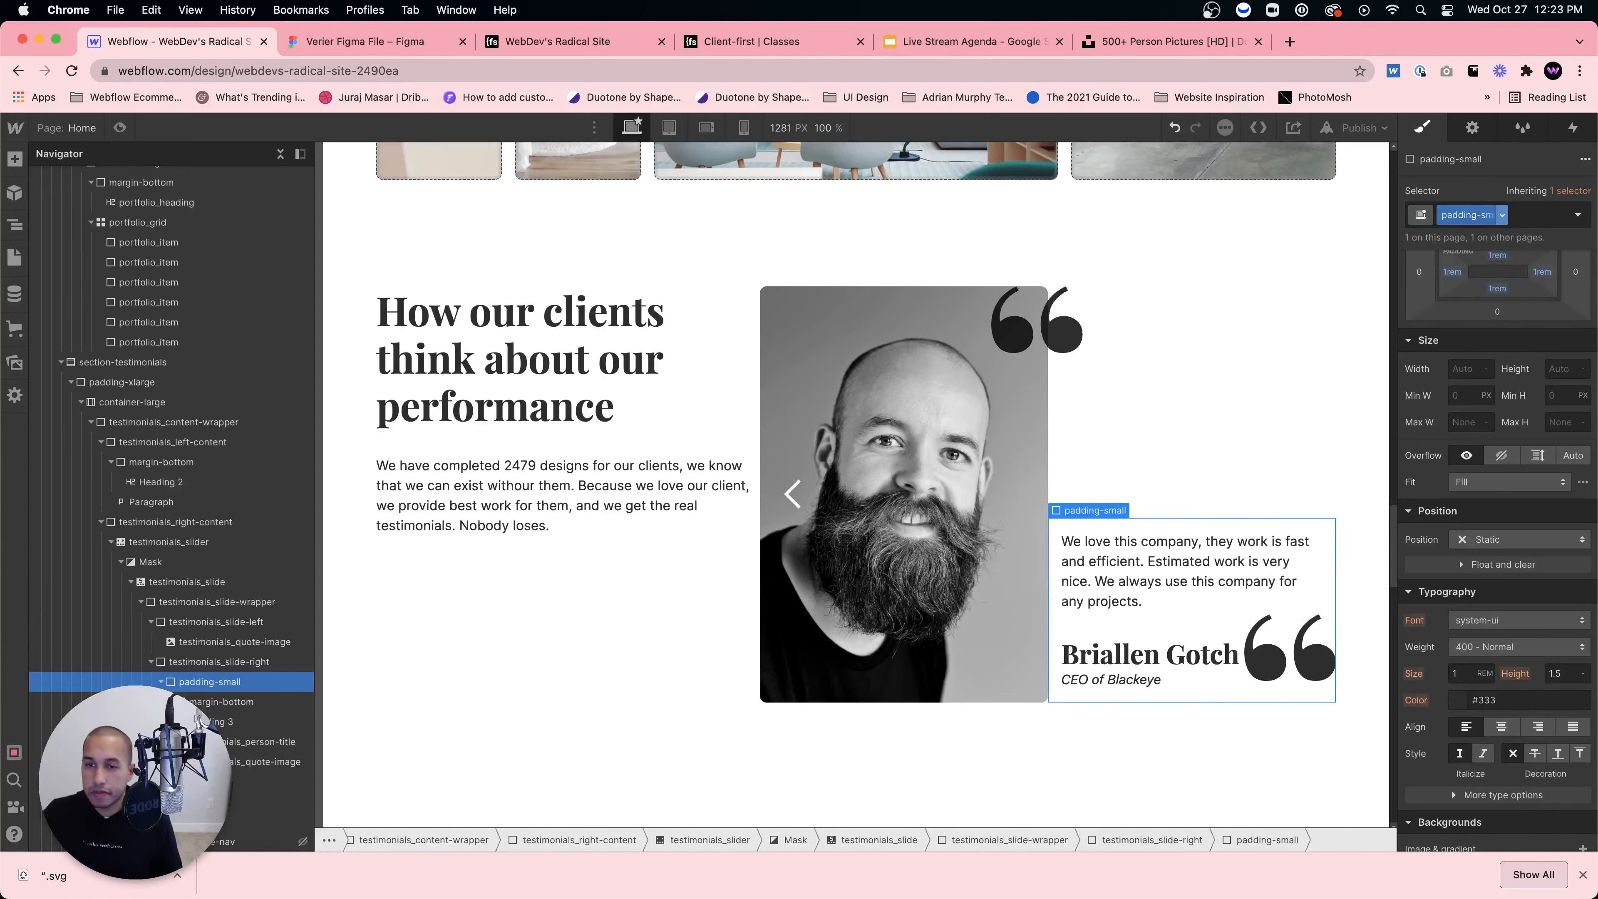
left_click(1173, 376)
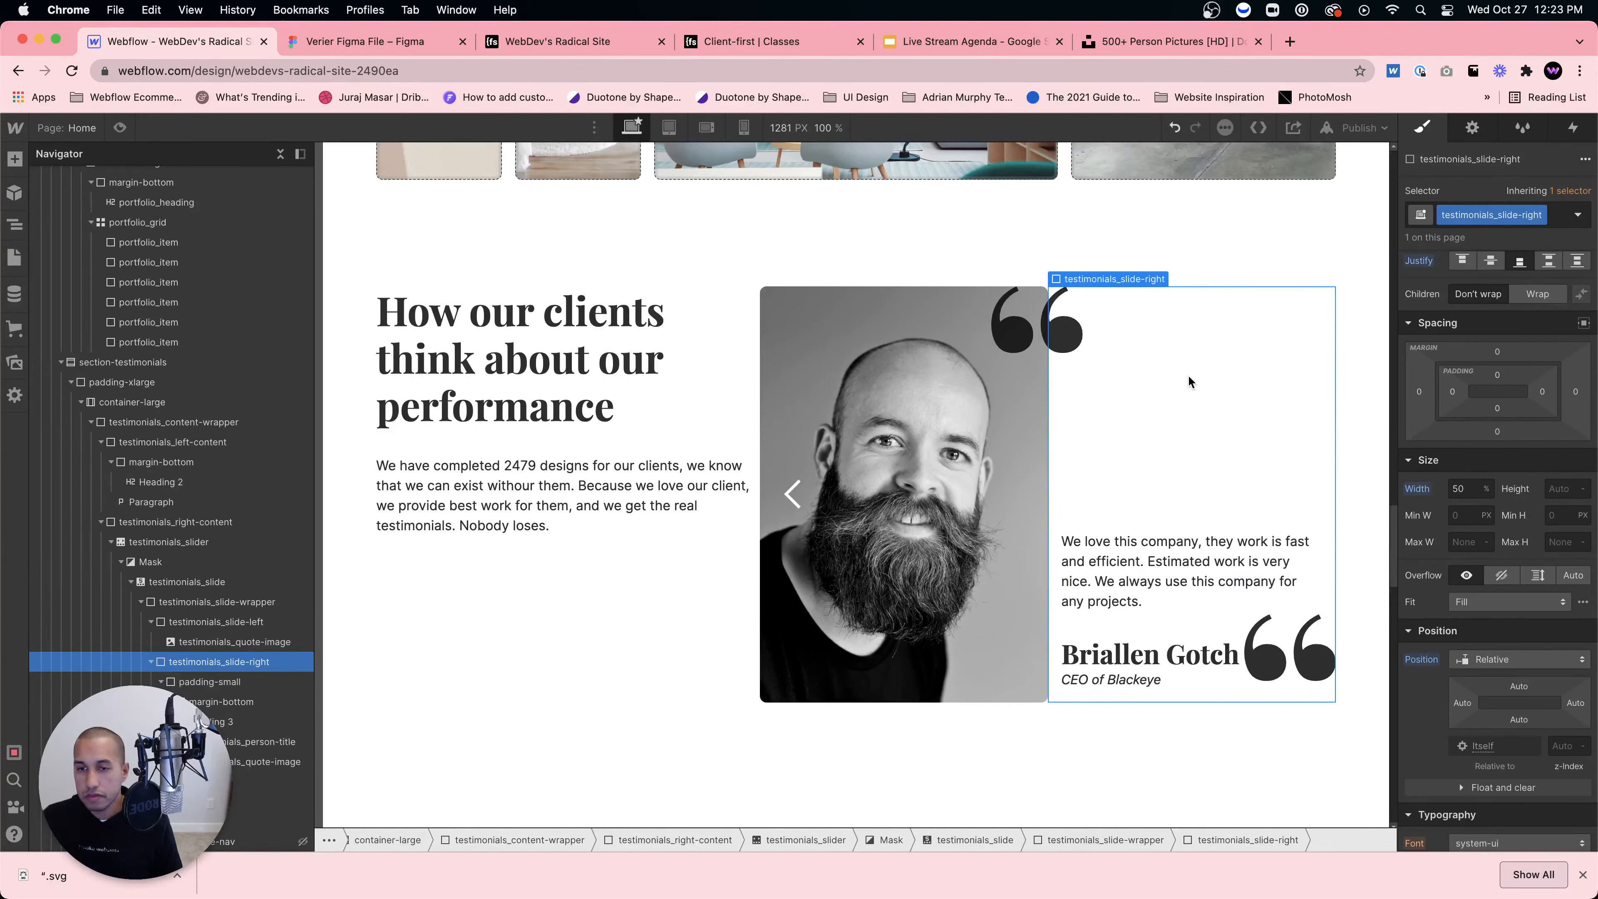
key("super+z")
key("super+z")
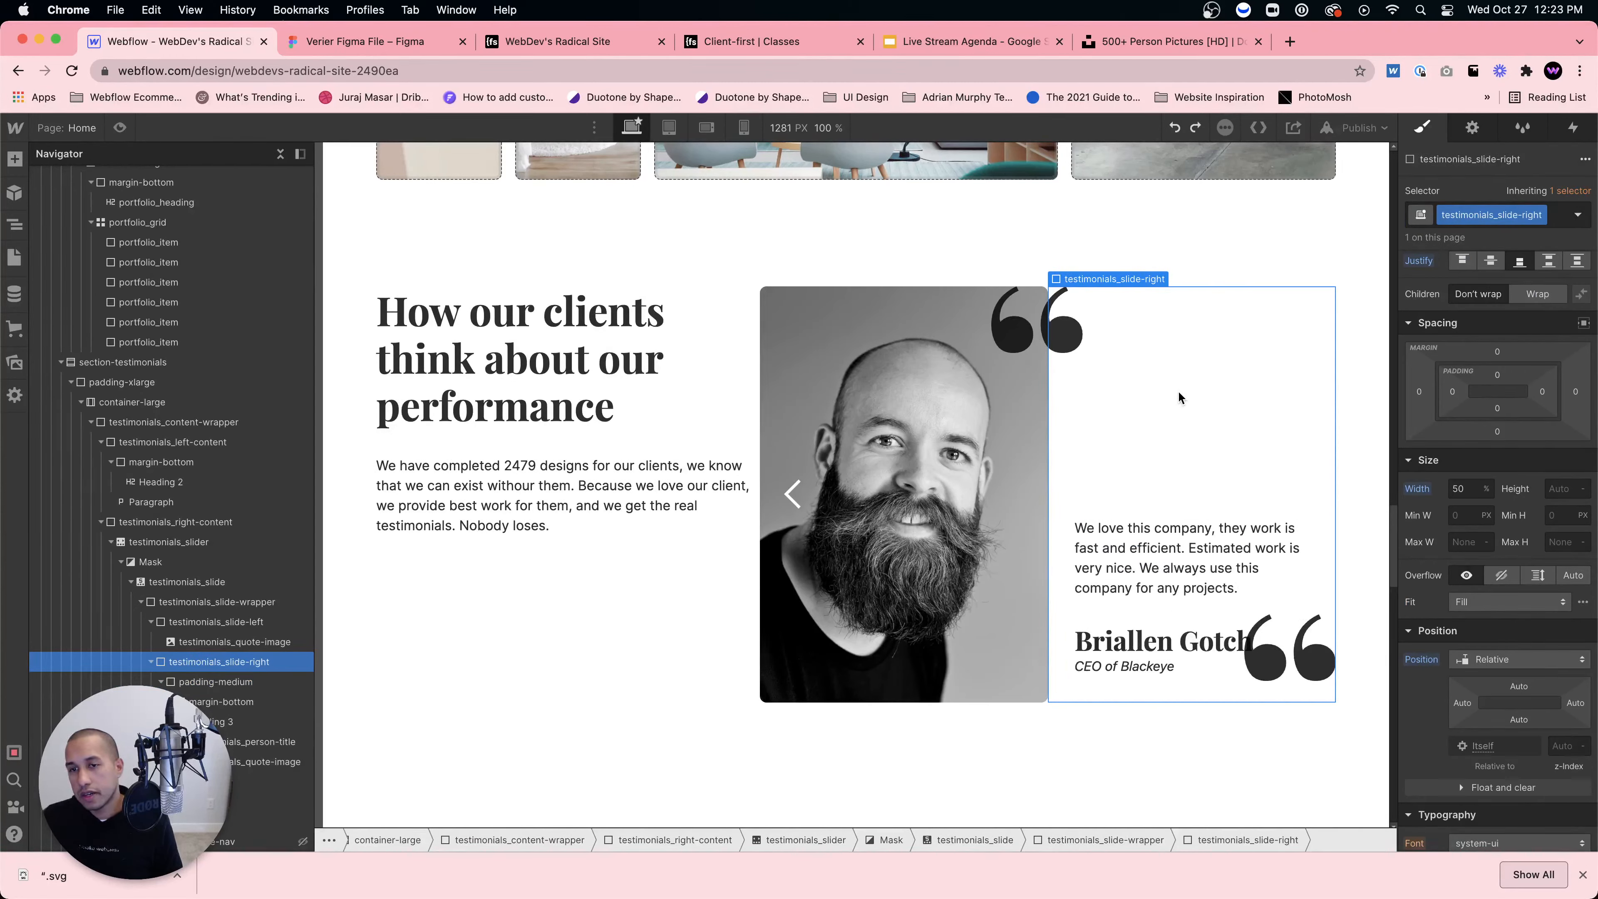
Step: Set the left text column to 30% width and testimonials_right-content to 70%
left_click(664, 589)
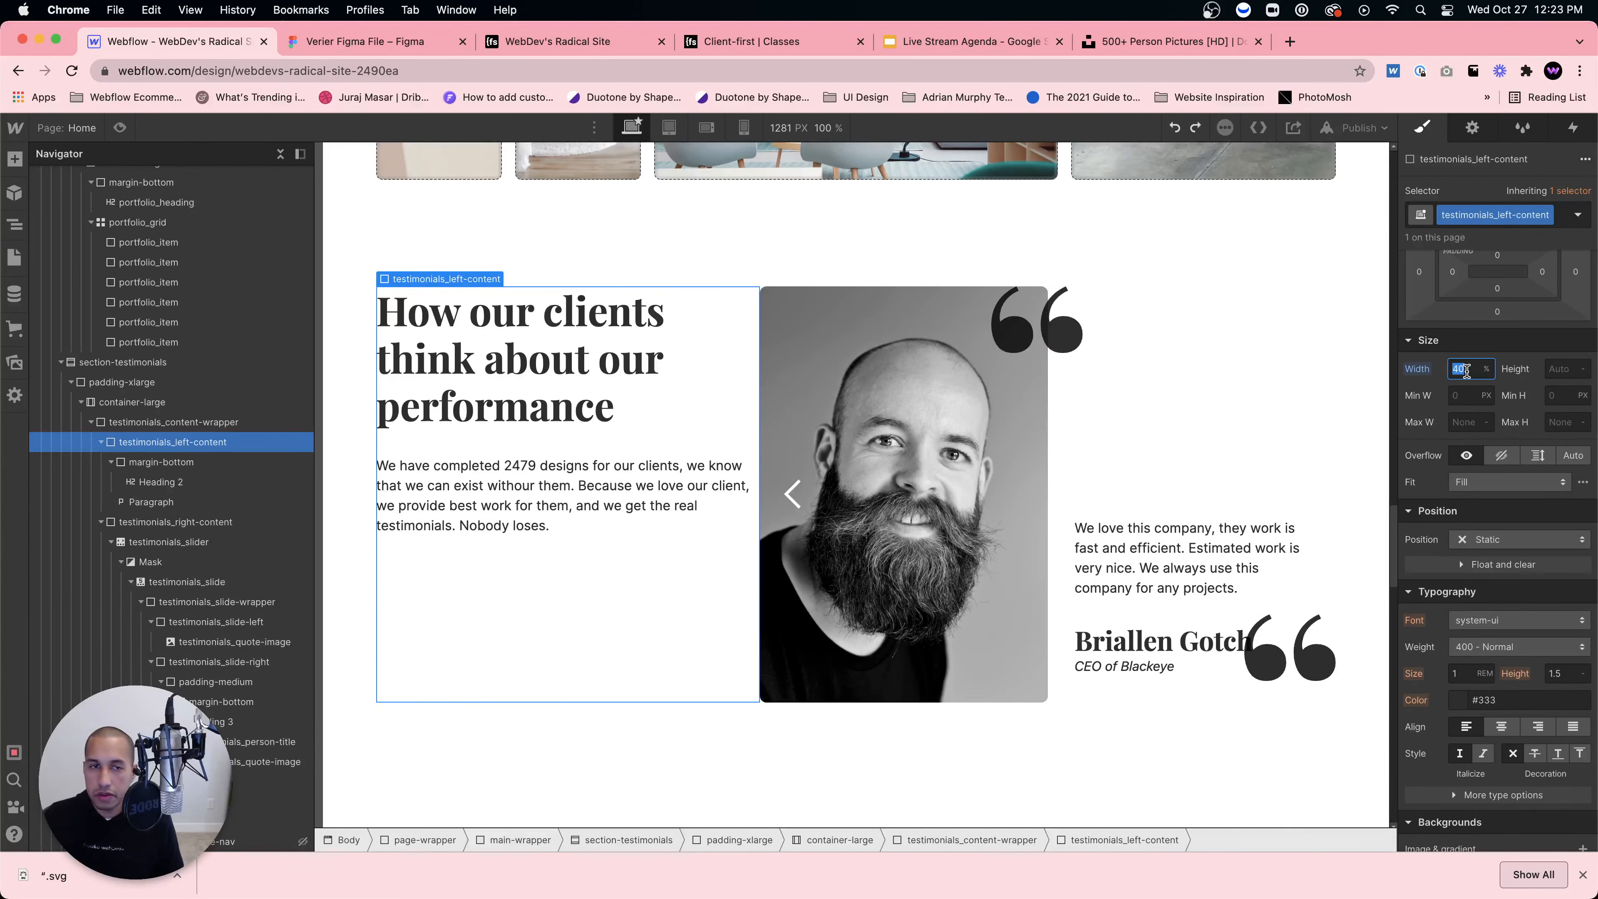
type("30")
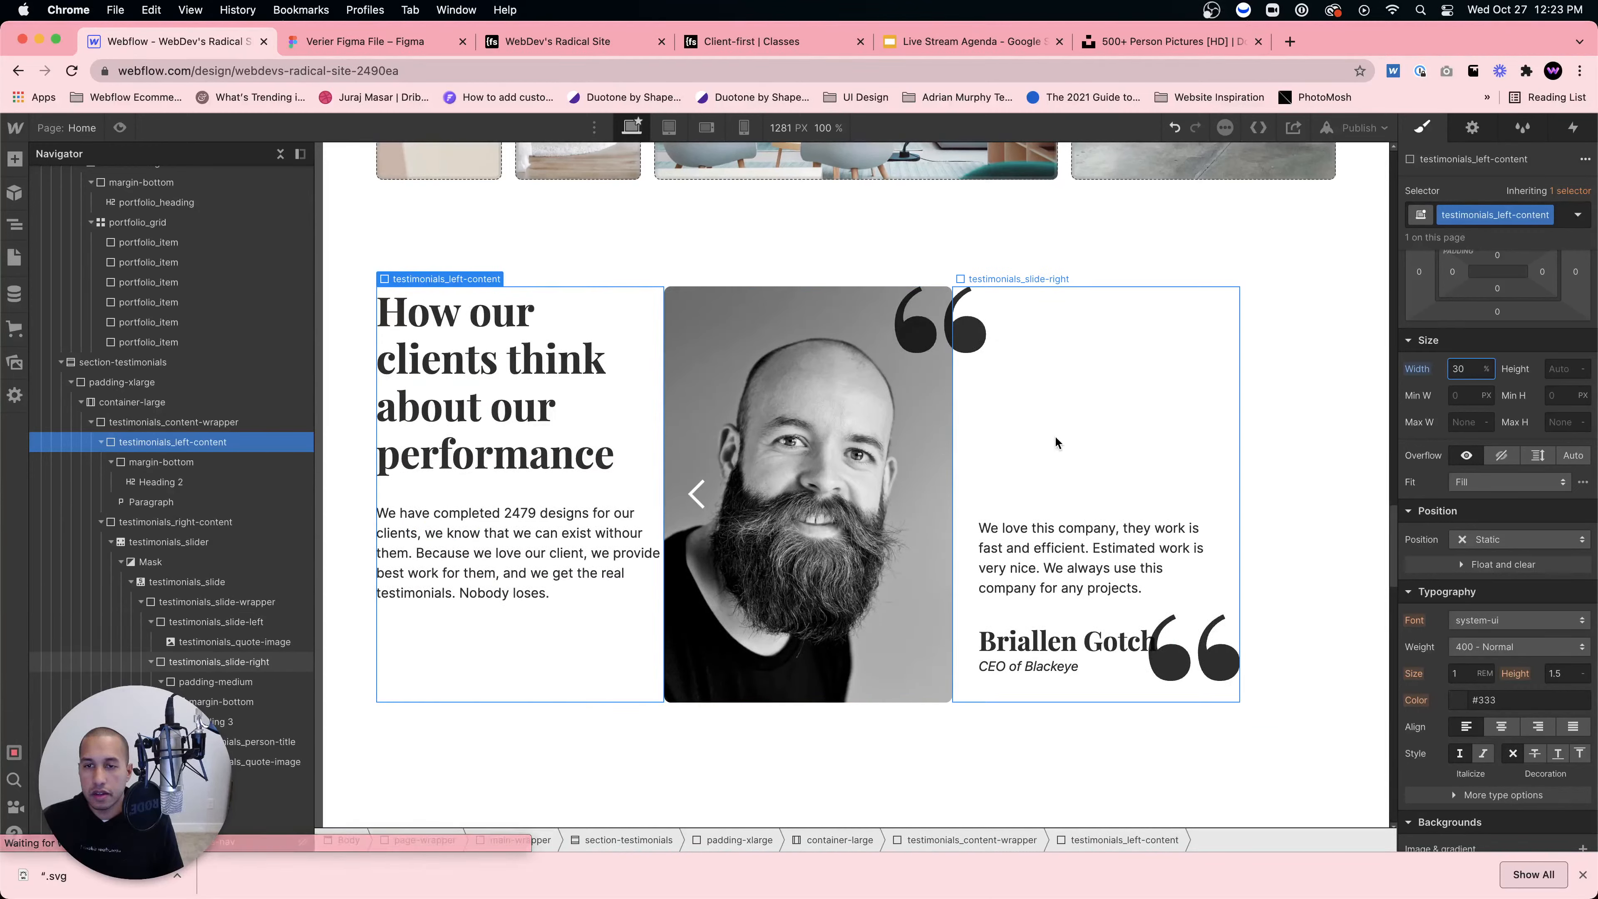
left_click(200, 523)
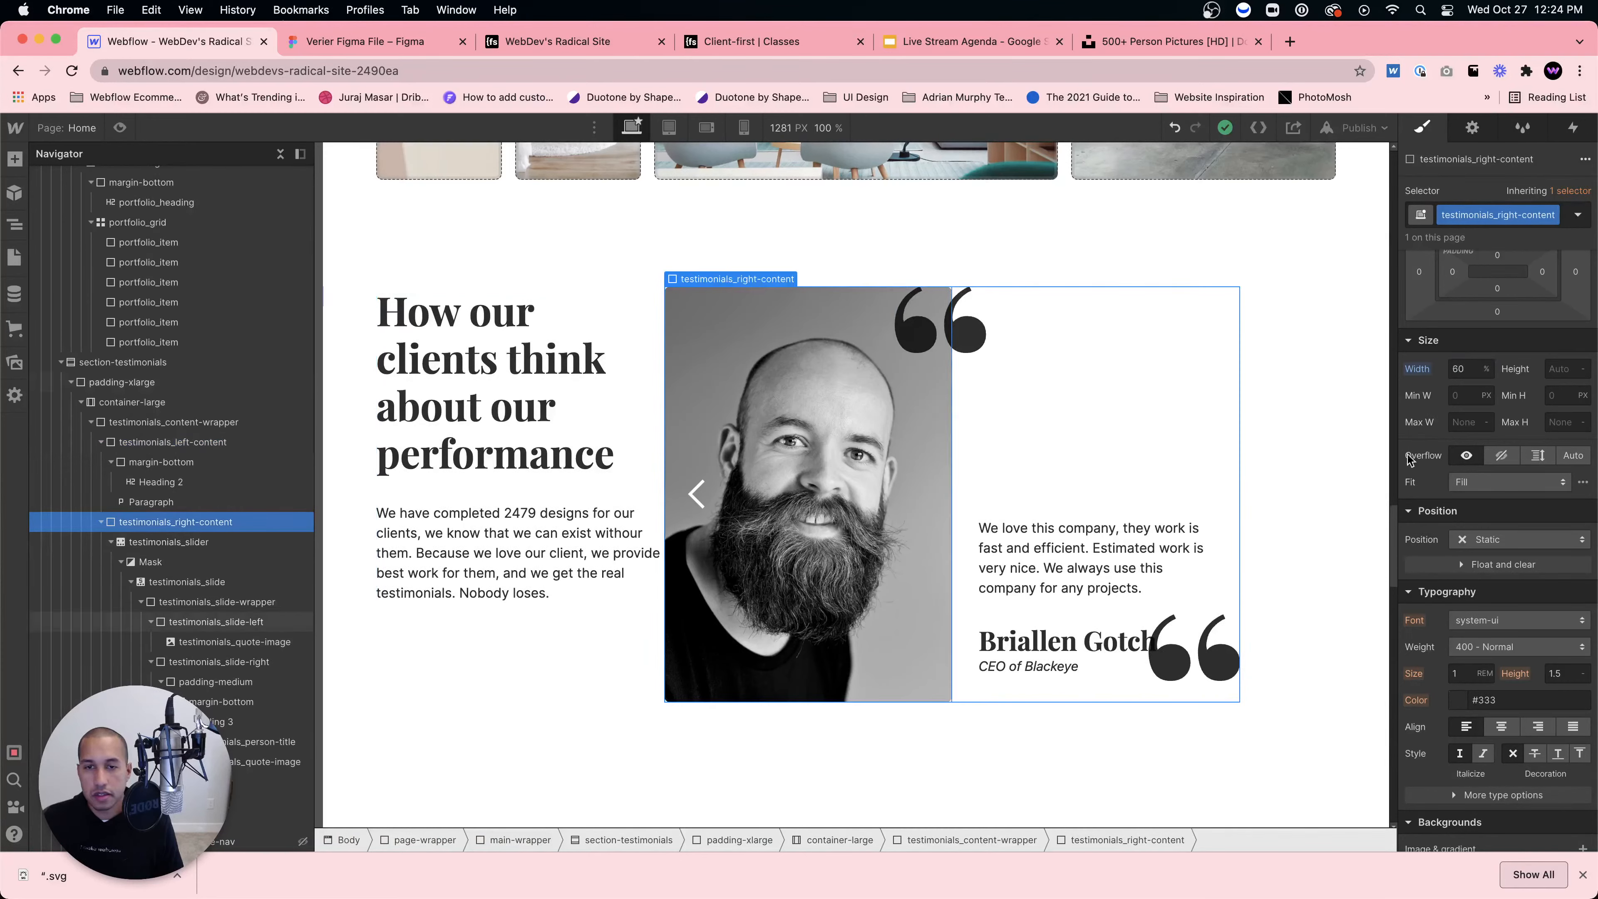
key("Return")
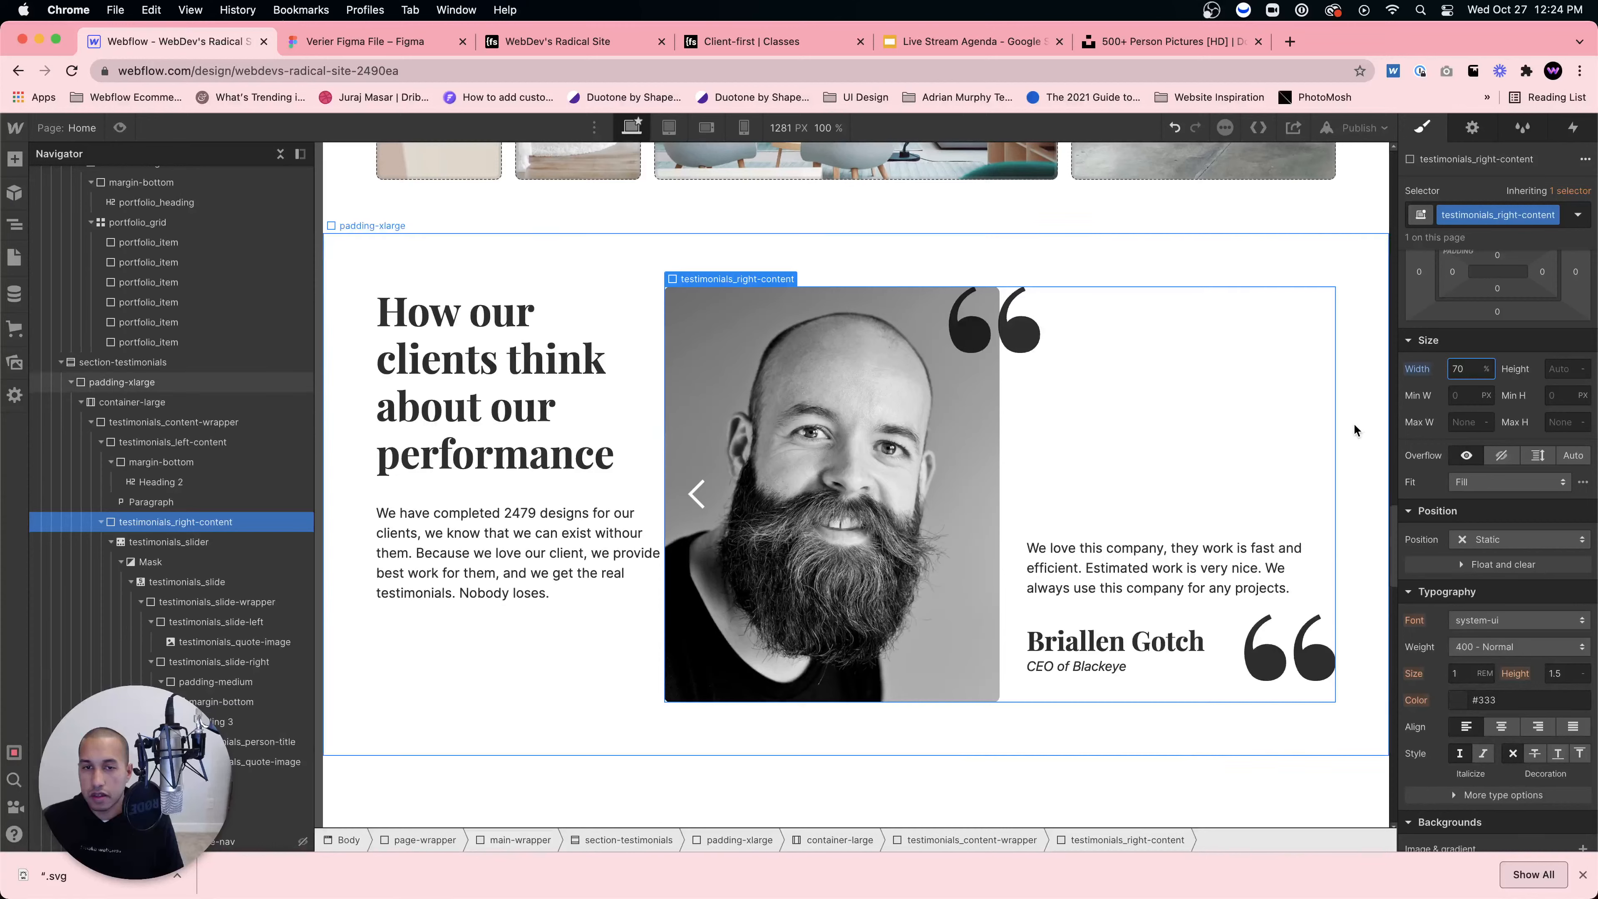
left_click(644, 609)
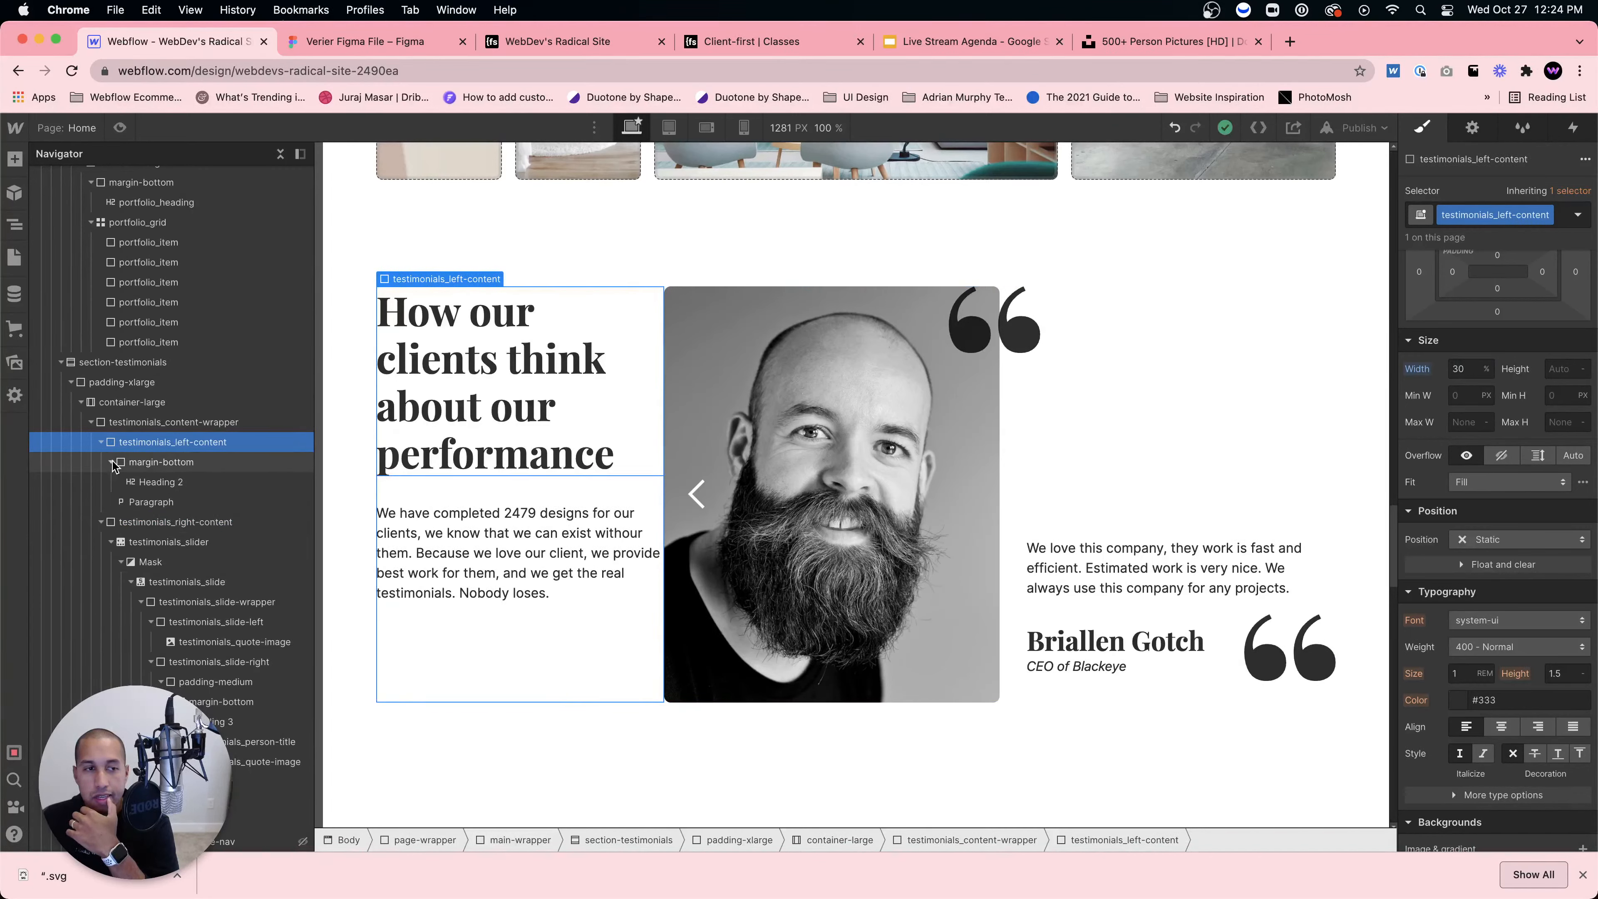
Step: Add a Div Block at the top of the testimonials_left-content column
key("super+e")
type("div")
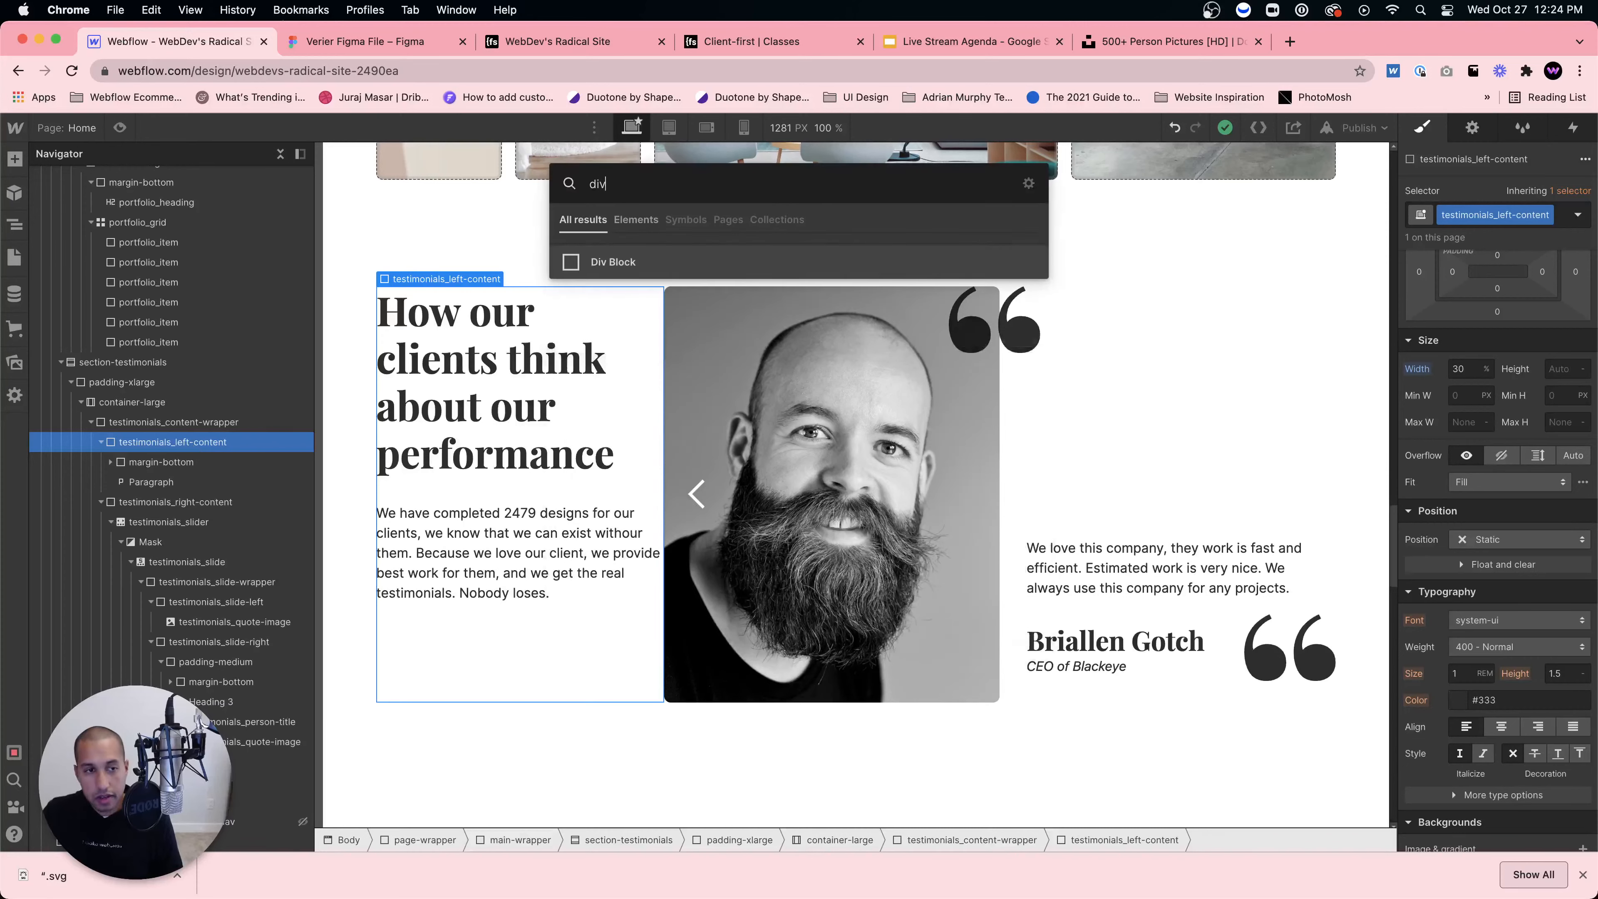
key("Return")
left_click_drag(139, 503, 167, 469)
left_click(121, 483)
left_click(158, 463)
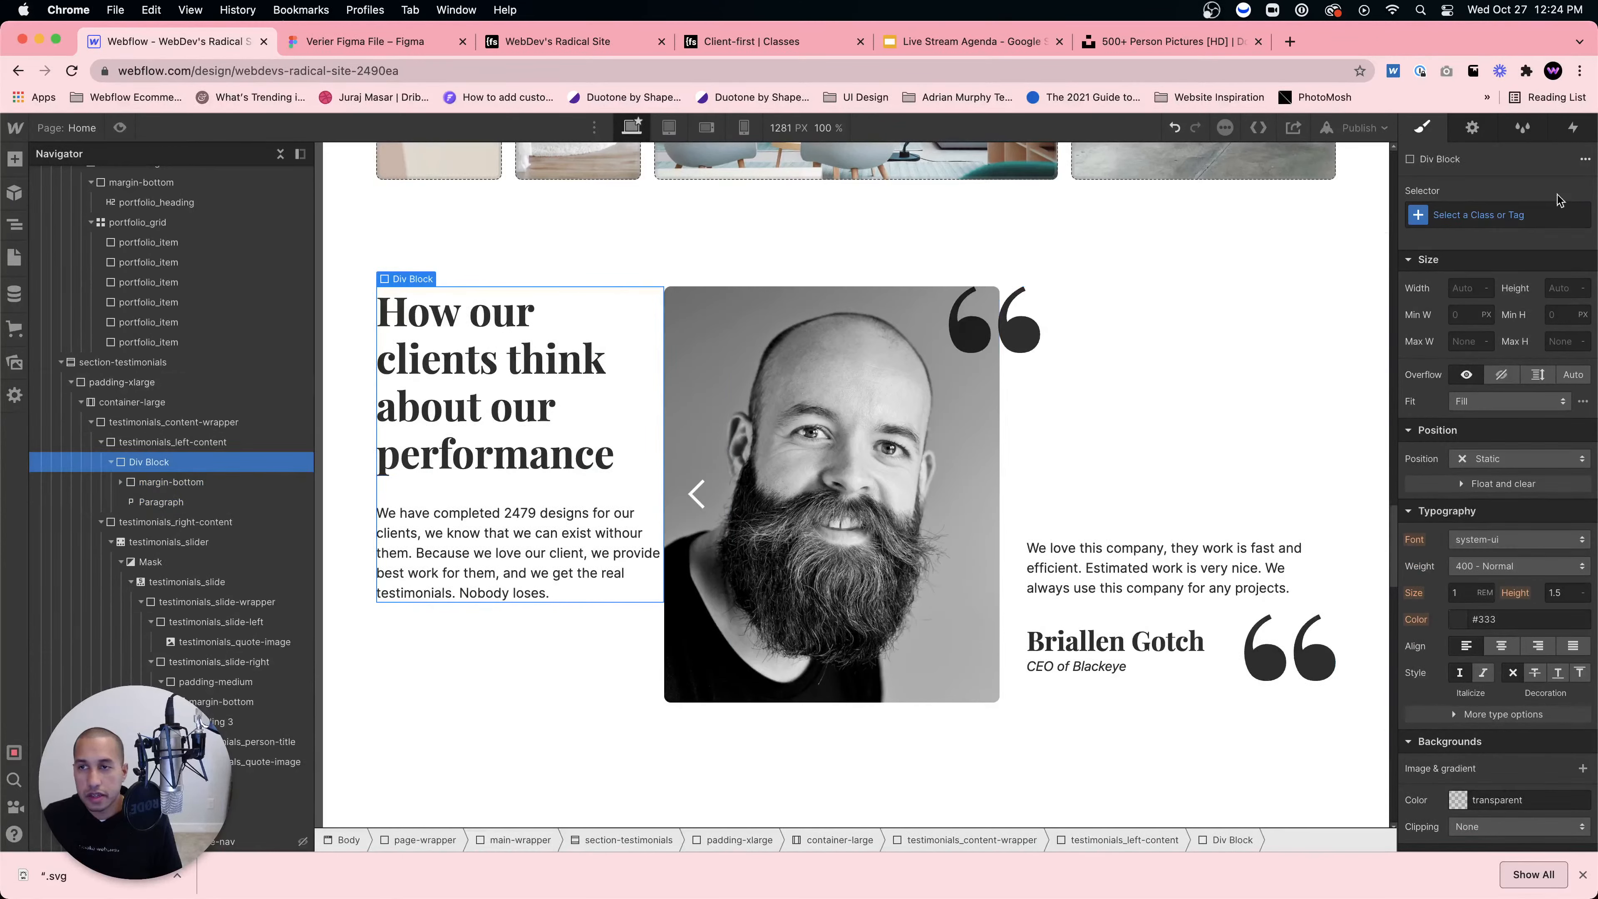
Step: Try padding-medium on the Div Block, then padding-right with a padding-medium combo class
left_click(1543, 205)
type("padding-mediu")
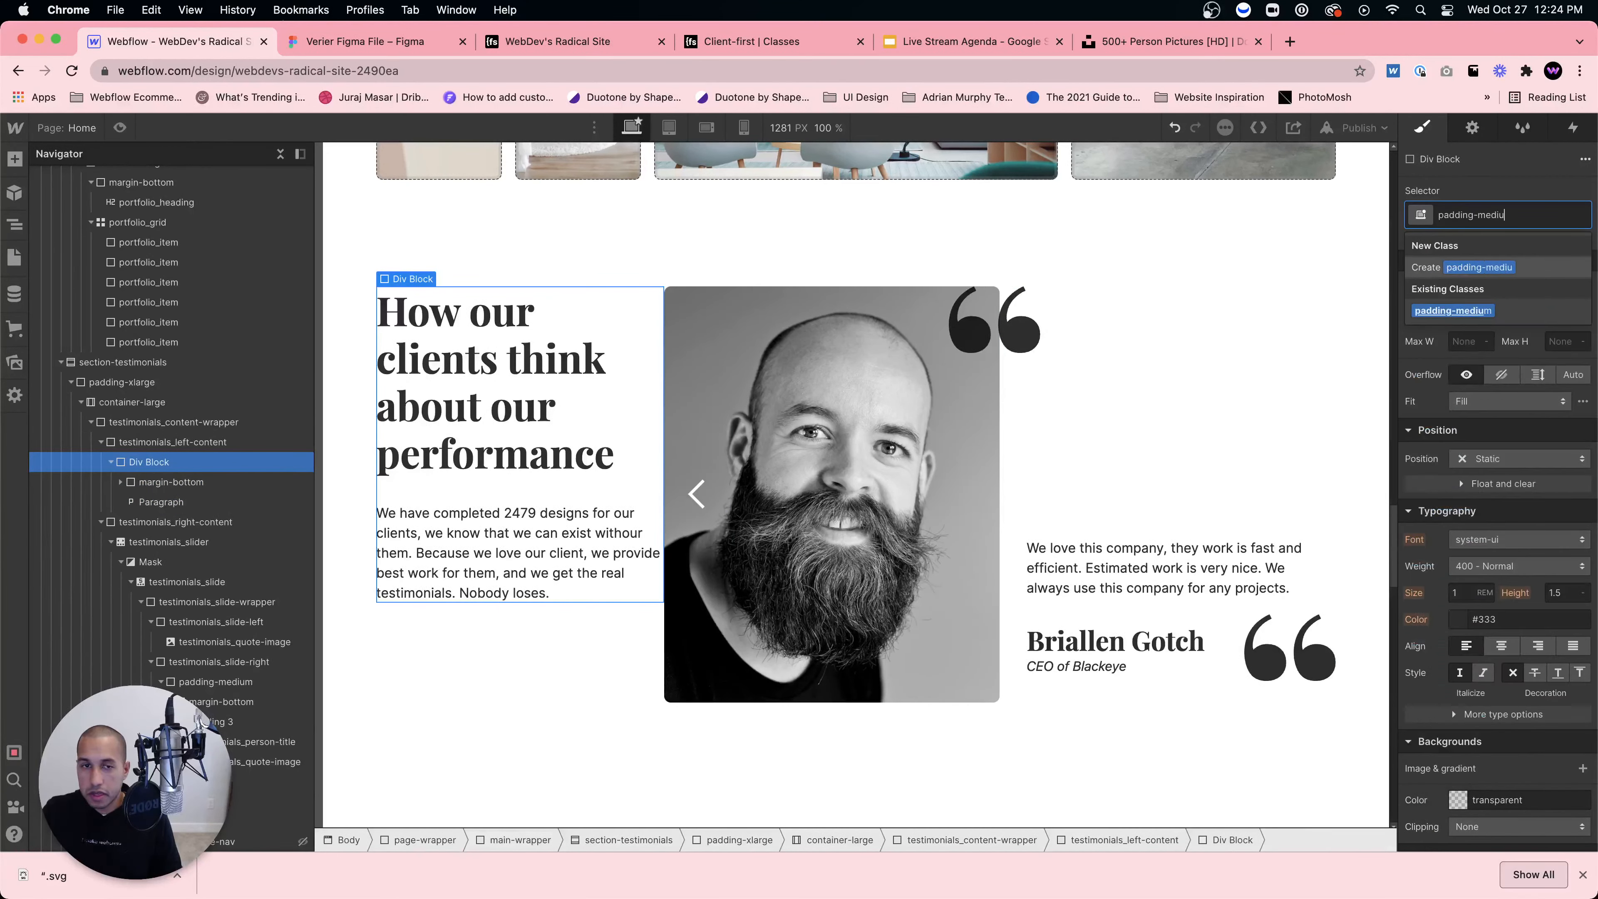
key("Return")
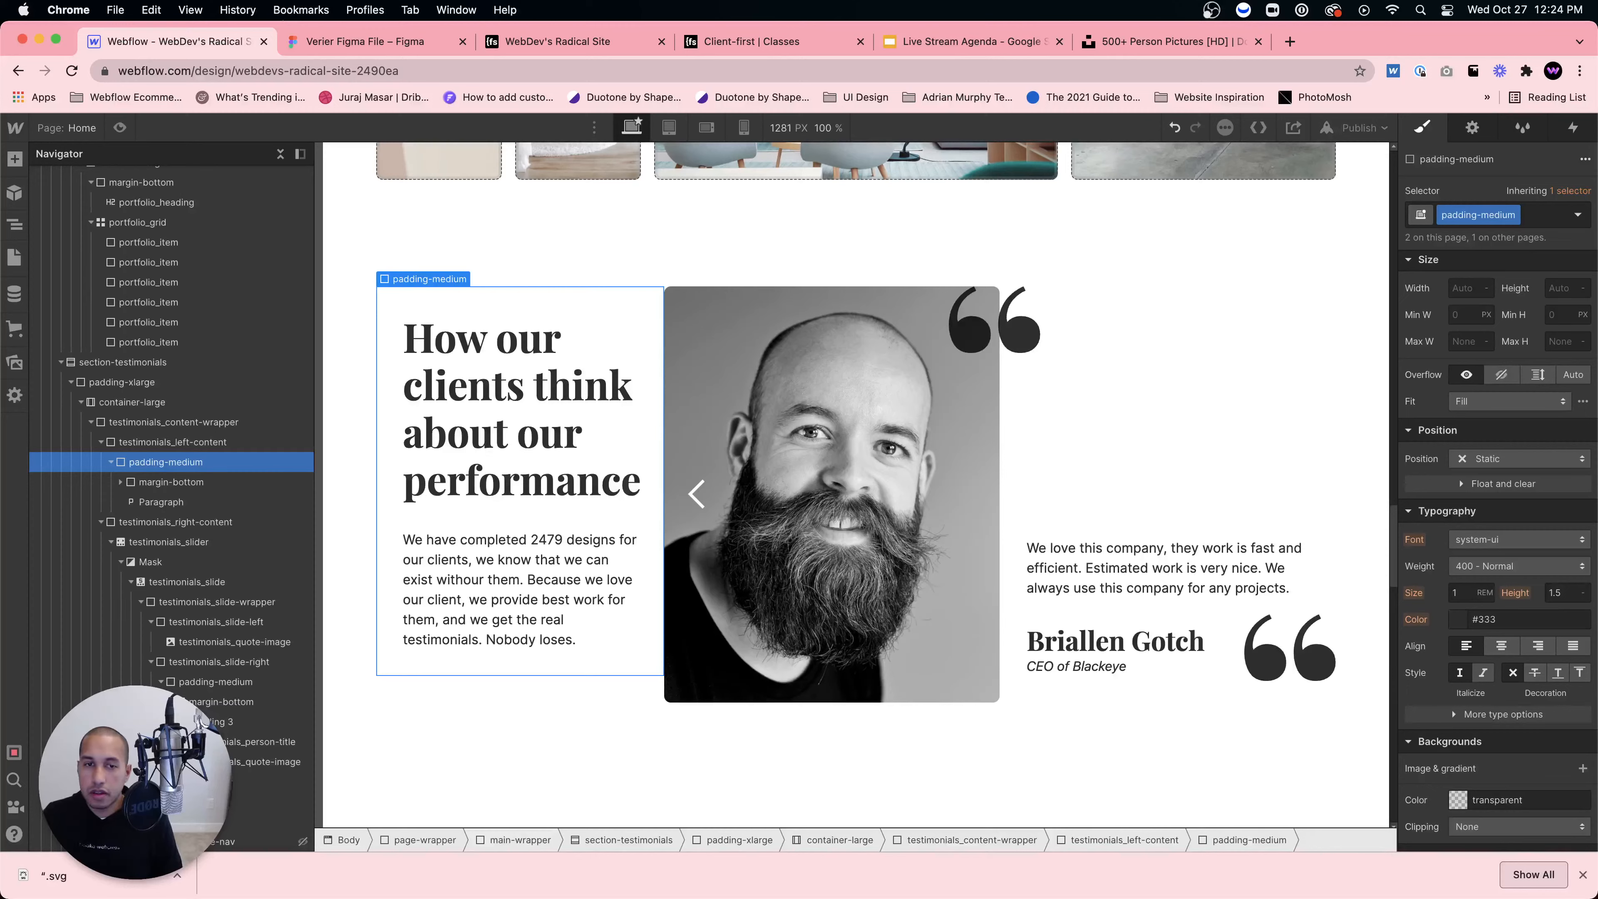
key("super+z")
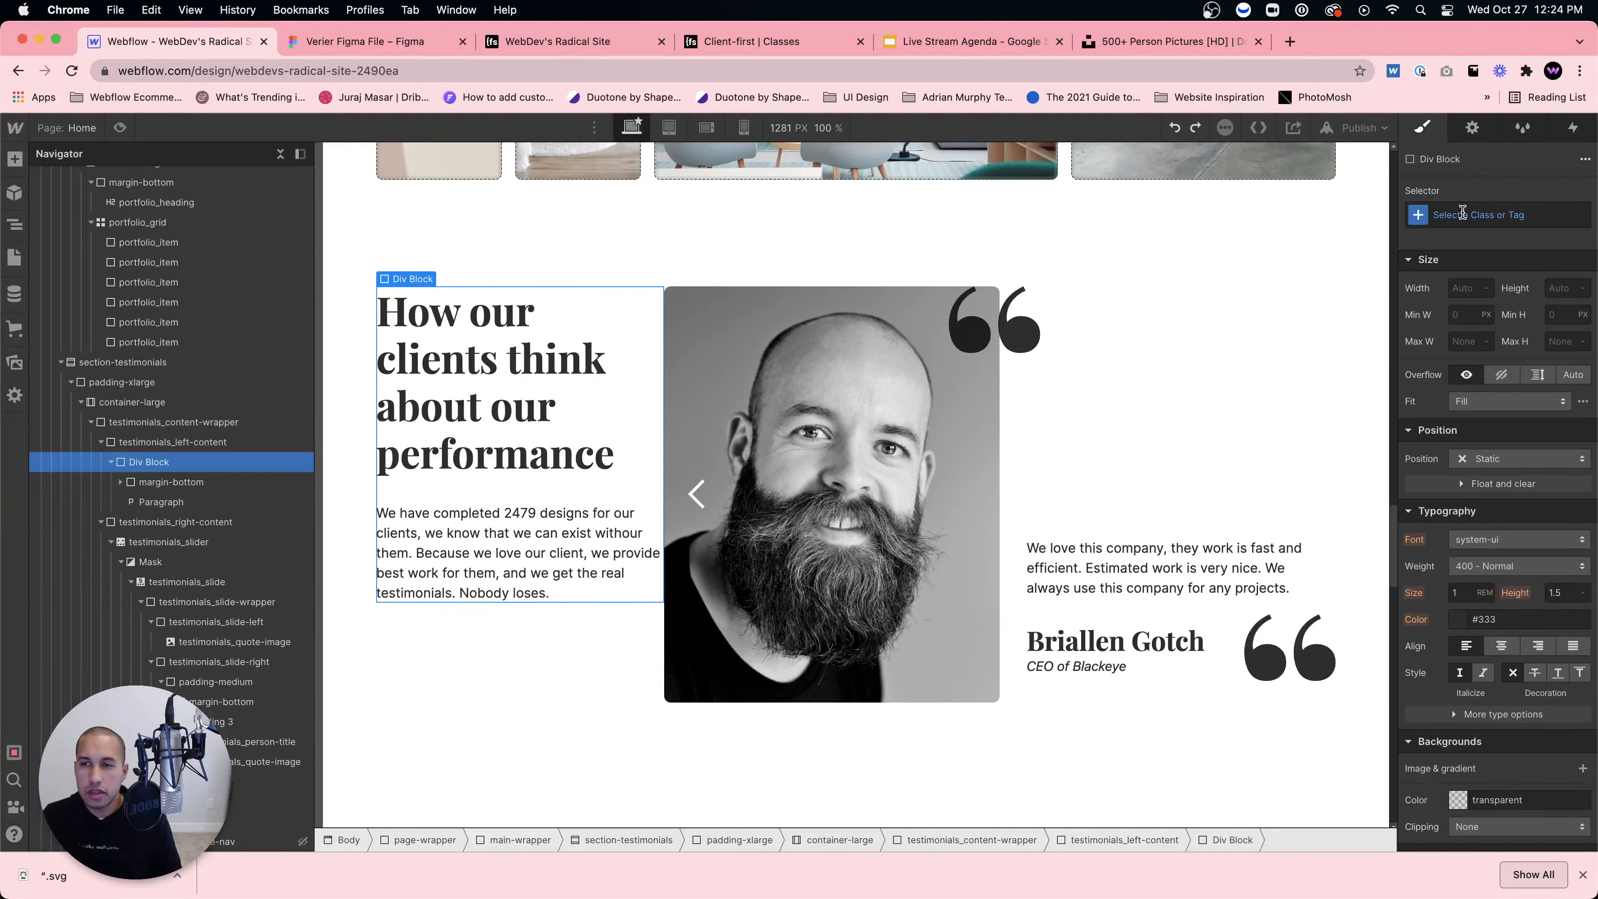
left_click(1462, 213)
type("padding-right")
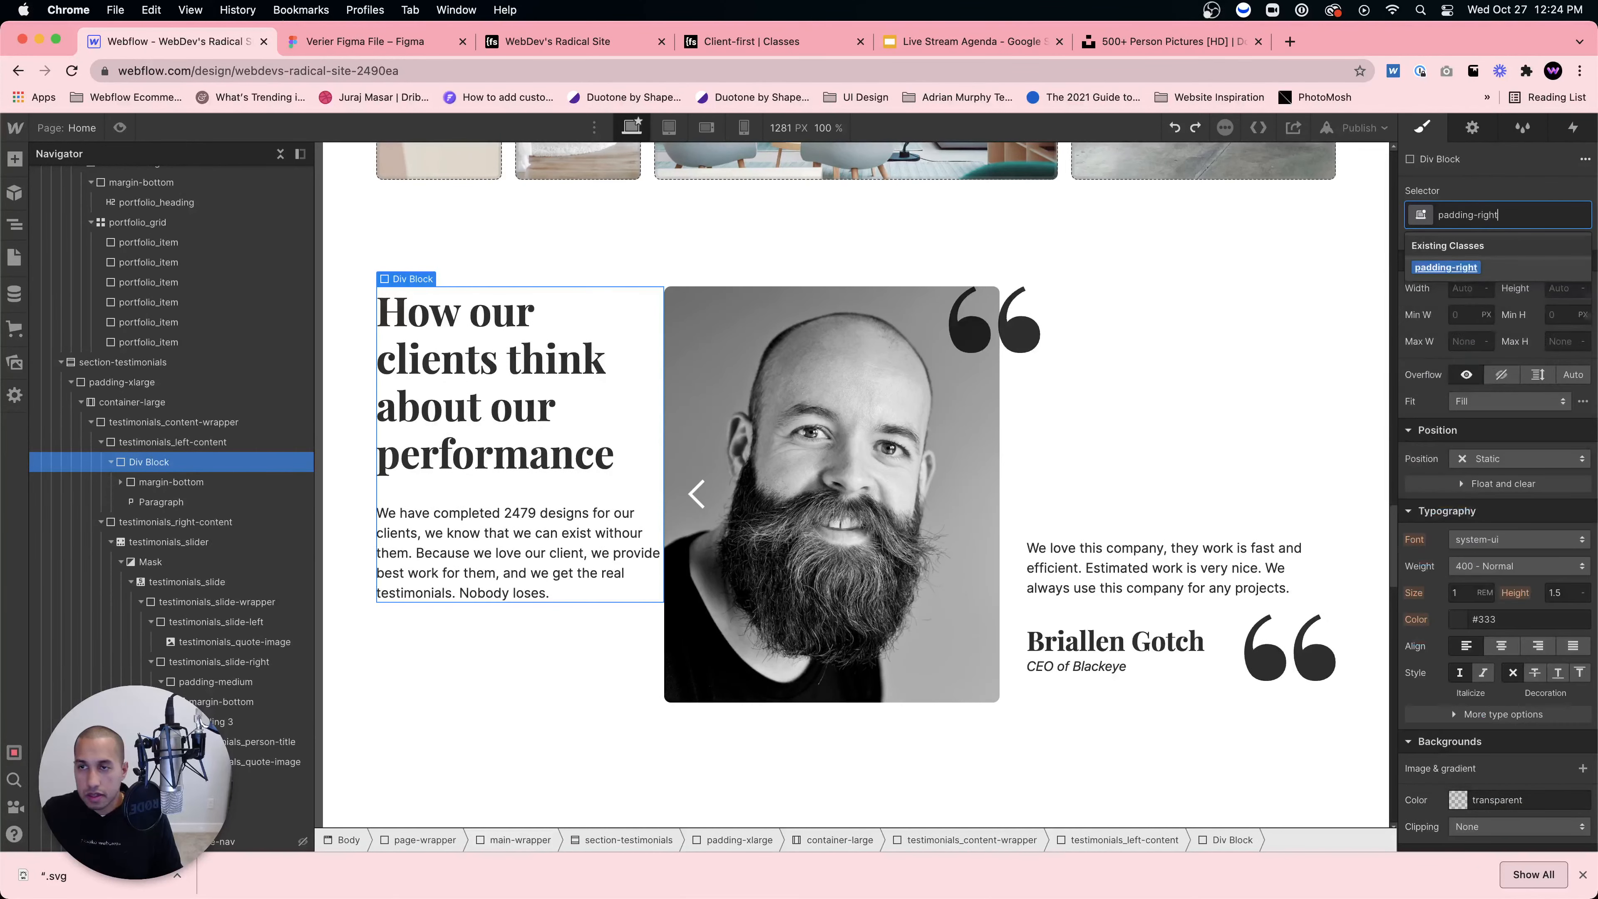
key("Return")
left_click(1513, 216)
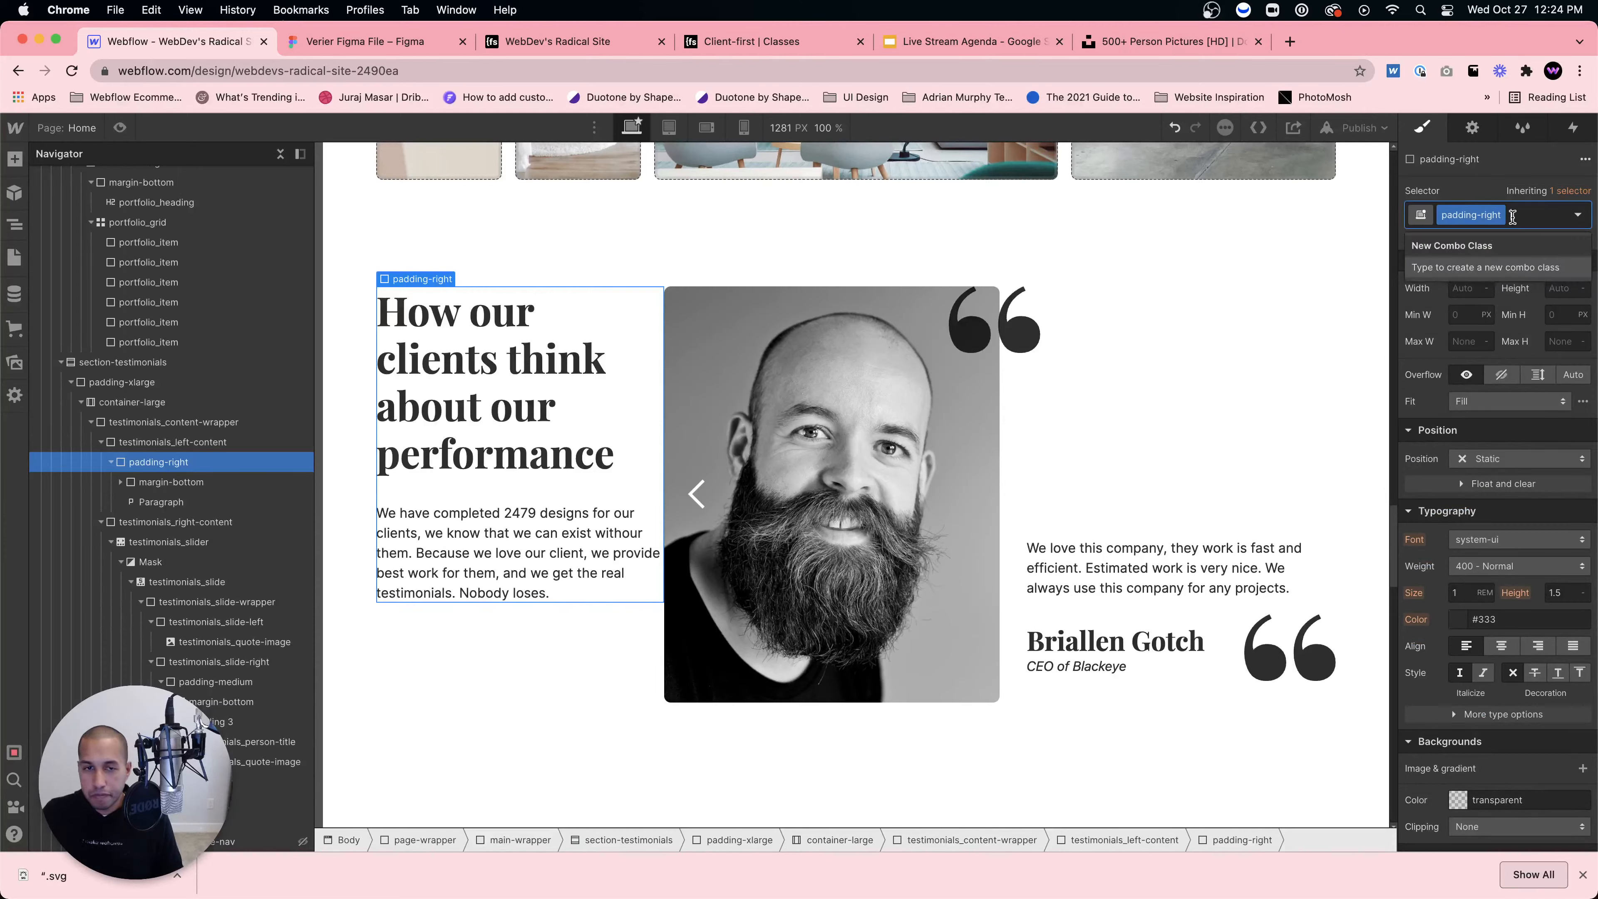
type("padding-medium")
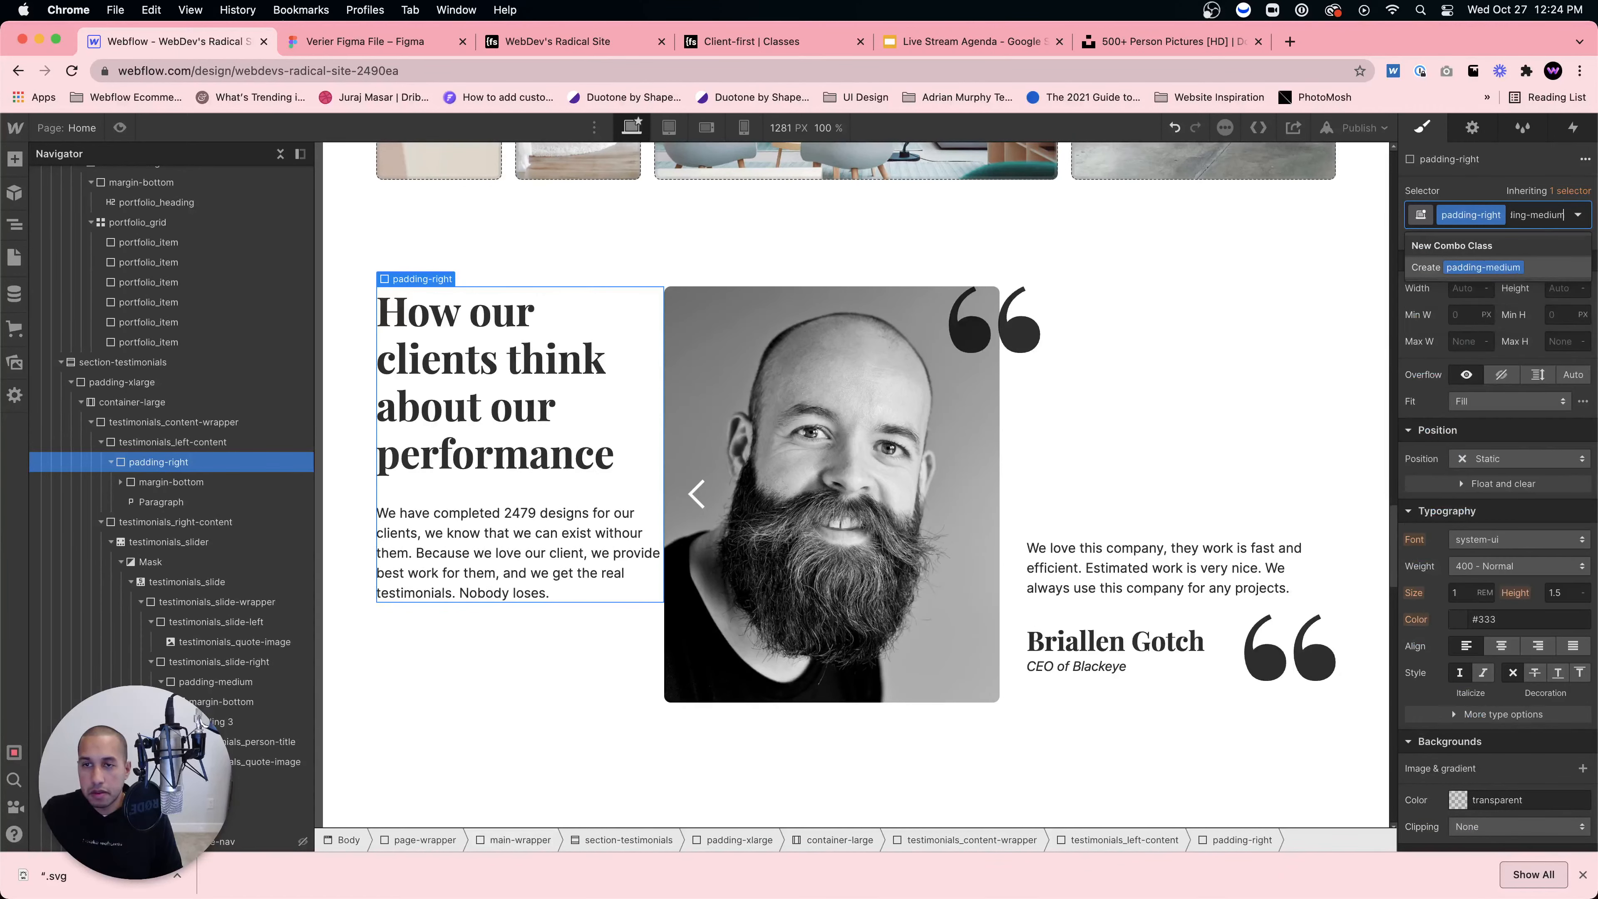
key("Return")
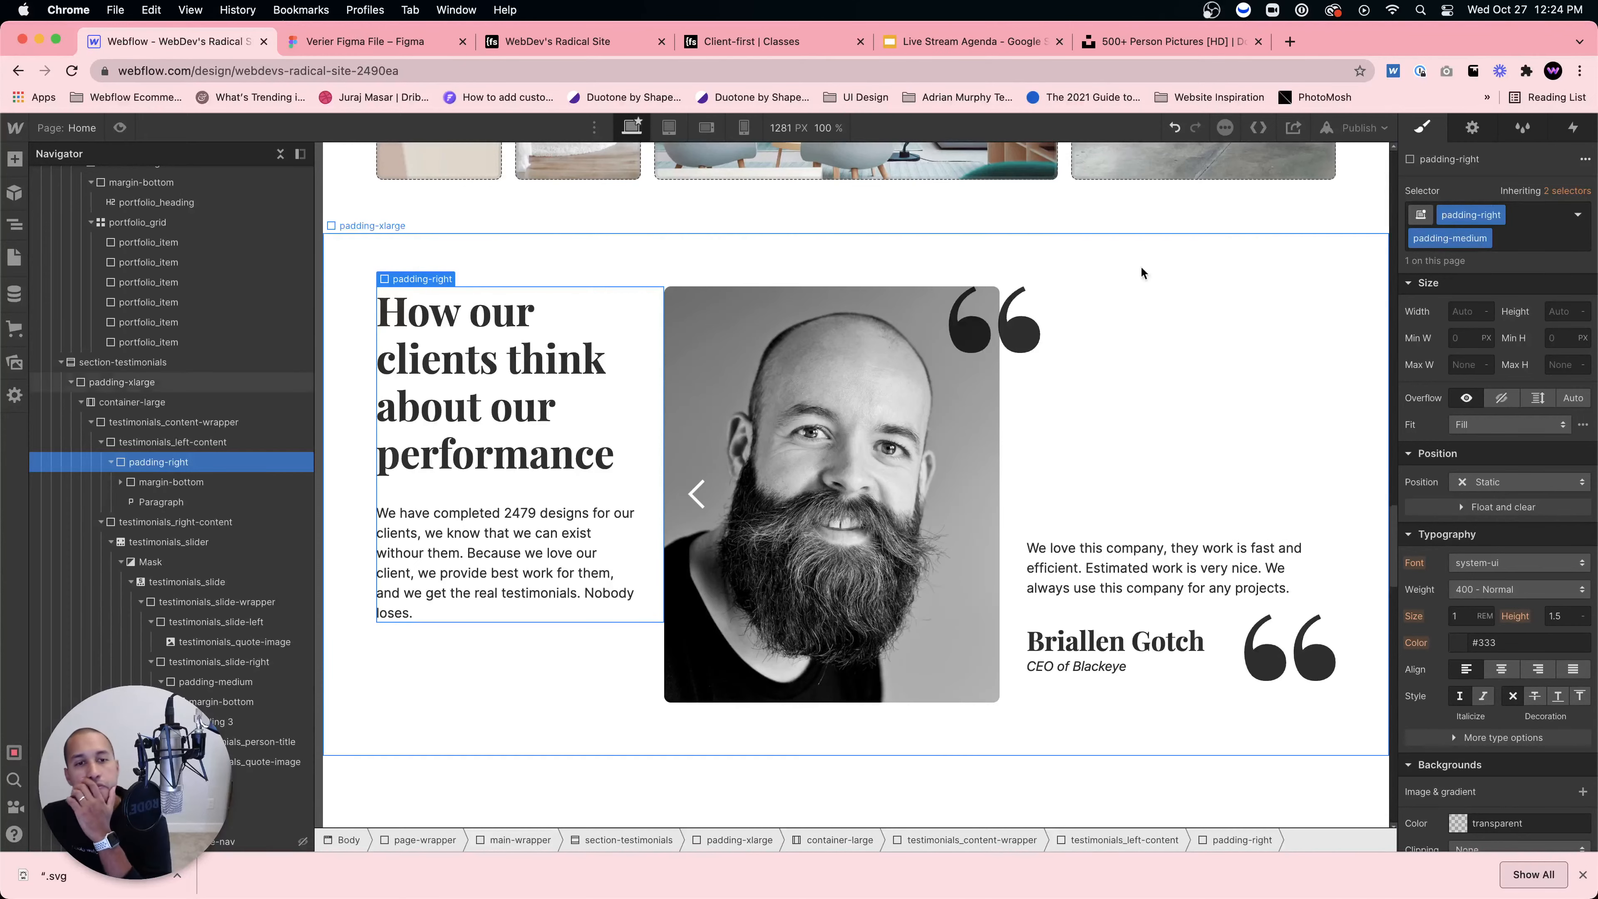
Step: Undo the padding classes and remove the empty Div Block, then compare with Figma
key("super+z")
key("super+z")
key("super+z")
key("super+z")
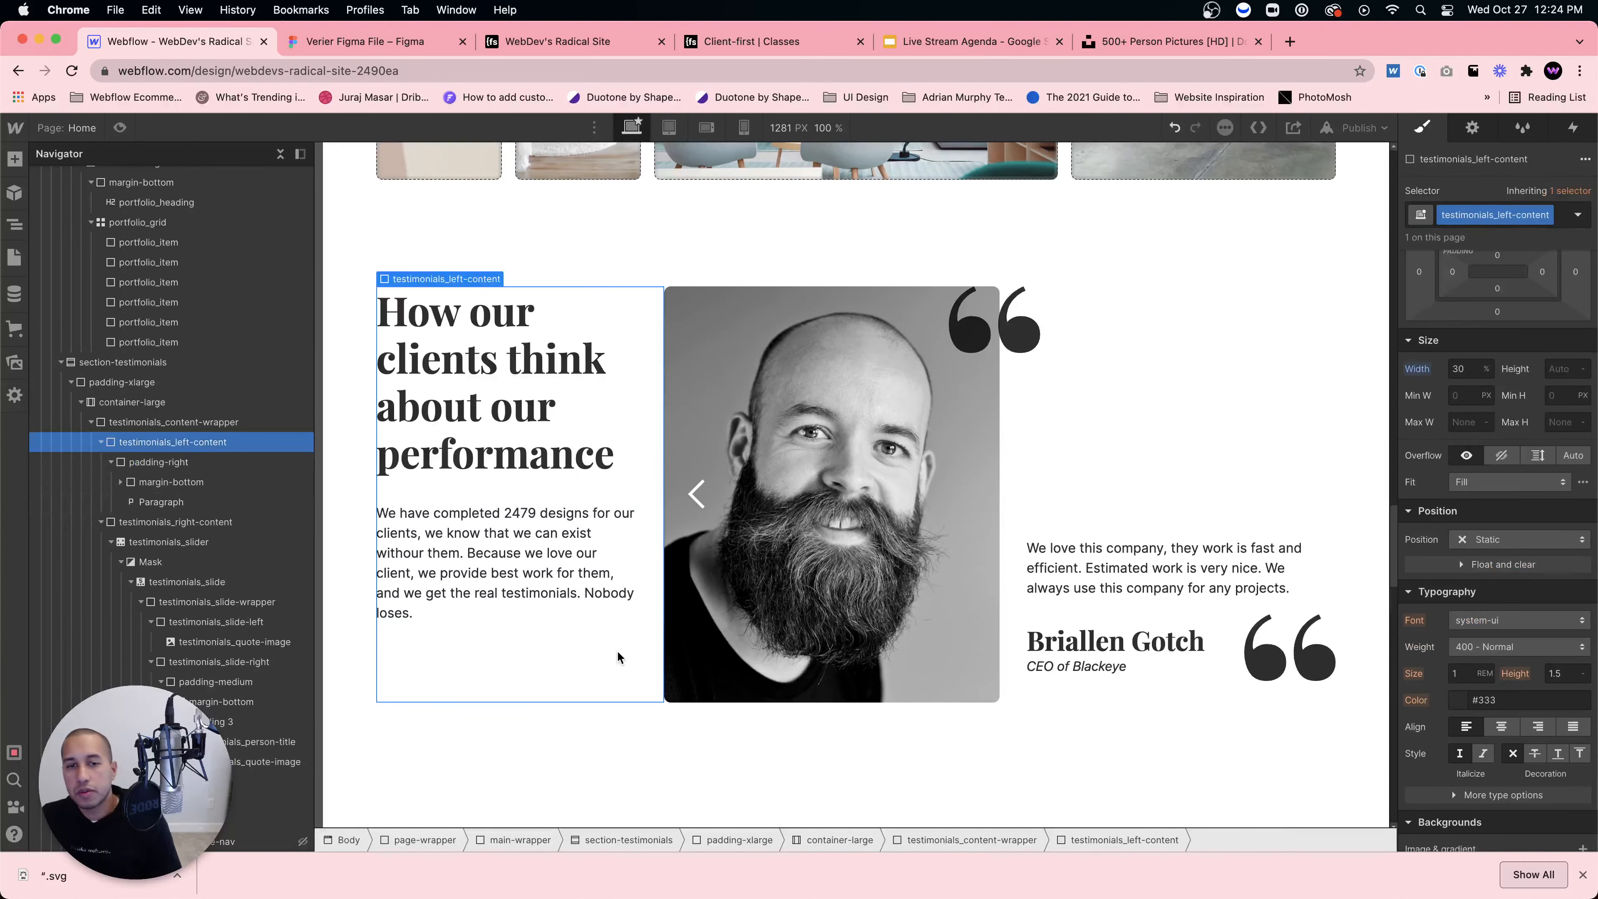
key("super+z")
key("super+z")
key("super+z")
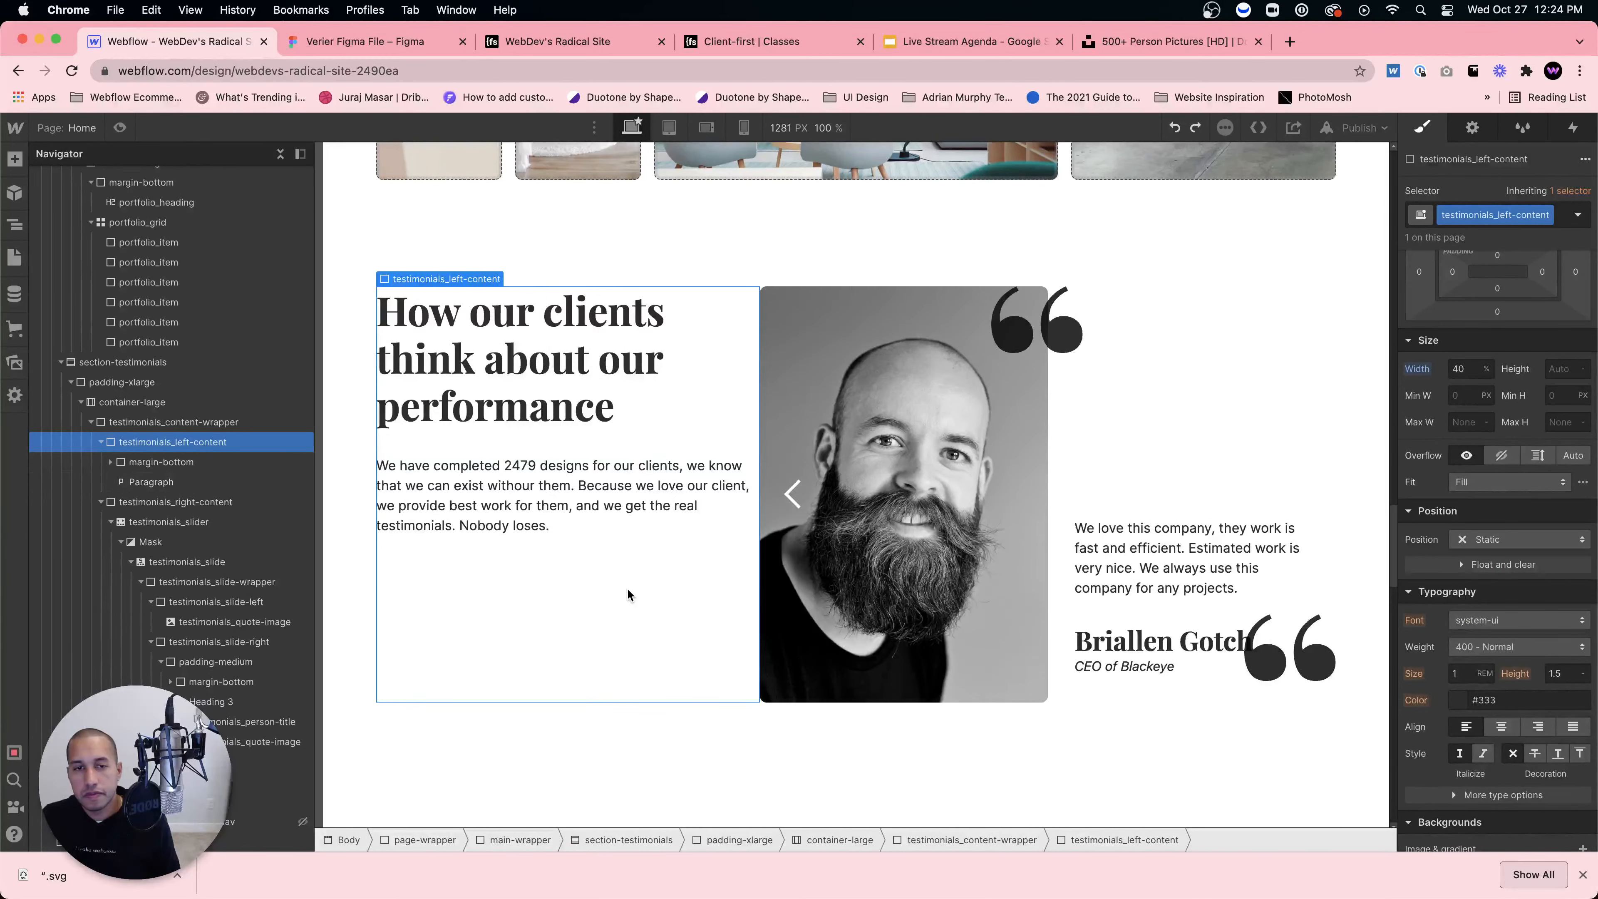
left_click(386, 50)
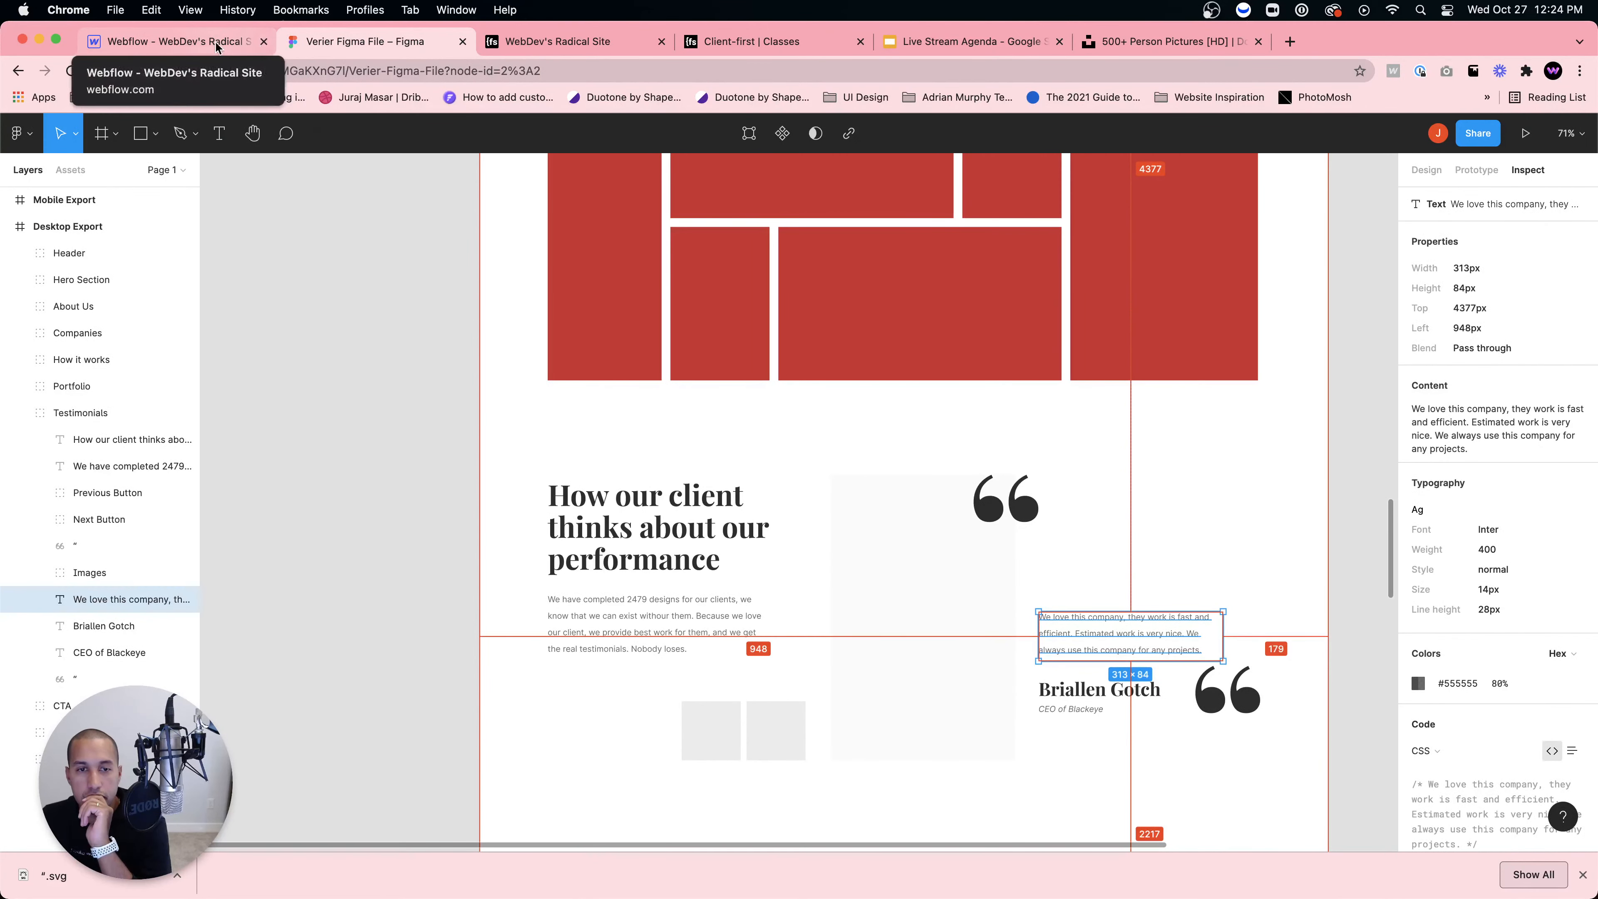
Step: Set the slide's portrait column to 40% width and the quote column to 60%
left_click(258, 48)
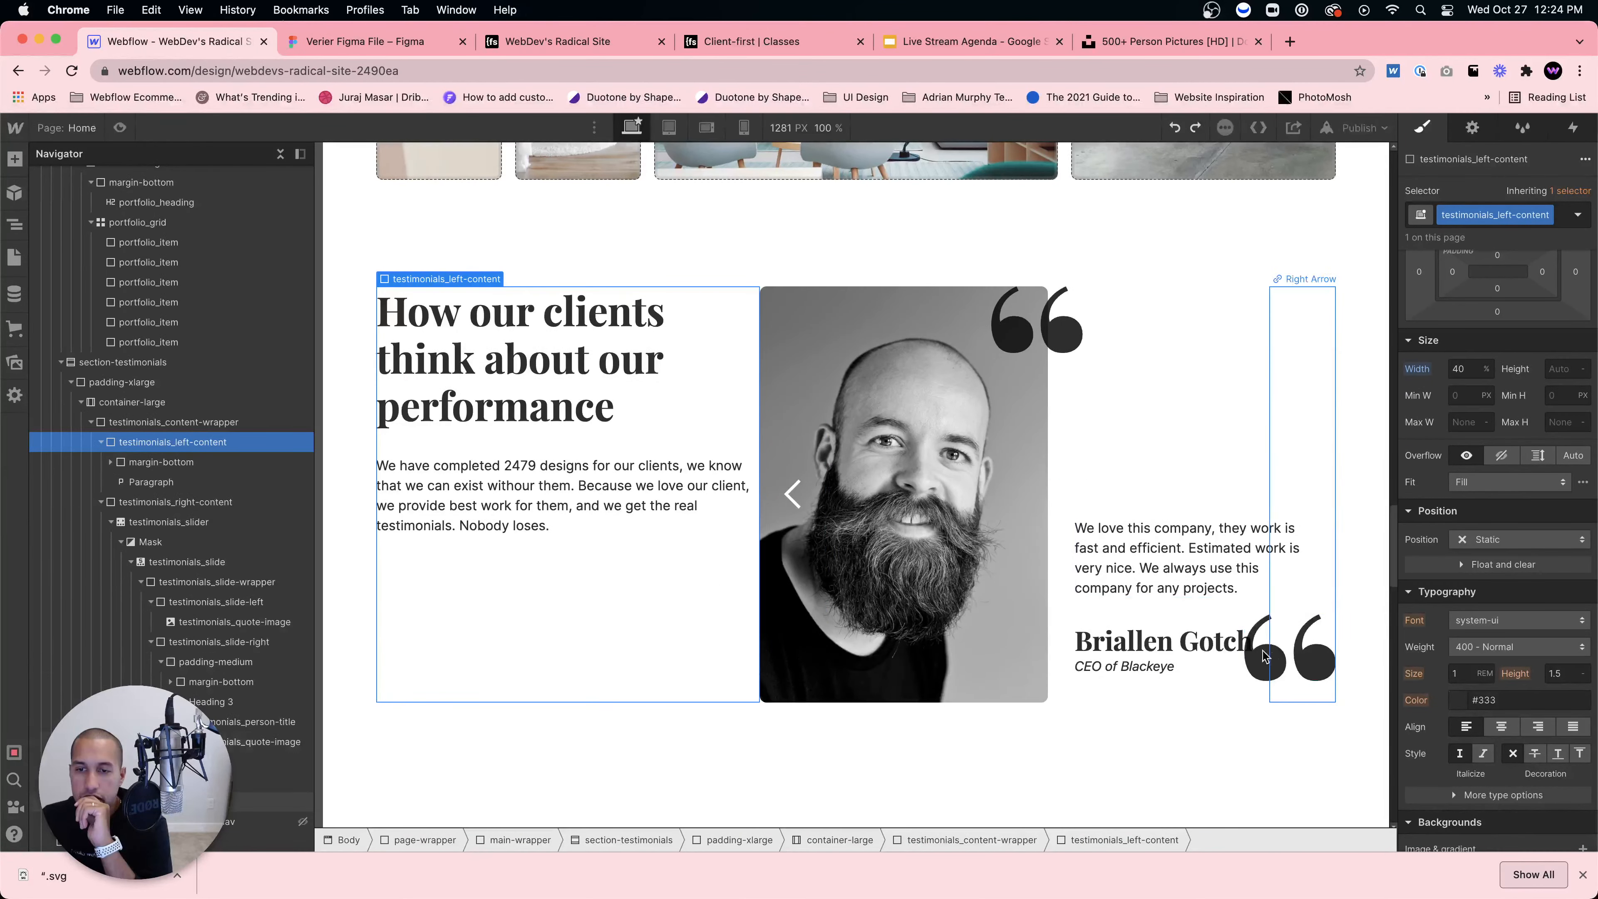
left_click(978, 551)
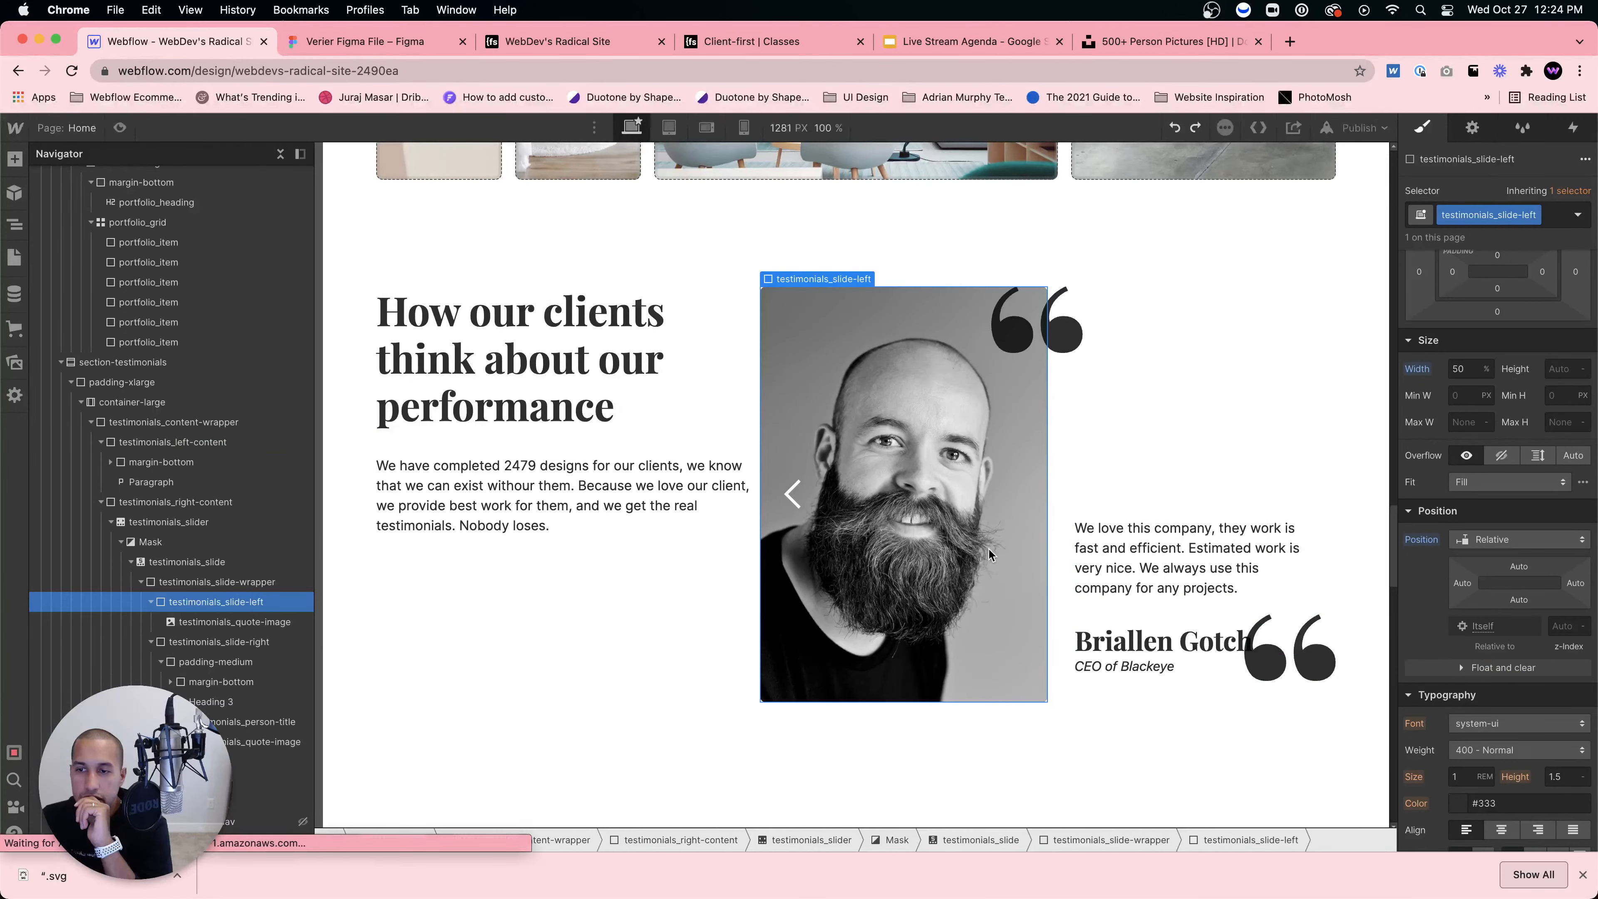
left_click(1468, 373)
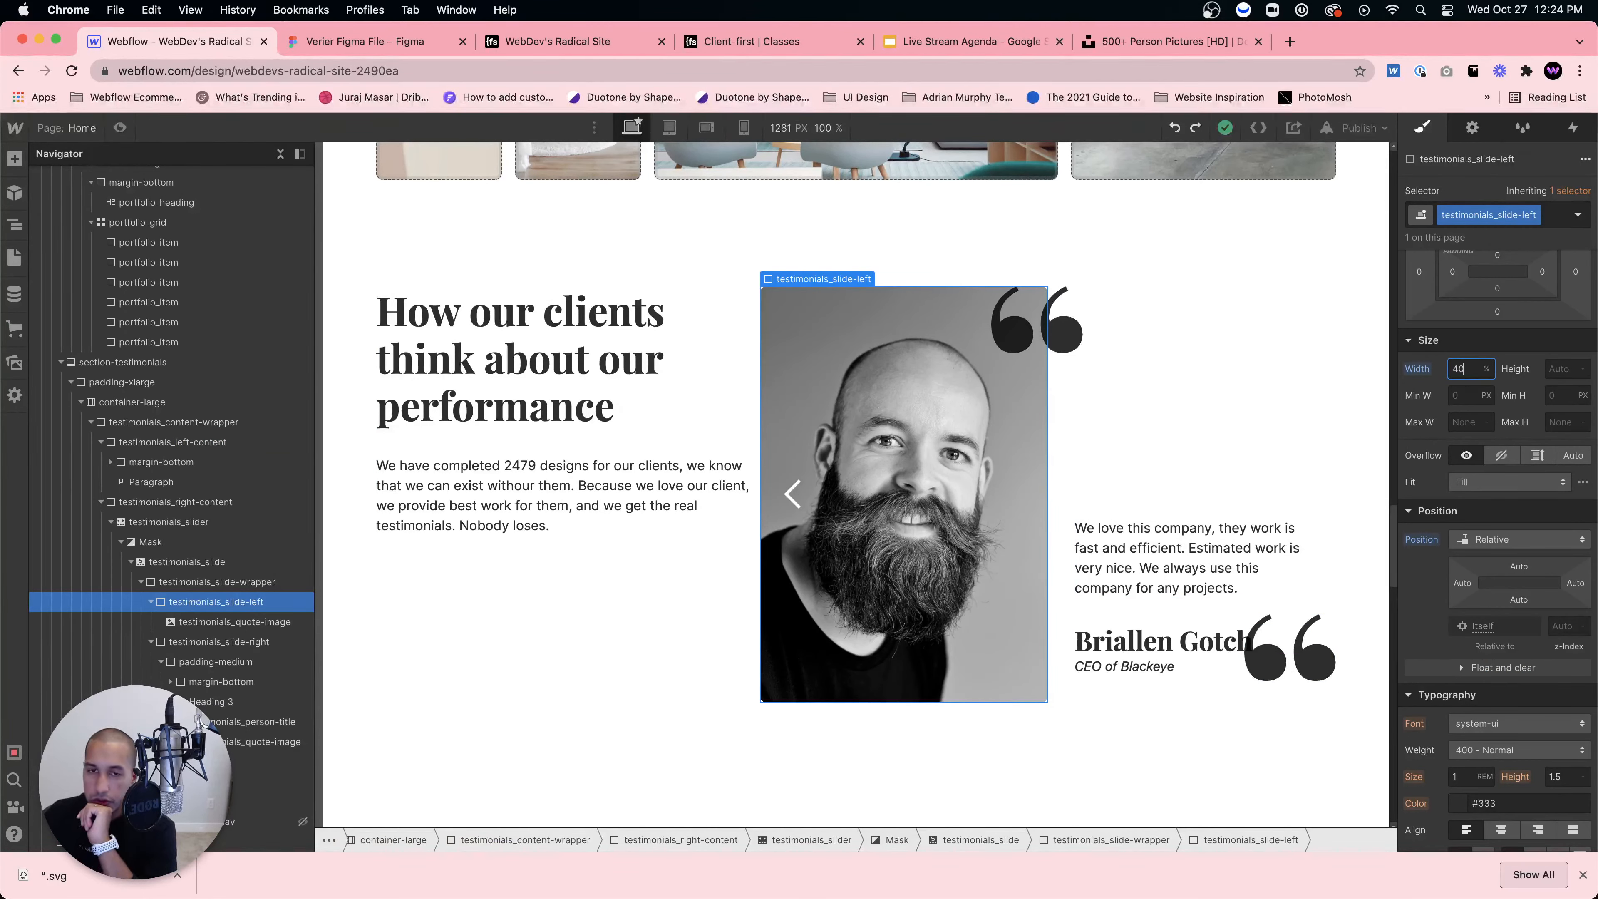
type("40")
key("Return")
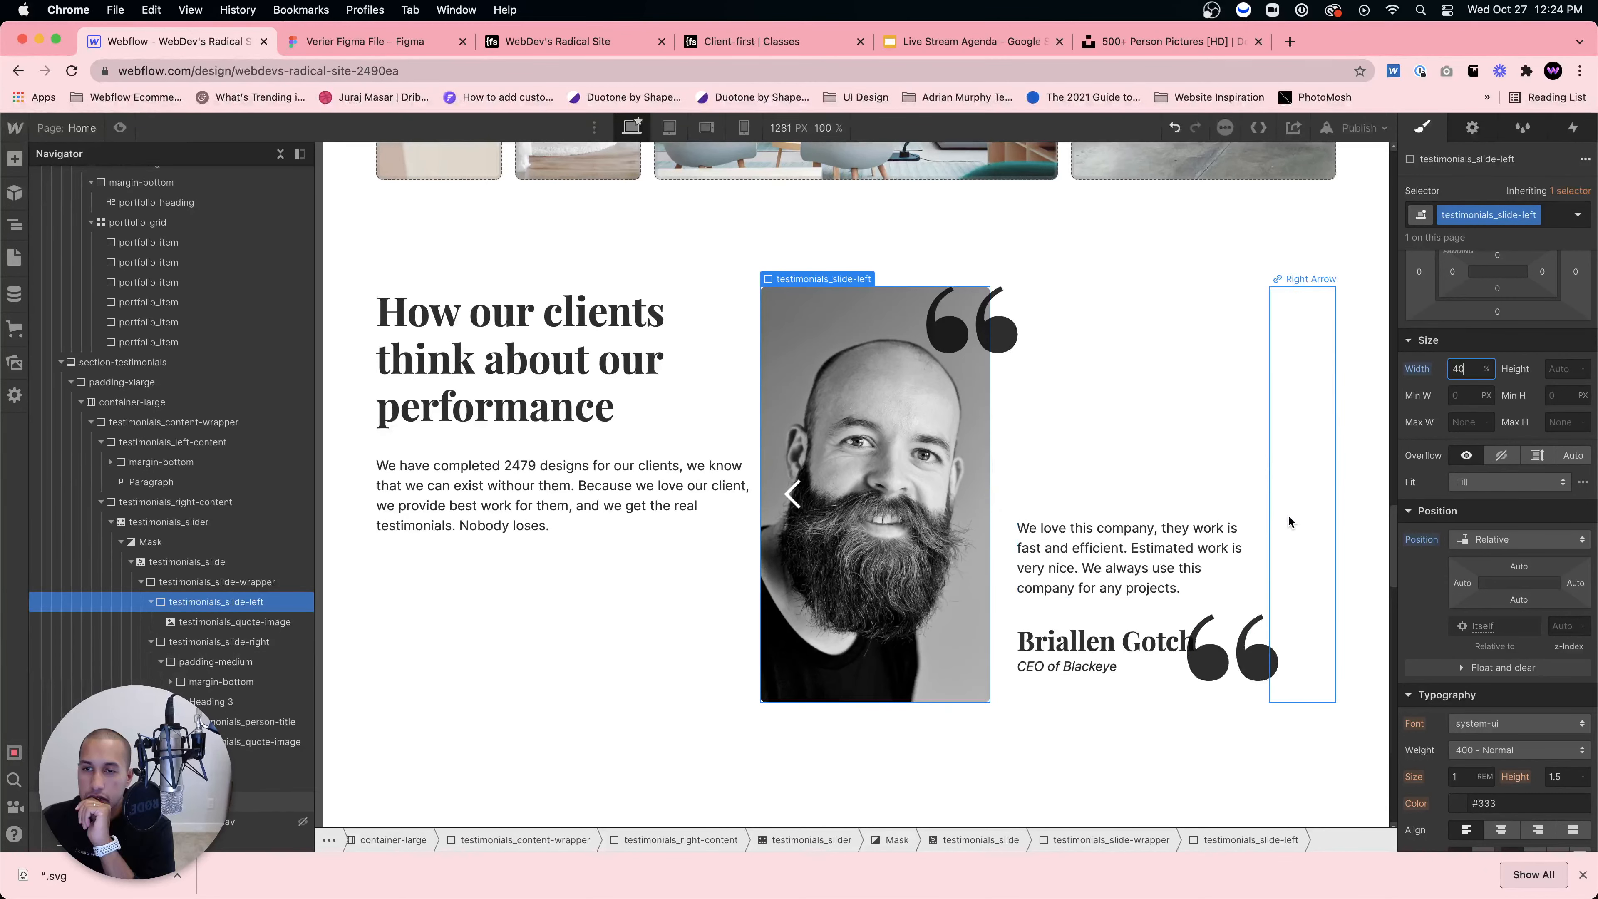
left_click(1193, 419)
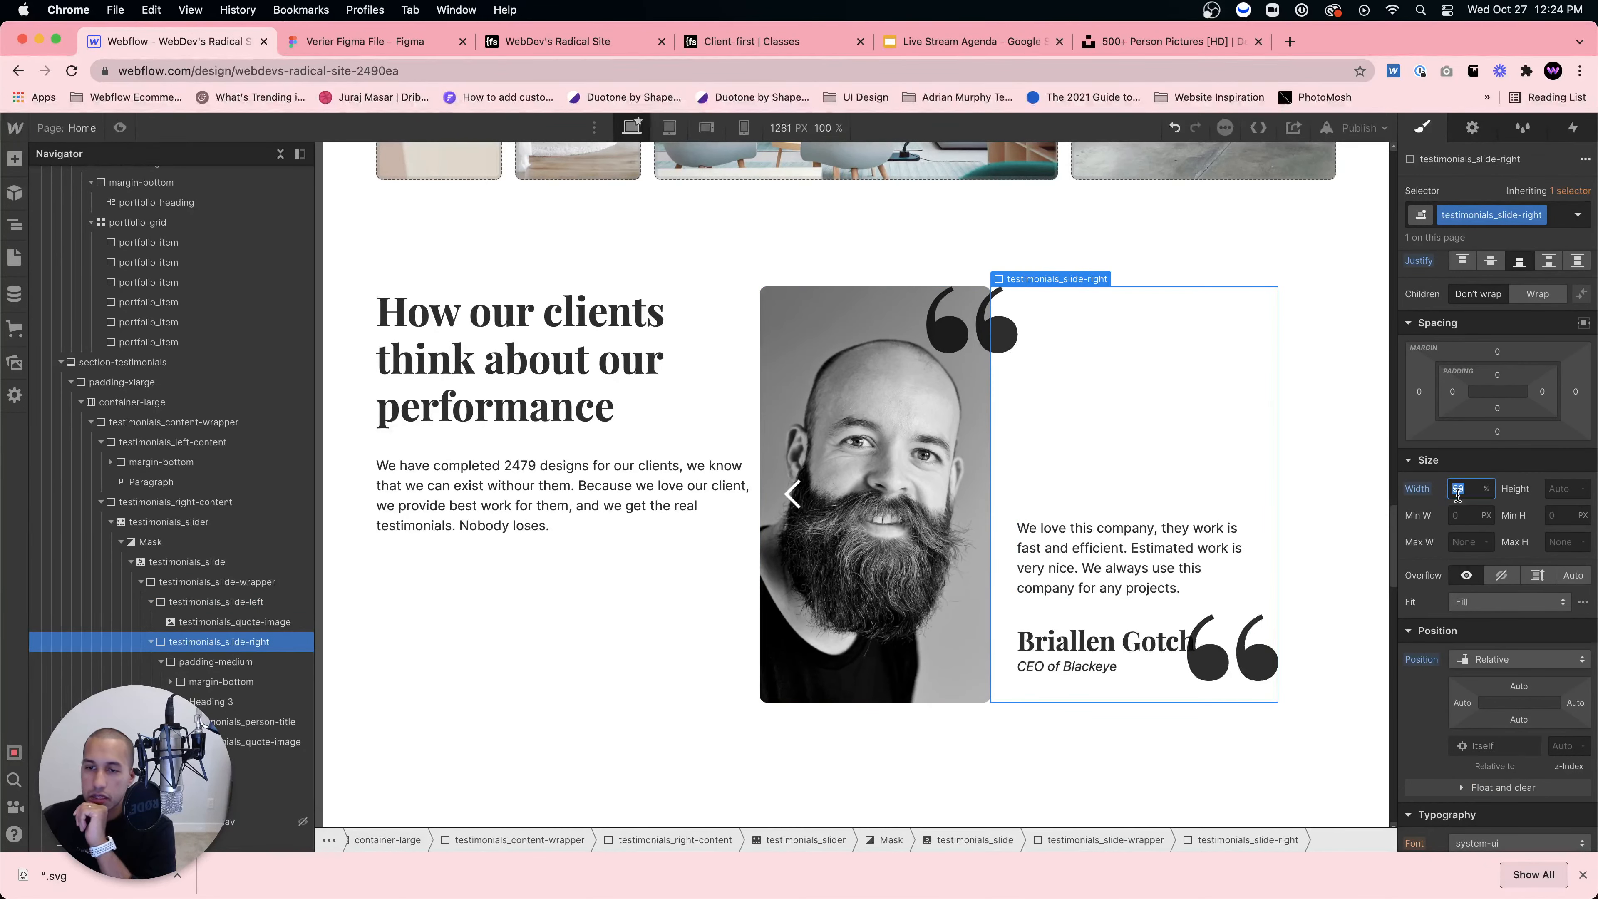
type("60")
key("Return")
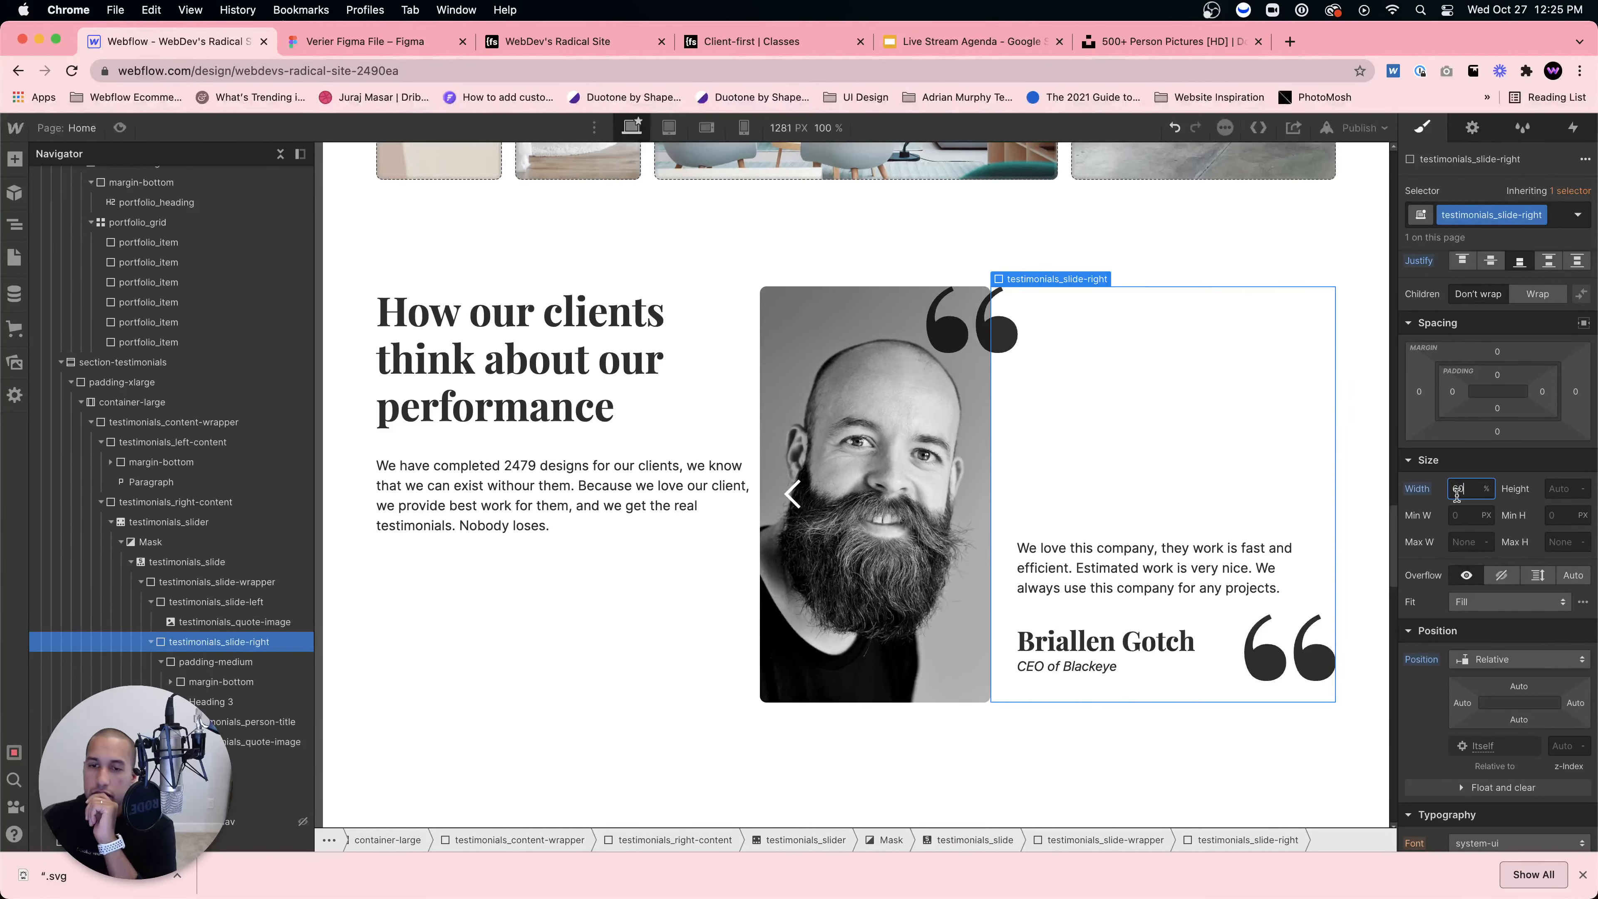
Step: After checking Figma, change the split to a 45% portrait column and 55% quote column
left_click(932, 753)
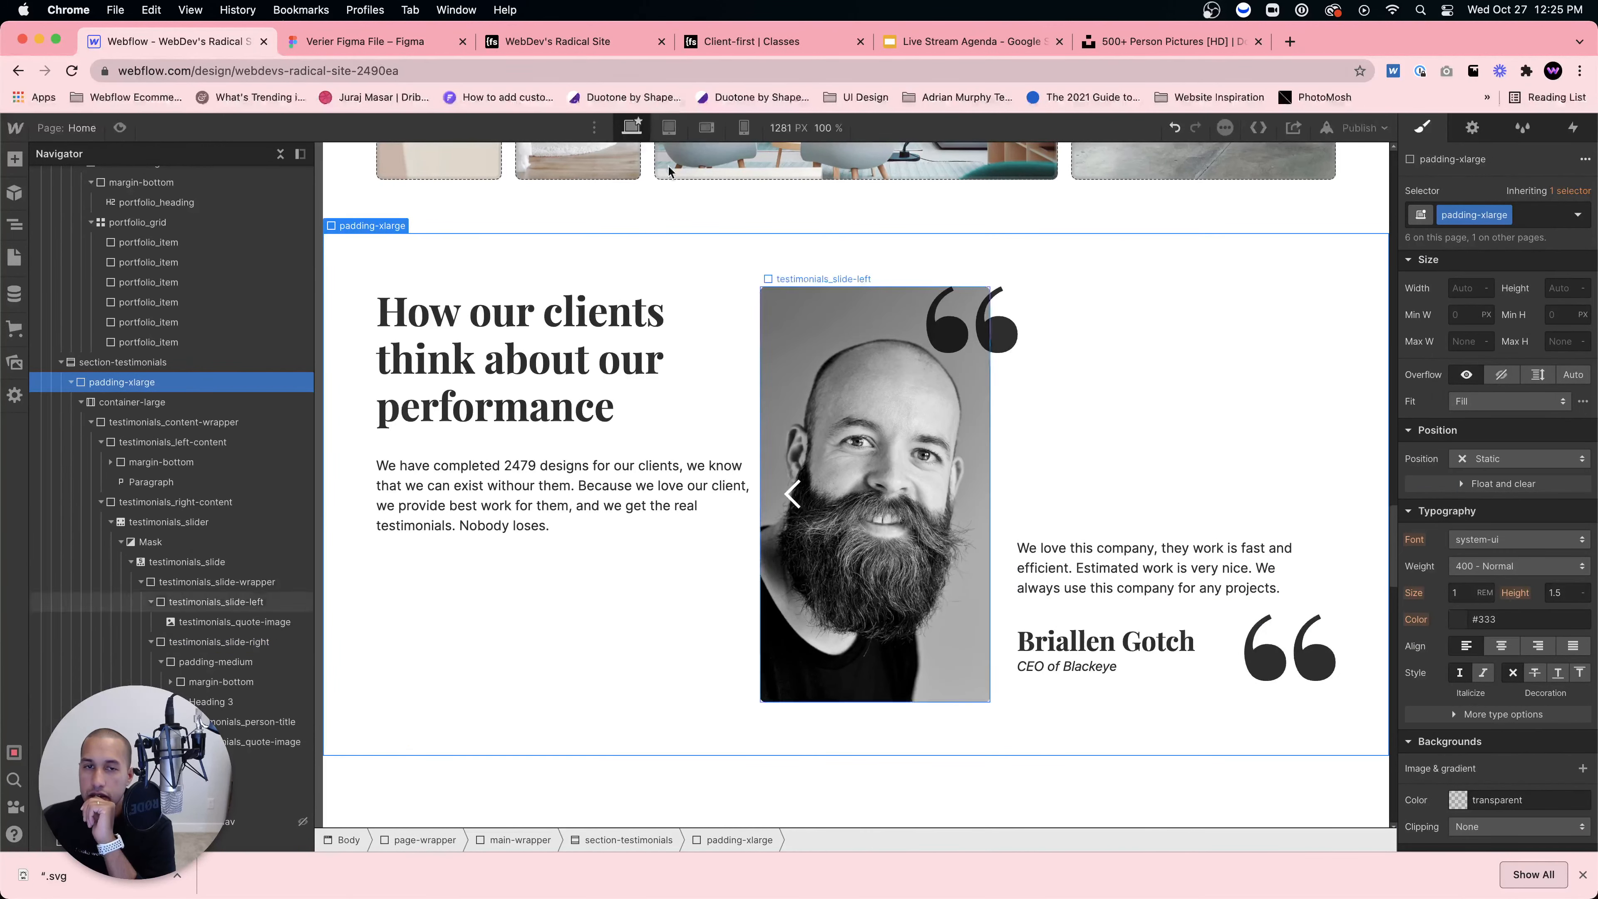
left_click(386, 44)
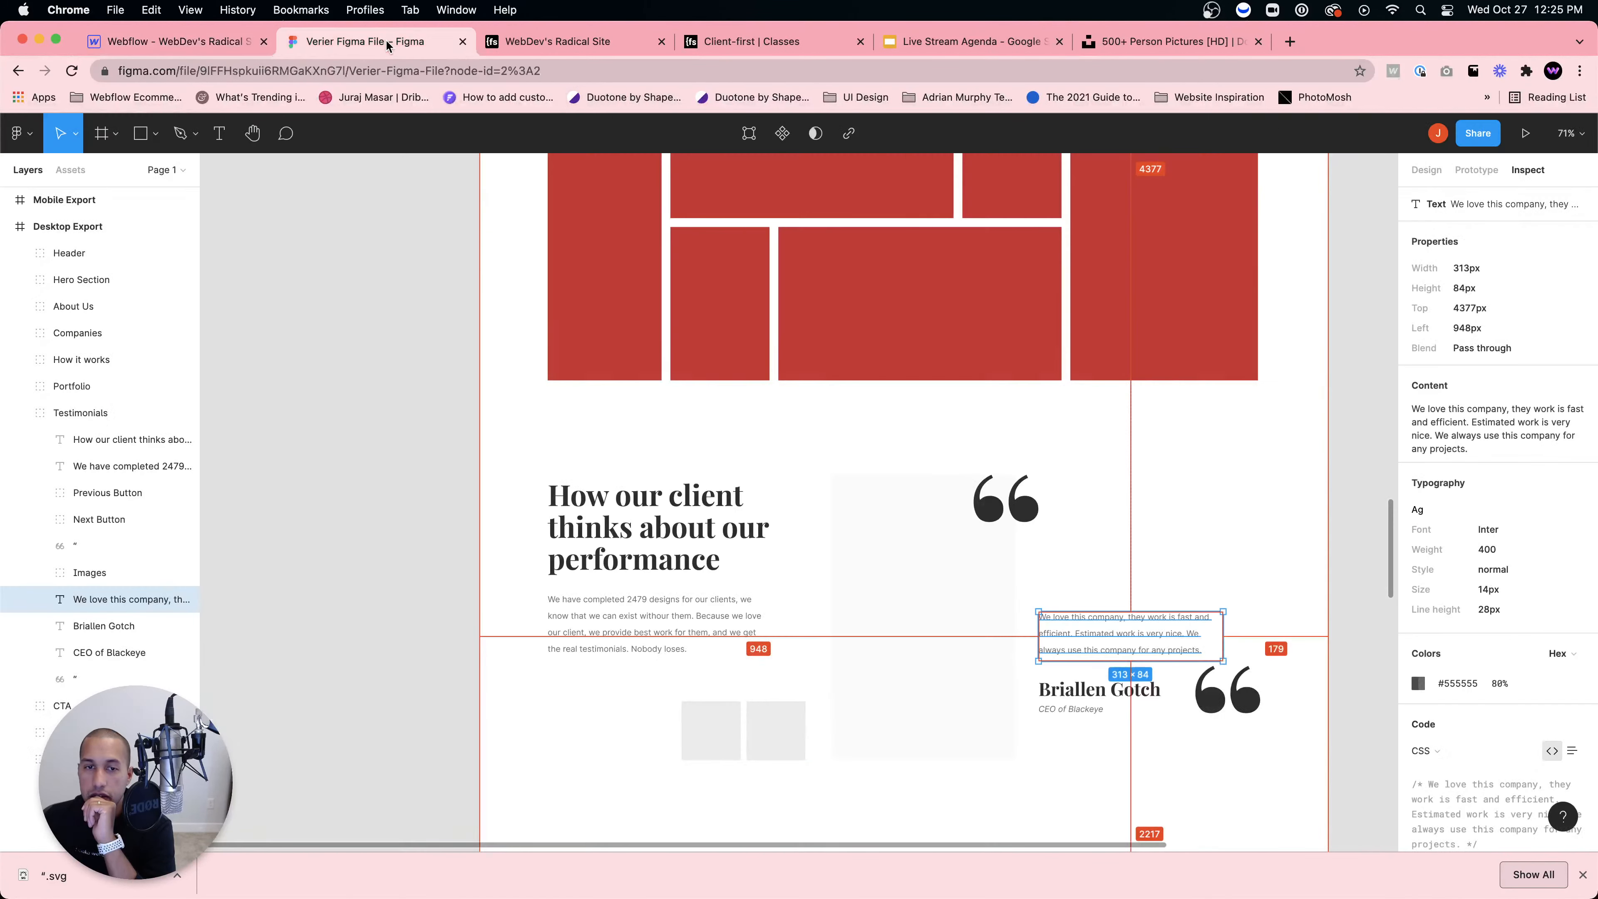
left_click(201, 42)
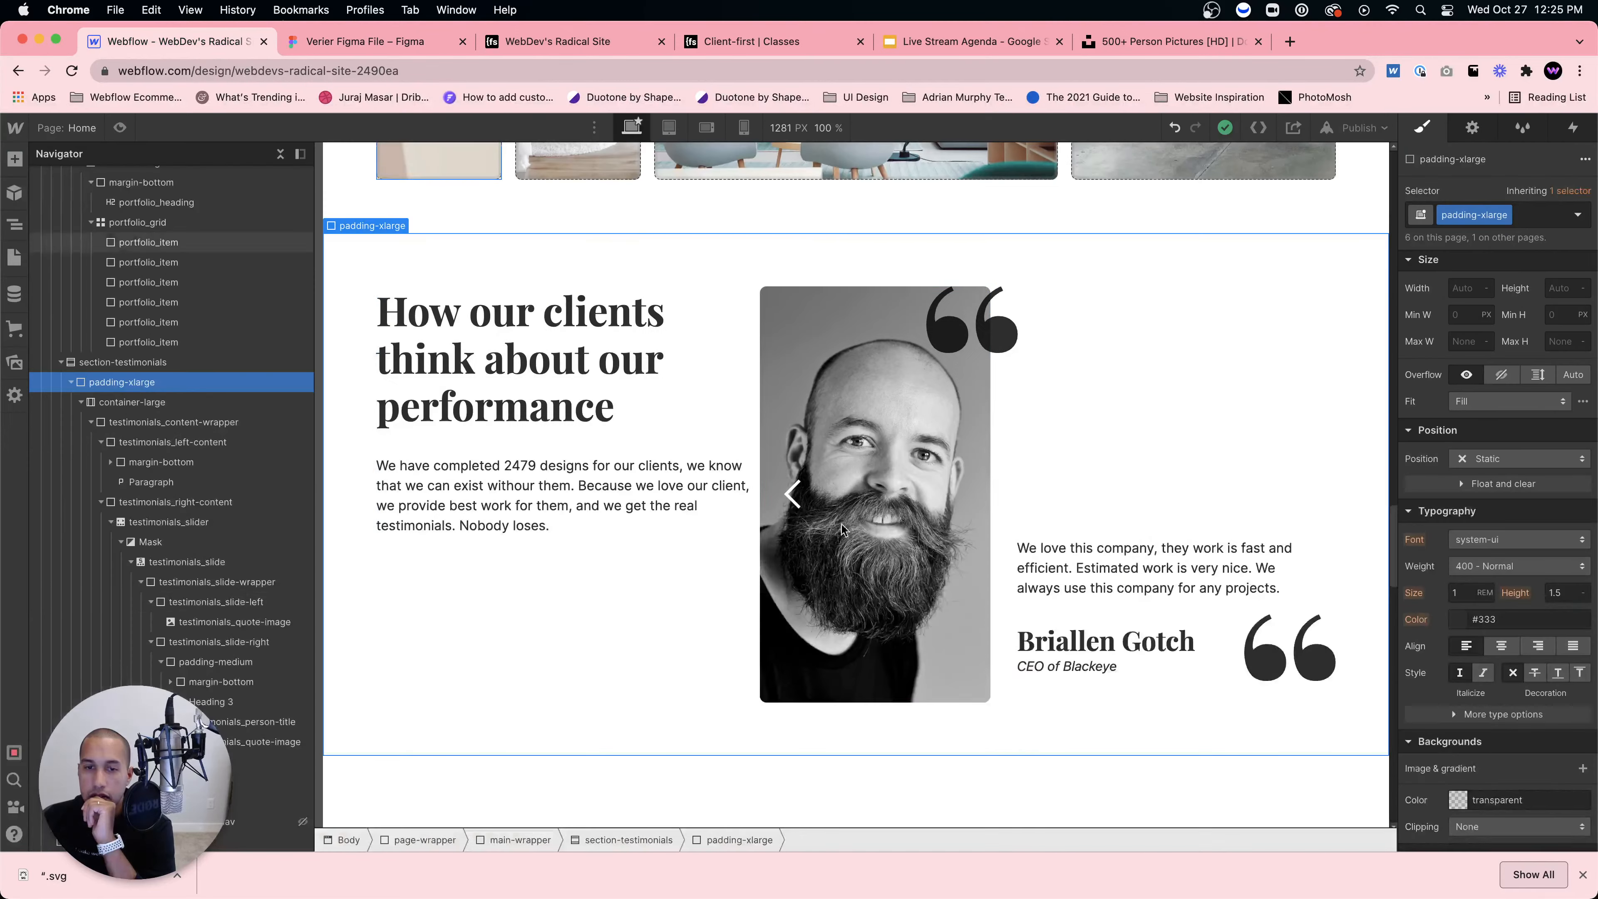
left_click(914, 558)
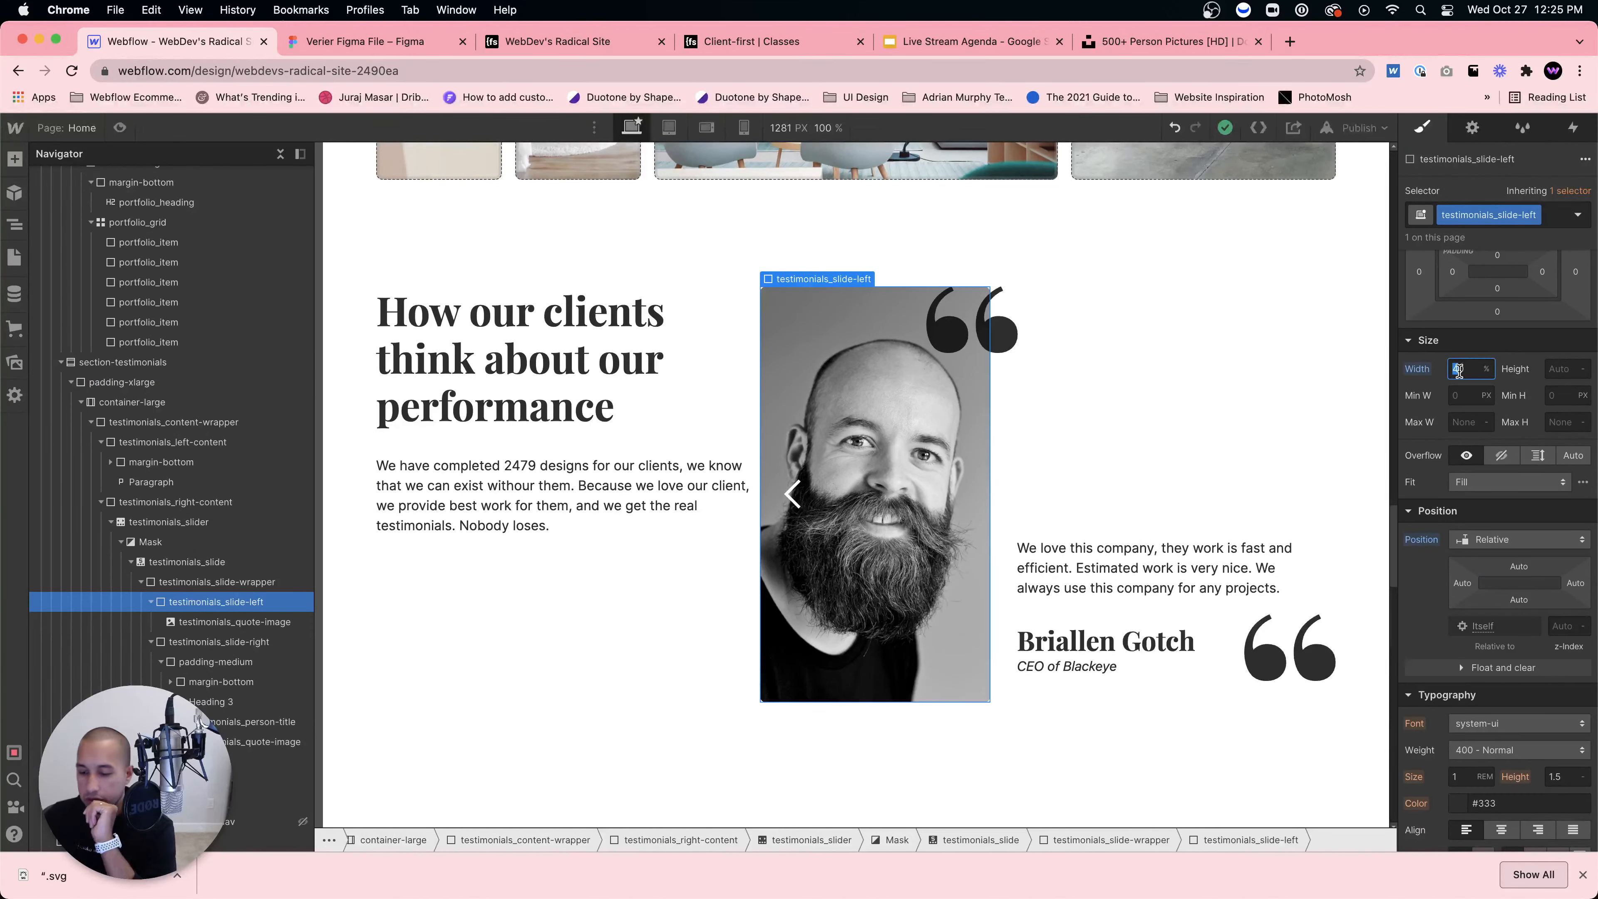
type("5")
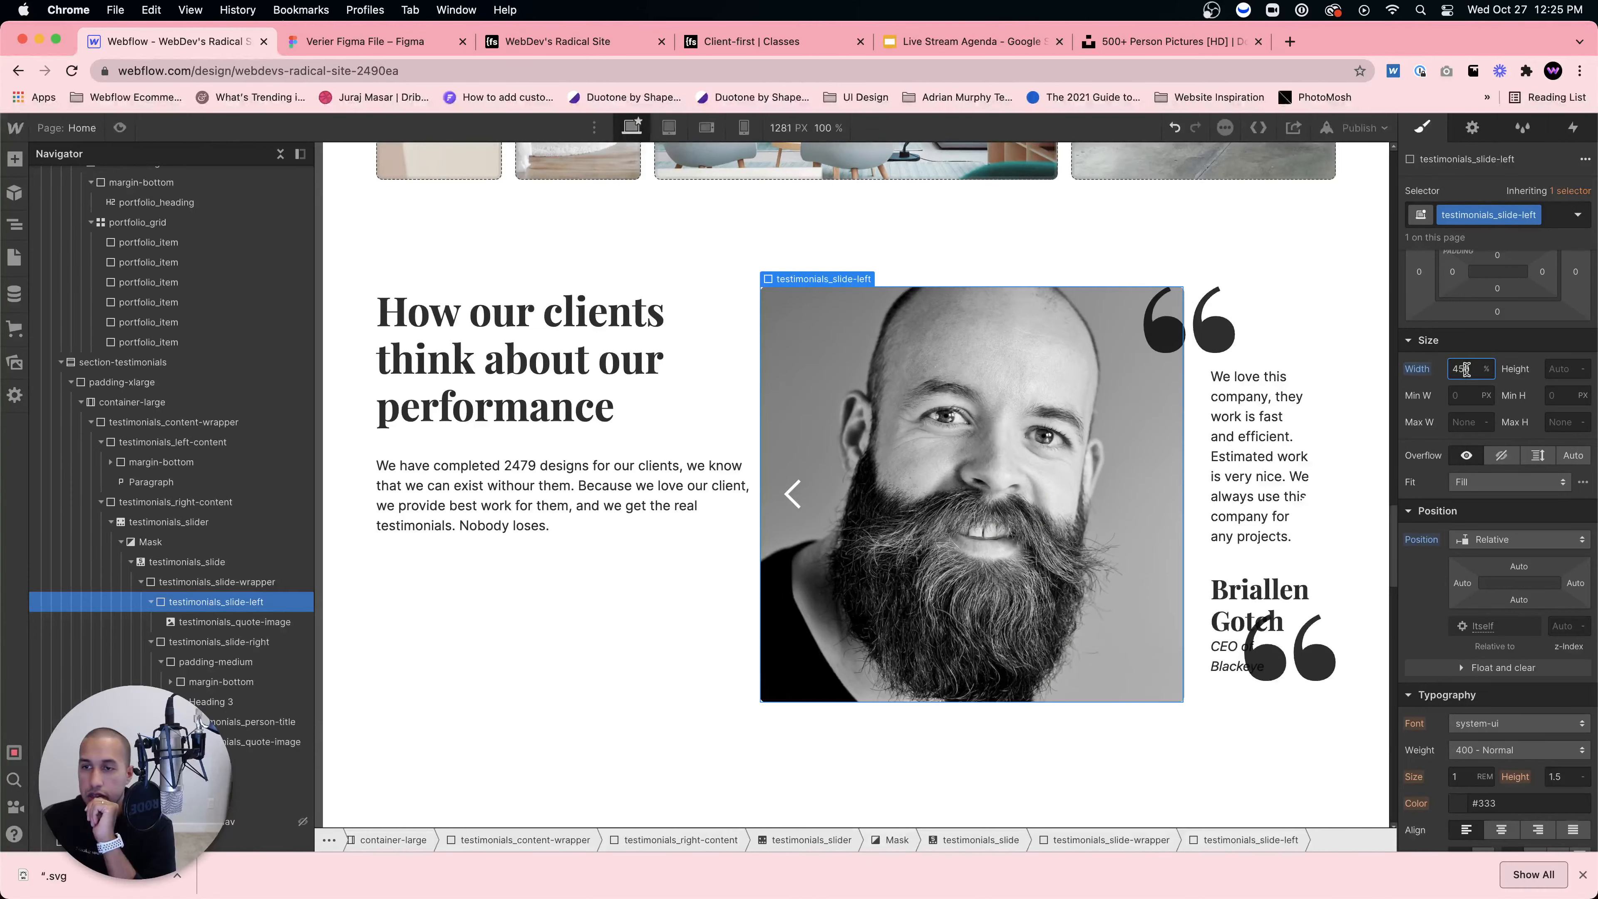
type("45")
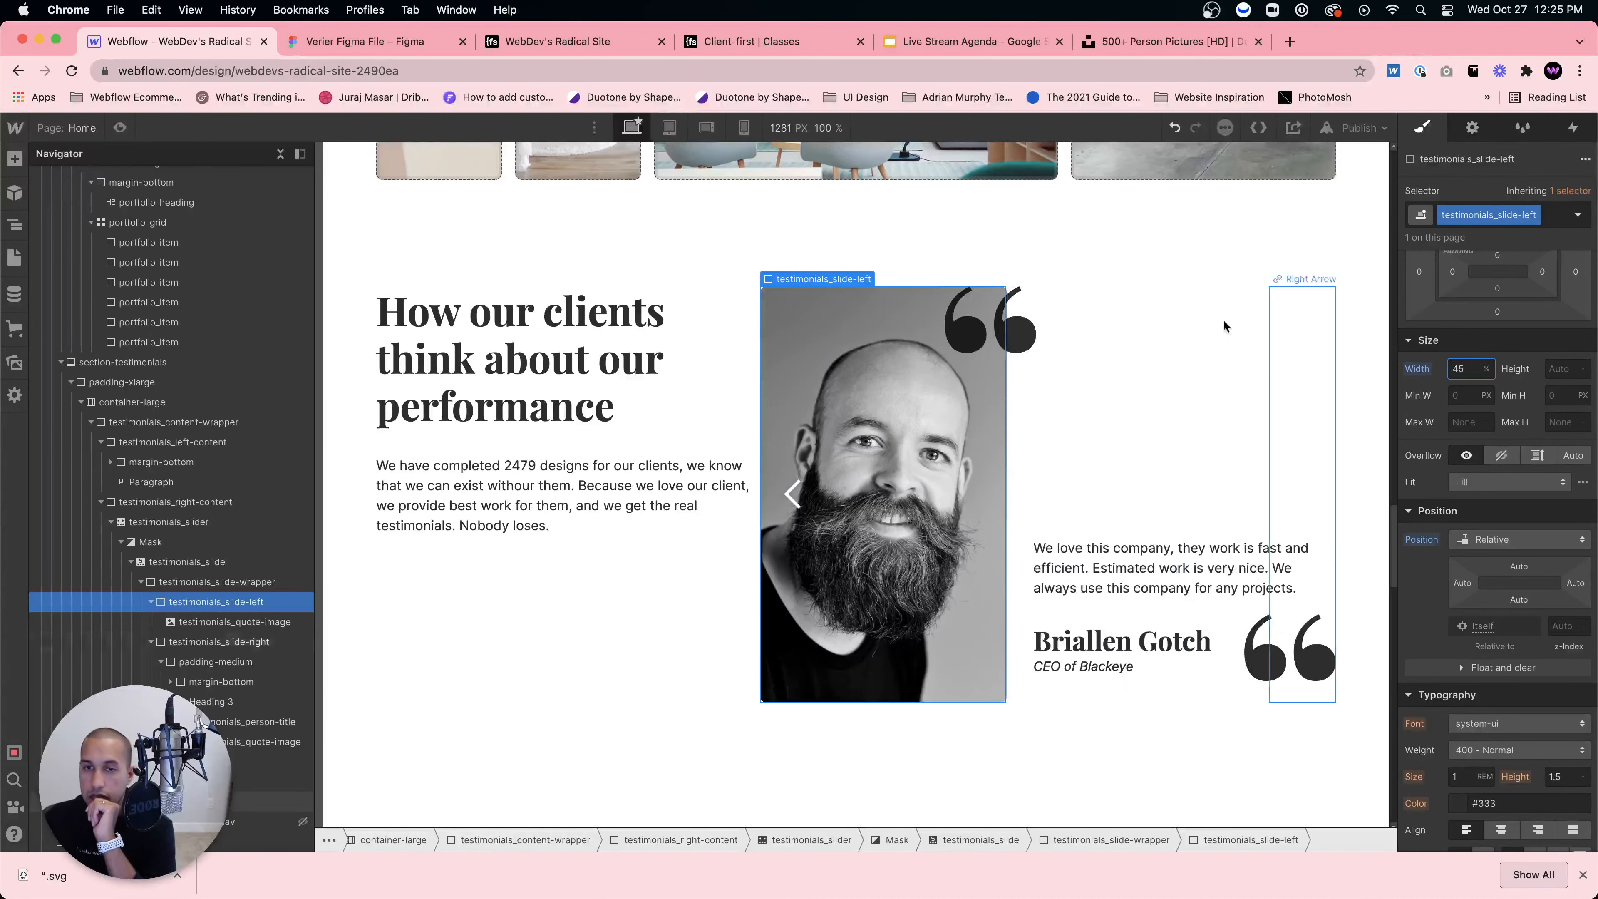
left_click(1088, 427)
left_click(1467, 490)
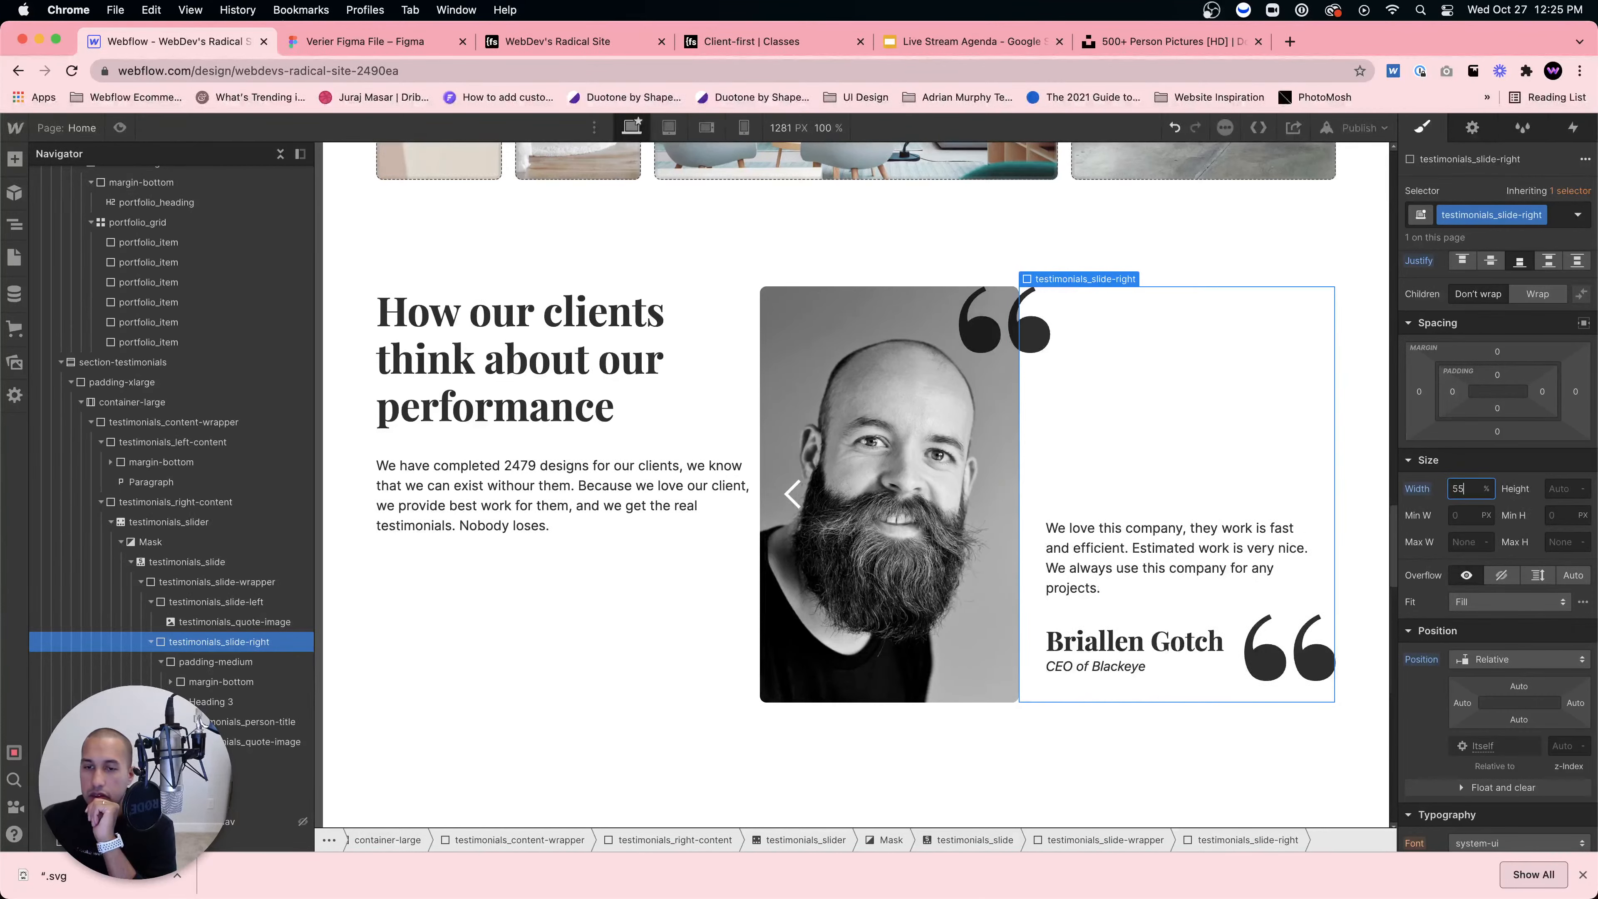
left_click(1225, 212)
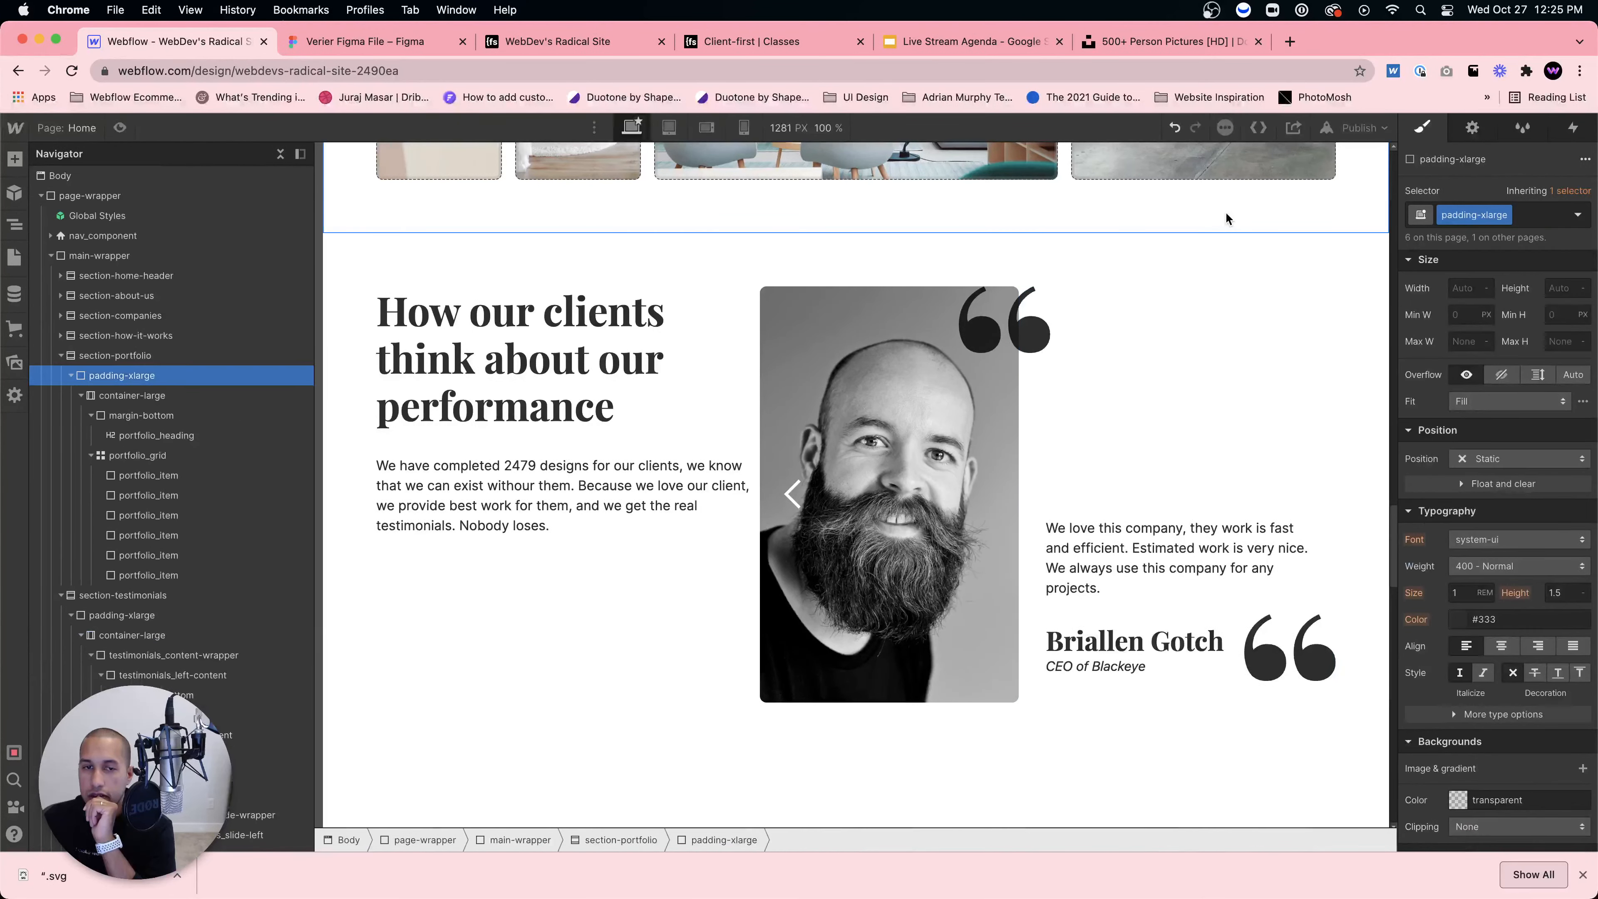
left_click(692, 472)
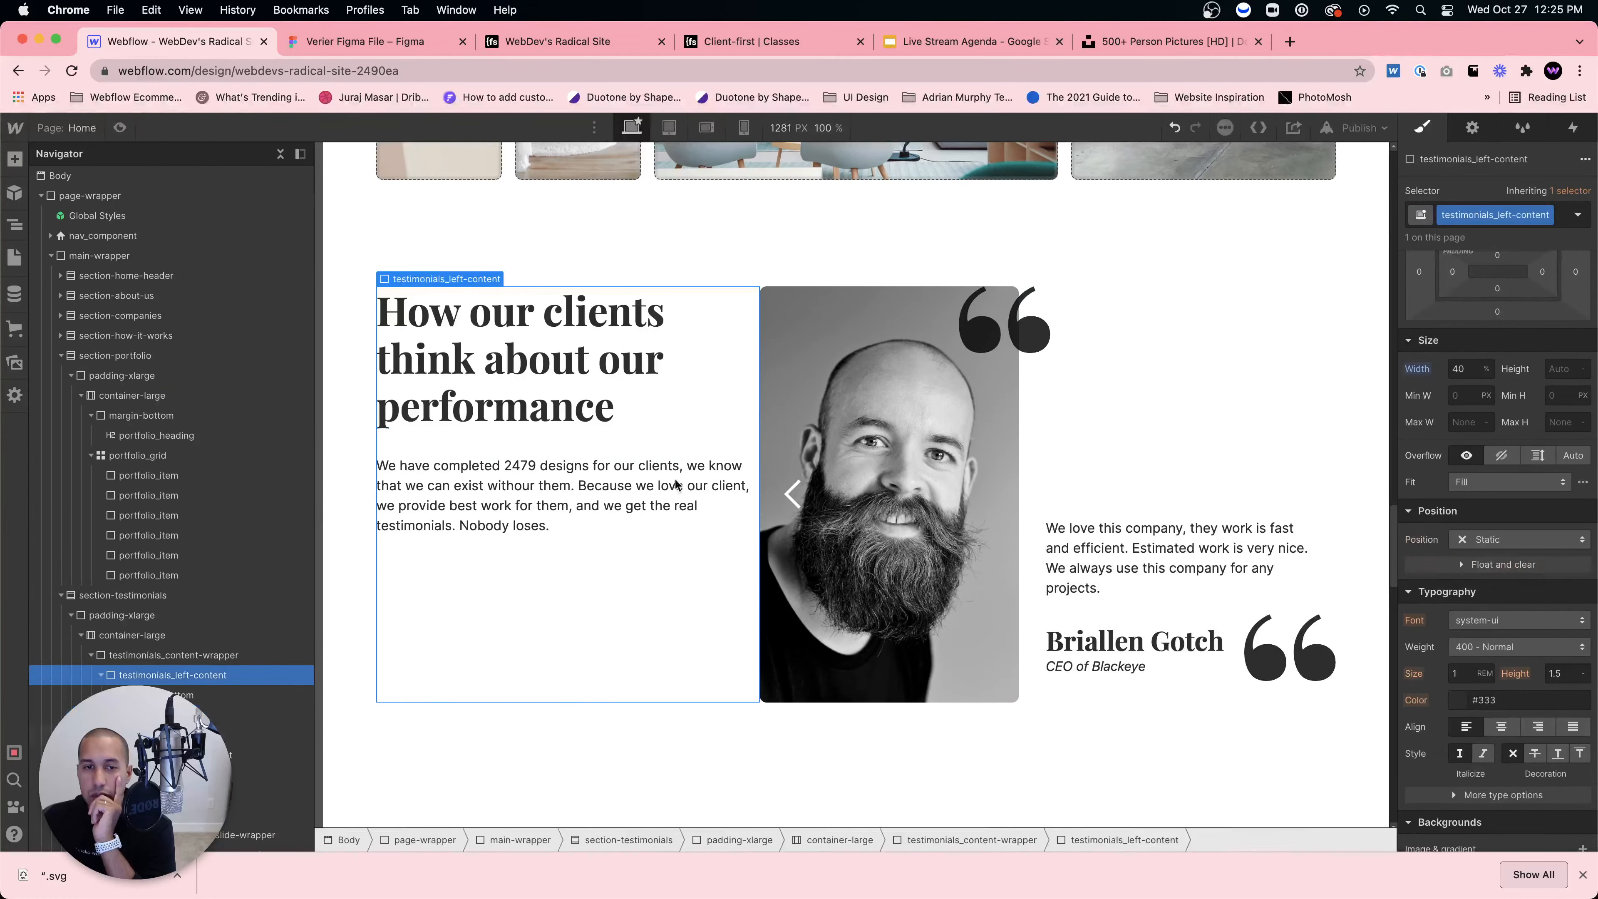
Step: Insert a Div Block at the top of the left content and wrap the heading and paragraph in it
left_click(381, 42)
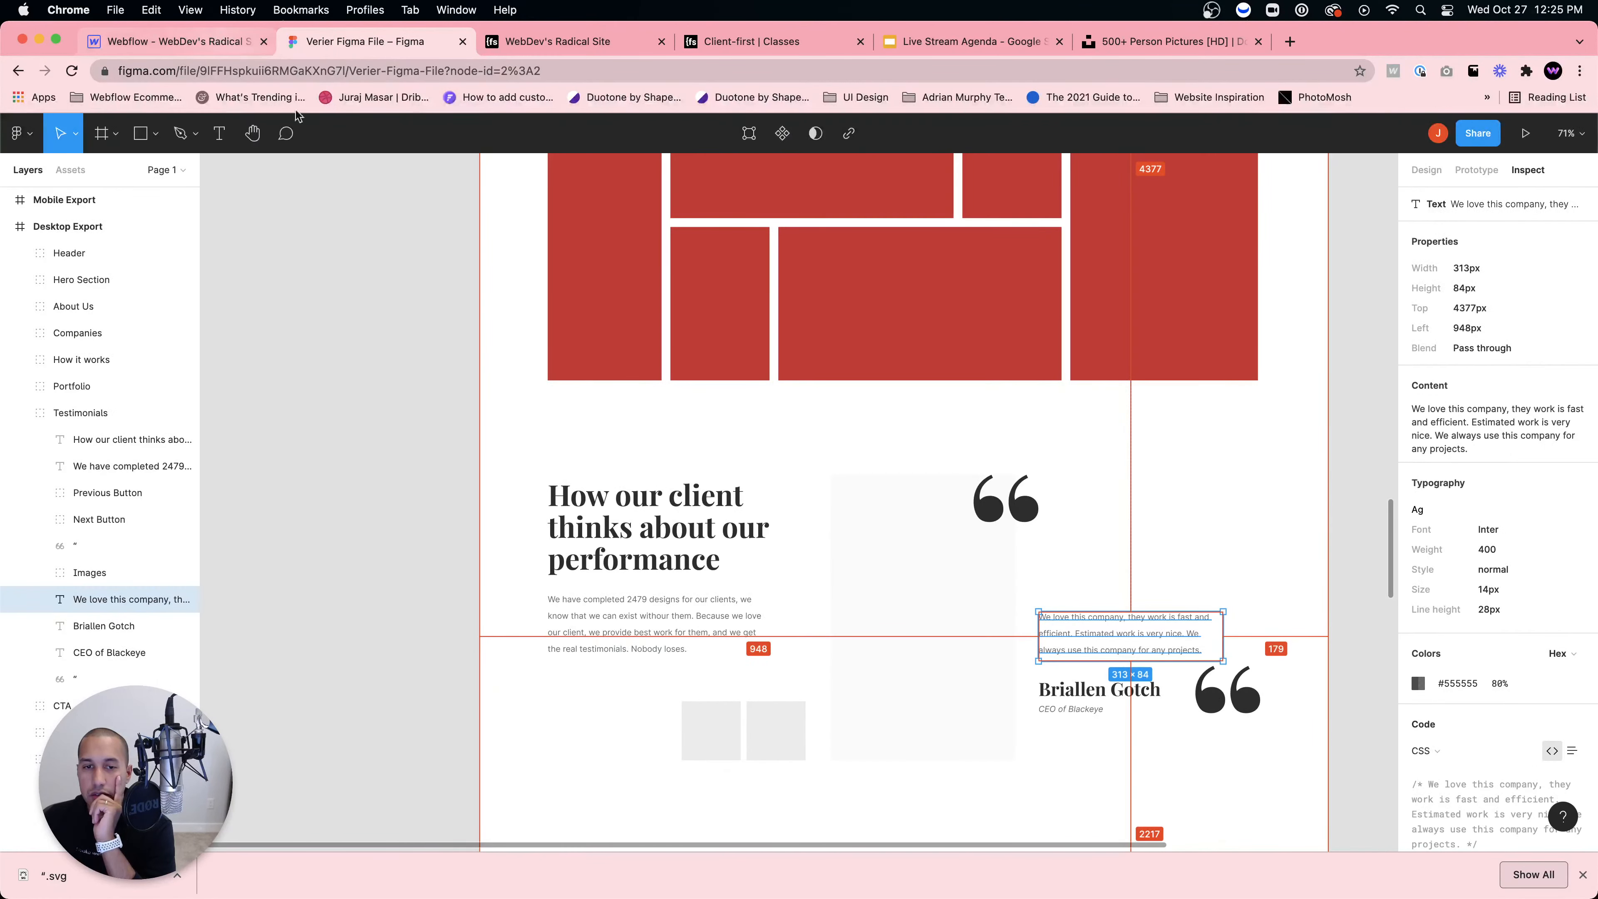
left_click(203, 40)
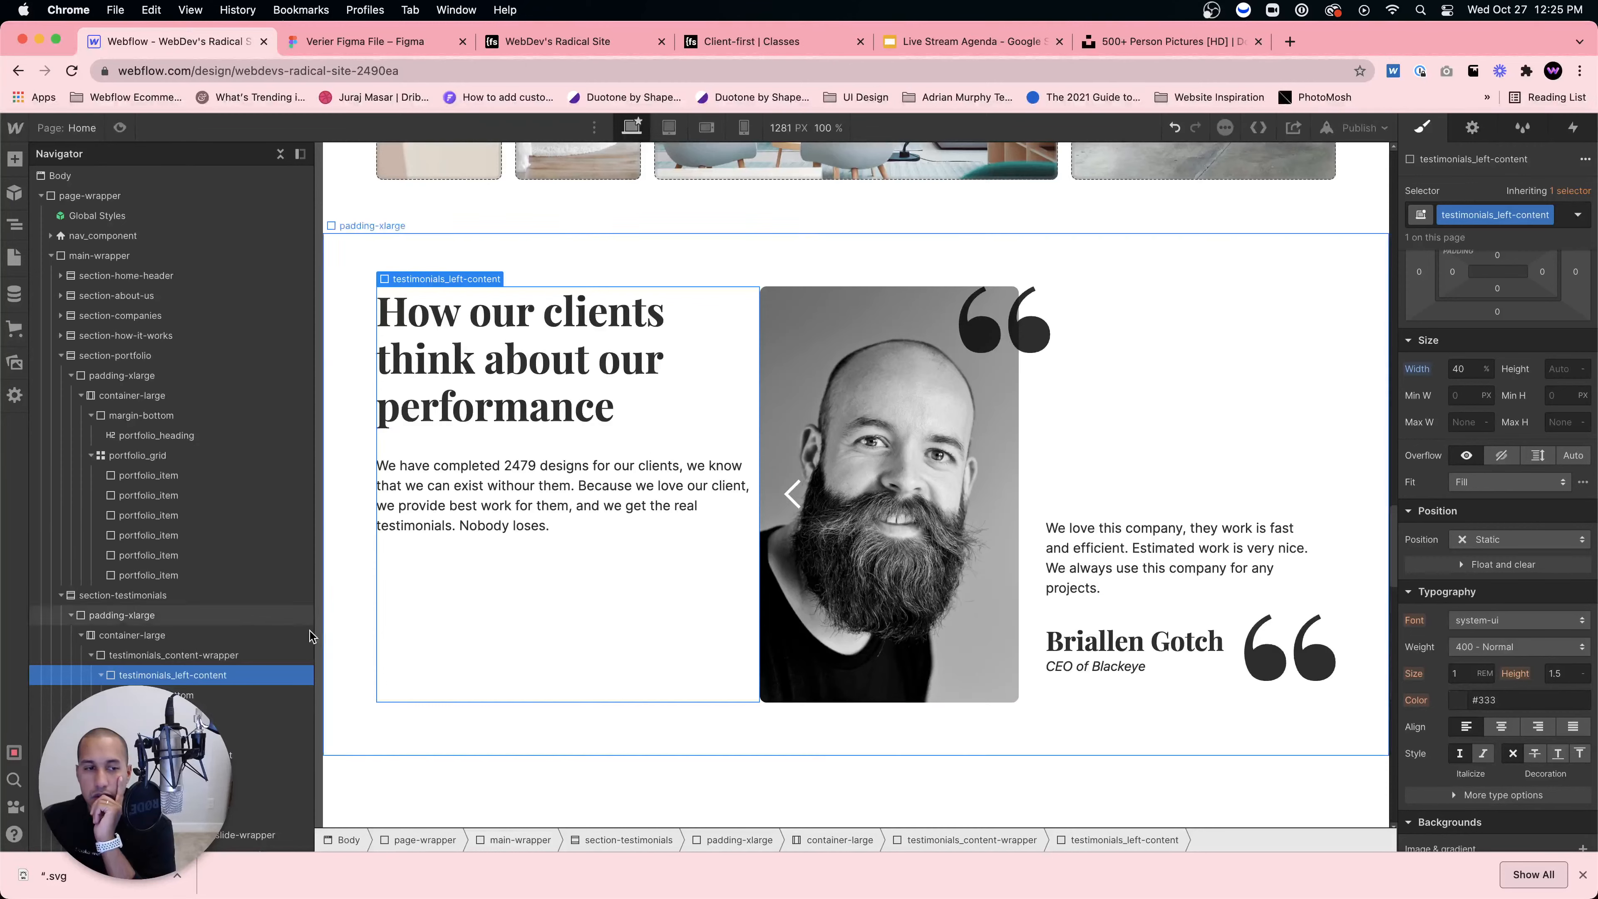
key("super+e")
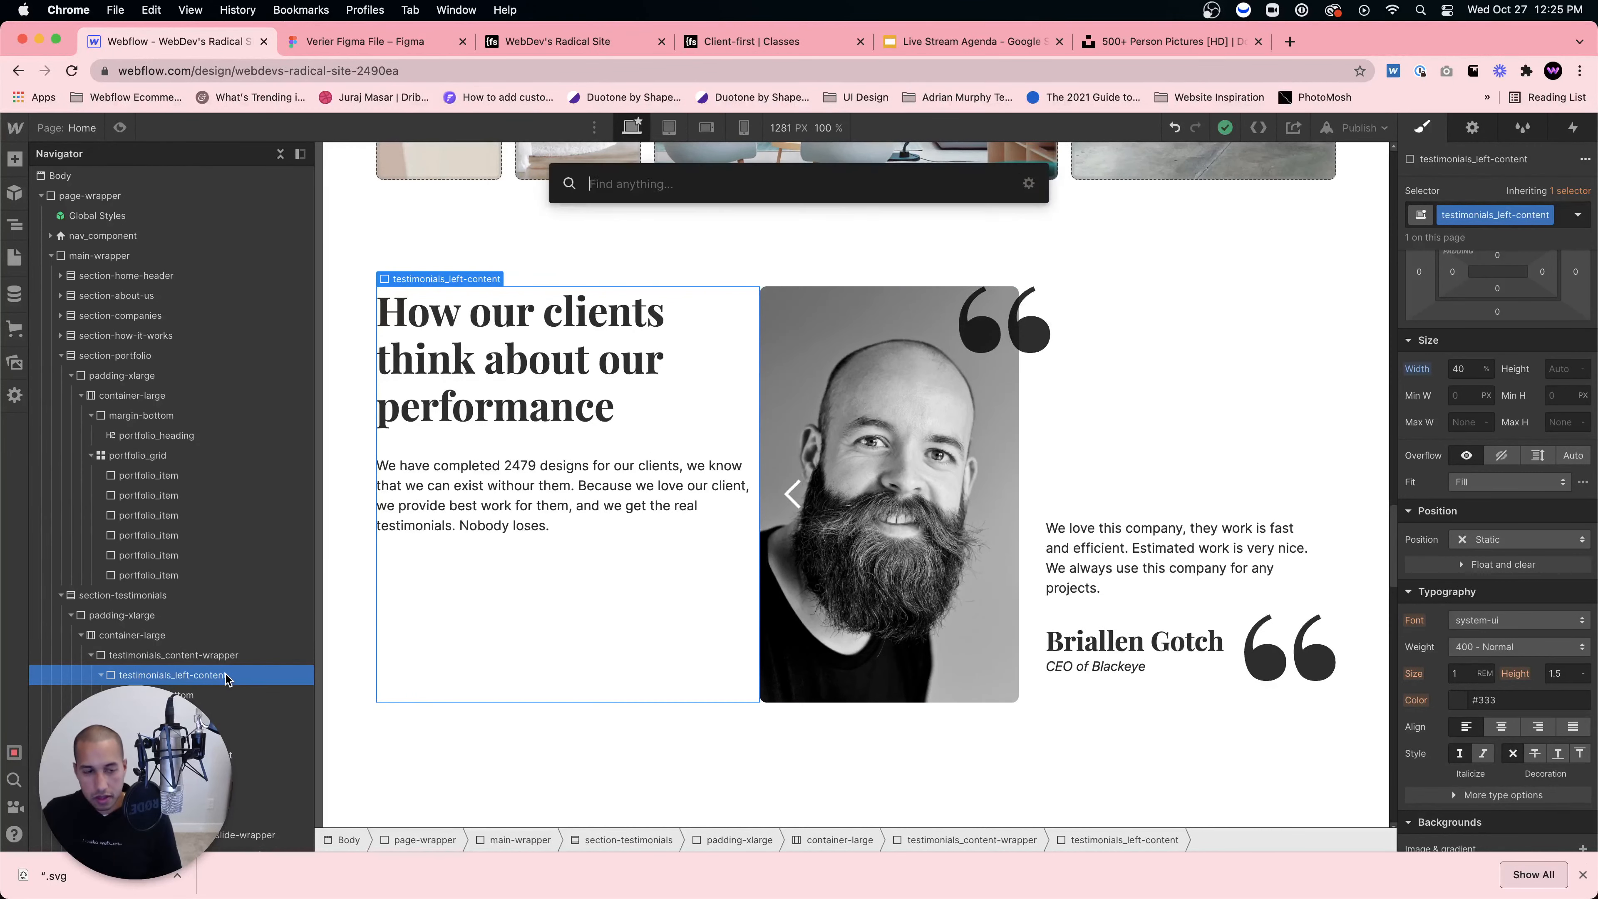
type("div")
key("Return")
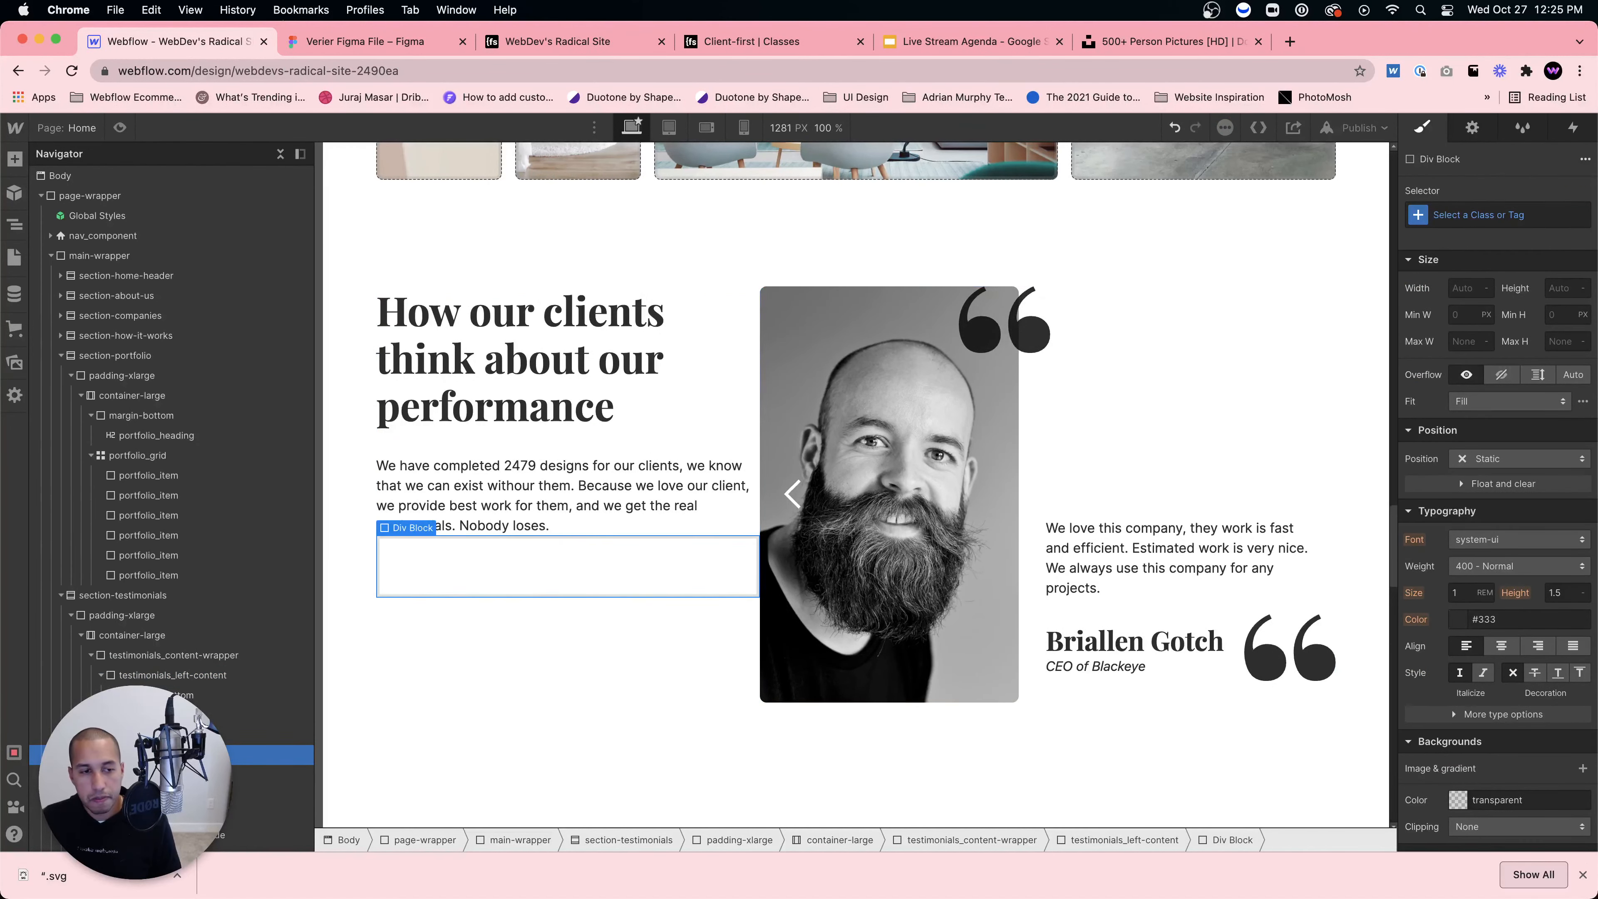
left_click_drag(163, 755, 163, 696)
left_click(163, 715)
left_click(164, 695)
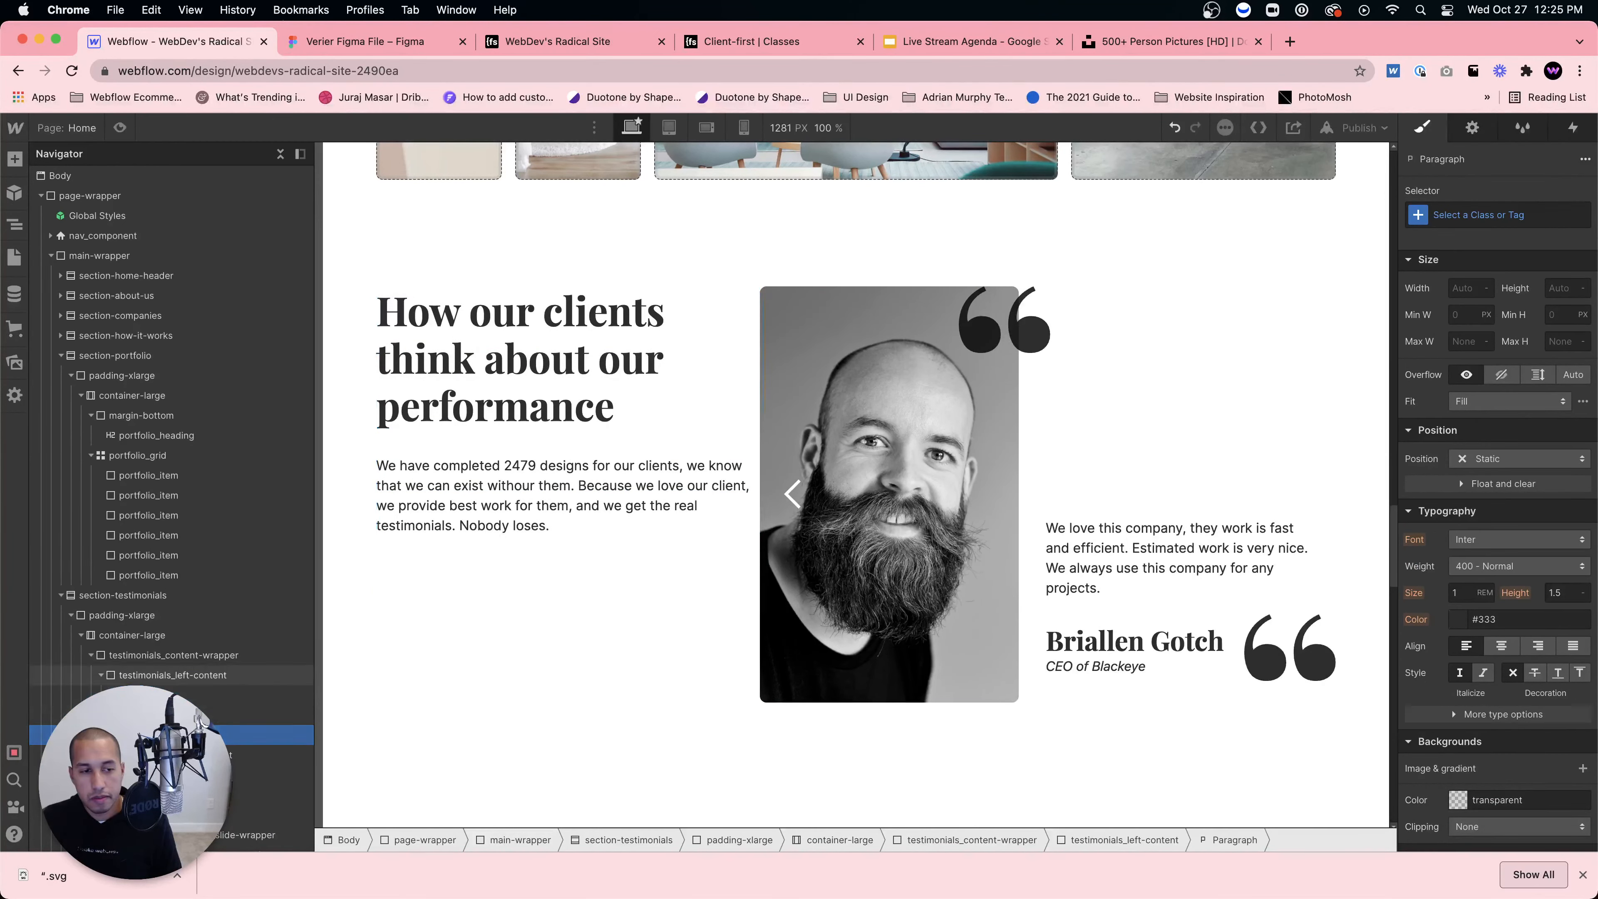
Step: Try classes padding-right with a padding-large combo on the wrapper, then remove both
left_click(1451, 212)
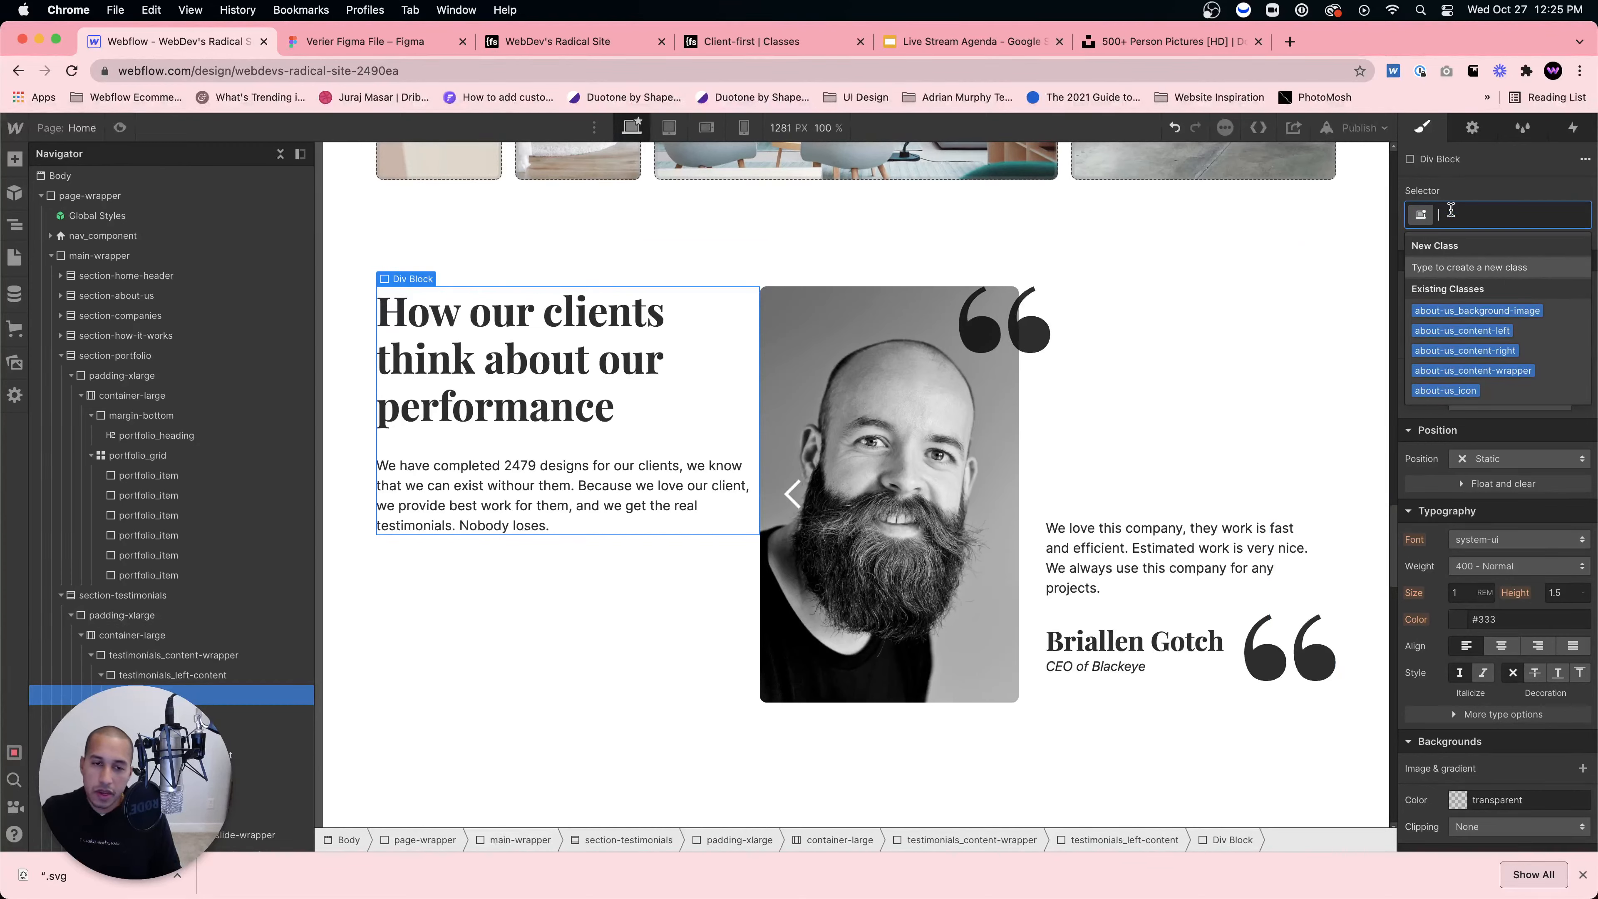
type("padding-right")
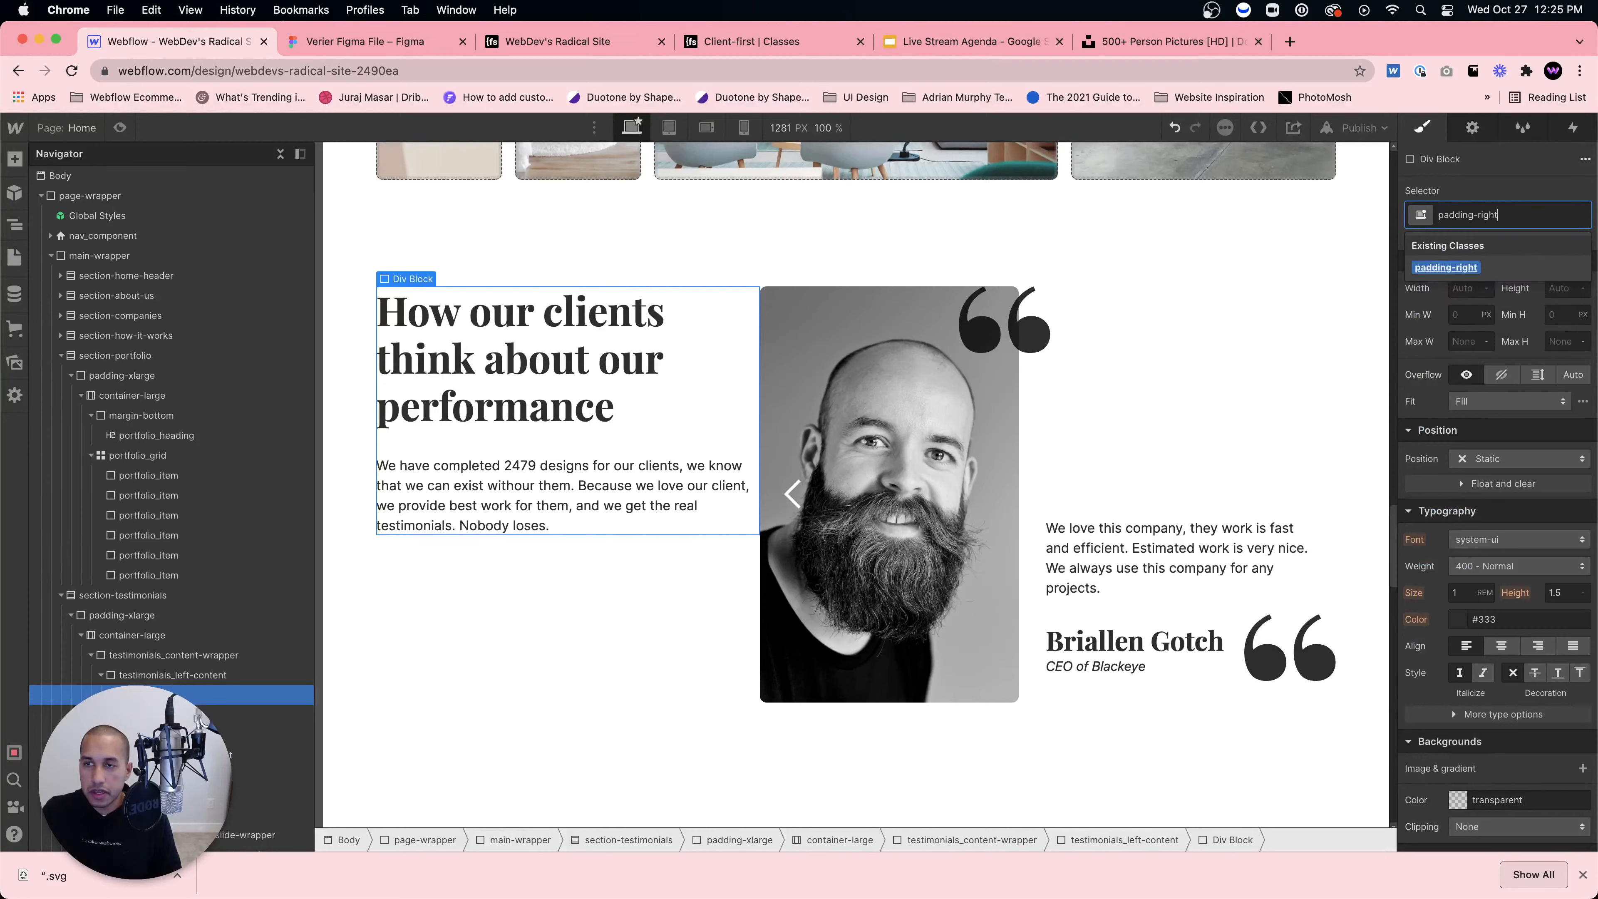
key("Return")
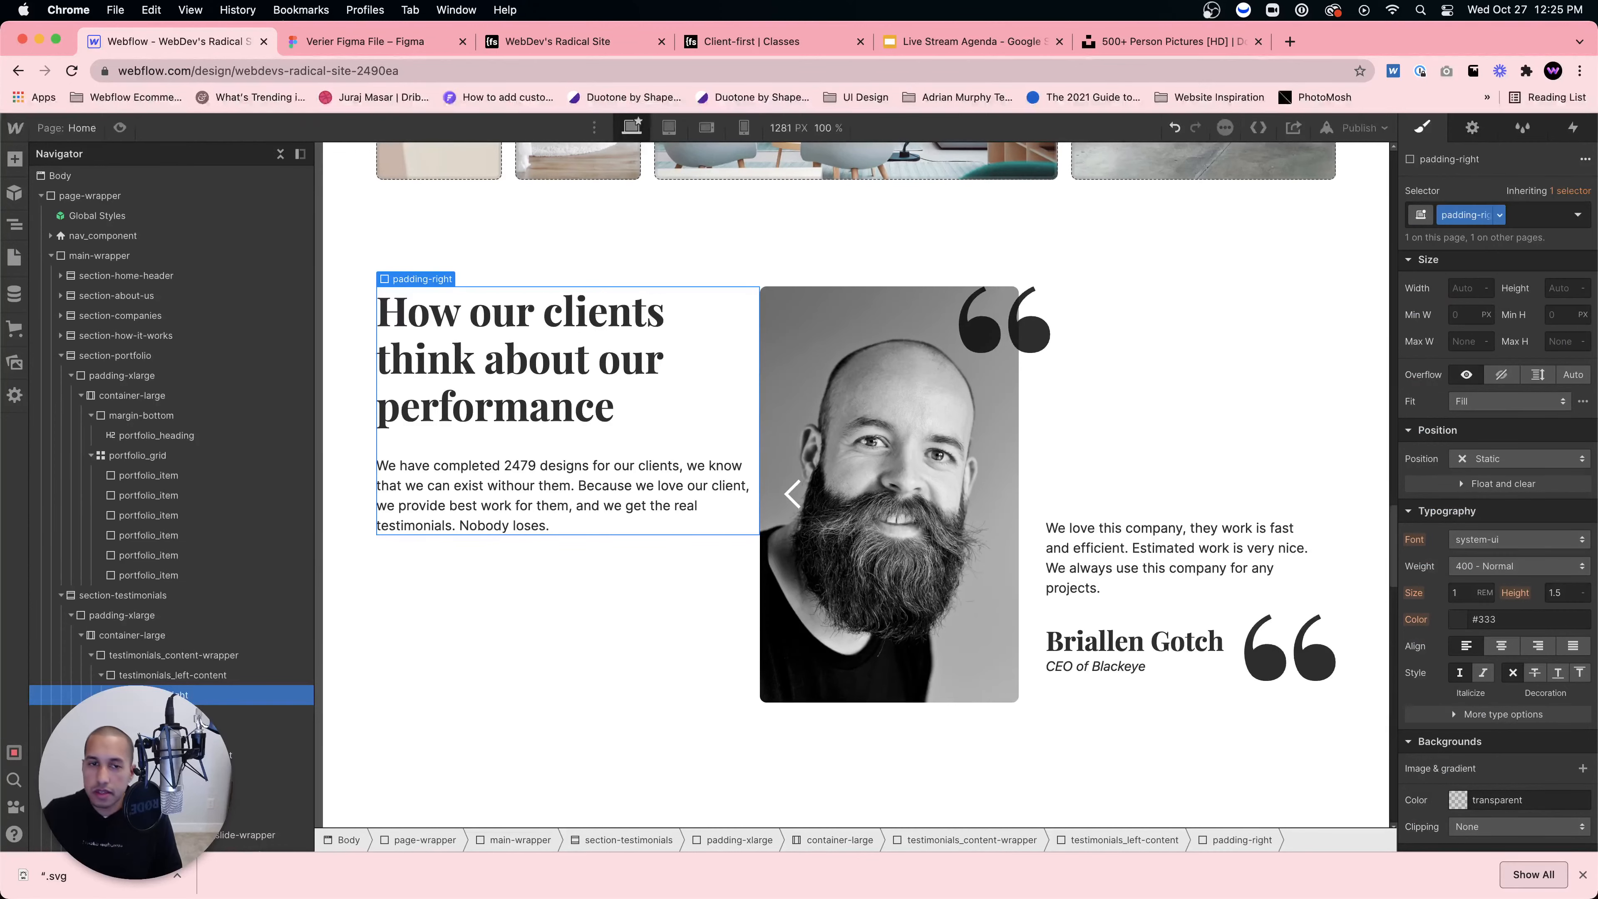
left_click(1512, 224)
type("padding-")
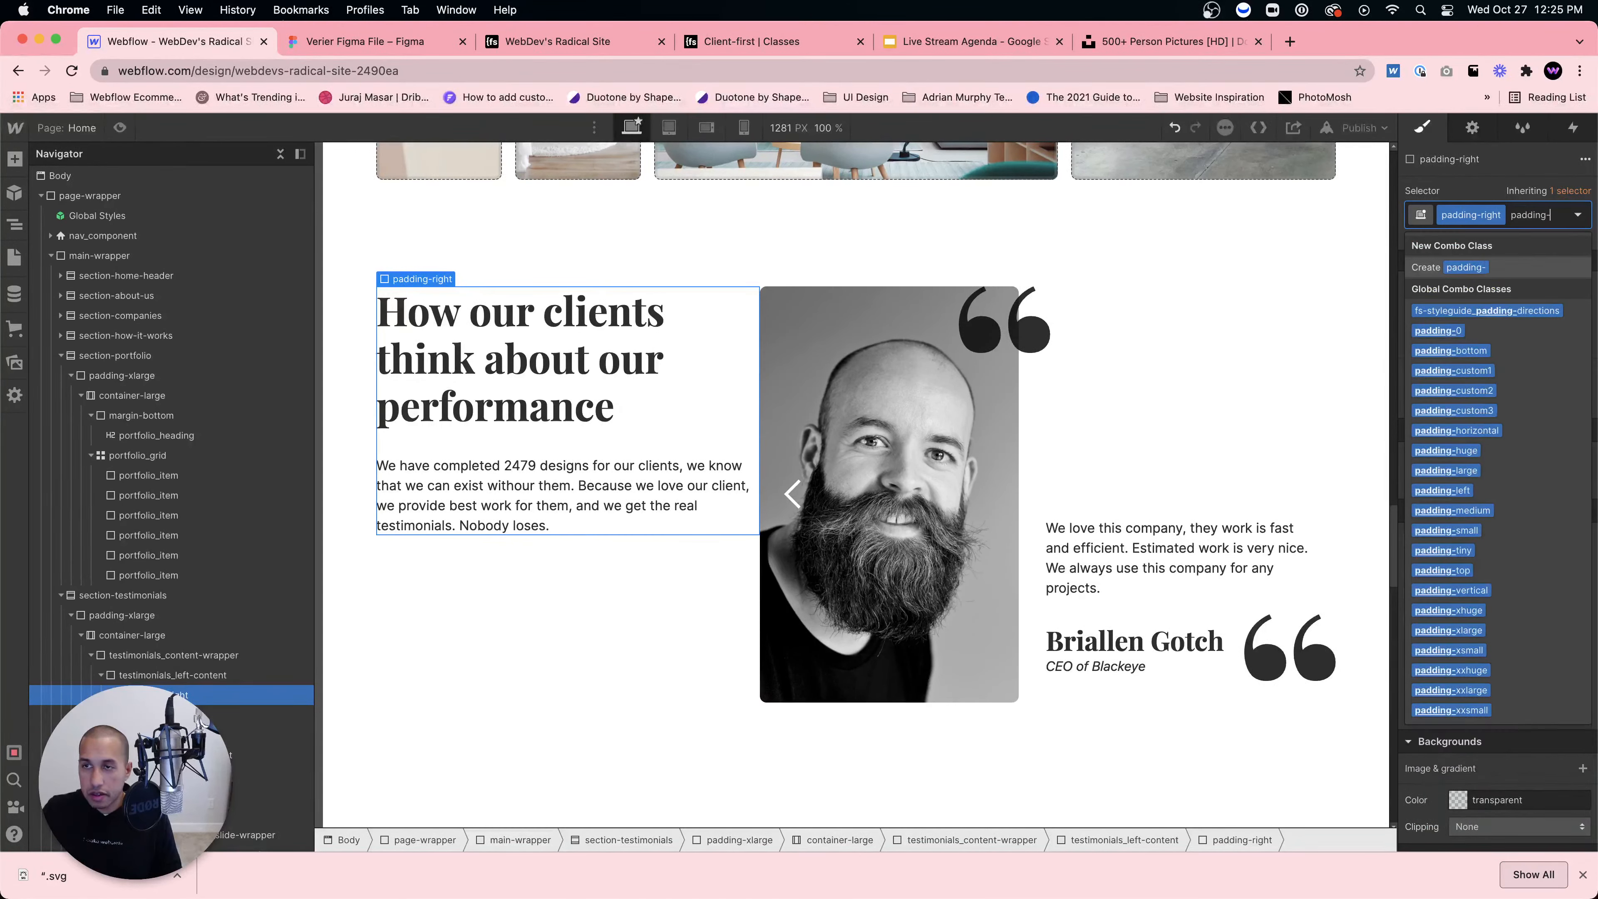
type("large")
key("Return")
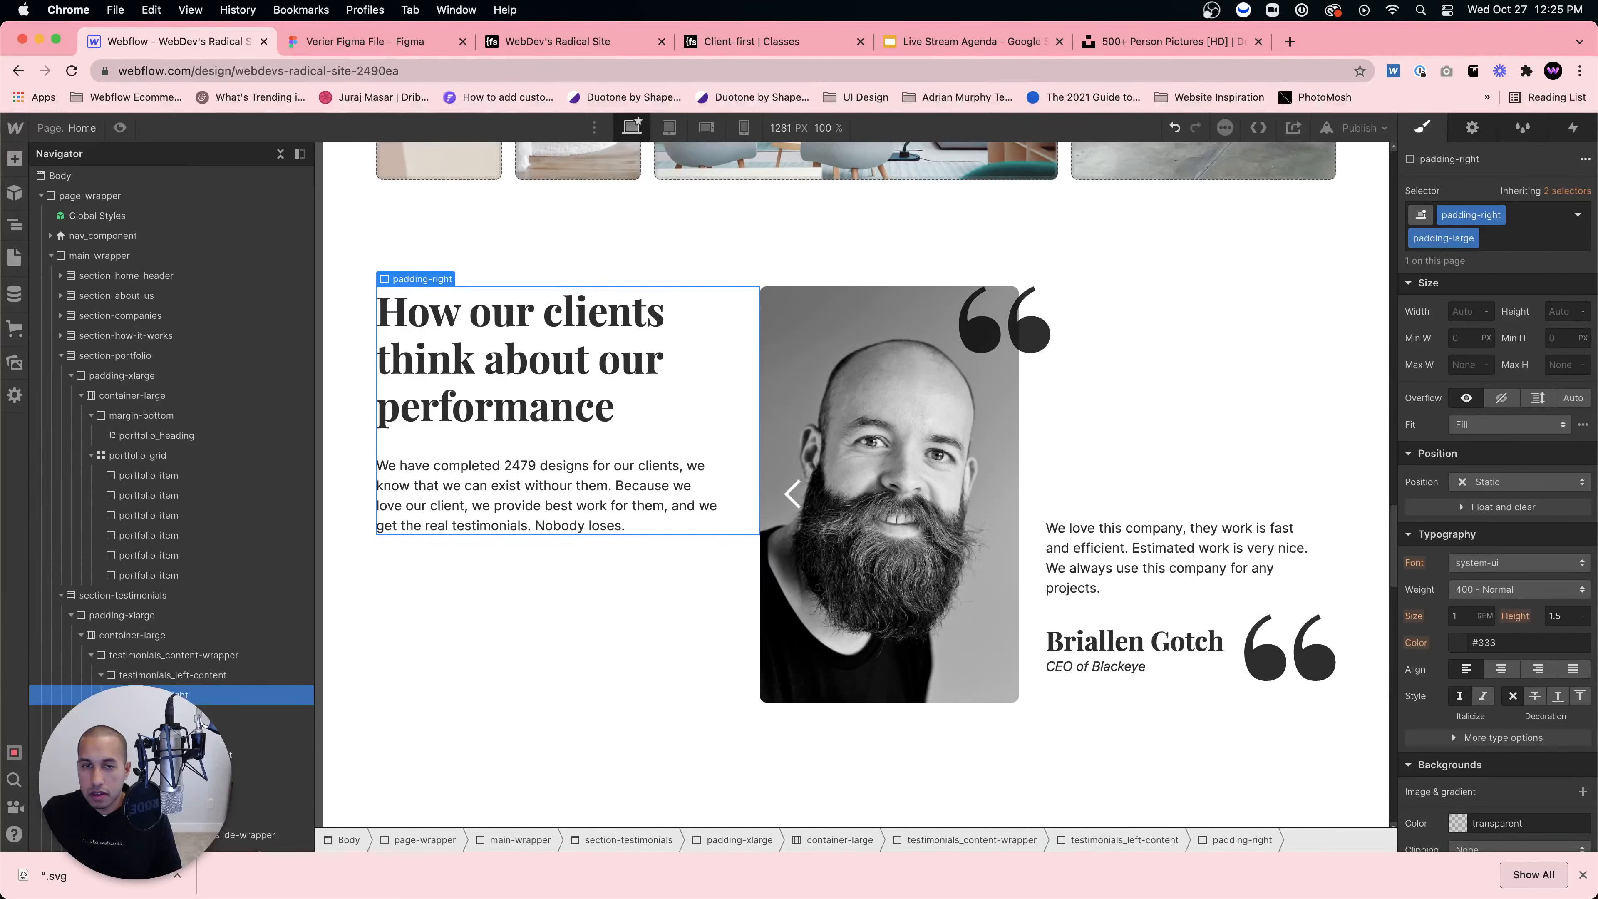
left_click(1469, 238)
left_click(1460, 293)
left_click(1499, 215)
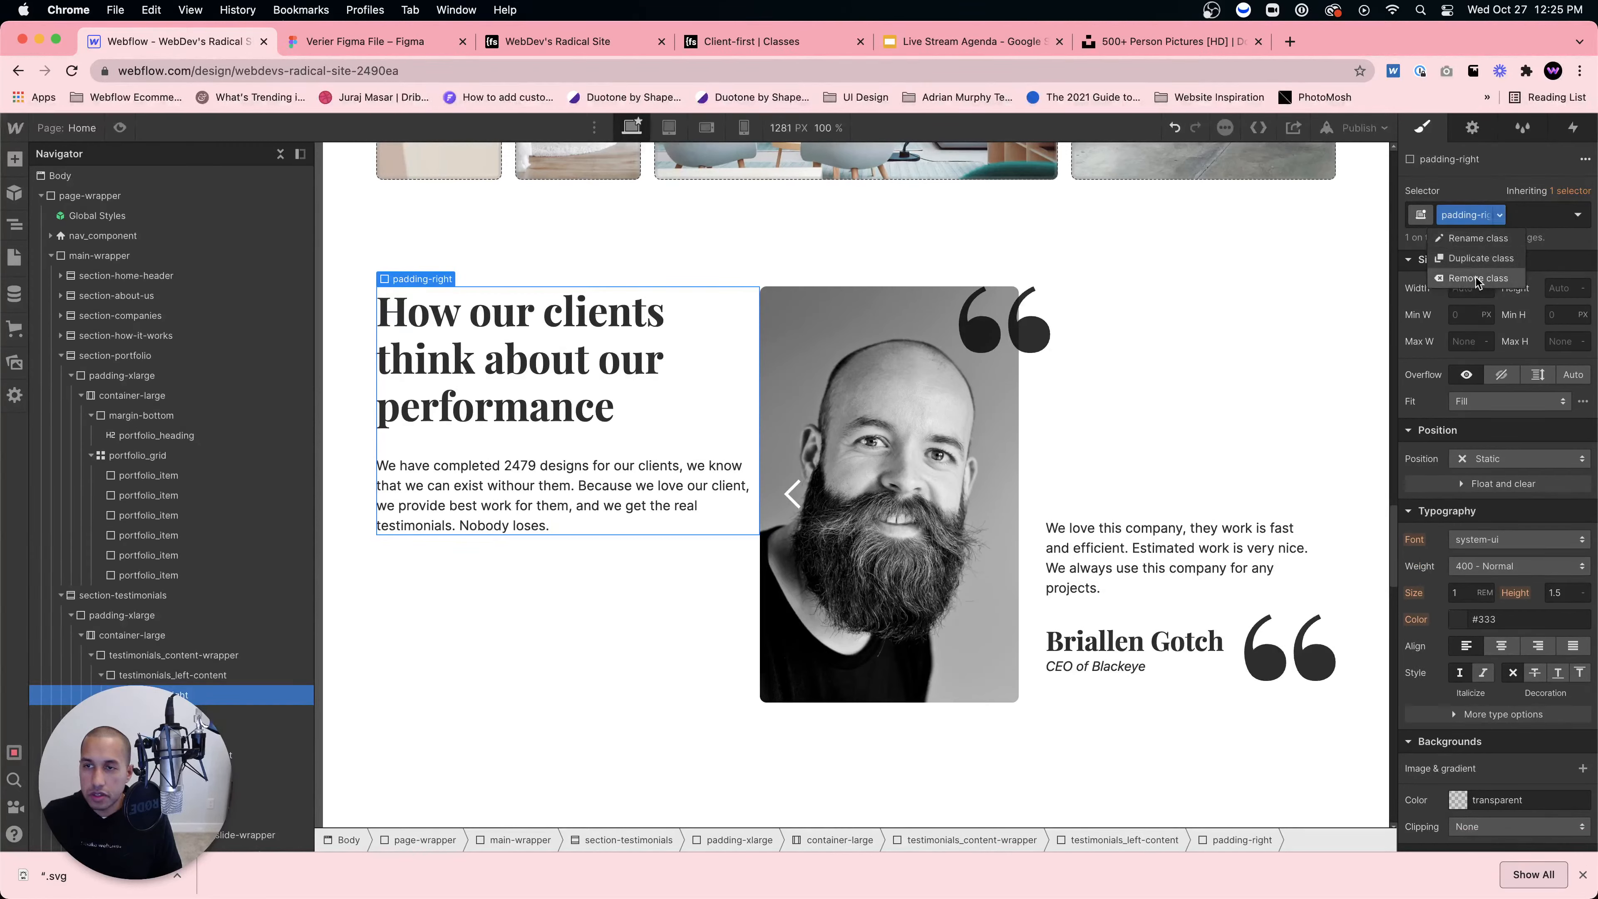
left_click(1478, 279)
Step: Give the wrapper the class margin-right with a margin-medium combo class
left_click(1487, 214)
type("margin-right")
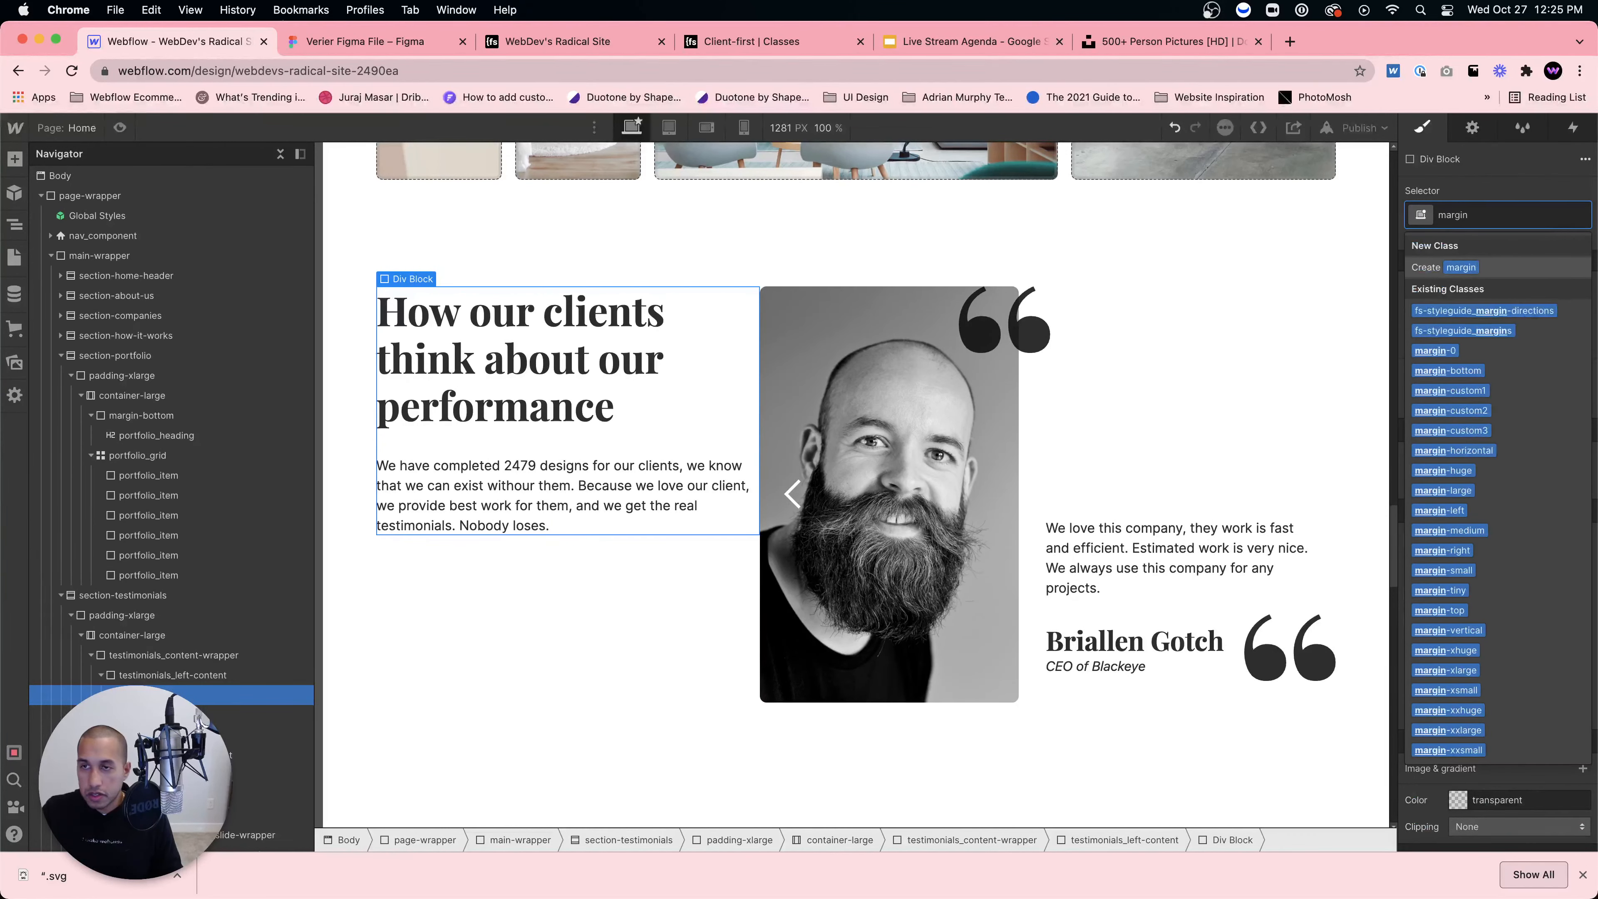
key("Return")
left_click(1514, 208)
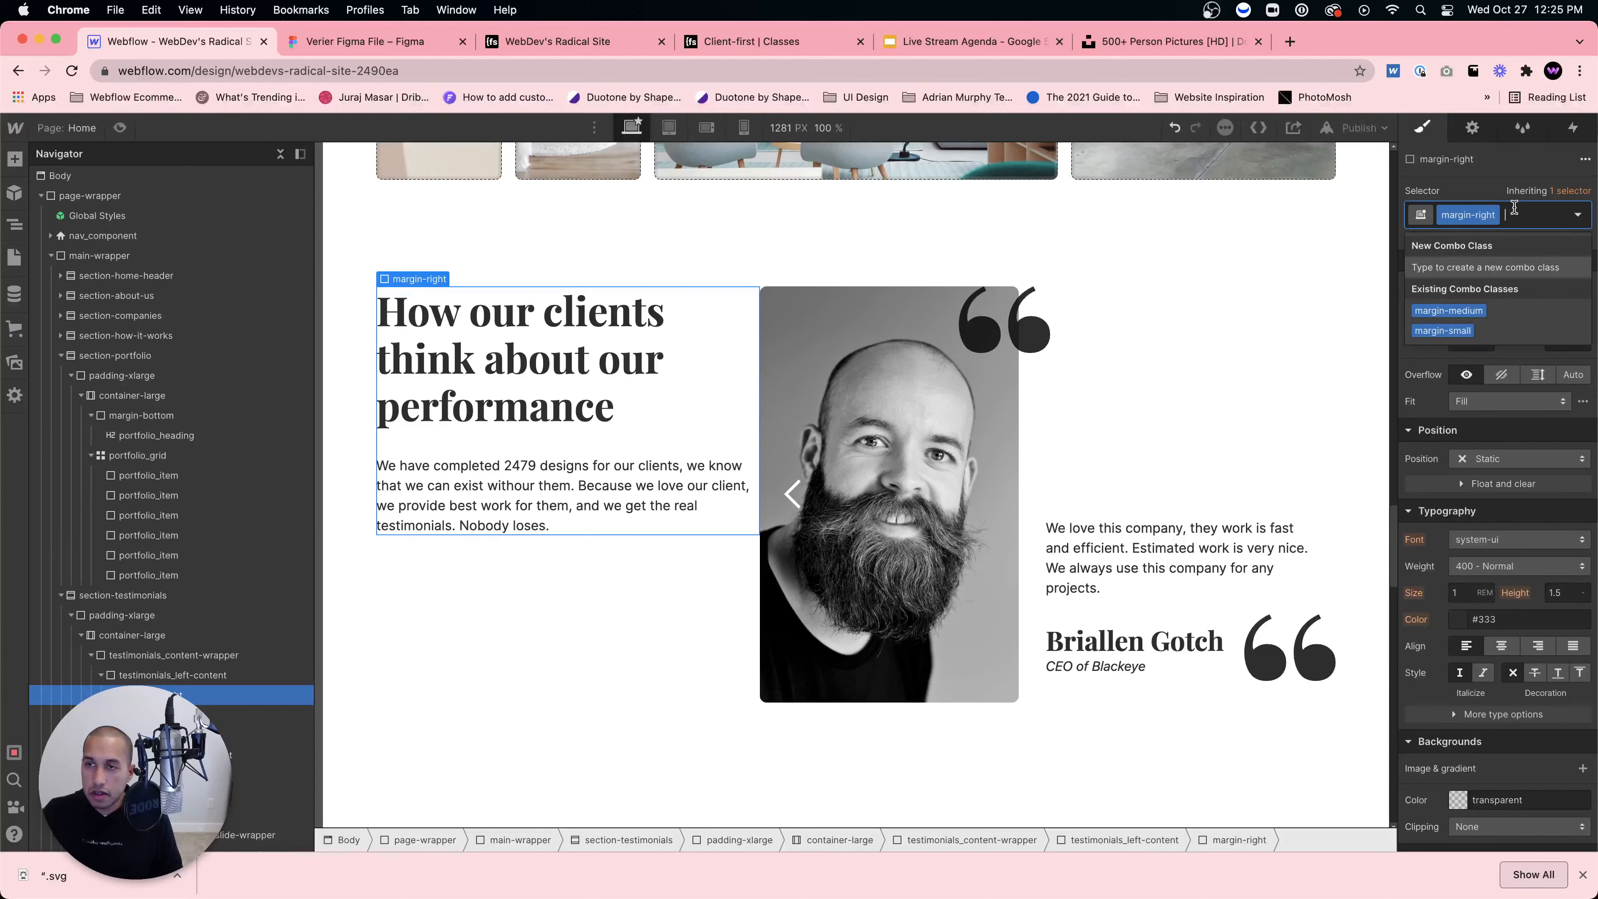
type("margin-mediu")
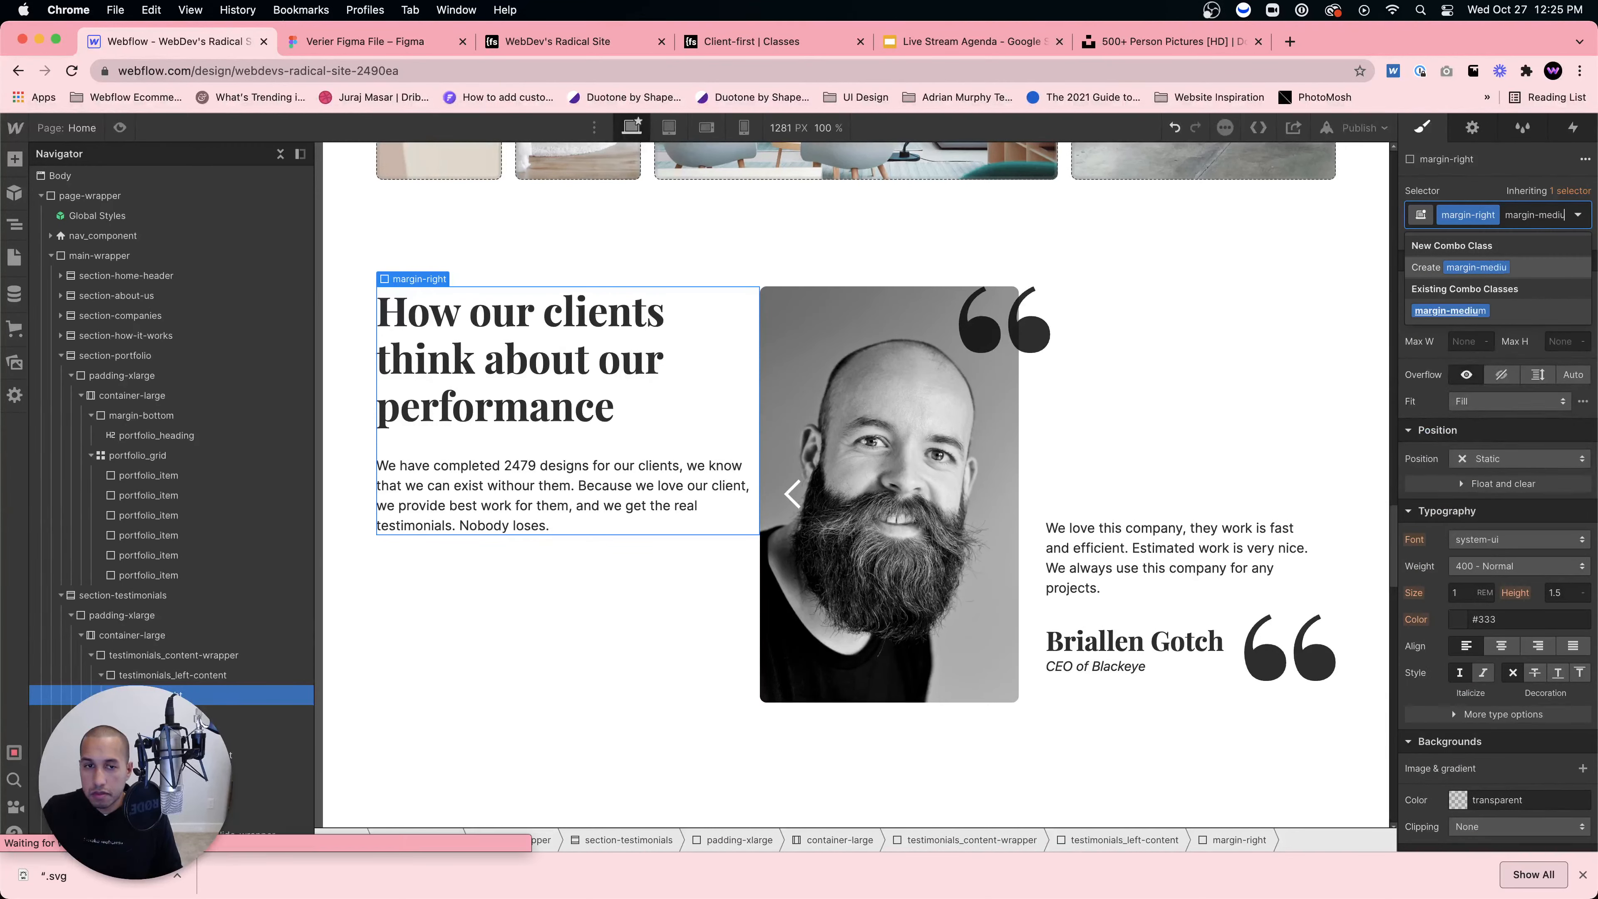
key("Return")
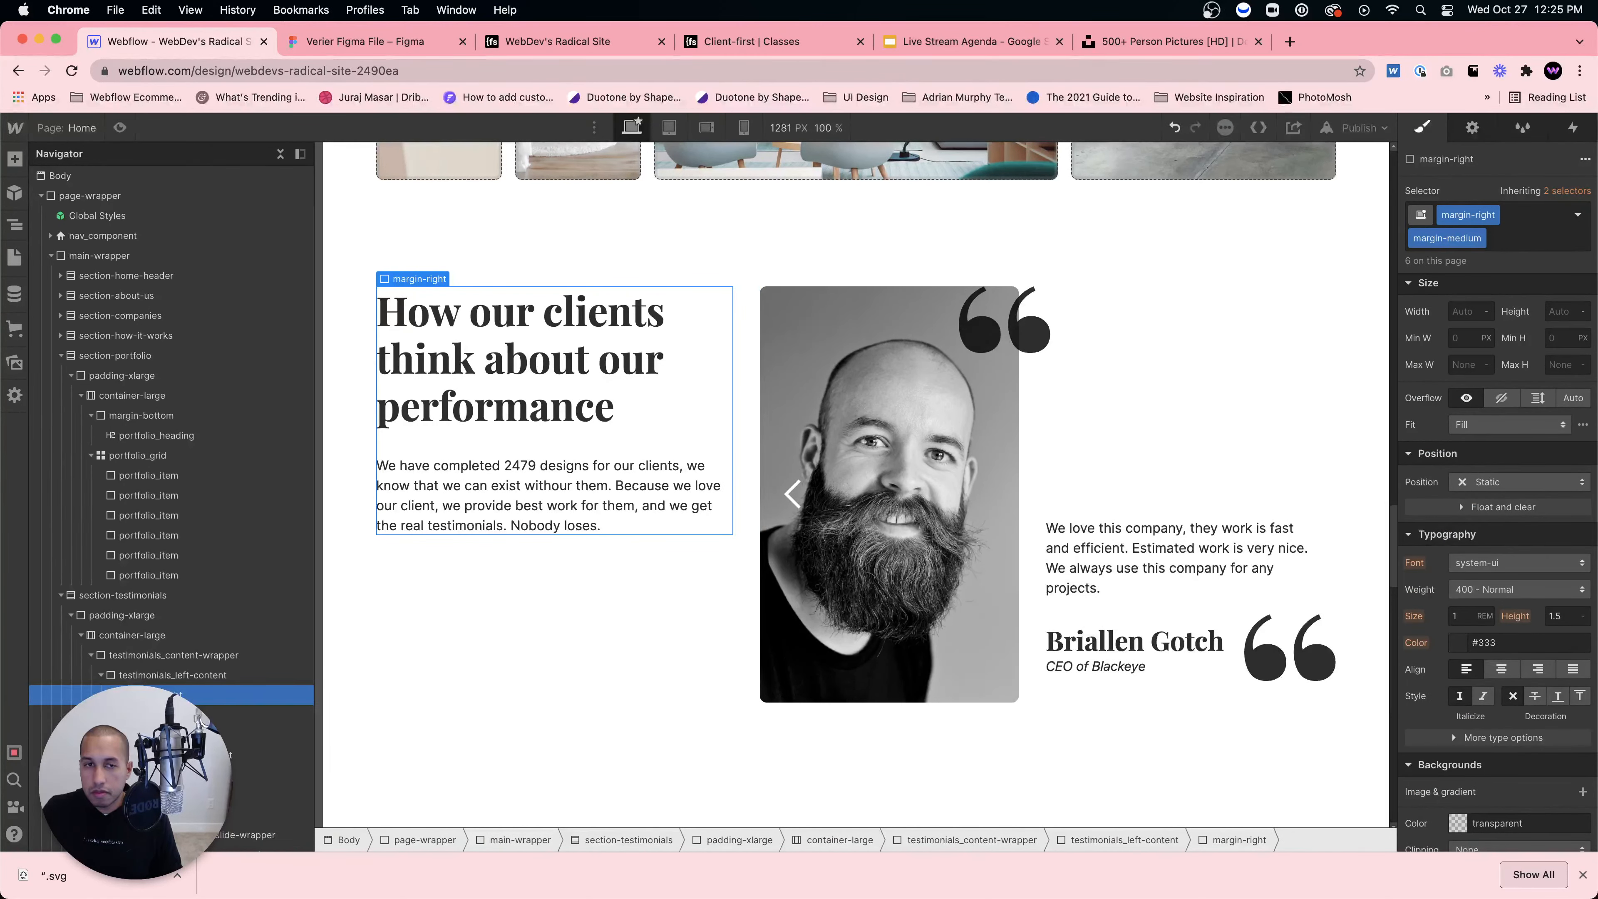
left_click(647, 639)
Step: Compare with the Figma design and toggle Preview mode on and off
left_click(365, 41)
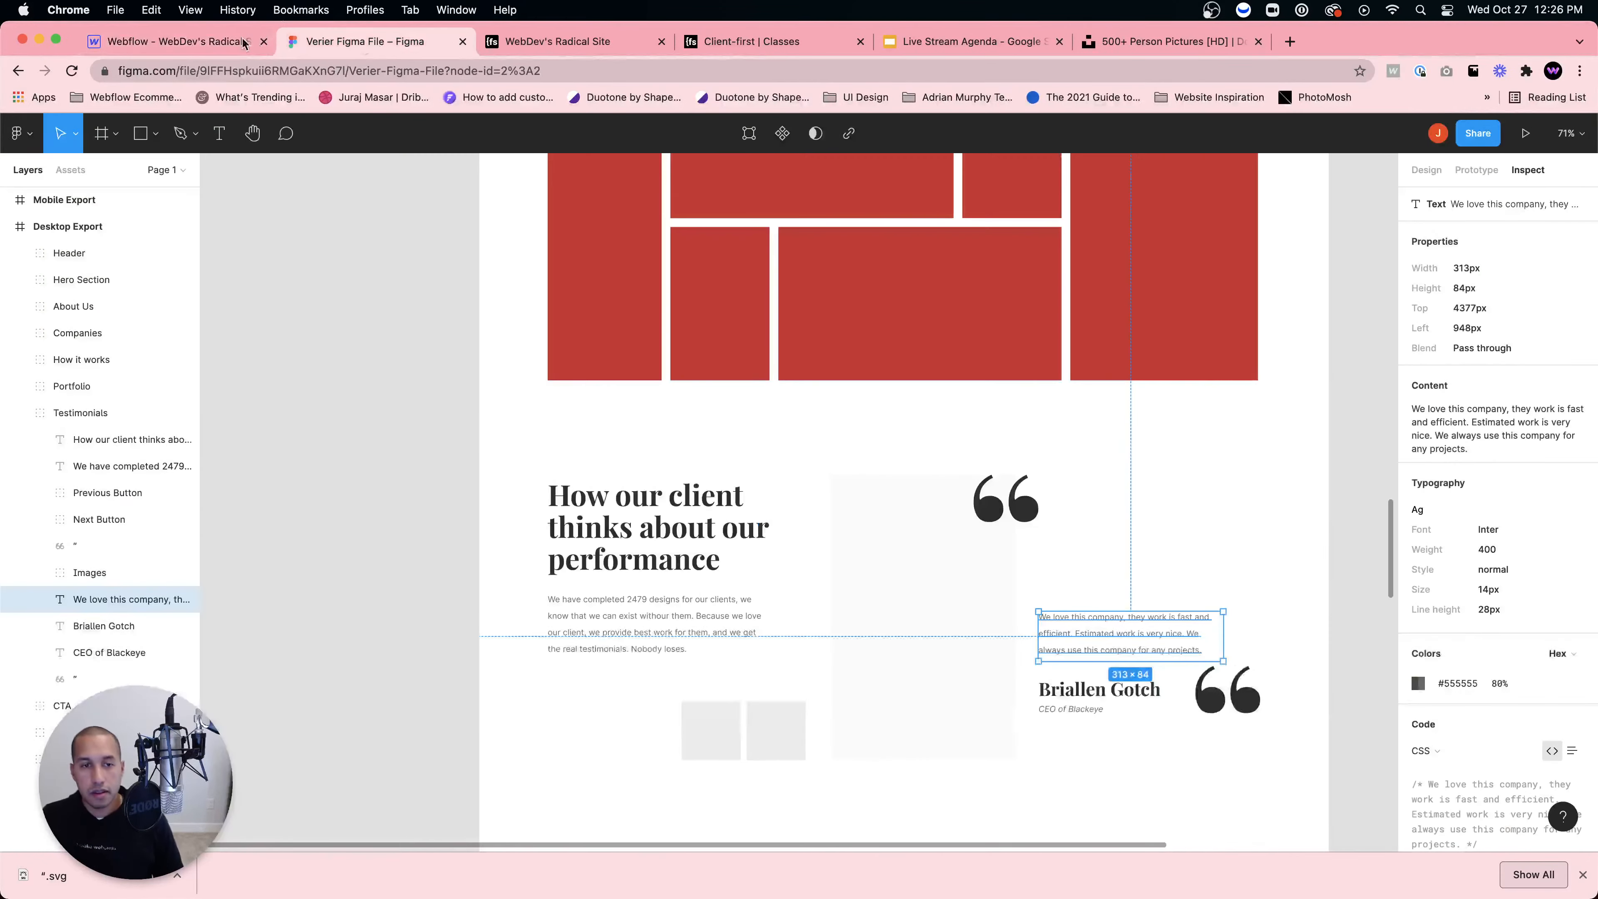
left_click(196, 33)
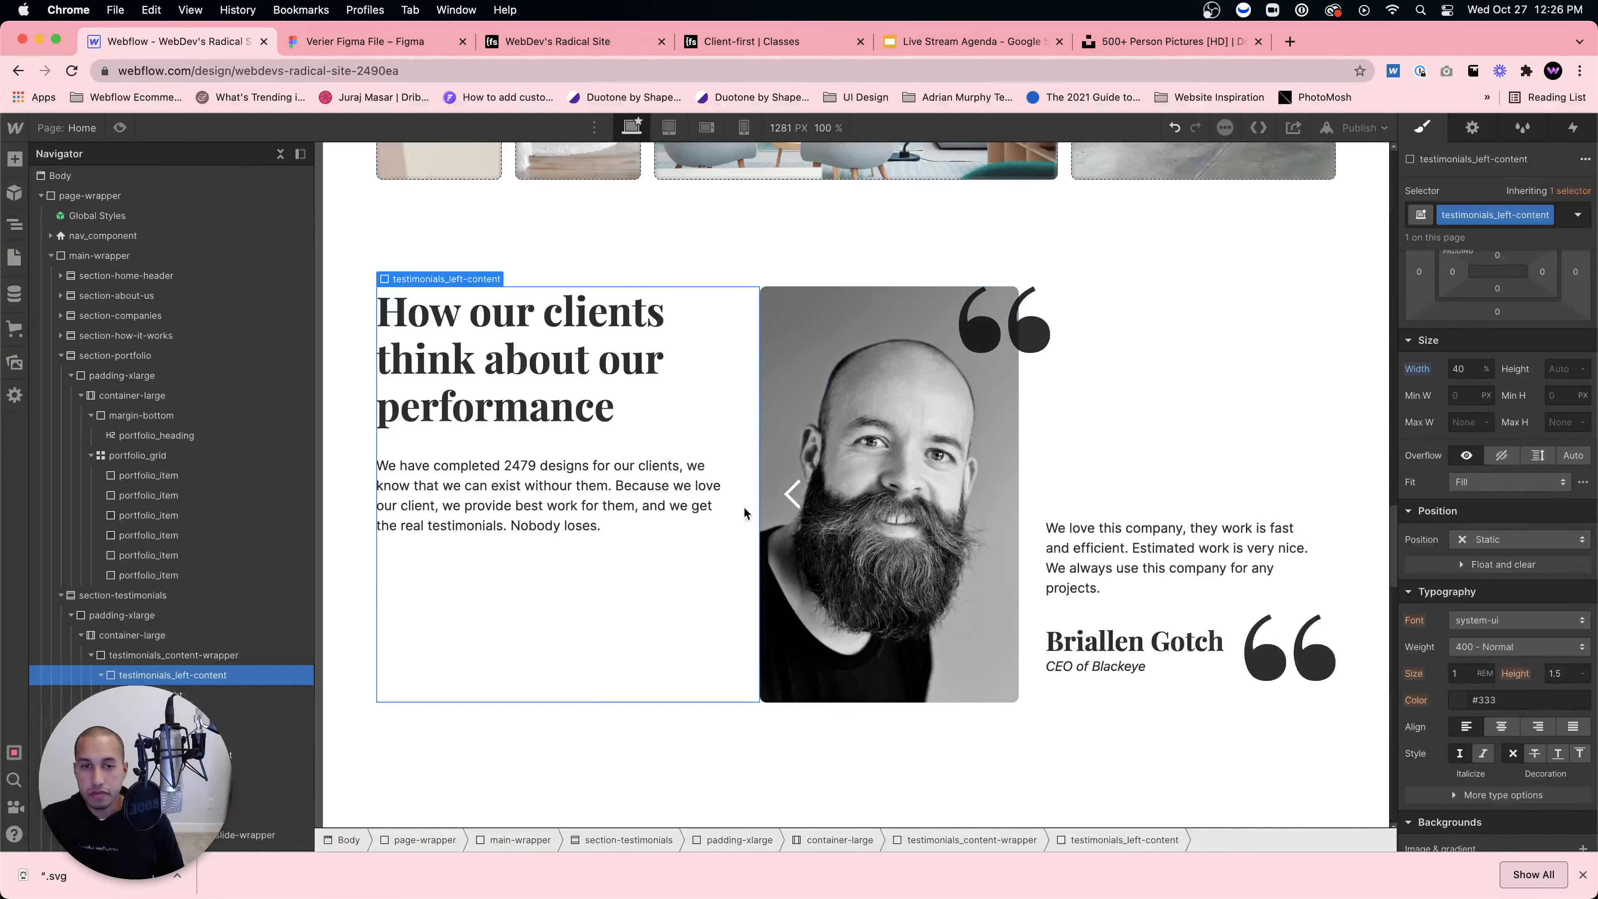
left_click(1187, 494)
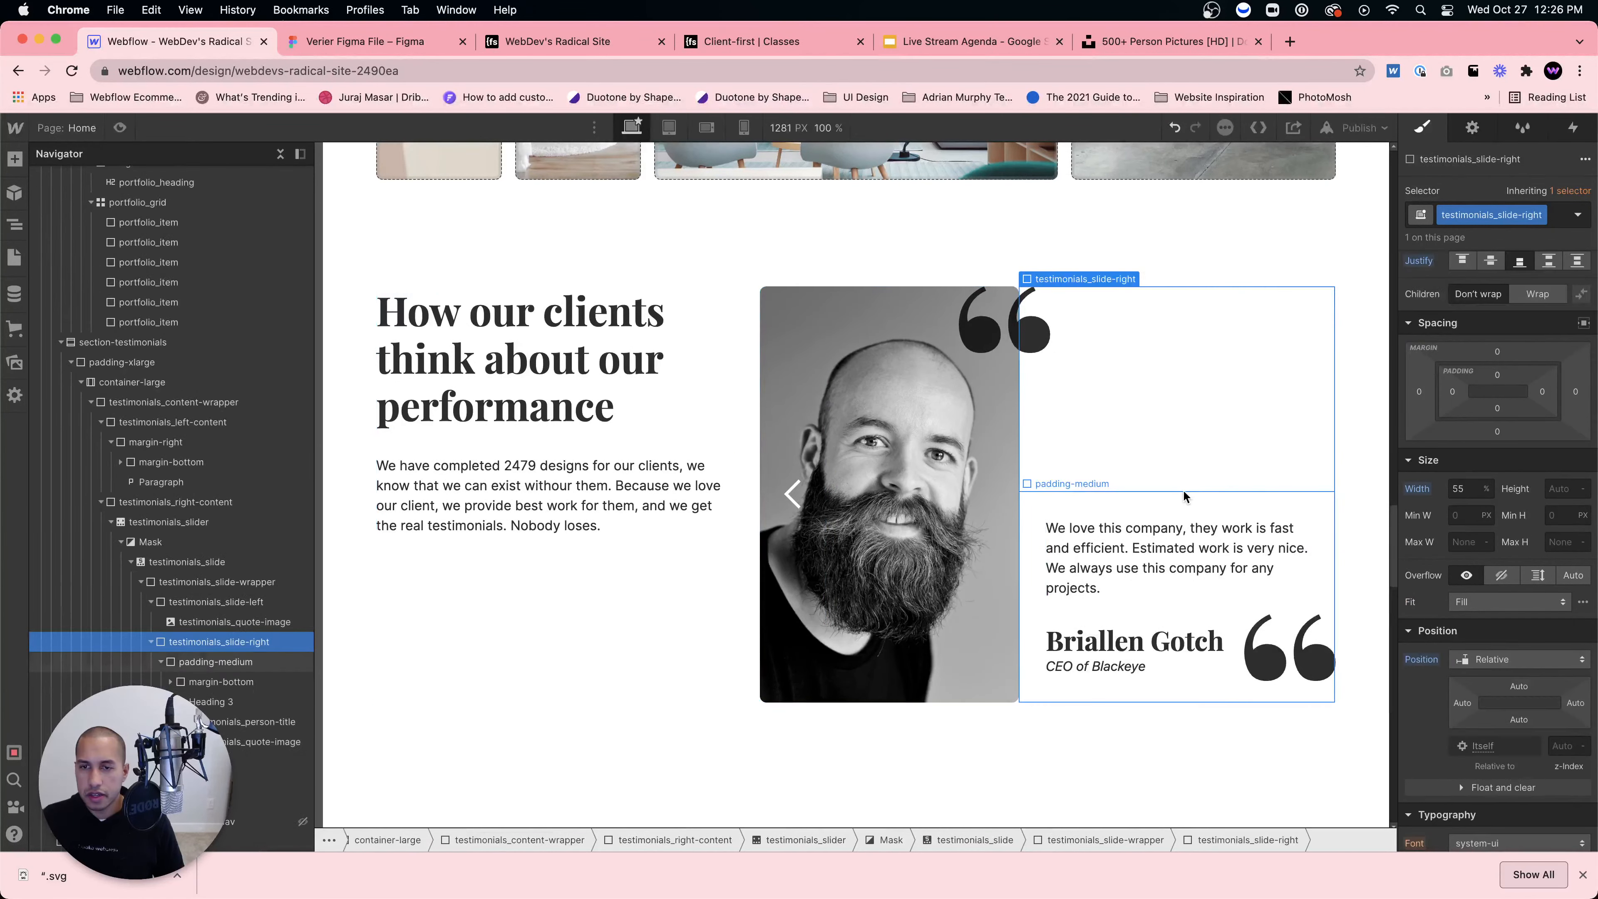
left_click(120, 128)
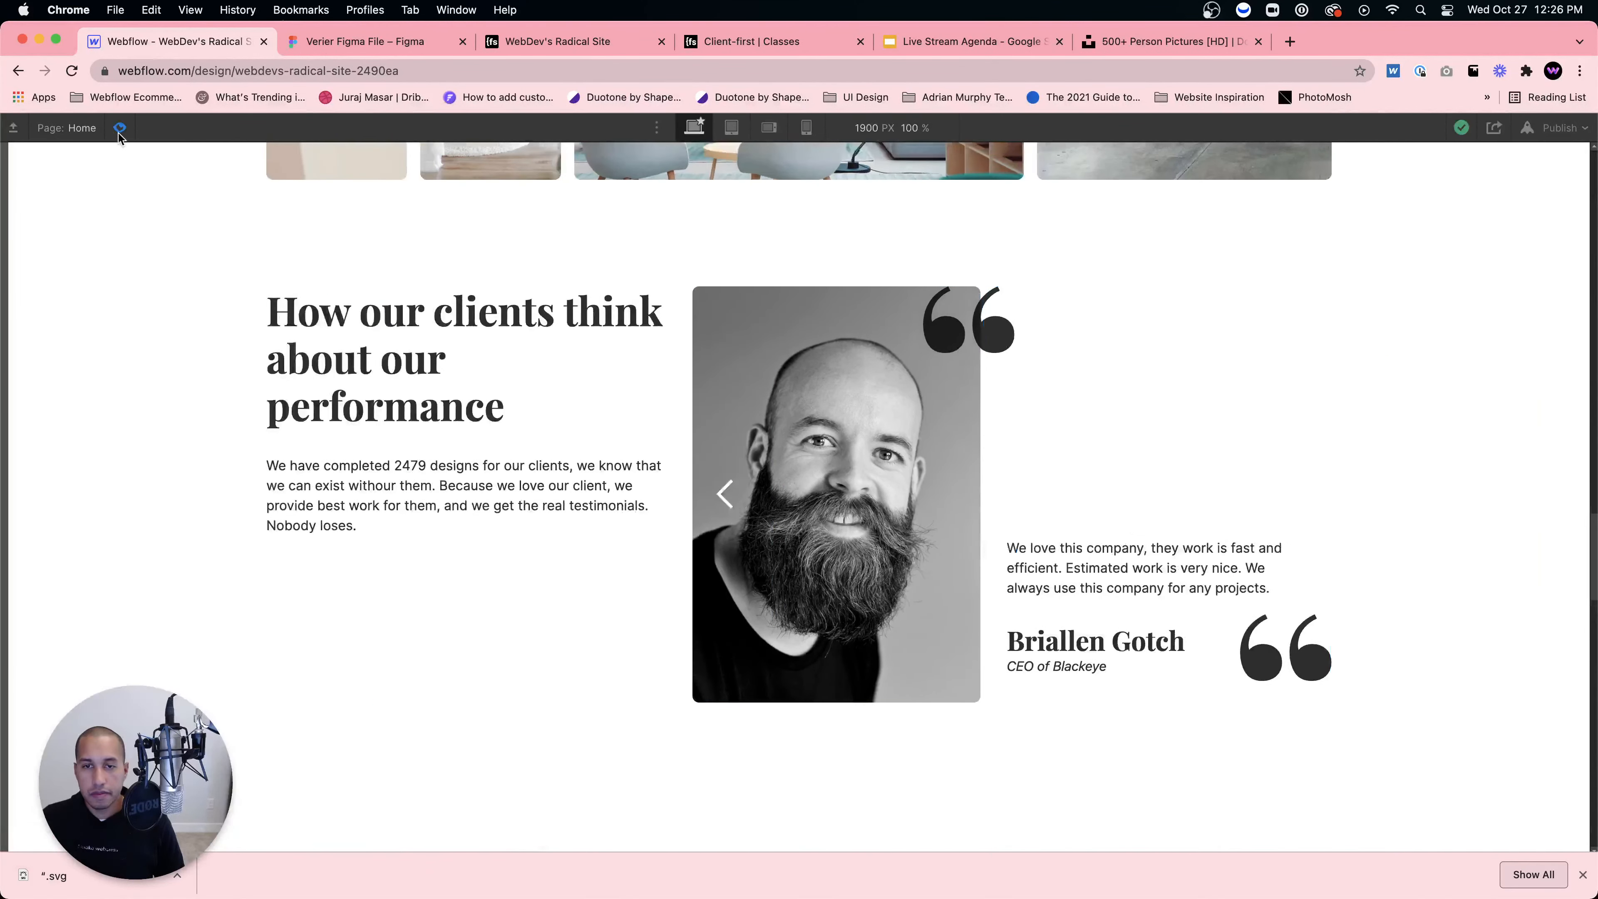
left_click(120, 128)
left_click(119, 128)
key("super+shift+p")
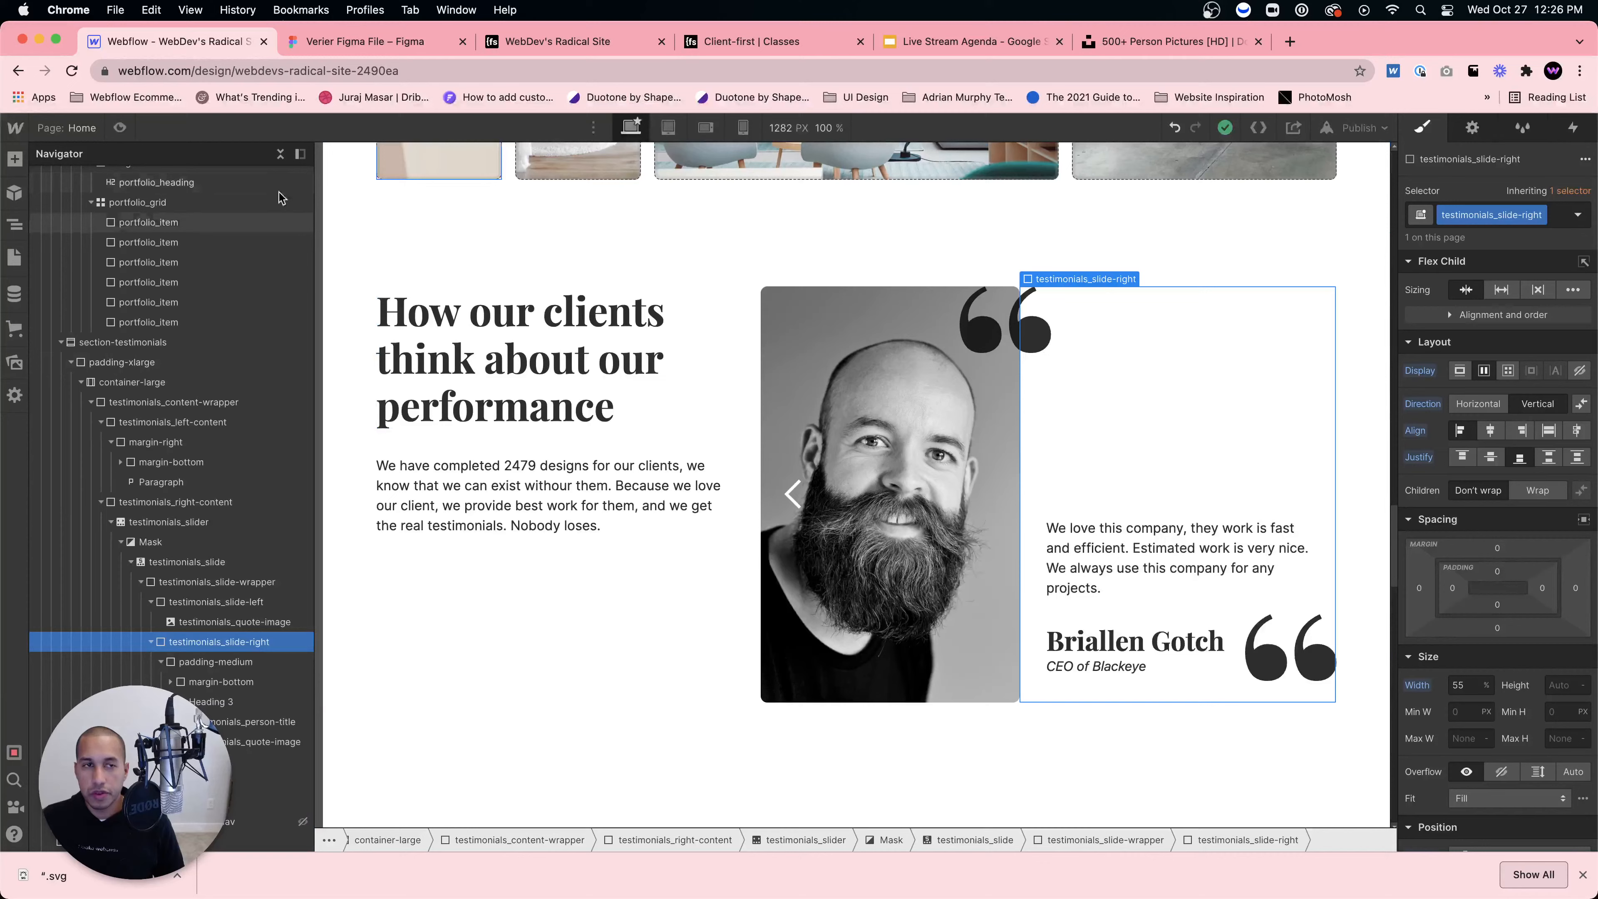
Step: Float, collapse and close the Navigator panel, checking the layout in Preview
left_click(300, 155)
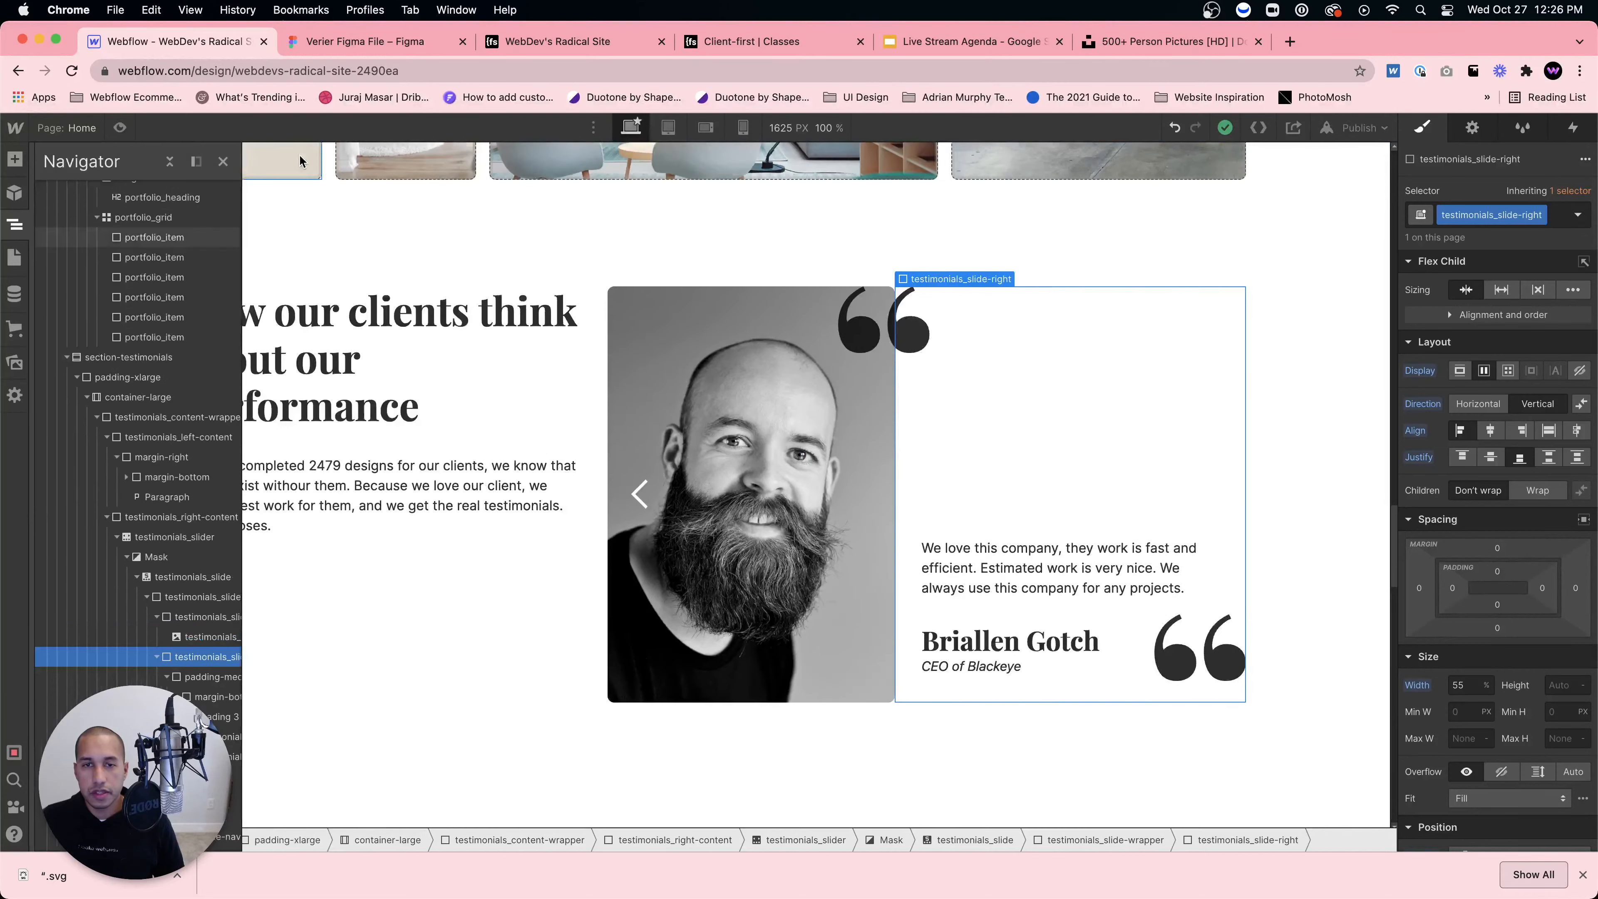
left_click(222, 161)
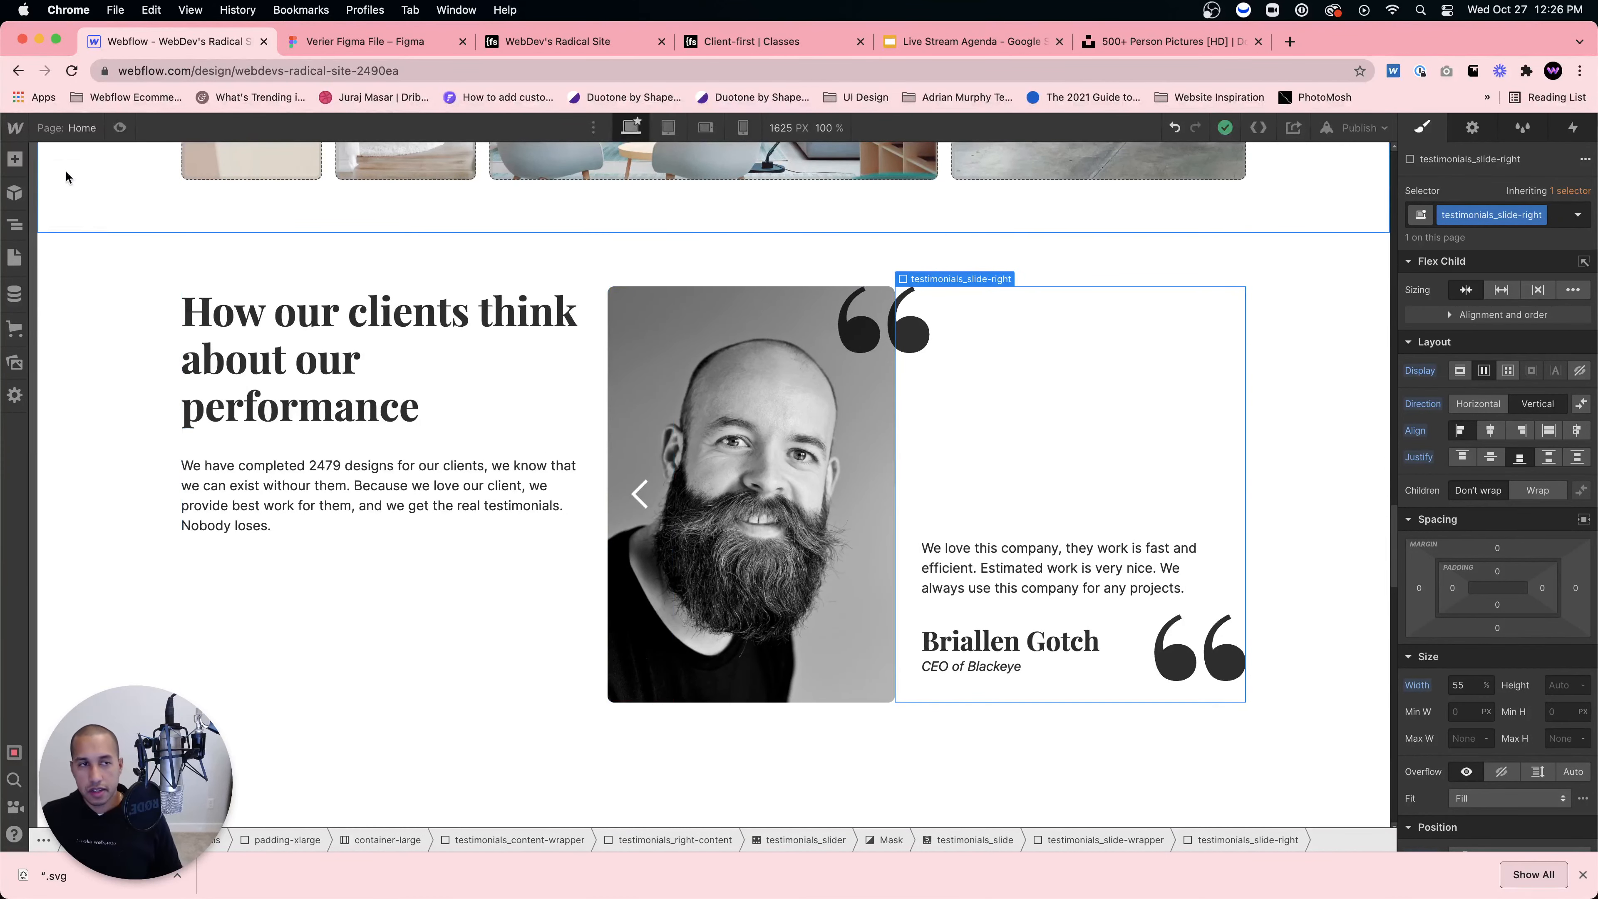
left_click(15, 224)
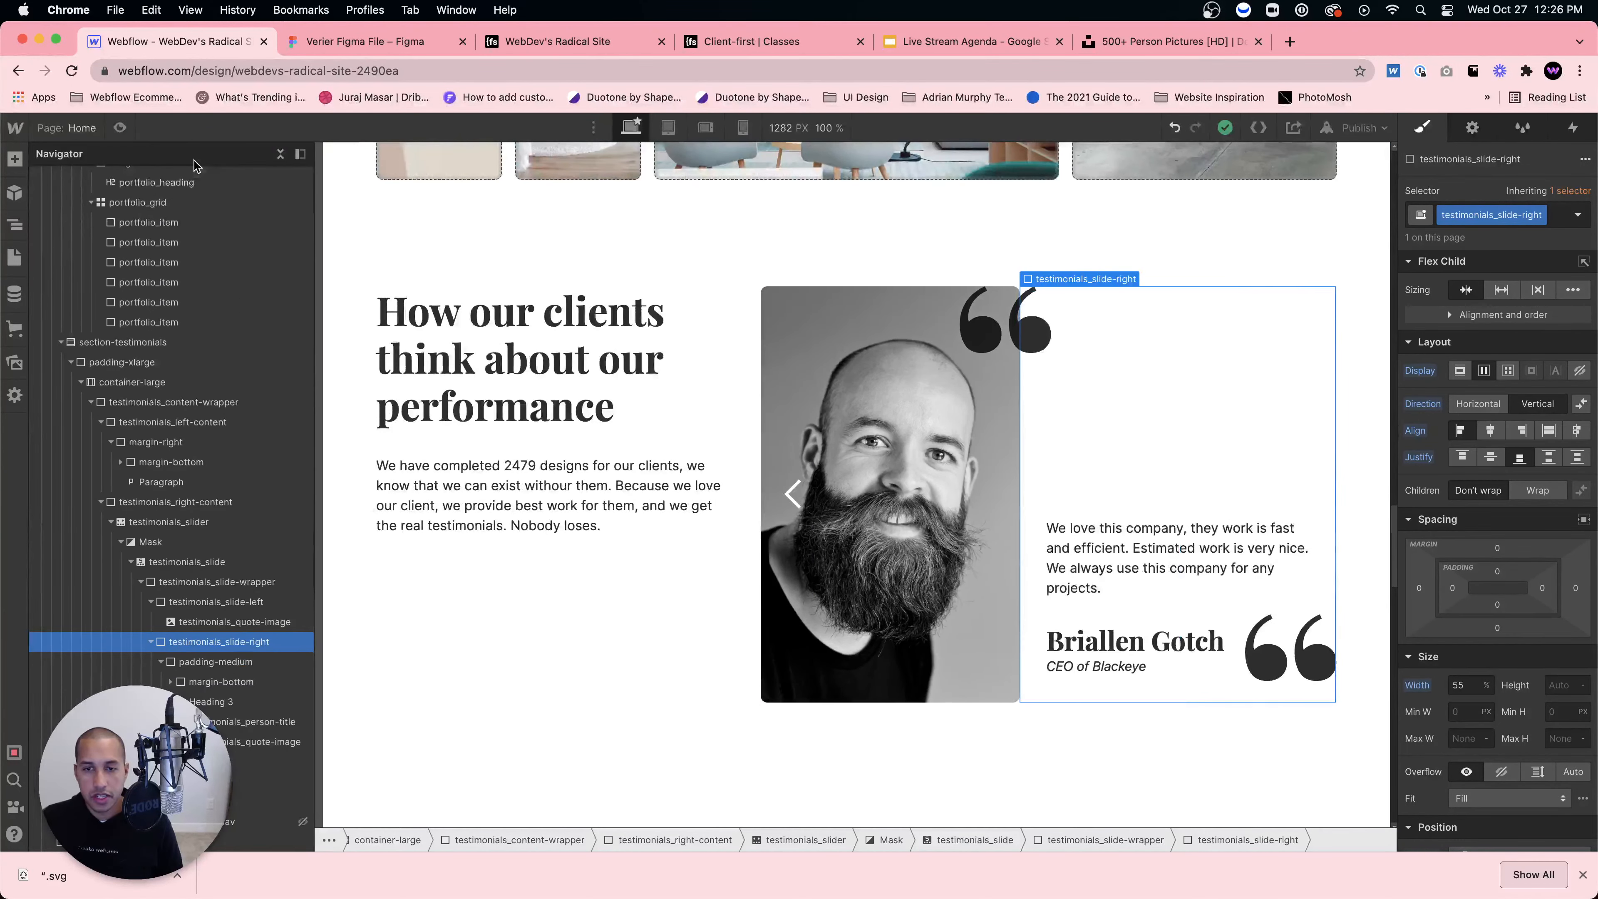
left_click(14, 225)
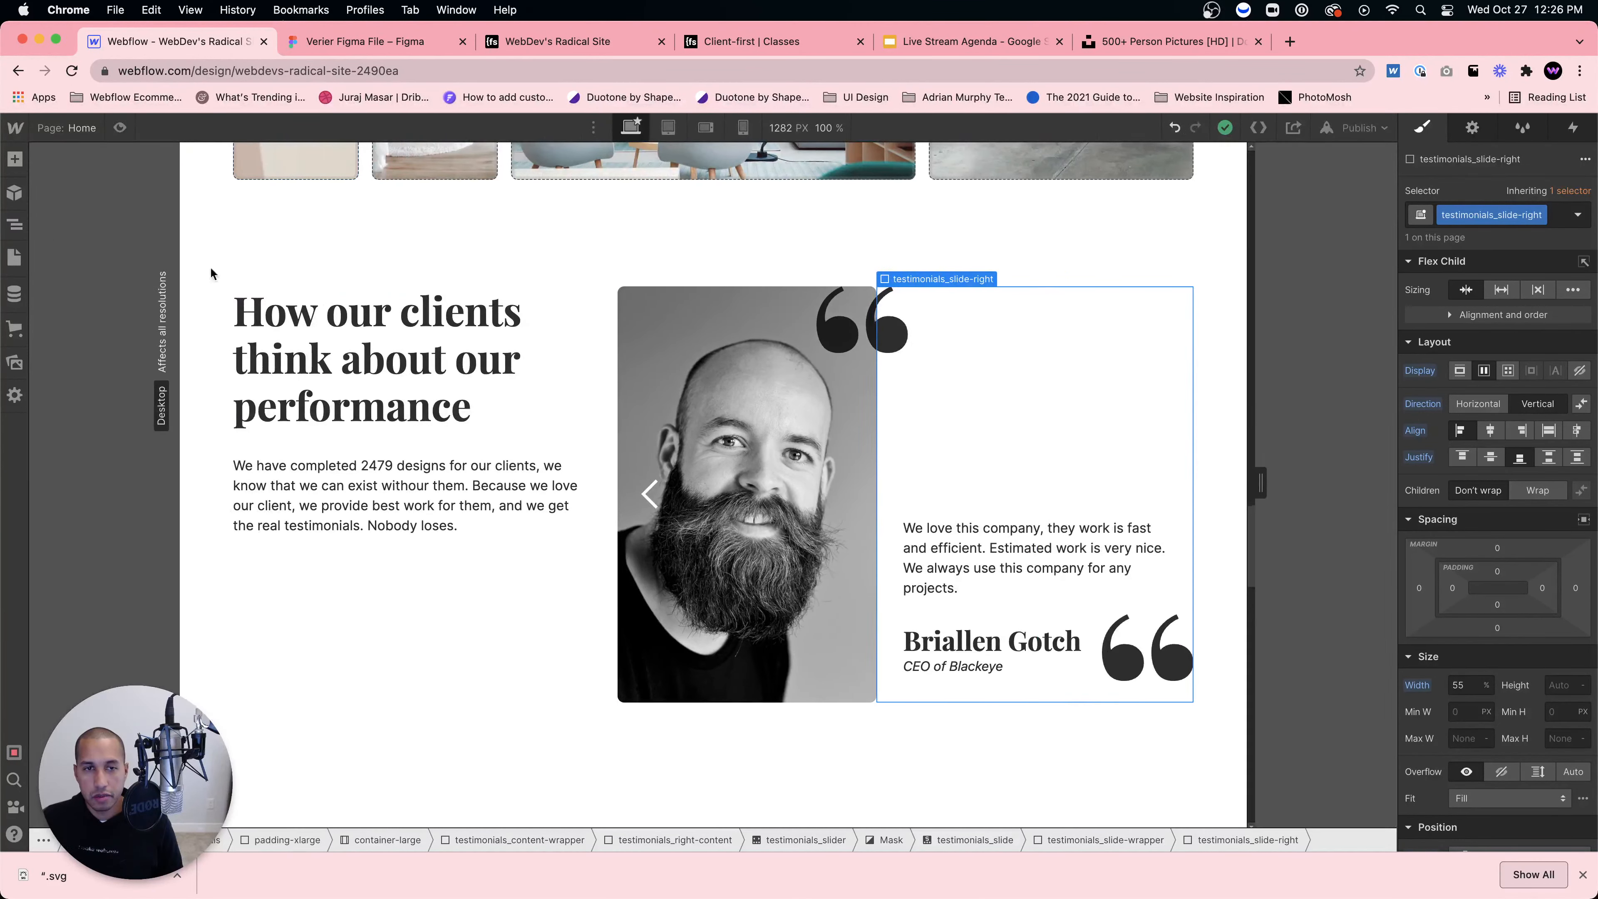
left_click(120, 128)
left_click(120, 128)
left_click(15, 225)
left_click(280, 154)
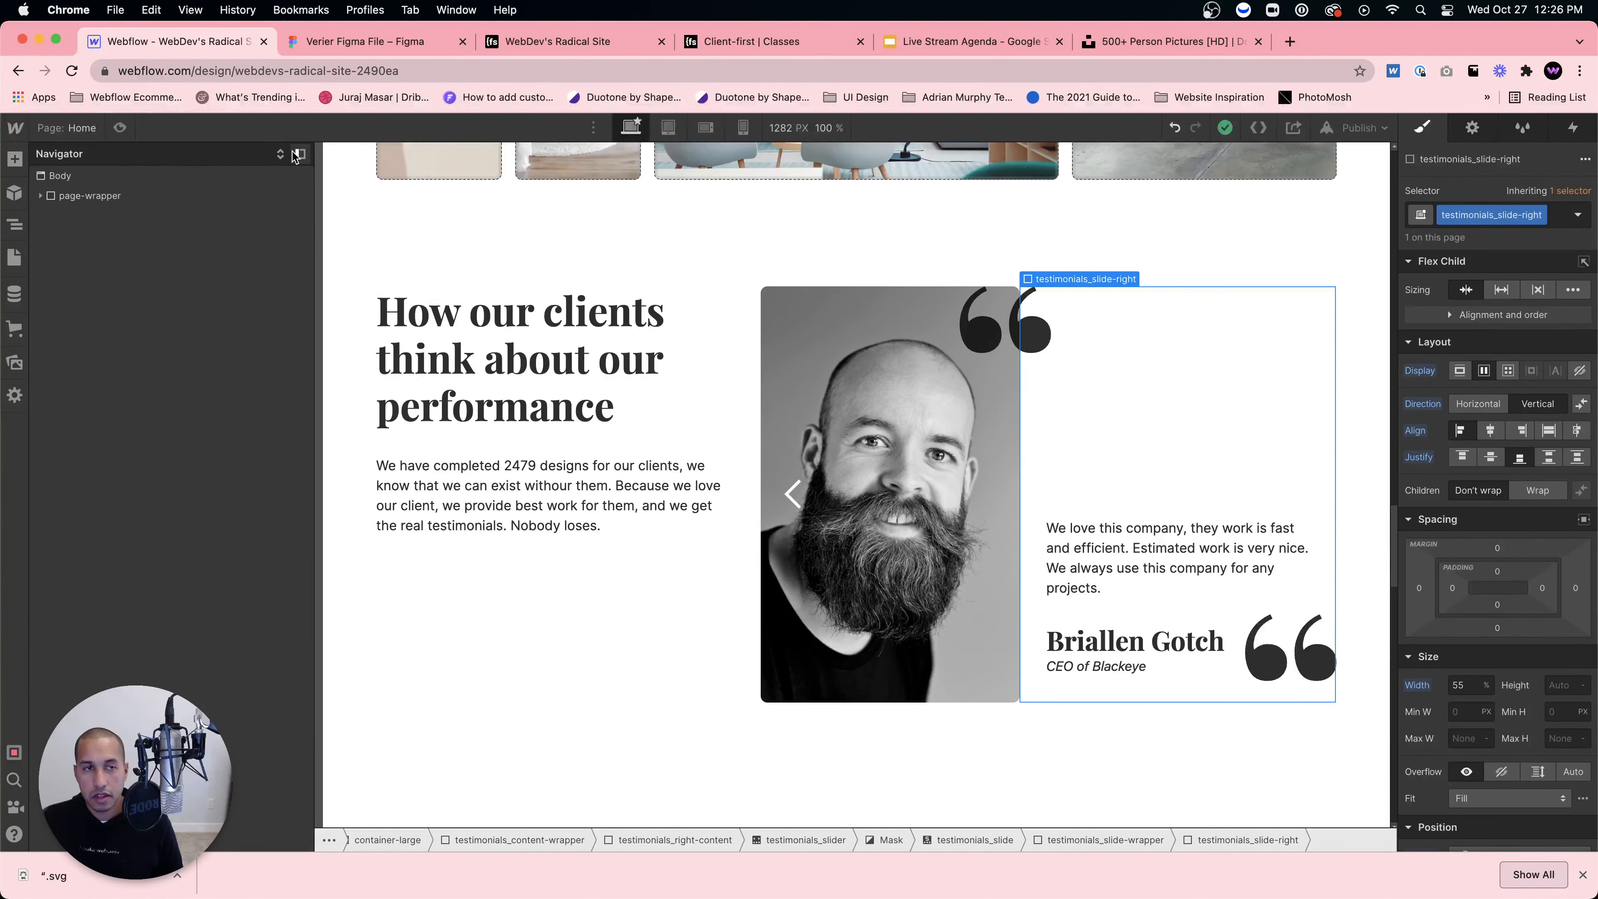
left_click(297, 155)
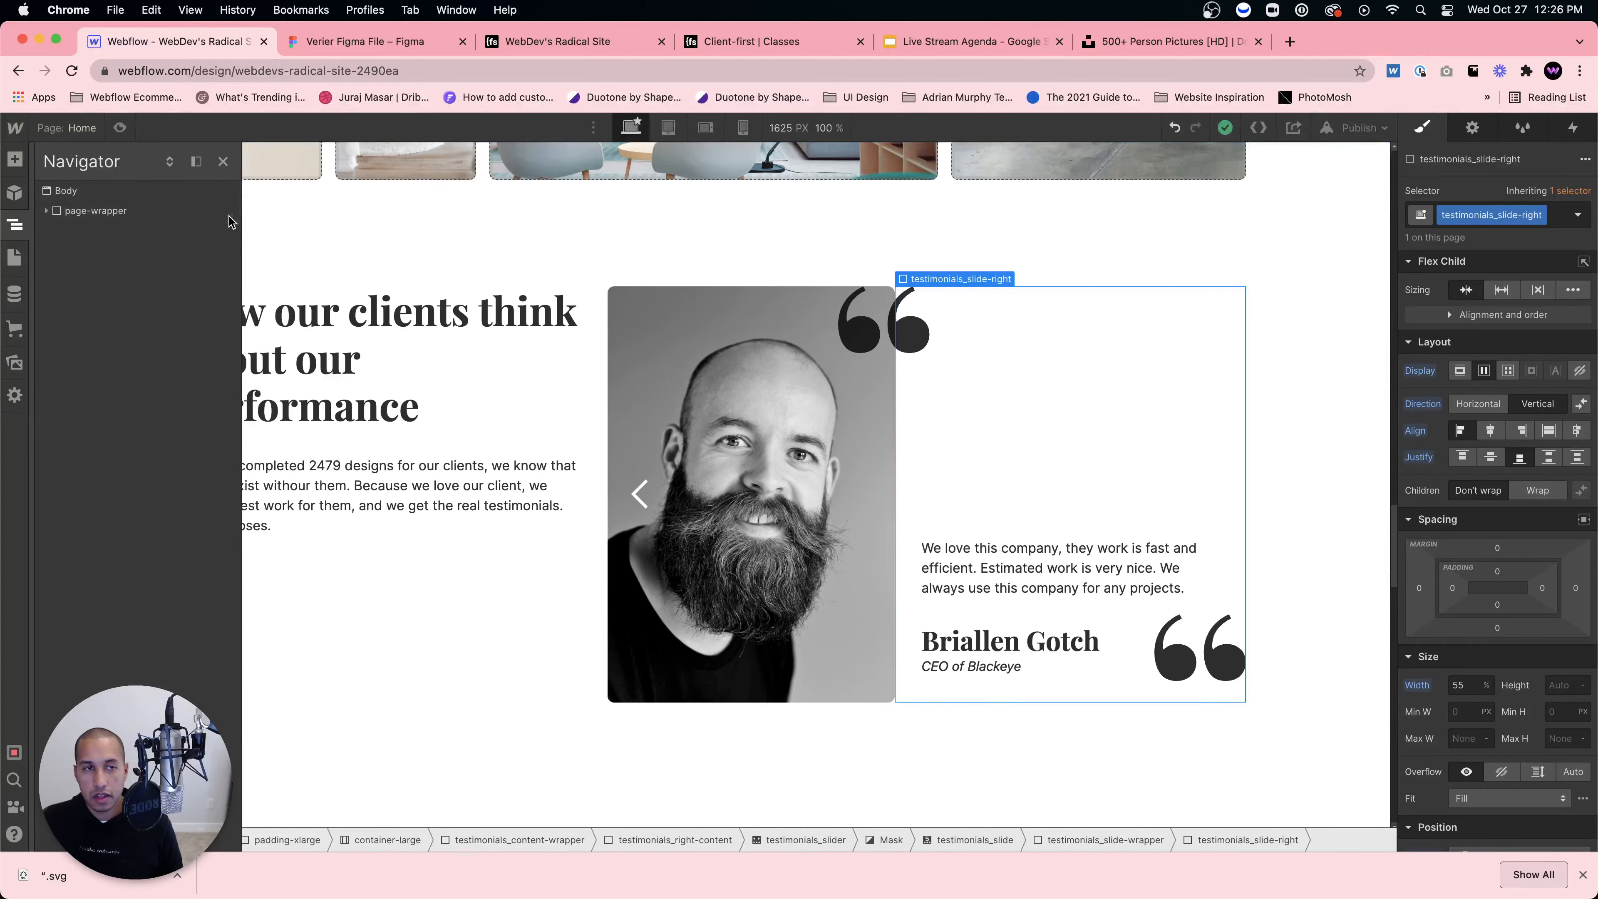
left_click(222, 161)
Step: Select testimonials_left-content and enter Preview mode to view the full testimonials section
left_click(713, 603)
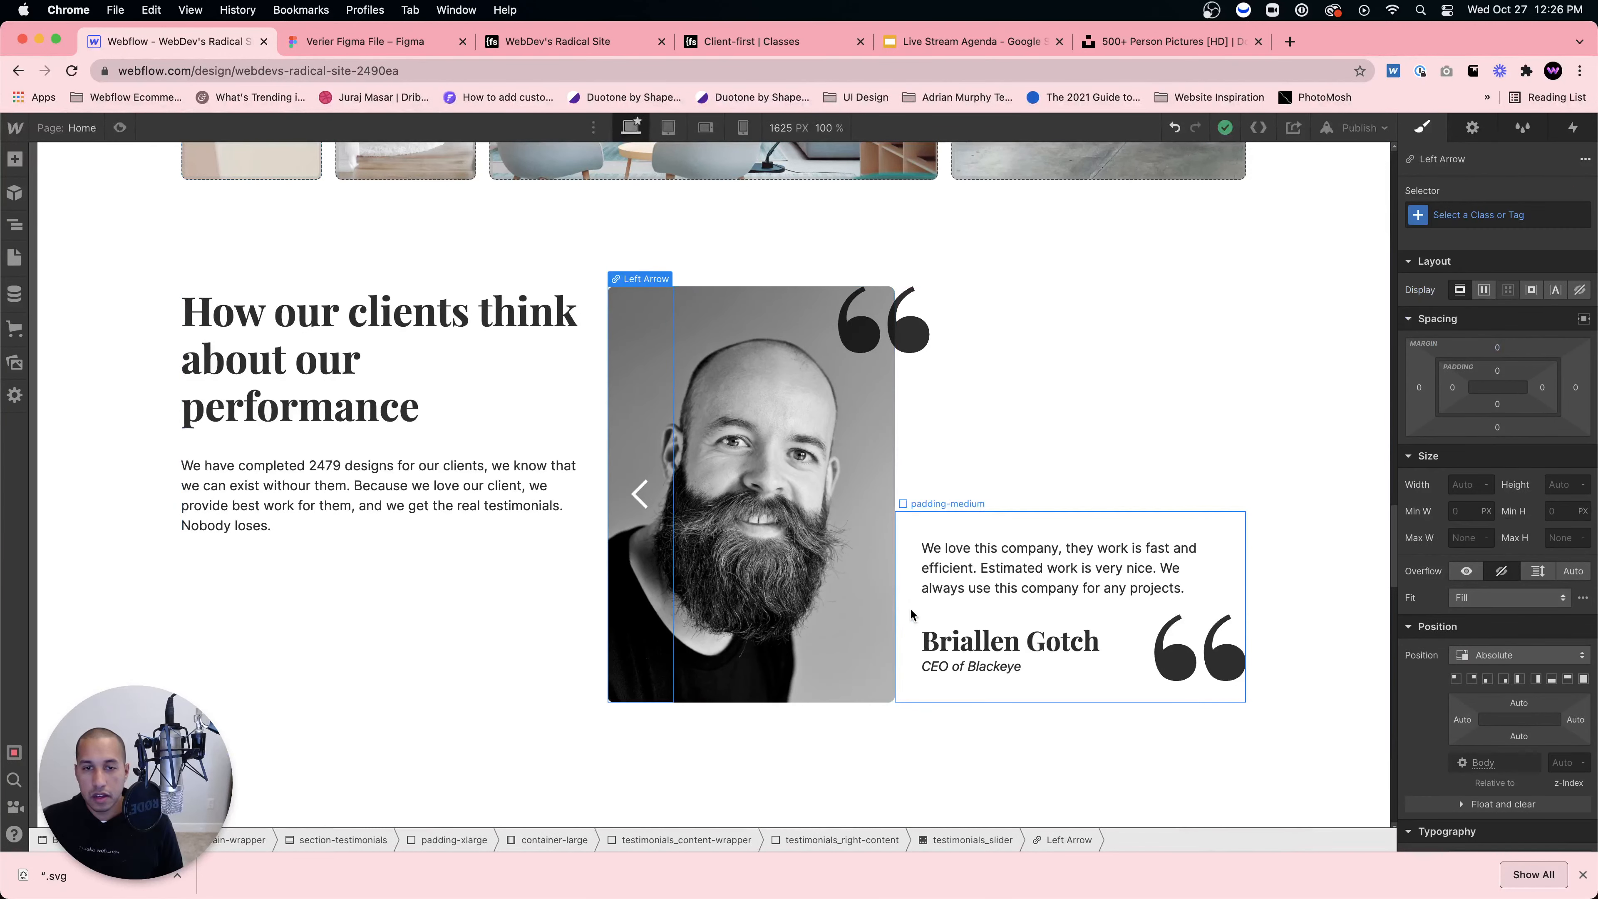
left_click(569, 607)
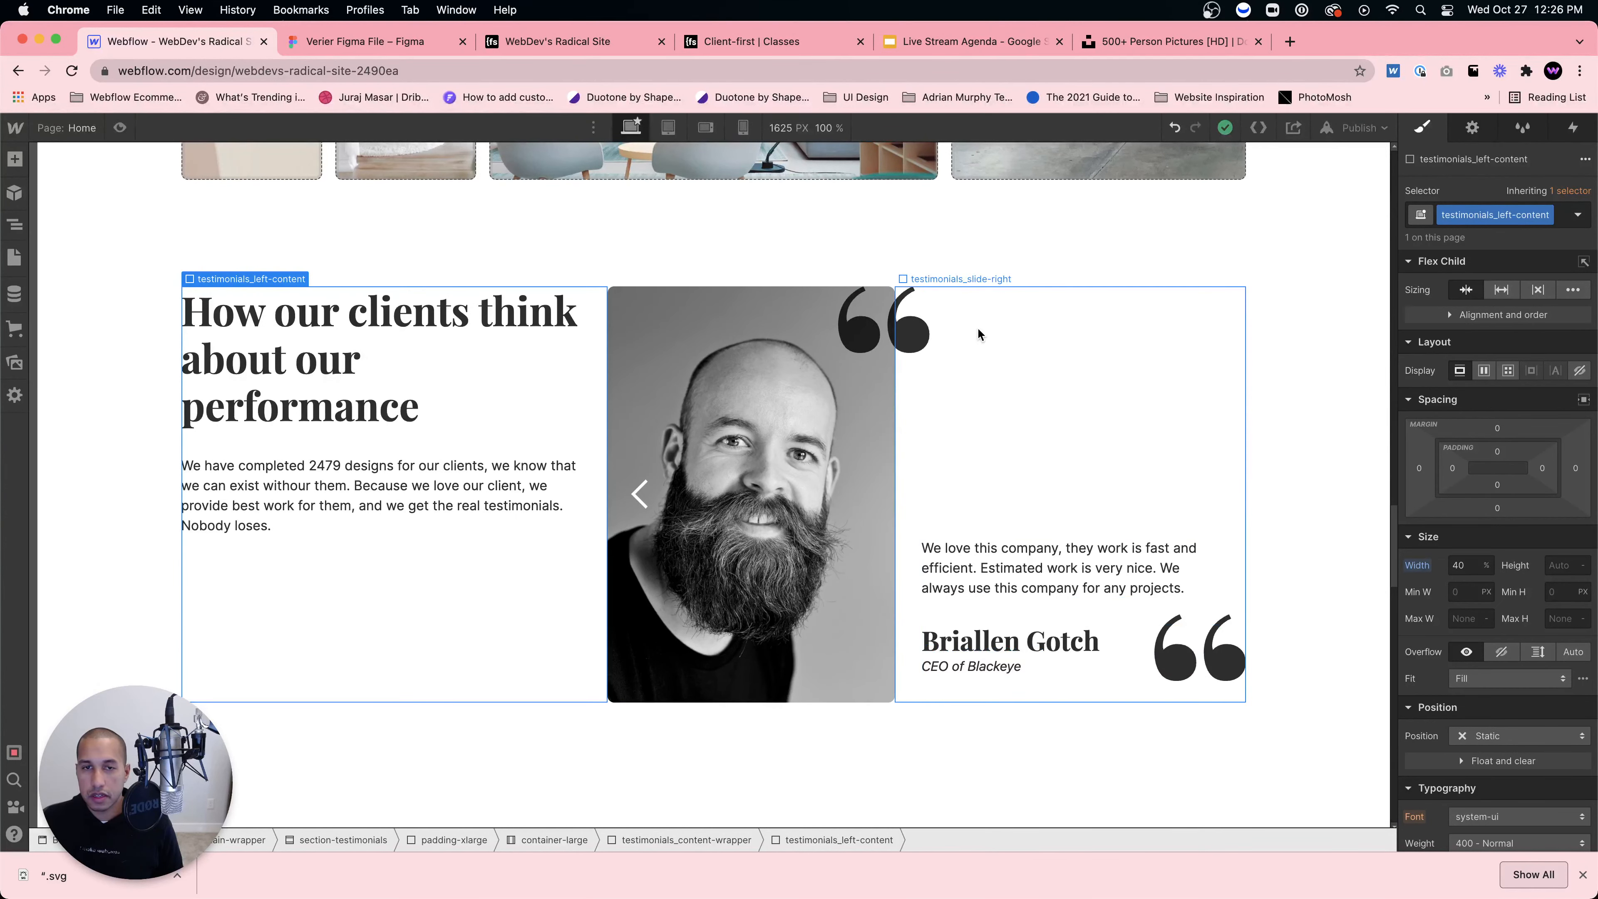
left_click(120, 128)
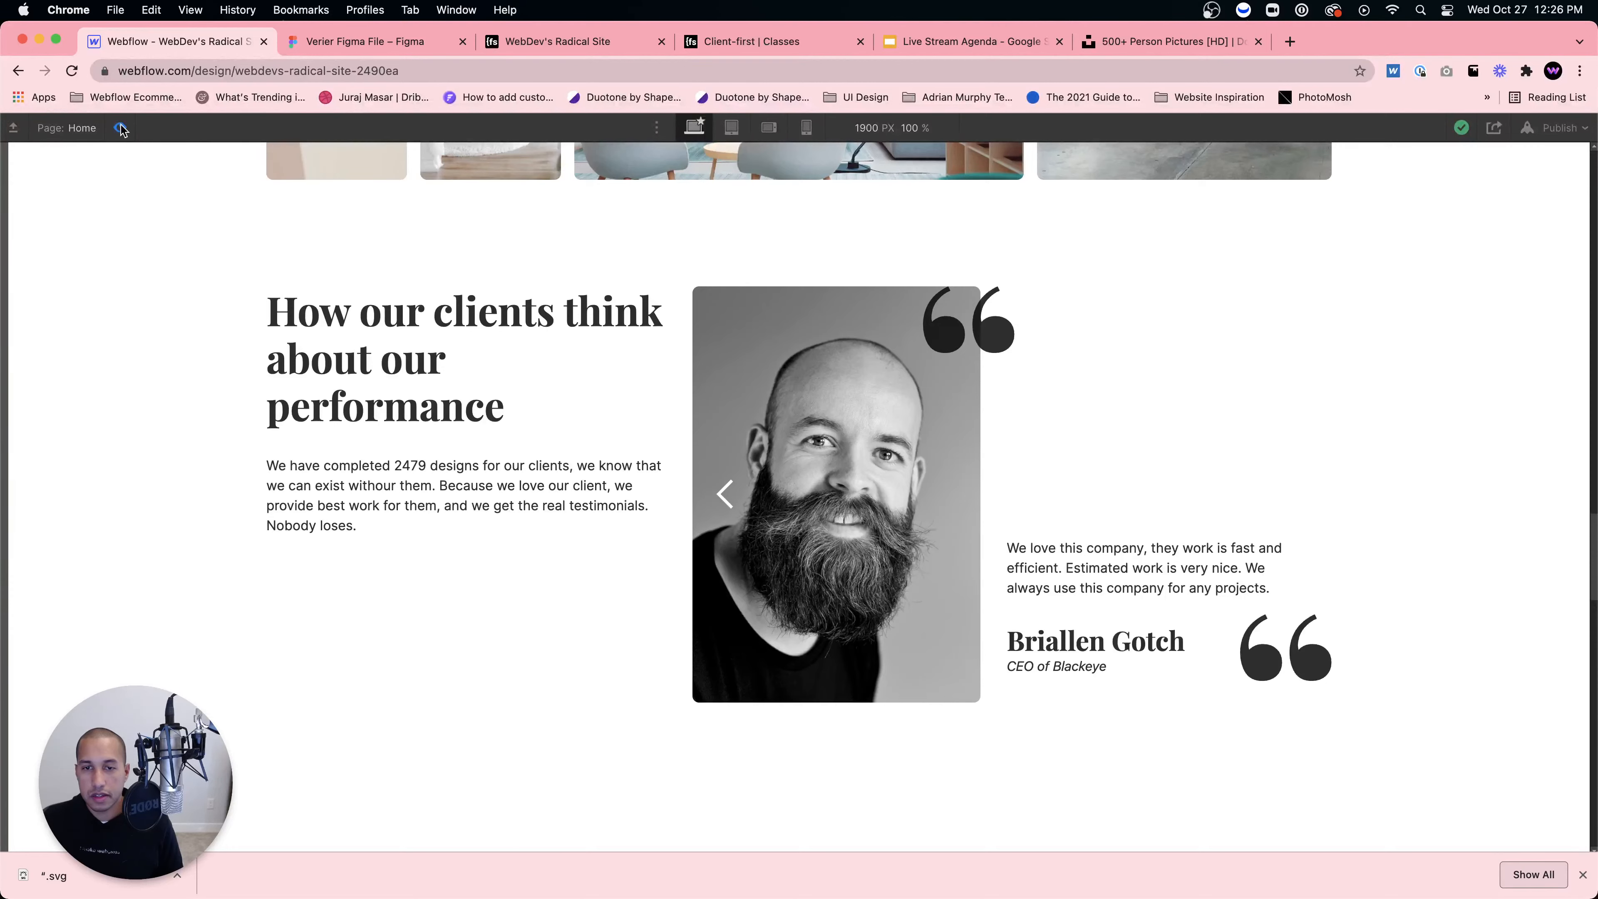
Step: Back in the editor, strip the margin-medium and margin-right classes from testimonials_left-content's text block
left_click(119, 128)
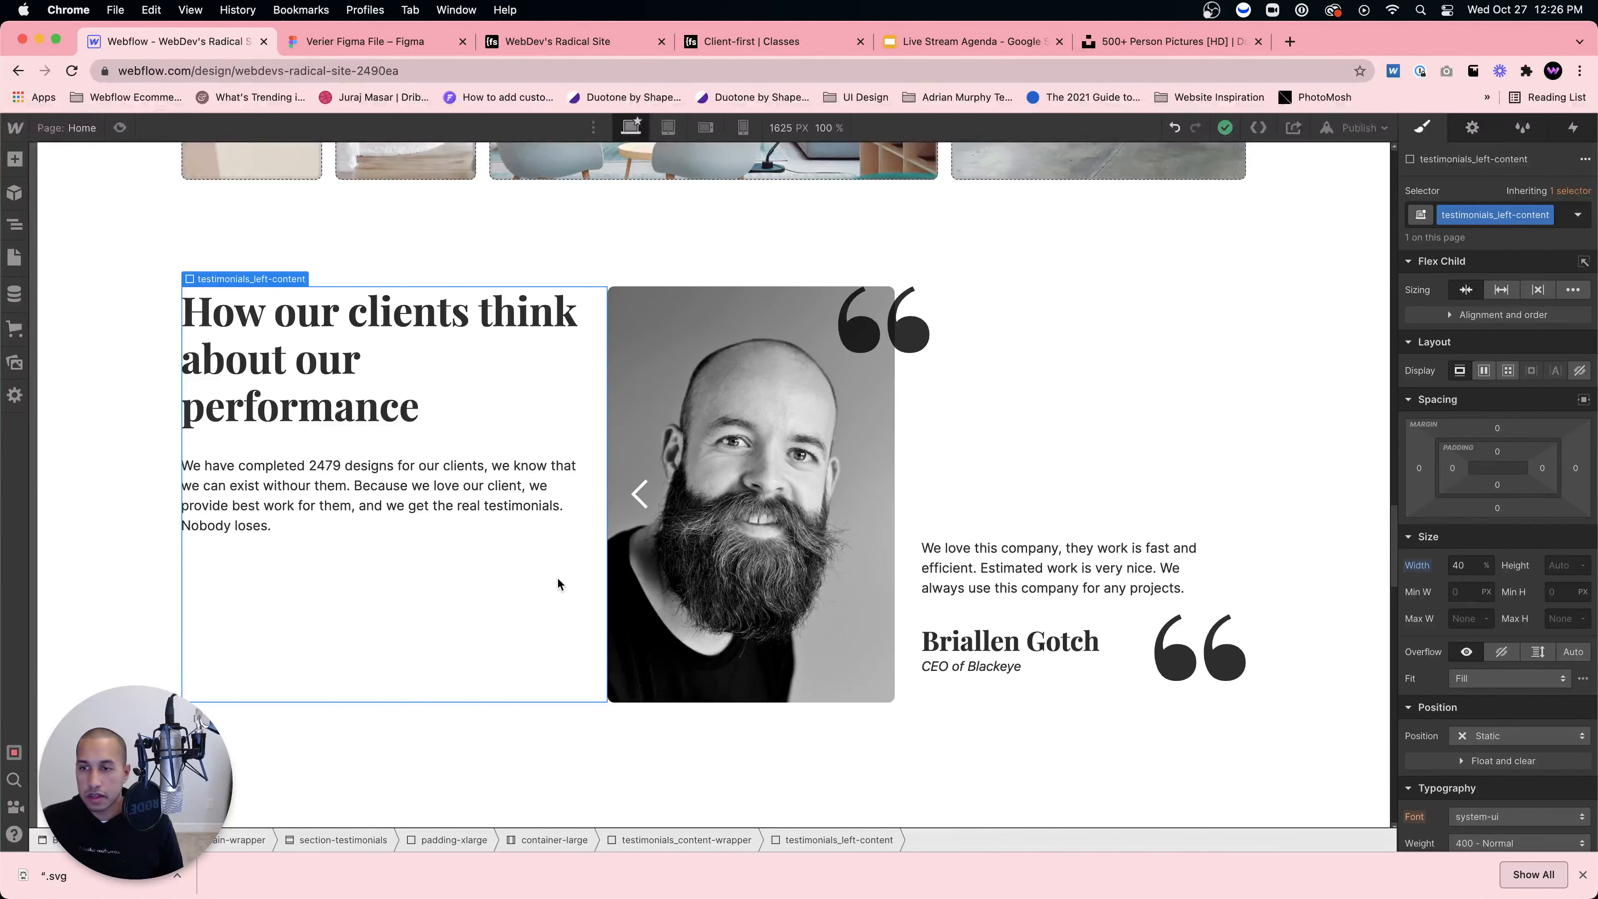
left_click(15, 224)
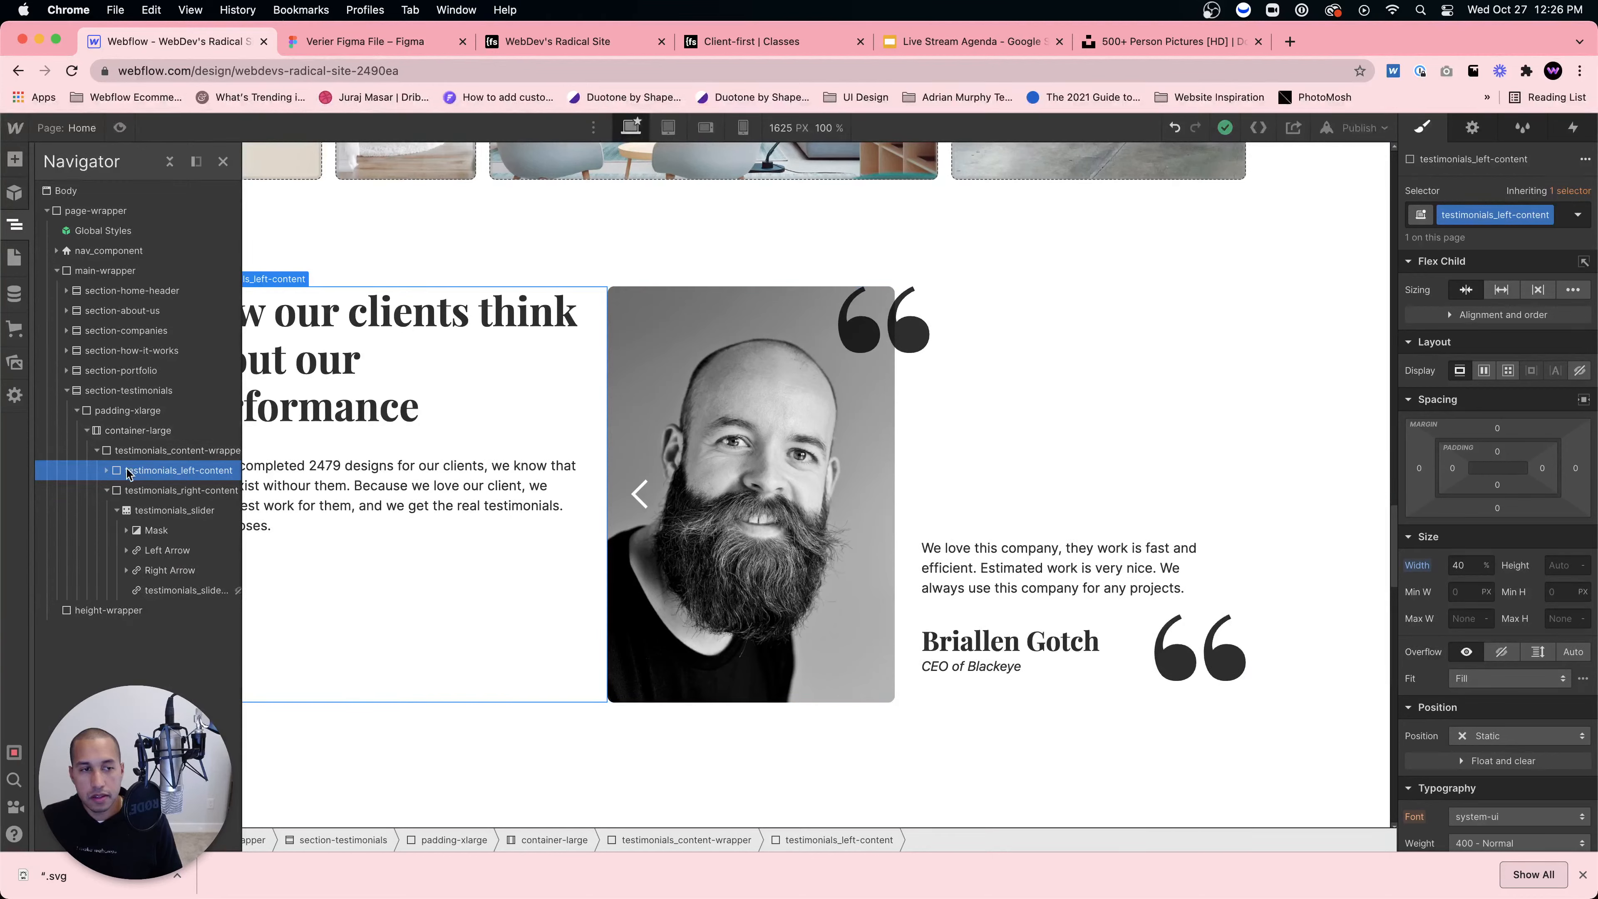
left_click(106, 470)
left_click(163, 490)
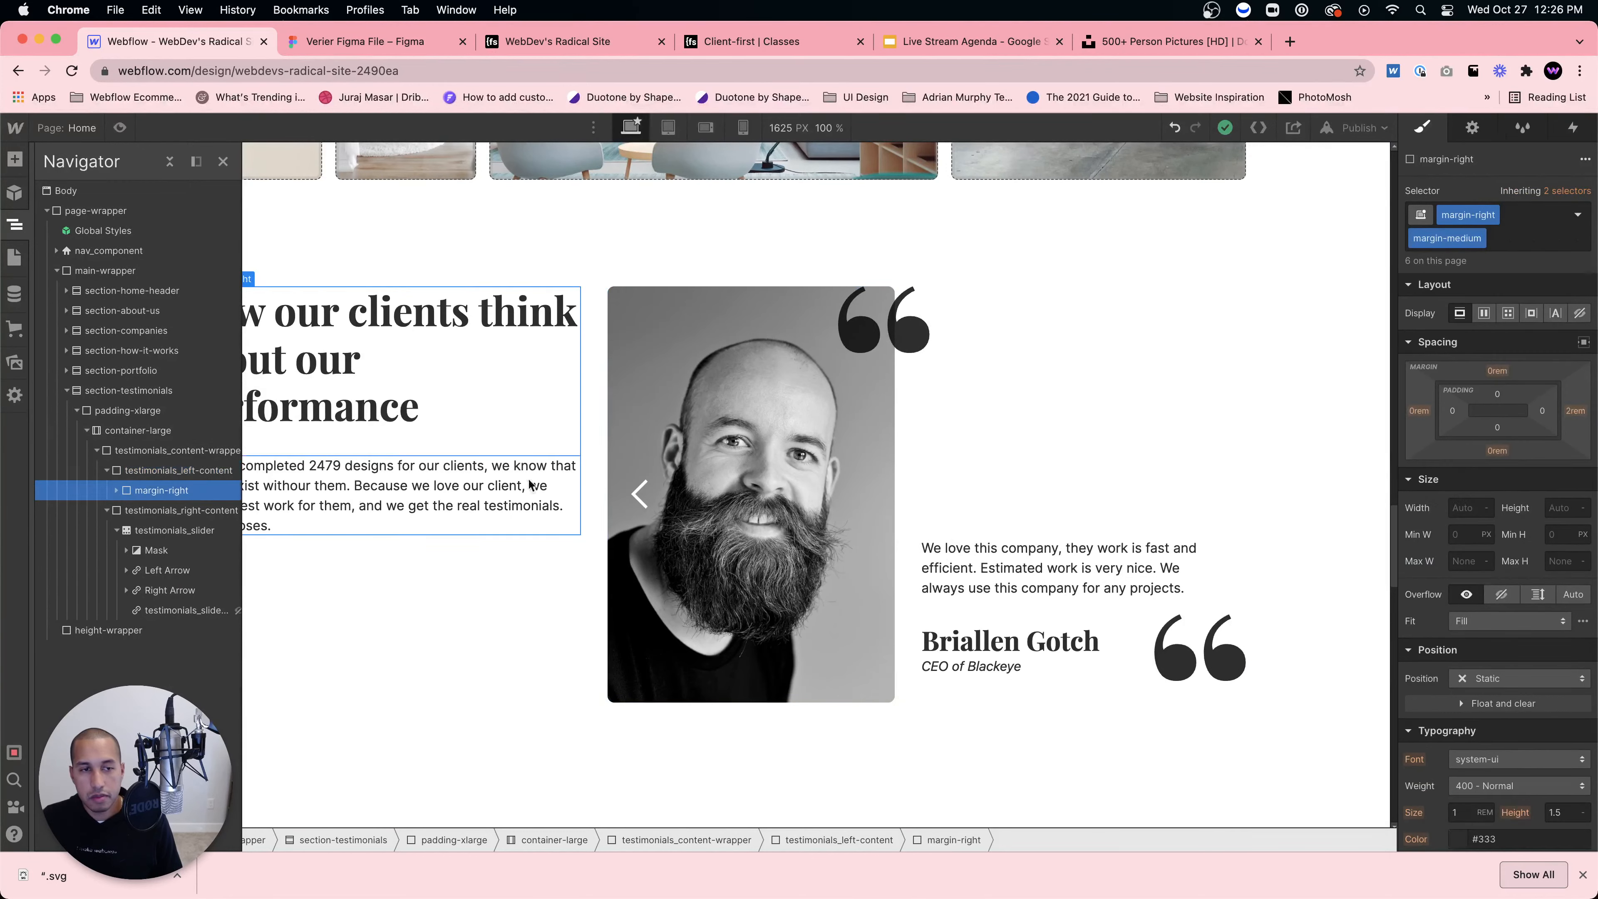
left_click(1480, 238)
left_click(1464, 301)
left_click(1493, 215)
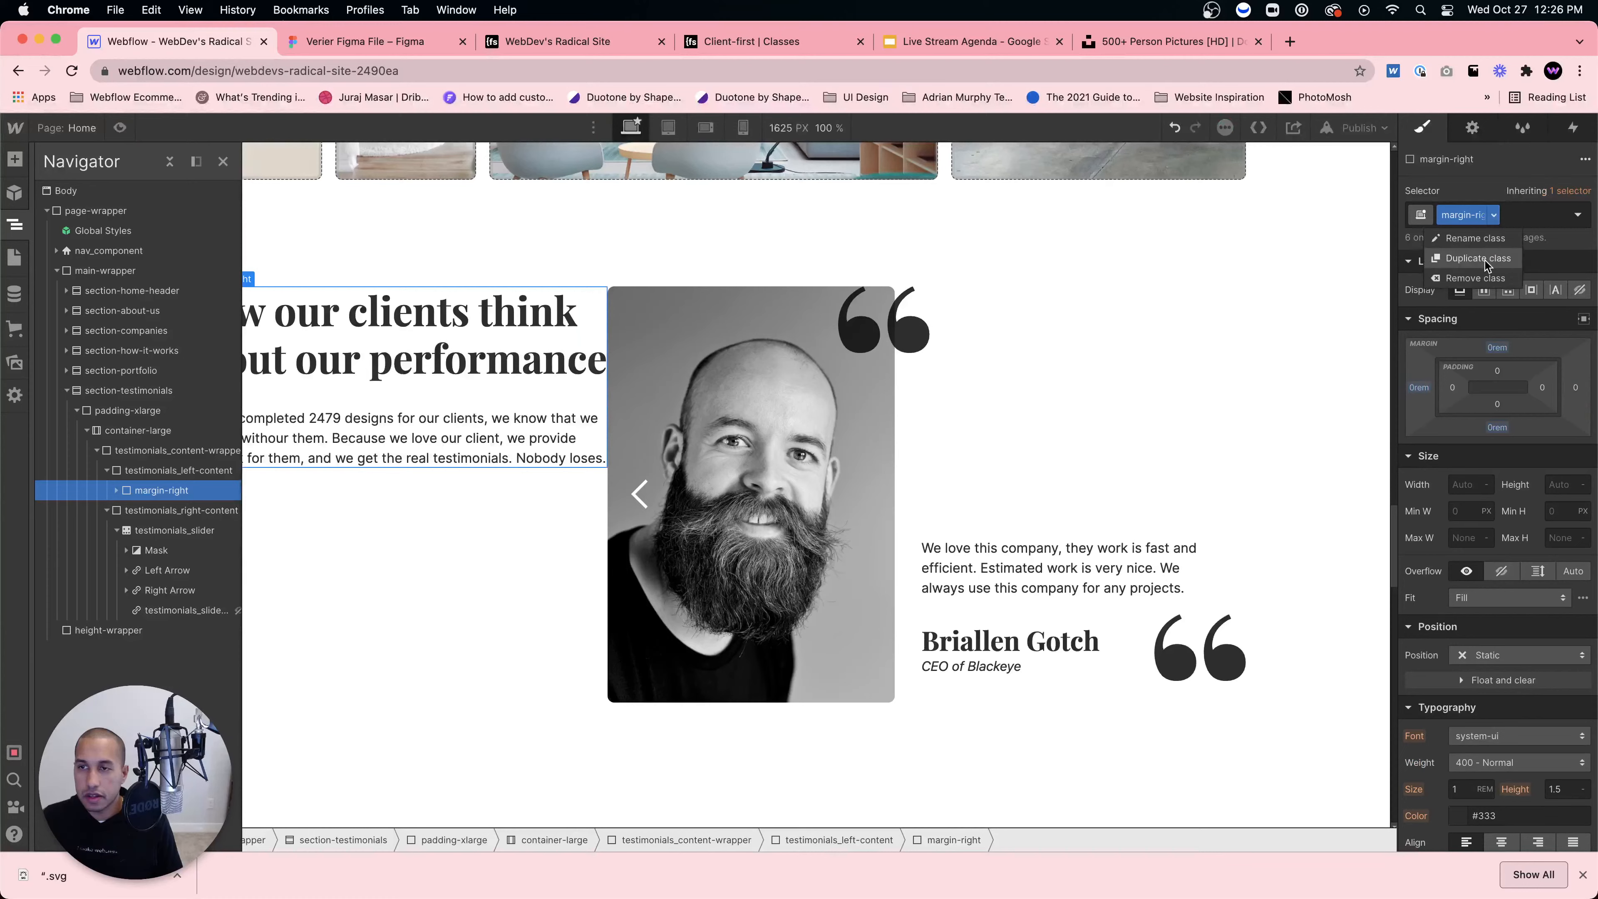
left_click(1455, 286)
Step: Give the text block class padding-right with a padding-large combo class
left_click(1474, 211)
type("padding-right")
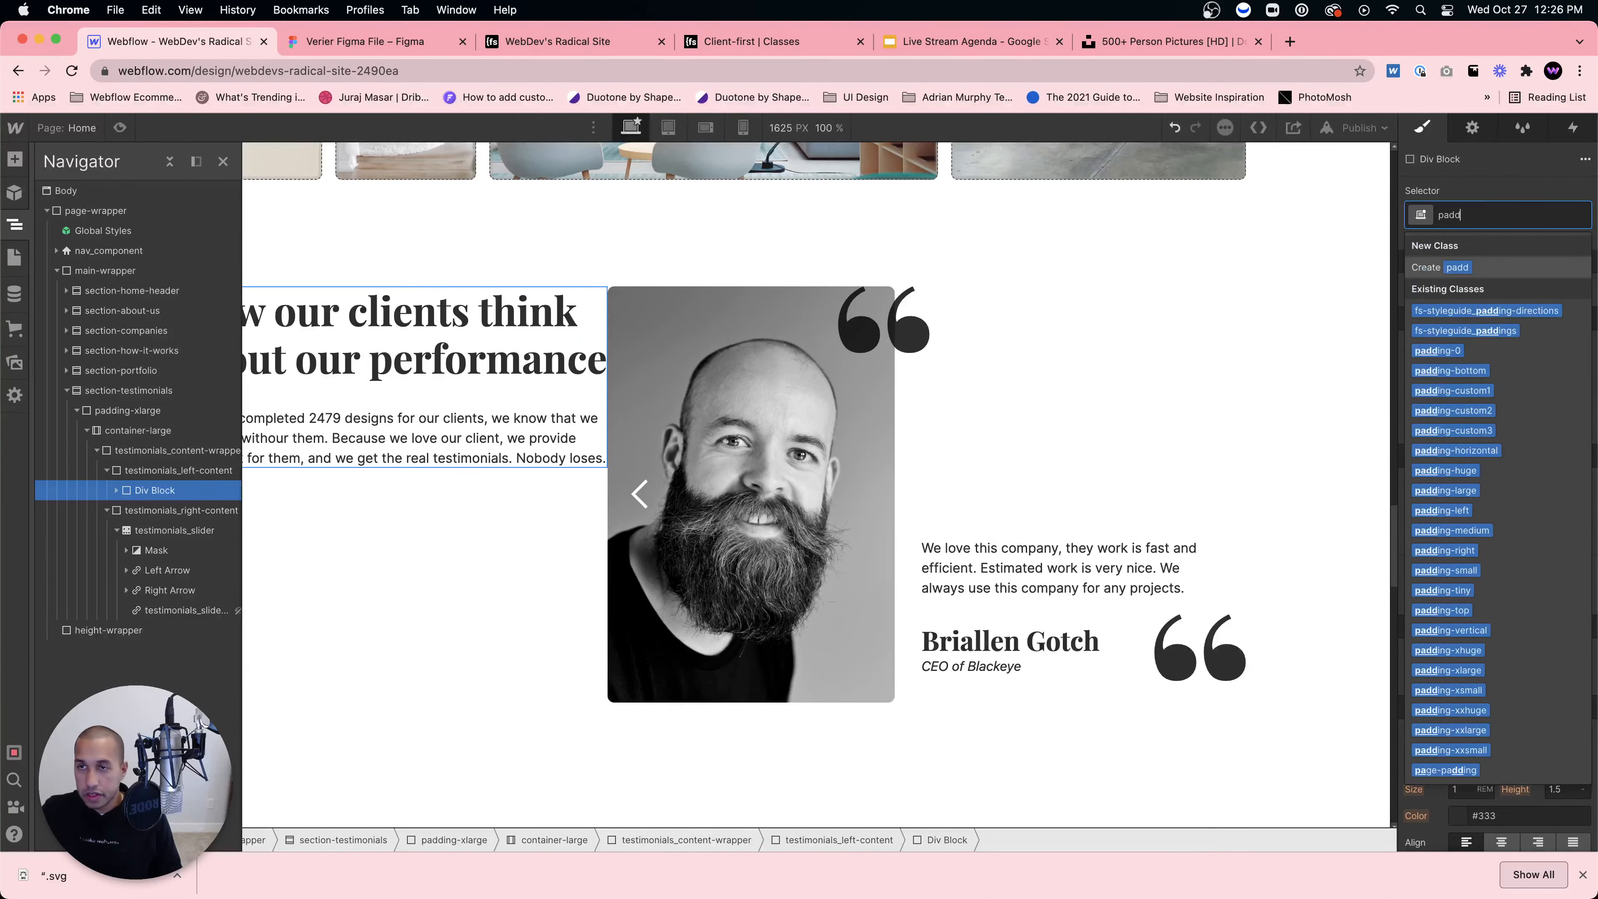
key("Return")
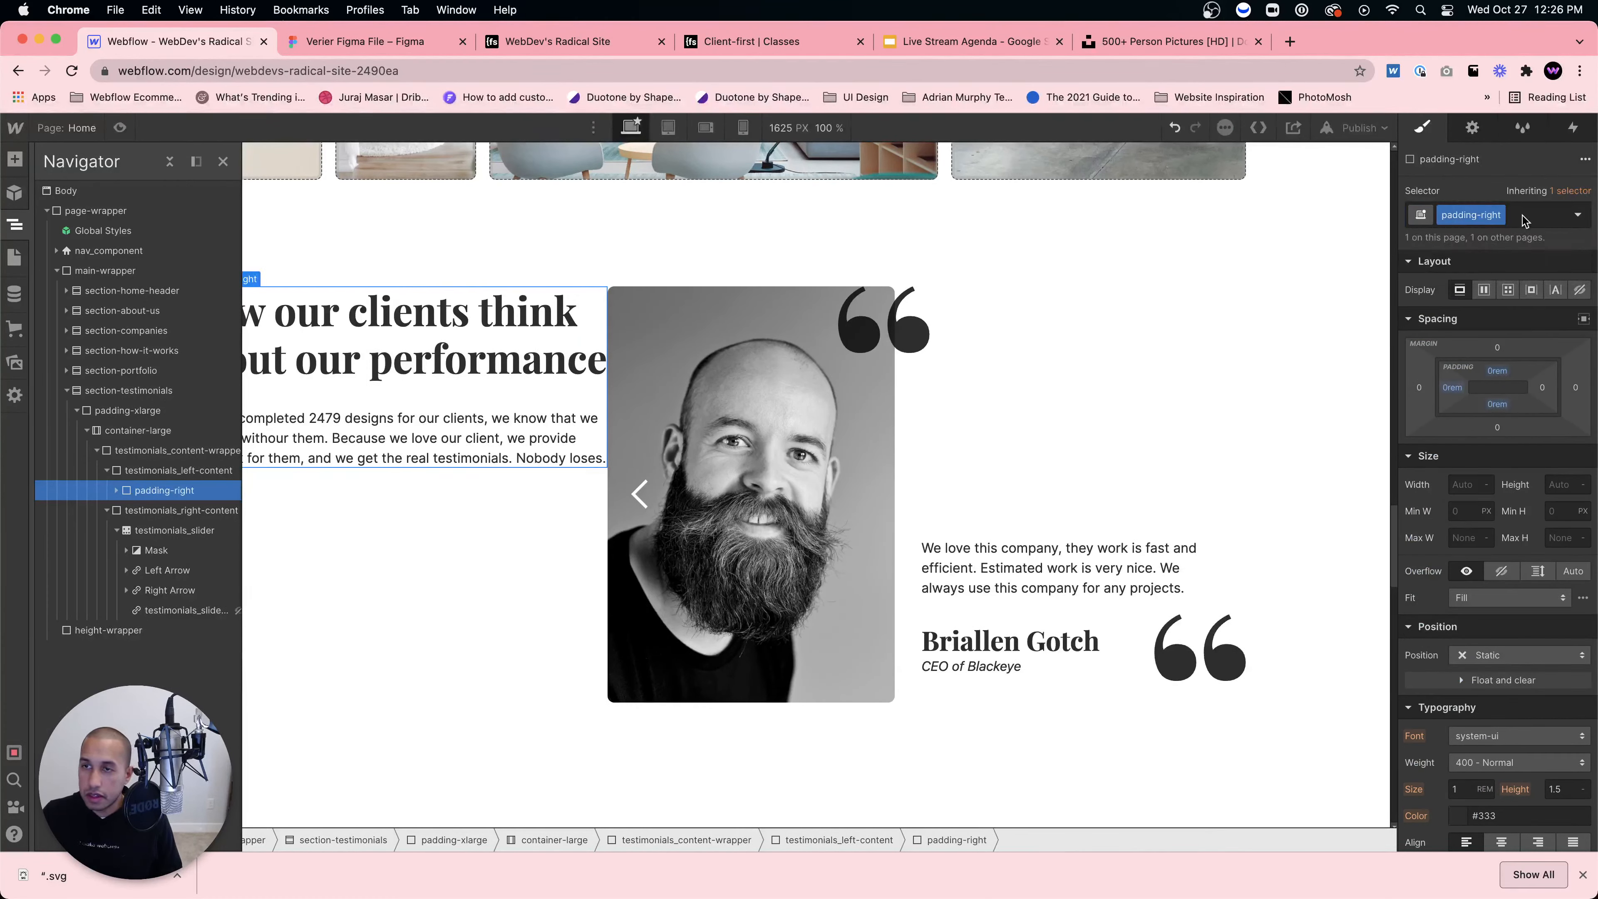
left_click(1523, 216)
type("padding-large")
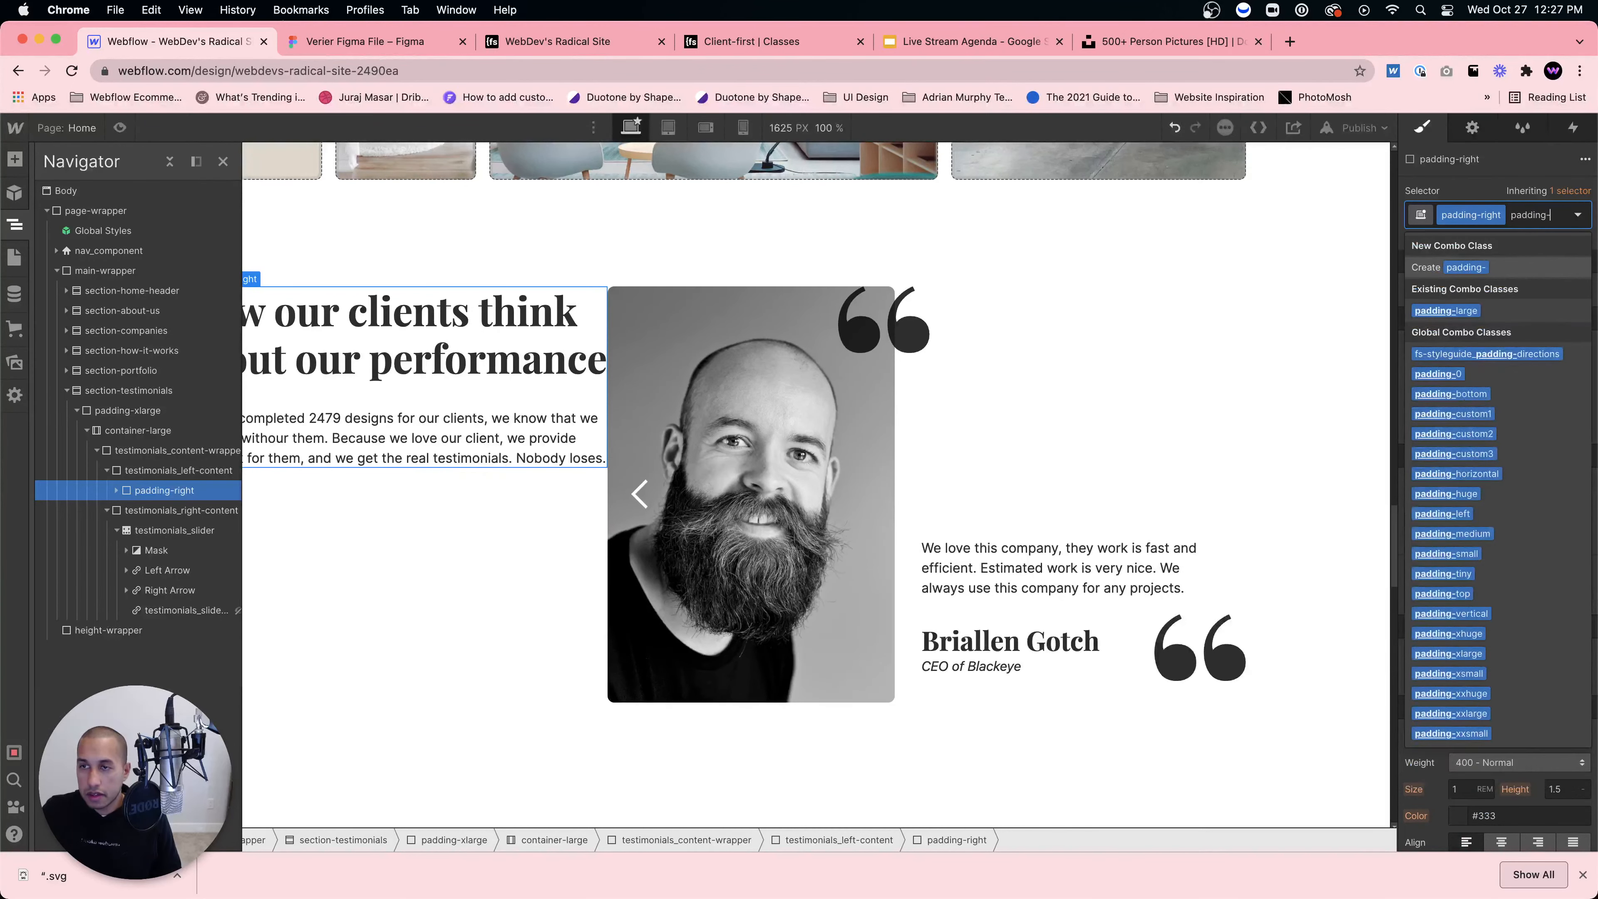
key("Return")
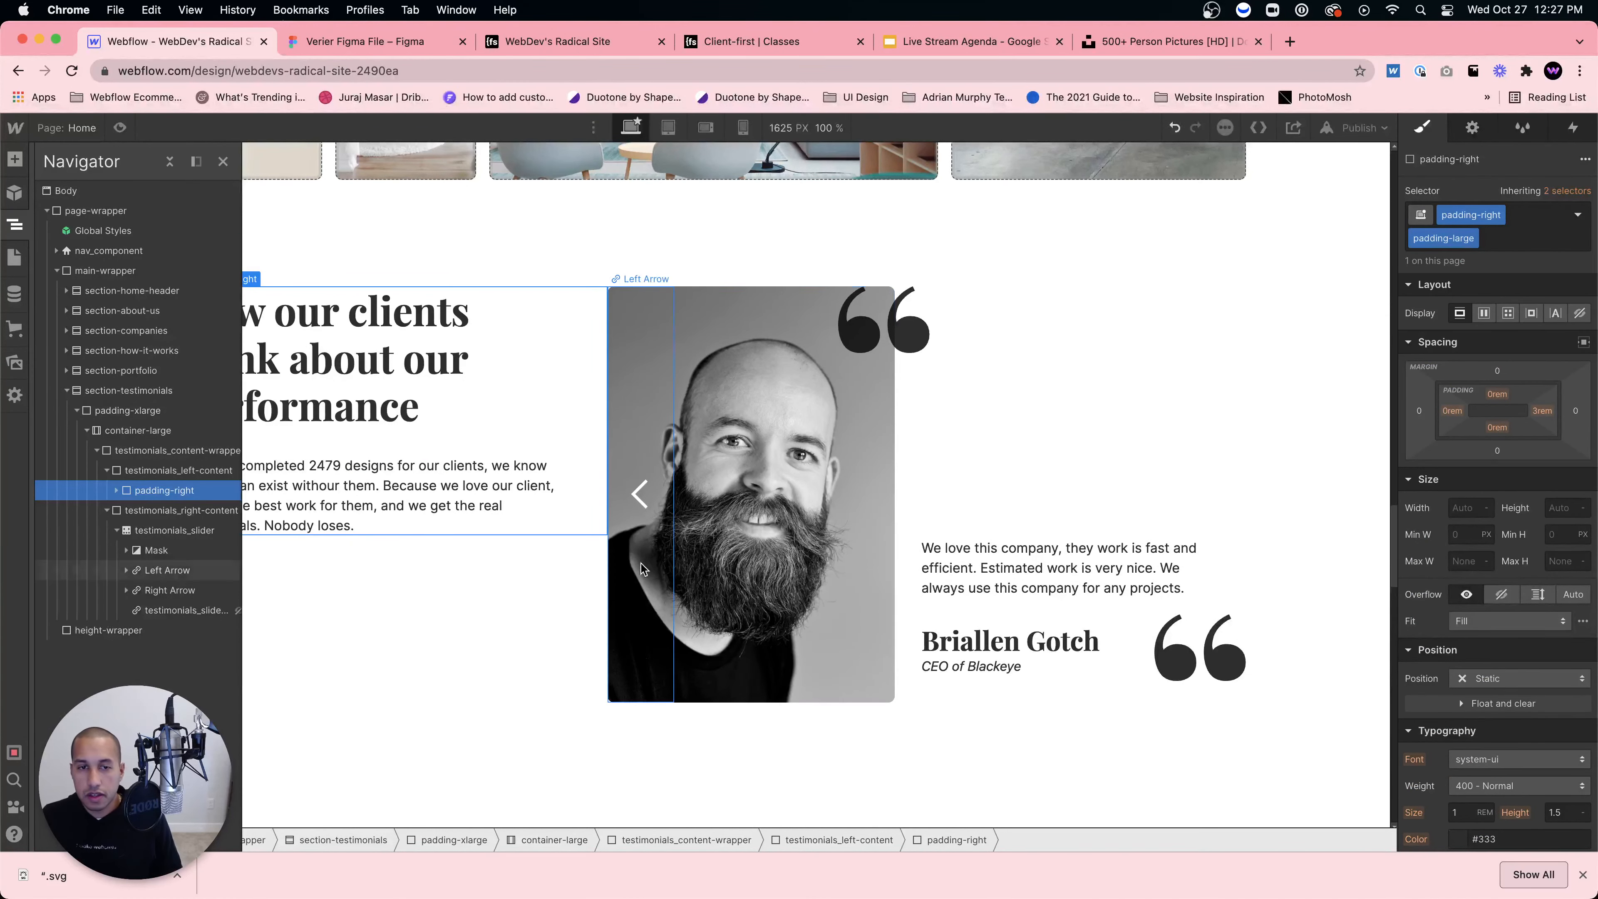
left_click(543, 608)
left_click(587, 729)
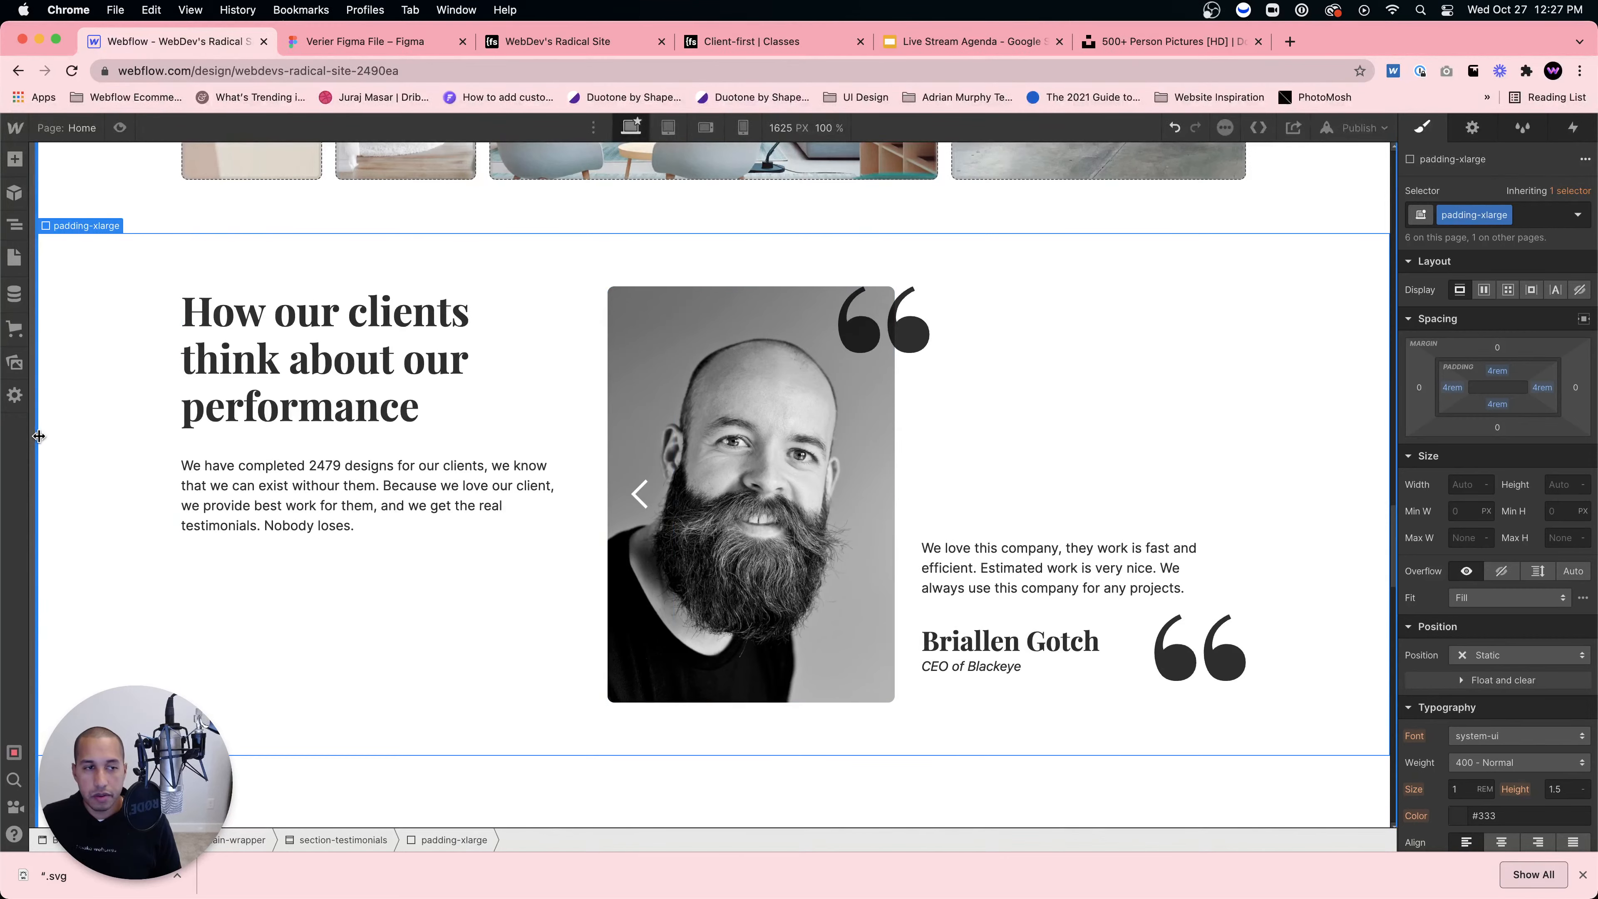
mouse_move(39, 437)
left_mouse_down()
mouse_move(325, 457)
mouse_move(38, 443)
left_mouse_up()
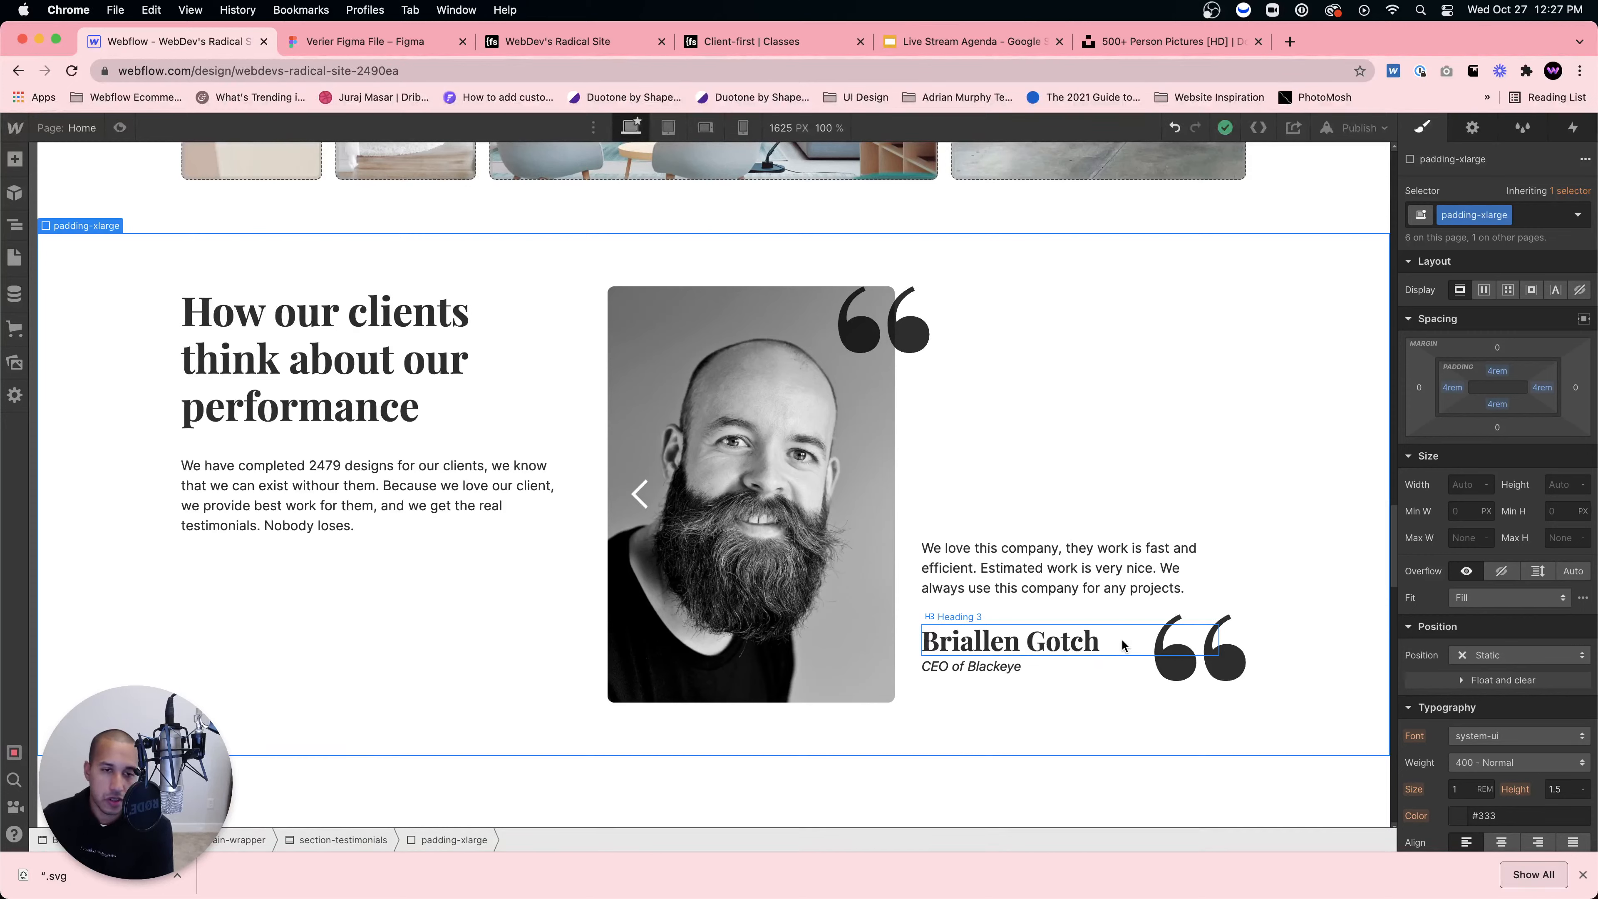
left_click(1018, 433)
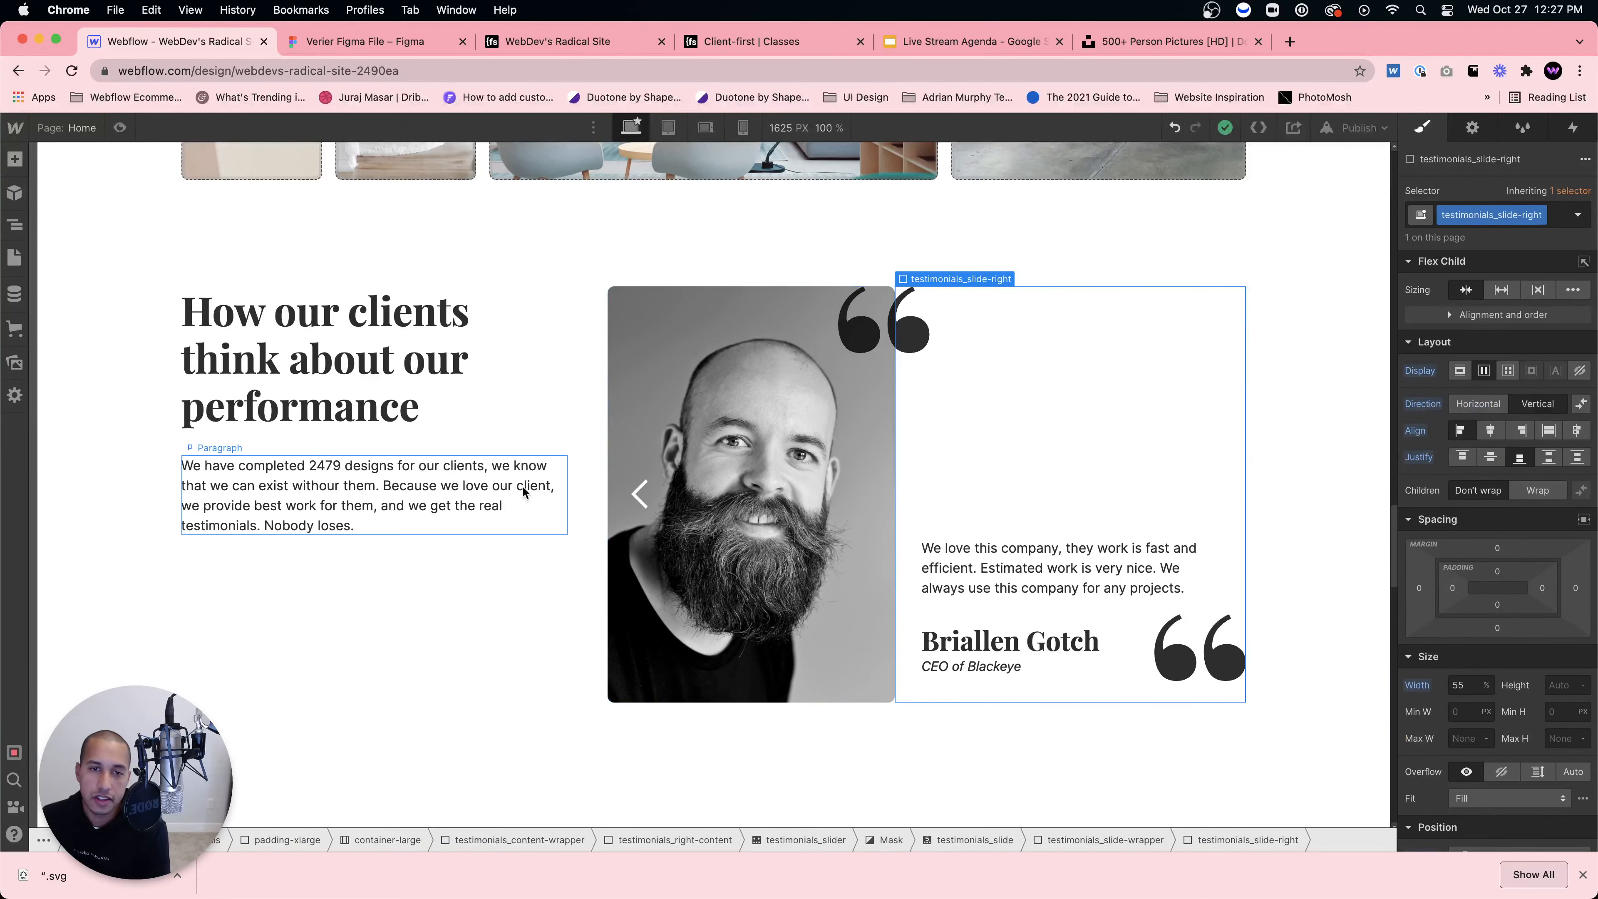
left_click(660, 517)
left_click(763, 511)
left_click(937, 424)
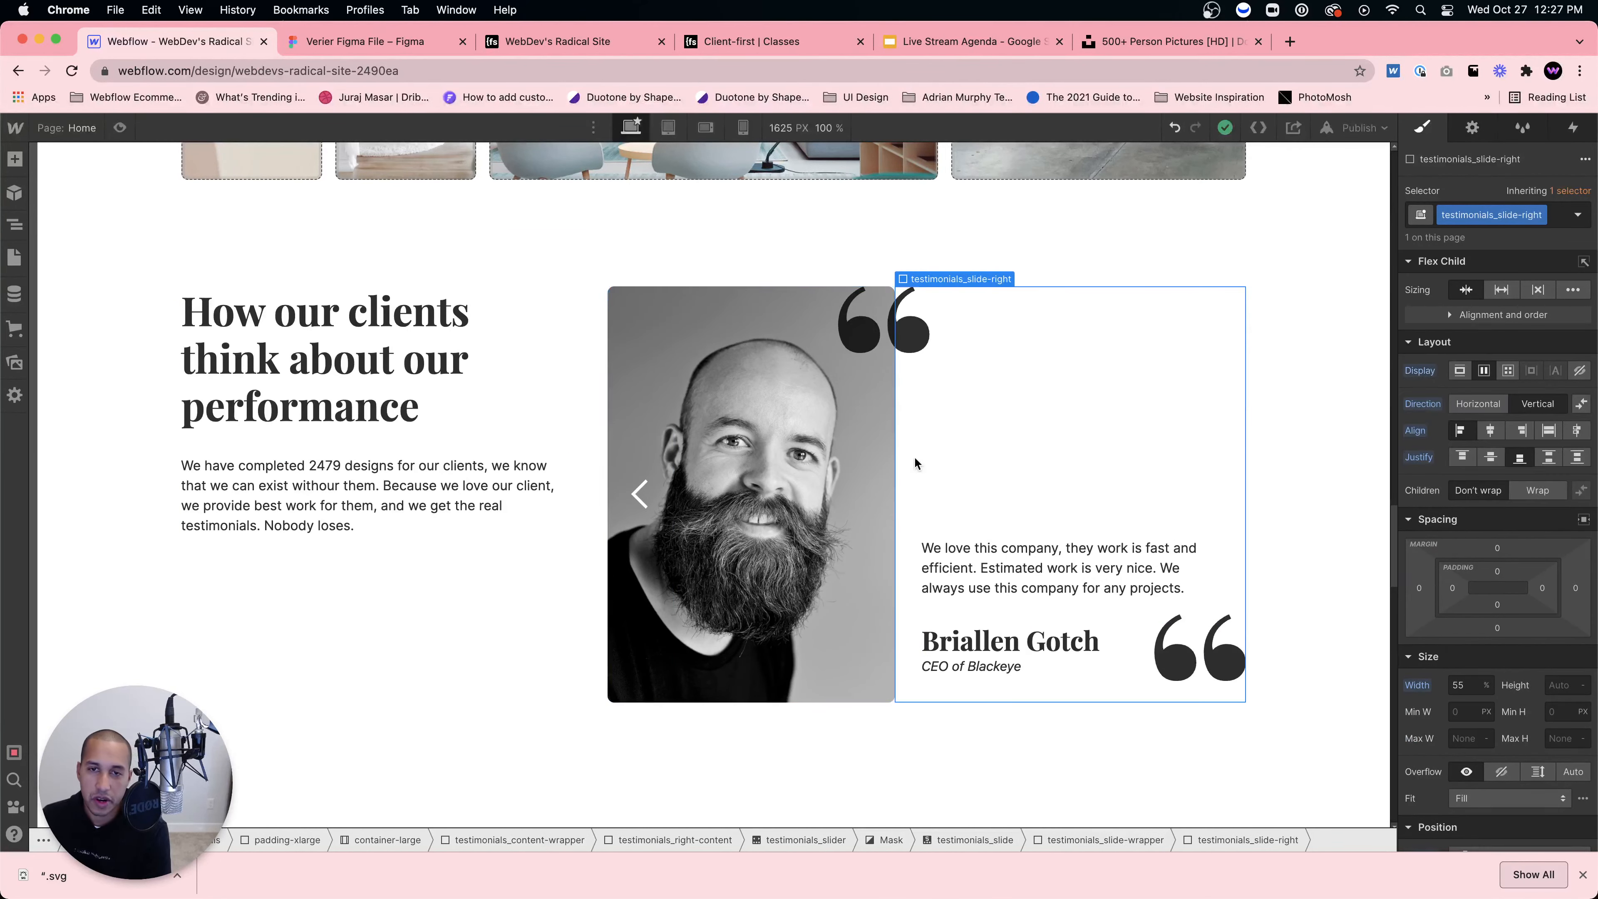
left_click(705, 483)
left_click(648, 536)
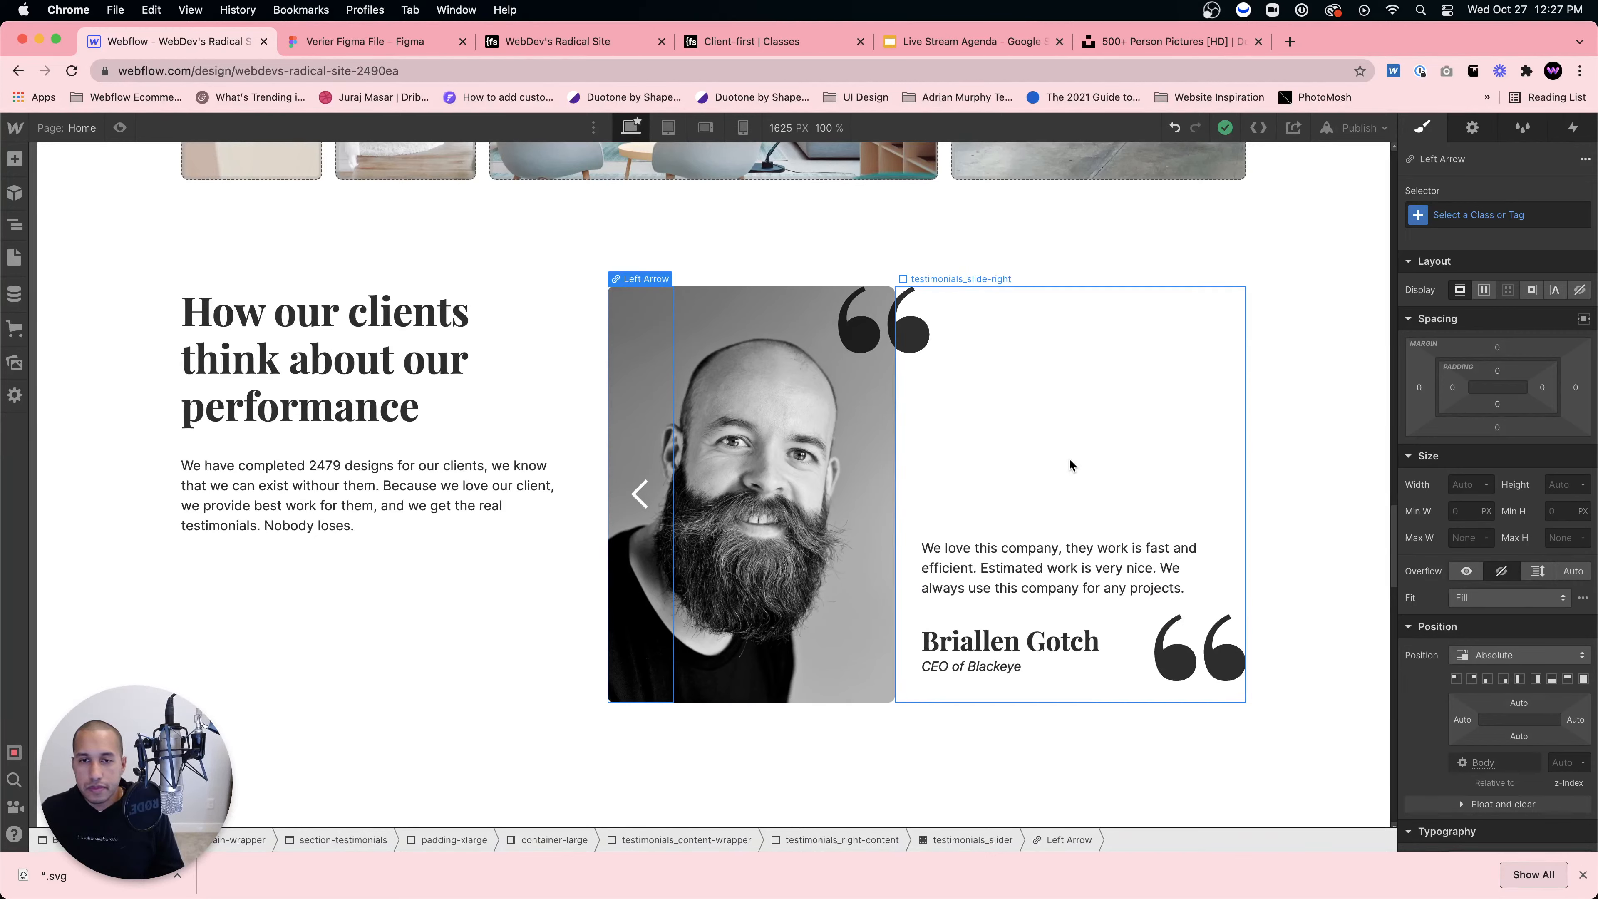
Step: Give the Left Arrow element the class testimonials_left-arrow
left_click(1192, 442)
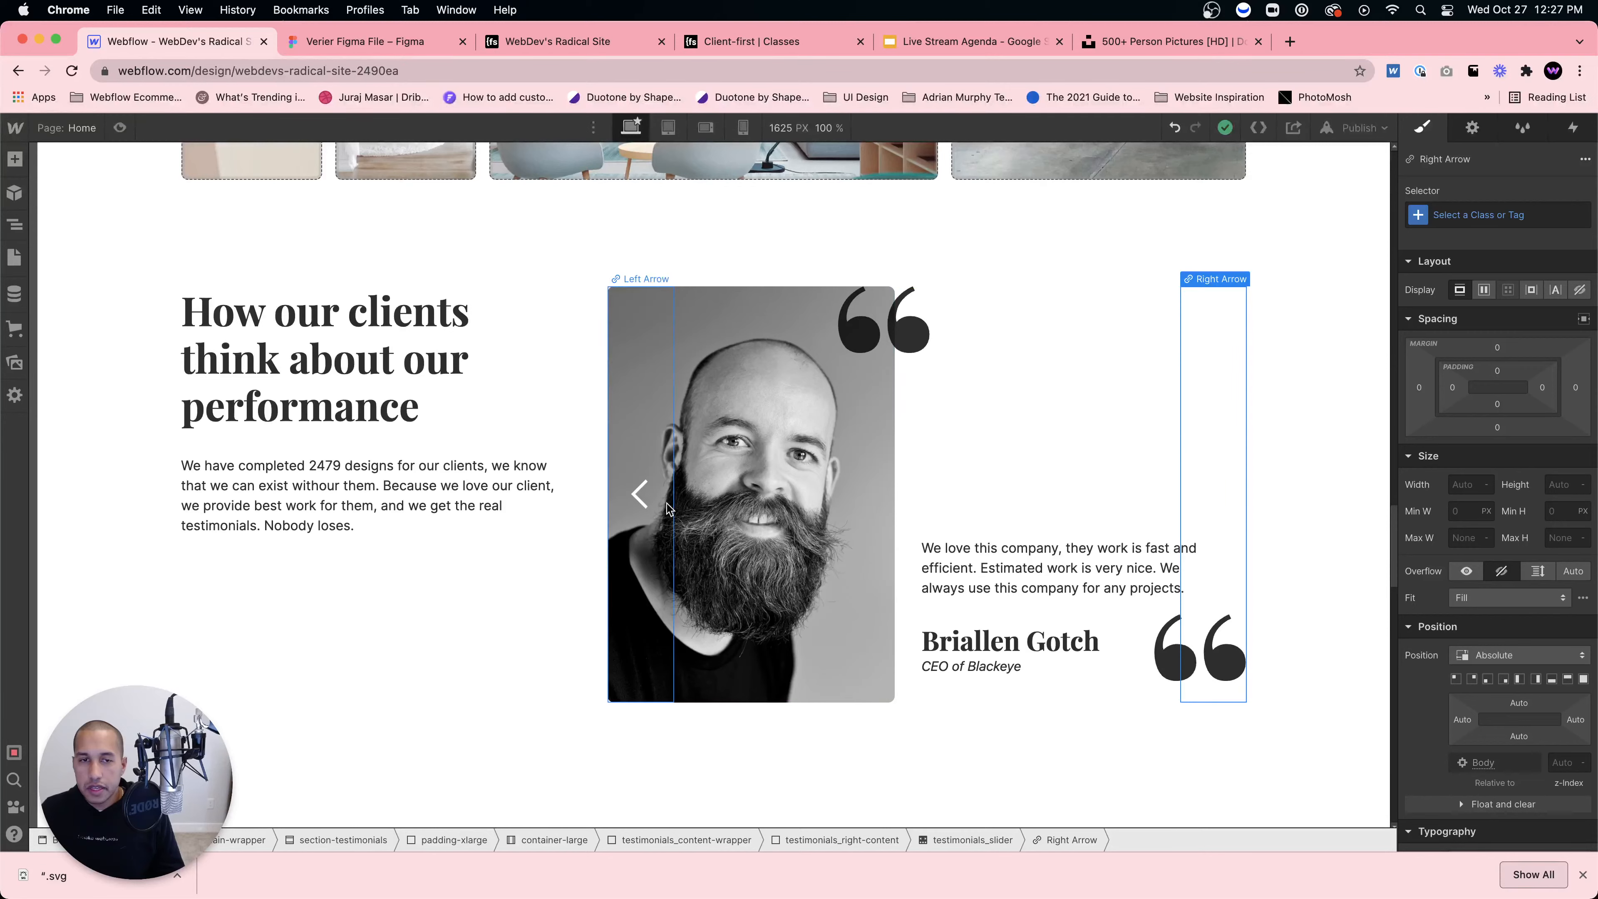
left_click(631, 557)
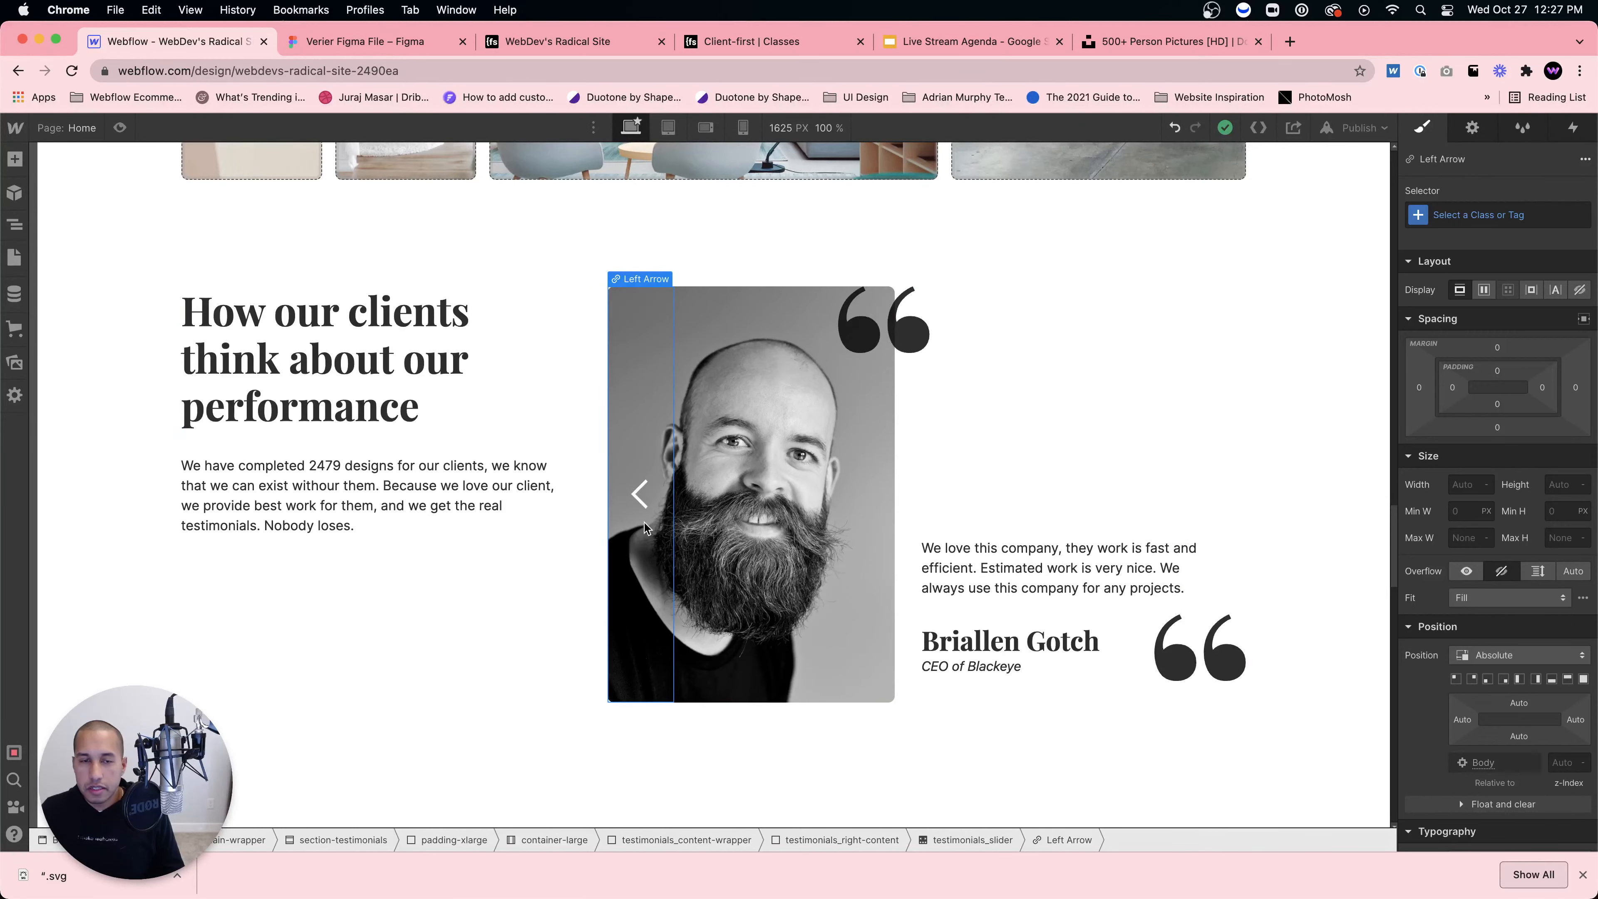
left_click(1478, 216)
type("testimonials_")
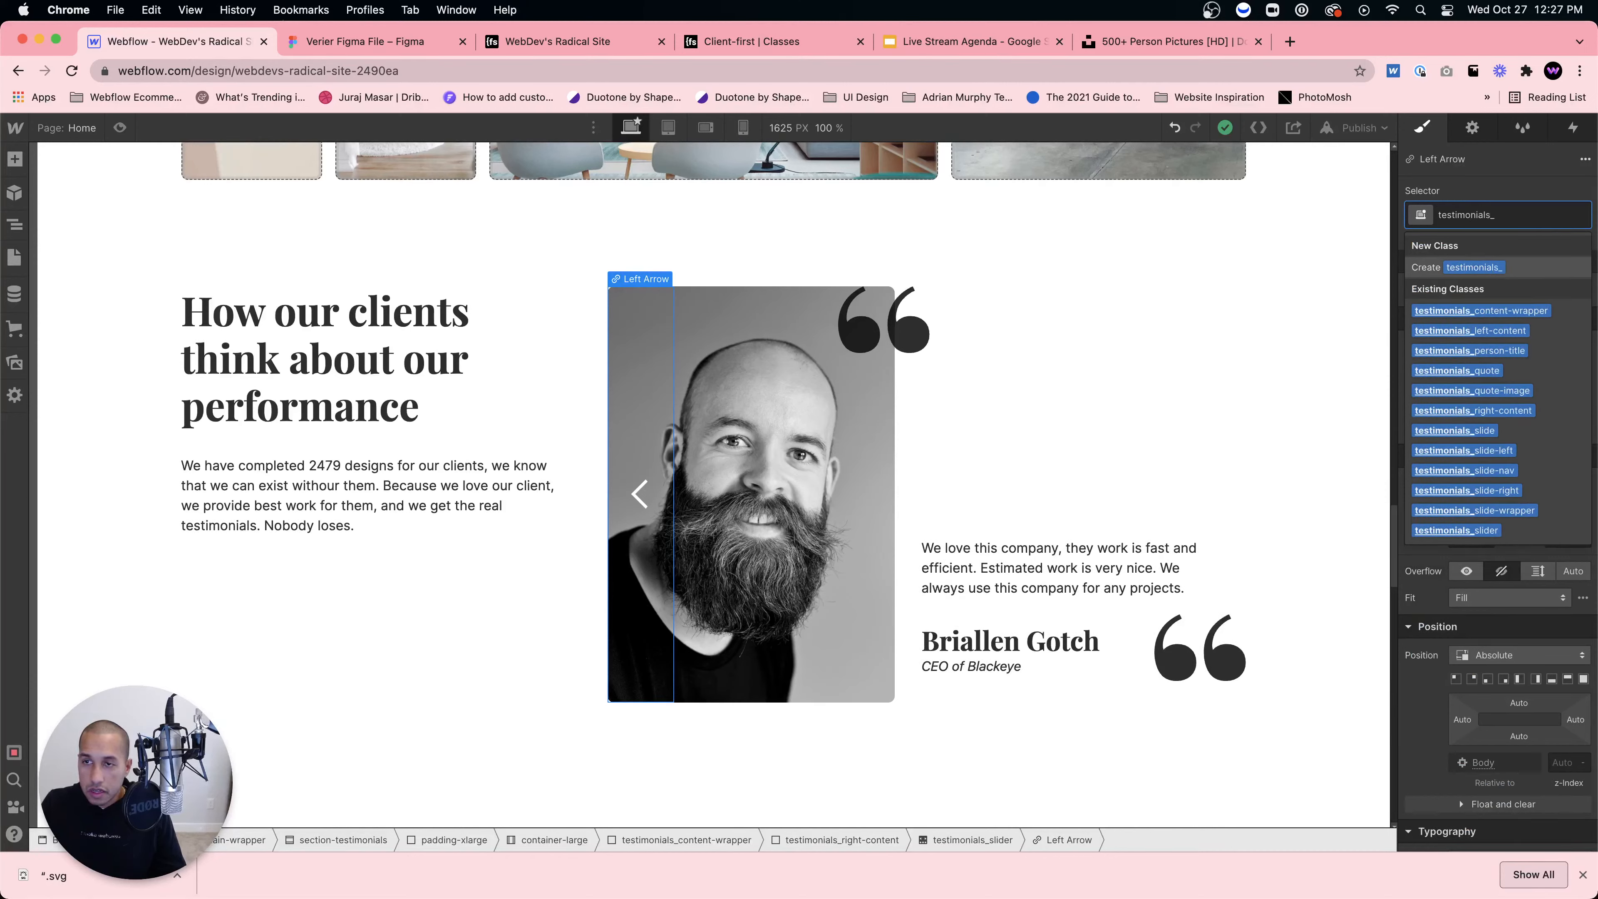
type("left-w")
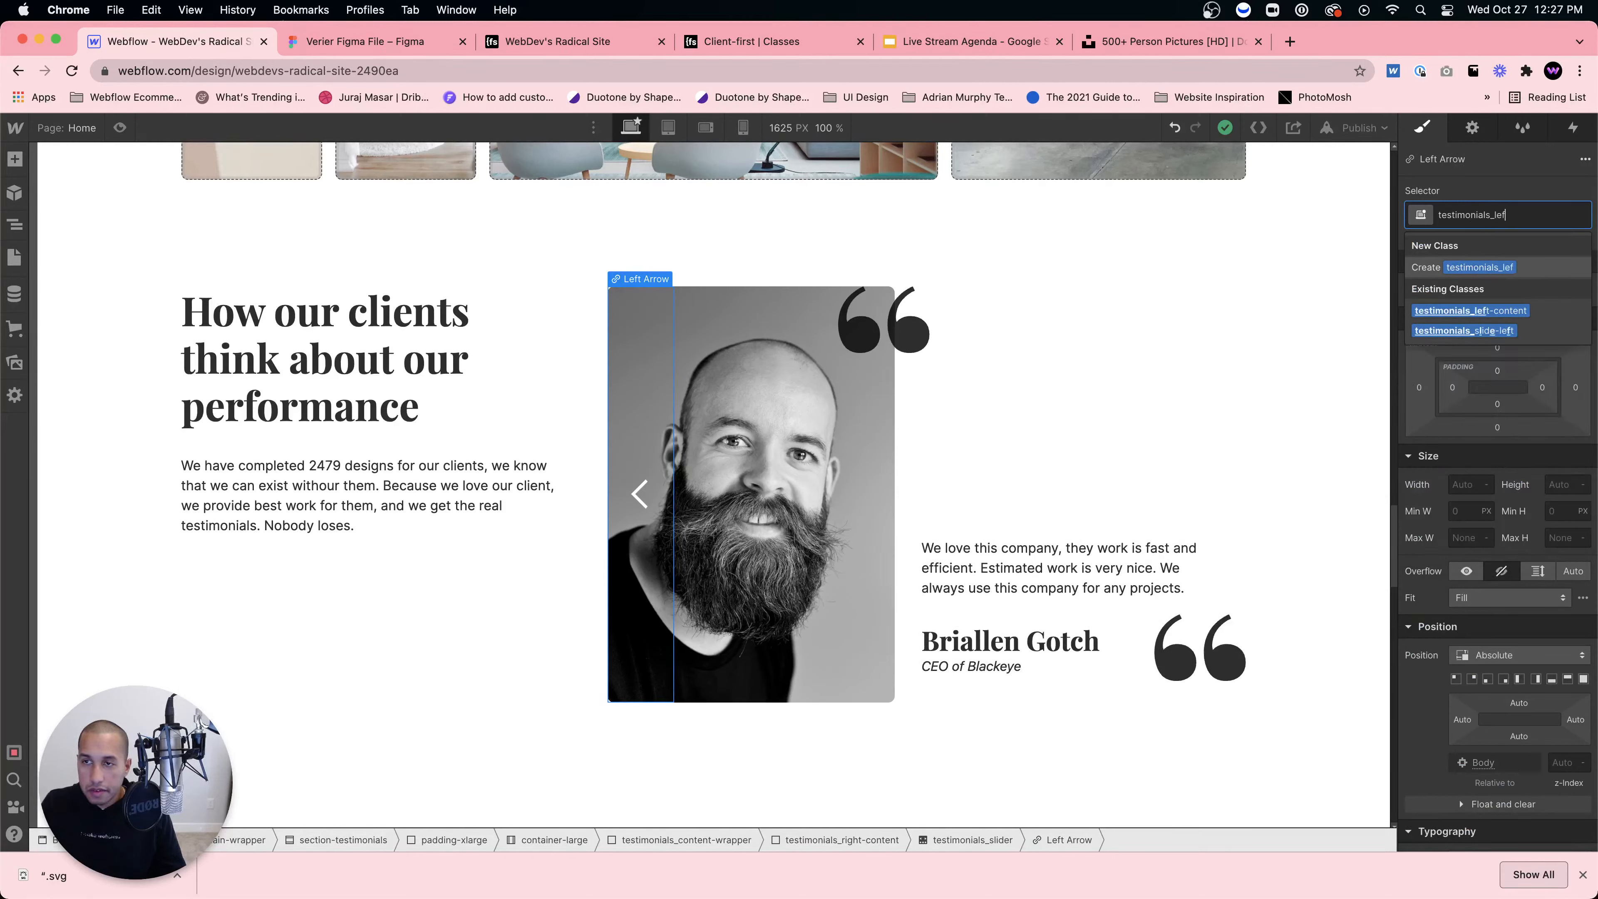
key("Return")
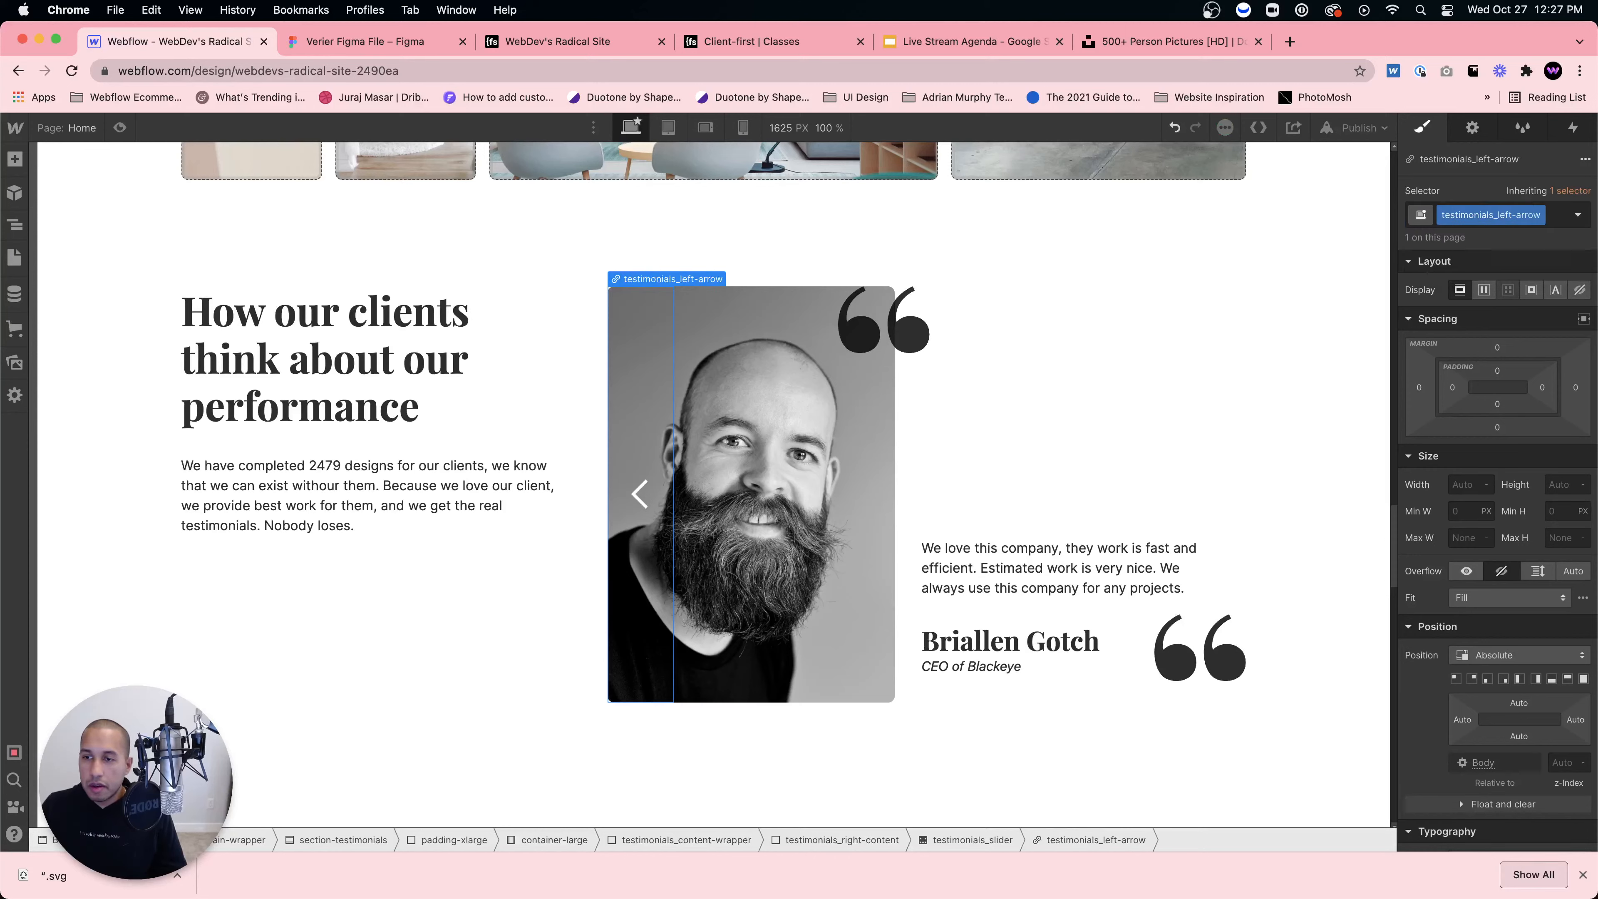
Step: Make the left arrow 100 px wide with a Steel Blue background
left_click(1459, 485)
type("1")
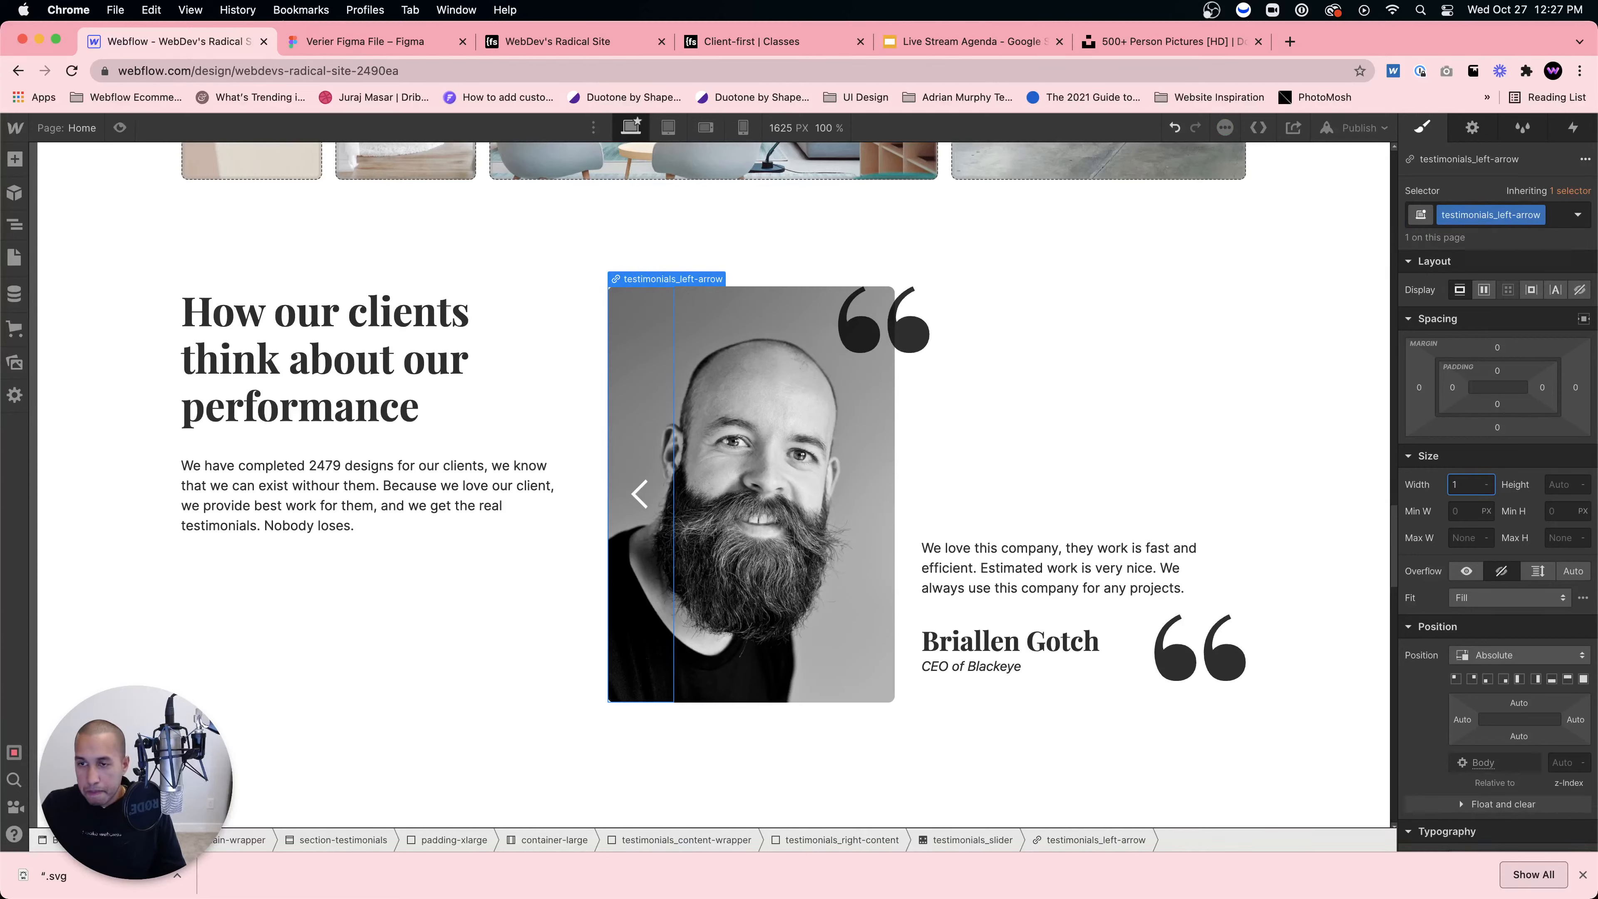
type("00")
key("Return")
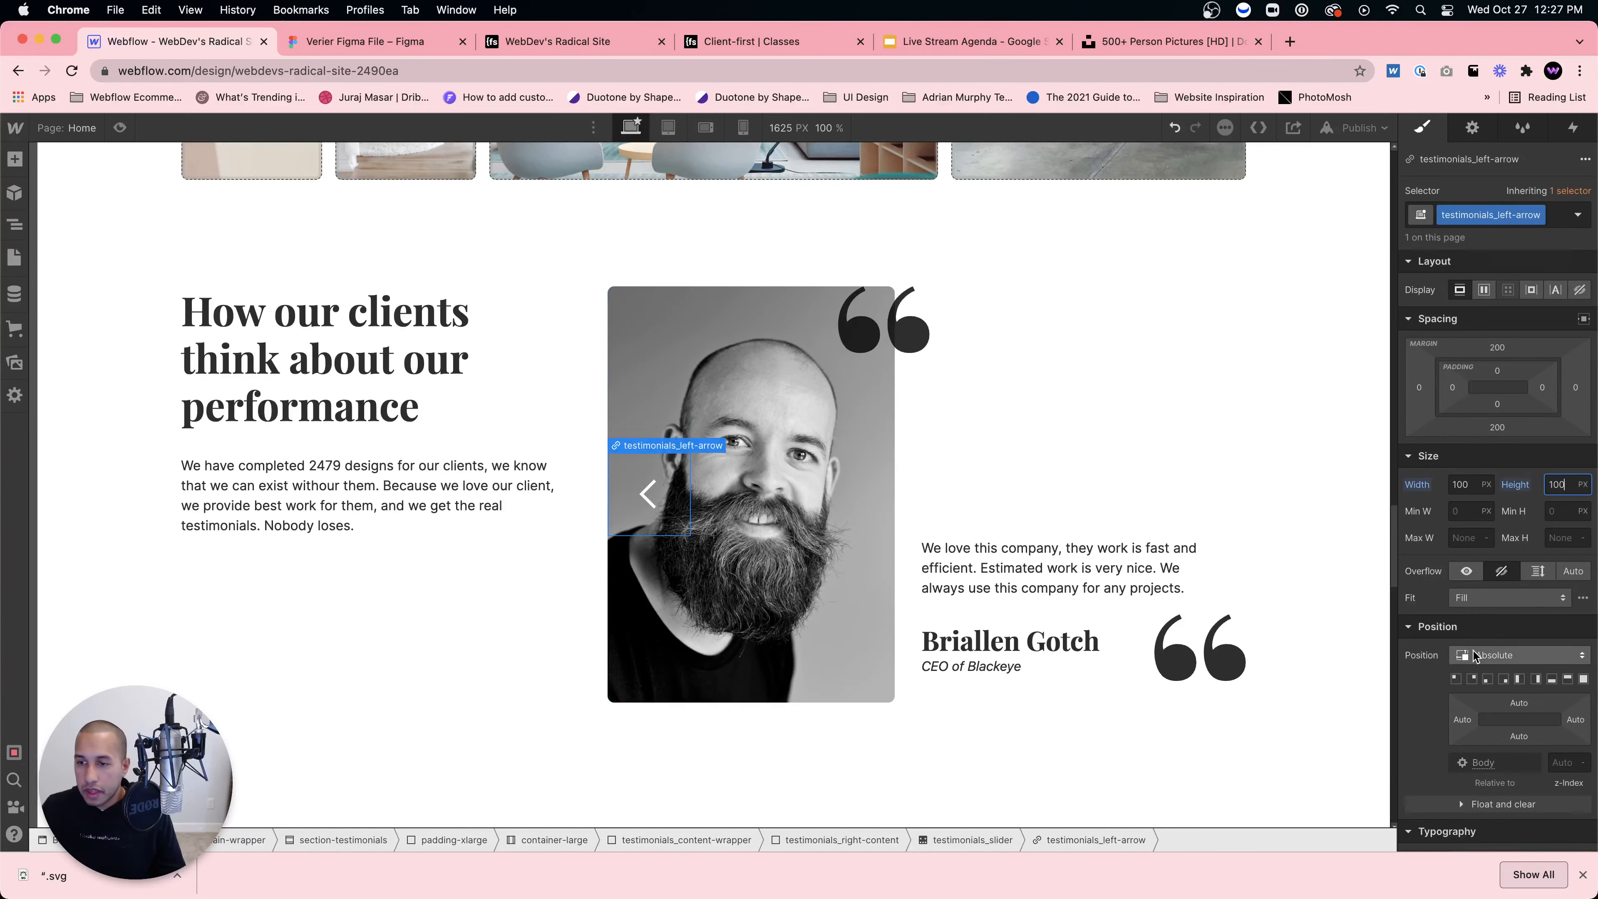
scroll(1471, 655, "down", 6)
scroll(1469, 678, "down", 2)
left_click(1459, 706)
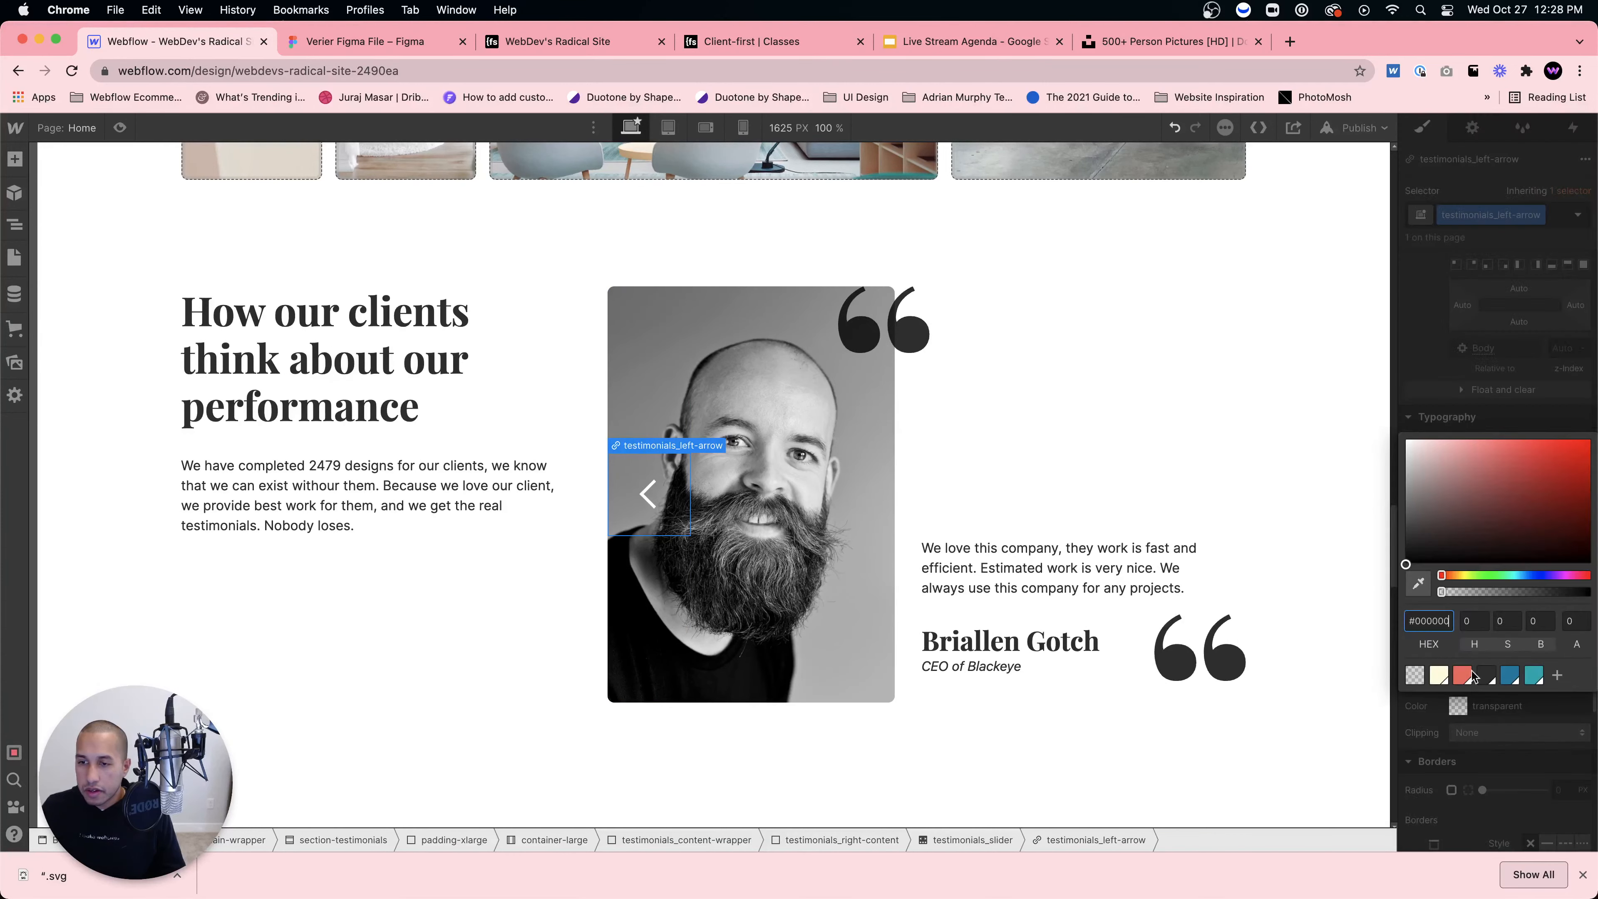
left_click(1510, 676)
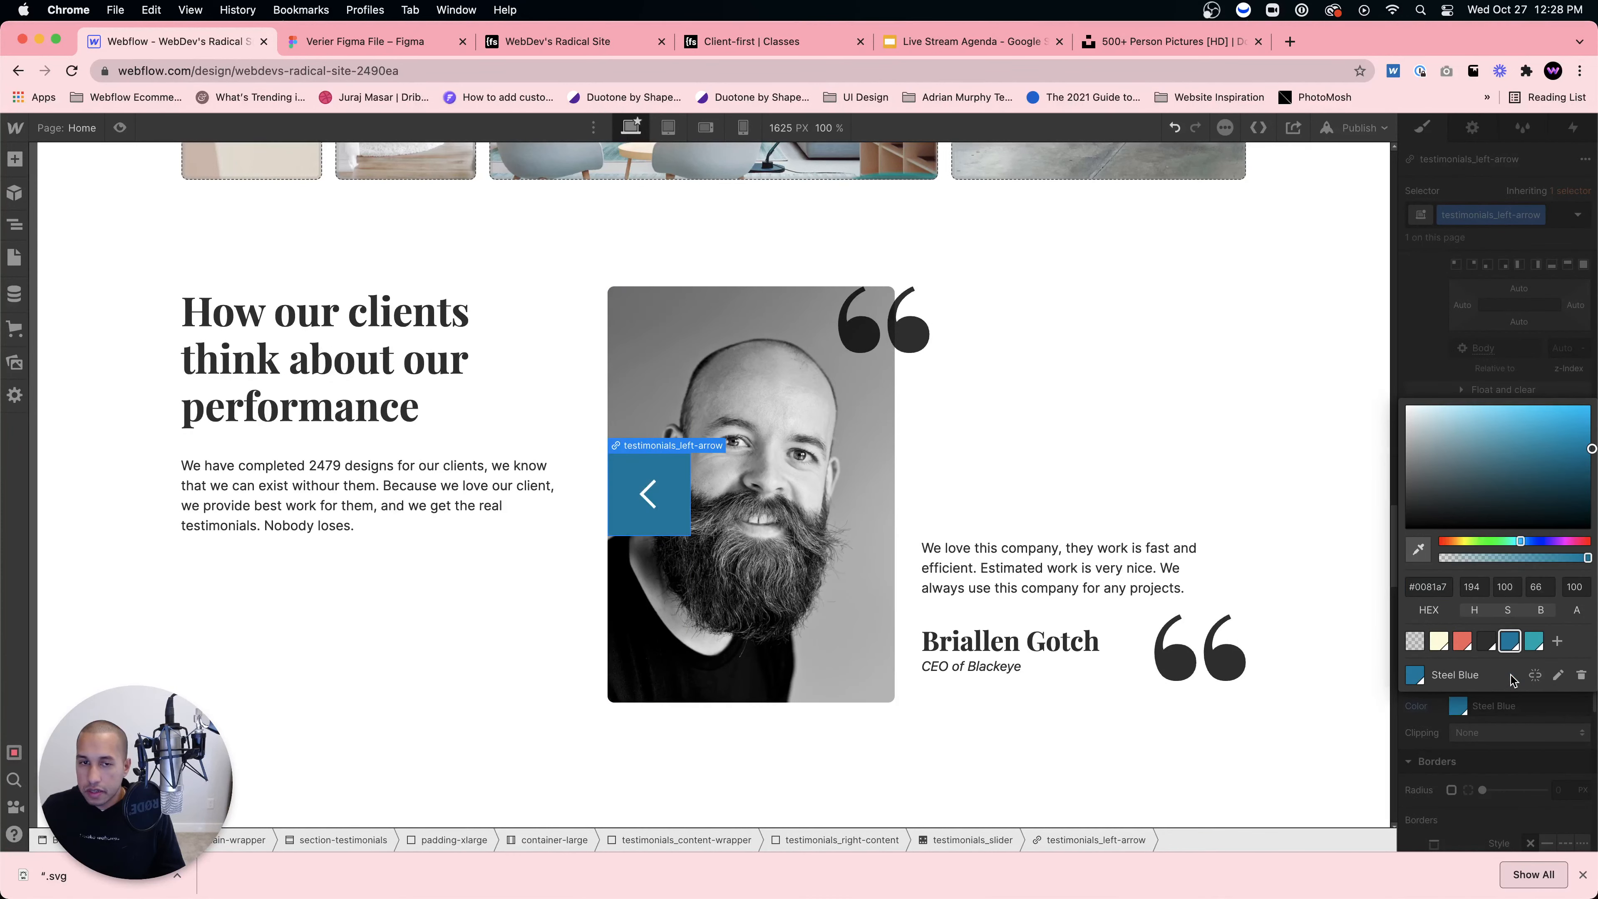
left_click(1486, 723)
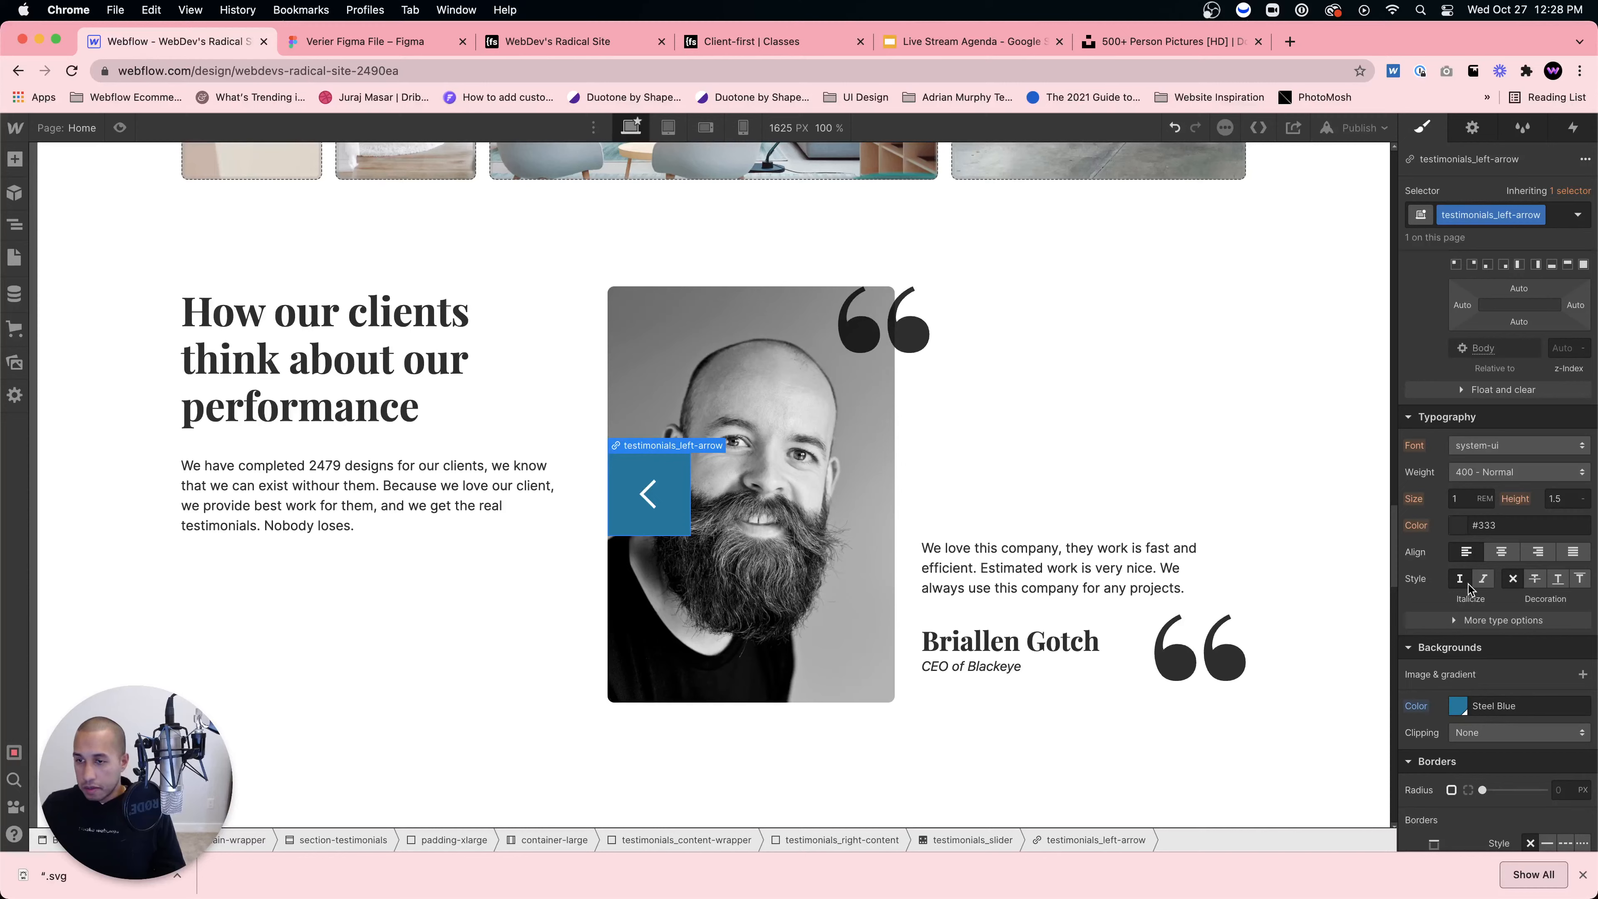
Step: Position the left arrow bottom-left, offset -20% left outside the portrait
scroll(1512, 664, "down", 3)
scroll(1497, 496, "up", 3)
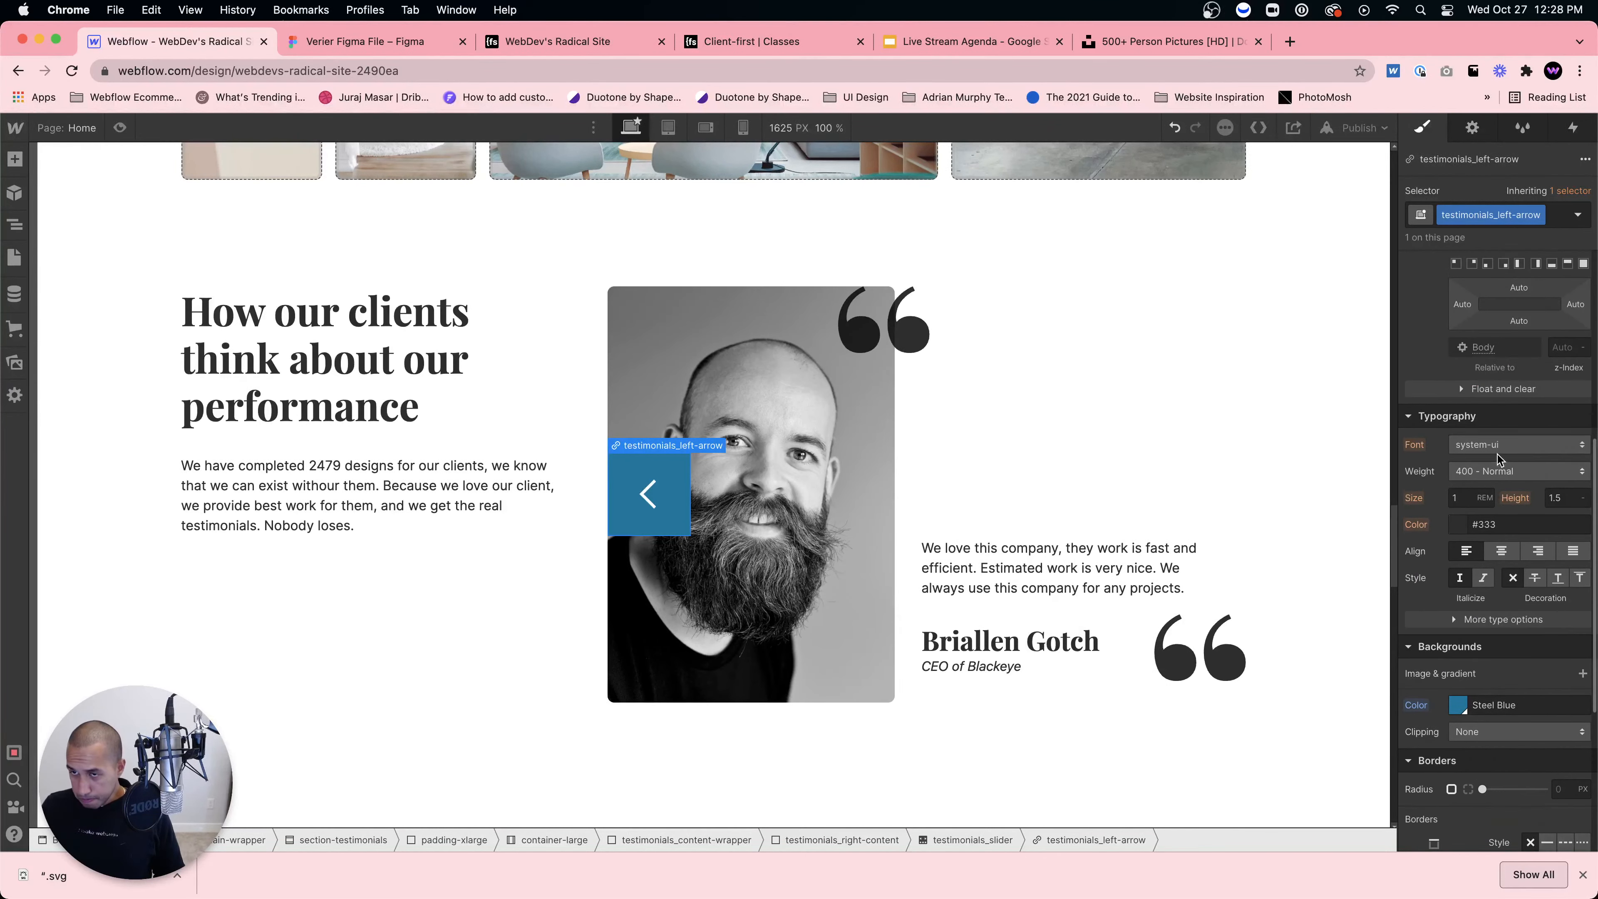
scroll(1498, 452, "up", 2)
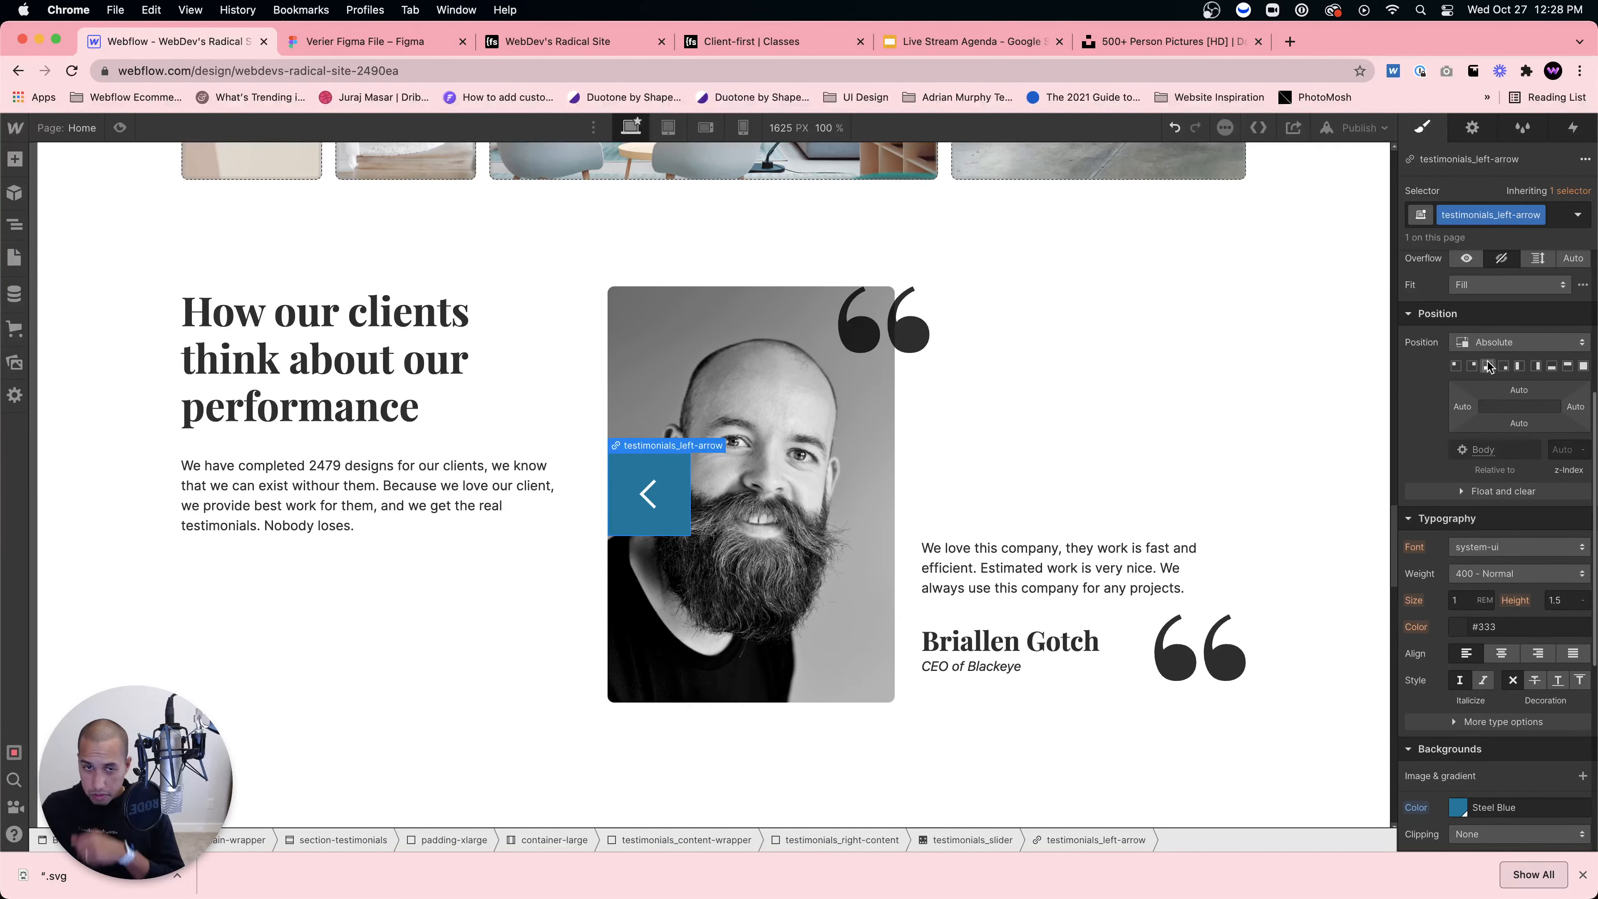
left_click(1488, 366)
mouse_move(1464, 406)
left_mouse_down()
mouse_move(1436, 410)
mouse_move(1454, 406)
left_mouse_up()
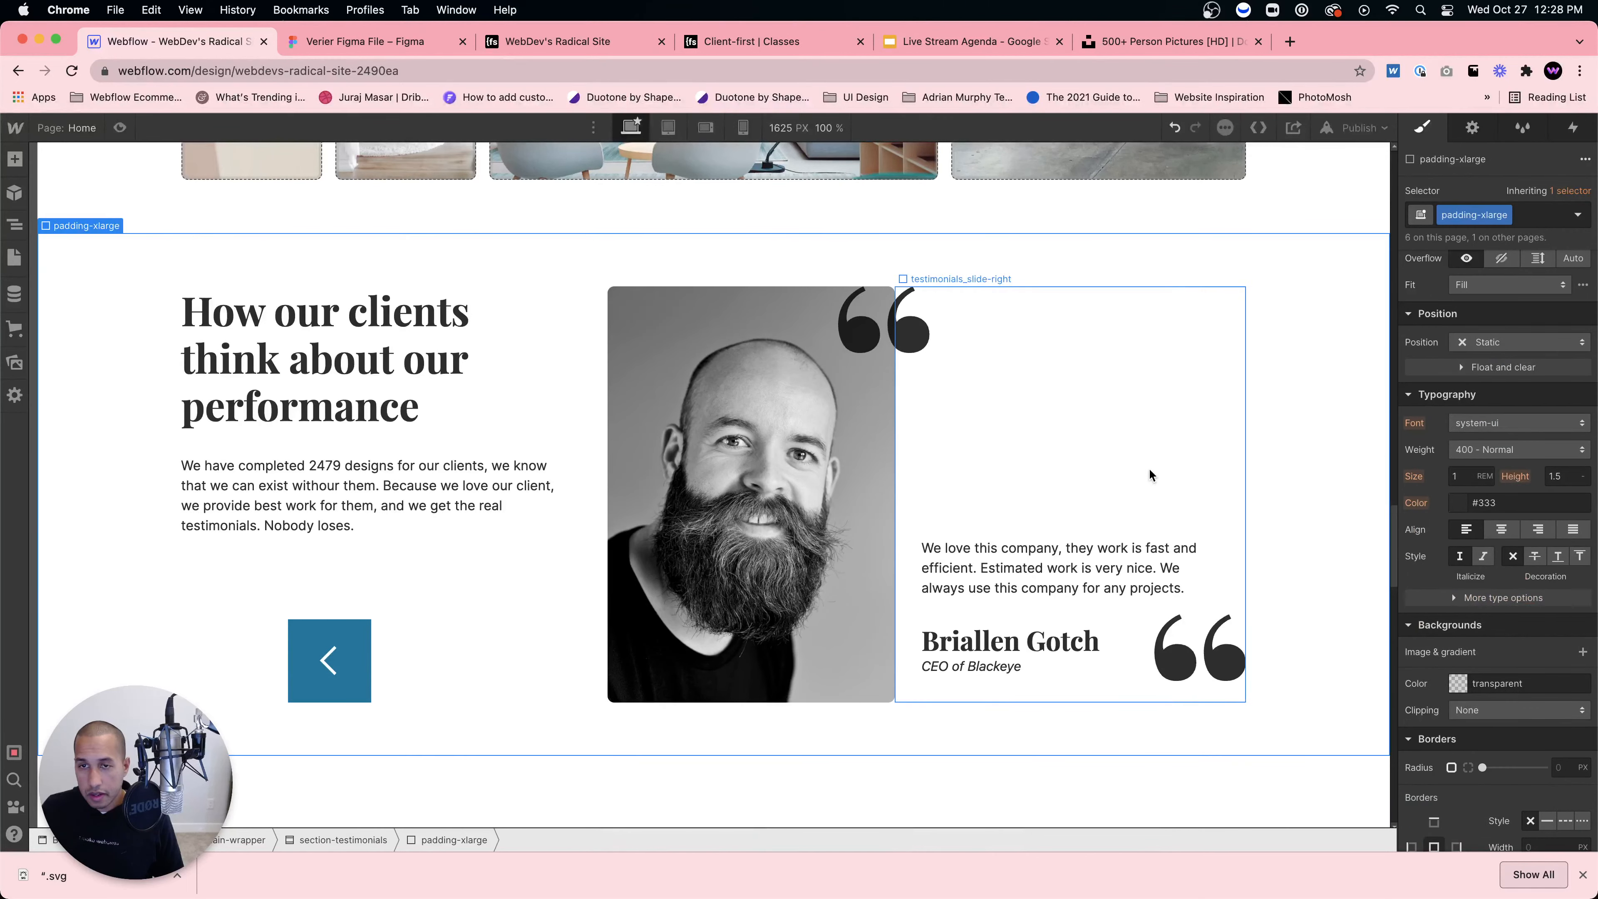
Step: Give the Right Arrow element the class testimonials_right-arrow
left_click(1213, 454)
left_click(1512, 217)
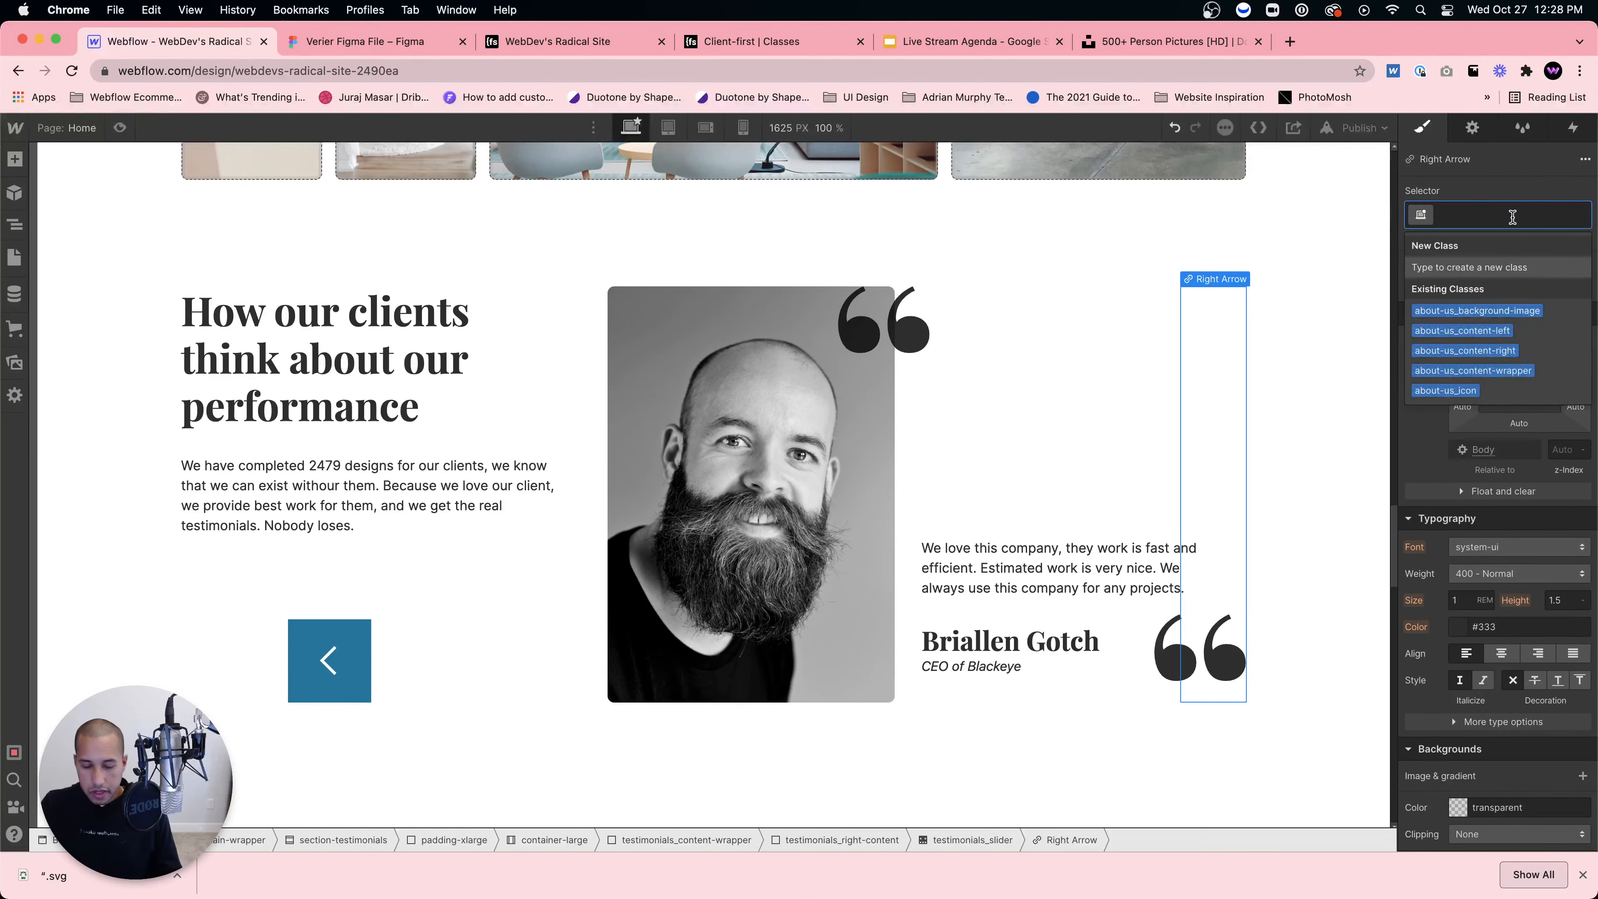
type("testimonials_")
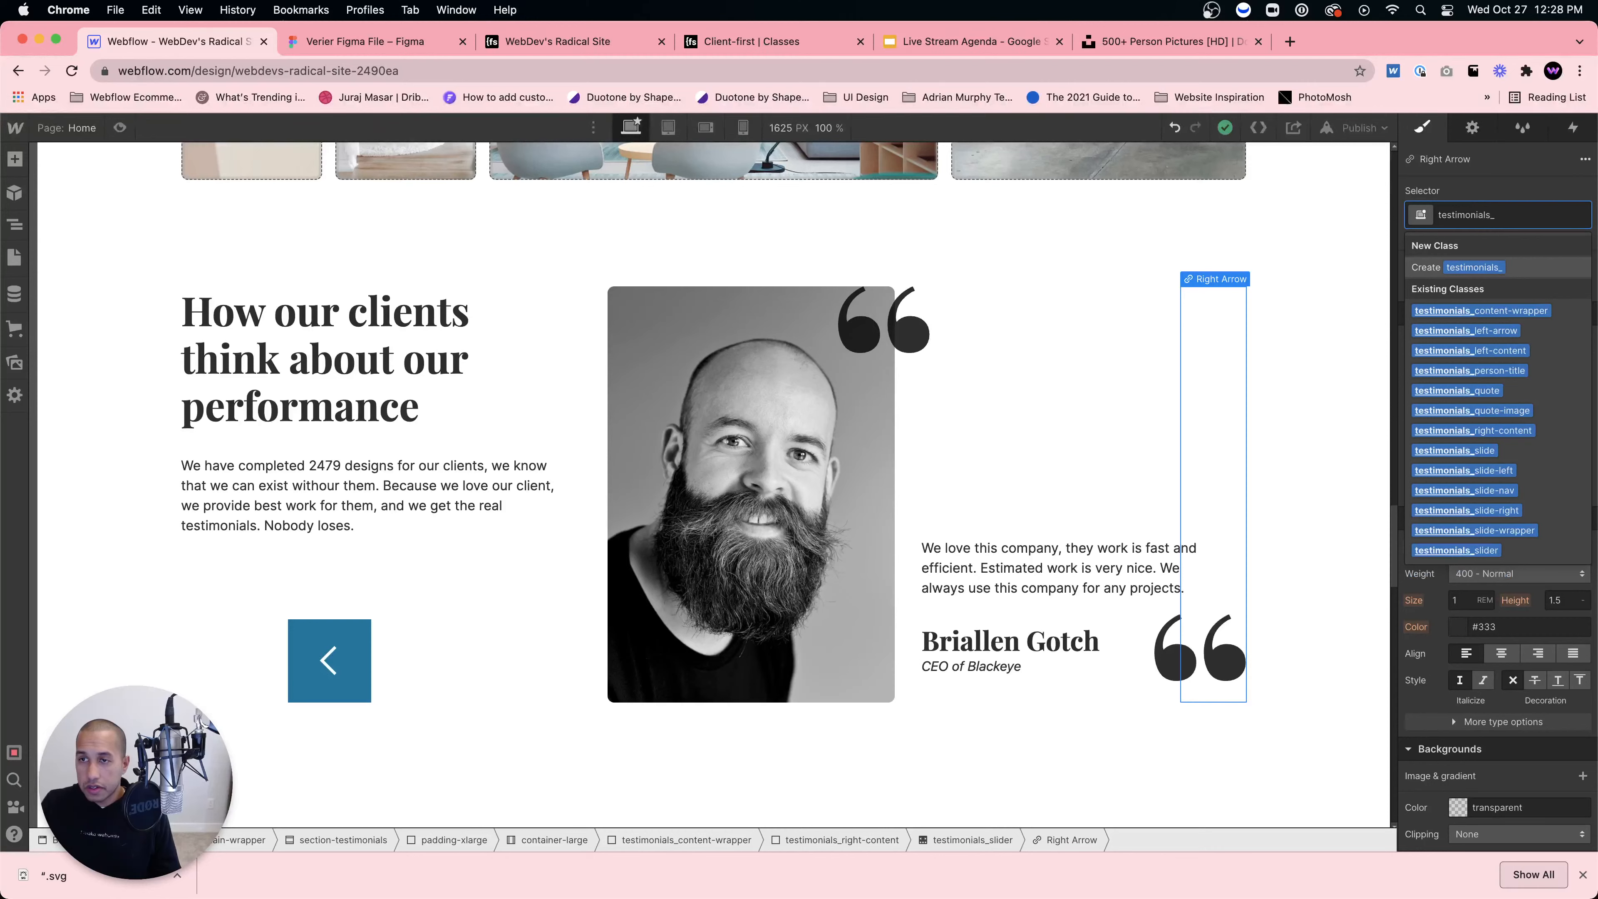
type("right-arrow")
key("Return")
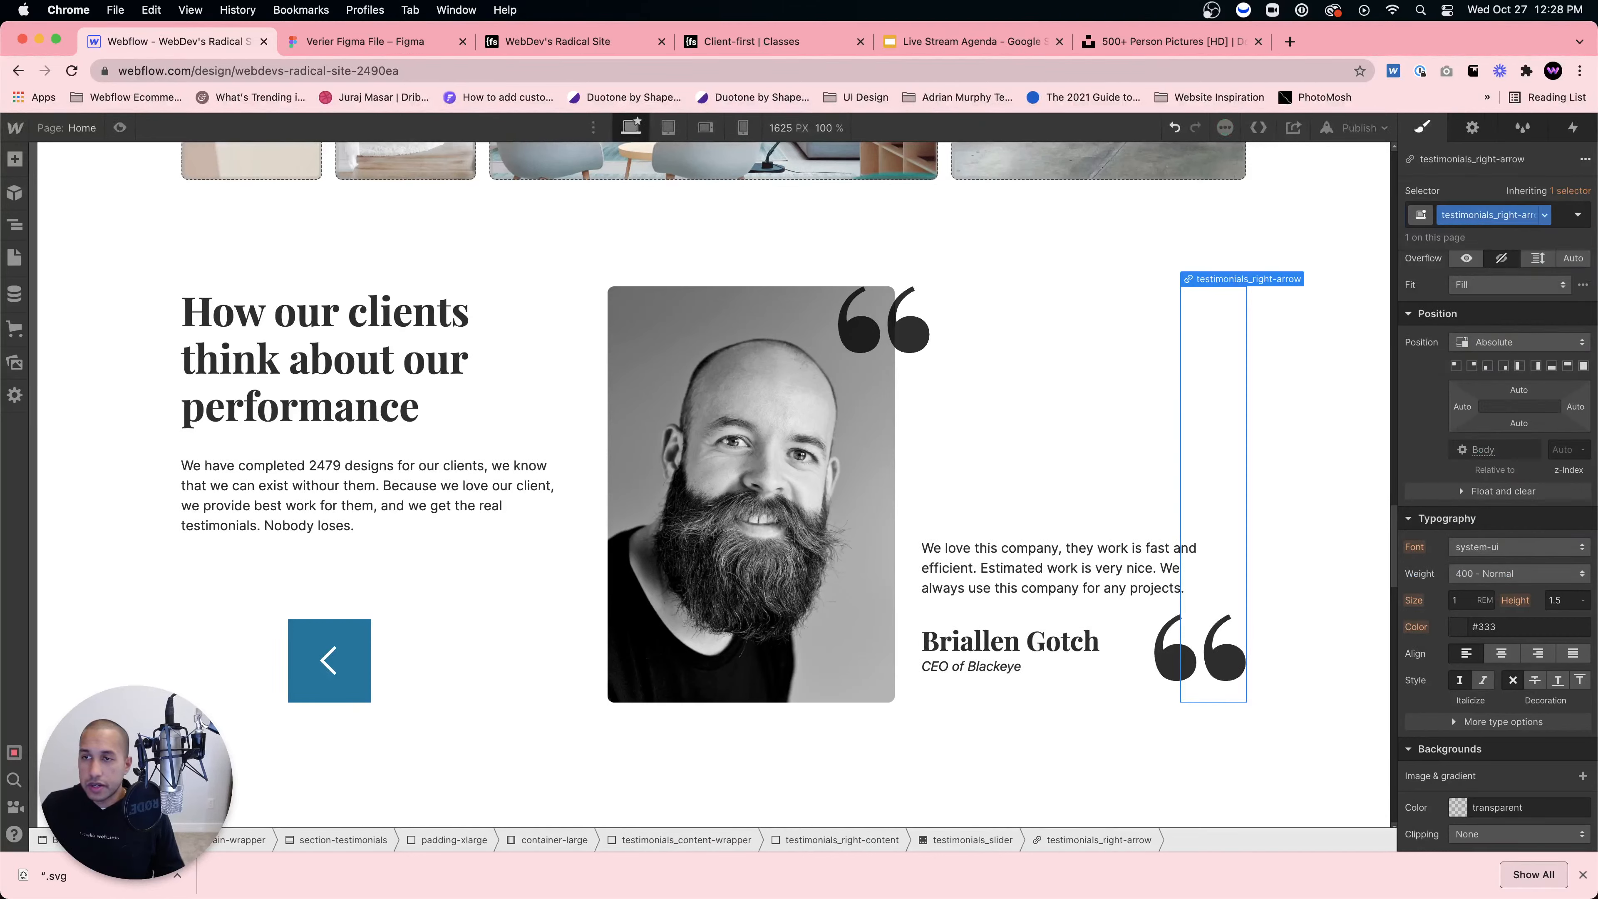
Step: Make the right arrow a 100 × 100 px Steel Blue box pinned bottom-left
scroll(1441, 441, "up", 5)
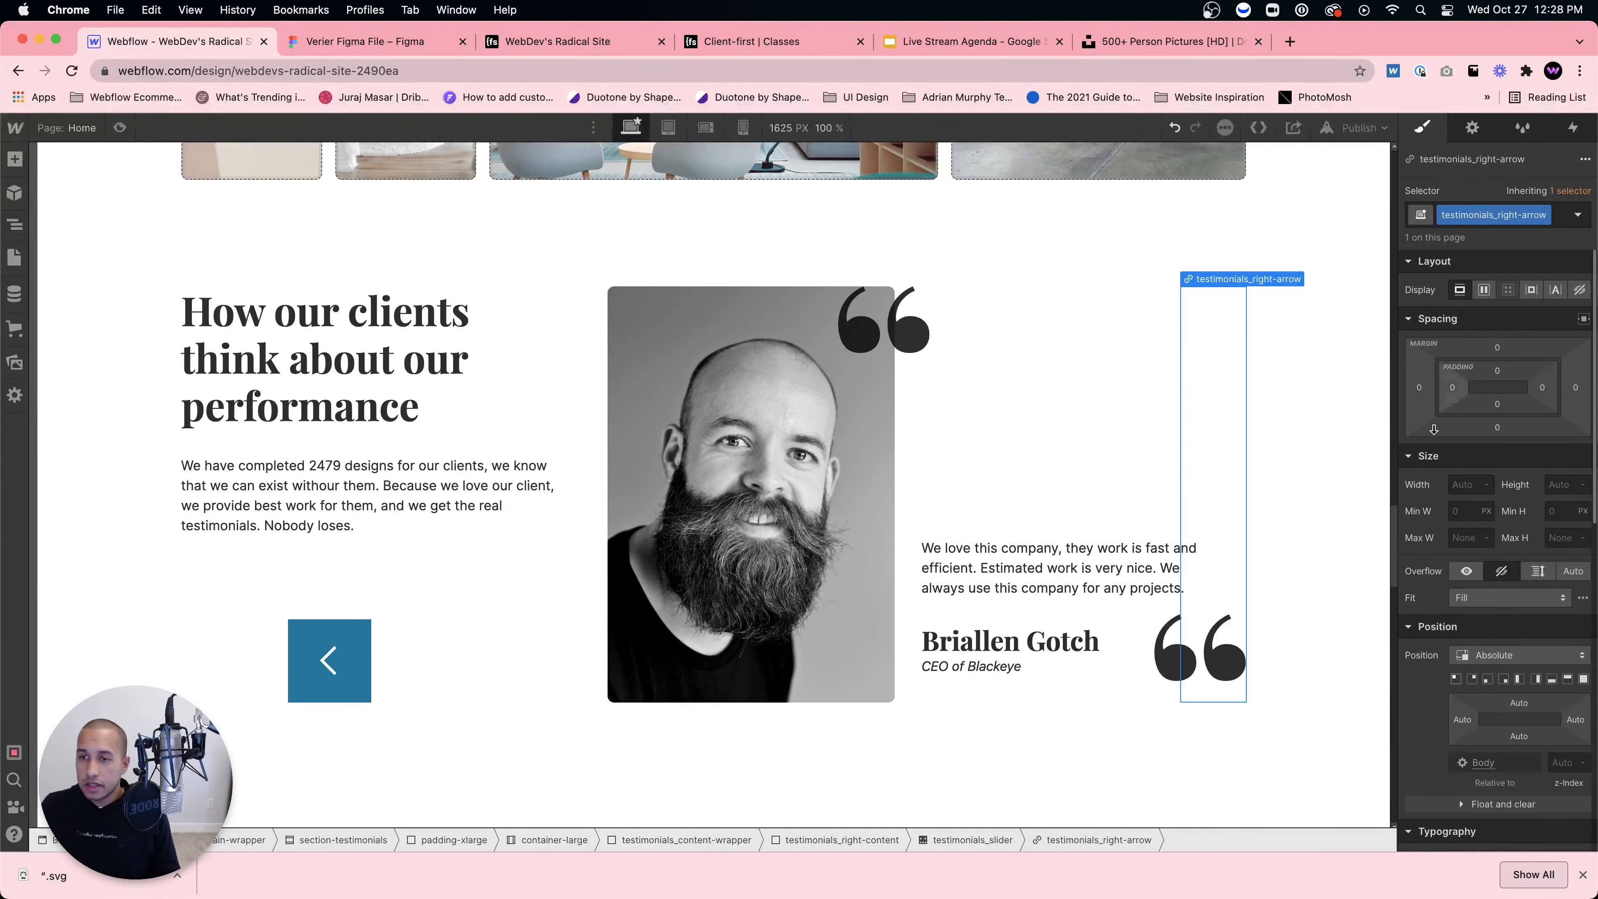
left_click(1450, 483)
type("100")
key("Tab")
type("100")
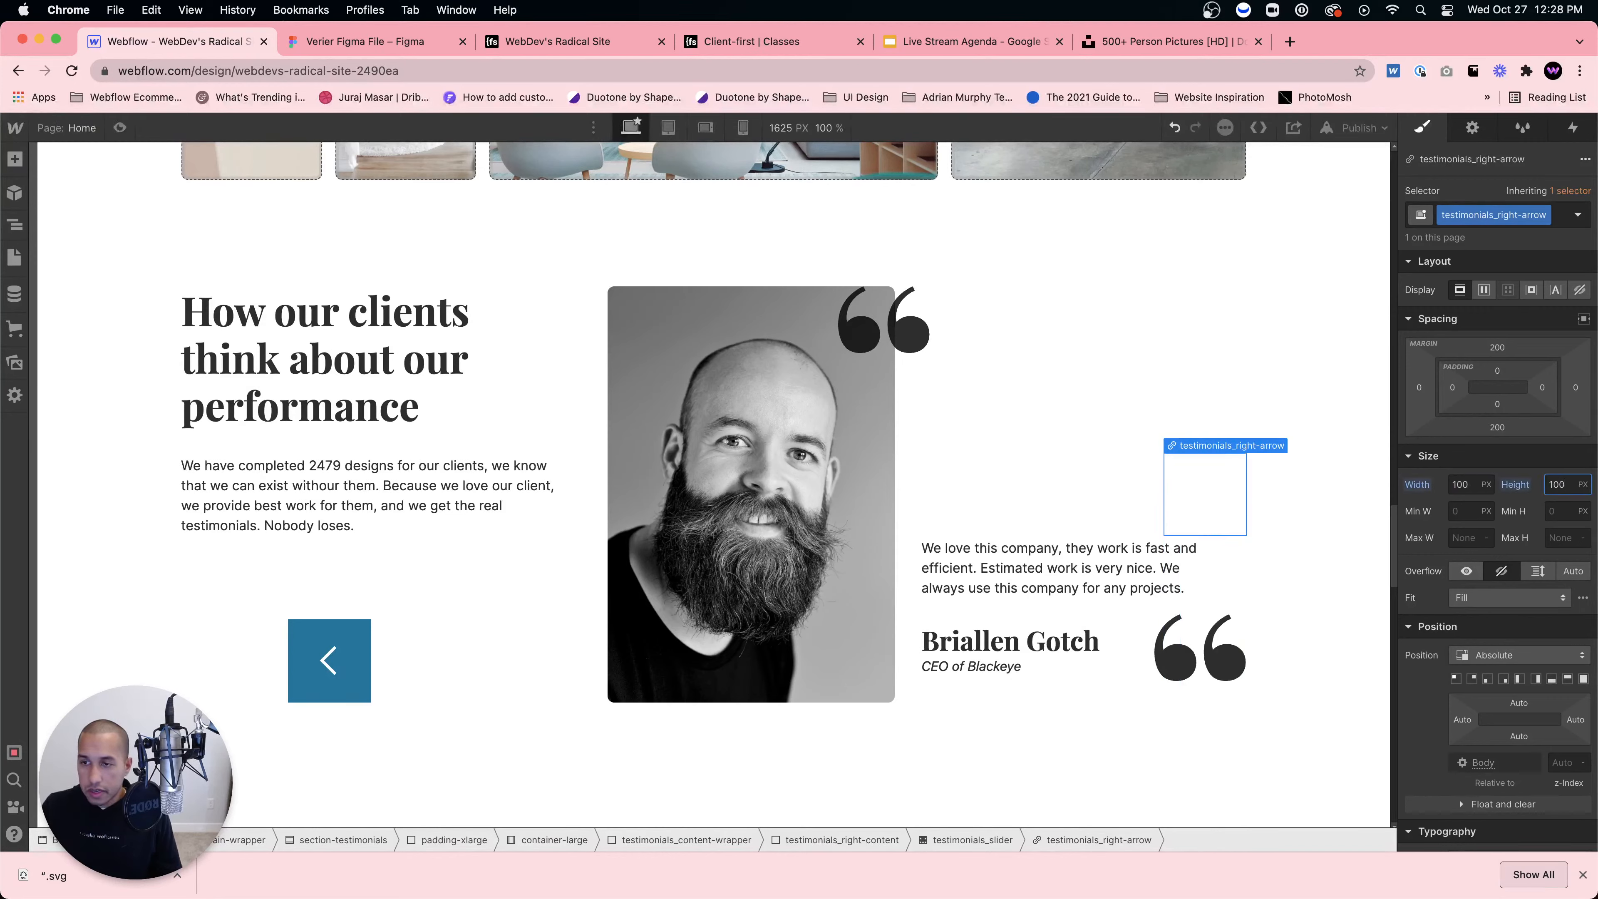
scroll(1498, 563, "down", 1)
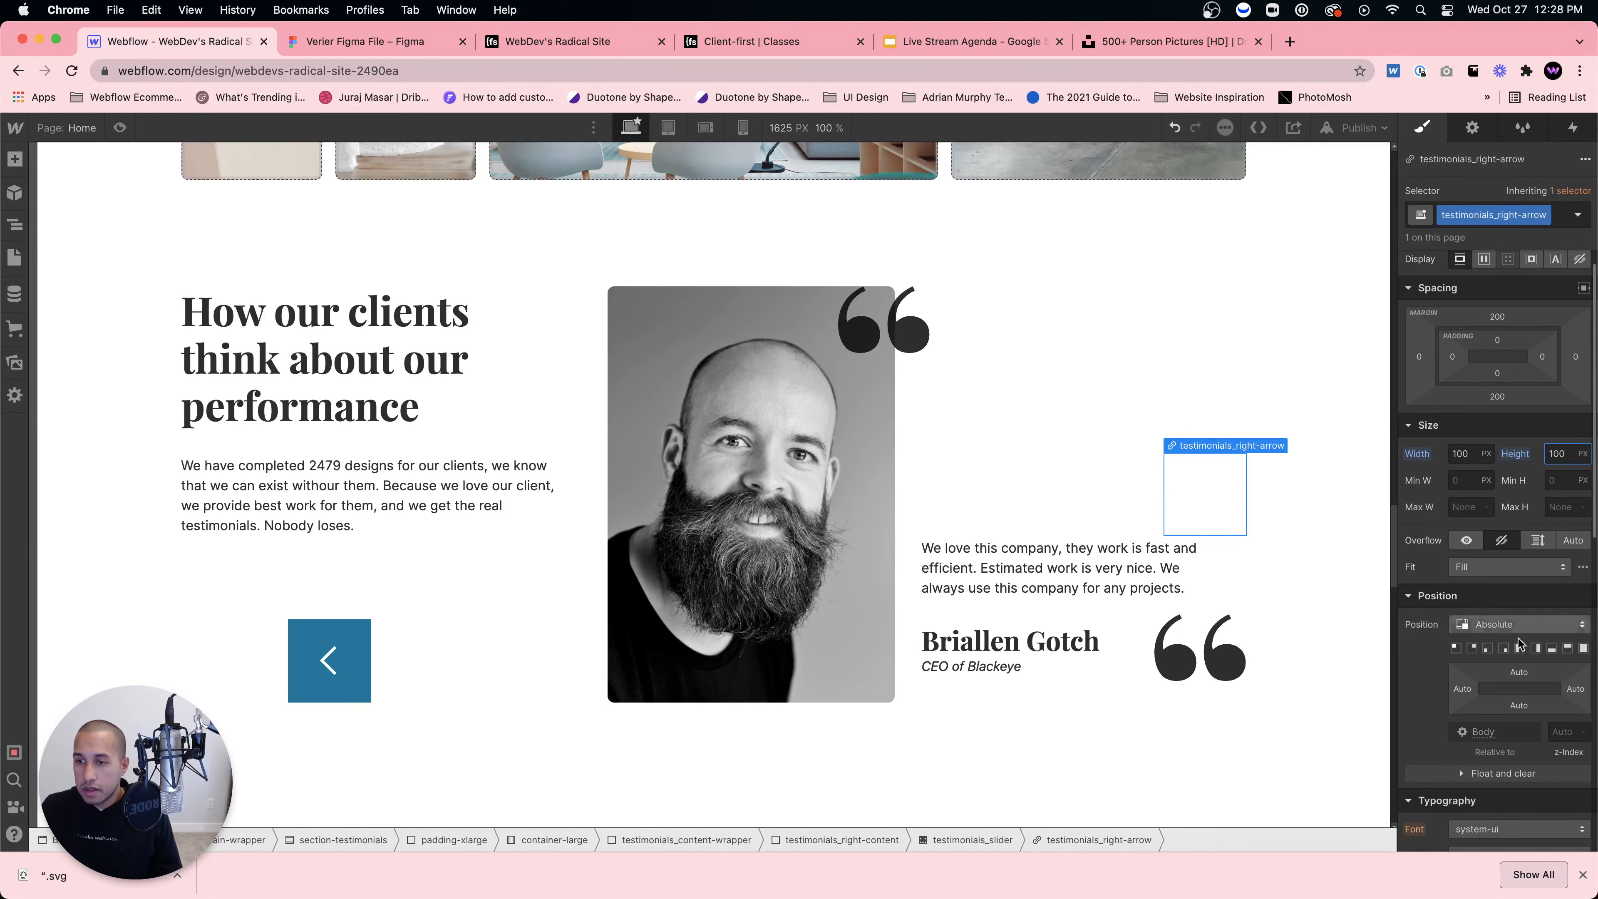
left_click(1487, 651)
scroll(1485, 655, "down", 7)
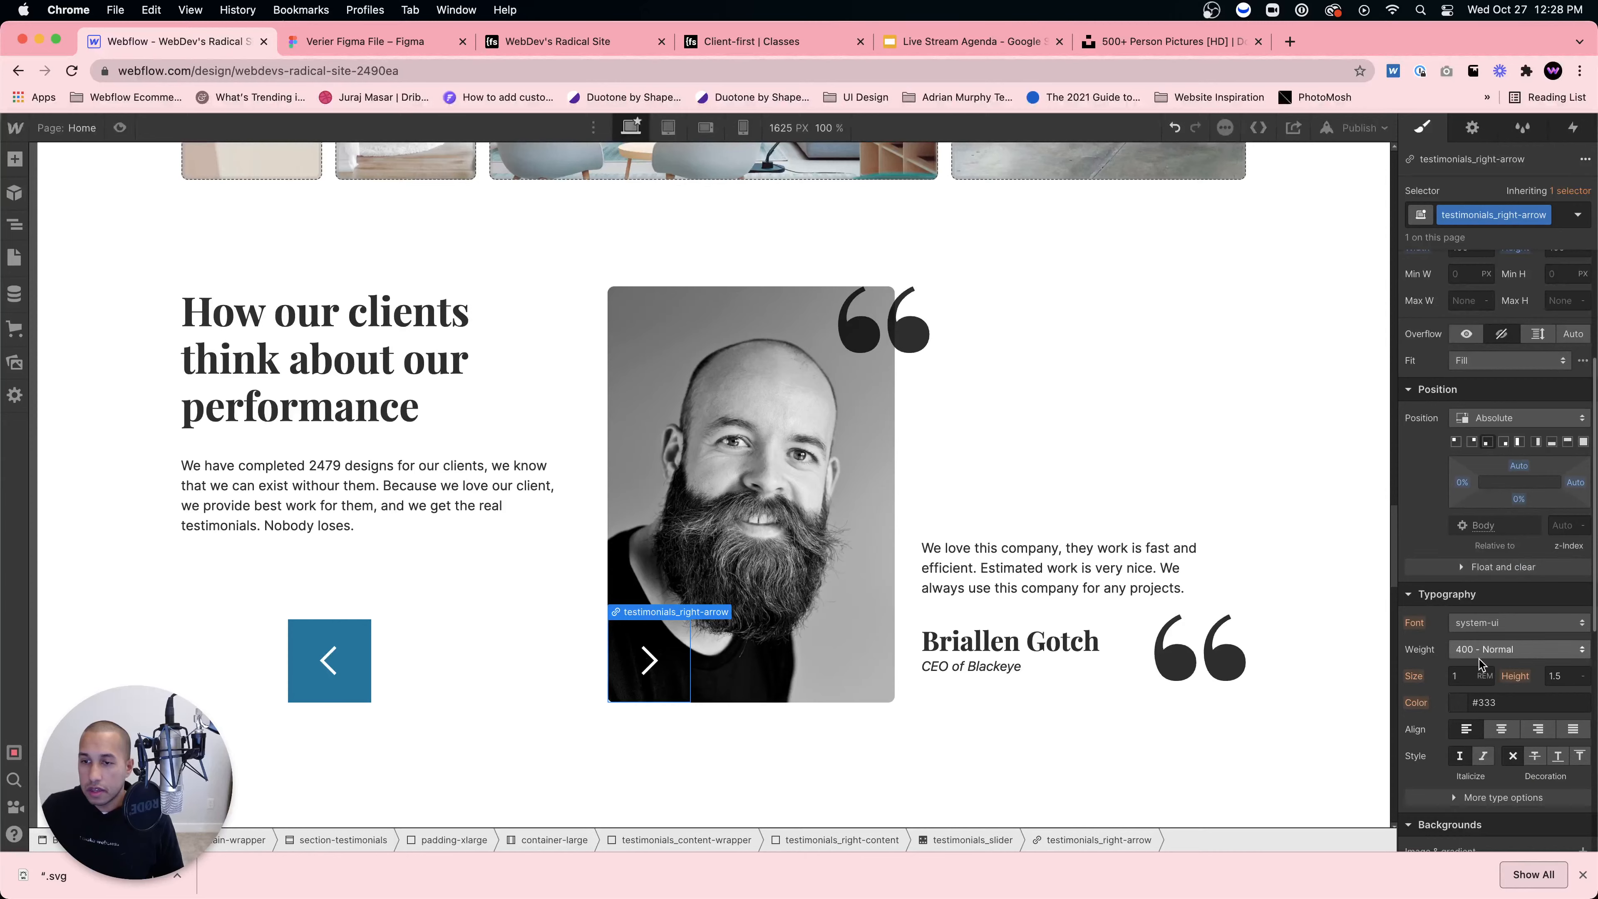
left_click(1460, 652)
left_click(1507, 625)
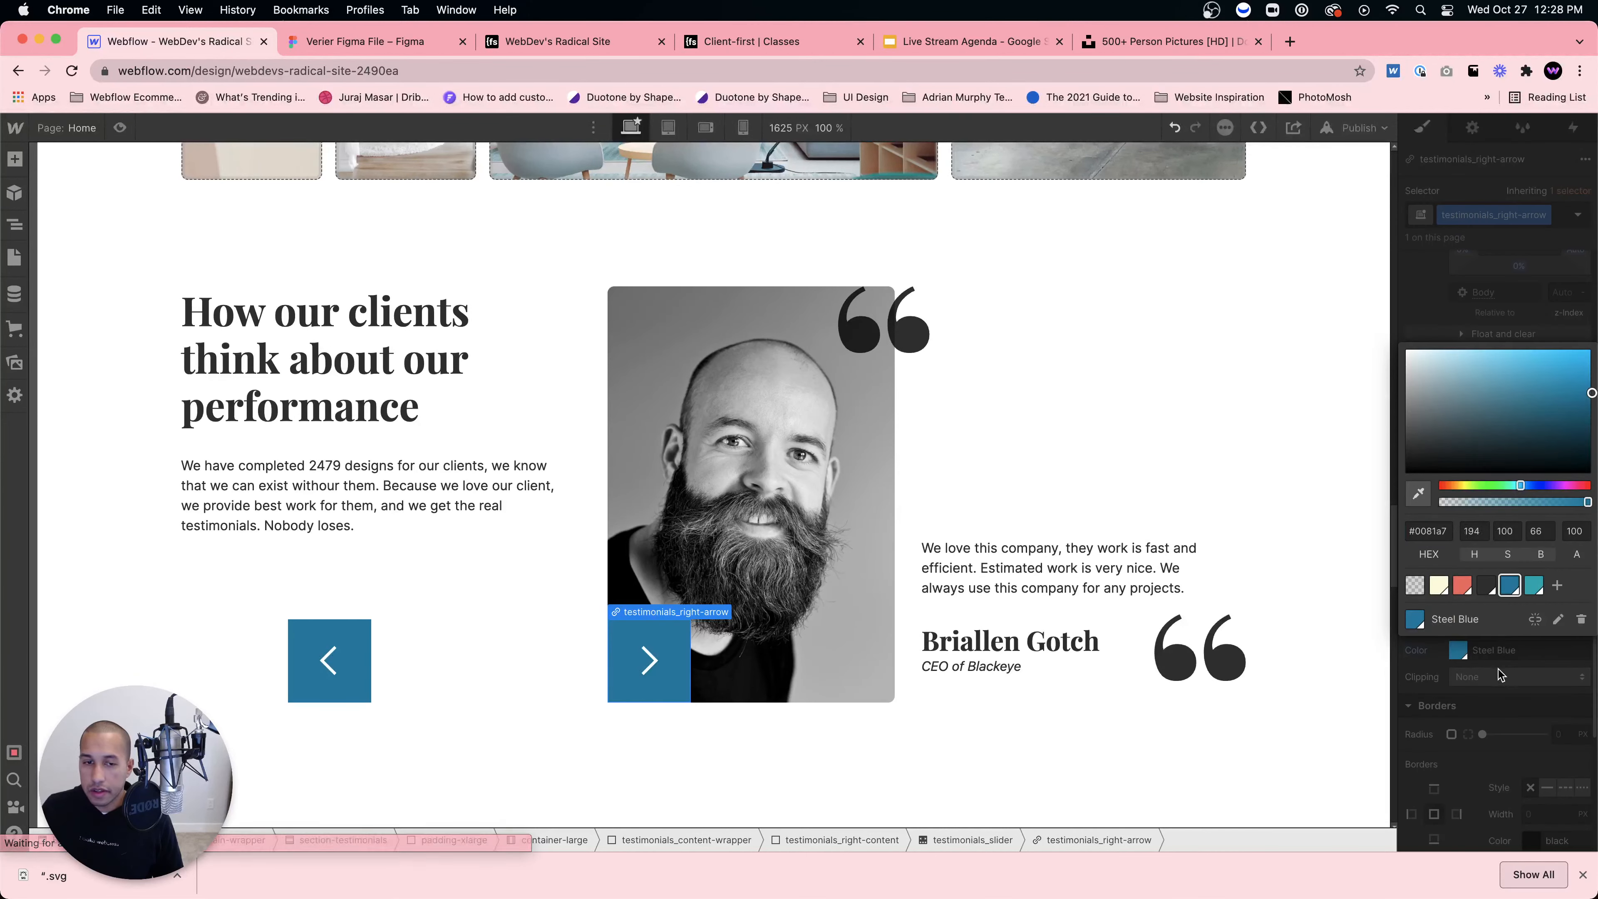
key("Escape")
Step: Adjust both arrows' left offsets so they sit side by side
scroll(1499, 604, "up", 3)
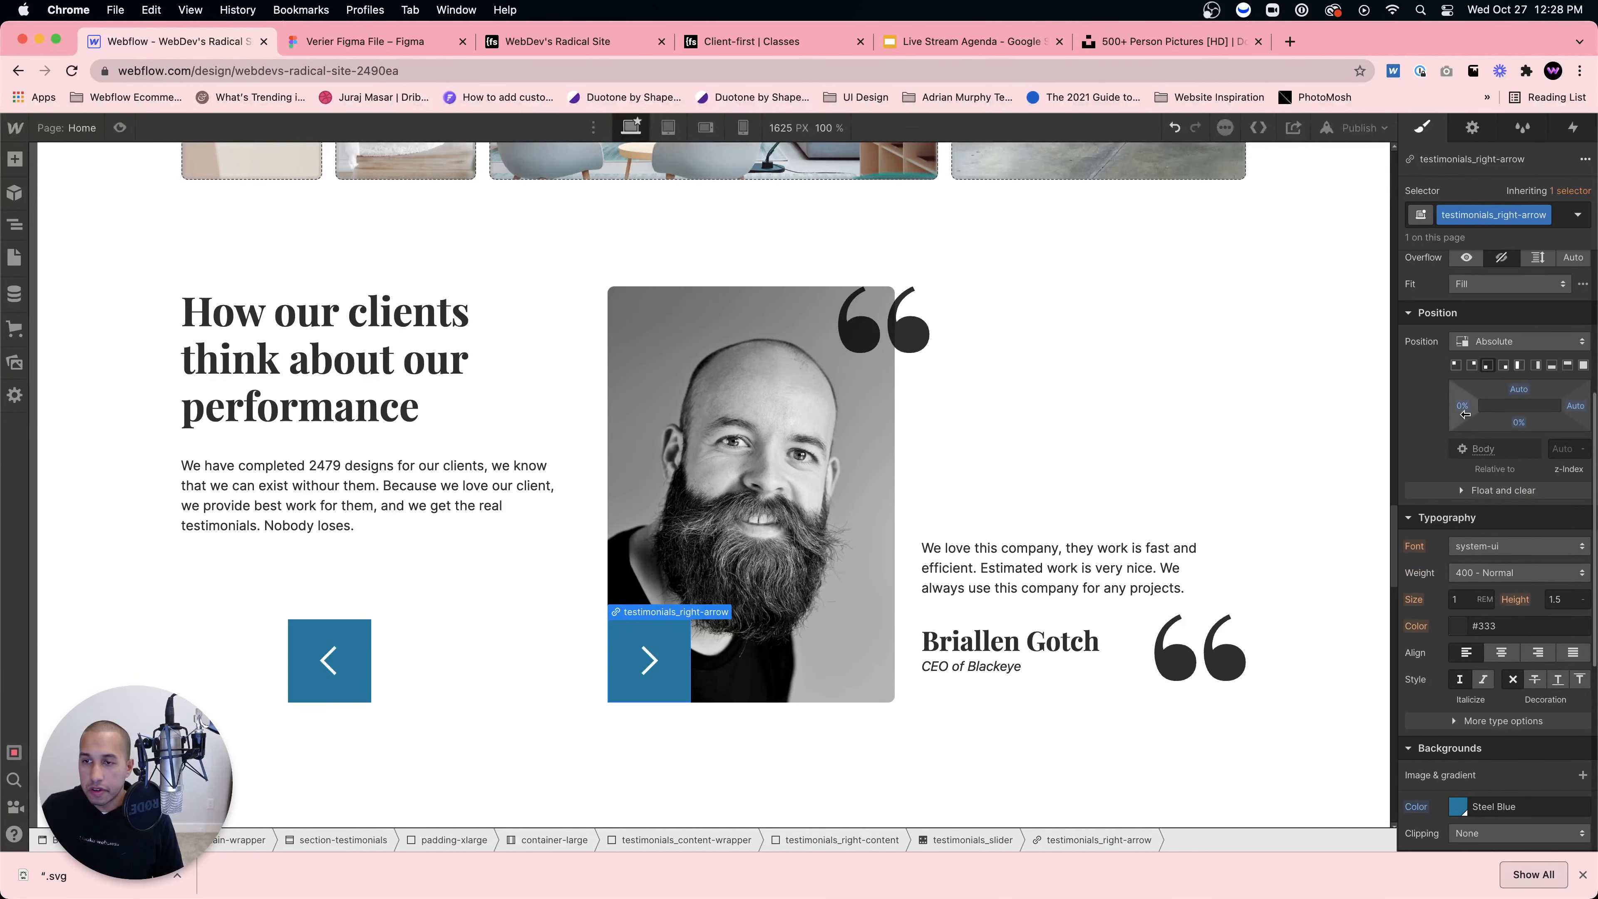
left_click_drag(1464, 407, 1449, 408)
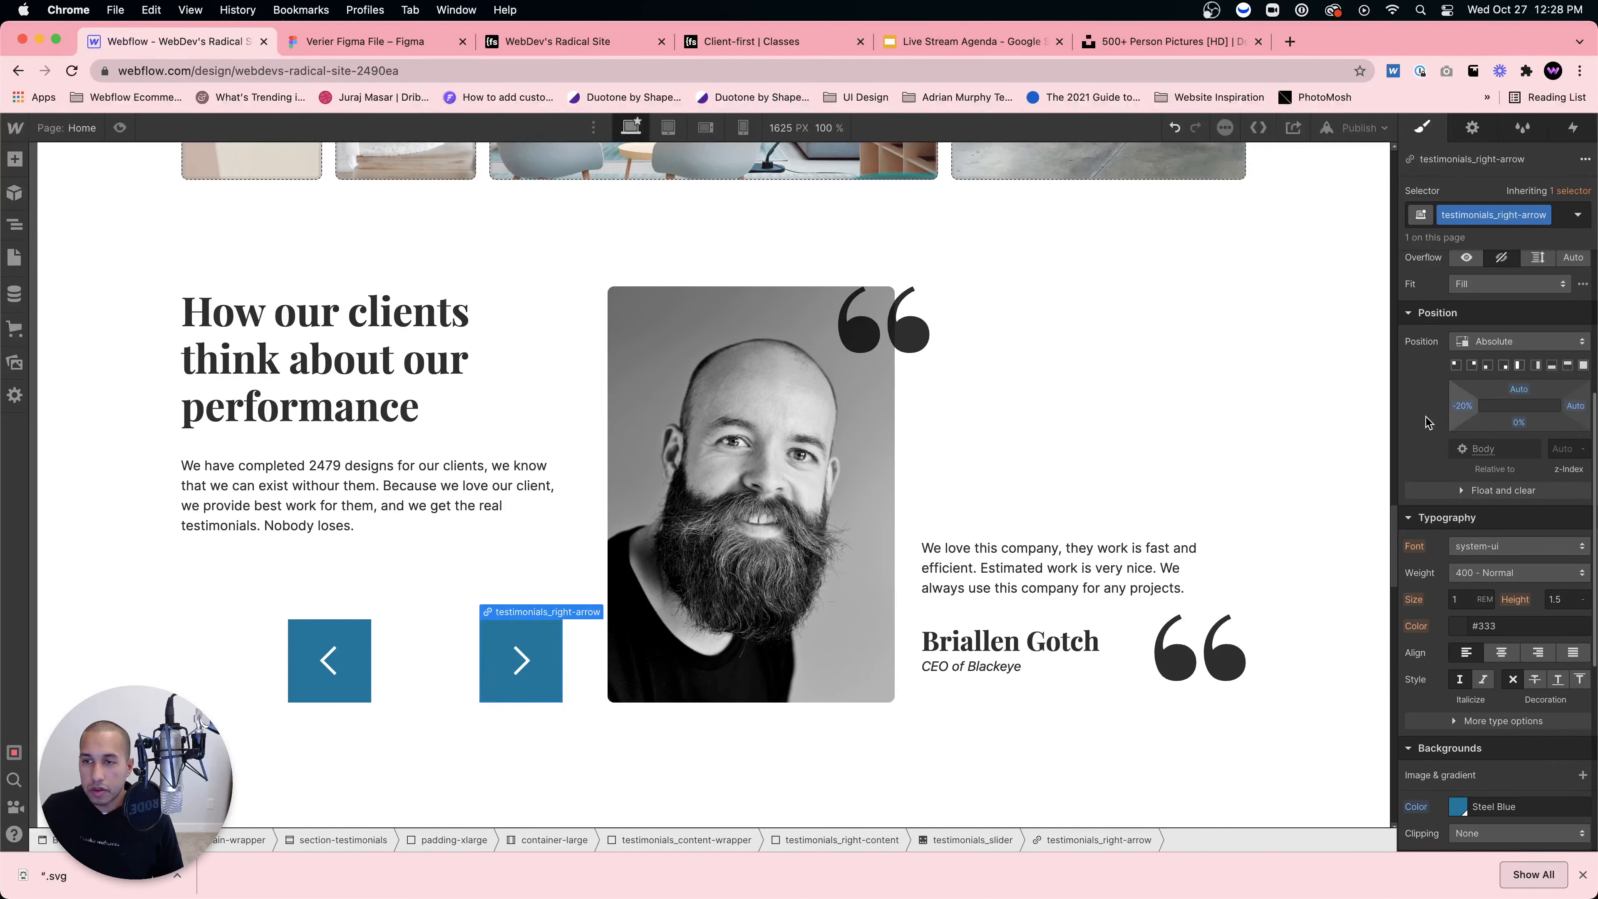
left_click(349, 683)
left_click_drag(1448, 411, 1460, 410)
left_click(780, 766)
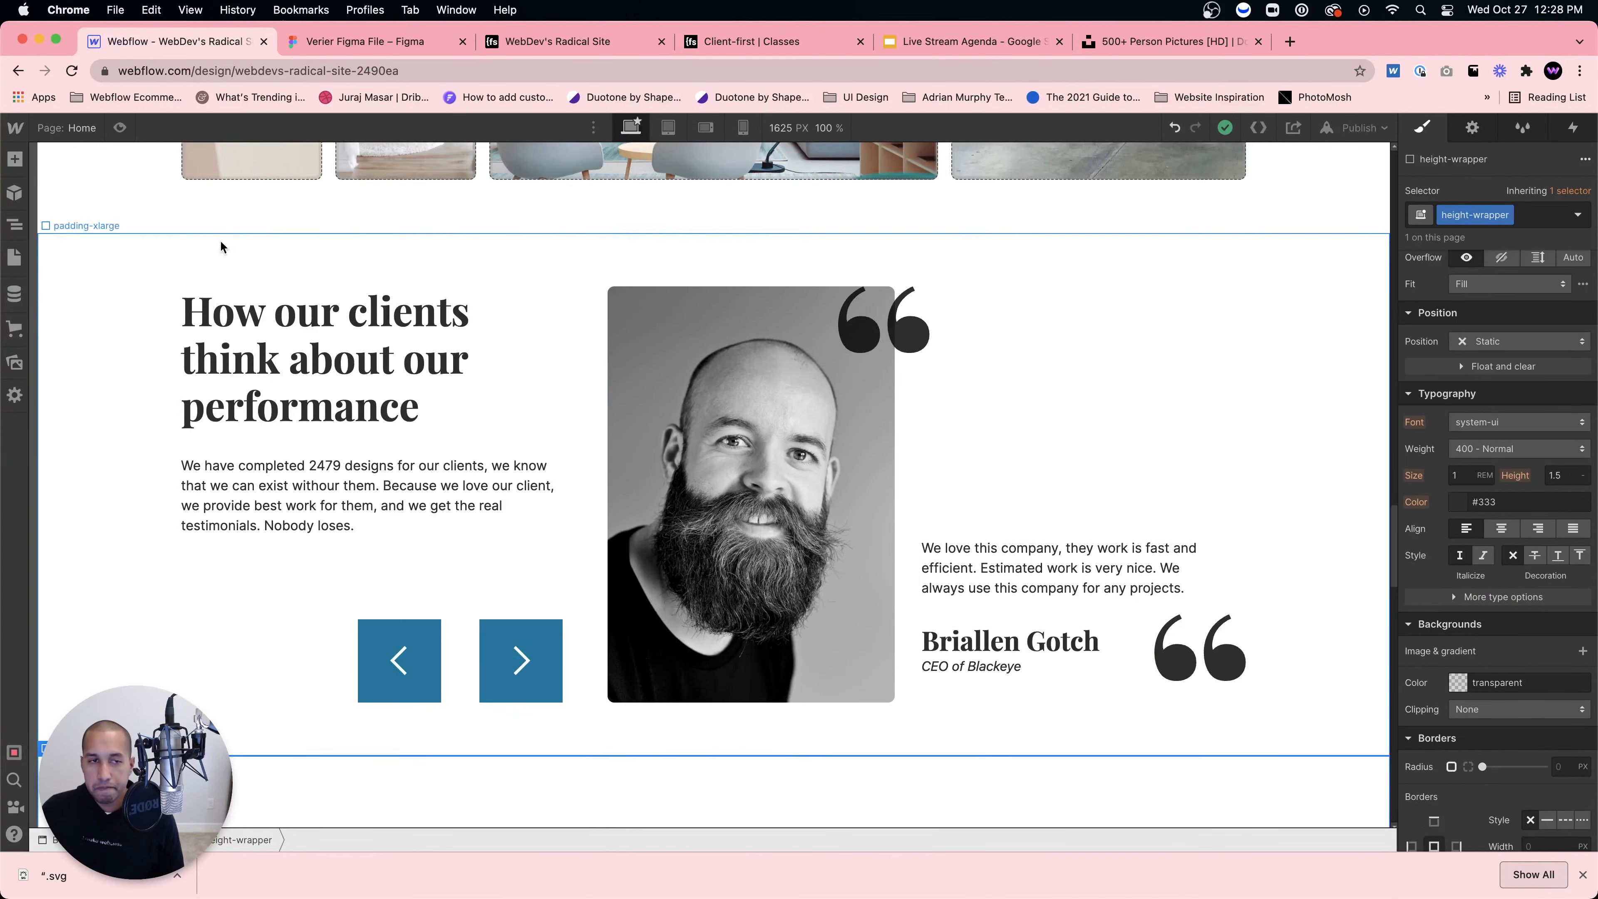
left_click(119, 128)
left_click(574, 656)
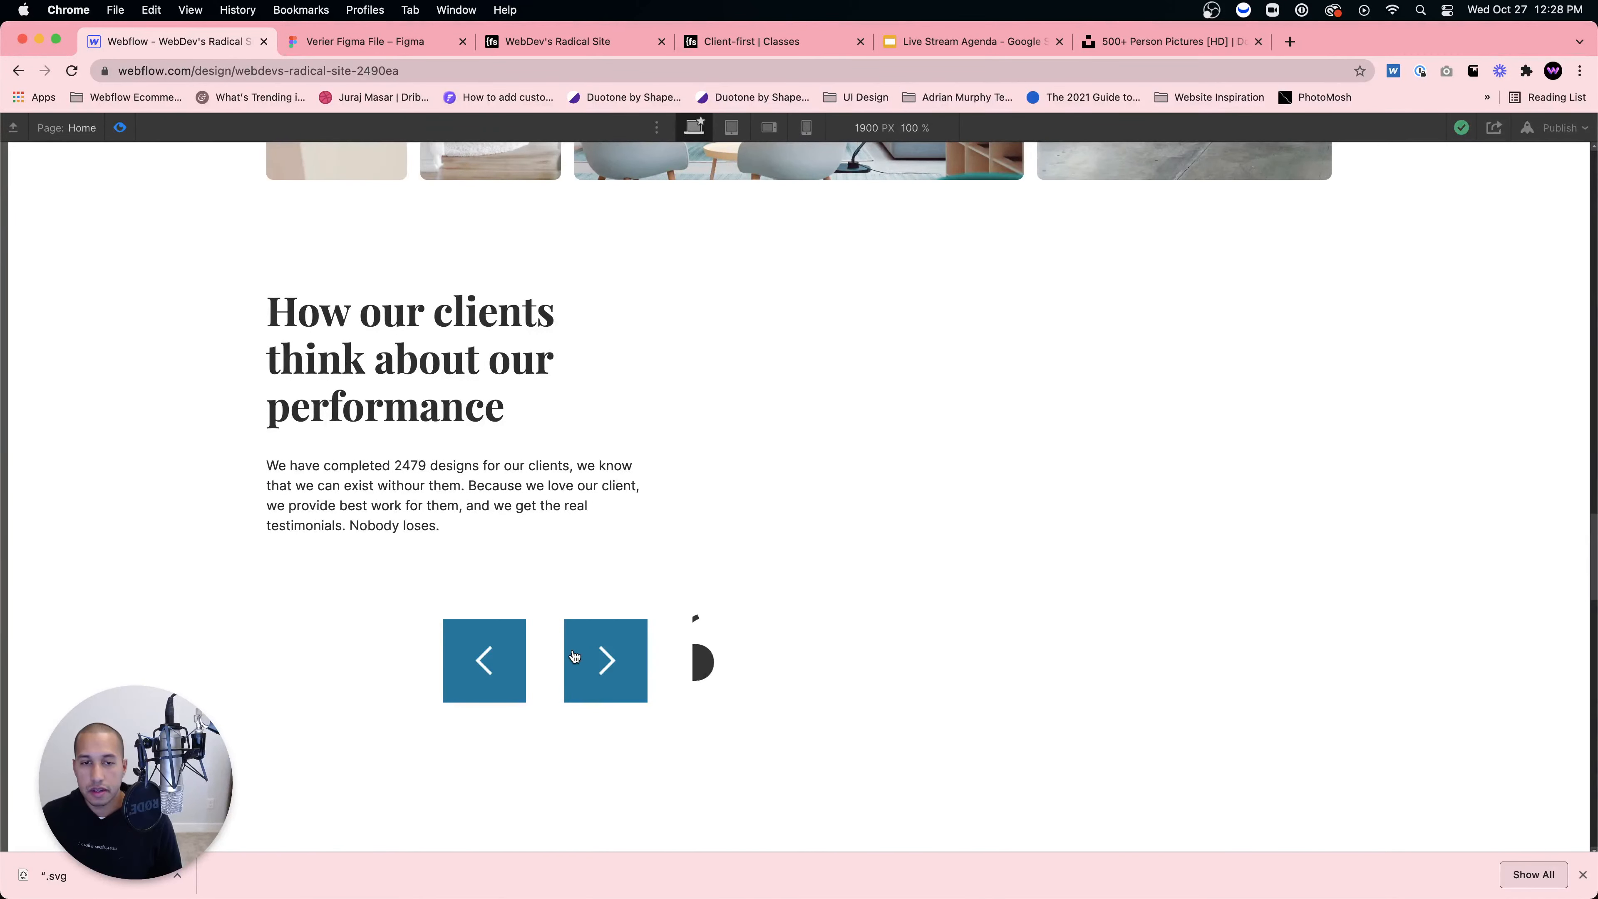
left_click(486, 658)
left_click(605, 660)
left_click(605, 660)
left_click(589, 664)
left_click(481, 672)
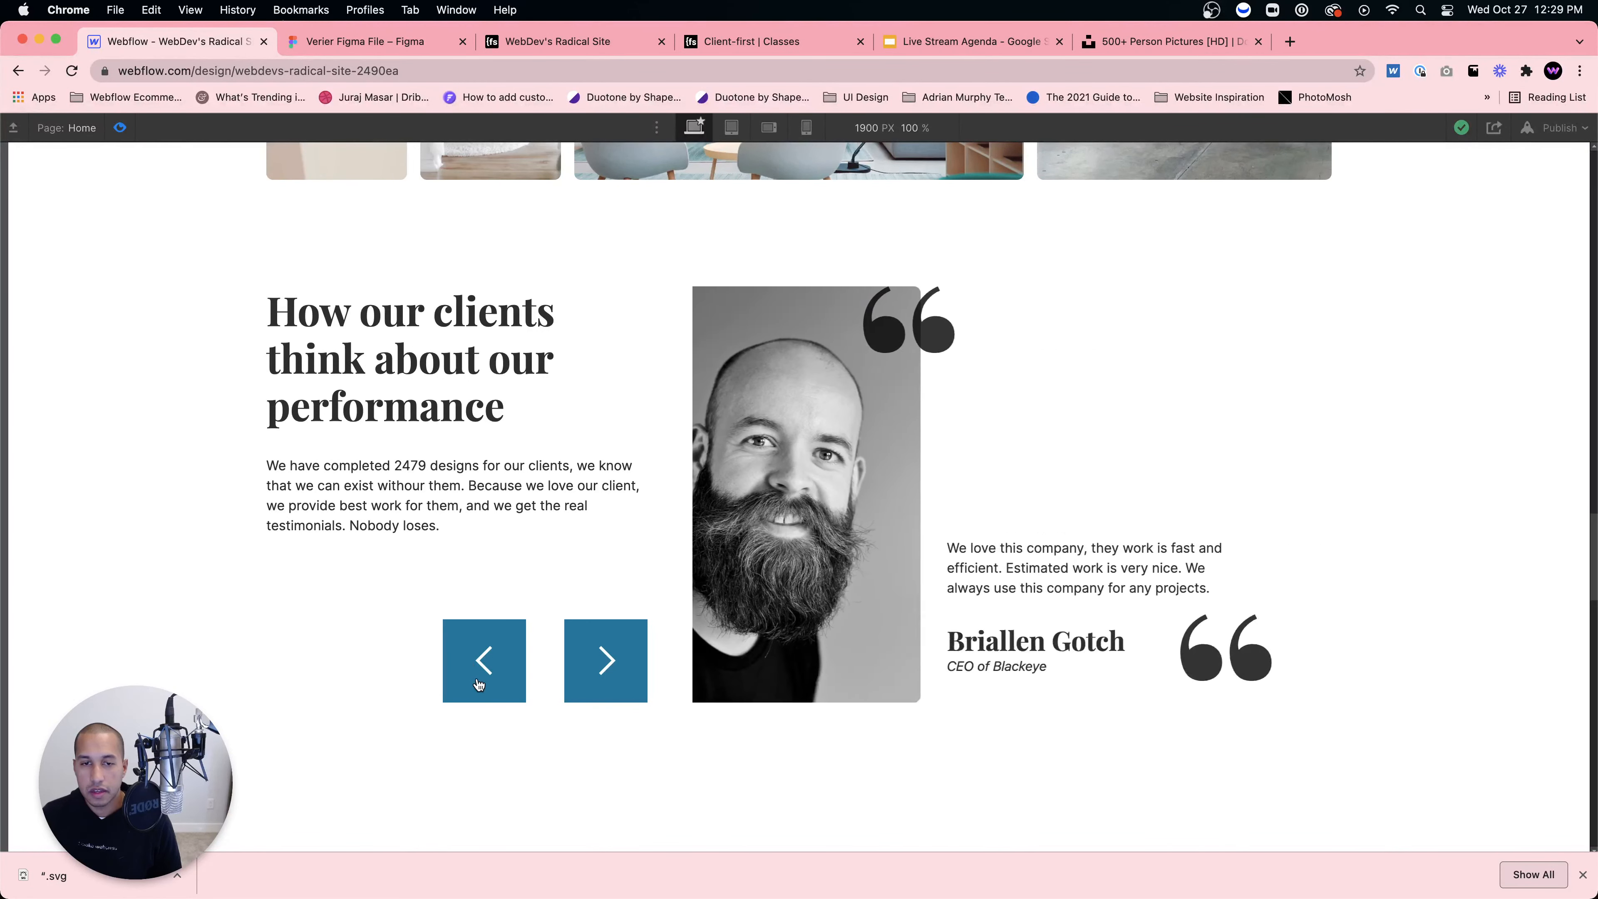
left_click(121, 129)
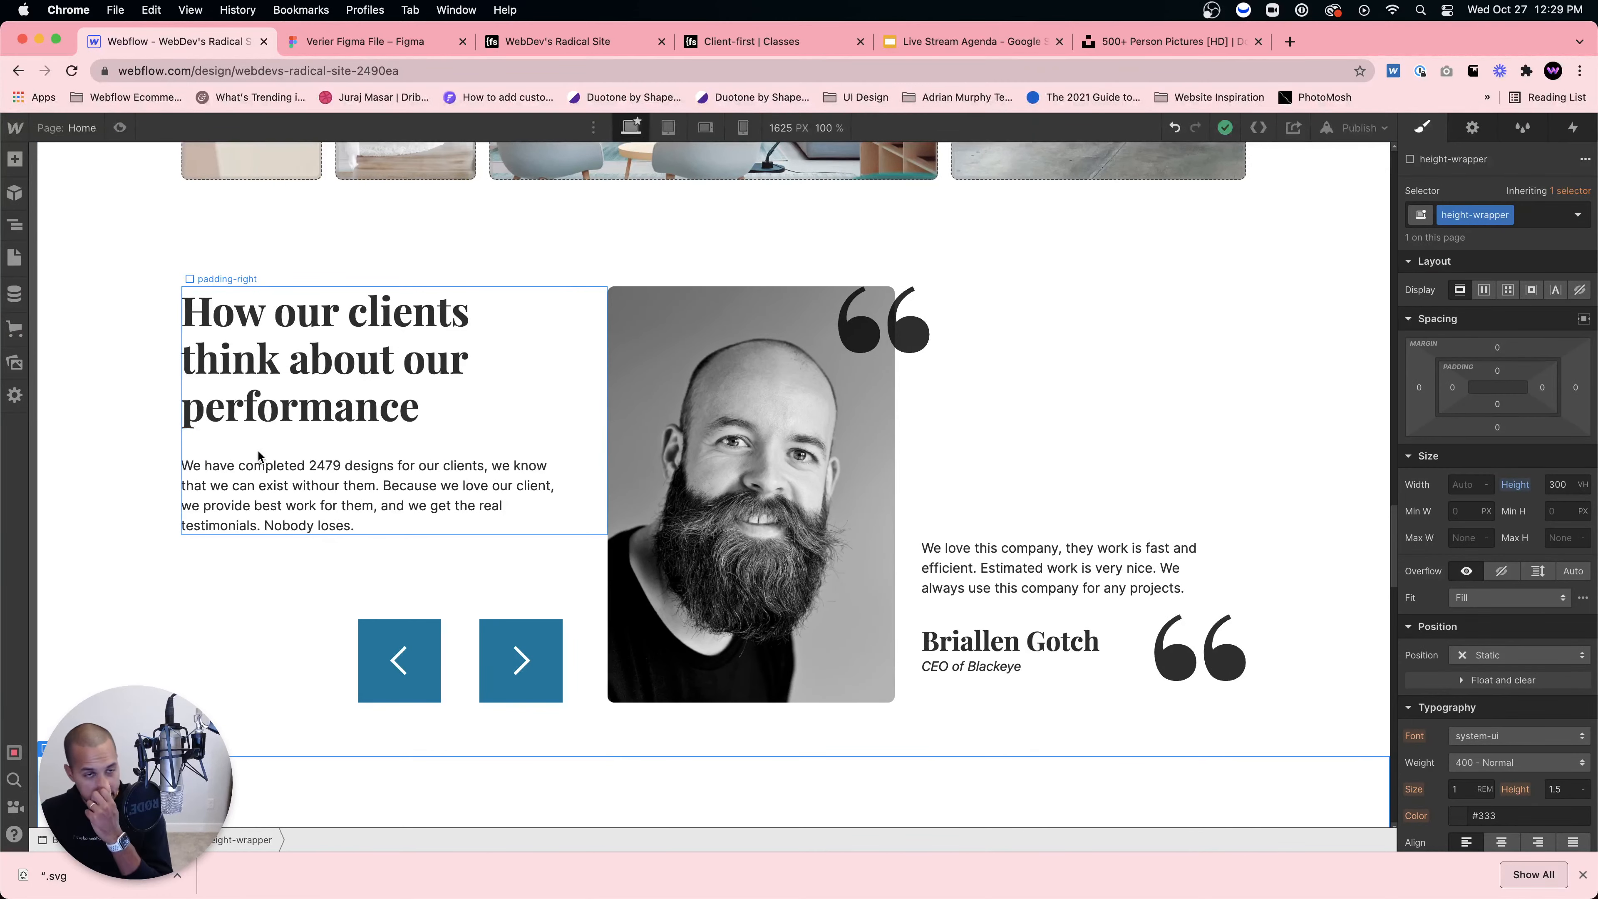
Step: Dock the Navigator and duplicate testimonials_slide twice to get four slides
left_click(14, 224)
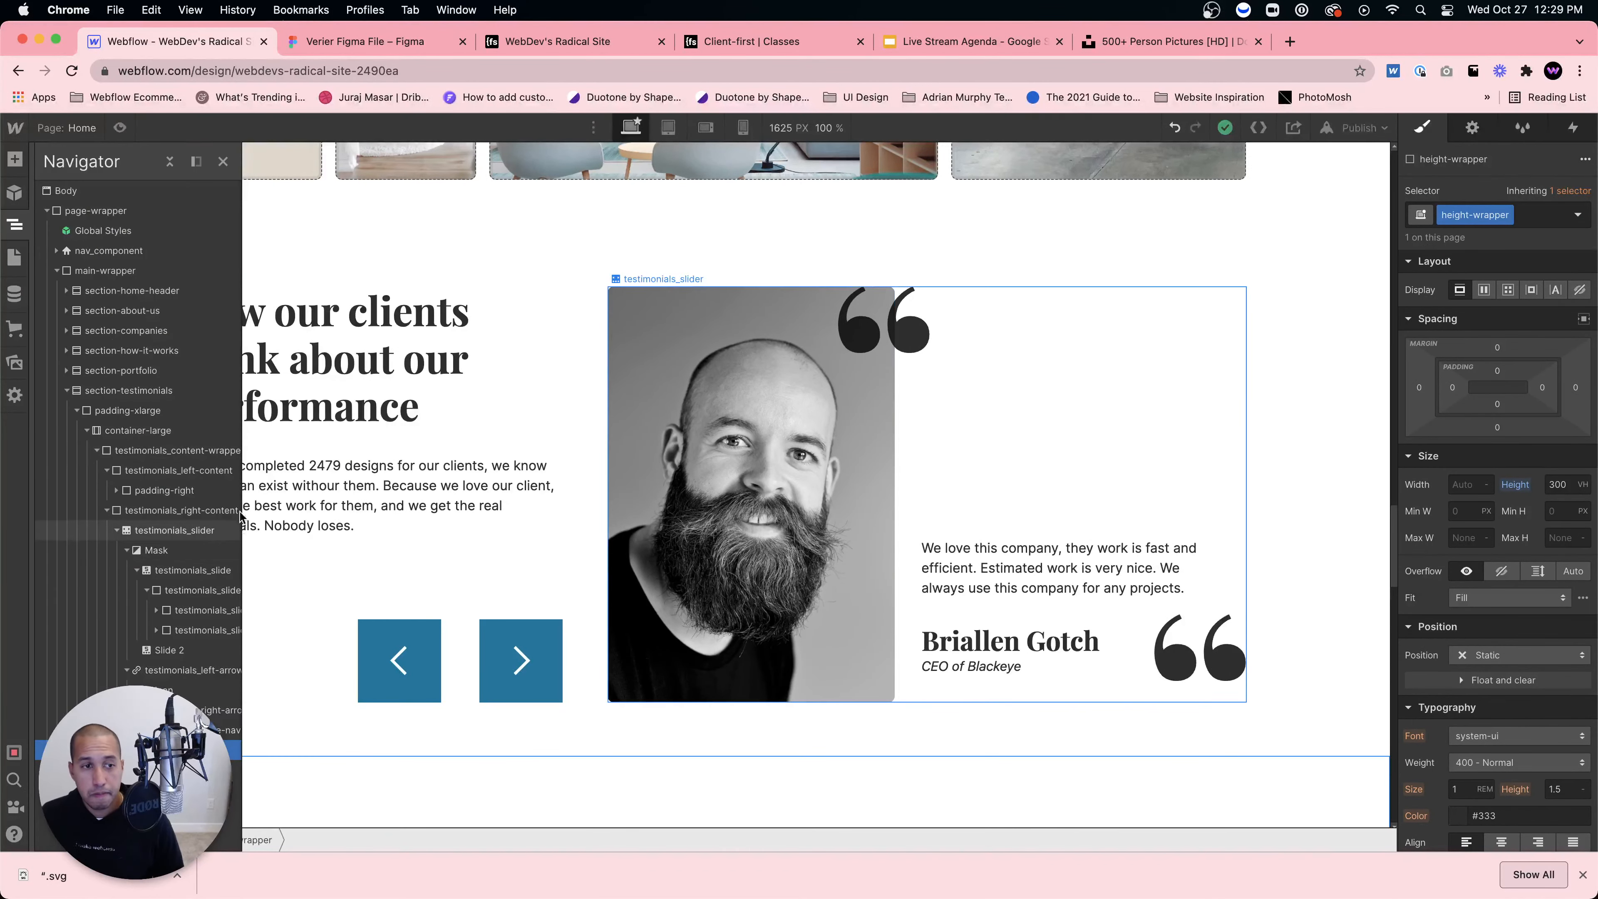
left_click(196, 161)
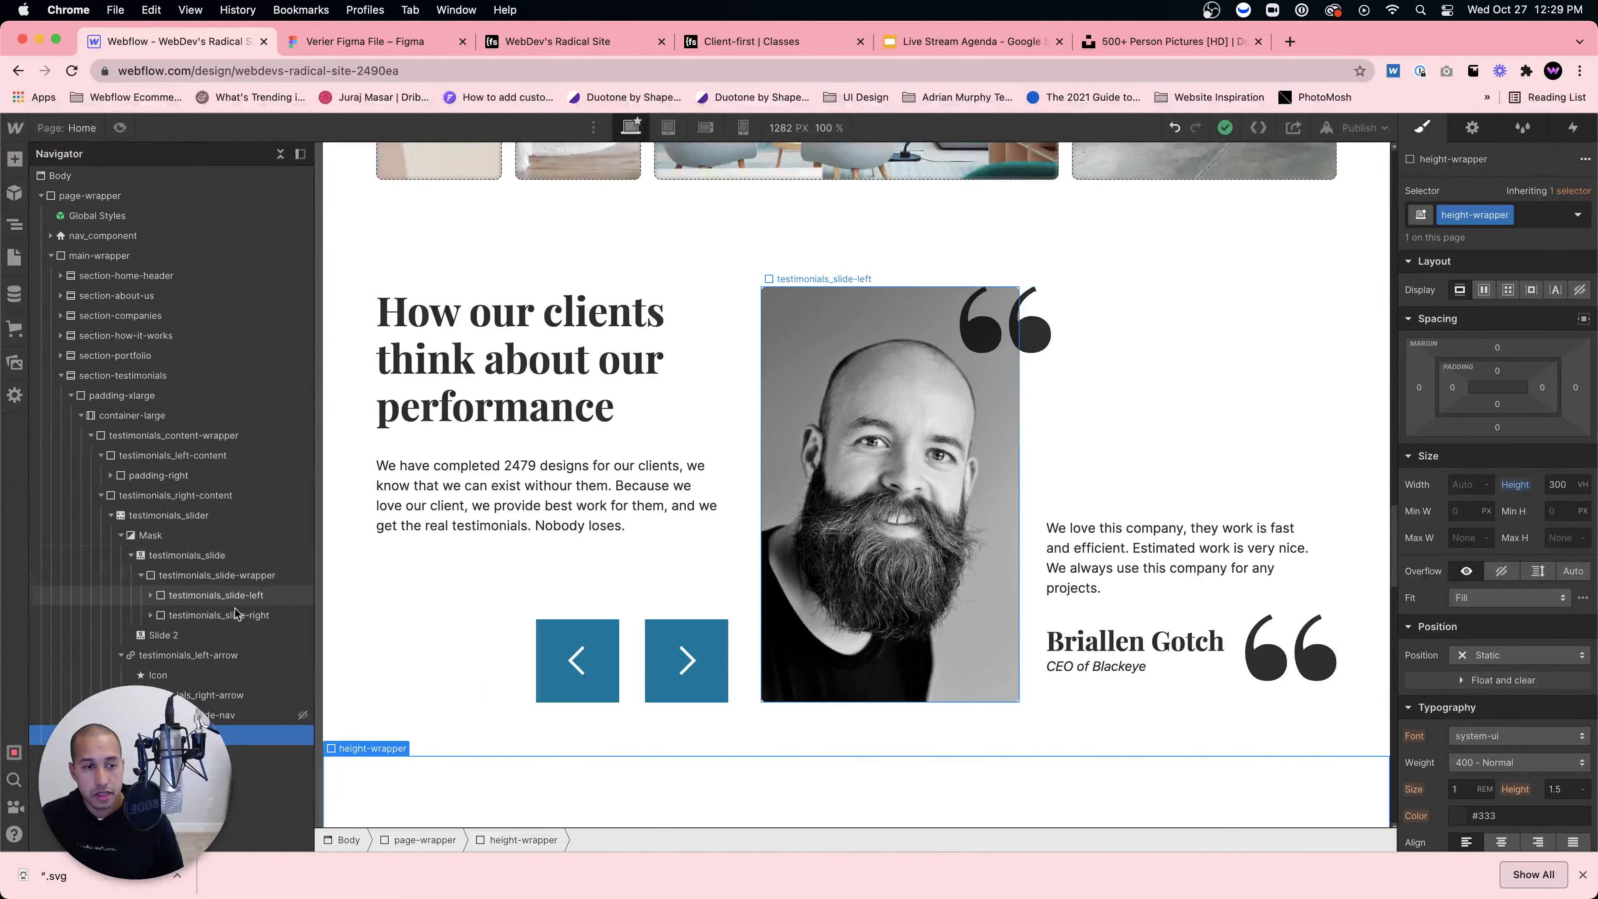
left_click(130, 555)
left_click(160, 555)
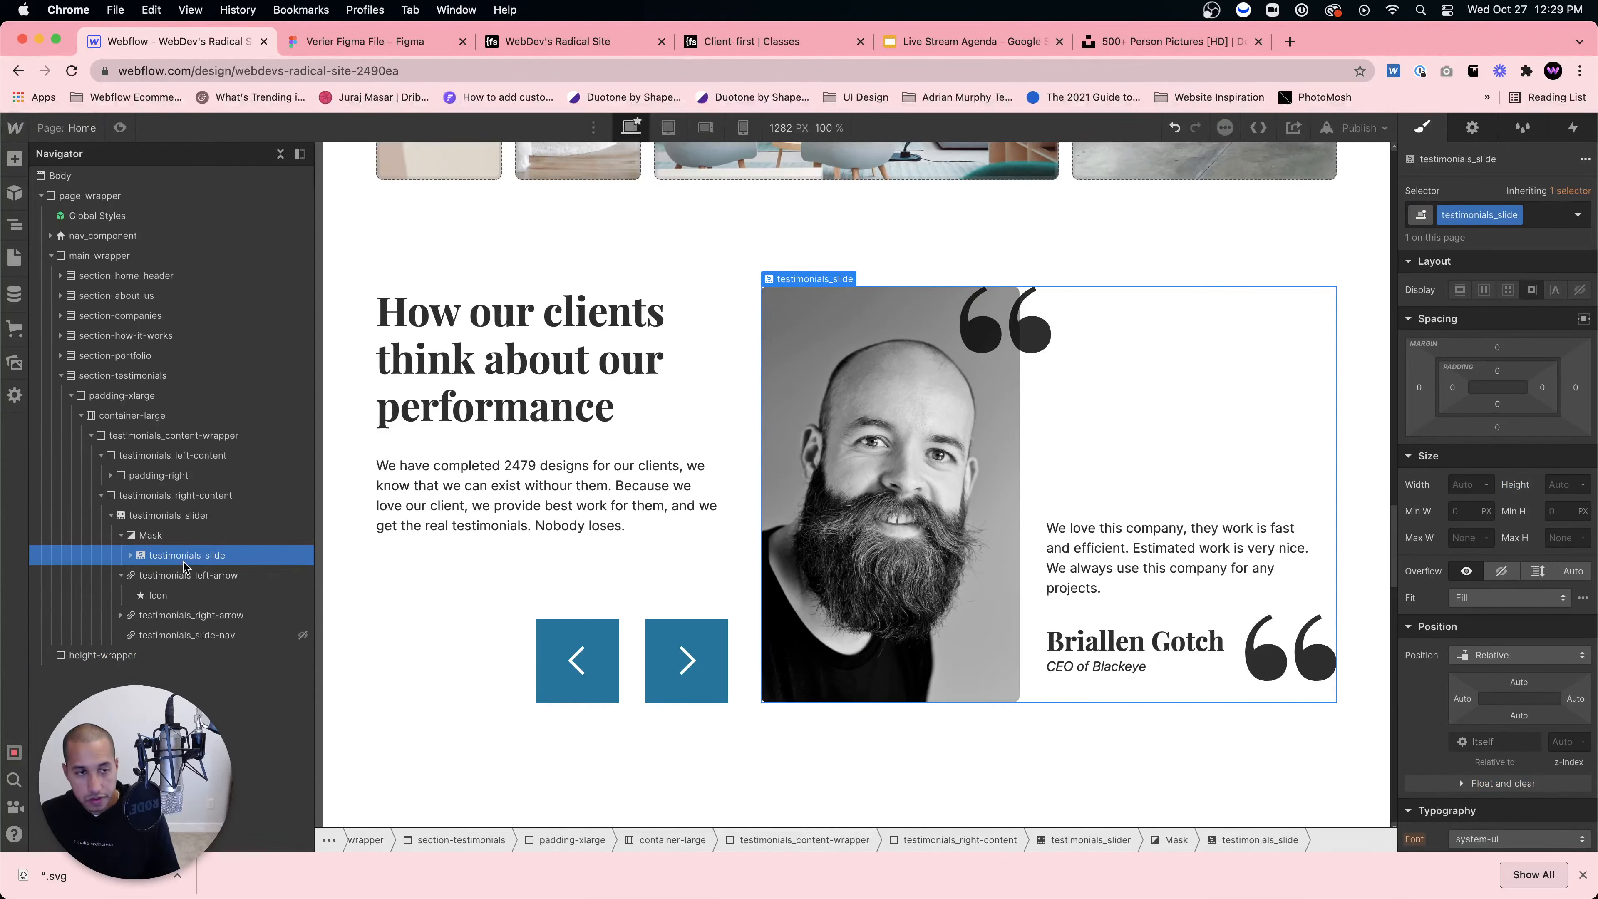
key("super+d")
key("super+d")
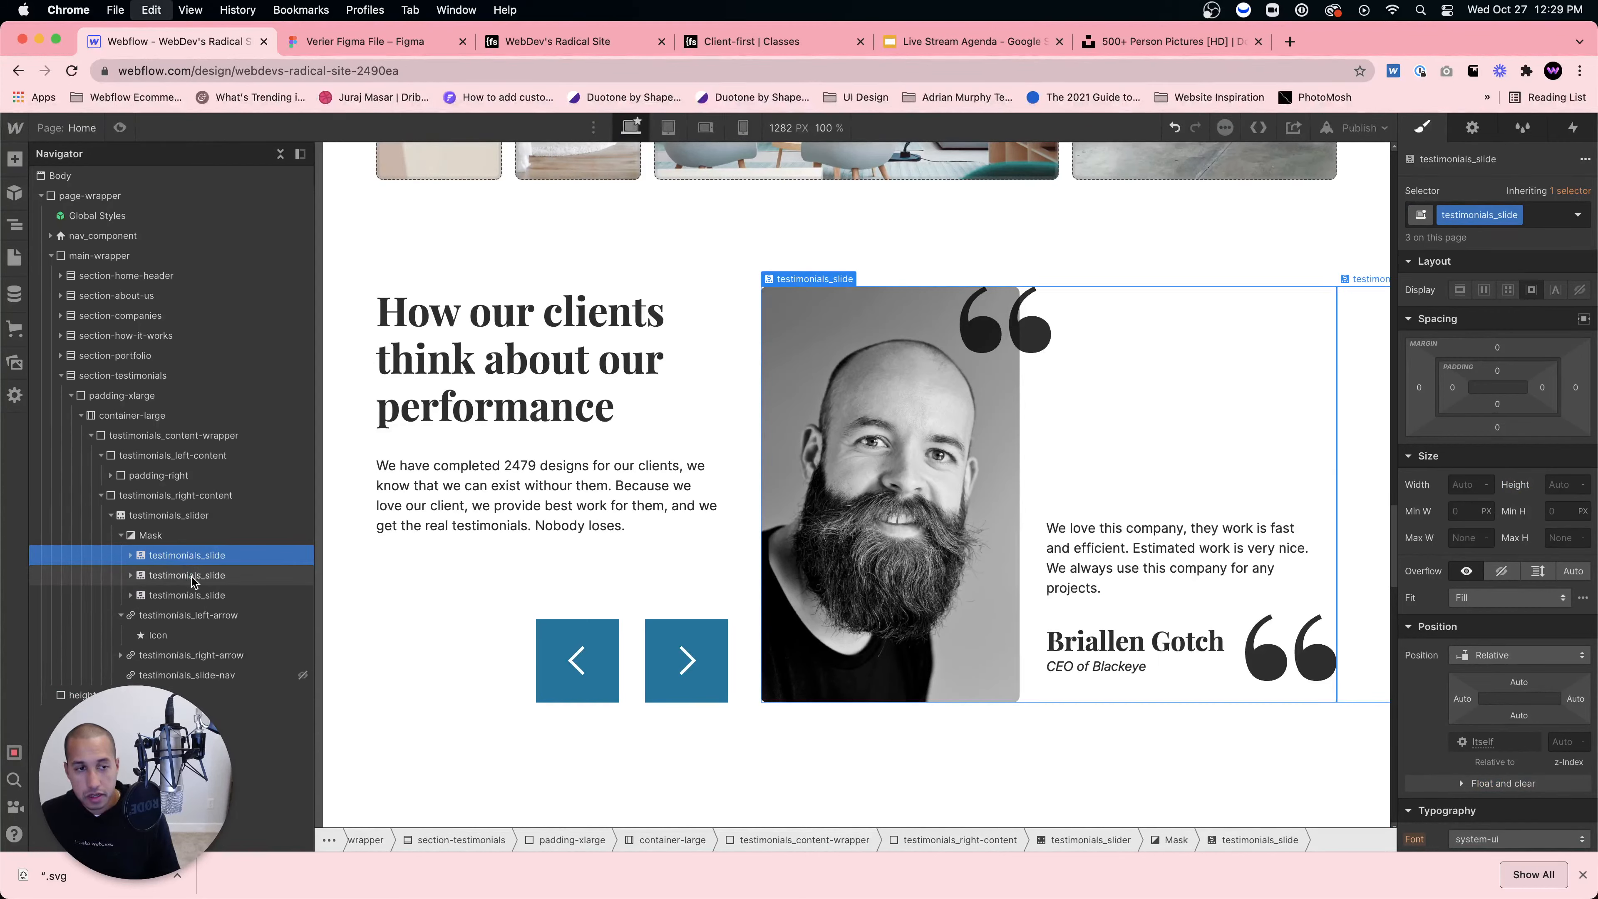
key("super+d")
left_click(131, 575)
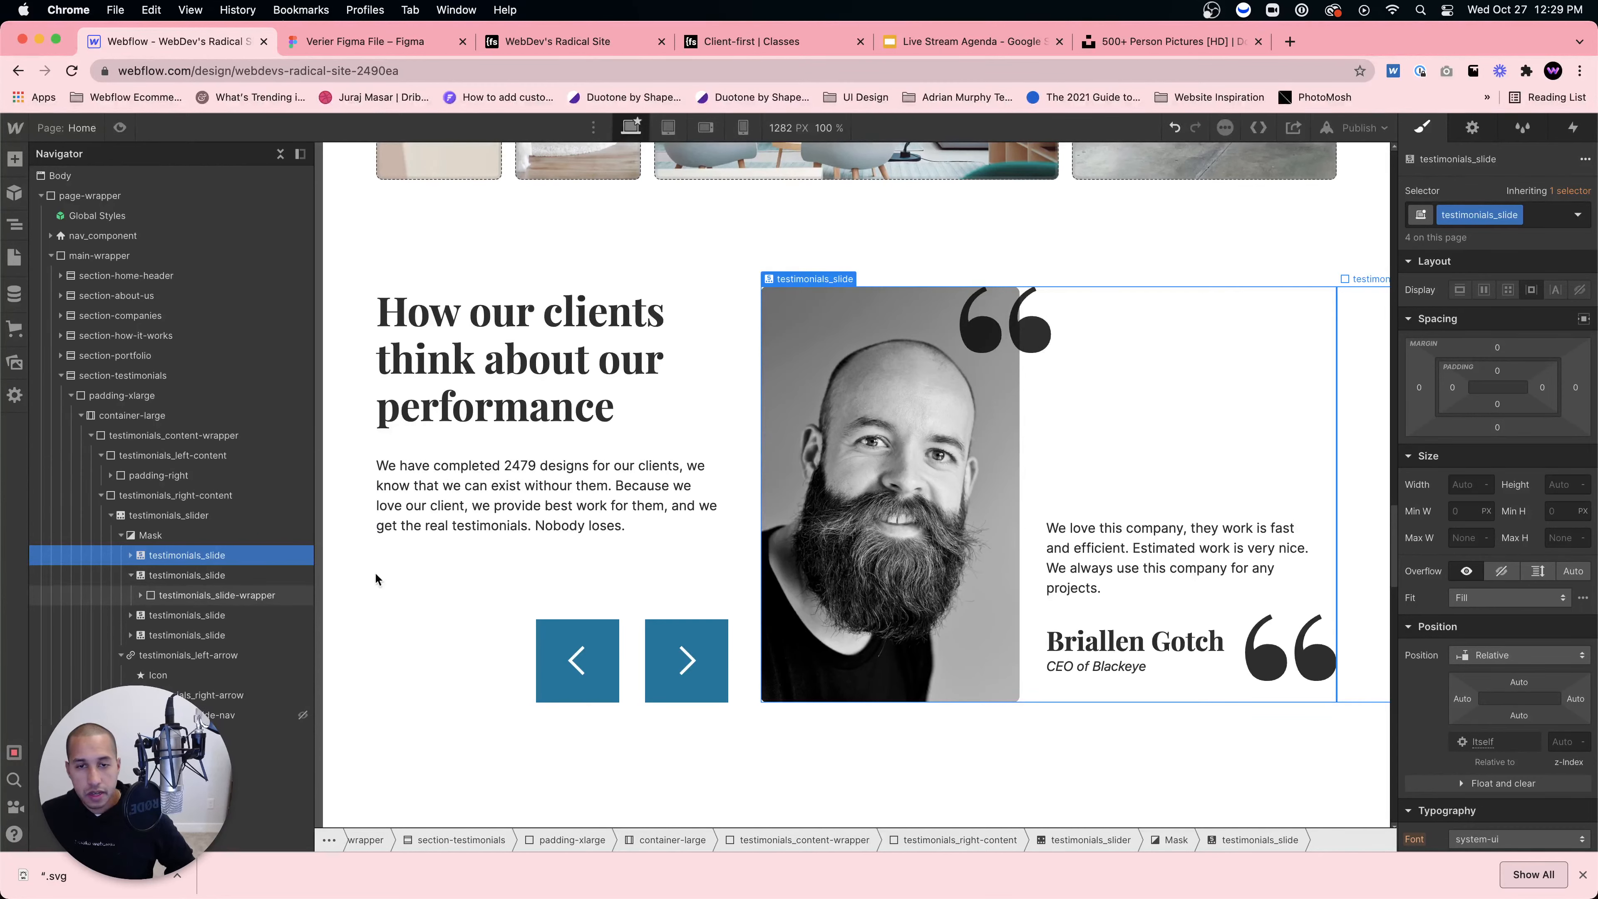
left_click(812, 516)
Step: Add combo class slide-two to the second slide's portrait block
left_click(1473, 127)
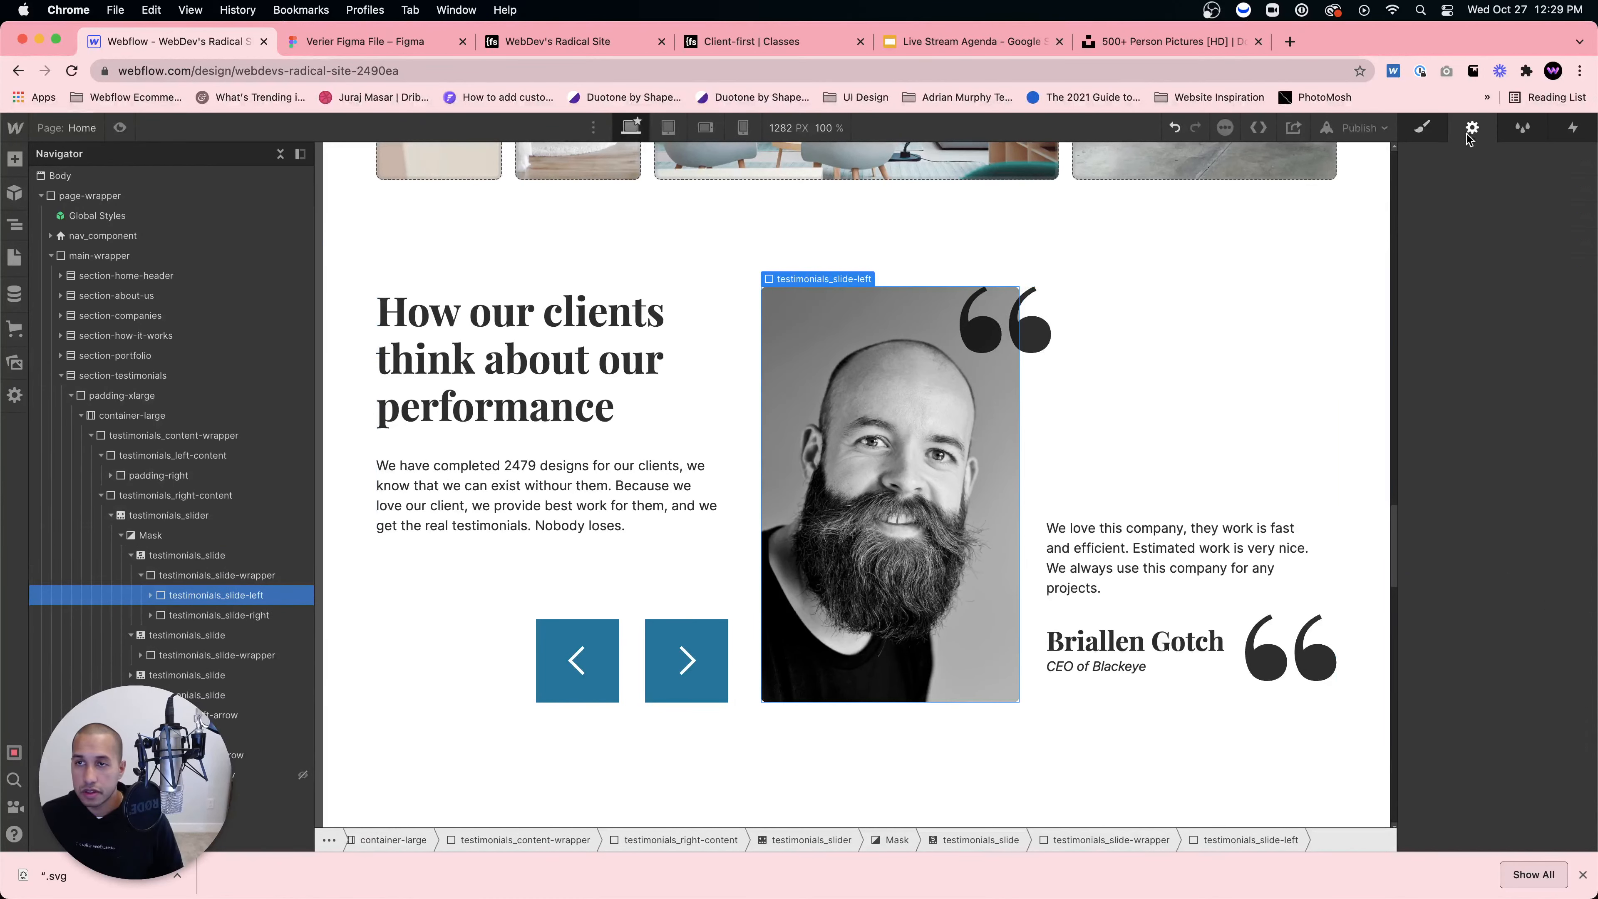
left_click(189, 575)
left_click(189, 555)
left_click(183, 633)
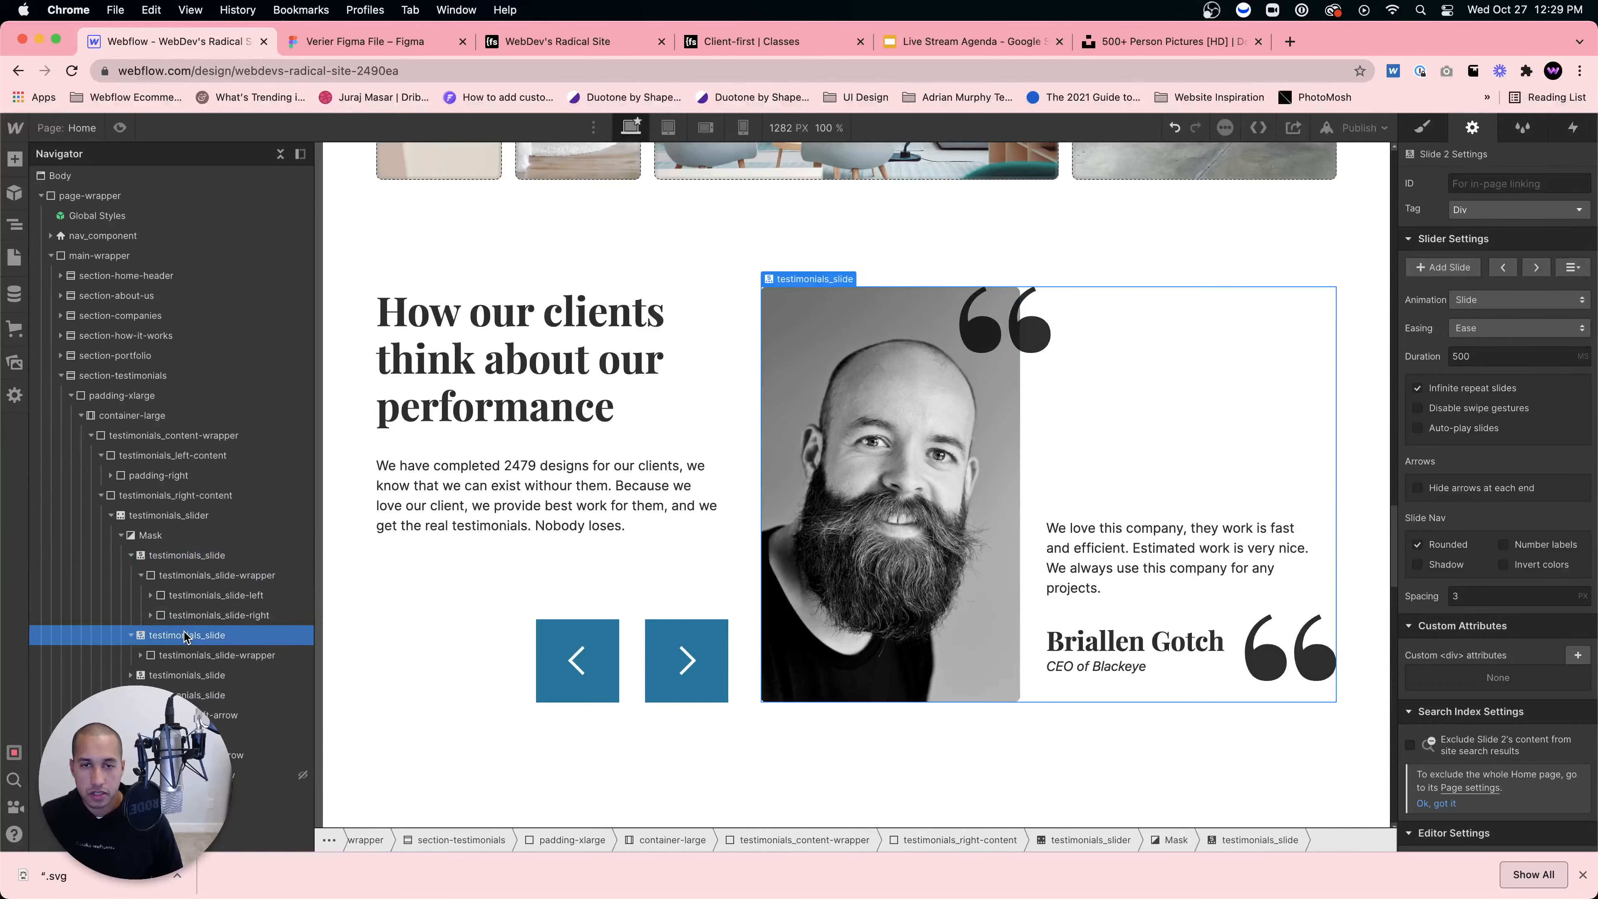
left_click(923, 419)
left_click(825, 478)
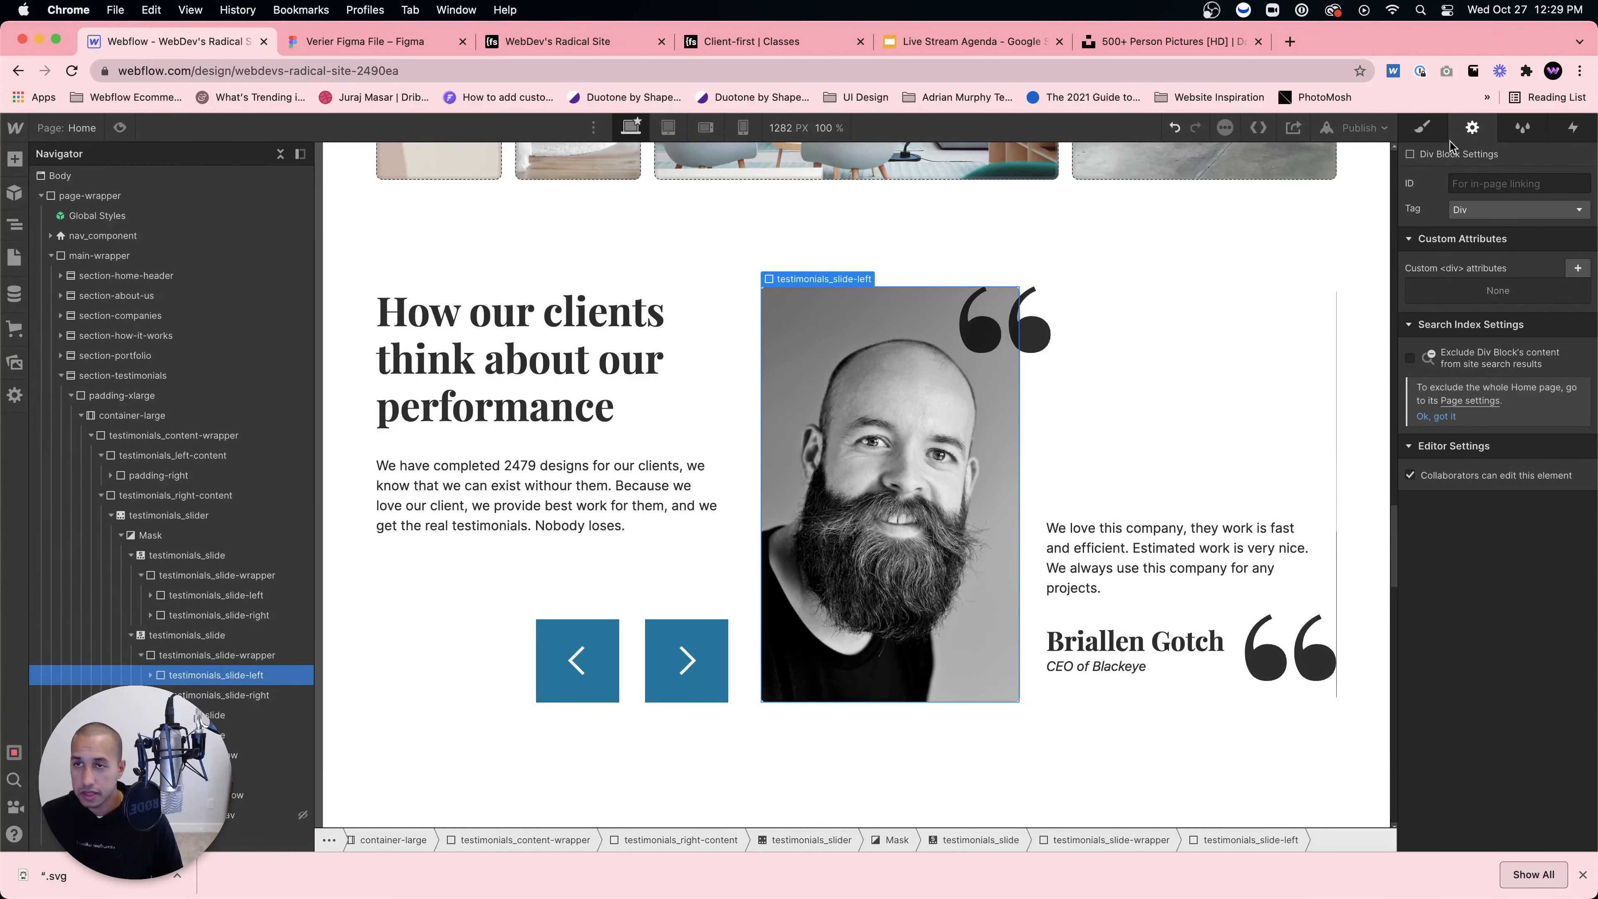
key("s")
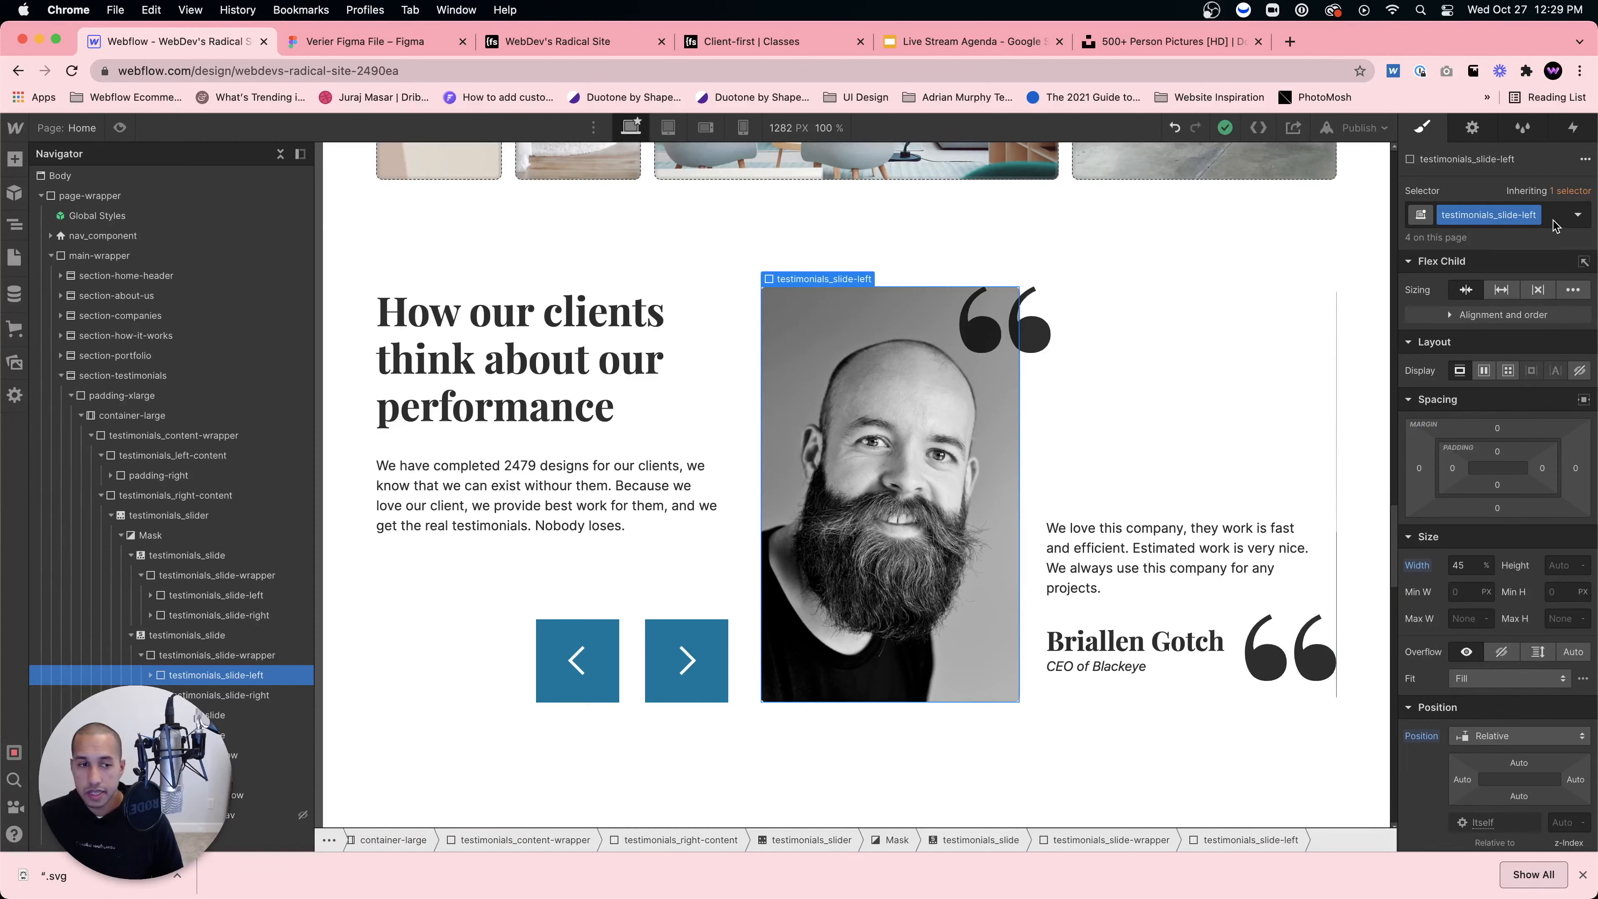
scroll(1482, 623, "down", 6)
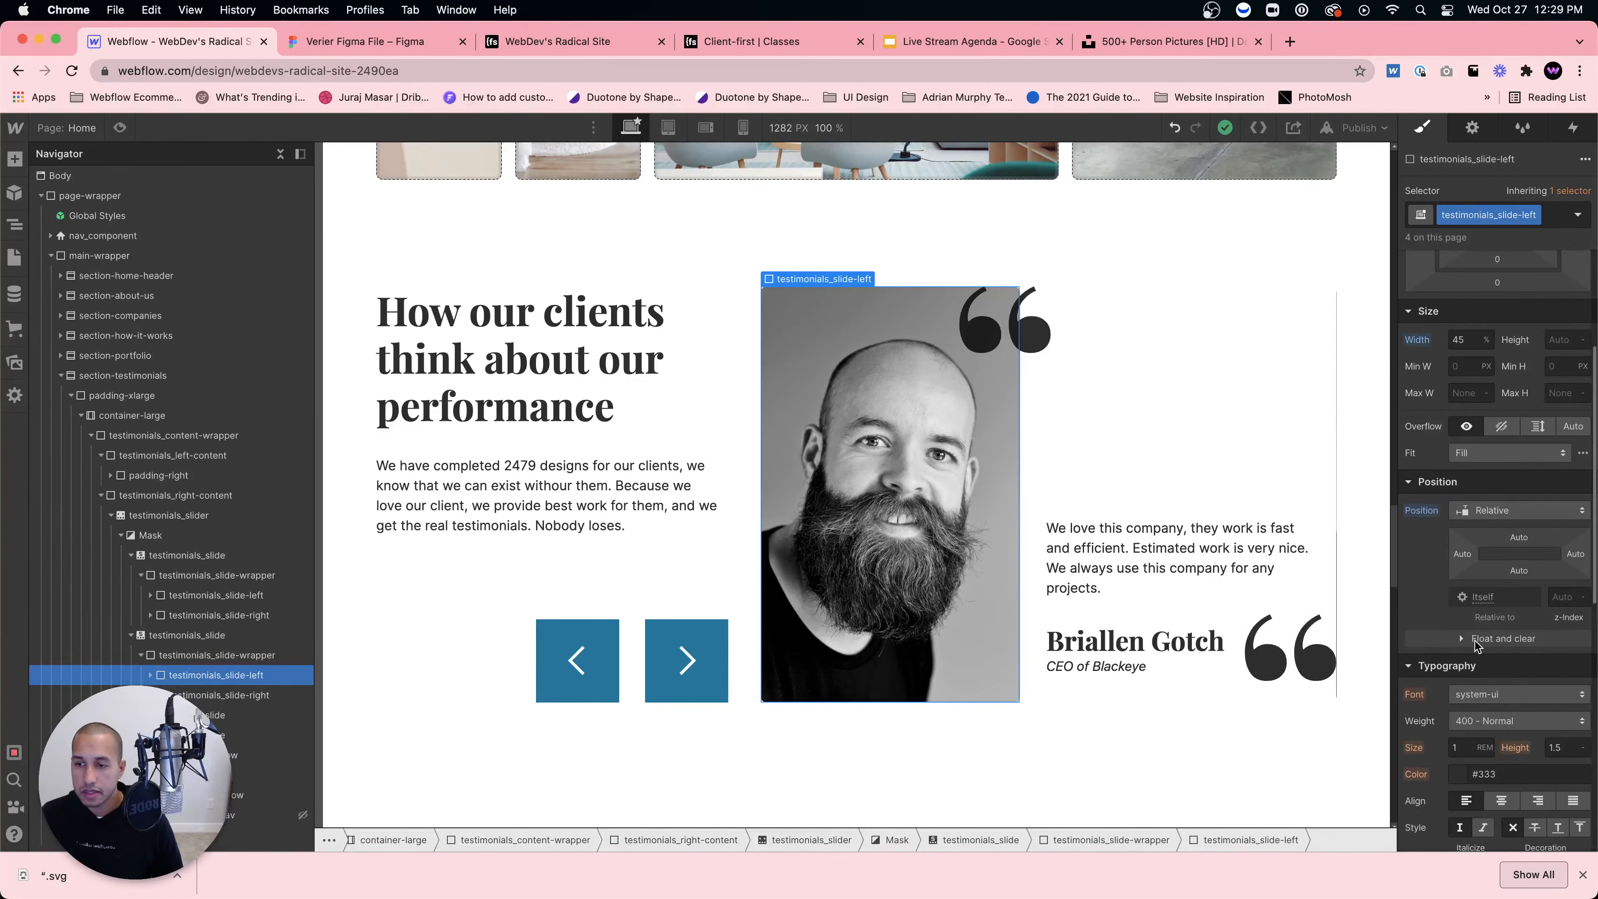
scroll(1497, 504, "up", 6)
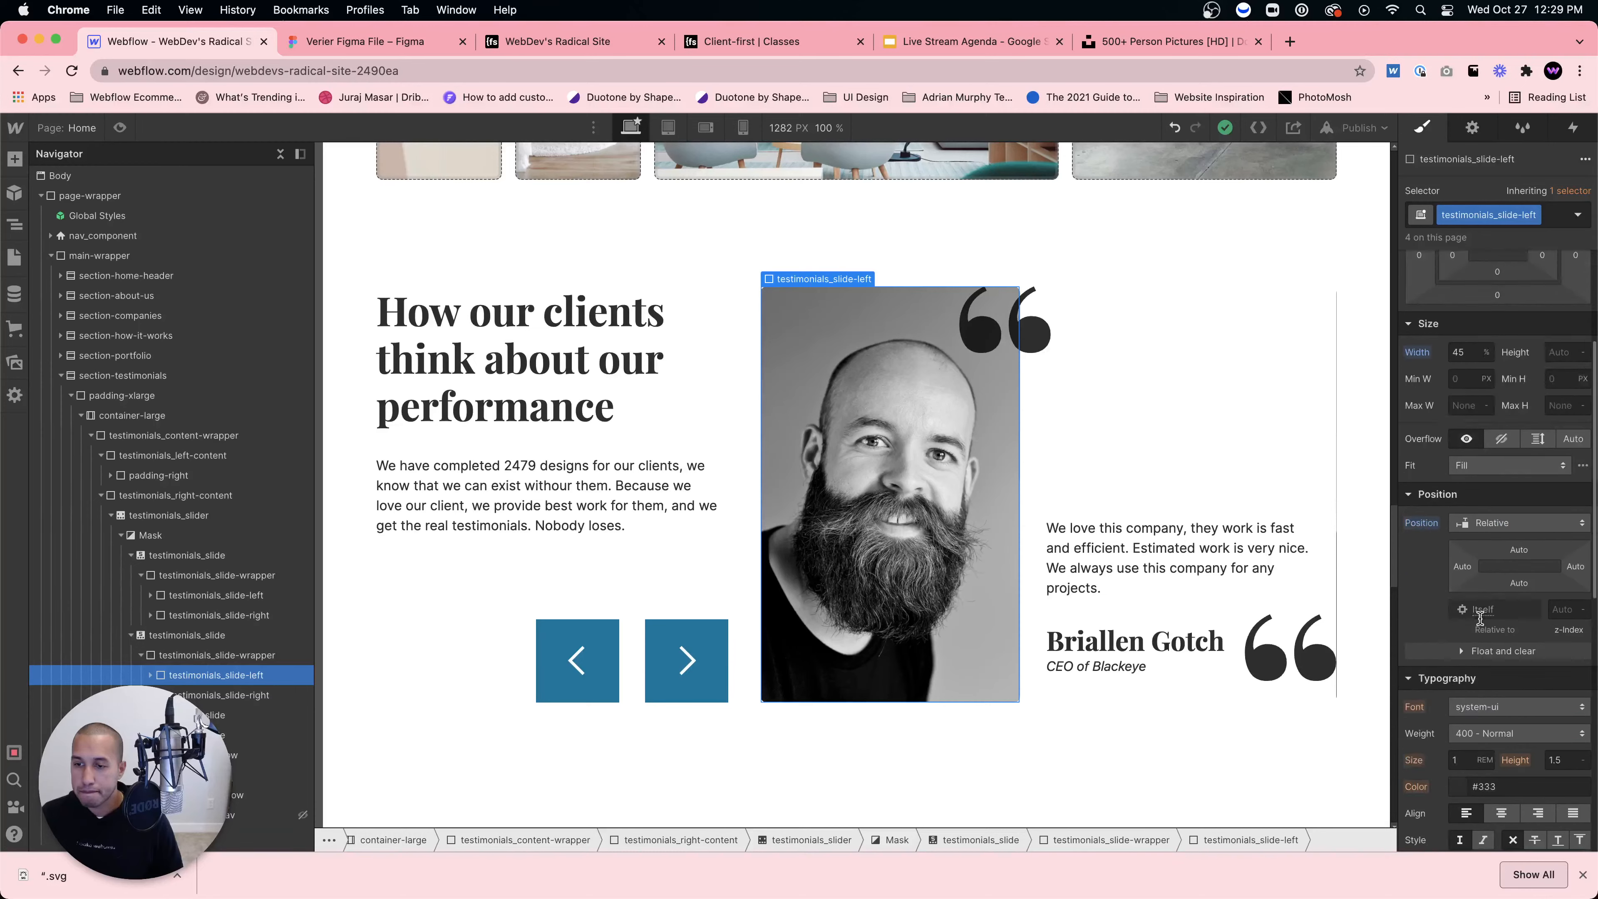
left_click(1545, 220)
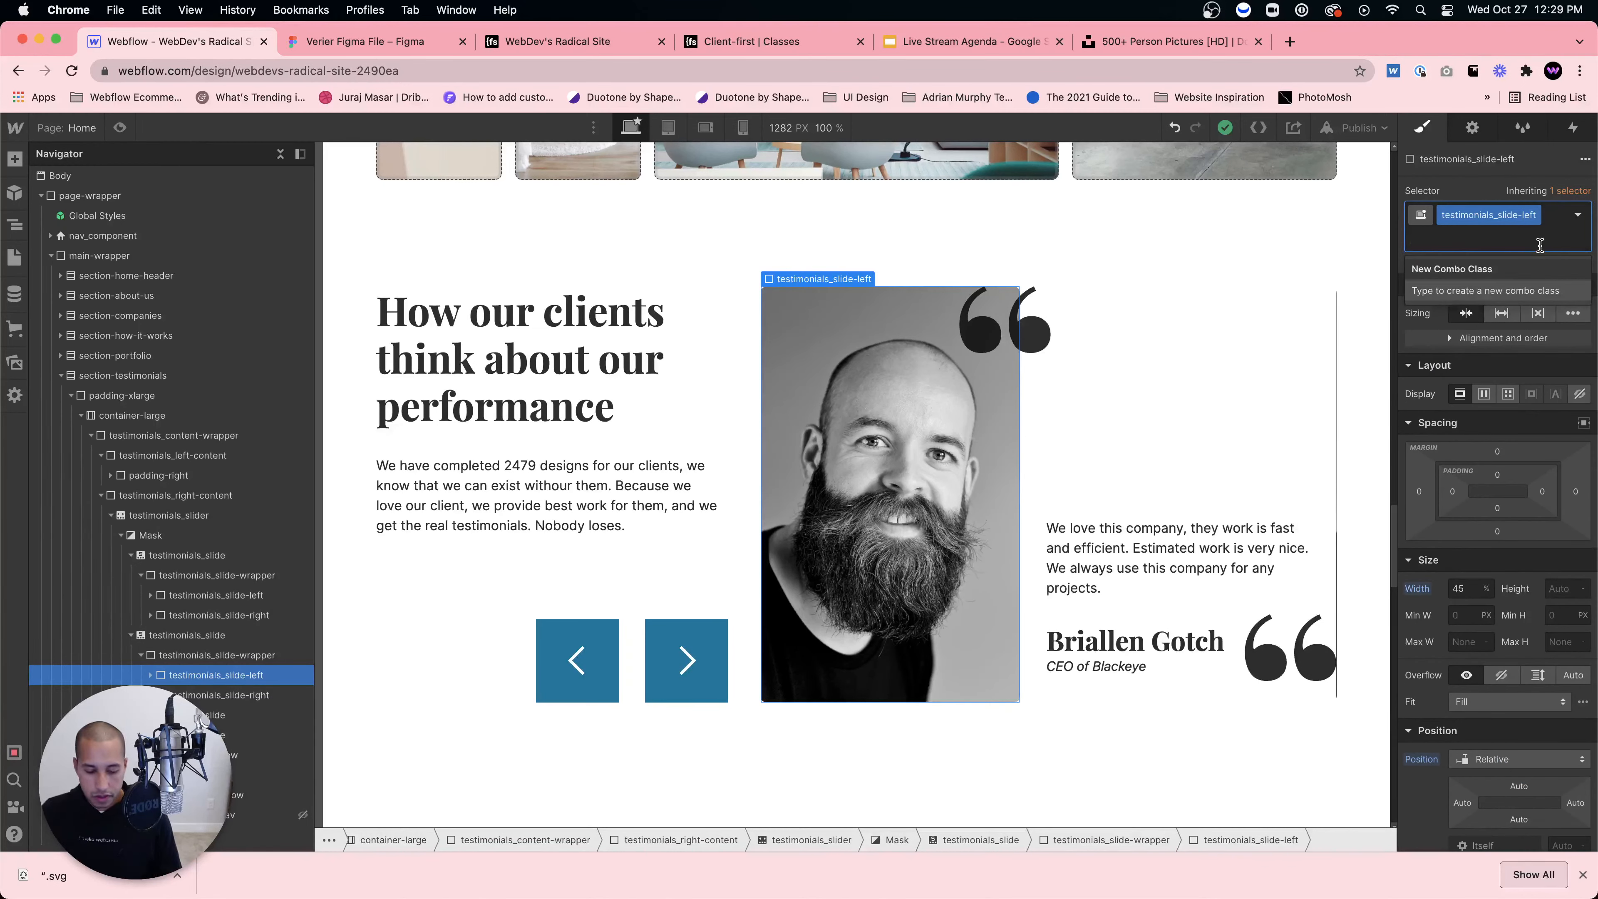
type("slide-two")
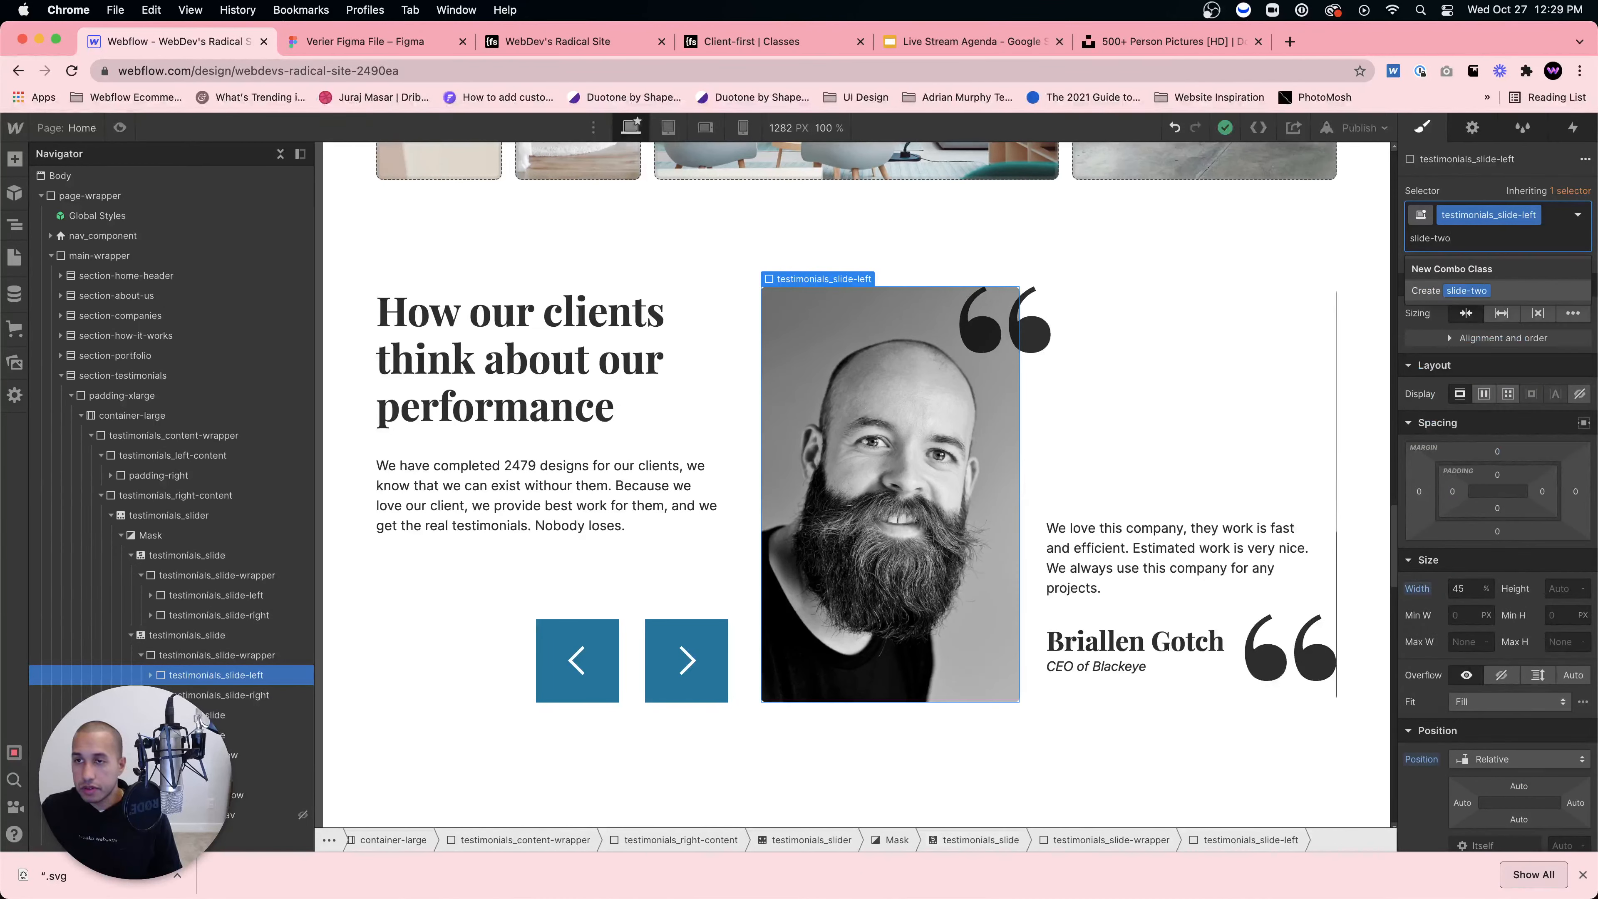
key("Return")
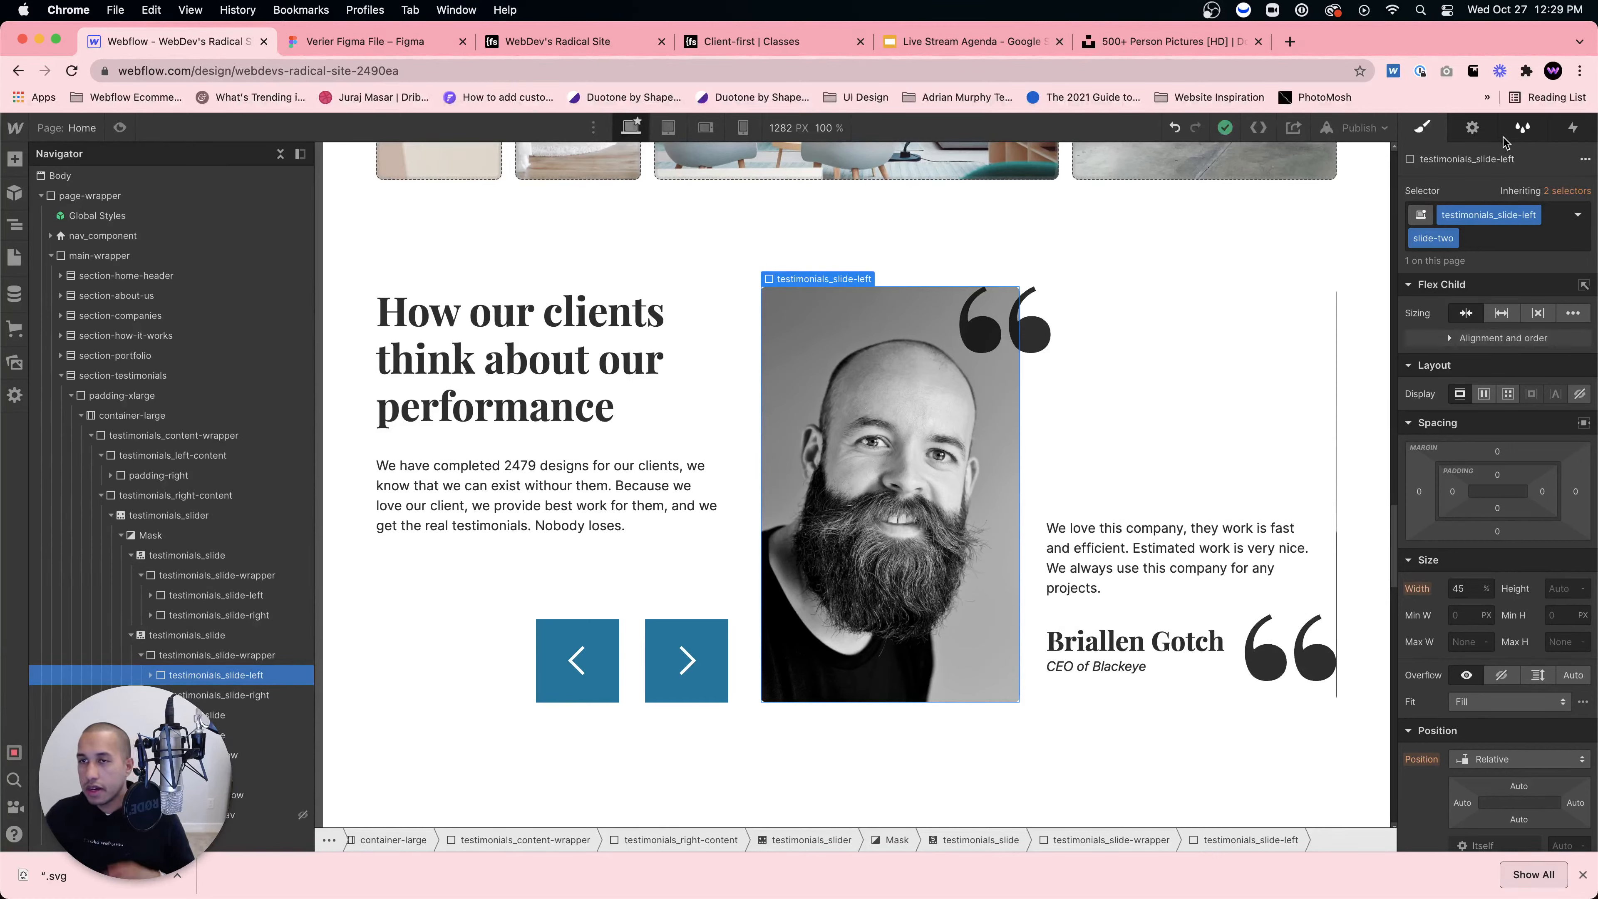
Step: Set the slide-two portrait background to the striped-shirt woman's photo
left_click(1473, 127)
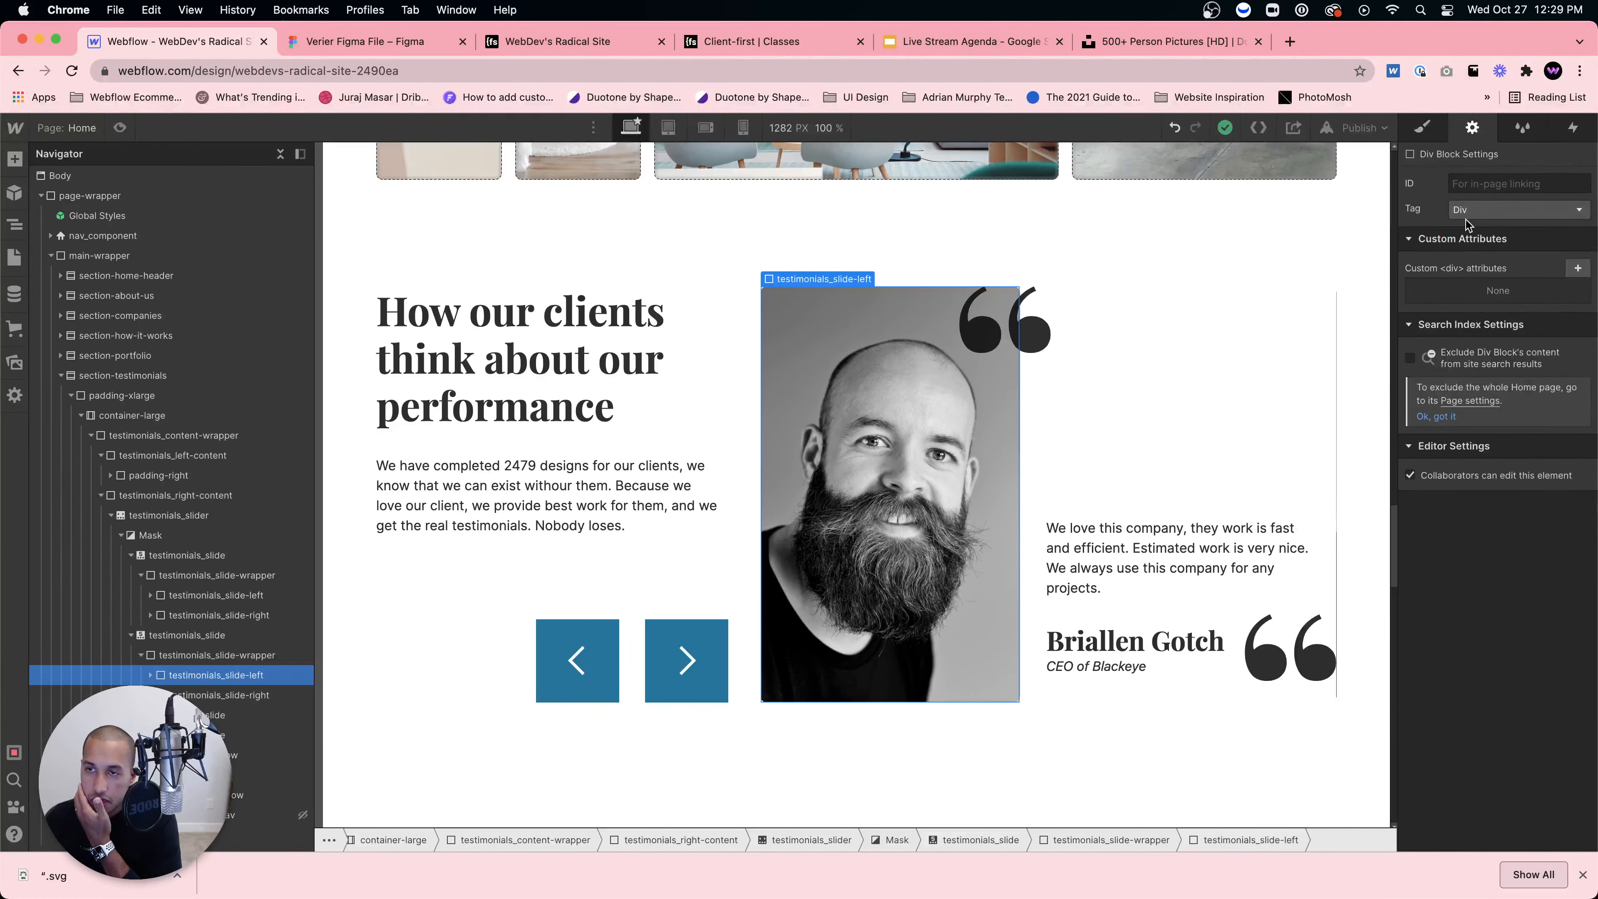
left_click(1510, 209)
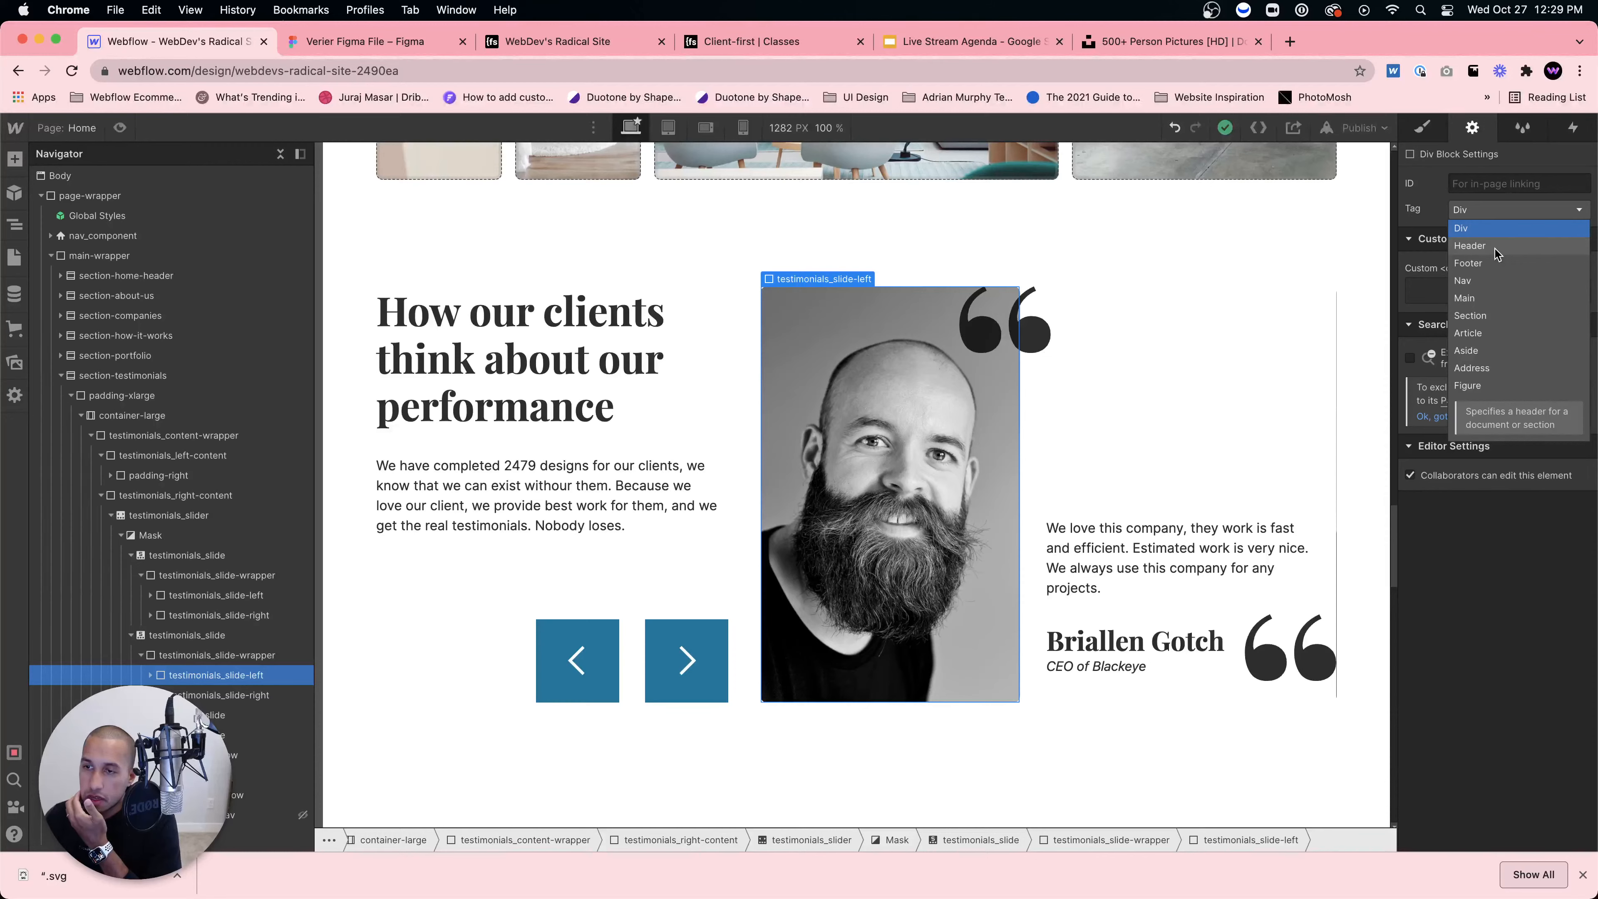
left_click(1495, 173)
left_click(1429, 132)
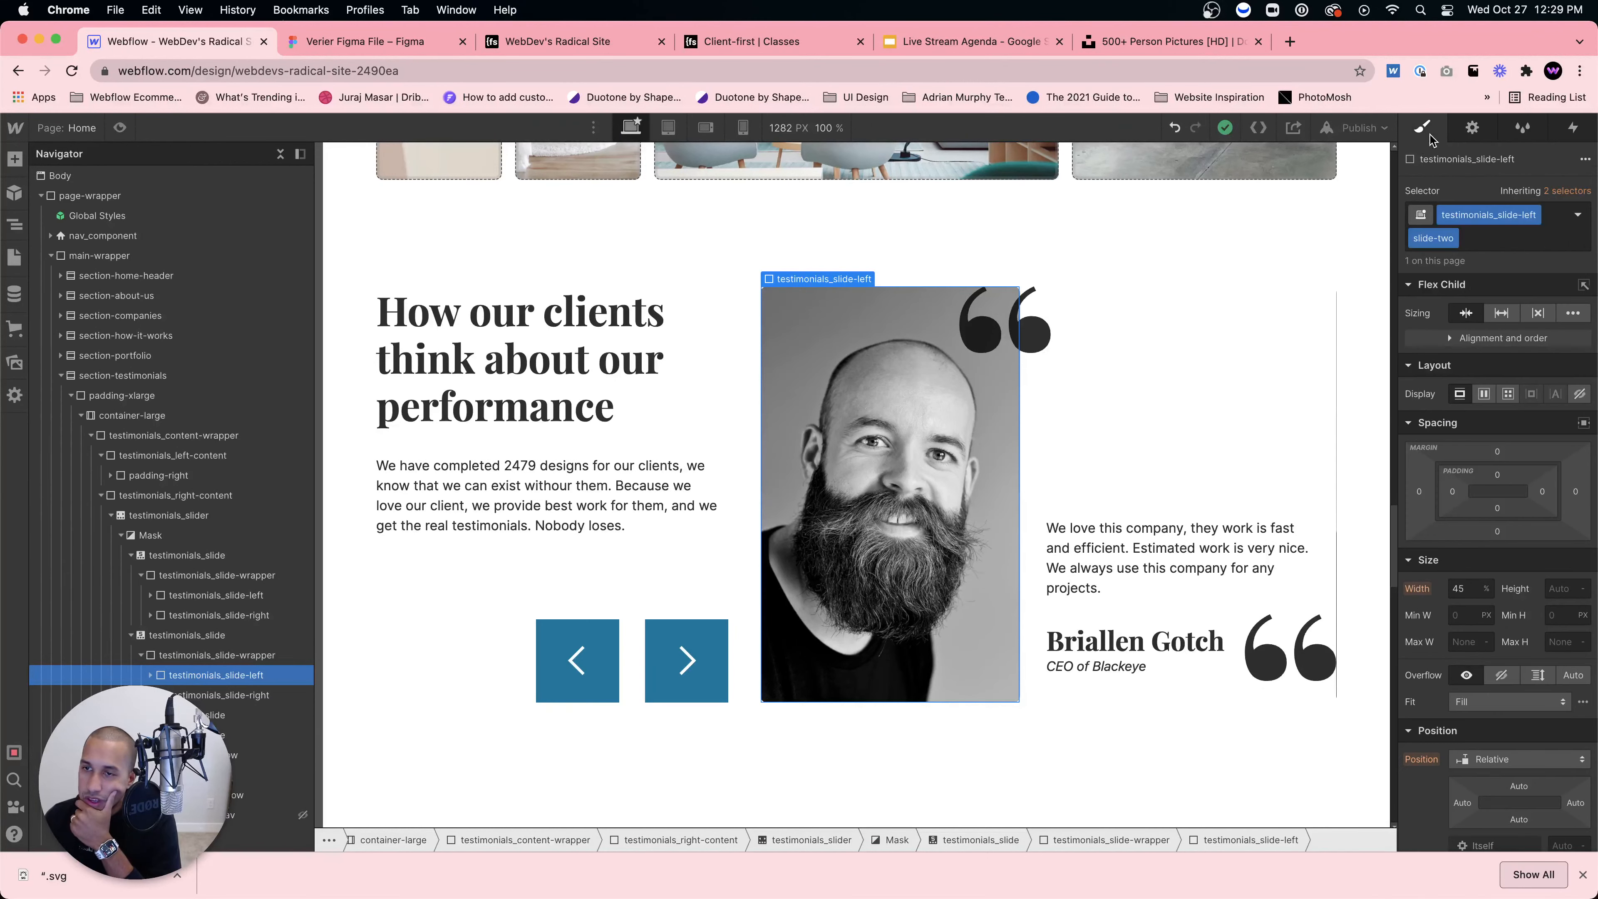
scroll(1498, 441, "down", 10)
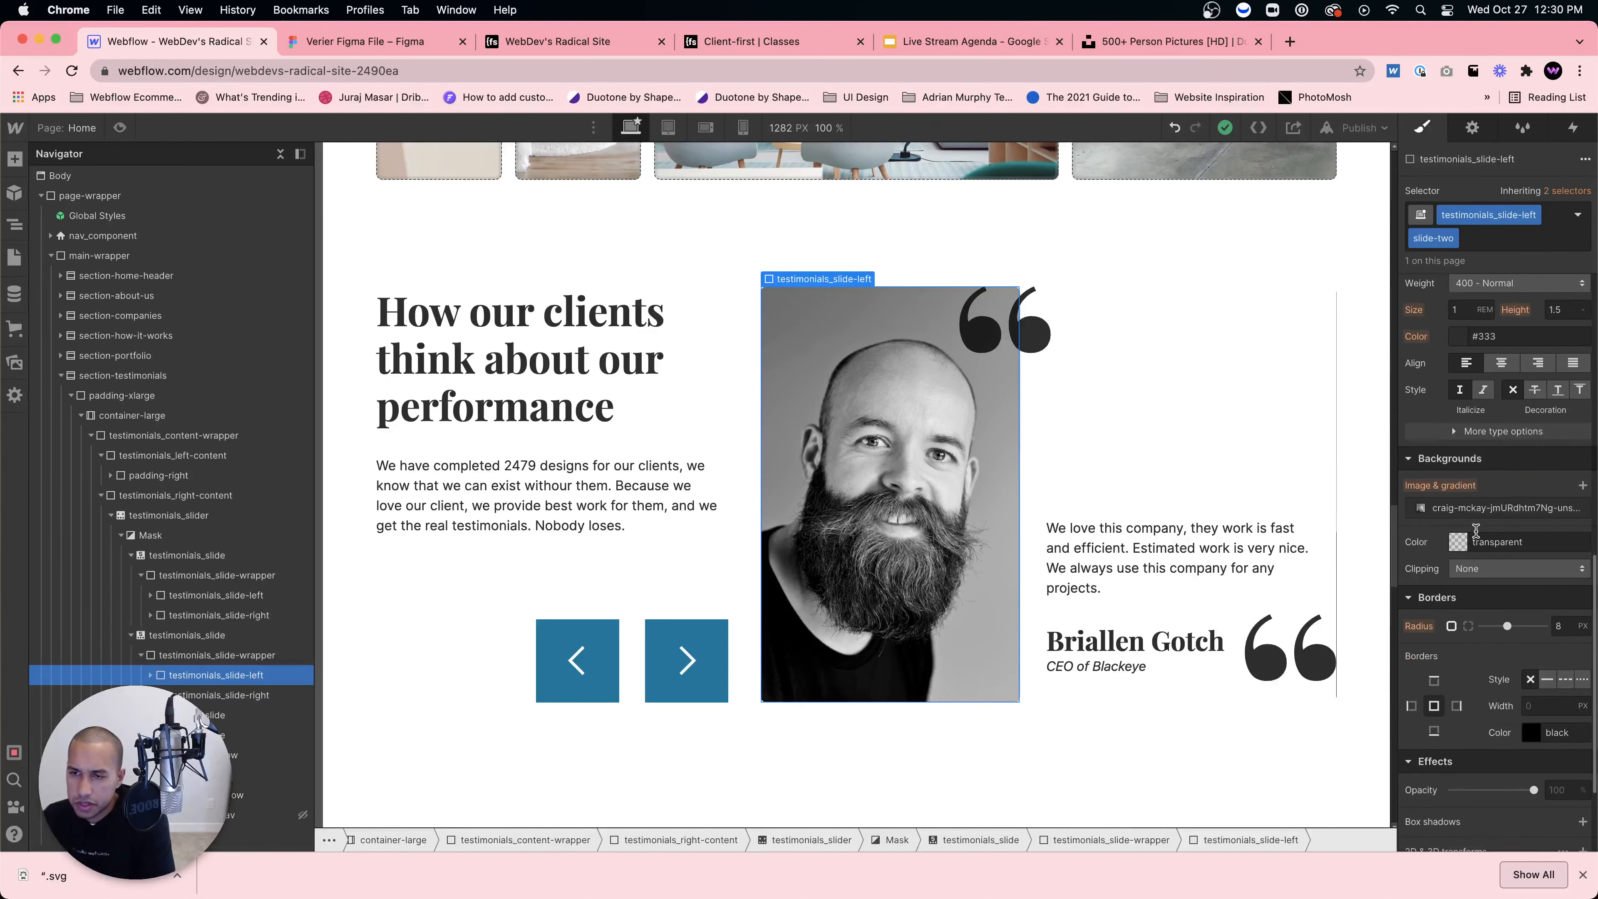
left_click(1483, 508)
left_click(1518, 629)
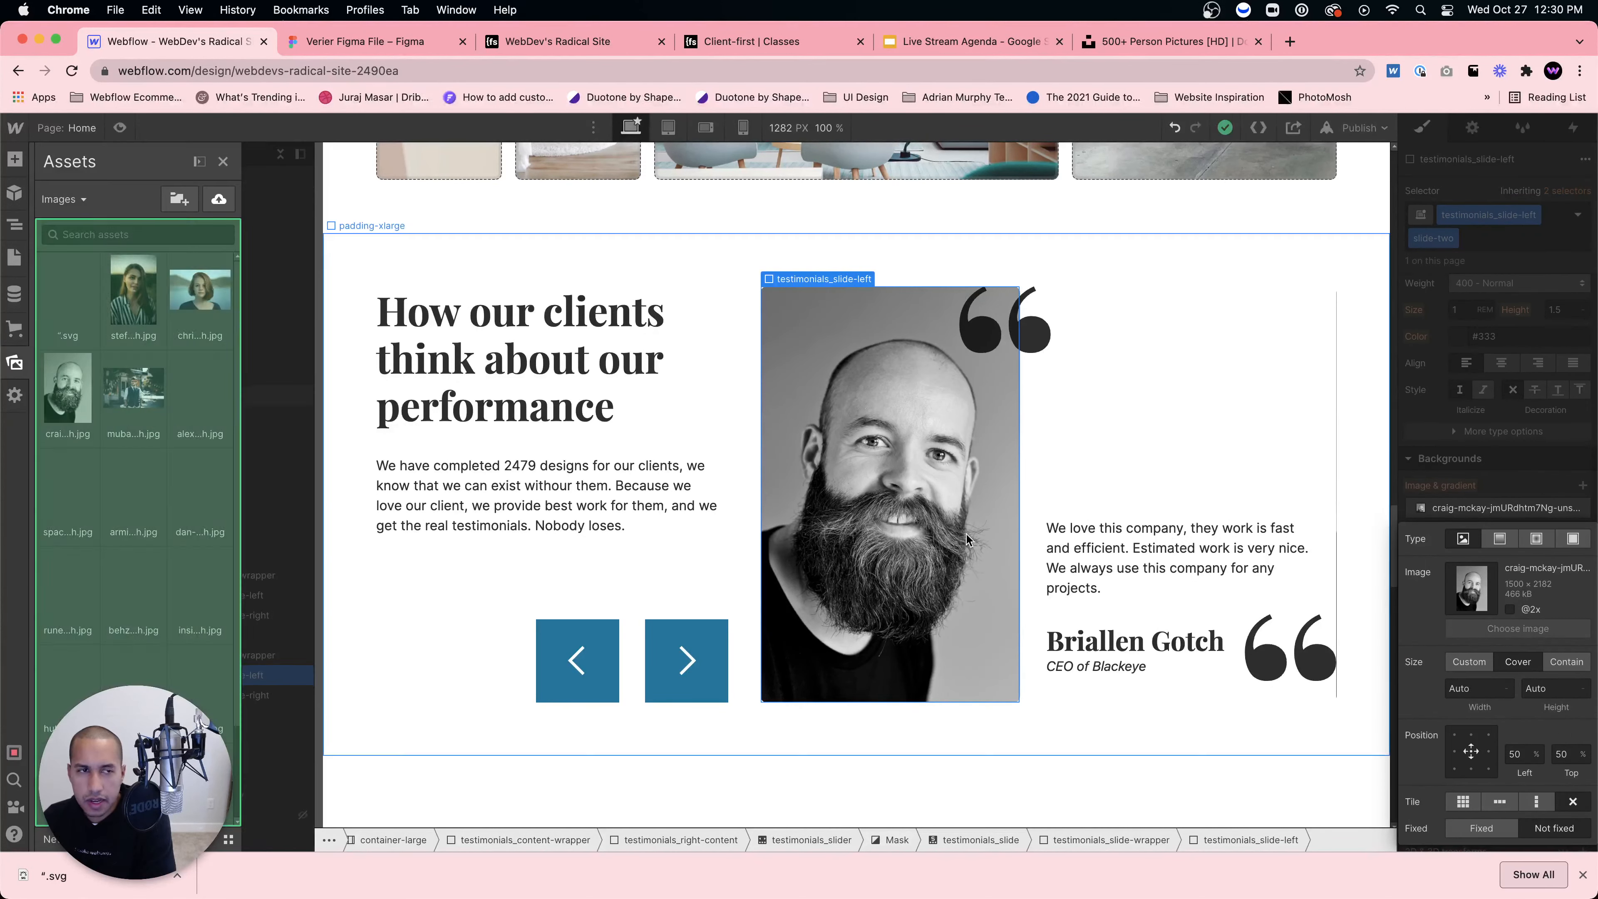
left_click(133, 290)
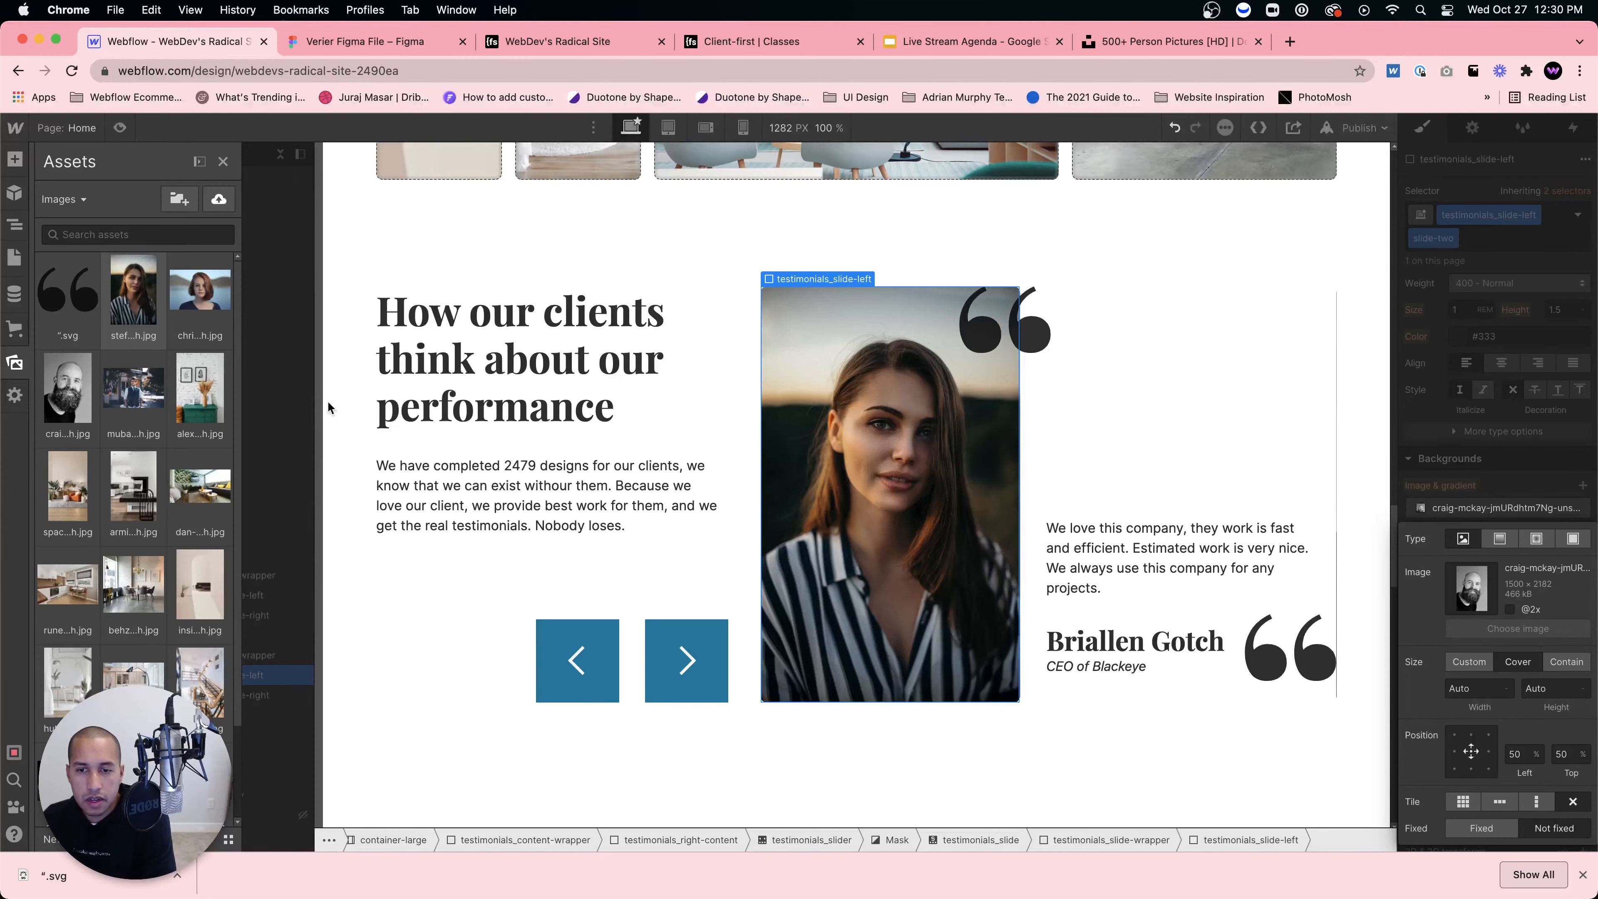
key("Escape")
Step: Replace the second slide's Heading 3 with the new client's full name
double_click(1127, 642)
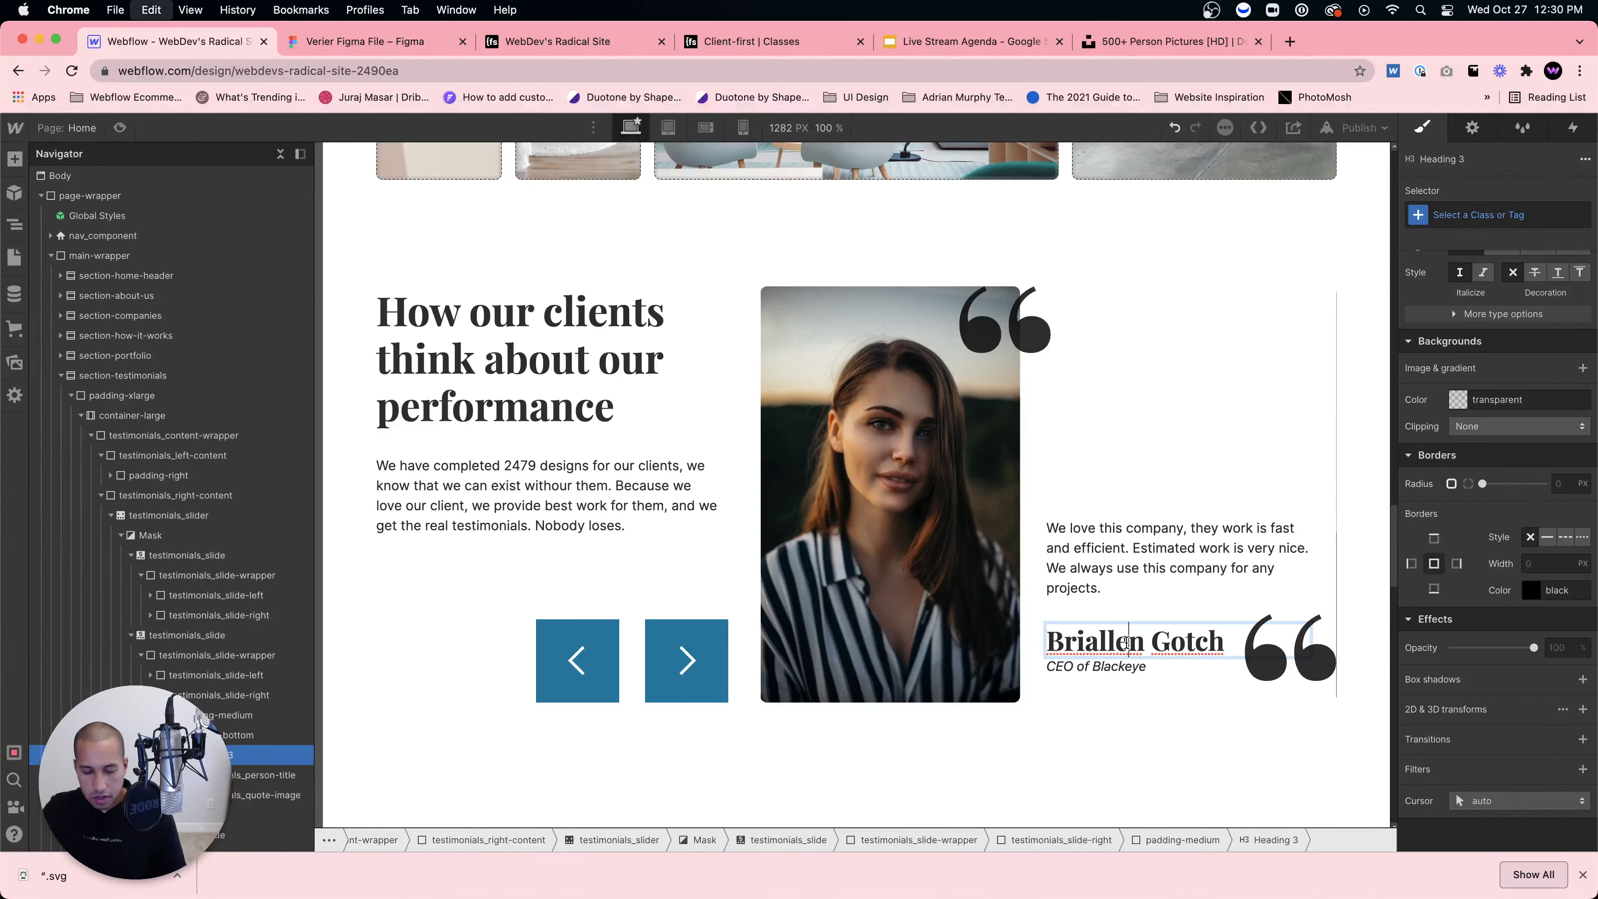
key("super+a")
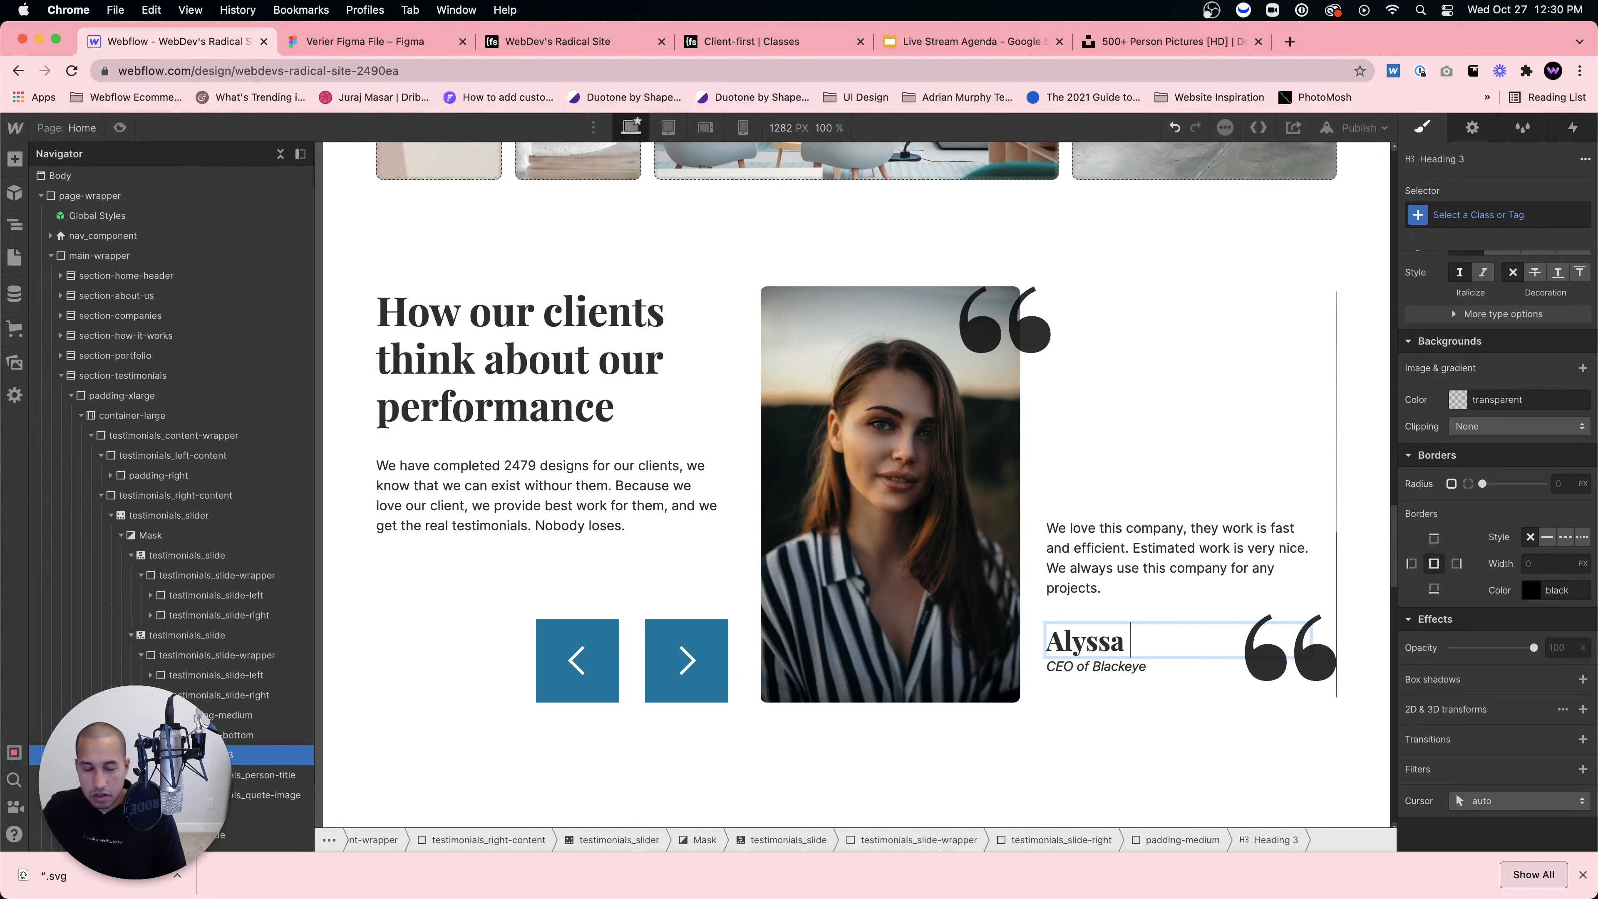
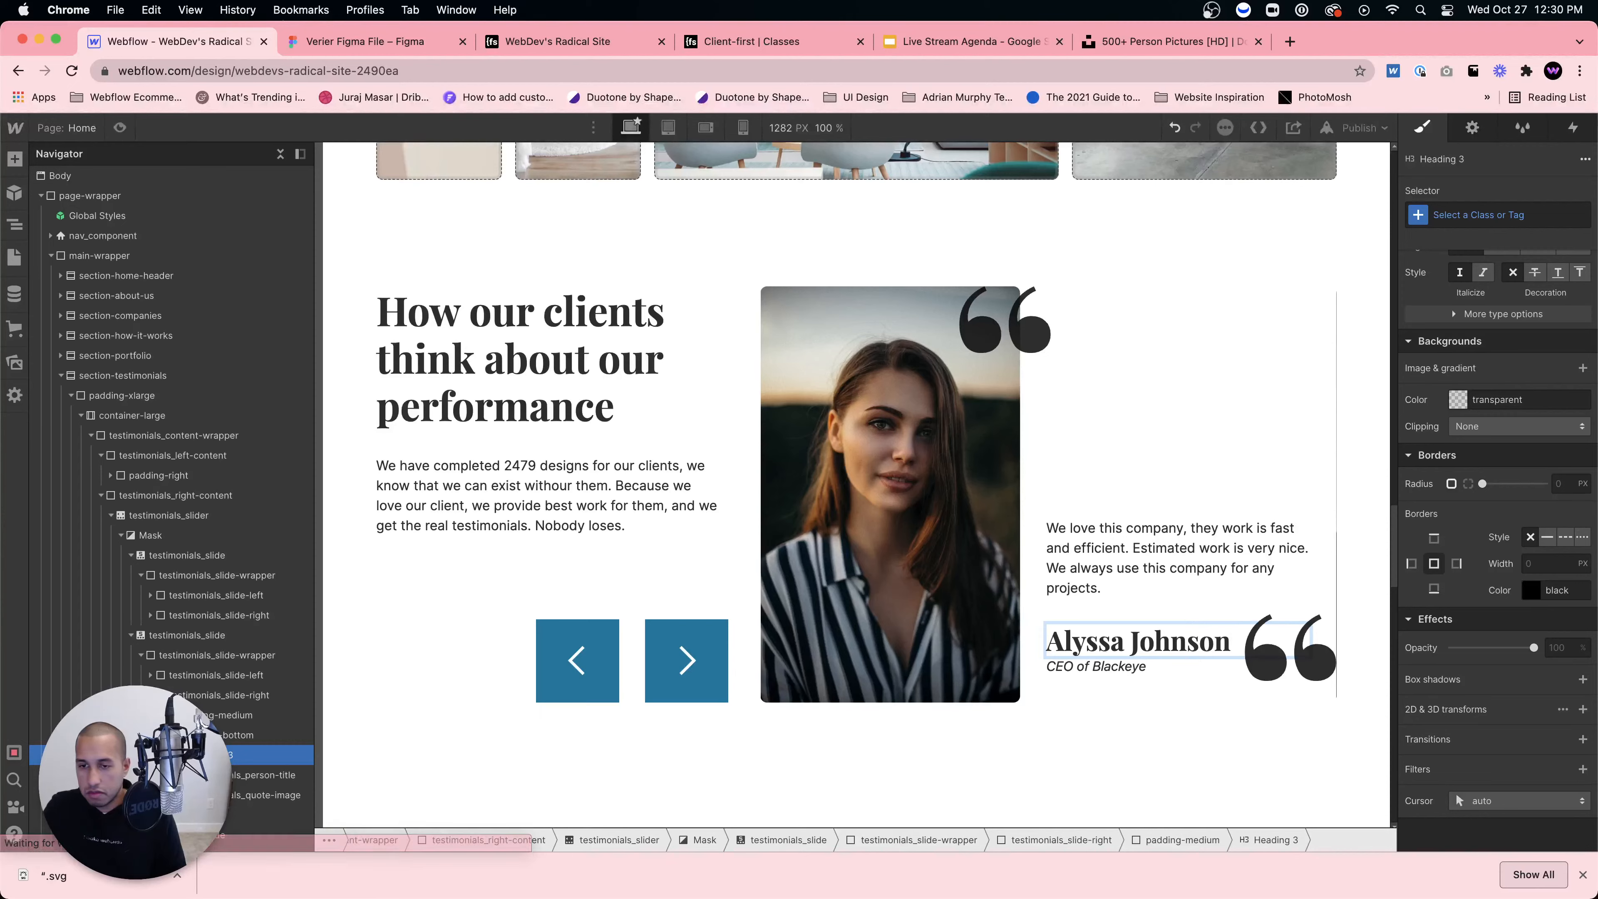
left_click(1052, 535)
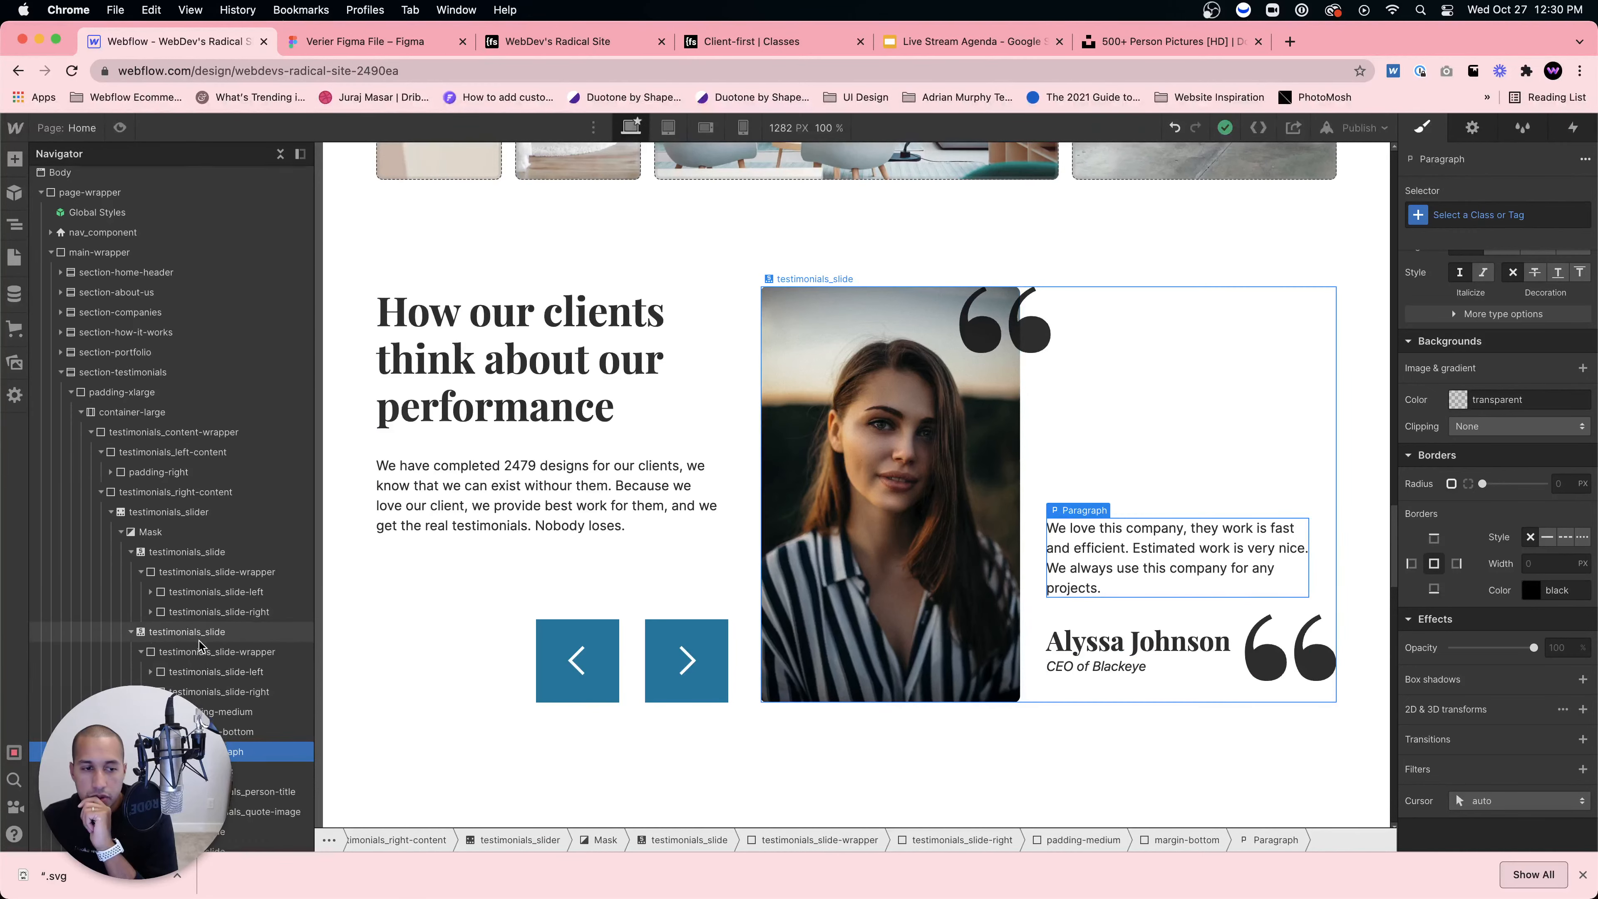
scroll(198, 709, "down", 3)
Step: Add combo class slide-three to the third slide's portrait area
left_click(207, 722)
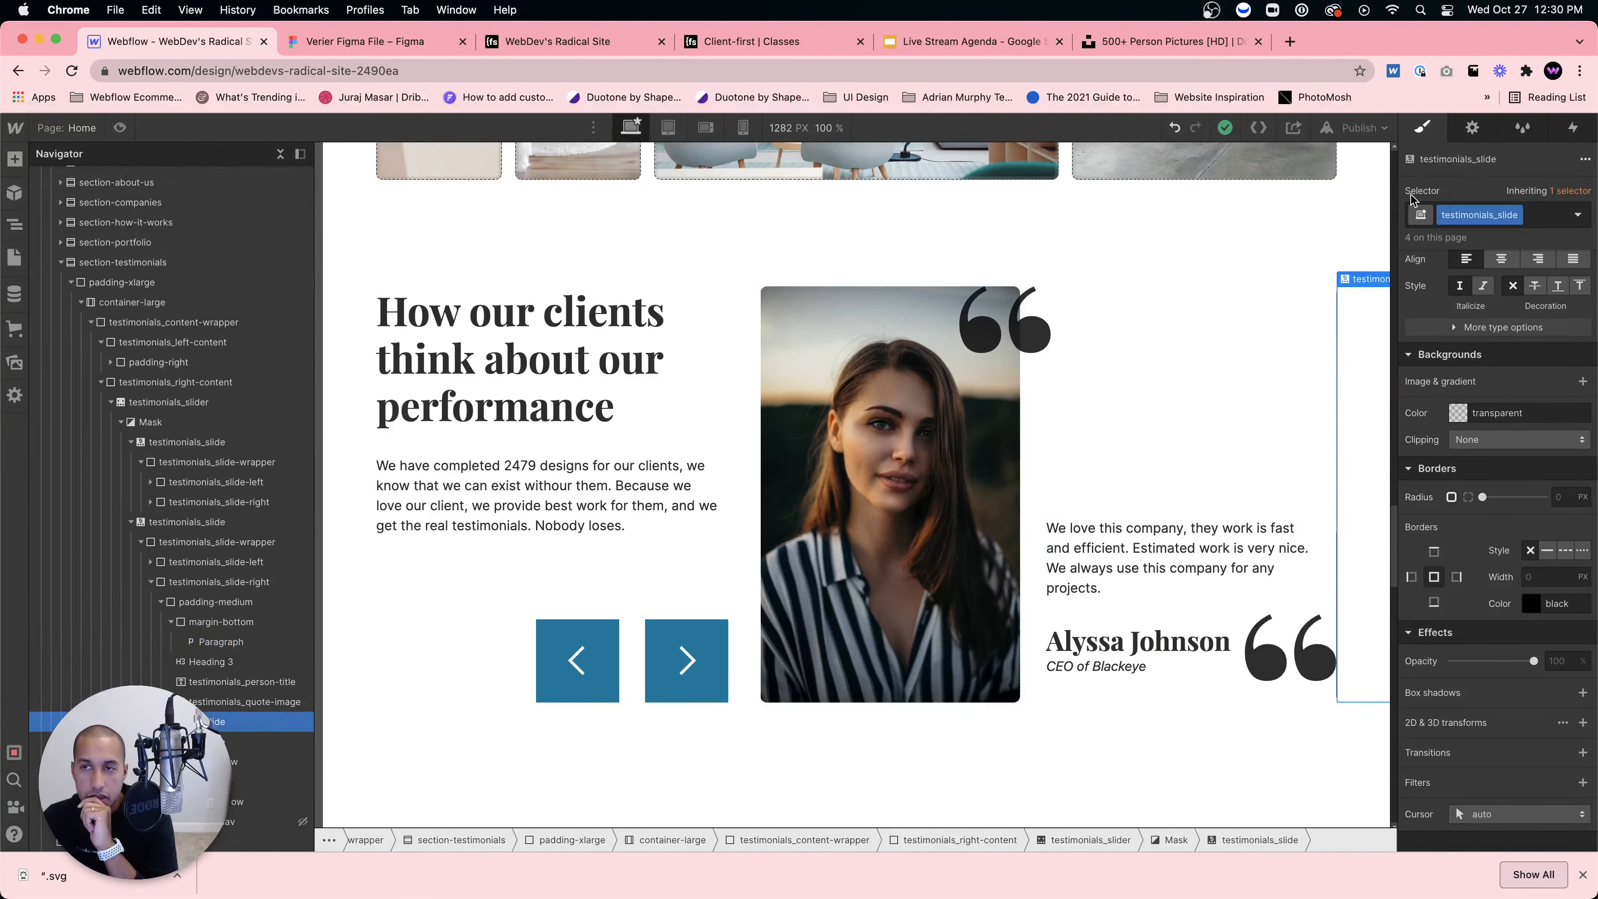
left_click(1472, 128)
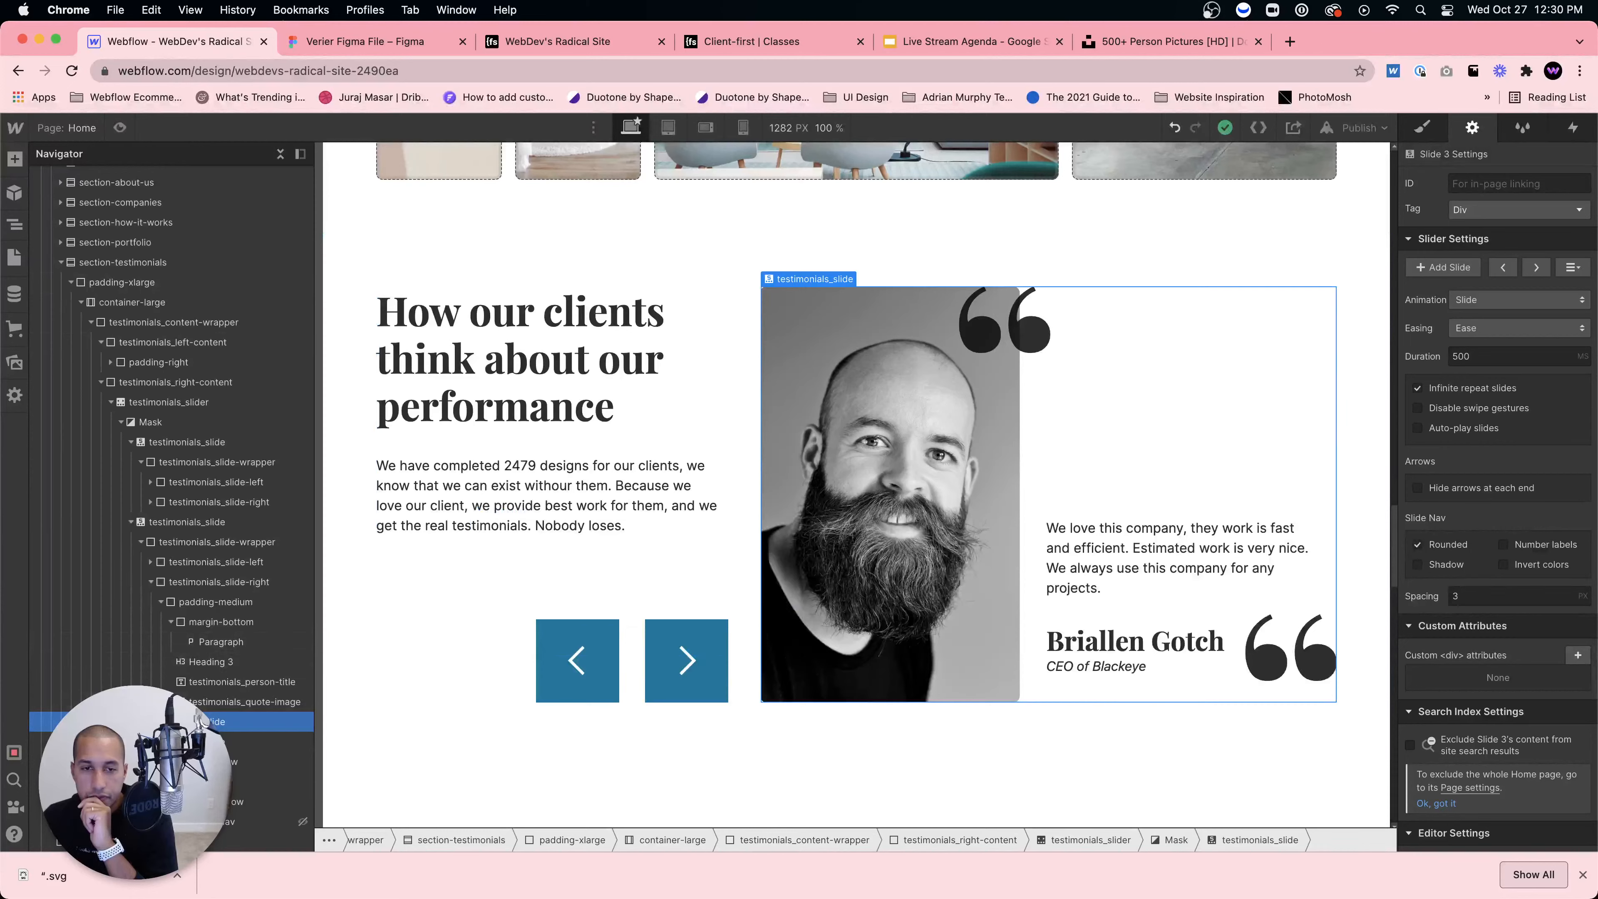
left_click(832, 484)
left_click(1422, 129)
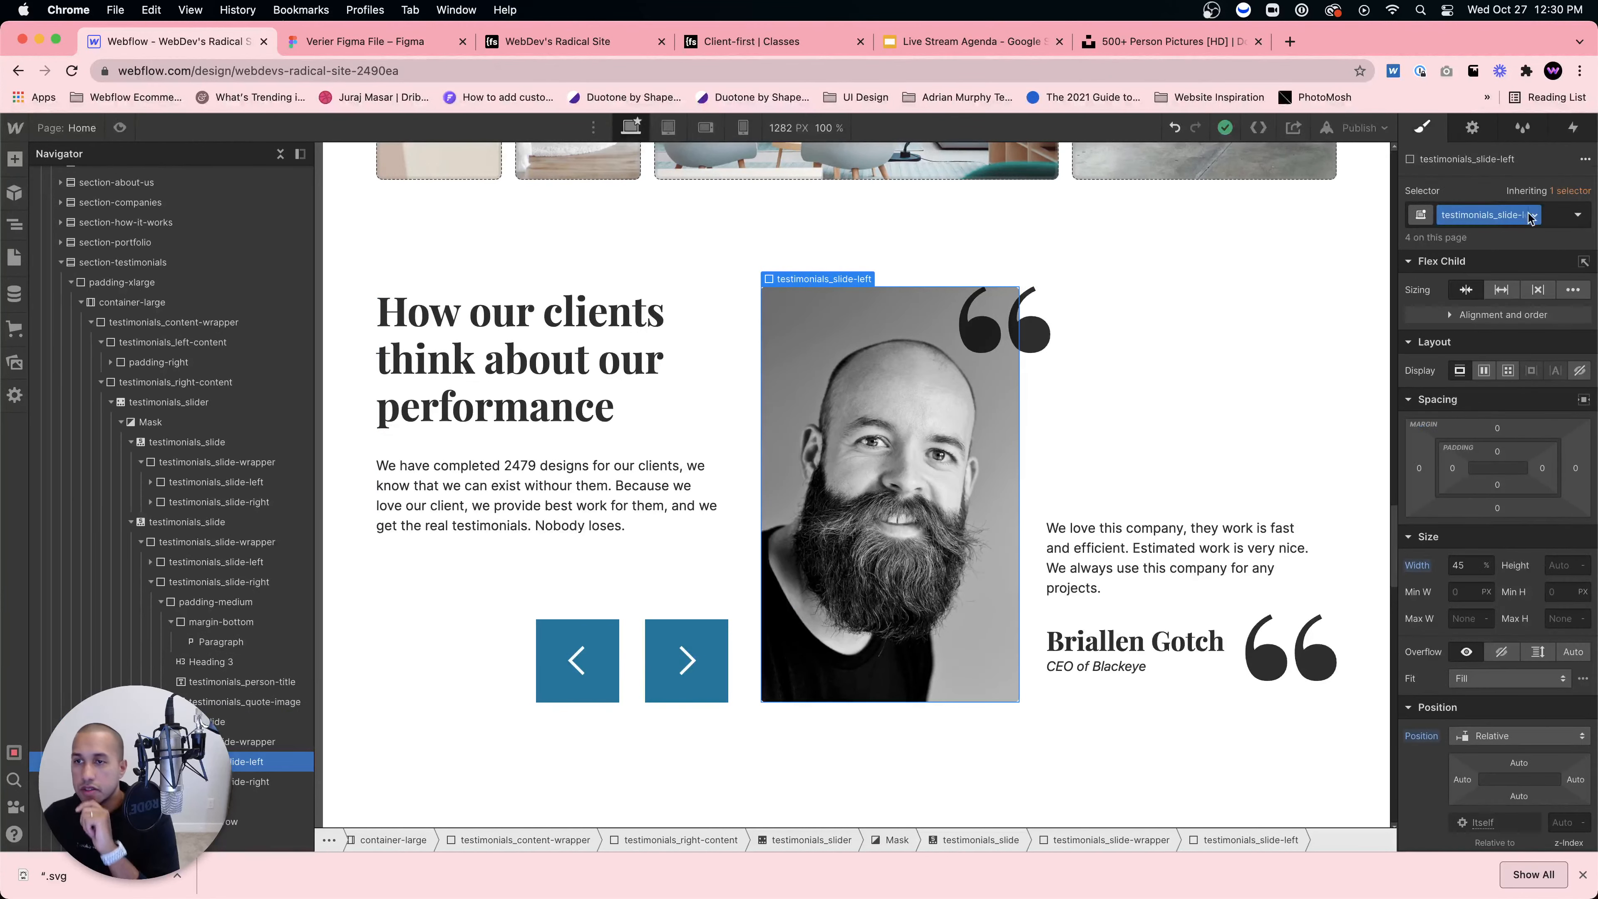
left_click(1552, 216)
type("slide-th")
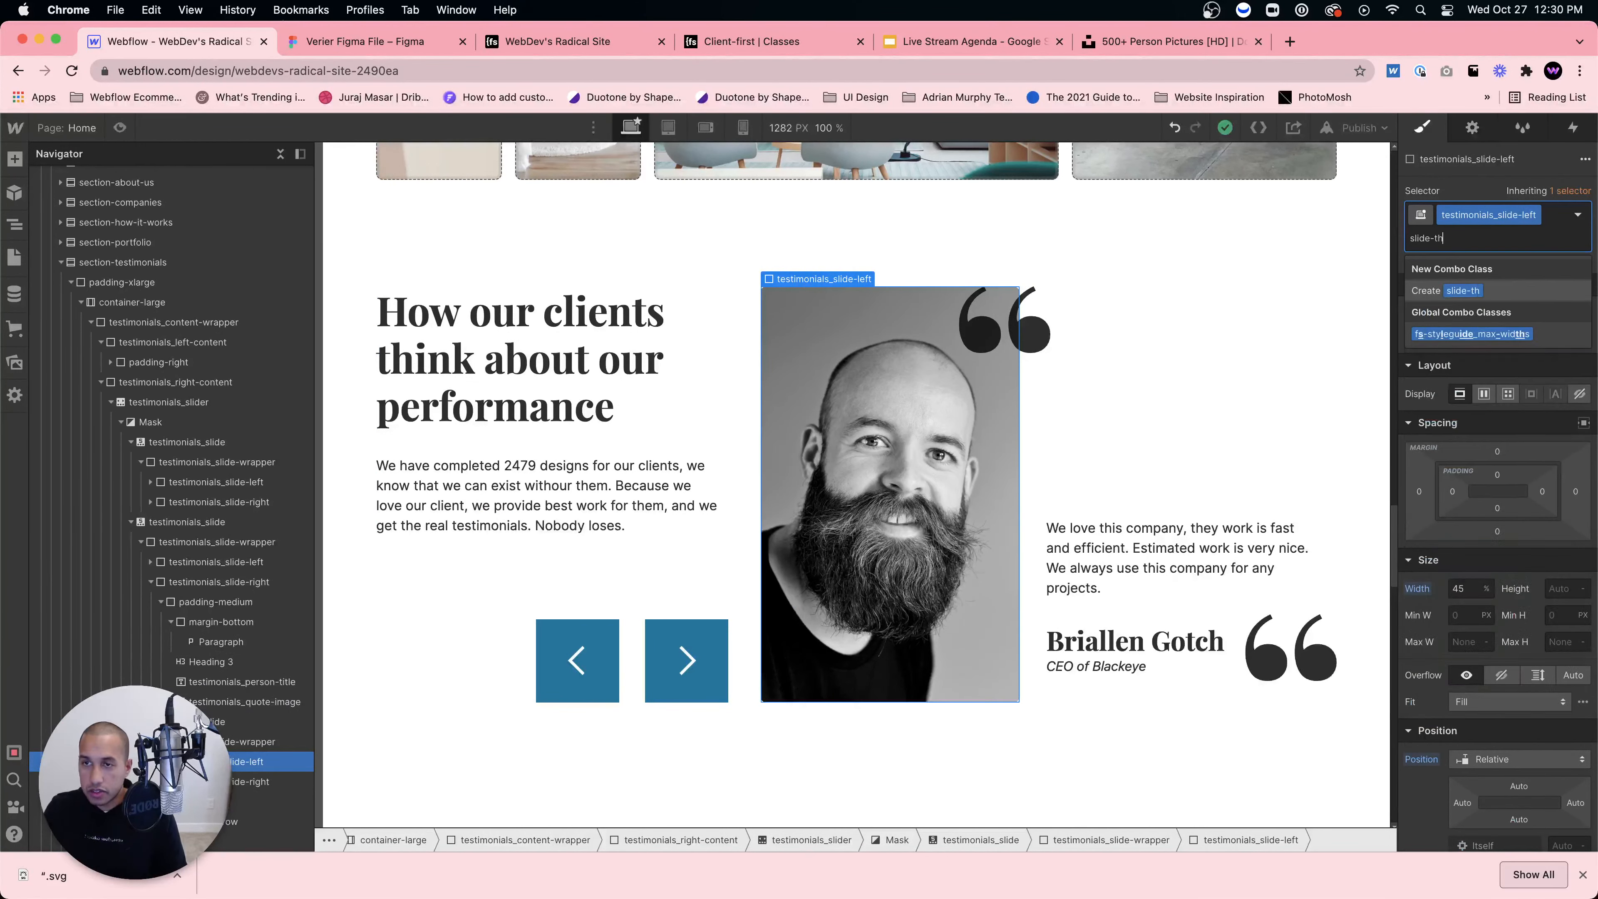
type("ree")
key("Return")
Step: Set the slide-three background image to the red-haired woman's photo
scroll(1515, 591, "down", 3)
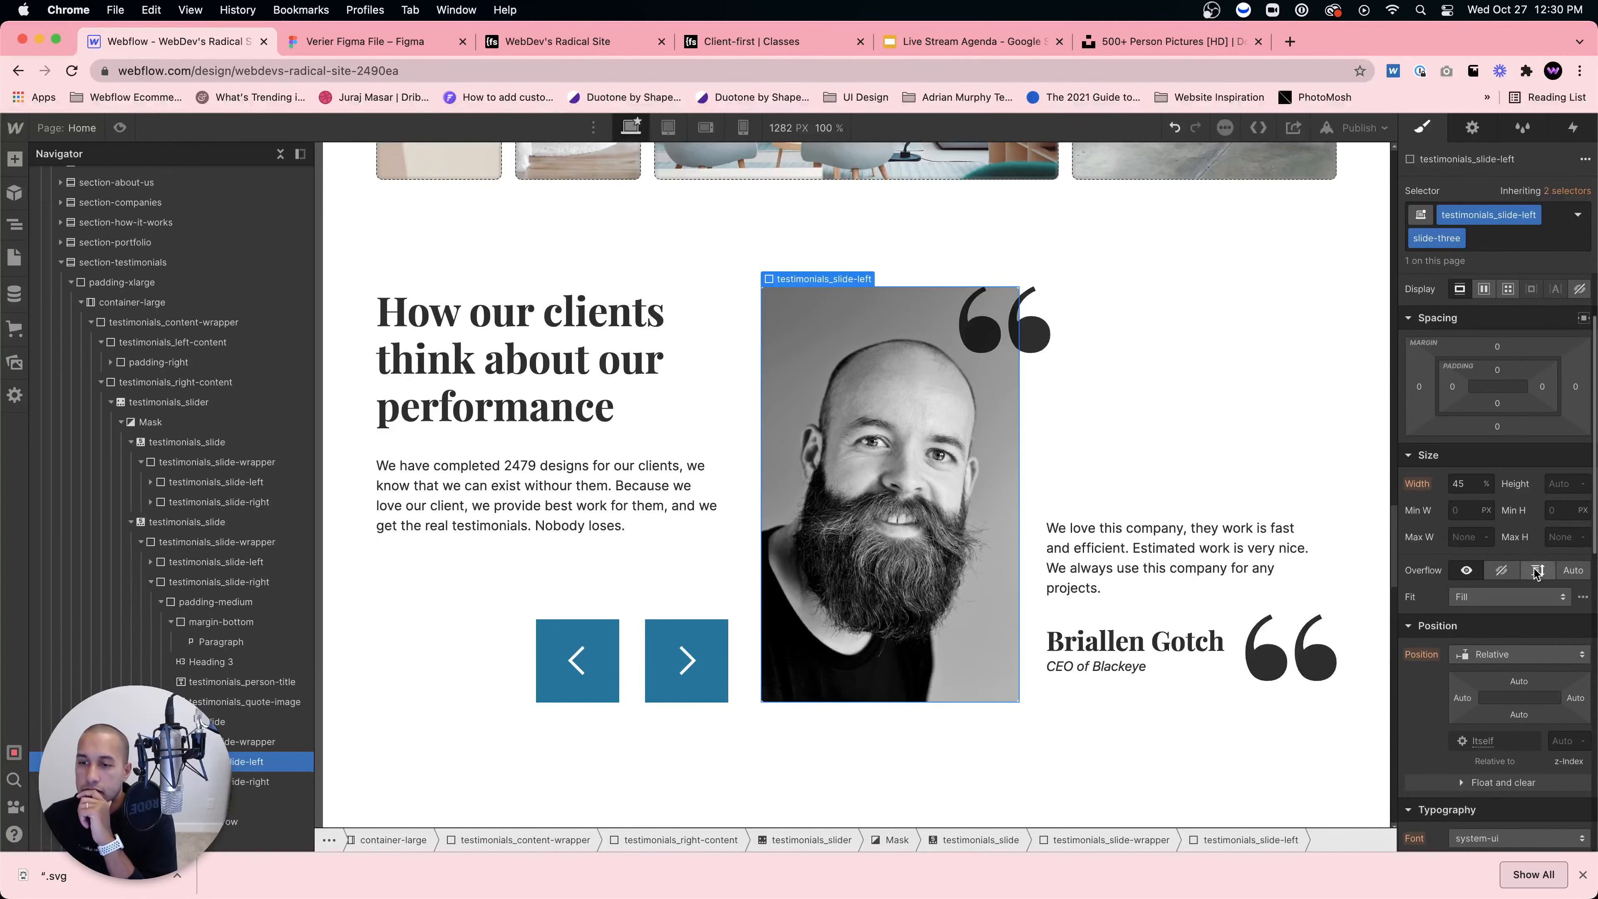
scroll(1515, 595, "down", 5)
left_click(1504, 737)
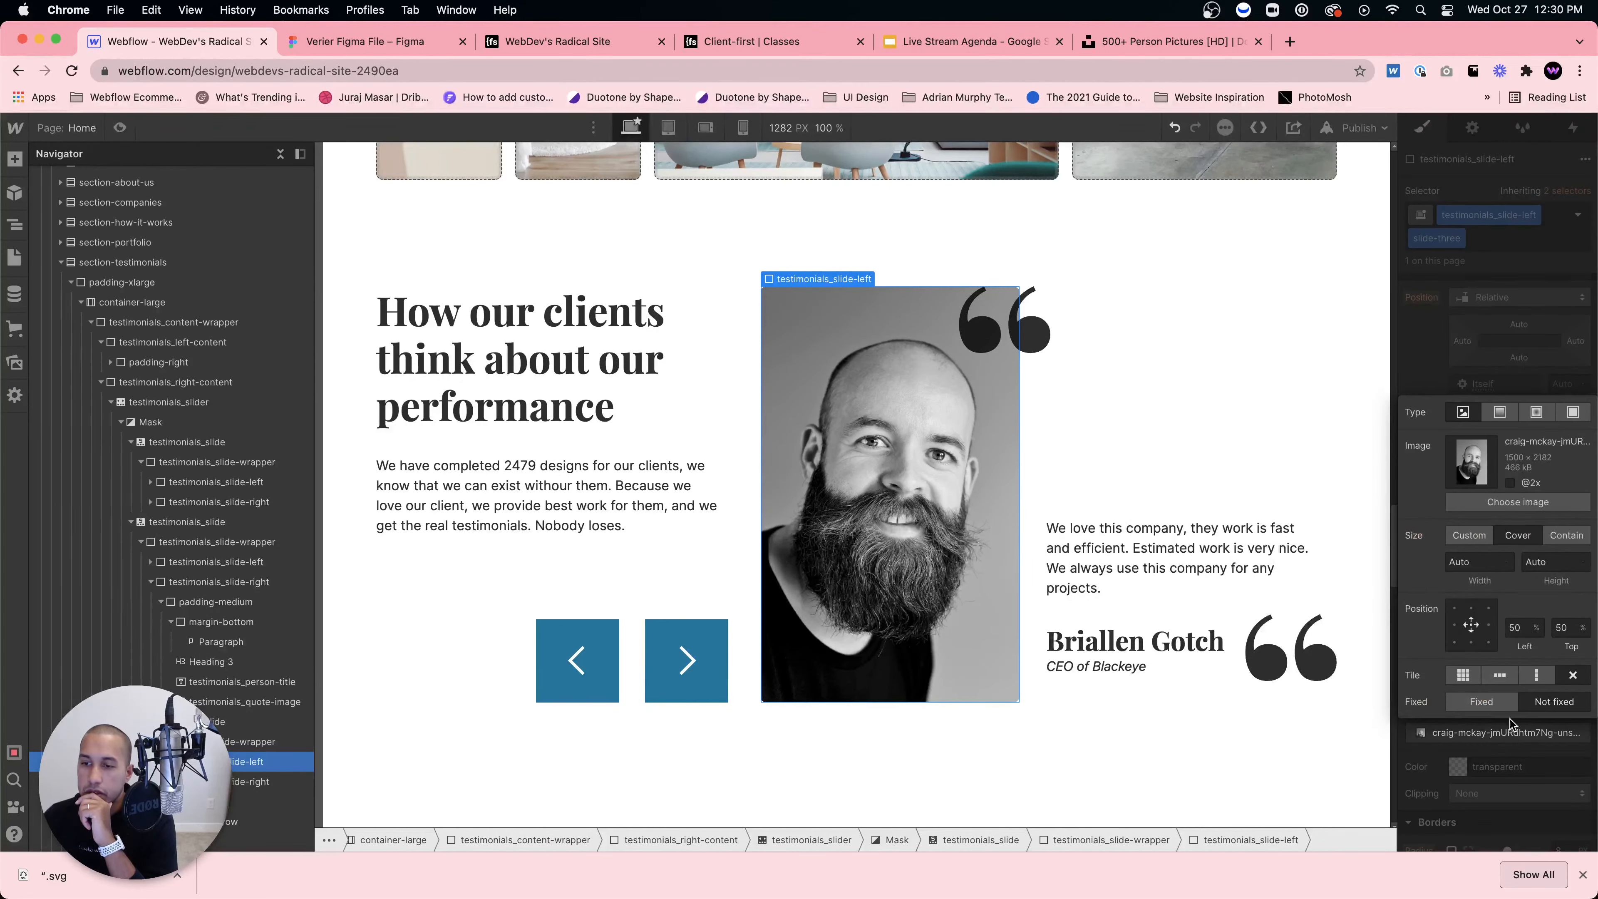
left_click(1510, 504)
left_click(132, 291)
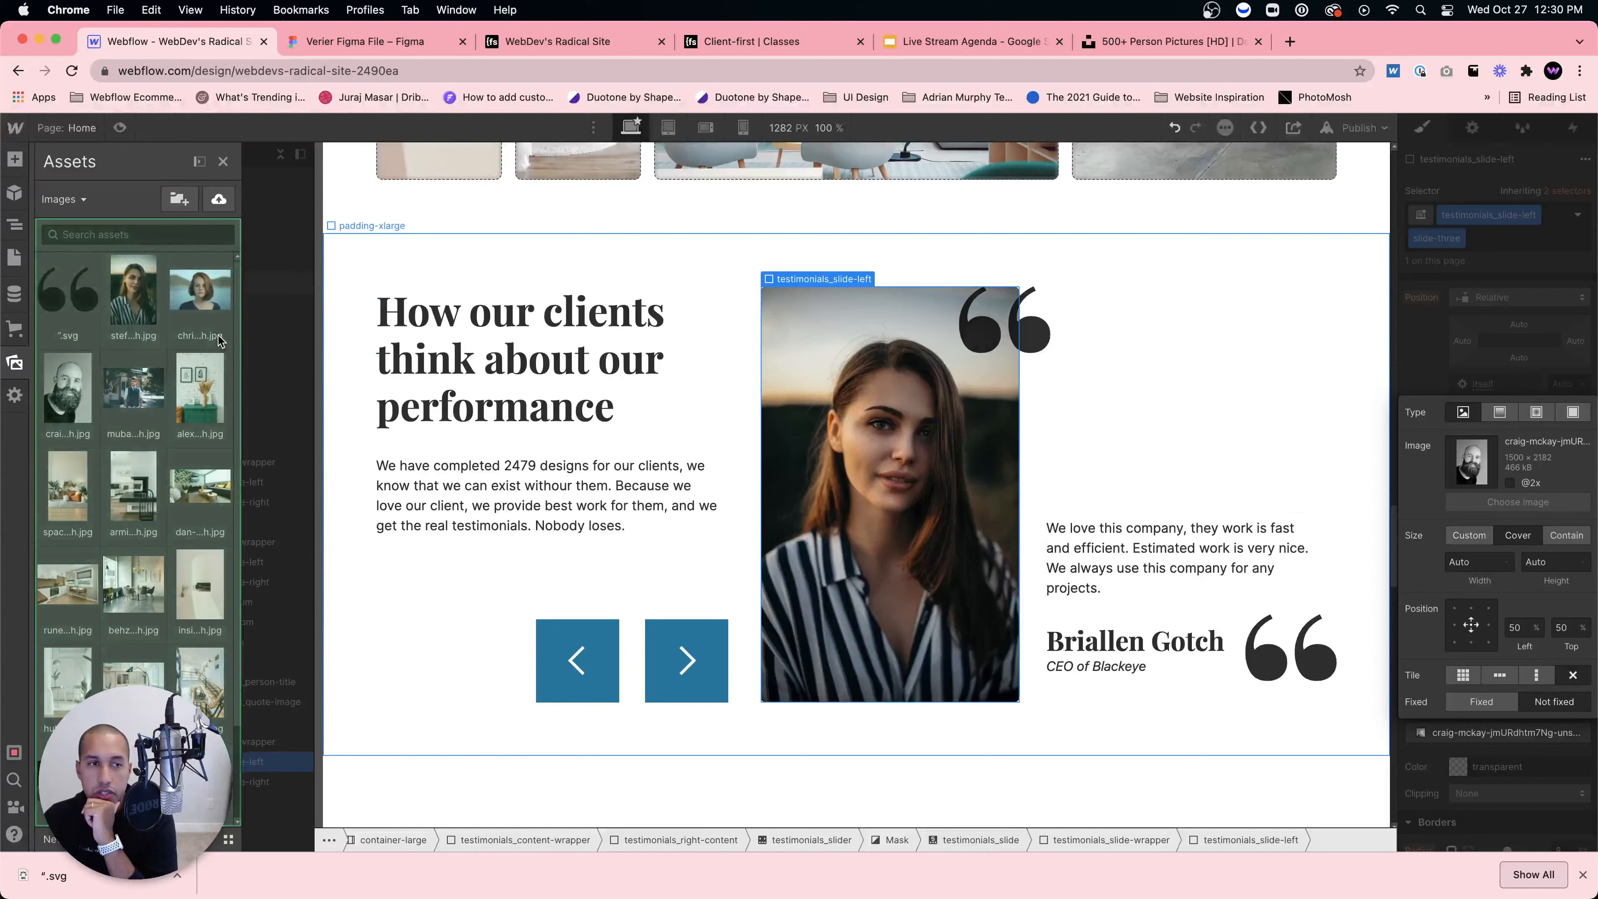
left_click(200, 296)
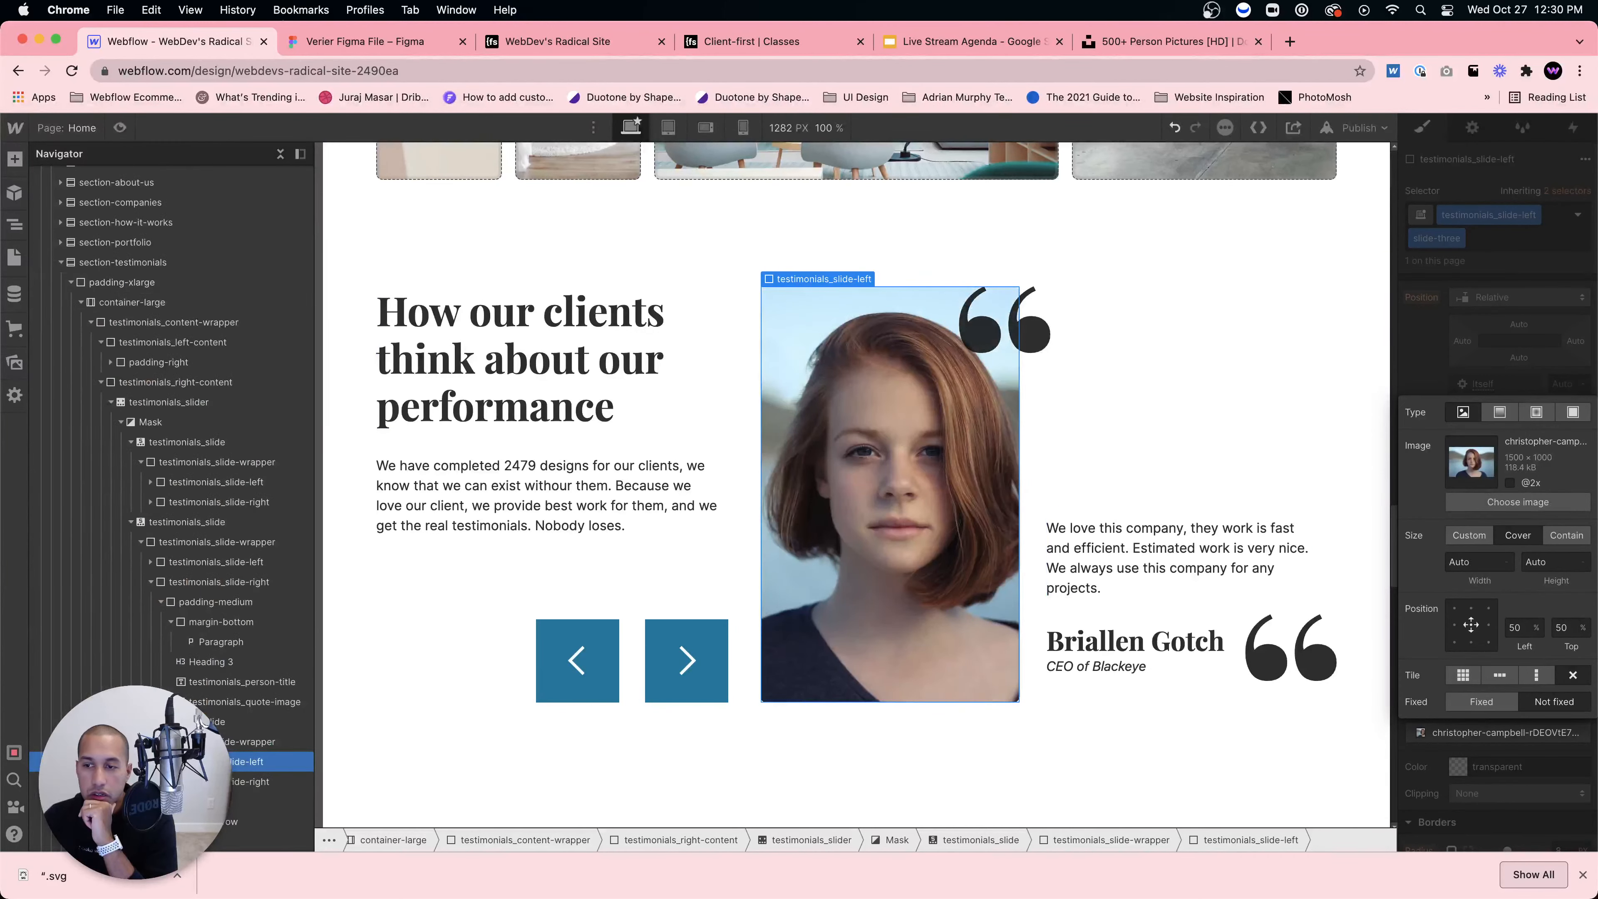
Step: Change the third slide's Heading 3 to the new client's name
left_click(1110, 648)
double_click(1110, 648)
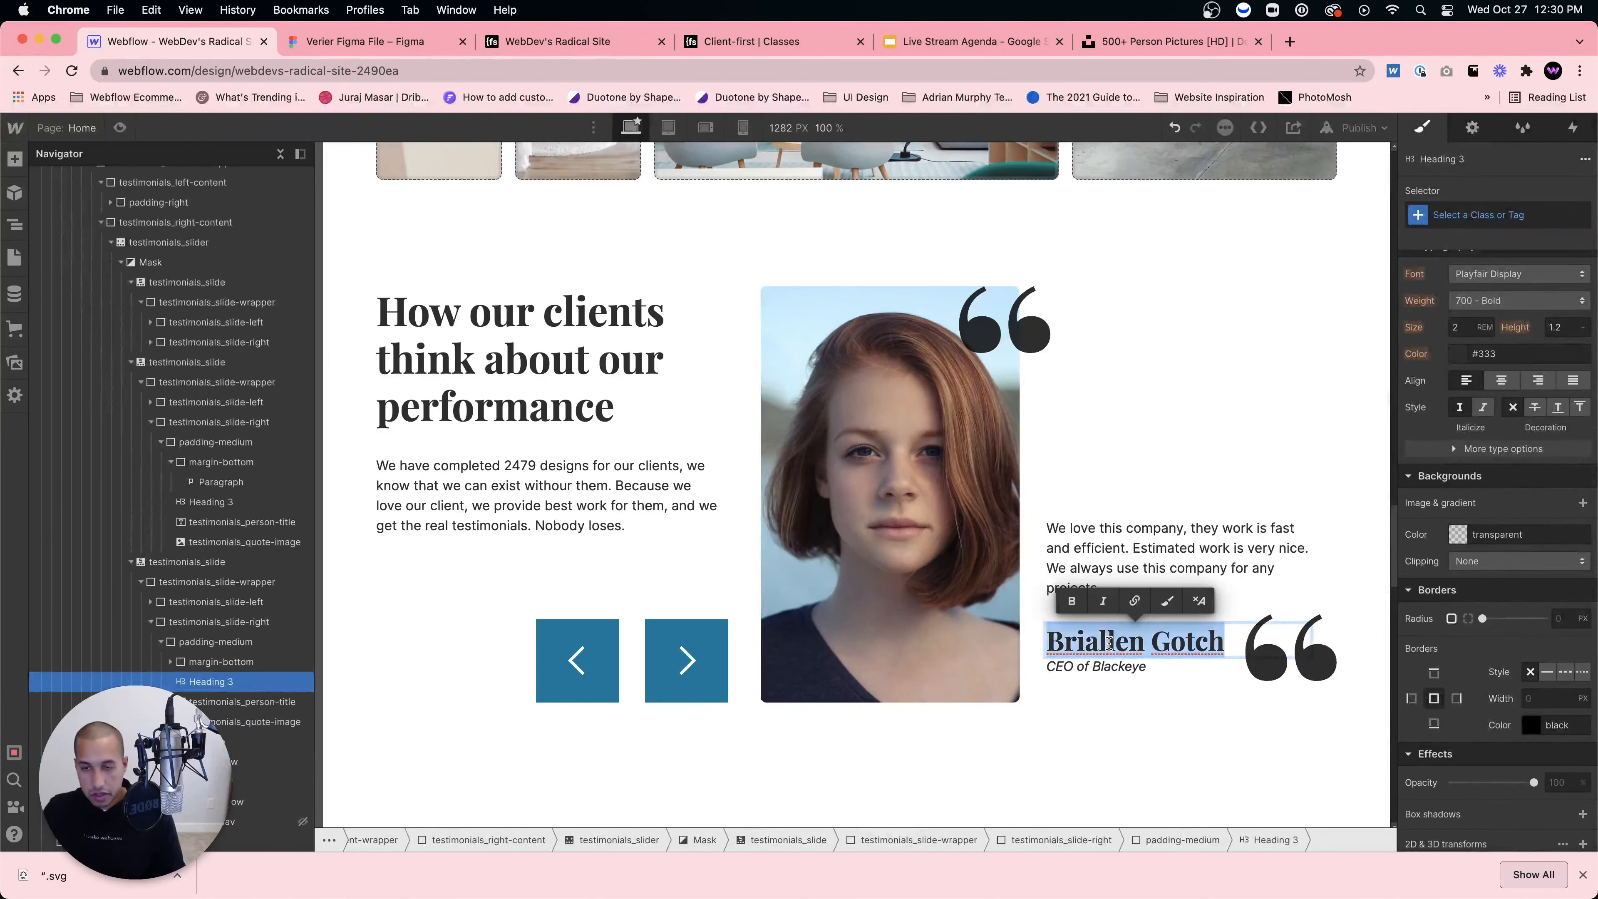
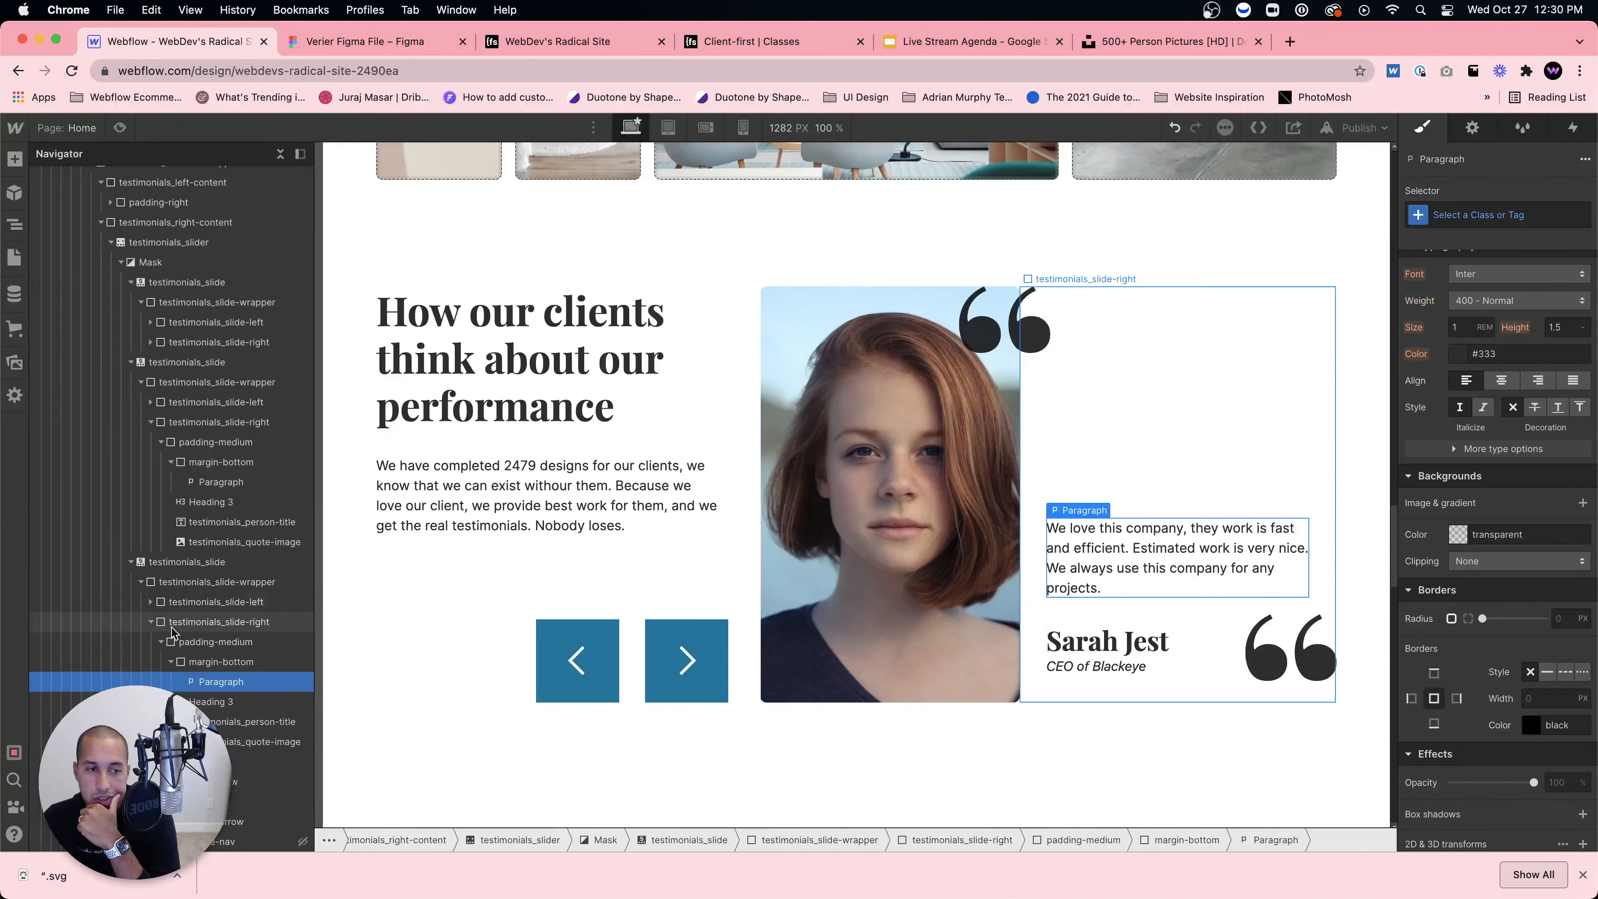
left_click(187, 561)
Step: Add combo class slide-four to the fourth slide's portrait area
left_click(252, 760)
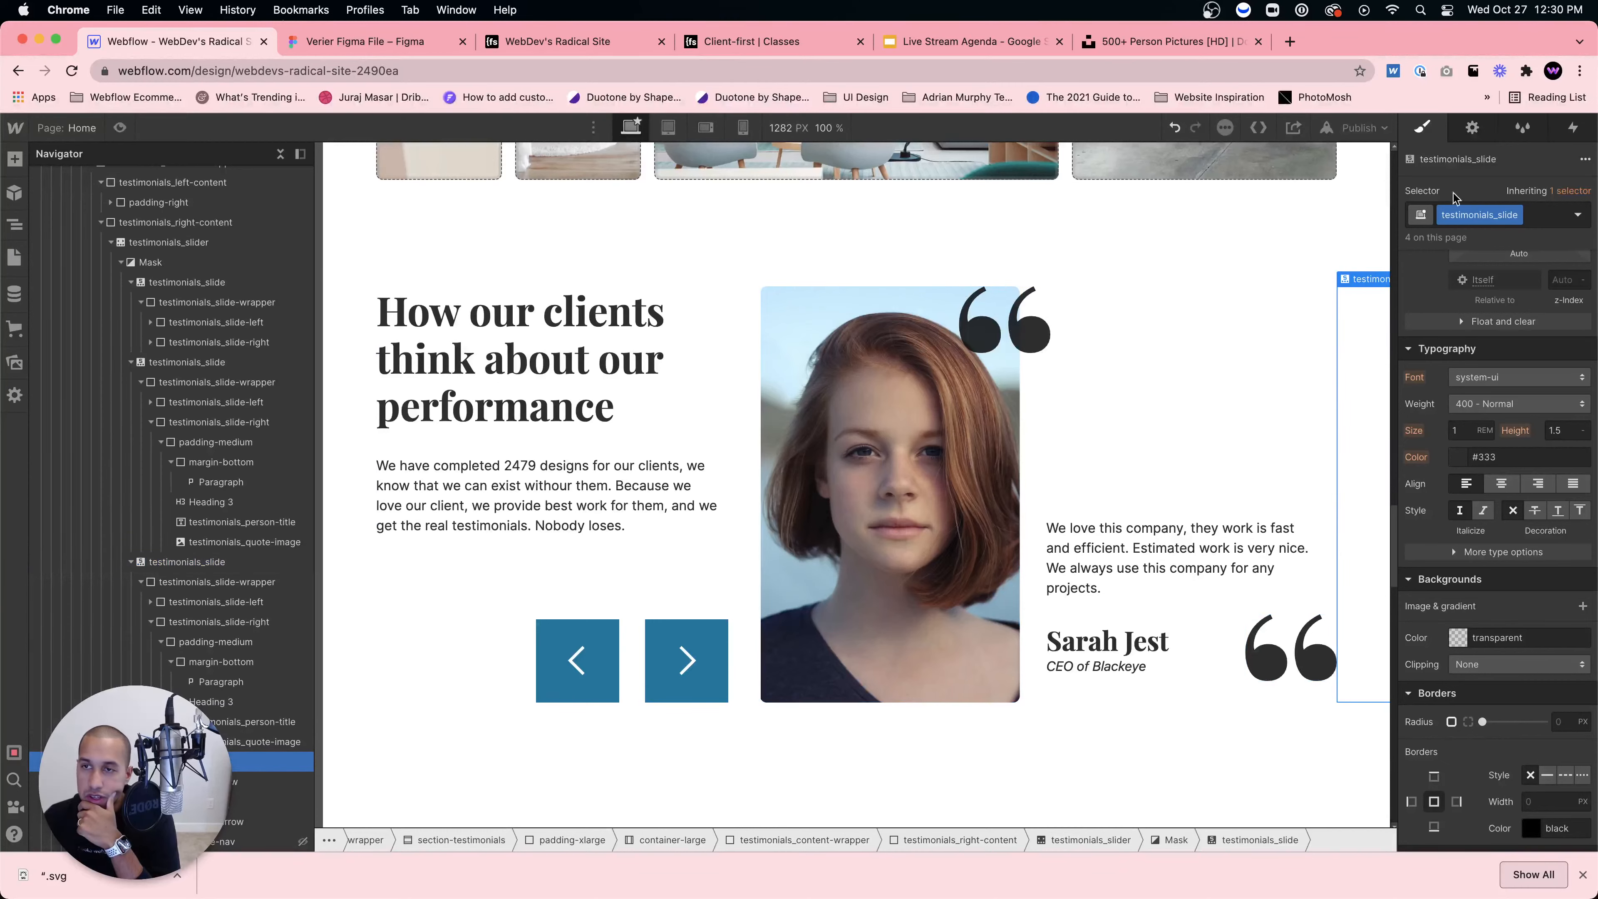
left_click(1473, 127)
scroll(188, 756, "down", 1)
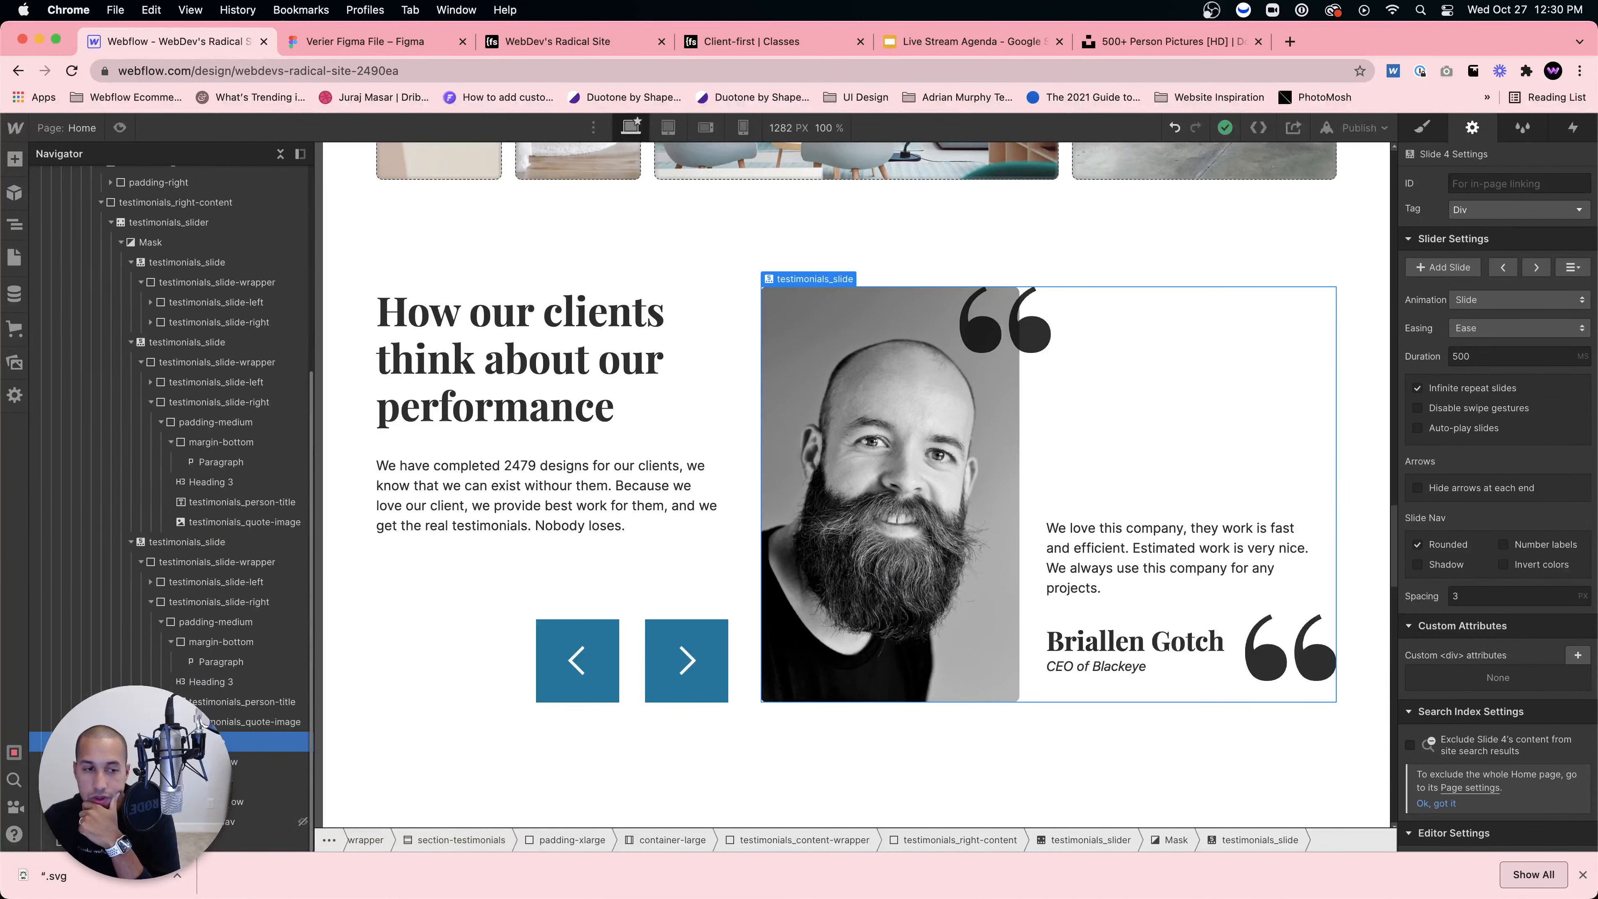
left_click(982, 503)
left_click(1413, 128)
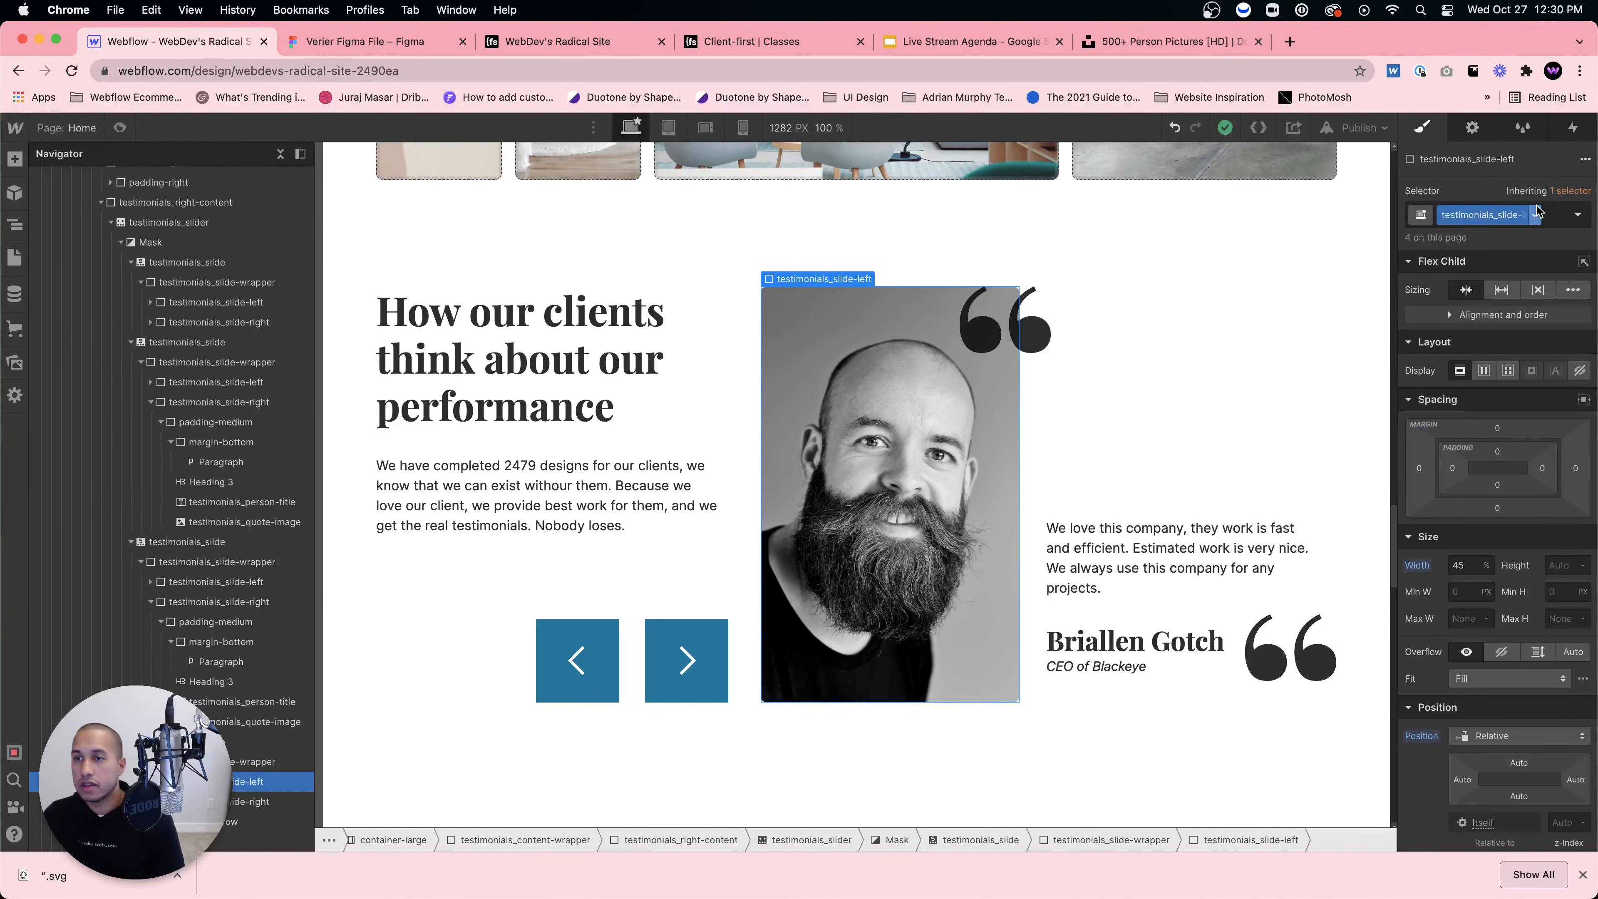
left_click(1549, 222)
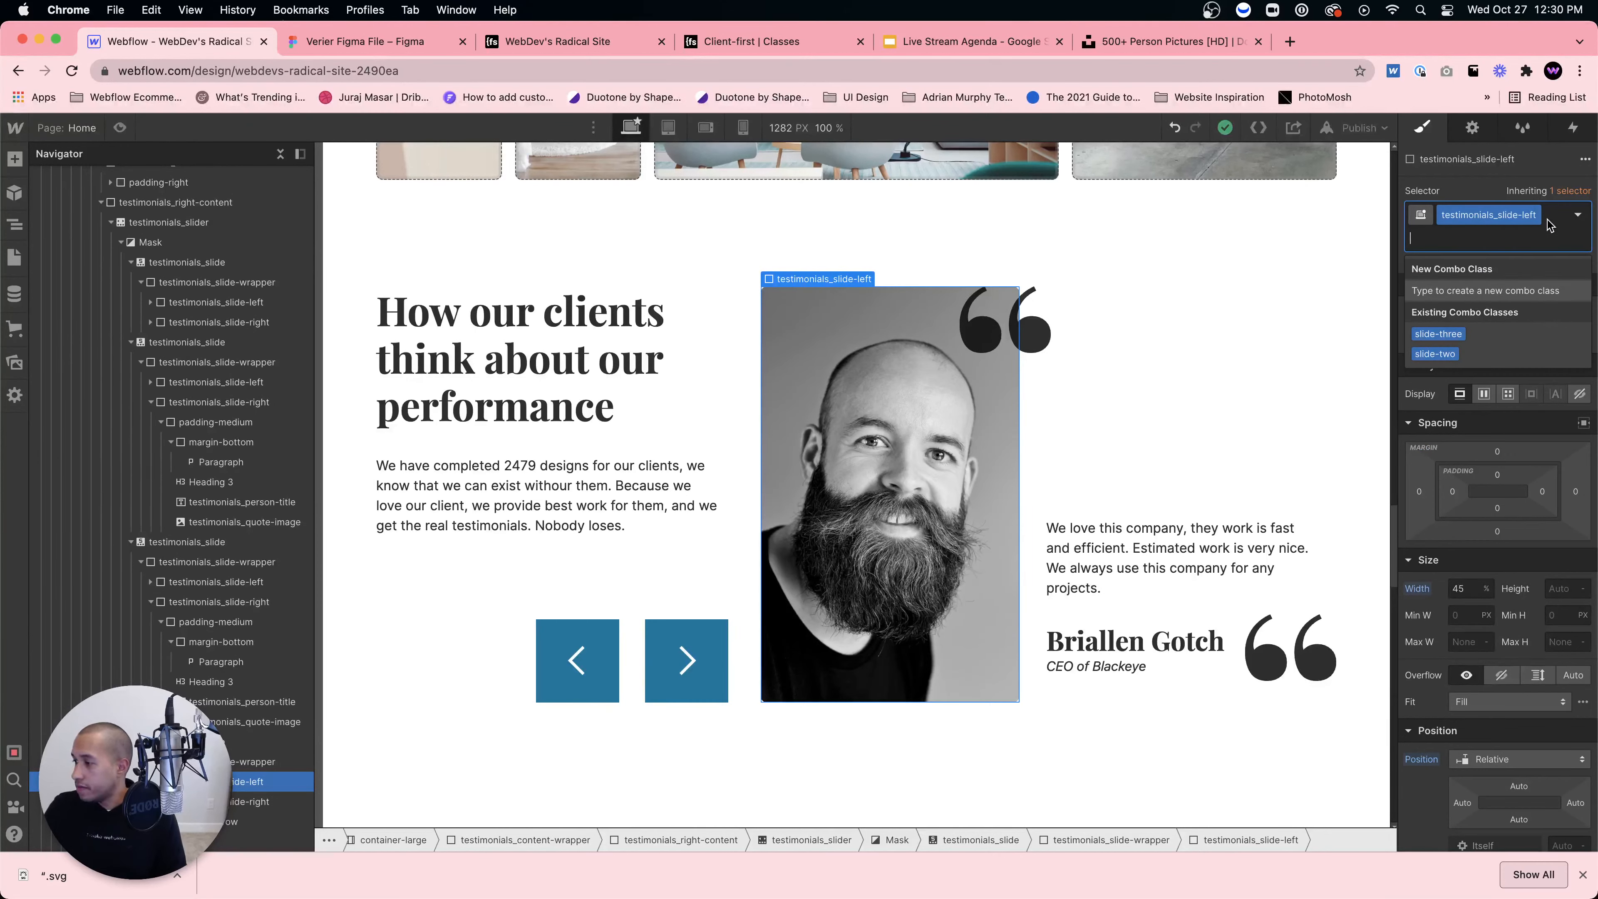
type("slide-four")
key("Return")
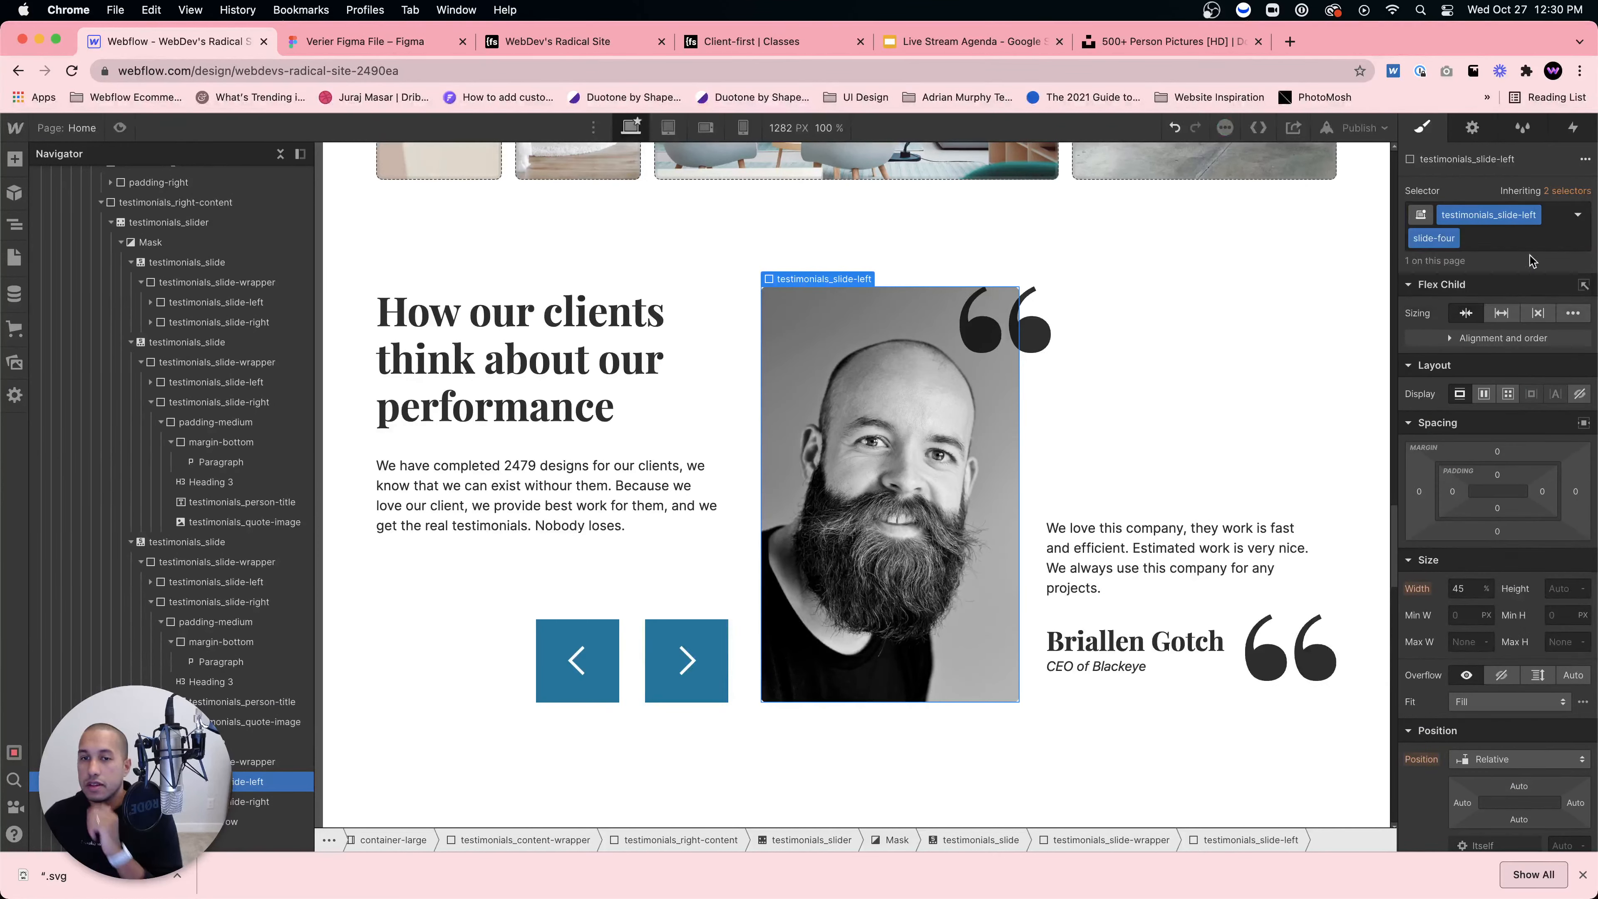
Step: Set the slide-four background to the muba image of the man in glasses
scroll(1549, 562, "down", 8)
left_click(1504, 689)
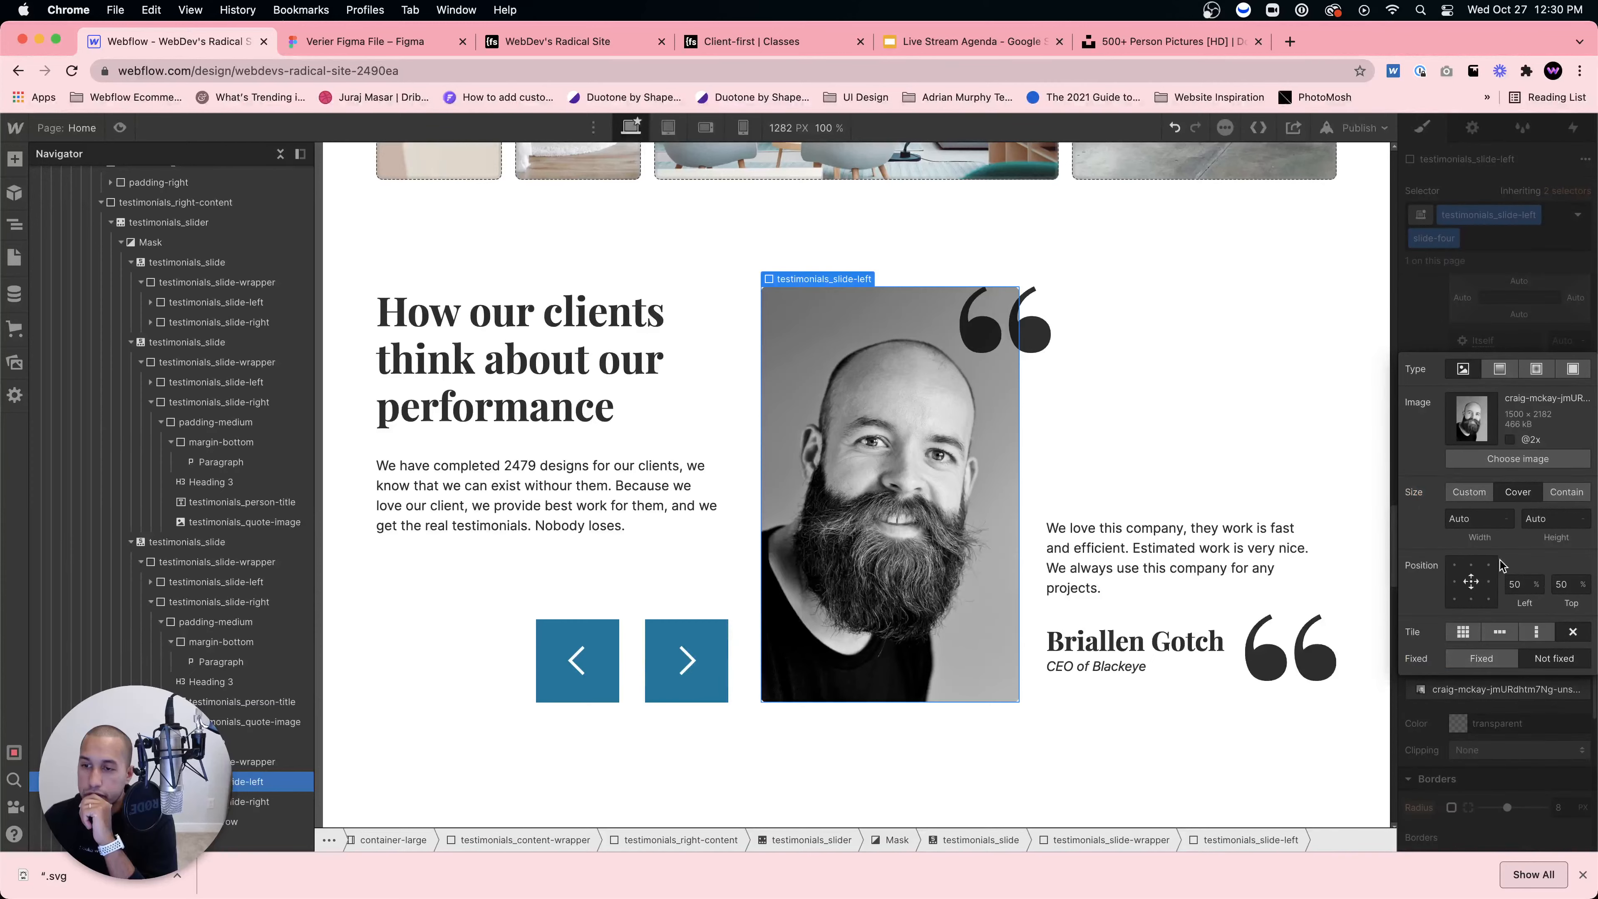
left_click(1518, 459)
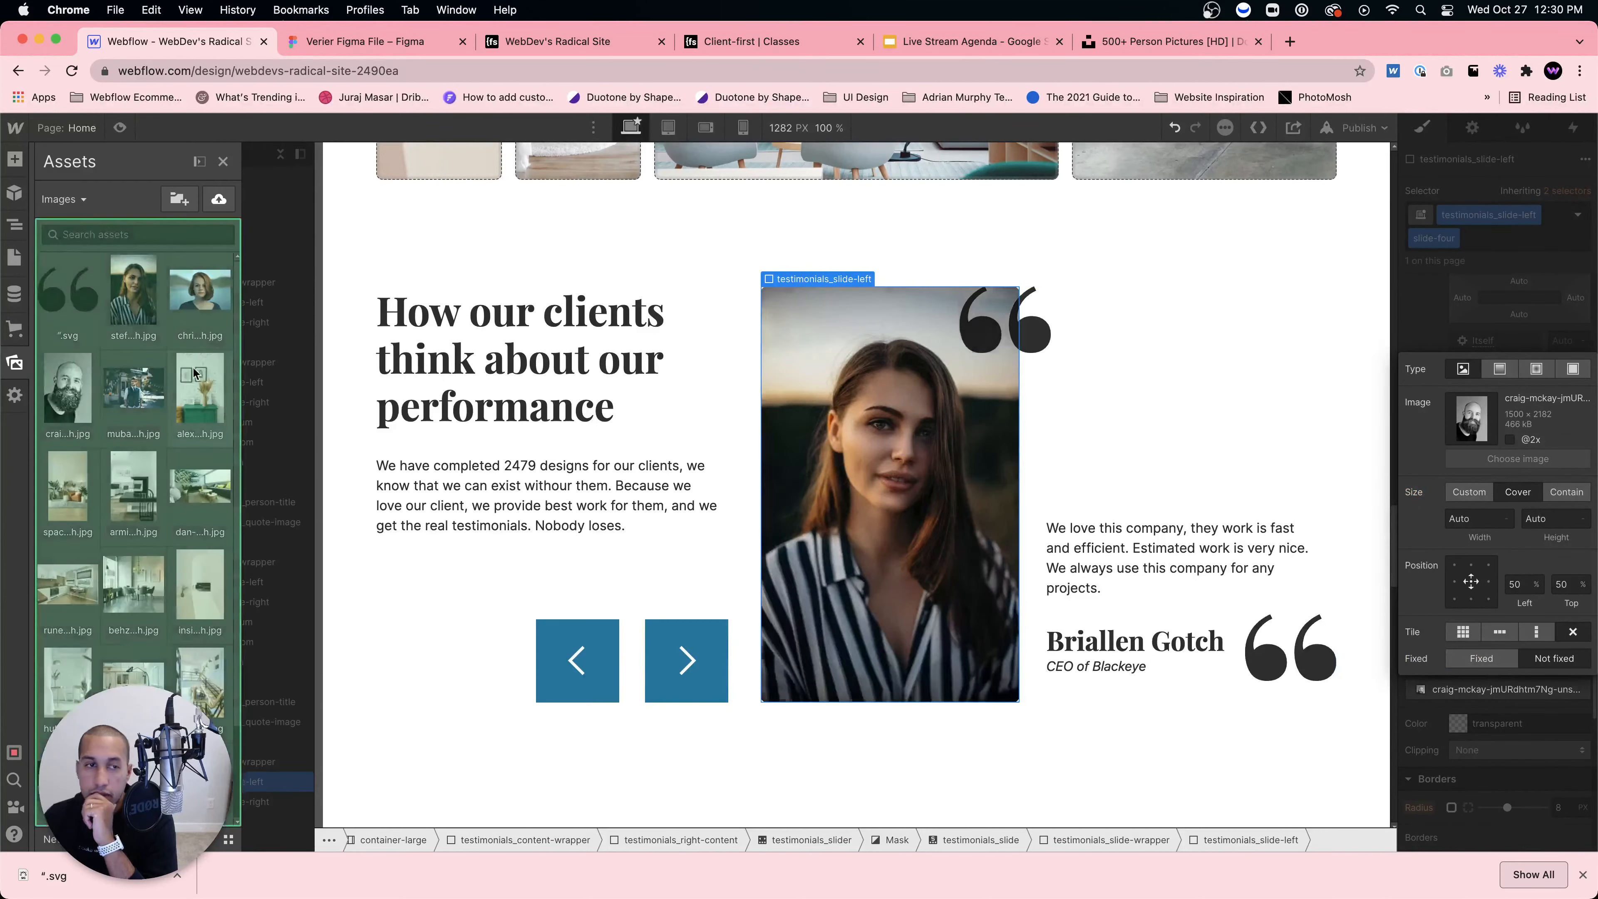
left_click(127, 394)
Step: Replace the fourth slide's Heading 3 with the client's first name only
double_click(1171, 629)
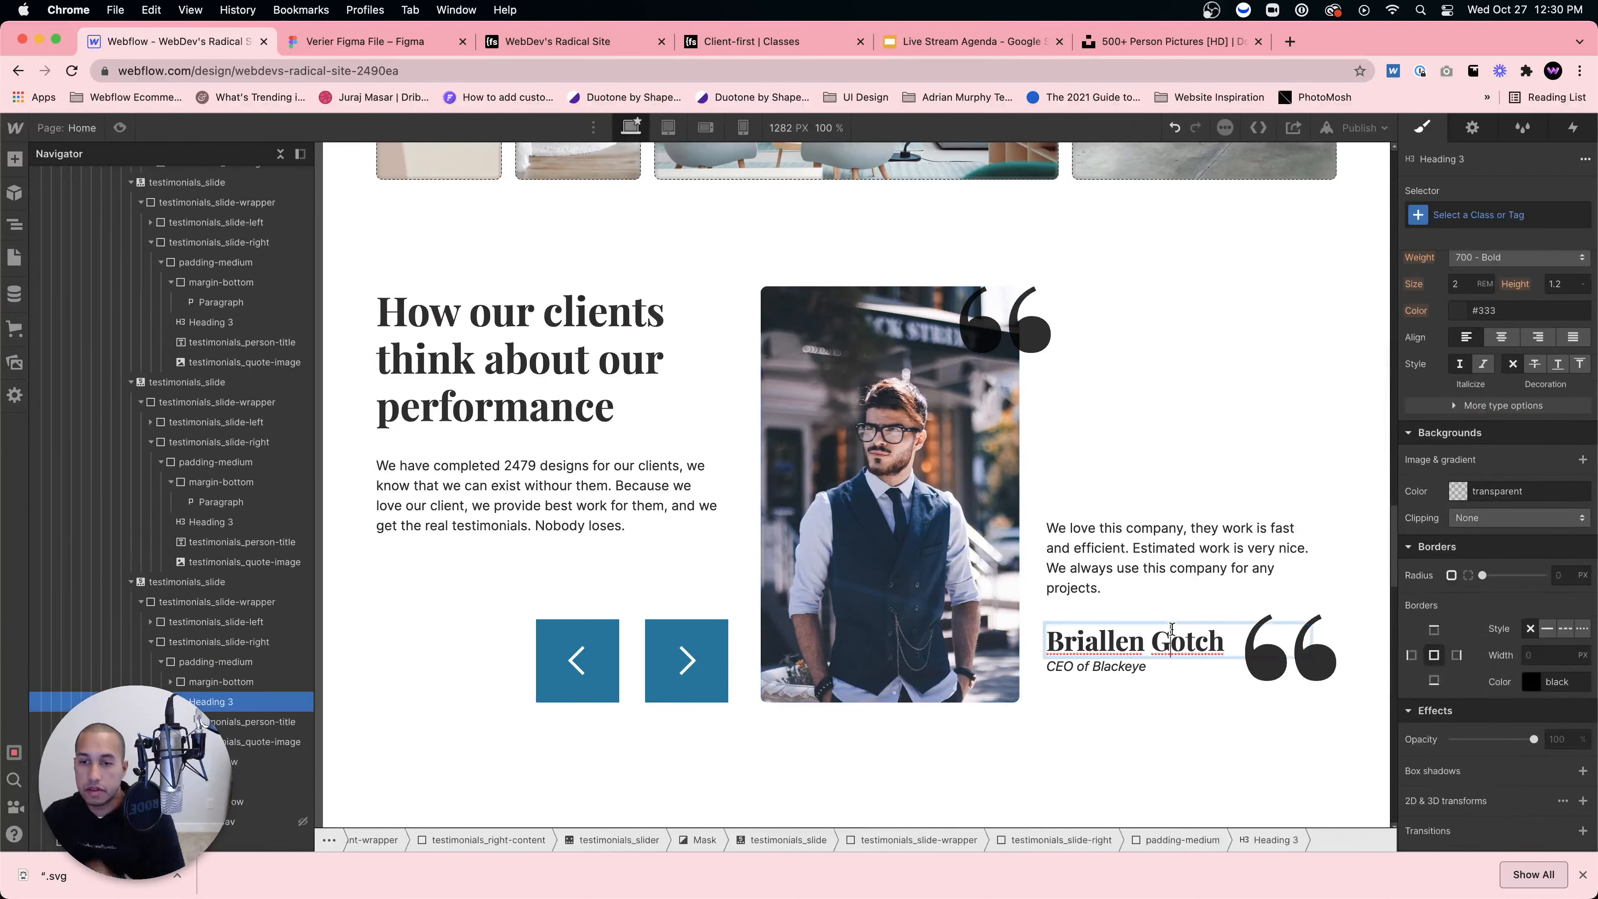
key("super+a")
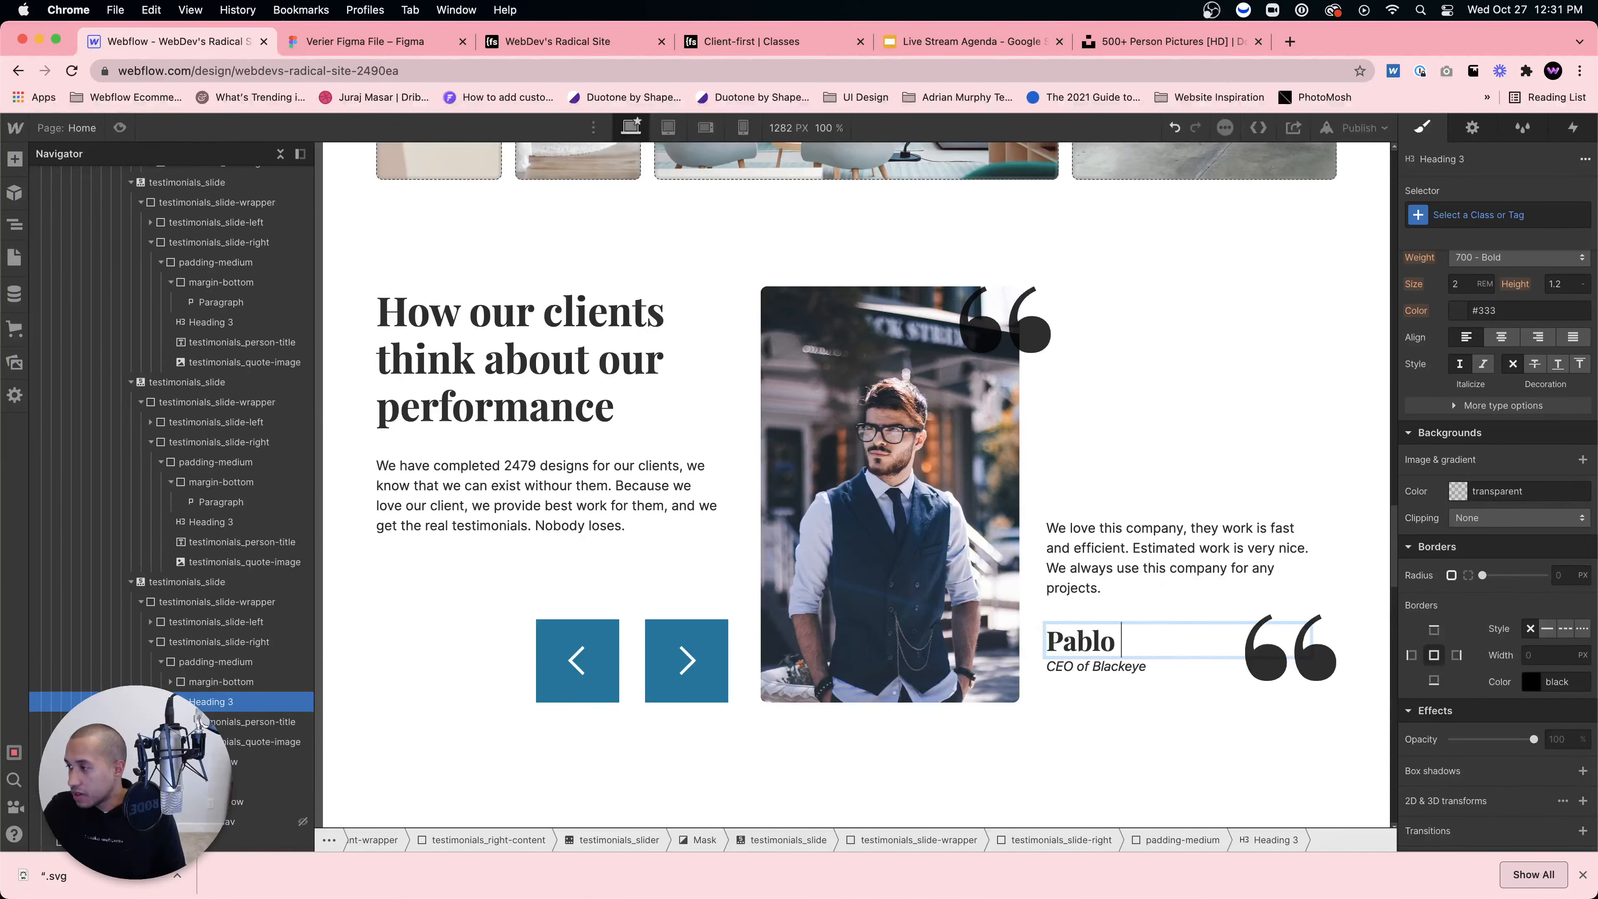
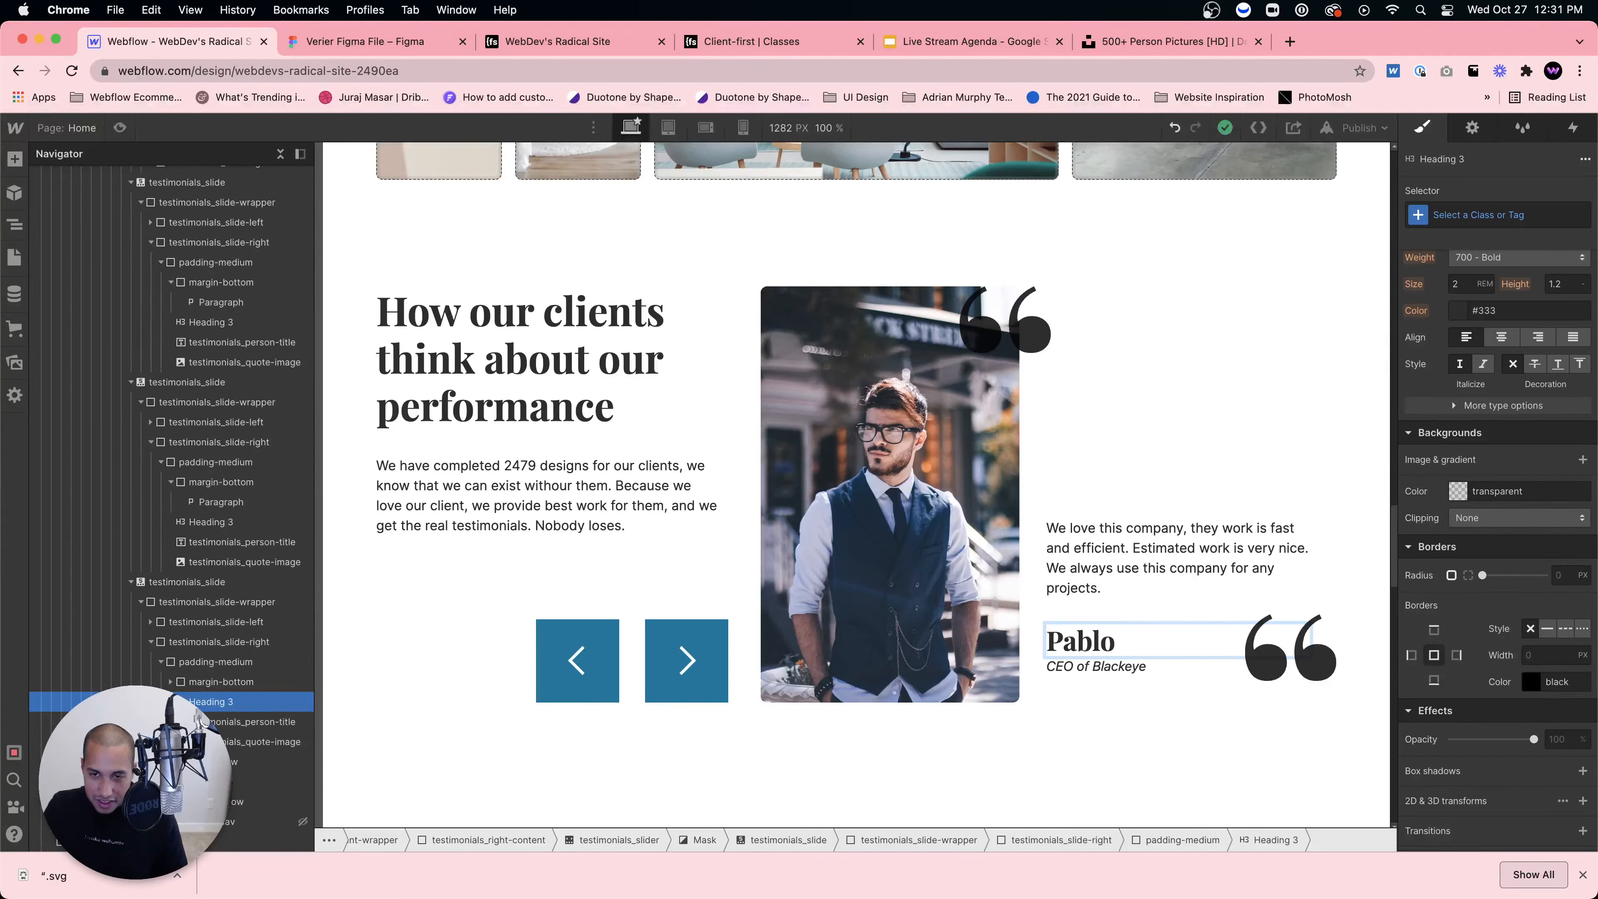
Step: Add the surname 'Curry' to the third slide's author heading, inspect its elements, then preview
type("Curry")
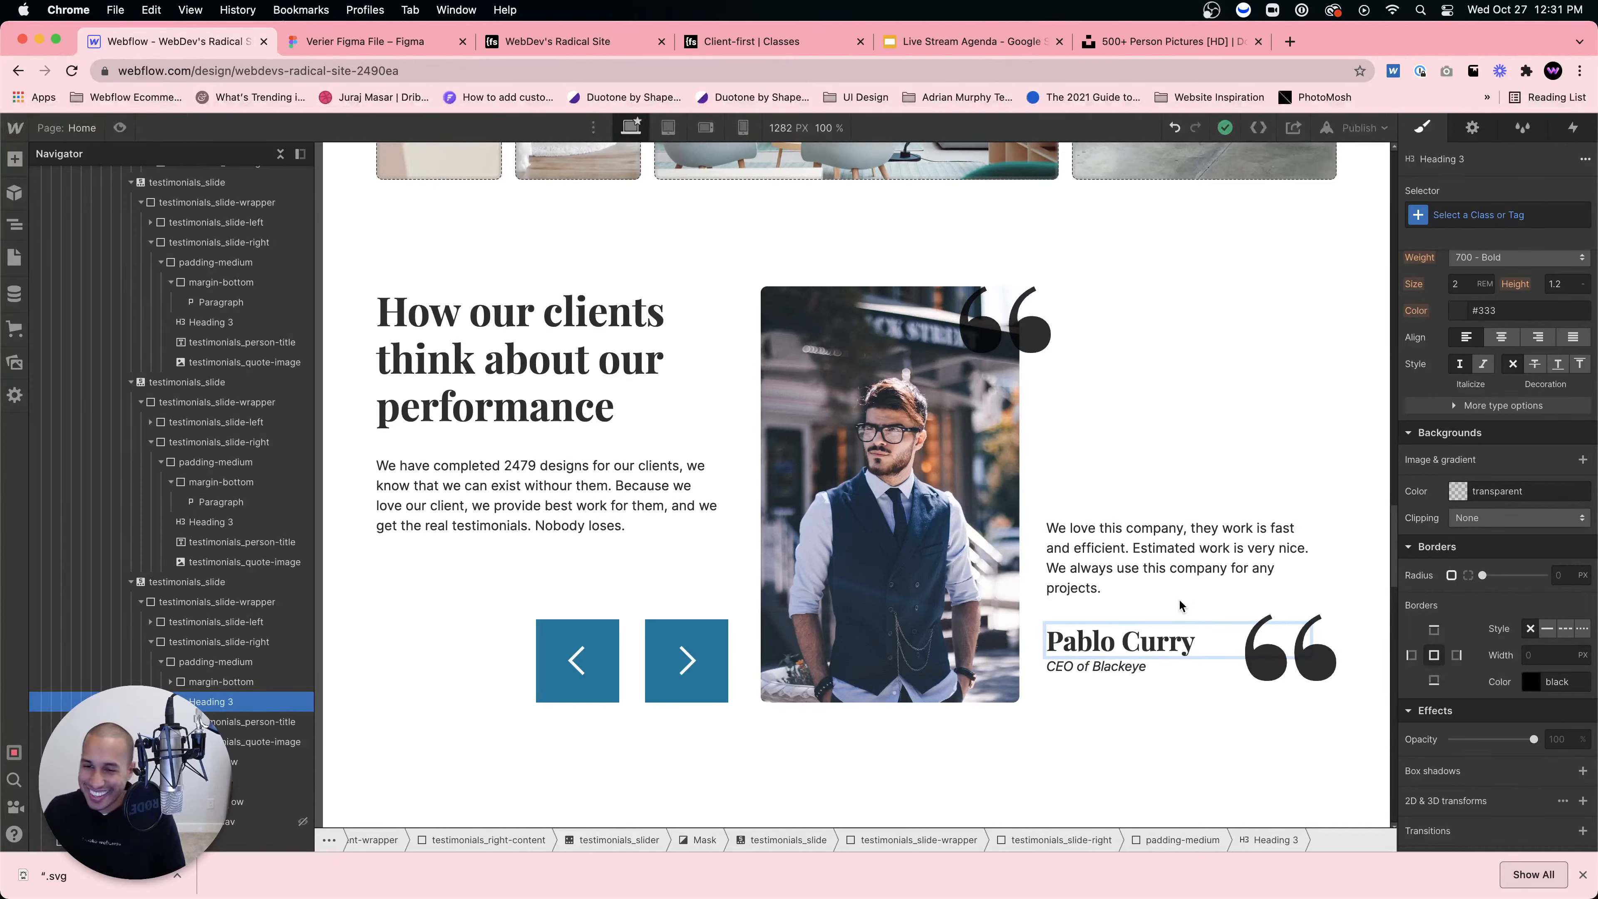
left_click(1180, 592)
left_click(1160, 625)
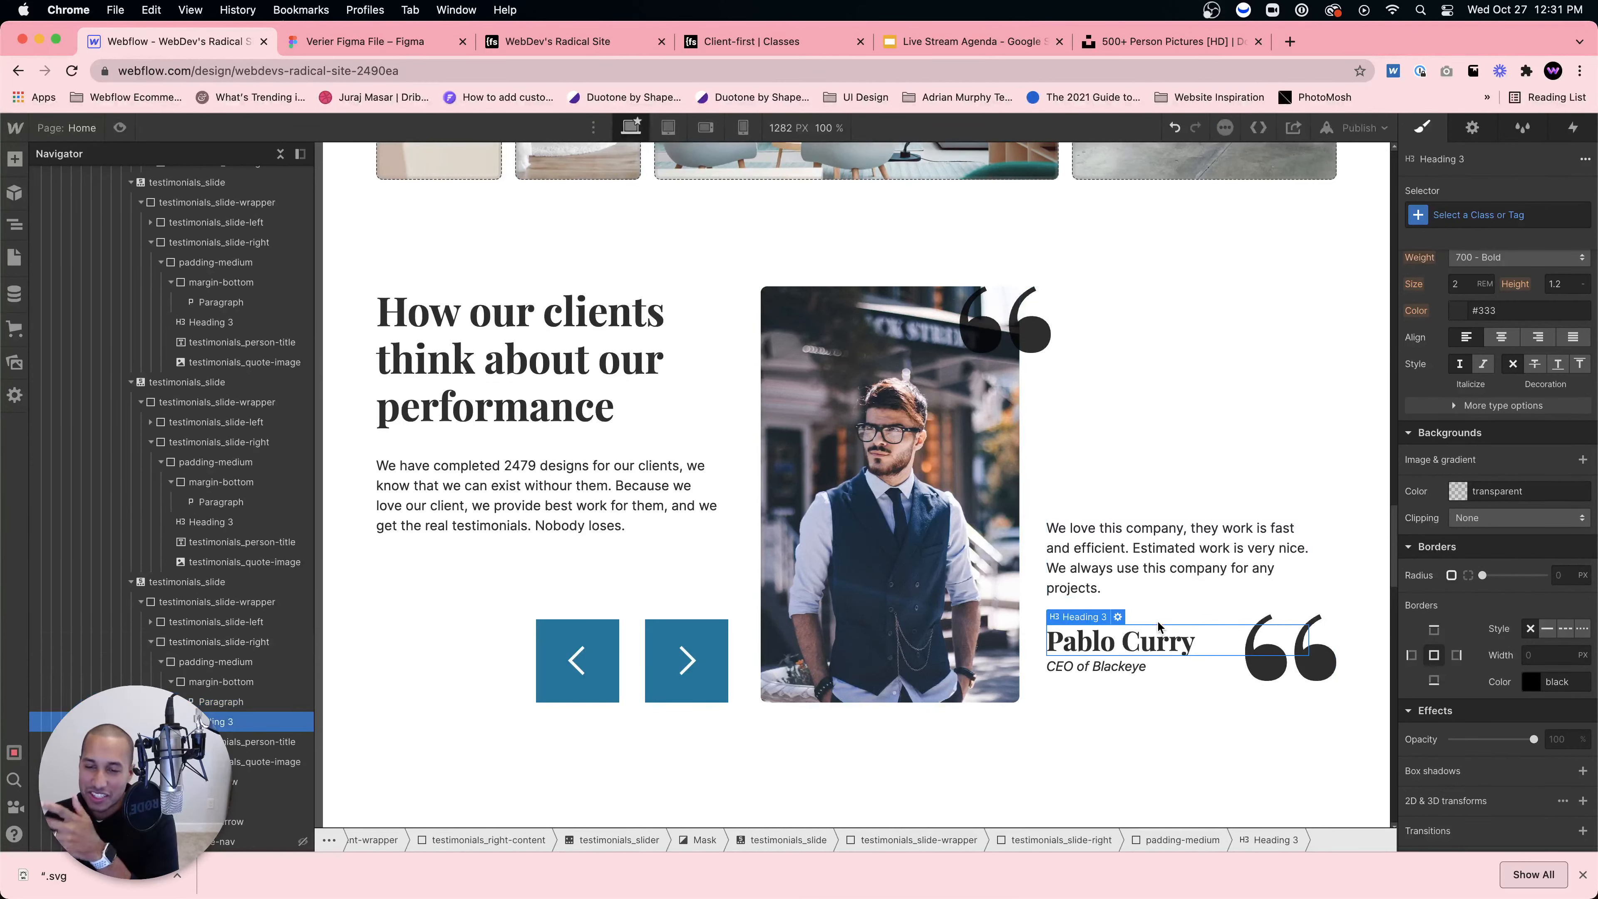
left_click(1216, 607)
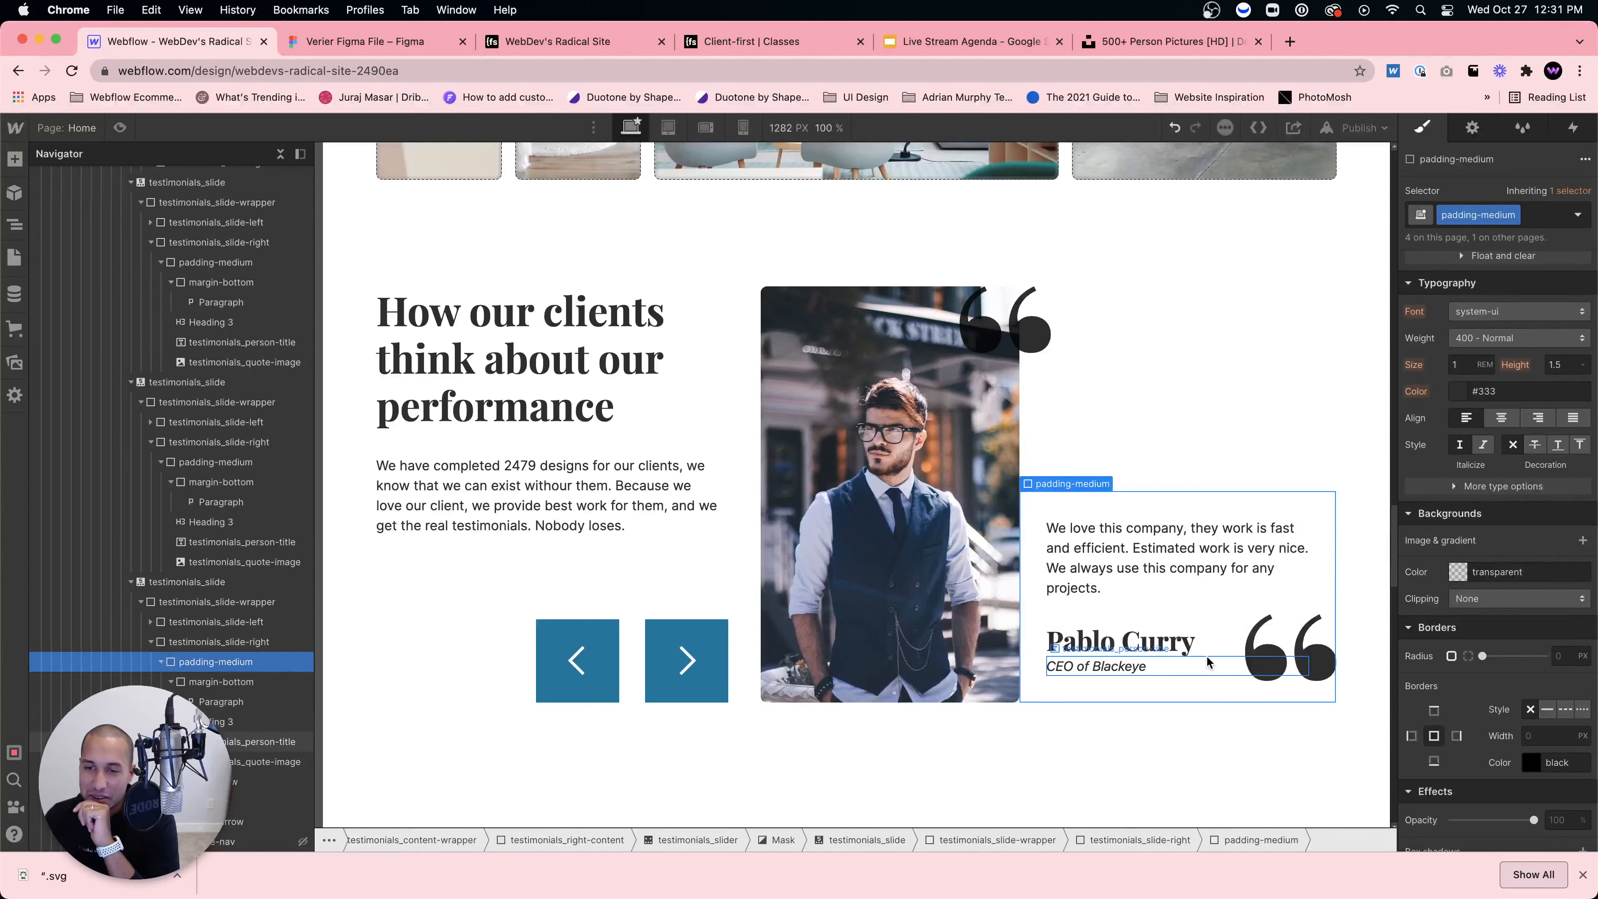
left_click(1205, 655)
left_click(1182, 567)
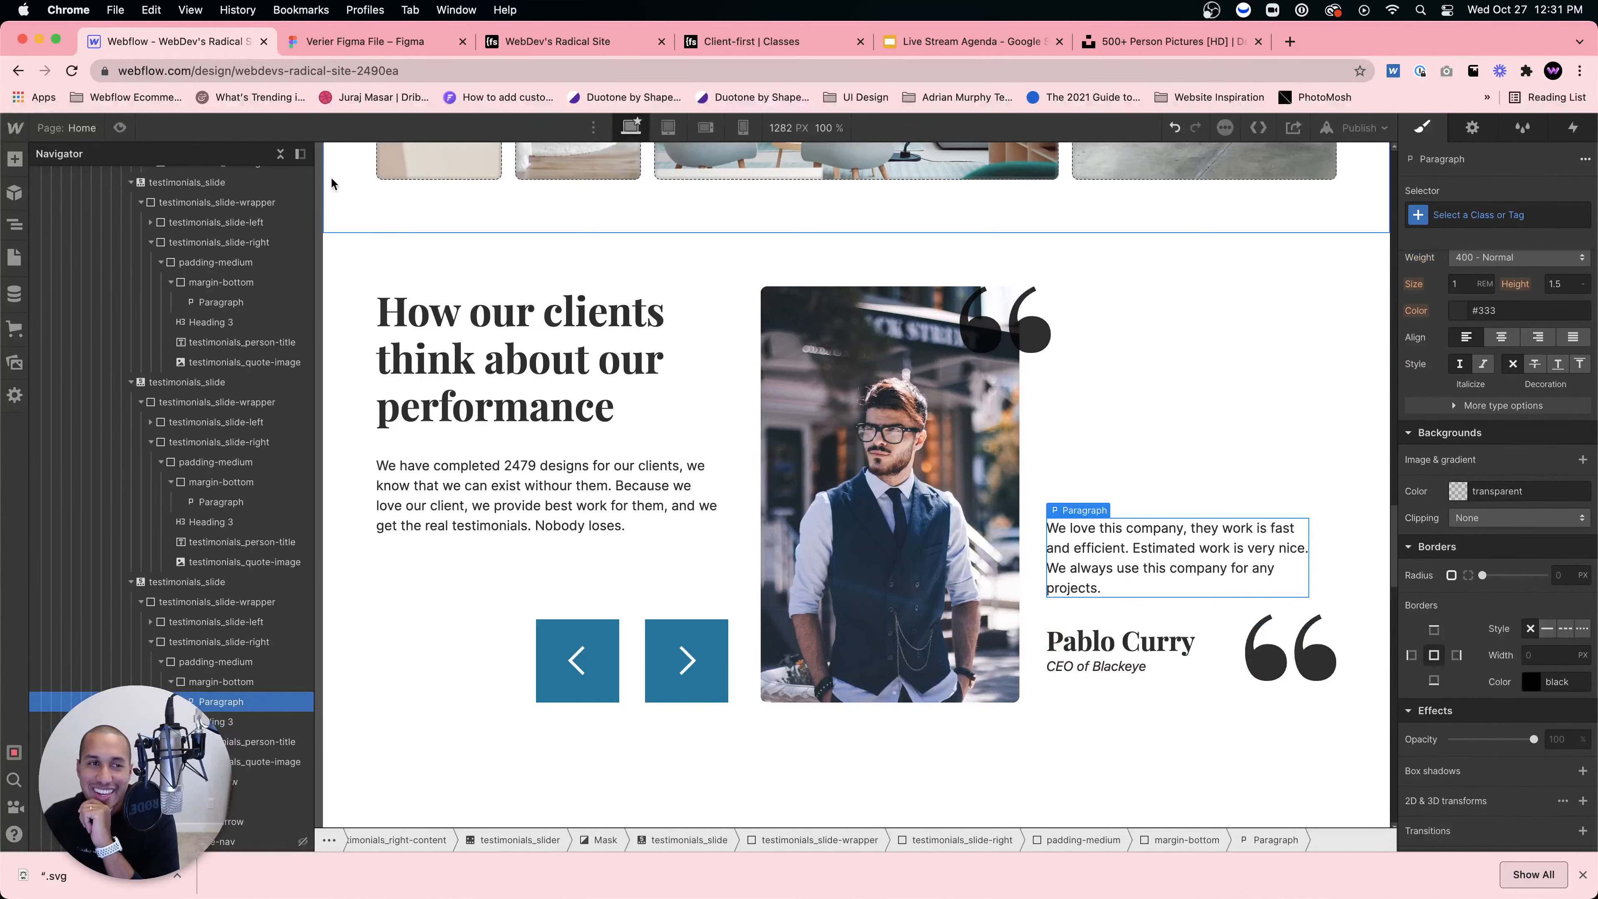
left_click(119, 128)
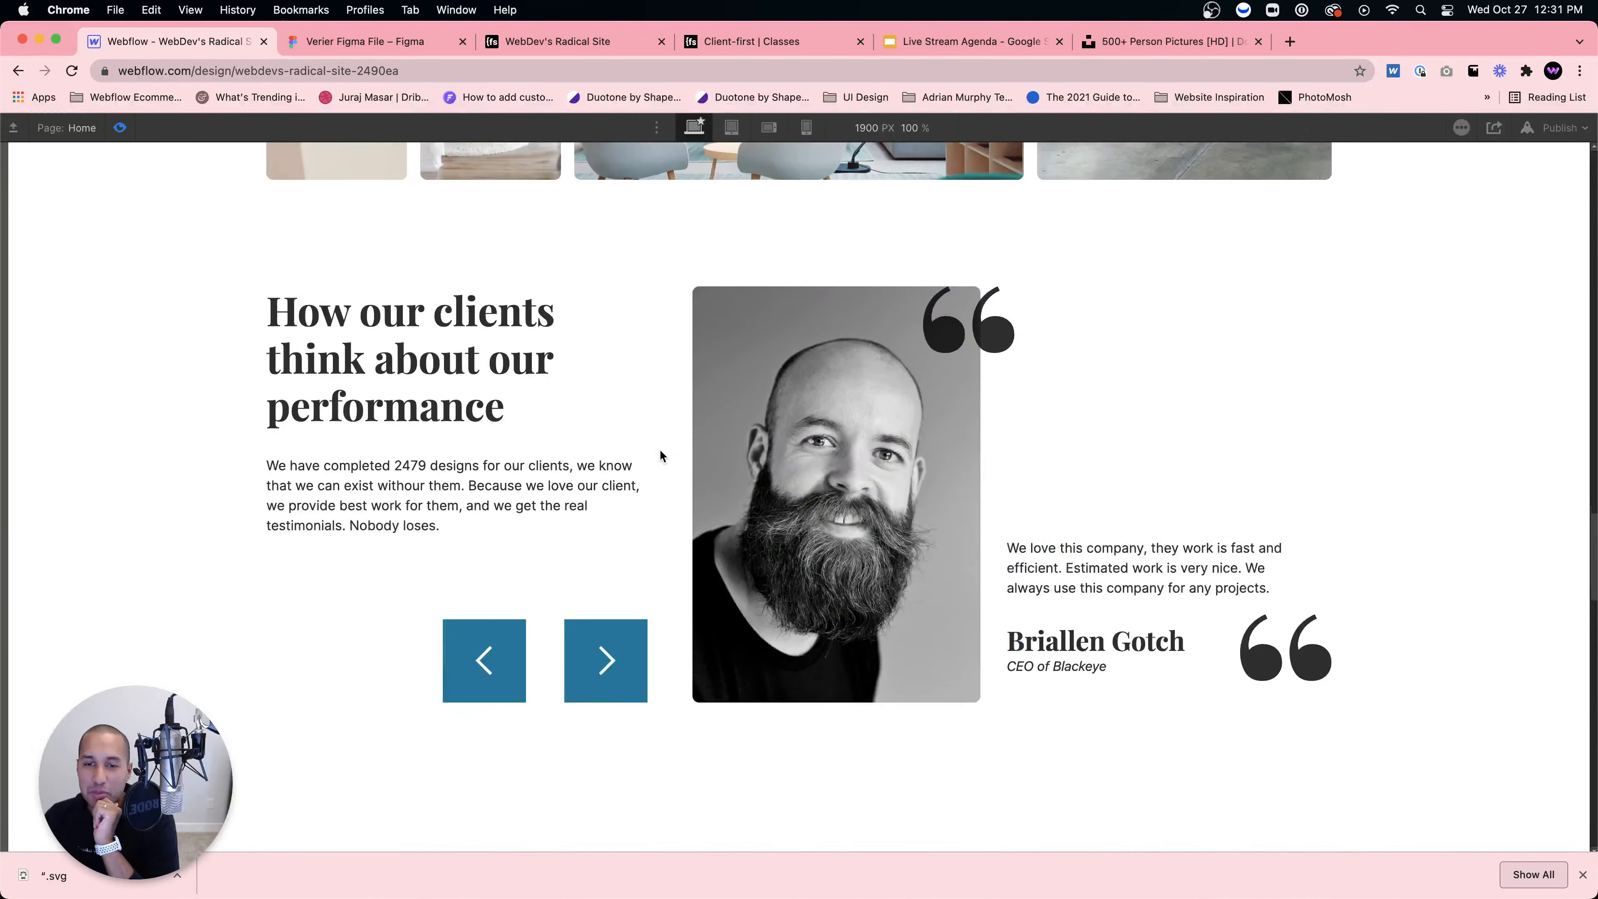
left_click(606, 670)
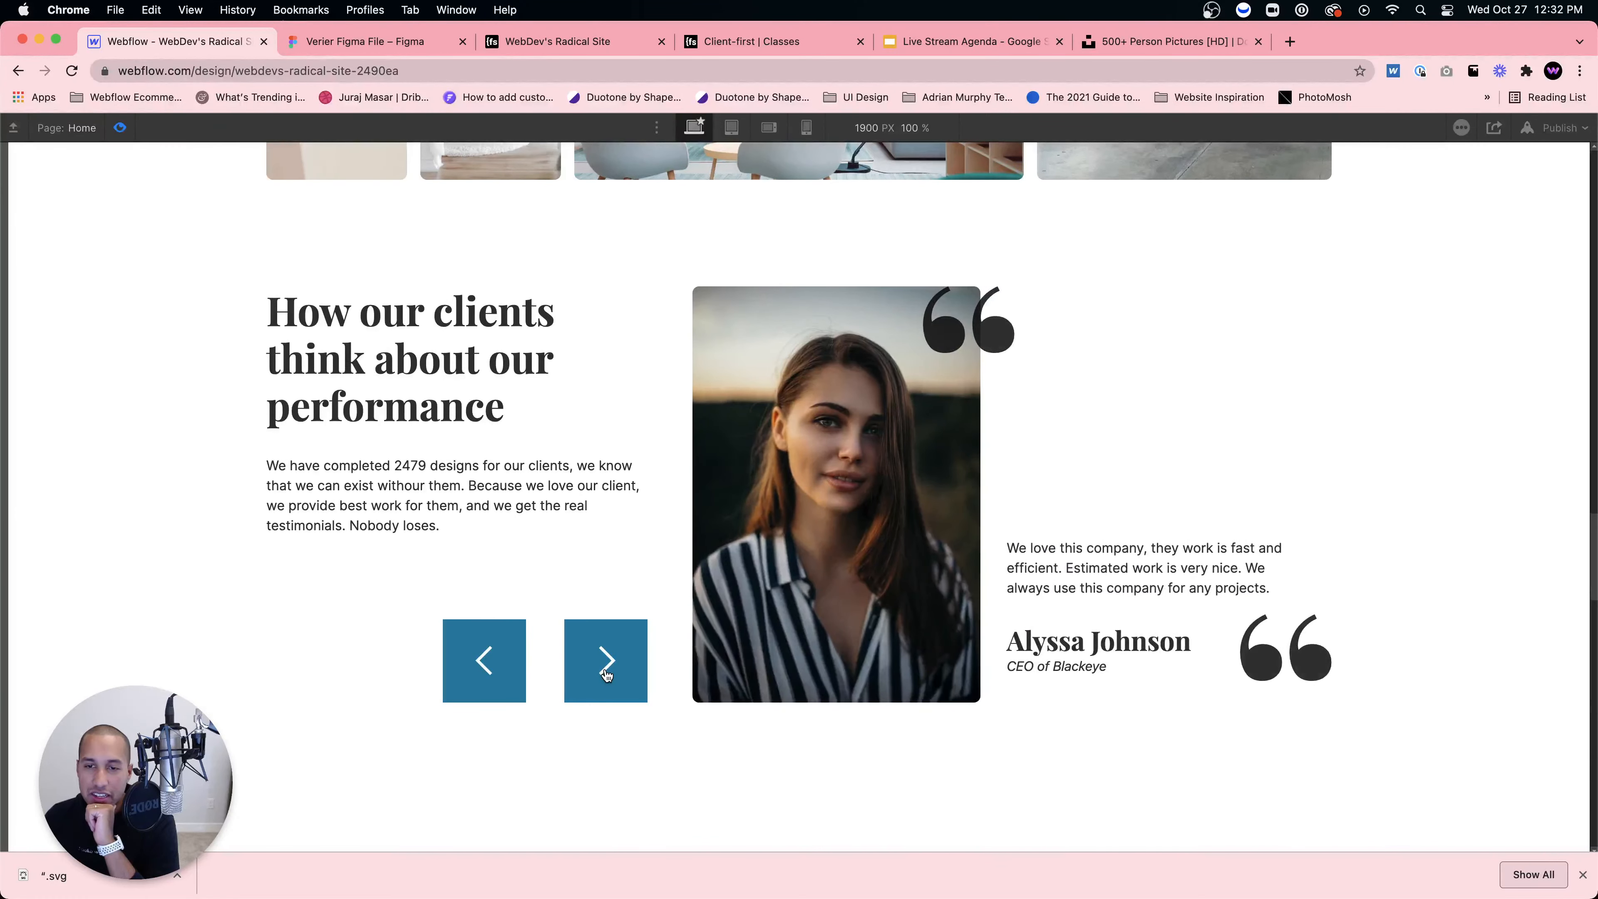
left_click(606, 671)
left_click(606, 671)
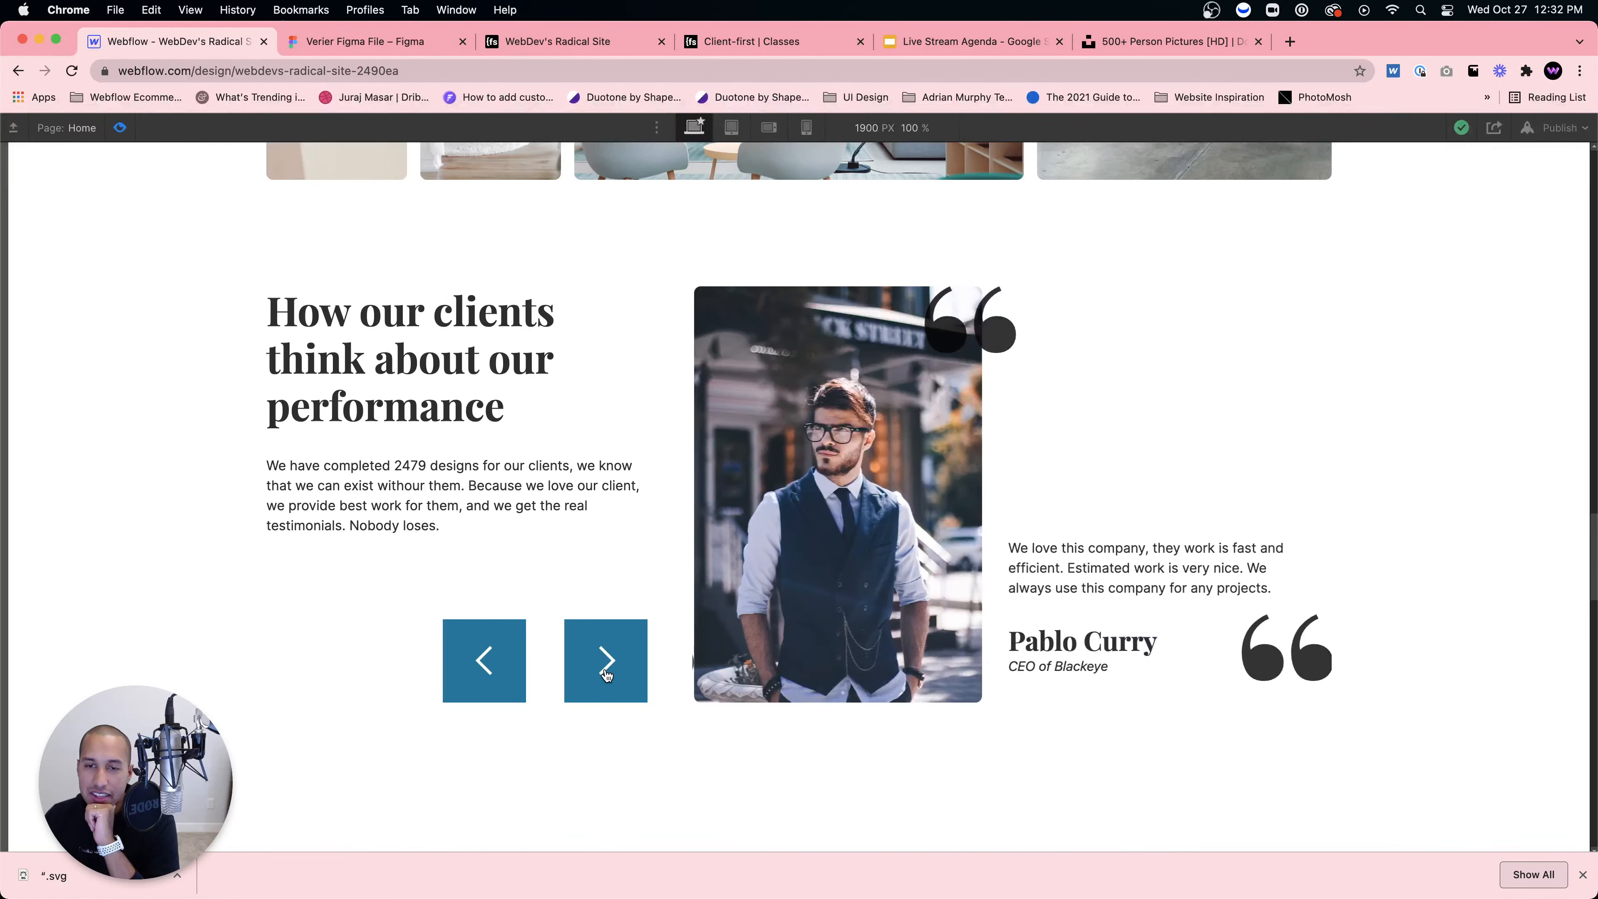
left_click(606, 670)
left_click(606, 660)
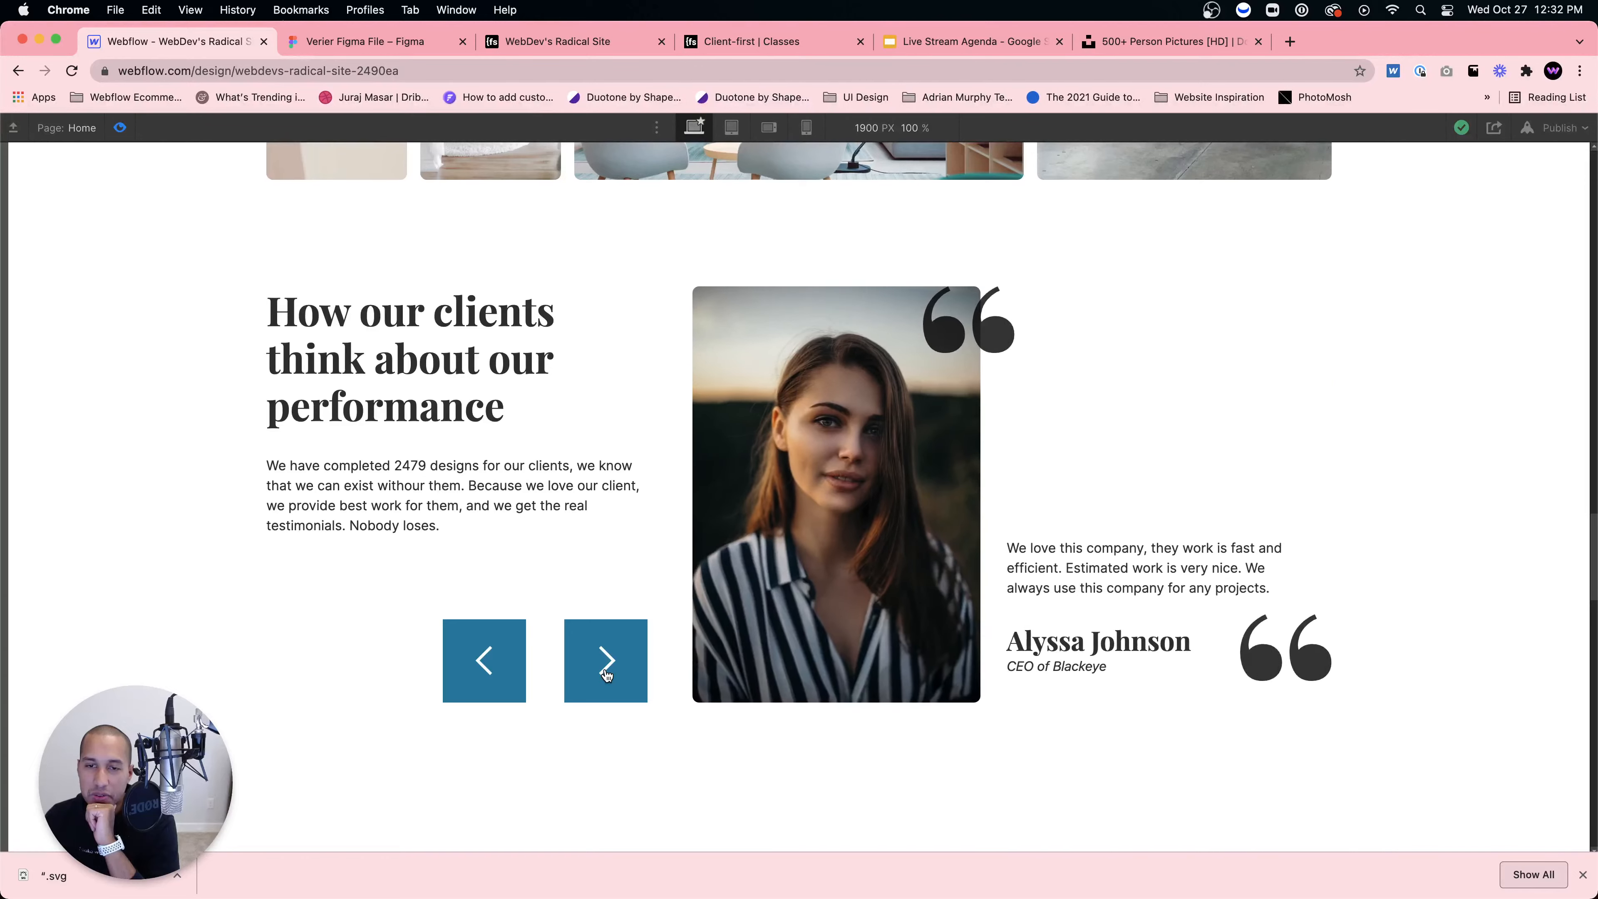
left_click(606, 661)
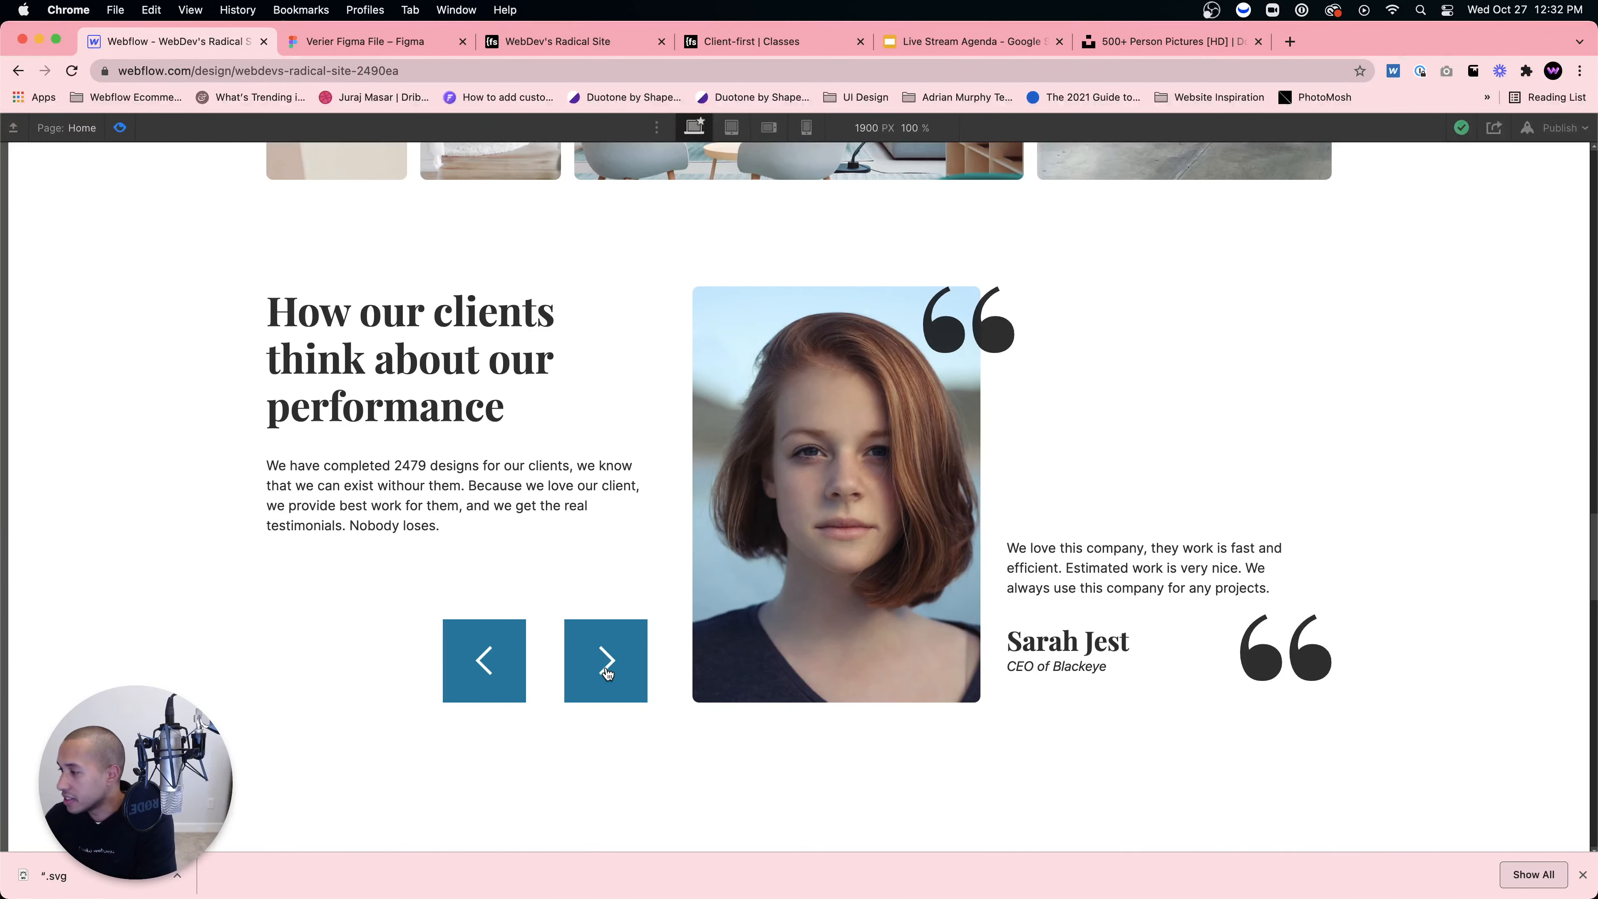
left_click(121, 128)
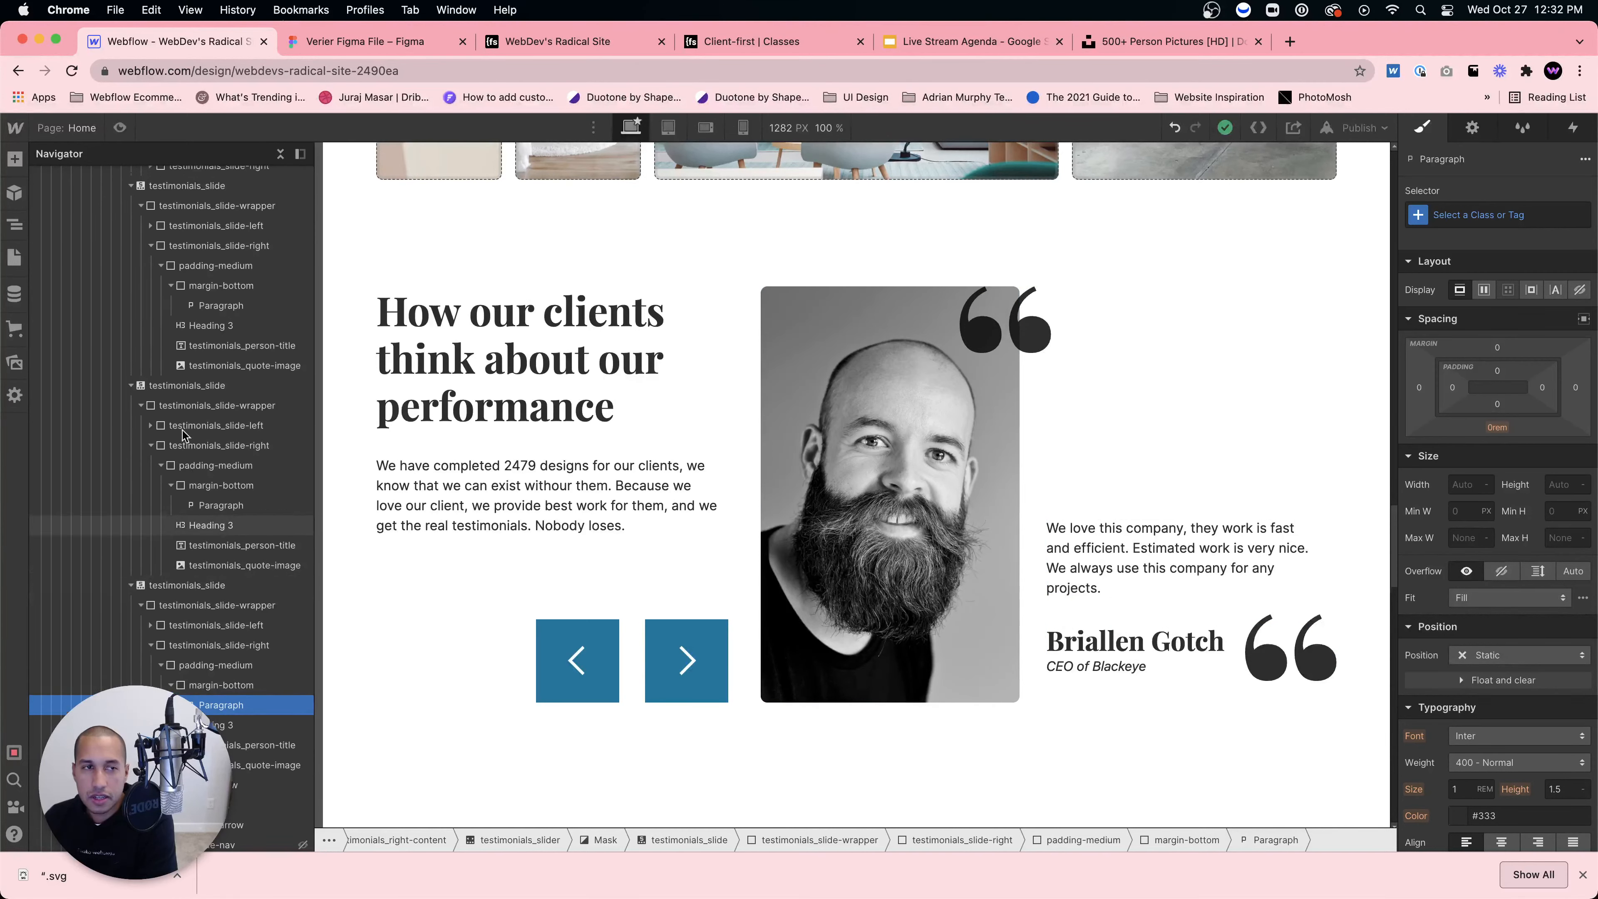
Step: Set the testimonials slider's Animation setting to Cross Fade
scroll(176, 589, "up", 5)
scroll(174, 599, "down", 7)
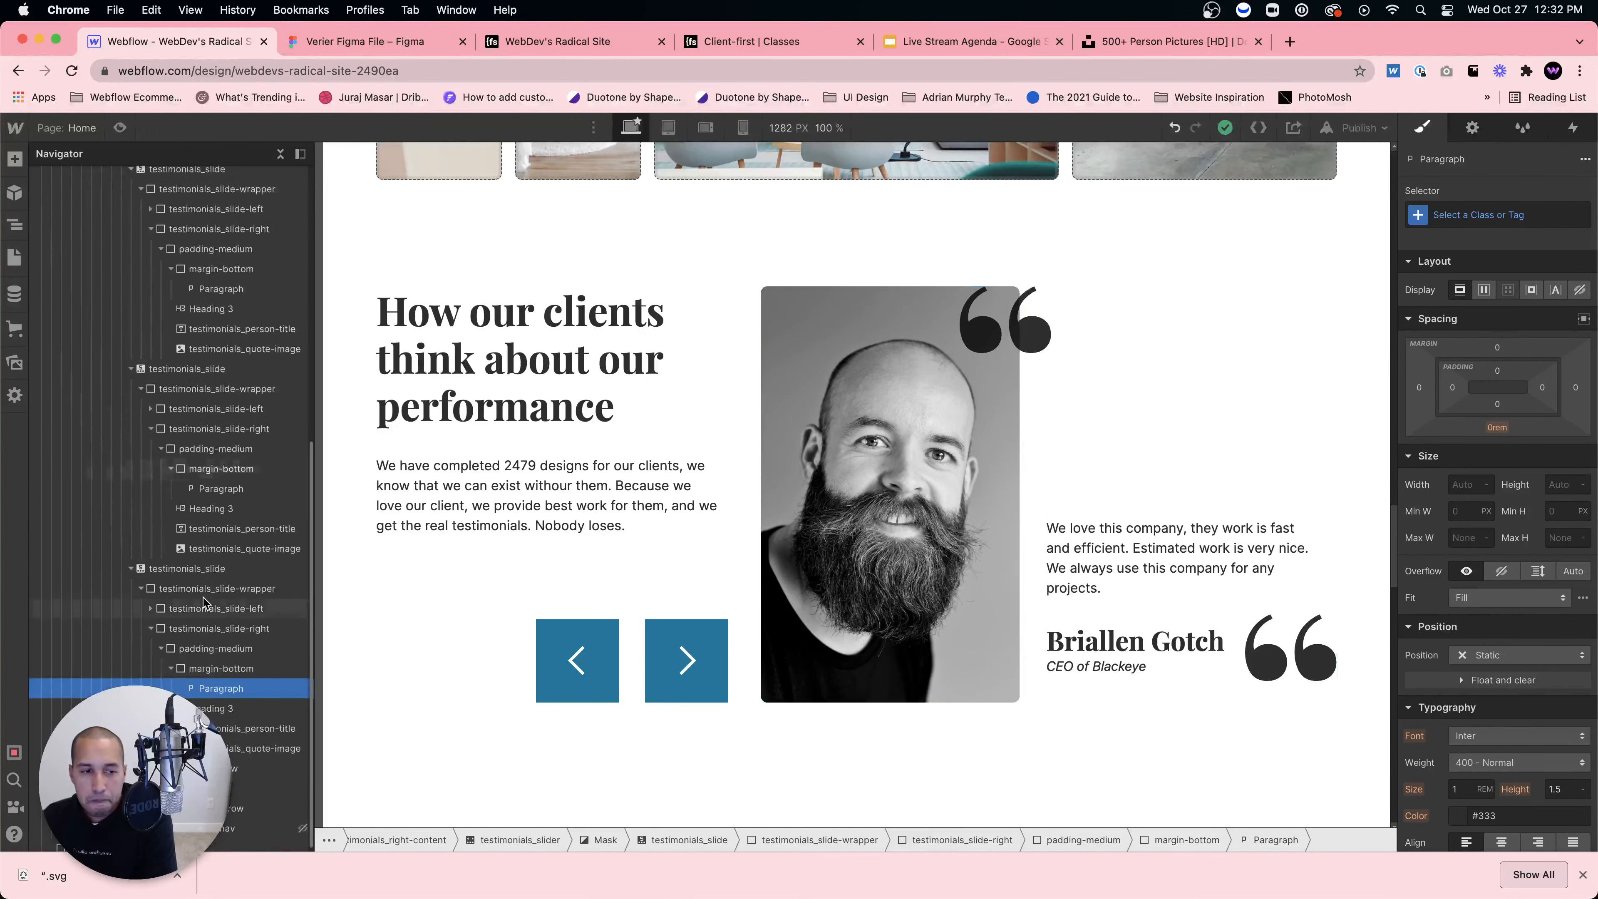
left_click(182, 565)
left_click(1473, 129)
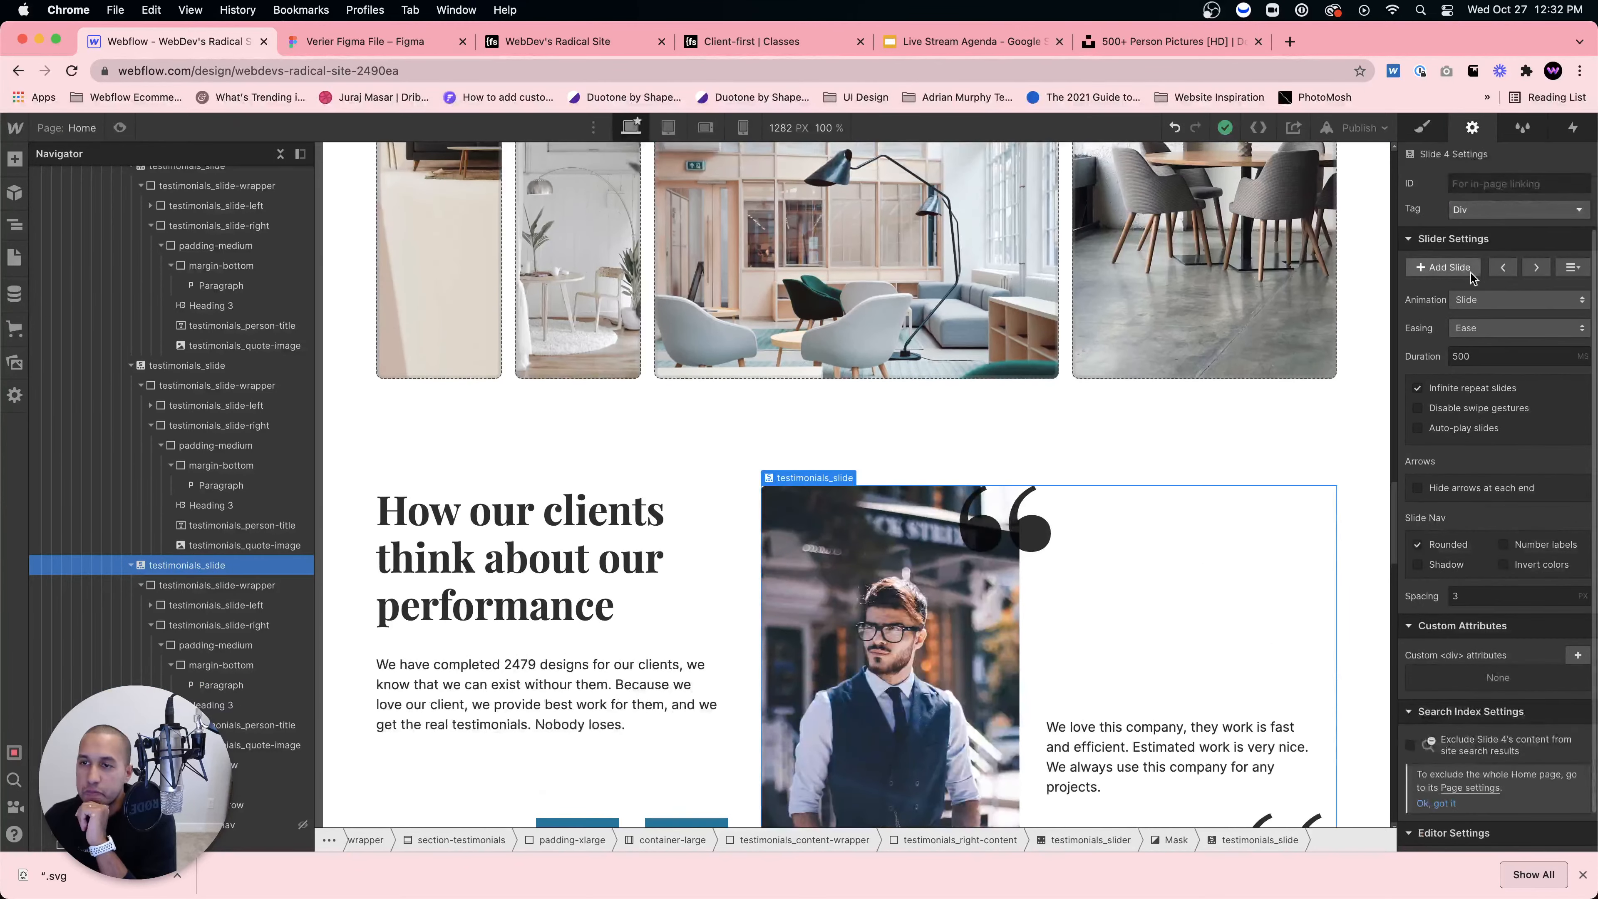
left_click(1475, 303)
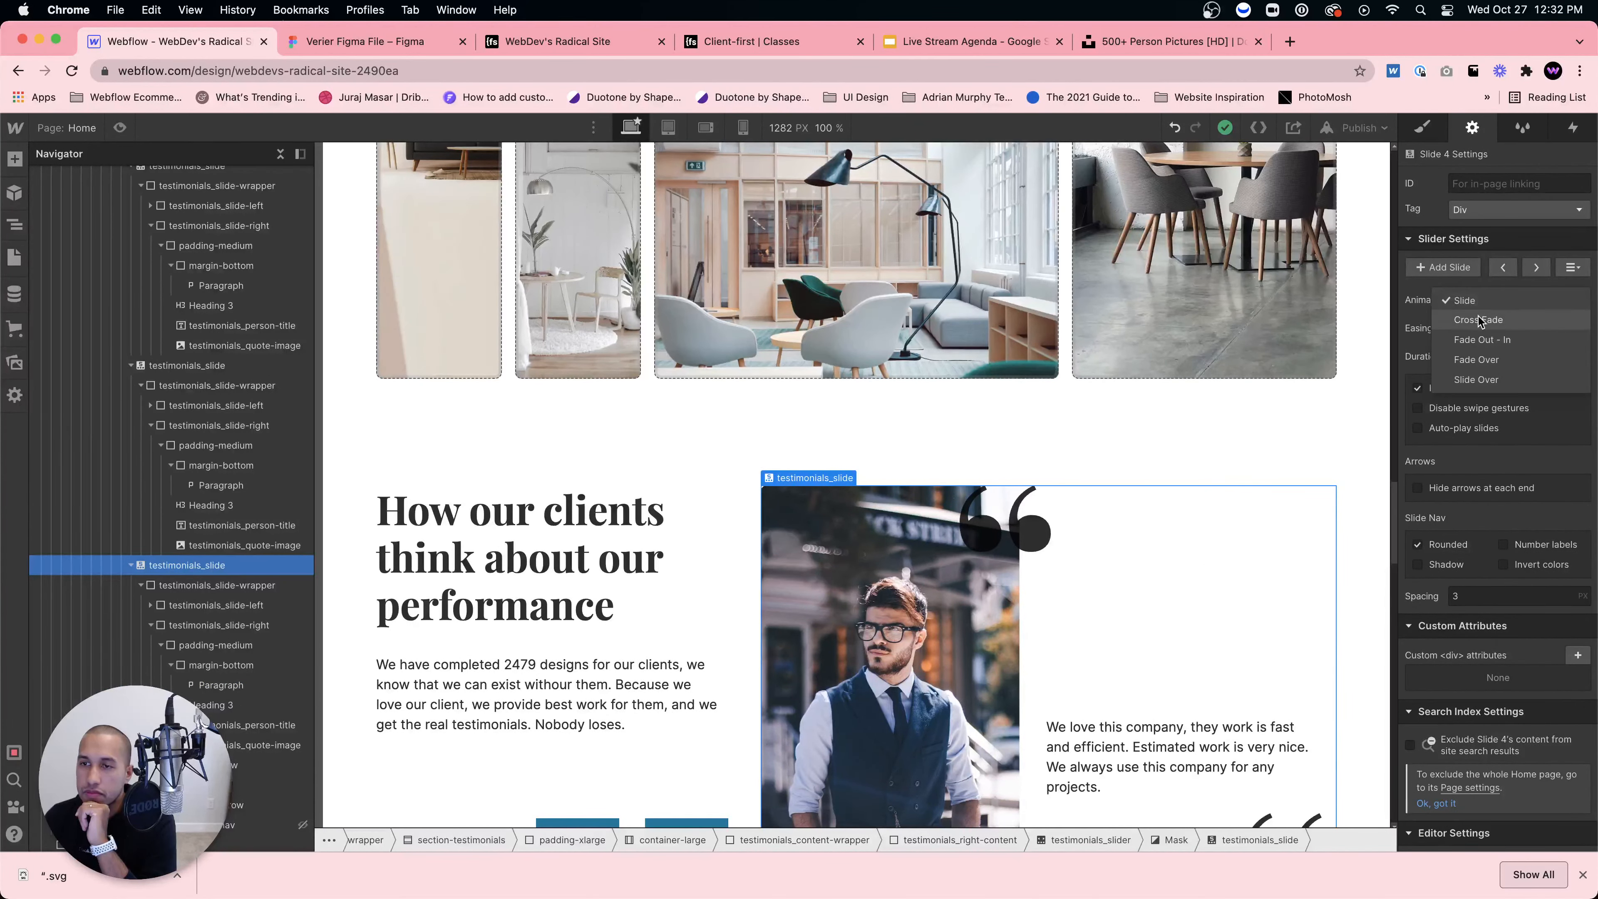
left_click(1478, 320)
Step: Preview the page and cycle through the testimonials to test the cross-fade
left_click(116, 127)
scroll(1062, 623, "down", 7)
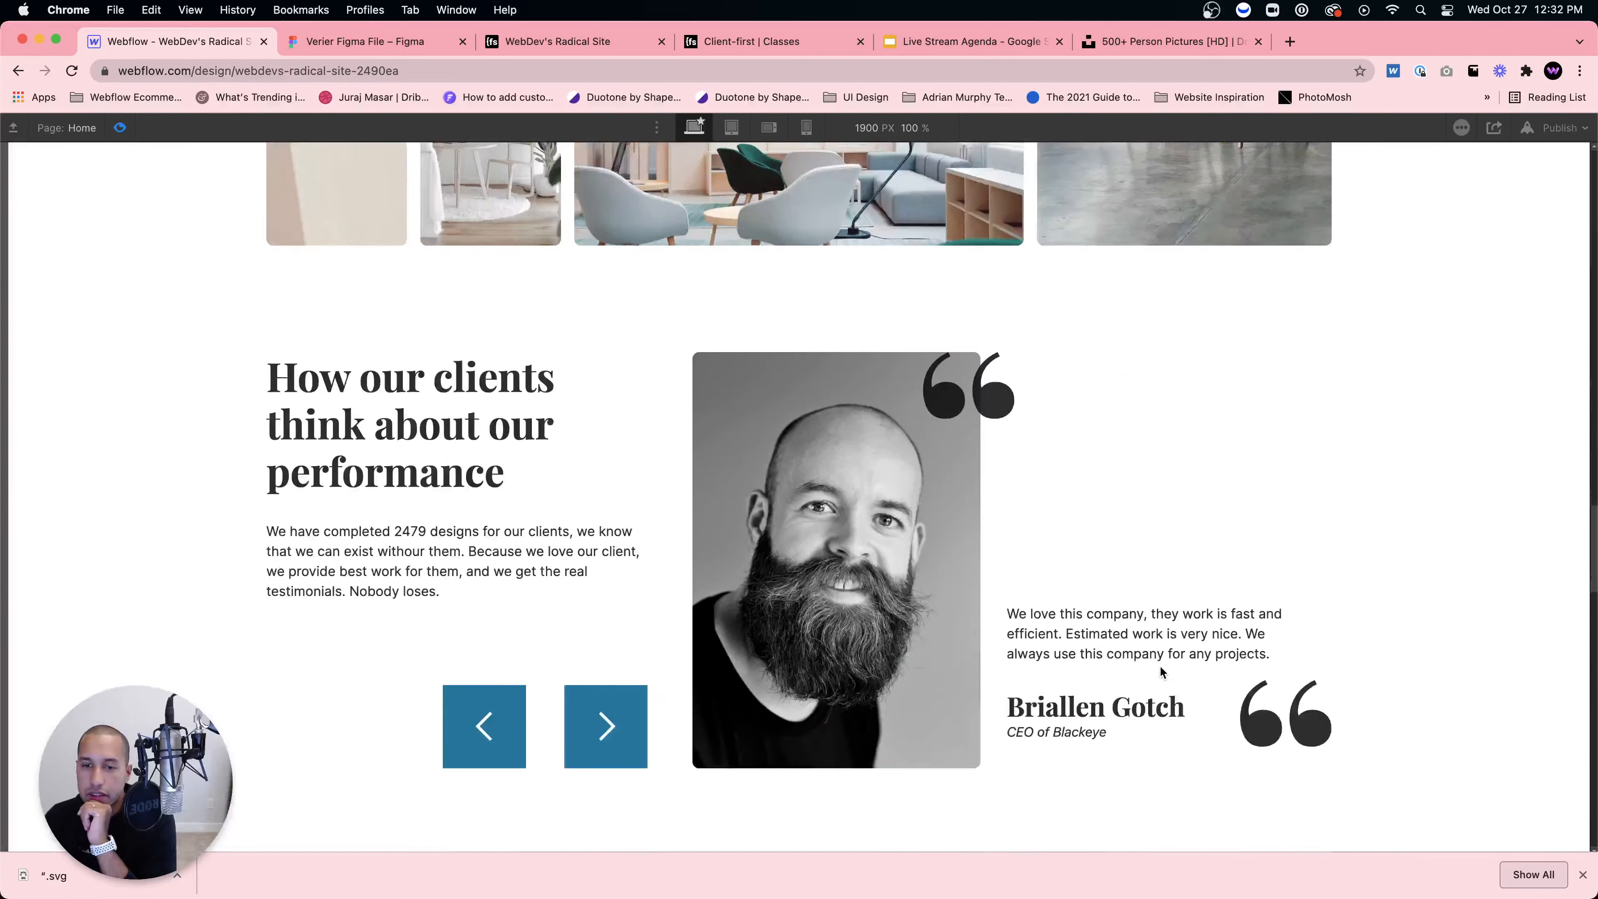
left_click(591, 437)
scroll(721, 491, "up", 5)
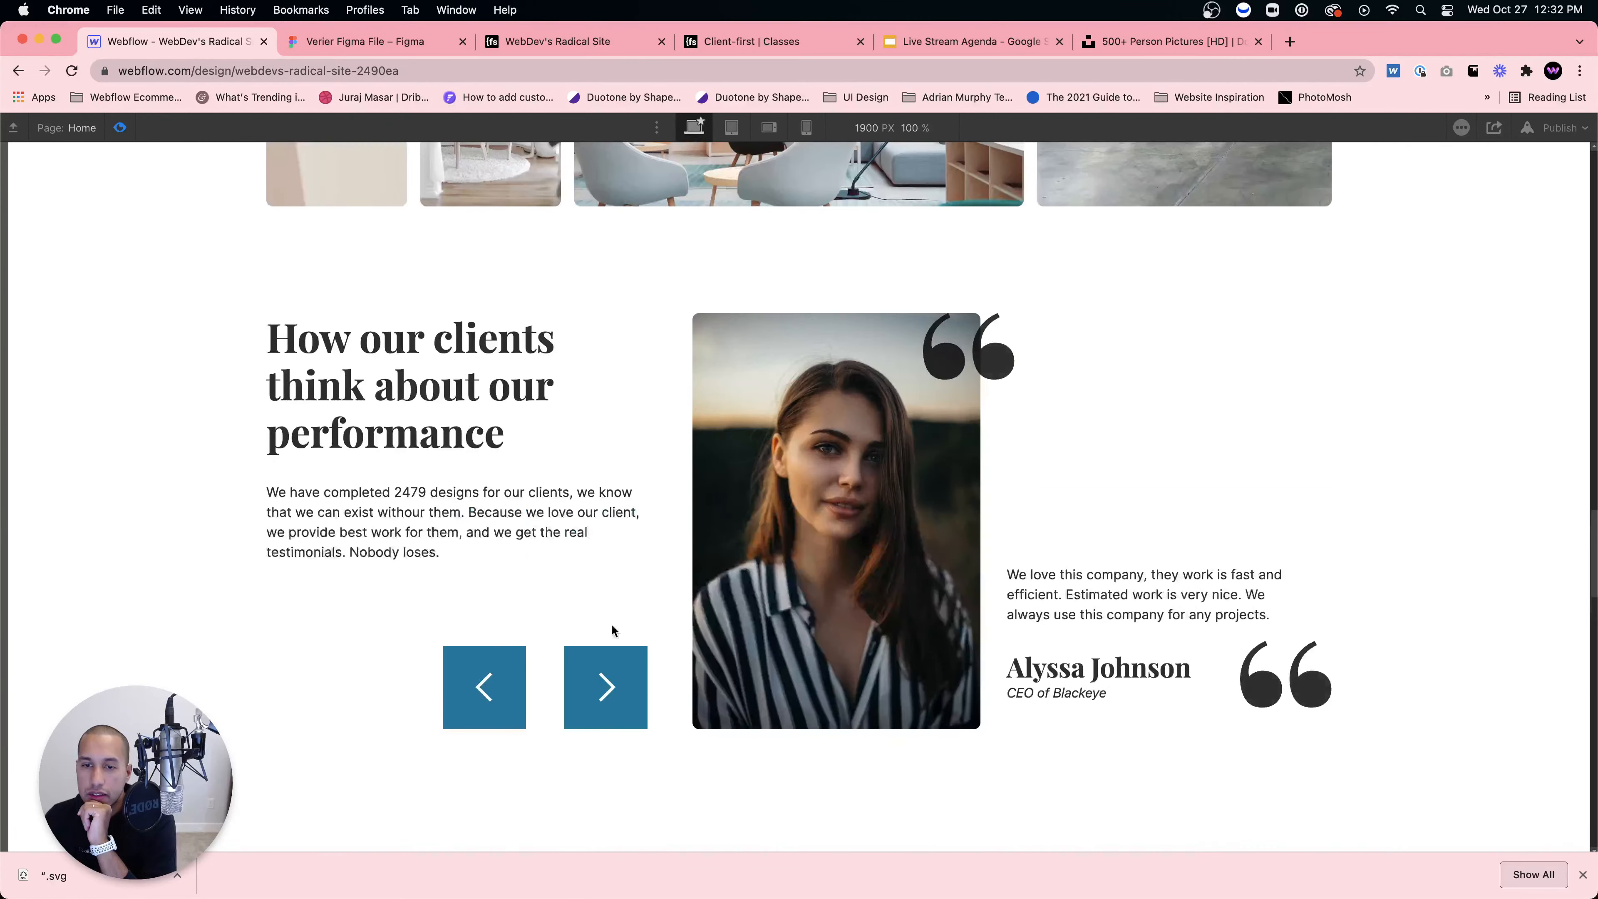
left_click(600, 684)
left_click(605, 693)
left_click(607, 702)
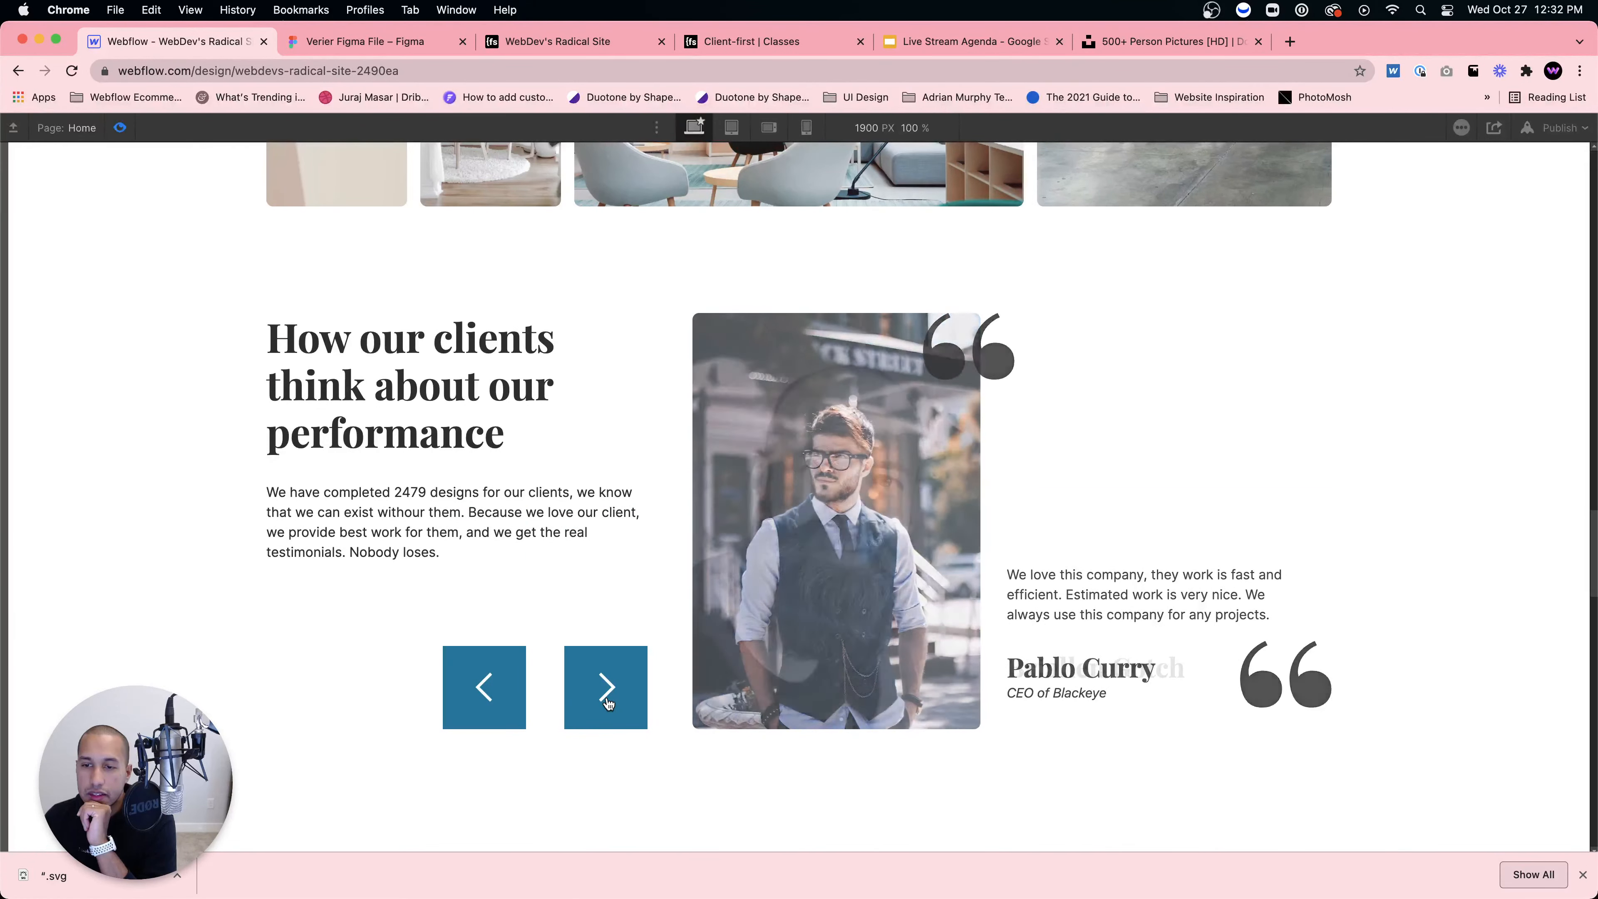
left_click(608, 702)
left_click(608, 702)
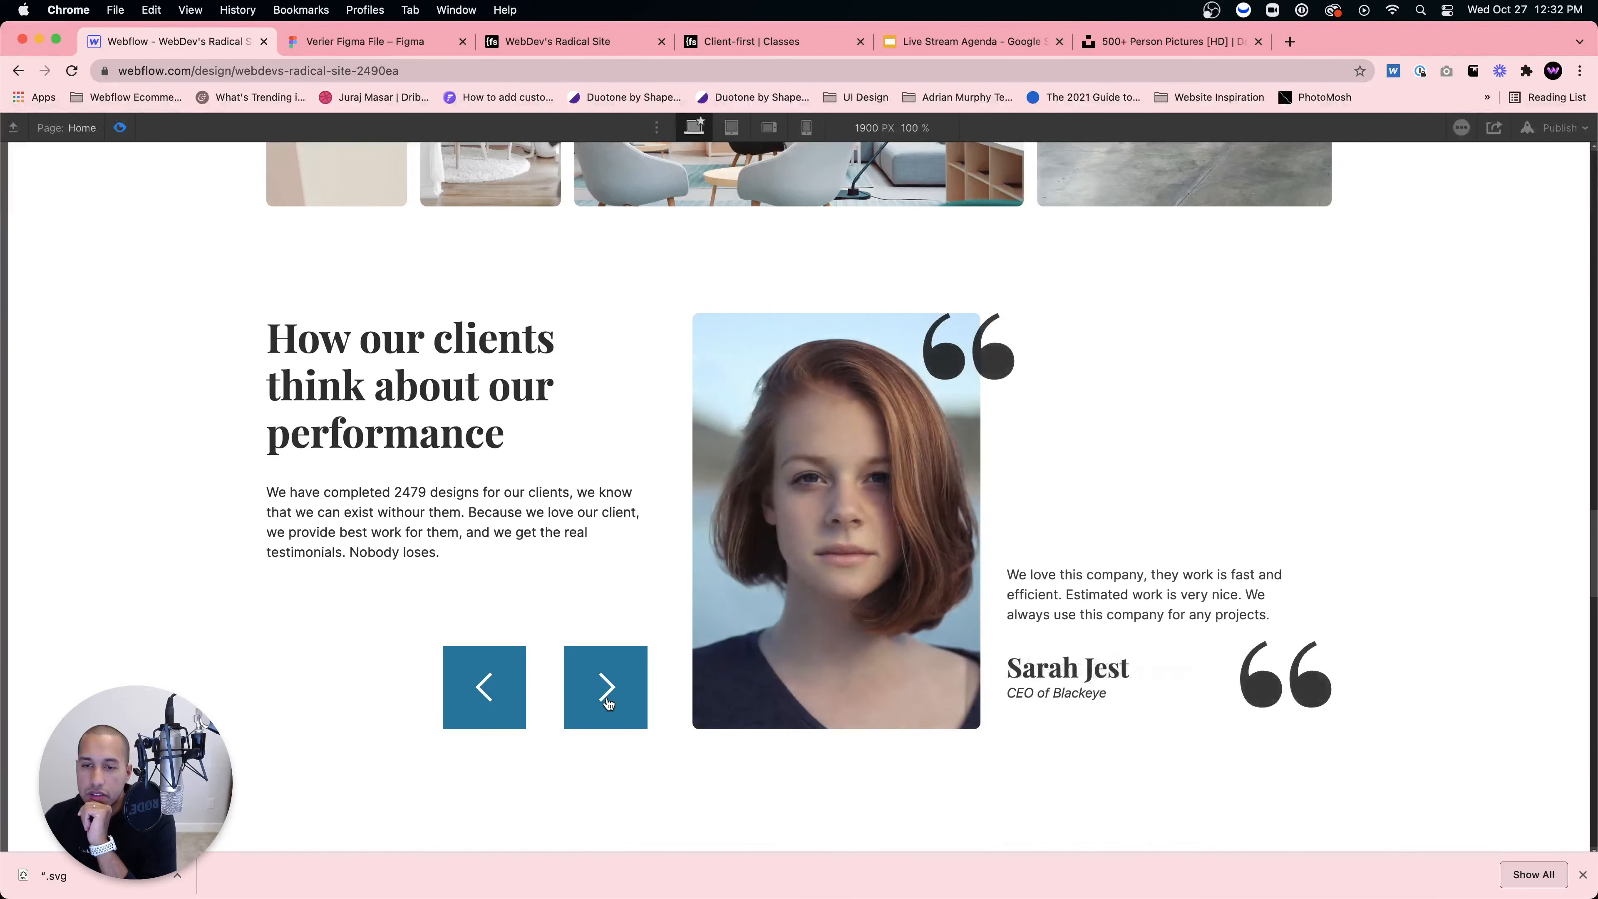
left_click(607, 702)
left_click(607, 702)
left_click(607, 702)
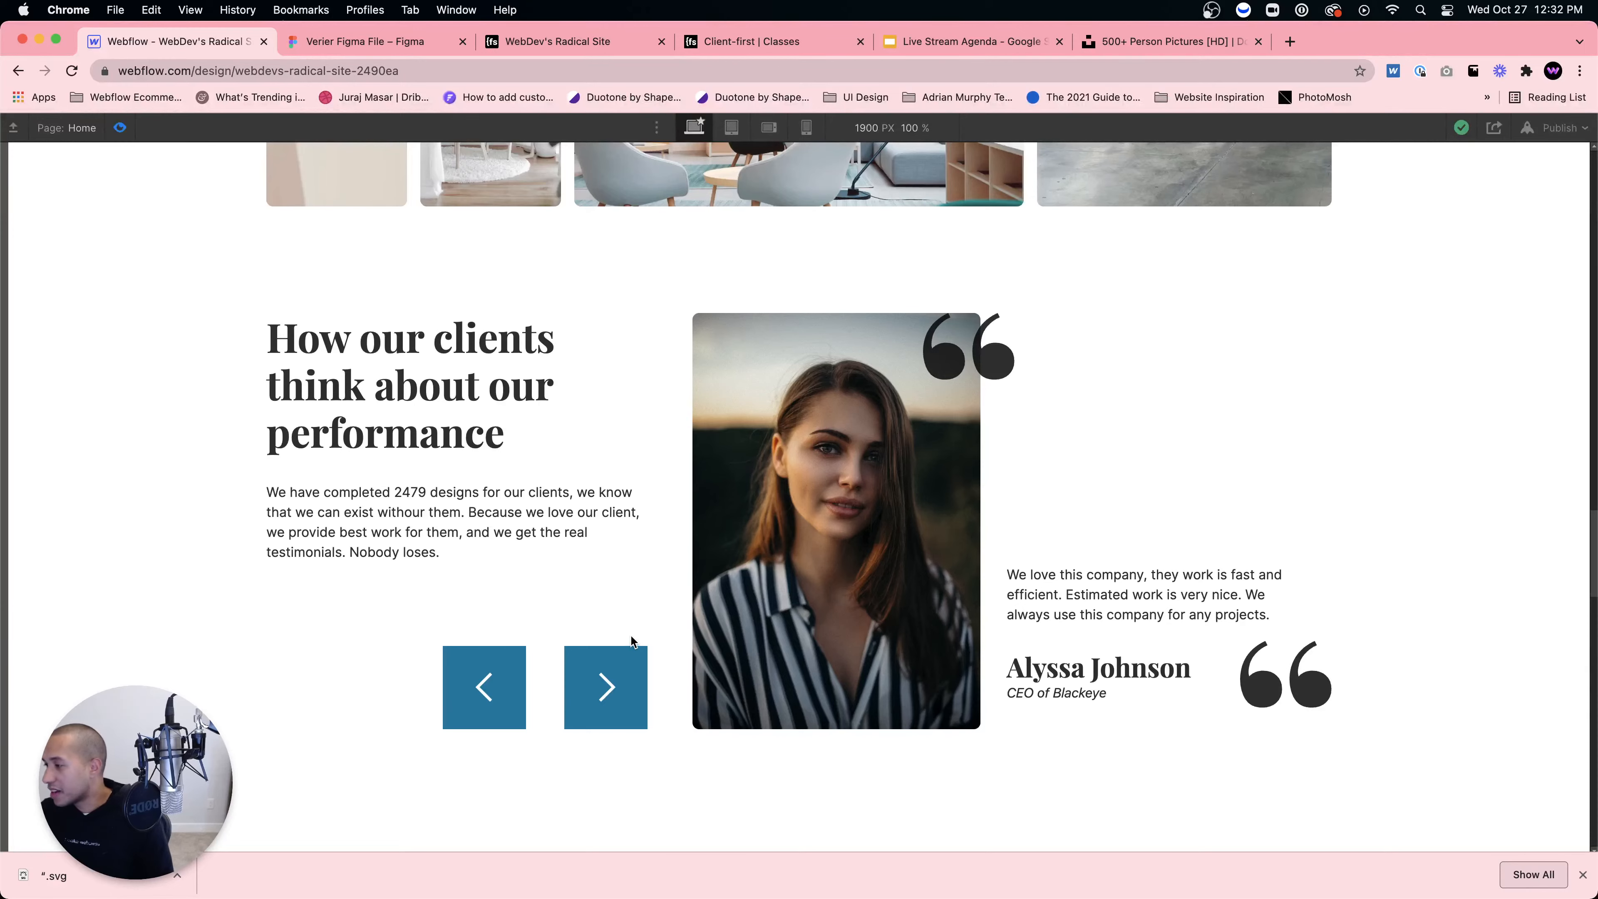
Step: Leave preview and change the third slide's author surname to 'Picasso'
left_click(119, 127)
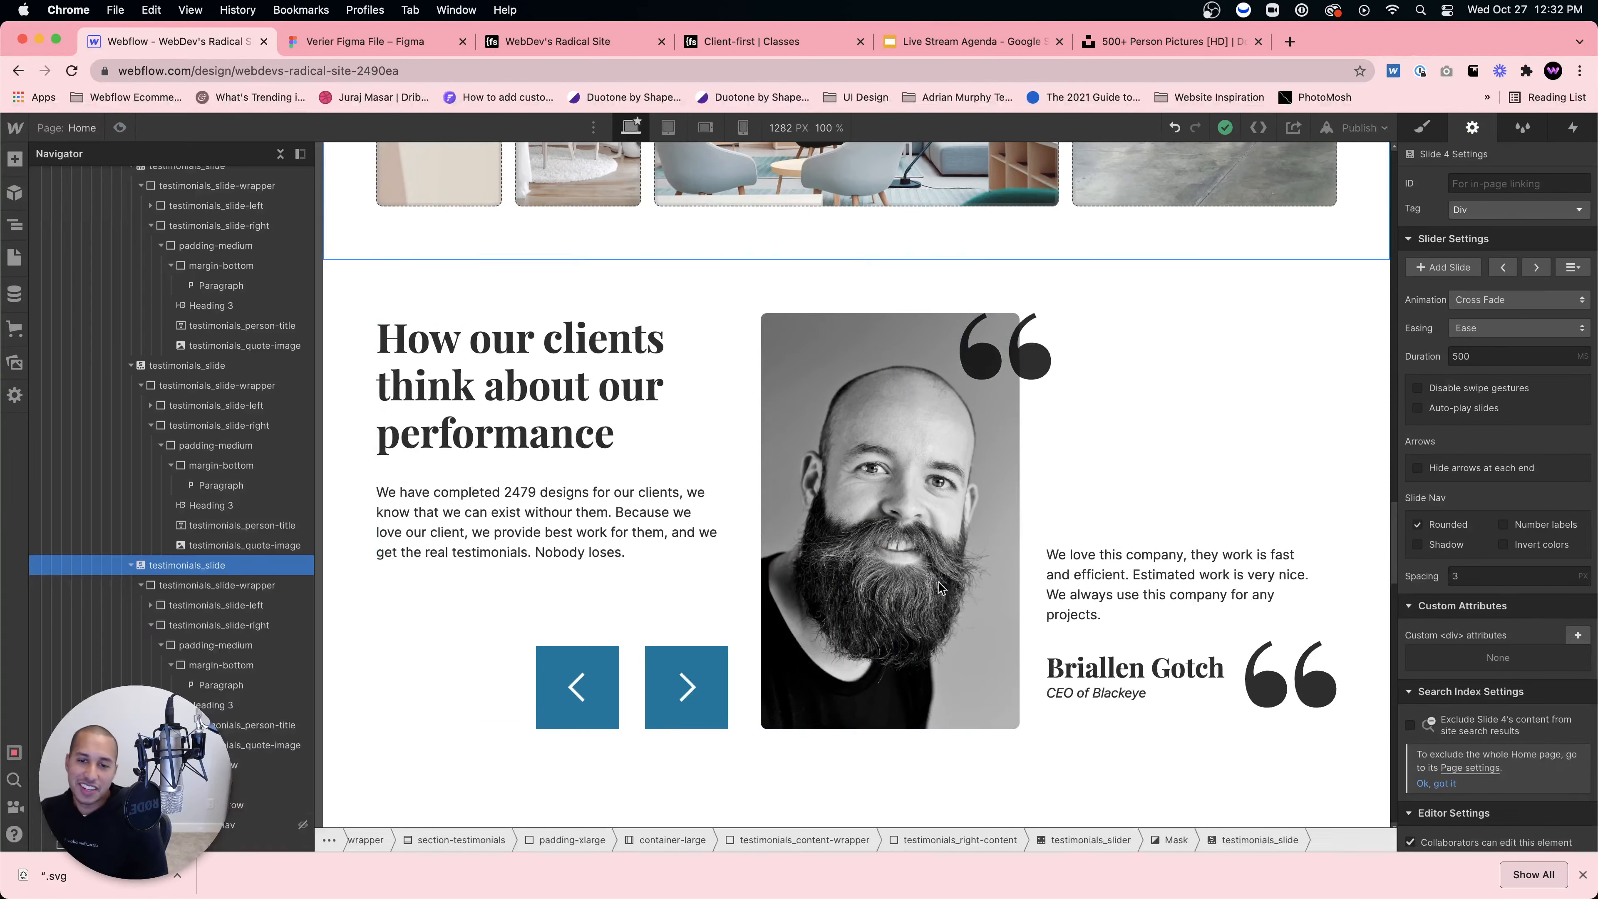
left_click(189, 545)
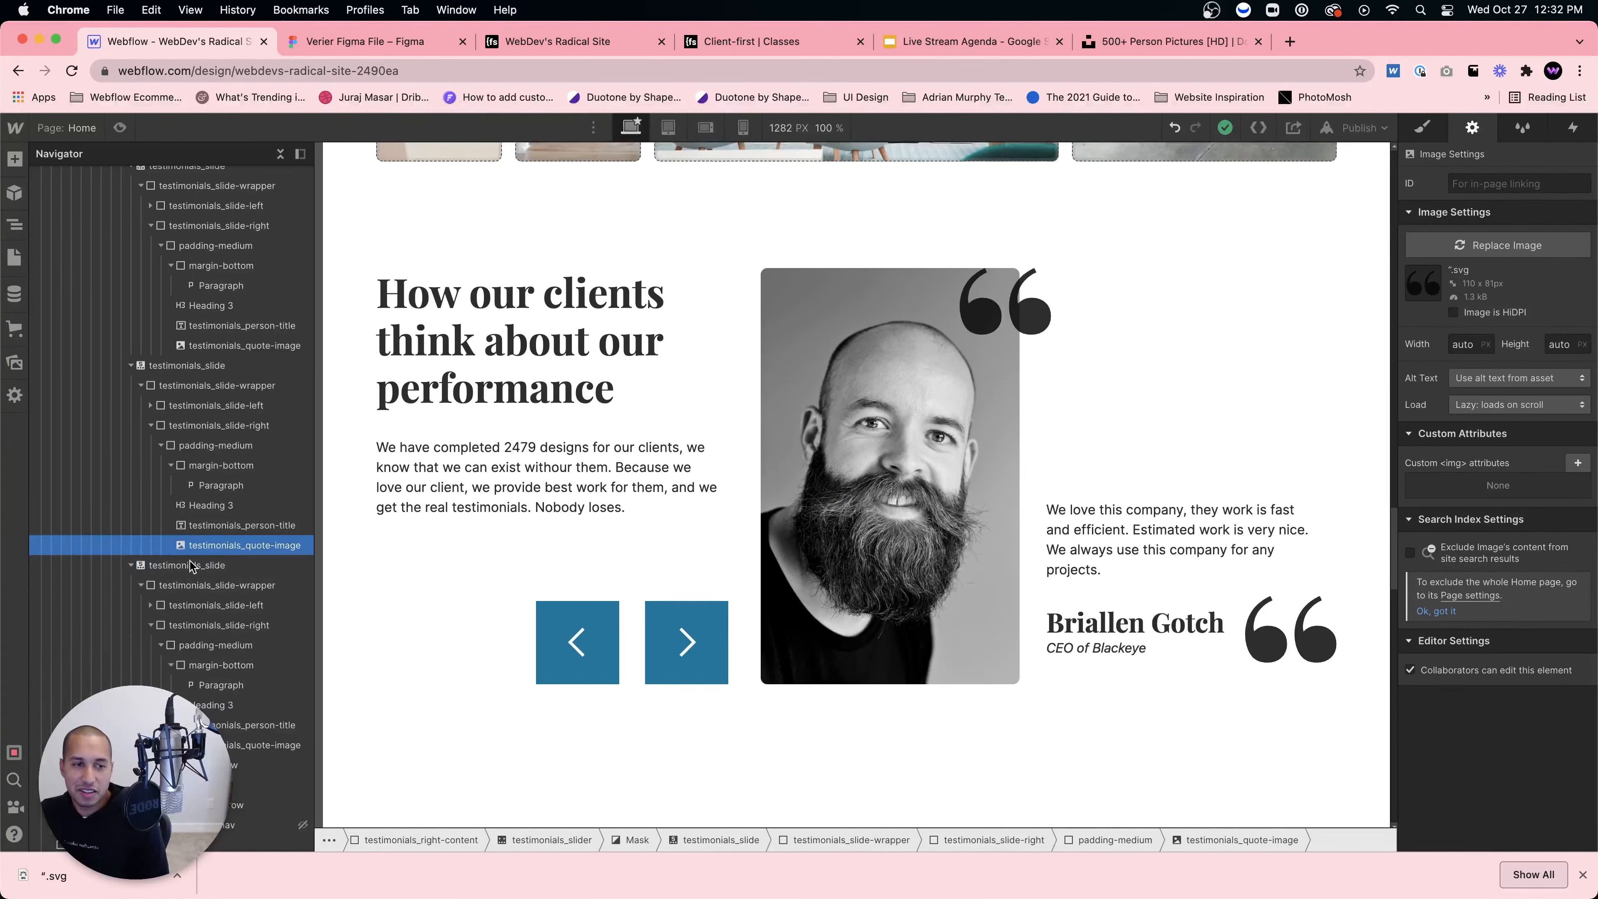
left_click(190, 565)
double_click(1166, 559)
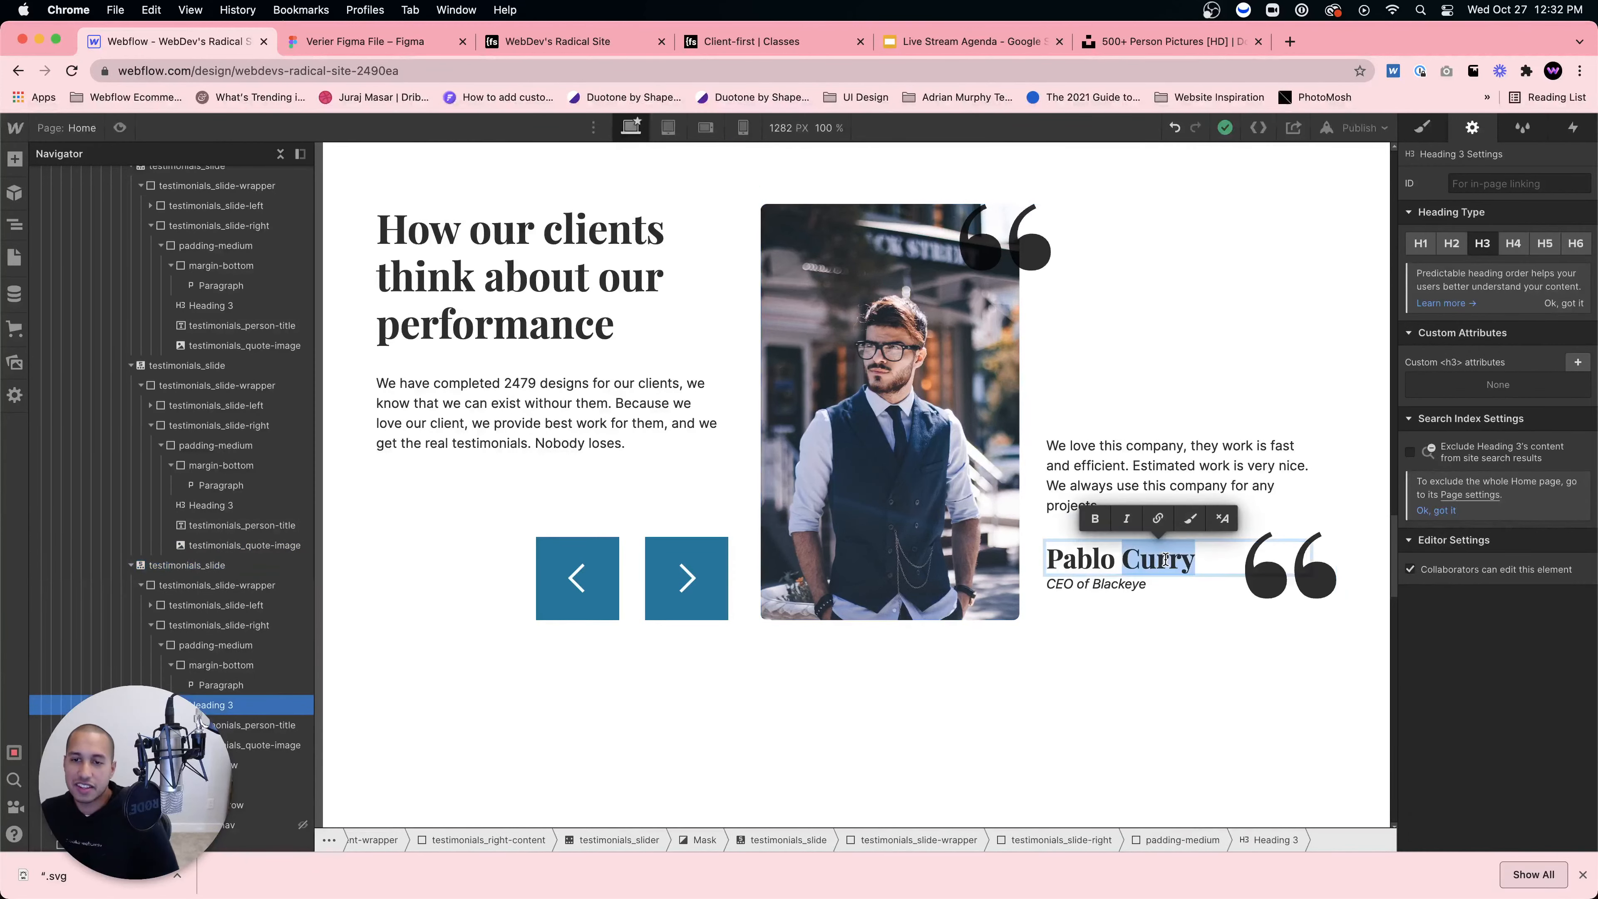
type("Picasso")
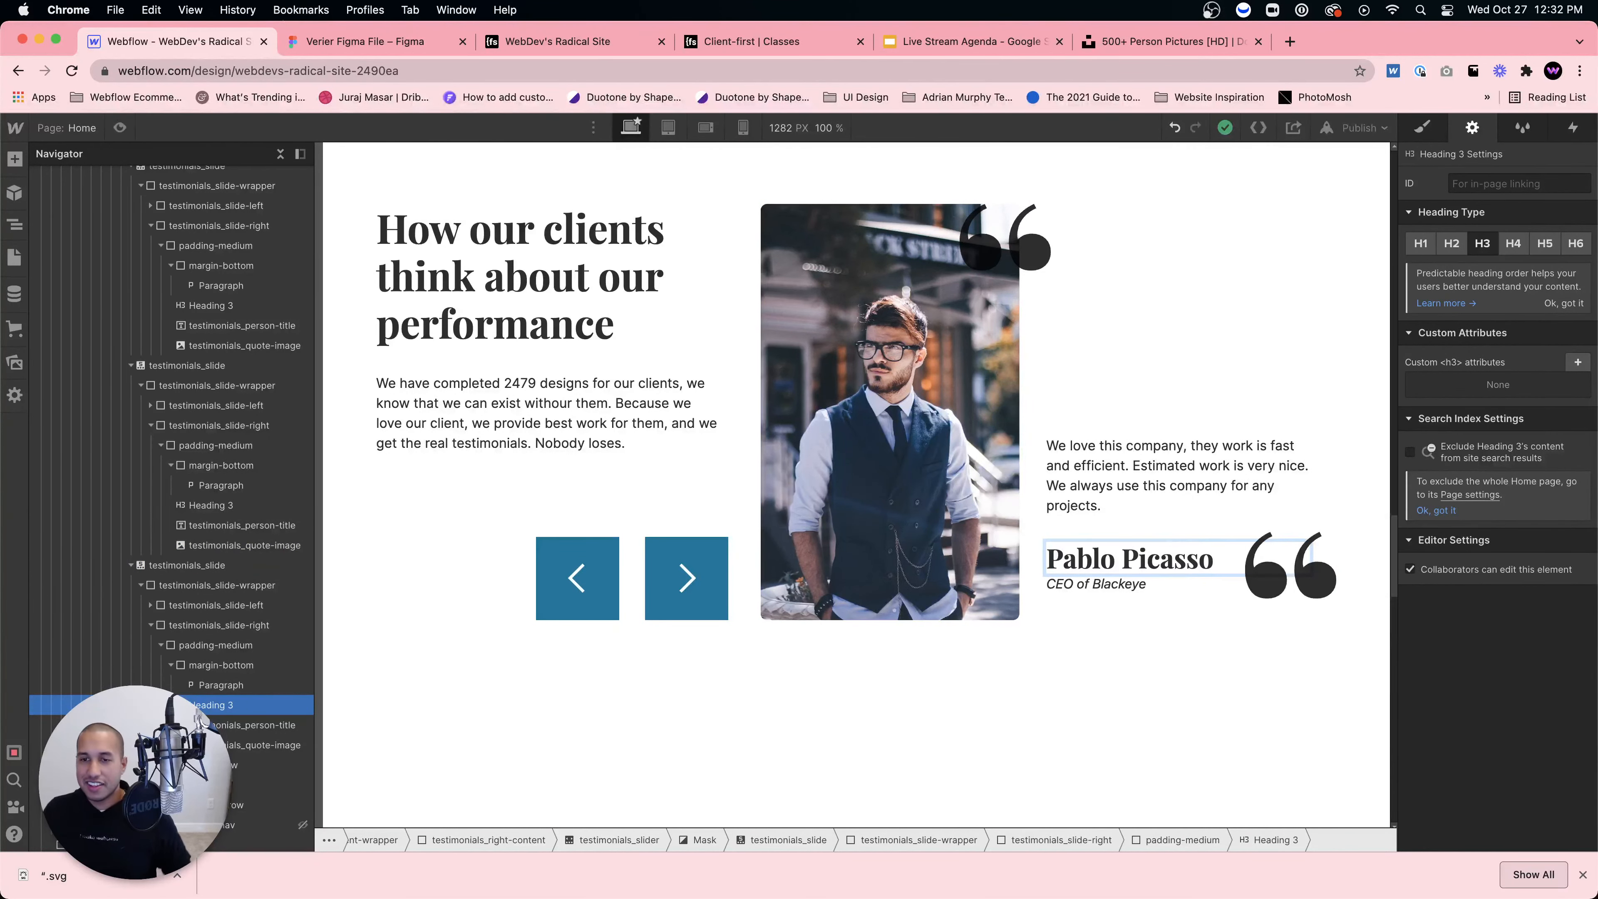
left_click(1125, 431)
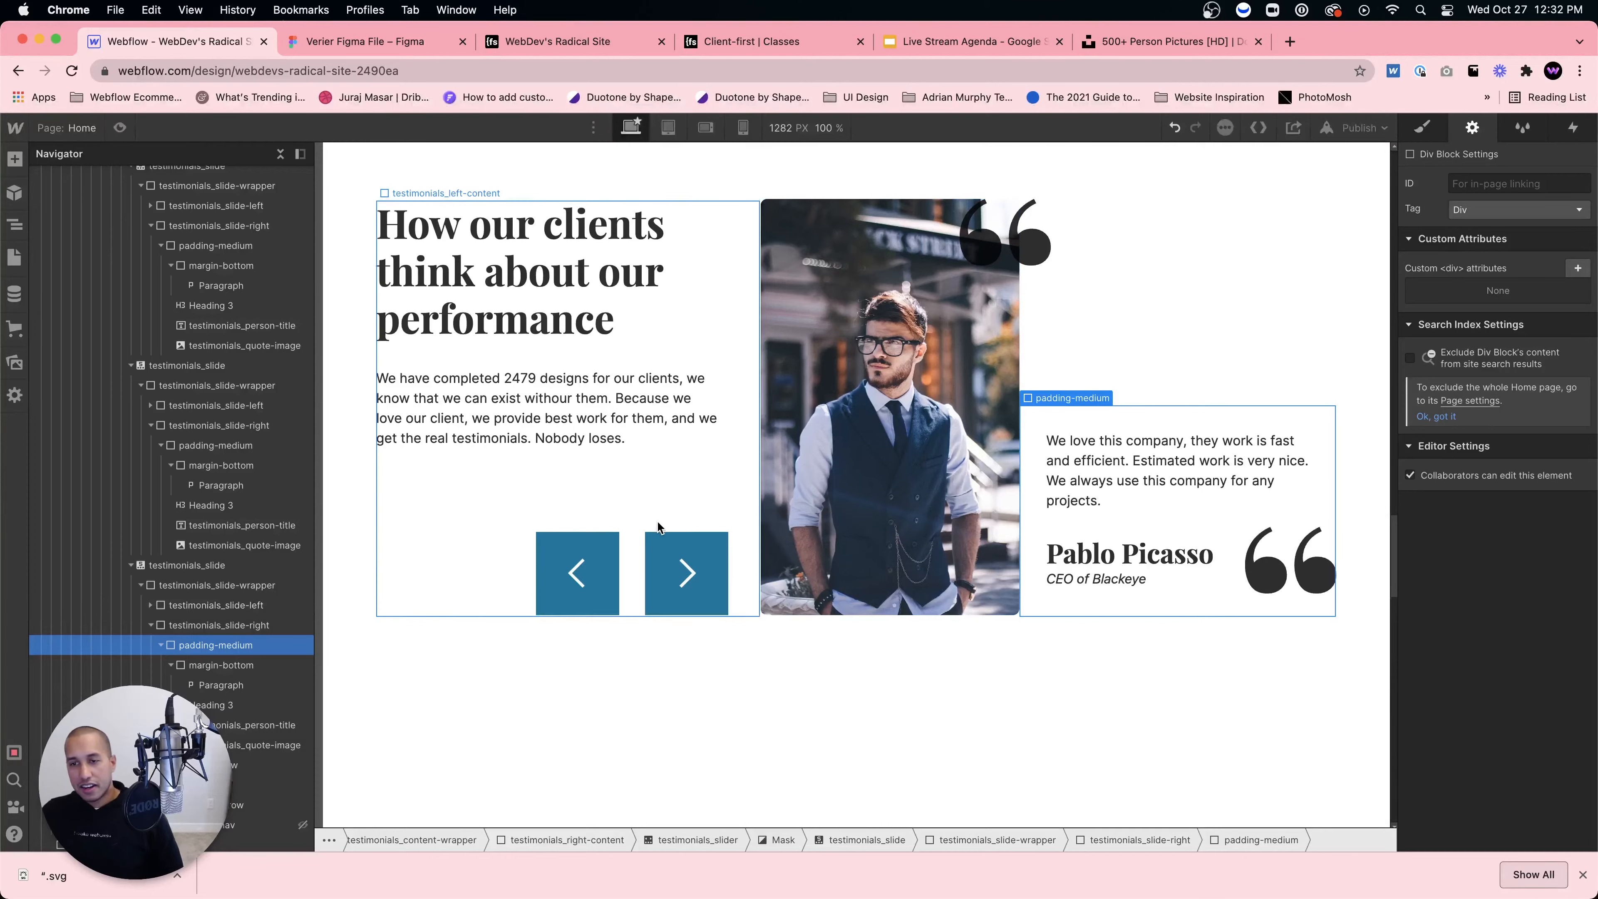
Step: Compare the testimonials section against the Figma design, then return to Webflow
scroll(658, 522, "down", 1)
scroll(762, 338, "up", 3)
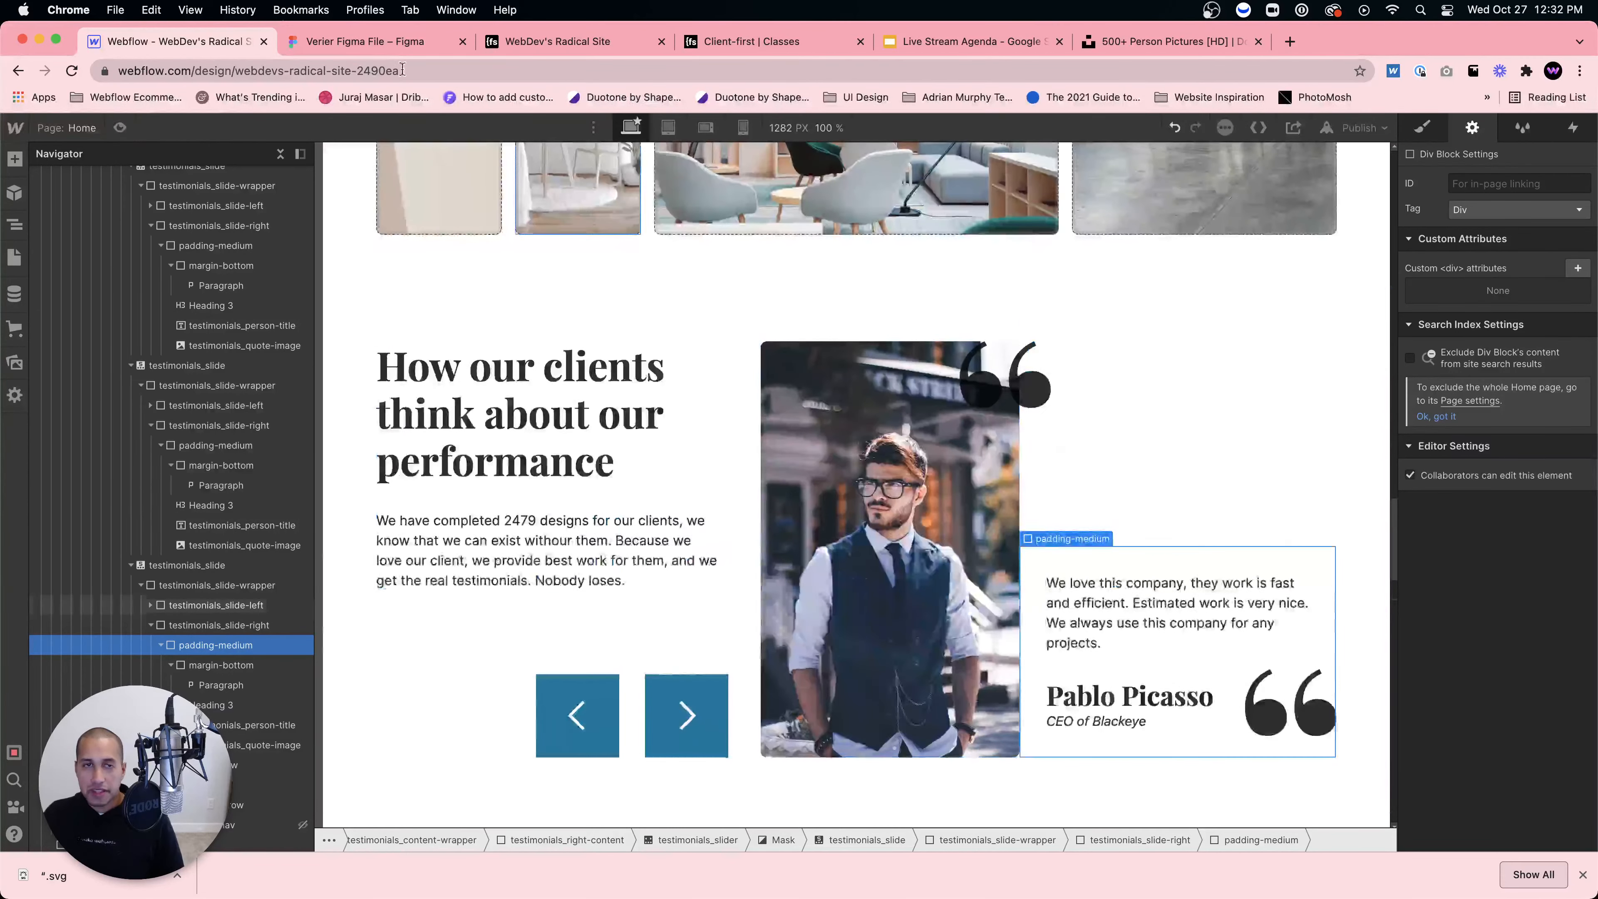
left_click(370, 41)
scroll(757, 467, "down", 5)
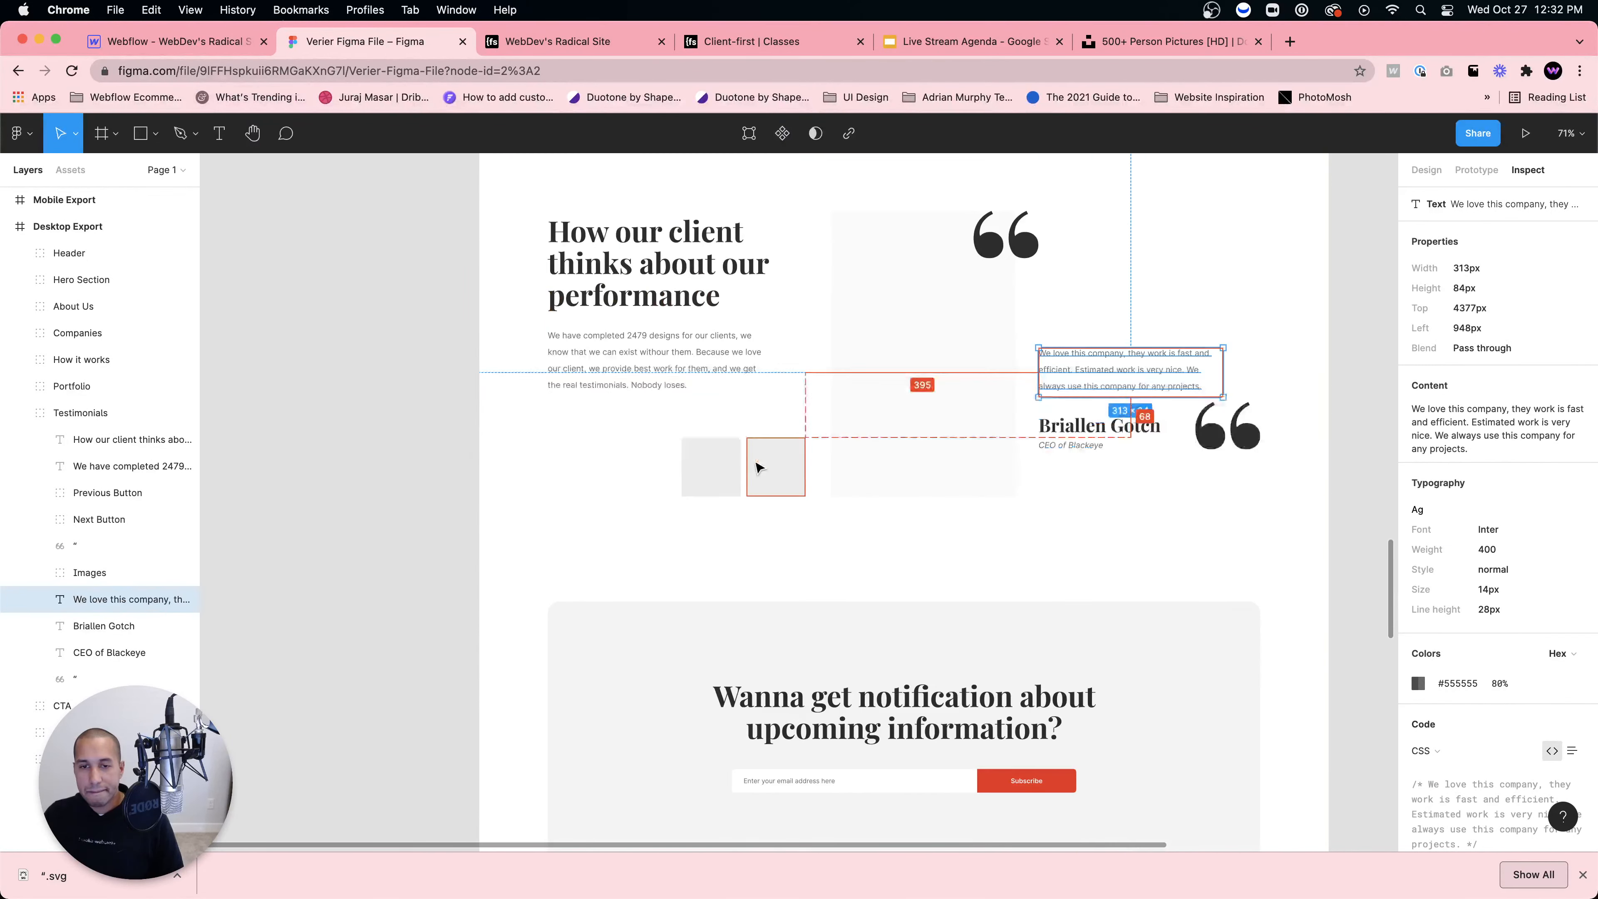
scroll(757, 467, "down", 2)
left_click(218, 42)
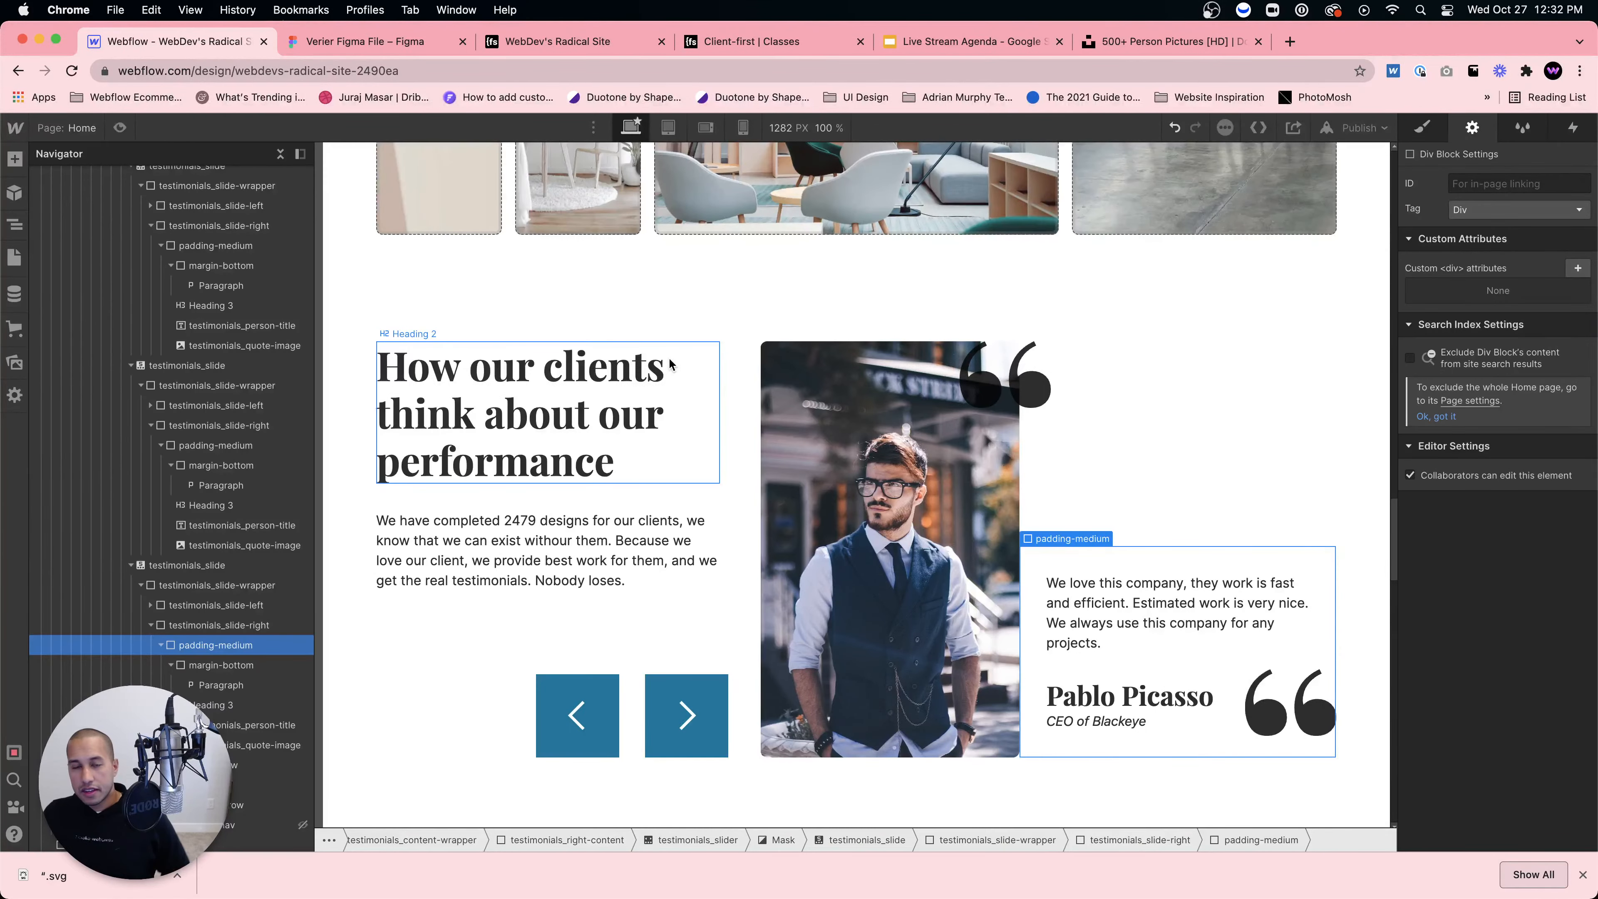
scroll(1160, 663, "down", 8)
scroll(806, 556, "up", 10)
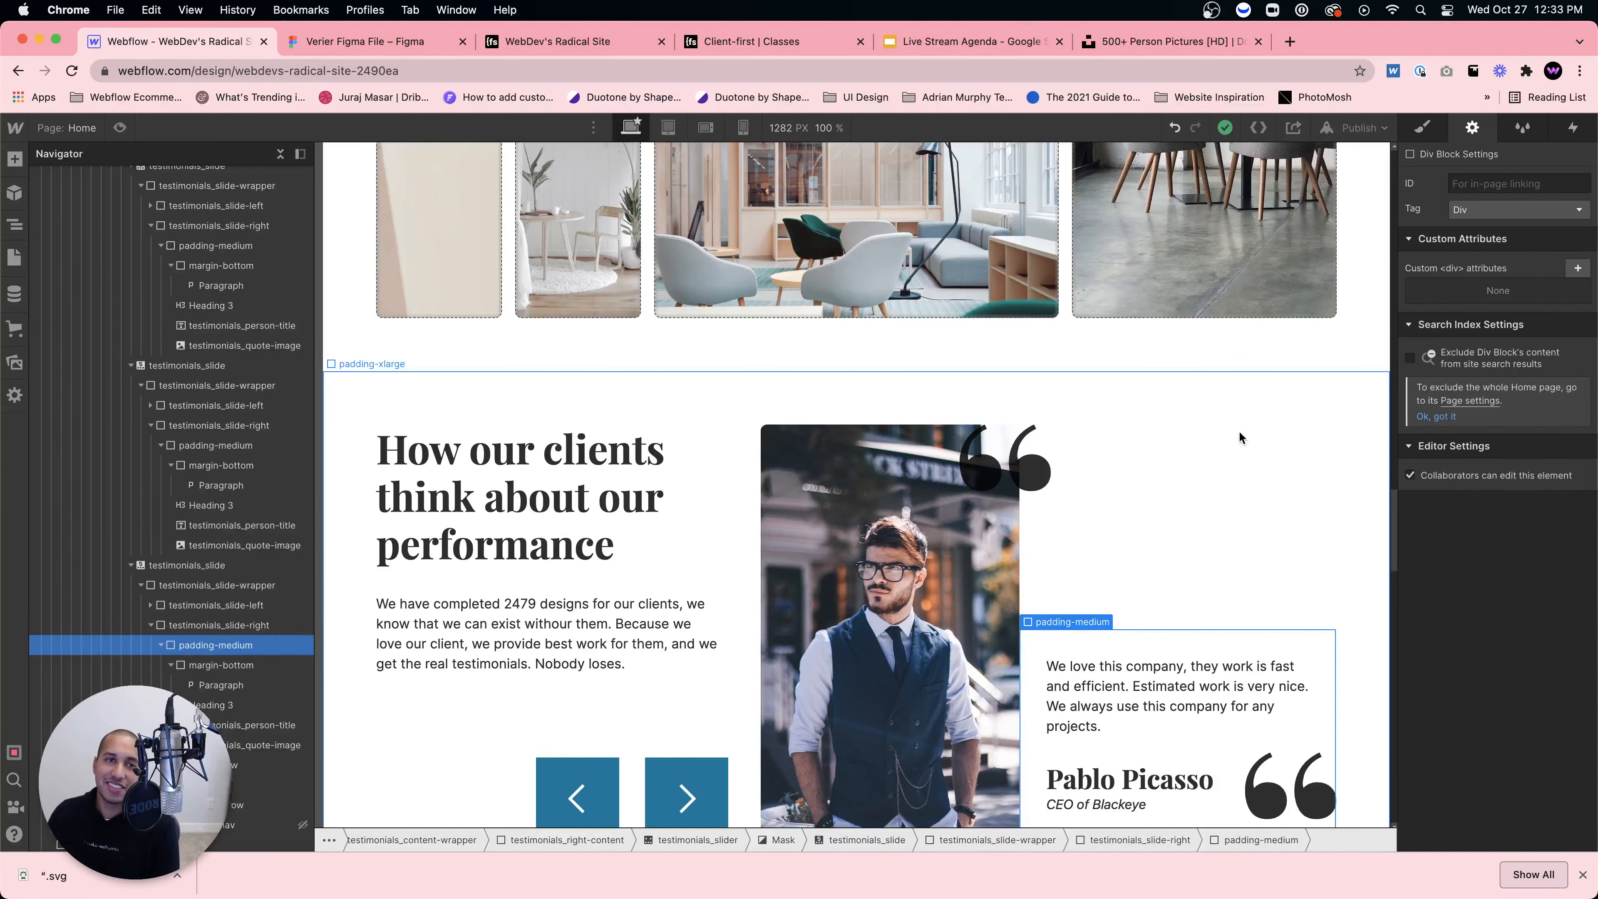
Step: Check the live site, then publish the site to the selected webflow.io domain
left_click(509, 39)
scroll(1288, 621, "down", 10)
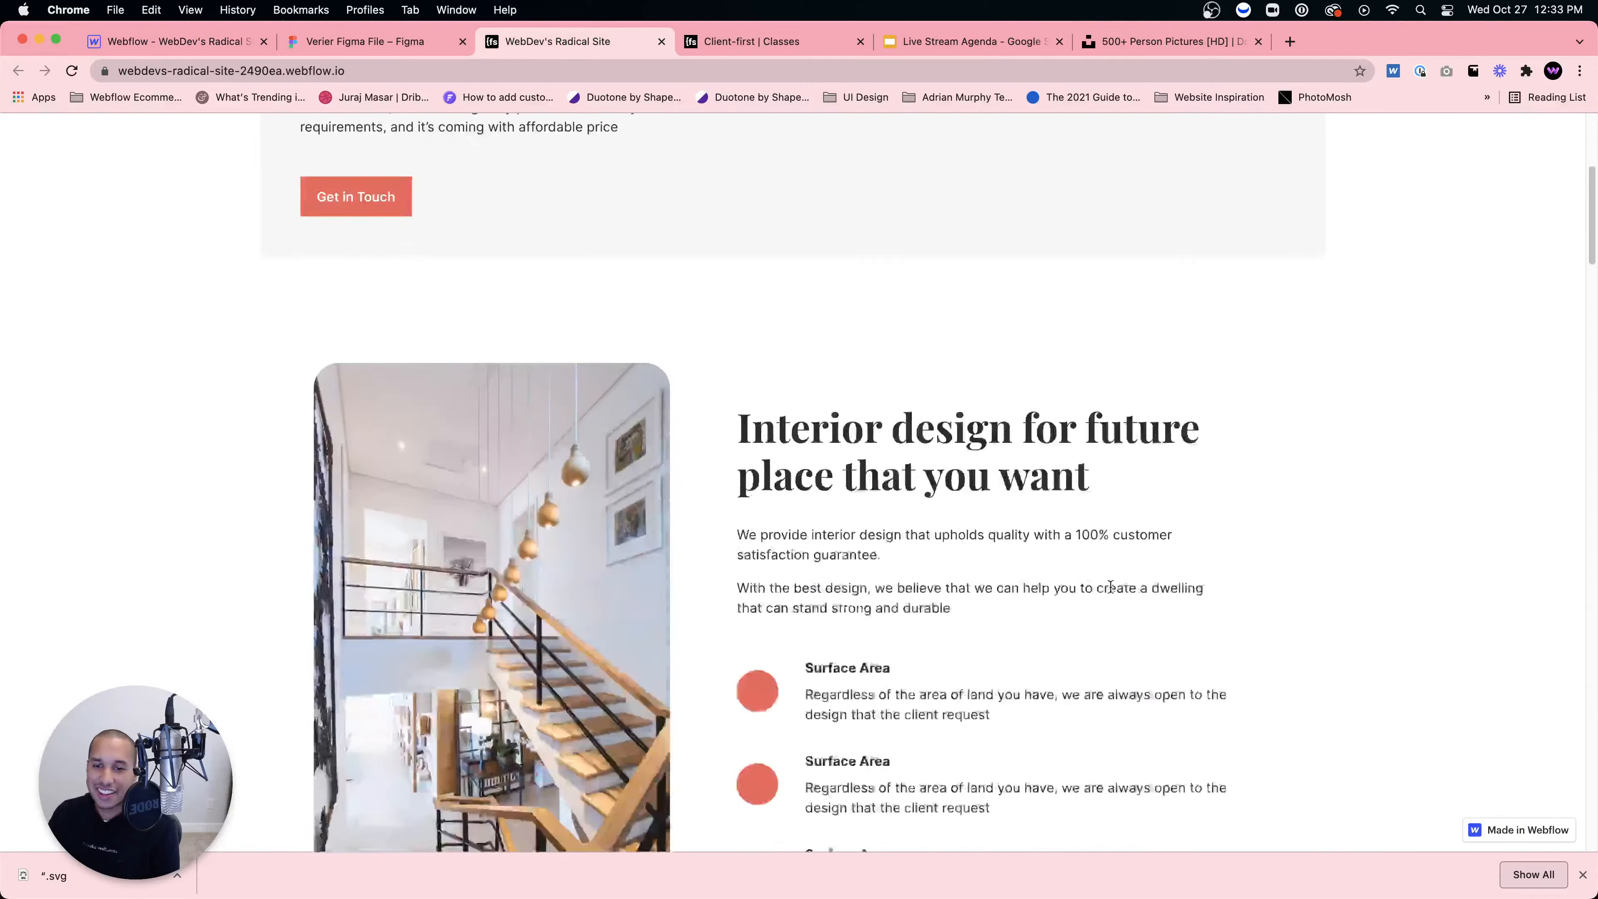
scroll(1109, 595, "down", 20)
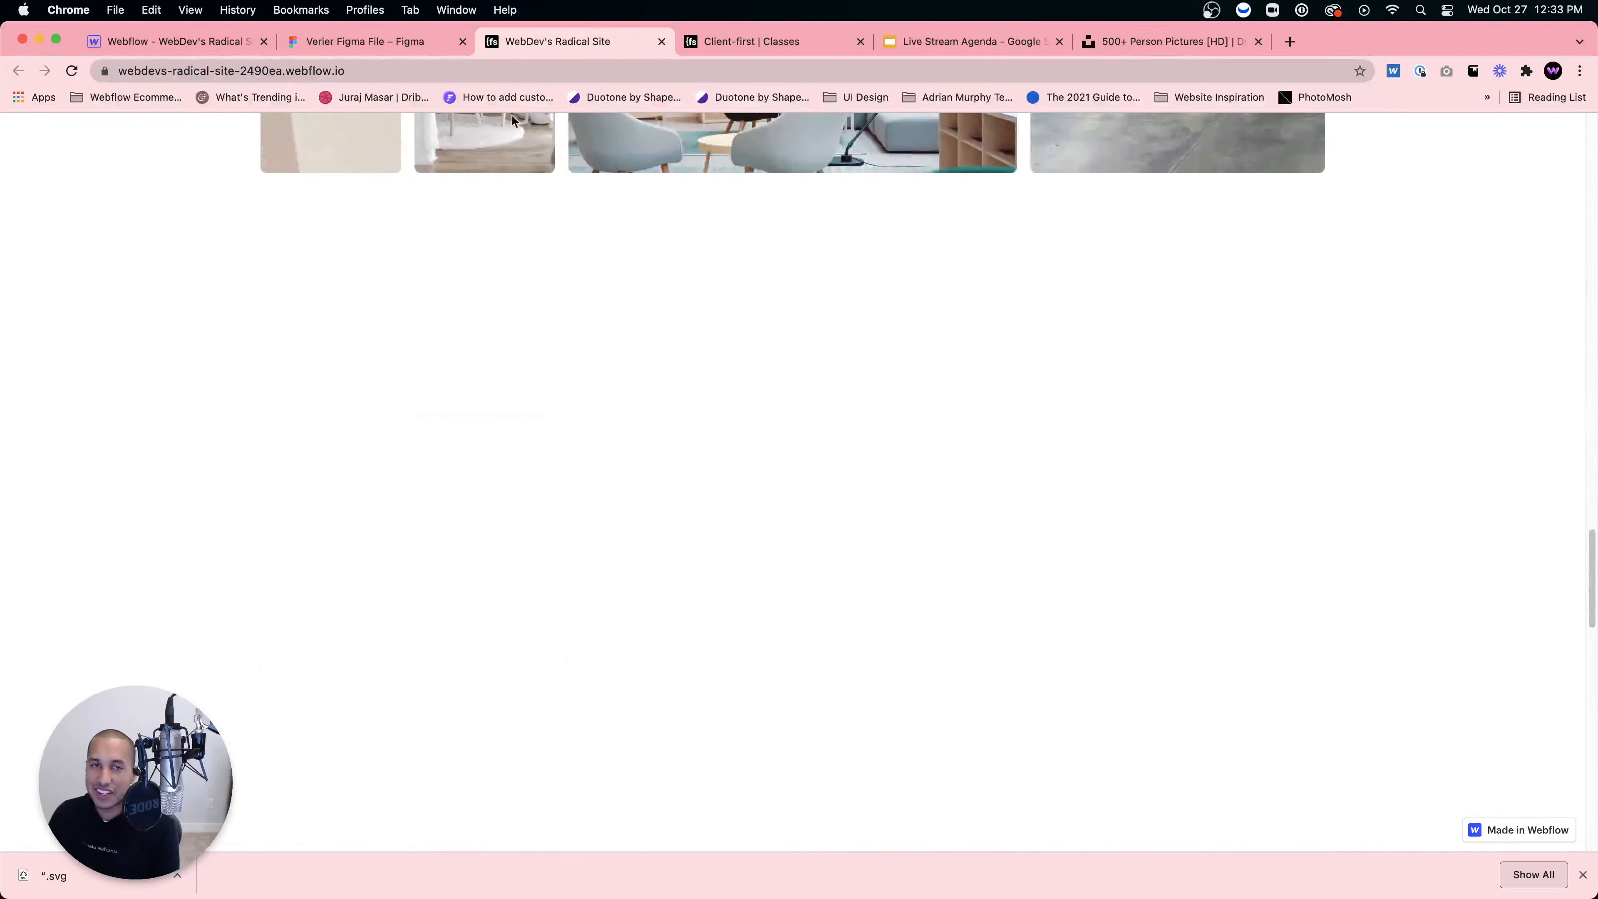
left_click(189, 42)
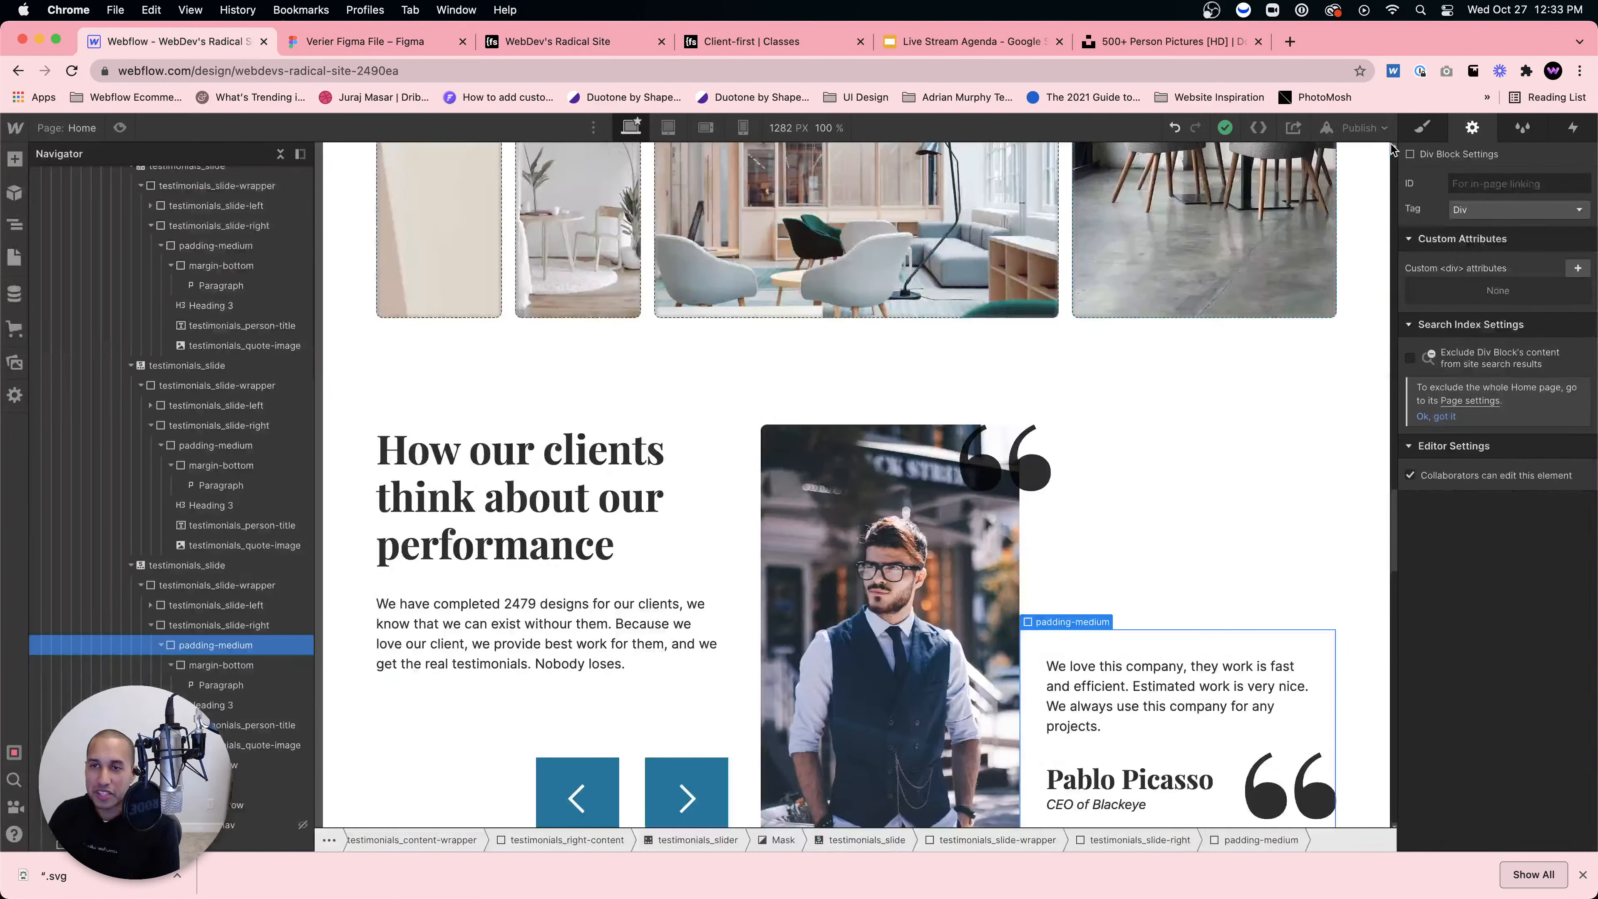
left_click(1353, 127)
left_click(1280, 369)
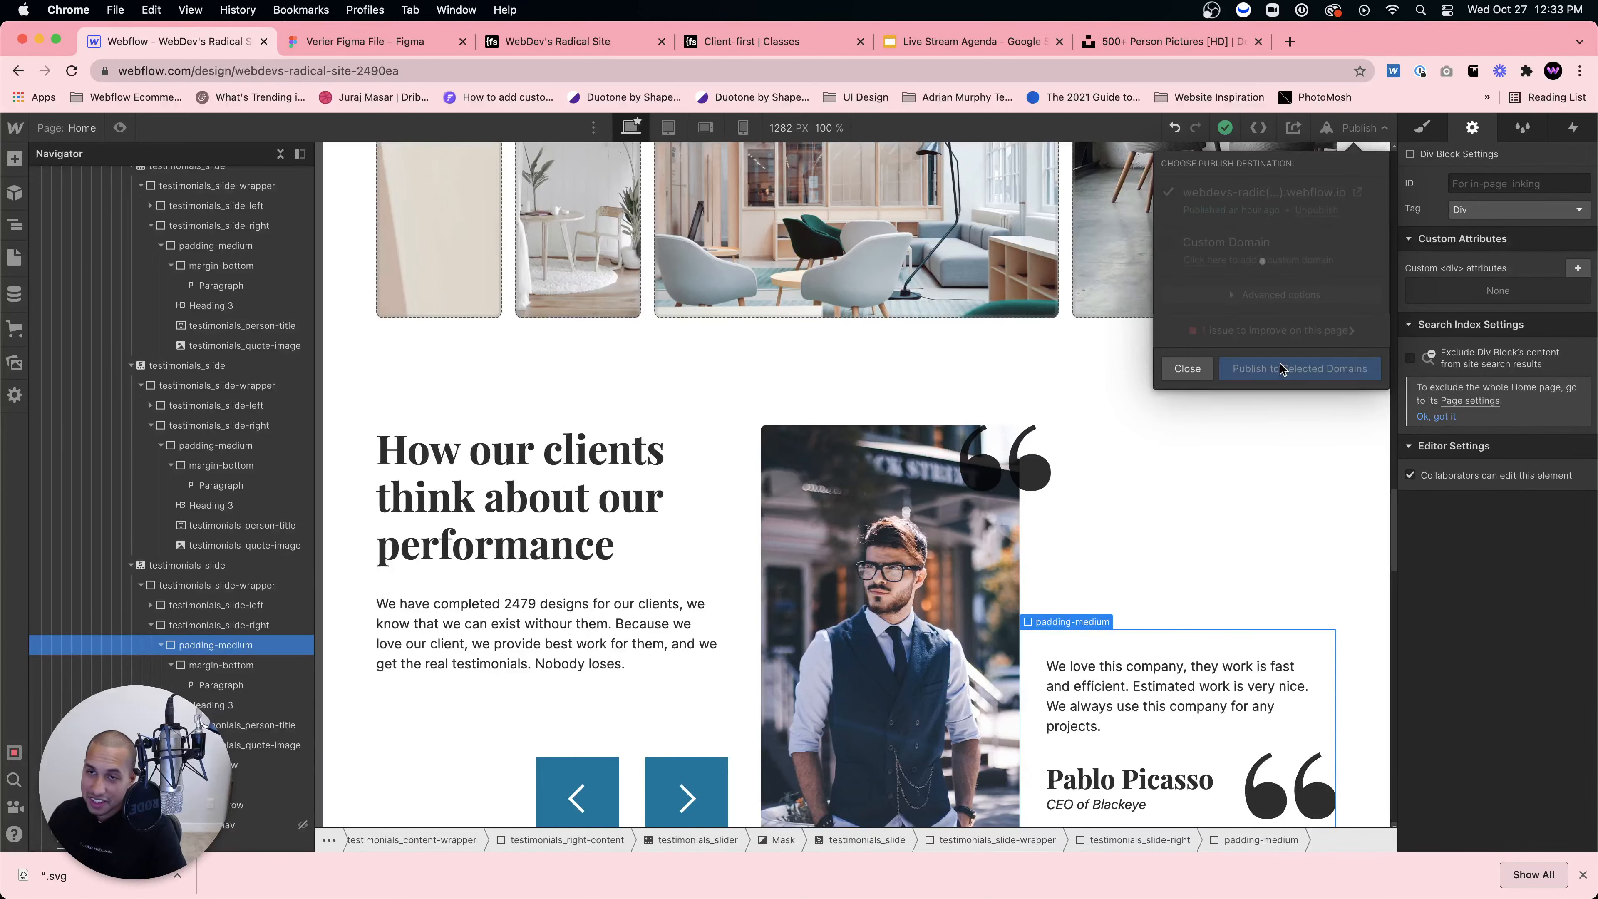
Step: Open the published webflow.io site and cycle the testimonial slider forward, then back to the first
left_click(1354, 192)
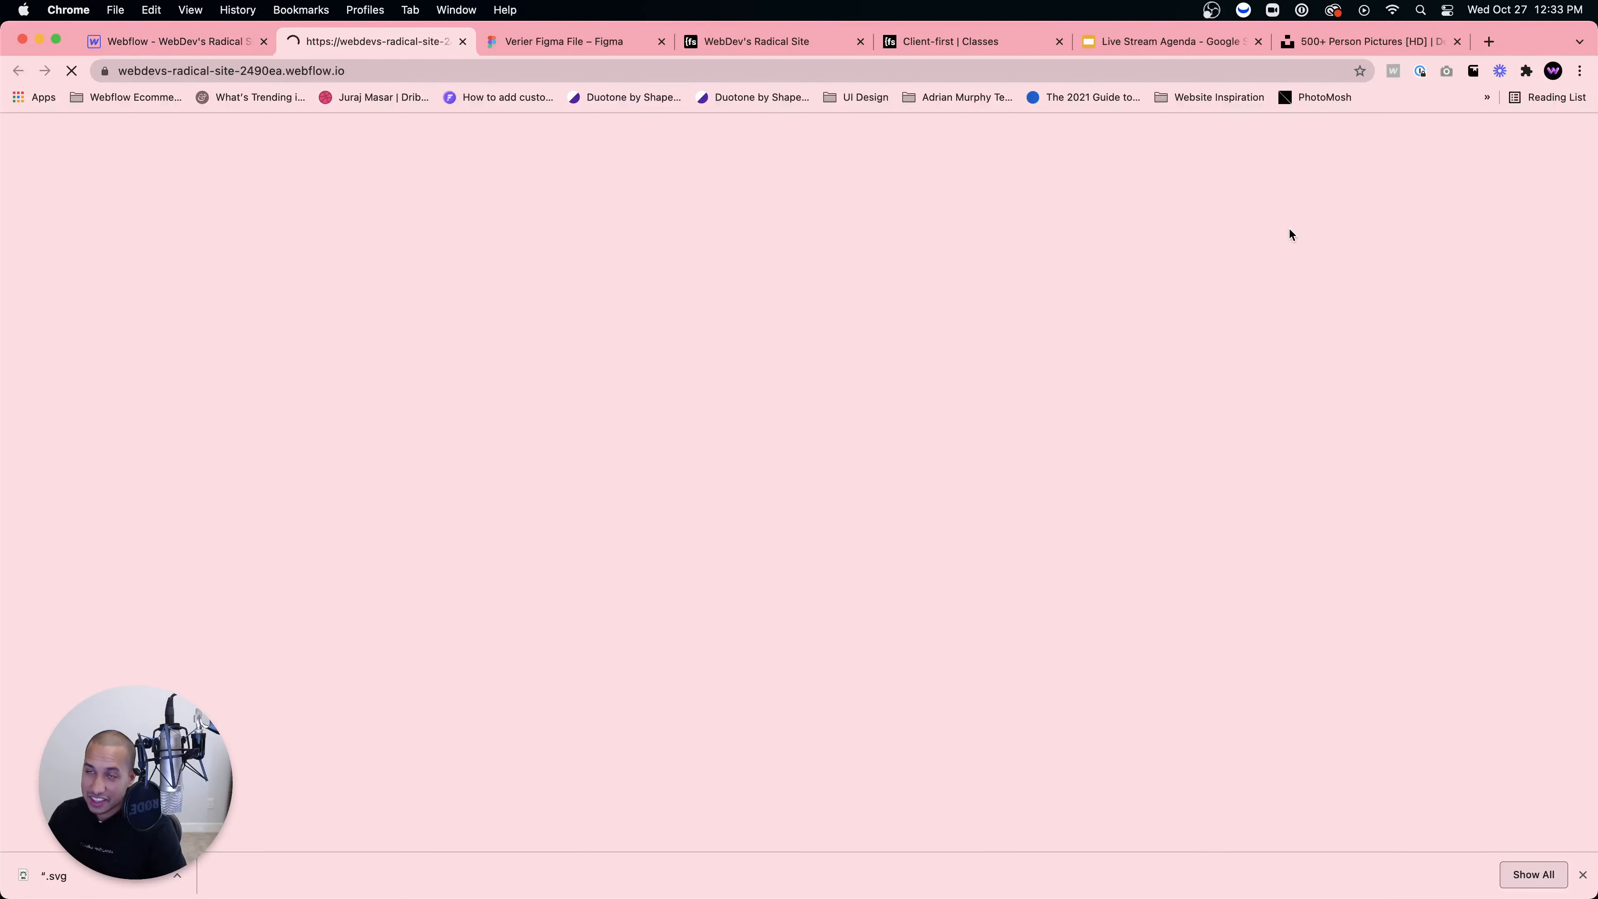
scroll(966, 502, "down", 15)
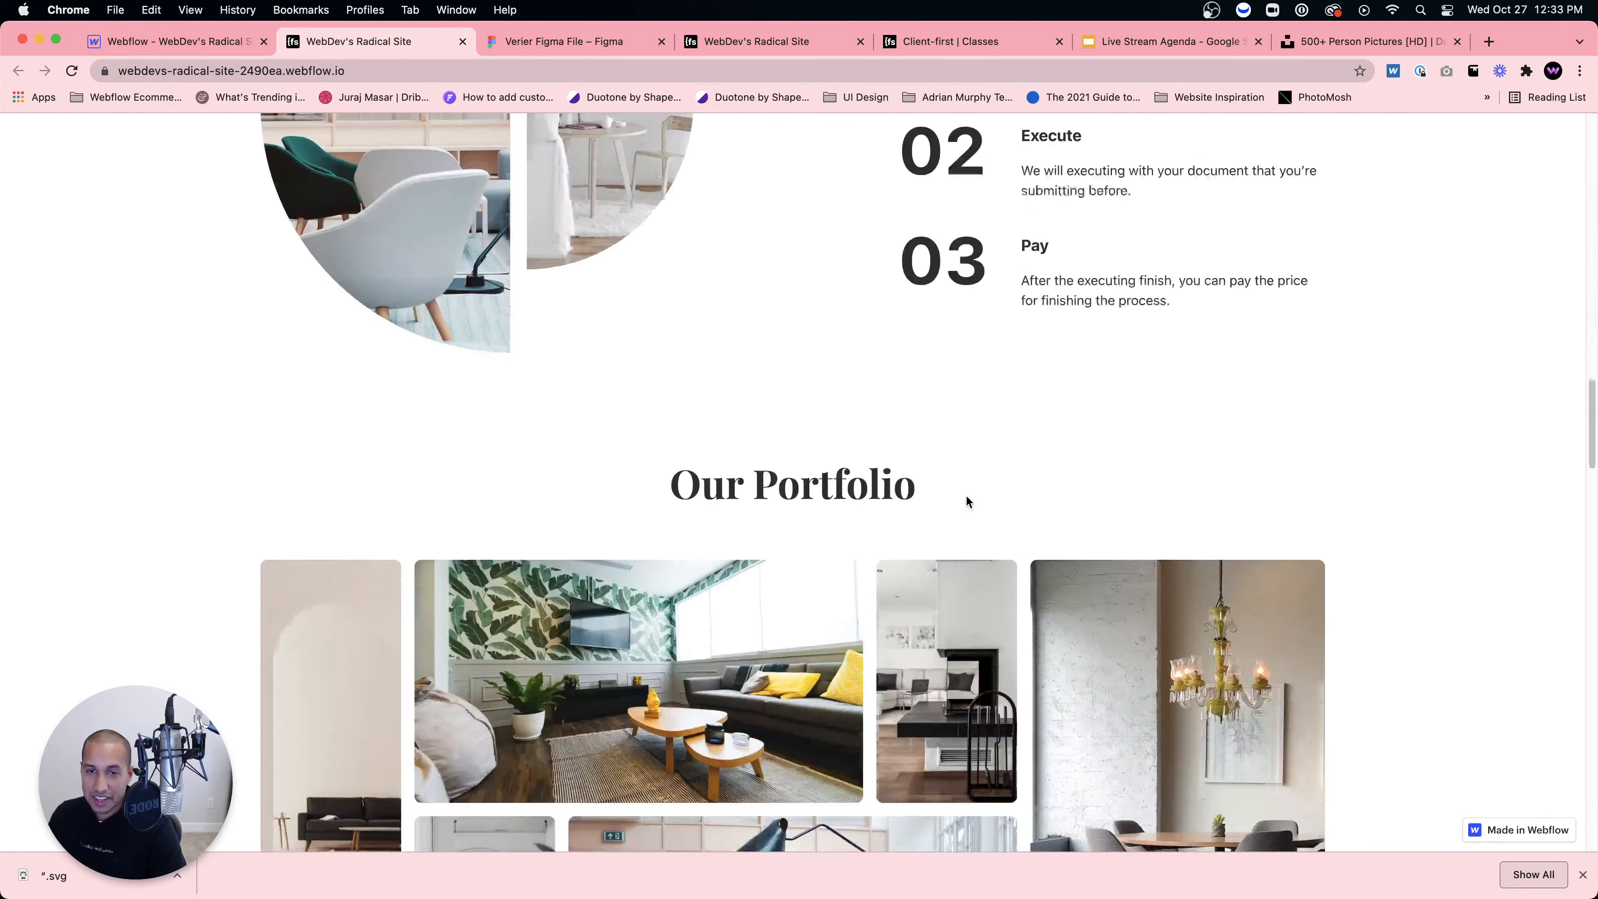
scroll(966, 502, "down", 10)
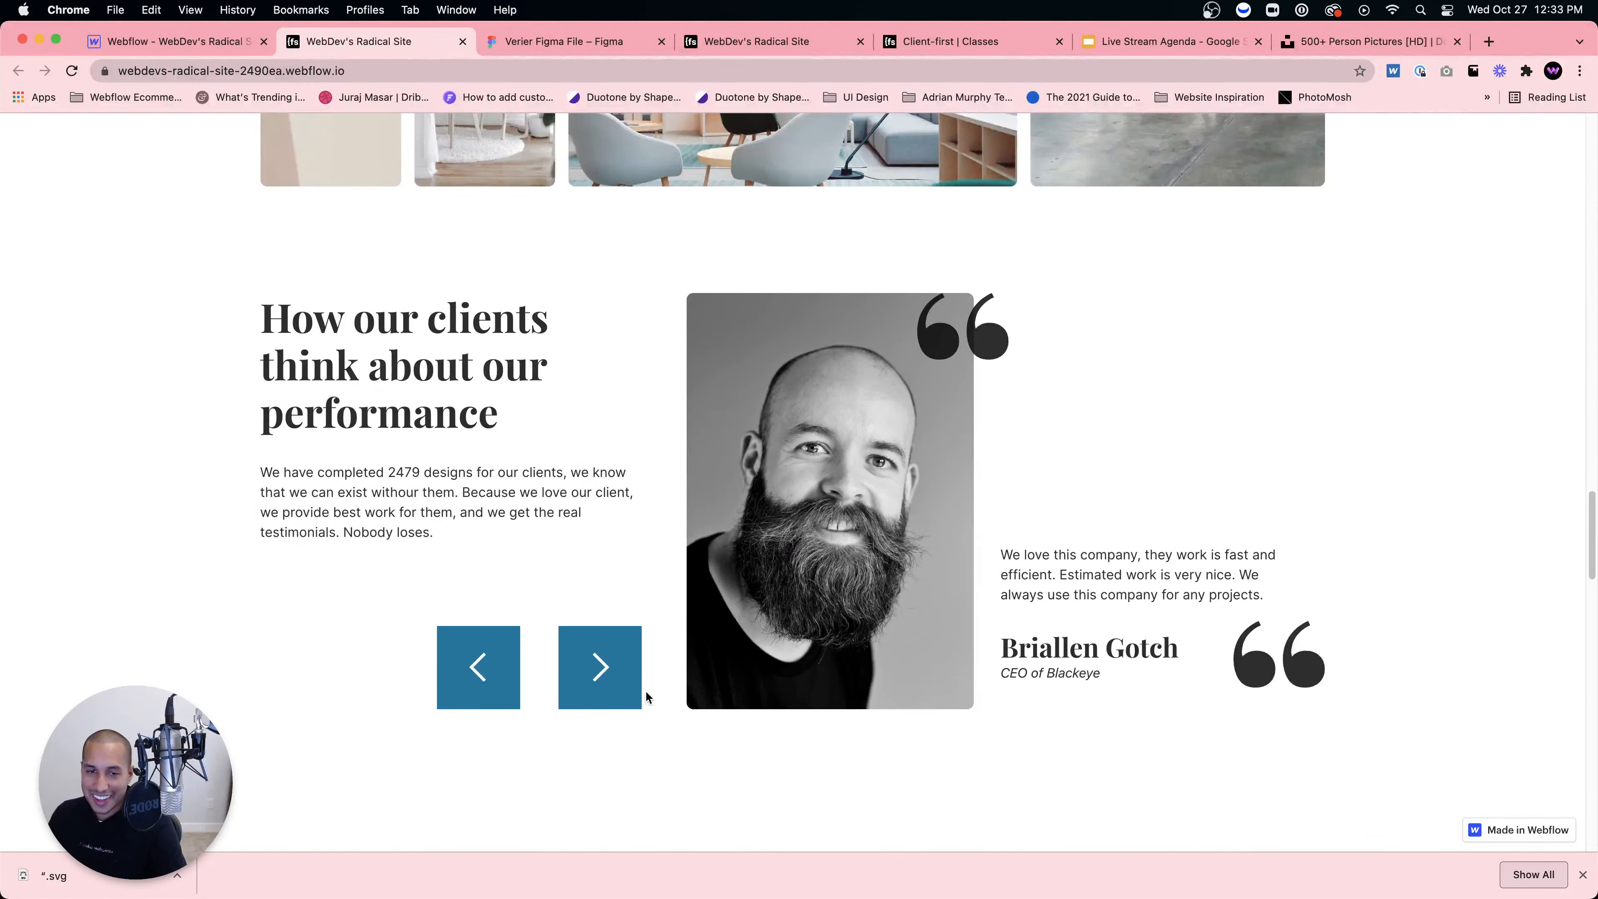
left_click(614, 679)
left_click(608, 656)
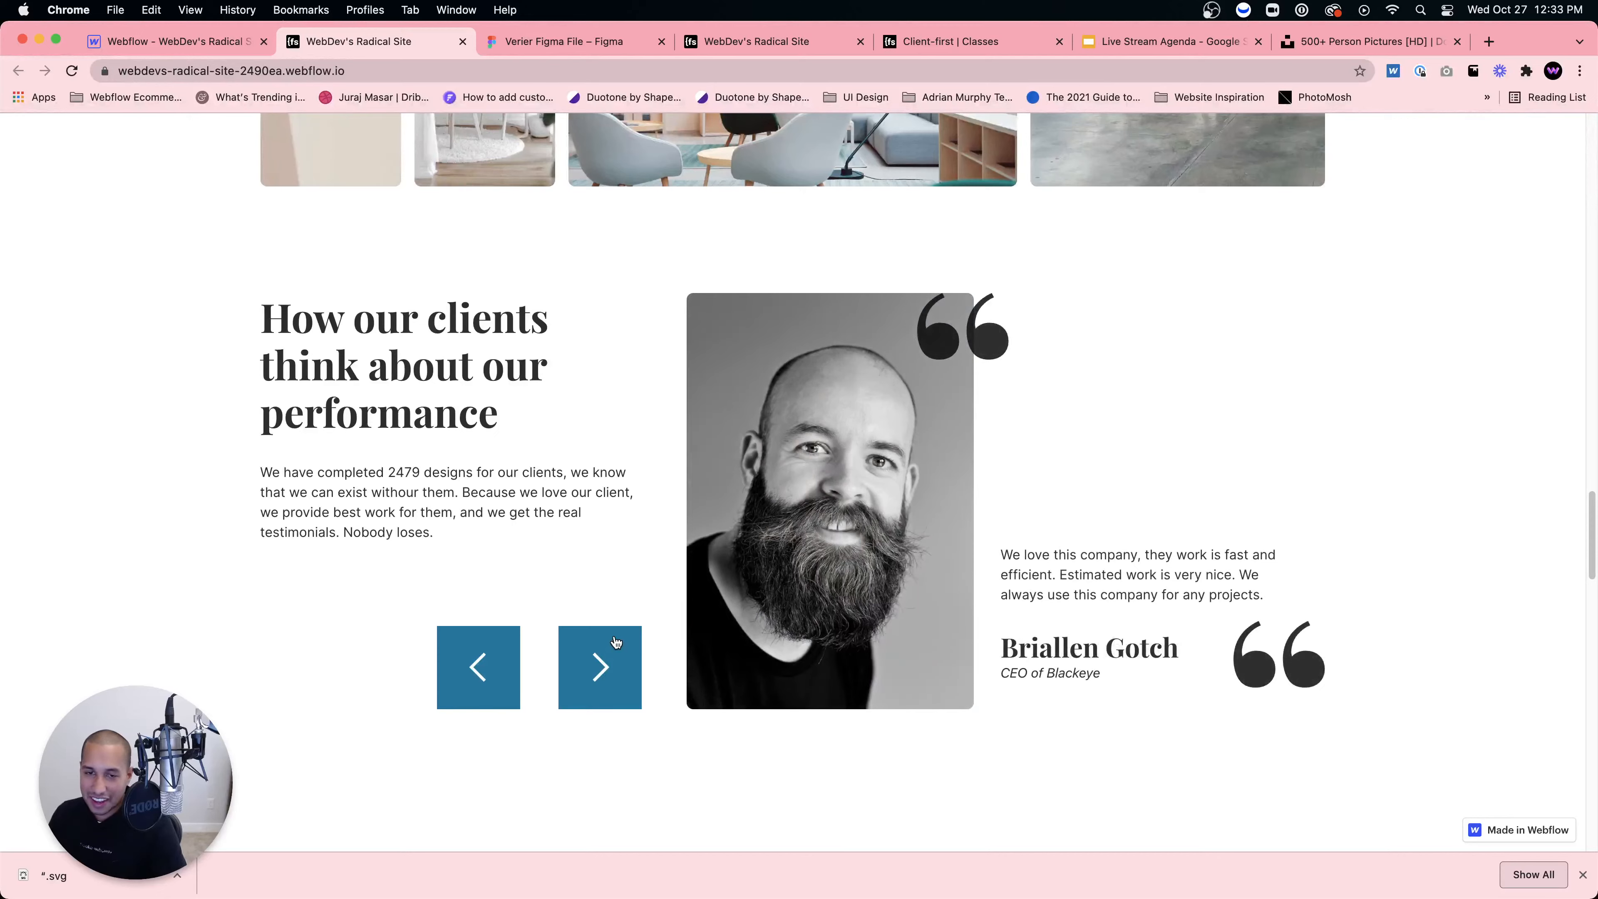
left_click(627, 657)
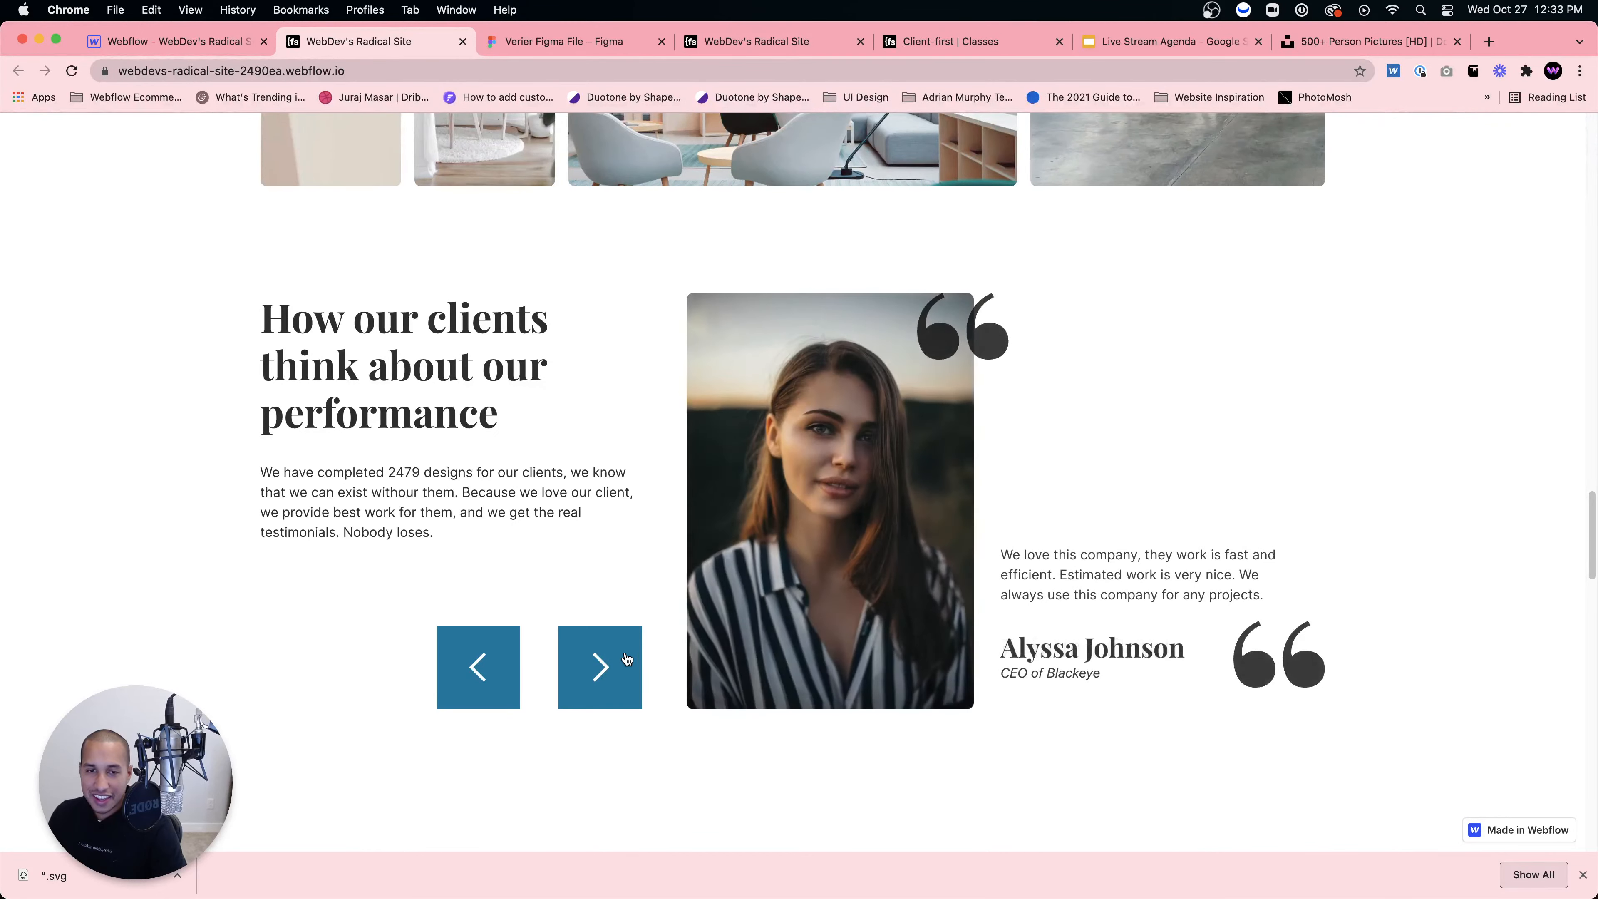
left_click(627, 657)
left_click(627, 657)
left_click(489, 678)
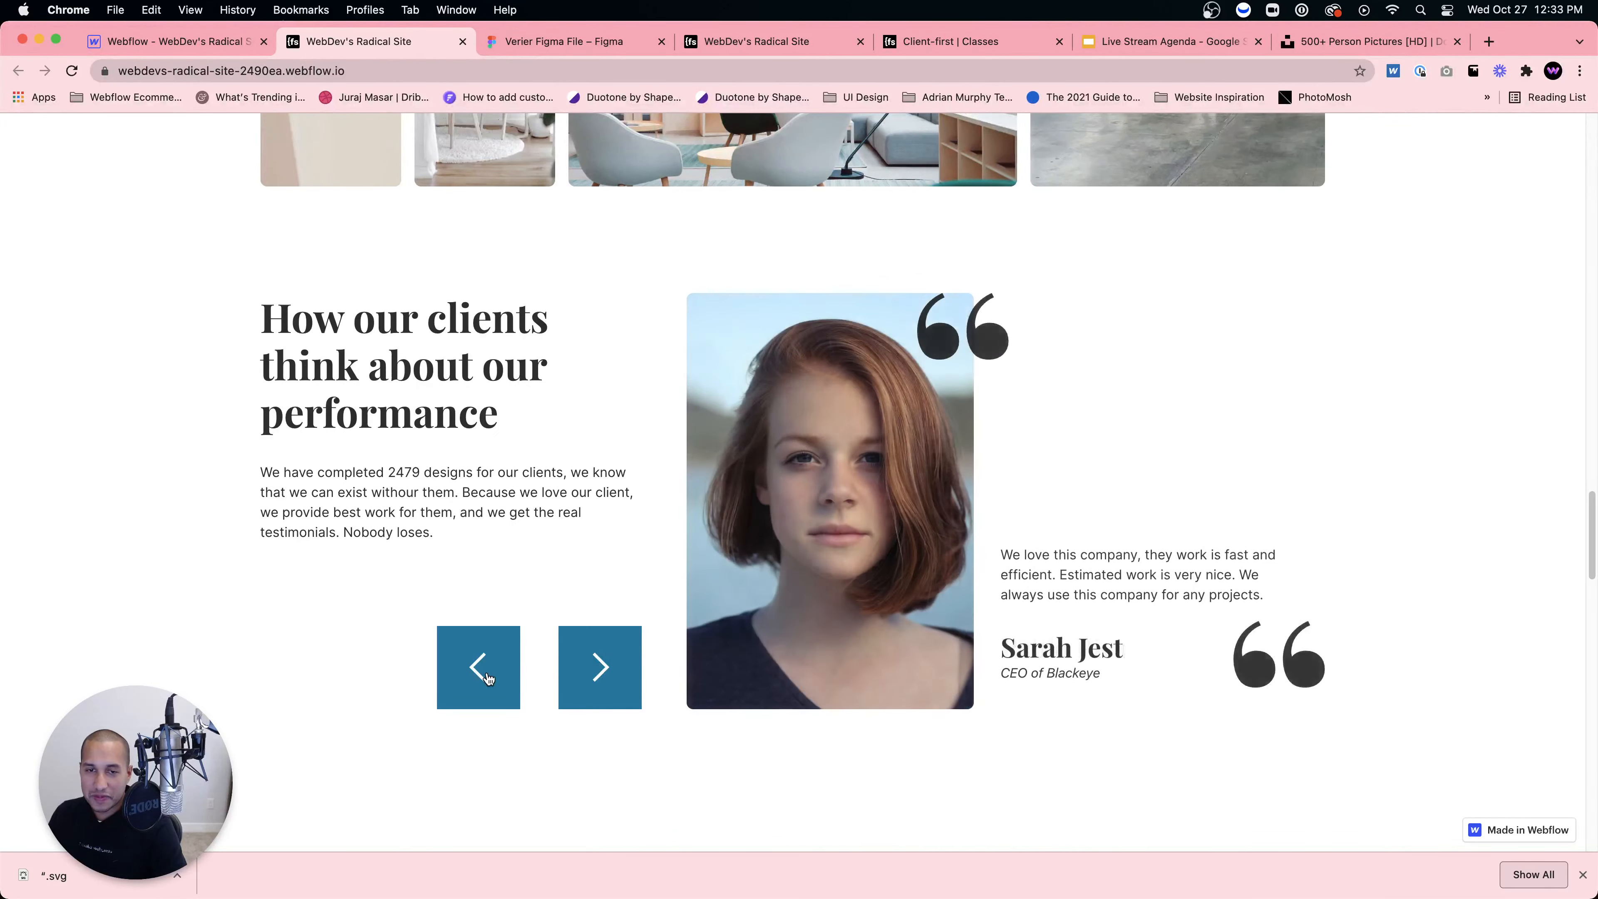
left_click(489, 678)
left_click(490, 676)
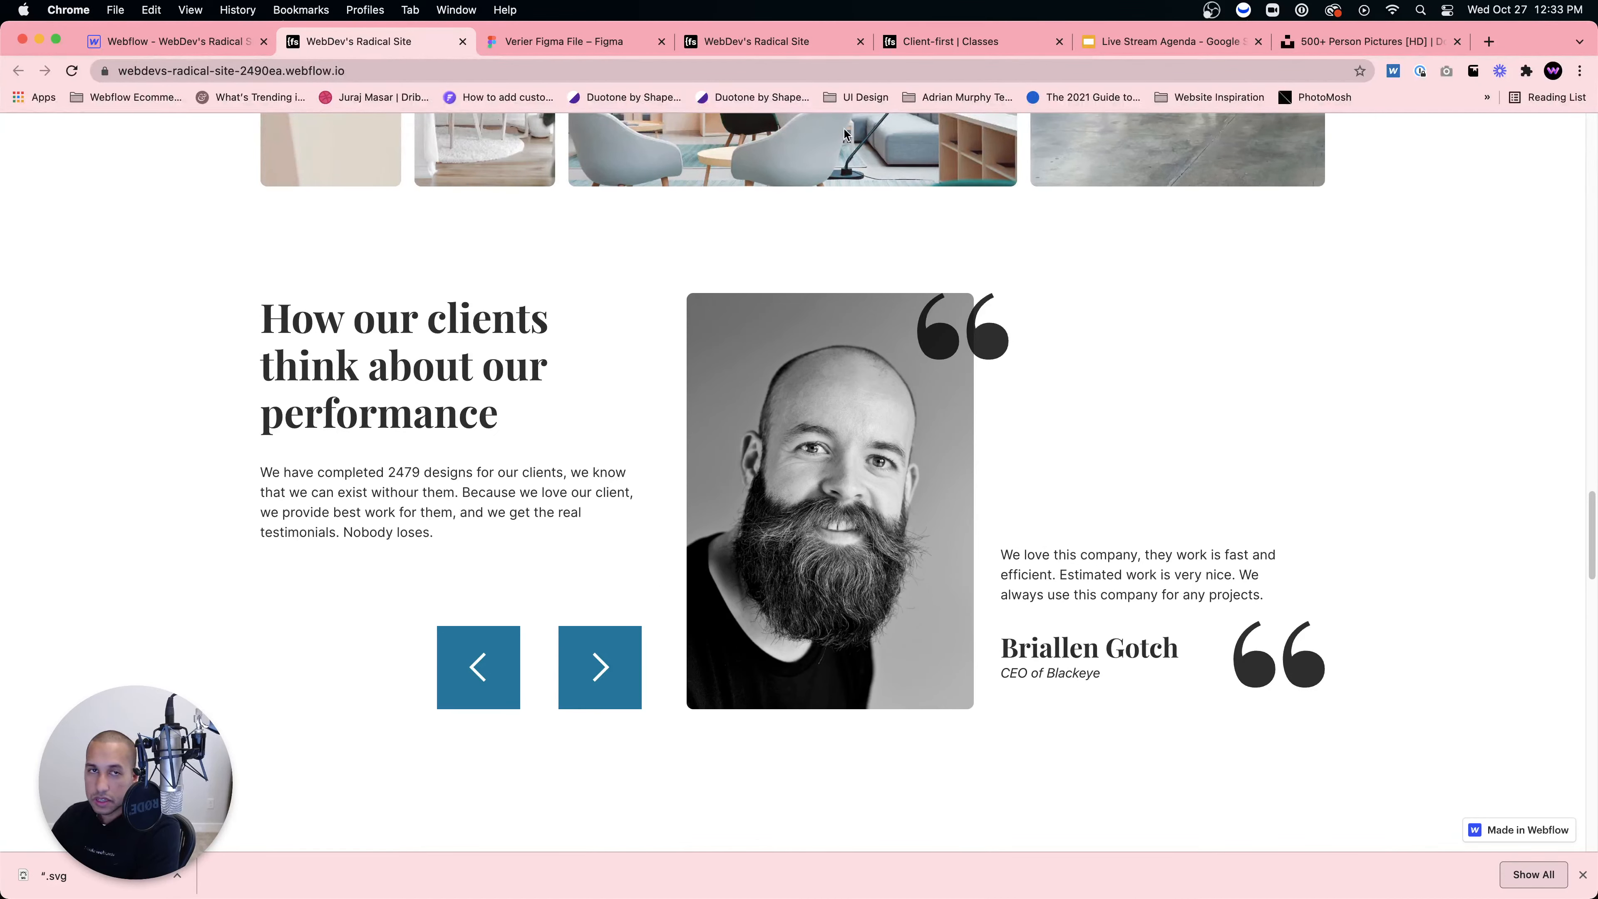
Step: Read the Client-First Classes page from Structure through Useful globals, then go to Sizes
left_click(931, 40)
scroll(765, 479, "down", 3)
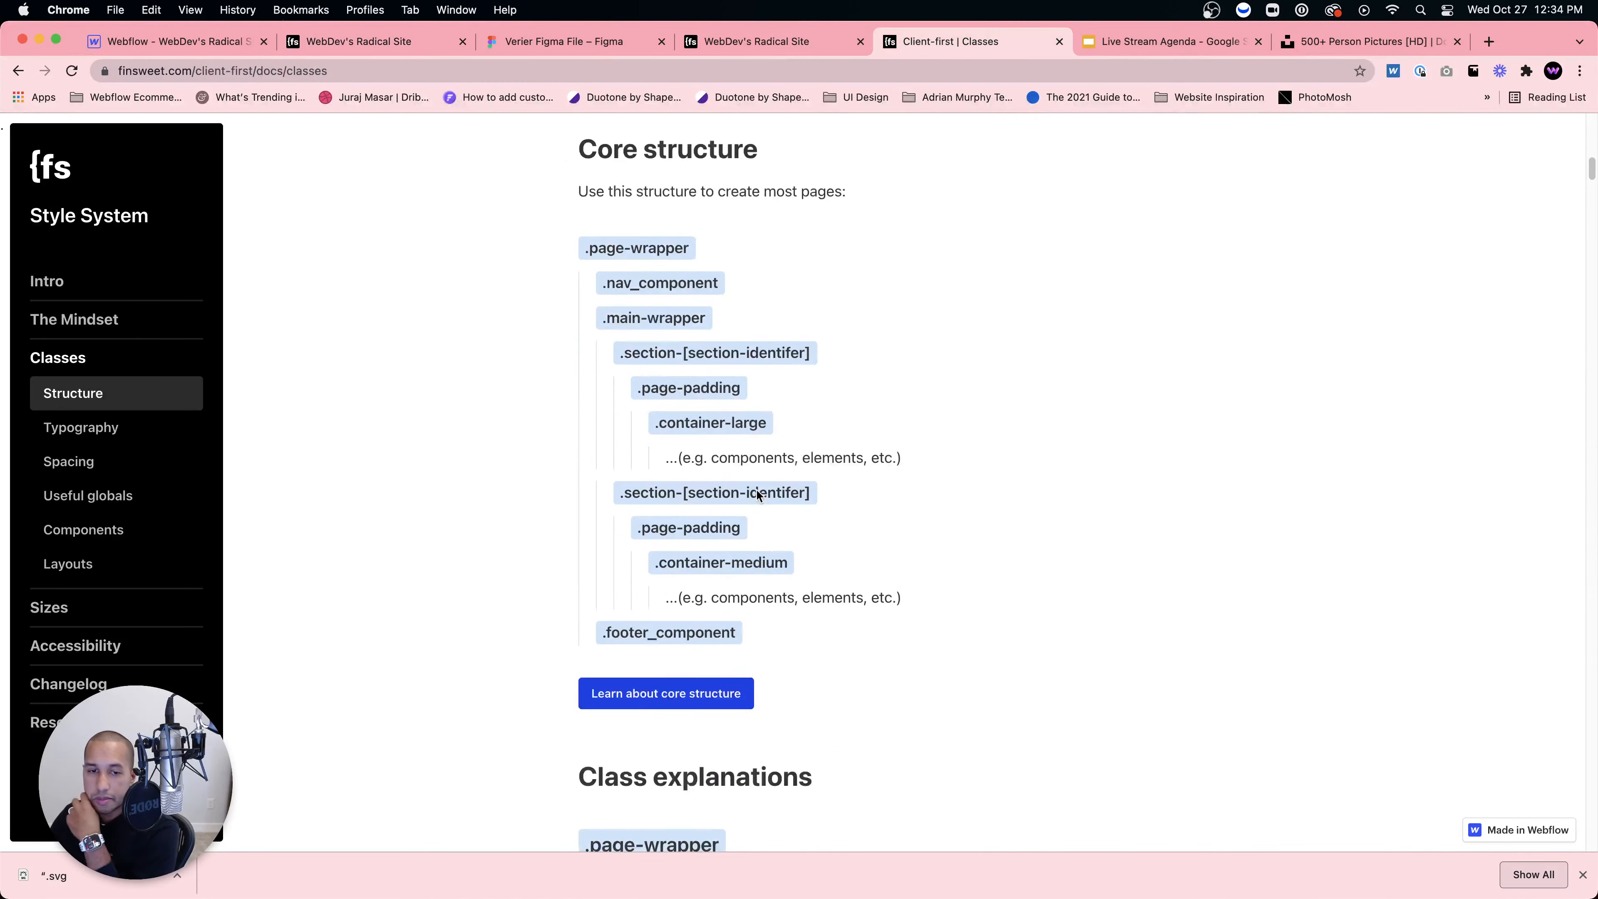
scroll(759, 494, "down", 15)
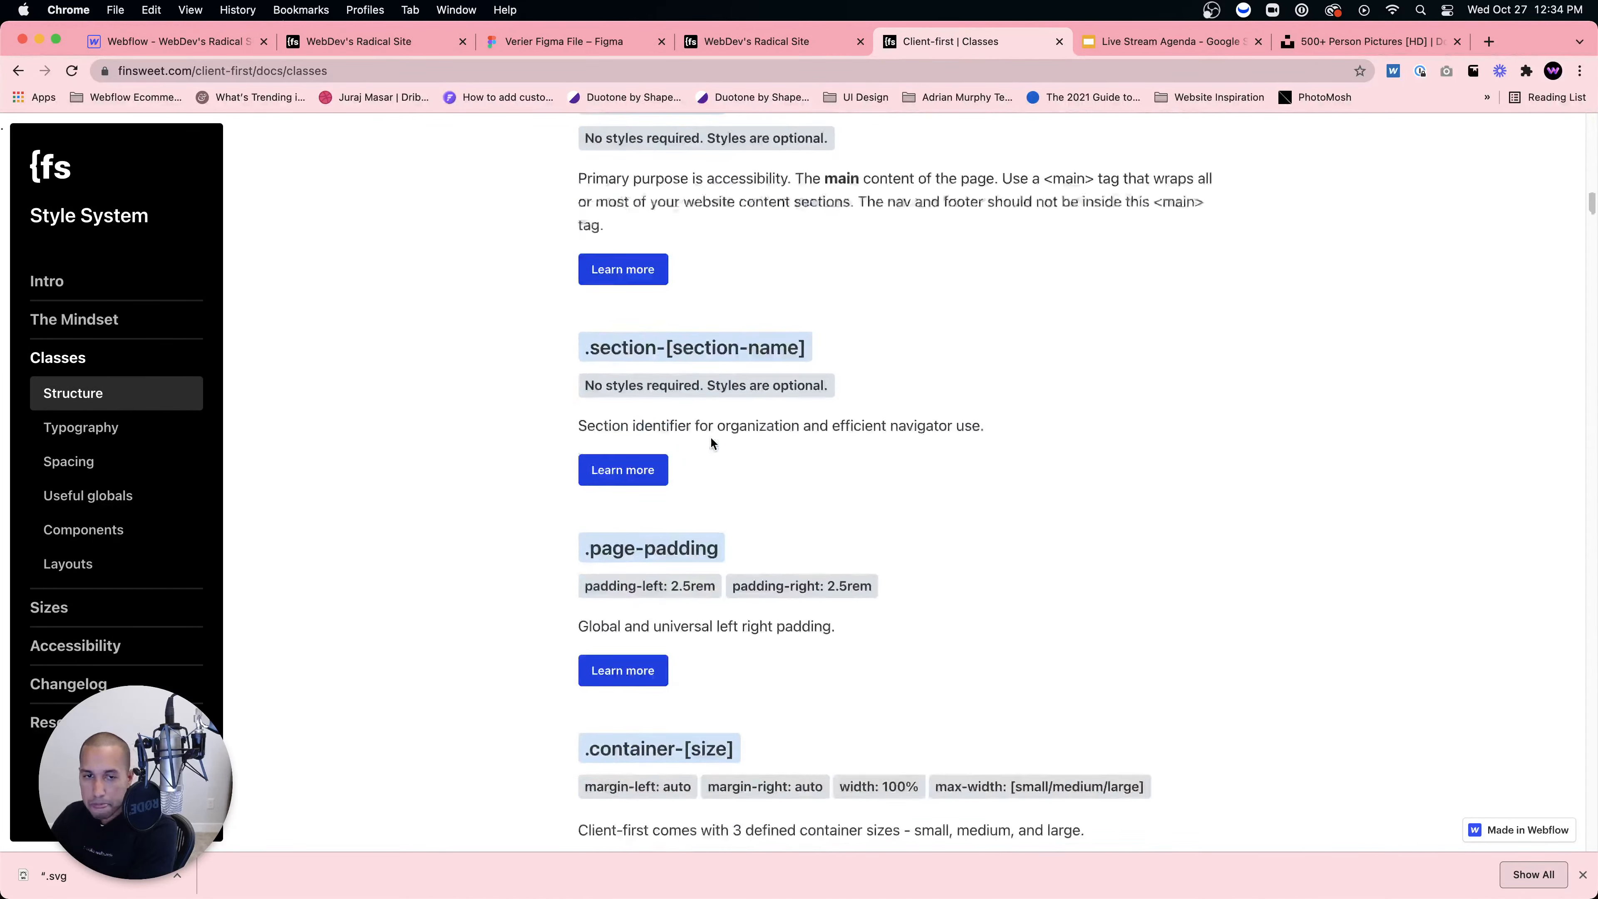
scroll(711, 442, "down", 15)
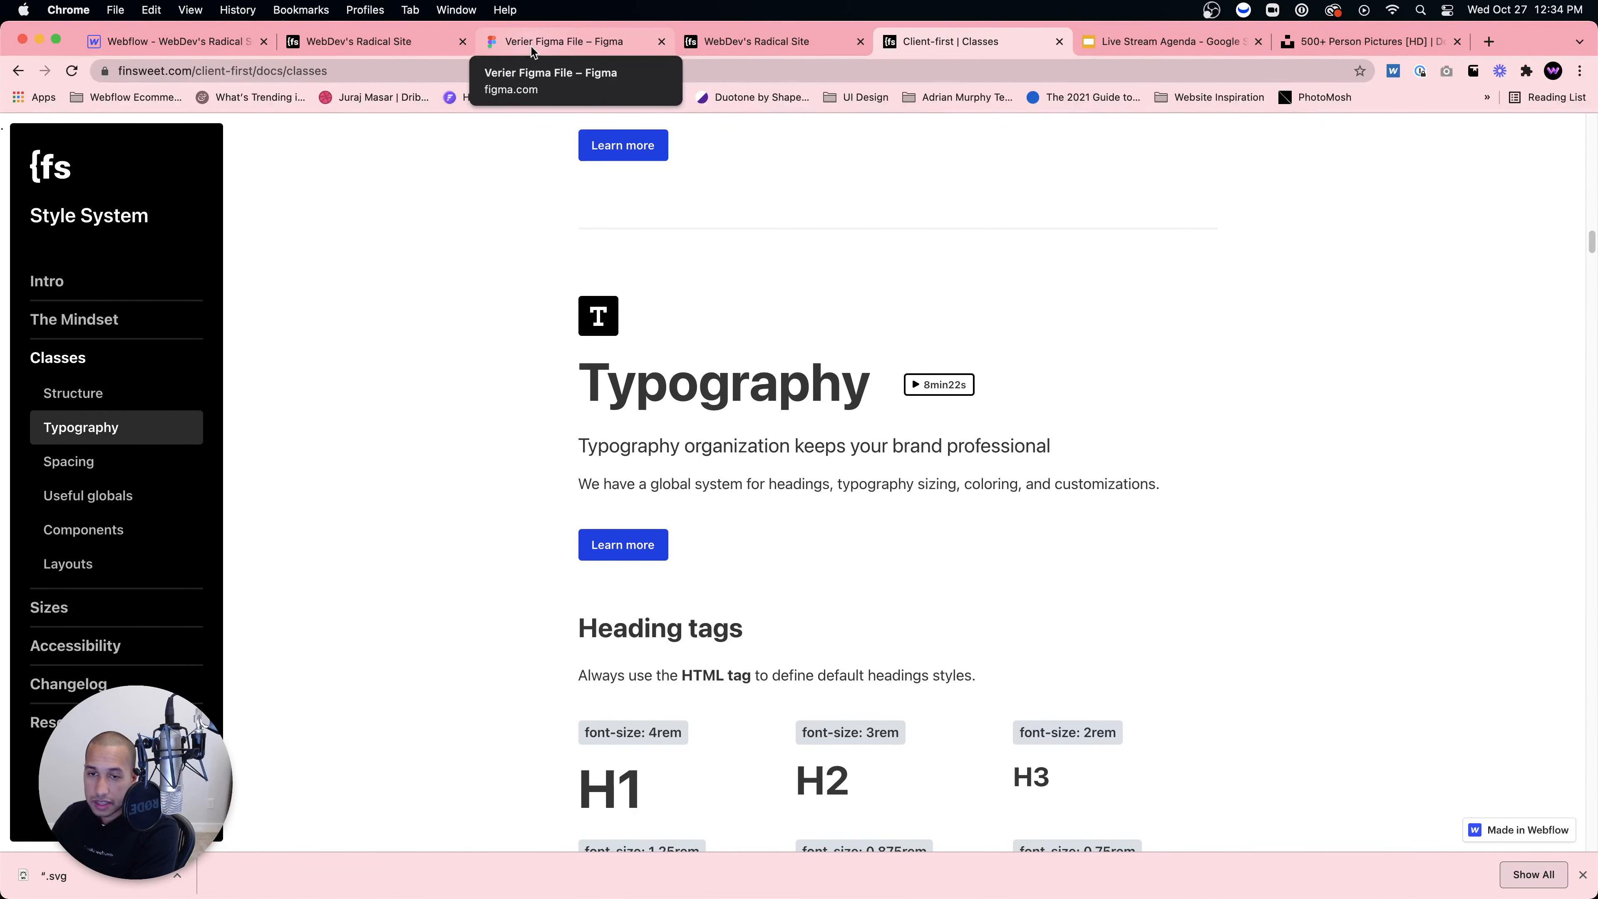
scroll(594, 161, "down", 2)
scroll(593, 161, "down", 15)
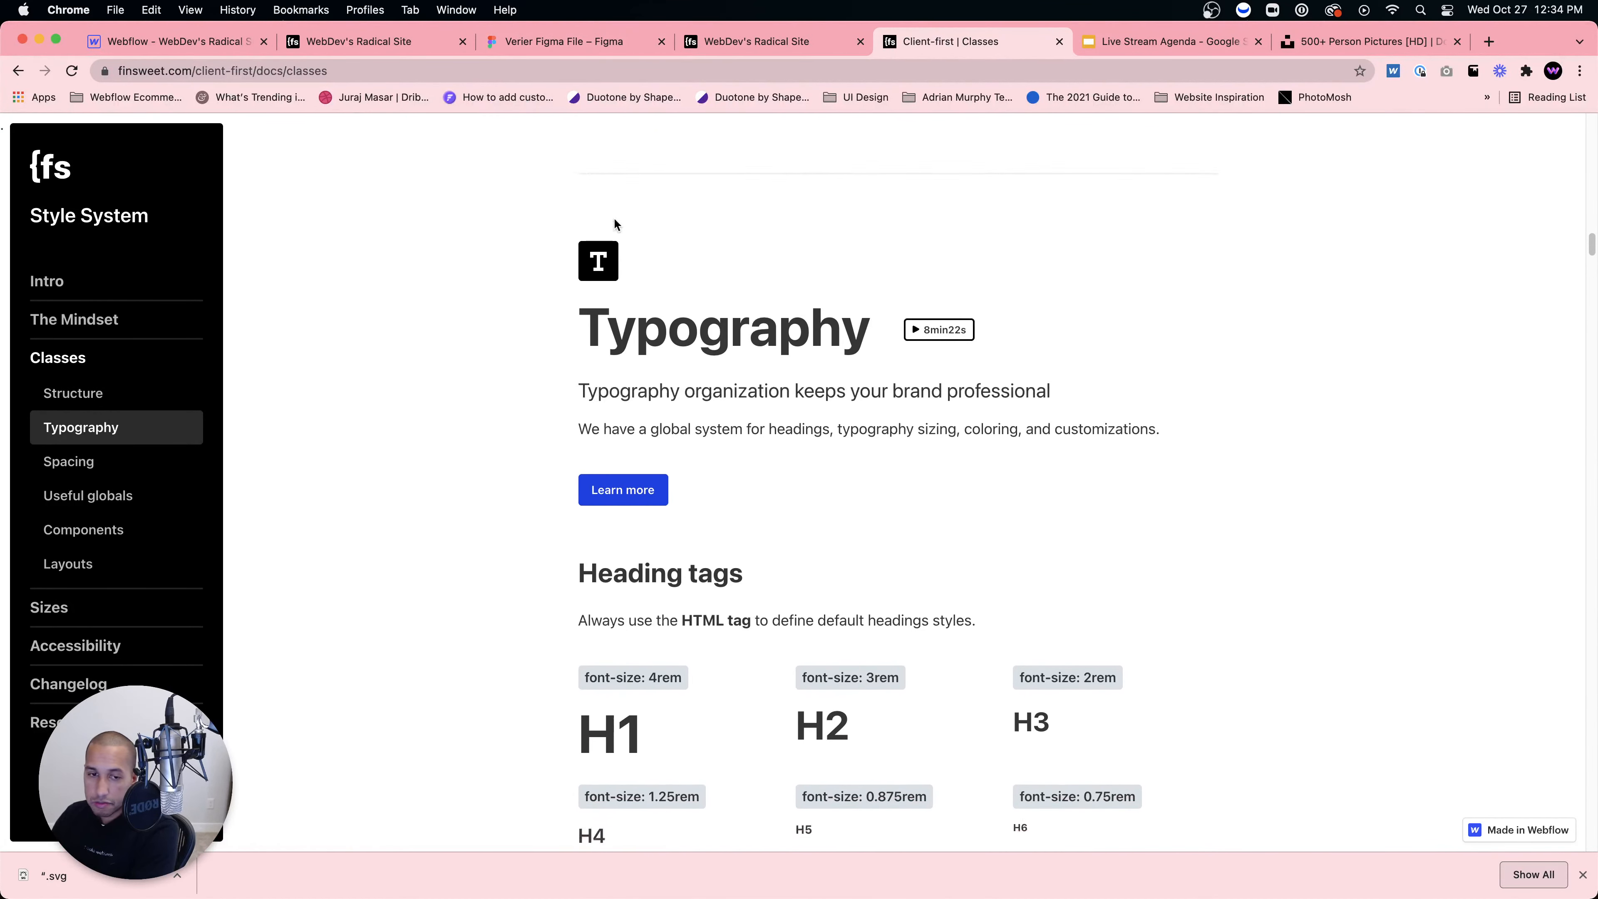
scroll(626, 266, "down", 20)
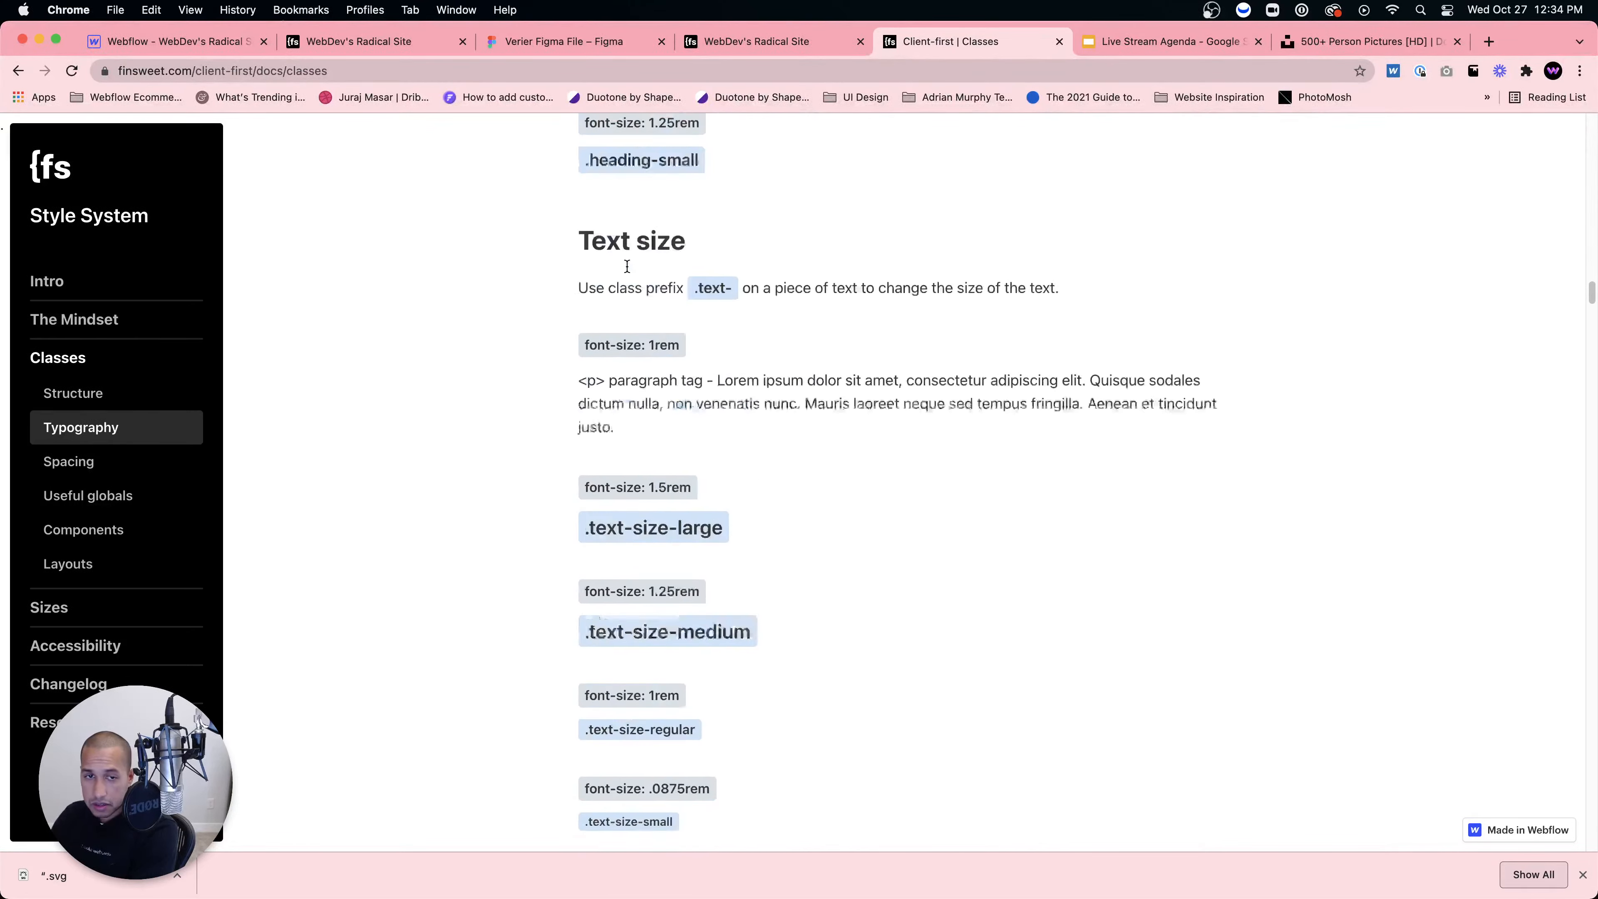
scroll(627, 266, "down", 20)
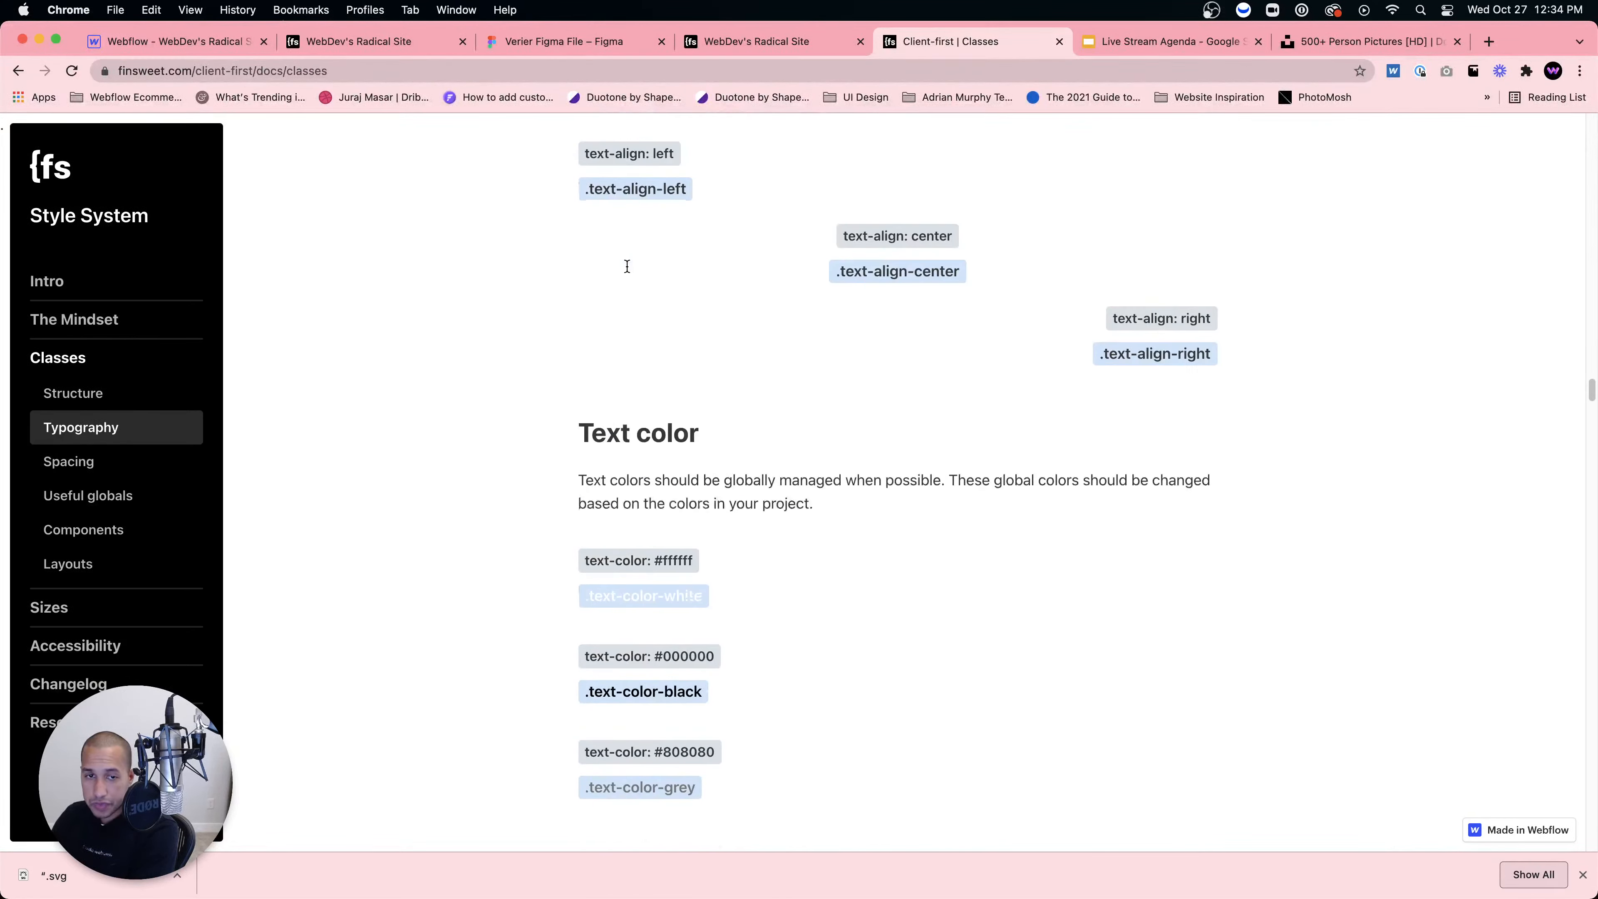
scroll(628, 269, "down", 20)
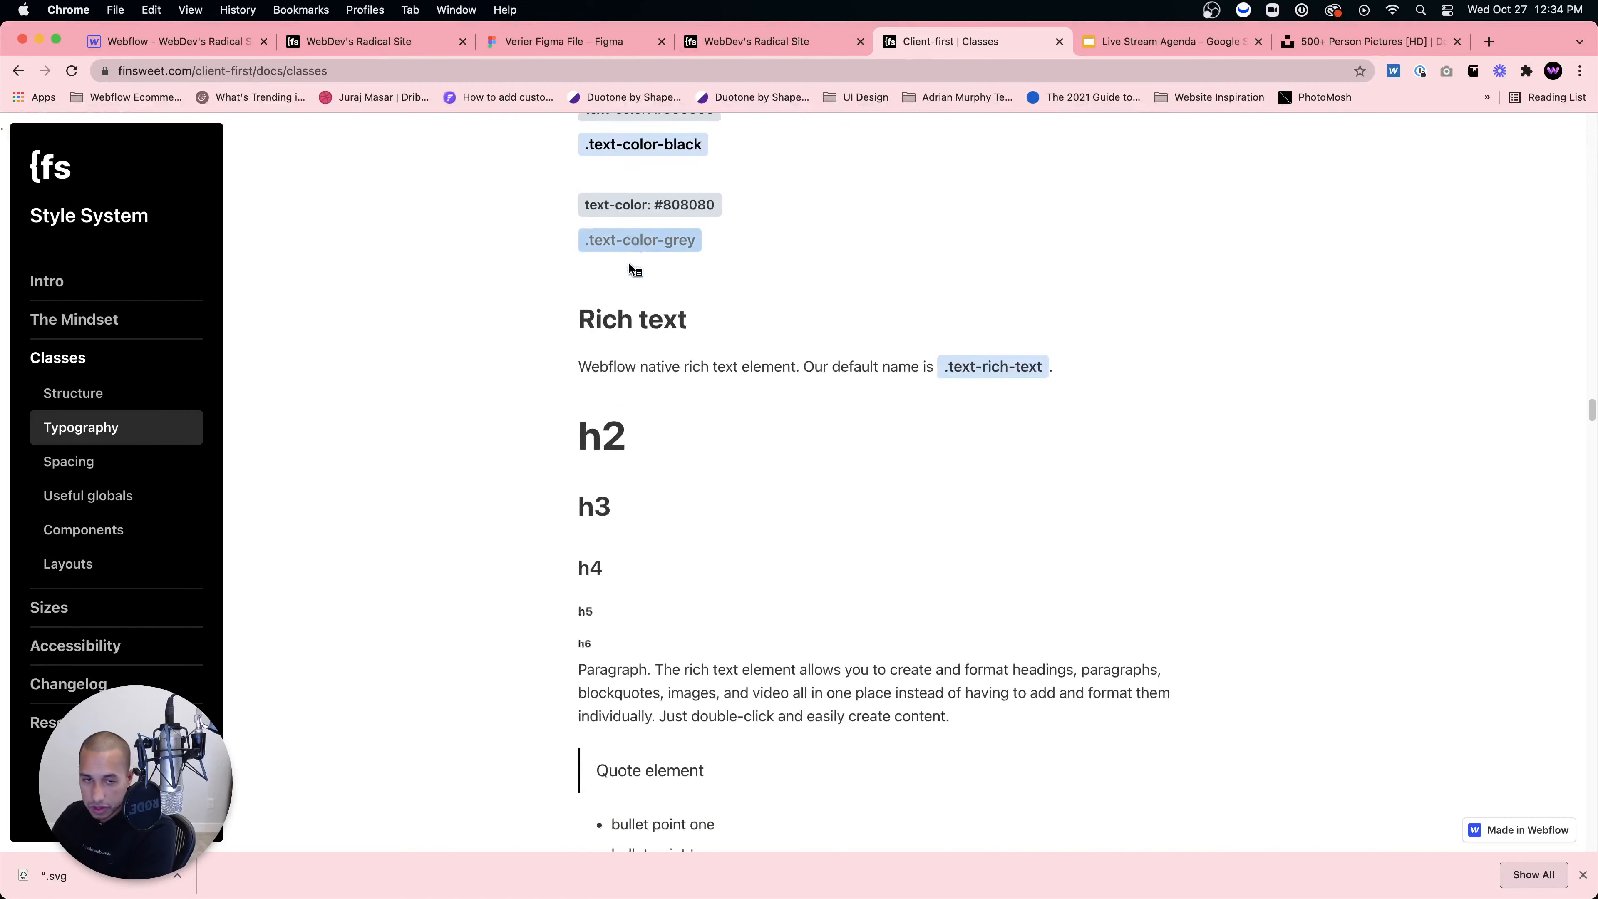
scroll(705, 336, "down", 12)
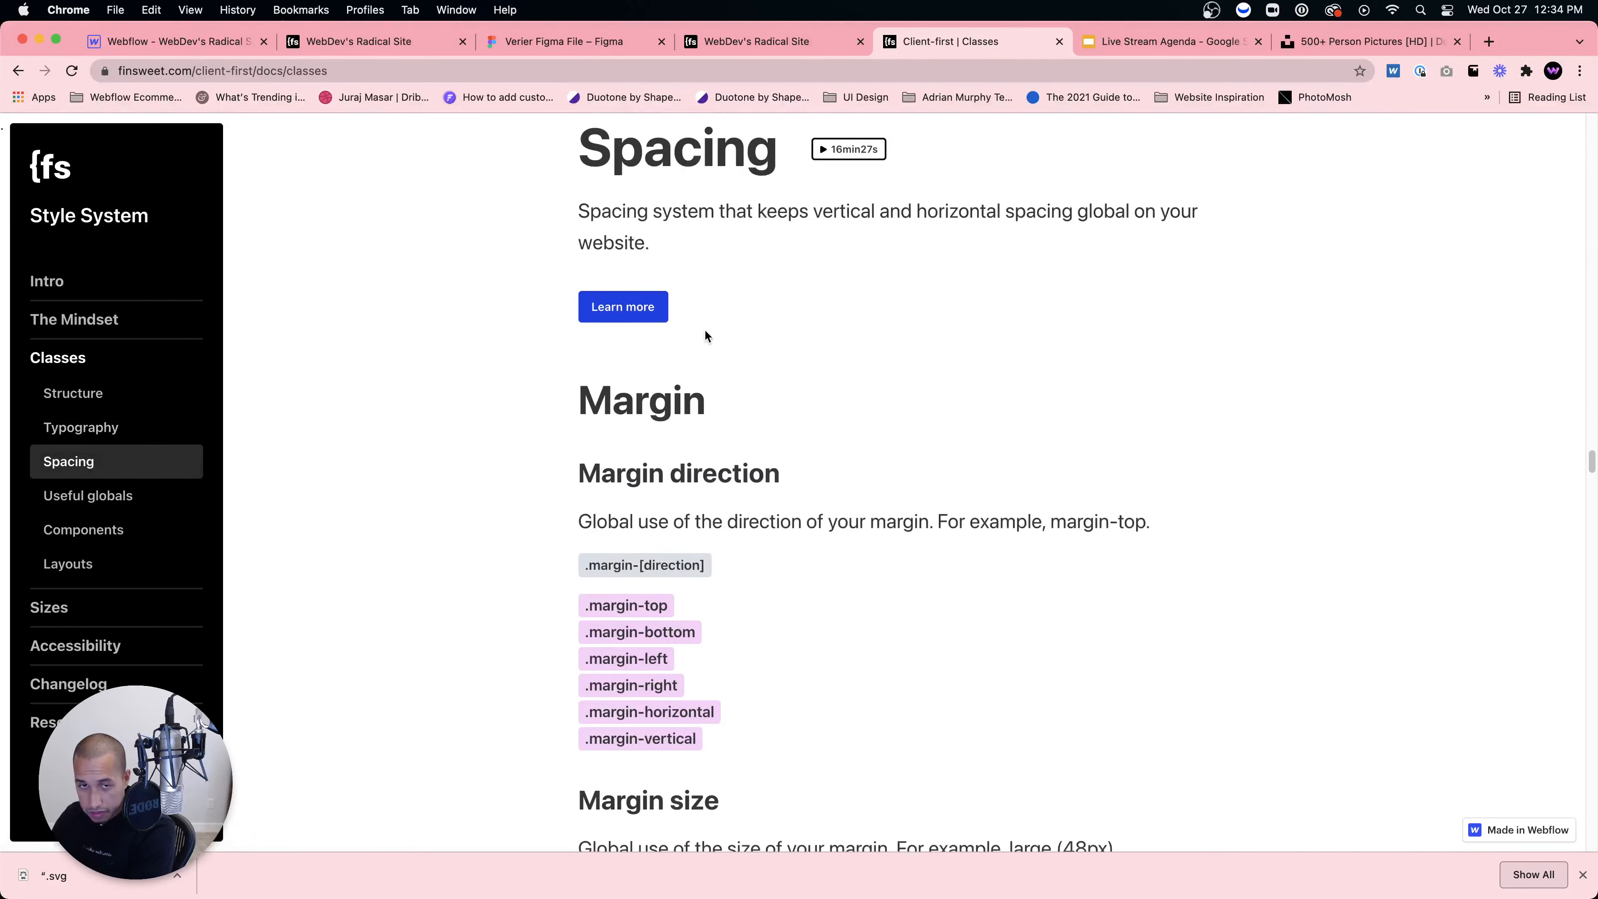
scroll(767, 475, "down", 10)
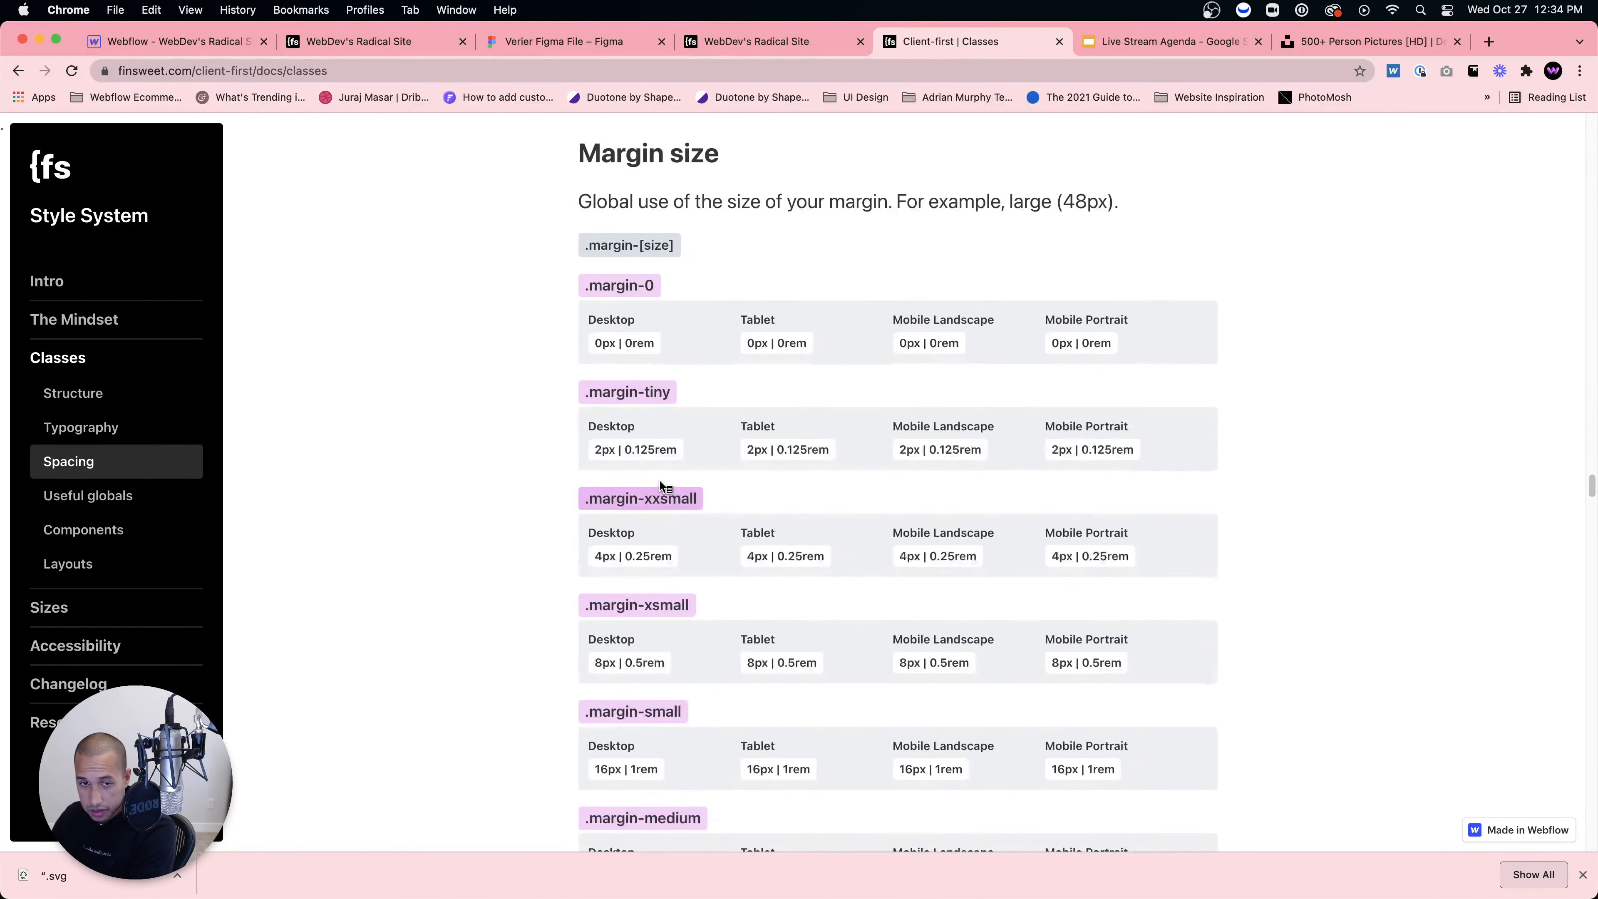
scroll(778, 475, "up", 14)
scroll(779, 477, "down", 11)
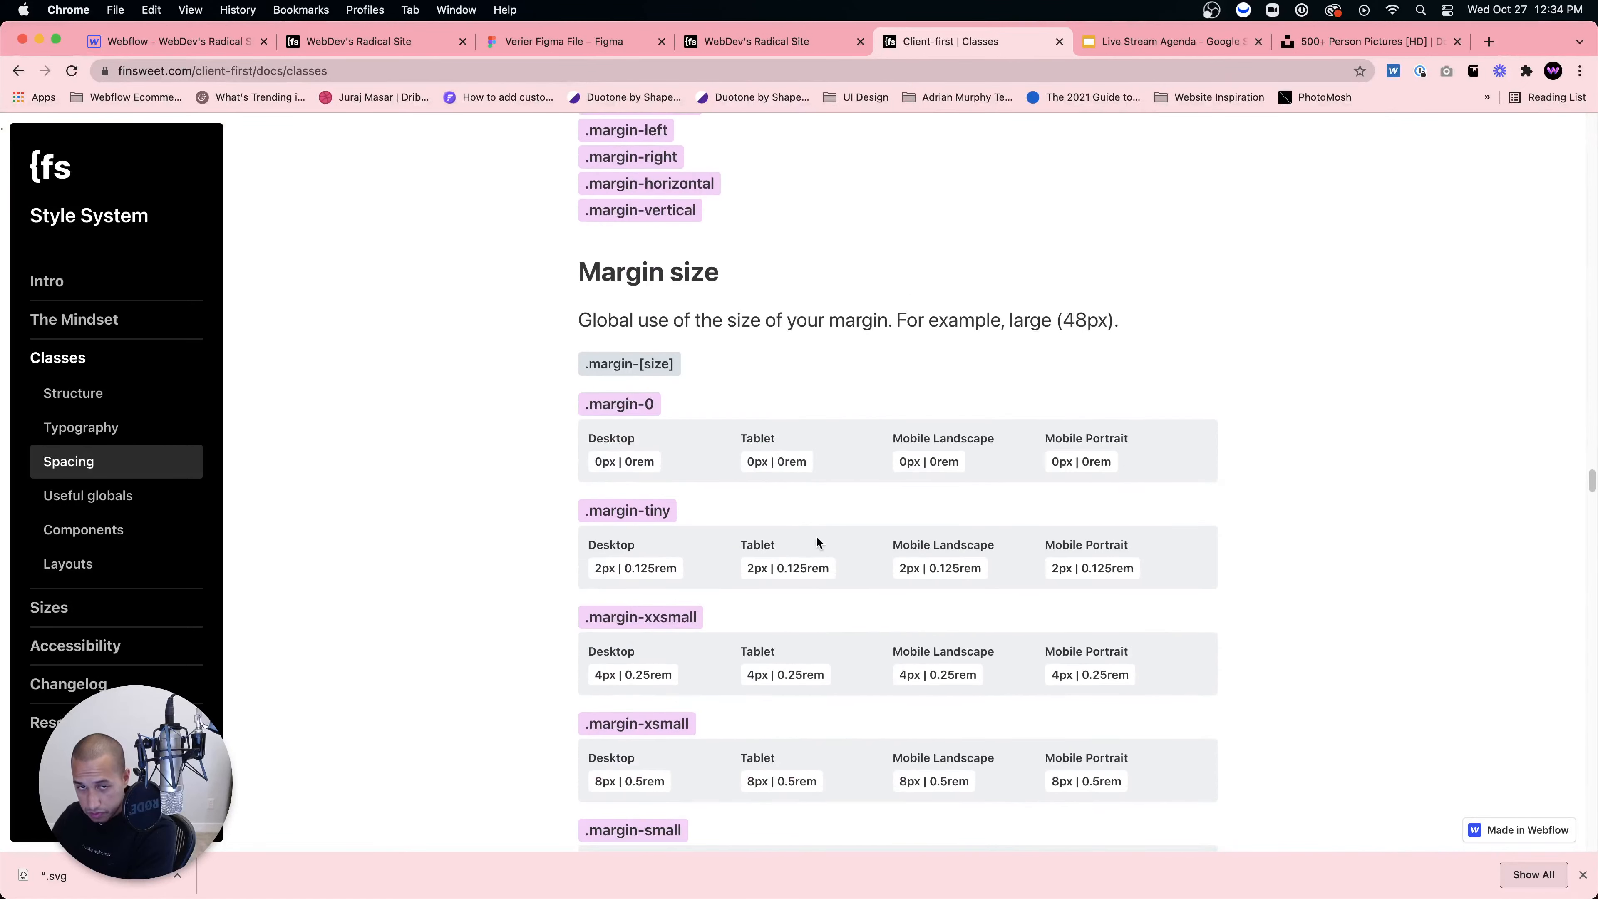
scroll(813, 543, "down", 20)
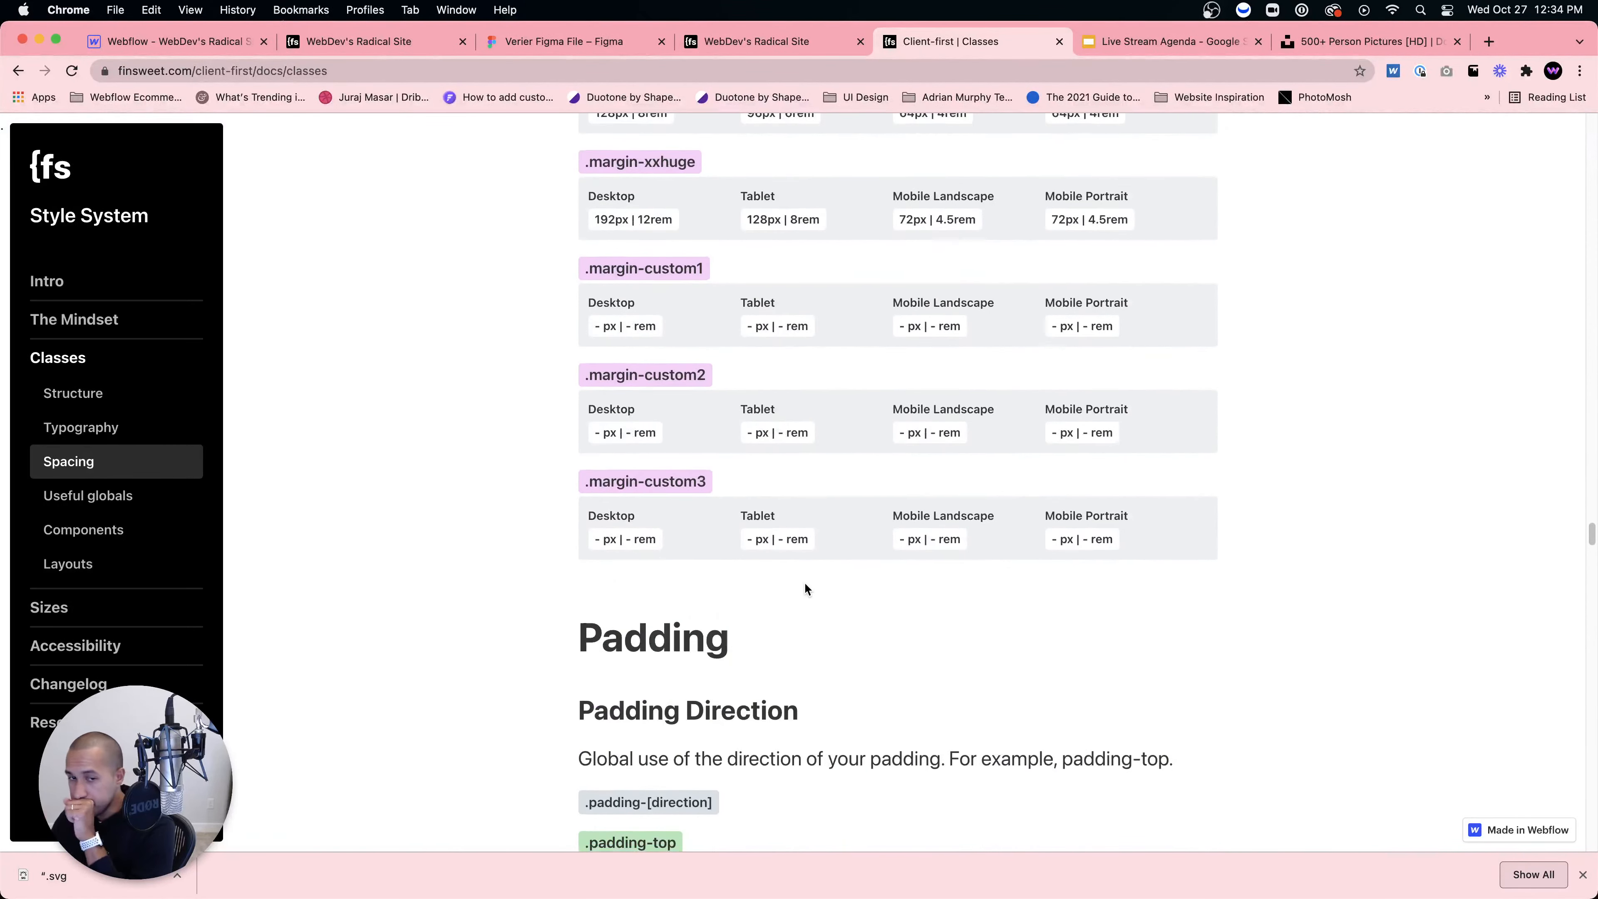
scroll(807, 589, "down", 1)
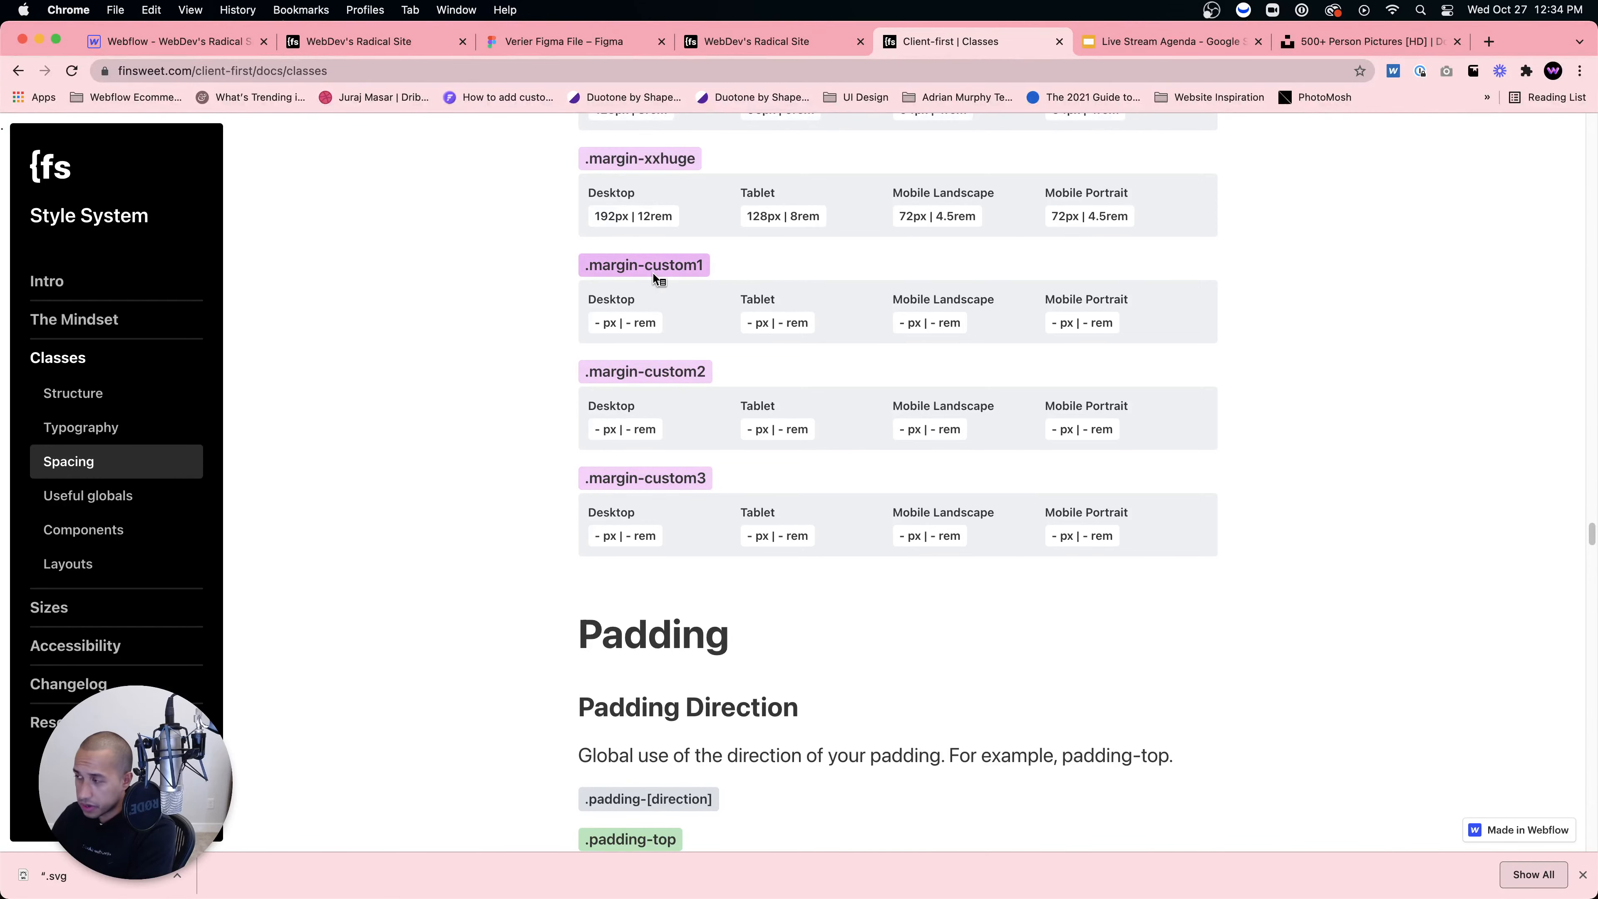
scroll(735, 400, "down", 8)
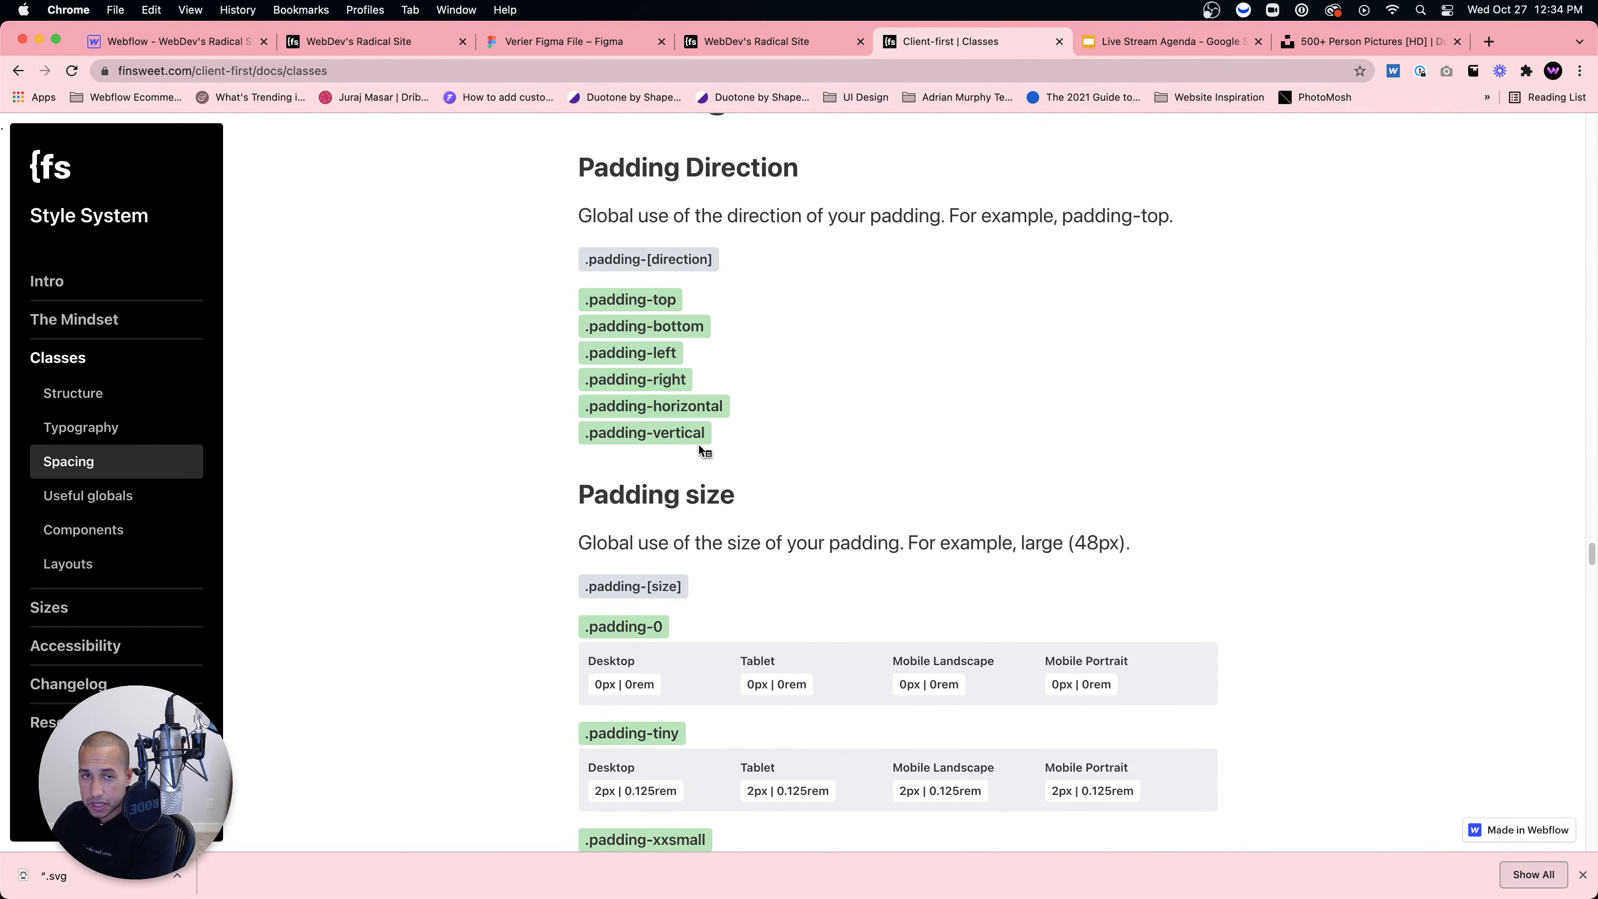
scroll(692, 447, "down", 4)
scroll(672, 478, "down", 15)
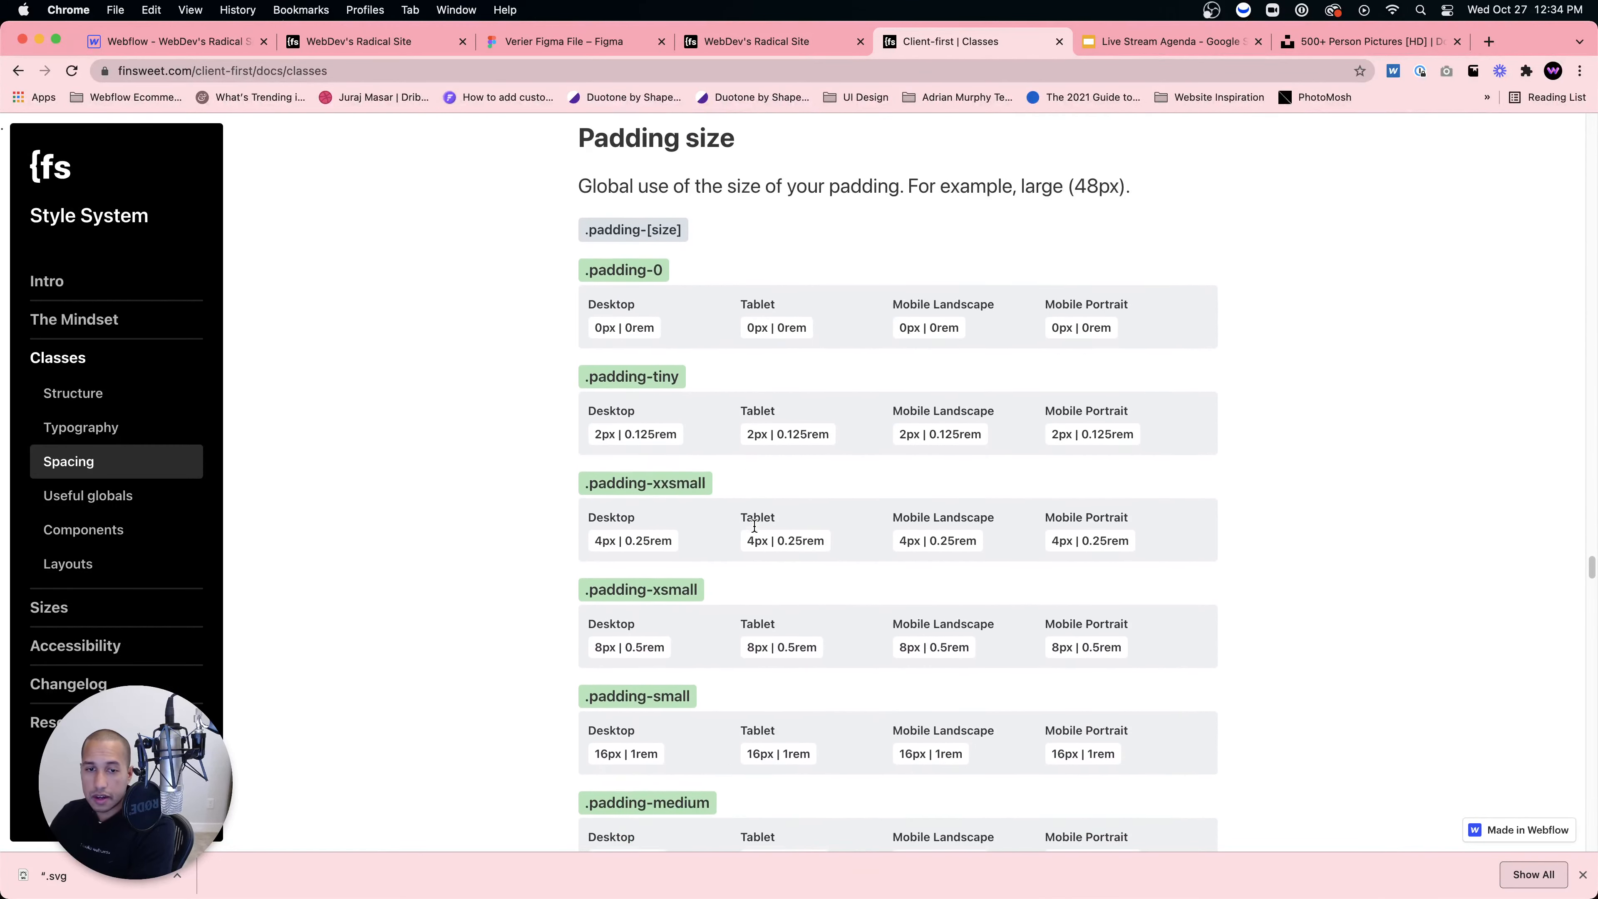
scroll(765, 519, "down", 9)
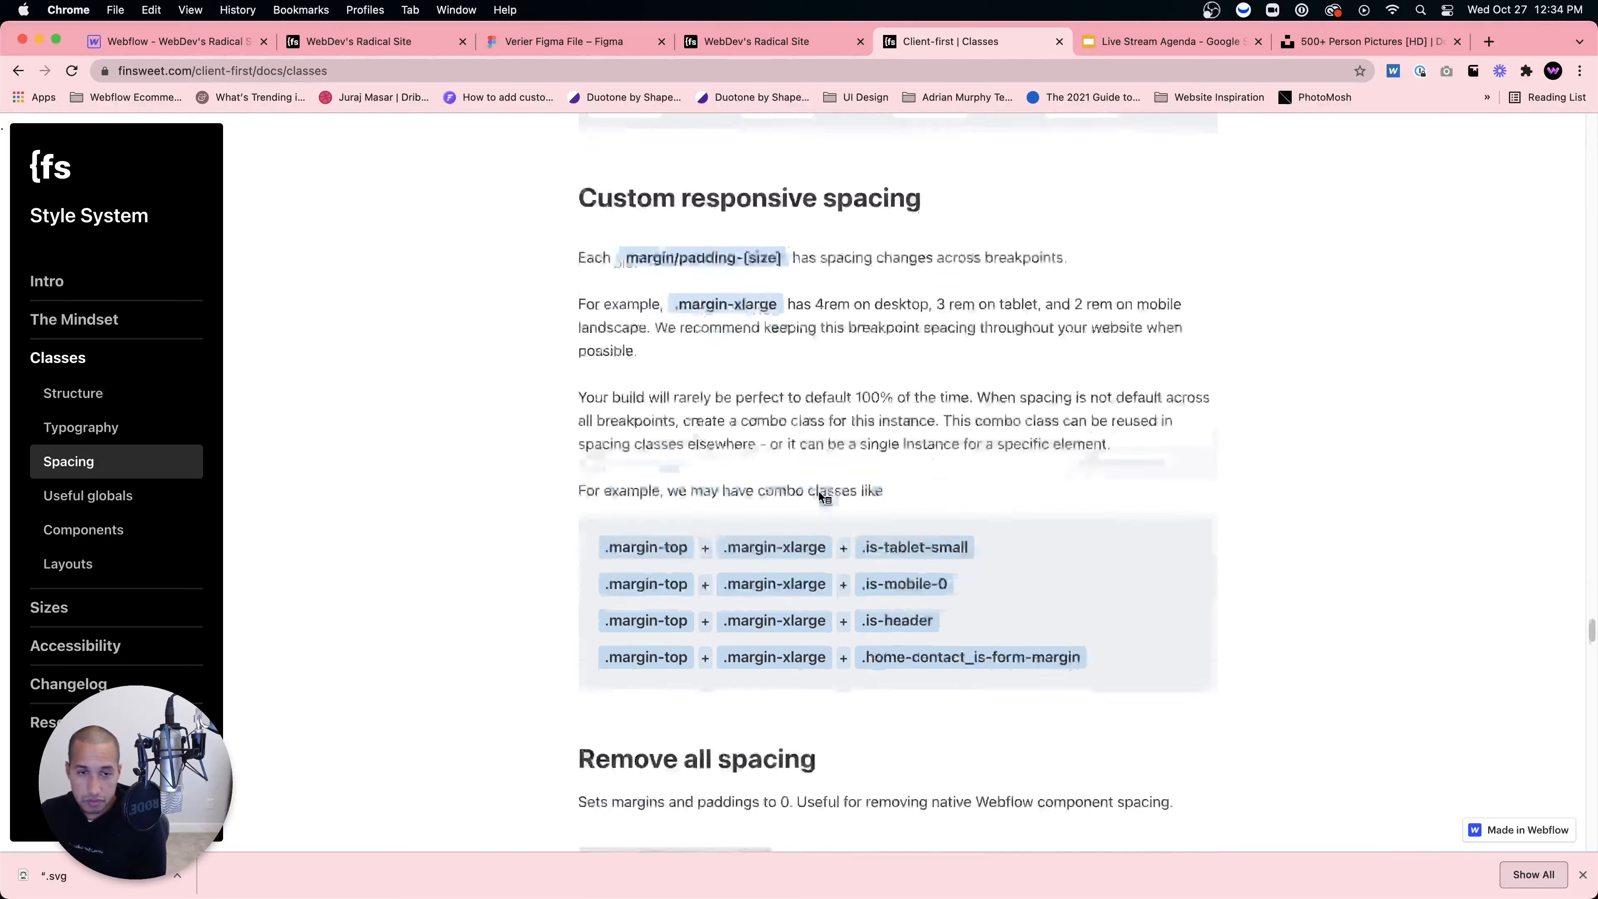
scroll(823, 458, "up", 1)
scroll(823, 458, "up", 5)
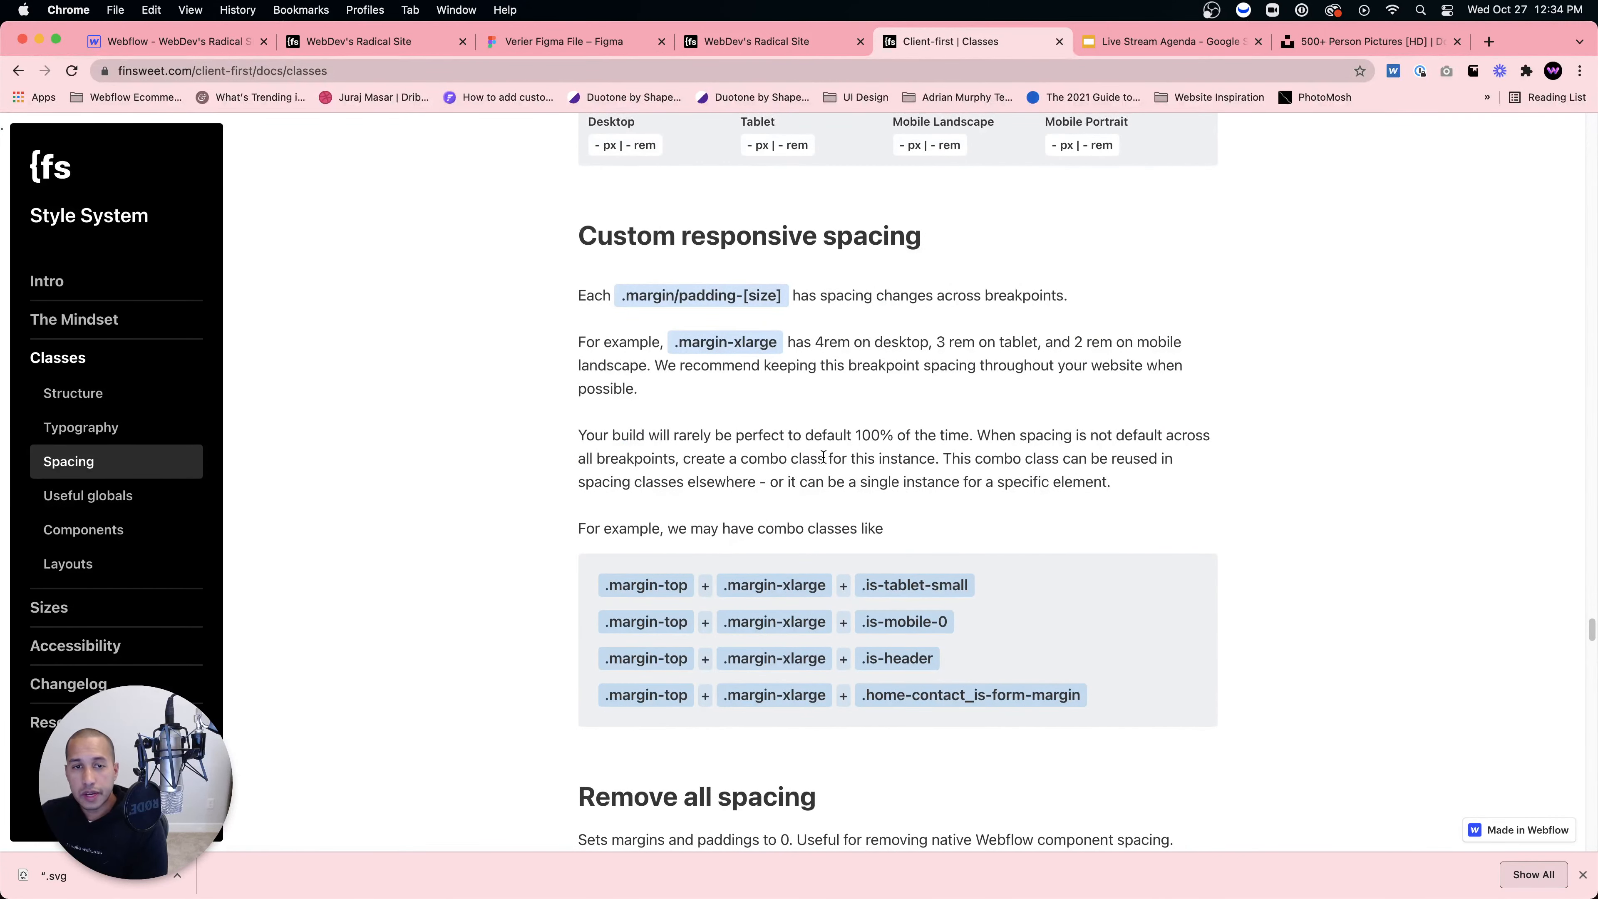
scroll(821, 460, "down", 4)
scroll(681, 540, "down", 2)
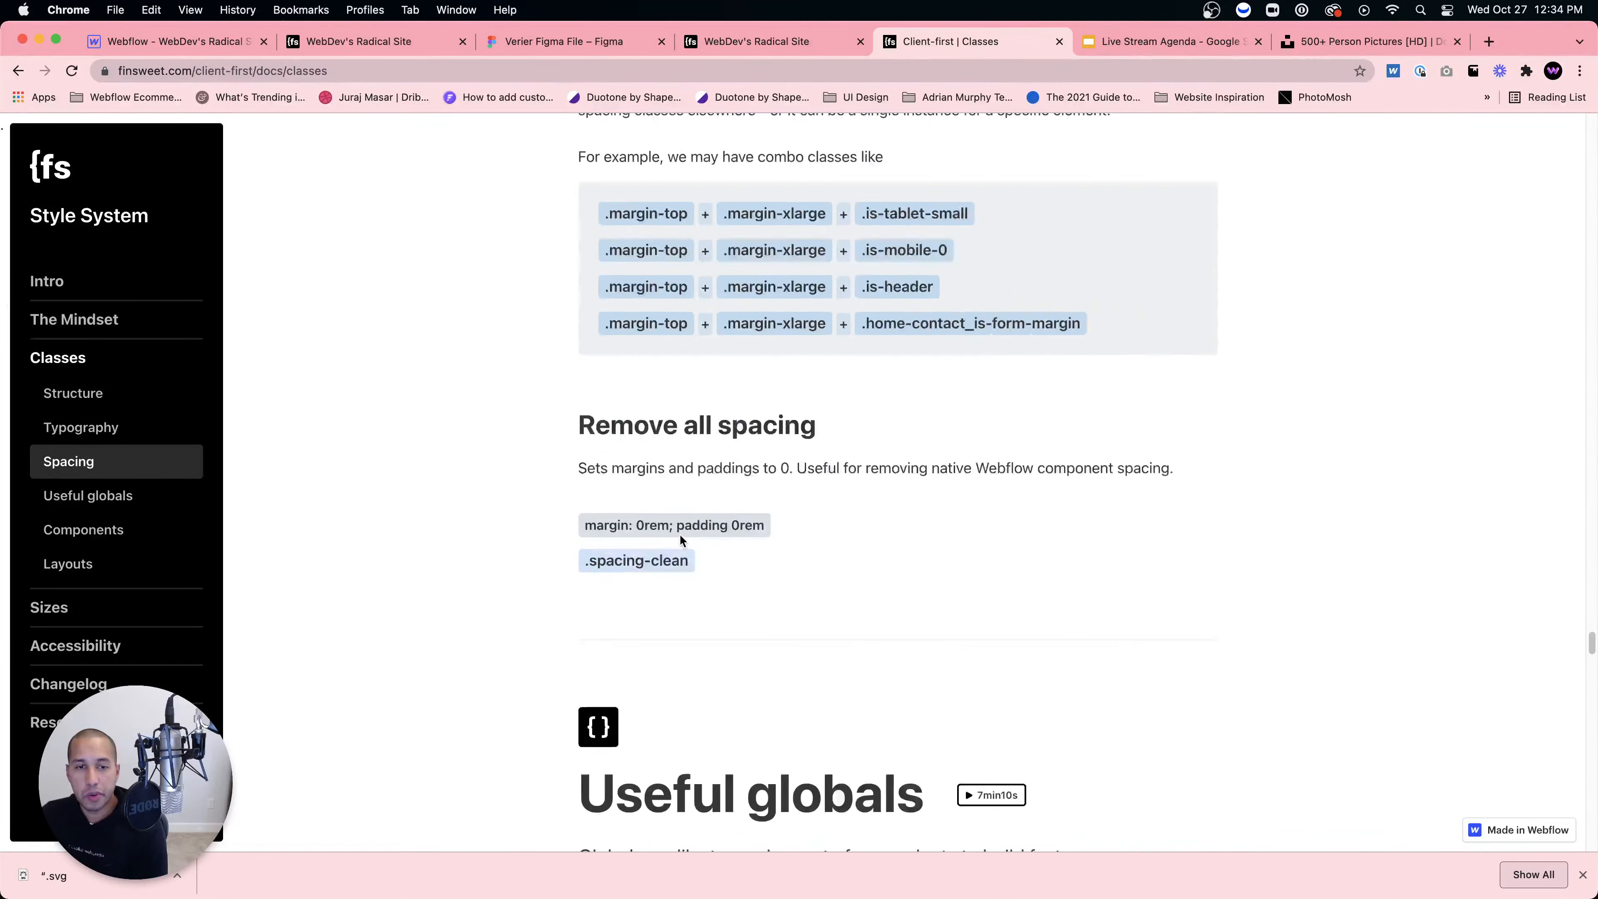
scroll(681, 541, "down", 12)
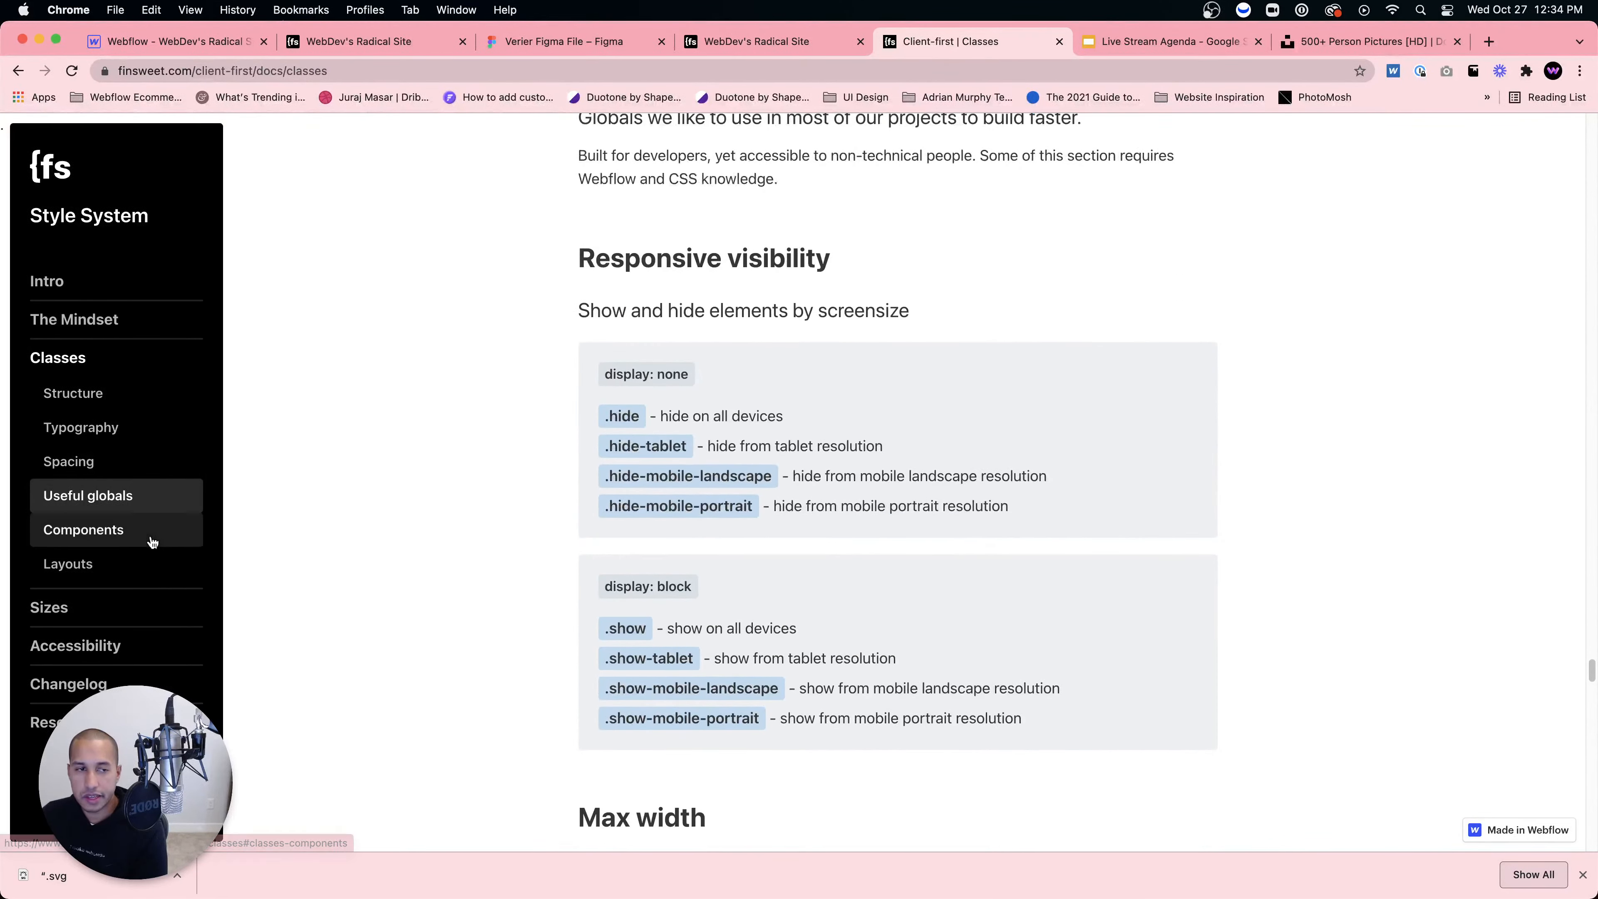
scroll(91, 579, "up", 1)
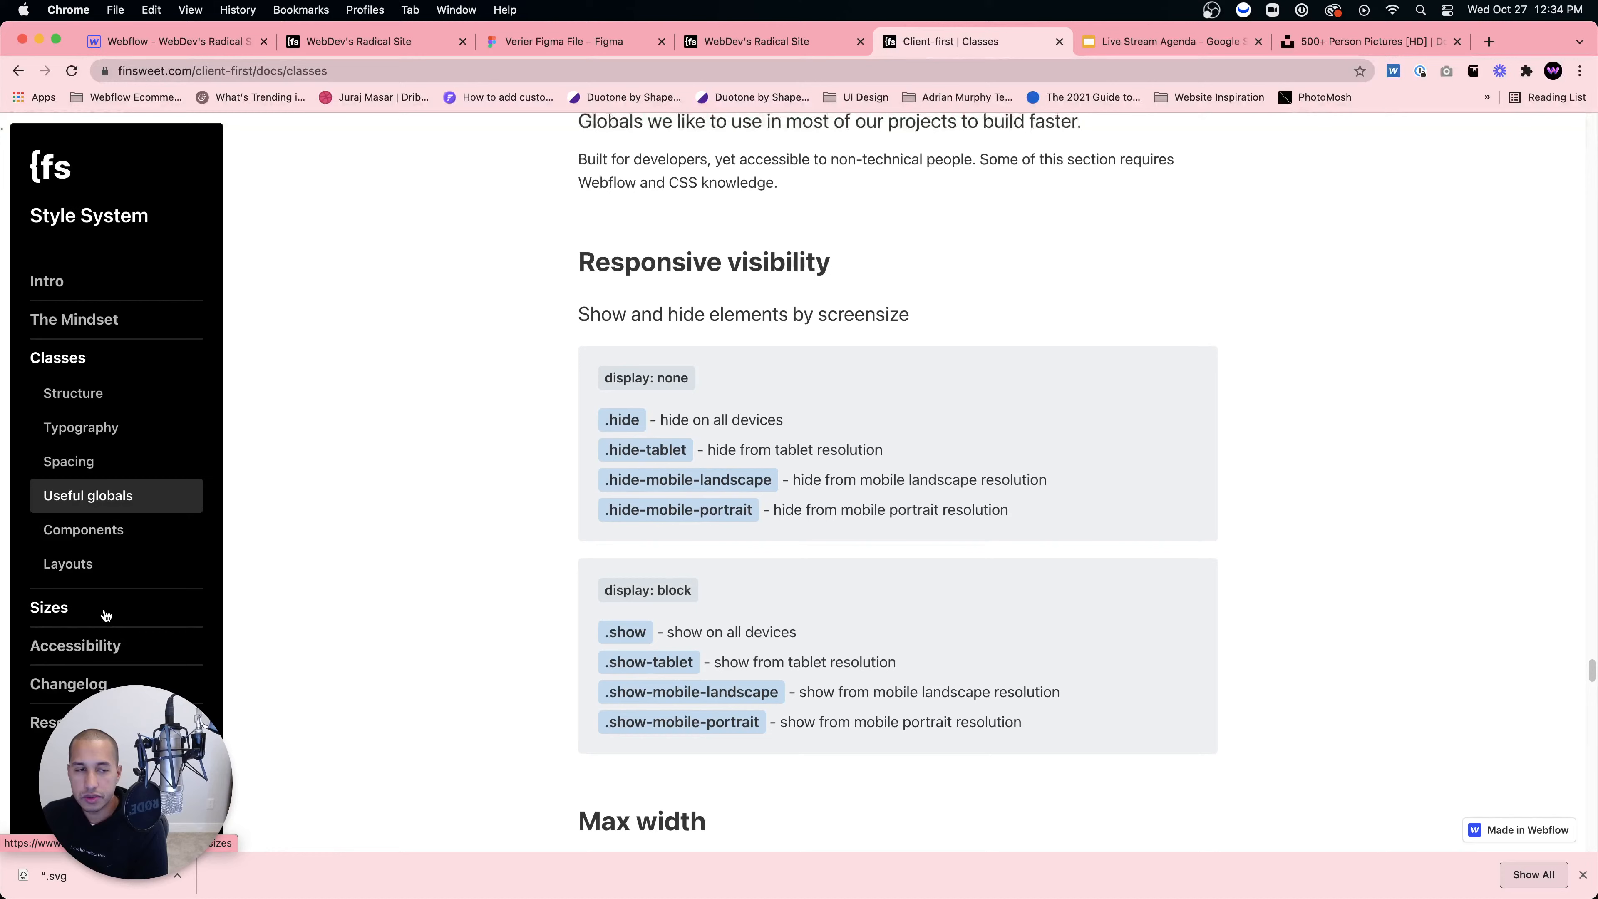
left_click(56, 609)
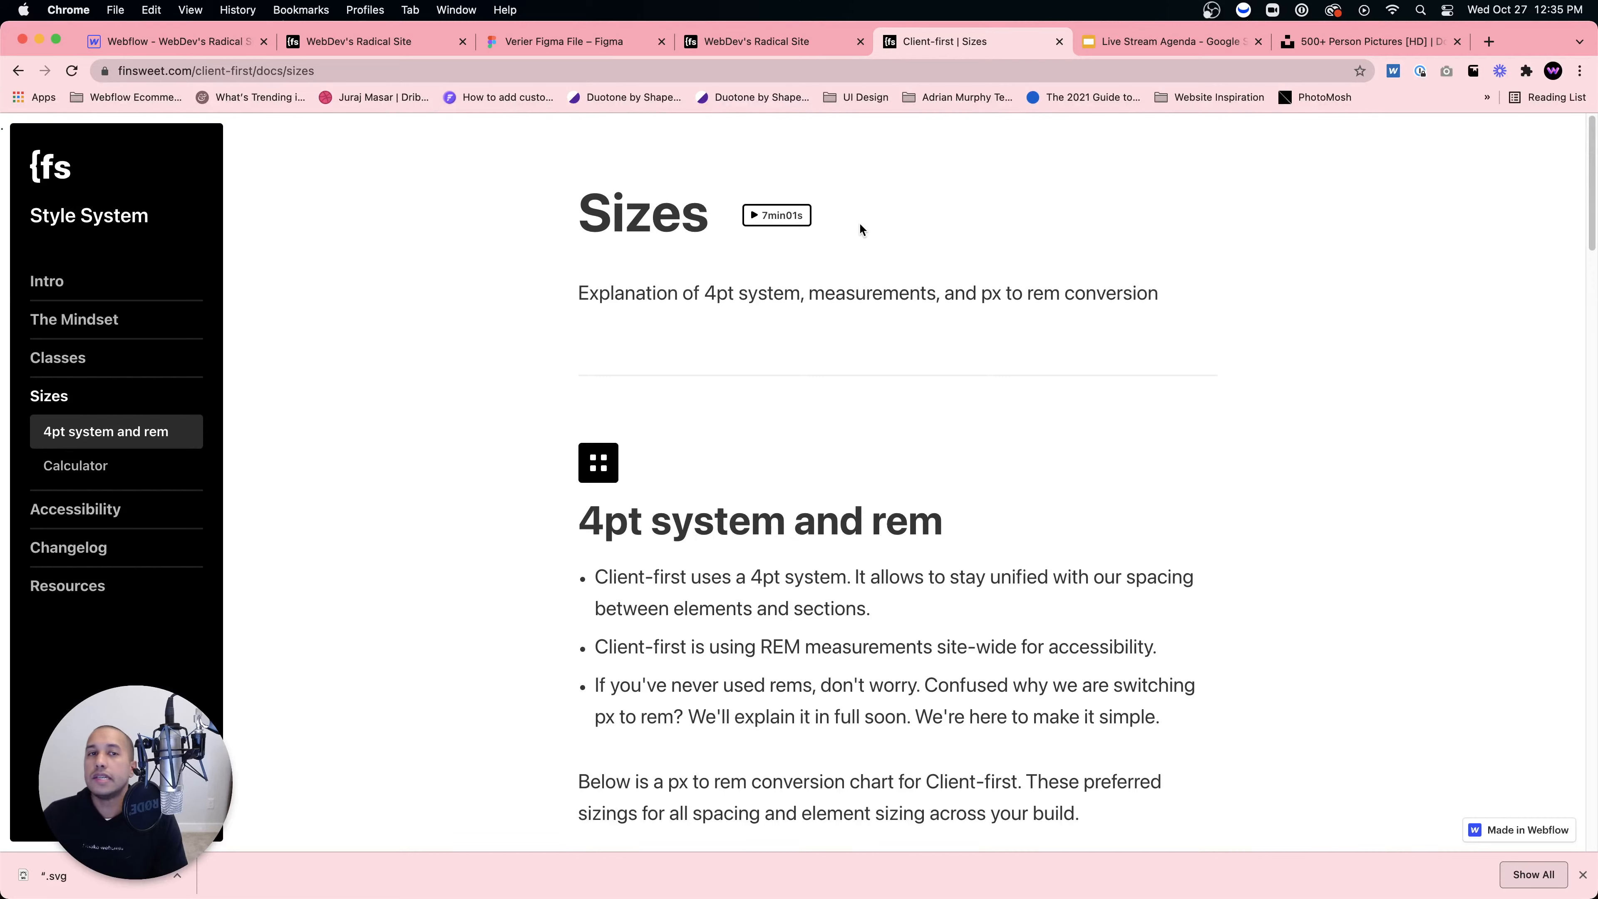
Step: Select the slider's left arrow and reset its Left position offset to Auto
left_click(209, 44)
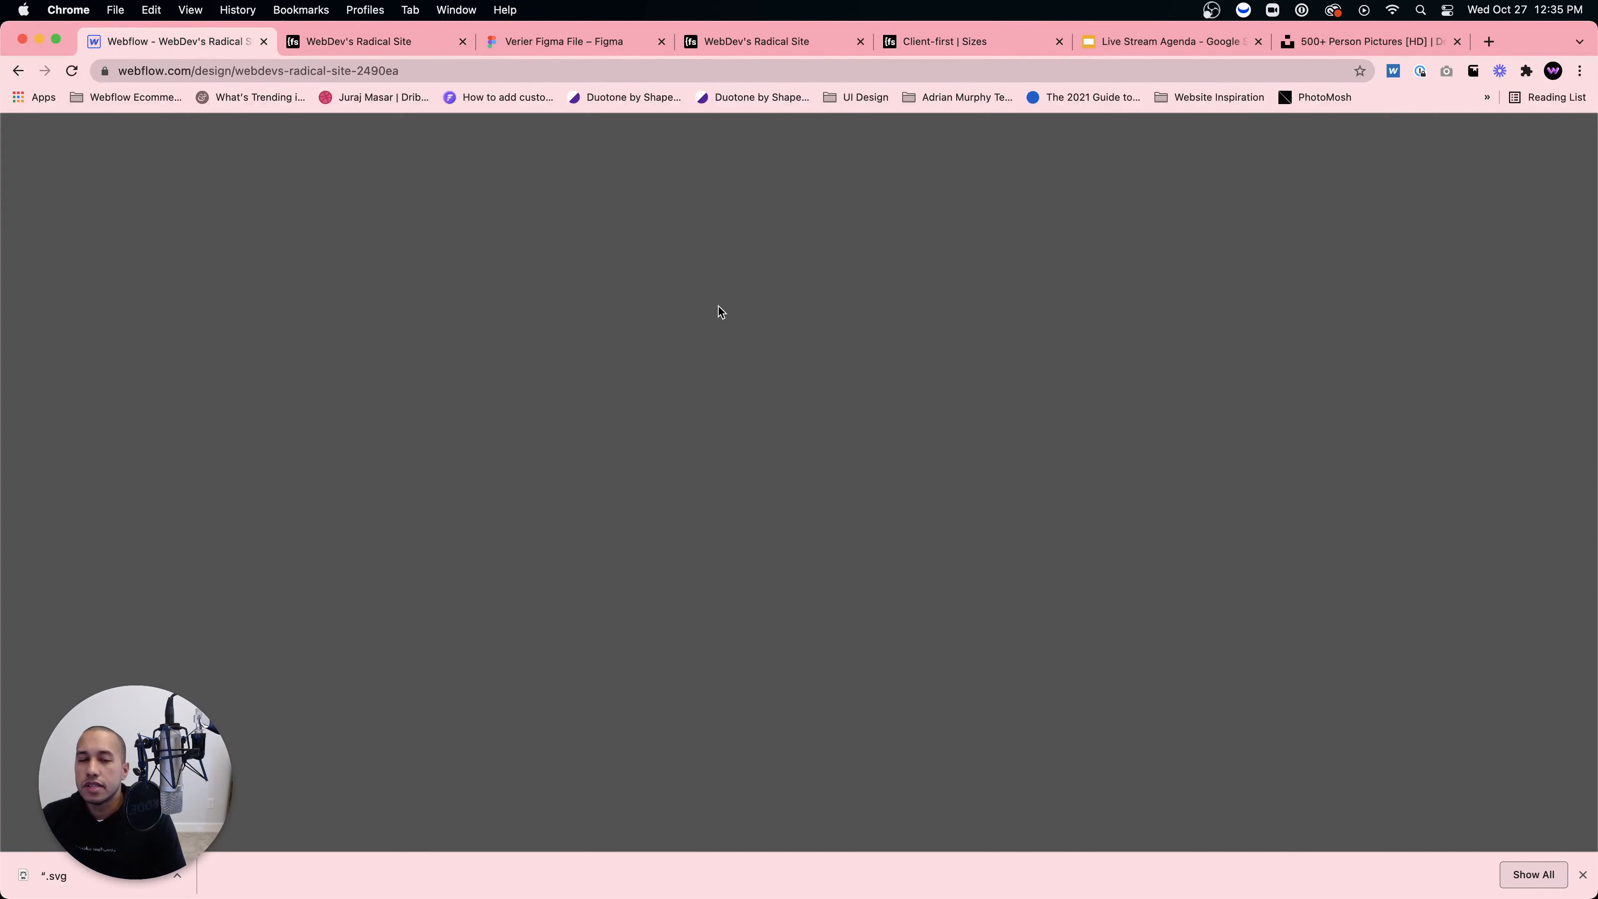
scroll(656, 645, "down", 3)
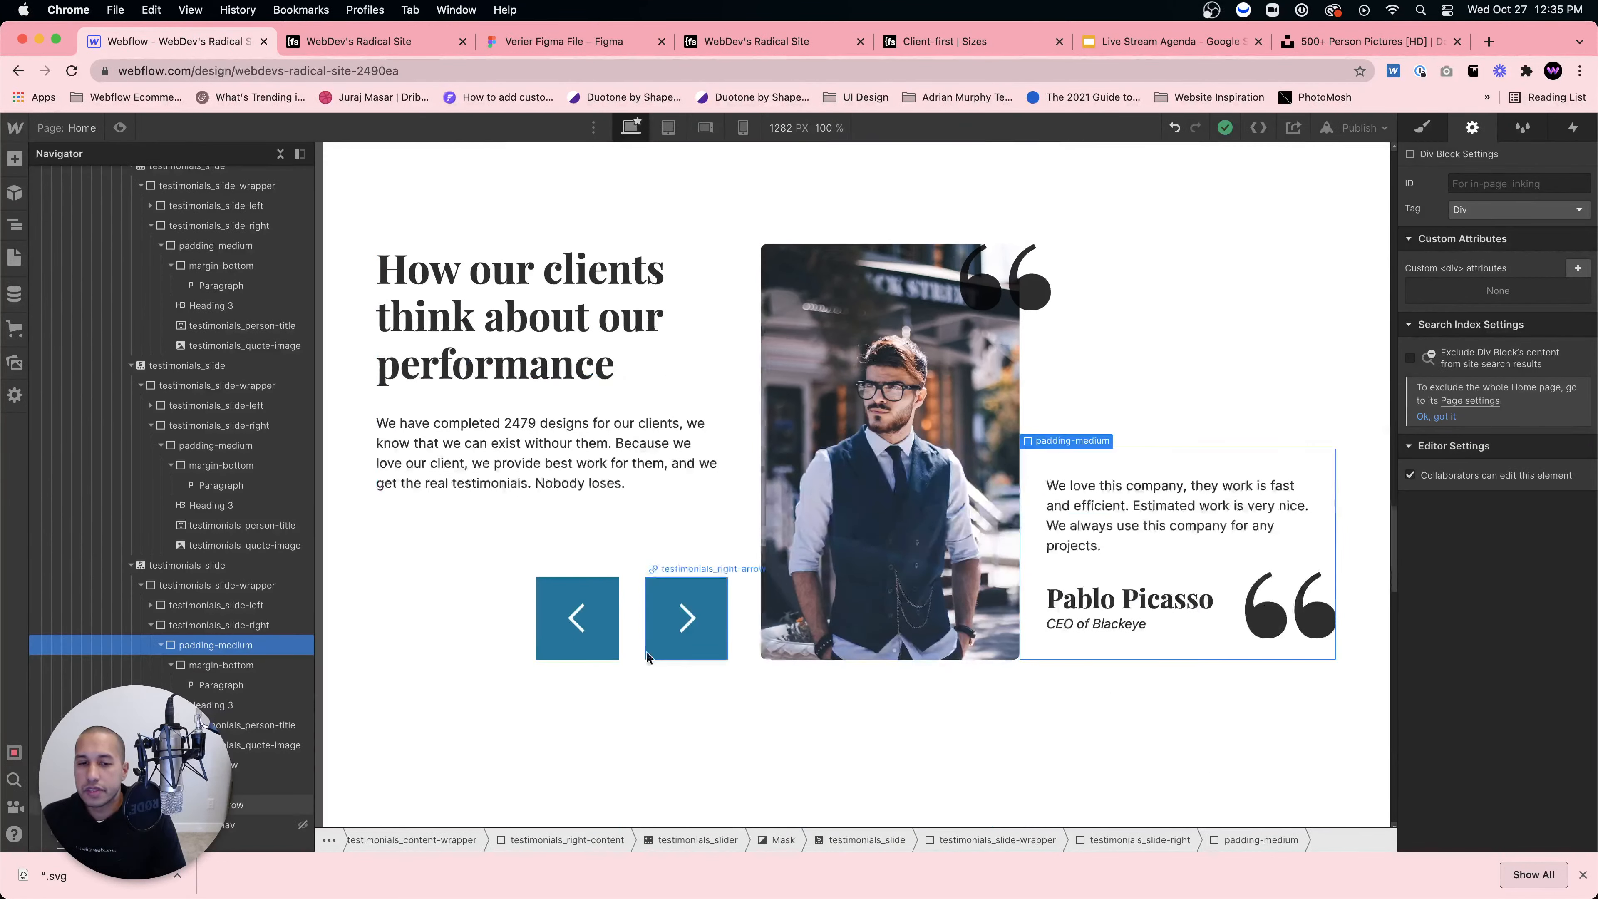
left_click(602, 639)
key("s")
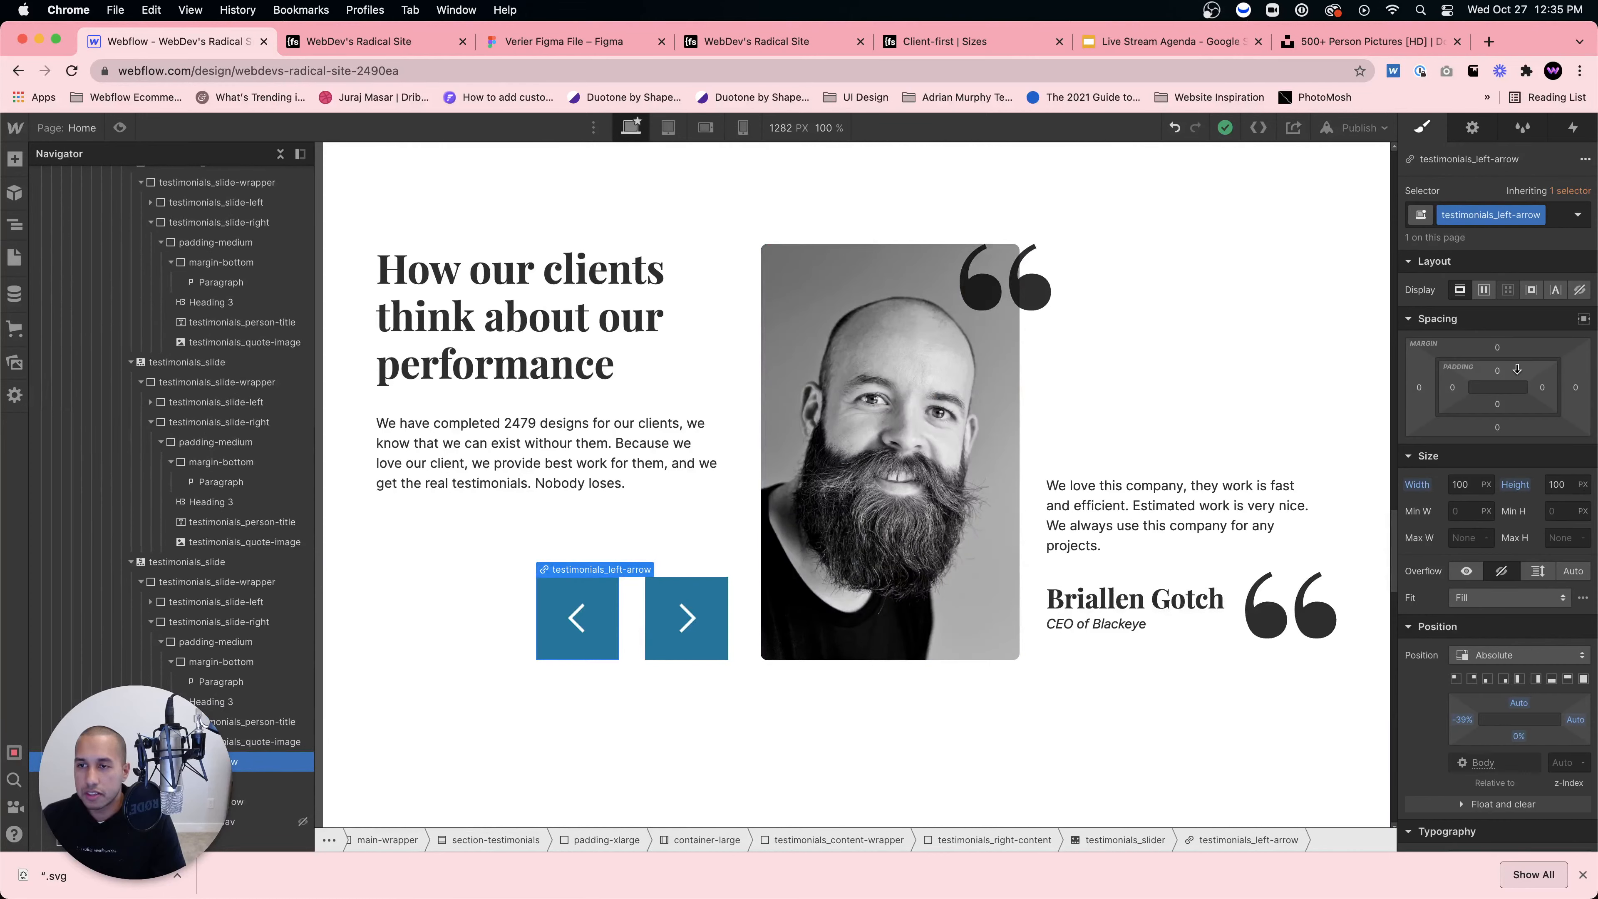
left_click(1465, 721)
left_click(1465, 722, "alt")
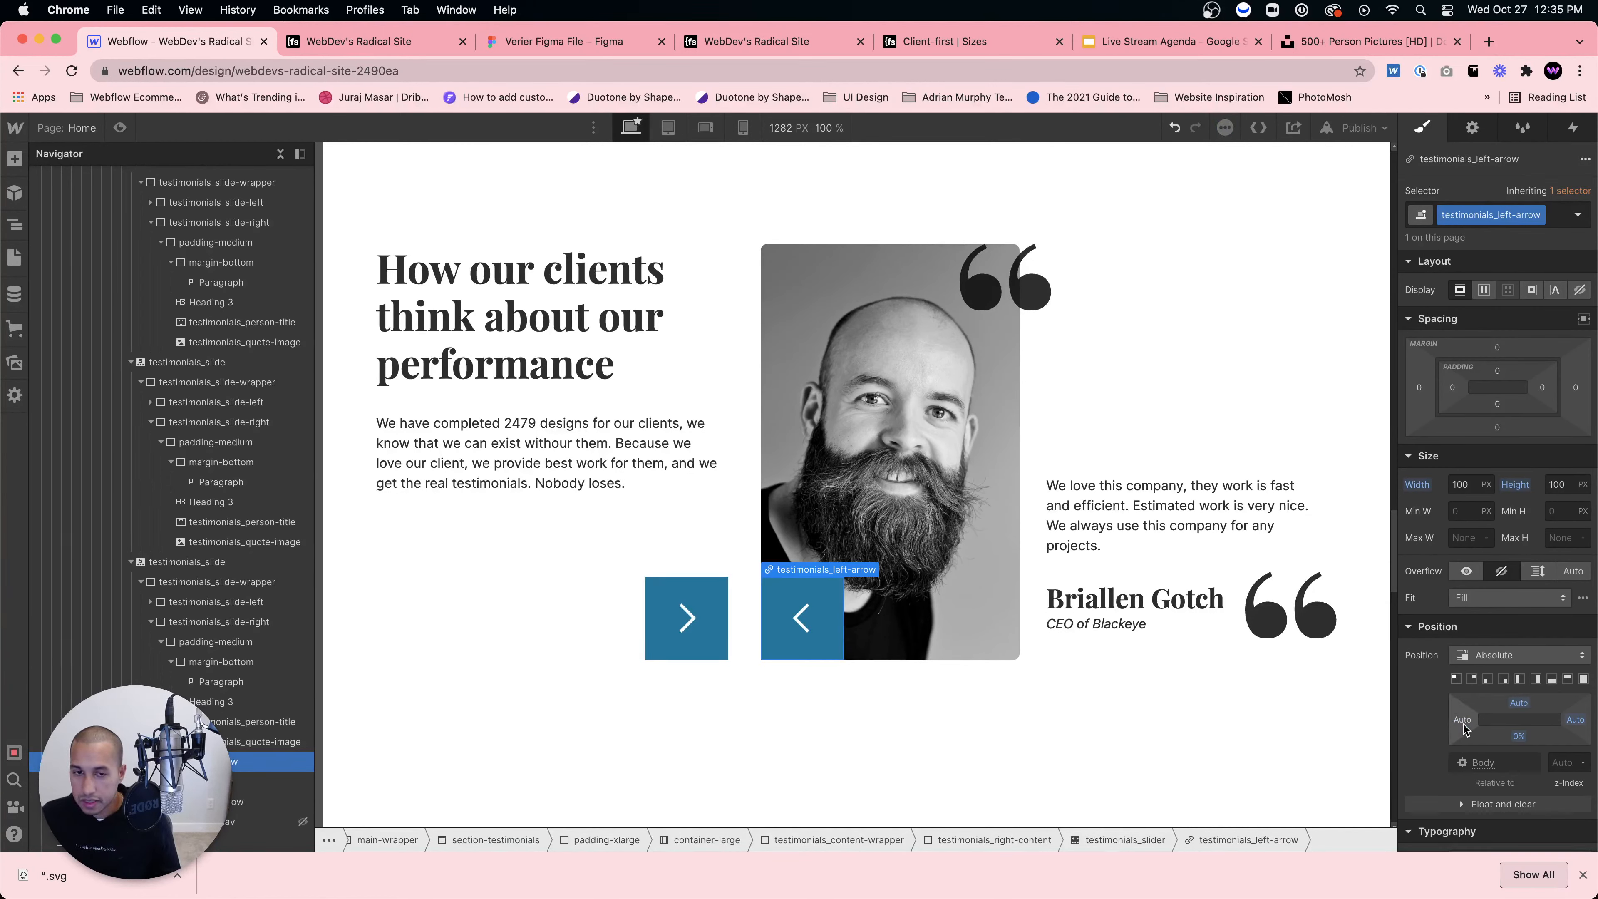
Step: Try a -39% left margin, clear it, and set Position Left to -39% instead
left_click(1421, 387)
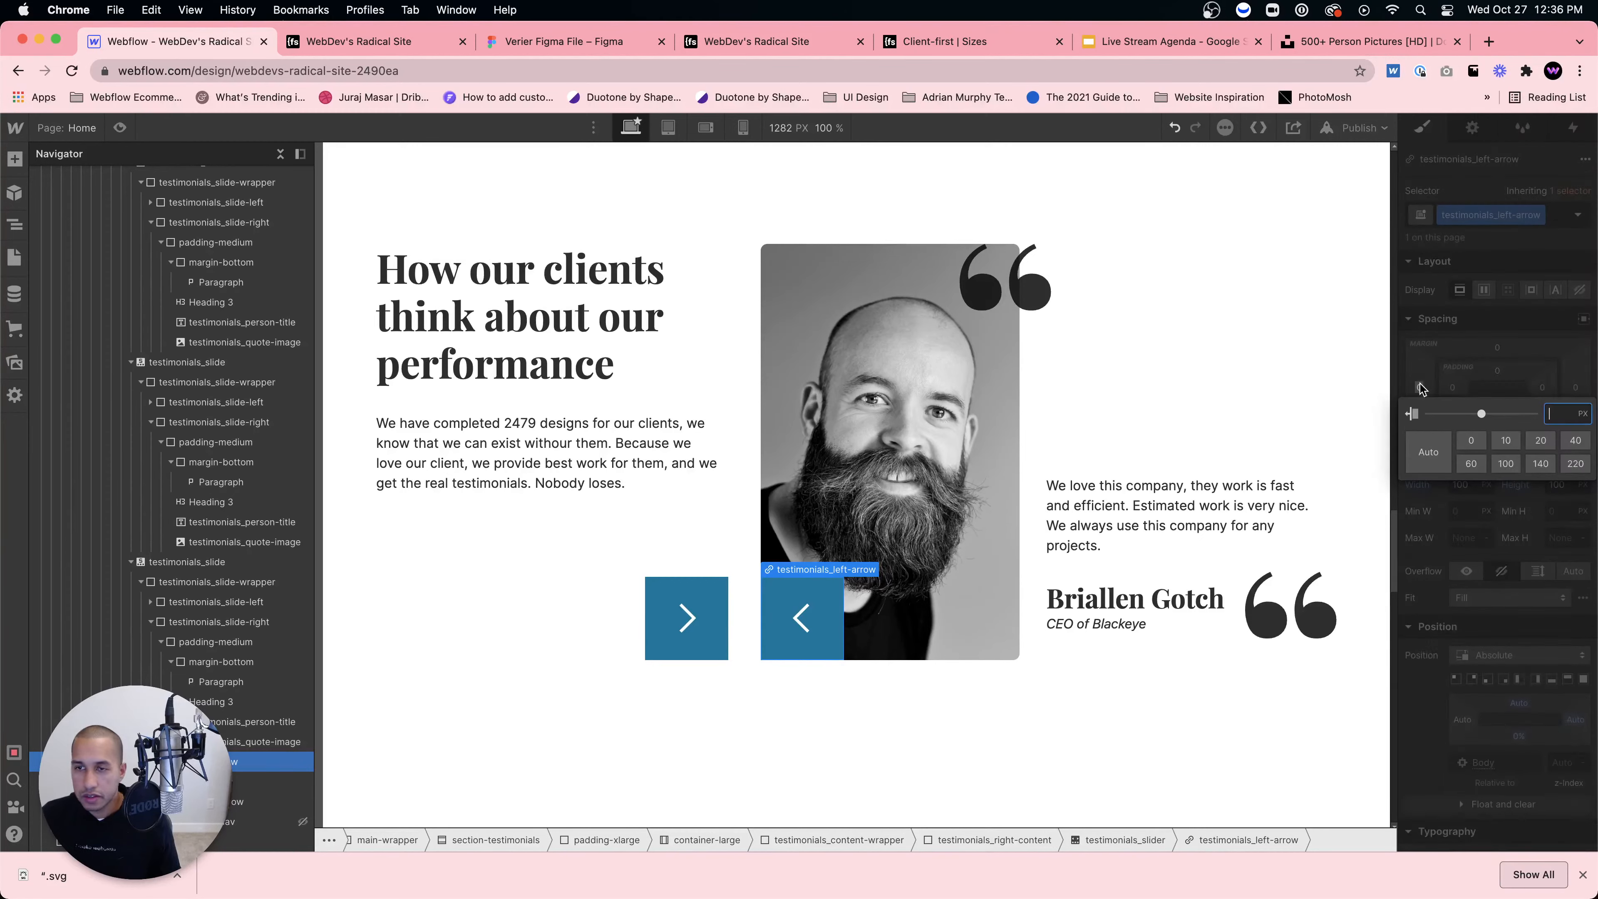
type("-39%")
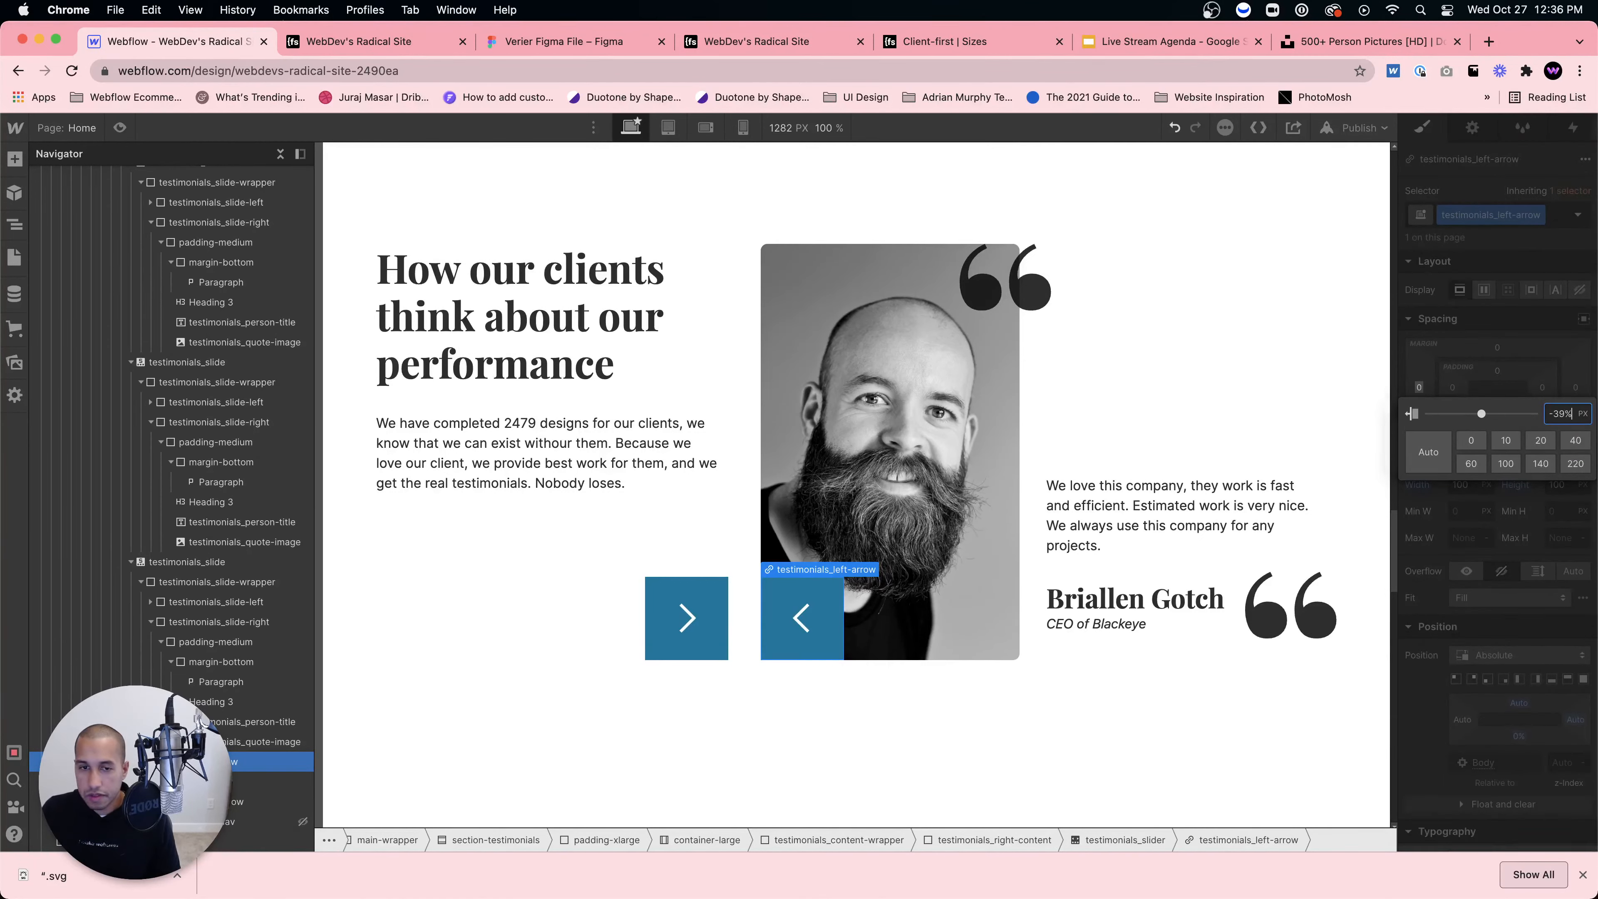
key("Return")
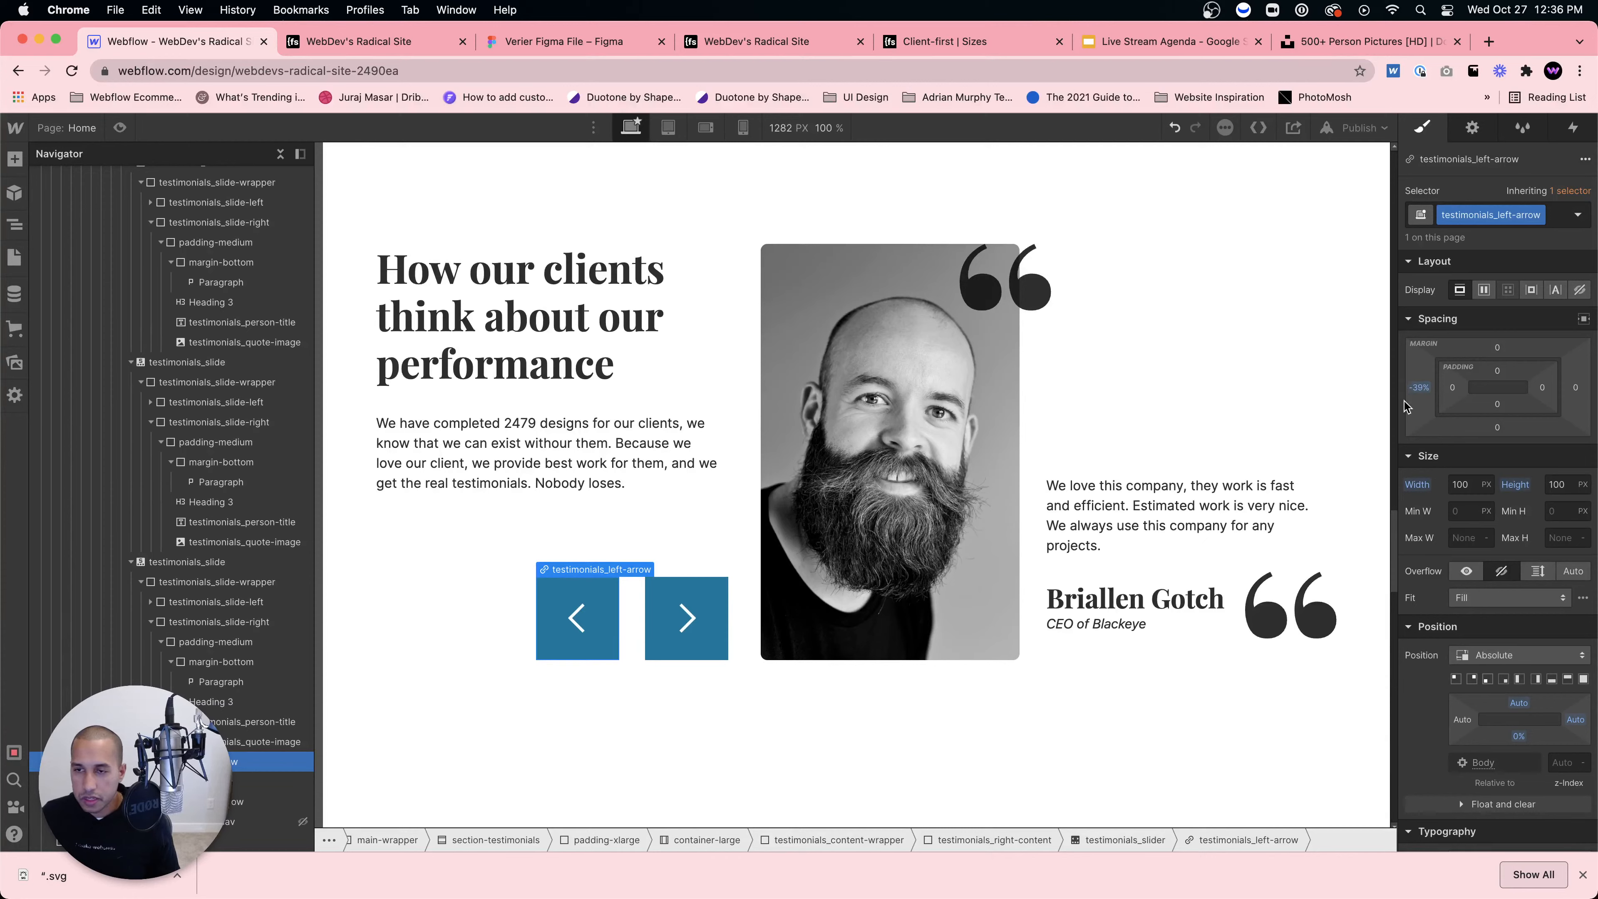
left_click(1420, 389, "alt")
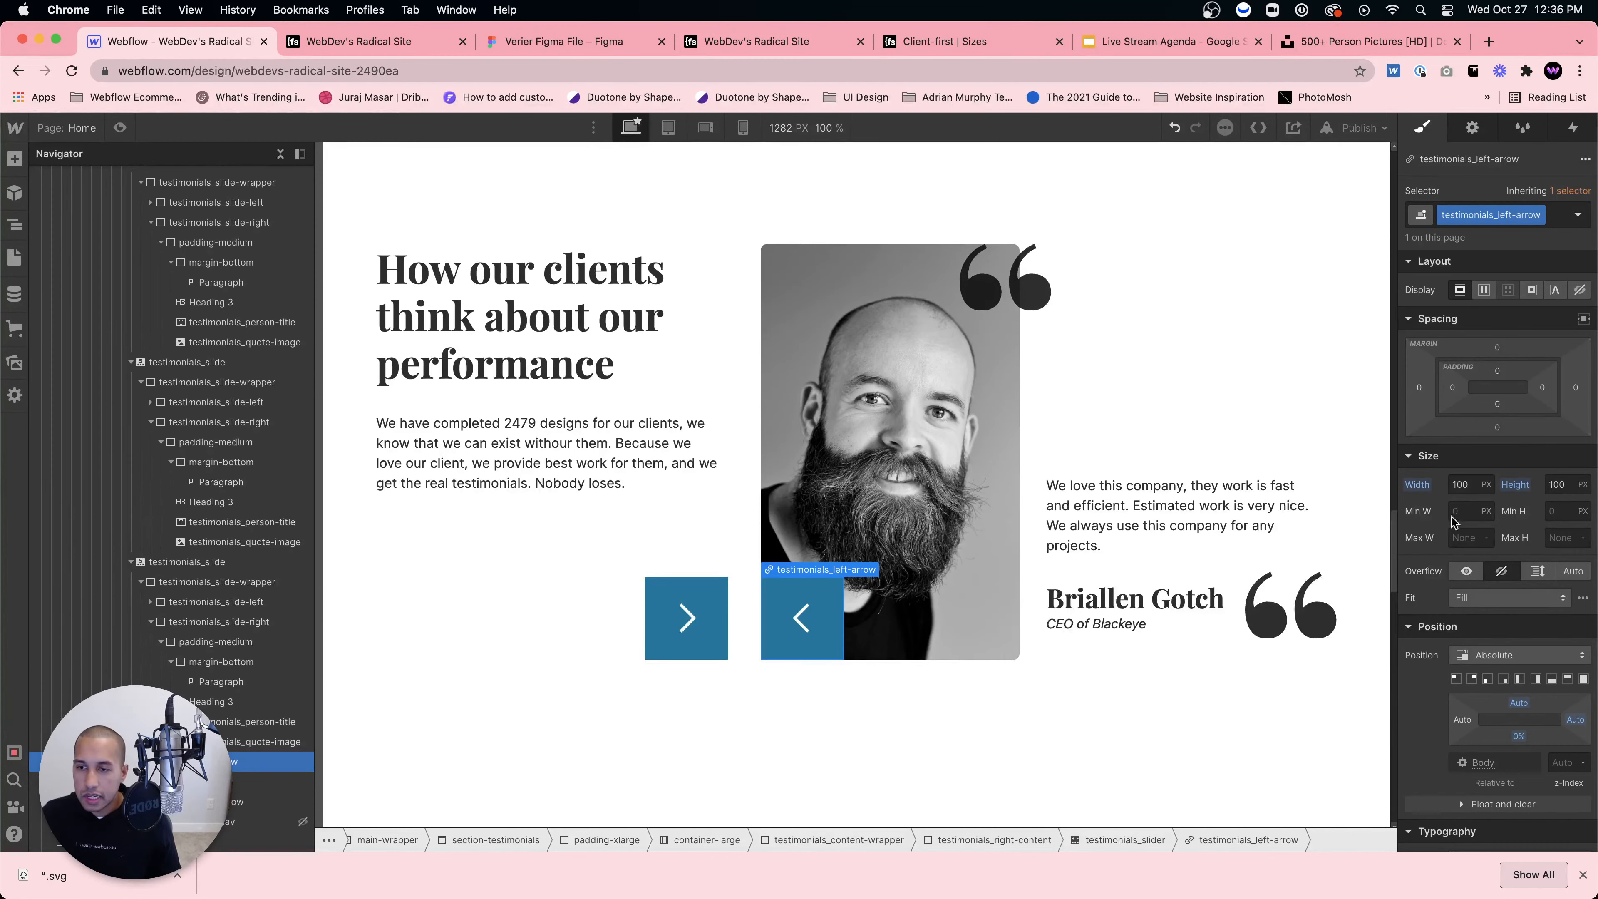
left_click(1463, 719)
type("-39")
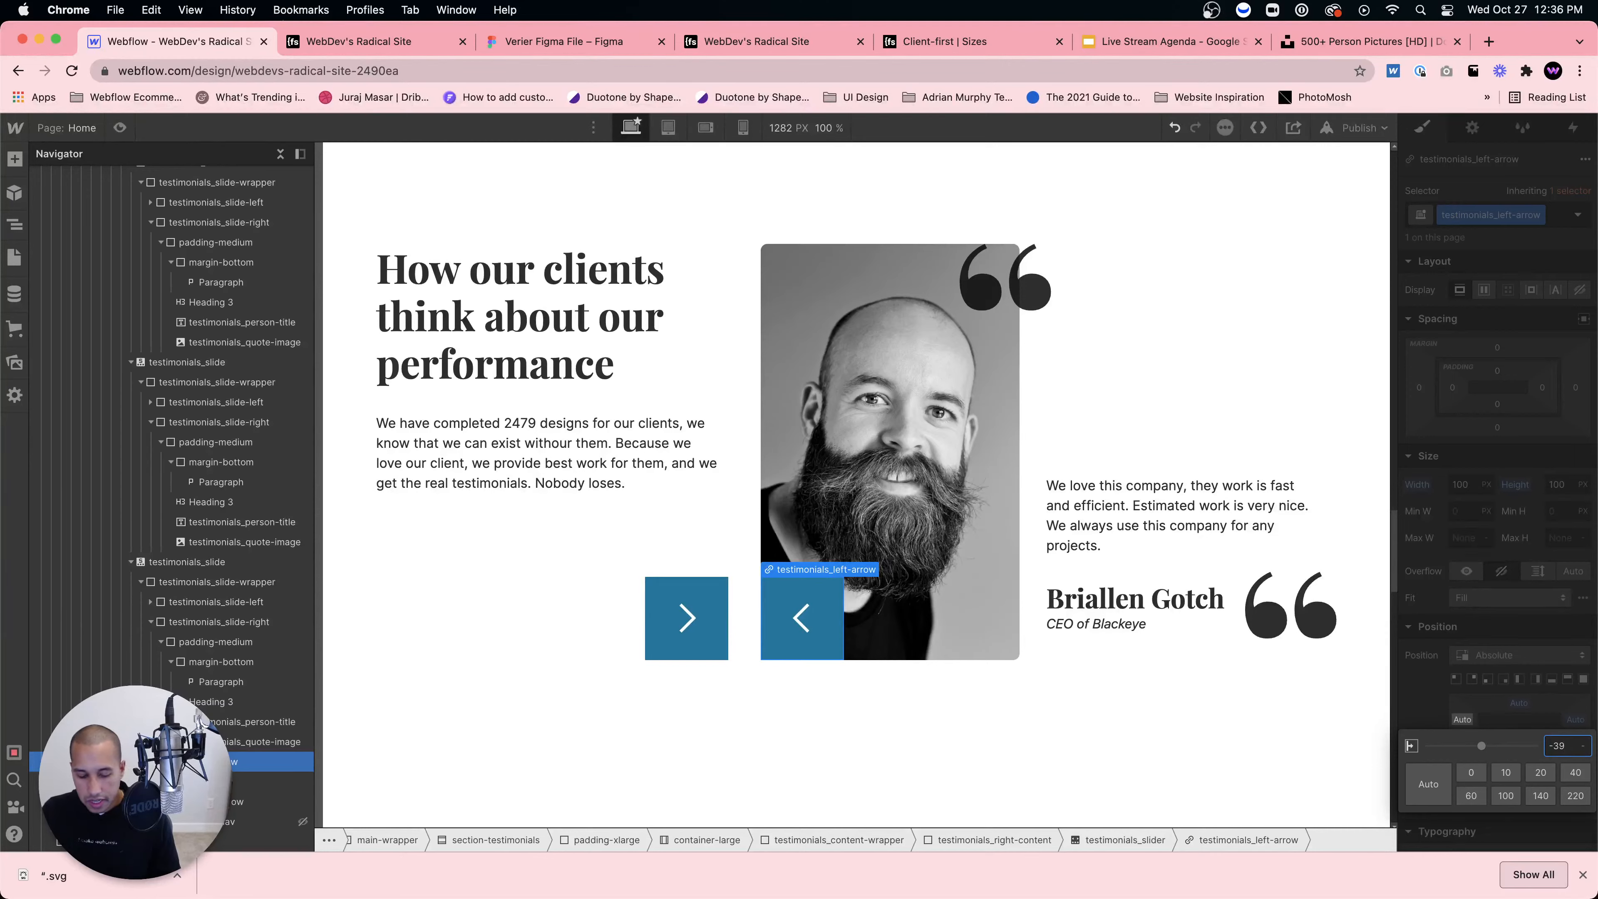
type("%")
key("Return")
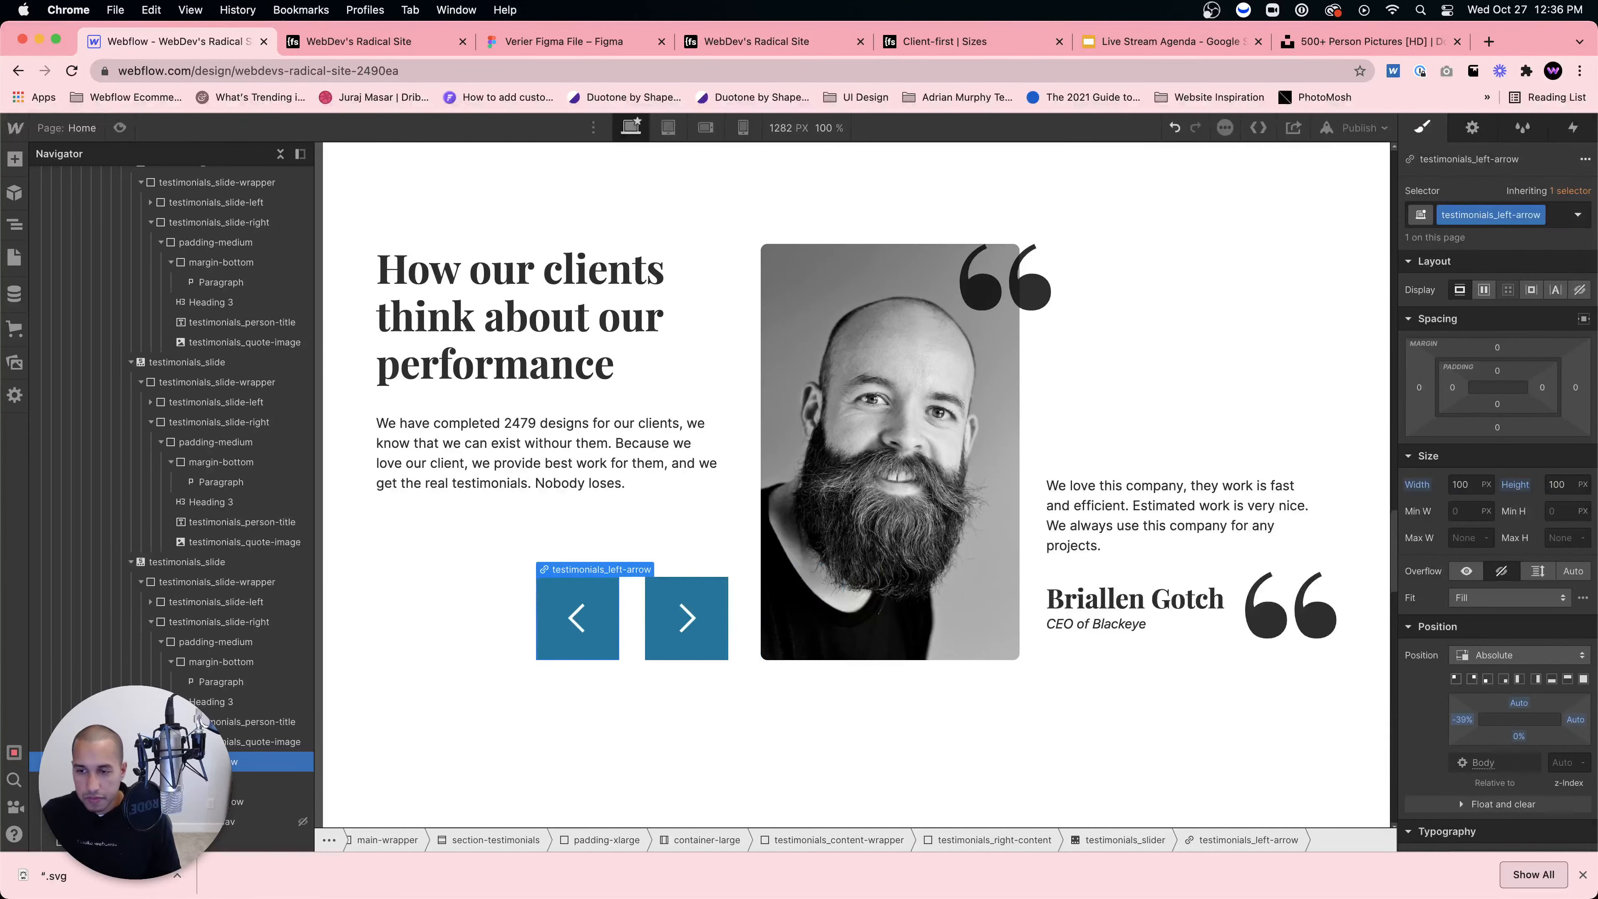
Step: Reset the arrow's Left offset to Auto and add a Move X transform, trying -39% and 39%
left_click(1463, 722, "alt")
scroll(1556, 754, "down", 10)
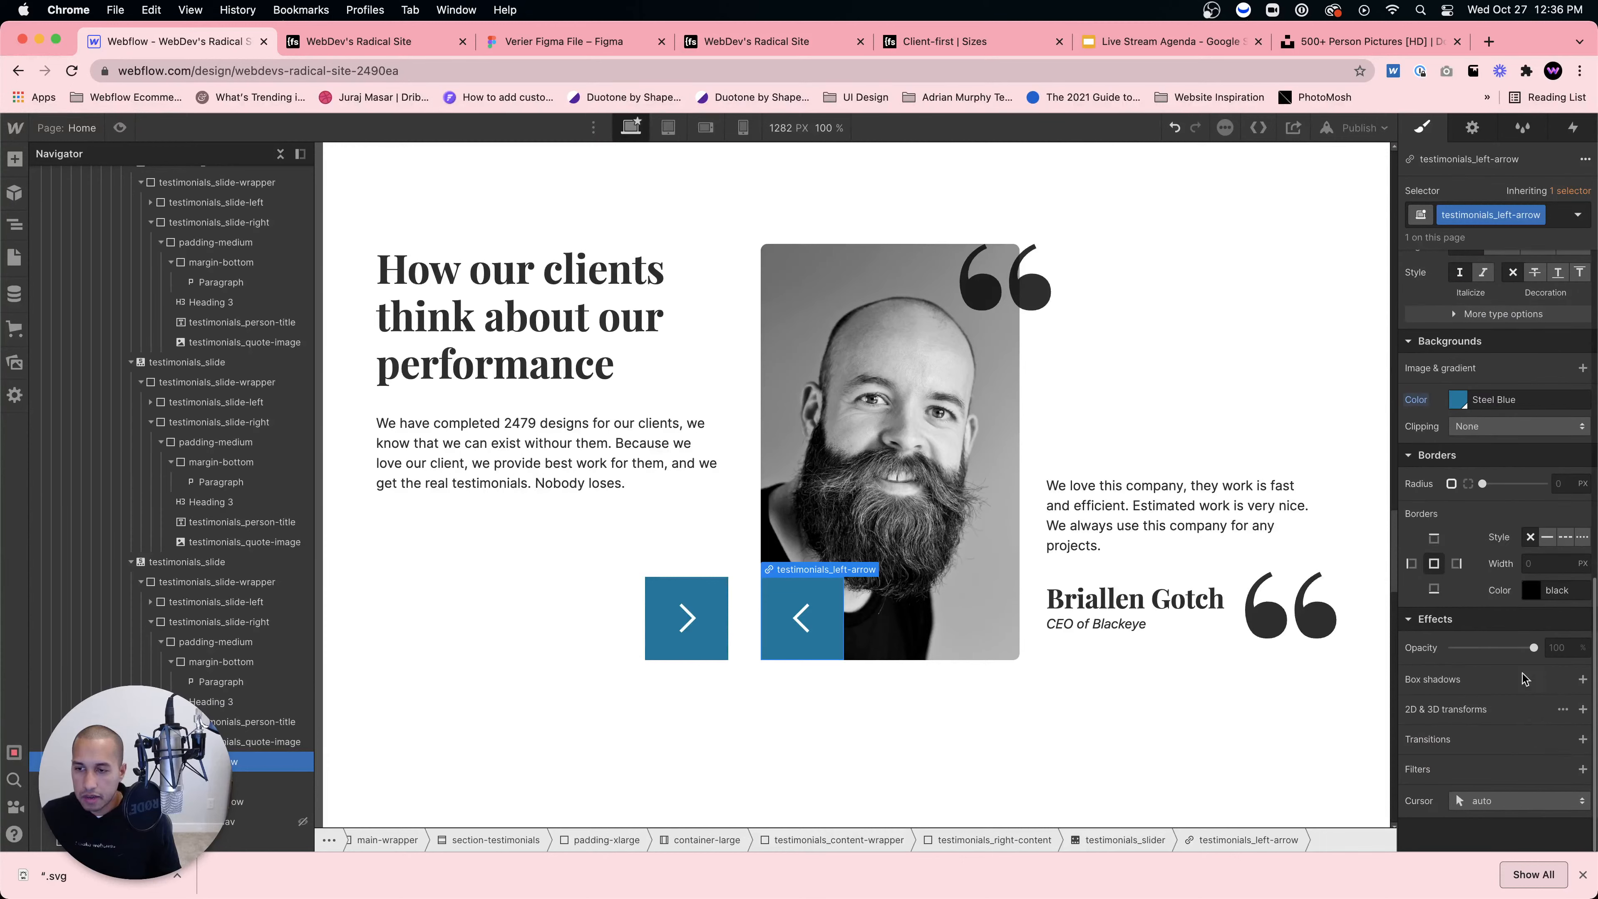
left_click(1583, 709)
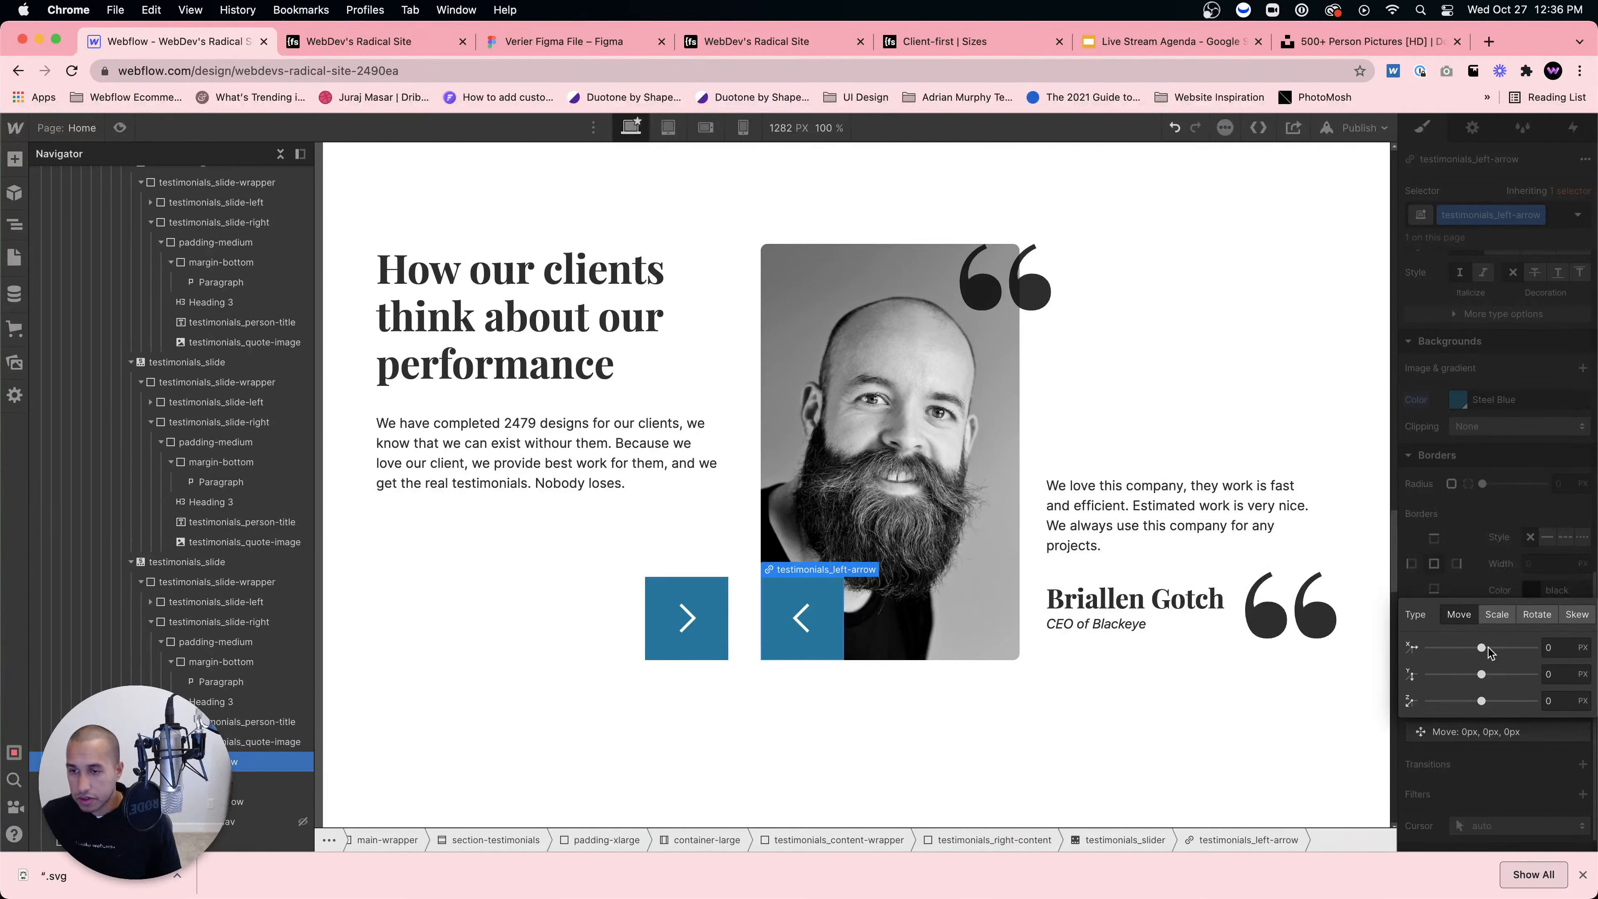
left_click_drag(1483, 646, 1433, 648)
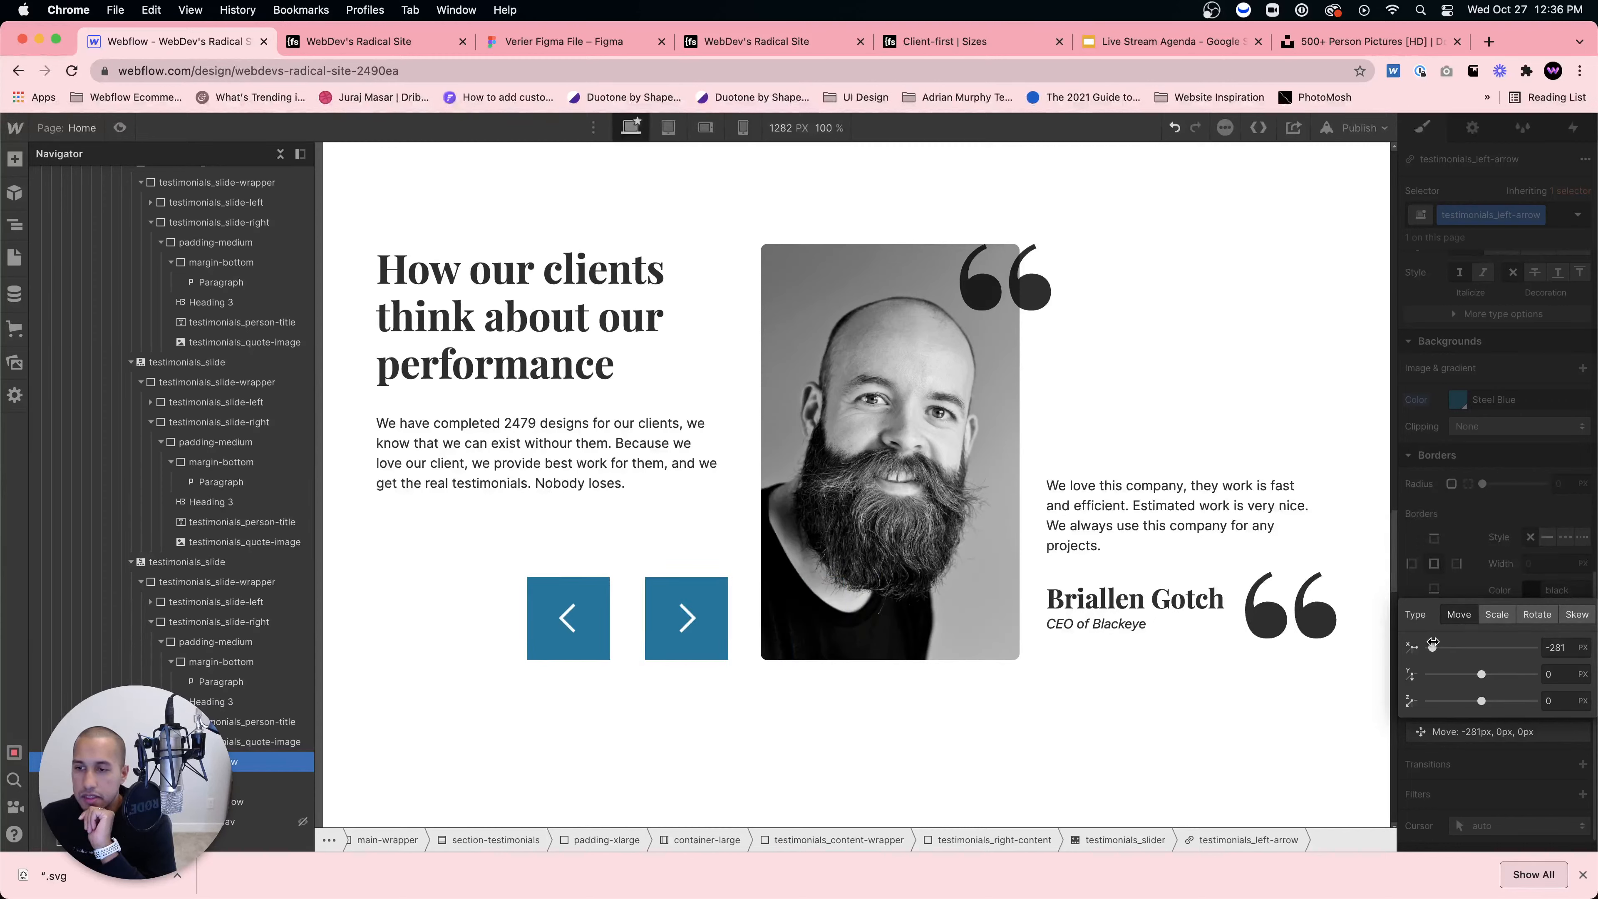
left_click(1552, 644)
type("-39%")
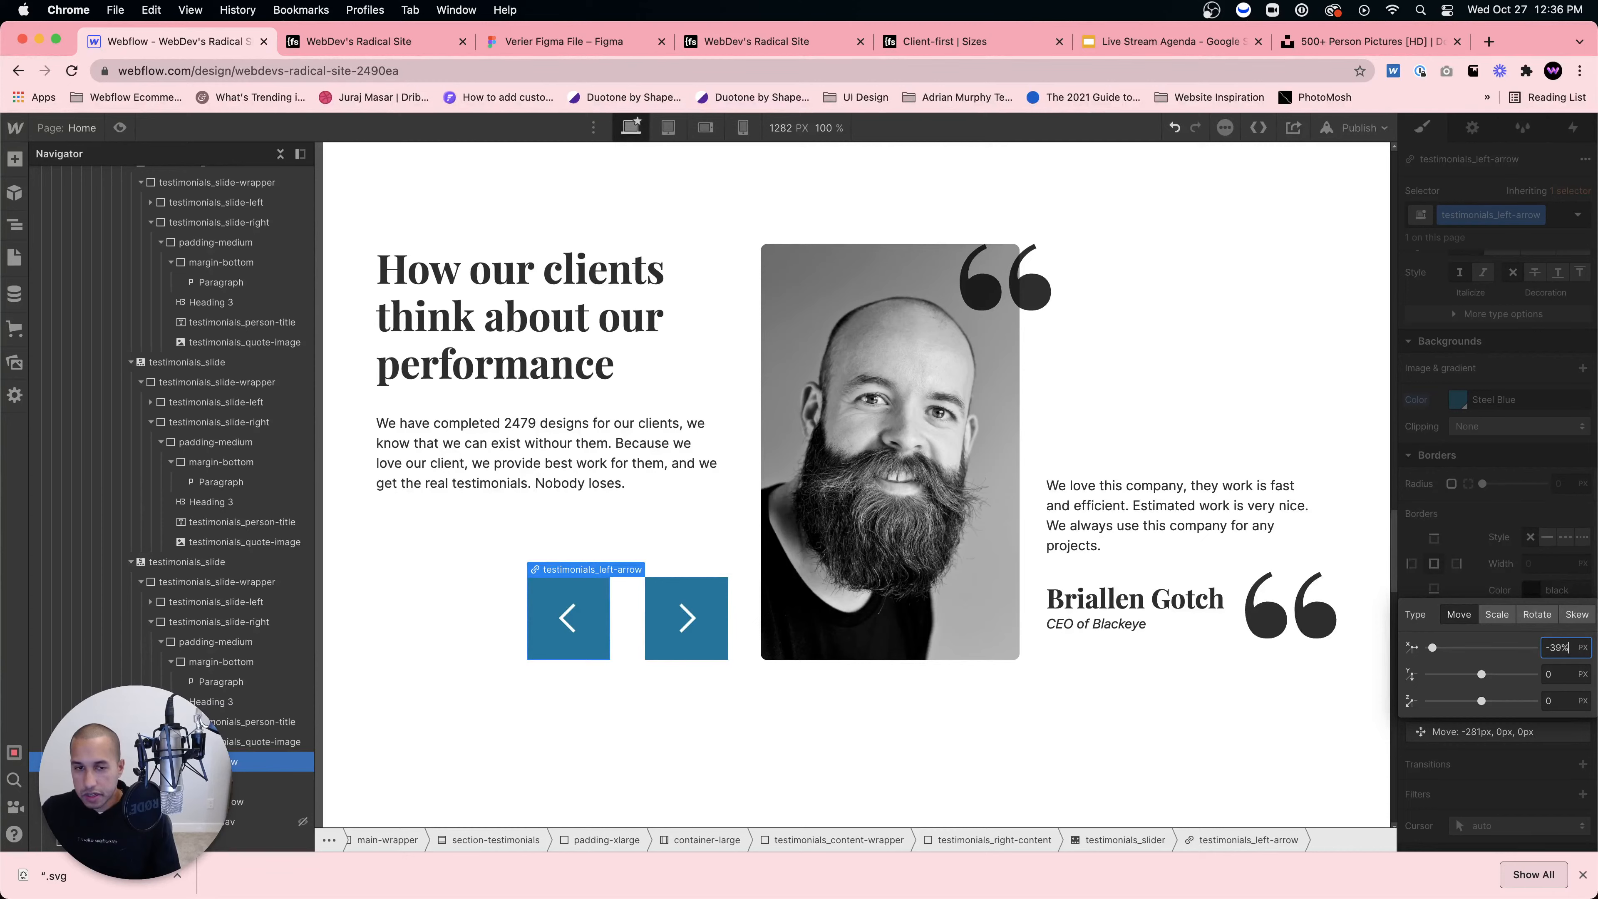
key("Return")
key("BackSpace")
key("BackSpace")
key("BackSpace")
type("34")
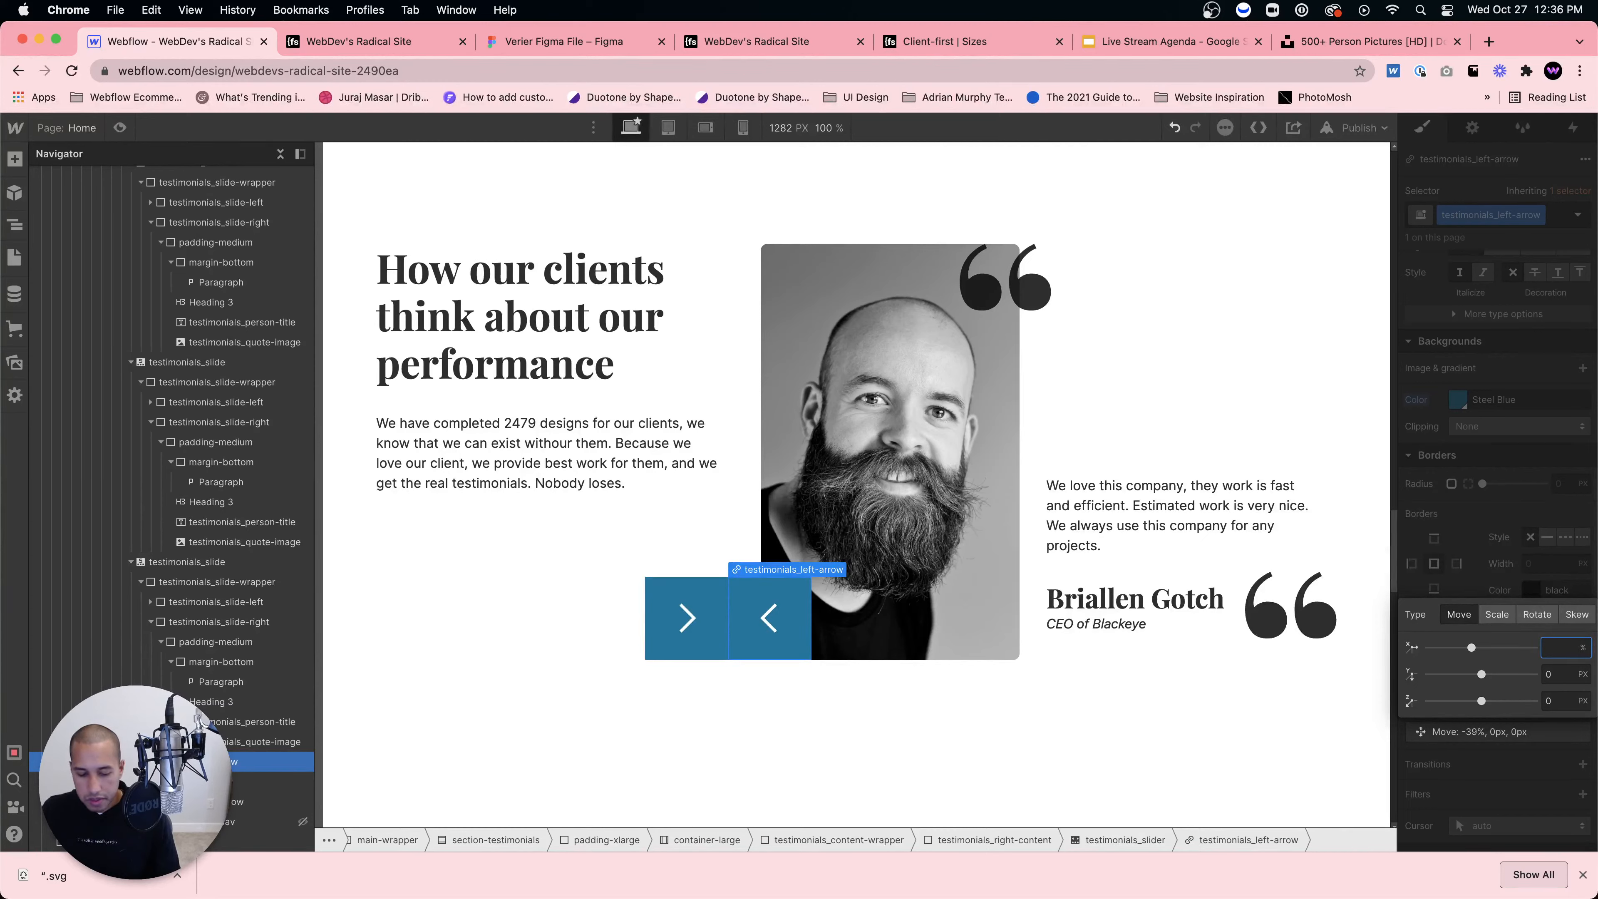
type("39%")
key("Return")
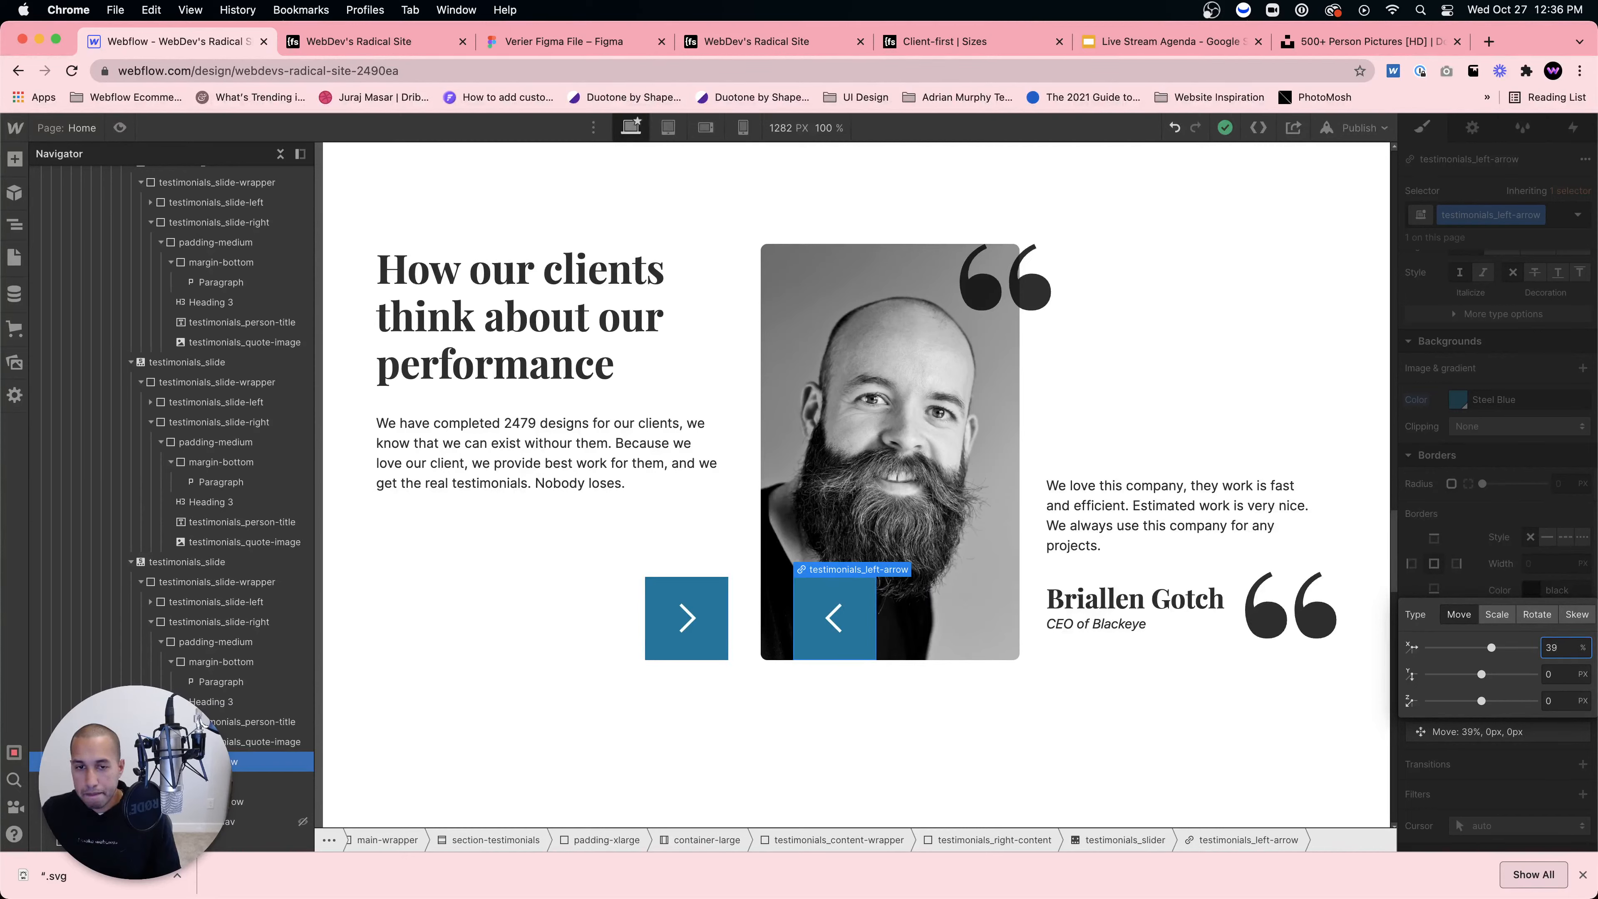
key("BackSpace")
key("BackSpace")
key("BackSpace")
type("-39")
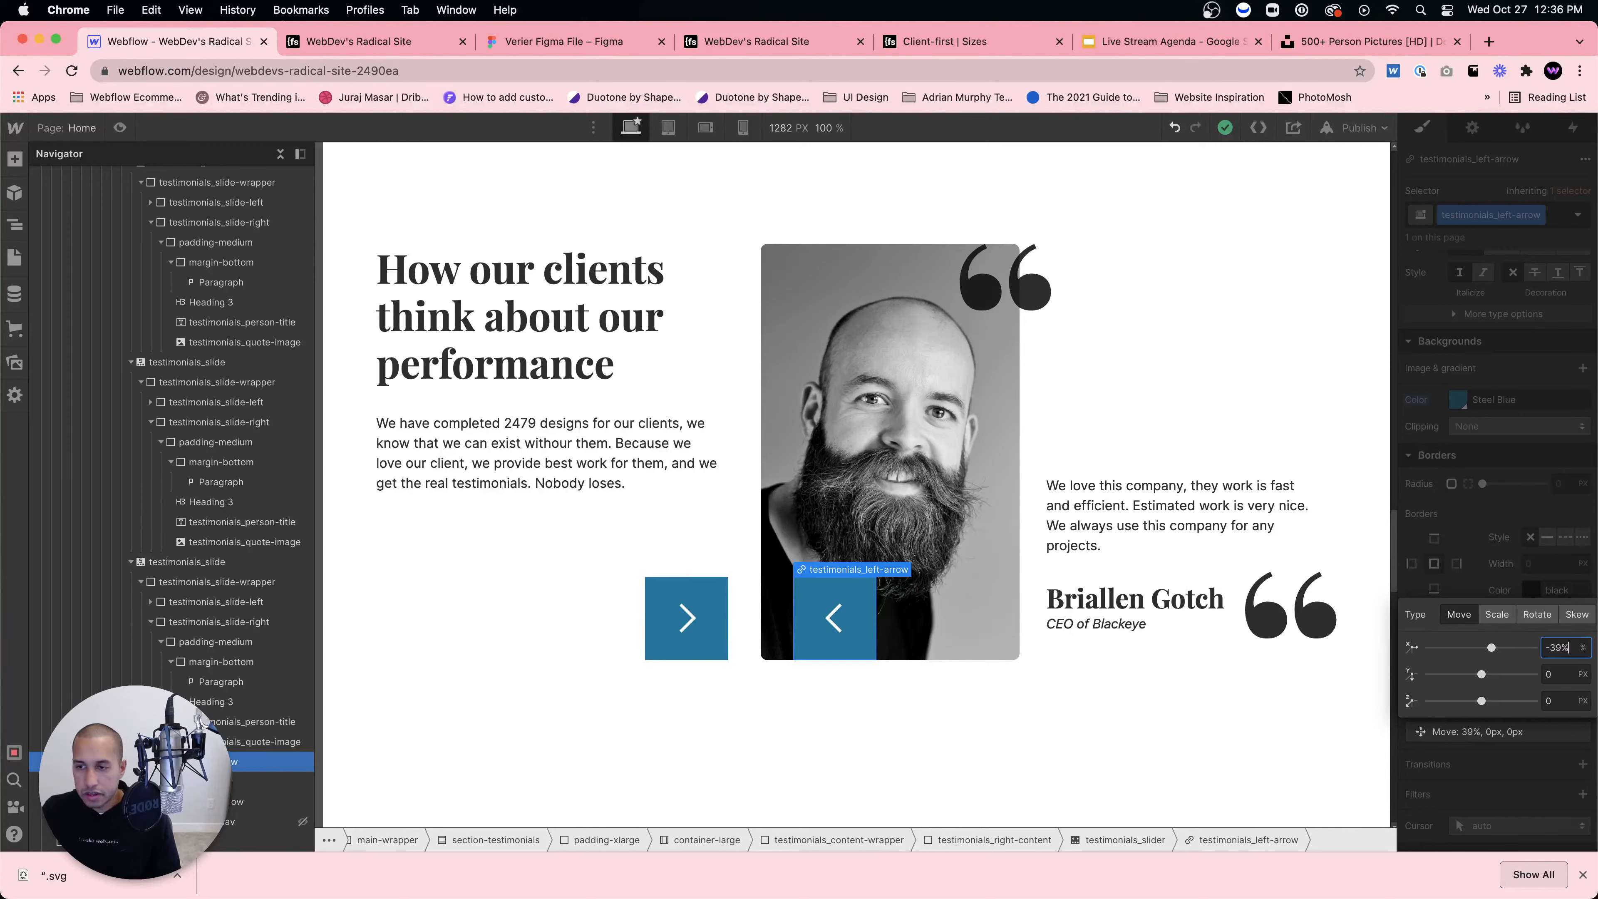
key("Return")
Step: Try Move X values of 100%, -100%, -200% and -300% on the left arrow
key("BackSpace")
key("BackSpace")
key("BackSpace")
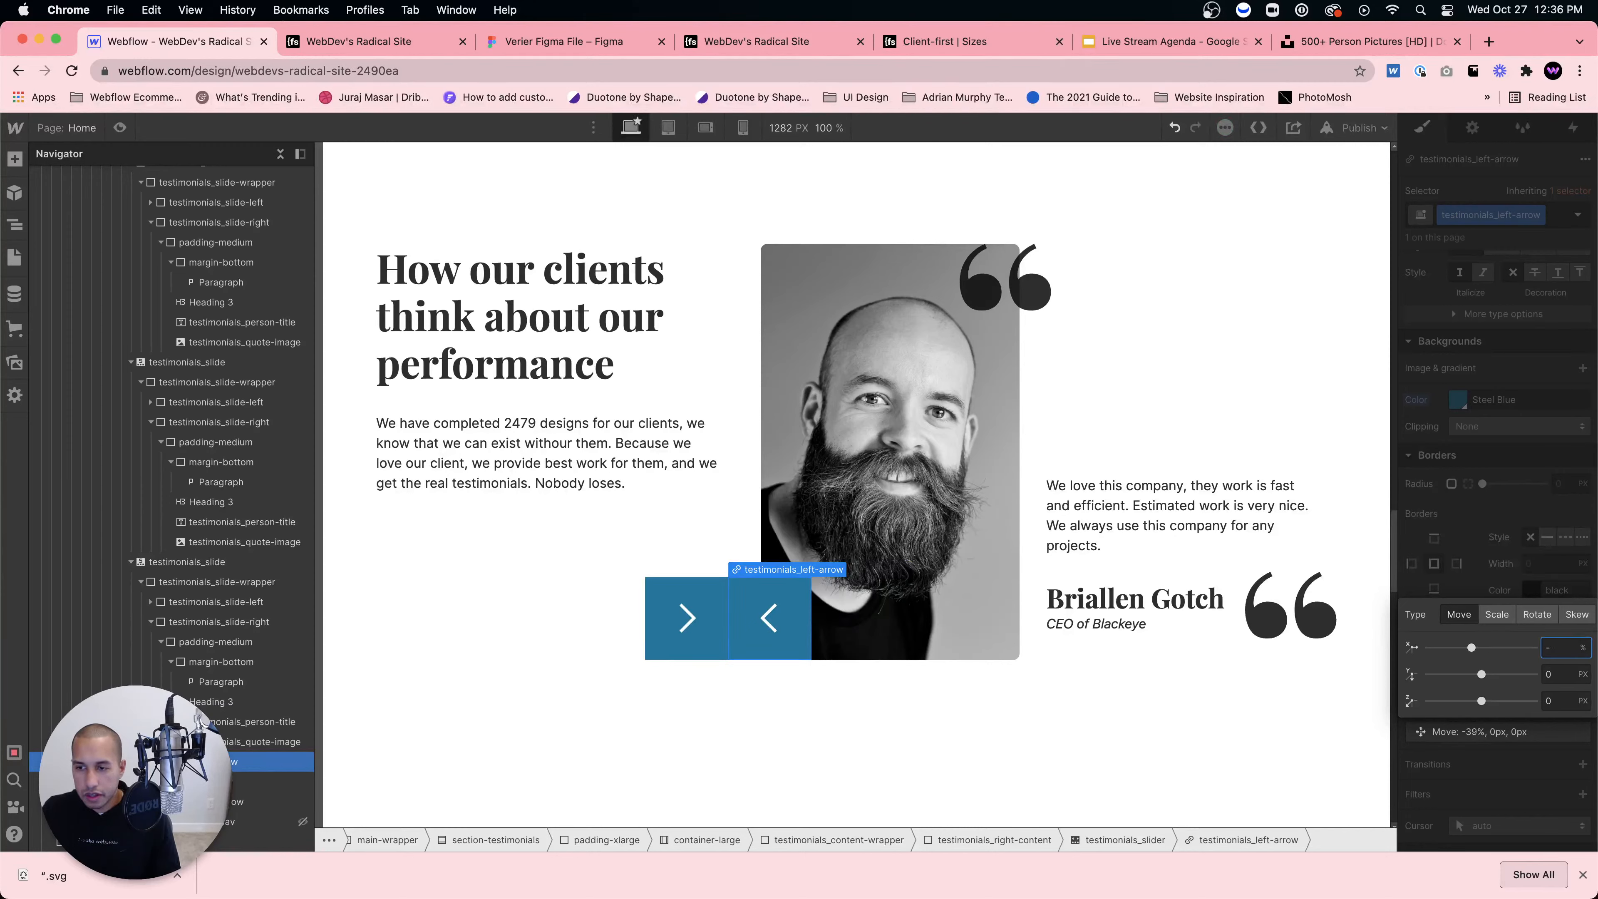
type("100")
key("Return")
key("BackSpace")
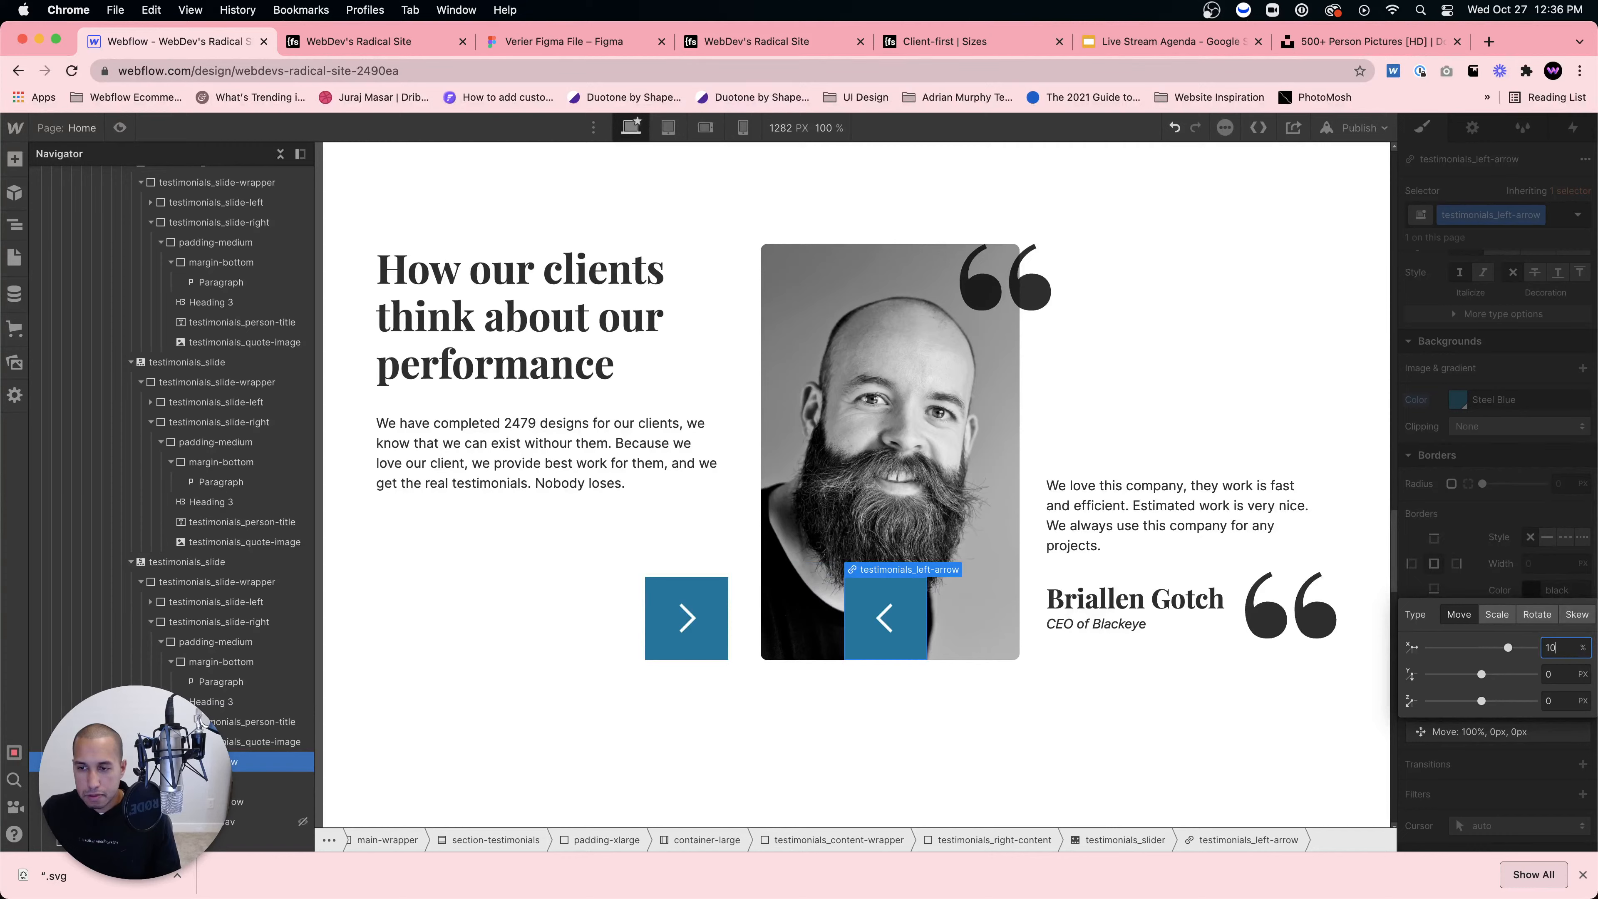
type("-100")
key("Return")
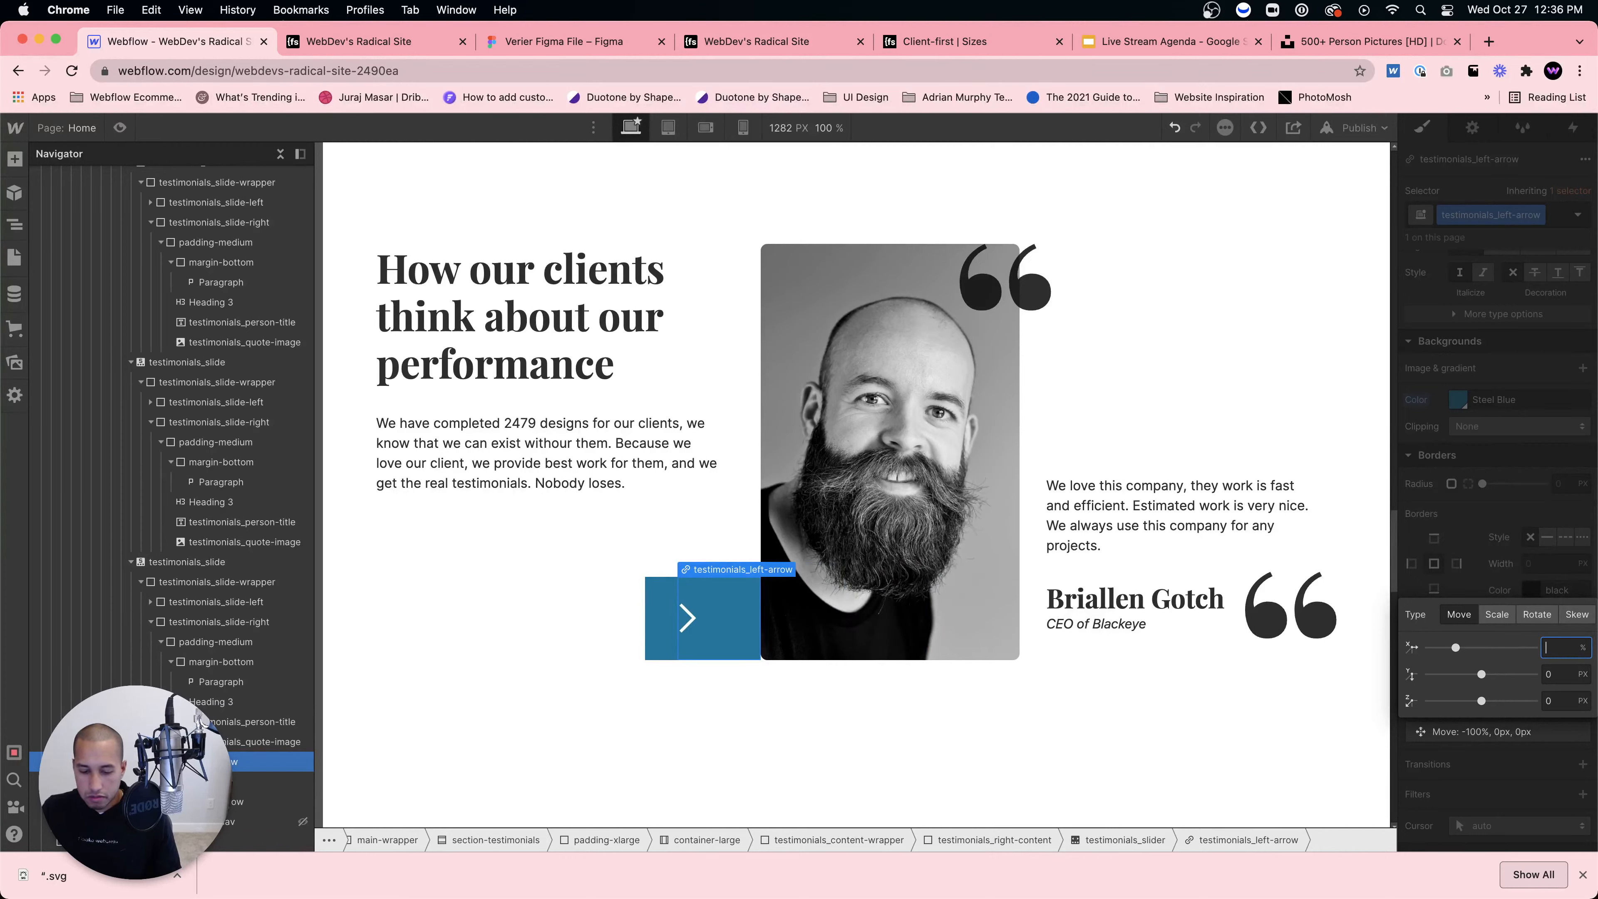
type("-200")
key("Return")
key("BackSpace")
key("BackSpace")
key("BackSpace")
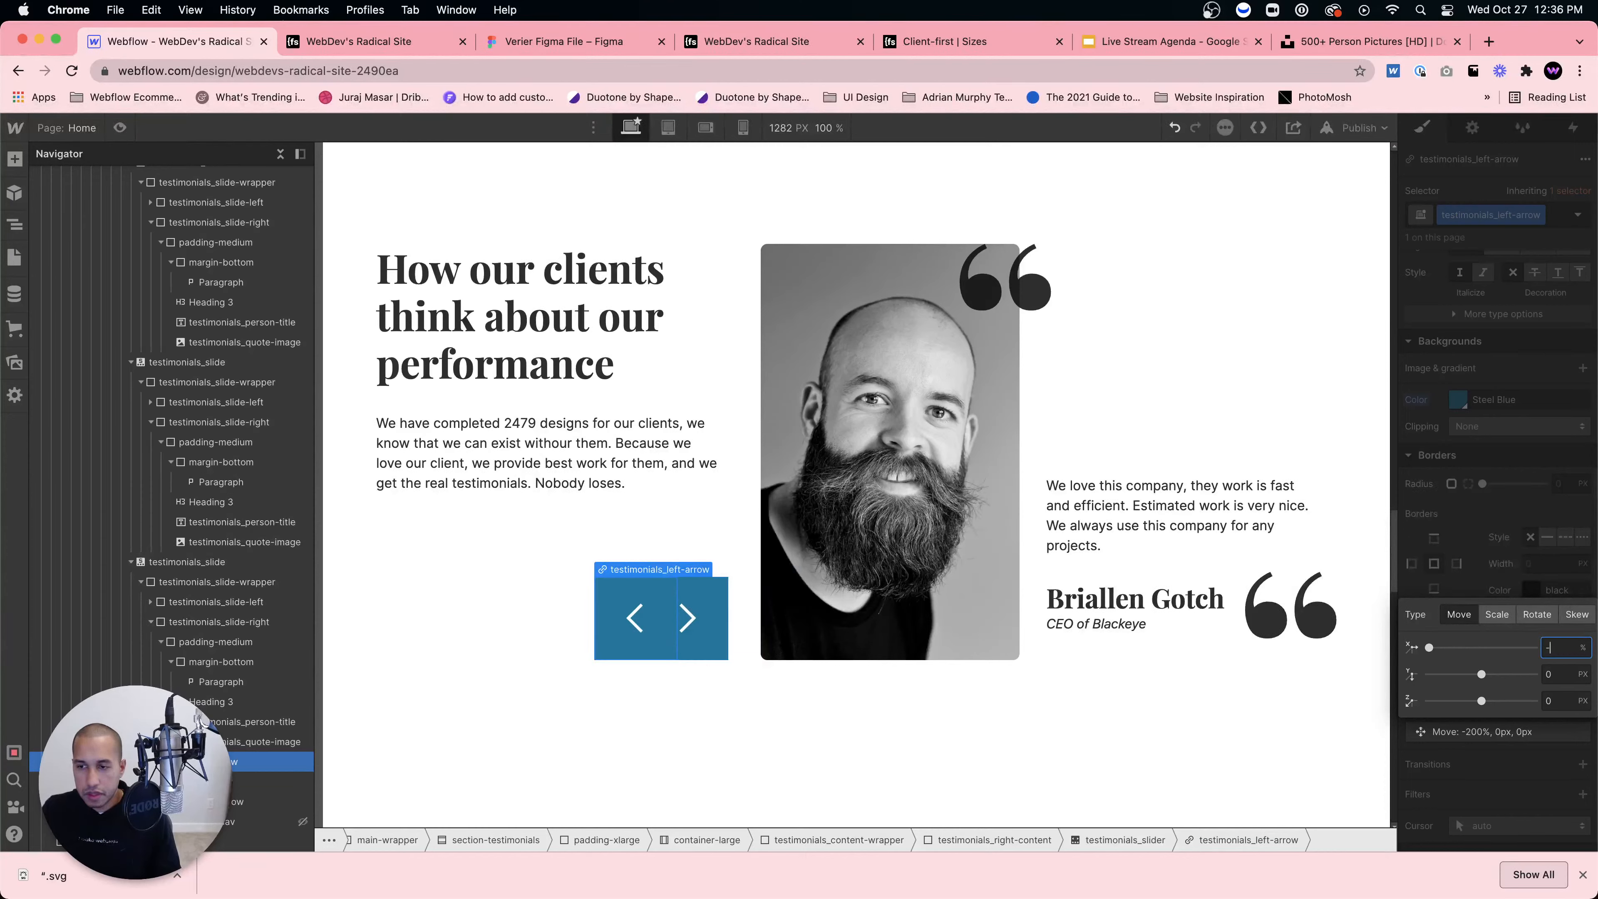
type("-300")
key("Return")
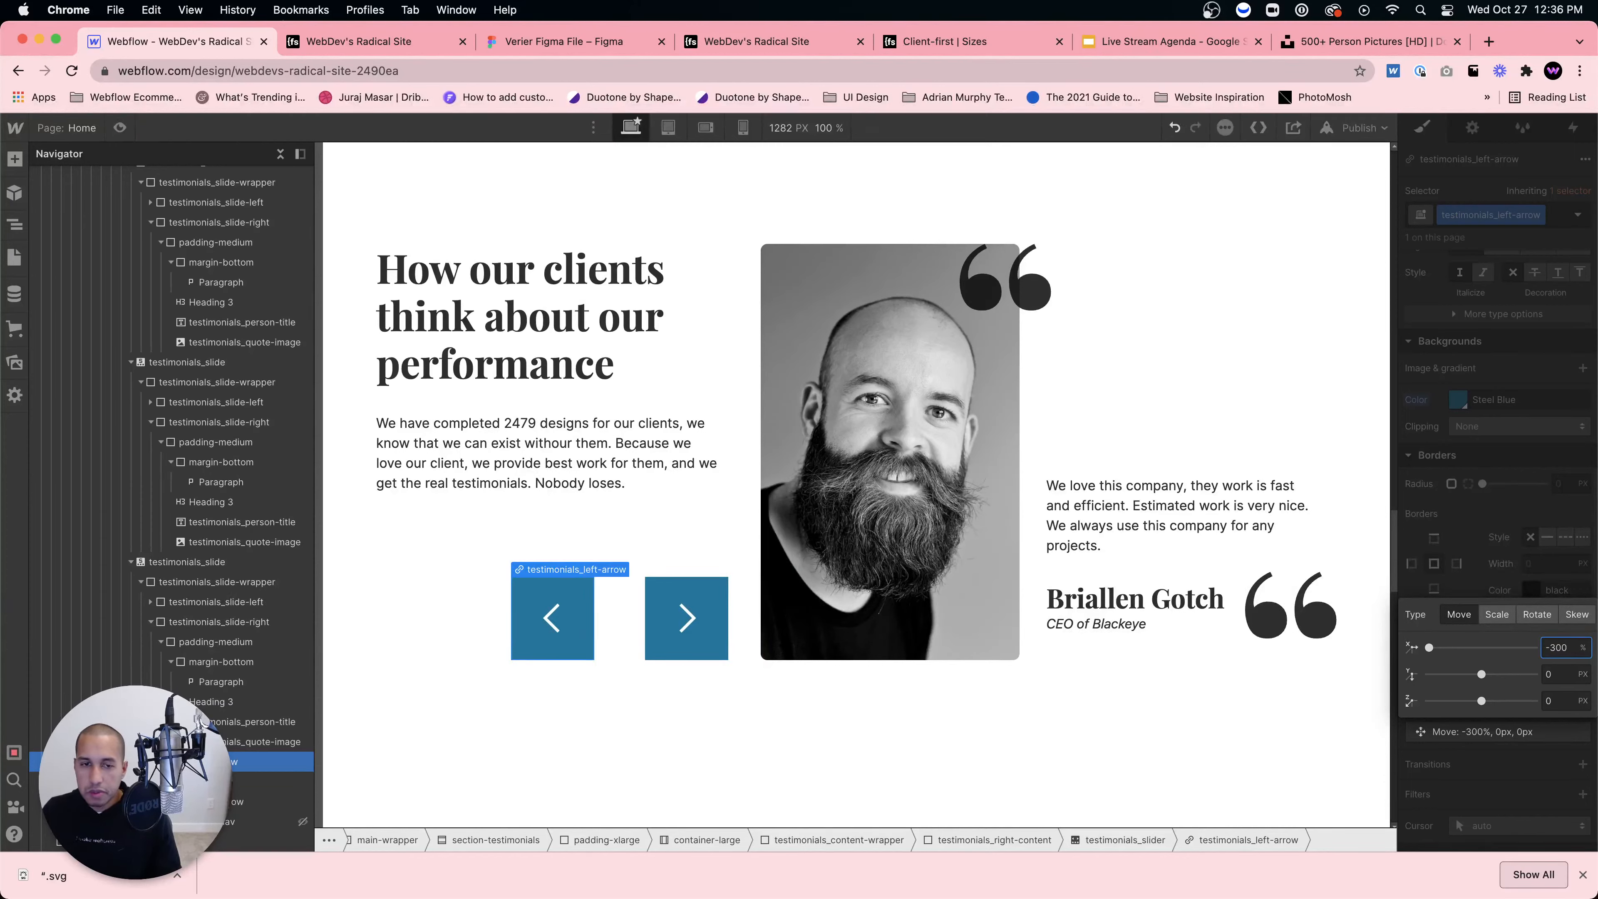
Step: Delete the -300% move transform from the left arrow
left_click(1494, 513)
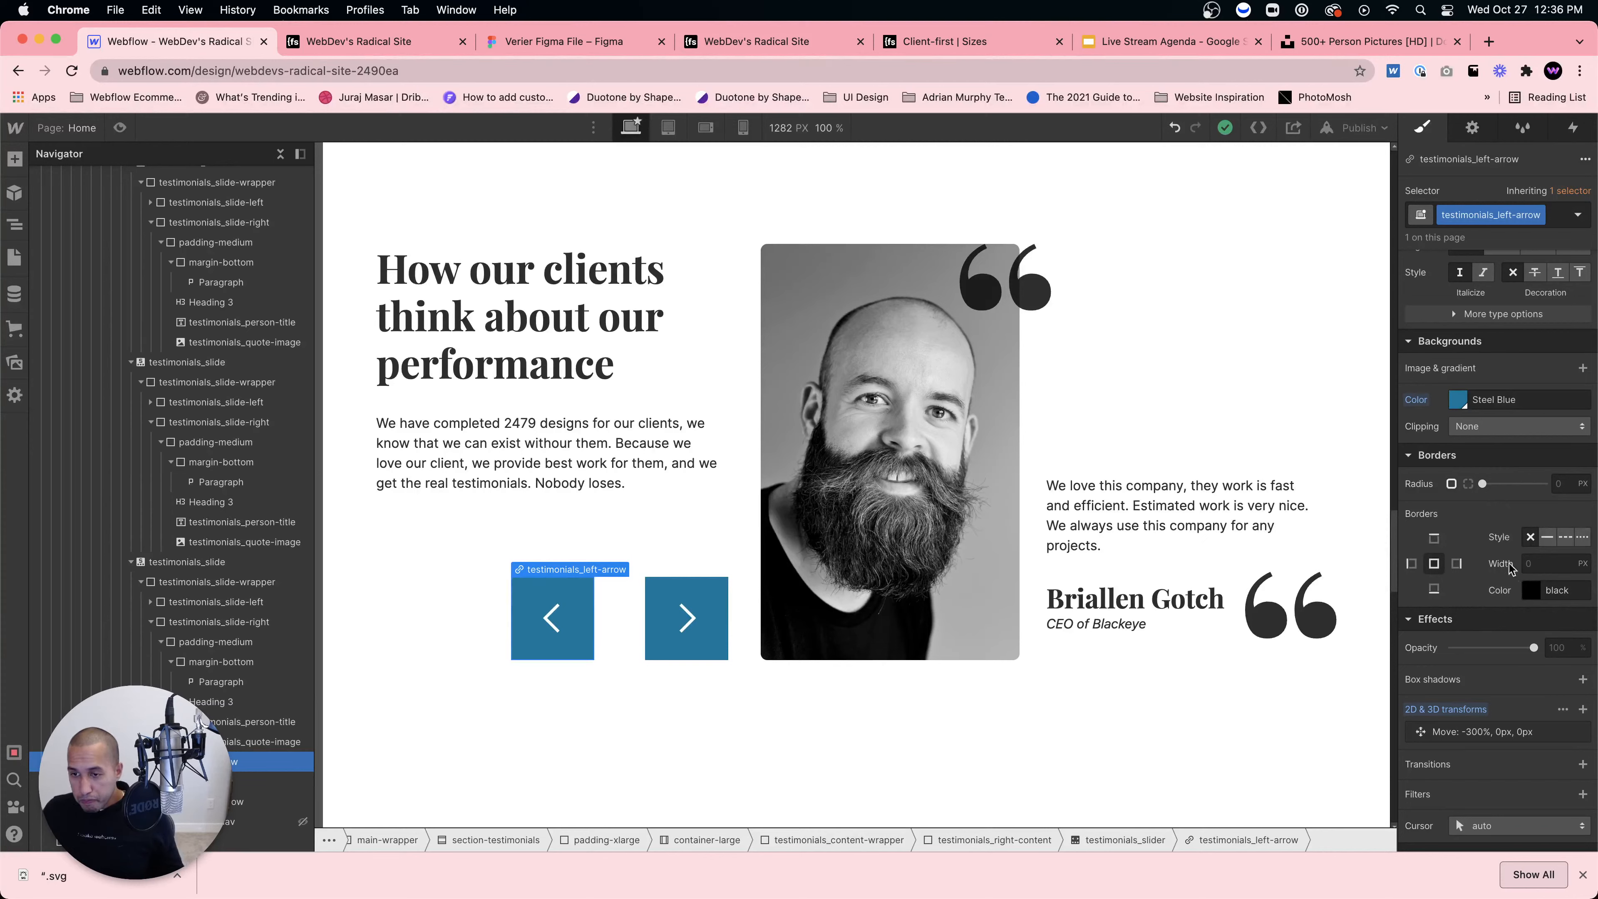
mouse_move(1532, 734)
left_click(1584, 733)
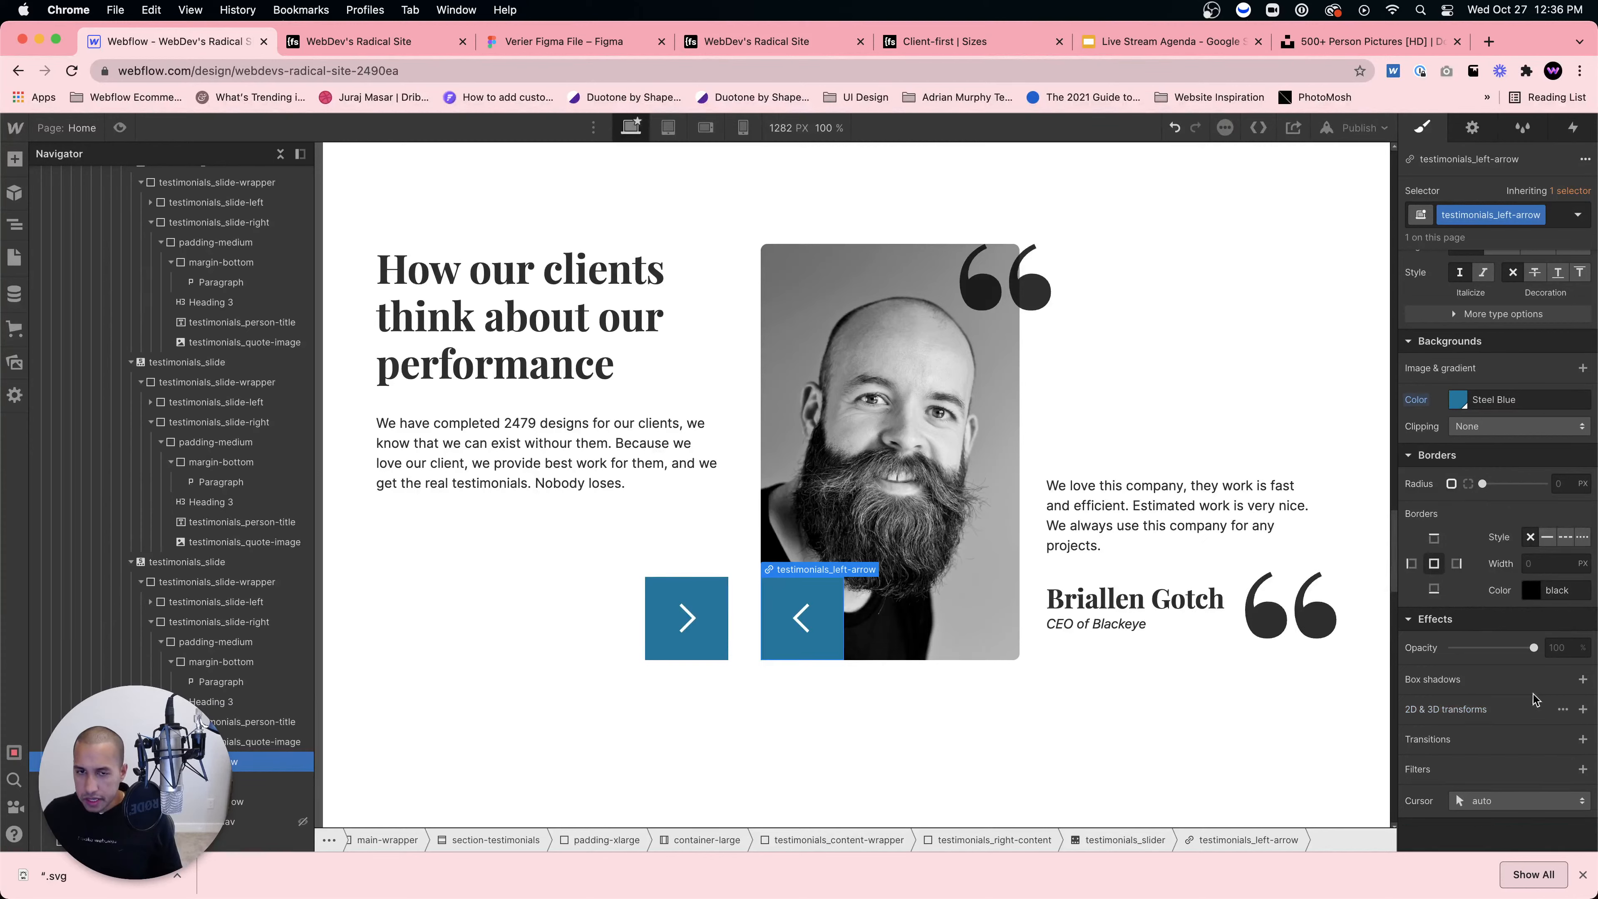
scroll(1510, 629, "up", 10)
scroll(1491, 578, "up", 2)
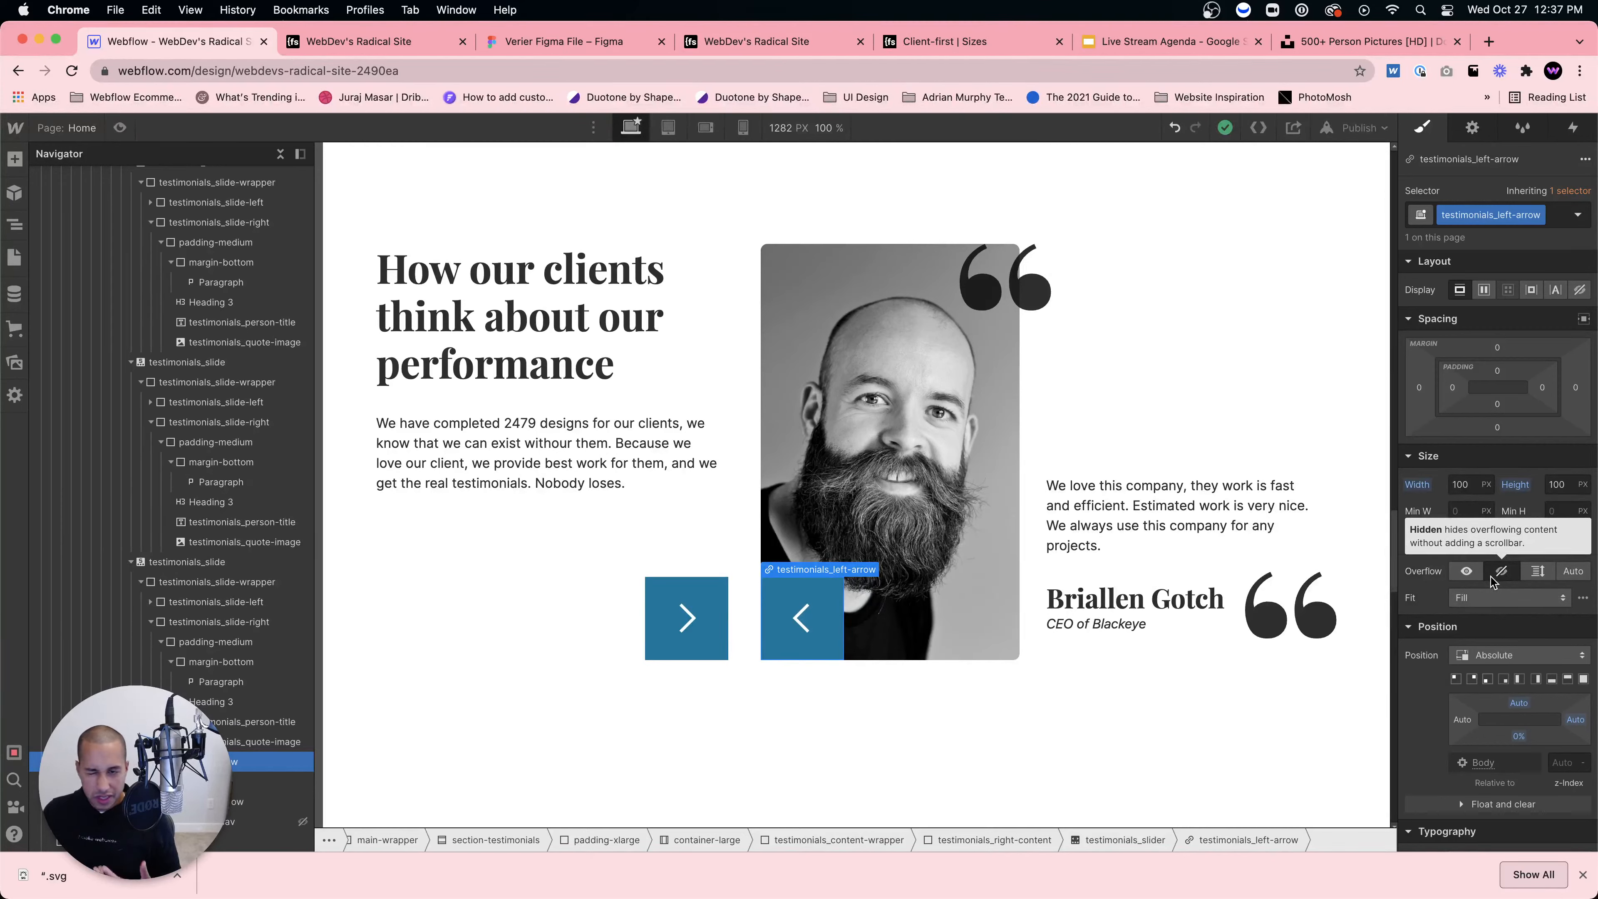
Step: Set the left arrow's Position Left back to -39%
left_click(1466, 721)
type("-39%")
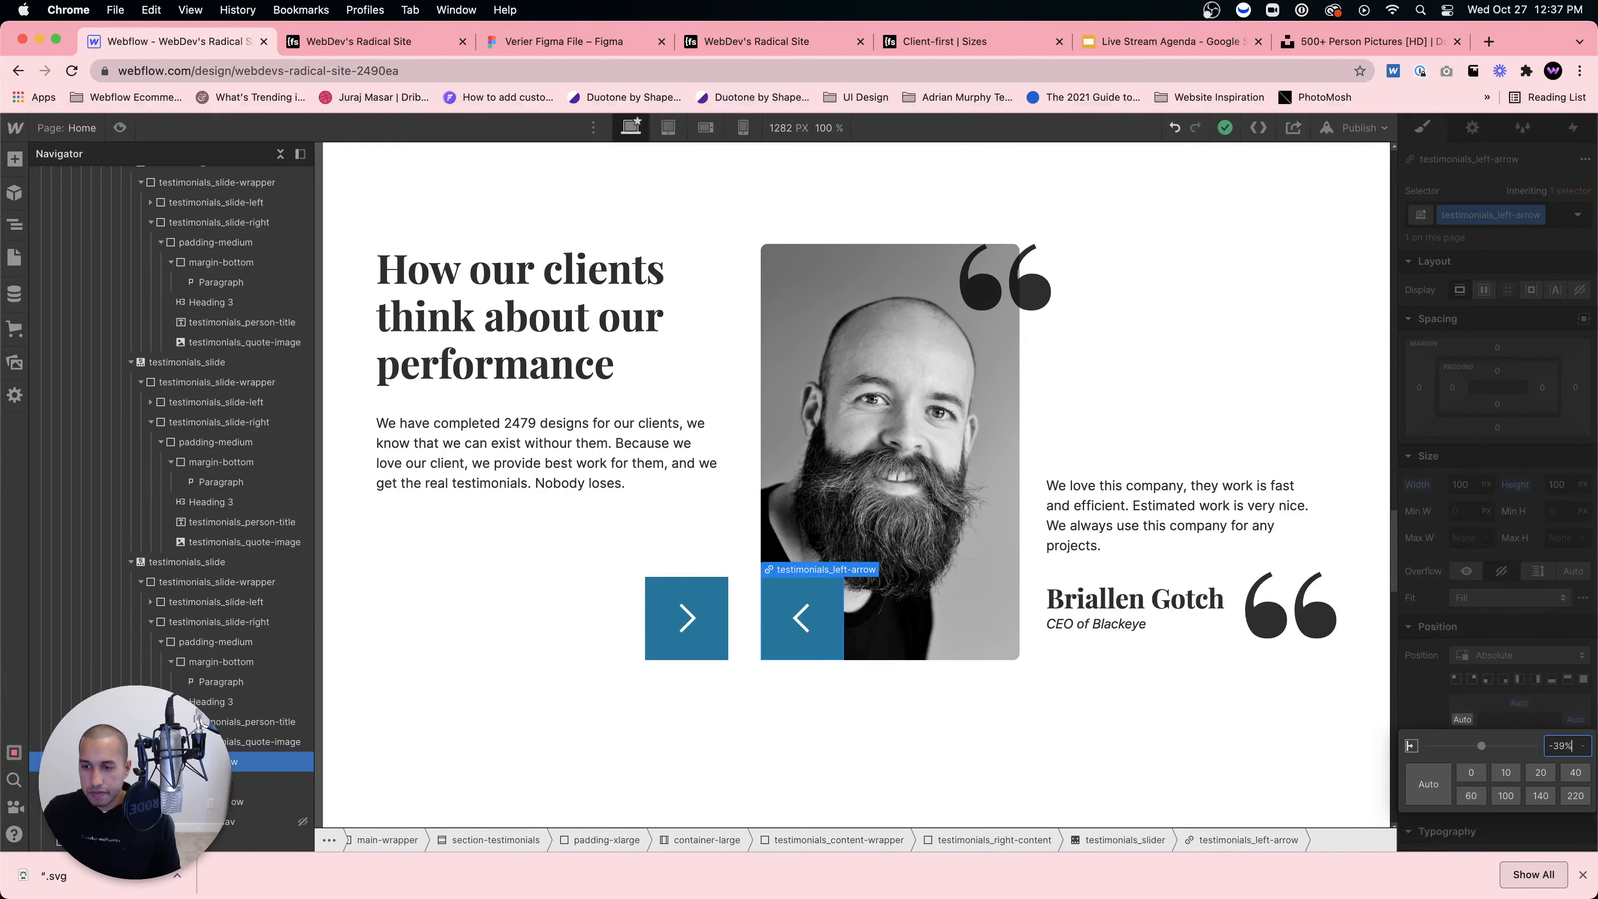
key("Return")
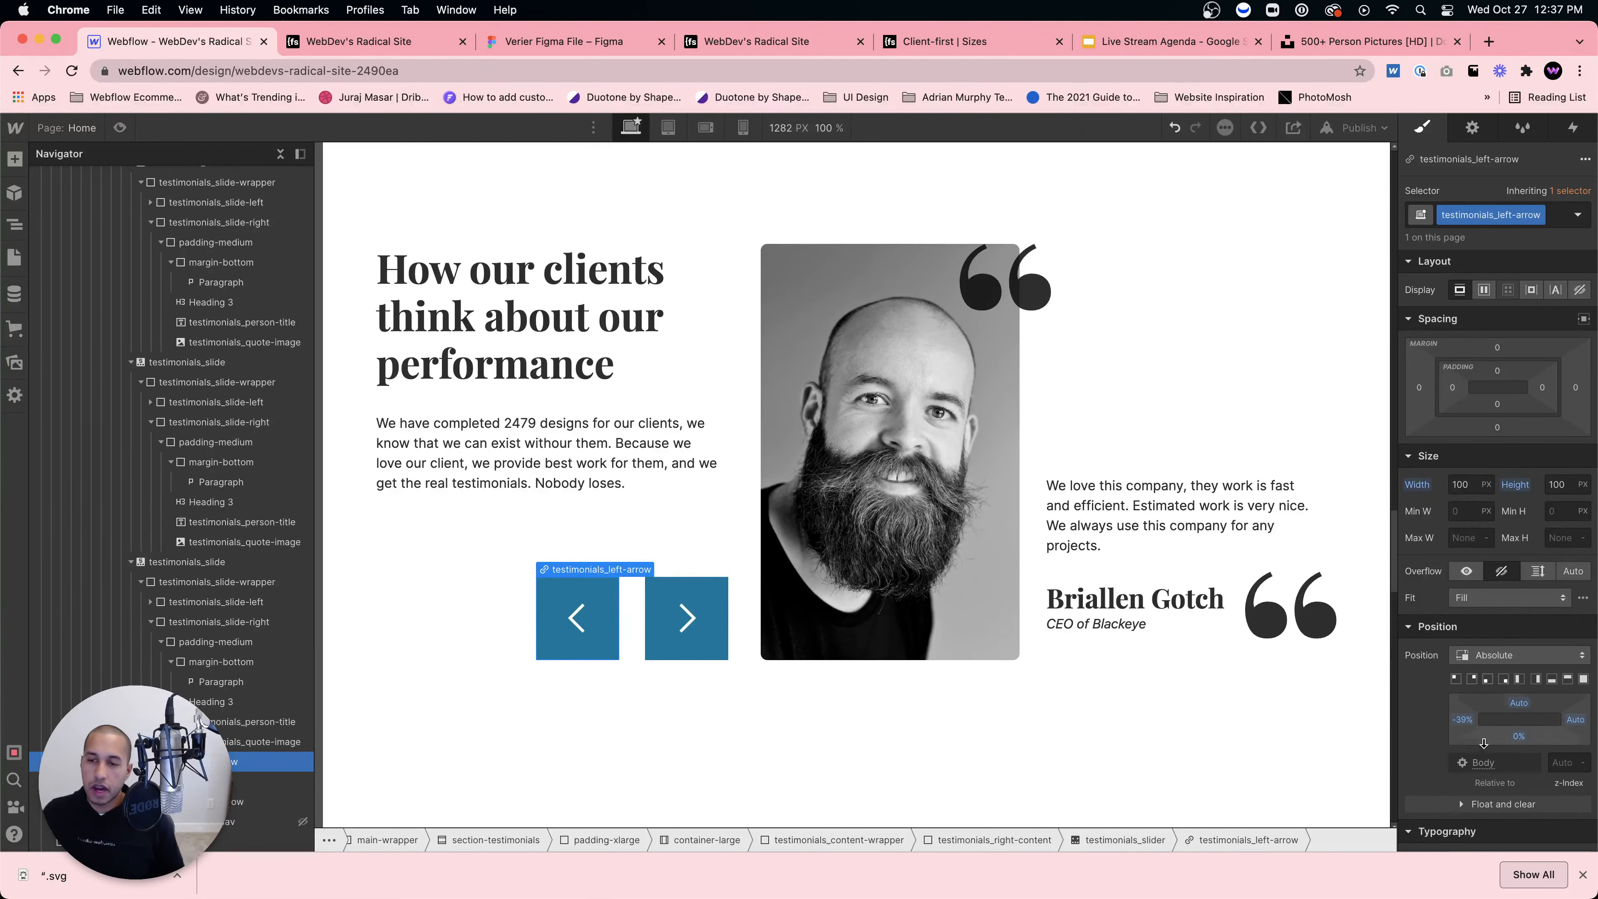
scroll(1269, 685, "down", 1)
scroll(1267, 683, "down", 3)
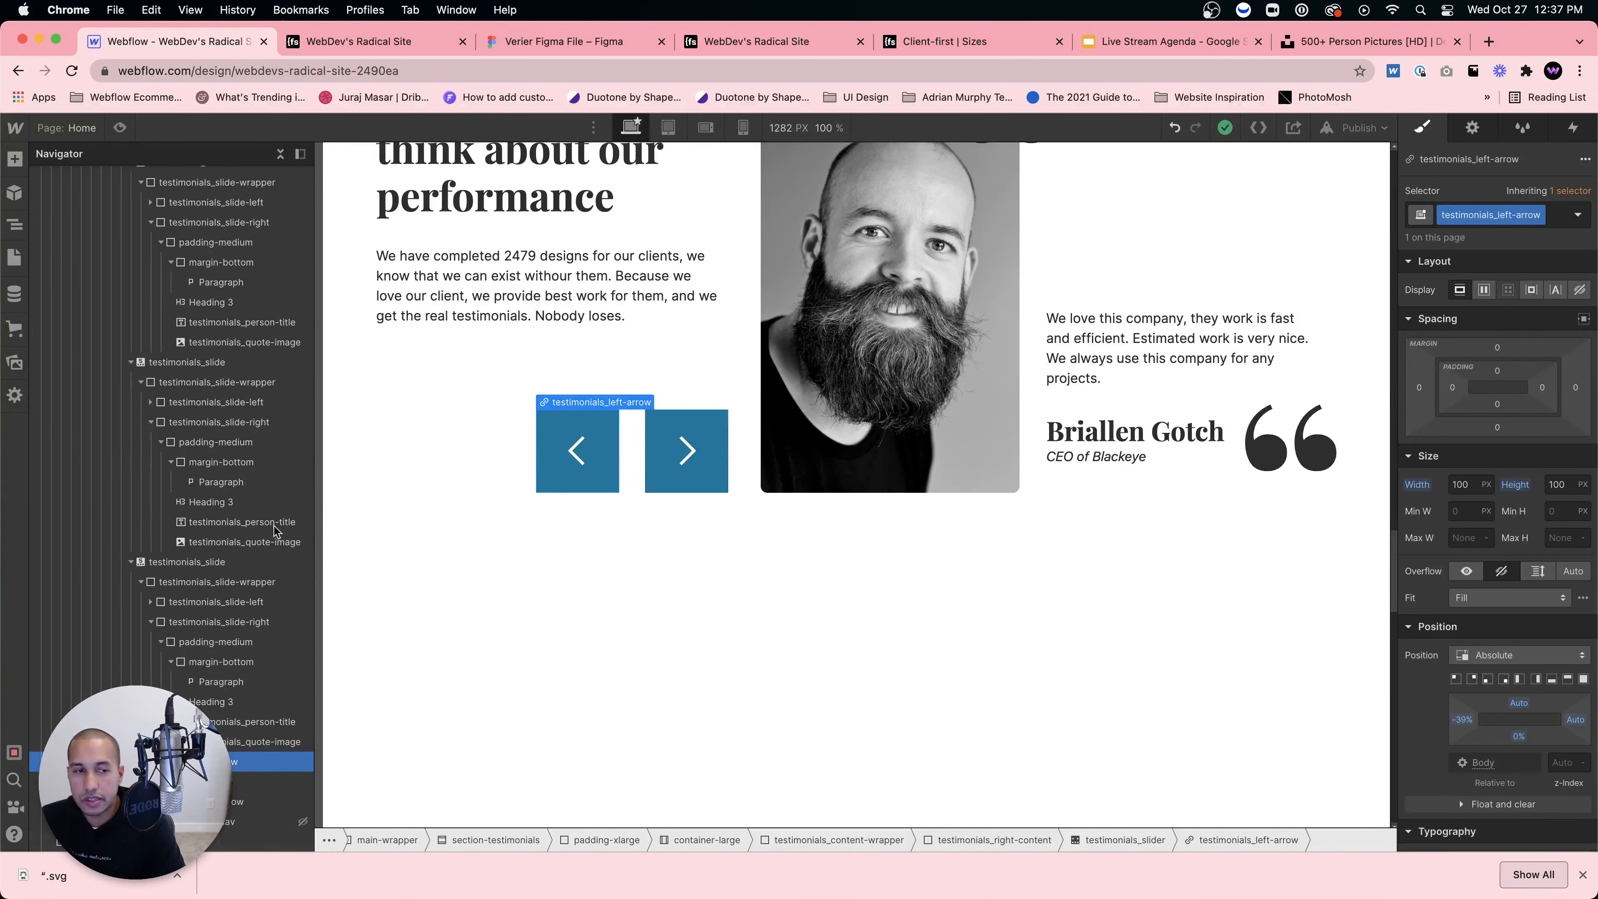
scroll(389, 461, "up", 5)
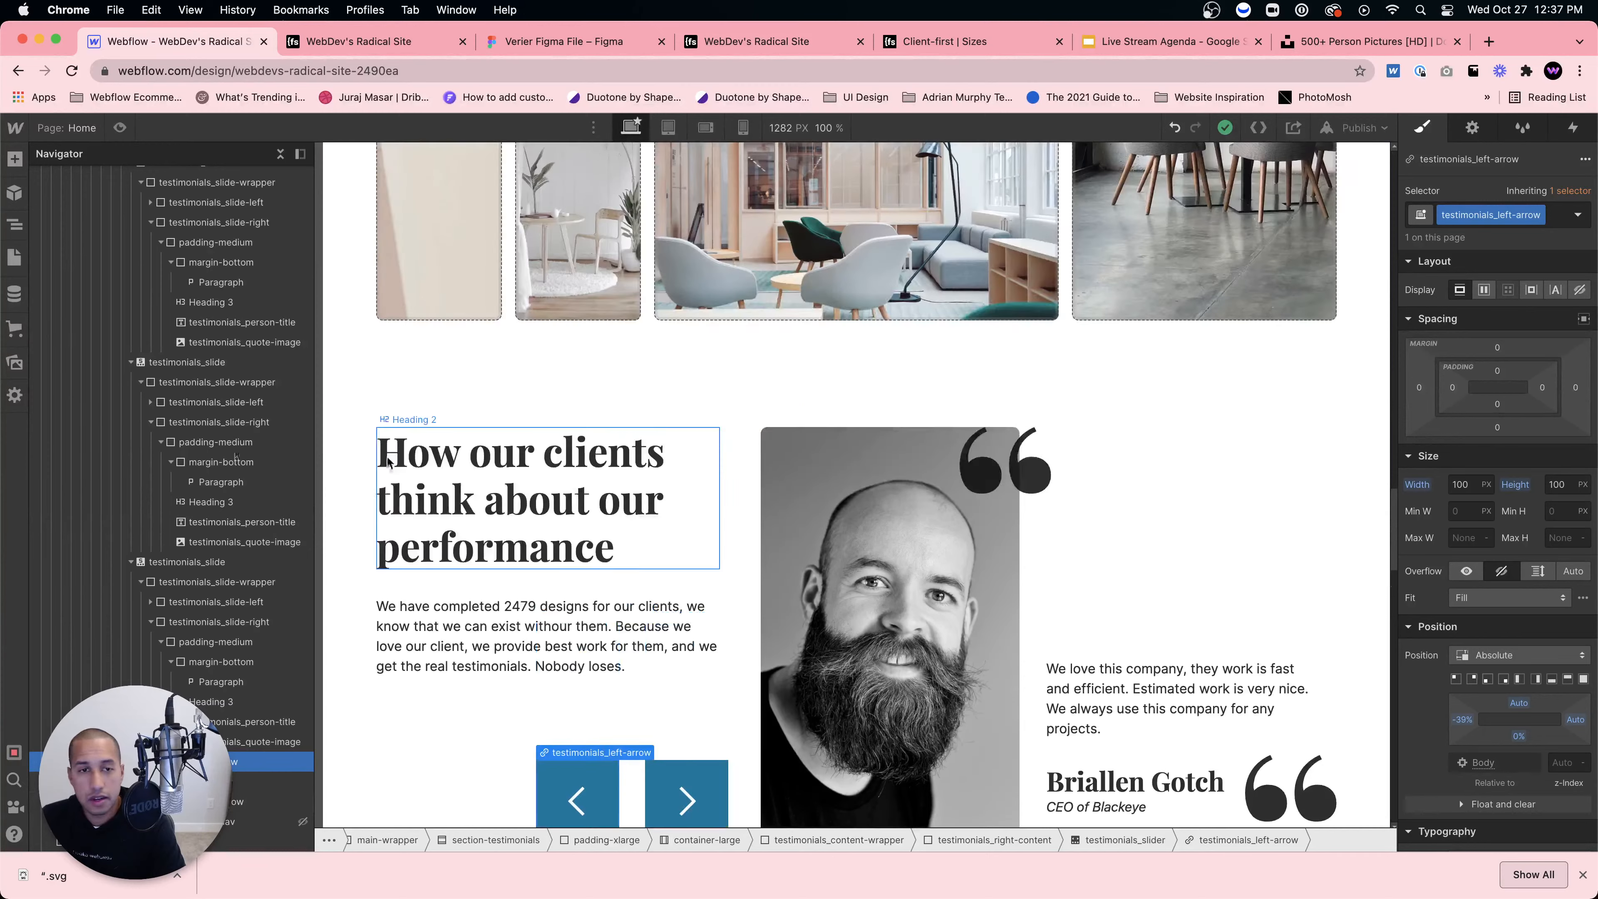
scroll(82, 415, "up", 10)
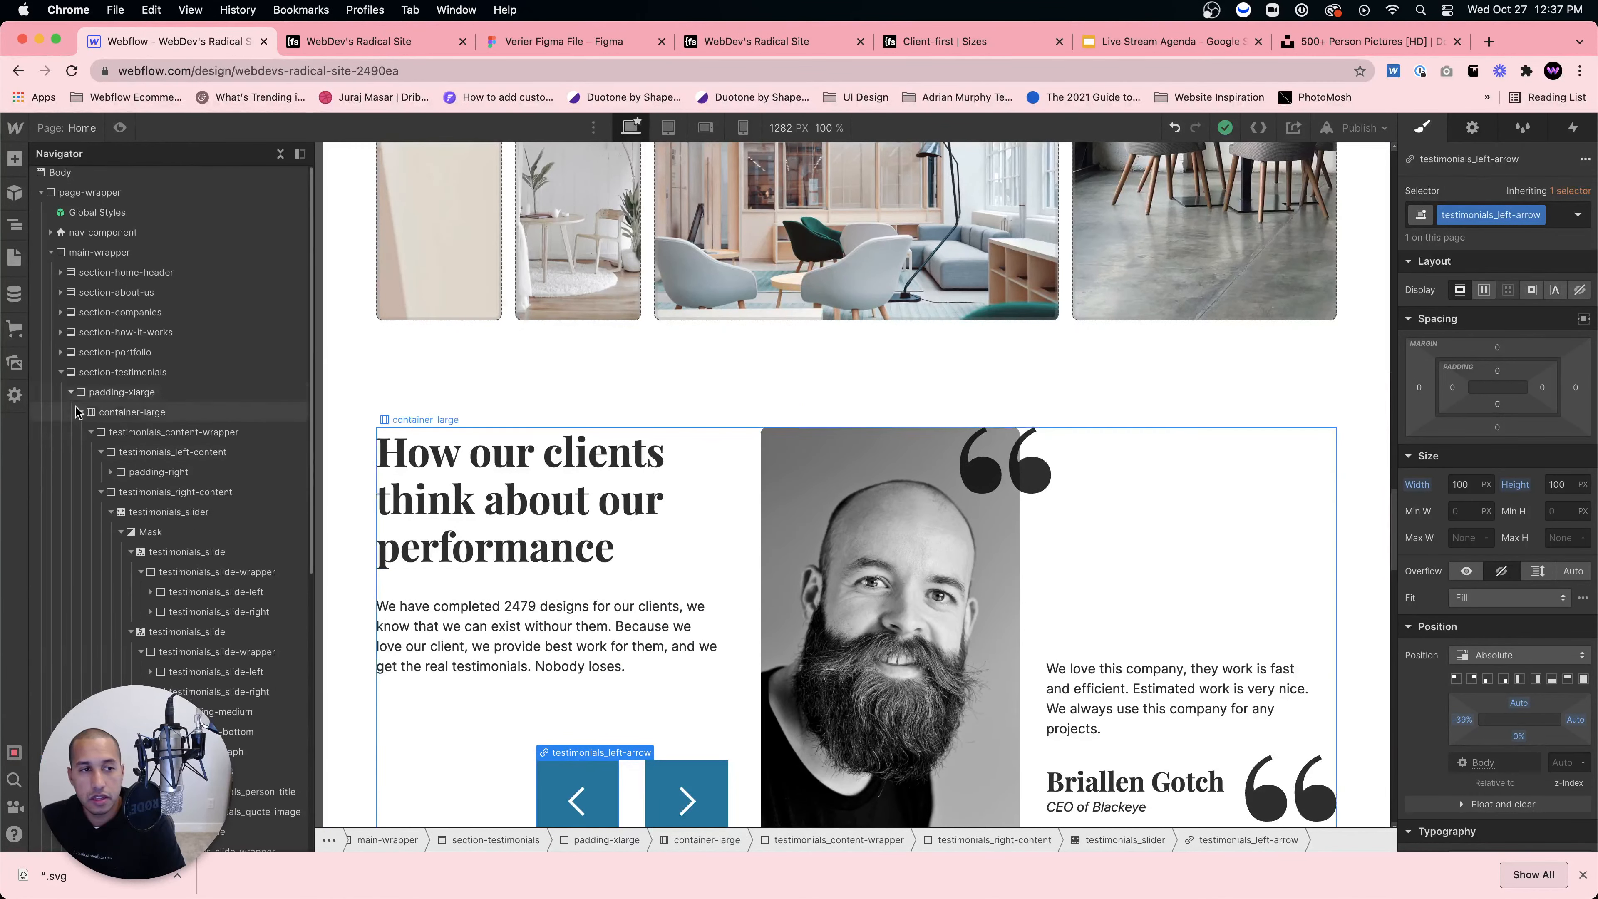
Step: Insert an empty Section into main-wrapper using the 'section' quick-add search
left_click(61, 372)
left_click(128, 374)
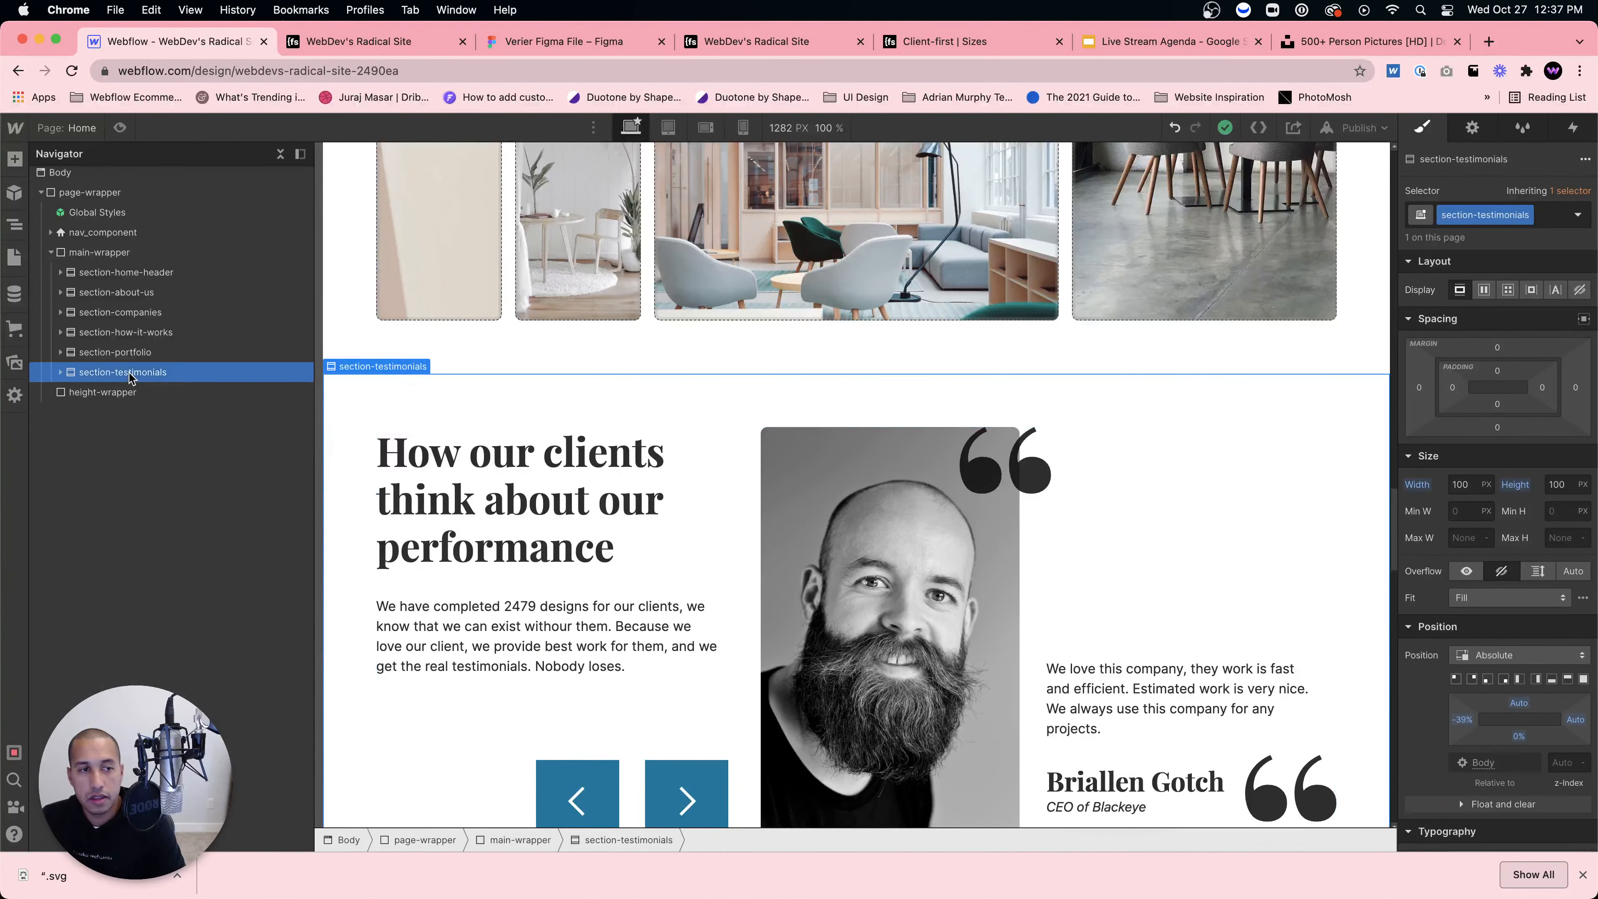
left_click(83, 253)
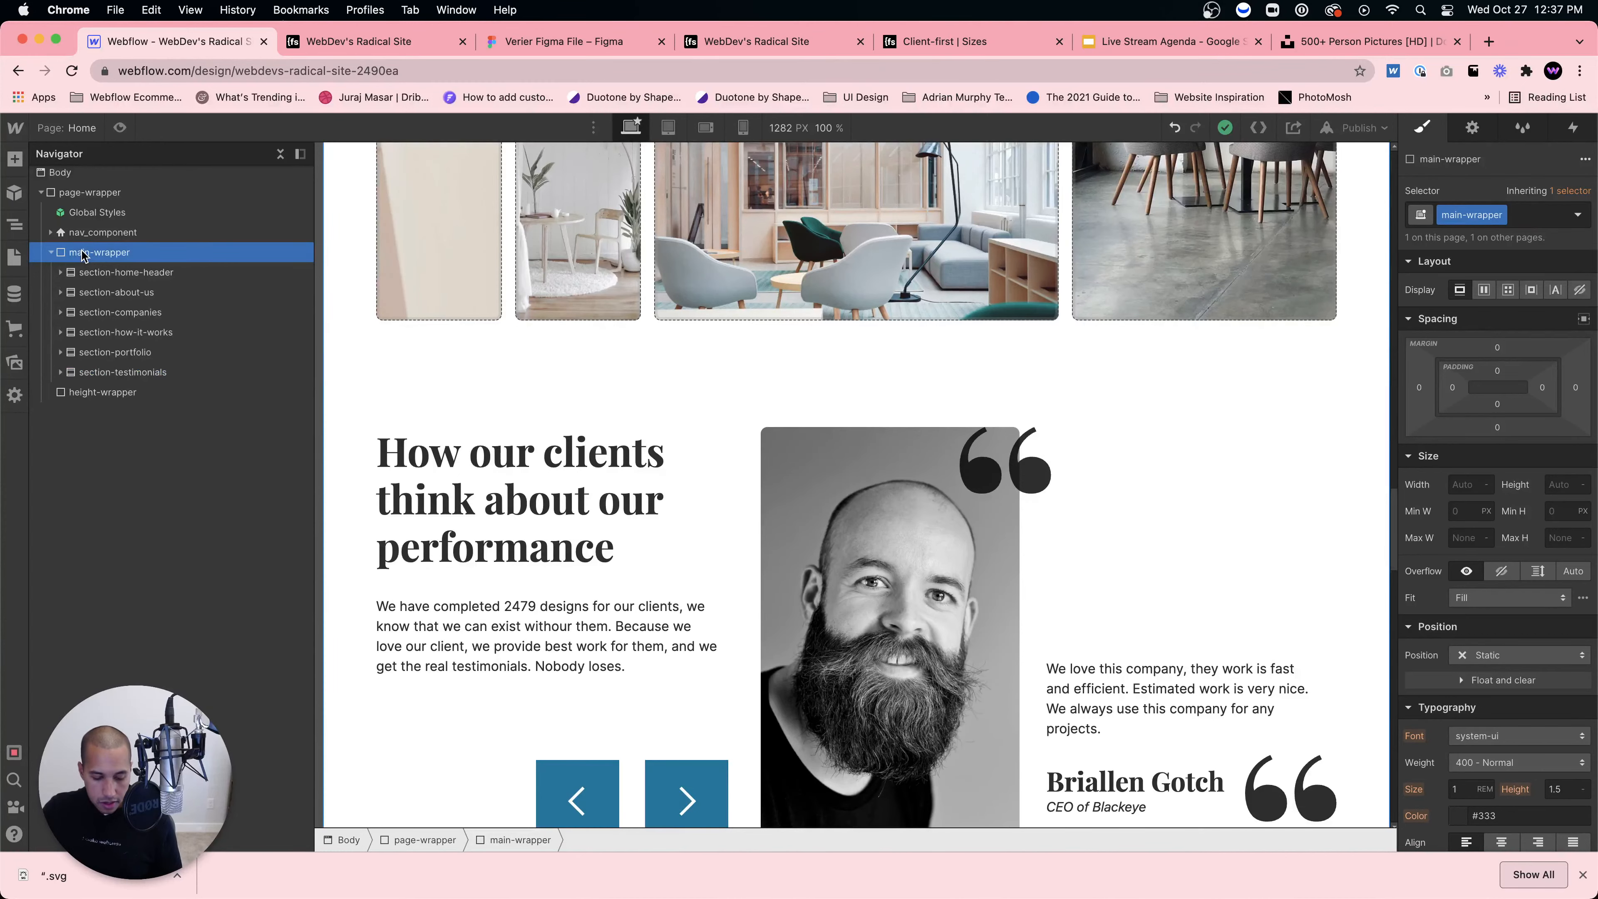
key("super+e")
type("section")
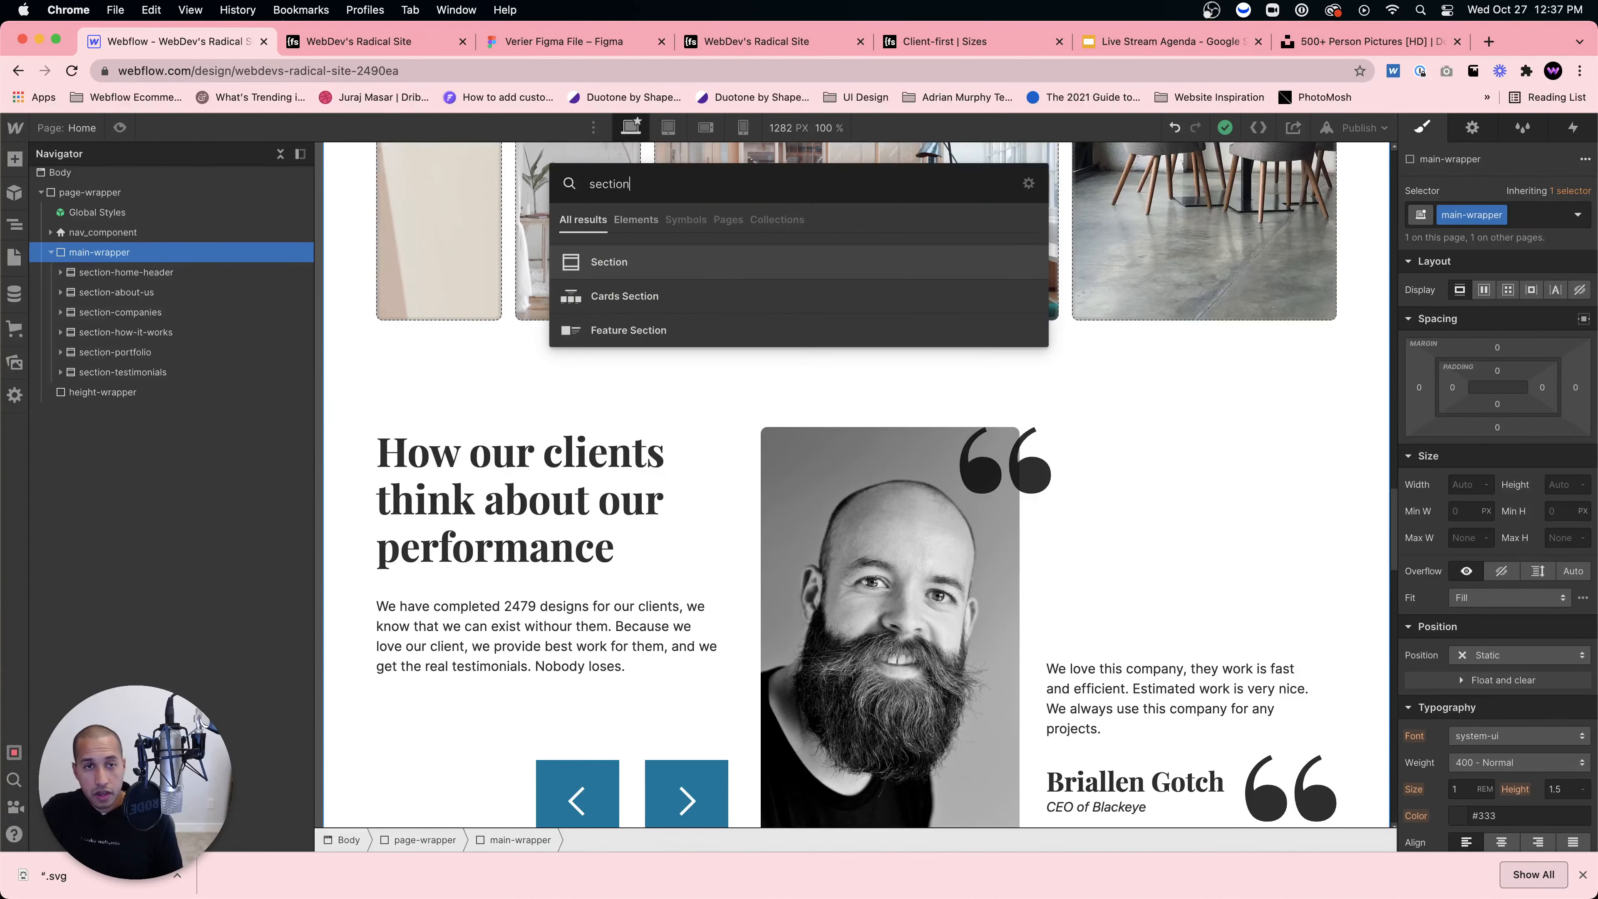
key("Return")
Step: Check the published site and the Figma file's 1208×450 CTA block, then return to Webflow
left_click(468, 50)
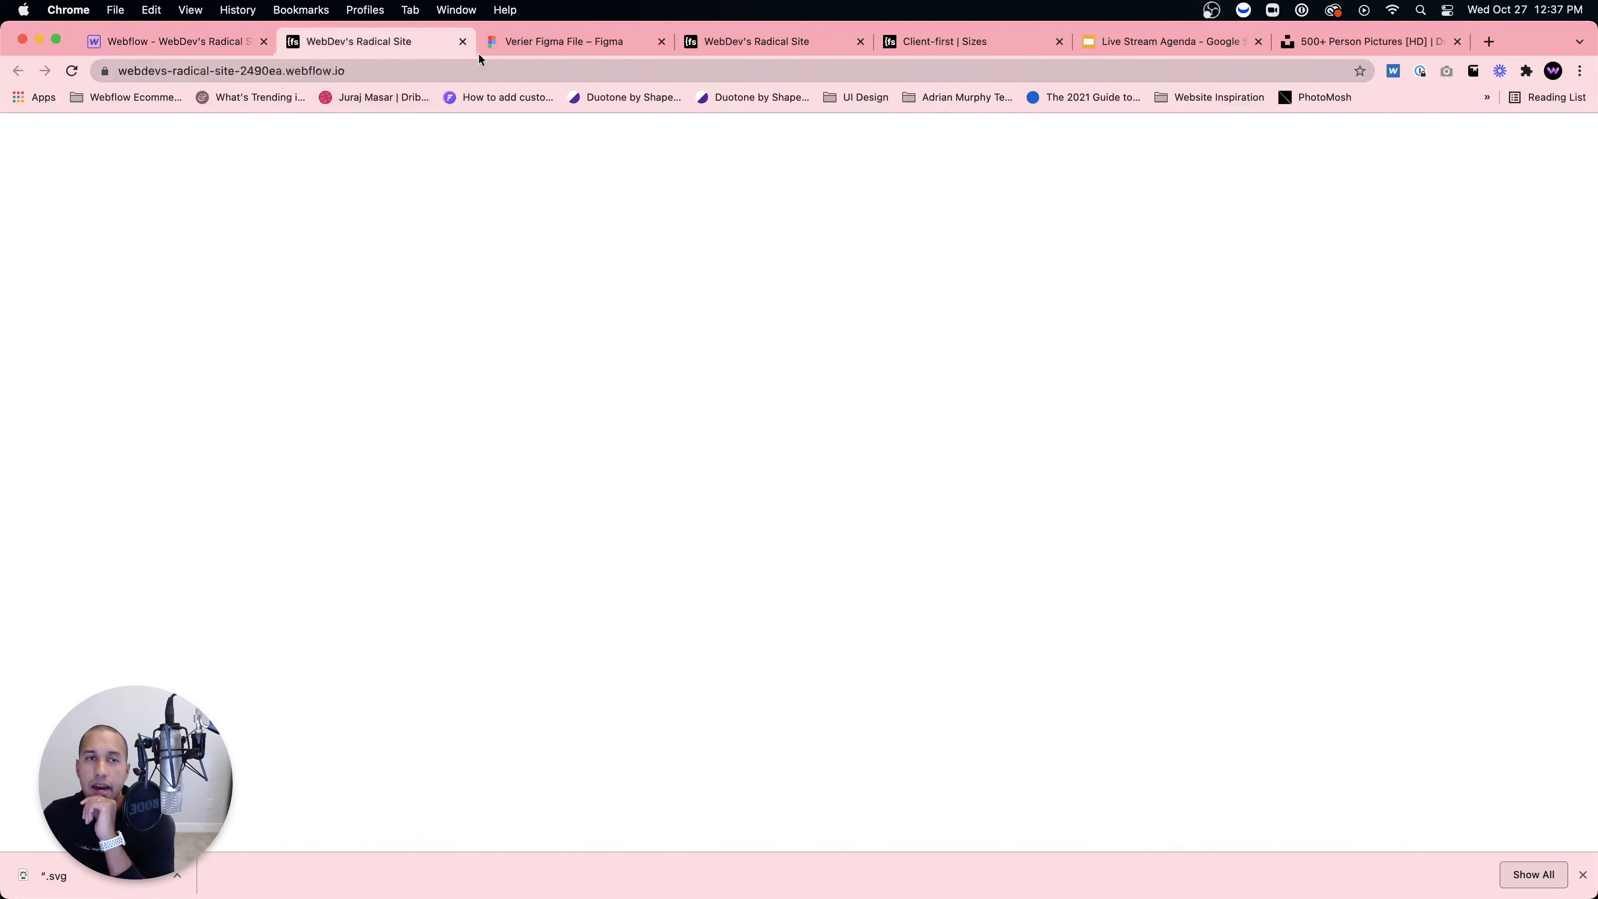
left_click(491, 45)
left_click(840, 512)
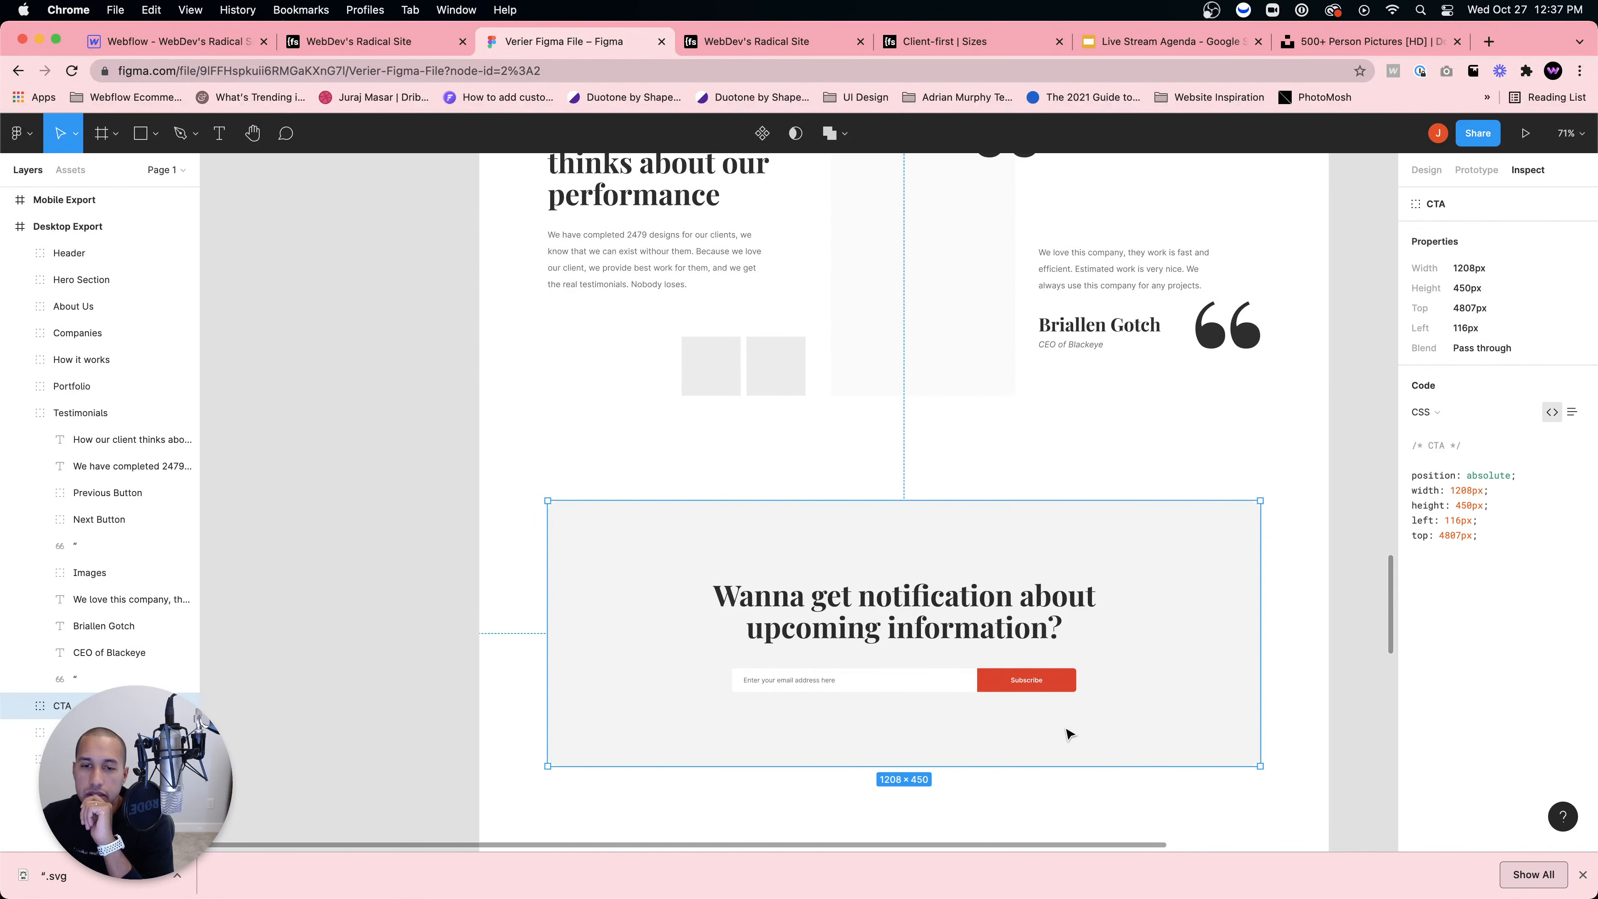
left_click(196, 45)
scroll(578, 186, "up", 5)
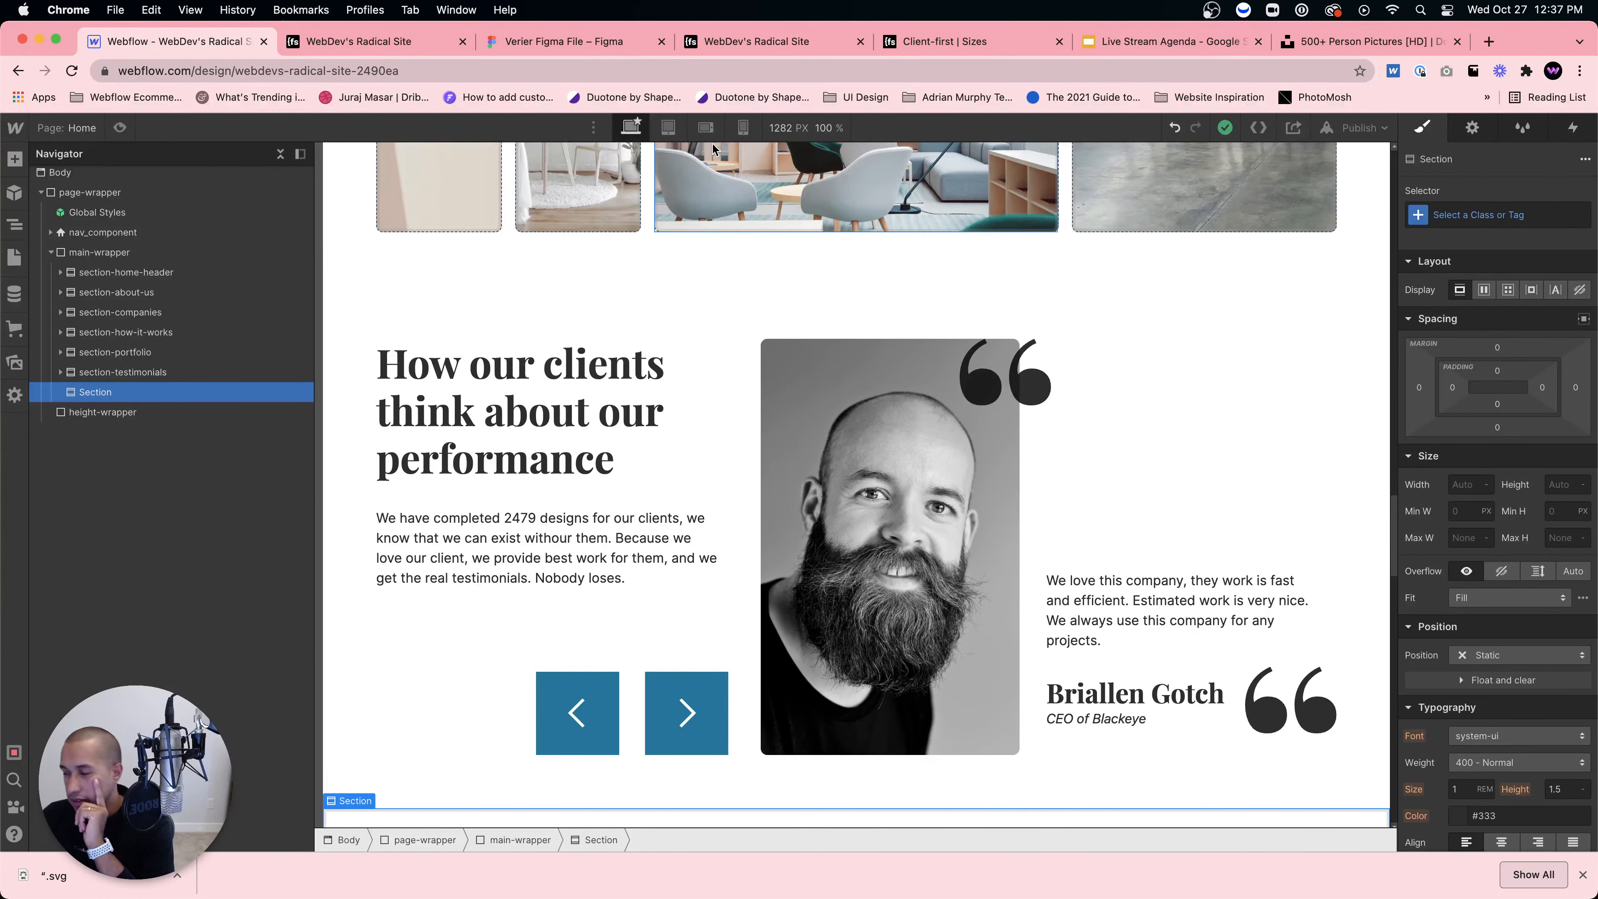
Step: At the tablet breakpoint, set testimonials_content-wrapper's flex direction to vertical
left_click(670, 130)
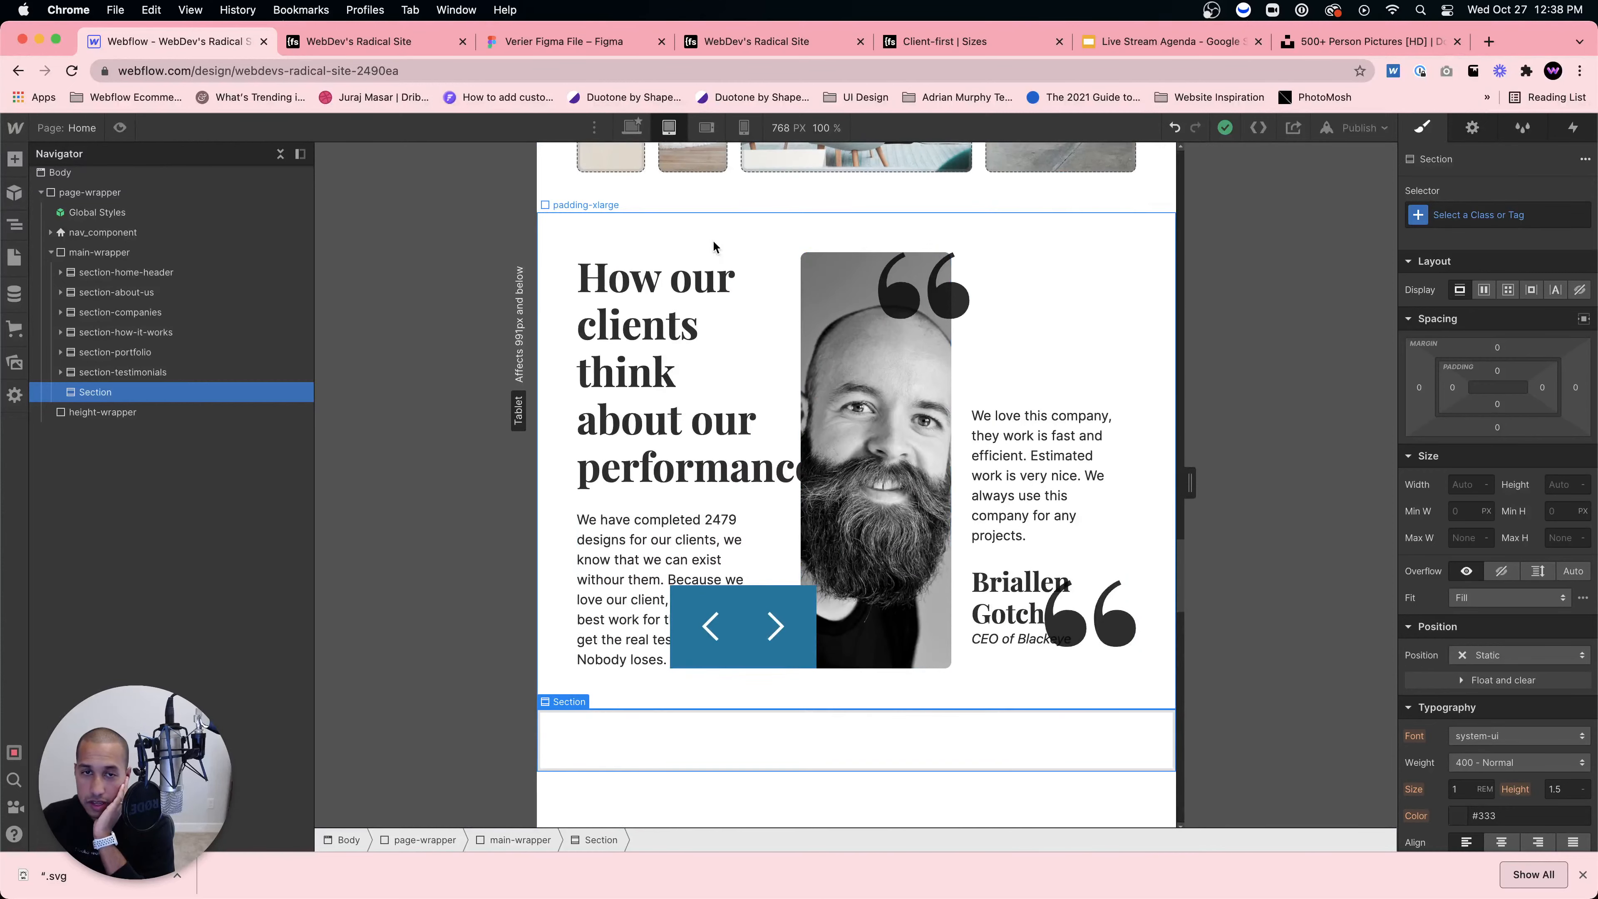
left_click(781, 284)
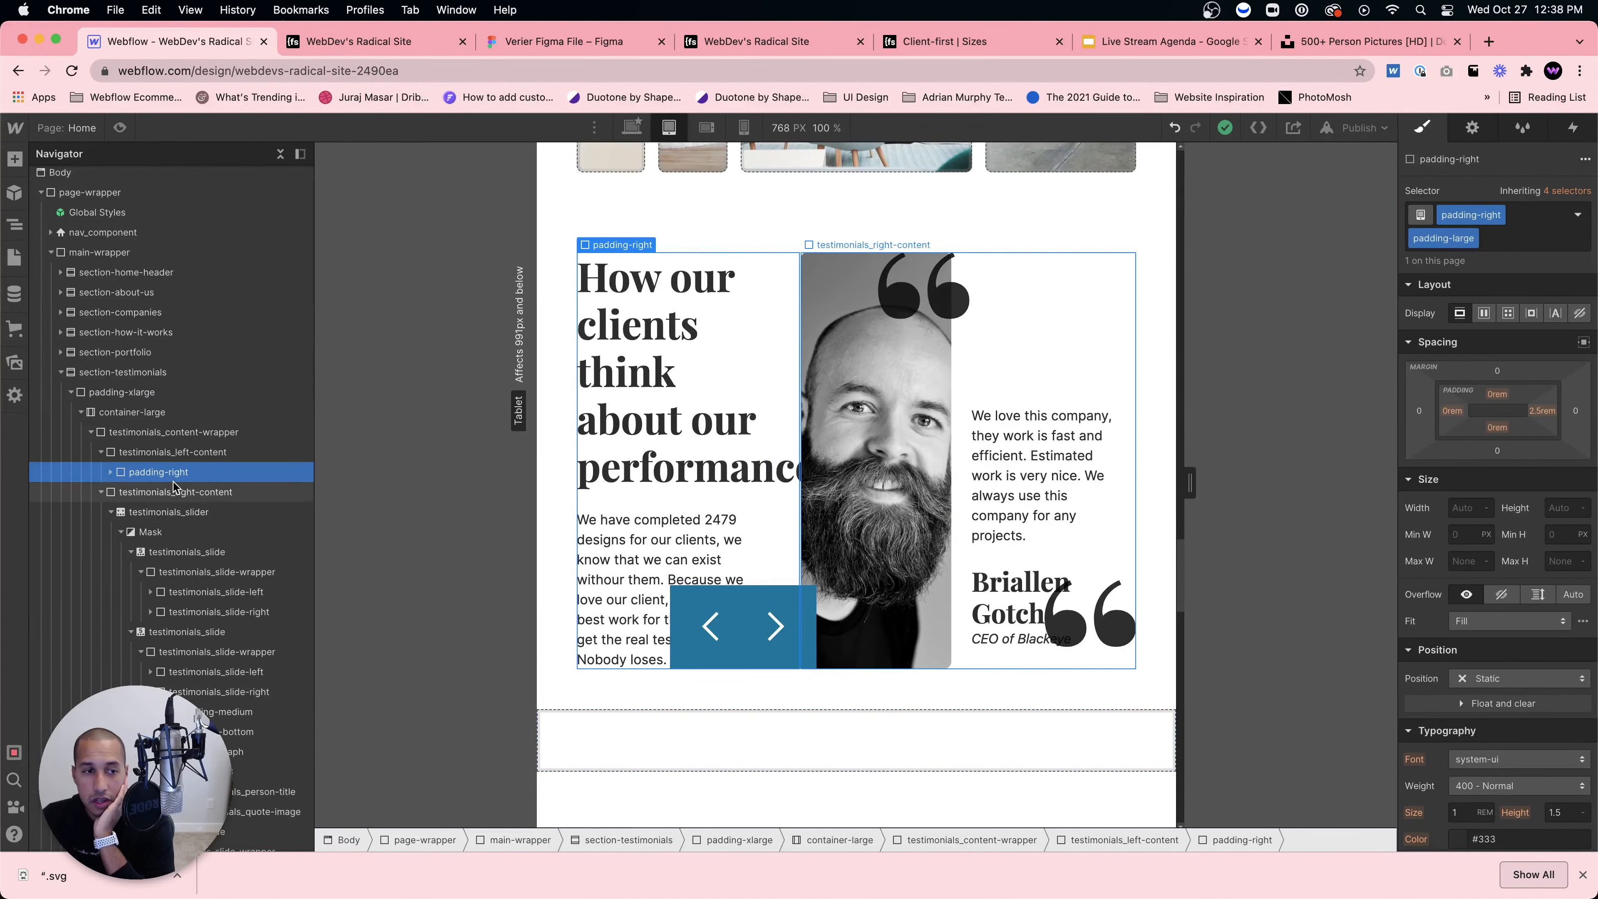
left_click(181, 435)
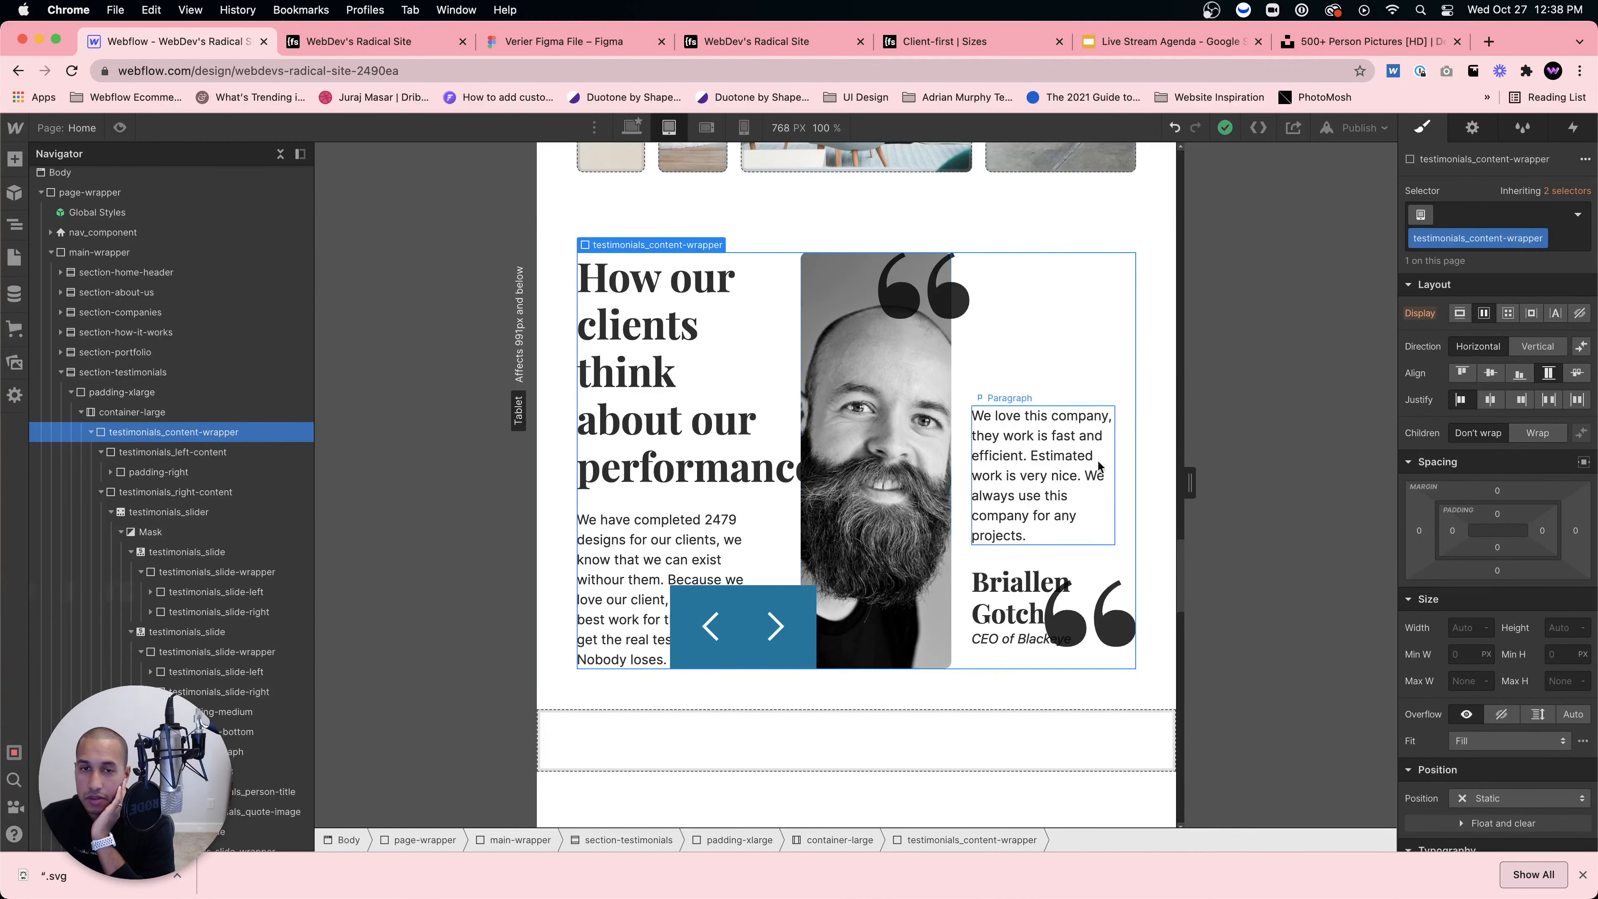
left_click(1542, 356)
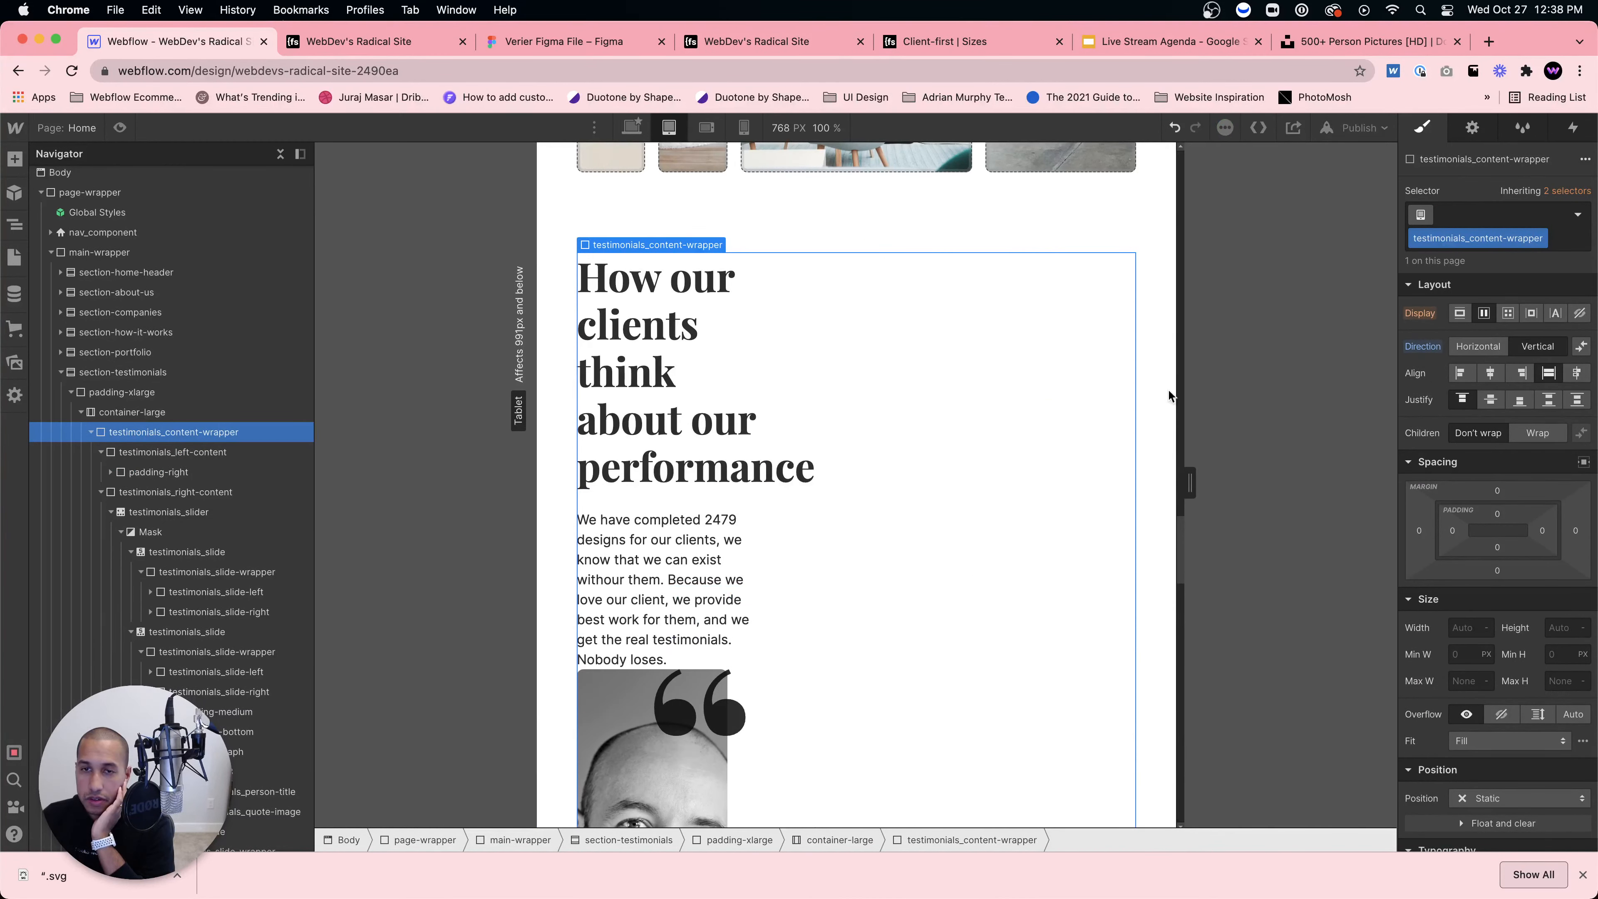
Step: Set both testimonials_left-content and testimonials_right-content to 100% width
left_click(168, 452)
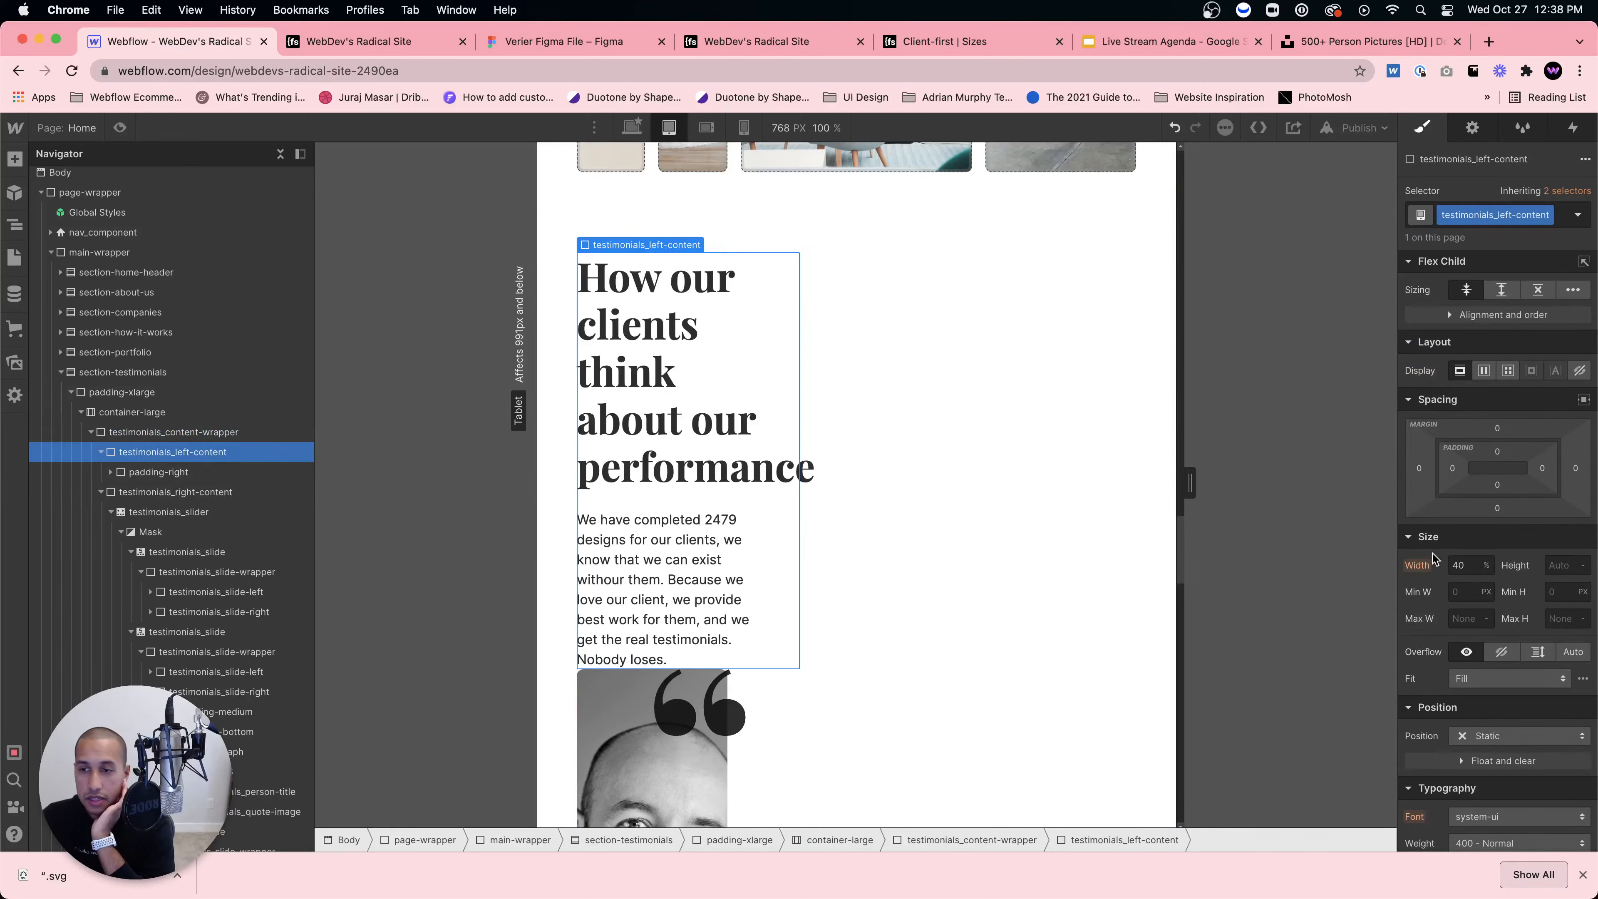
left_click(1459, 566)
type("100")
key("Return")
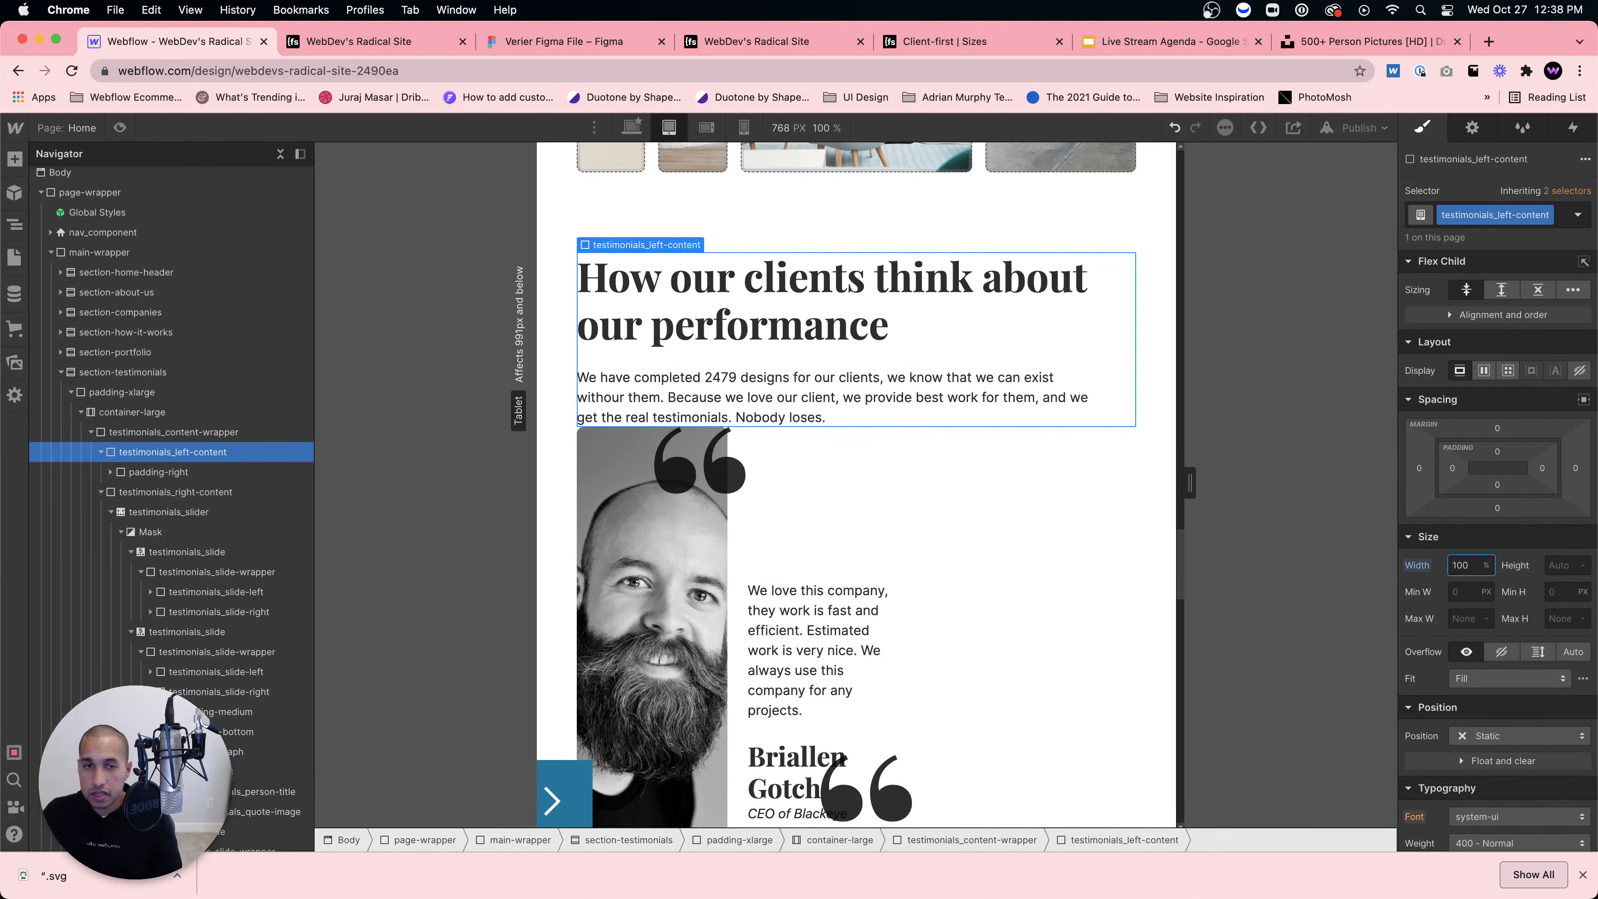
left_click(186, 491)
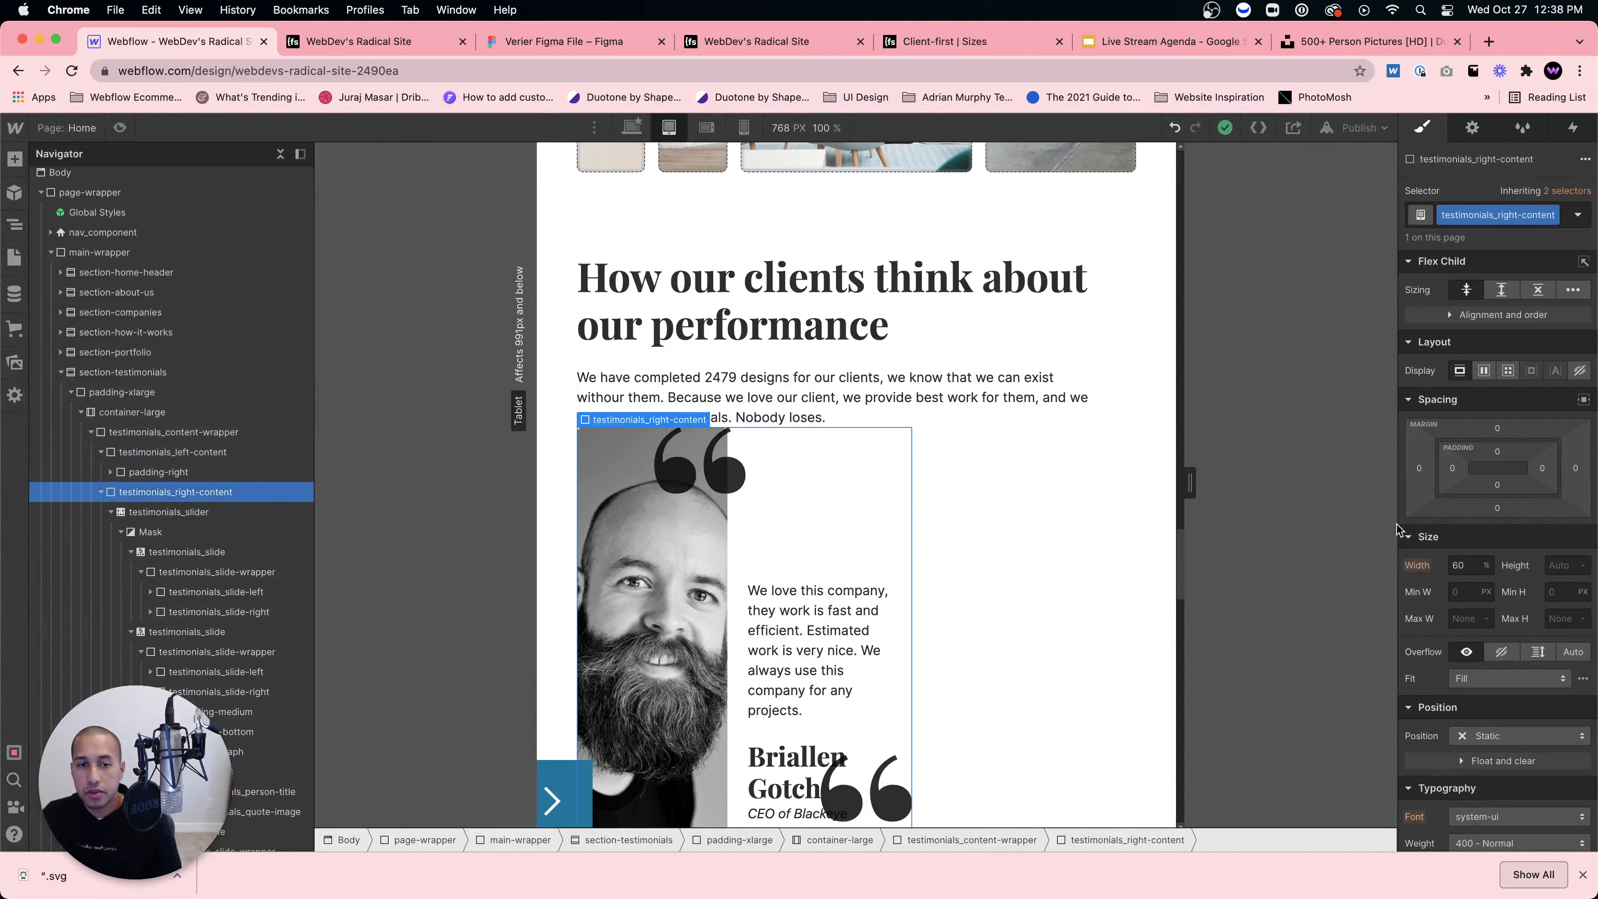
left_click(1467, 566)
type("100")
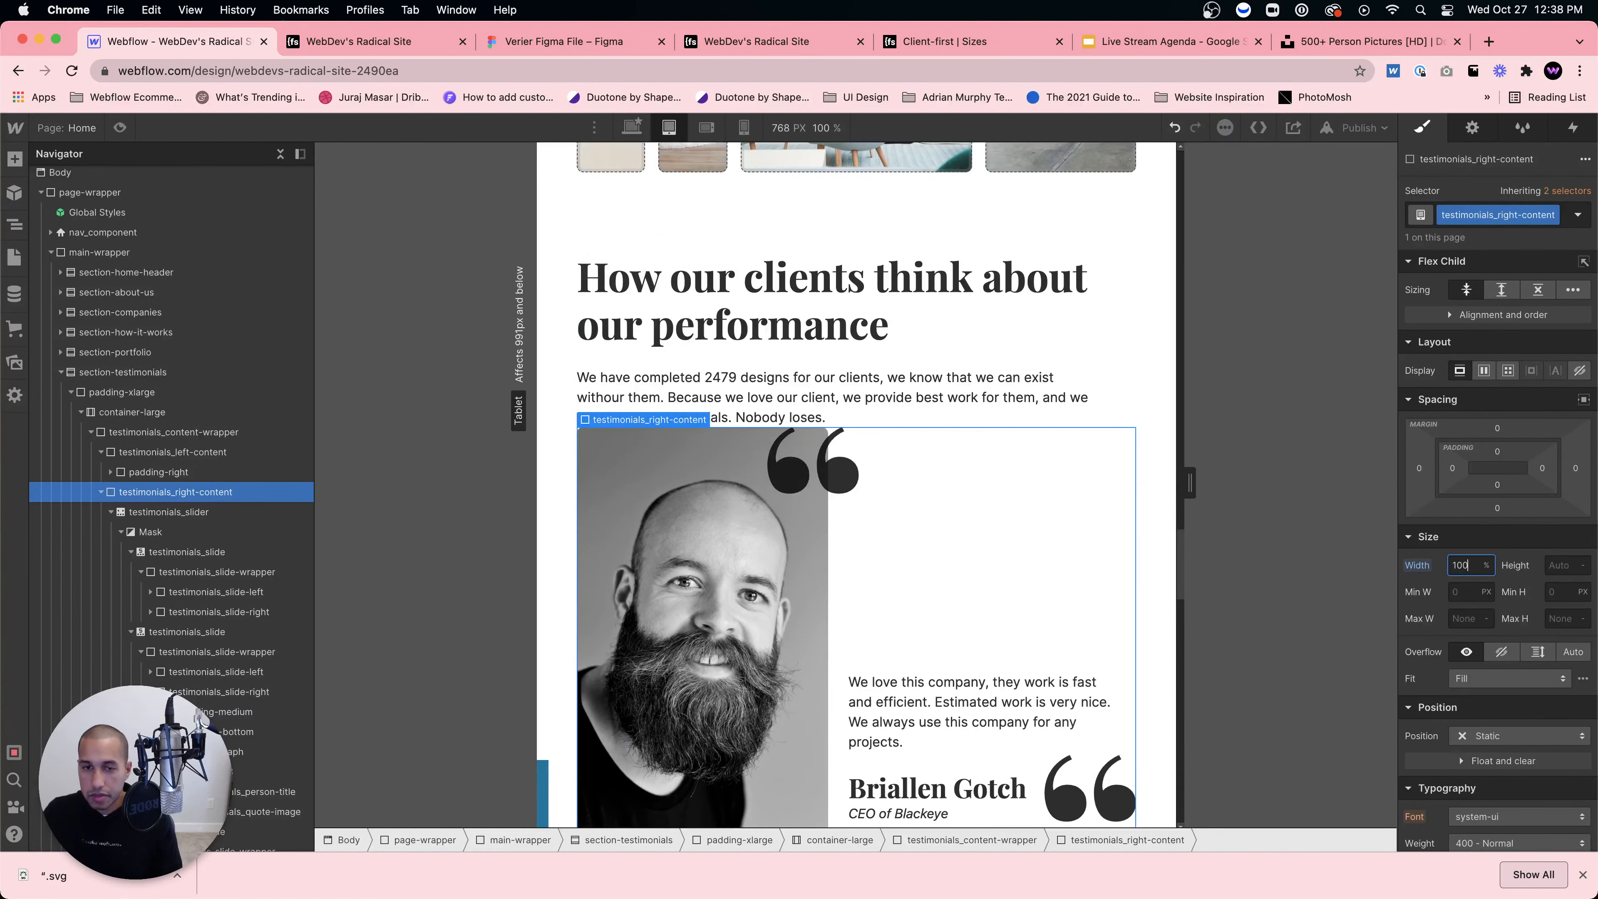
scroll(1093, 562, "down", 5)
scroll(1092, 561, "up", 5)
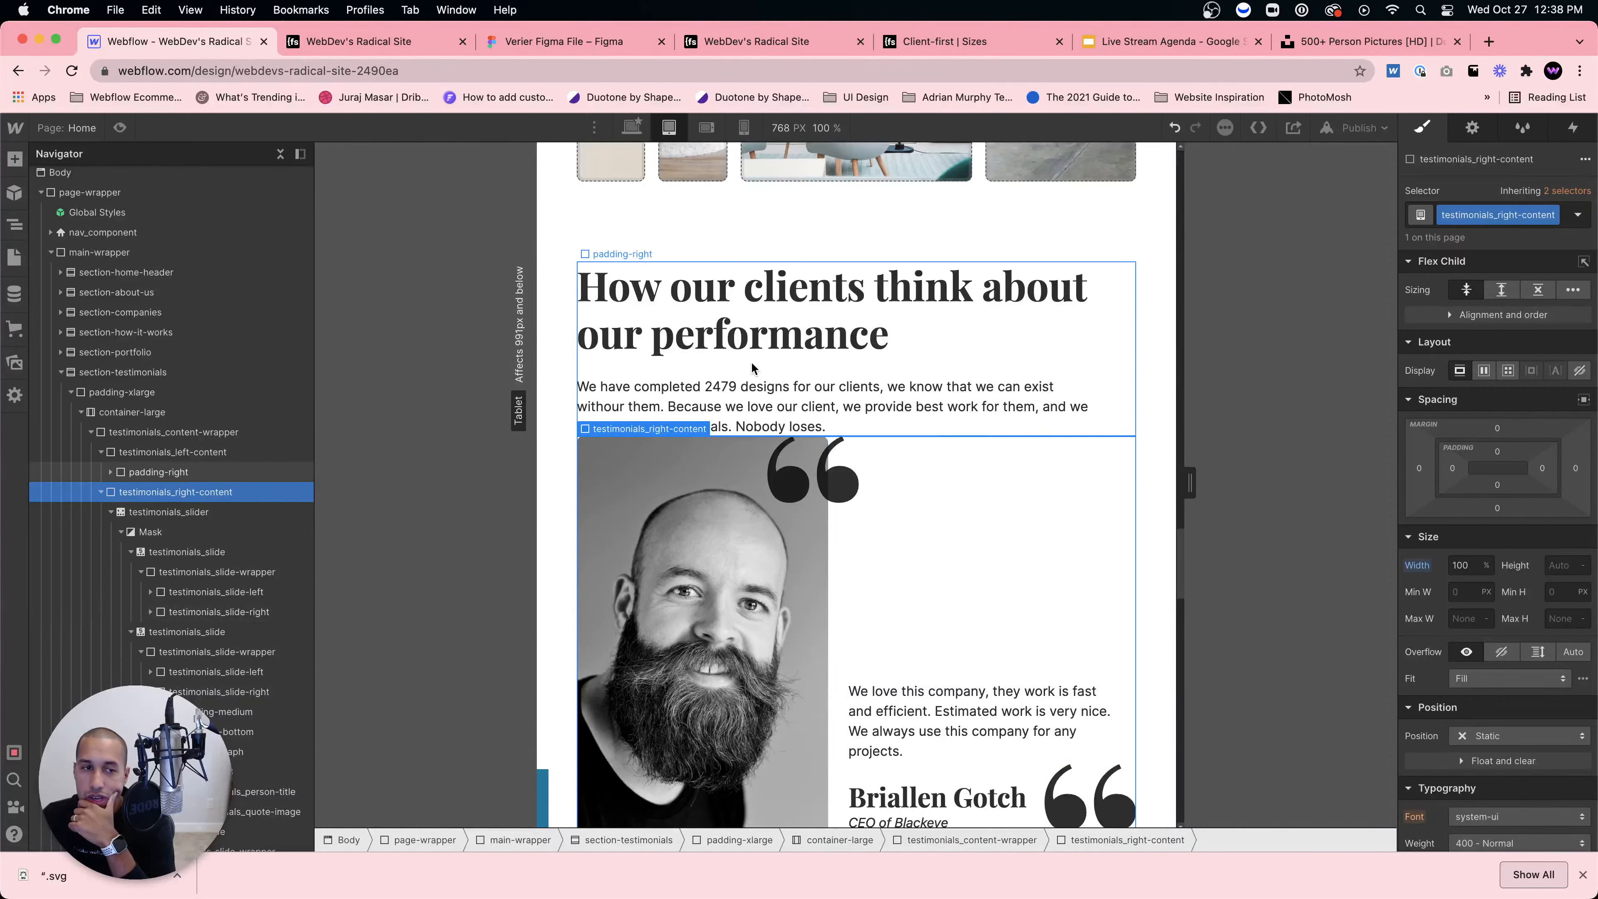
left_click(159, 471)
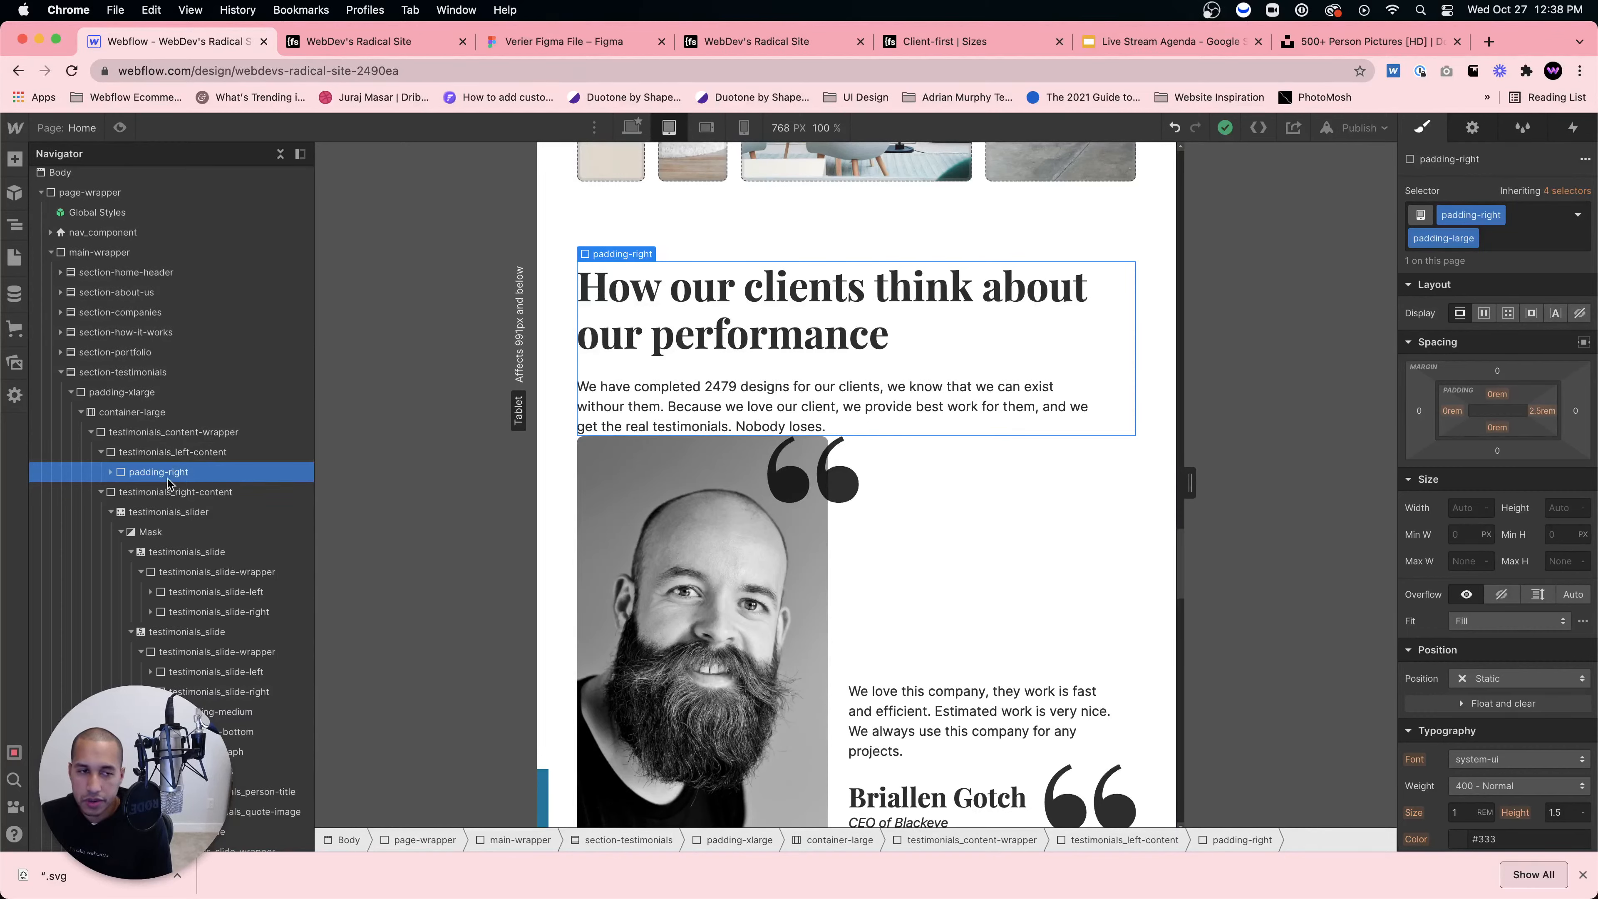
Step: Add an is-mobile combo class to testimonials_left-content
left_click(163, 456)
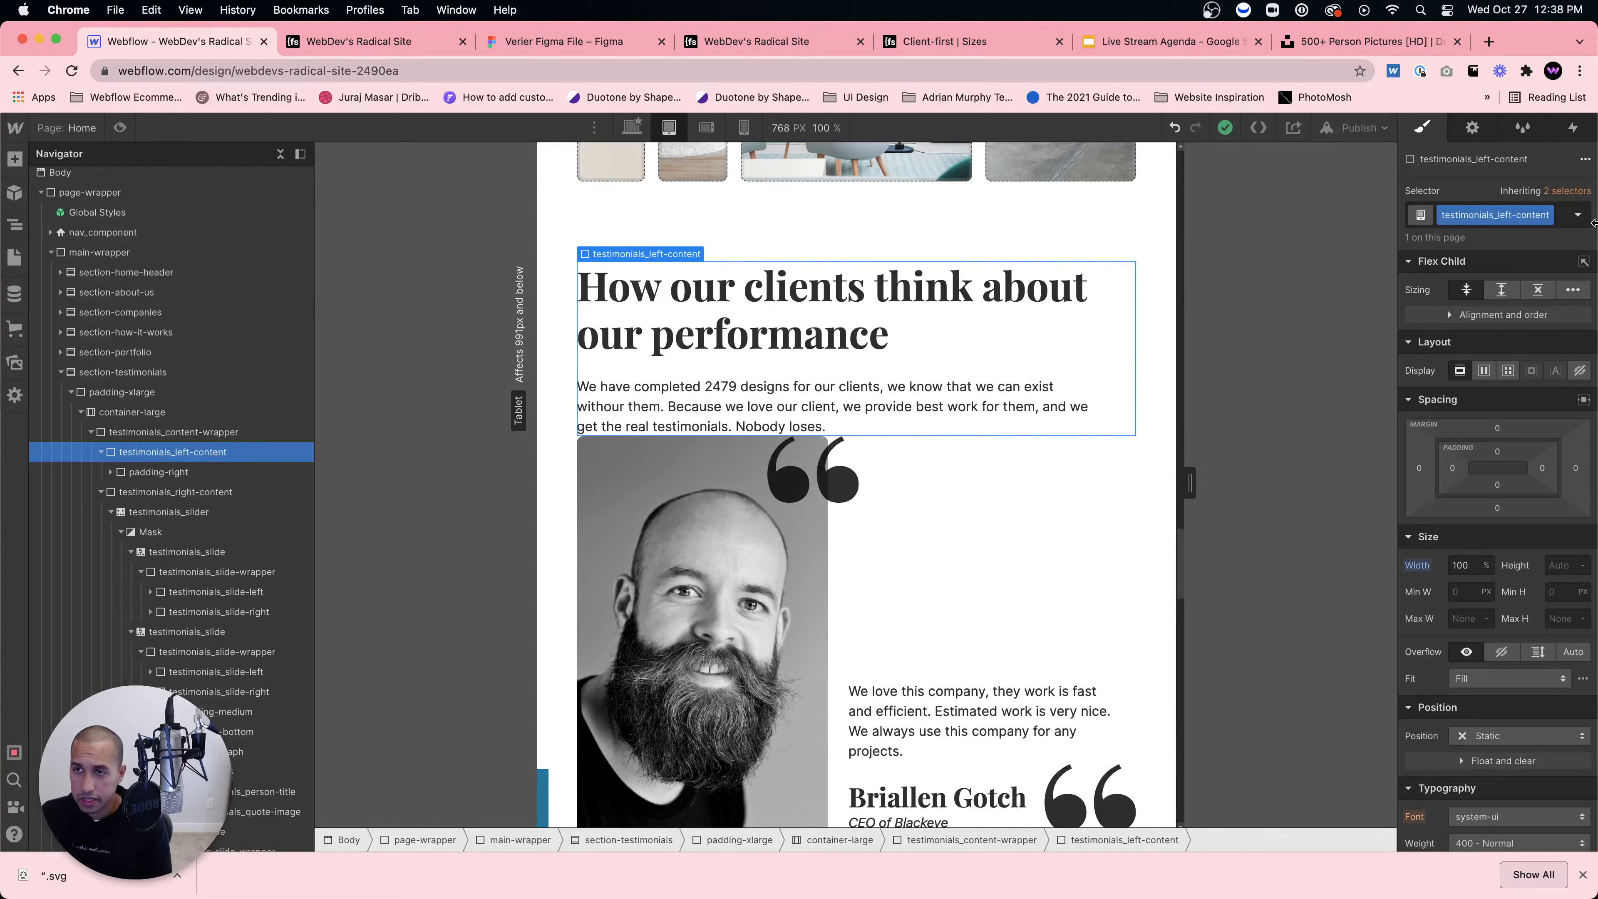
left_click(1566, 224)
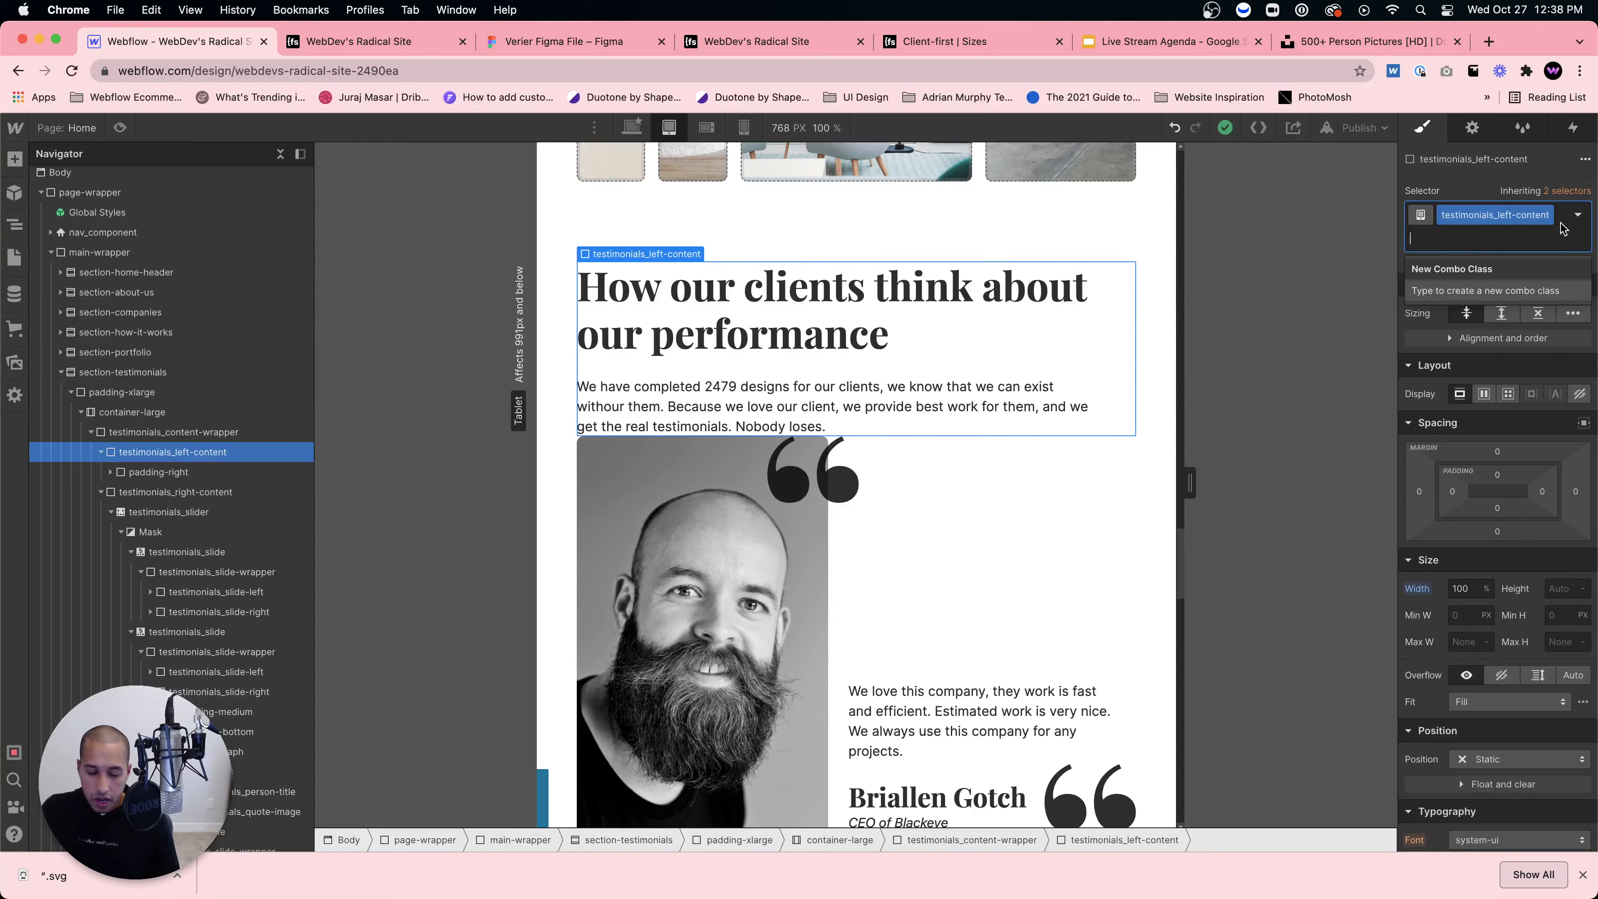
type("is")
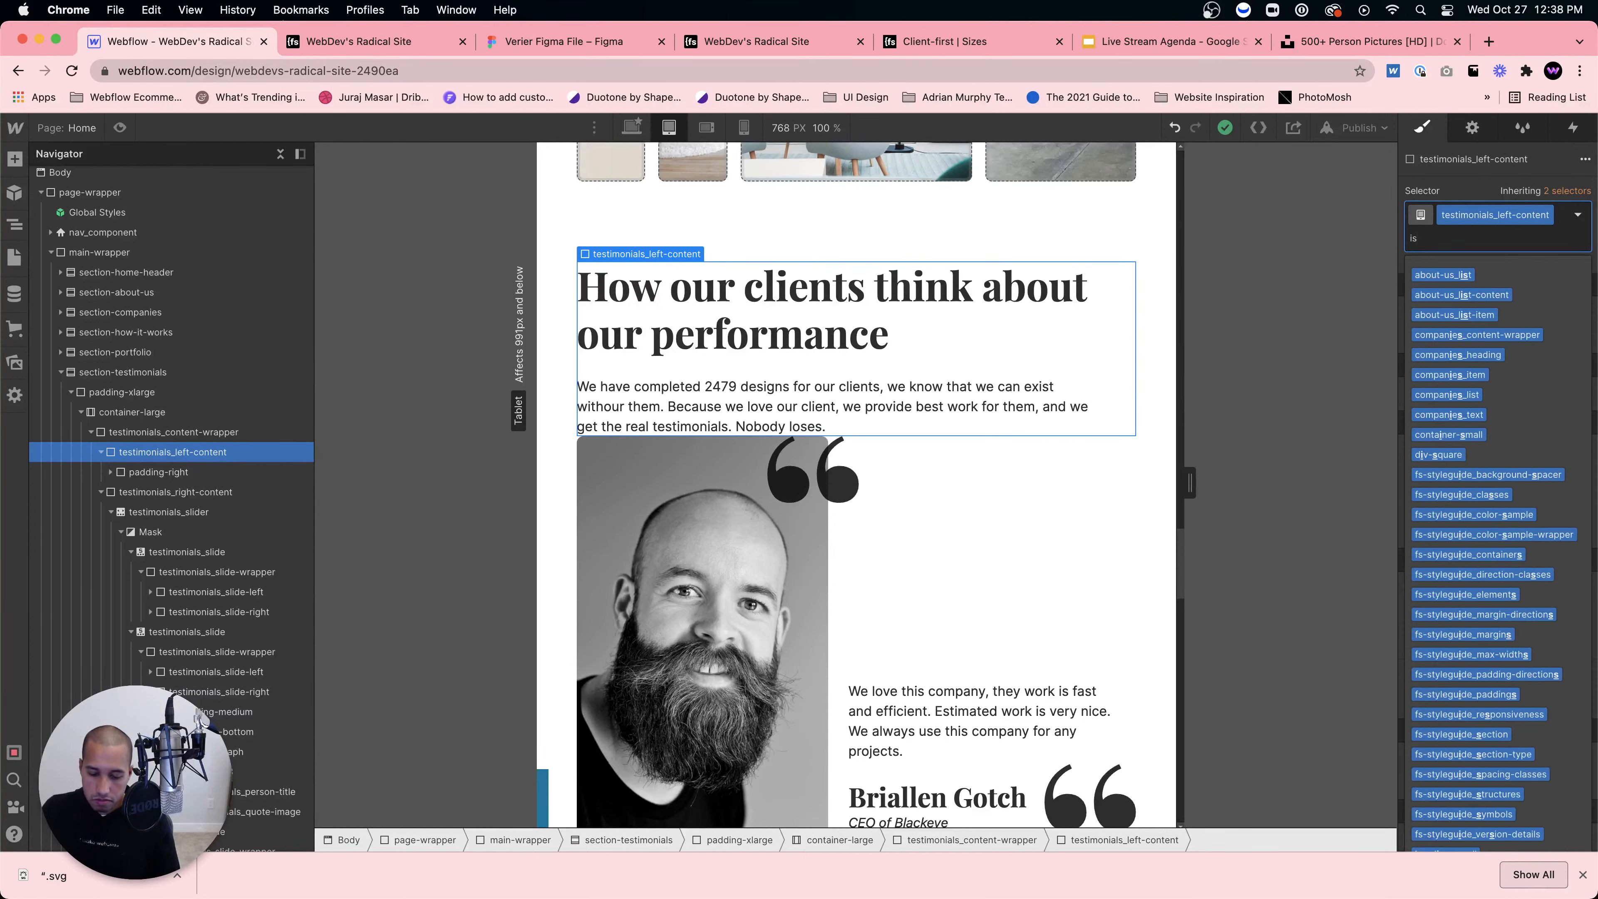
type("-tablet")
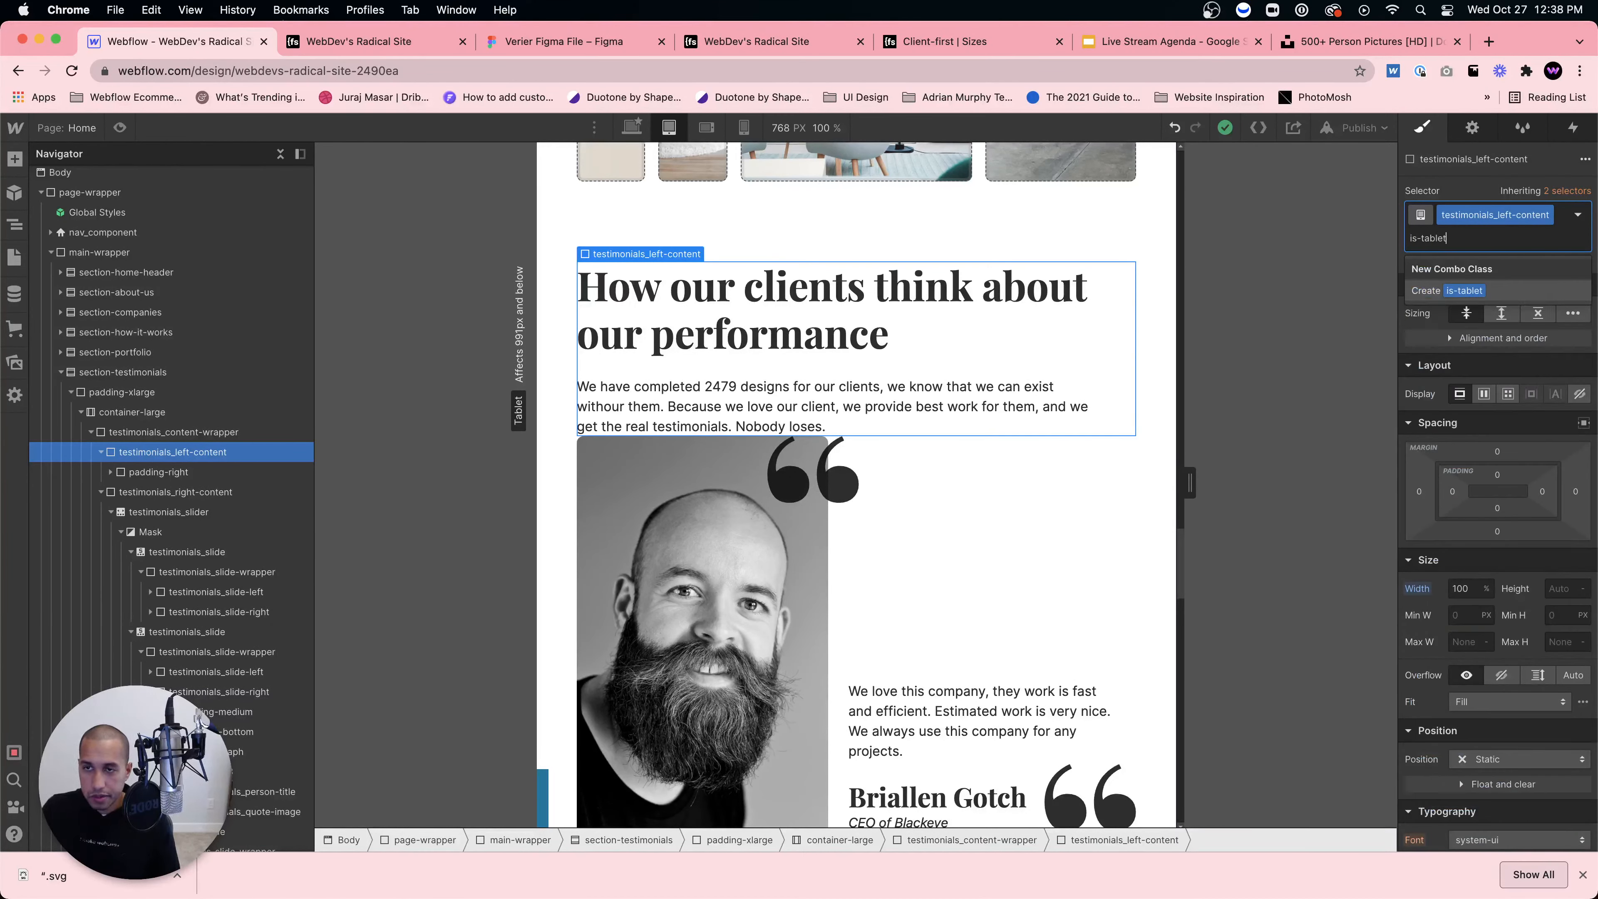
key("Return")
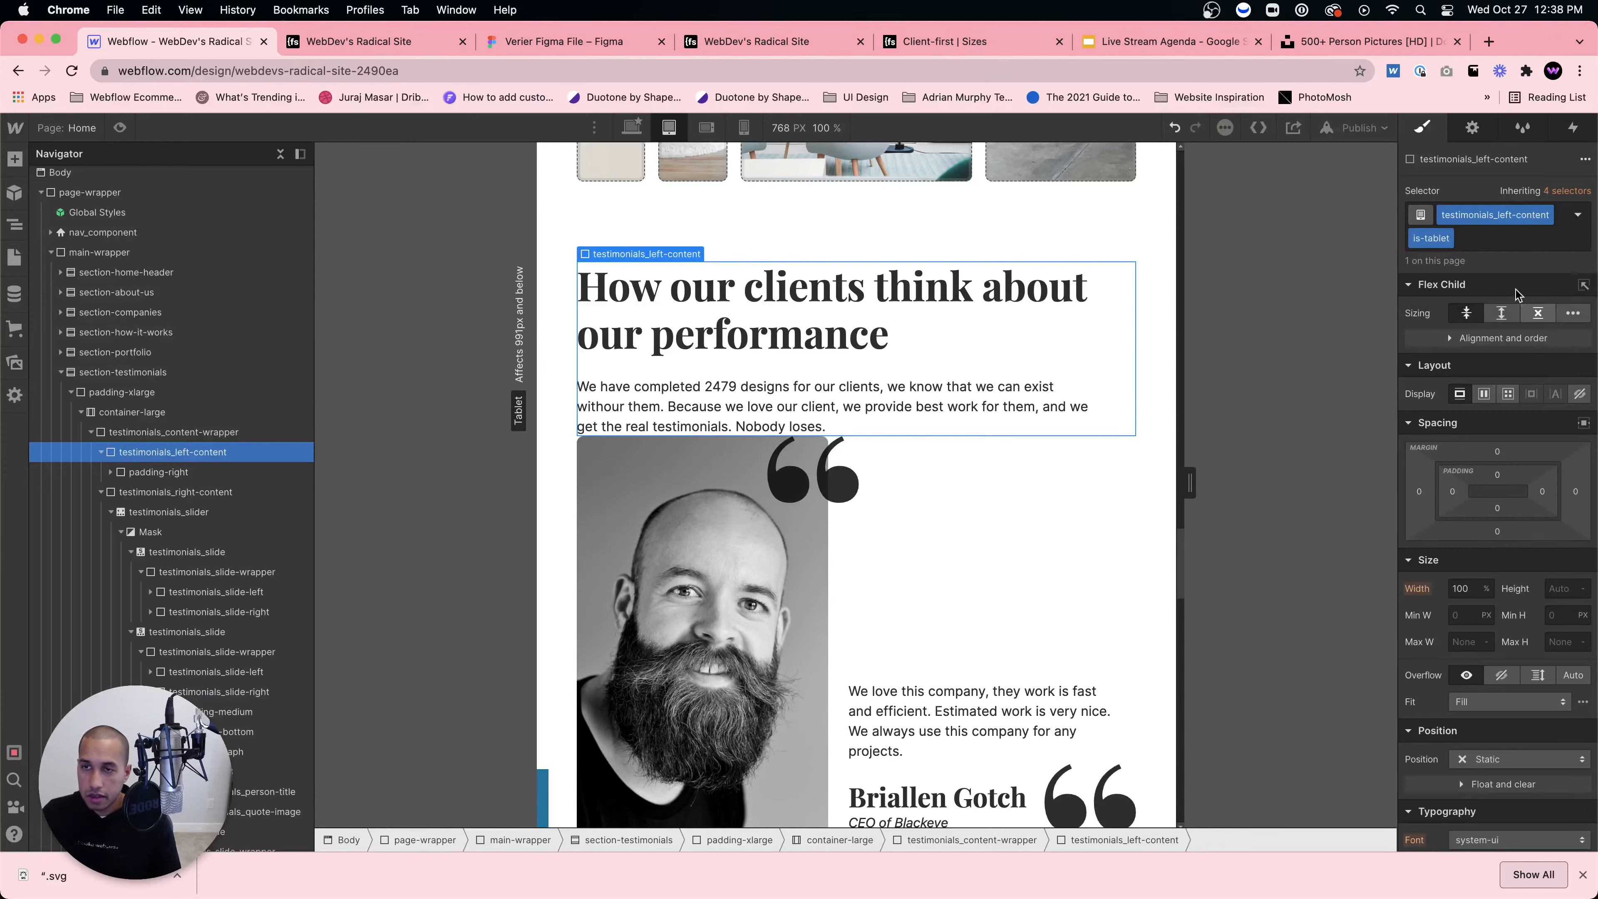
double_click(1432, 237)
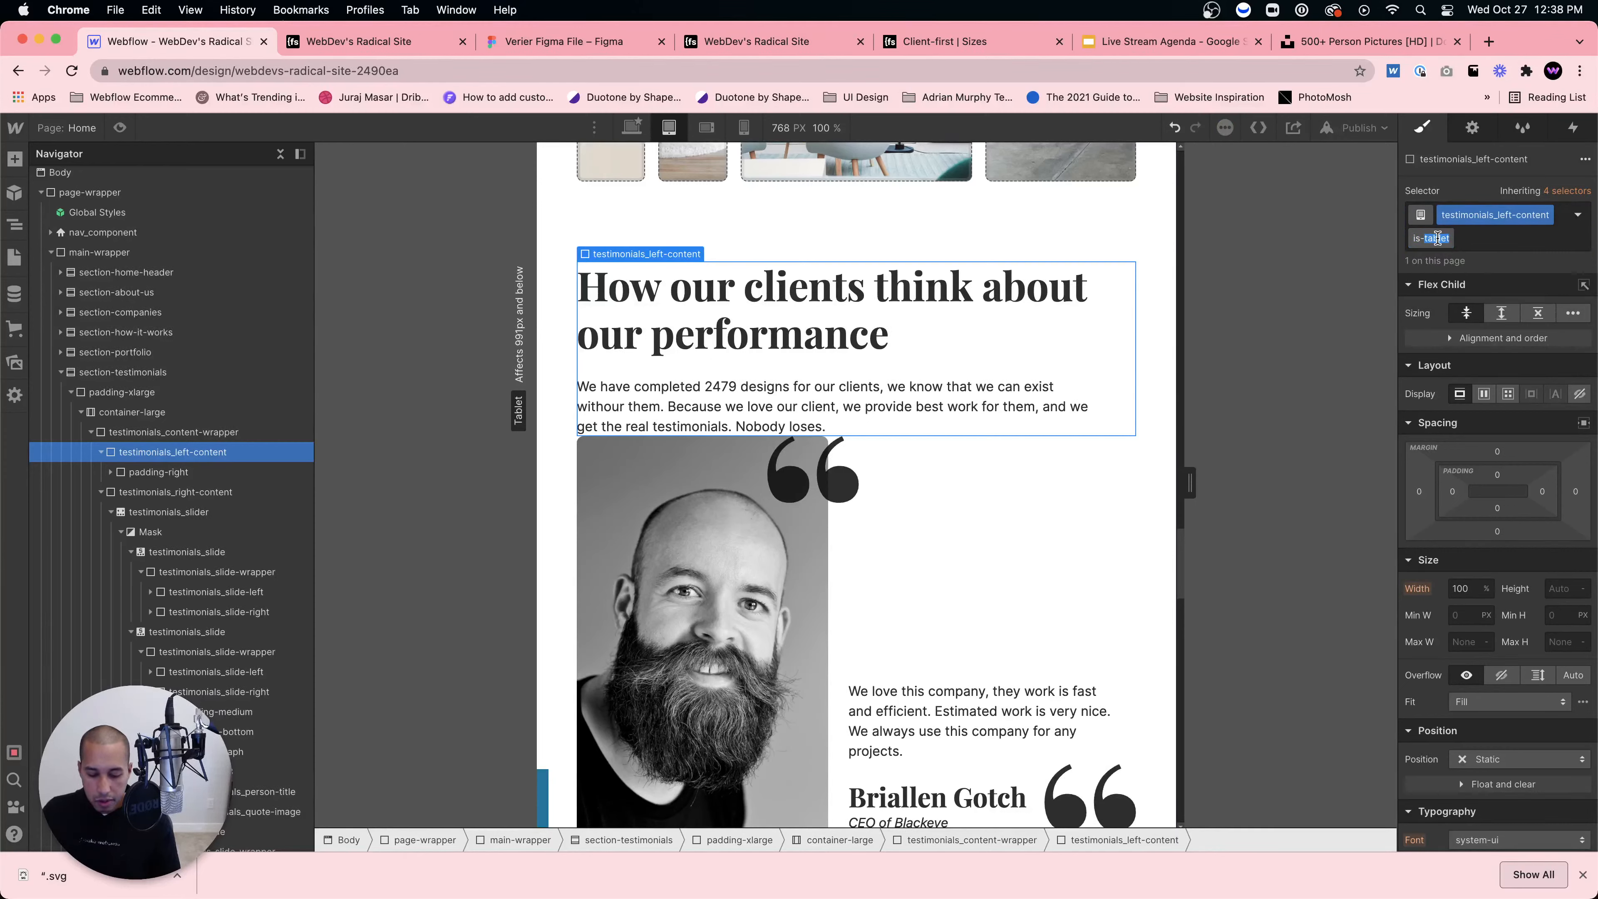
type("mobi")
key("Return")
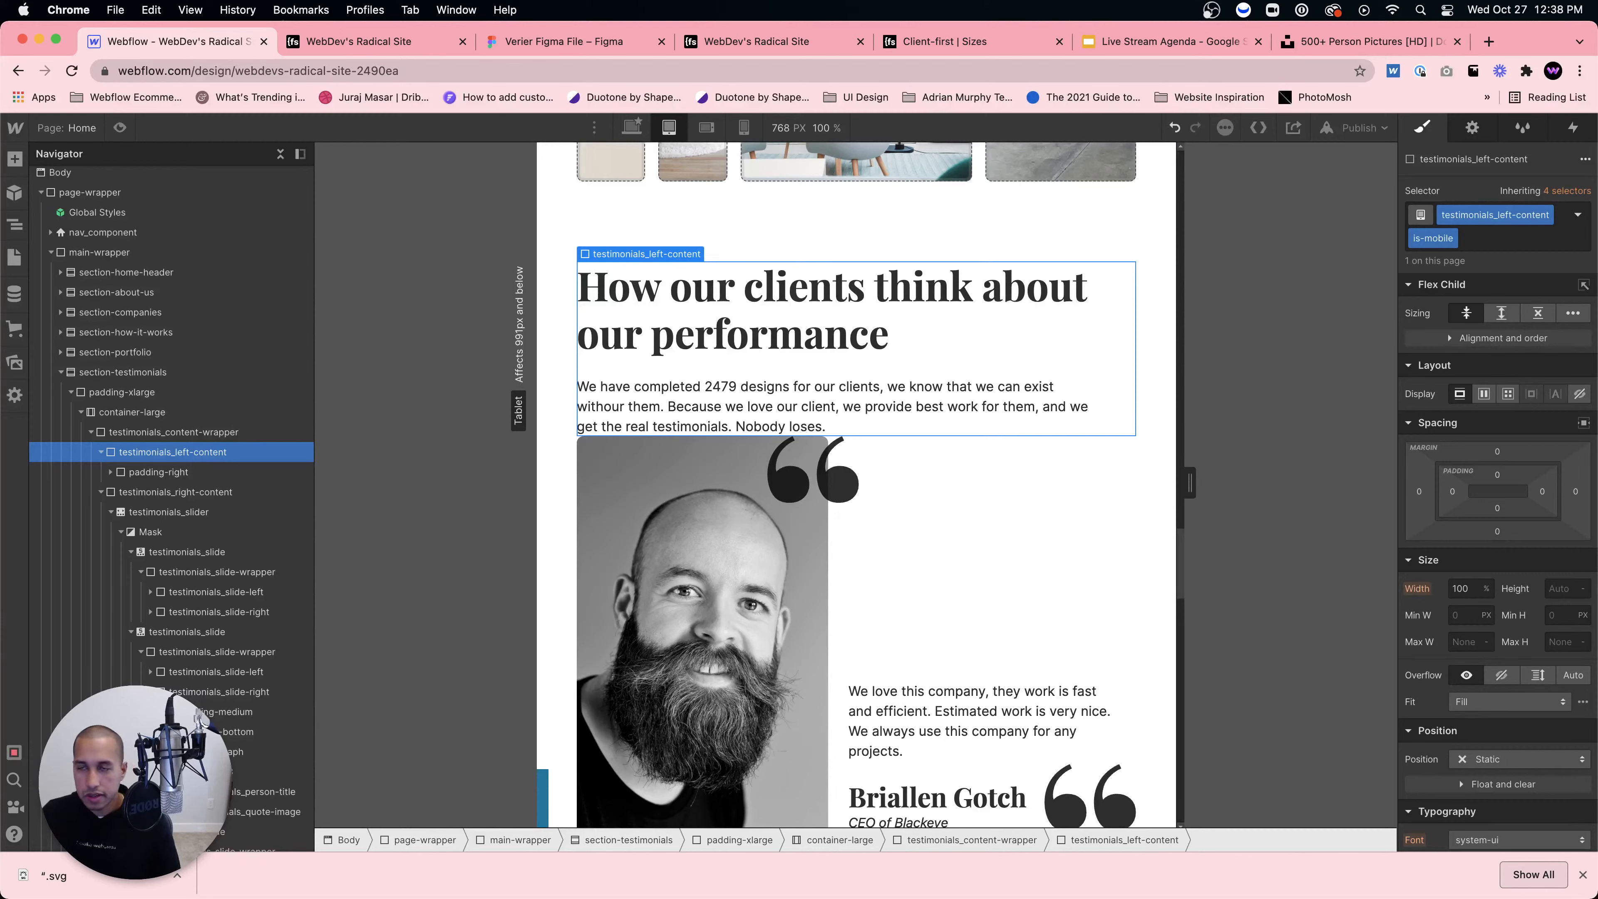
Step: Give the is-mobile heading block a 3rem bottom margin
left_click(1498, 530)
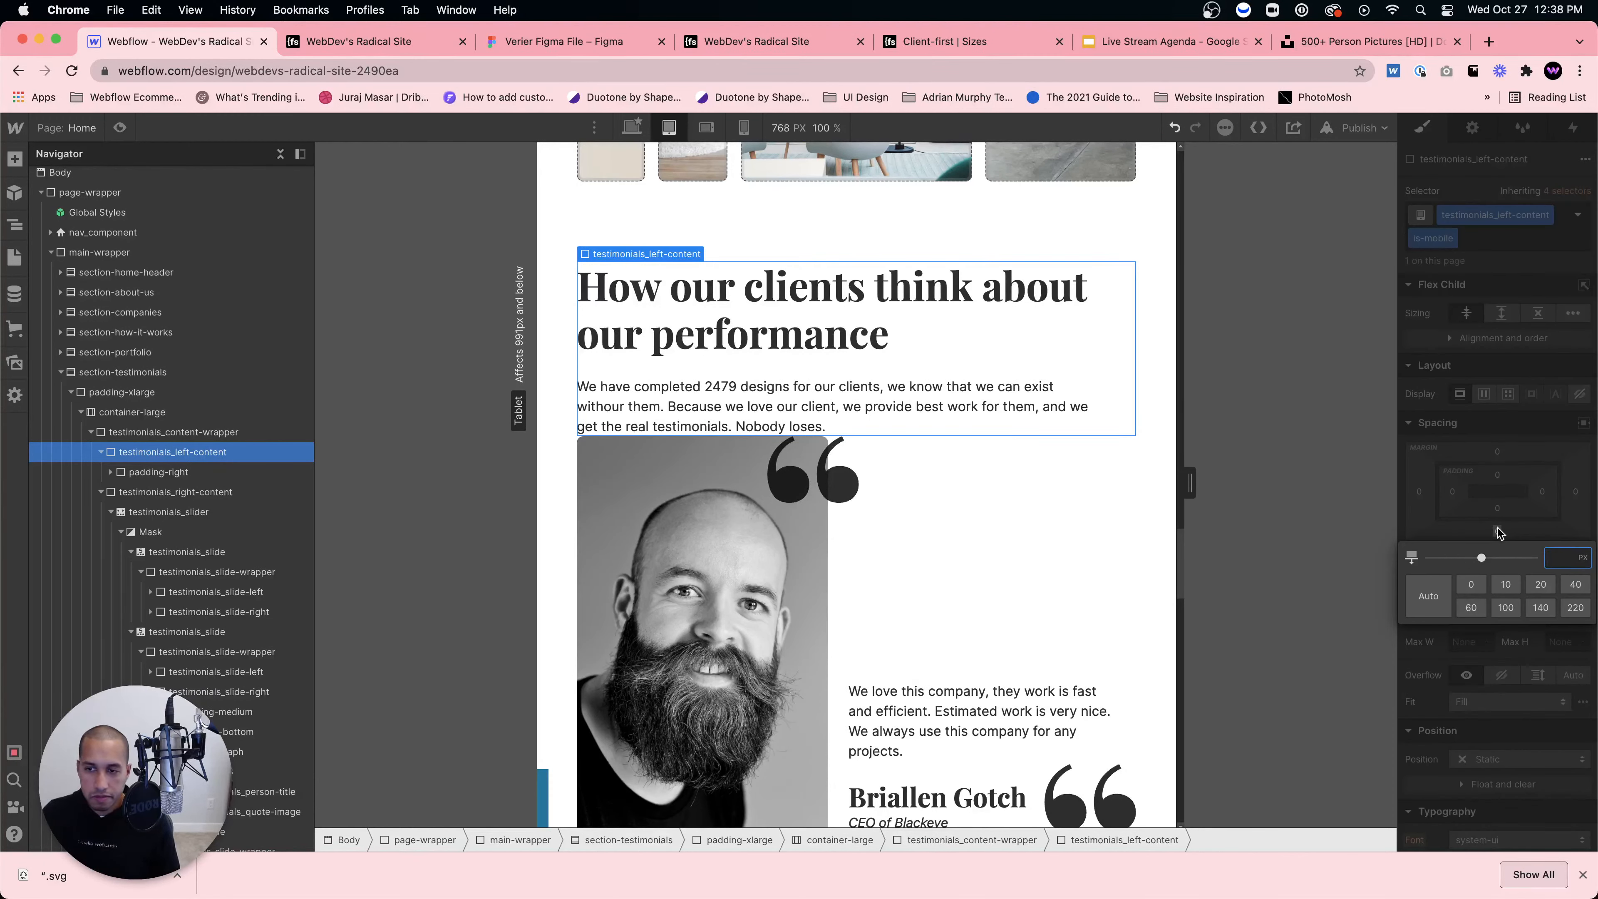
type("2rem")
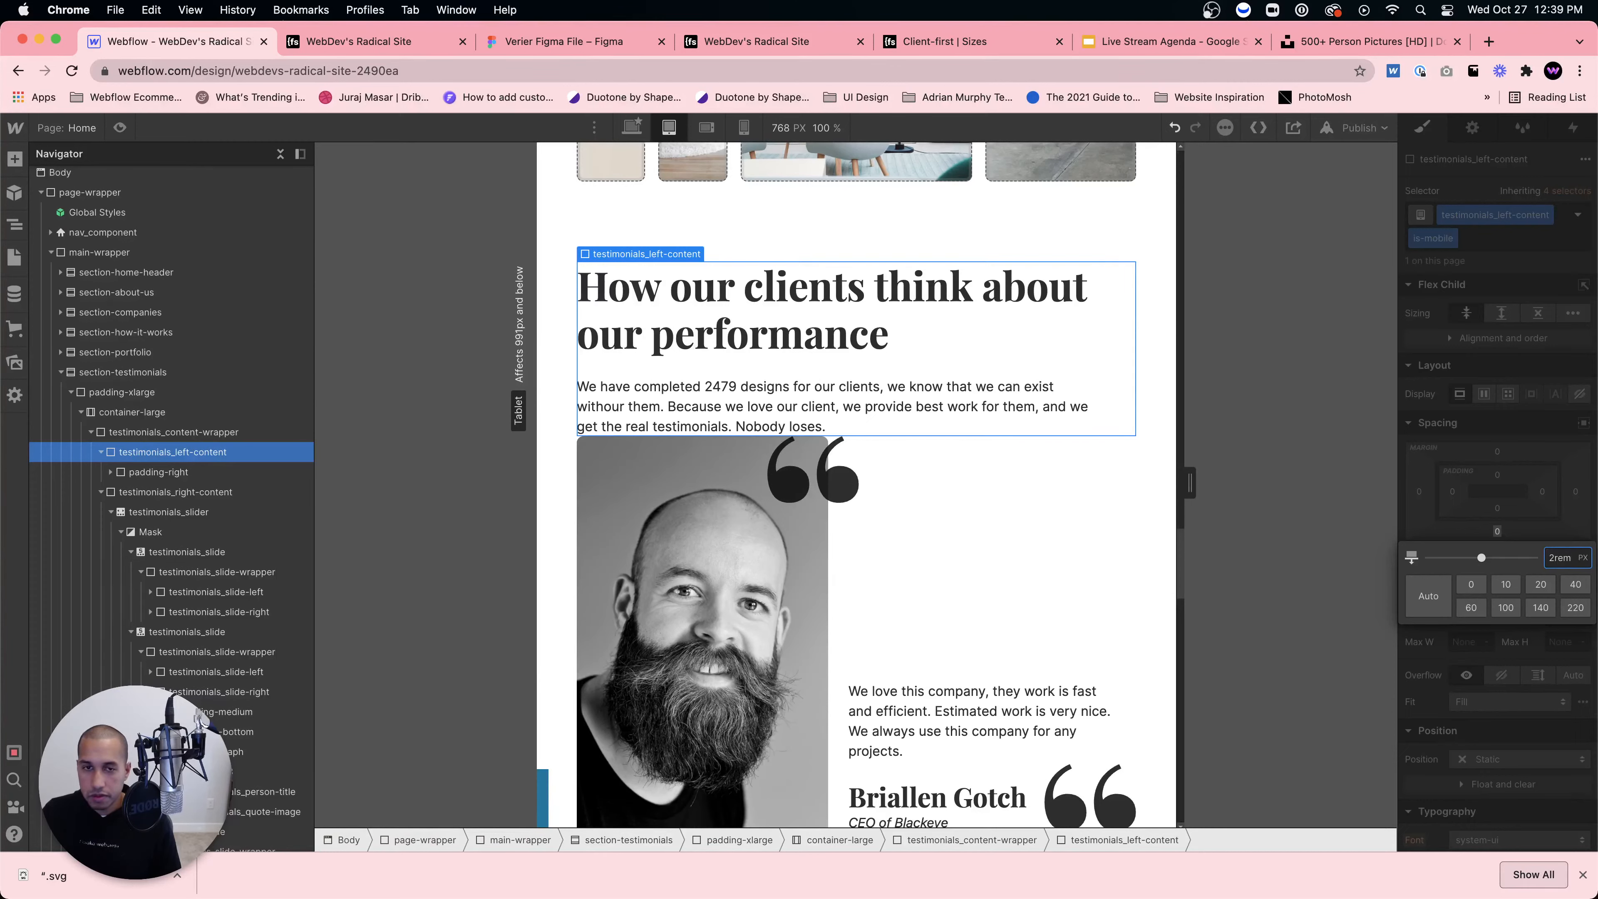
key("Return")
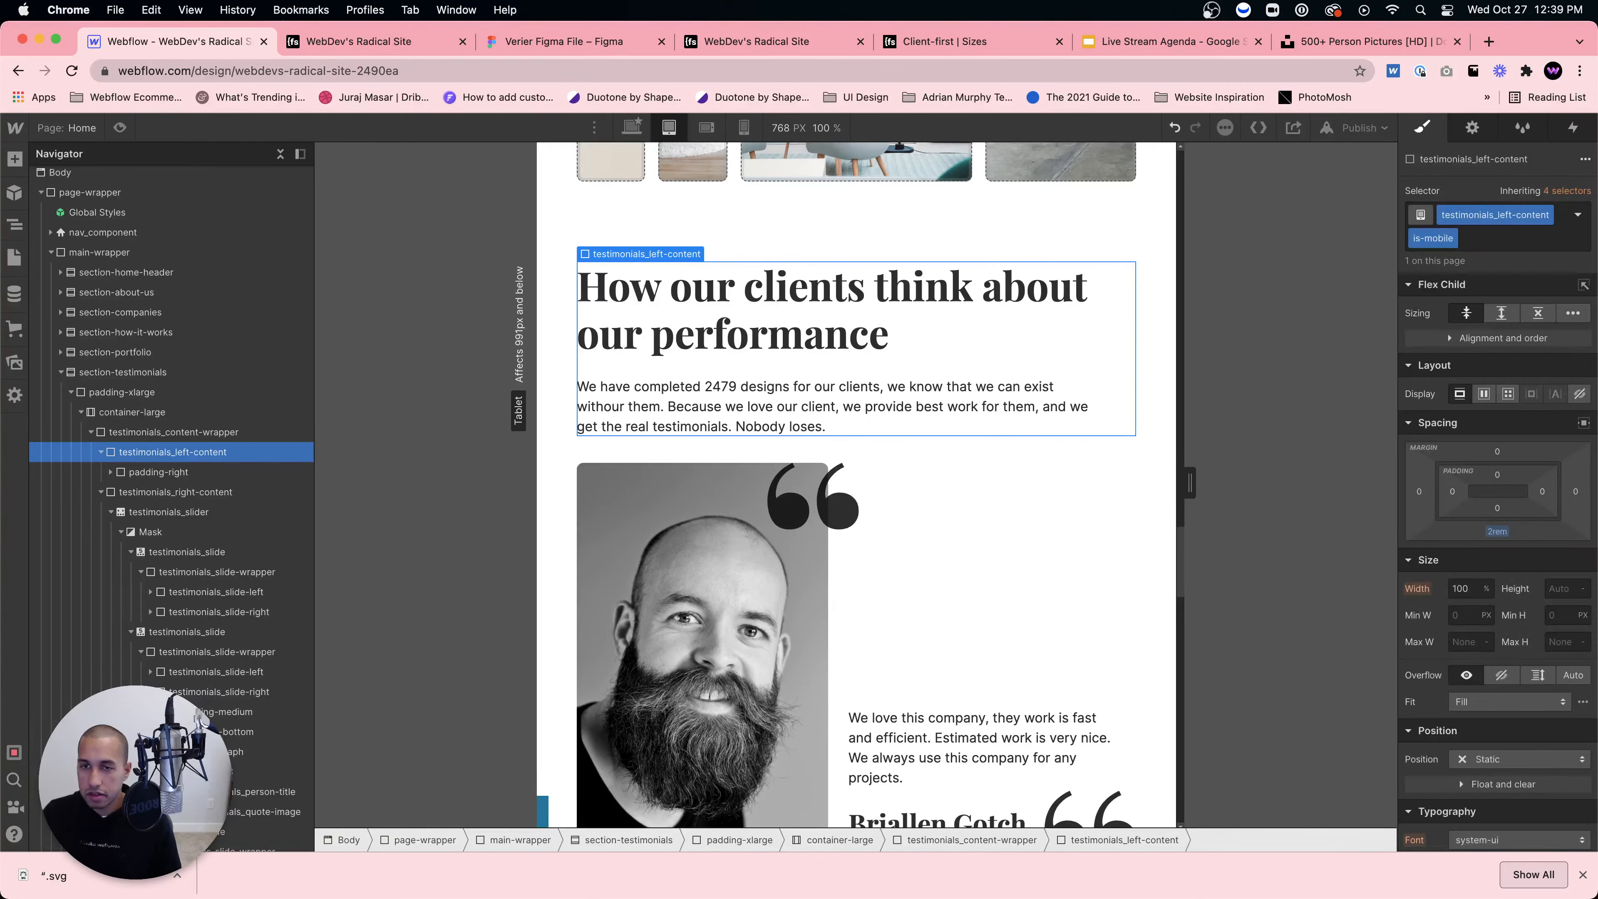
left_click(1504, 532)
type("3")
key("Return")
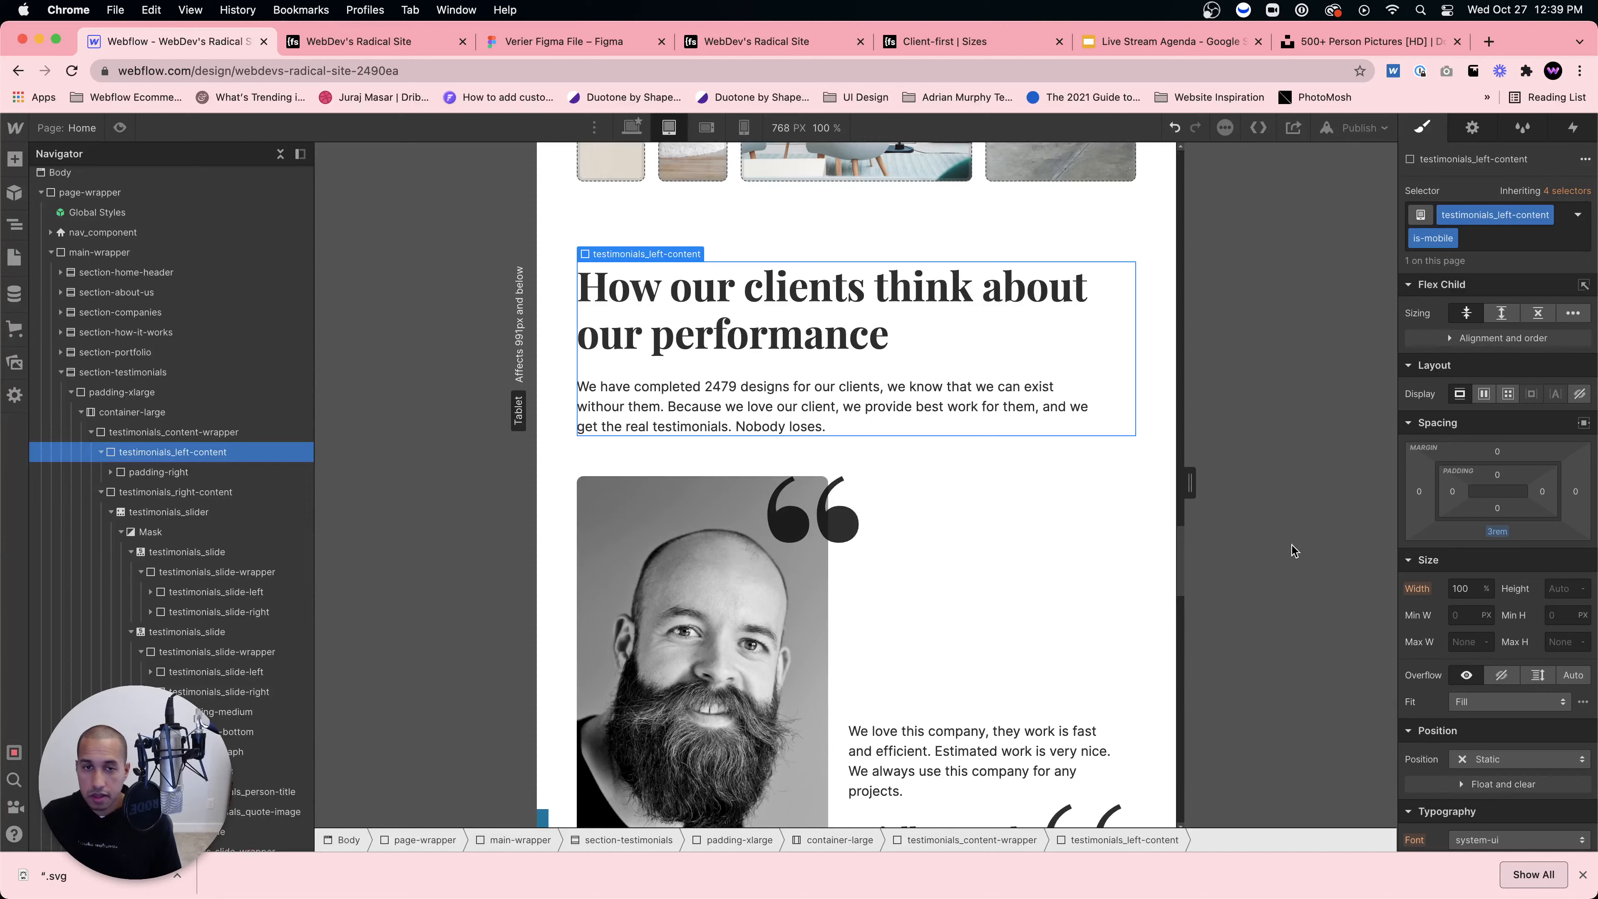
left_click(1089, 562)
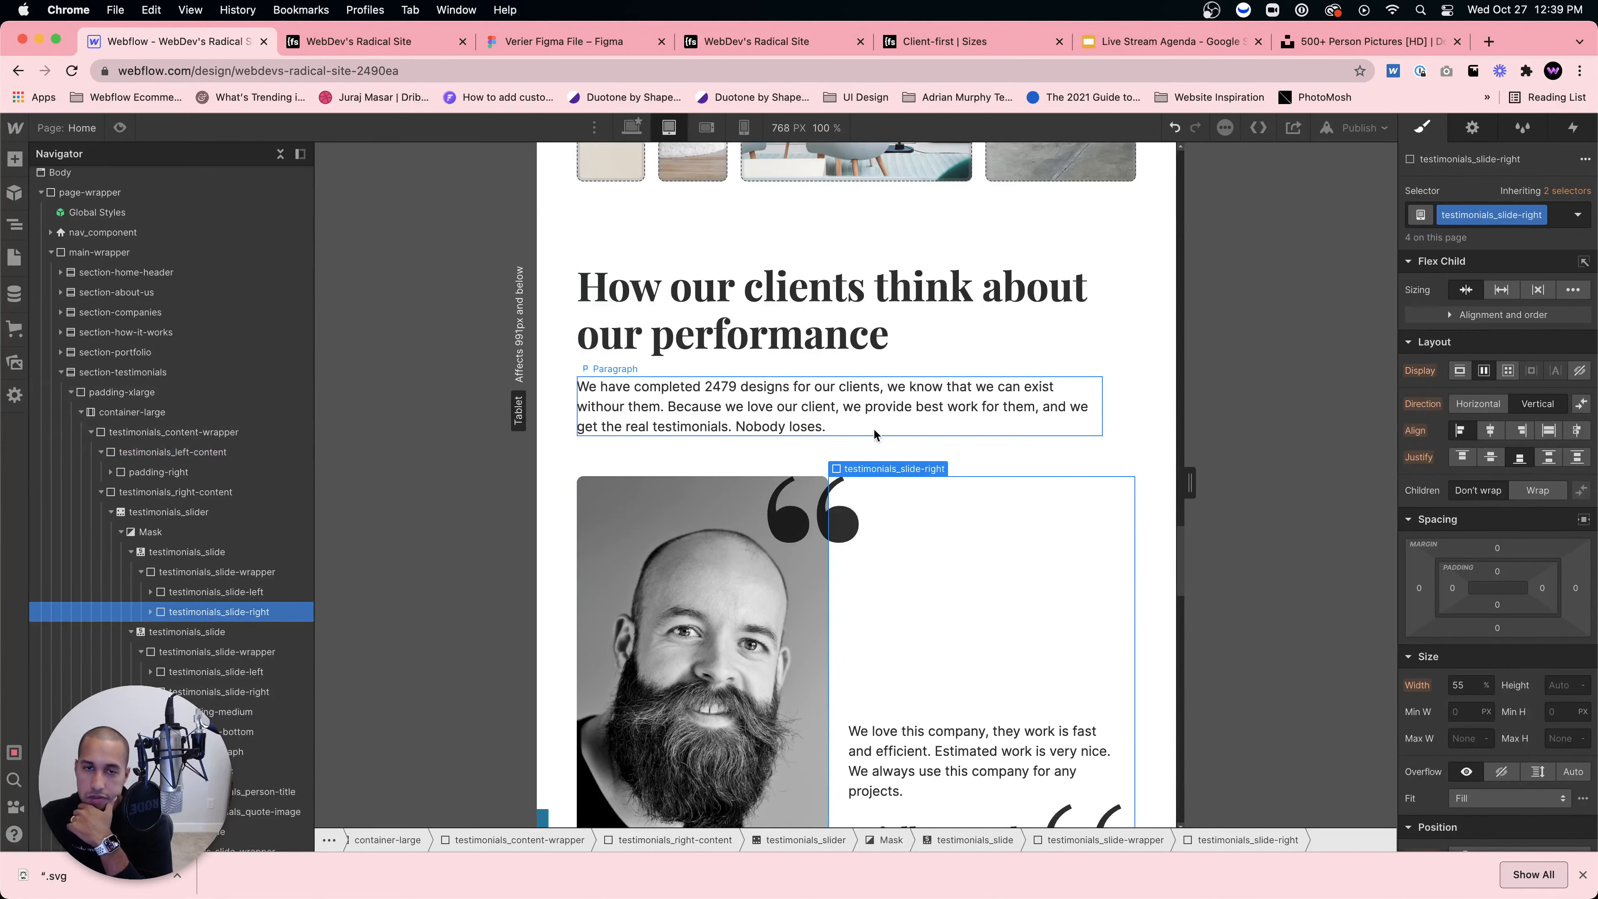
Step: Expand the slide's left half, right half and padding-medium block in the Navigator
scroll(924, 486, "down", 4)
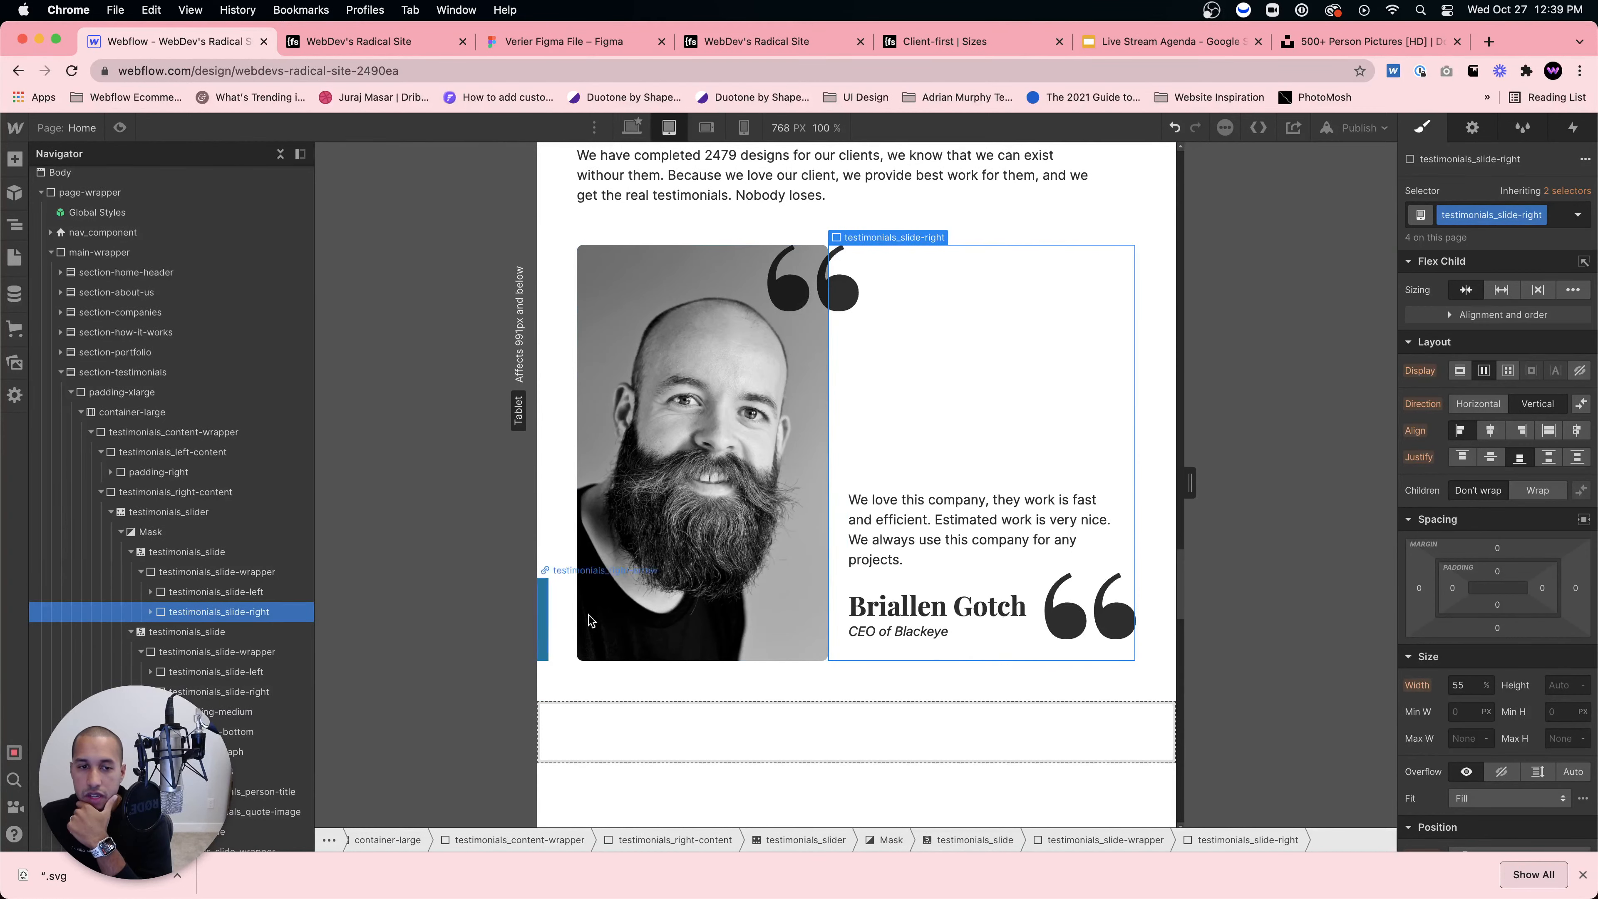
left_click(207, 592)
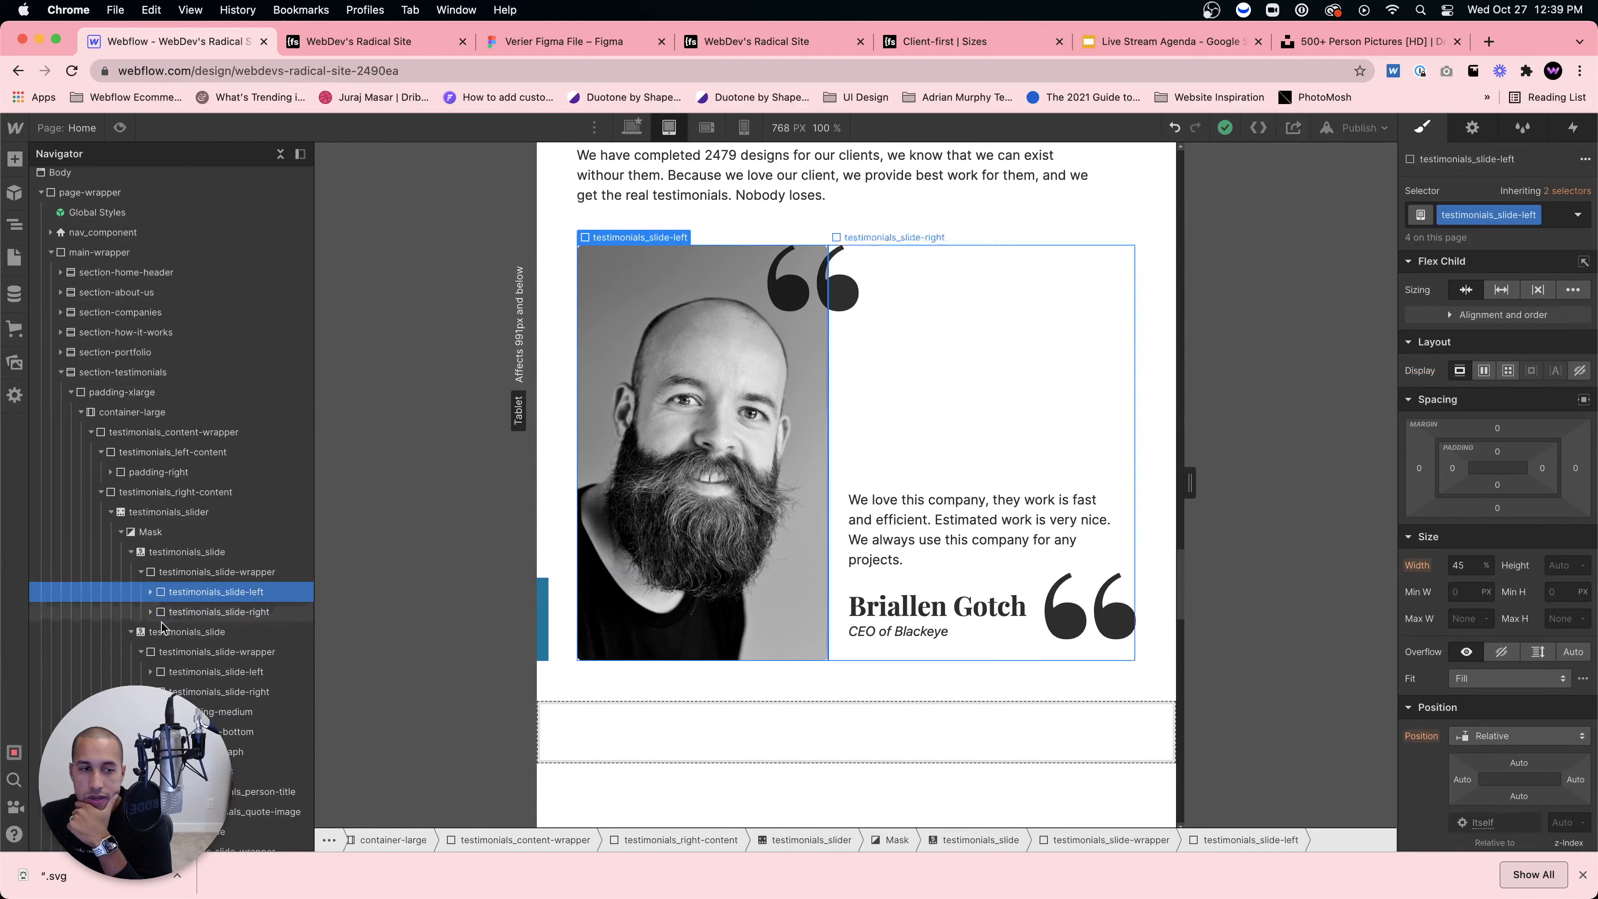
left_click(152, 592)
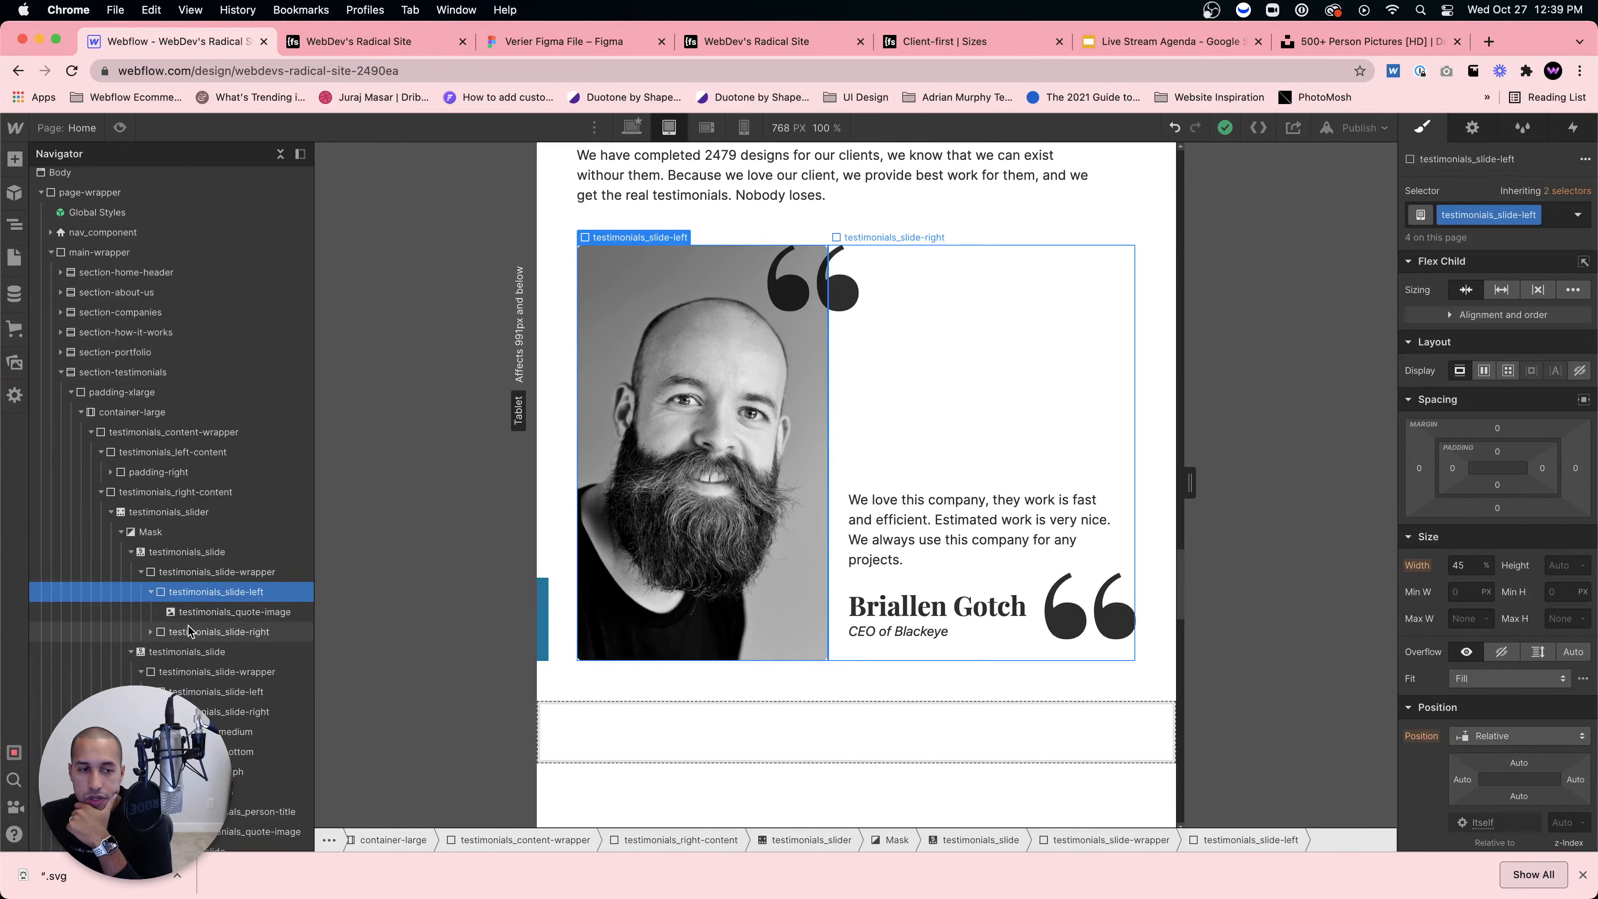
left_click(165, 633)
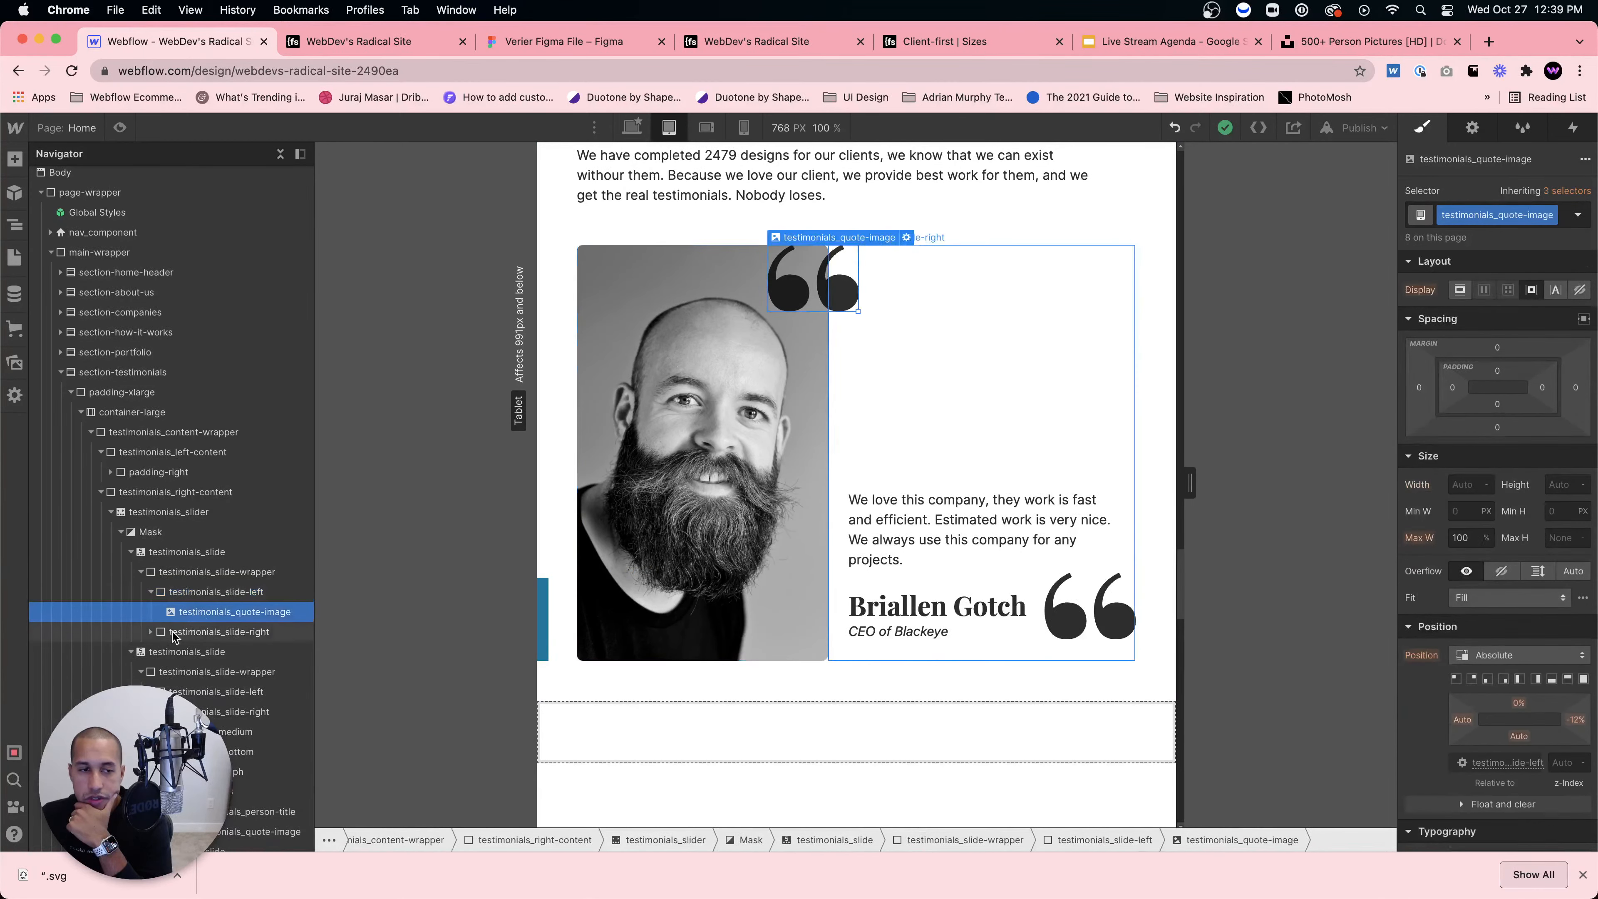
left_click(150, 631)
left_click(175, 654)
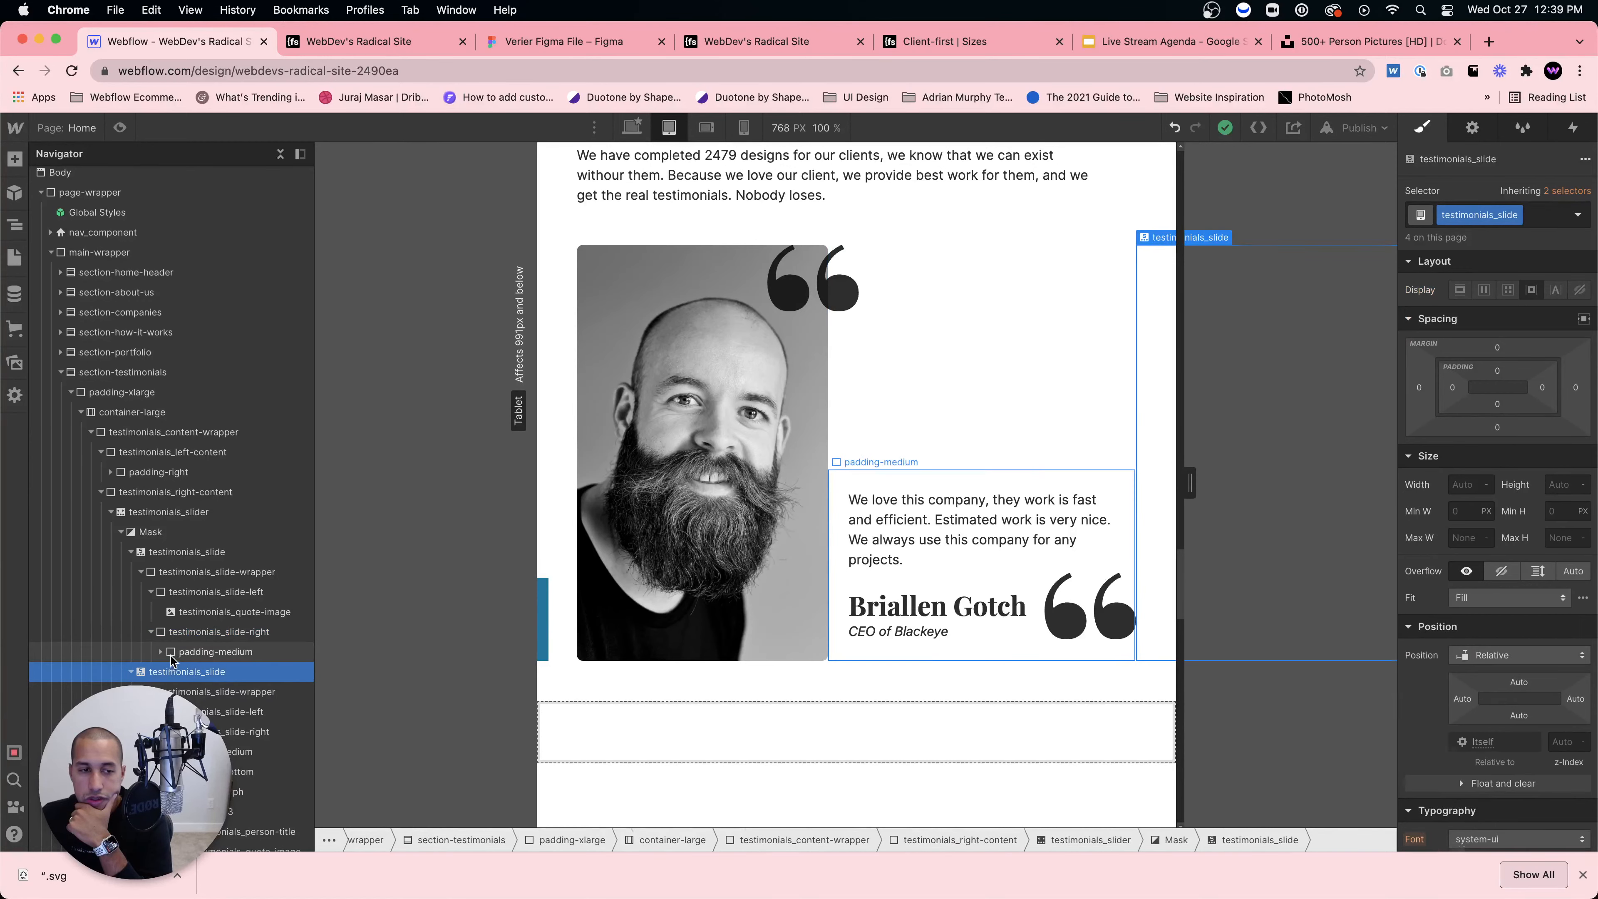
left_click(161, 652)
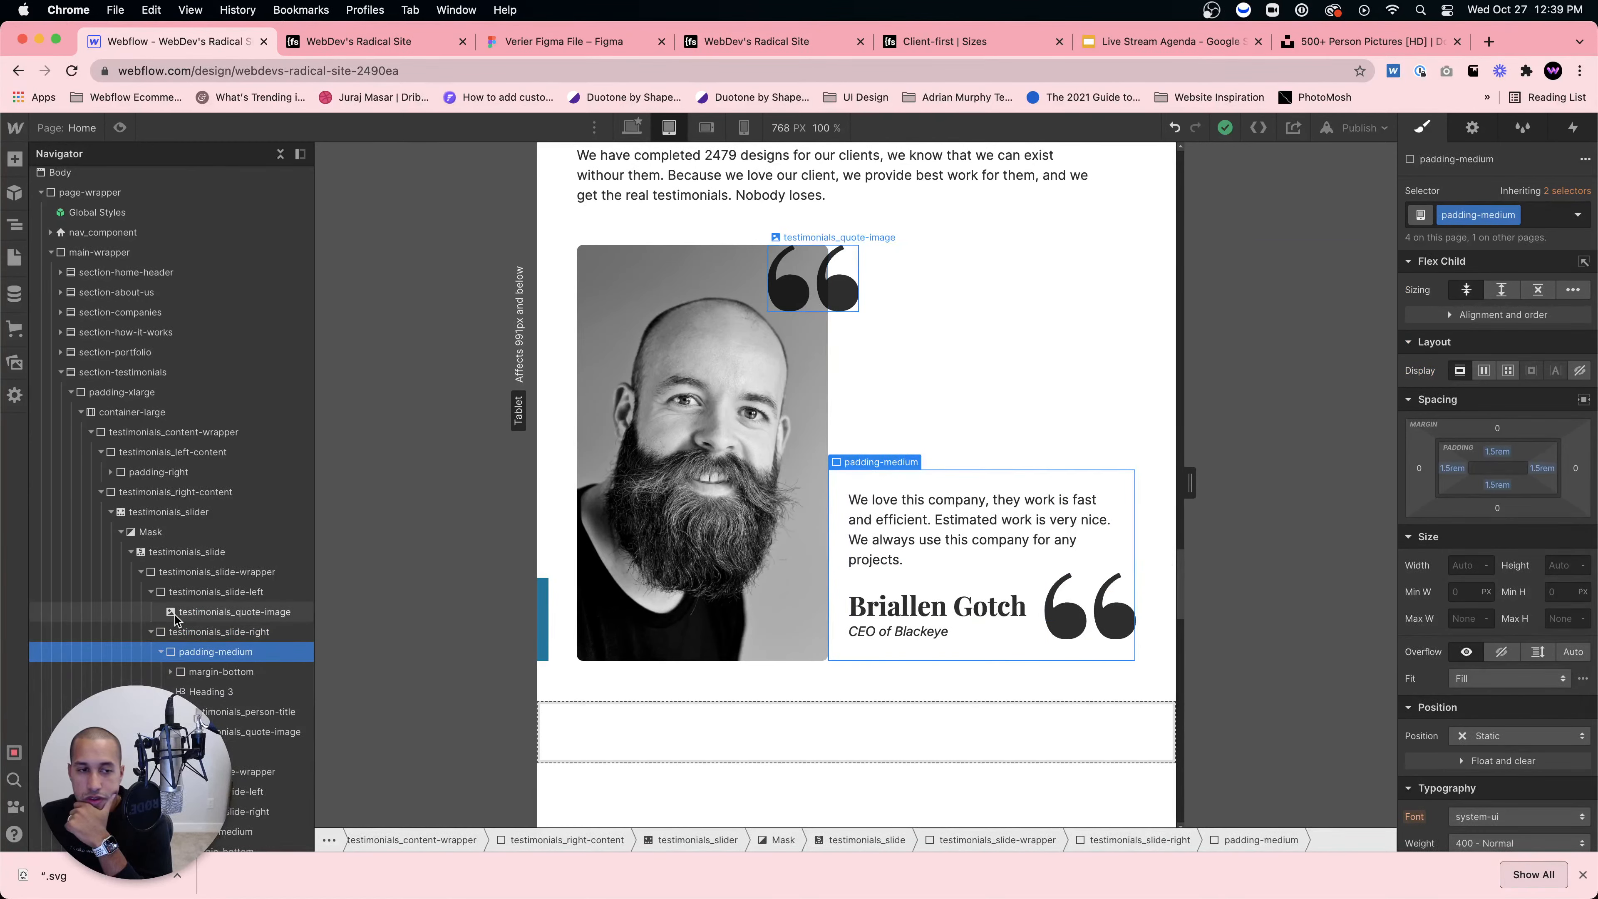
scroll(198, 711, "down", 10)
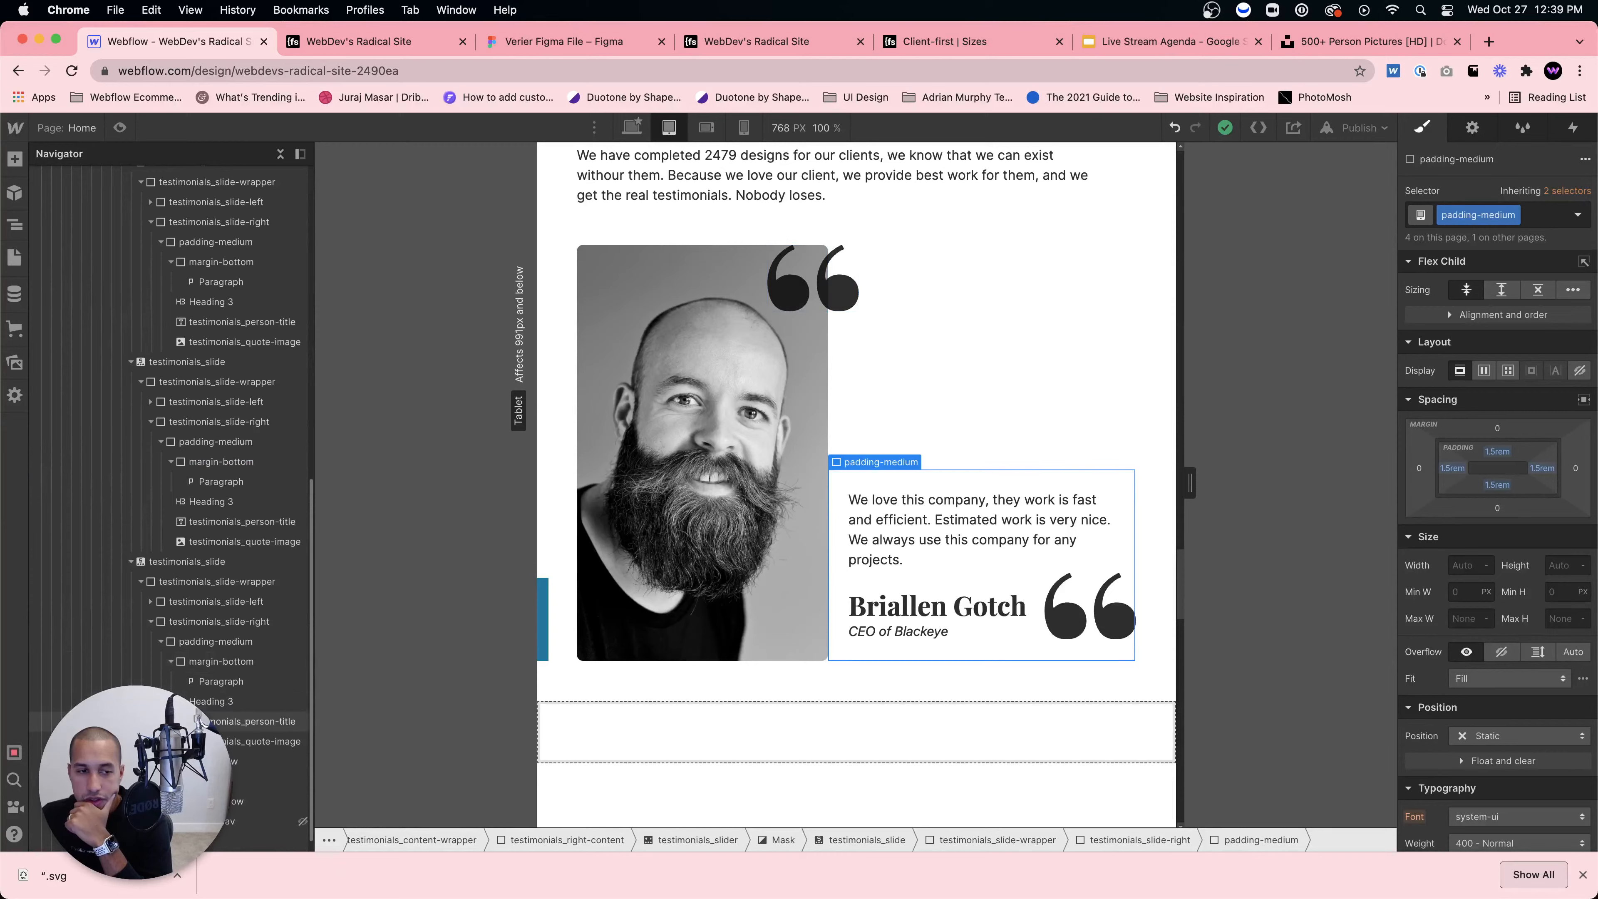
Step: Place both slider arrows together at the photo's lower-left, with the right arrow at a 22% left offset
left_click(252, 760)
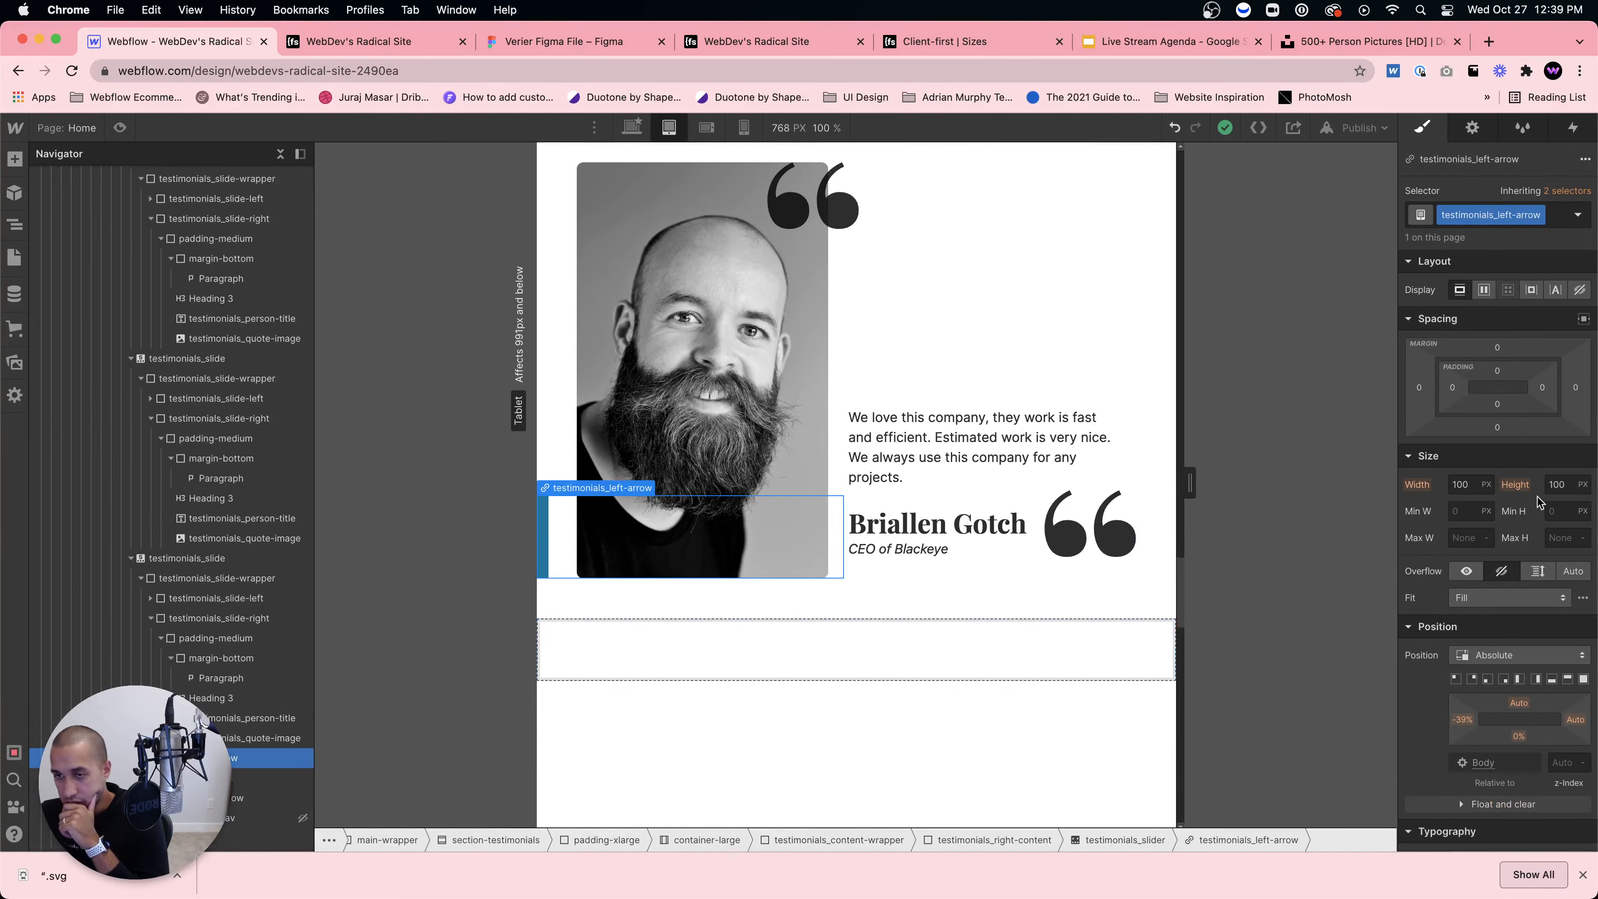
left_click(1484, 677)
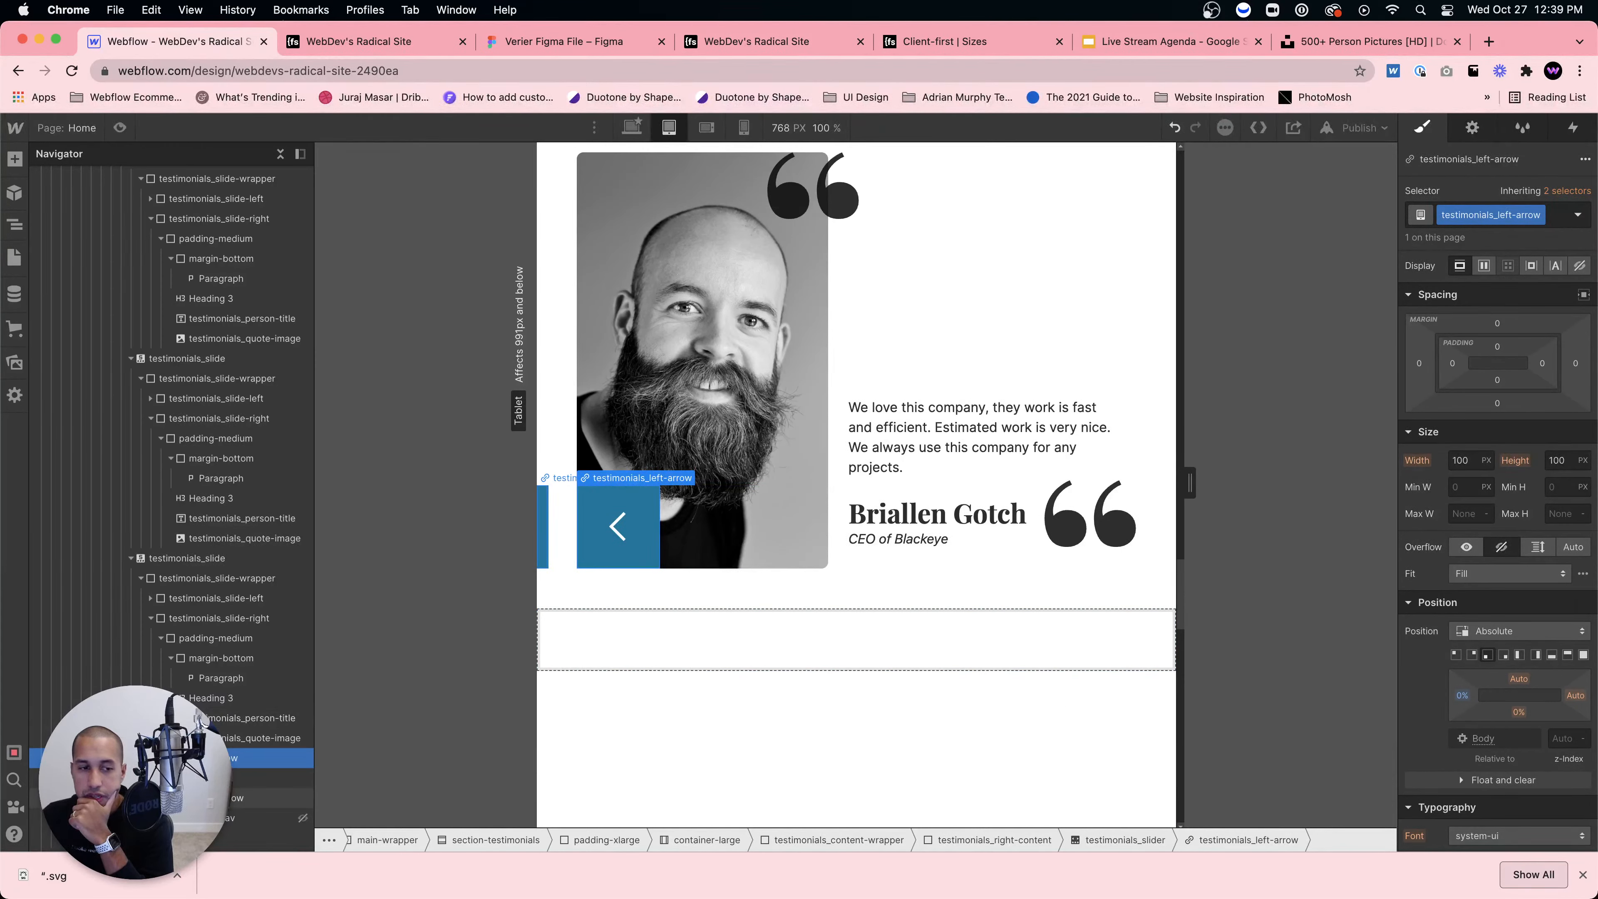
left_click(252, 797)
left_click(1472, 697)
type("0")
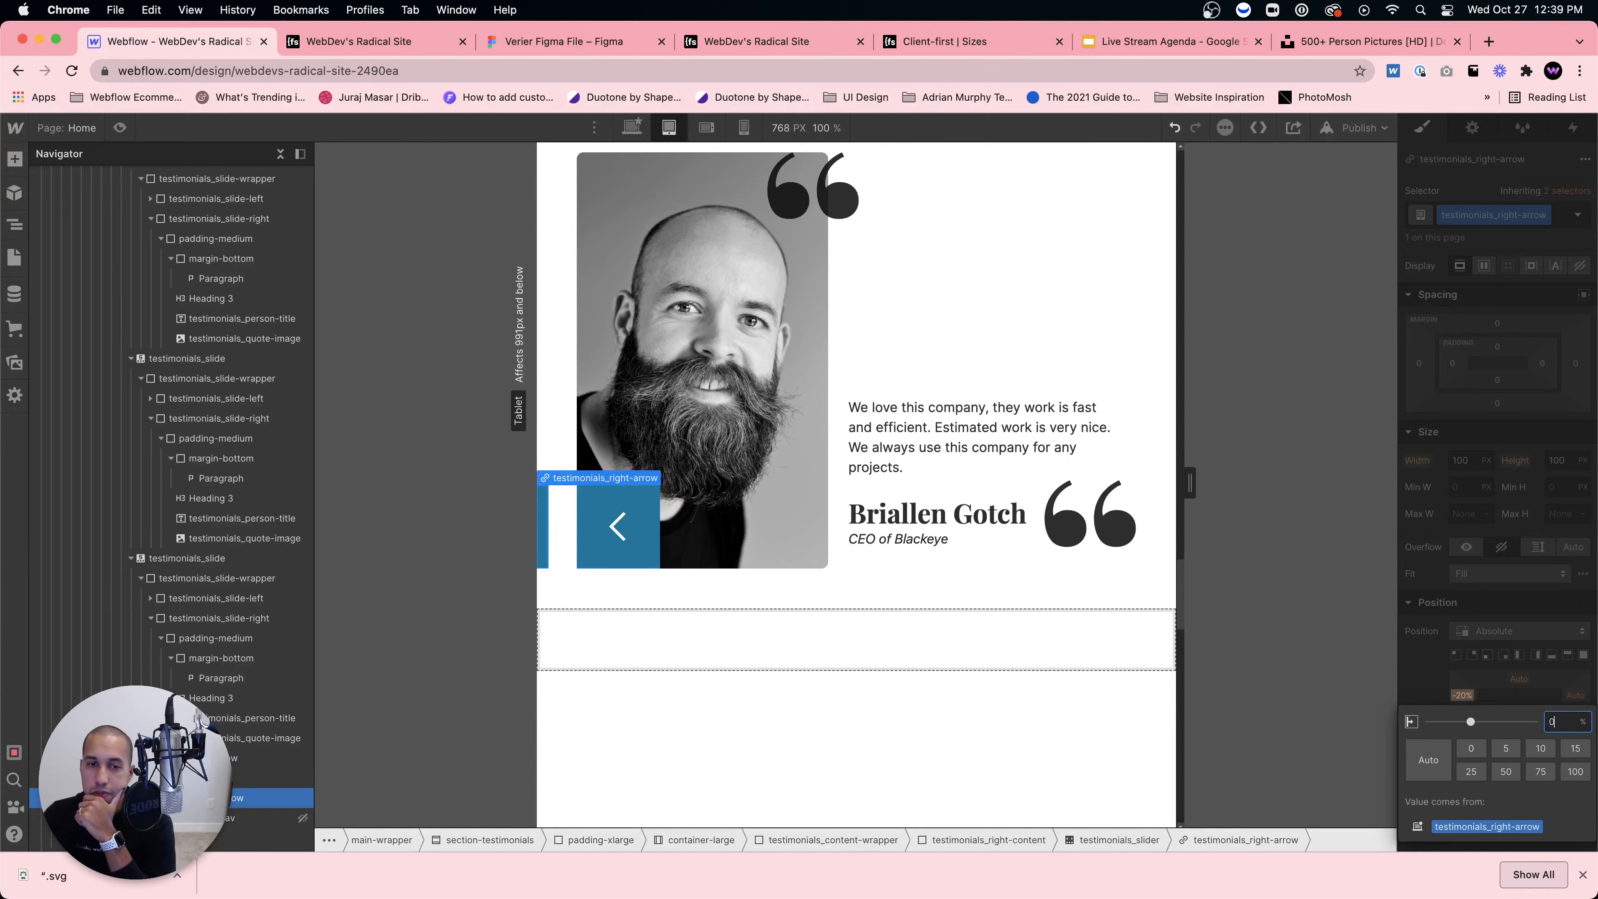
key("Return")
left_click_drag(1459, 695, 1477, 695)
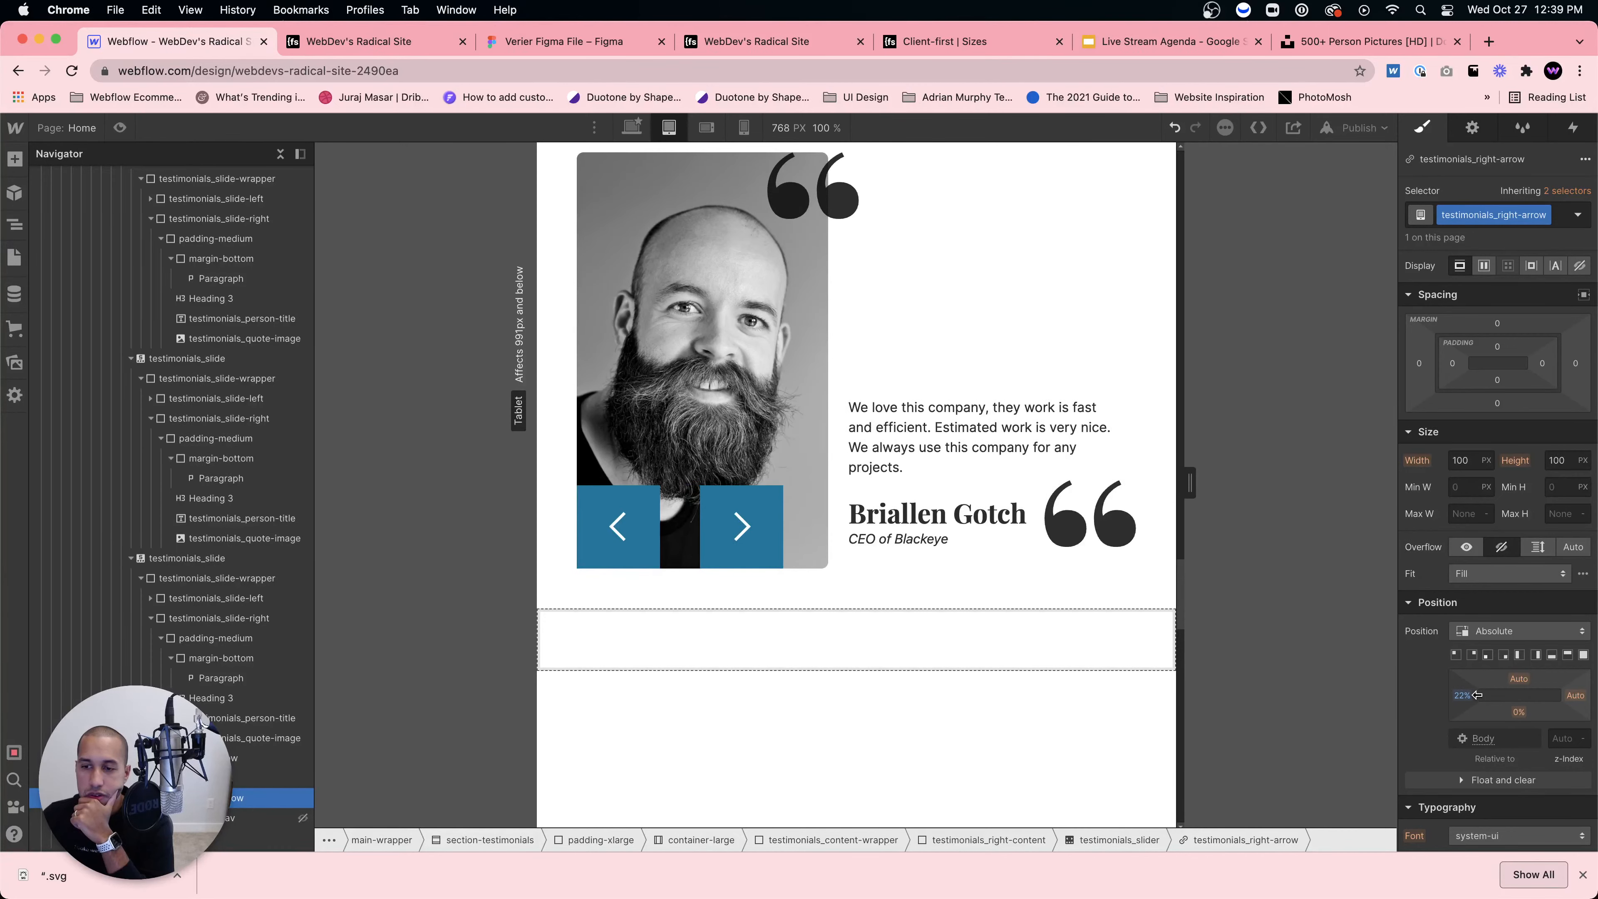
left_click(1073, 642)
scroll(1038, 636, "up", 3)
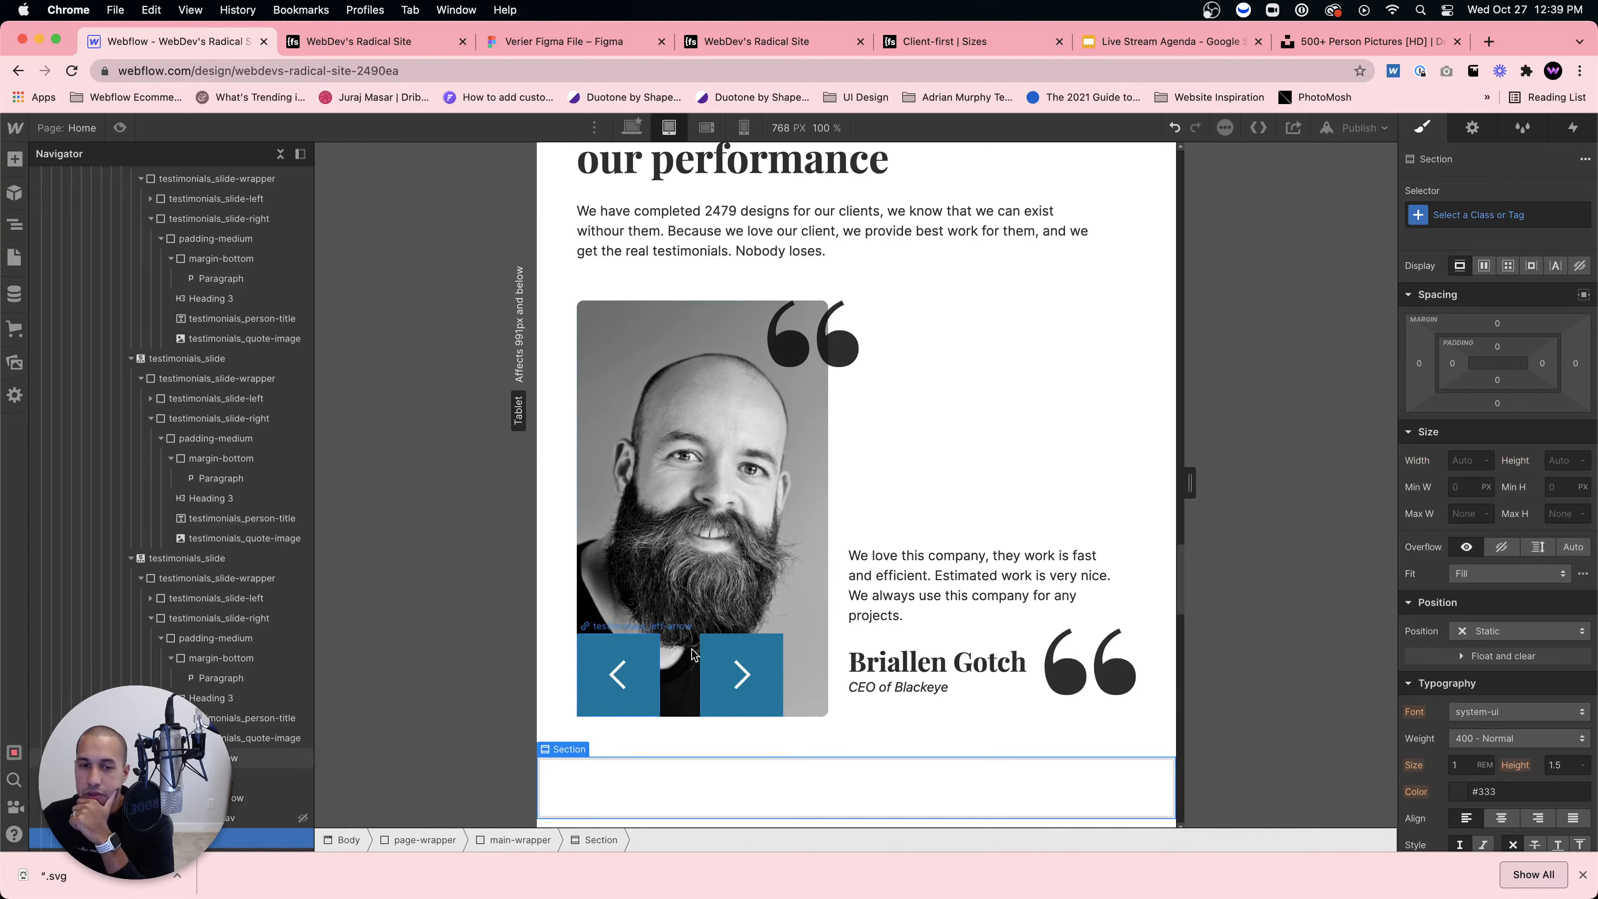
Step: Preview the page, cycle through all testimonial slides, and switch to the 568 px mobile landscape breakpoint
left_click(125, 129)
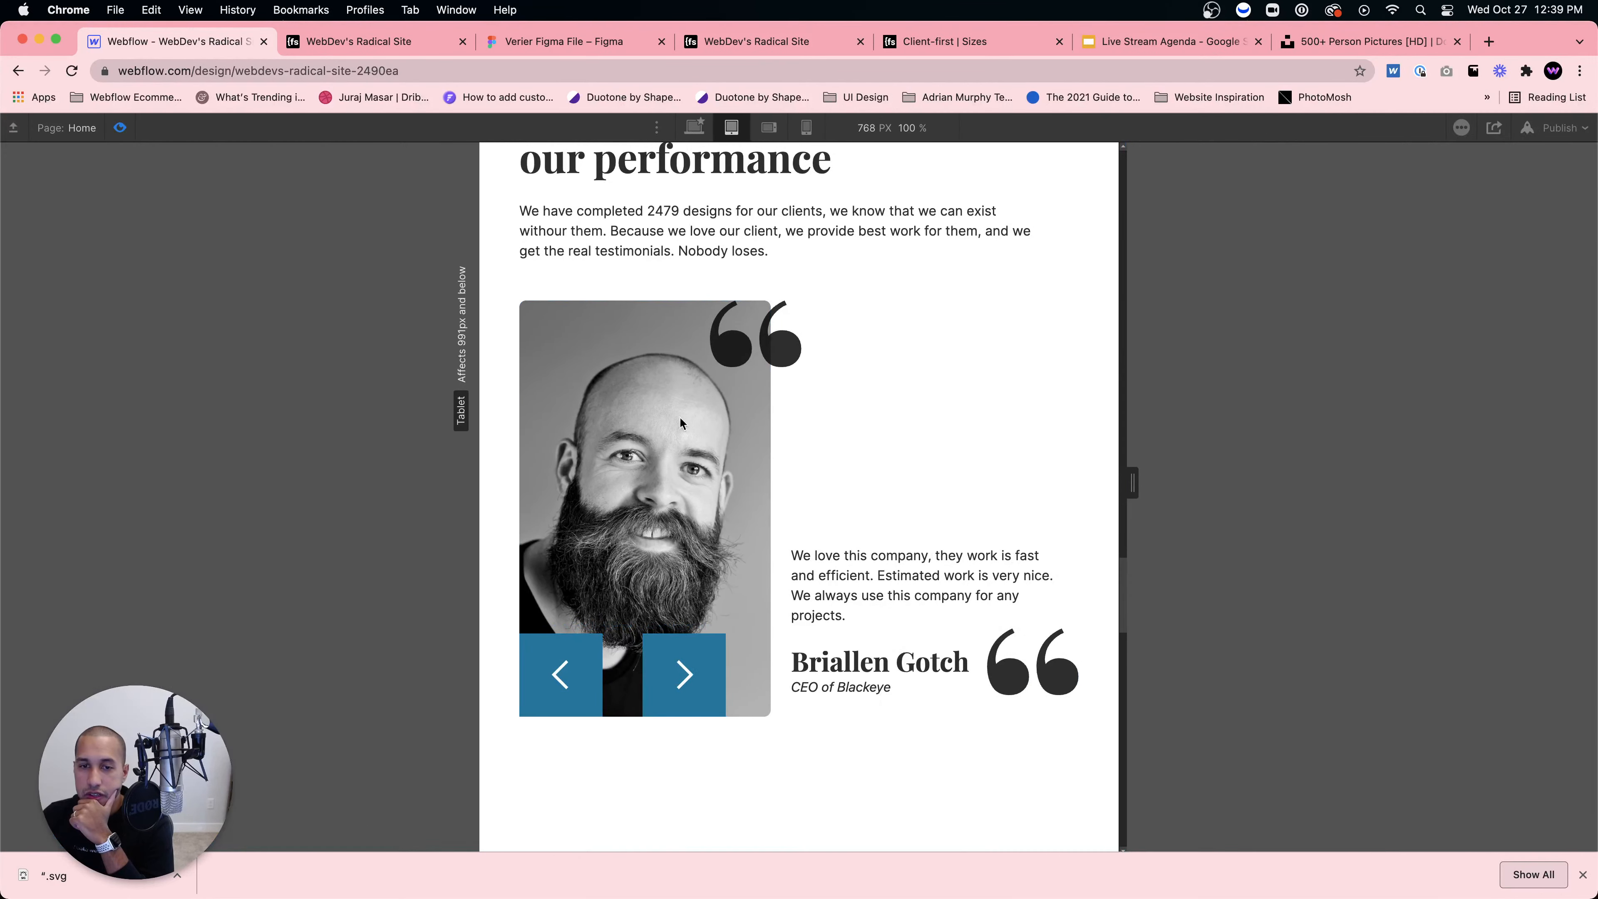
left_click(684, 654)
left_click(684, 667)
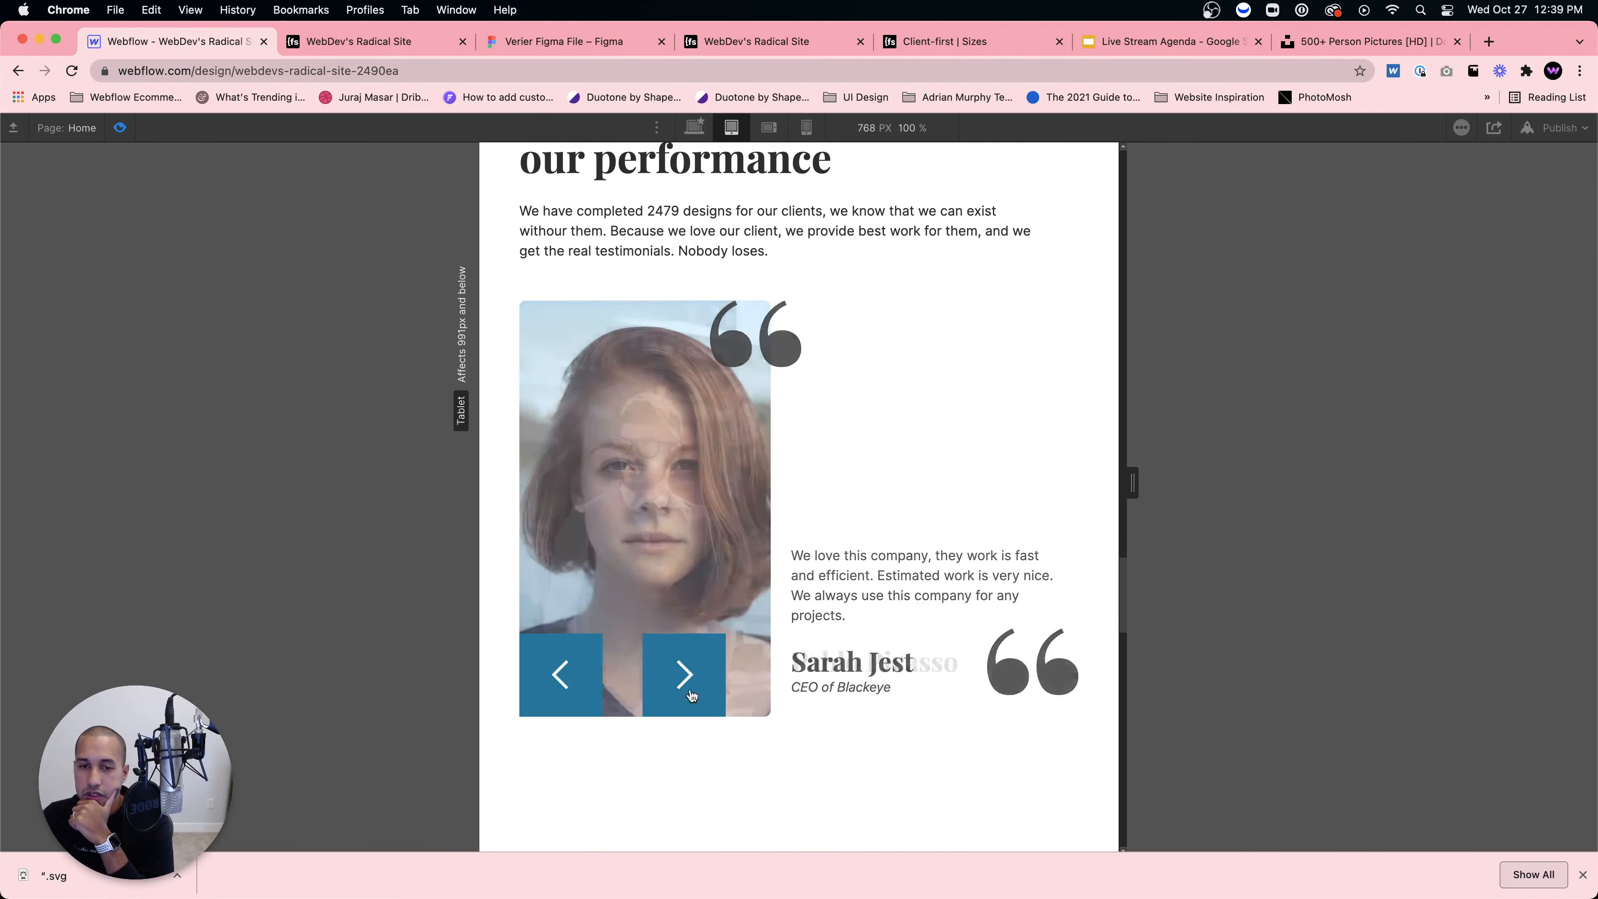
left_click(689, 692)
left_click(689, 693)
scroll(724, 669, "up", 1)
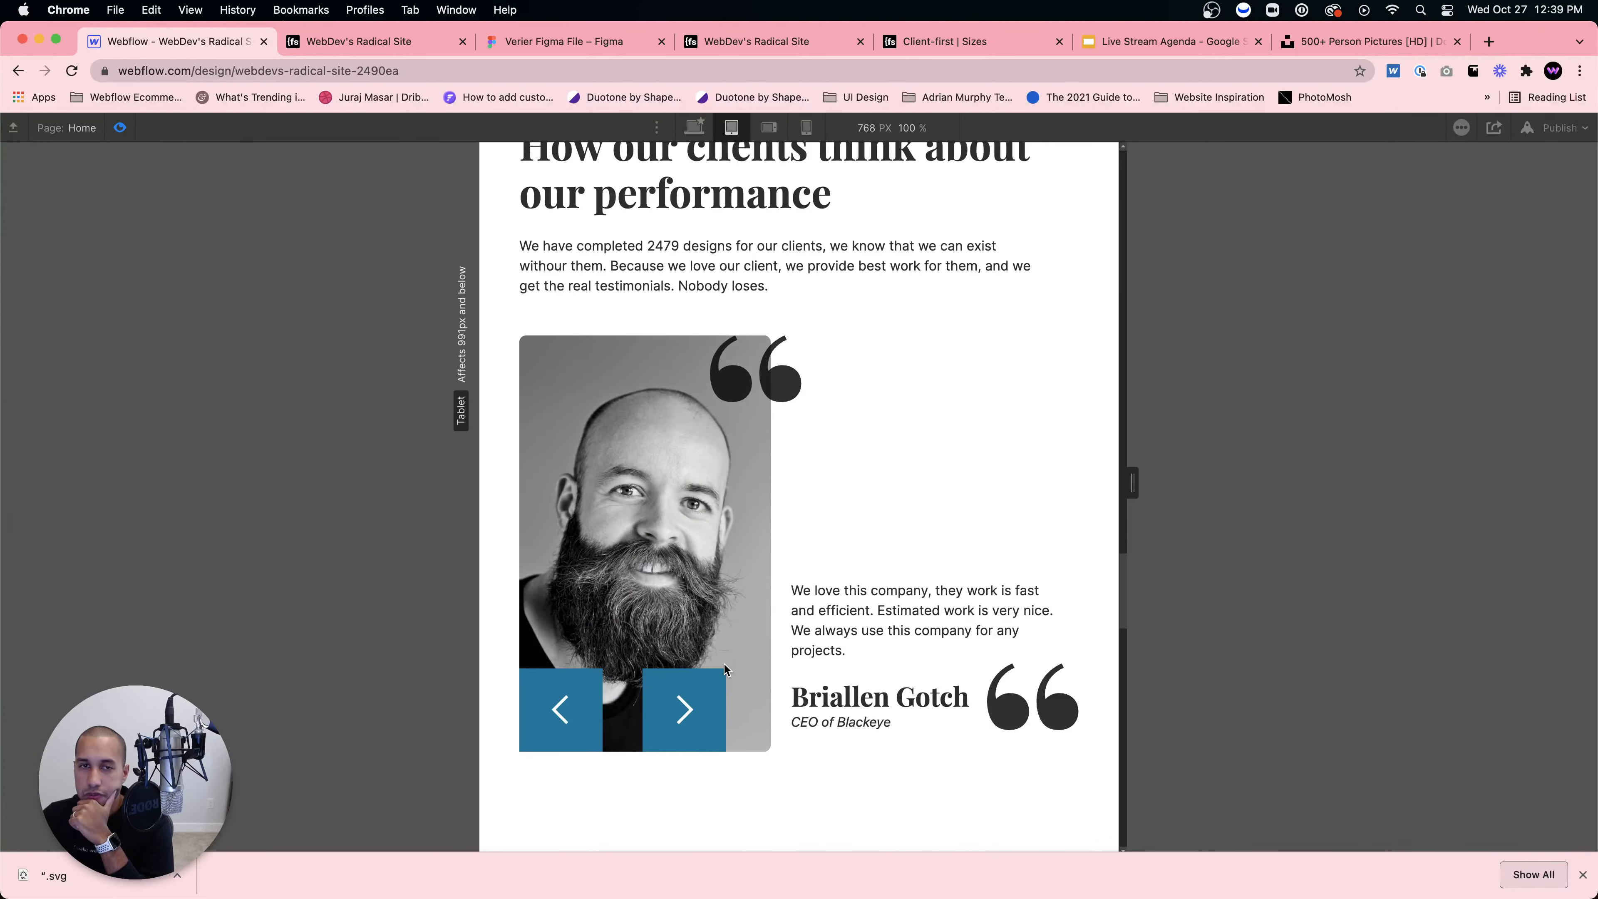
scroll(724, 663, "up", 5)
scroll(724, 660, "down", 4)
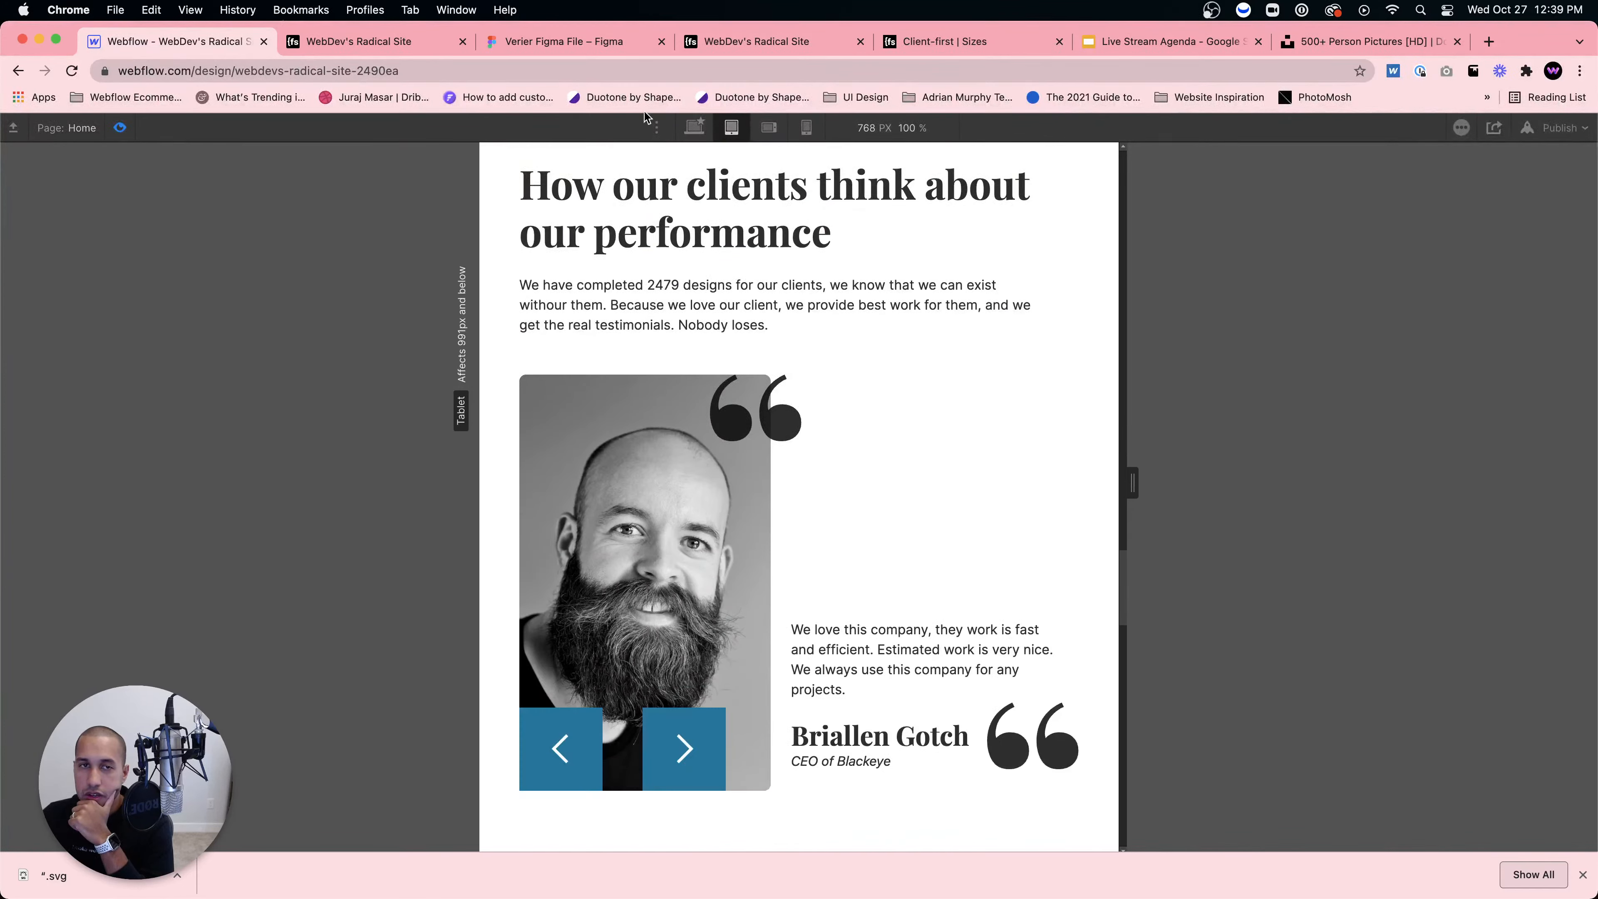
left_click(768, 127)
scroll(839, 327, "up", 5)
scroll(837, 330, "down", 2)
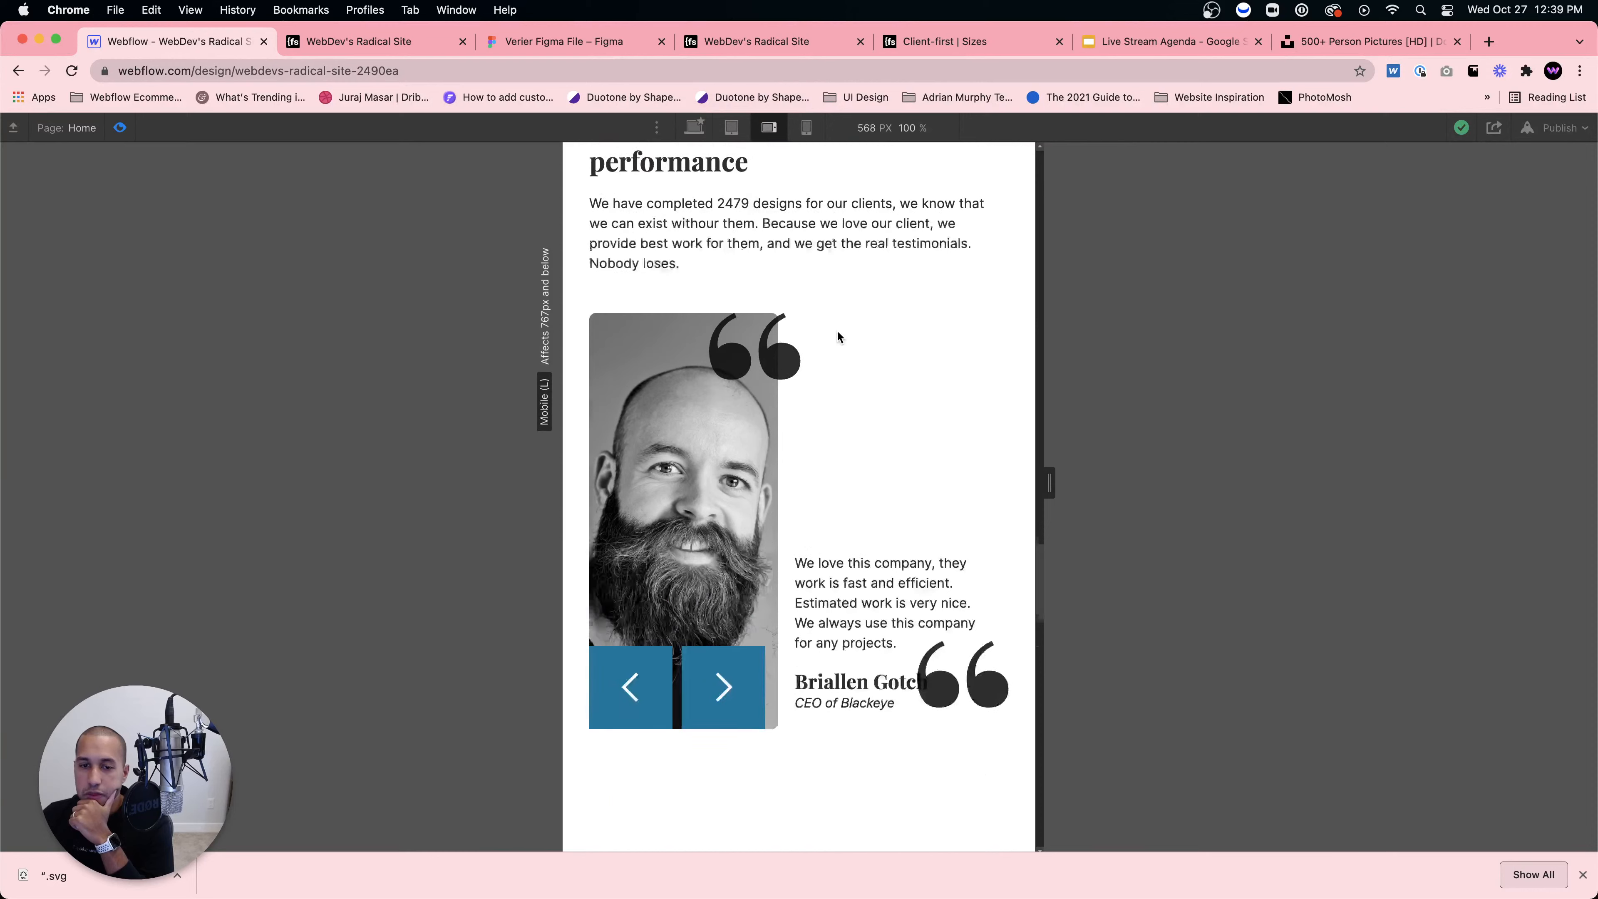
Step: Exit preview and collapse the other testimonial slides in the Navigator
left_click(119, 127)
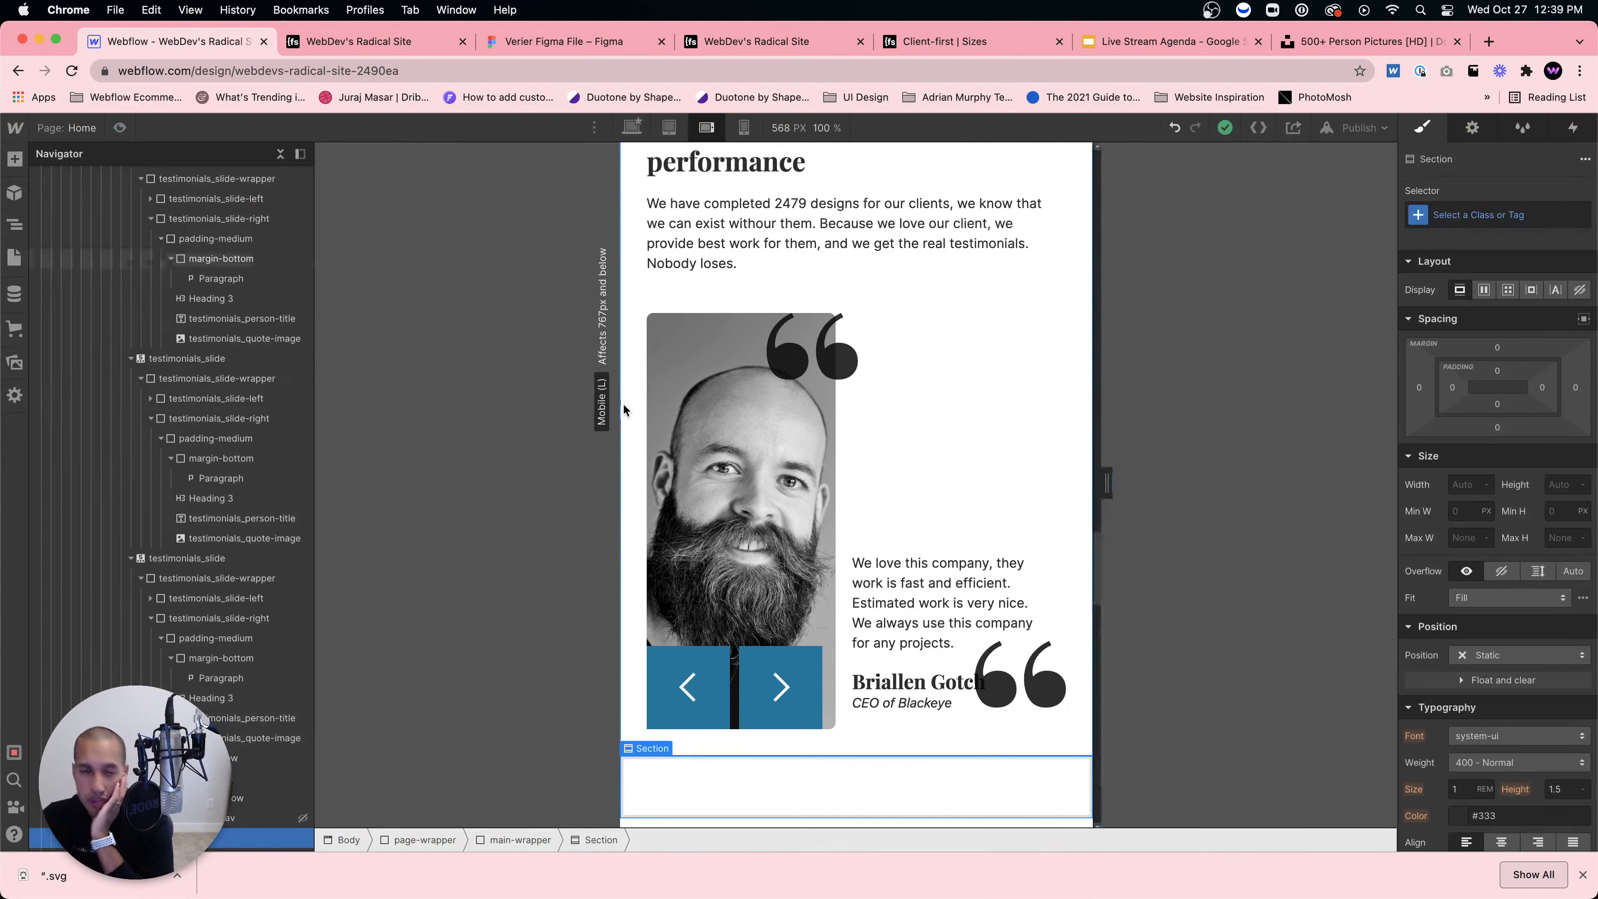
left_click(892, 419)
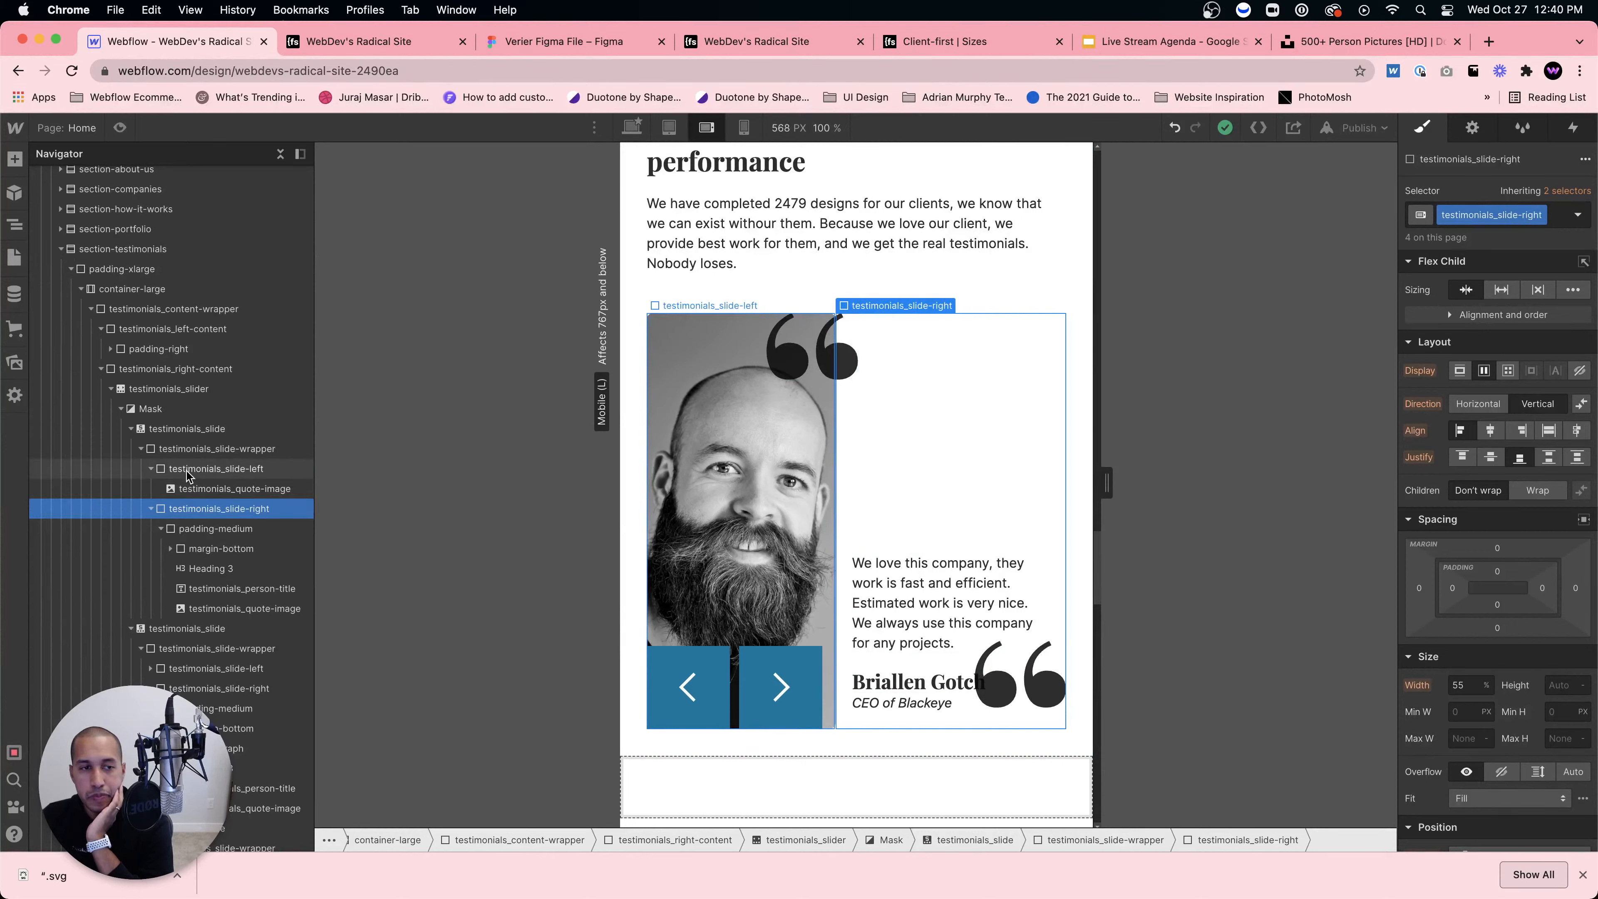
left_click(200, 531)
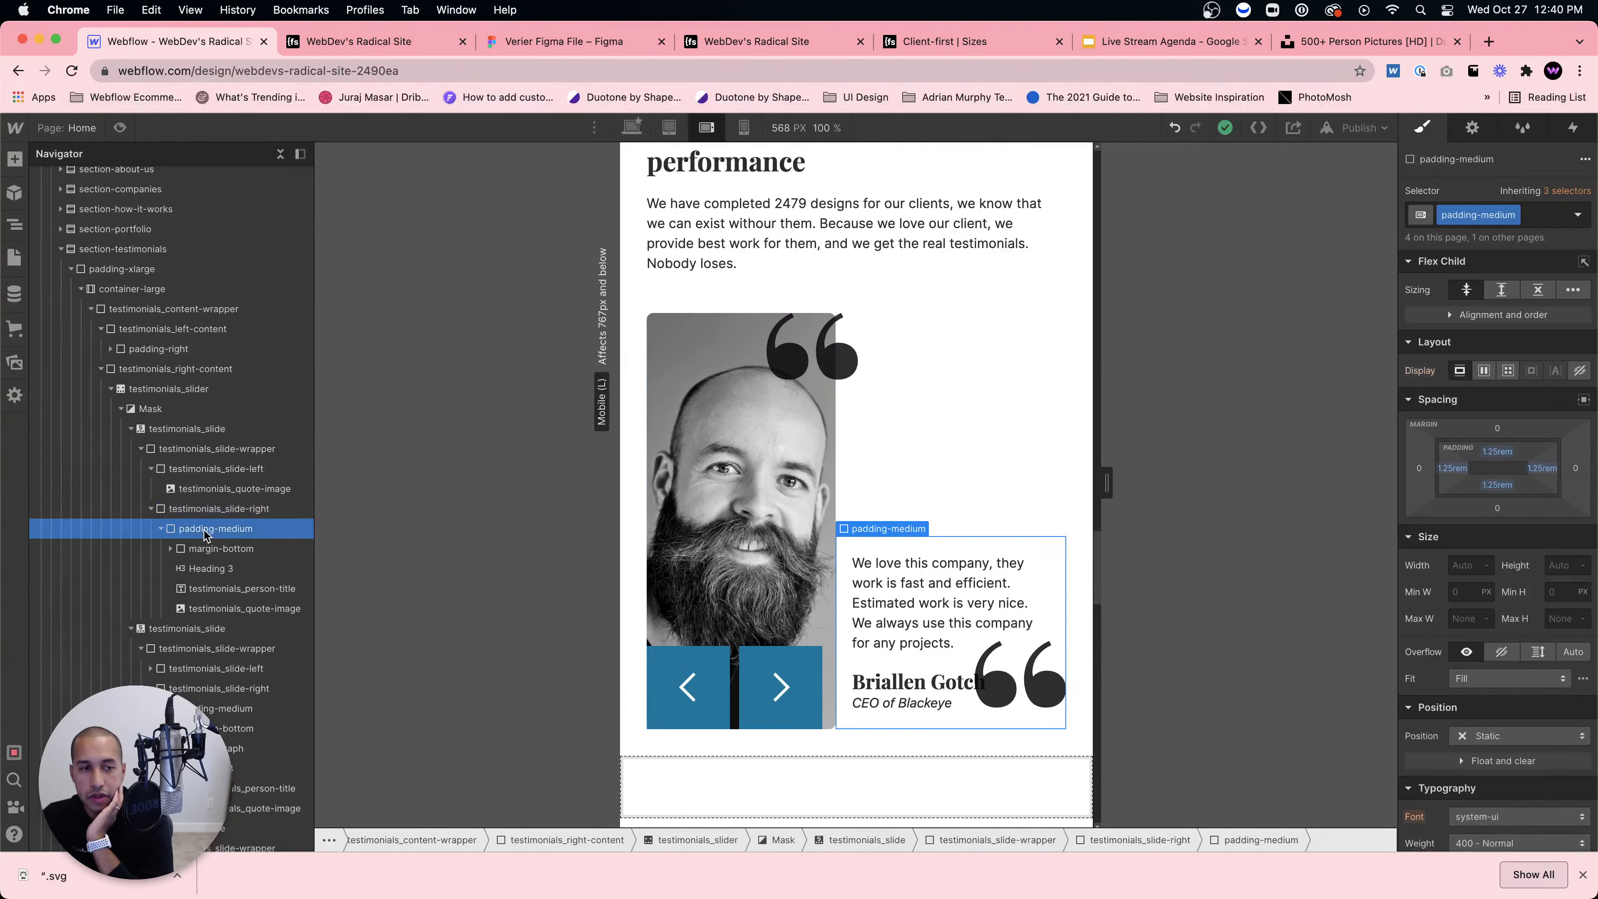
left_click(131, 629)
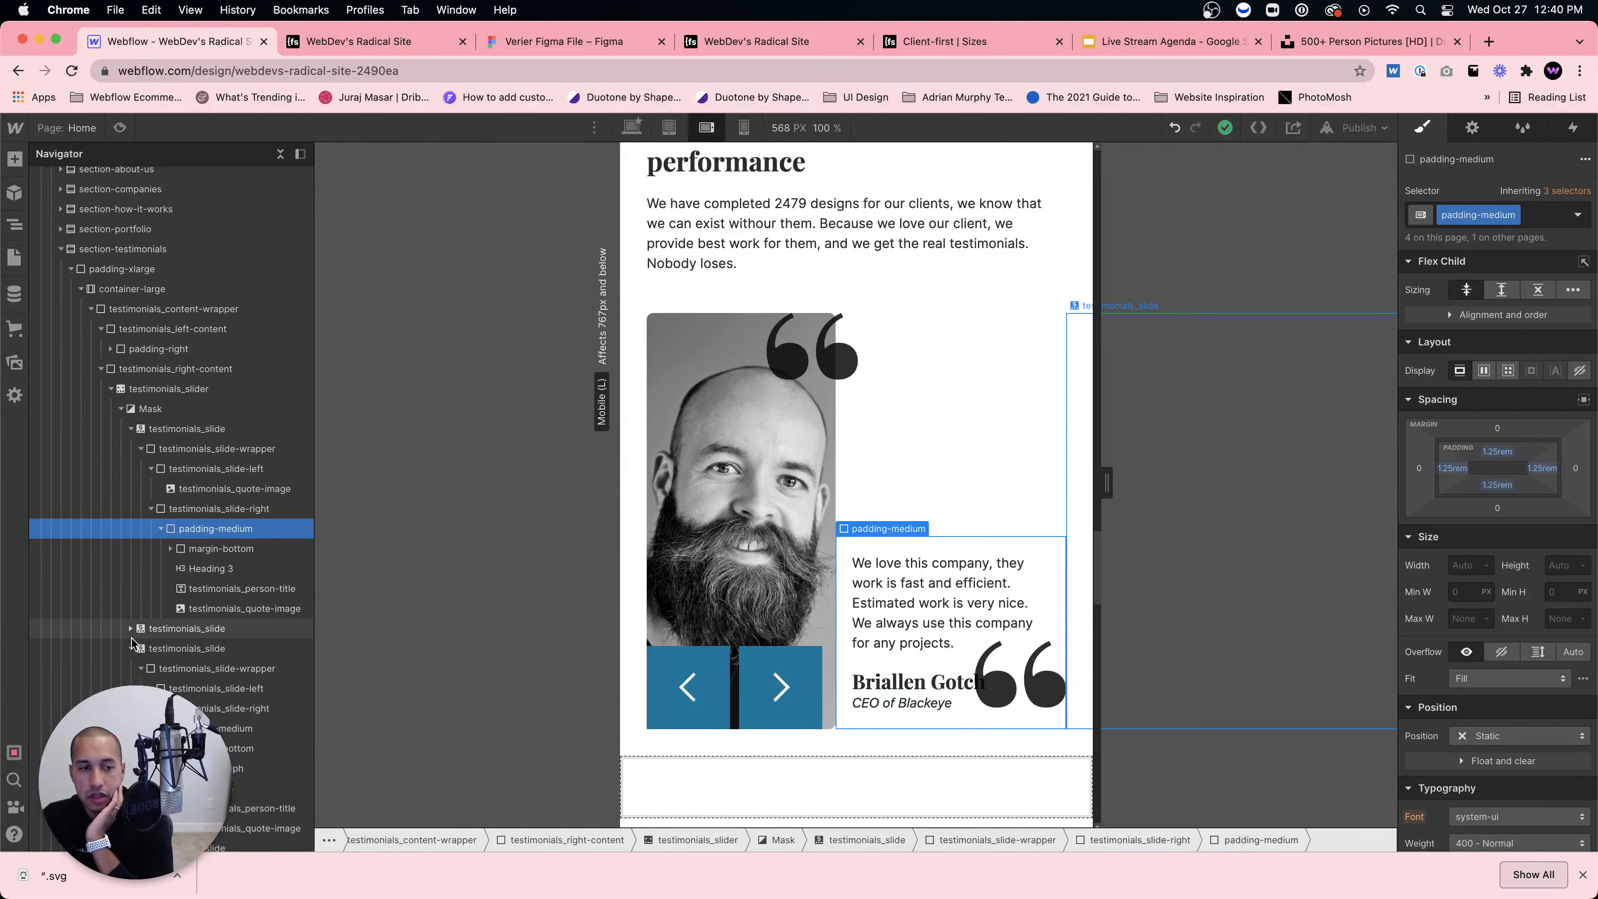
left_click(130, 646)
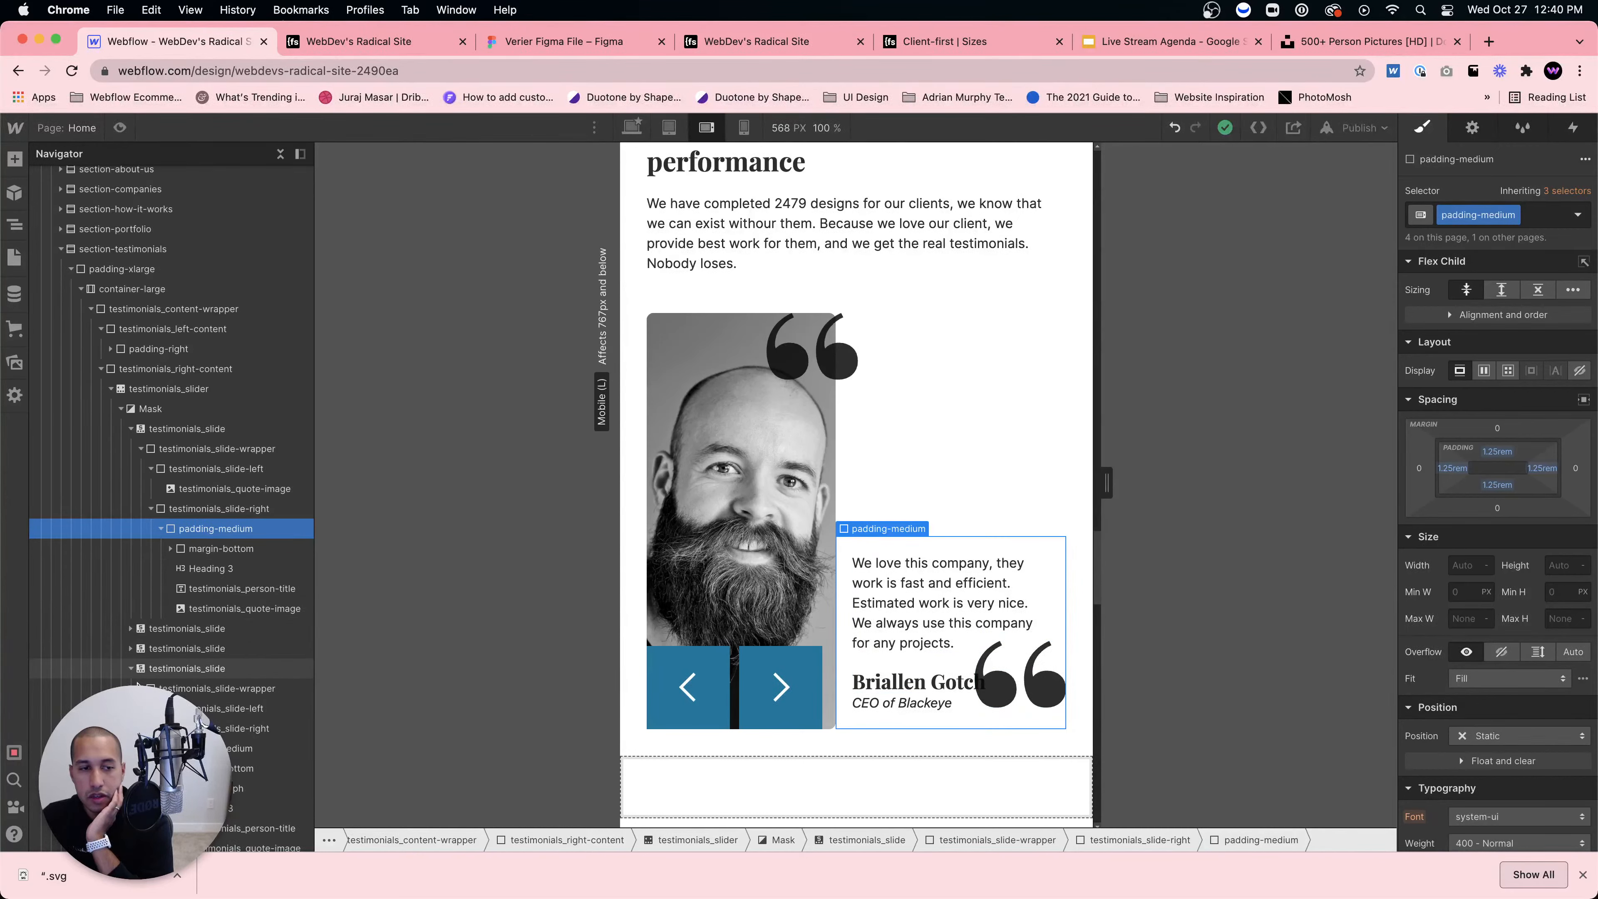
left_click(131, 669)
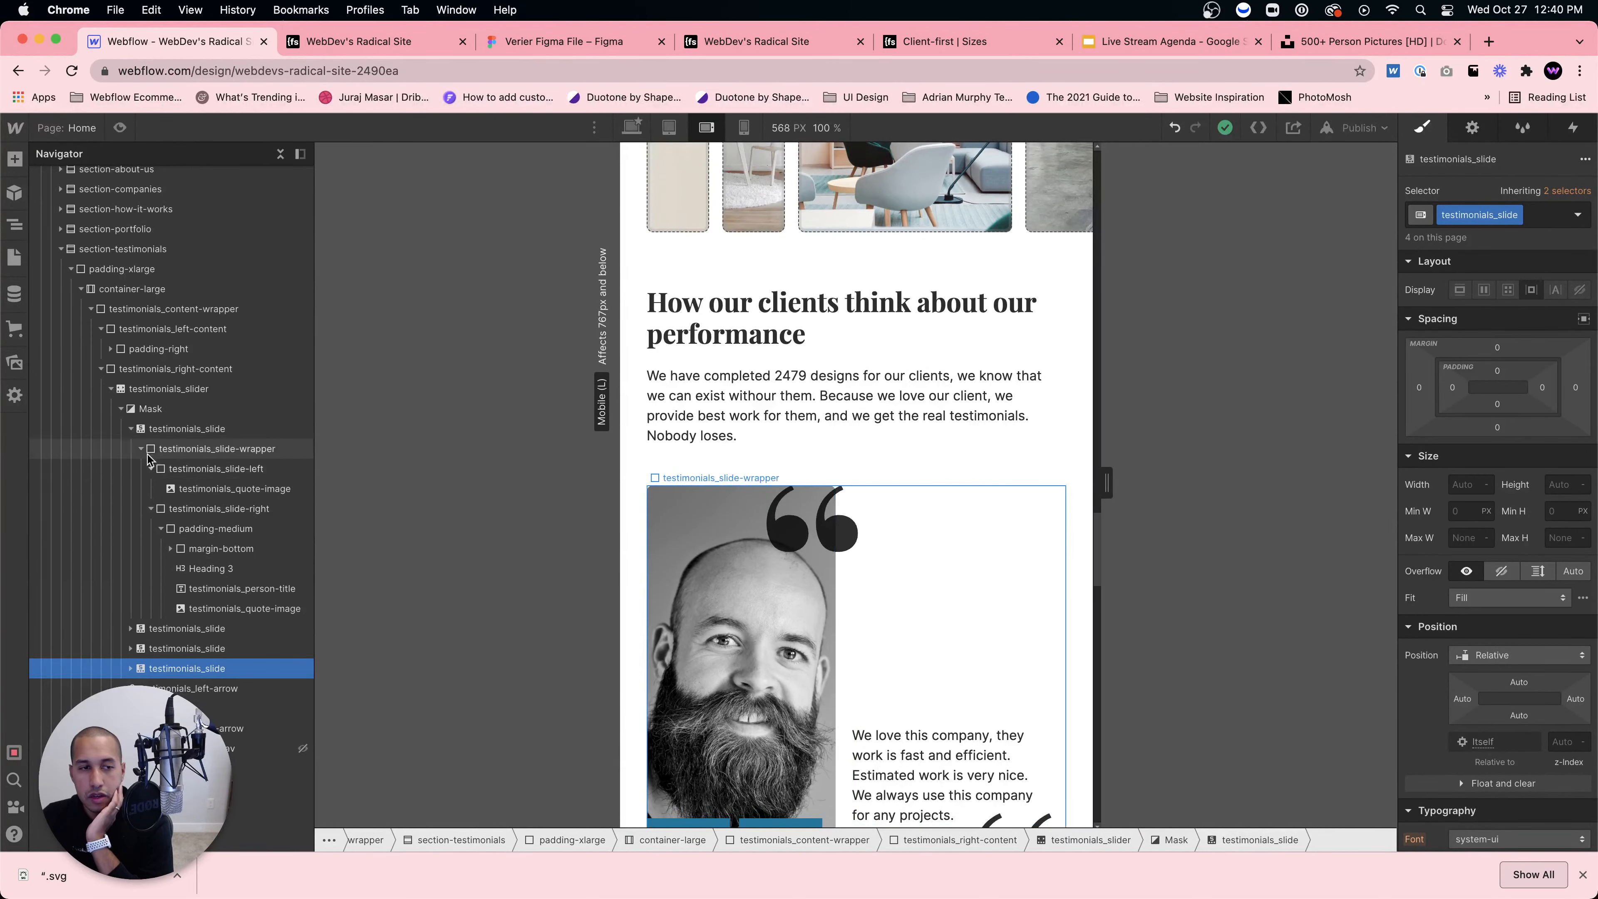
Step: Work through the Navigator tree to select the first slide's testimonials_slide-wrapper
left_click(163, 455)
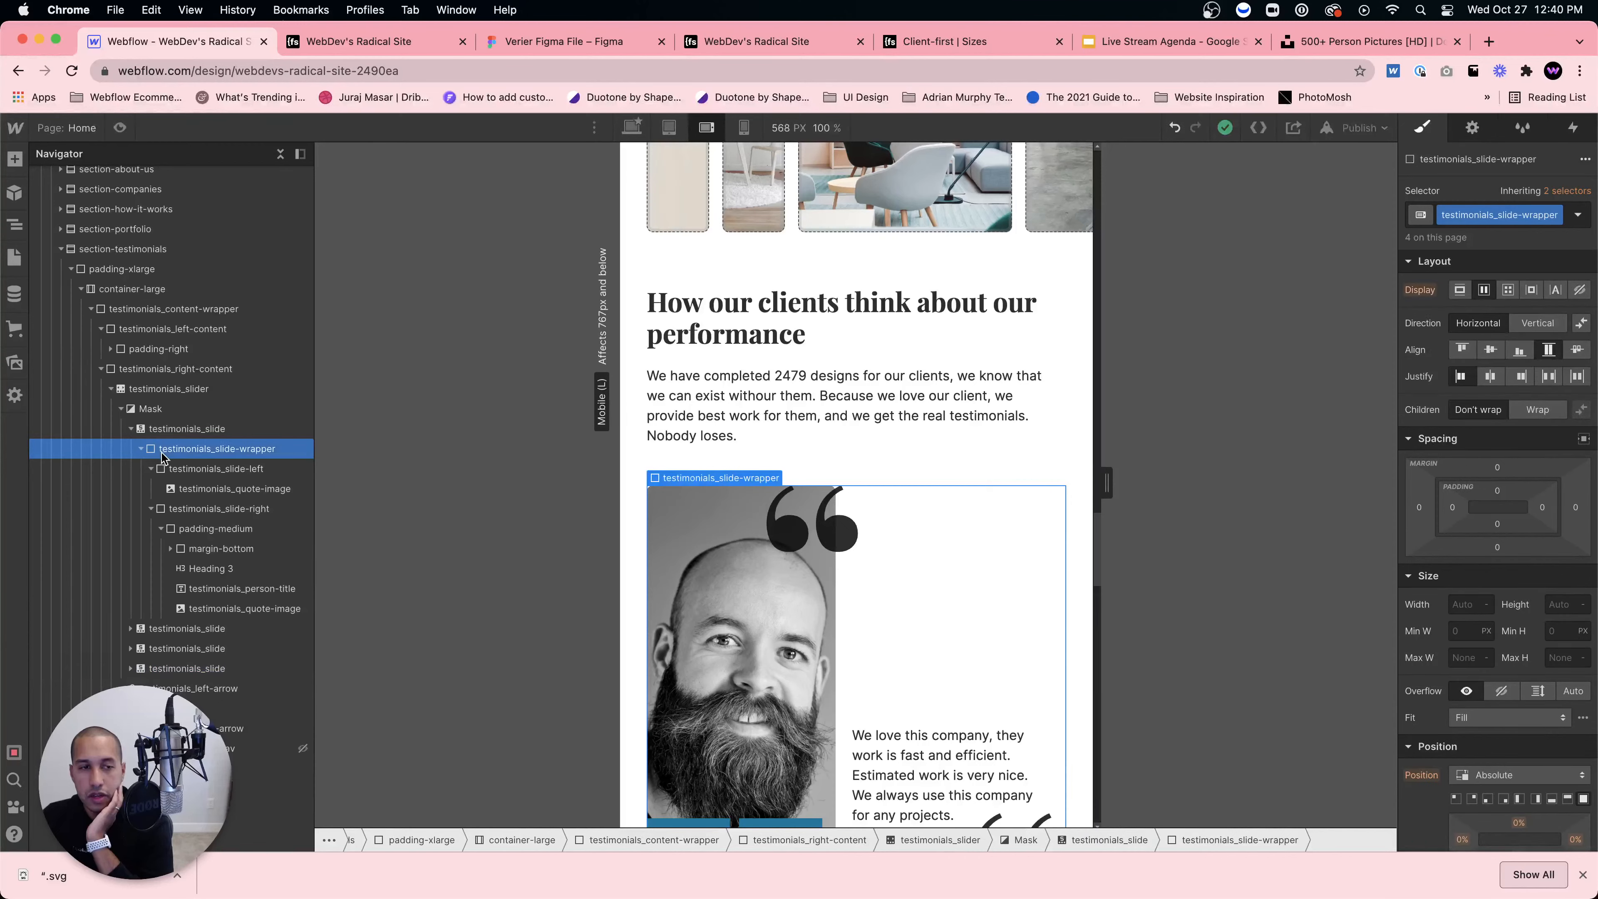
left_click(174, 509)
left_click(151, 509)
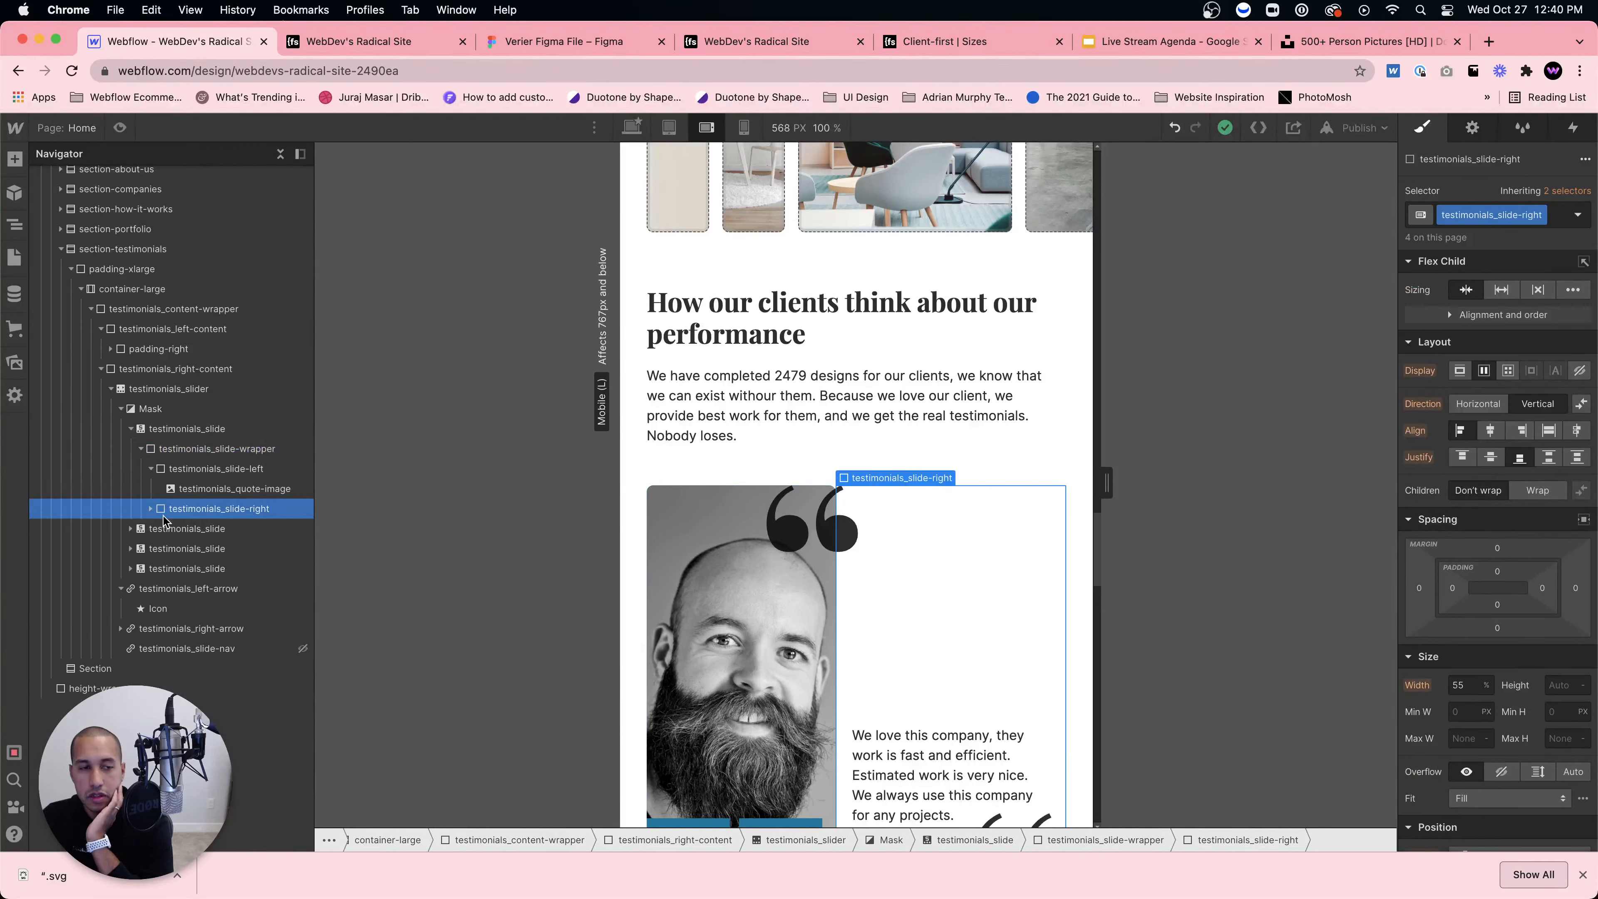
left_click(142, 448)
left_click(148, 471)
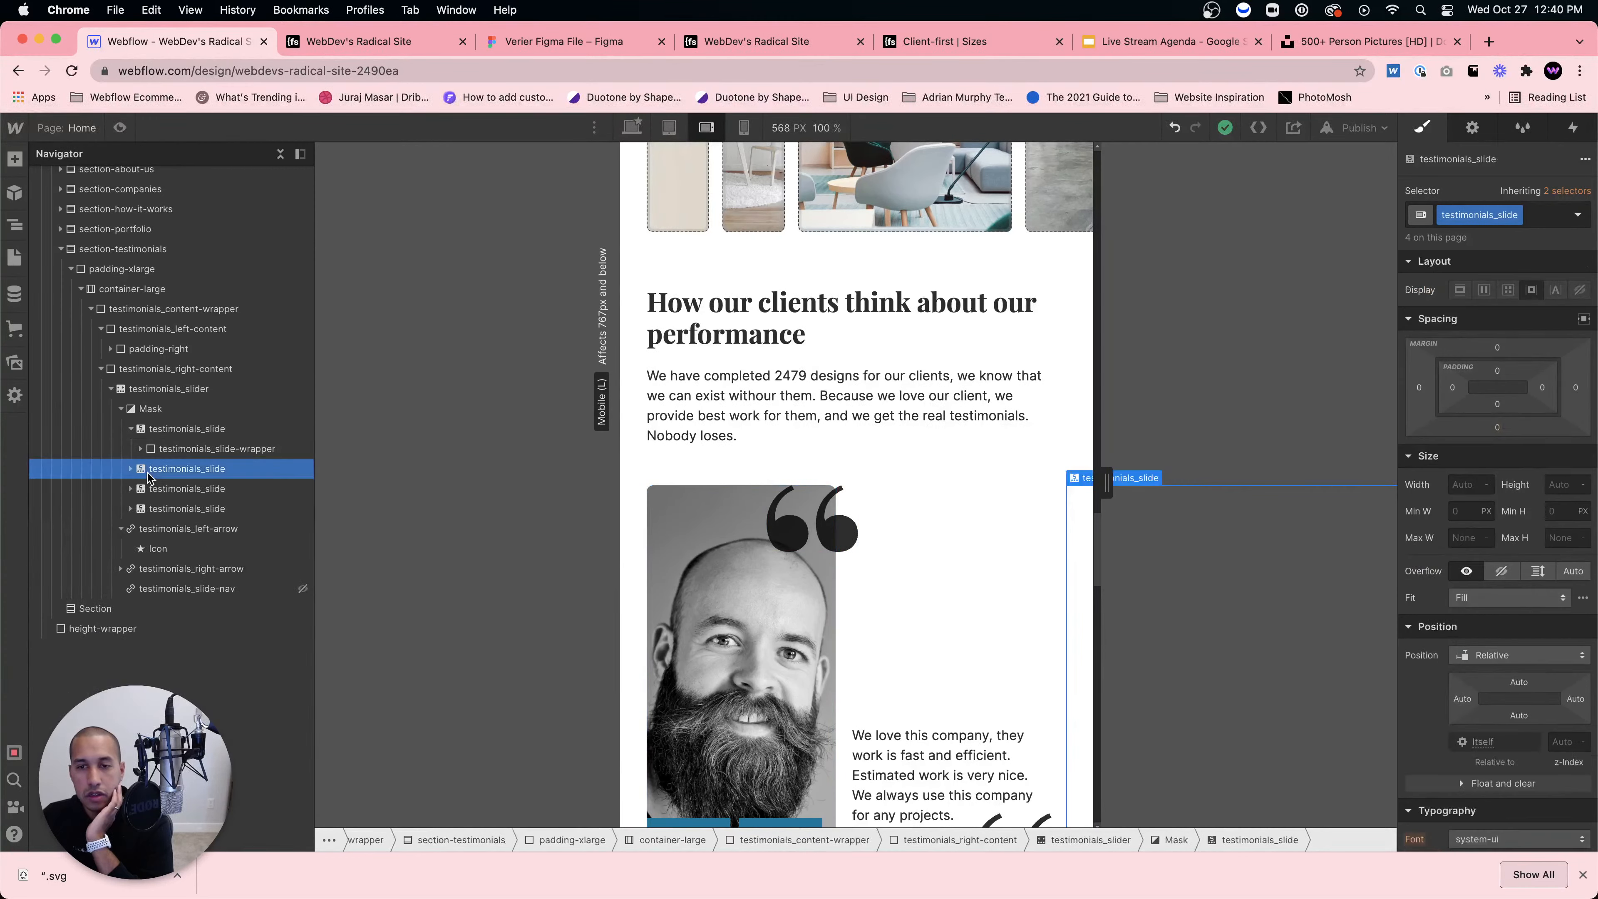
left_click(128, 428)
left_click(133, 390)
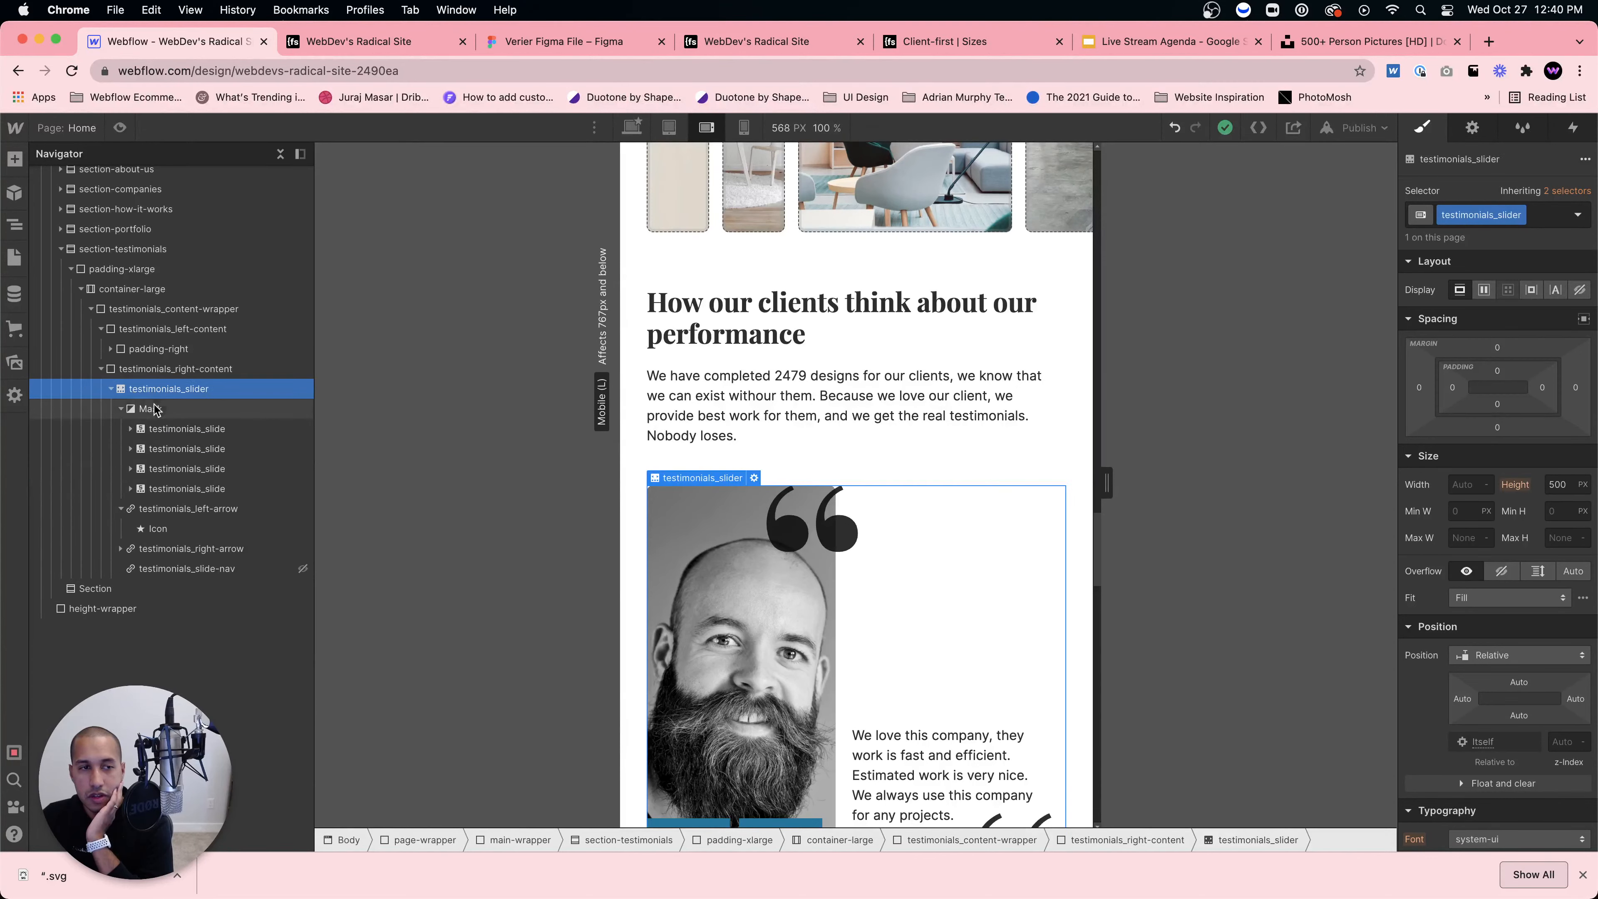
left_click(151, 371)
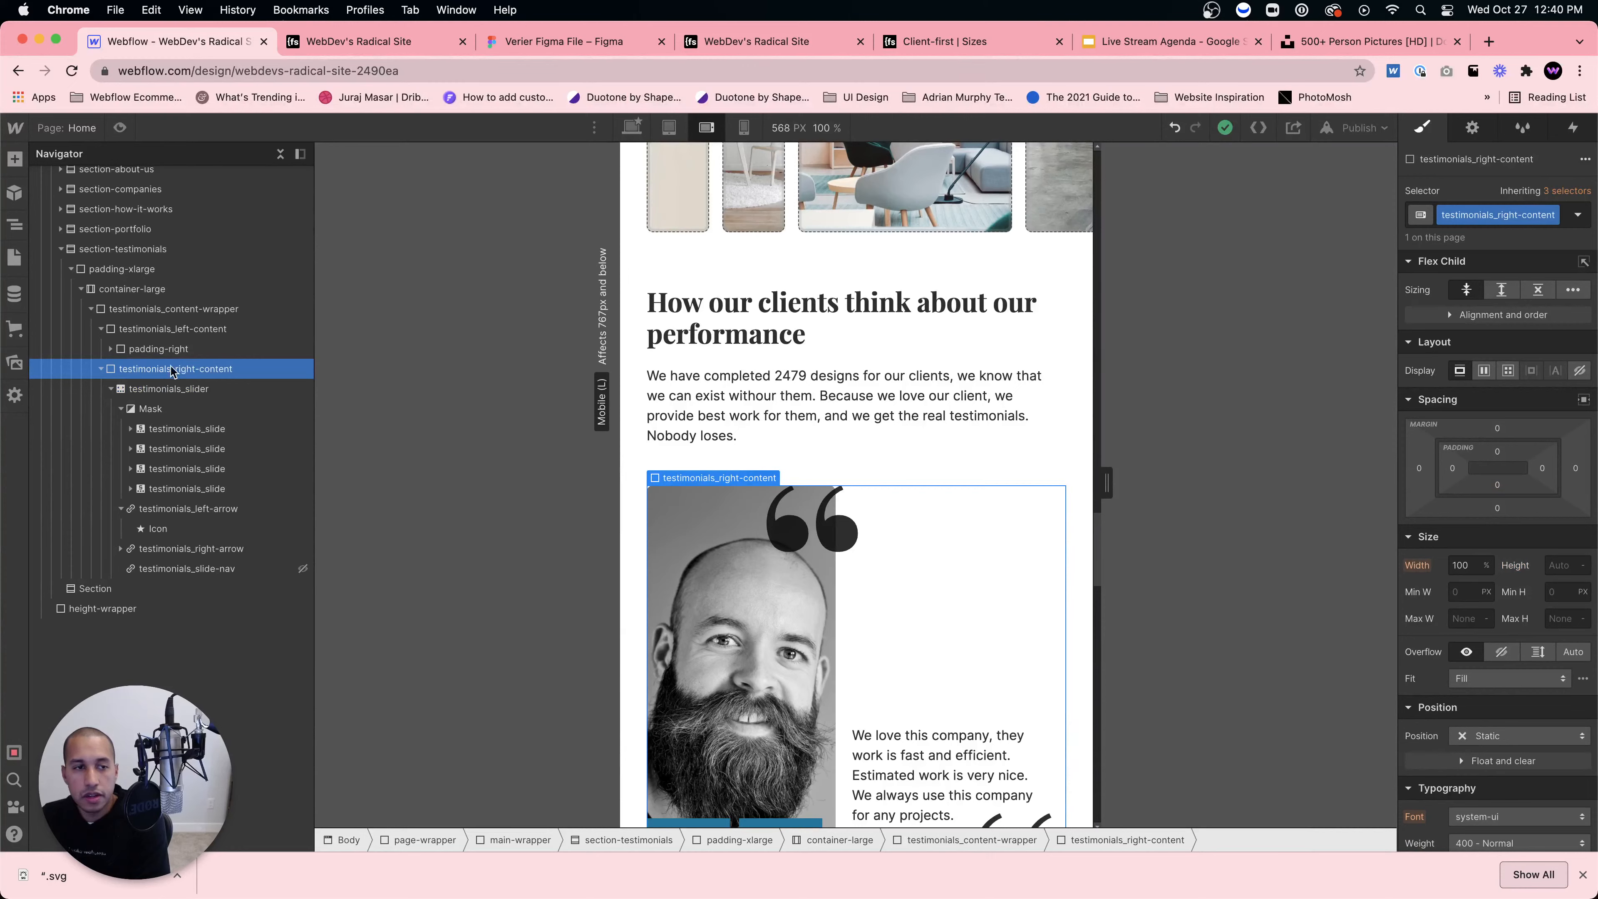
left_click(169, 434)
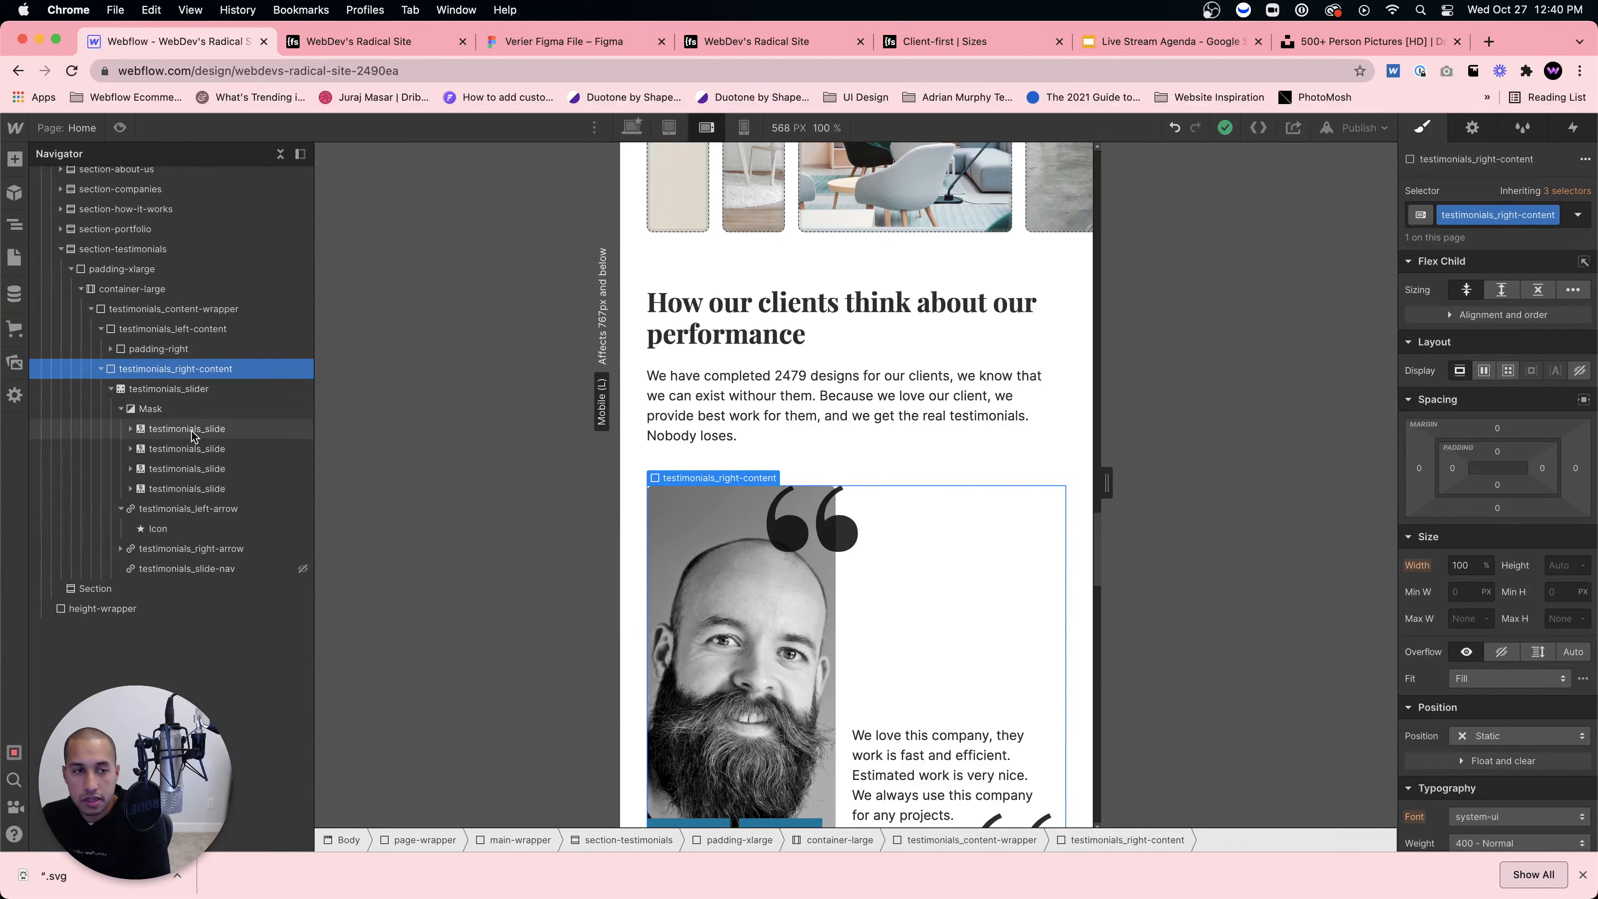
left_click(130, 429)
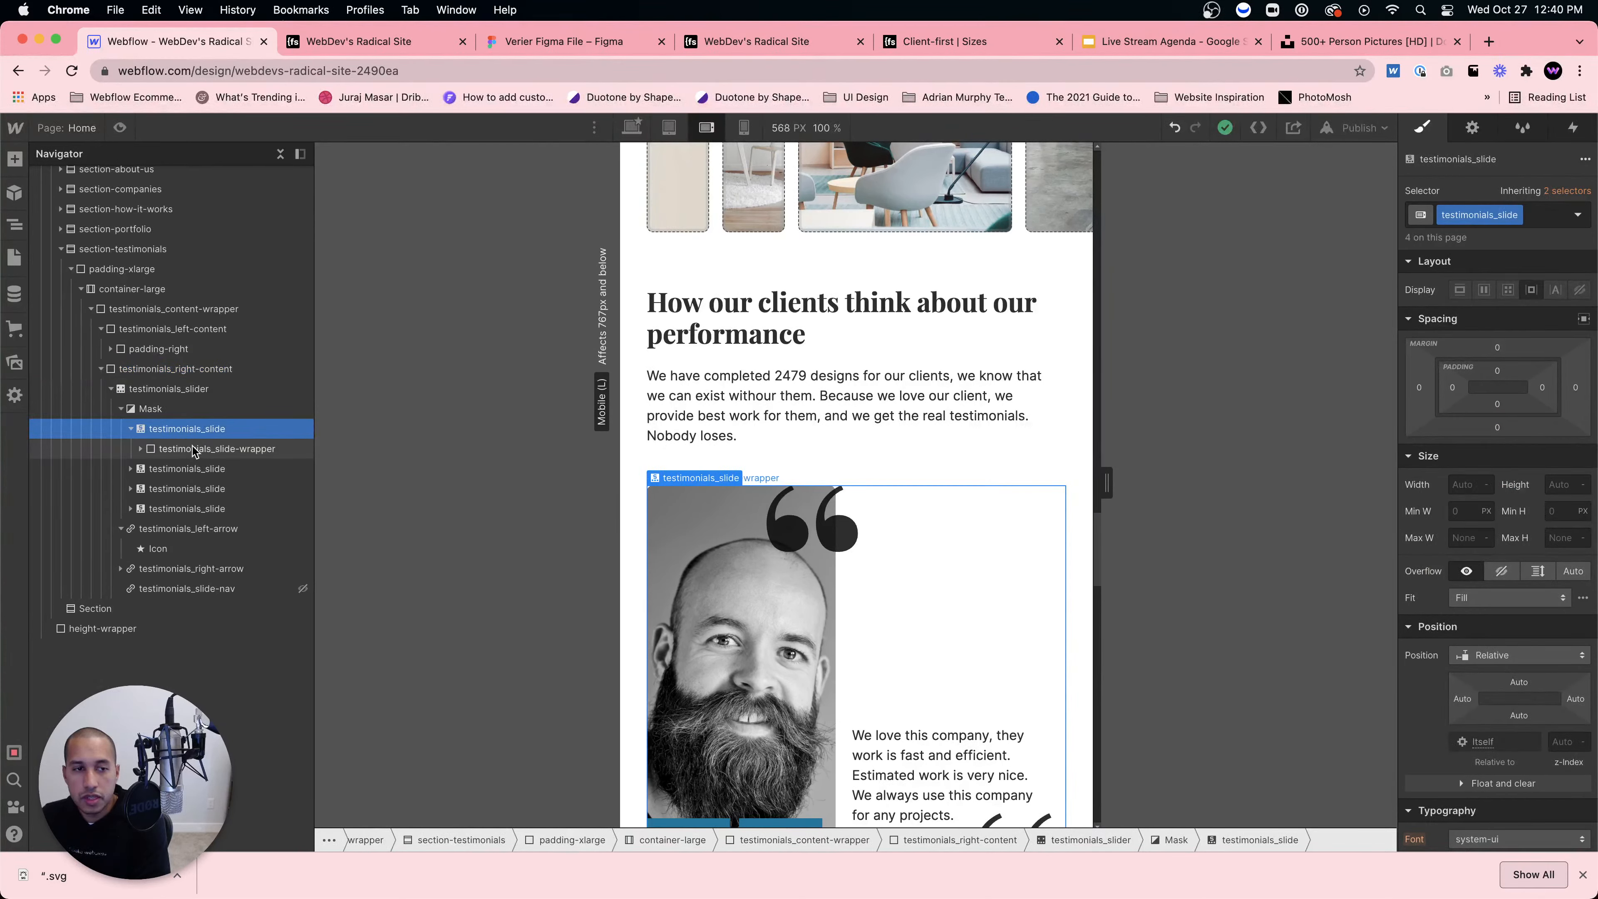
left_click(189, 449)
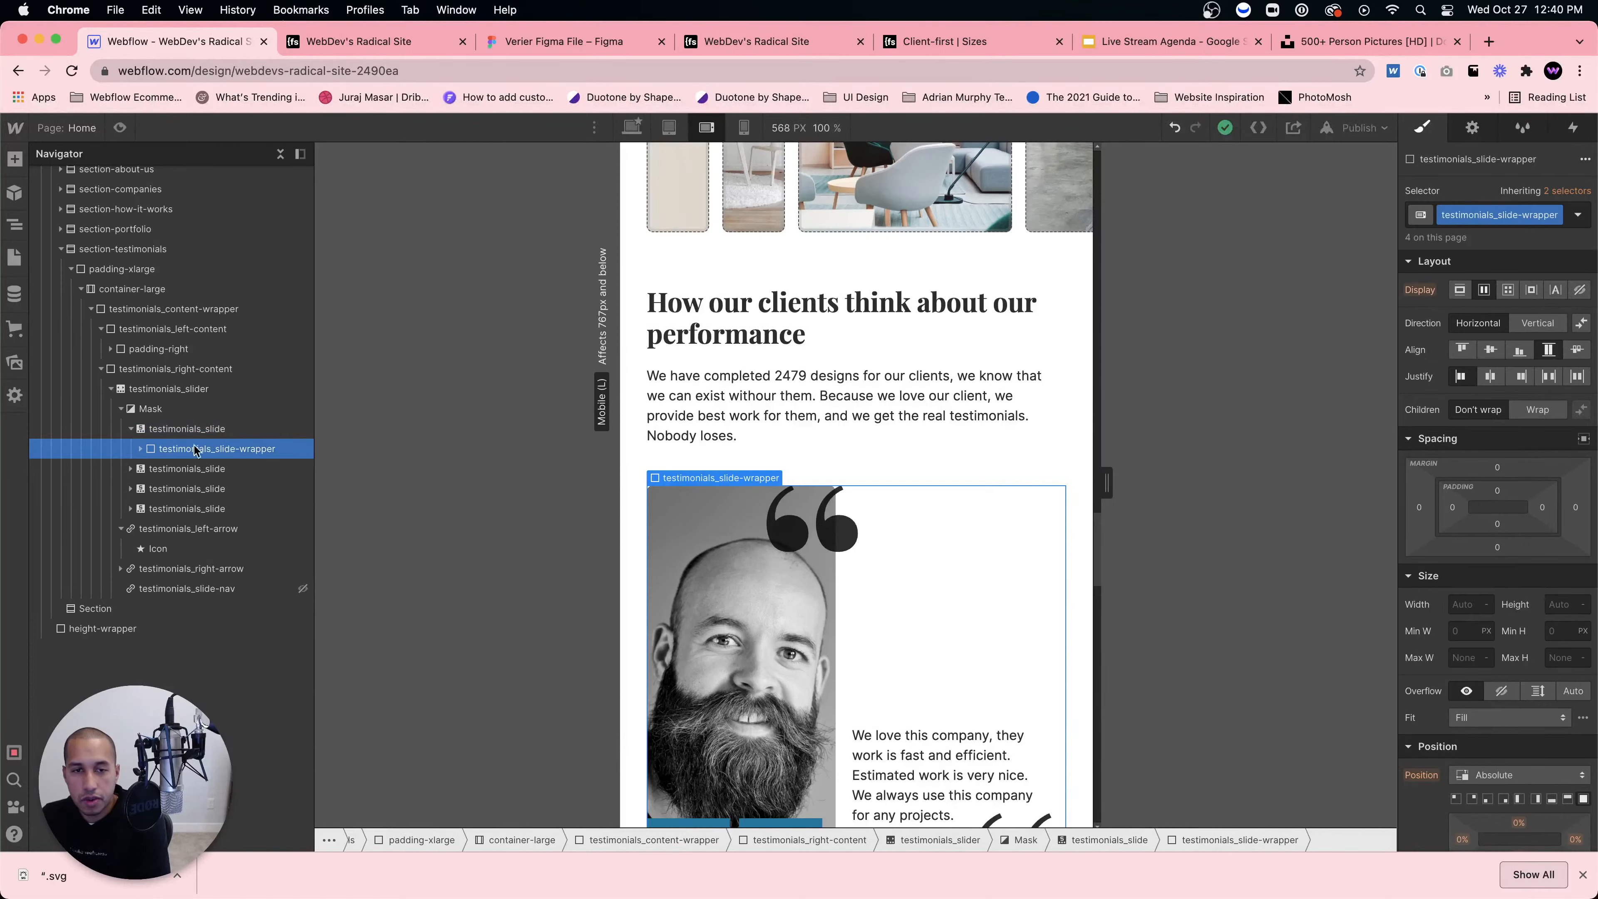
Step: Stack the slide's photo and text vertically and set the photo block's height to 700
left_click(1535, 325)
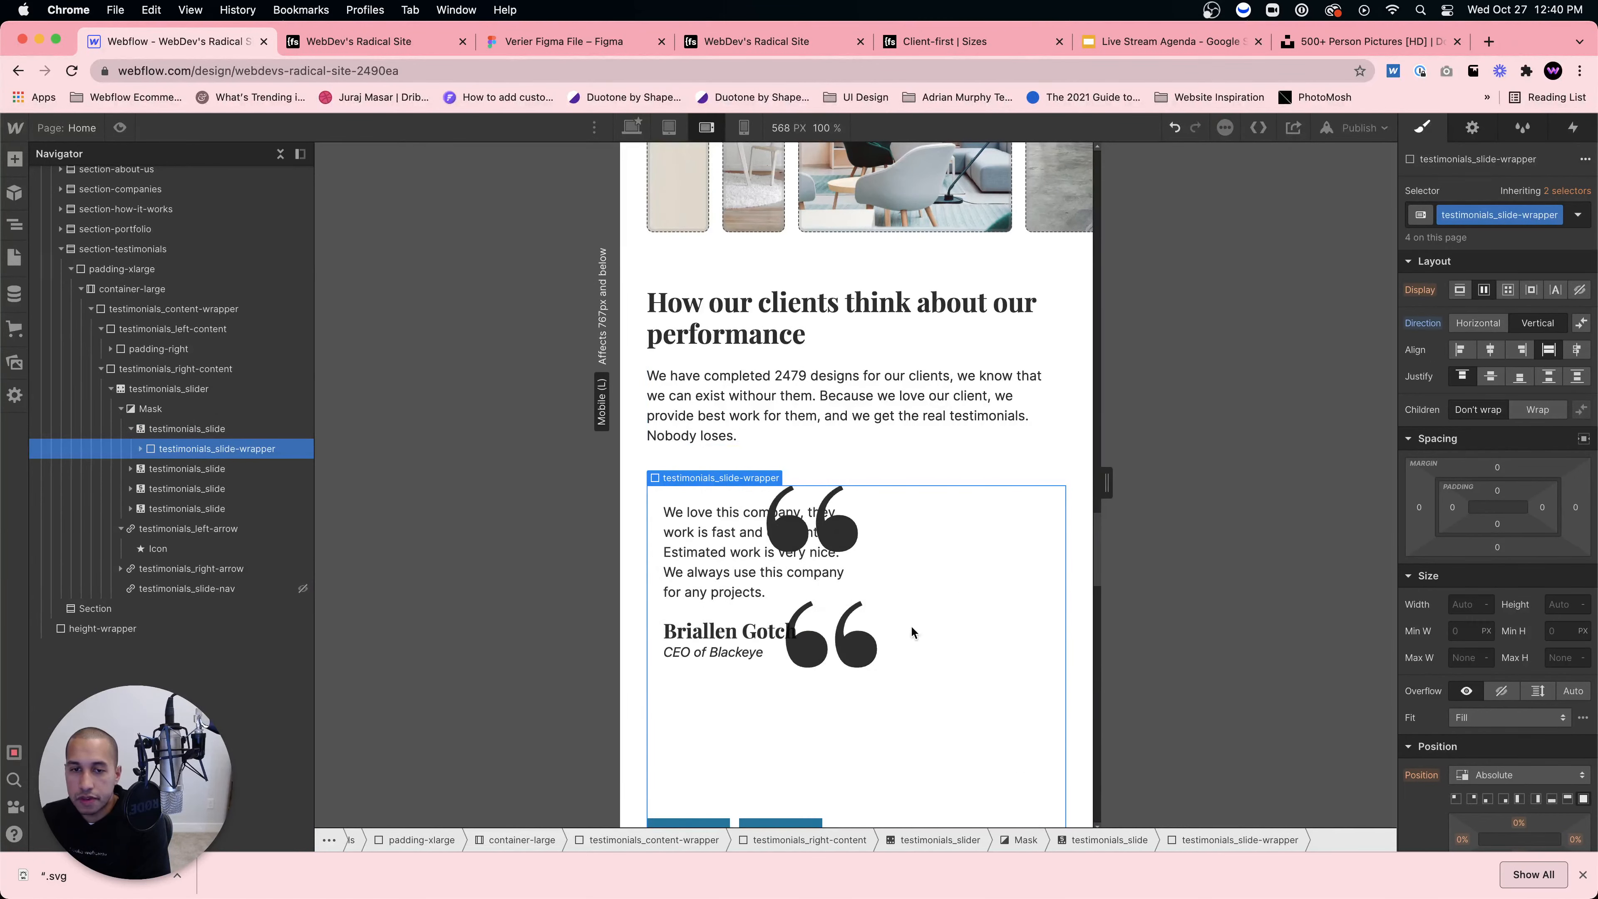
scroll(911, 624, "down", 5)
scroll(910, 625, "up", 3)
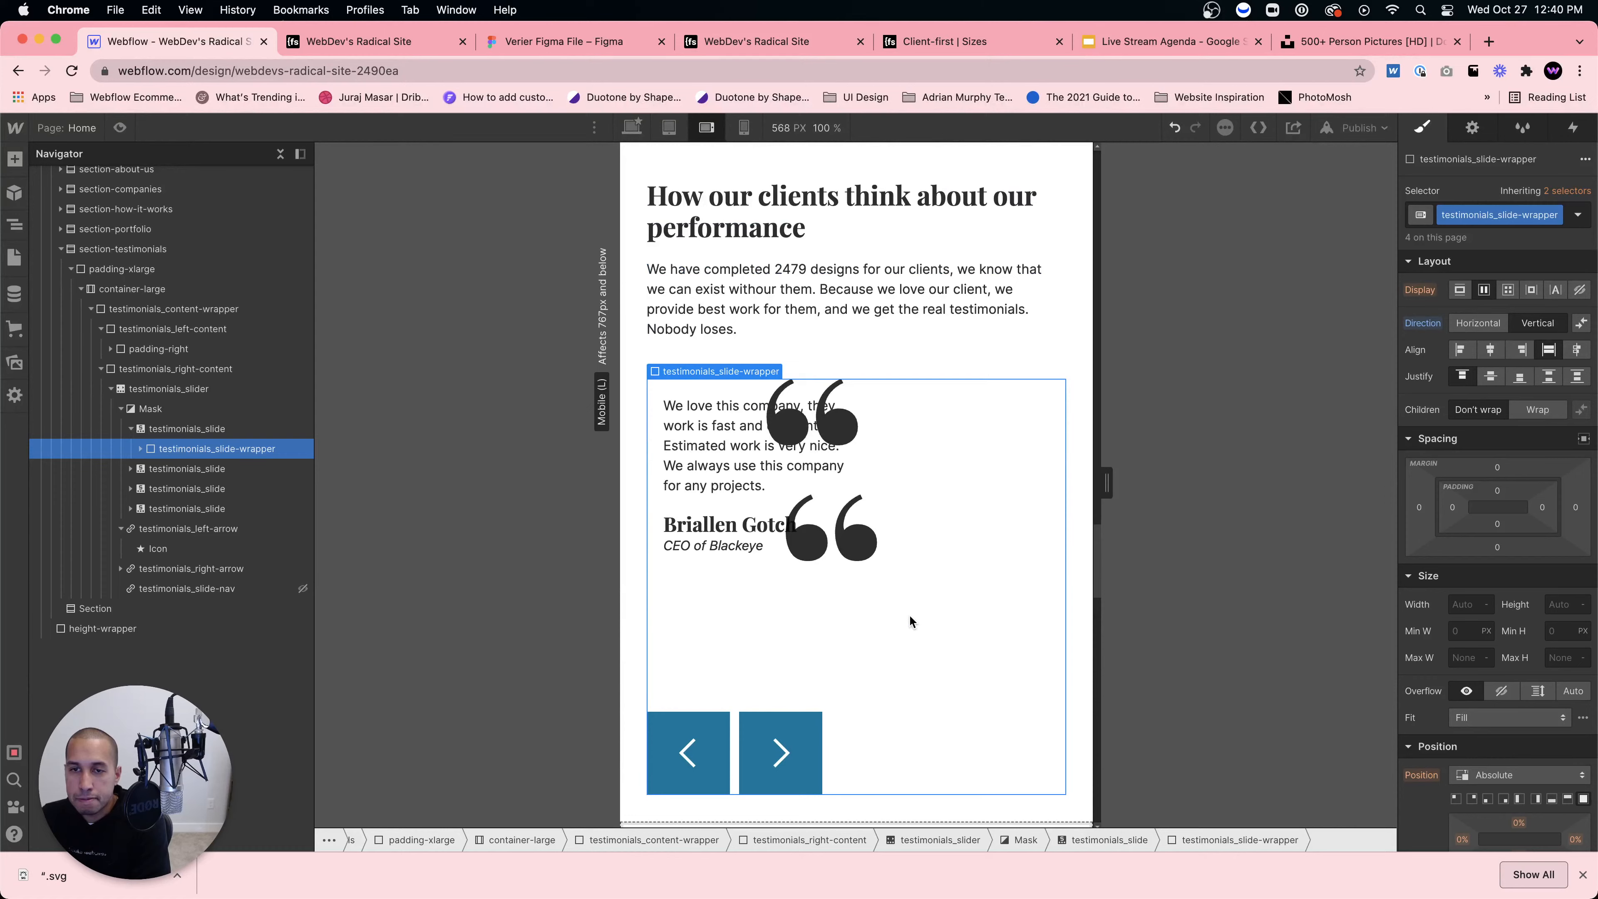
left_click(141, 450)
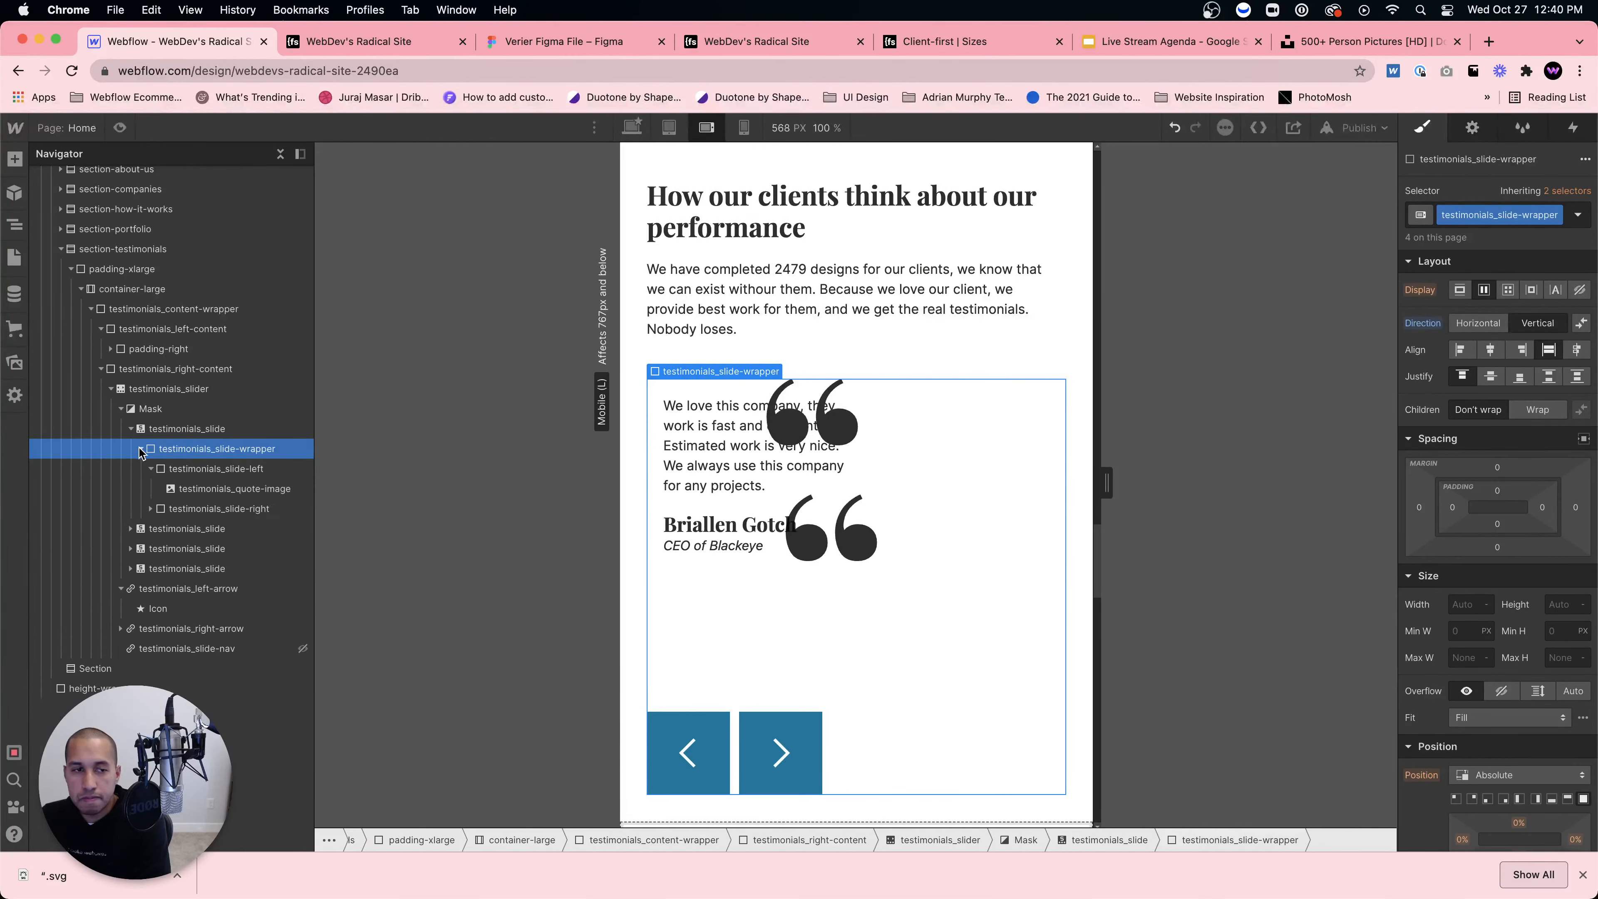
left_click(180, 471)
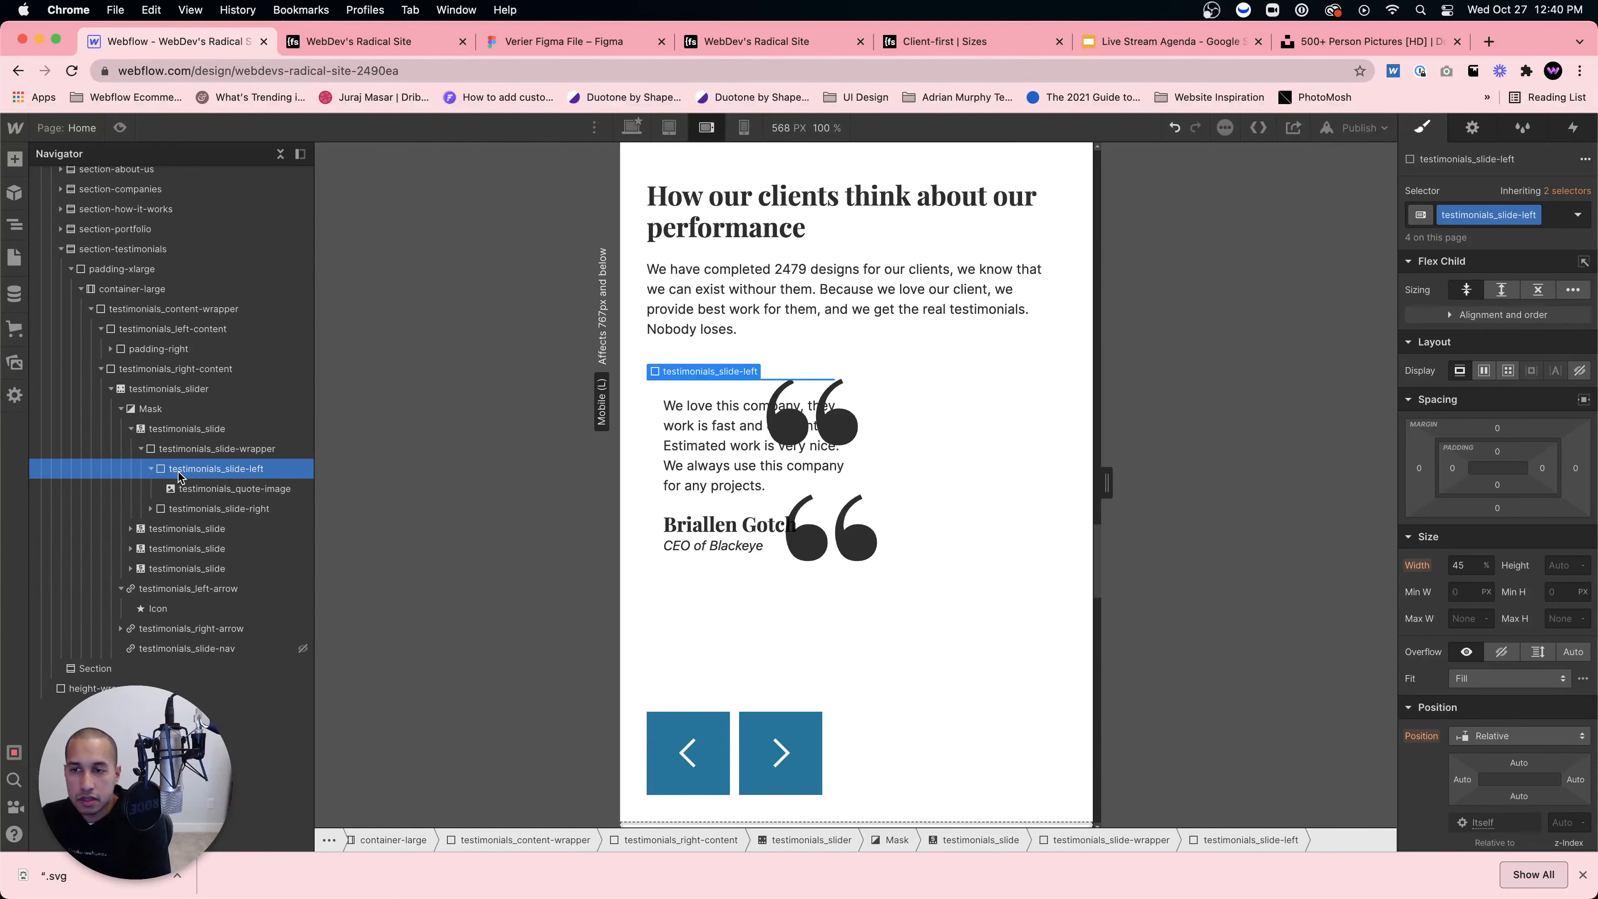
left_click(1564, 565)
type("50")
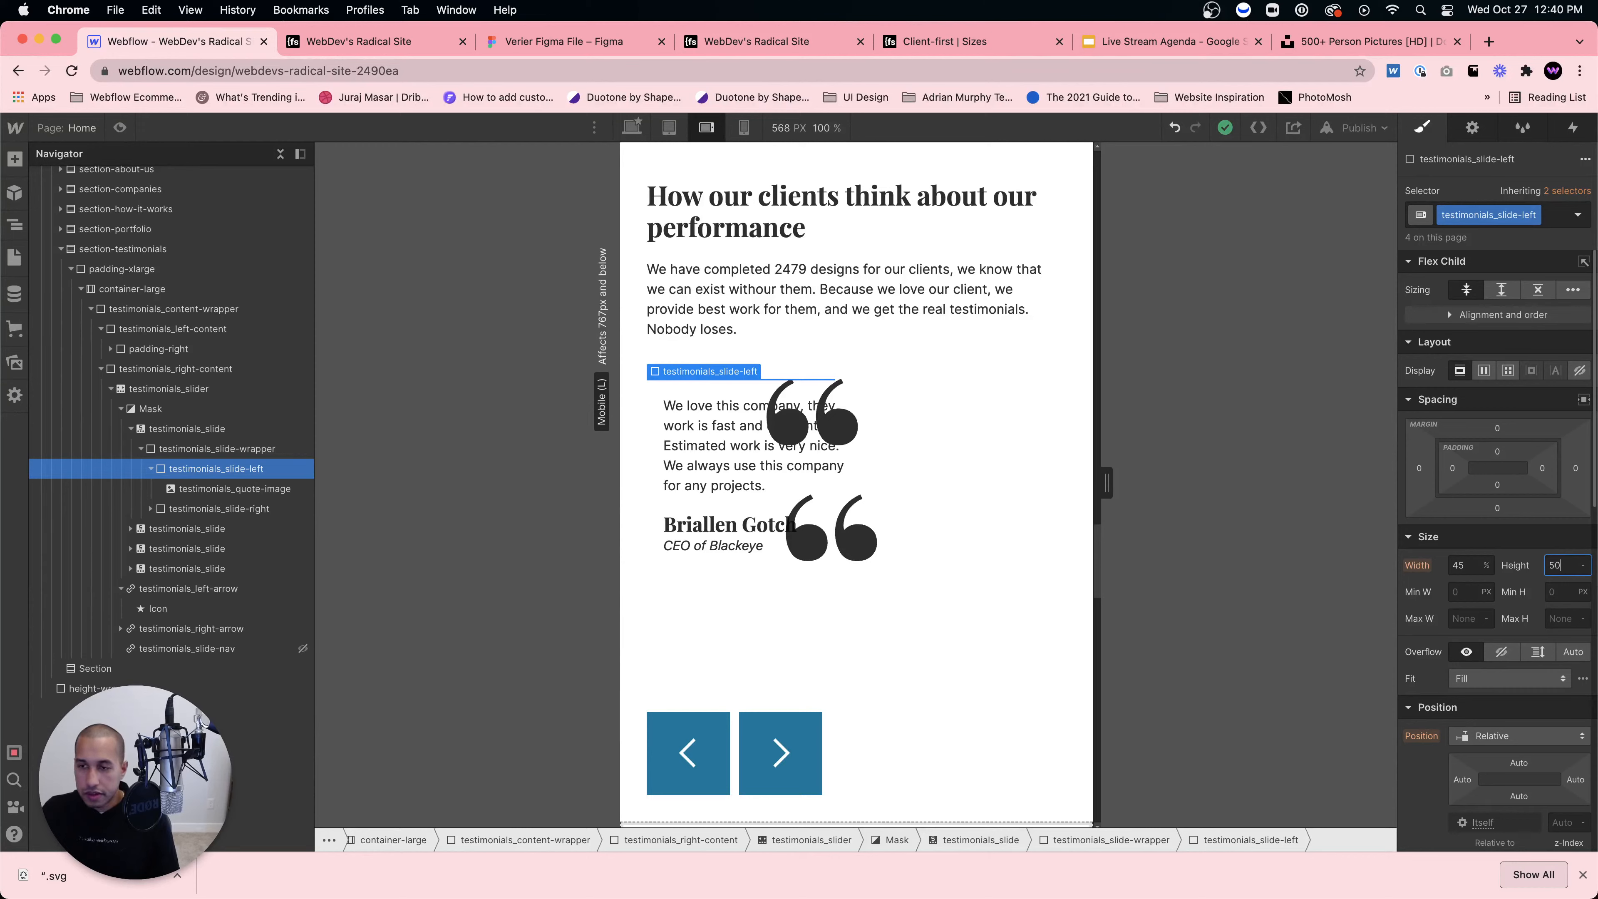
type("0")
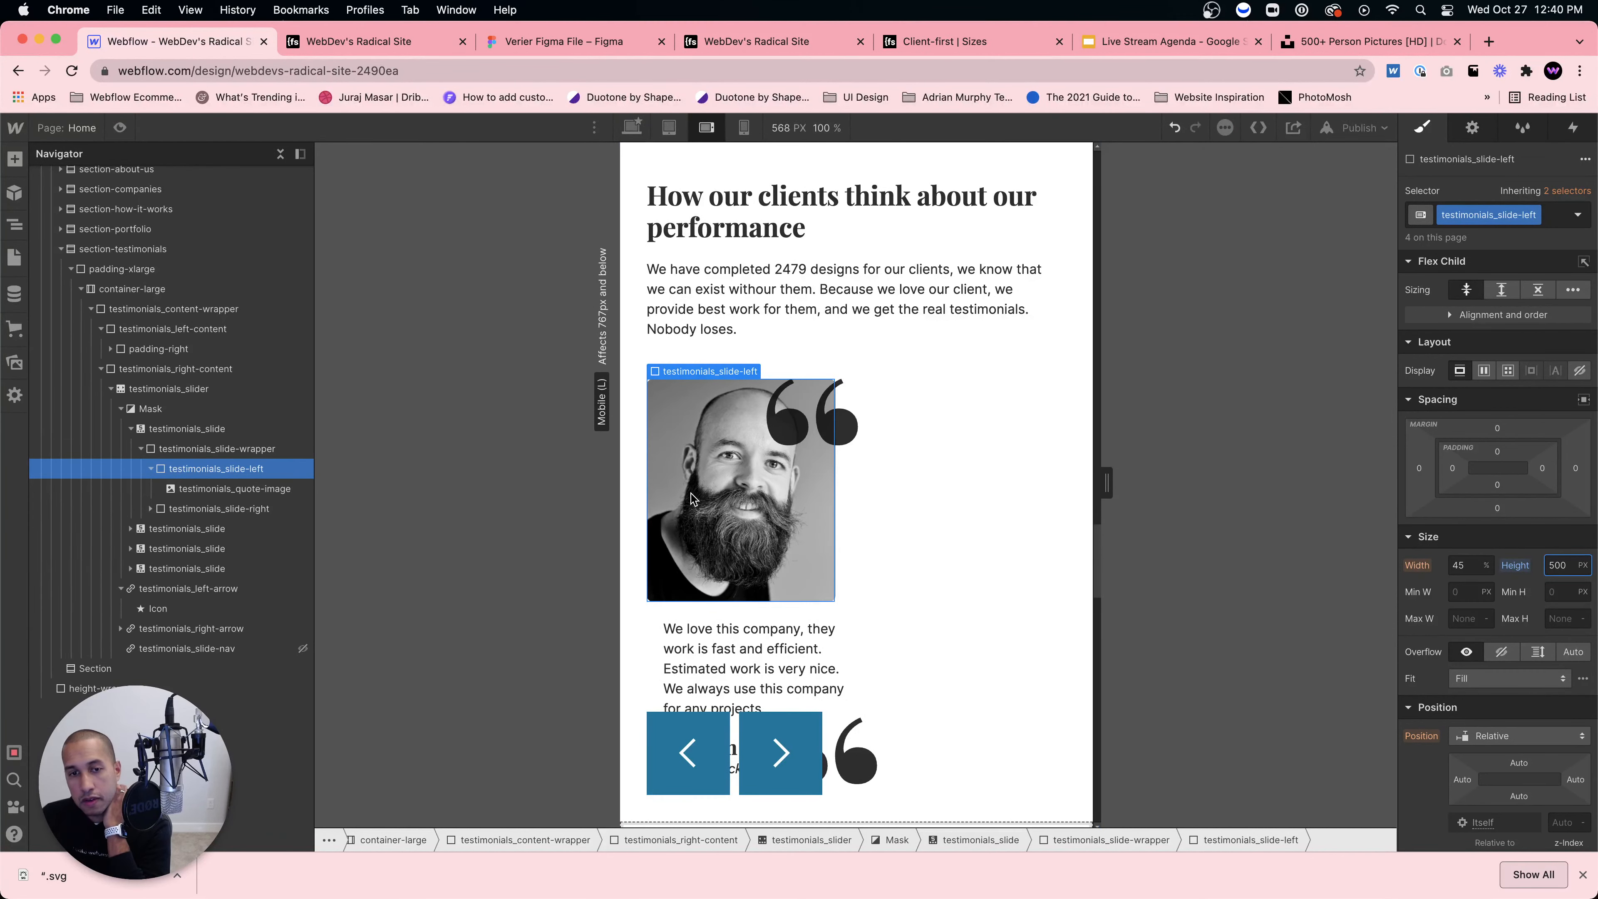
key("shift+Tab")
type("100")
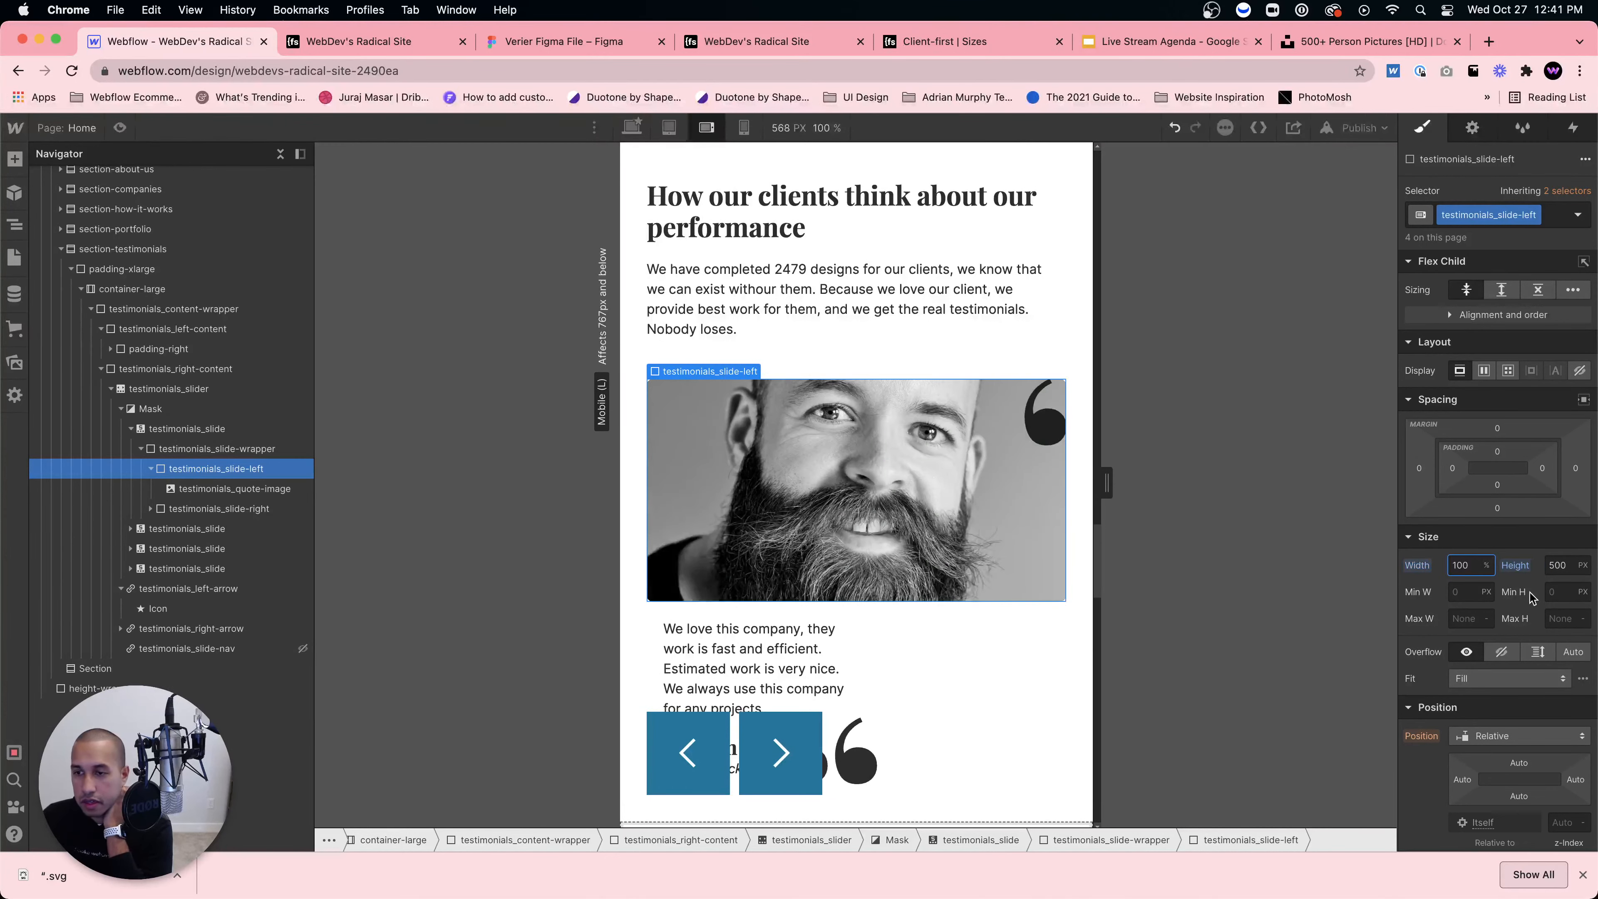
left_click(1564, 568)
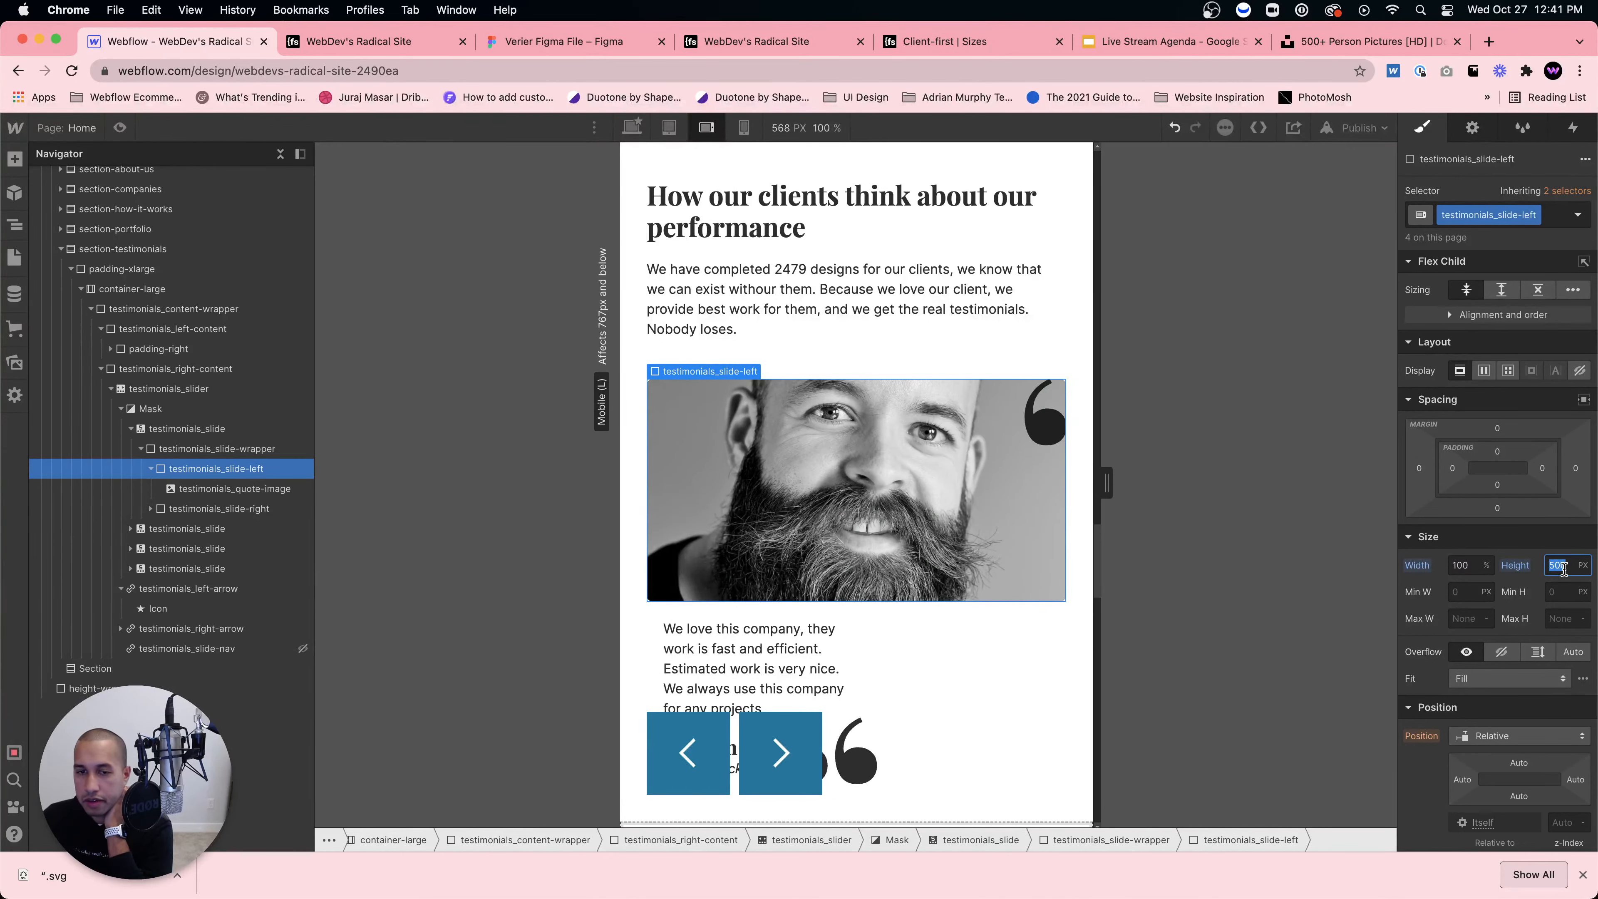
type("70")
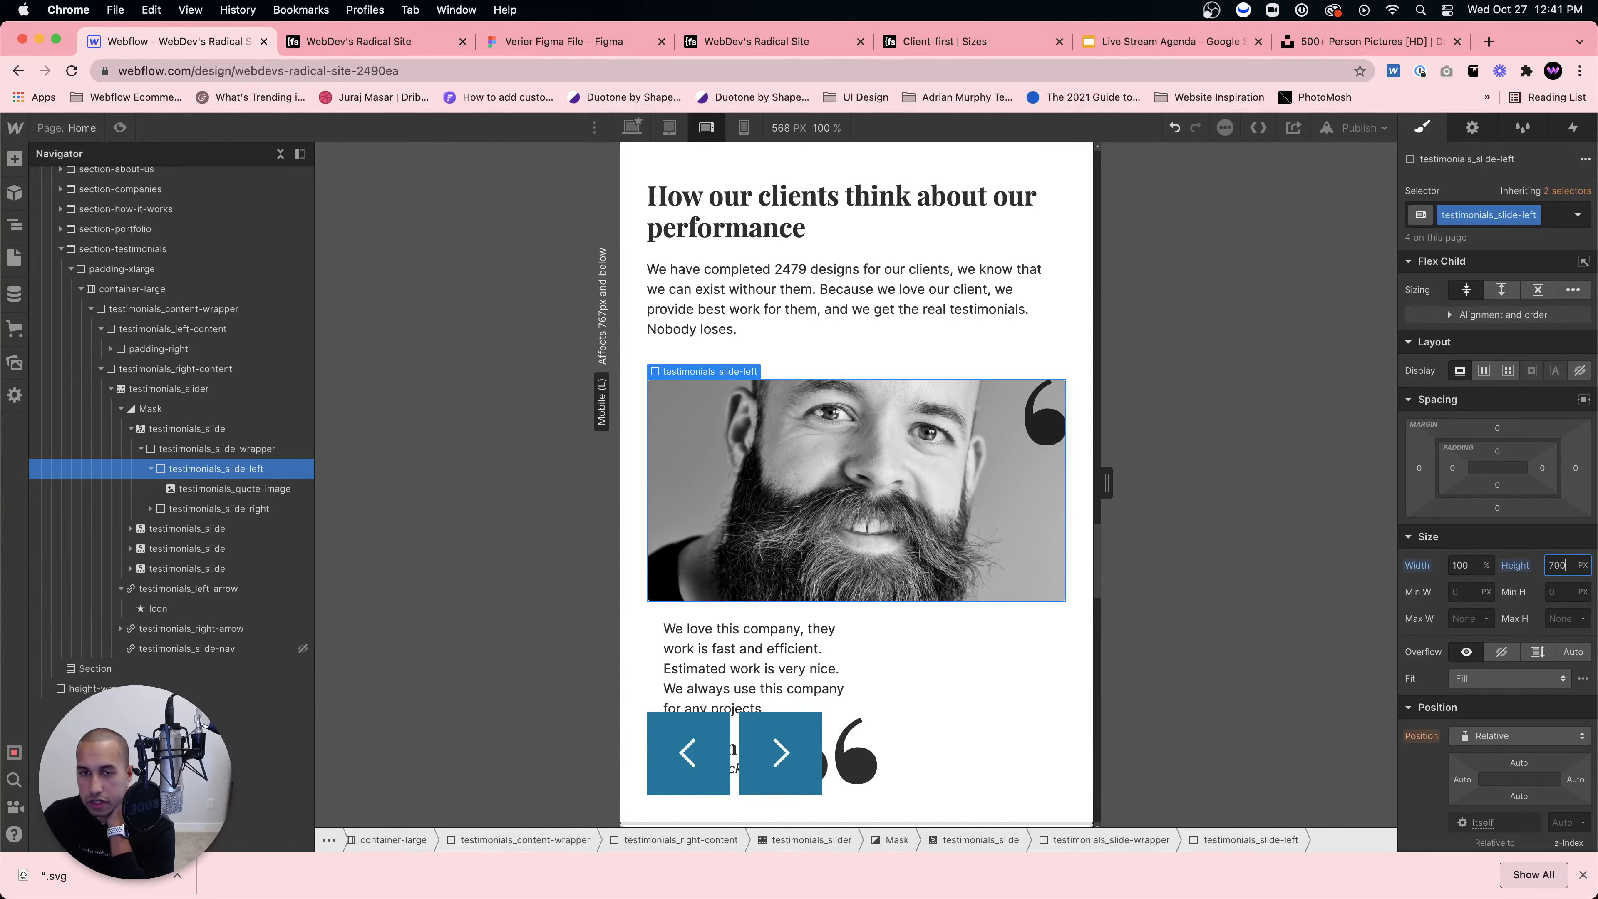
type("0")
key("Return")
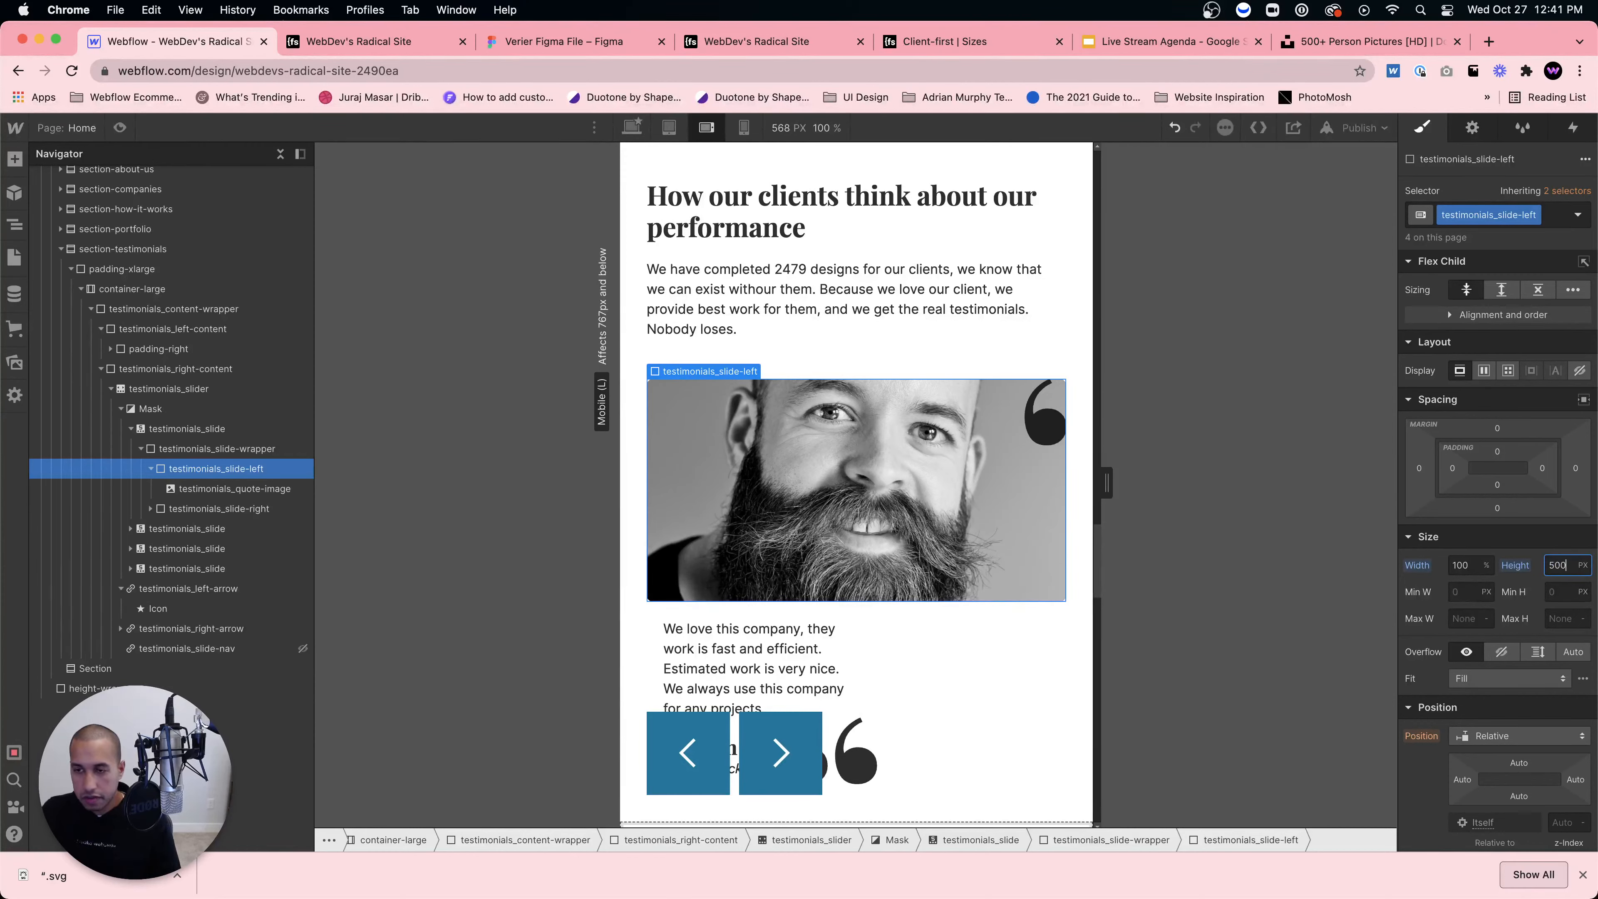
Step: Set testimonials_slider's height to 700 px
left_click(186, 448)
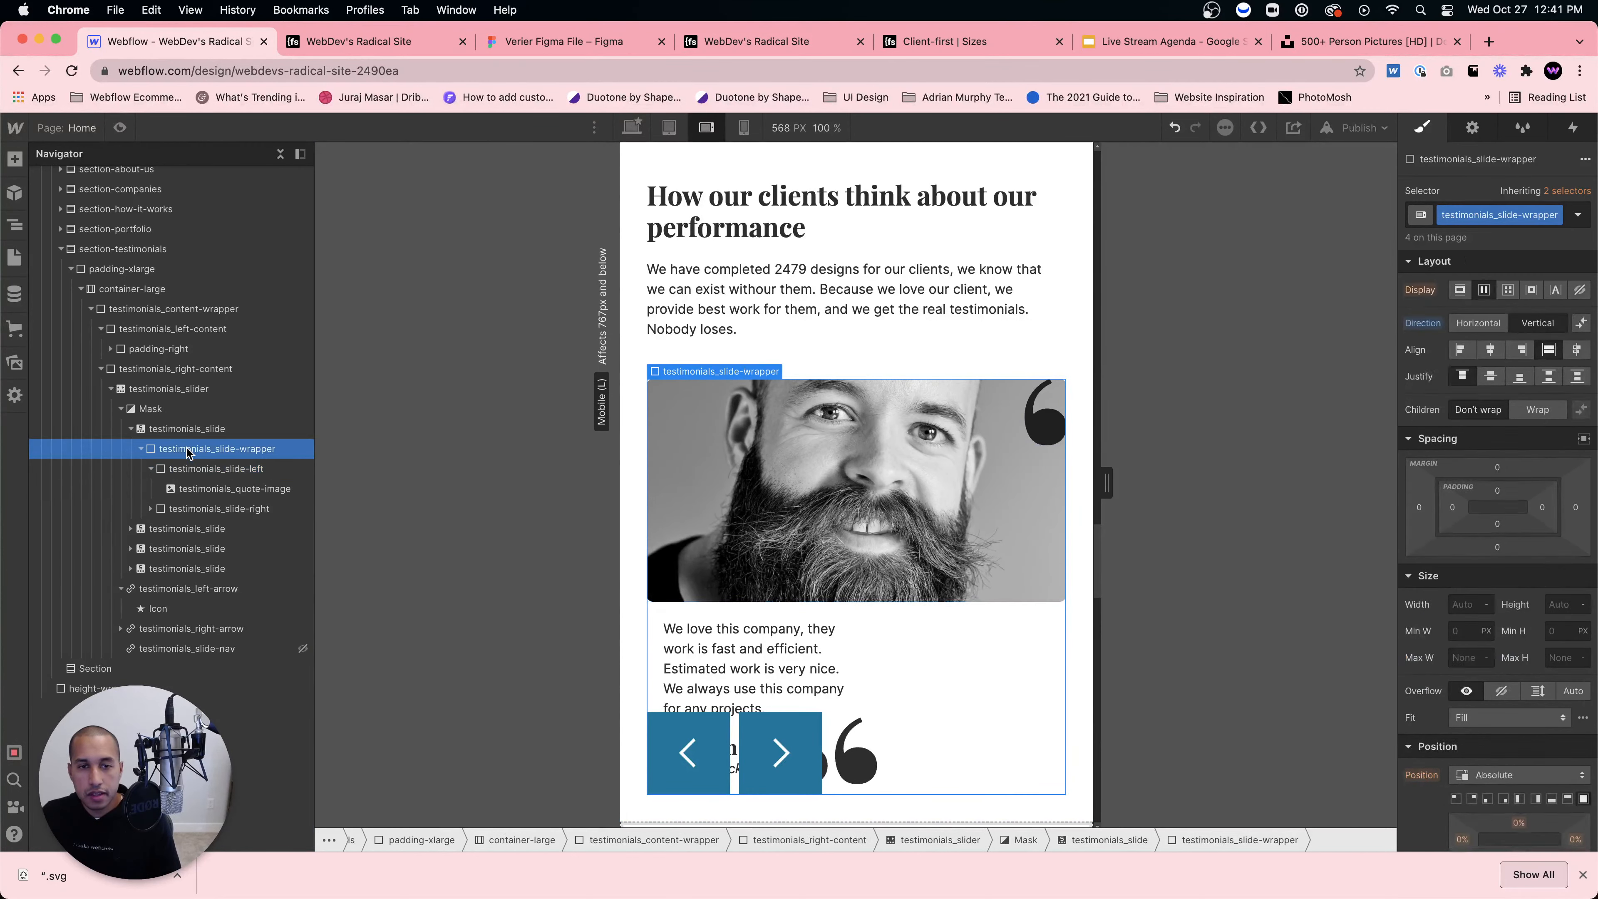
left_click(254, 429)
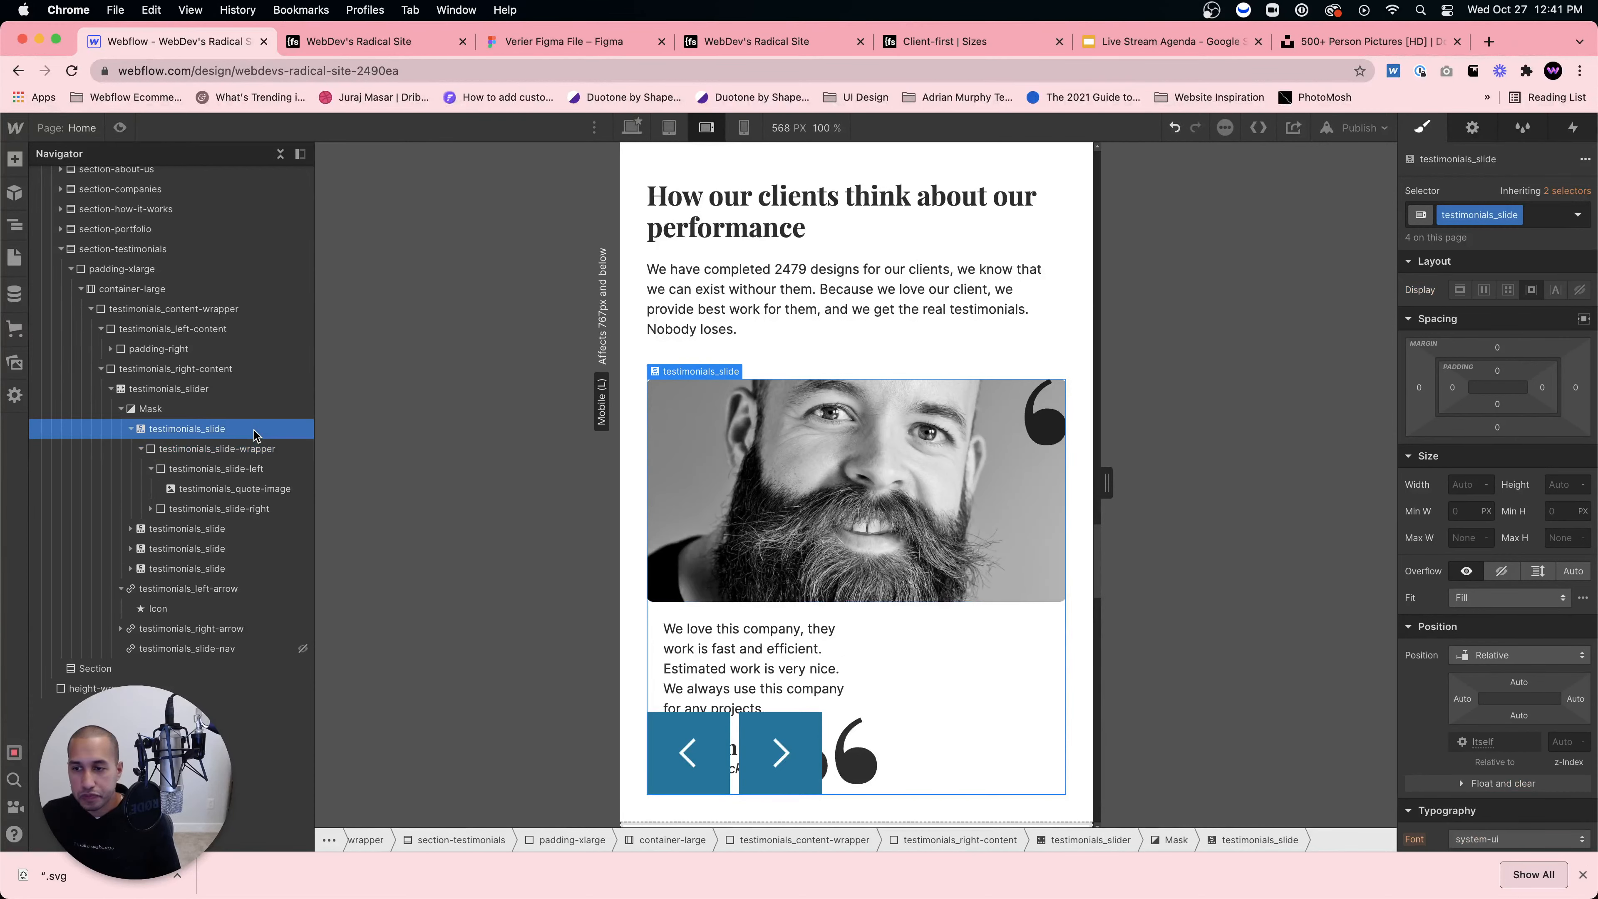
left_click(219, 389)
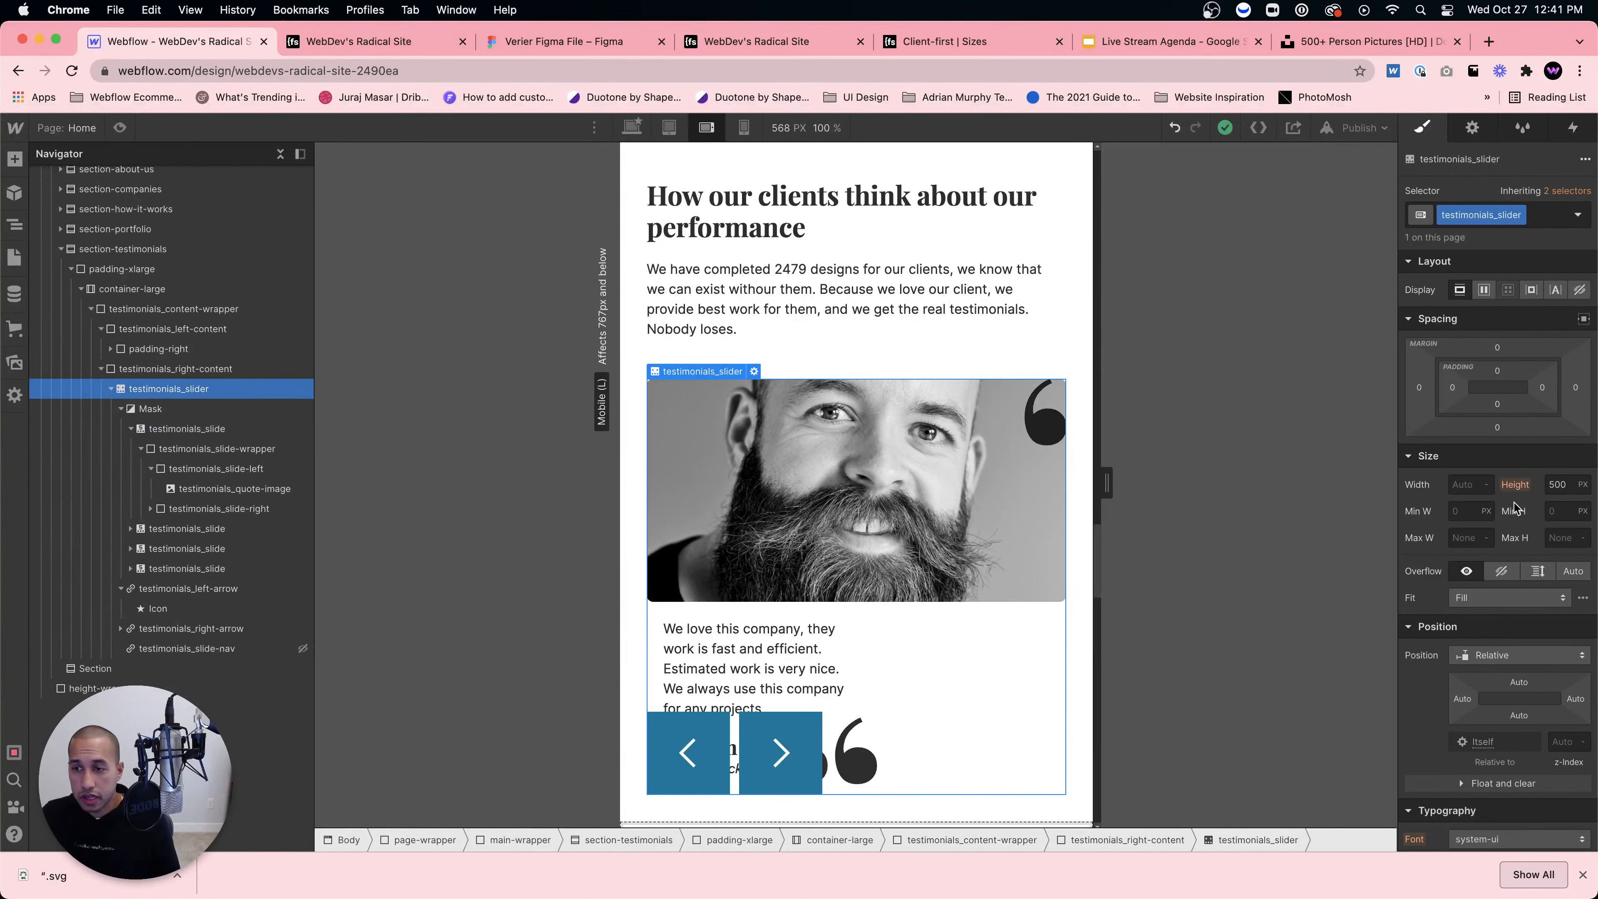
left_click(1556, 491)
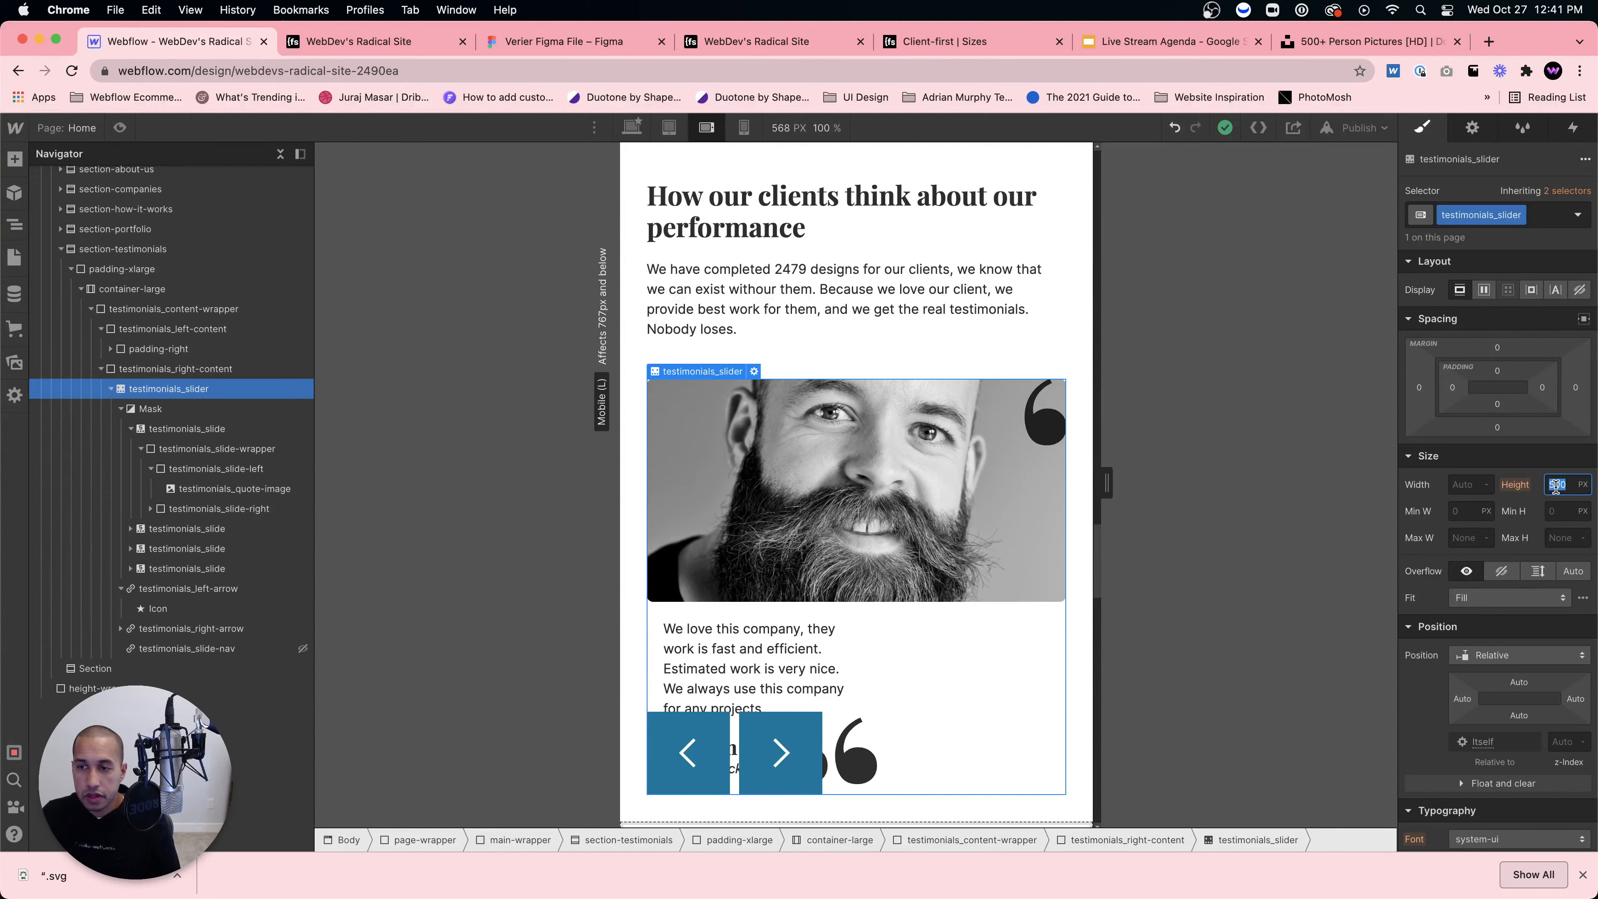
left_click(1582, 485)
left_click(1556, 623)
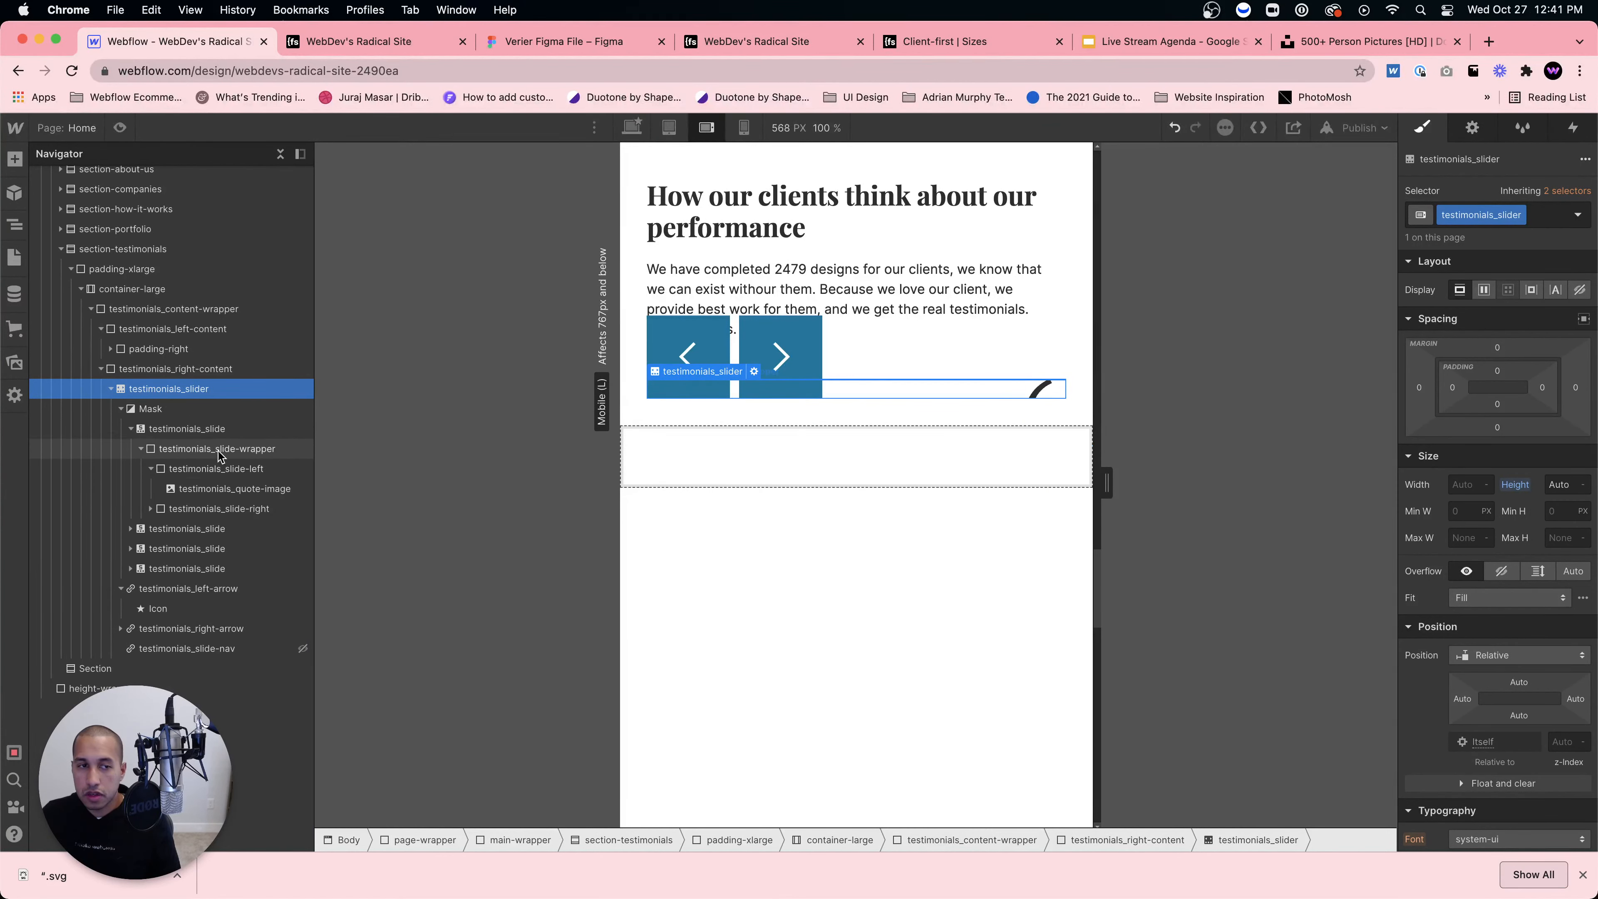
left_click(220, 469)
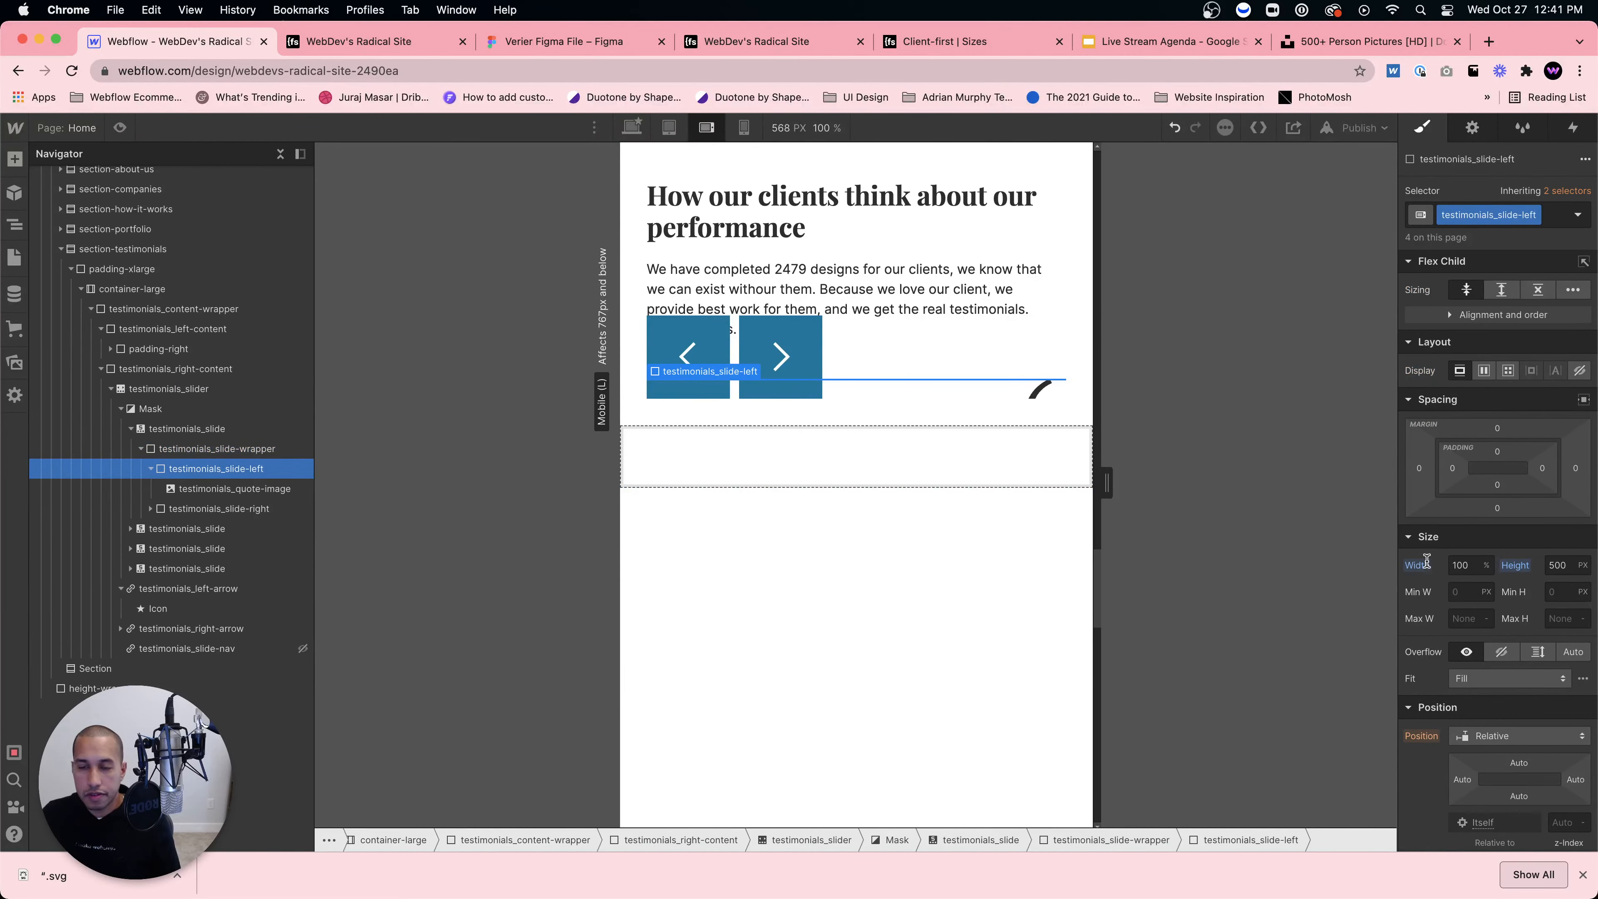
left_click(236, 507)
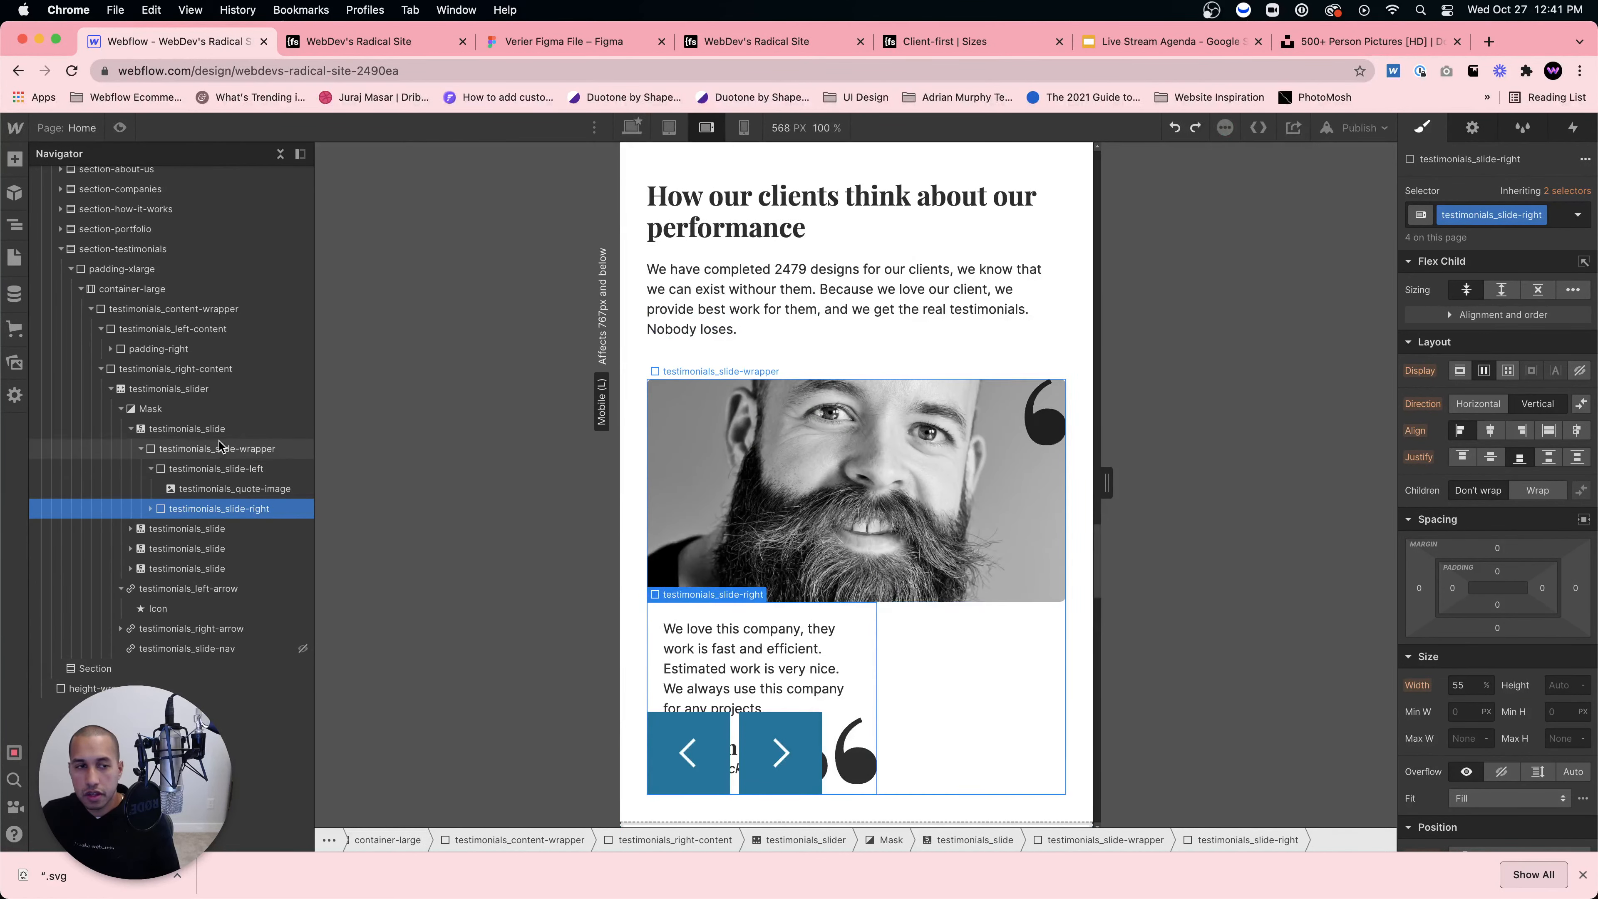
left_click(180, 389)
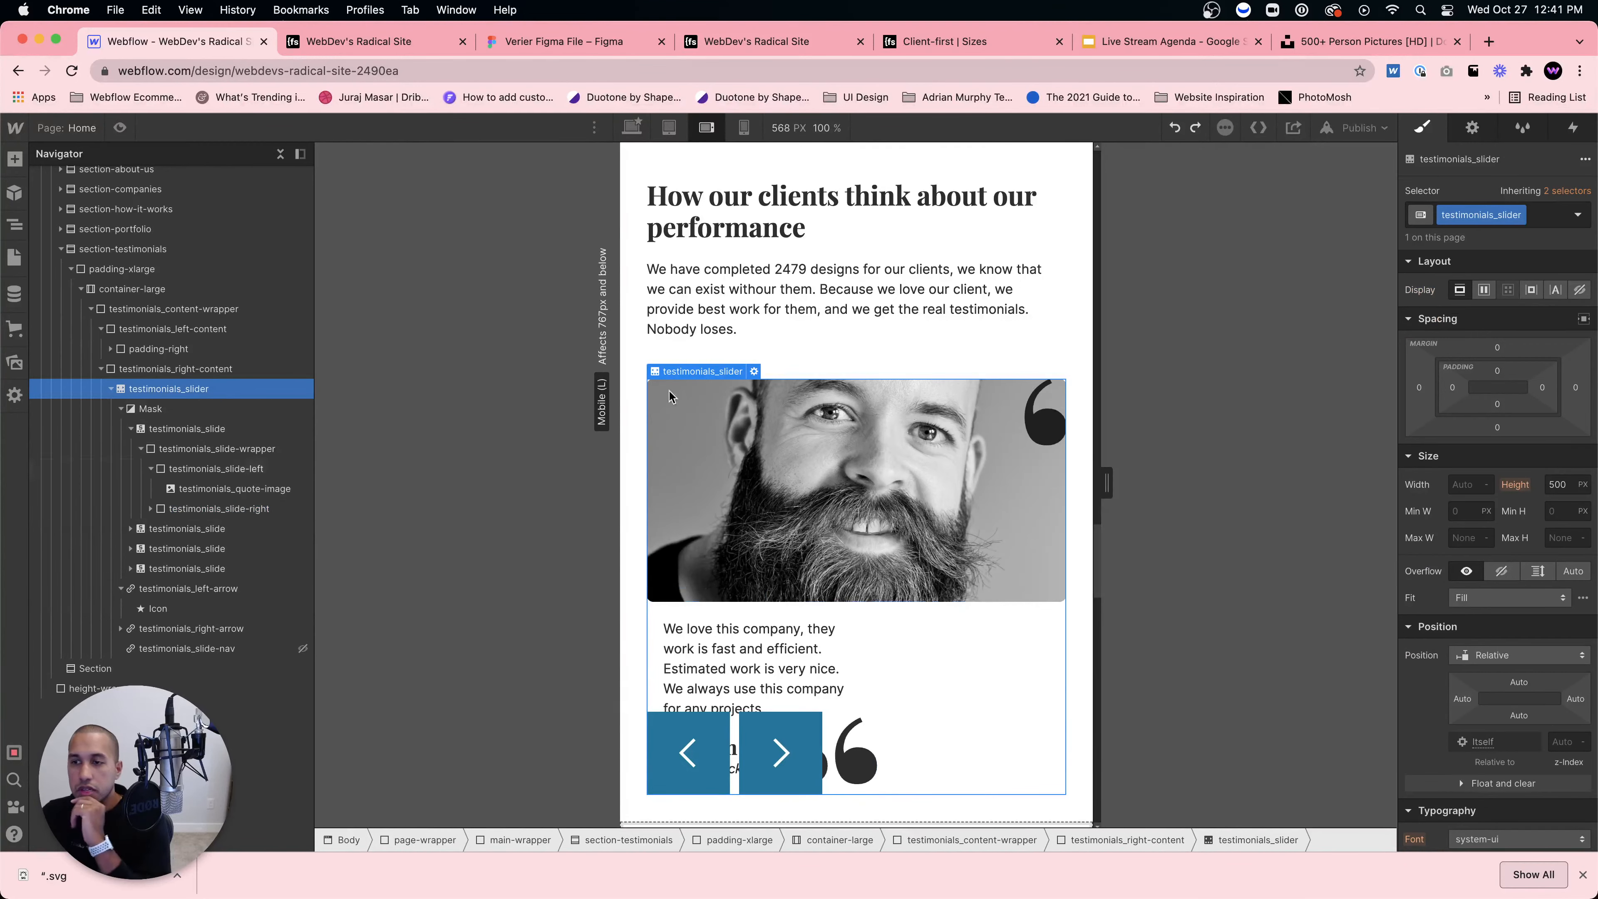
double_click(1559, 485)
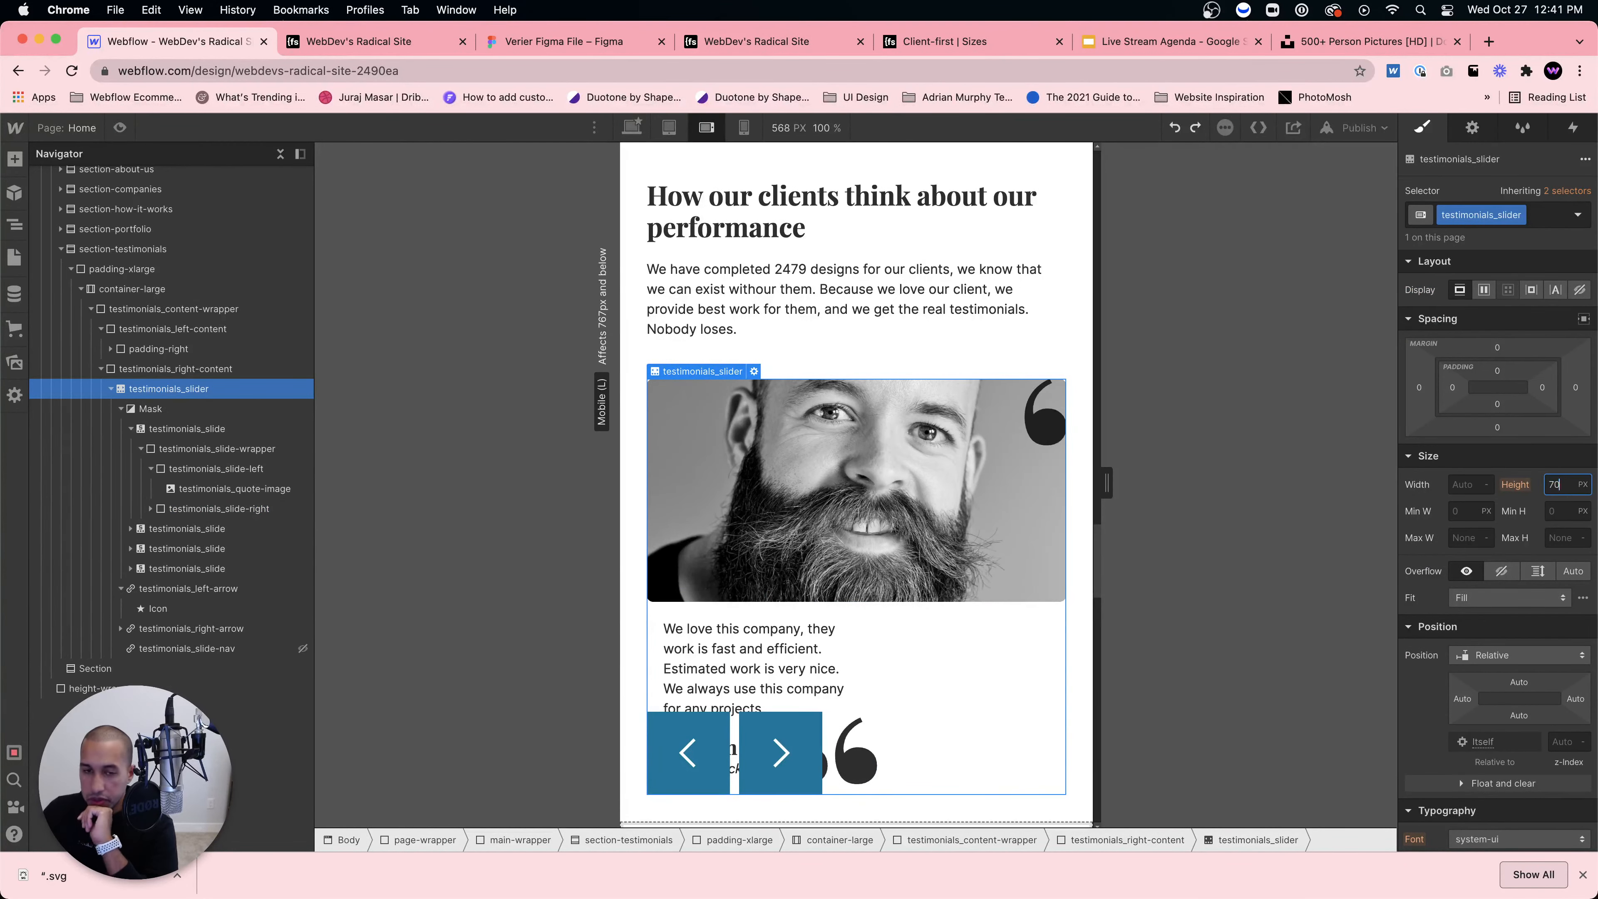
type("700")
scroll(849, 633, "down", 3)
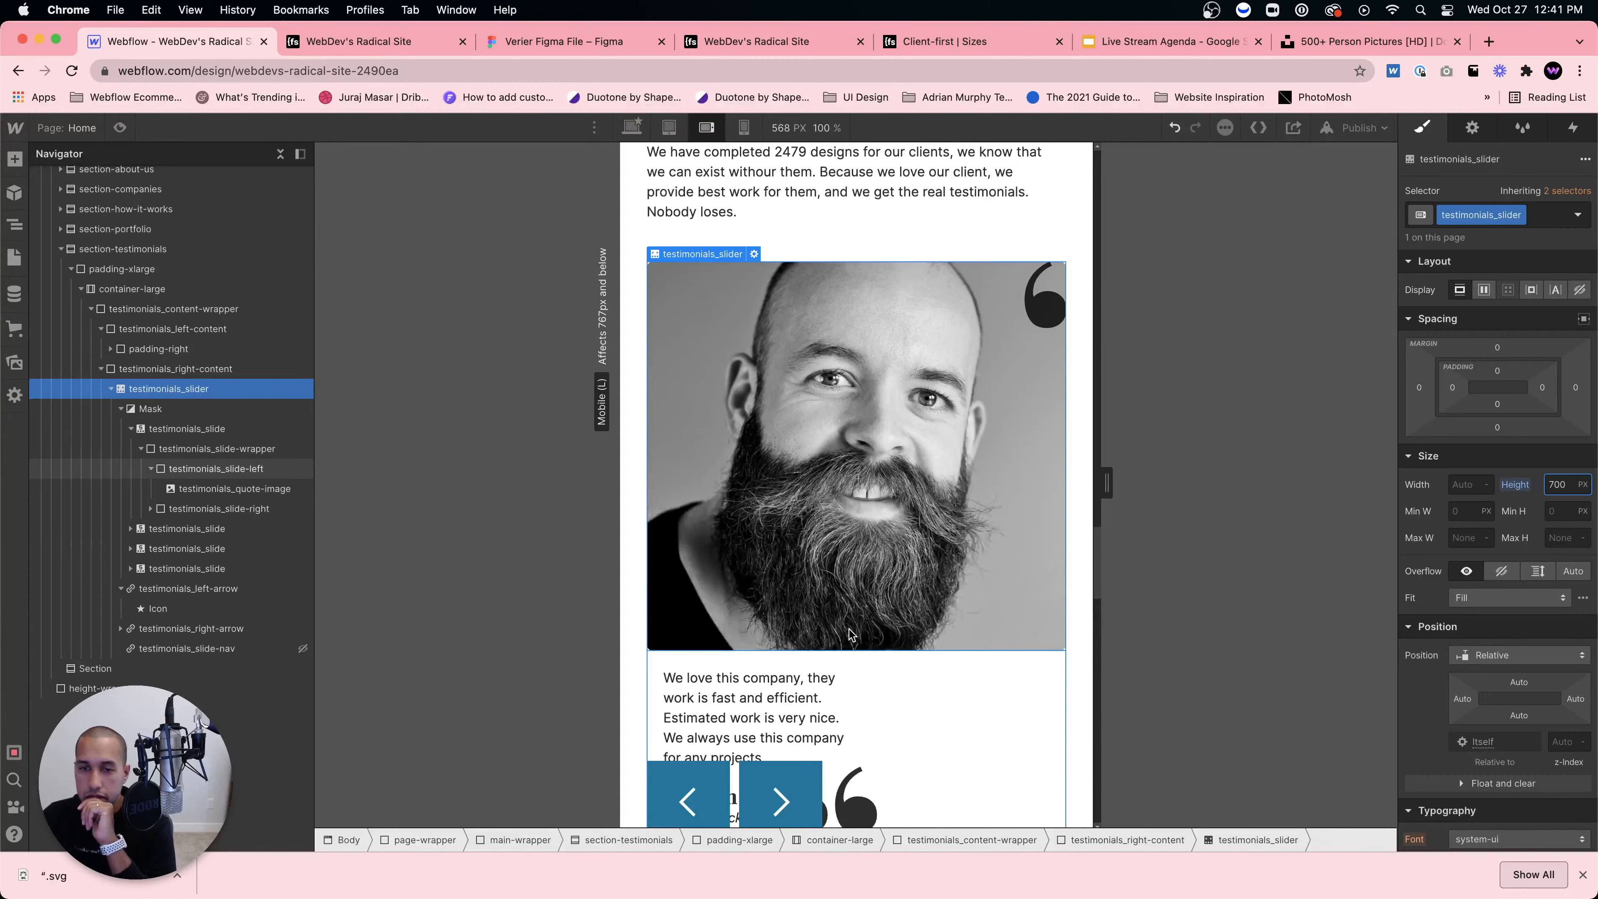
scroll(849, 633, "down", 7)
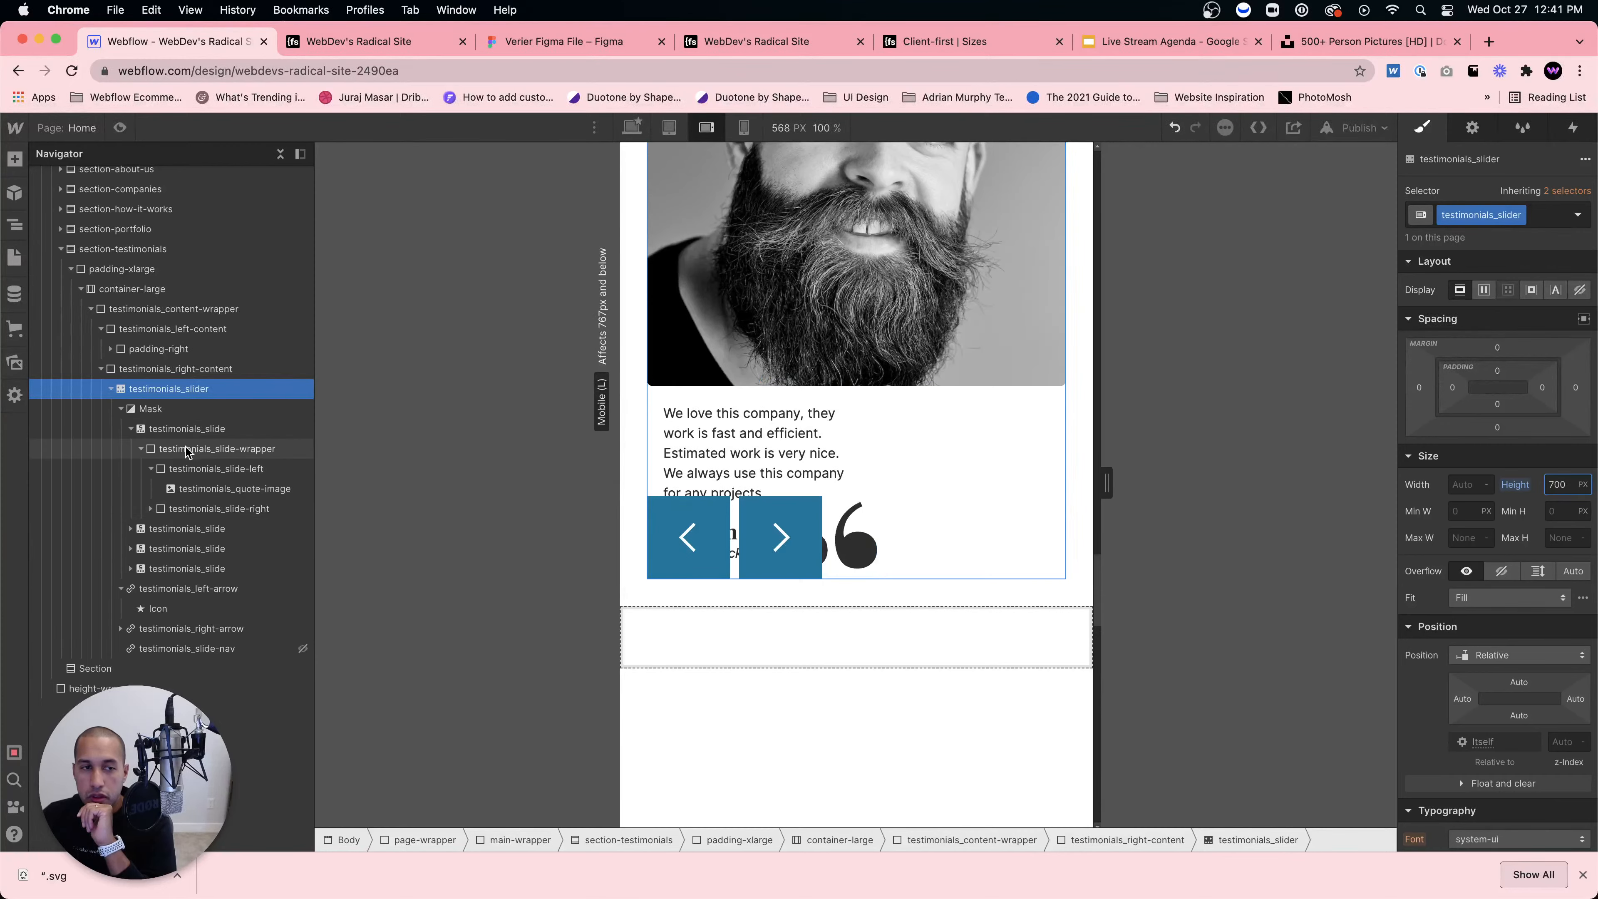
Step: Set the testimonials_quote-image right offset to 0%
left_click(211, 448)
left_click(203, 489)
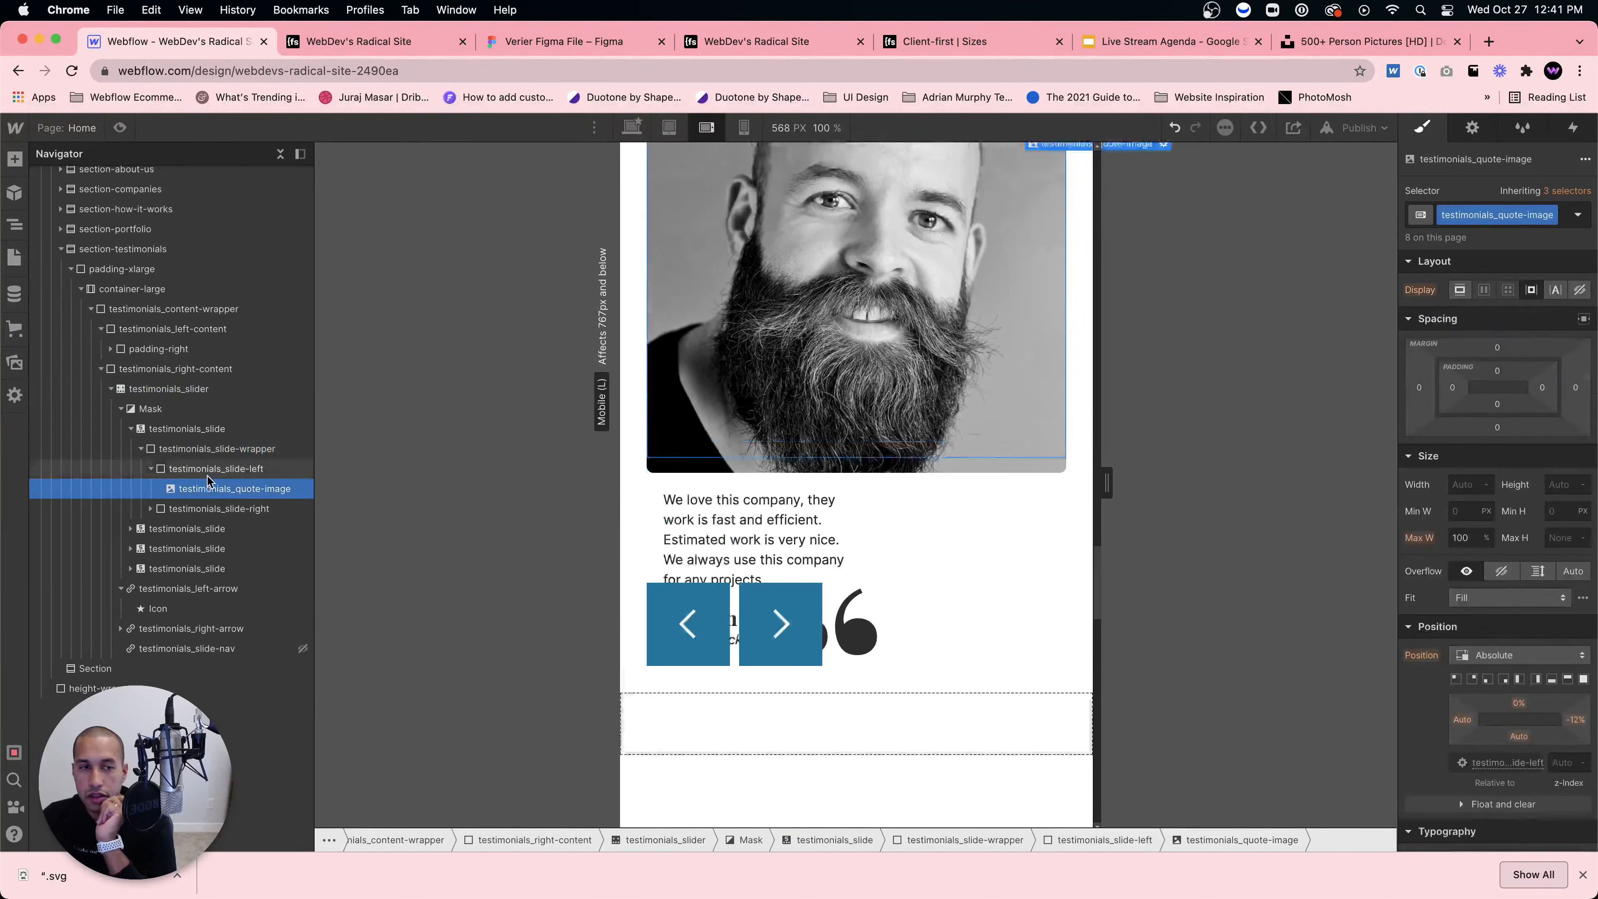
scroll(1502, 653, "down", 5)
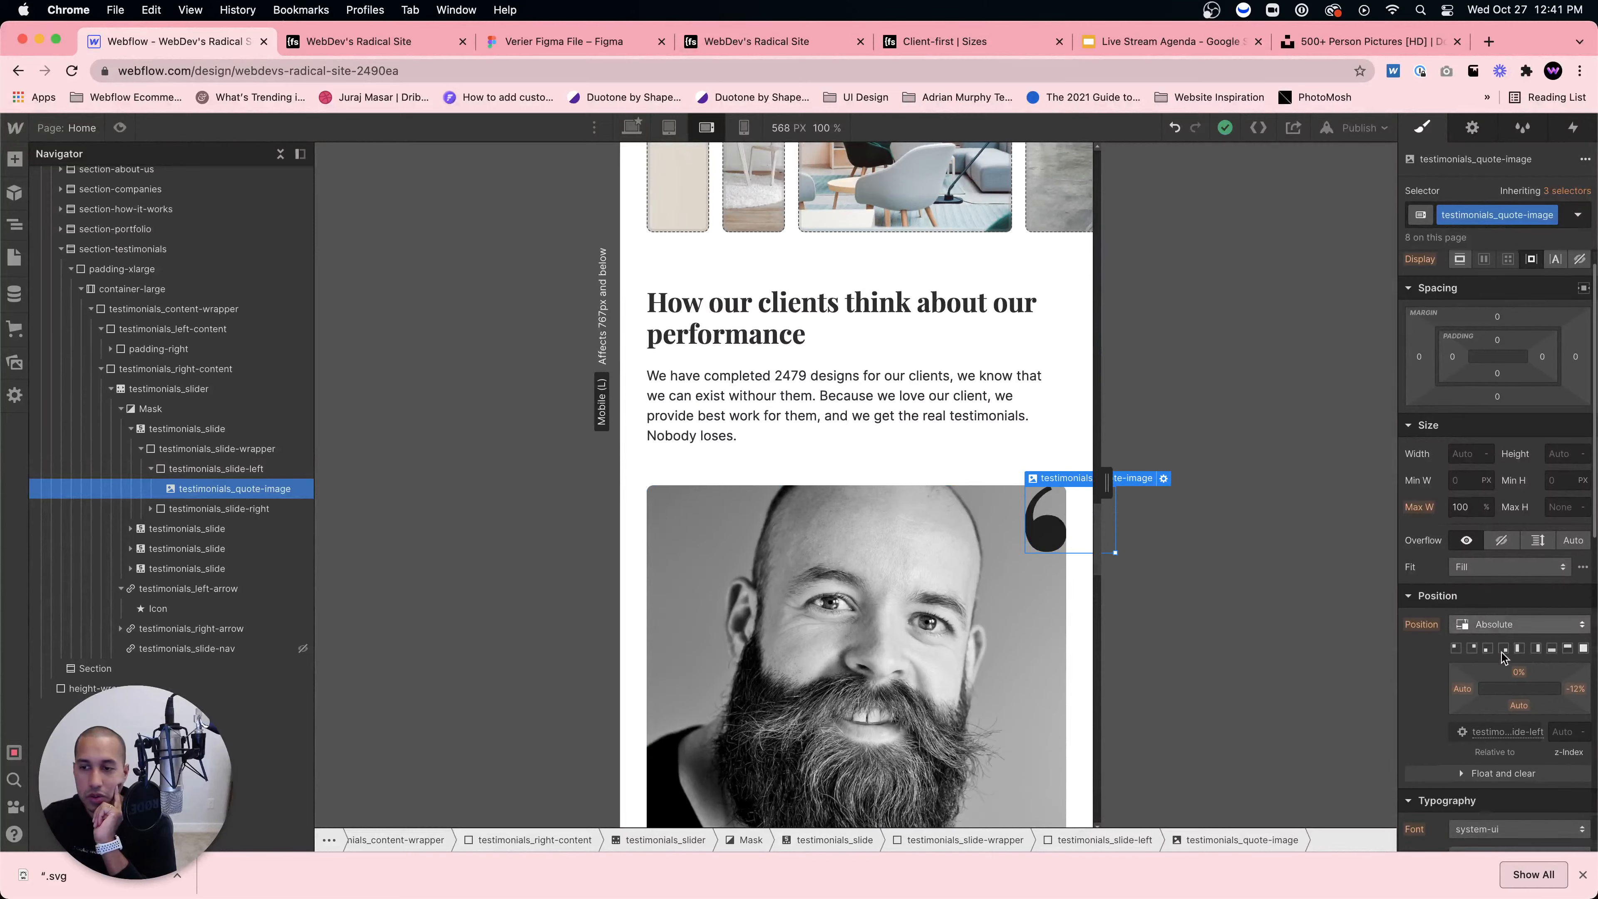
left_click(1575, 565)
type("02")
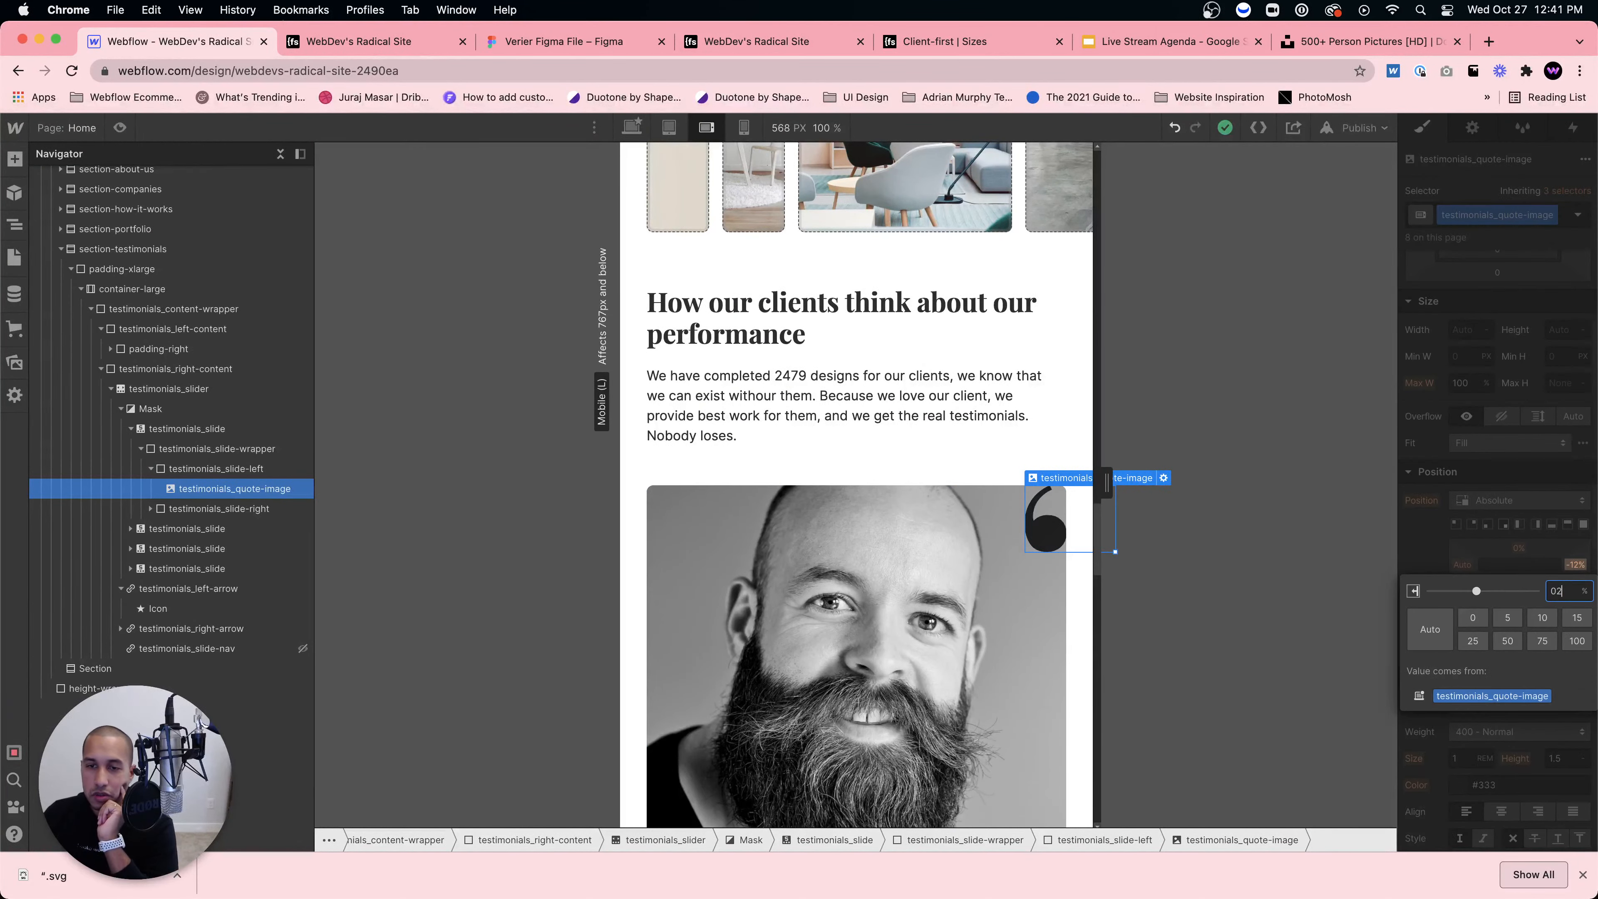
key("Return")
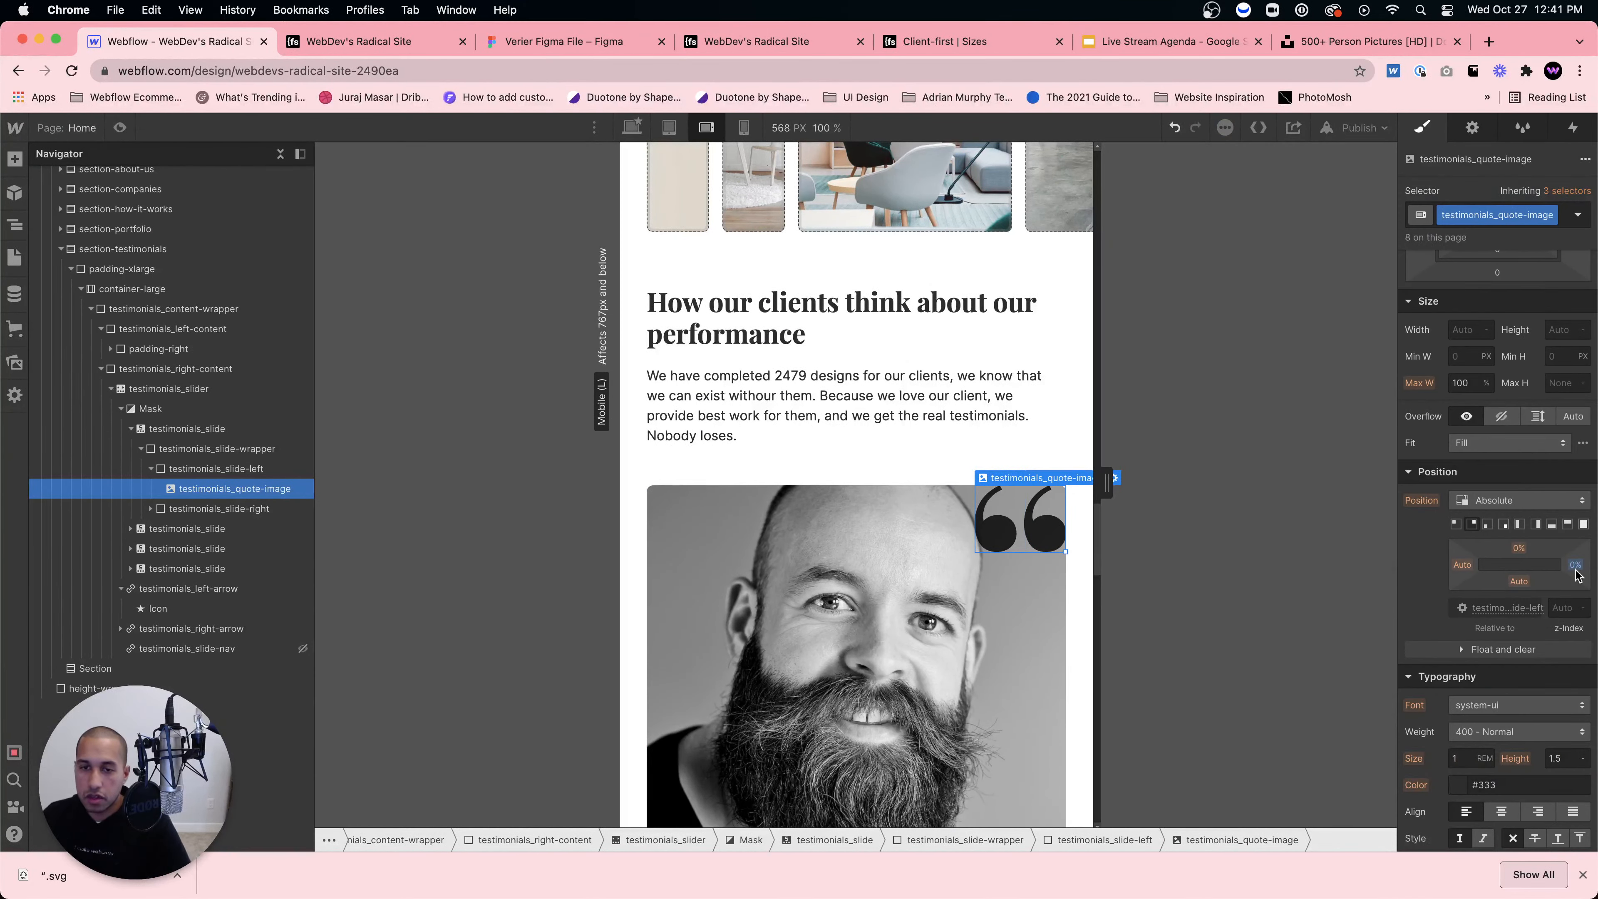
scroll(895, 593, "down", 10)
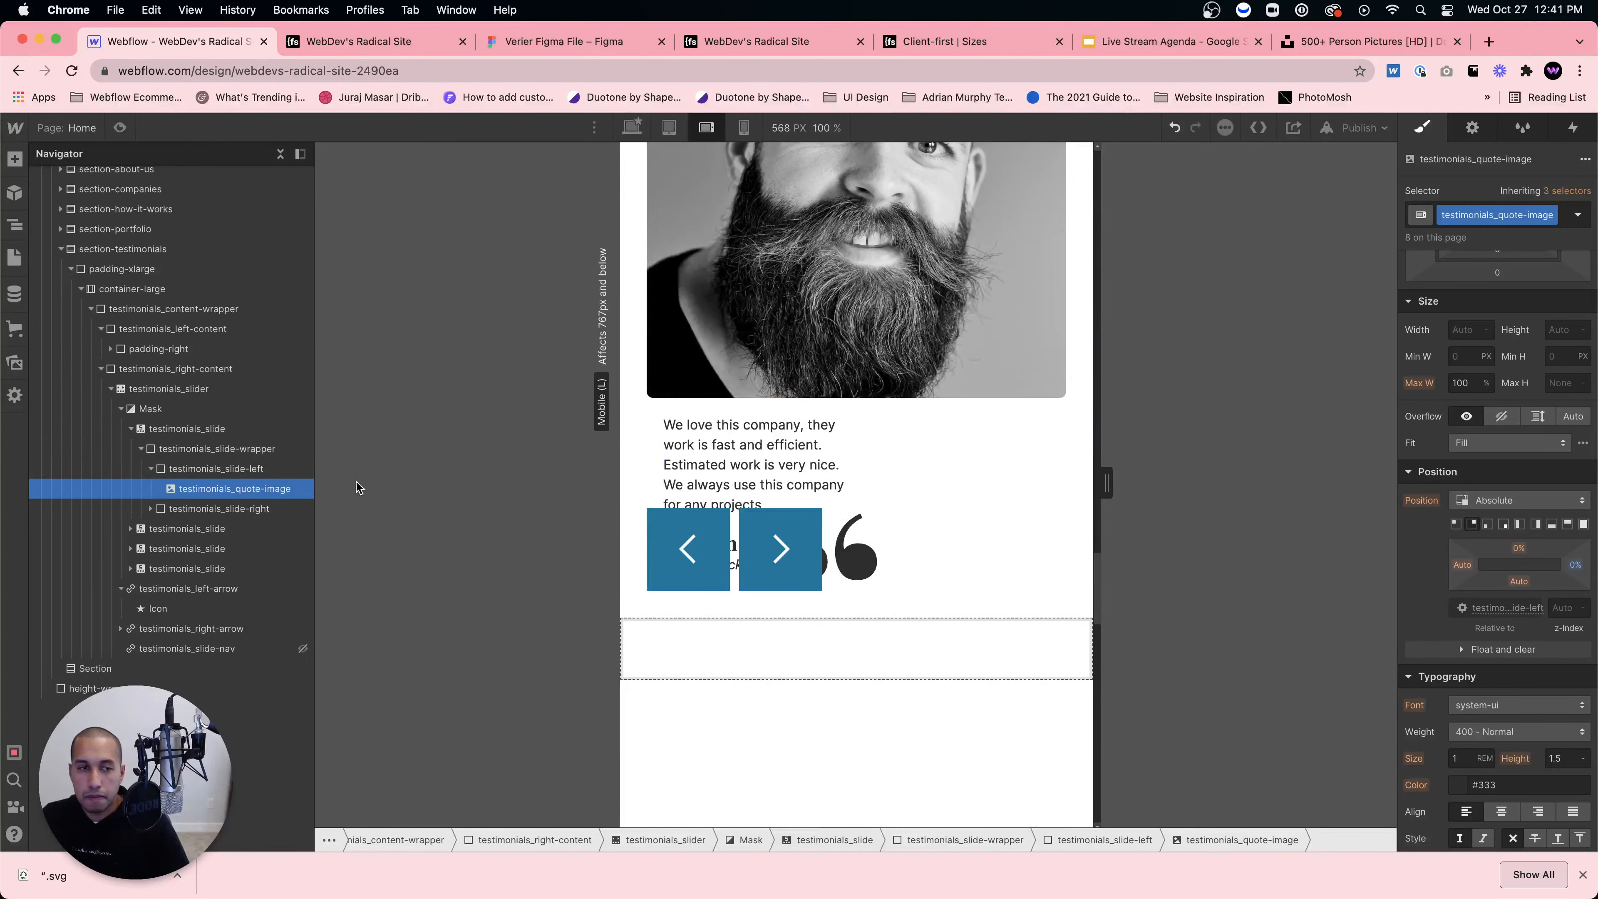
Step: Give testimonials_slide-right 100% width and Auto height
left_click(239, 510)
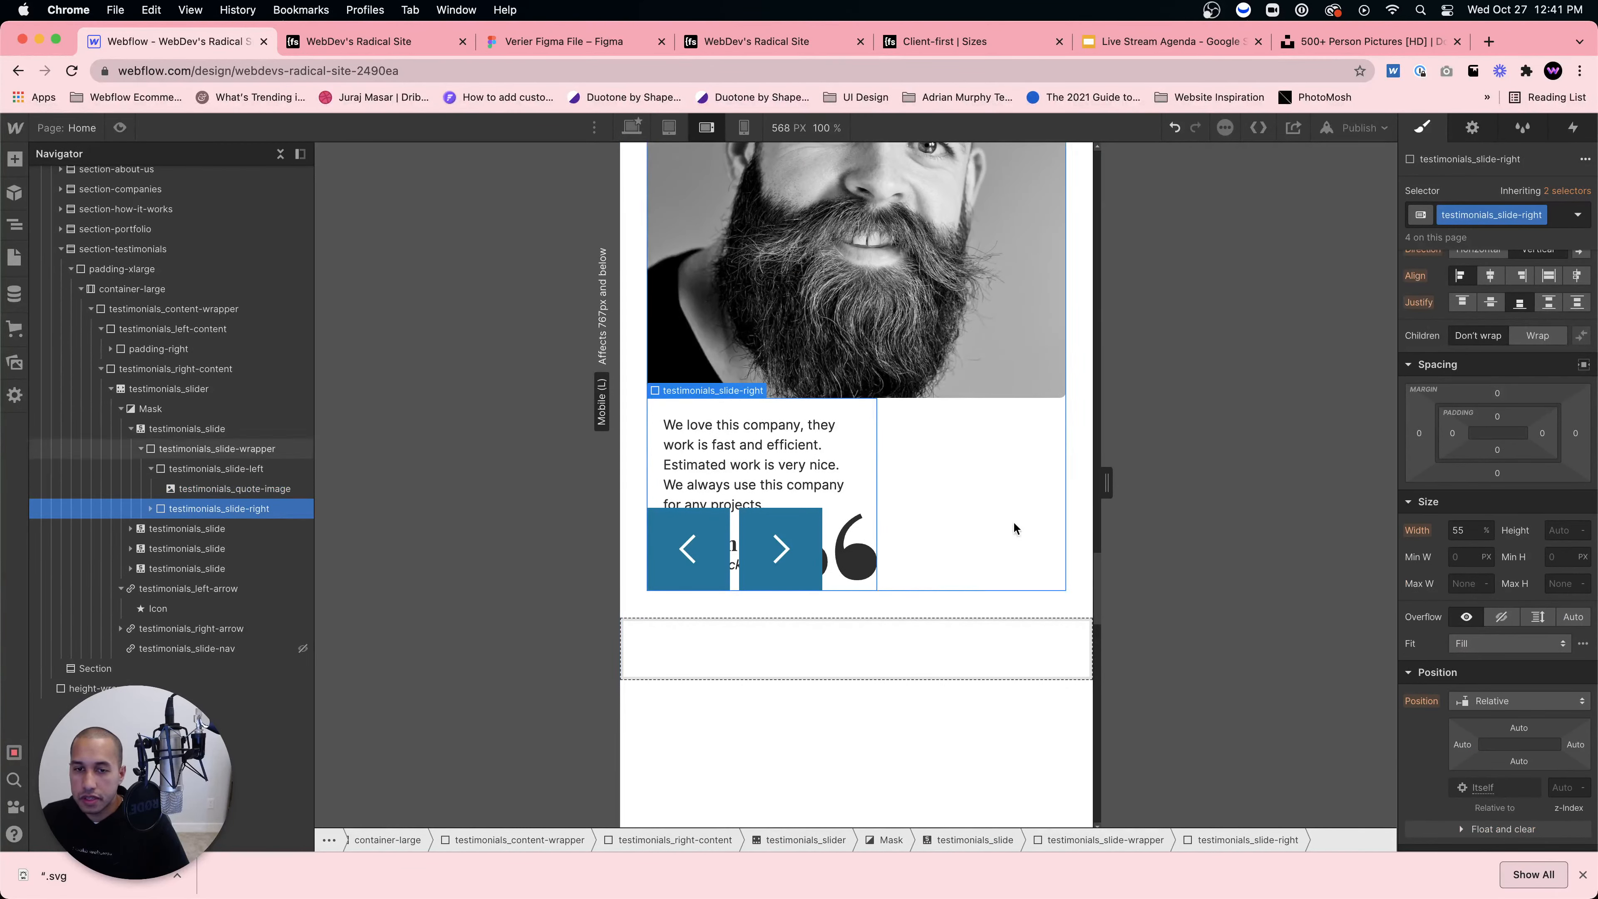
left_click(1568, 532)
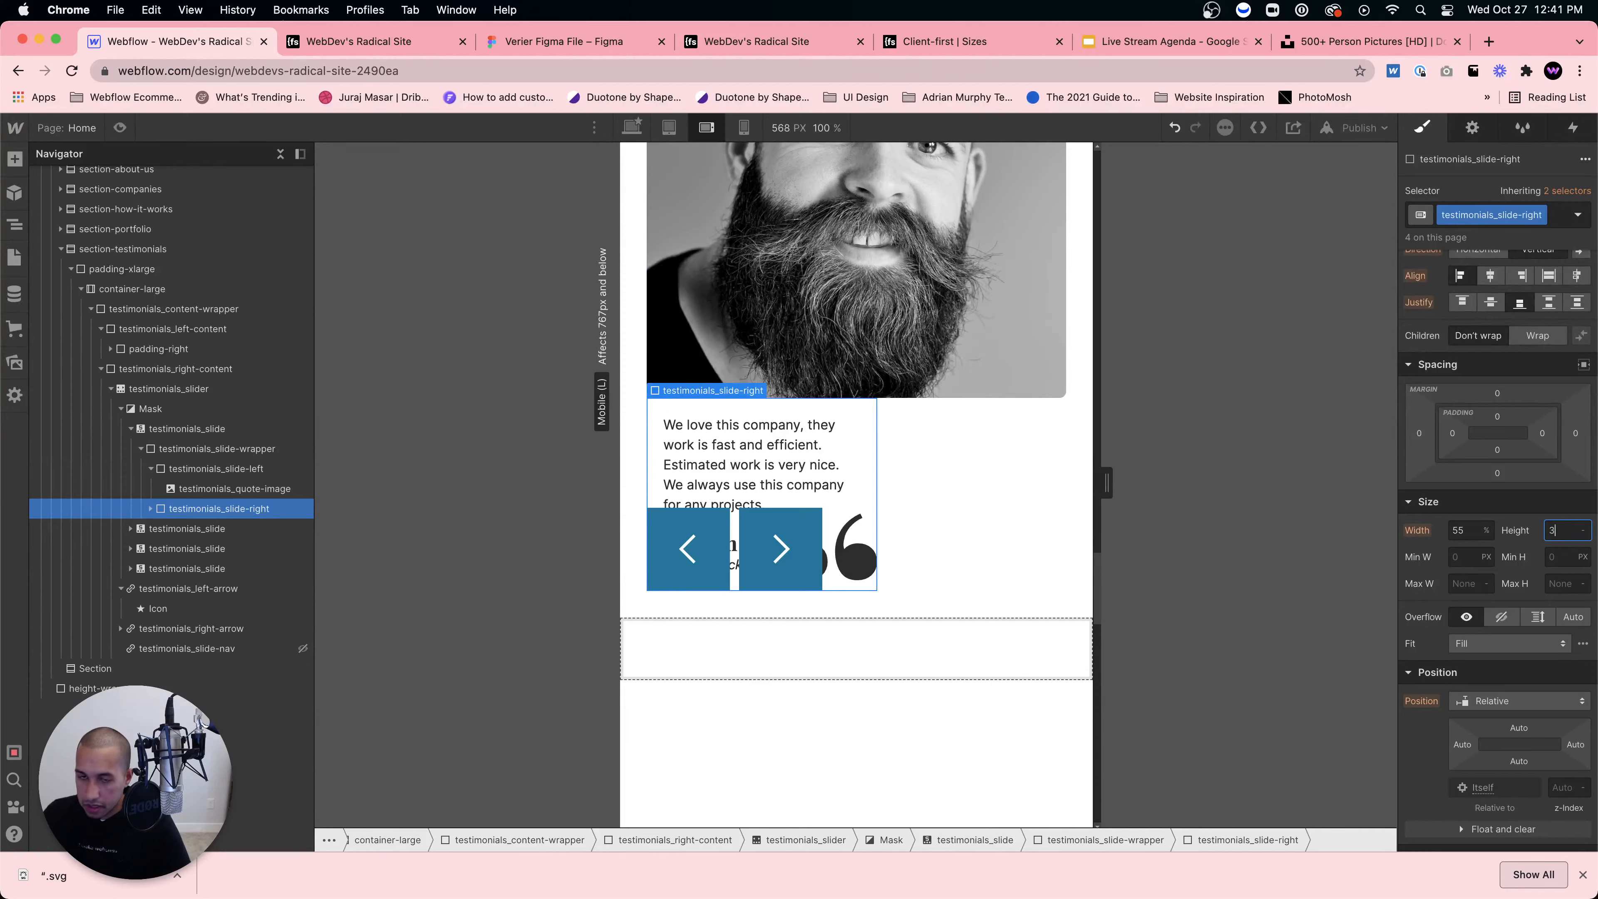
type("300")
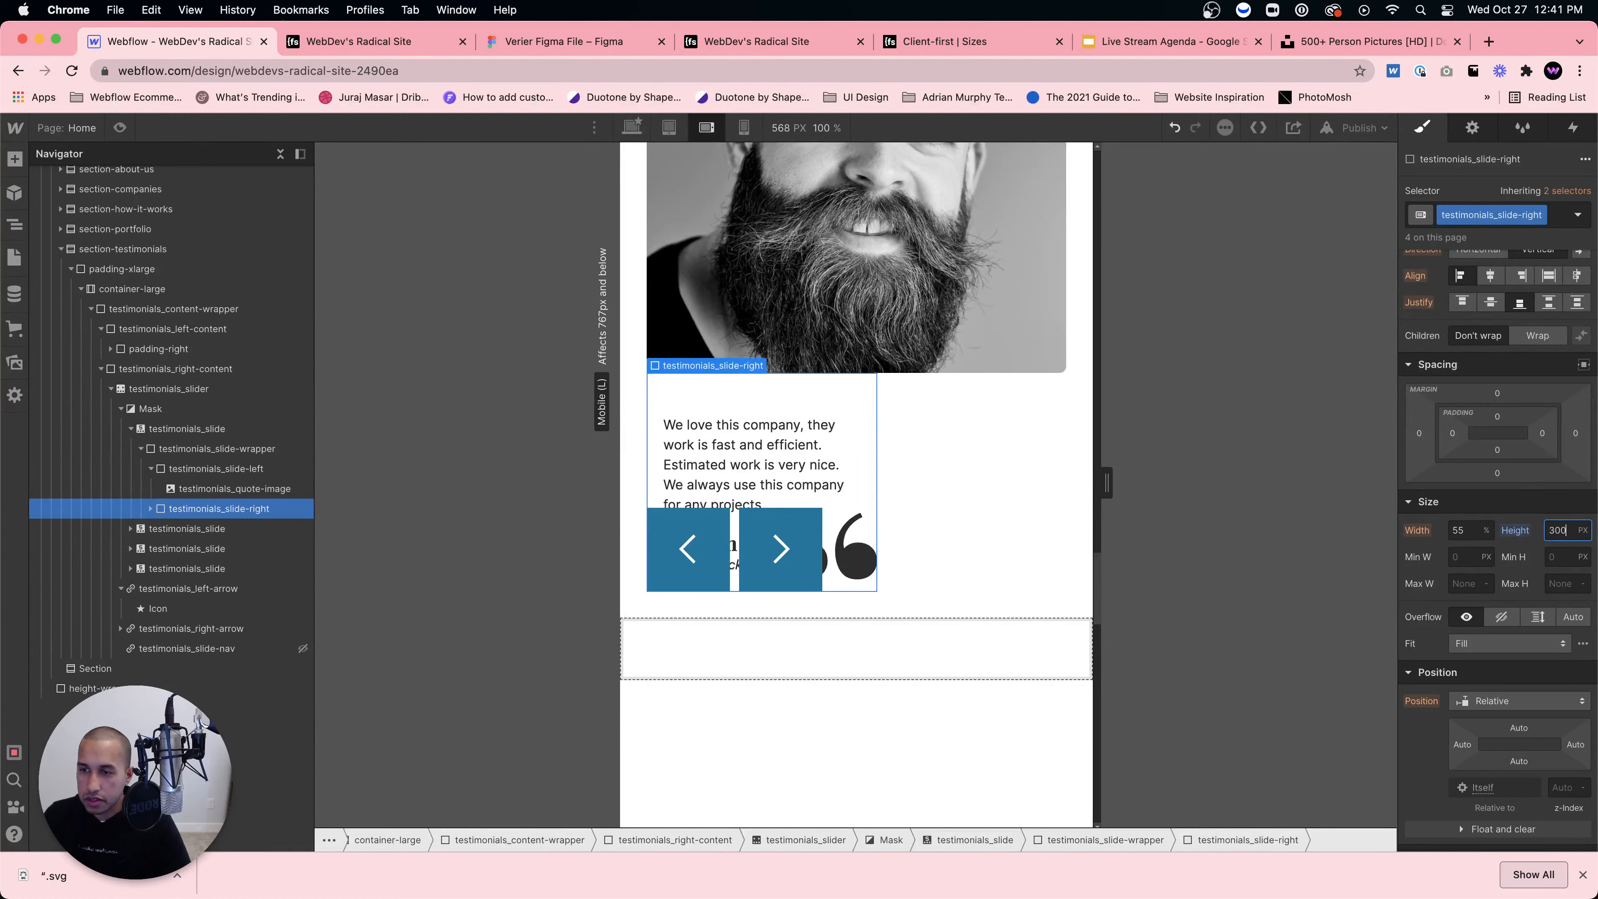
type("0")
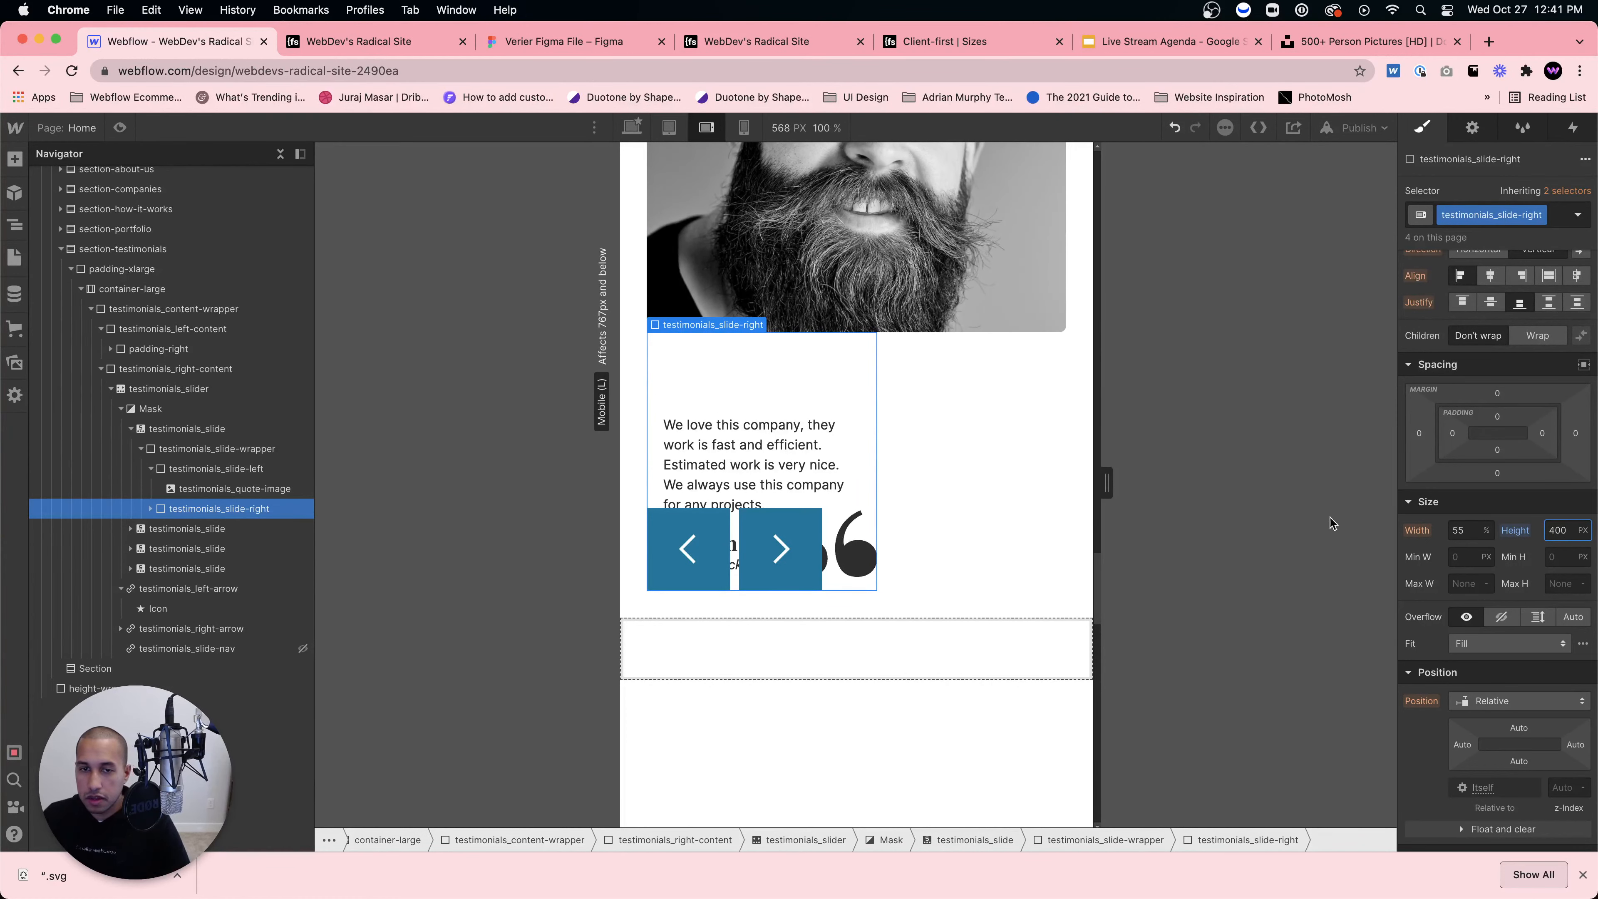
left_click(1456, 532)
type("100")
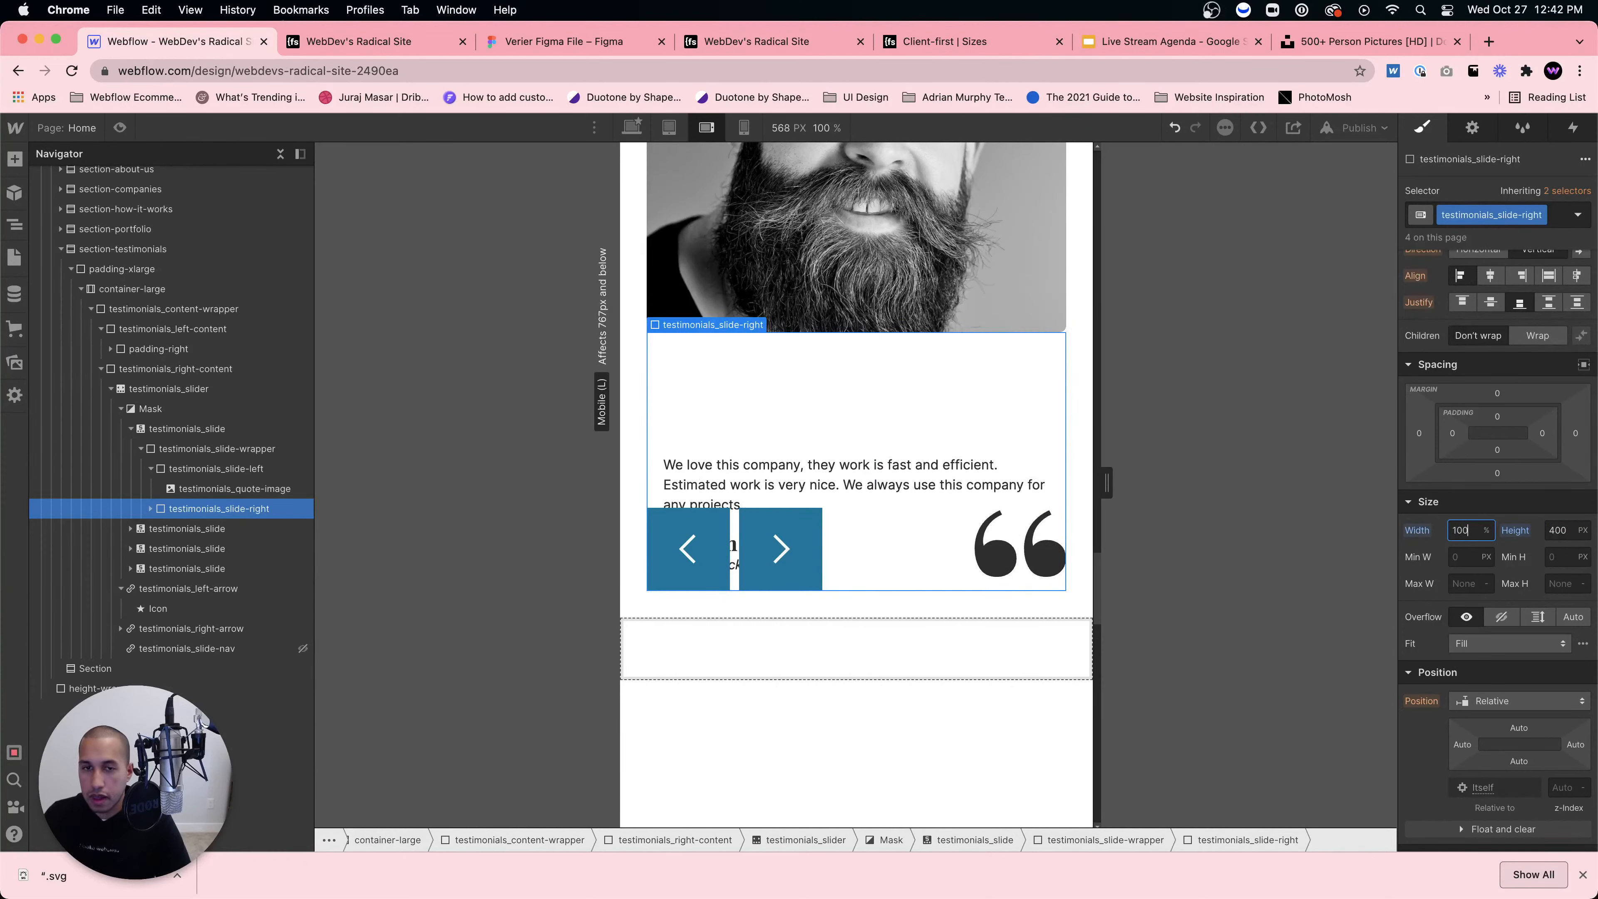
left_click(1566, 530)
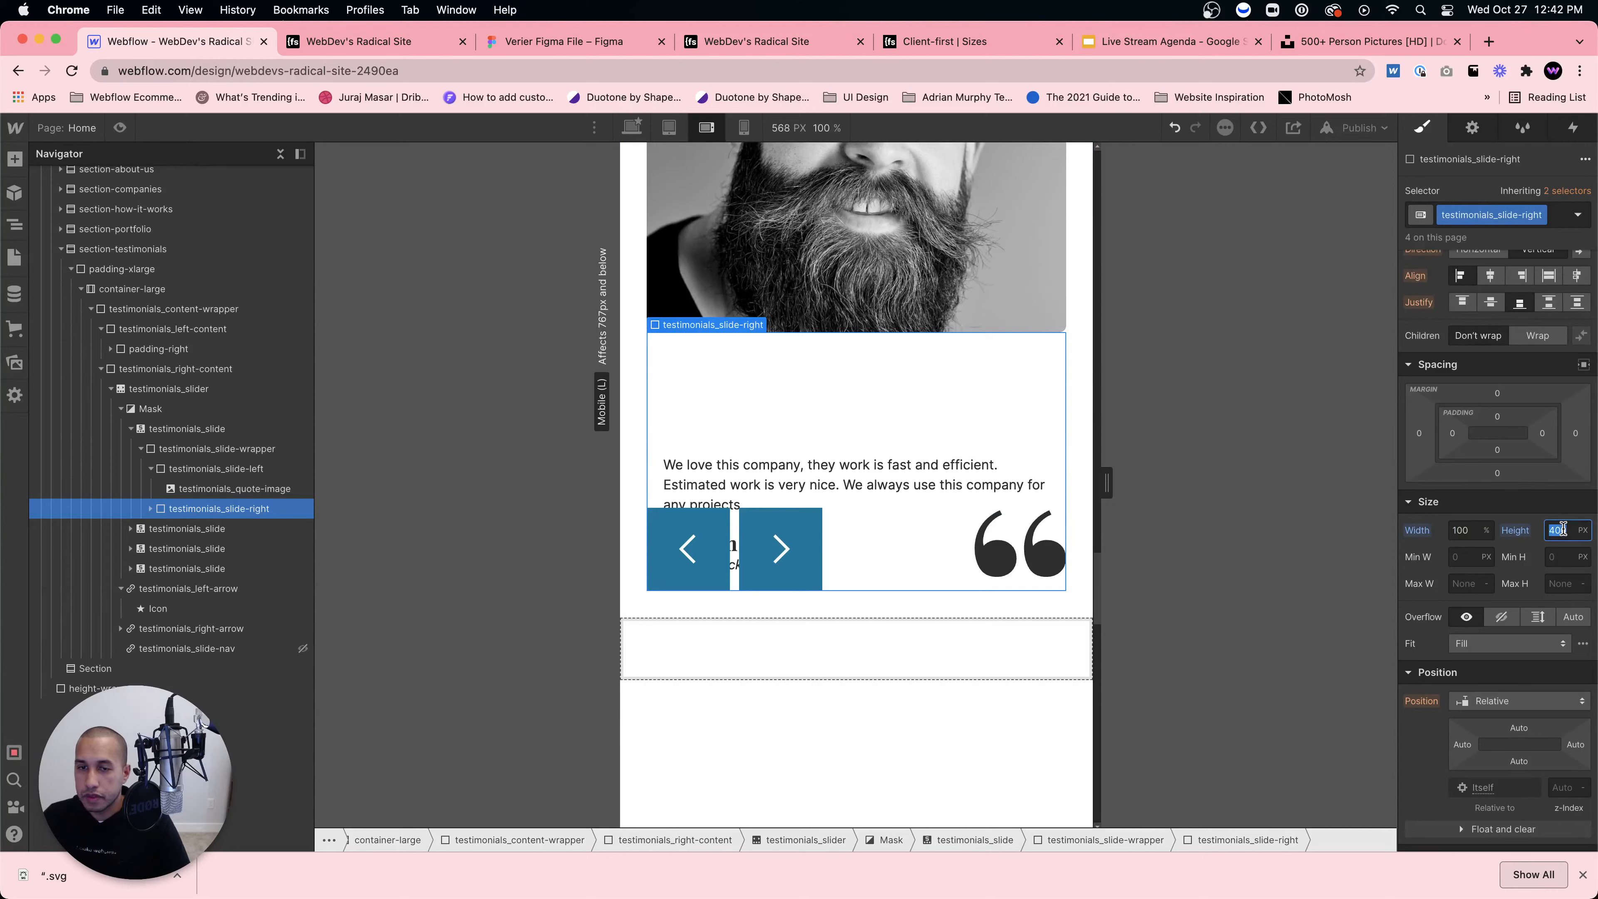
left_click(1581, 530)
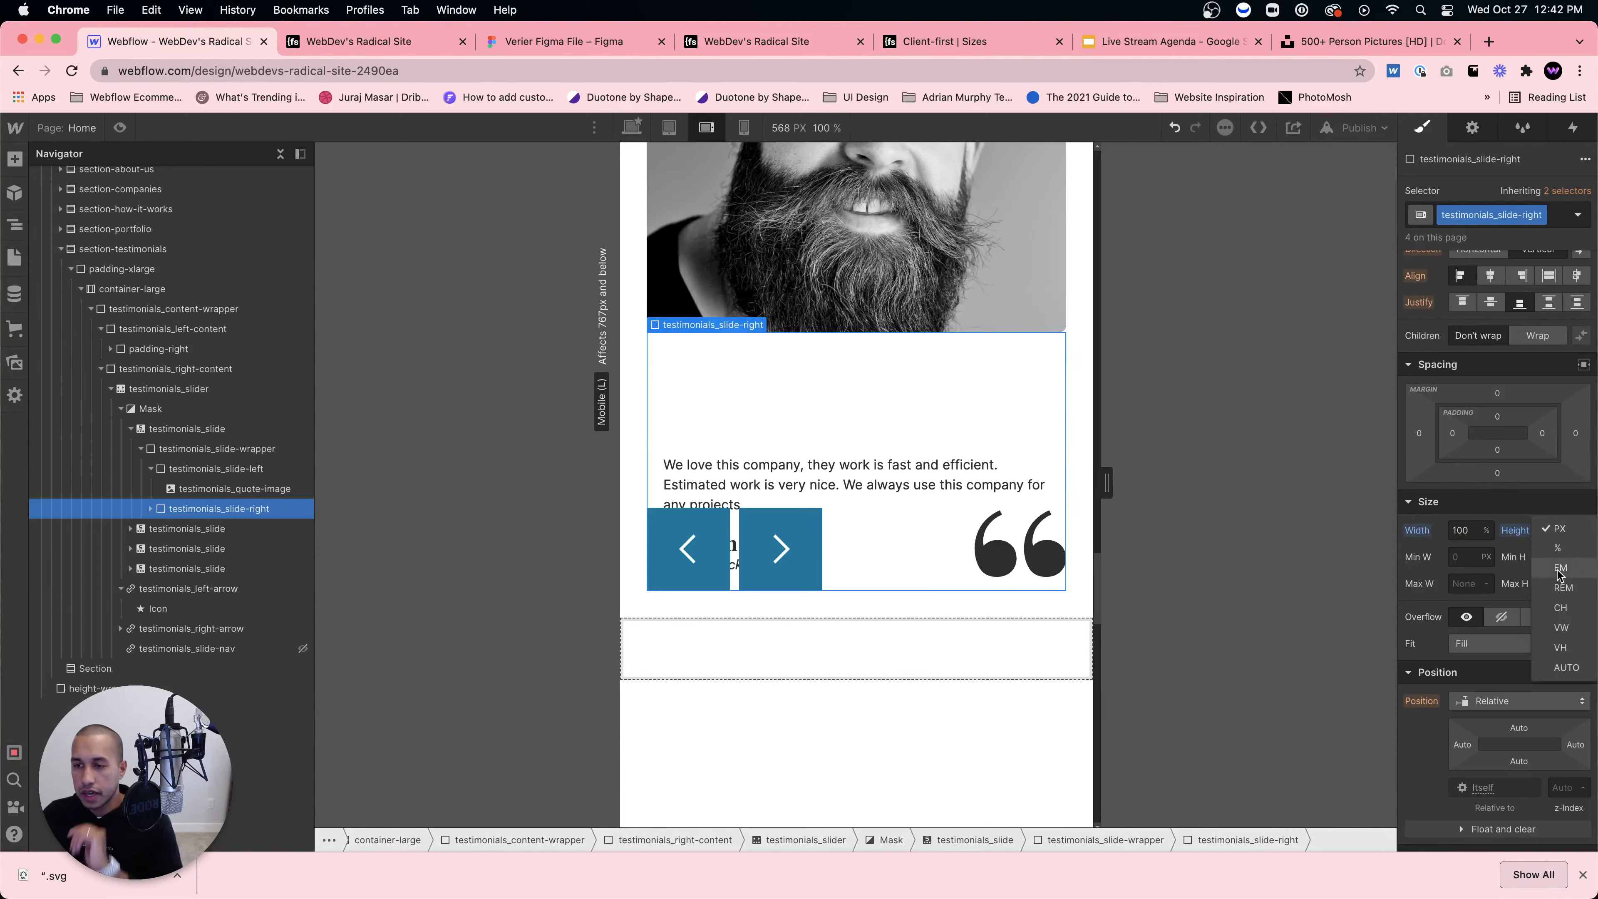
left_click(1562, 667)
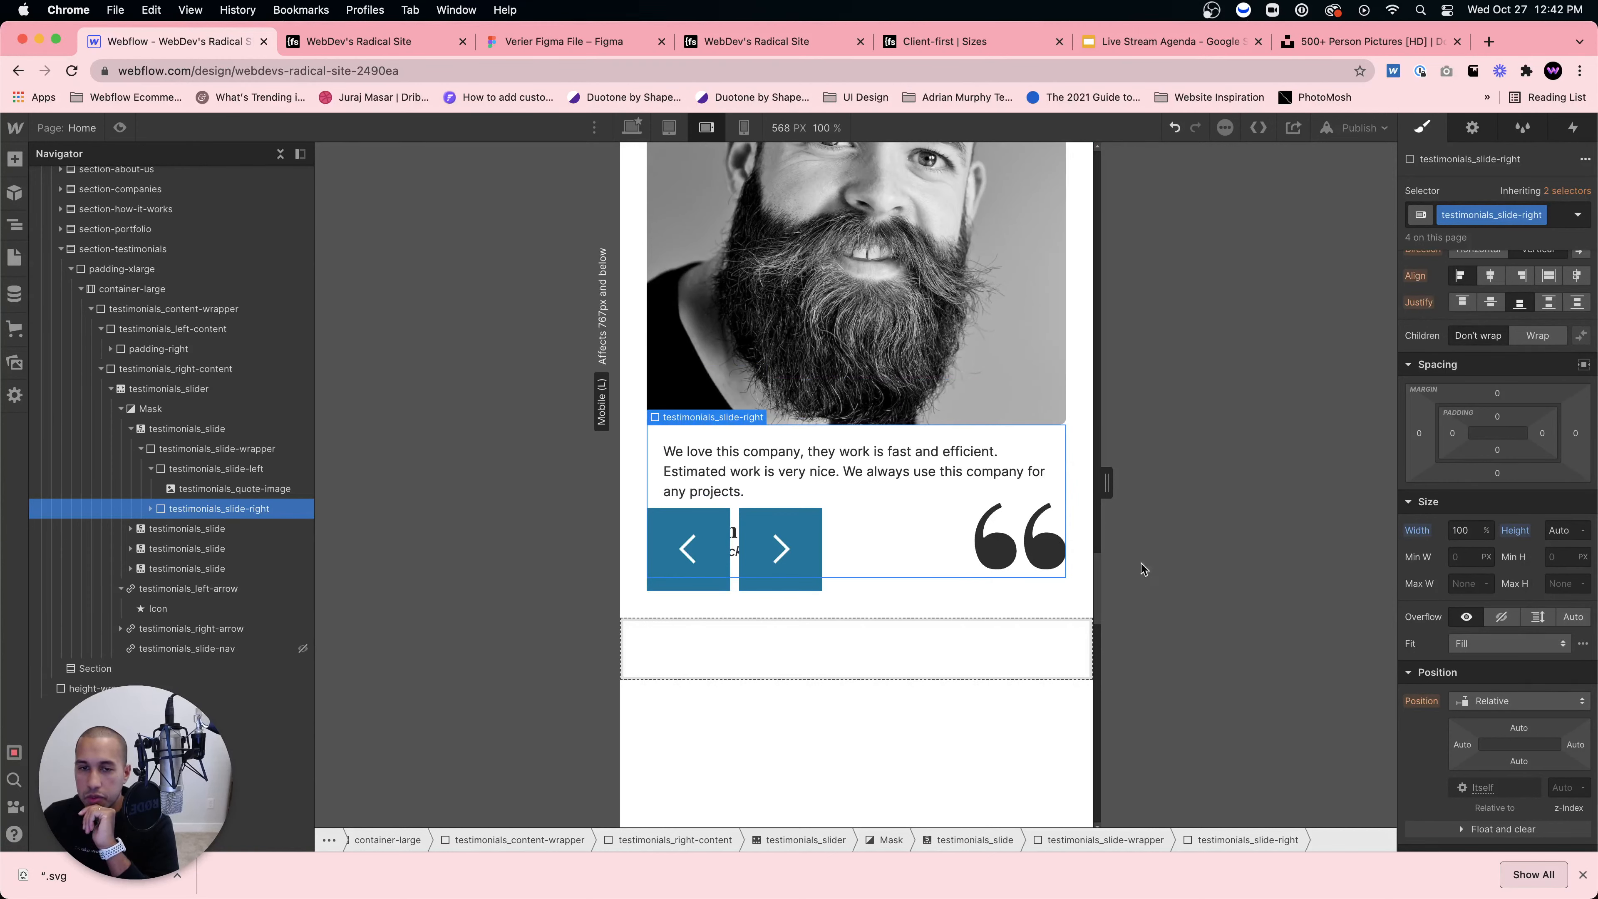
Step: Raise the left and right arrow buttons over the portrait photo, keeping absolute positioning
left_click(698, 530)
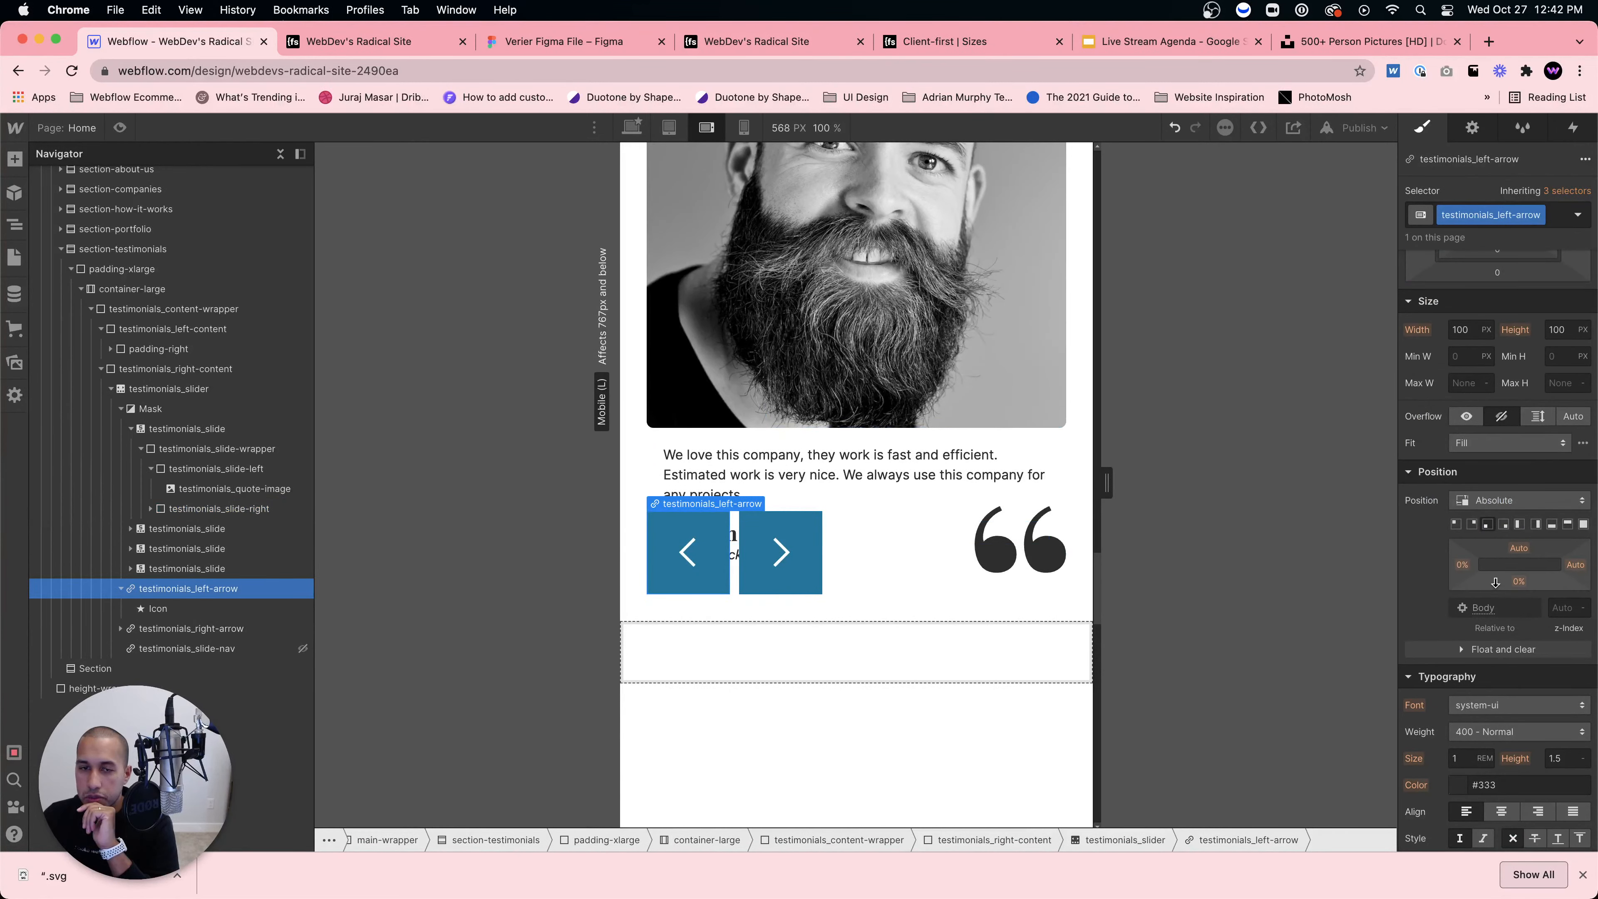
mouse_move(1495, 583)
left_mouse_down()
mouse_move(1502, 556)
mouse_move(1525, 587)
left_mouse_up()
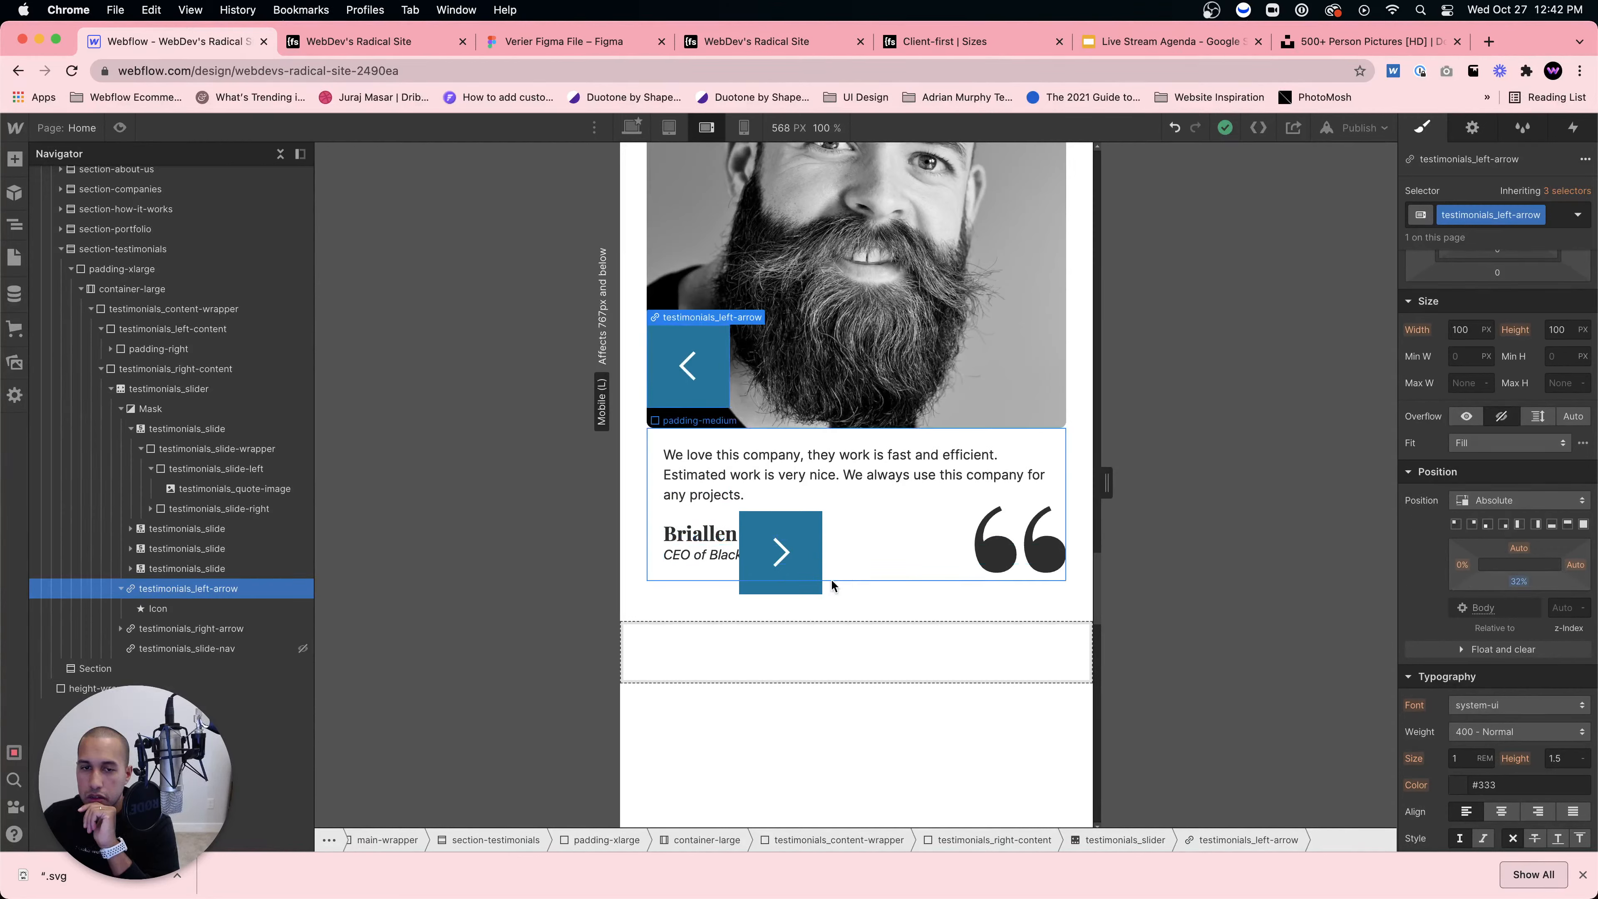
left_click(814, 586)
mouse_move(1523, 582)
left_mouse_down()
mouse_move(1520, 563)
mouse_move(1469, 562)
mouse_move(1515, 581)
left_mouse_up()
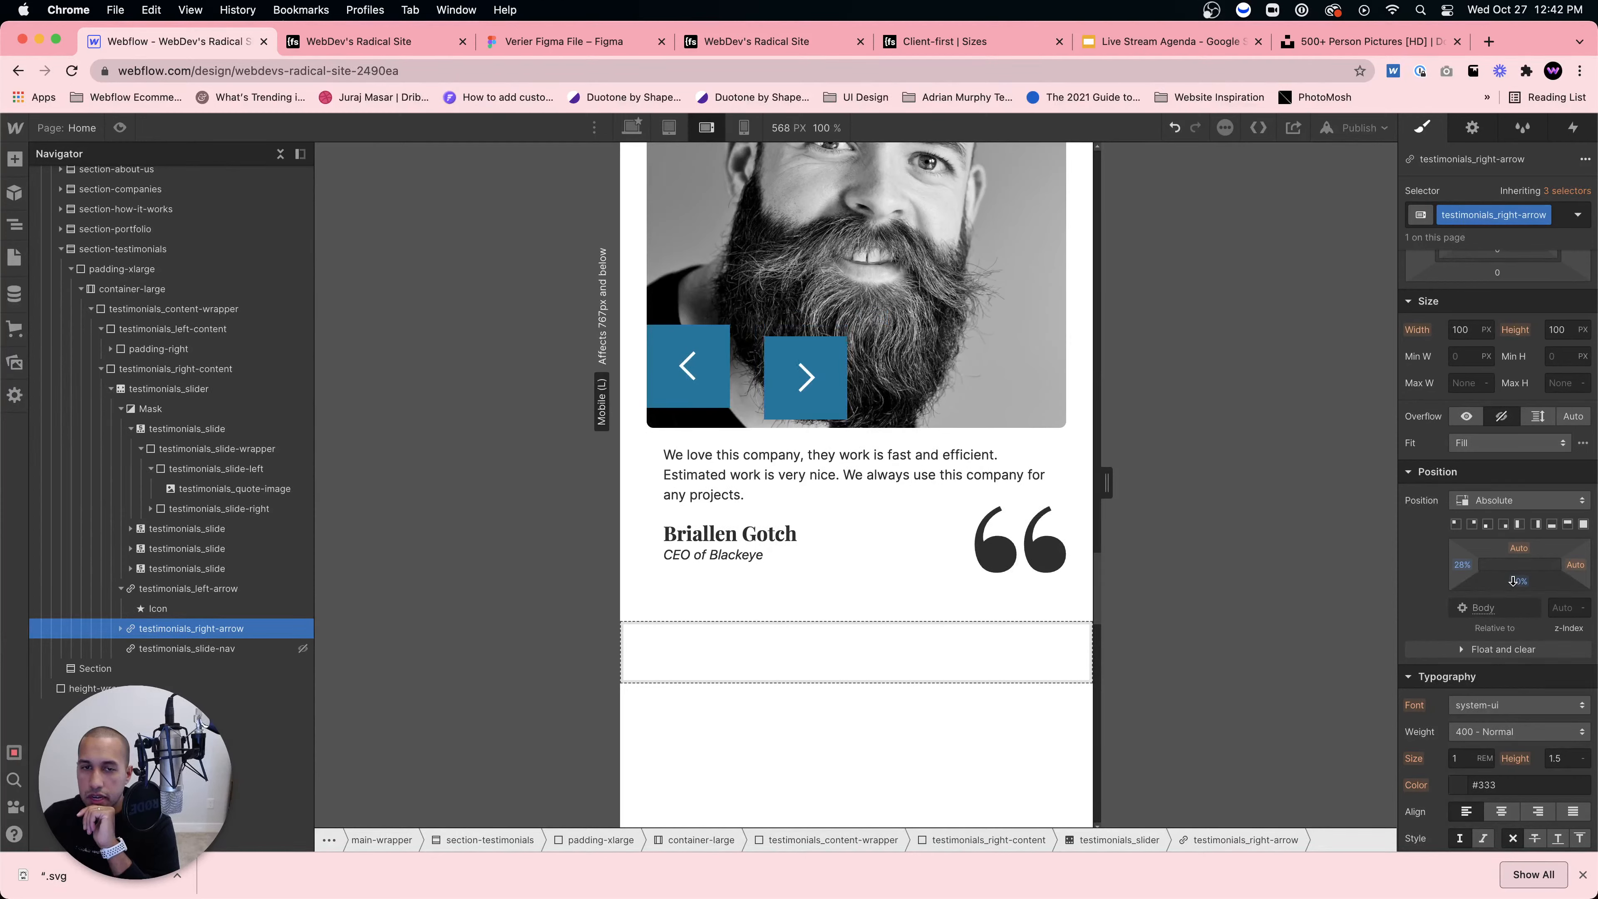
left_click(1462, 566, "alt")
left_click(1520, 583, "alt")
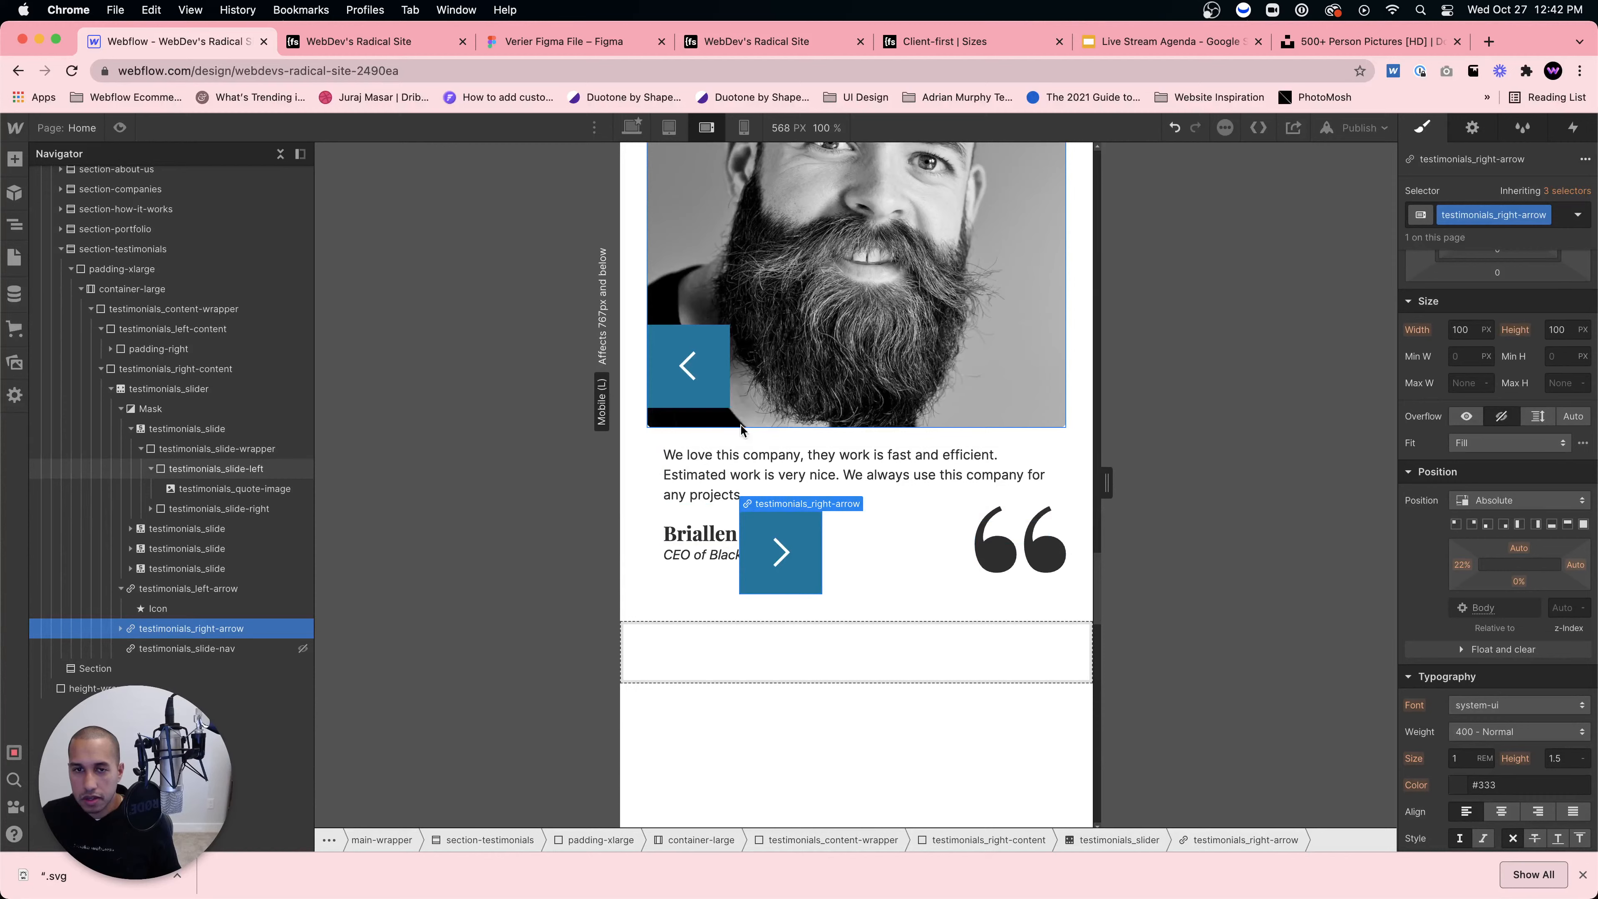
left_click(1510, 499)
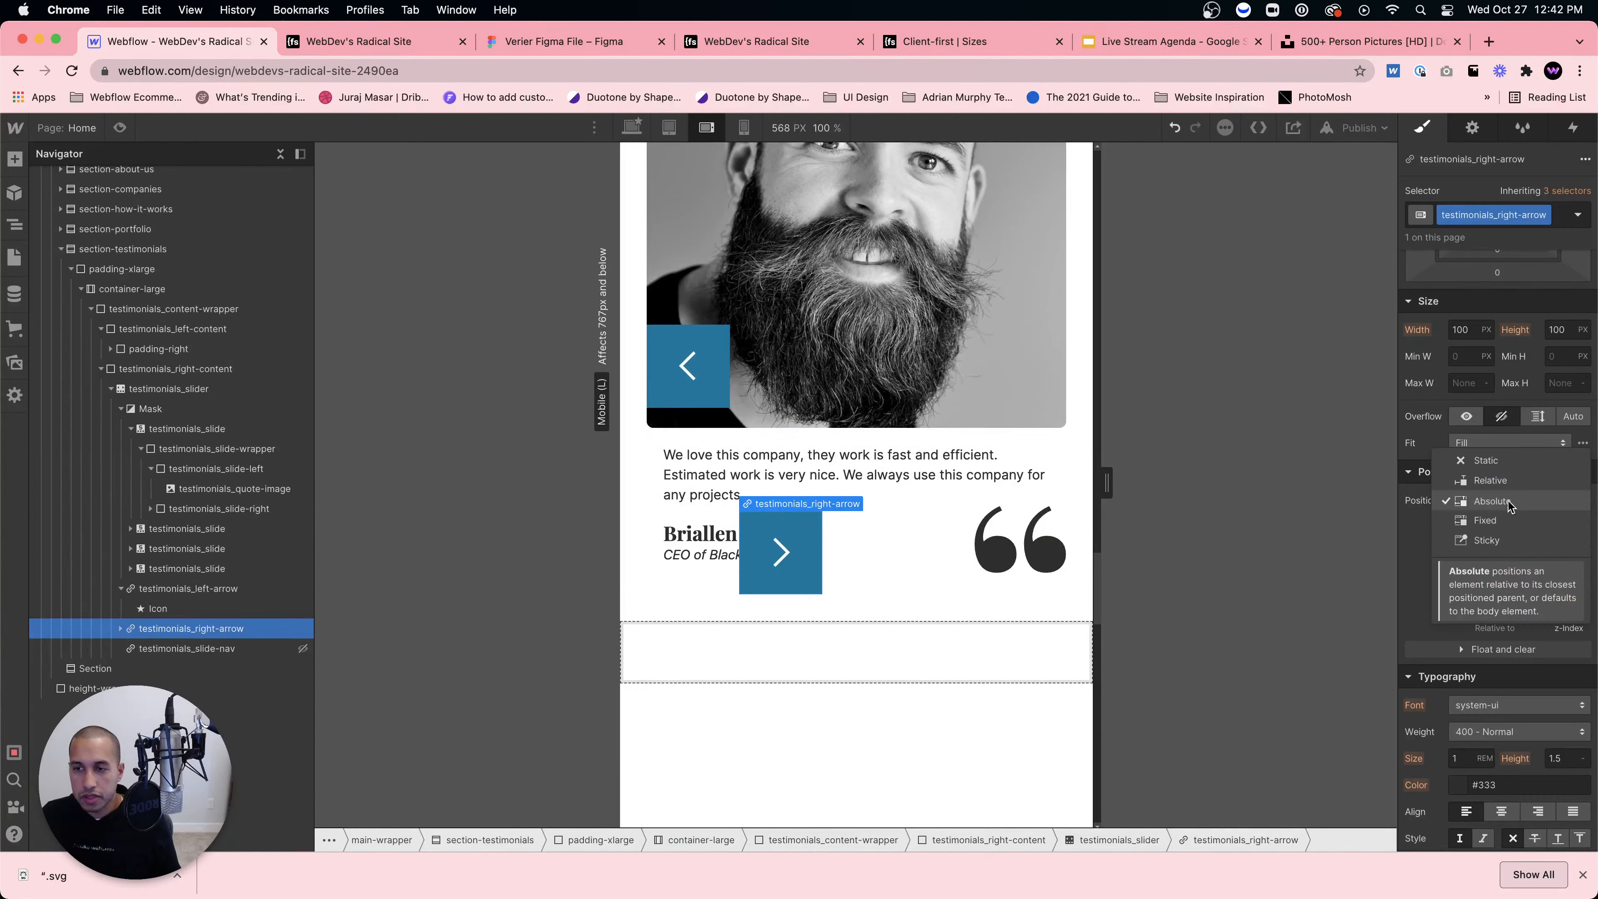
left_click(1503, 481)
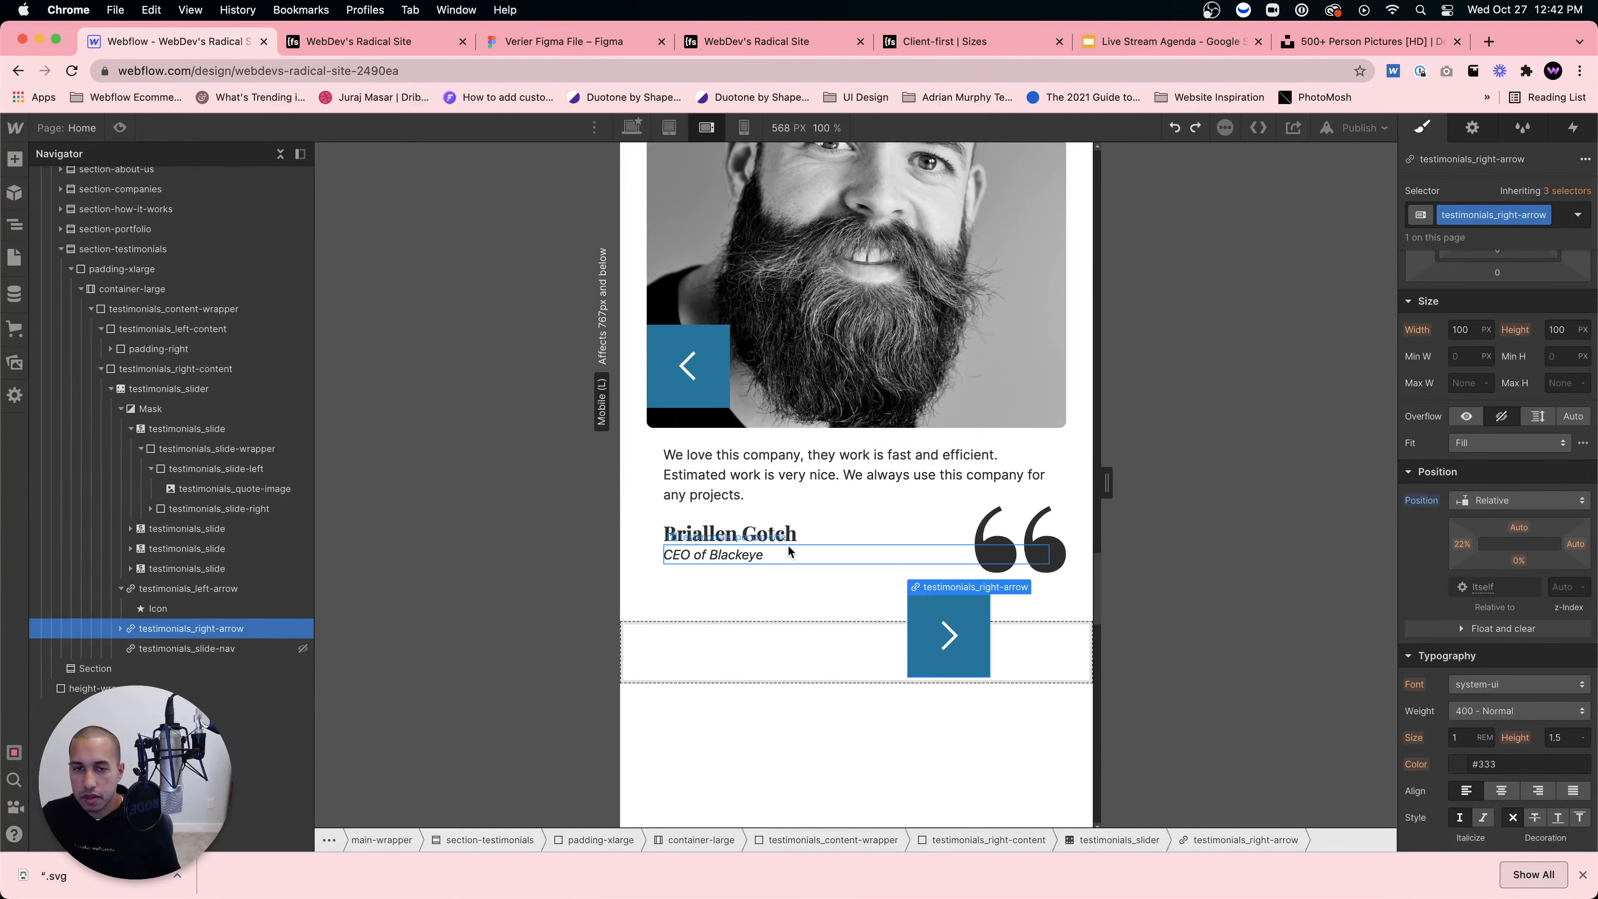
key("super+z")
Step: Nudge the left arrow lower, lower the right arrow to a 29% Bottom offset, then select testimonials_slide-left
left_click(704, 386)
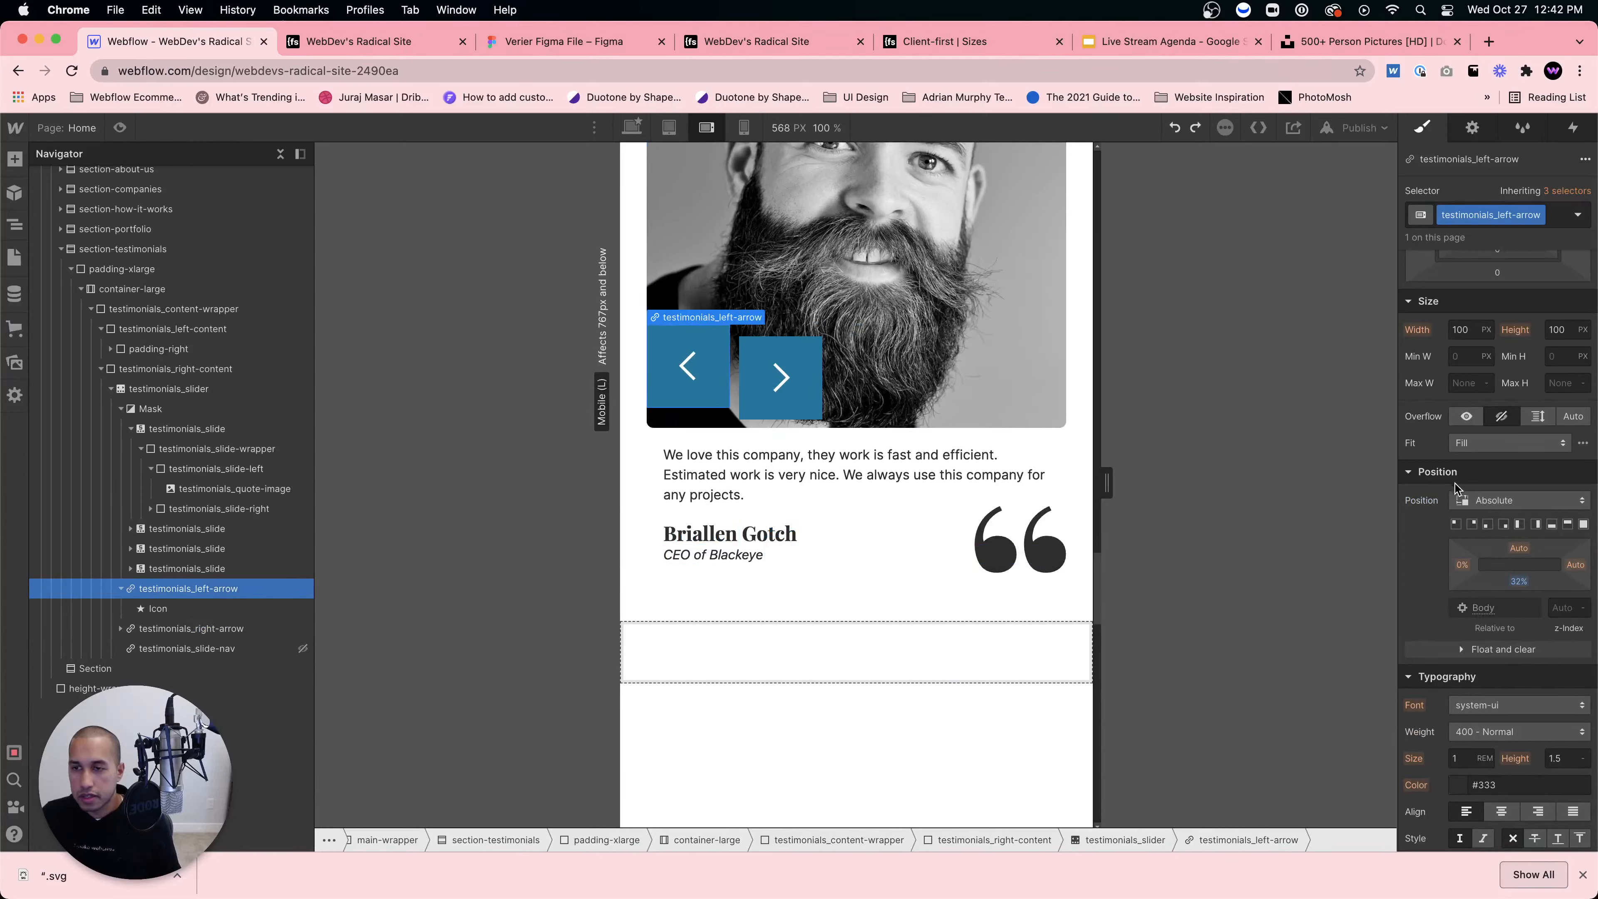
left_click_drag(1518, 580, 1516, 583)
left_click(755, 408)
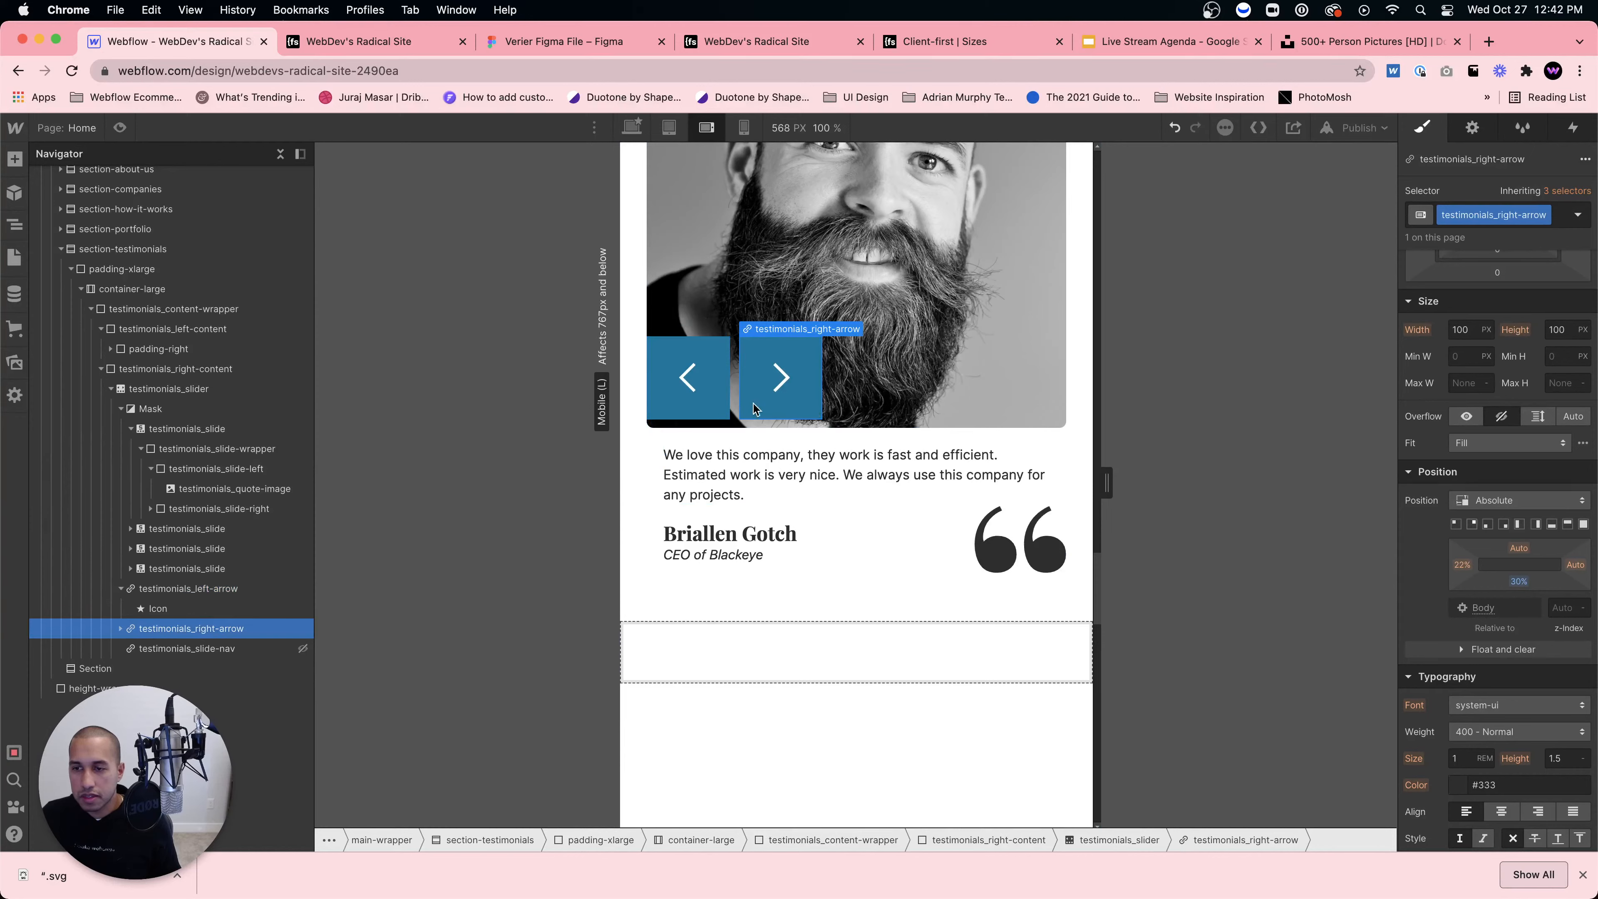
left_click(711, 406)
left_click(806, 410)
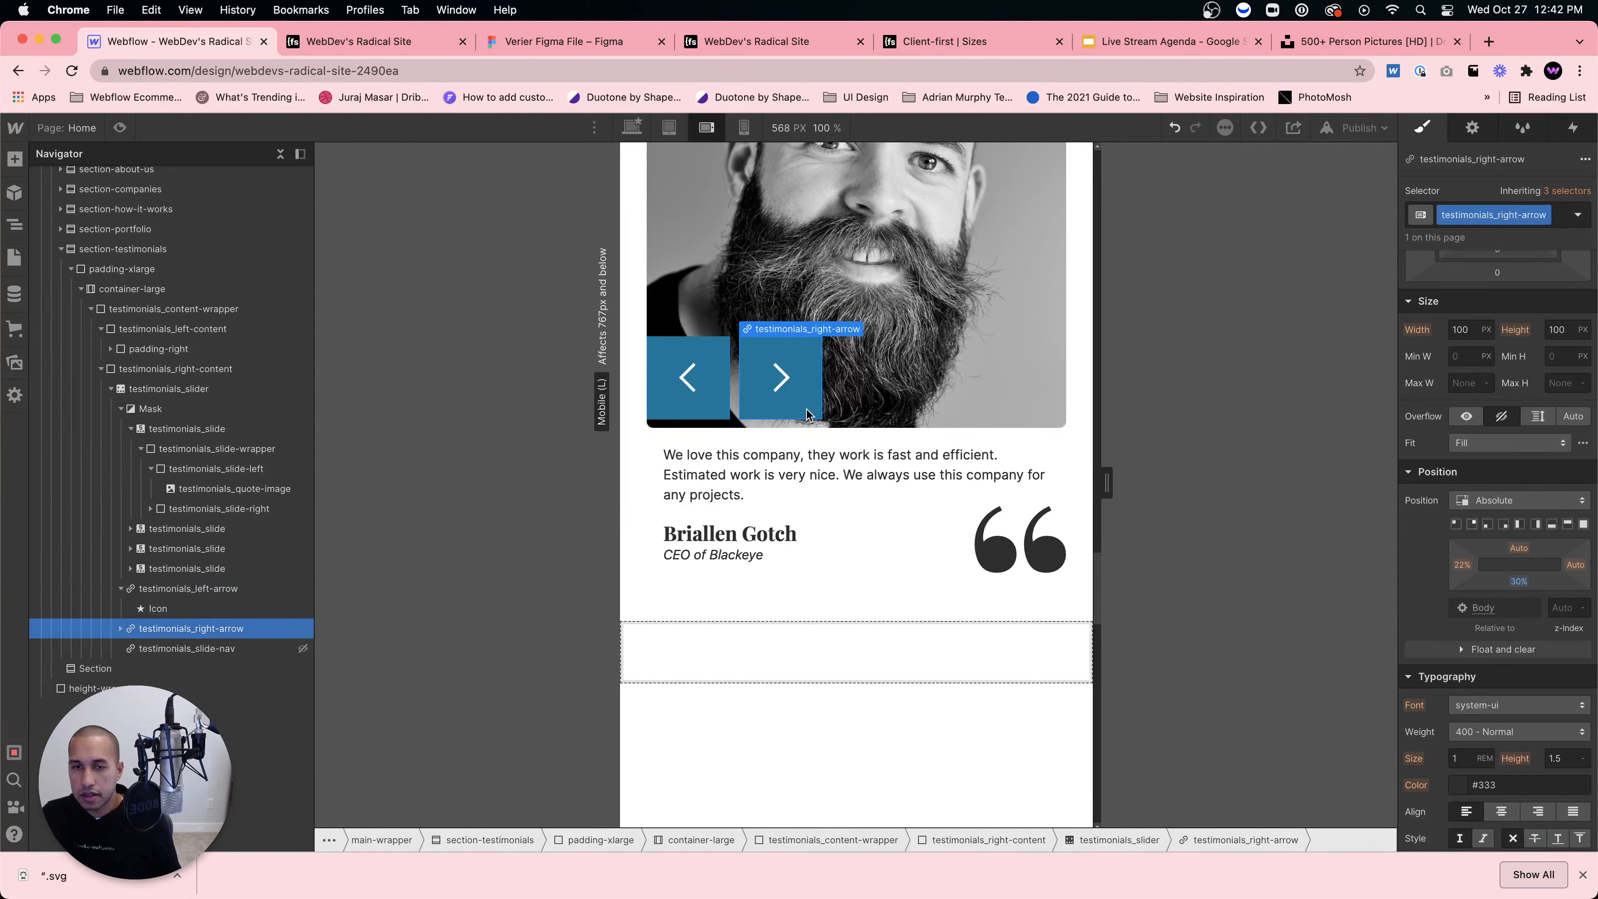
scroll(830, 409, "up", 2)
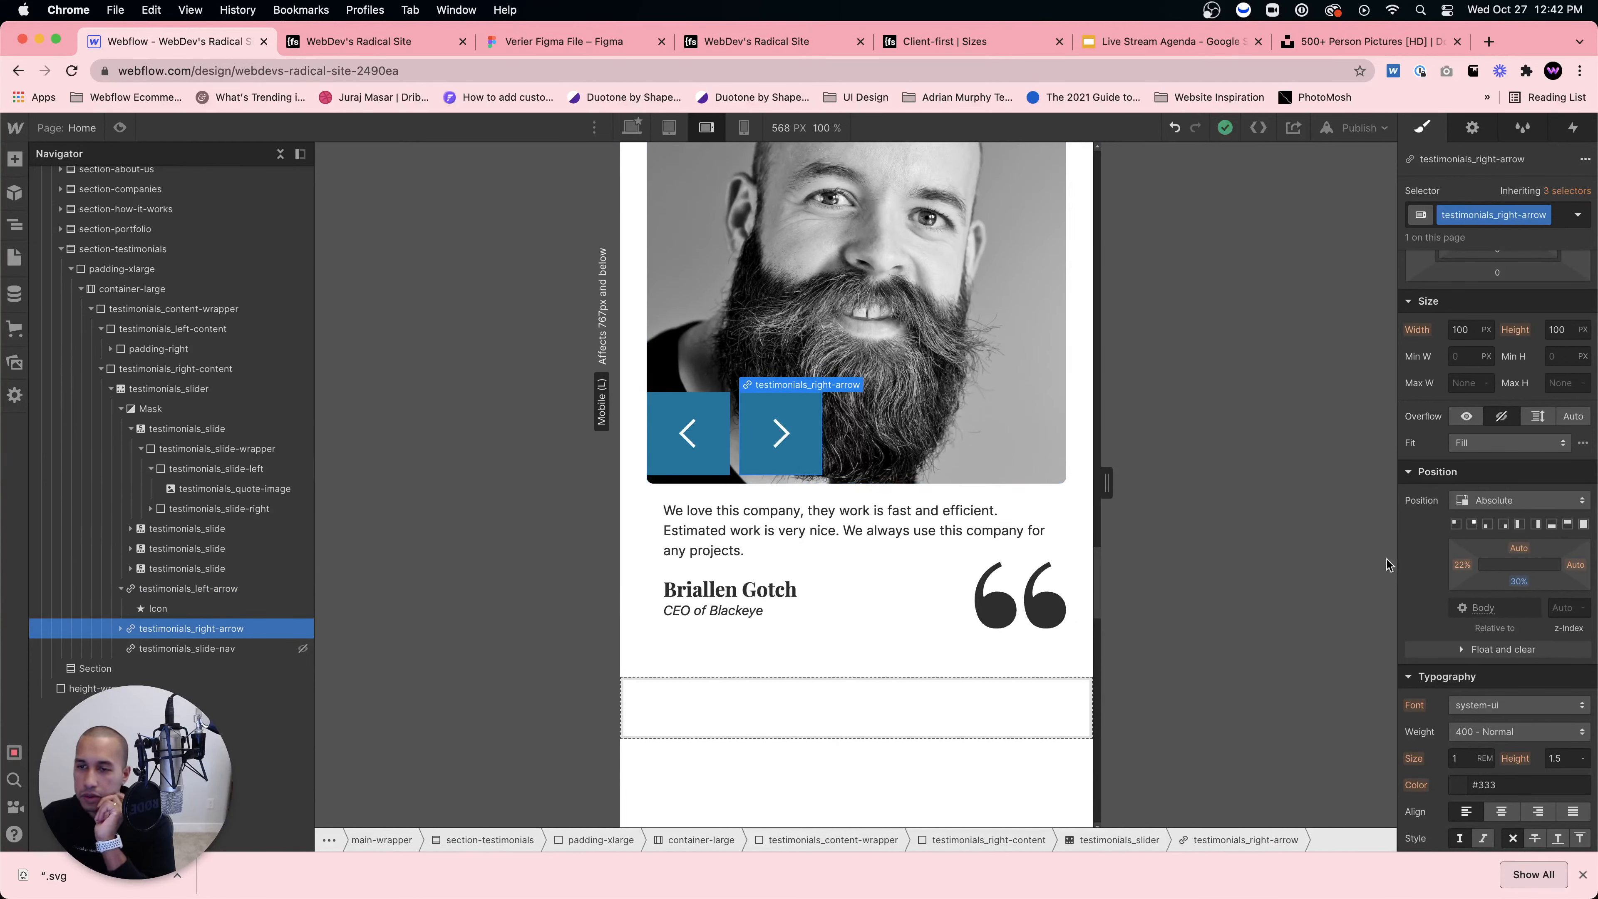
left_click_drag(1517, 581, 1510, 576)
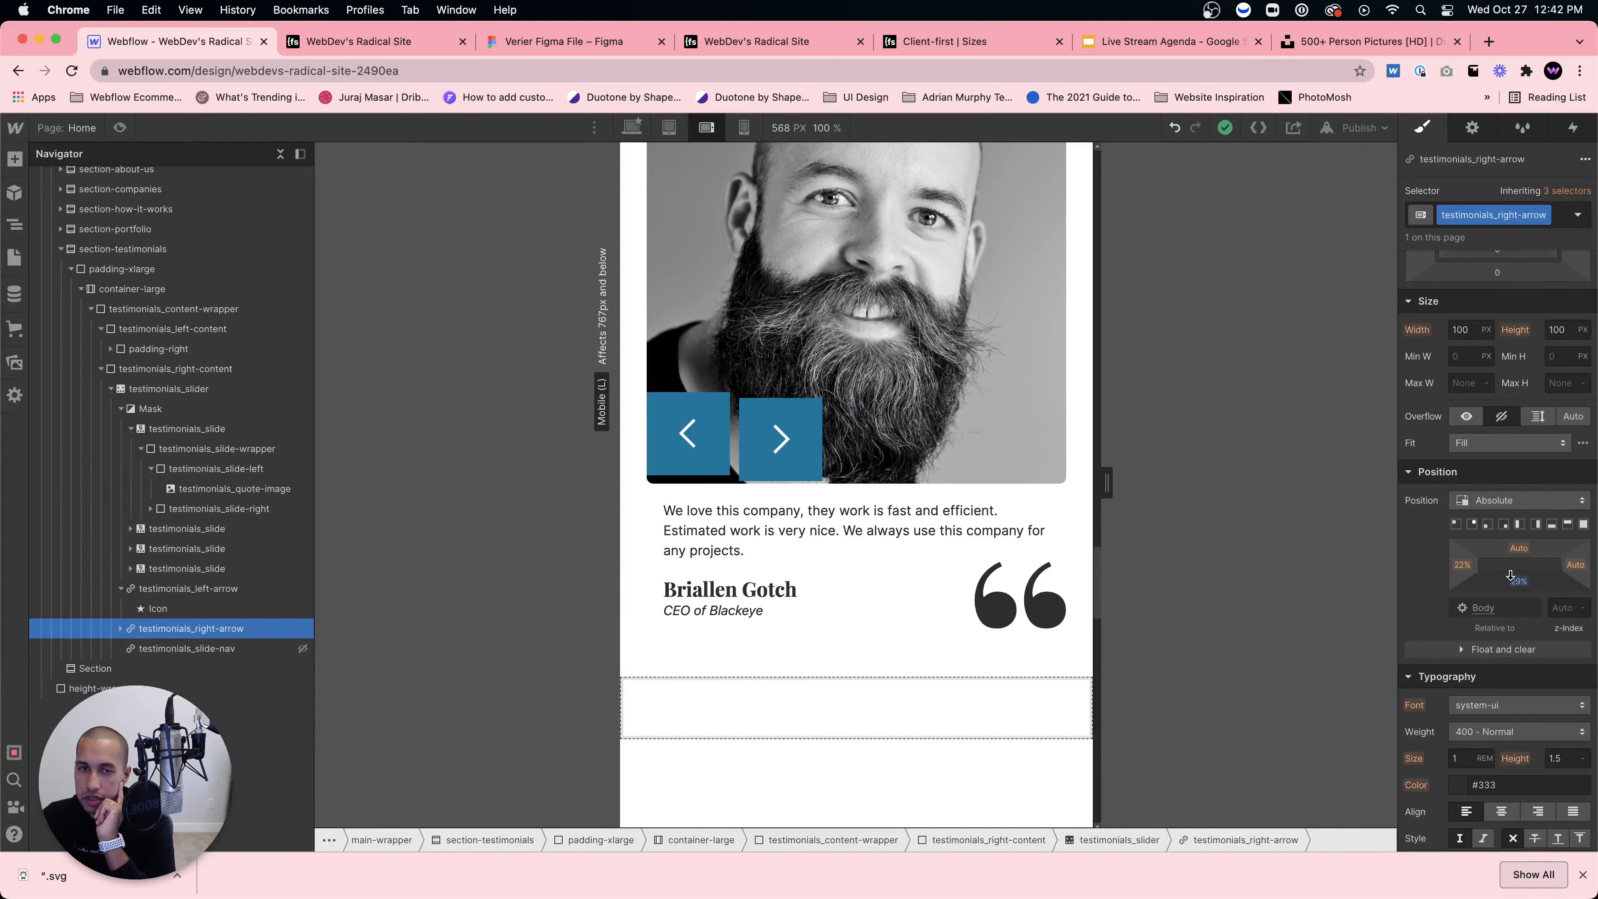
left_click(1023, 443)
scroll(1020, 479, "up", 5)
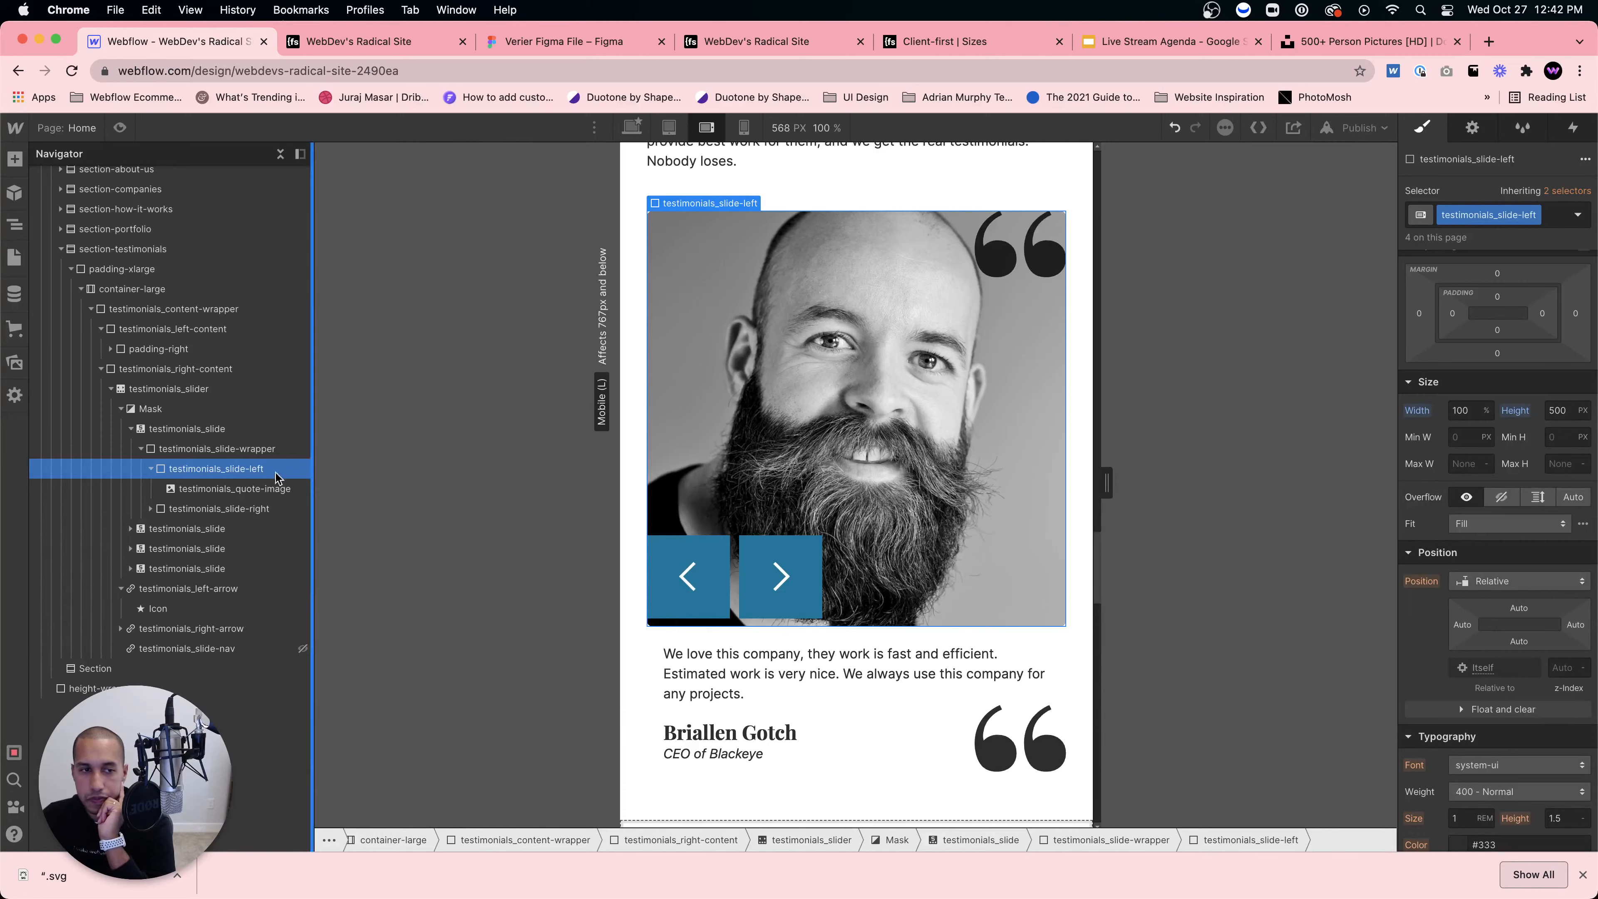
Step: Preview the page at mobile portrait, tablet and desktop widths, finishing back in the editor at tablet width
left_click(129, 129)
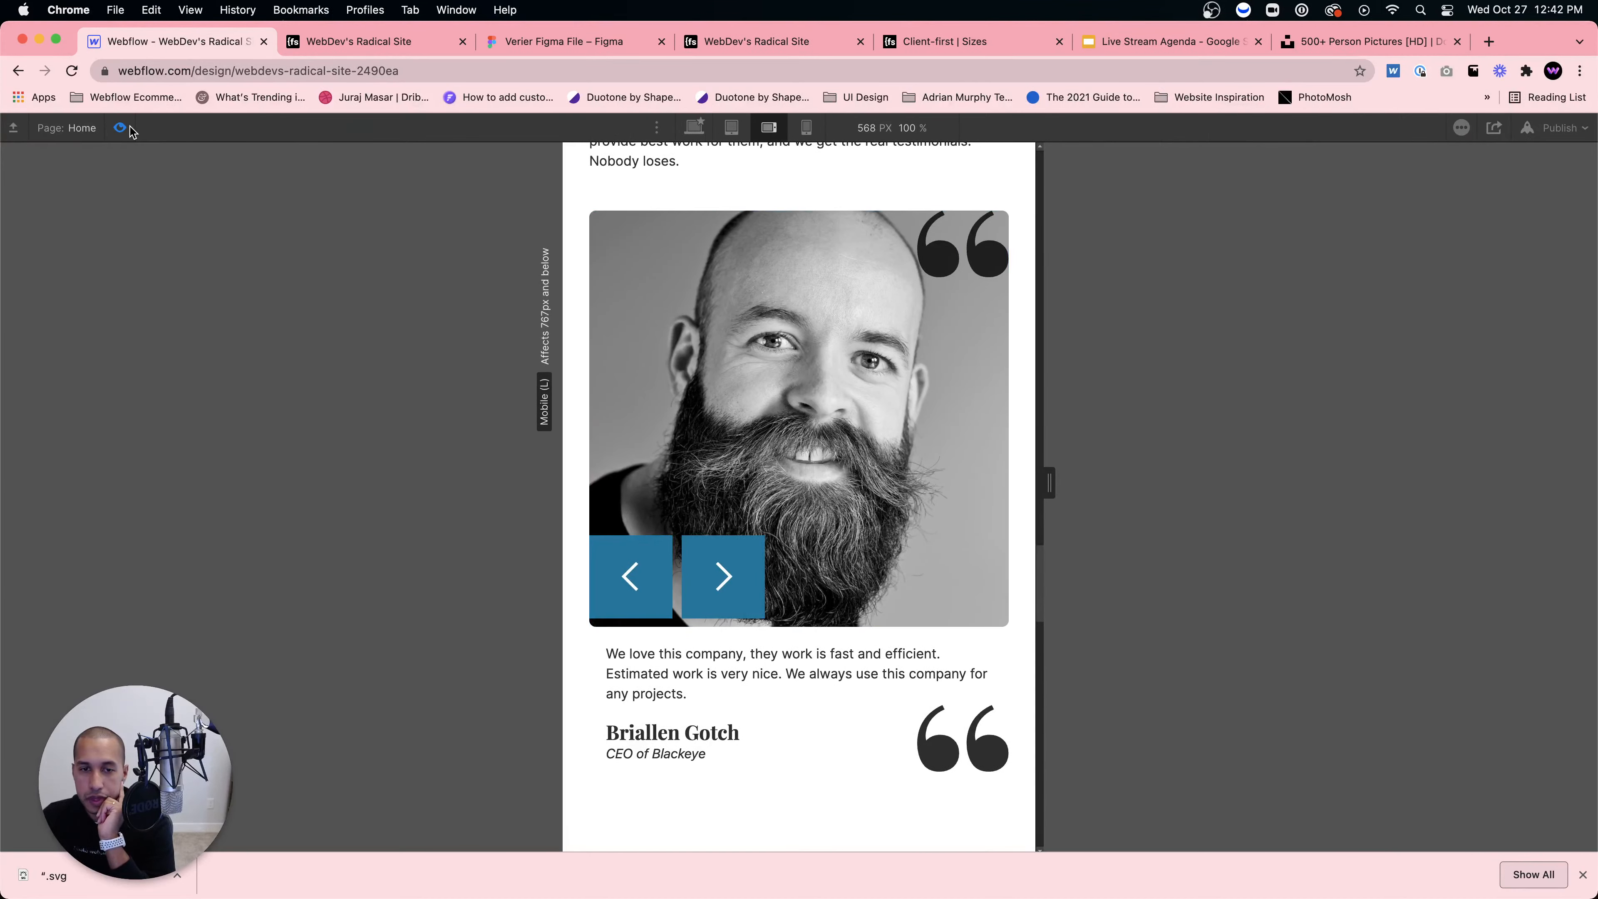
left_click(806, 128)
scroll(863, 332, "down", 10)
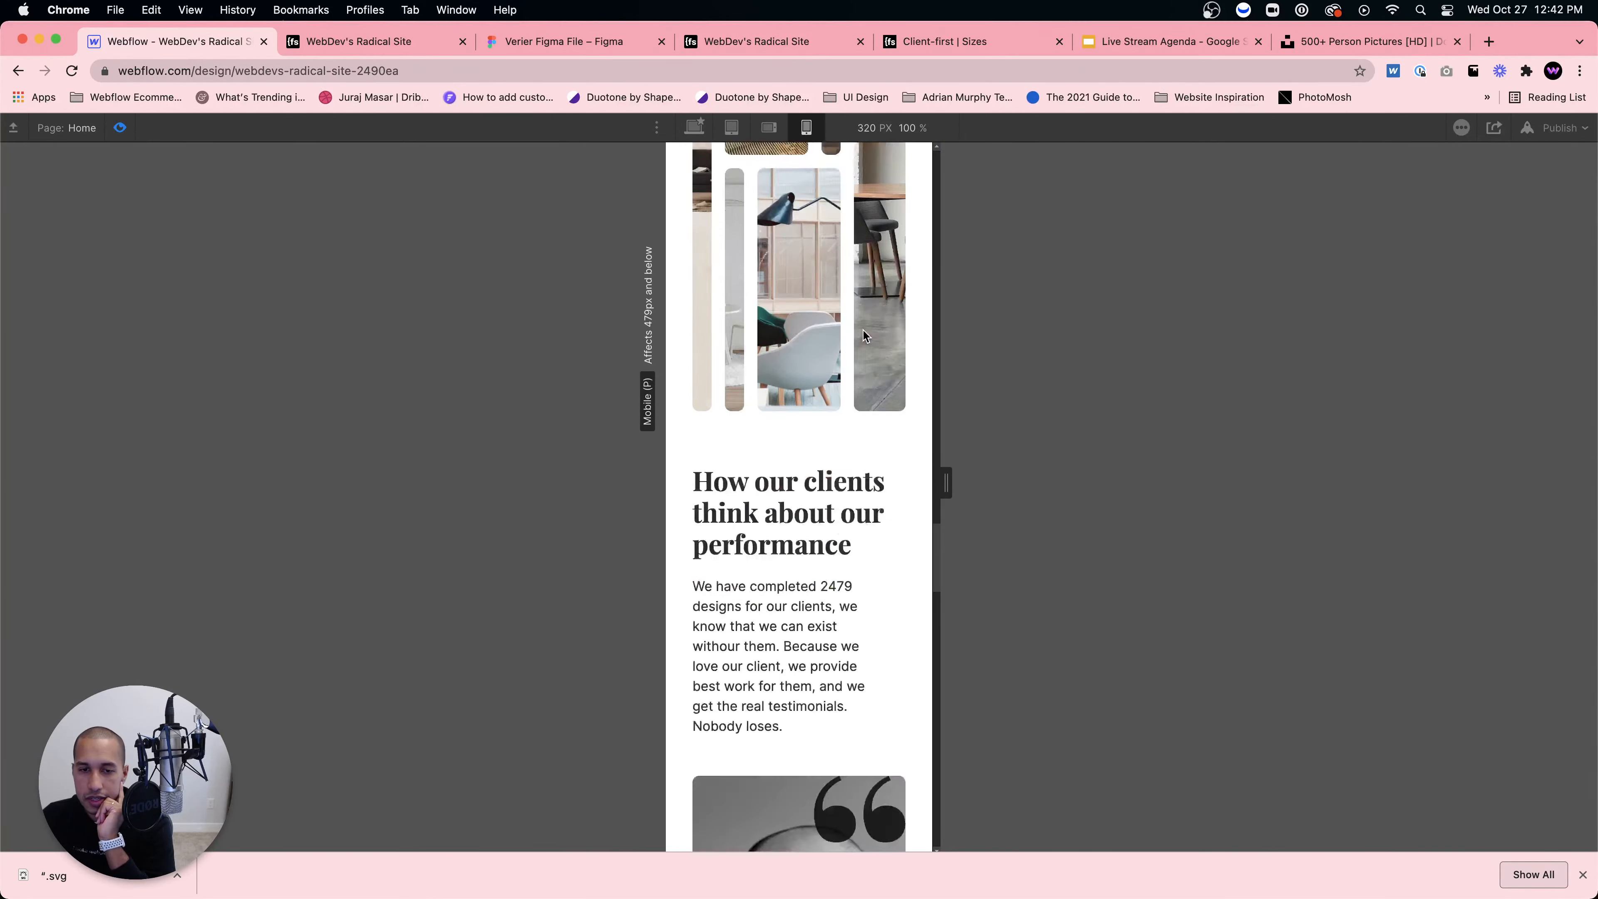
scroll(856, 357, "up", 8)
scroll(857, 357, "up", 6)
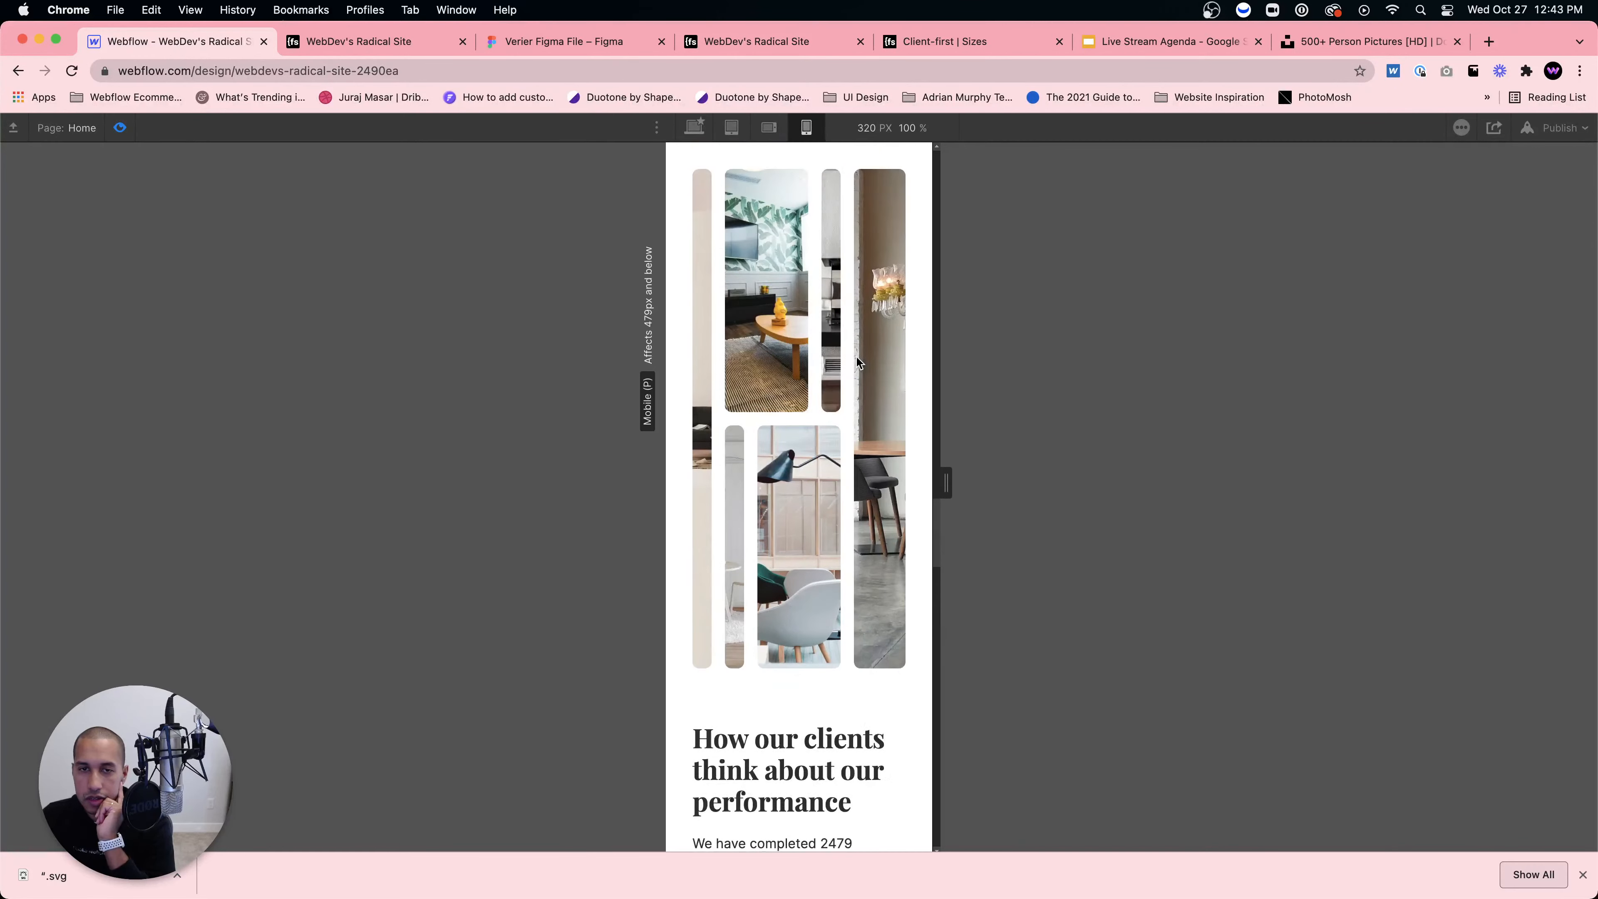
left_click(732, 128)
left_click(697, 129)
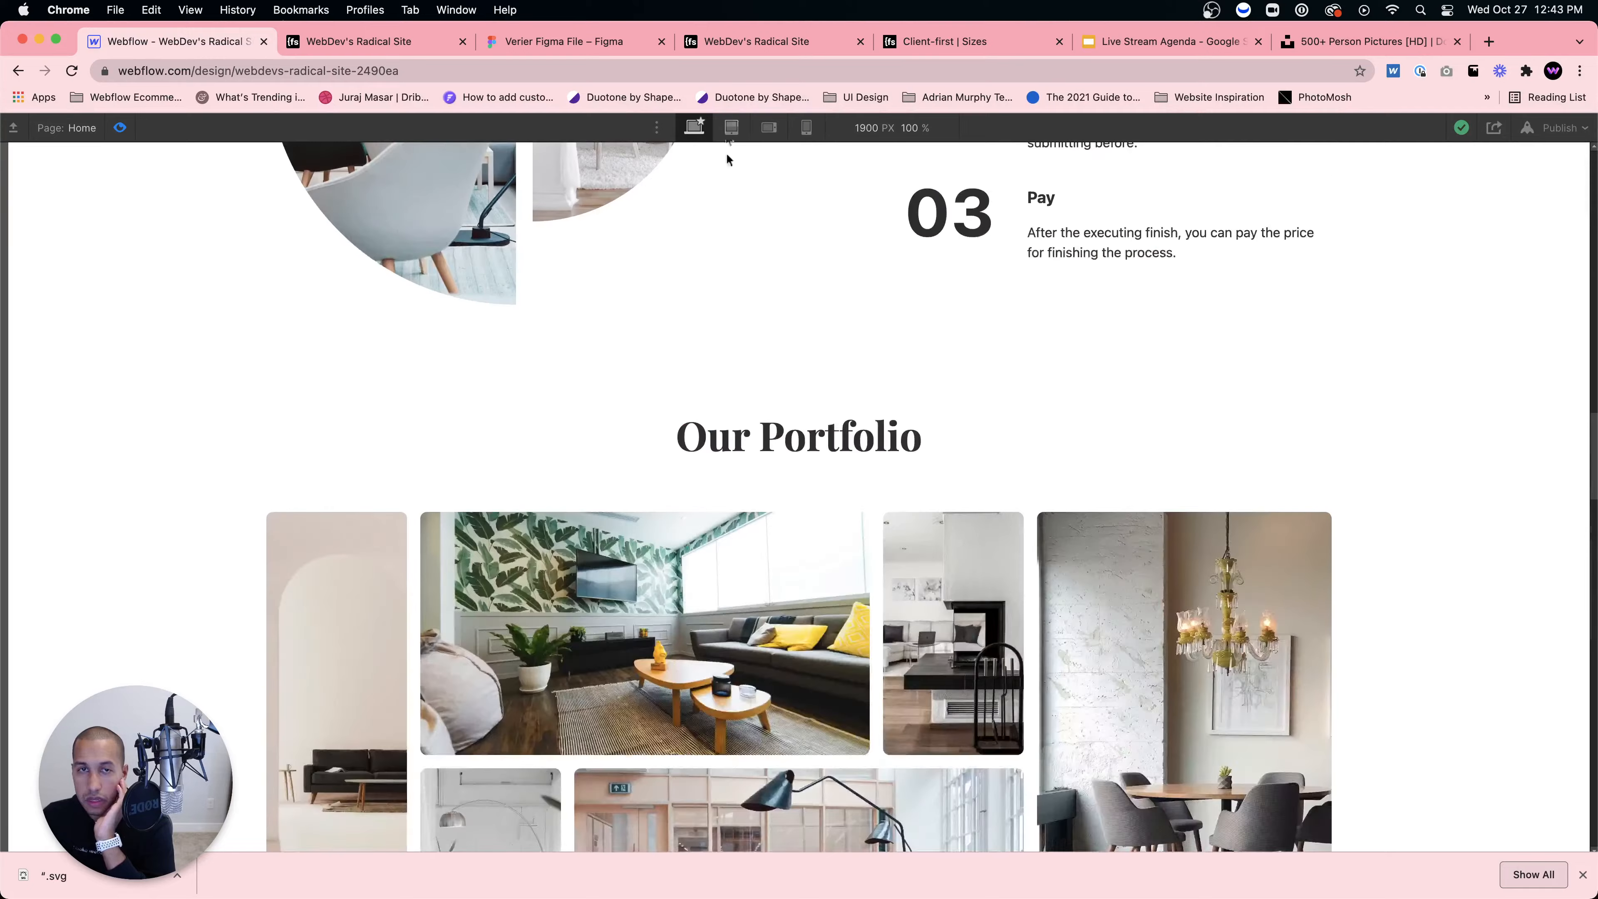
left_click(732, 128)
scroll(824, 329, "down", 8)
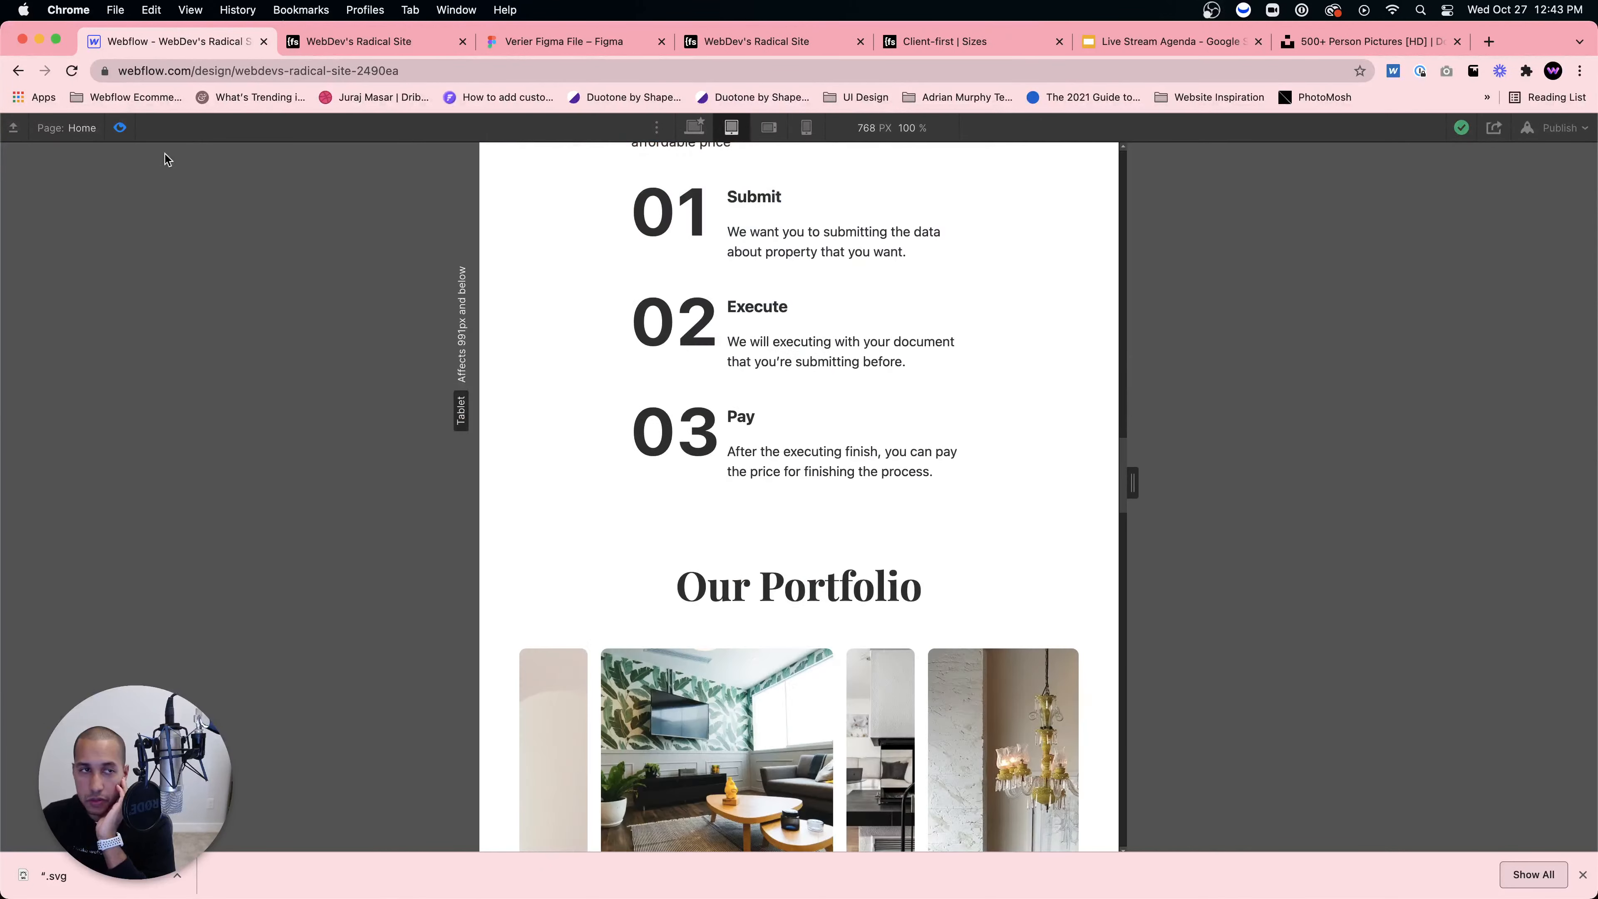
key("shift+super+p")
scroll(748, 223, "down", 10)
Step: Delete two 1fr columns from the tablet portfolio grid, leaving five, and preview the reflow
left_click(743, 501)
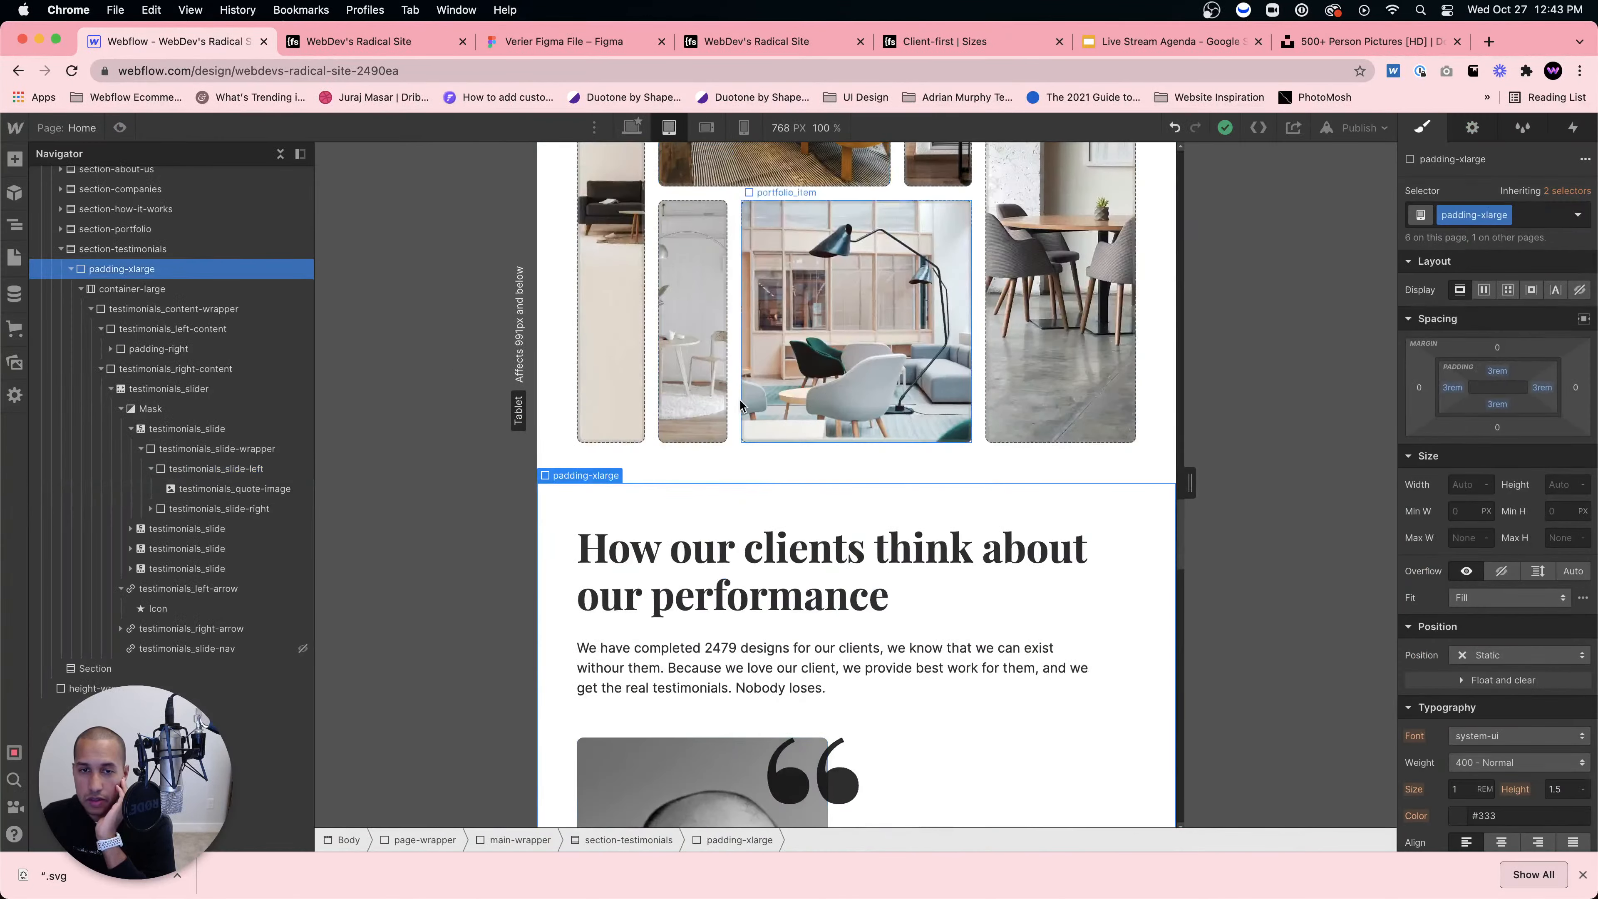
left_click(742, 407)
scroll(741, 406, "up", 5)
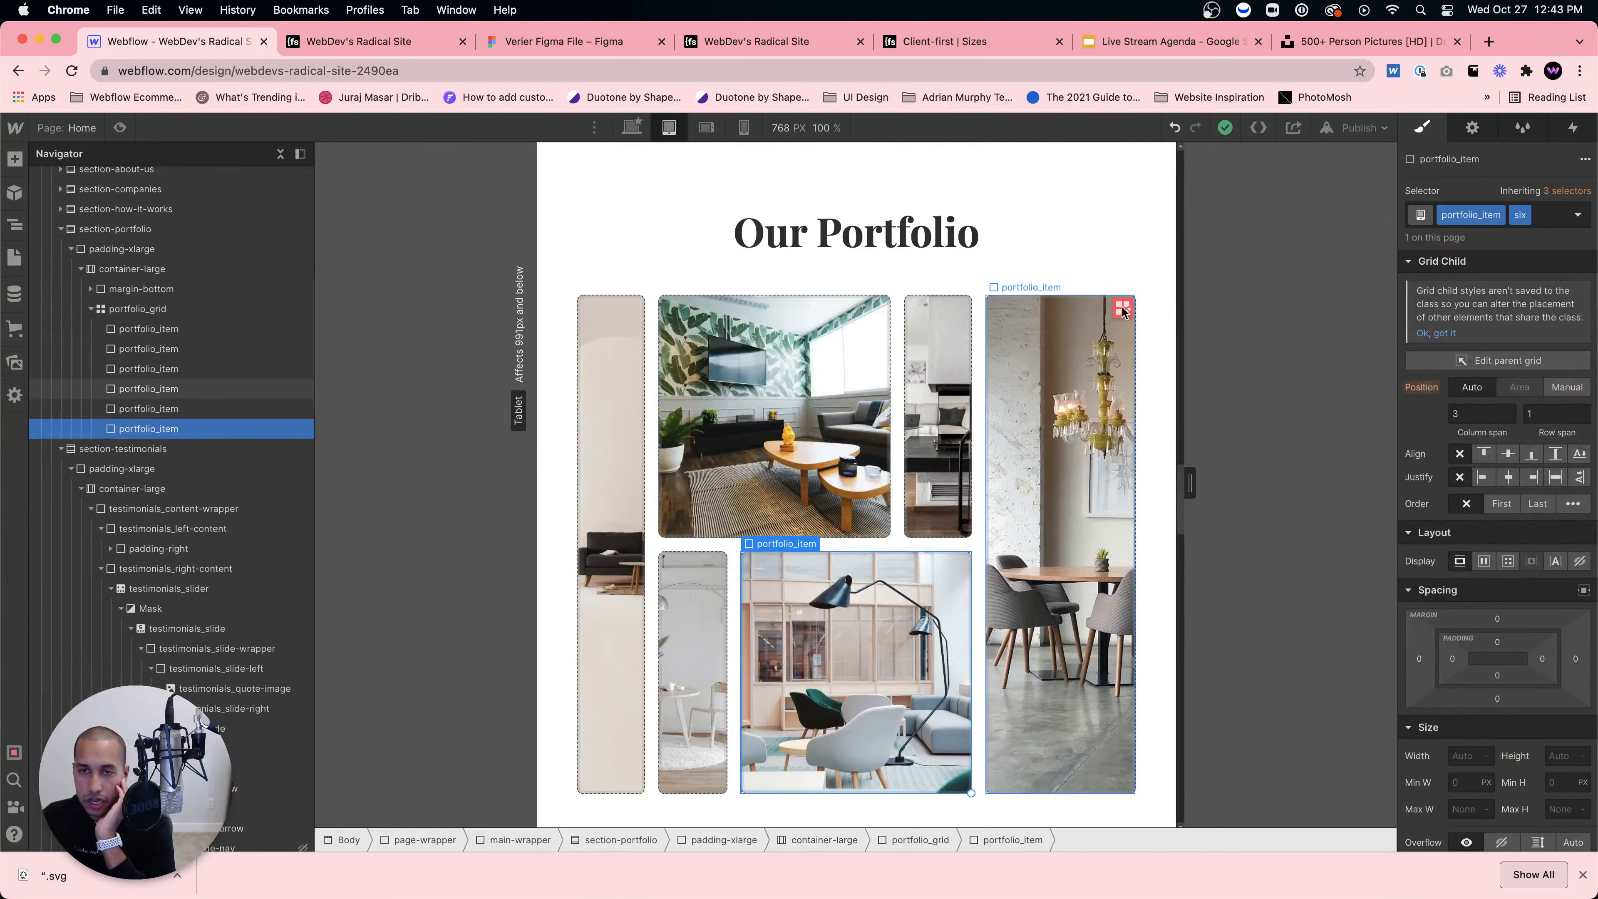
left_click(1508, 360)
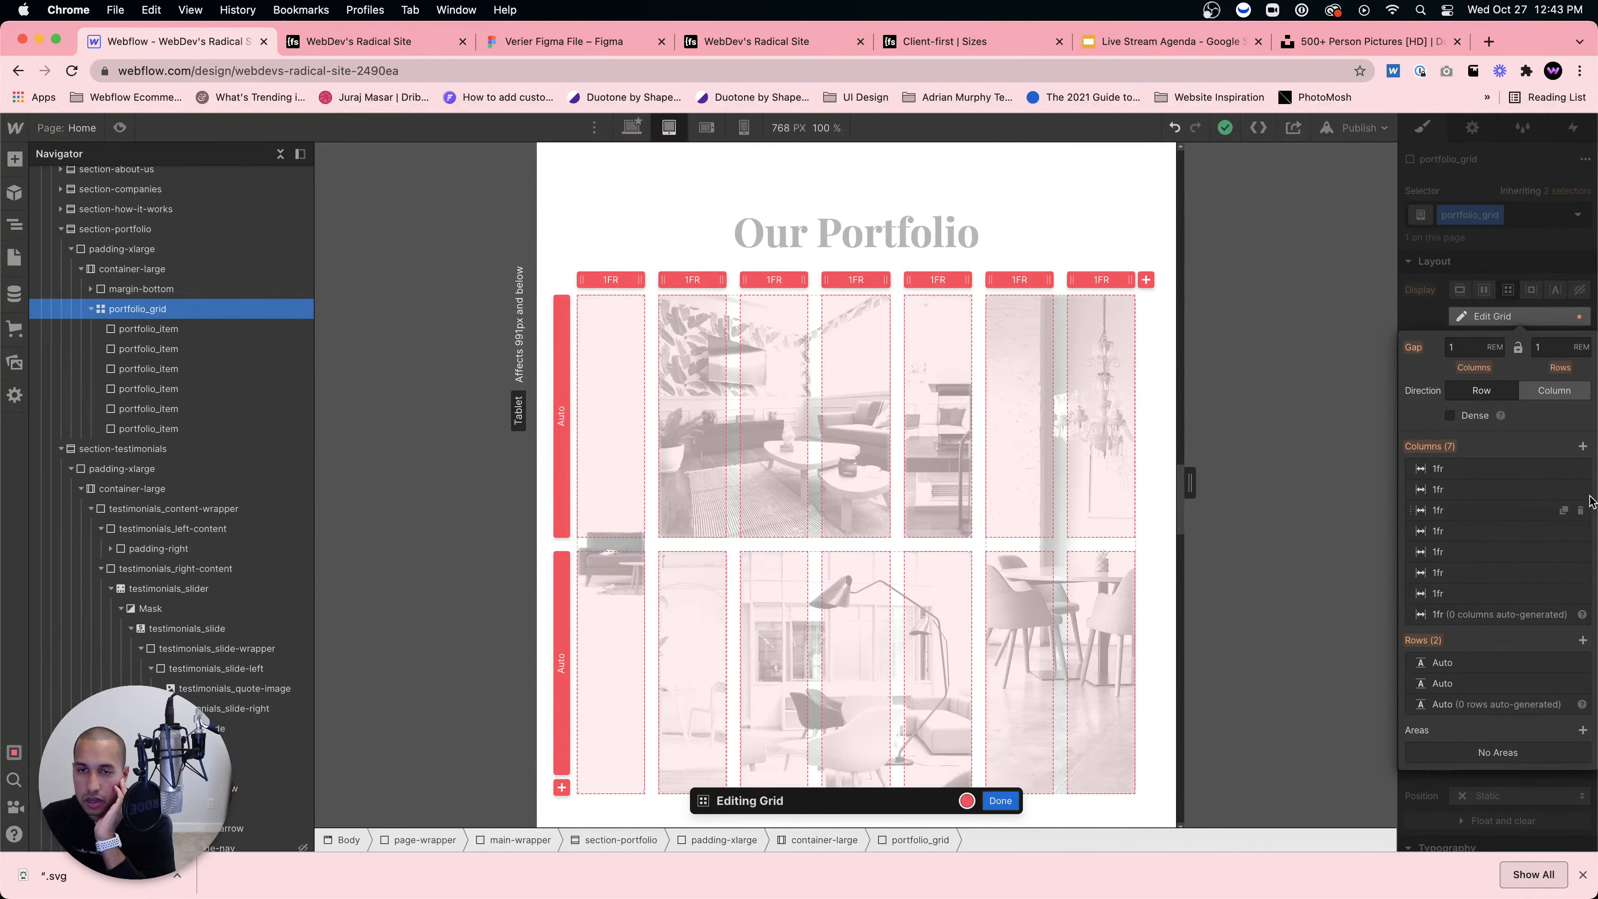
left_click(1581, 593)
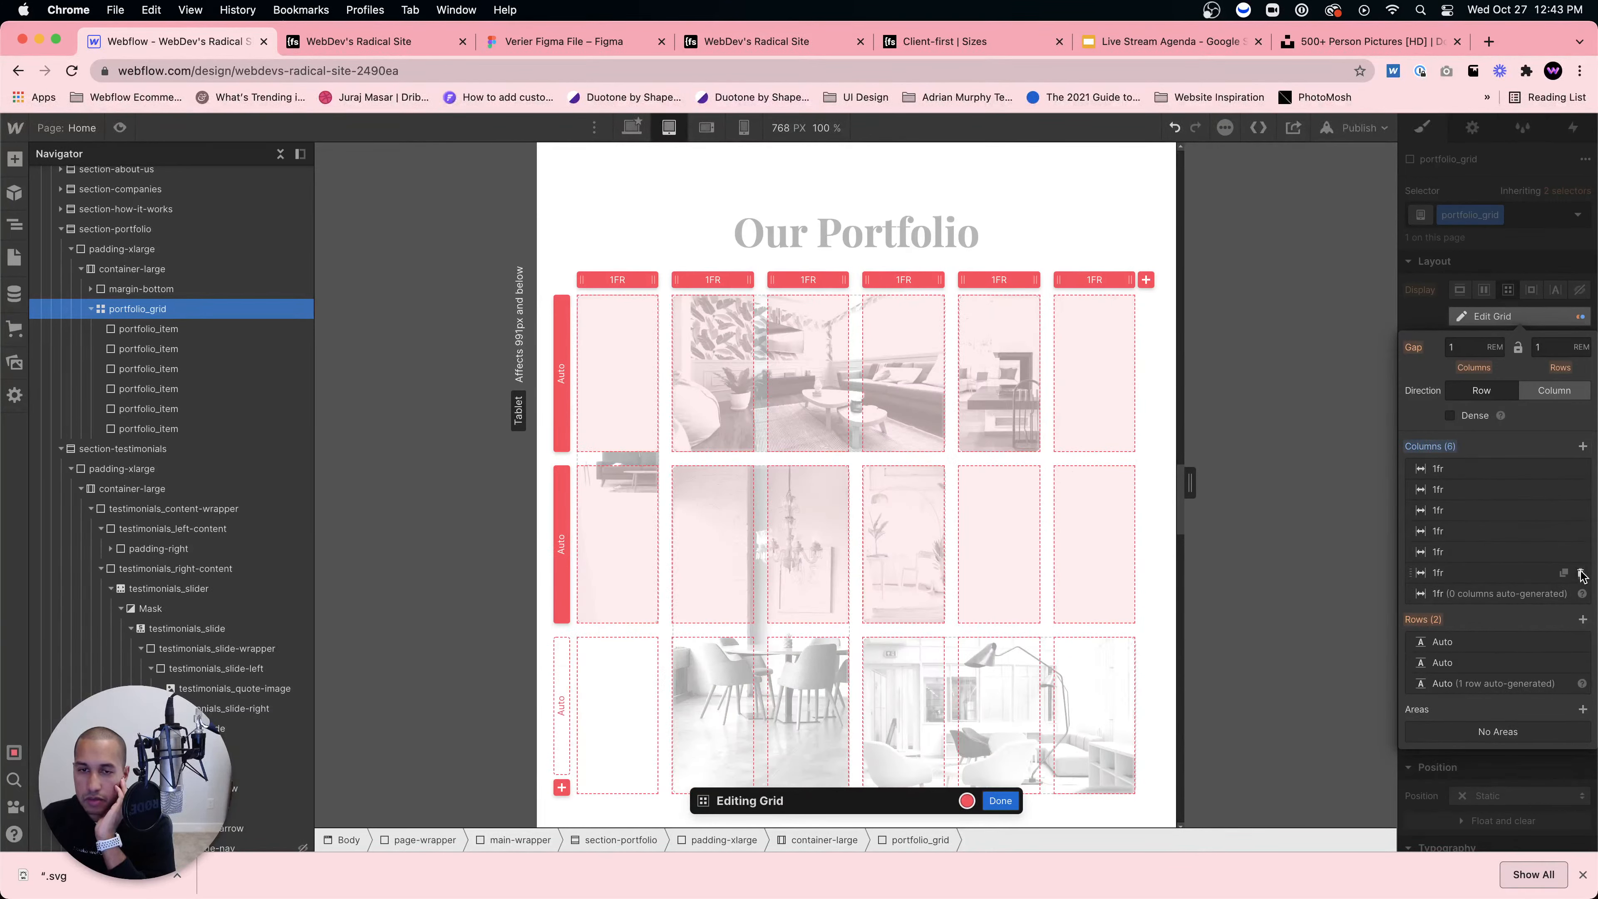
left_click(1581, 573)
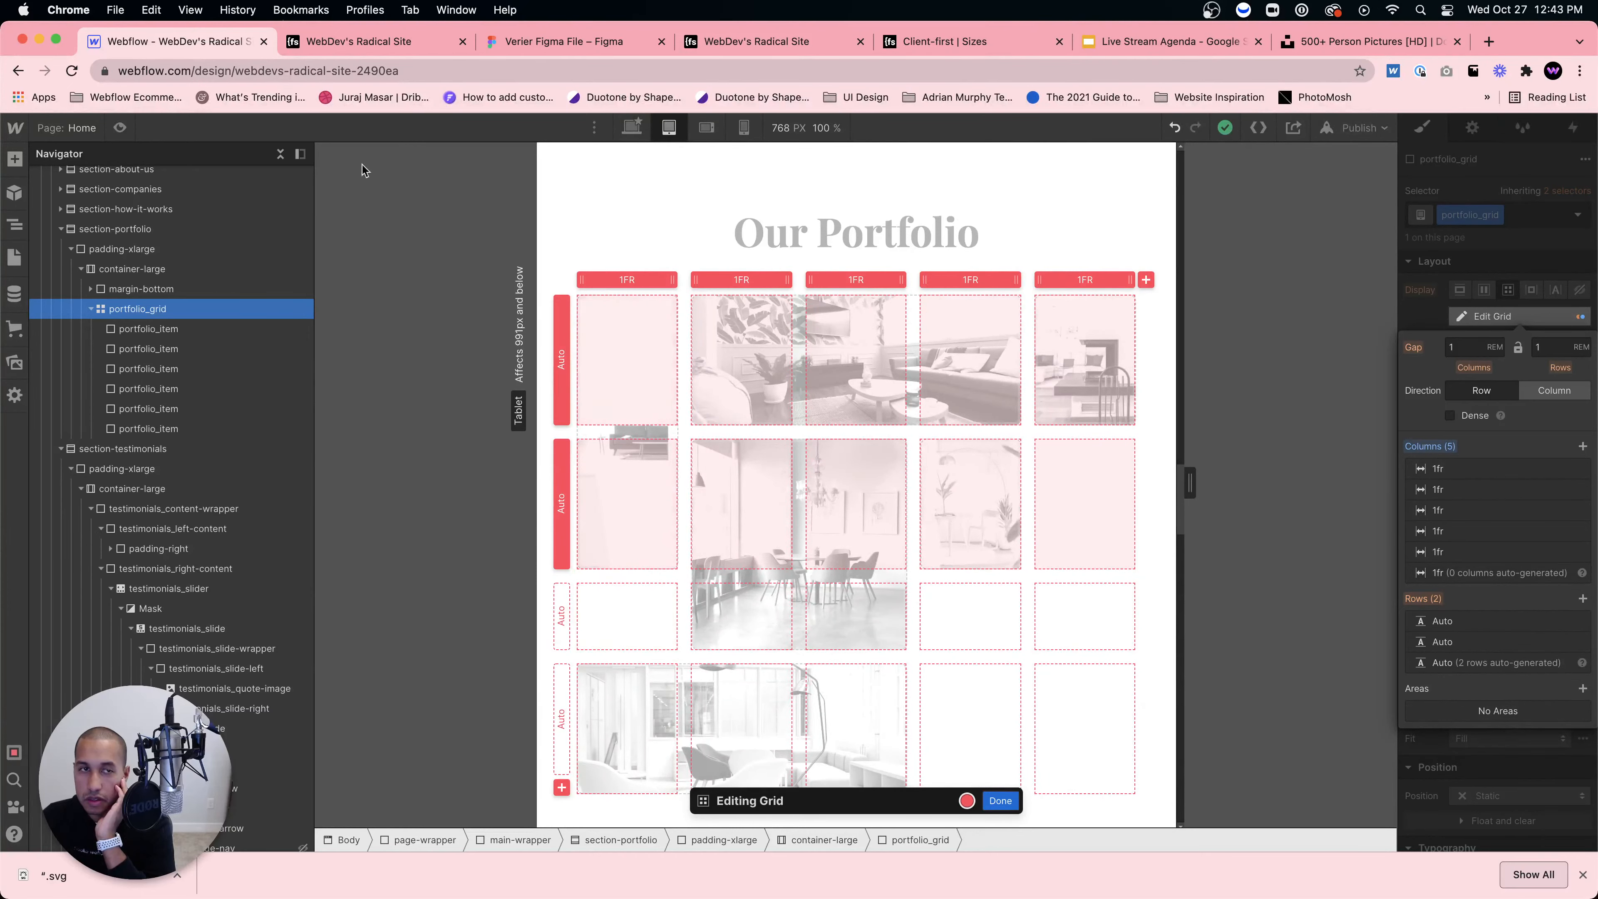
left_click(118, 128)
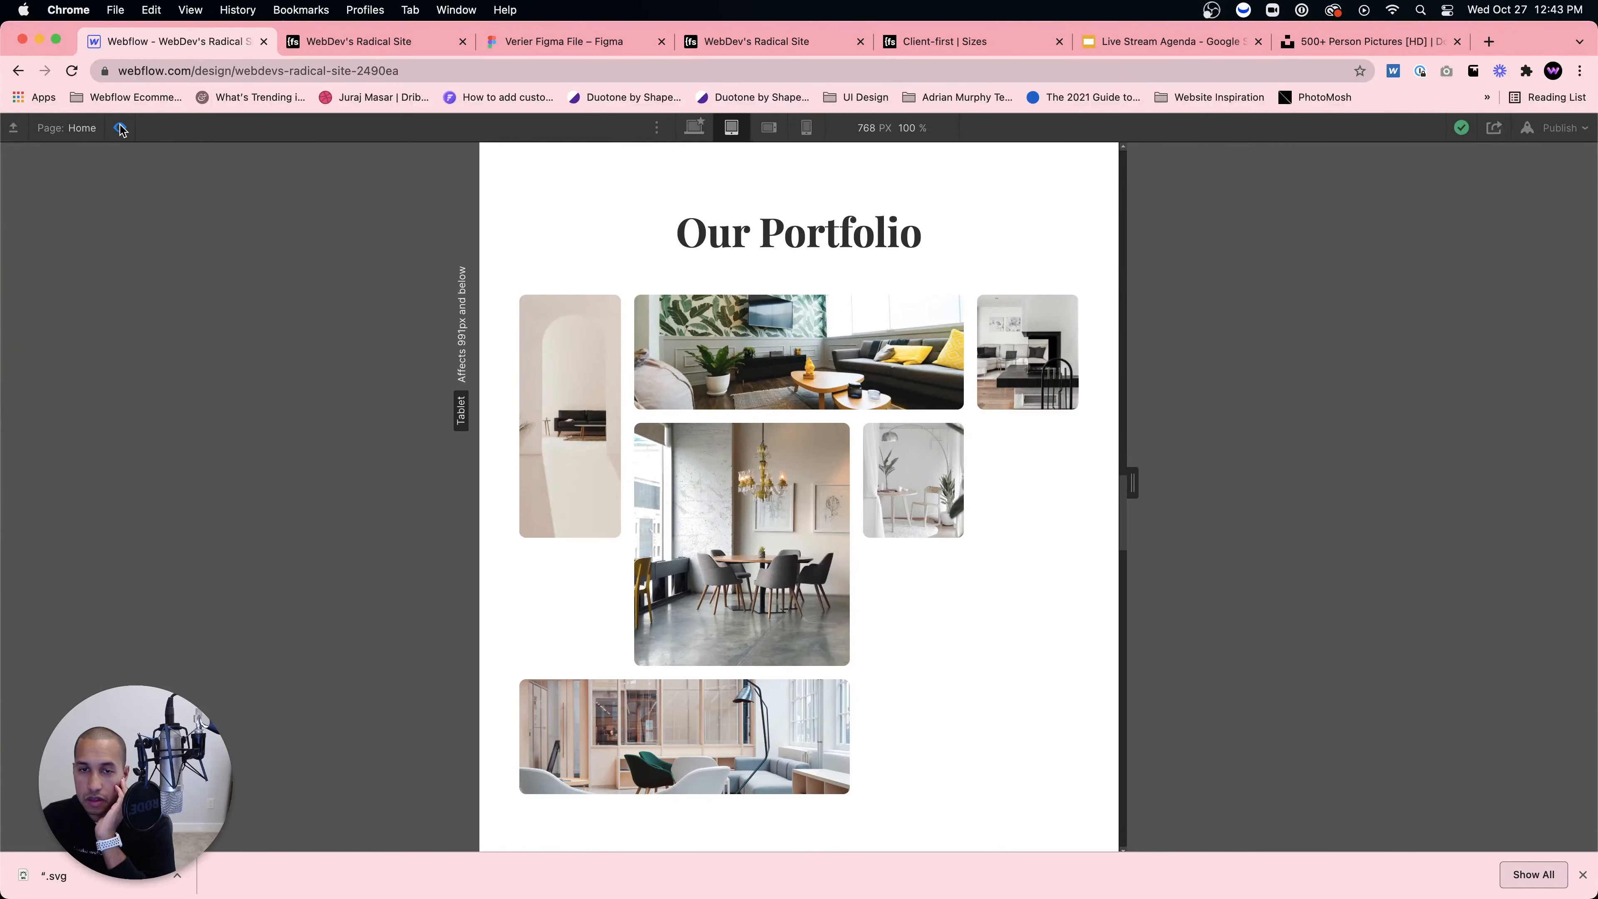
left_click(121, 129)
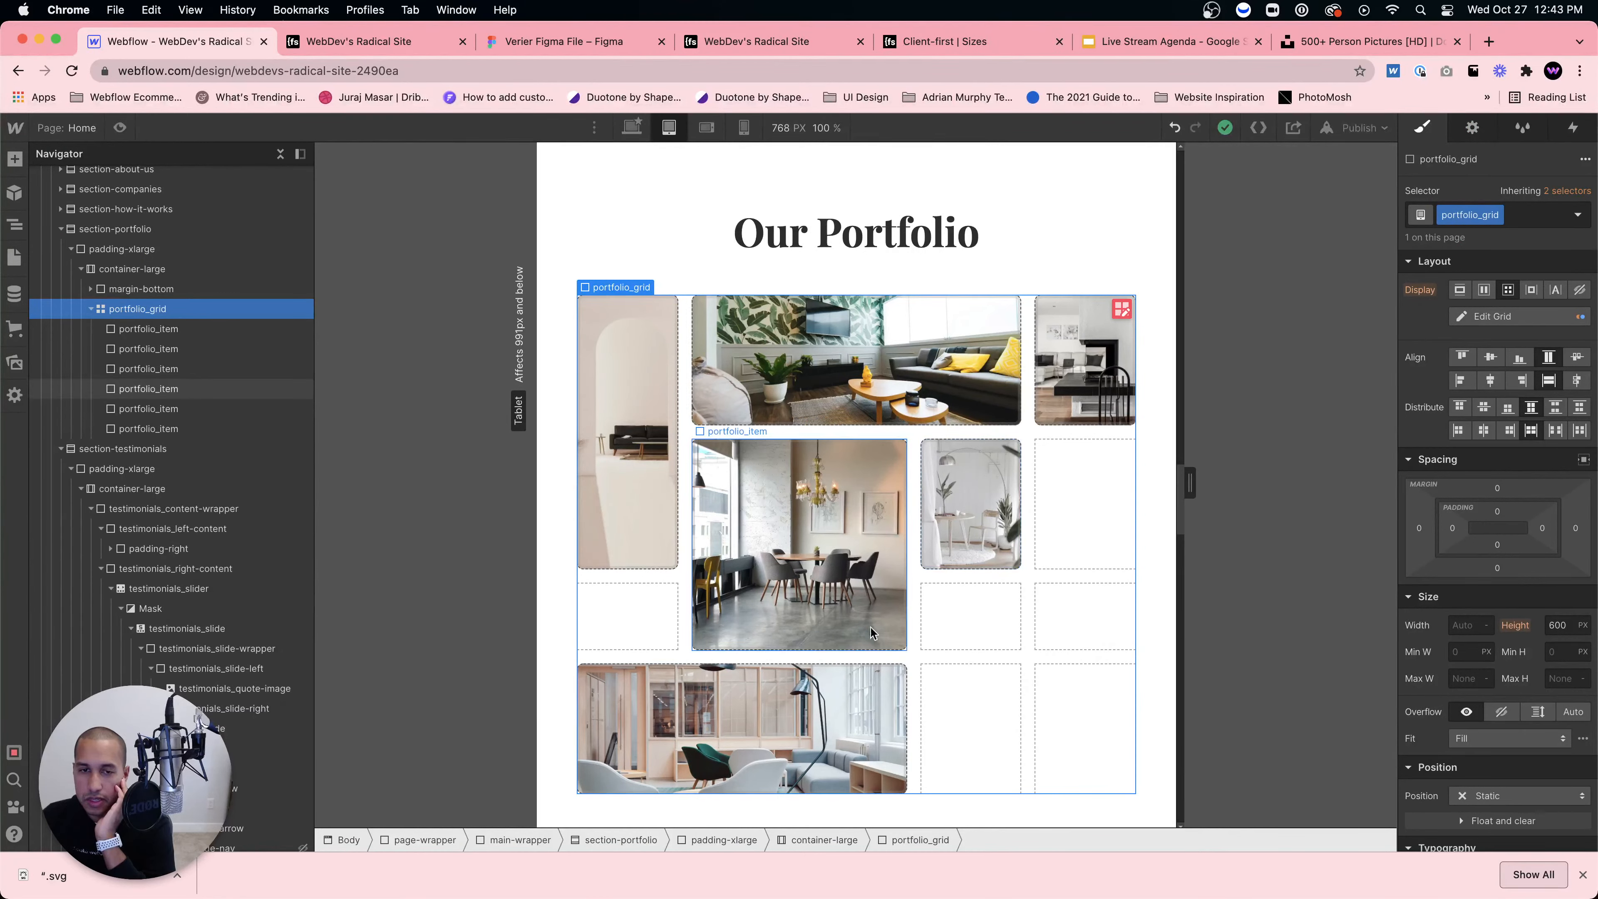
Step: Stretch the first image across three rows and the fifth image across two columns by three rows
left_click(654, 555)
left_click_drag(673, 569, 677, 650)
left_click(991, 537)
left_click_drag(1027, 590, 1130, 729)
left_click(934, 265)
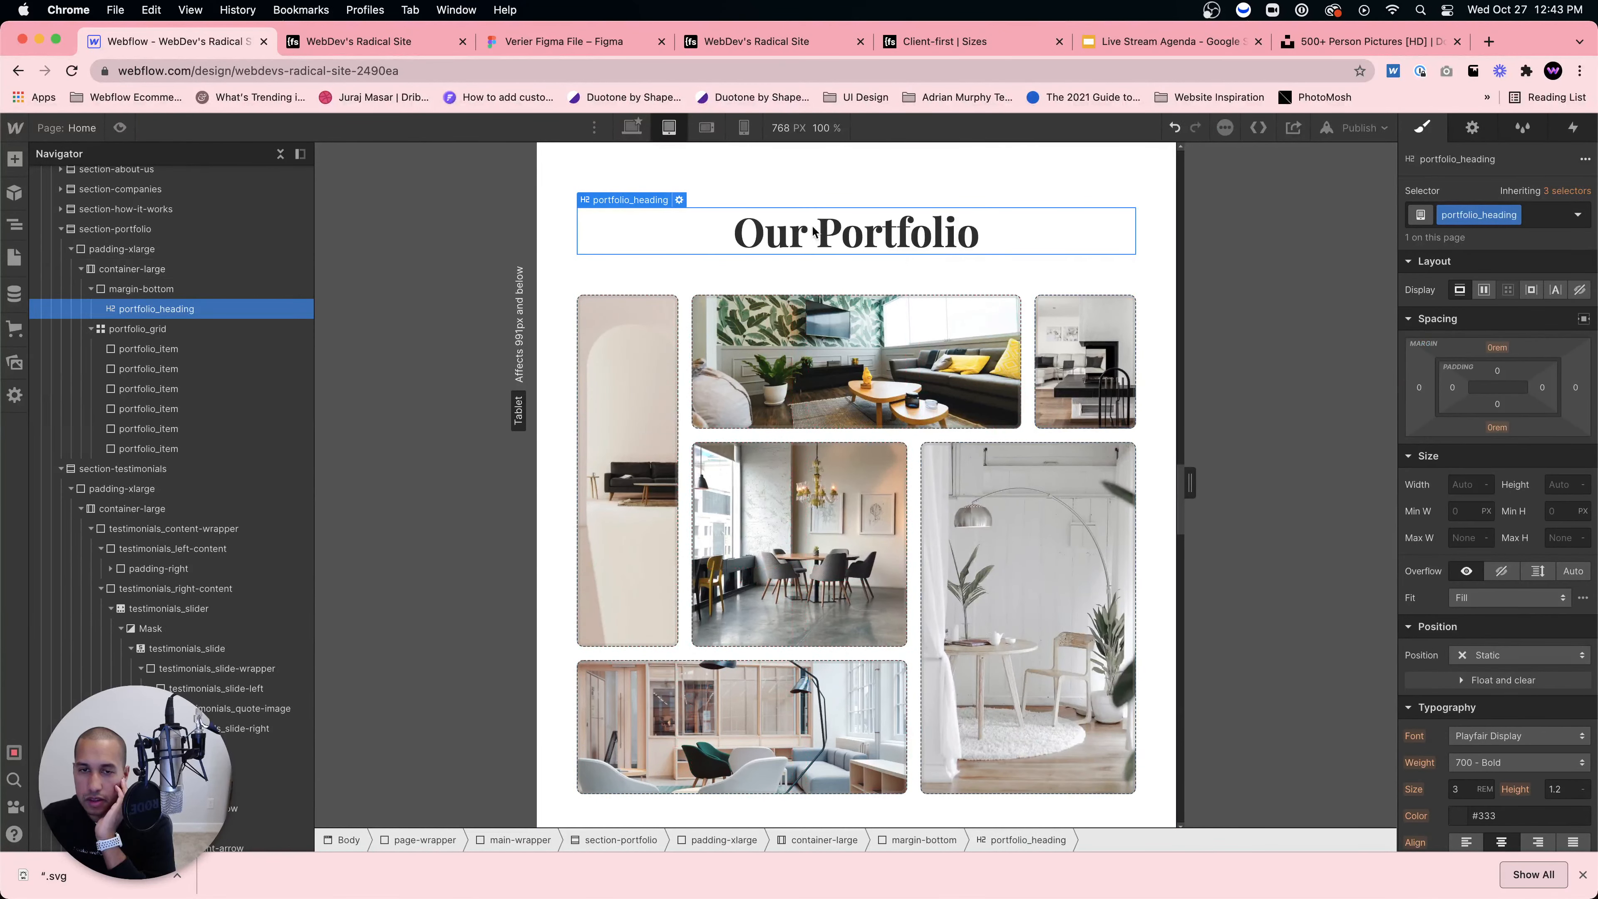
Step: On Mobile Portrait, reduce the portfolio grid to two columns
left_click(706, 128)
scroll(881, 364, "up", 5)
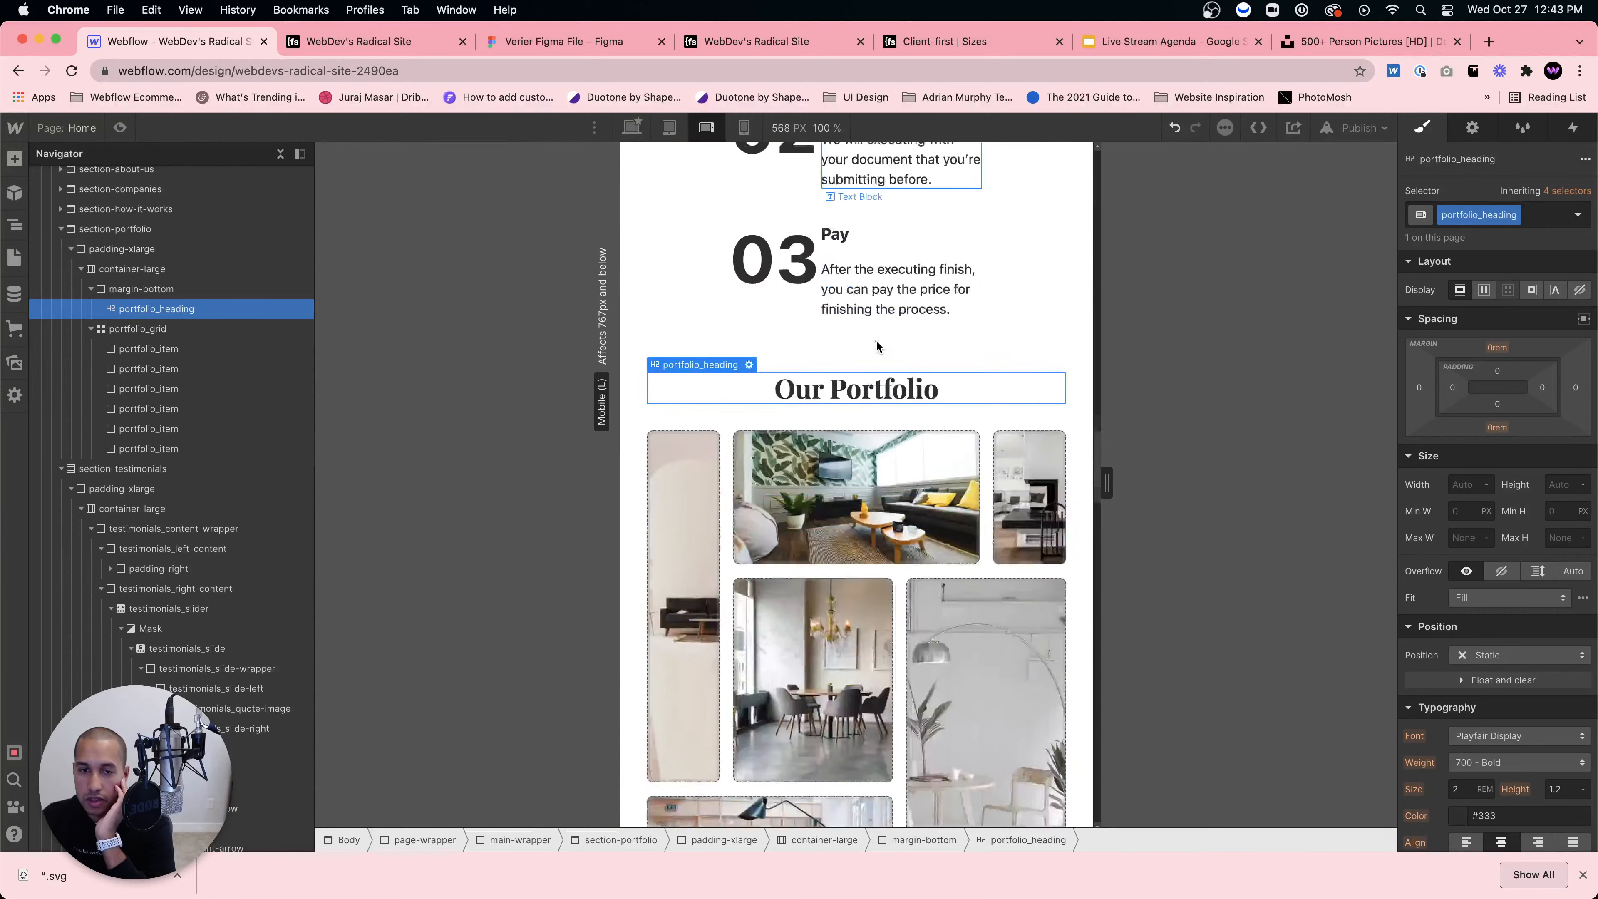
scroll(855, 315, "down", 5)
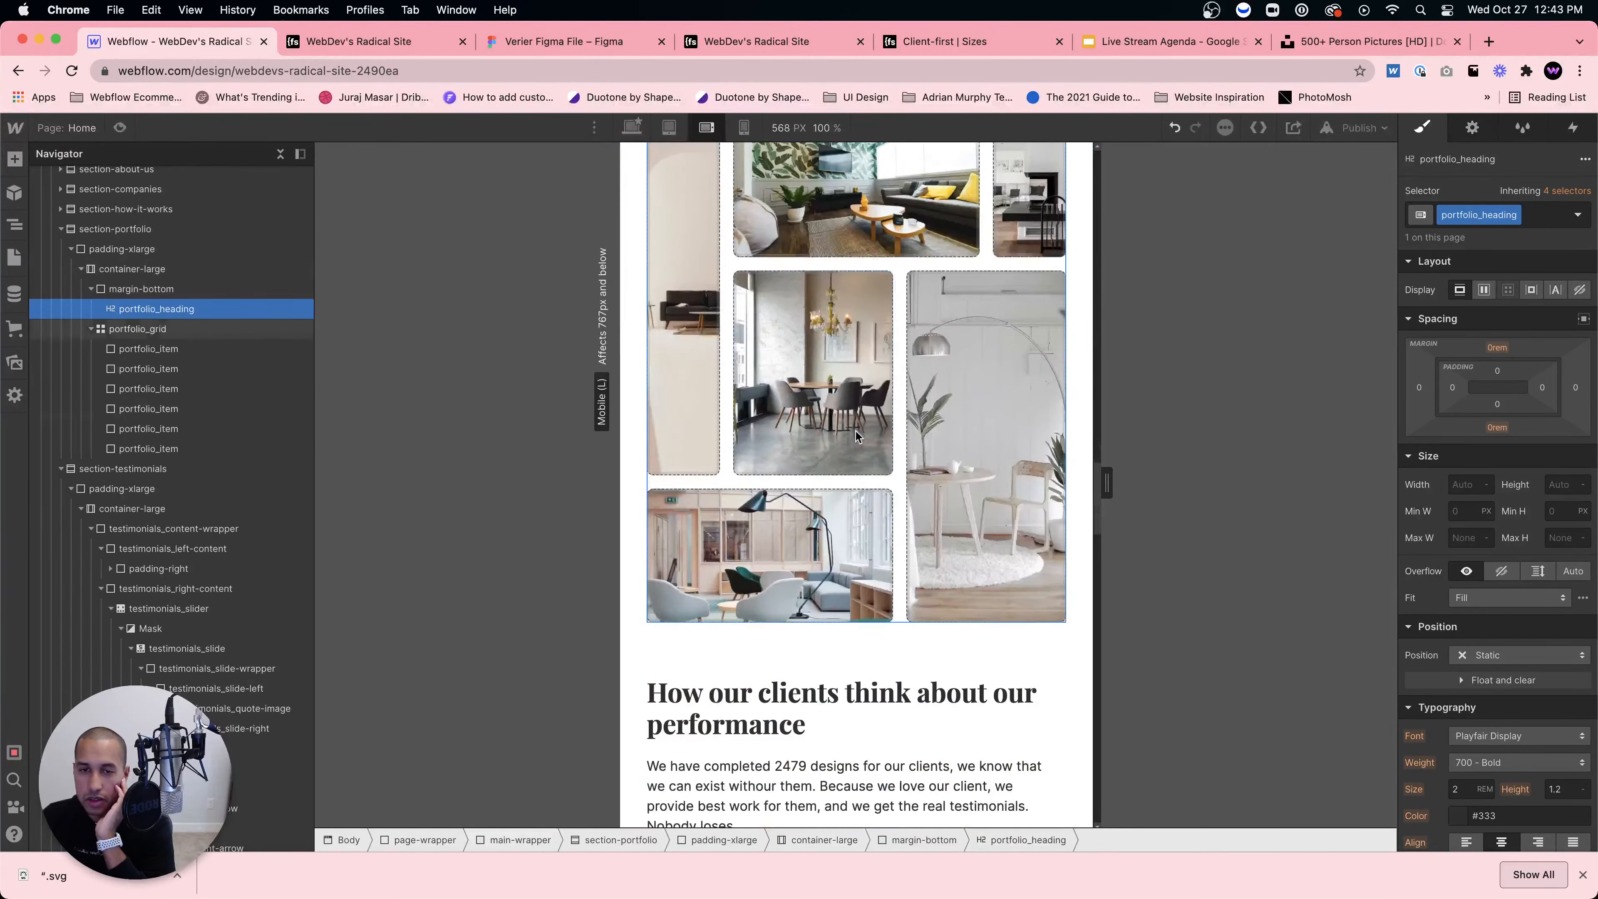
left_click(744, 127)
scroll(855, 441, "up", 10)
left_click(815, 445)
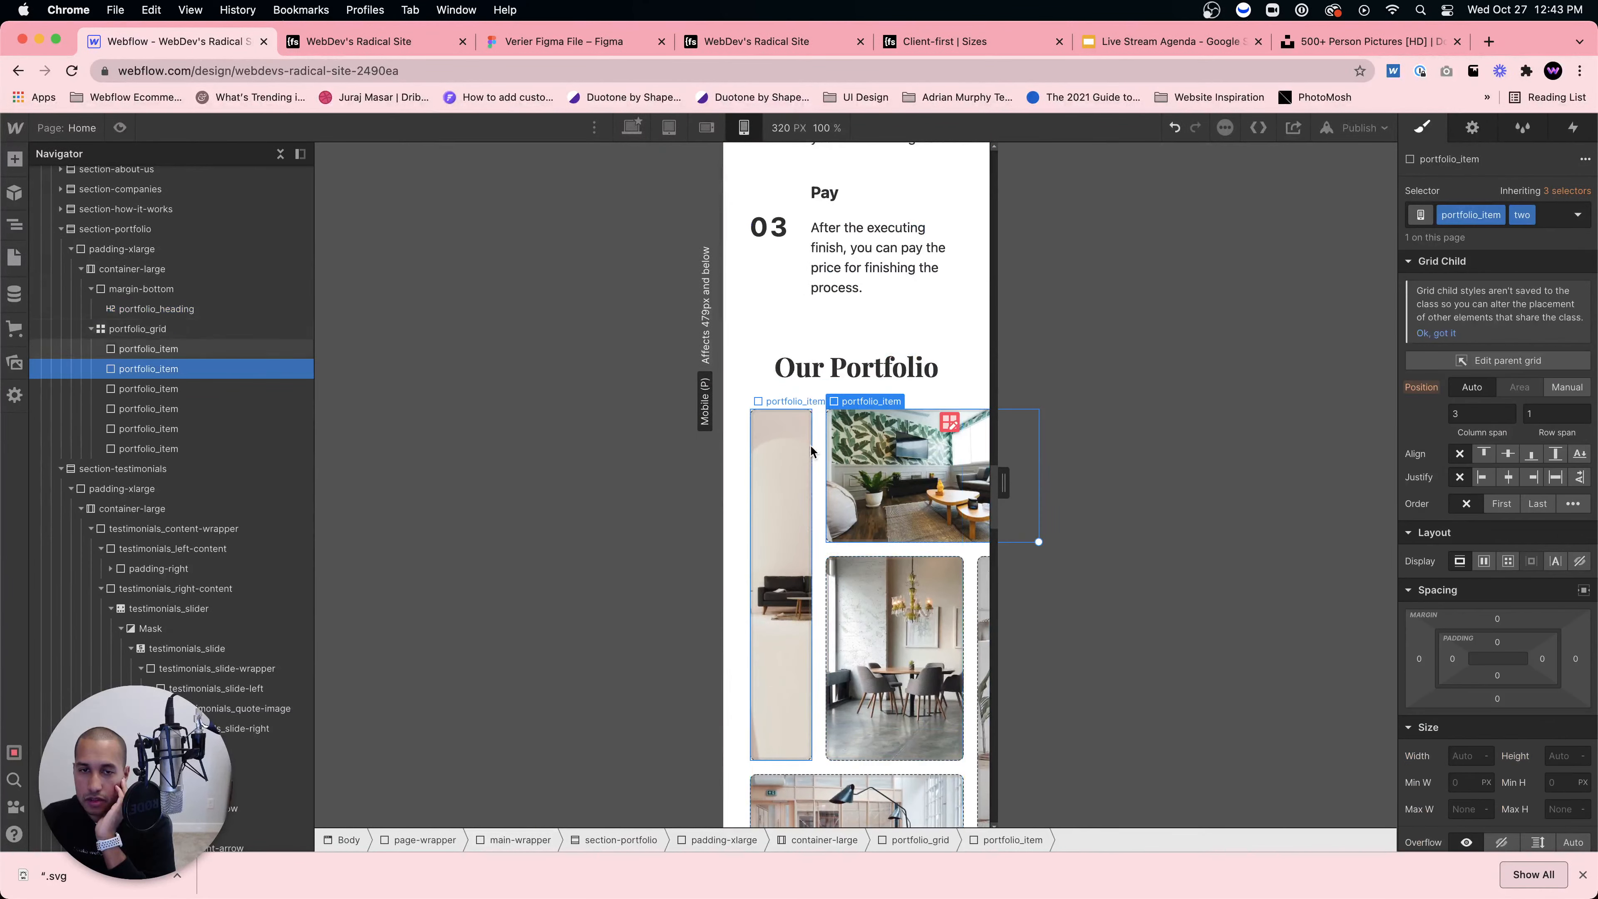
left_click(936, 421)
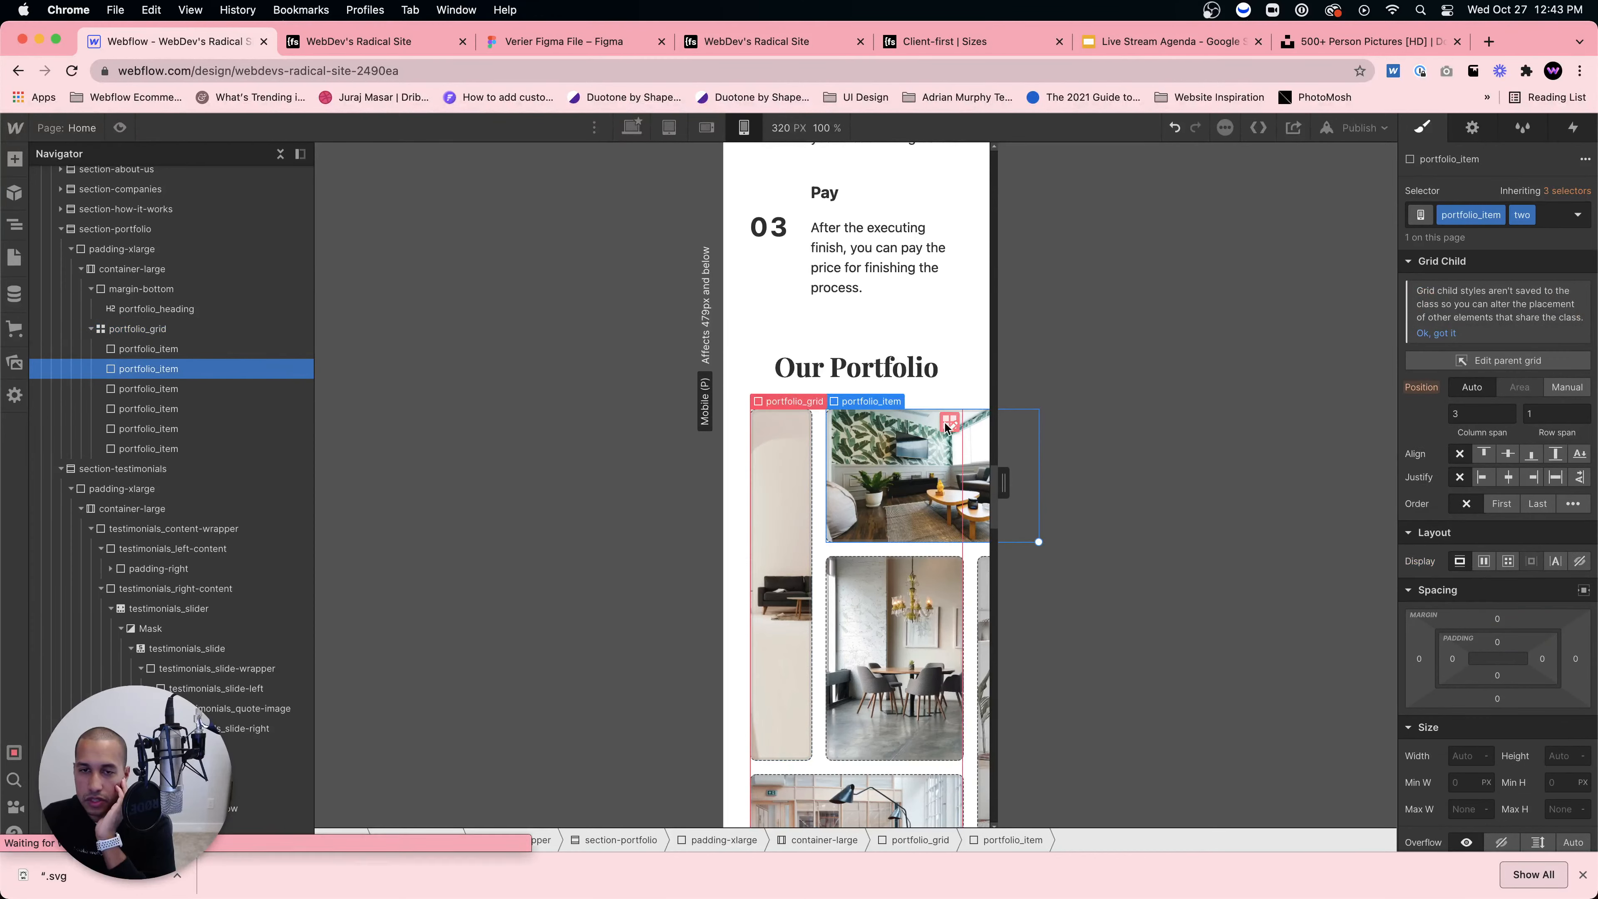
left_click(816, 445)
left_click(950, 427)
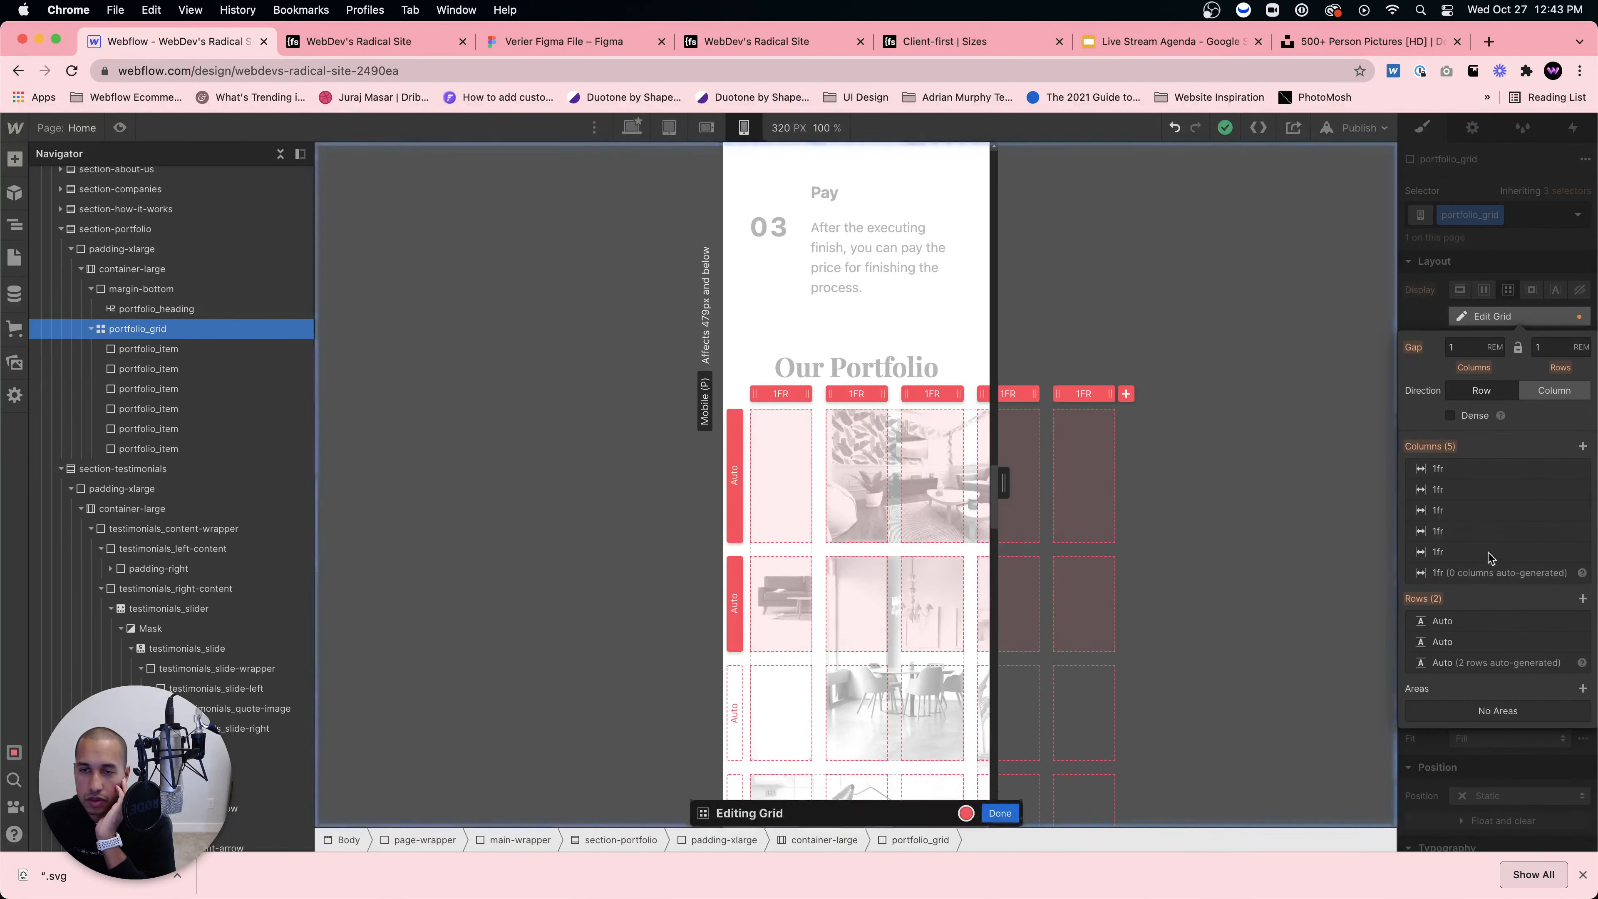
left_click(1580, 532)
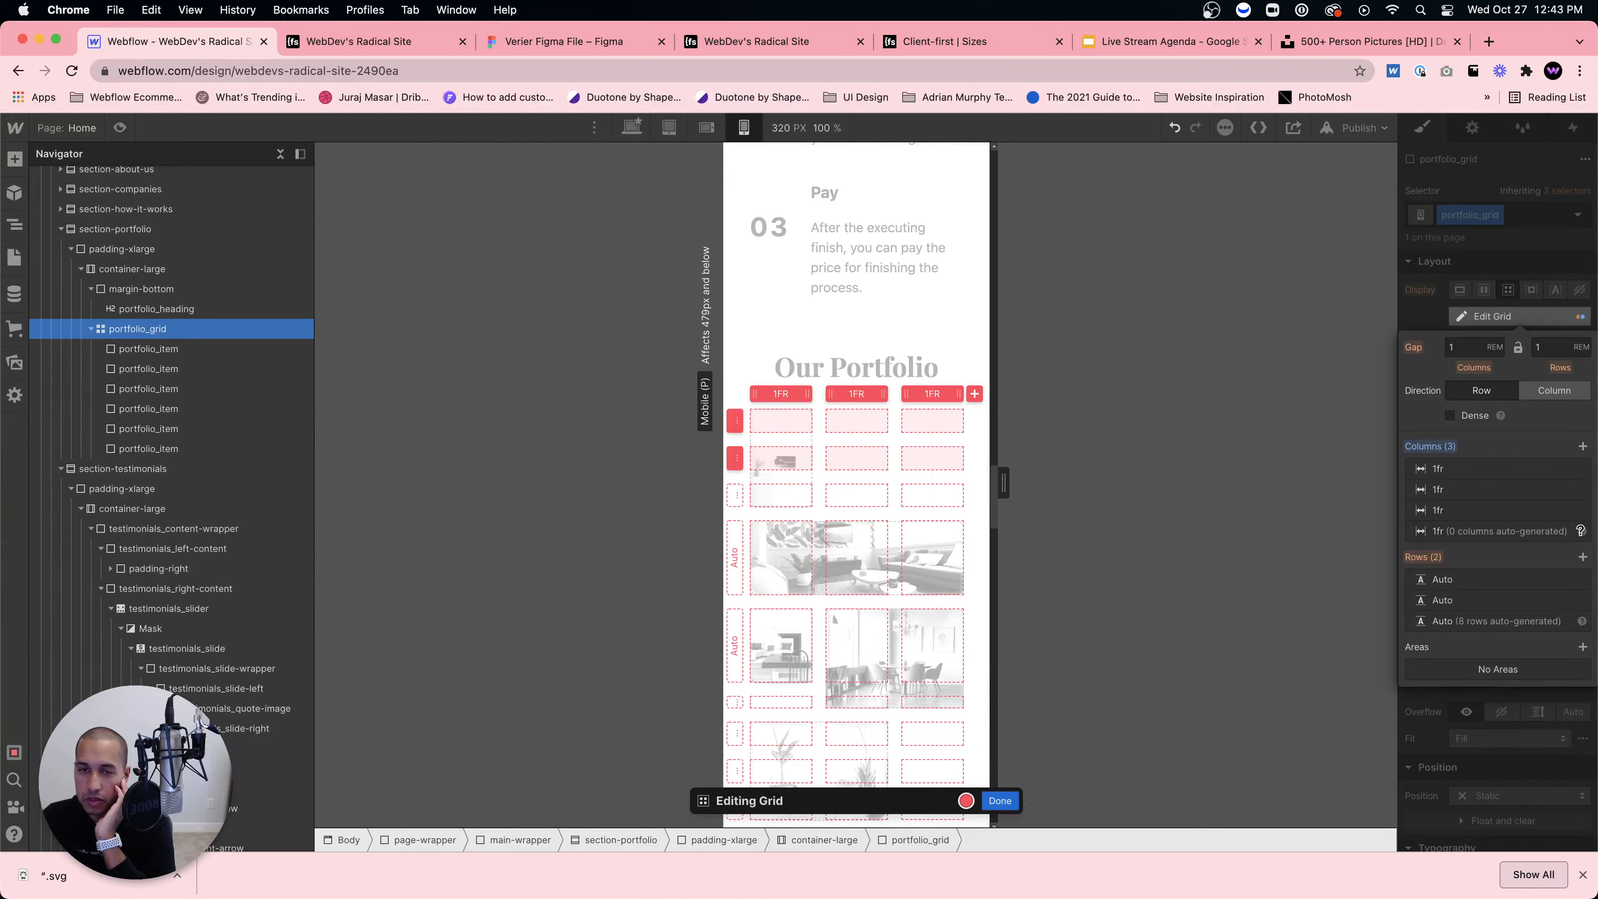
left_click(1581, 511)
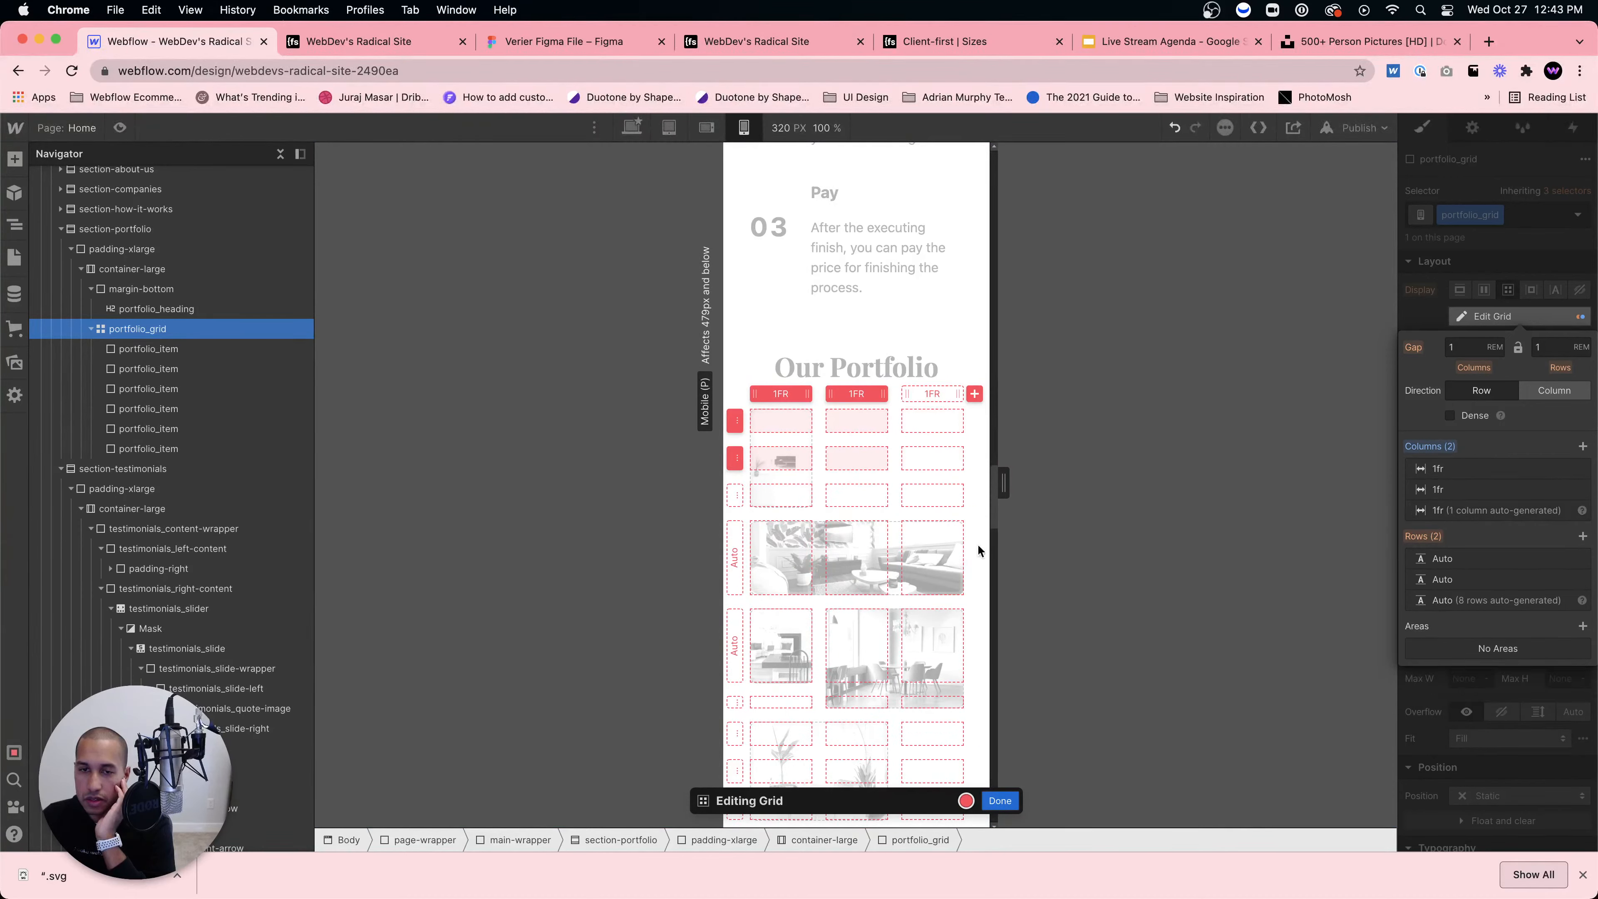
left_click(1010, 800)
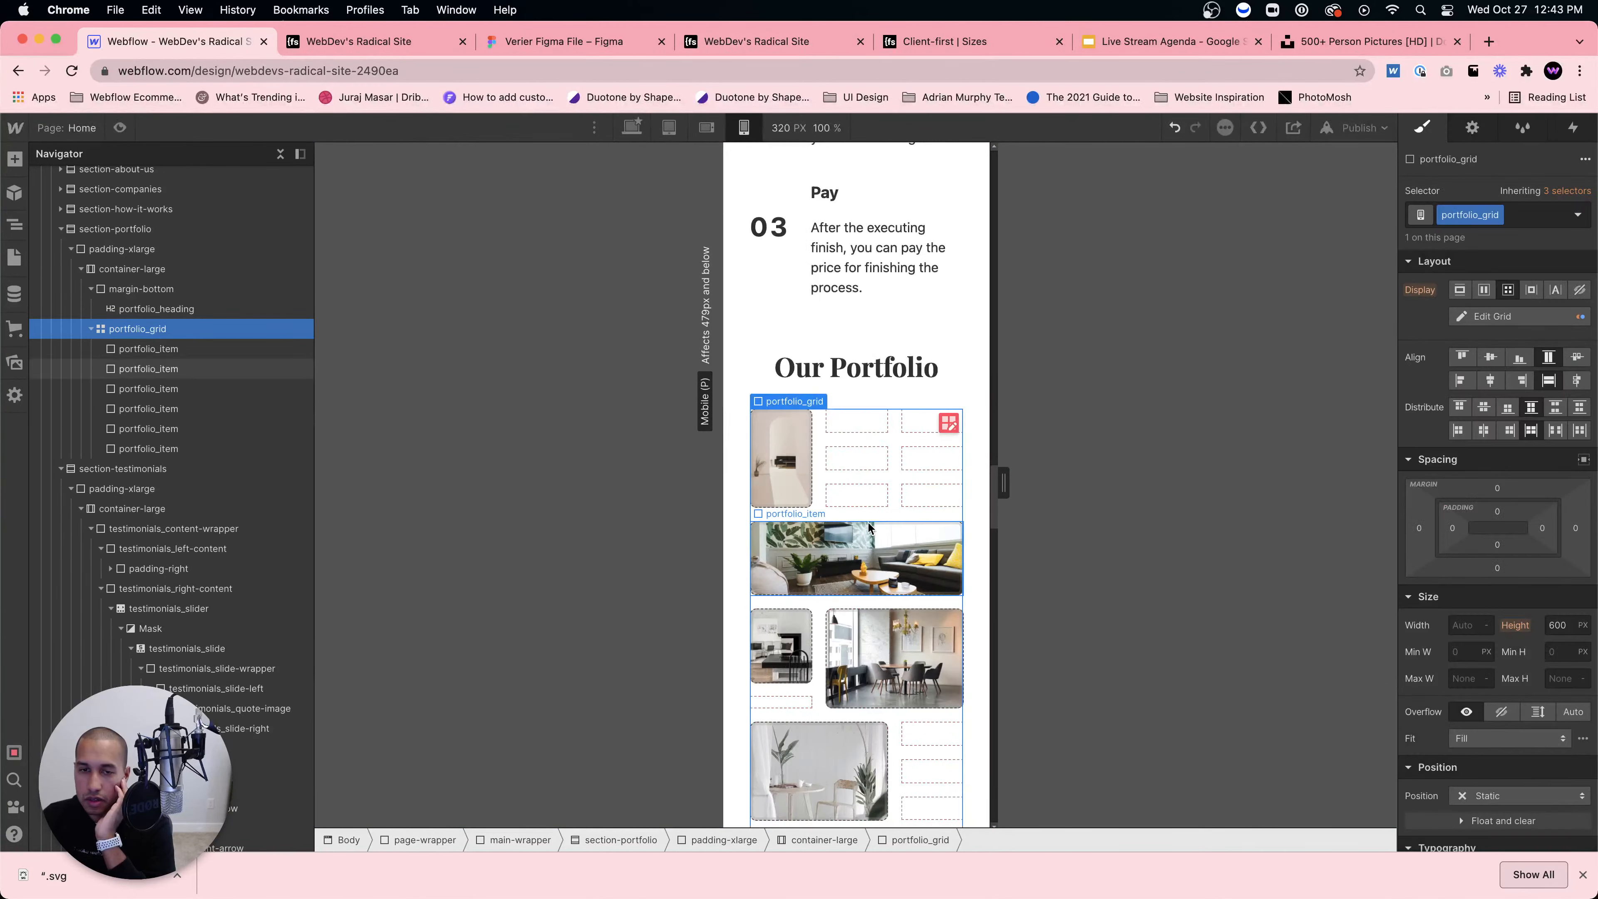
Step: Widen the first and fifth images to full grid width and make the third image two rows tall
left_click(804, 459)
left_click_drag(812, 507, 930, 494)
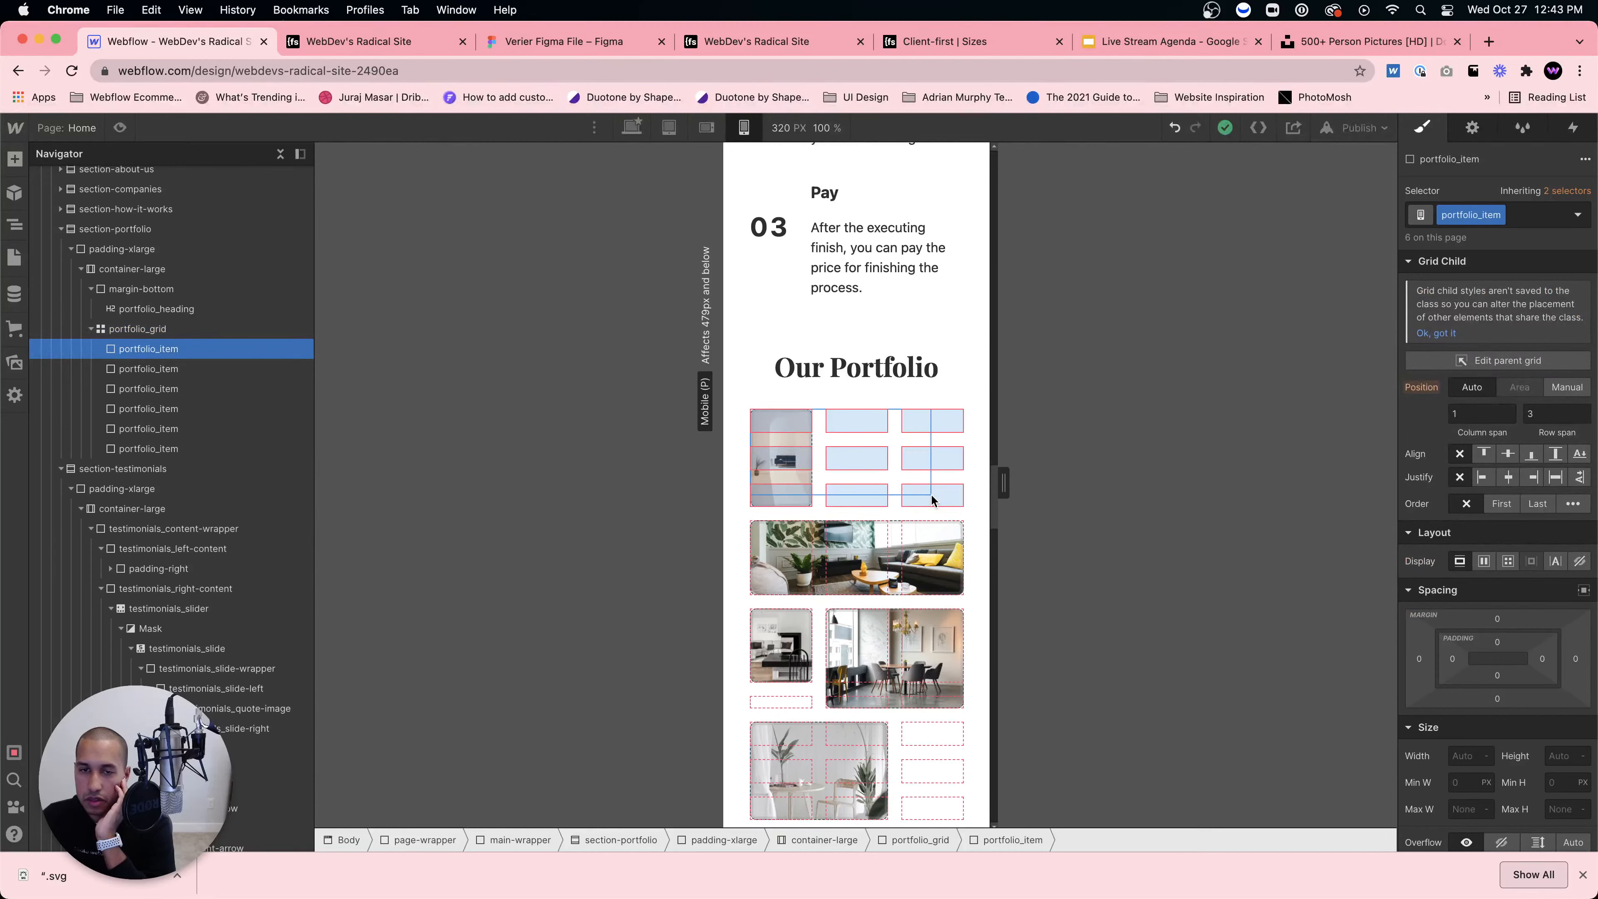
scroll(912, 532, "down", 3)
left_click(858, 532)
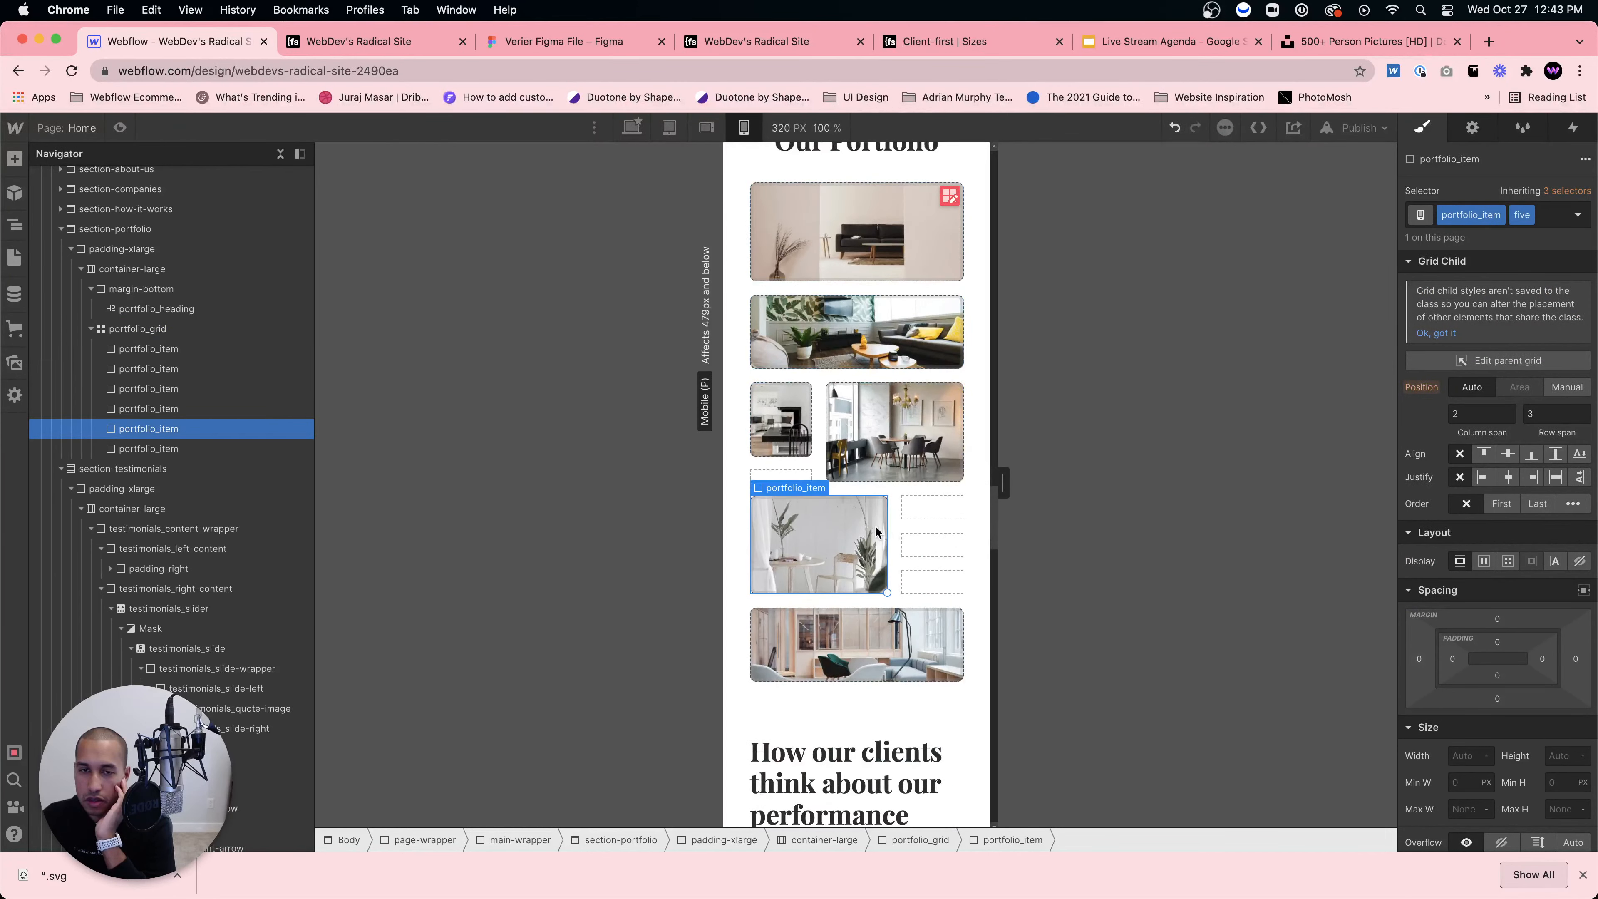
left_click(803, 448)
left_click_drag(806, 467, 807, 483)
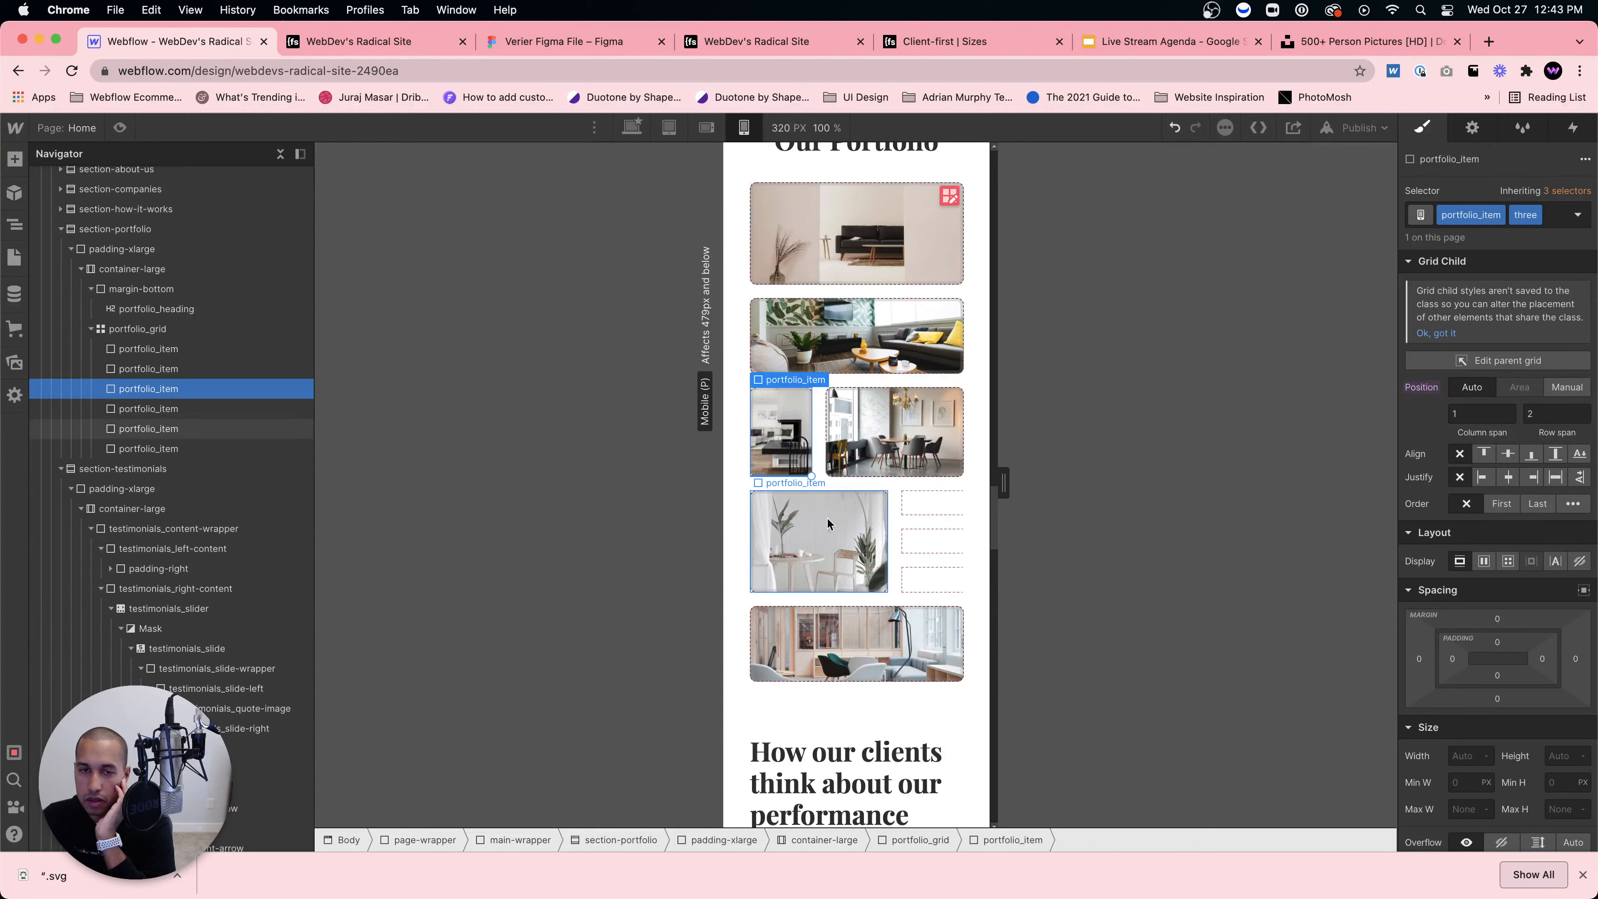
left_click(853, 551)
left_click_drag(888, 586, 964, 592)
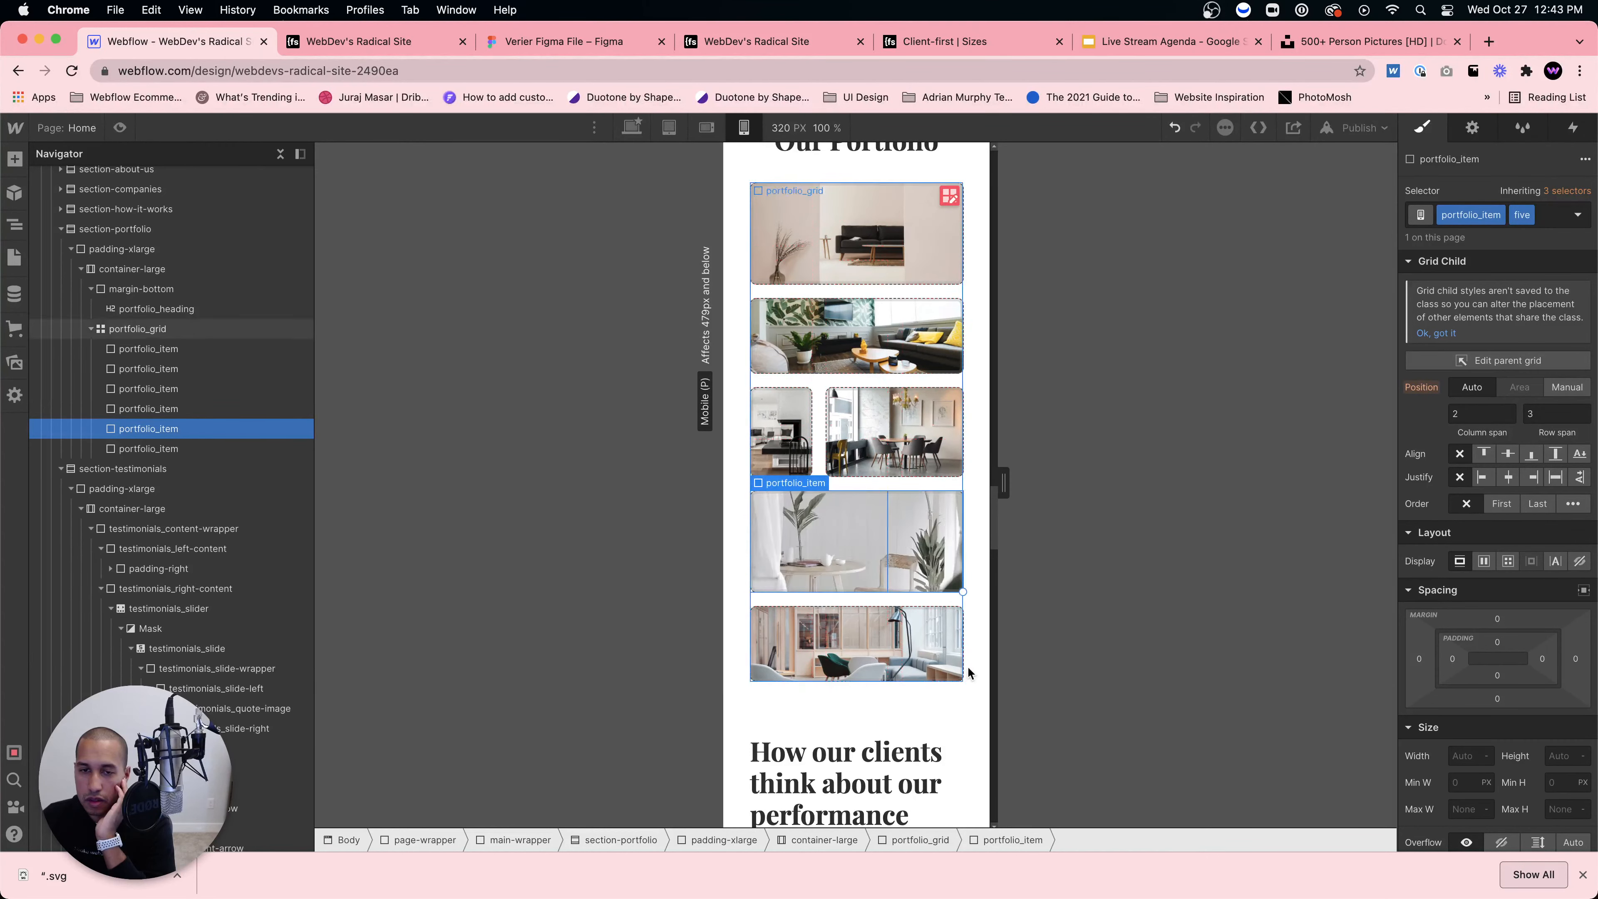
left_click(951, 658)
left_click(952, 752)
Step: Set the testimonial quote-mark image to 50 × 50 px on mobile portrait
scroll(951, 743, "down", 4)
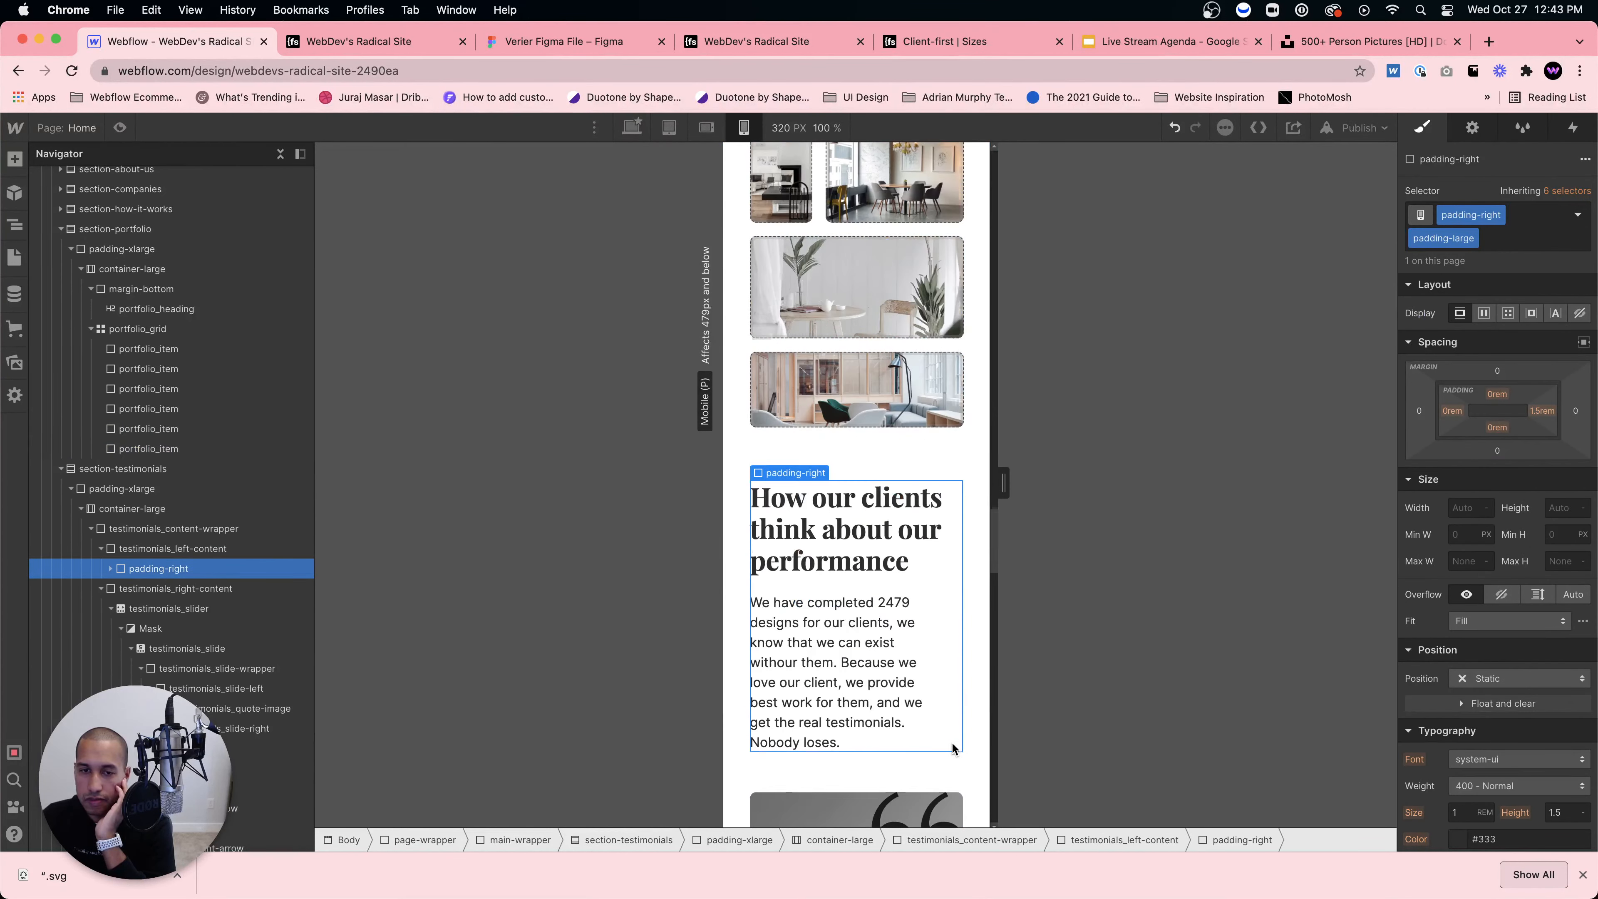
scroll(950, 739, "up", 12)
scroll(950, 736, "up", 20)
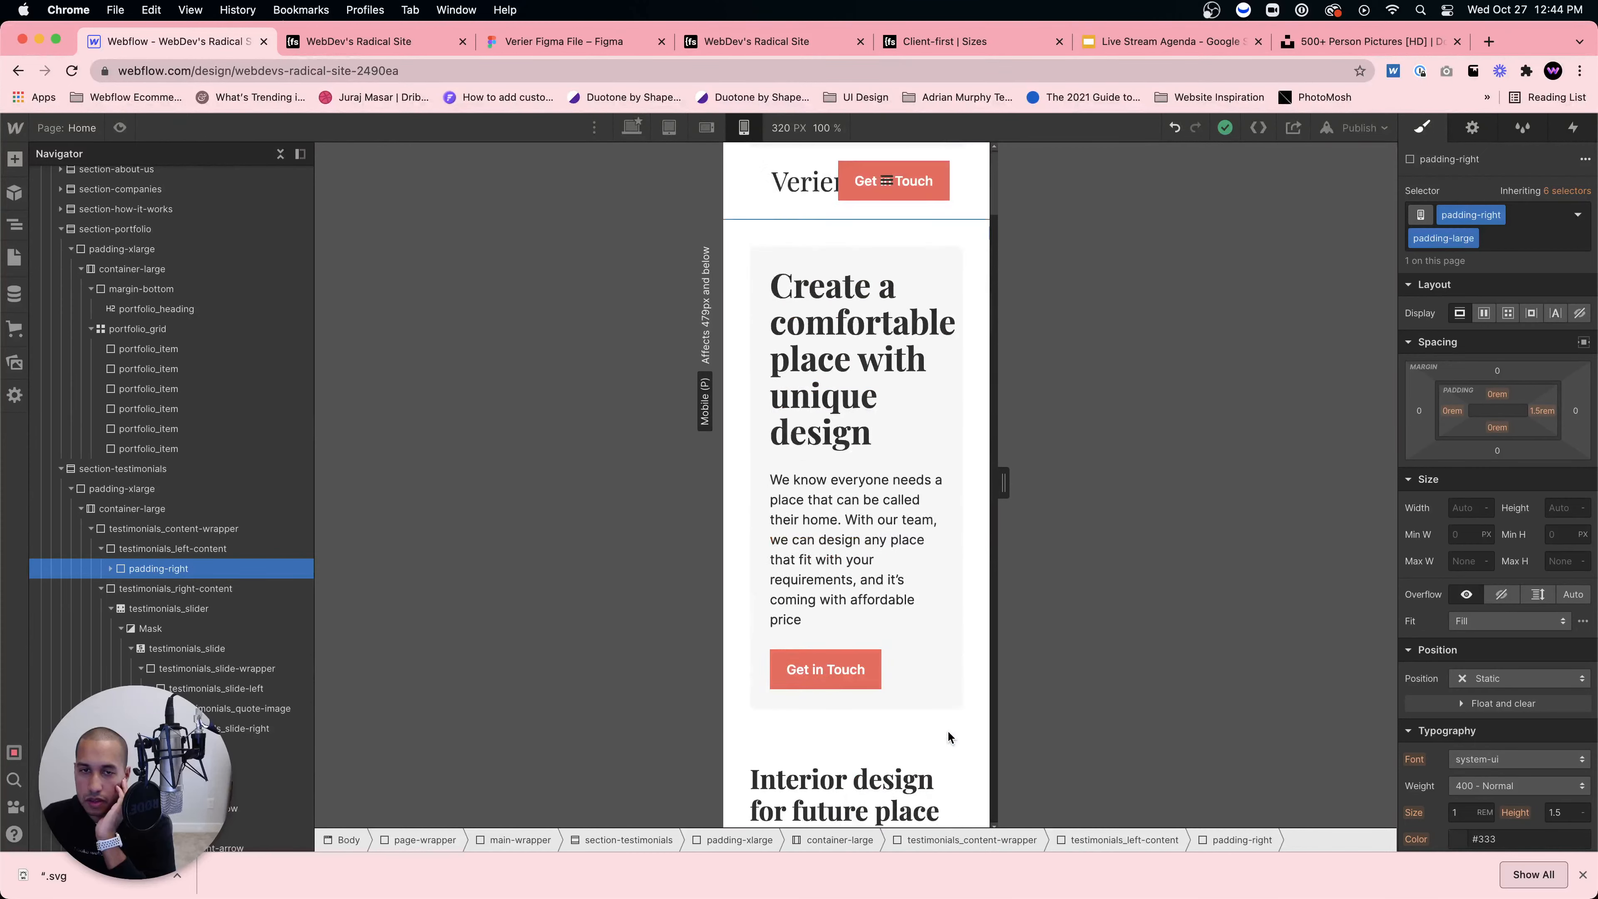
scroll(931, 697, "down", 20)
scroll(917, 680, "down", 15)
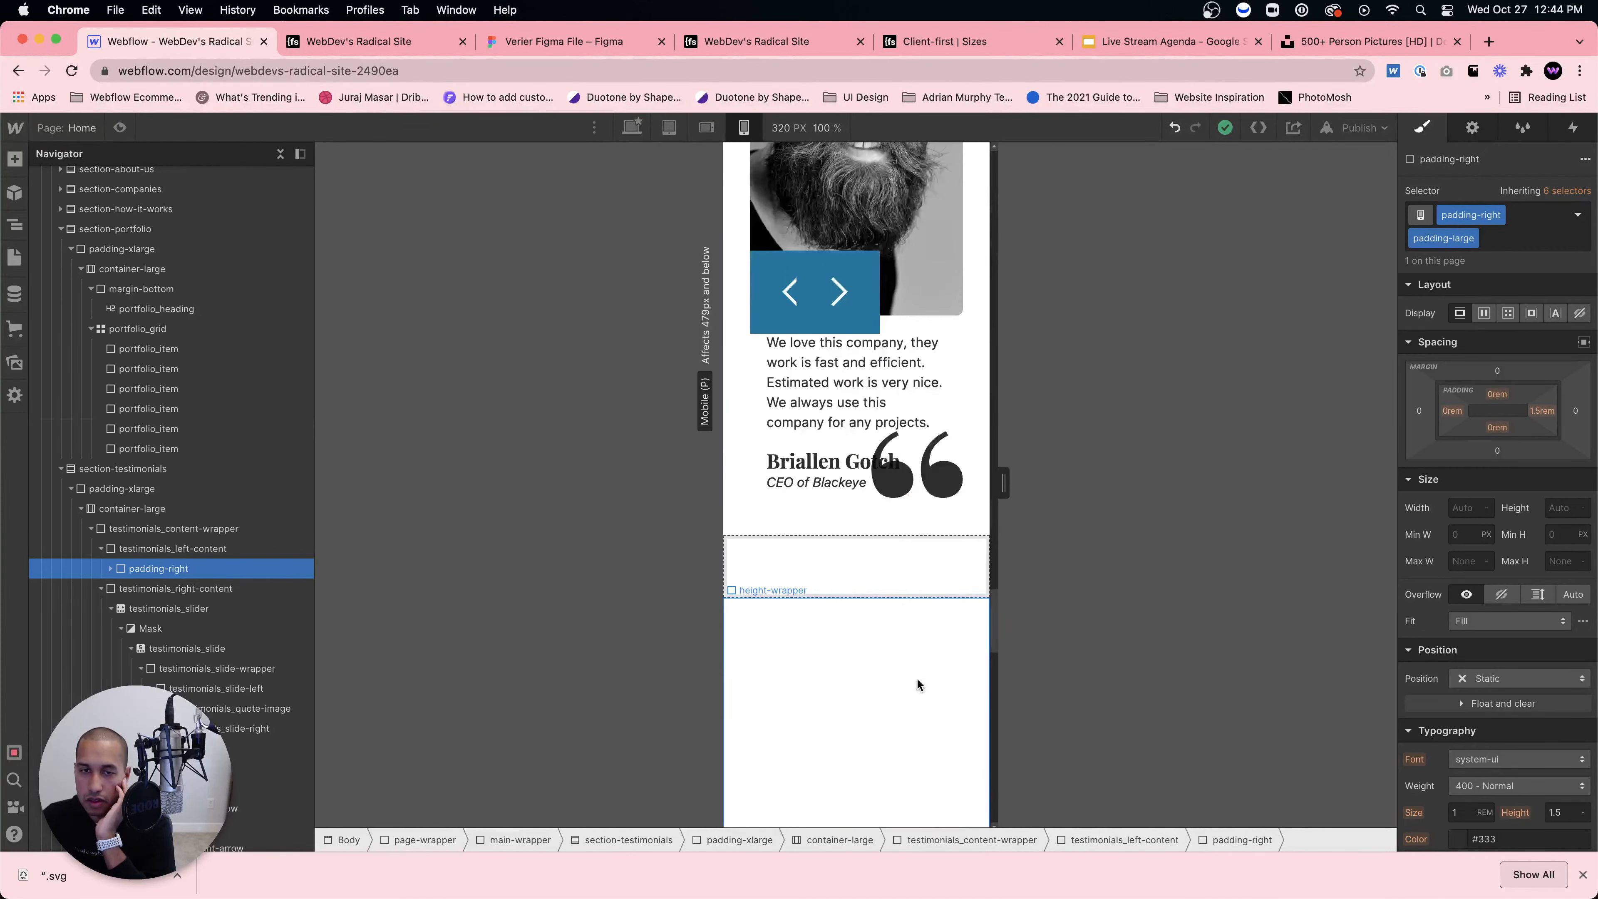
scroll(917, 677, "up", 5)
scroll(915, 638, "down", 5)
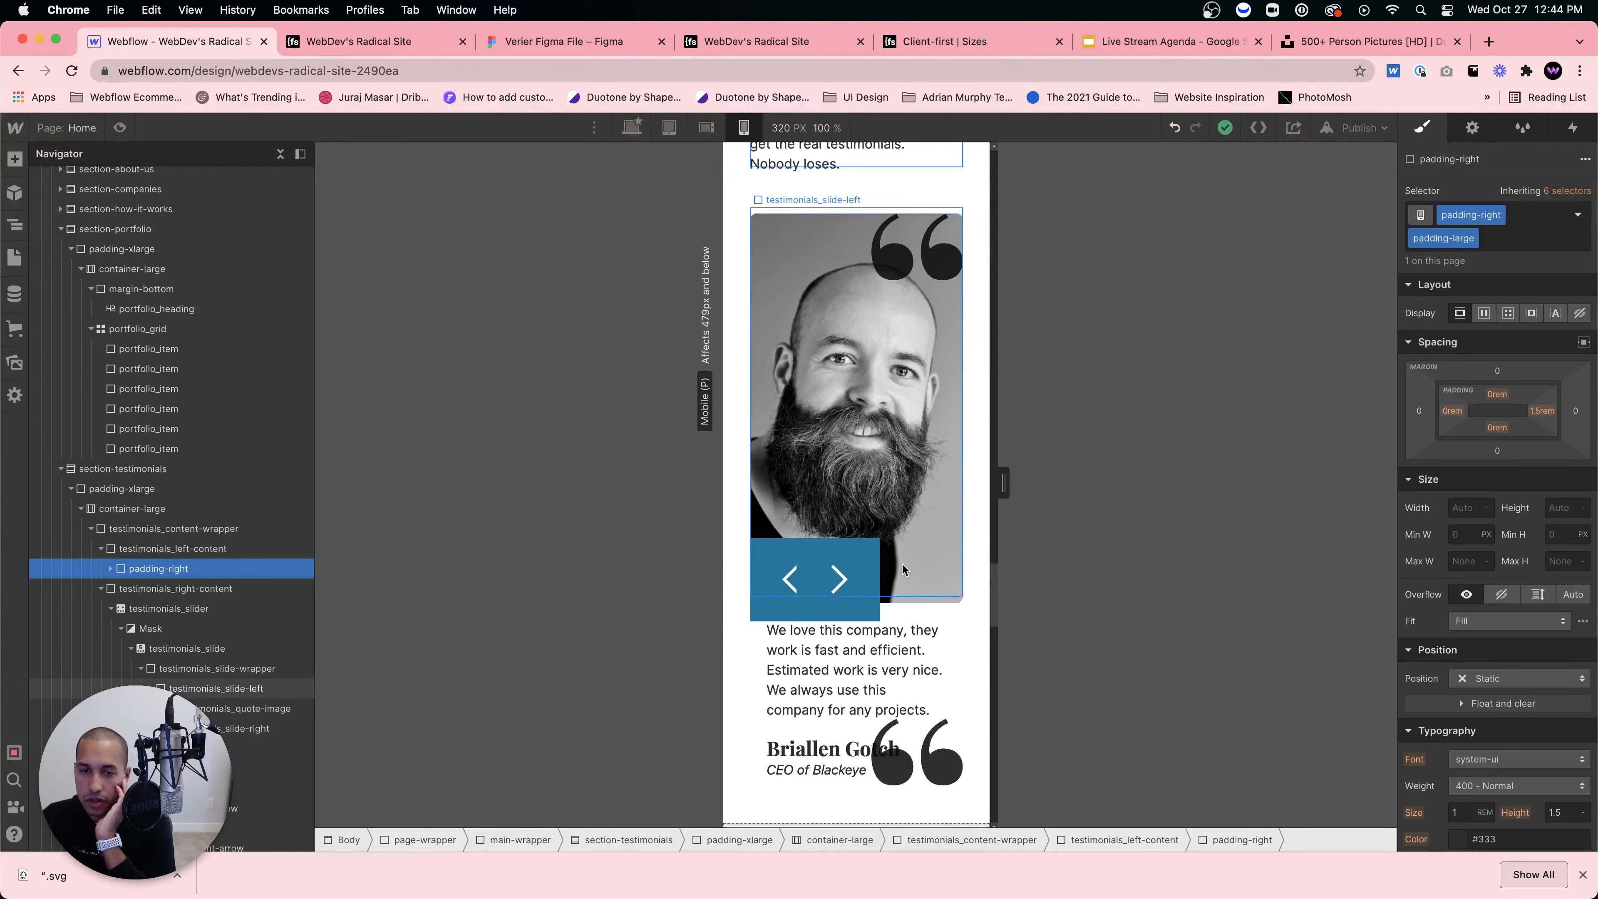
left_click(901, 262)
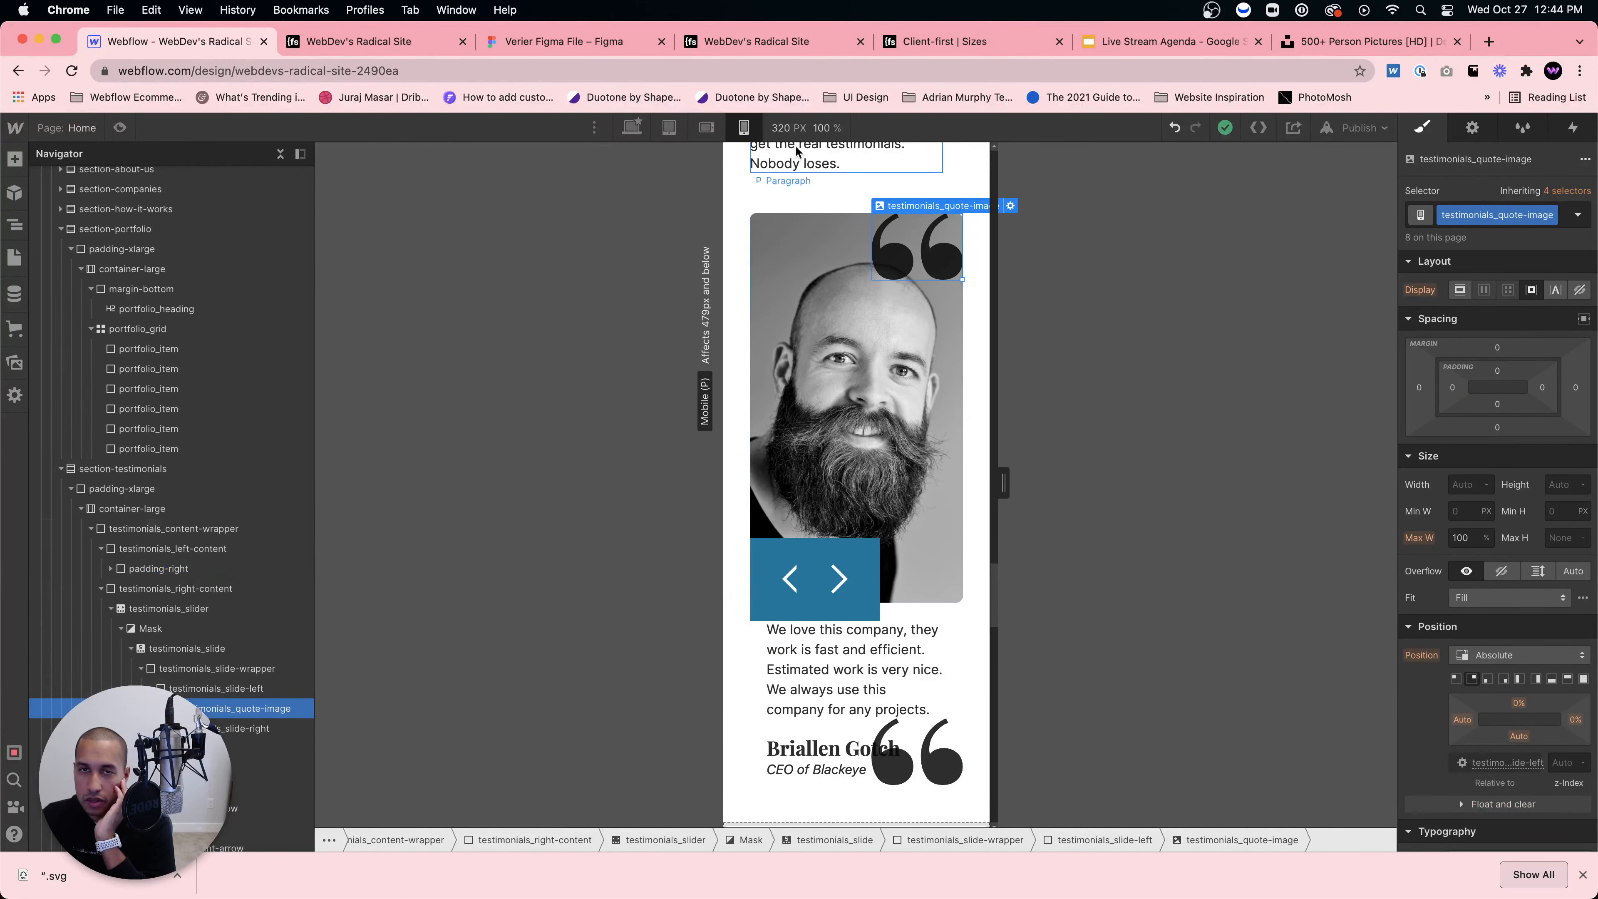
key("shift+3")
scroll(881, 315, "up", 3)
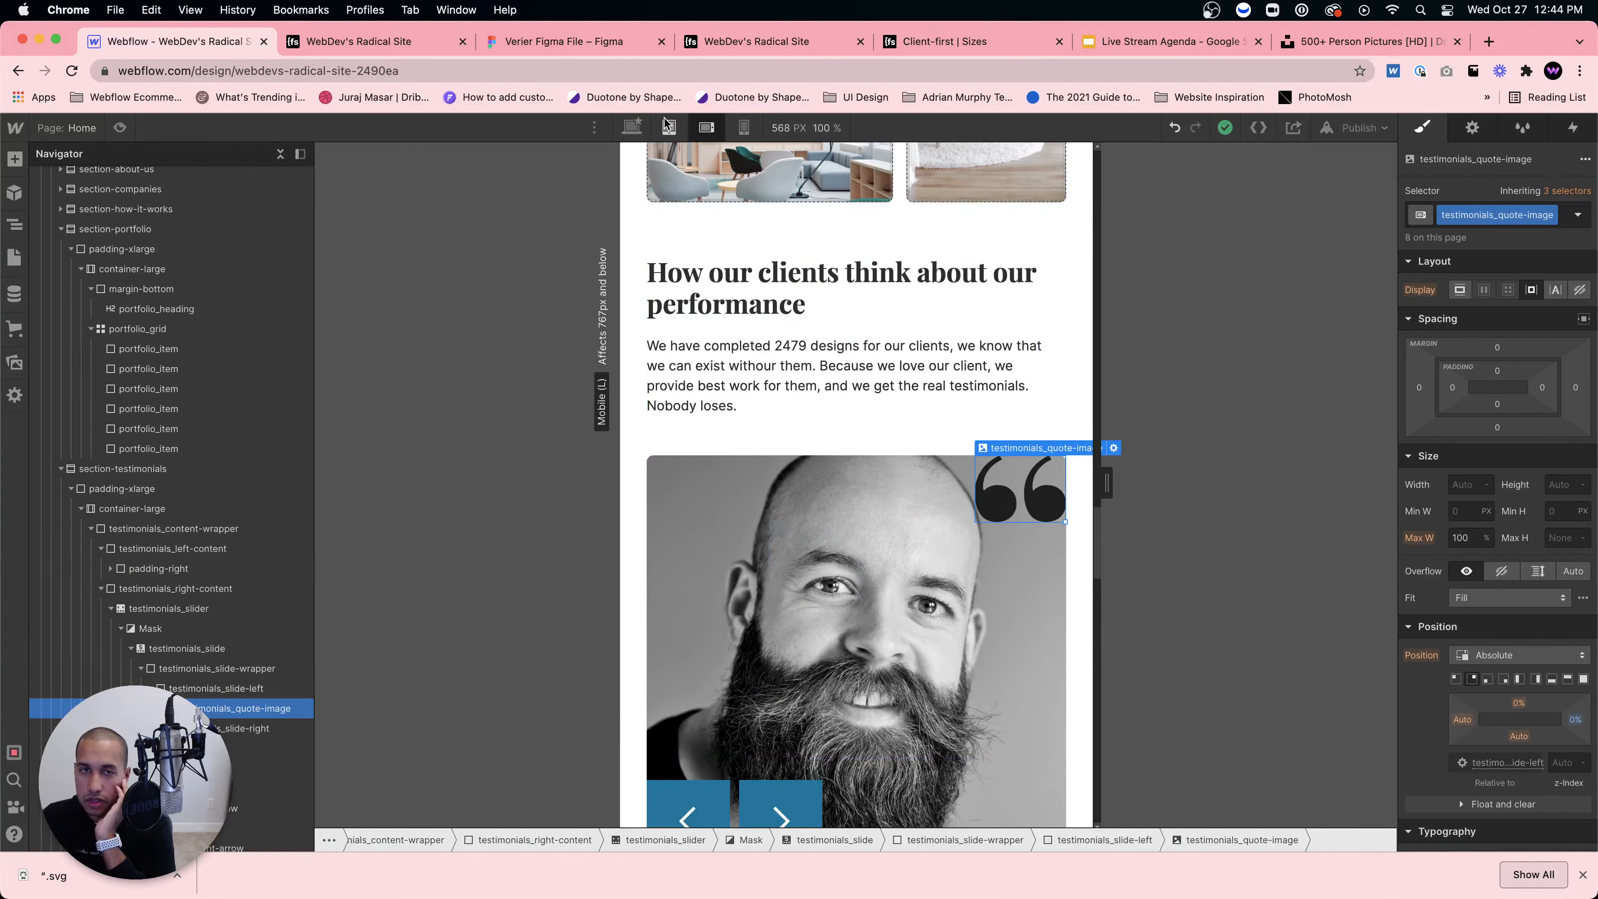
key("shift+4")
left_click(1463, 483)
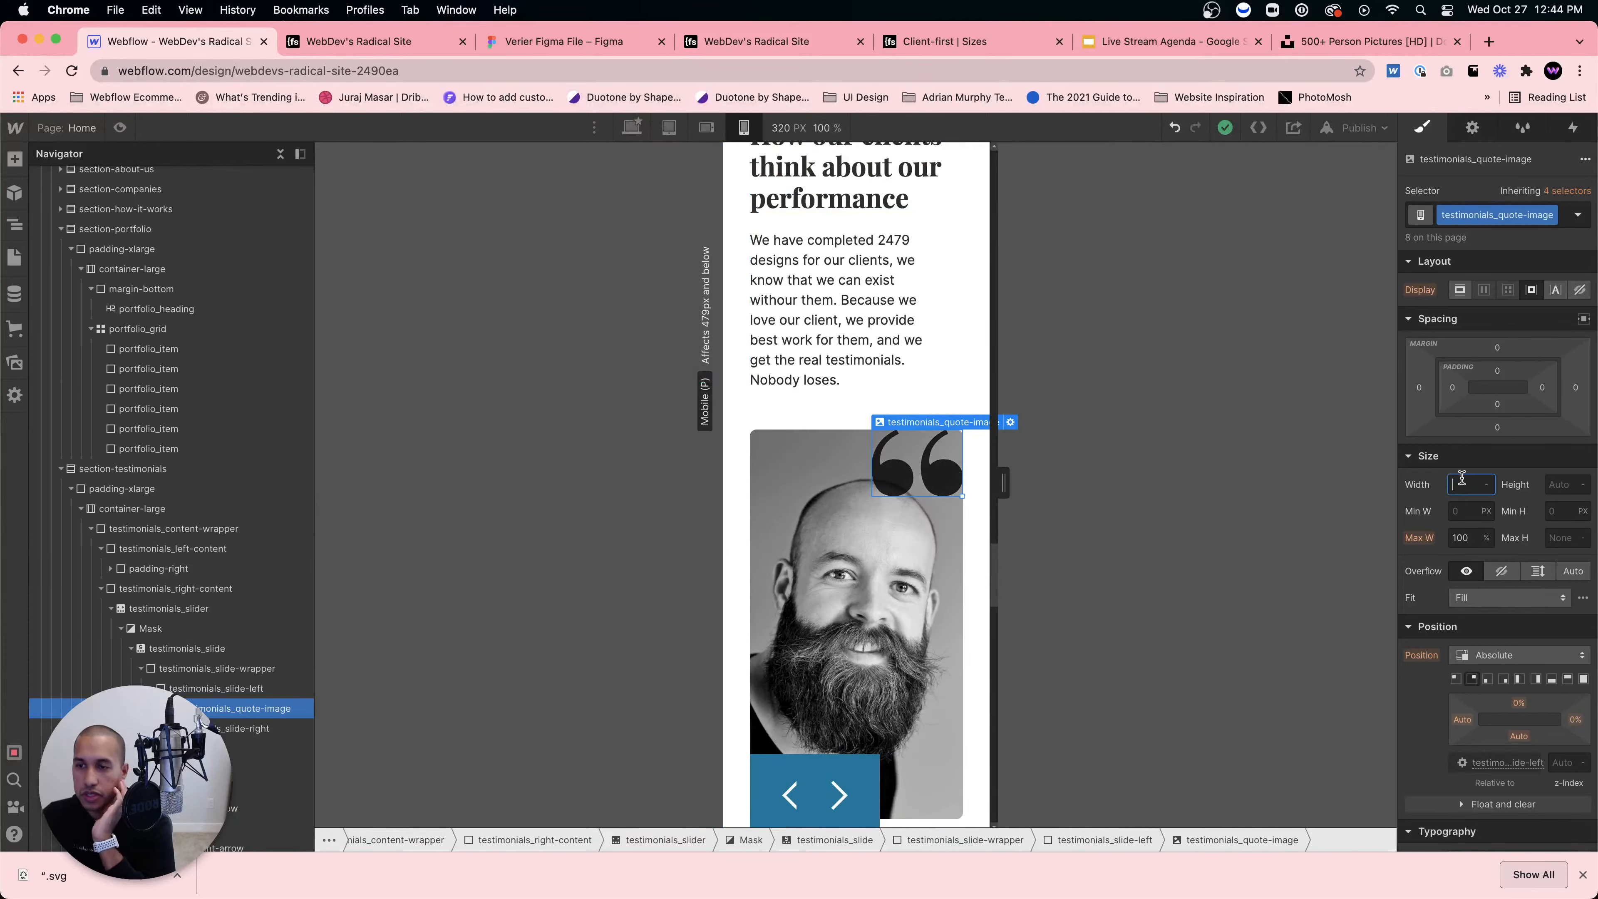
type("50")
key("Tab")
type("50")
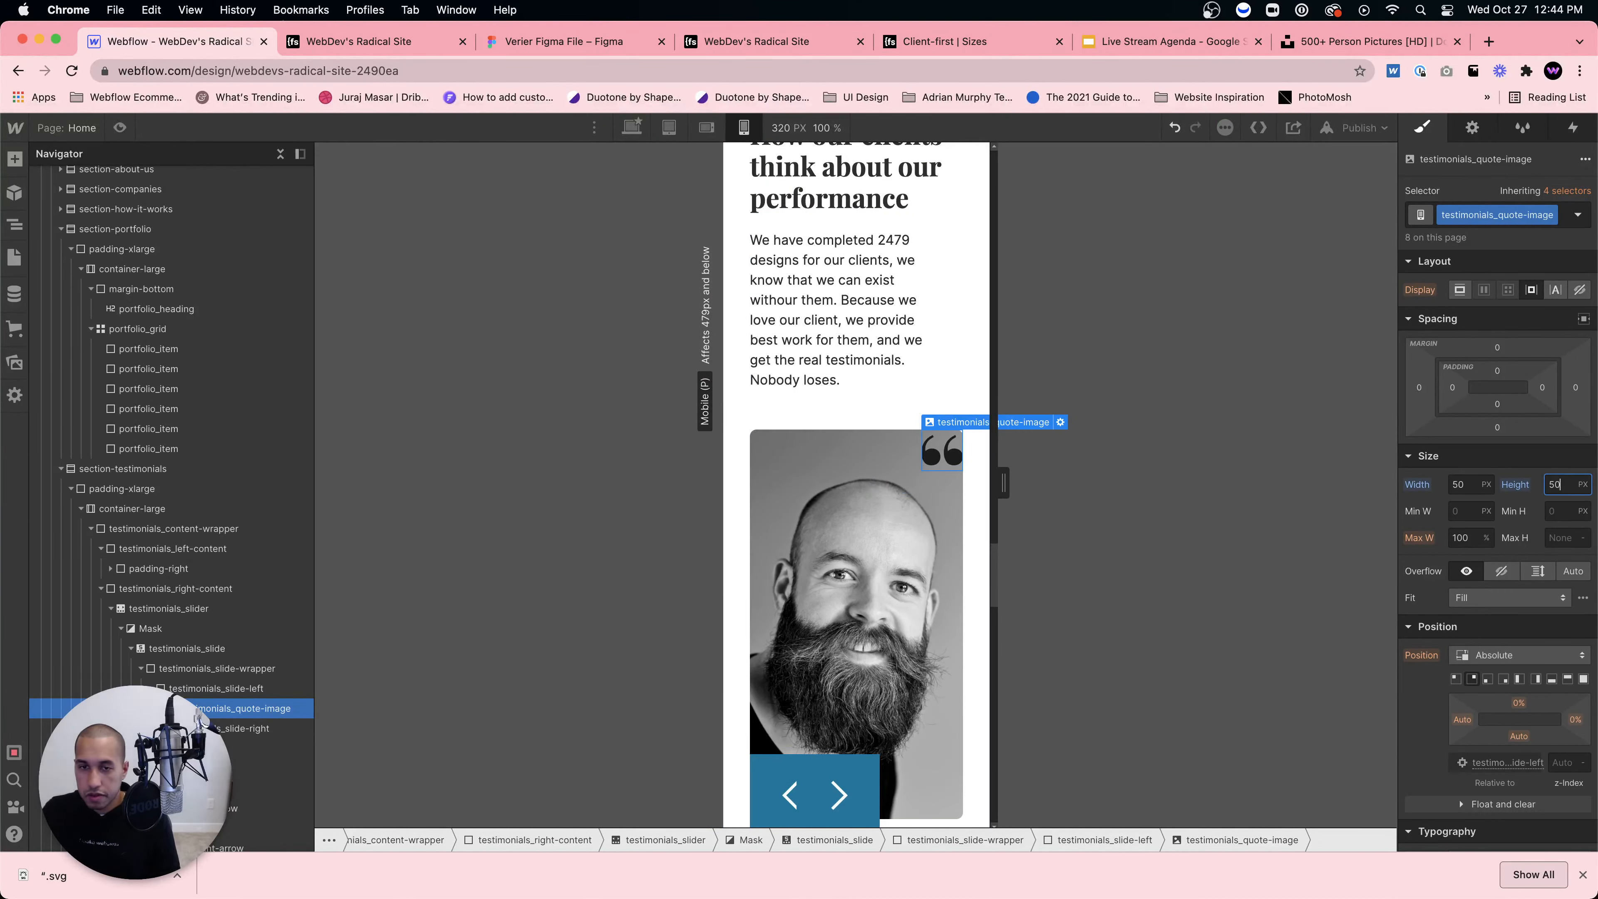
Step: Raise the lower quote mark by changing its Bottom offset from 5% to 8%
scroll(759, 543, "down", 5)
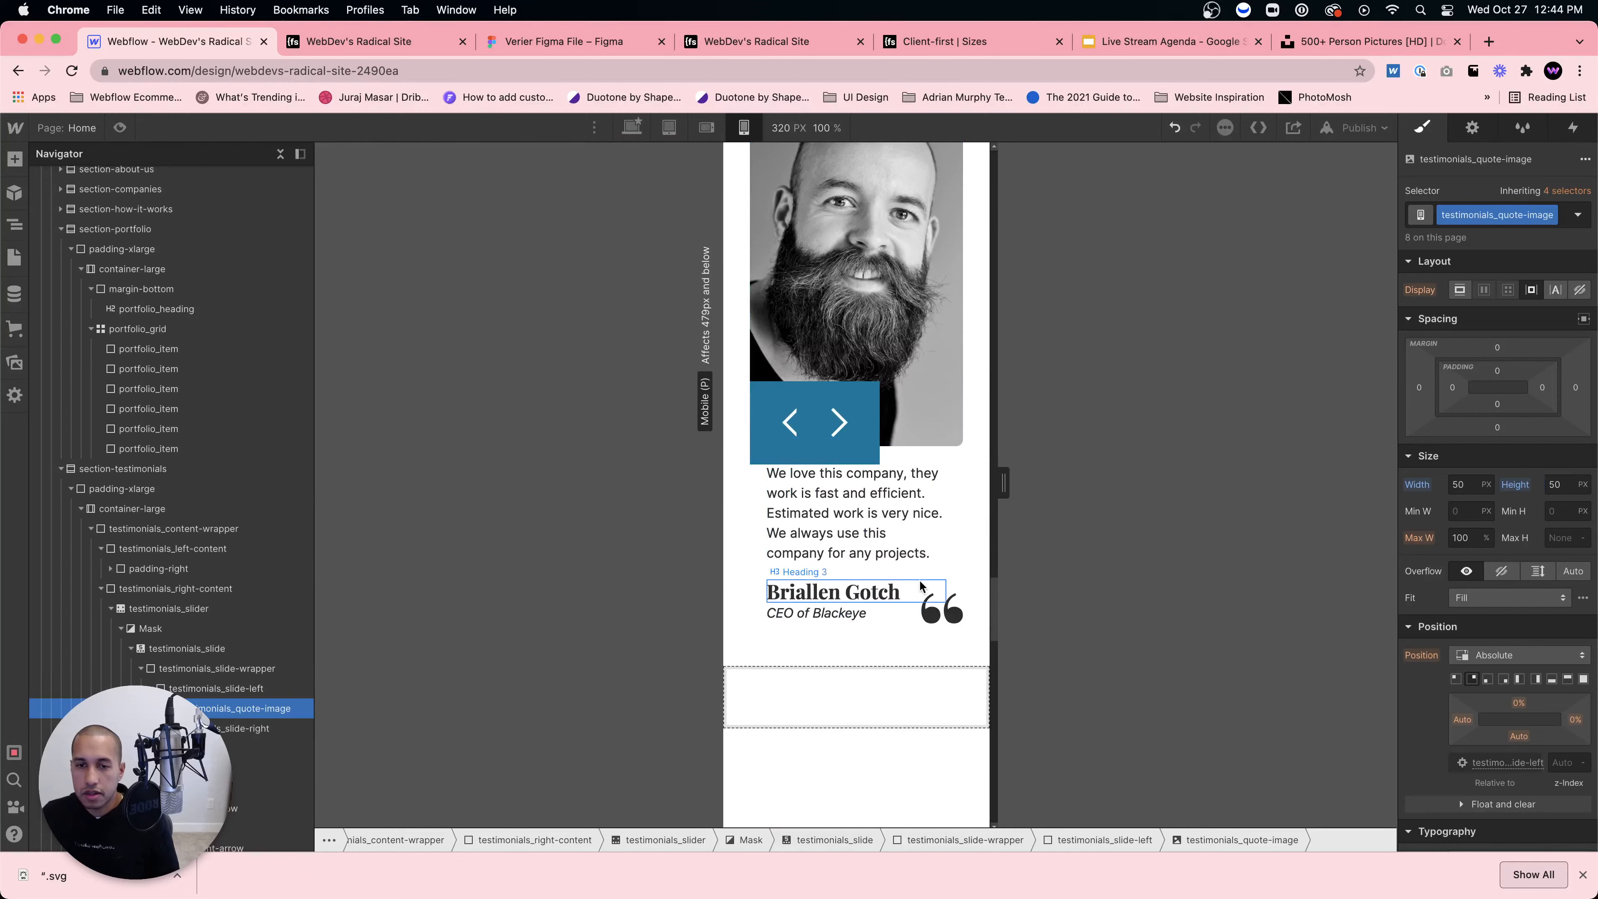
left_click(833, 592)
left_click(942, 608)
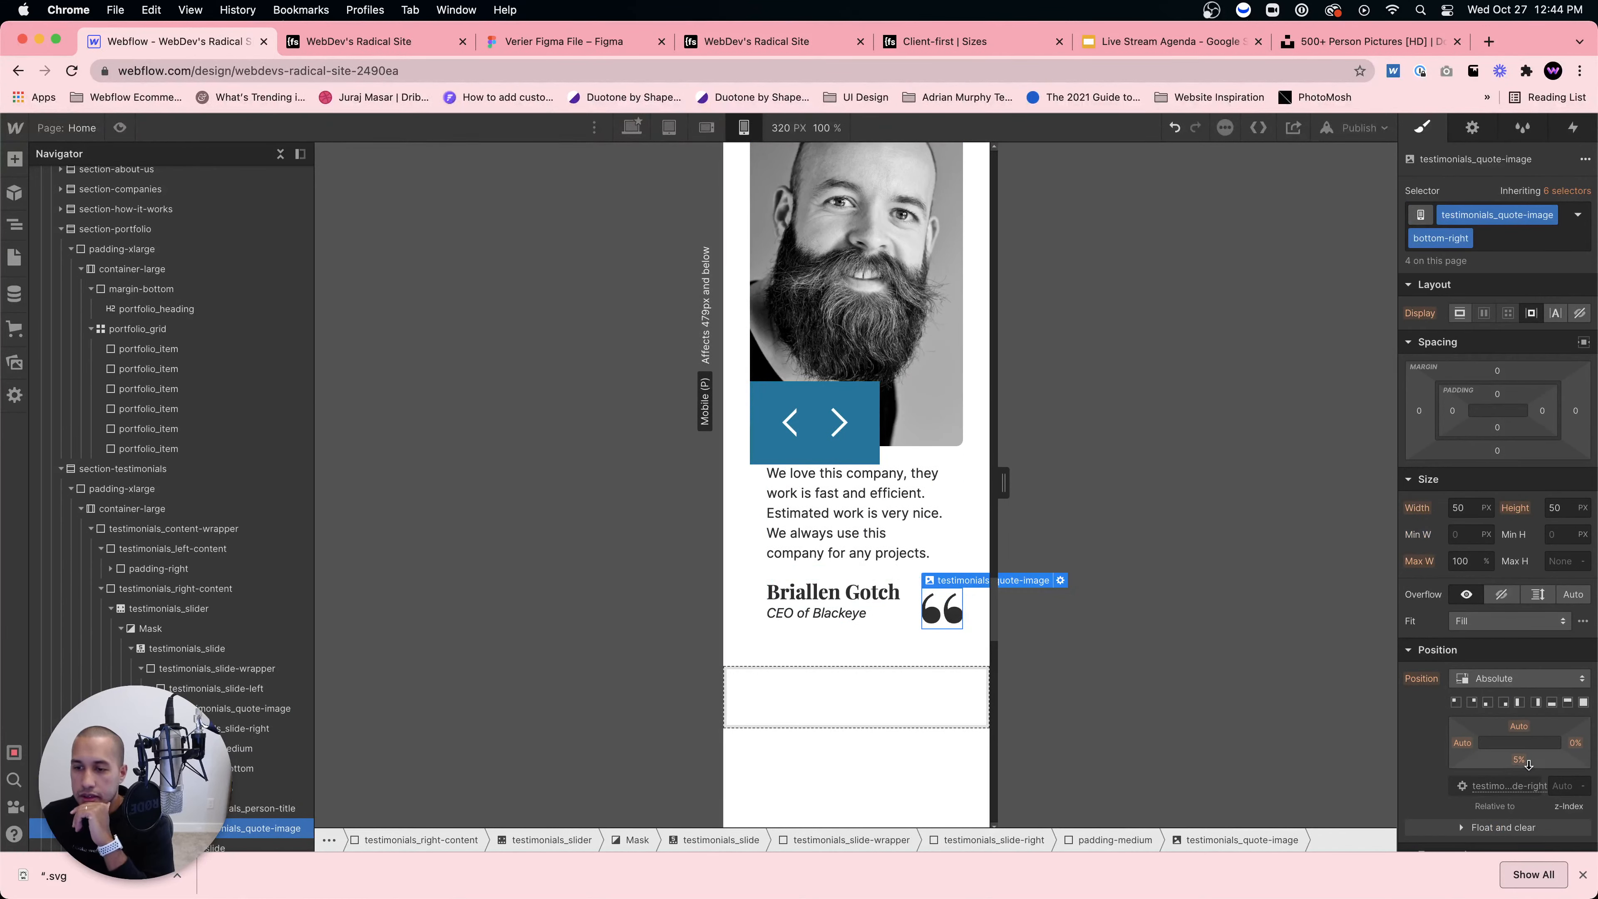
left_click_drag(1523, 763, 1526, 760)
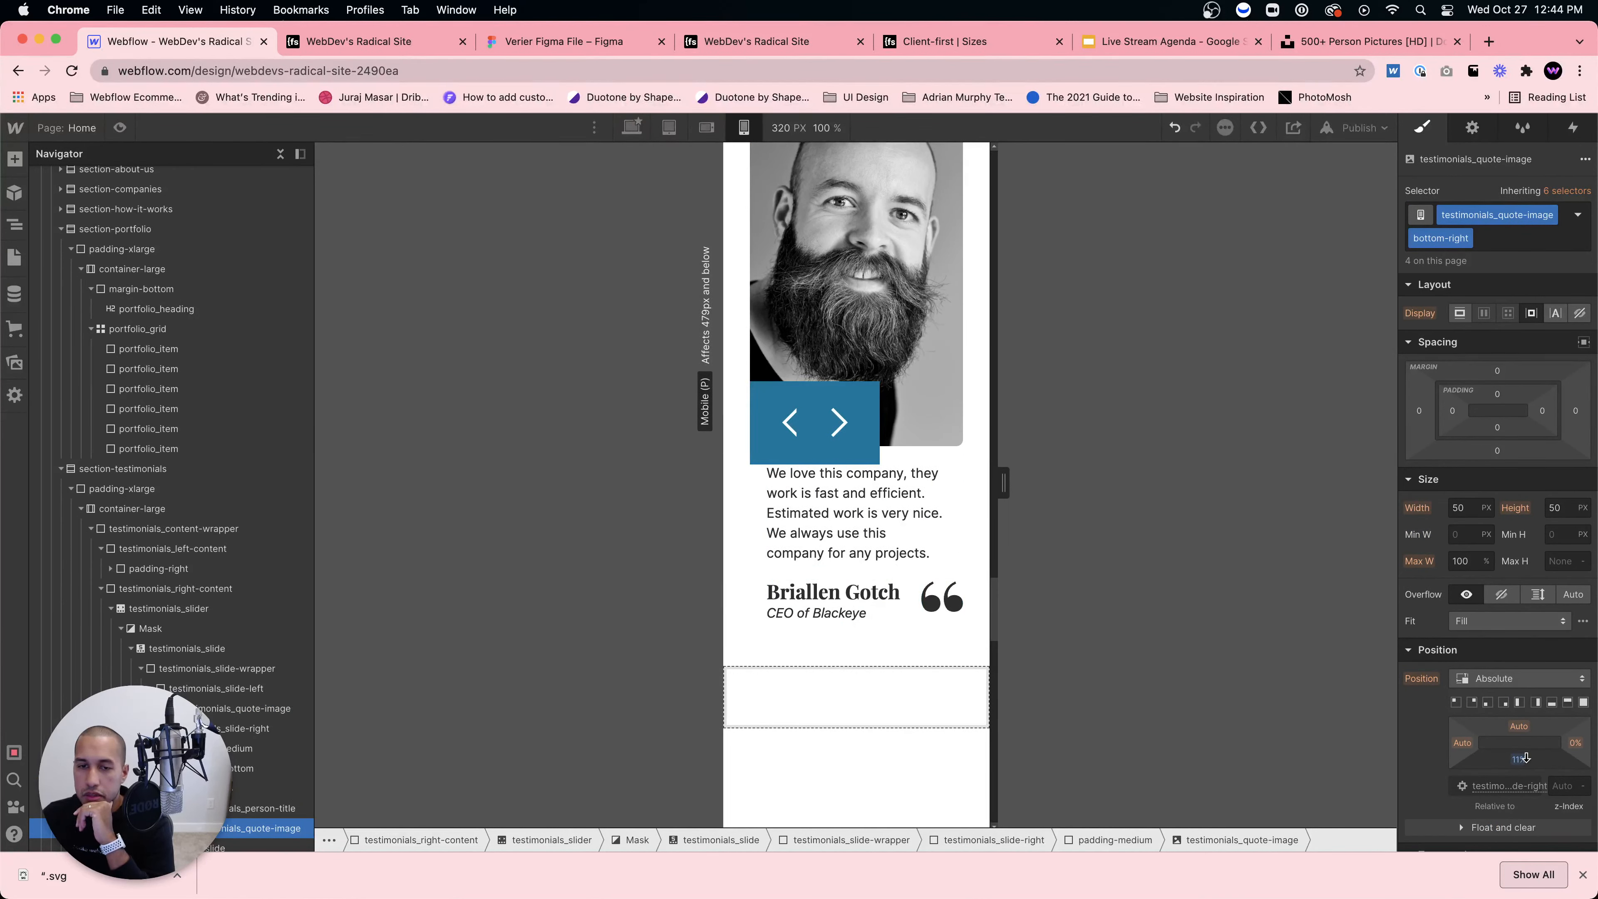
left_click(791, 421)
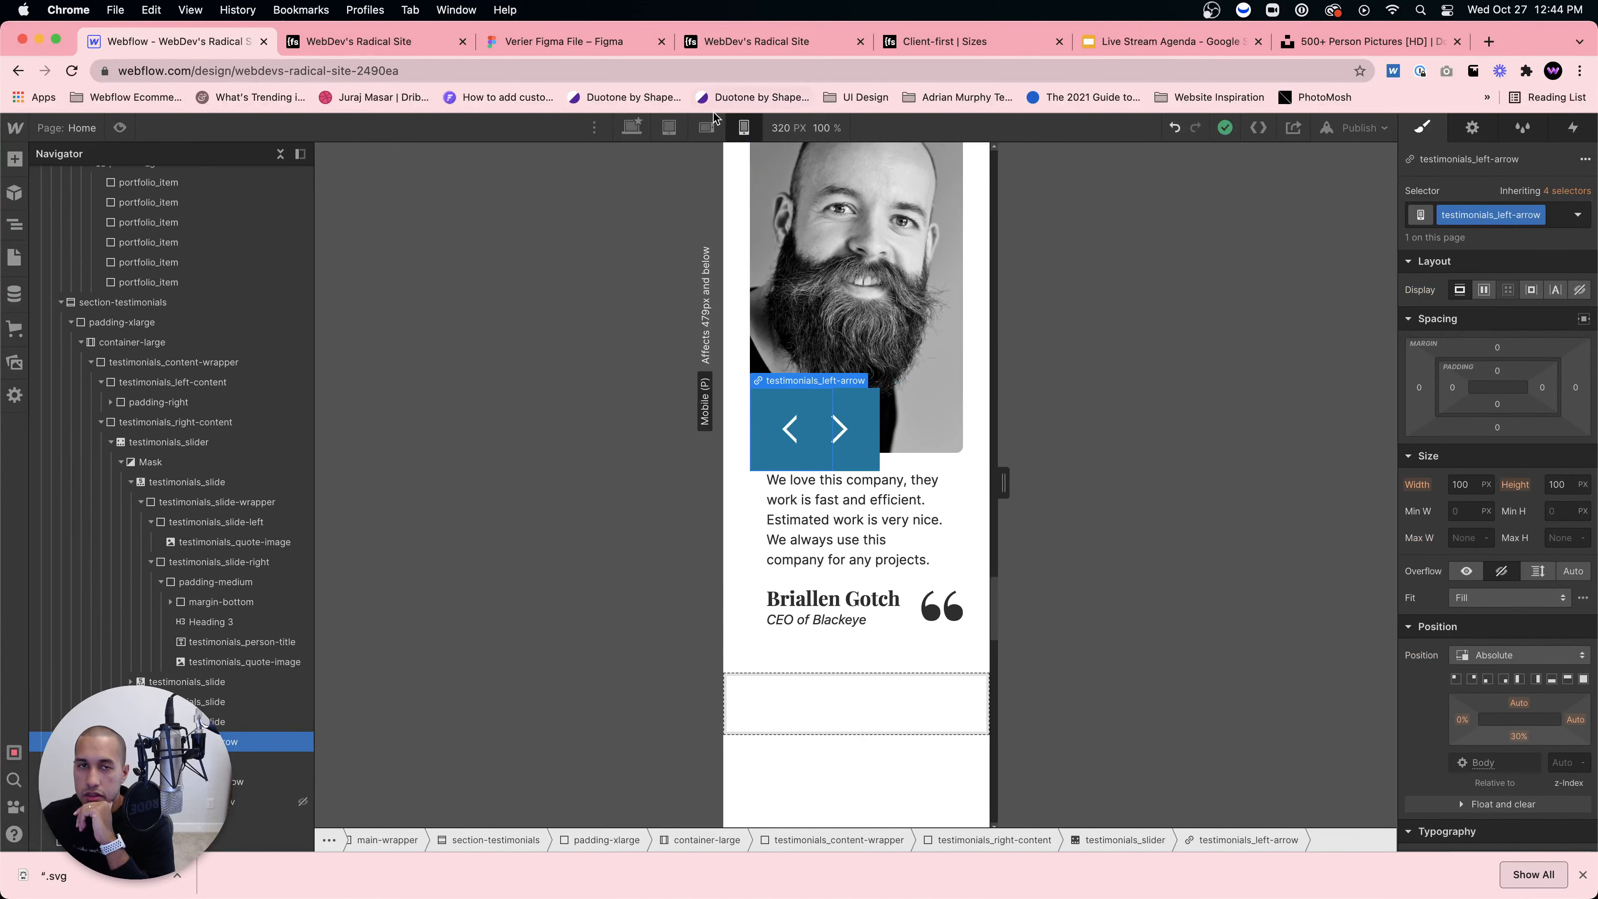
Step: Give the left arrow a 50 px height on mobile landscape and the right arrow 50 × 50 px on mobile portrait
left_click(707, 128)
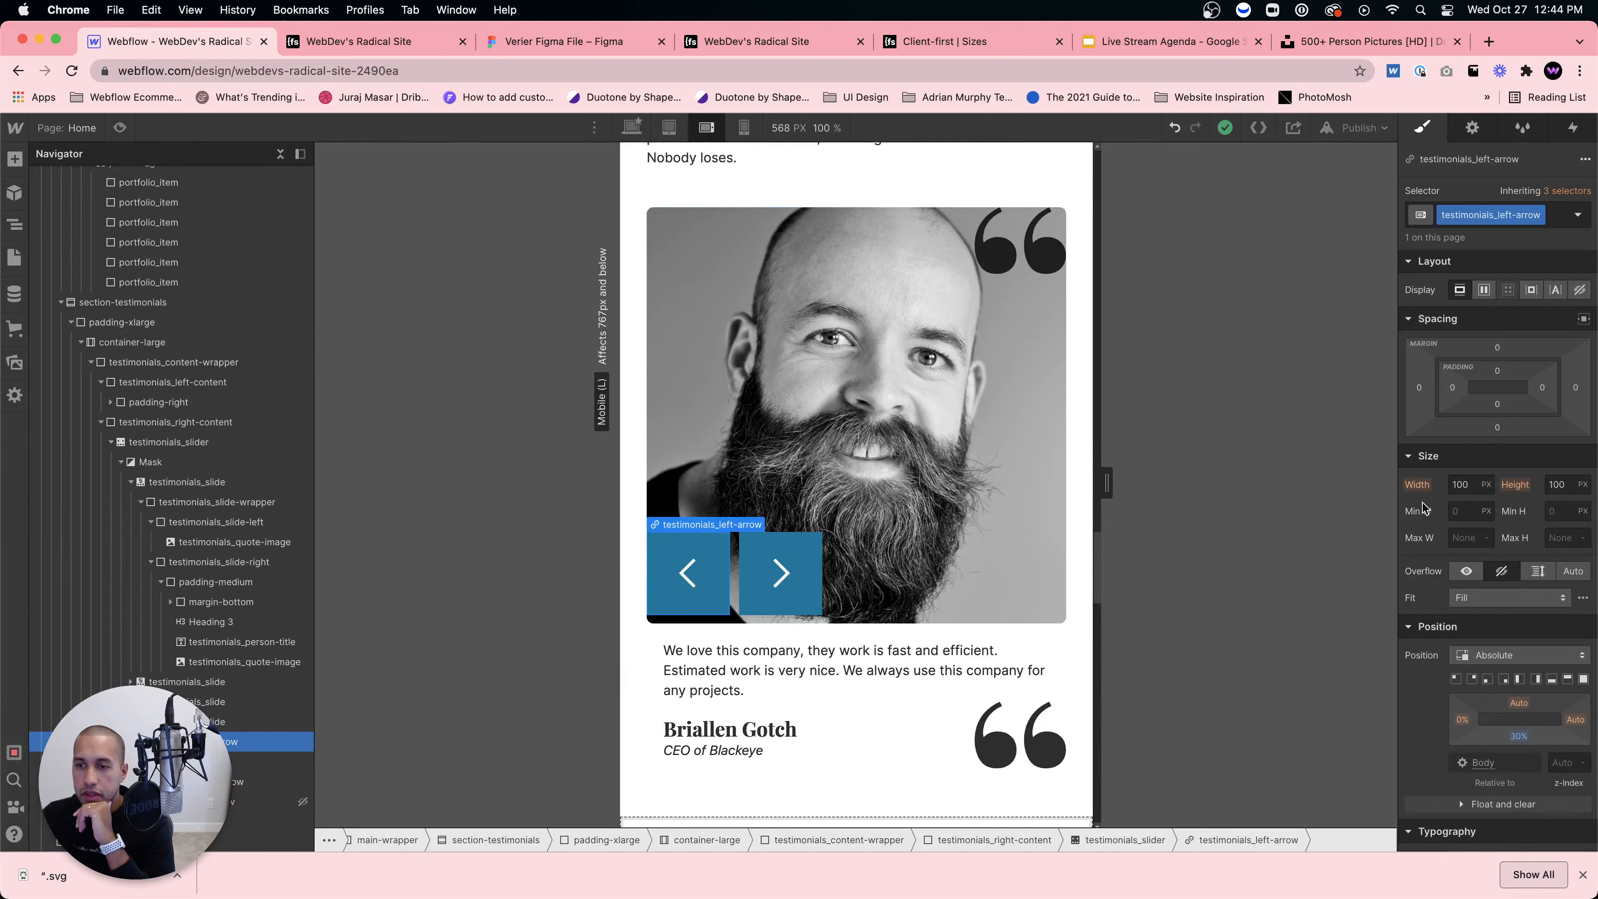
key("Tab")
type("50")
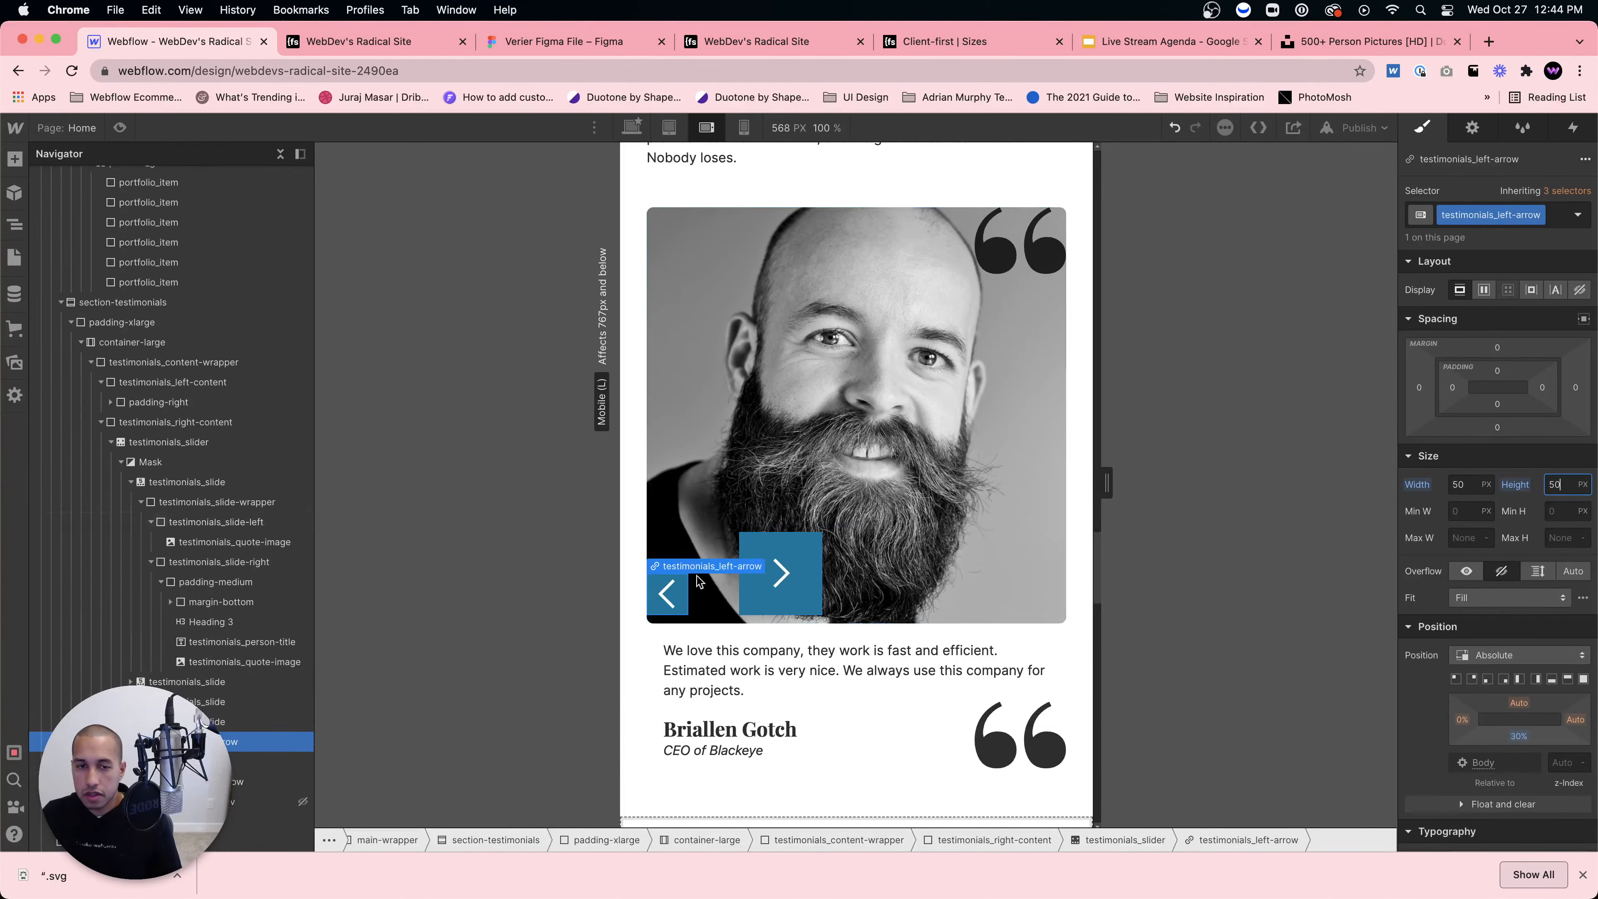
left_click(781, 596)
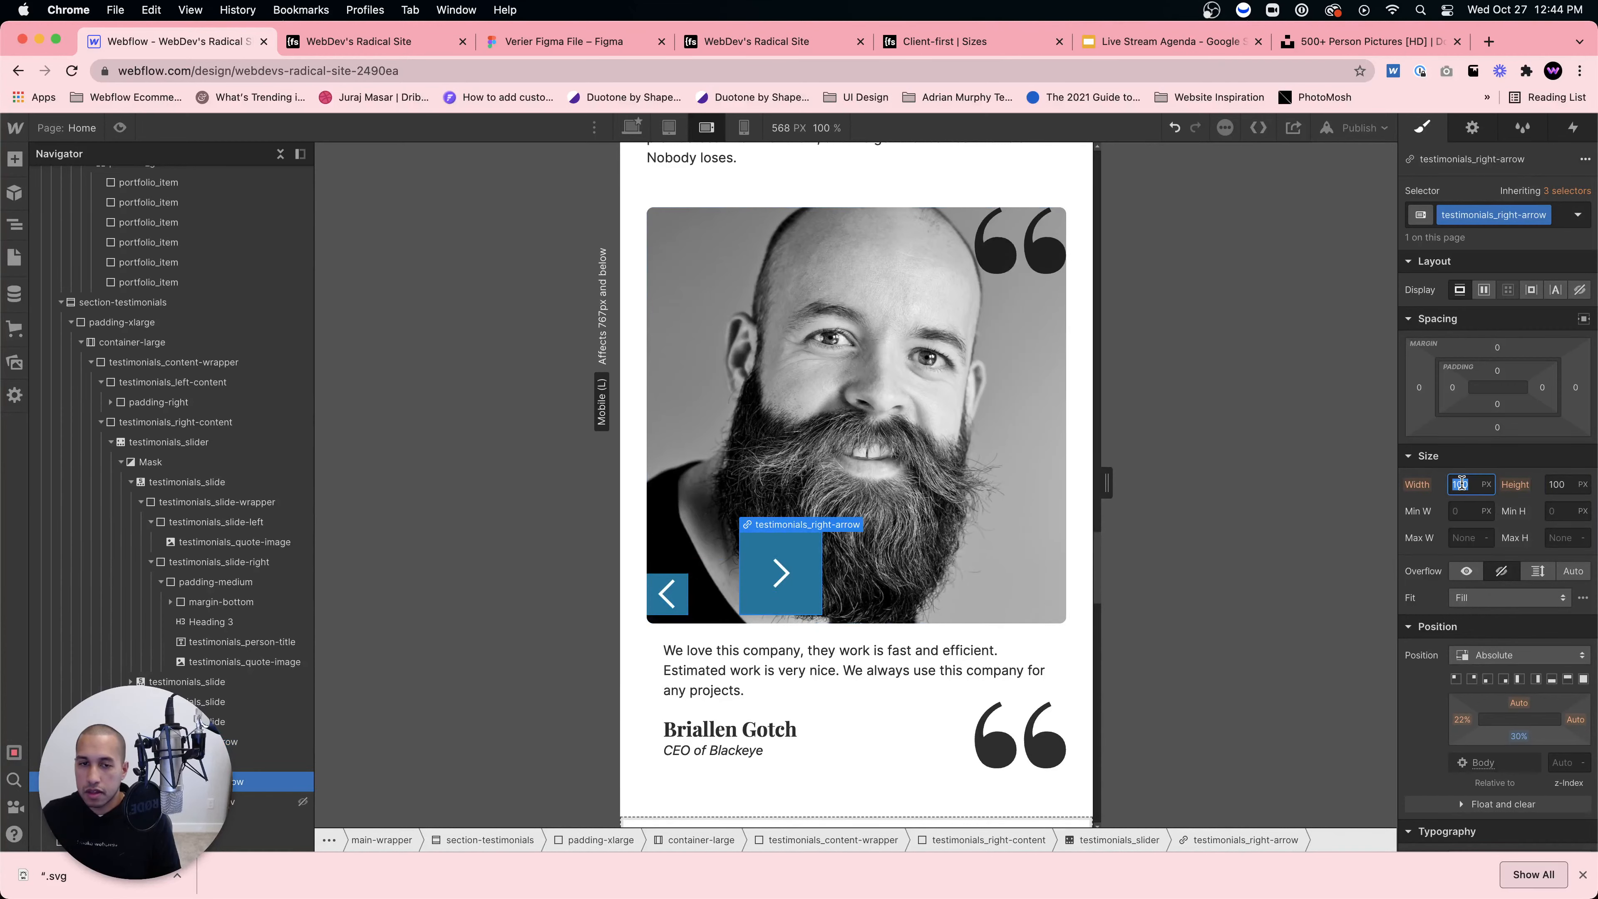
left_click(744, 128)
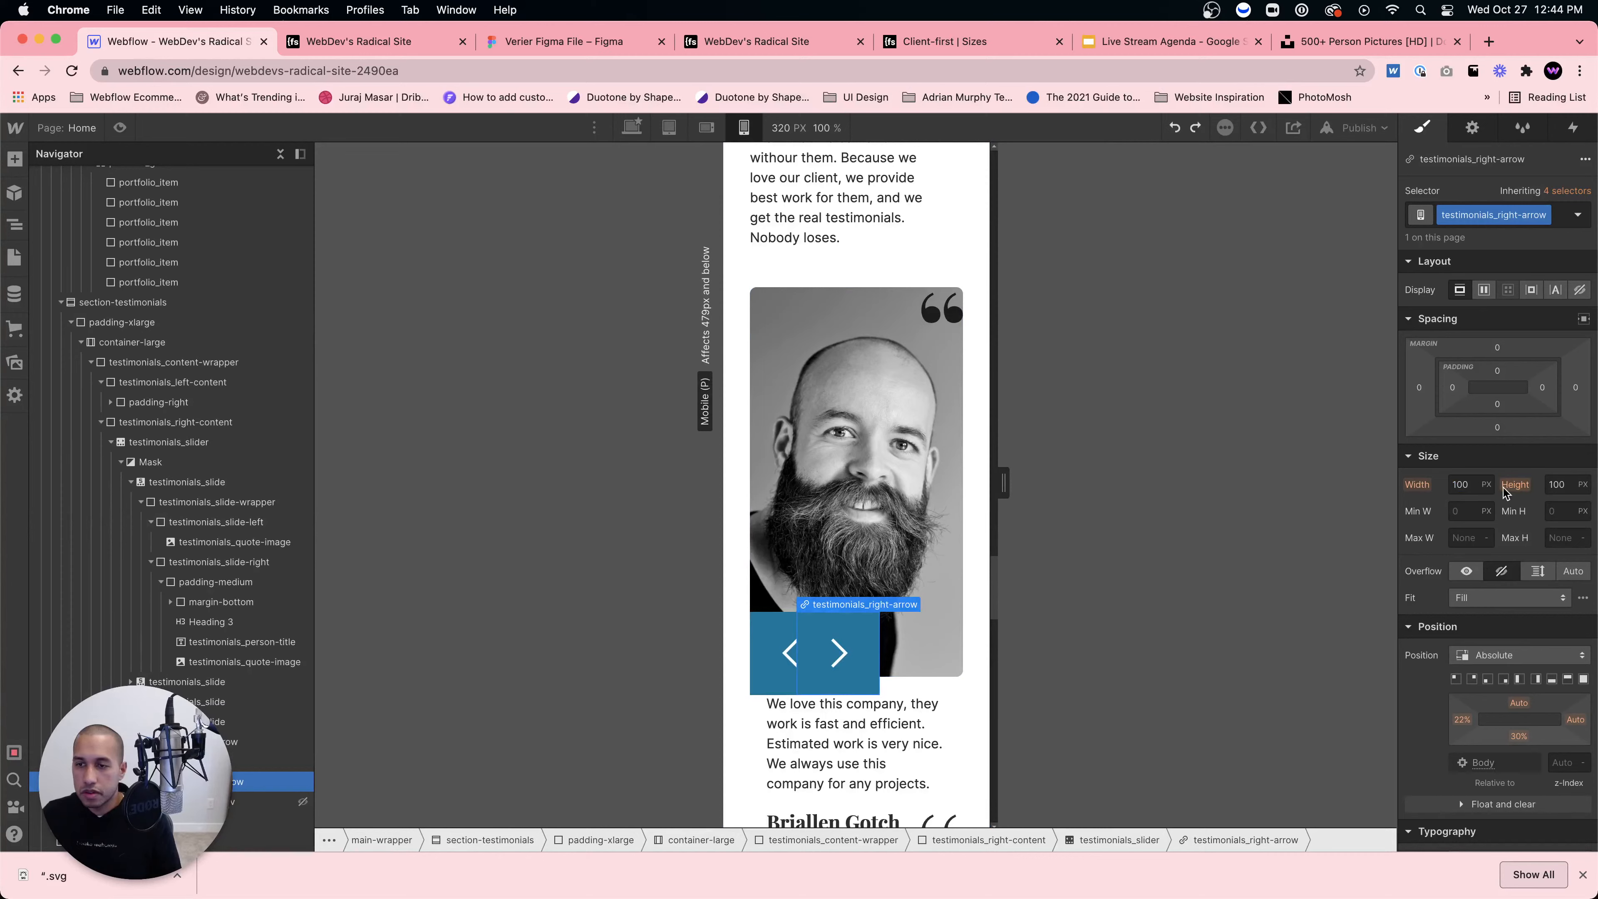
key("Tab")
type("50")
key("Return")
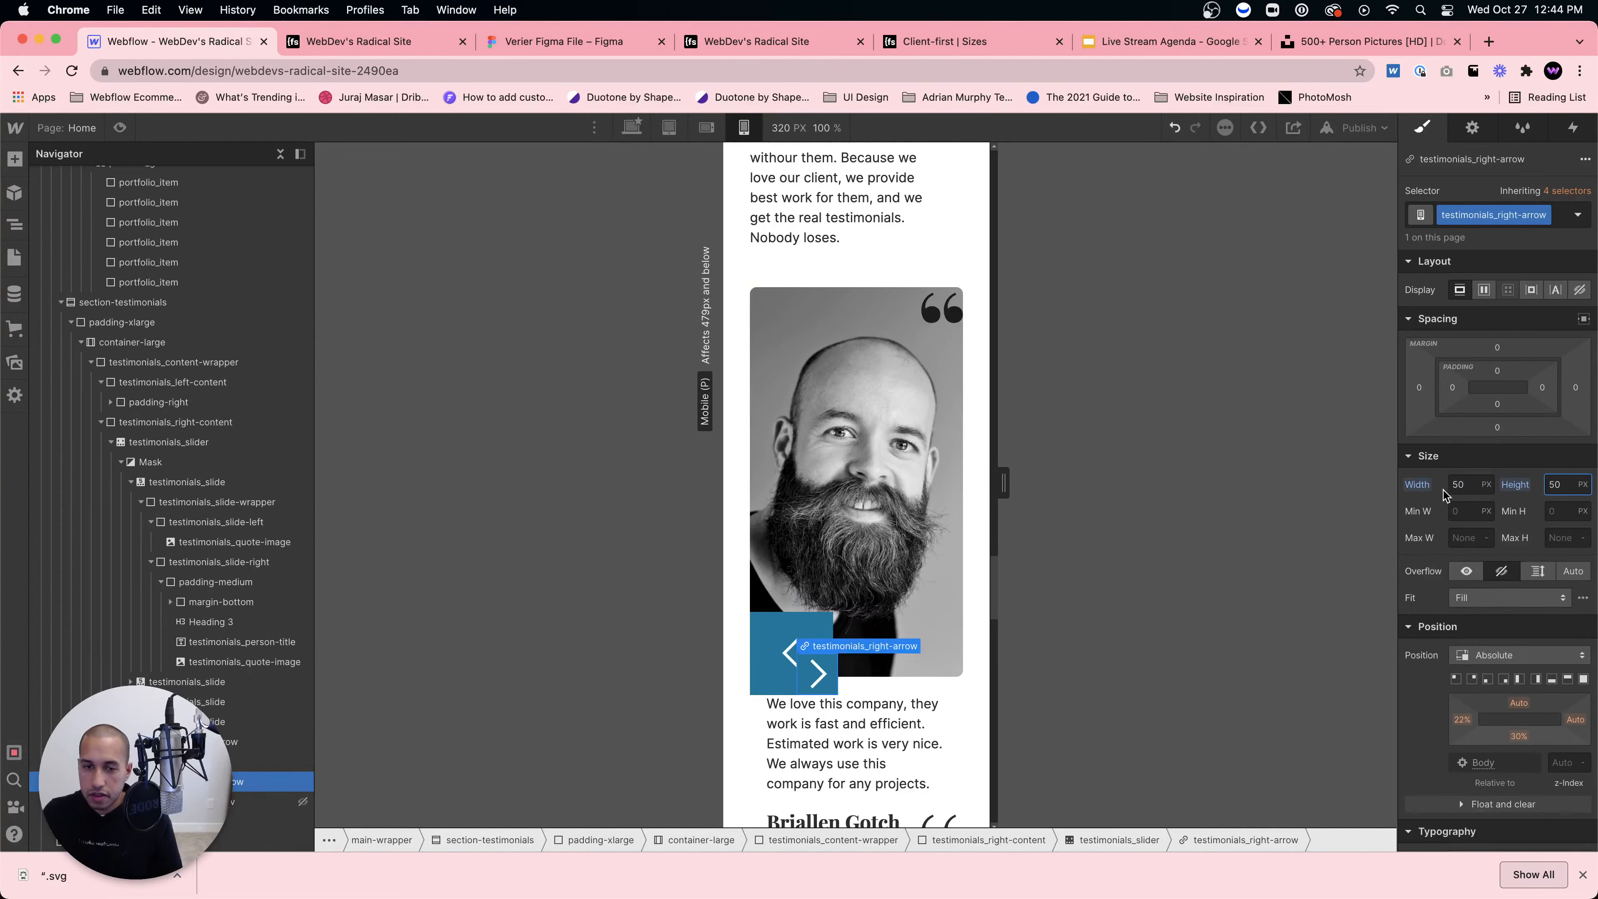
Step: Set the left arrow button's width to 50 px on mobile portrait
left_click(788, 650)
left_click(769, 634)
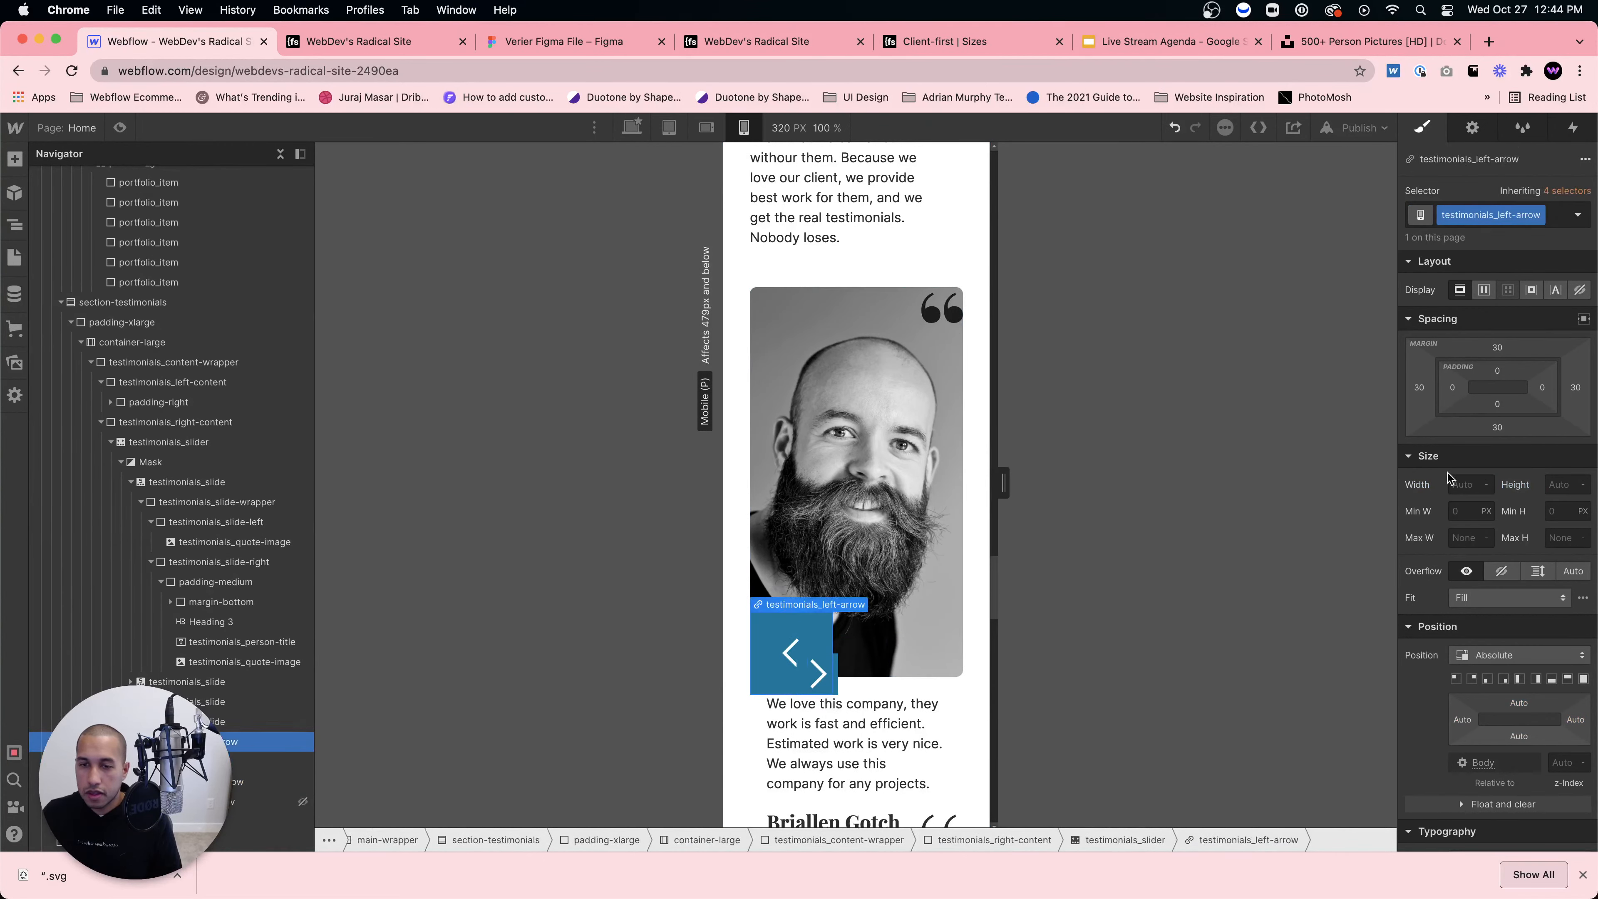
left_click(1450, 482)
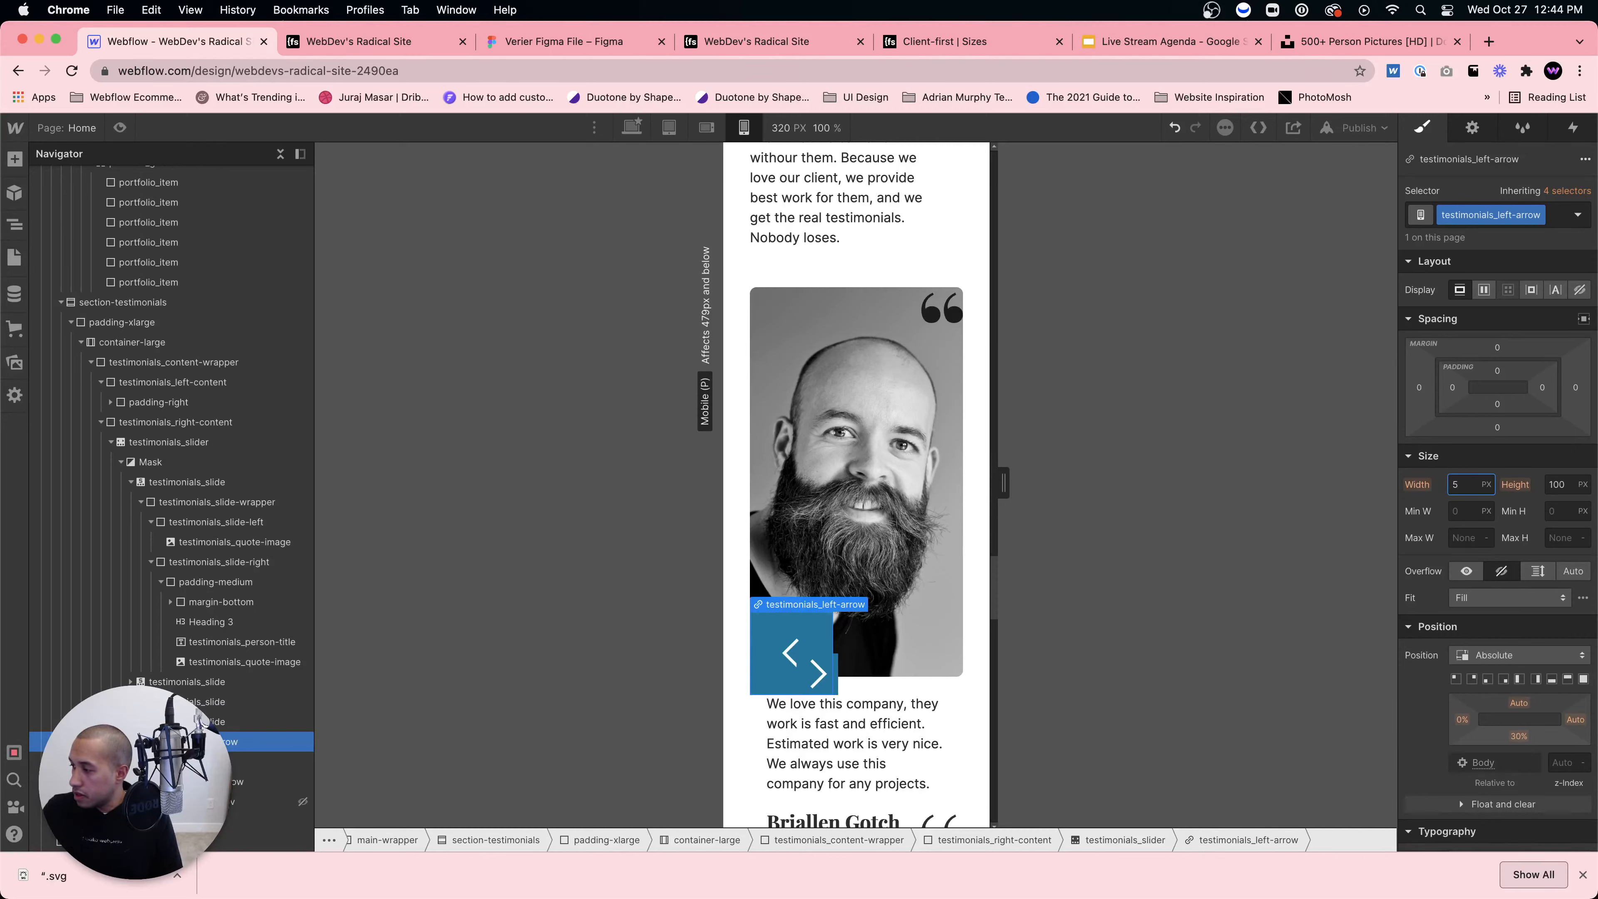
type("50")
key("Tab")
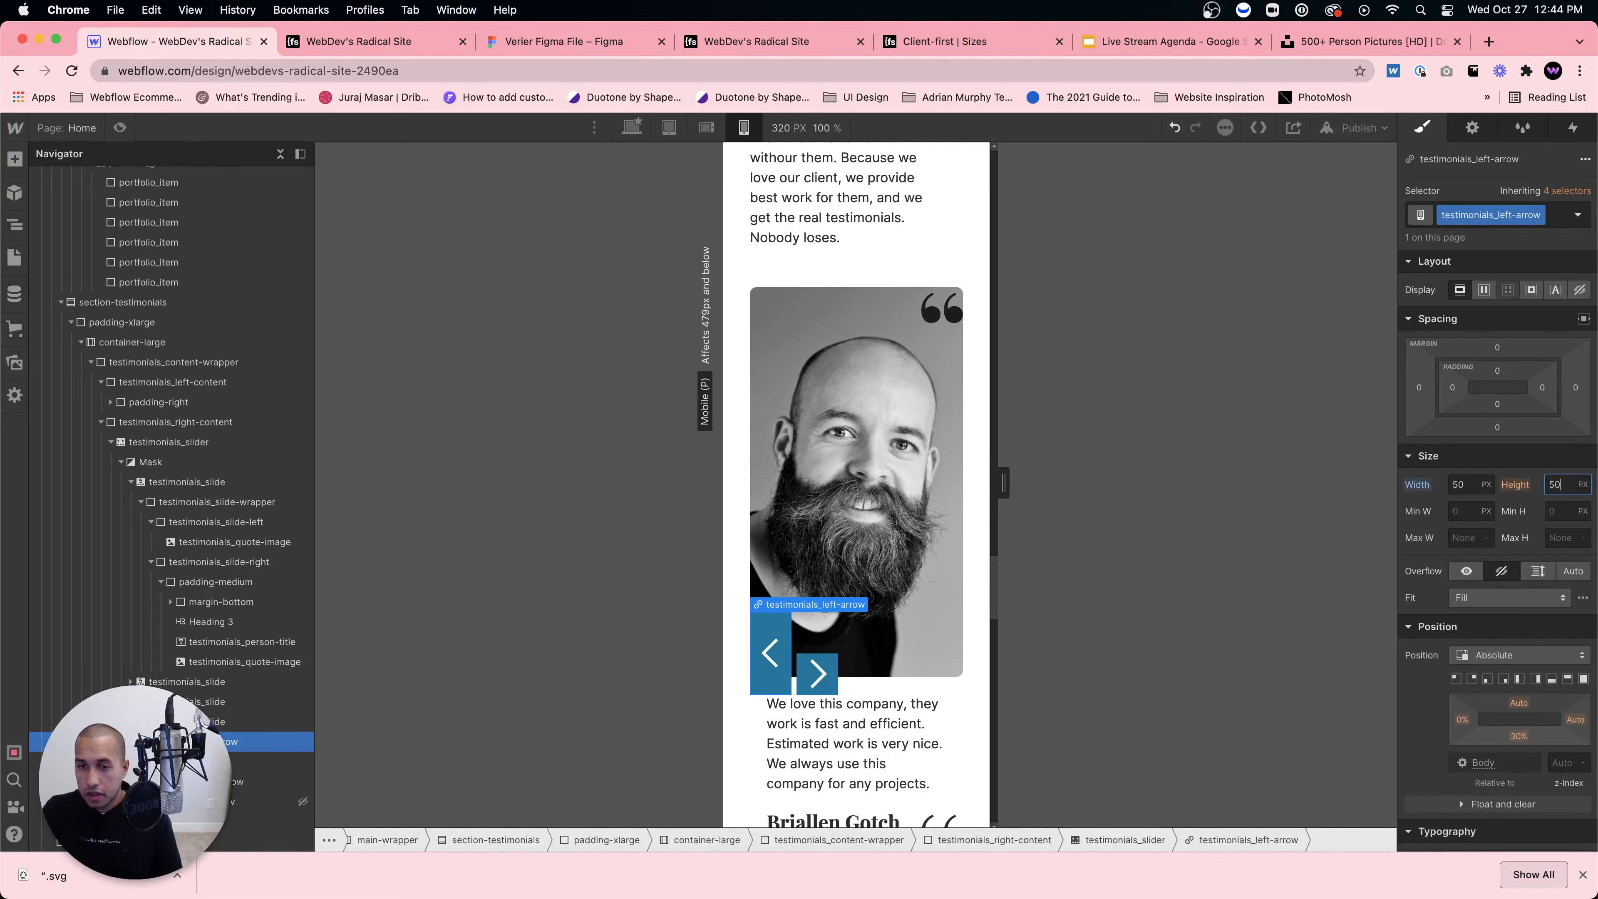
Step: Finish the left arrow's 50 px height and give its icon the new class testimonials_slider-arrow-icon
type("50")
left_click(820, 677)
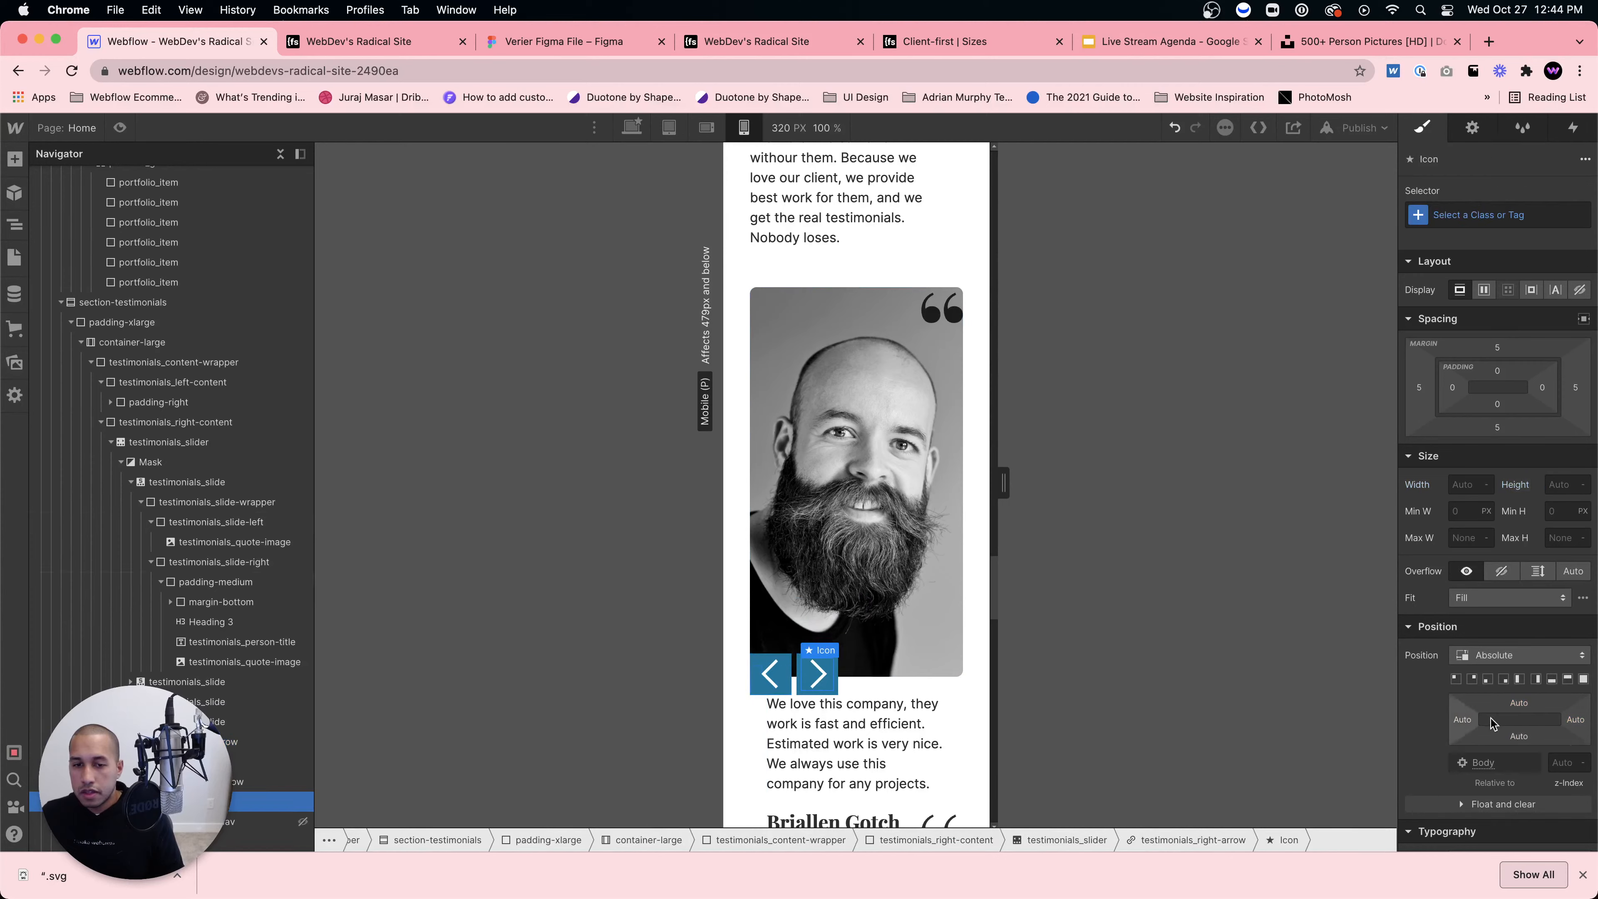
left_click(776, 679)
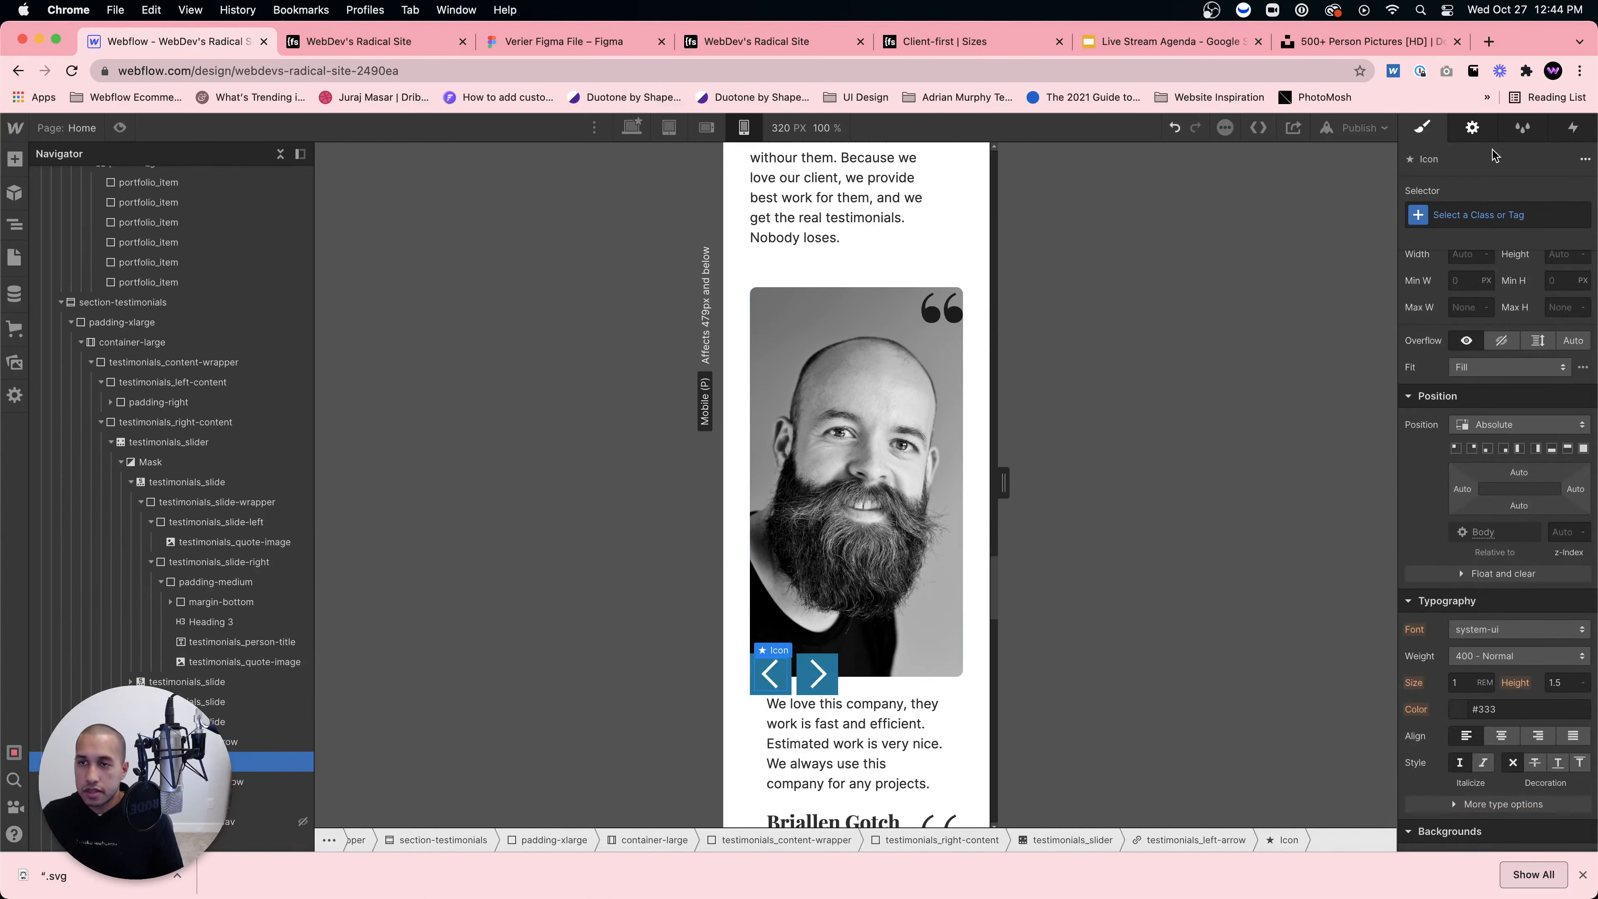
left_click(1485, 214)
type("testimoni")
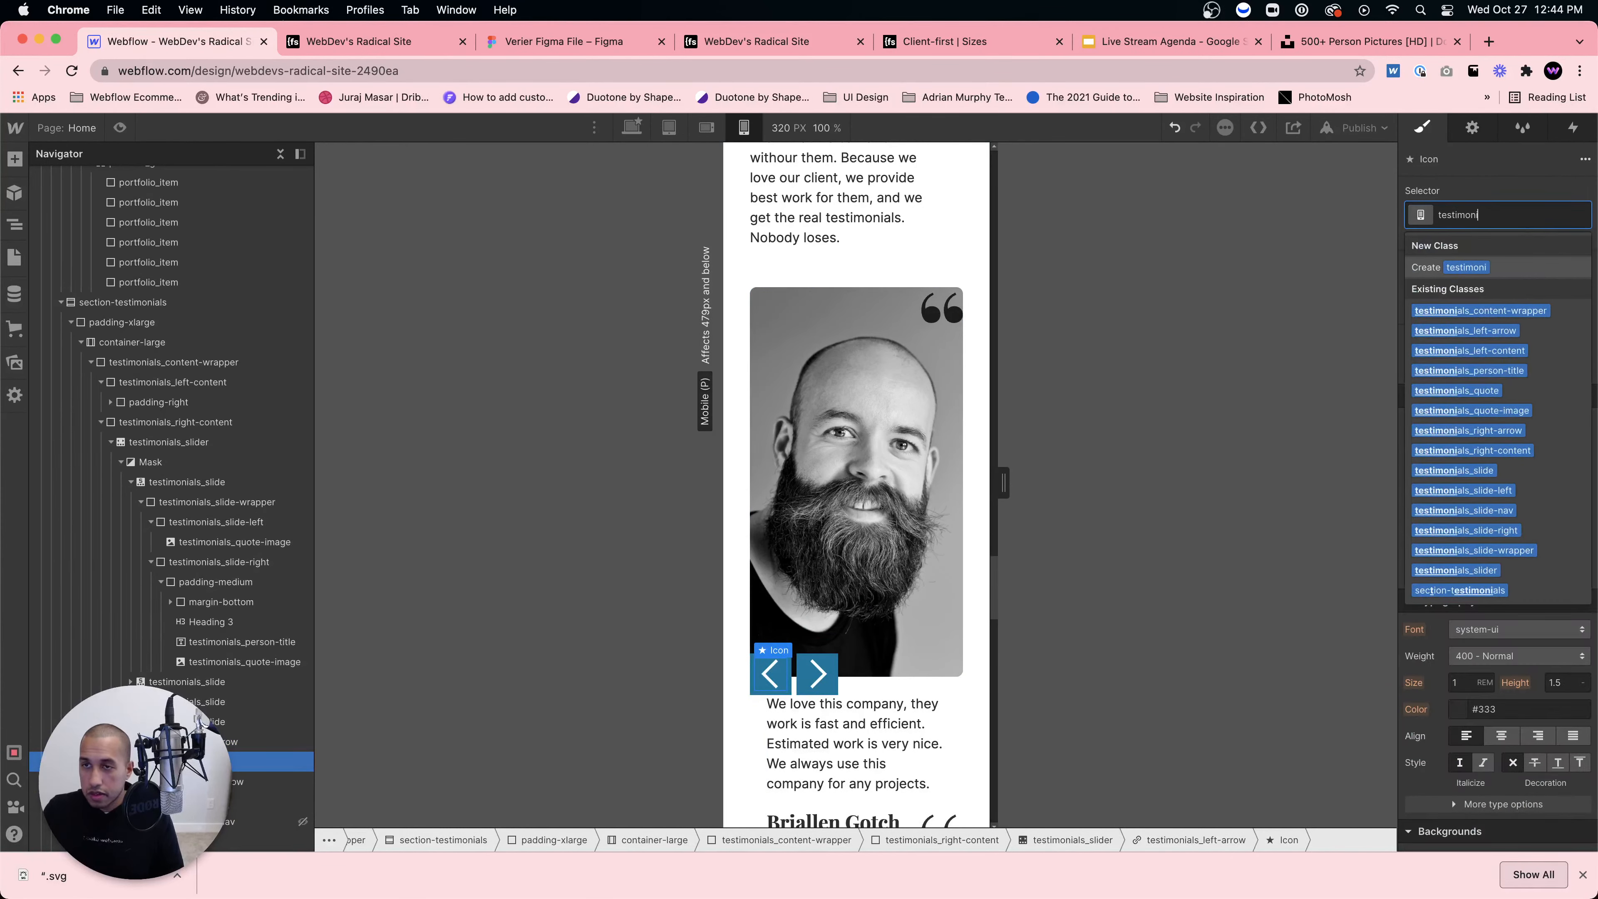
type("als_slider-i")
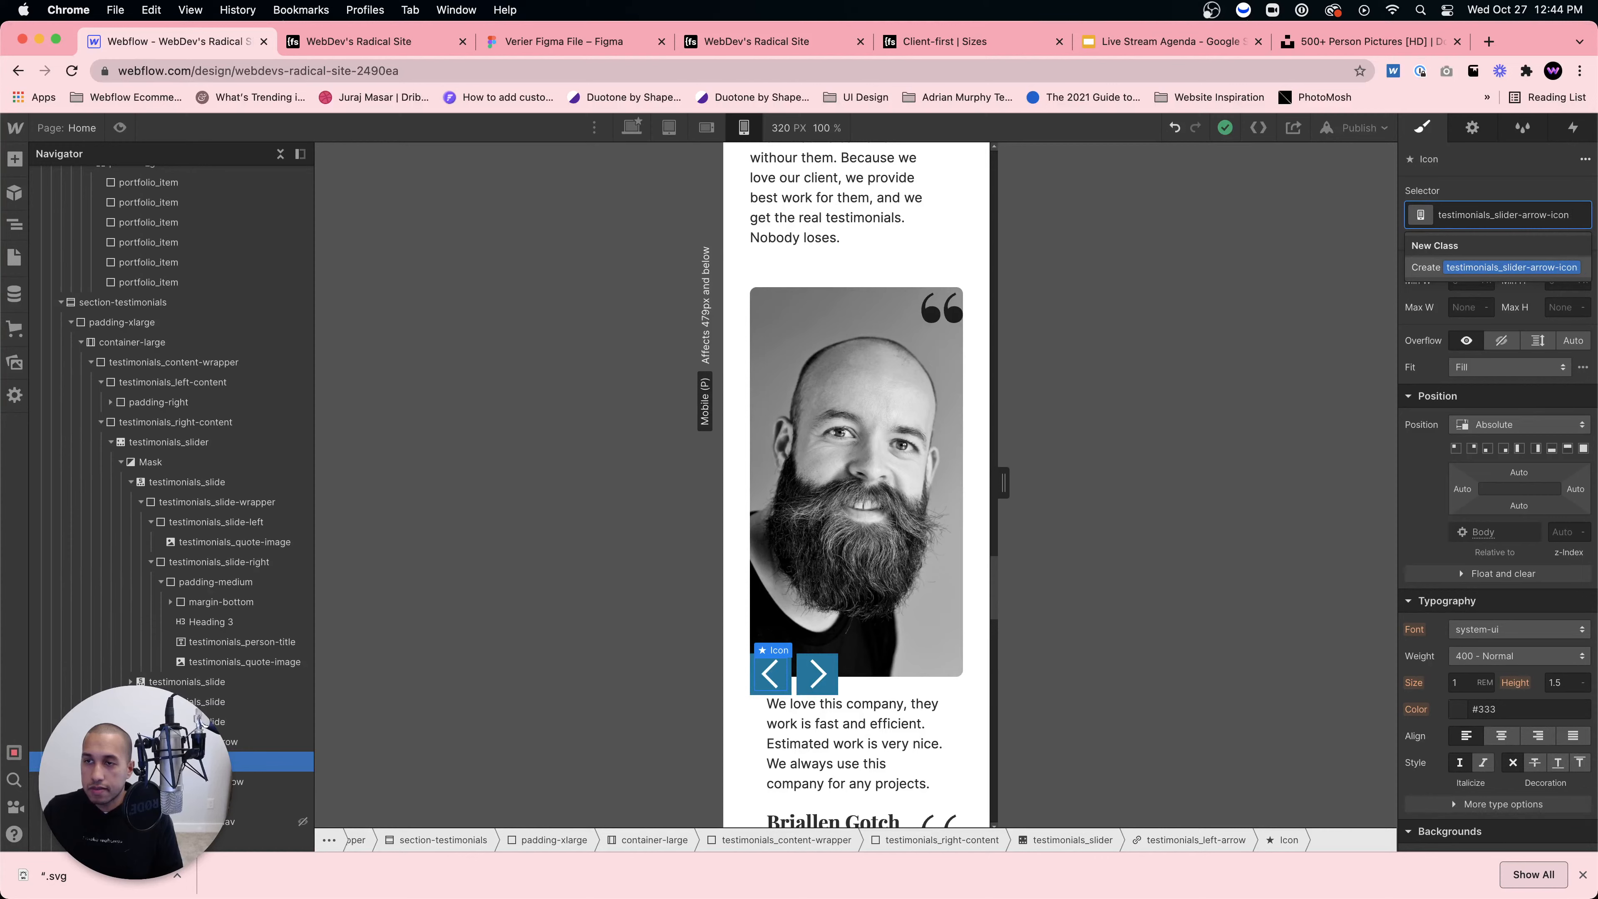
key("Return")
scroll(1524, 576, "down", 3)
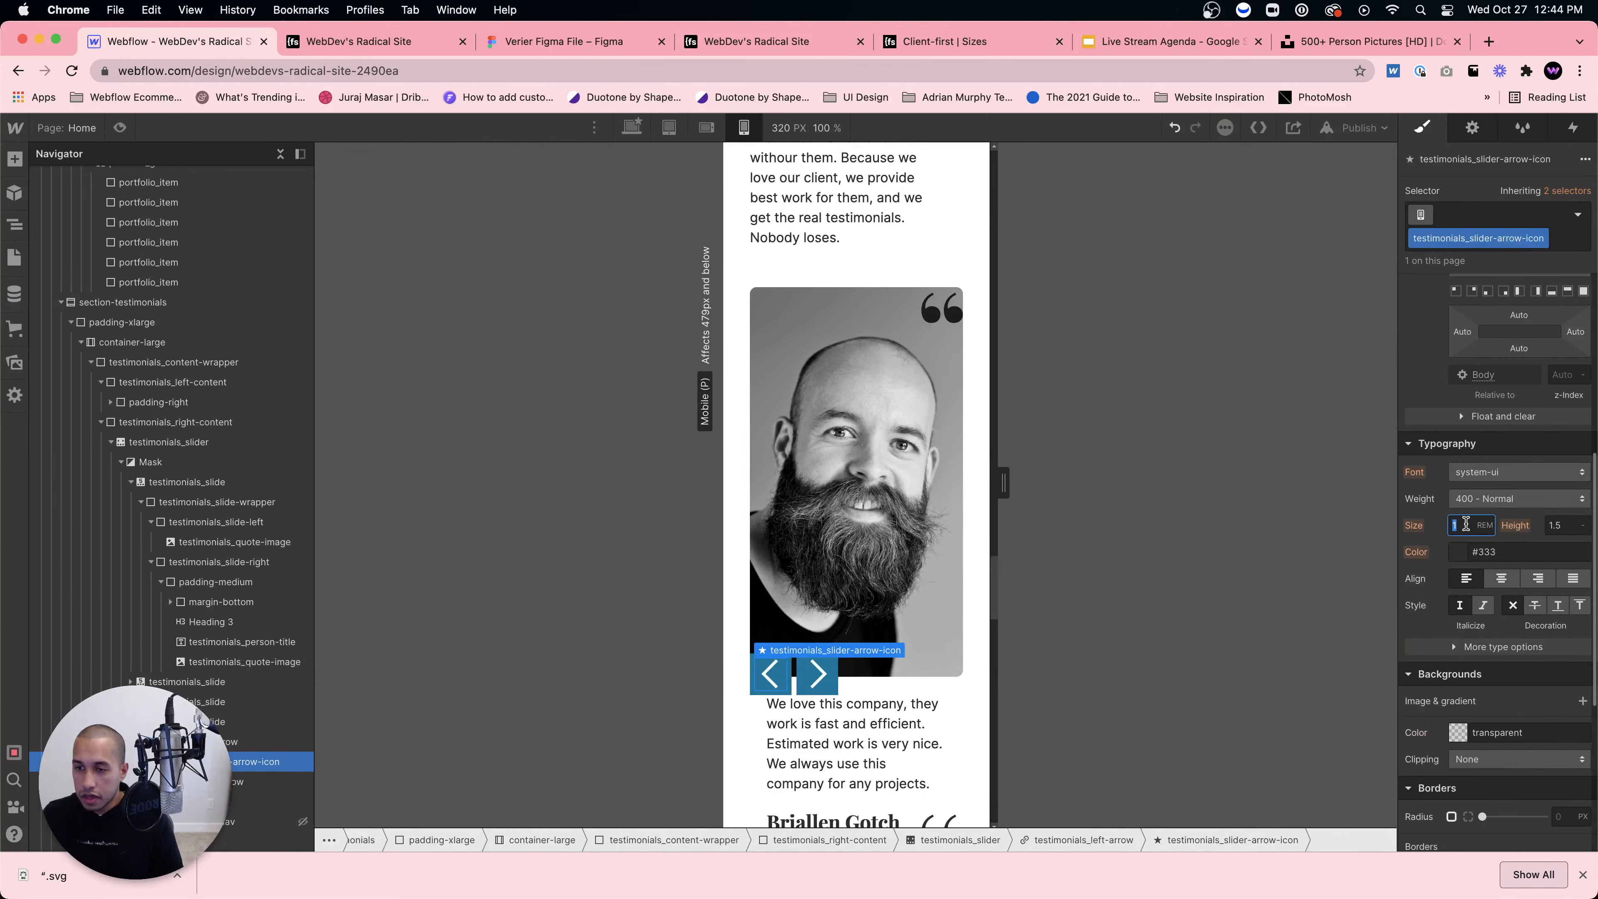
type("0.5")
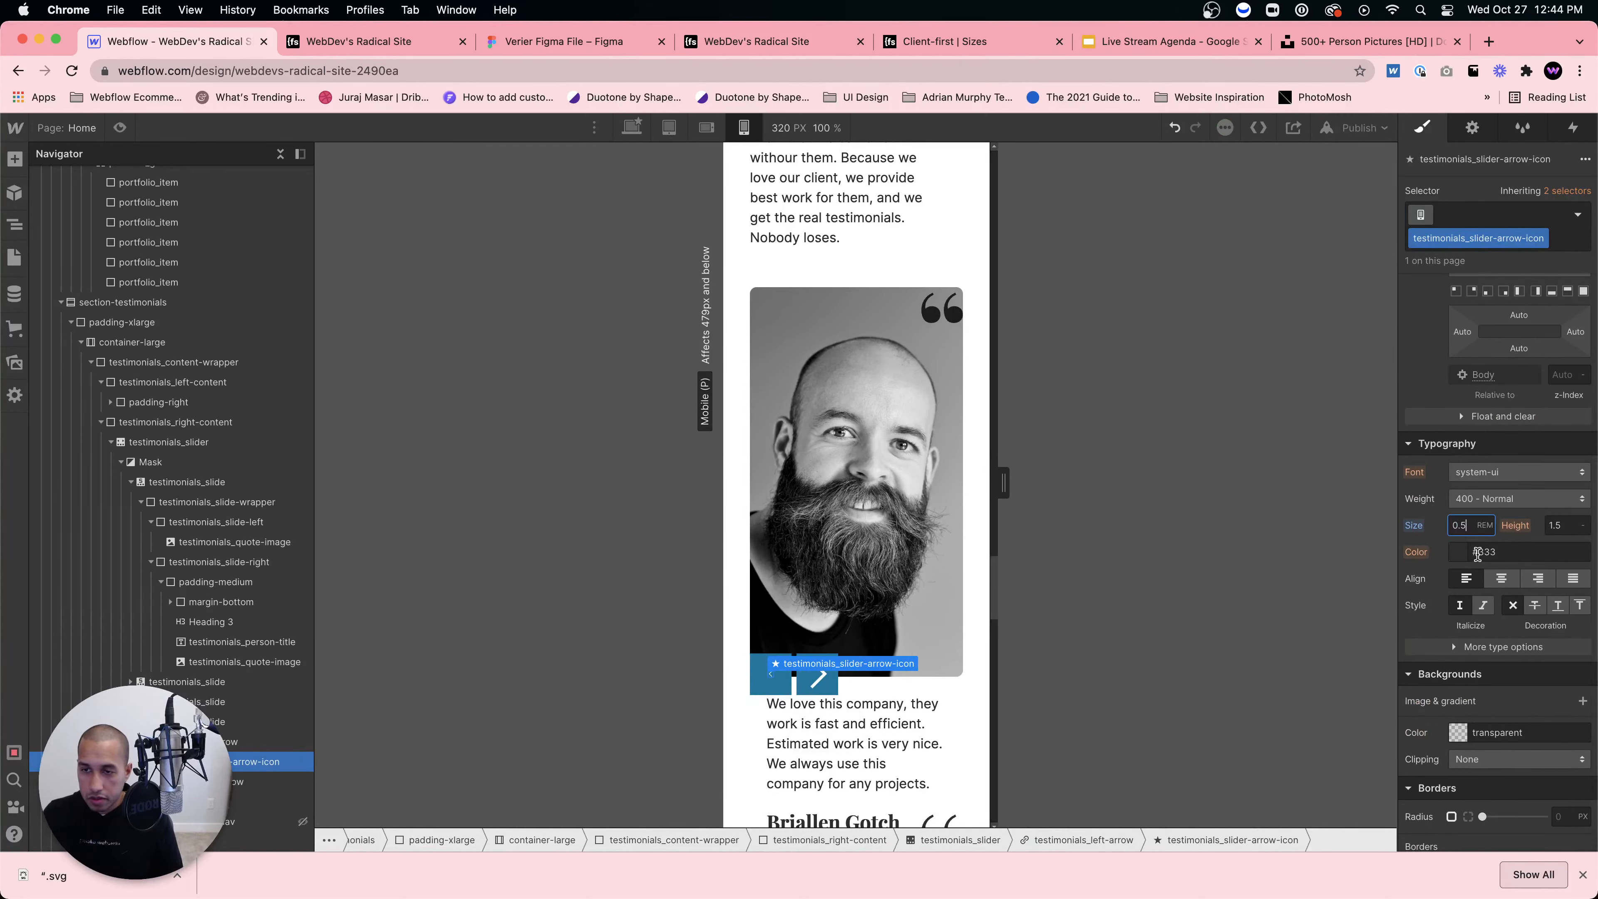
key("BackSpace")
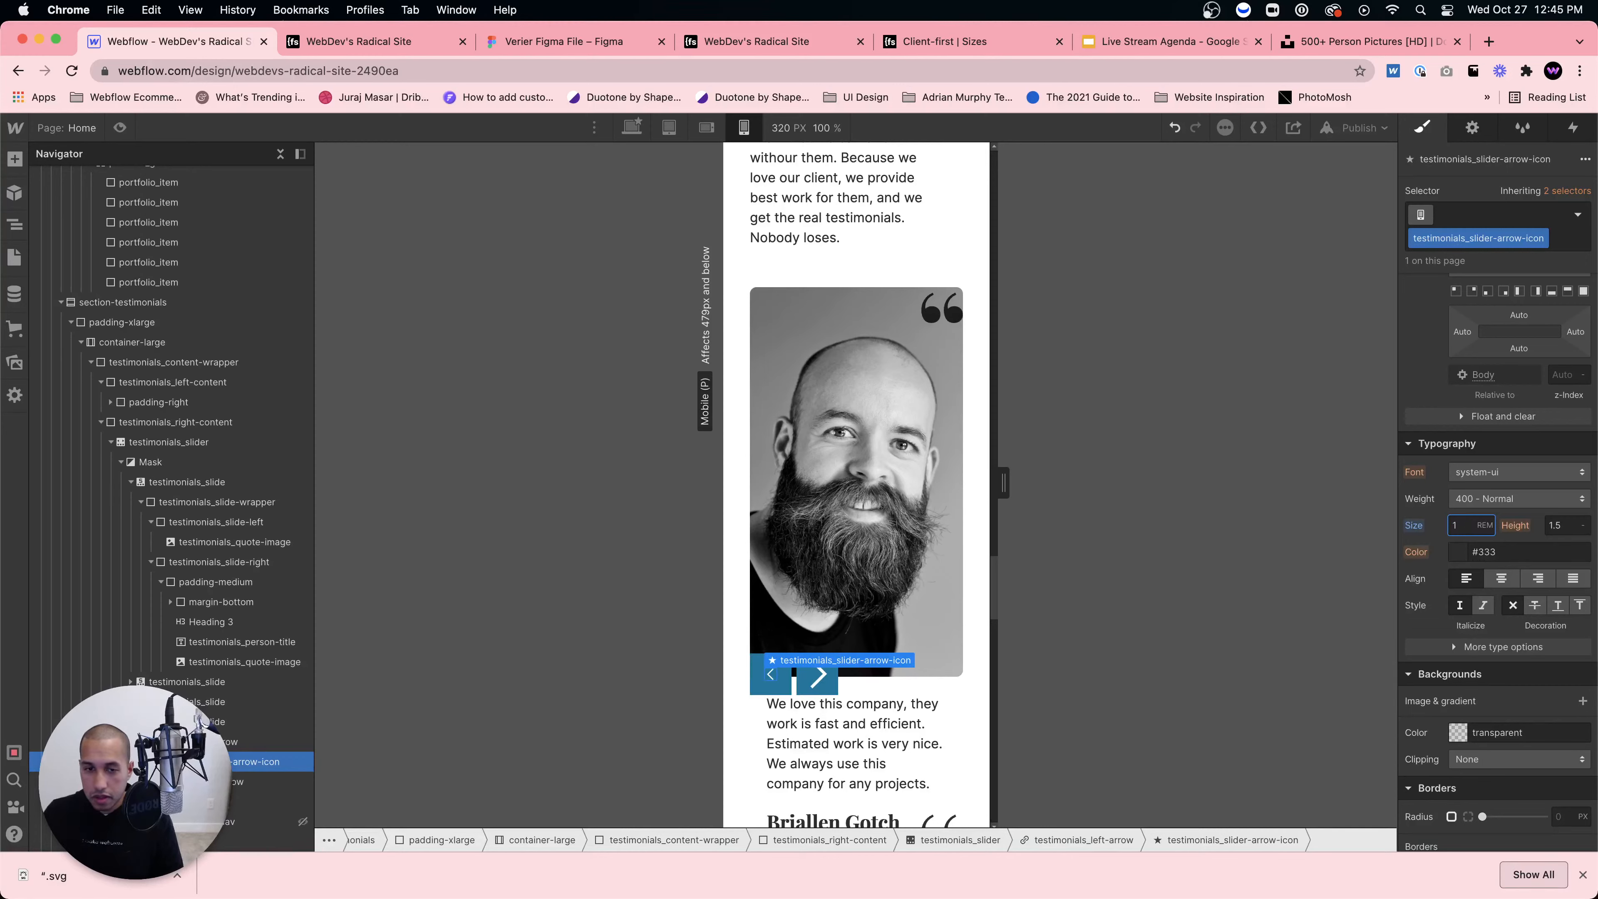
Step: On the right arrow's icon, keep size 1, remove the Icon class and start typing a testimonials class
left_click(818, 675)
left_click(1453, 501)
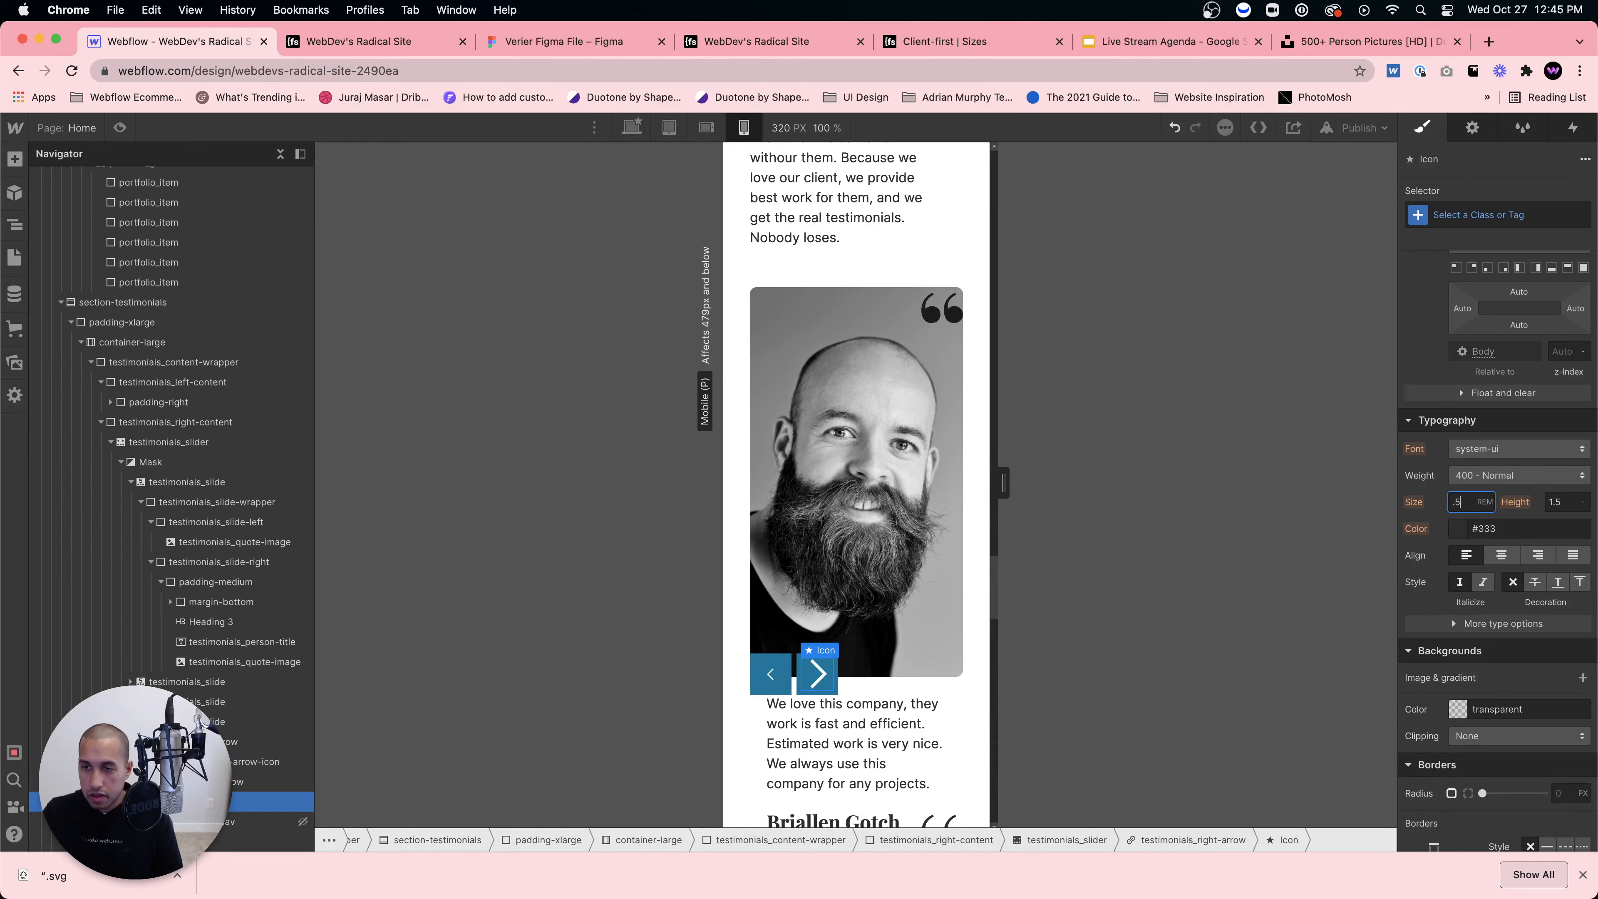
key("Return")
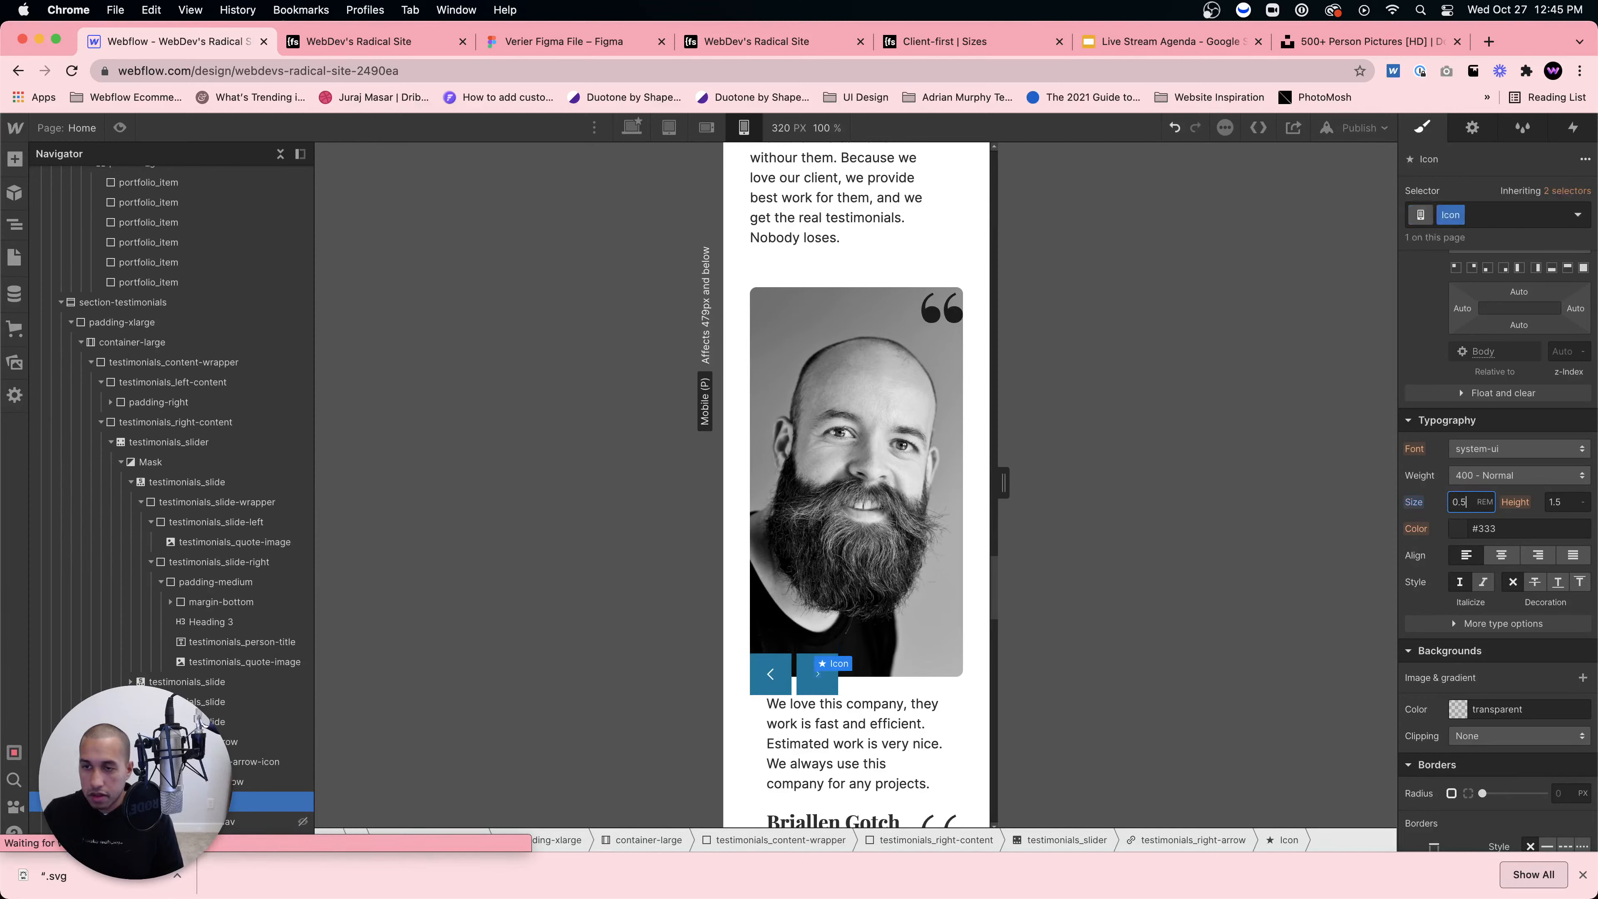
left_click(1415, 502, "alt")
left_click(1459, 219)
left_click(1457, 278)
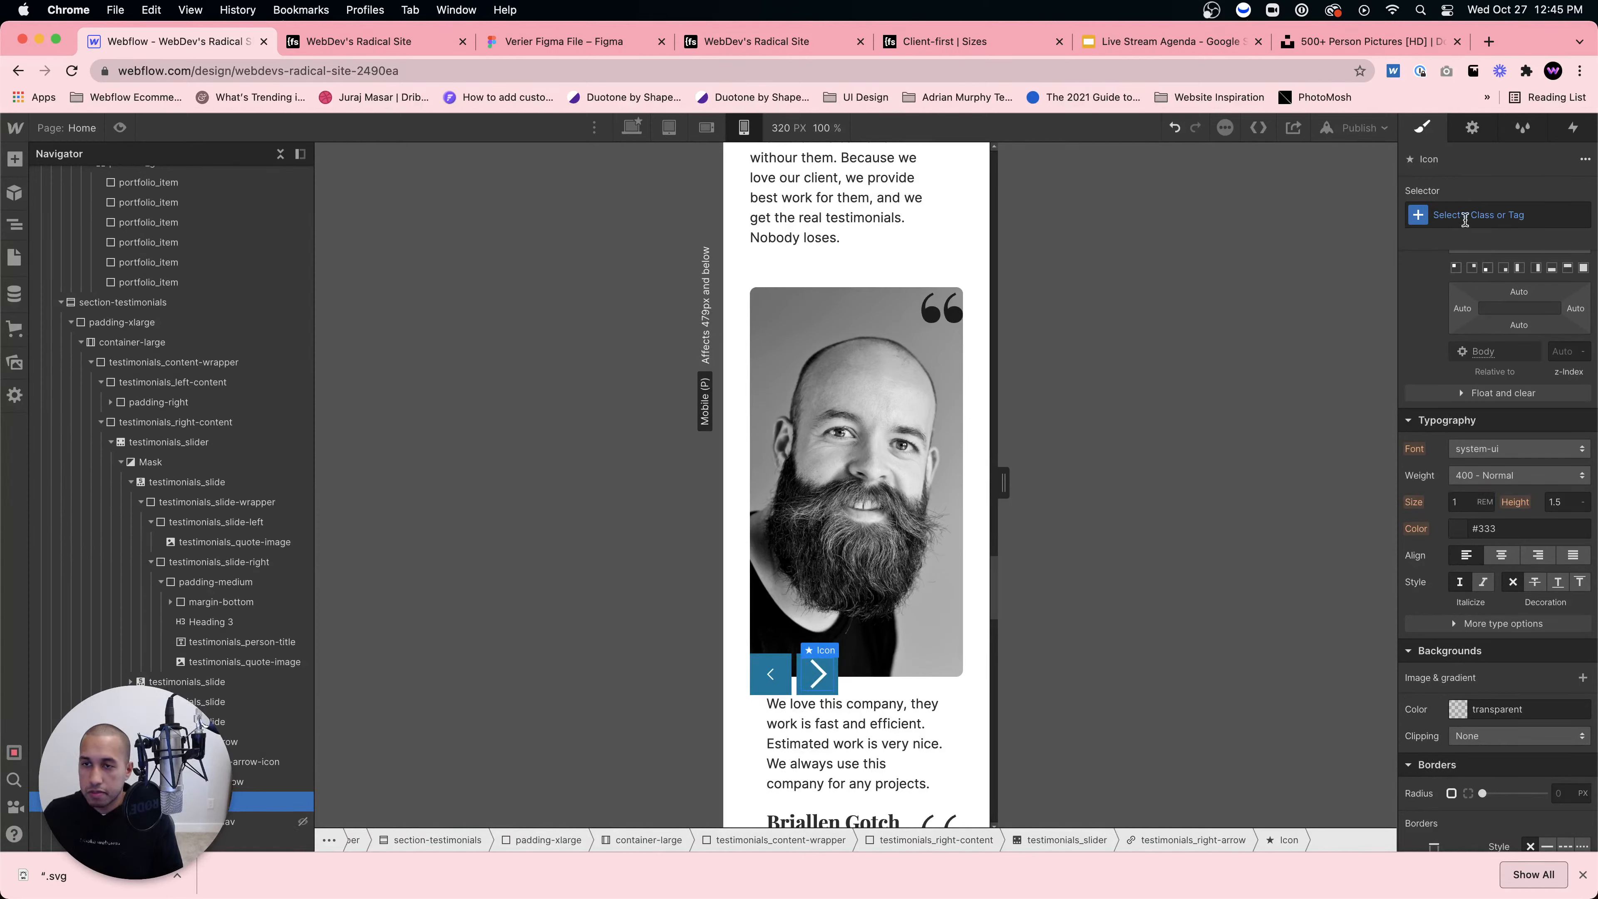
left_click(1465, 216)
type("test")
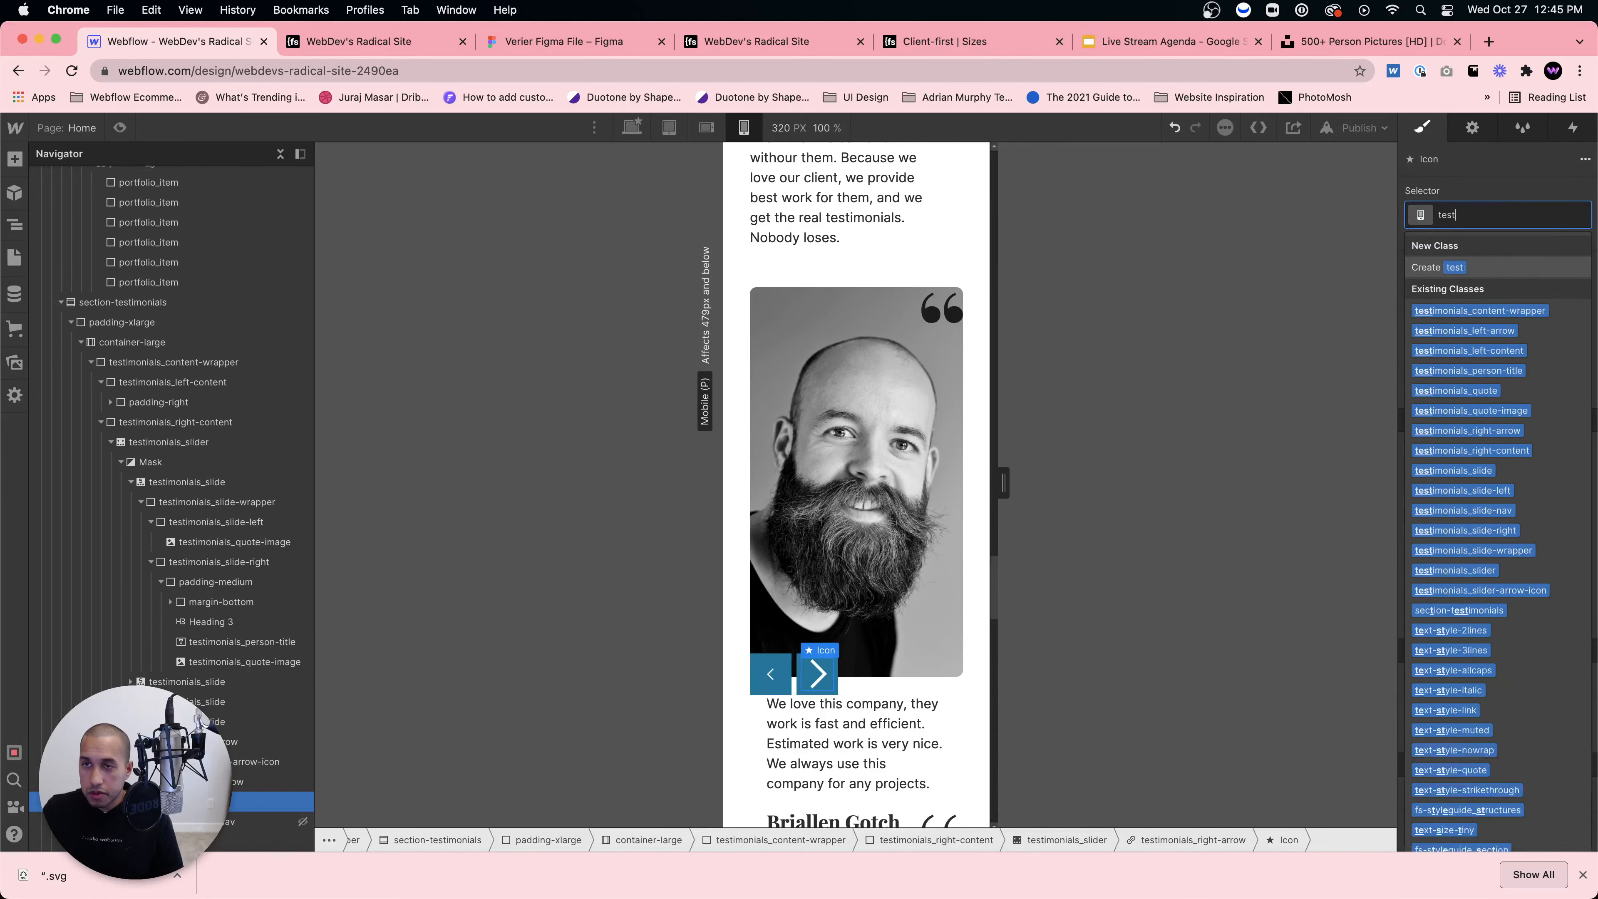
type("imonials_slide")
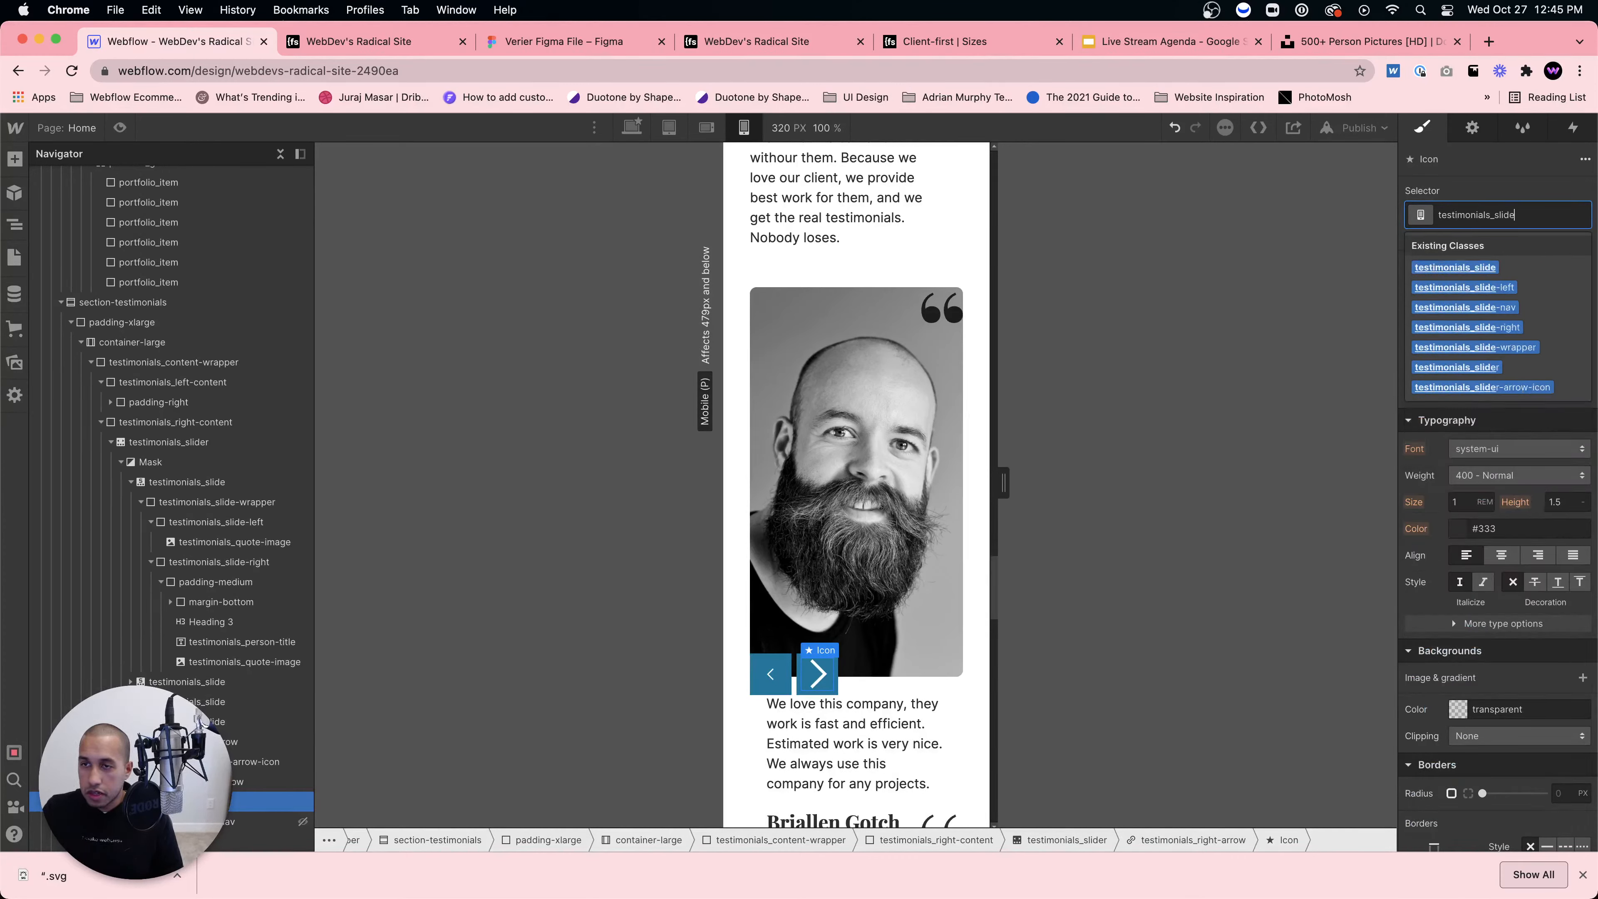
type("r-arrow-icon")
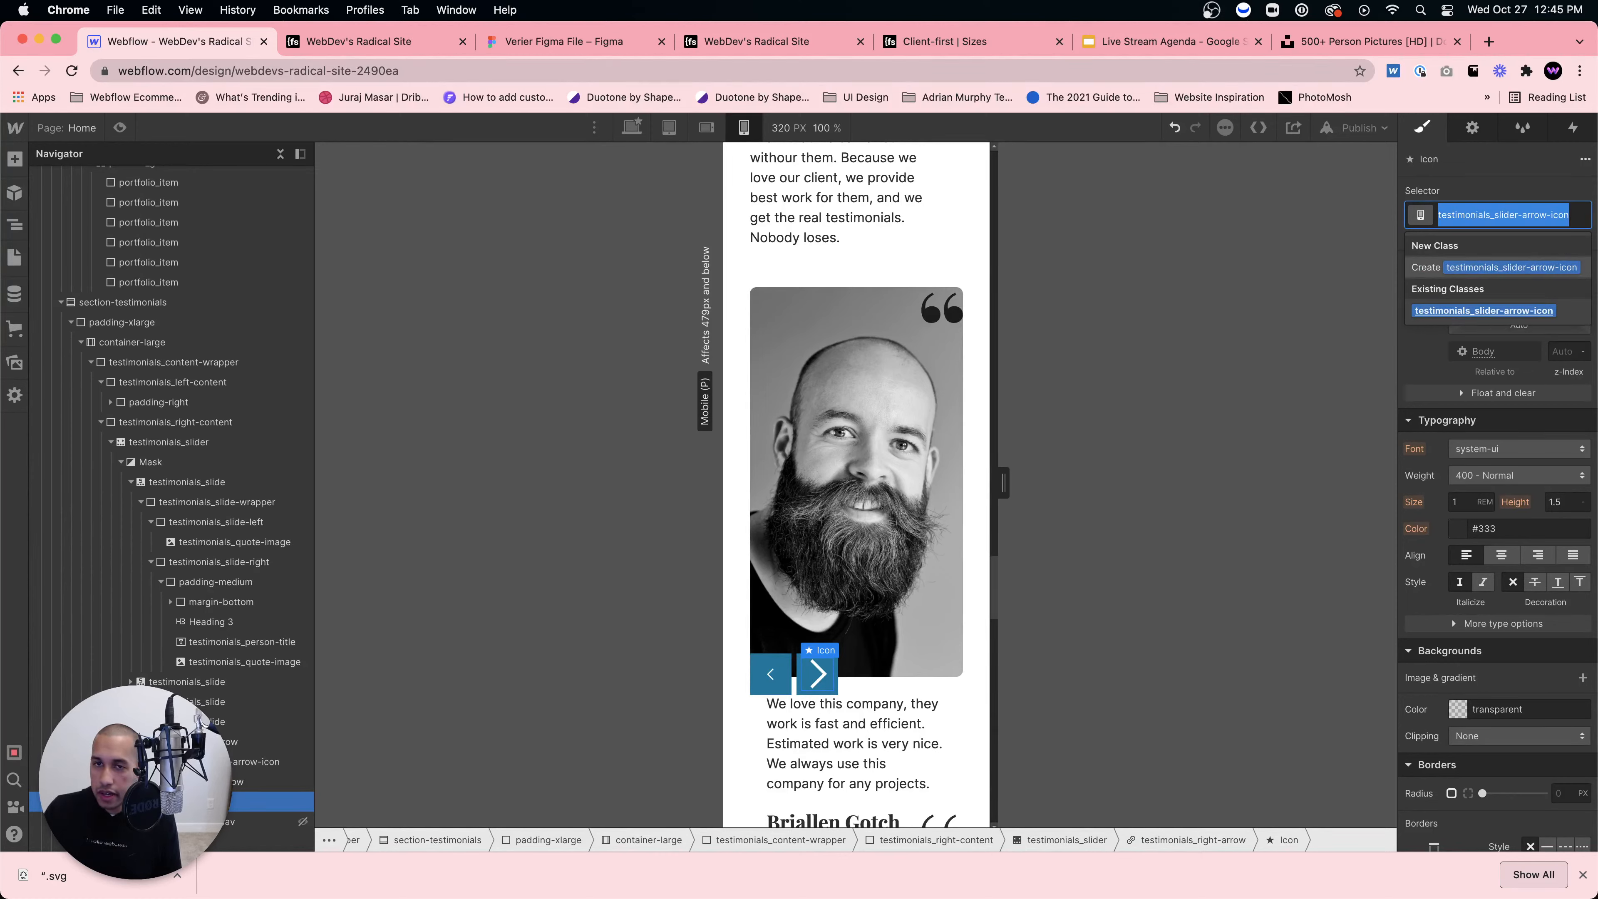
type("testimonial")
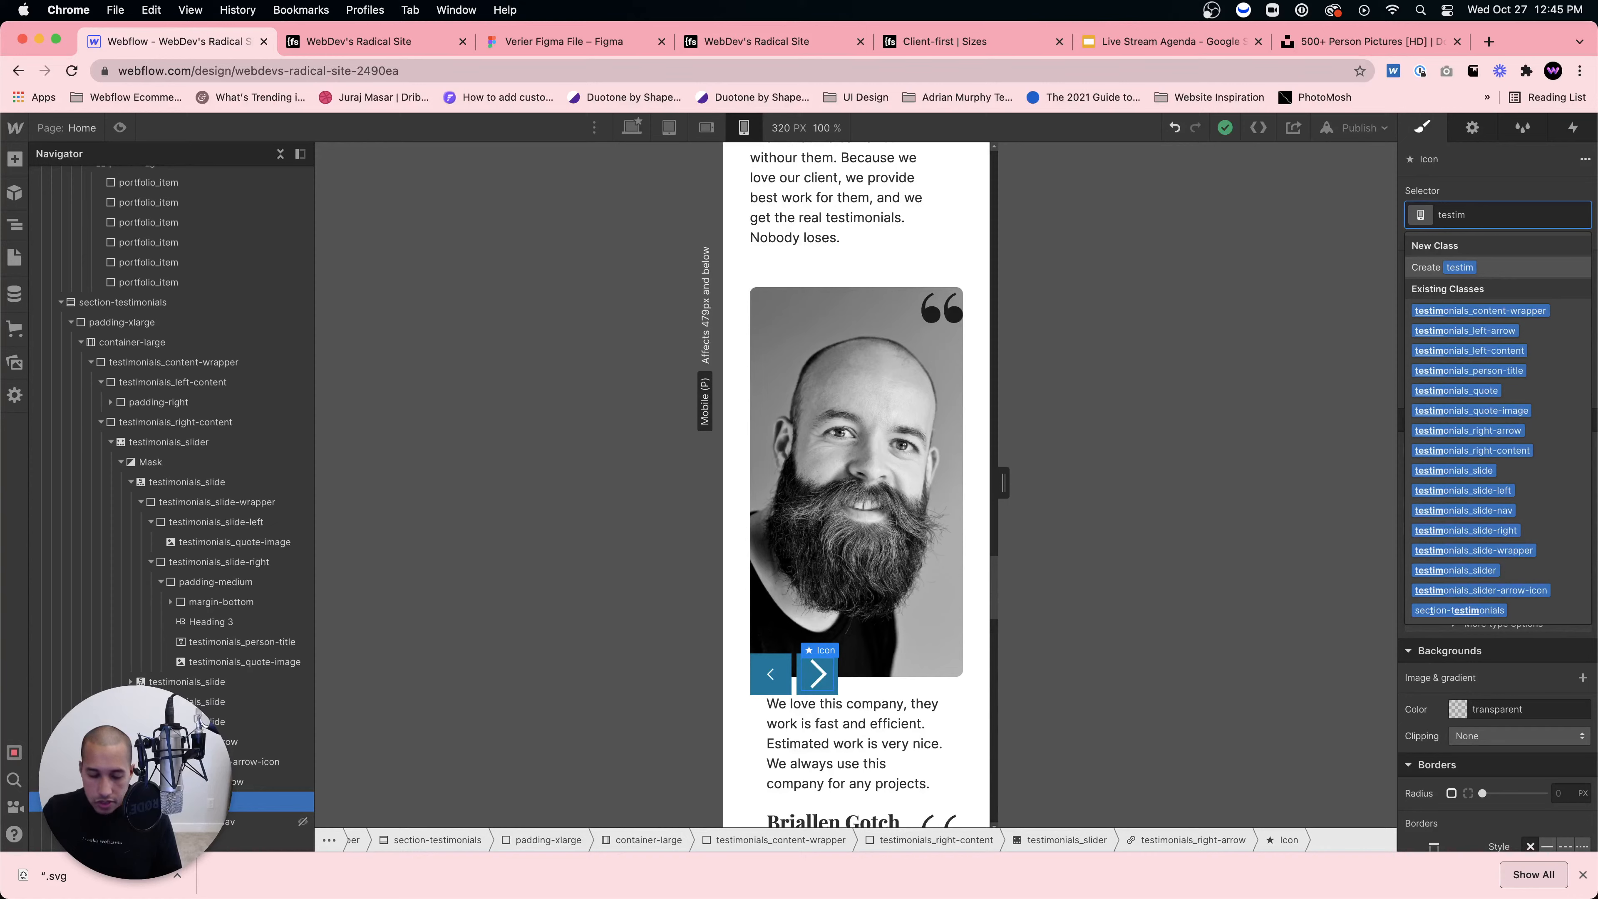
type("onials")
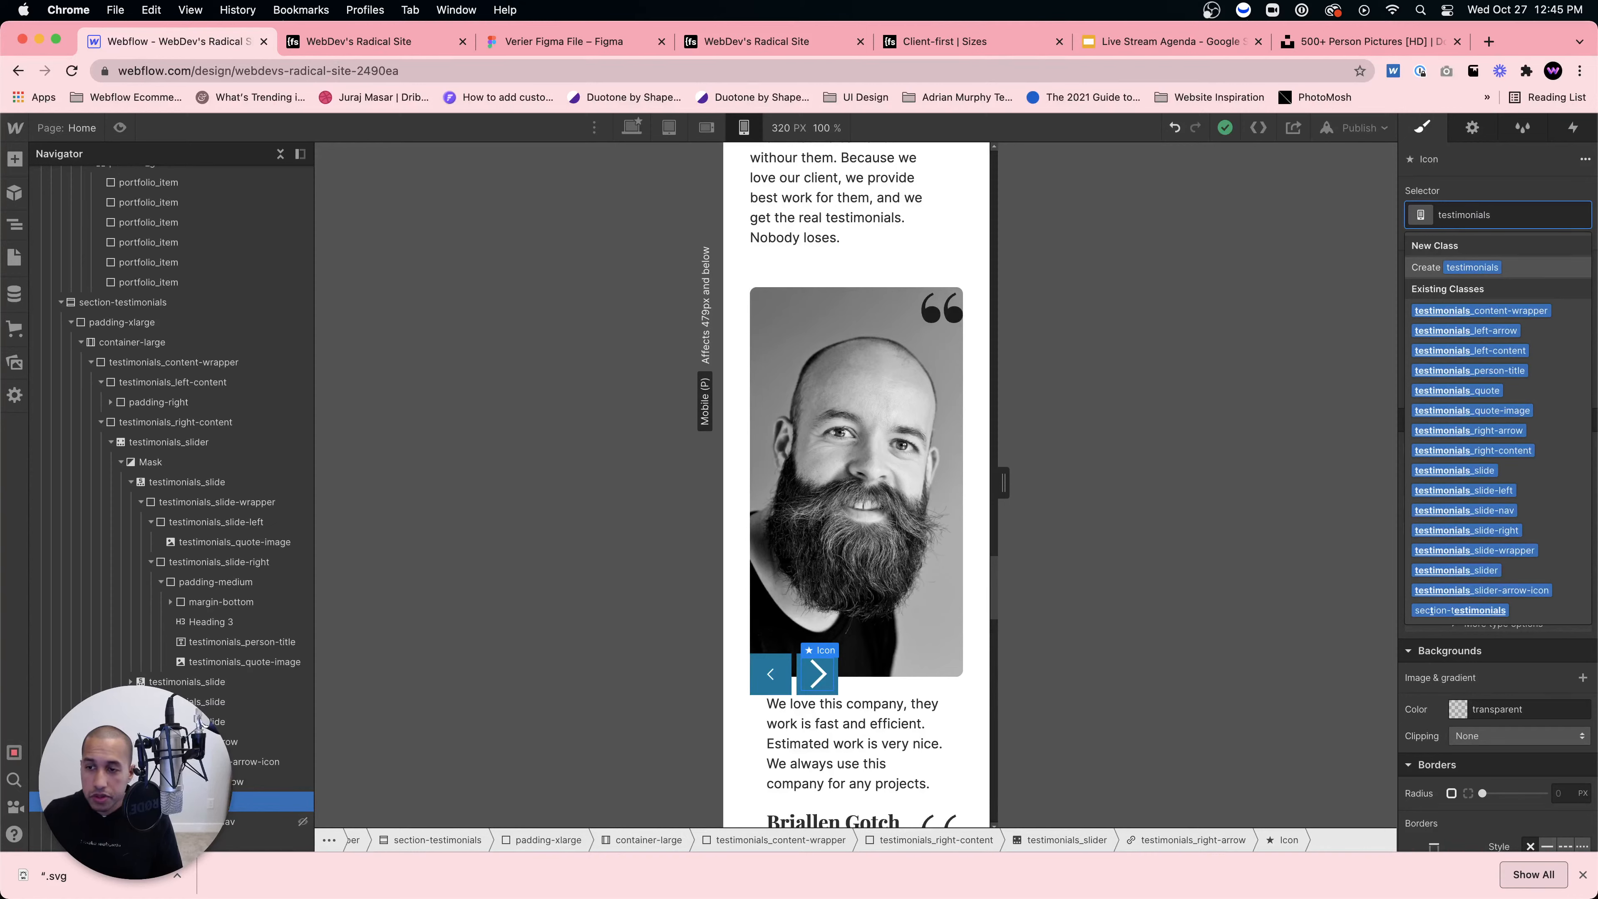
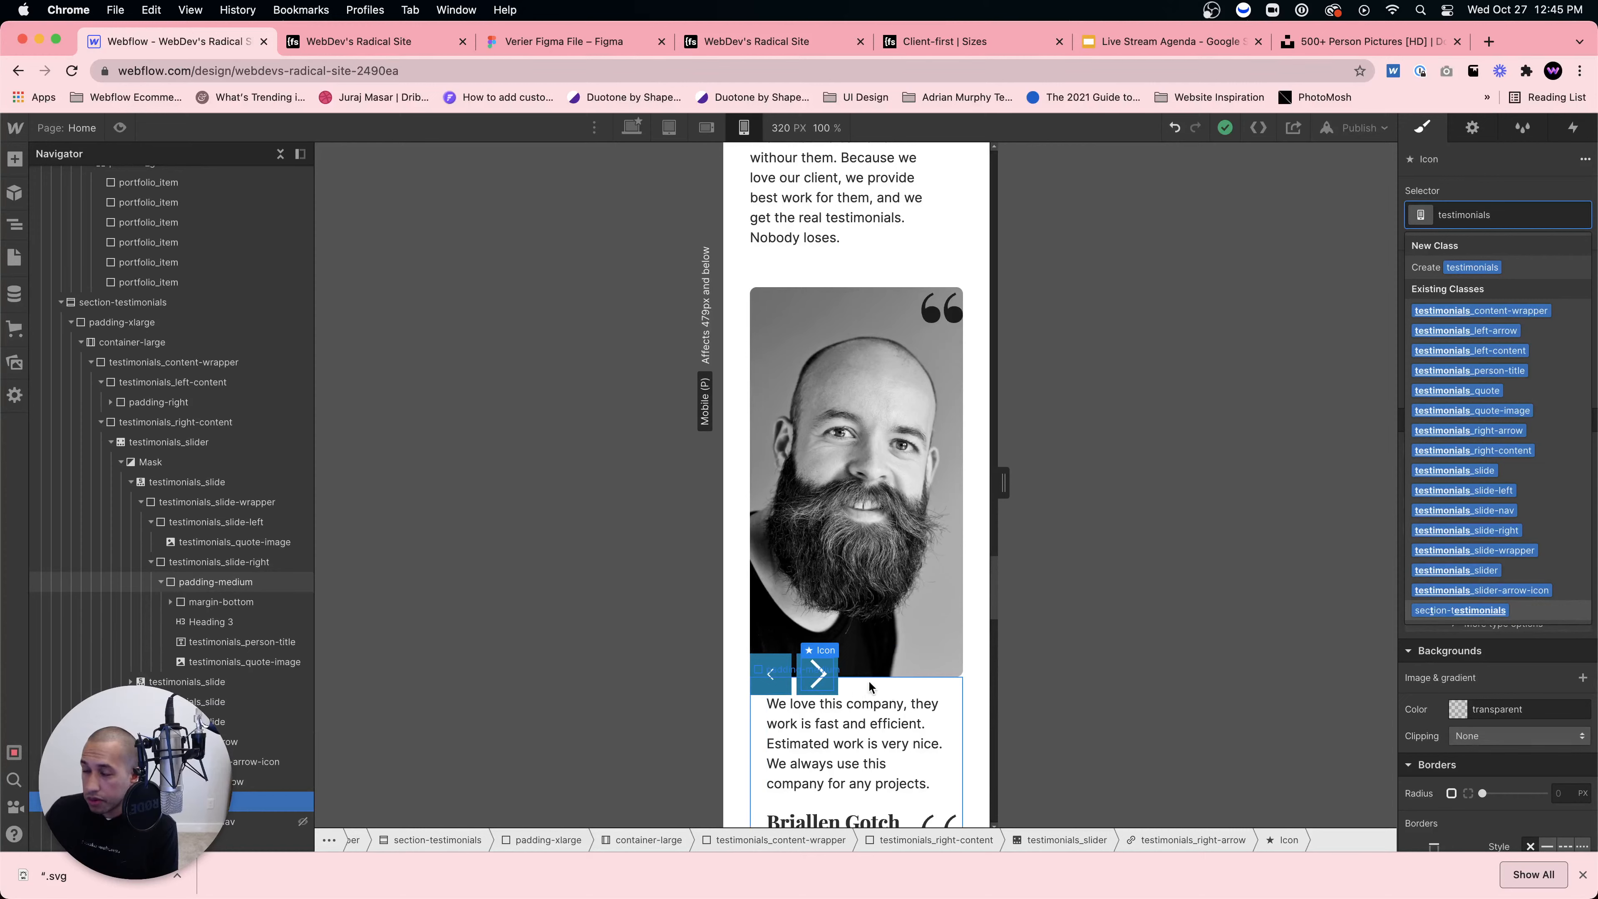
Step: Give the right icon the testimonials_slider-arrow-icon class and raise the right arrow over the photo's lower left
left_click(1525, 595)
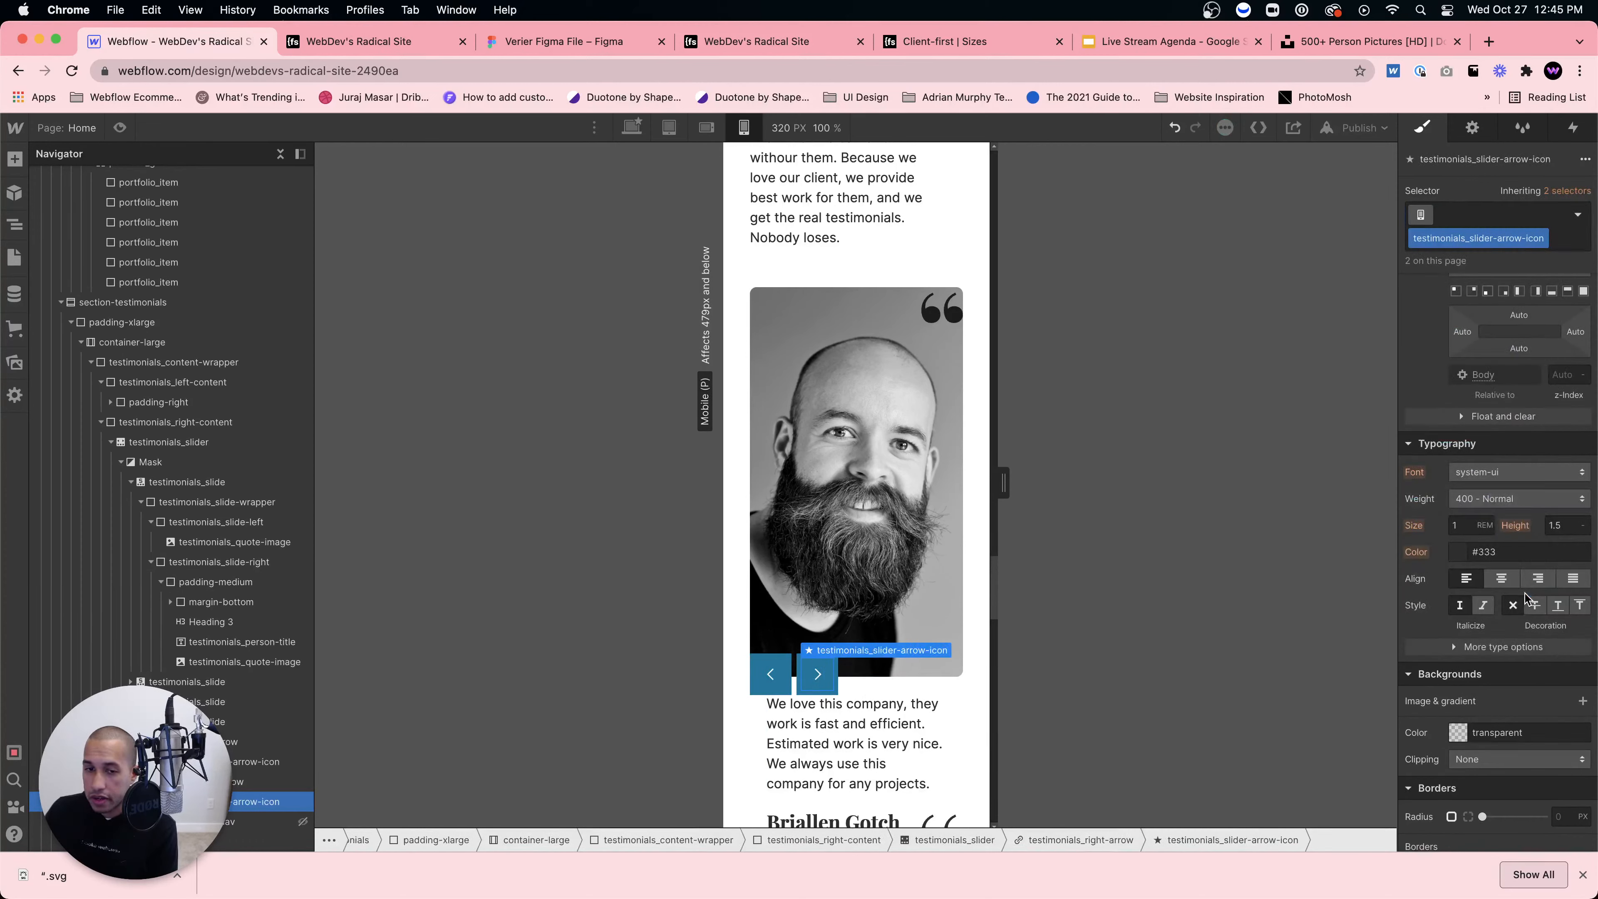
left_click(831, 706)
left_click(760, 678)
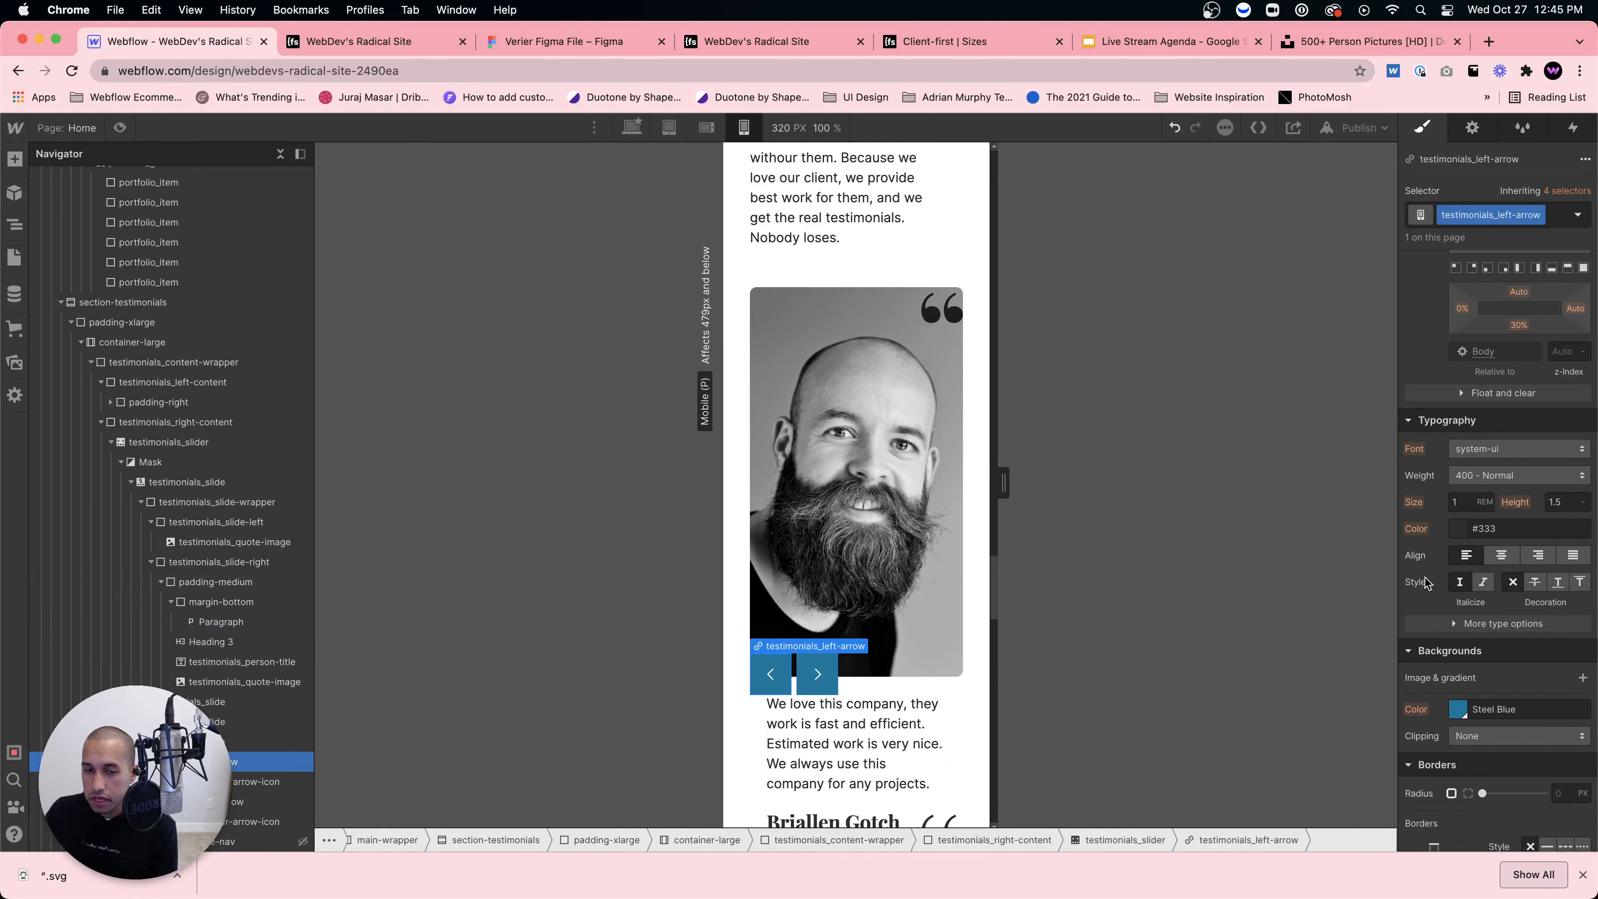
scroll(1499, 512, "down", 1)
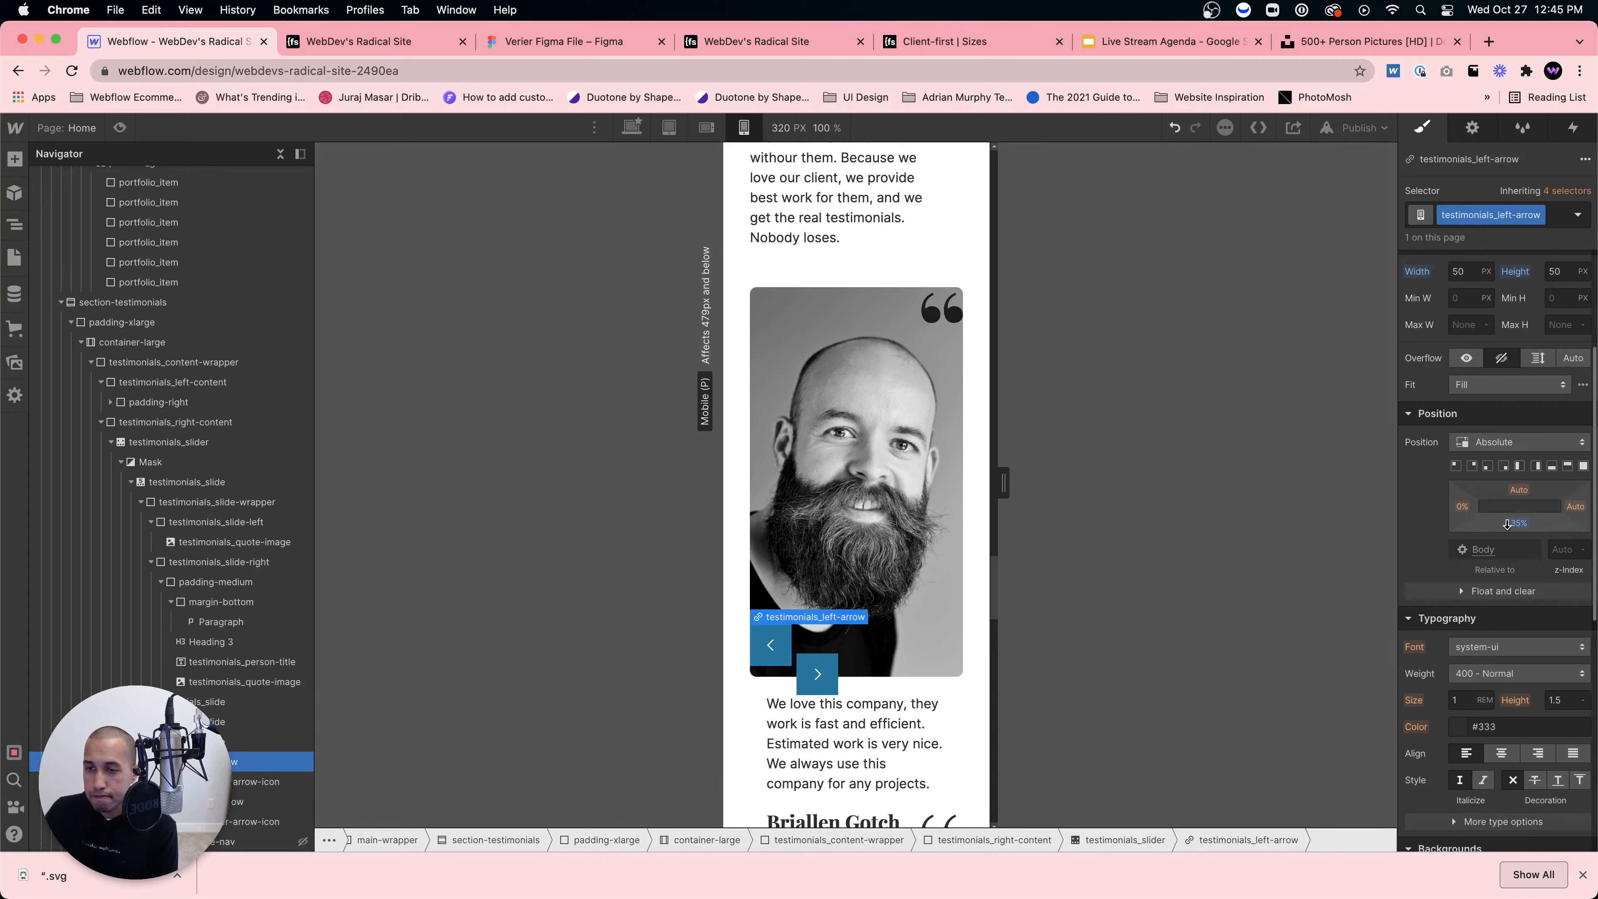
left_click(818, 673)
left_click_drag(1518, 525, 1470, 507)
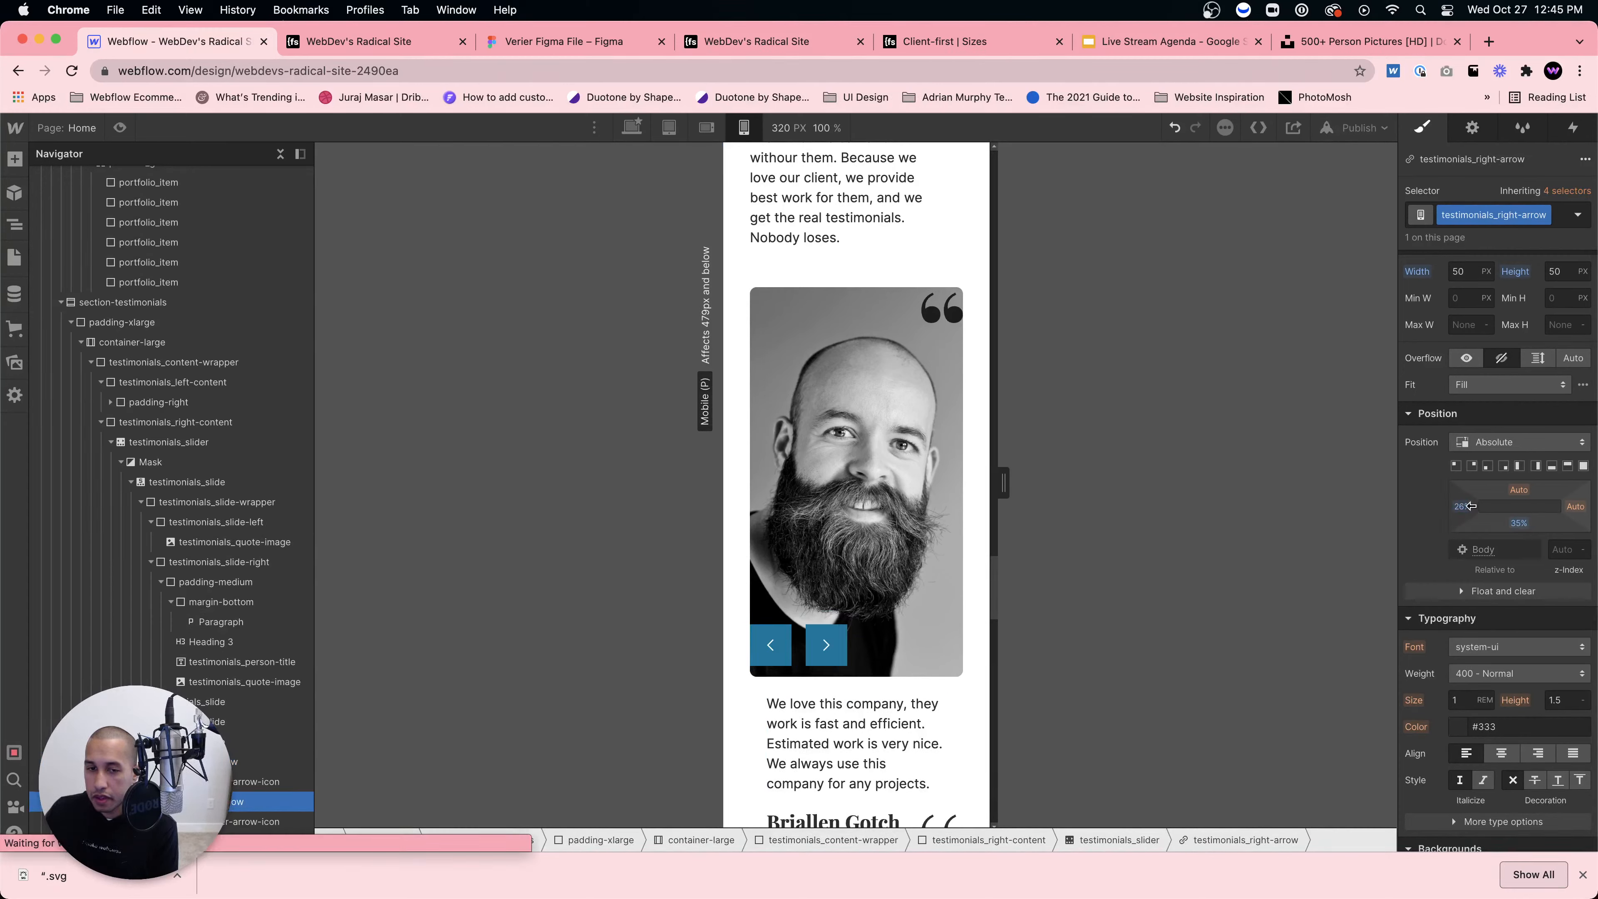
left_click(940, 542)
Step: Preview the page, scroll through it, then view the testimonial slider at the 568 px landscape width
left_click(119, 127)
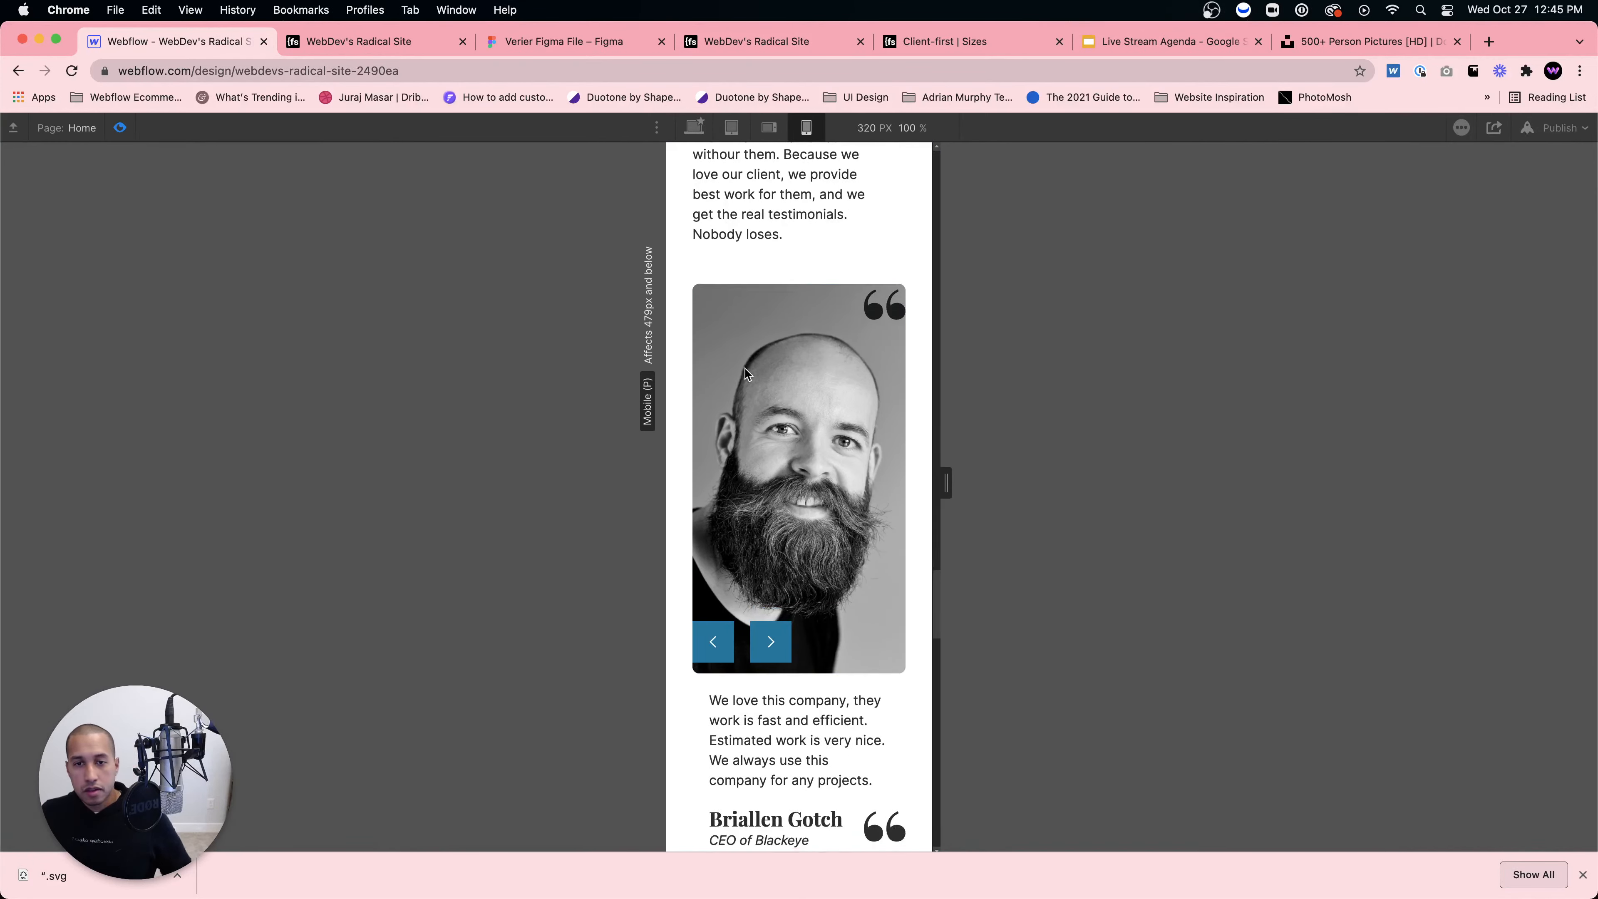
scroll(745, 368, "down", 5)
scroll(745, 365, "up", 15)
scroll(745, 365, "up", 20)
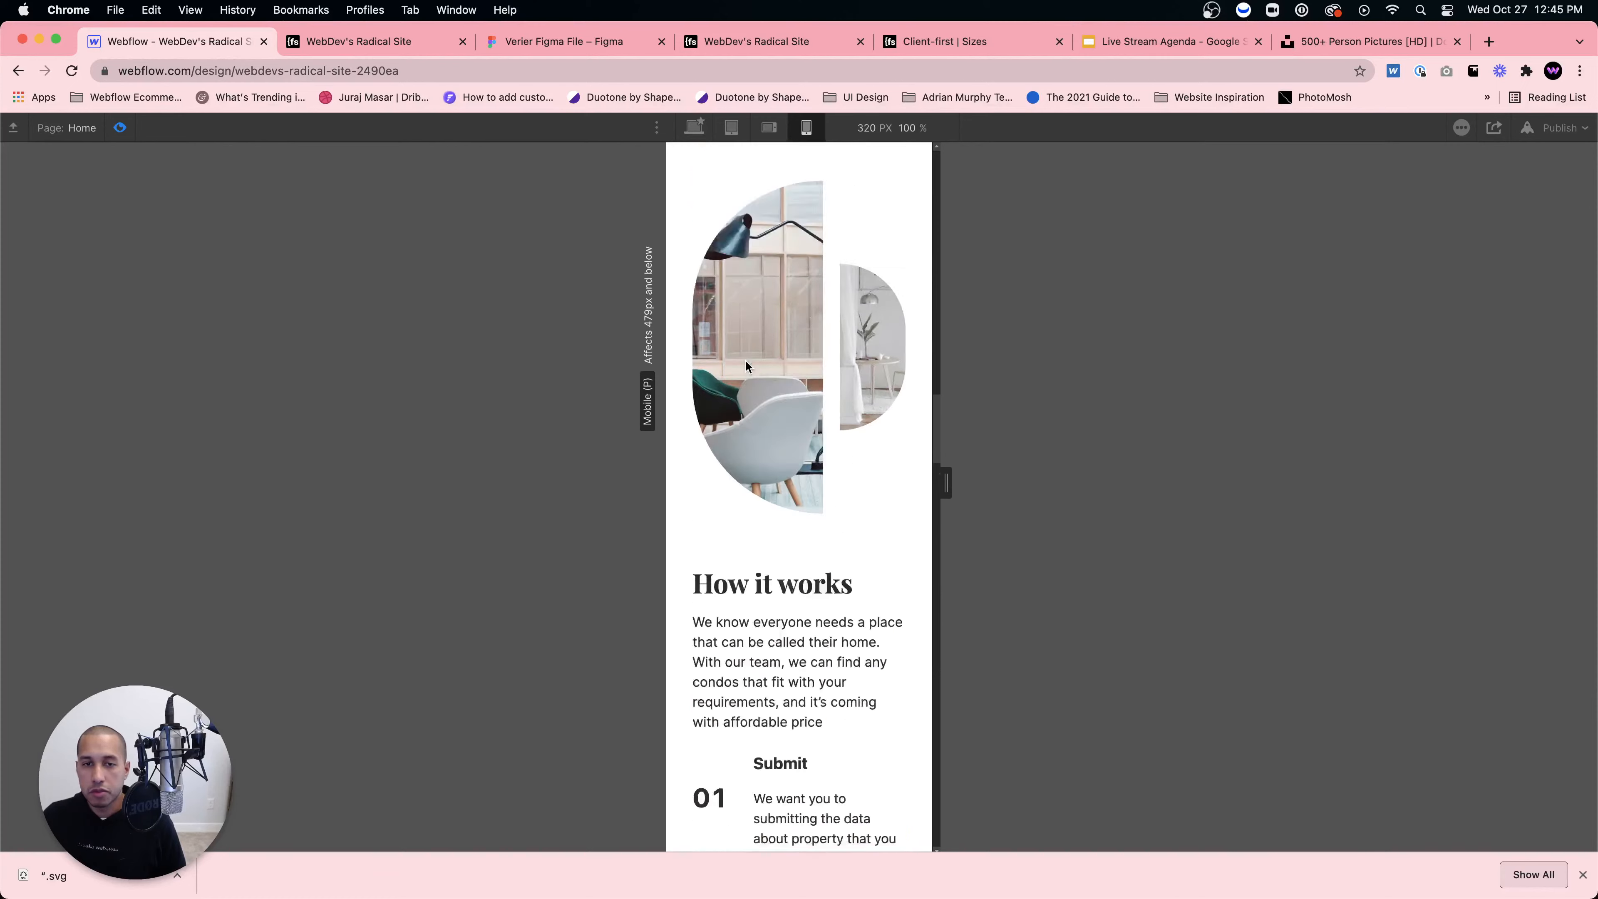
scroll(747, 360, "down", 20)
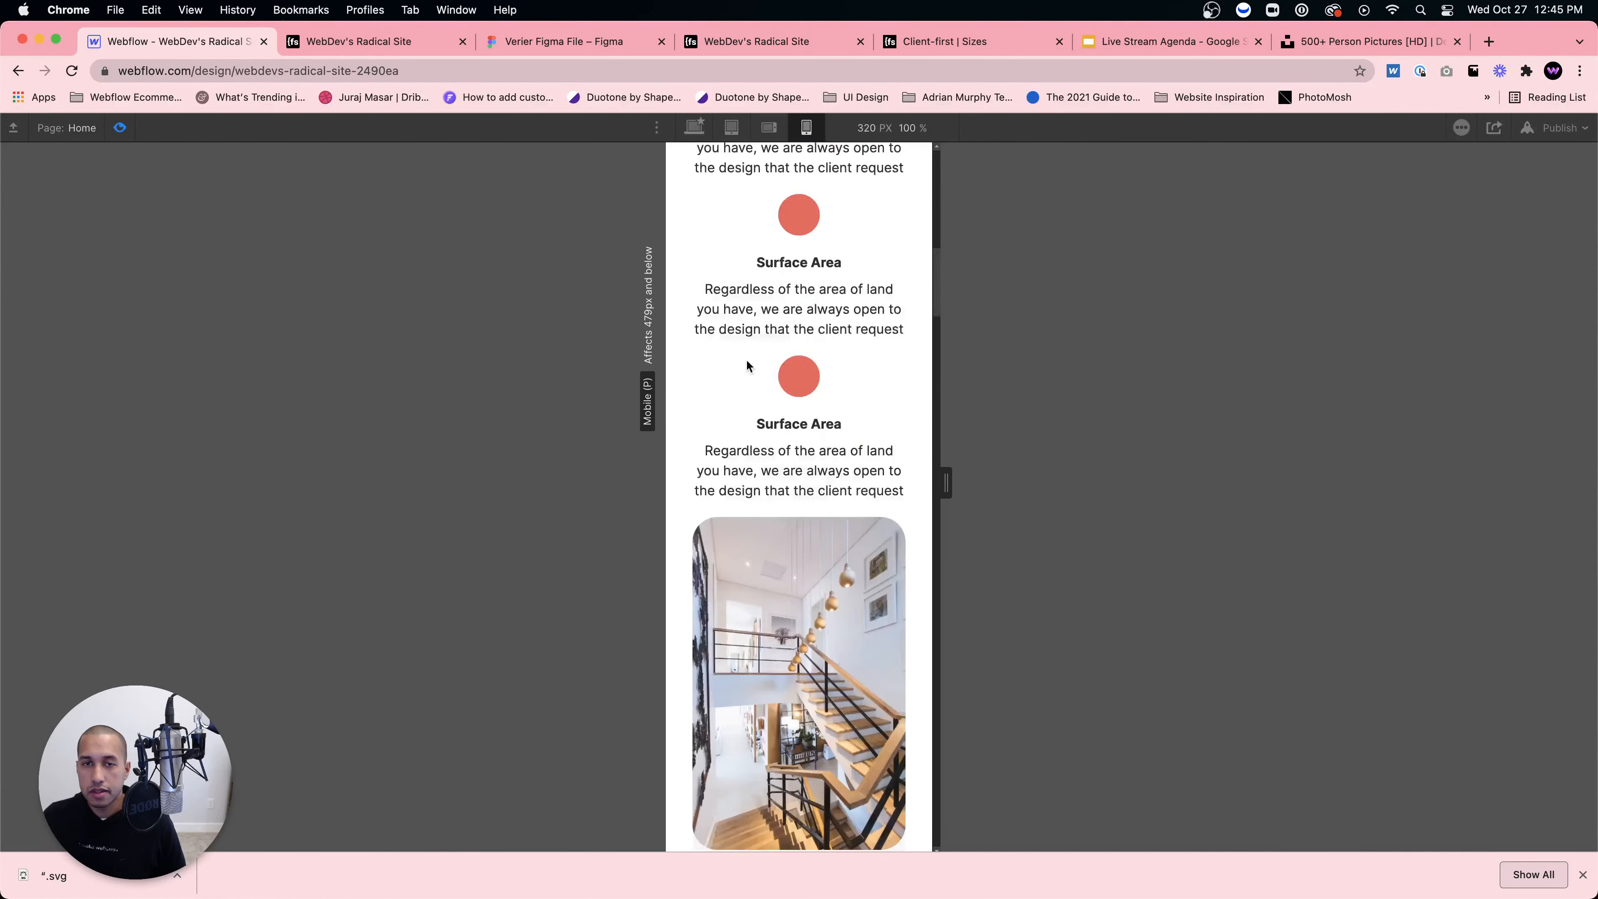
scroll(750, 365, "down", 15)
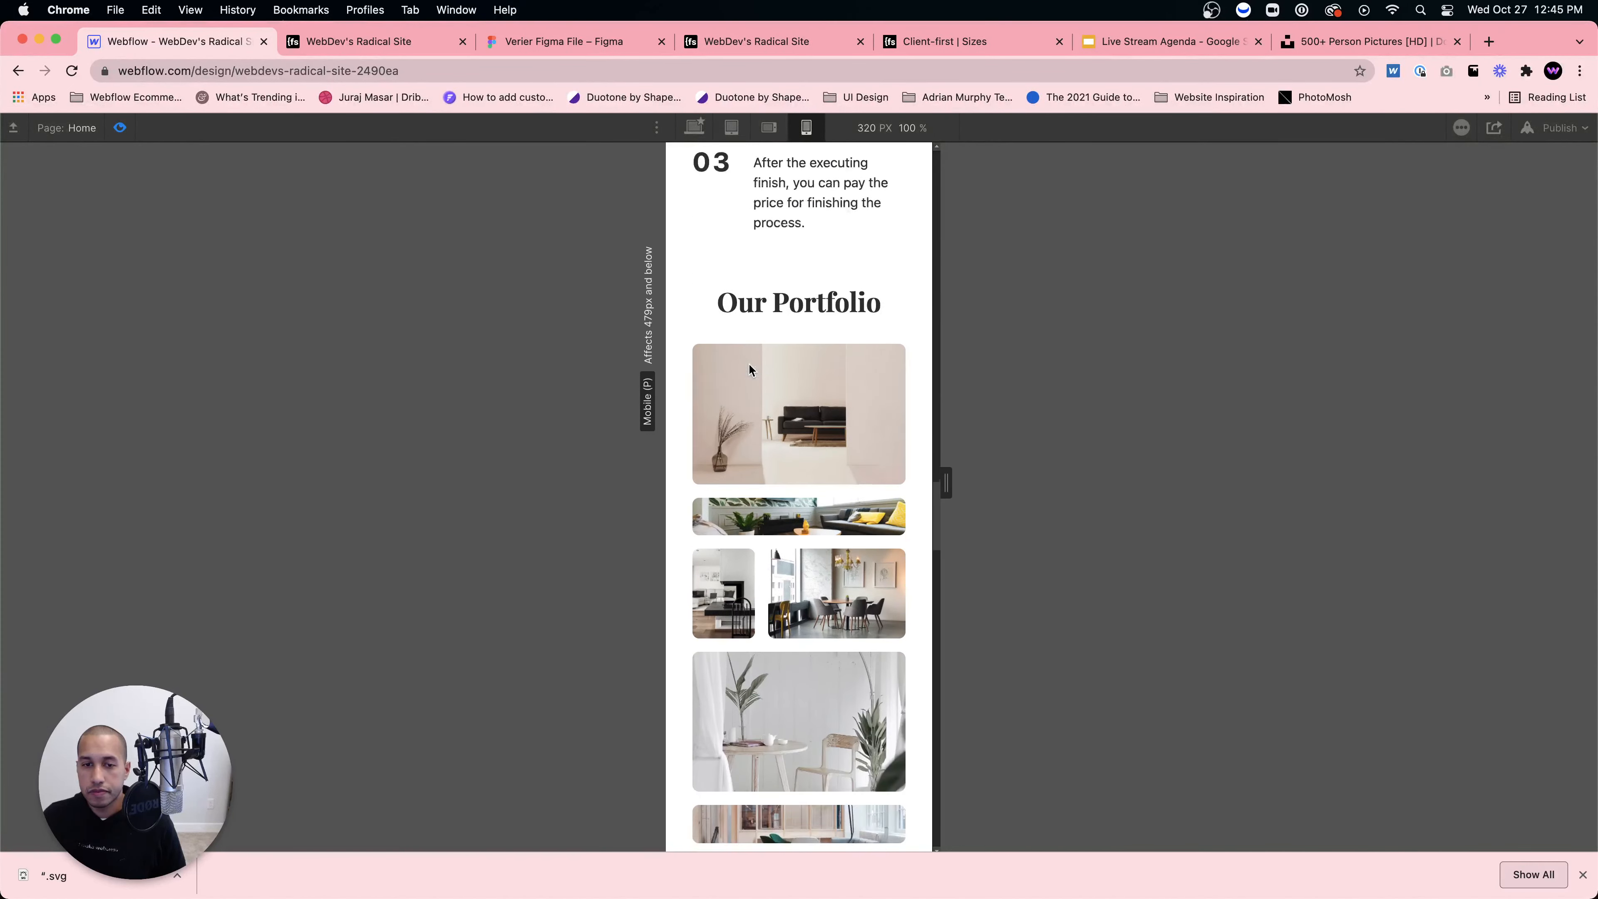
scroll(750, 364, "down", 3)
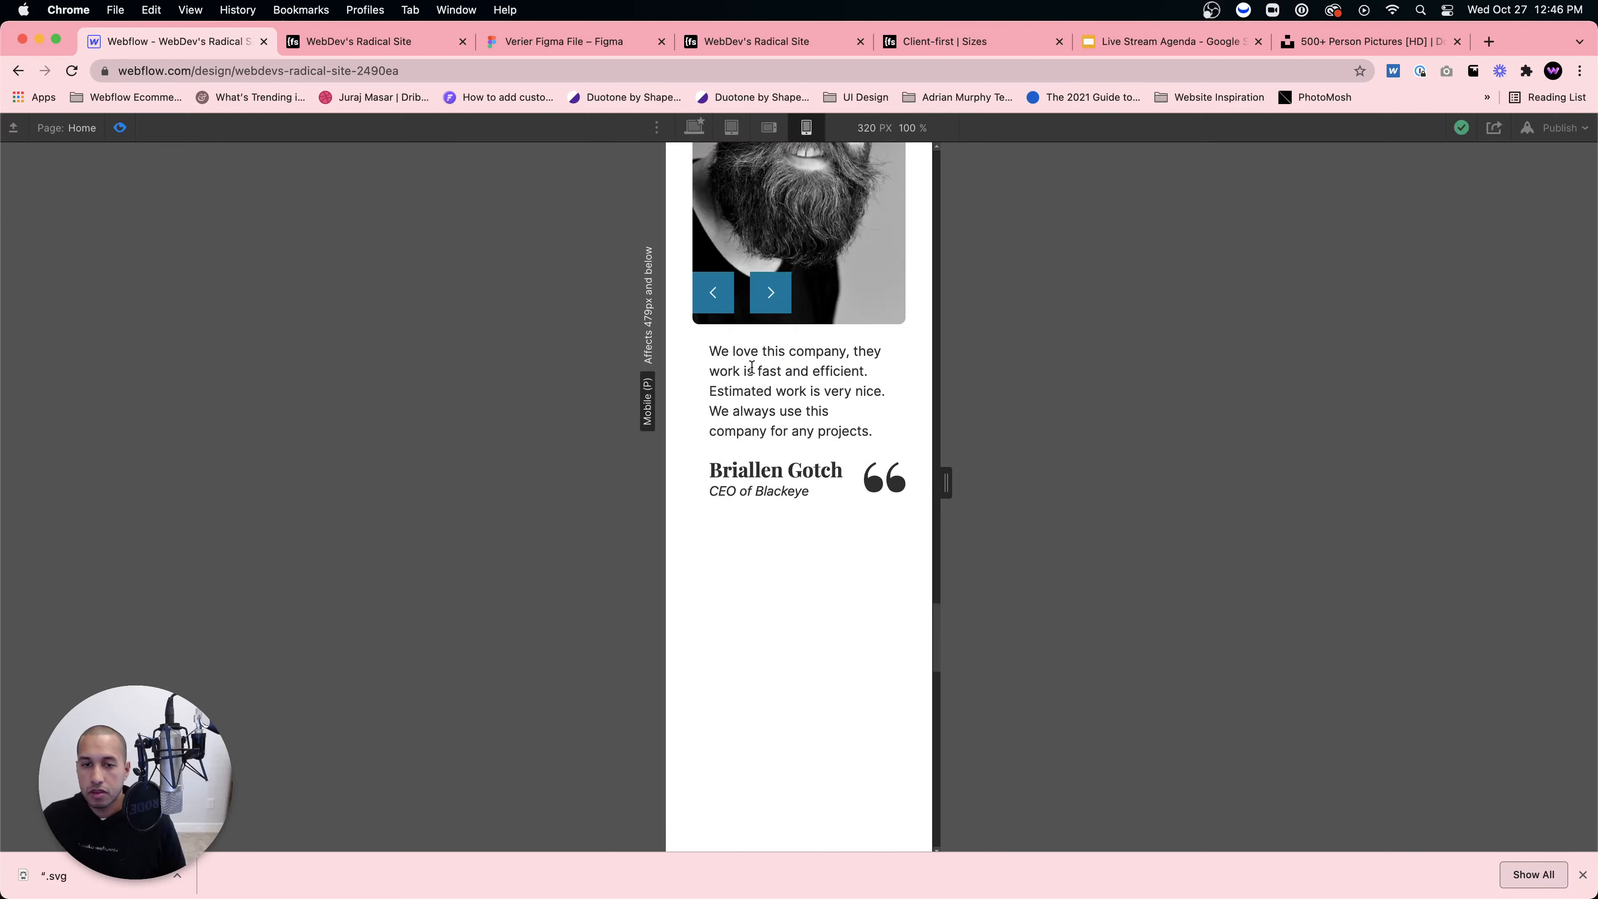
scroll(751, 364, "up", 10)
left_click(768, 128)
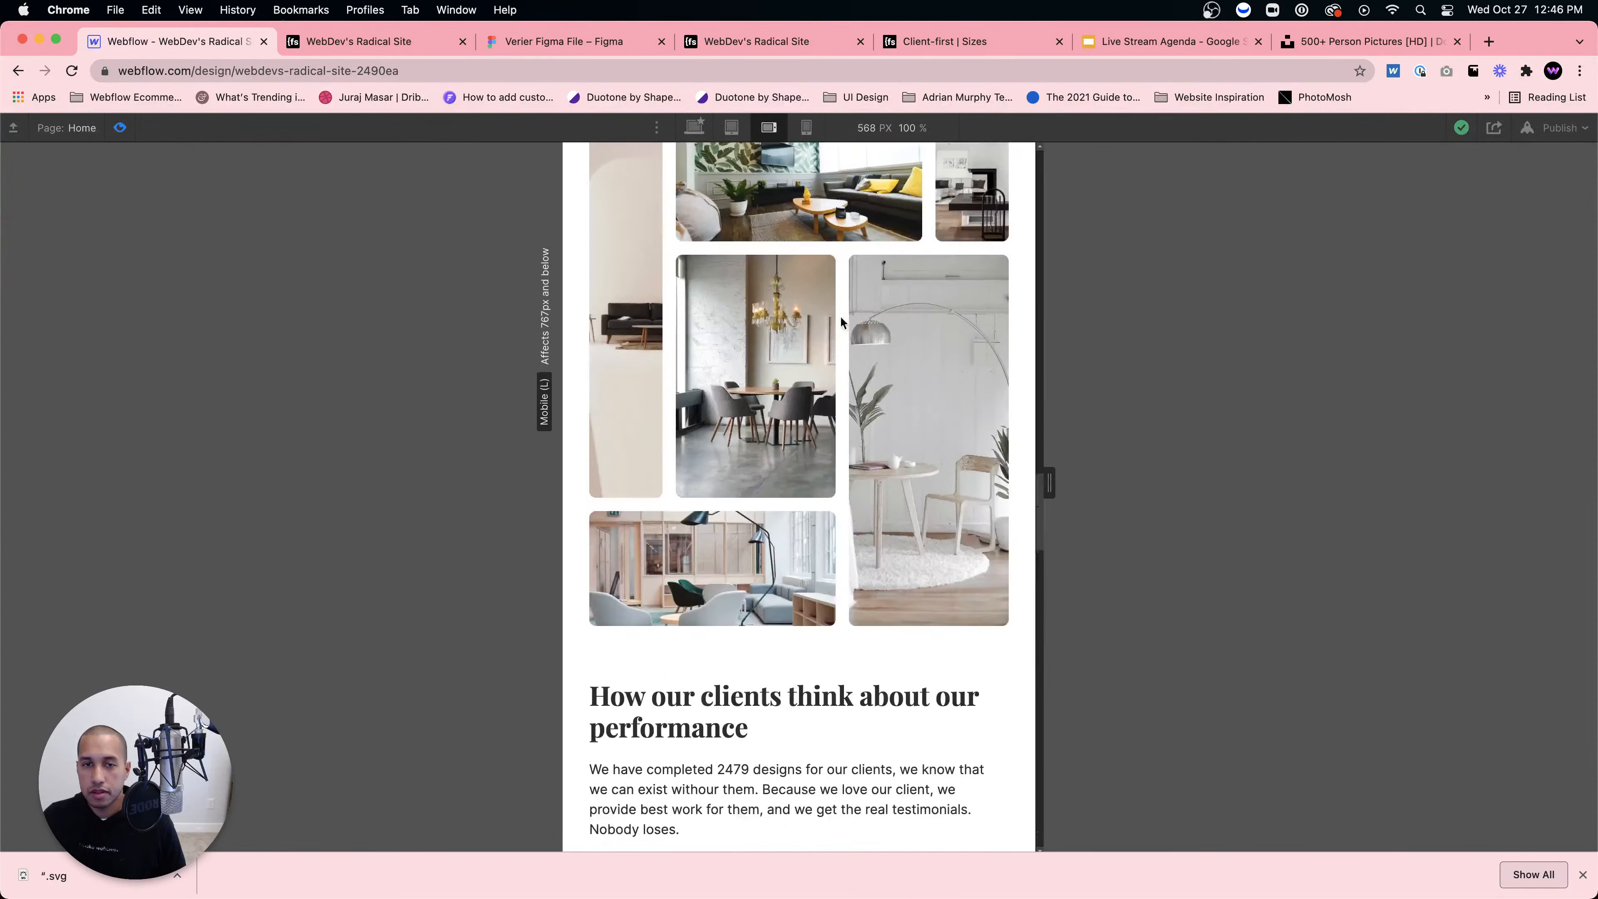
scroll(840, 431, "down", 8)
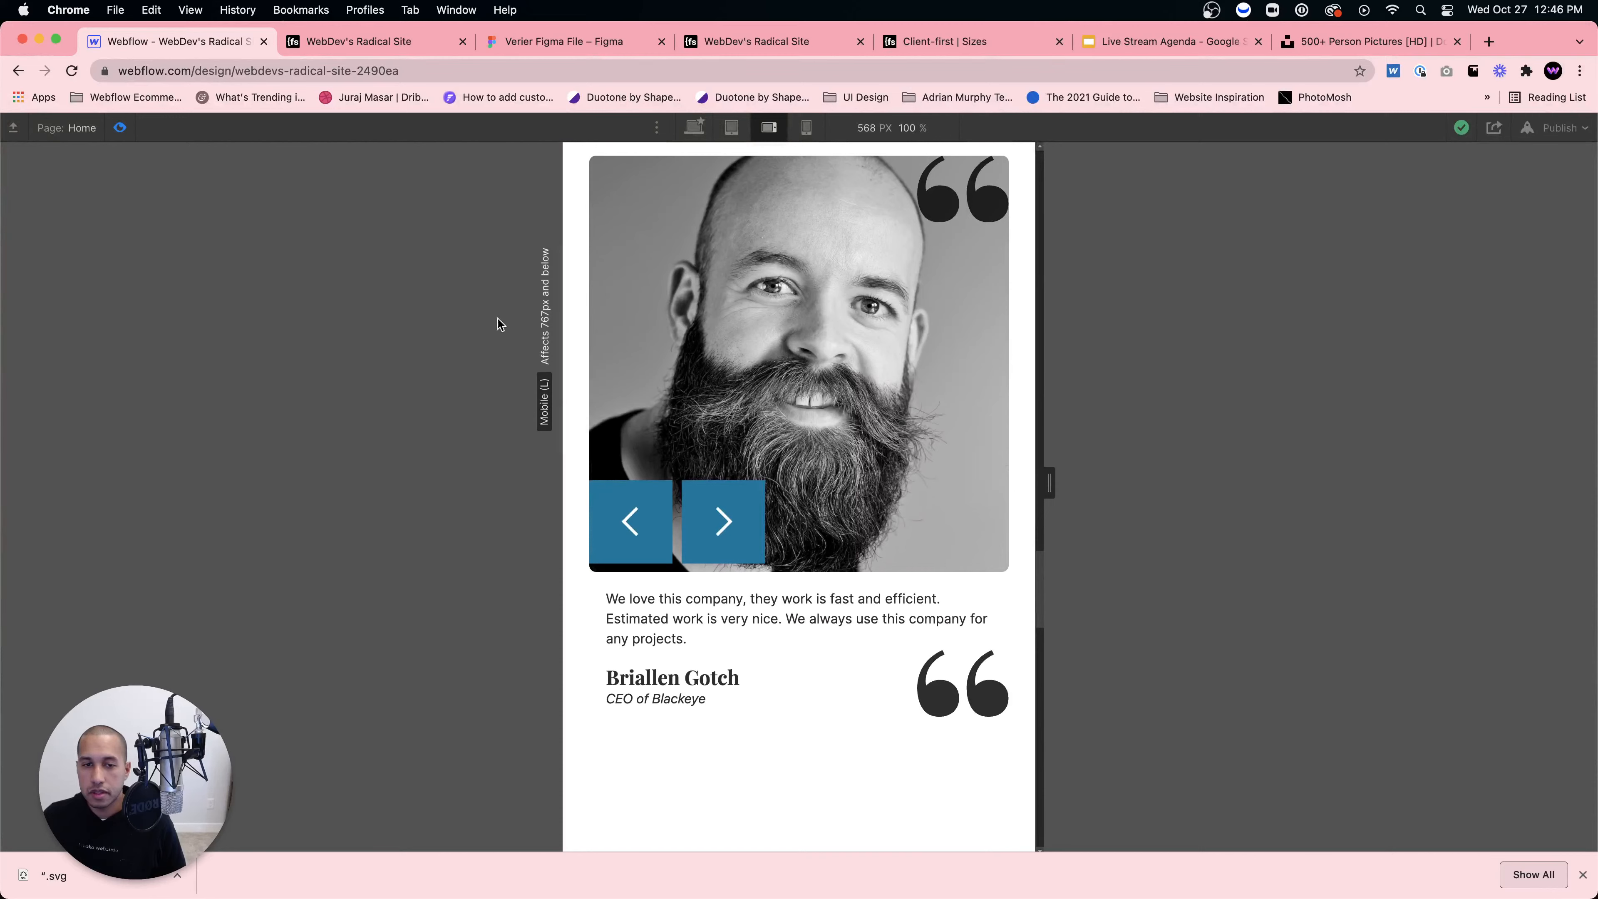
Step: Back in the editor, lower the left slider arrow toward the slider's bottom
left_click(119, 127)
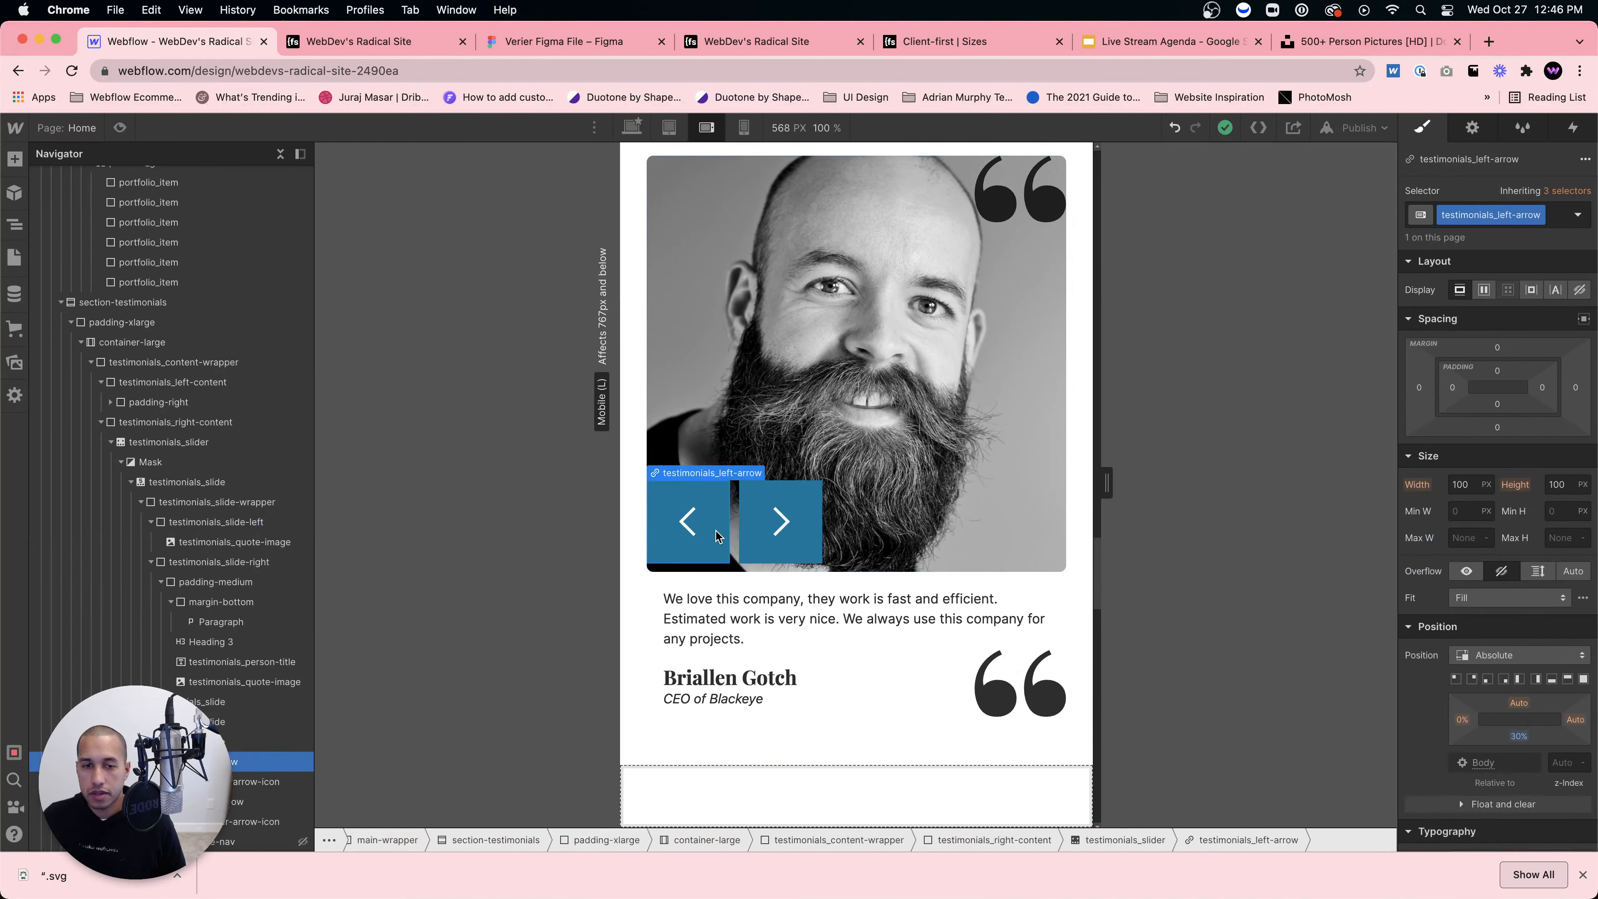
left_click(763, 501)
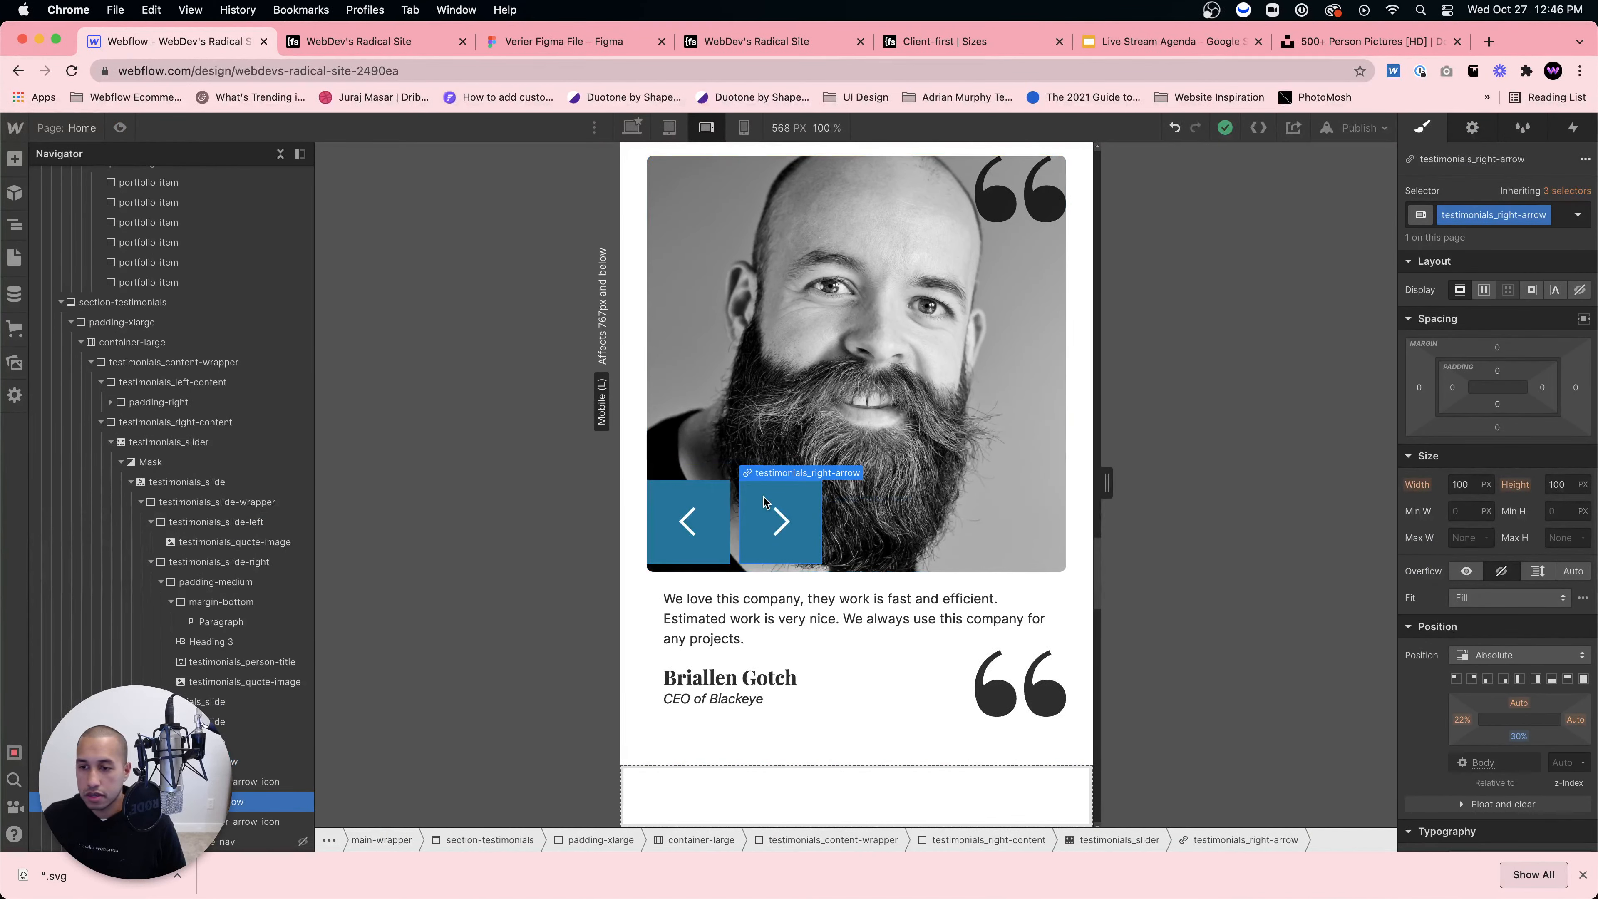
left_click(682, 538)
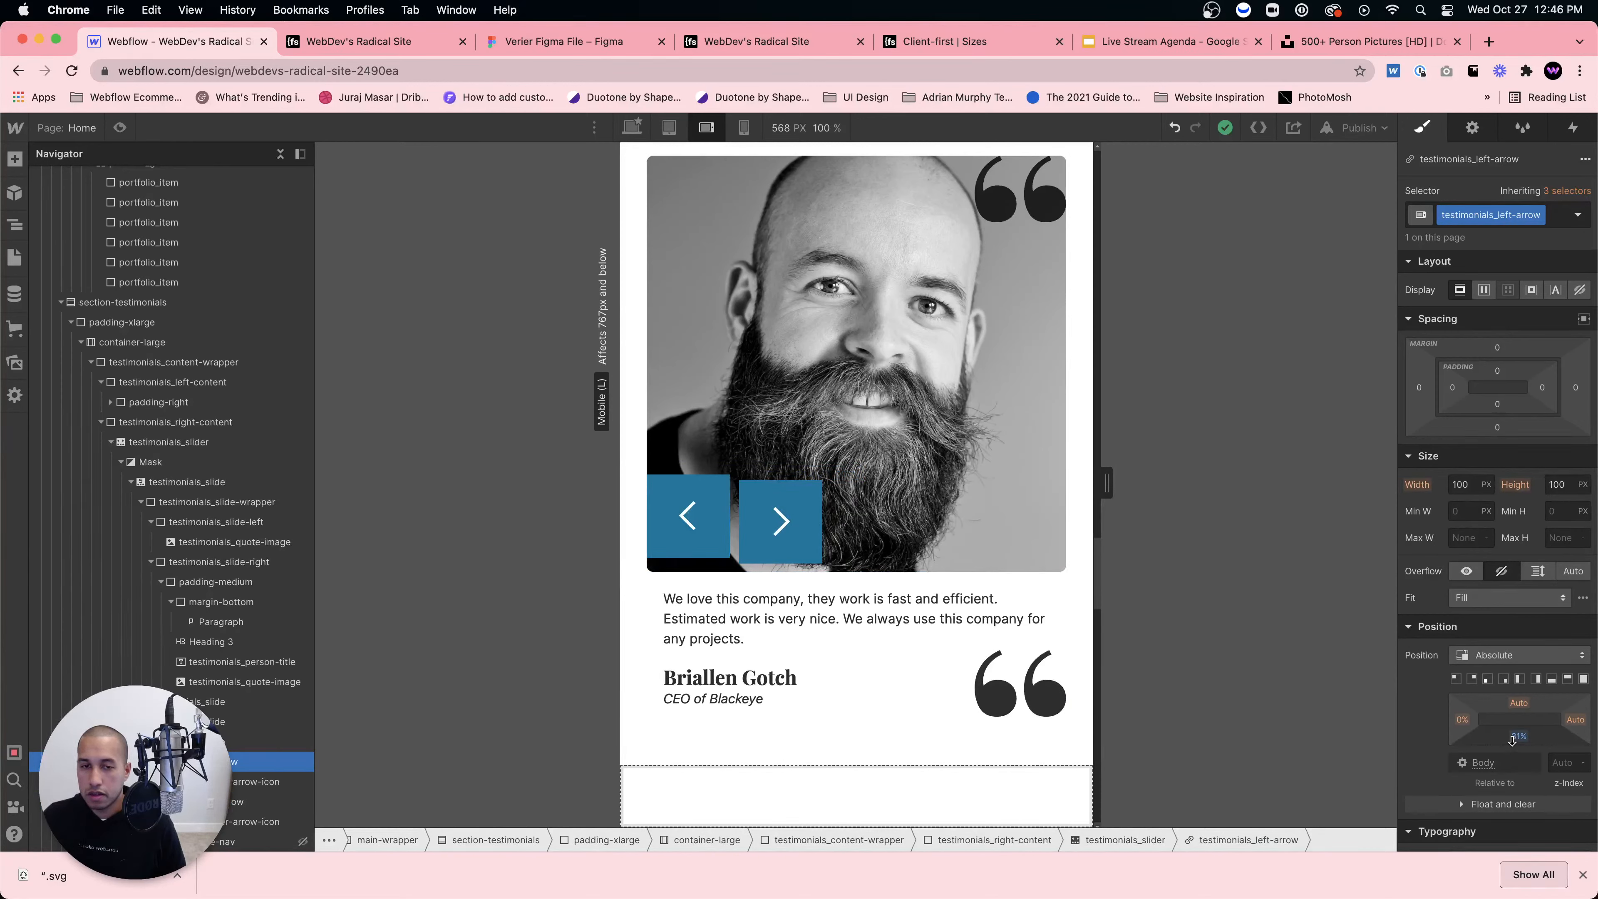
left_click_drag(1511, 740, 1514, 738)
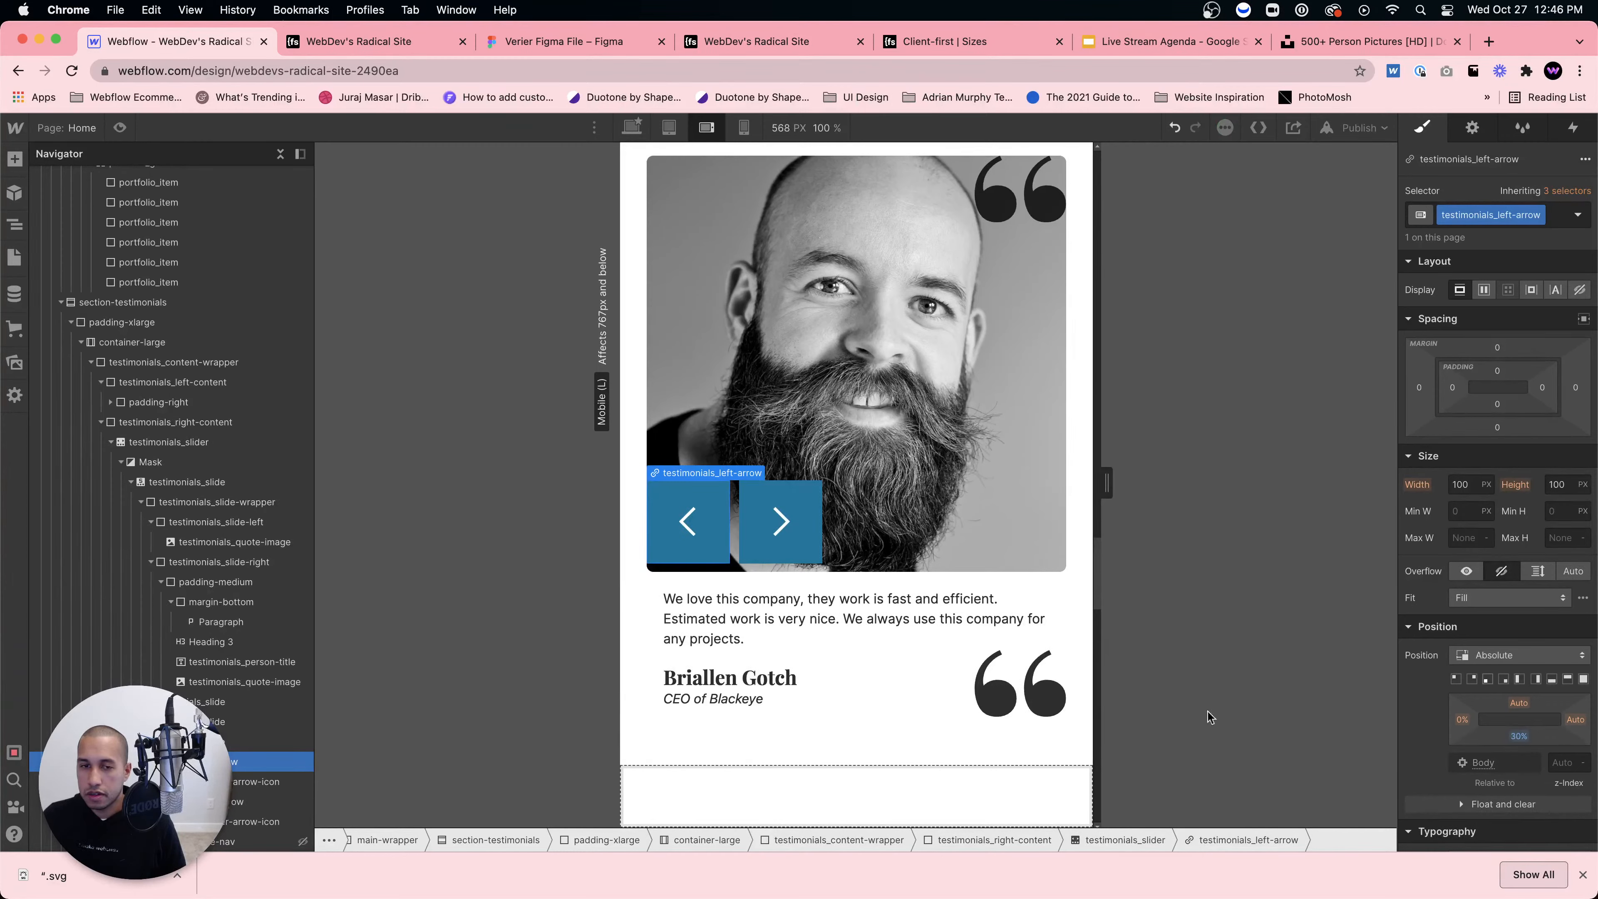
left_click(873, 633)
scroll(959, 598, "down", 3)
scroll(959, 593, "up", 19)
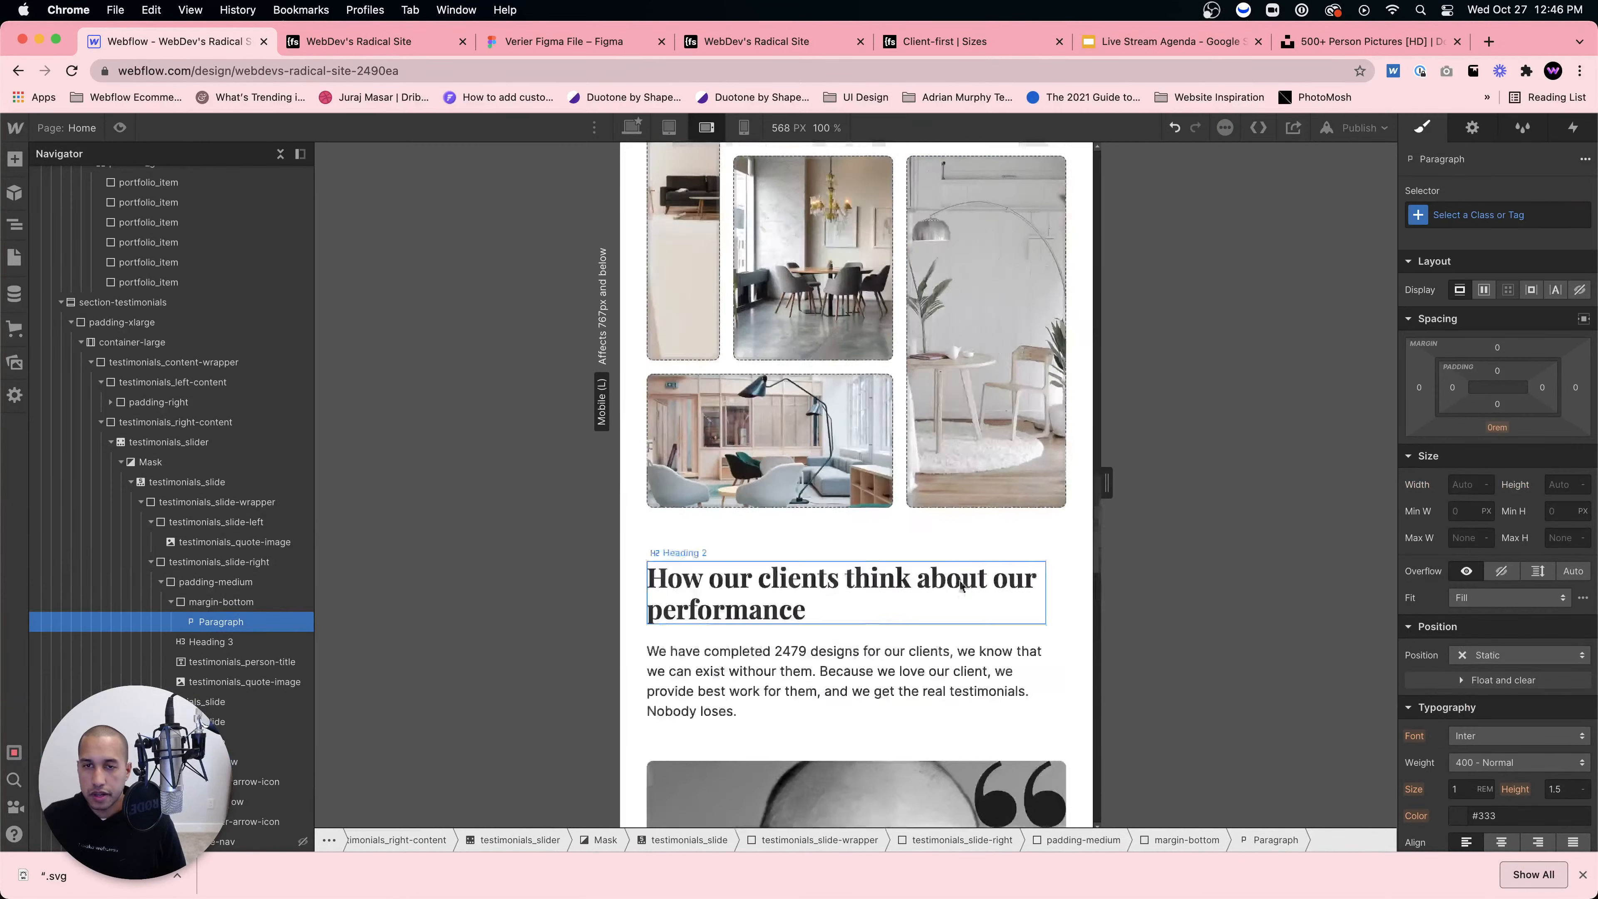
Step: On Tablet, pin both arrows to the slider's top right, with the left arrow beside the right
left_click(669, 127)
scroll(804, 331, "down", 20)
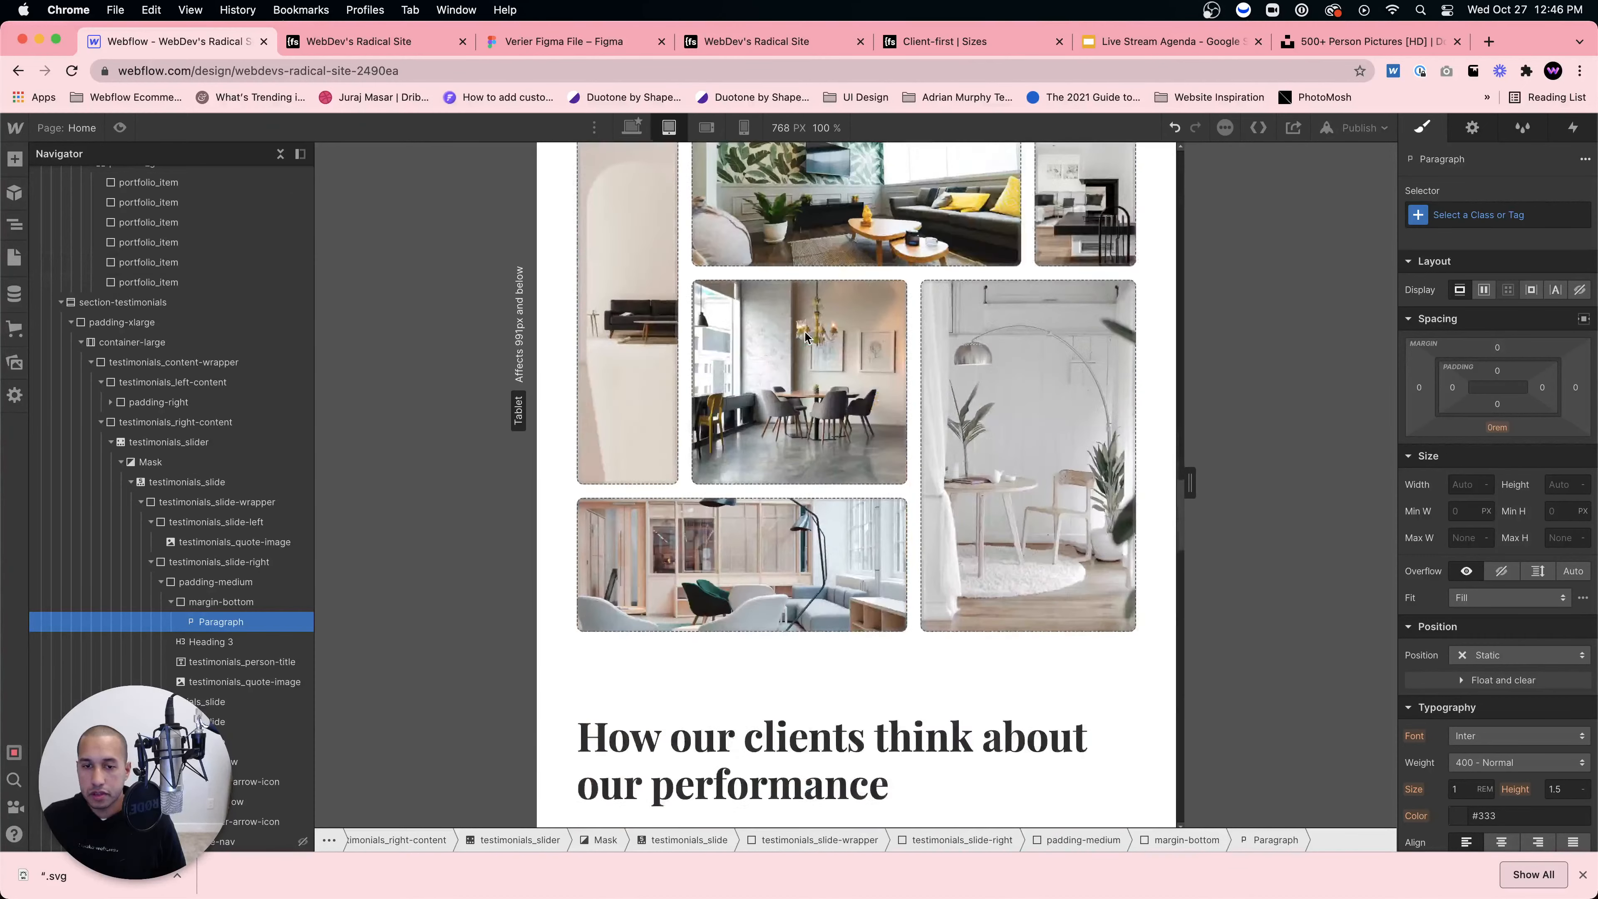
scroll(804, 331, "up", 2)
scroll(804, 330, "up", 2)
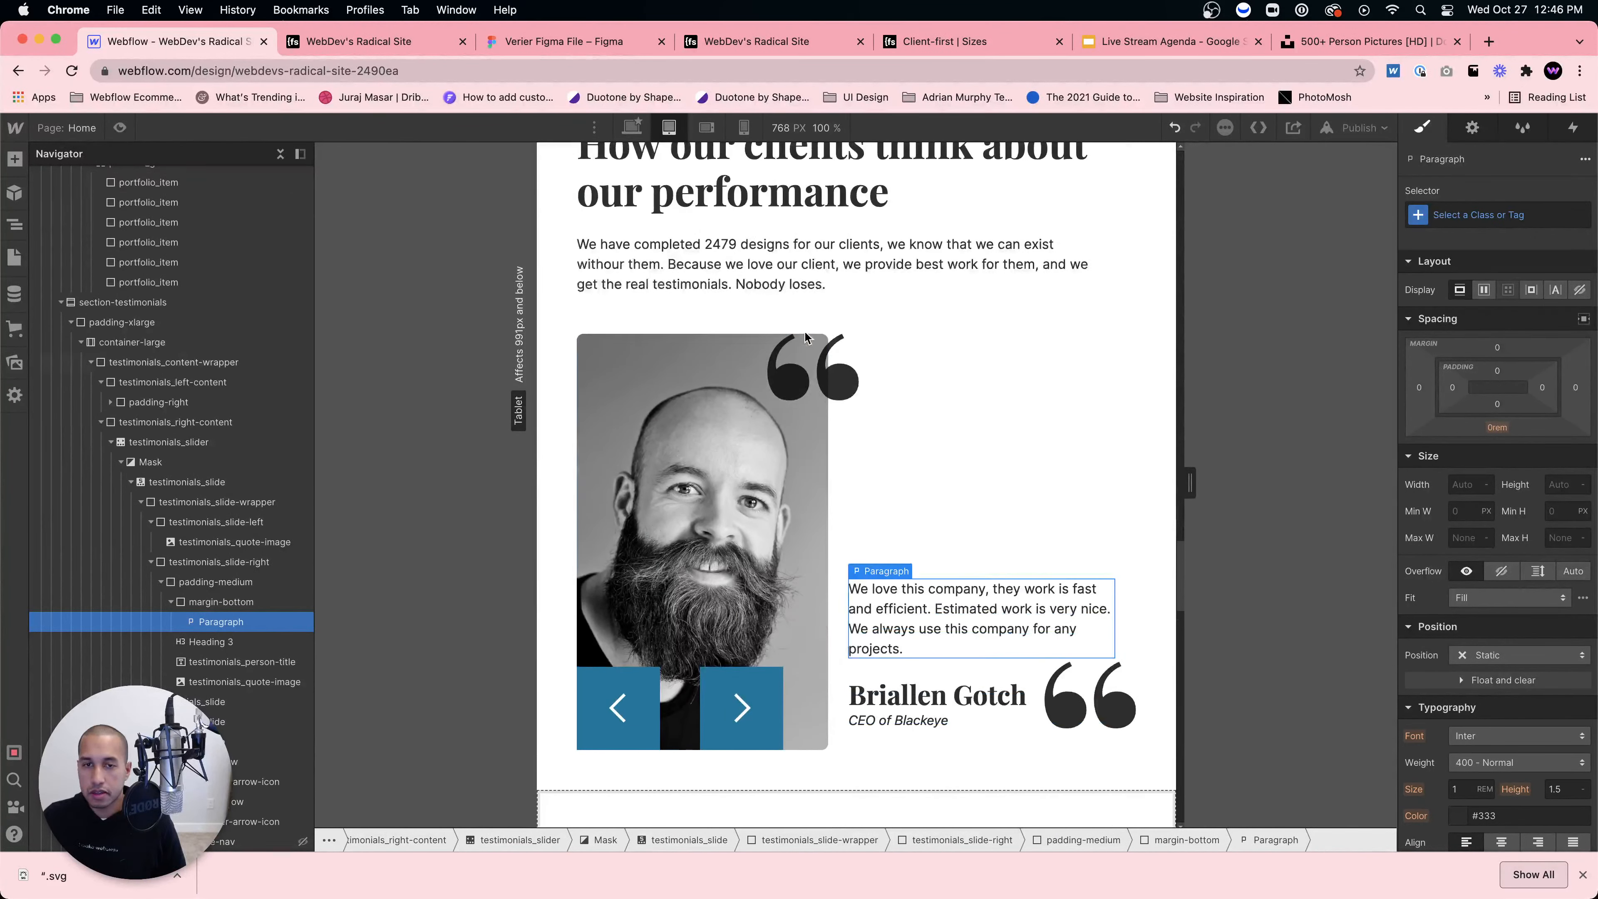
left_click(723, 685)
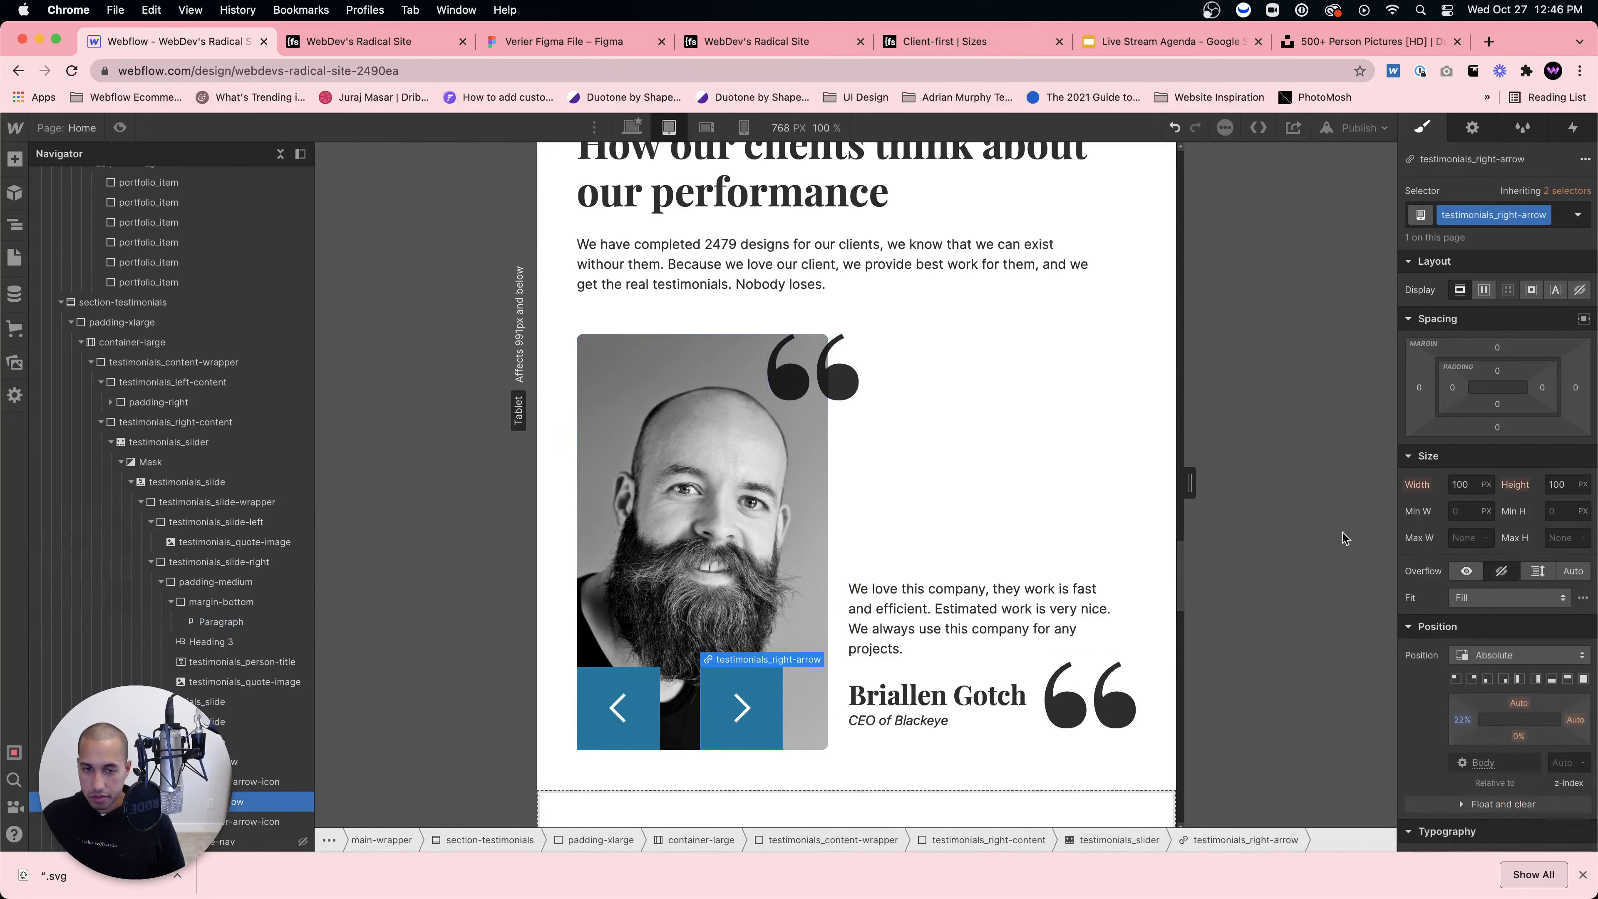
left_click(1473, 681)
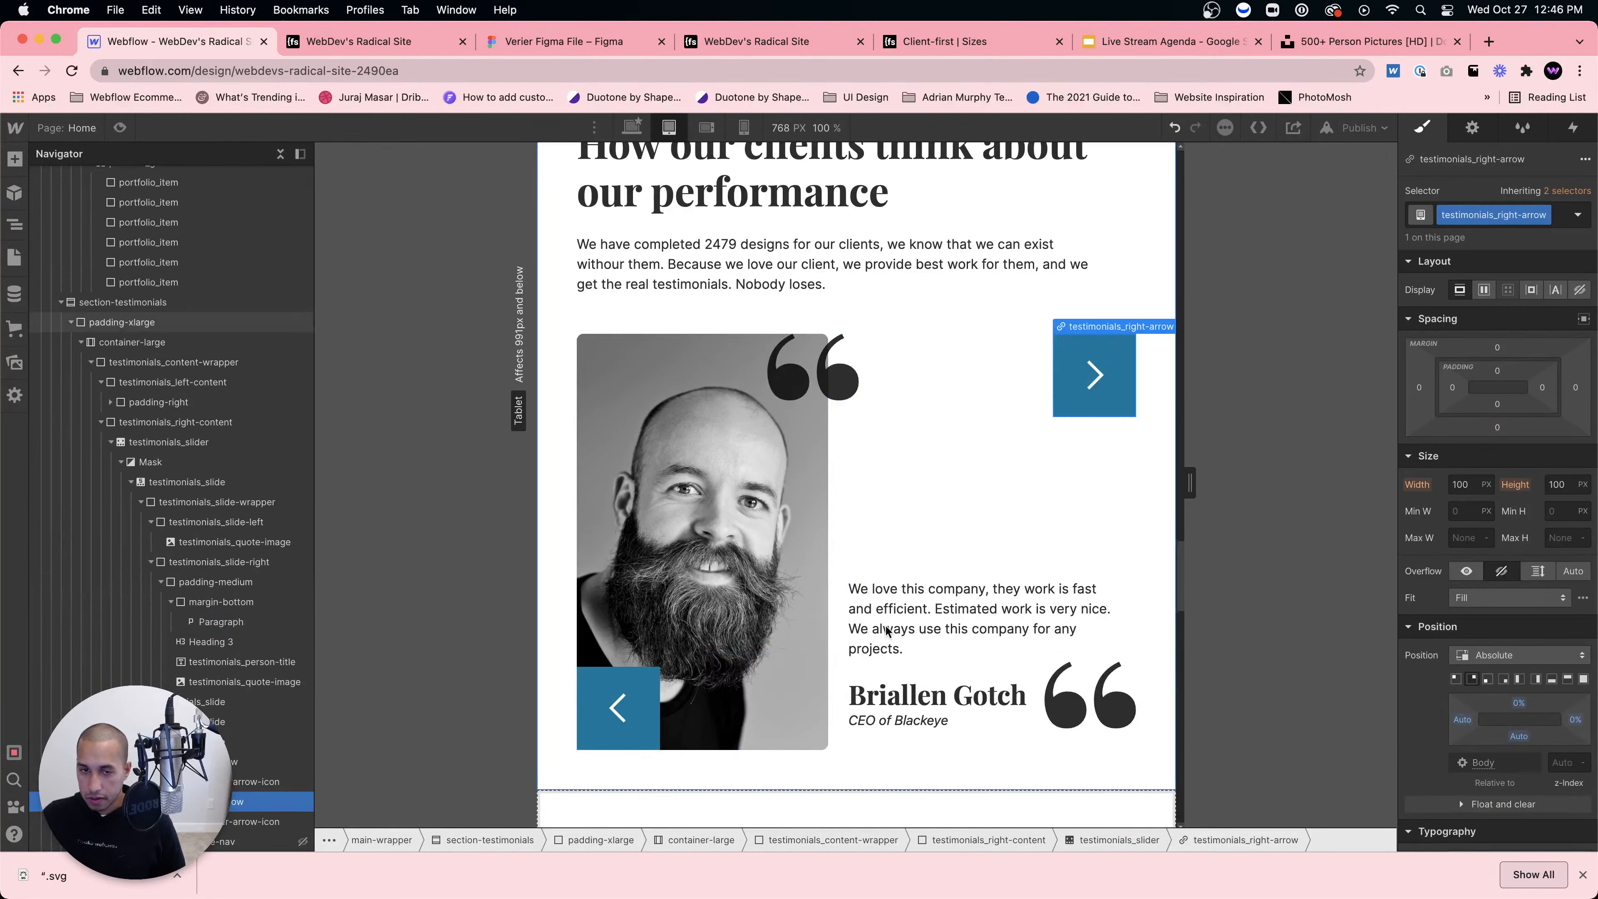
left_click(619, 705)
left_click(1474, 677)
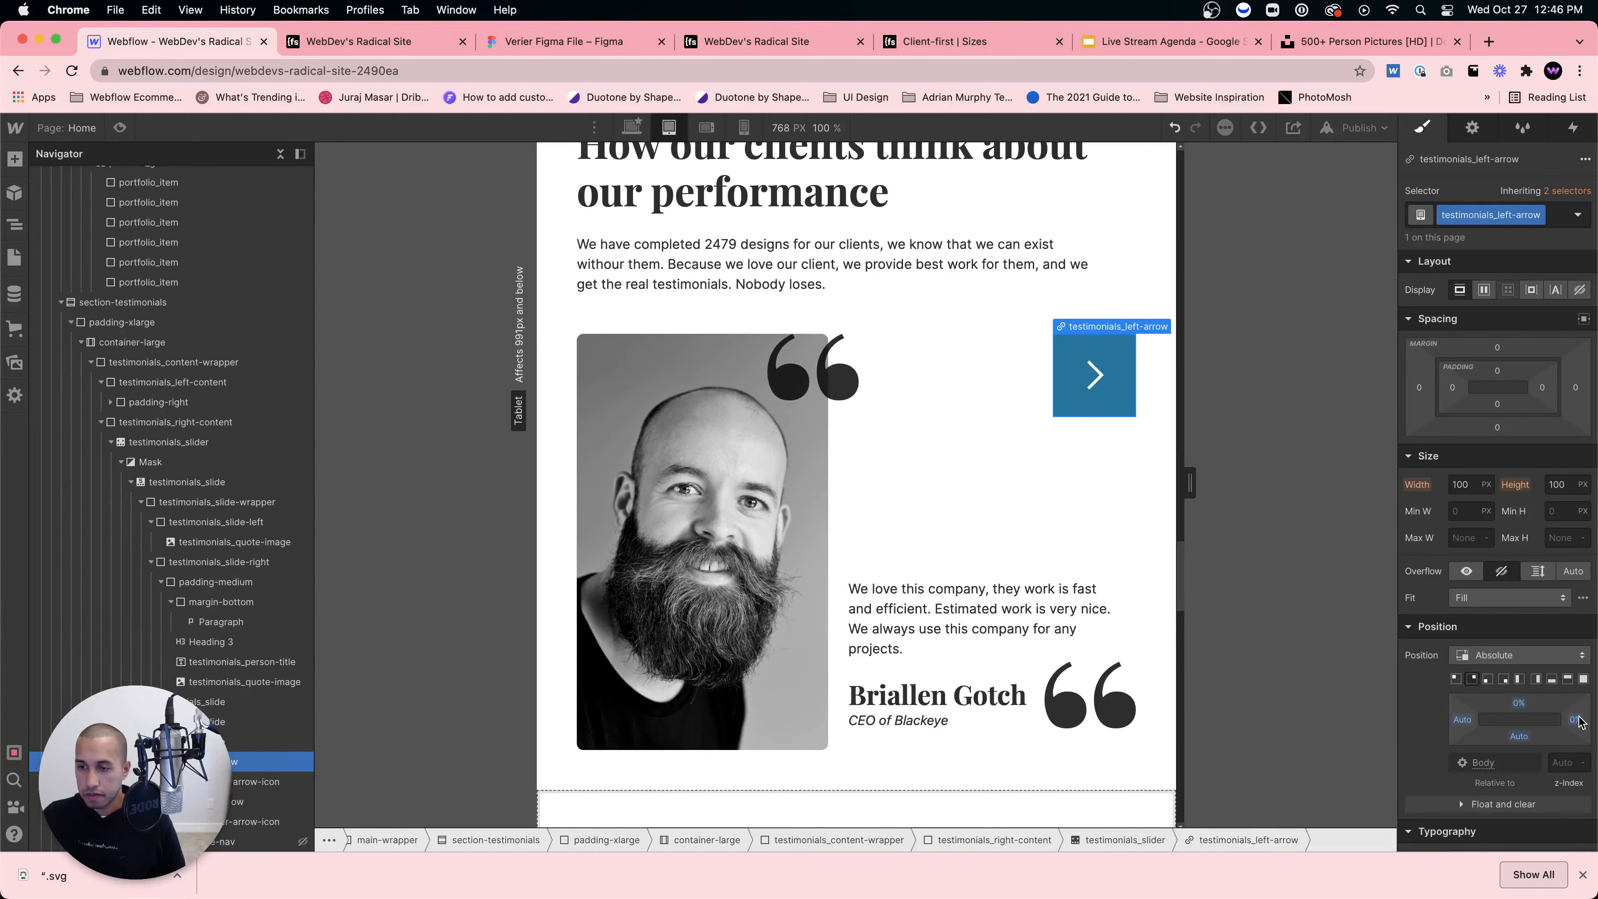
left_click_drag(1579, 721, 1564, 719)
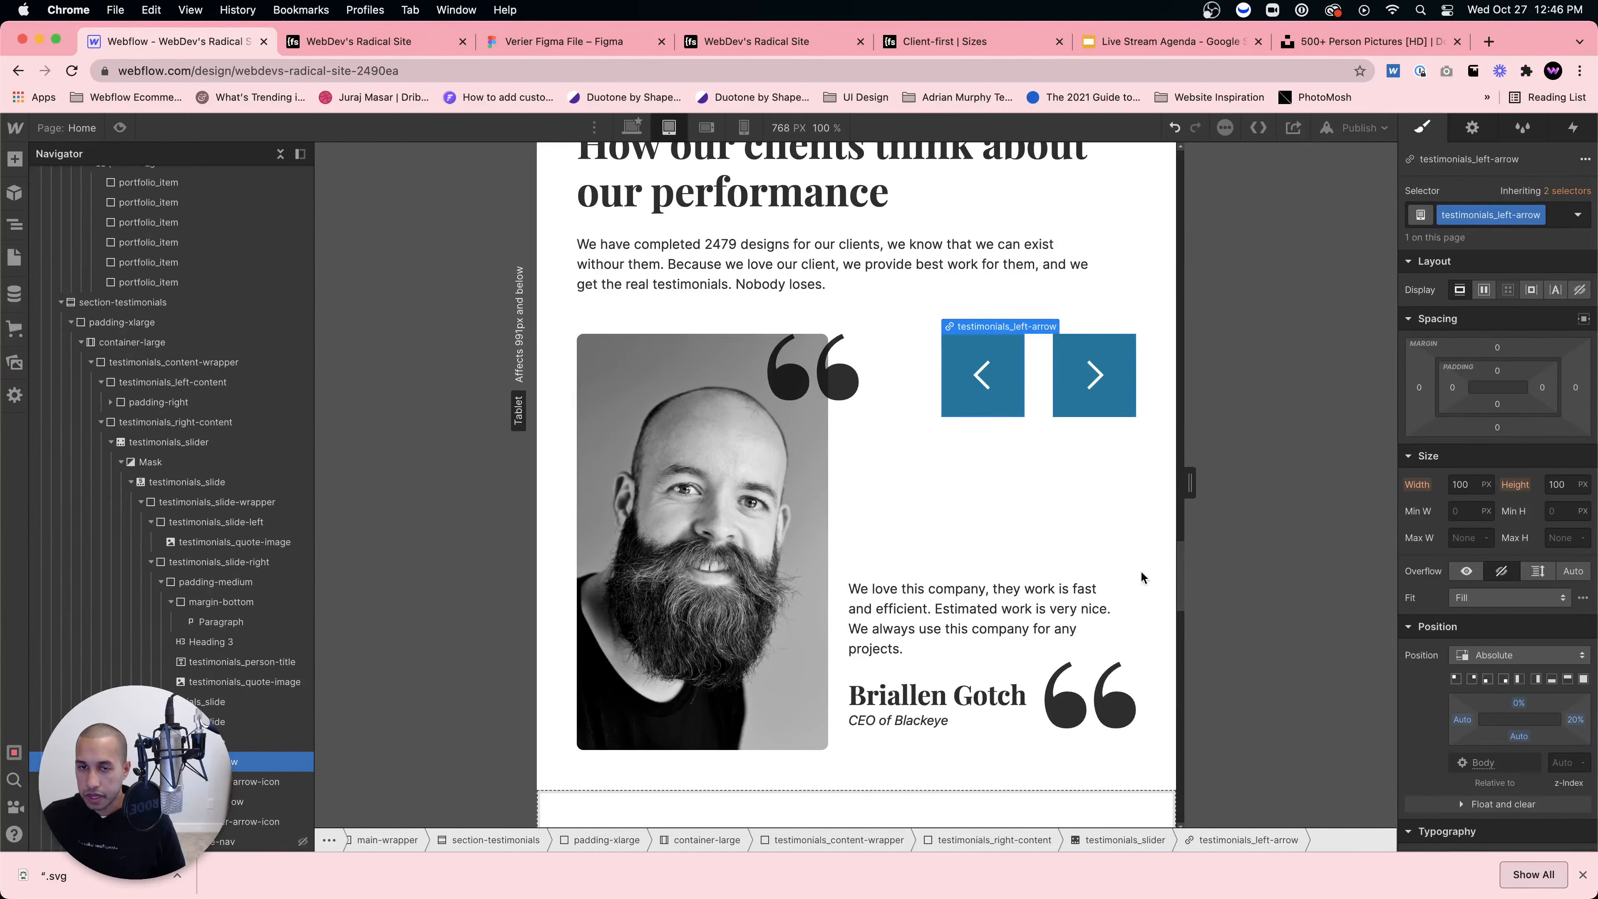
Step: On Mobile Landscape, pin both arrows bottom-left with a 31% bottom offset over the photo
left_click(707, 128)
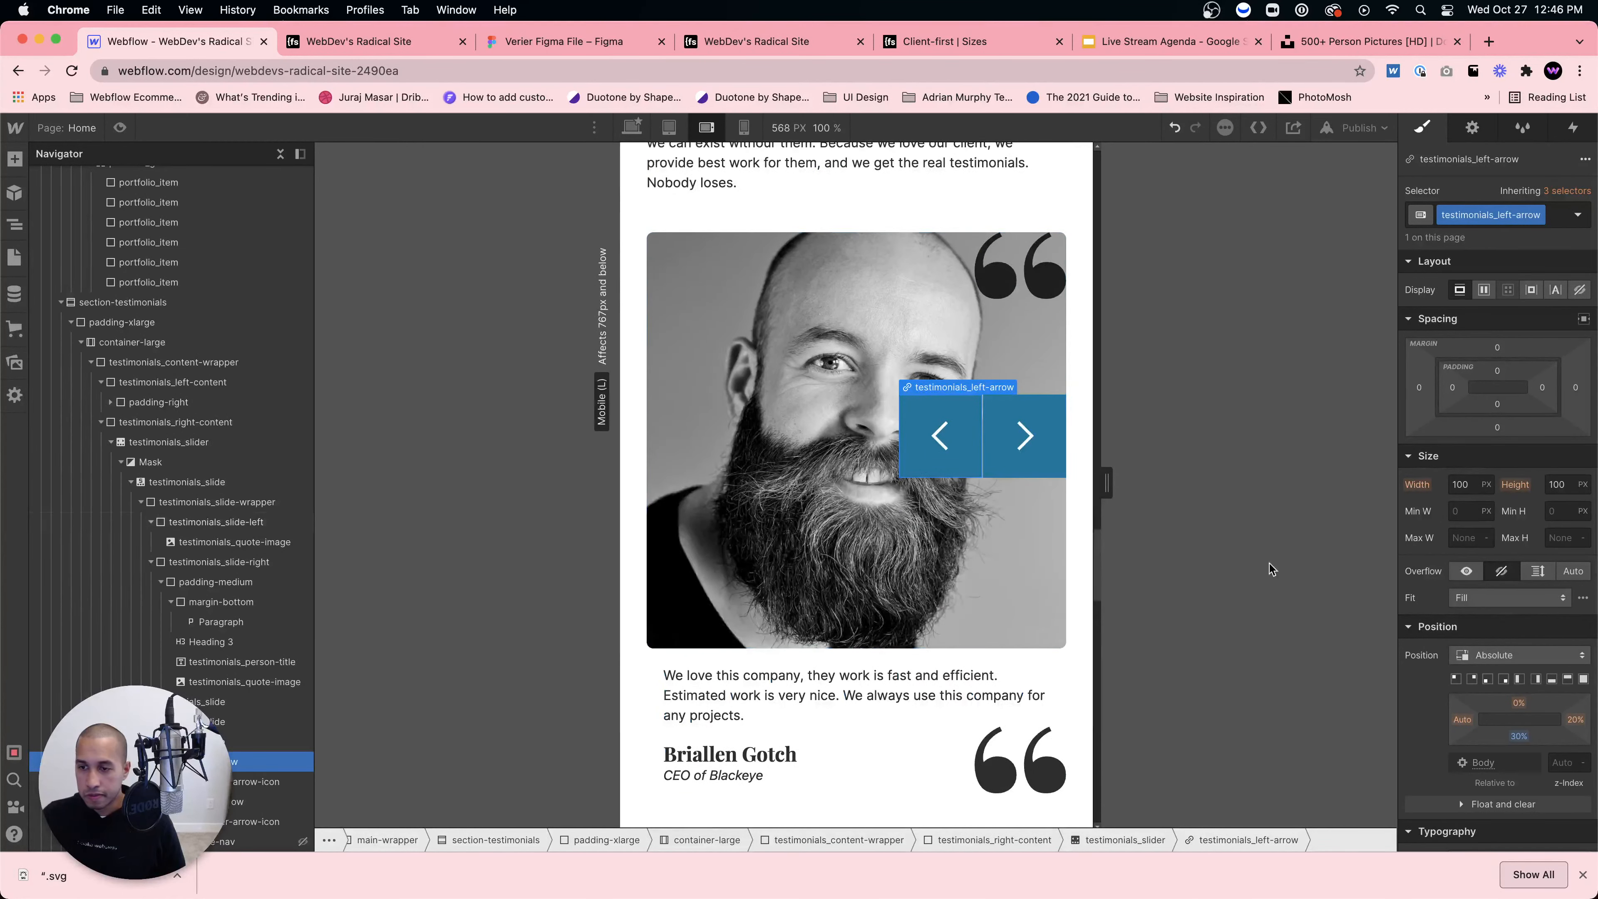
left_click(1519, 680)
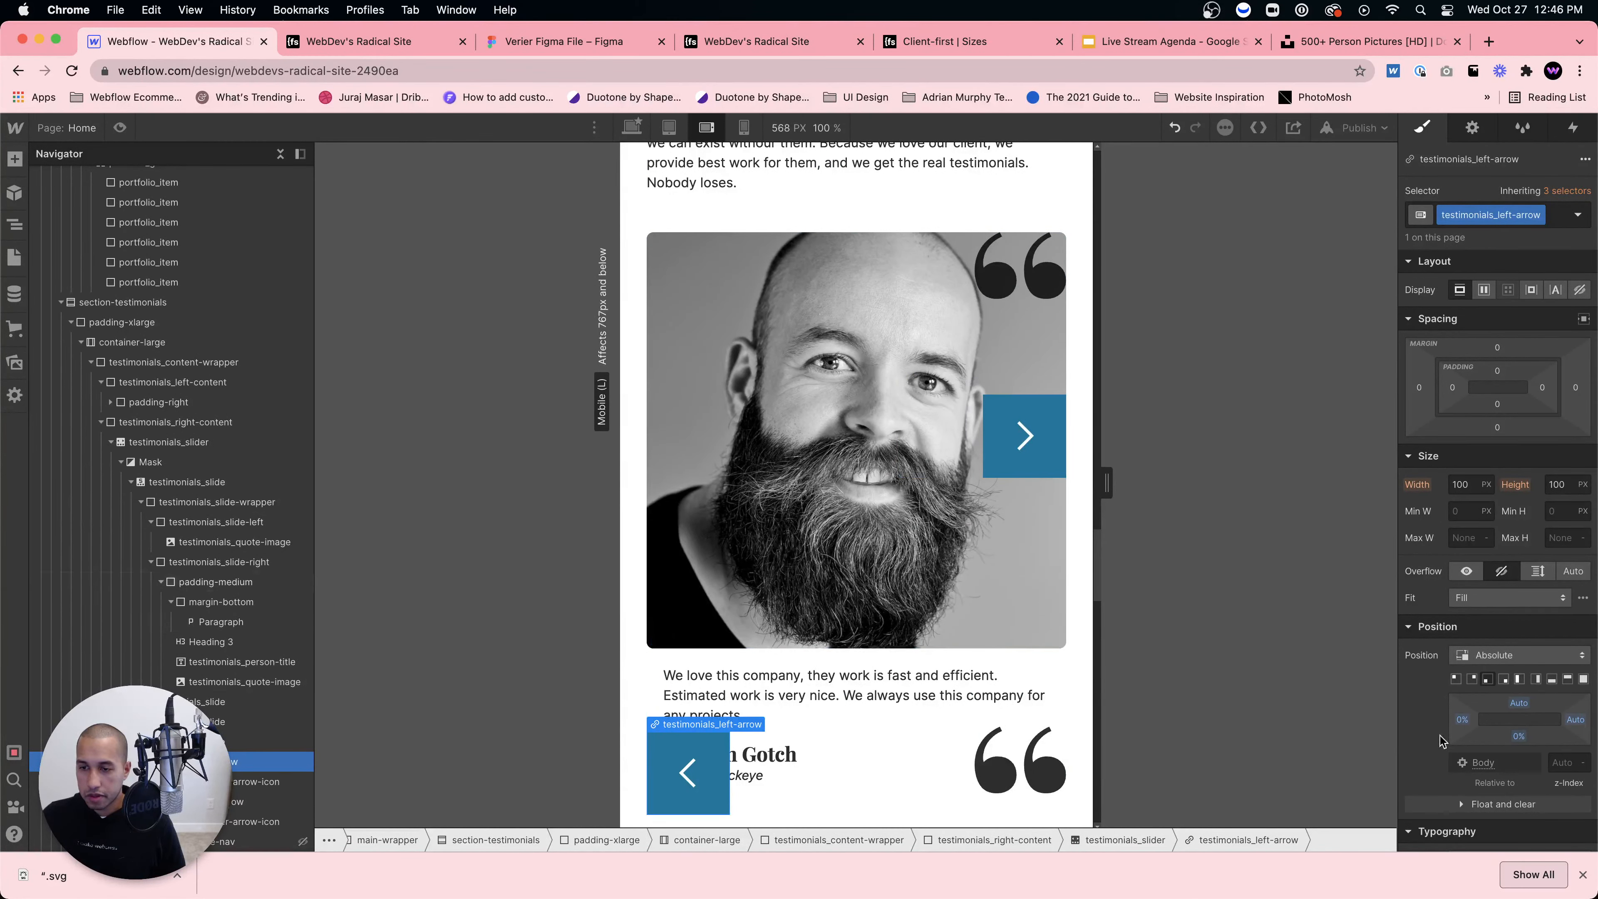
left_click_drag(1519, 736, 1517, 715)
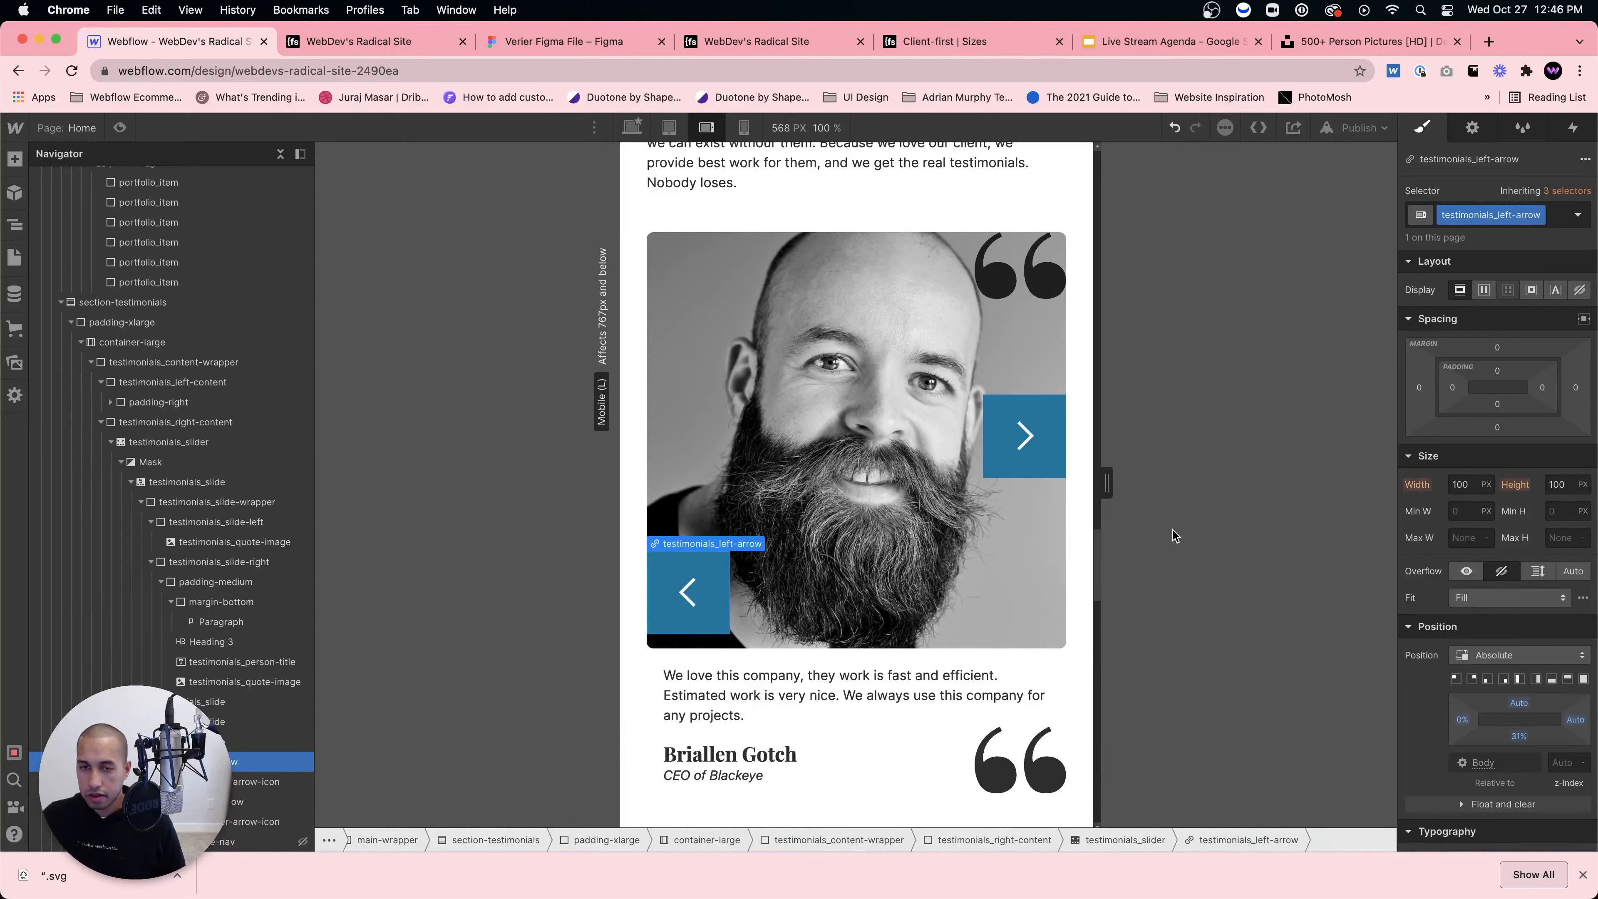
left_click(1025, 435)
left_click(1488, 679)
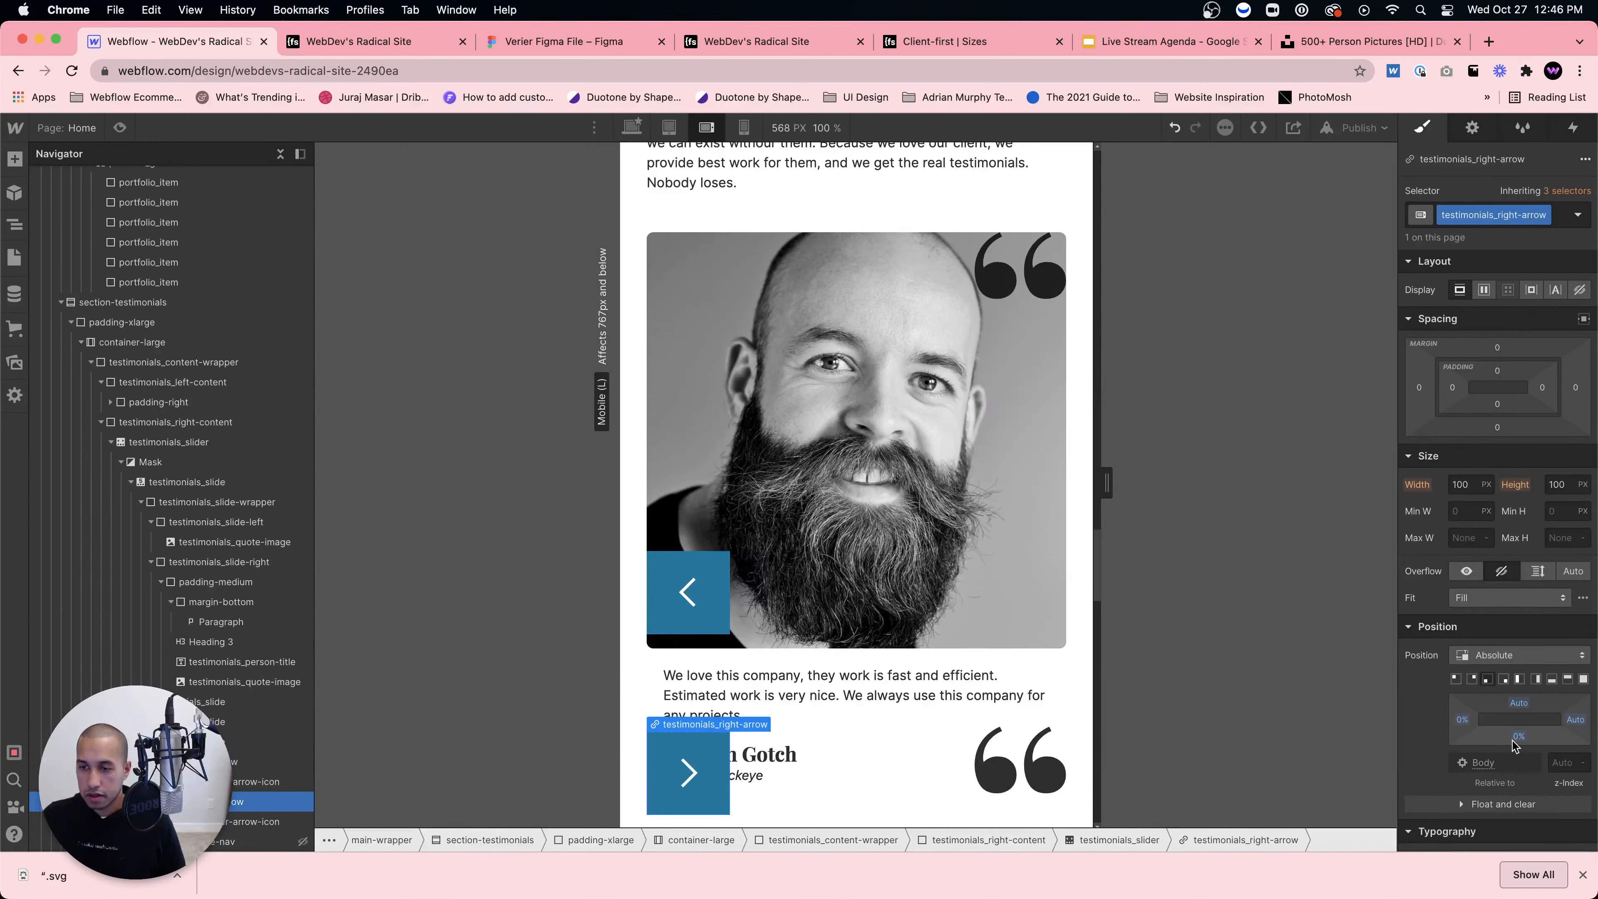
left_click_drag(1519, 736, 1463, 722)
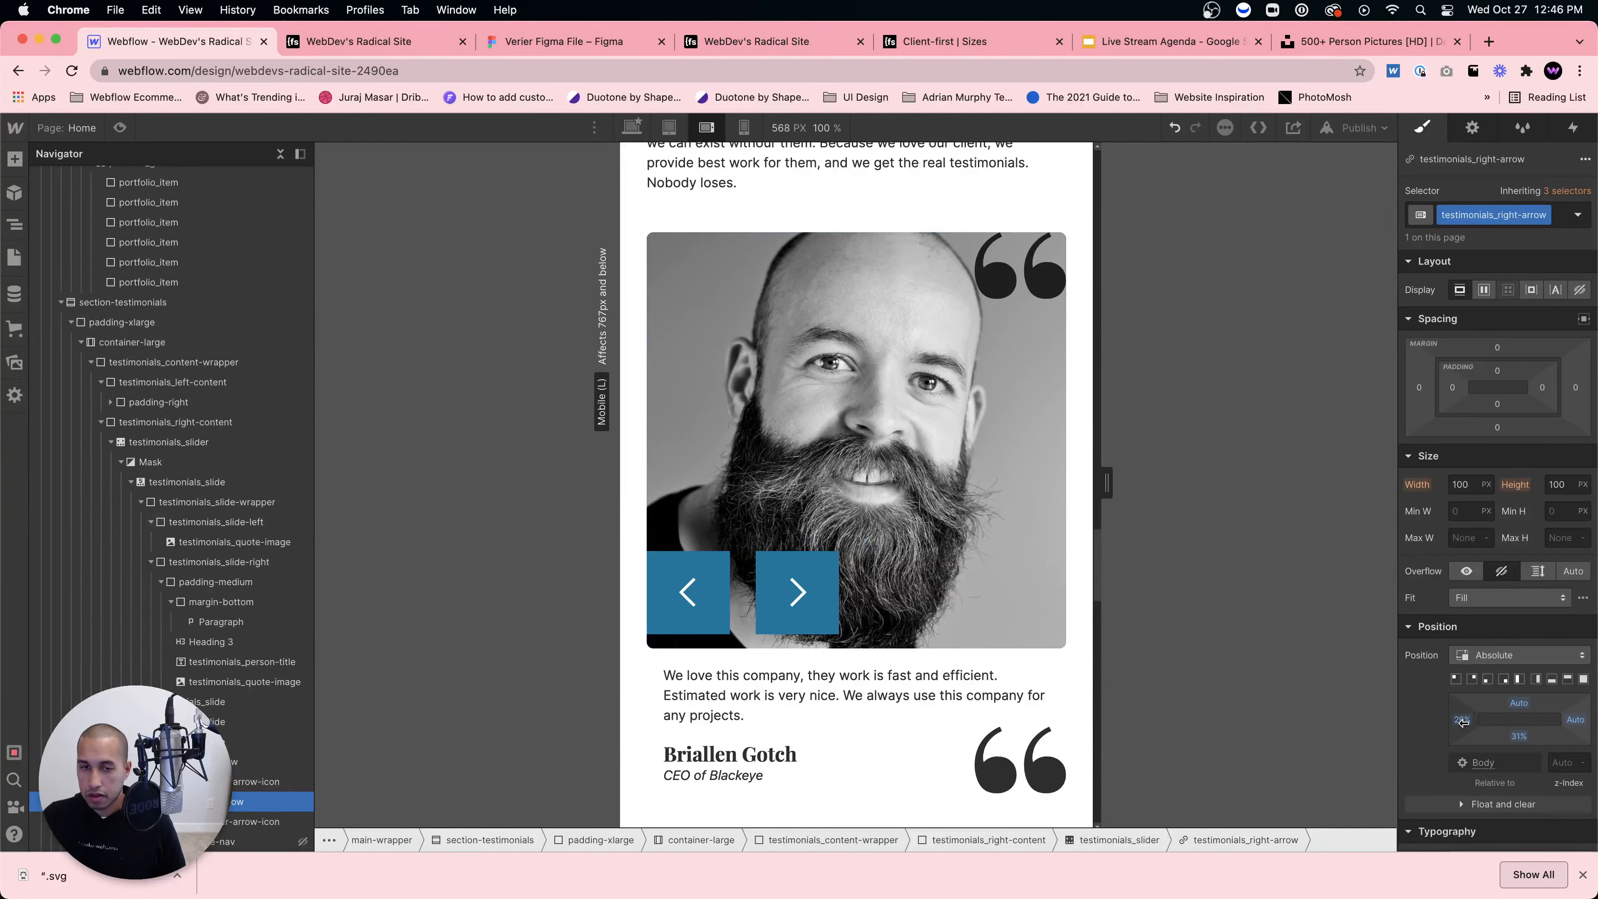
left_click(862, 365)
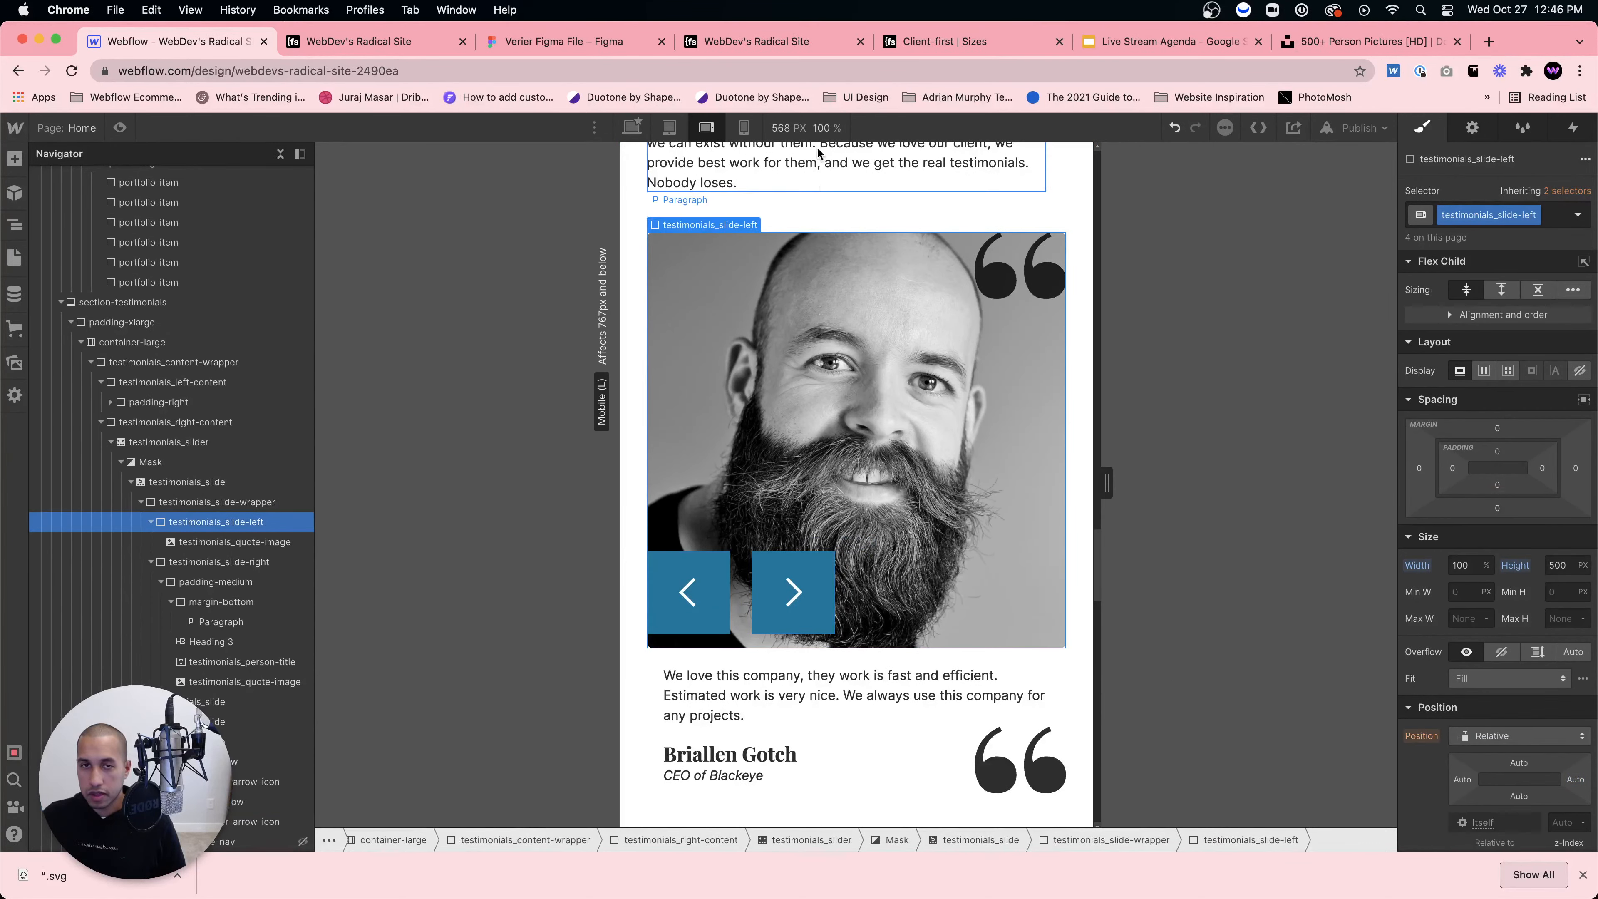
Step: Check the arrow layout at the tablet, mobile landscape and mobile portrait widths
left_click(669, 128)
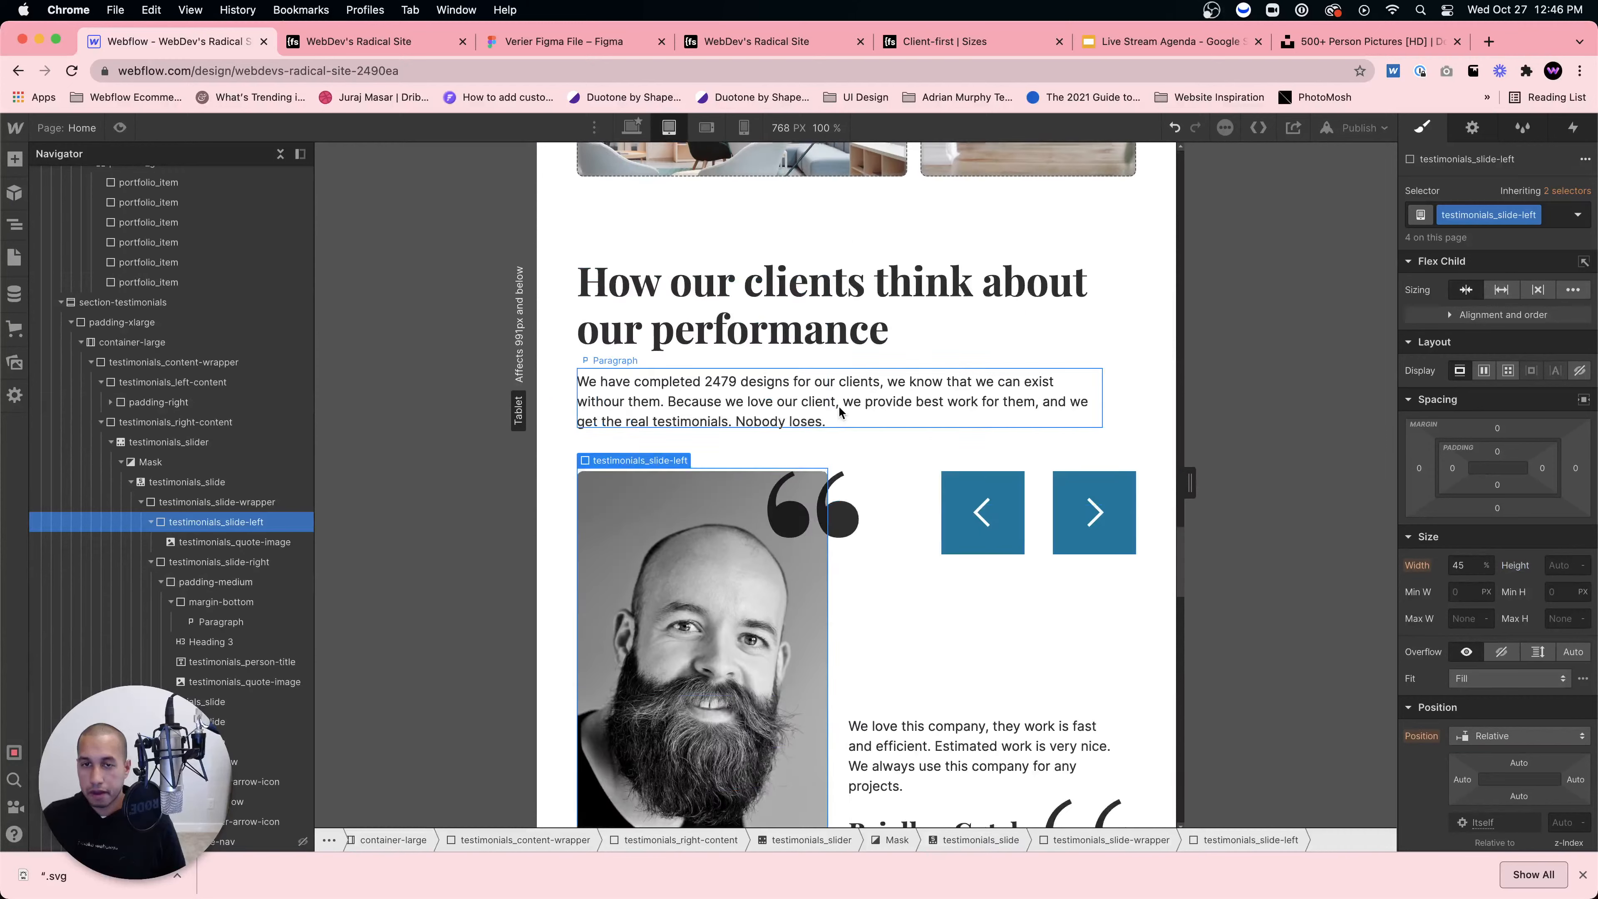
left_click(706, 129)
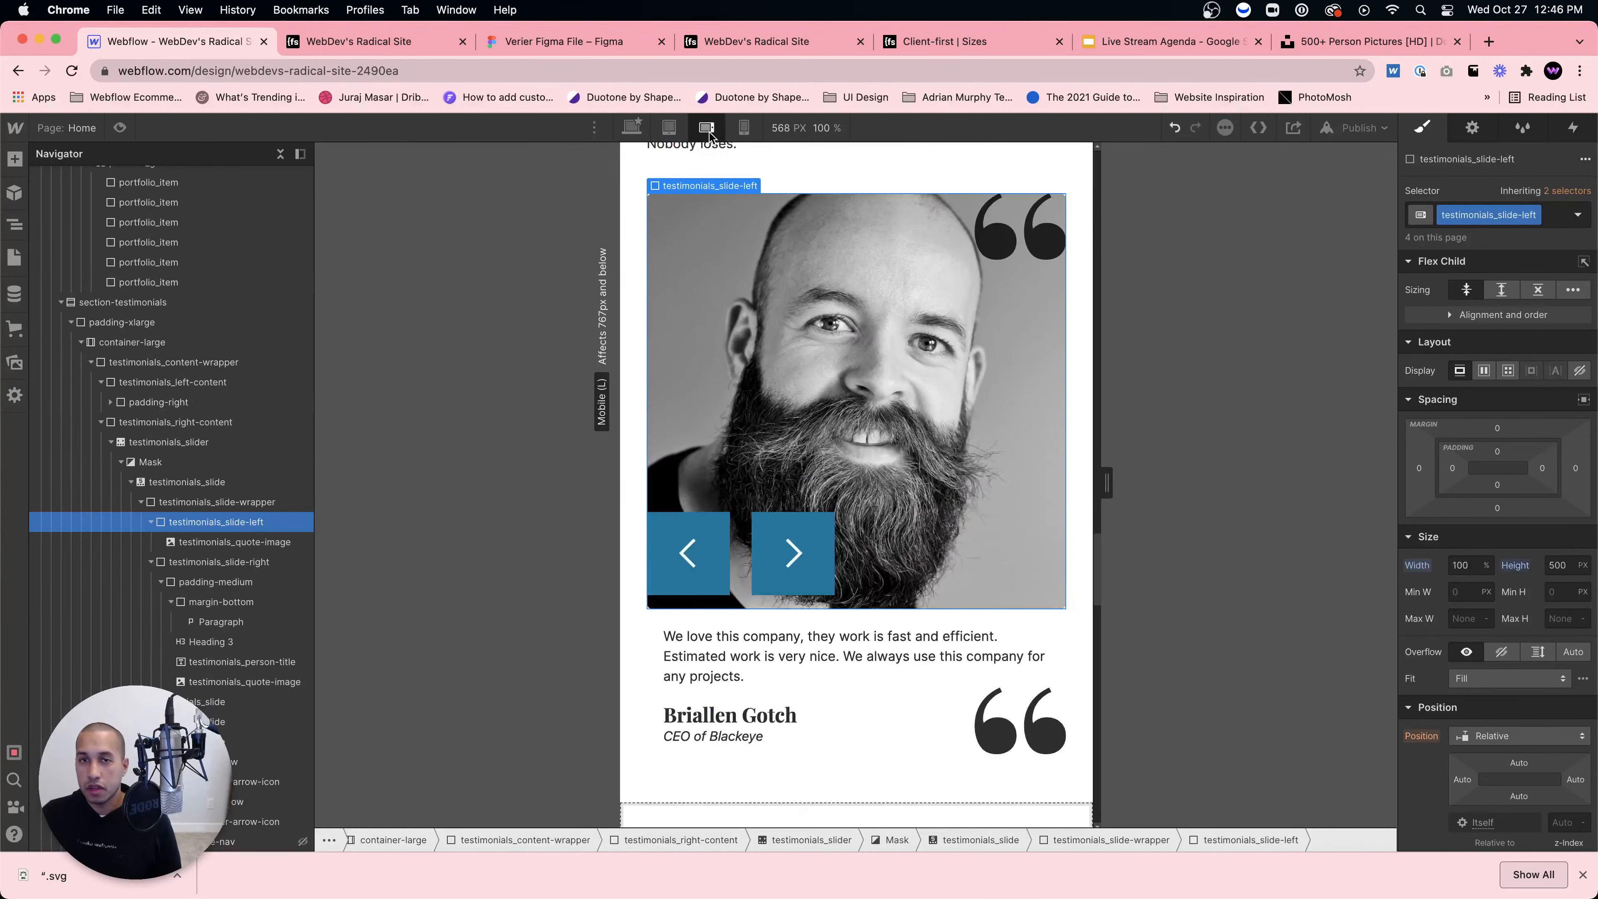
left_click(744, 128)
scroll(814, 336, "up", 5)
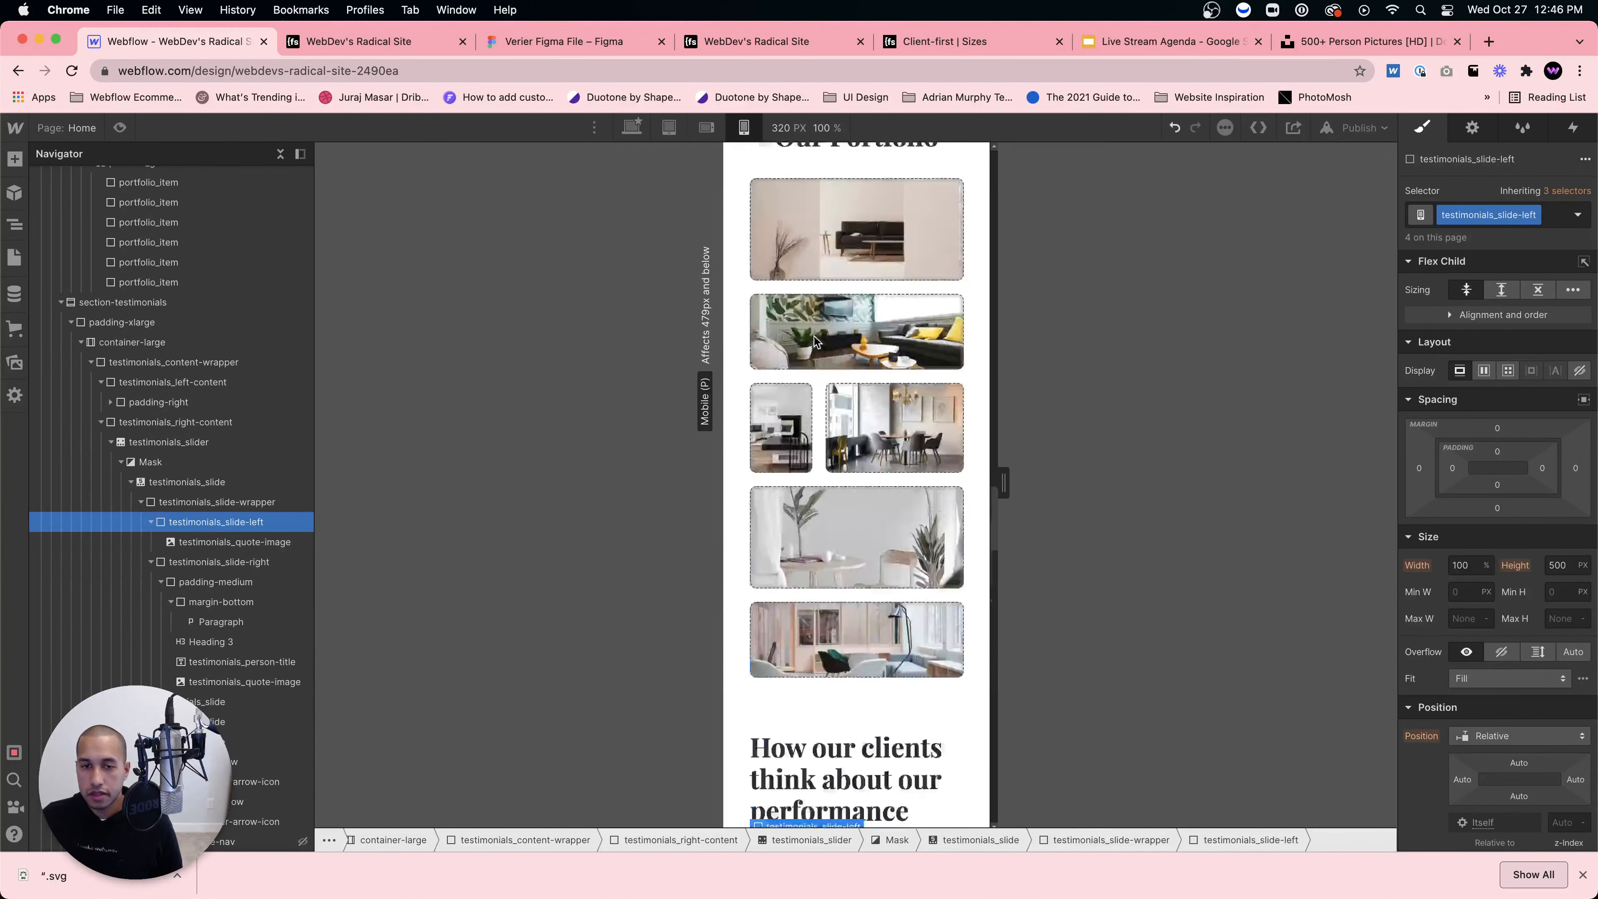
scroll(814, 338, "up", 15)
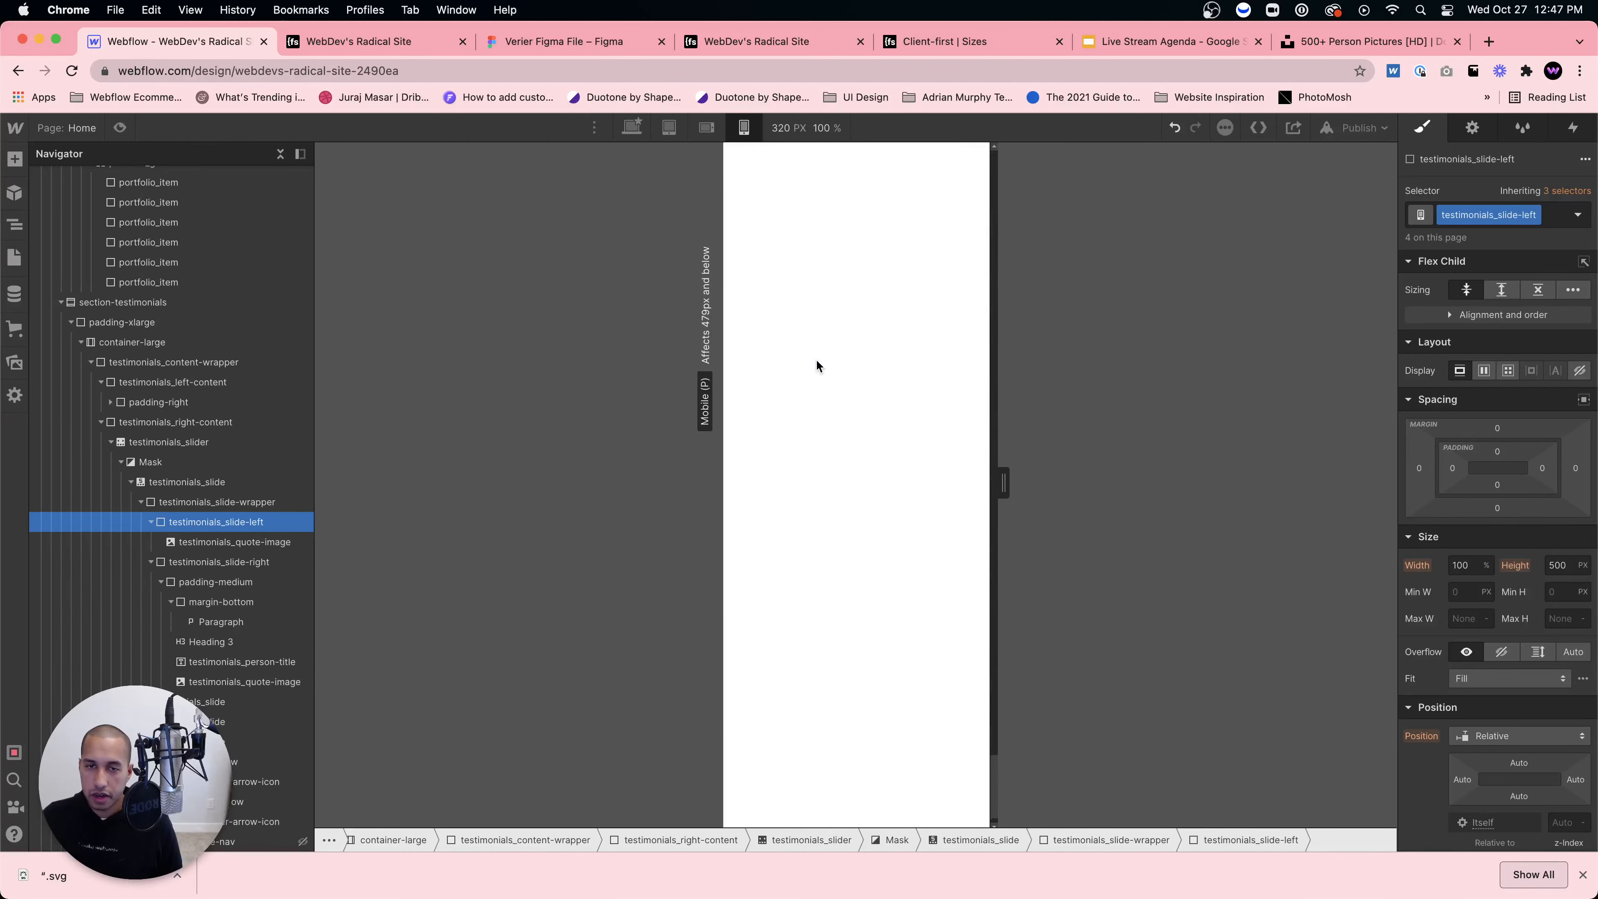
scroll(817, 360, "up", 20)
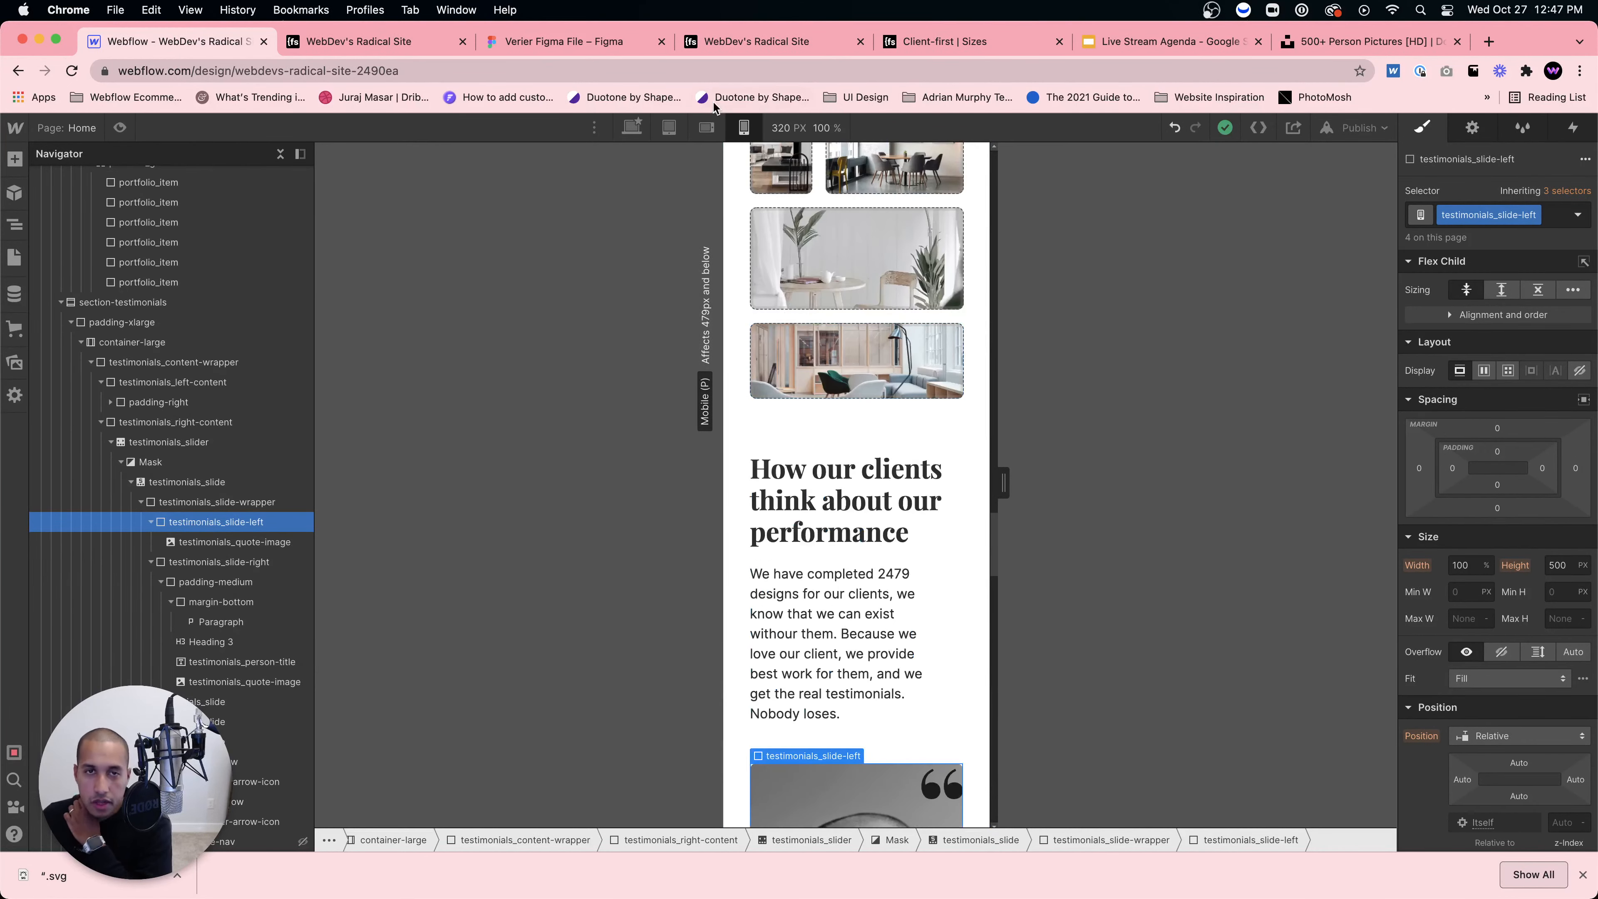
left_click(706, 128)
scroll(810, 288, "up", 10)
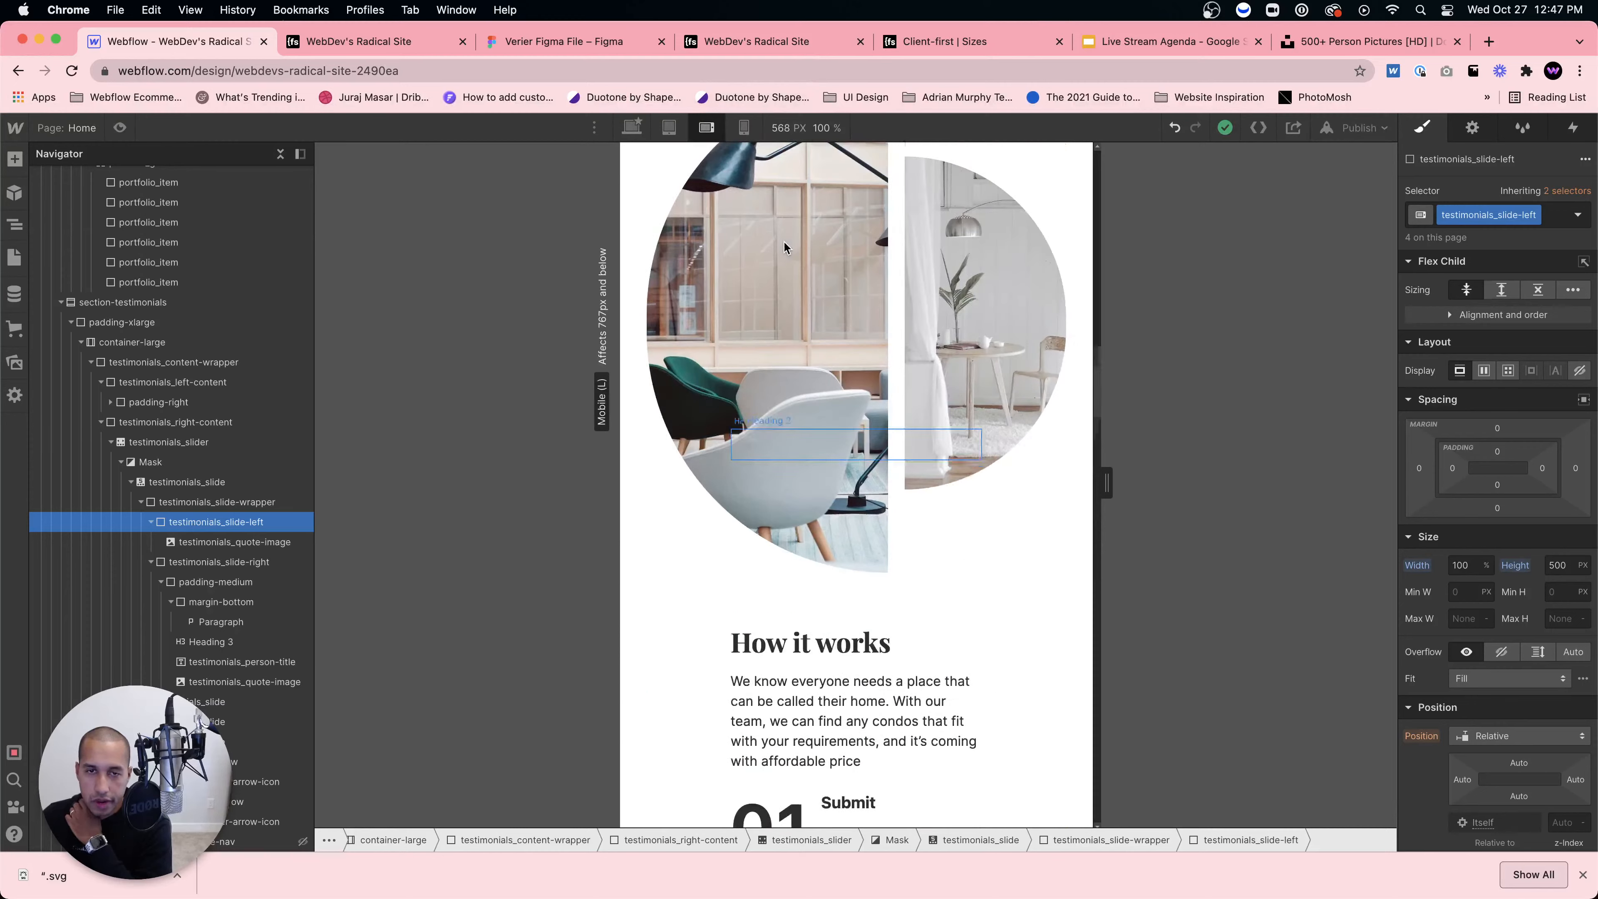
scroll(795, 271, "up", 15)
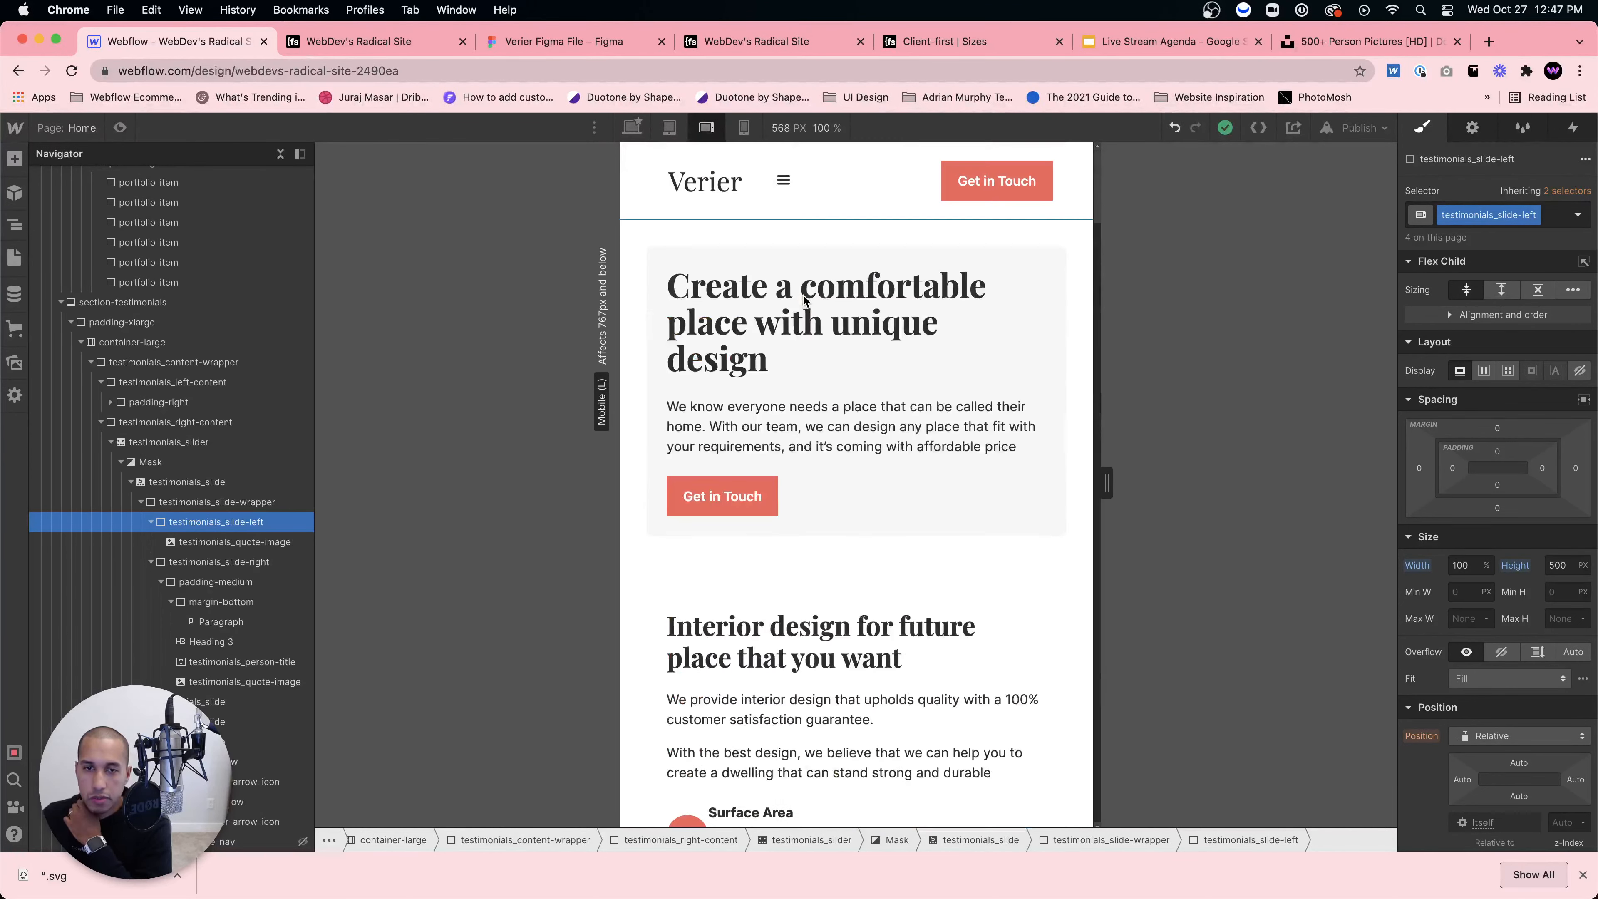
Step: Return to the desktop width and select the empty section below the testimonials
left_click(630, 128)
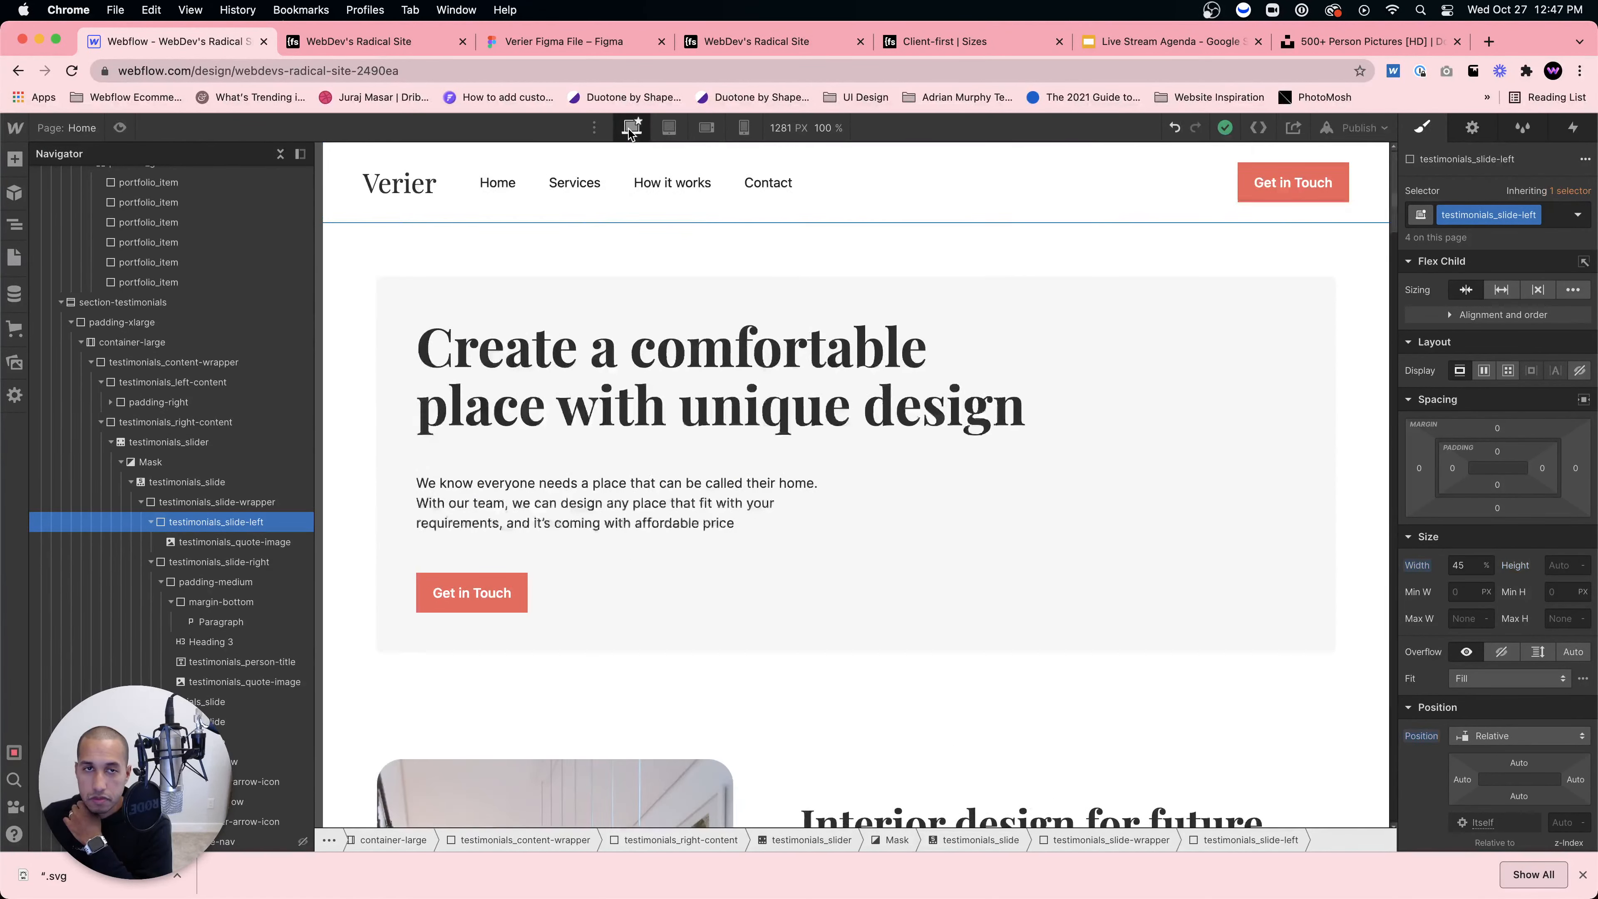
scroll(888, 434, "down", 20)
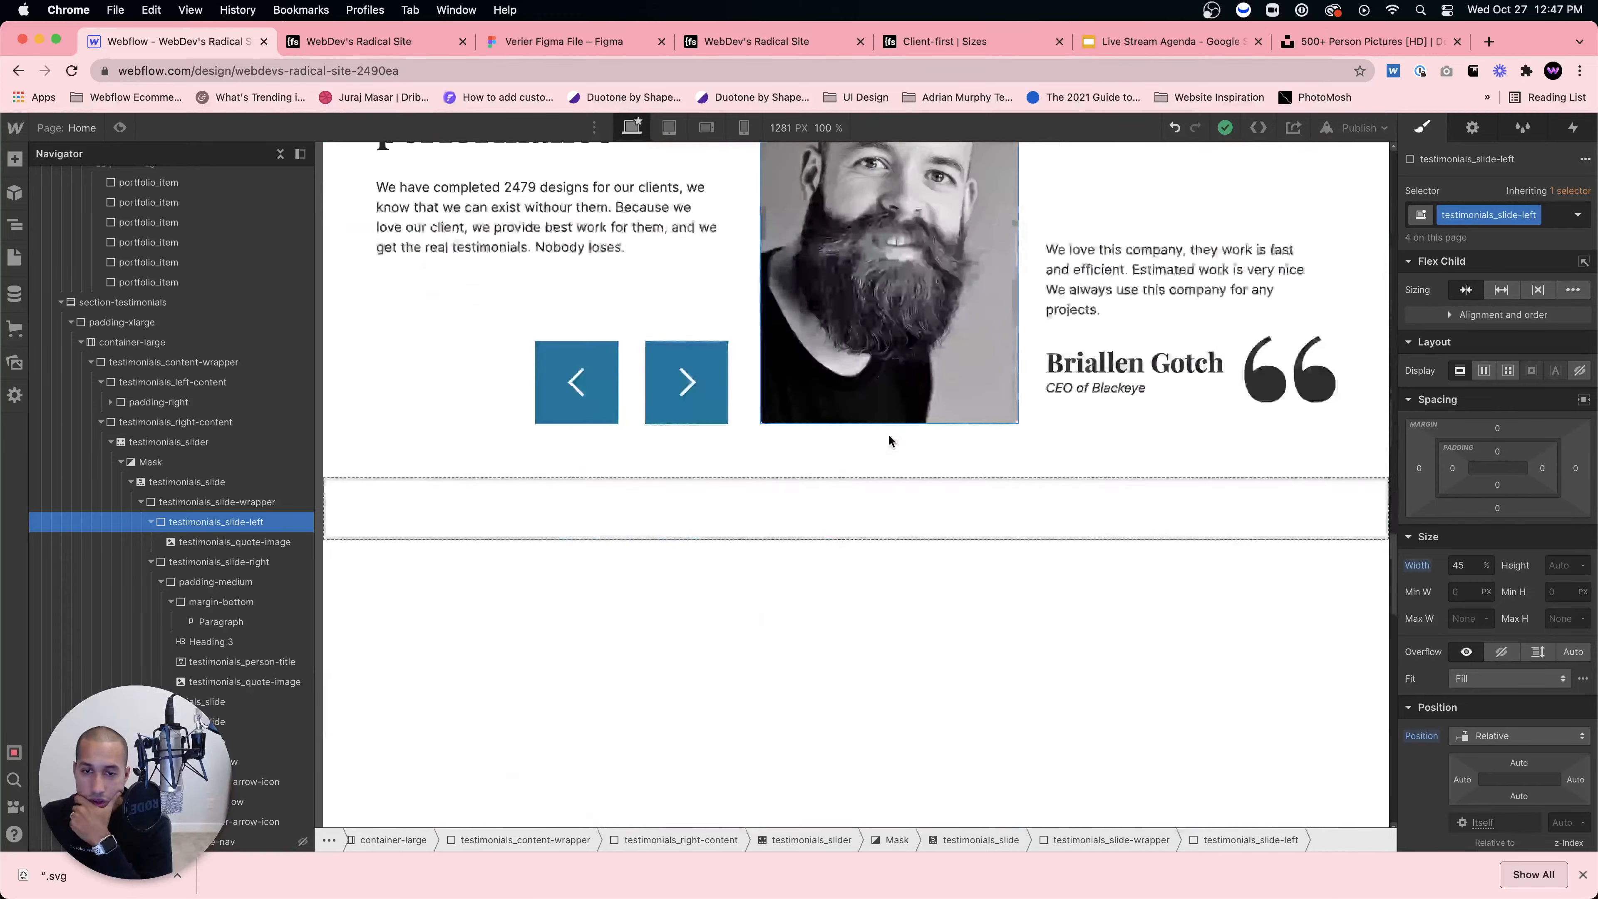
left_click(753, 513)
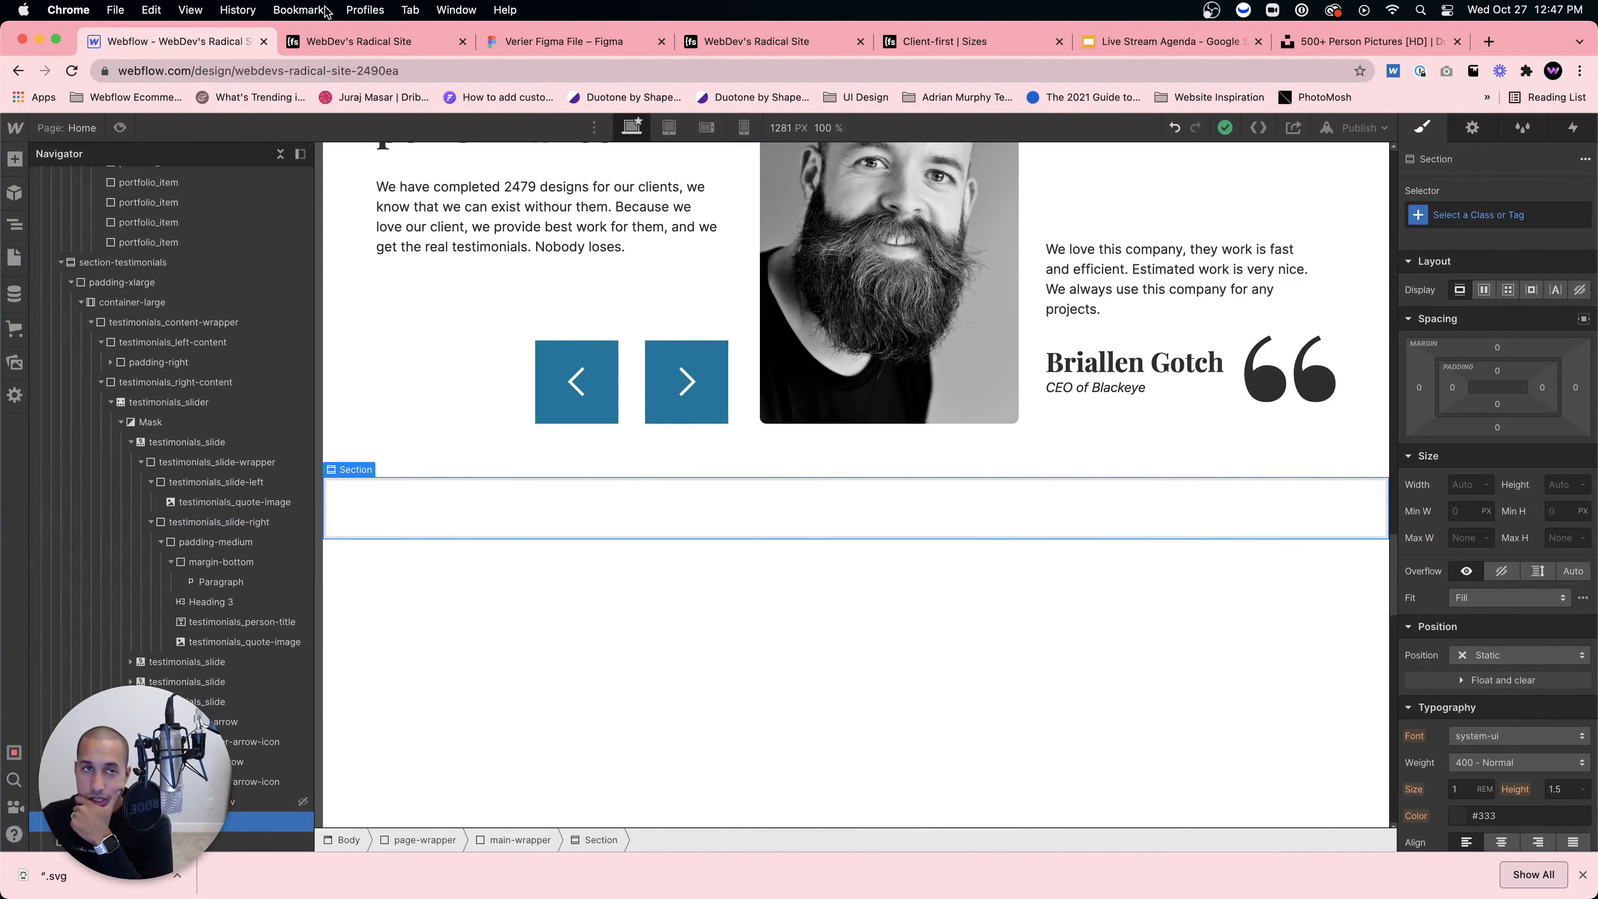
left_click(530, 42)
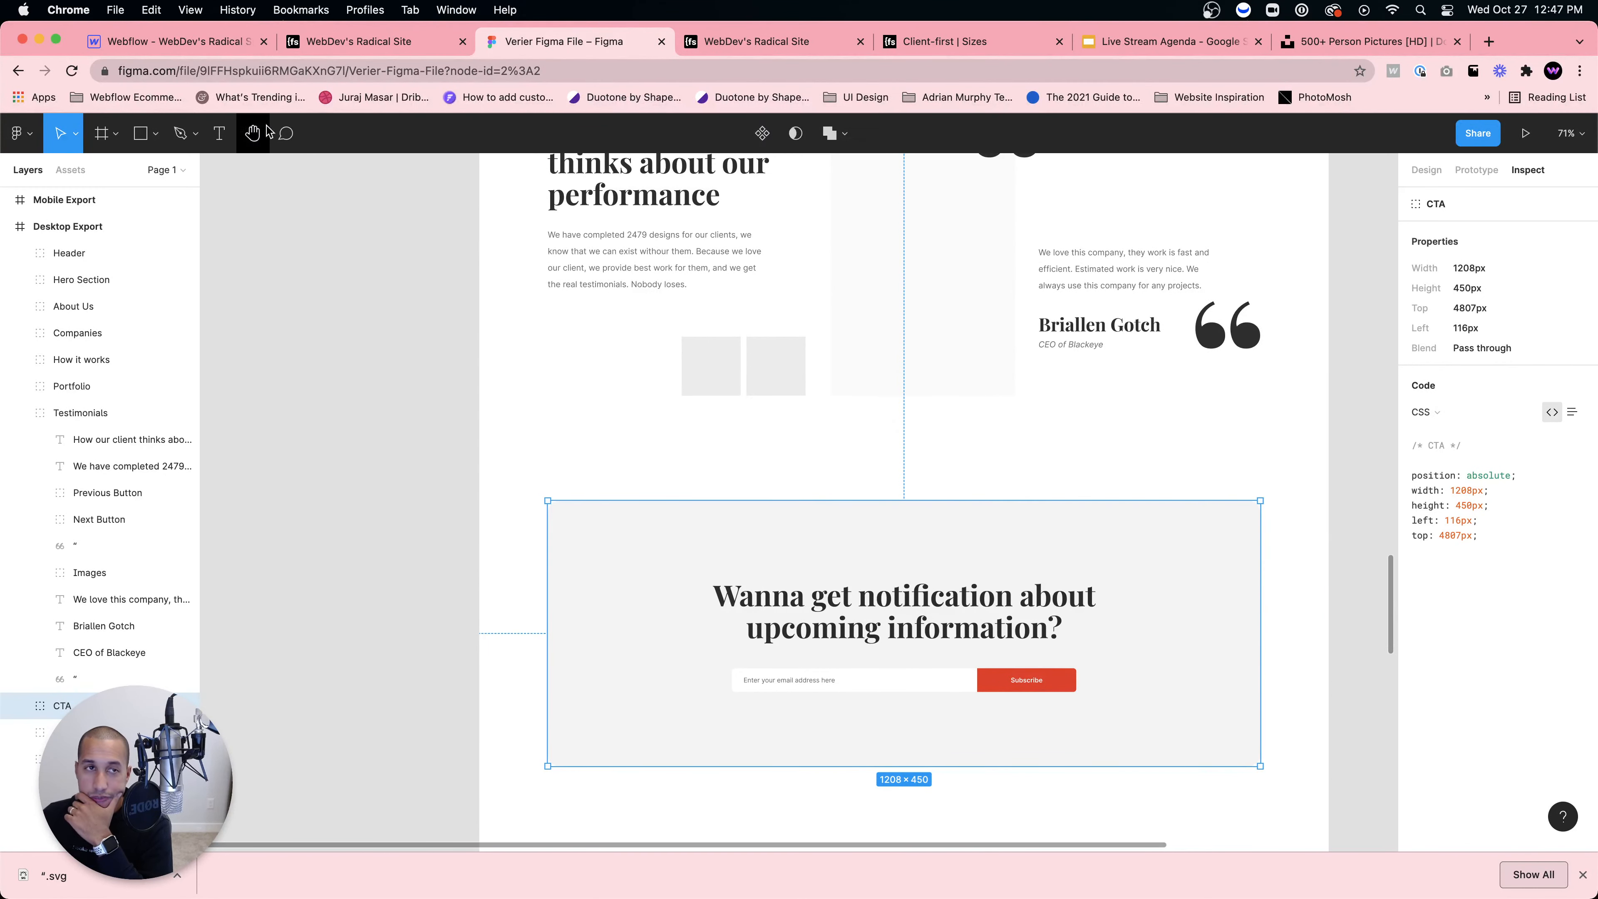
left_click(205, 39)
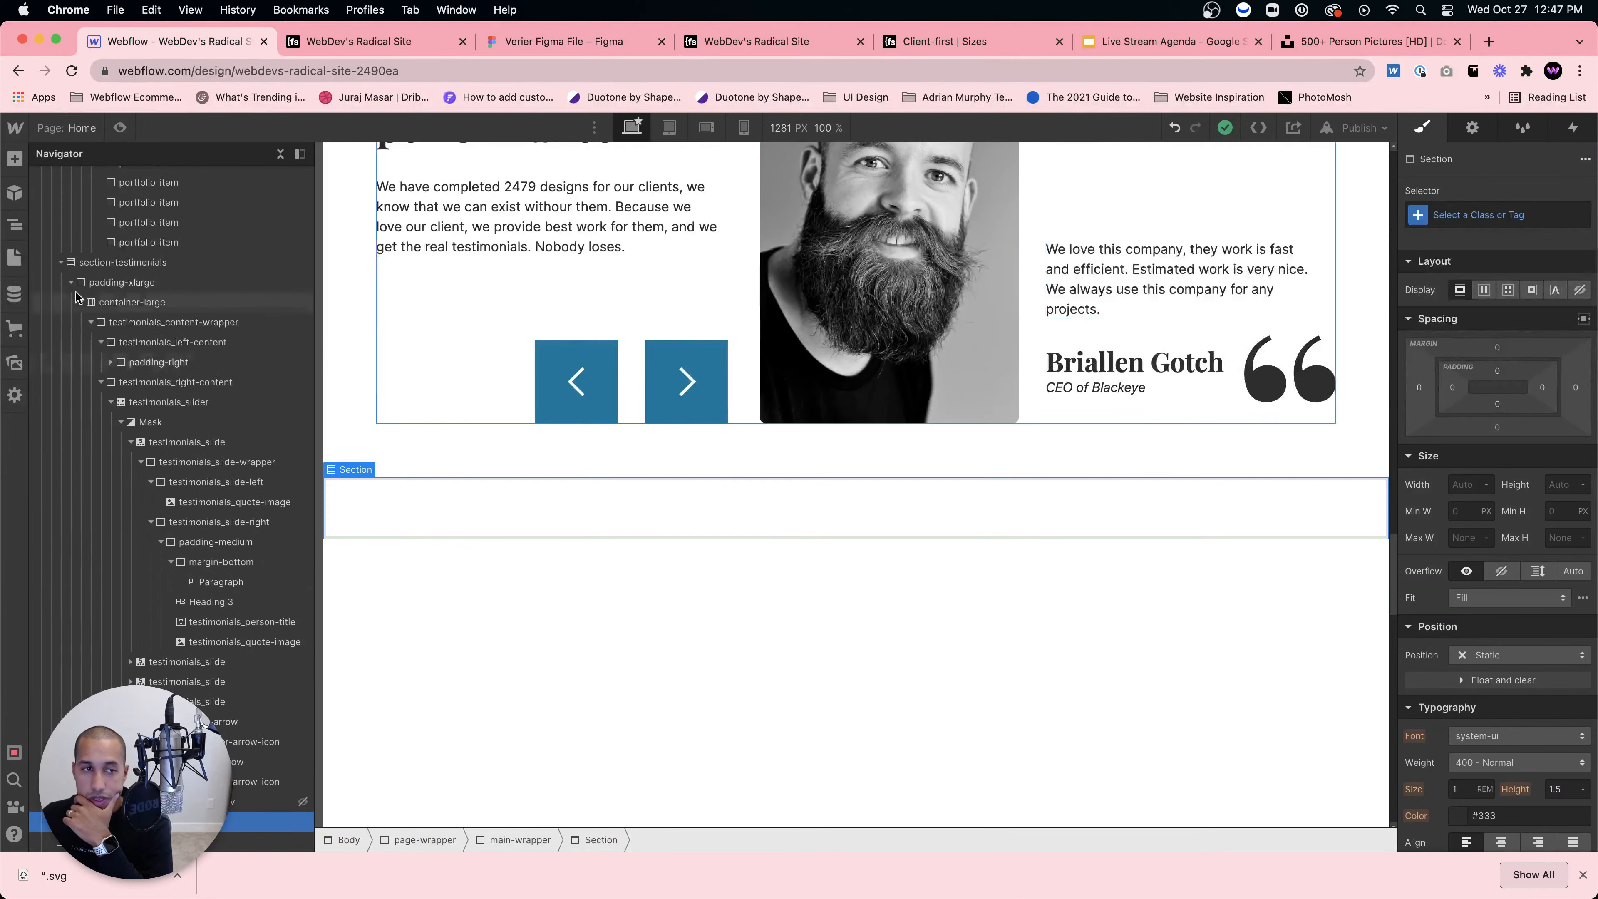
left_click(62, 264)
left_click(399, 41)
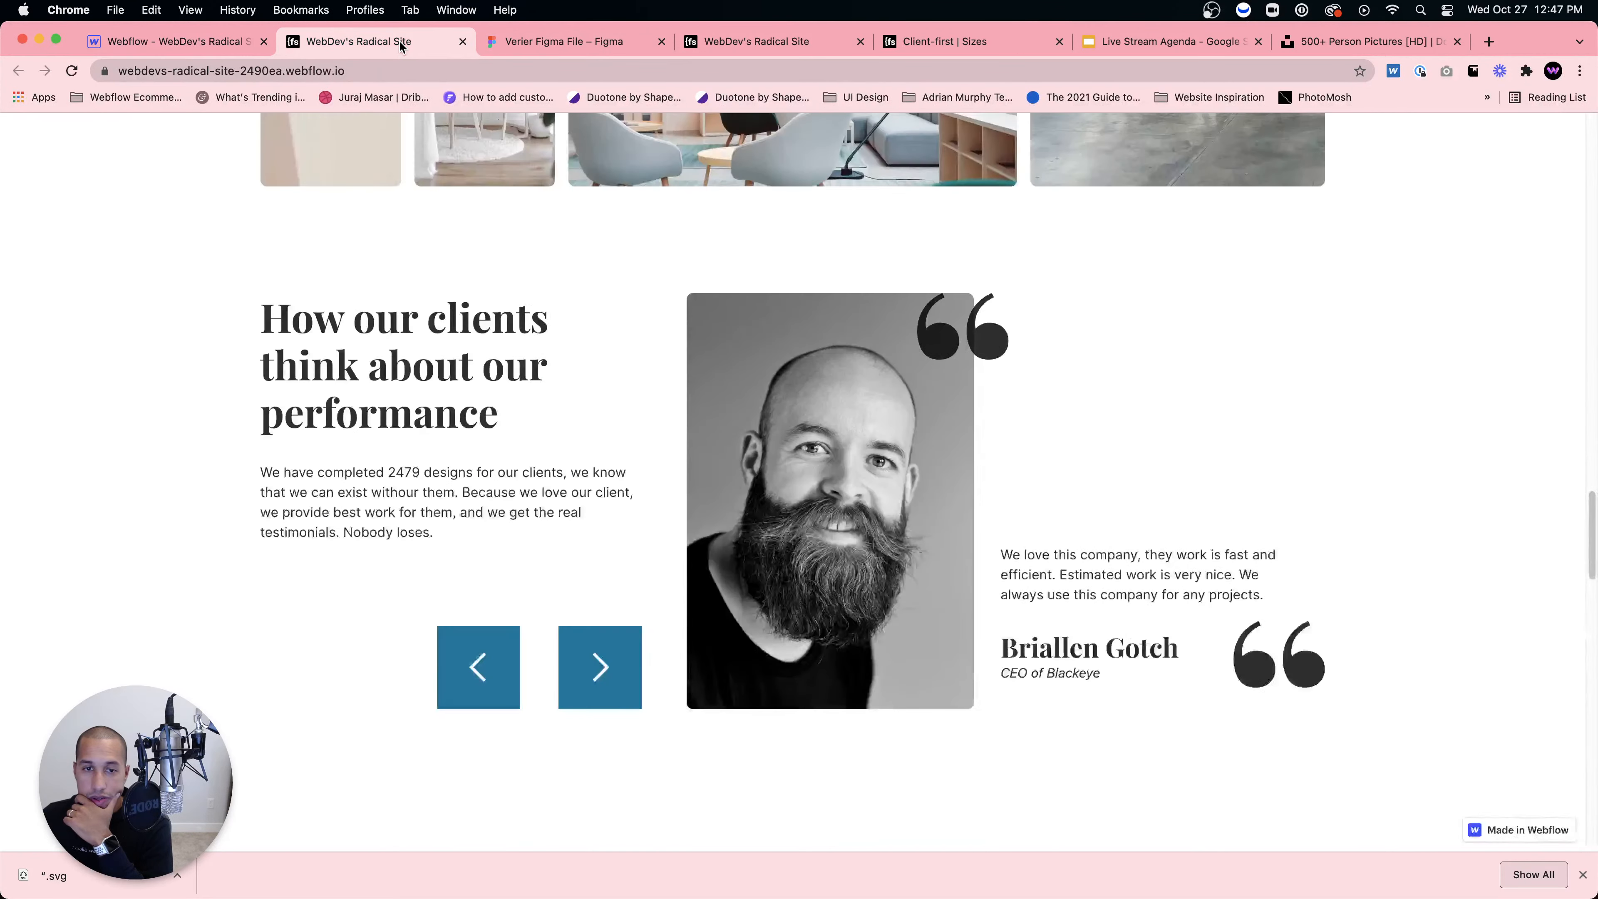
left_click(526, 43)
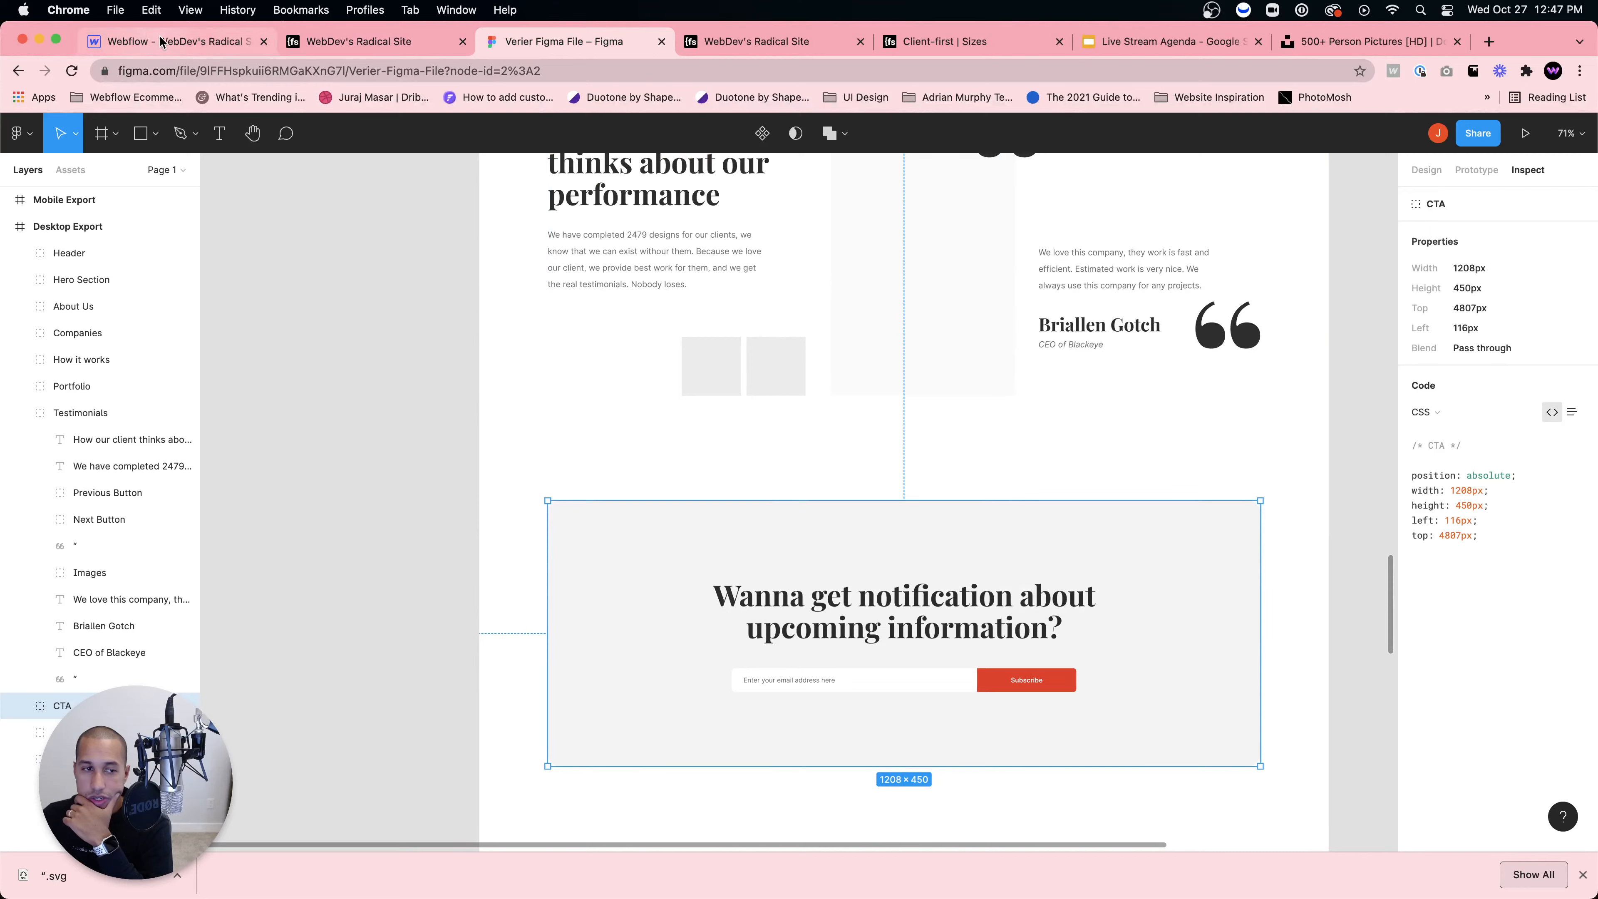
left_click(141, 44)
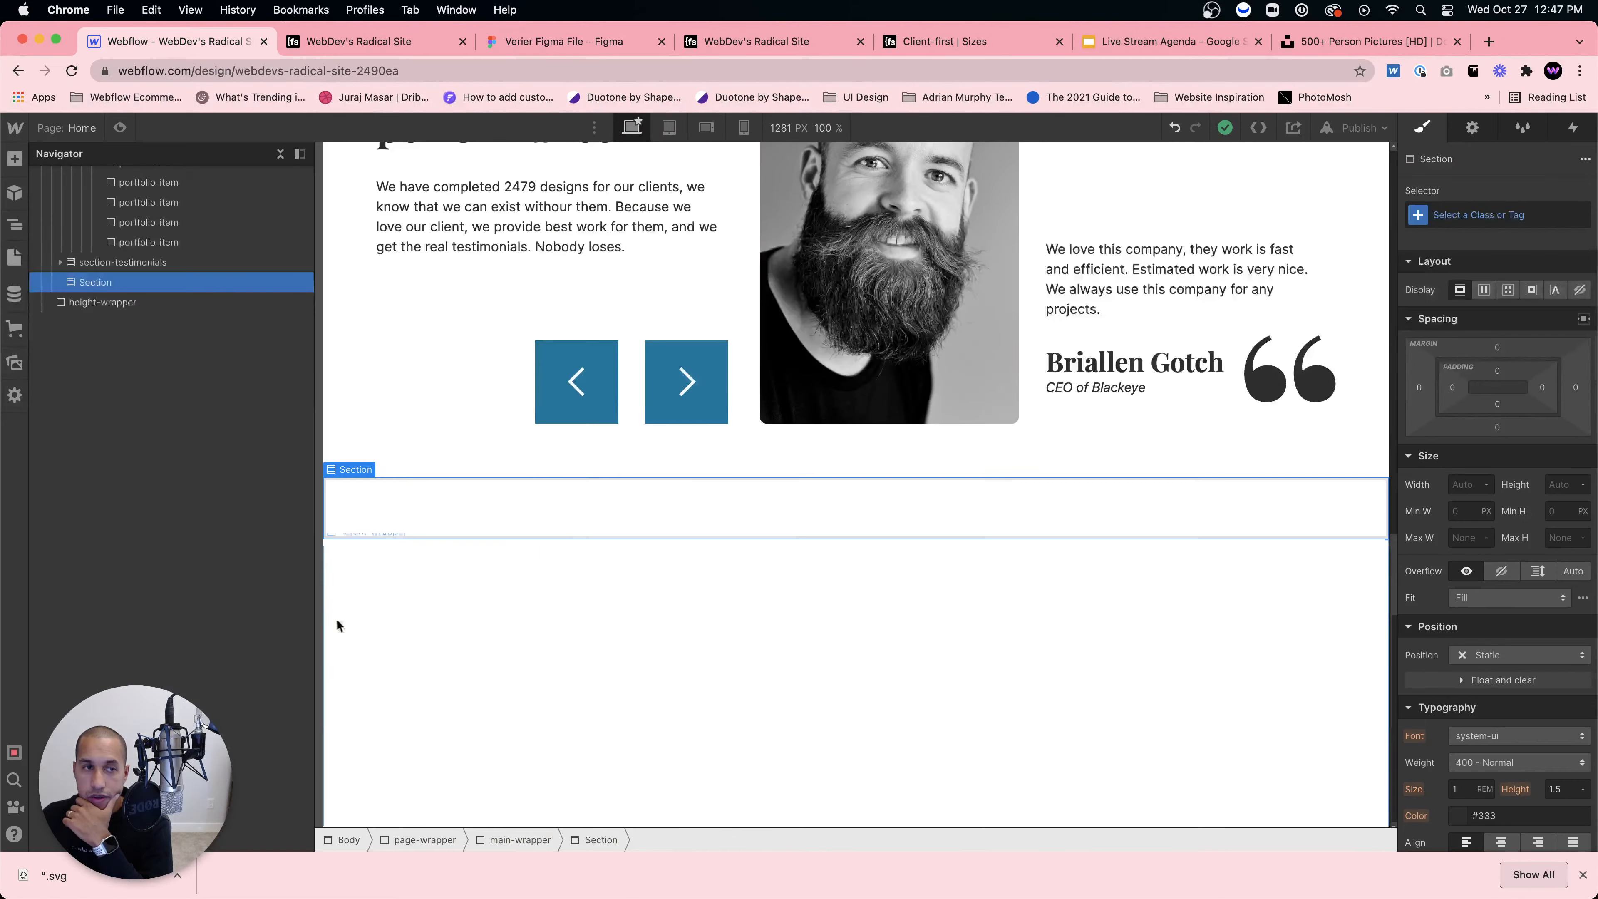
left_click(281, 153)
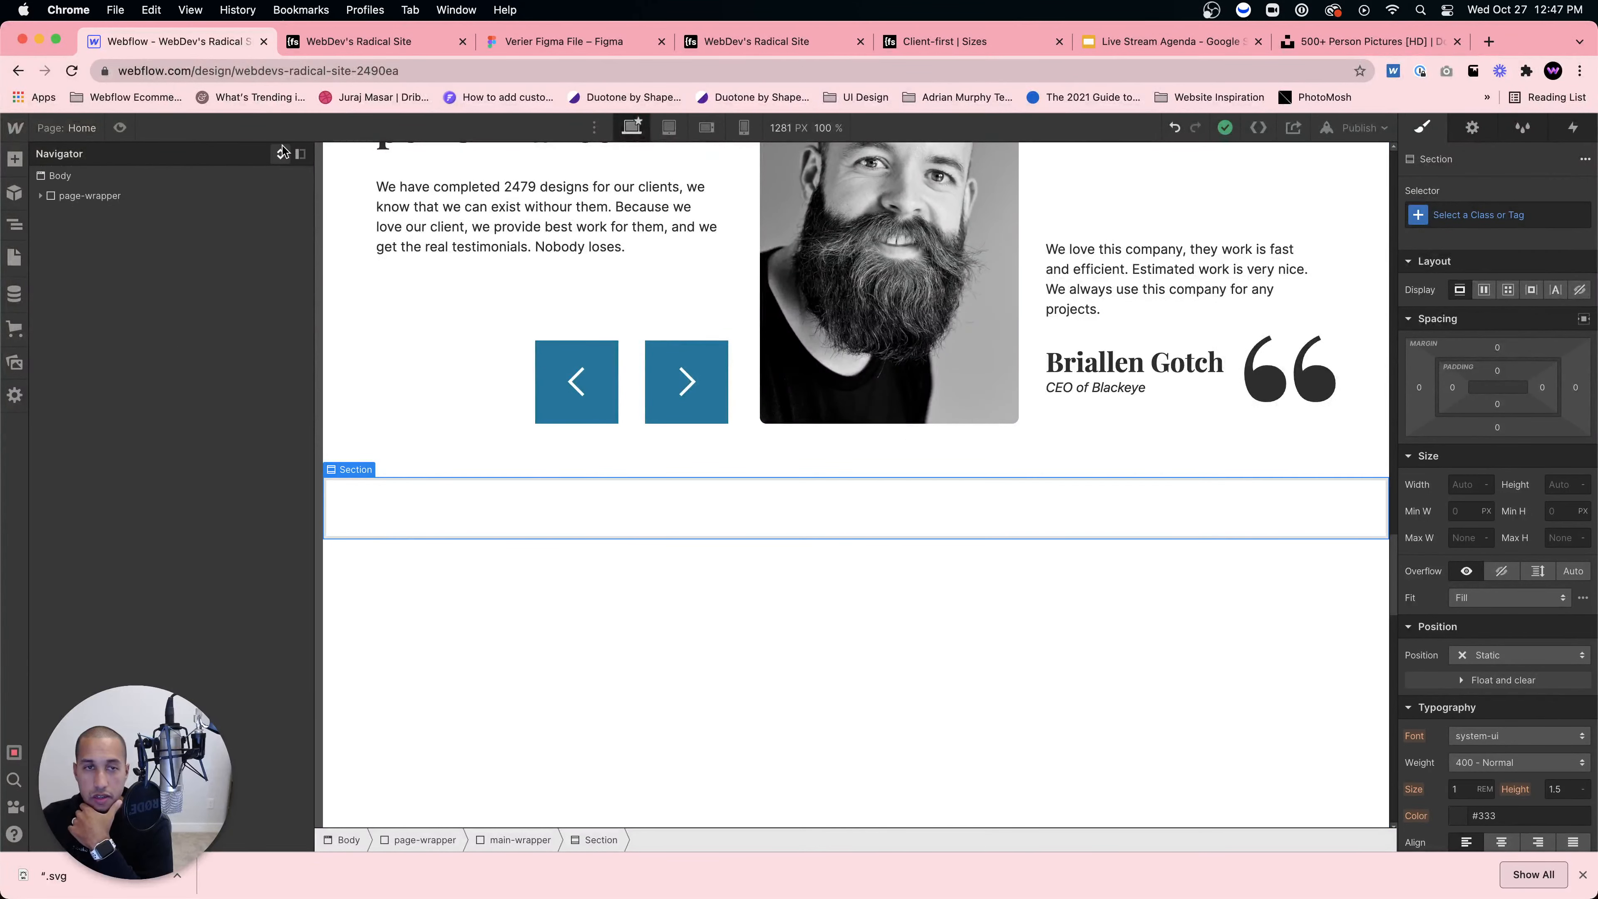
left_click(283, 154)
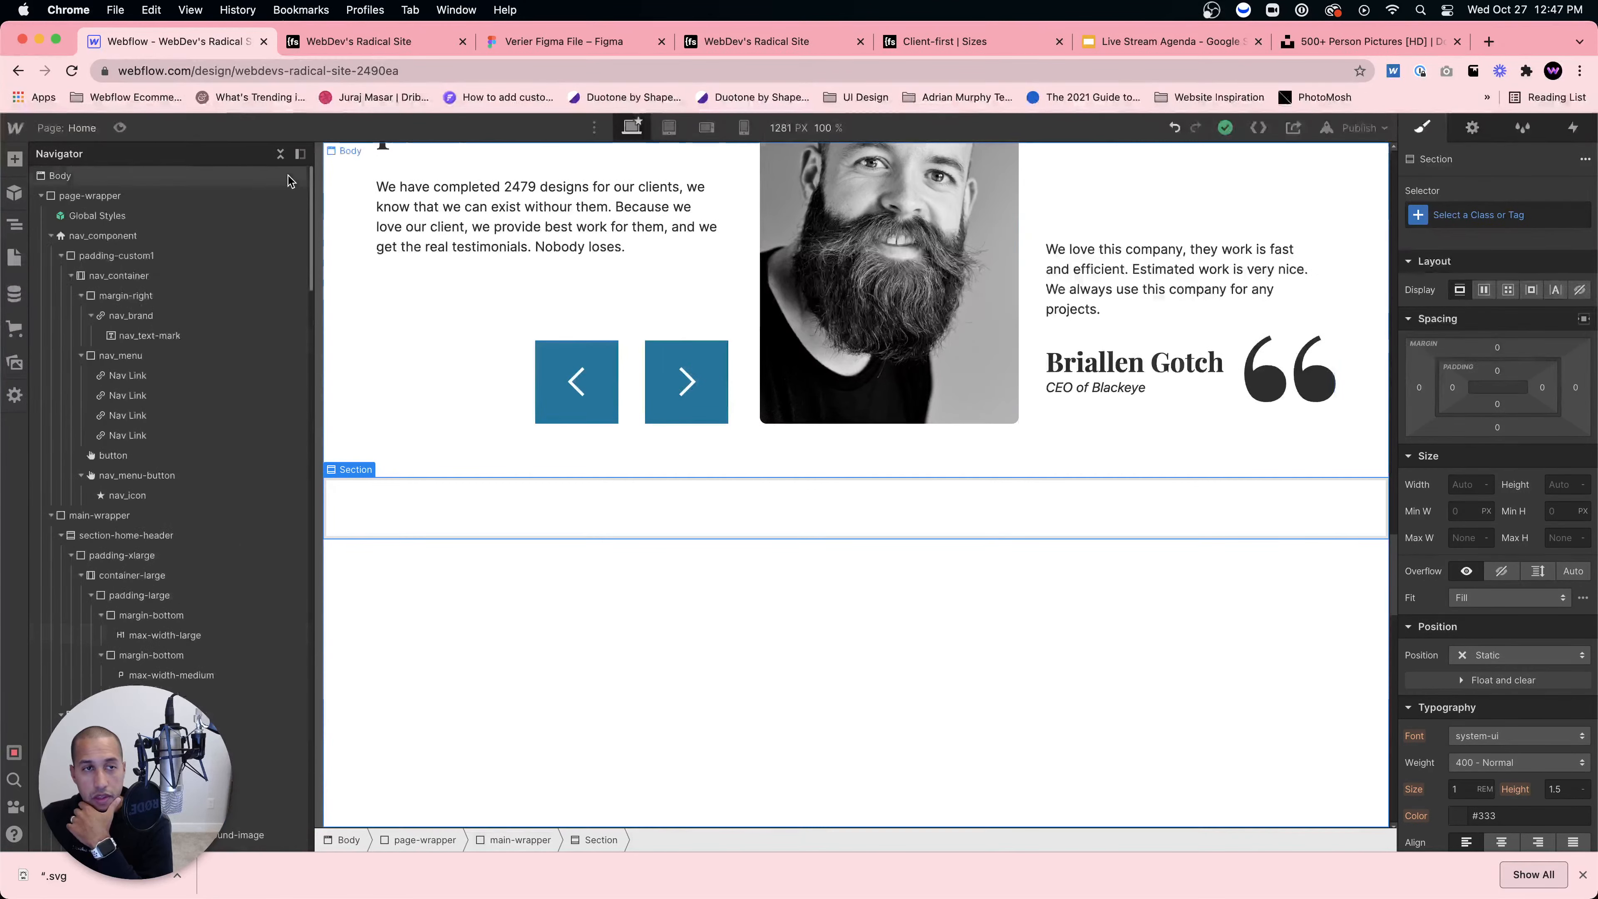
left_click(51, 235)
left_click(51, 256)
left_click(51, 256)
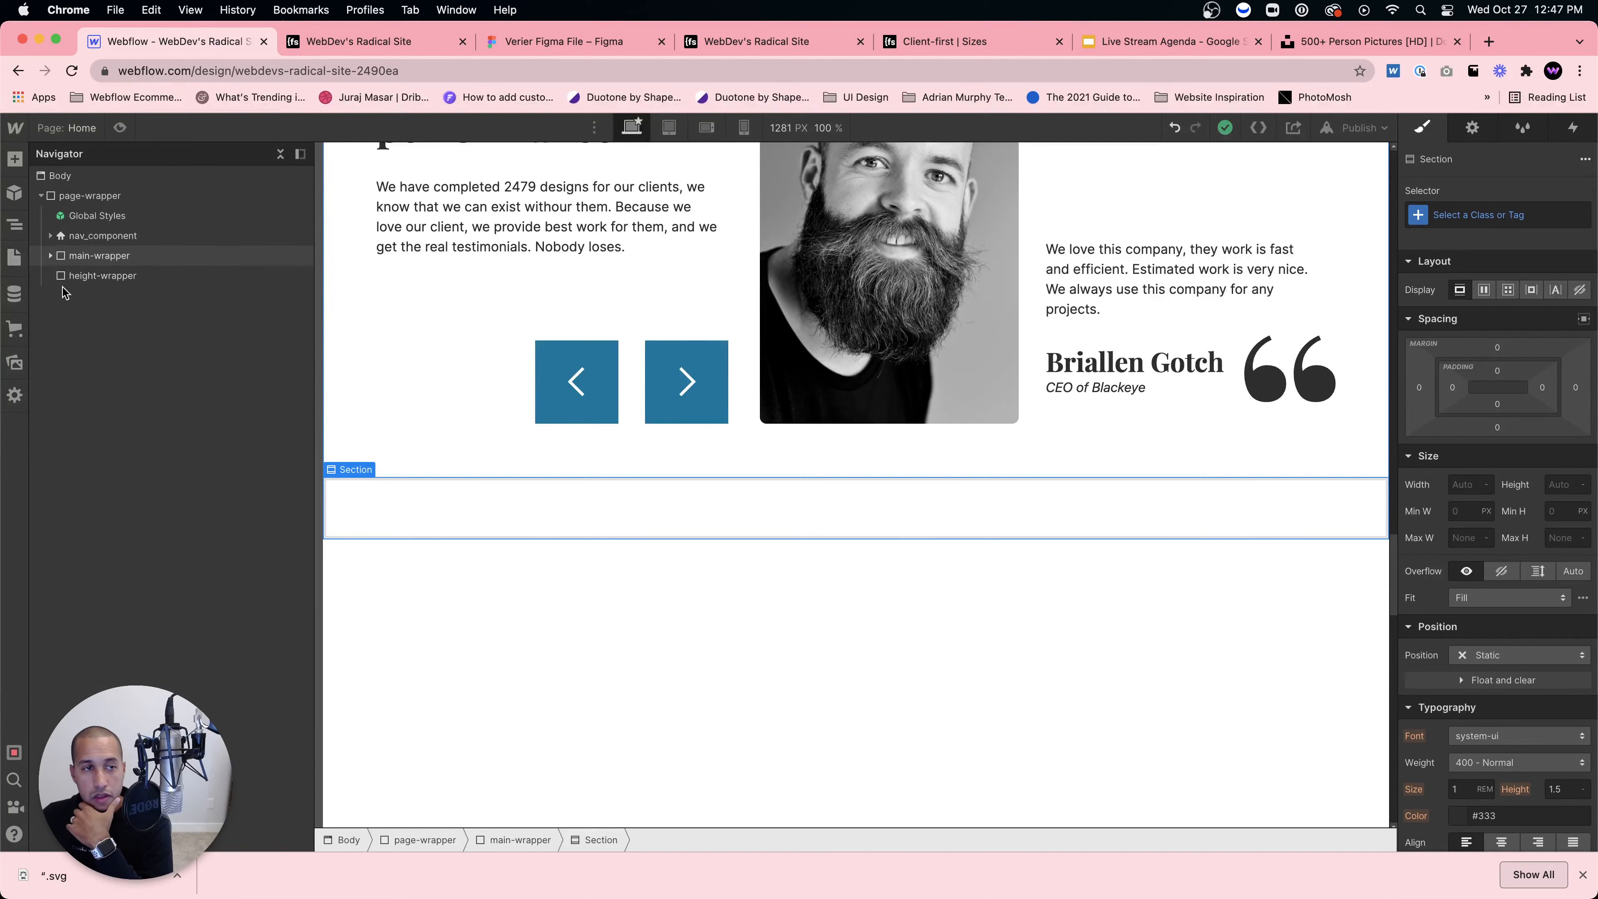
left_click(61, 276)
left_click(62, 296)
left_click(61, 316)
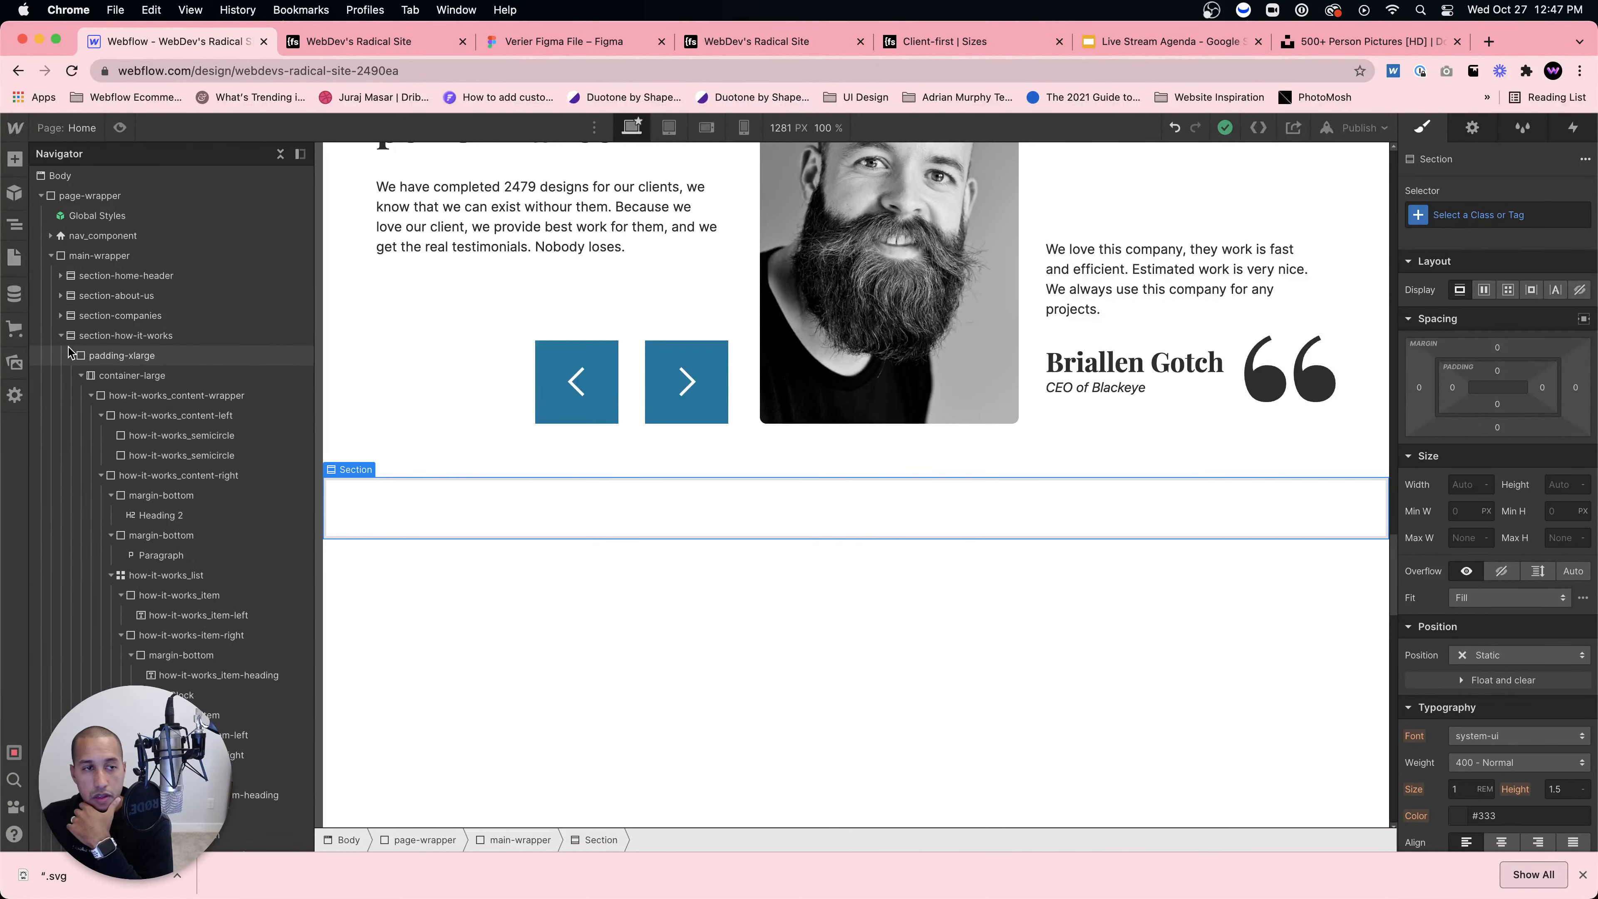
left_click(62, 343)
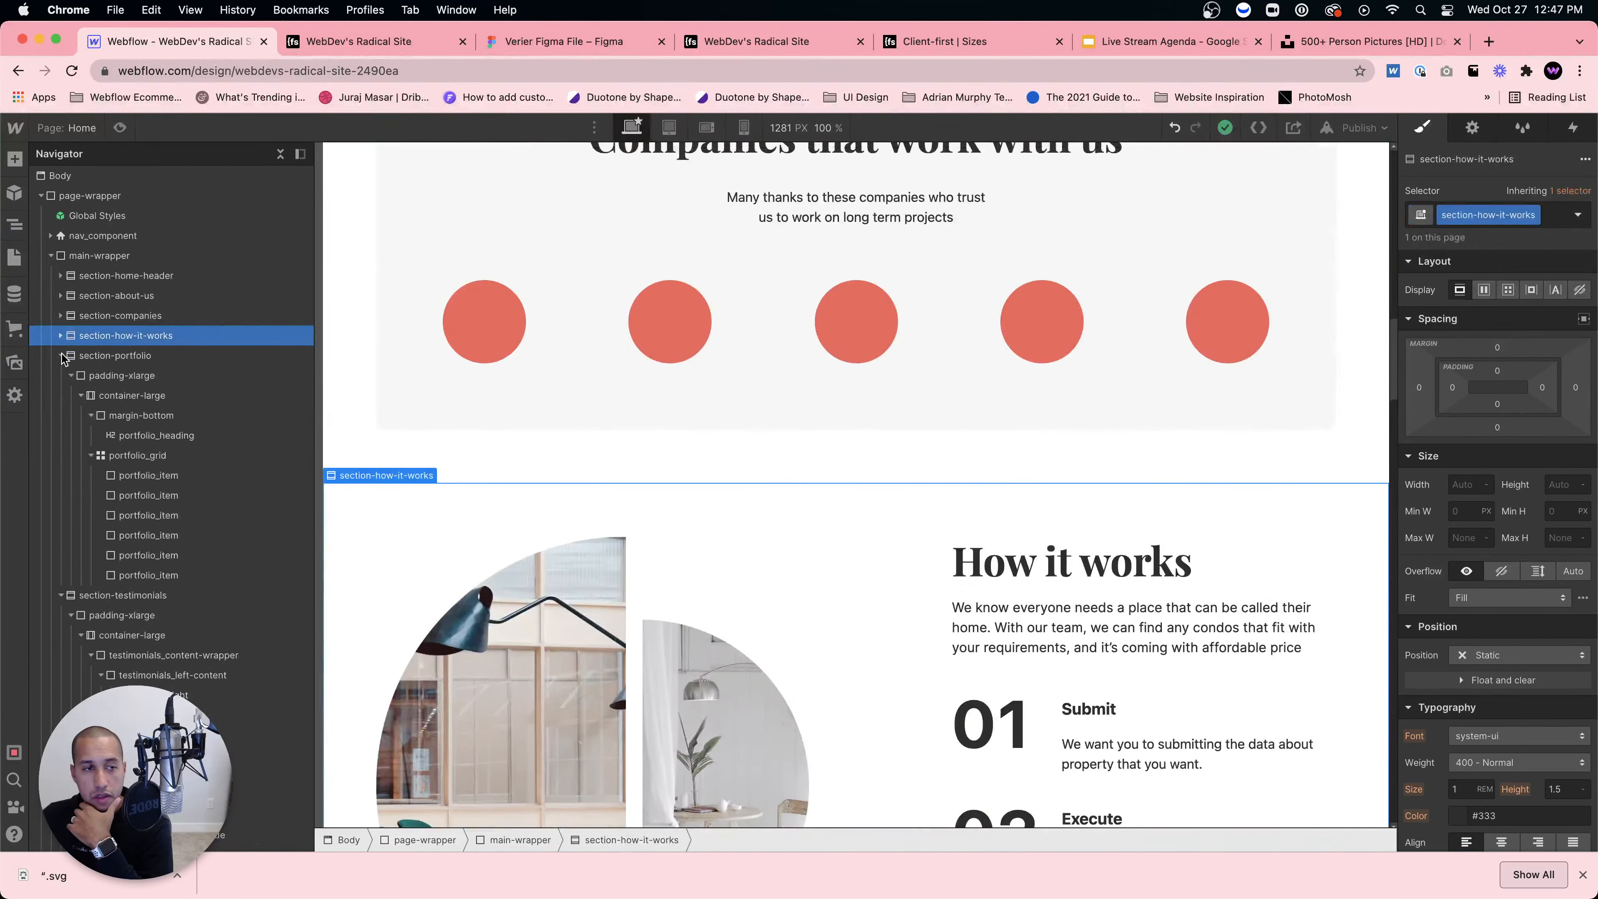
Step: Collapse the earlier sections in the navigator and give the empty section the class section-newsletter
left_click(61, 335)
left_click(61, 355)
left_click(61, 376)
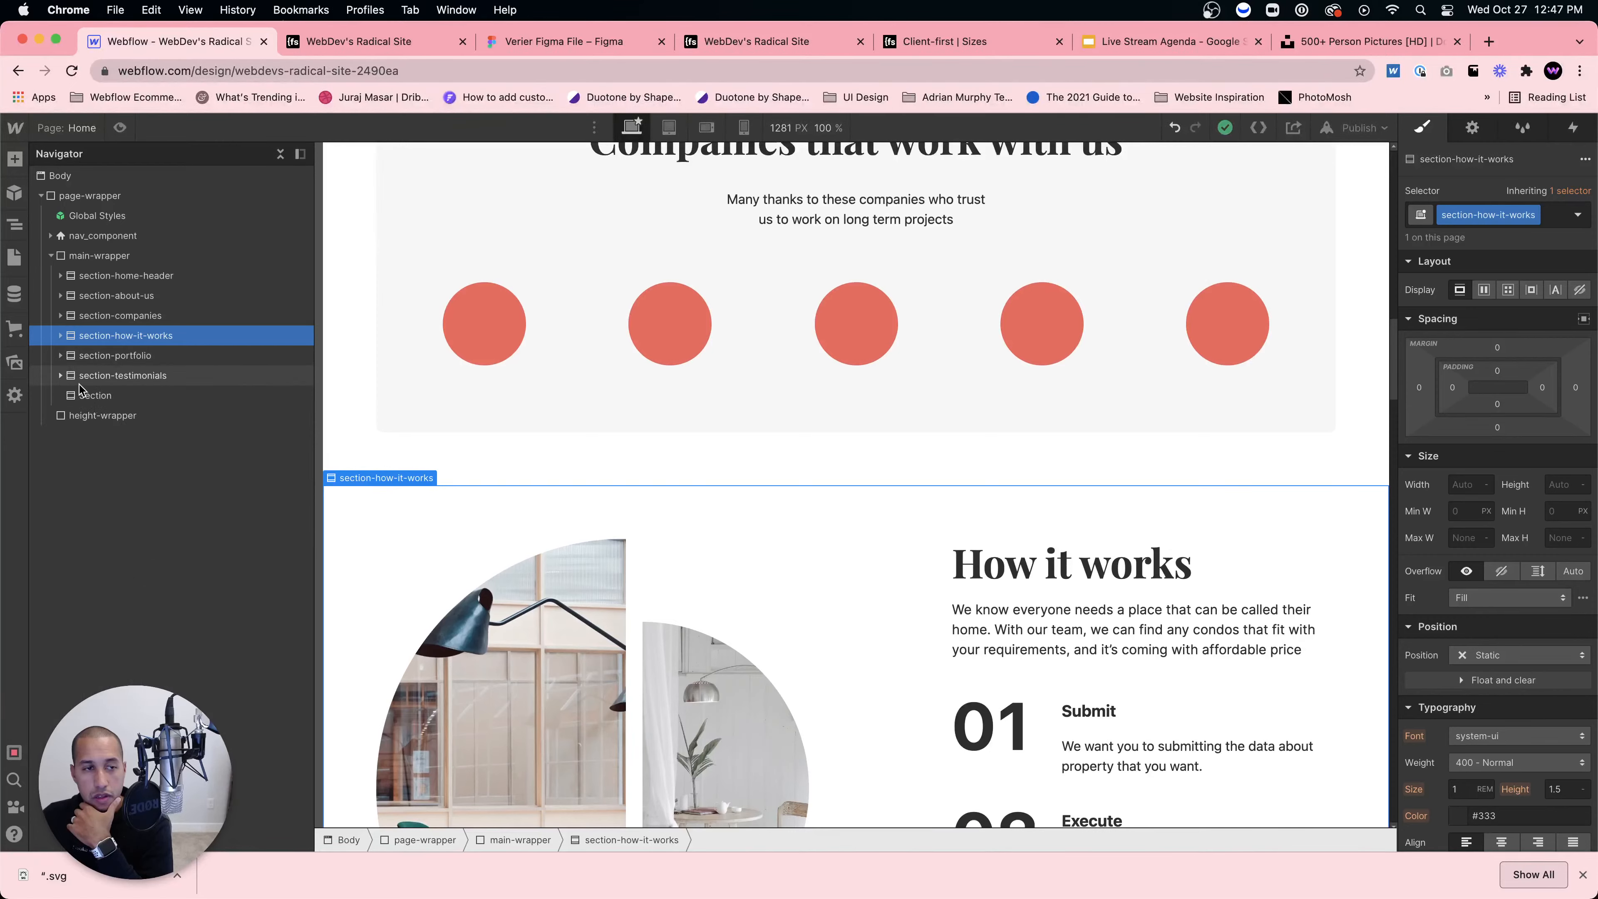
left_click(100, 395)
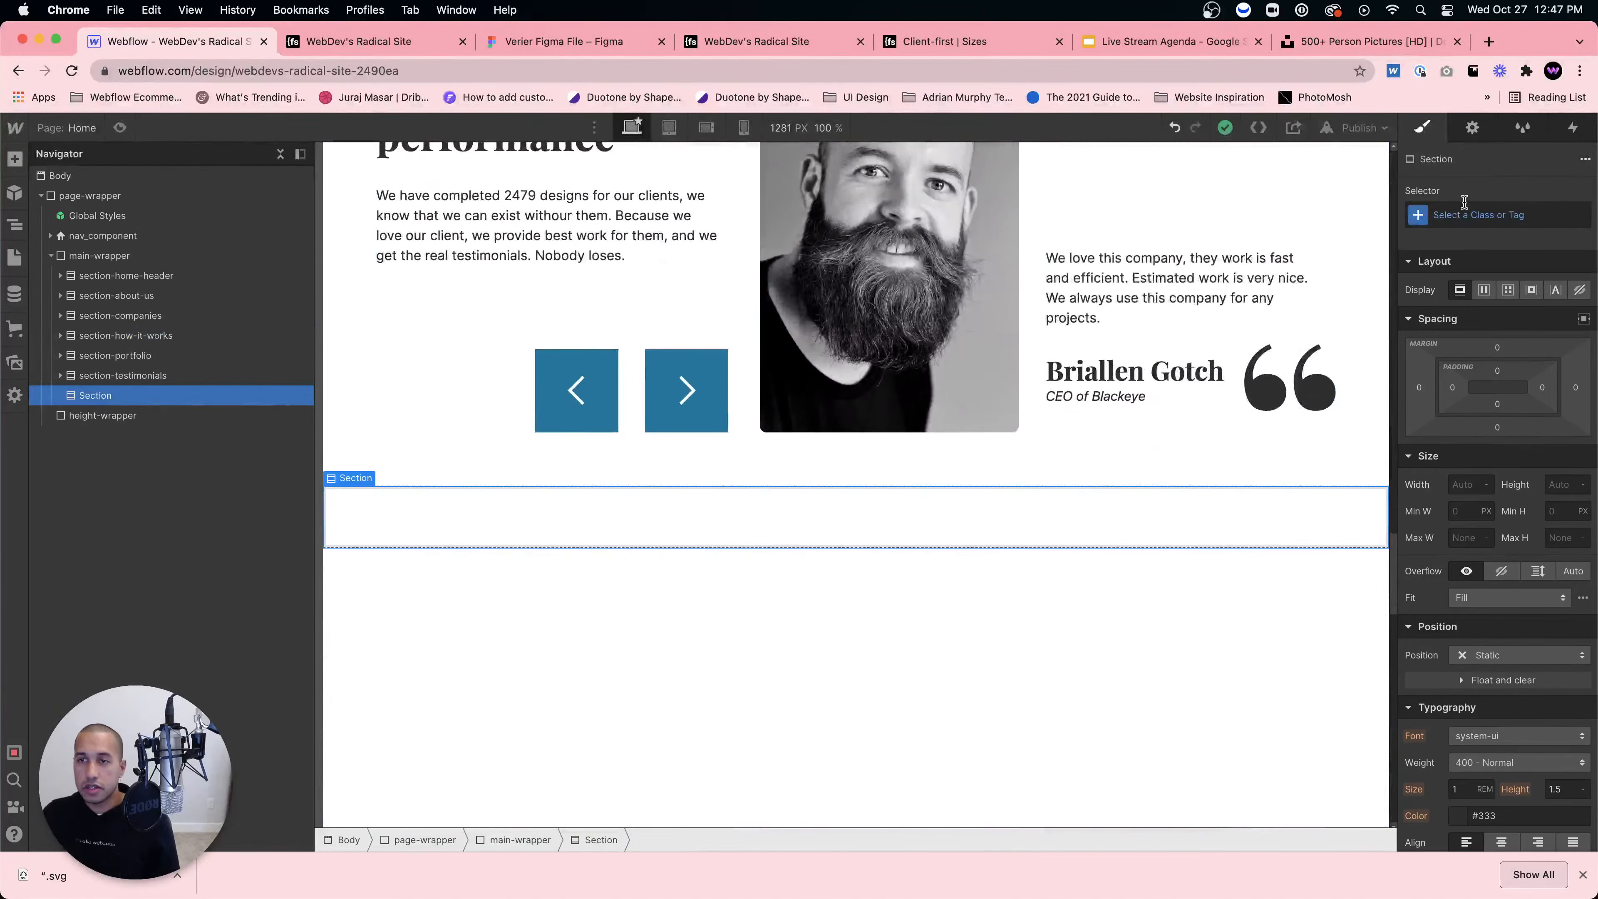
left_click(1467, 214)
type("section-newsletter")
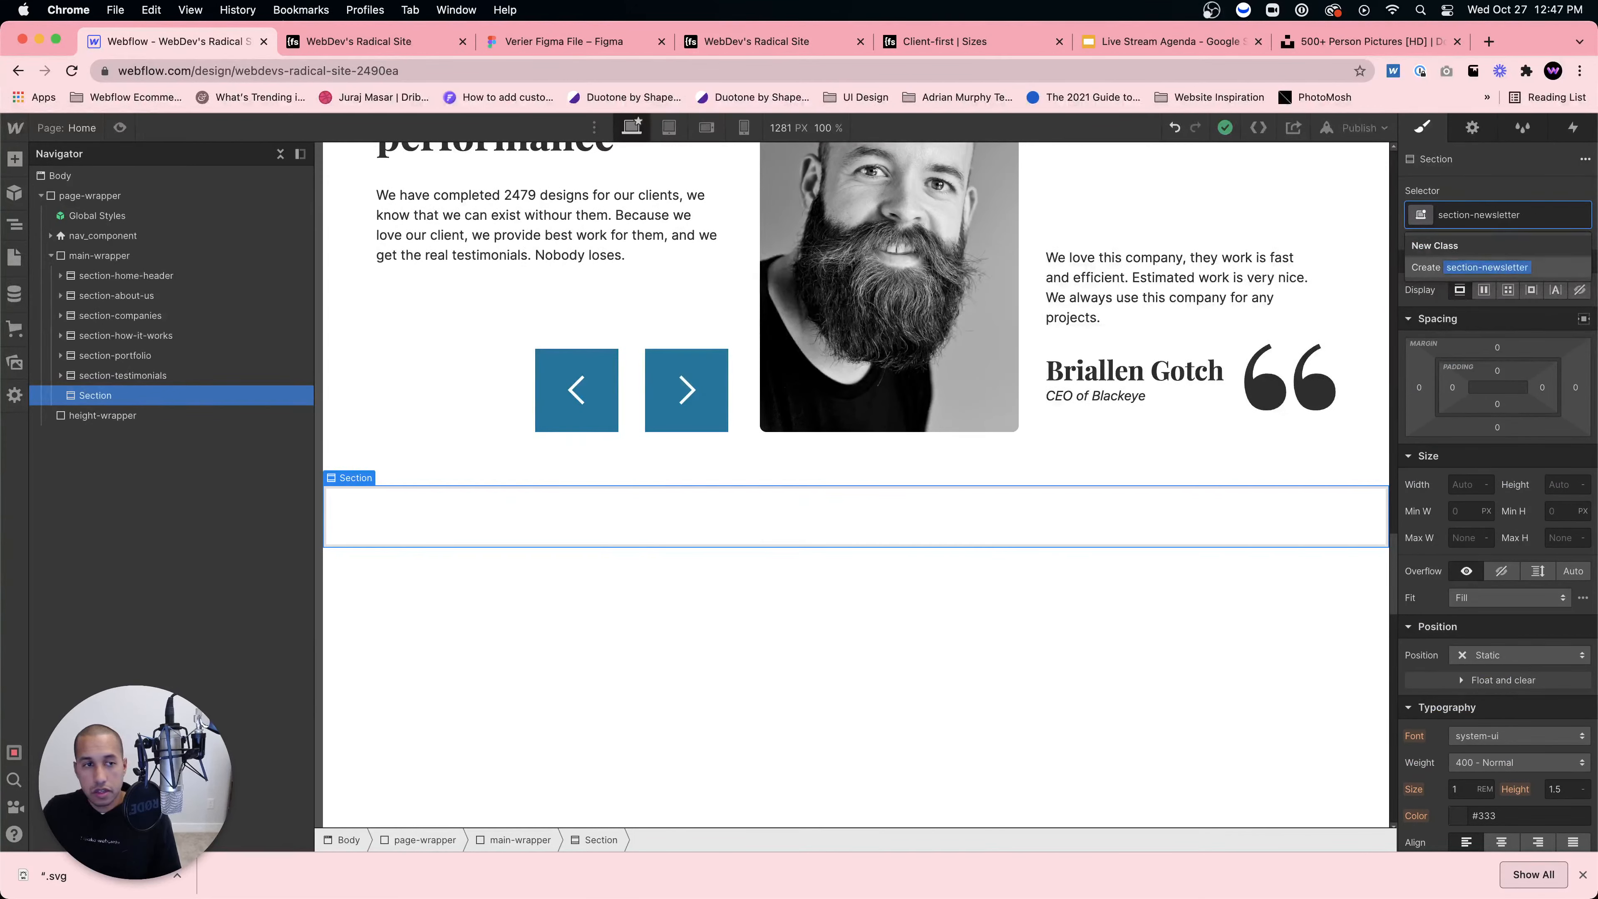
key("Return")
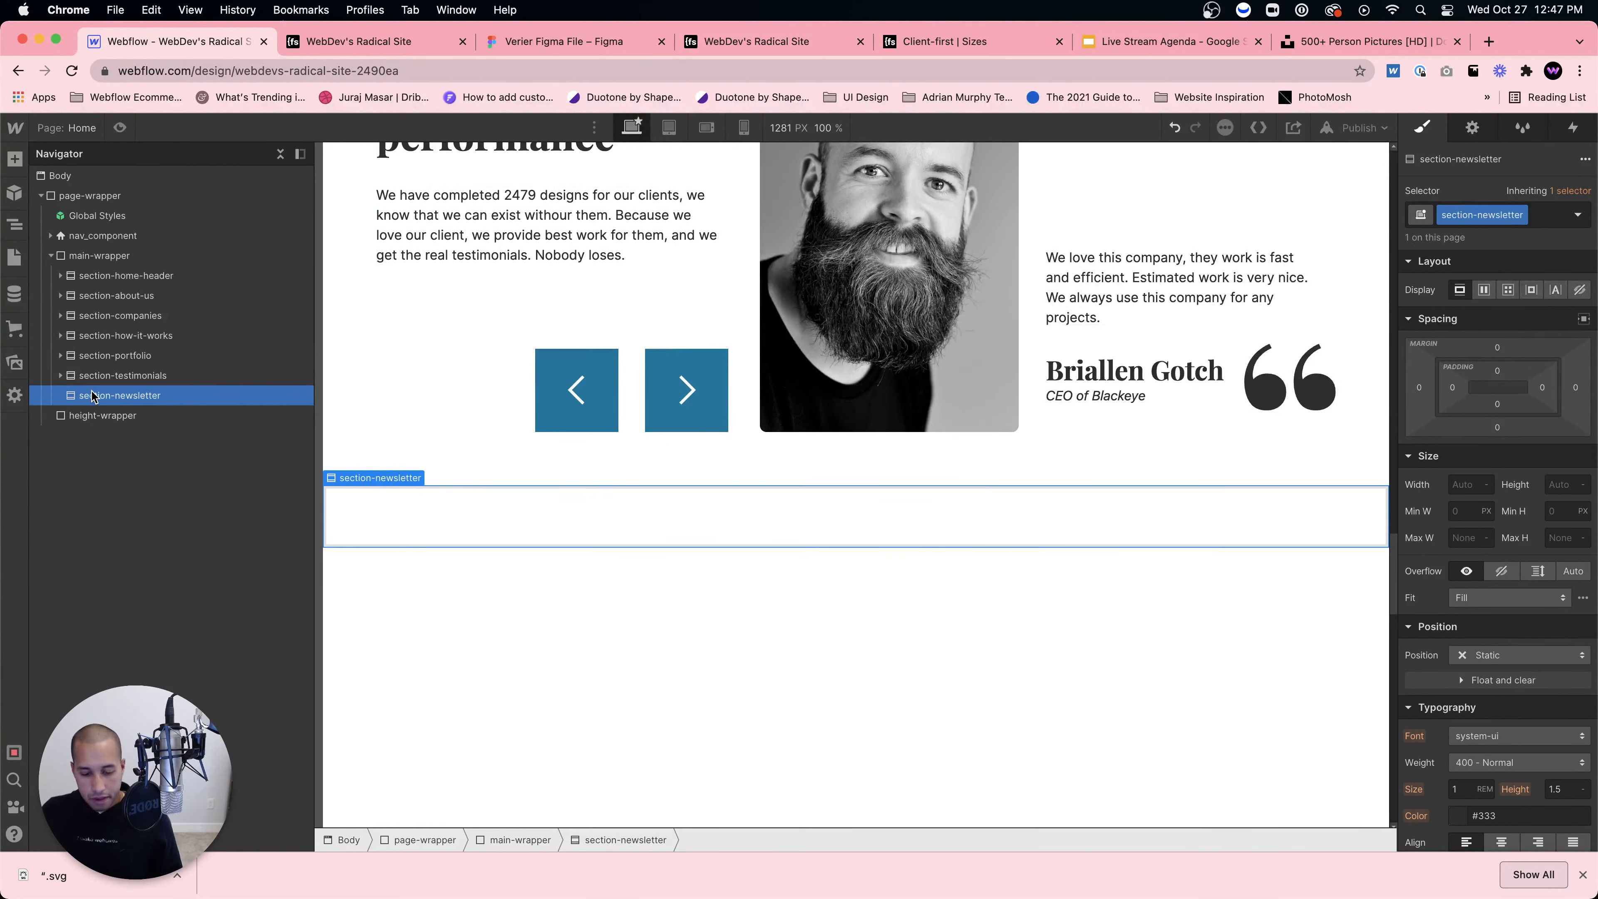
Step: Add a Div Block inside it with the padding-xlarge class (4rem padding)
key("super+e")
type("div")
key("Return")
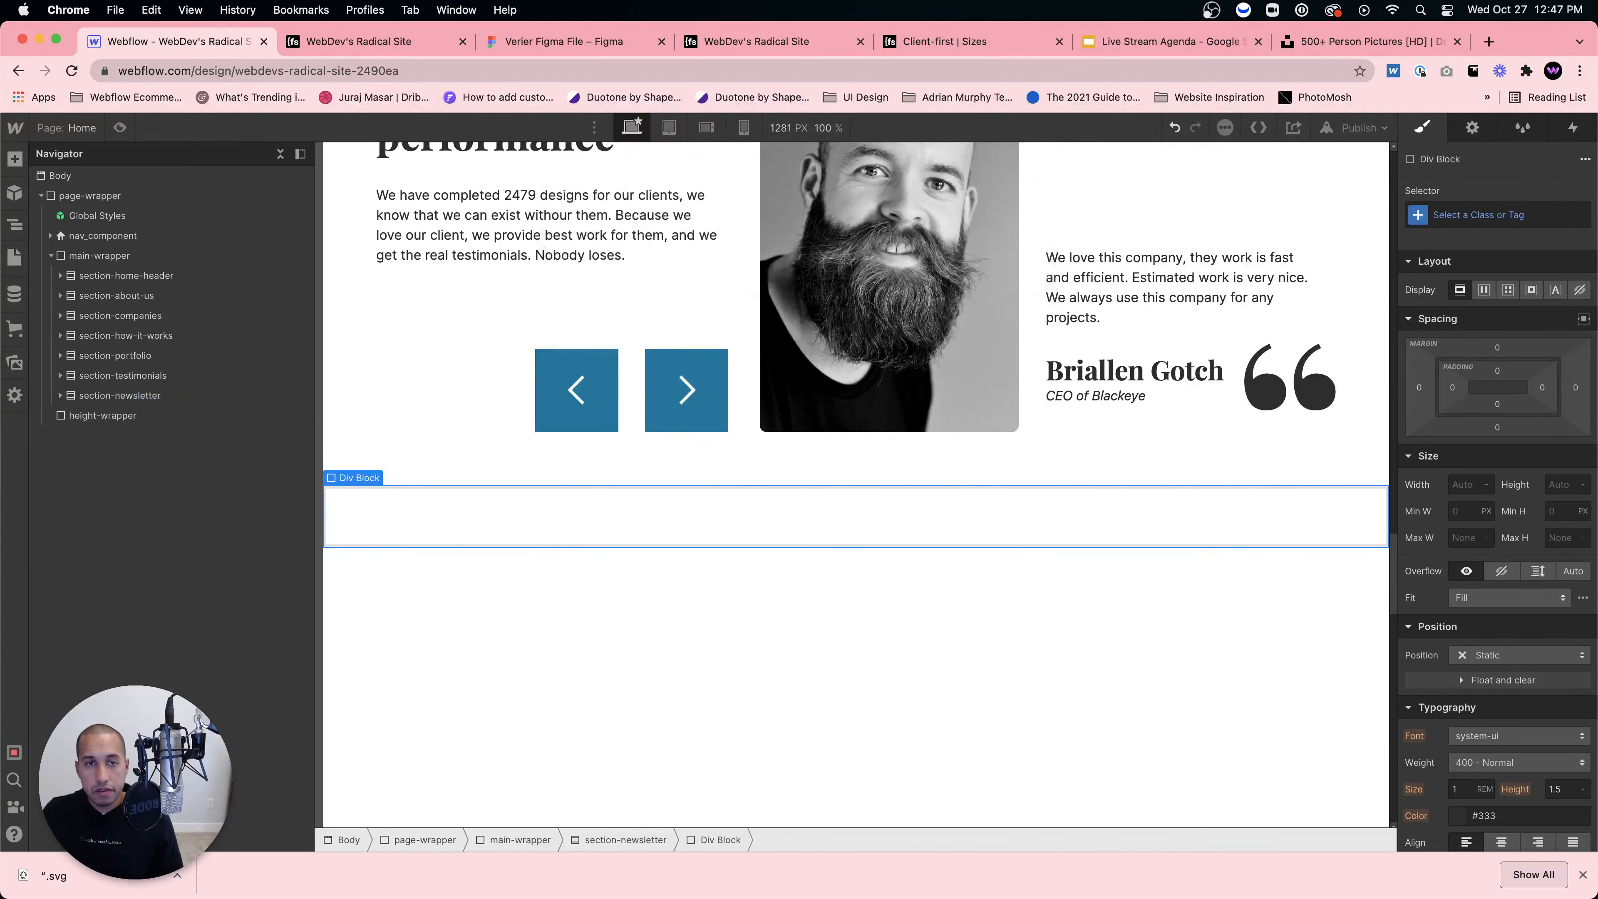
left_click(1469, 215)
type("pad")
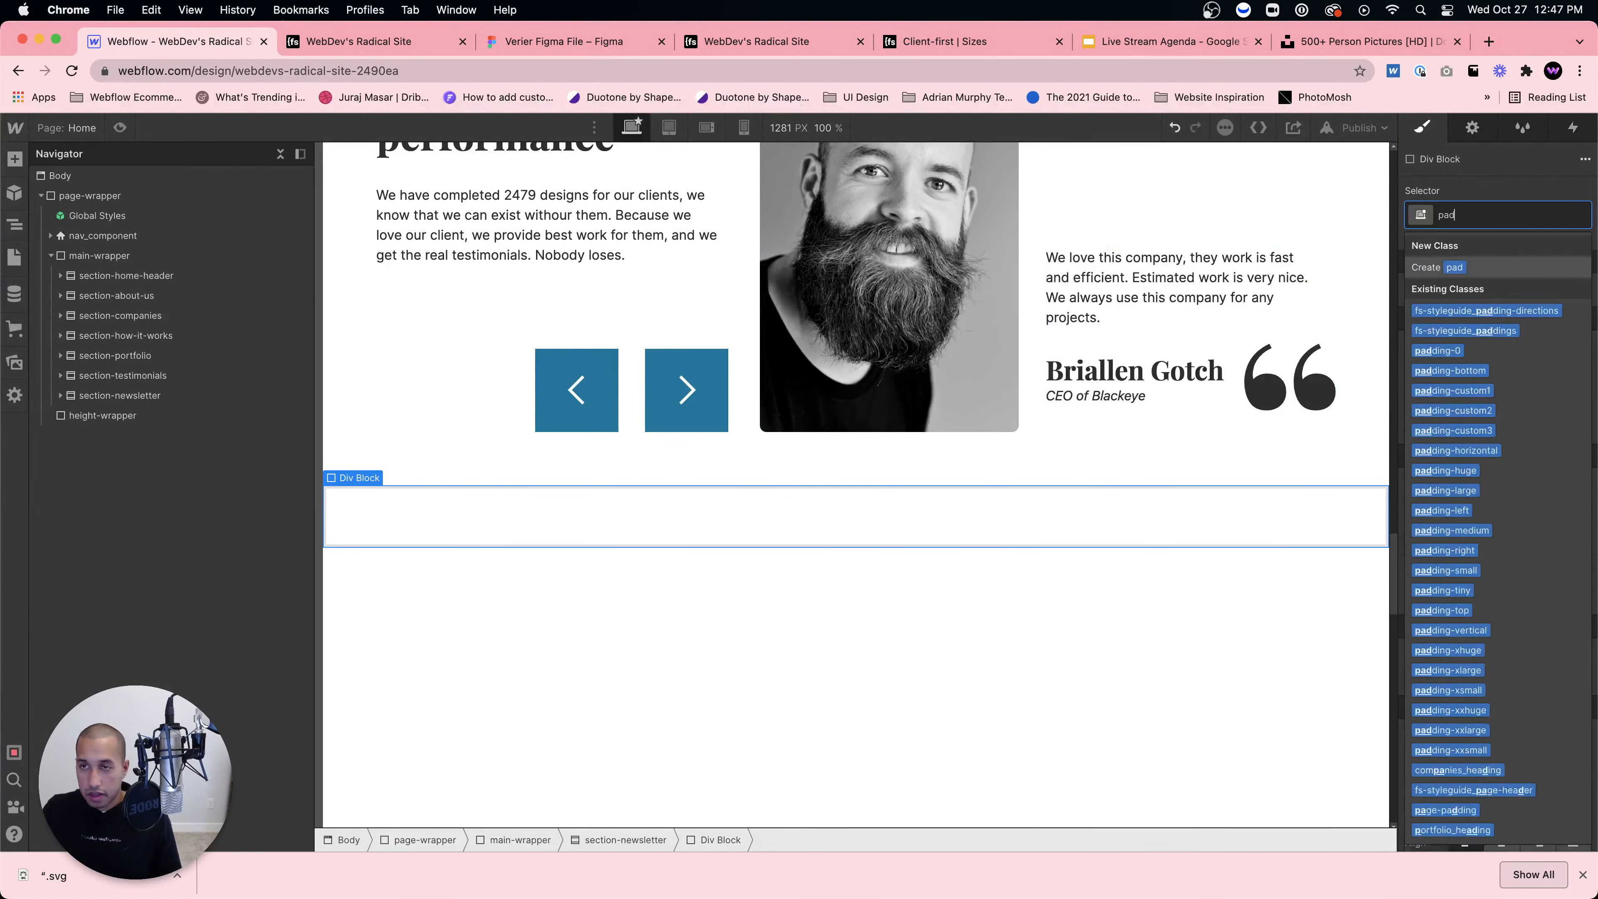
type("ding-xlarge")
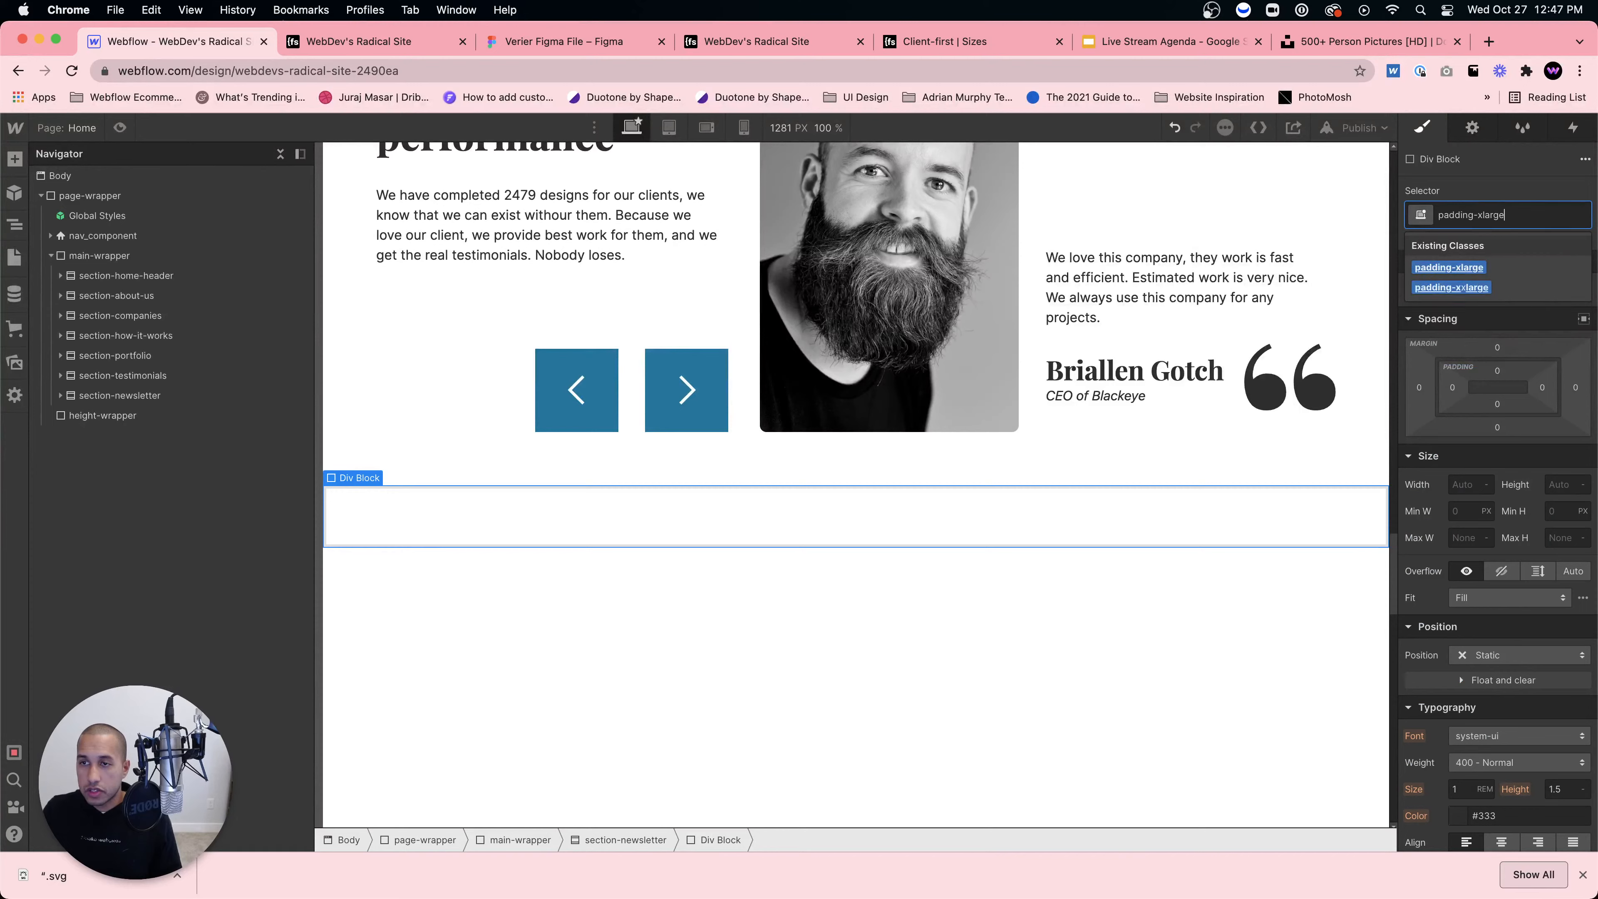
key("Return")
left_click(62, 397)
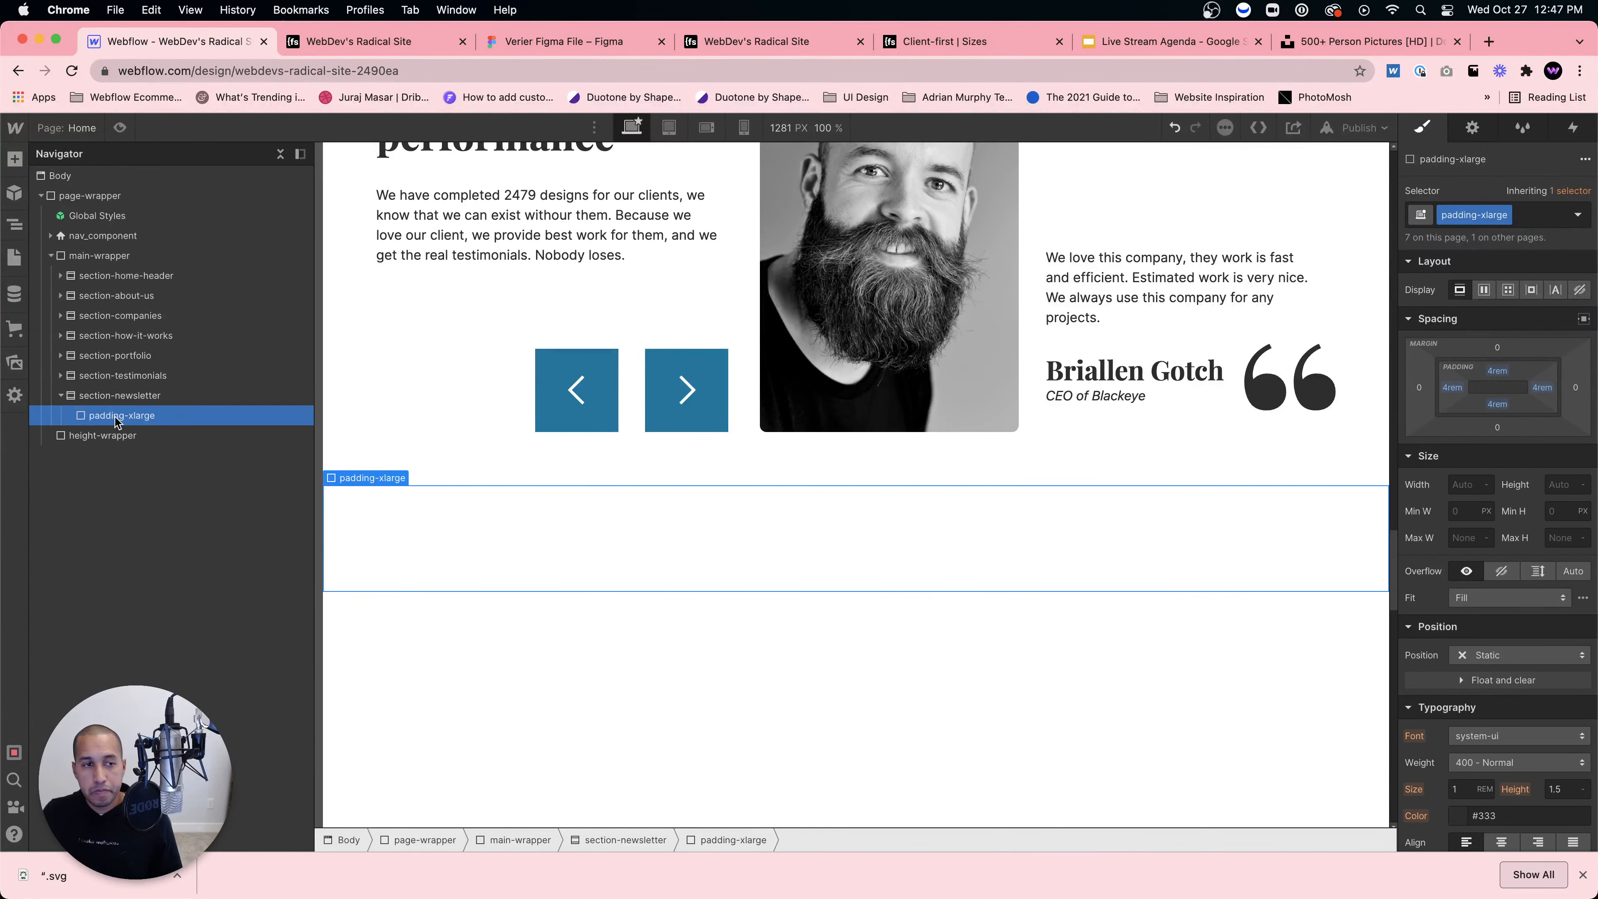
Step: Insert a Container inside padding-xlarge and apply the container-large class
key("super+e")
type("coint")
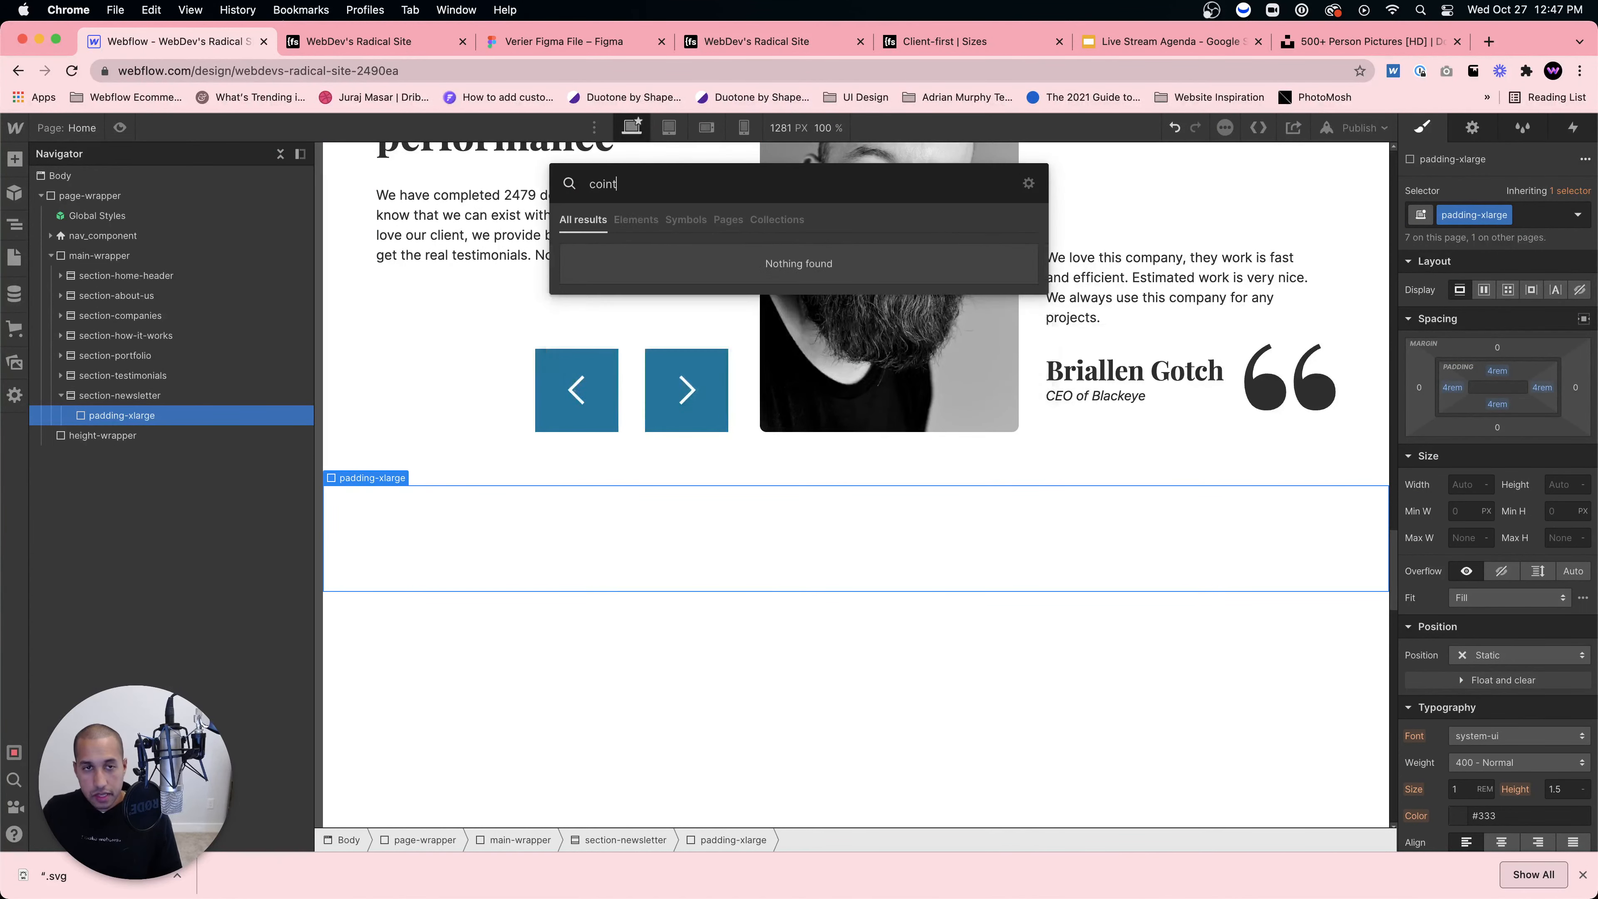
type("n")
key("BackSpace")
key("BackSpace")
type("ntainer")
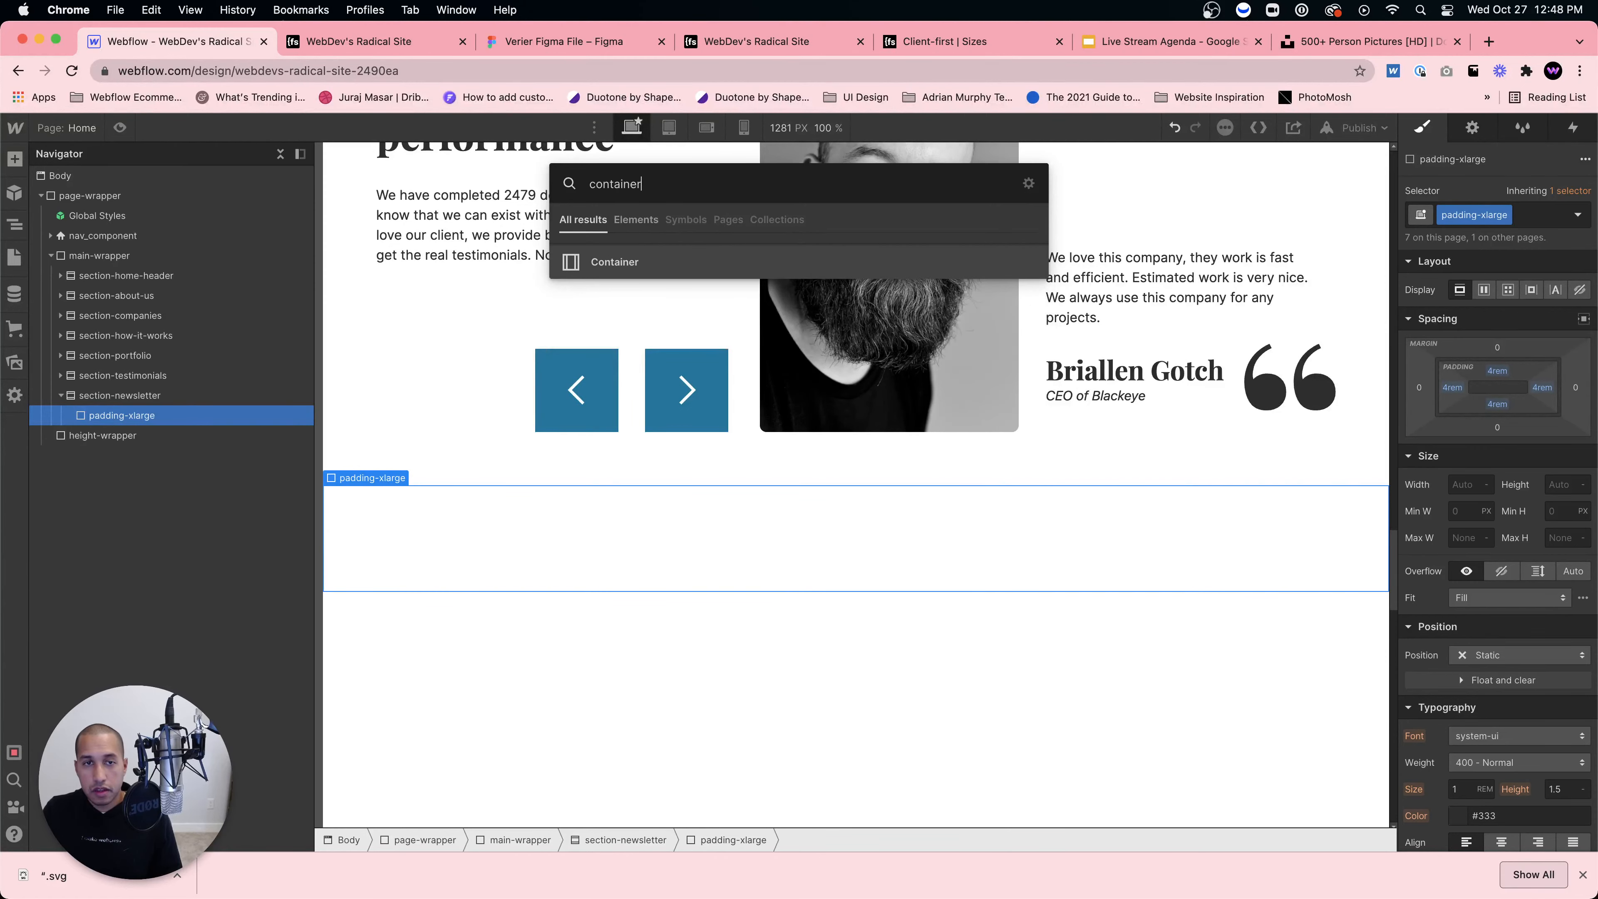
key("Return")
key("super+Return")
type("c")
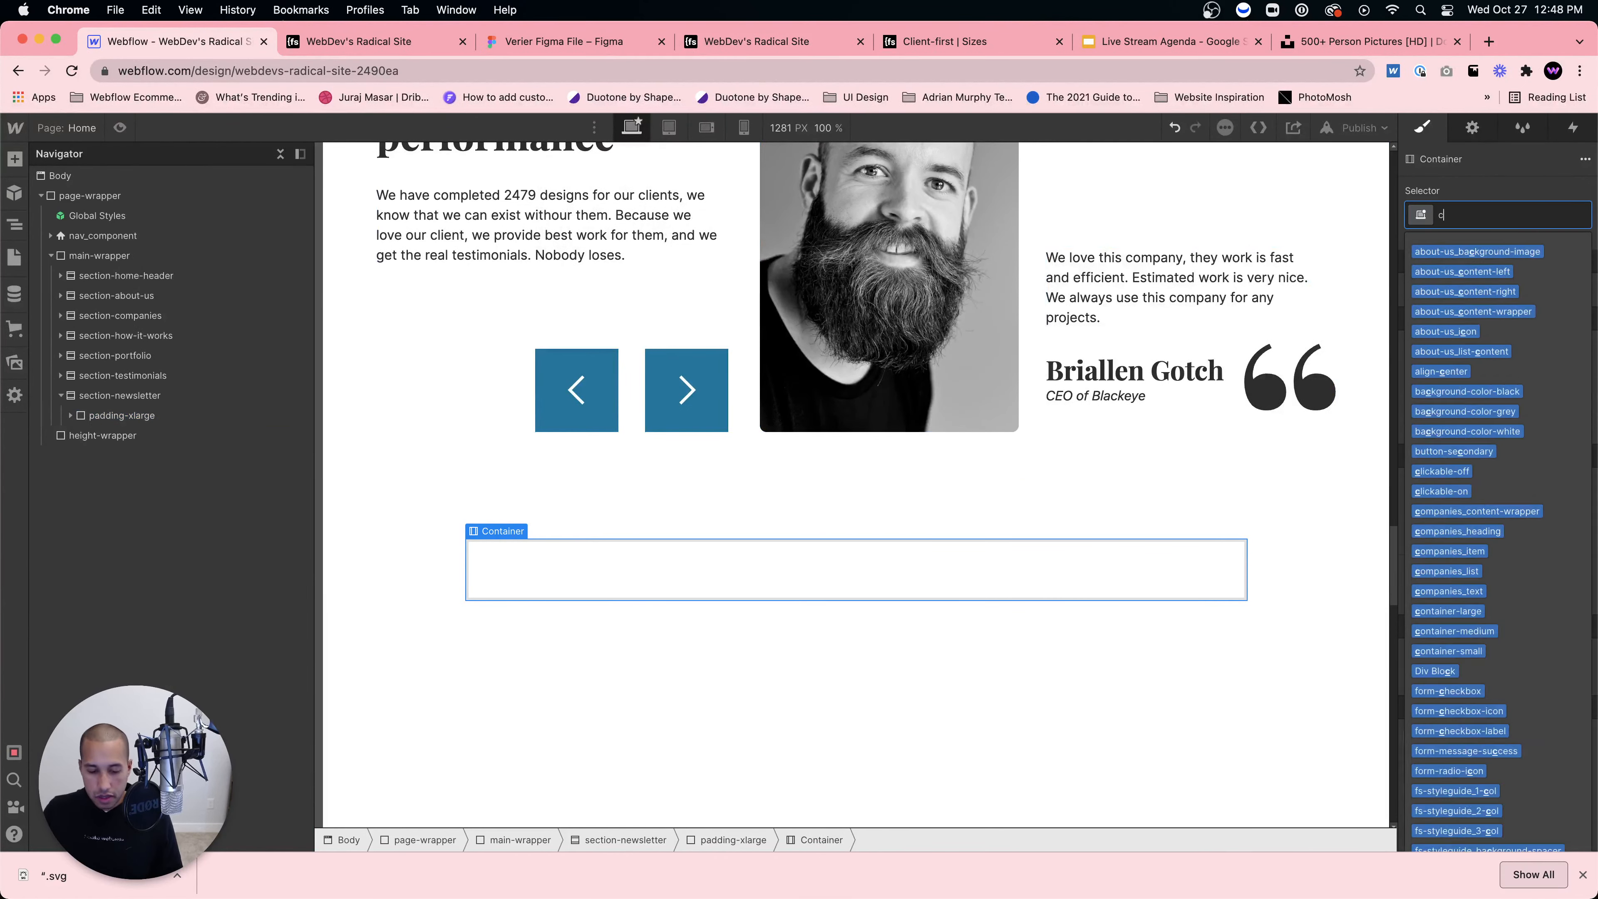
type("ontainer-large")
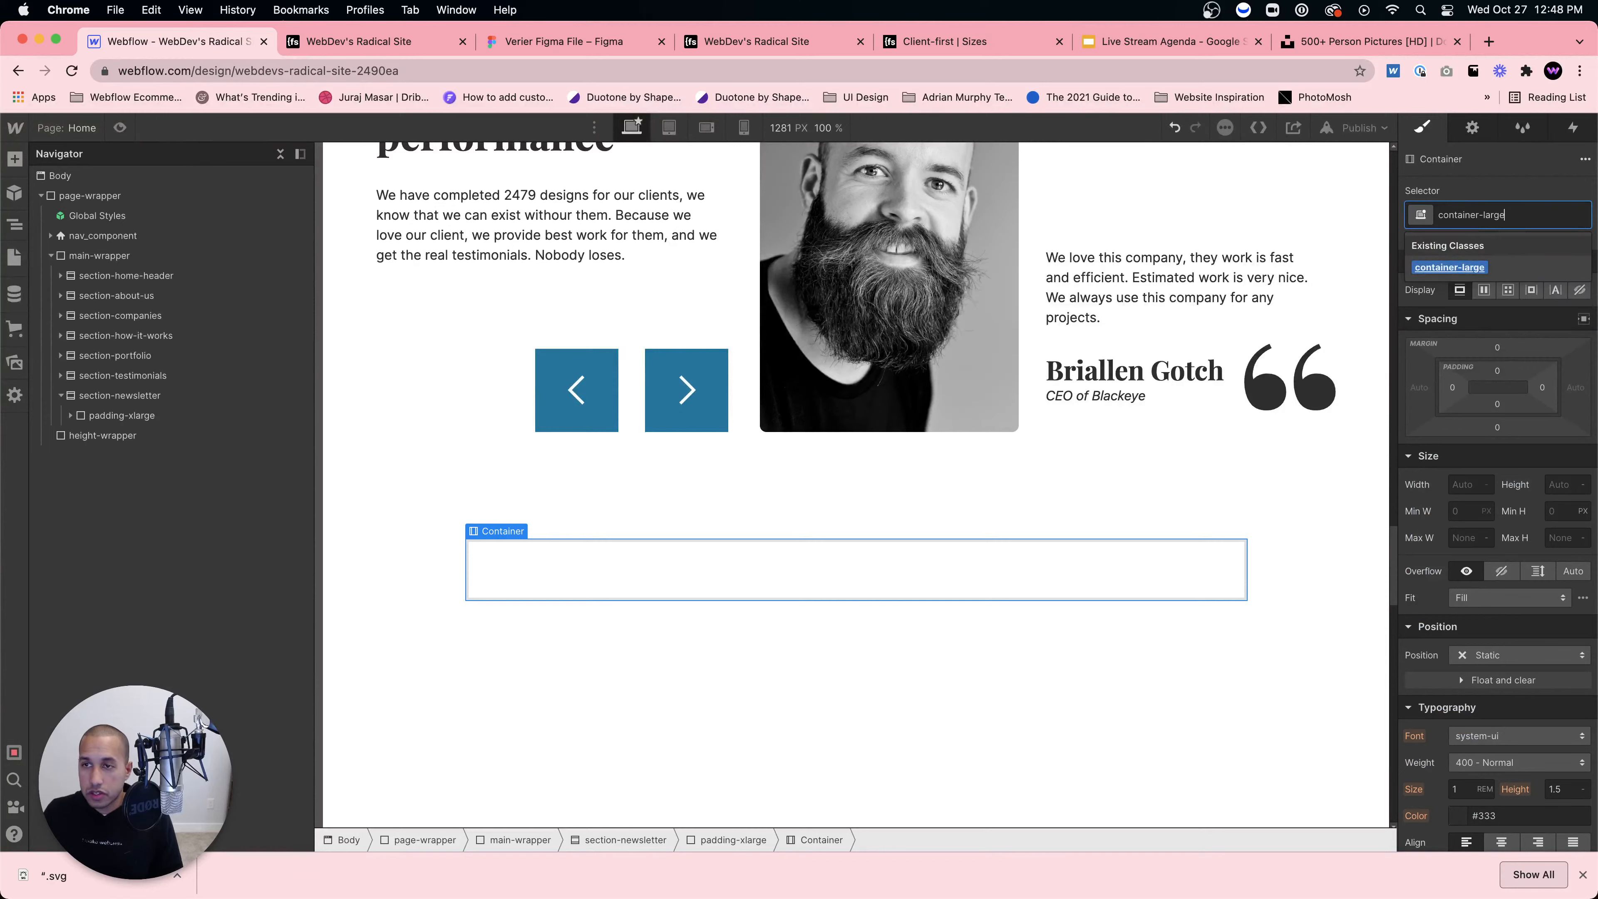
left_click(1442, 311)
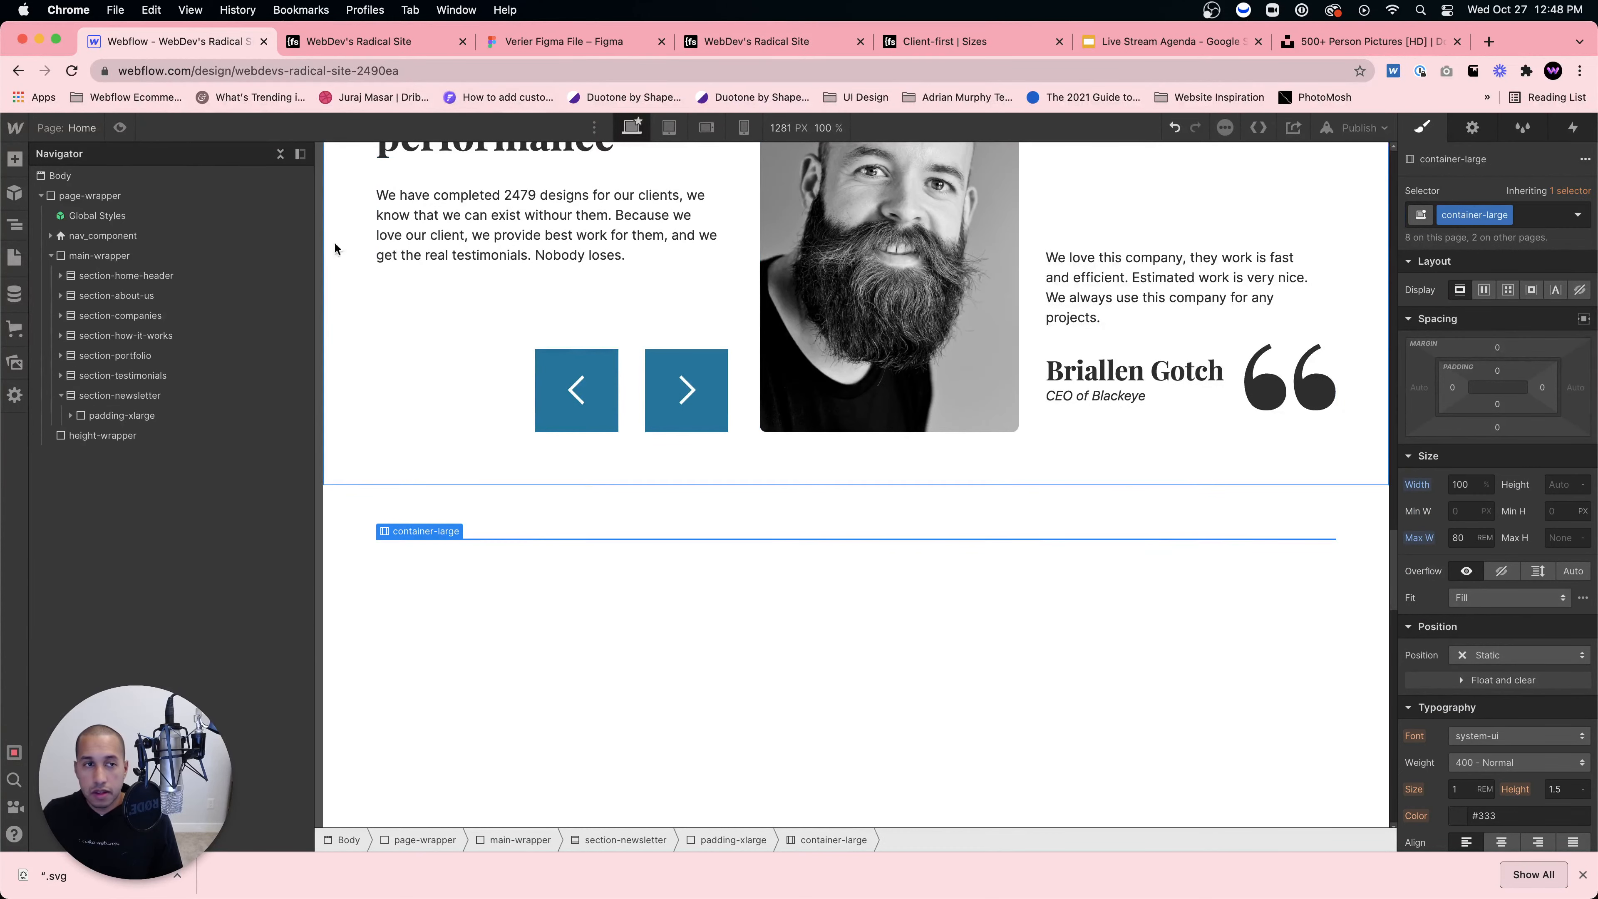
left_click(67, 416)
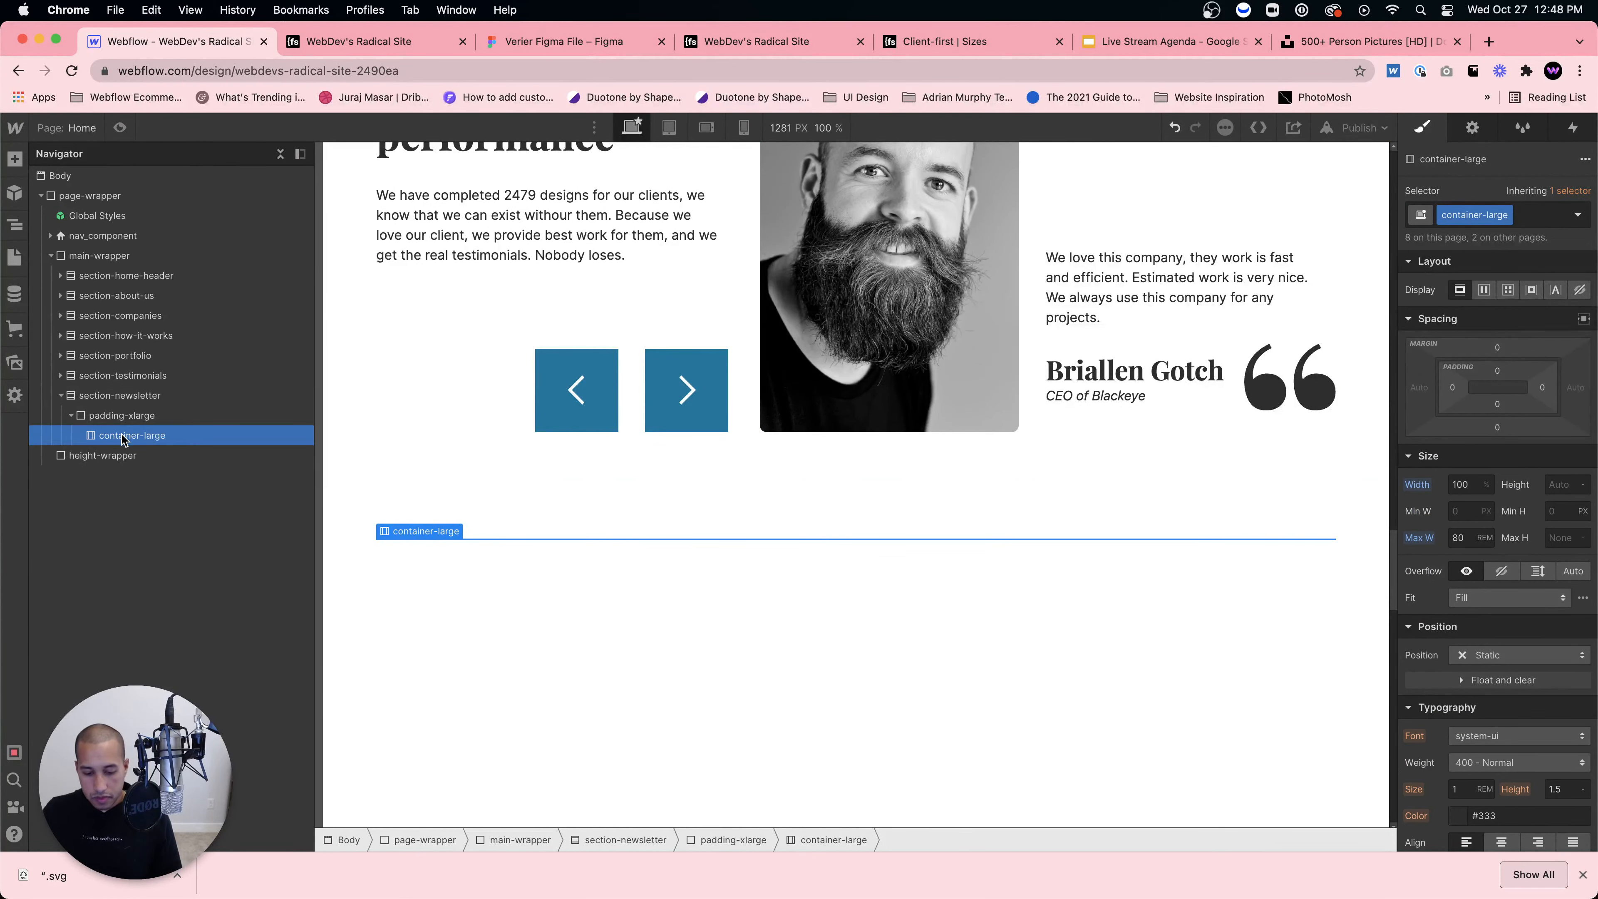
Step: Add a Div Block inside container-large with the new class newsletter_content-wrapper
key("super+e")
type("div")
key("Return")
left_click(1499, 208)
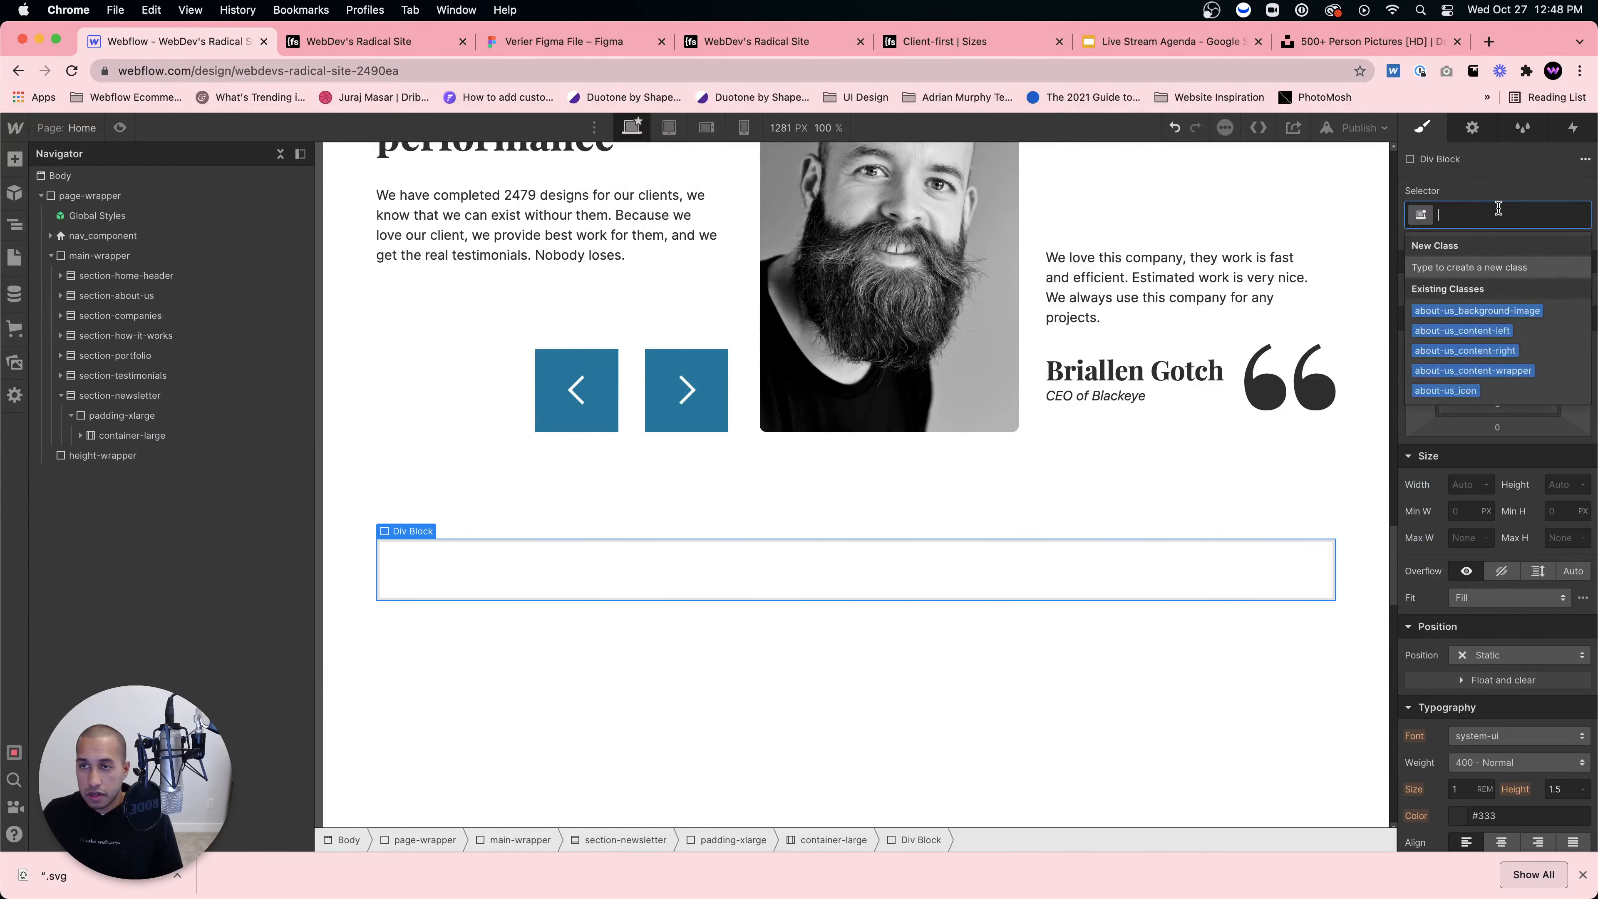
type("newseltt")
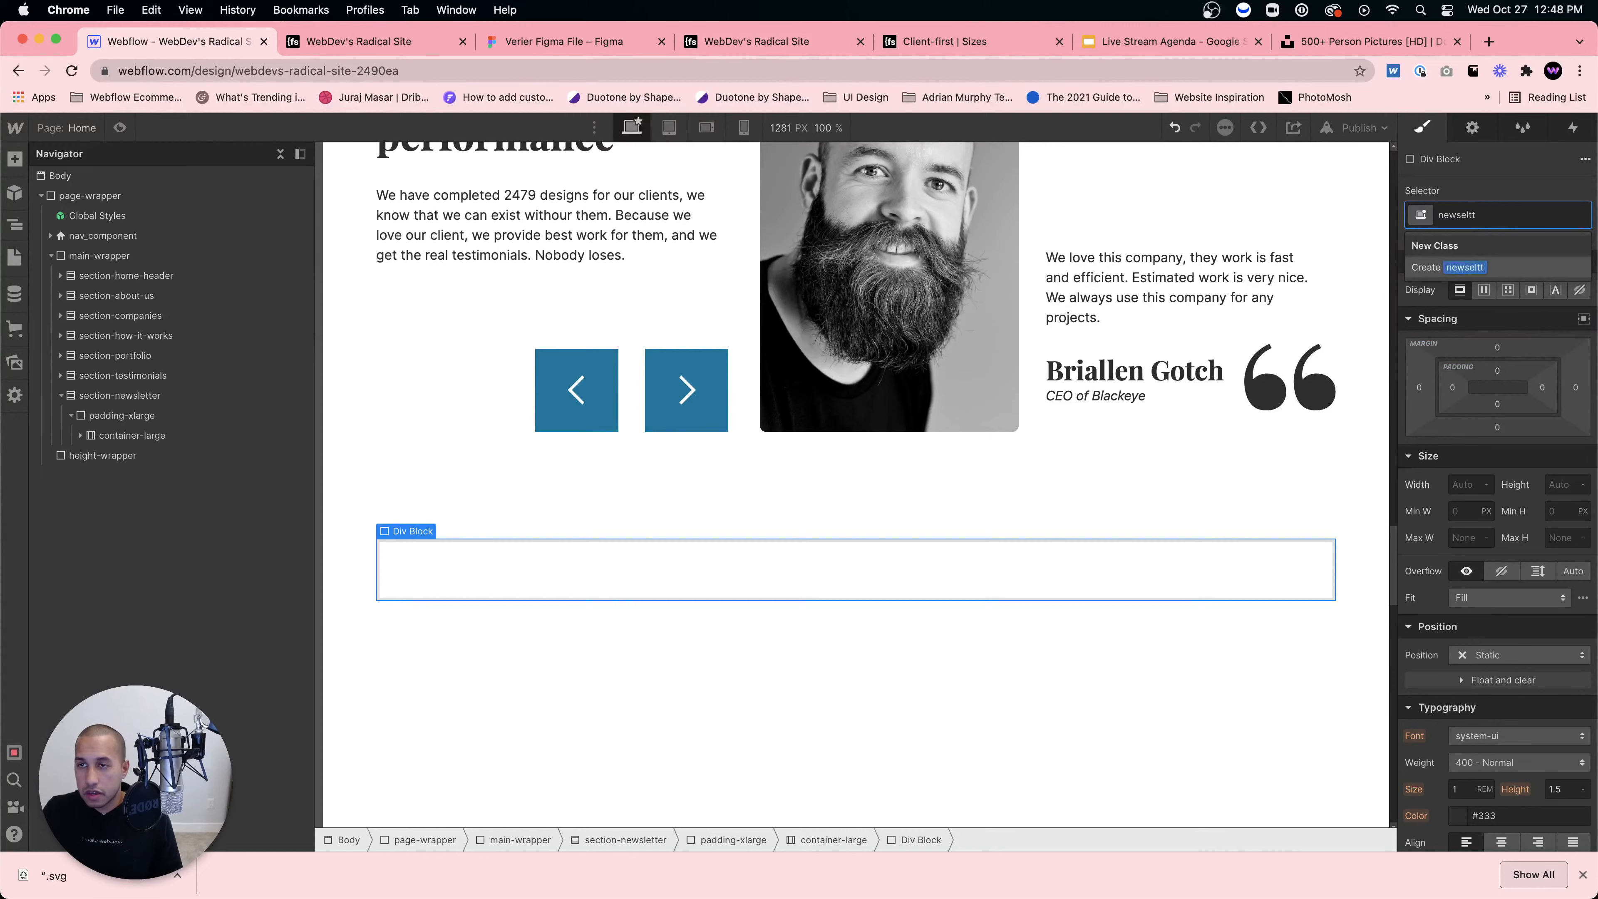
key("BackSpace")
key("BackSpace")
key("BackSpace")
type("letter-")
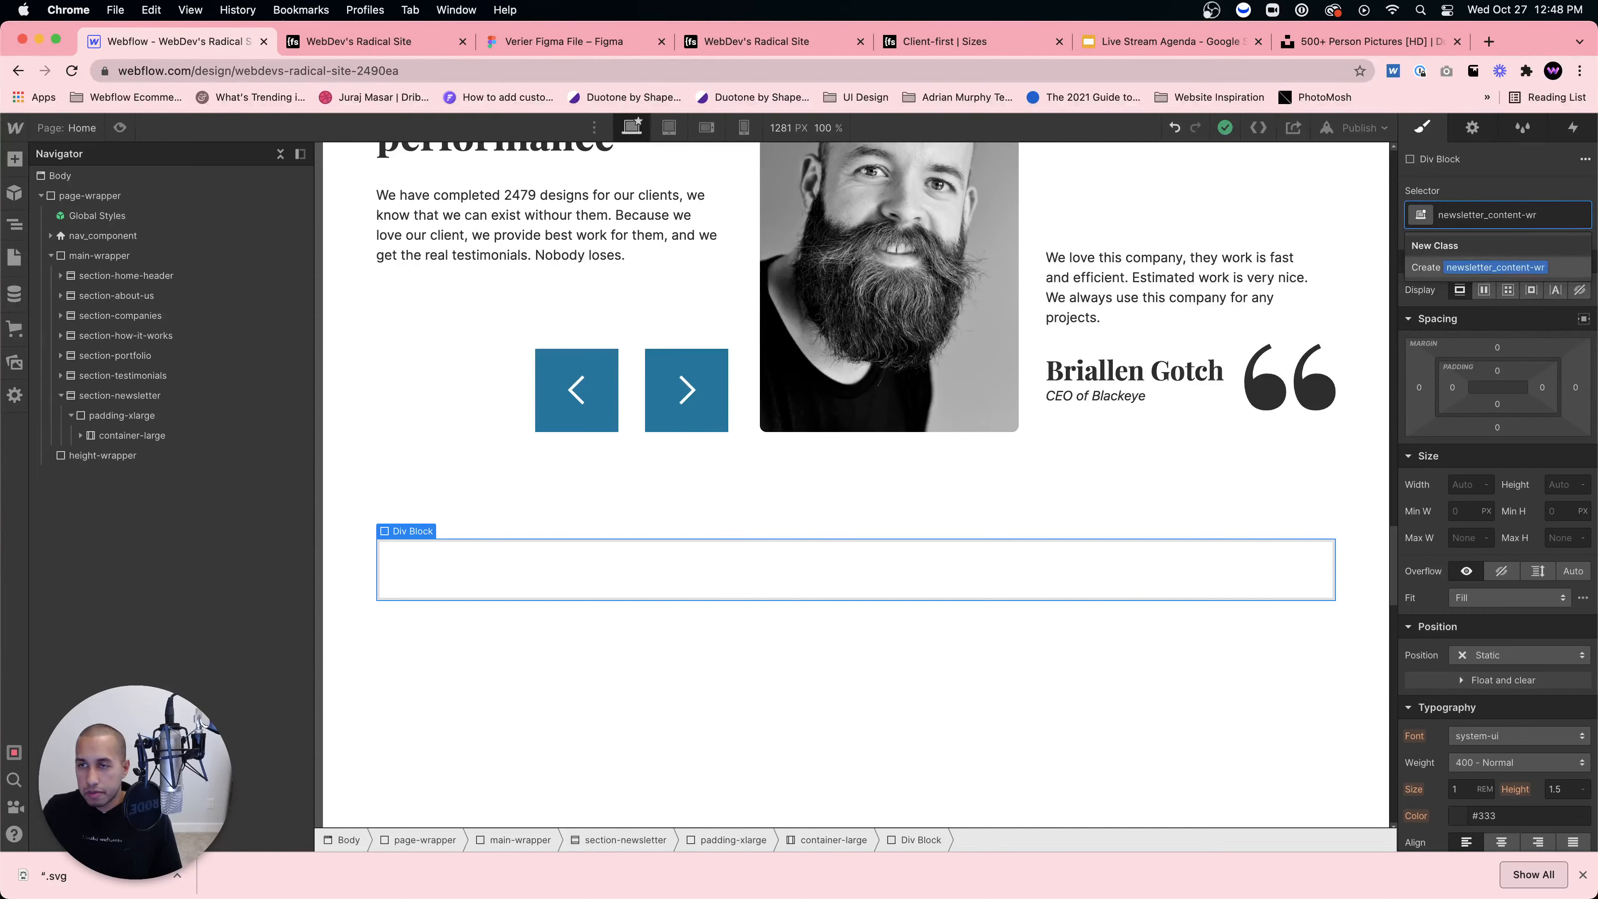
key("BackSpace")
type("er")
key("Return")
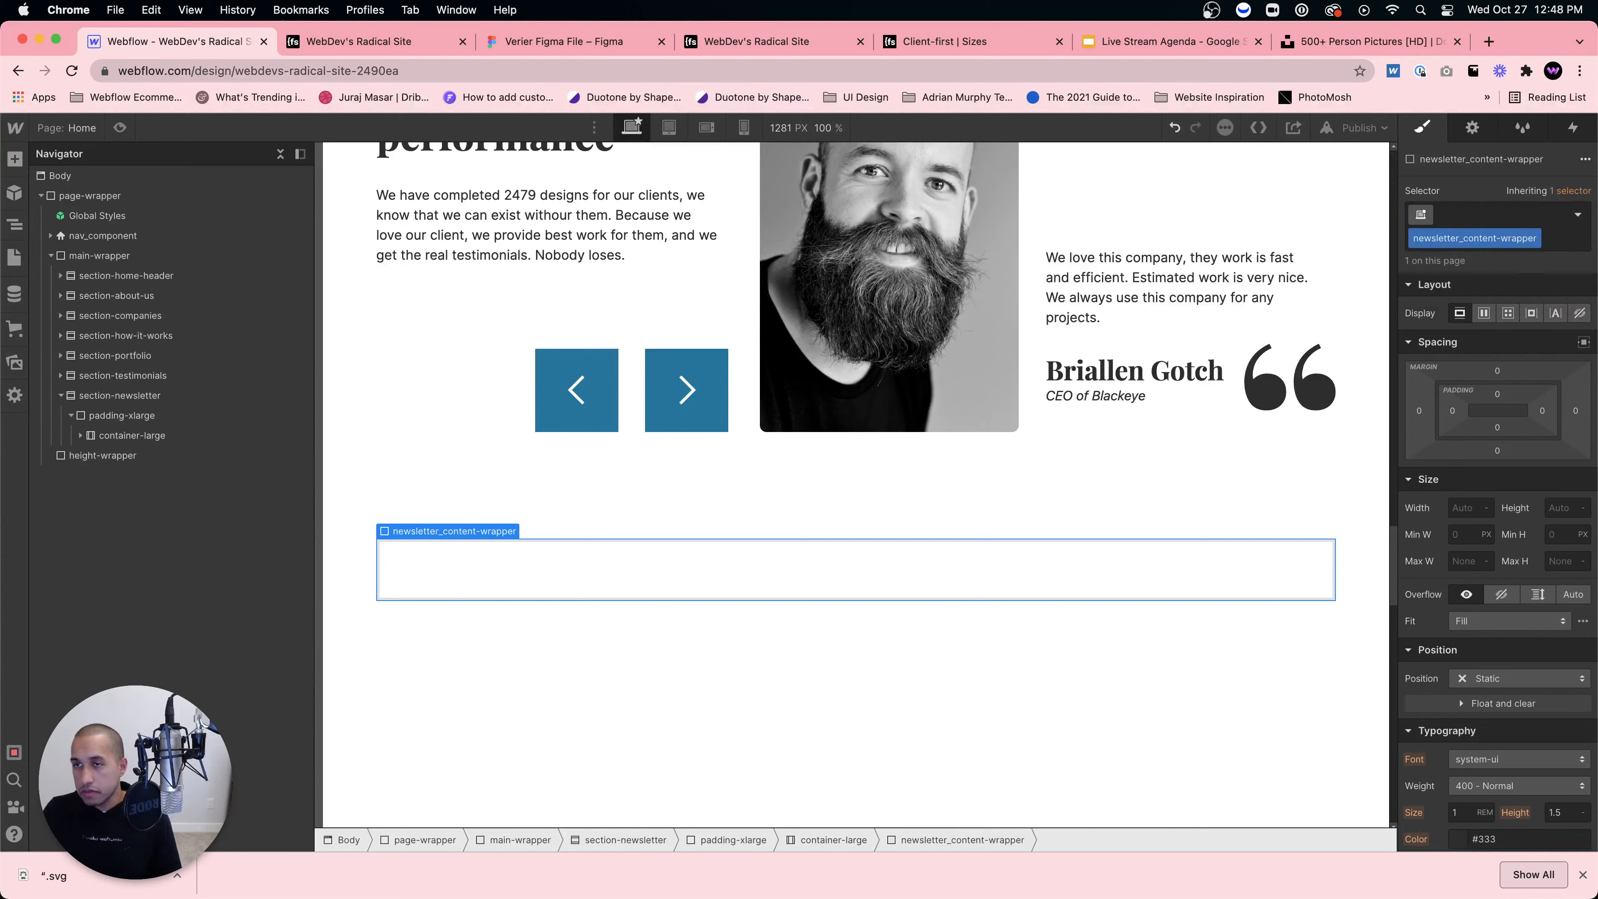
left_click(80, 436)
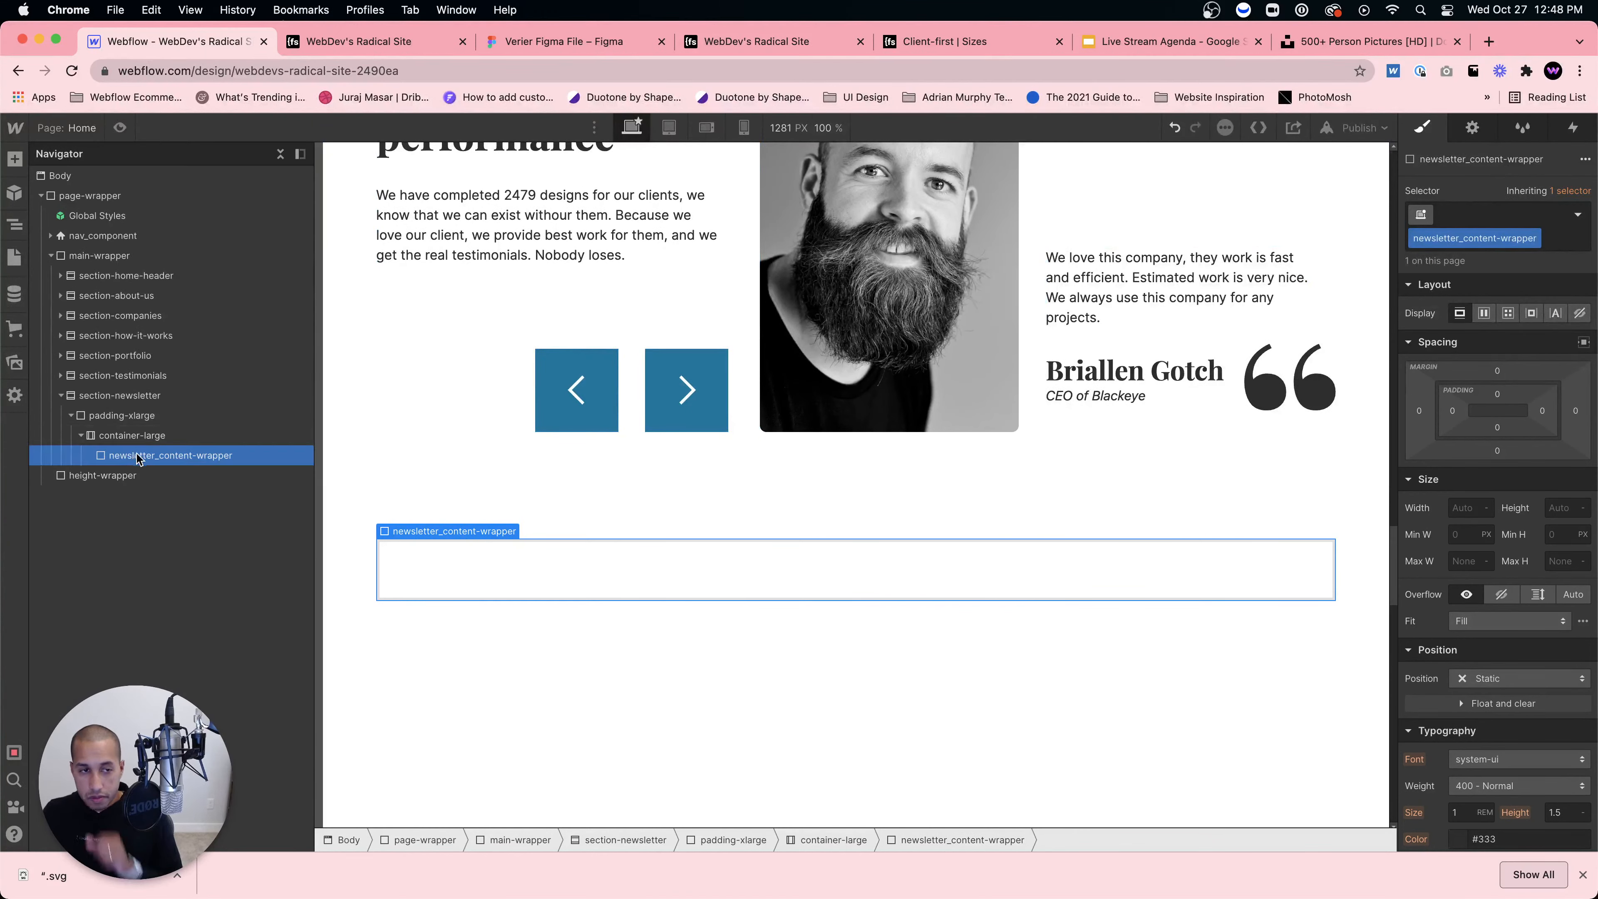
Step: Nest a Div Block classed padding-xlarge inside newsletter_content-wrapper
key("super+e")
type("padd")
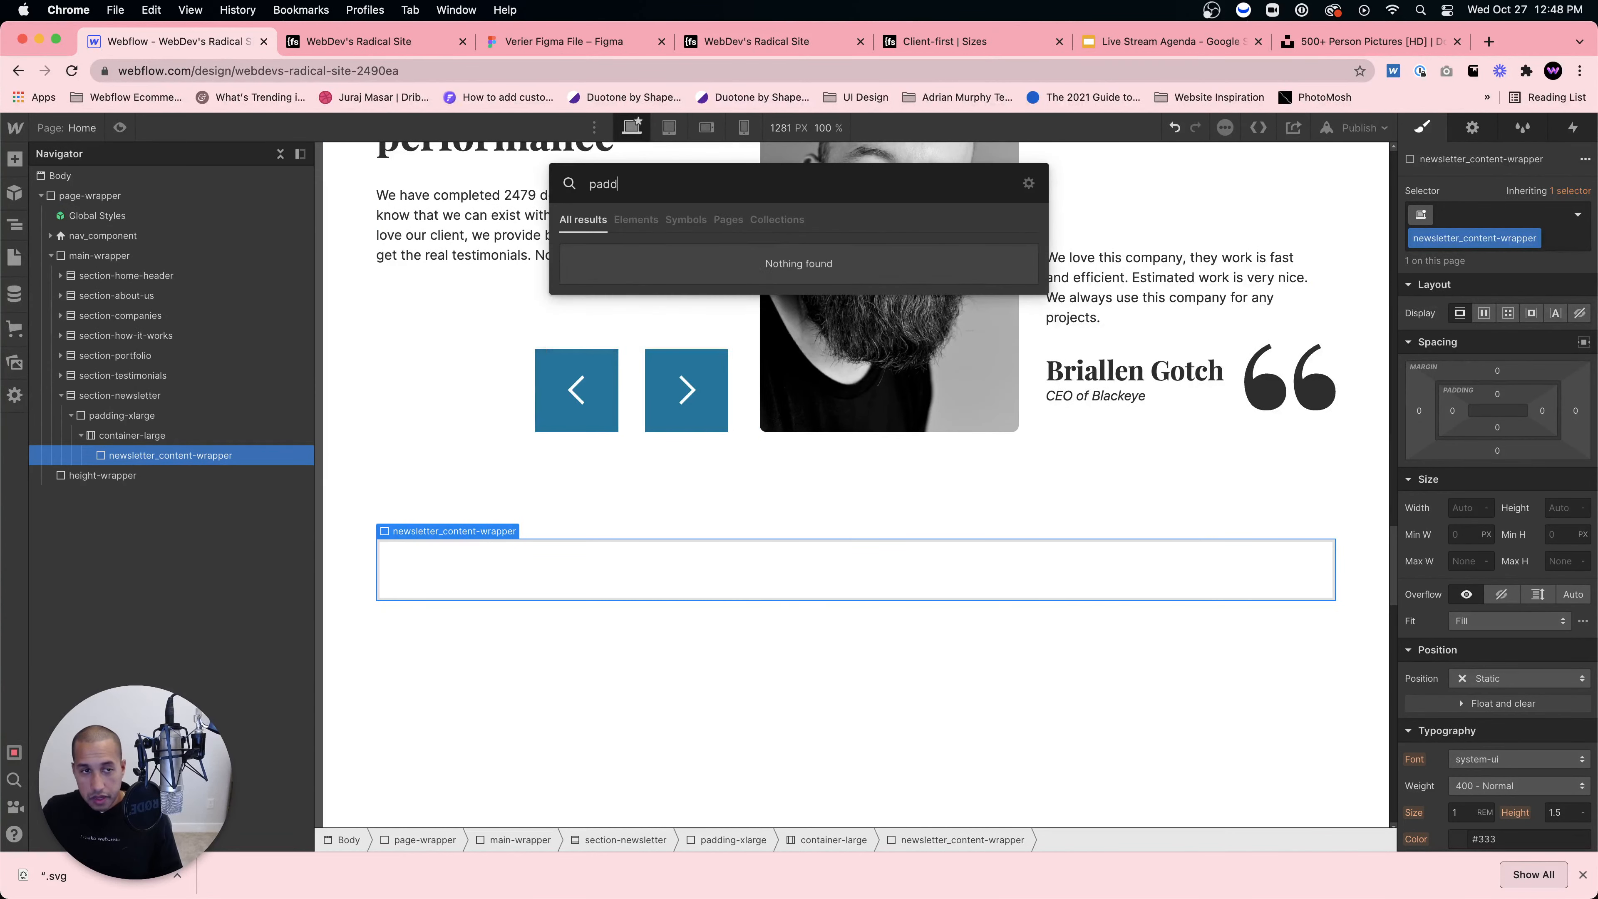
key("BackSpace")
key("BackSpace")
key("BackSpace")
key("BackSpace")
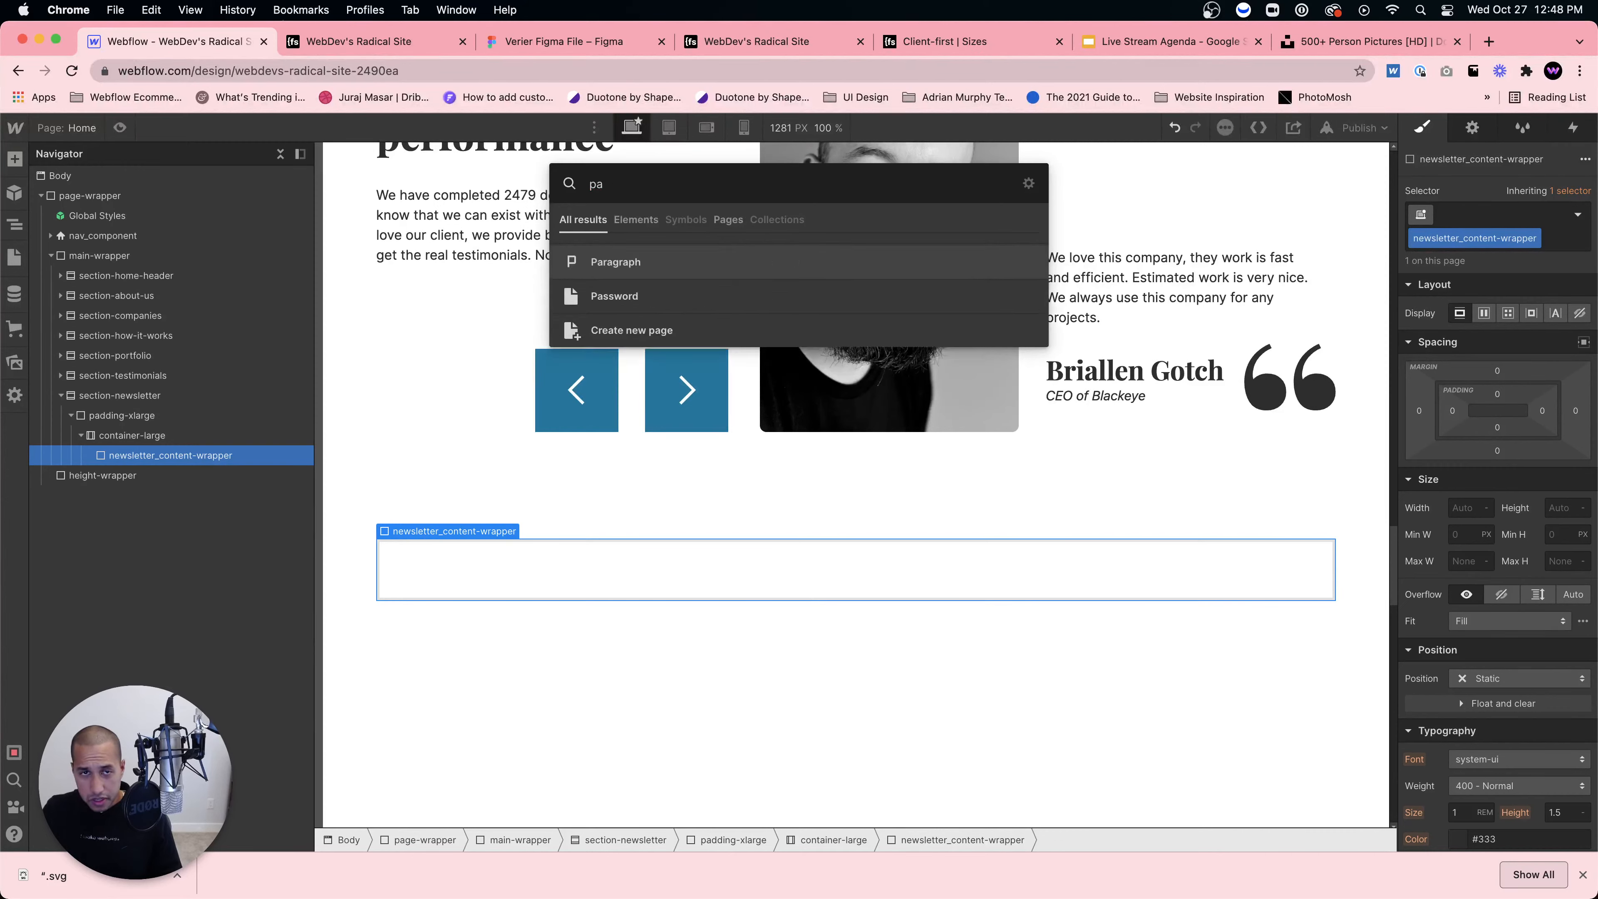
left_click(144, 435)
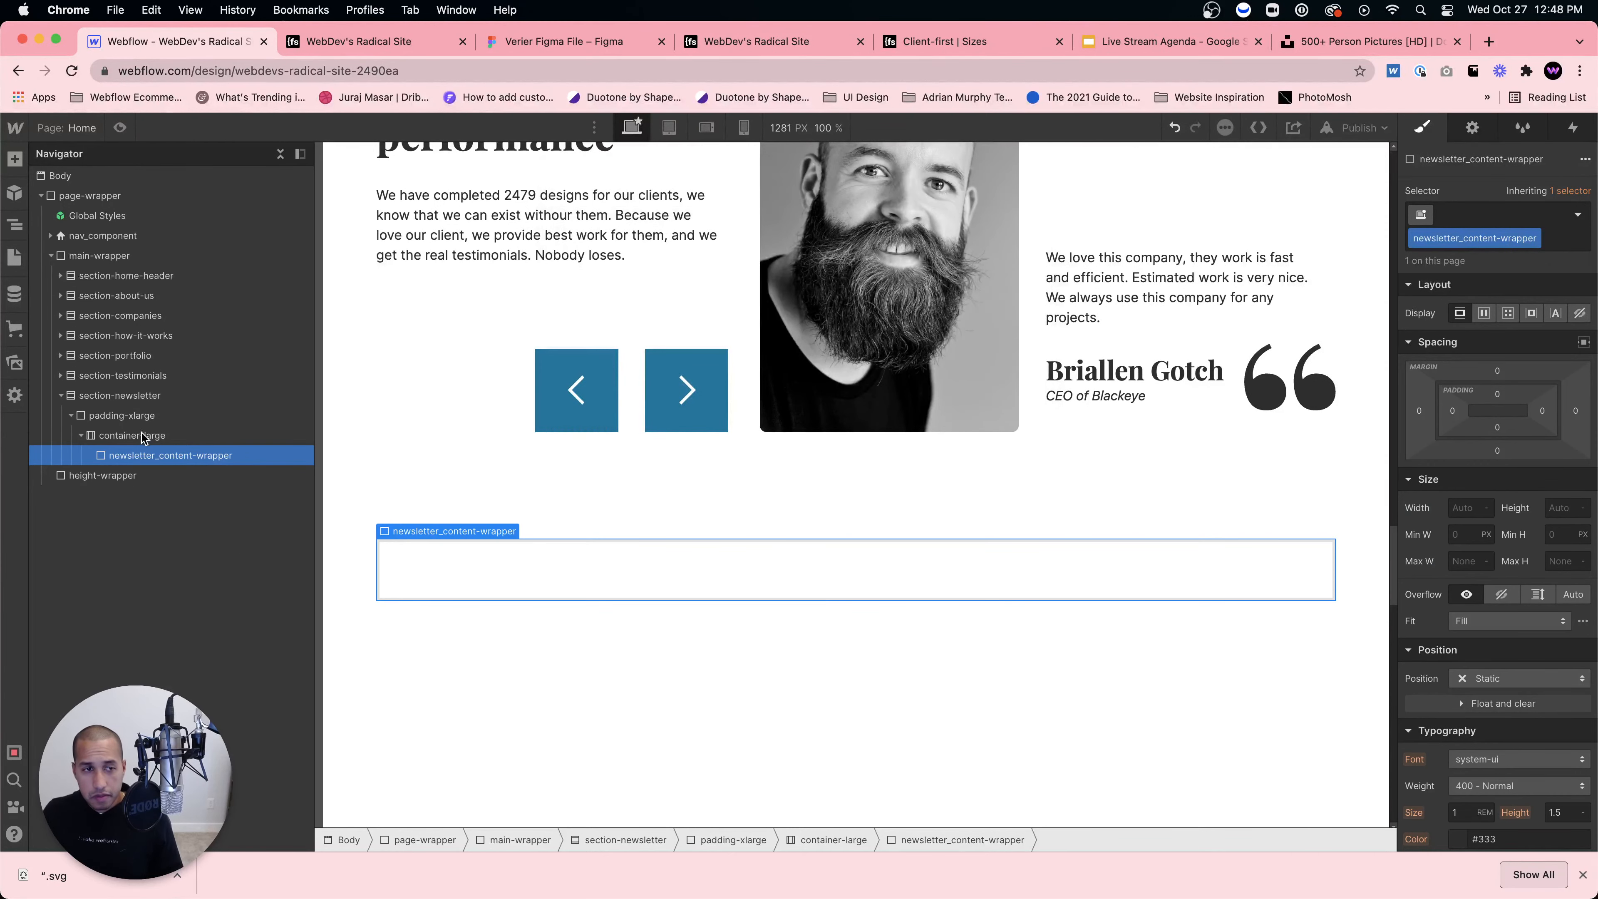
left_click(143, 457)
key("super+e")
type("div")
key("Return")
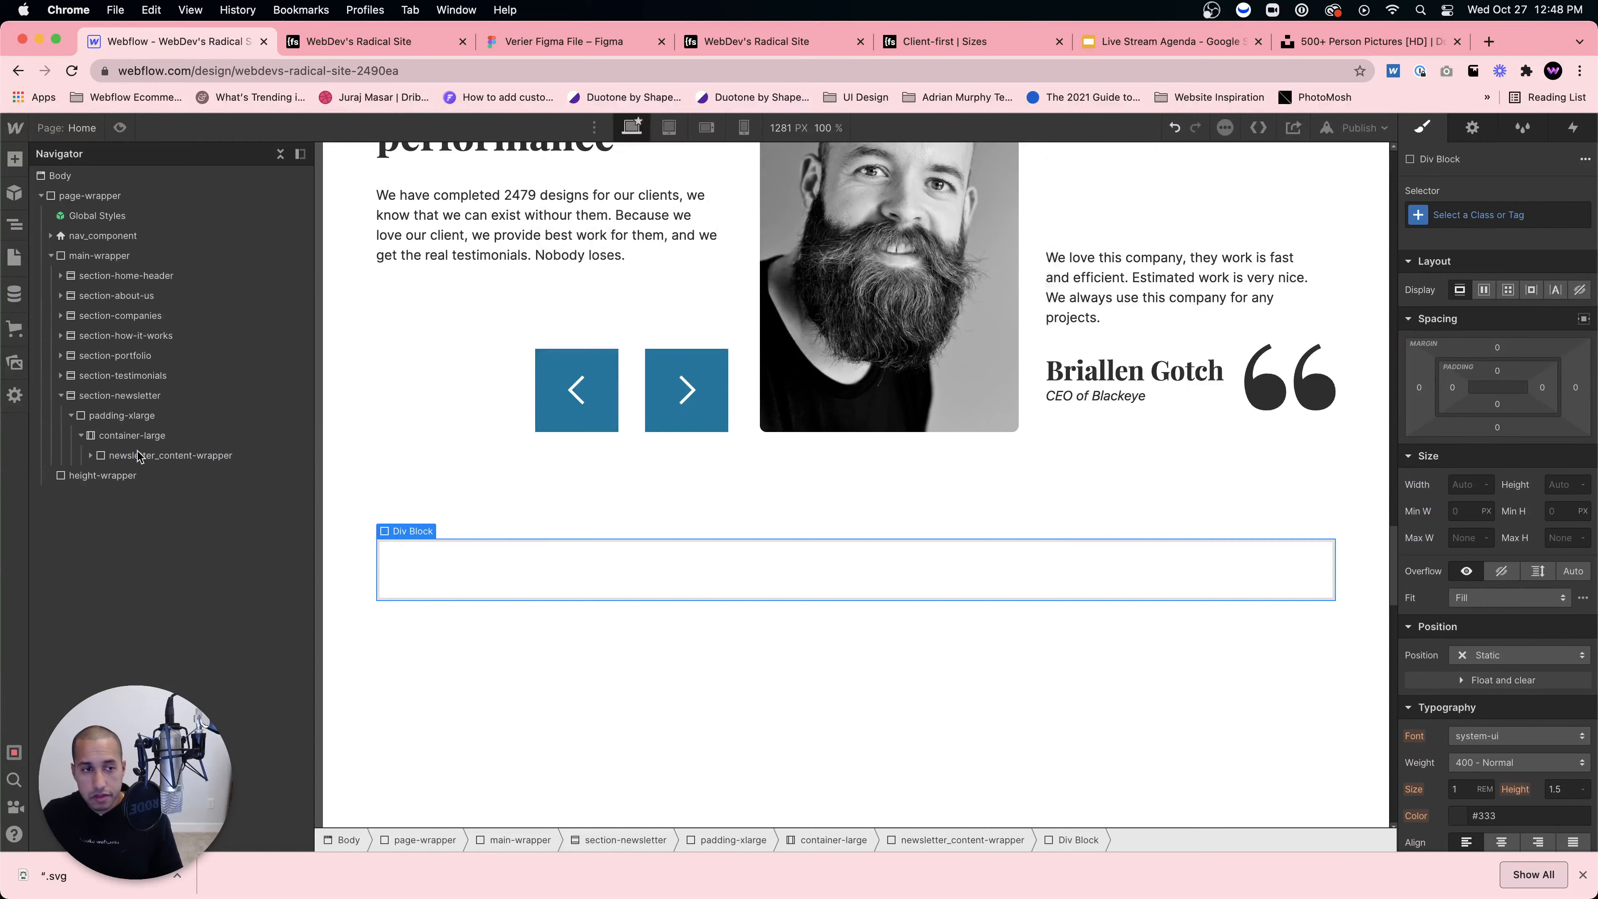
left_click(92, 455)
left_click(1513, 211)
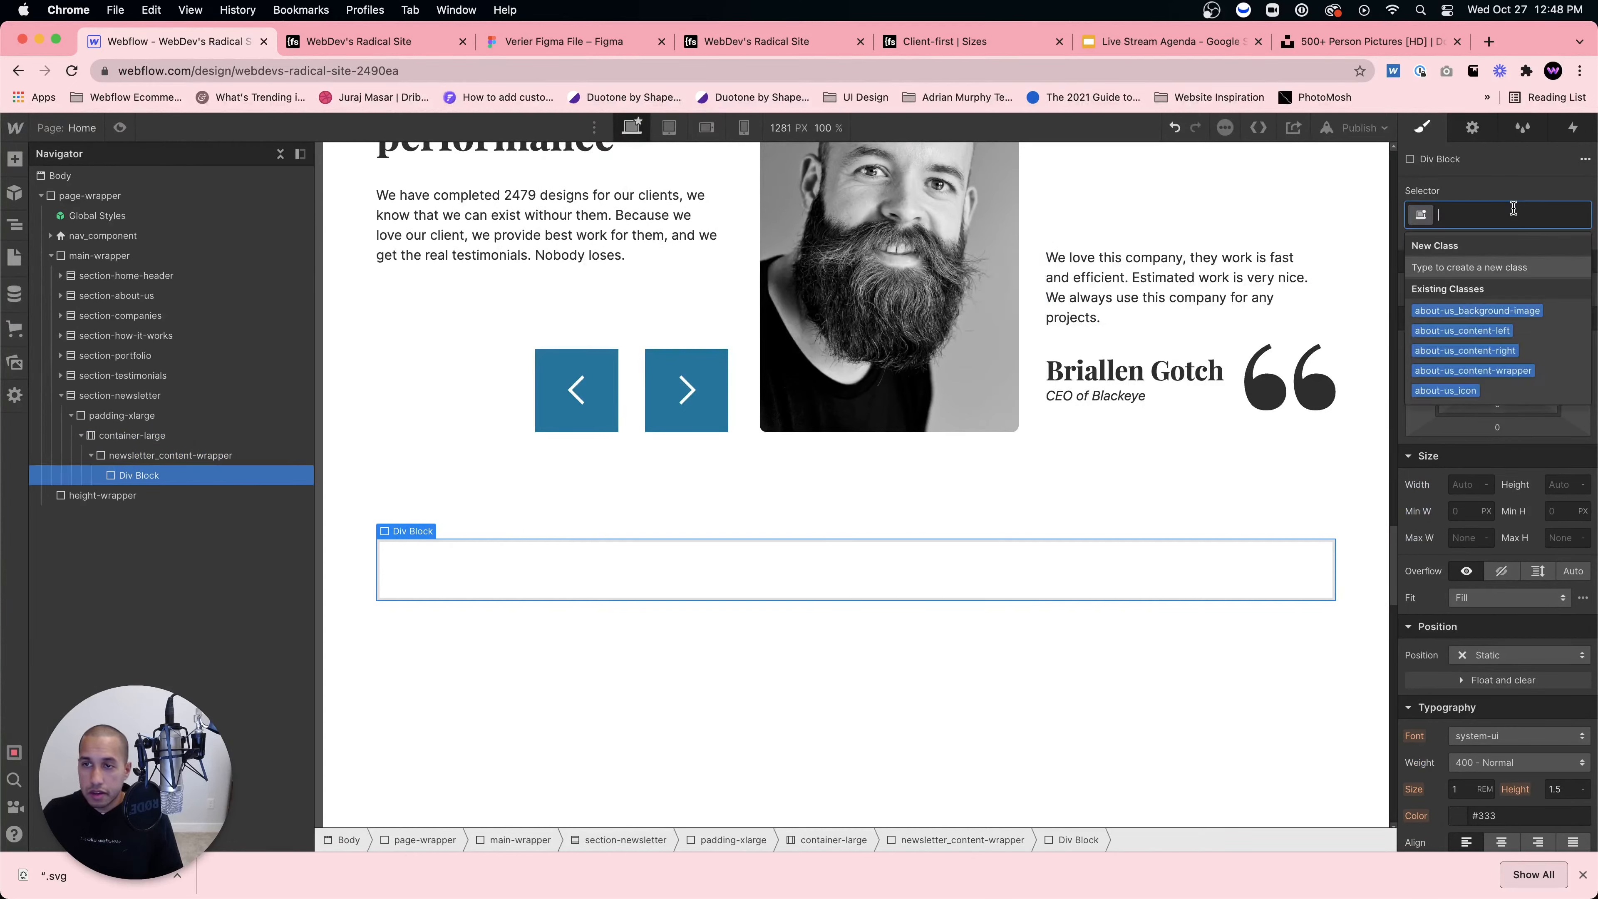
type("padding-xlarge")
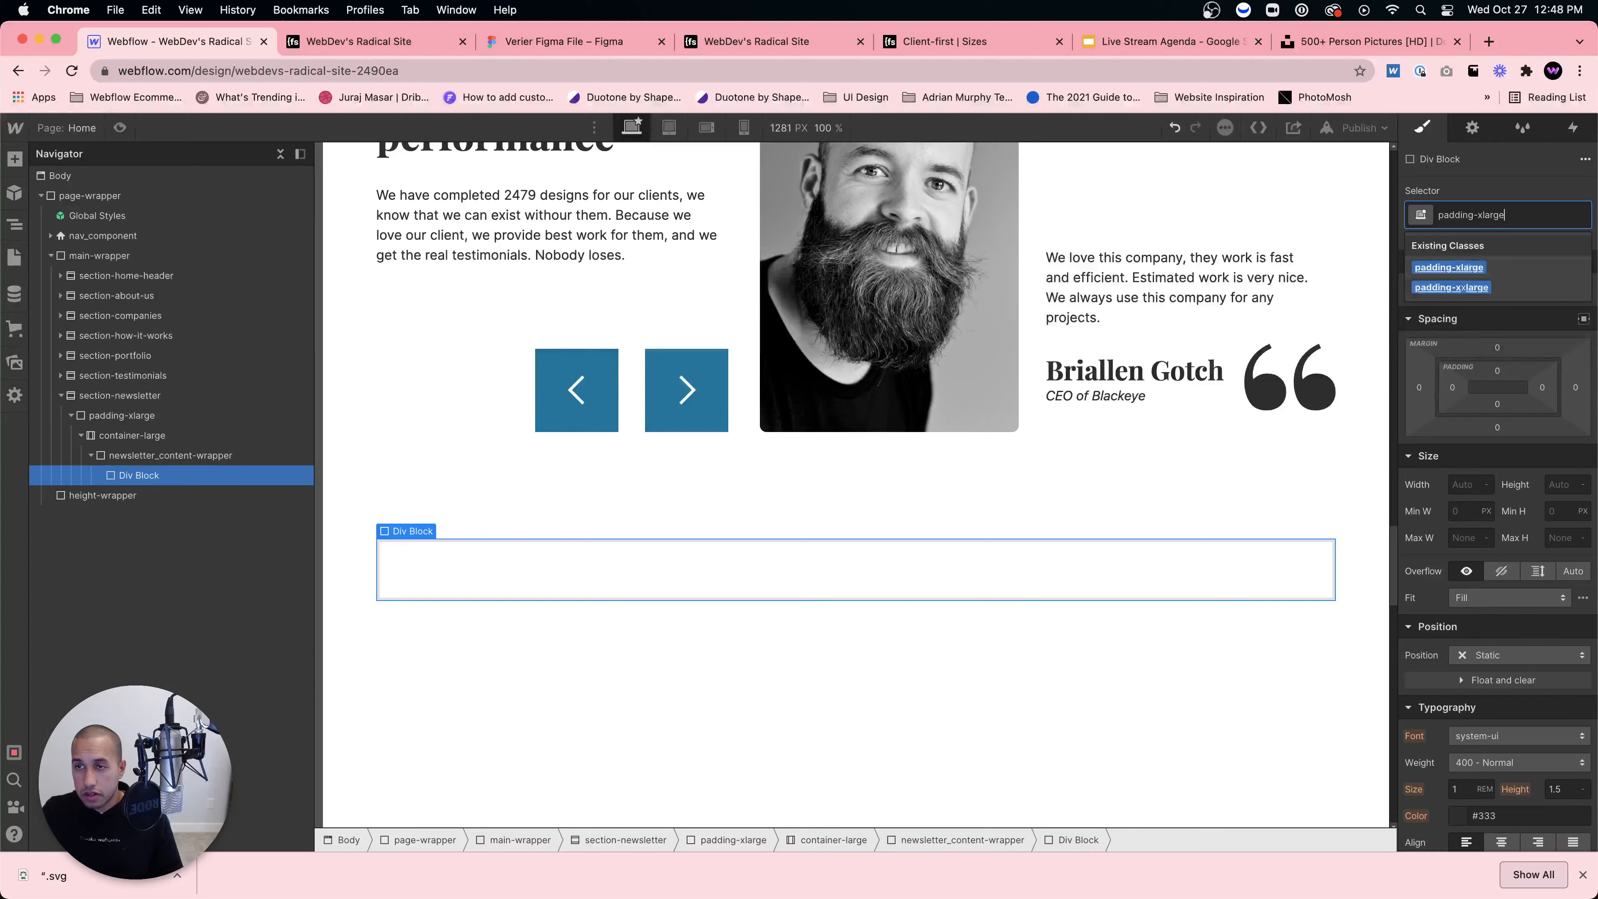
key("Return")
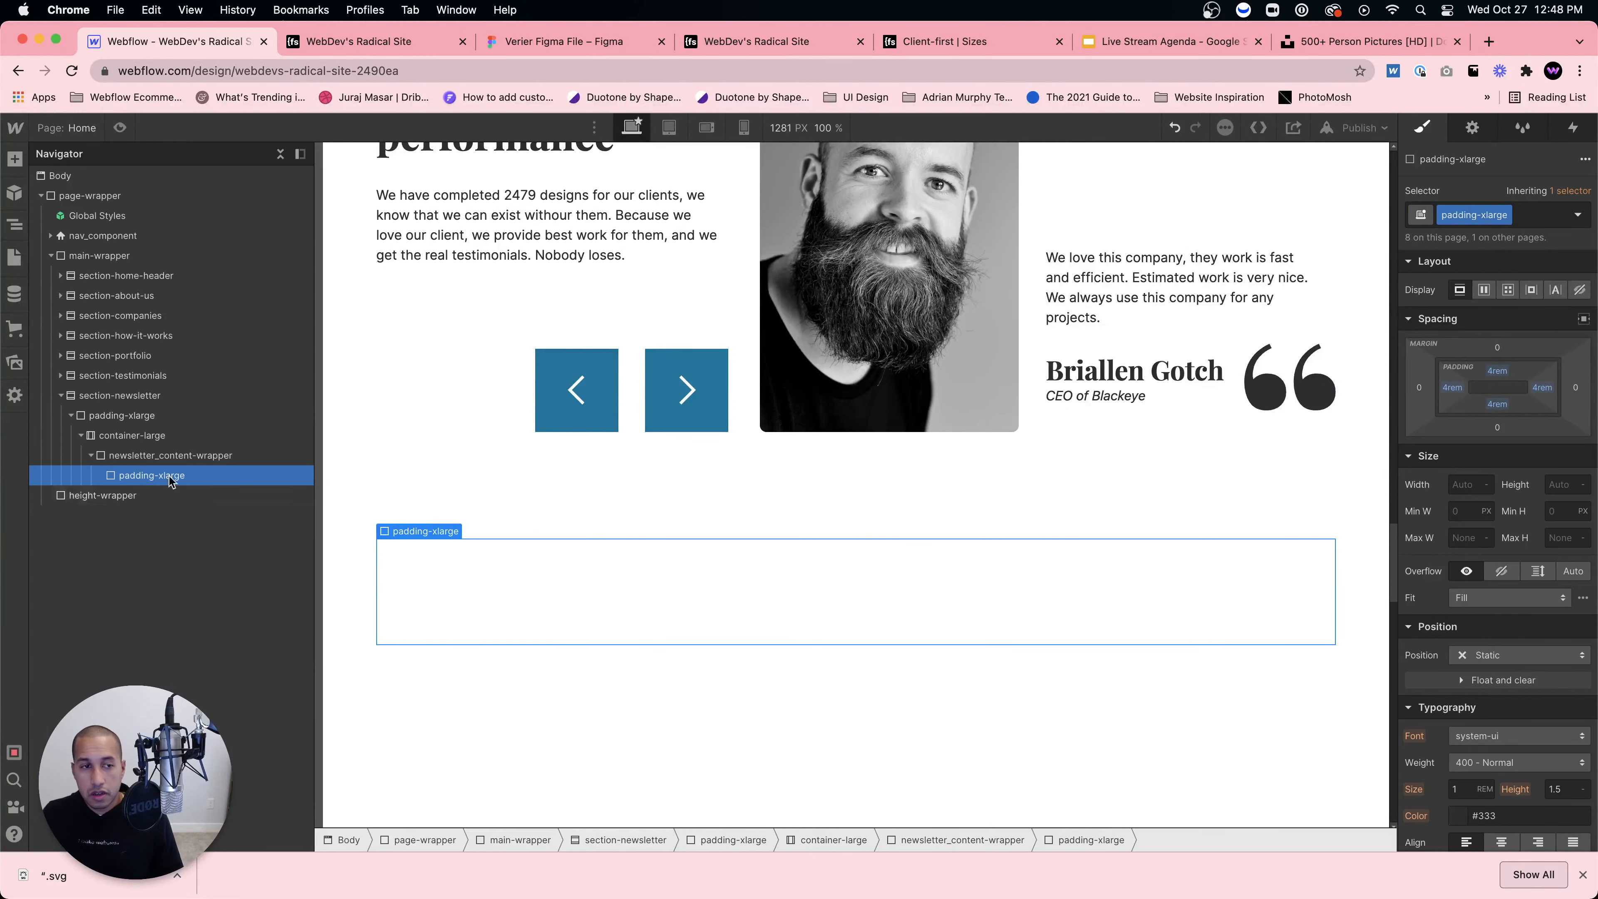
left_click(208, 455)
Step: Give newsletter_content-wrapper a Light Yellow background and edit its corner radius
scroll(1441, 696, "down", 5)
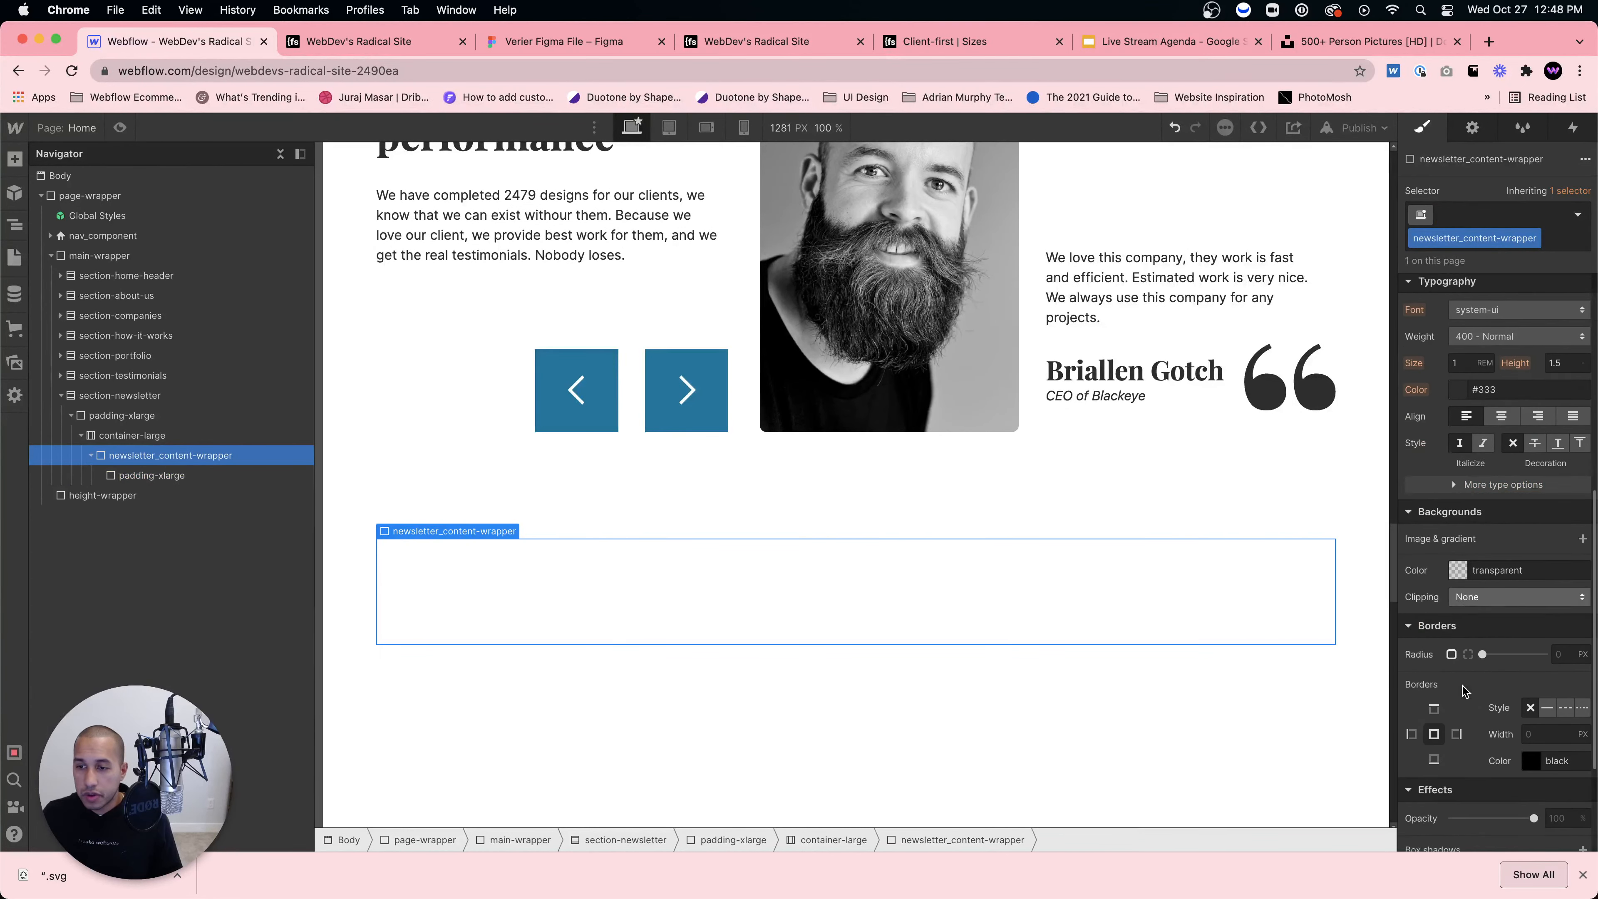
left_click(1458, 569)
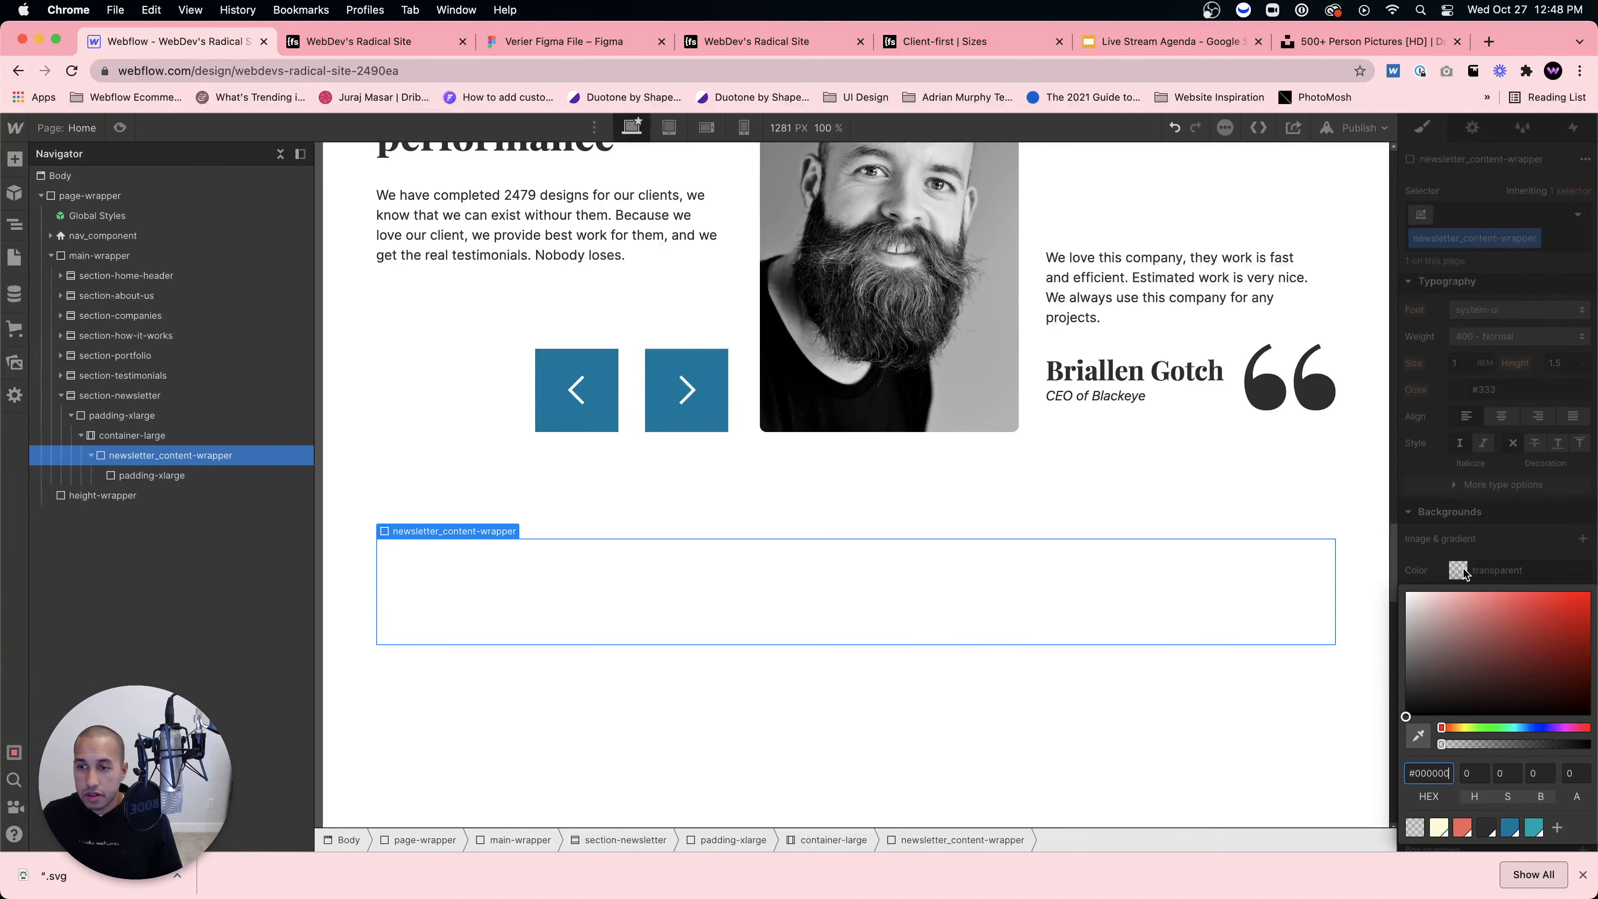
left_click(1439, 828)
left_click(1502, 543)
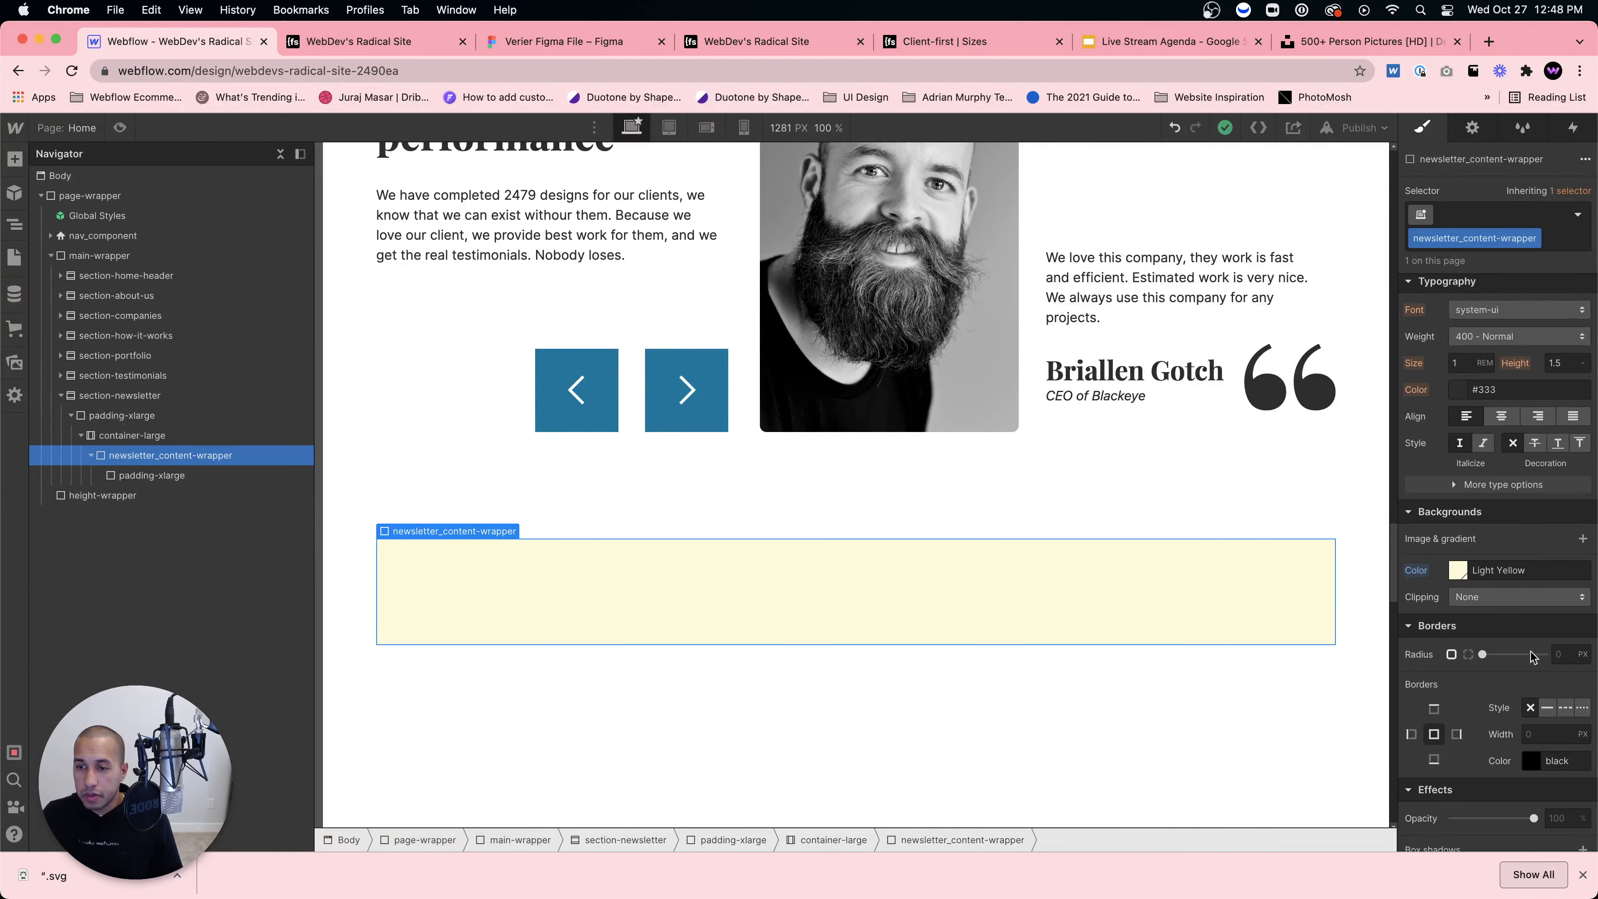
left_click(1560, 655)
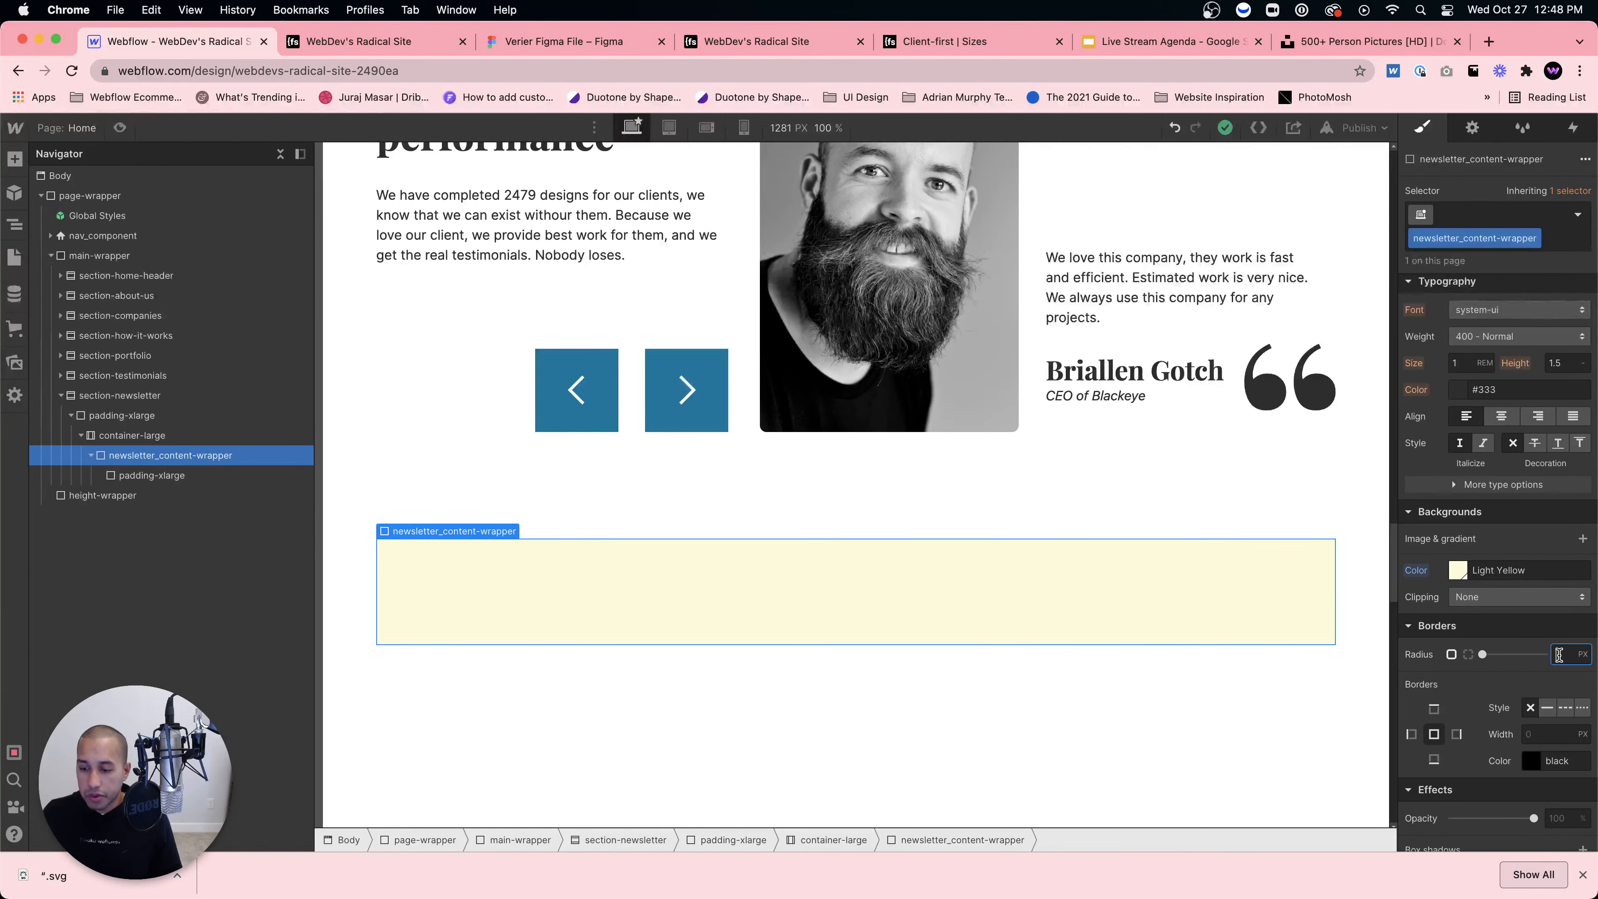
Step: Compare the yellow box against the published site and the Figma design
left_click(378, 44)
scroll(618, 393, "down", 5)
left_click(548, 41)
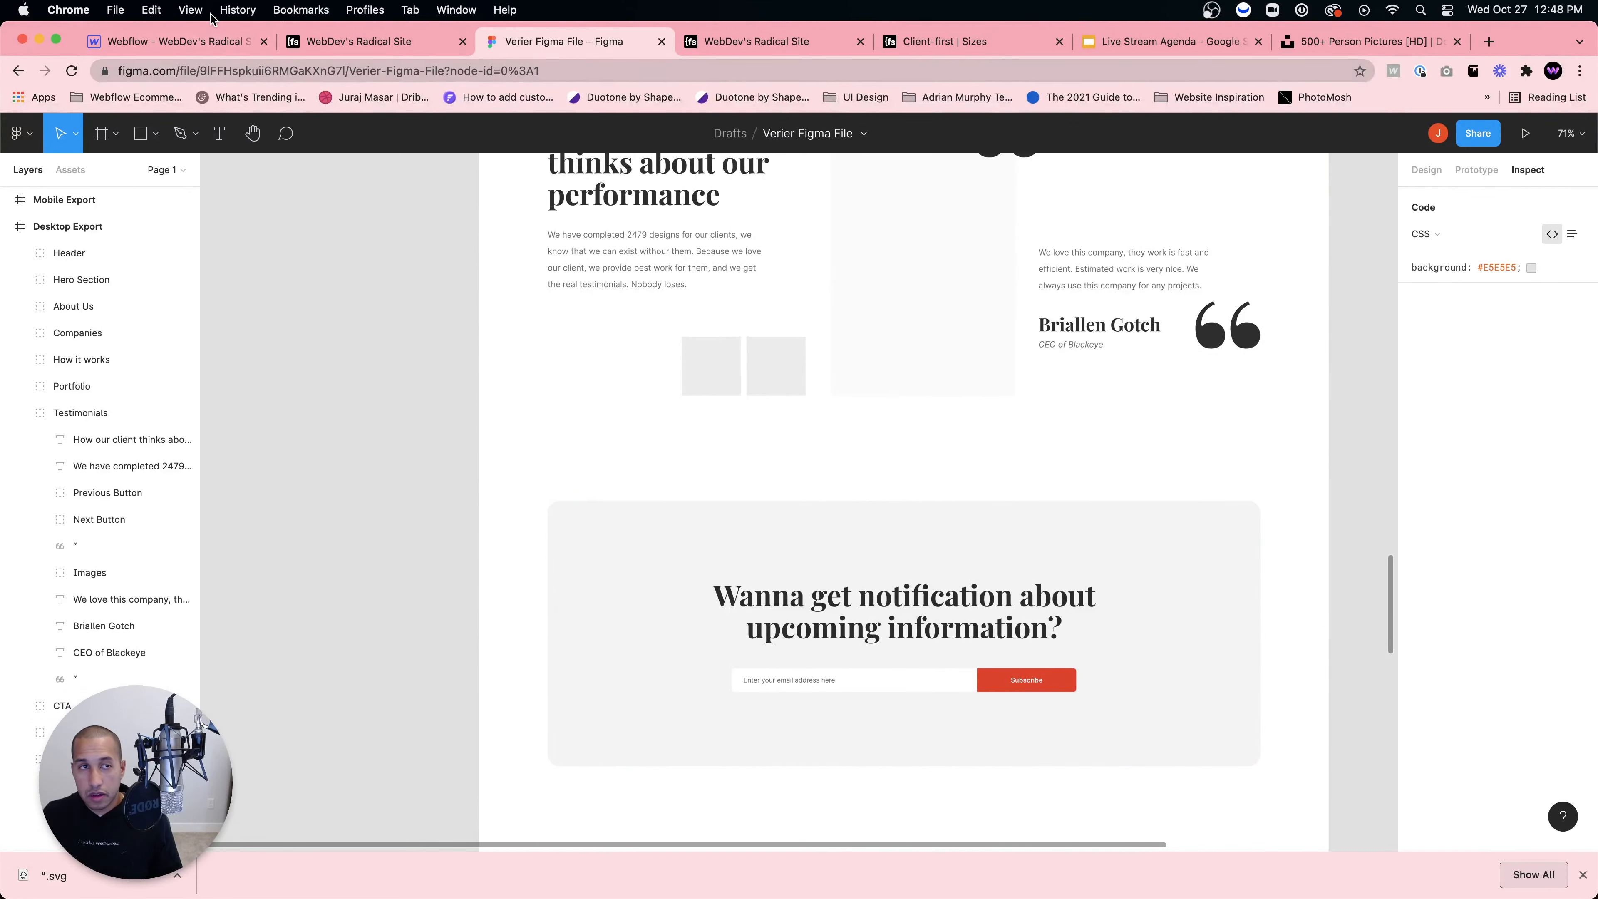
left_click(189, 42)
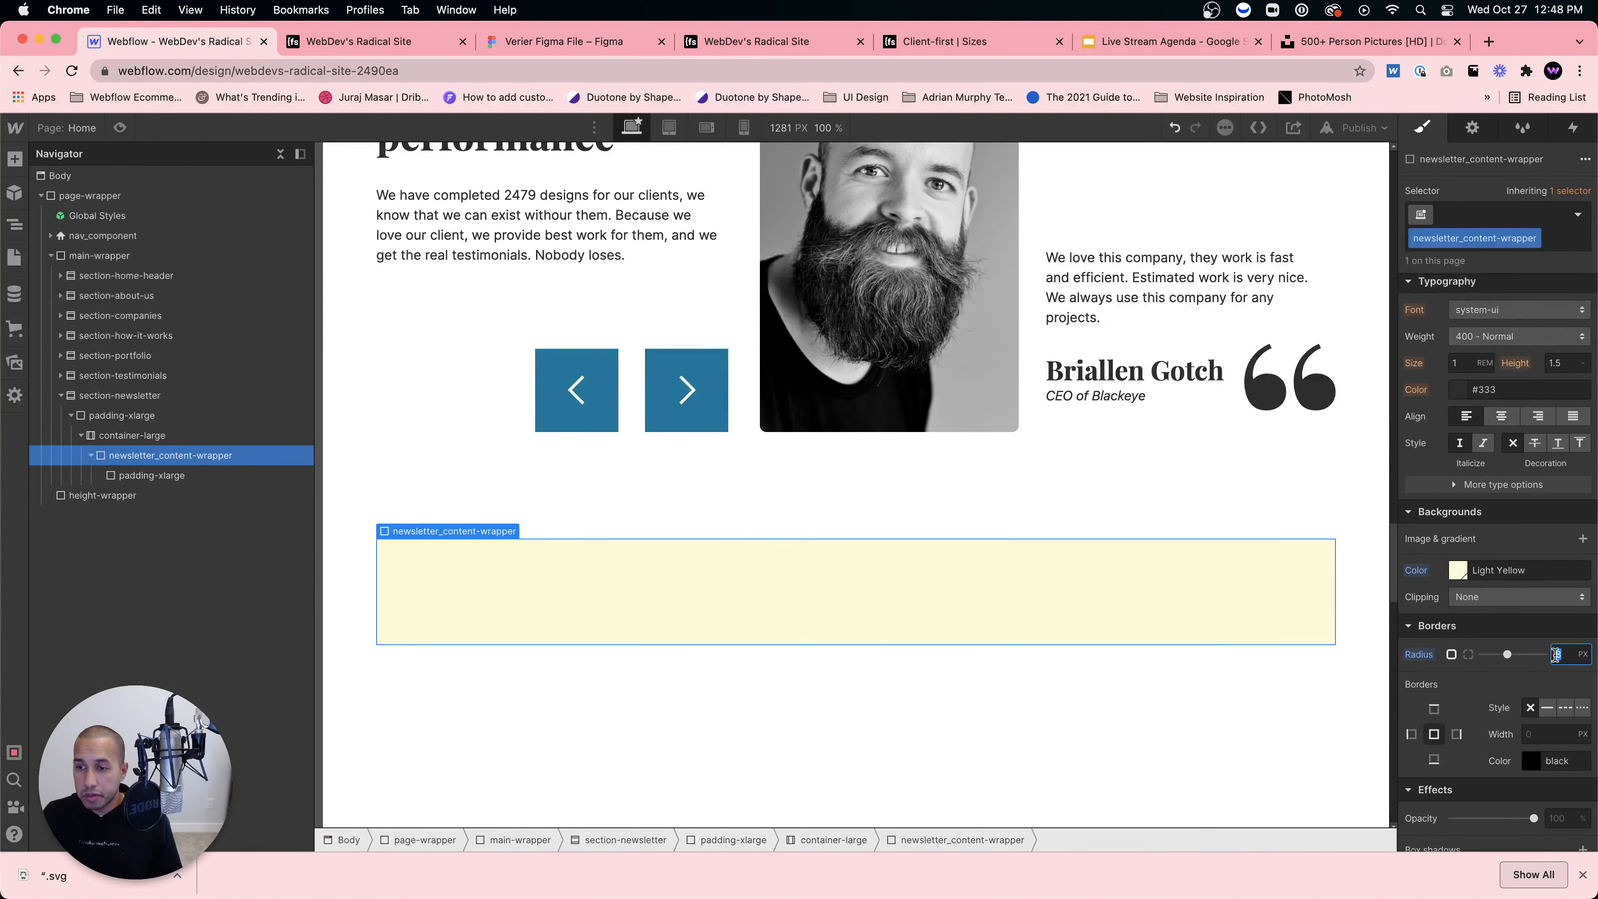
Step: Insert an H2 heading inside the inner padding-xlarge div, checking the CTA sizes in Figma
left_click(1091, 517)
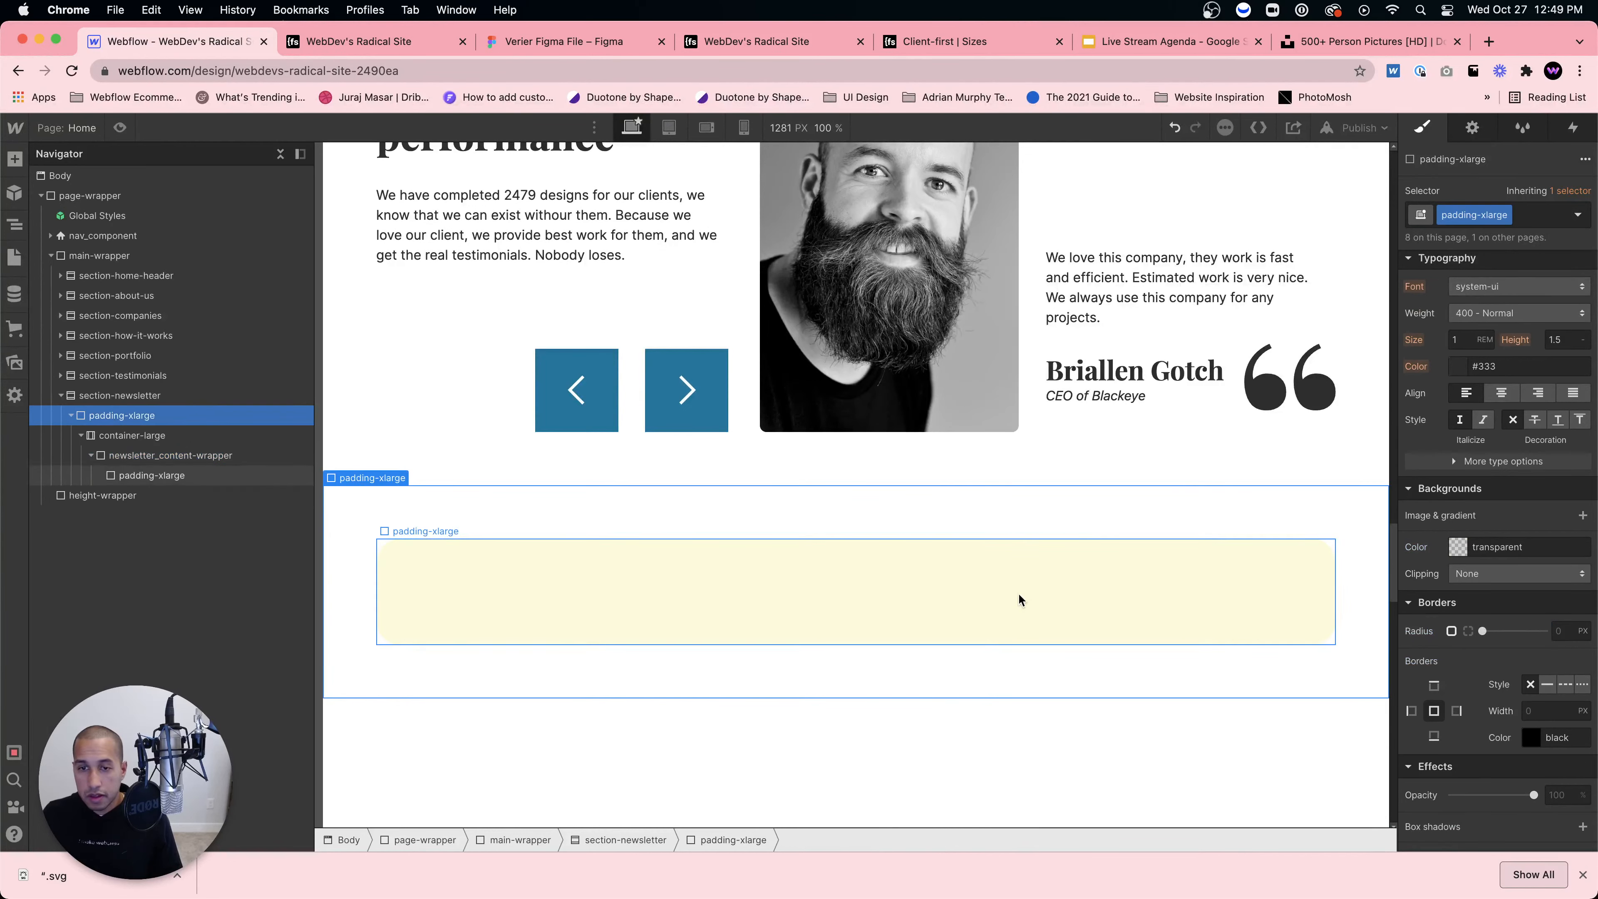
left_click(1020, 599)
key("super+k")
type("heading")
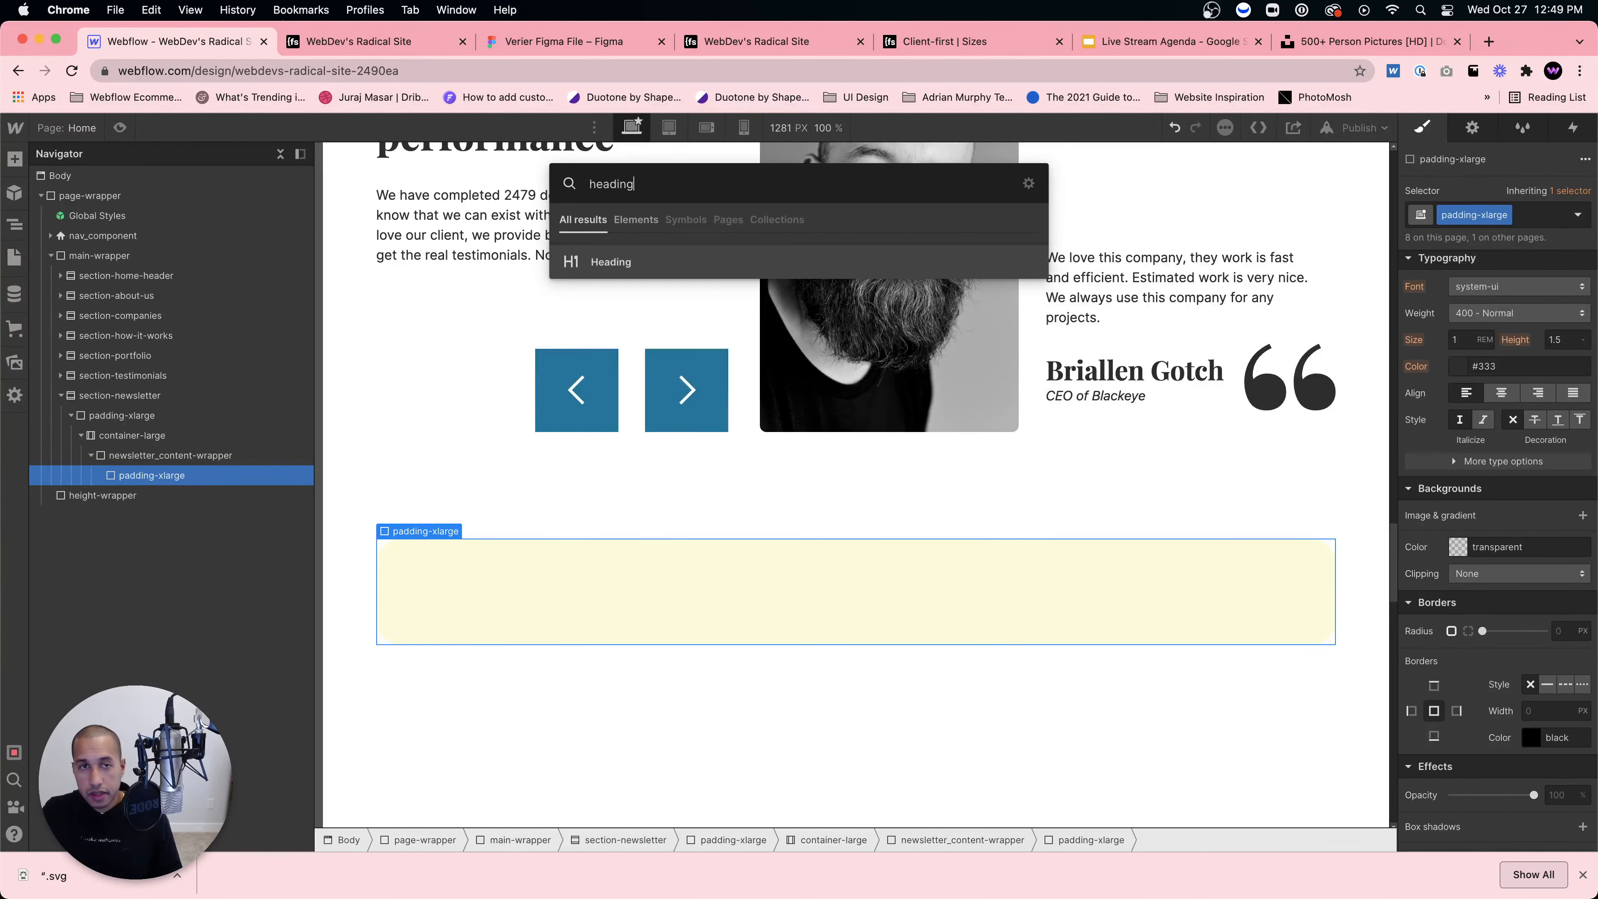
key("Return")
left_click(483, 701)
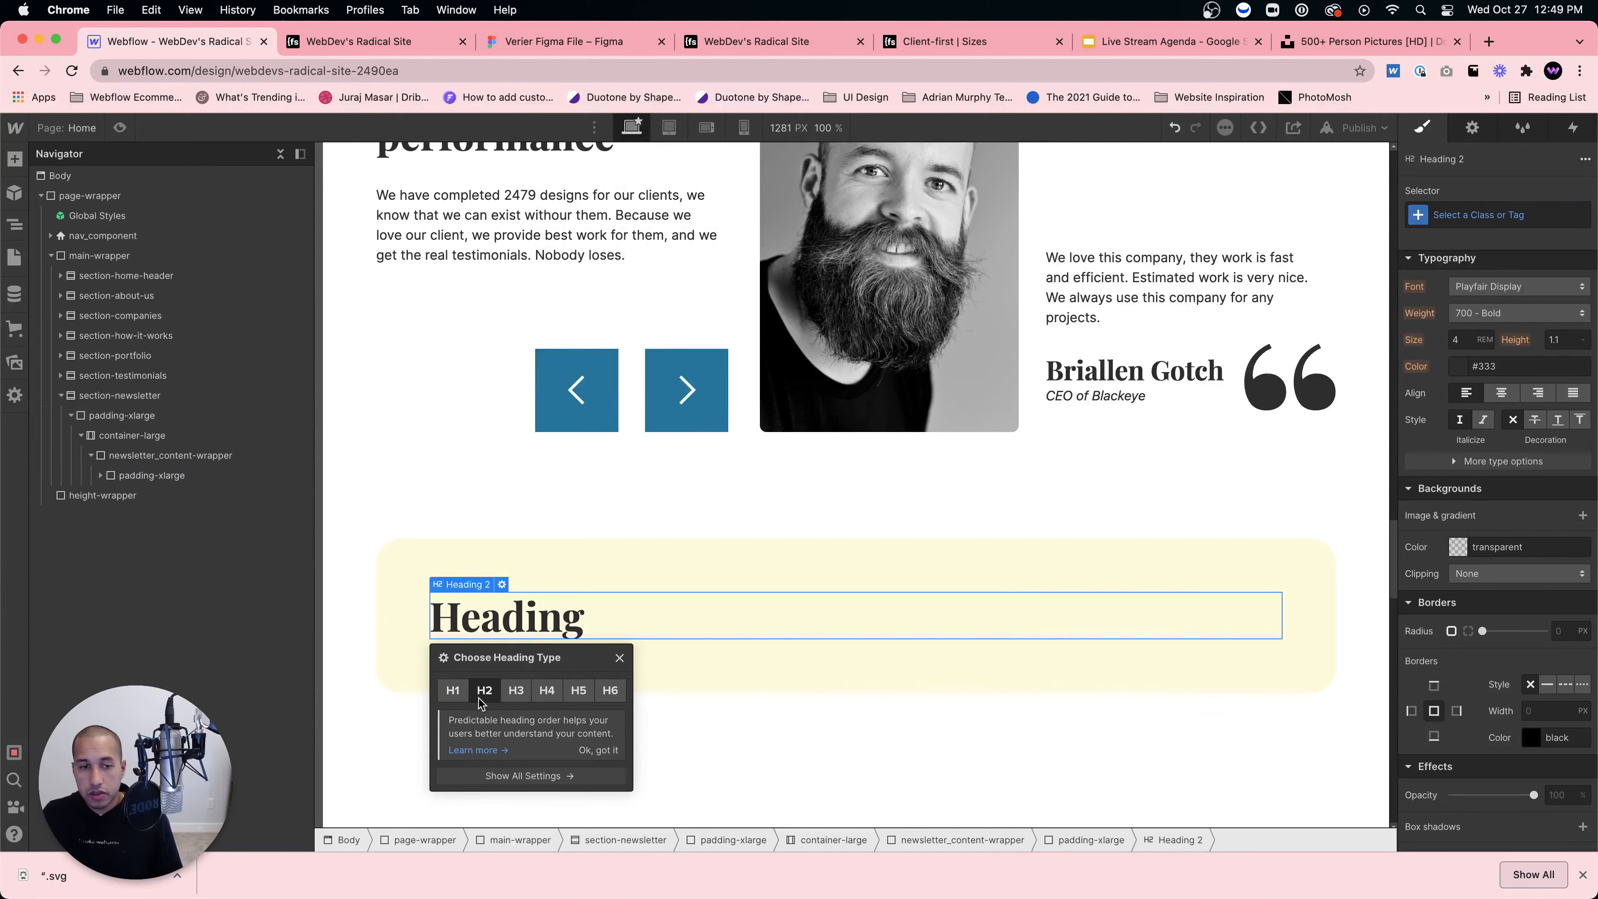
left_click(588, 45)
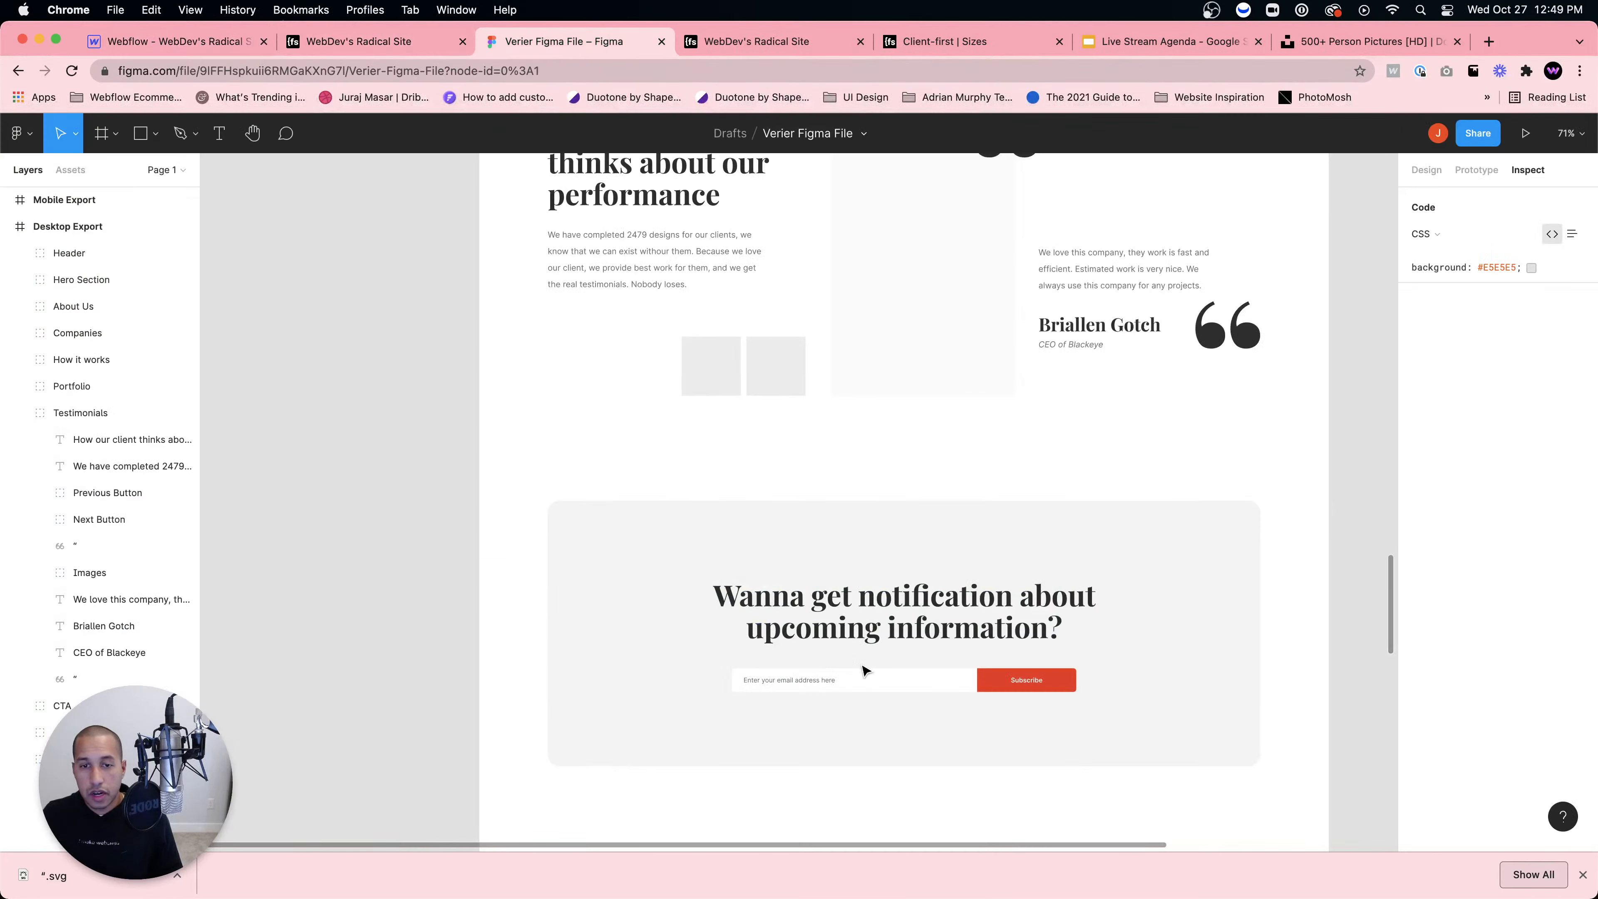
left_click(860, 612)
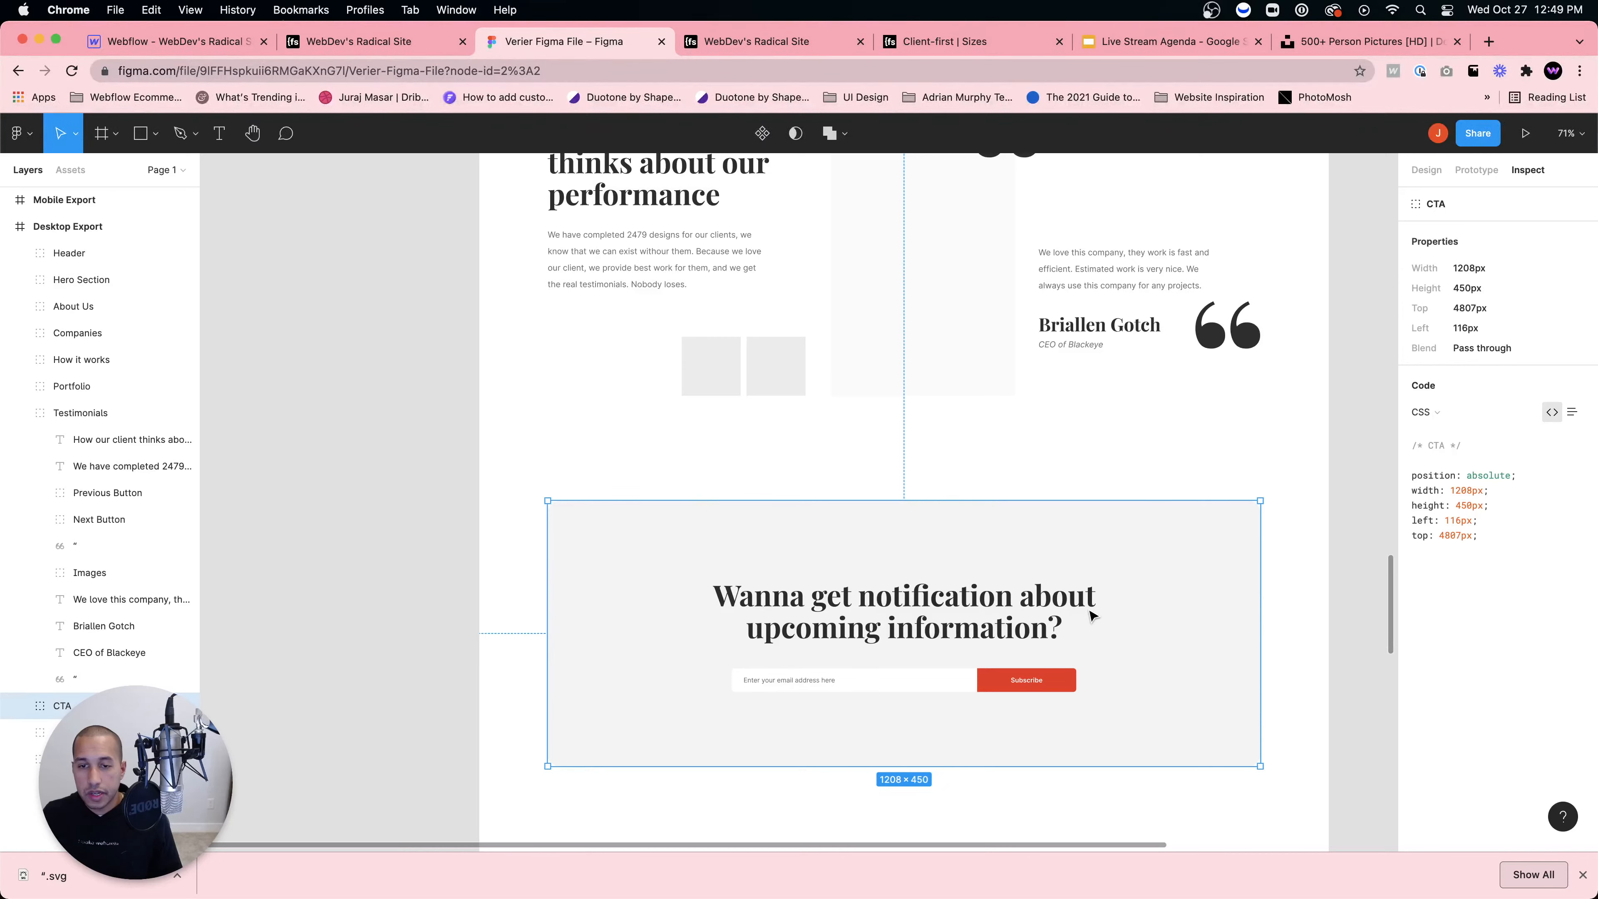
left_click(201, 44)
Step: Set the heading text to 'Want to get notified about upcoming events'
double_click(795, 614)
type("Wan")
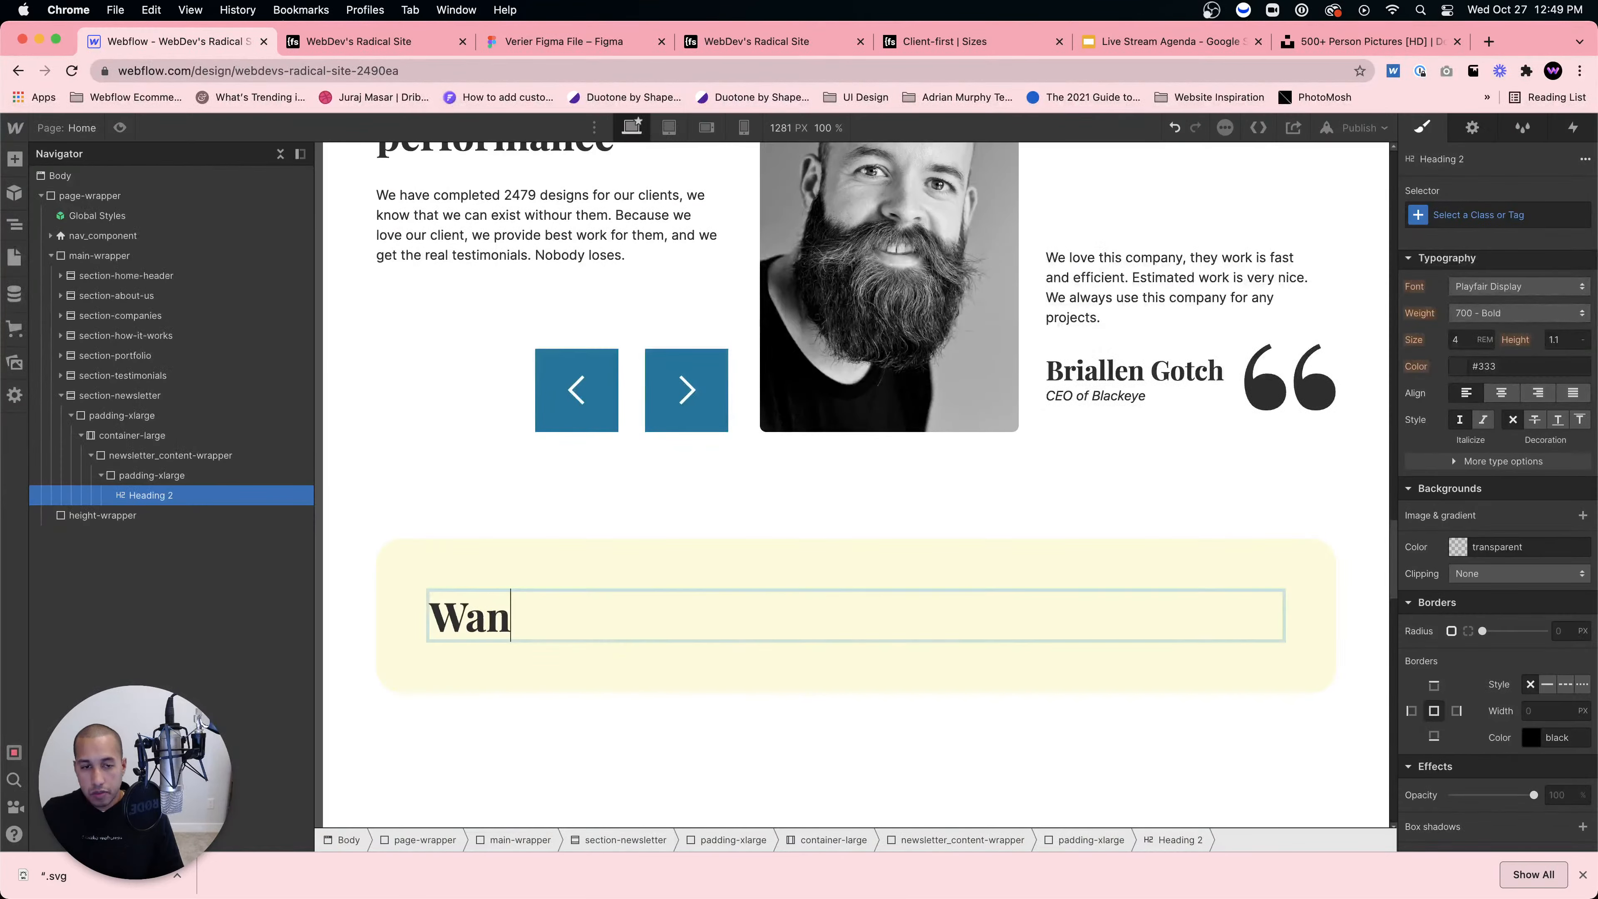
type("t to get notified about")
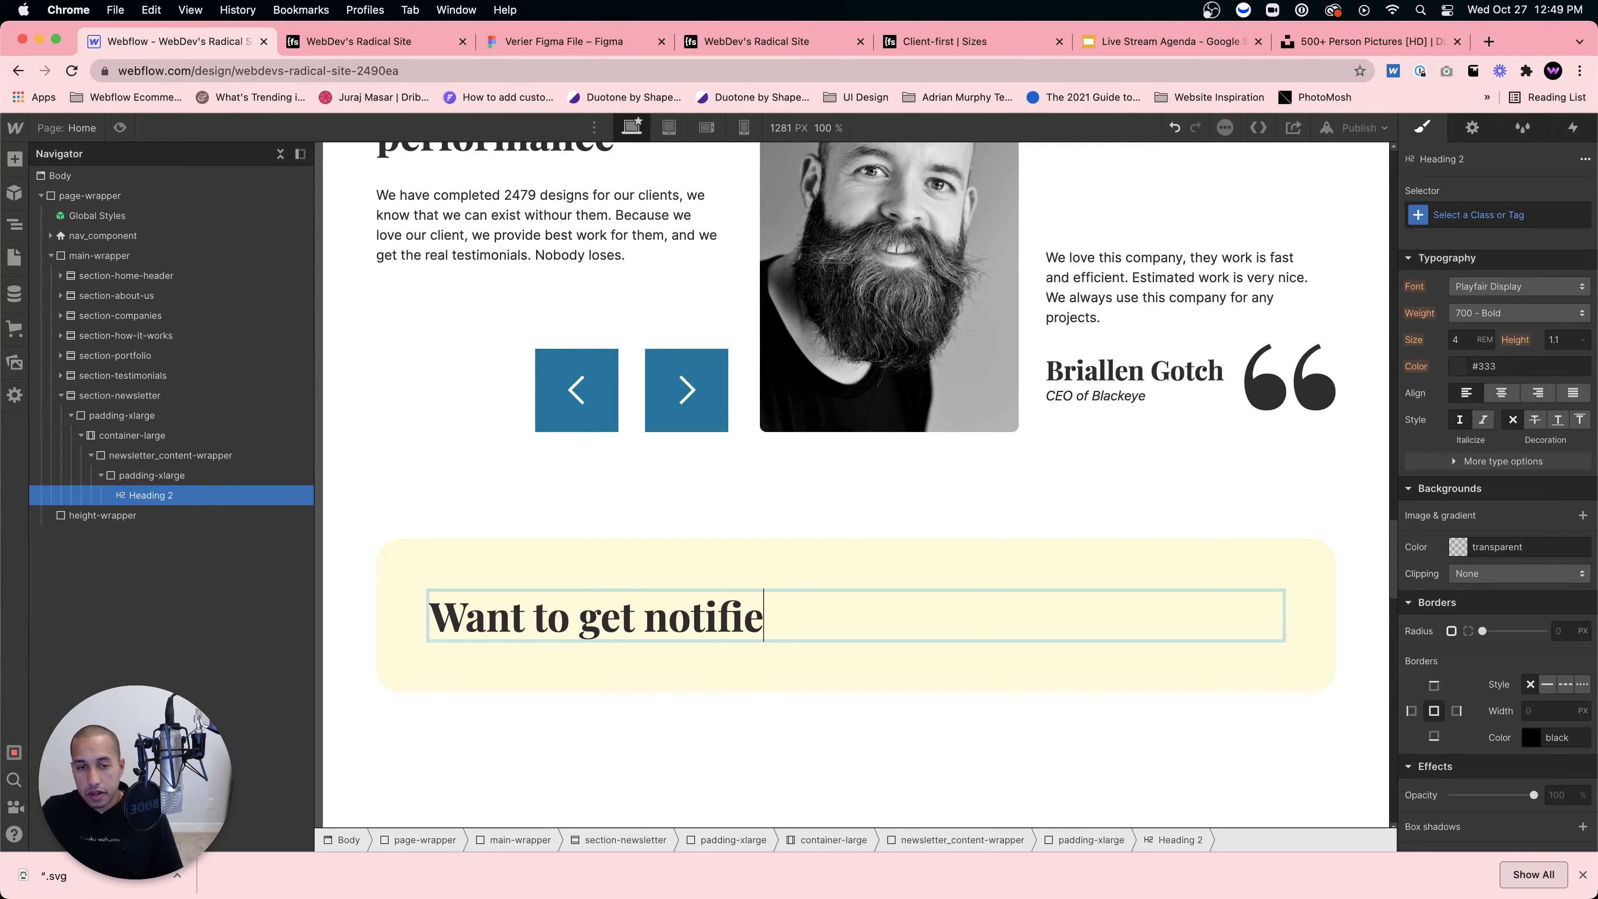
left_click(553, 42)
left_click(205, 39)
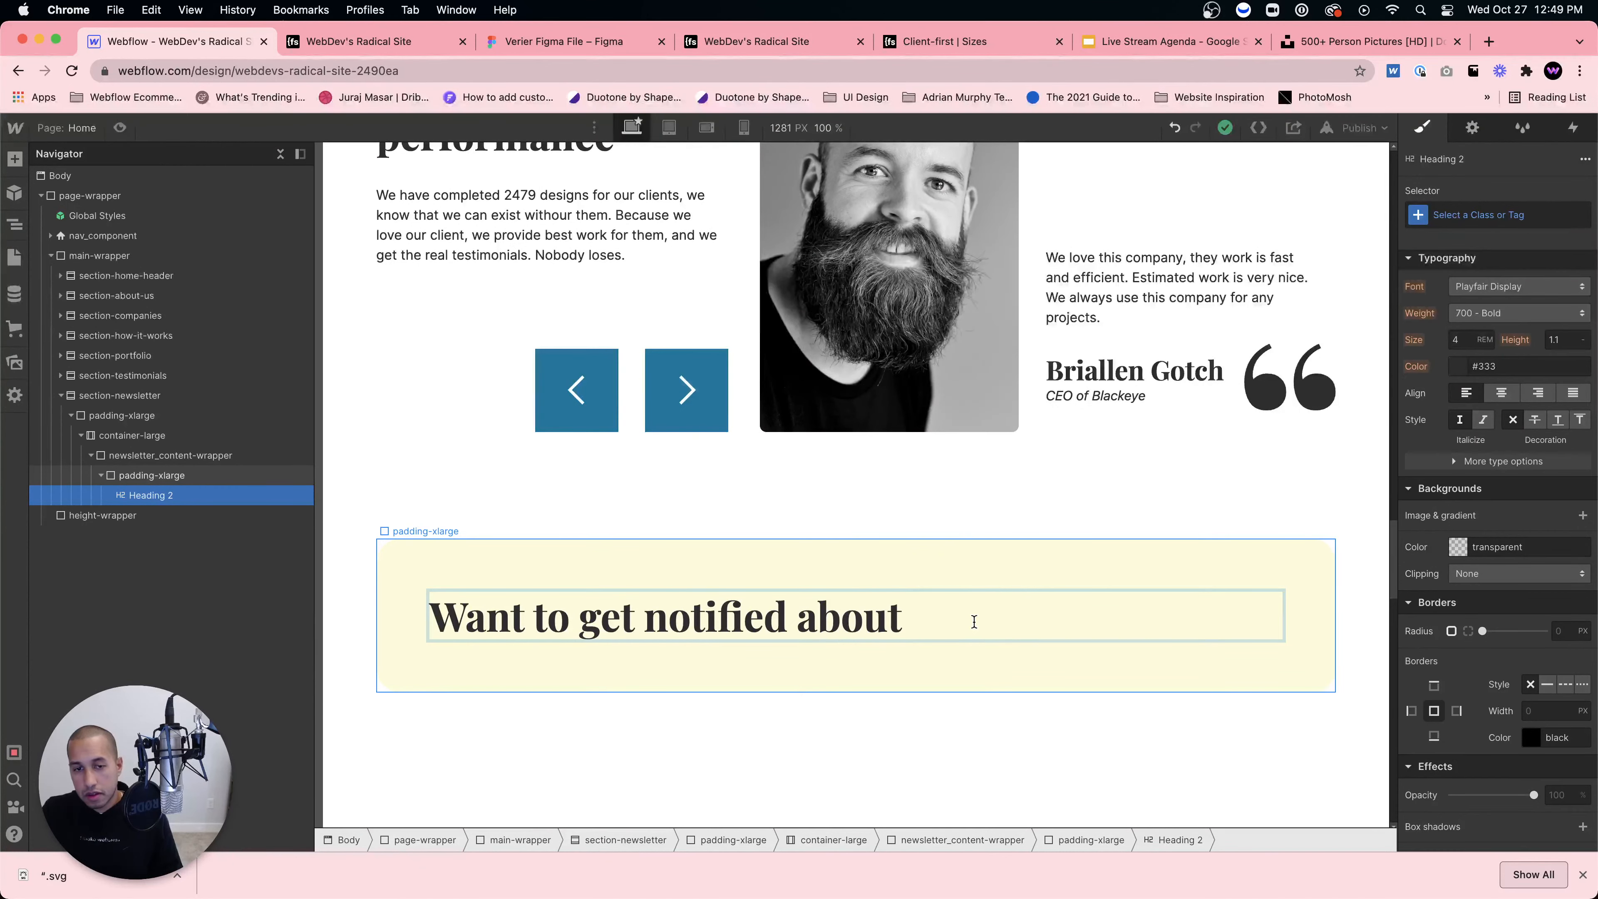
type("upcoming events")
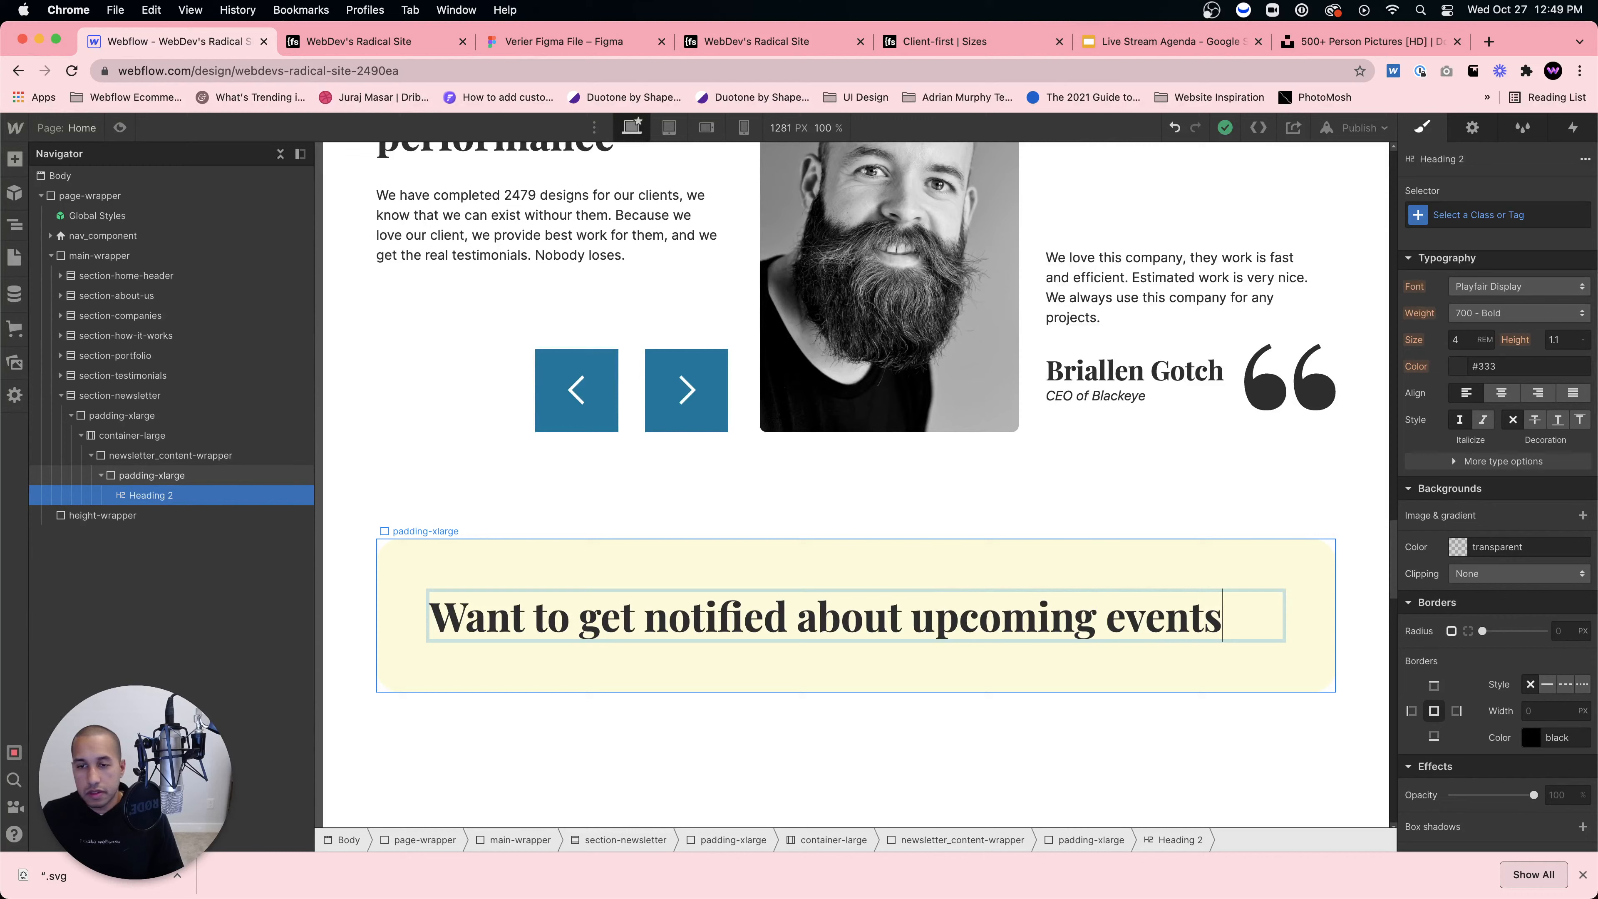
left_click(1005, 700)
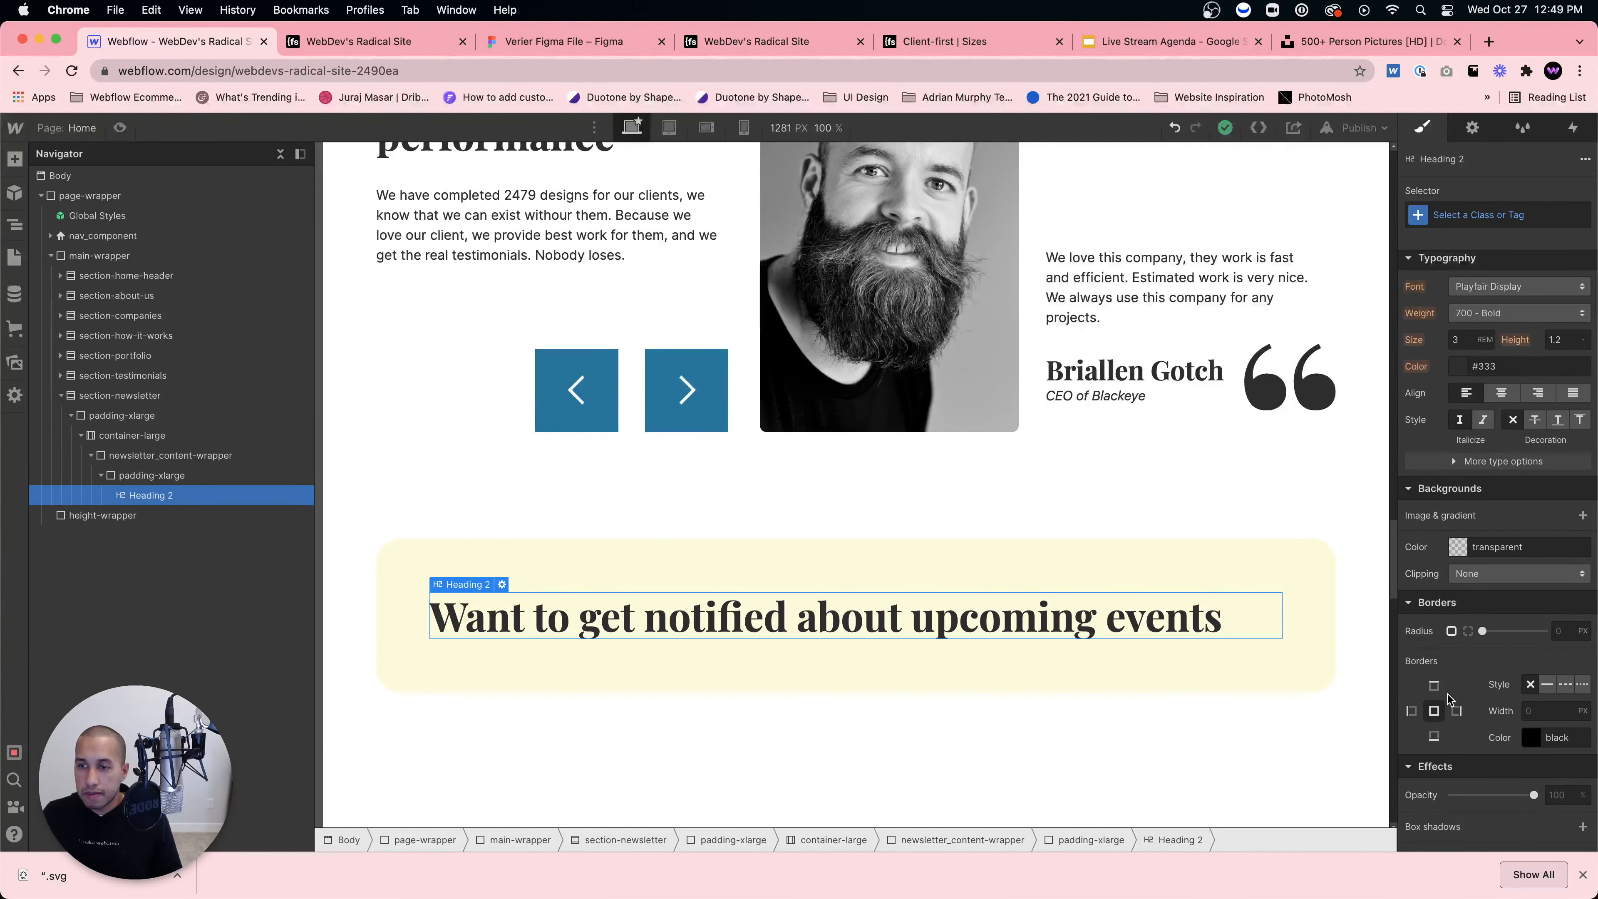
Step: Enter the new class name testimonials_heading for the heading
scroll(1484, 538, "up", 5)
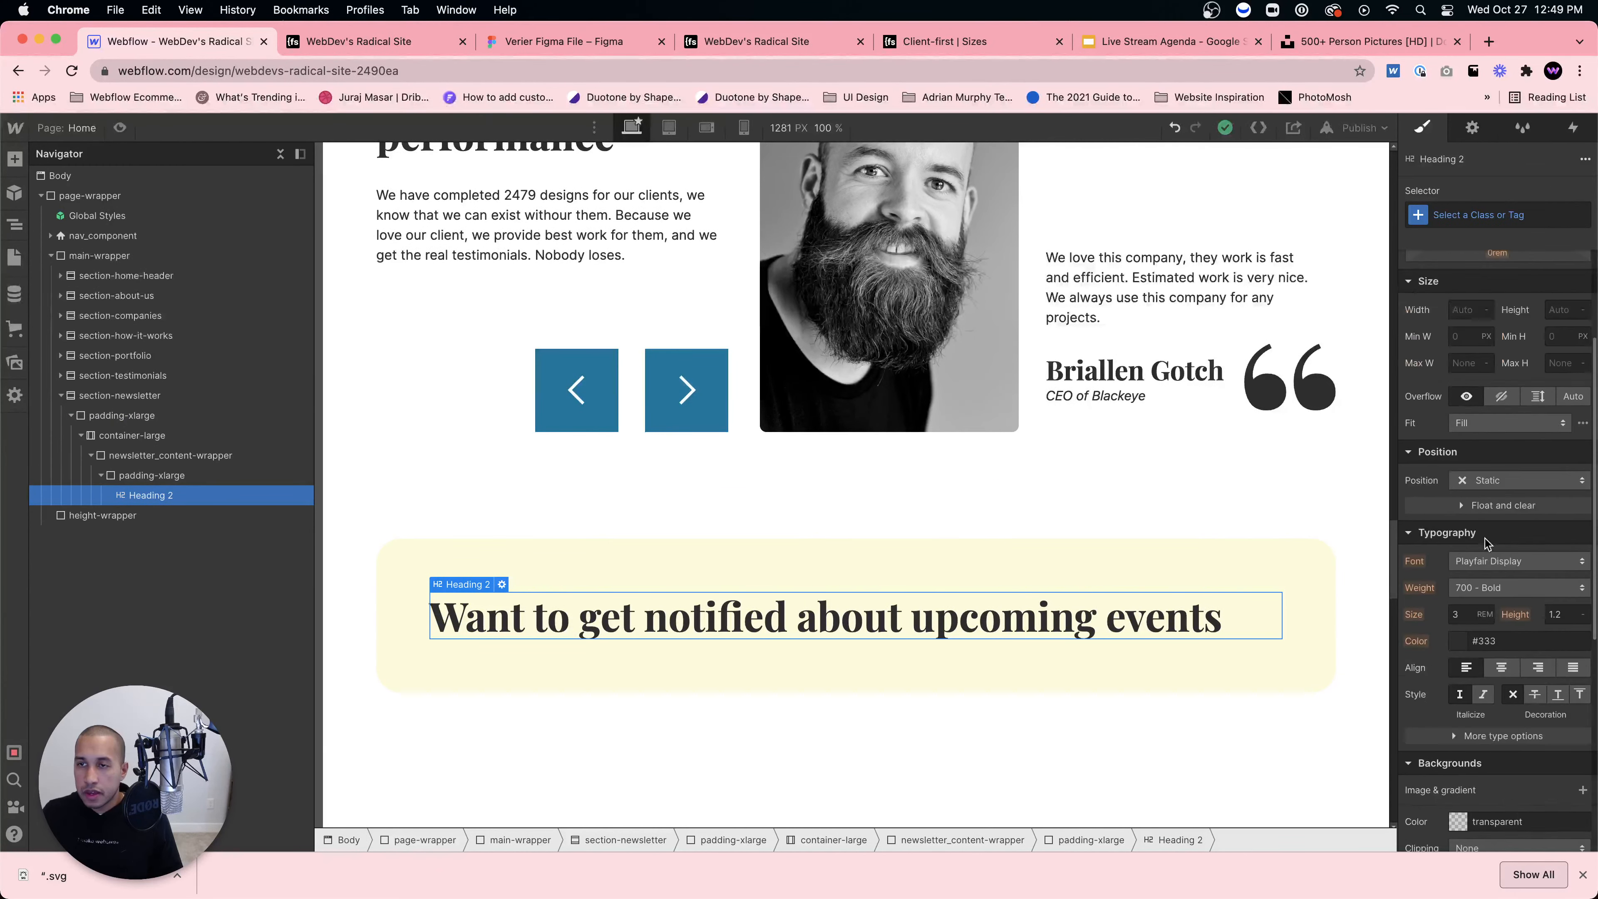
left_click(1459, 215)
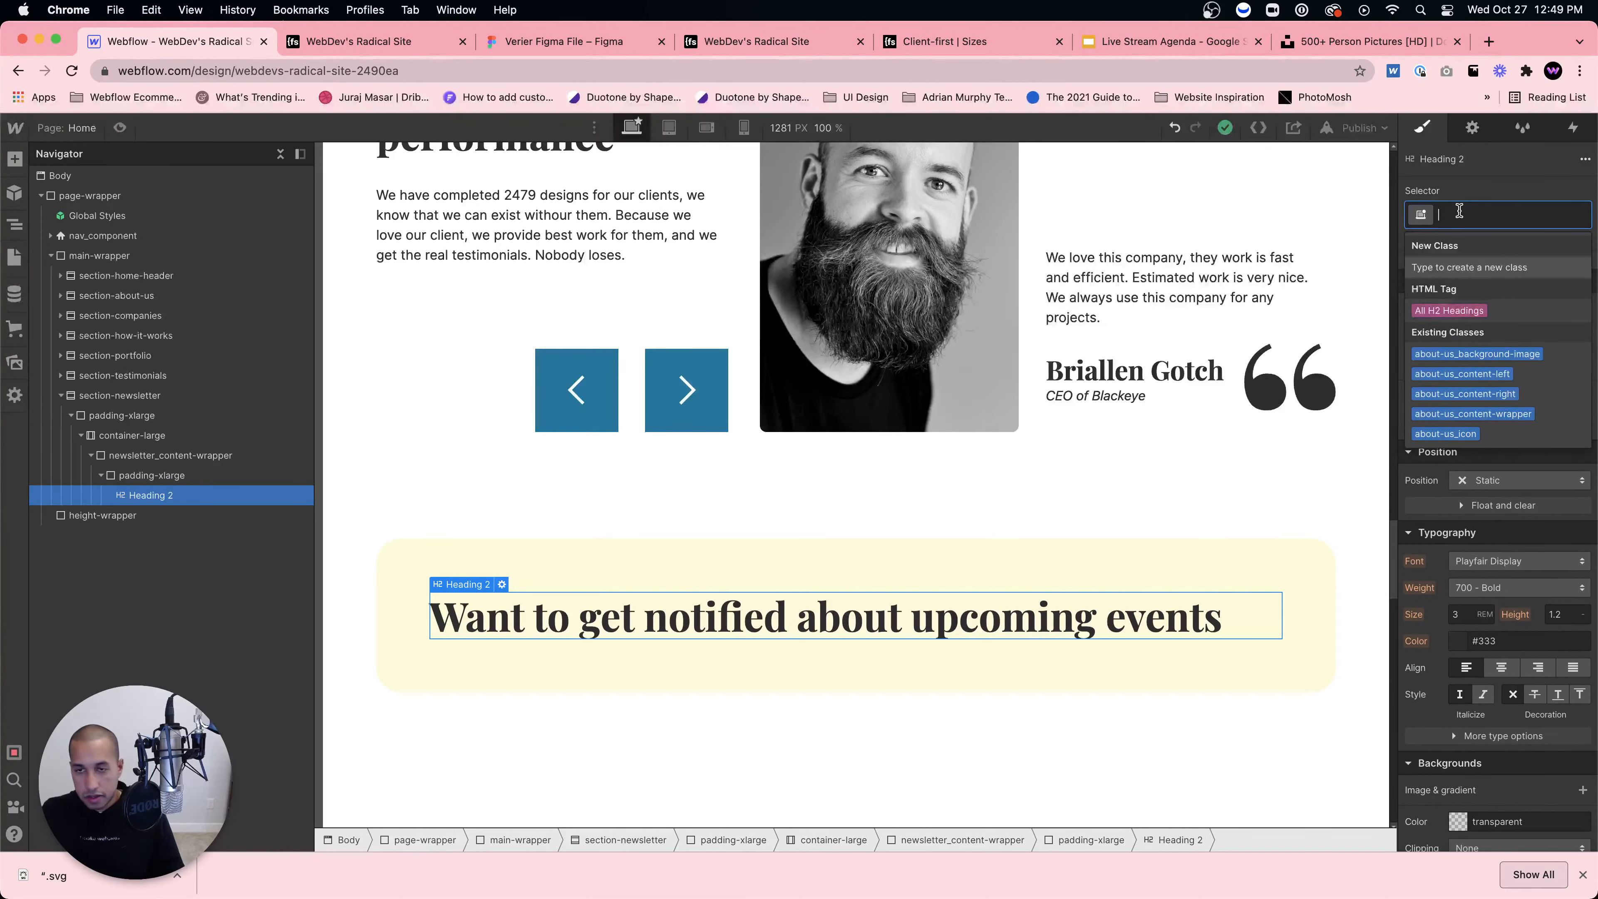
type("testimonai")
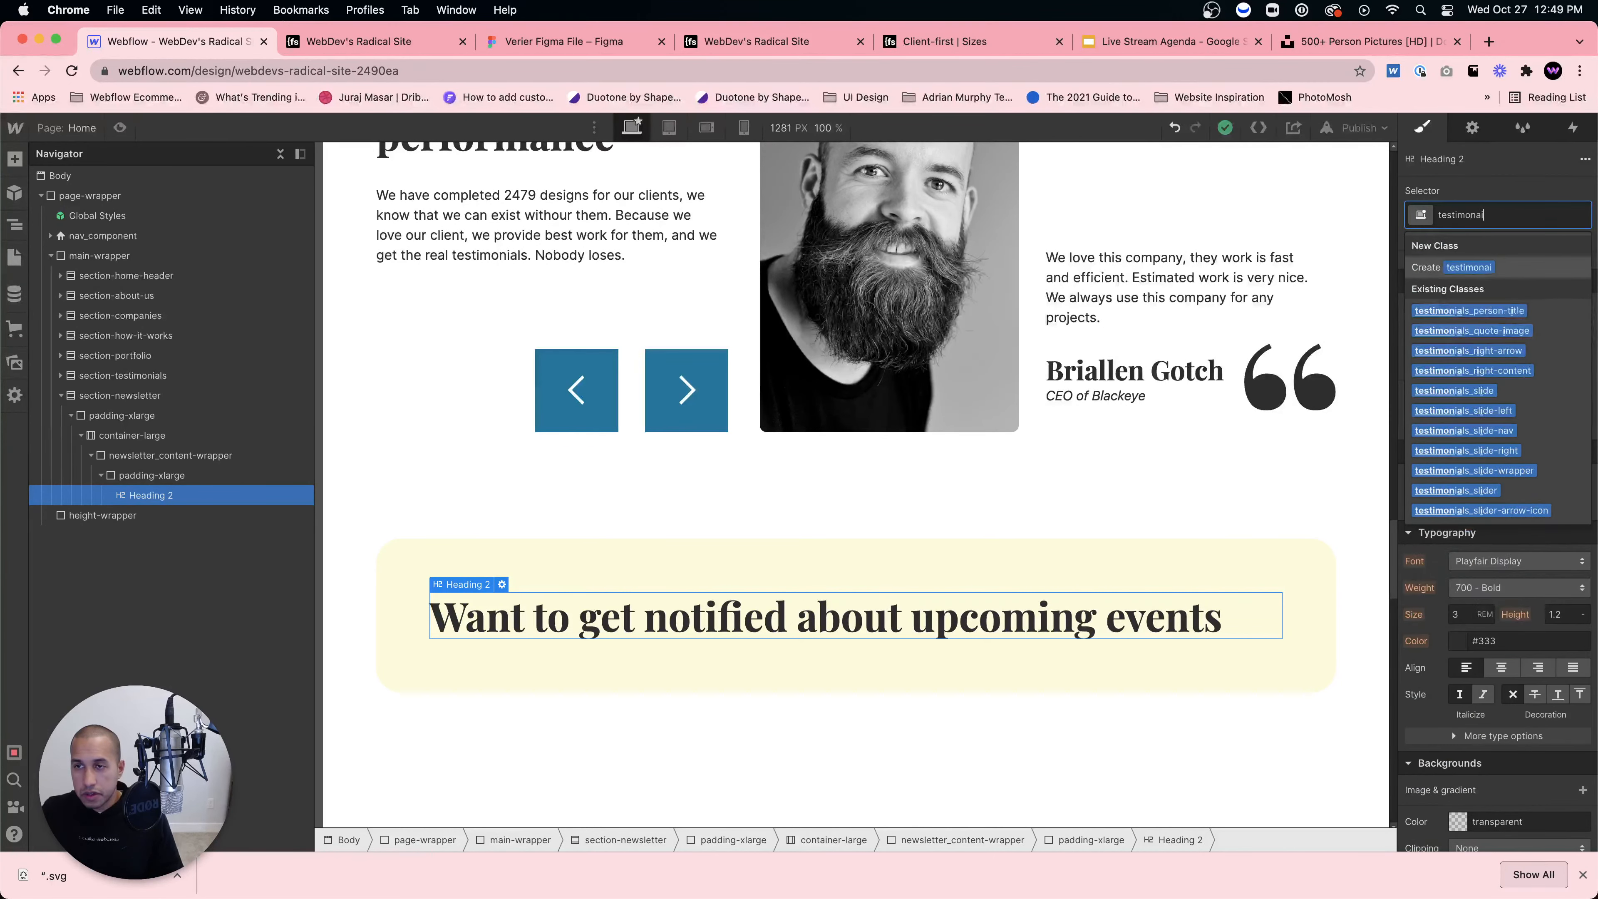
key("BackSpace")
key("BackSpace")
type("ial")
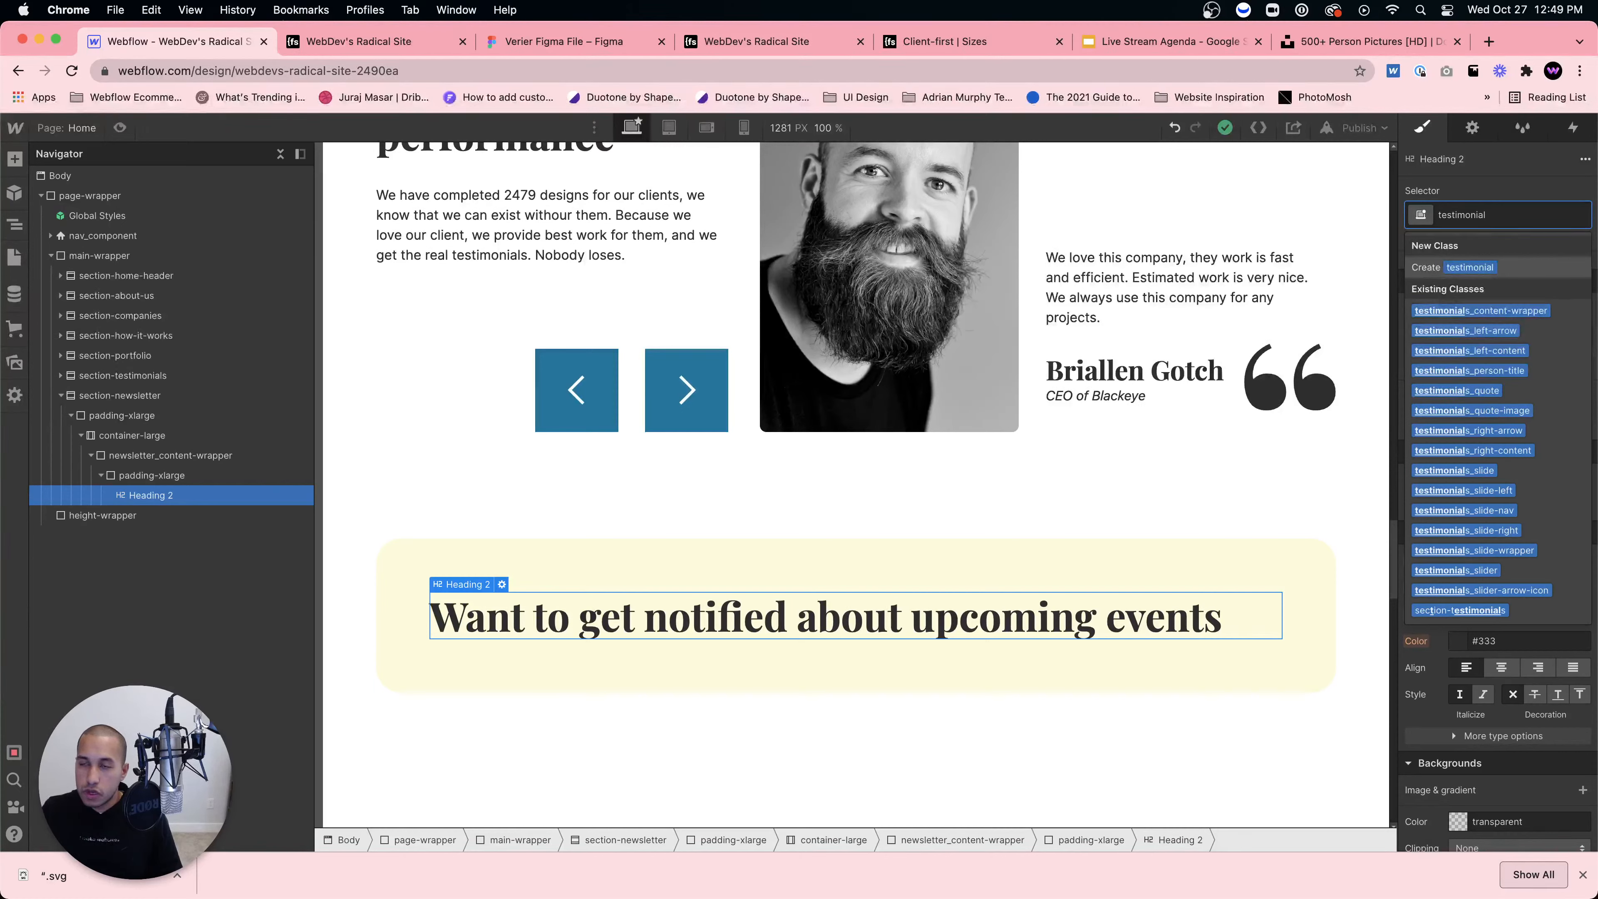
type("s_heading")
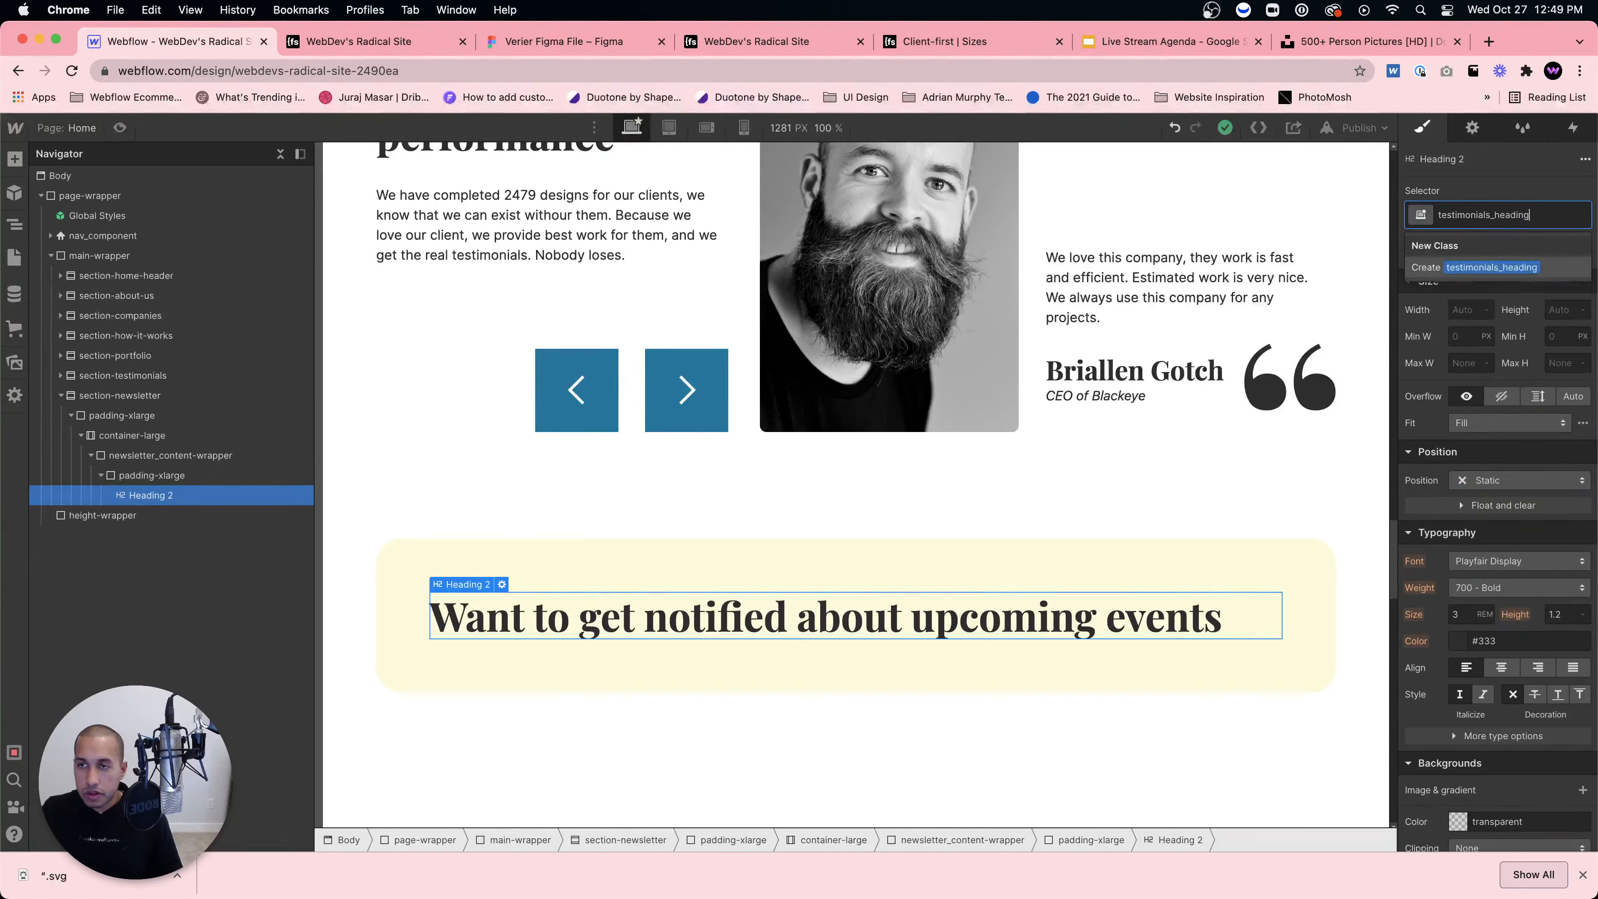
Step: Create the testimonials_heading class on the heading and centre its text
key("Return")
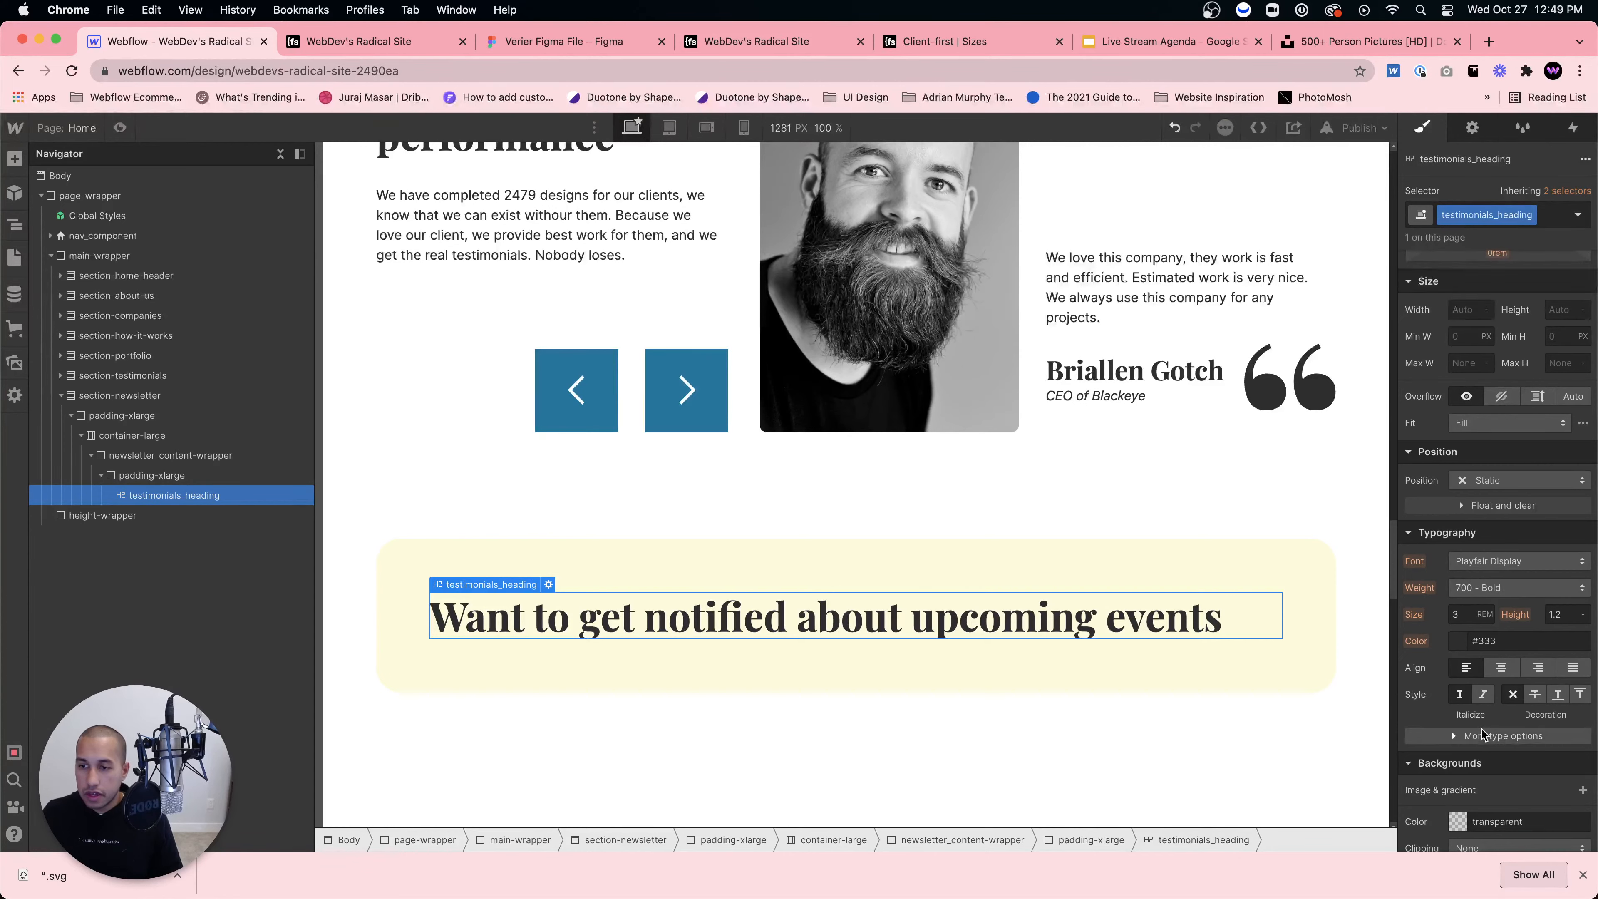
scroll(1497, 666, "down", 1)
left_click(1502, 654)
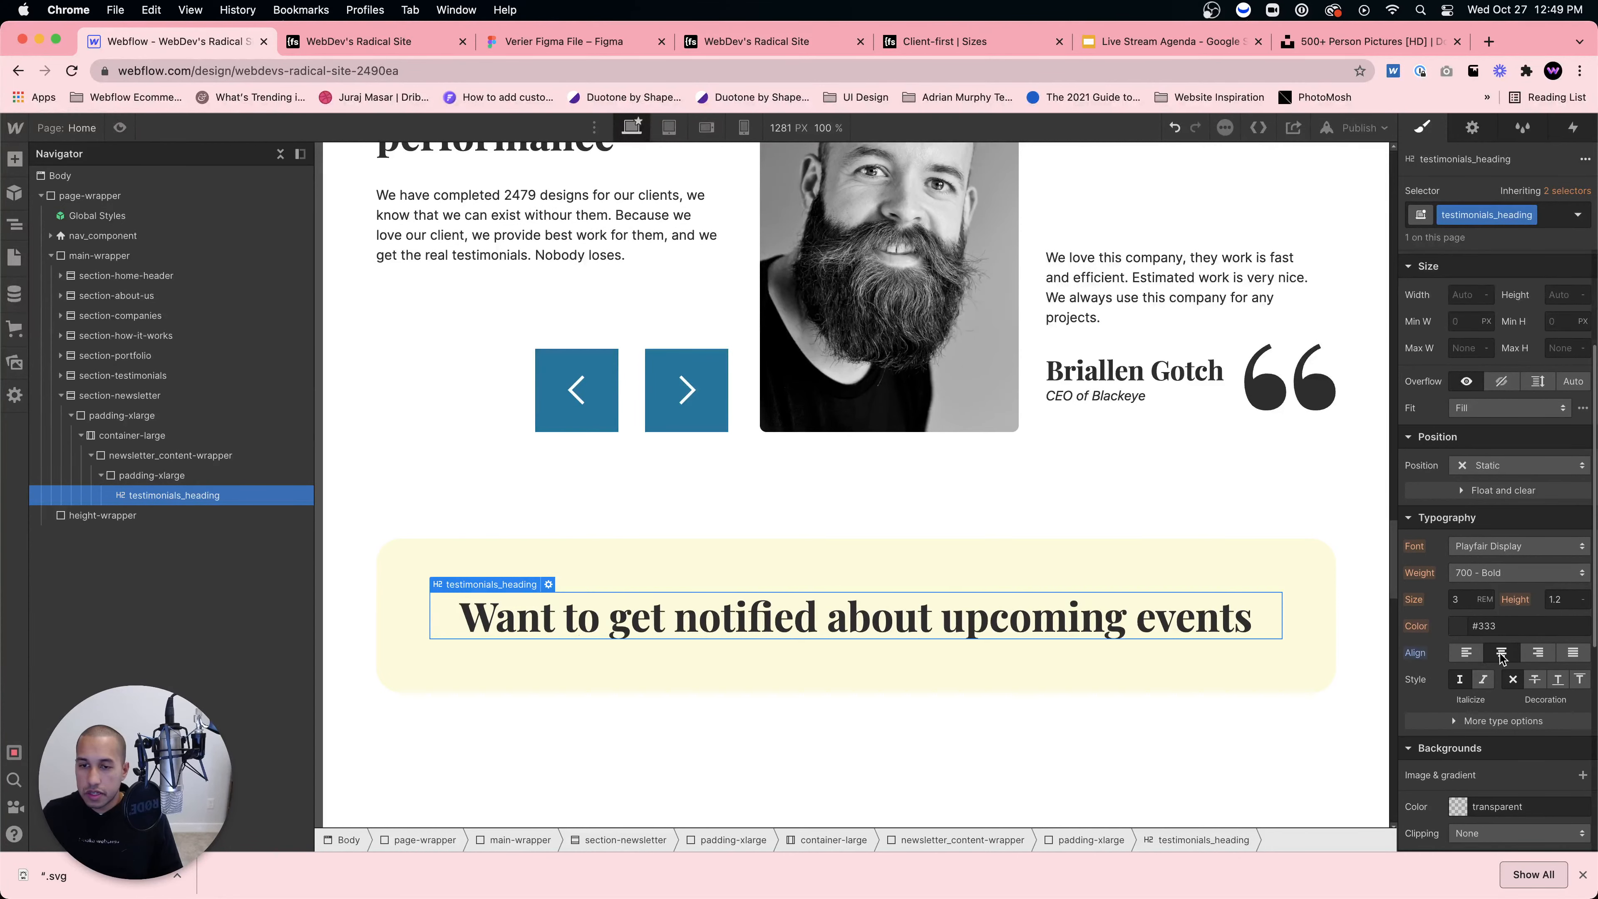
Step: Wrap the heading in a div block with the max-width-medium class and set auto side margins
left_click(171, 475)
key("super+e")
type("div")
key("Return")
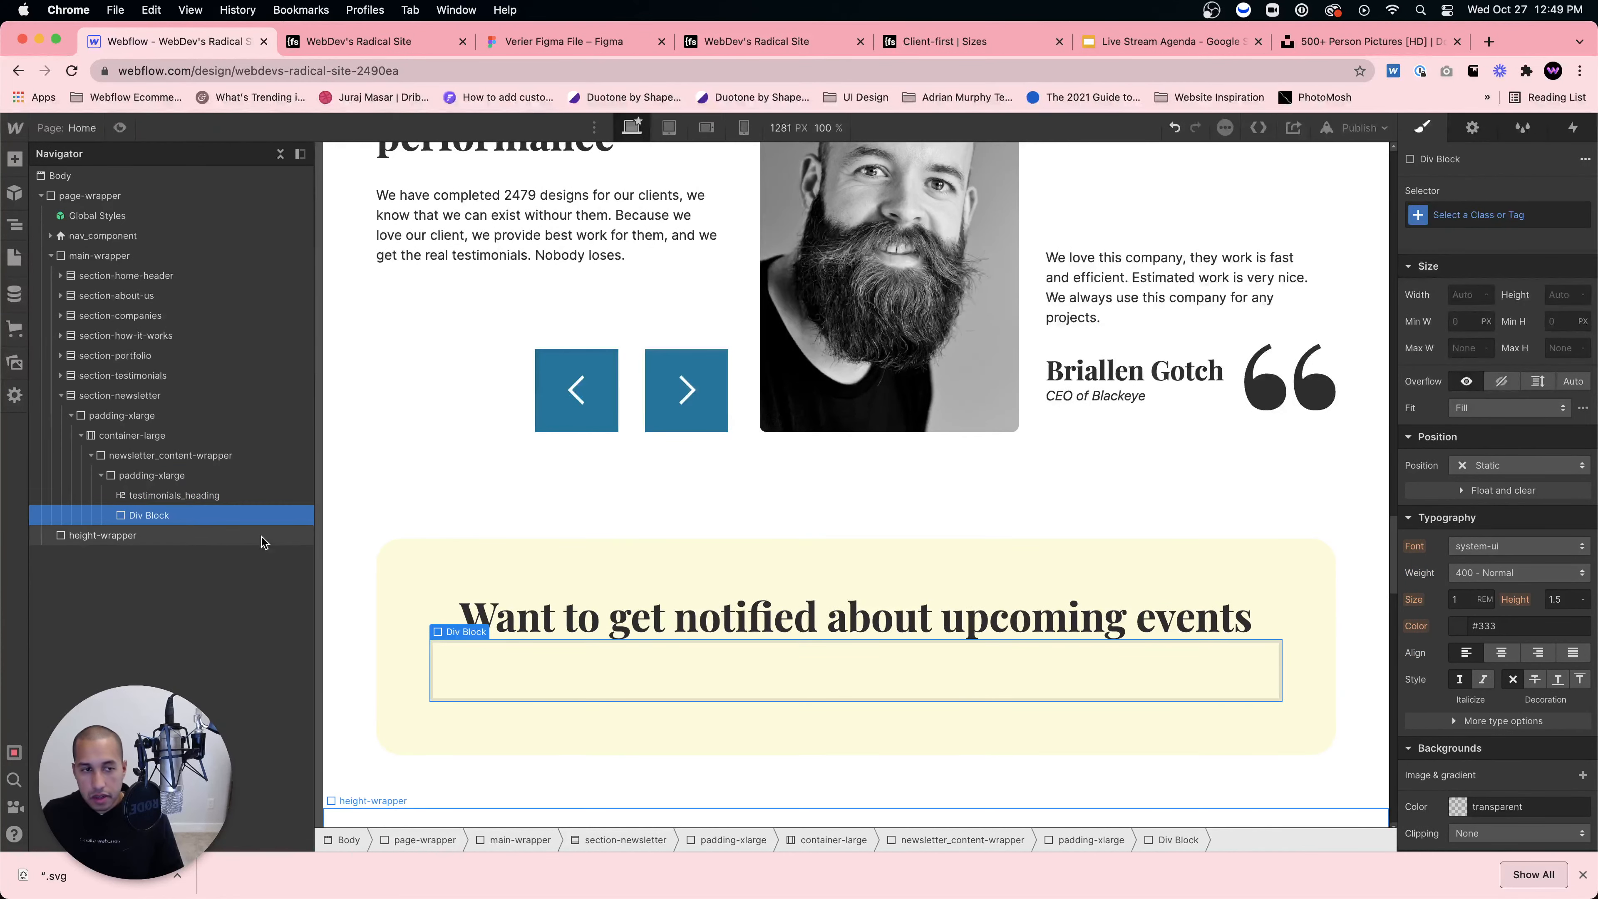
left_click_drag(177, 520, 176, 494)
left_click(1515, 209)
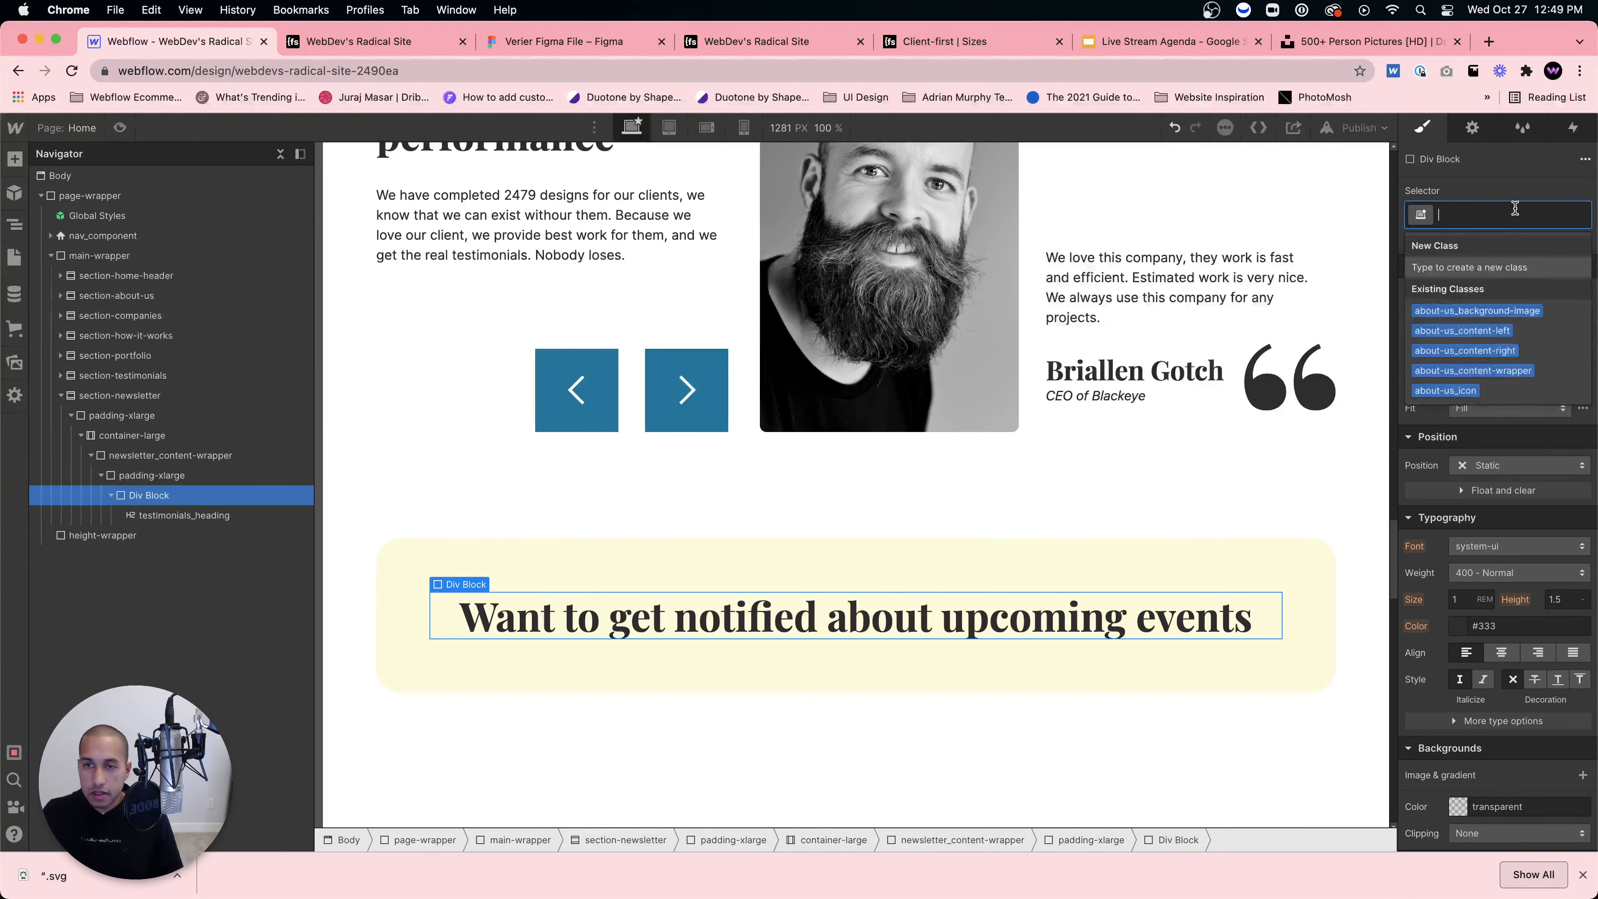
type("max-width")
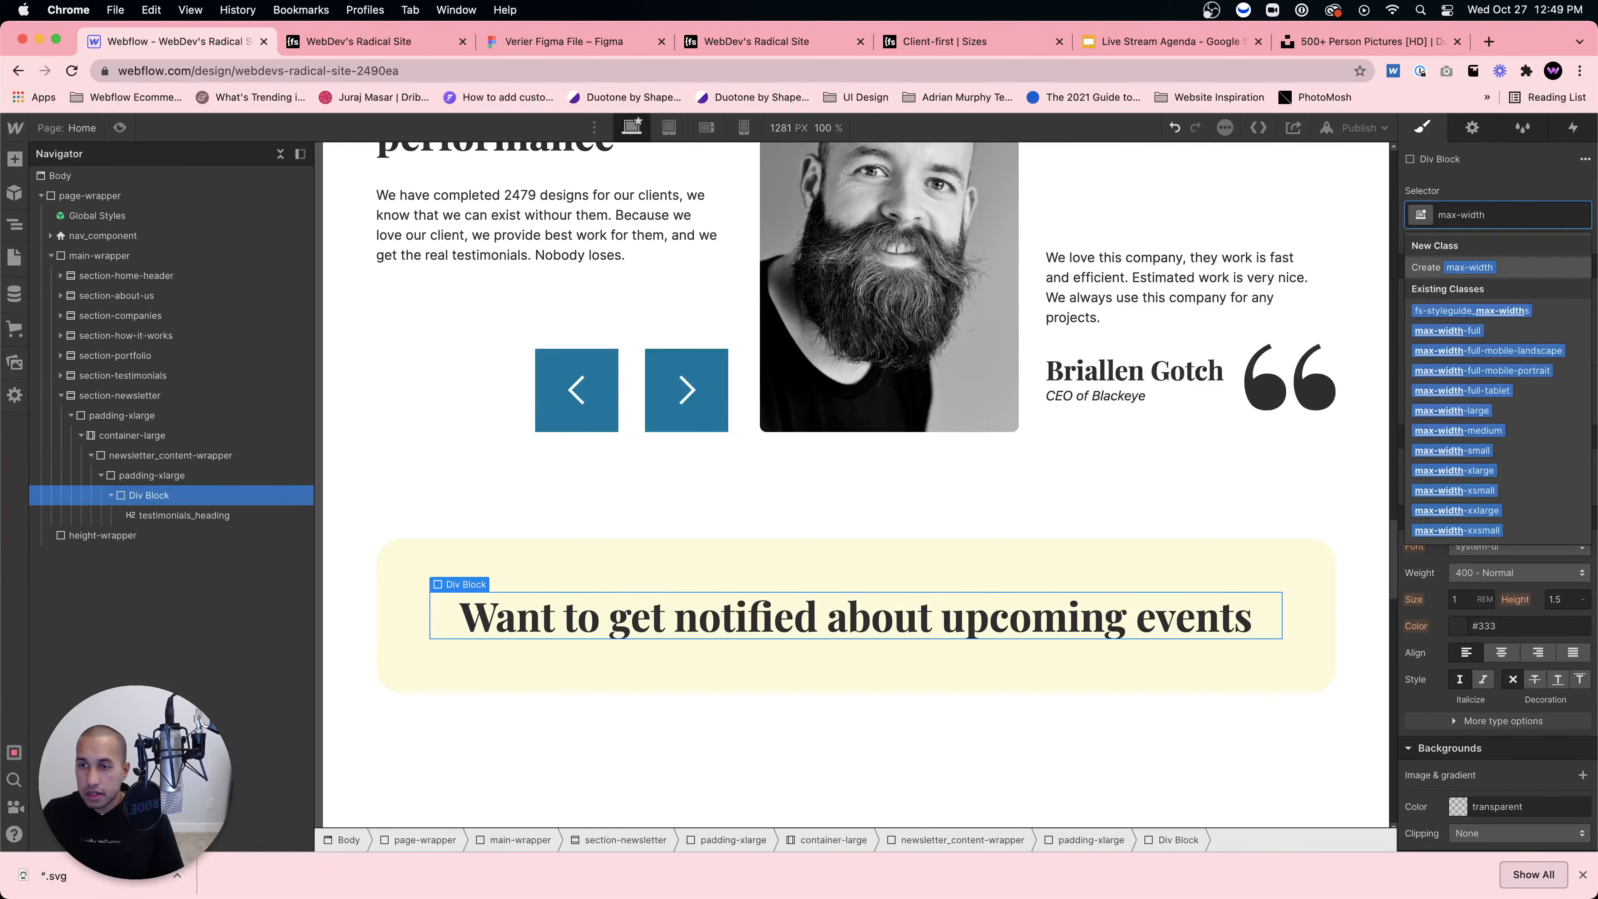
left_click(1478, 427)
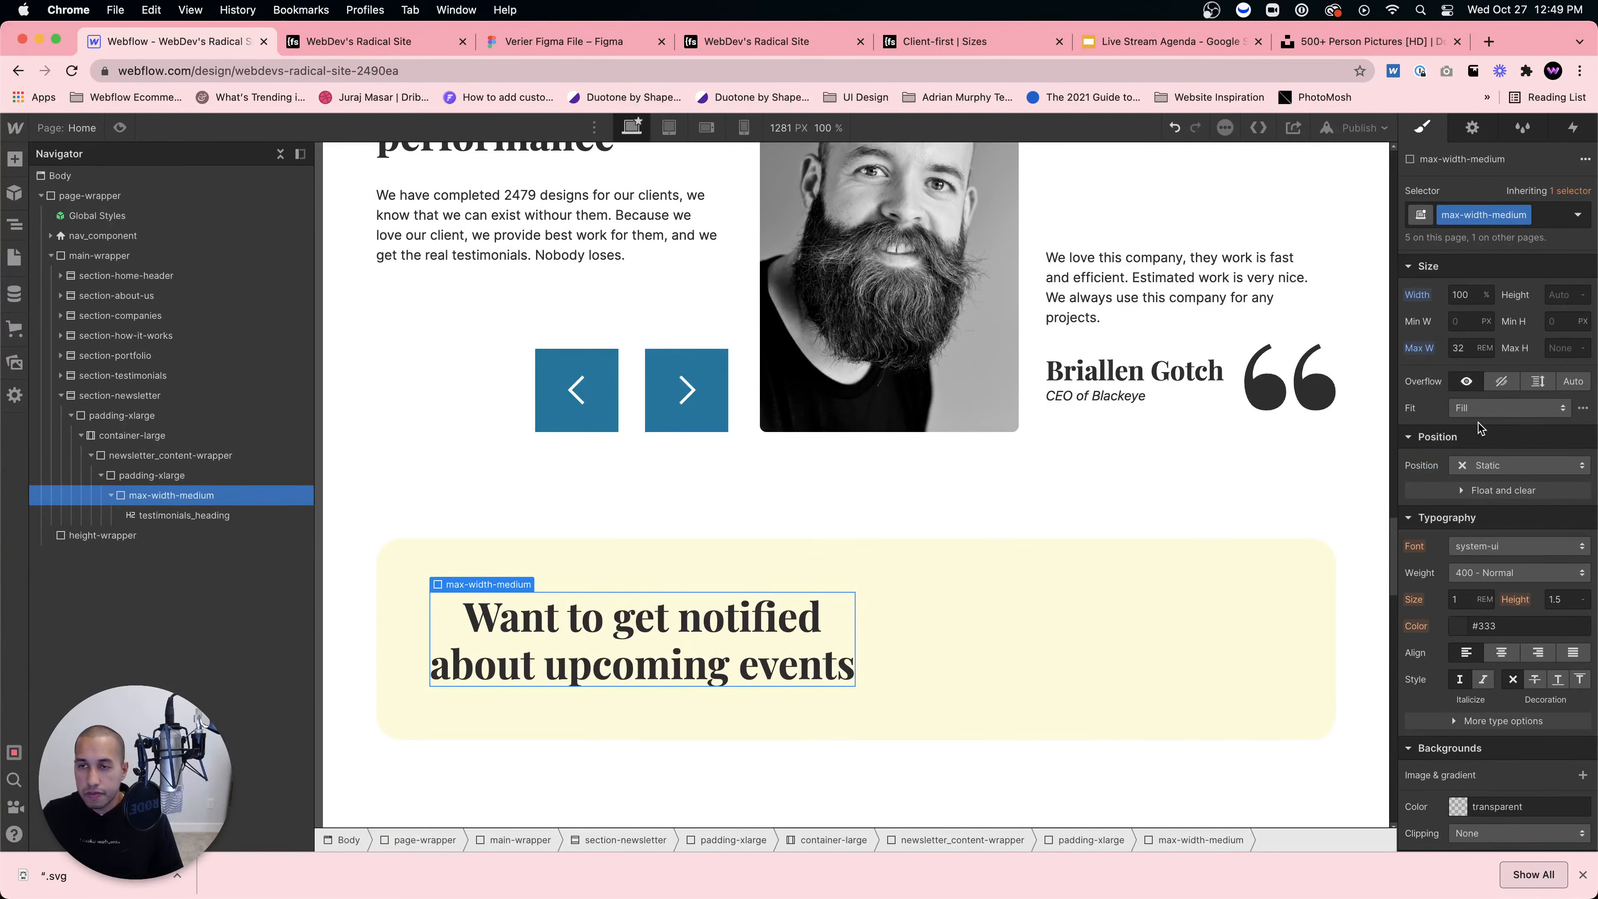
scroll(1533, 368, "up", 3)
left_click(183, 515)
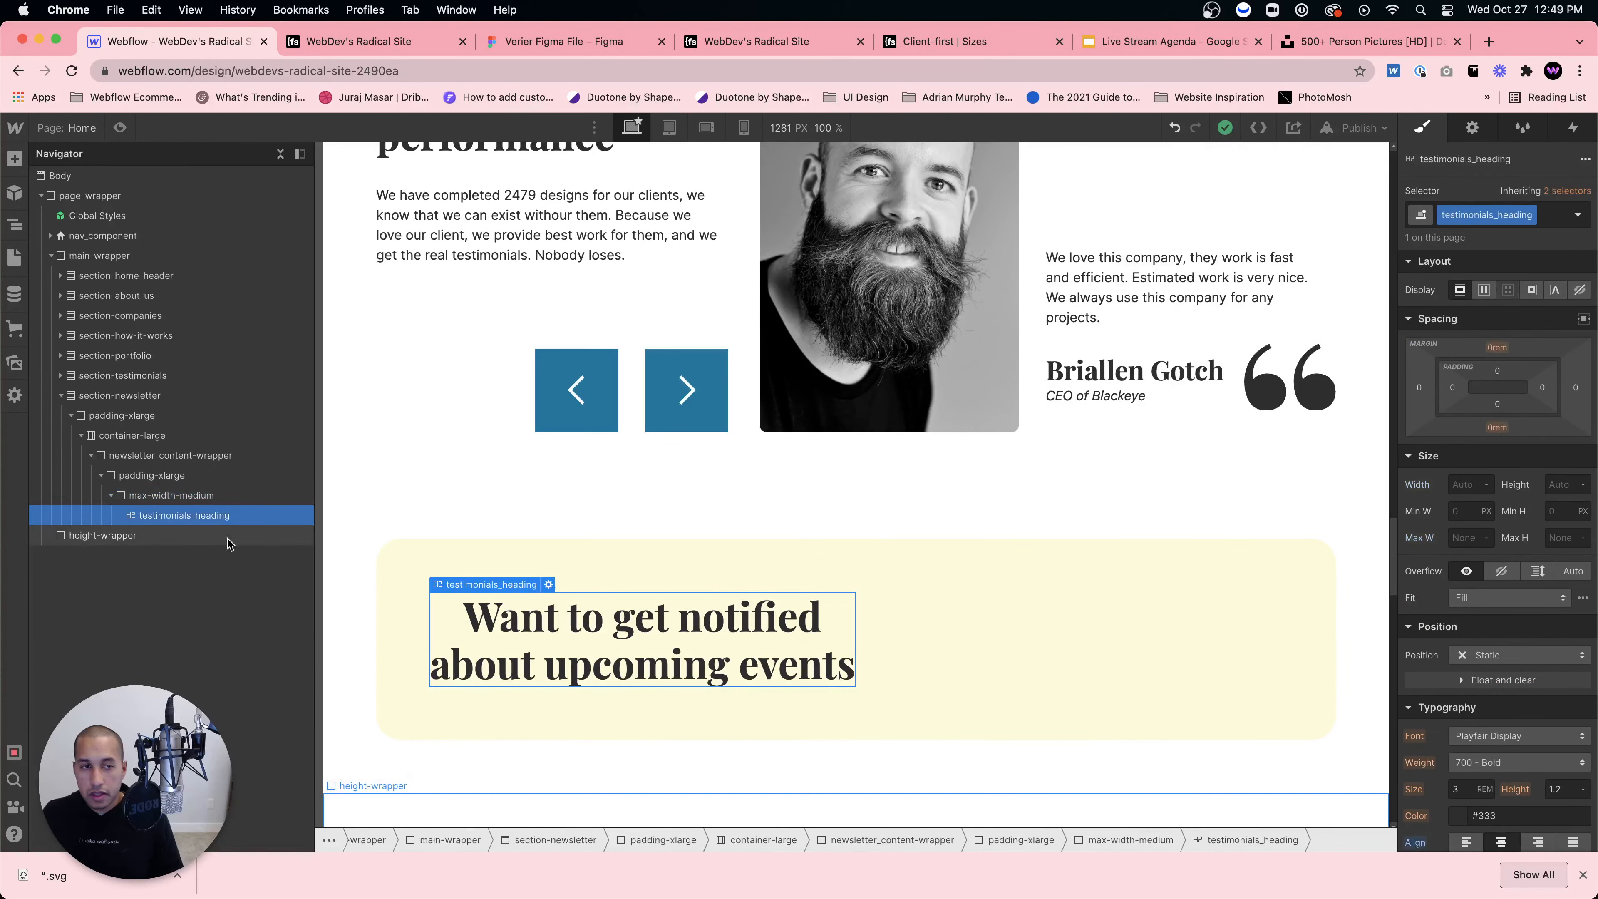
left_click(1583, 319)
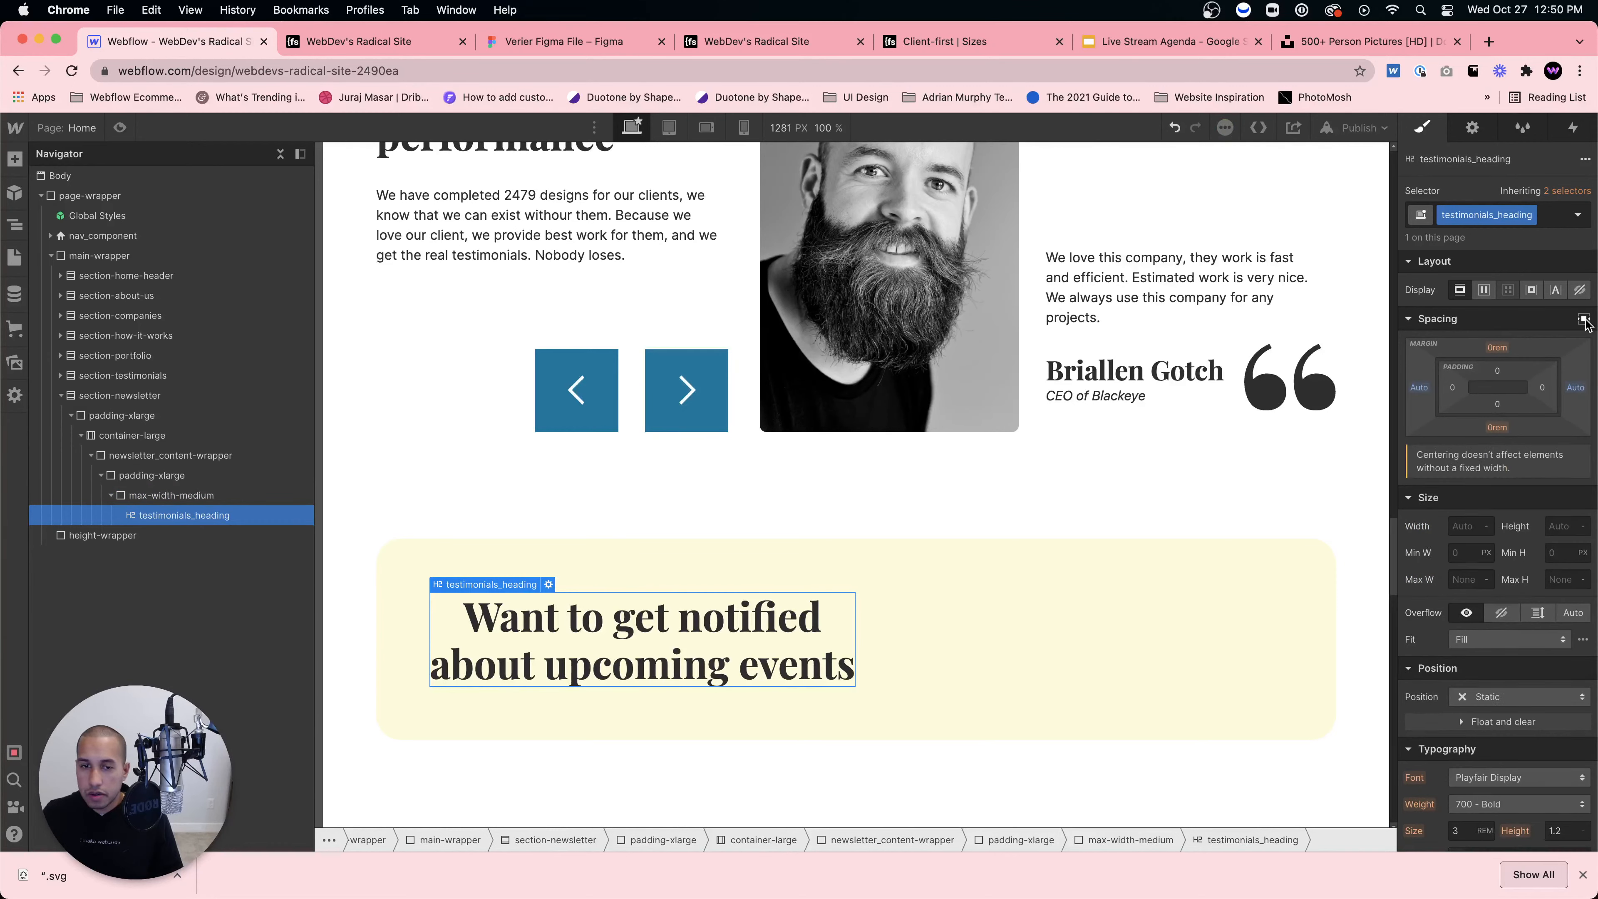
Step: Undo the margins and class, move the heading out of the div, and delete the div
key("super+z")
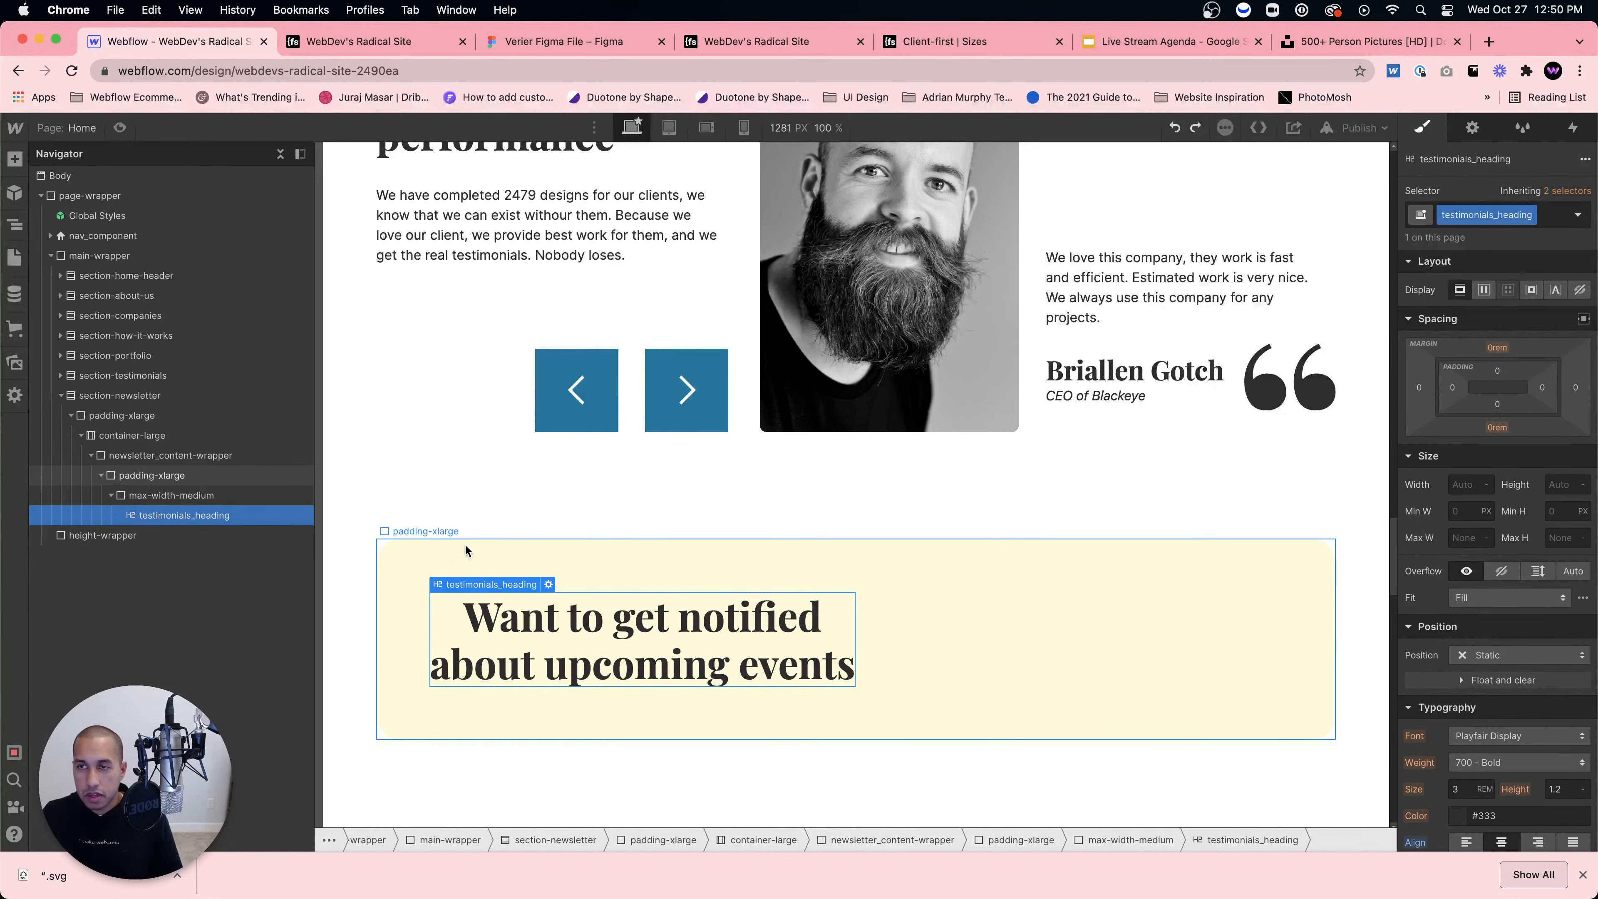
key("super+z")
left_click(1199, 569)
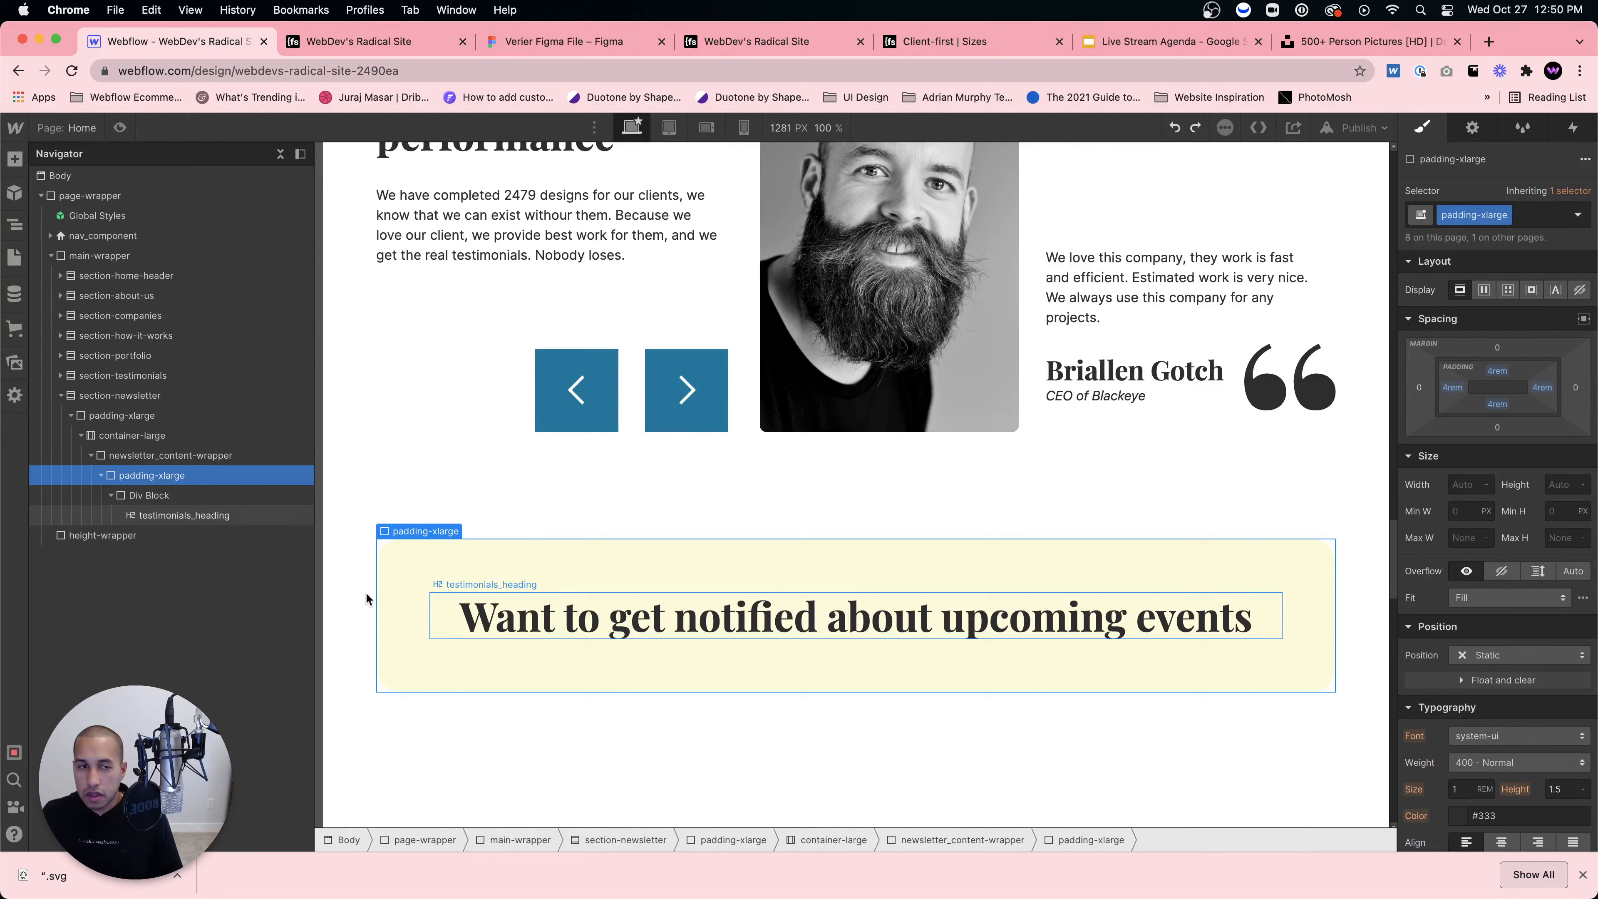
left_click(163, 497)
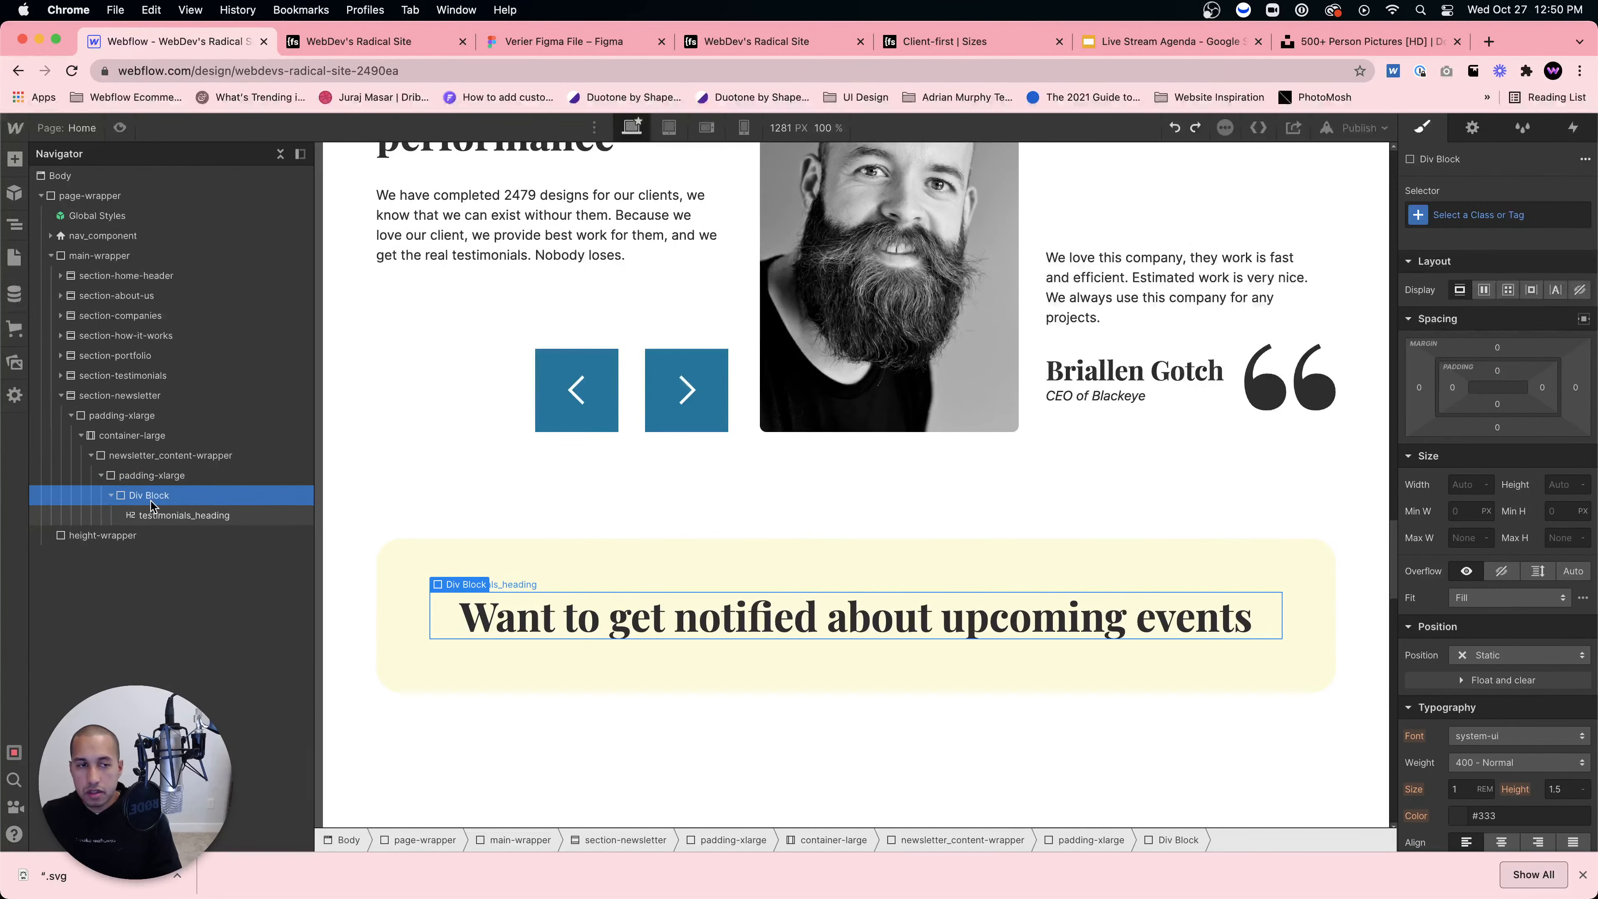
left_click_drag(152, 511, 148, 494)
left_click(151, 515)
key("Delete")
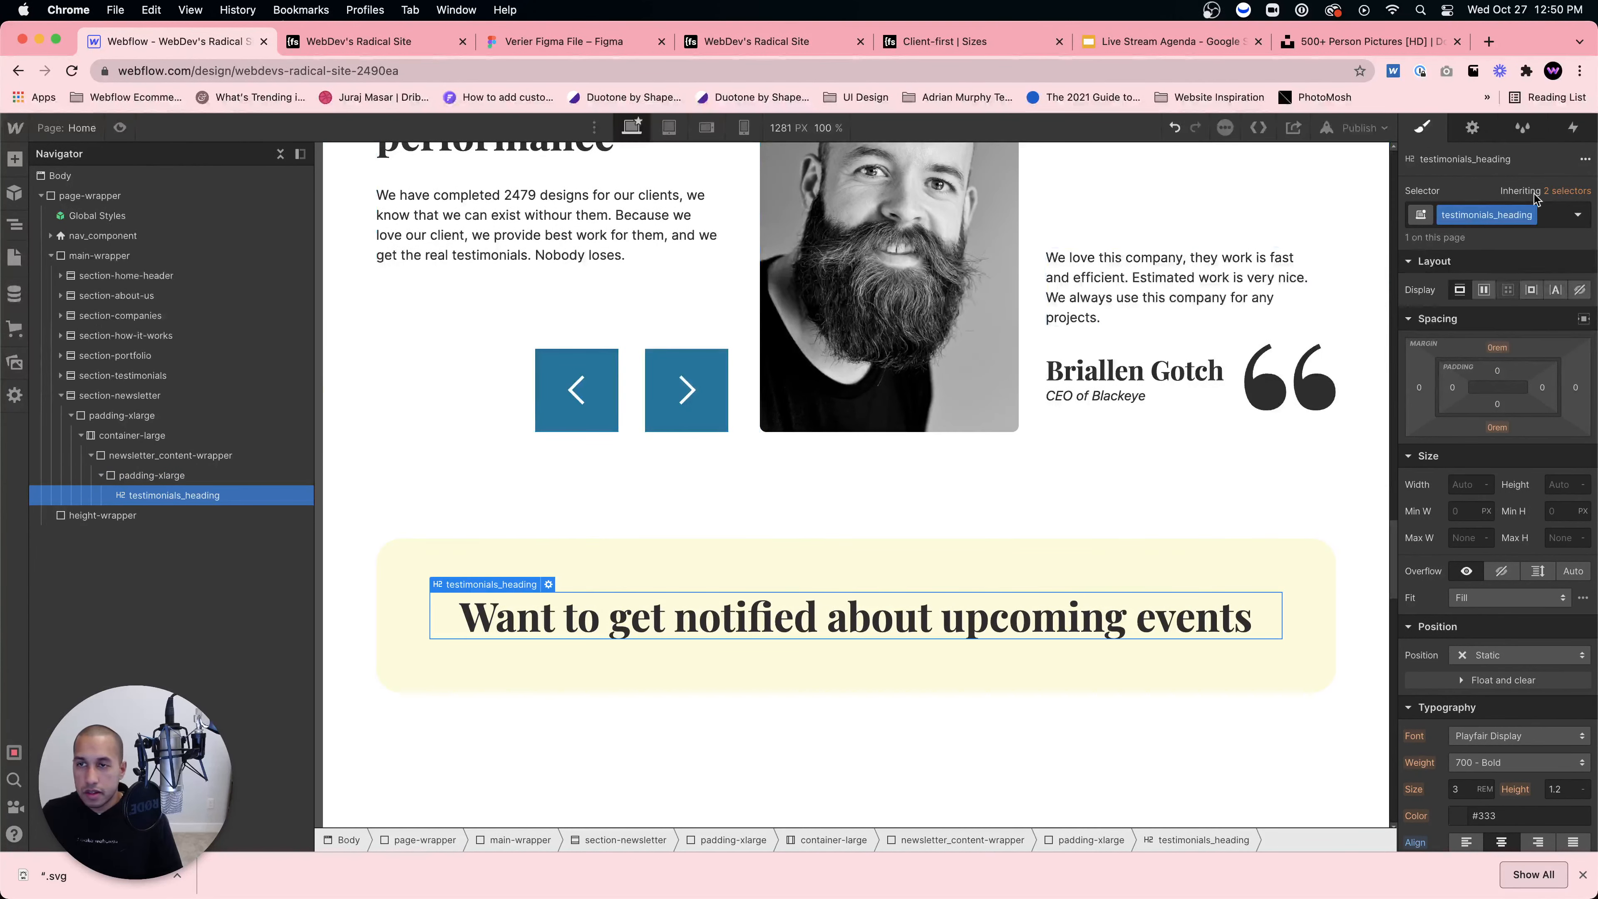
Step: Add a max-width-medium combo class to the heading, then remove it again
scroll(1508, 693, "down", 3)
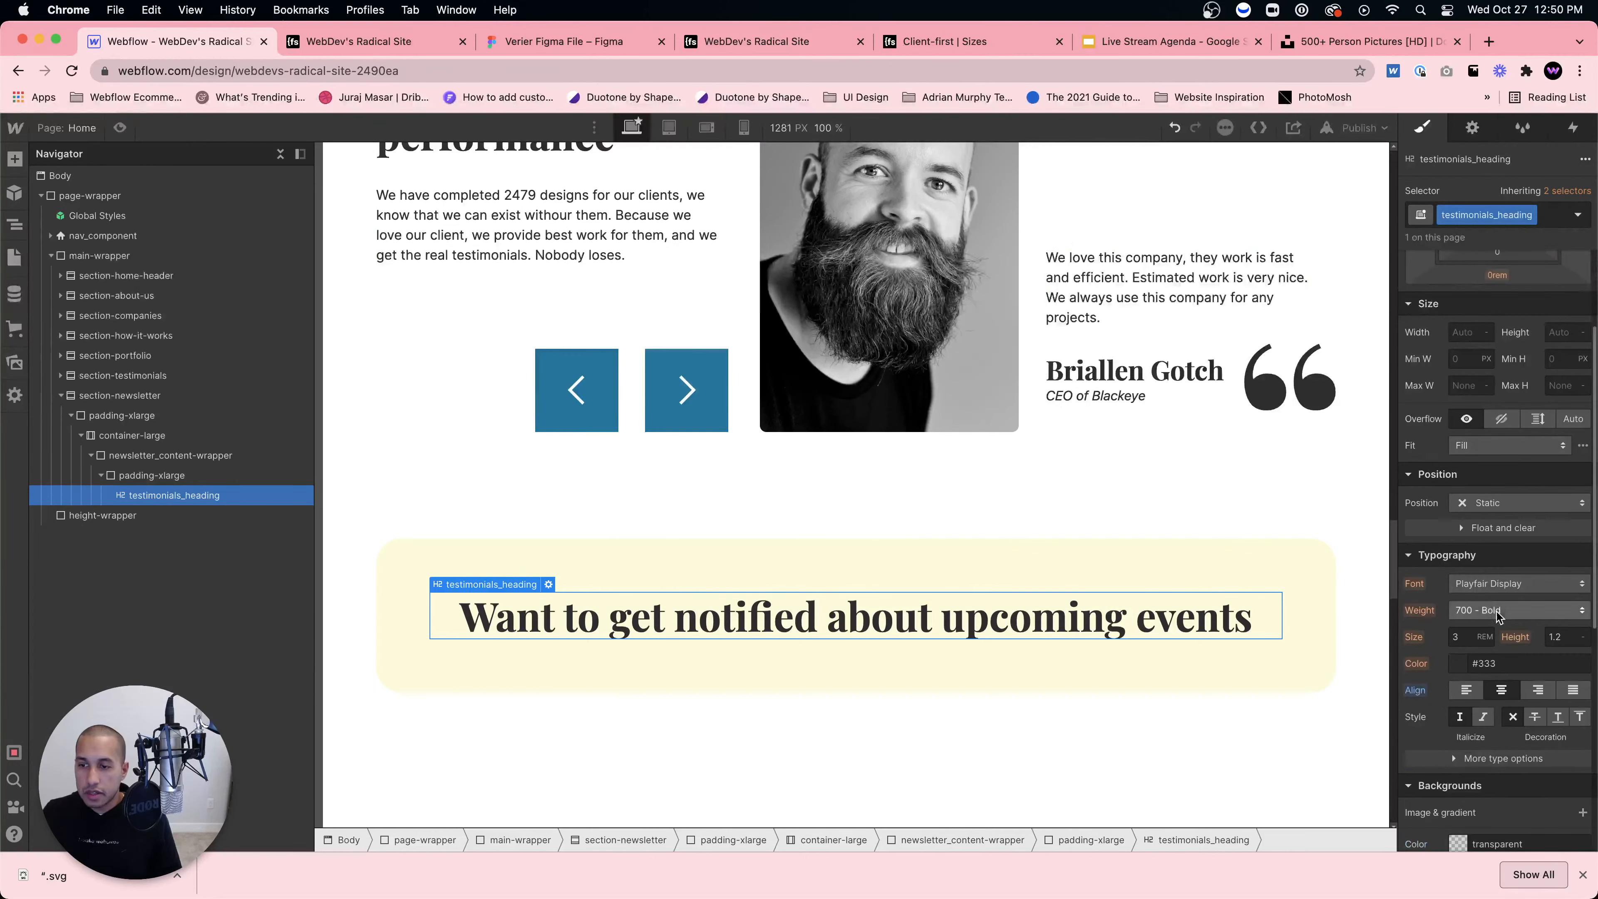
left_click(1549, 216)
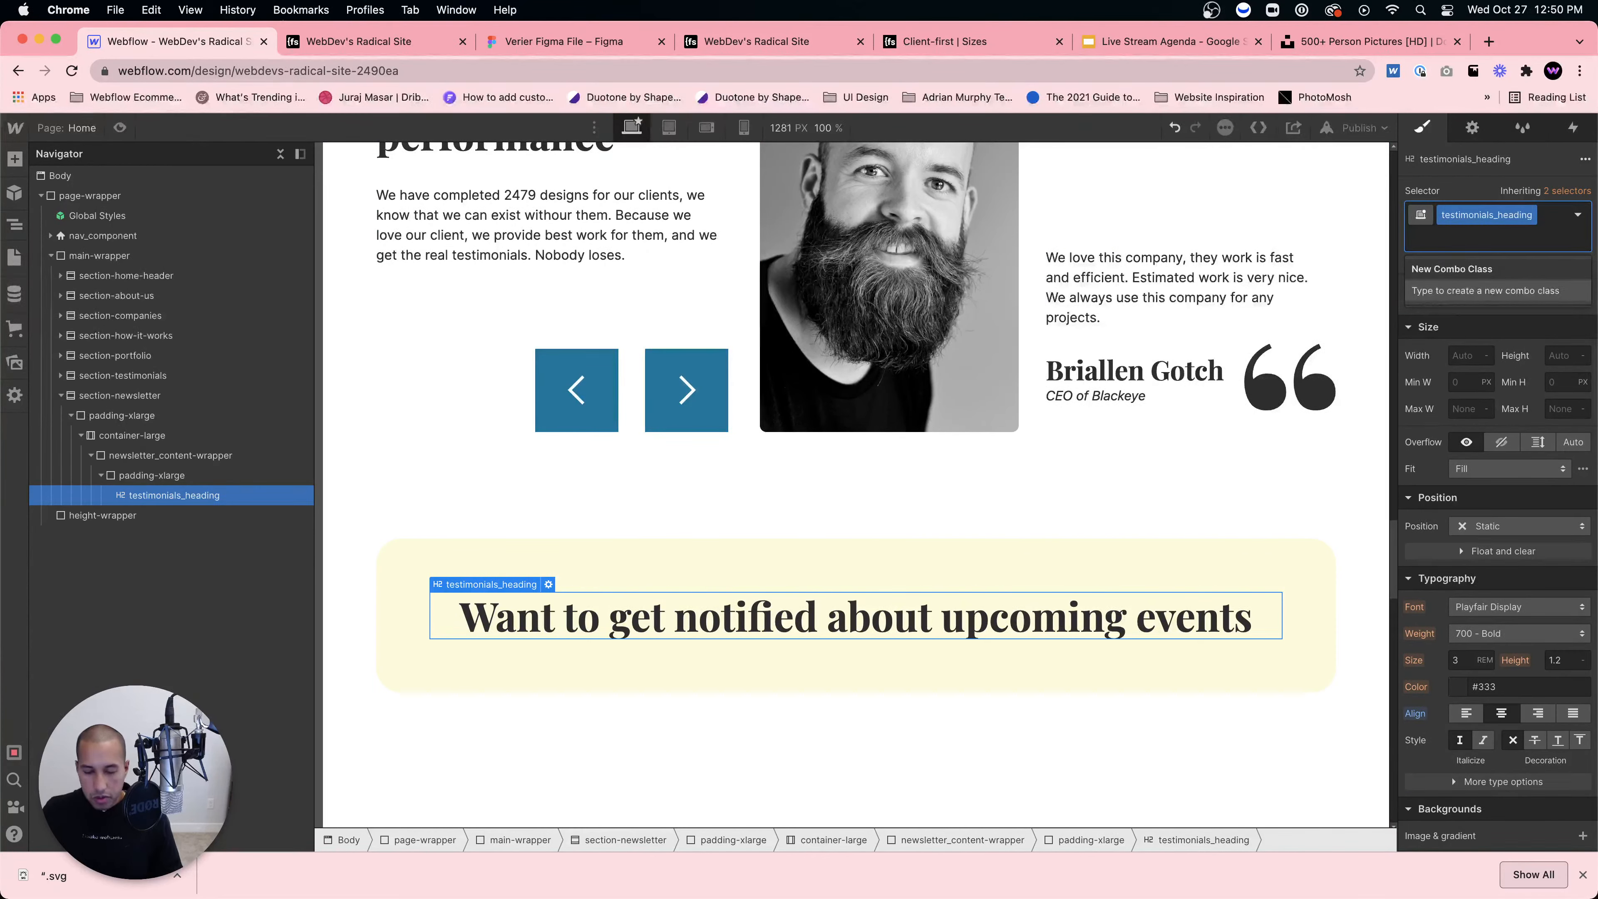
type("max-width")
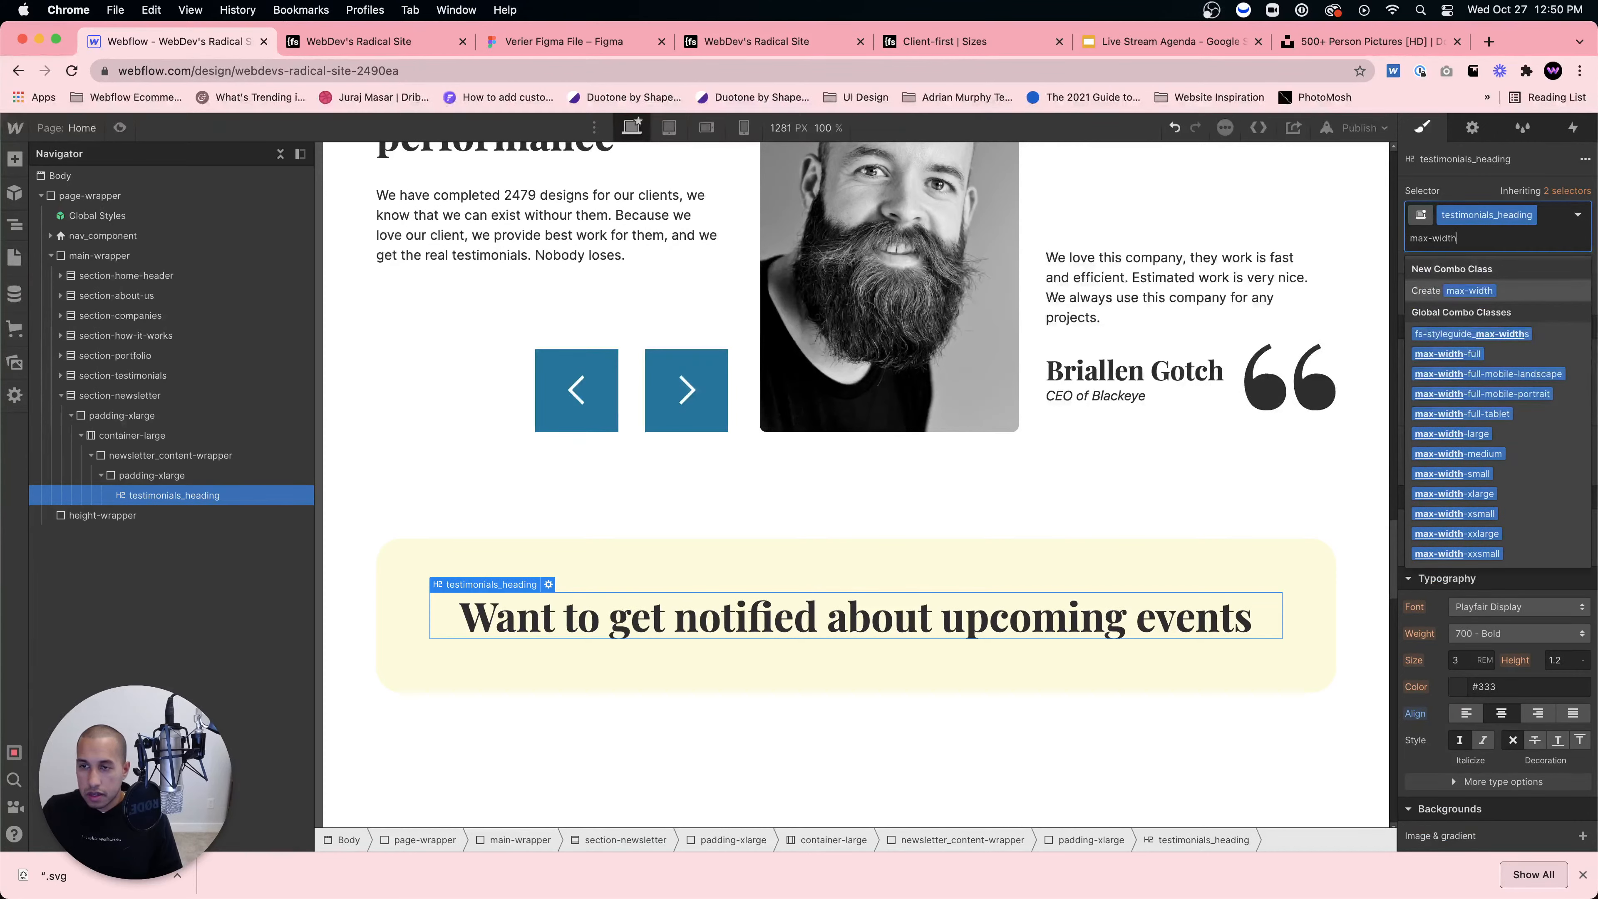
type("-medium")
key("Return")
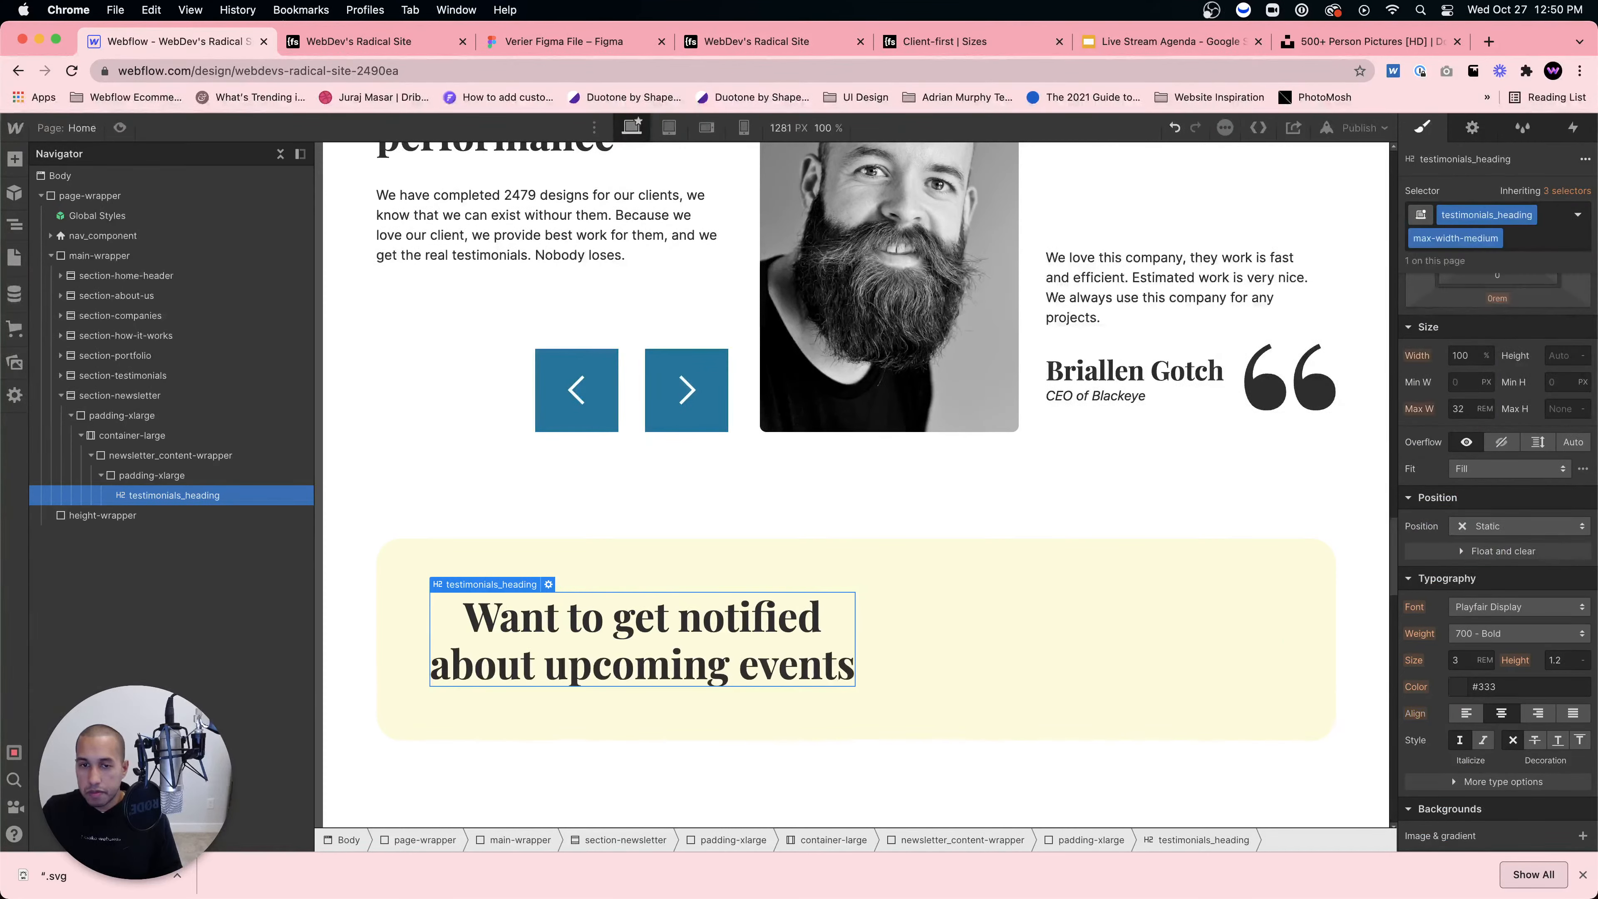
scroll(1559, 366, "up", 3)
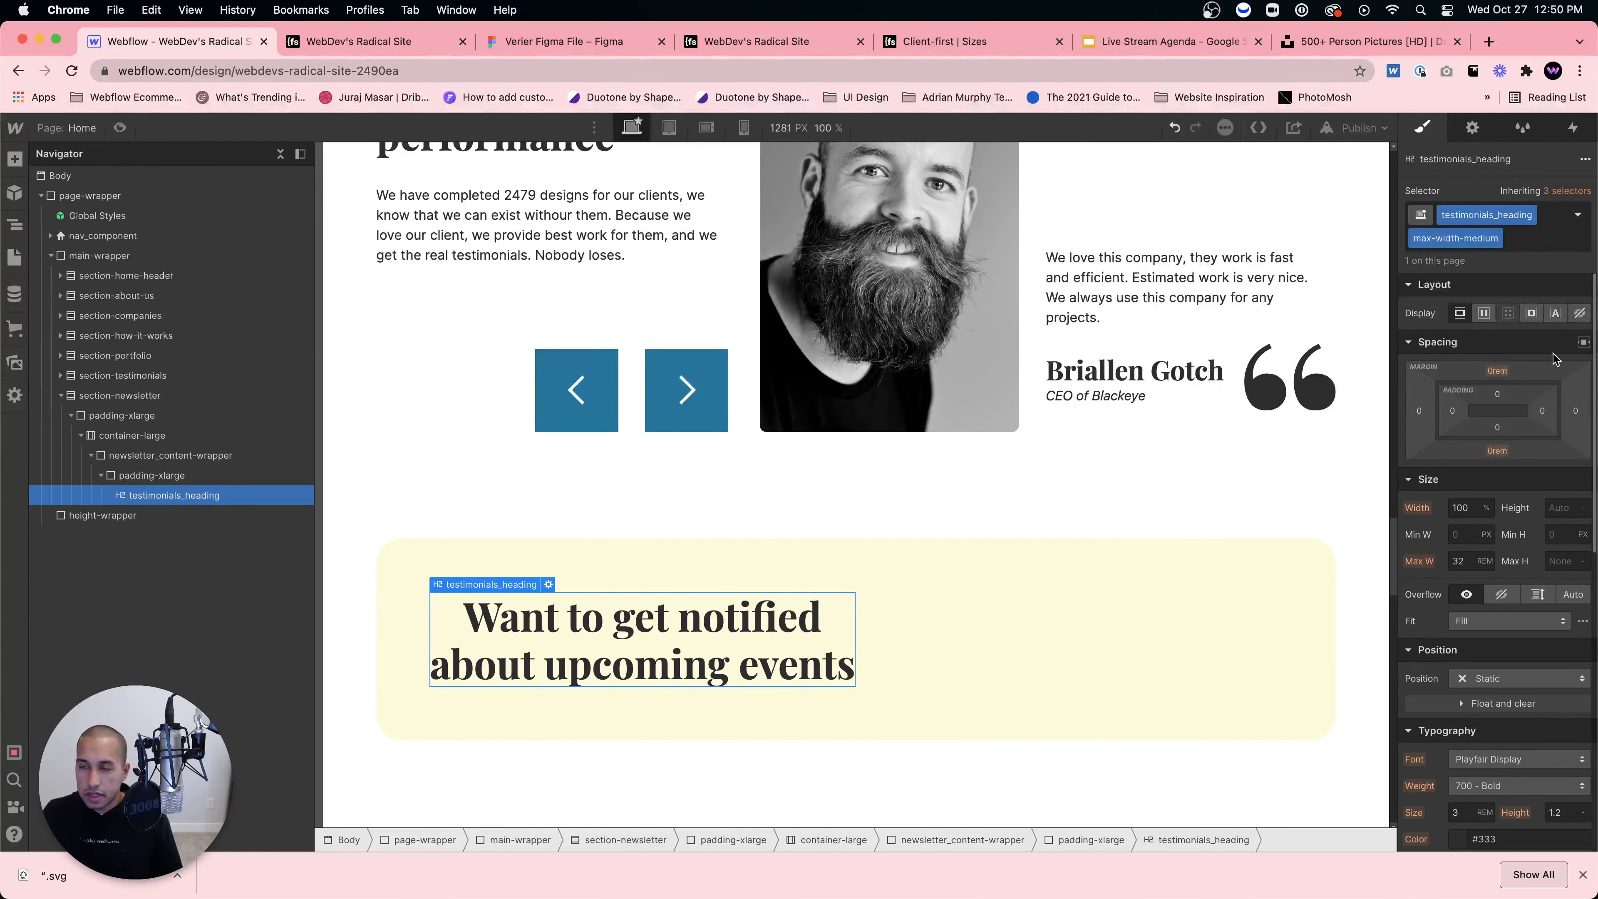
left_click(1497, 238)
left_click(1475, 303)
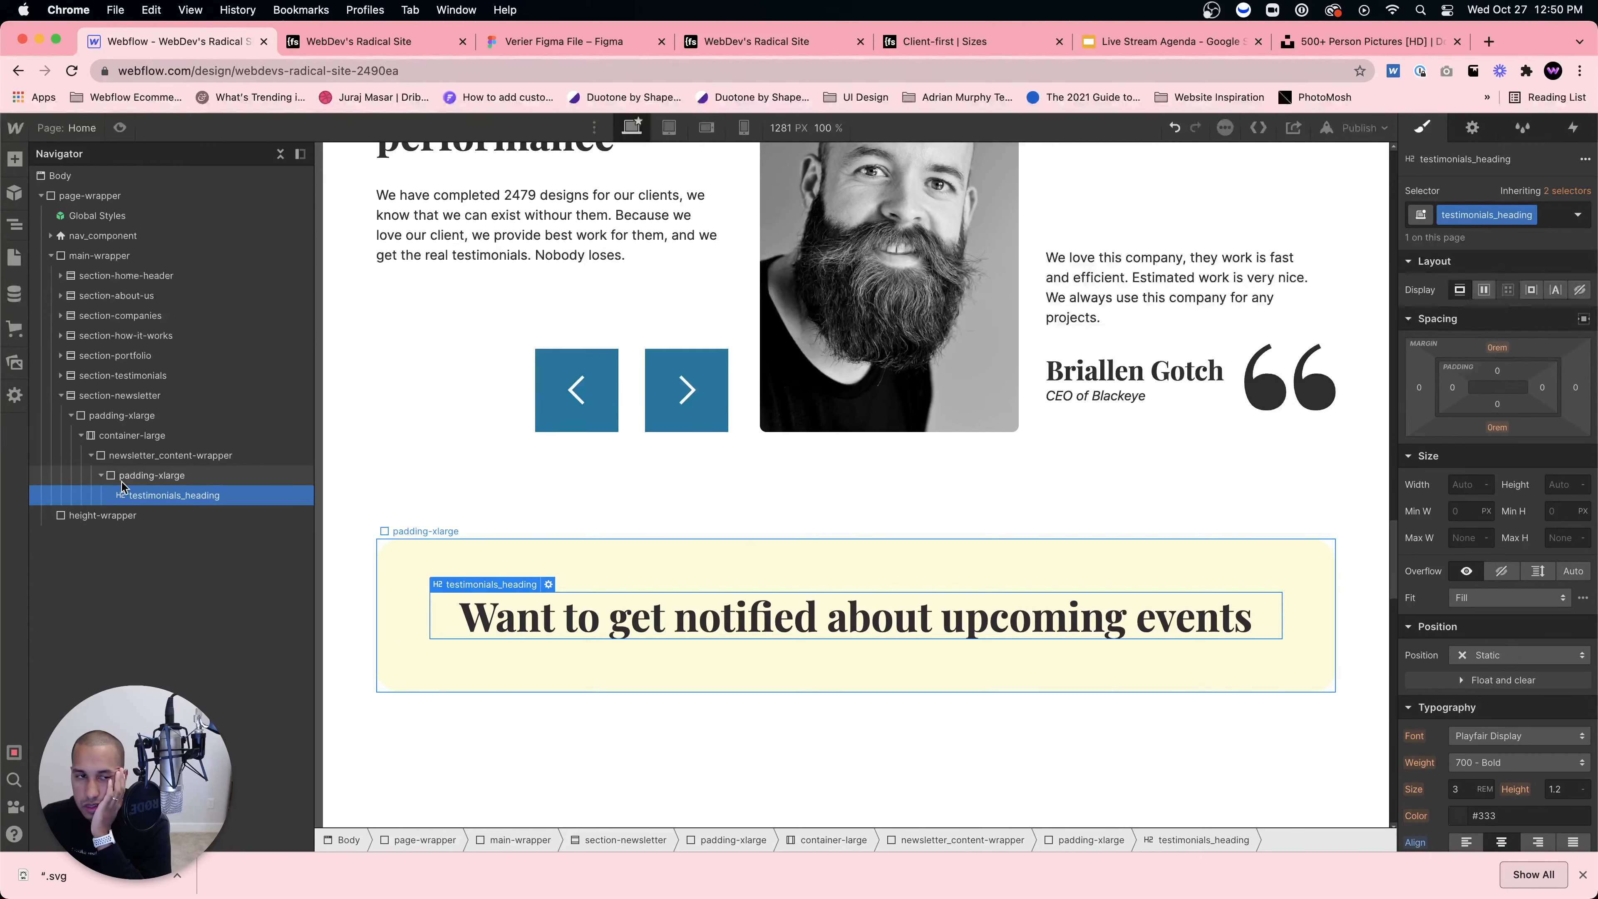
Step: Make the newsletter content wrapper a flex layout centred horizontally
left_click(144, 459)
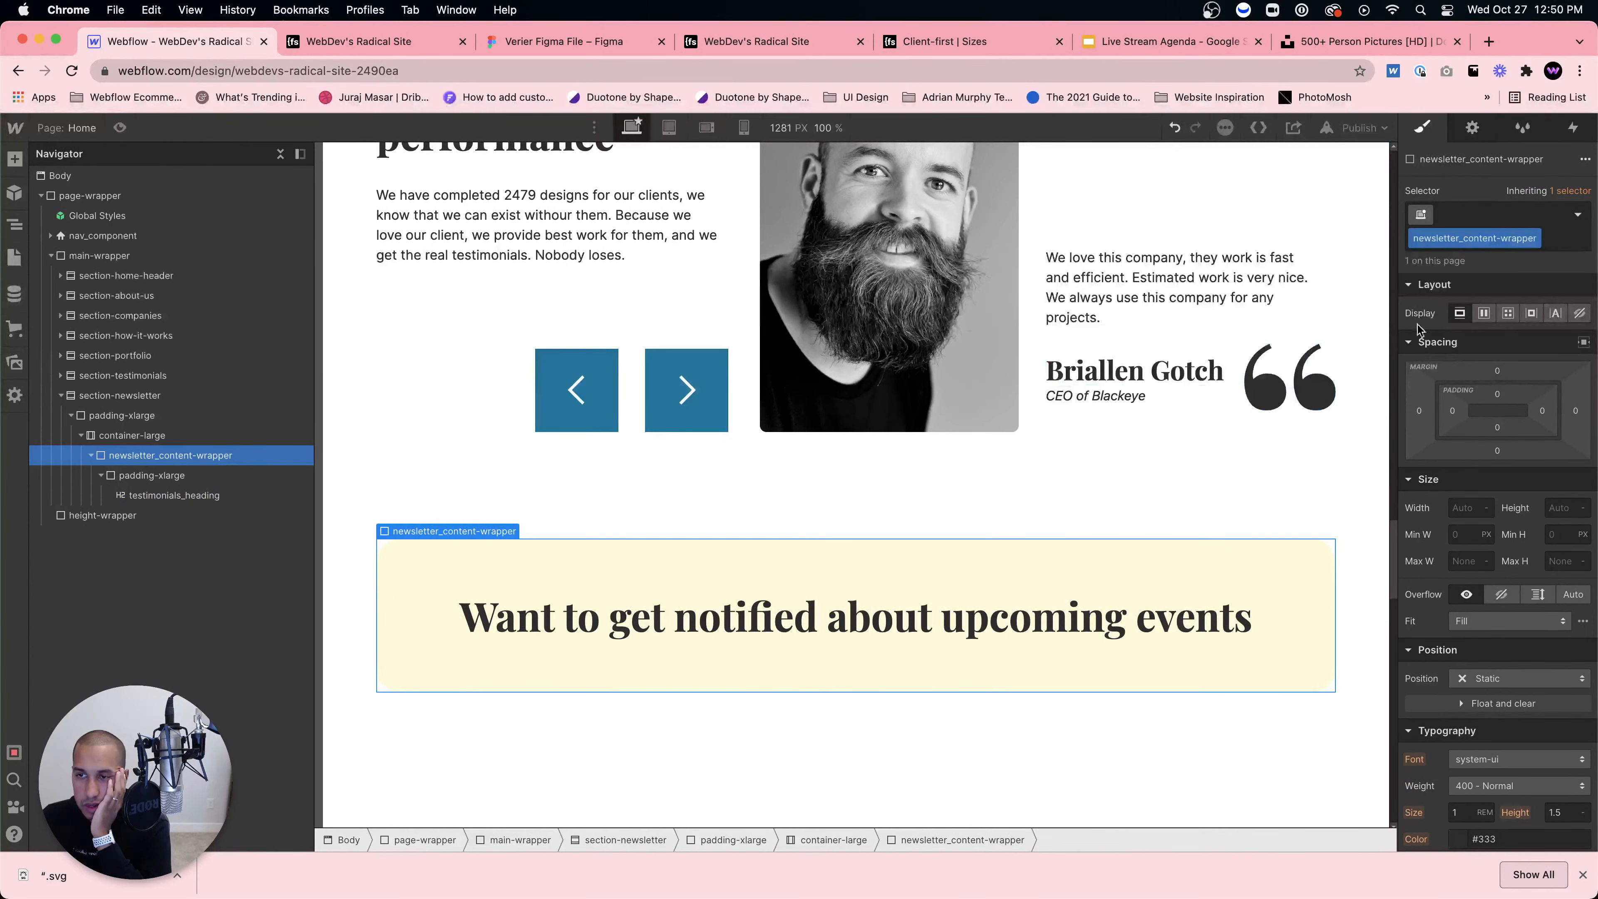
left_click(1483, 314)
left_click(1493, 394)
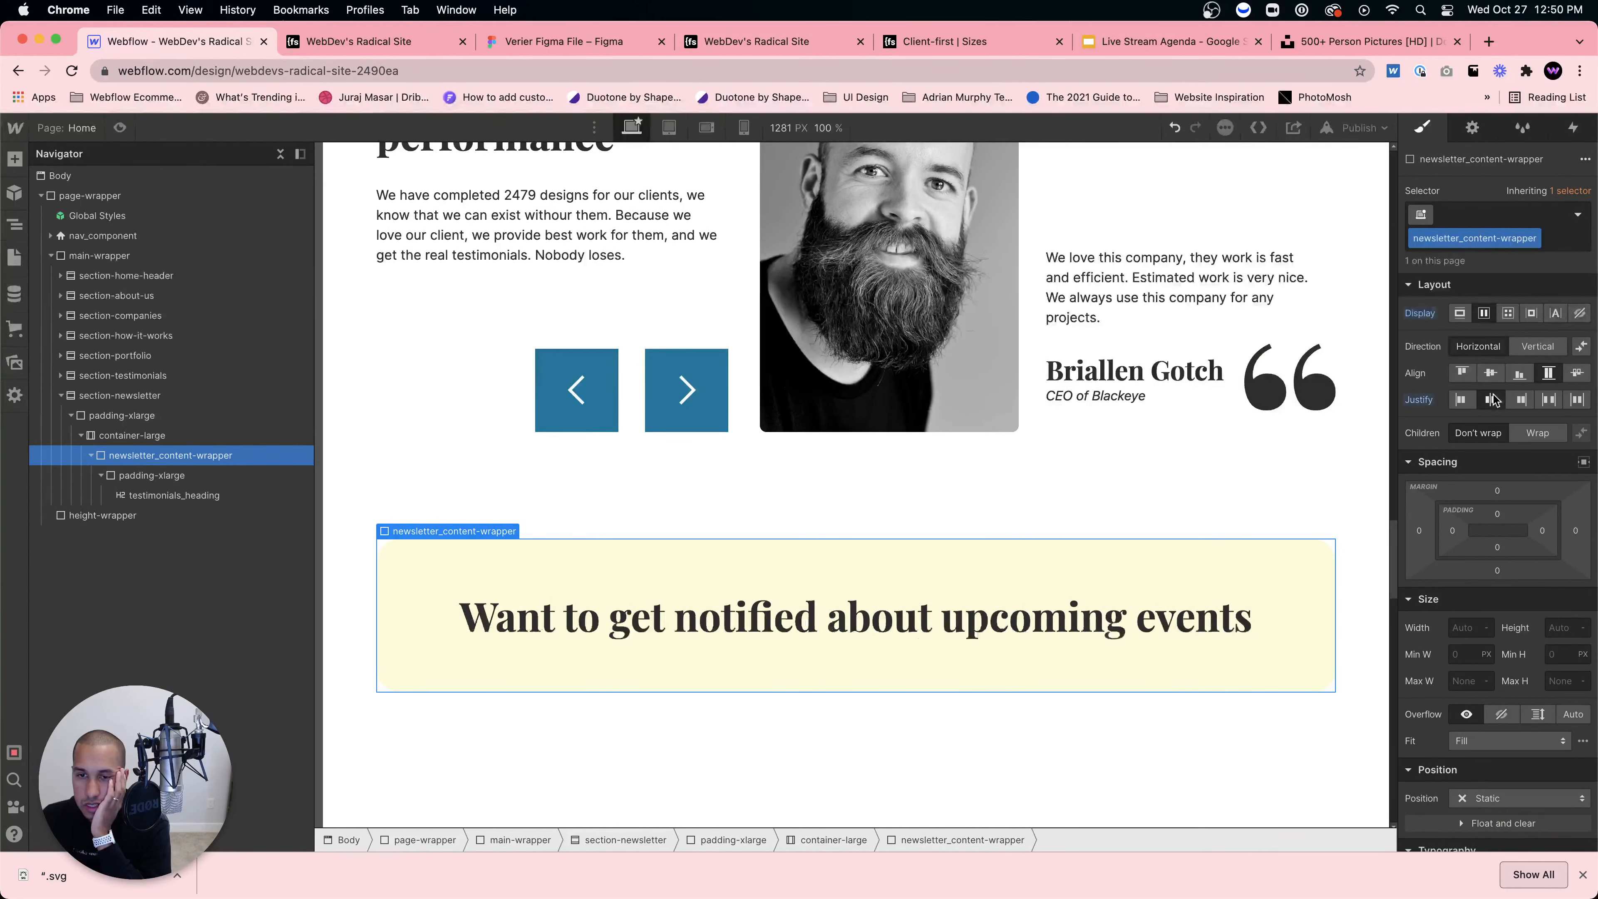
Step: Reset the heading's alignment, then add and remove a mistyped max-width-mediu combo class
left_click(1158, 617)
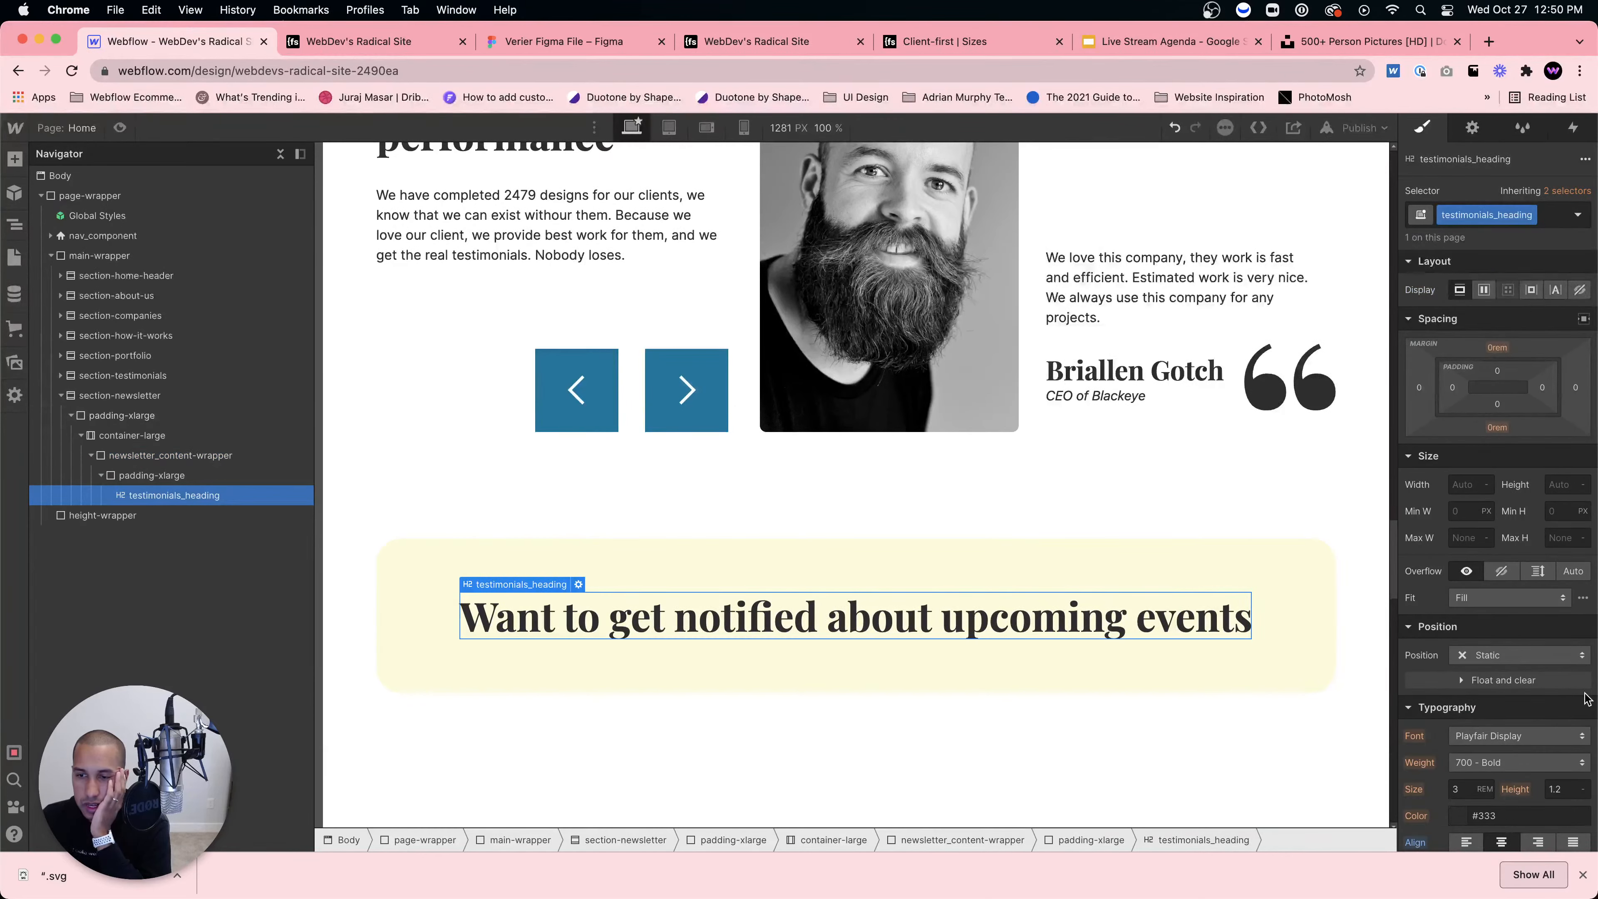
scroll(1445, 730, "down", 3)
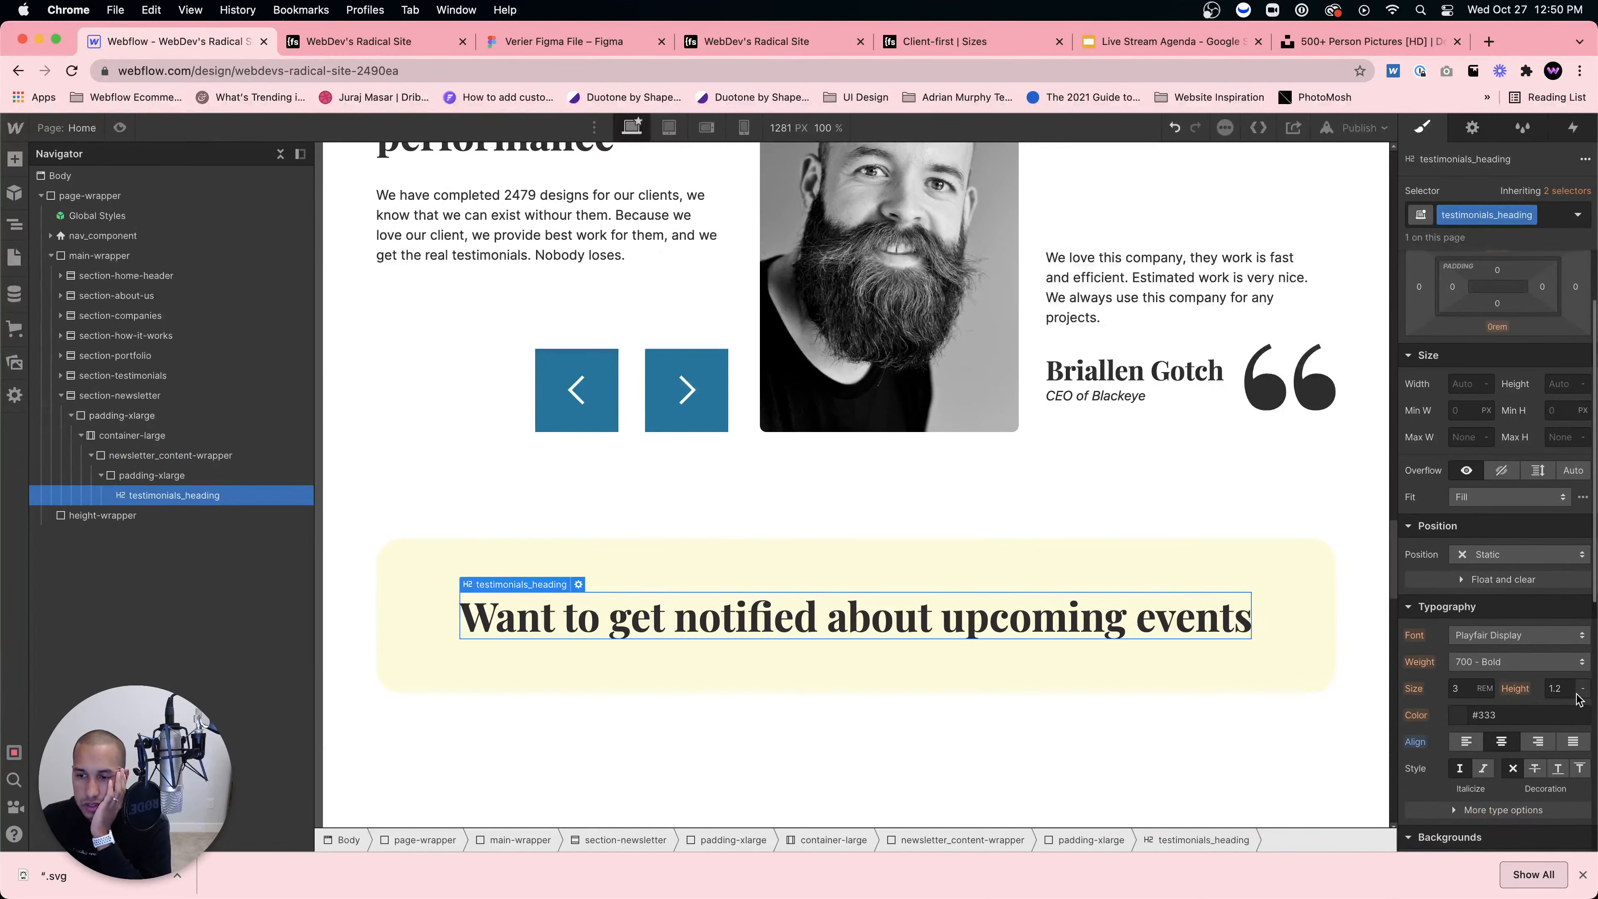
left_click(1415, 742, "alt")
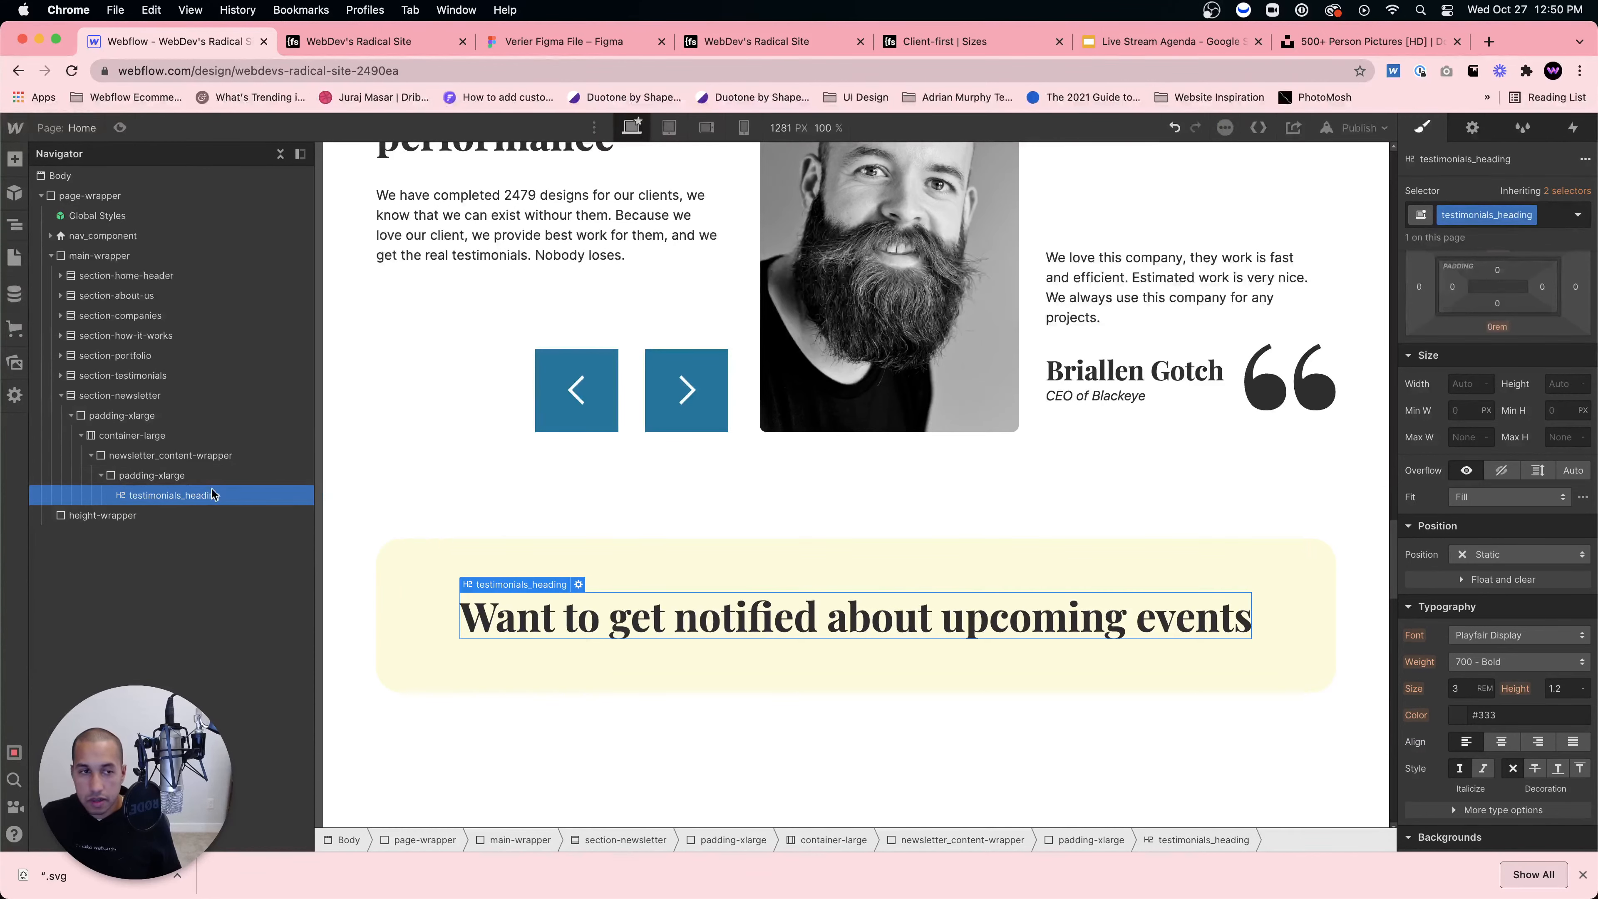
left_click(1554, 220)
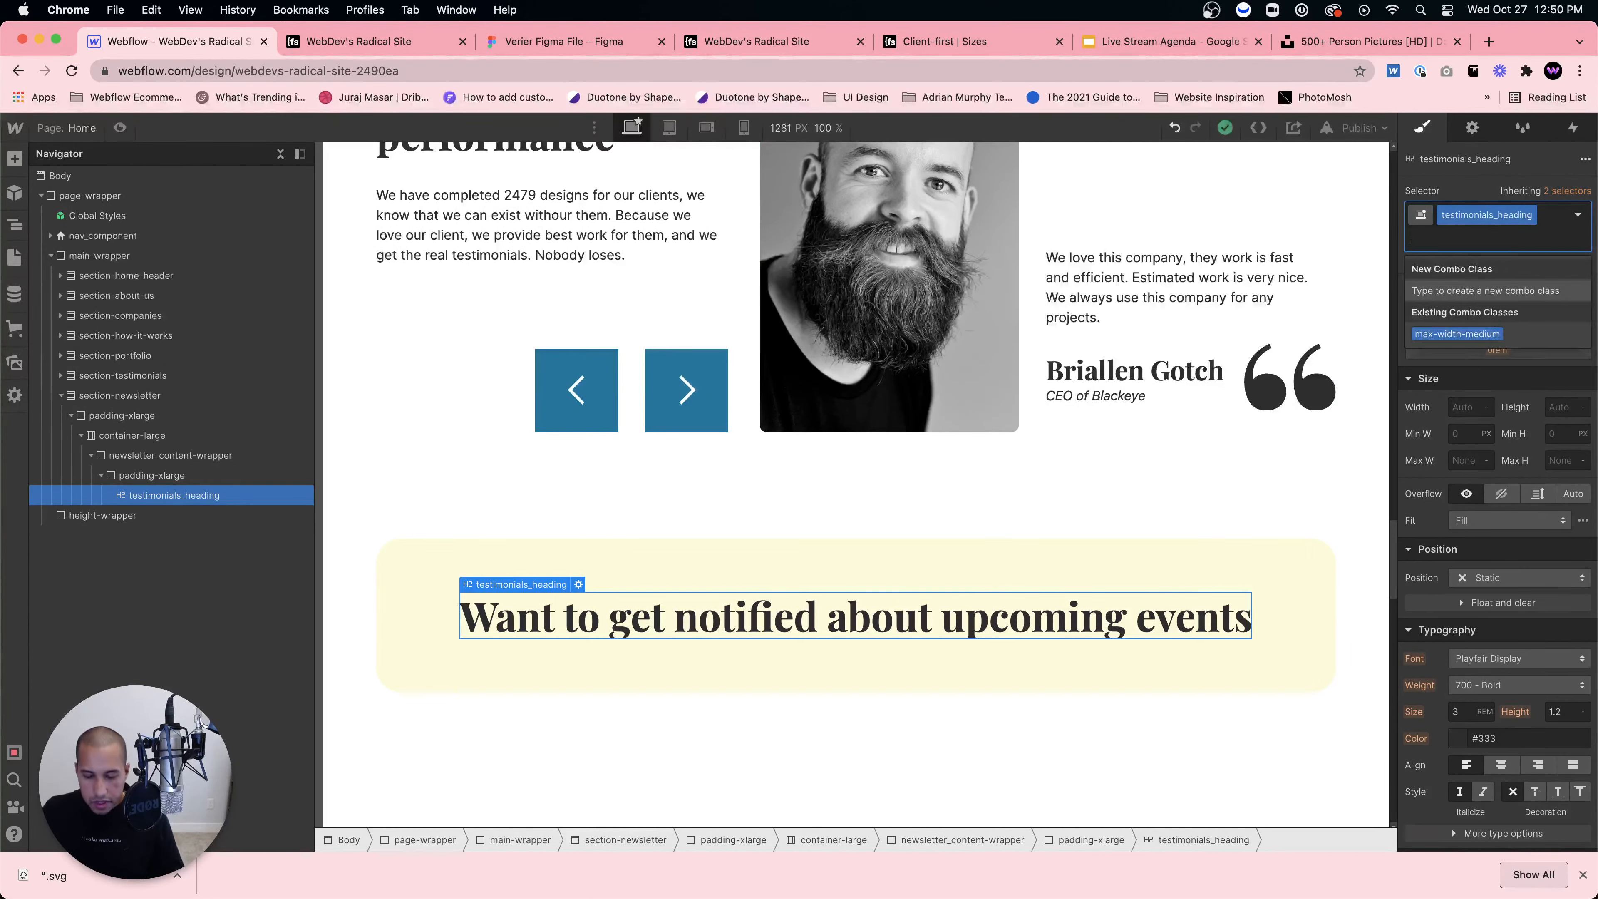
type("max-wid")
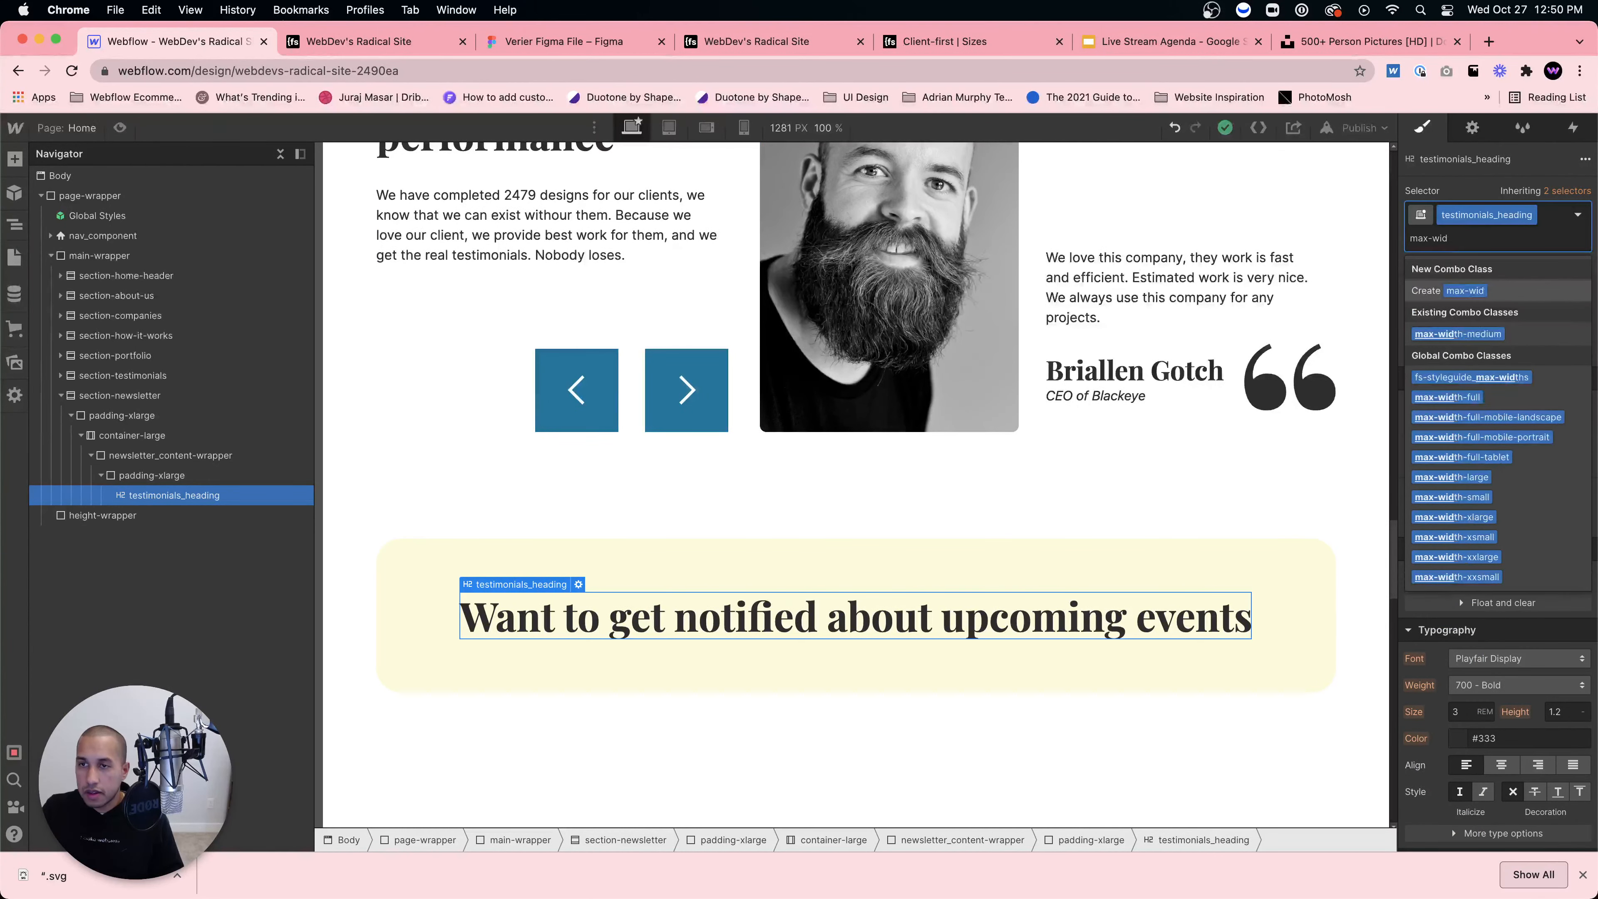
type("th-e")
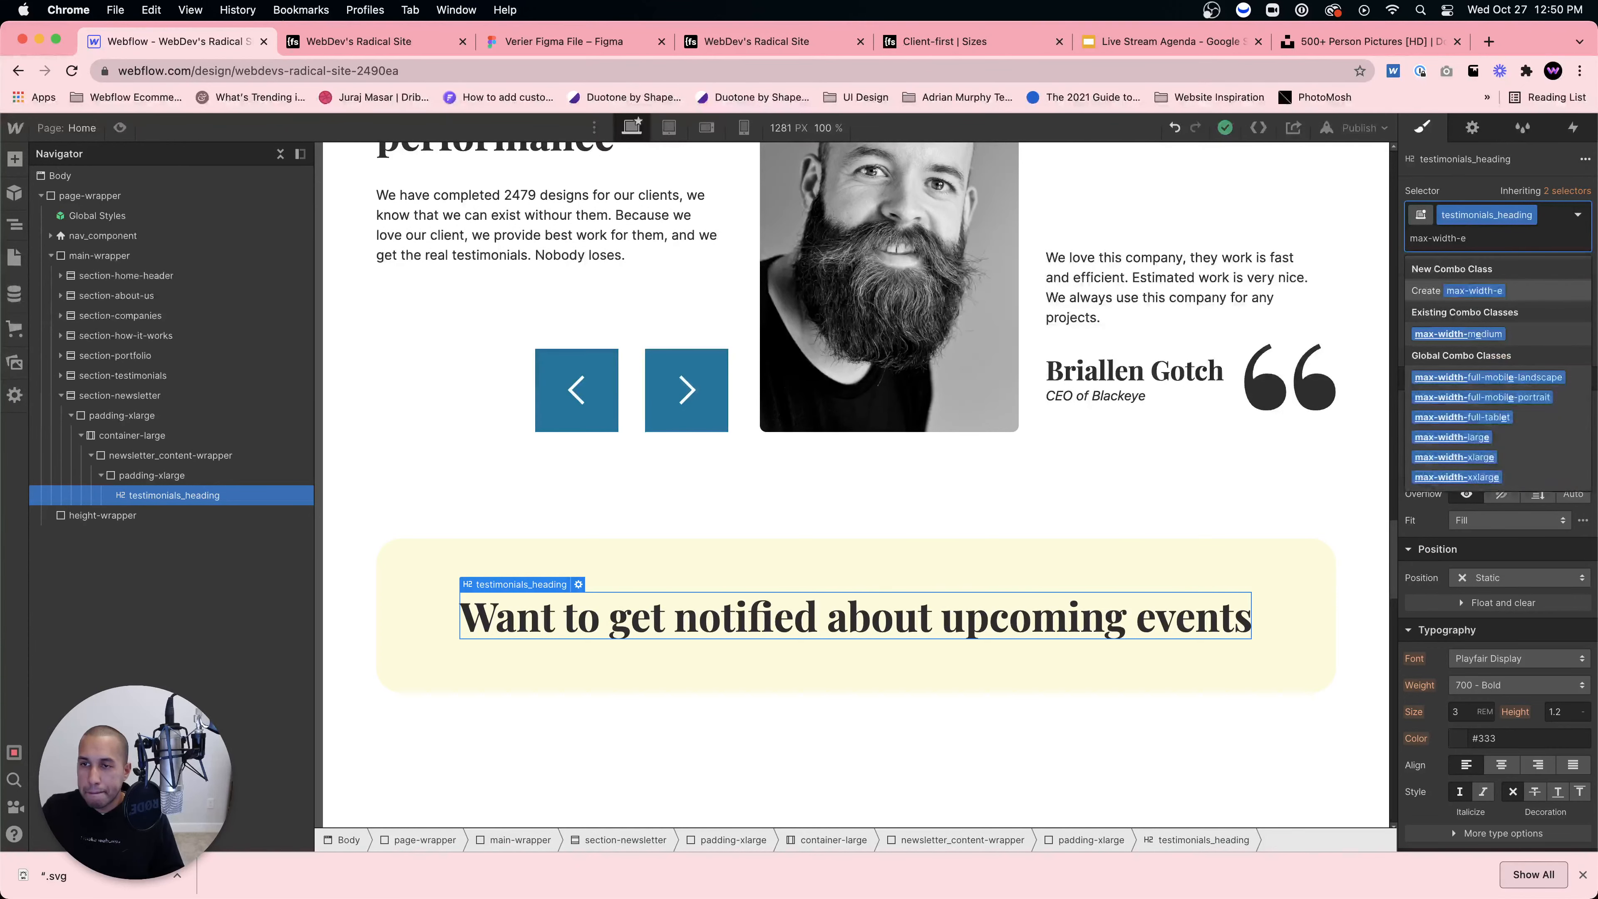
key("BackSpace")
type("mediu")
key("Return")
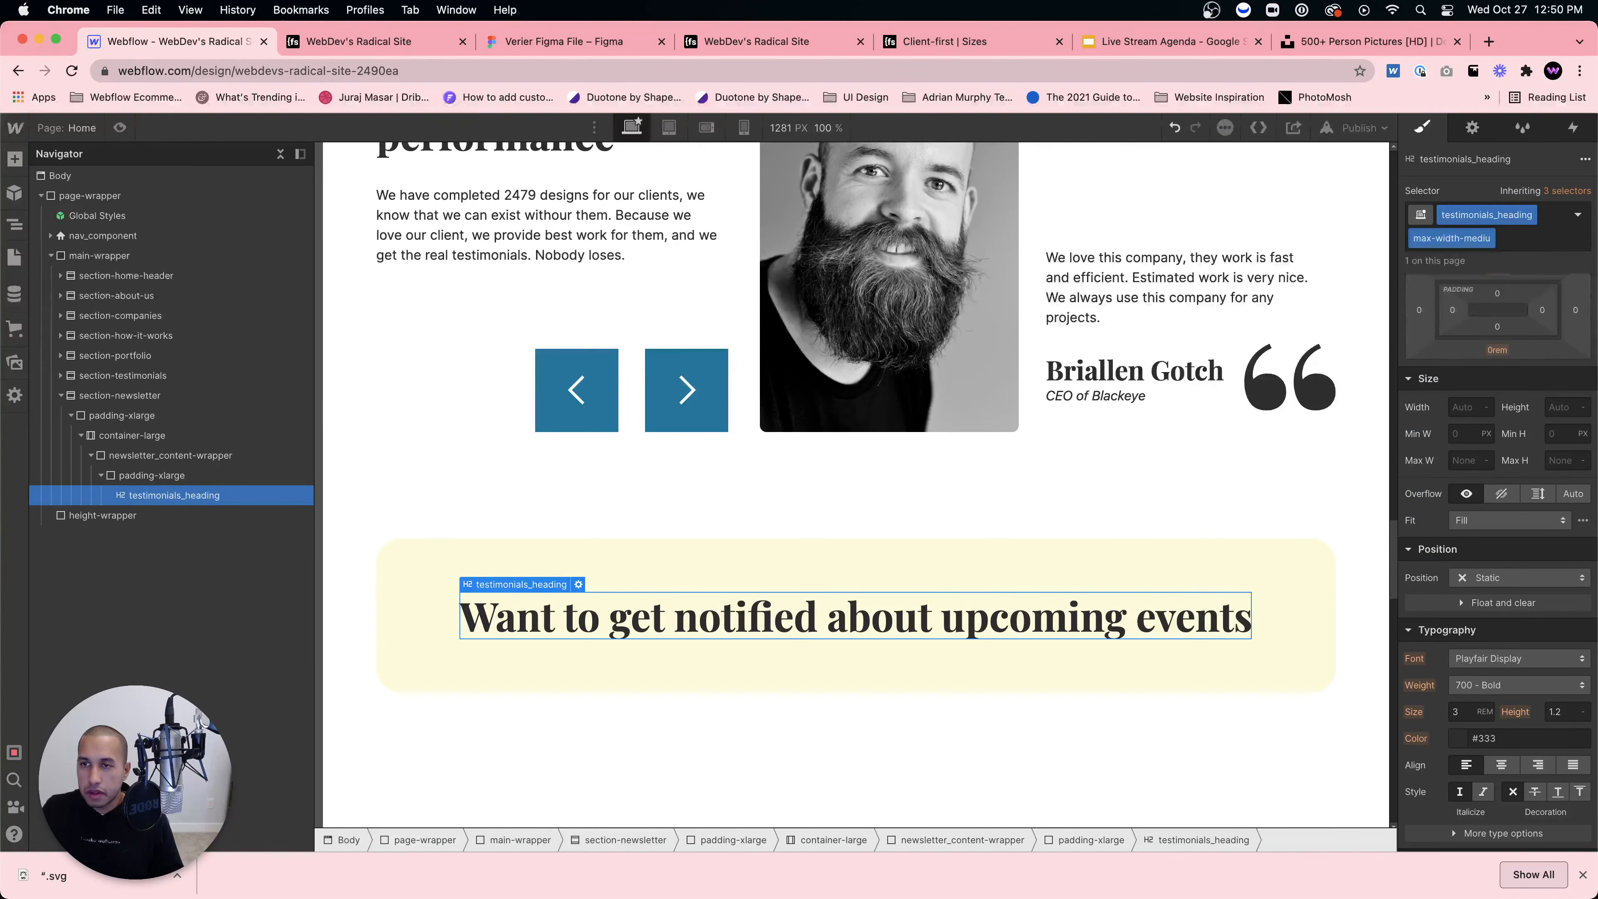
left_click(1490, 239)
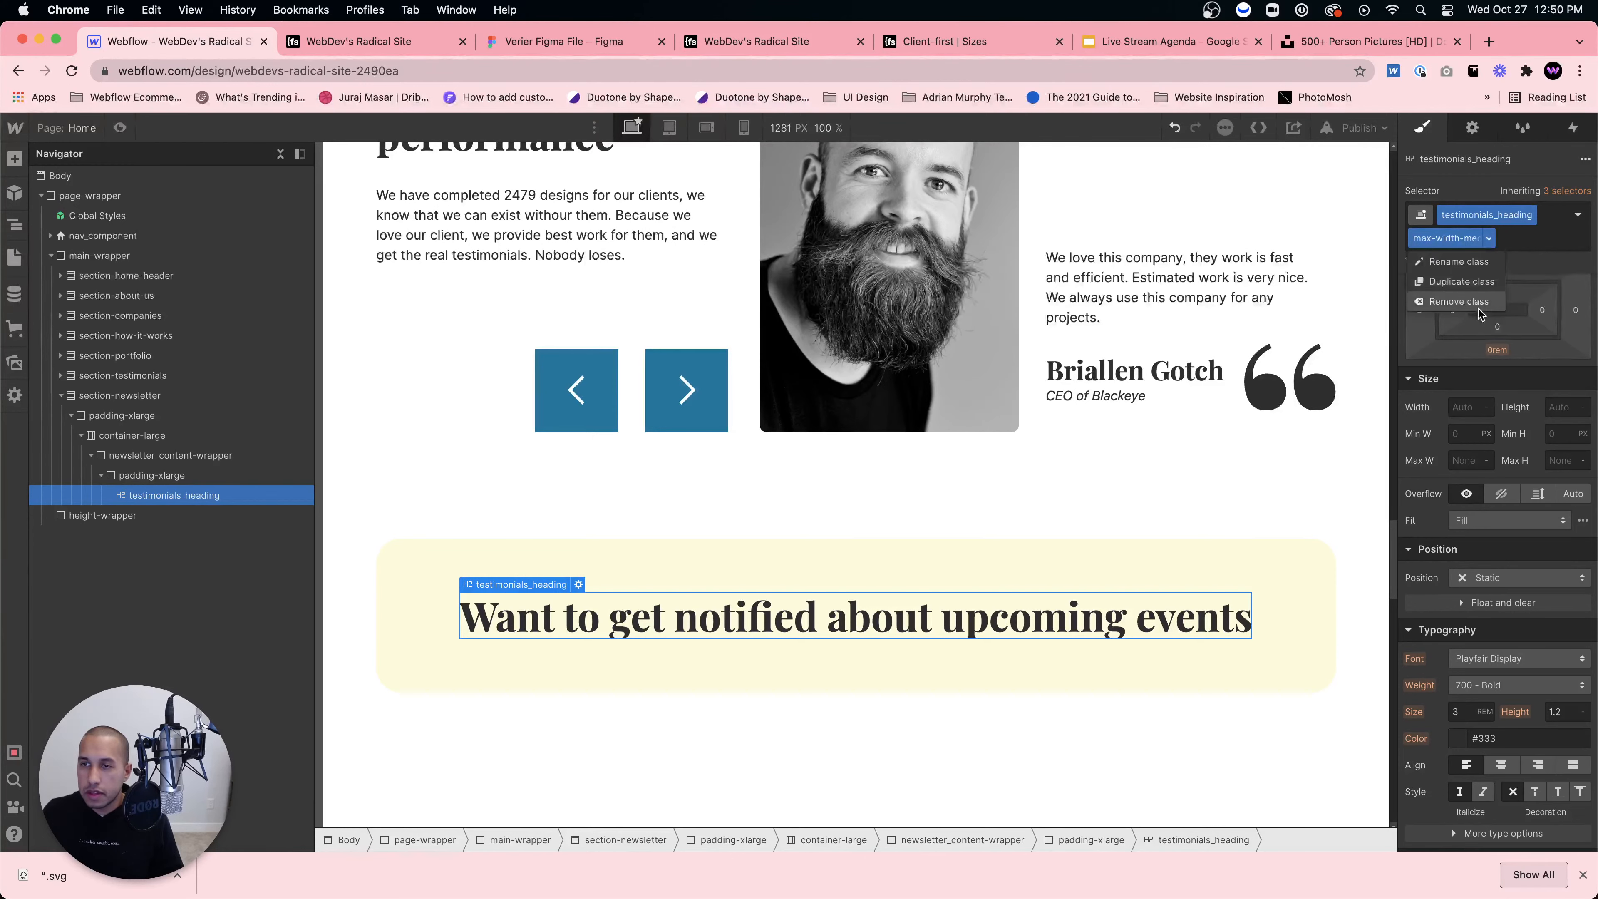
left_click(1481, 303)
Step: Apply the existing max-width-medium class to the heading, then remove it
left_click(1554, 220)
type("max-width-me")
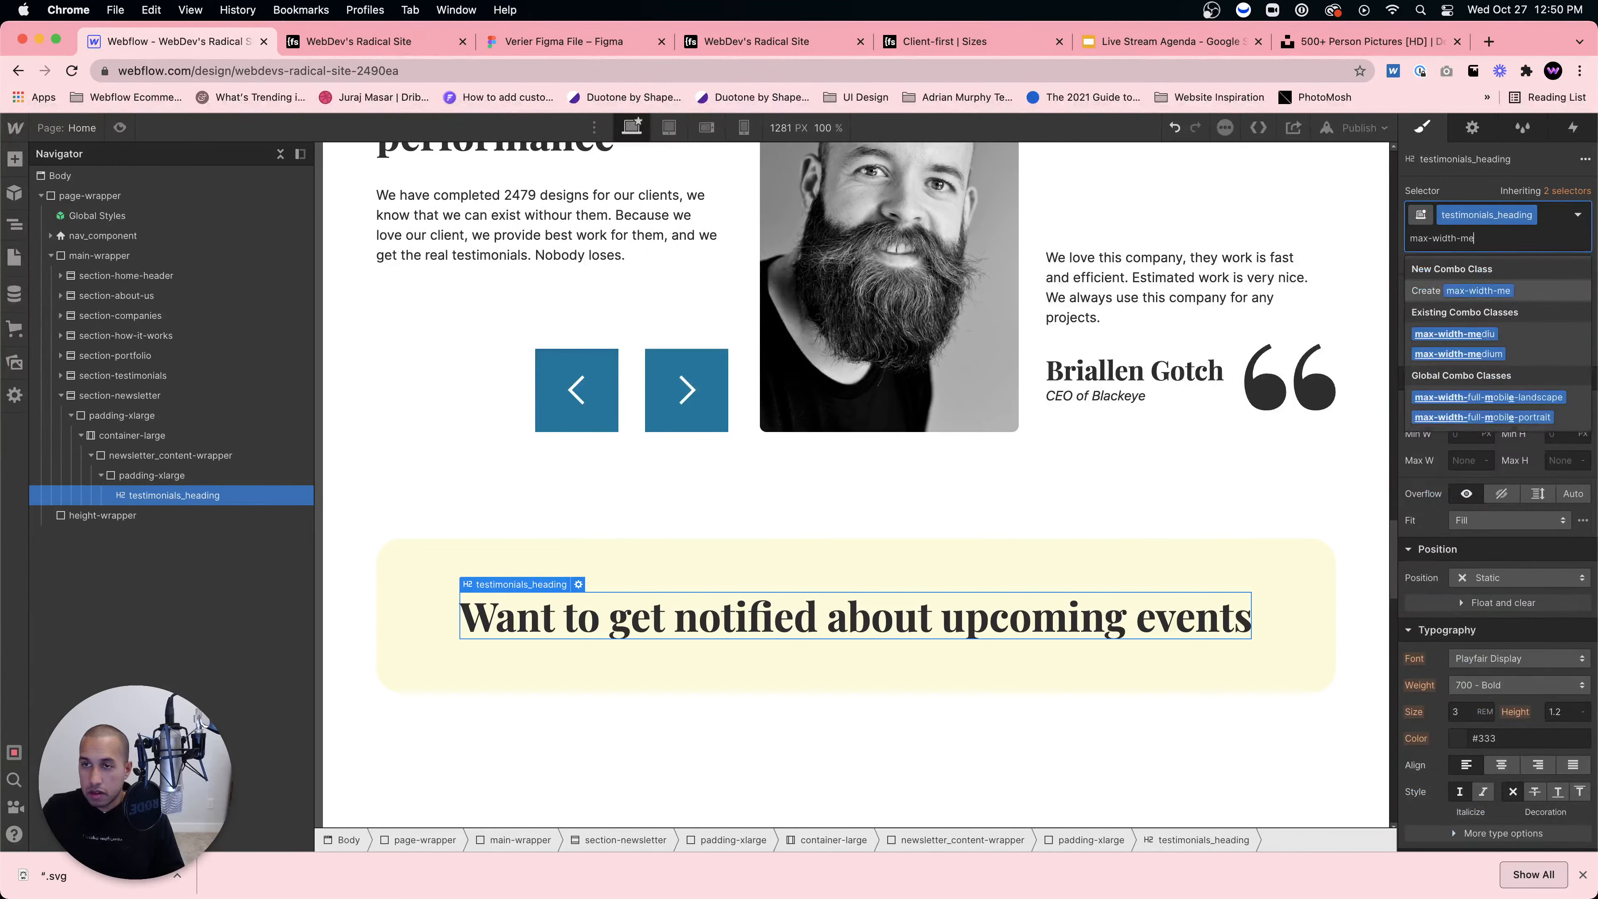
left_click(1458, 354)
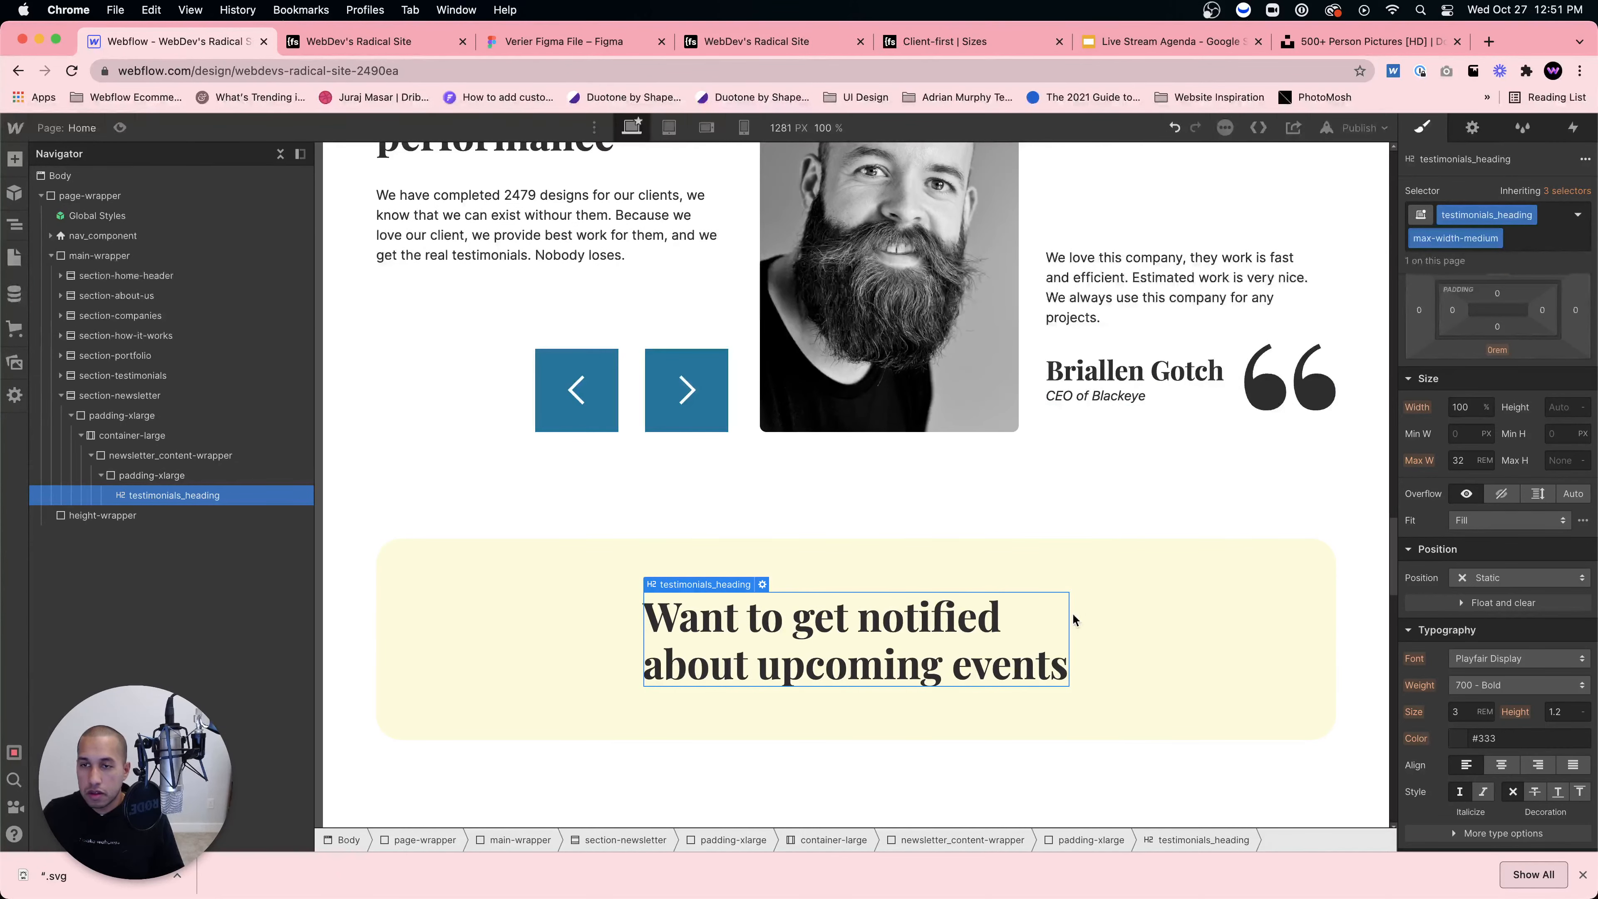
left_click(1494, 238)
left_click(1487, 305)
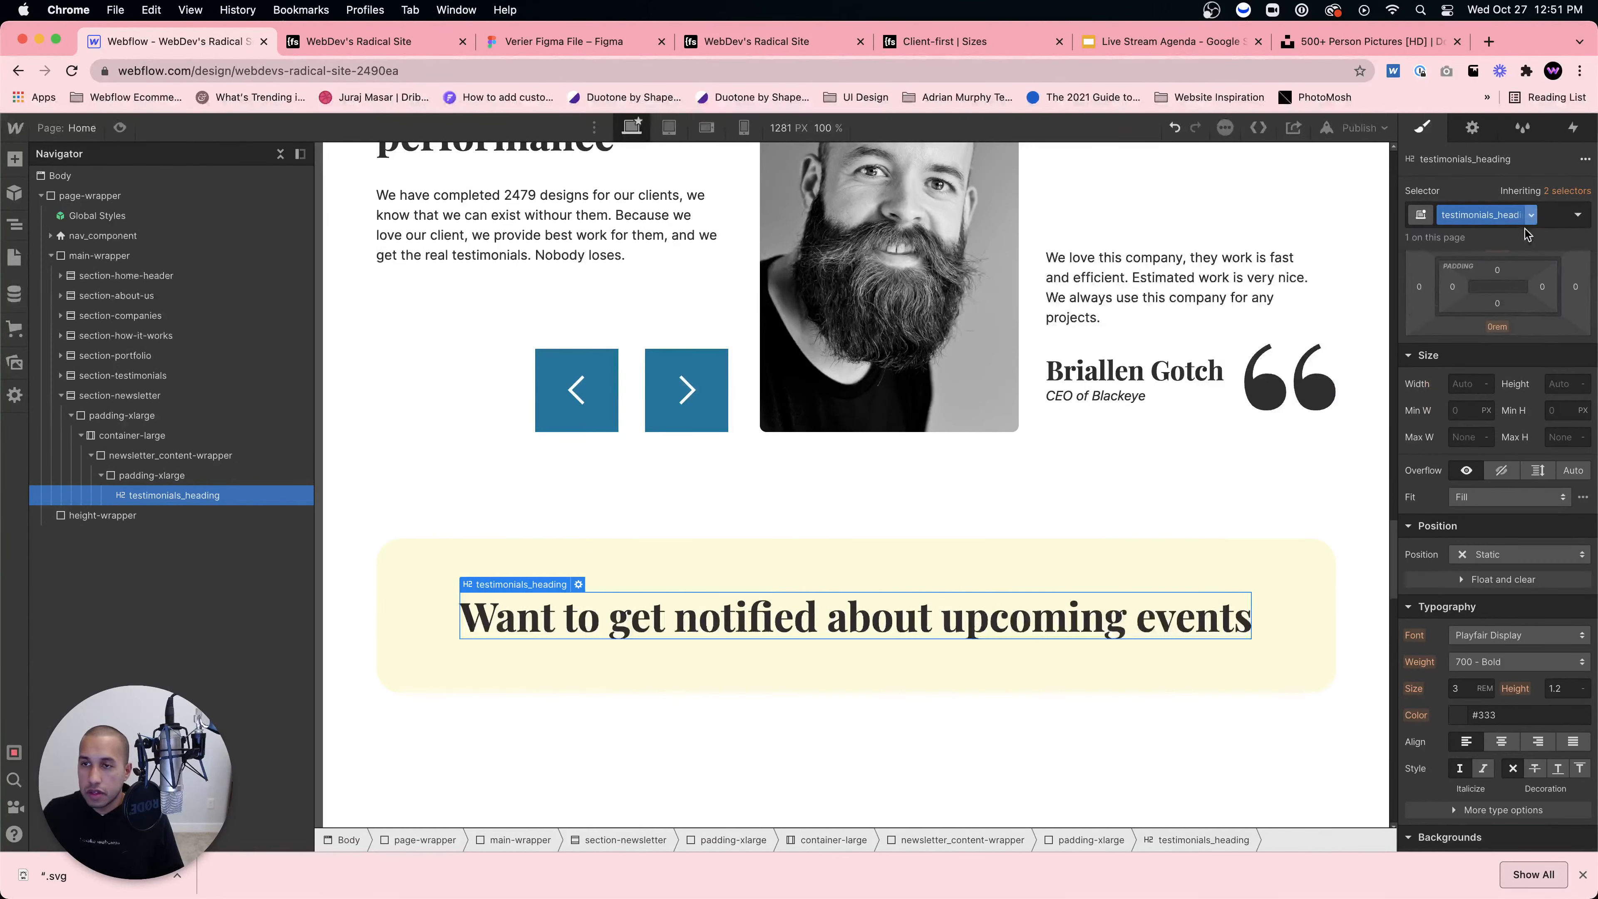
Step: Centre-align the heading text and reapply the max-width-medium combo class
left_click(1500, 743)
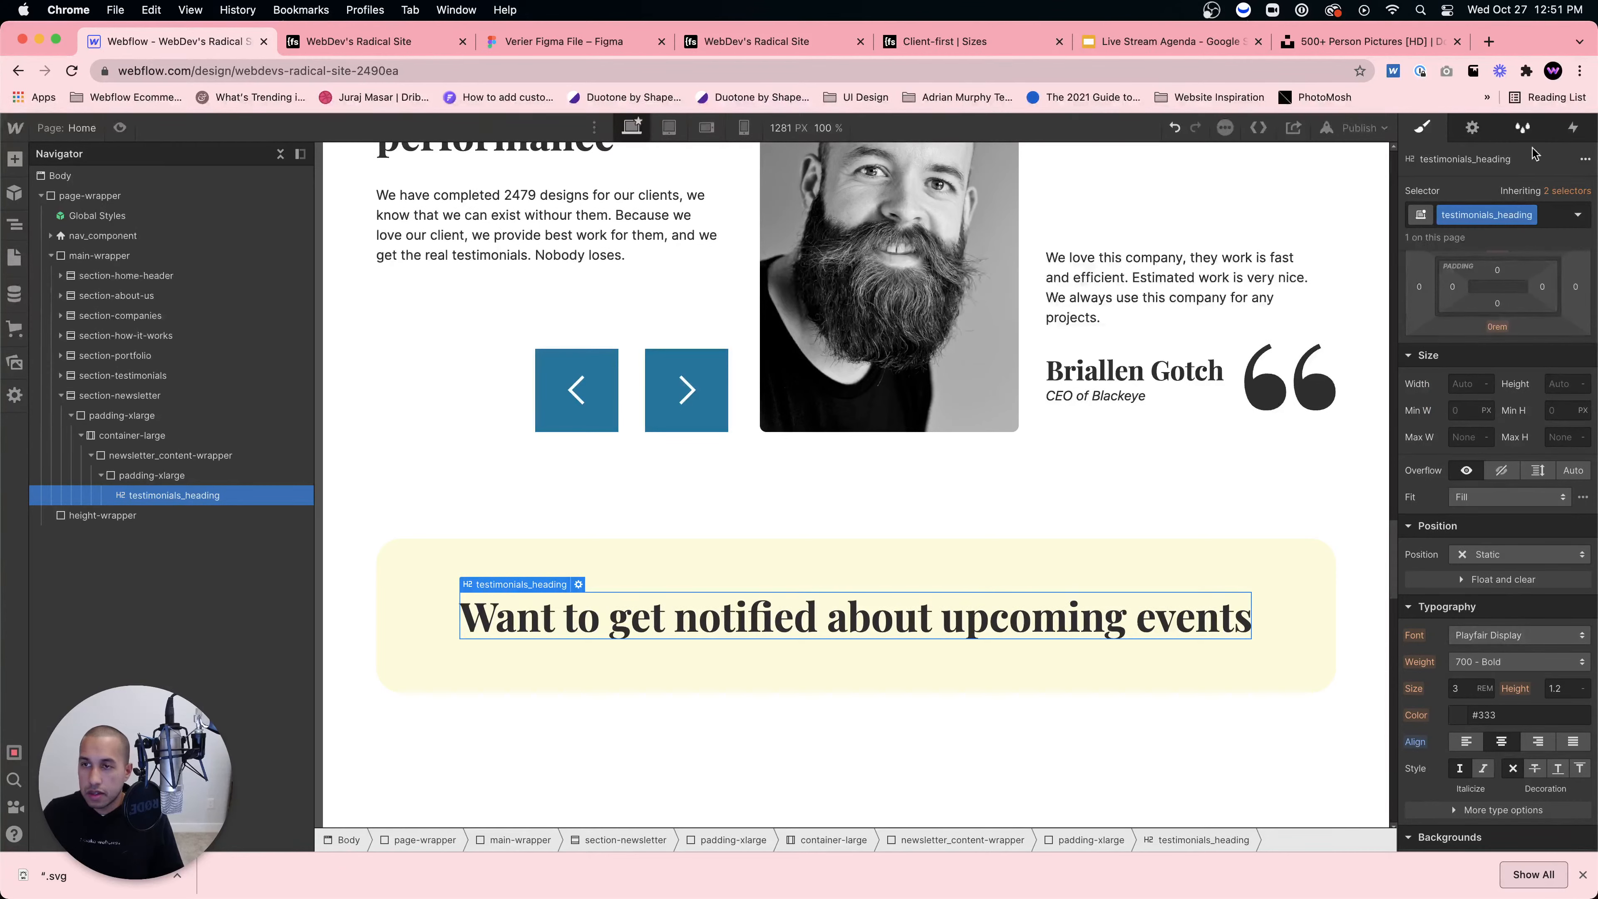
left_click(1543, 220)
type("max-width-medium")
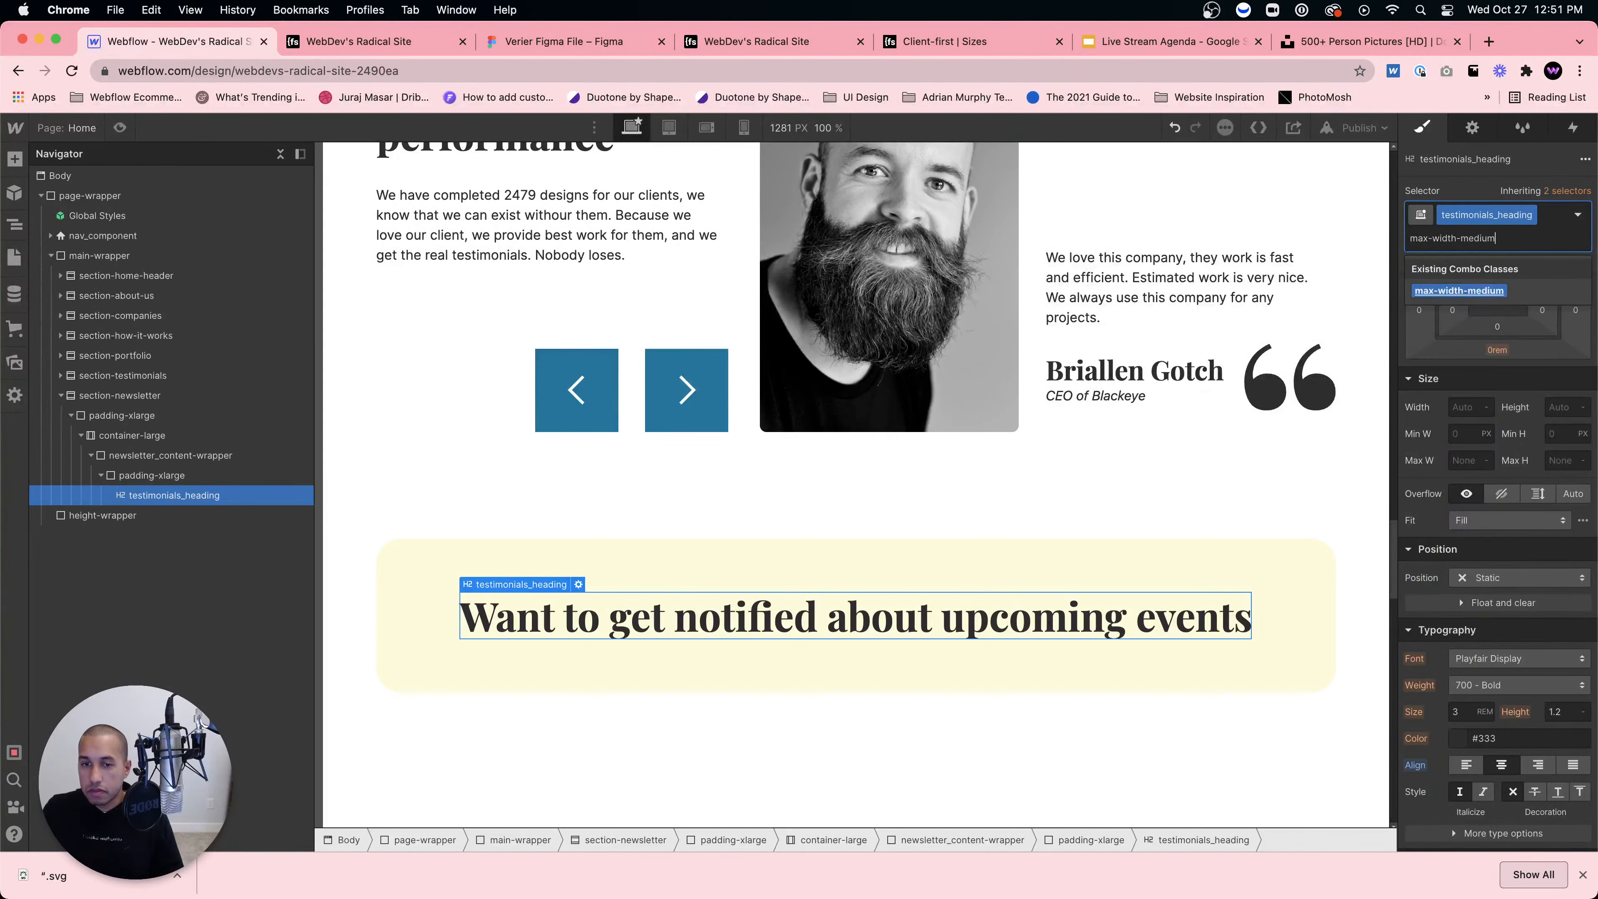
key("Return")
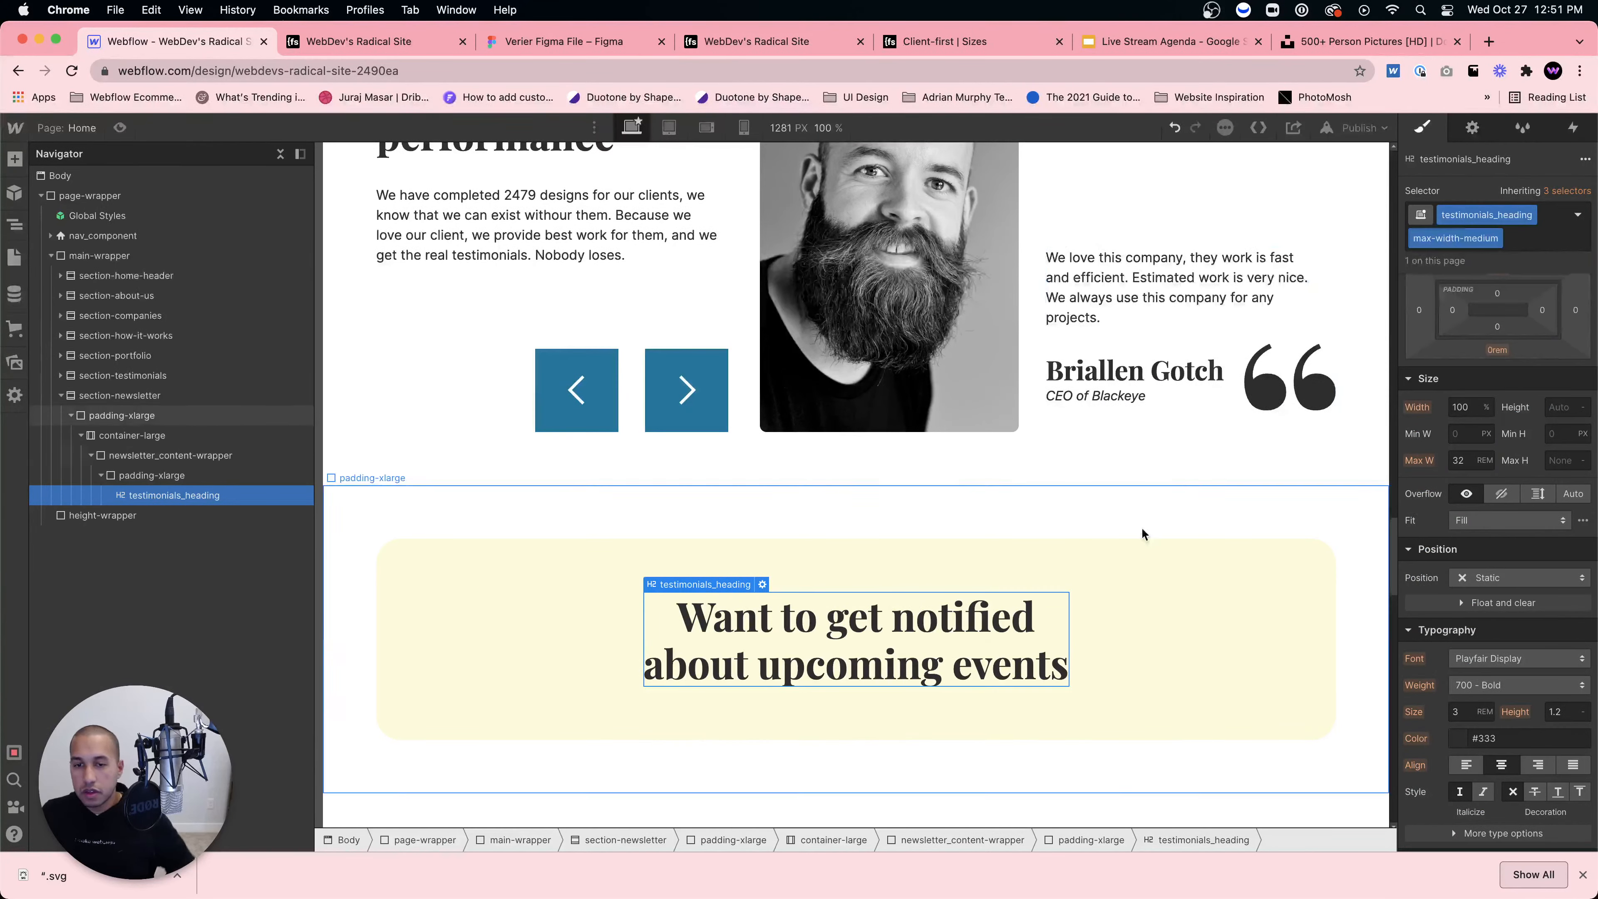
left_click(1158, 589)
Step: Insert a Form Block and stack the heading and form vertically, centred in the wrapper
key("super+e")
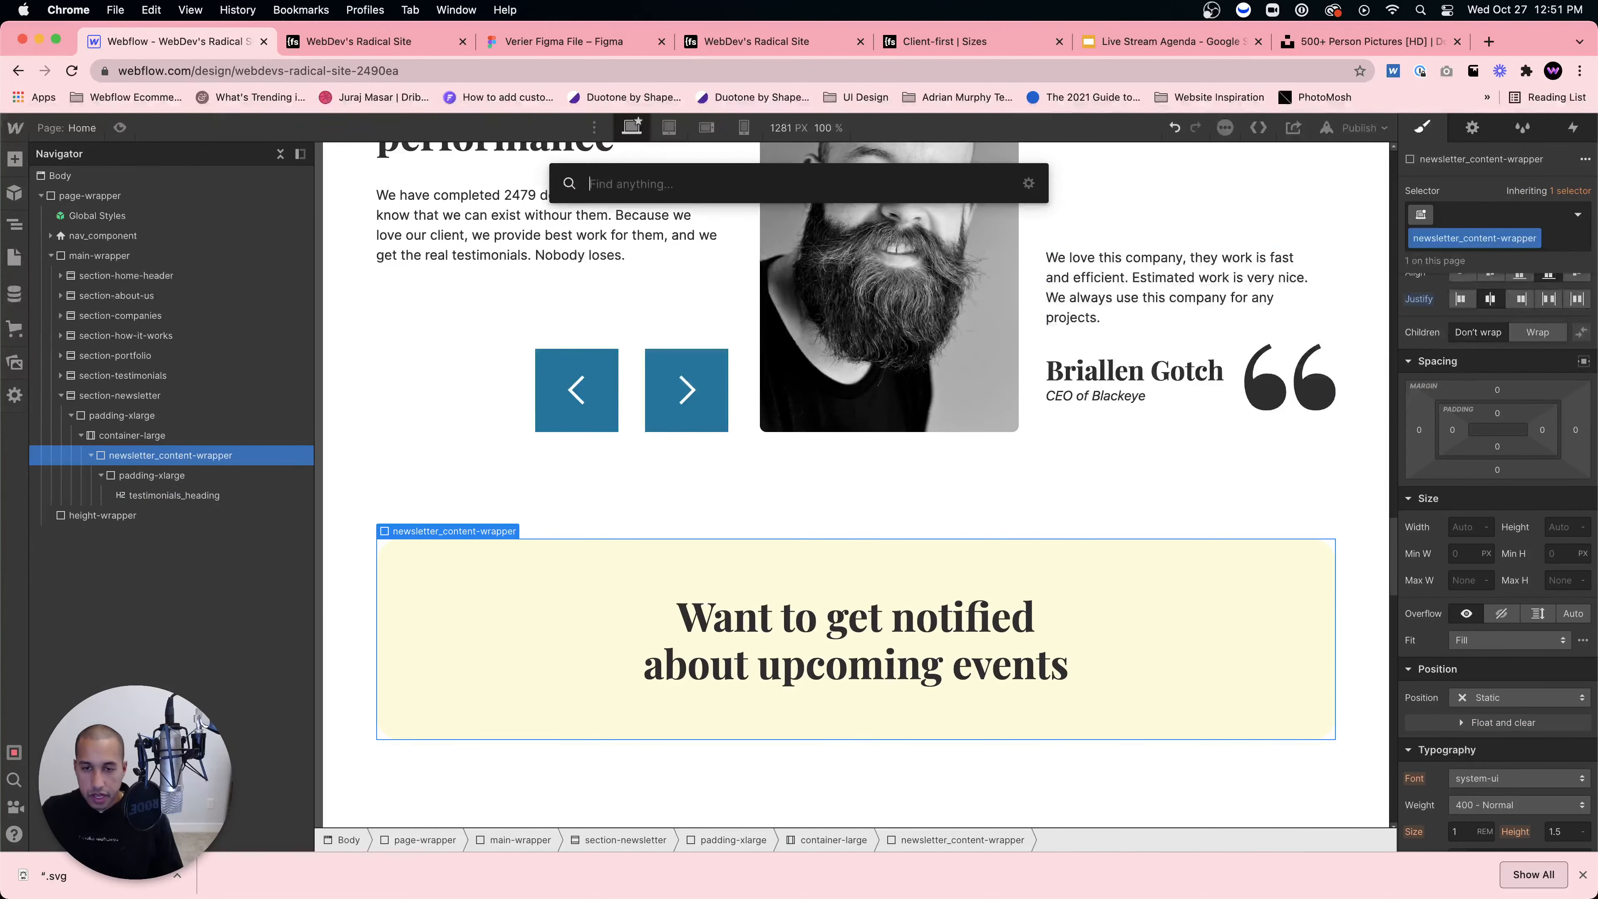
type("form")
key("Return")
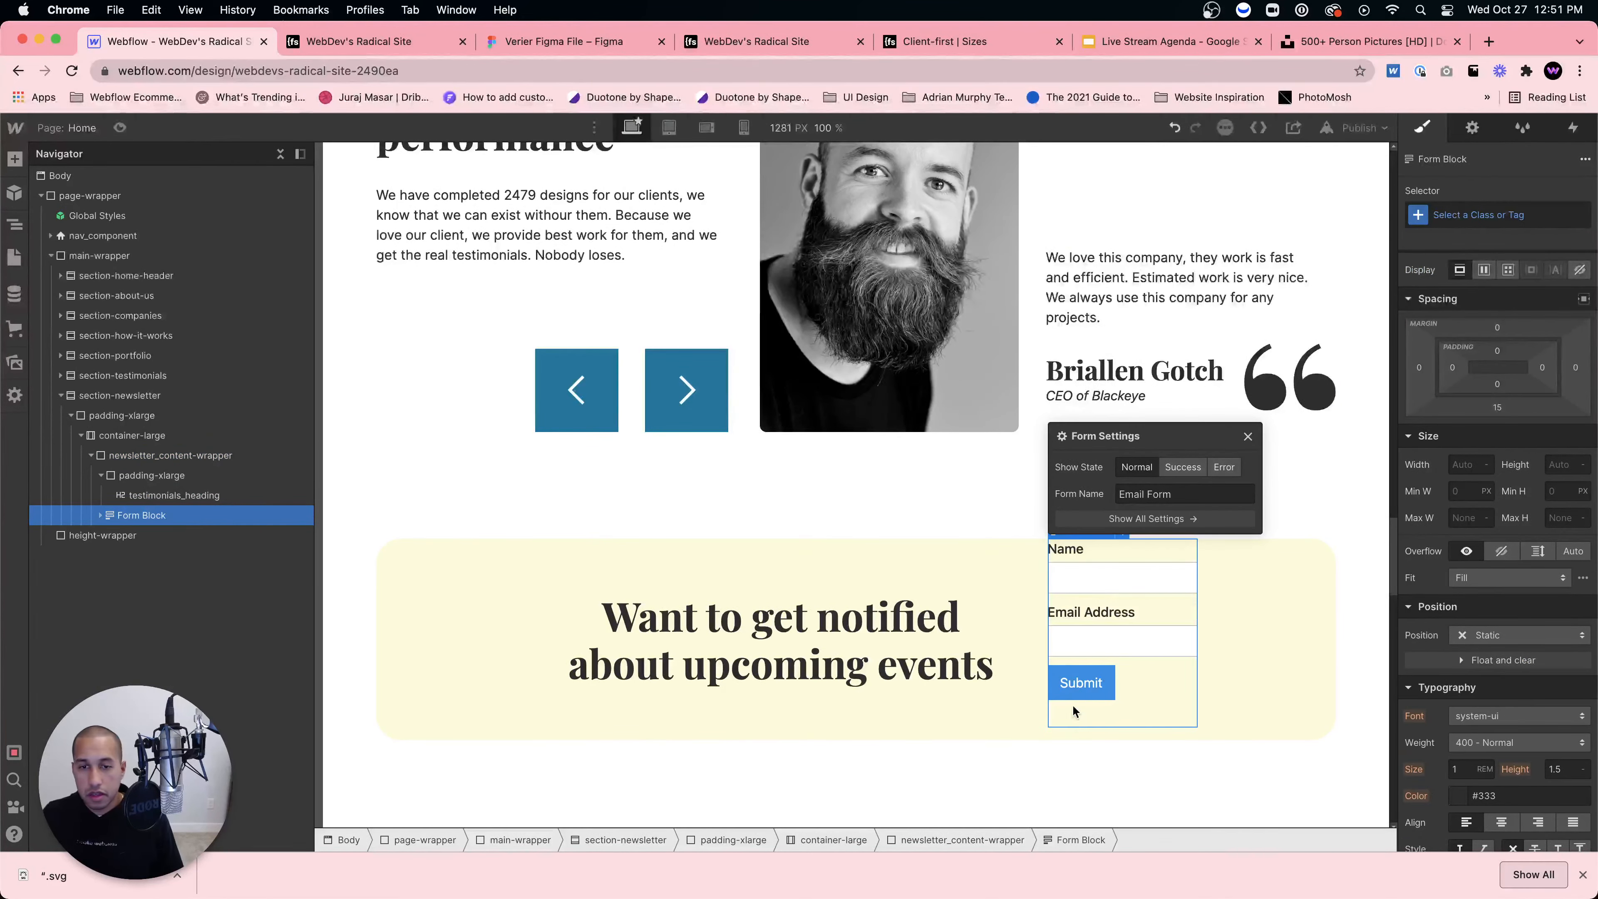
left_click(129, 457)
left_click(1554, 348)
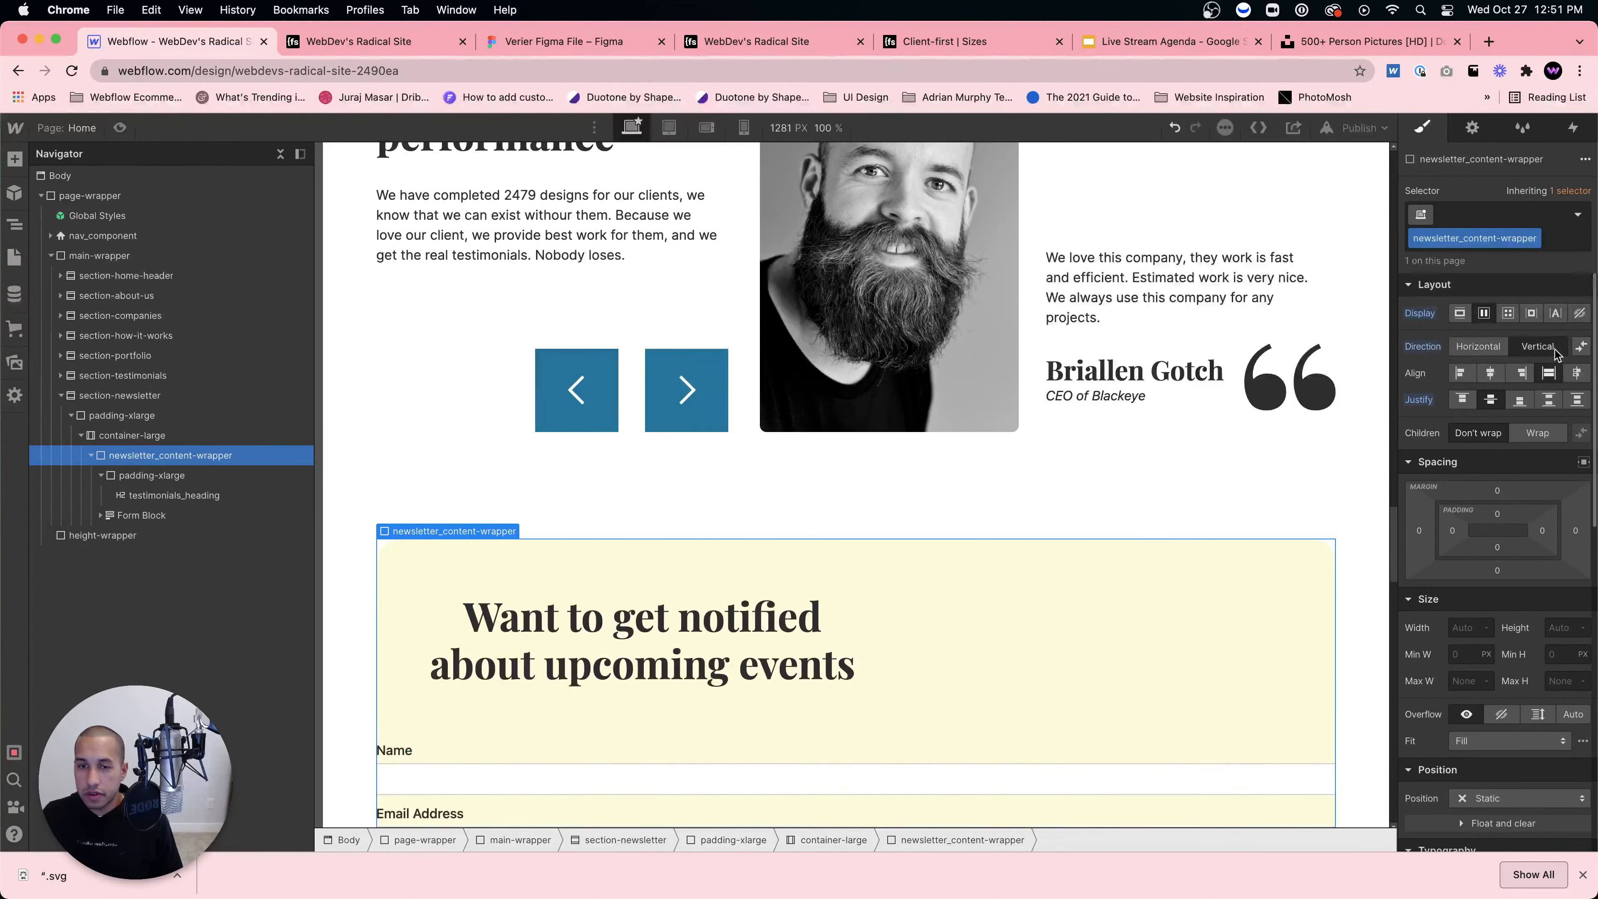
left_click(1490, 372)
Step: Give the Form Block the new class newsletter_form
scroll(952, 703, "down", 5)
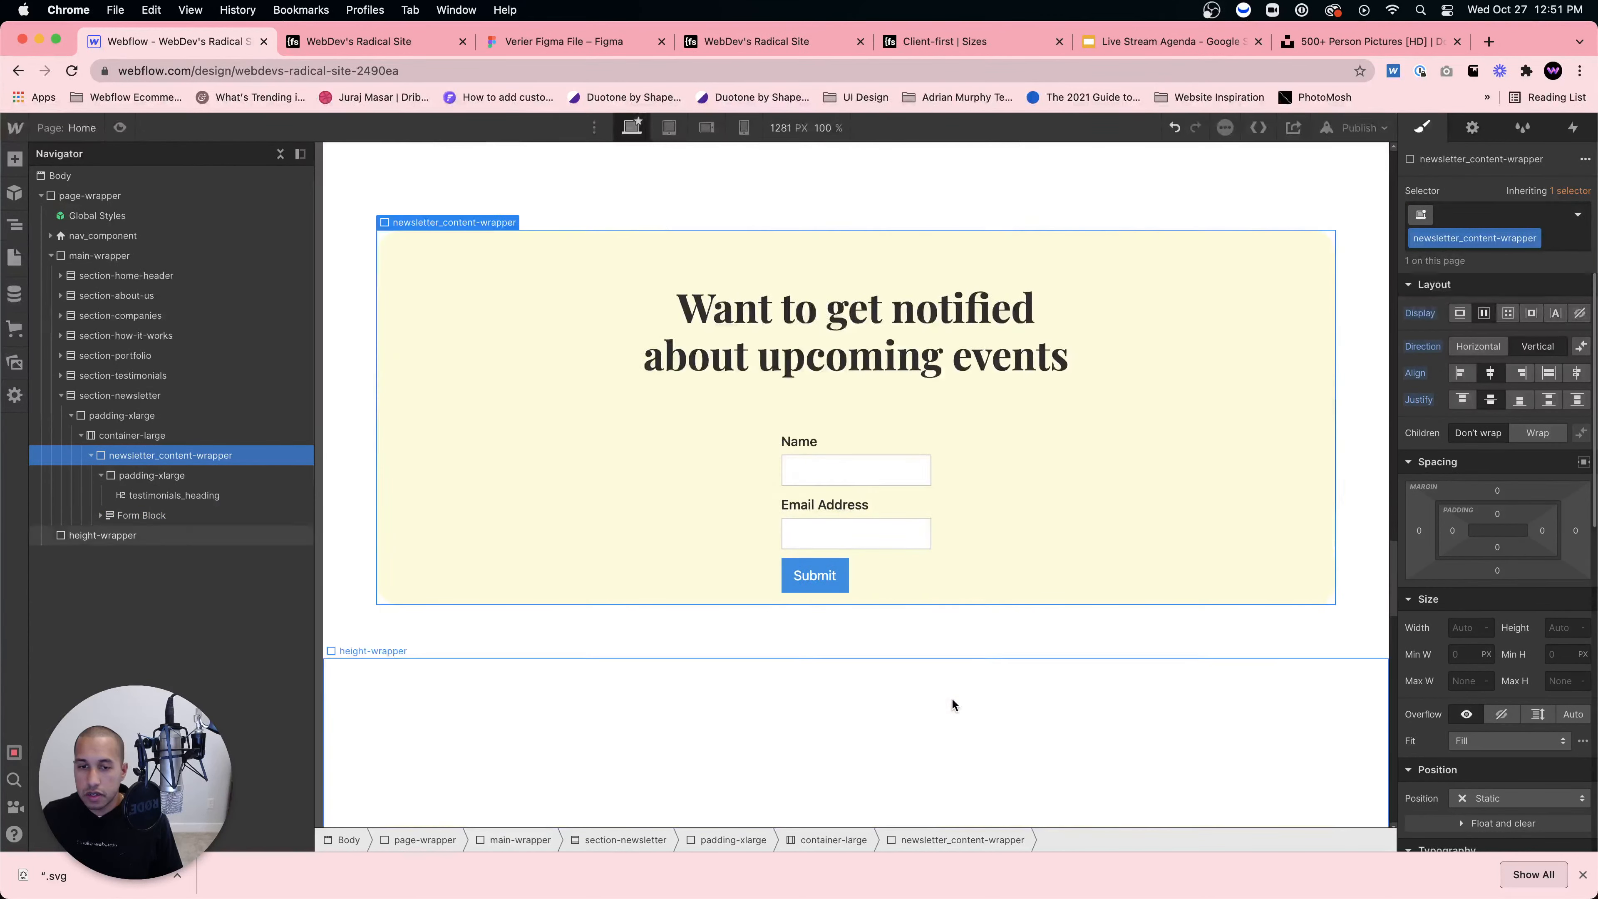
left_click(233, 513)
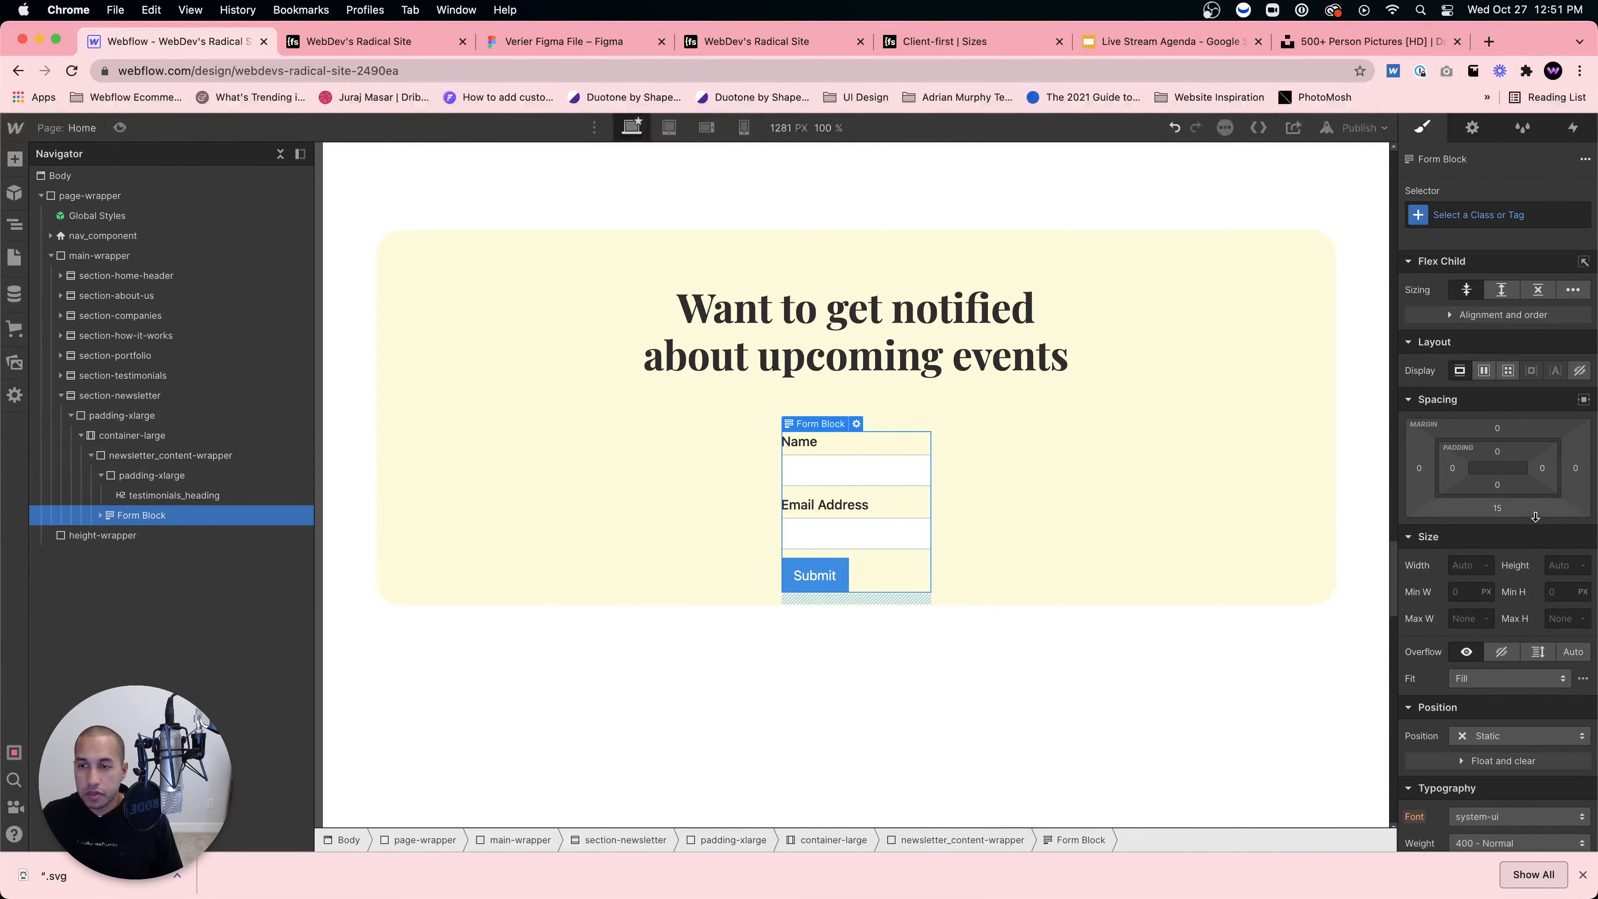
left_click(1448, 218)
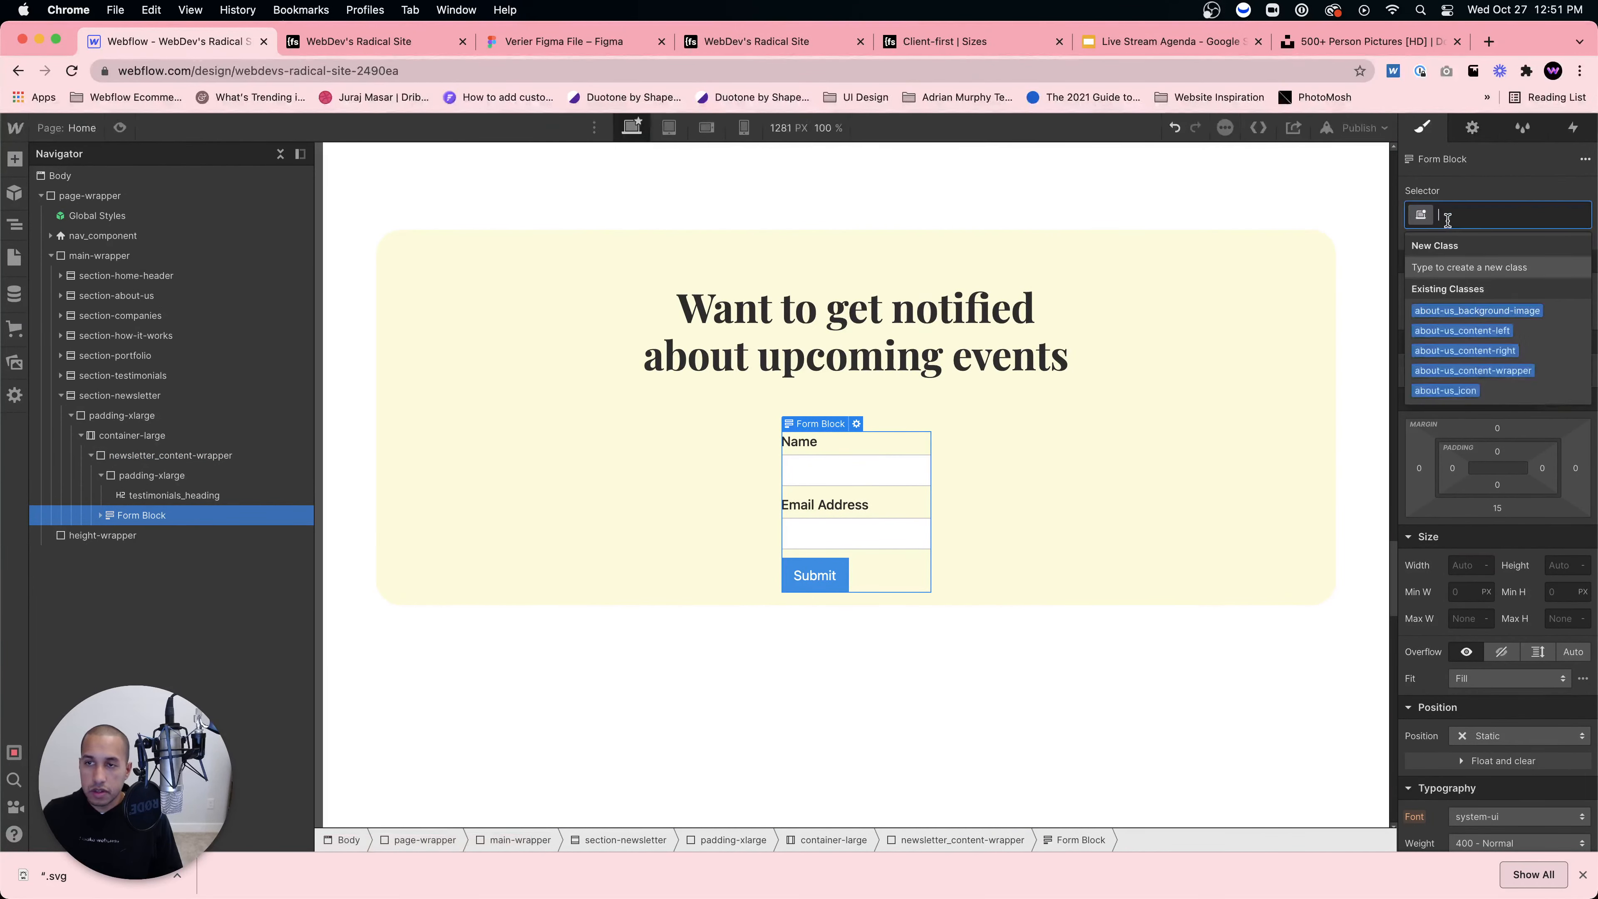
type("newsl")
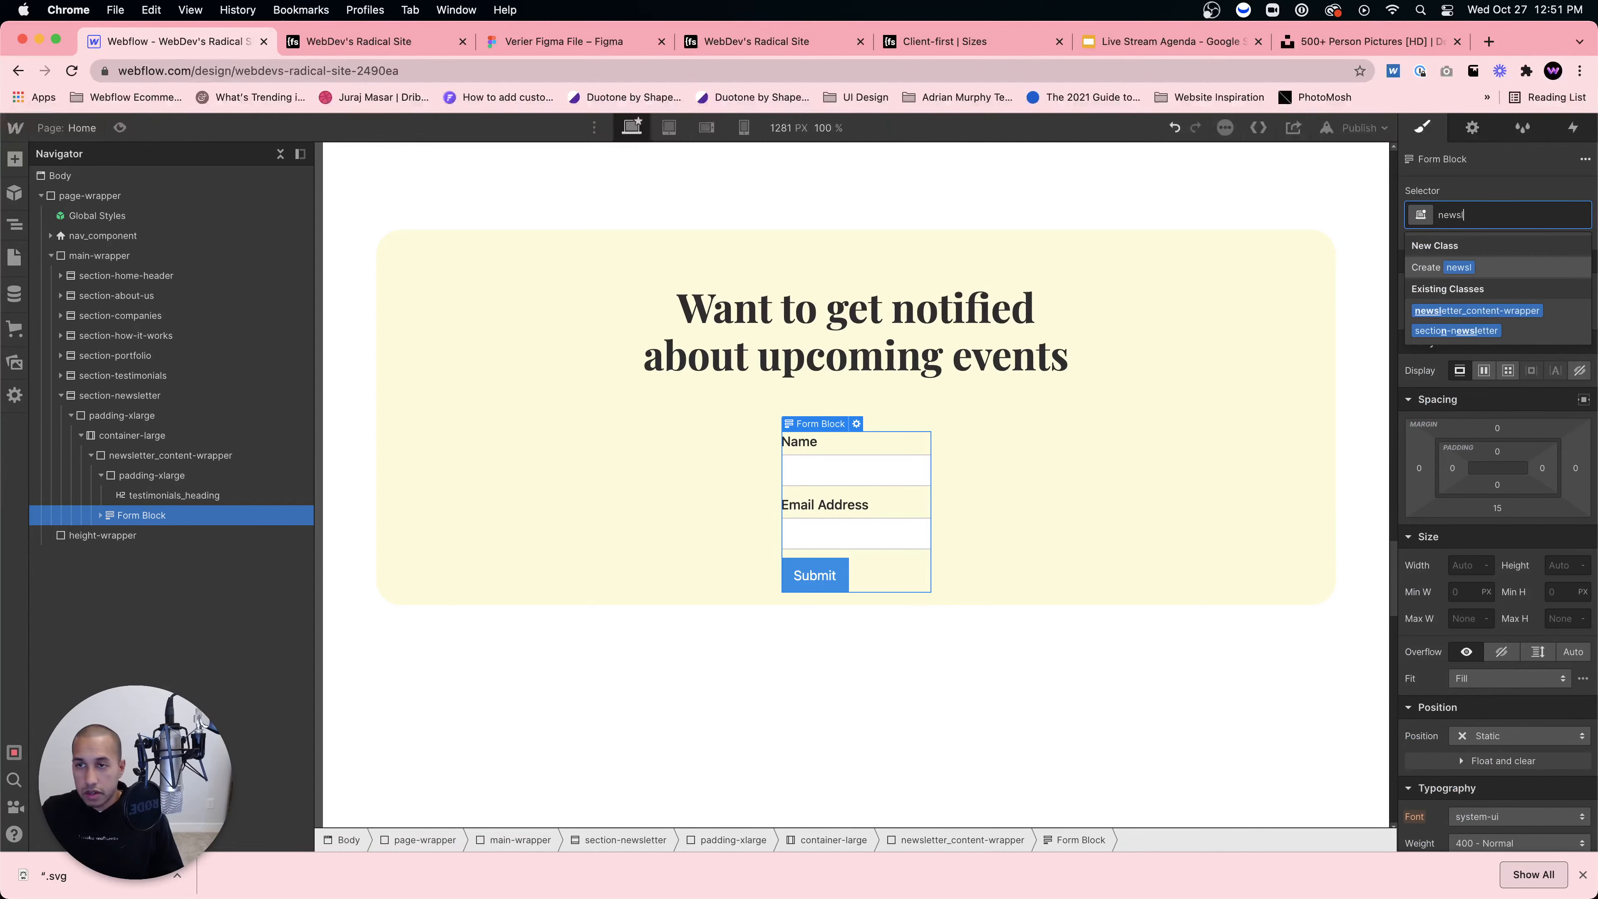
type("etter_form")
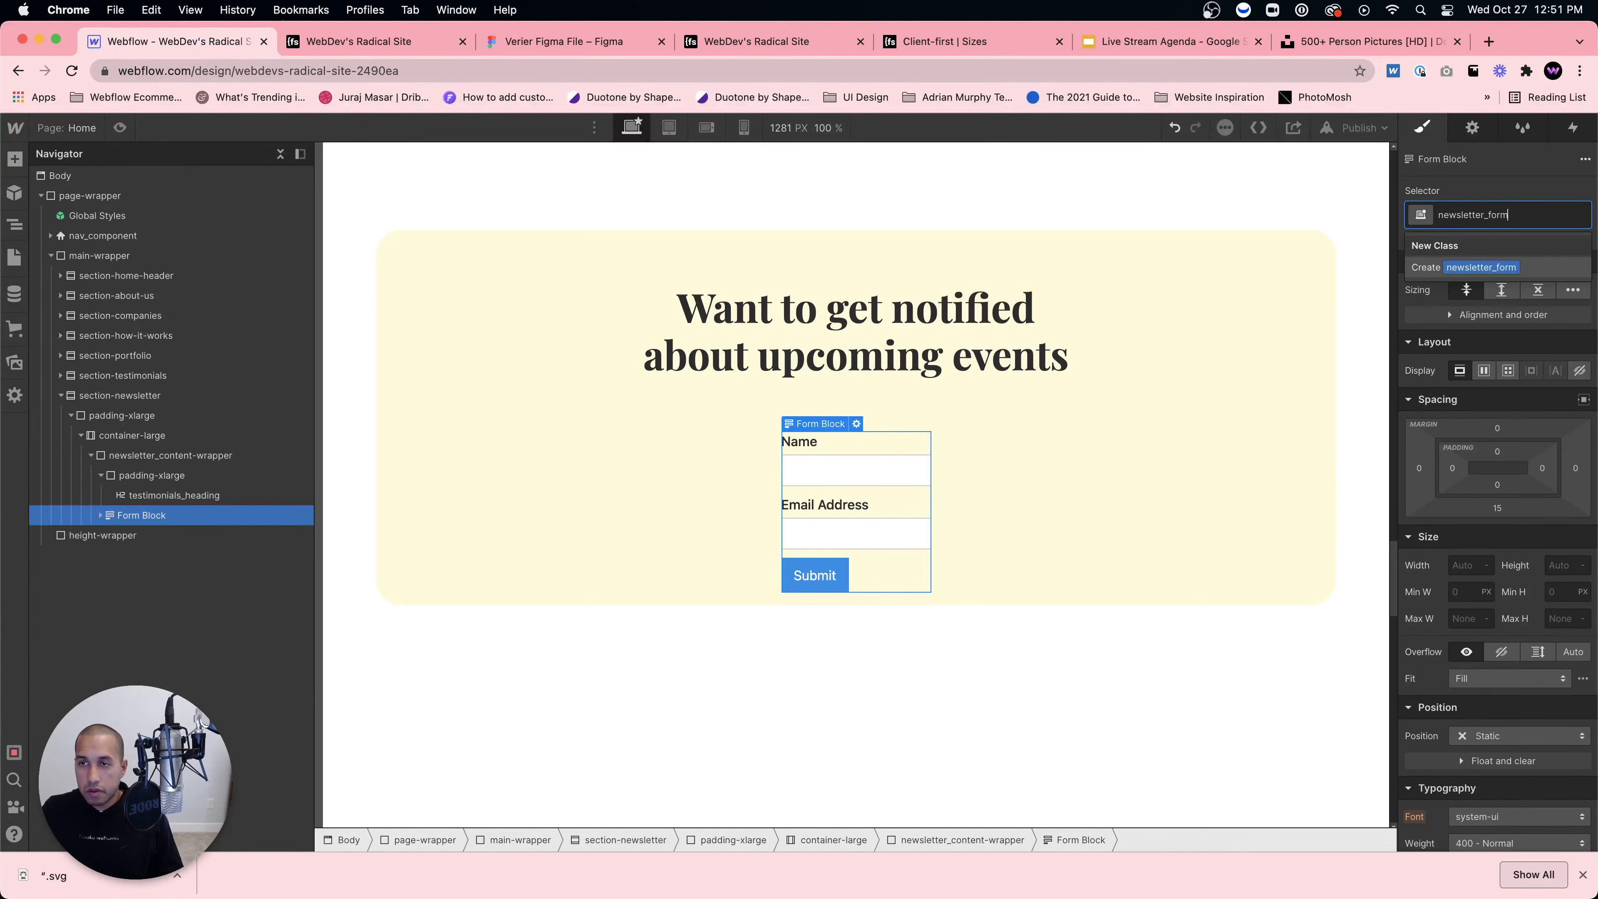
key("Return")
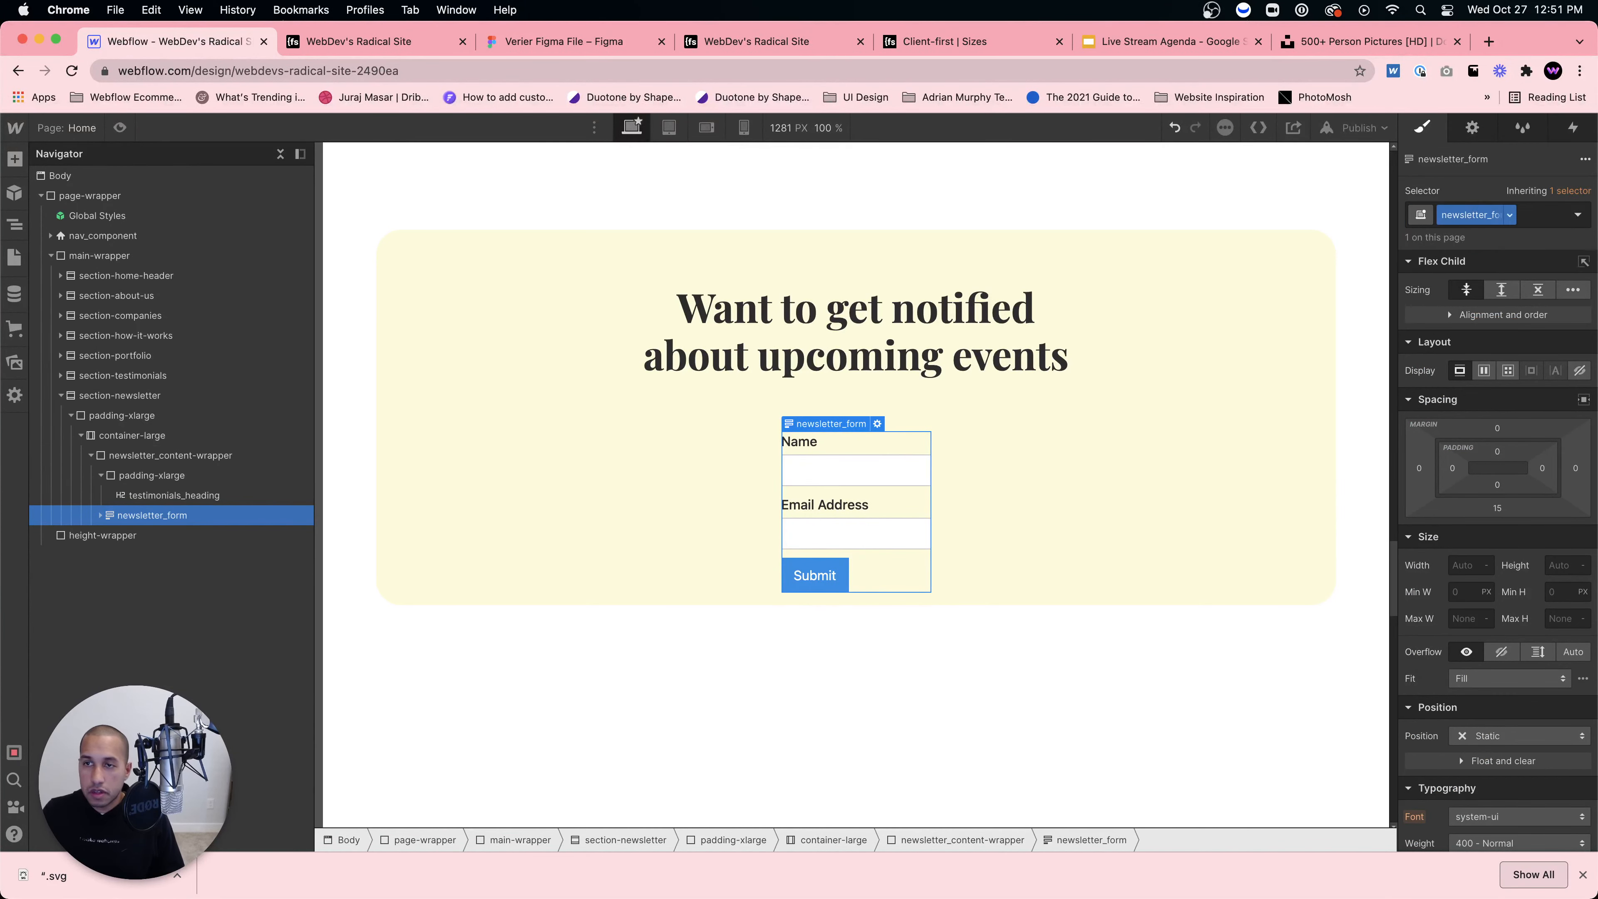
Step: Rename the heading's class to newsletter_heading
left_click(177, 459)
left_click(175, 495)
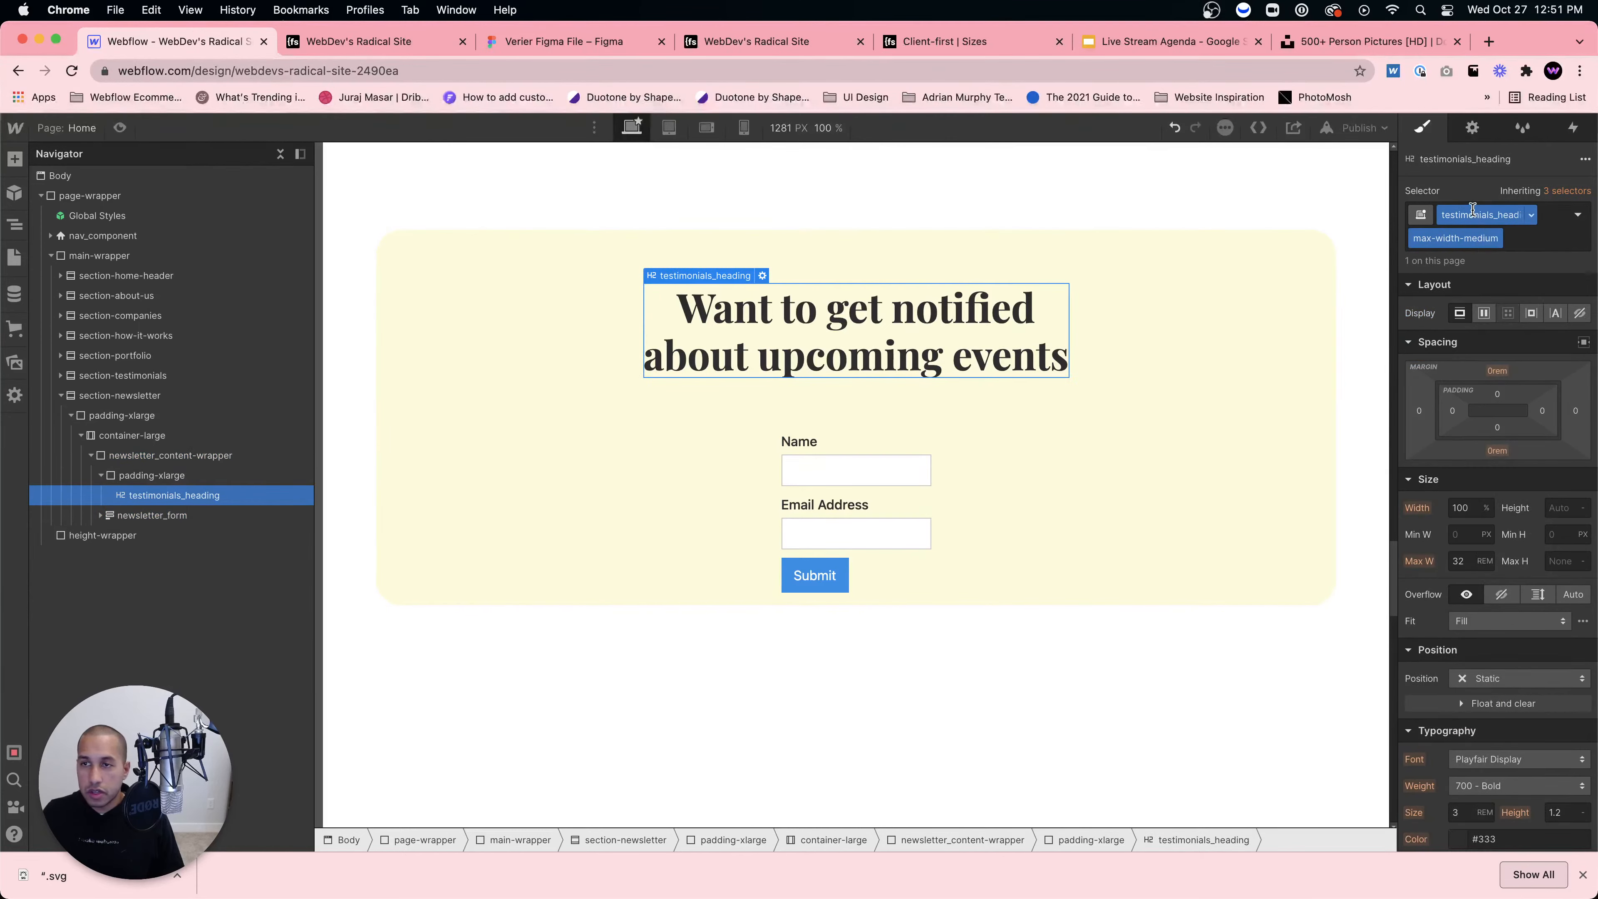
left_click(1429, 216)
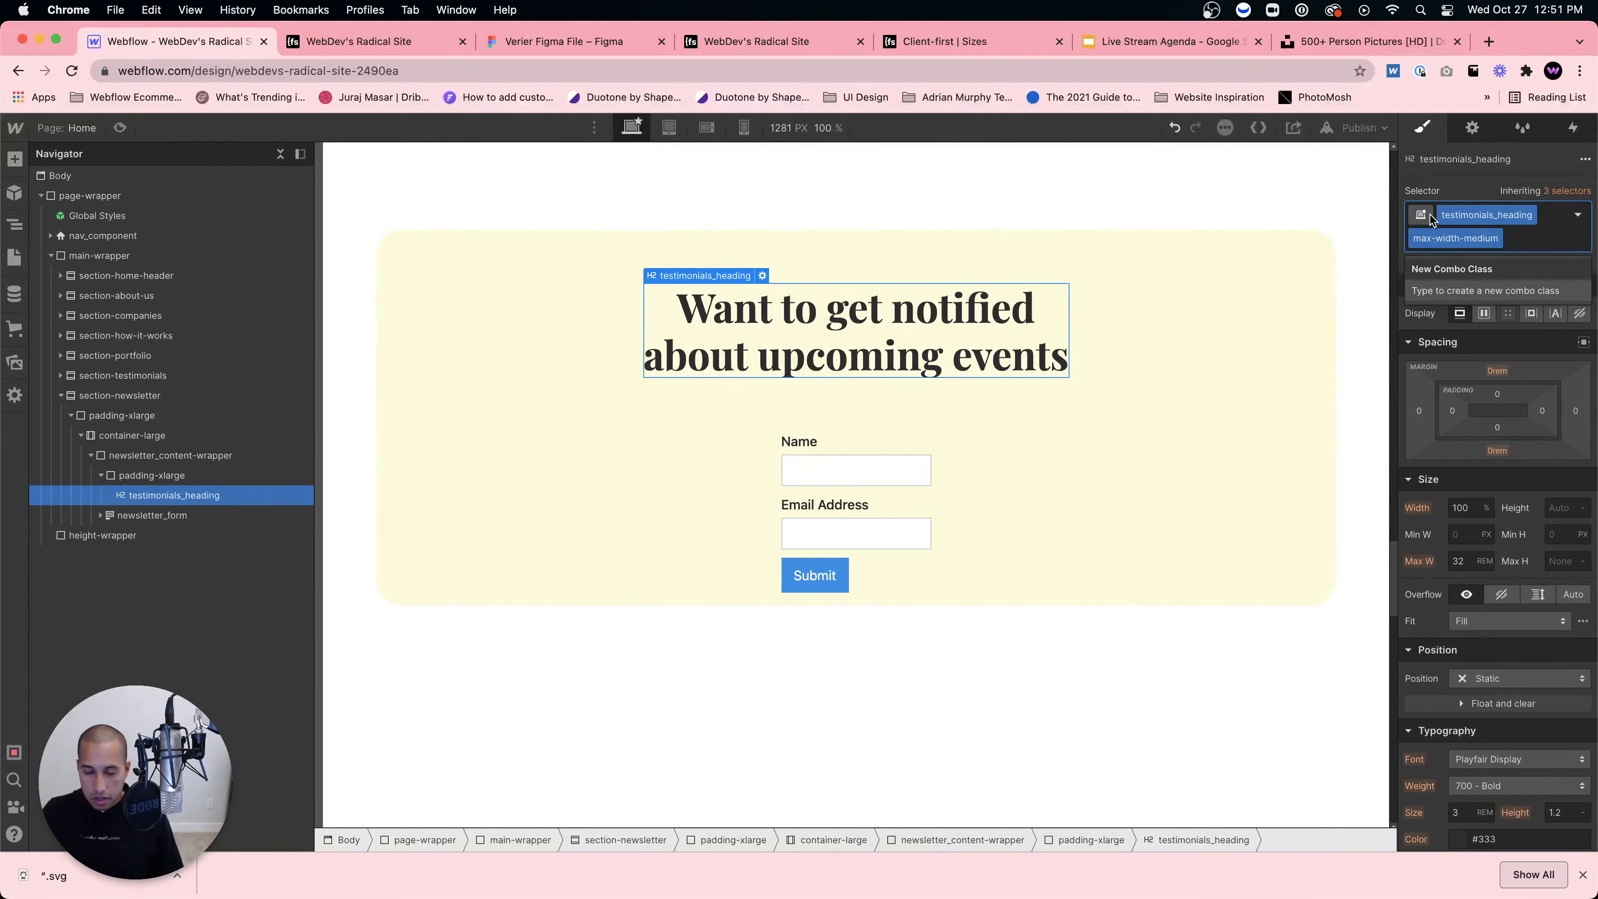
key("Escape")
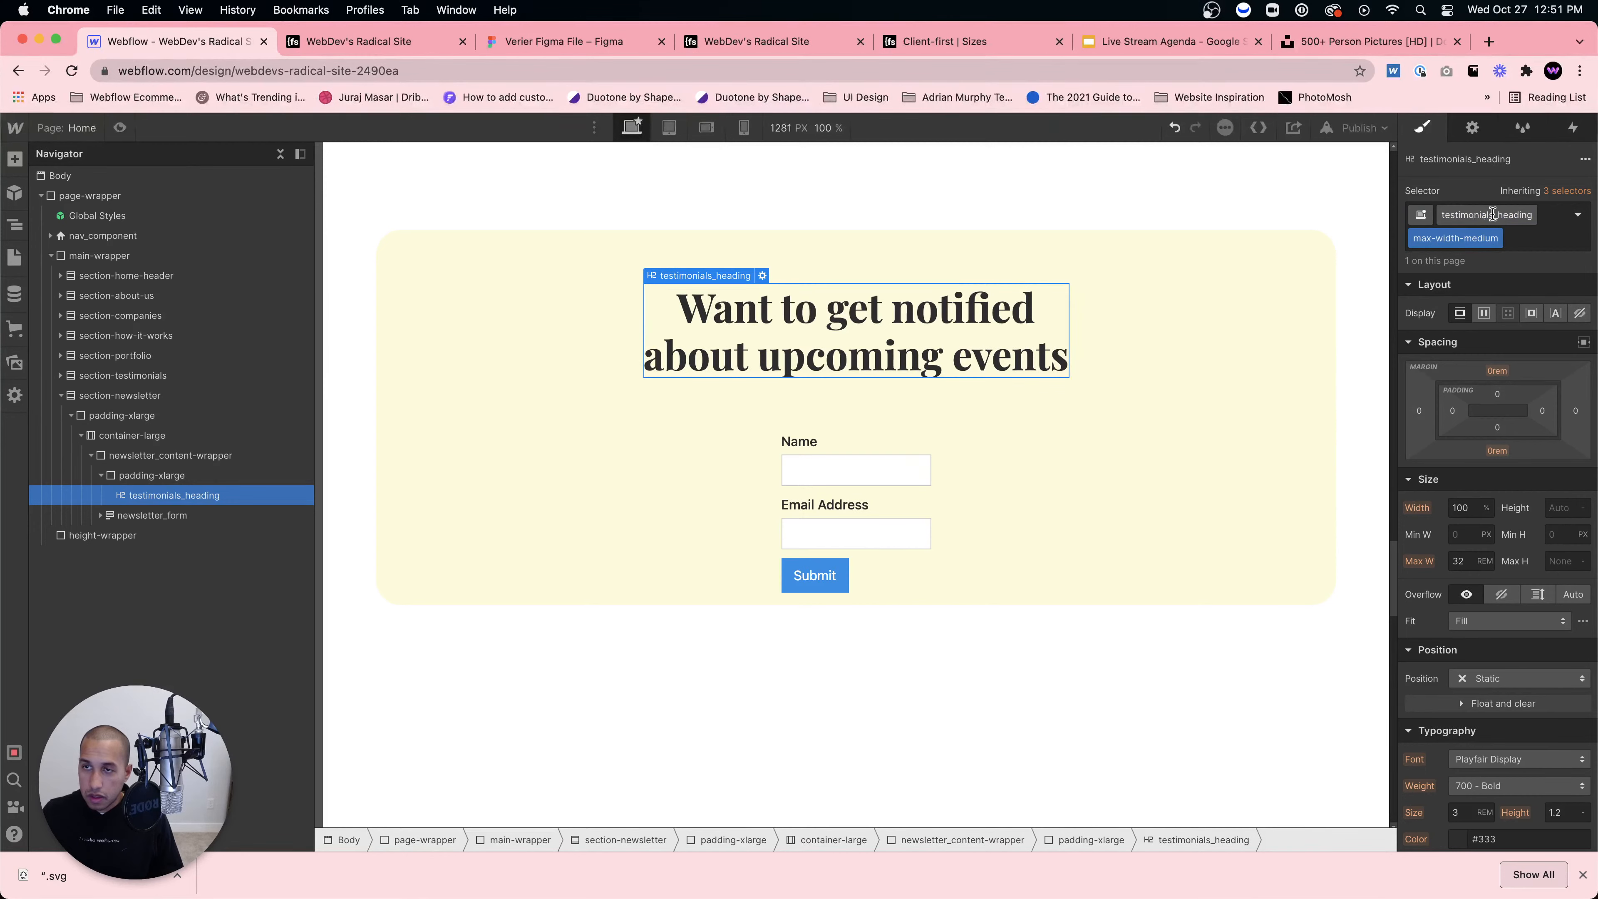
type("newsletter")
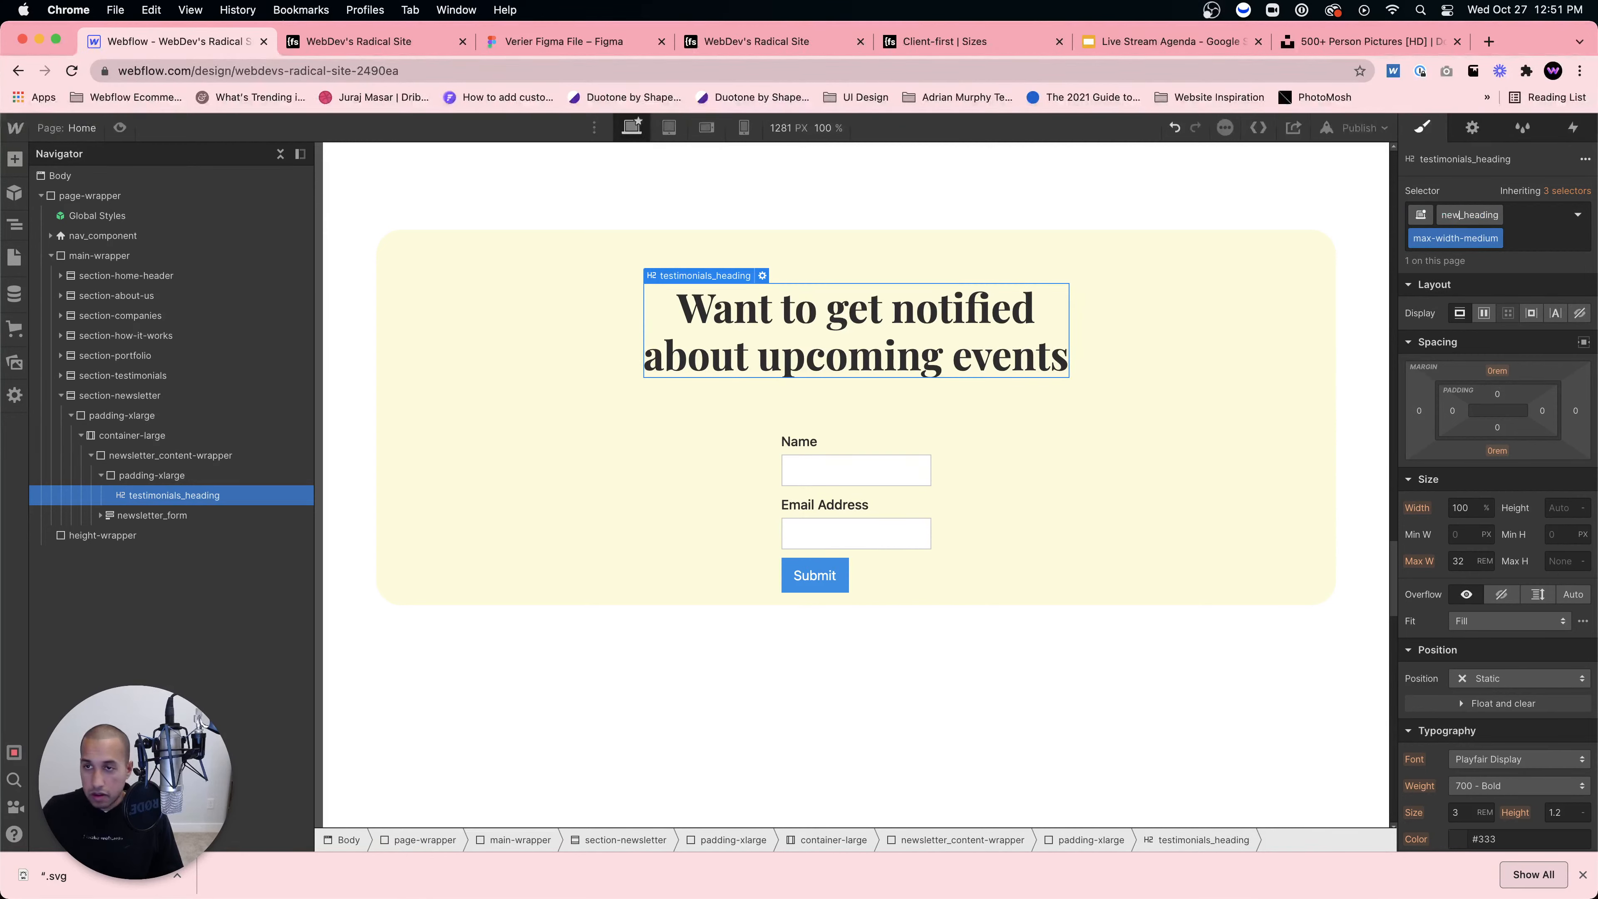
key("Return")
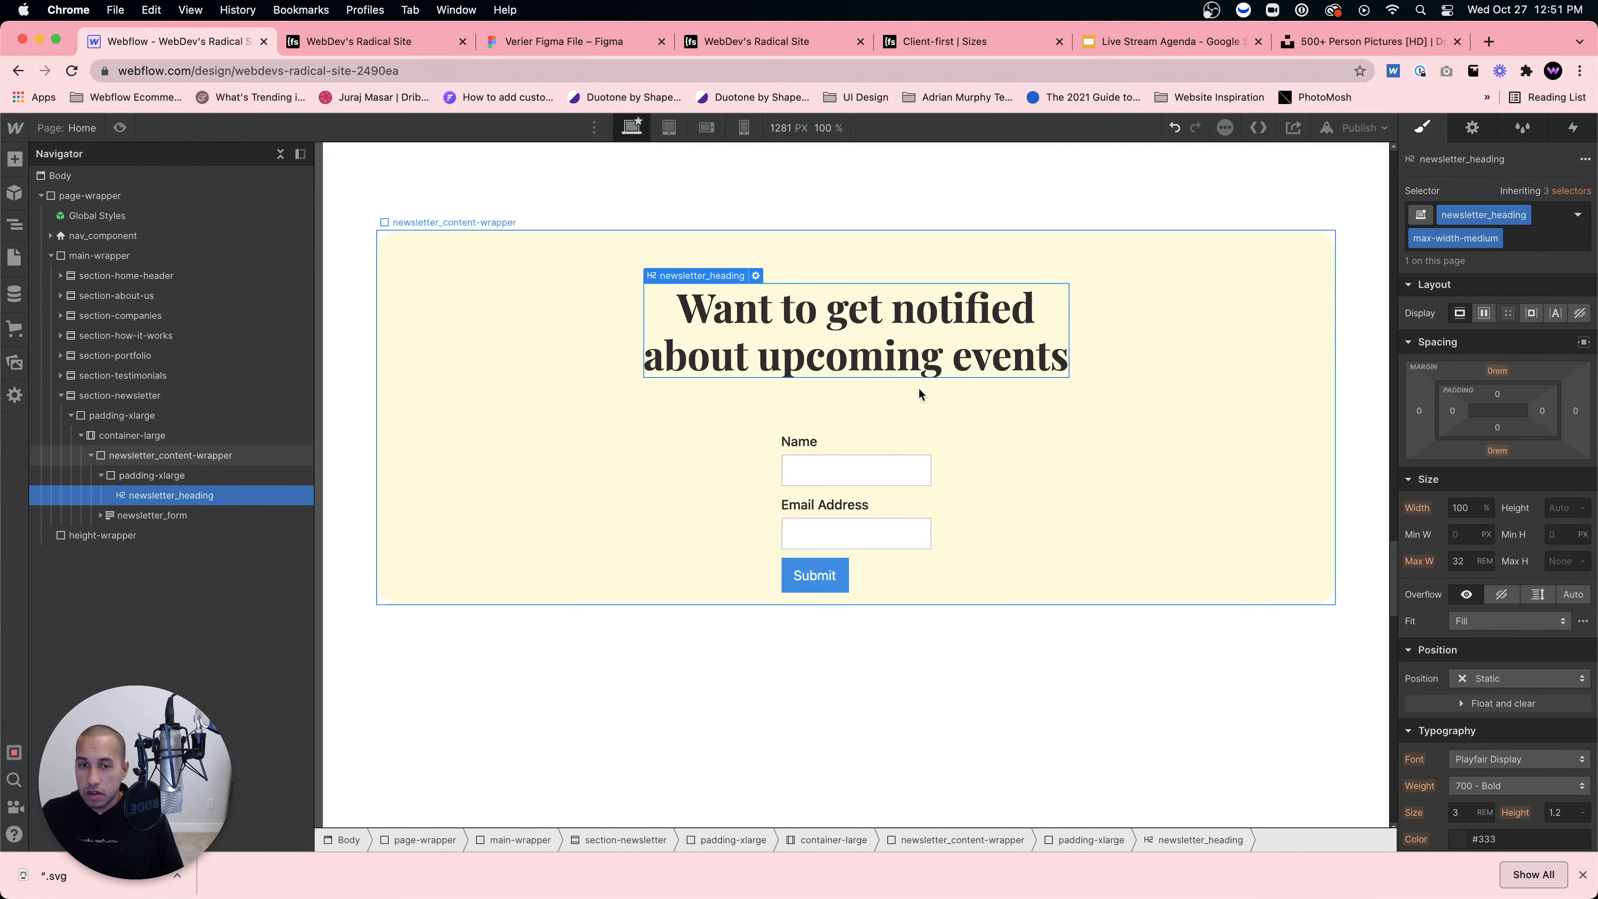
Step: Set the newsletter form's width to 80%, then to 60%
left_click(782, 464)
left_click(1469, 562)
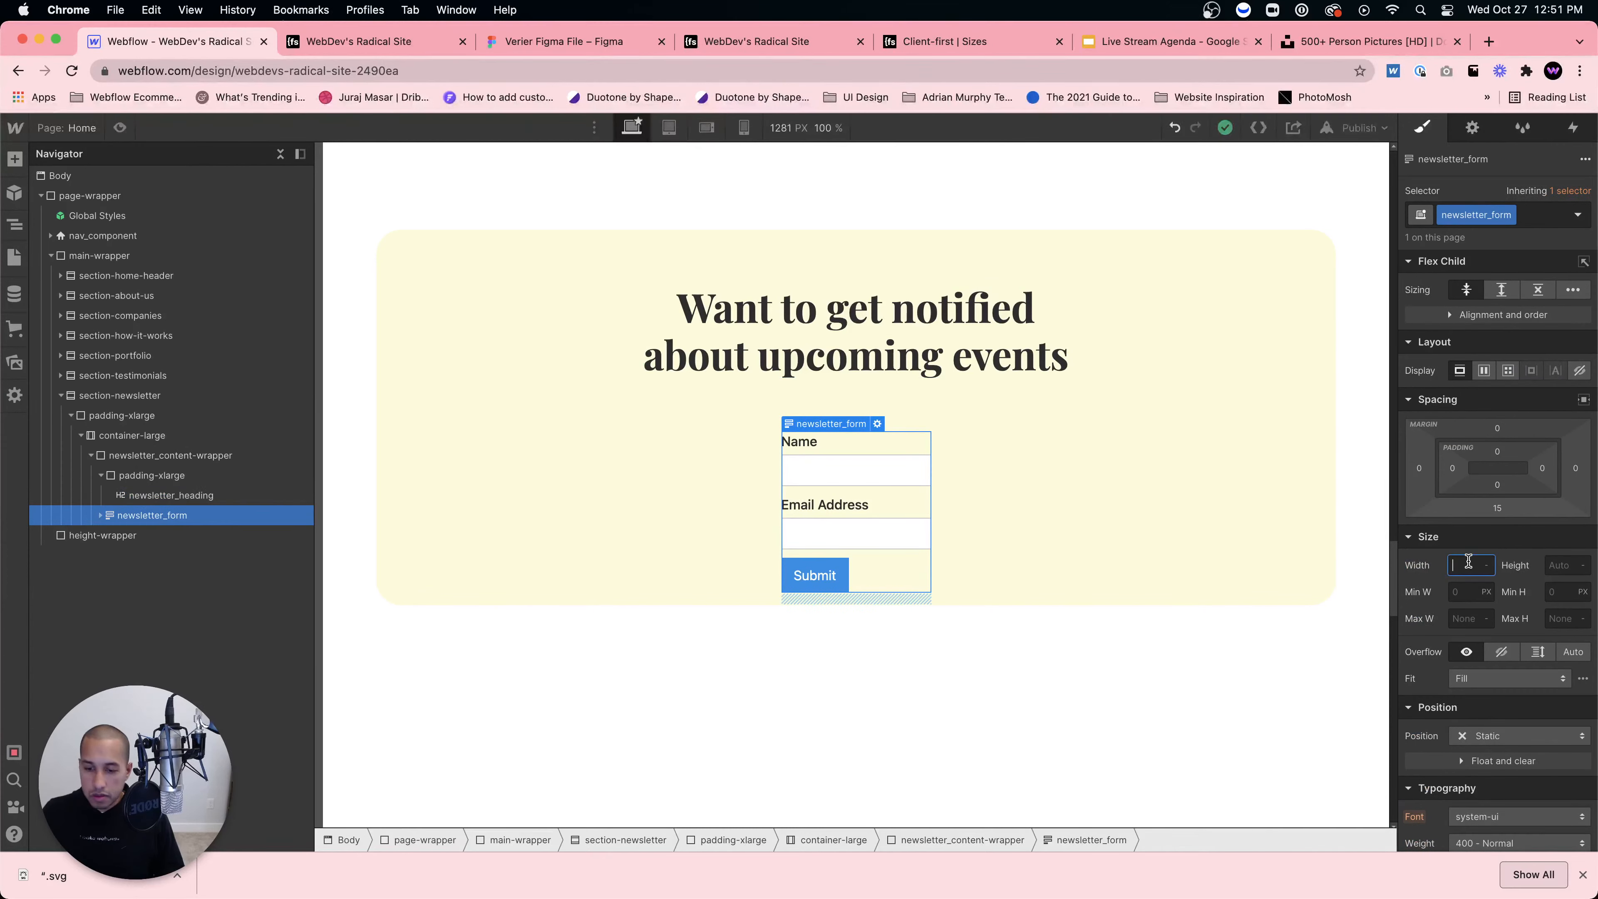
type("80%")
key("Return")
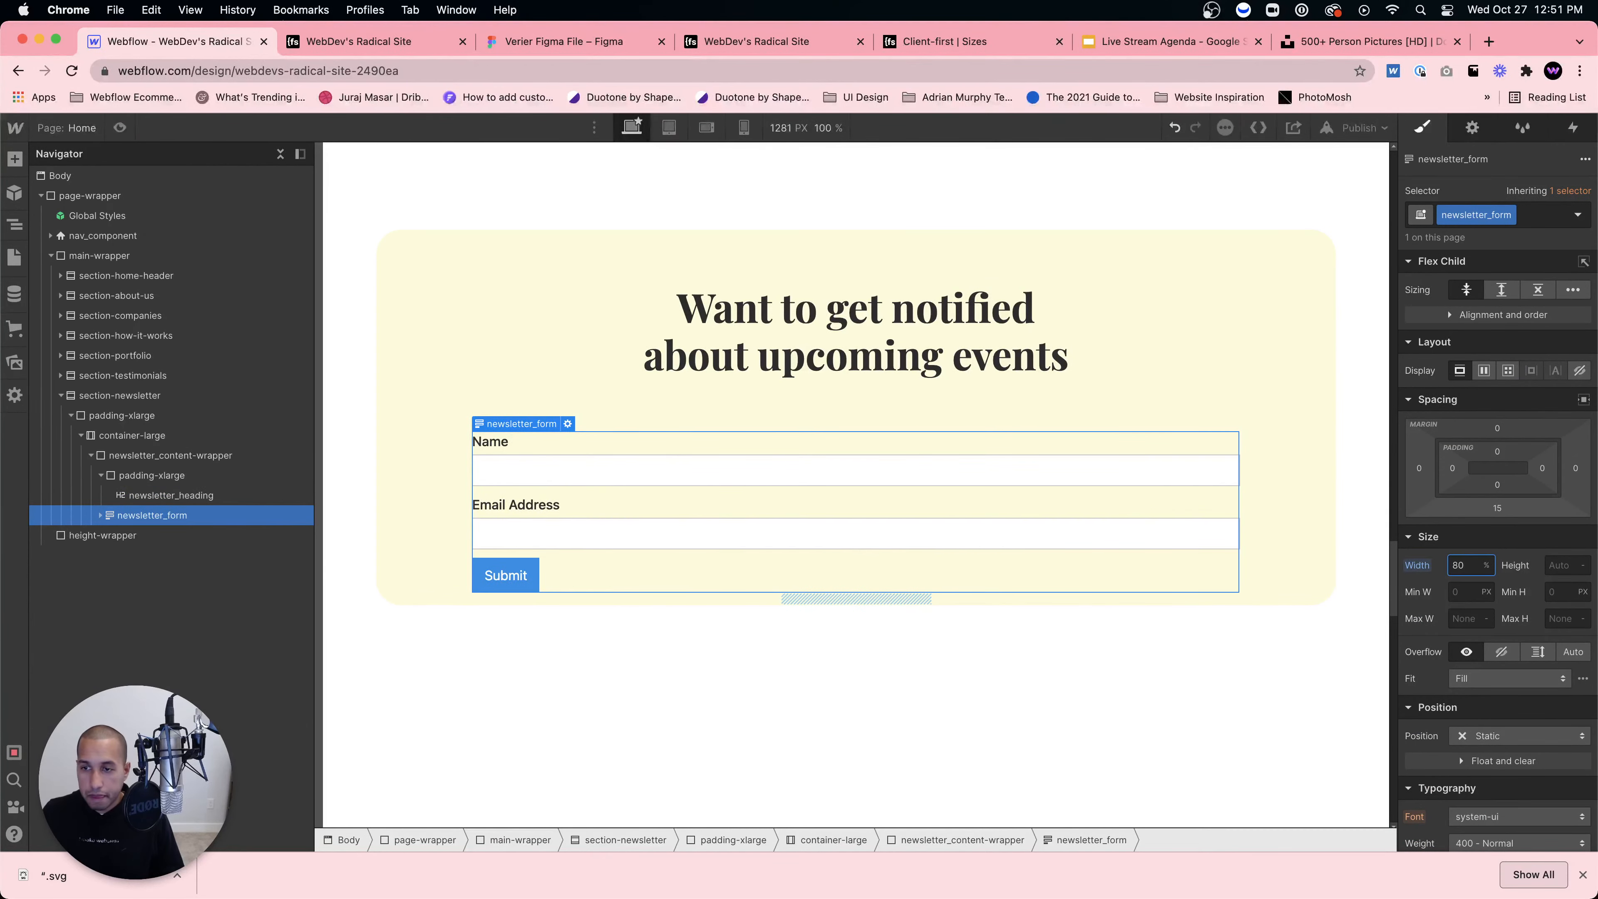
type("60")
key("Return")
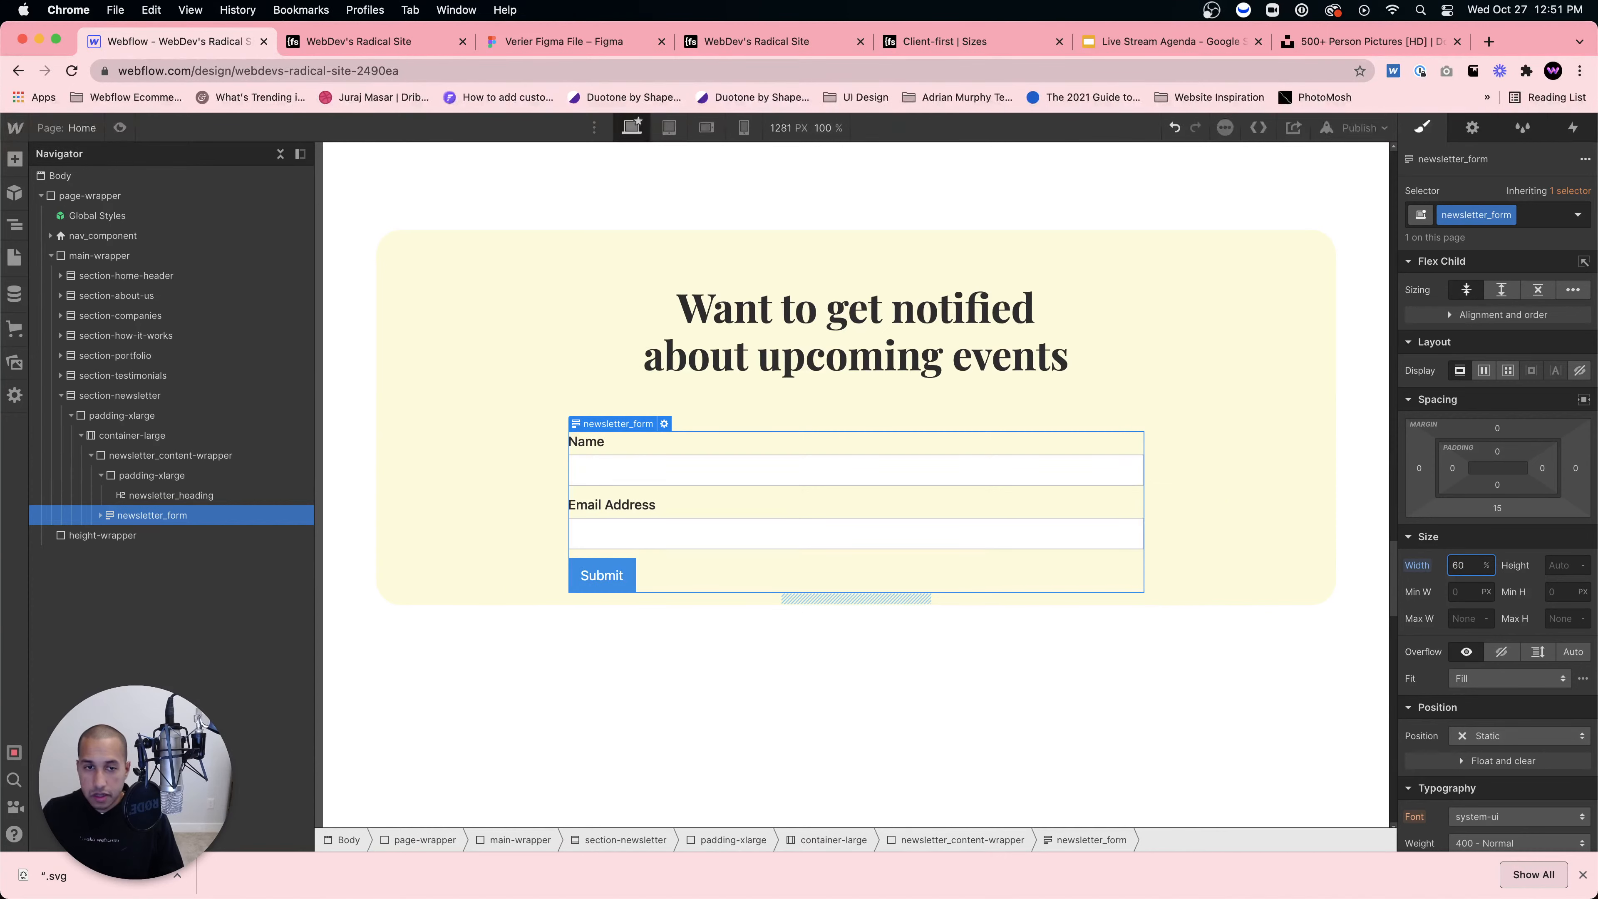
Step: Delete the Email Address label and the second text field from the form
left_click(101, 515)
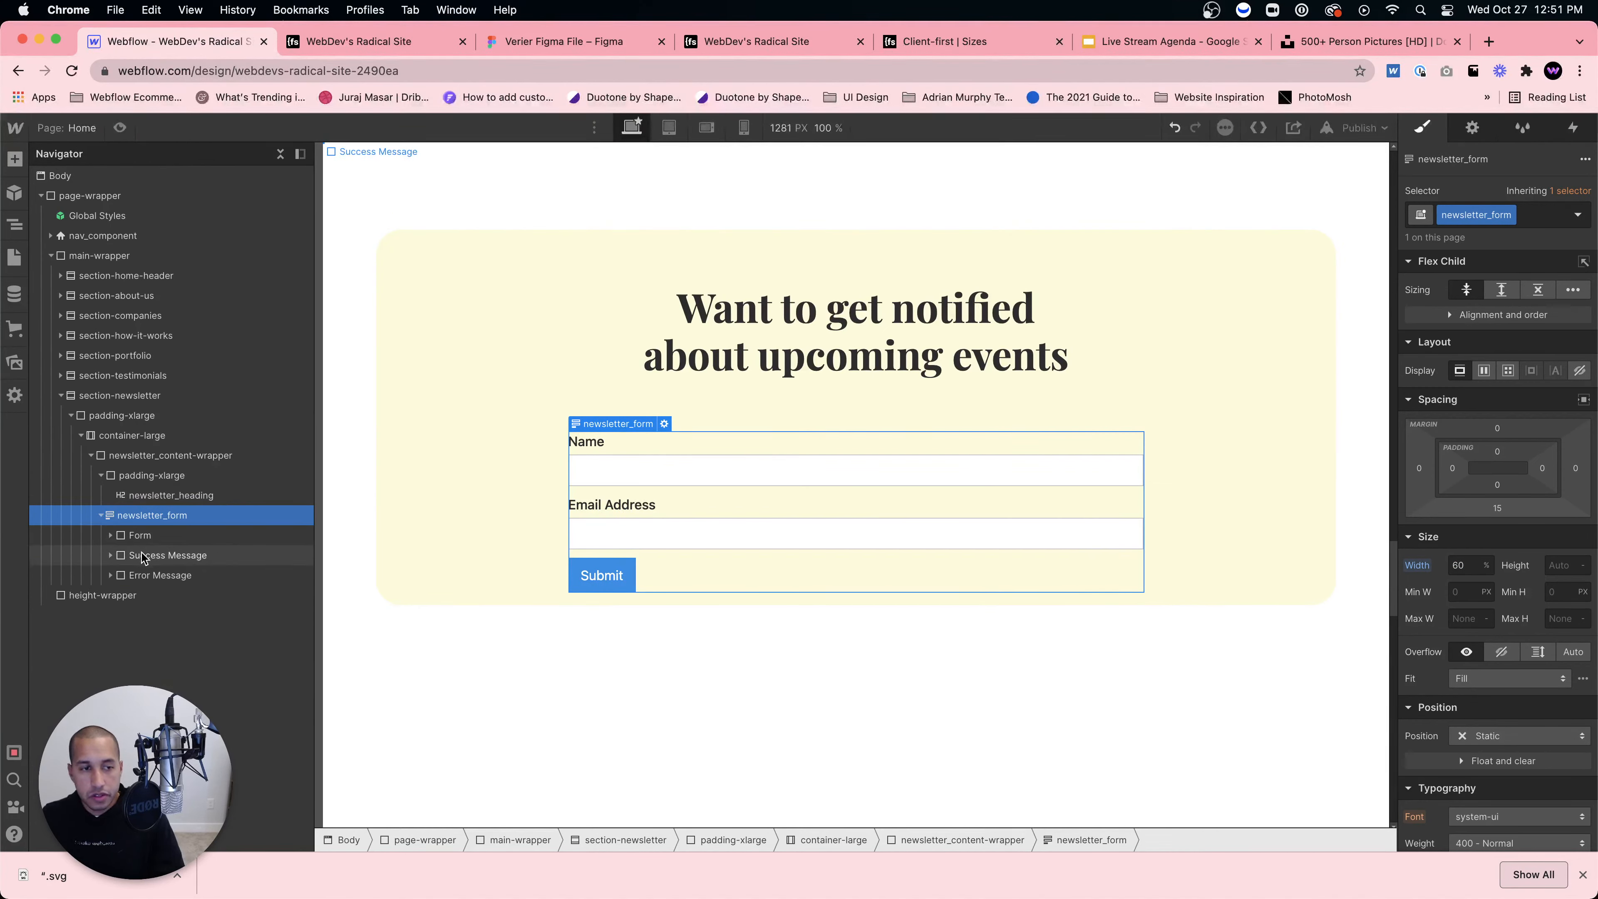
left_click(135, 536)
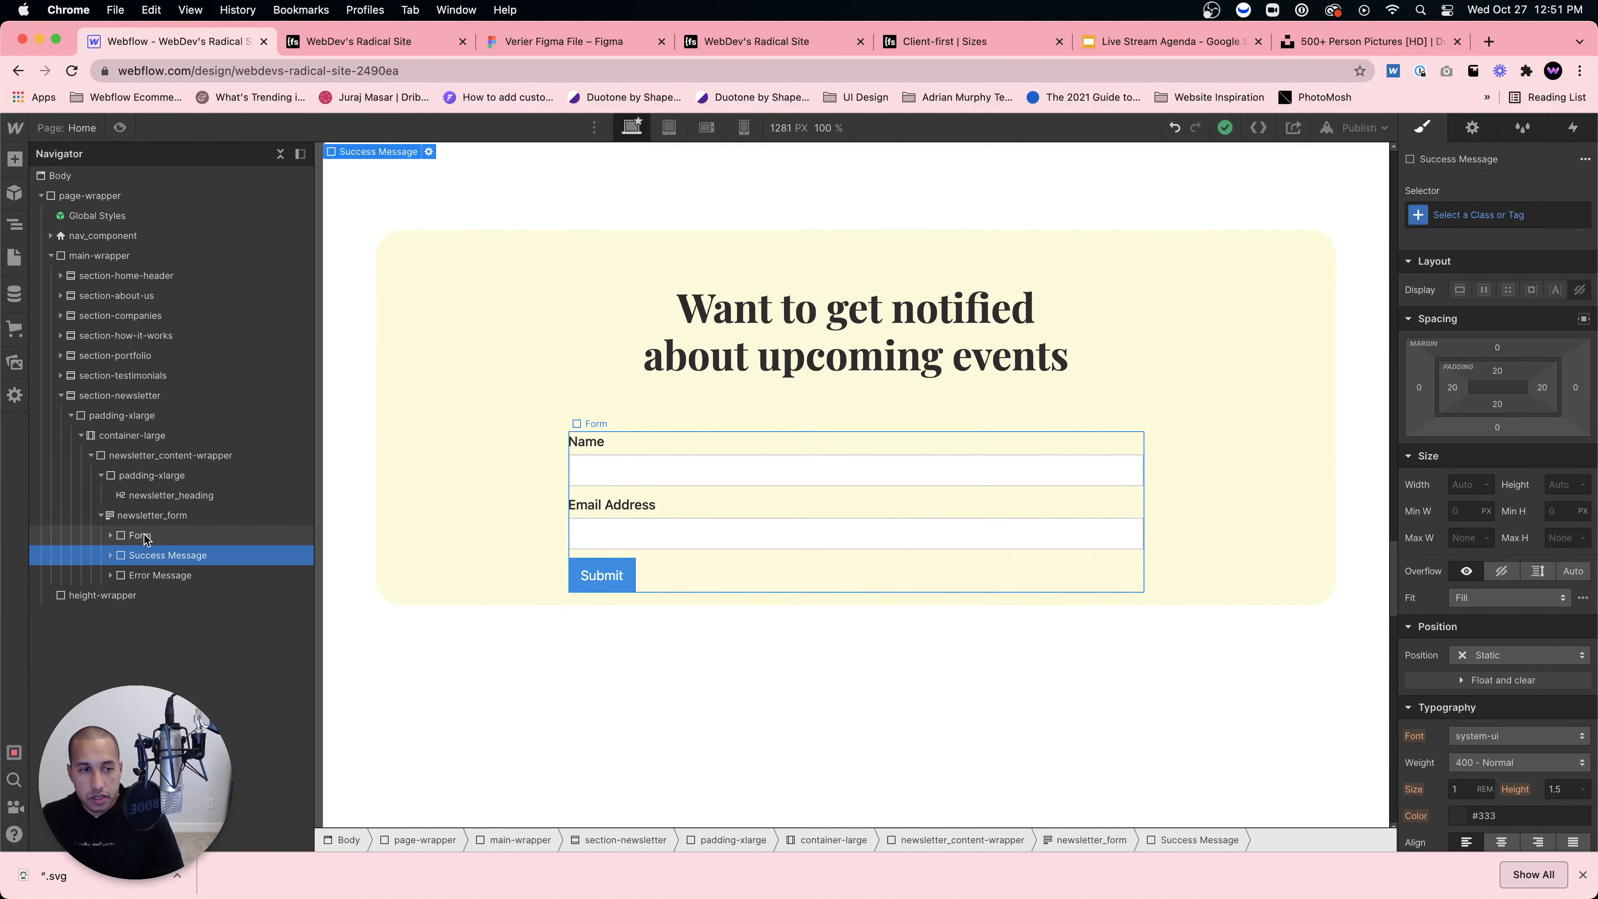
left_click(111, 537)
left_click(166, 615)
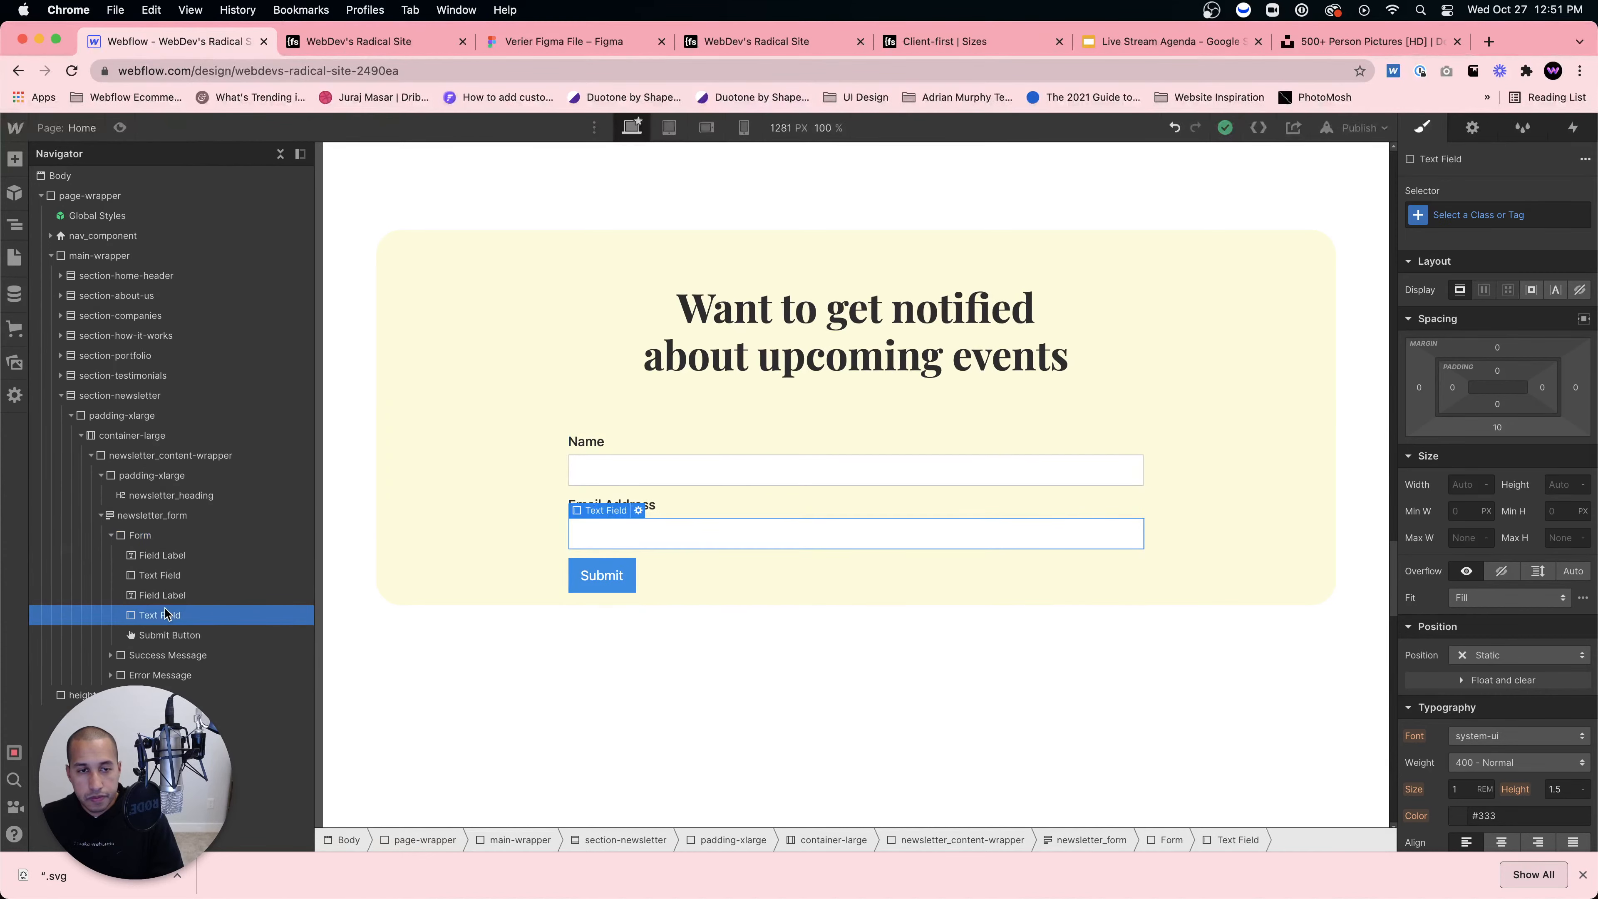
left_click(161, 596)
key("Delete")
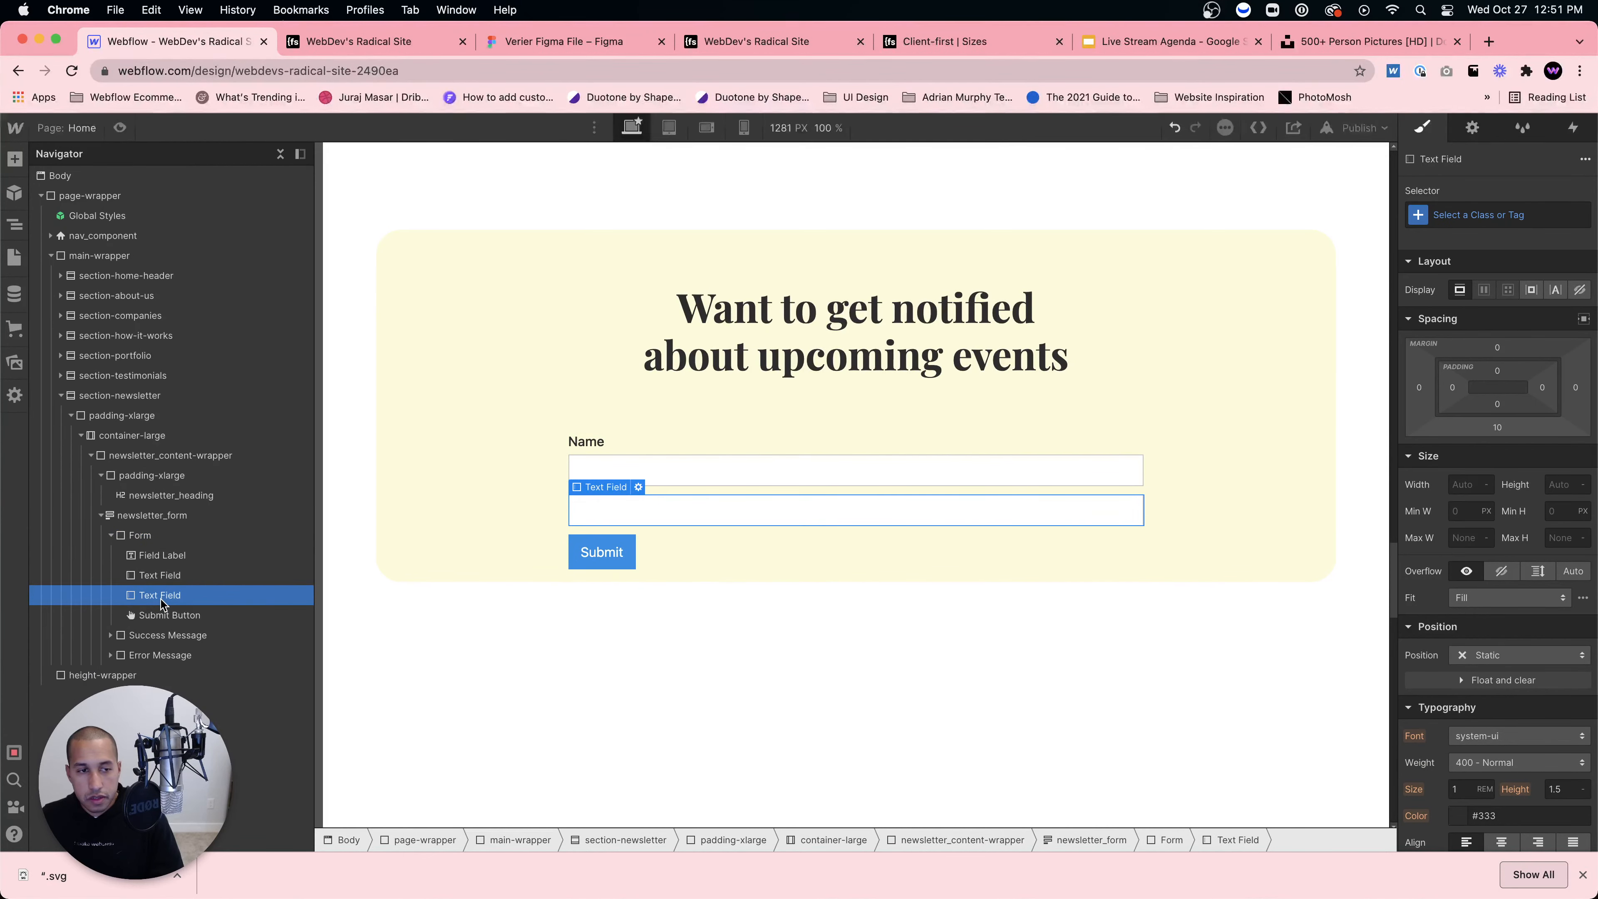
key("Delete")
Step: Relabel the Name label 'Emails', check the Figma design, then delete the label
left_click(161, 561)
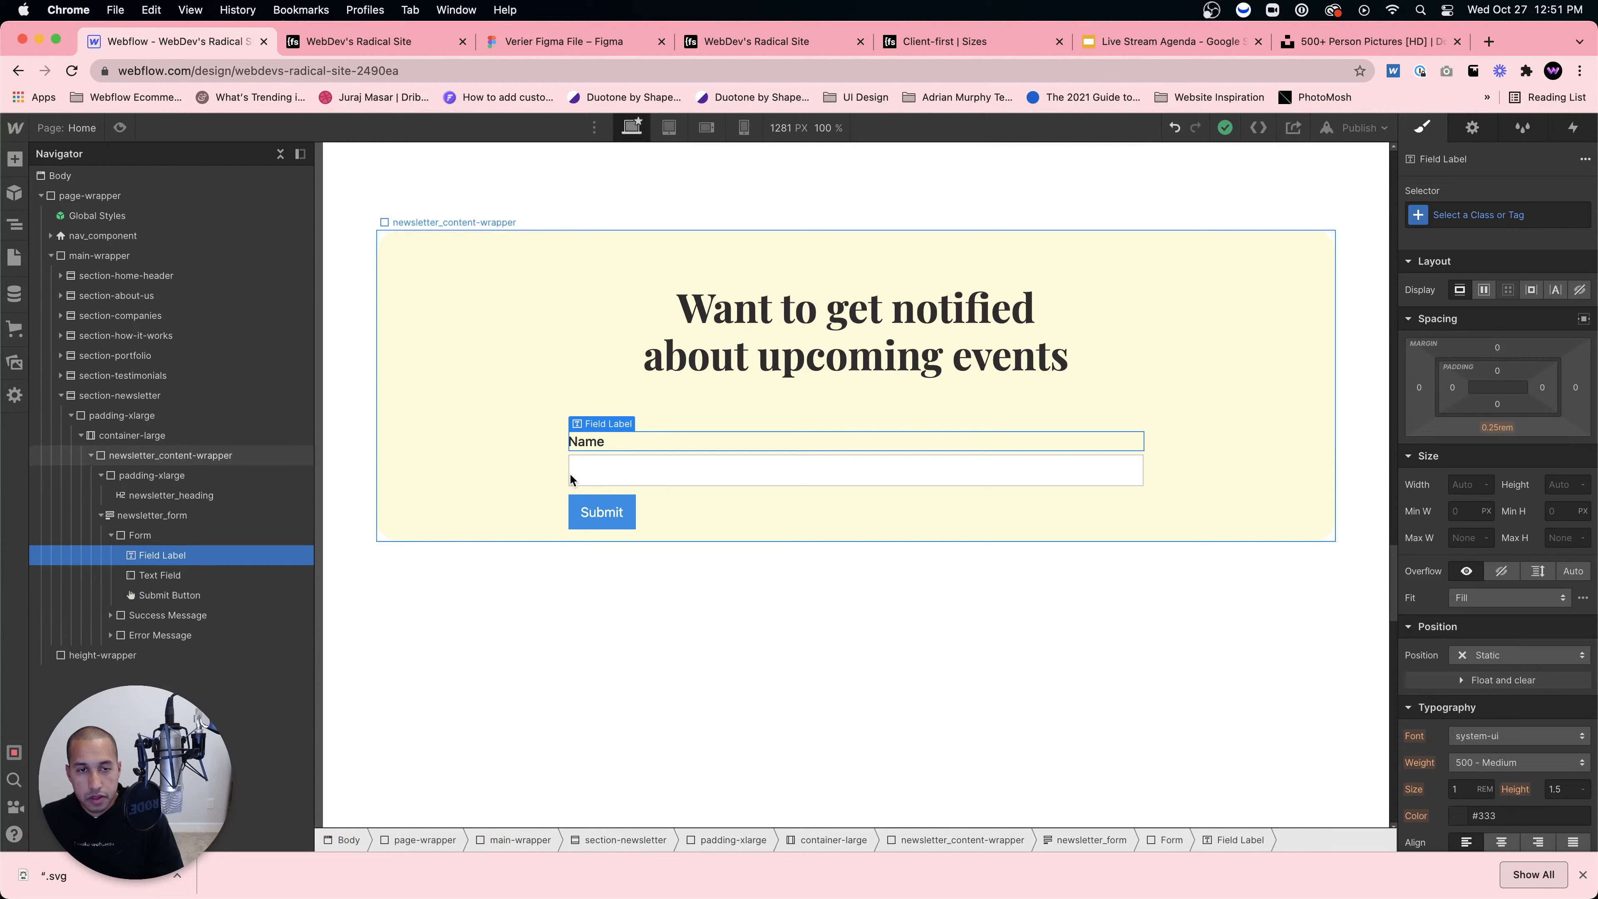
double_click(598, 441)
type("Emails")
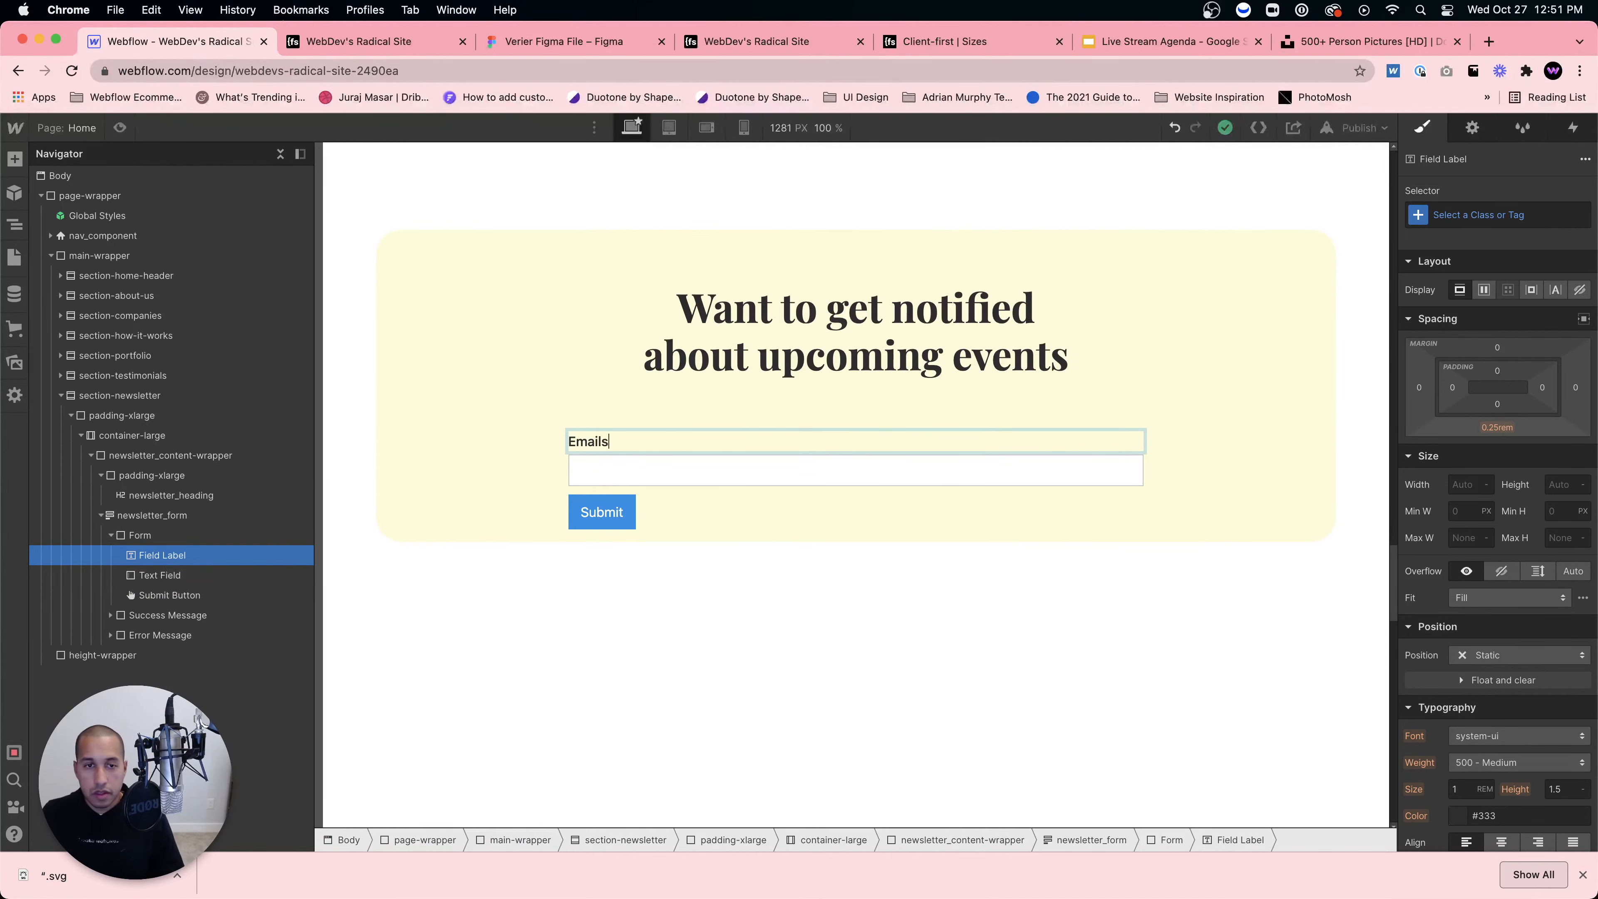
key("Escape")
left_click(506, 49)
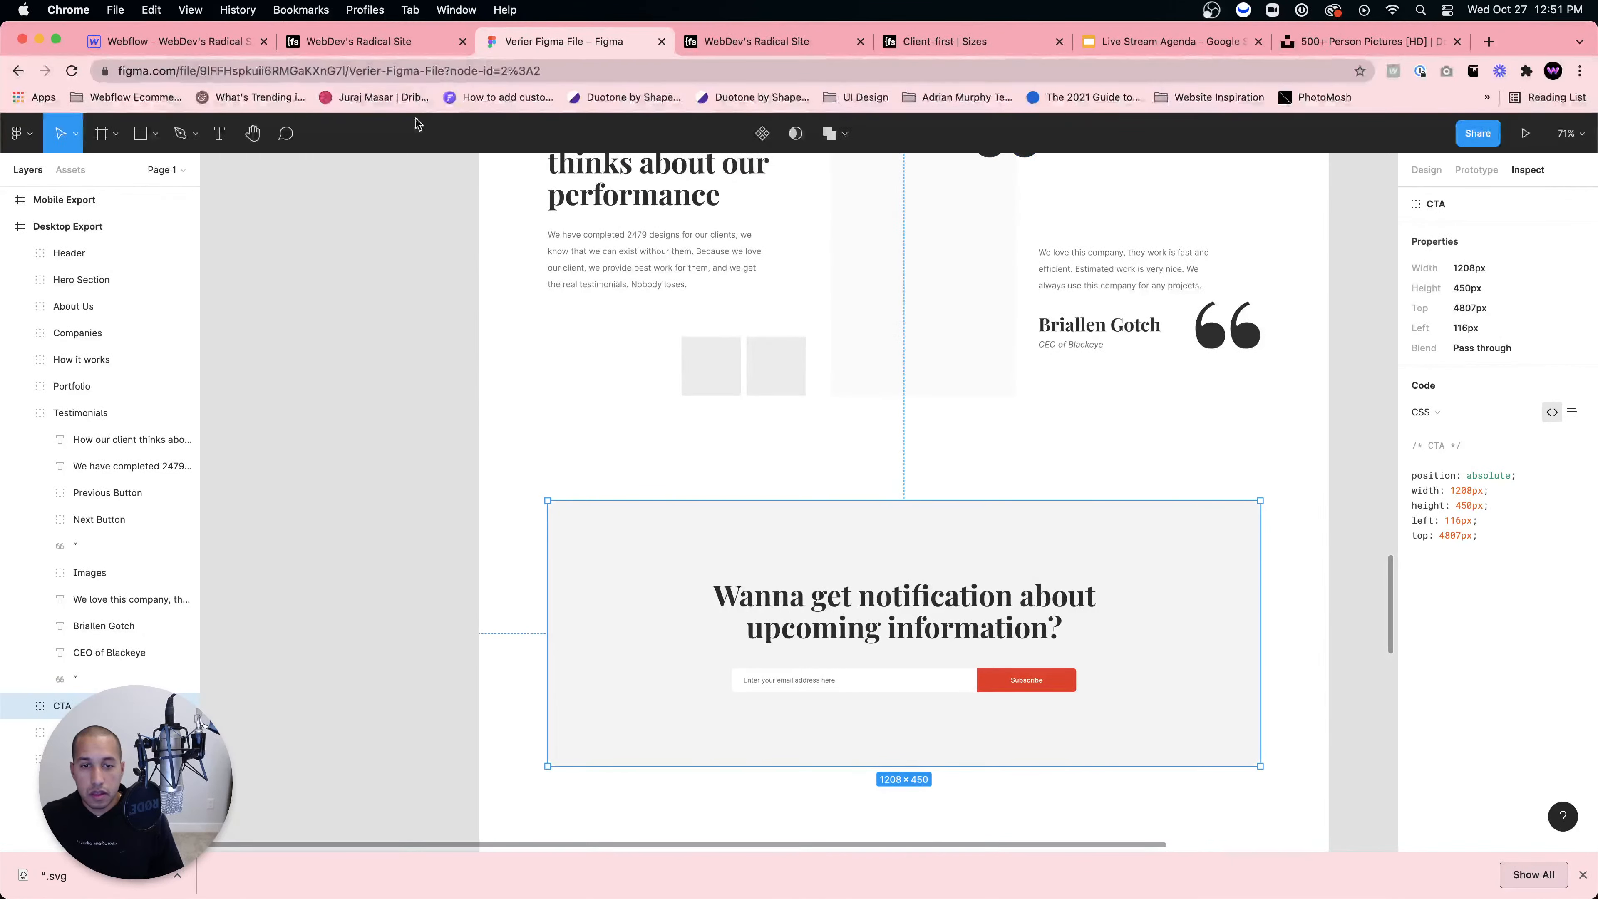
left_click(276, 48)
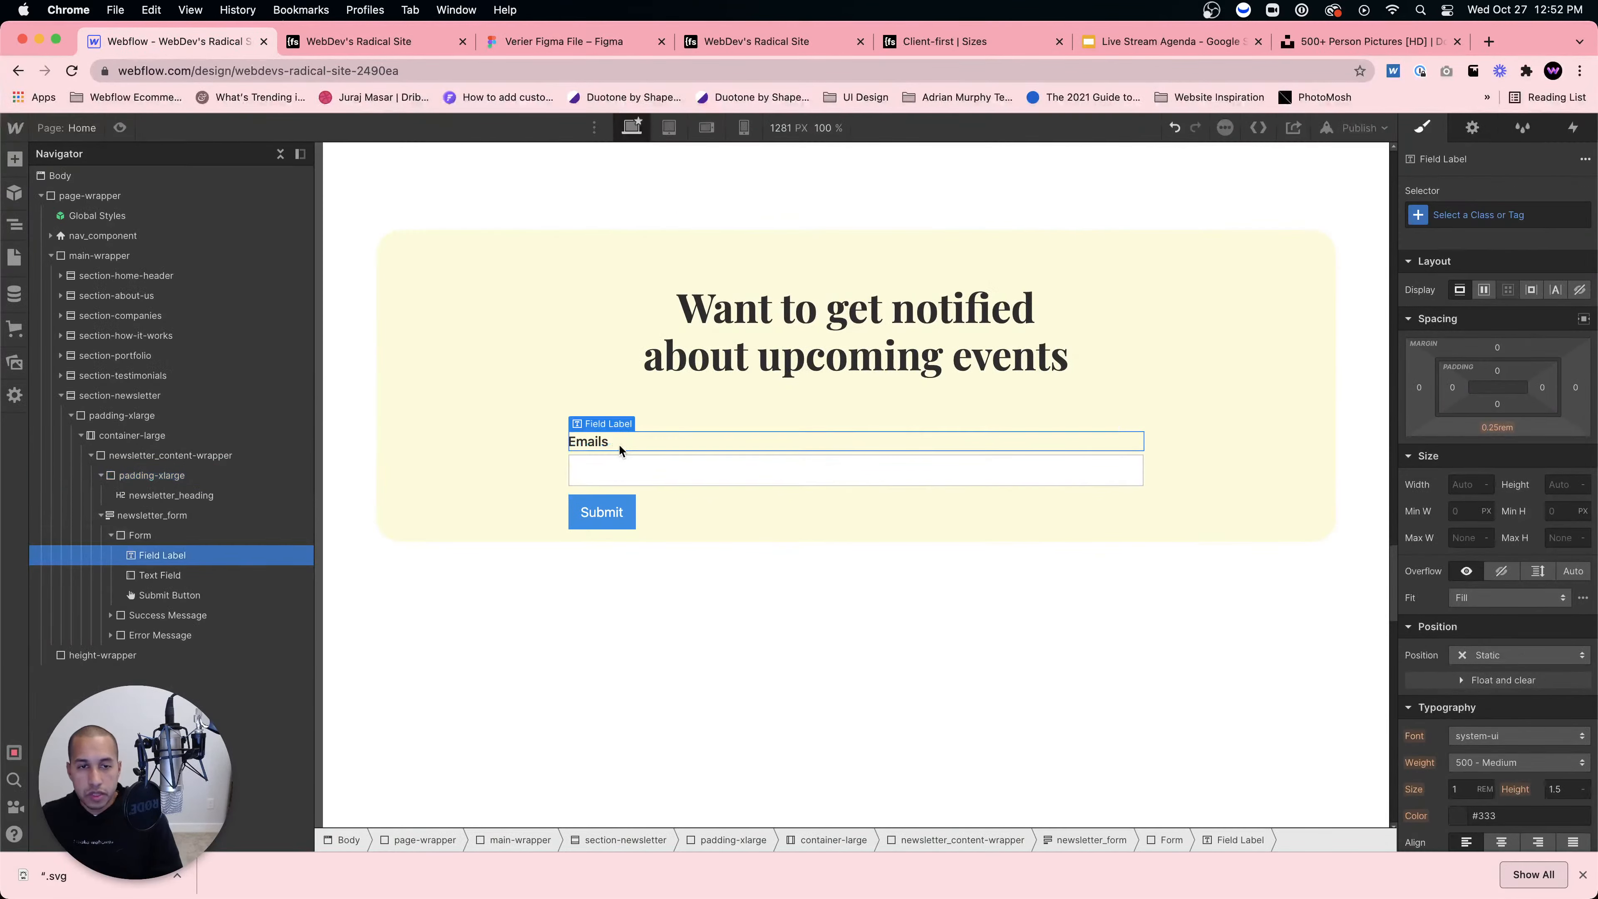
key("Delete")
Step: Set the email field's placeholder to 'Enter your email address here', checking the Figma CTA design
left_click(639, 423)
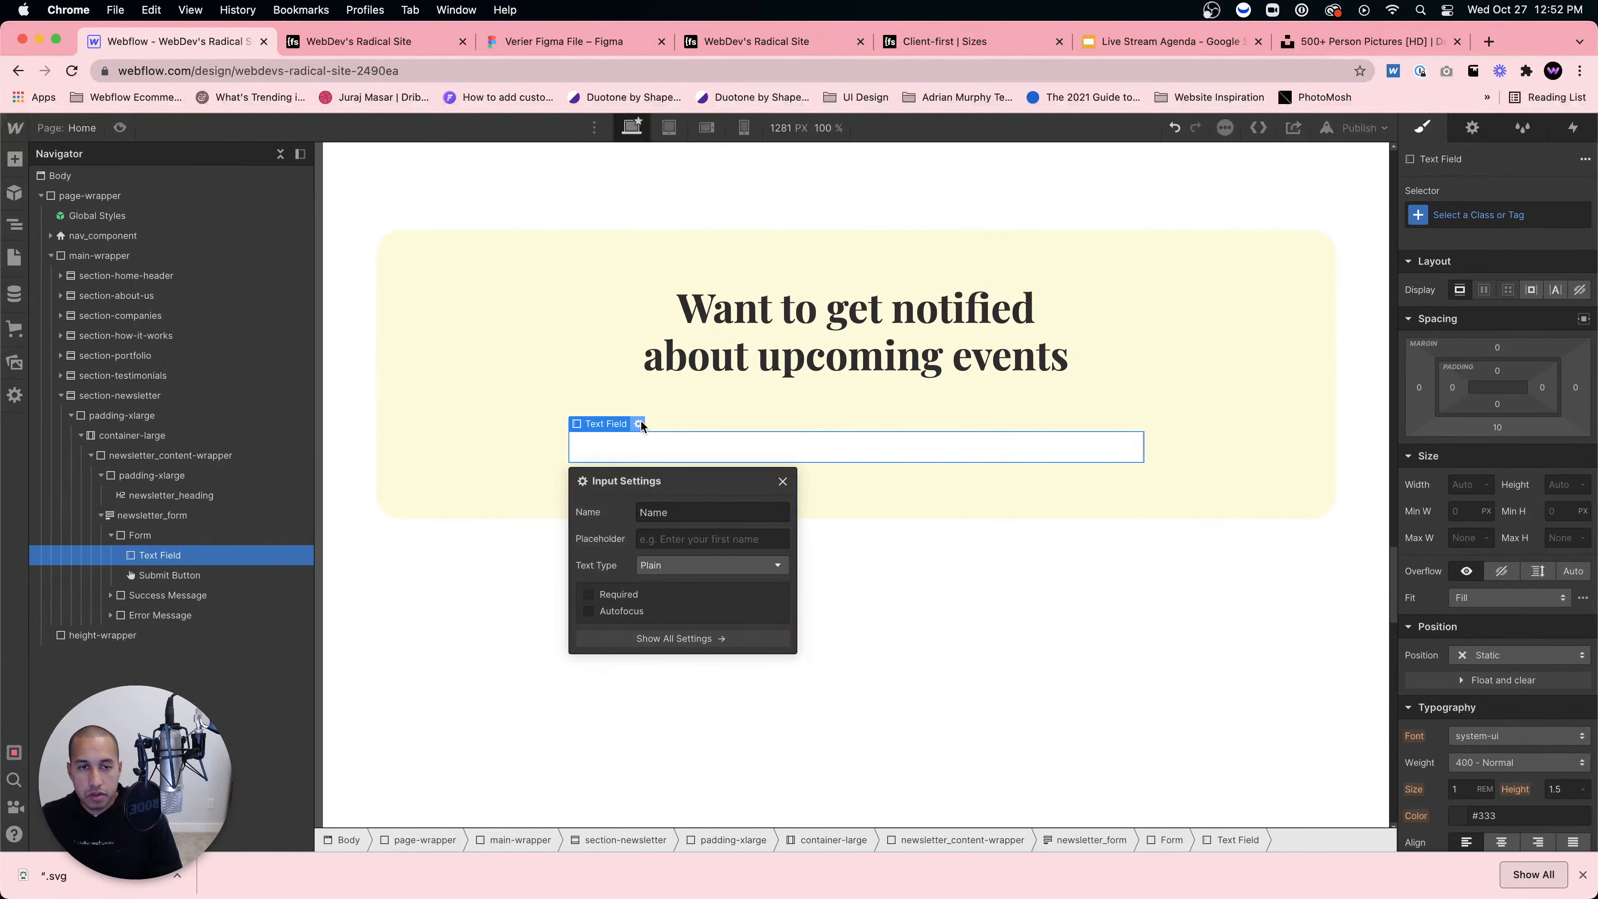
left_click(681, 536)
left_click(520, 45)
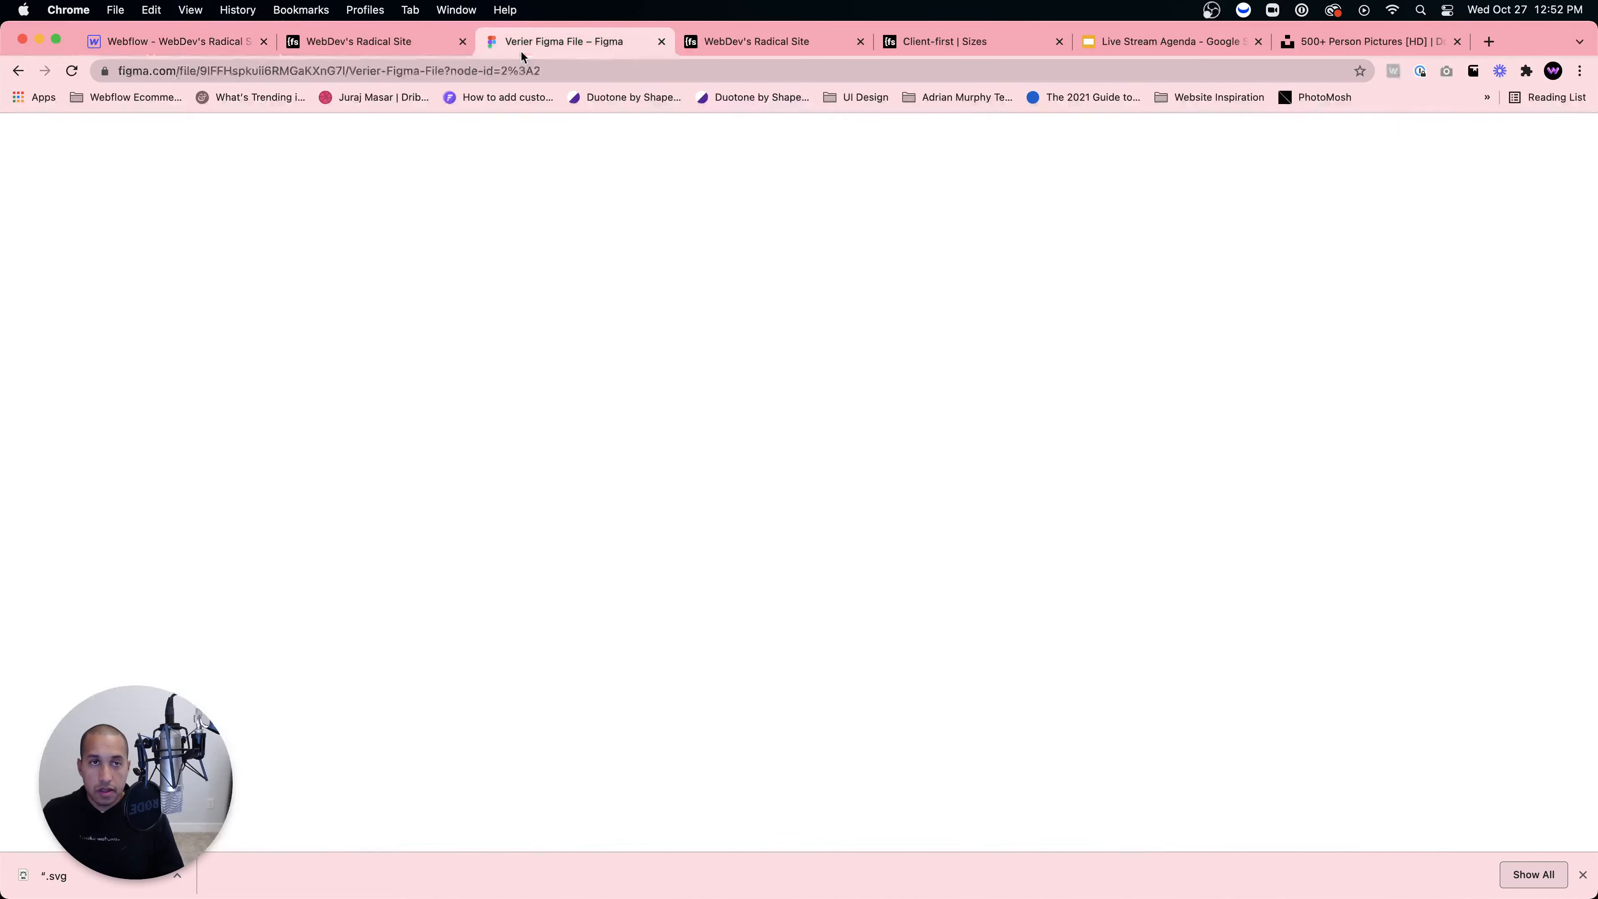
left_click(222, 57)
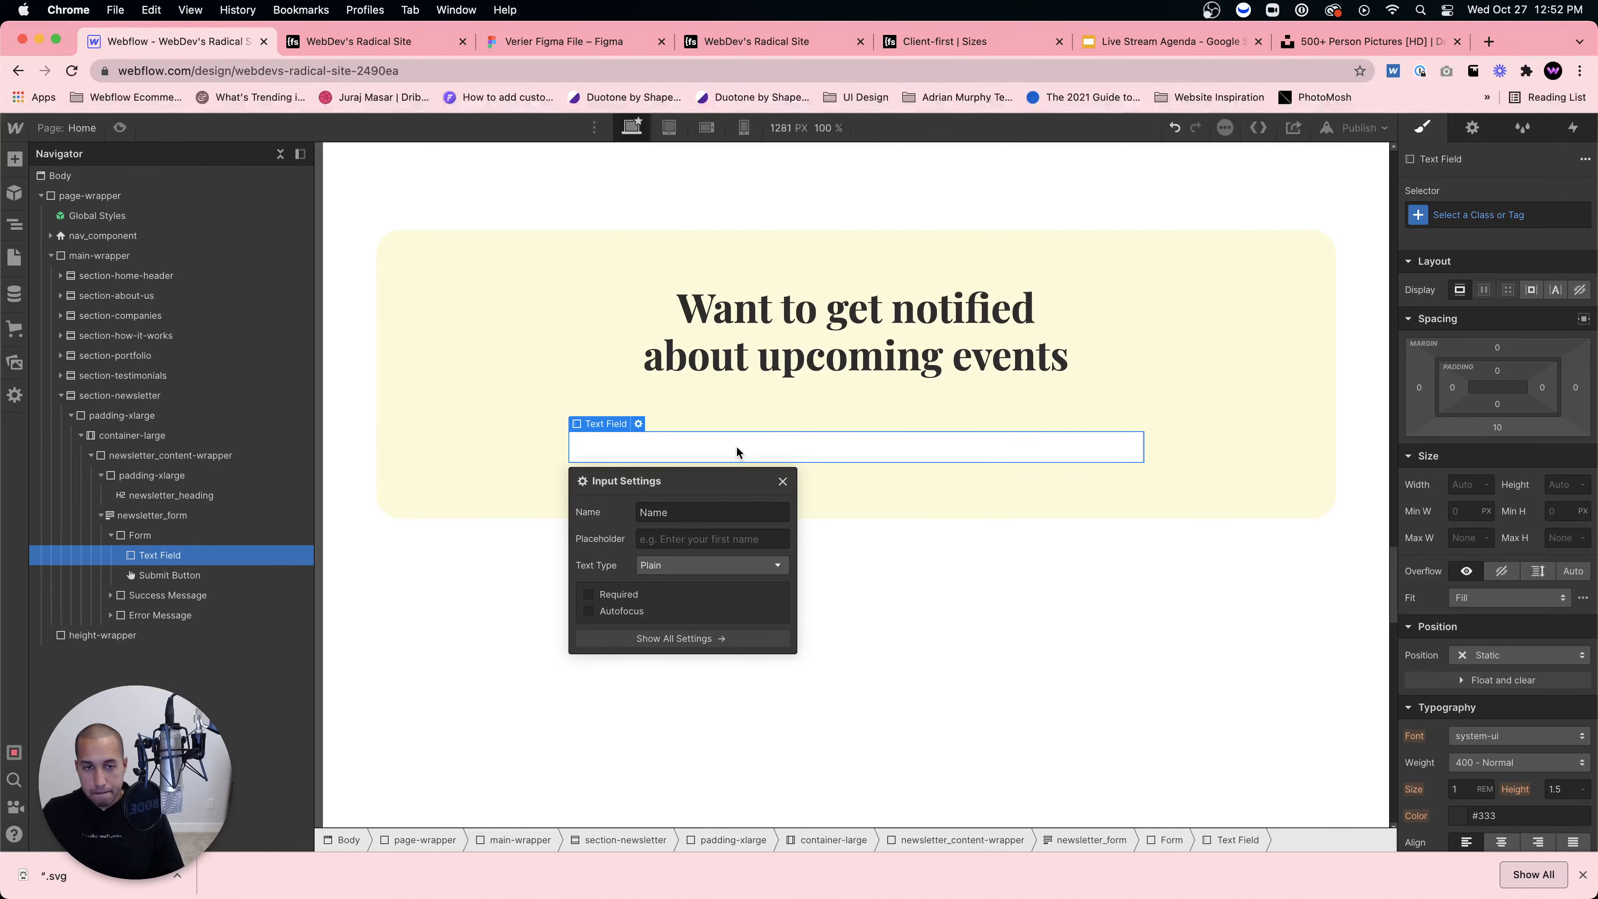
left_click(755, 543)
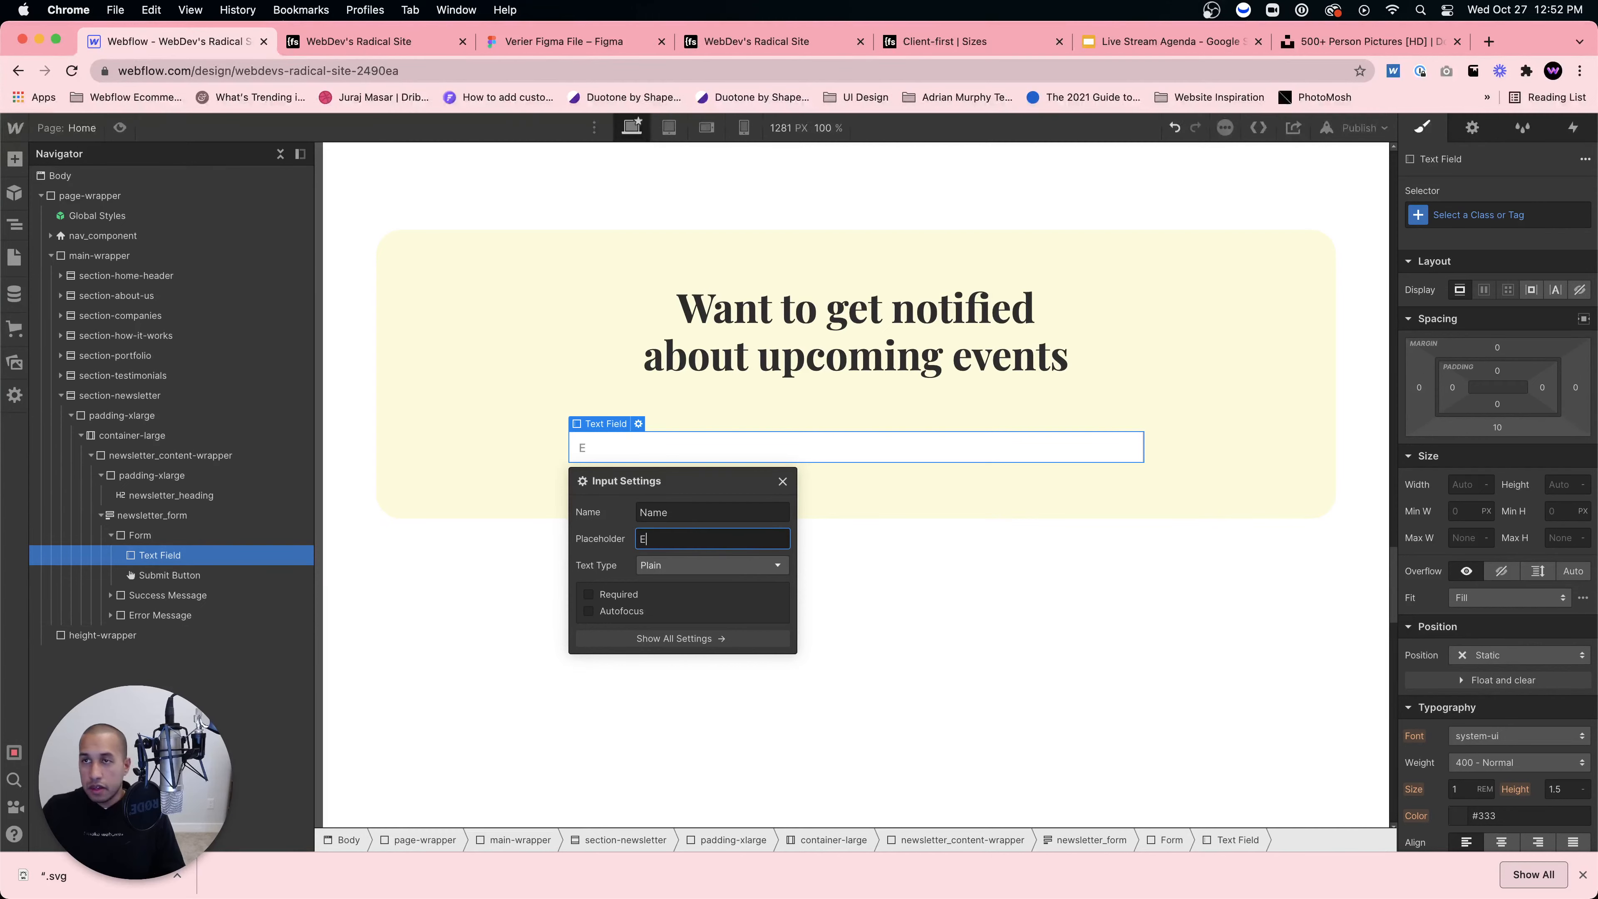
type("Enter your email address here")
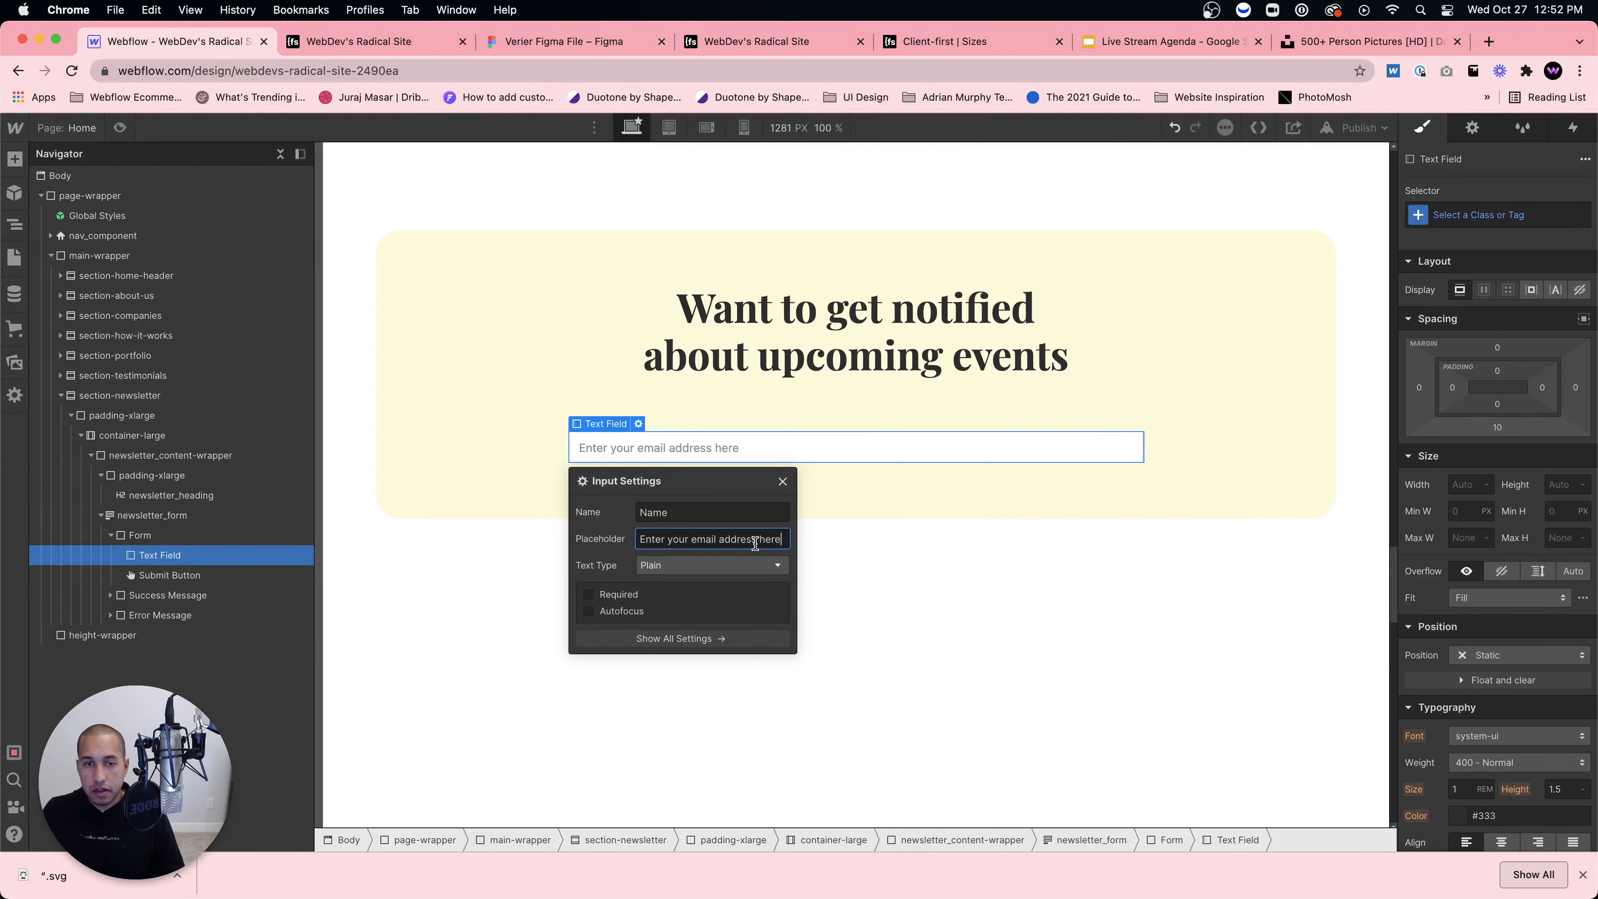
left_click(942, 565)
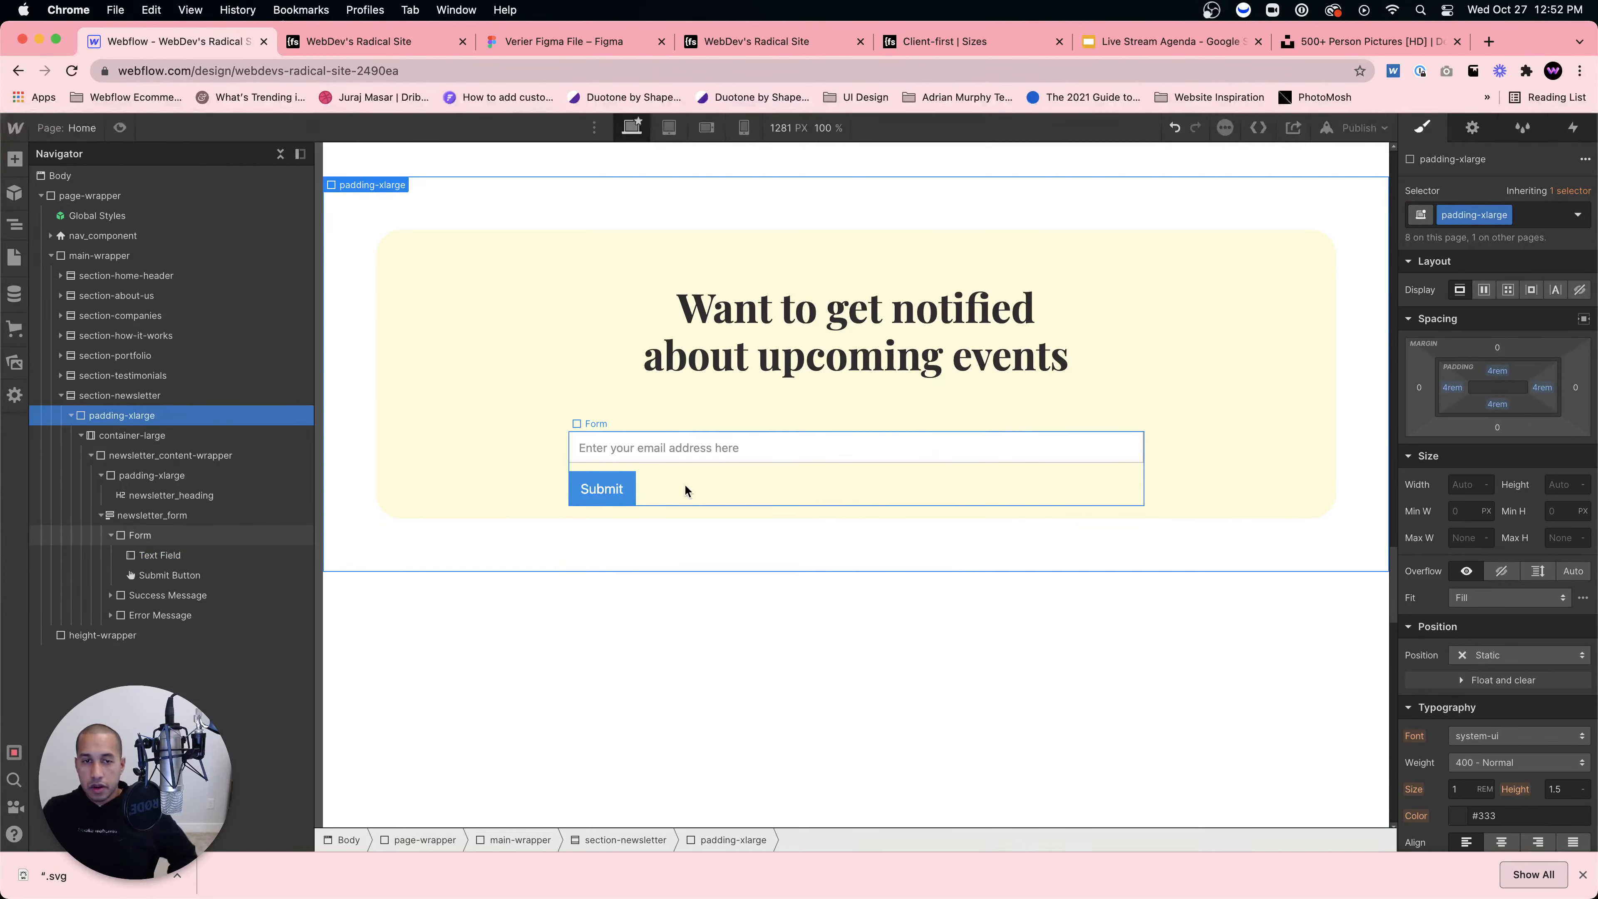
Step: Give the Submit button the new class newsletter_submit-button
left_click(585, 491)
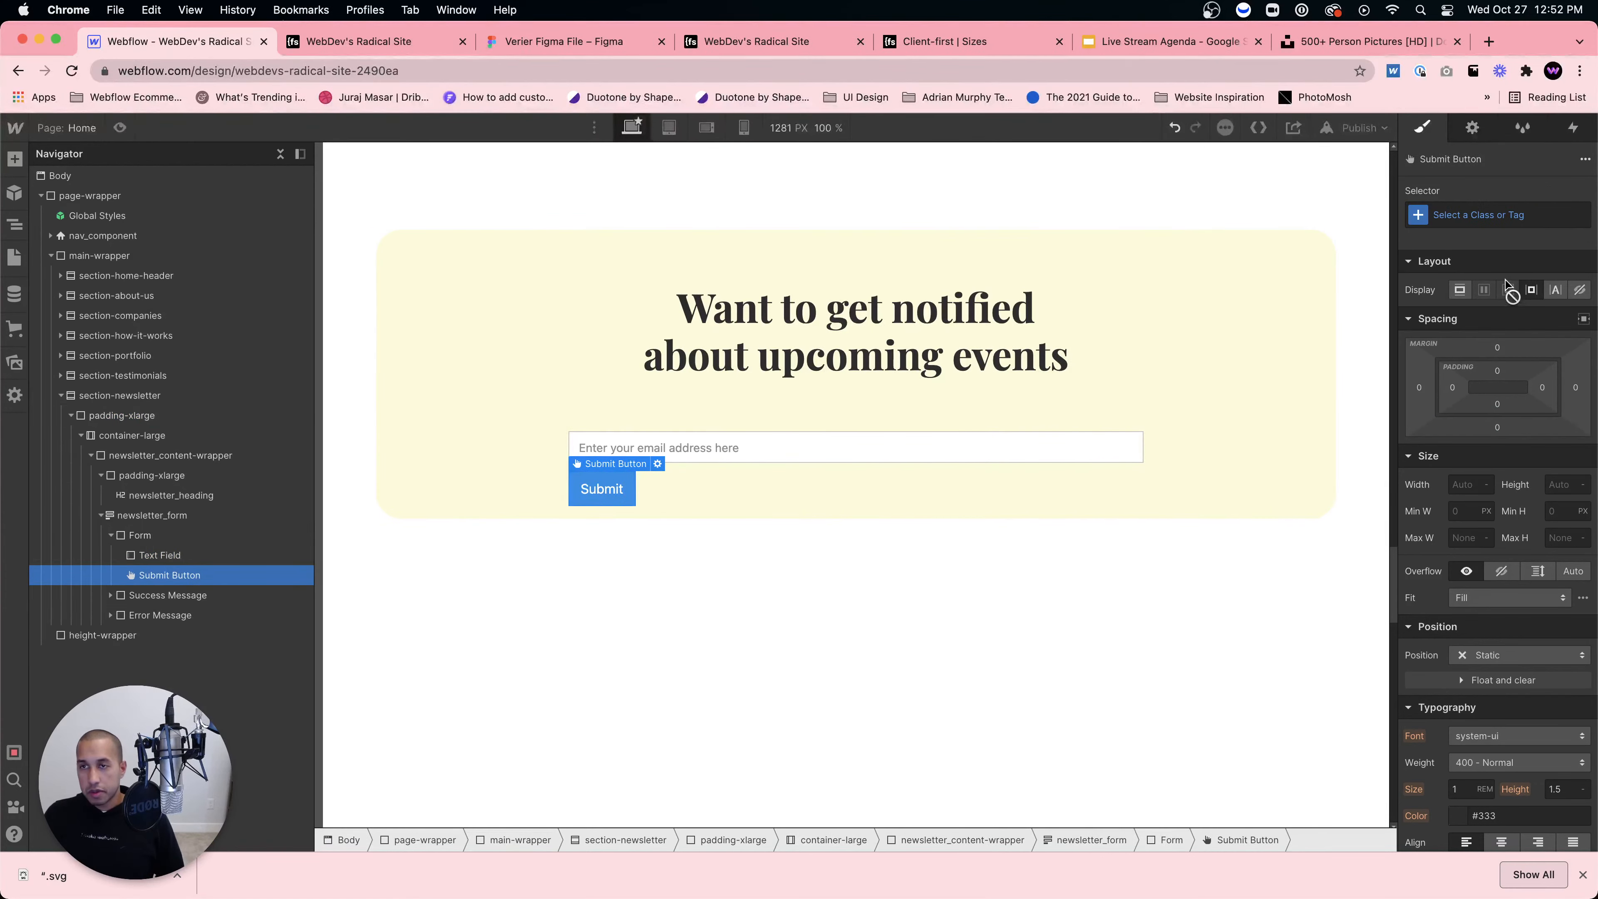
left_click(1508, 215)
type("newslet")
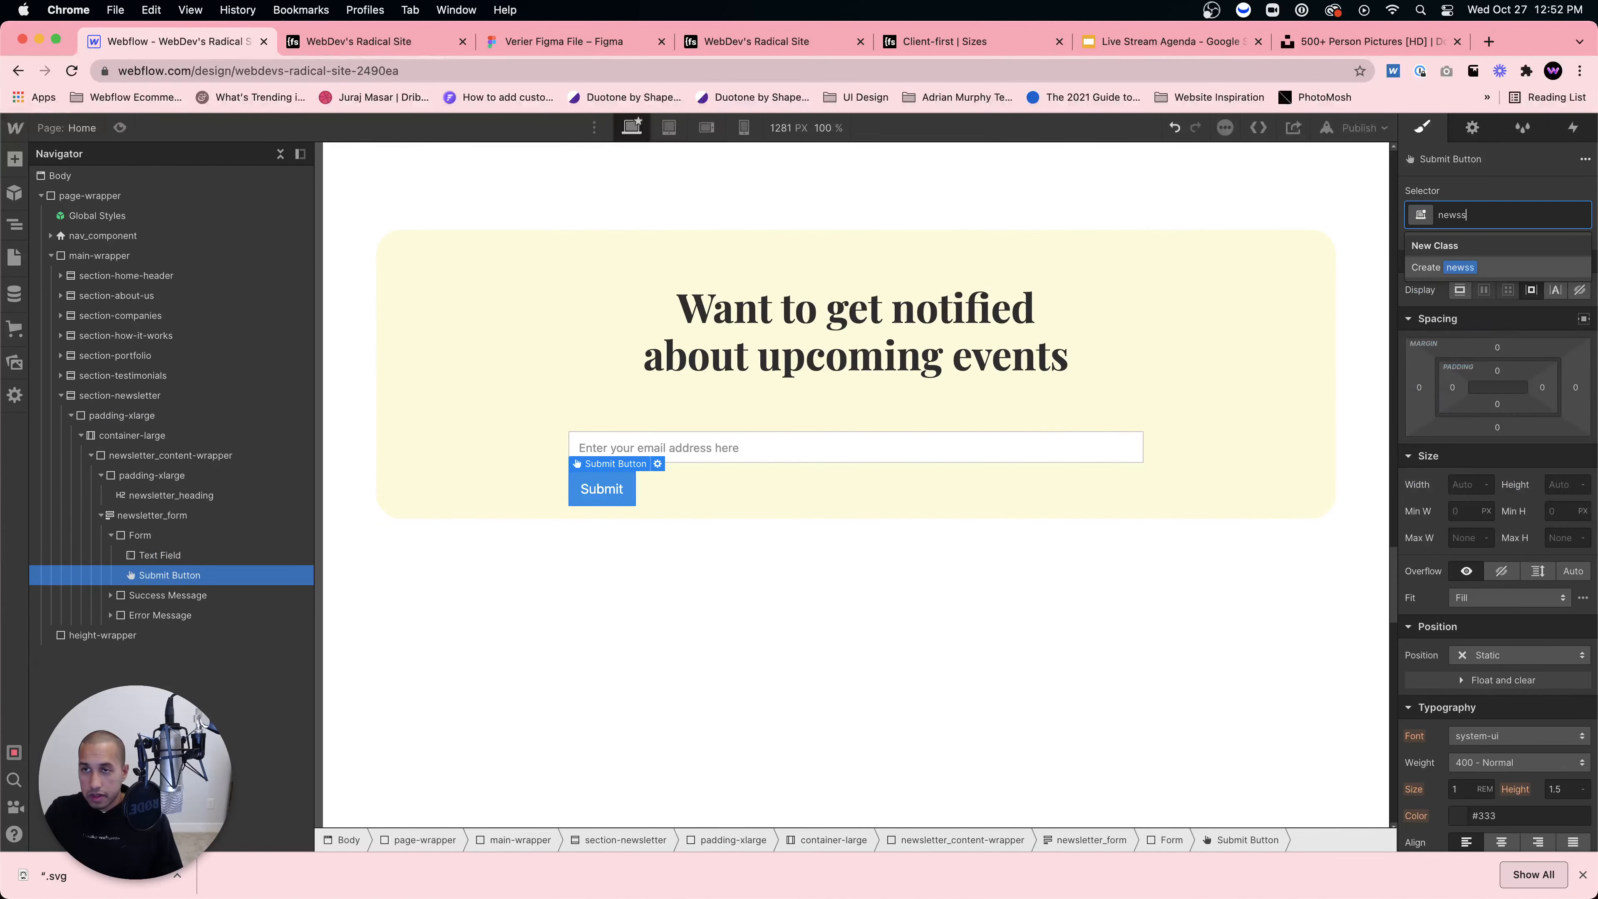
type("ter")
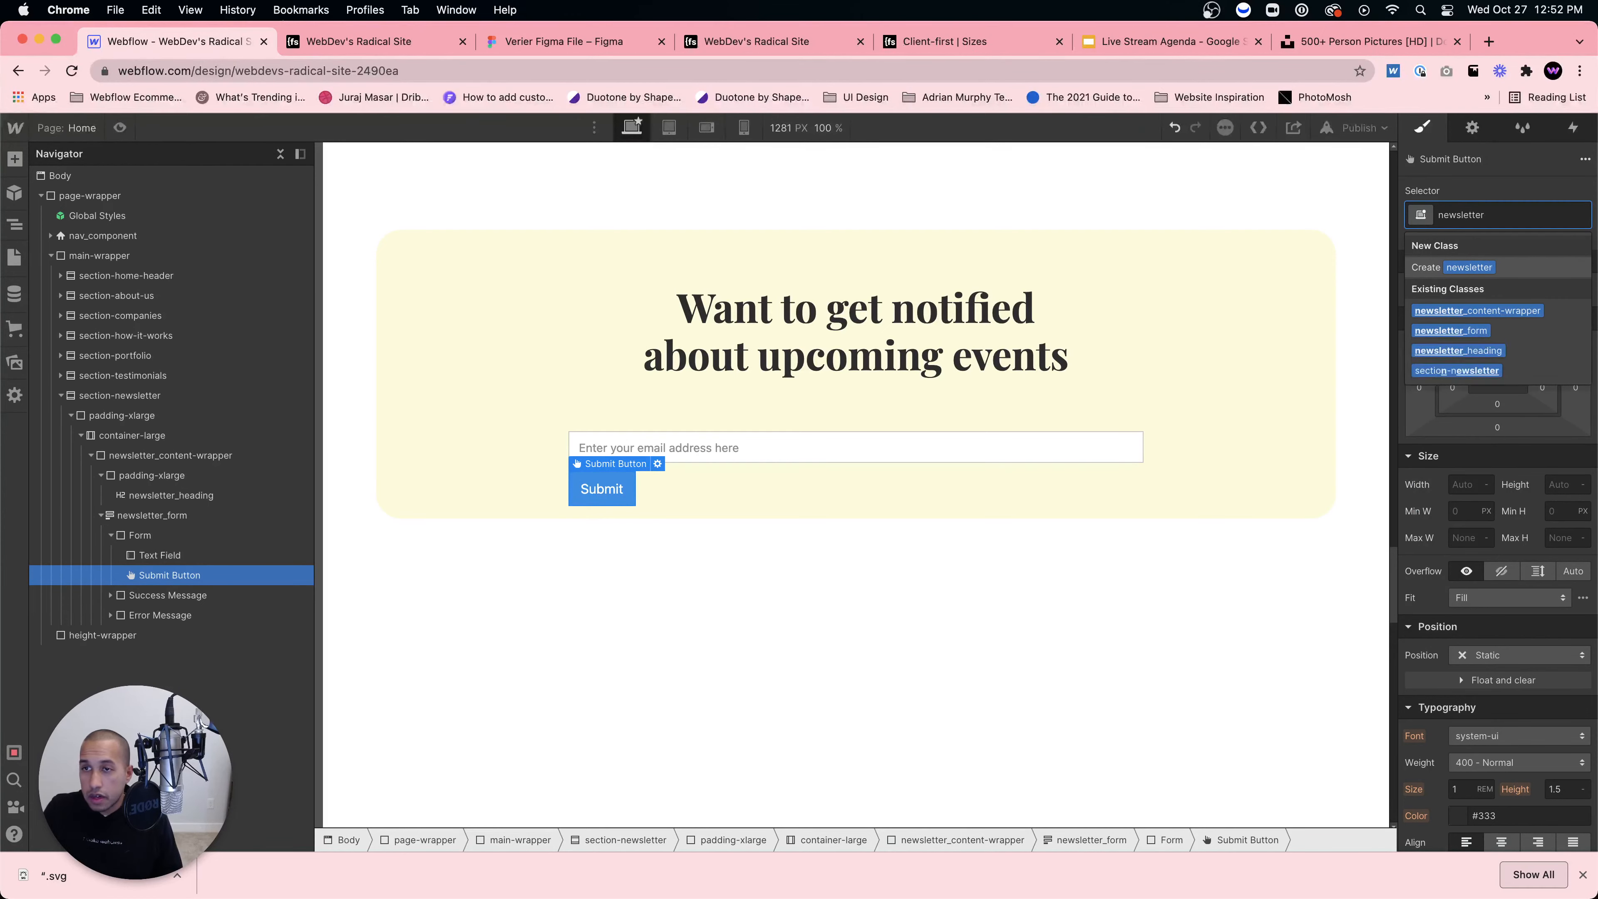
type("_submit-button")
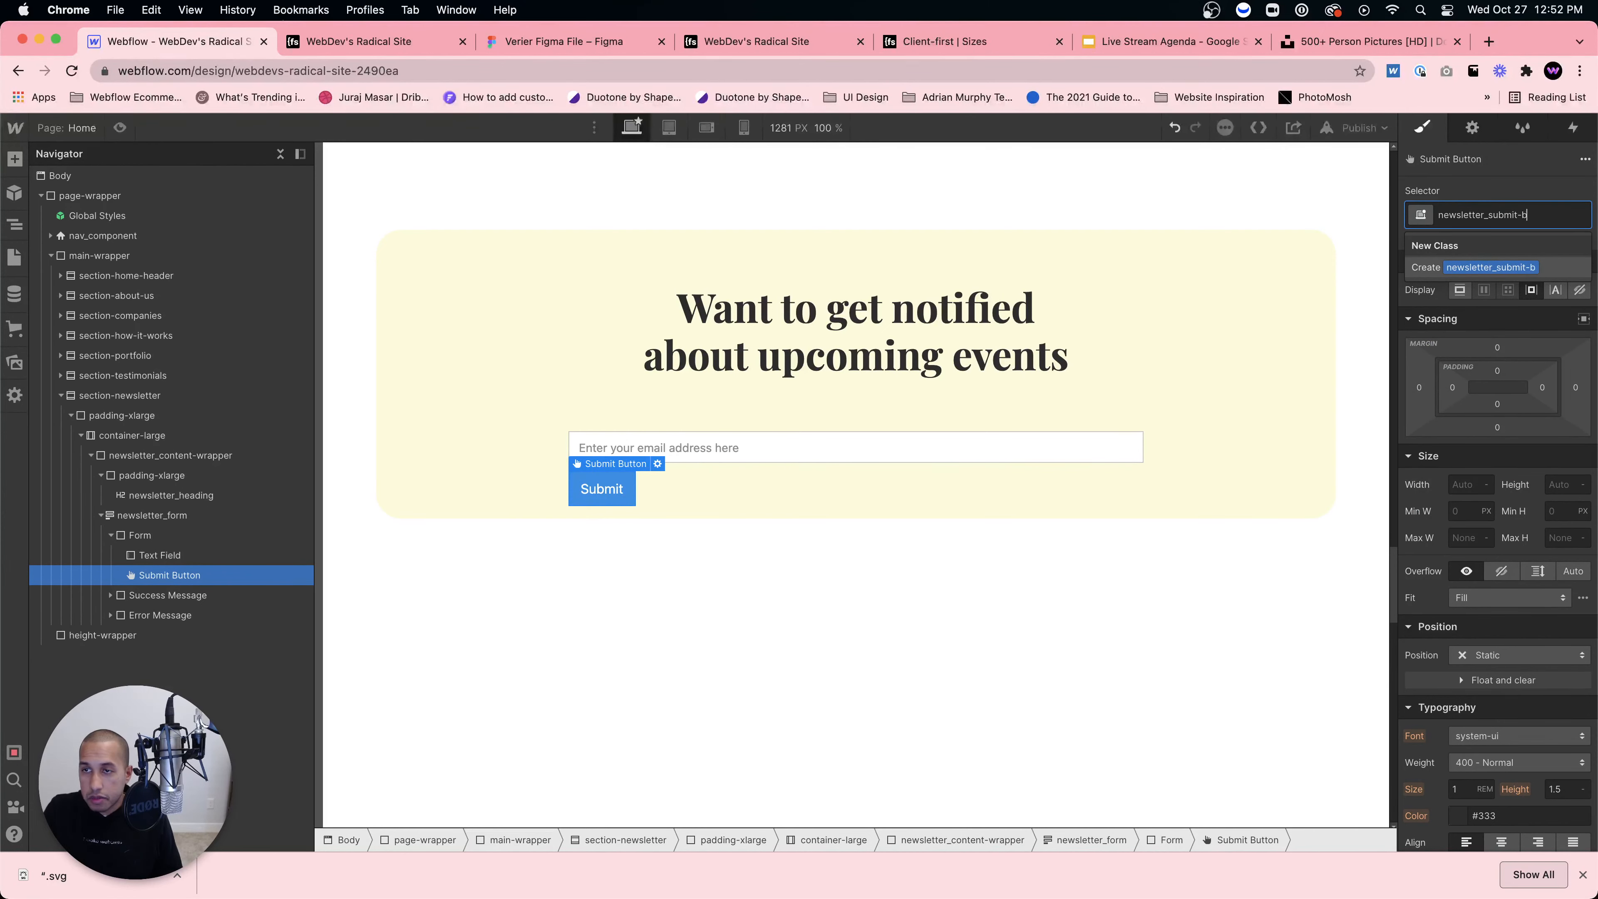
key("Return")
Step: Set the Submit button's background colour to the red swatch
scroll(1489, 659, "down", 5)
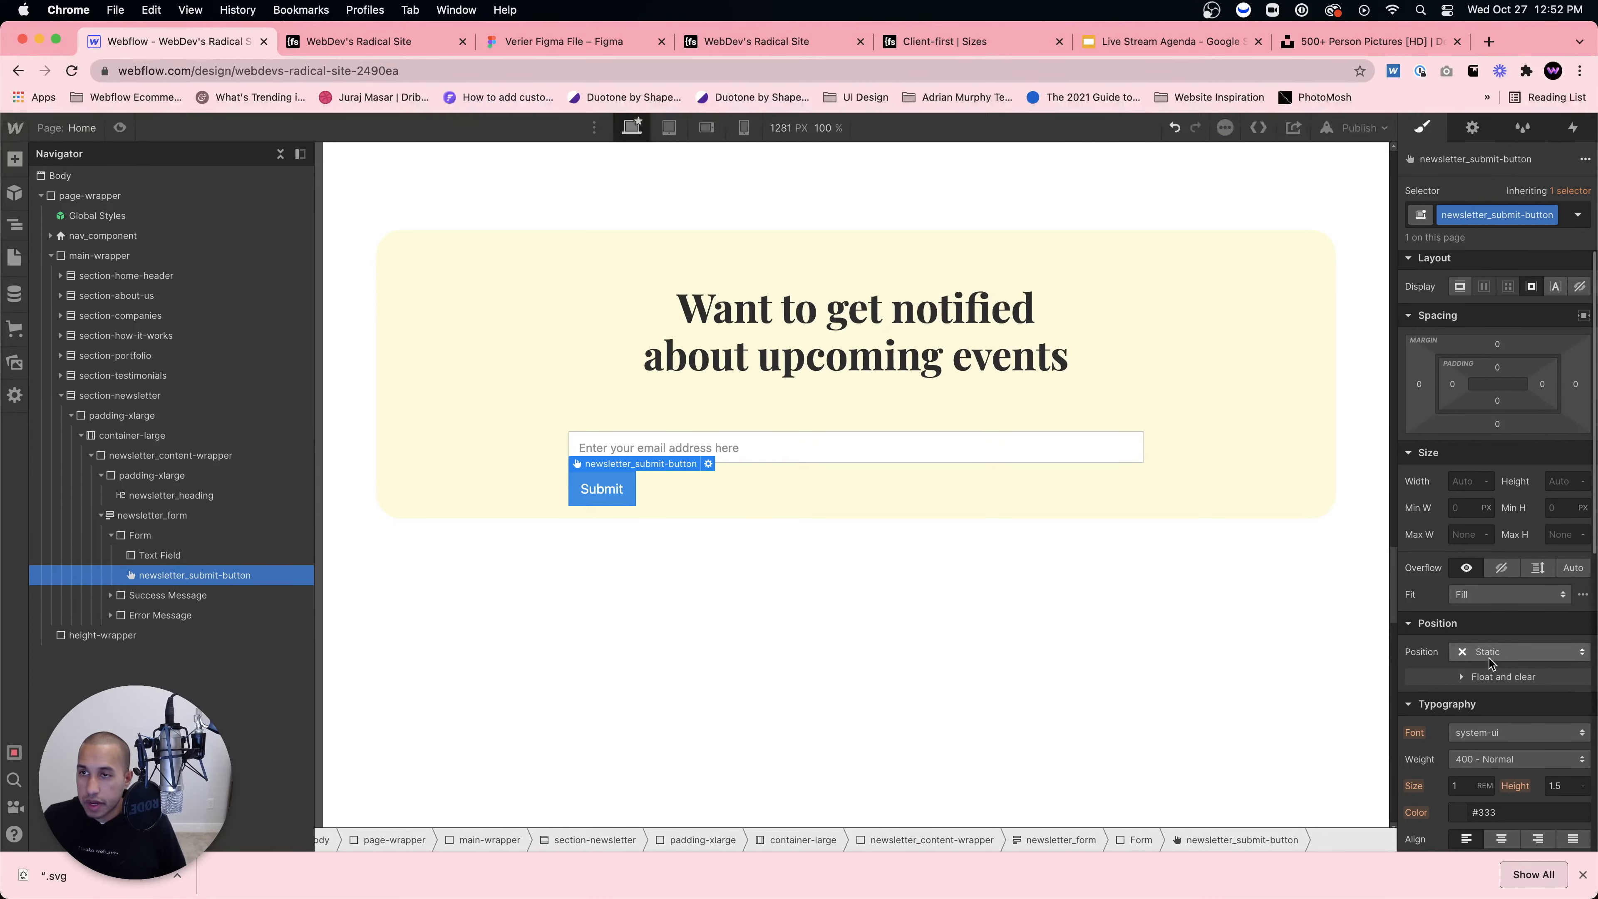
left_click(1457, 712)
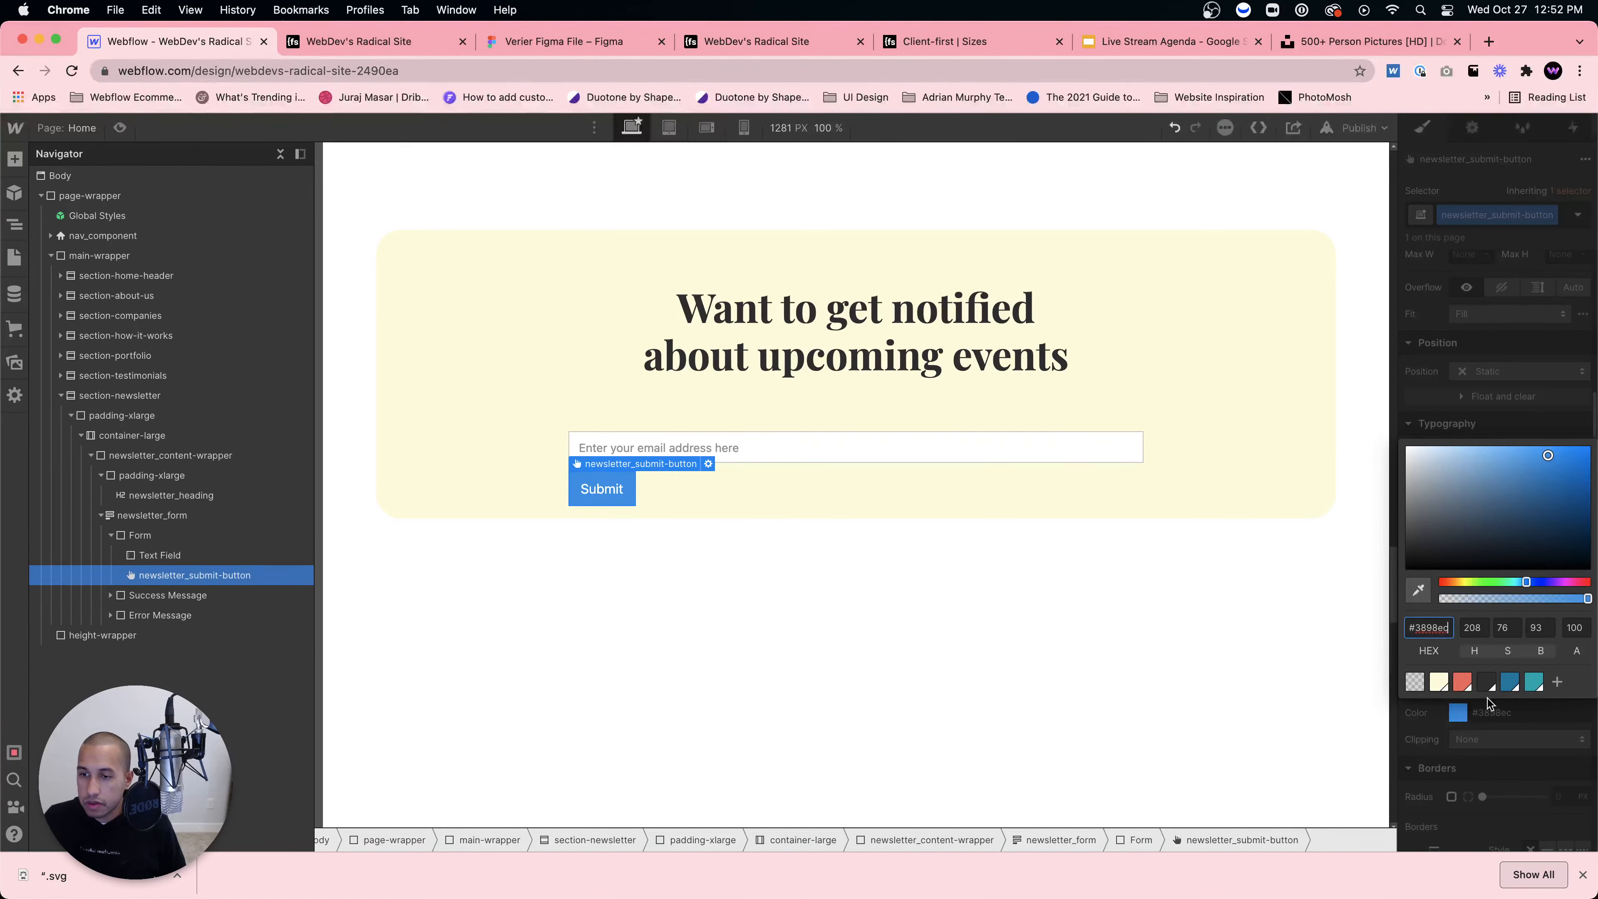
left_click(1462, 648)
left_click(895, 525)
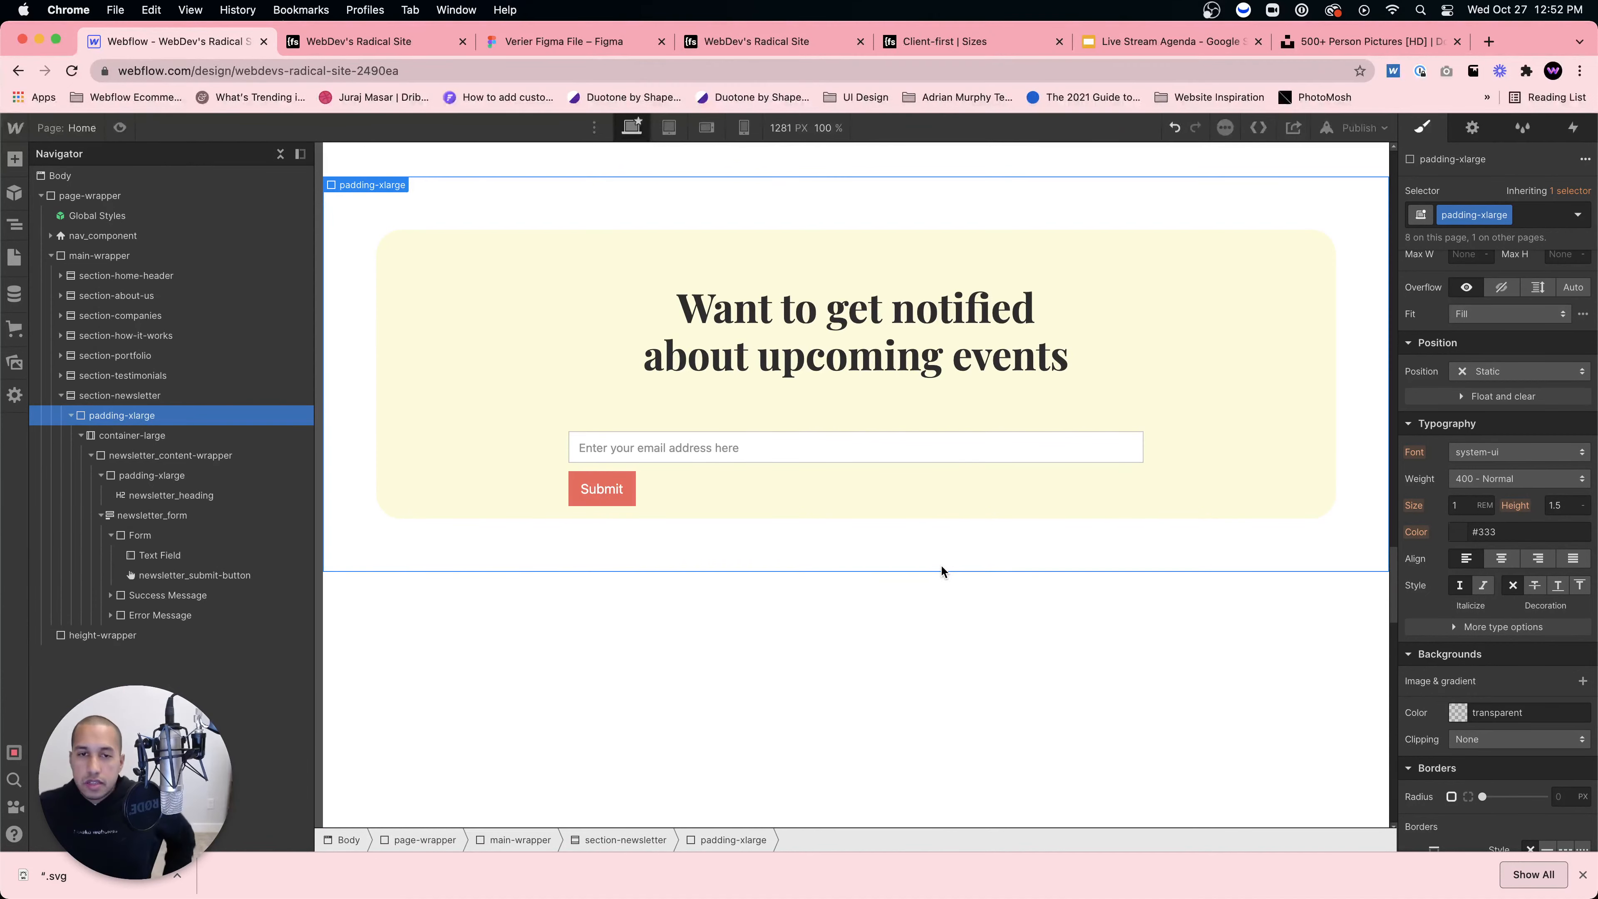
left_click(1361, 128)
Step: Publish to the webflow.io domain and scroll through the live site in a new tab
left_click(1278, 363)
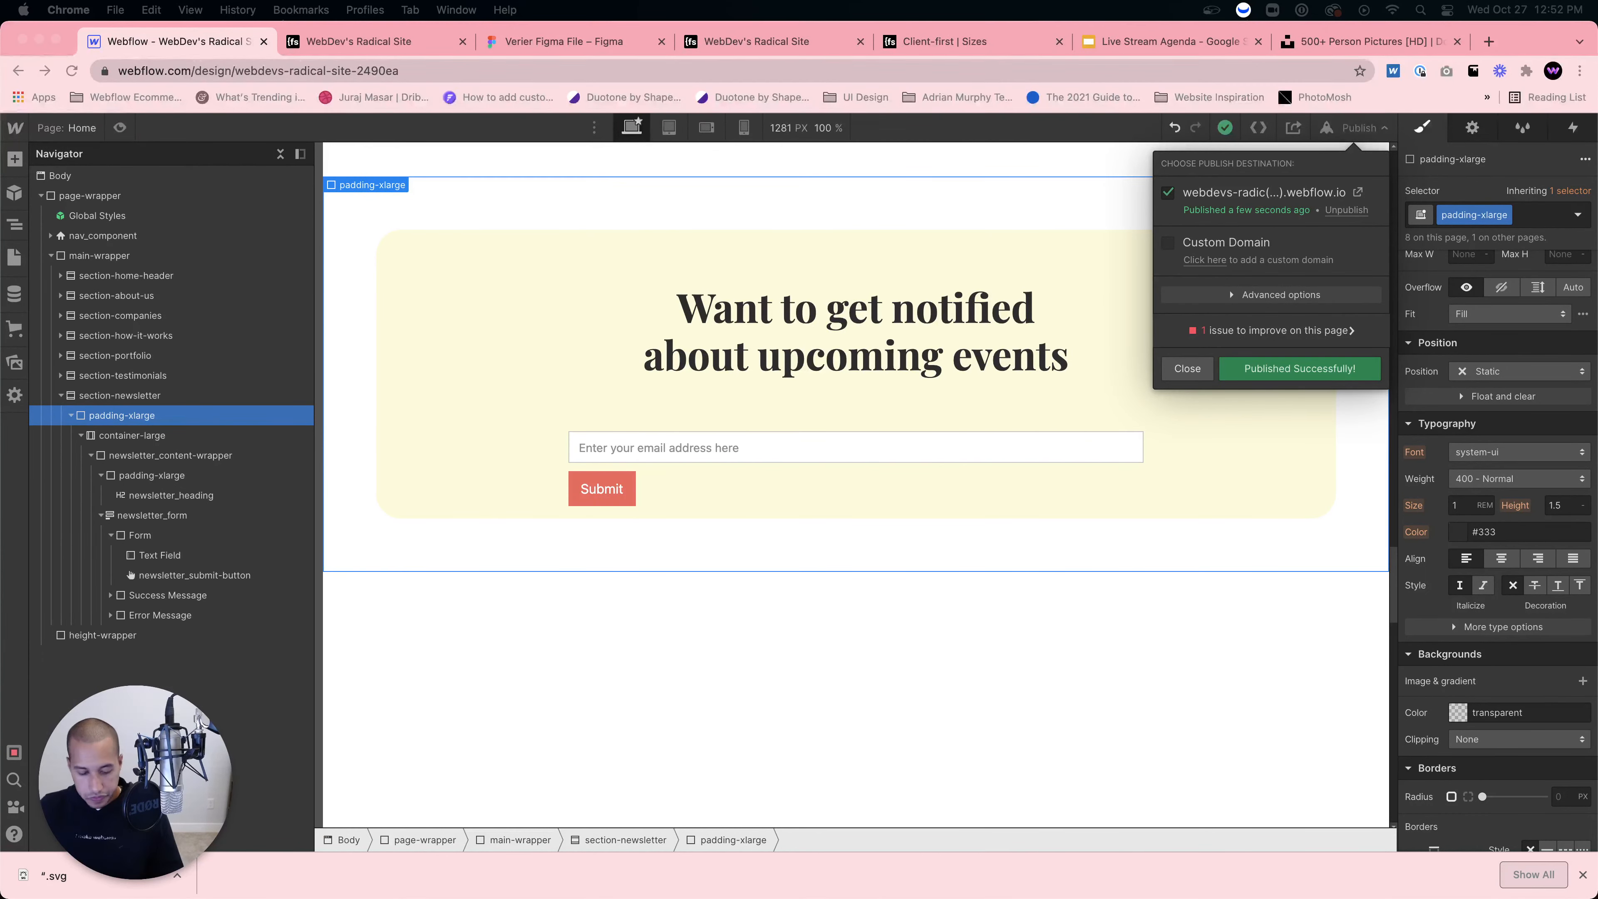
left_click(1358, 192)
scroll(1134, 378, "down", 10)
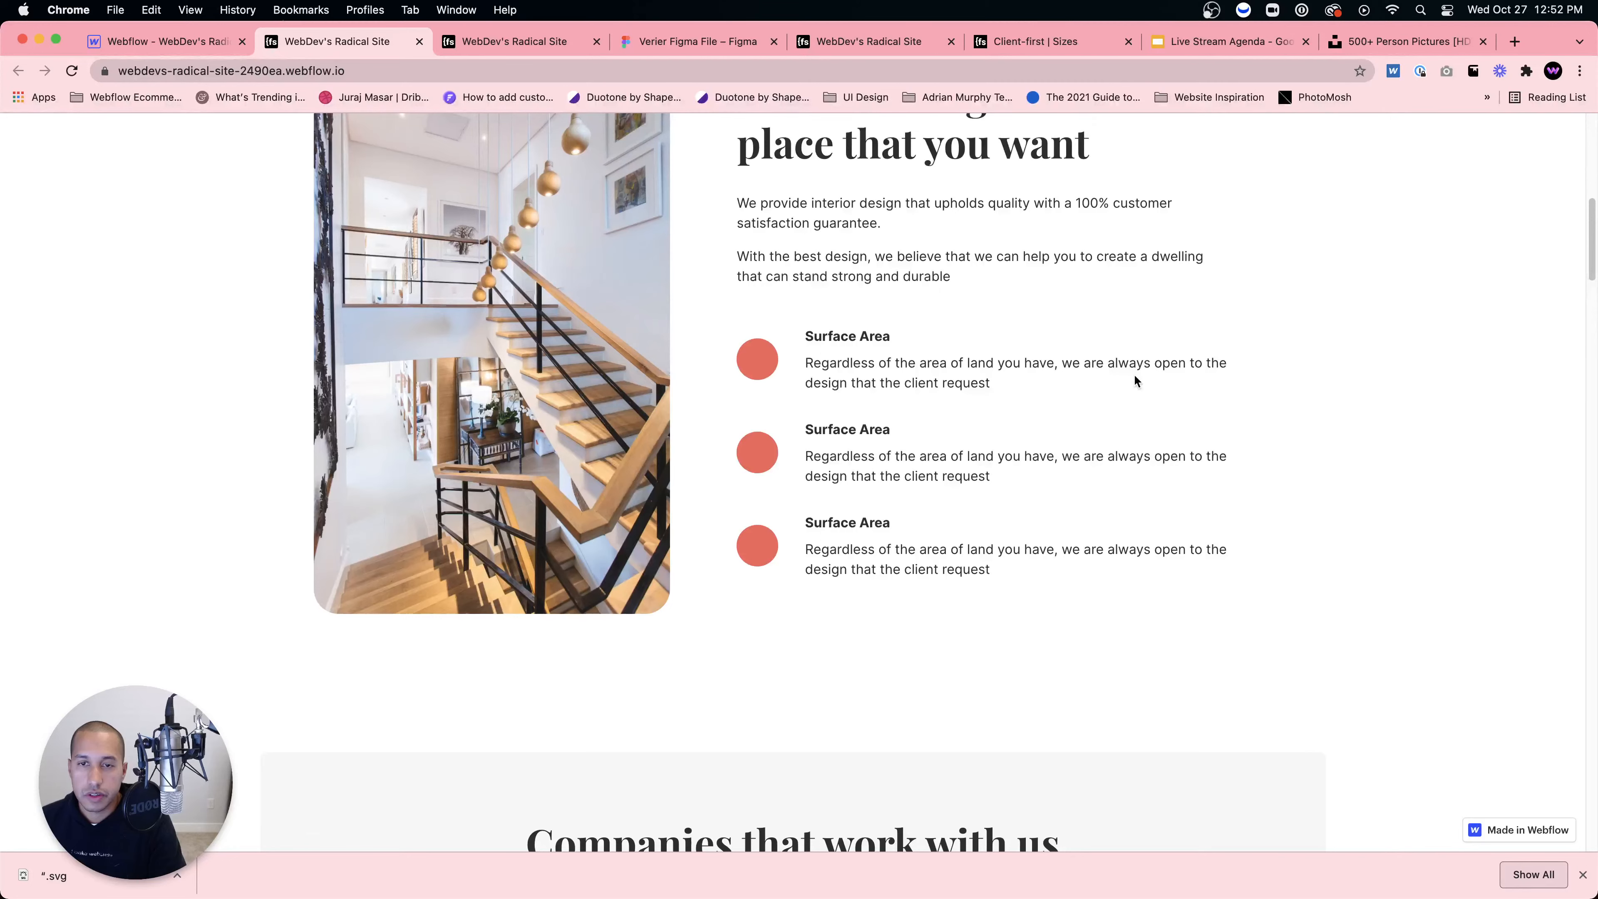
scroll(1136, 380, "down", 10)
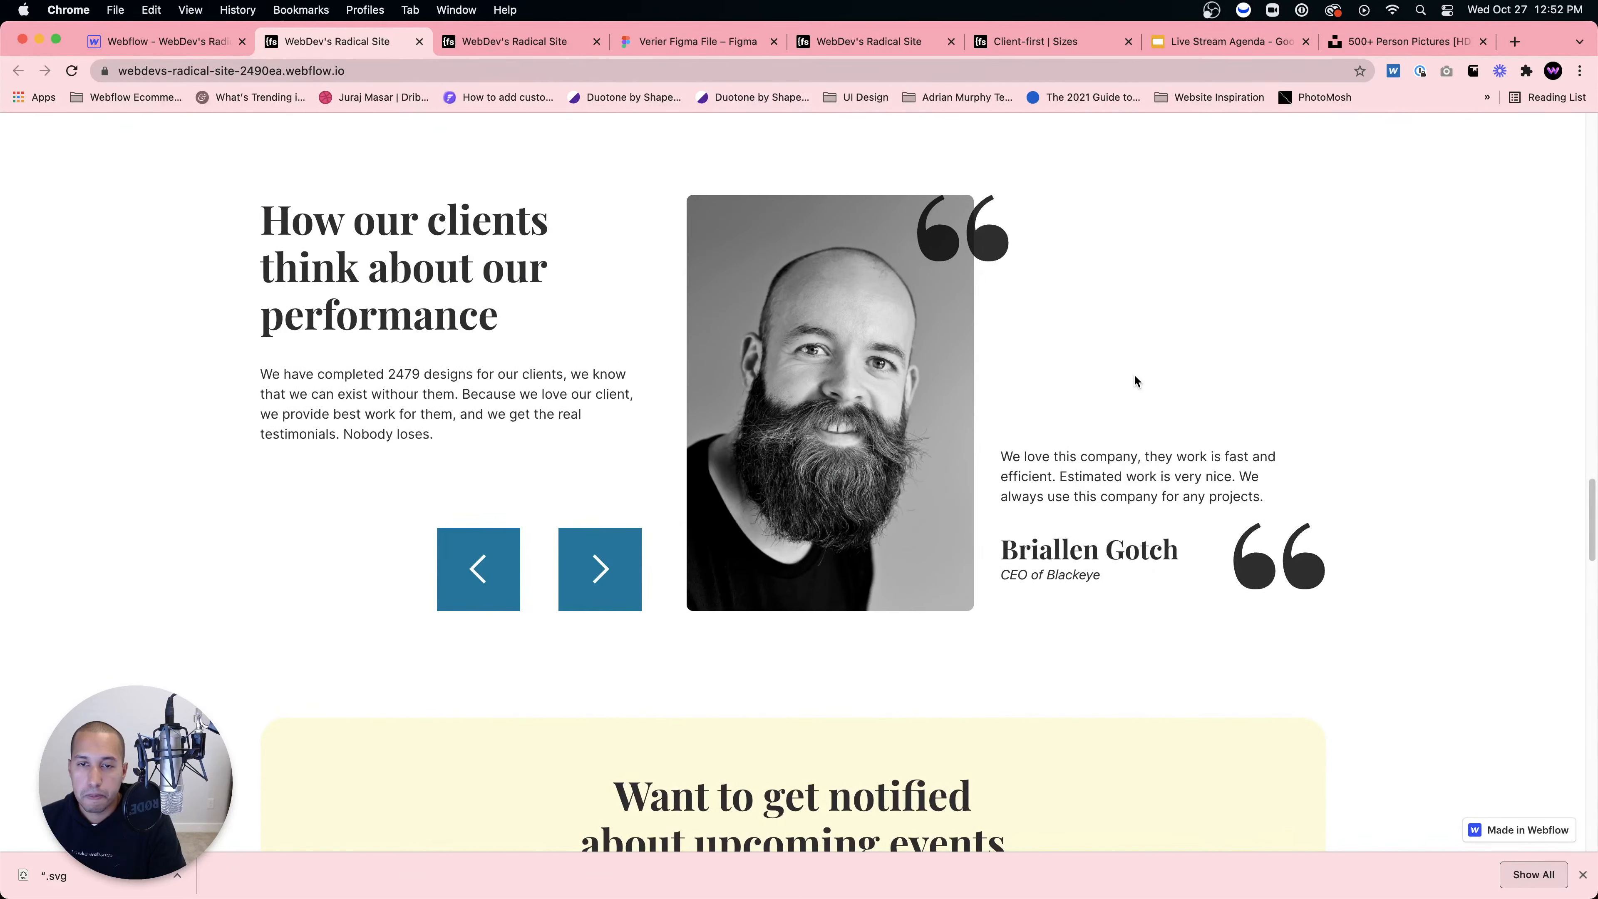
scroll(726, 515, "down", 3)
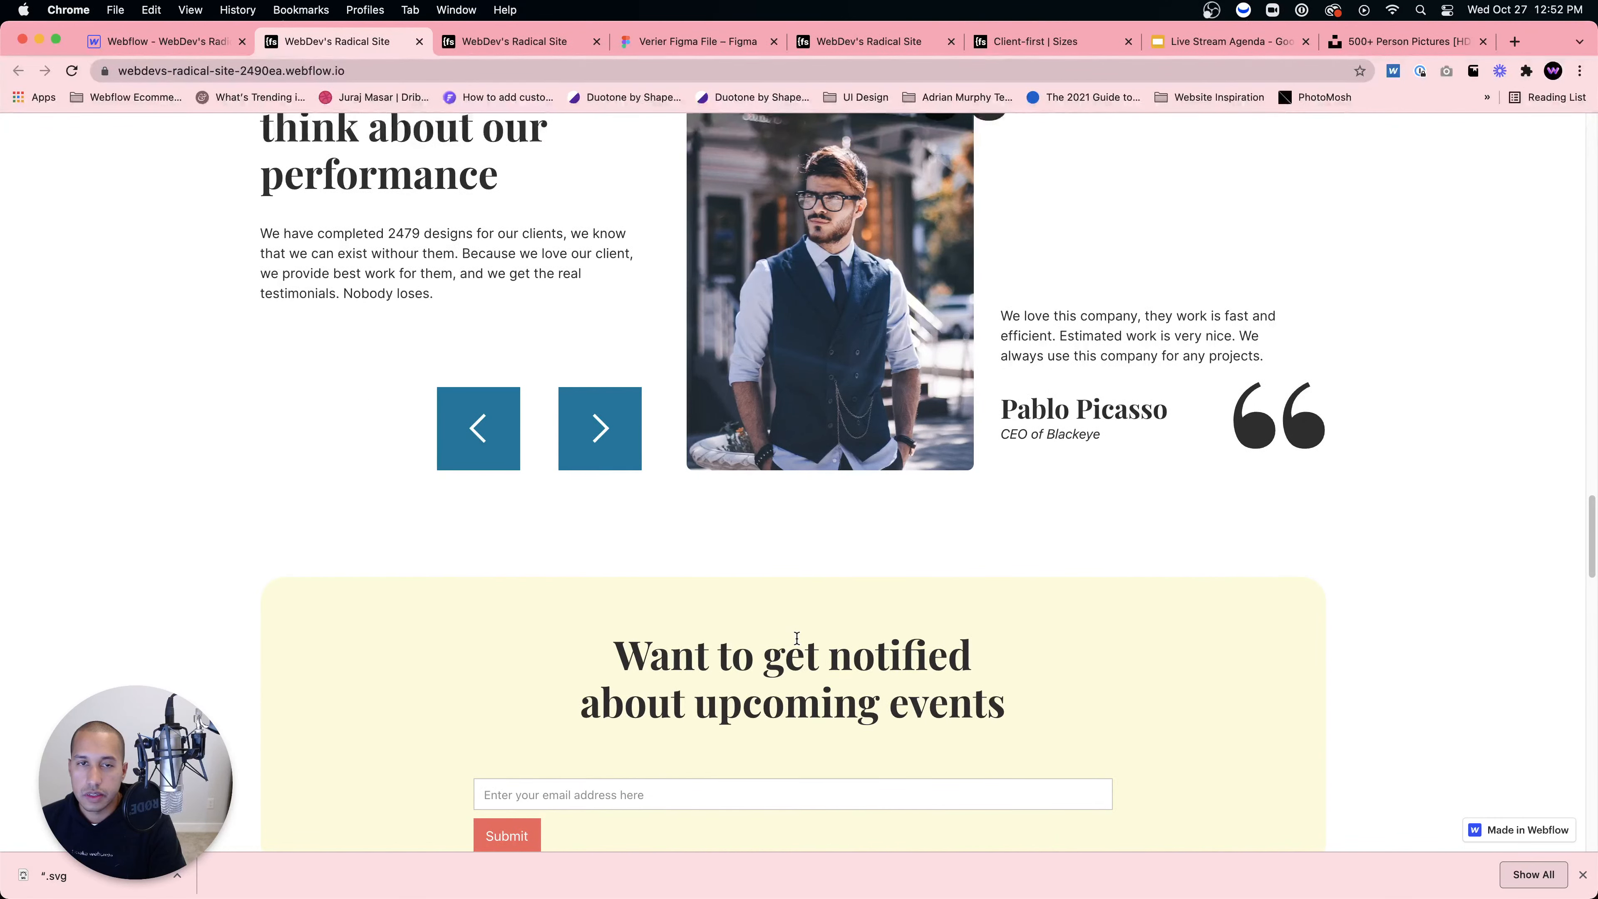
scroll(796, 637, "up", 4)
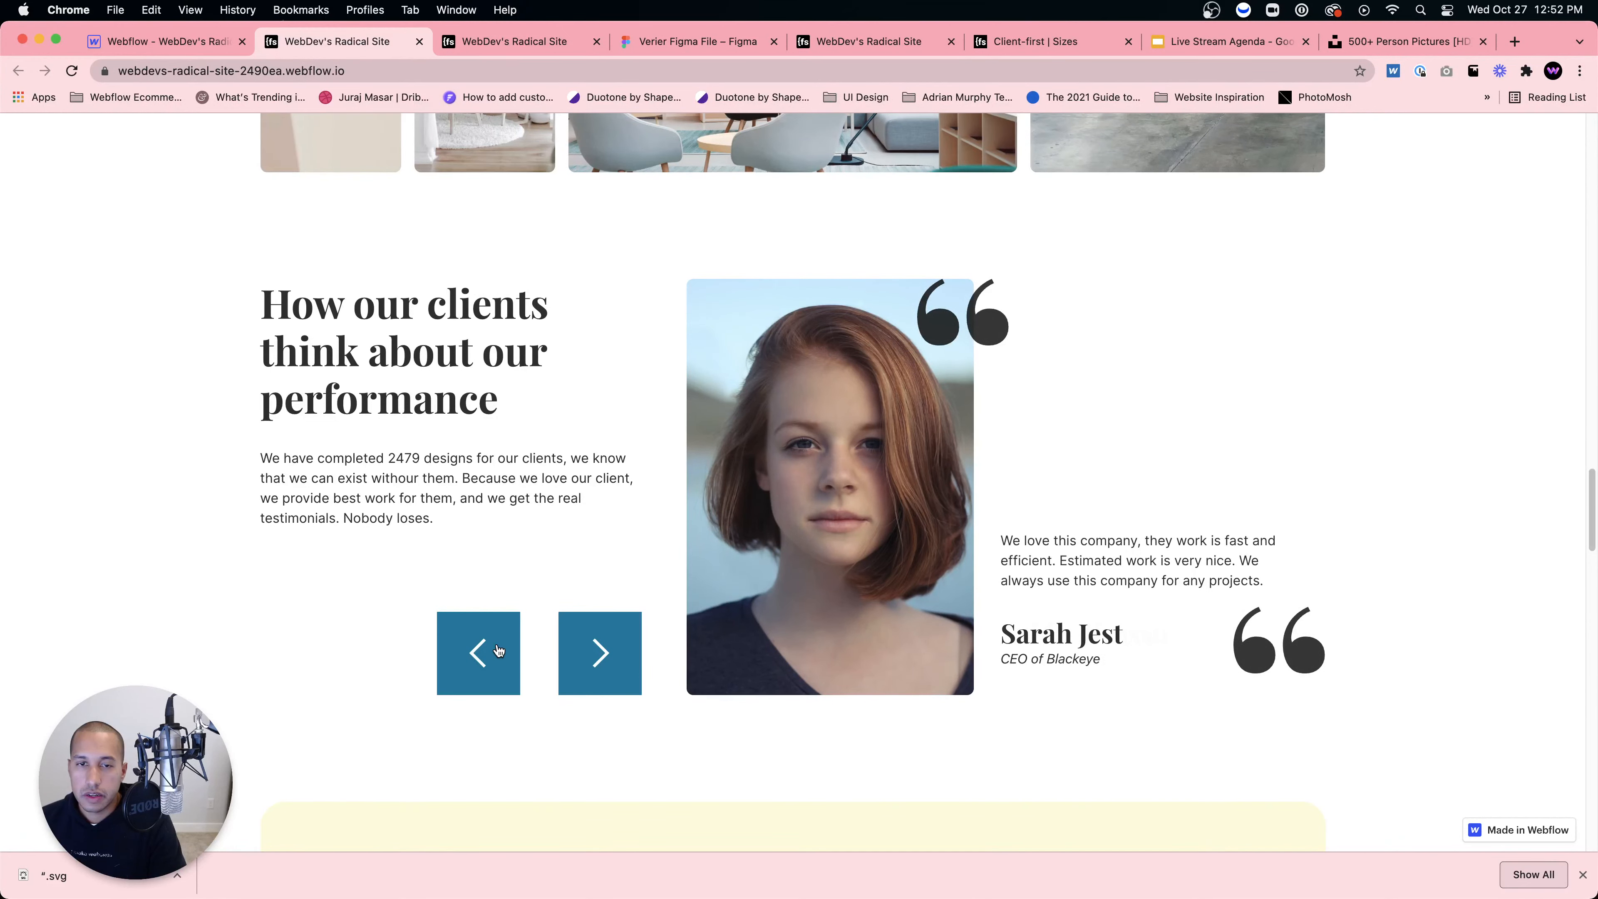
scroll(749, 555, "up", 10)
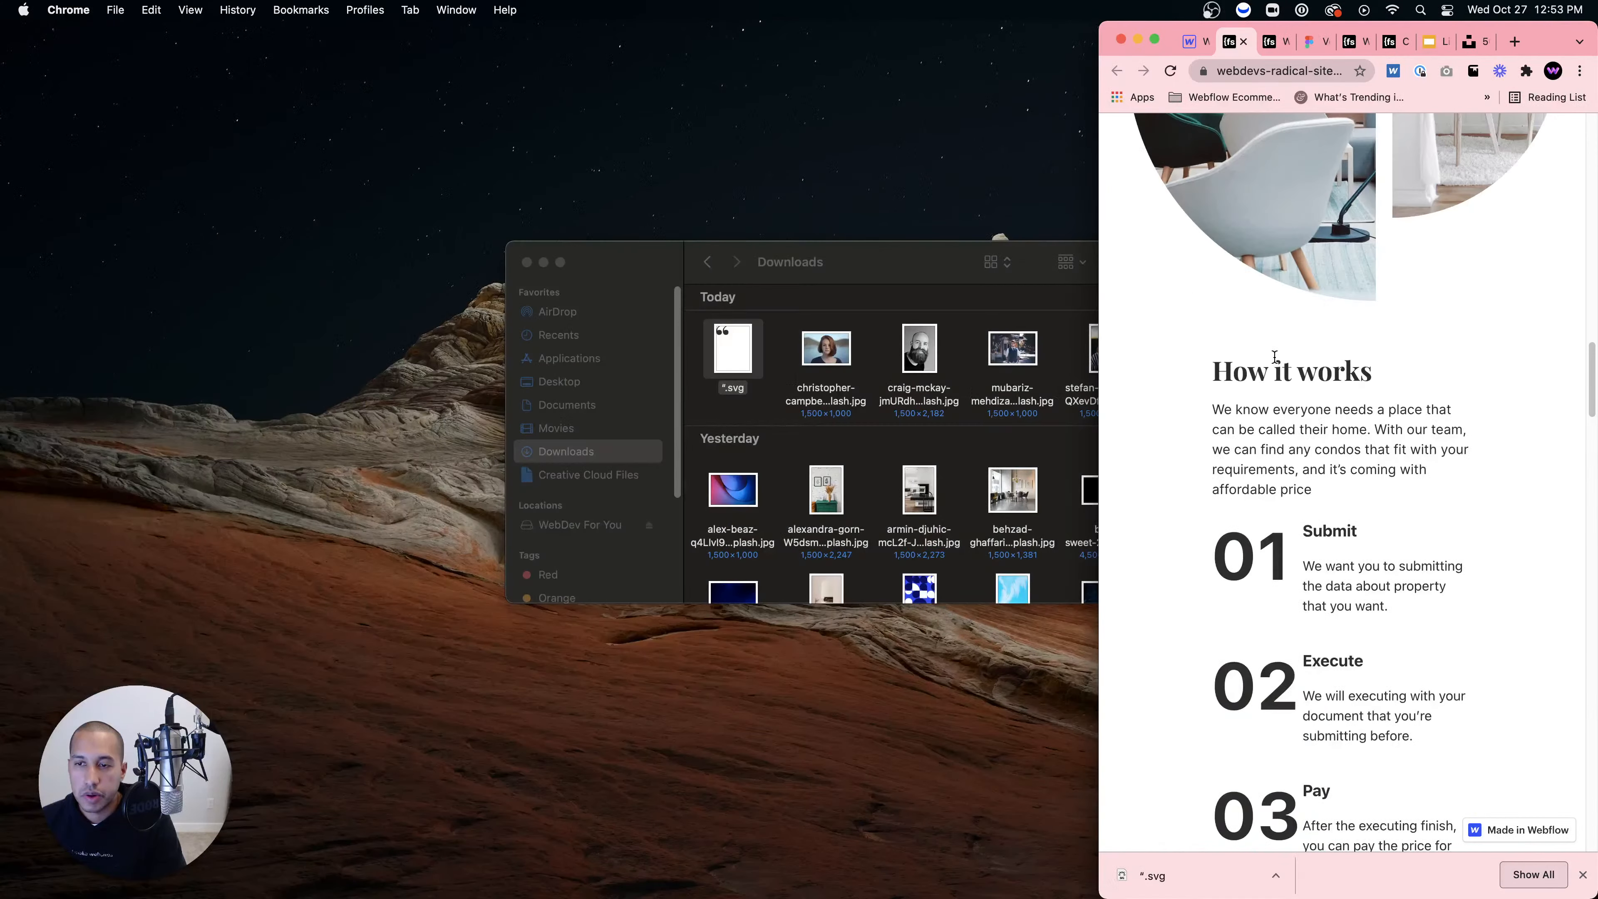
Step: Scroll up and down through the live Verier site
scroll(1275, 356, "down", 15)
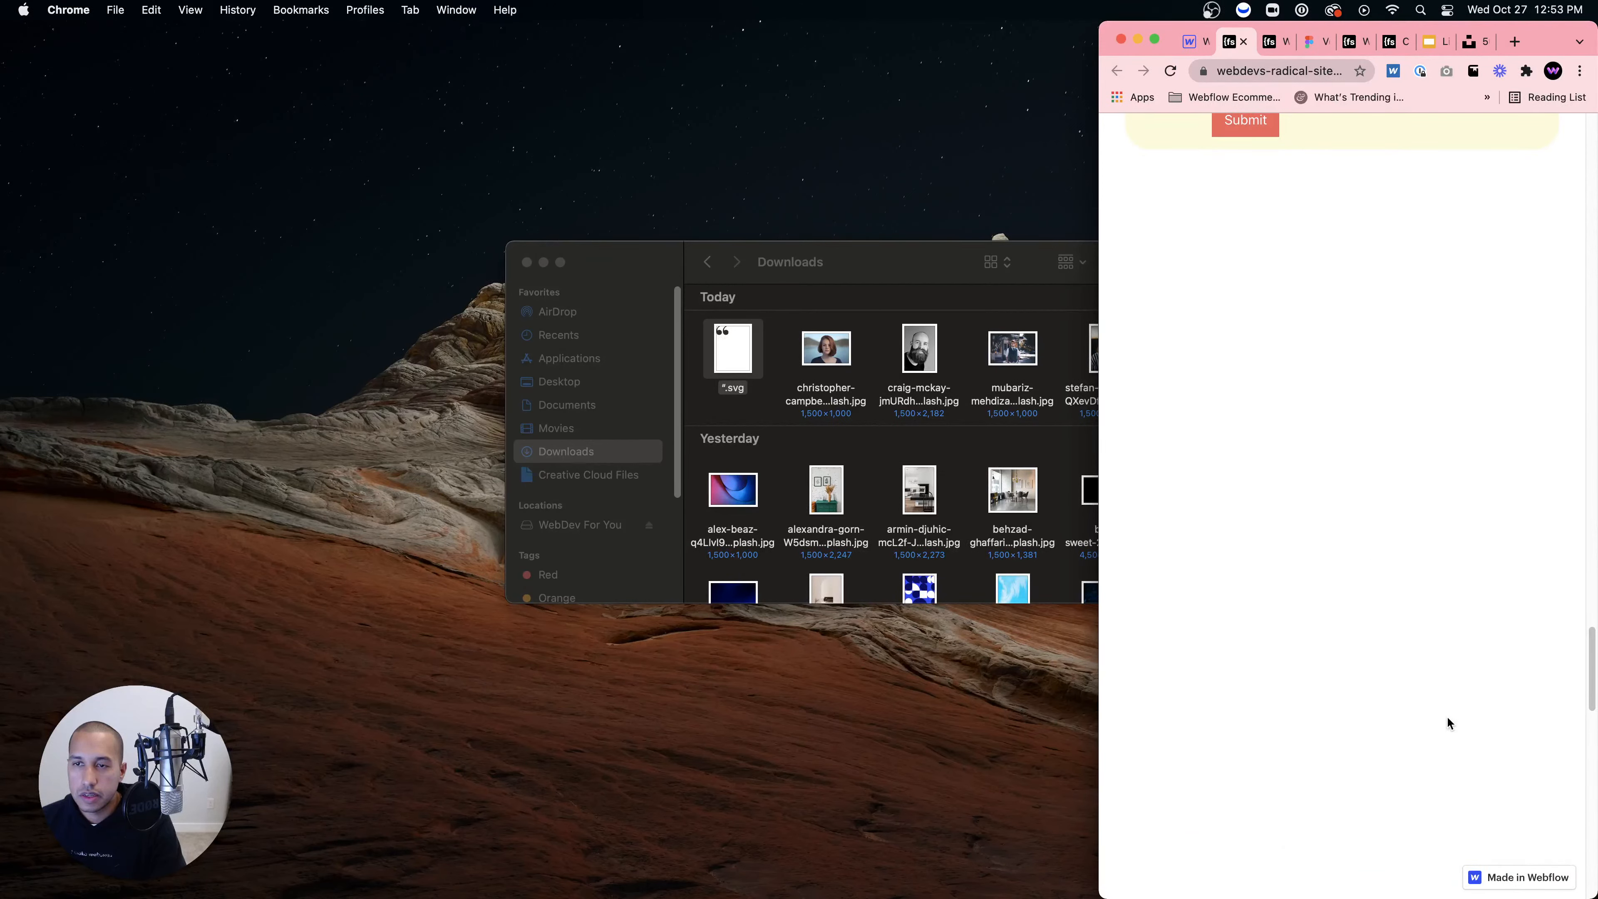
scroll(1447, 716, "up", 15)
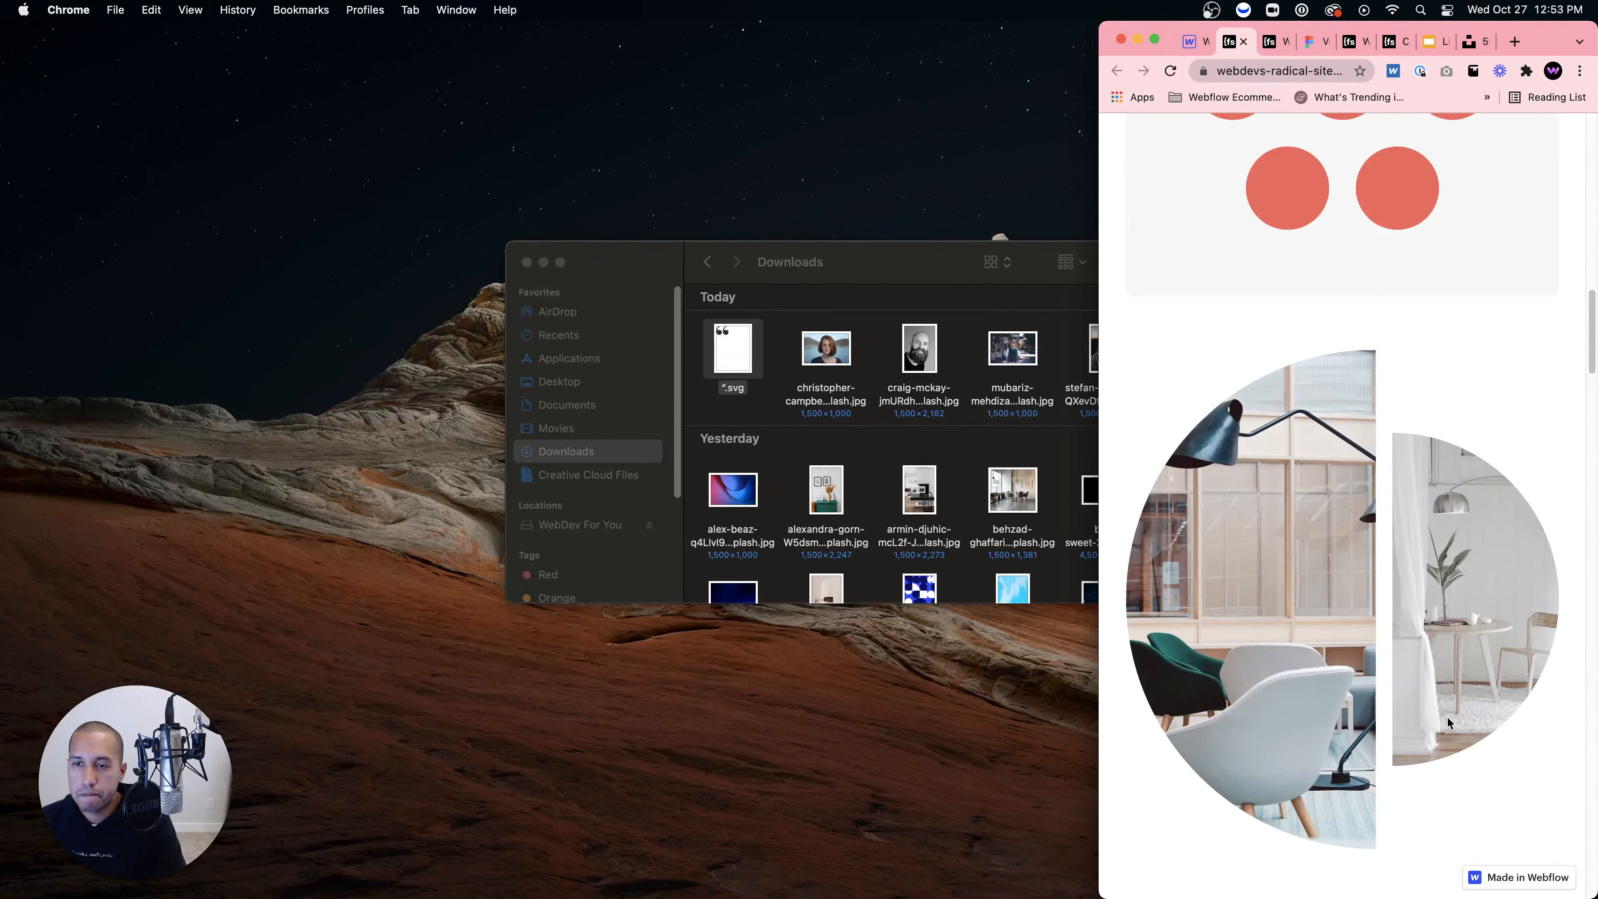
left_click_drag(1095, 545, 1183, 545)
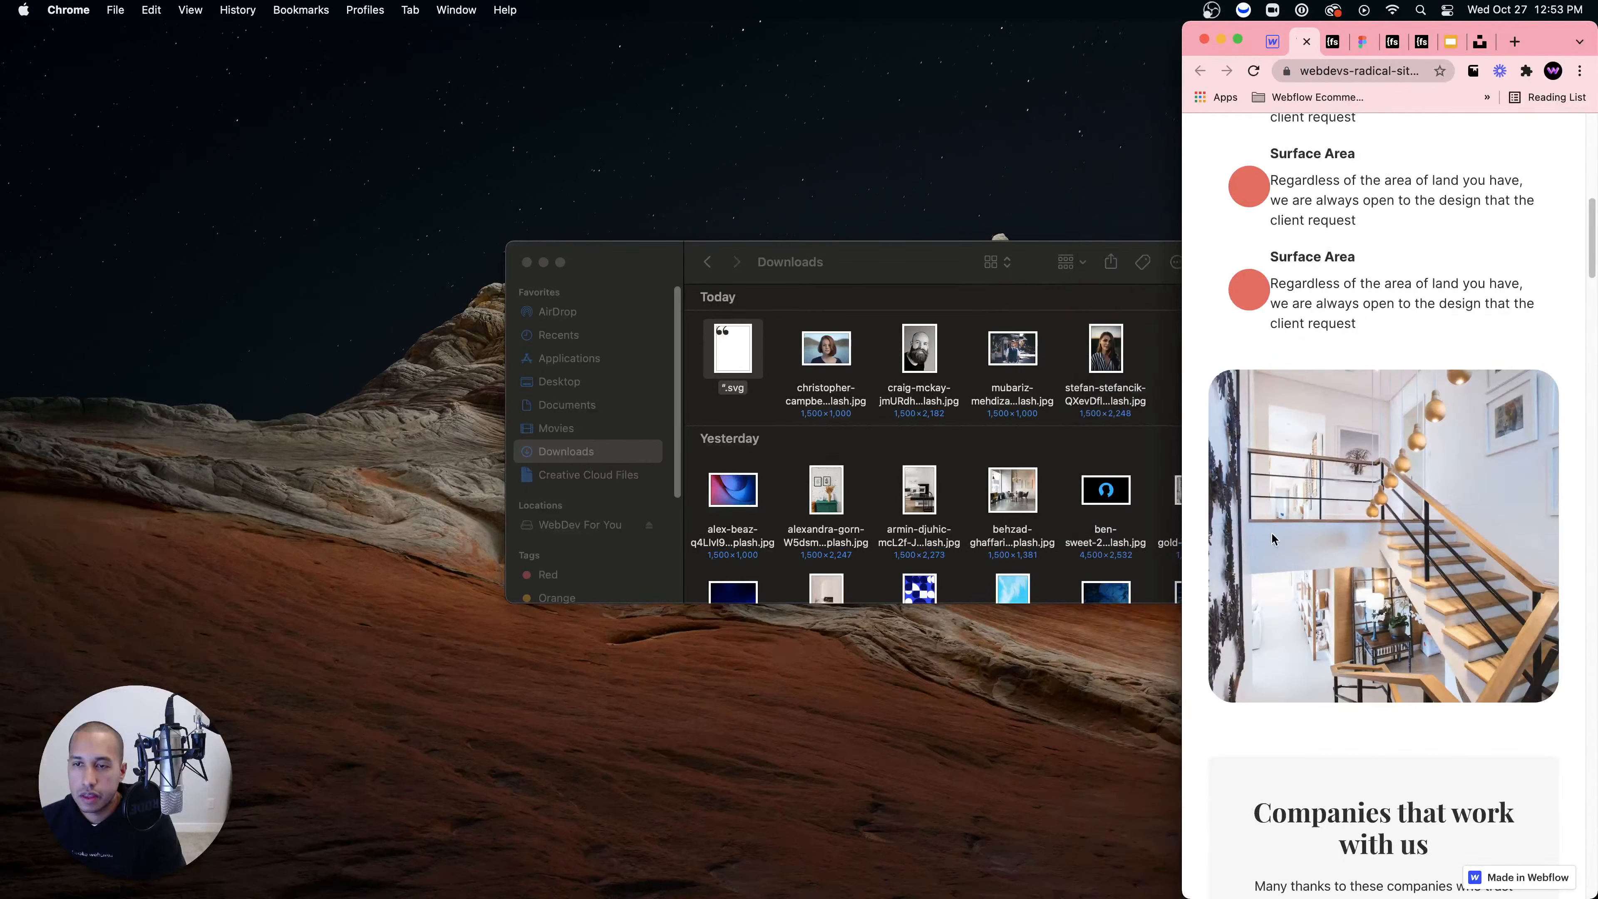
scroll(1387, 555, "down", 5)
scroll(1387, 555, "up", 5)
scroll(1387, 554, "up", 10)
scroll(1386, 553, "down", 20)
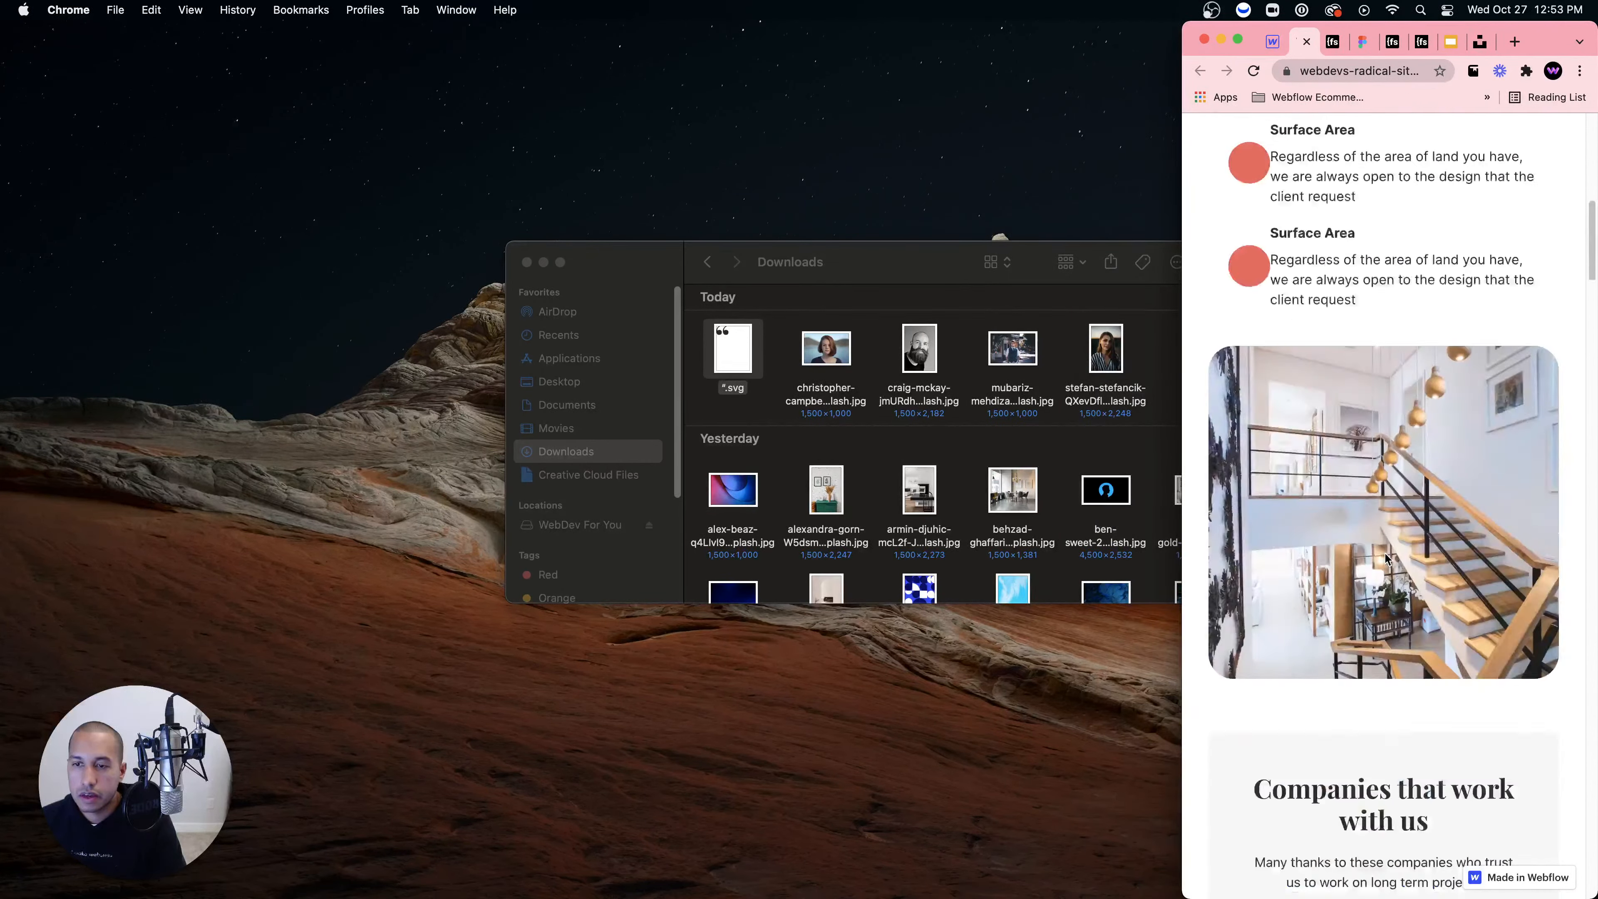
scroll(1385, 553, "down", 15)
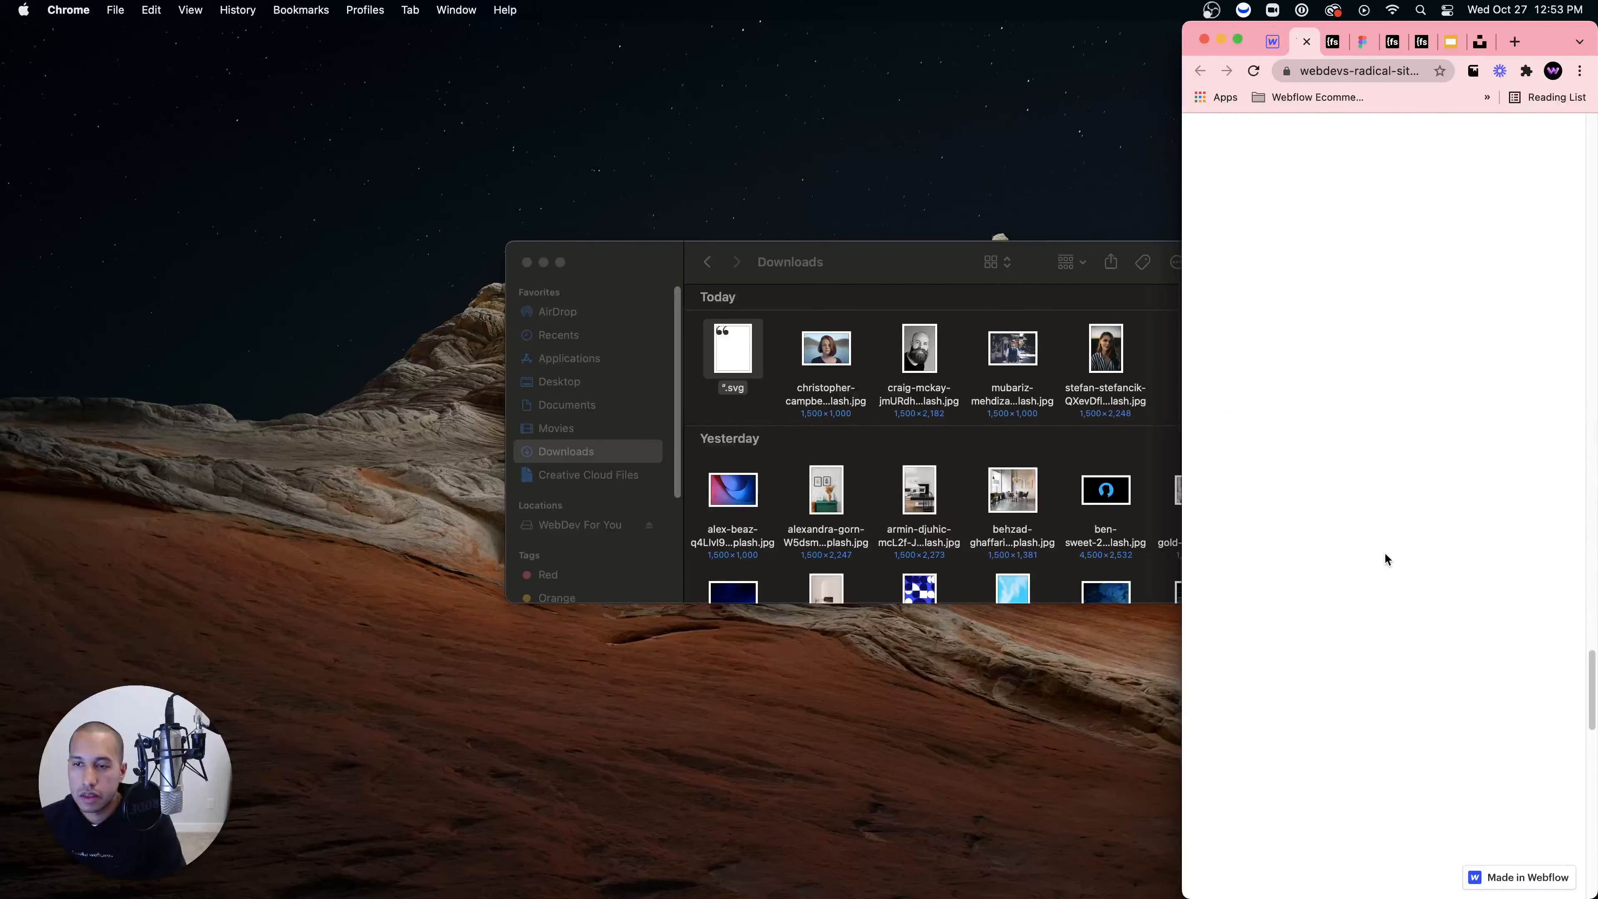
scroll(1385, 552, "up", 10)
Step: Advance the testimonial slider through four clients
left_click(1338, 776)
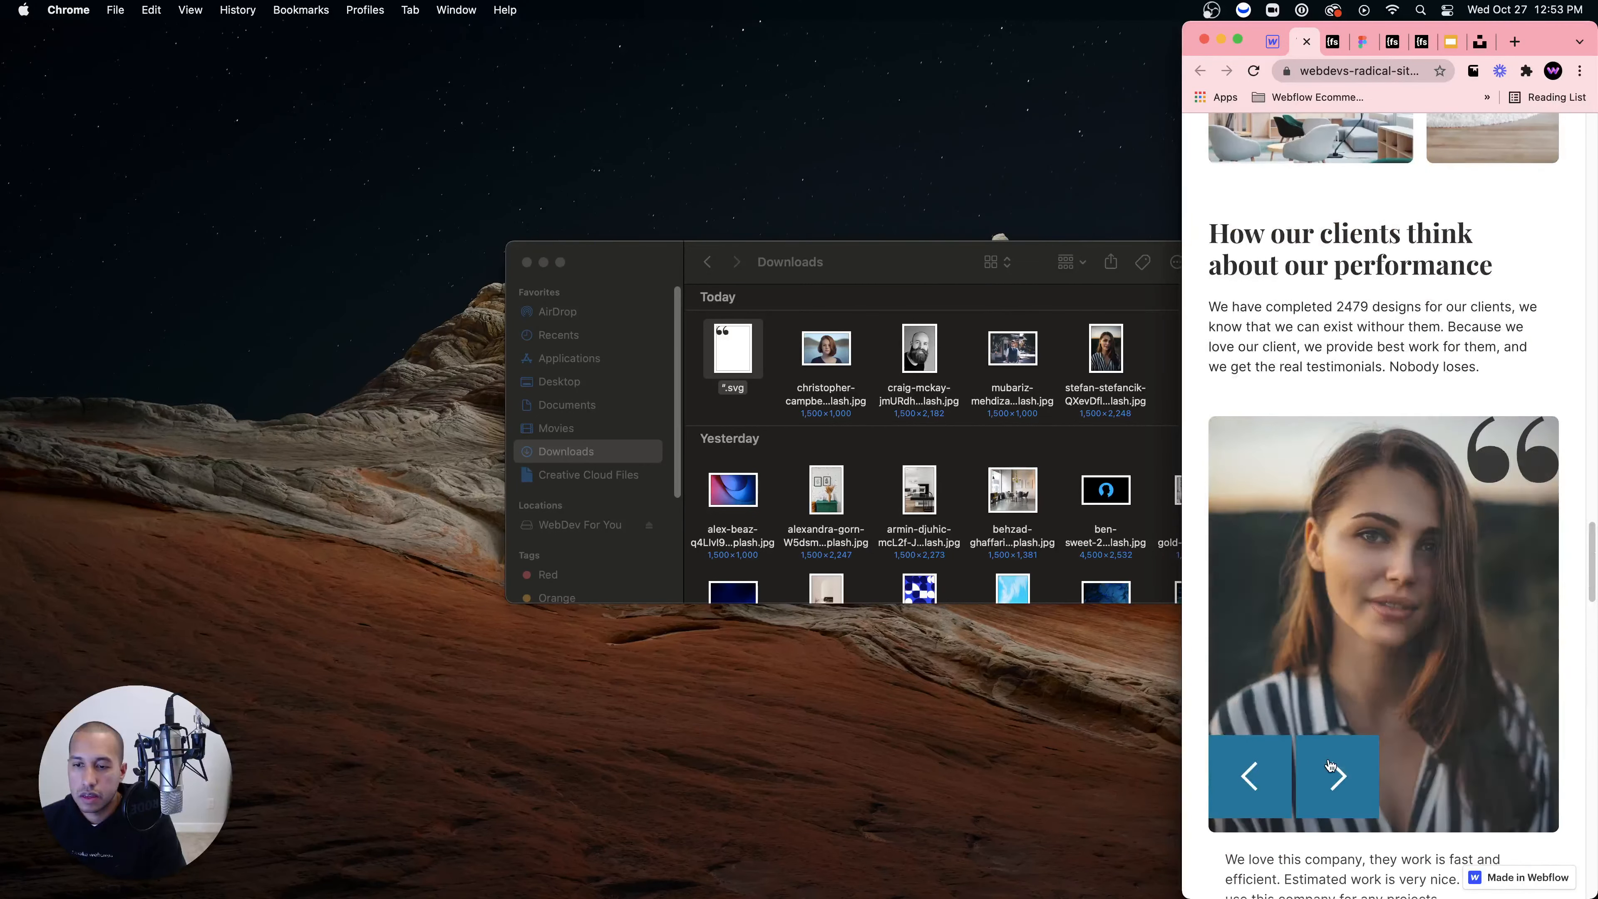
left_click(1337, 776)
left_click(1337, 777)
left_click(1337, 776)
scroll(1290, 577, "up", 10)
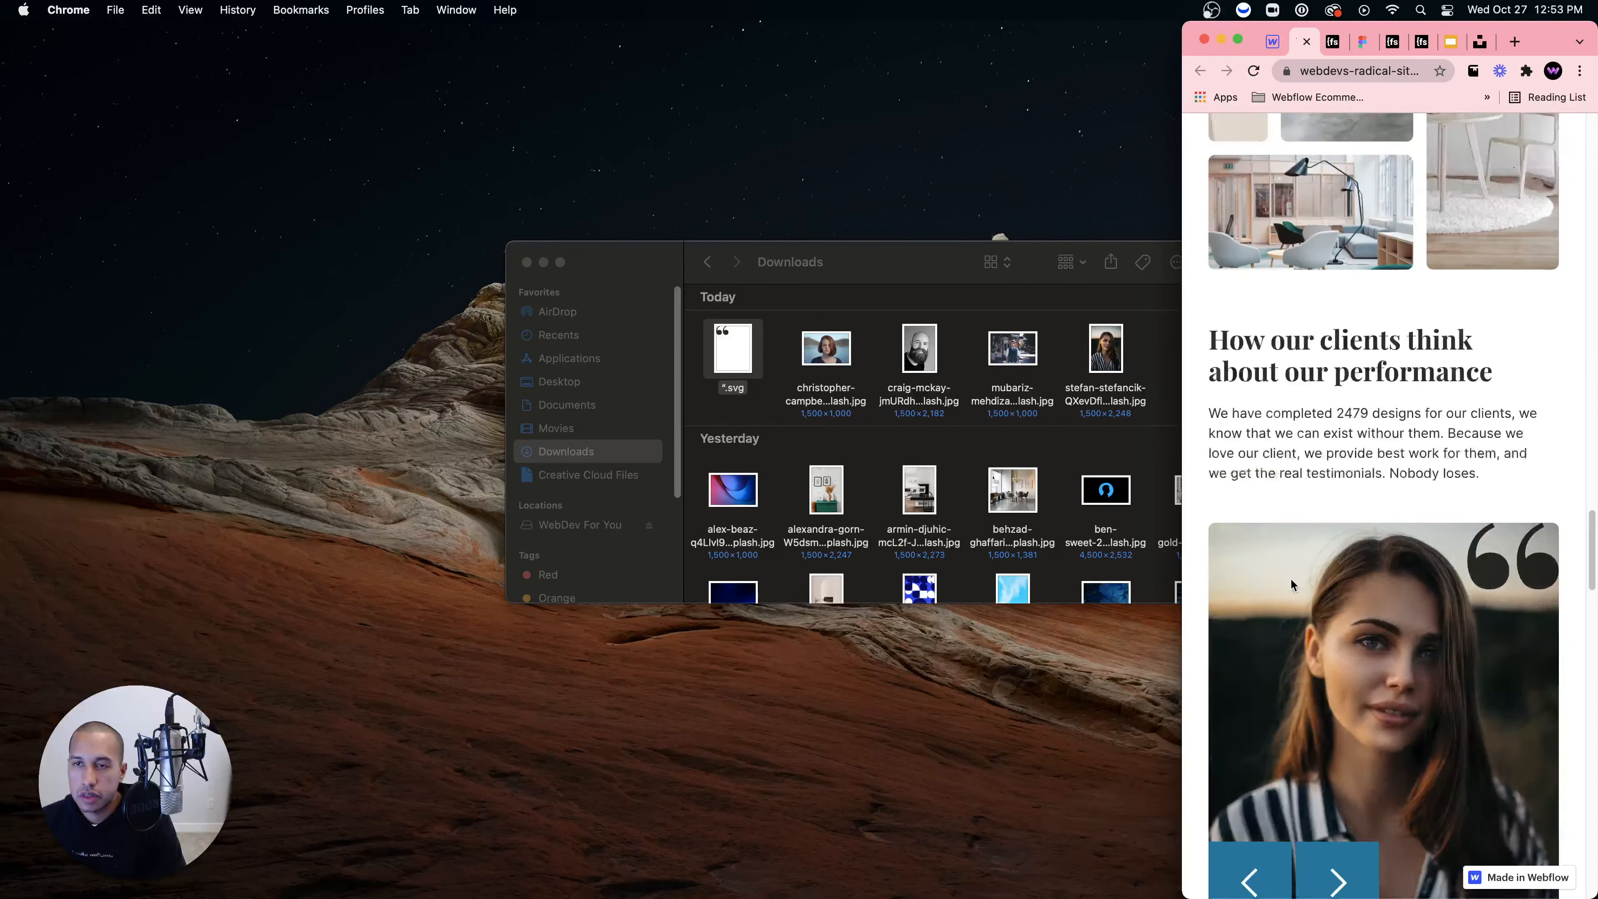
scroll(1290, 577, "down", 15)
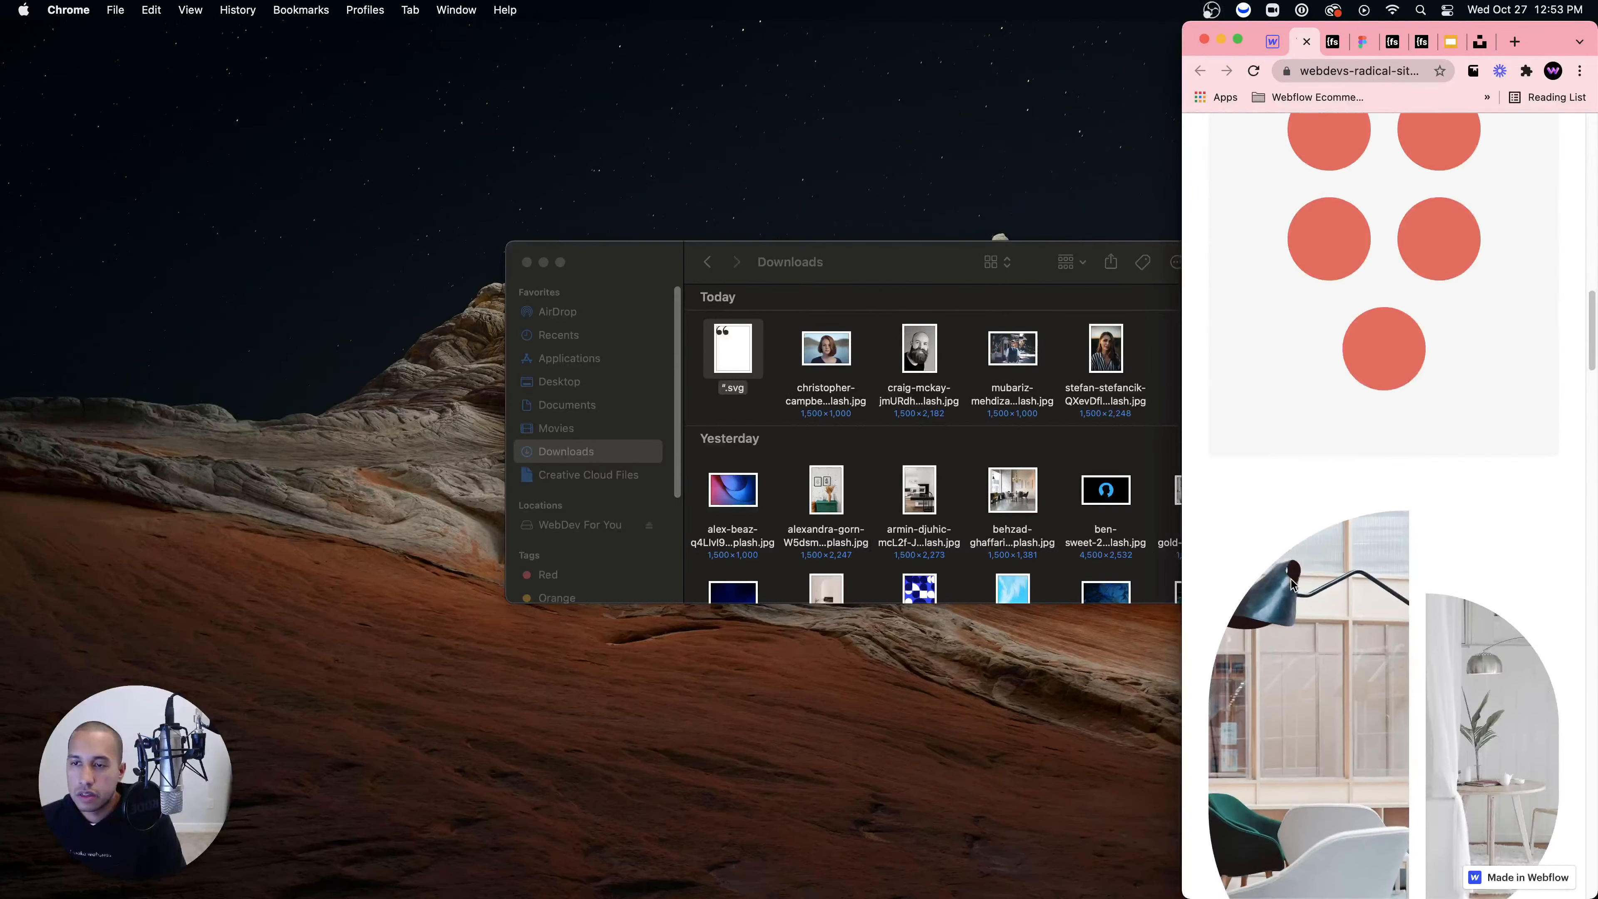
scroll(1290, 577, "up", 20)
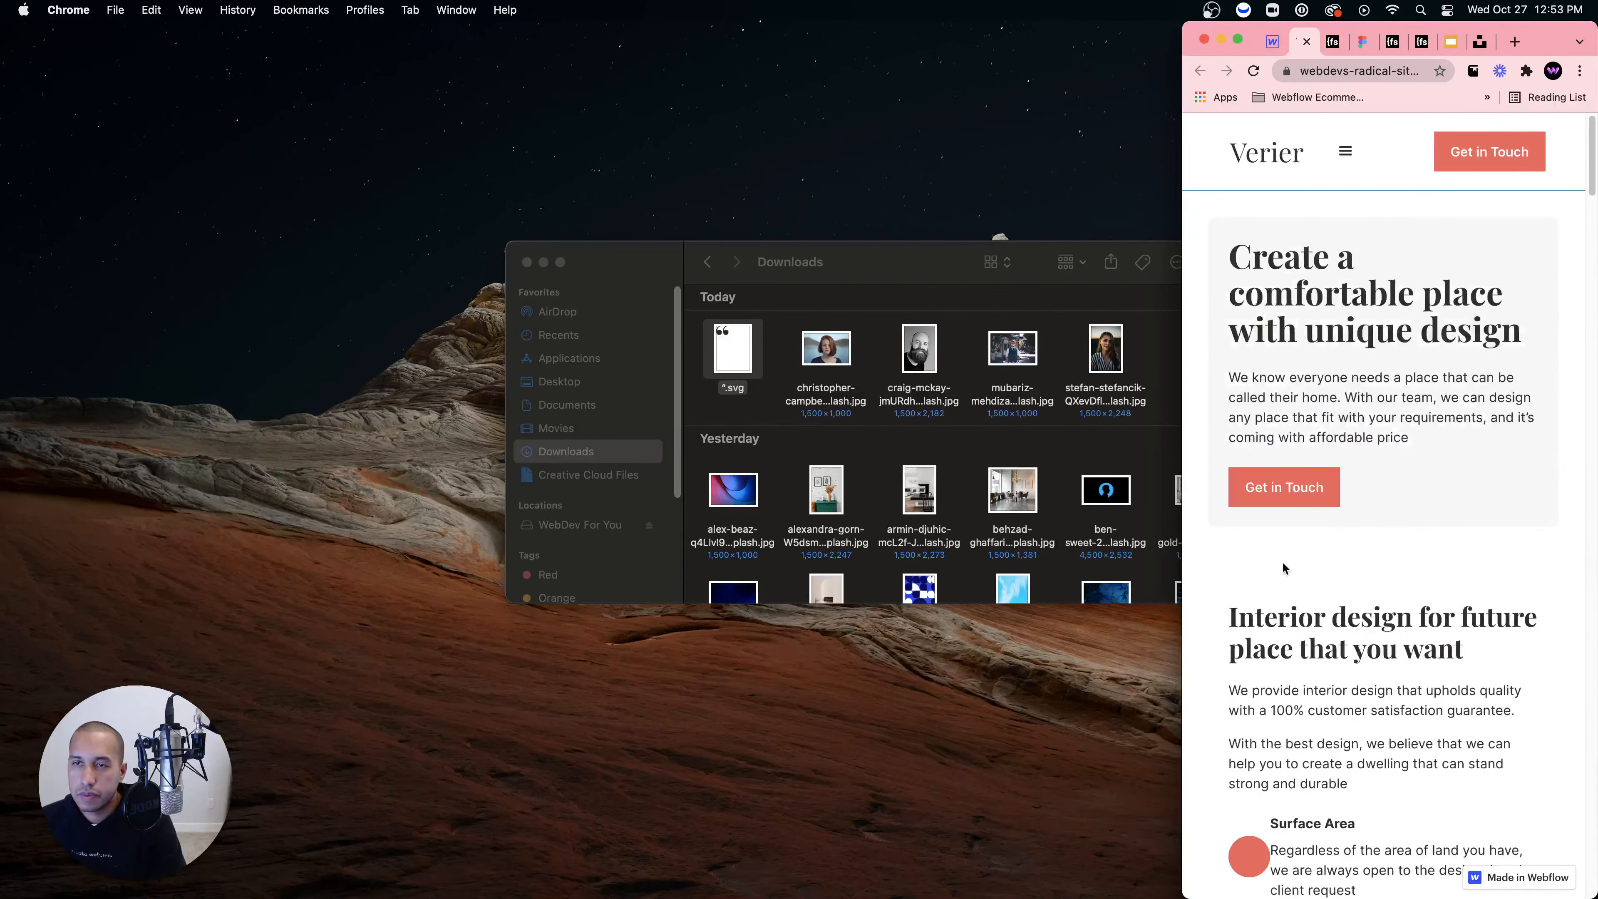
Step: Toggle the mobile navigation menu twice, then widen Chrome to fill the screen
left_click(1339, 150)
left_click(1340, 153)
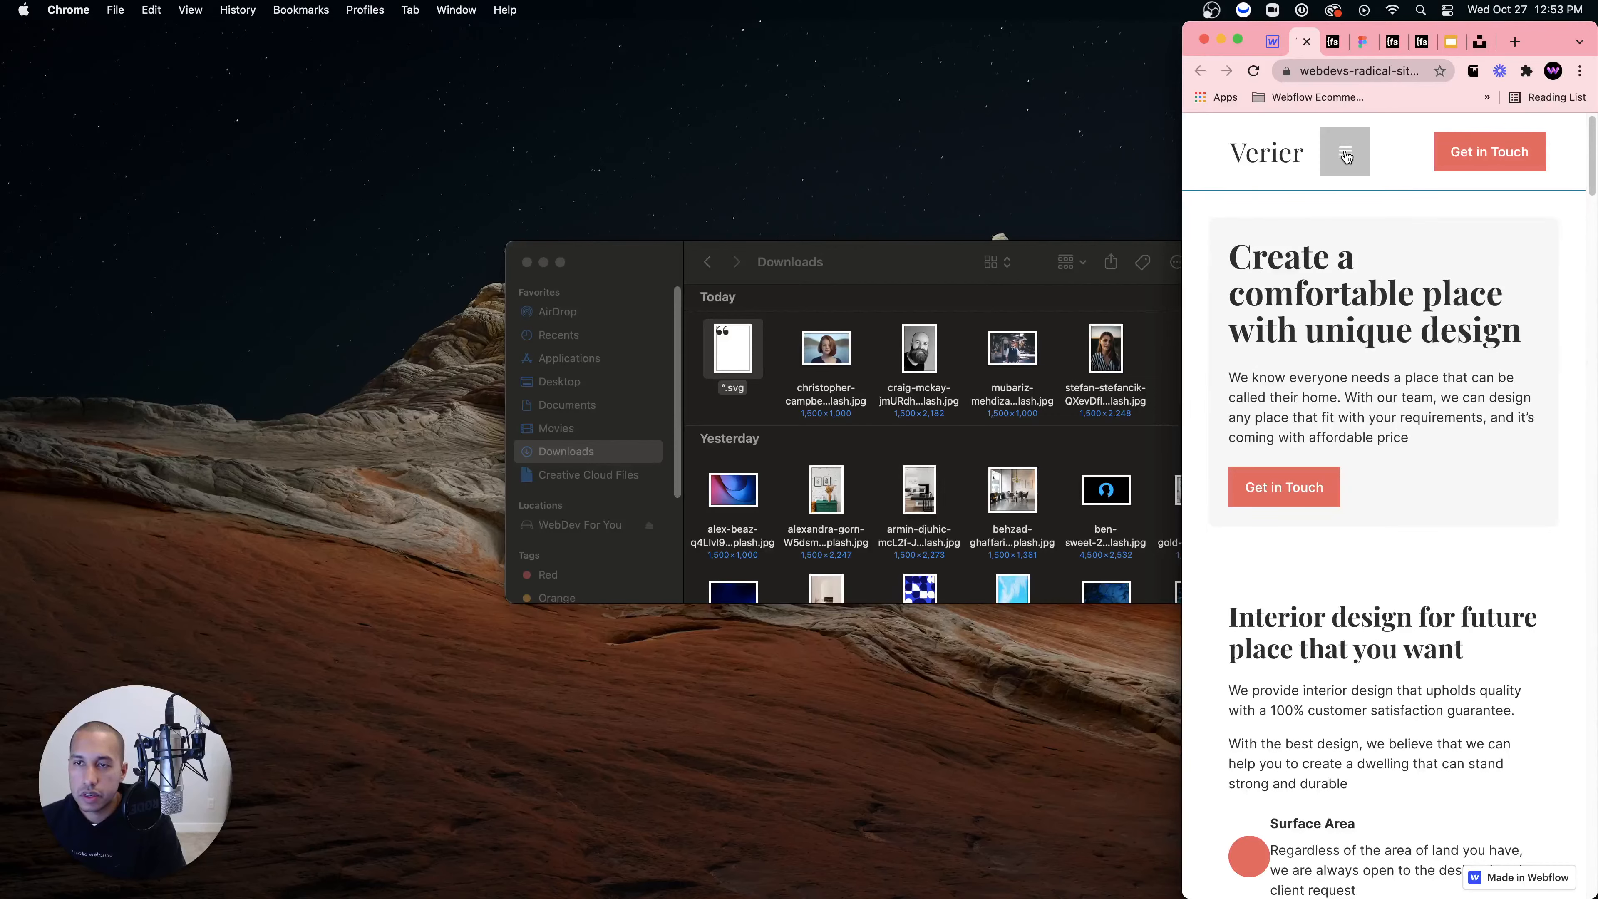
left_click(1340, 152)
left_click(1340, 152)
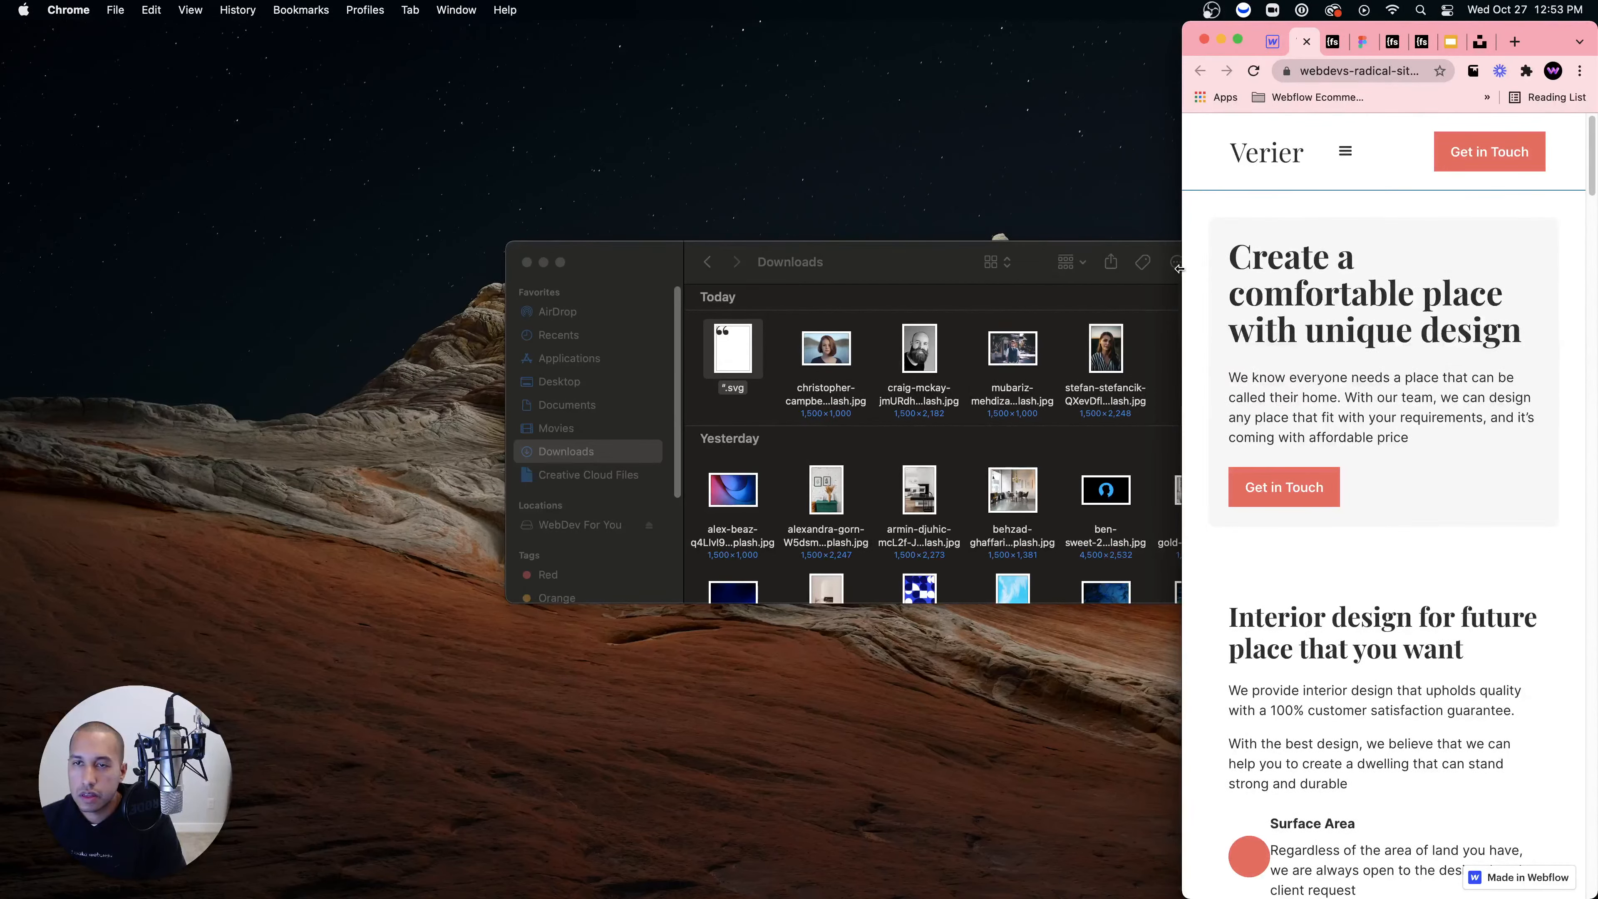
left_click_drag(1179, 269, 0, 269)
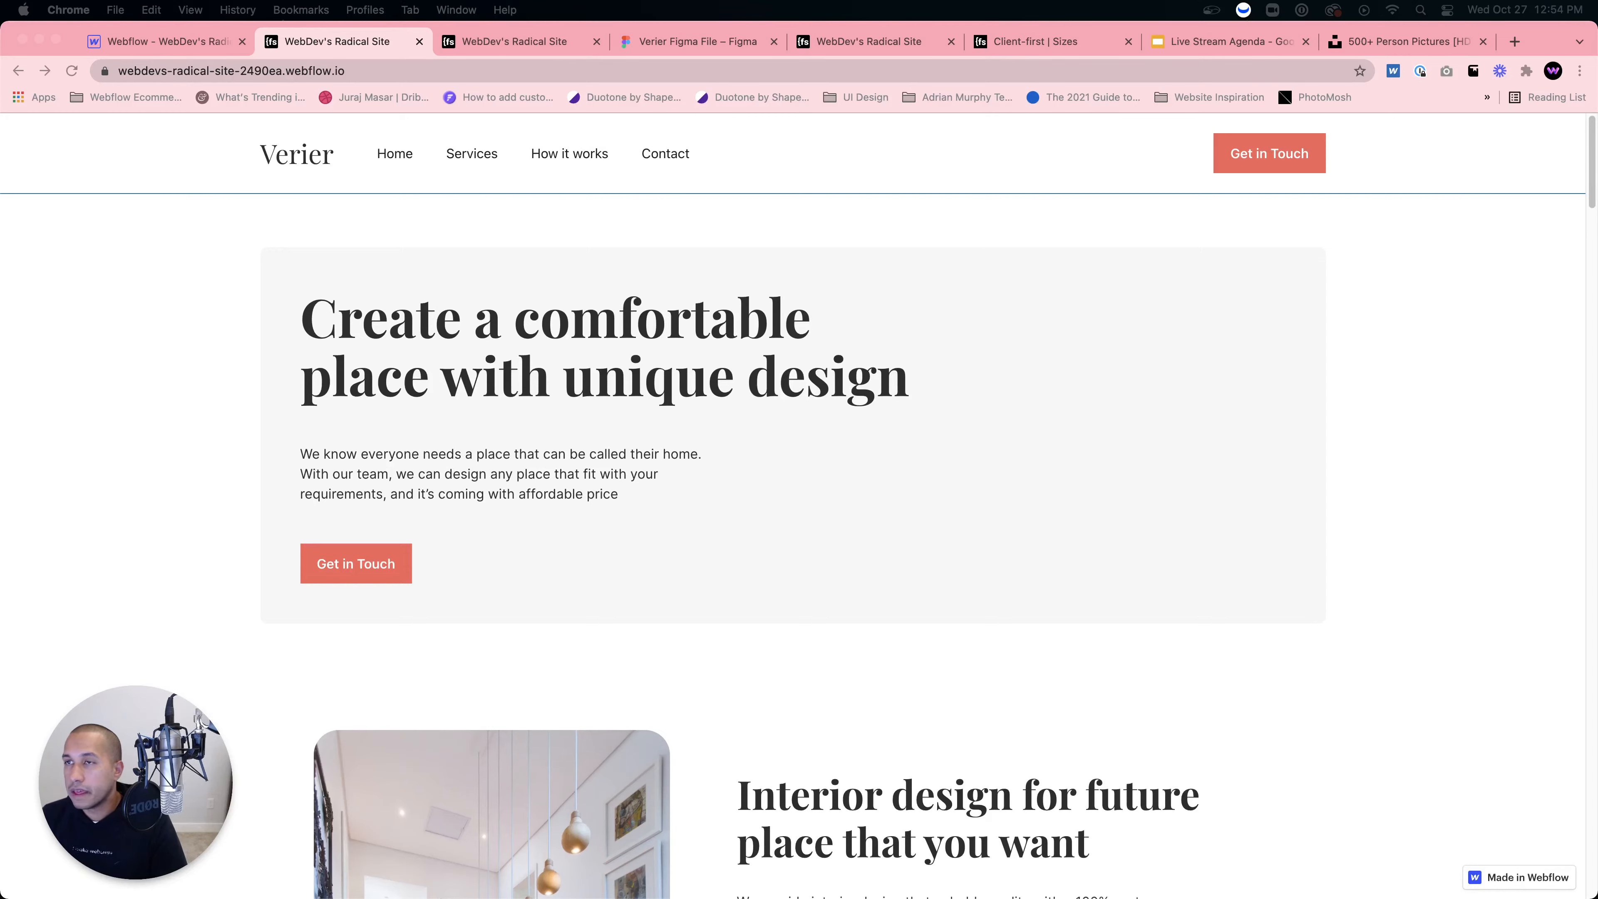
Step: Bring the 'Webflow - Weareseams' preview tab into this Chrome window
left_click_drag(1597, 60, 1330, 58)
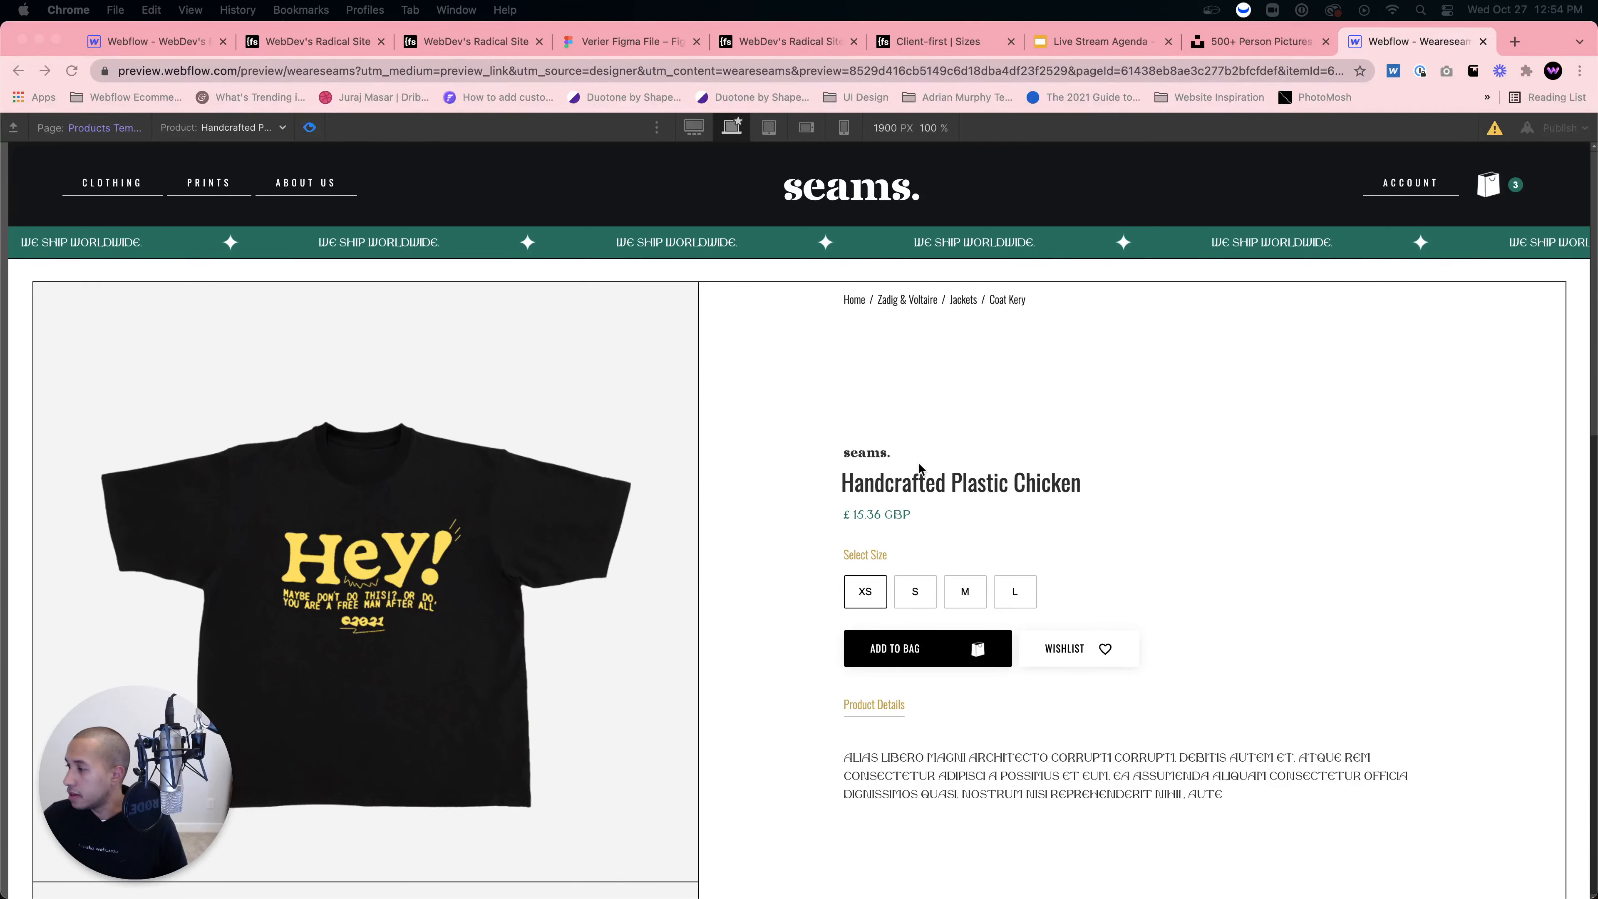
Step: Preview the product page at tablet width, then leave preview mode
left_click(765, 129)
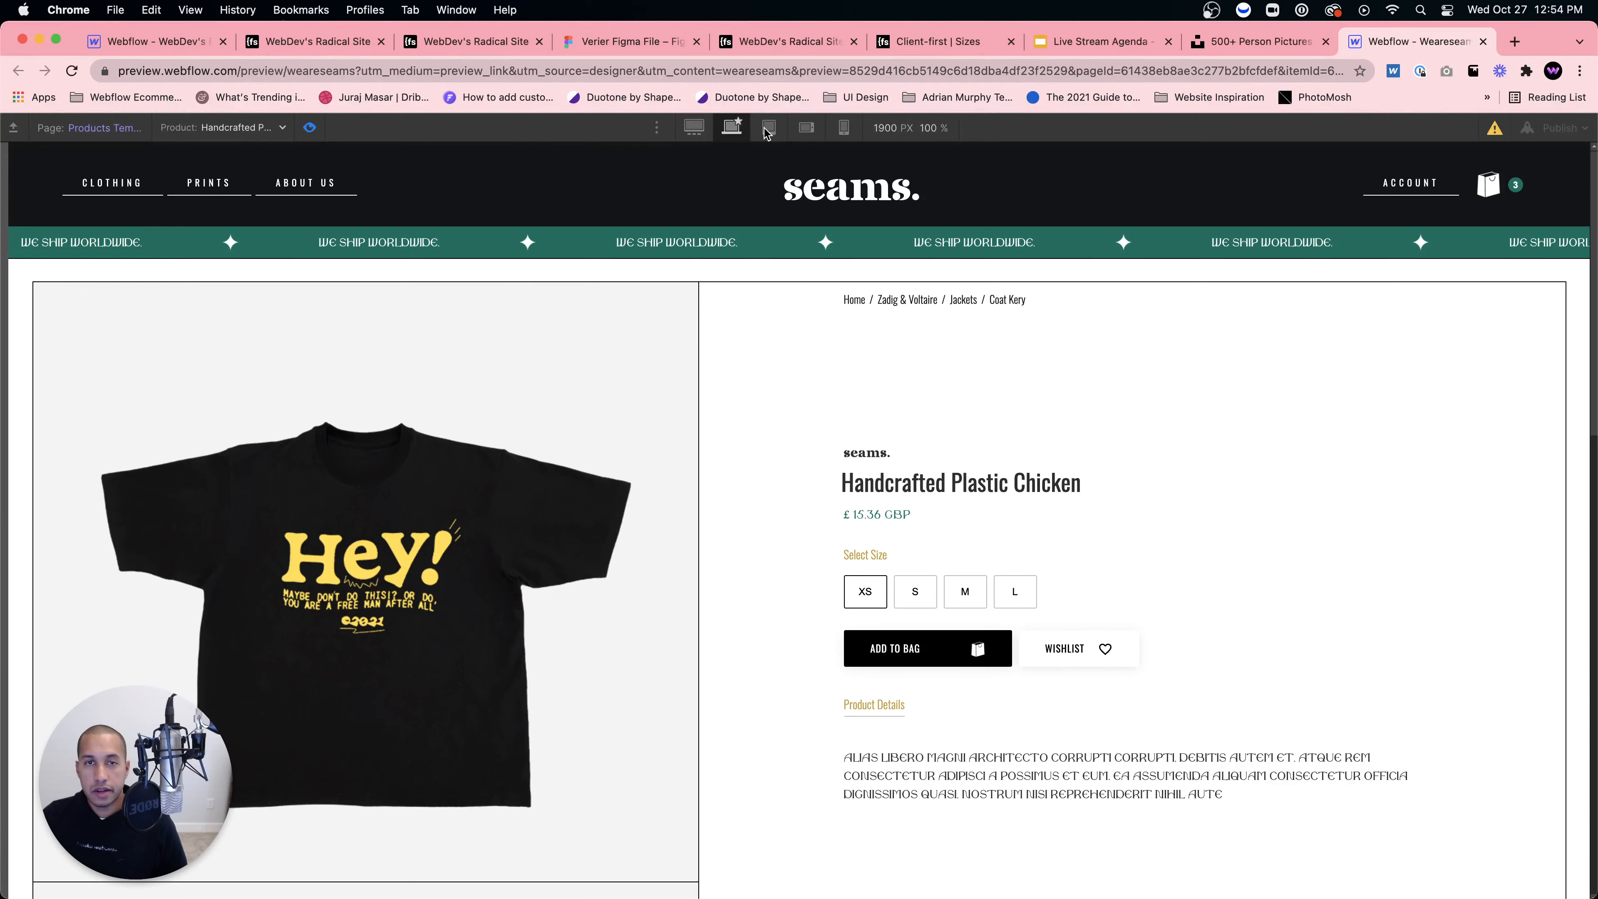
left_click(766, 129)
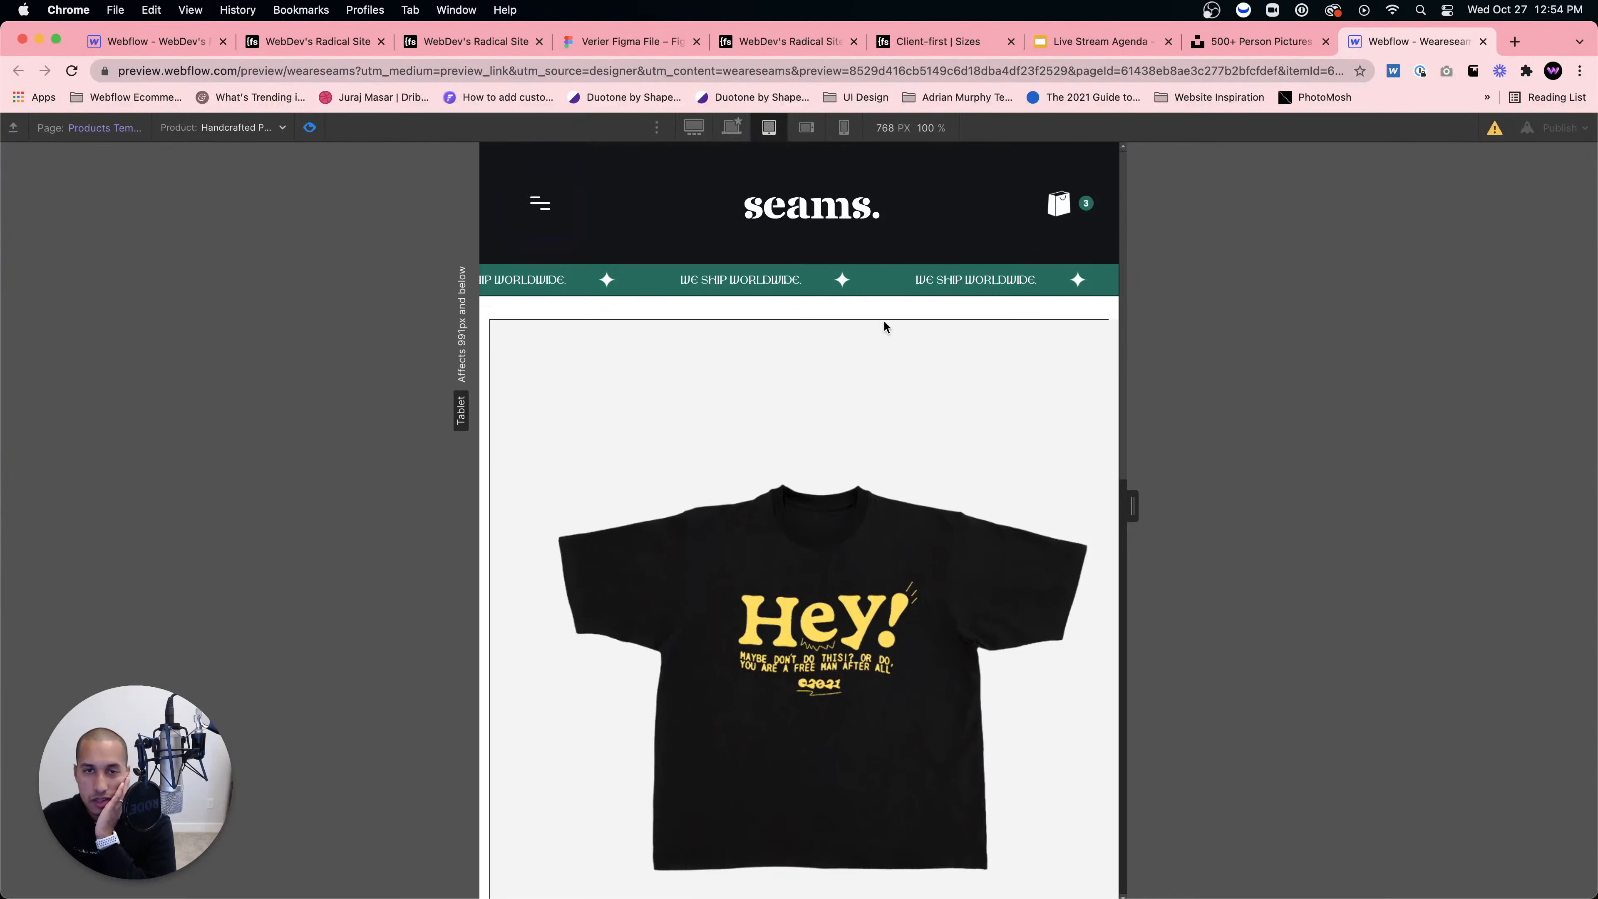
scroll(899, 346, "down", 15)
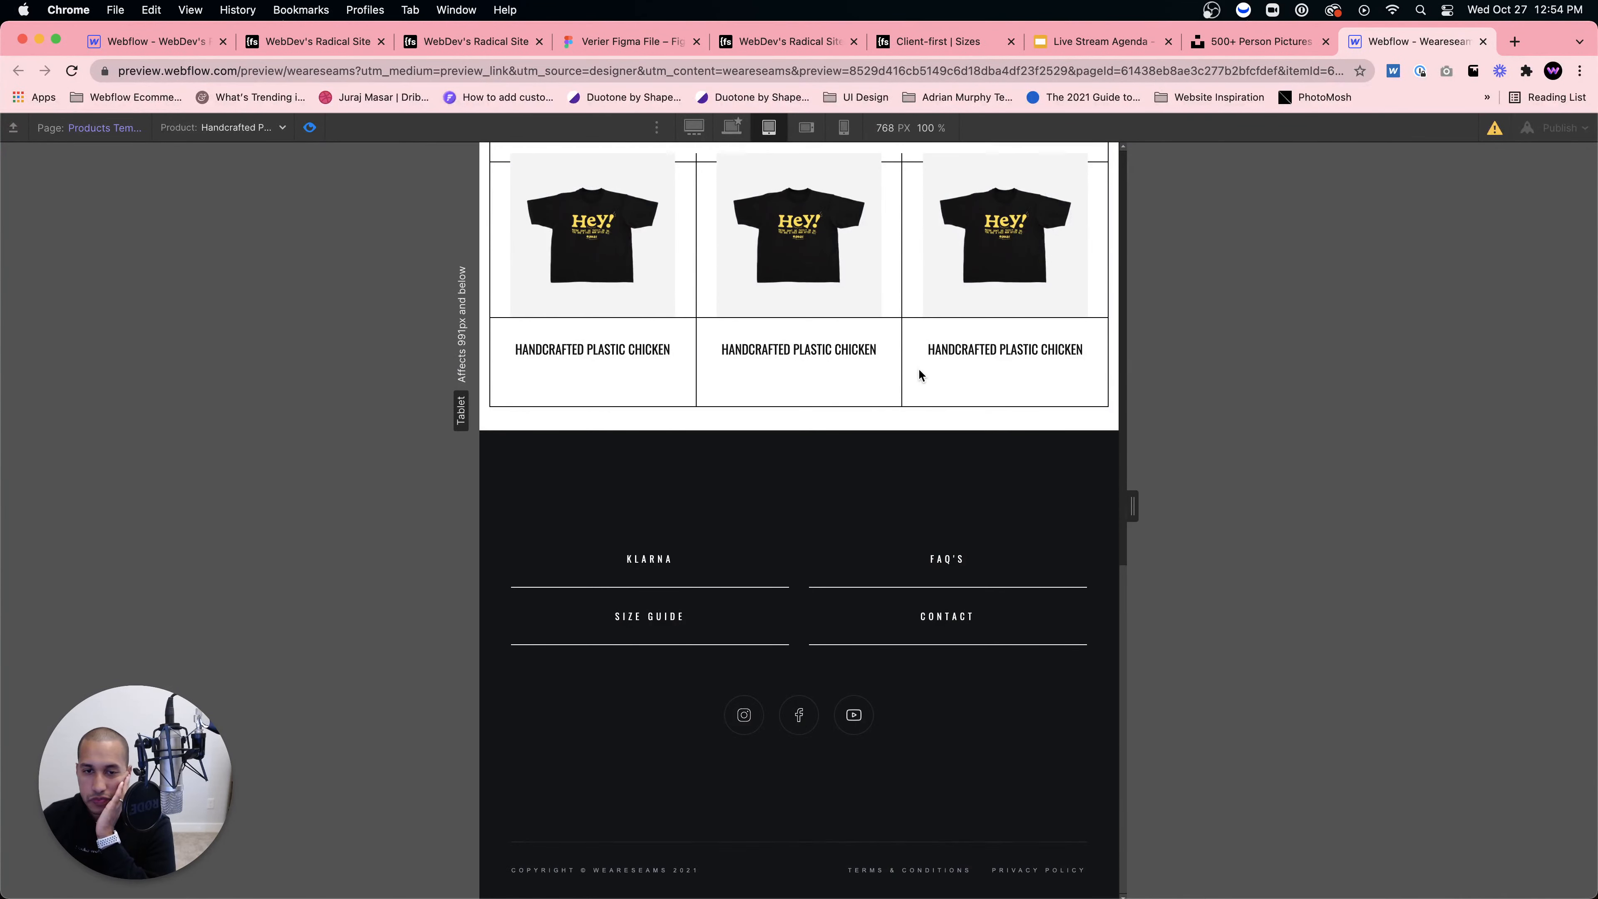
scroll(832, 449, "up", 4)
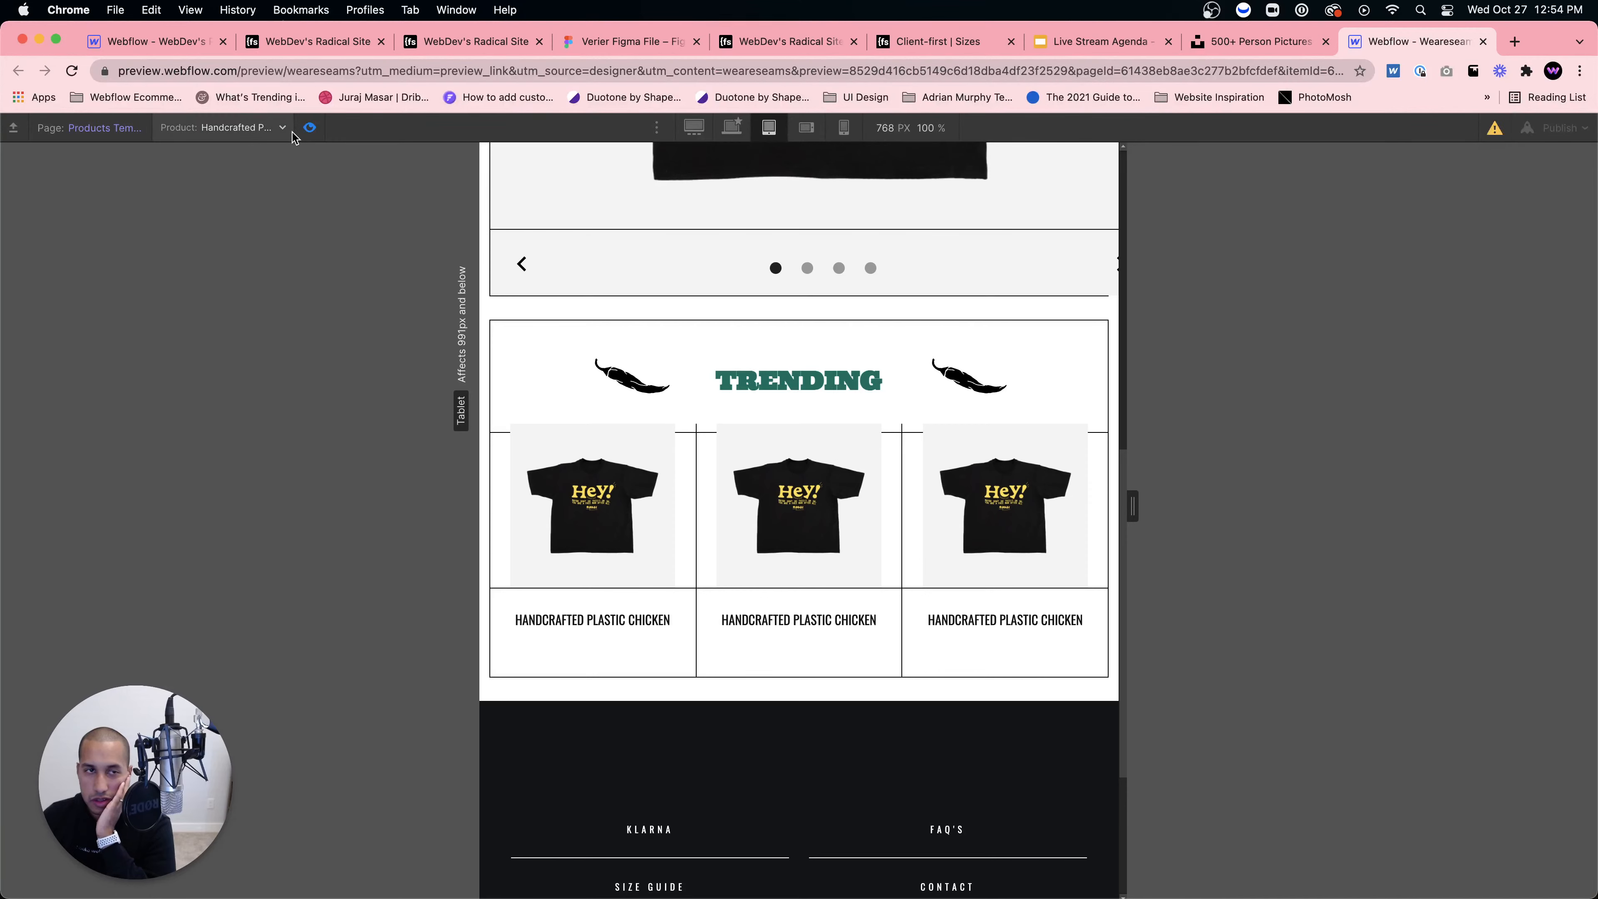
left_click(309, 128)
scroll(630, 453, "up", 2)
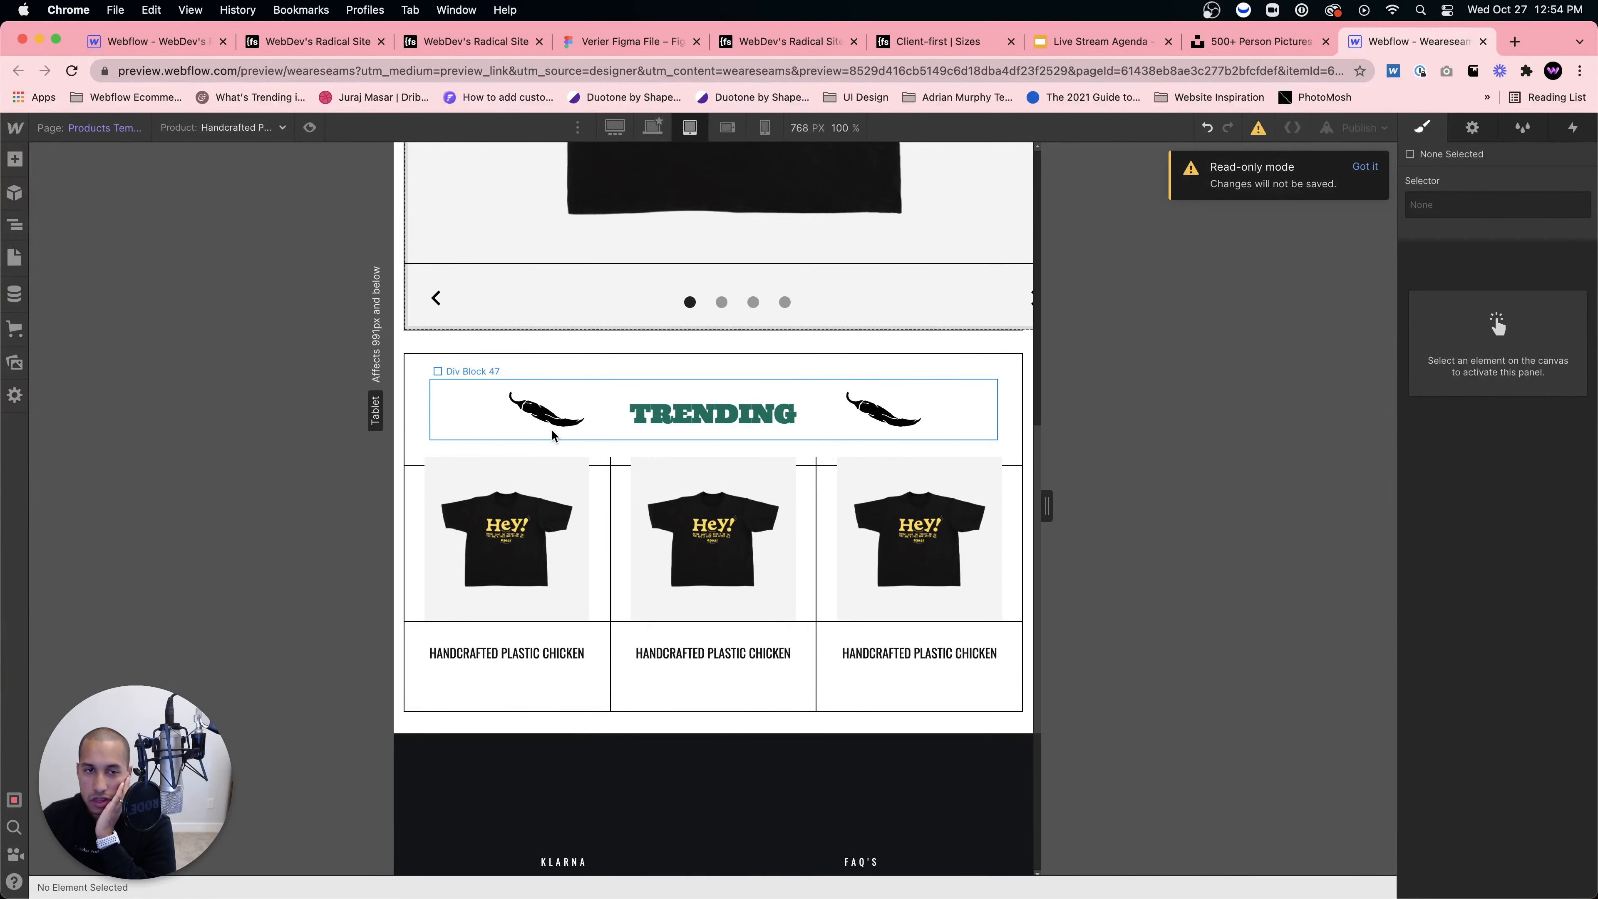
Step: Switch the canvas to the 1624 px breakpoint and select the middle product image
left_click(594, 545)
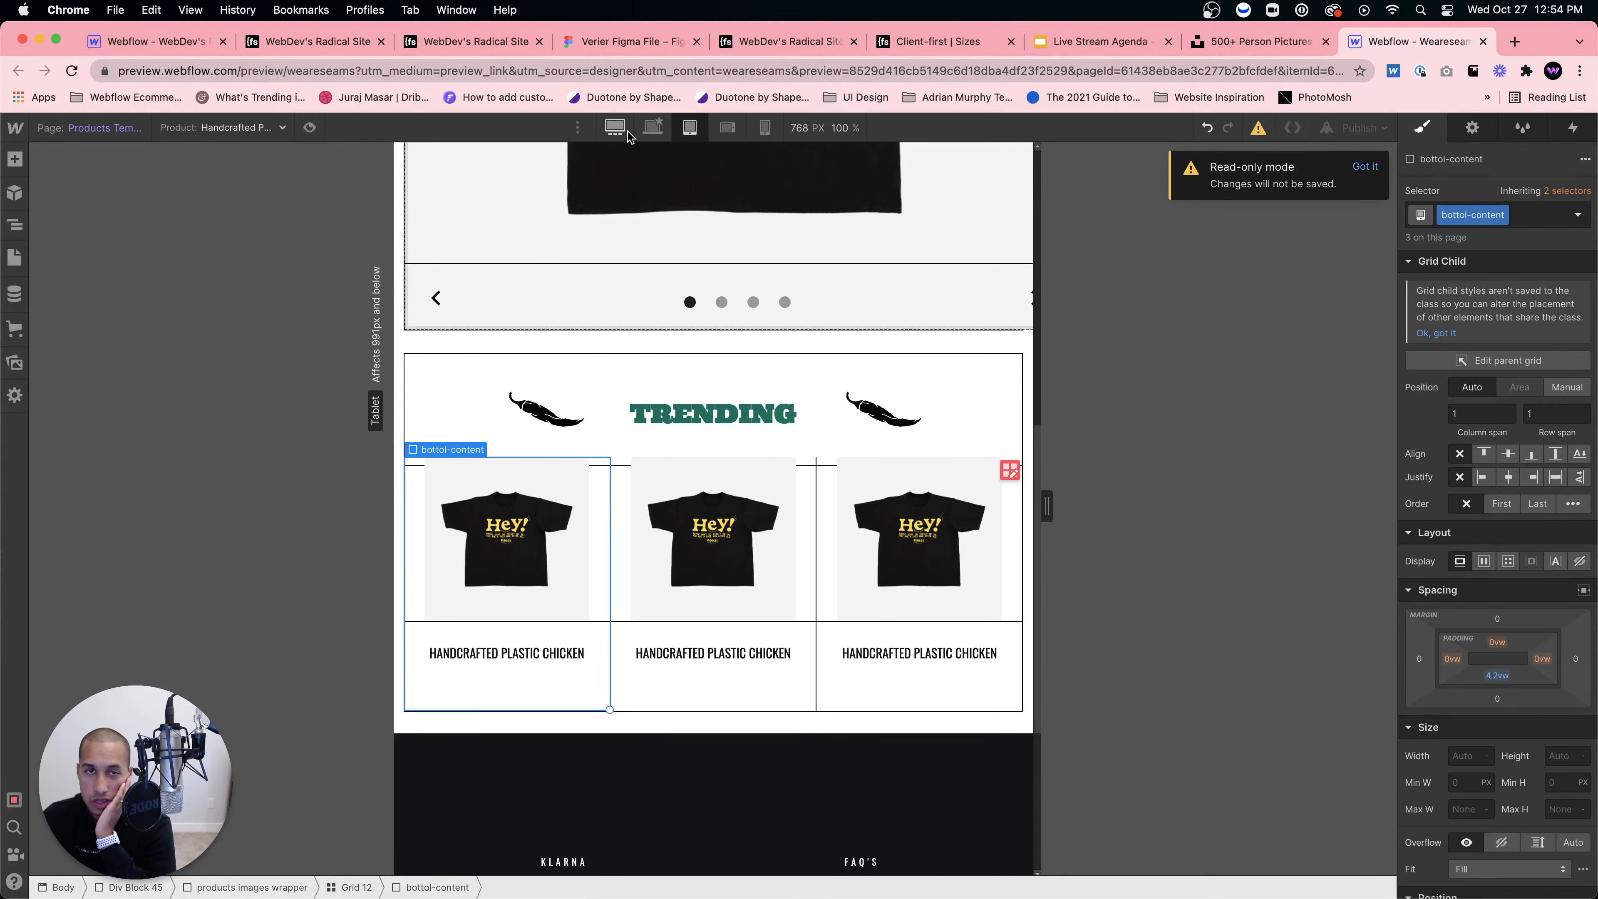
left_click(653, 128)
scroll(812, 428, "down", 5)
scroll(812, 428, "up", 4)
left_click(818, 430)
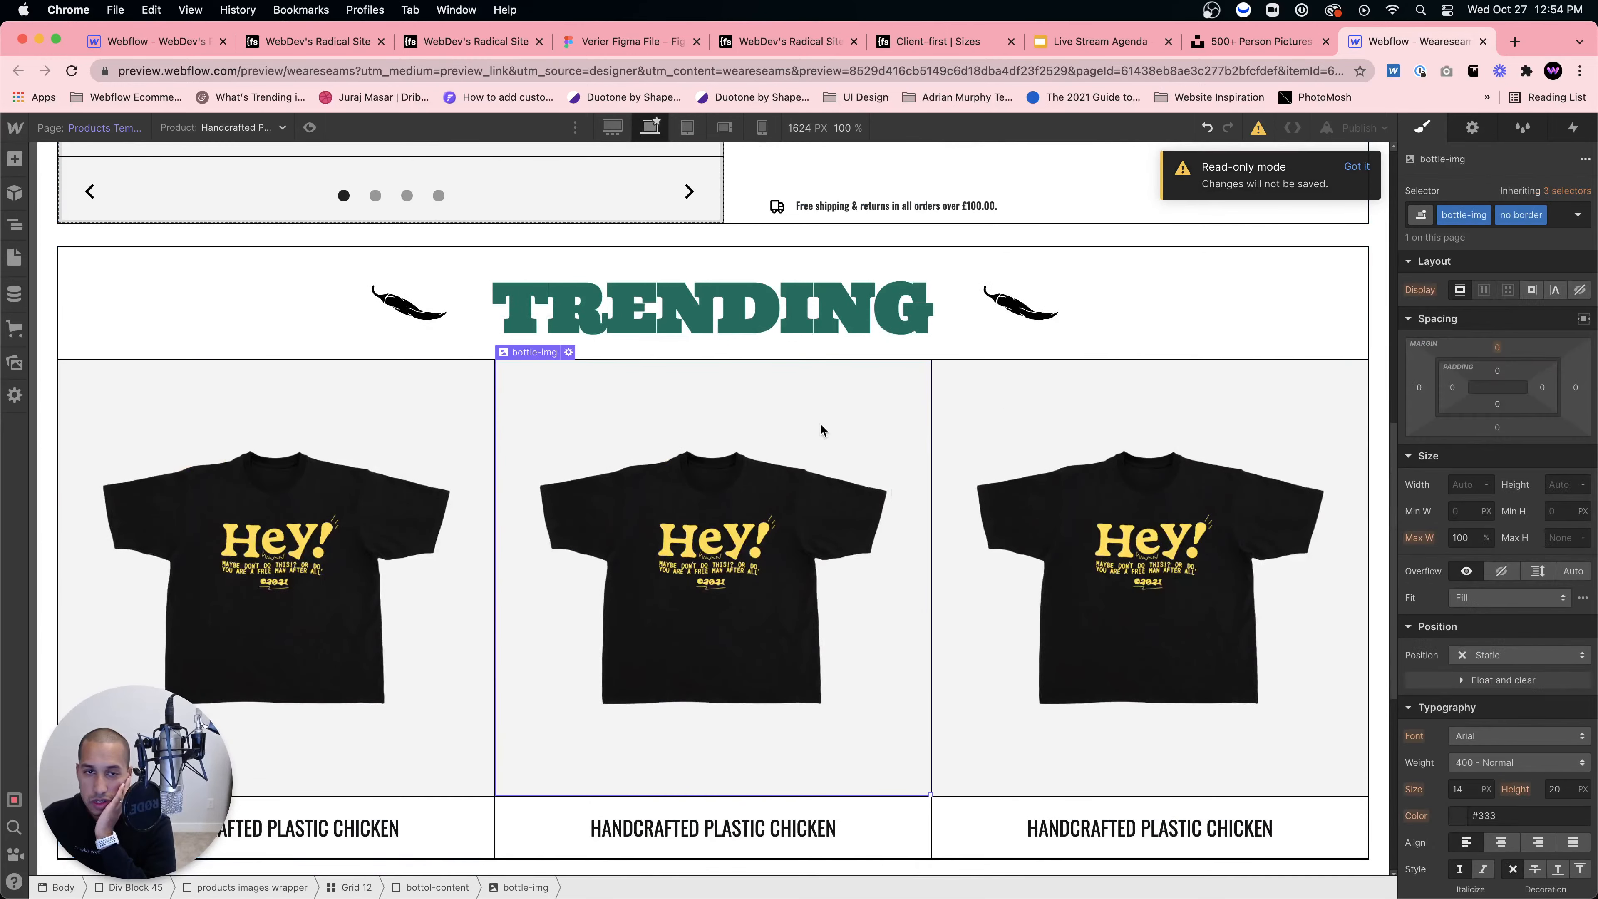
scroll(1513, 636, "down", 10)
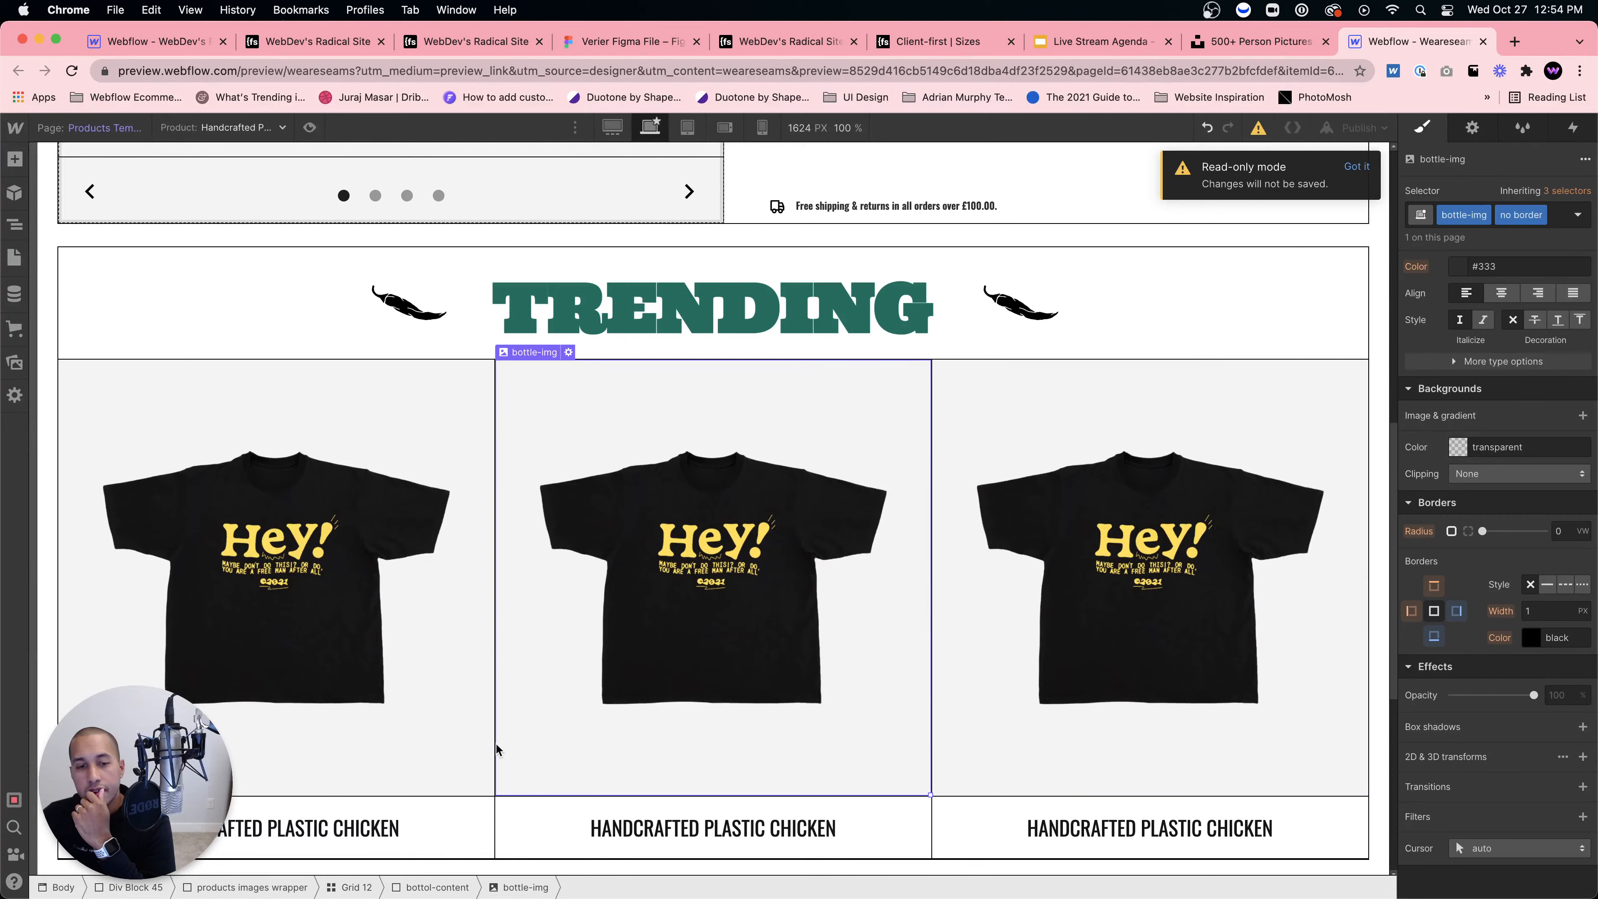
Step: Inspect the product card, Grid 12 and products images wrapper styles, including the wrapper's borders
left_click(434, 888)
scroll(1535, 787, "down", 5)
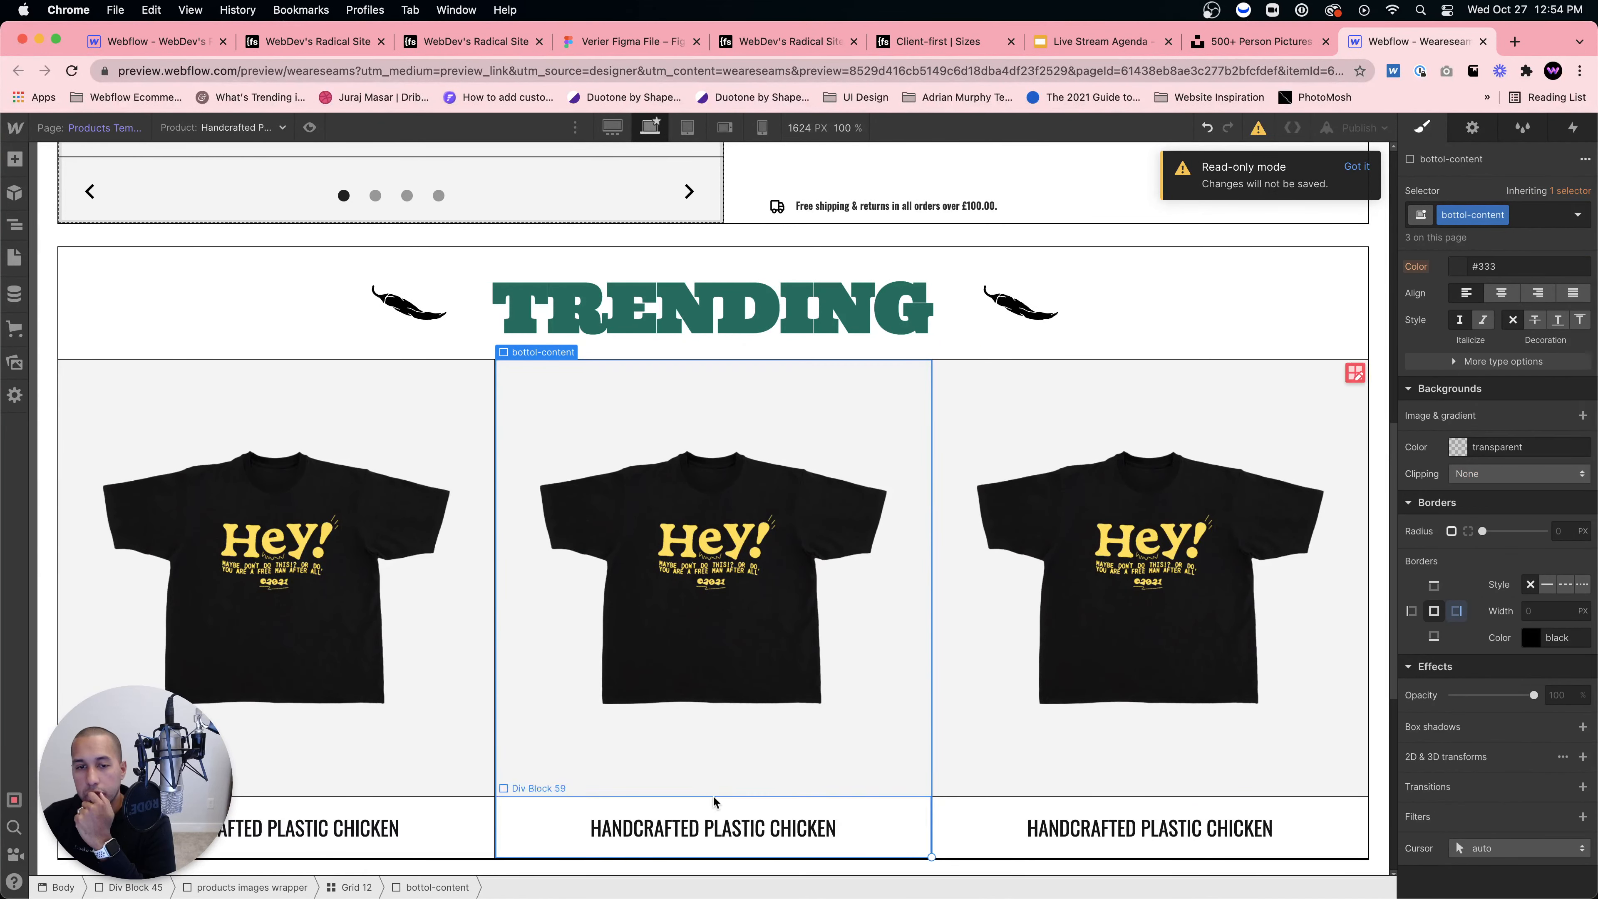
left_click(356, 888)
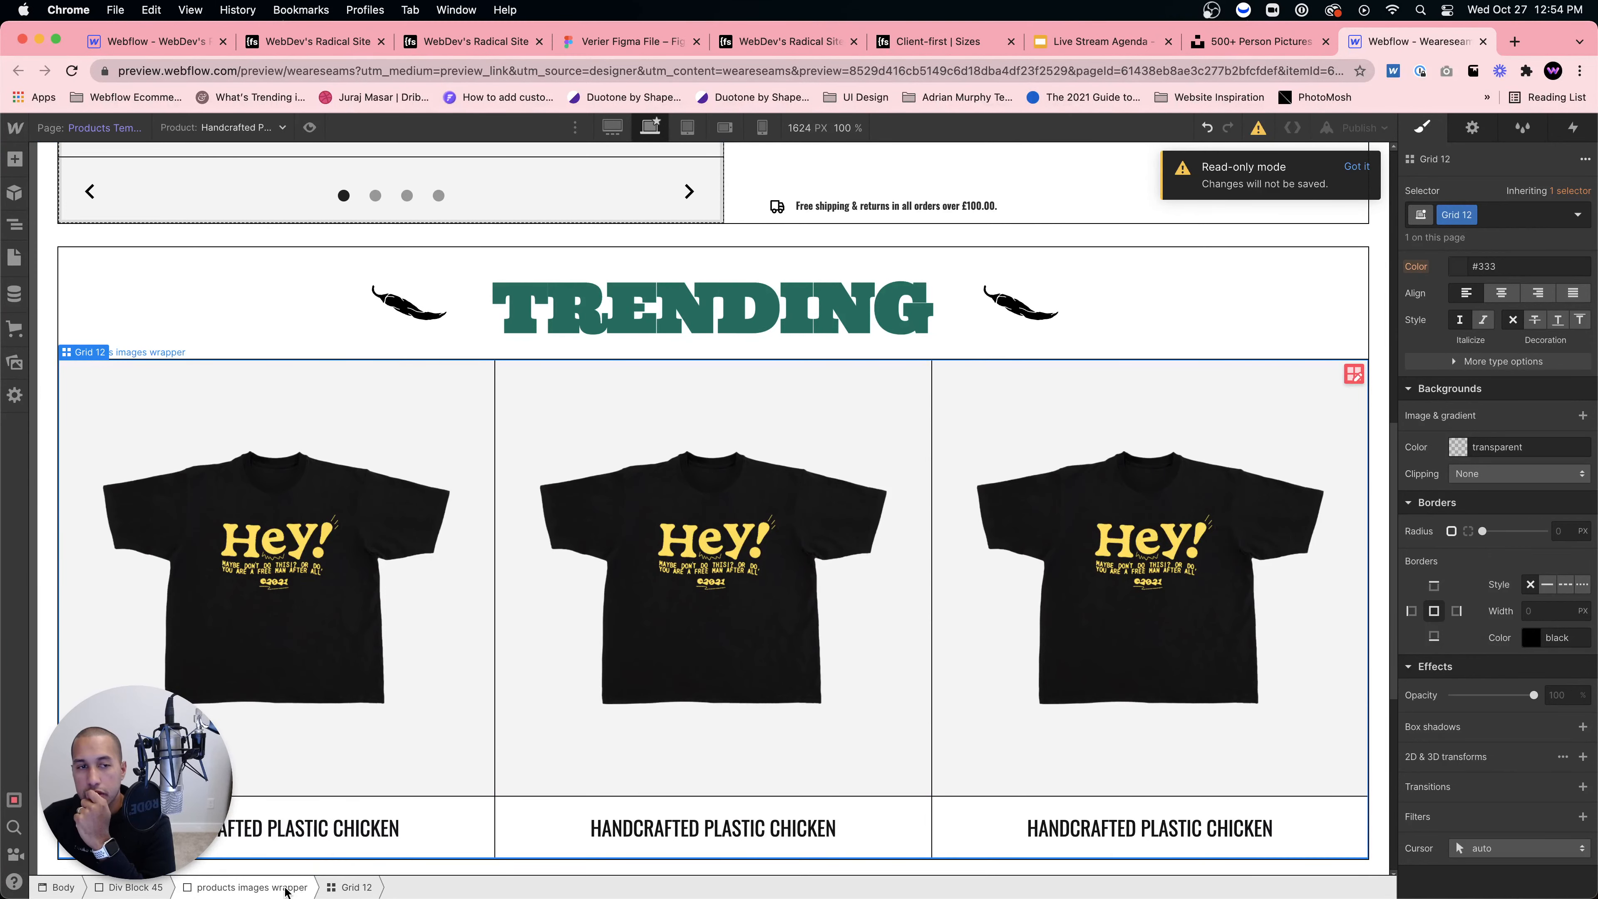
left_click(285, 888)
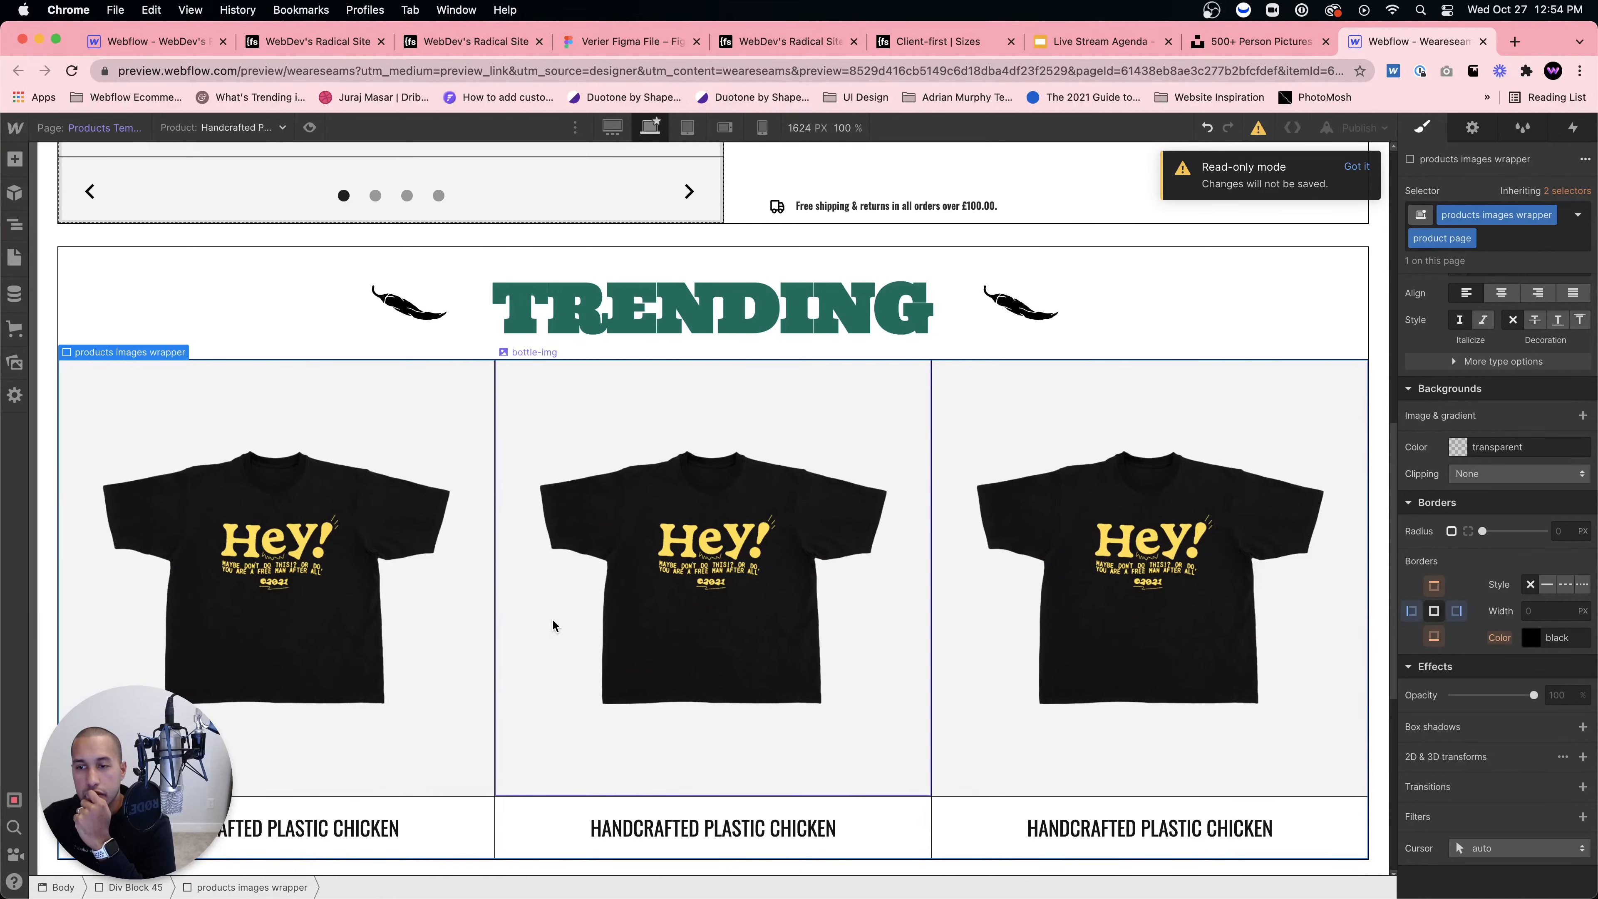
left_click(1439, 613)
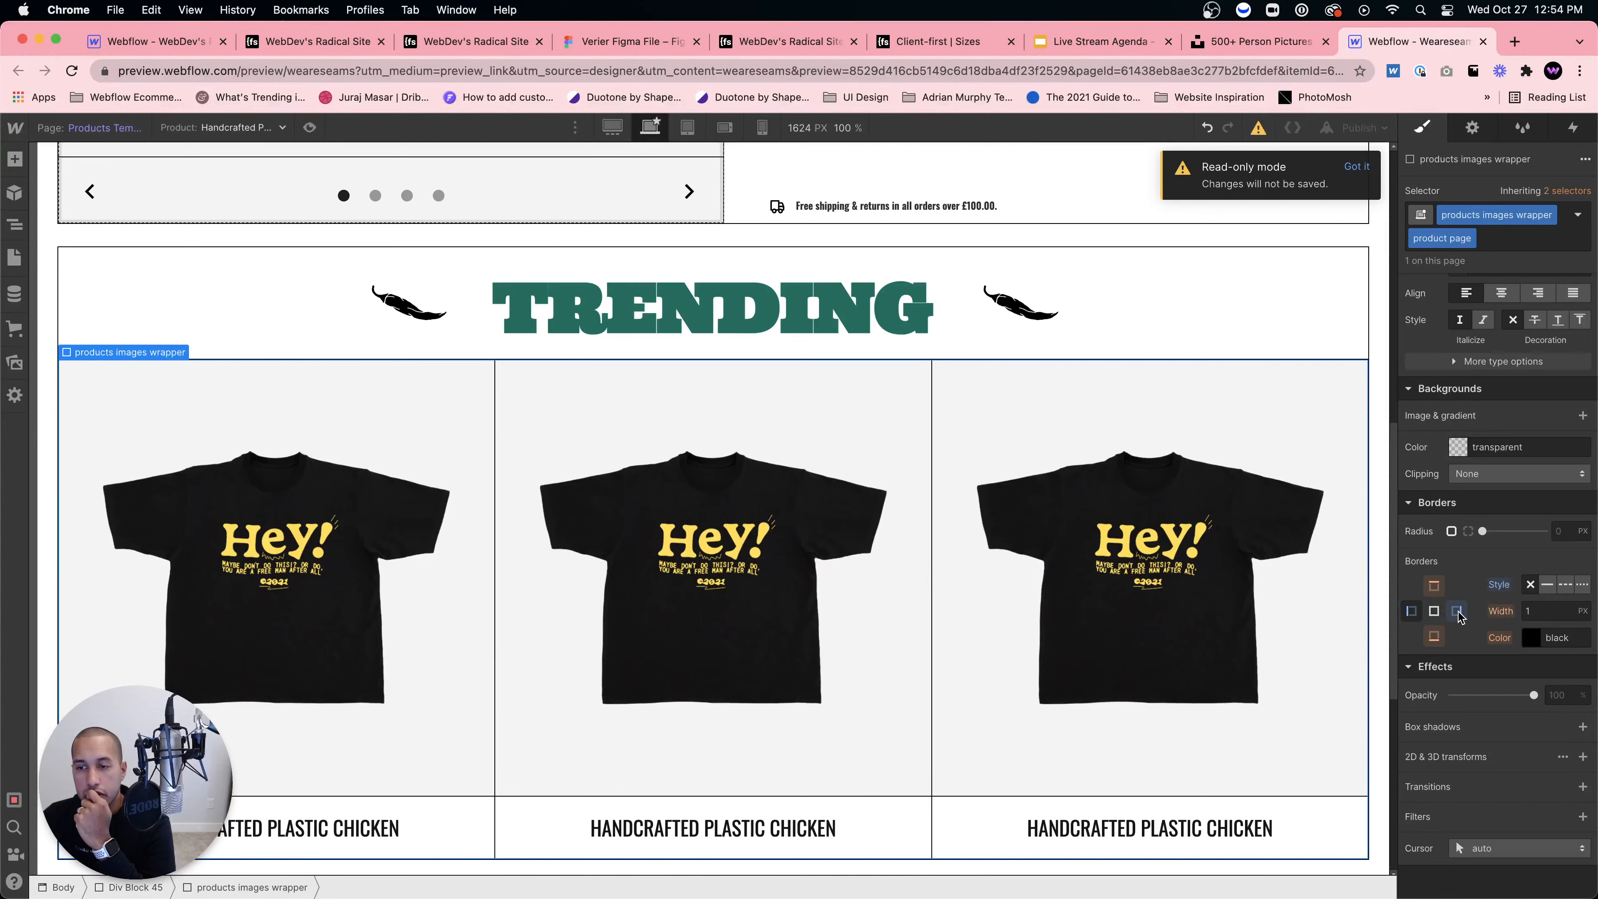
left_click(850, 620)
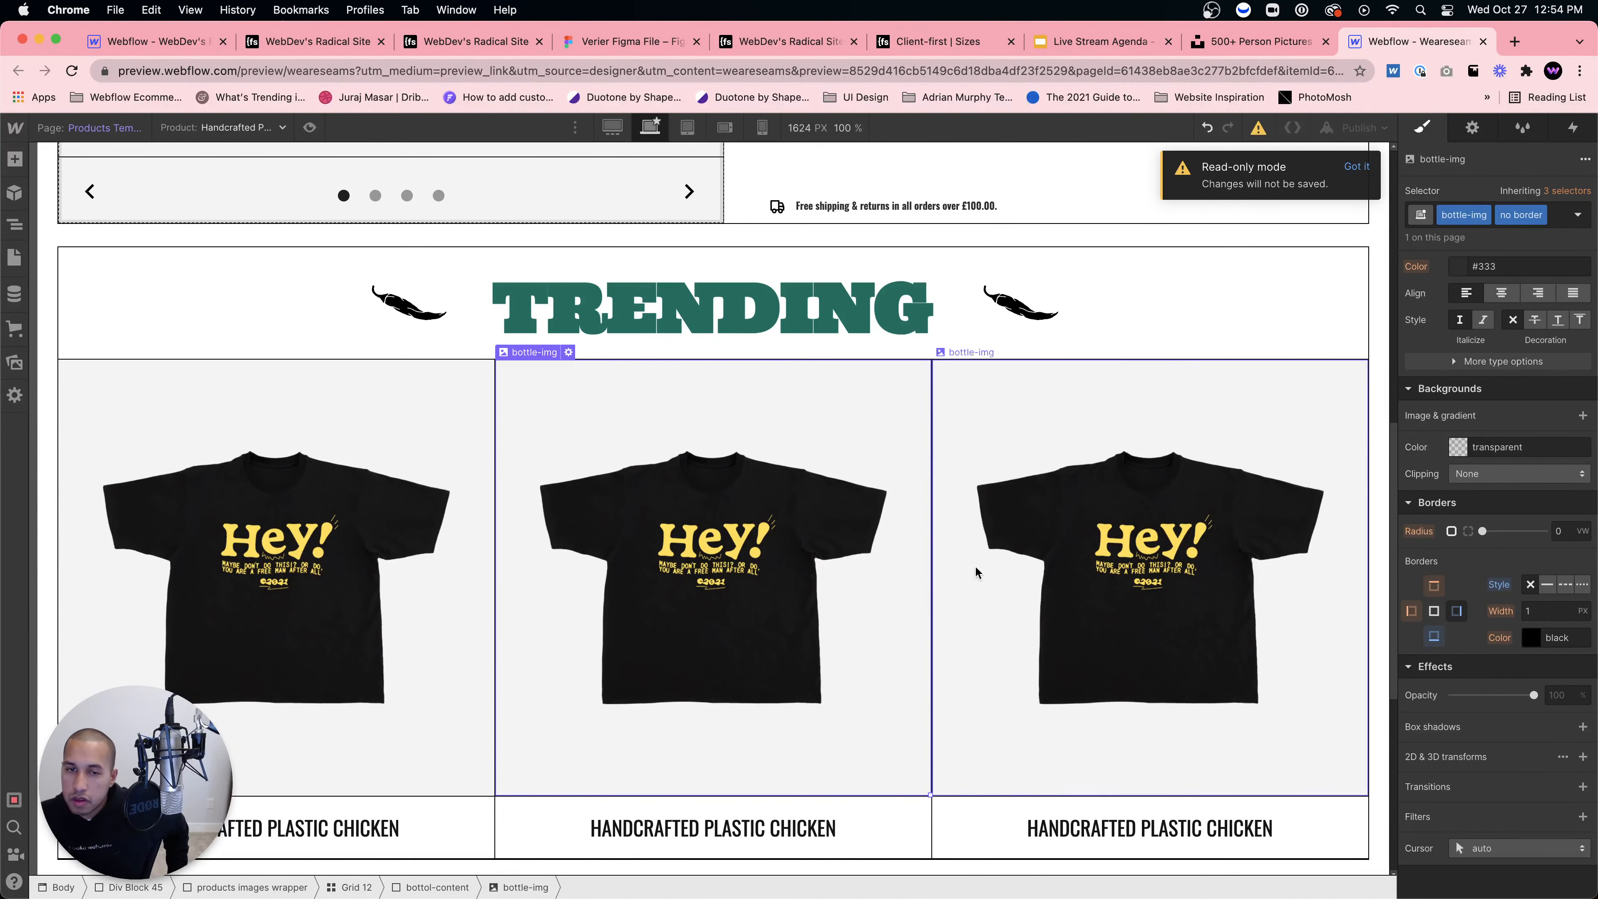
left_click(437, 887)
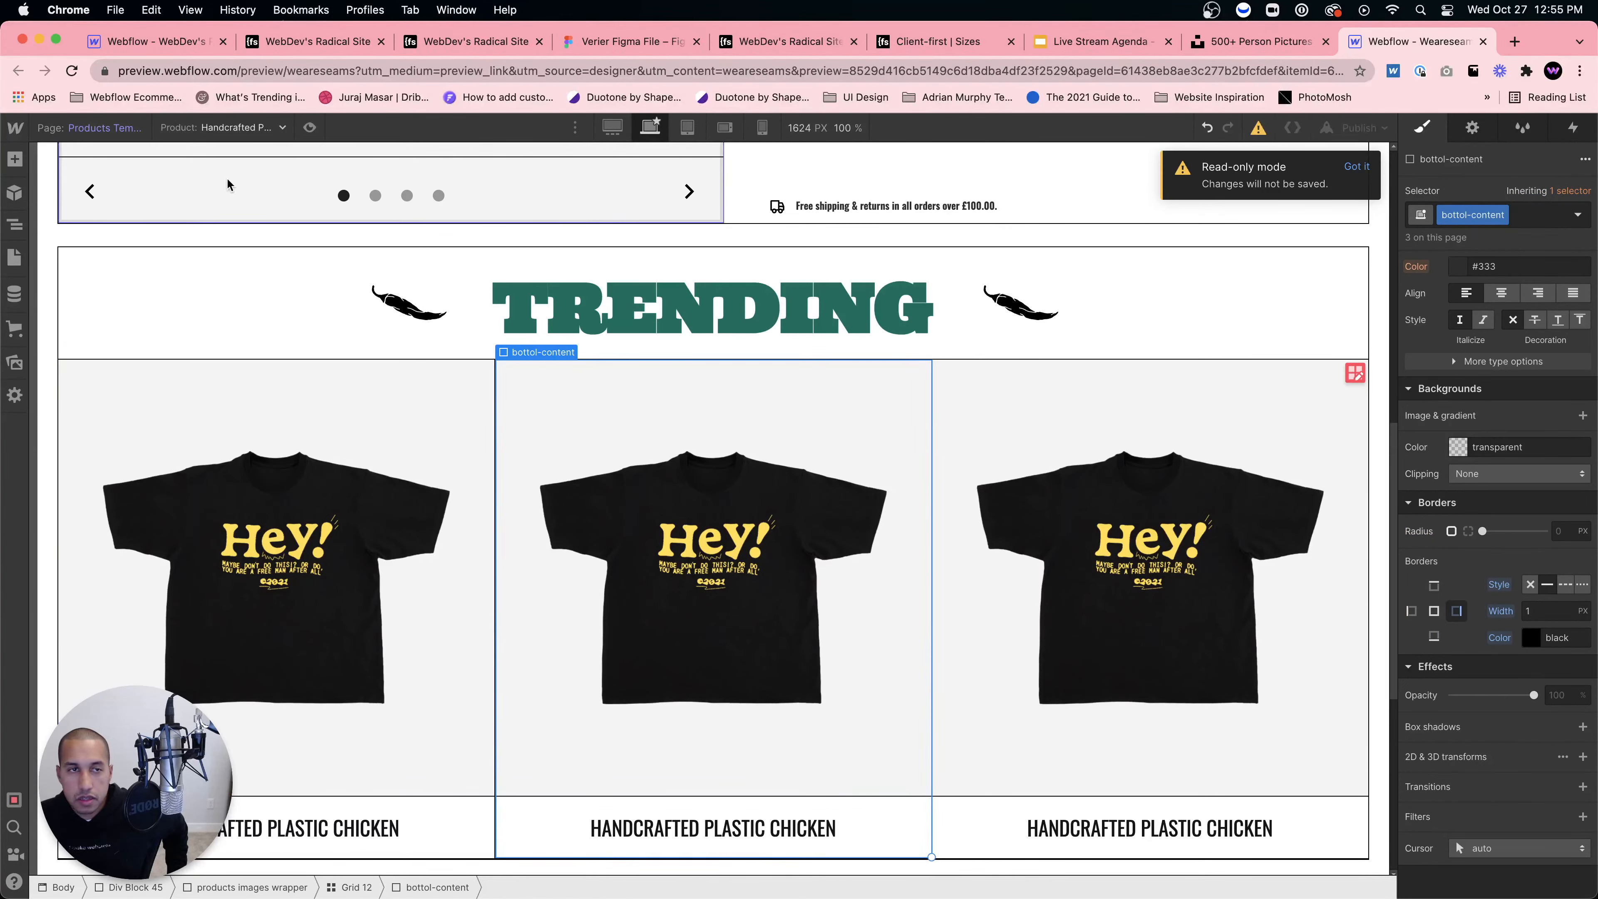
Step: Return the canvas to tablet width and reselect the middle product card
left_click(687, 128)
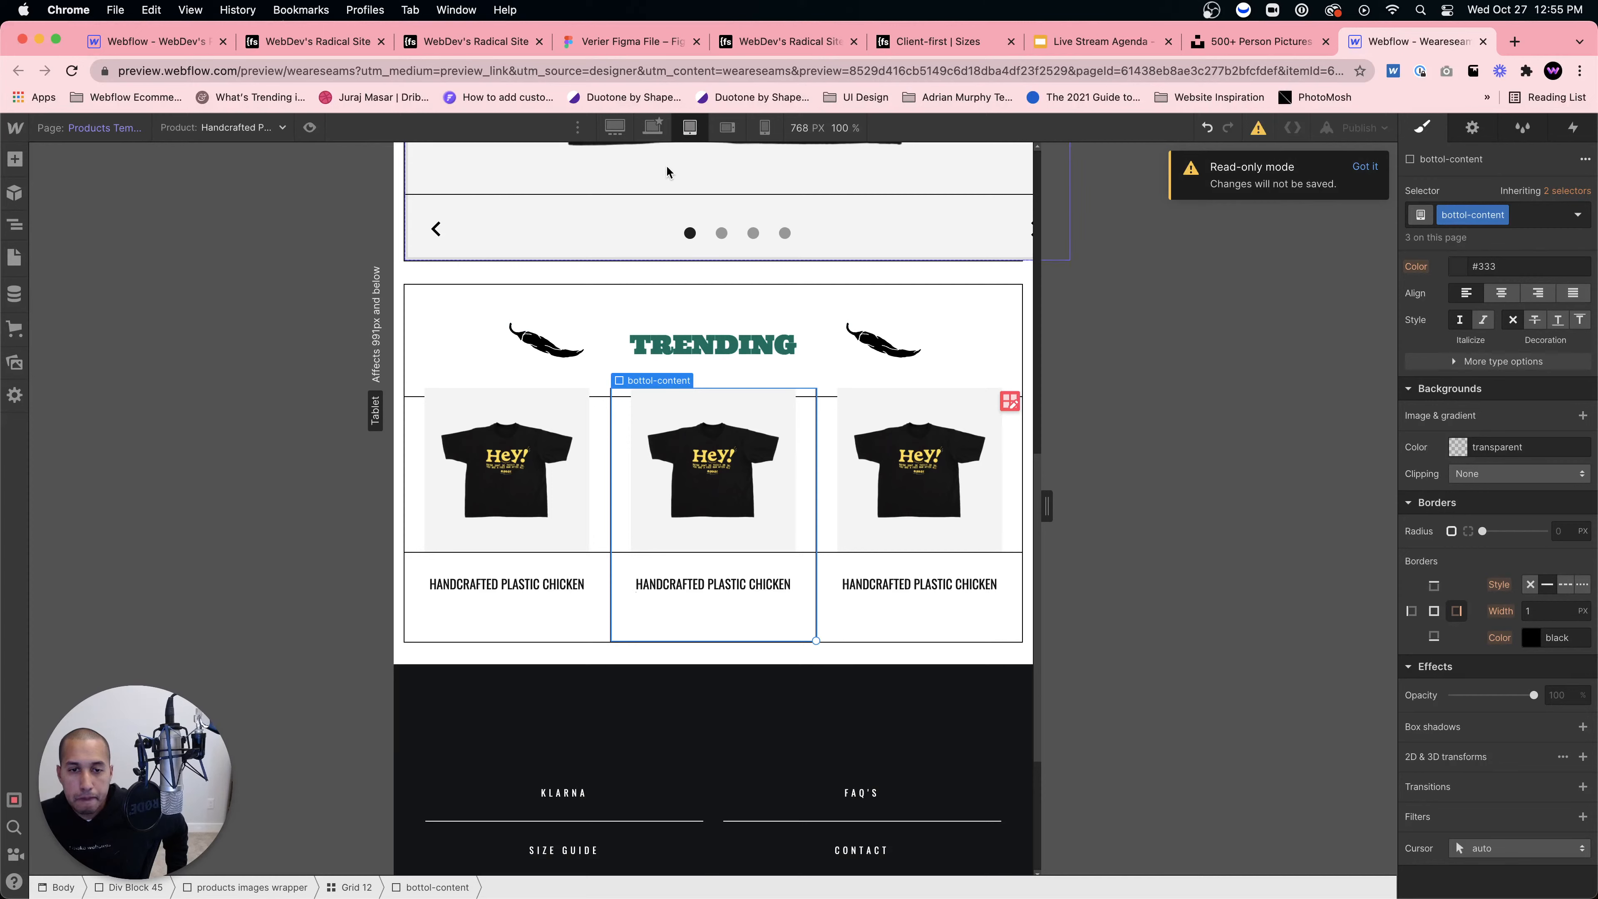
left_click(745, 689)
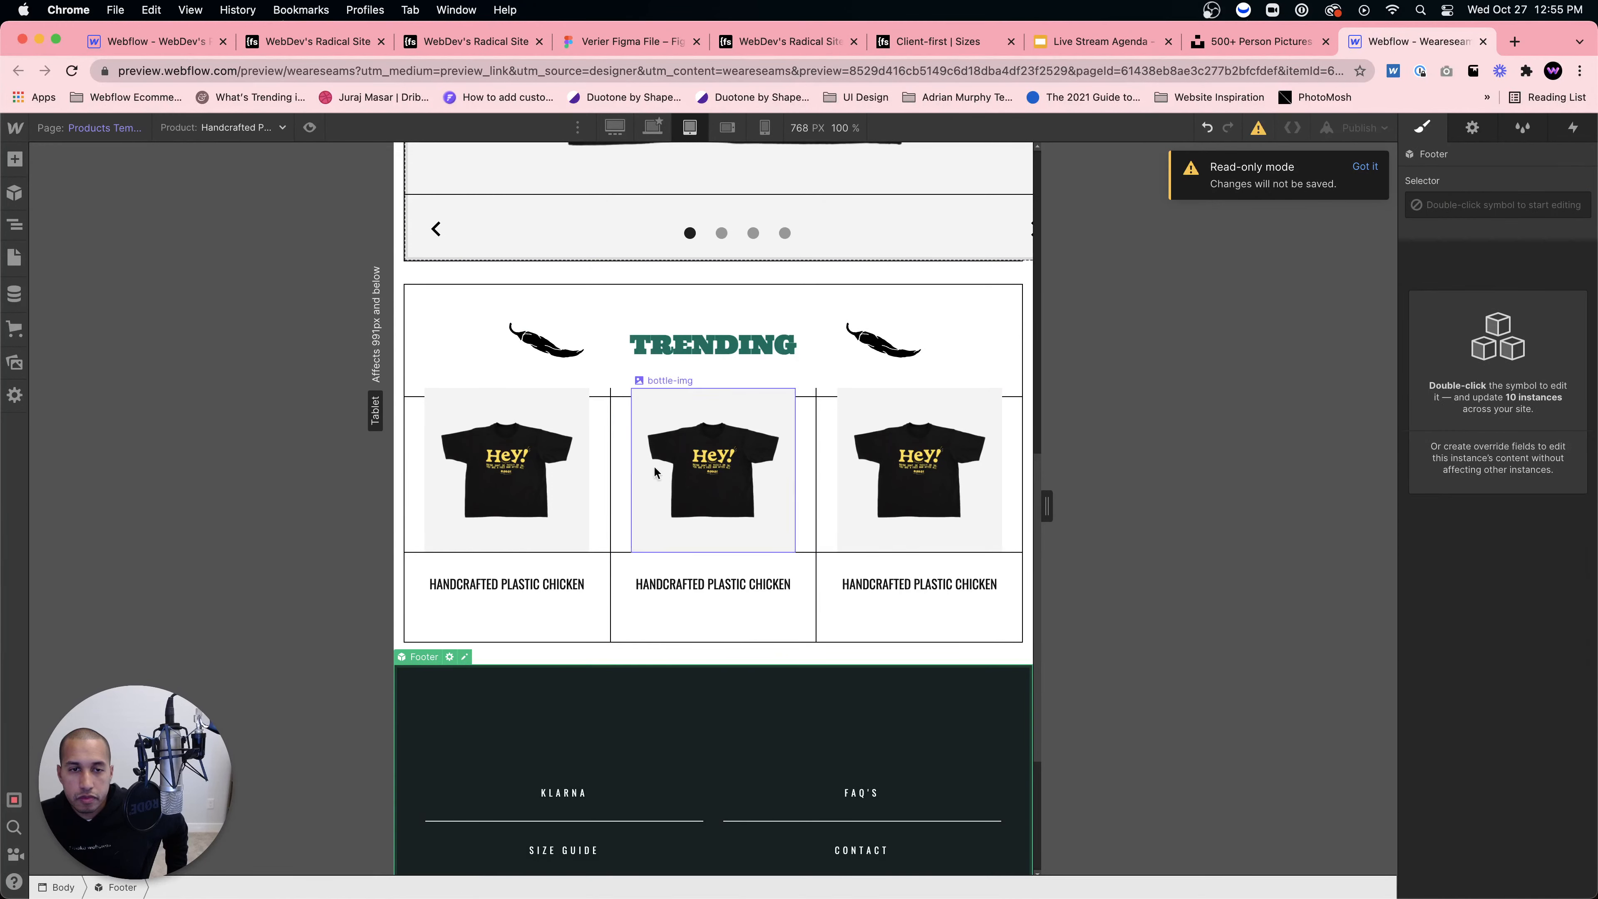
left_click(620, 442)
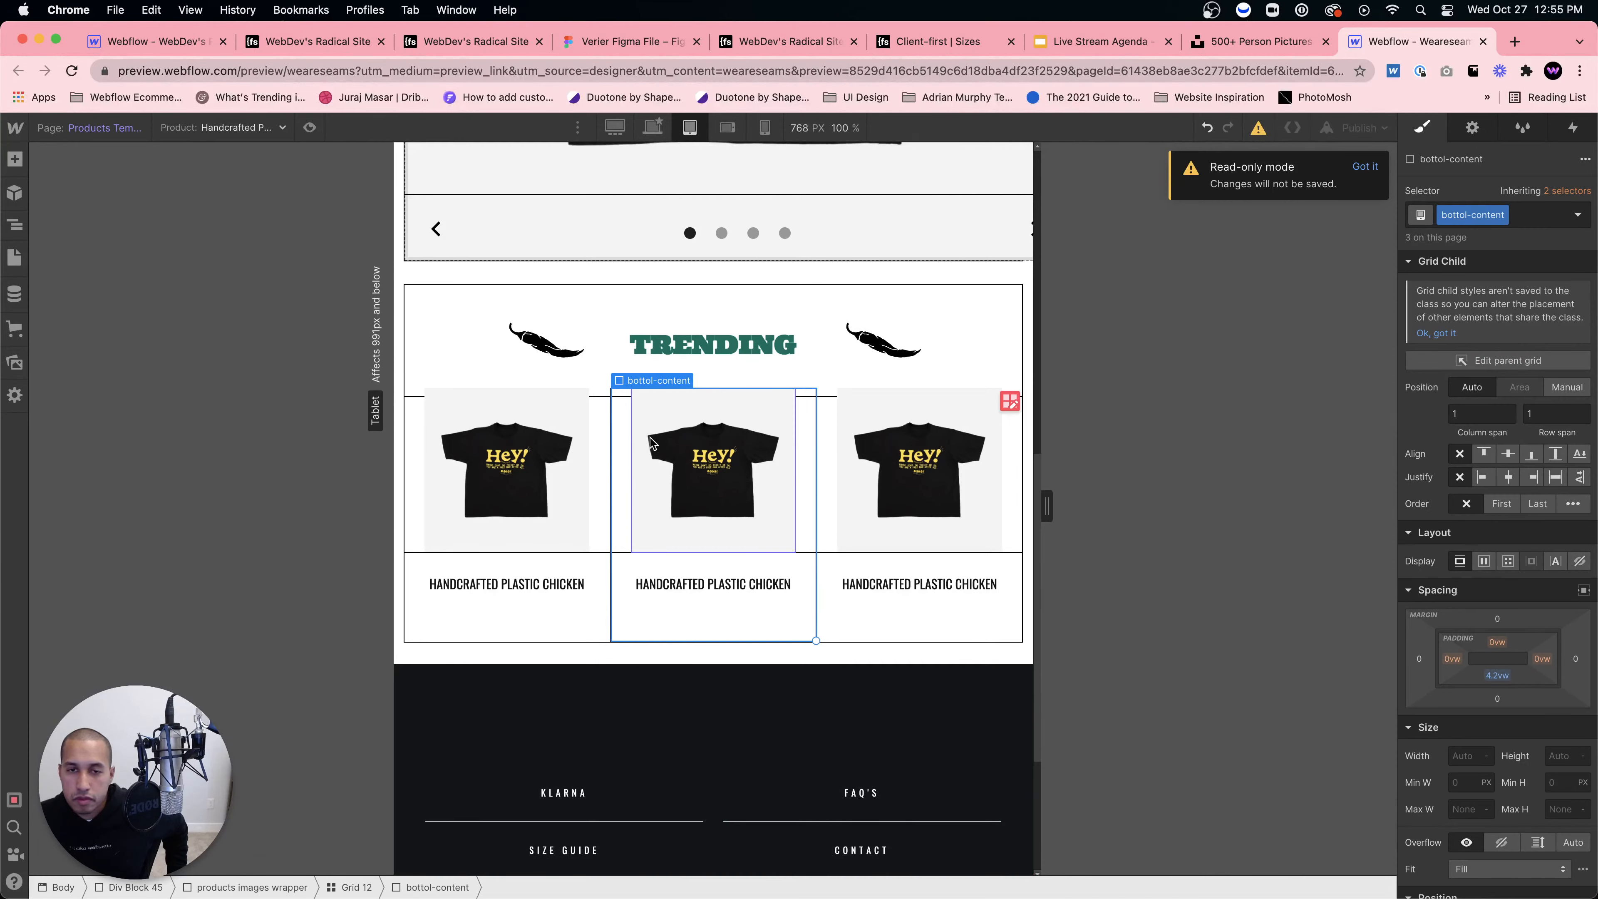
scroll(1513, 504, "down", 8)
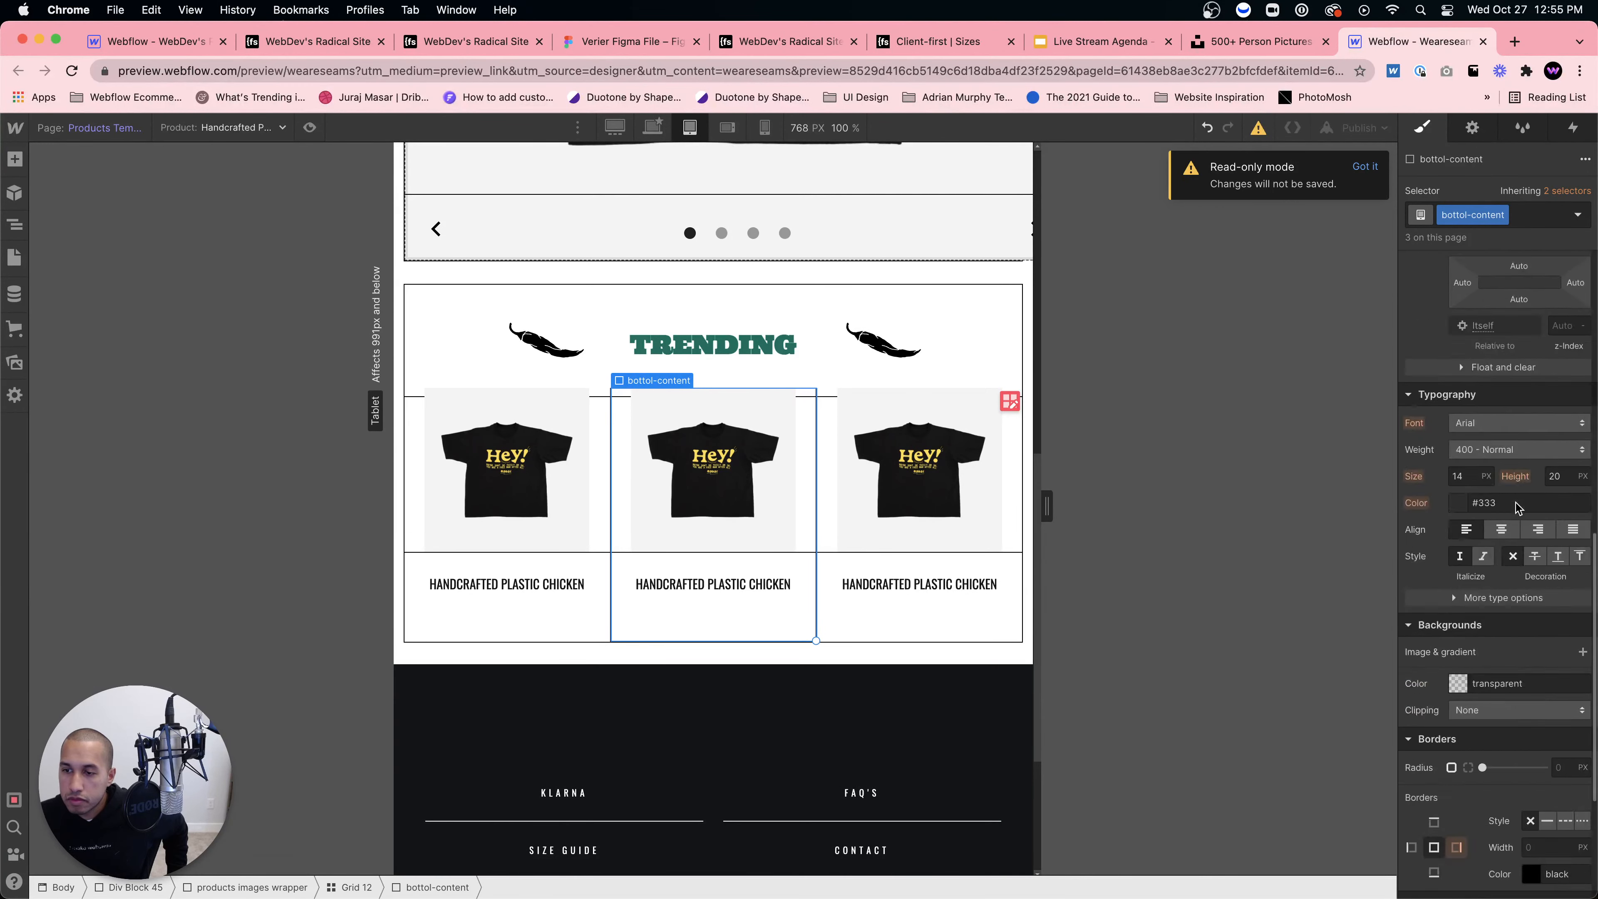
scroll(1516, 507, "up", 8)
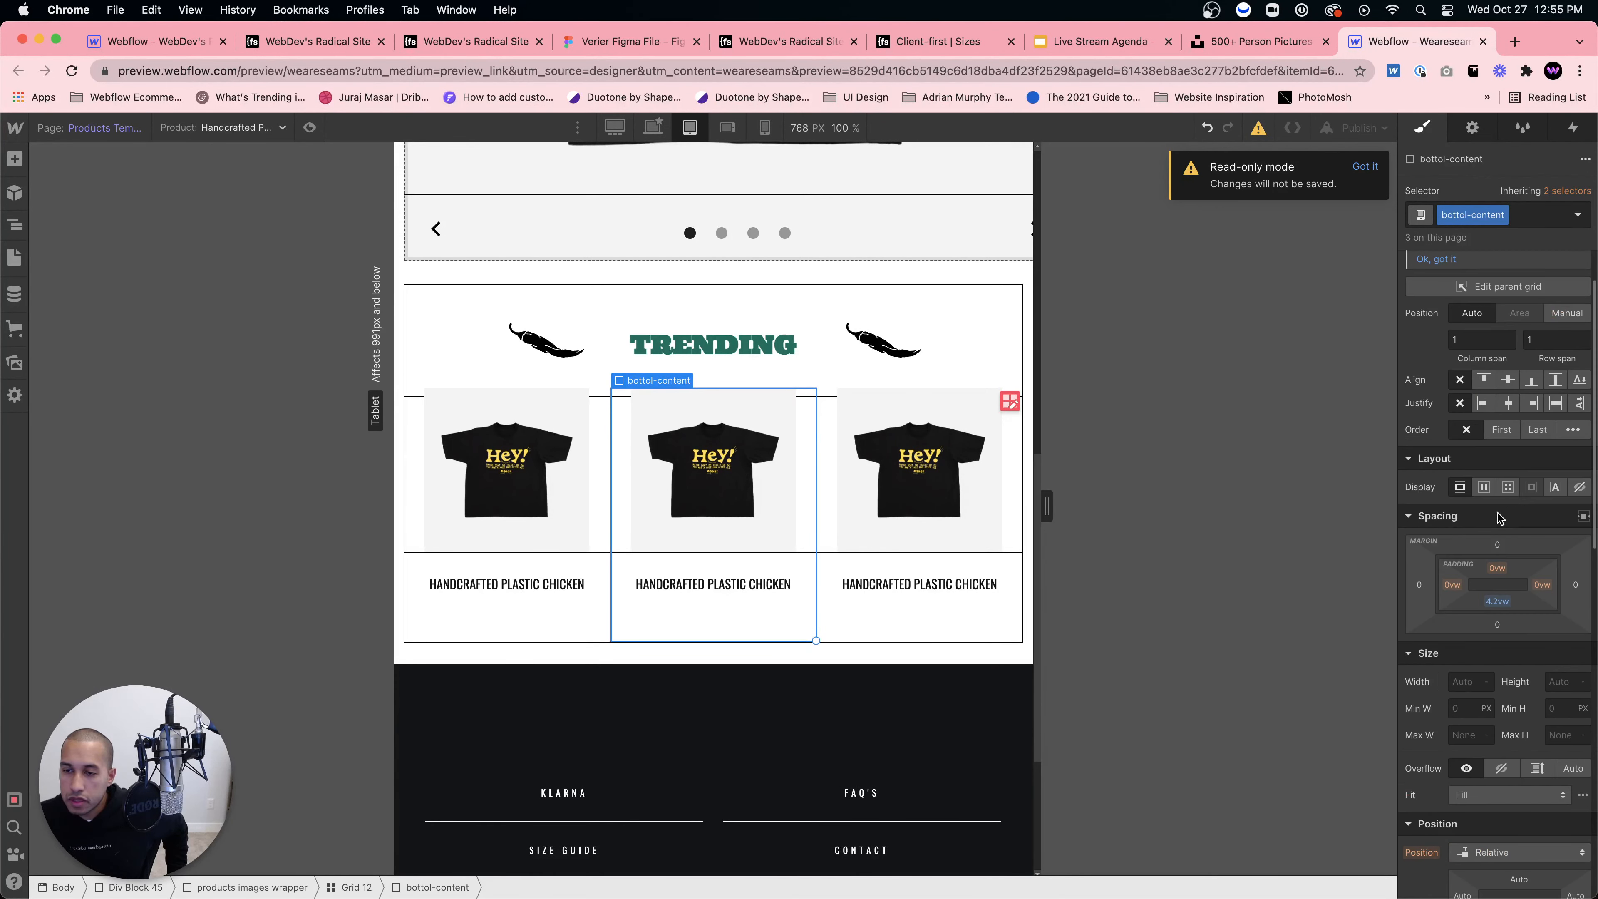
Step: Use the Navigator to inspect the image, Div Block 59 and third card, then select bottol-content
left_click(15, 225)
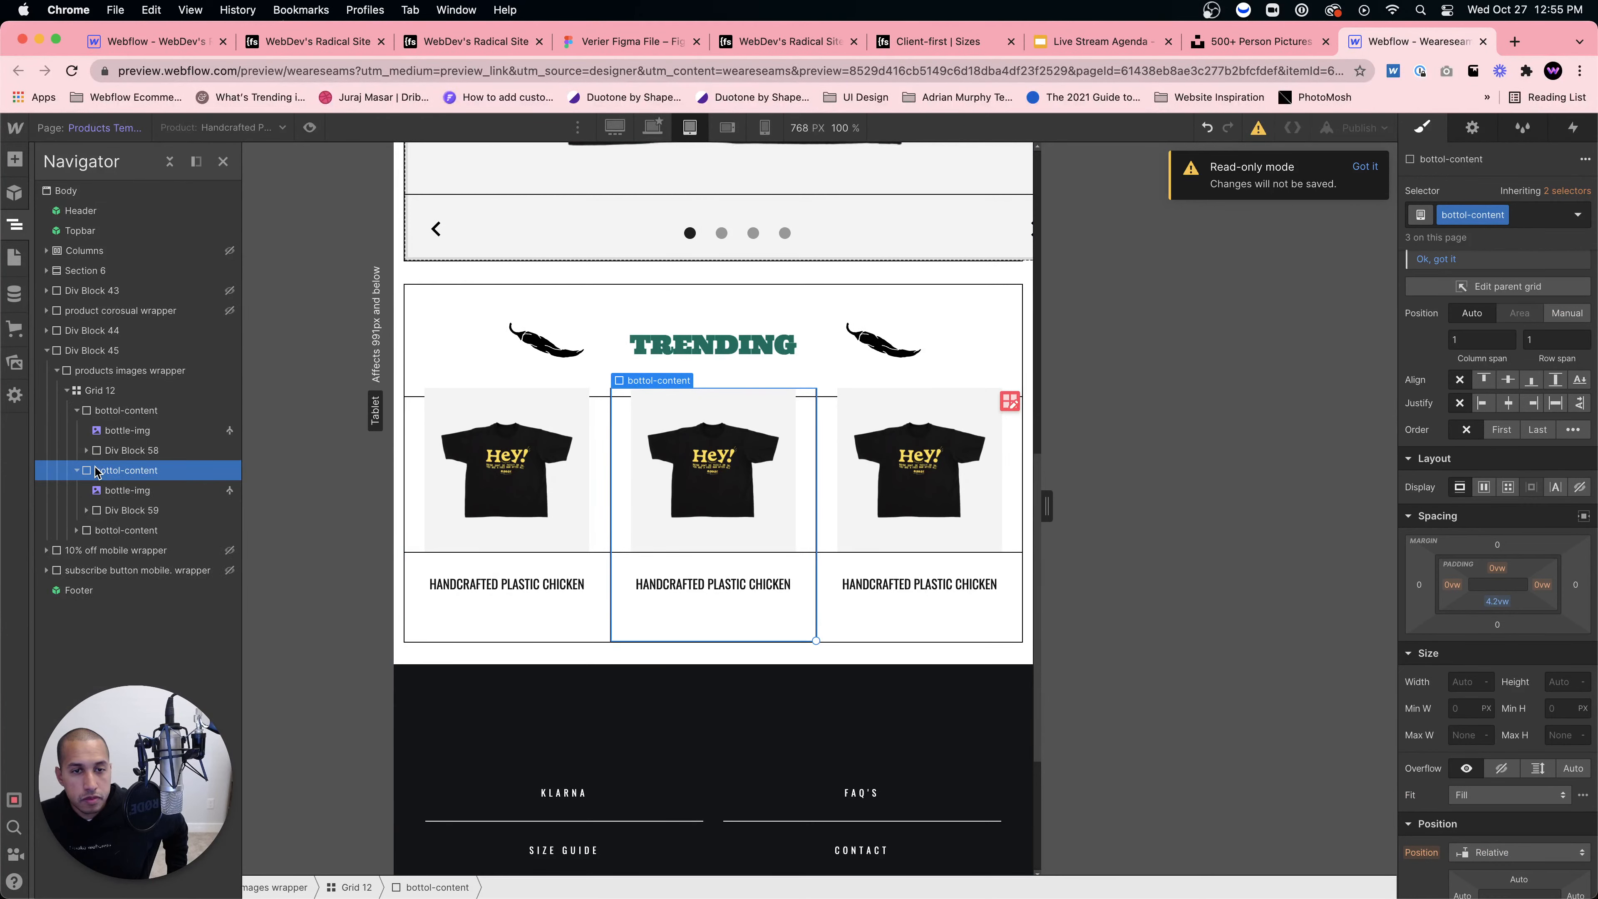
left_click(126, 493)
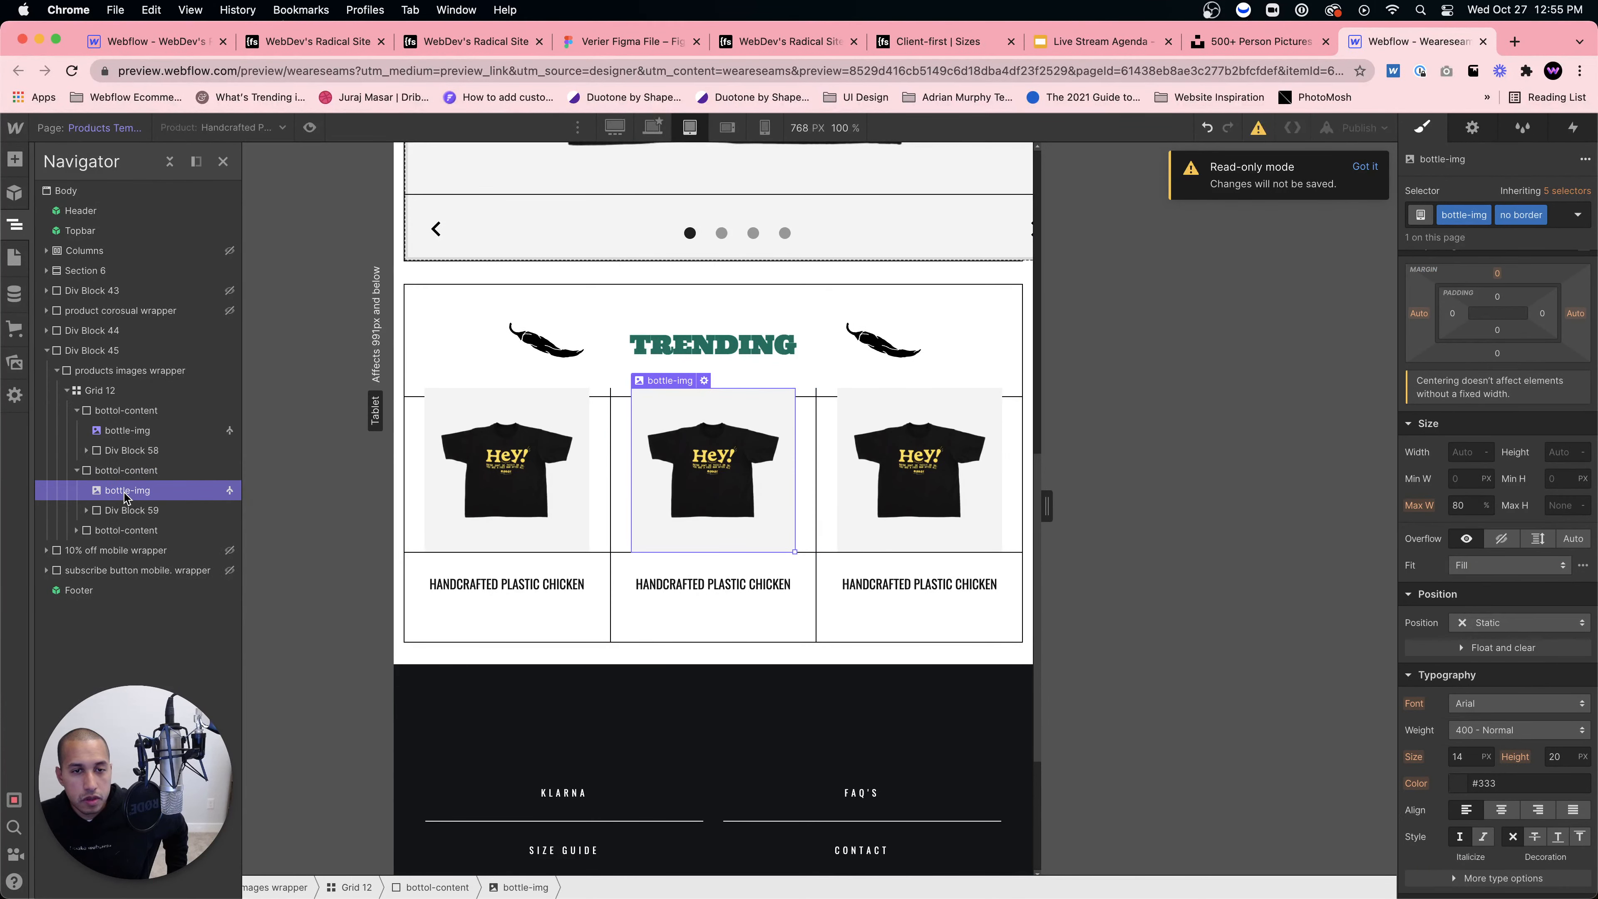
left_click(130, 513)
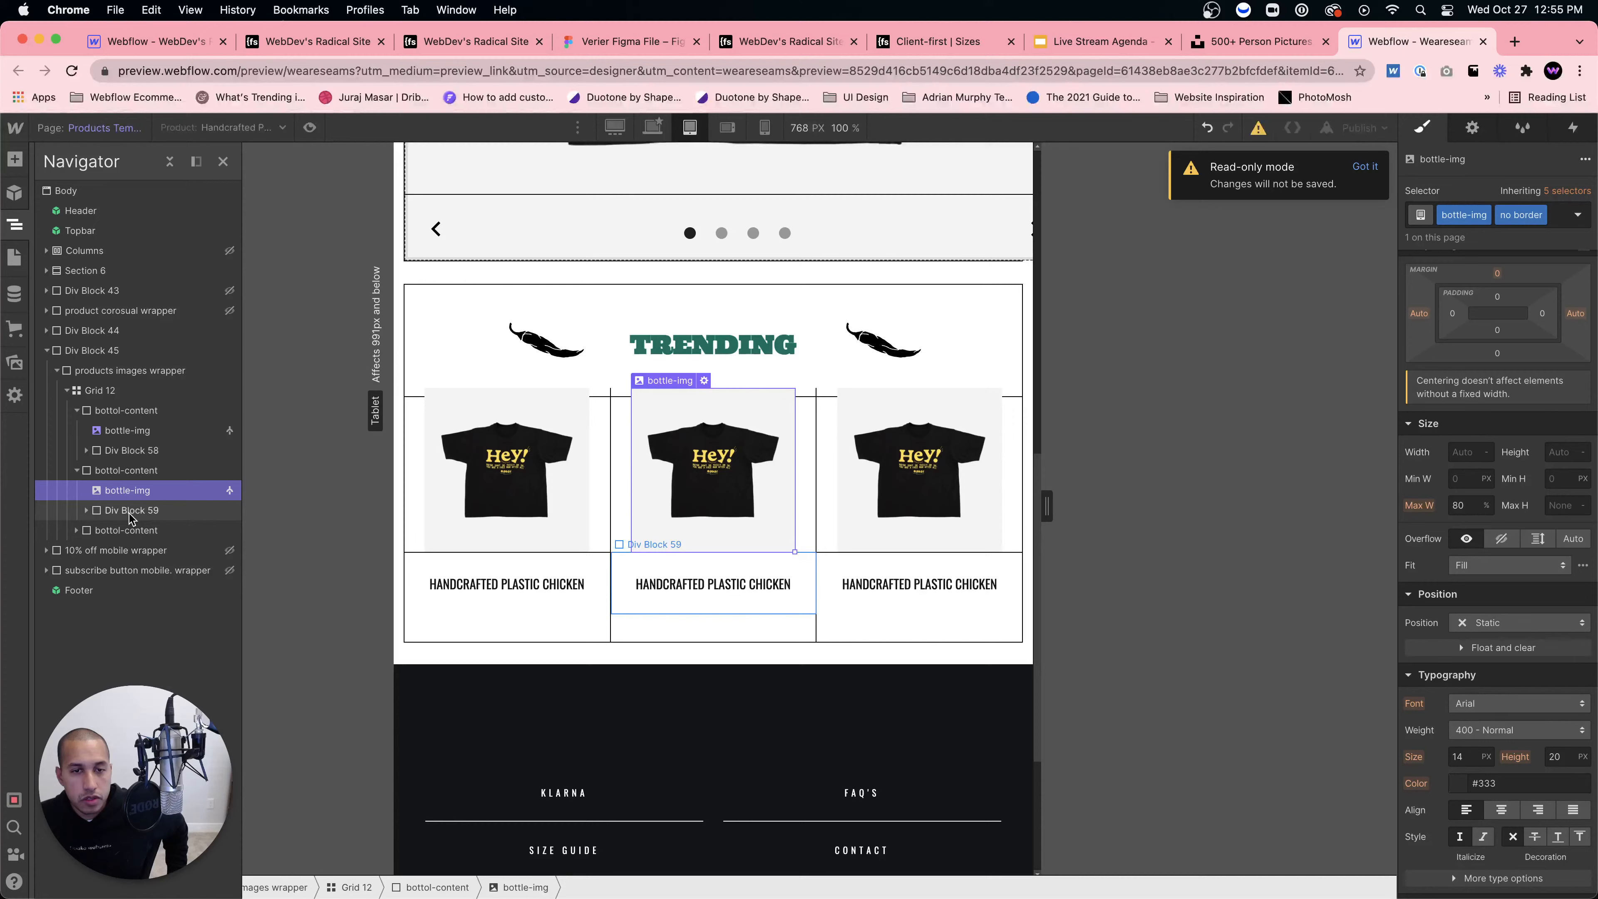
left_click(92, 522)
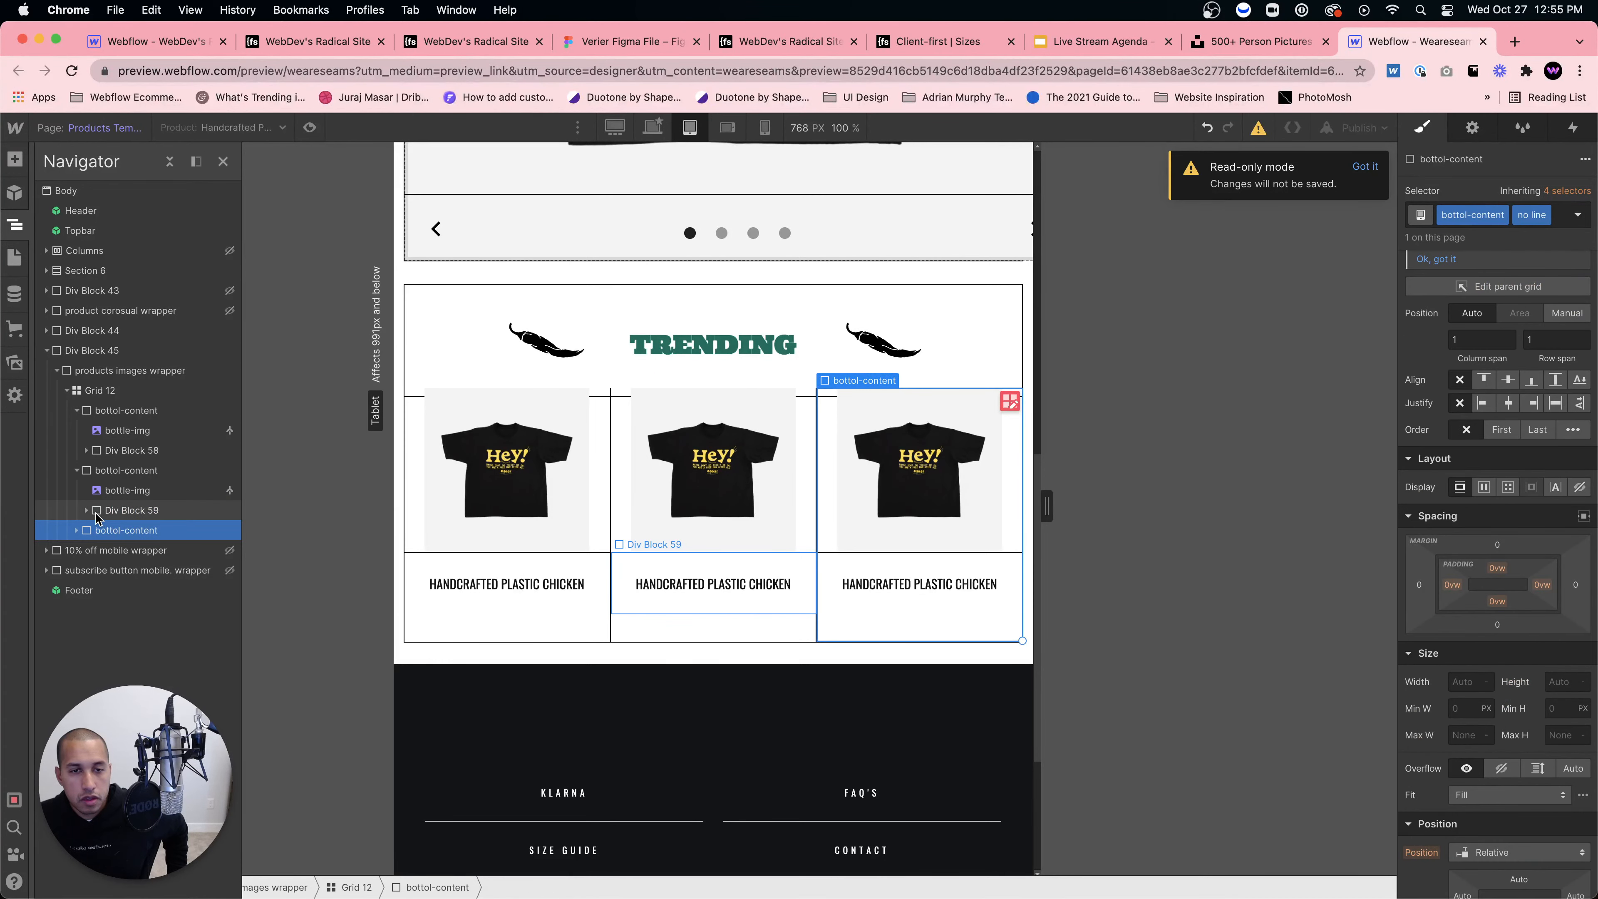
left_click(91, 510)
left_click(113, 467)
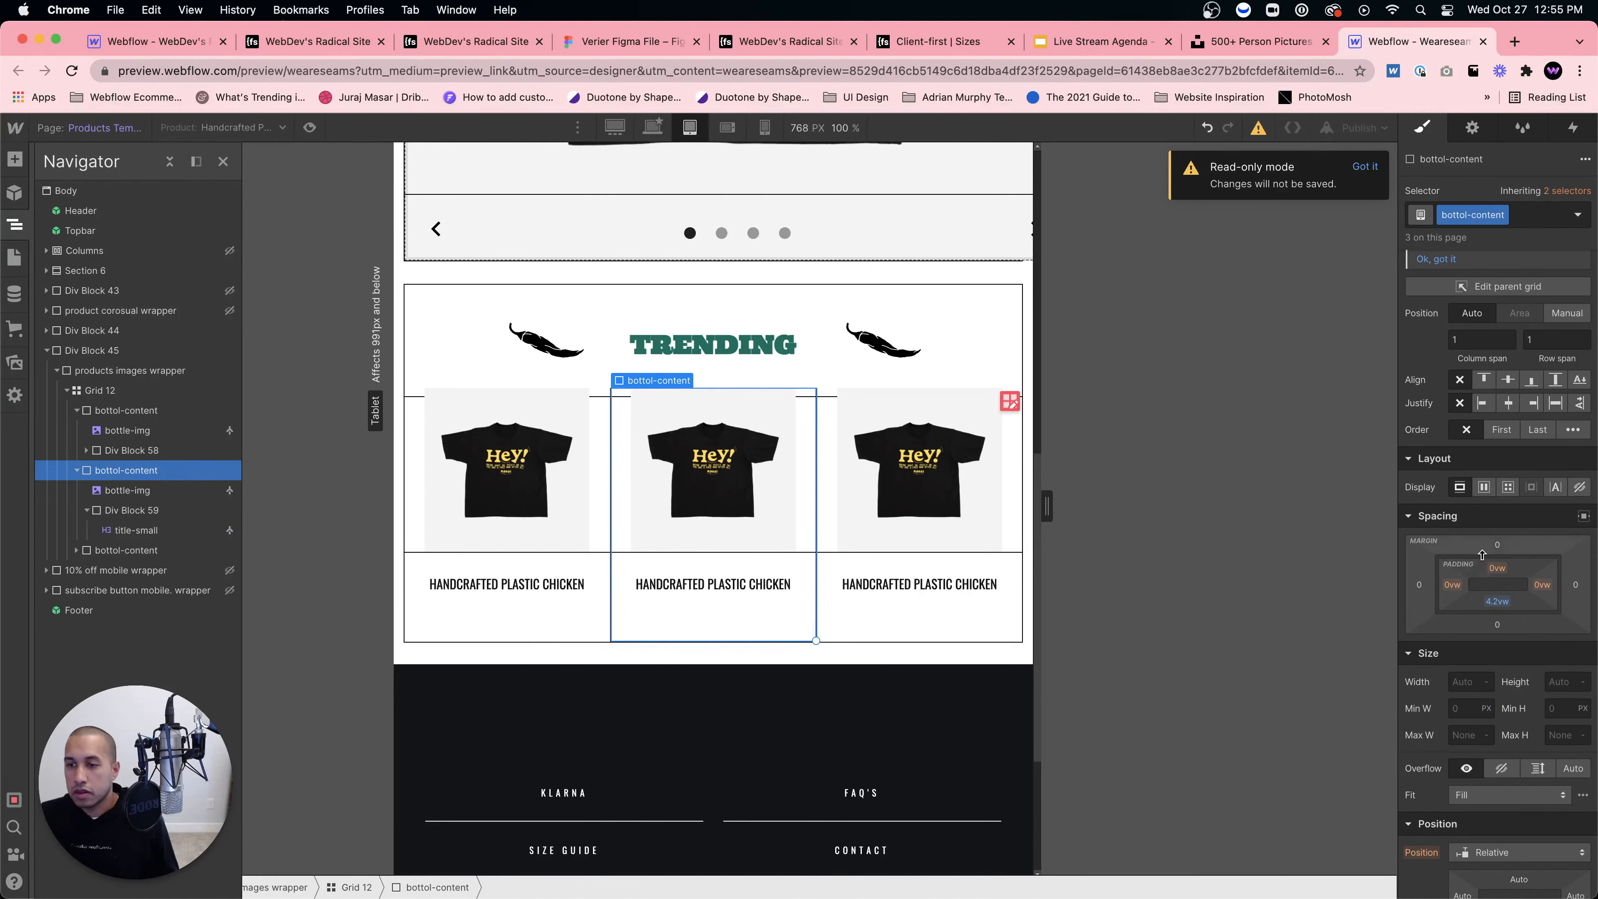
Step: Try 15vw and 7vw top padding on bottol-content, undo both, and hide the Navigator
left_click_drag(1497, 568, 1491, 586)
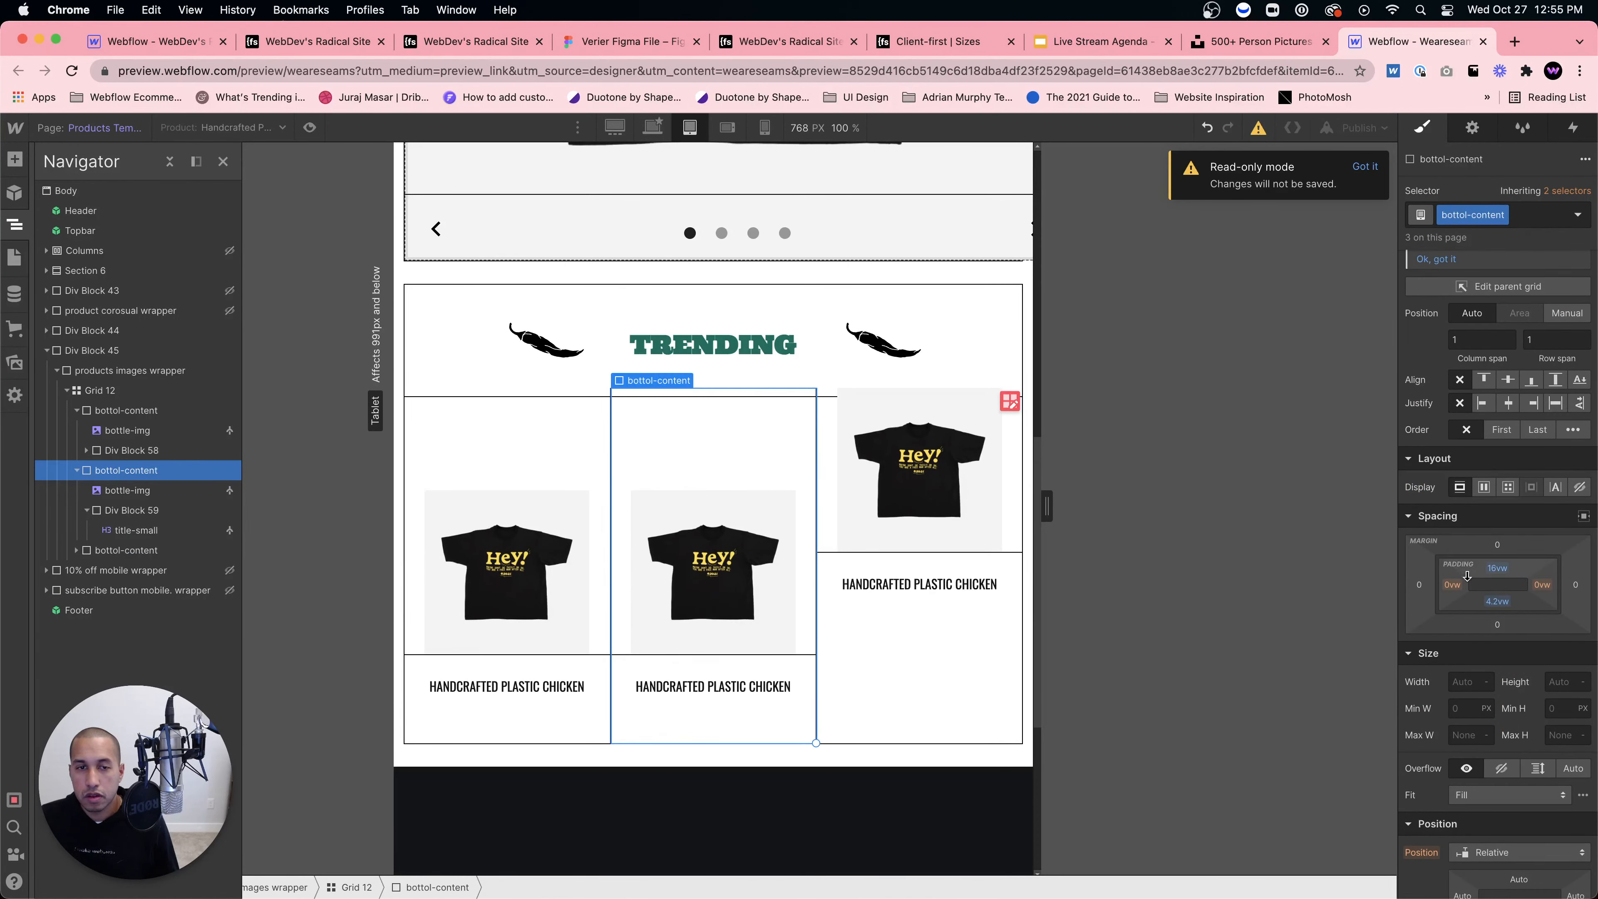
key("super+z")
left_click_drag(1492, 576, 1502, 594)
key("super+z")
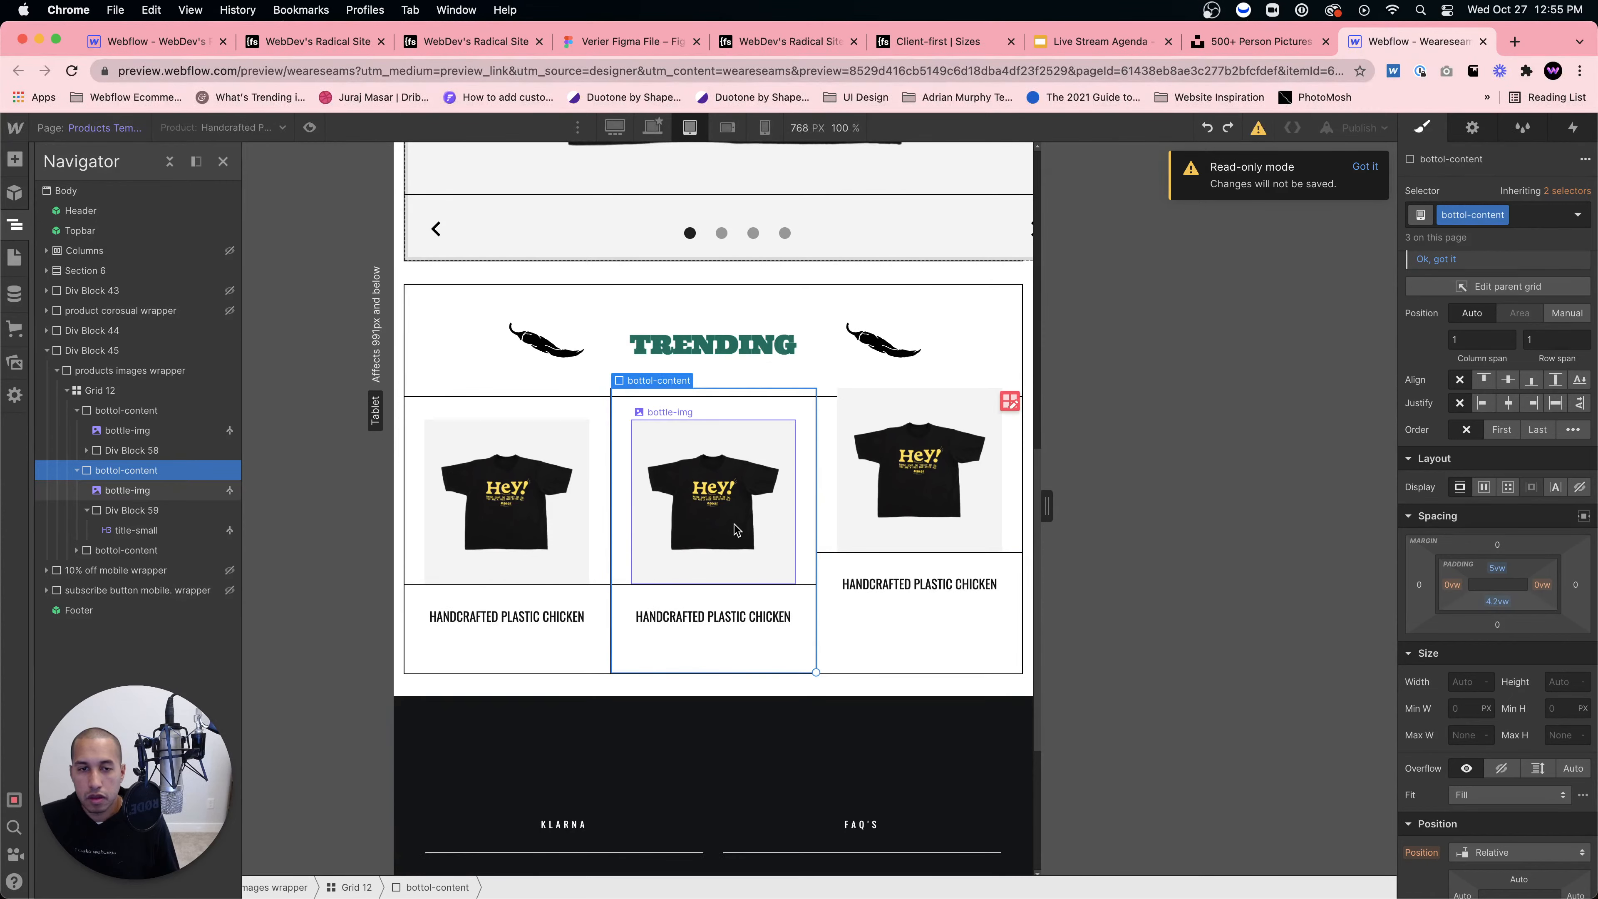
key("z")
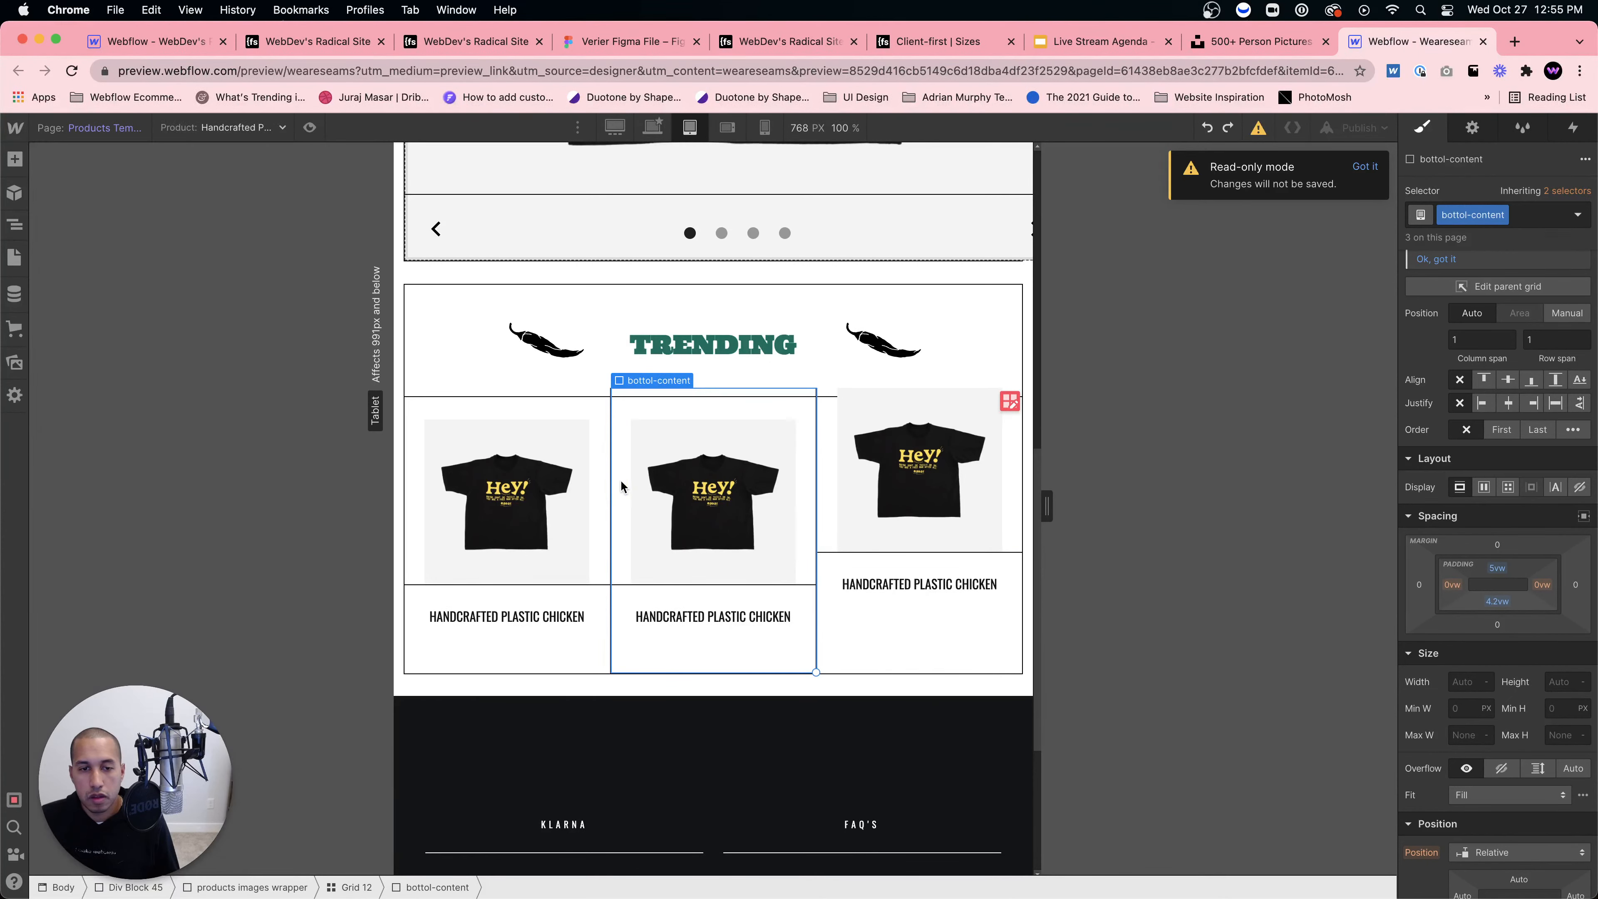
Step: Select the left card's title block and target its top border
left_click(594, 585)
left_click(593, 585)
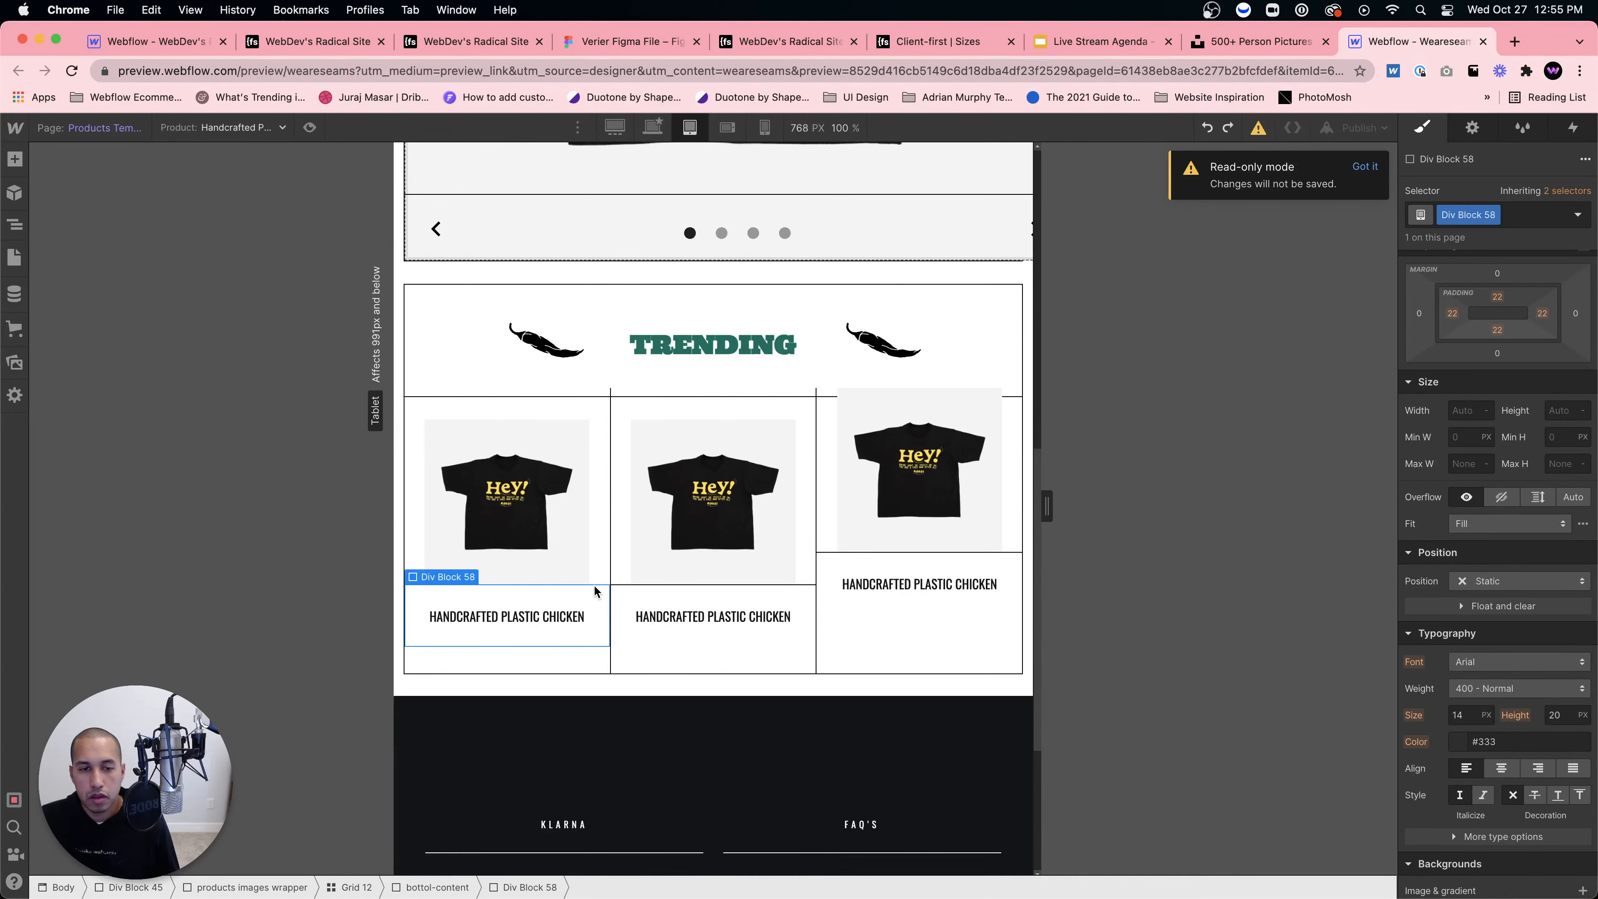
scroll(1529, 695, "down", 5)
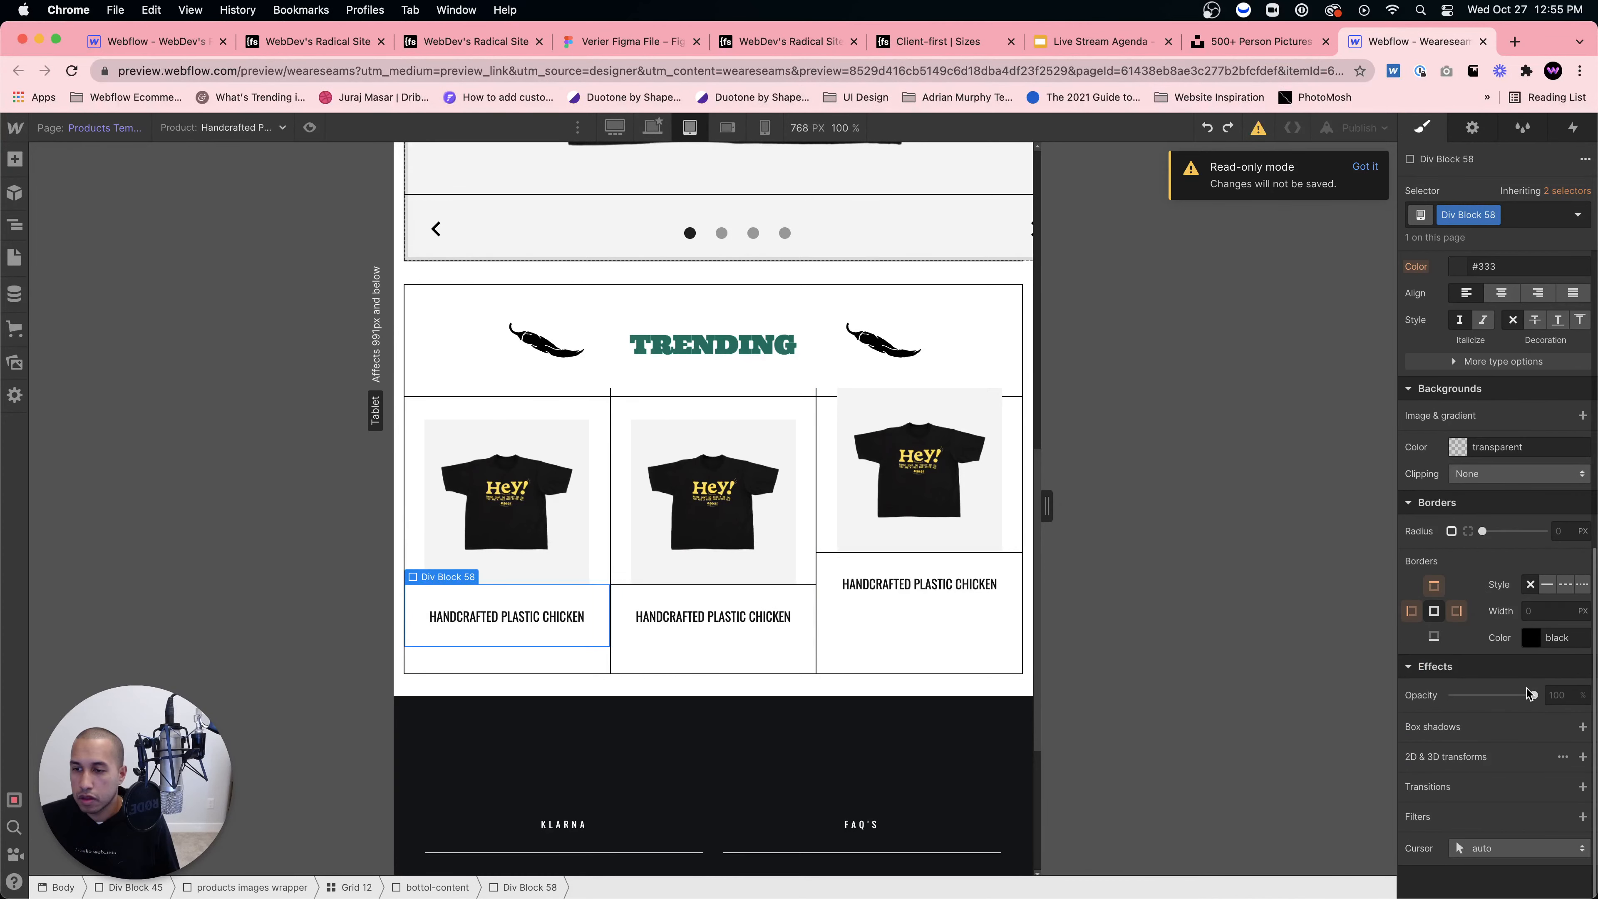
left_click(1435, 586)
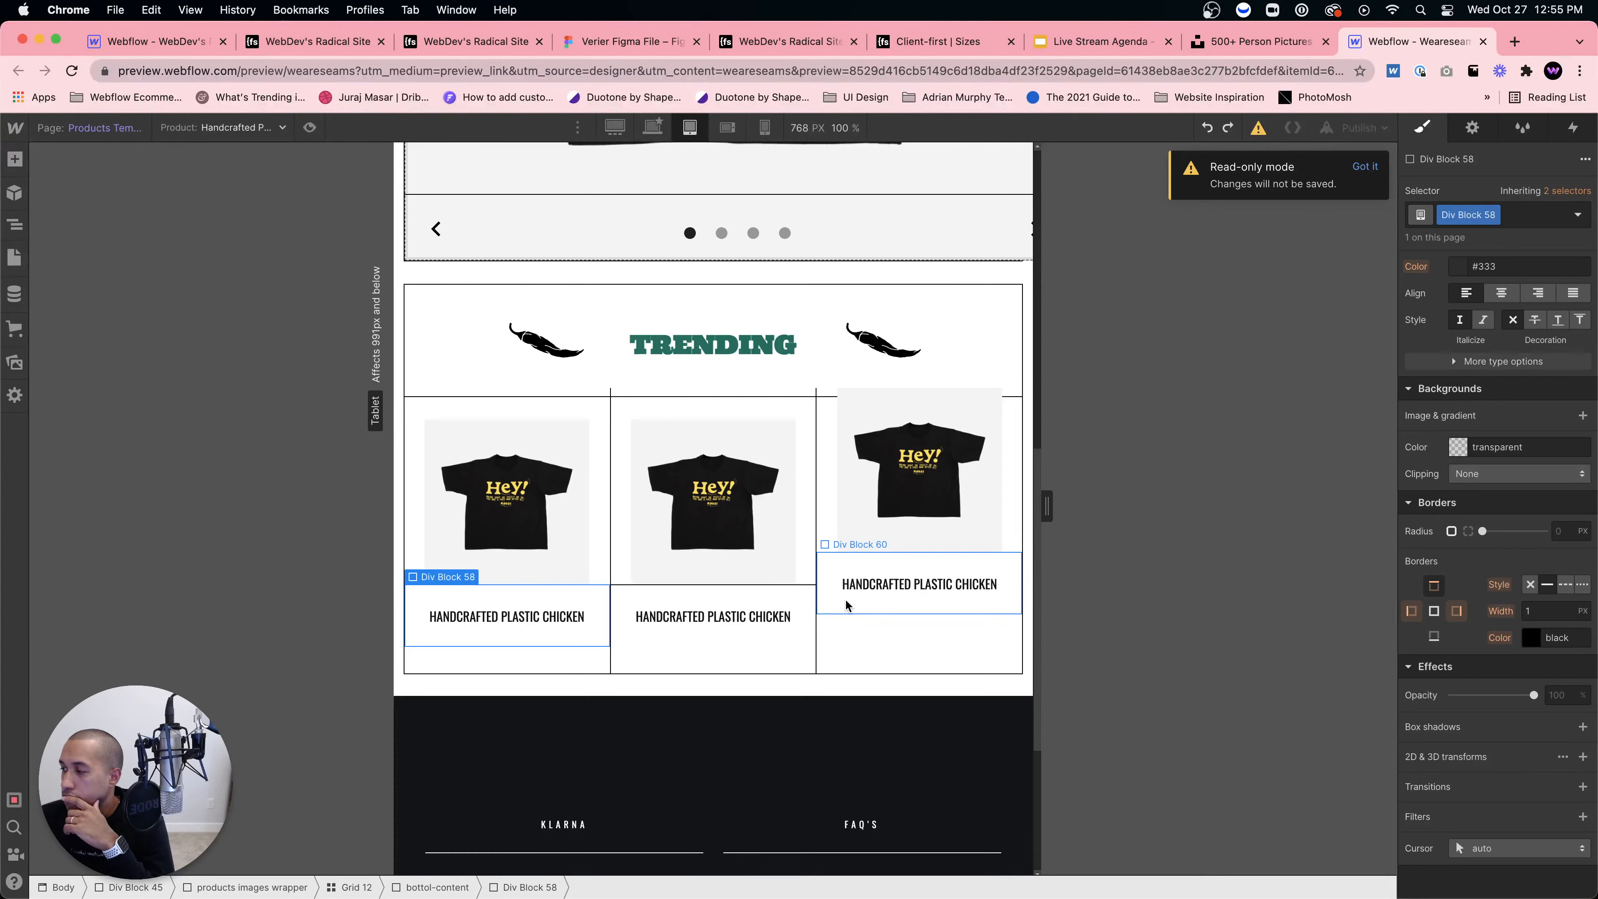
Step: Undo the earlier card layout change and dismiss the read-only mode notice
left_click(1207, 128)
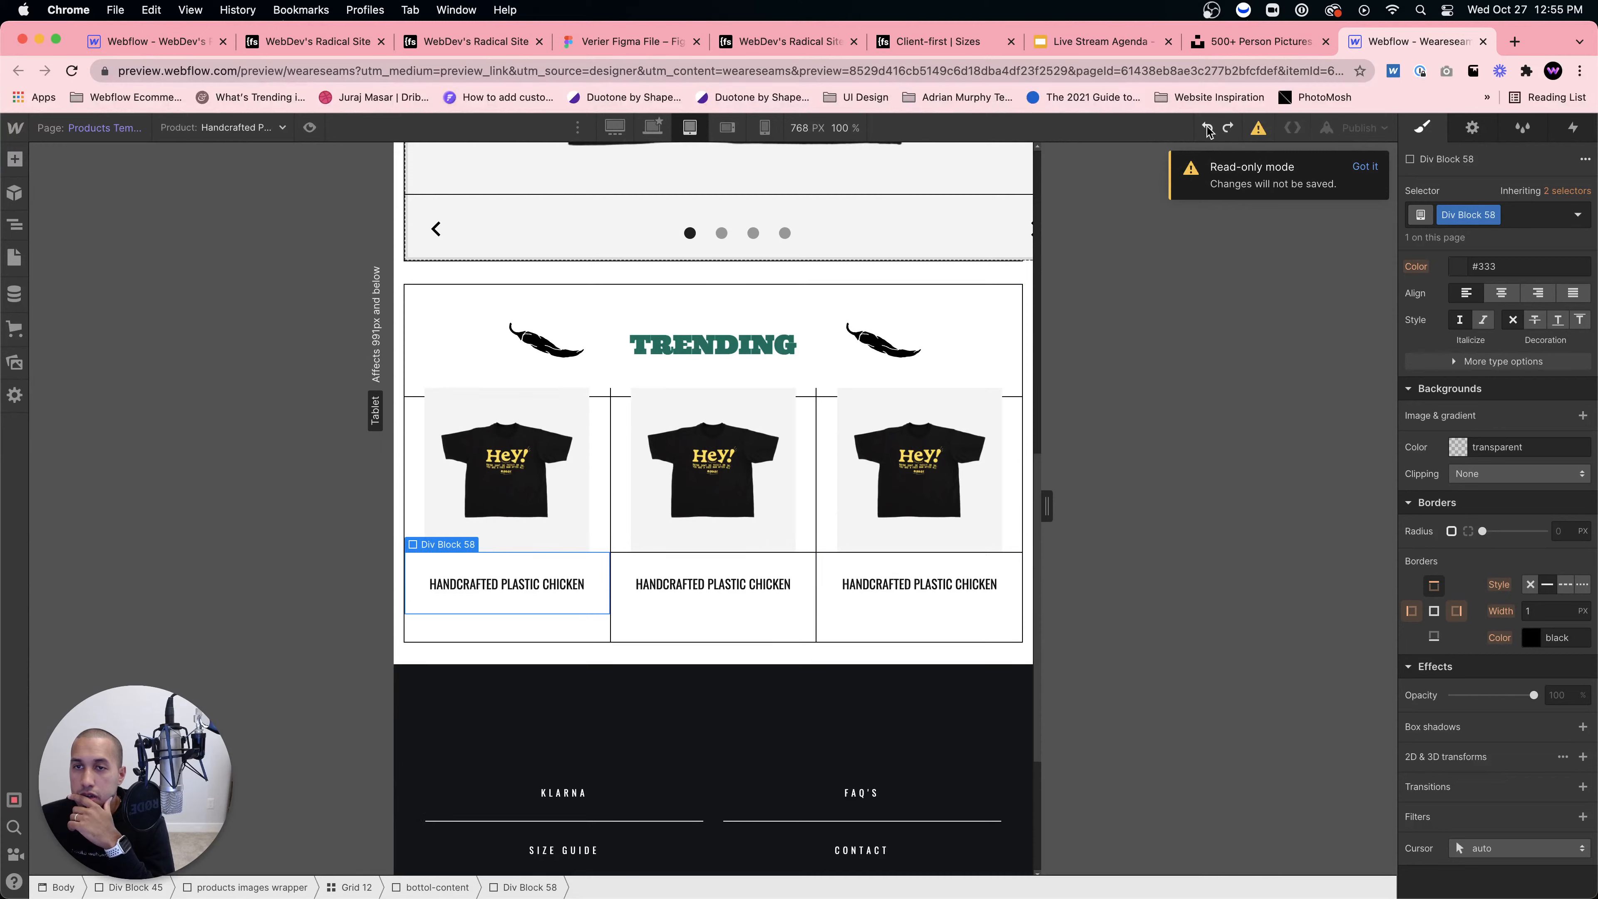
left_click(1360, 167)
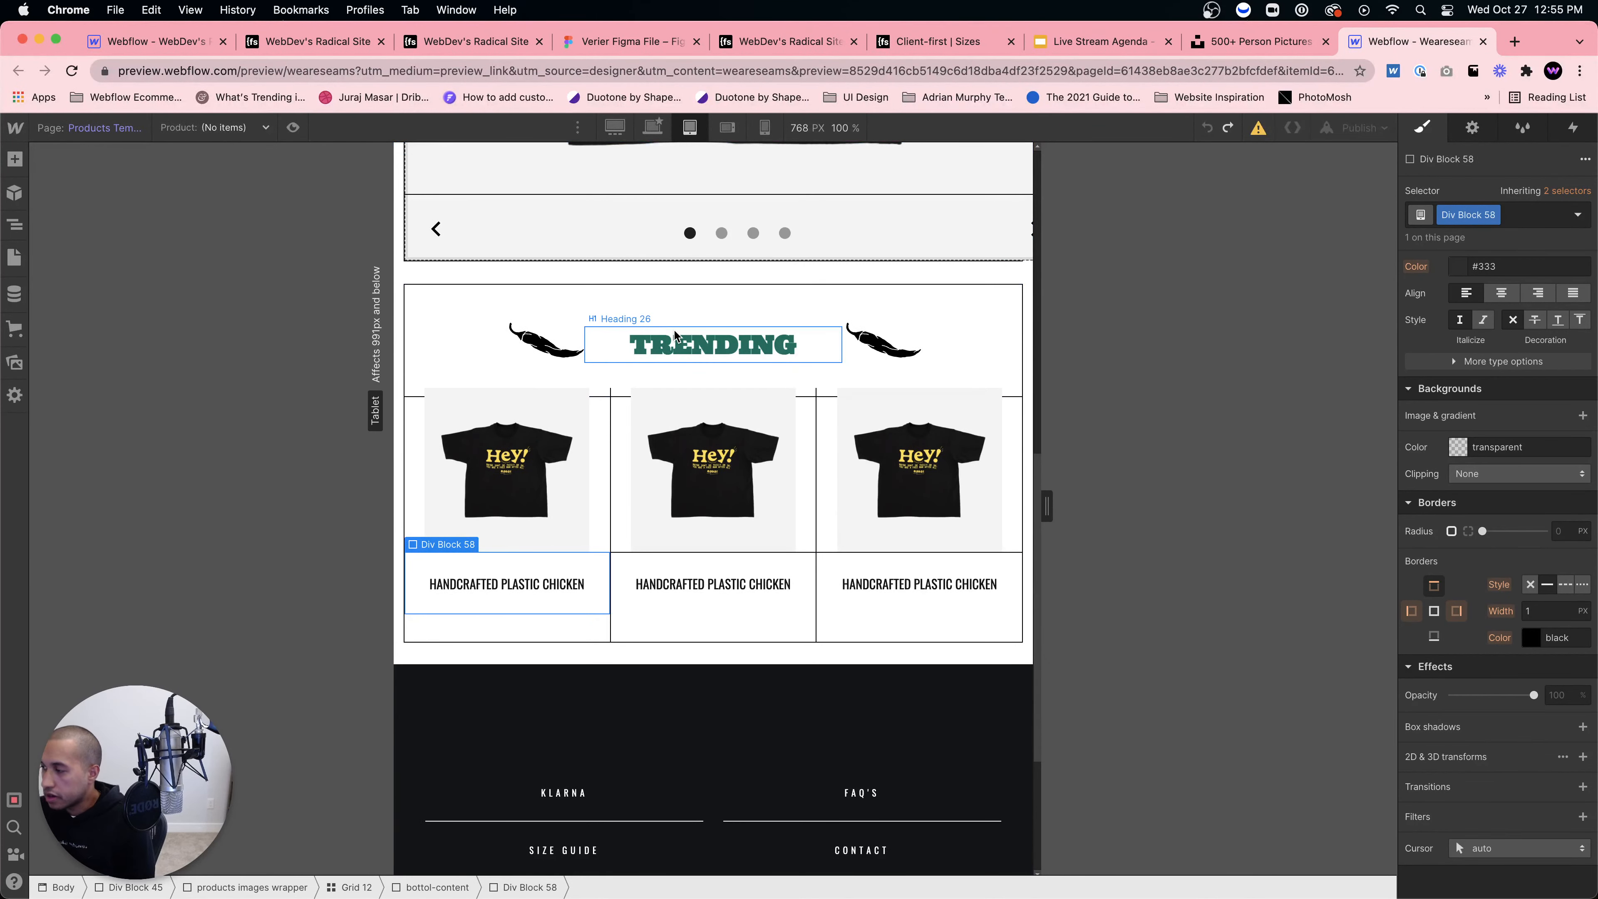
scroll(580, 367, "up", 8)
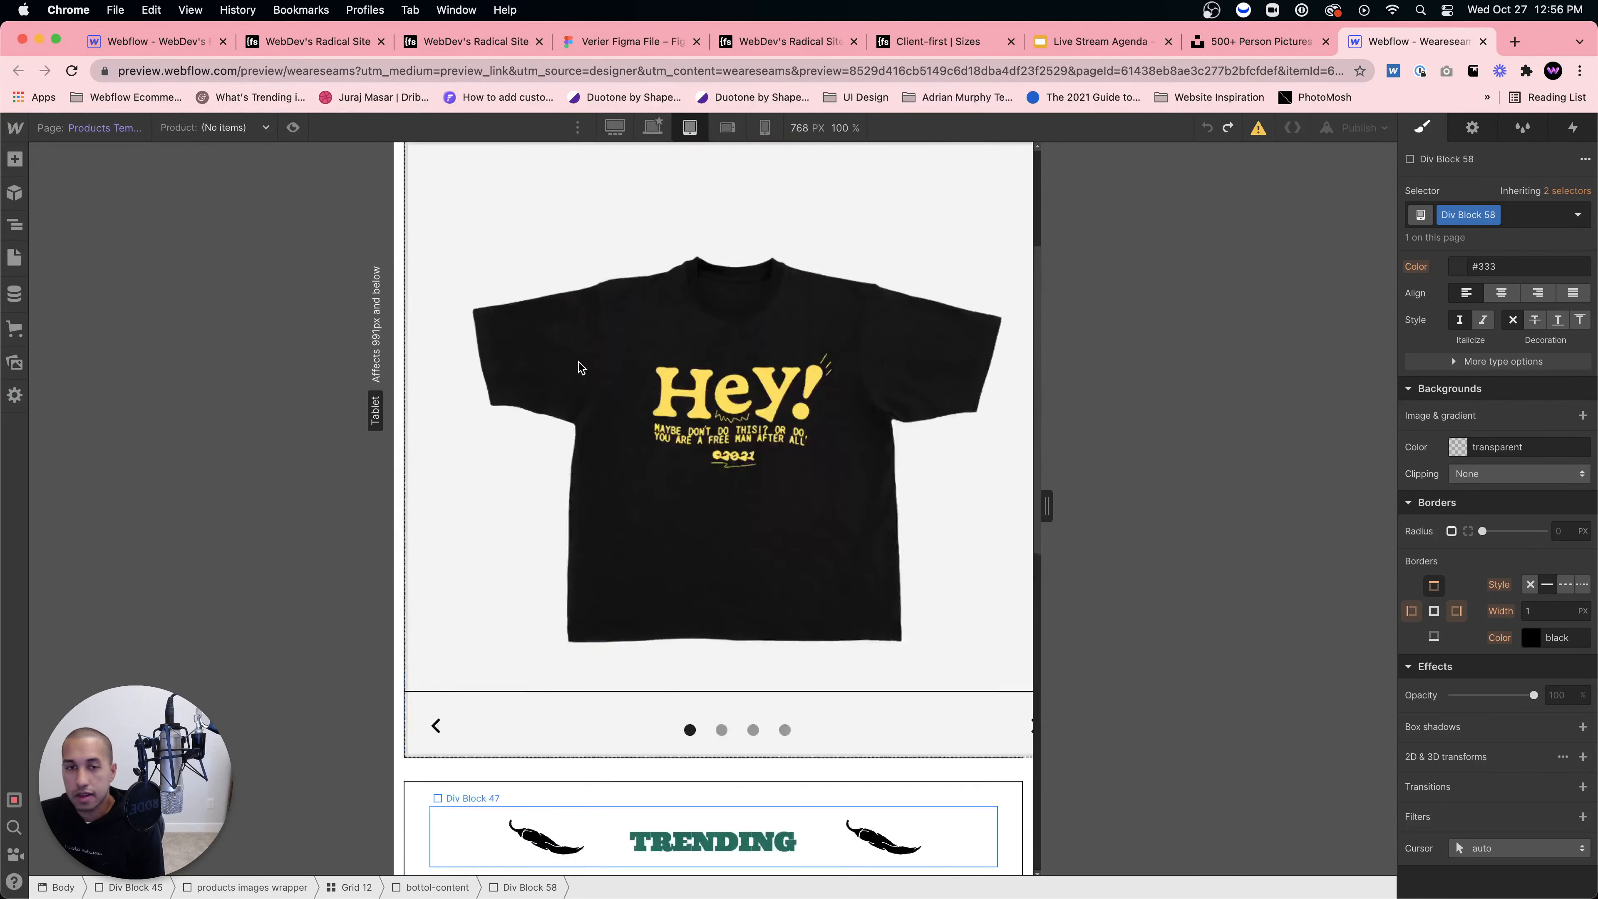
scroll(580, 367, "up", 5)
Step: View Slide 1 of the product slider at Mobile Landscape, then return to Tablet
left_click(728, 127)
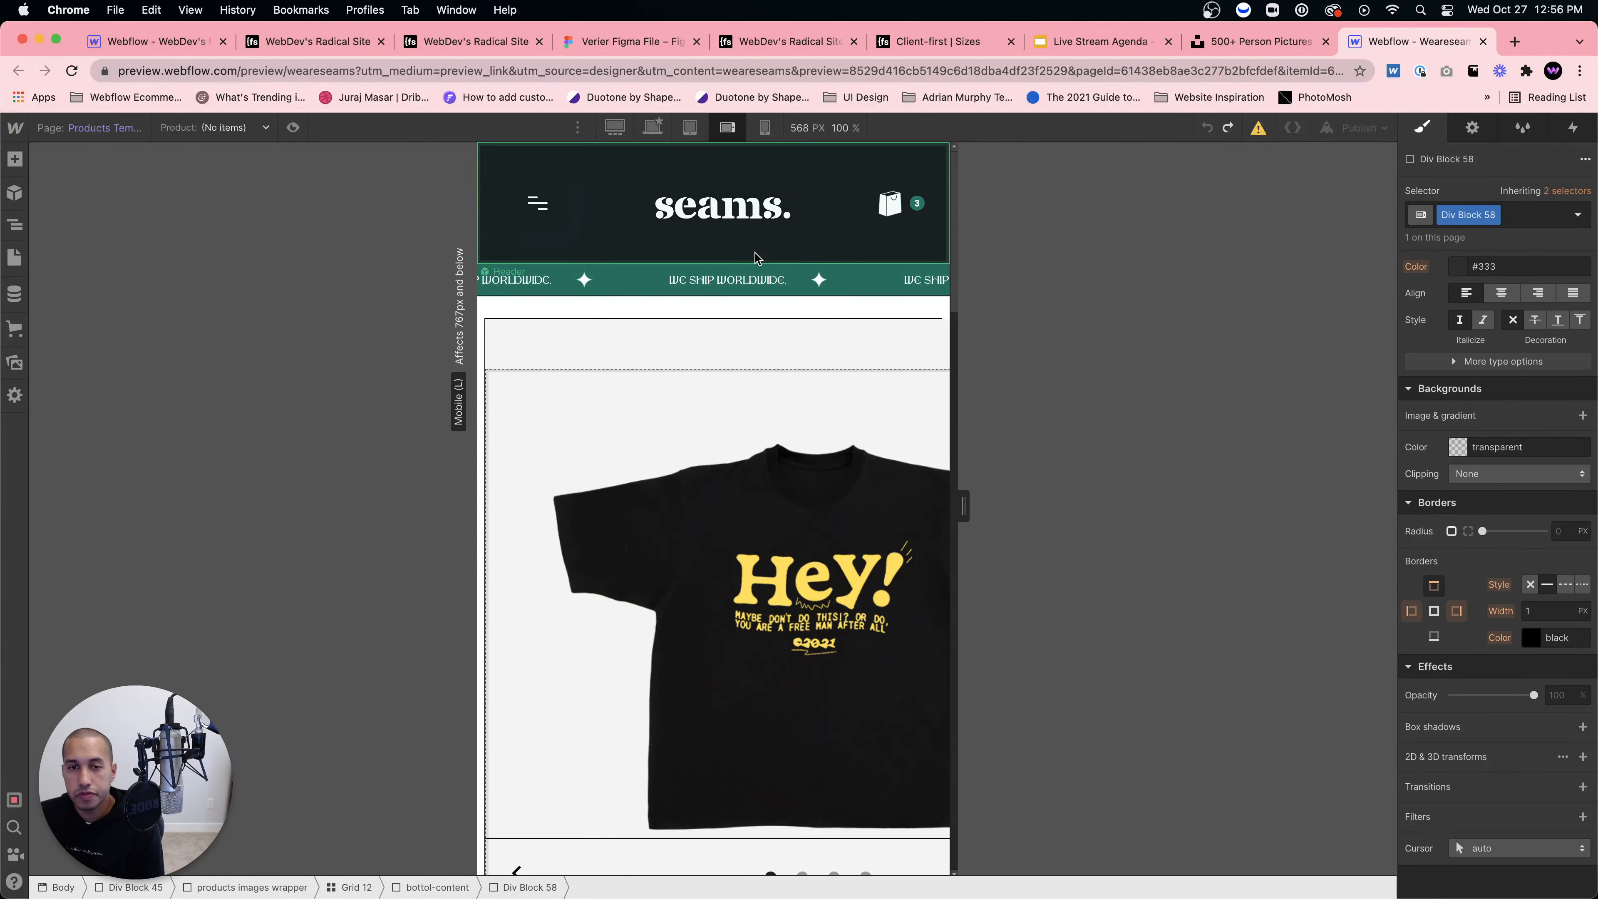
scroll(756, 259, "down", 8)
scroll(759, 441, "up", 7)
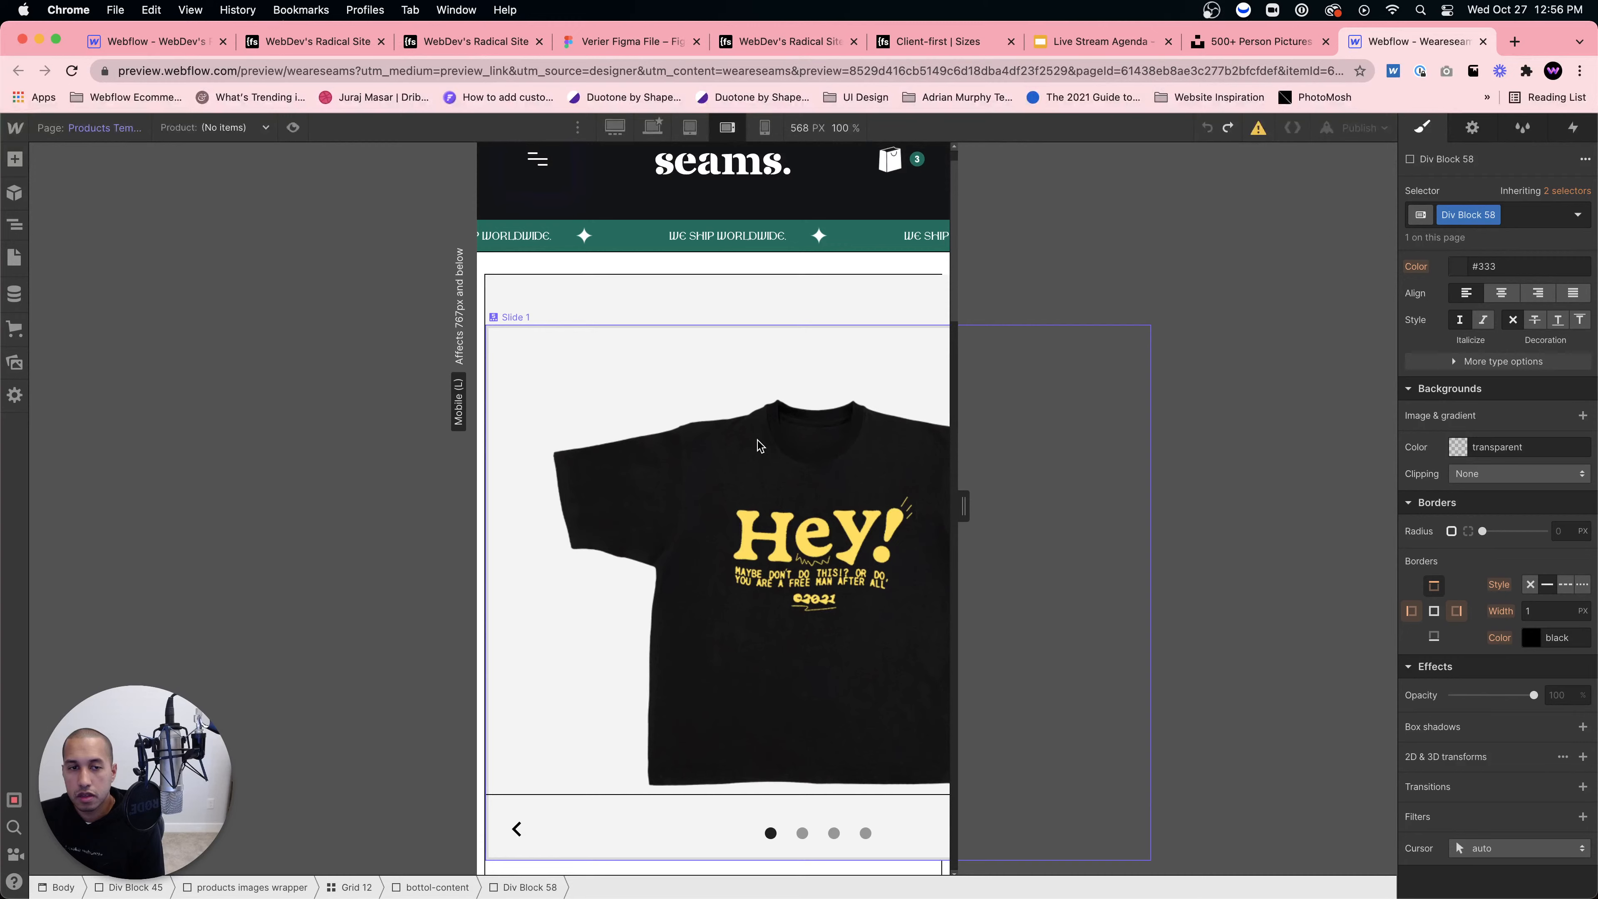
left_click(759, 444)
scroll(764, 446, "down", 10)
scroll(755, 429, "up", 6)
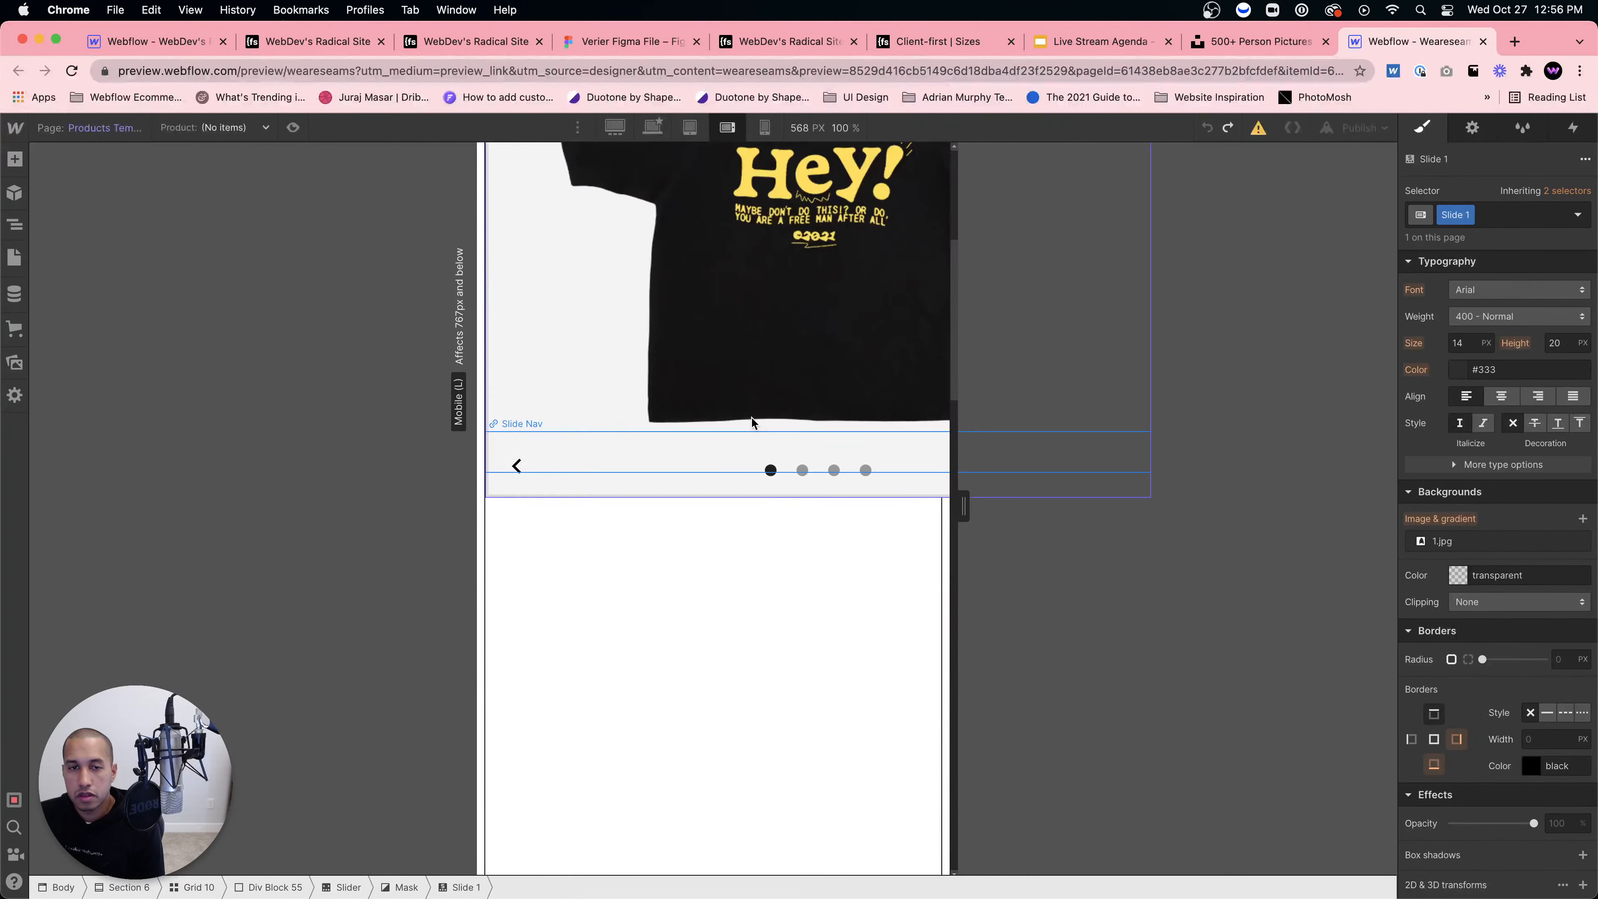
left_click(689, 129)
scroll(728, 231, "up", 5)
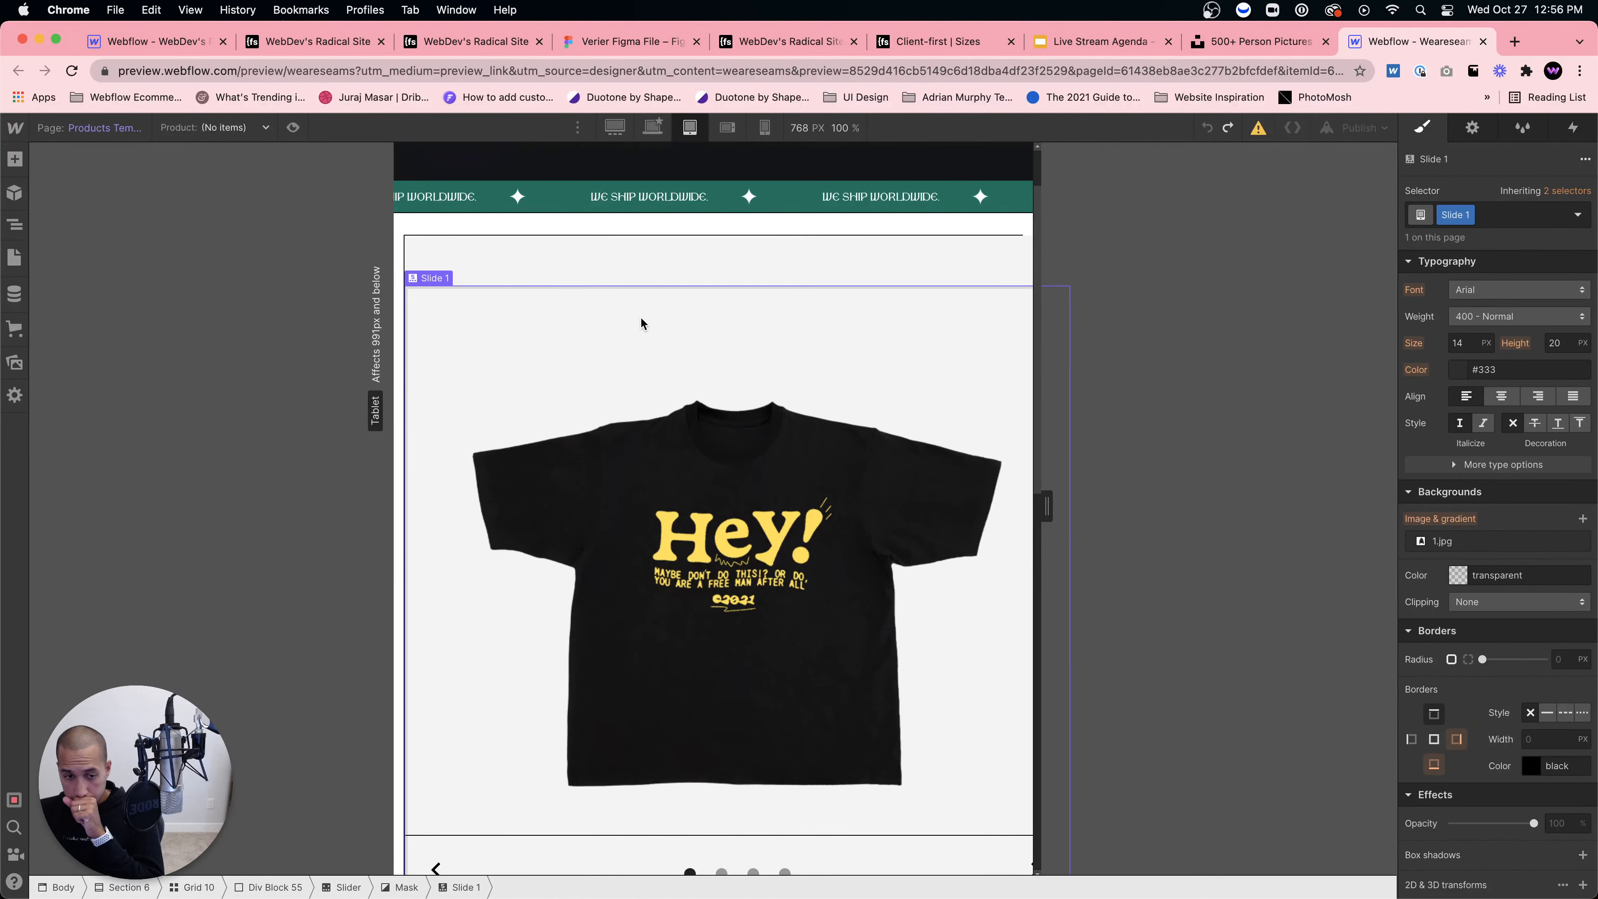
Step: Set the product slider's width to 100%, comparing it via undo and redo
left_click(401, 826)
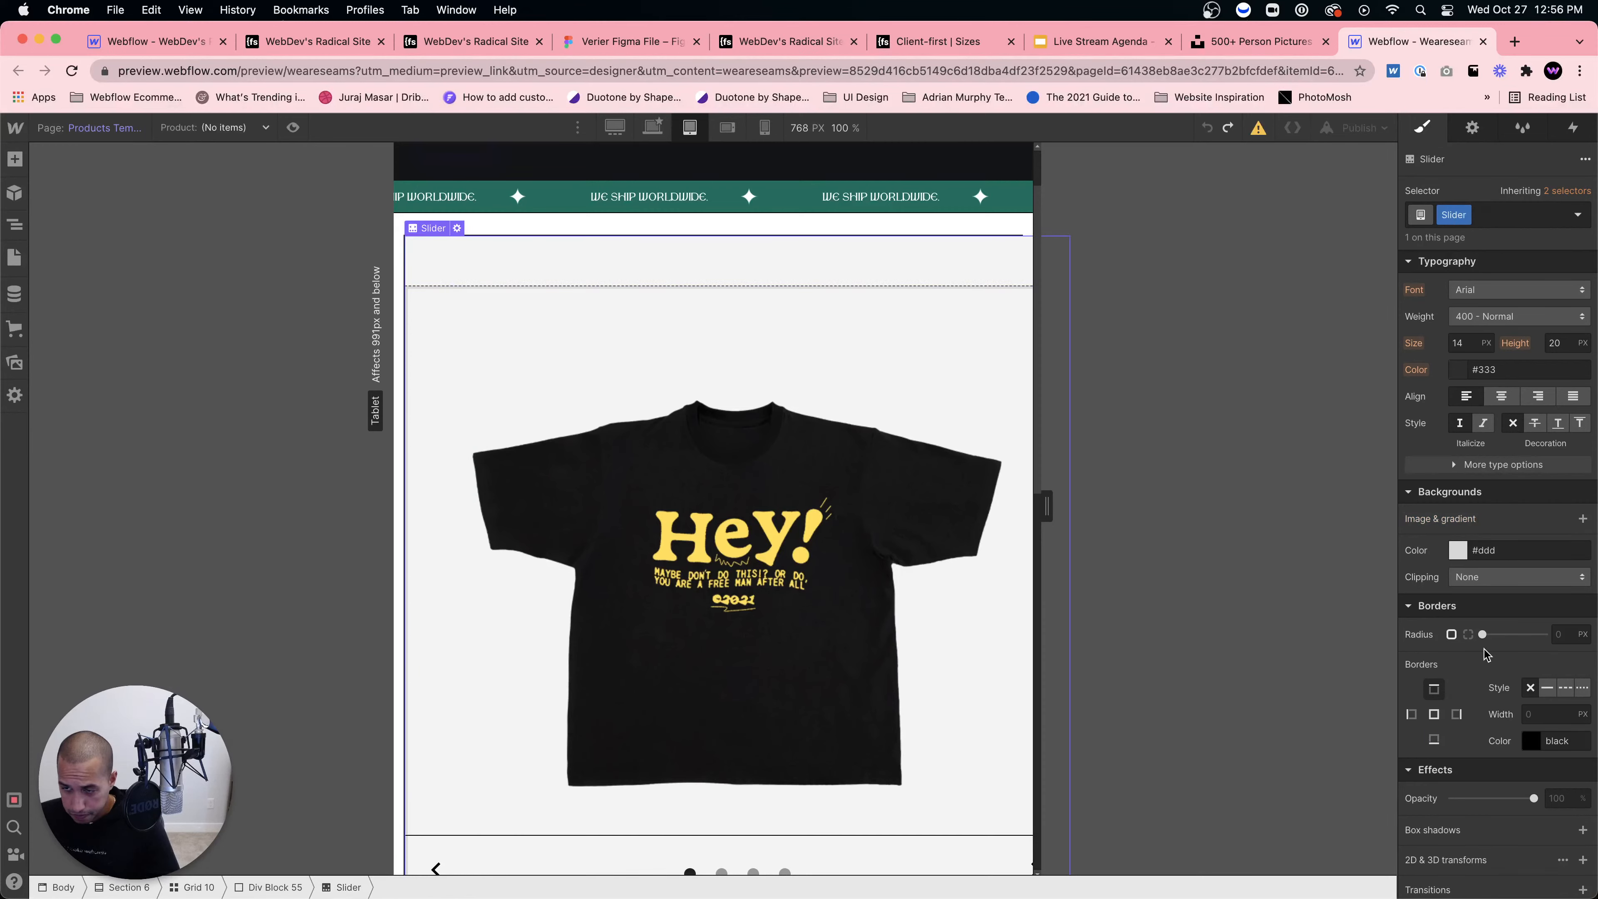
scroll(1502, 489, "up", 9)
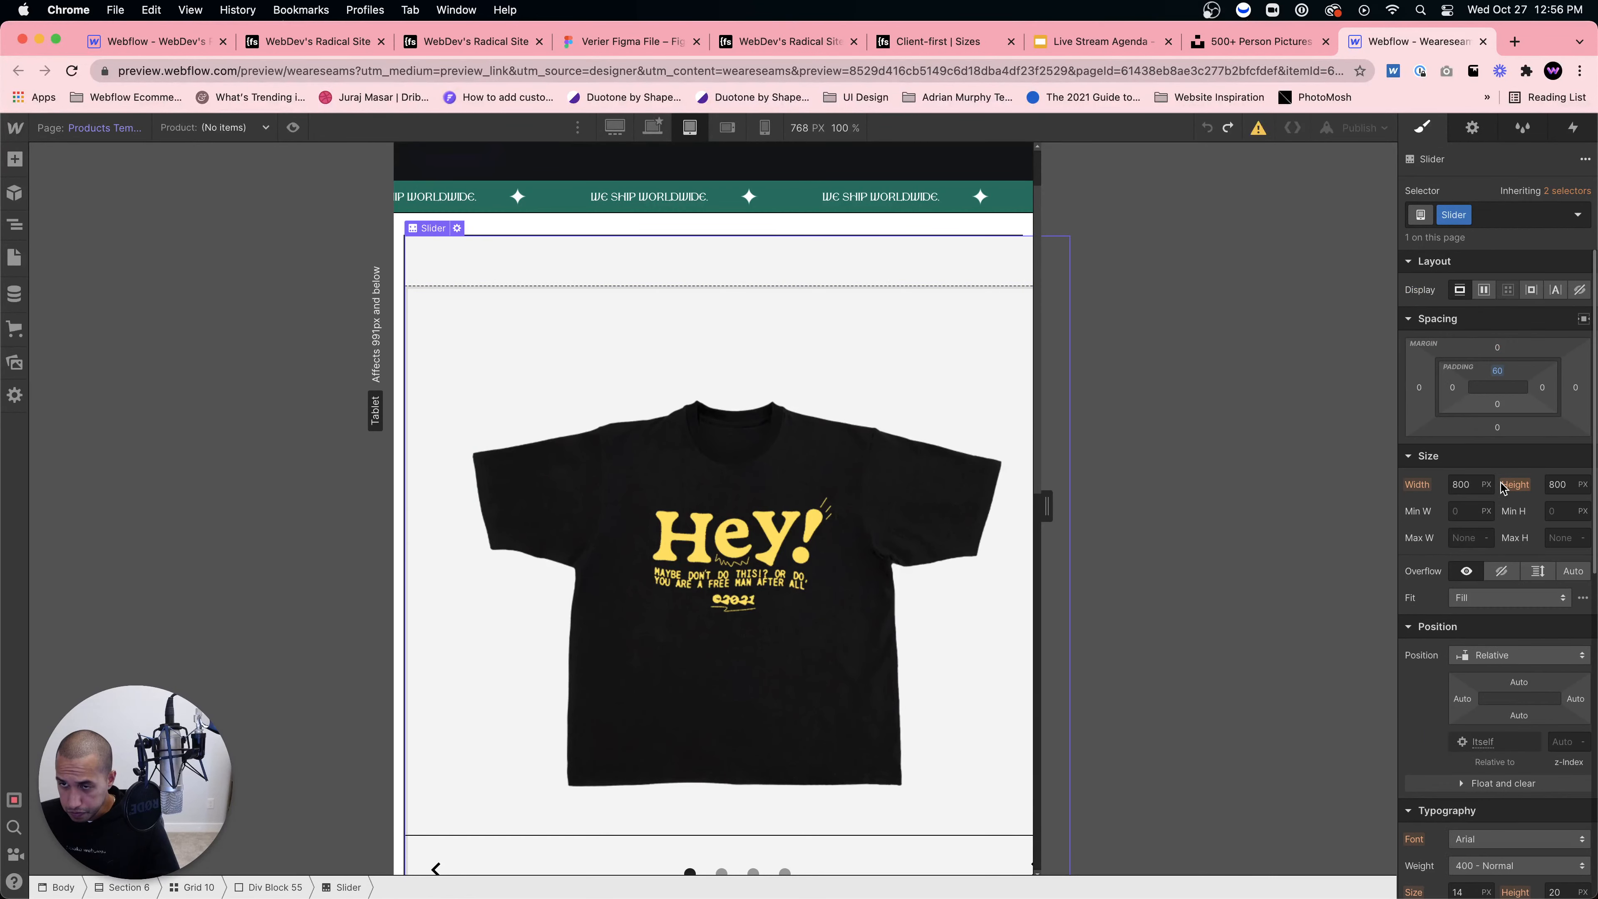
left_click(1466, 485)
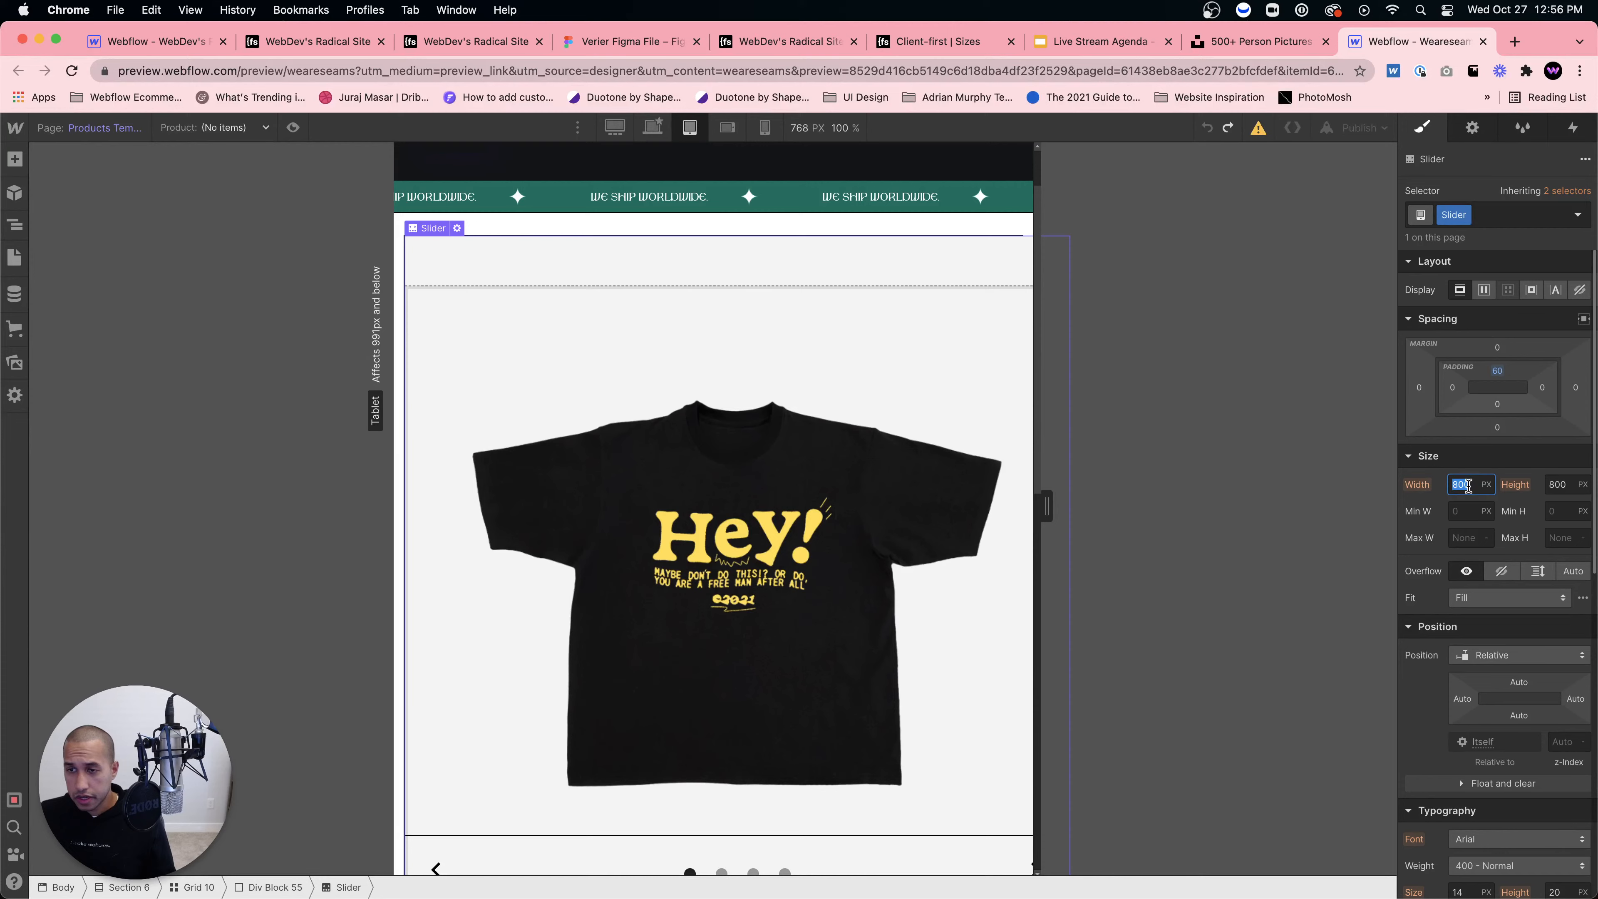
type("100%")
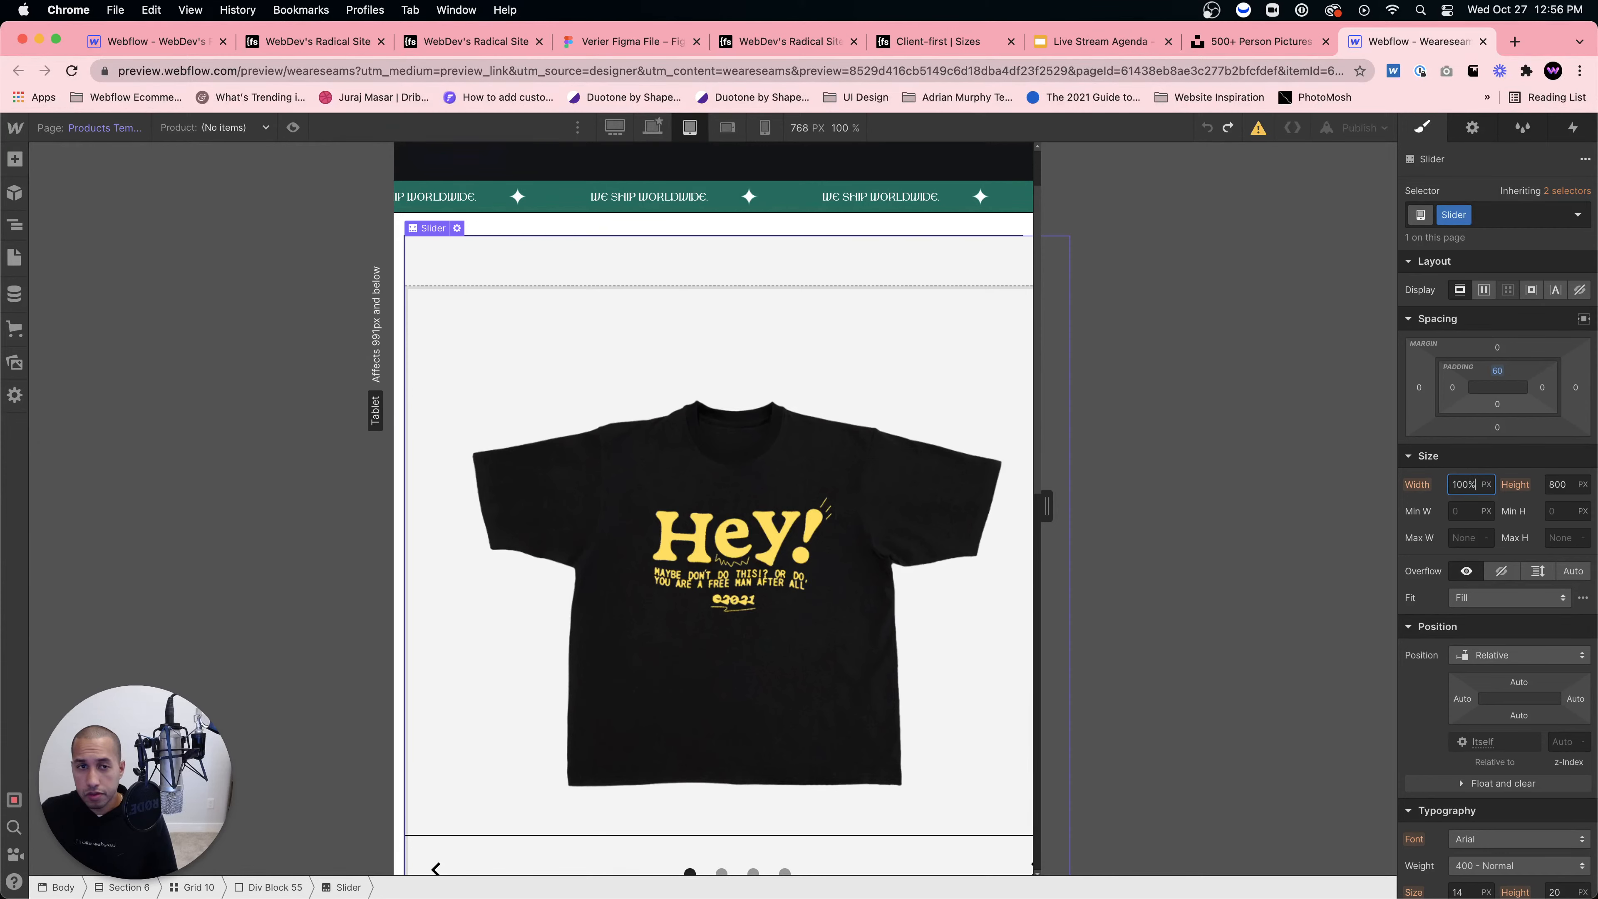
key("Return")
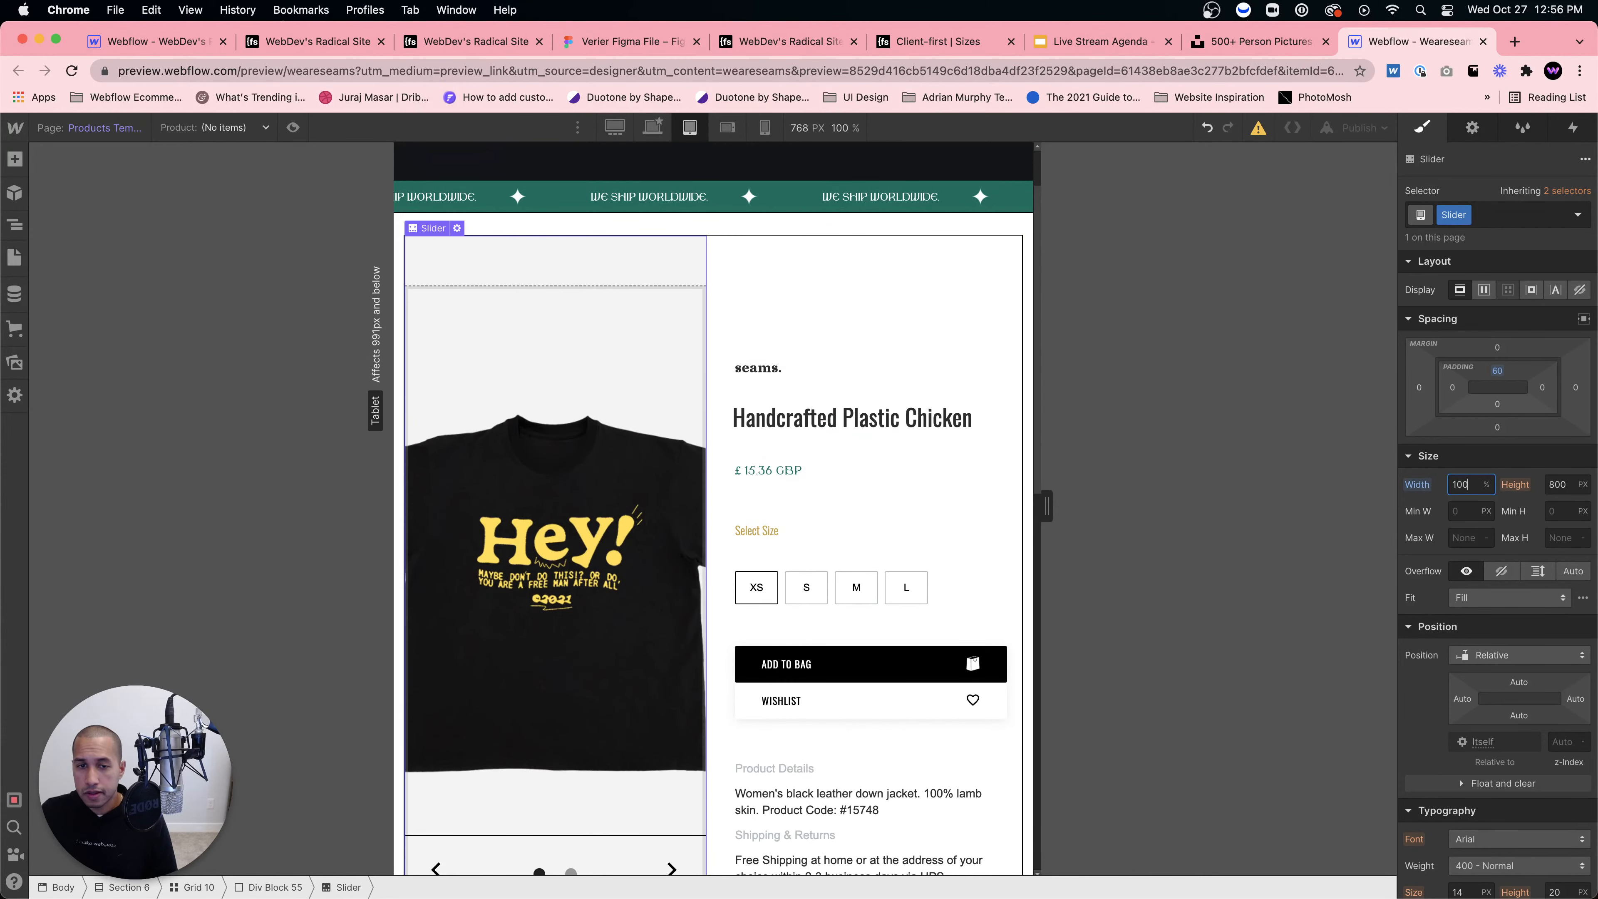
scroll(893, 510, "down", 5)
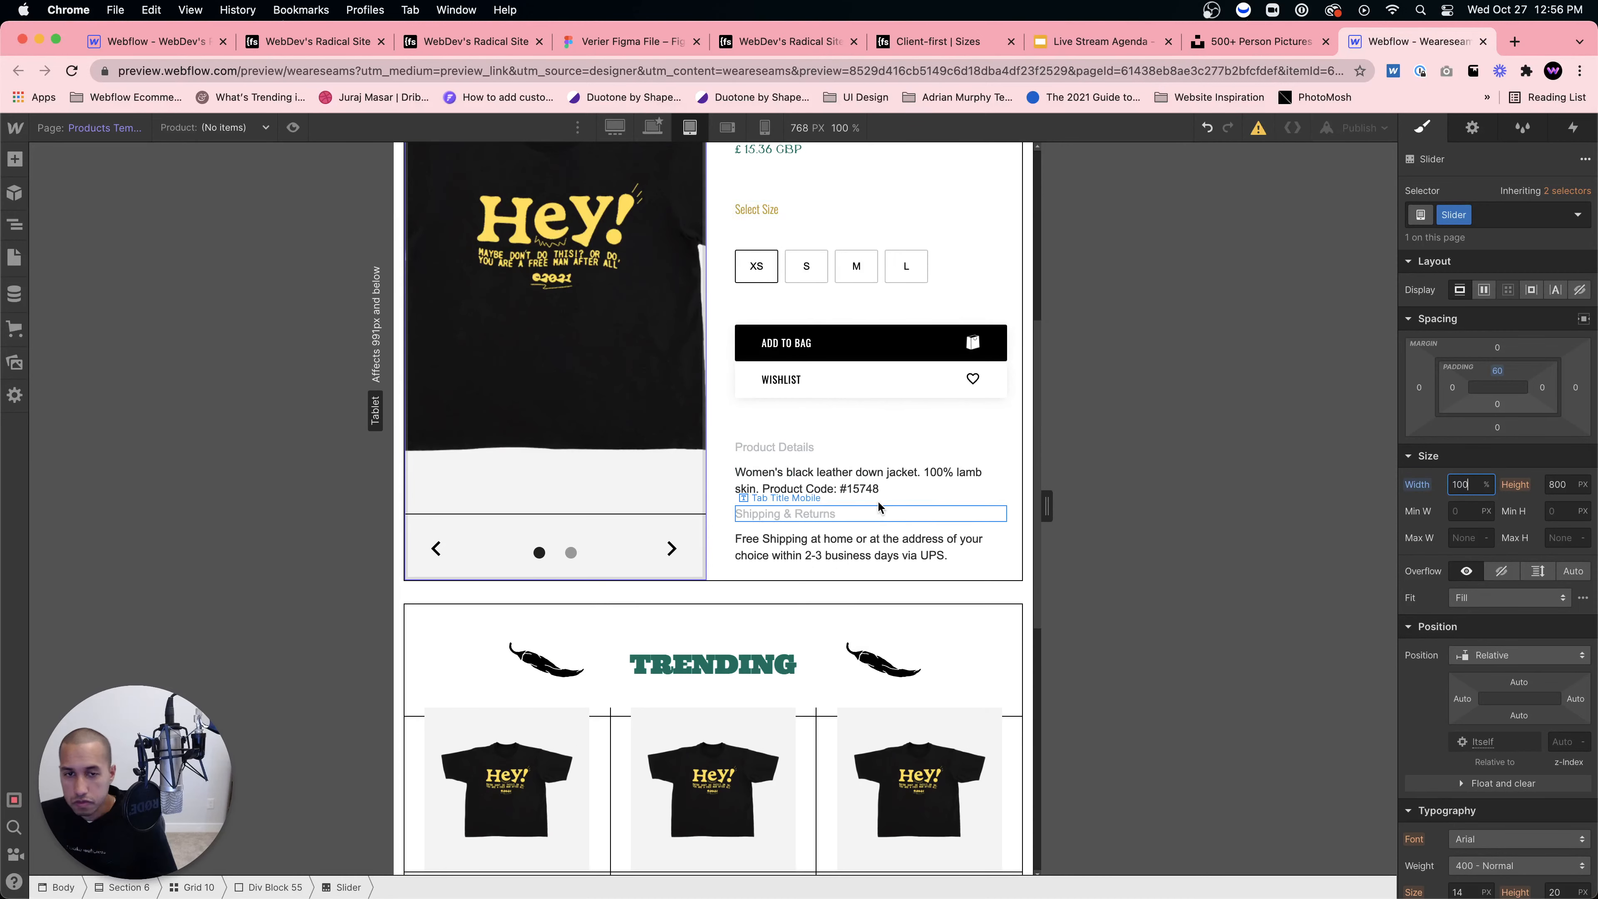
key("super+z")
scroll(910, 520, "up", 5)
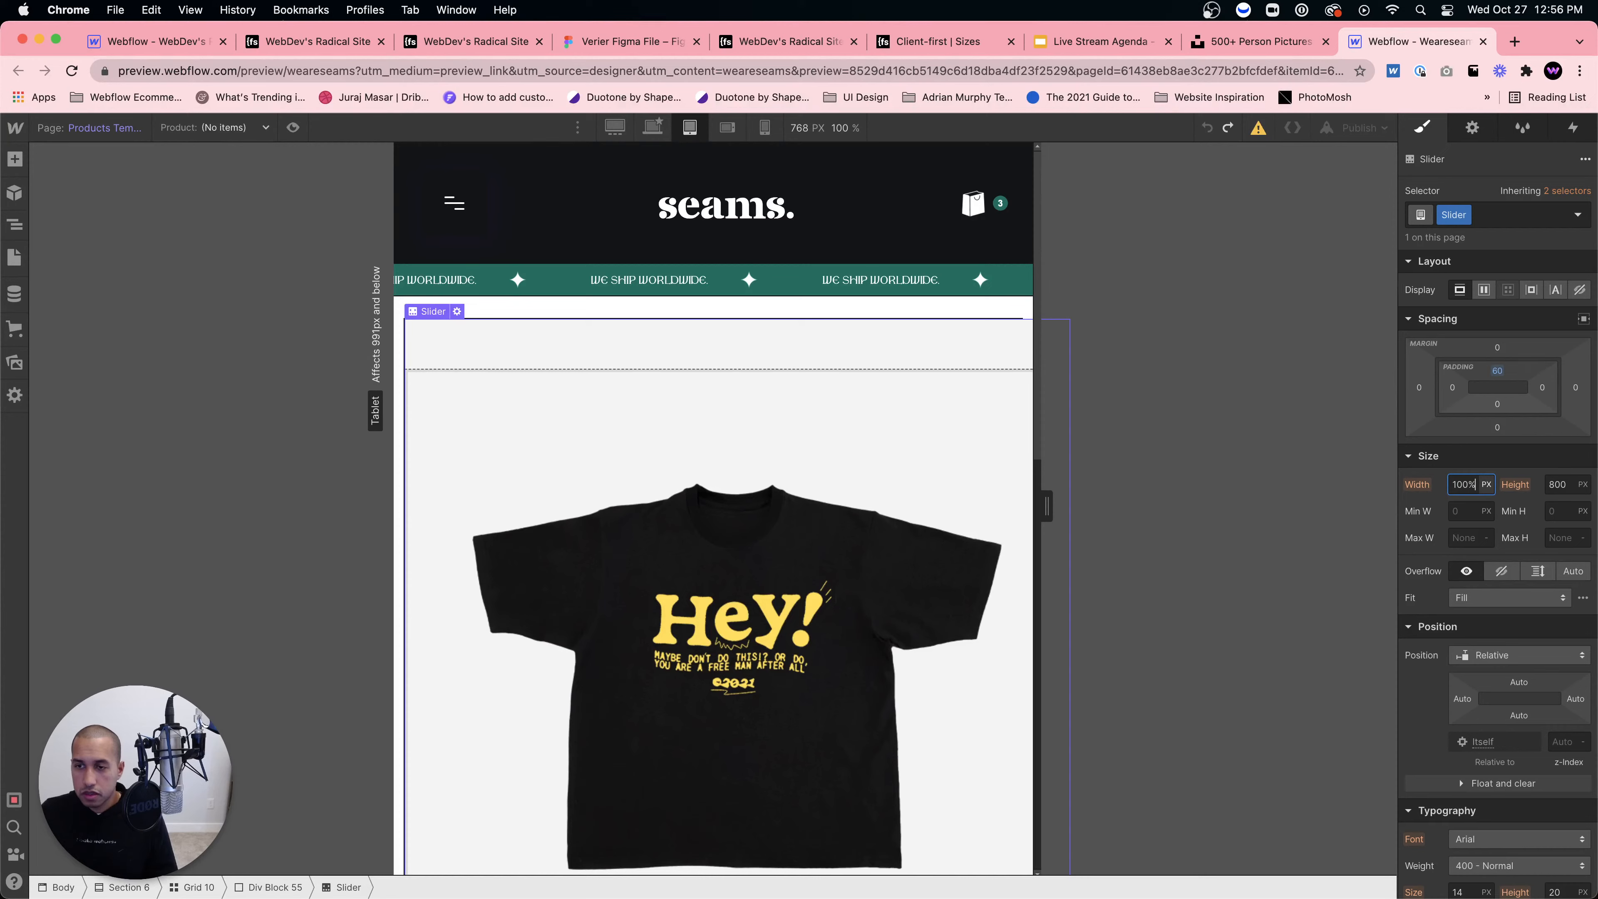
key("super+shift+z")
scroll(903, 519, "down", 5)
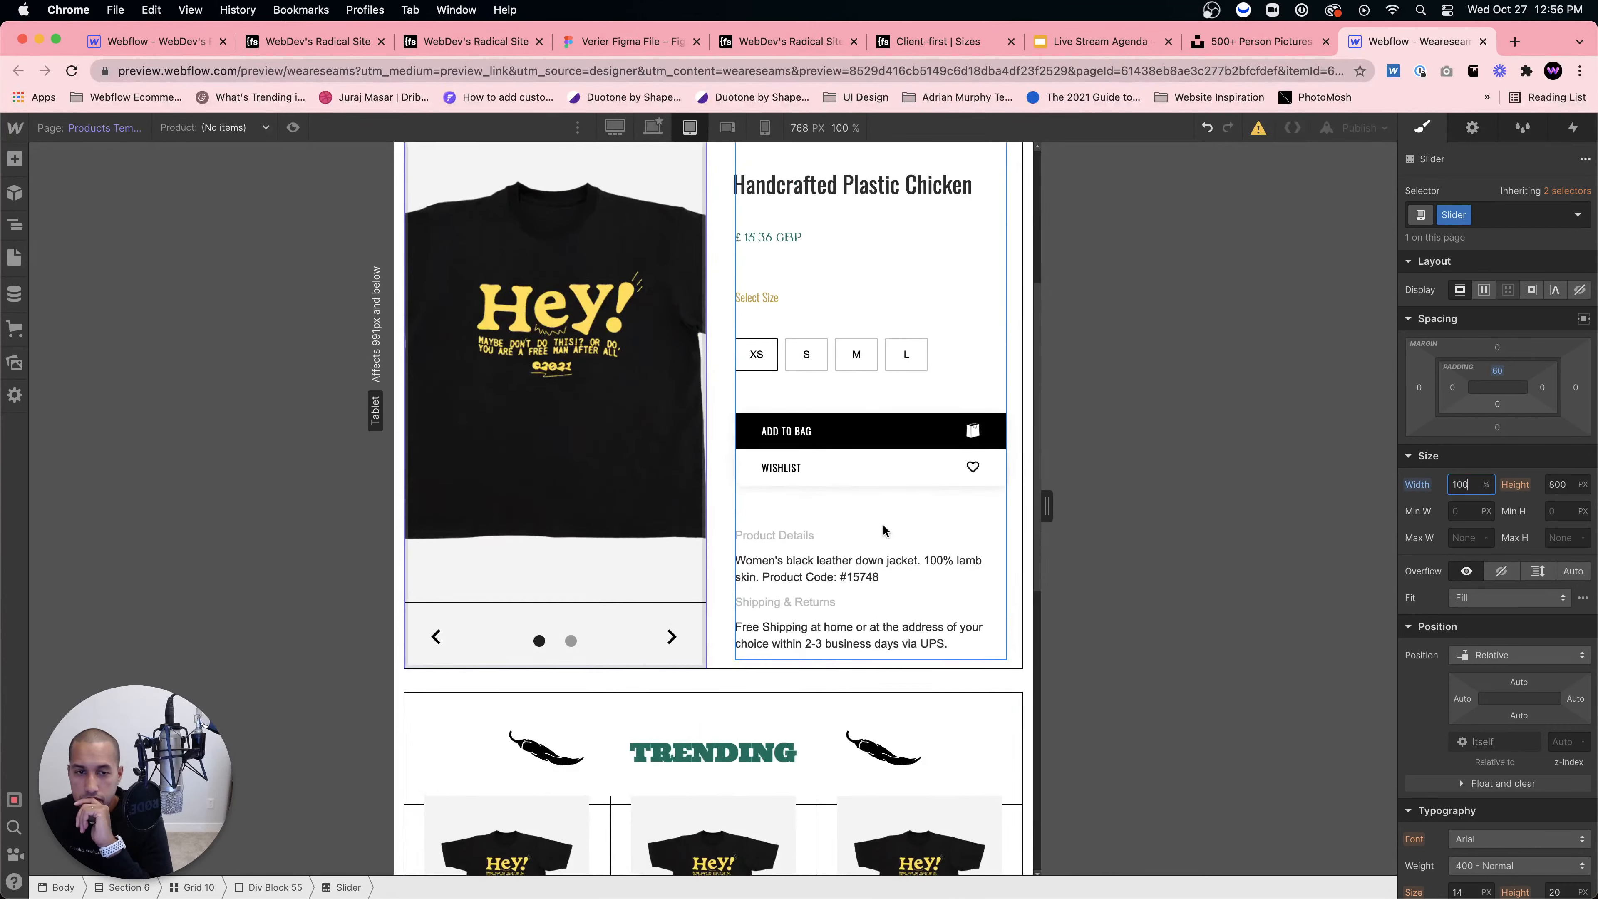
scroll(743, 609, "up", 5)
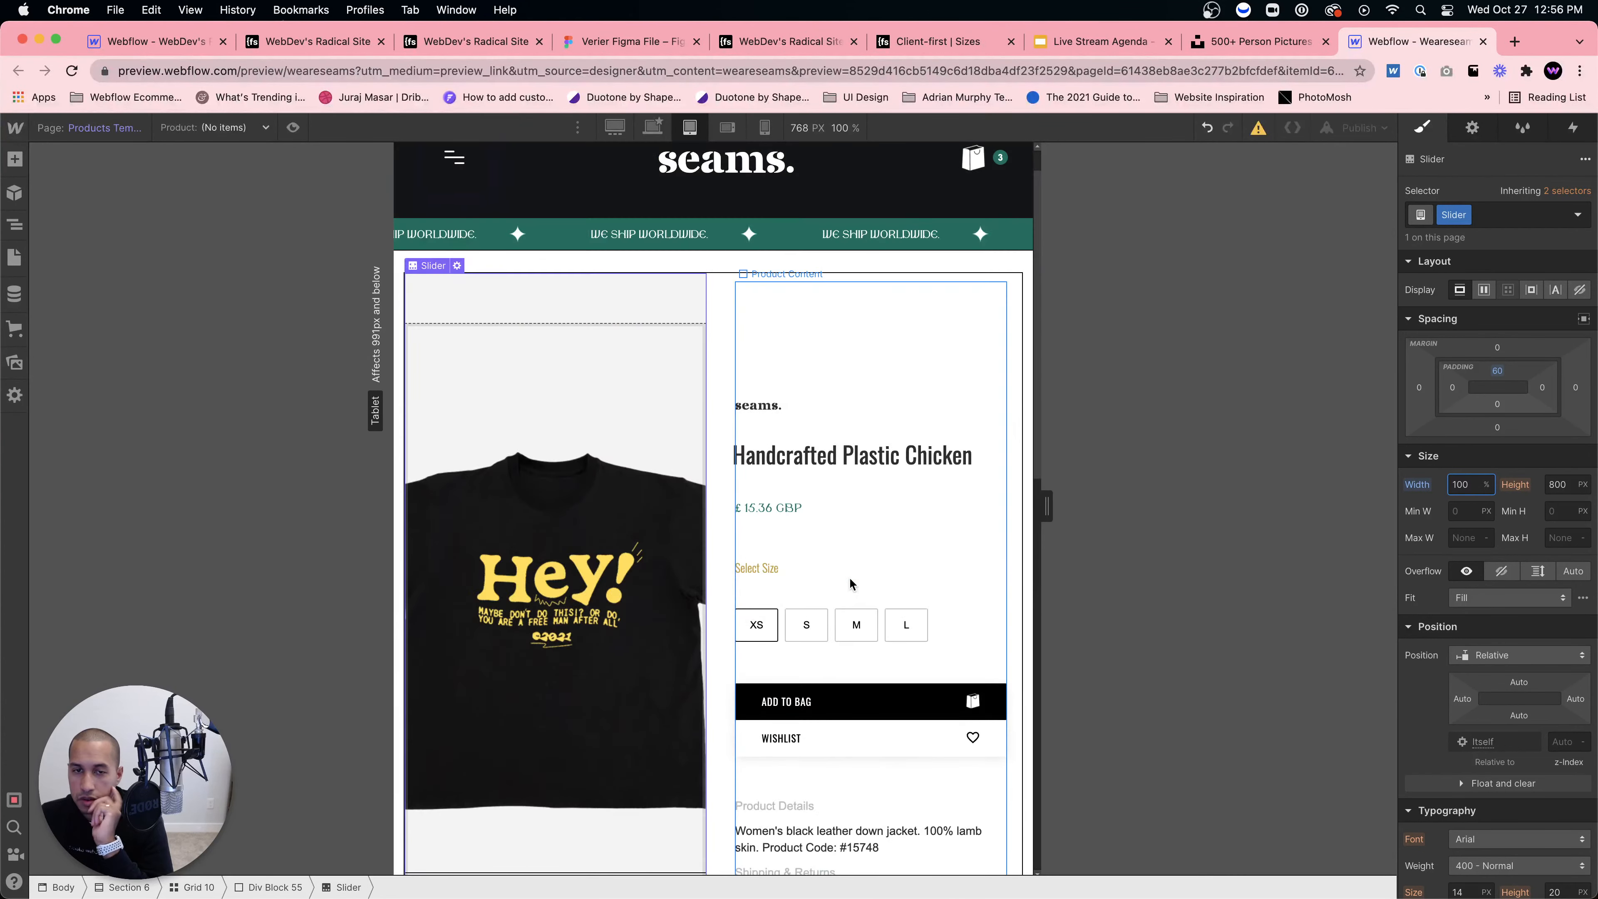
Step: Inspect Div Block 55 and Grid 10's grid settings unchanged, then switch to Mobile Landscape
left_click(286, 888)
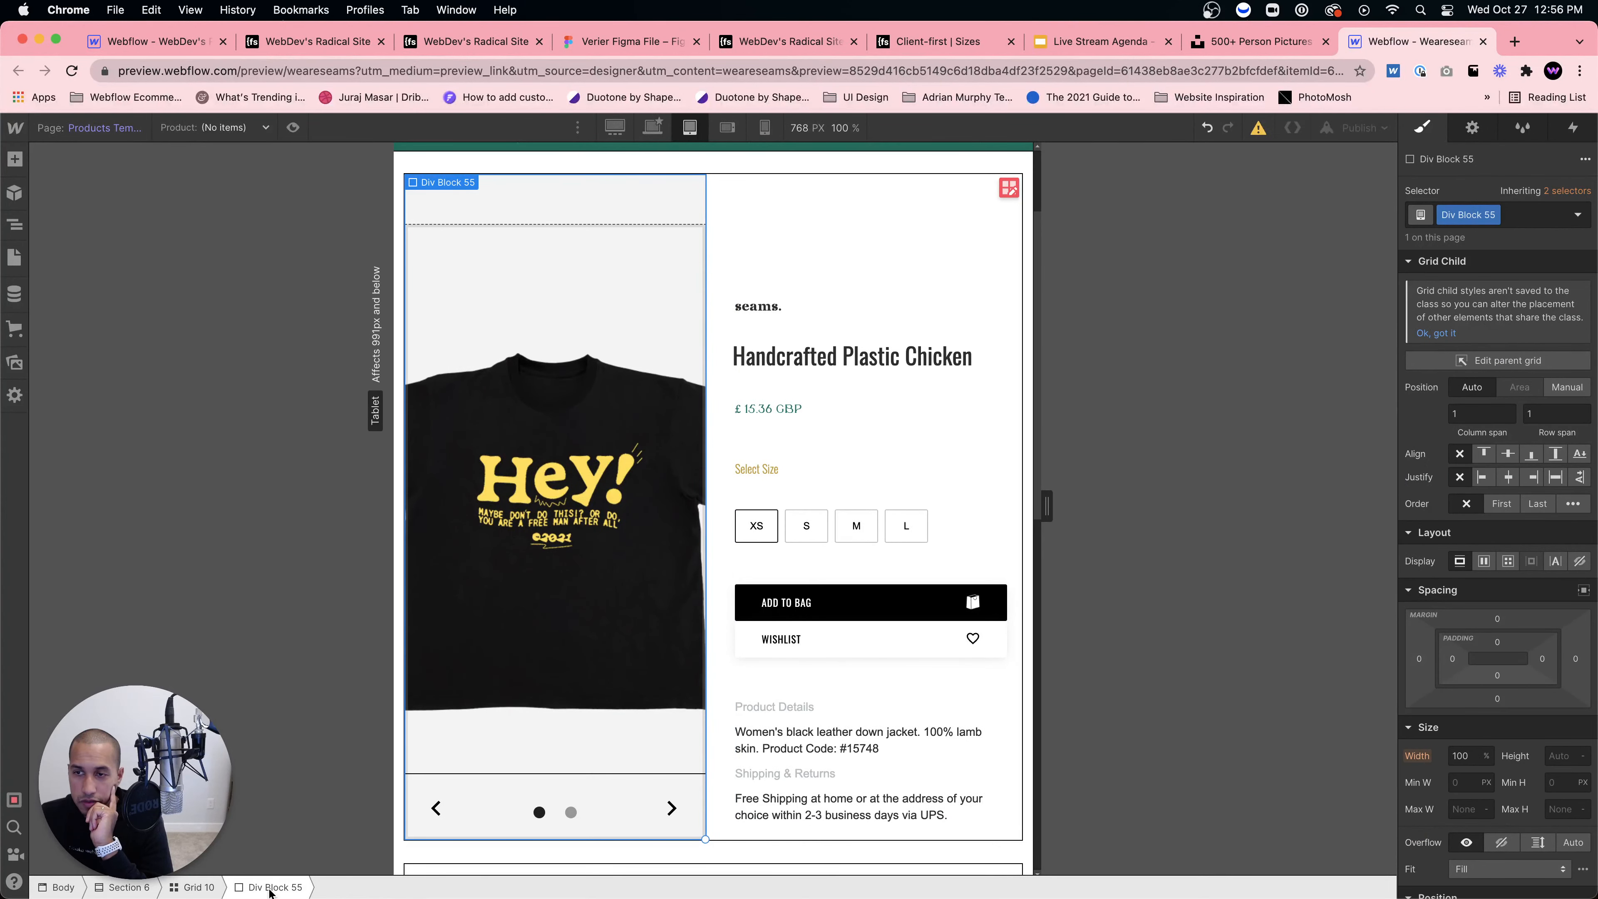
left_click(198, 887)
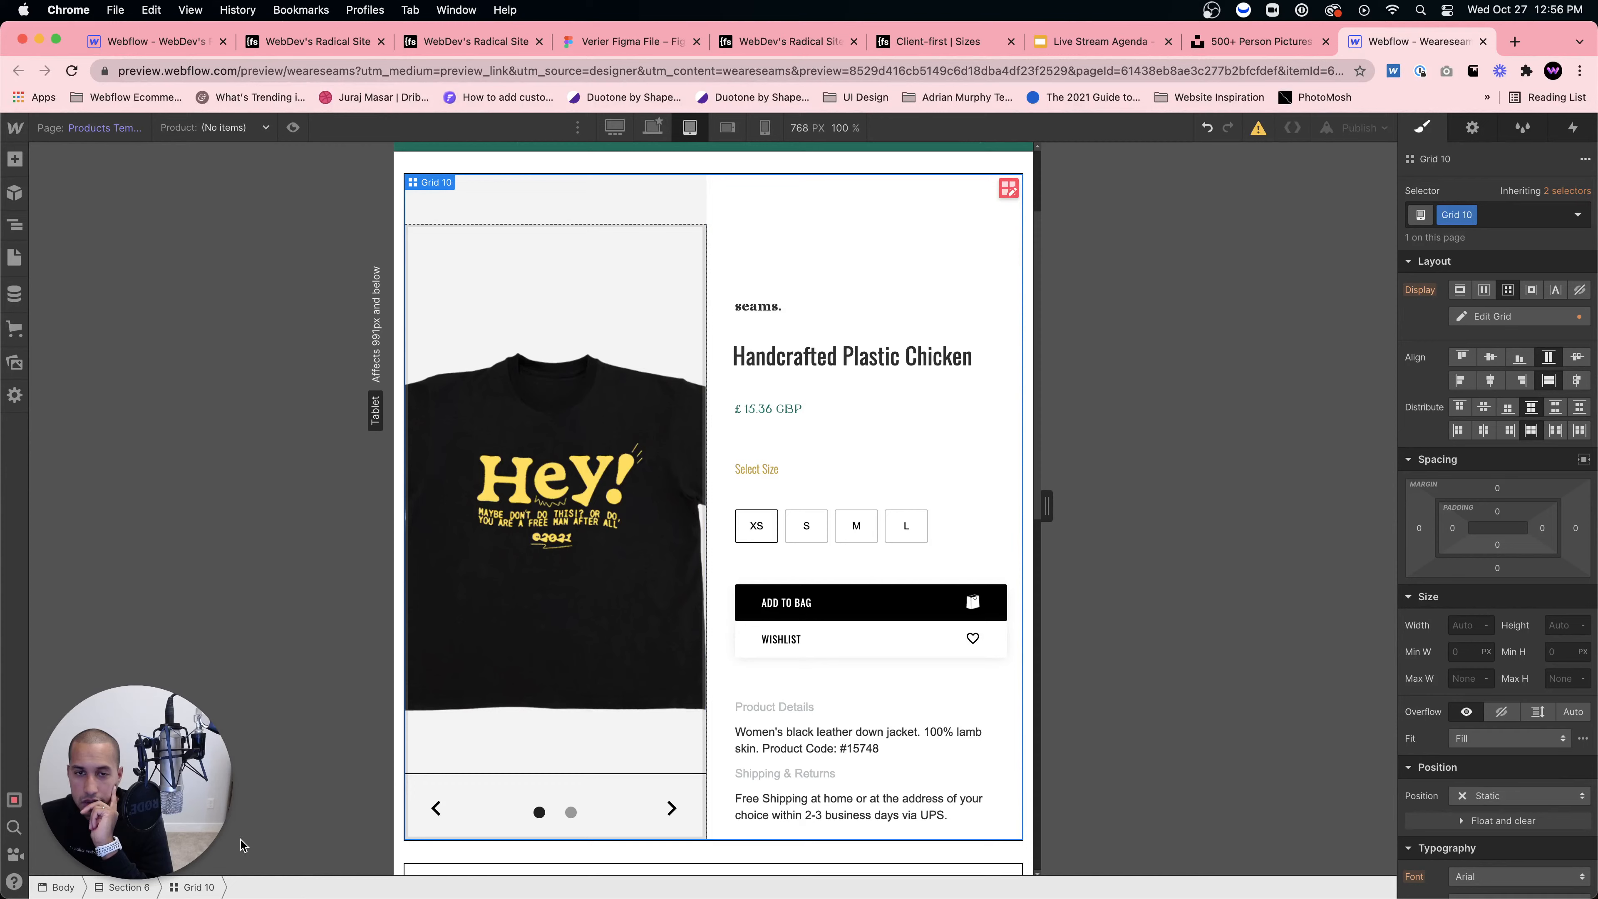
left_click(1028, 189)
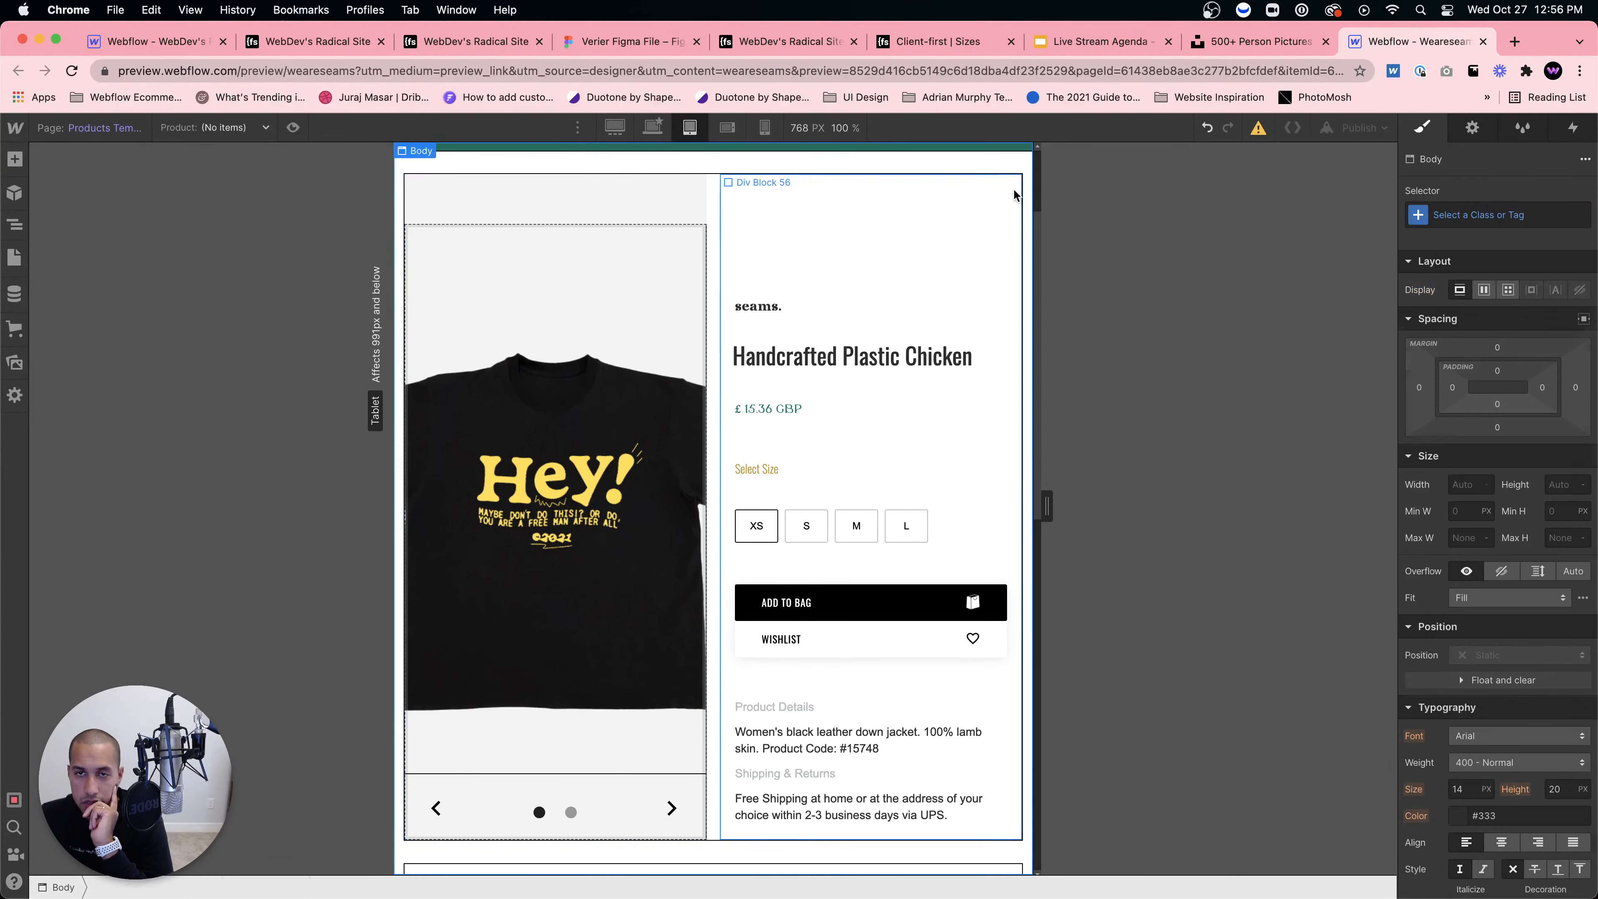
left_click(1014, 195)
left_click(405, 777)
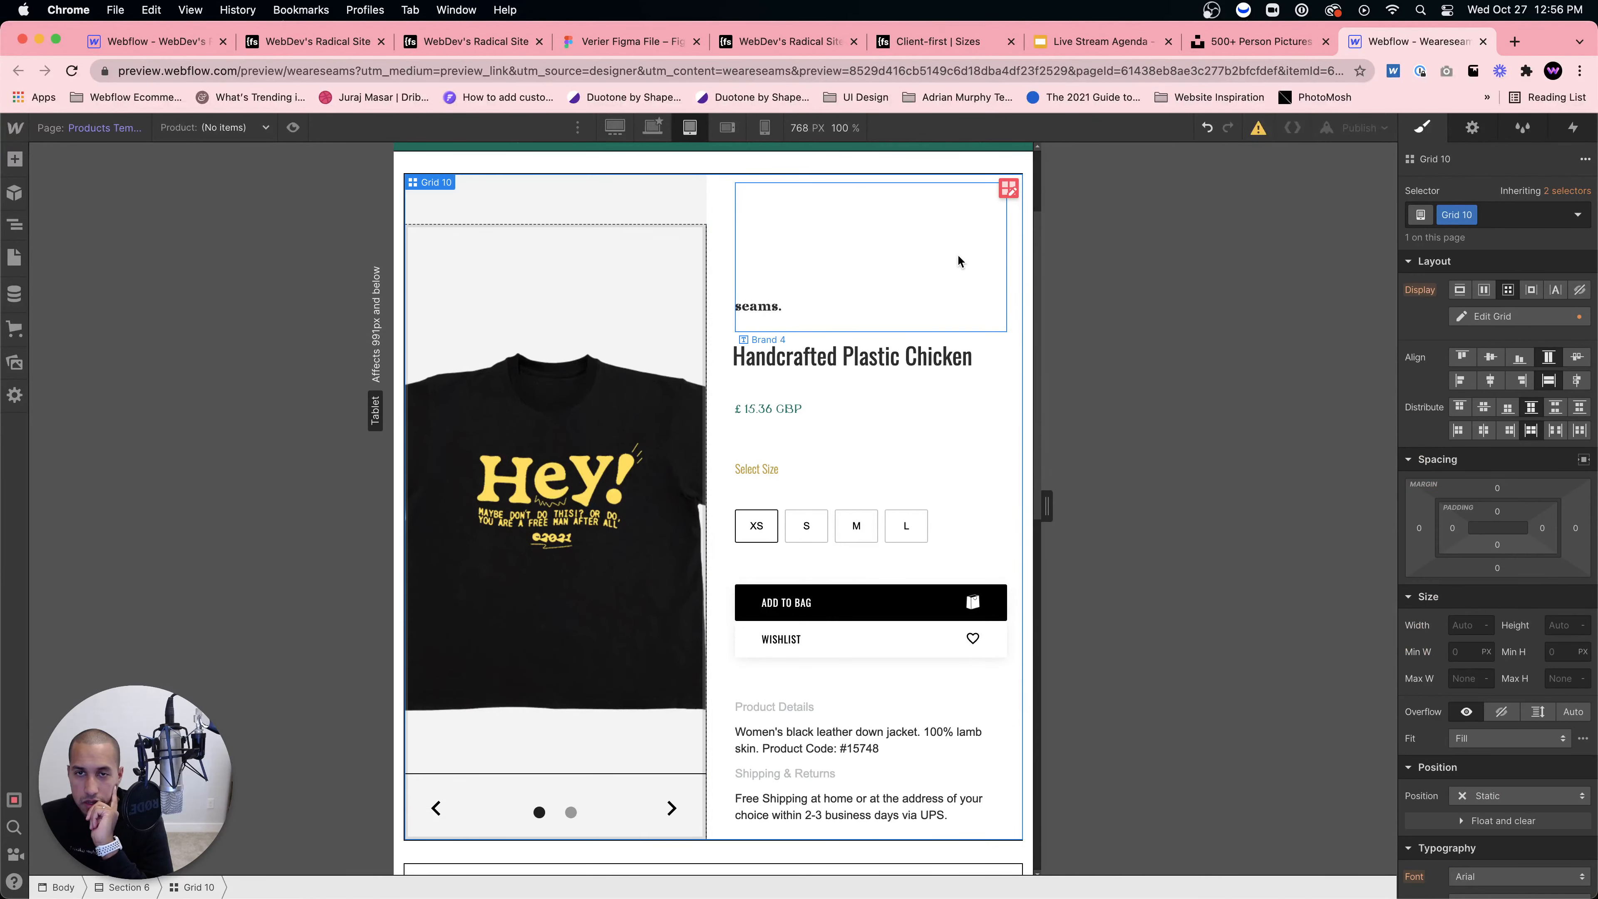
left_click(1007, 186)
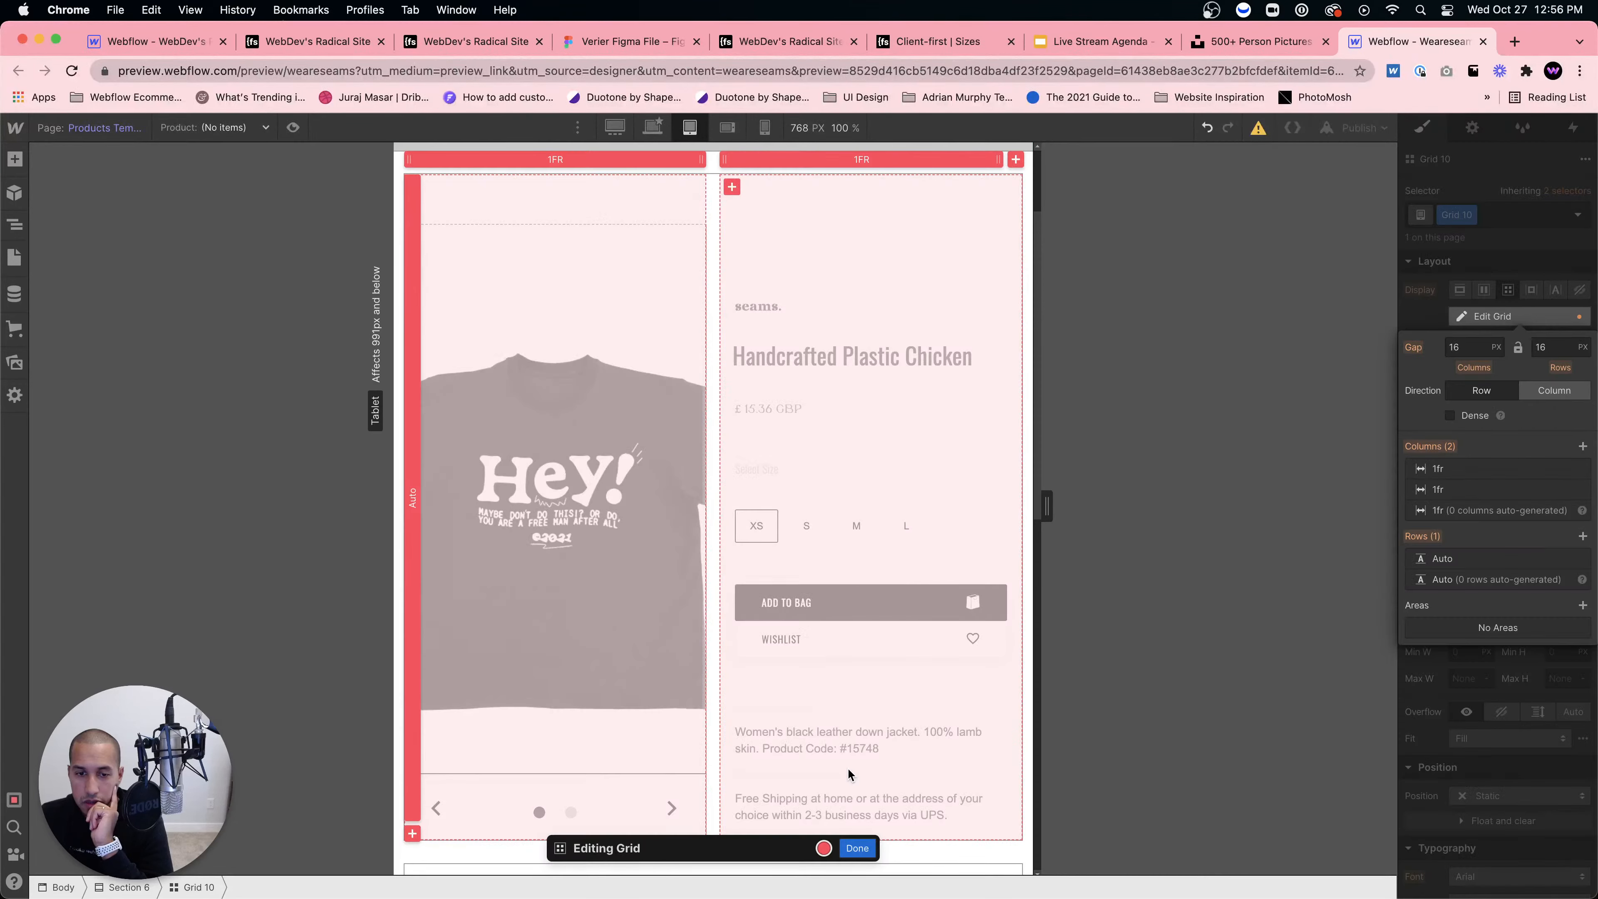
key("Escape")
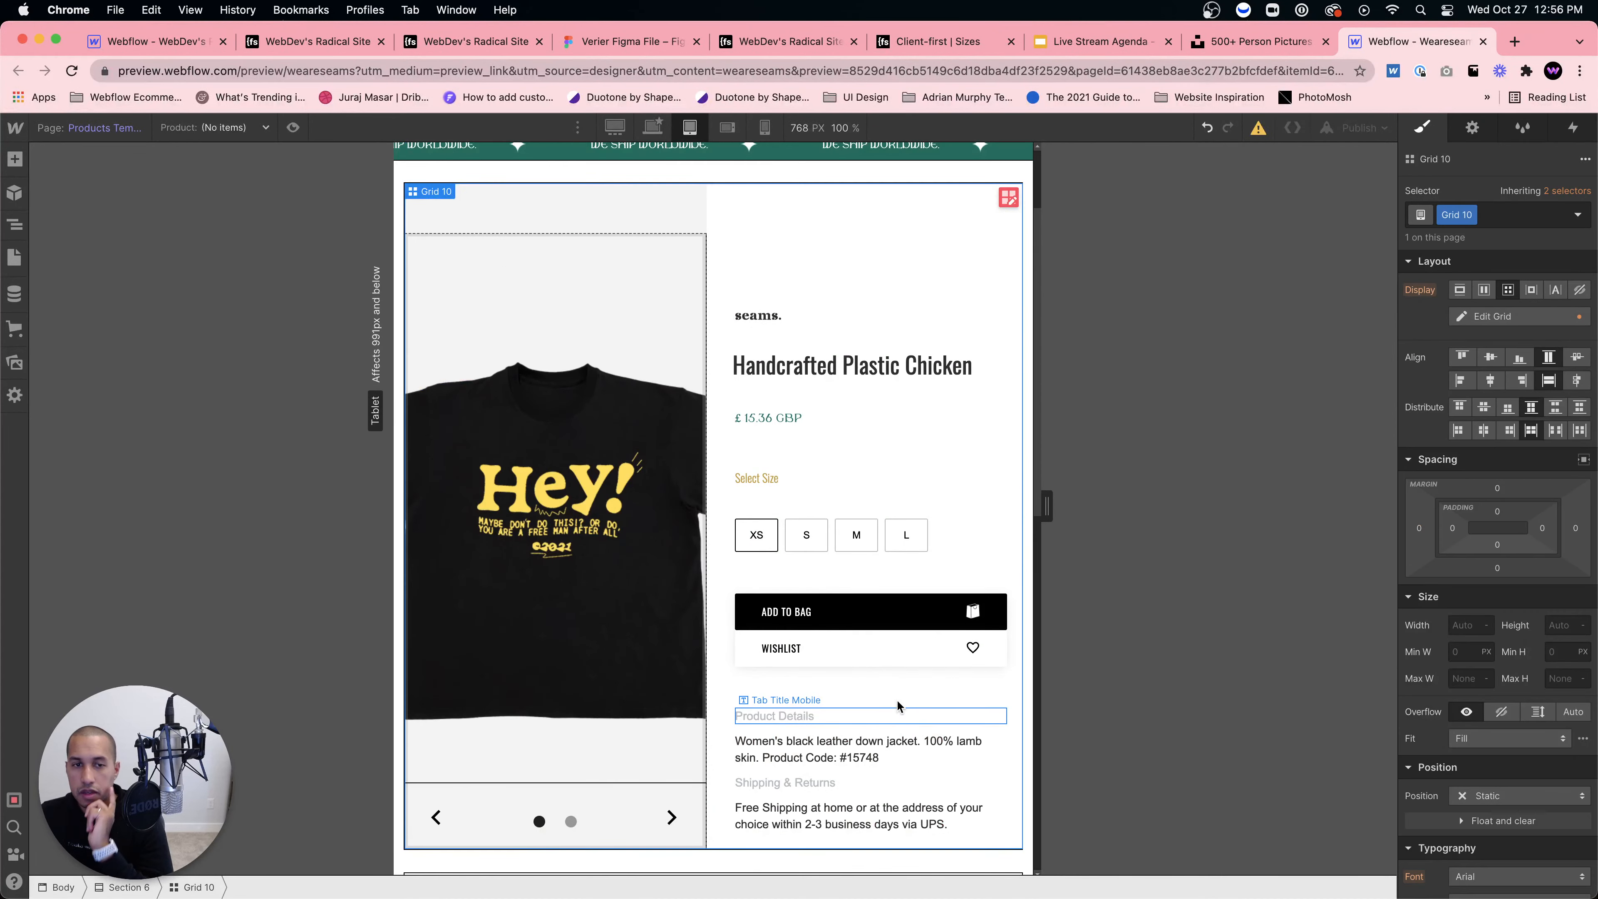
left_click(727, 128)
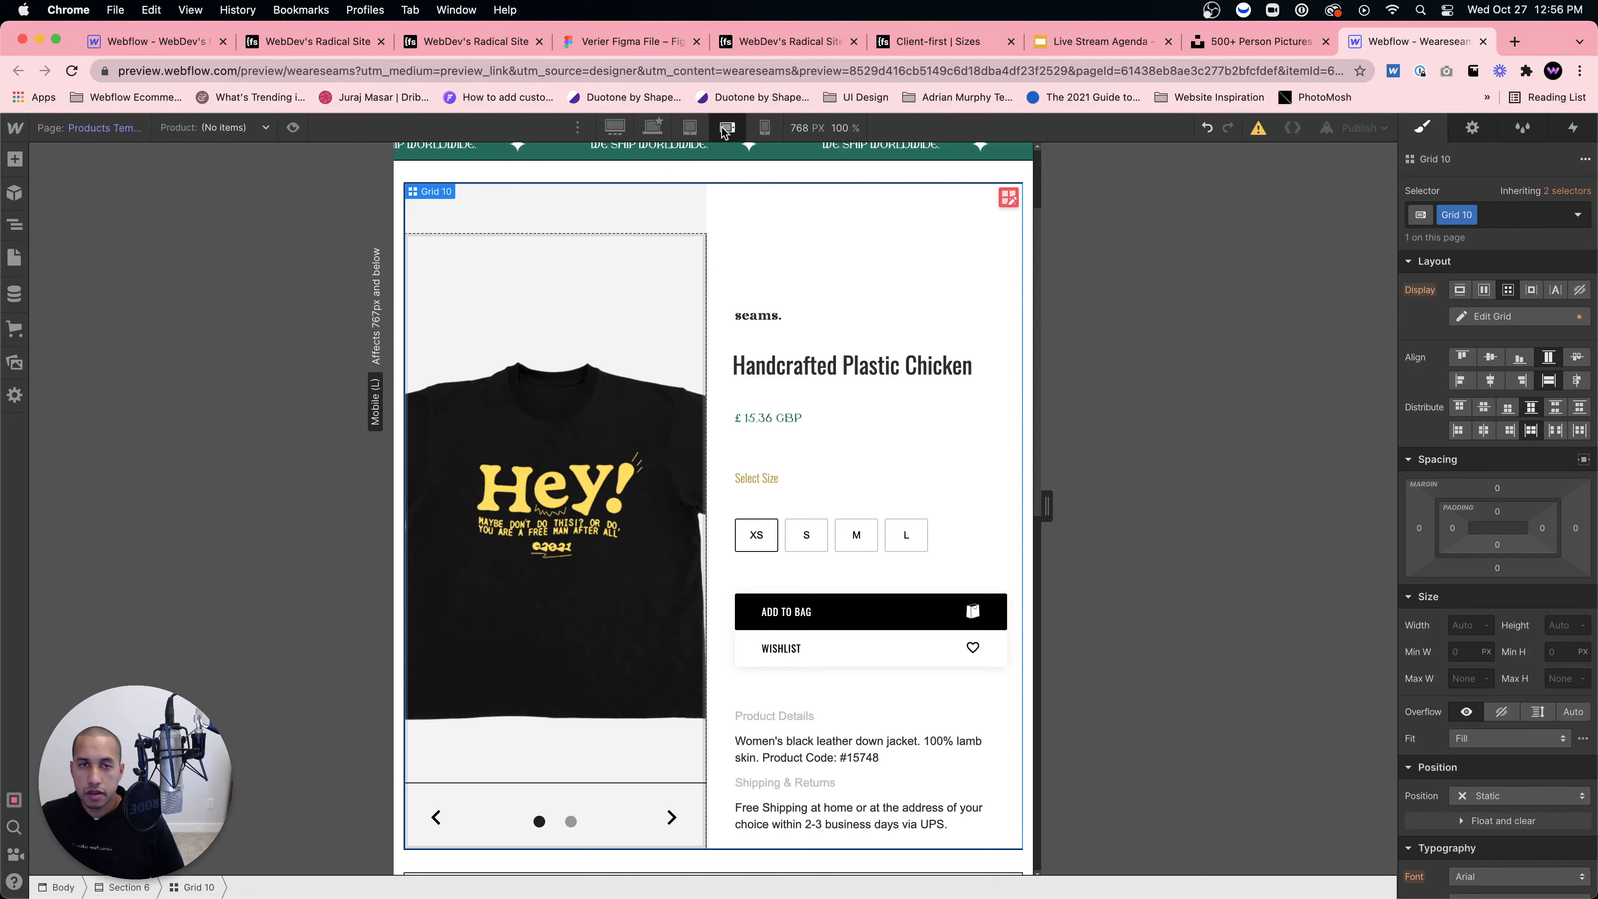
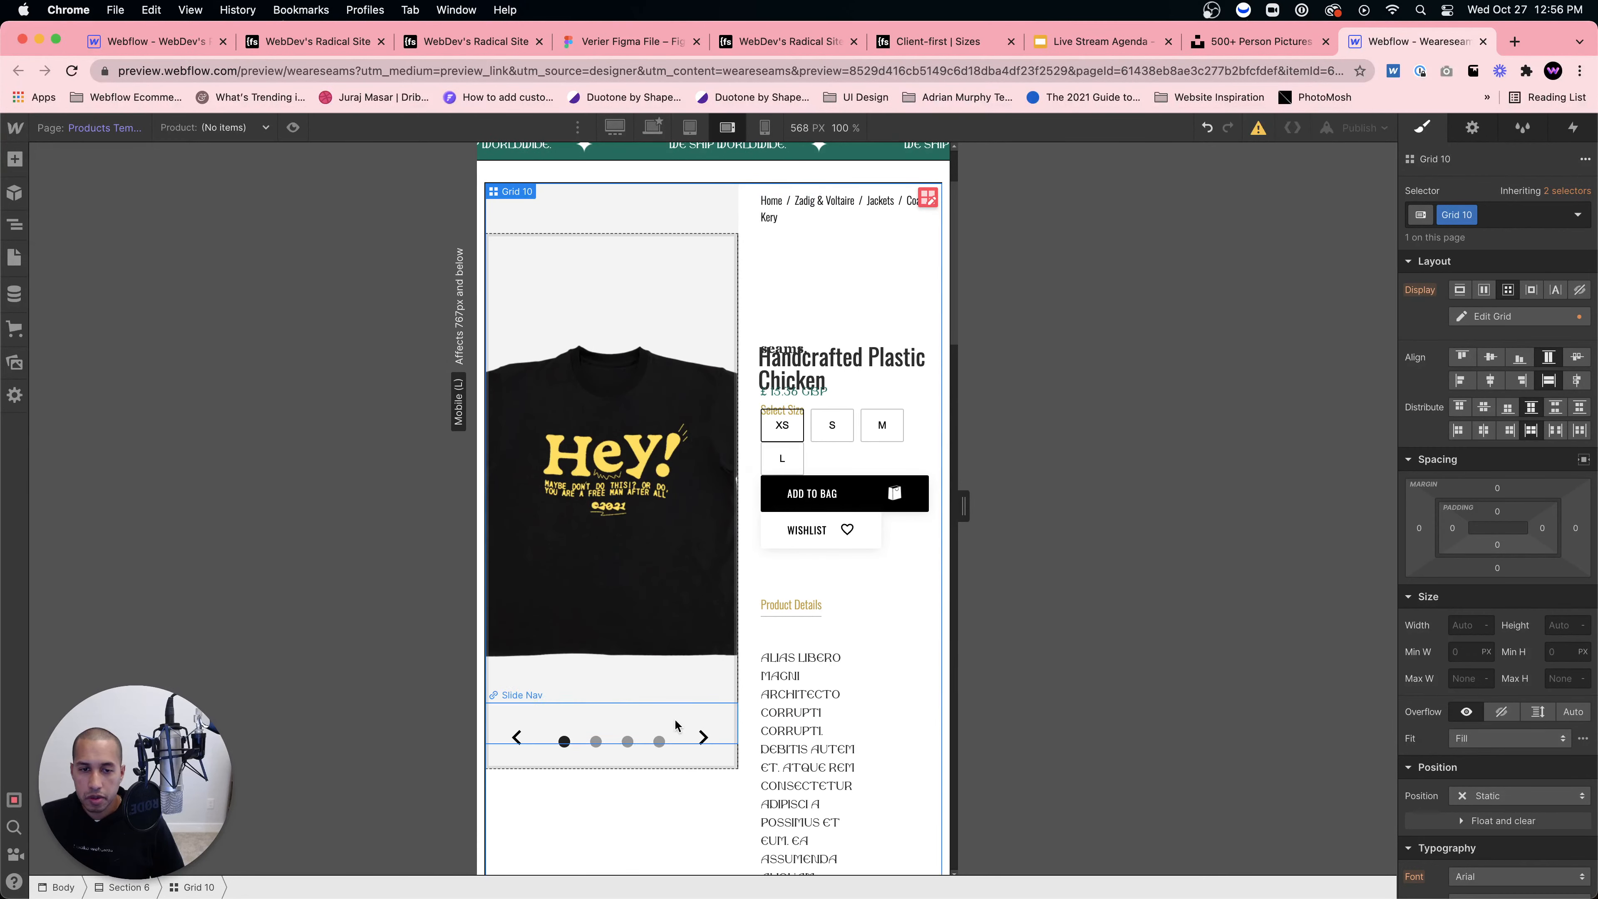
Step: Delete one of Grid 10's two 1FR columns so the product details stack under the image
left_click(928, 201)
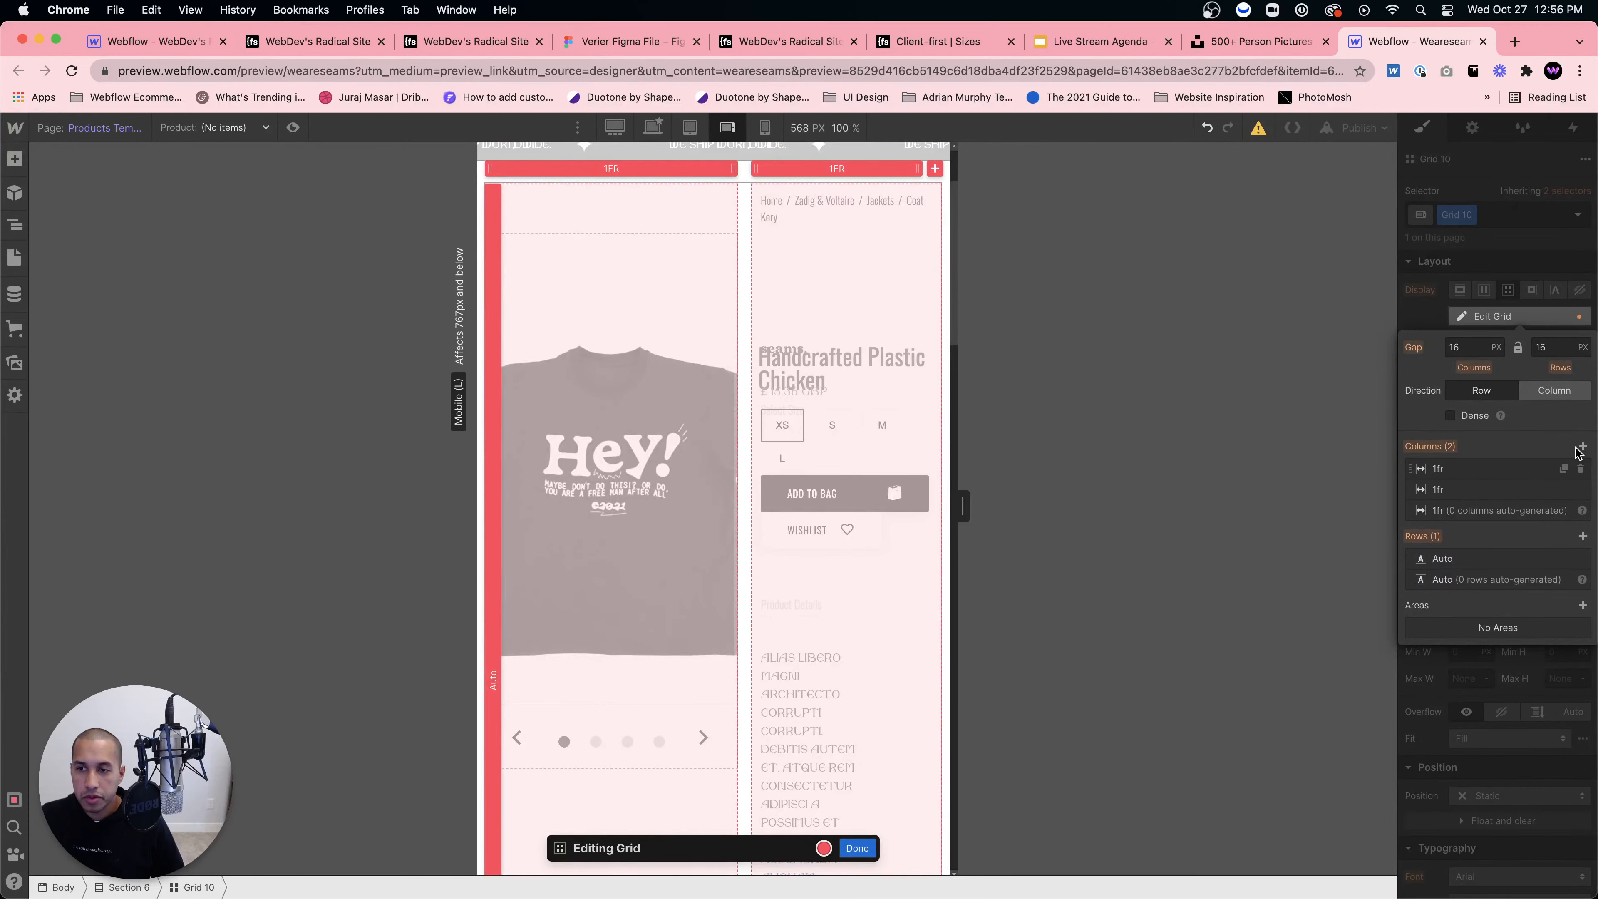
left_click(1581, 468)
left_click(859, 848)
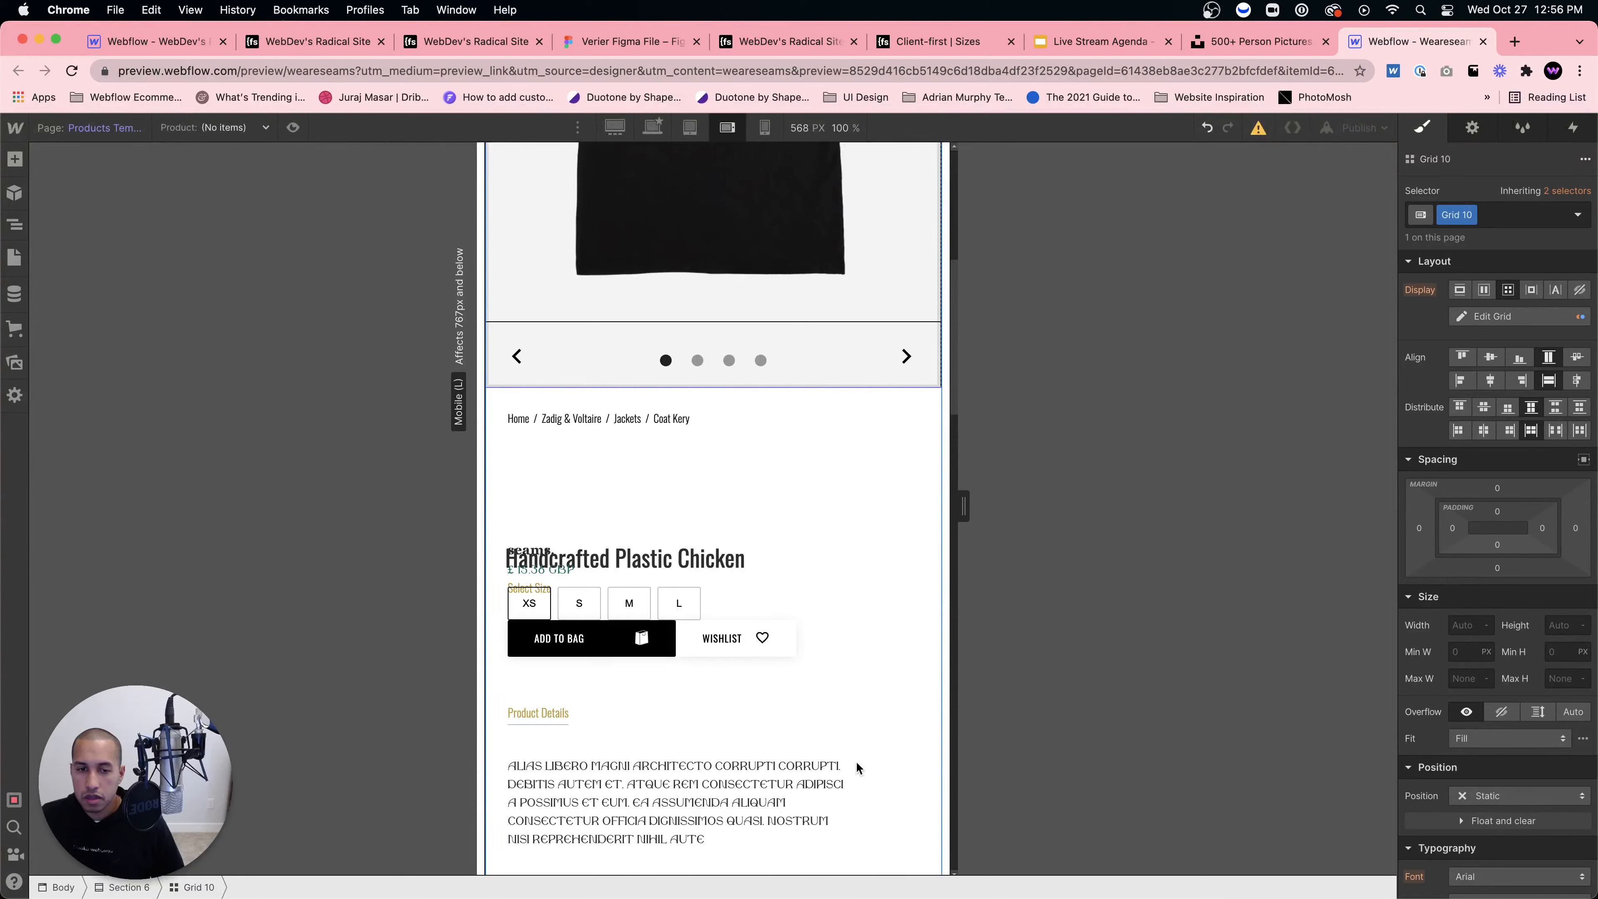
scroll(745, 403, "up", 4)
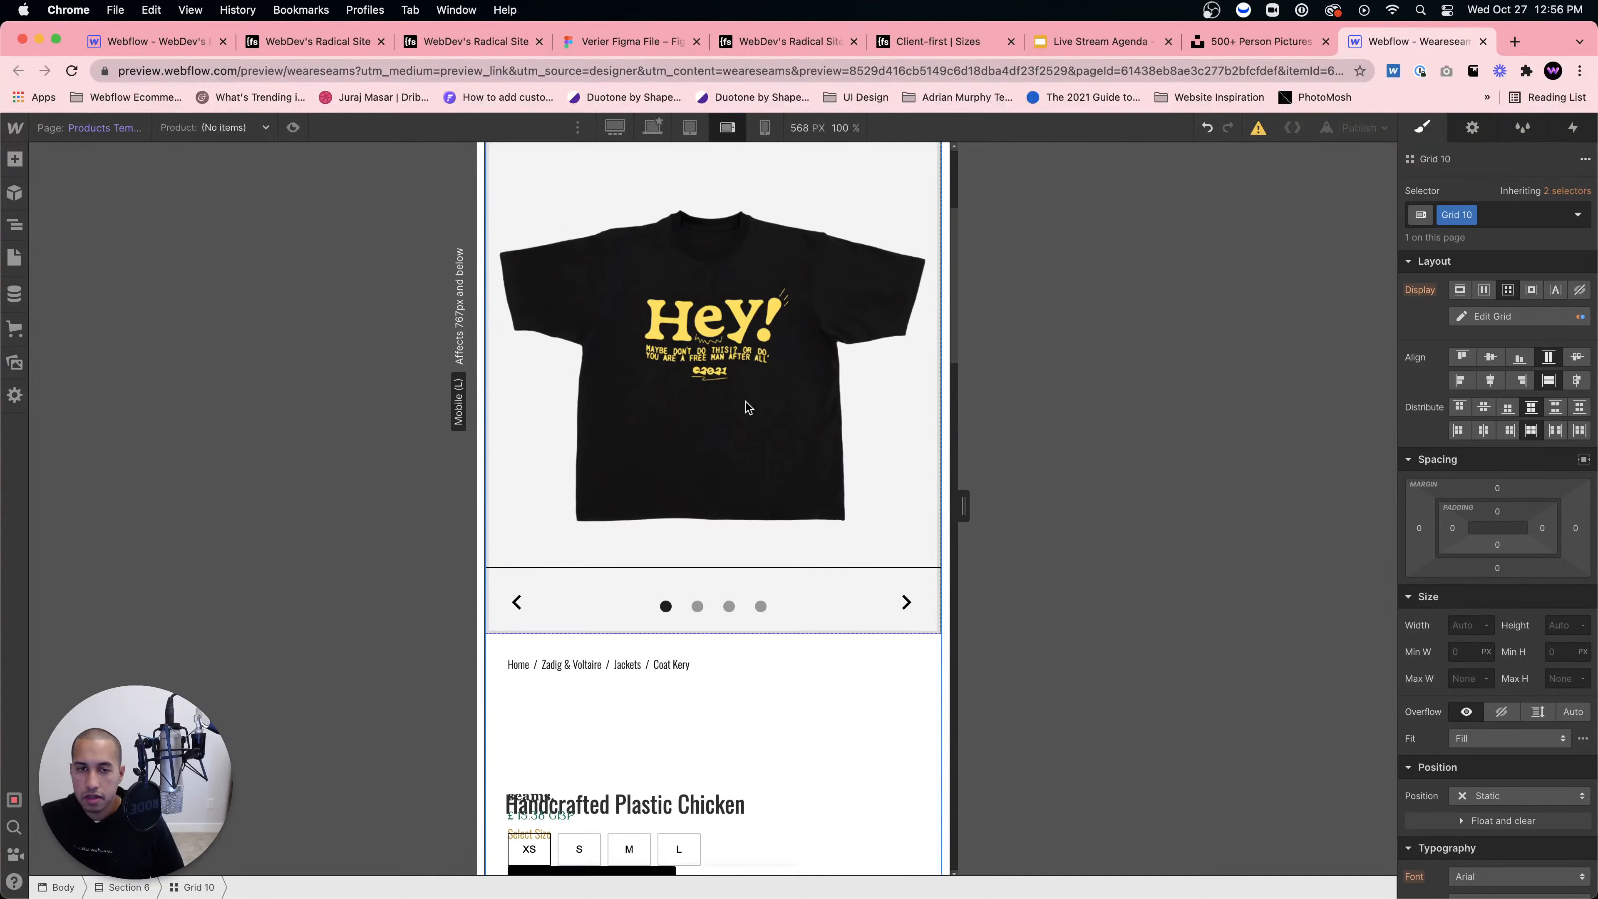
scroll(747, 403, "down", 6)
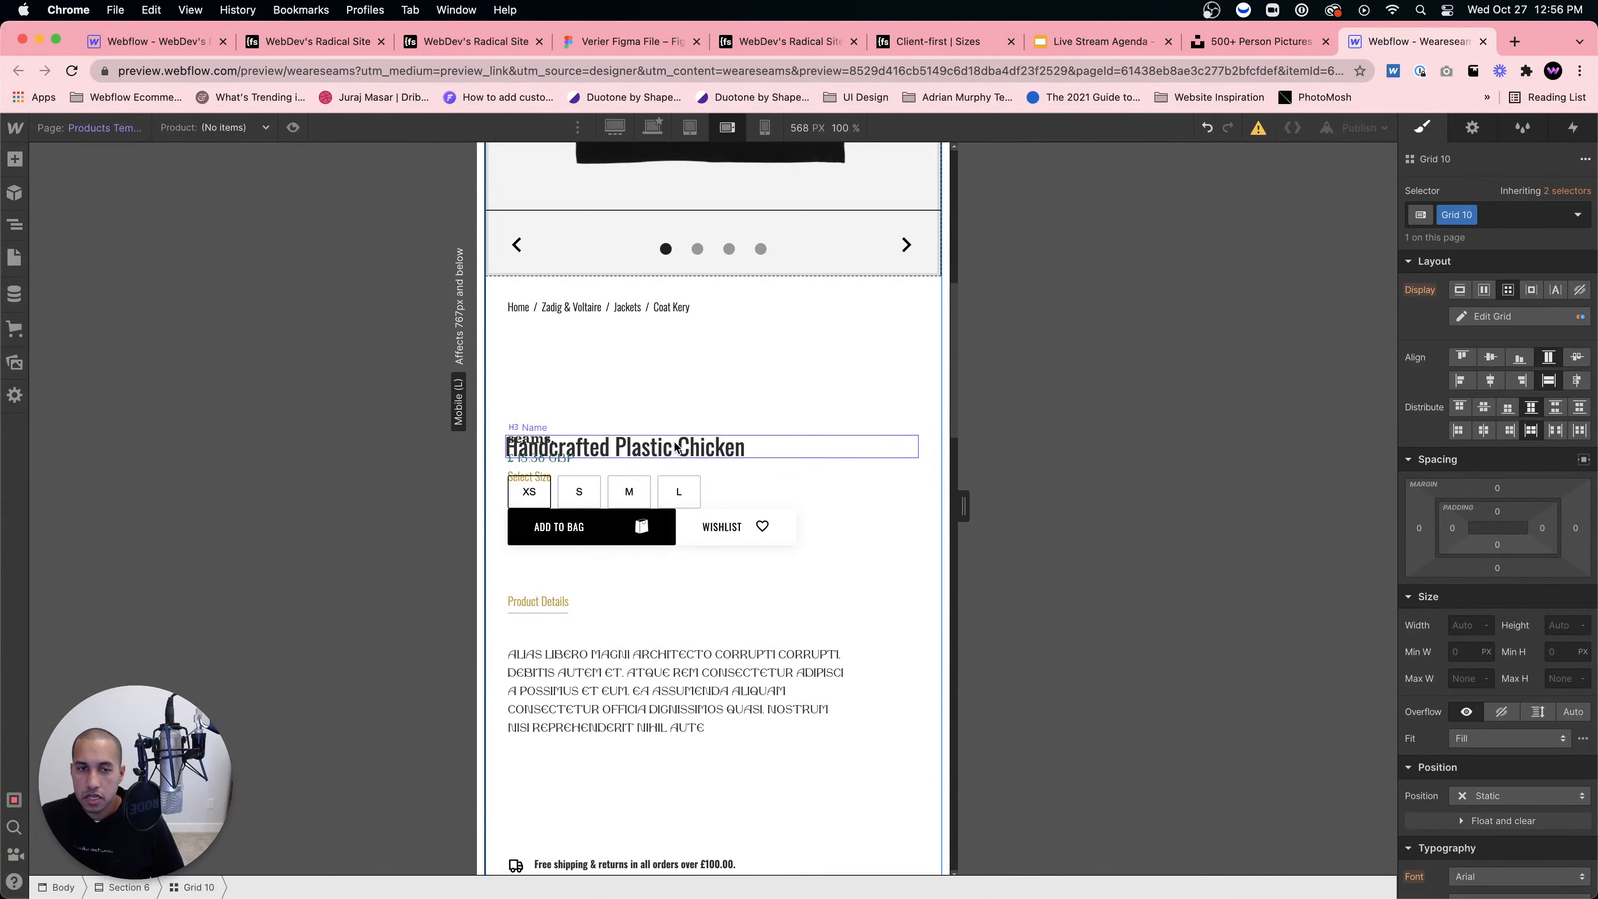
Step: Reduce the seams. brand block's top padding to 40
left_click(682, 430)
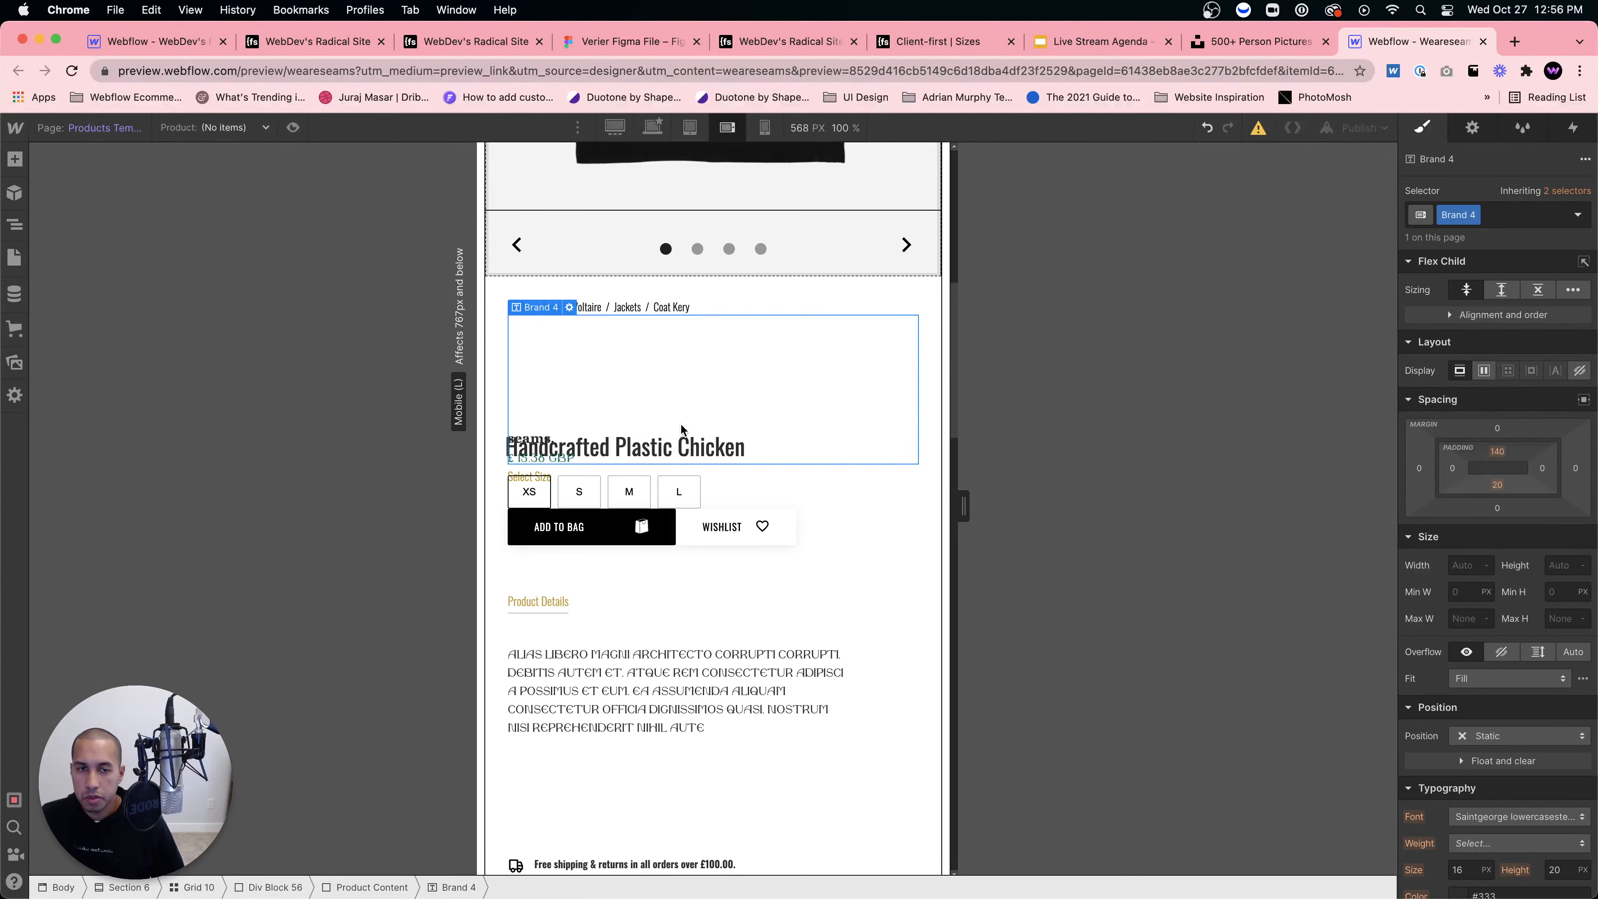
left_click_drag(1498, 452, 1489, 475)
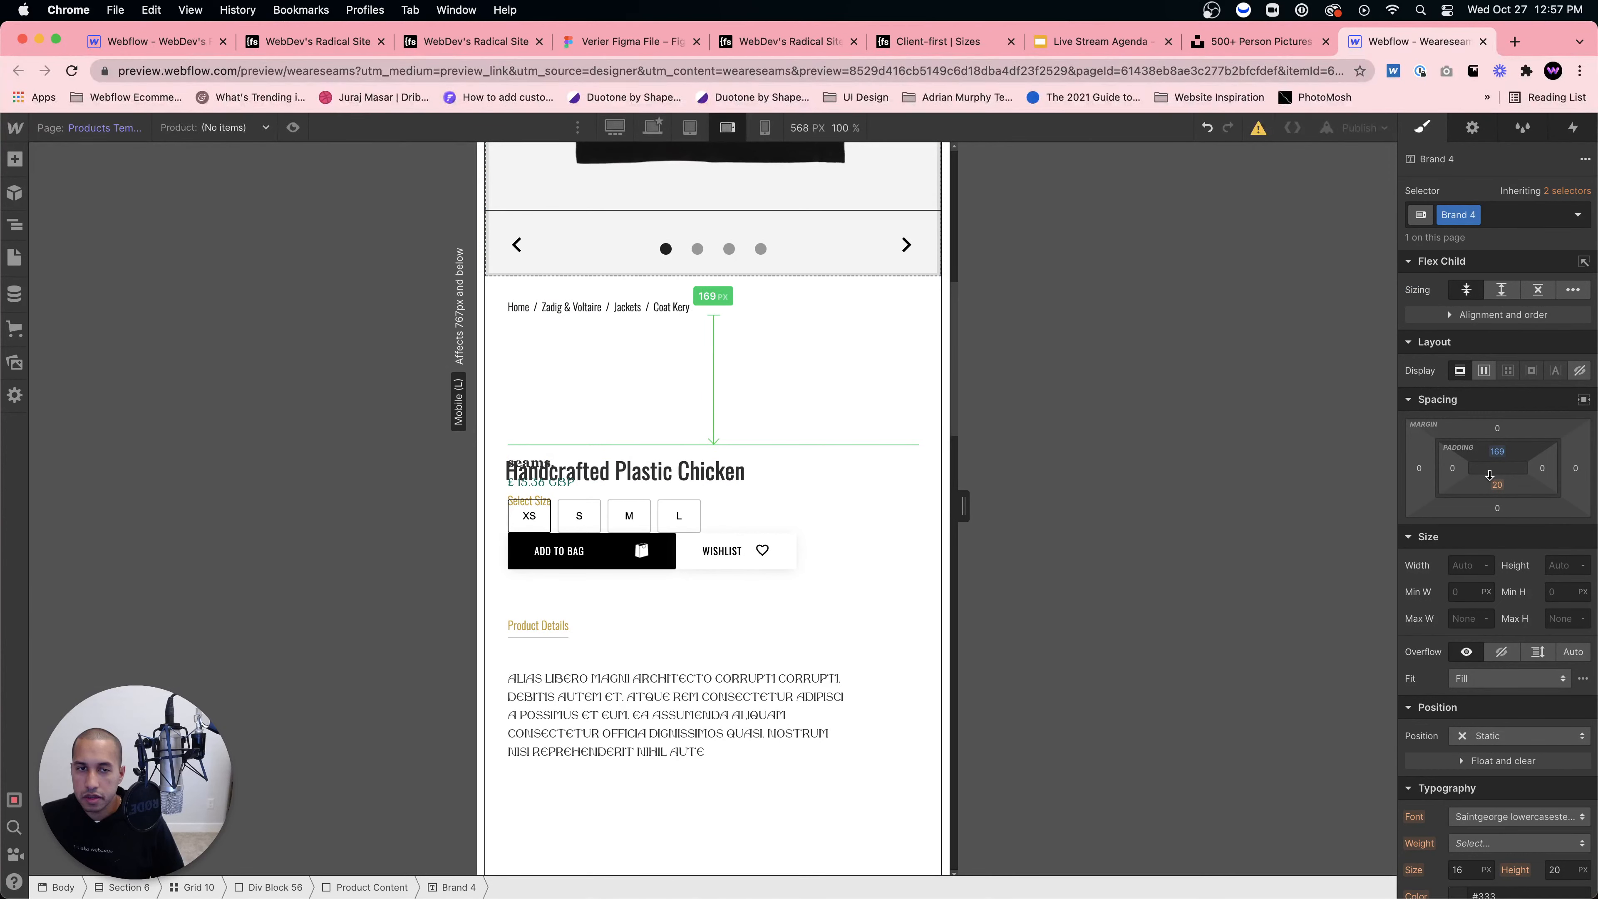
left_click_drag(1489, 475, 703, 373)
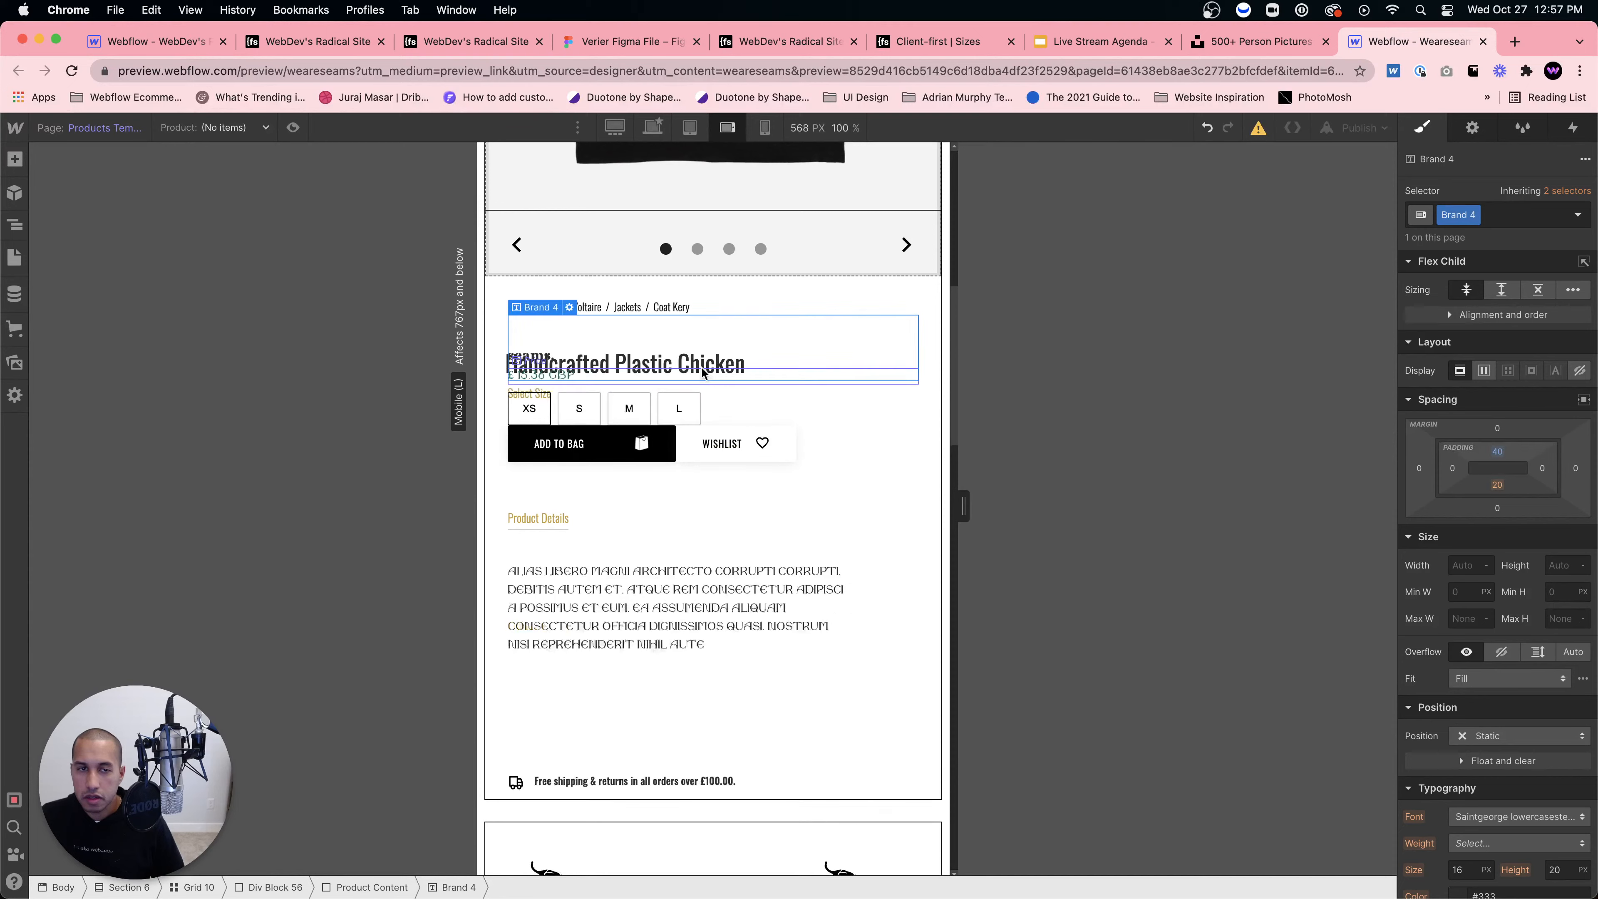
Step: Change the product title's negative margins to 0 top and 20 bottom
left_click(806, 366)
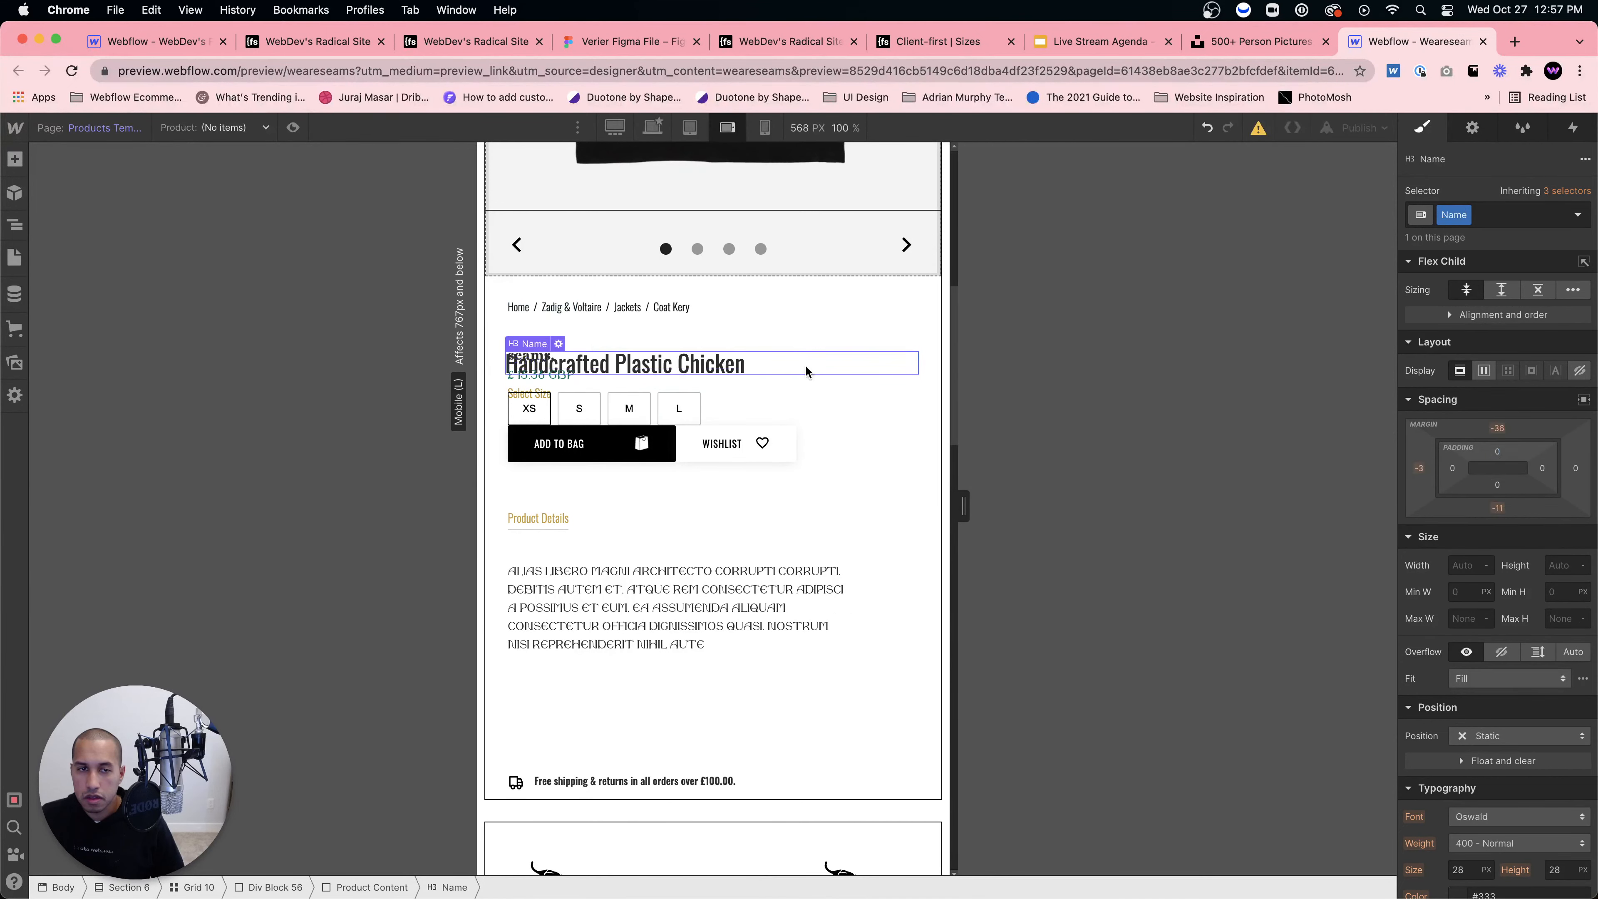
left_click(810, 334)
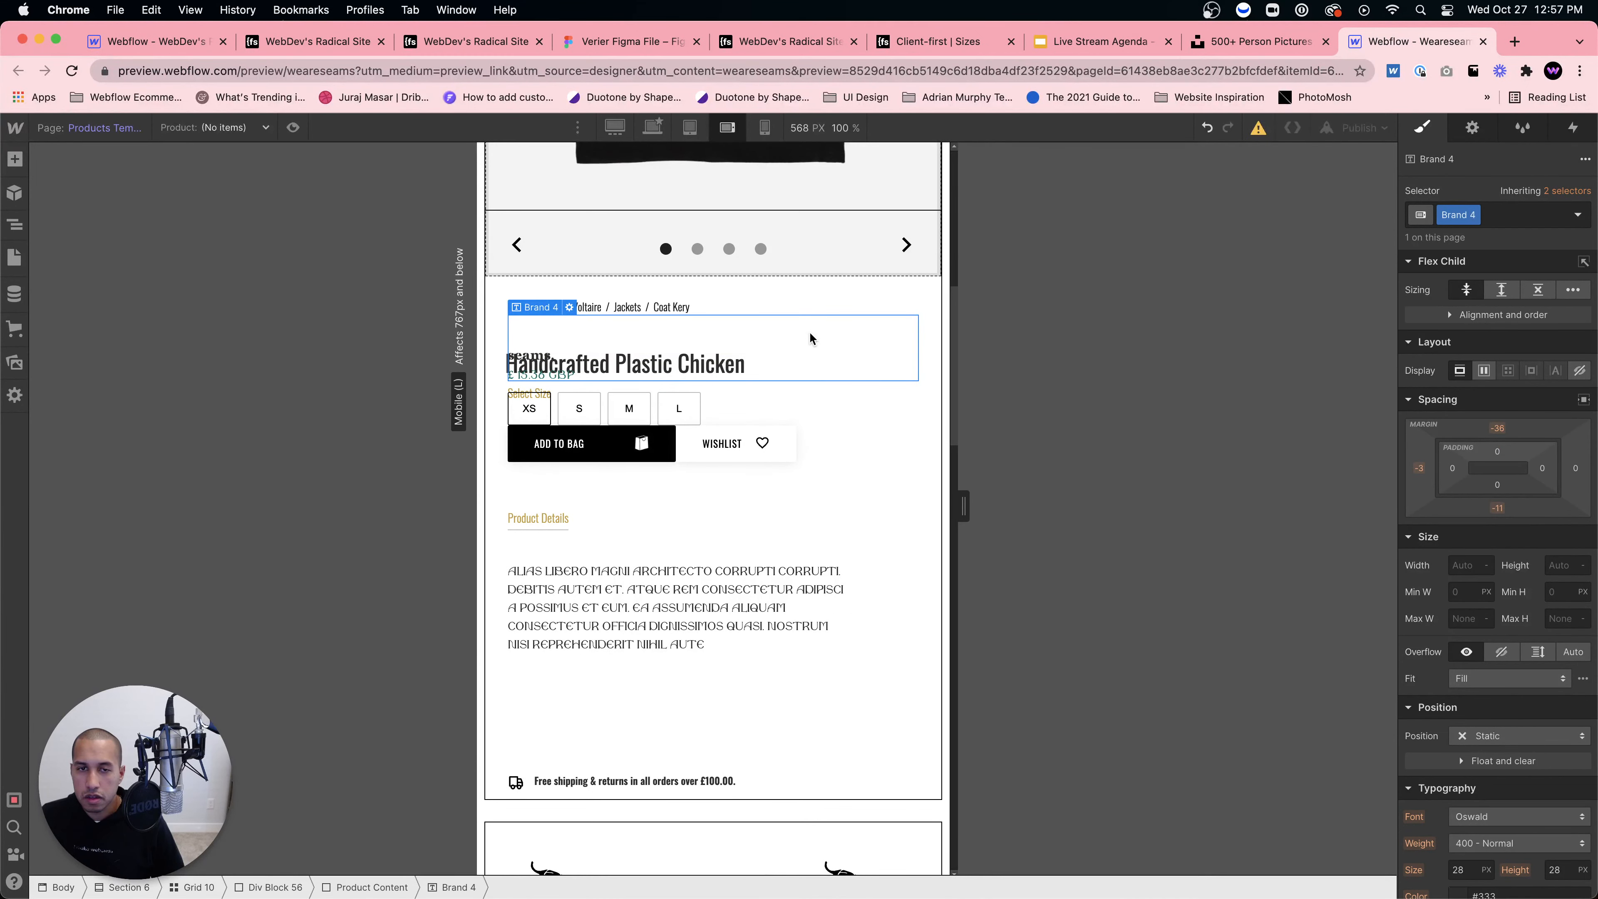
left_click_drag(1497, 486, 1493, 455)
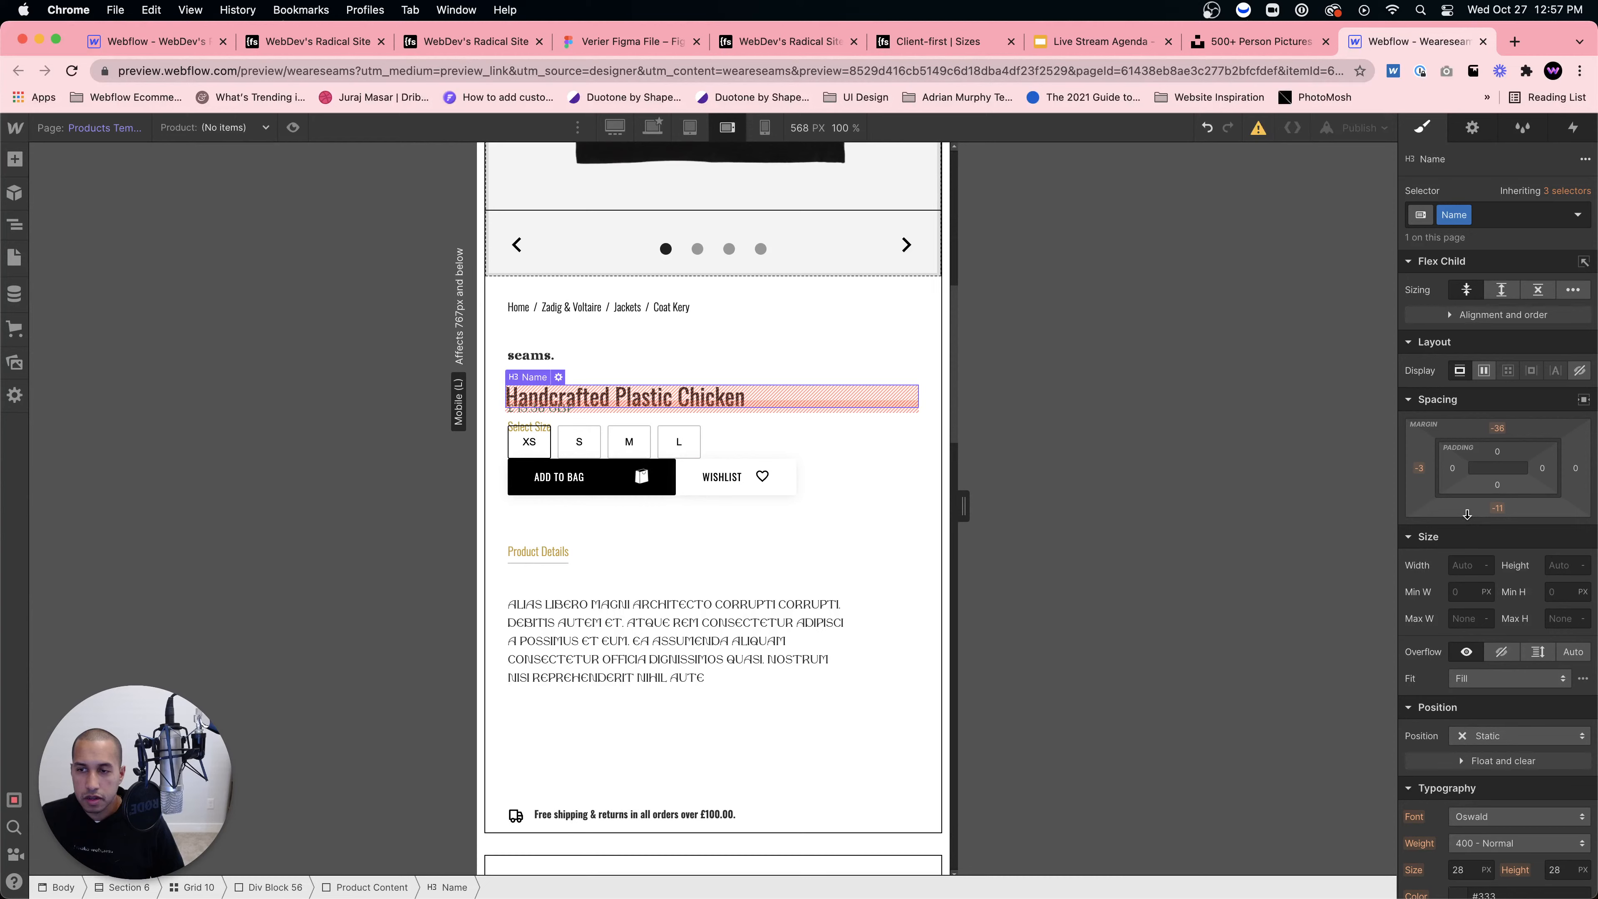
left_click_drag(1467, 514, 1494, 533)
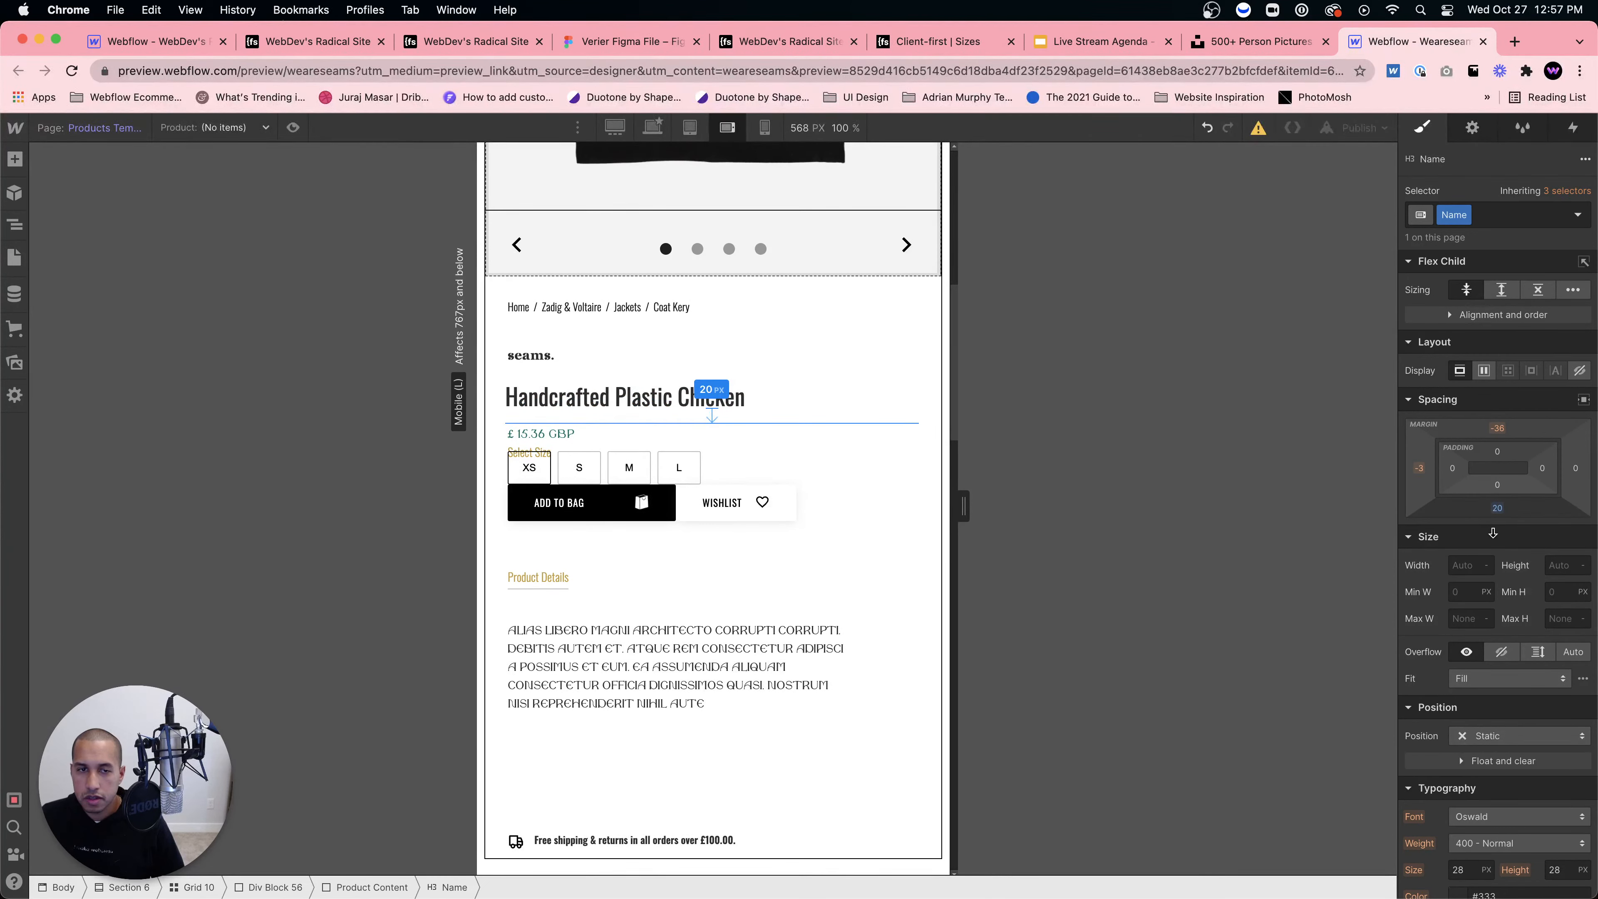
left_click_drag(1493, 533, 1493, 534)
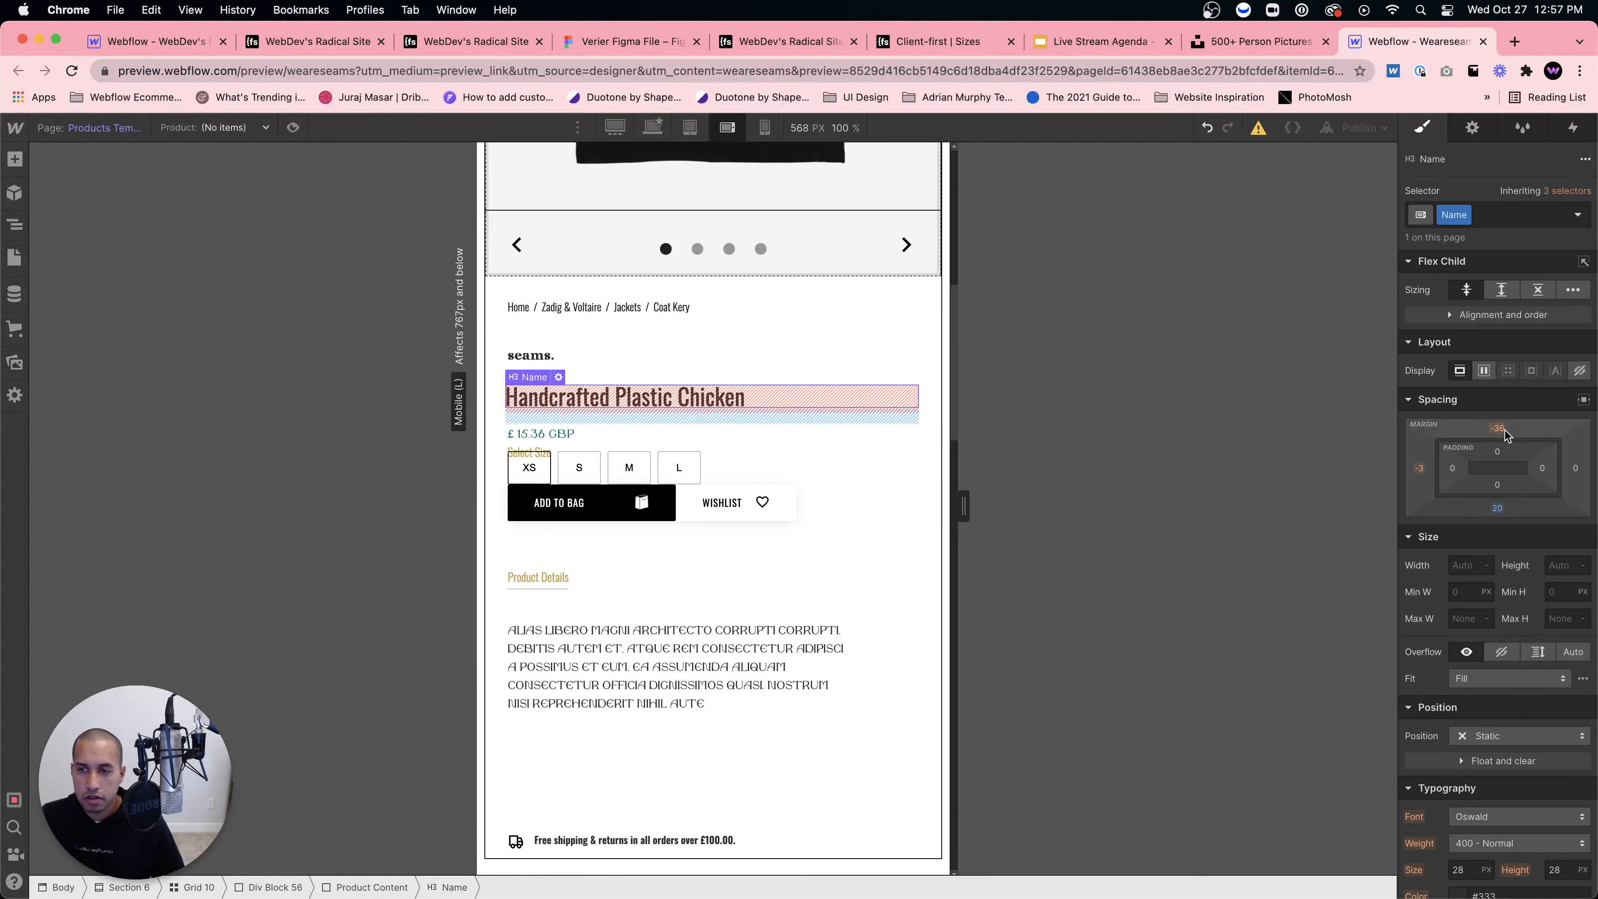
left_click(1504, 431, "alt")
Step: Reset the brand block's bottom padding to 0 and give it a 20 px bottom margin
left_click(589, 363)
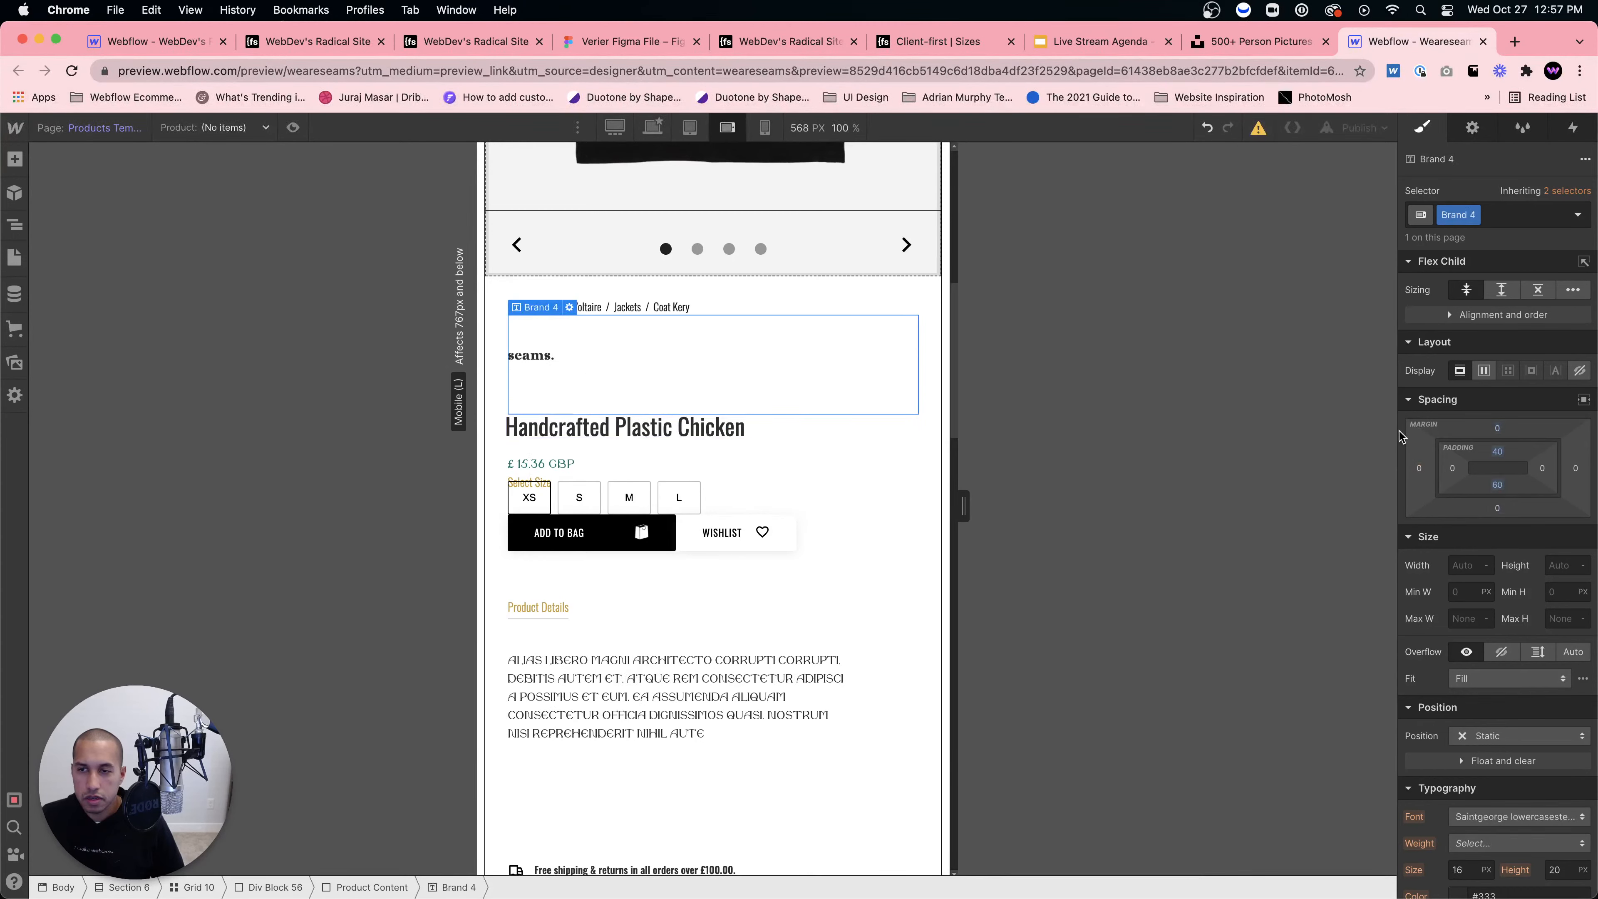
left_click(1498, 486)
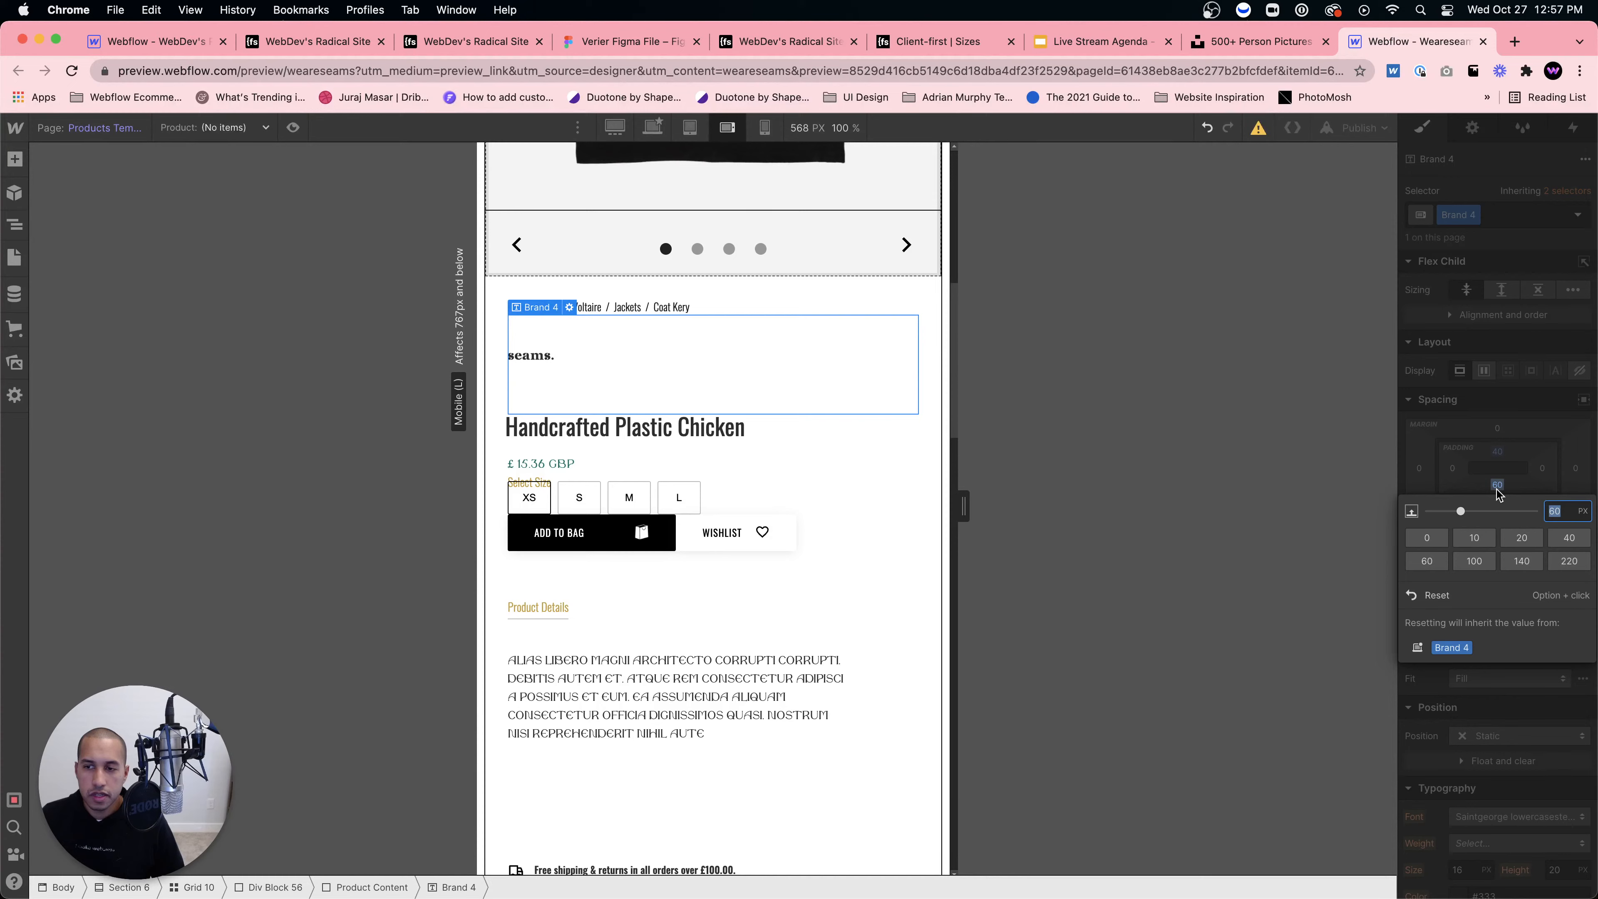
left_click(1497, 489, "alt")
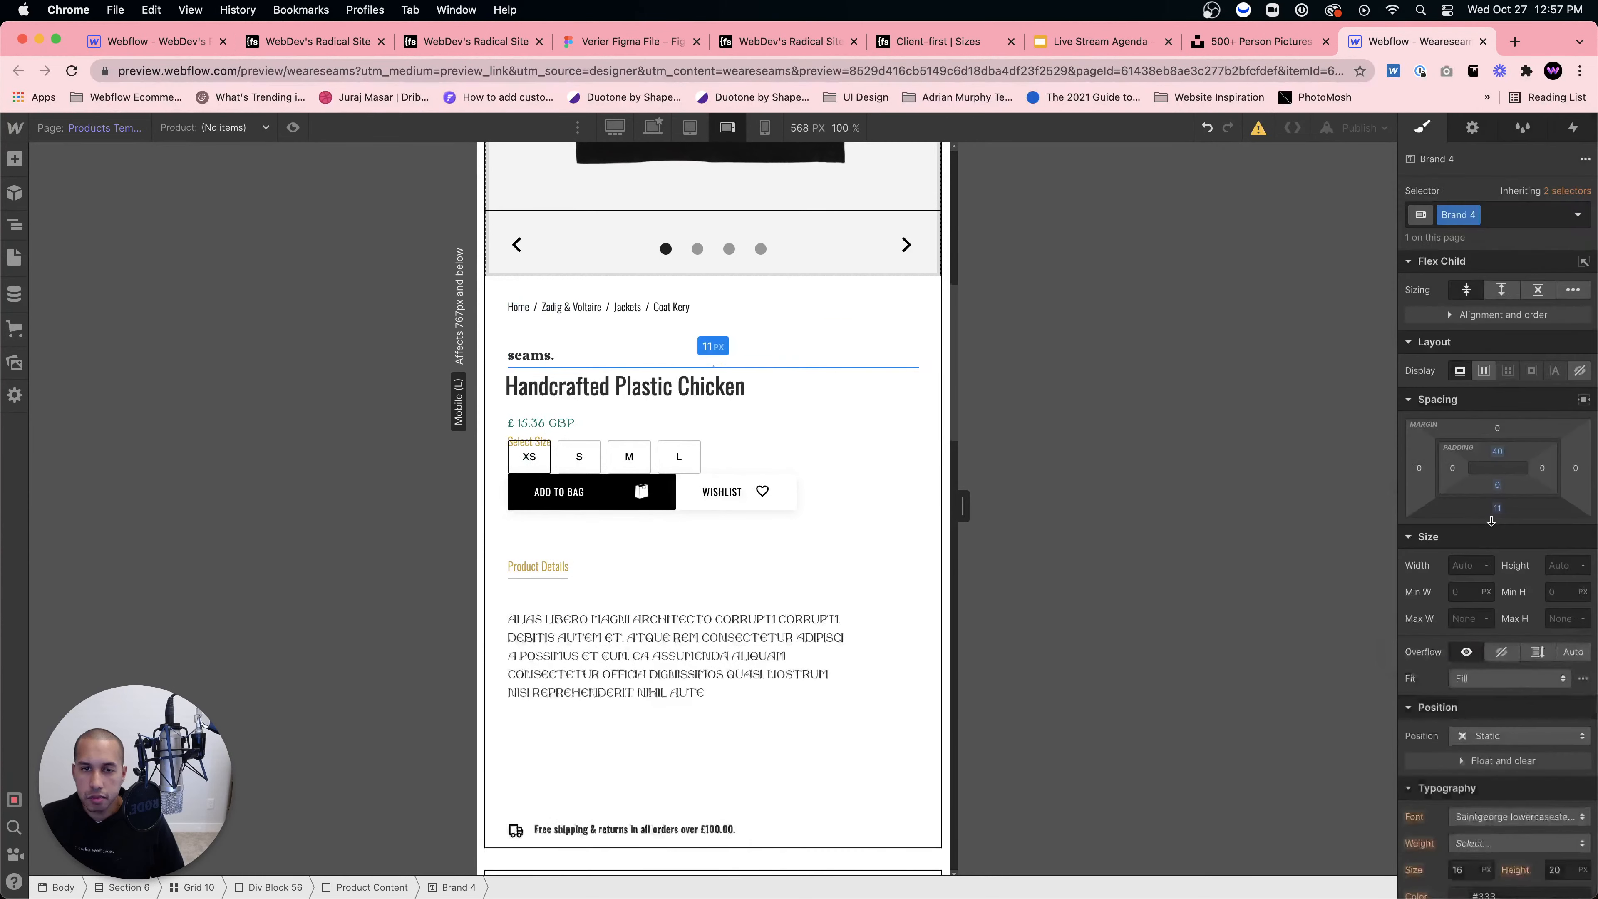
left_click_drag(1498, 508, 1487, 529)
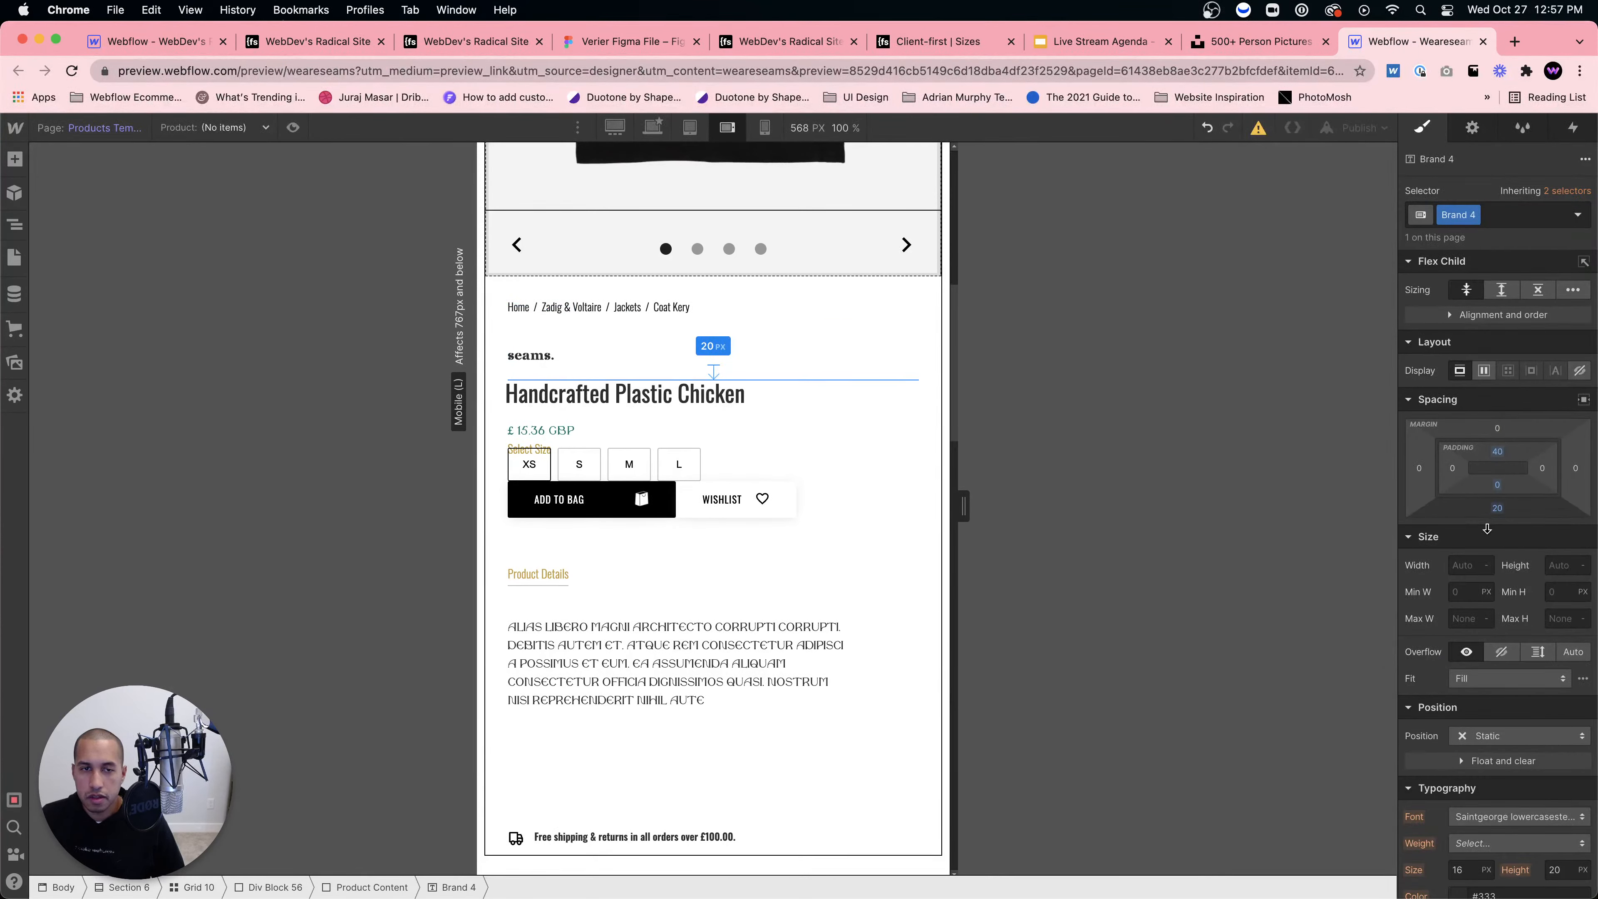
Step: Lower the product description's bottom padding from 140 to 60, then to 40
left_click(702, 730)
scroll(702, 730, "down", 5)
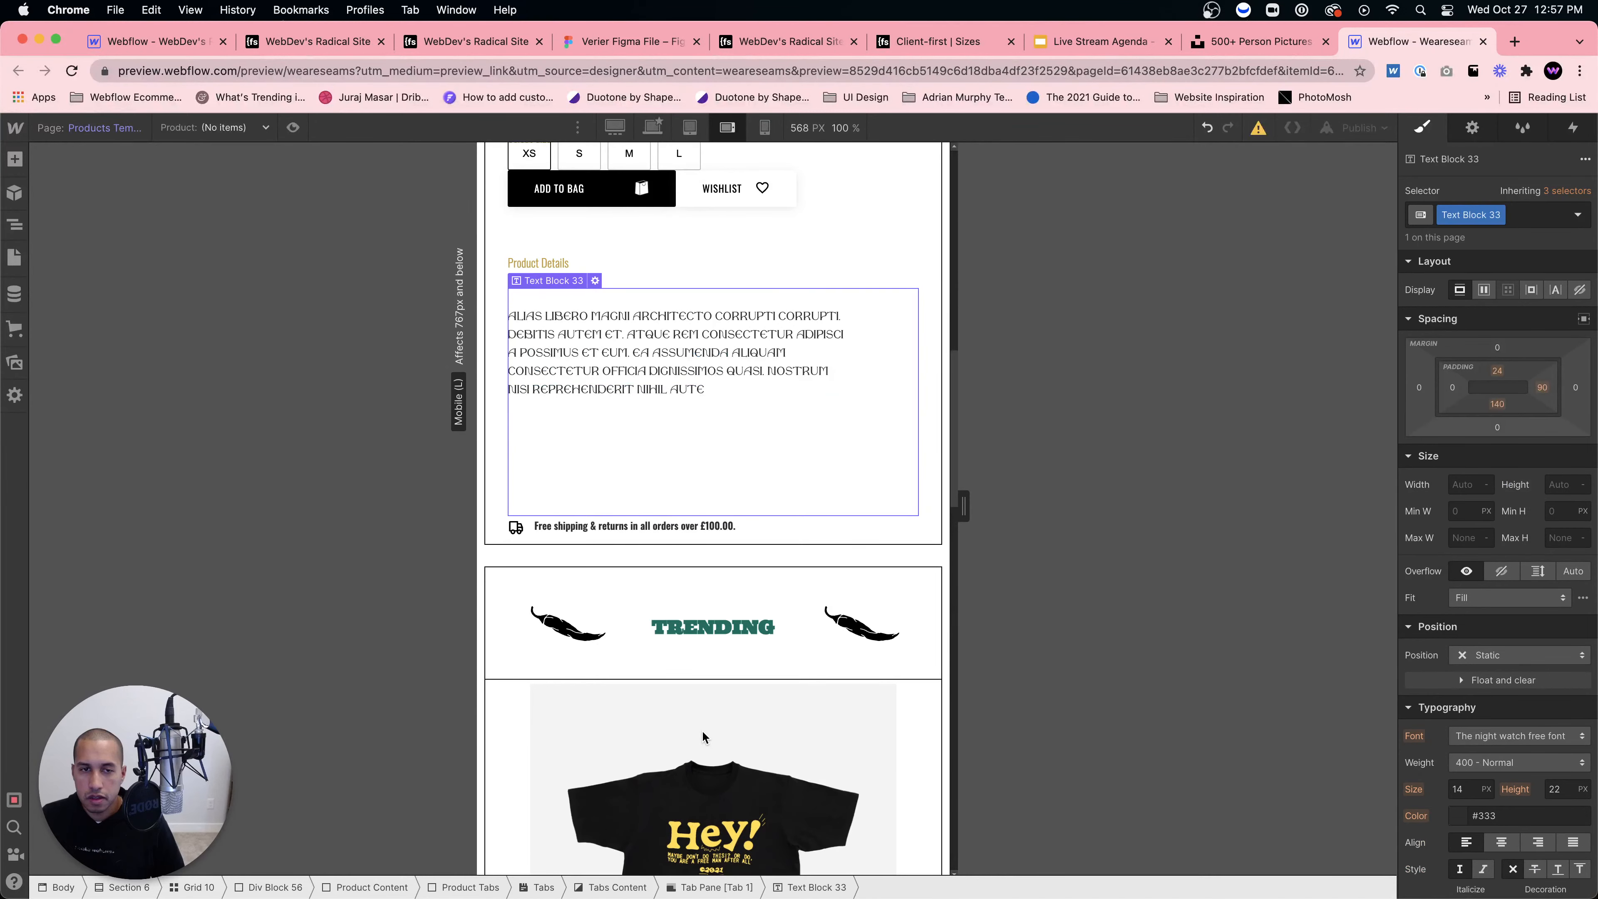
scroll(742, 611, "down", 1)
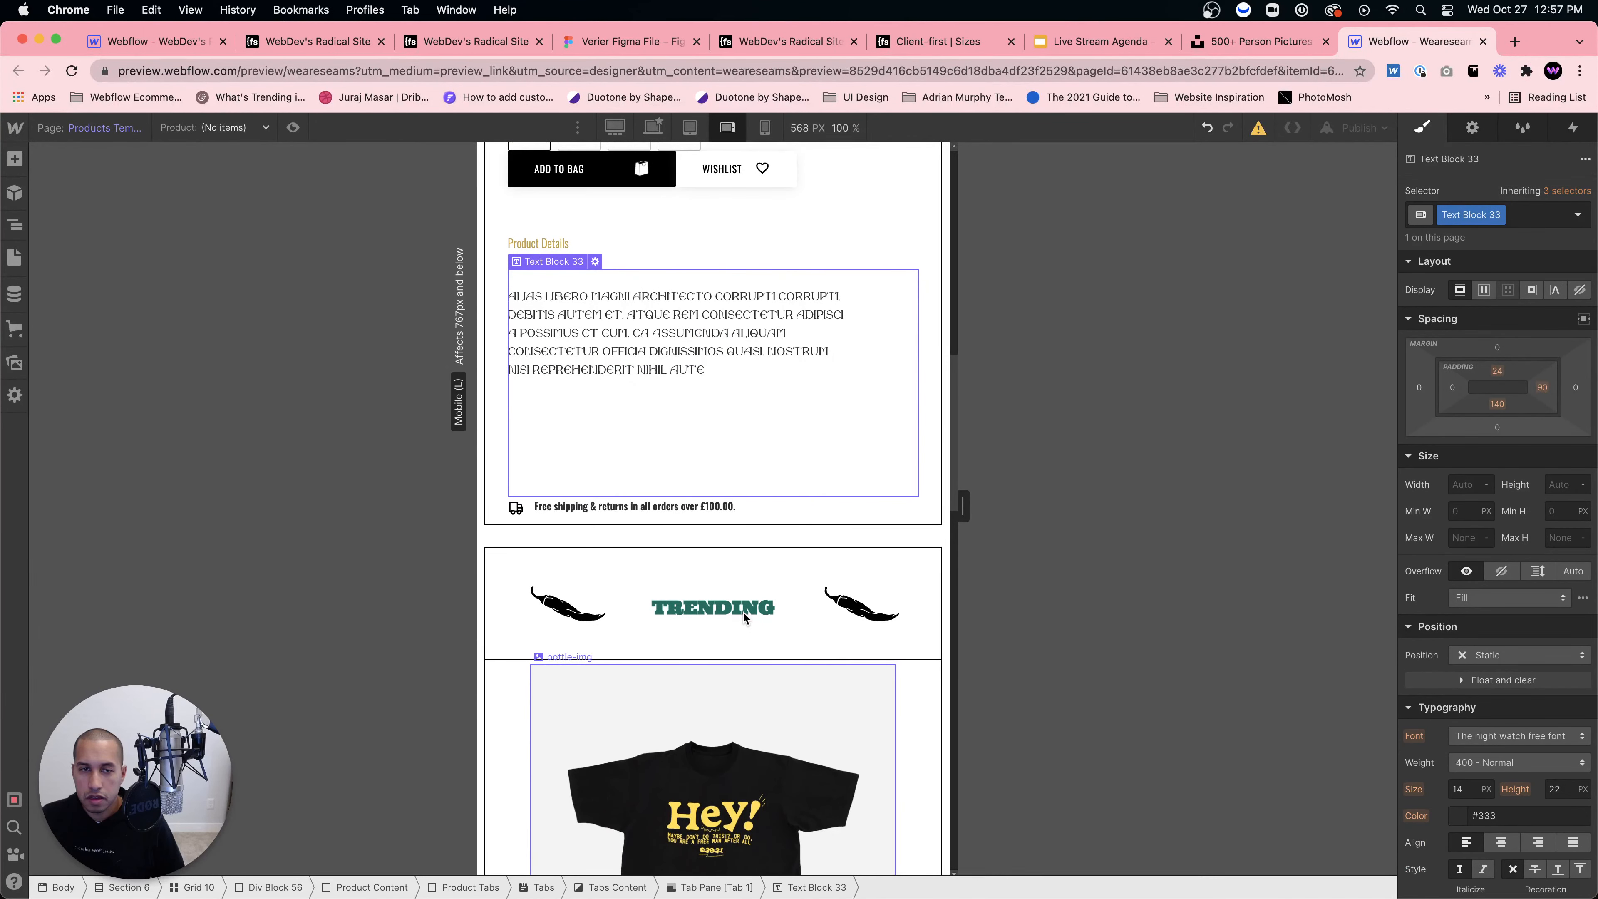
left_click(1497, 404)
type("60")
key("Return")
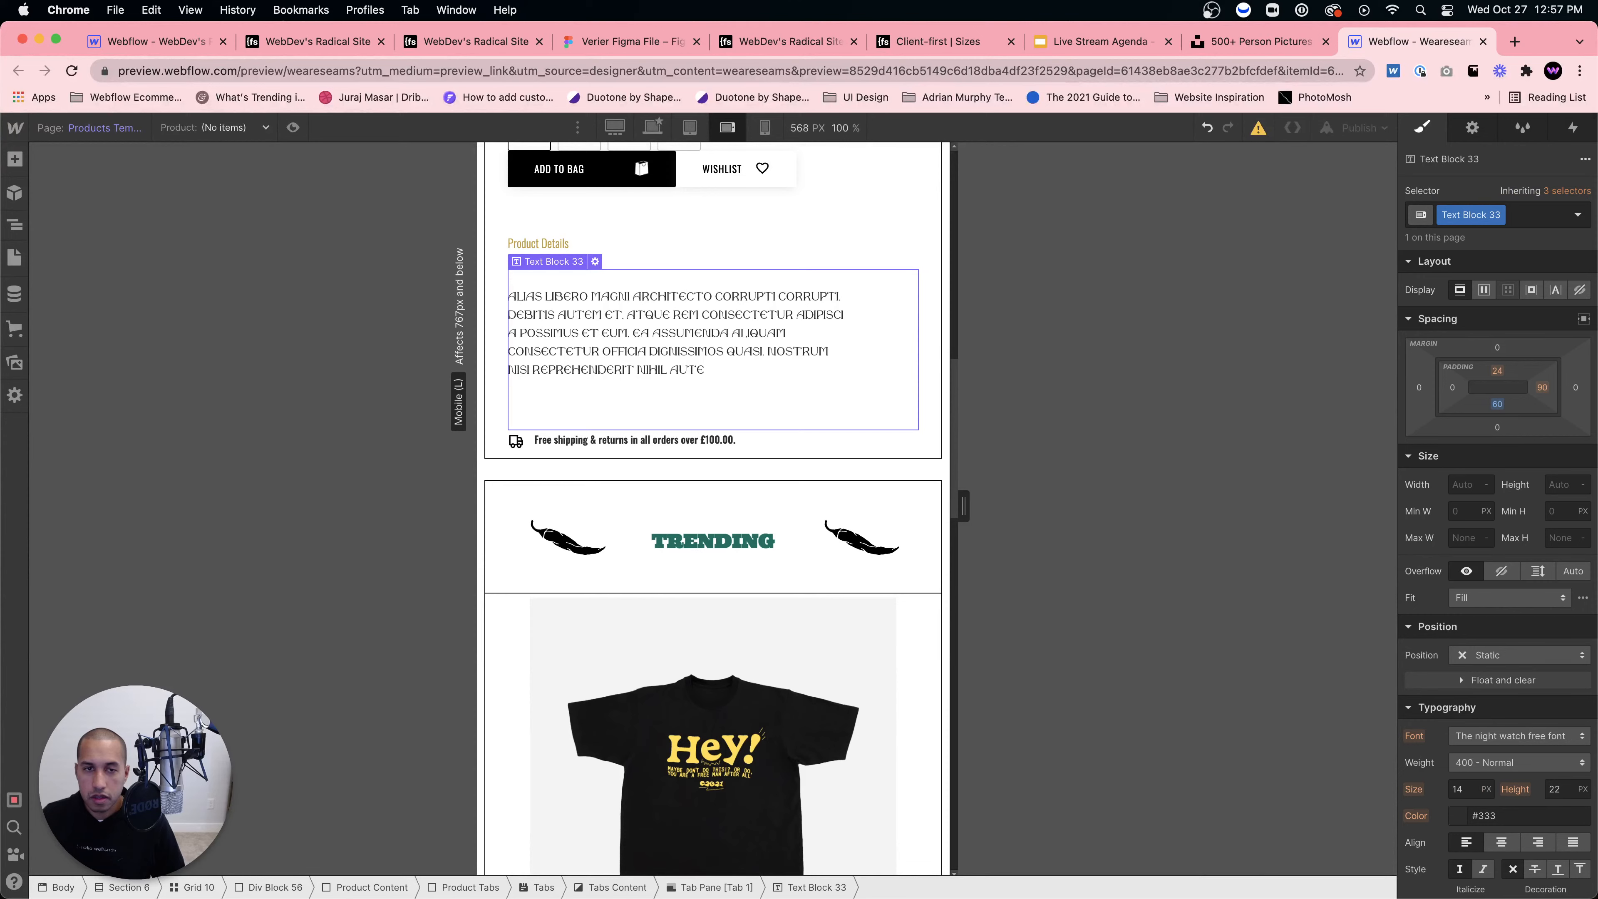
left_click(704, 440)
scroll(720, 597, "down", 7)
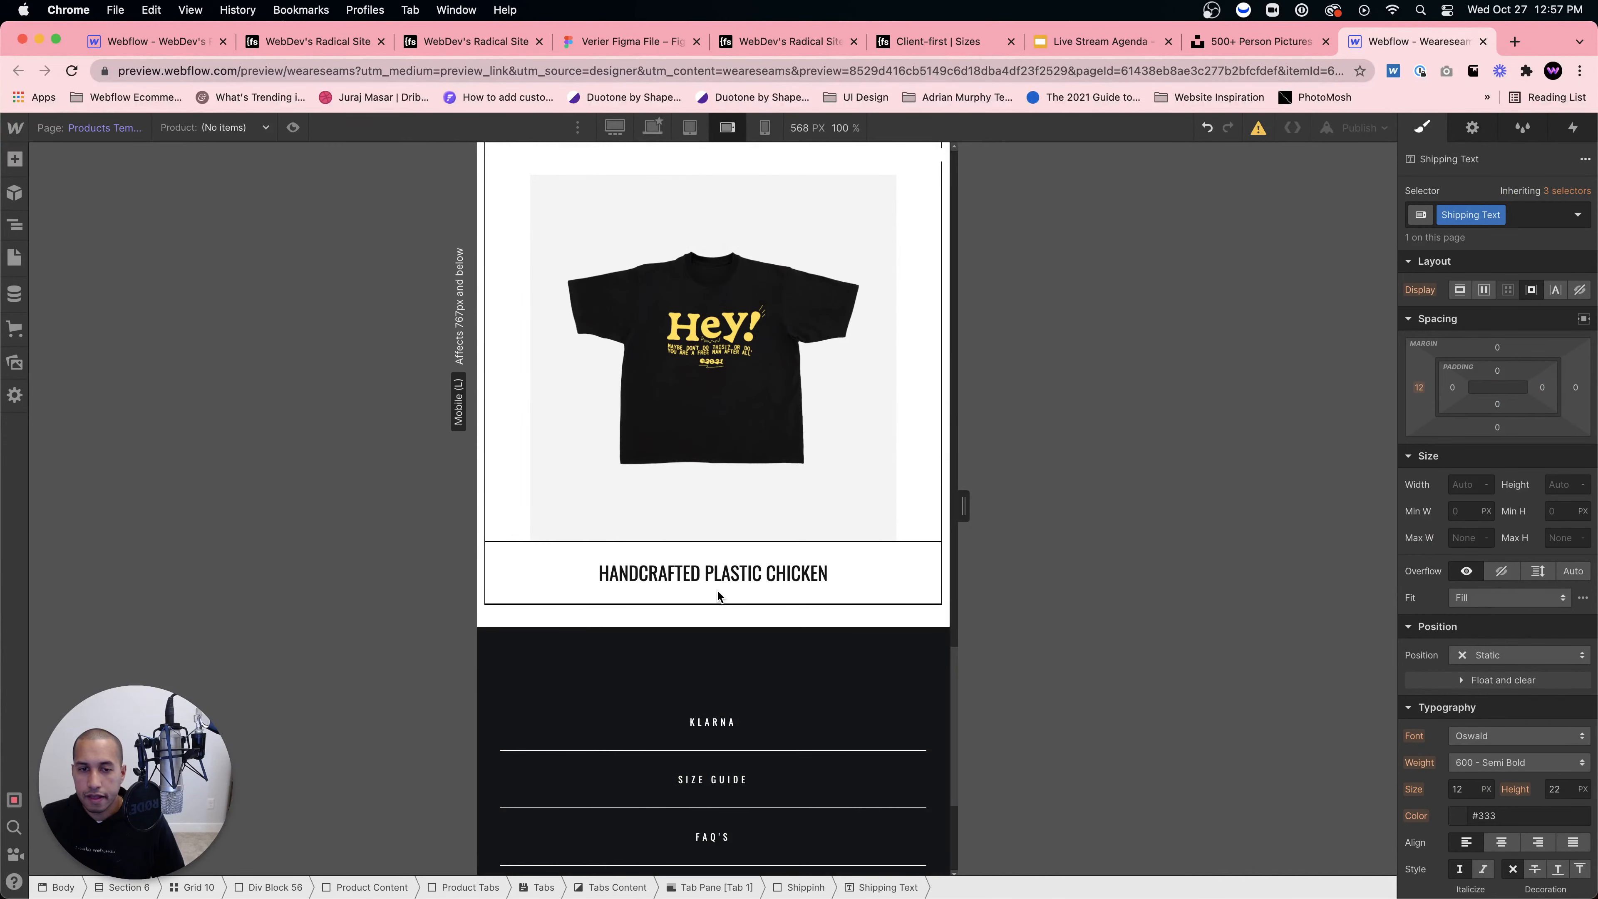
scroll(720, 597, "up", 7)
left_click(719, 596)
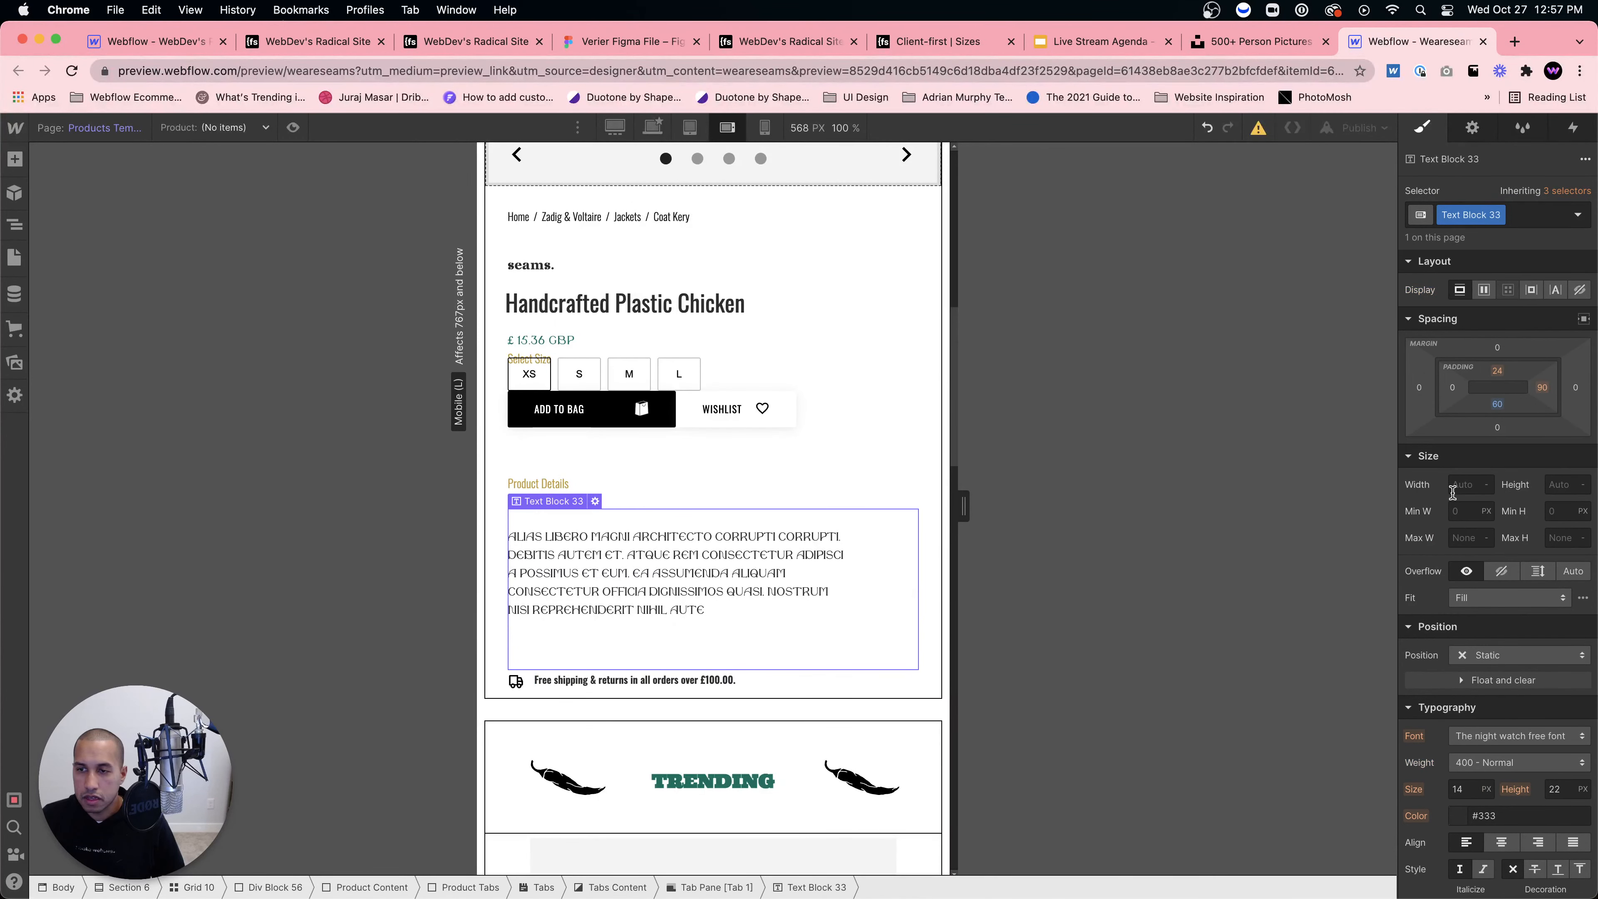
left_click(1497, 404)
type("40")
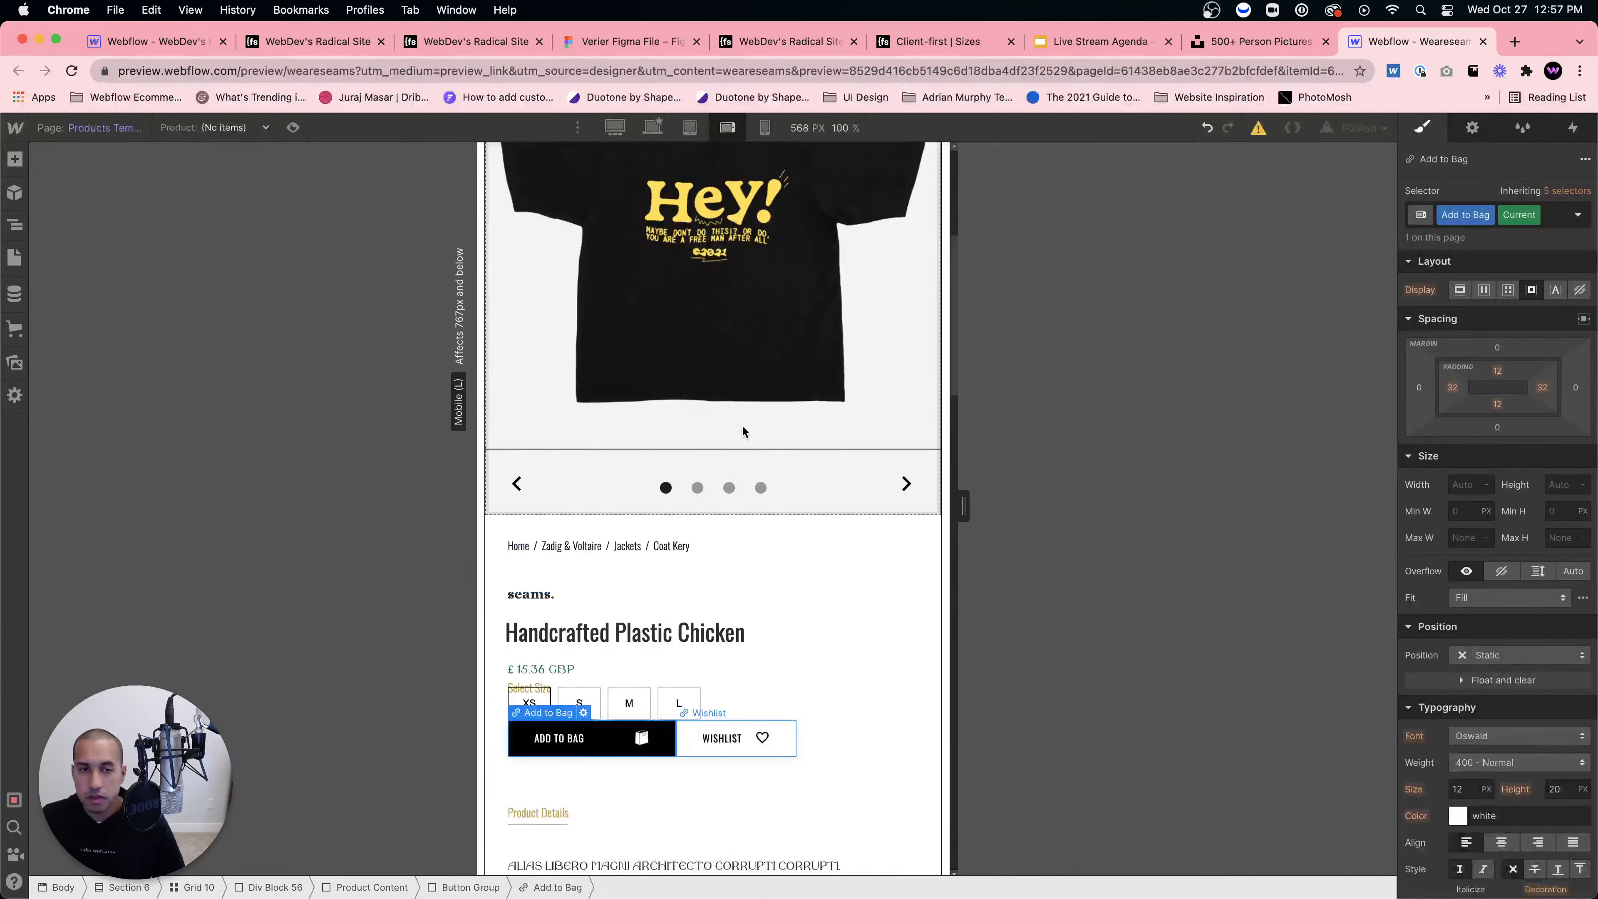
scroll(742, 424, "up", 3)
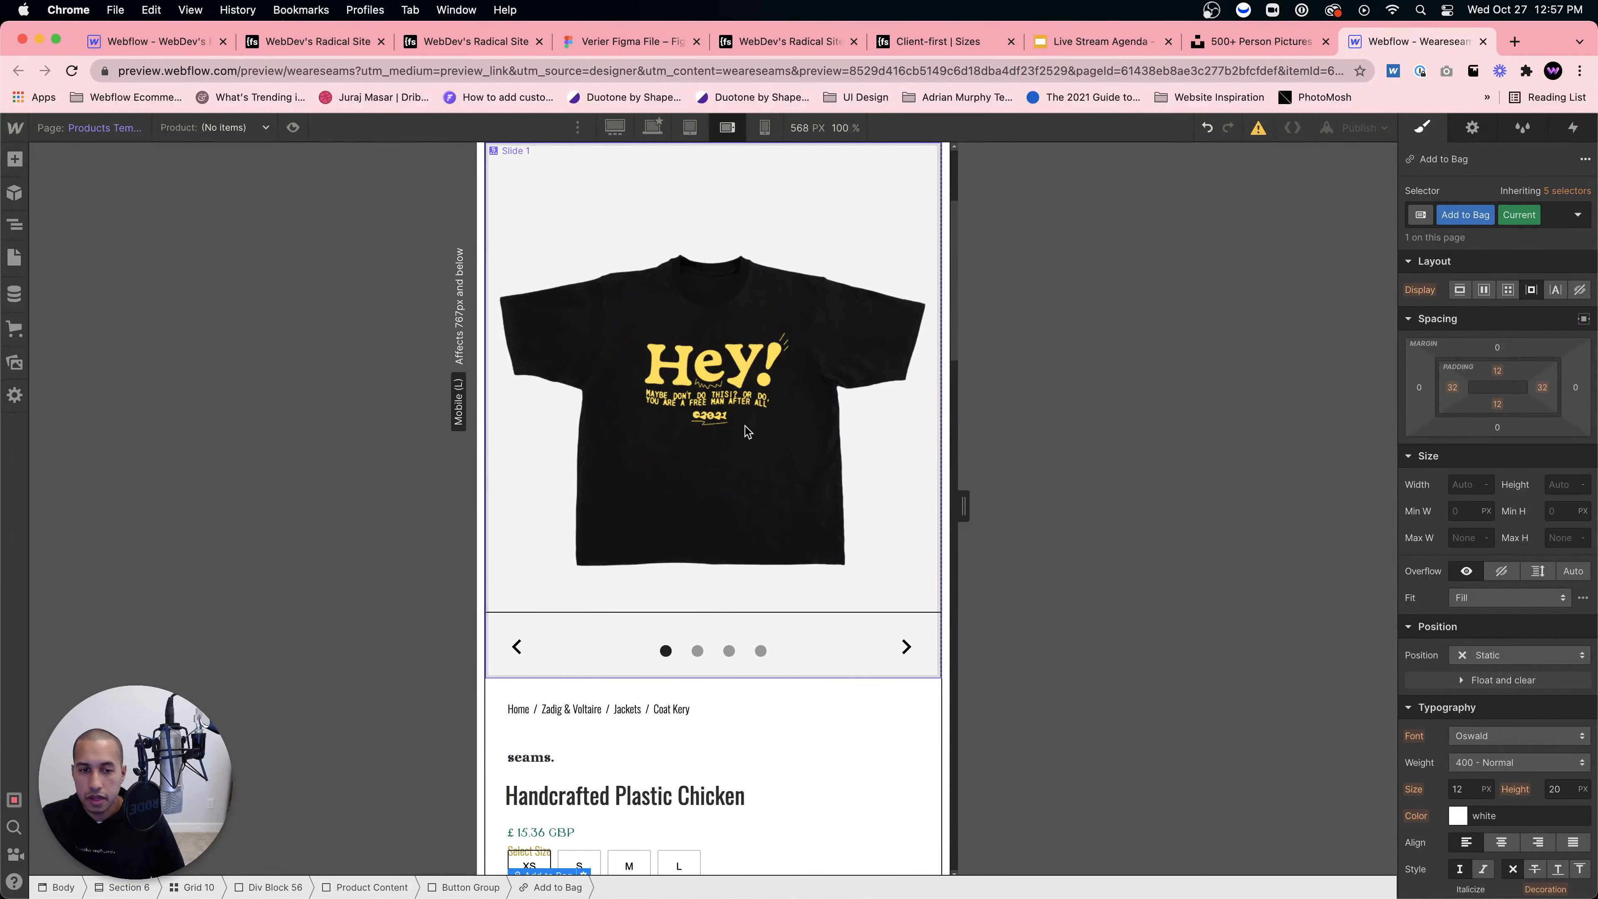
Step: At 320 px mobile portrait, set the Select Size label block's bottom margin to 0
scroll(746, 431, "up", 4)
left_click(765, 129)
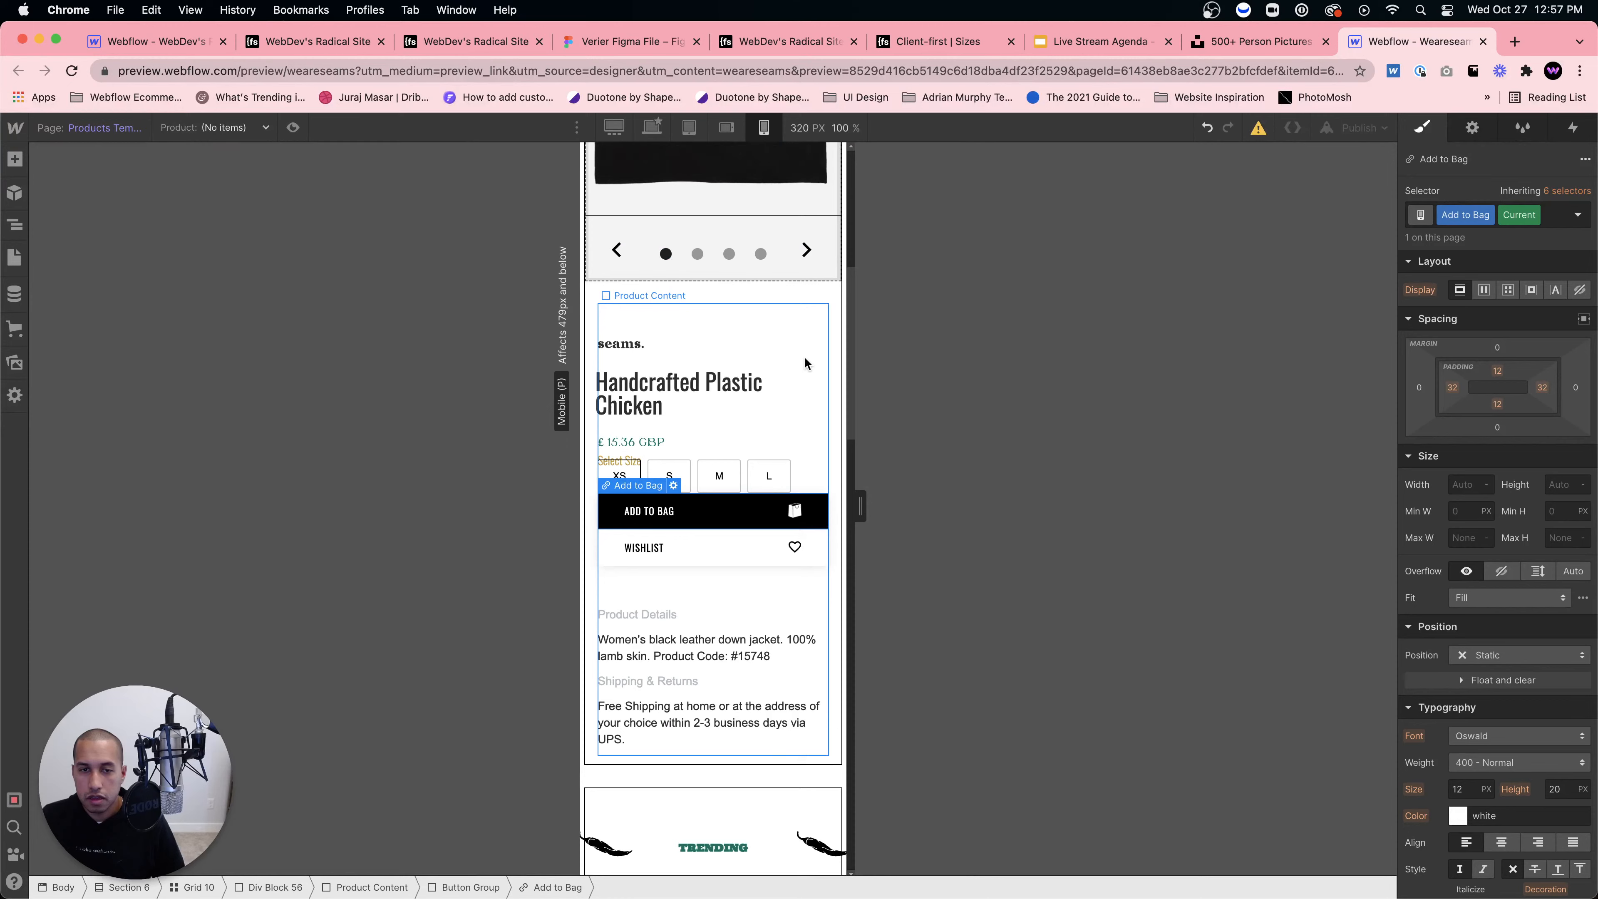
left_click(736, 418)
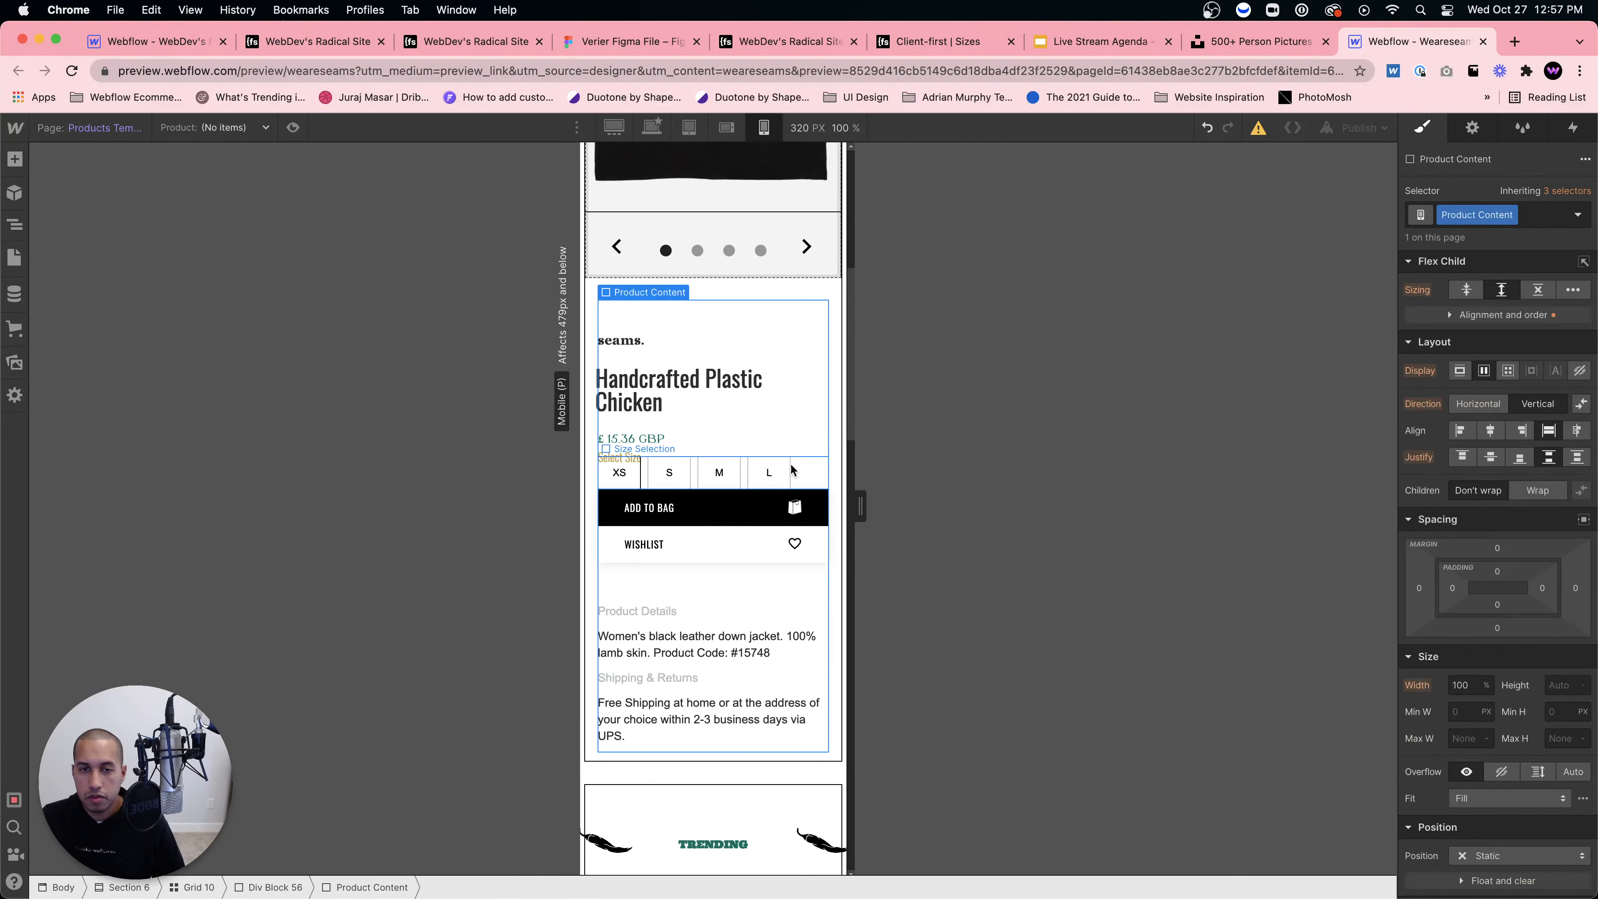
left_click(807, 479)
left_click(743, 505)
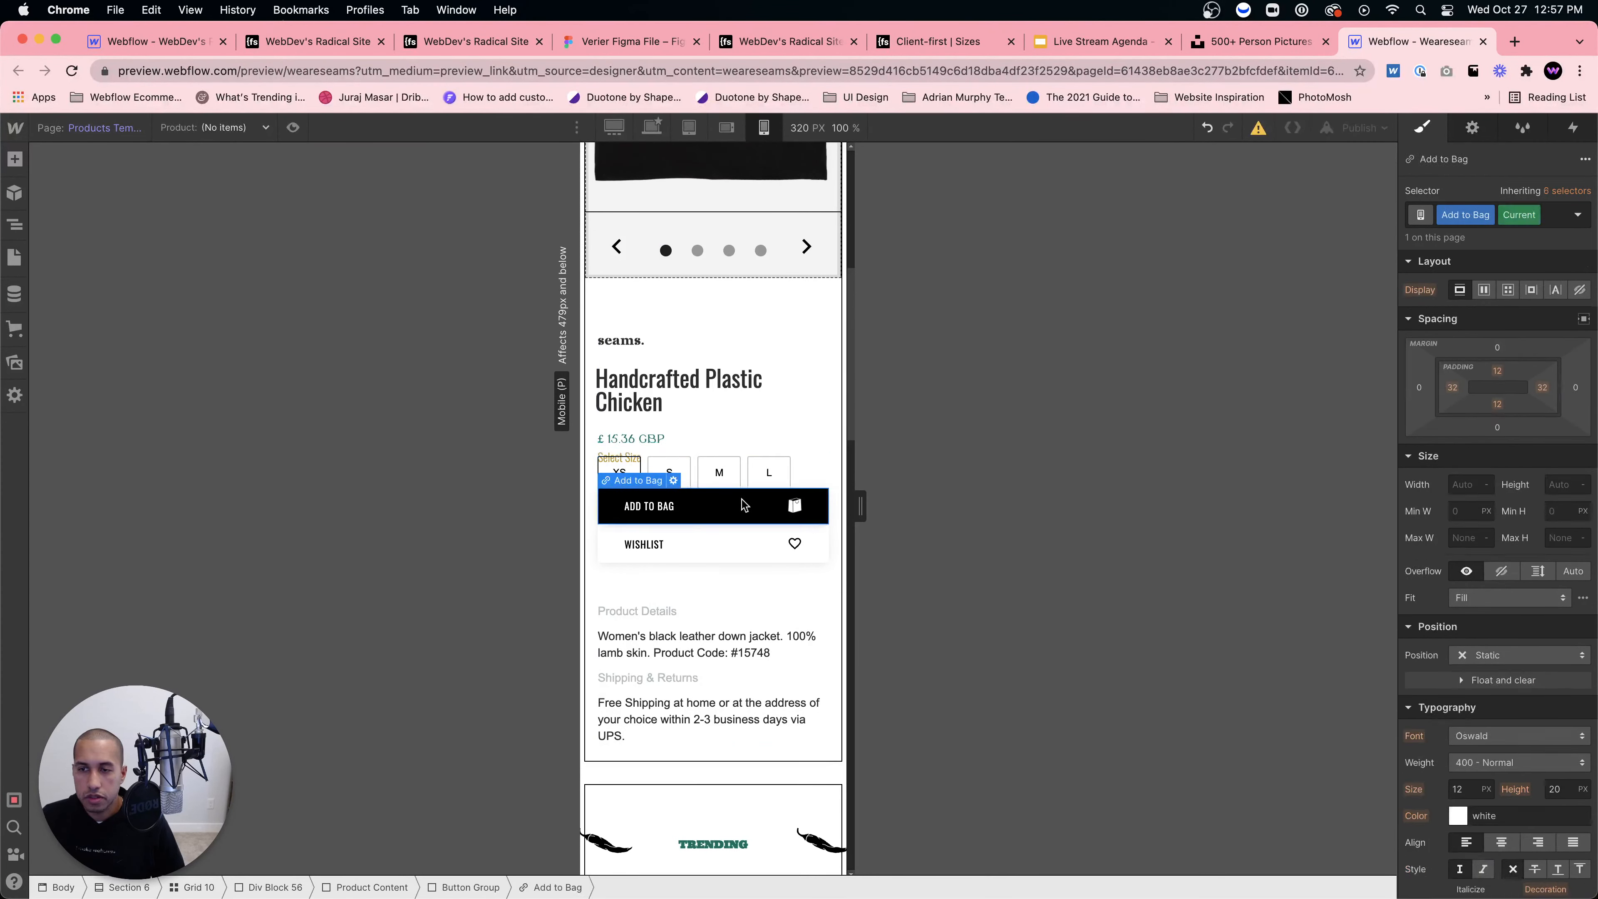
left_click(796, 454)
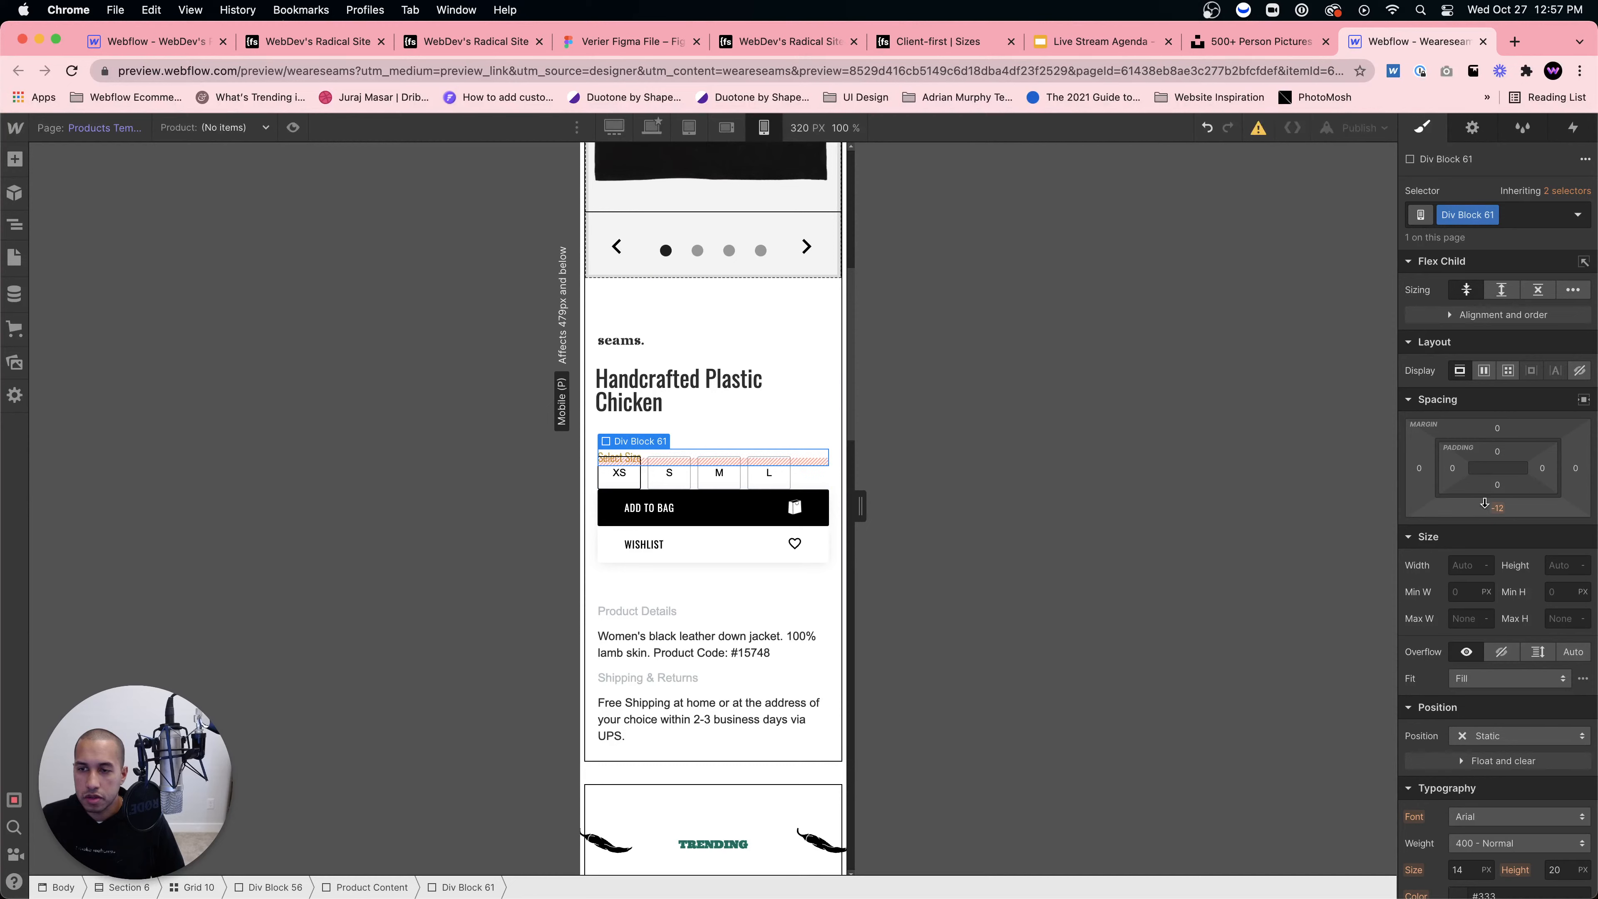
left_click(1496, 483)
type("0")
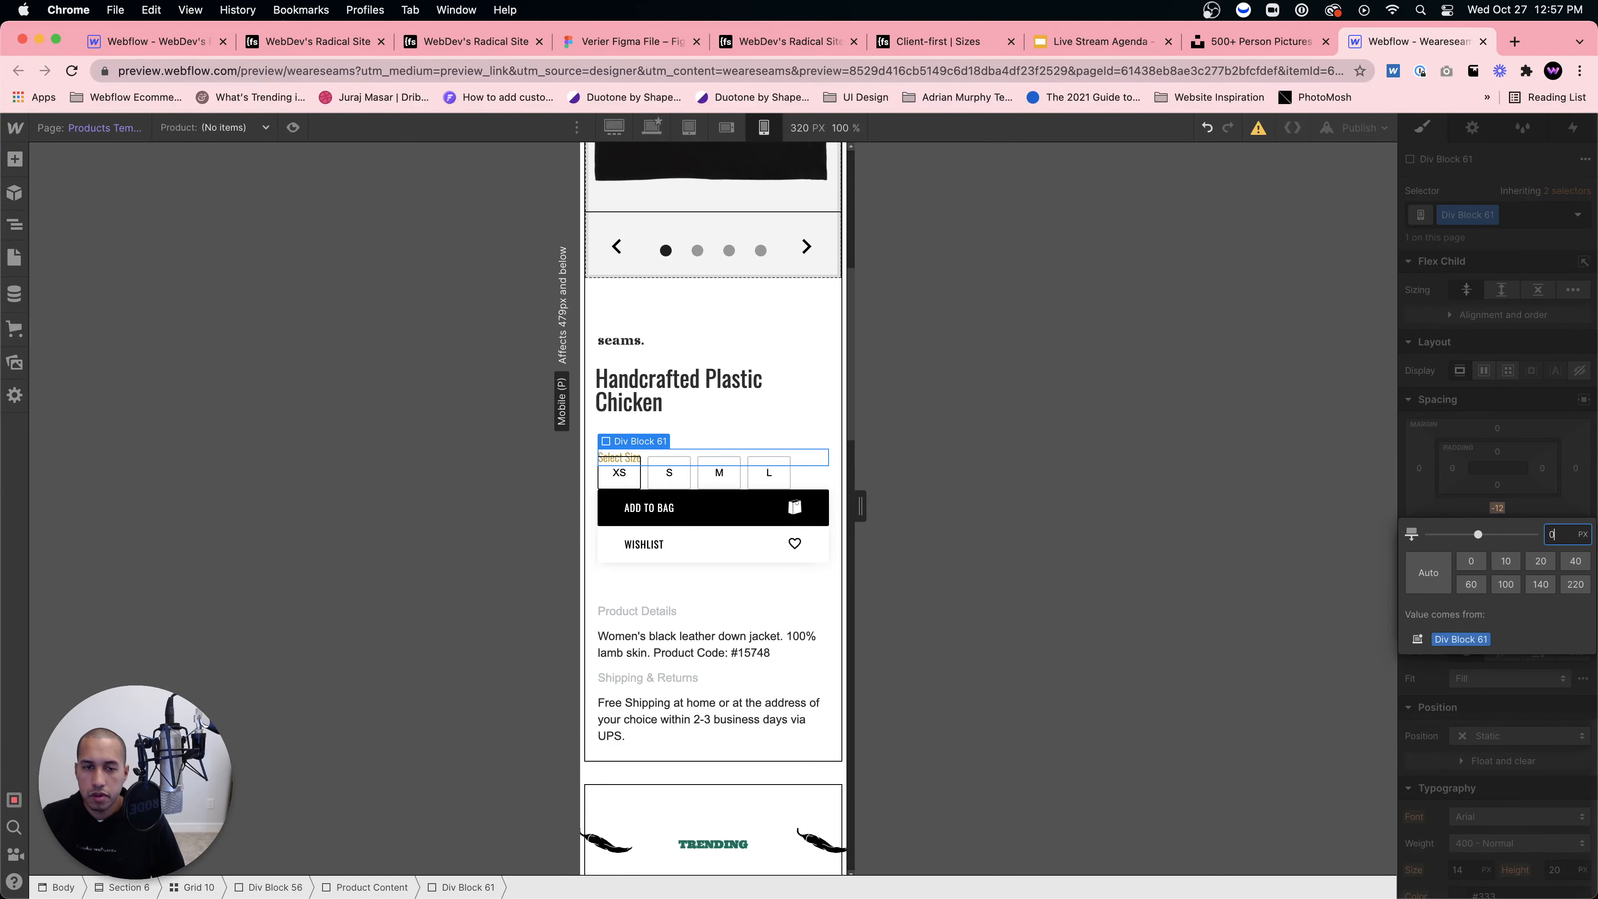
key("Return")
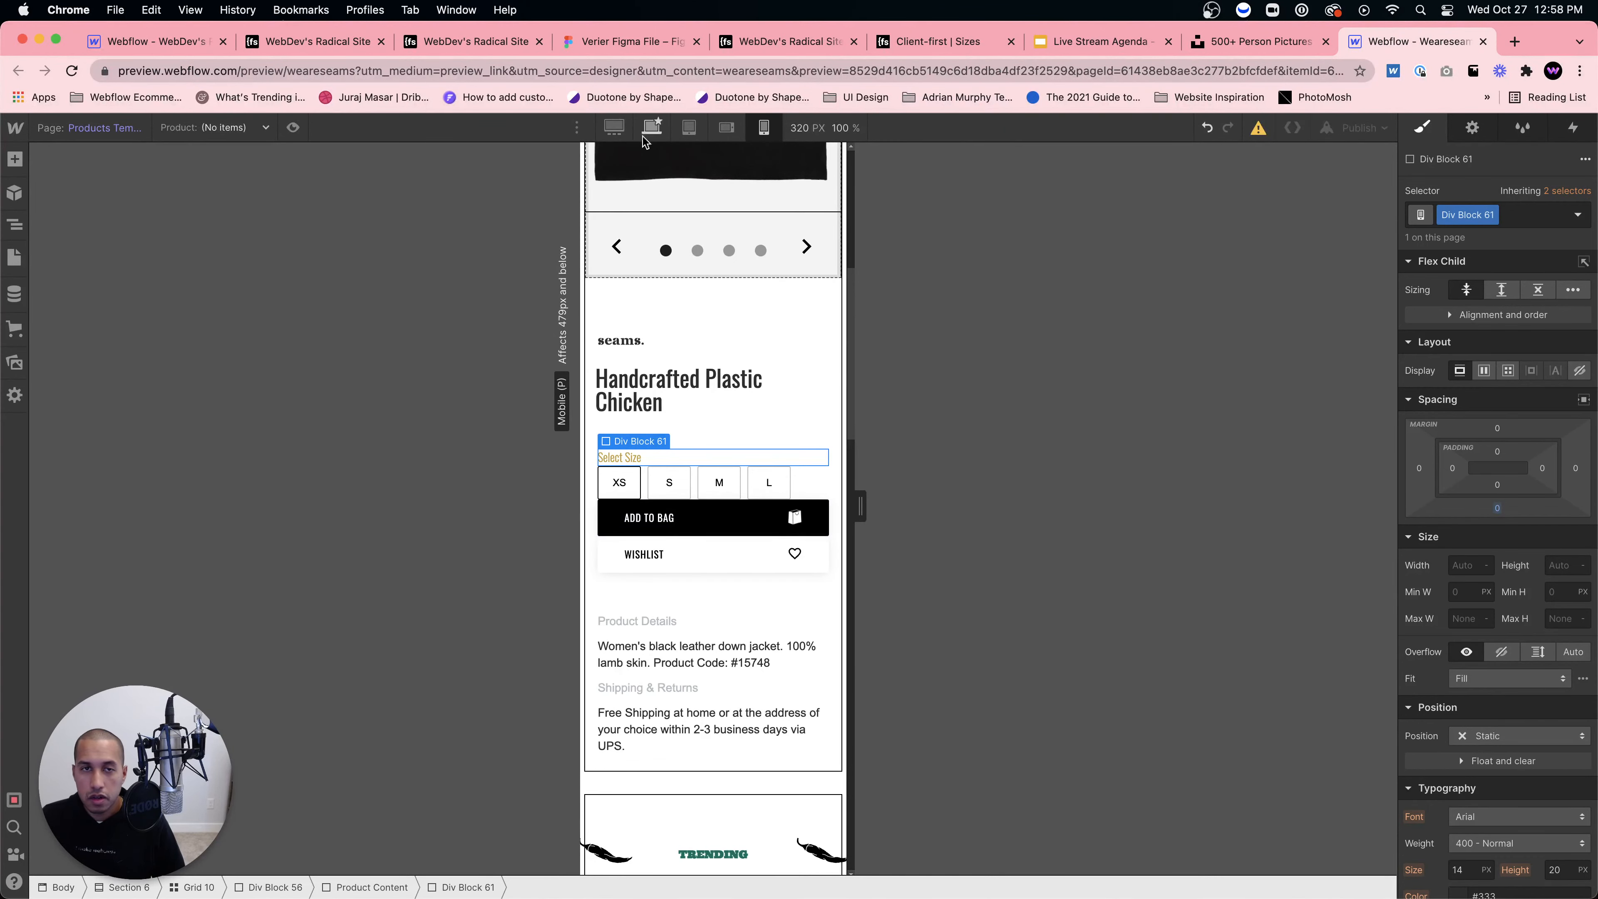
Step: Check the product section at desktop, tablet, then 568 px mobile landscape widths
left_click(651, 127)
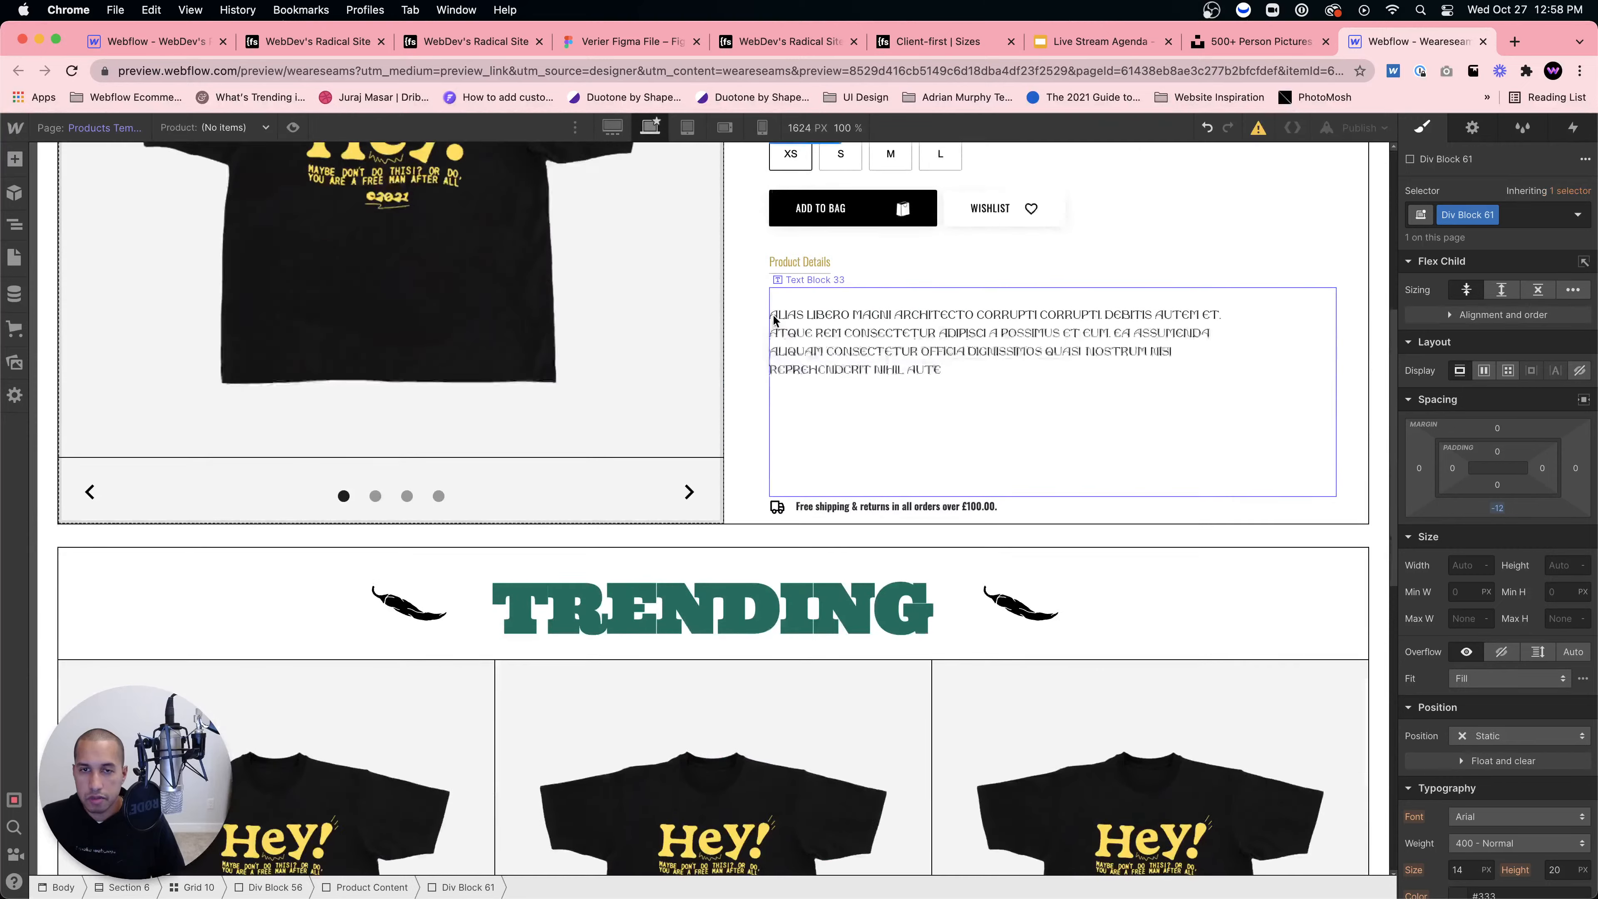
scroll(773, 313, "down", 7)
scroll(773, 320, "up", 10)
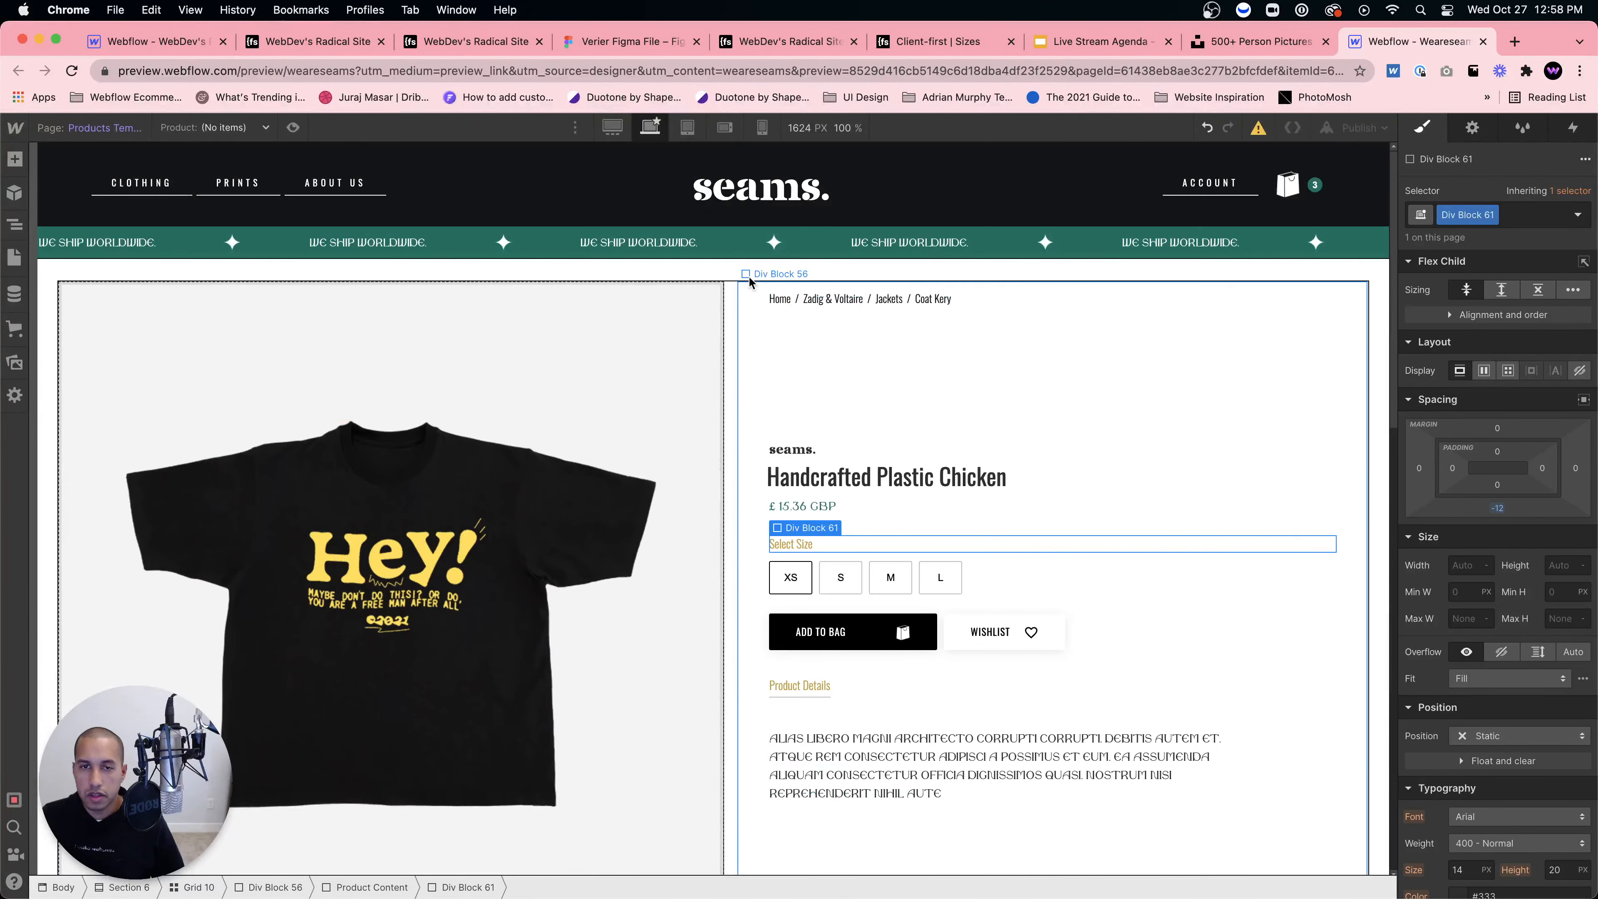
left_click(688, 129)
scroll(732, 295, "down", 3)
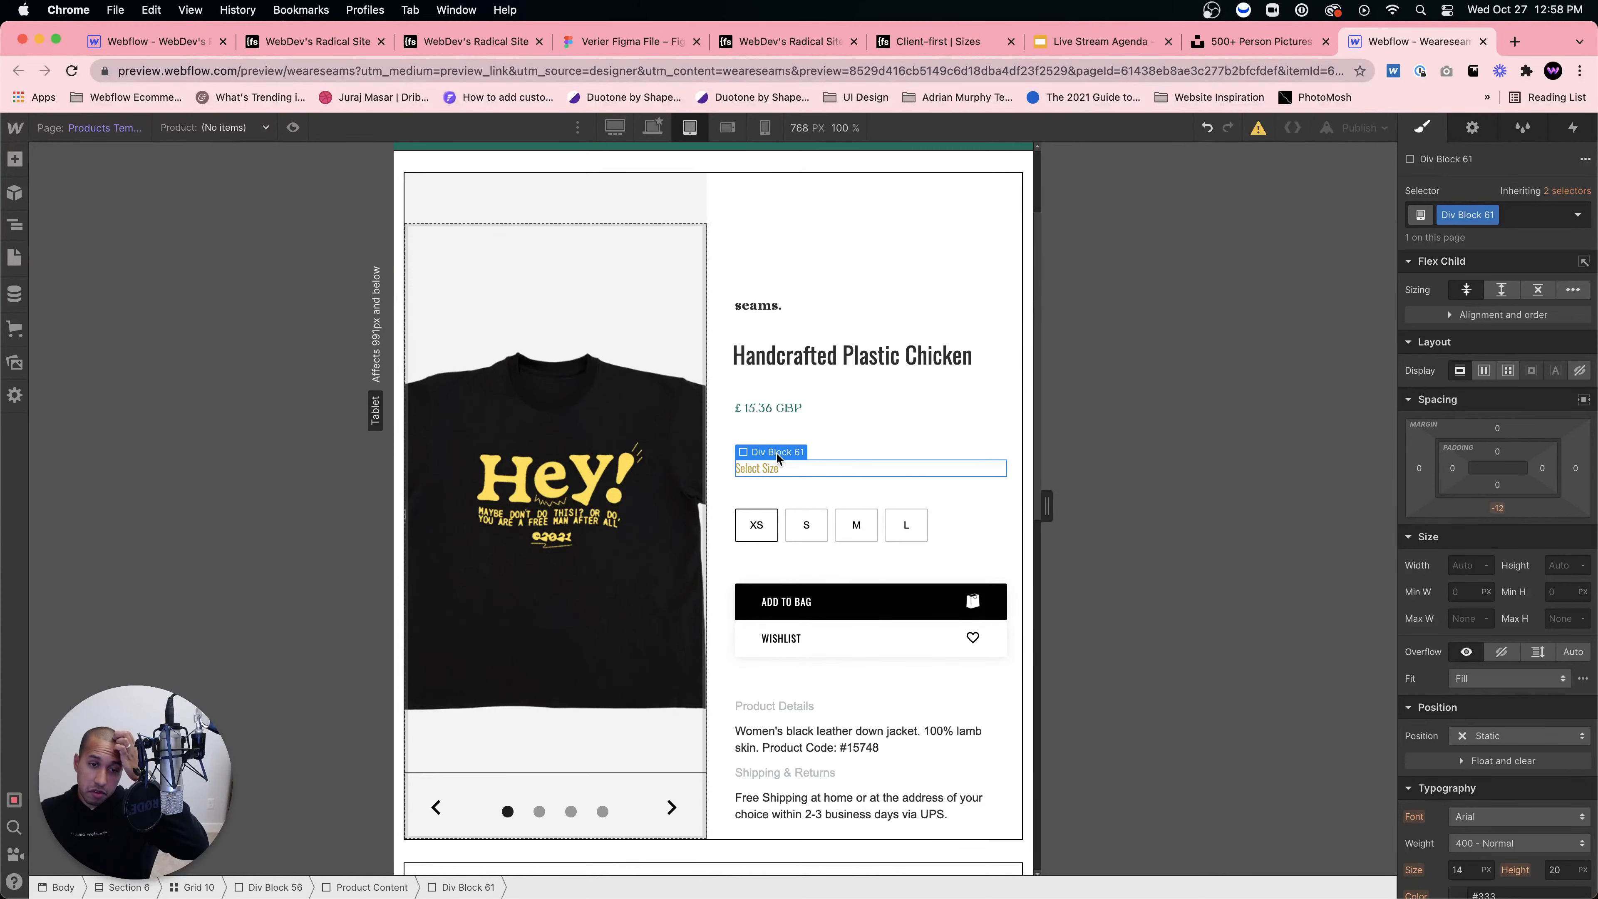
scroll(777, 452, "down", 10)
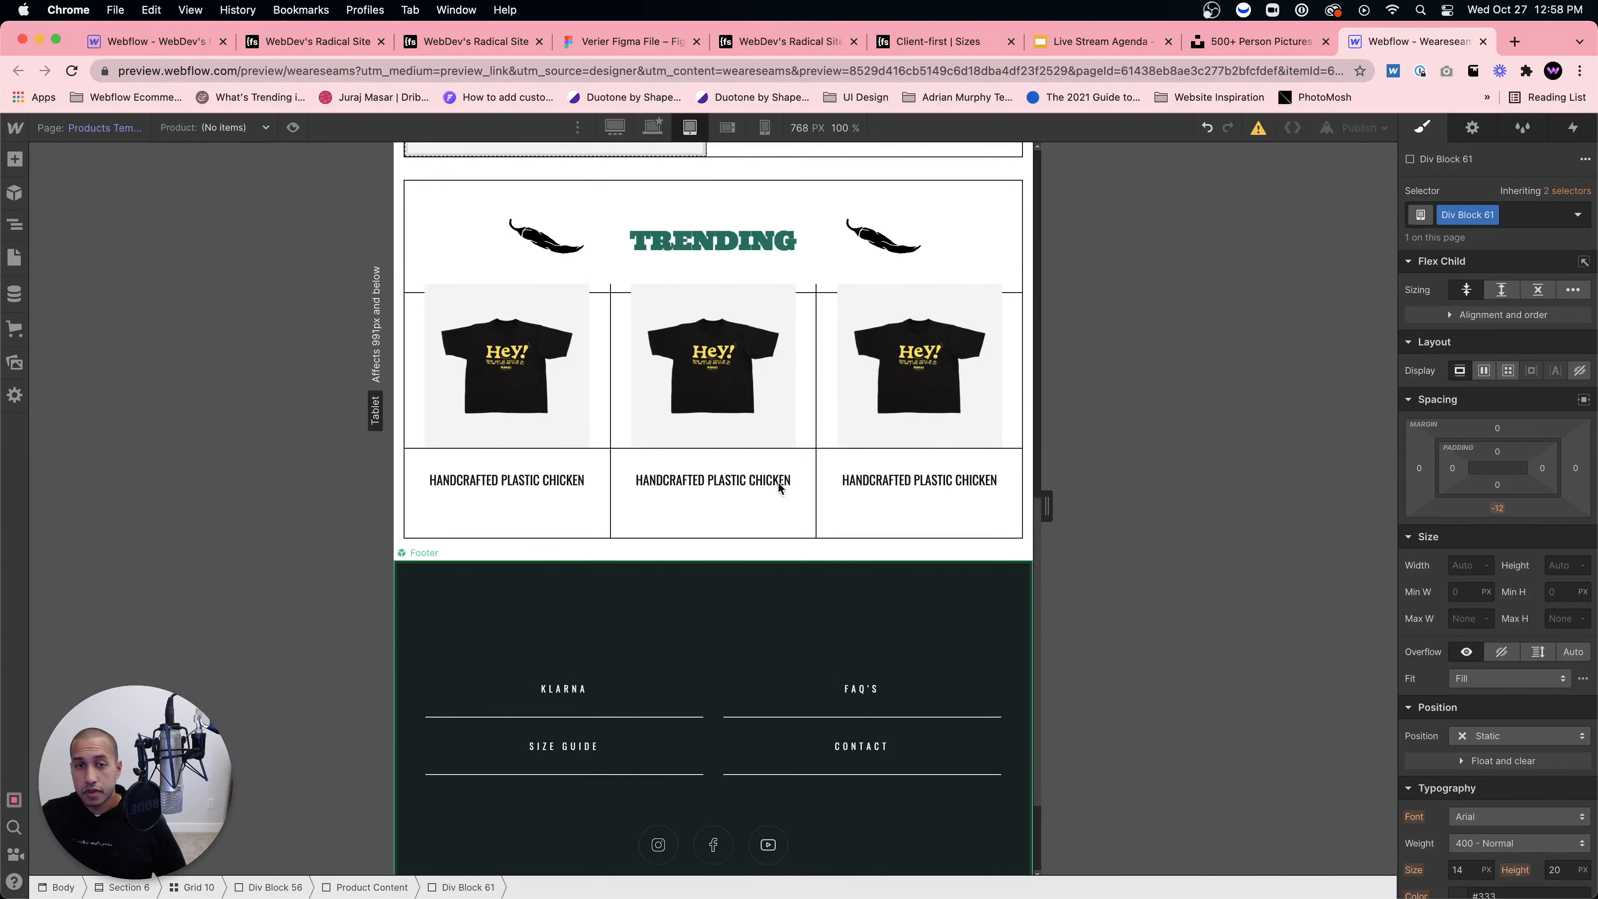
scroll(778, 481, "up", 13)
left_click(727, 128)
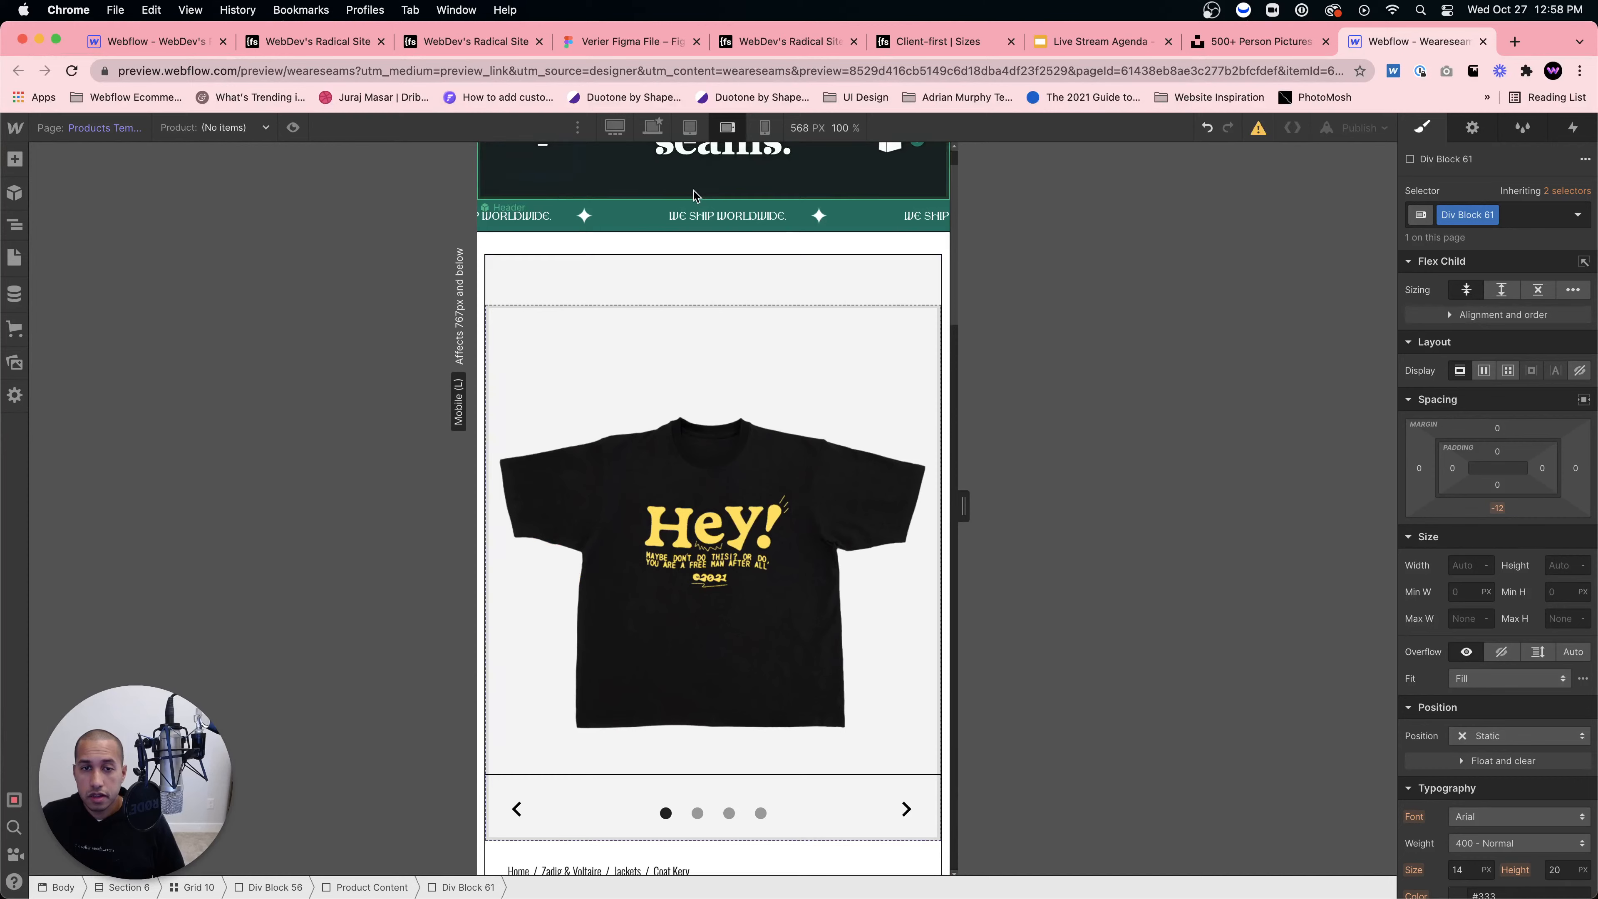
scroll(696, 350, "down", 8)
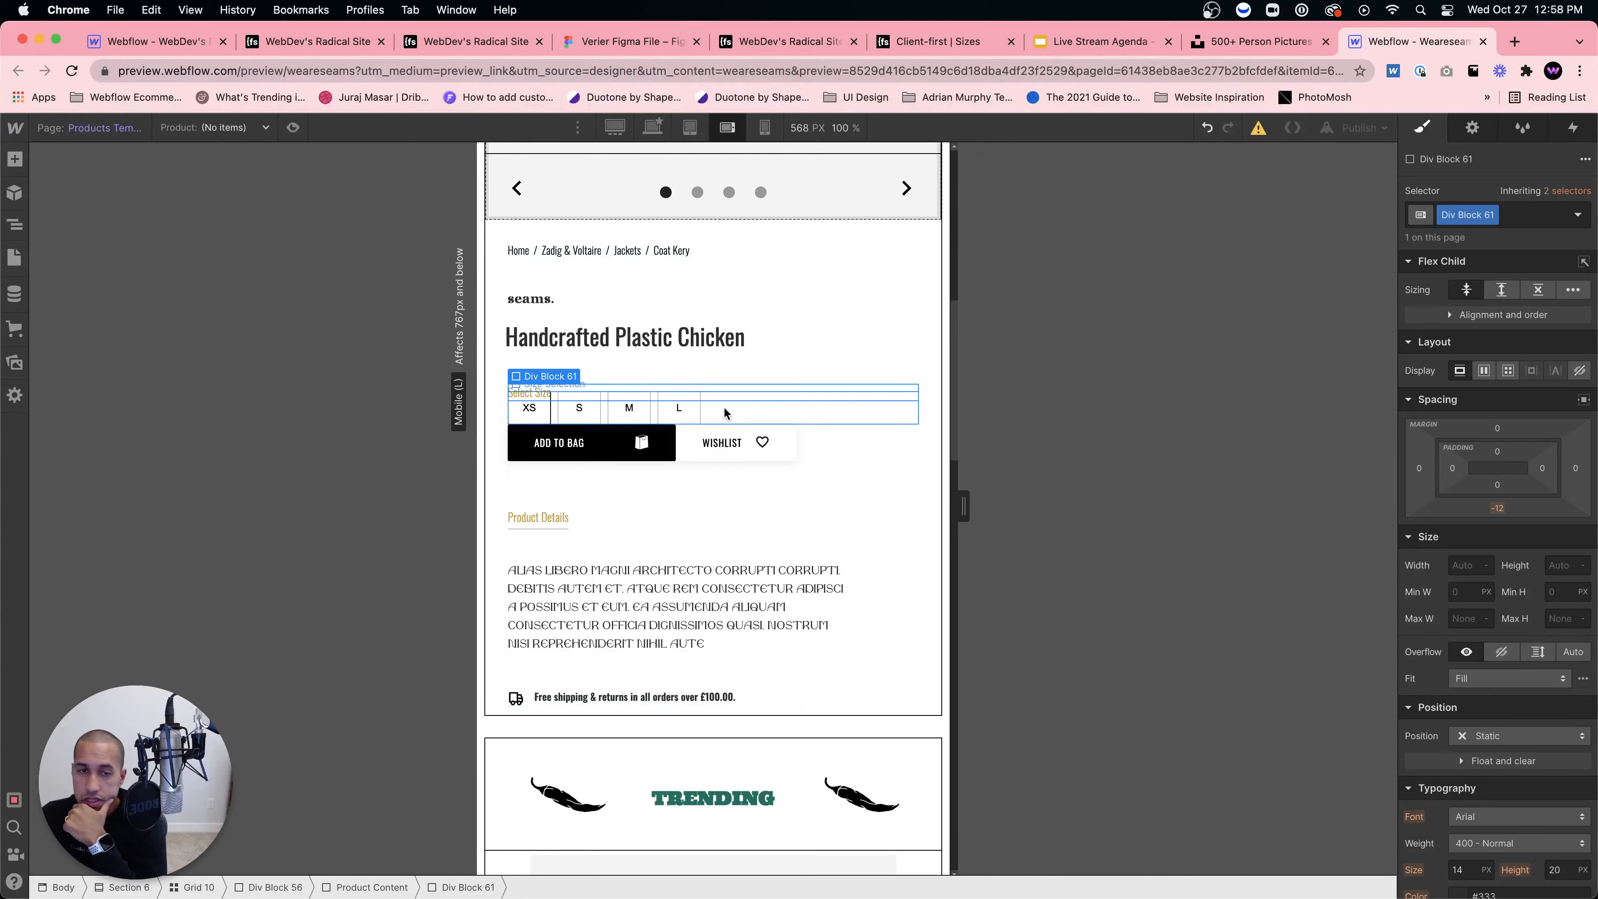
Step: Give the size buttons a 19 px bottom margin and the Select Size block 20 px
left_click(760, 417)
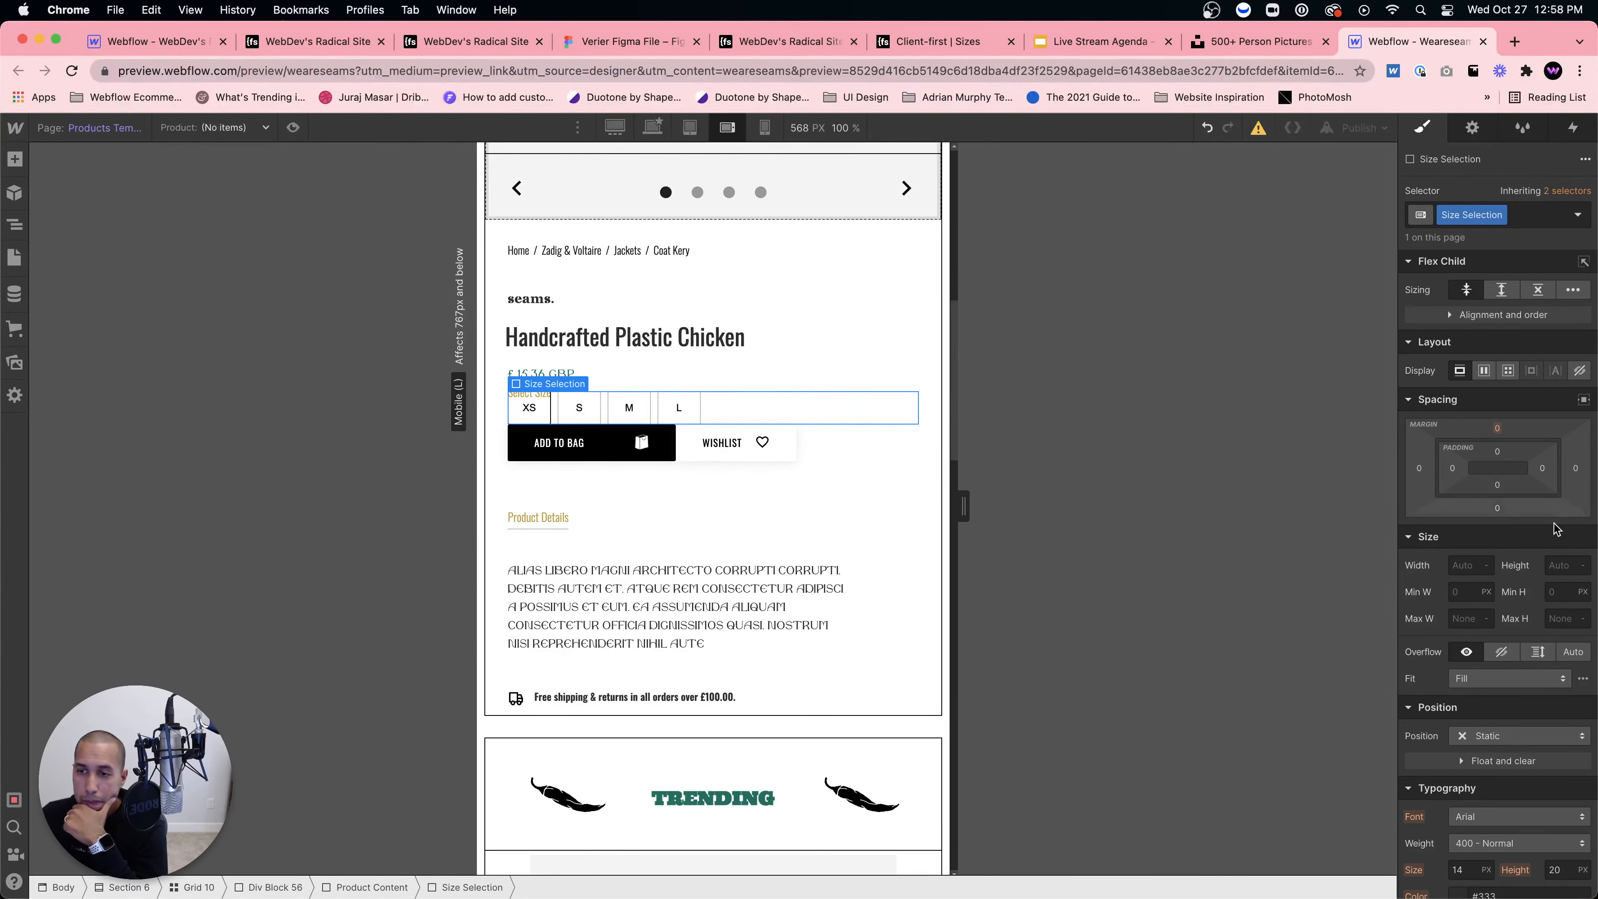
left_click_drag(1498, 509, 1497, 531)
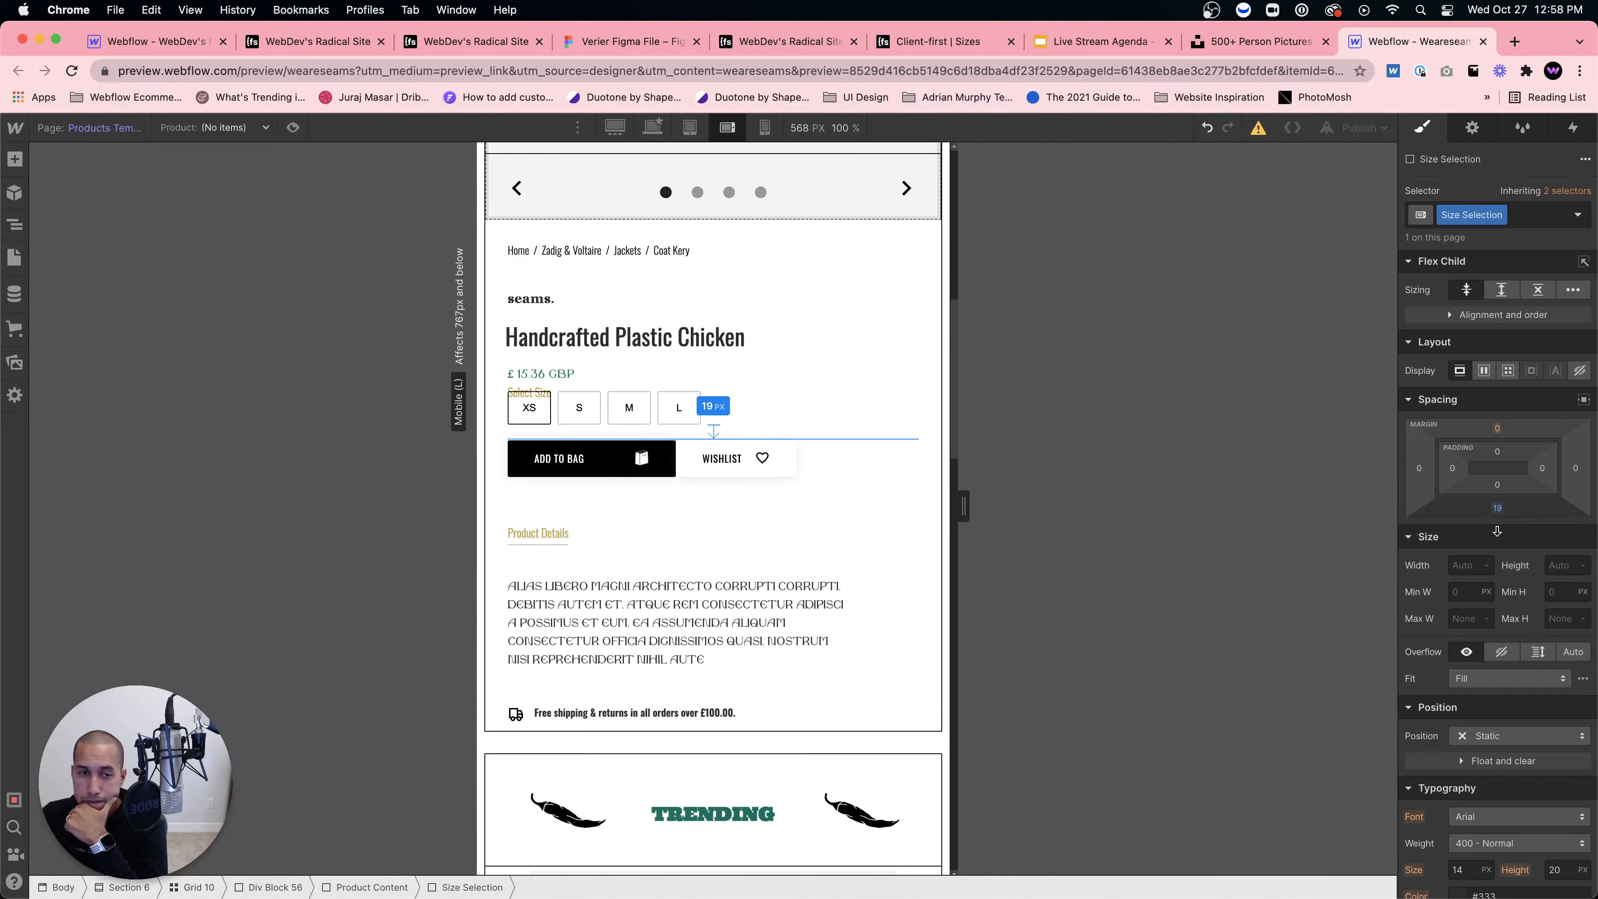
left_click(614, 384)
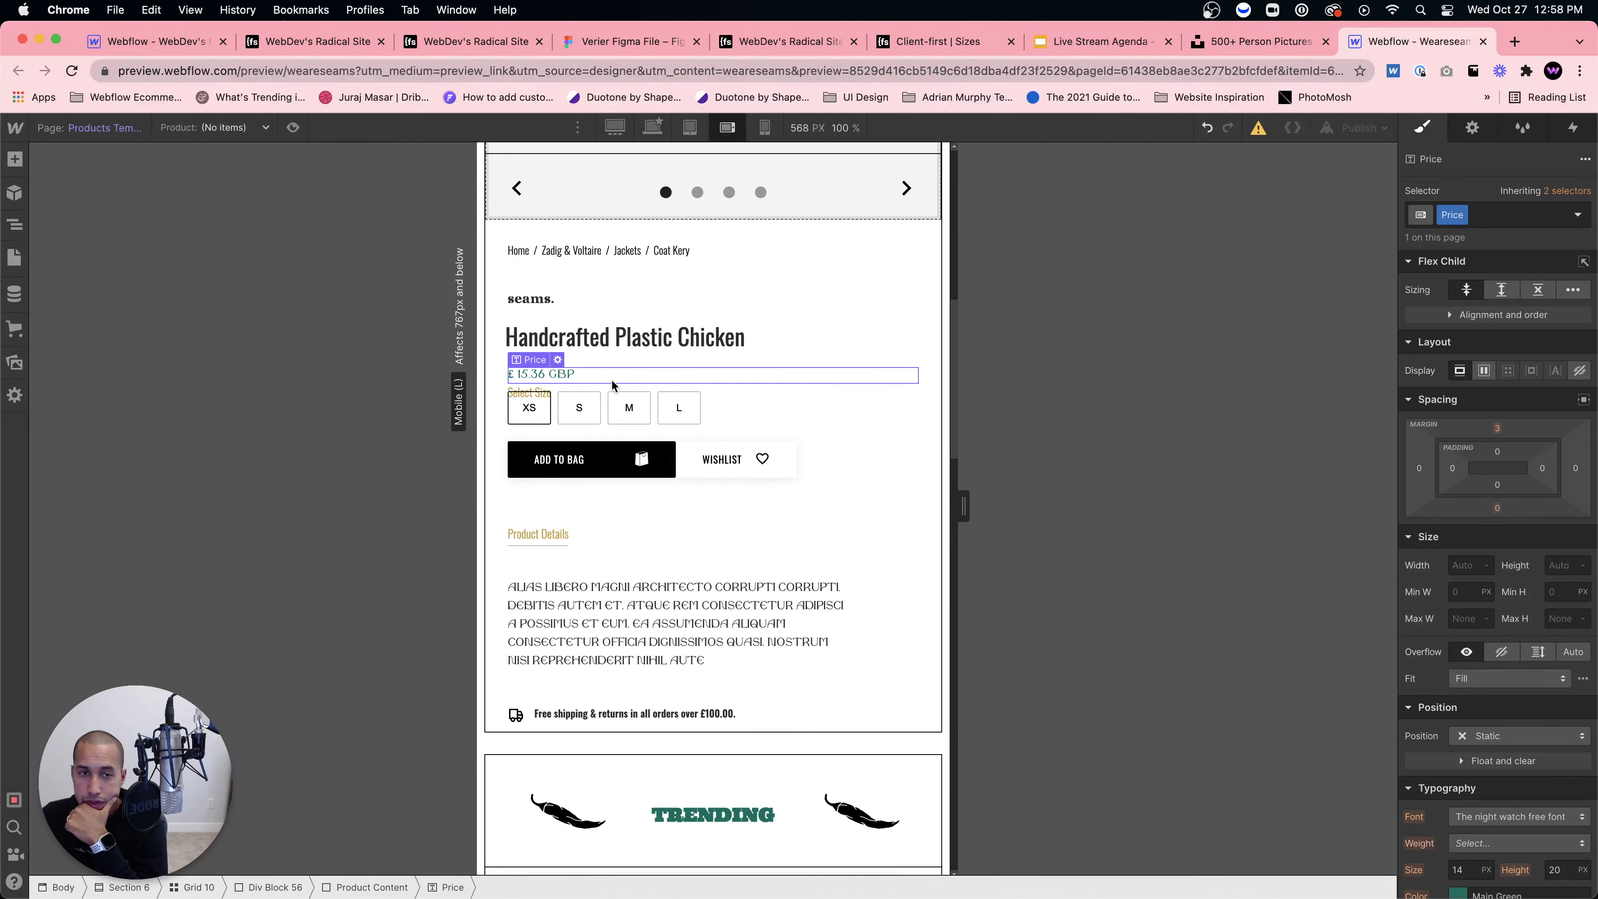
left_click(617, 393)
left_click(1498, 507)
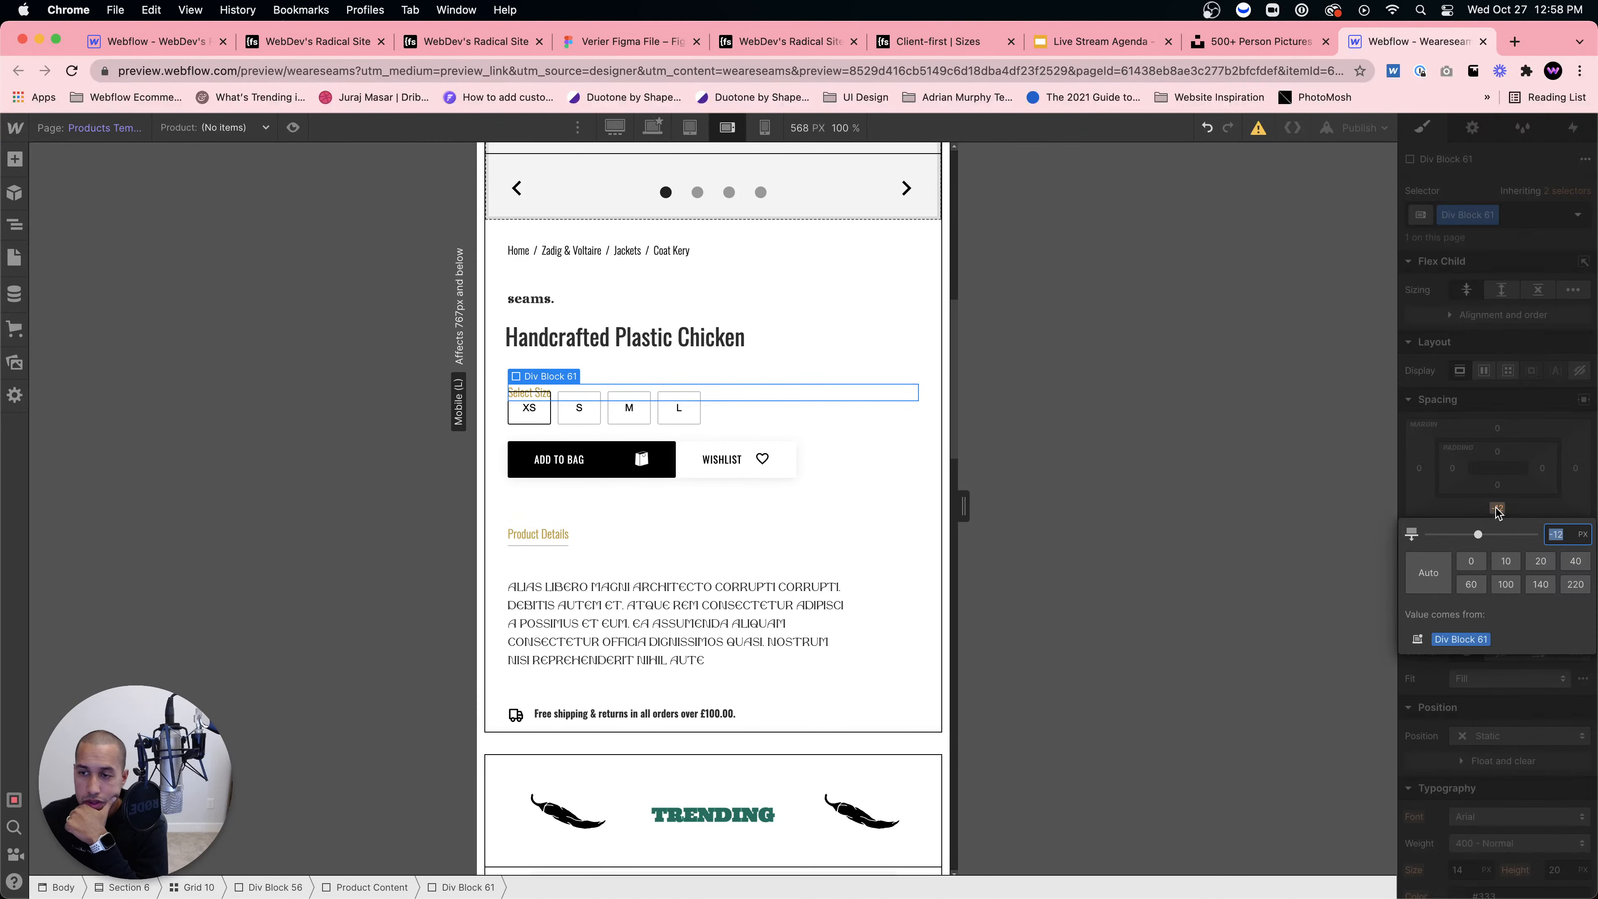
type("0")
key("Return")
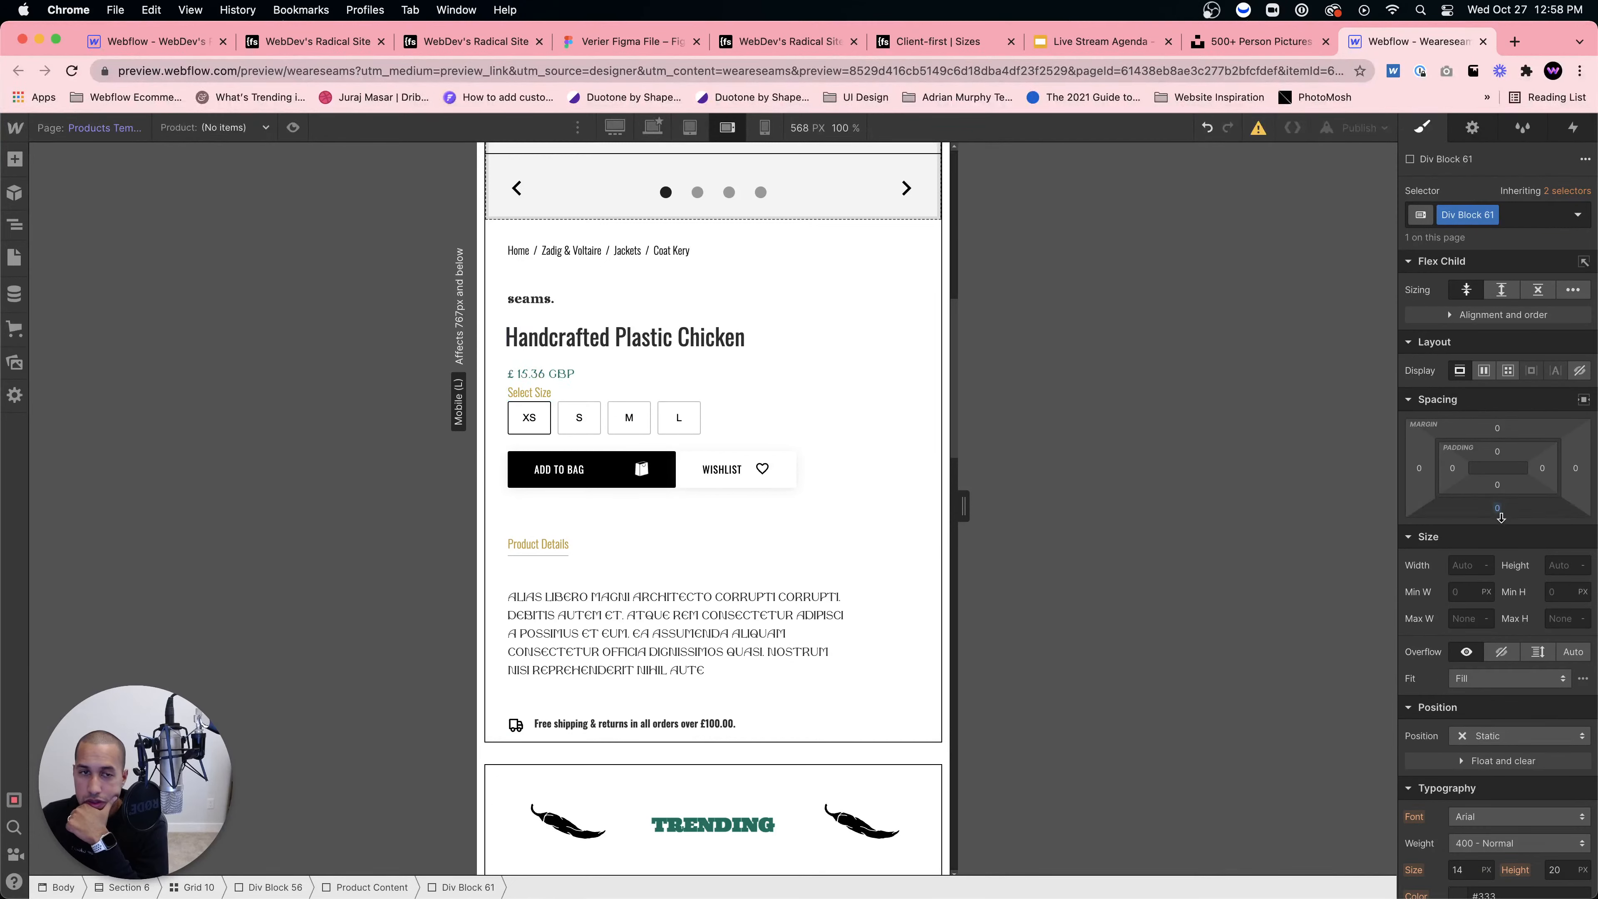
left_click_drag(1501, 518, 1500, 527)
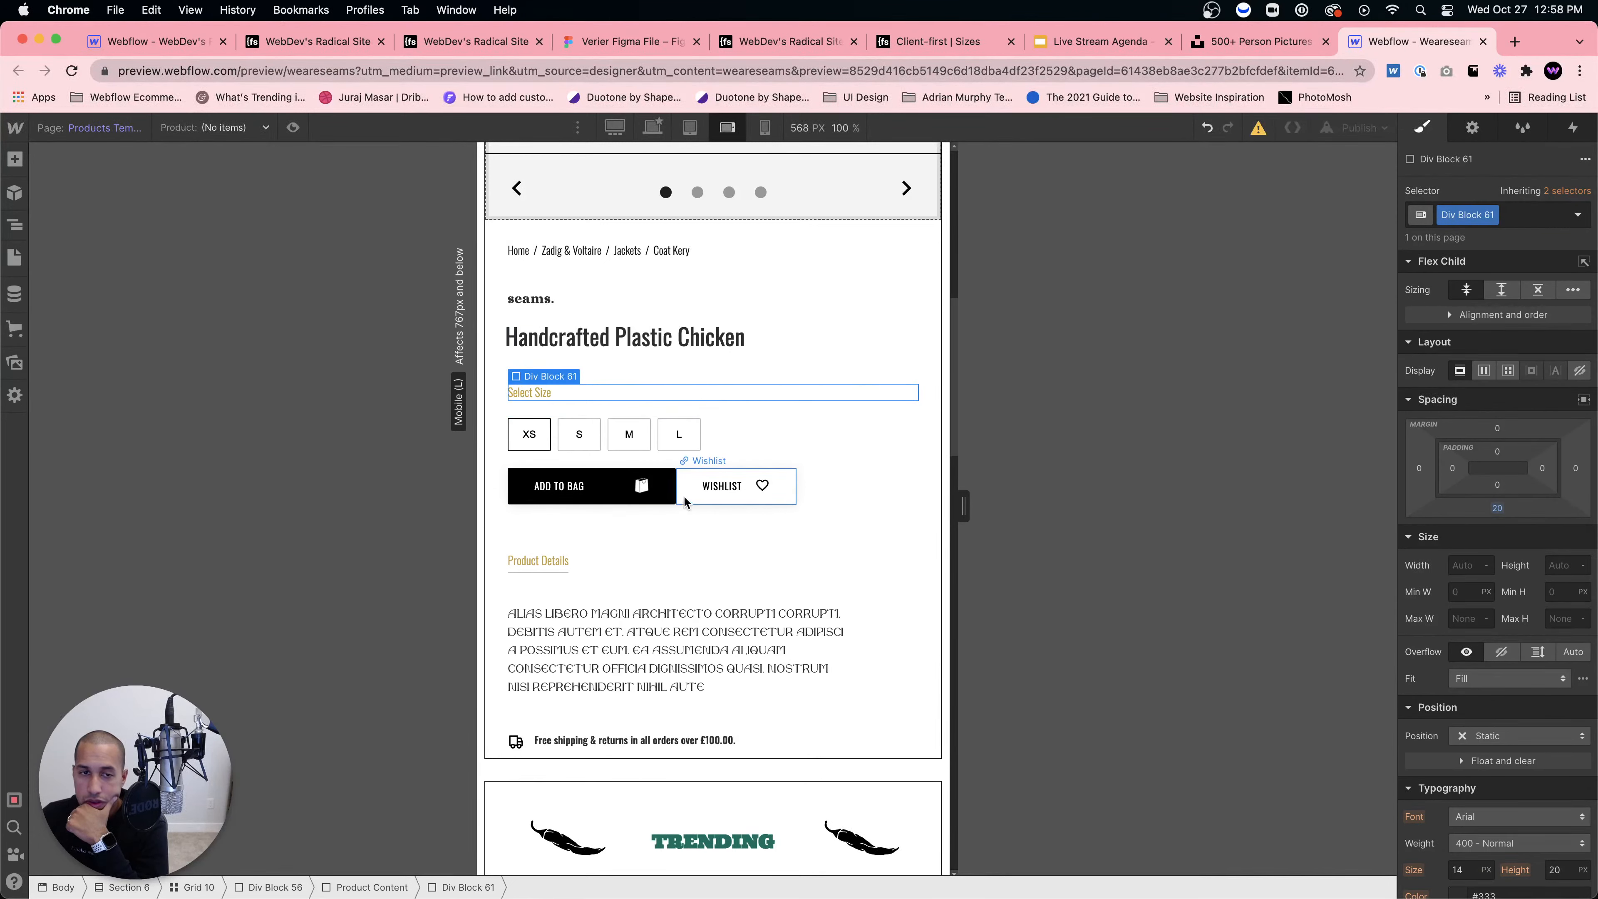
left_click(685, 500)
Step: Compare the product layout at tablet width, then return to mobile landscape
scroll(674, 476, "up", 3)
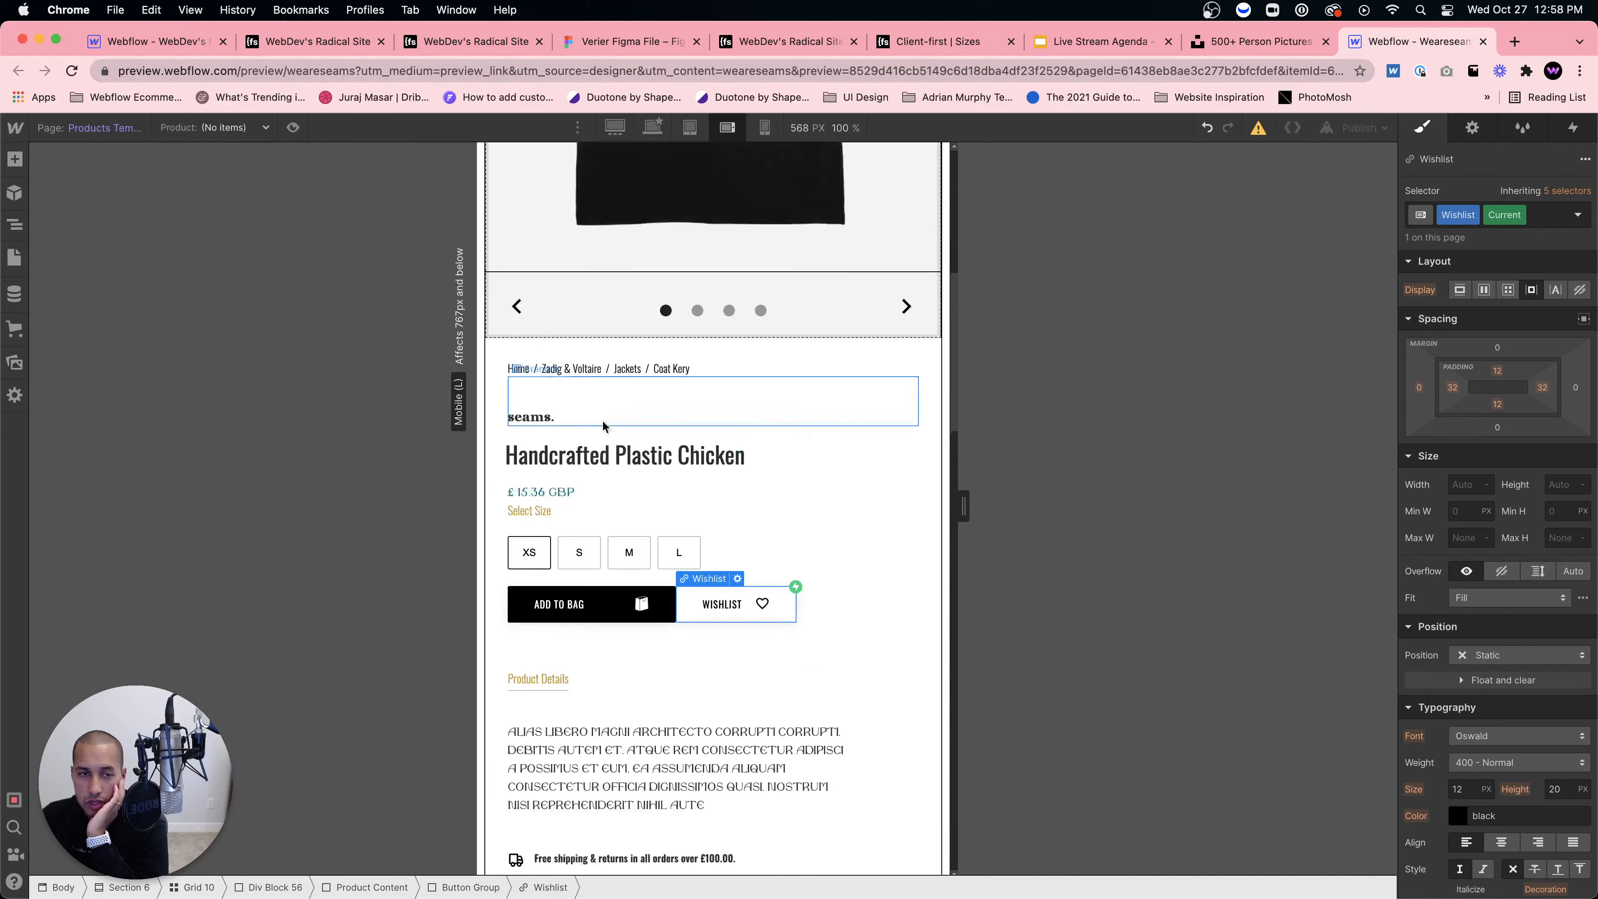
scroll(629, 441, "up", 10)
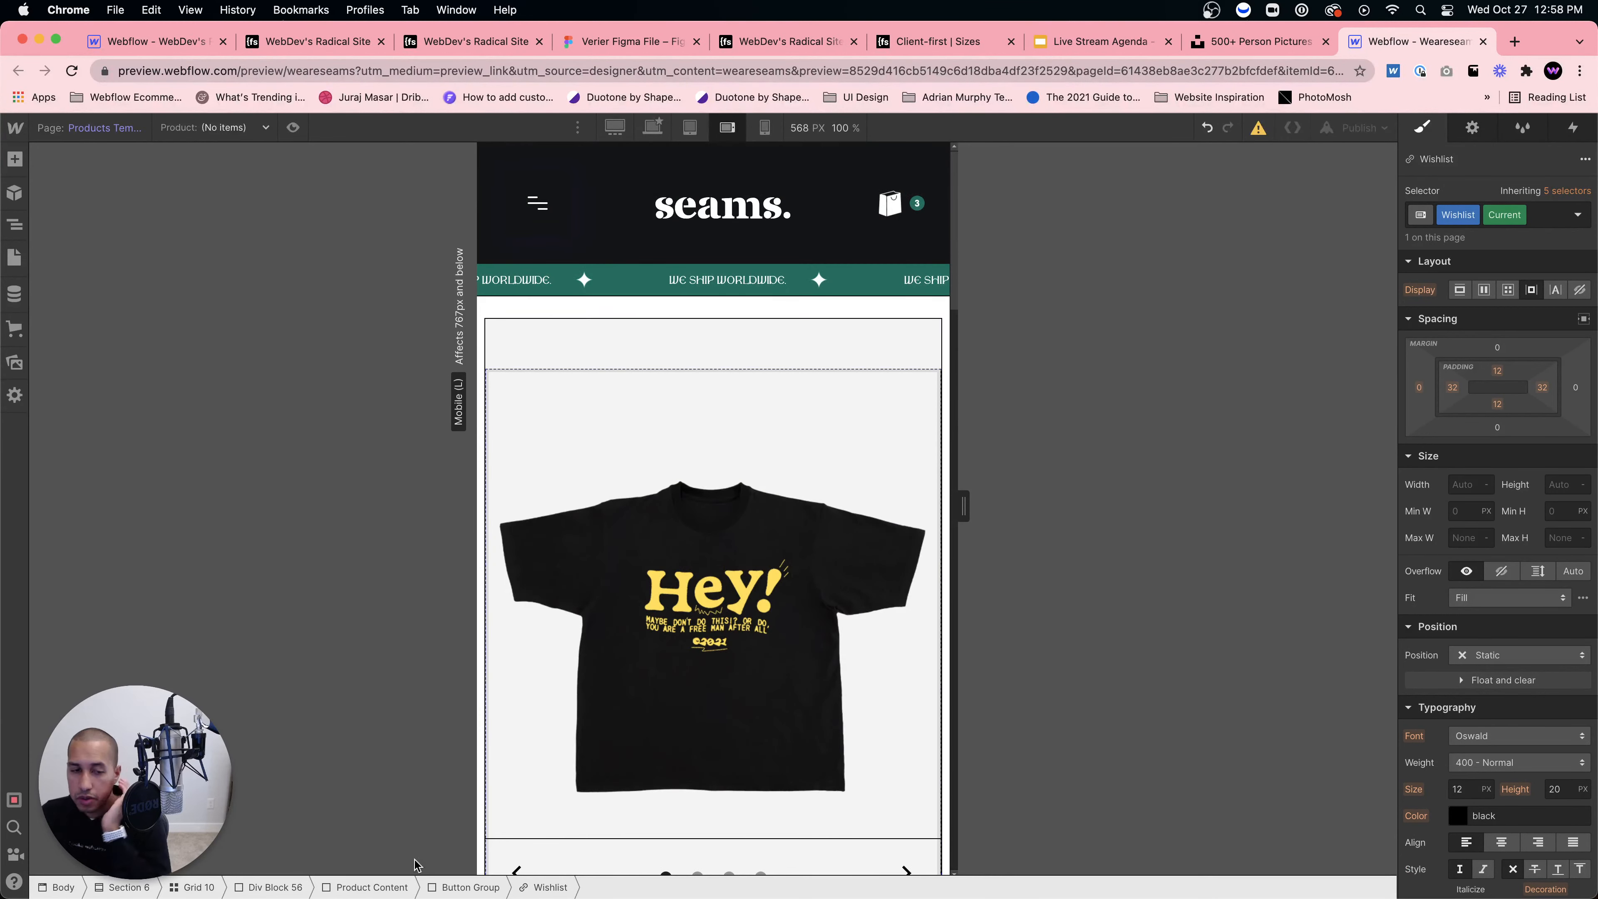
left_click(343, 888)
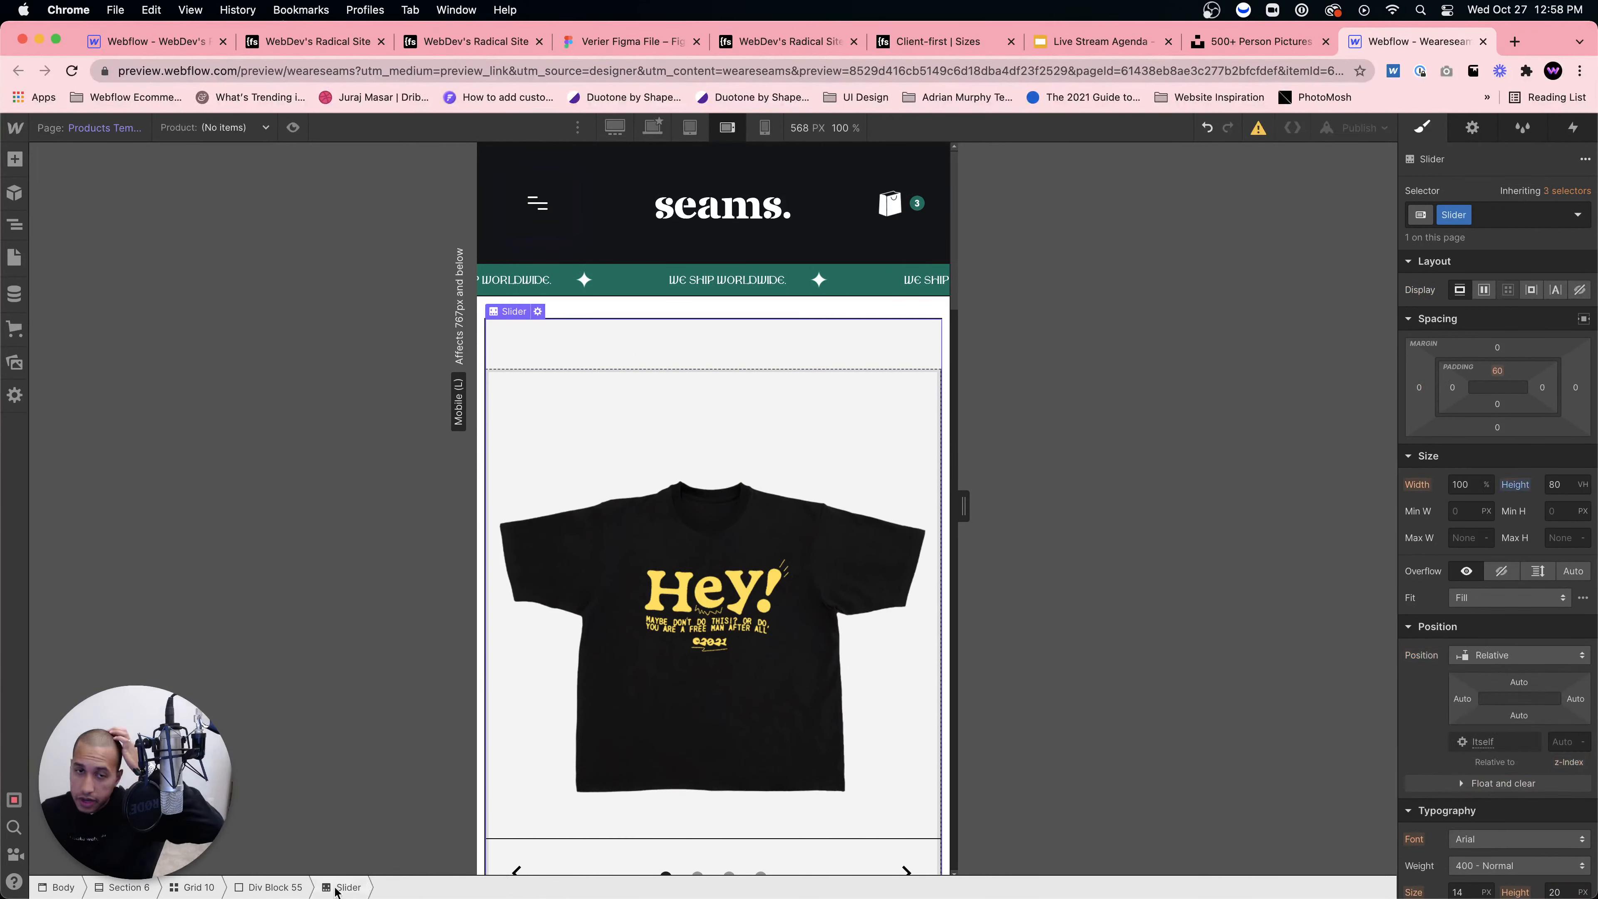
left_click(689, 129)
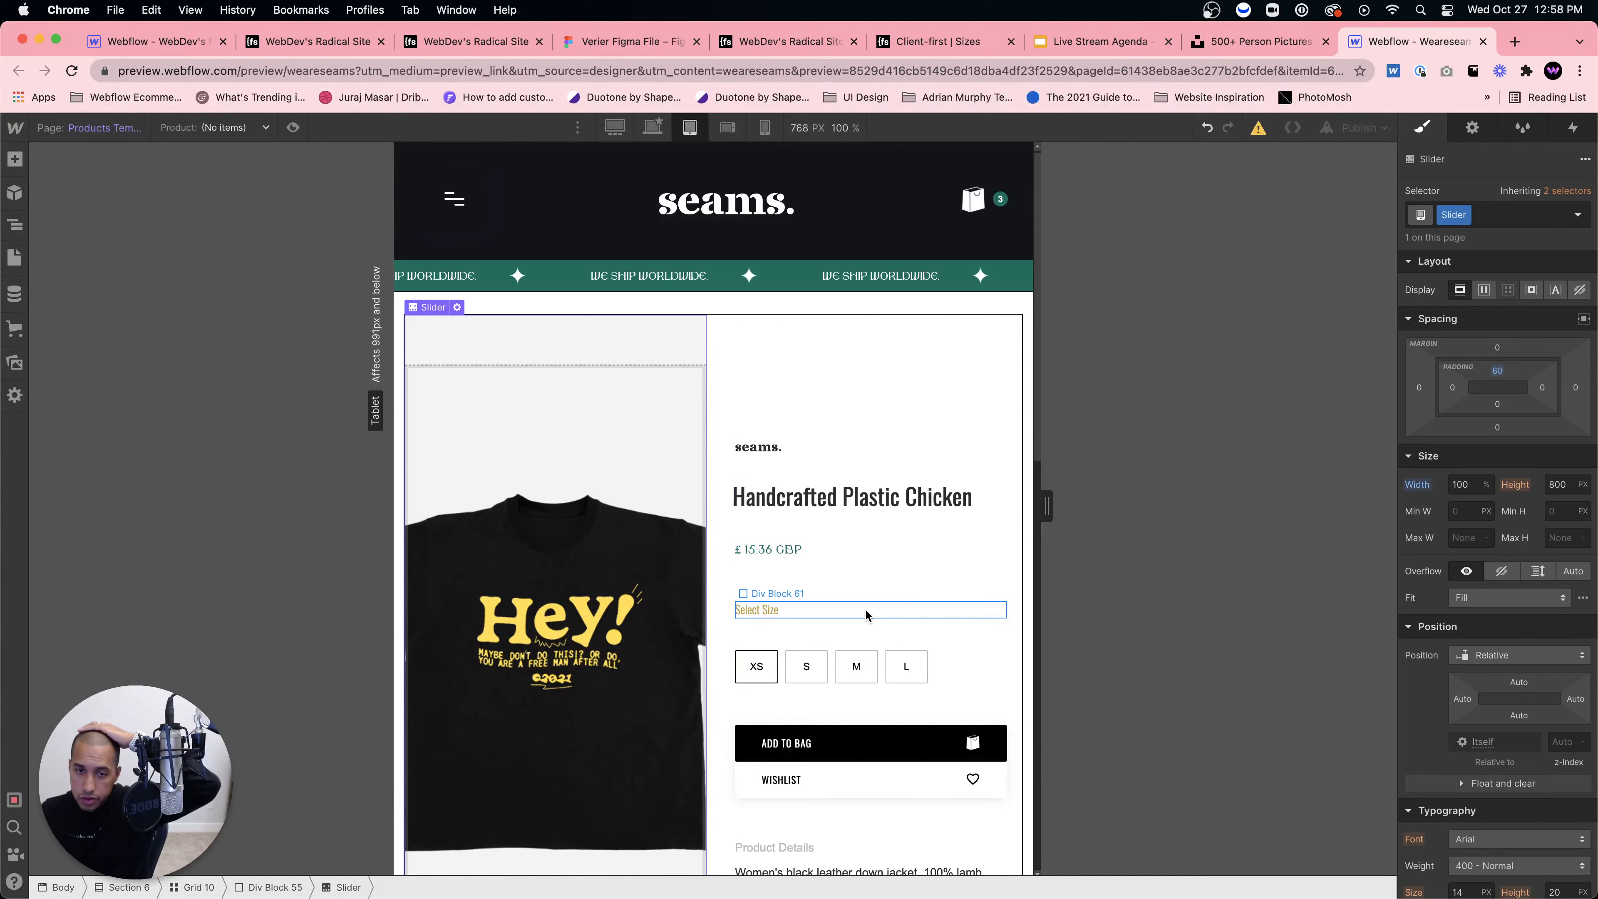
scroll(863, 613, "down", 2)
scroll(879, 611, "down", 4)
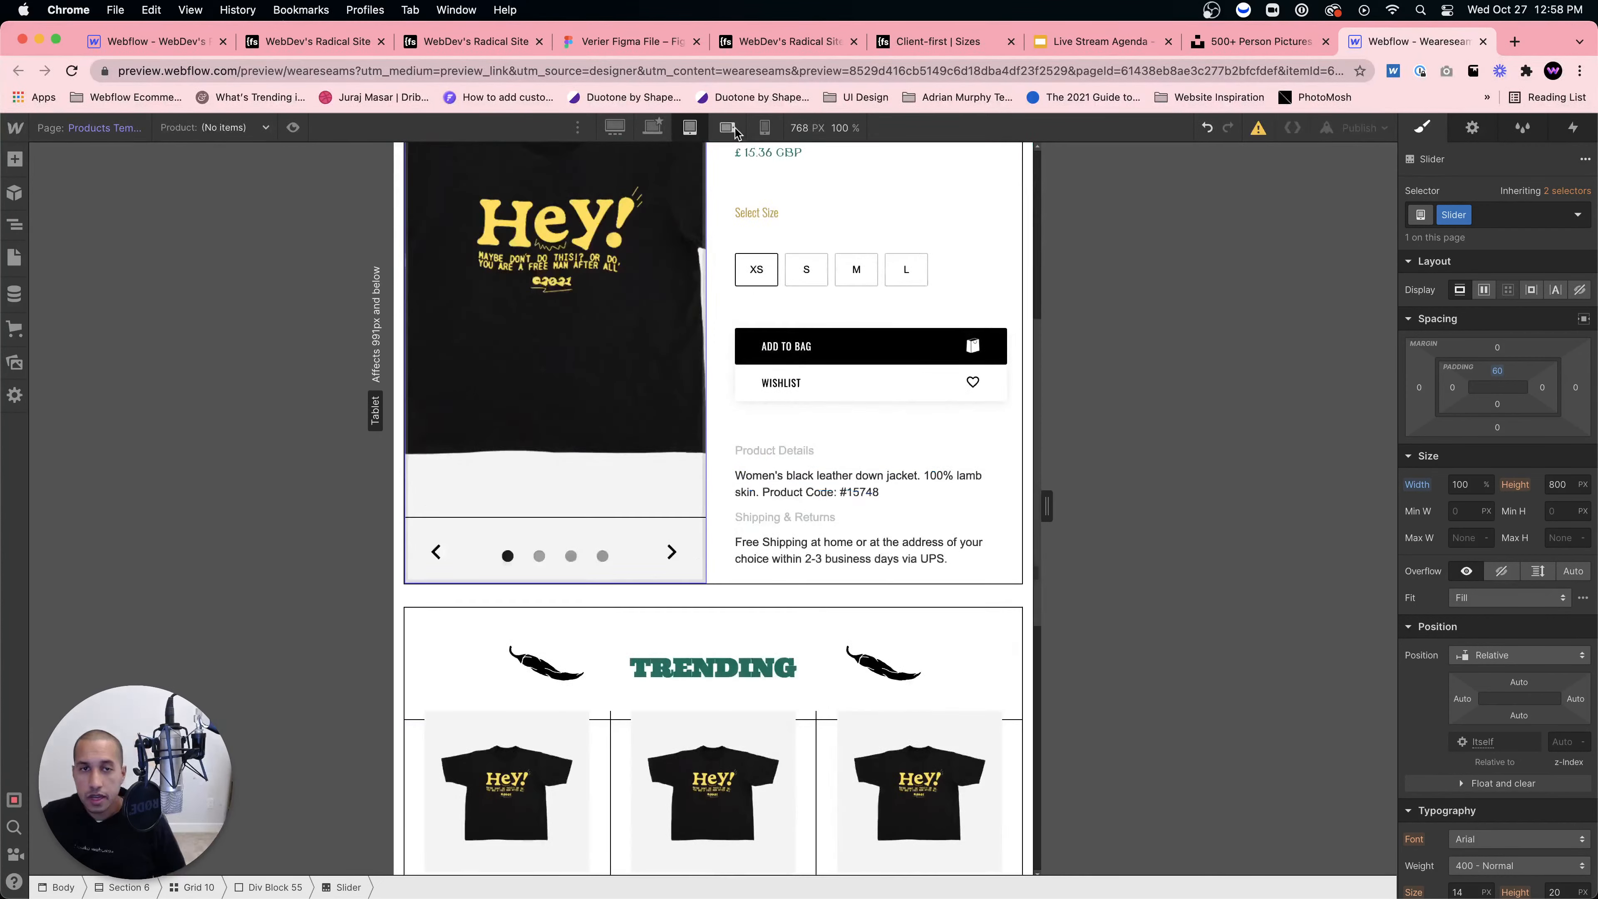
left_click(728, 127)
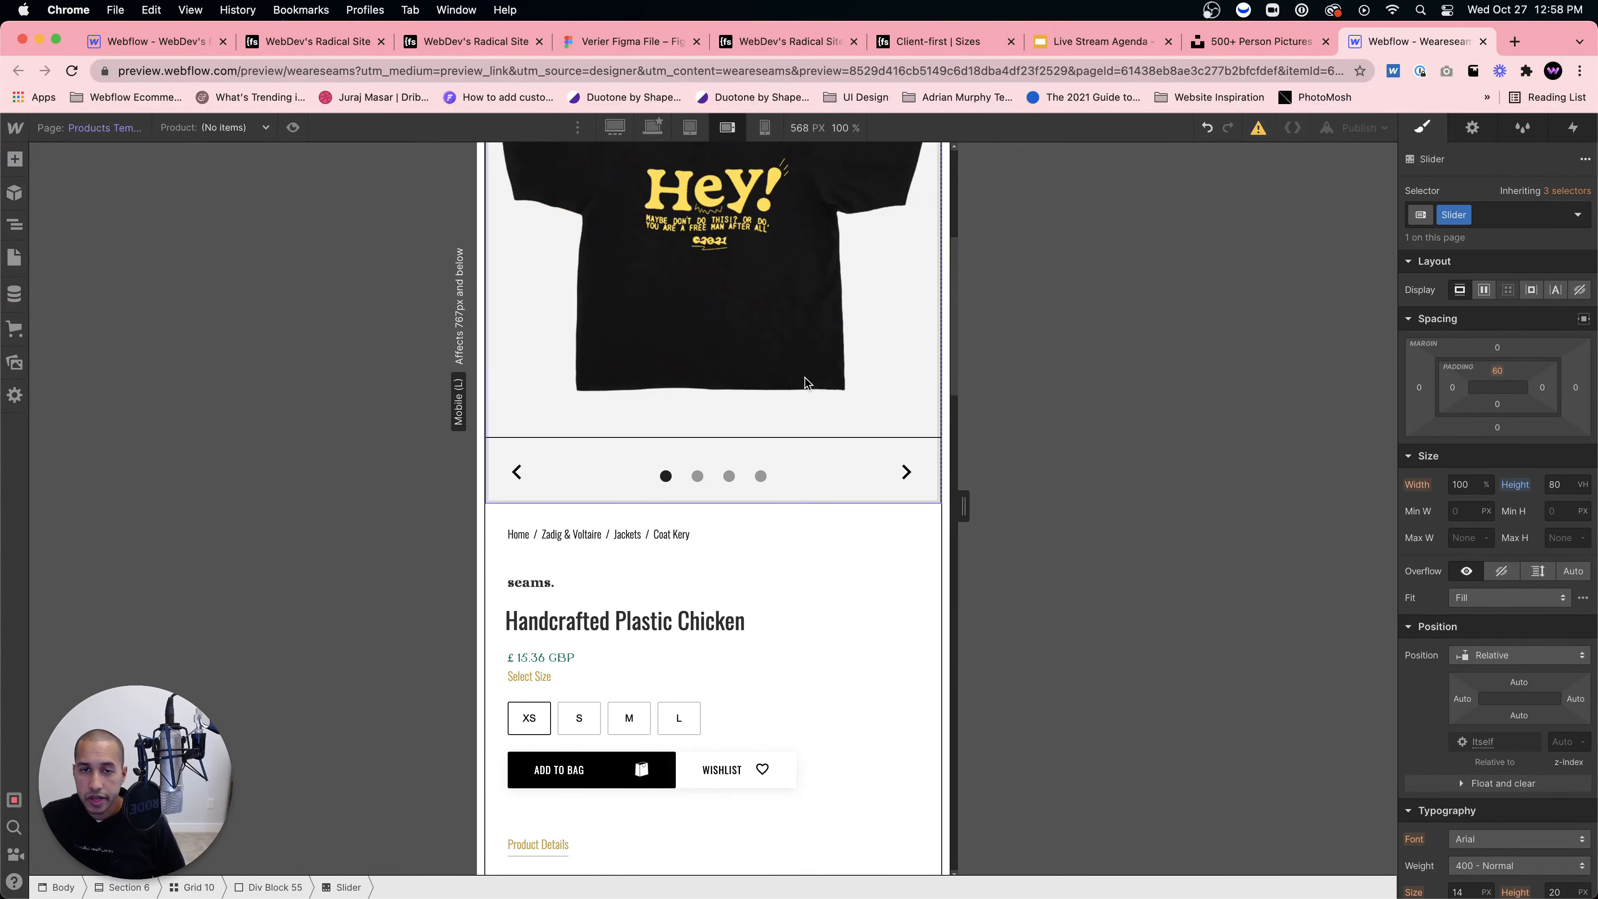
scroll(799, 371, "up", 6)
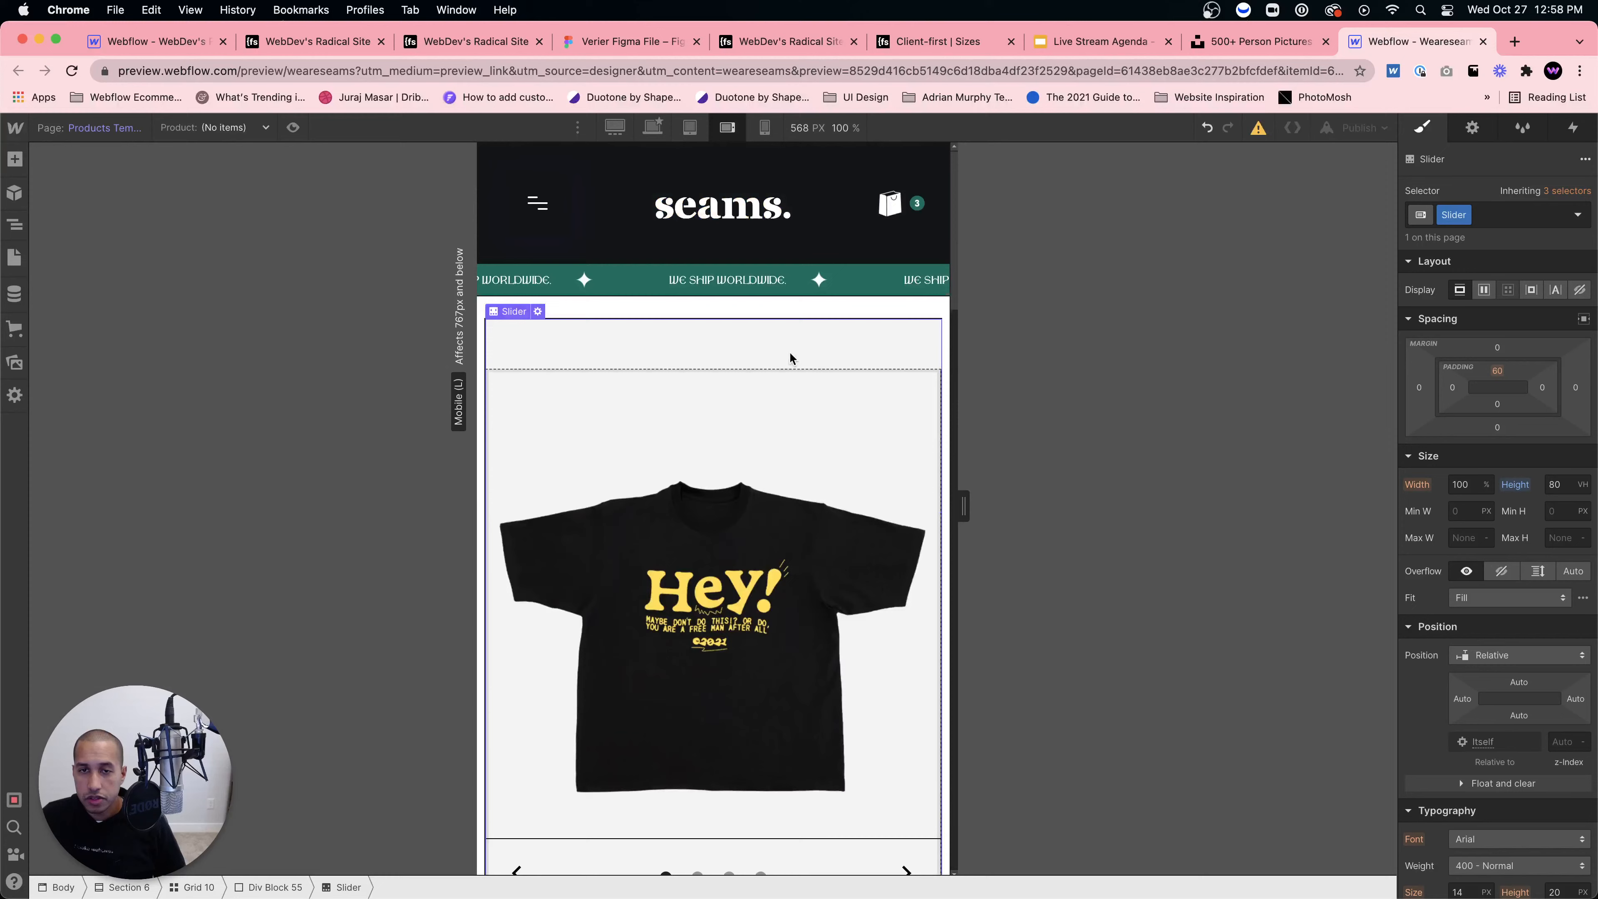
Step: Confirm Grid 10 is still a single 1fr column with 16 px gaps
left_click(200, 887)
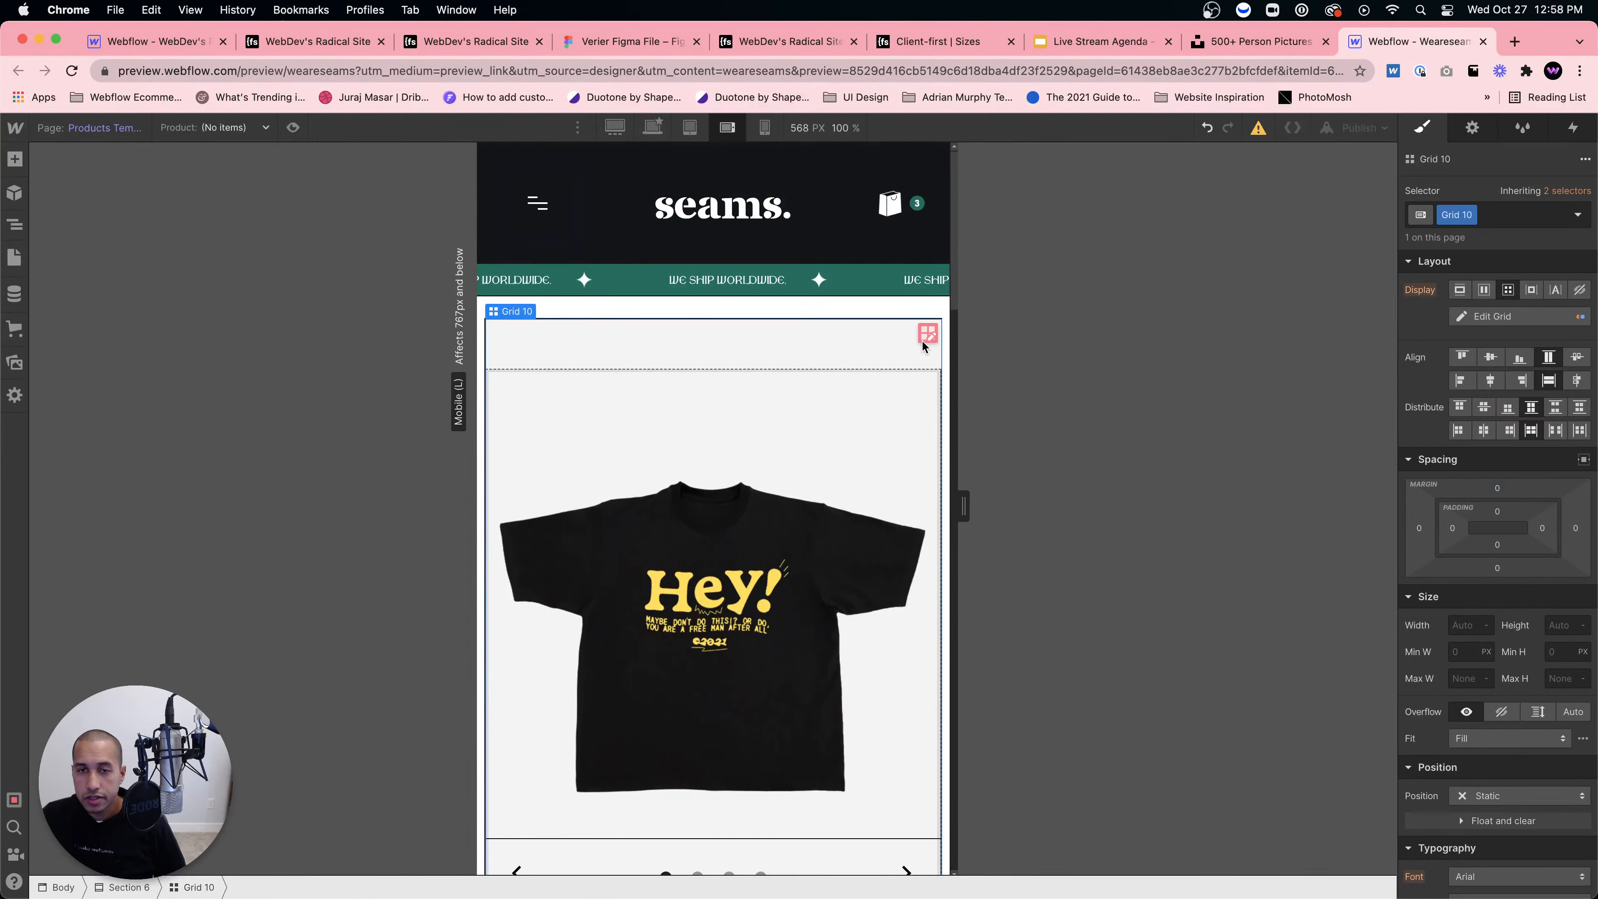
left_click(926, 336)
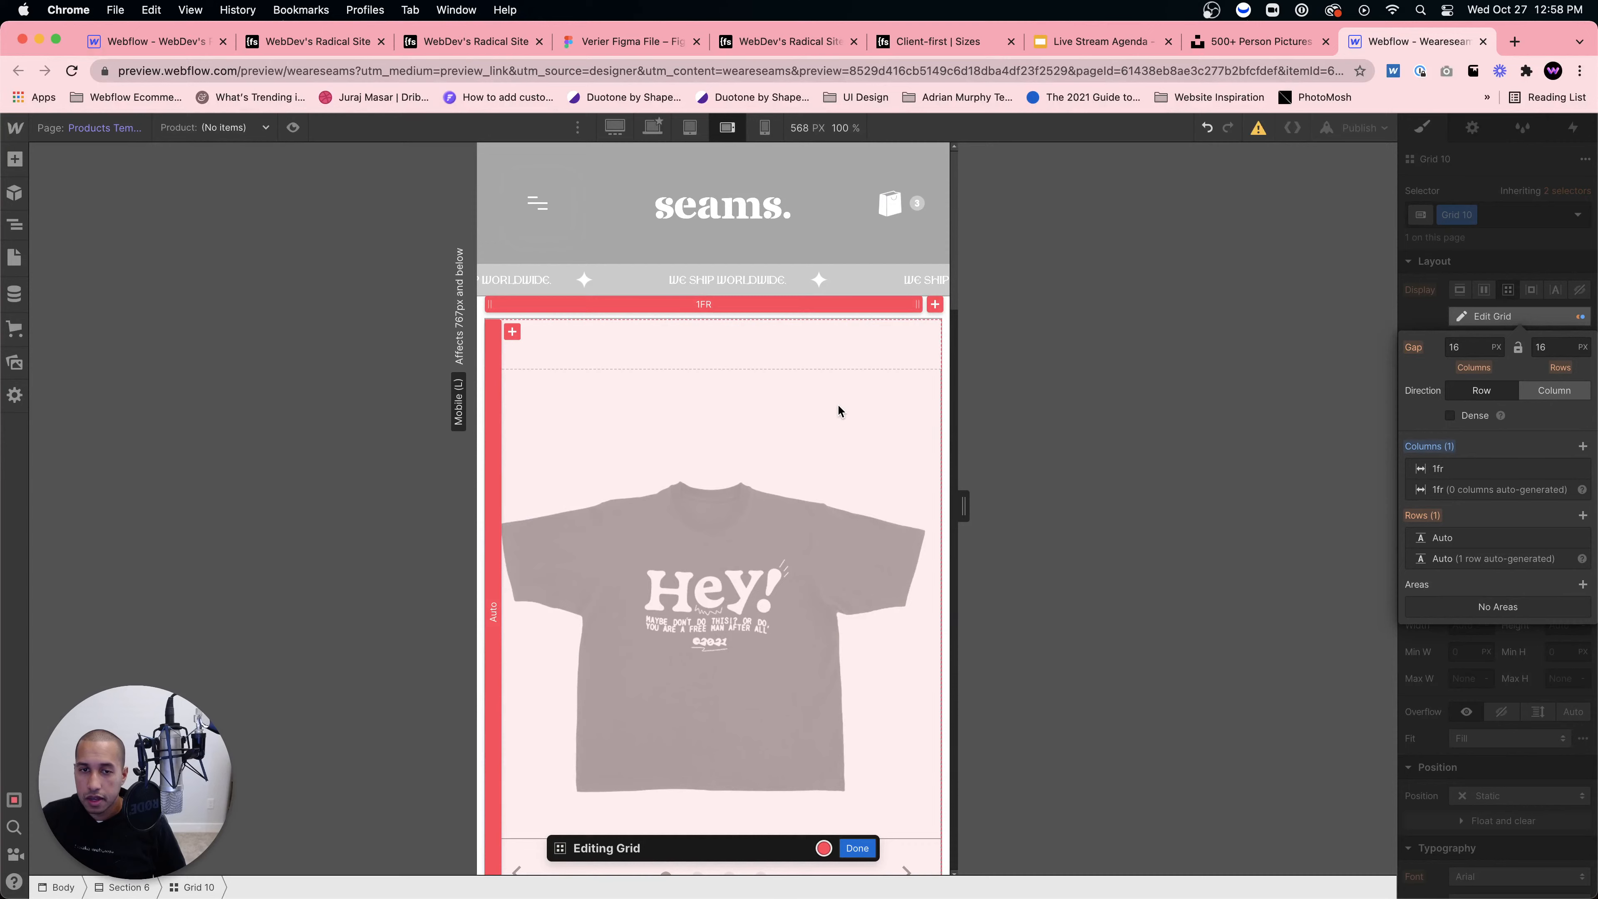
left_click(856, 848)
scroll(824, 797, "down", 5)
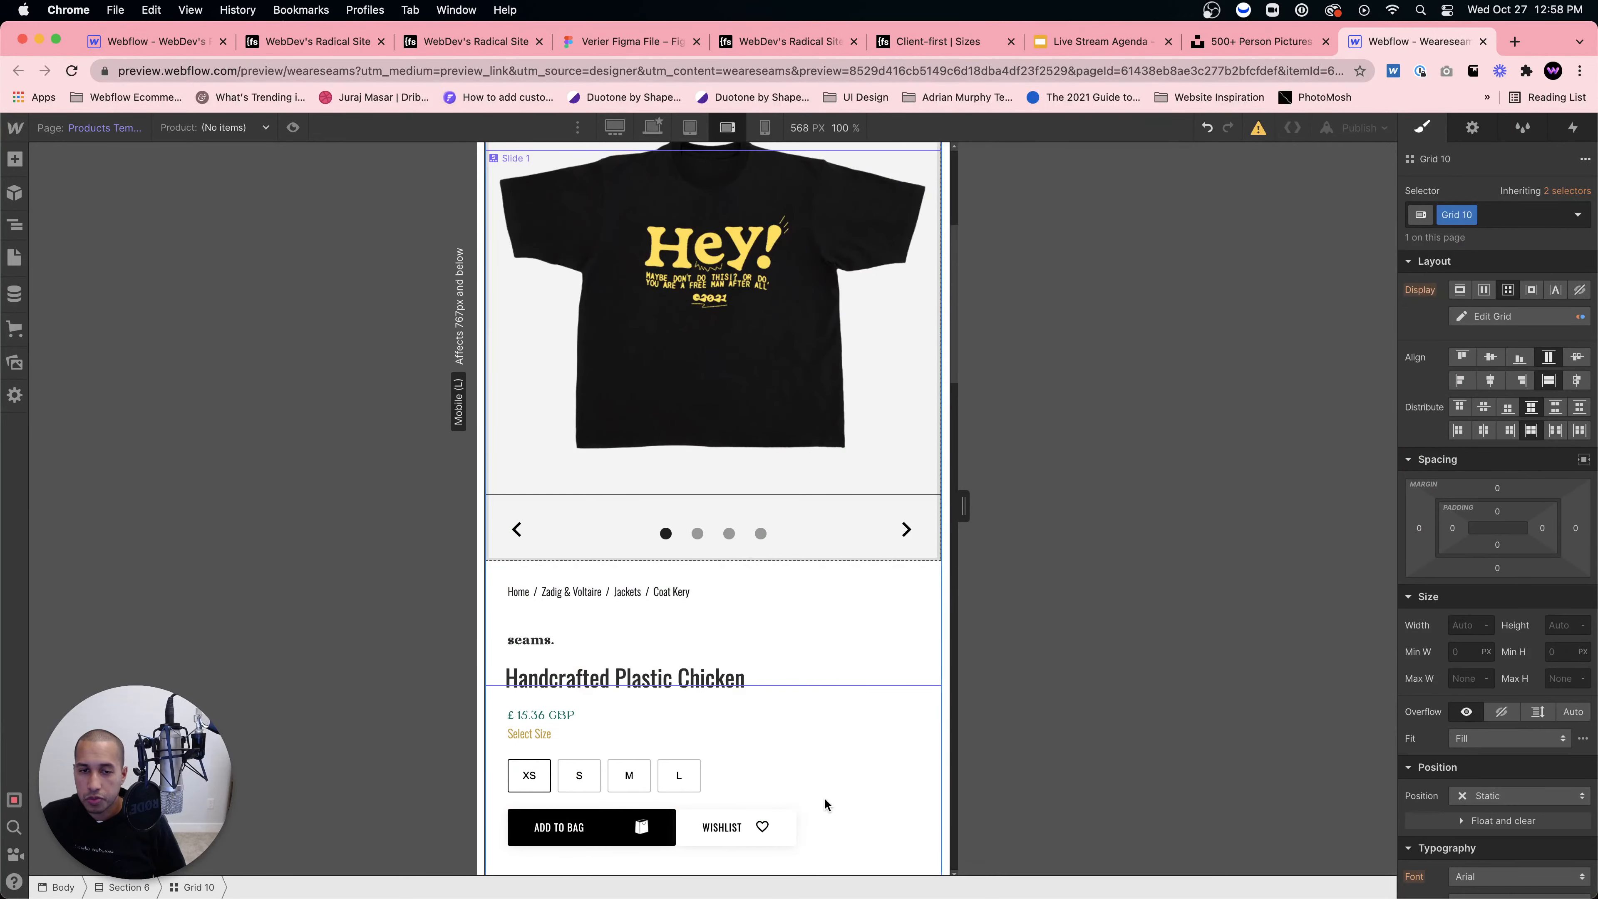
scroll(824, 797, "down", 2)
left_click(608, 569)
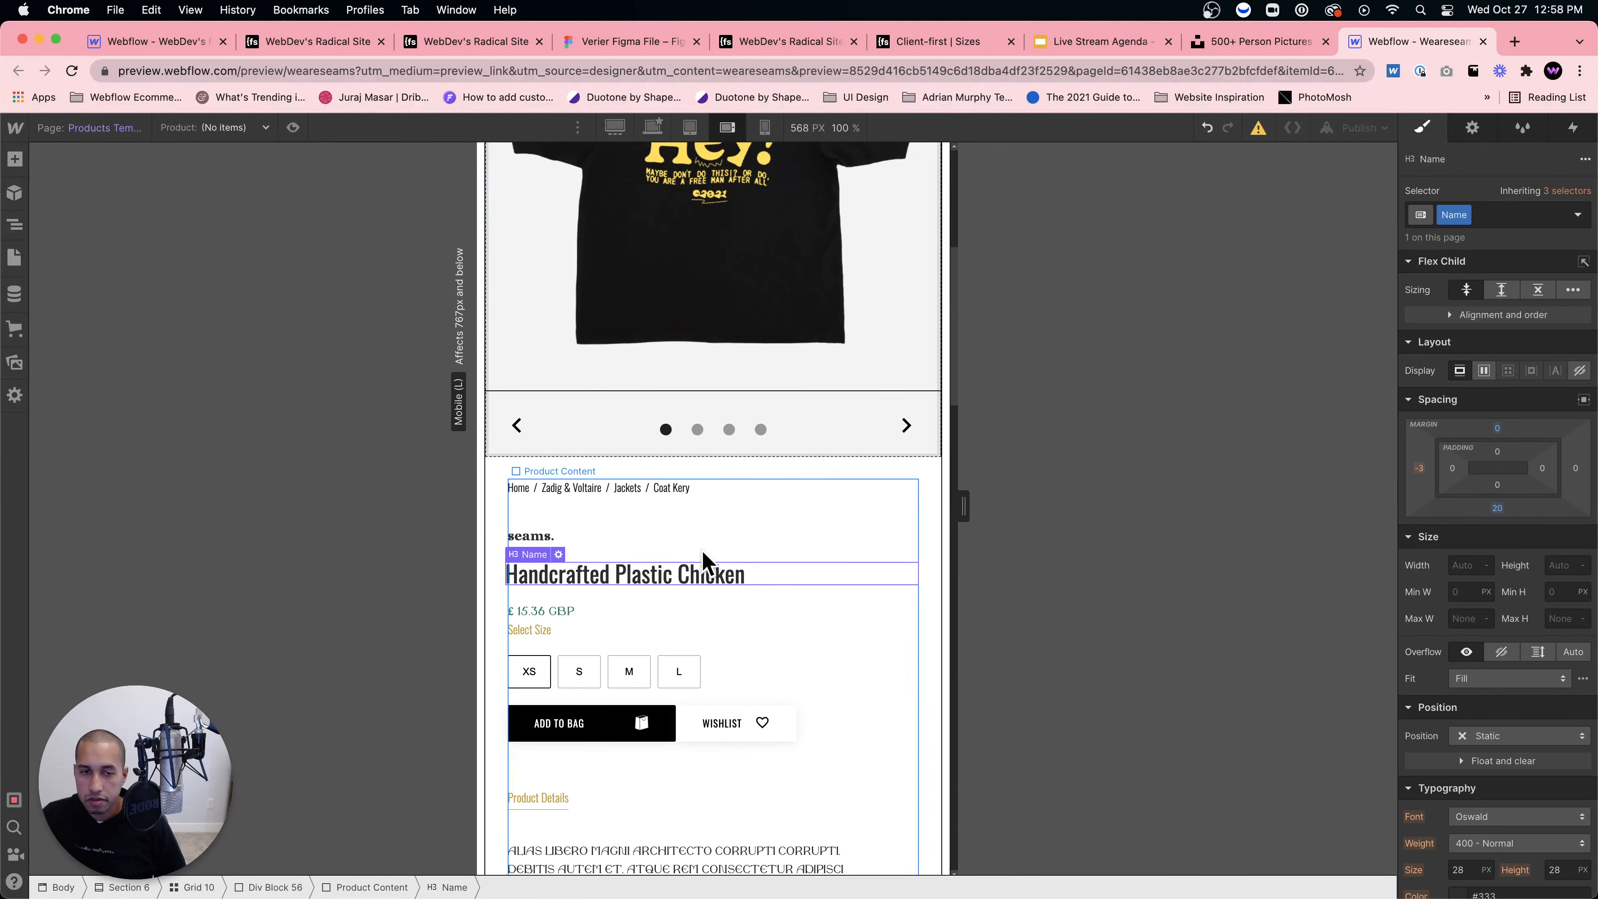
scroll(672, 683, "down", 6)
scroll(674, 683, "up", 10)
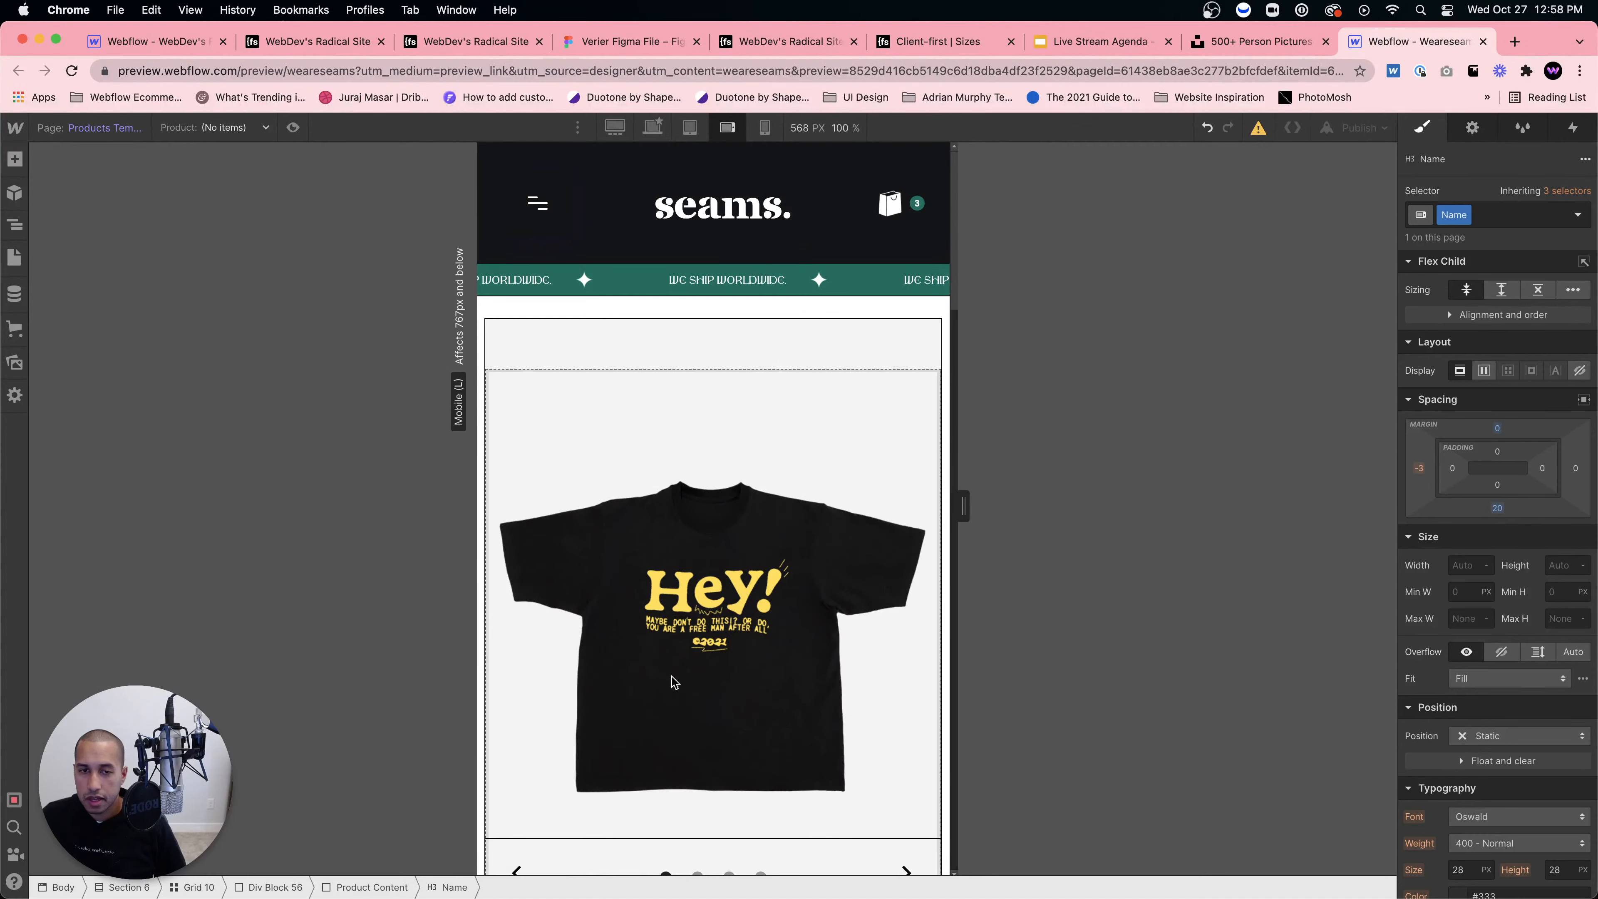
Step: At 320 px mobile portrait, set the subscribe Form Block width to 100%
left_click(765, 128)
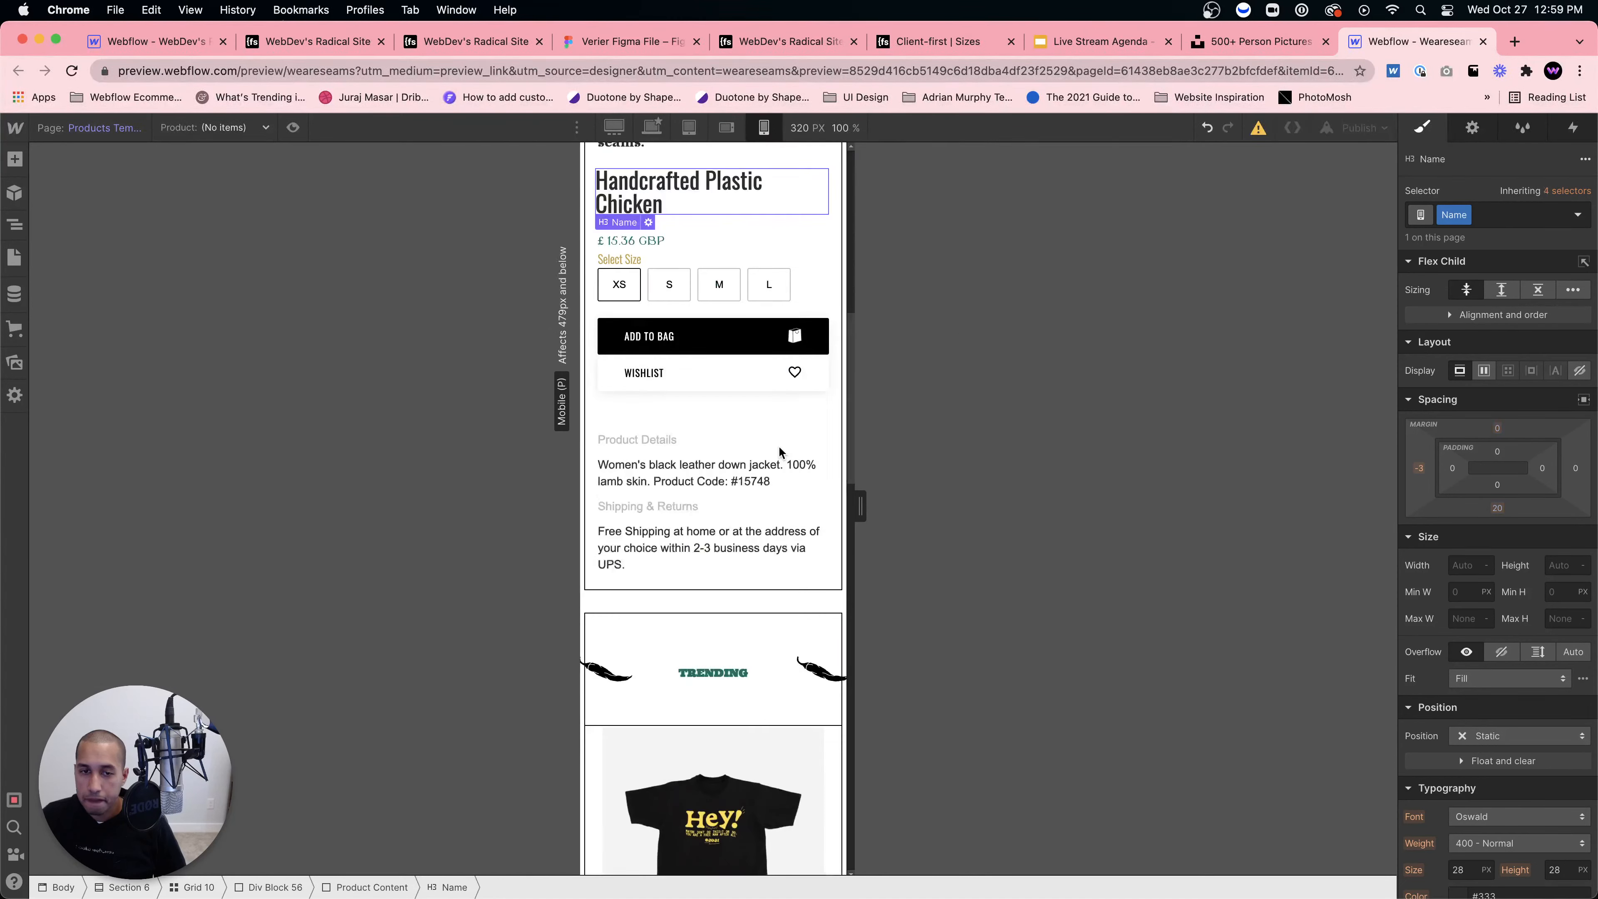
scroll(779, 452, "down", 5)
scroll(779, 452, "down", 5)
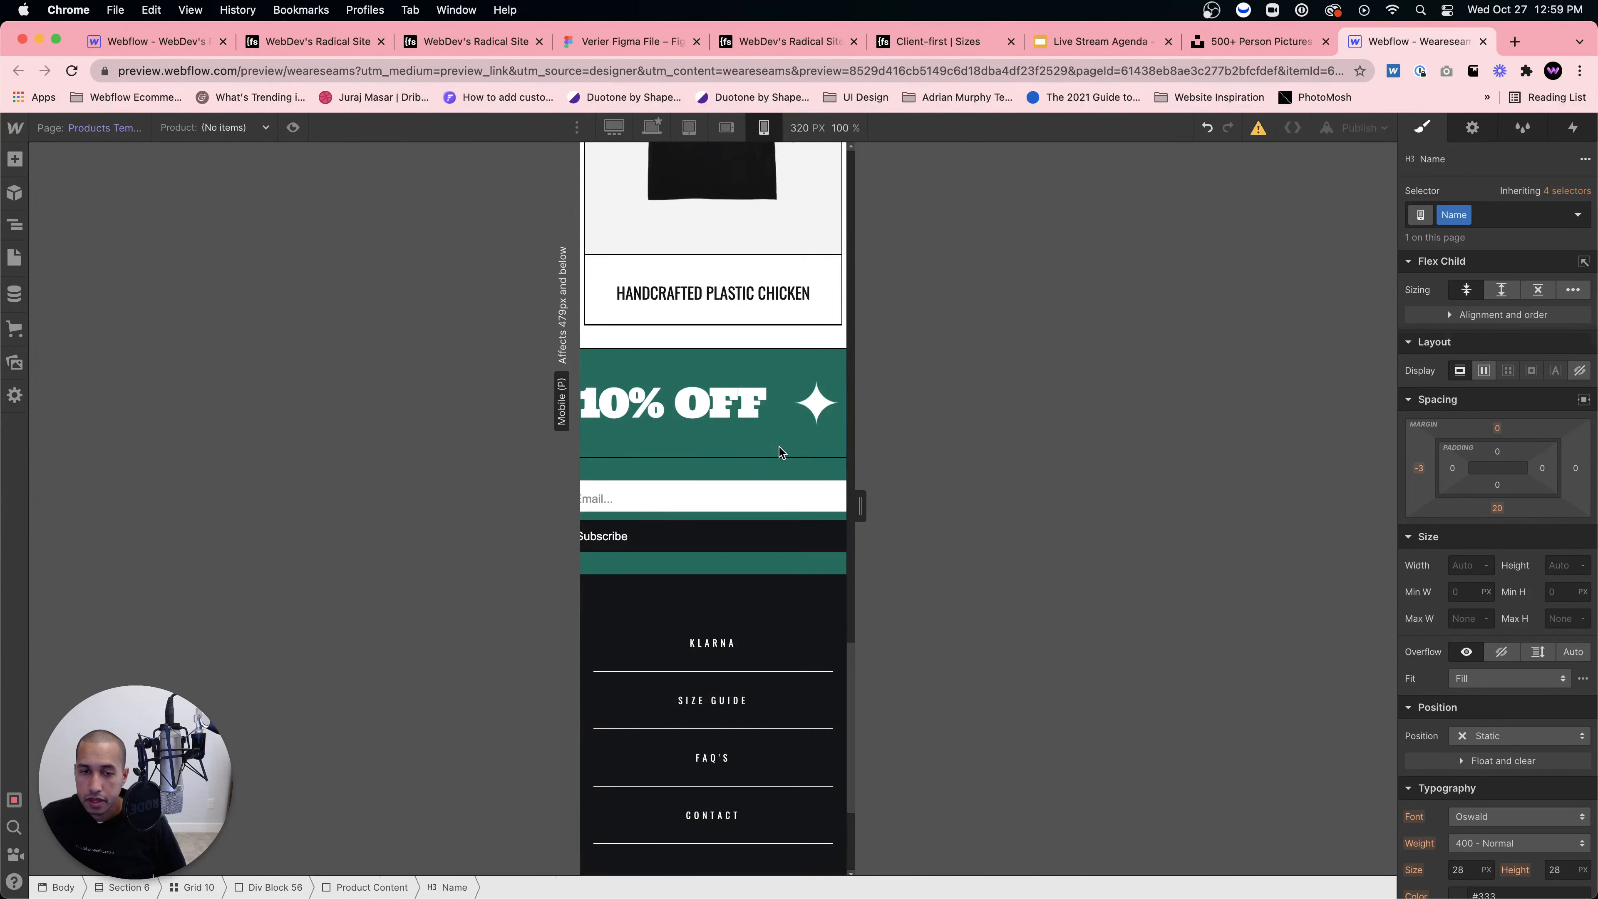
scroll(737, 405, "down", 1)
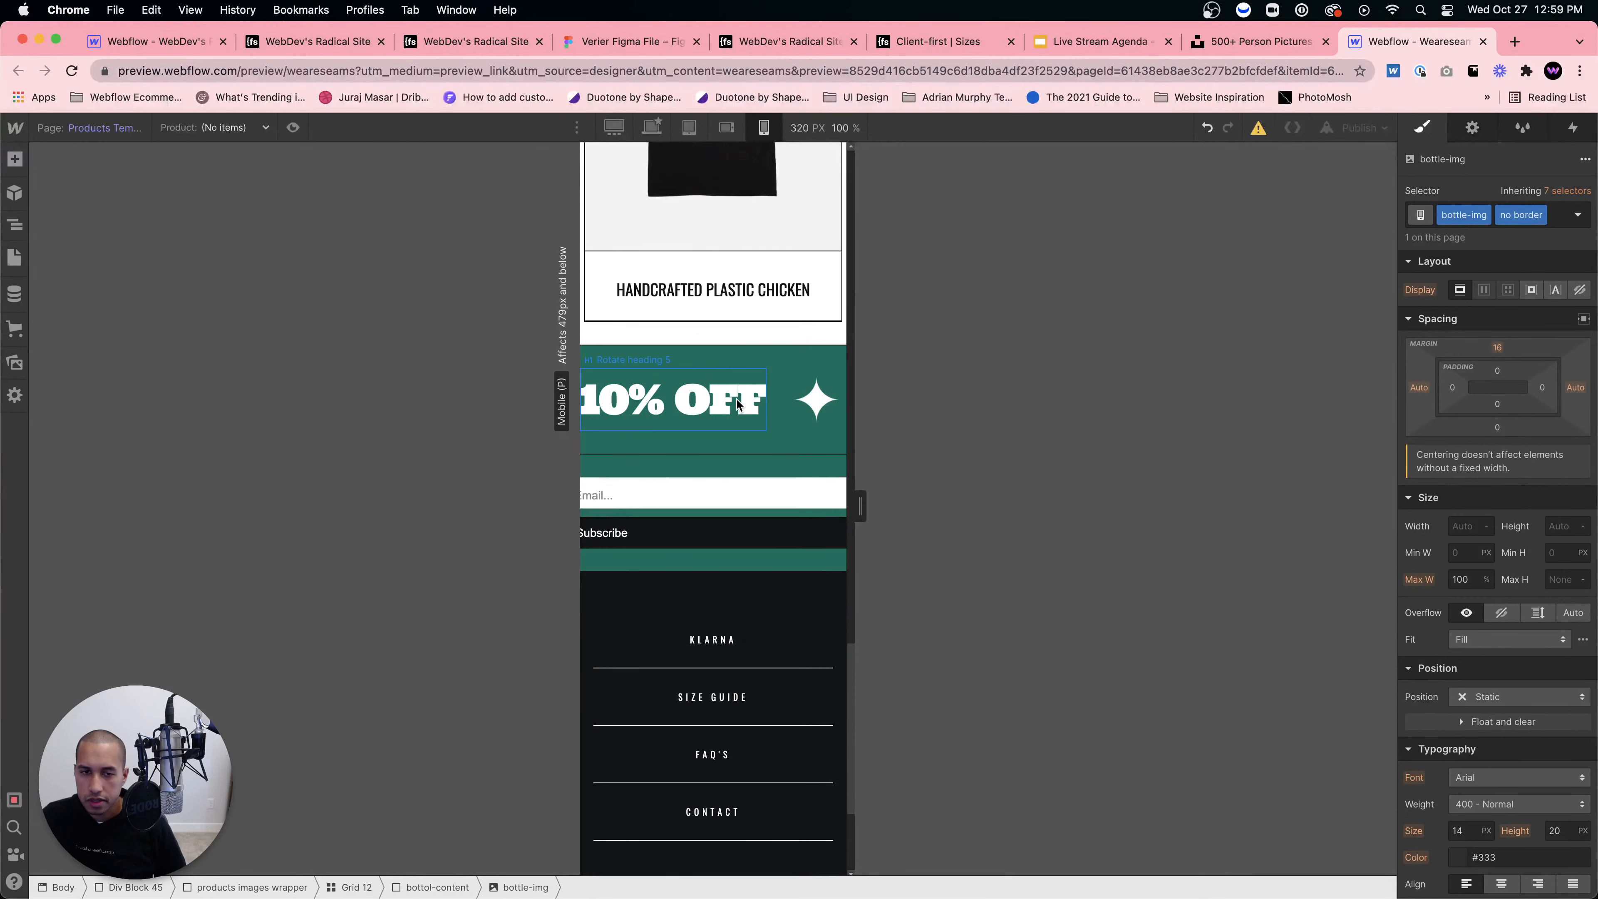
scroll(738, 405, "down", 4)
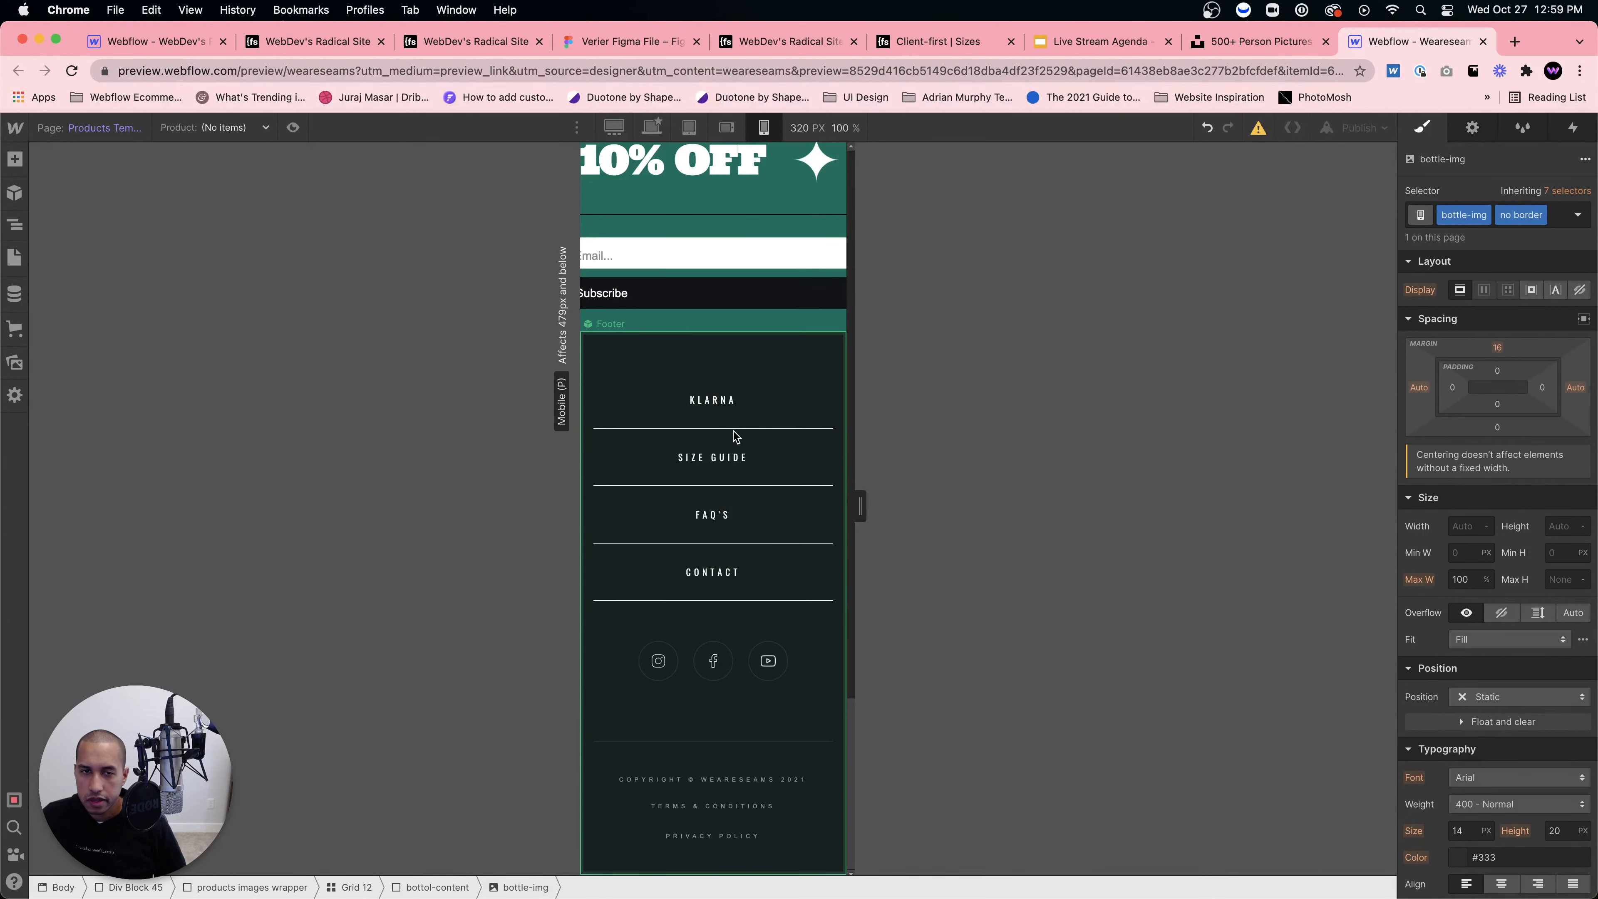
scroll(672, 267, "up", 1)
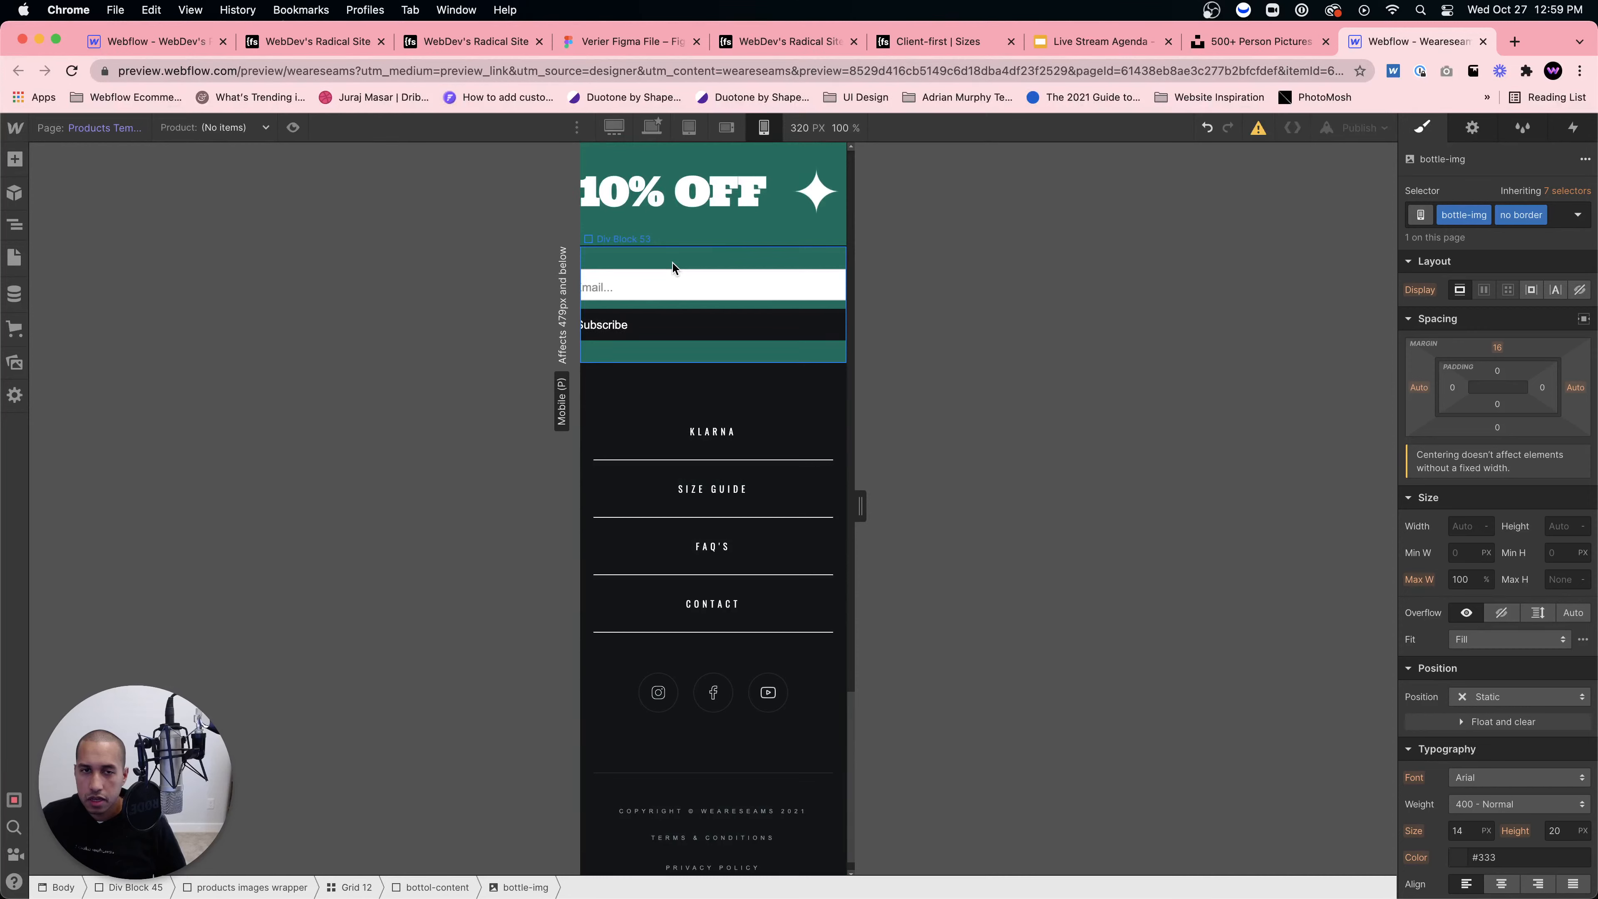
left_click(672, 277)
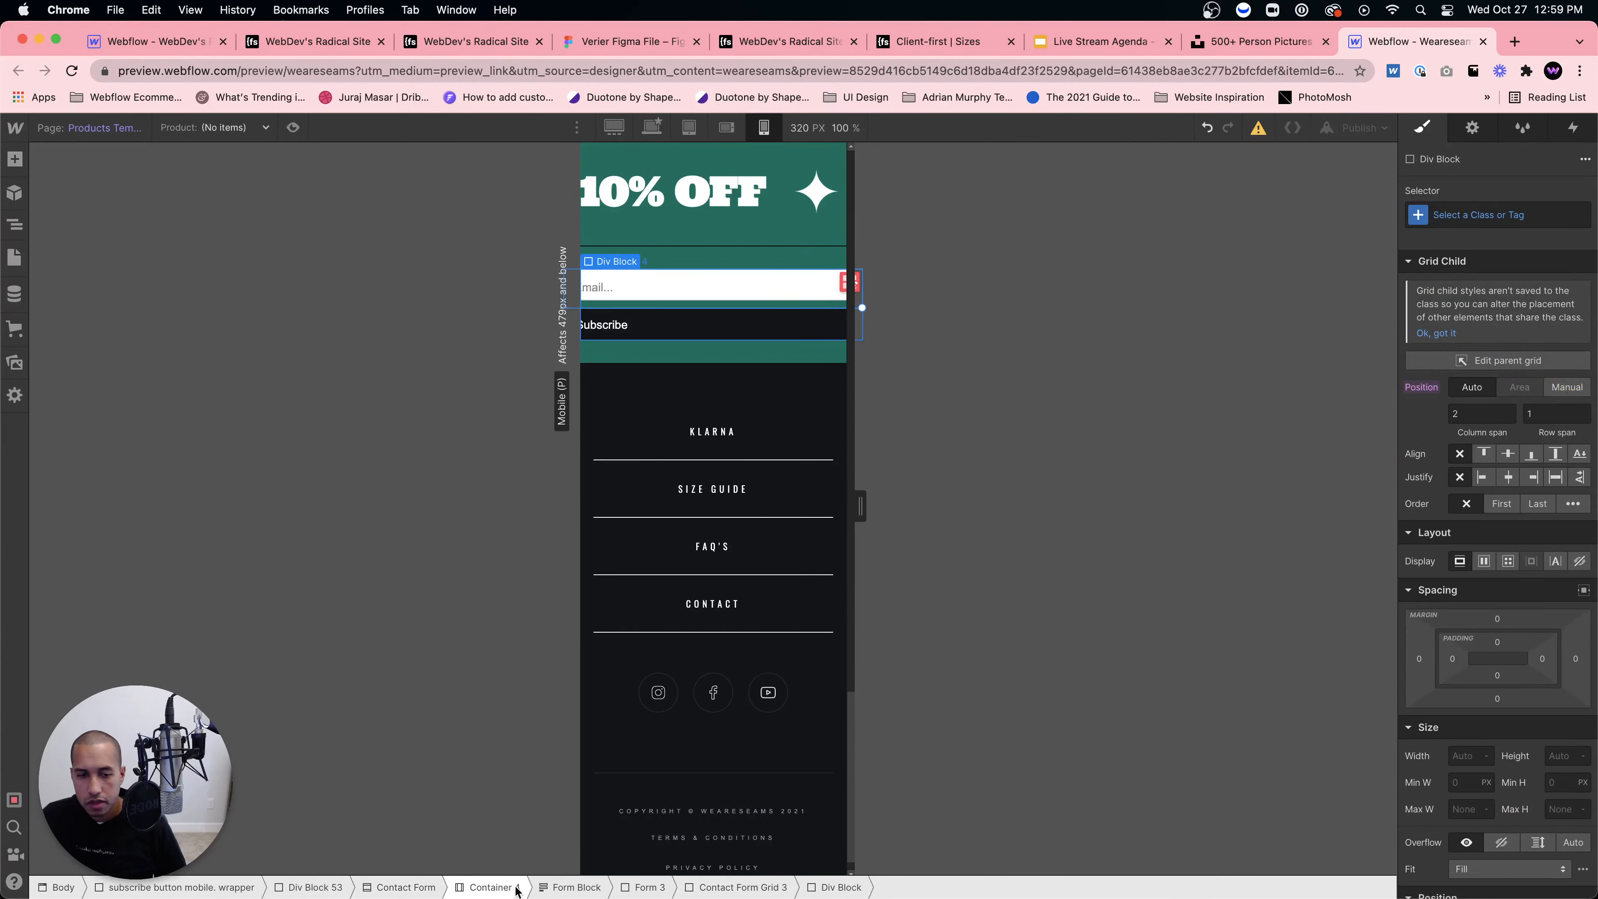
left_click(573, 887)
left_click(1466, 685)
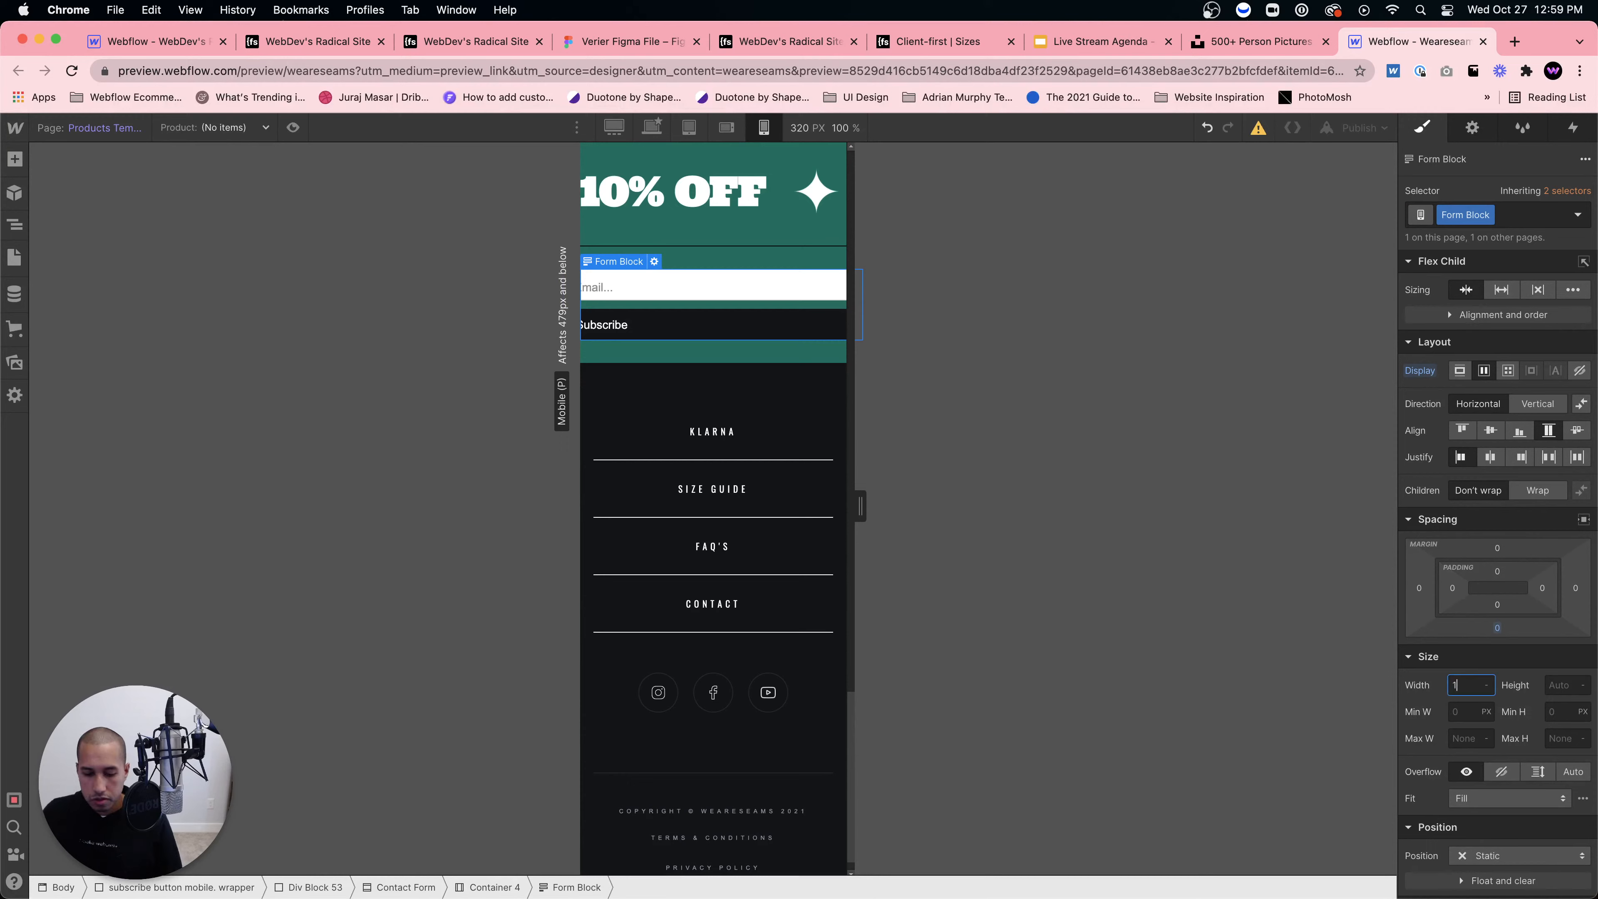
type("100%")
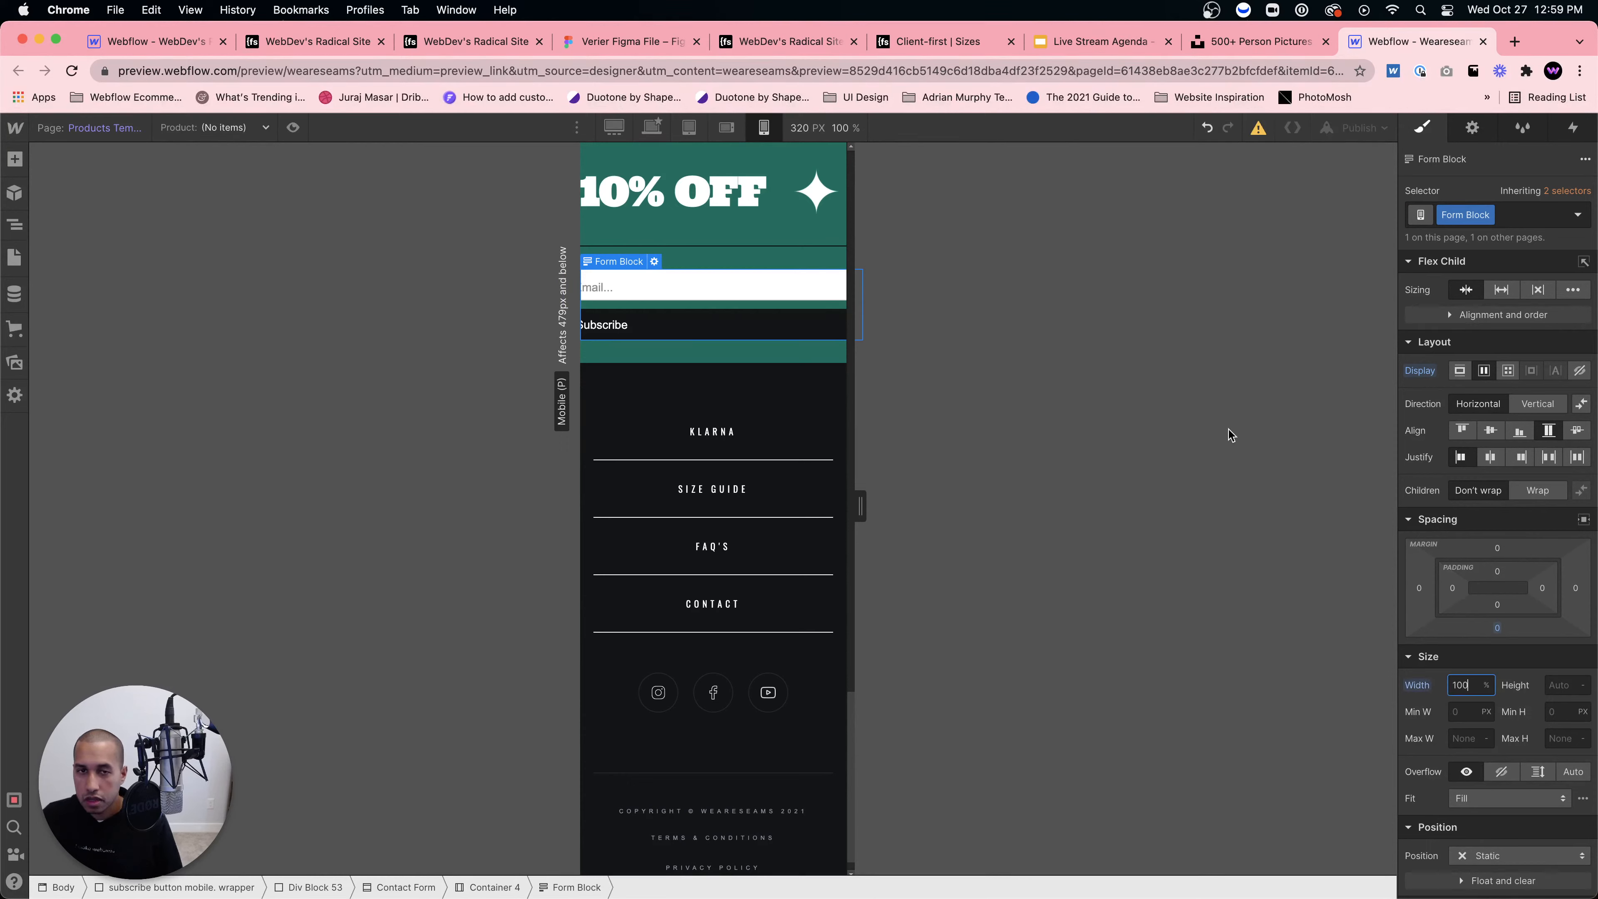
Step: Set the Subscribe button's right and left padding to 0 and try a 100 width
left_click(843, 296)
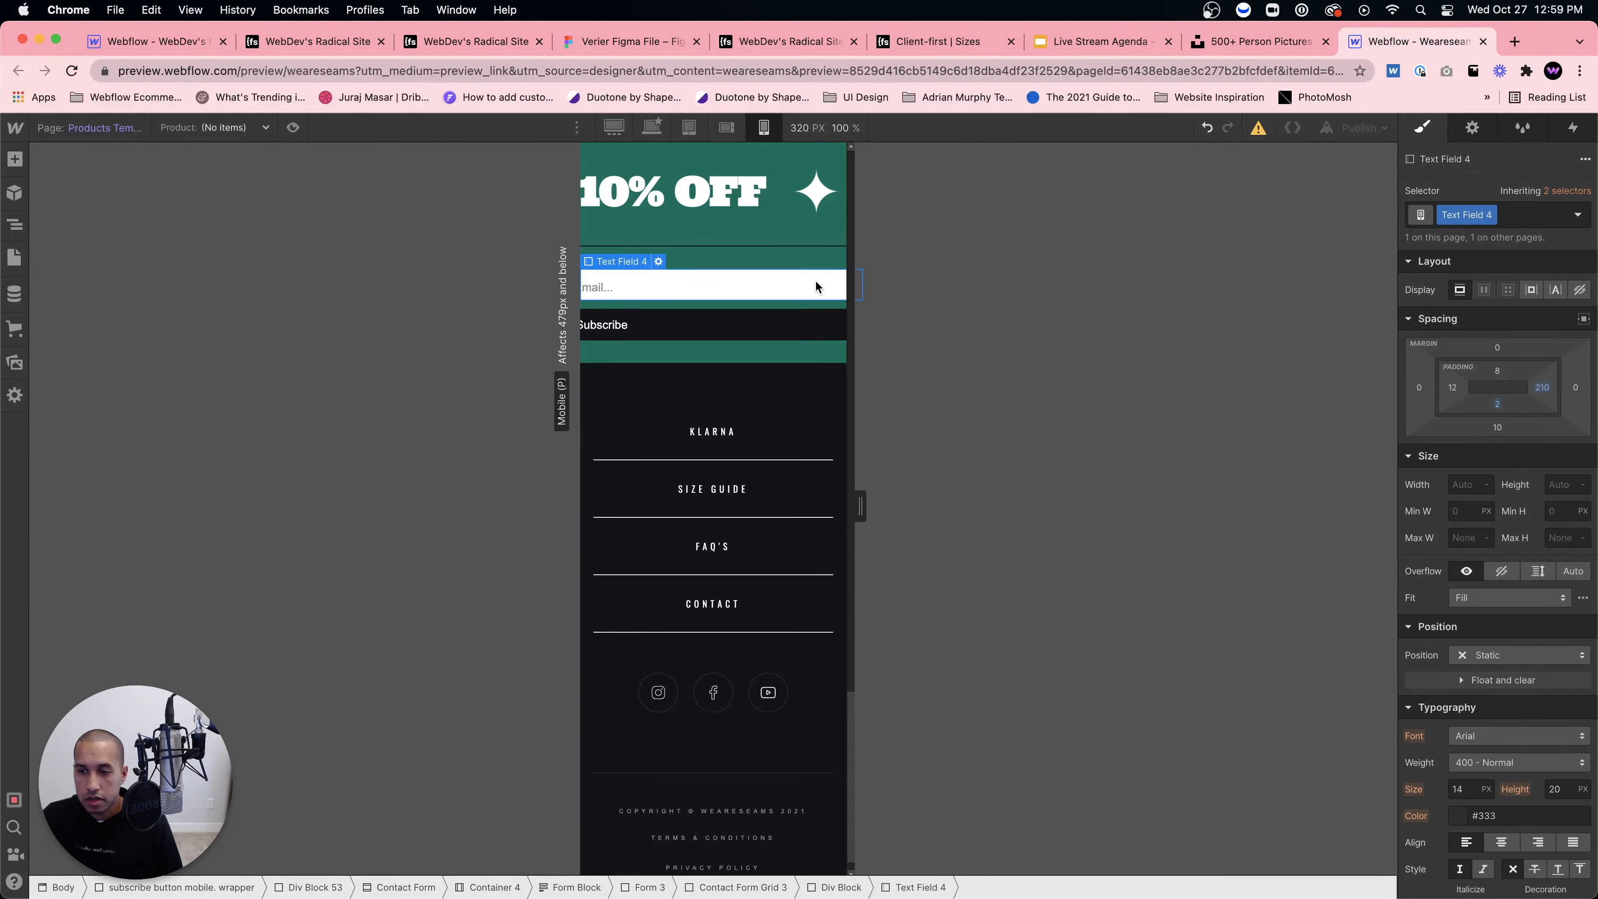
left_click(765, 326)
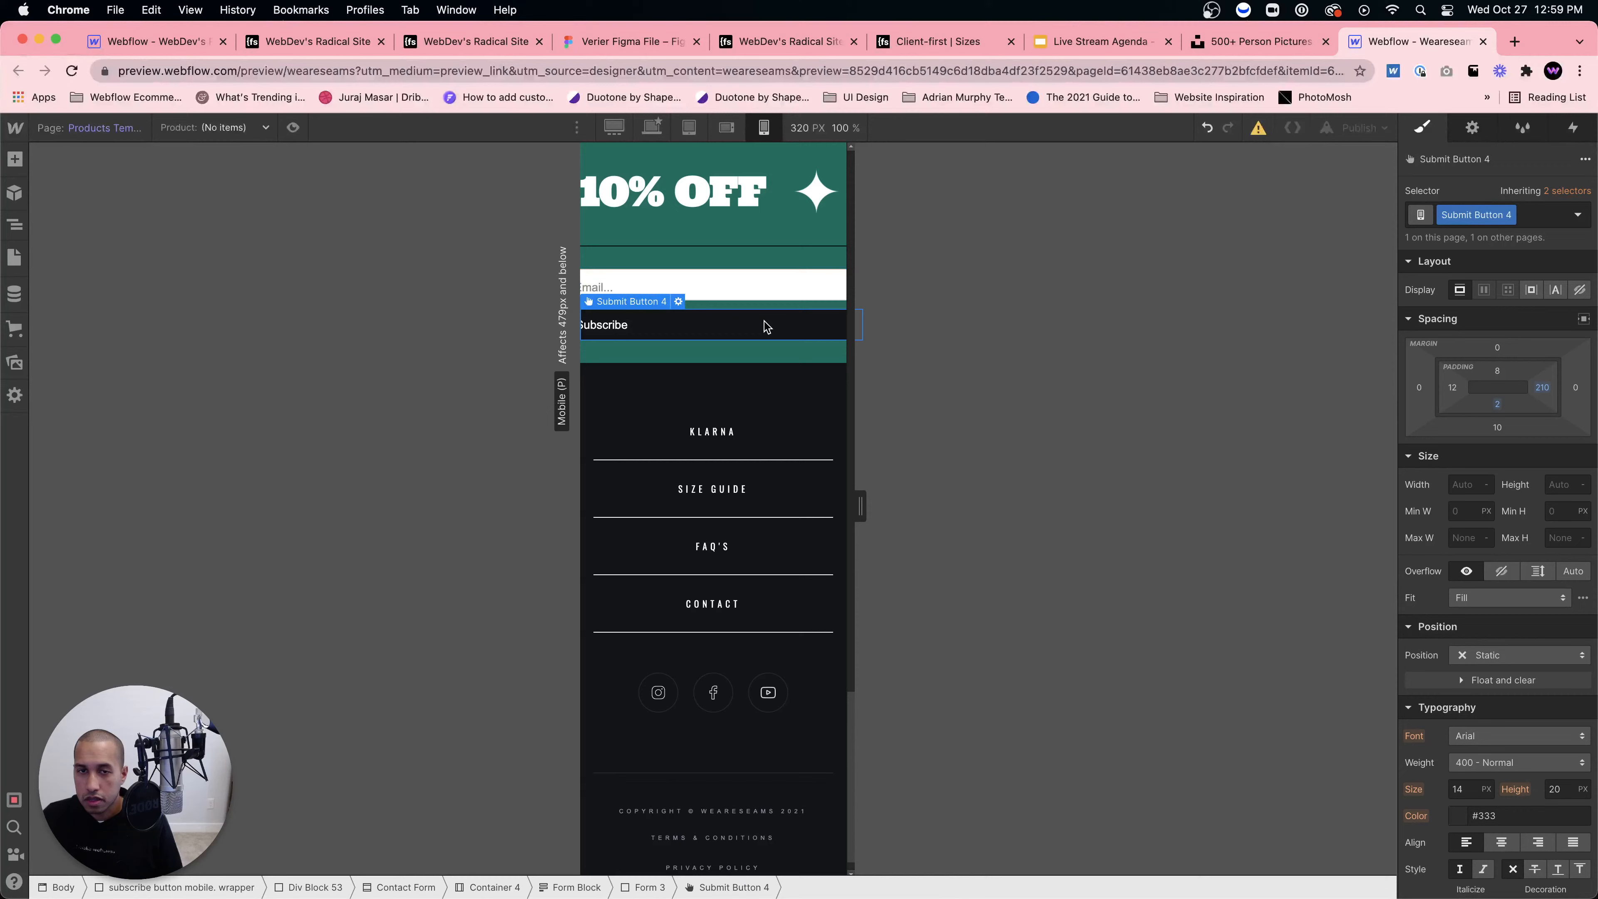
left_click(1542, 387)
type("0")
key("Return")
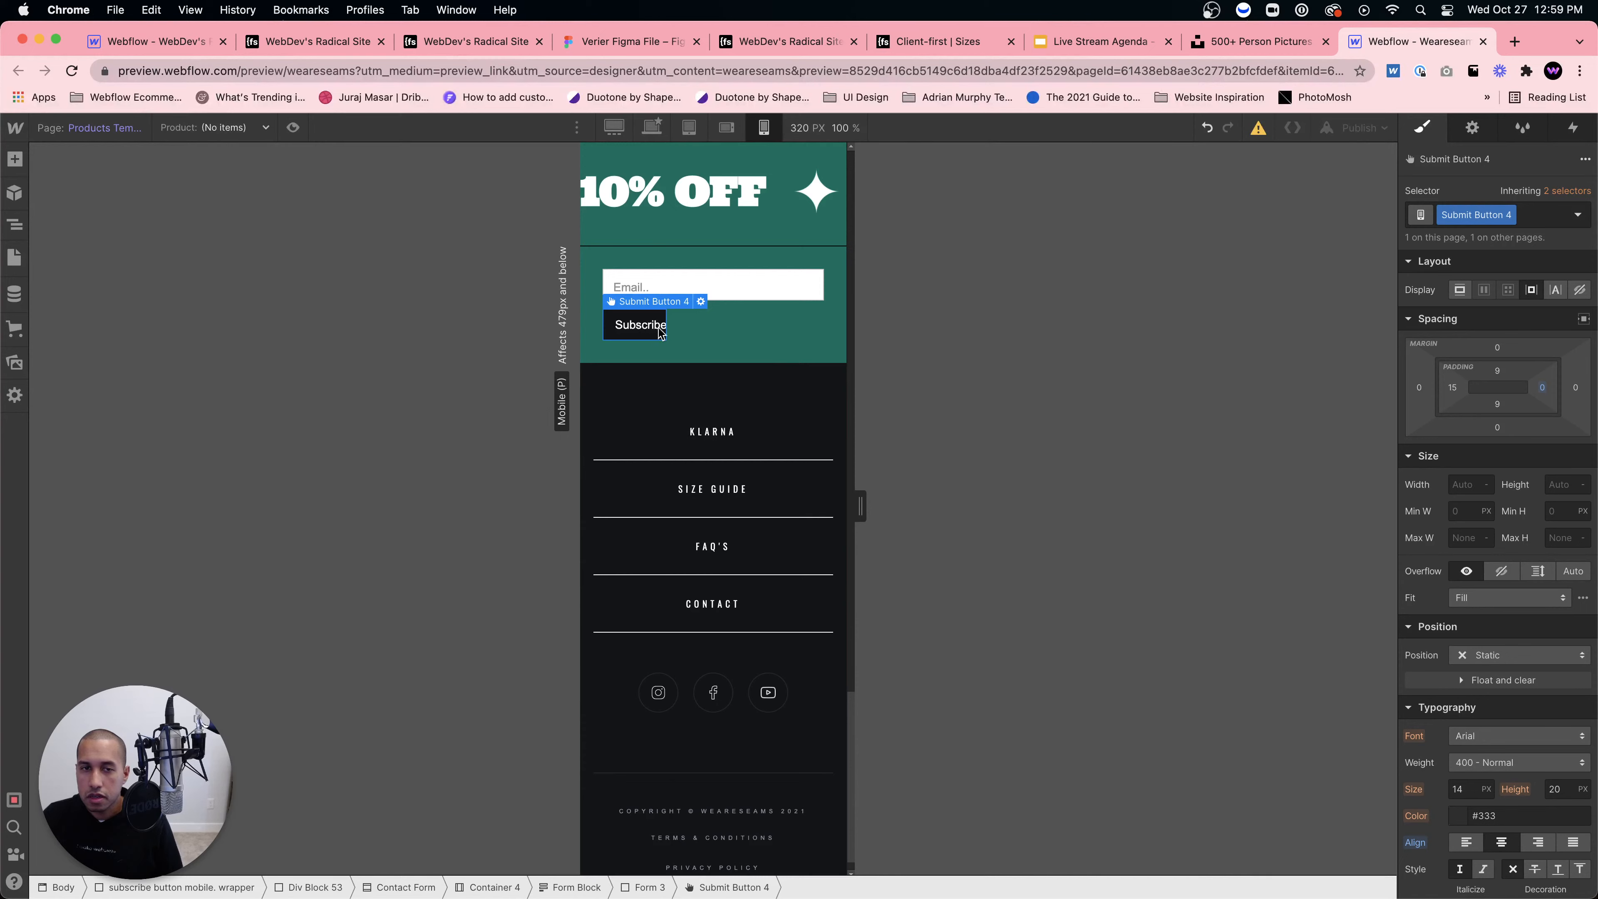
left_click(1464, 484)
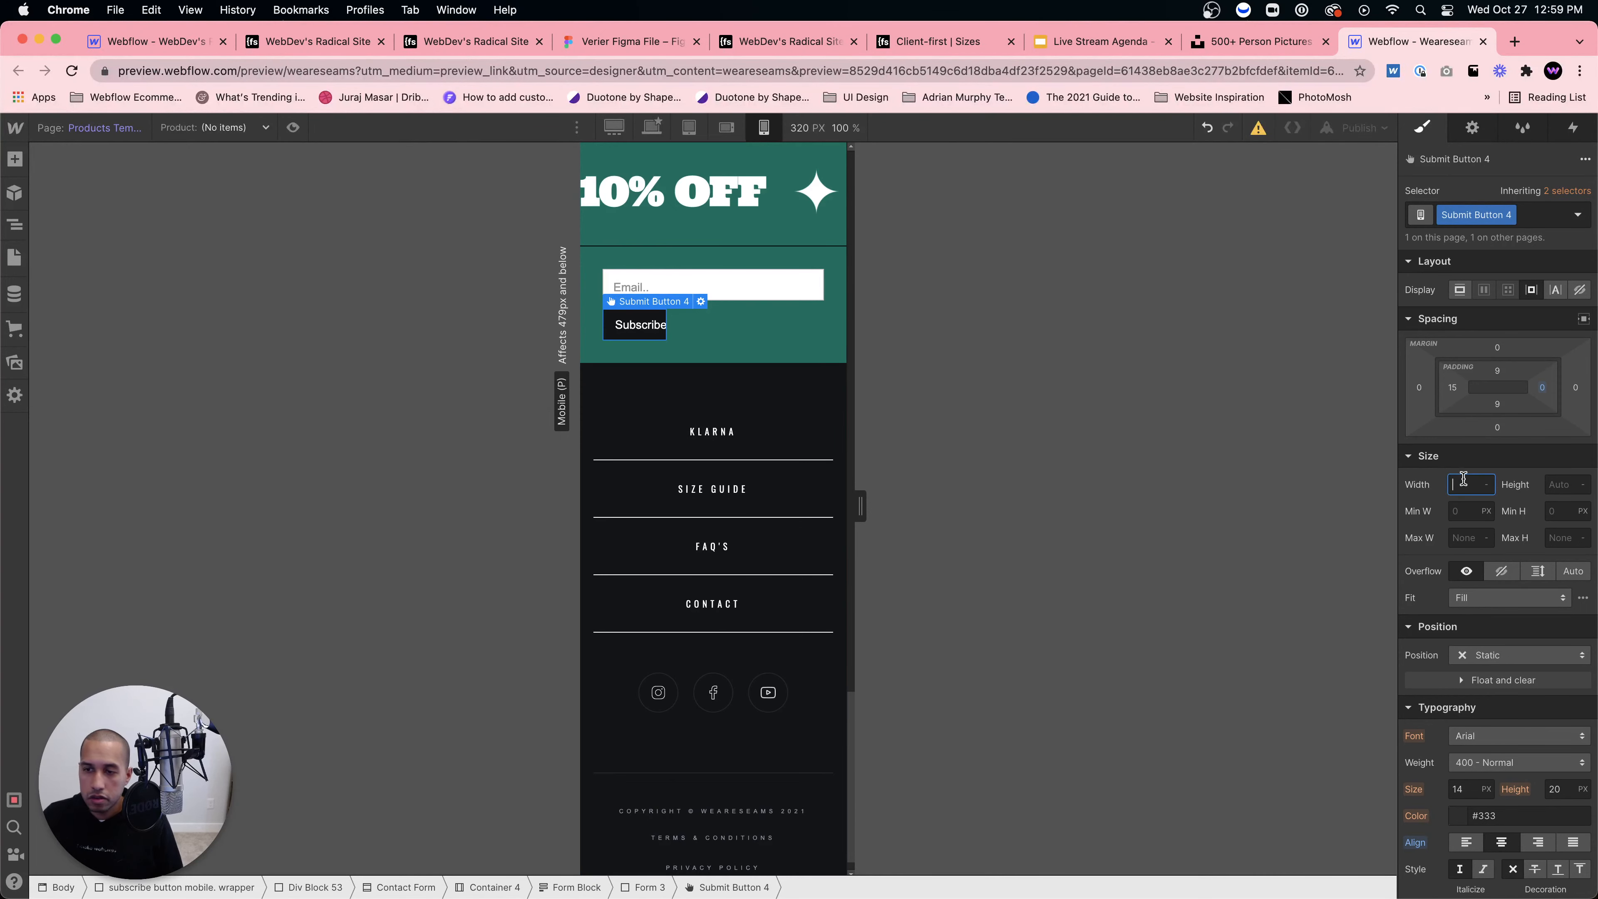
type("100%")
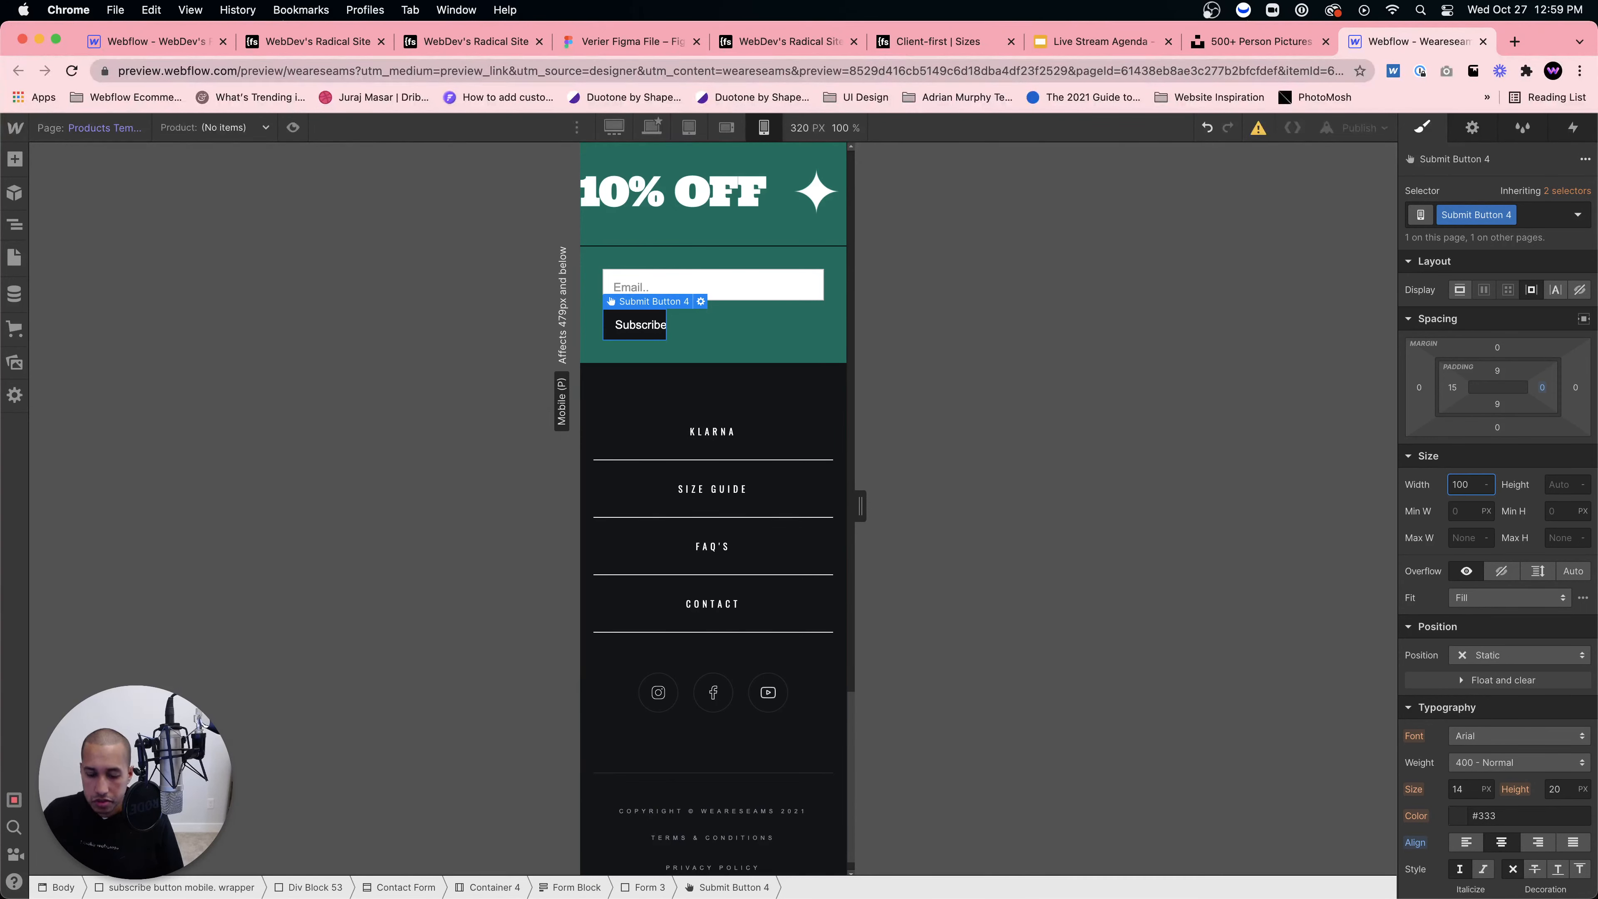
key("Return")
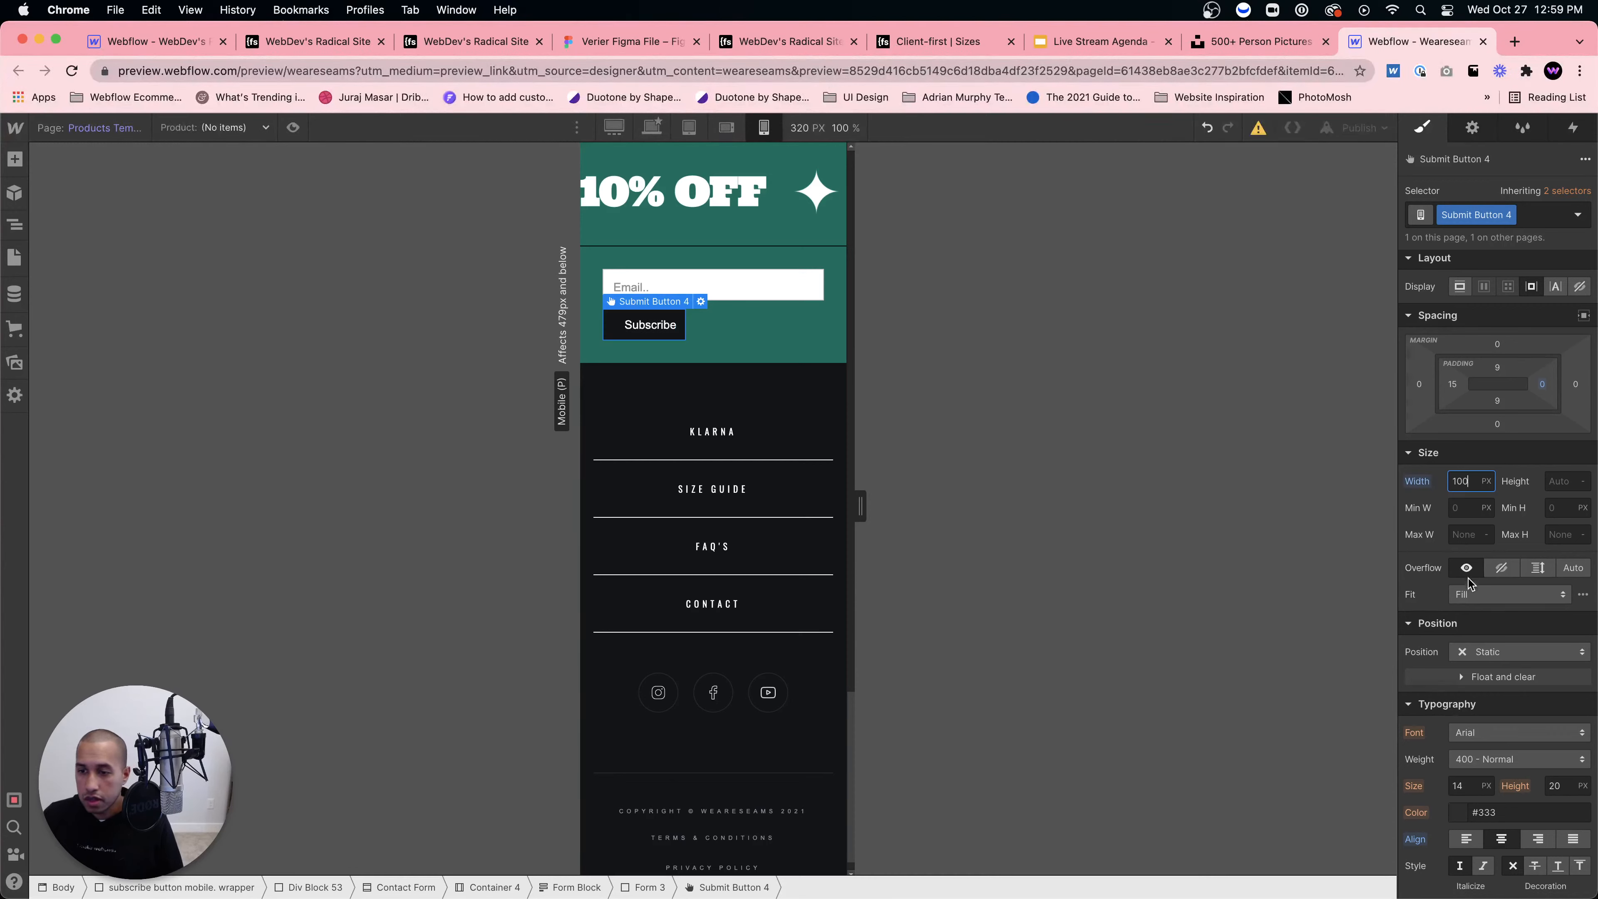
scroll(1472, 581, "down", 2)
scroll(1490, 450, "up", 2)
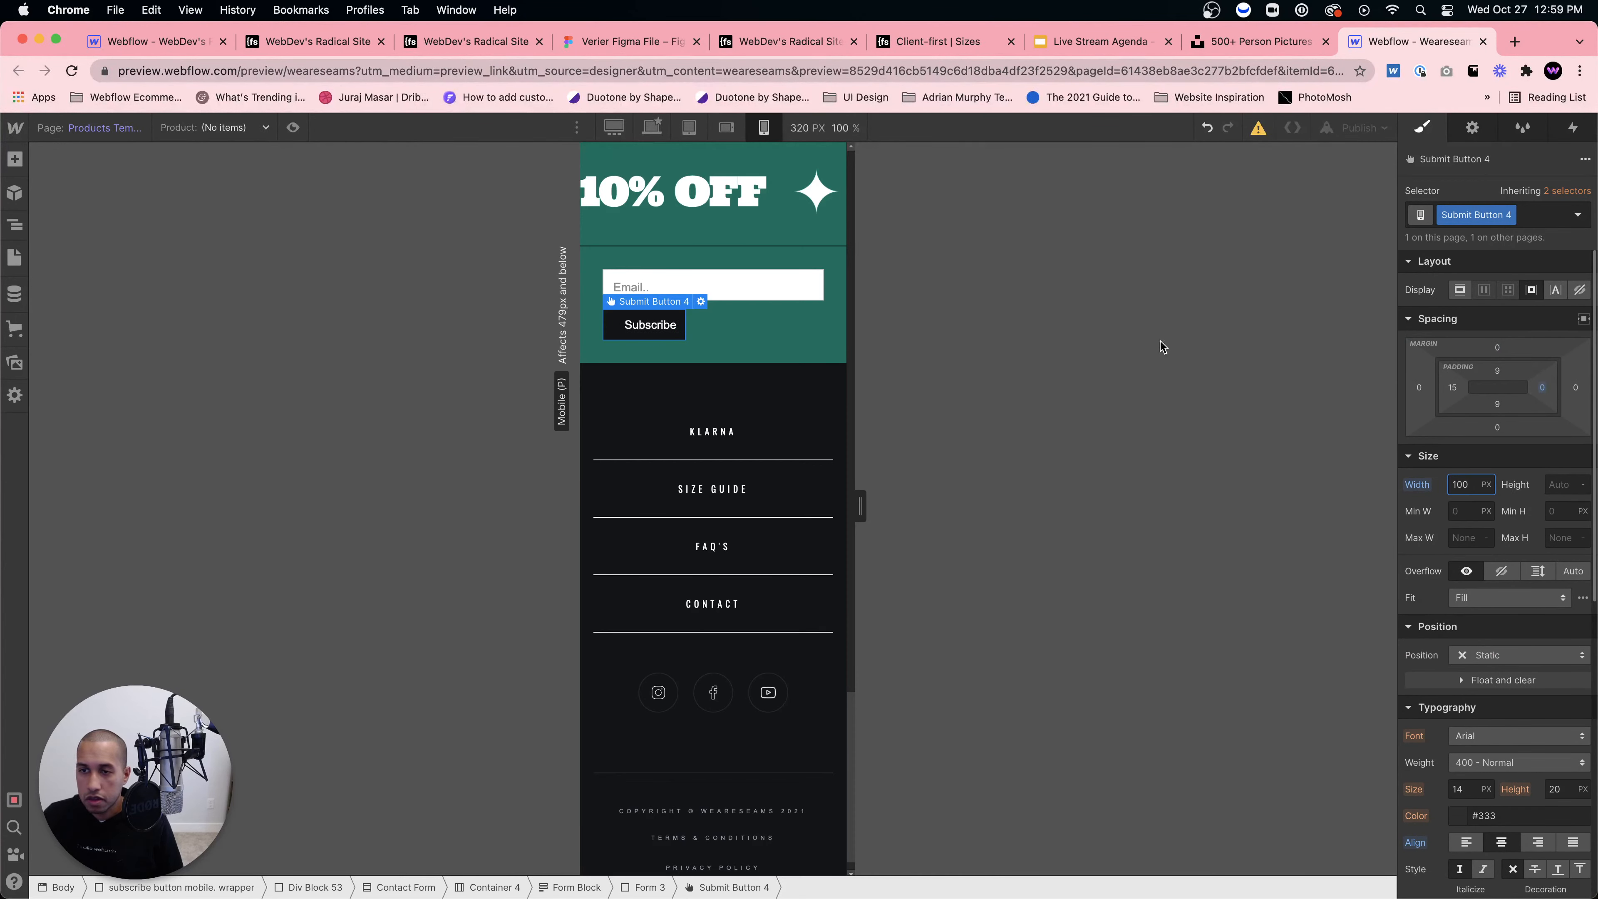
left_click(1453, 388)
type("0")
key("Return")
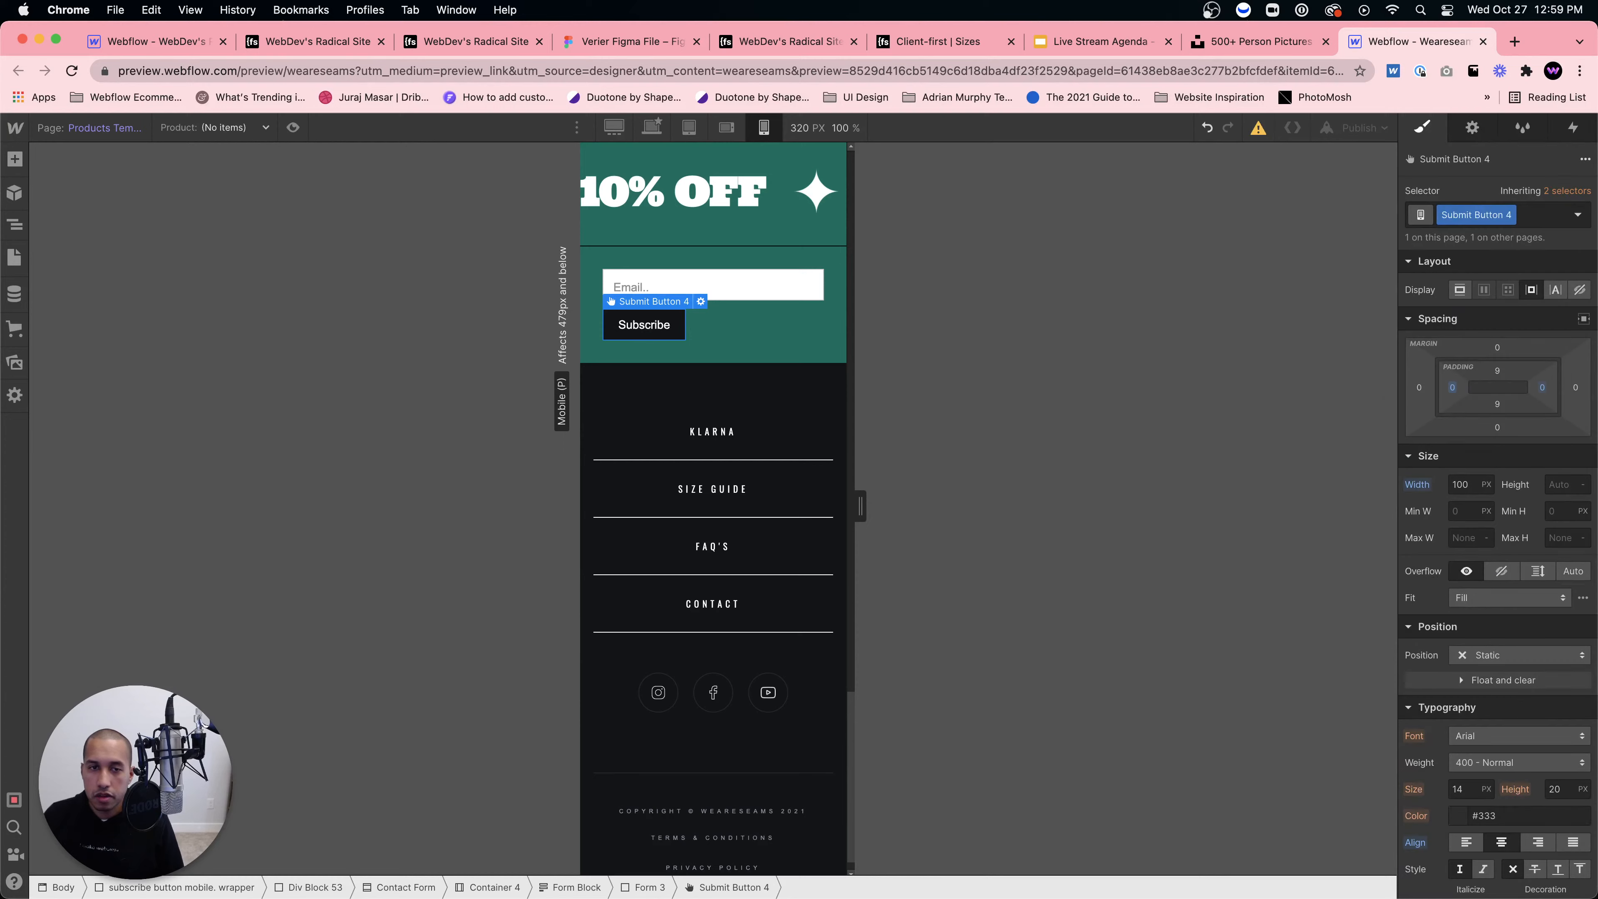
Step: Reset the Subscribe button's width to Auto and give it 15 px side padding
left_click(649, 397)
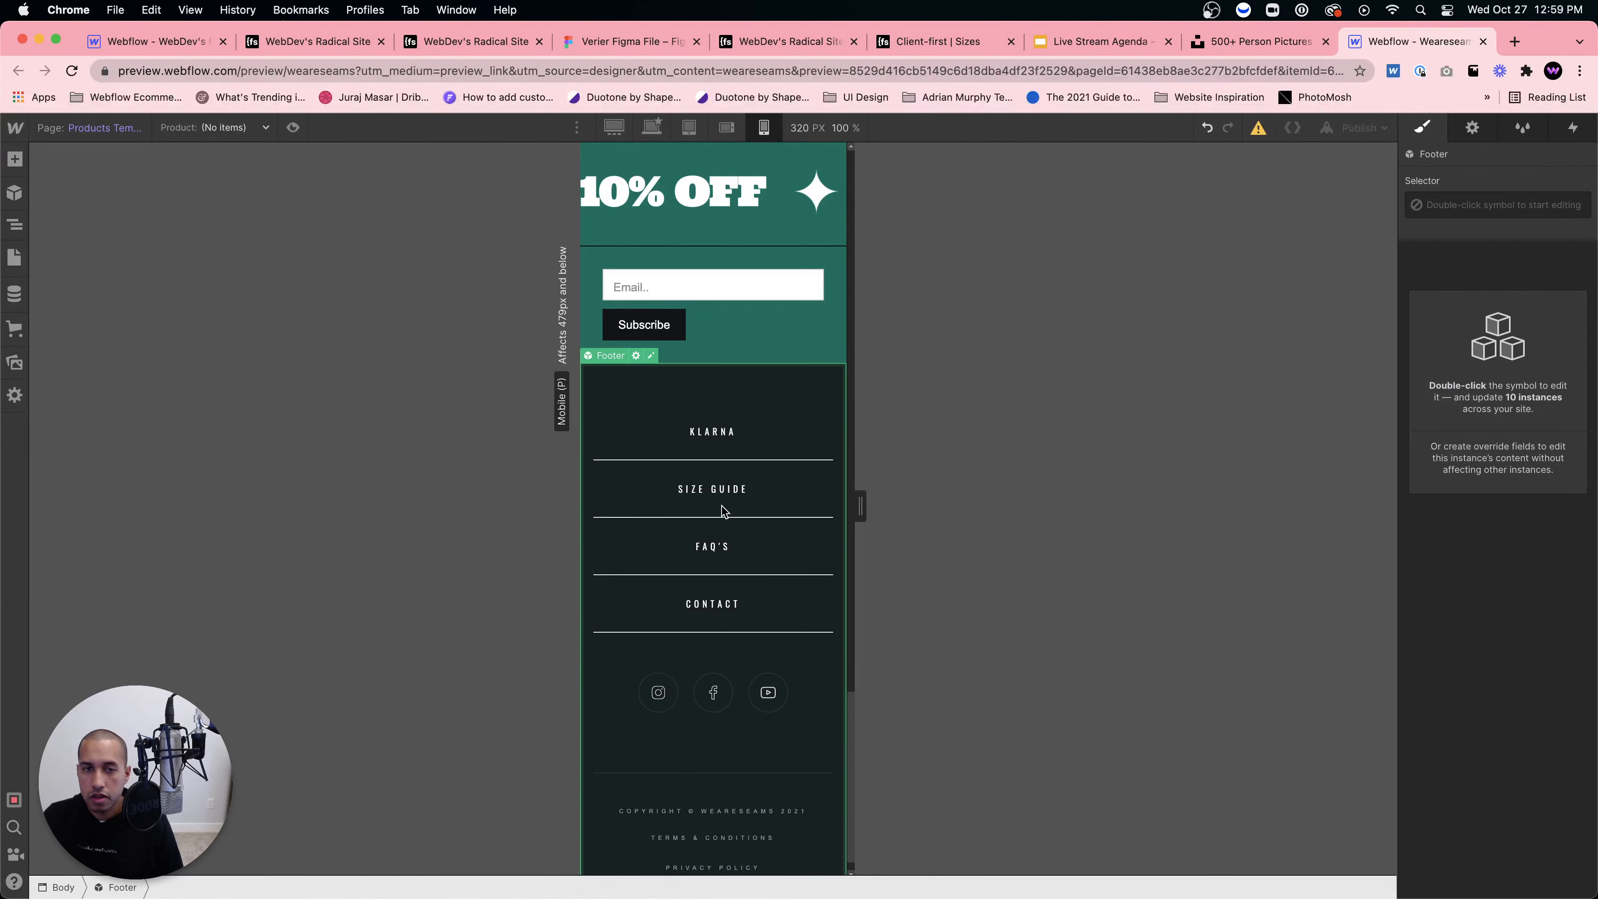
left_click(663, 336)
left_click(1418, 485, "alt")
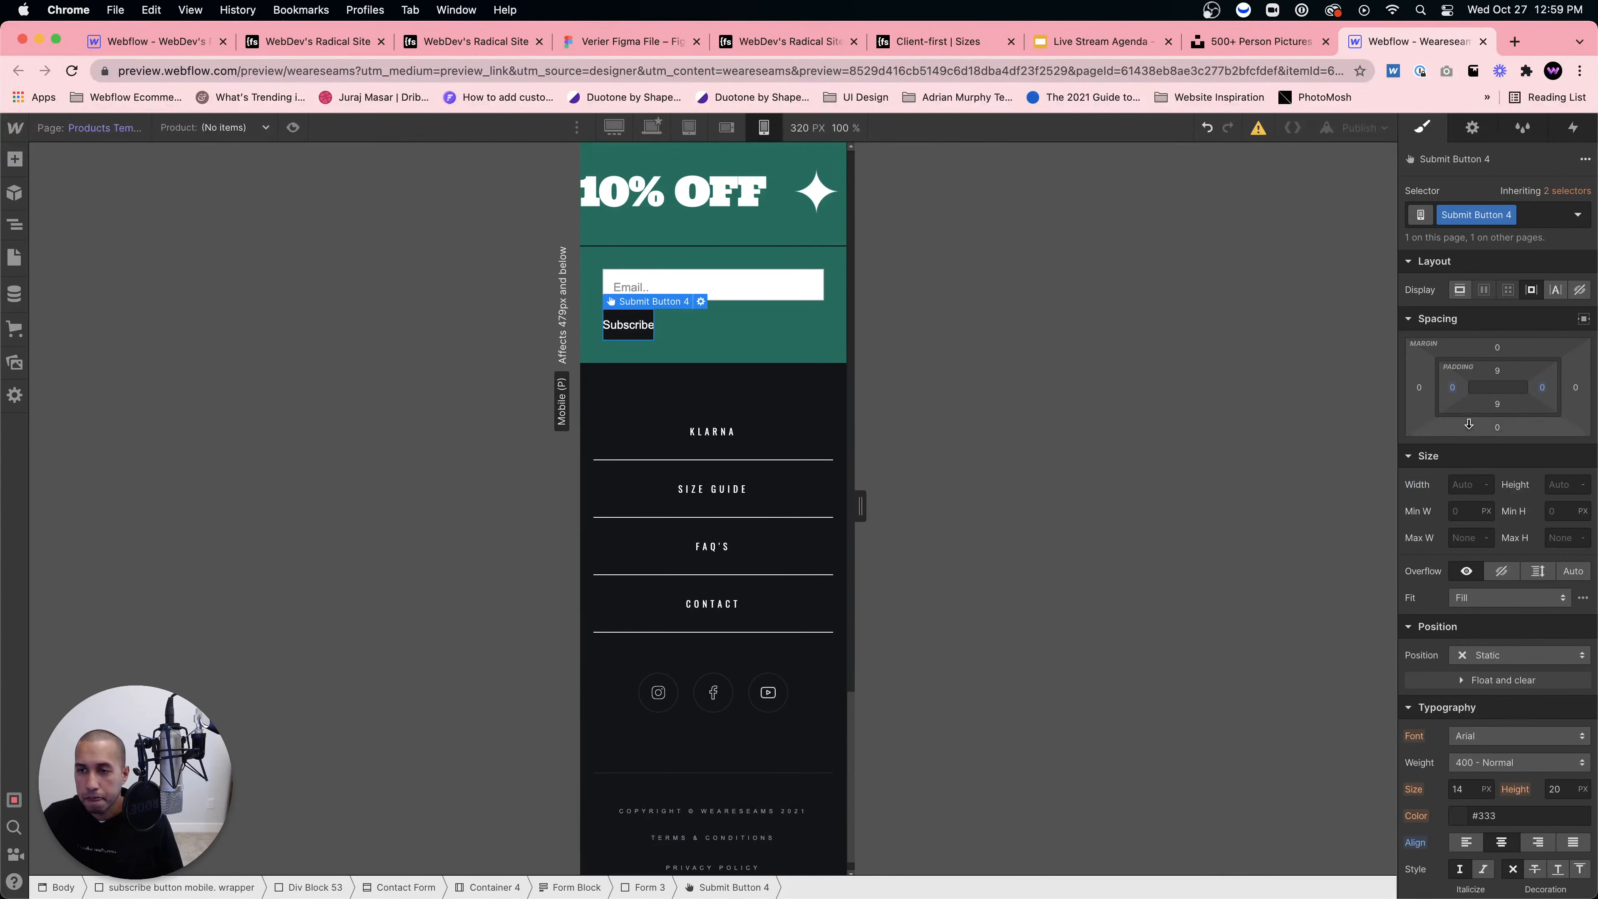
left_click_drag(1453, 388, 1466, 388)
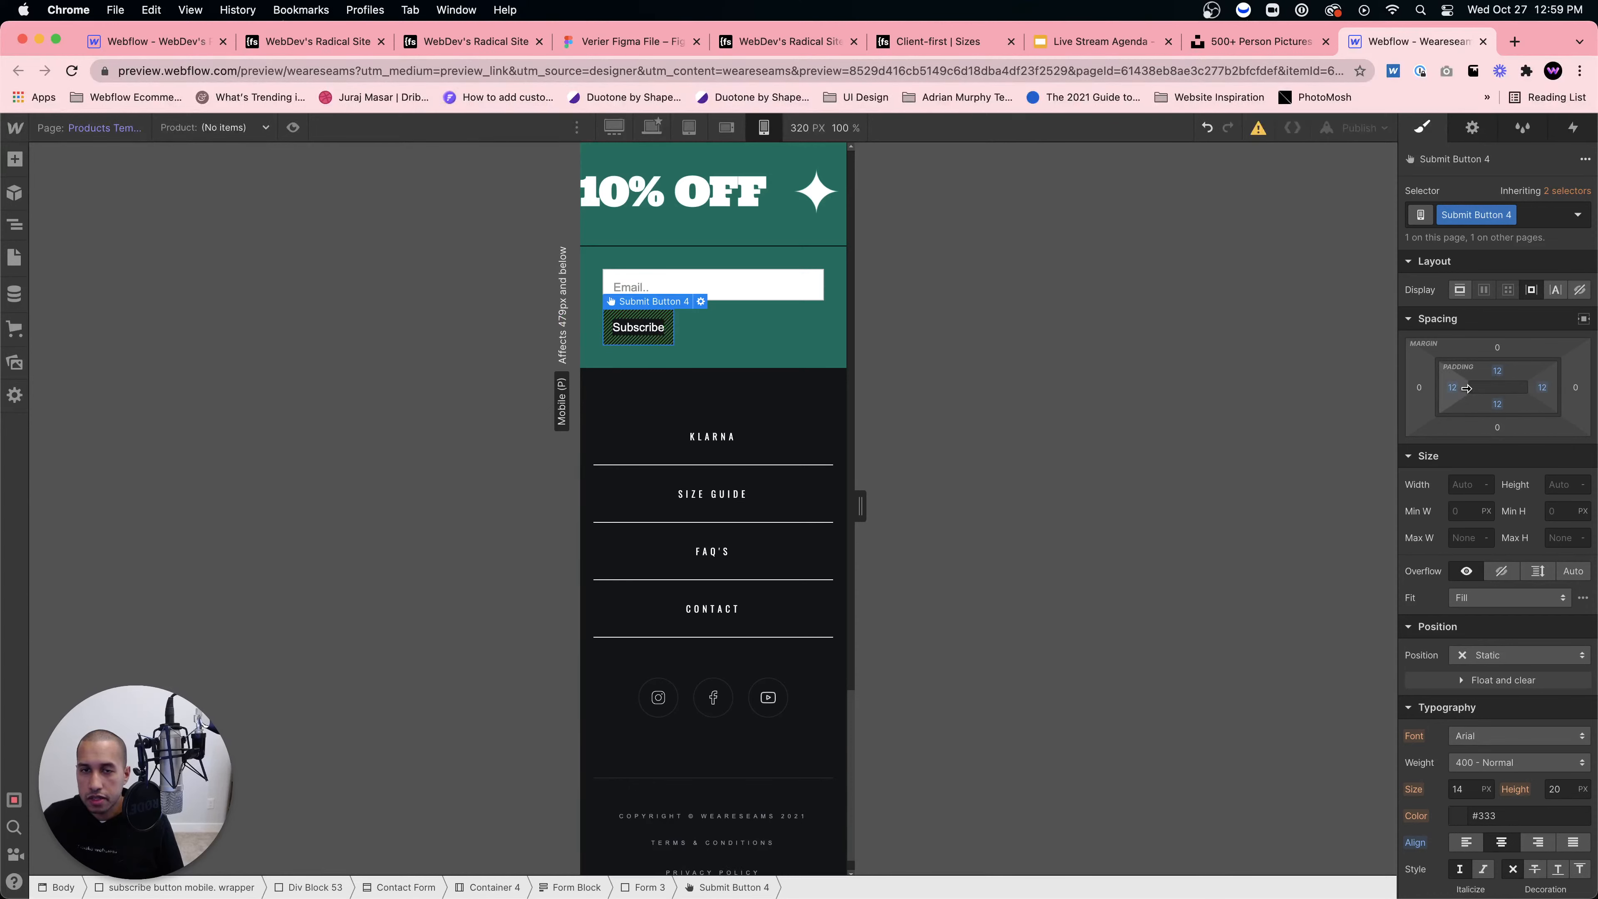
left_click(706, 550)
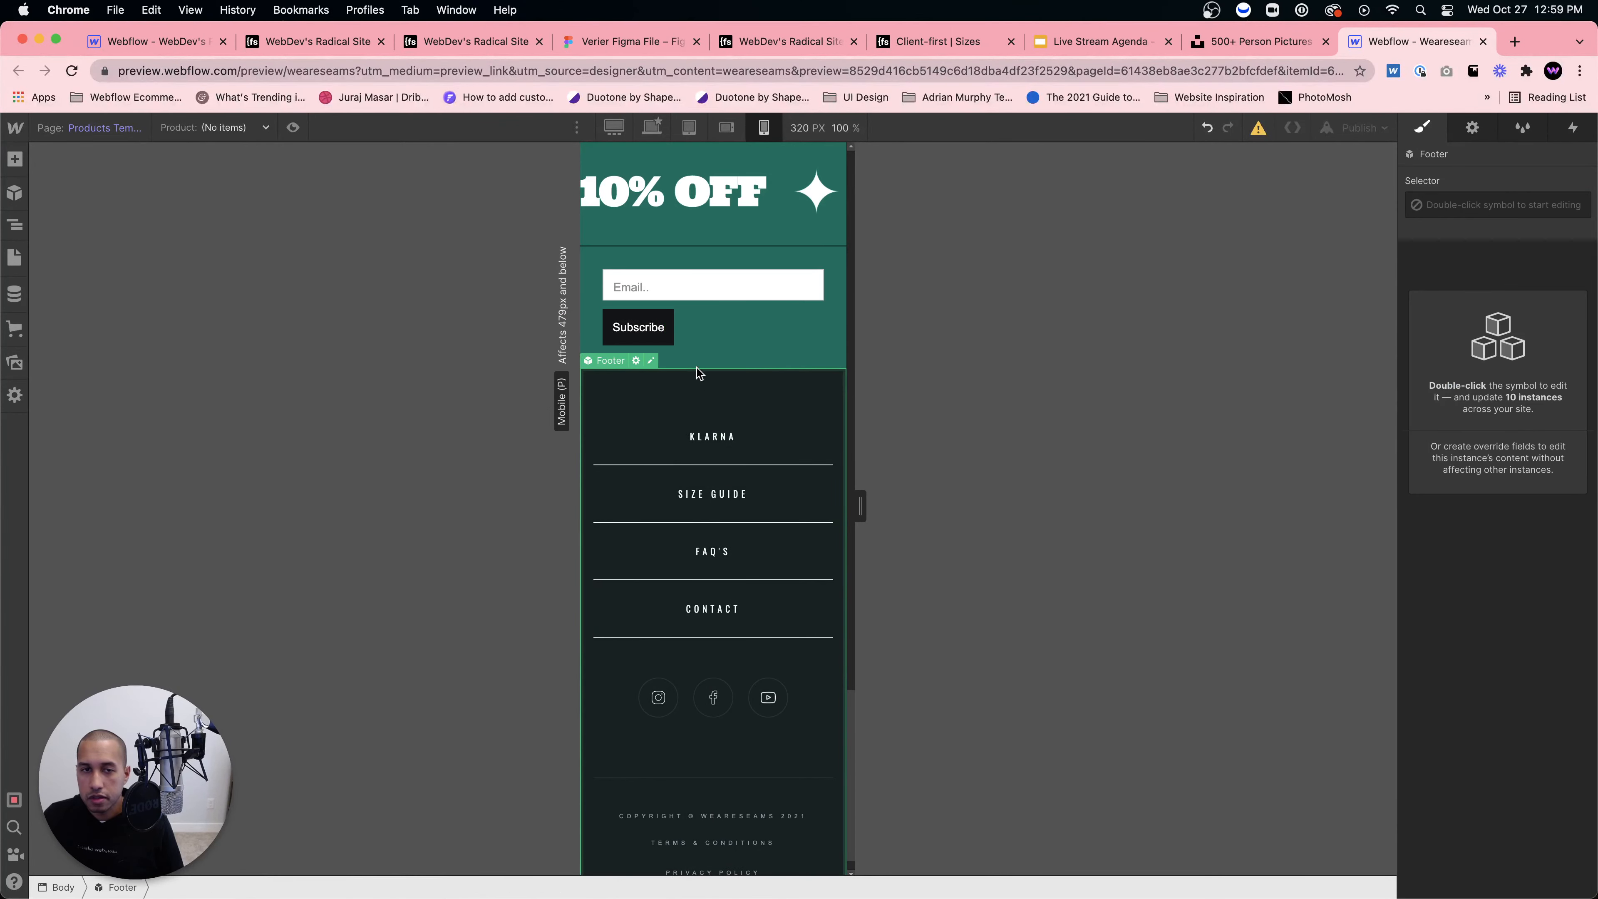
key("super+z")
left_click(626, 328)
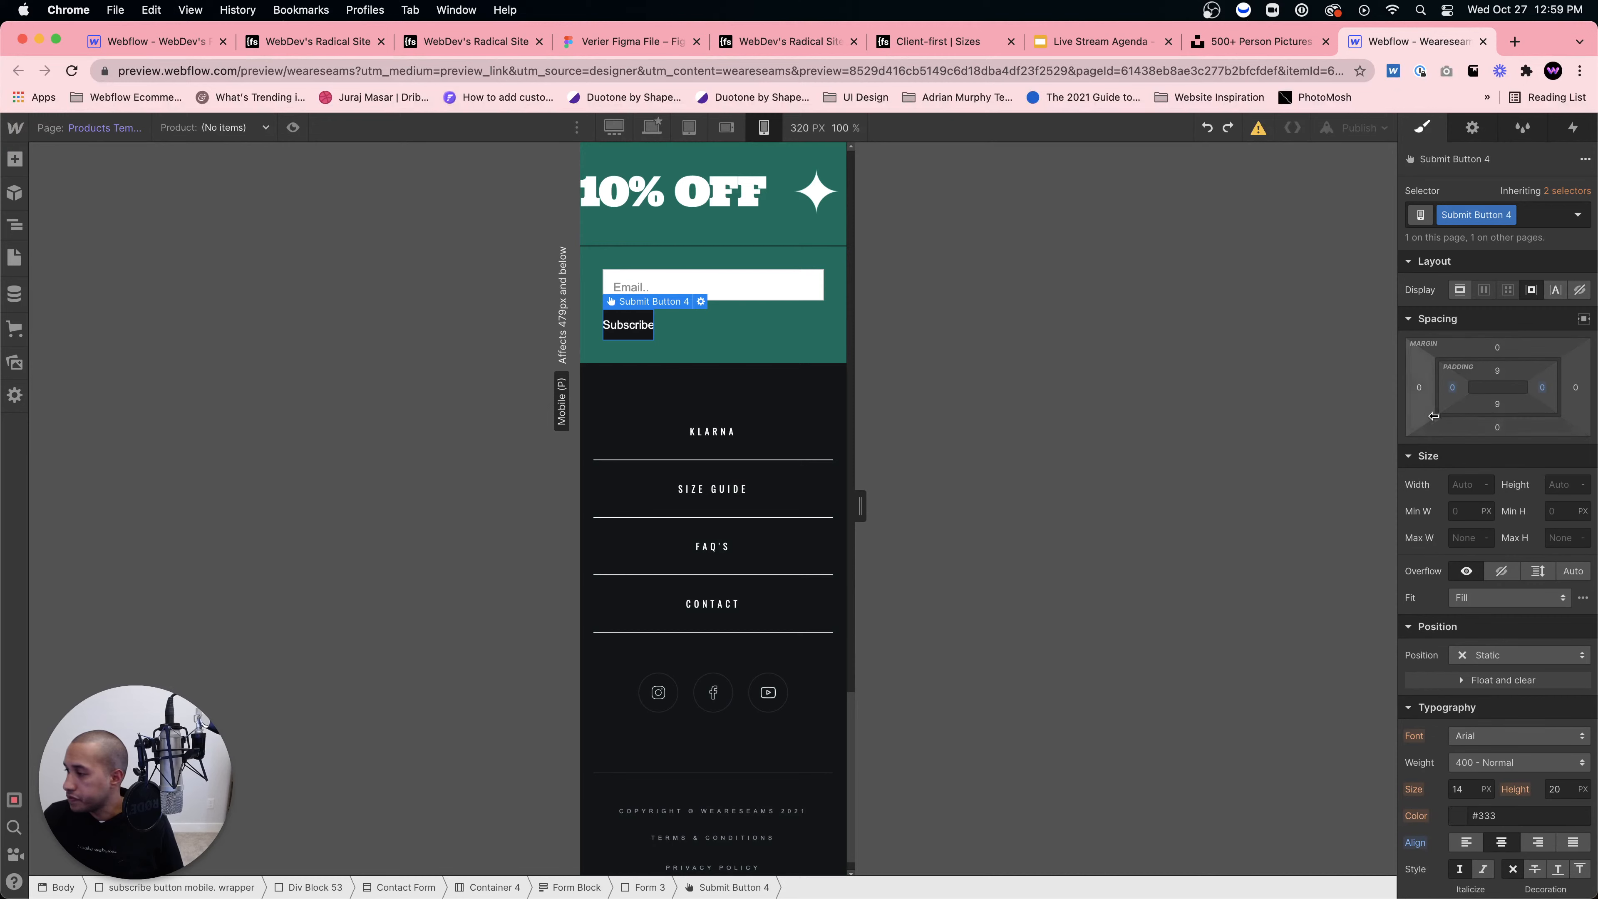
left_click_drag(1451, 393, 1464, 390)
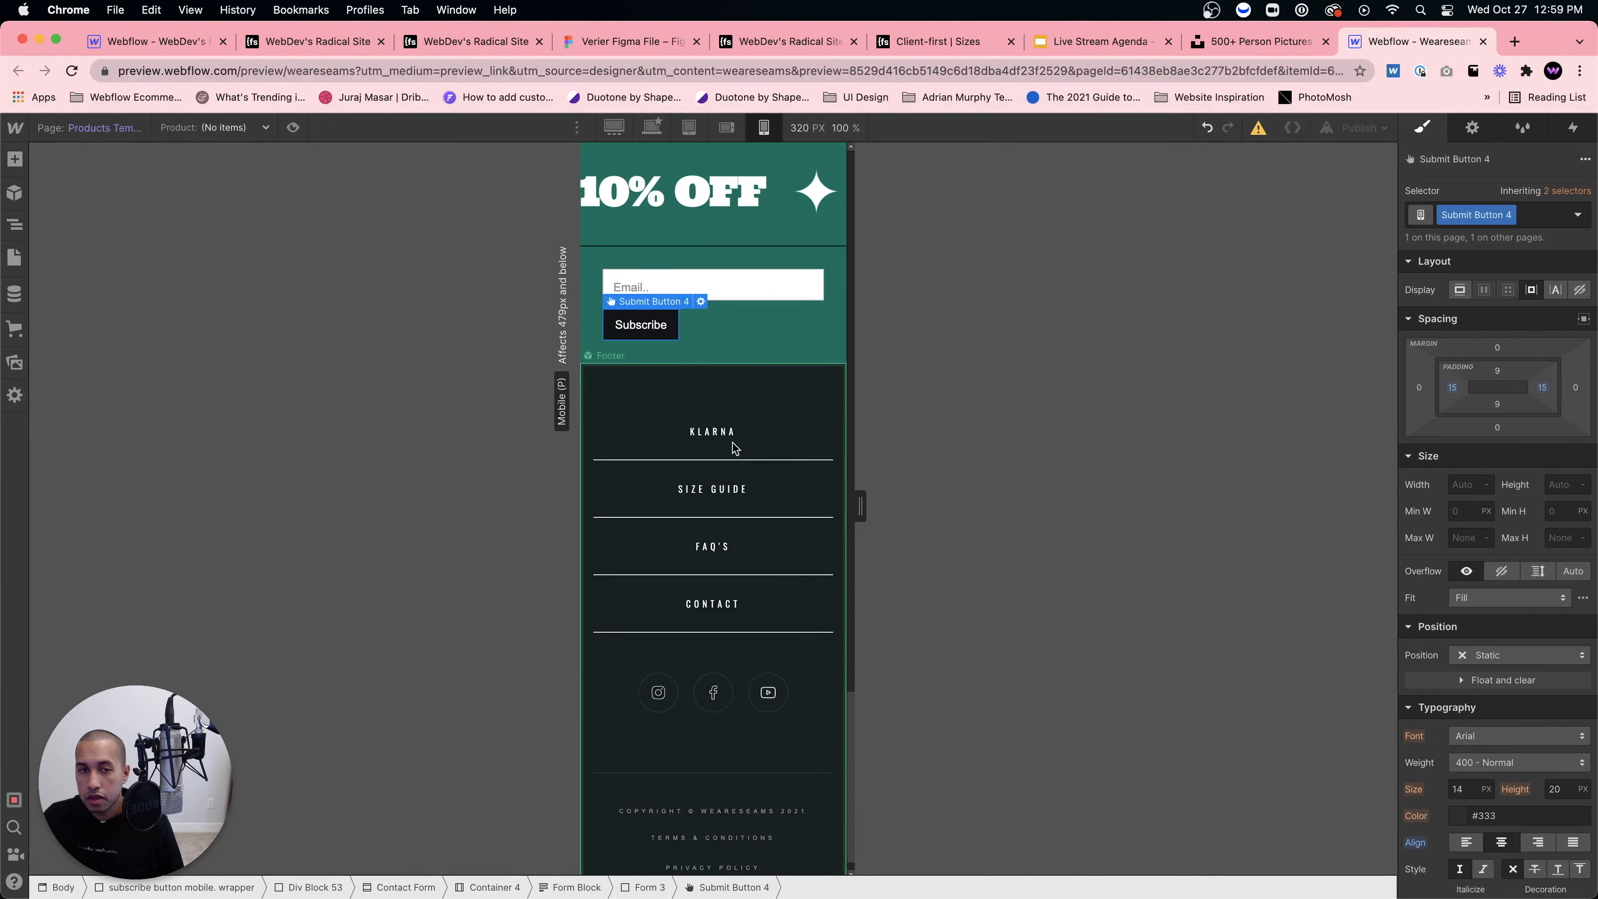
left_click(733, 450)
Step: Scroll through the mobile canvas and select the block around the 10% OFF section
scroll(781, 712, "down", 1)
scroll(781, 712, "up", 20)
scroll(780, 706, "down", 20)
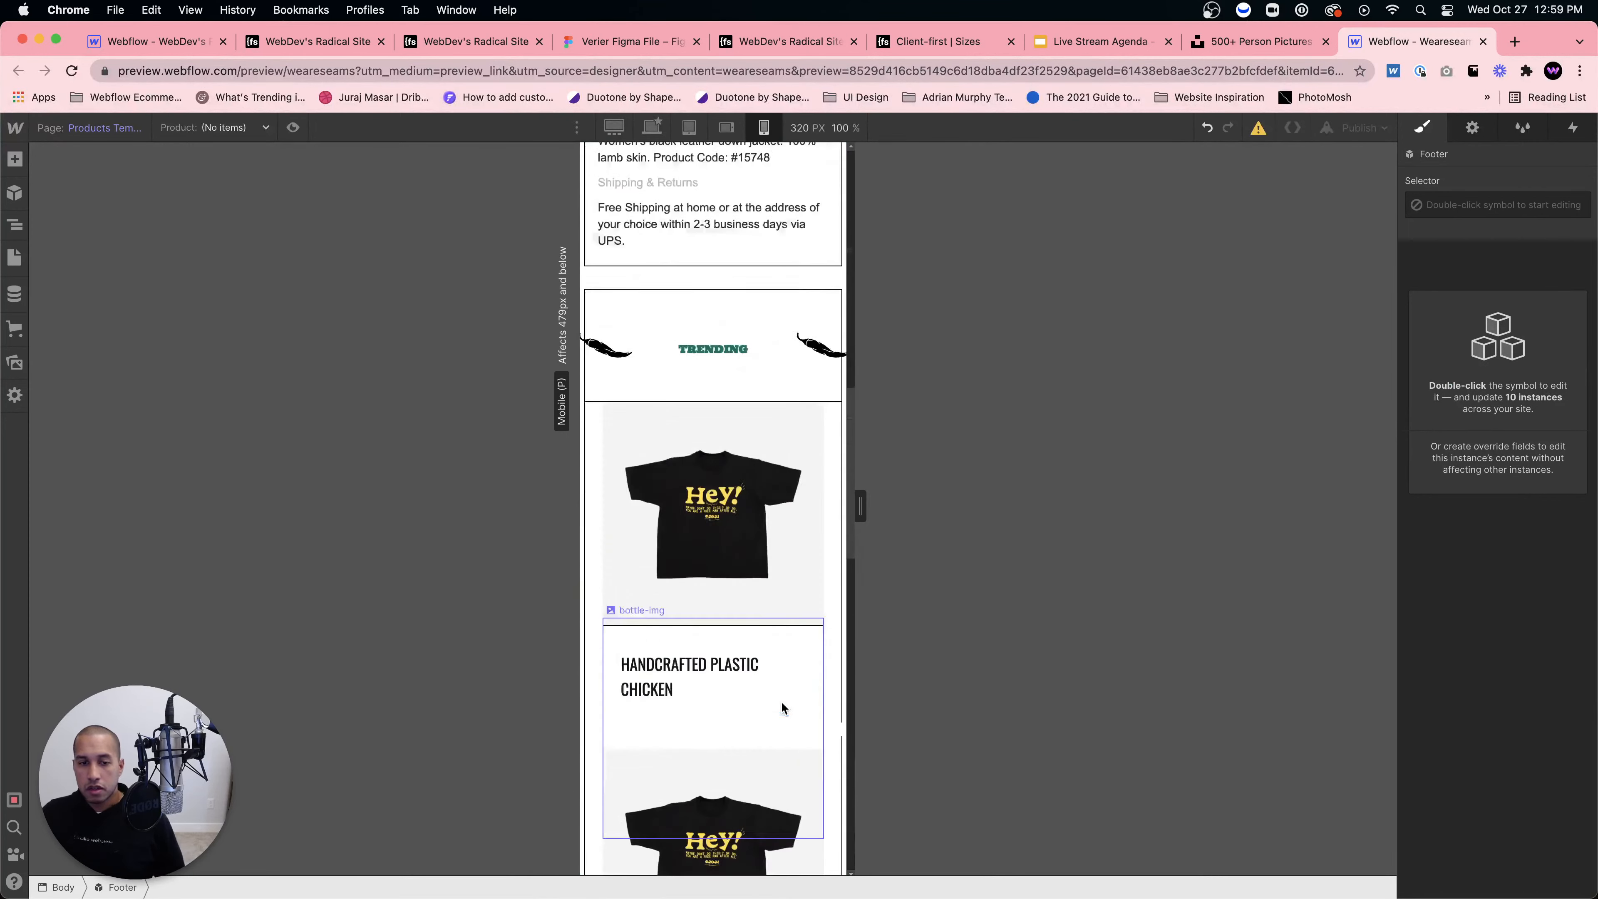
scroll(781, 680, "up", 20)
scroll(780, 680, "down", 8)
scroll(785, 708, "down", 10)
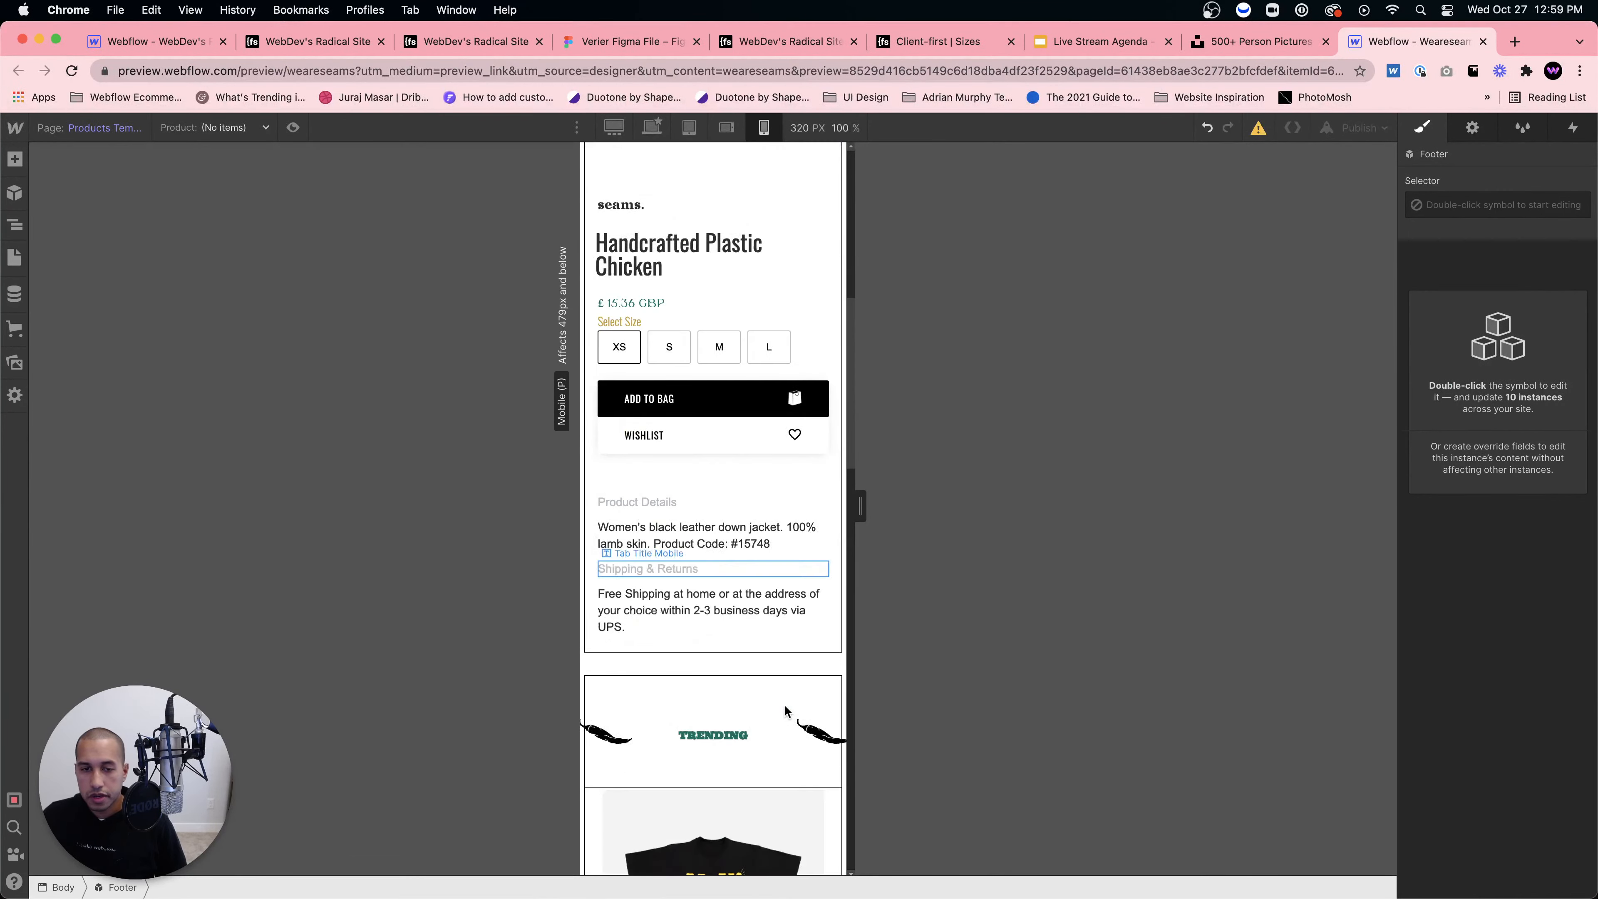
scroll(777, 681, "up", 3)
left_click(778, 641)
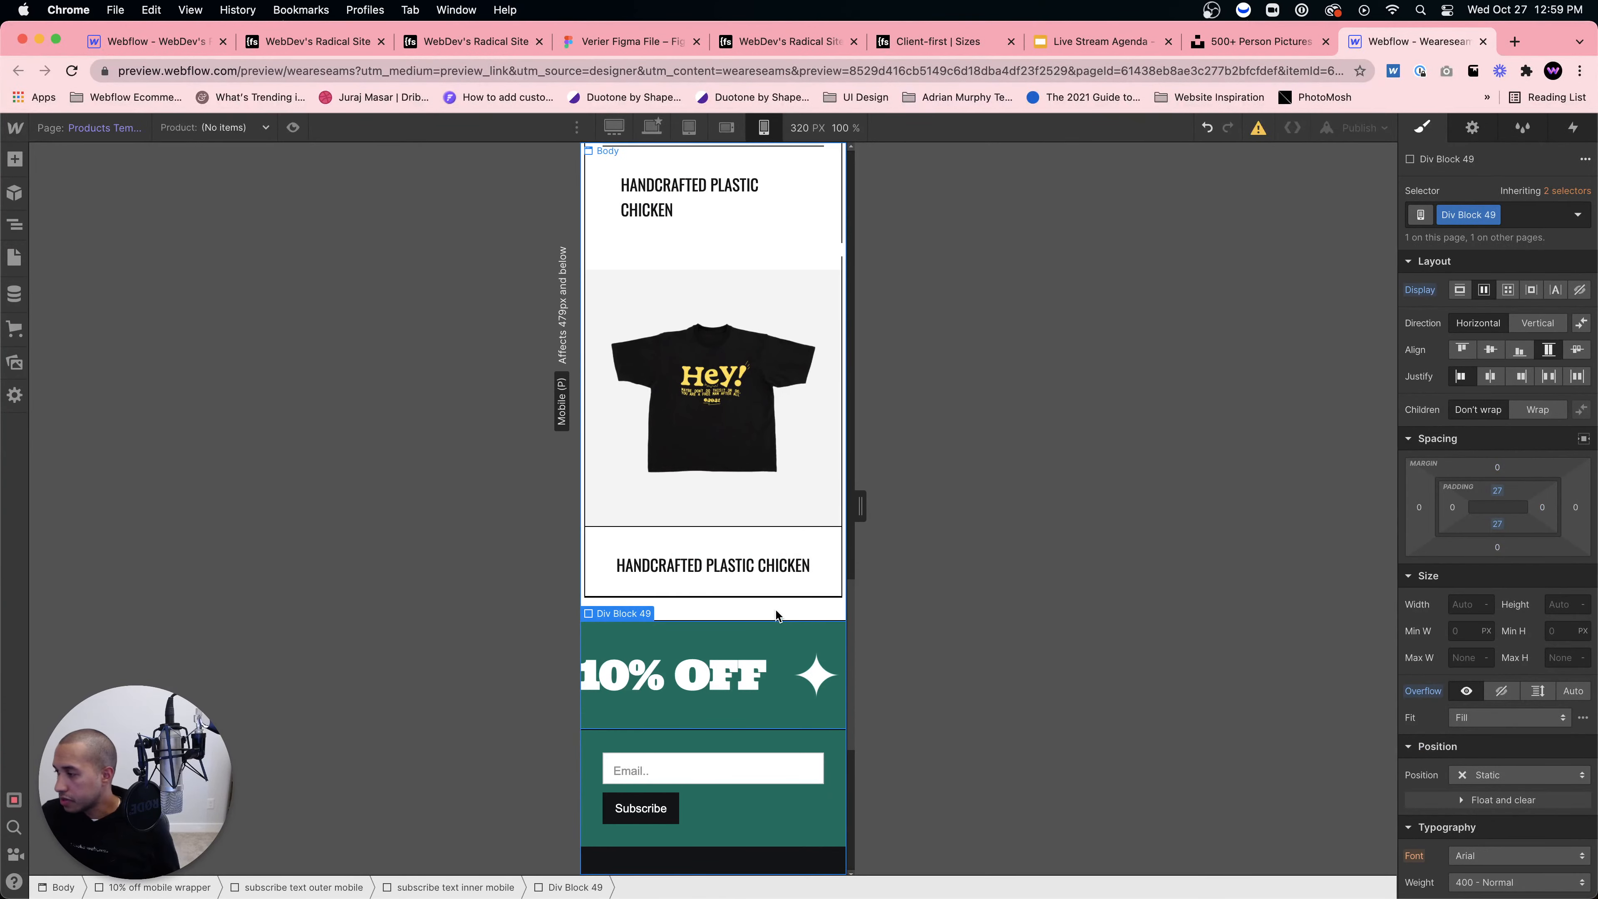
Step: View the desktop layout and select the middle related product card's image
scroll(776, 604, "up", 5)
scroll(775, 601, "up", 10)
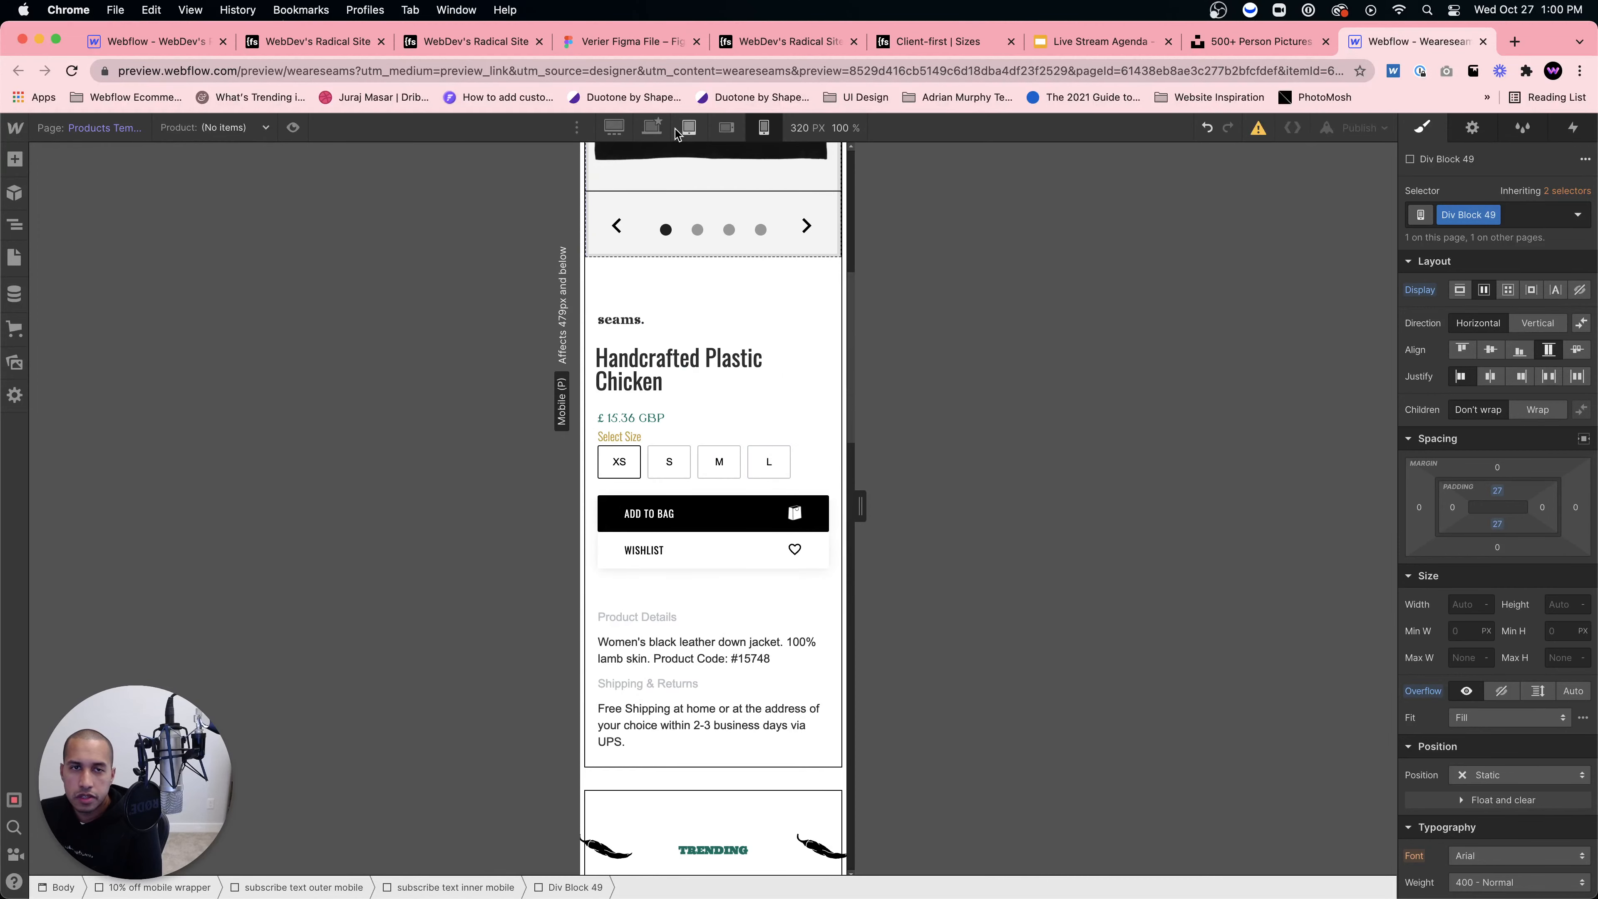
left_click(652, 127)
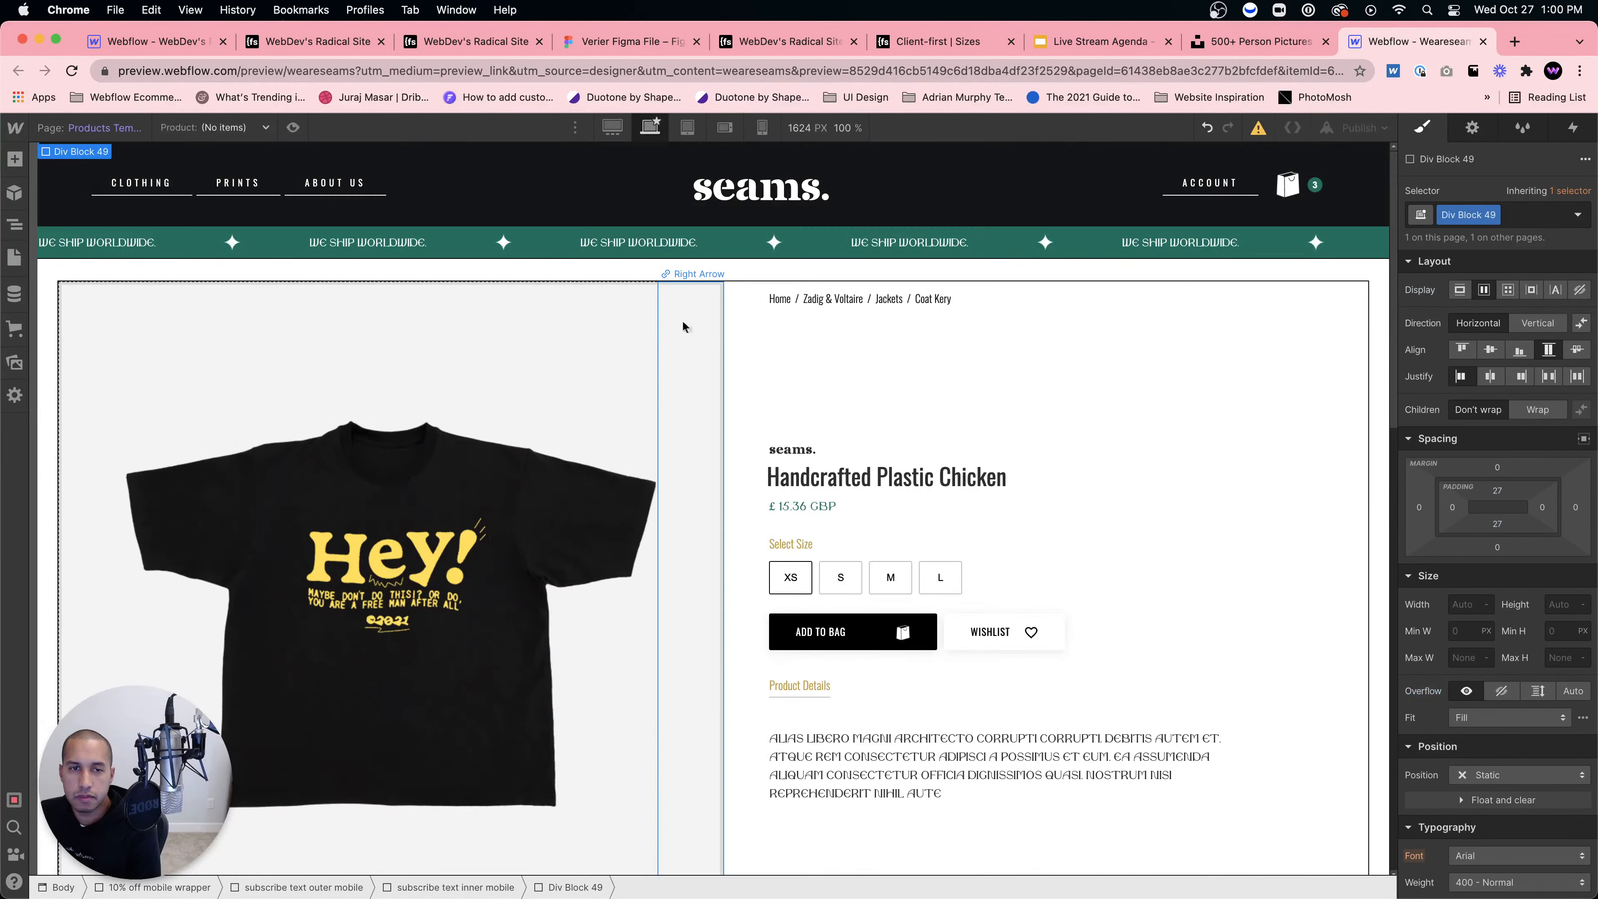
scroll(681, 320, "down", 10)
left_click(684, 502)
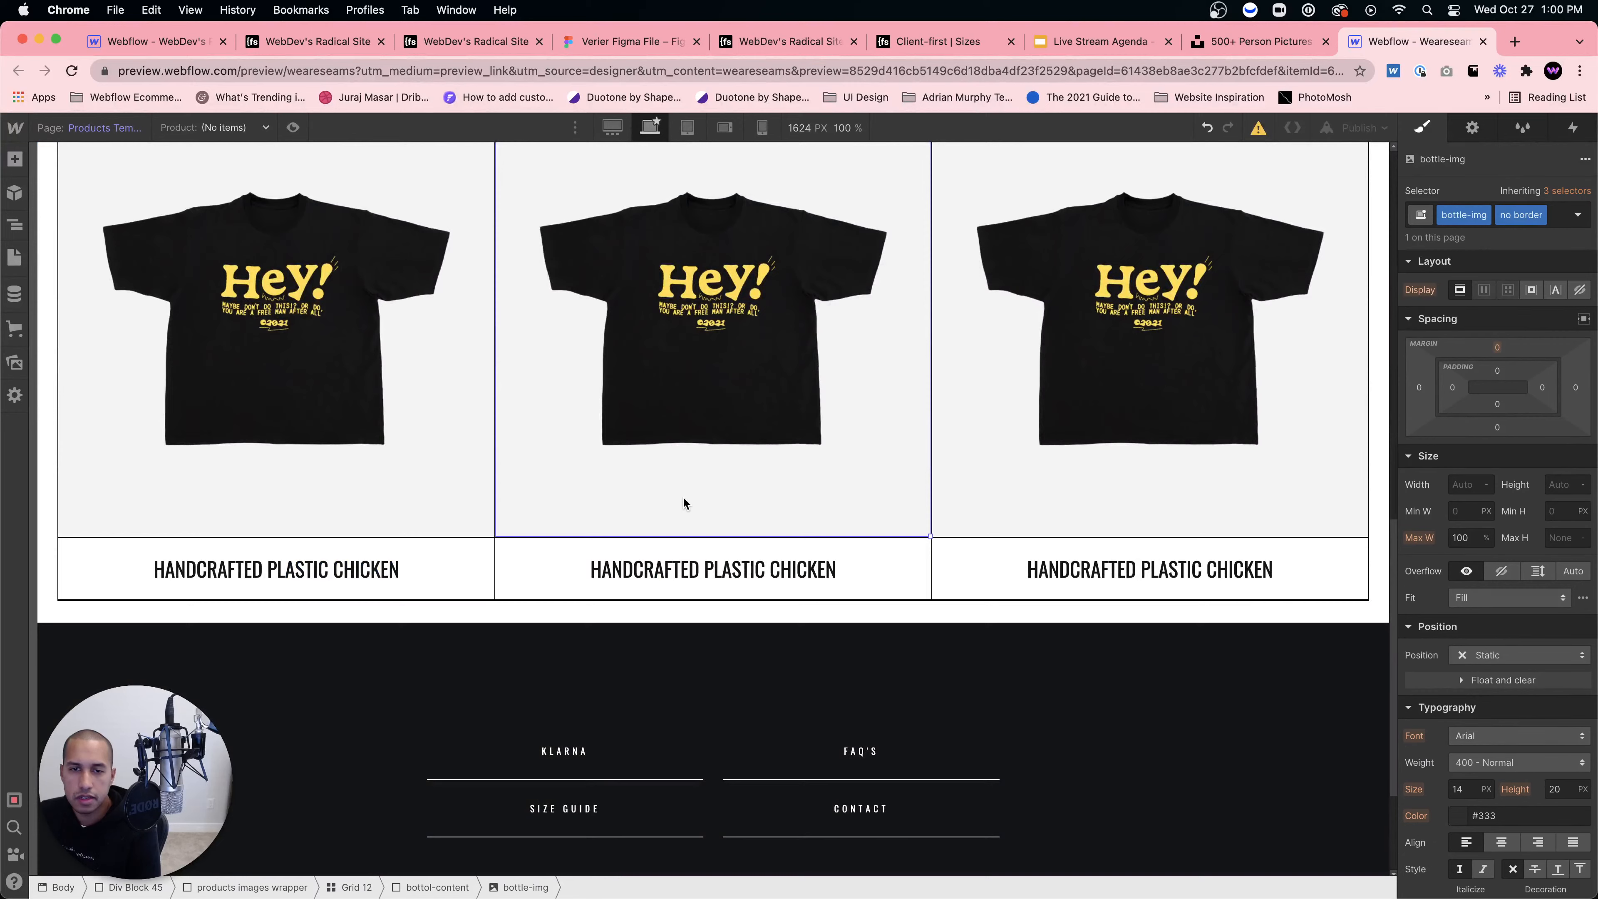
scroll(682, 496, "up", 8)
Step: Preview the product page, cycling the image slider to the back and front views and picking size L
left_click(291, 129)
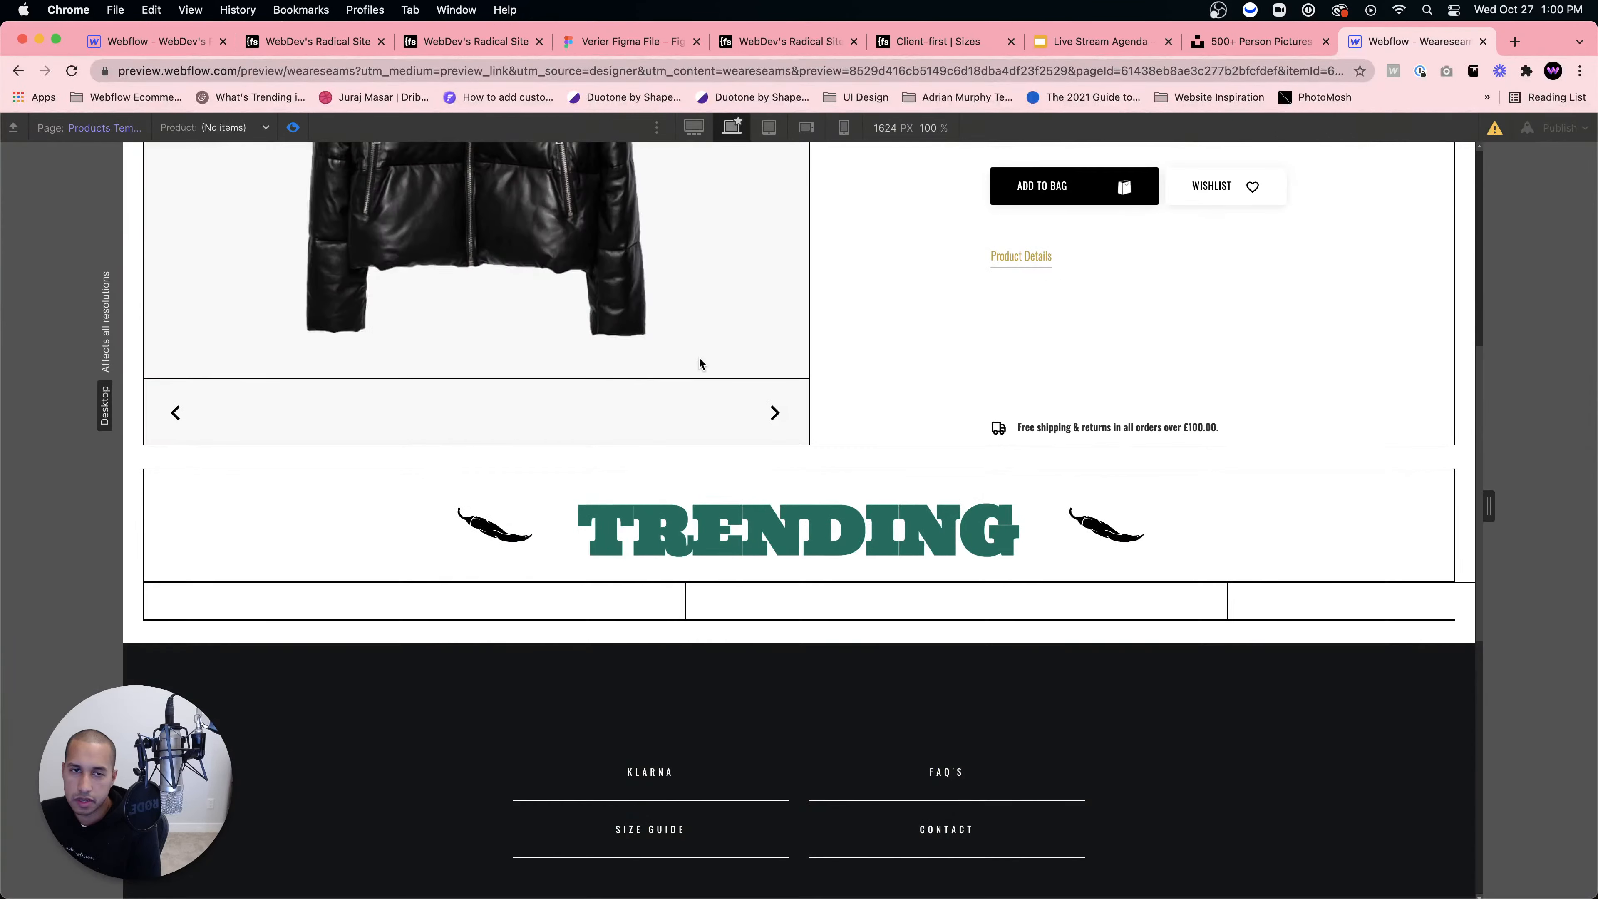
left_click(777, 413)
scroll(771, 711, "up", 8)
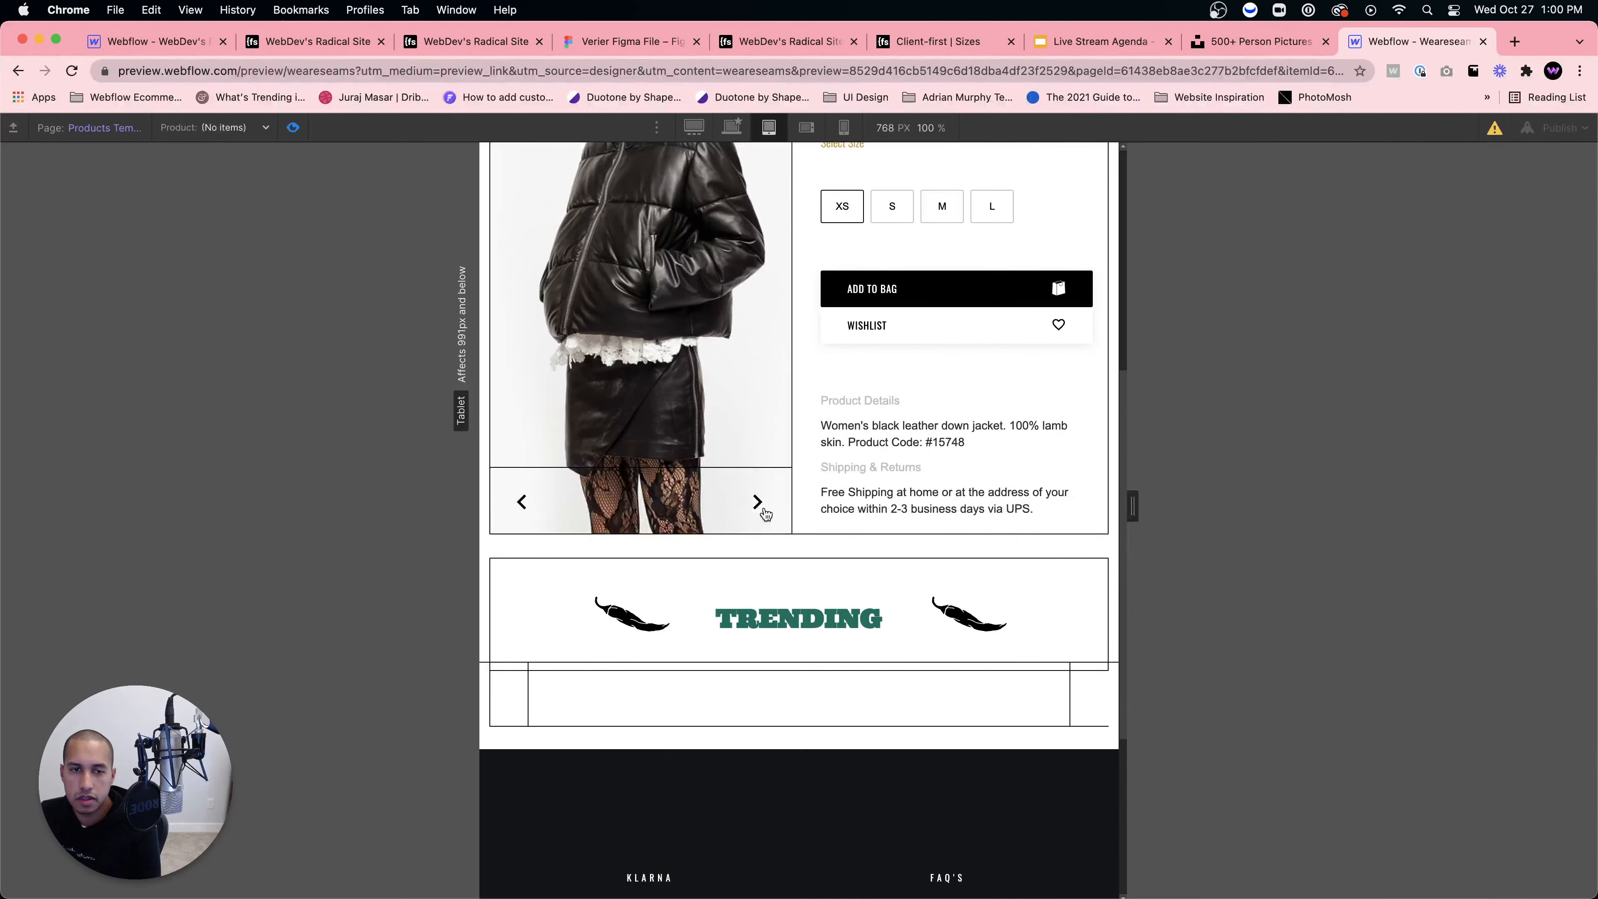
left_click(763, 510)
scroll(758, 517, "up", 3)
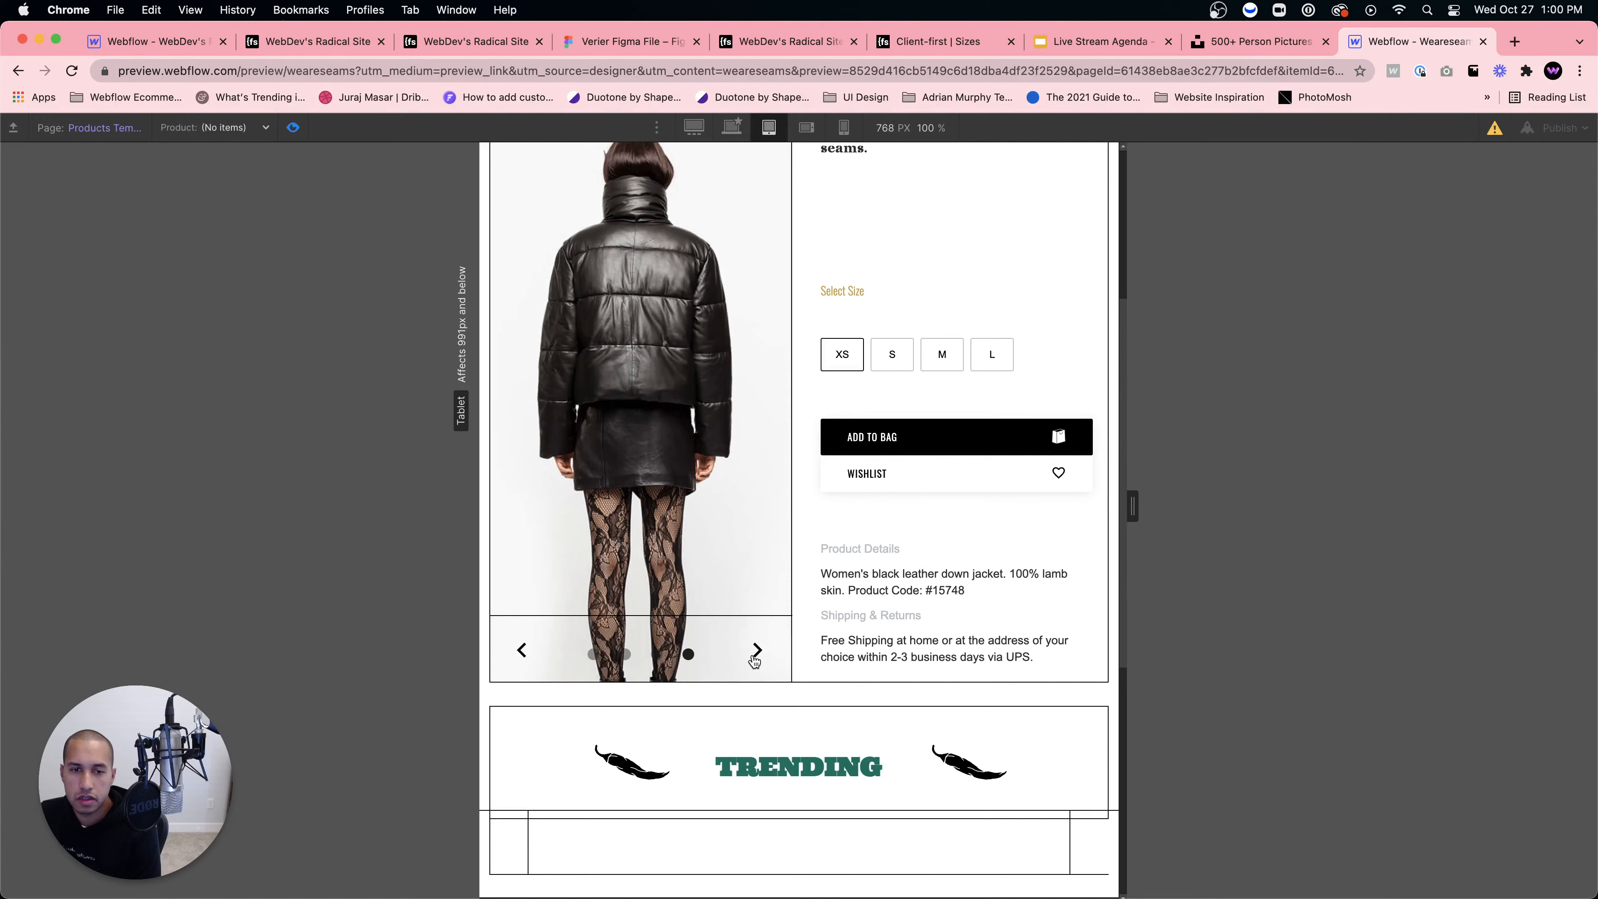
left_click(755, 658)
scroll(761, 649, "up", 3)
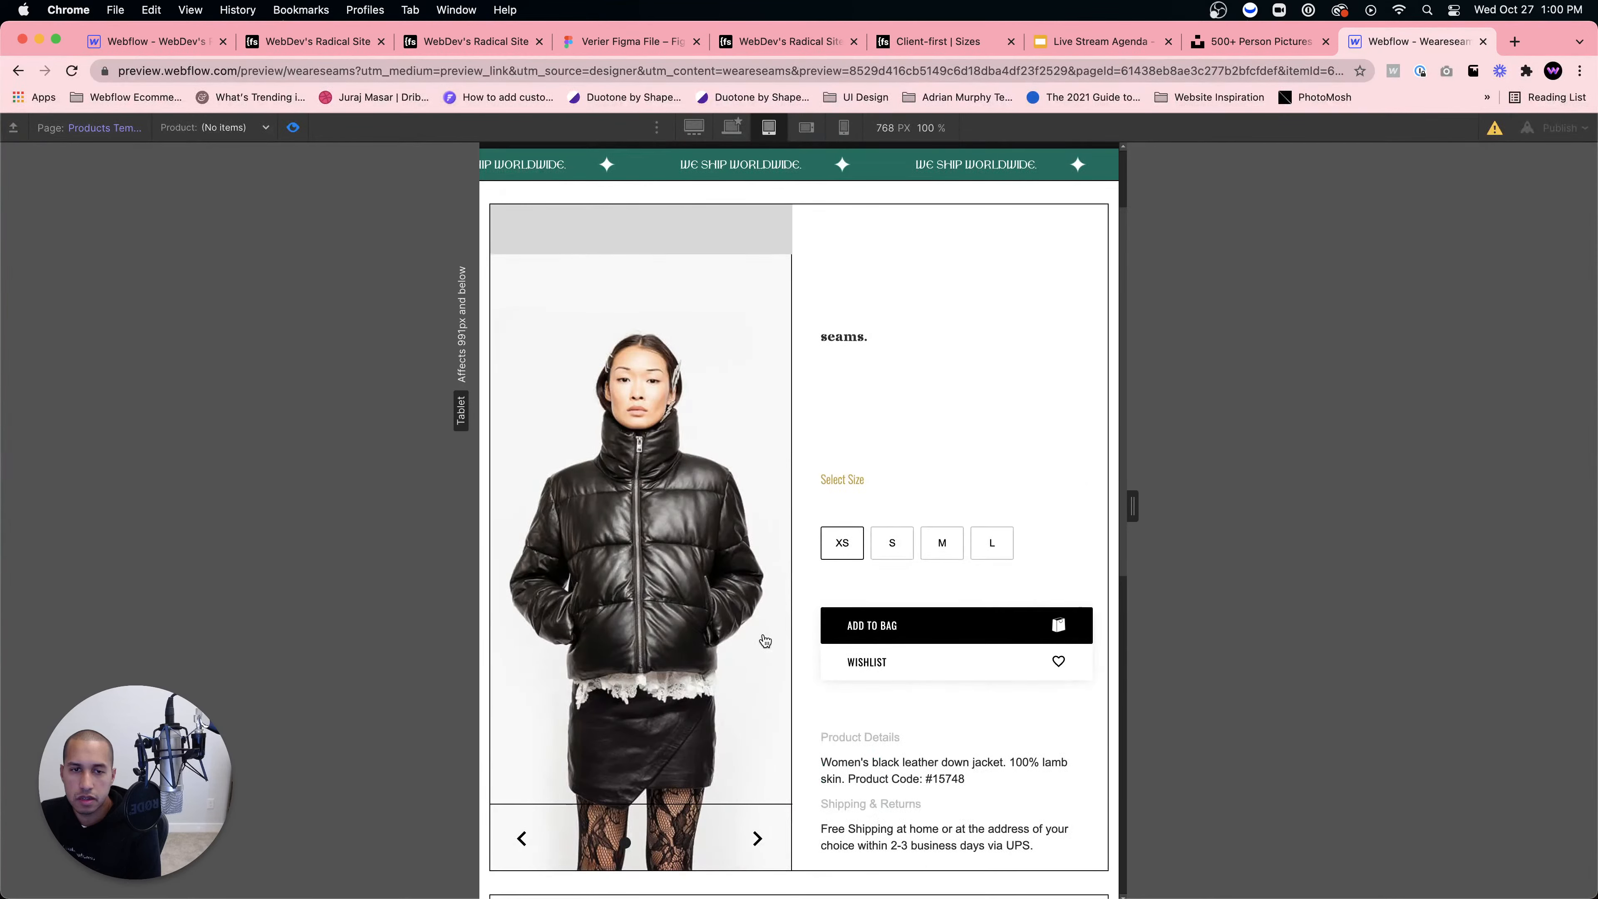
scroll(761, 642, "down", 2)
left_click(1000, 427)
scroll(983, 532, "down", 5)
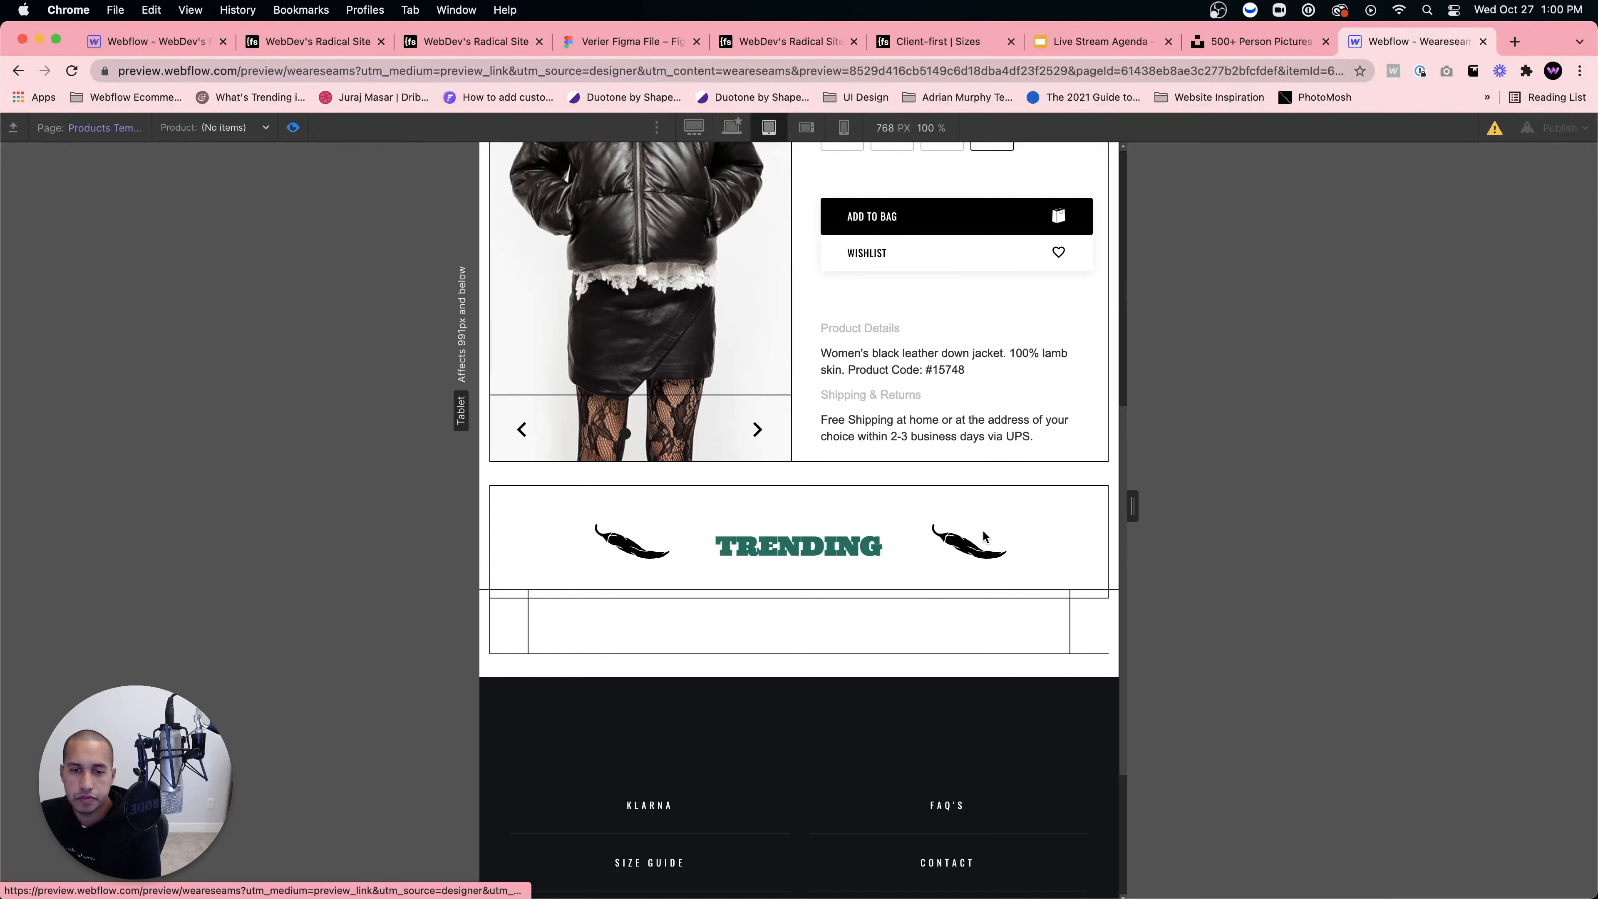
scroll(983, 531, "up", 8)
Step: Check the preview at 1900 px, tablet and mobile landscape widths, then return to desktop
left_click(732, 127)
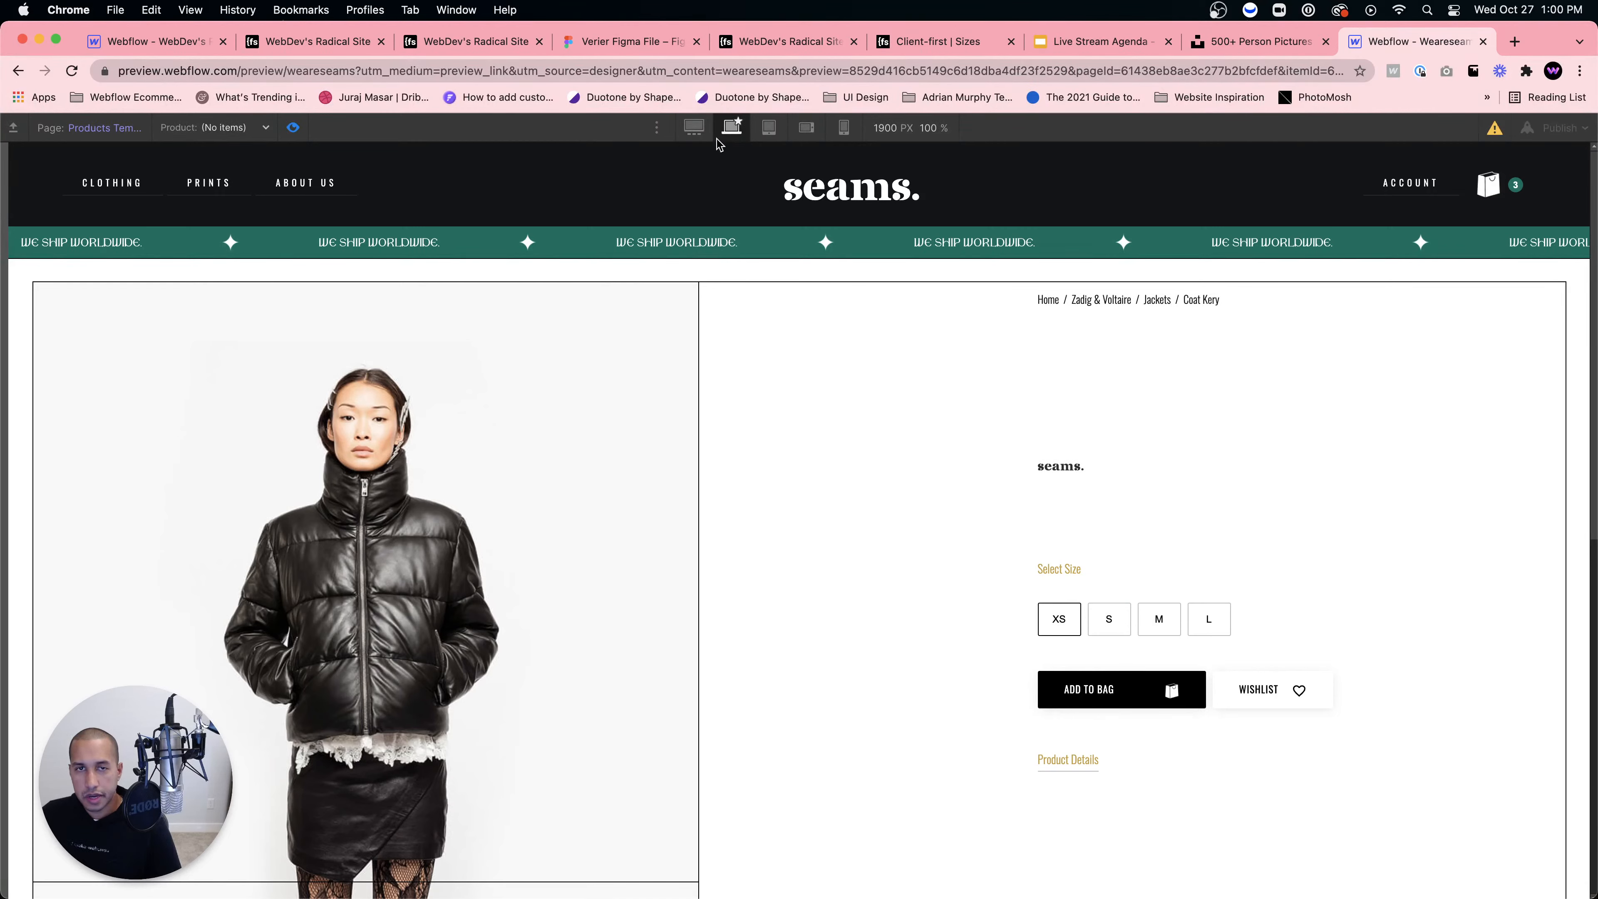
left_click(769, 128)
scroll(1018, 511, "down", 10)
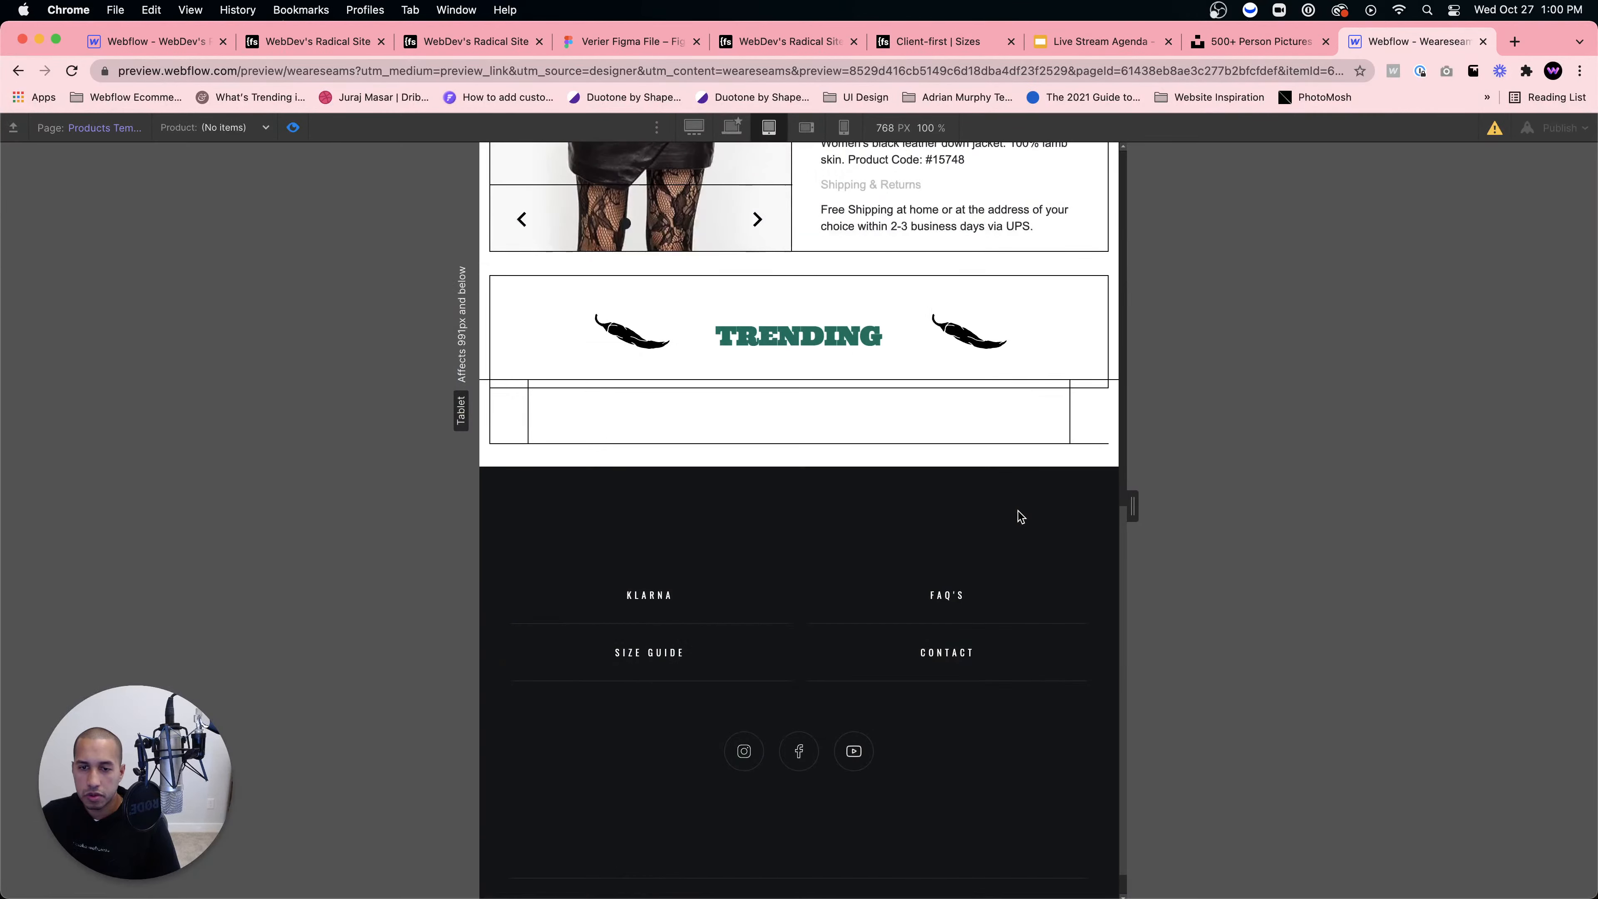
key("shift+3")
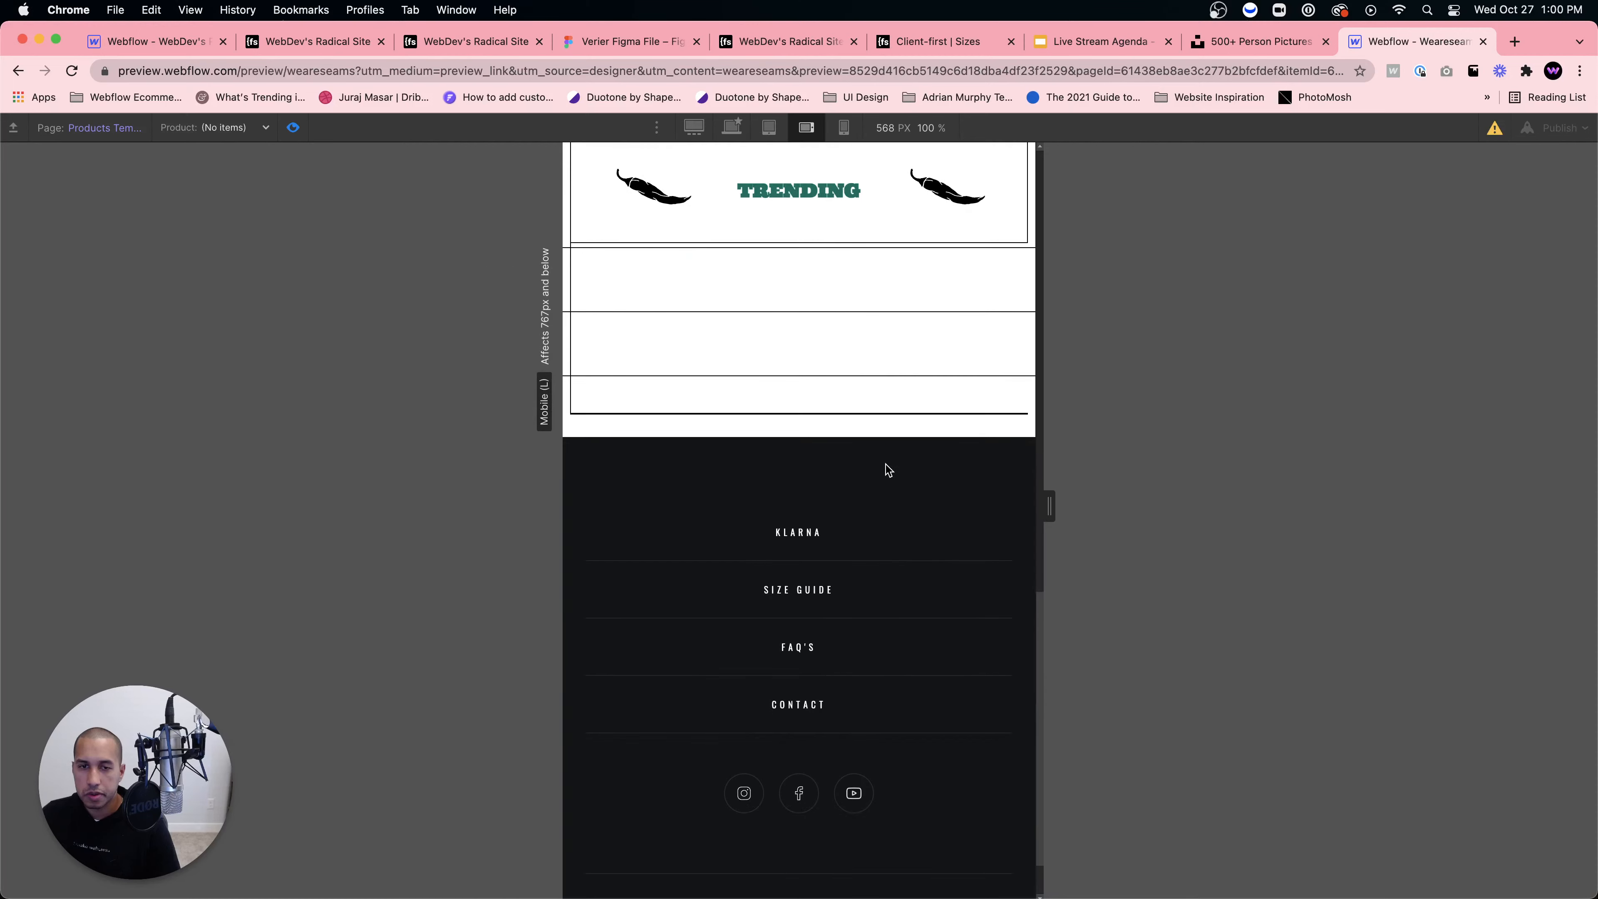
scroll(875, 467, "up", 15)
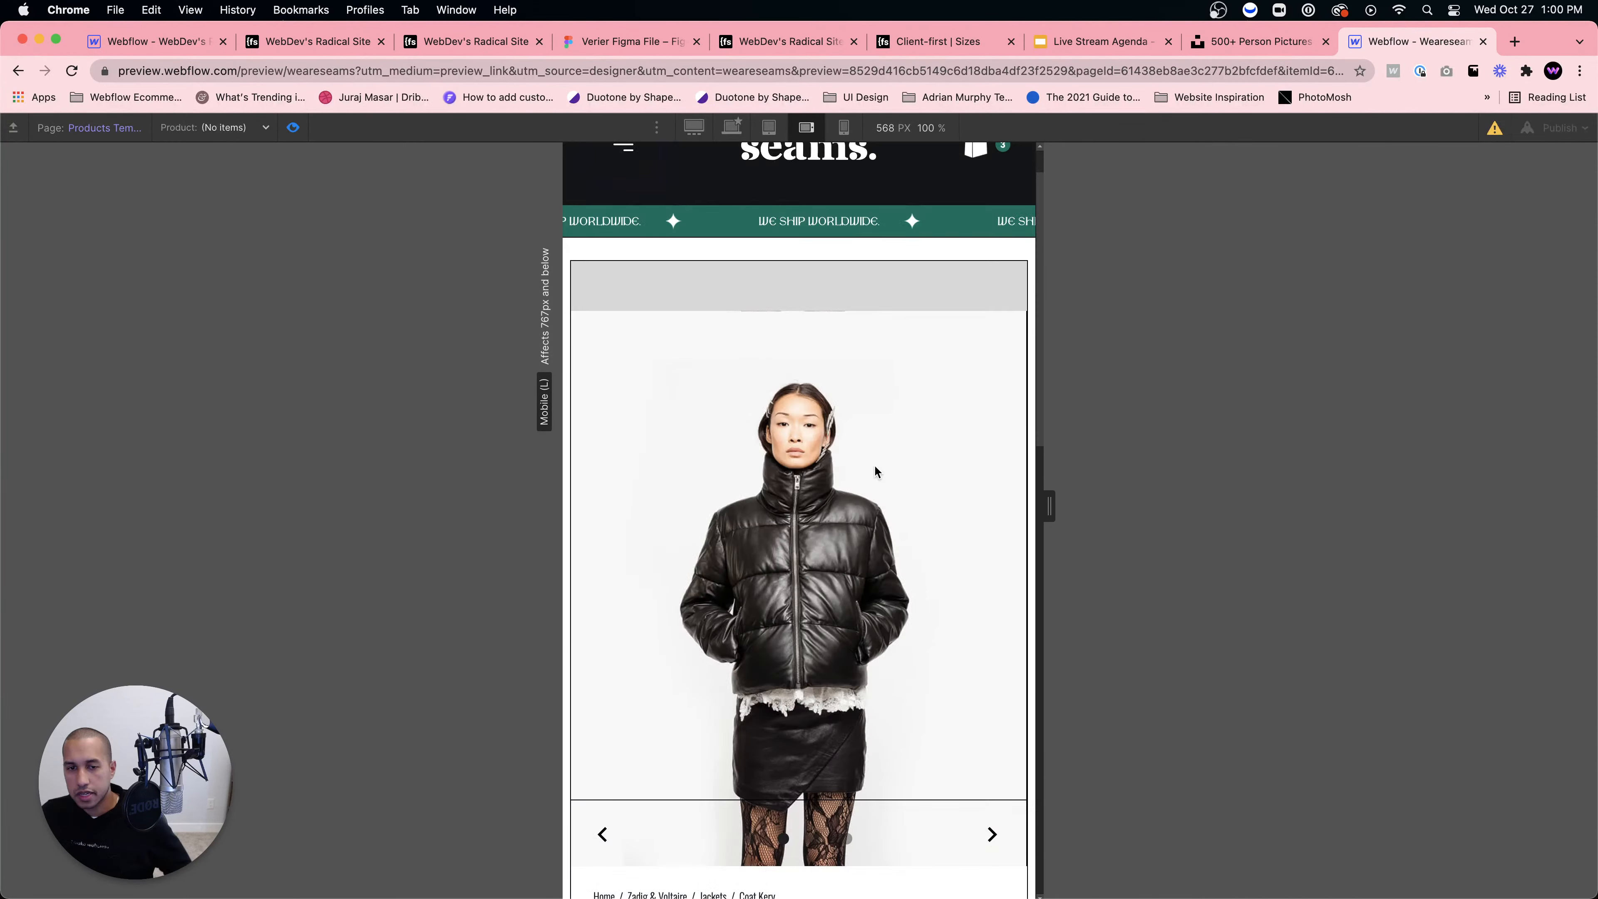
scroll(875, 466, "down", 13)
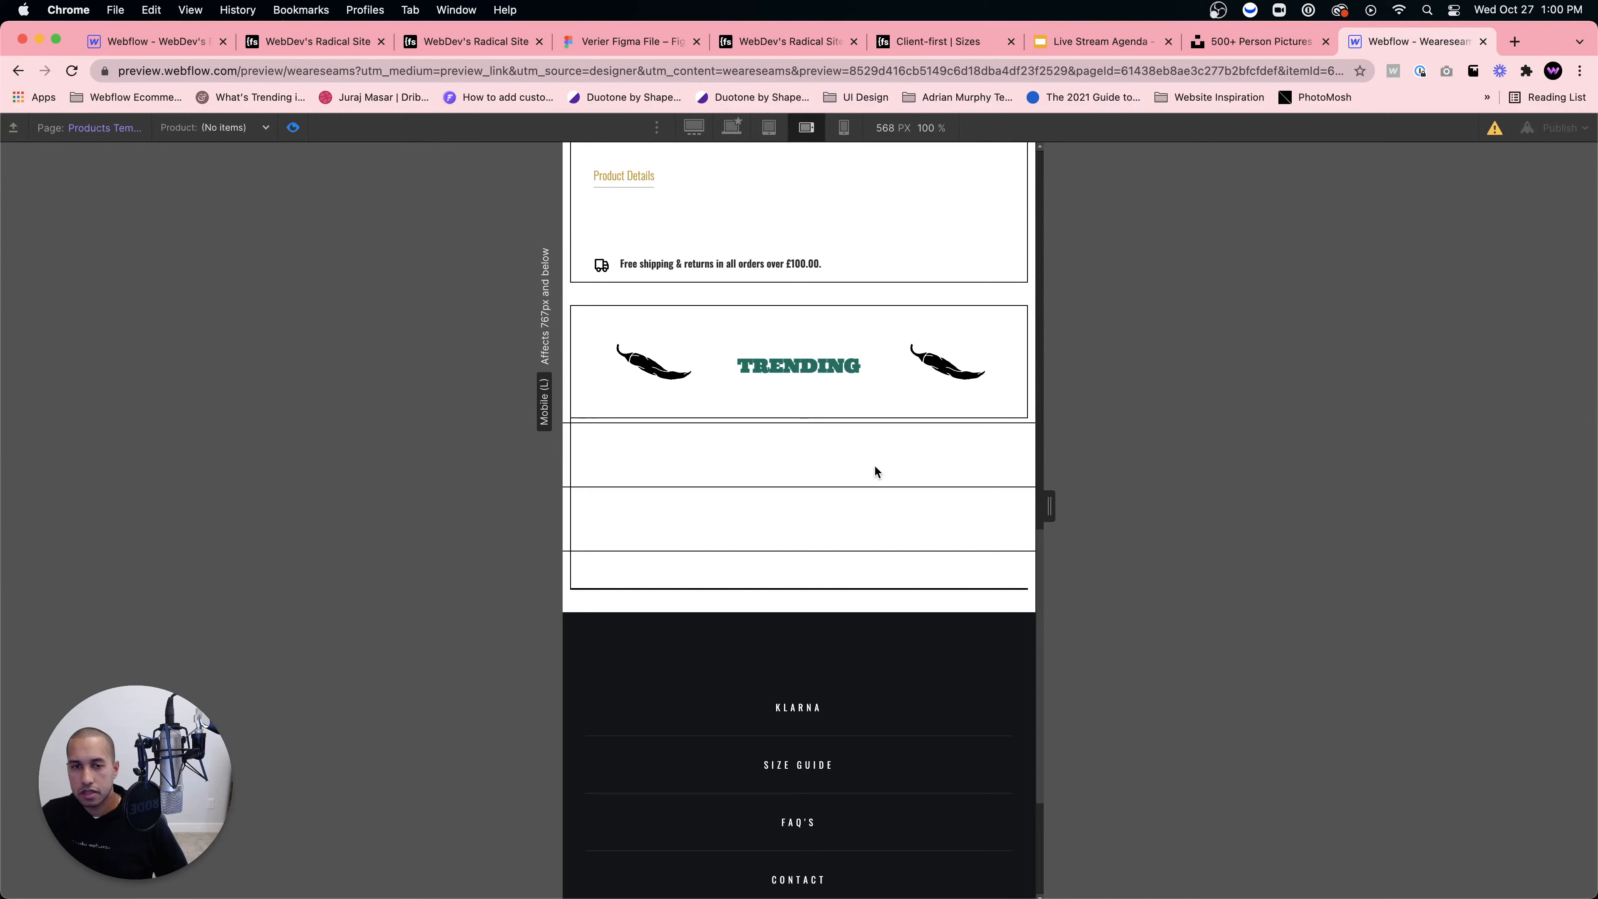
key("shift+1")
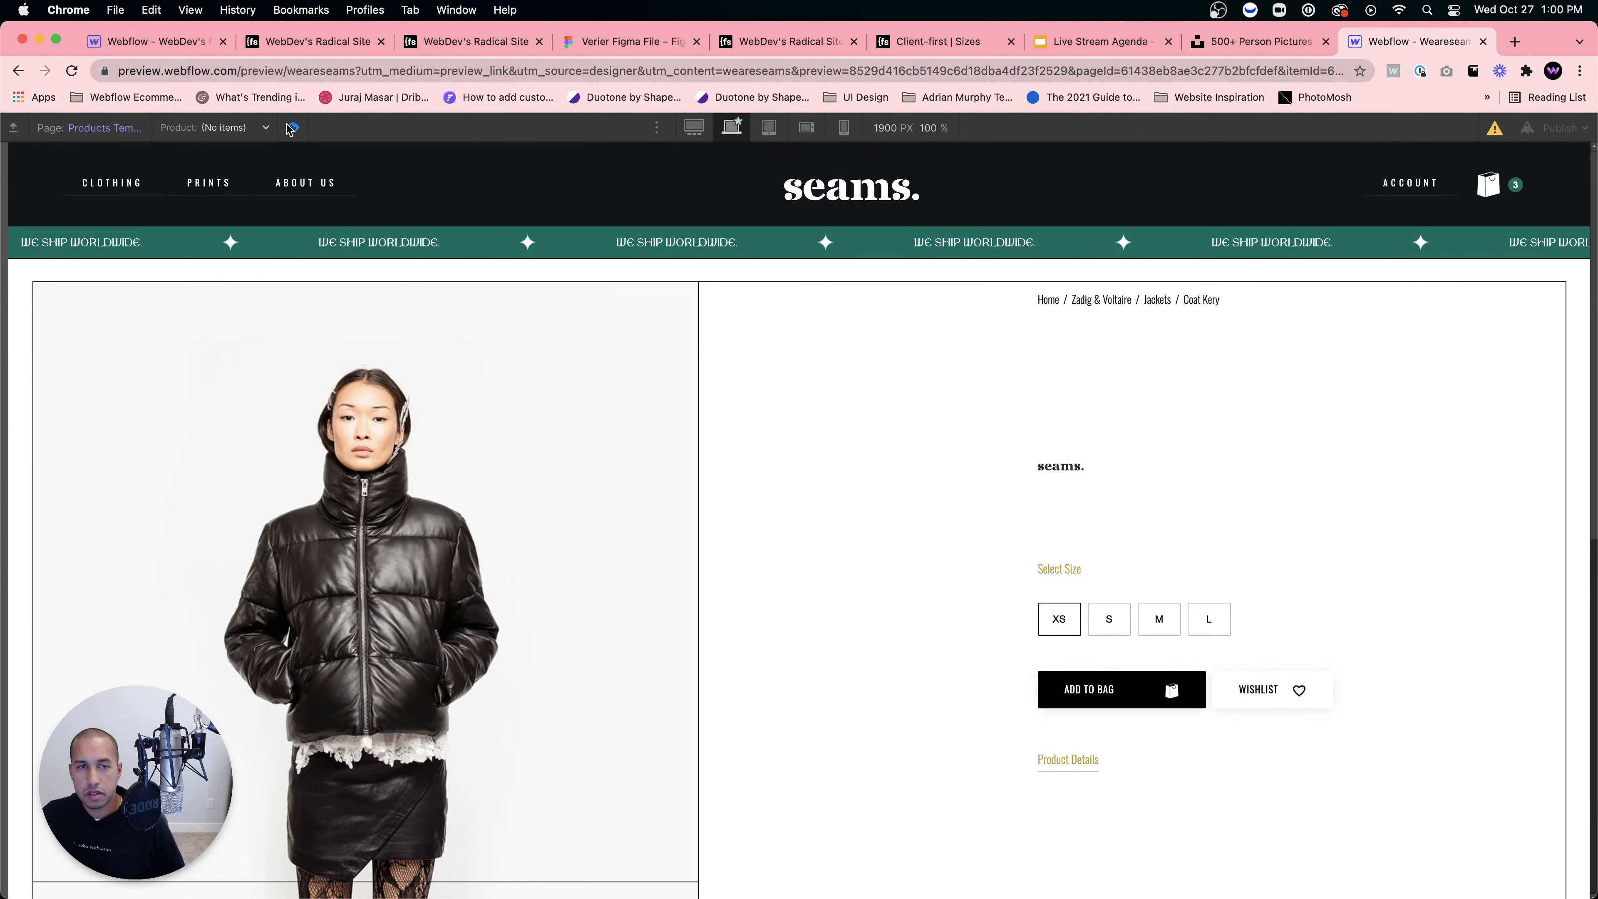
Step: Toggle Preview mode off and on, ending back in Preview
key("super+shift+p")
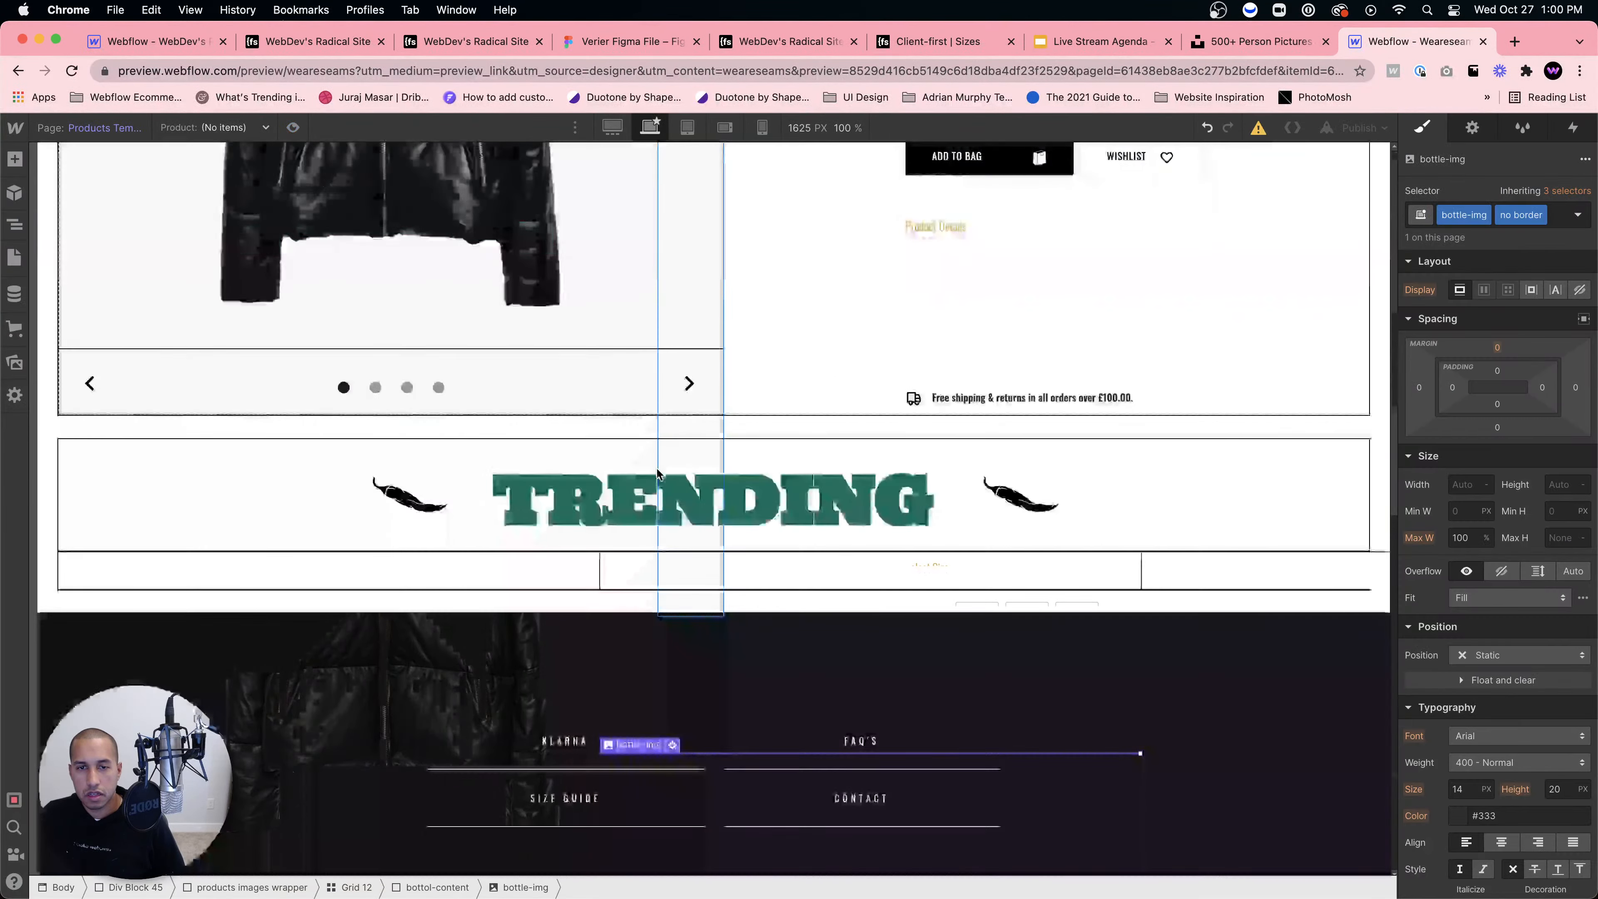
scroll(657, 475, "up", 5)
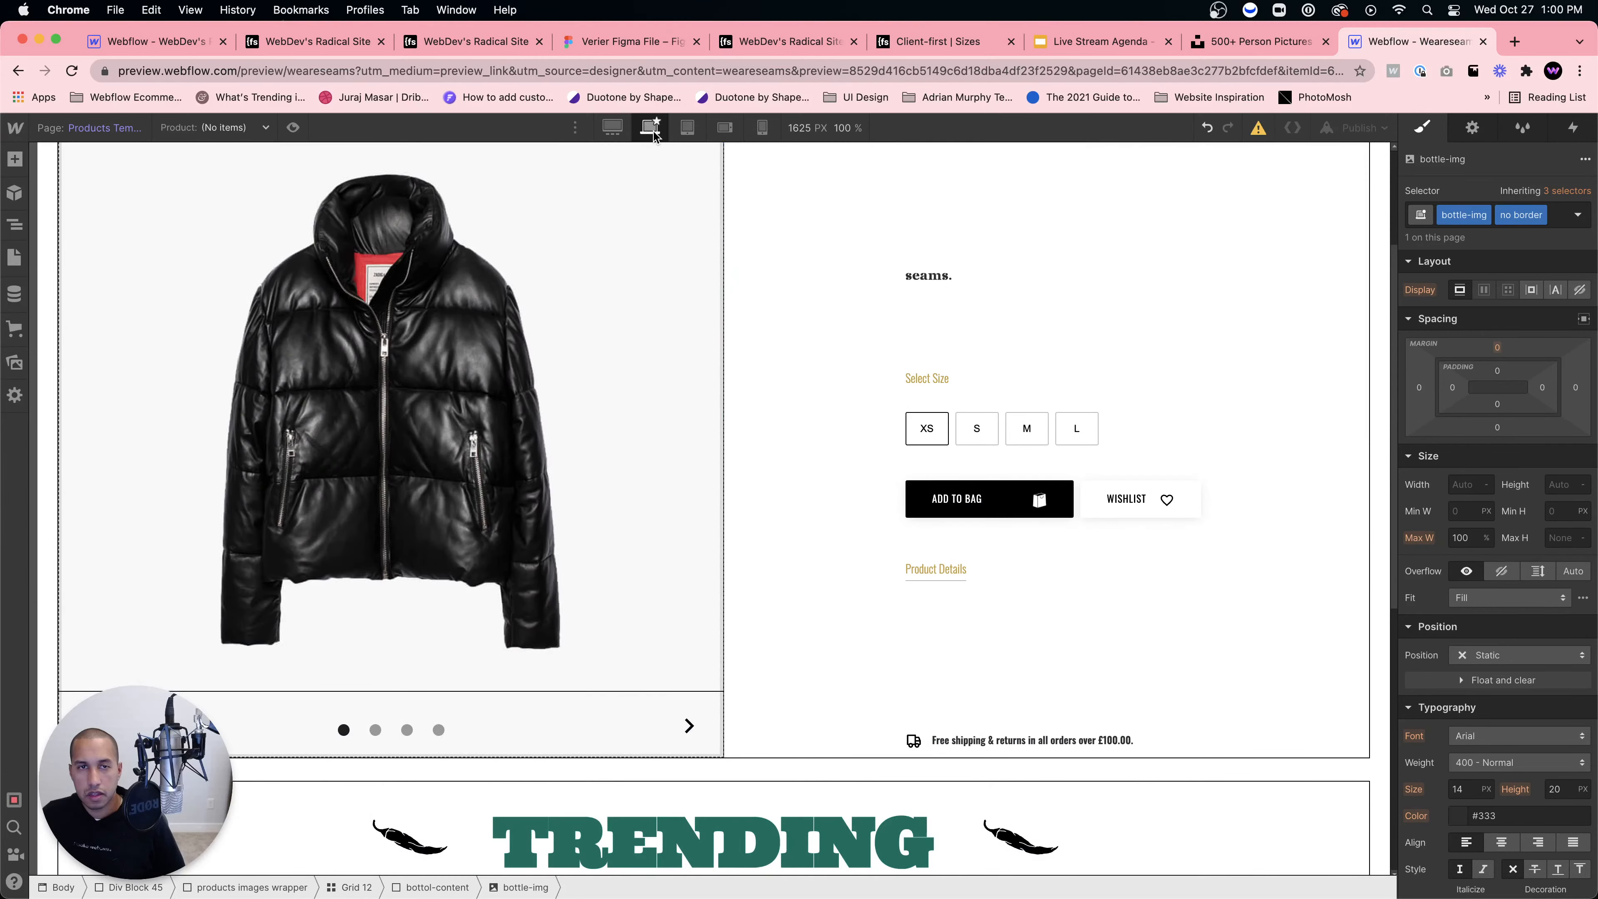
key("super+shift+p")
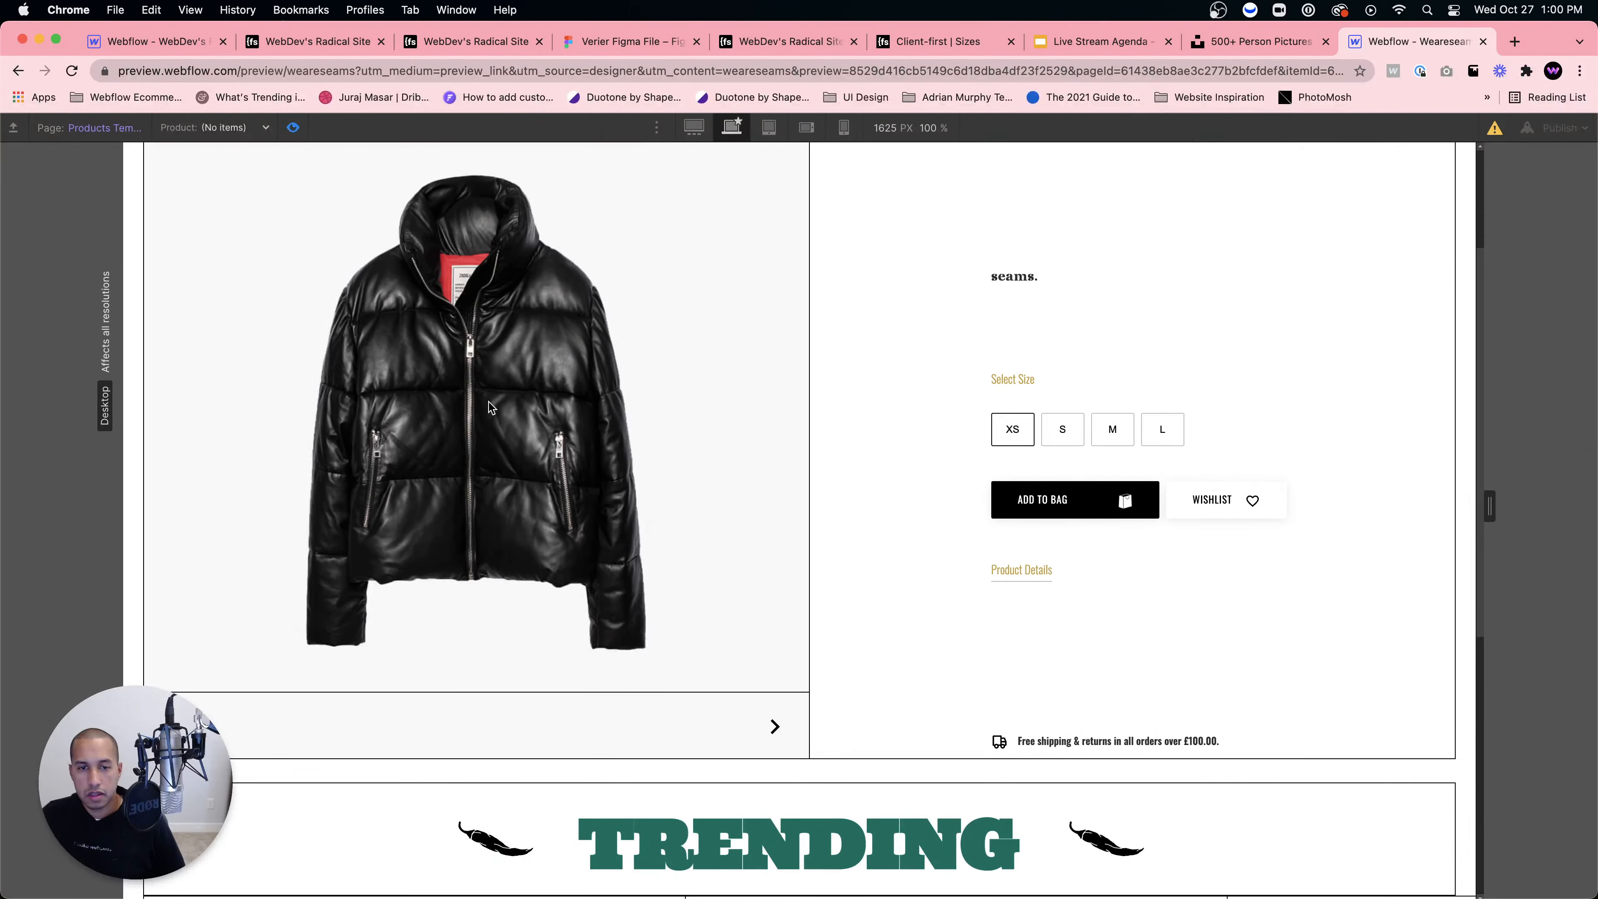
scroll(488, 402, "down", 8)
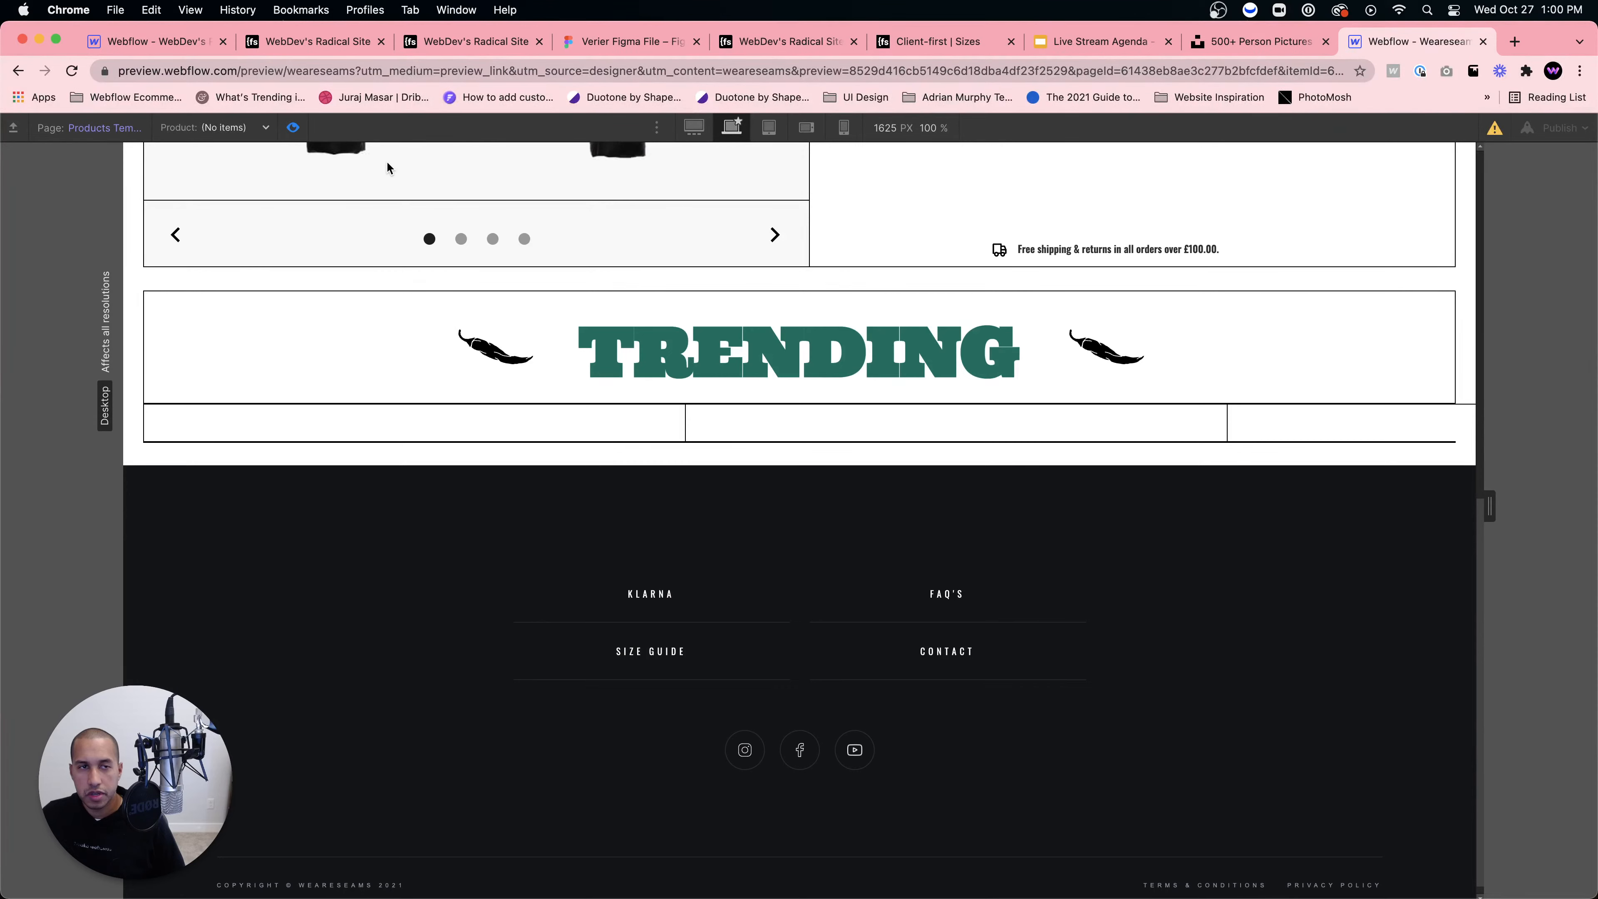
key("super+shift+p")
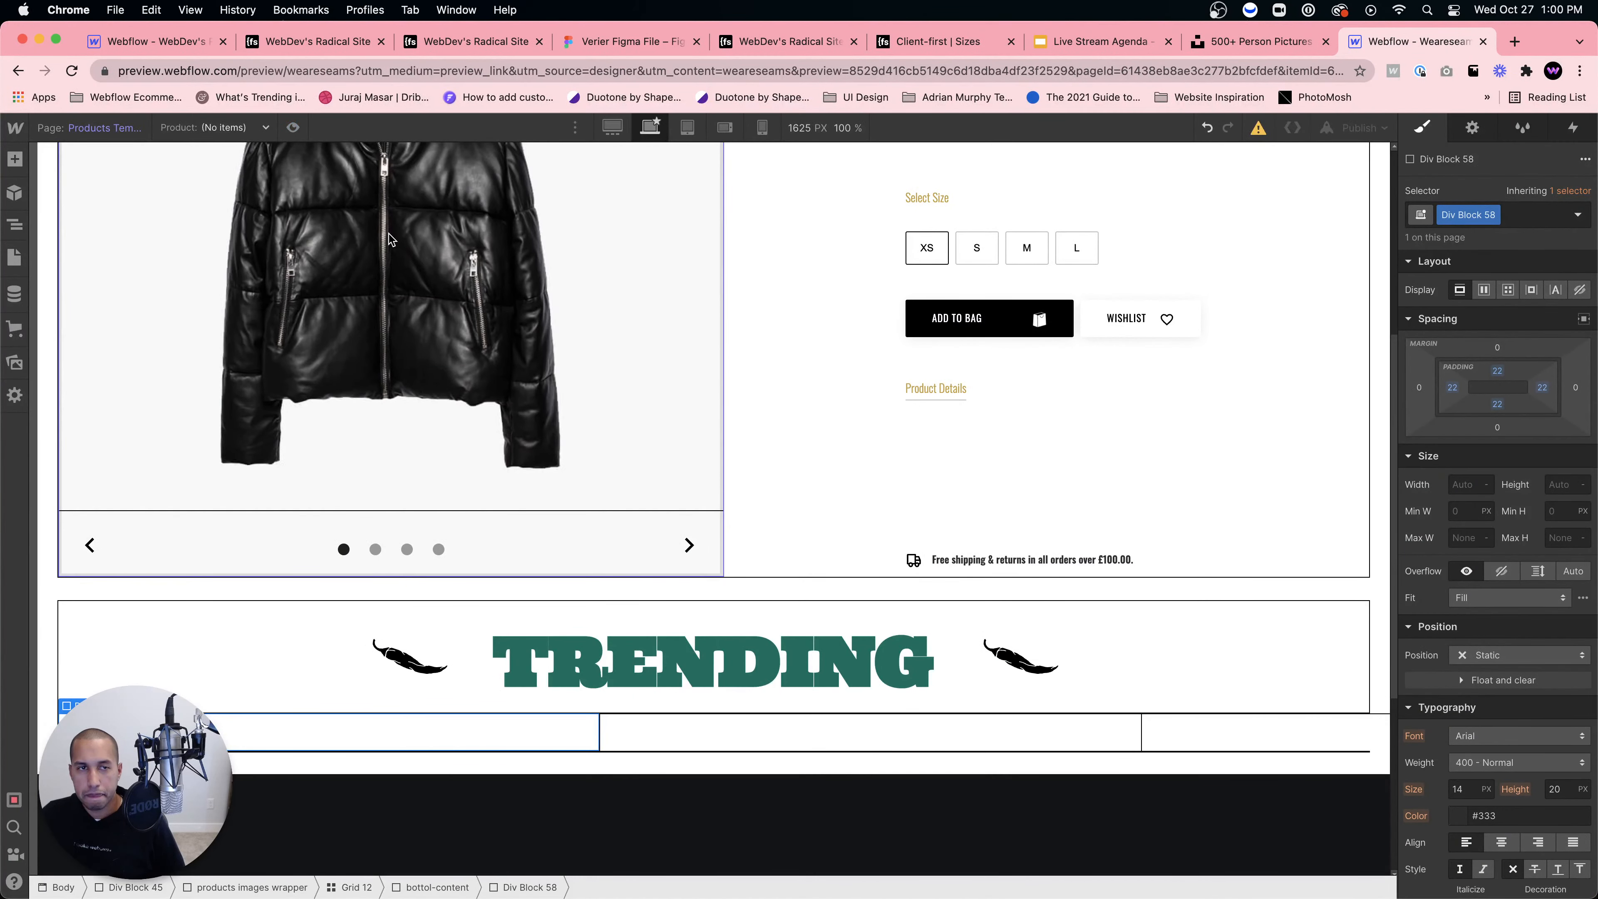
scroll(389, 233, "up", 6)
key("d")
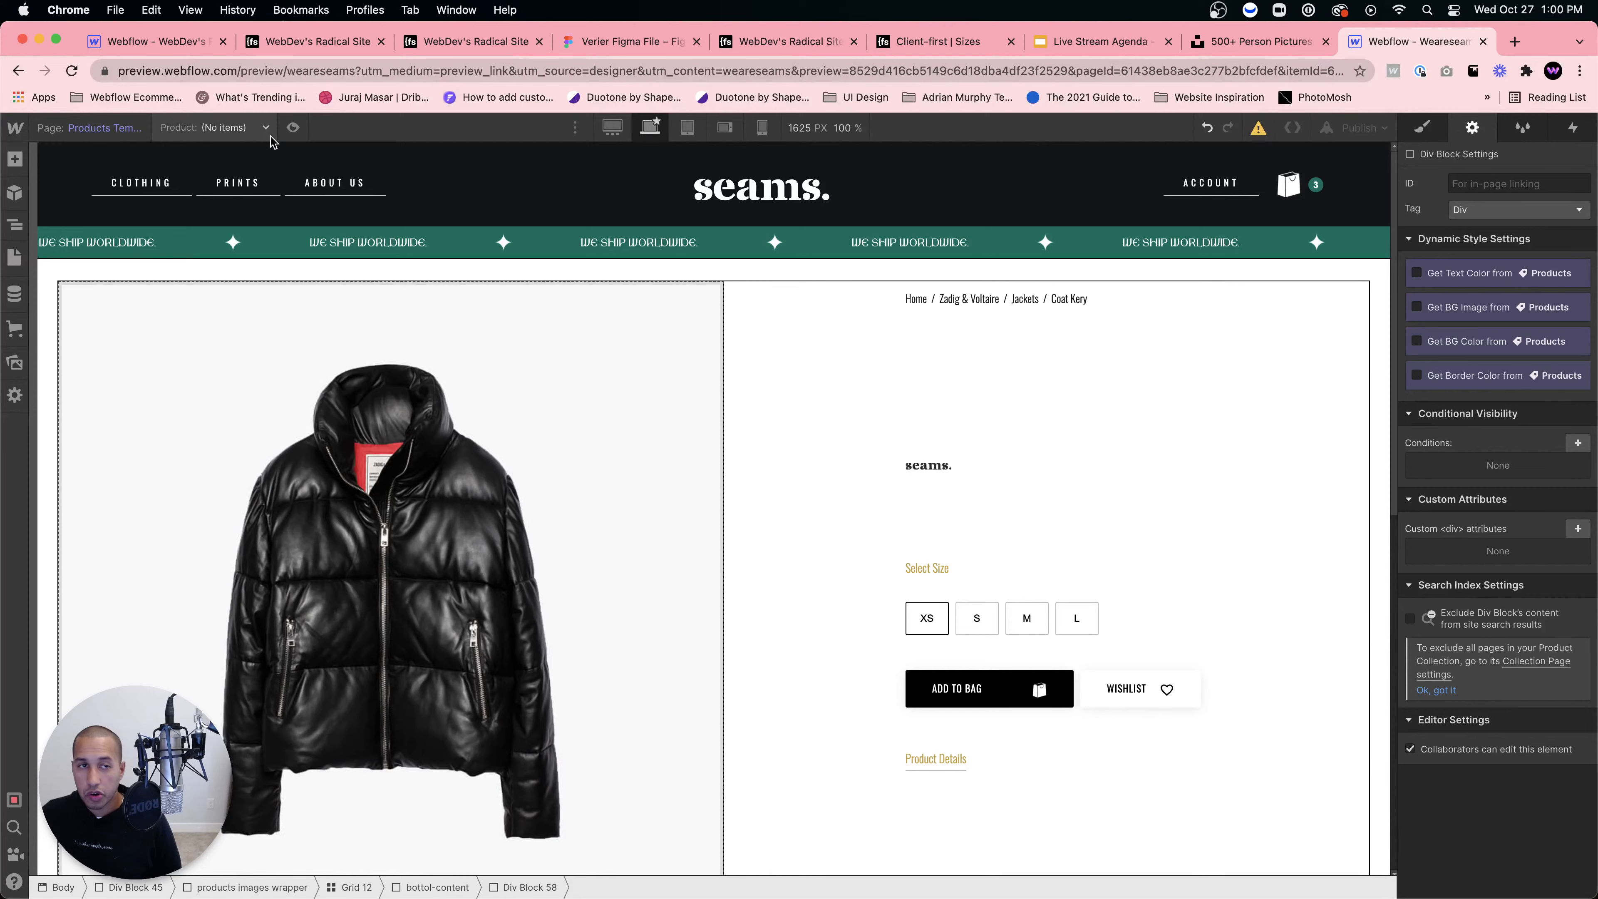
left_click(292, 127)
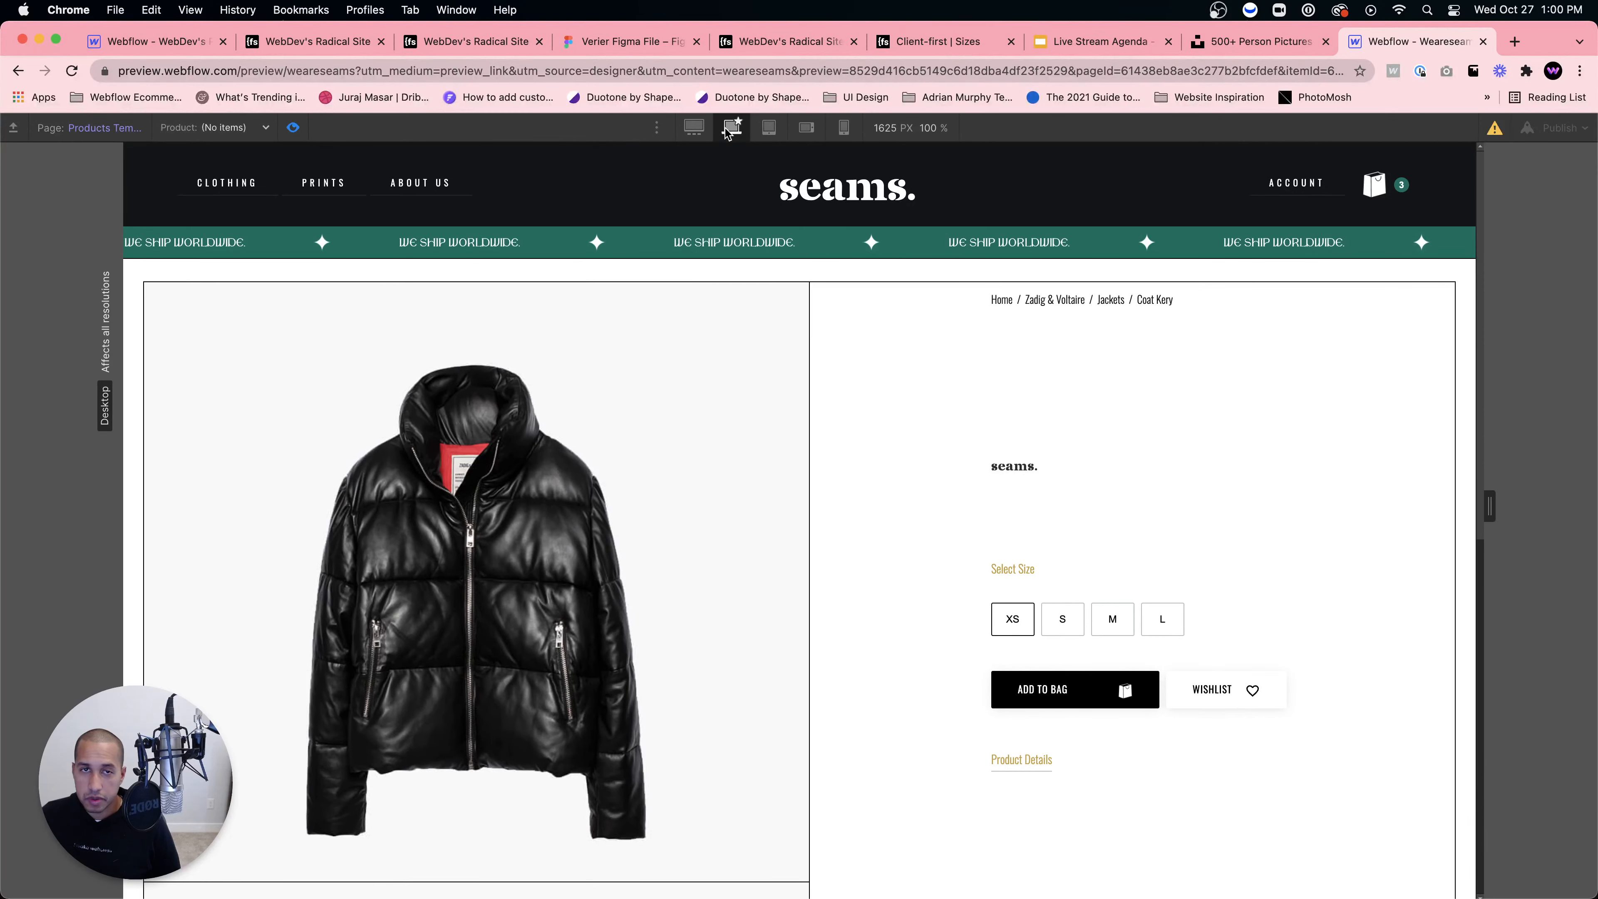
Step: At the tablet breakpoint, set Brand 4 top padding to 0 and align Product Content to start
left_click(768, 129)
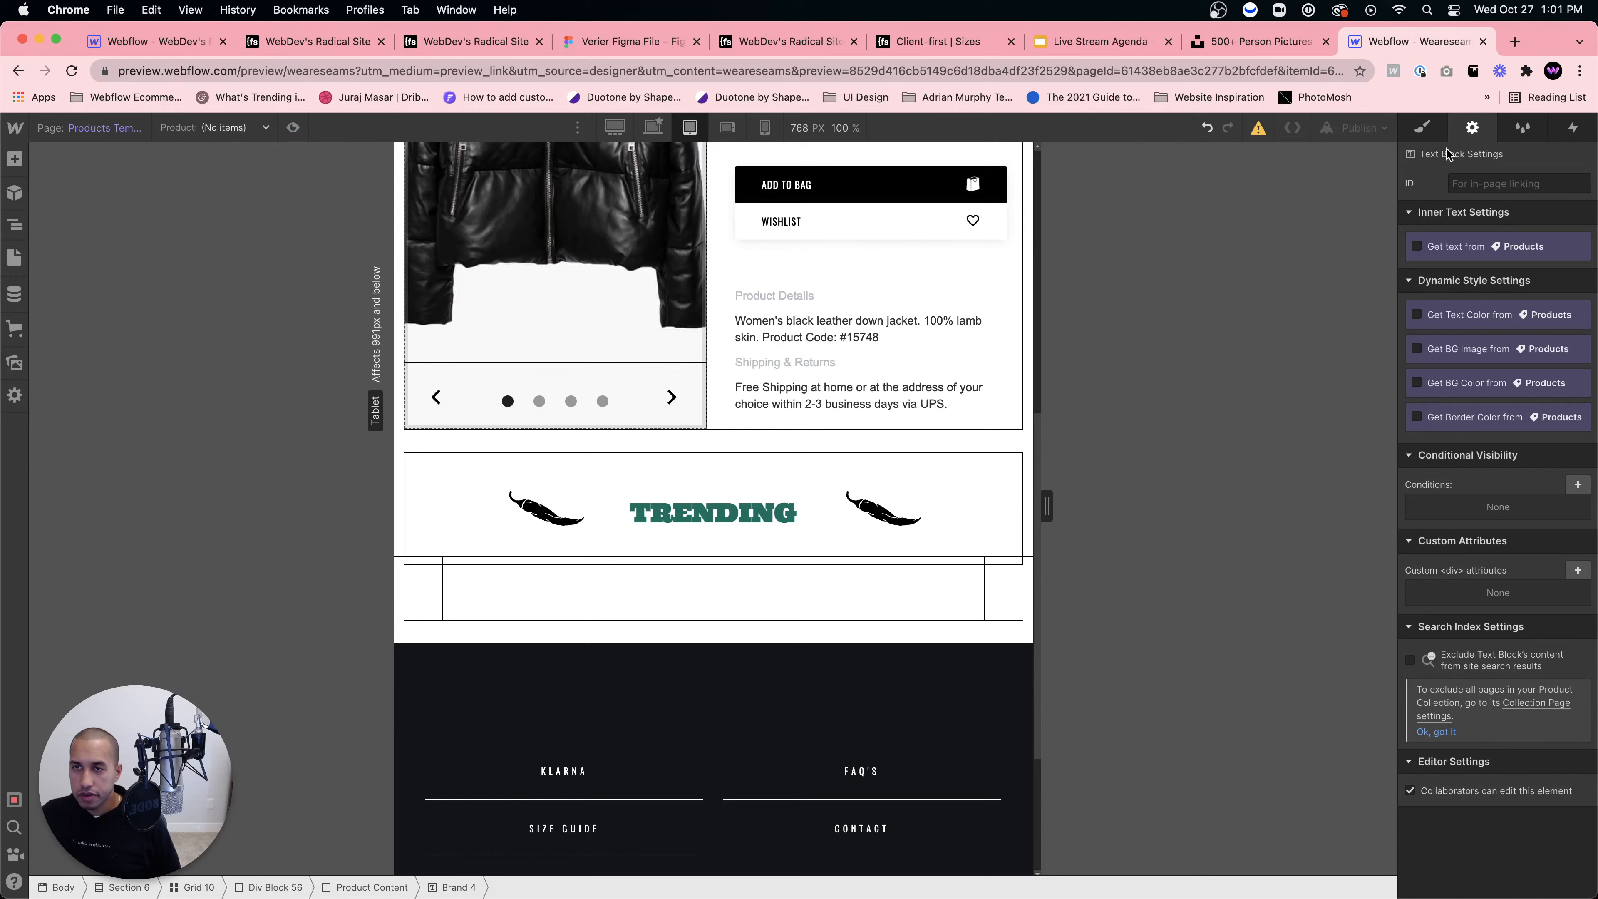
left_click(1423, 128)
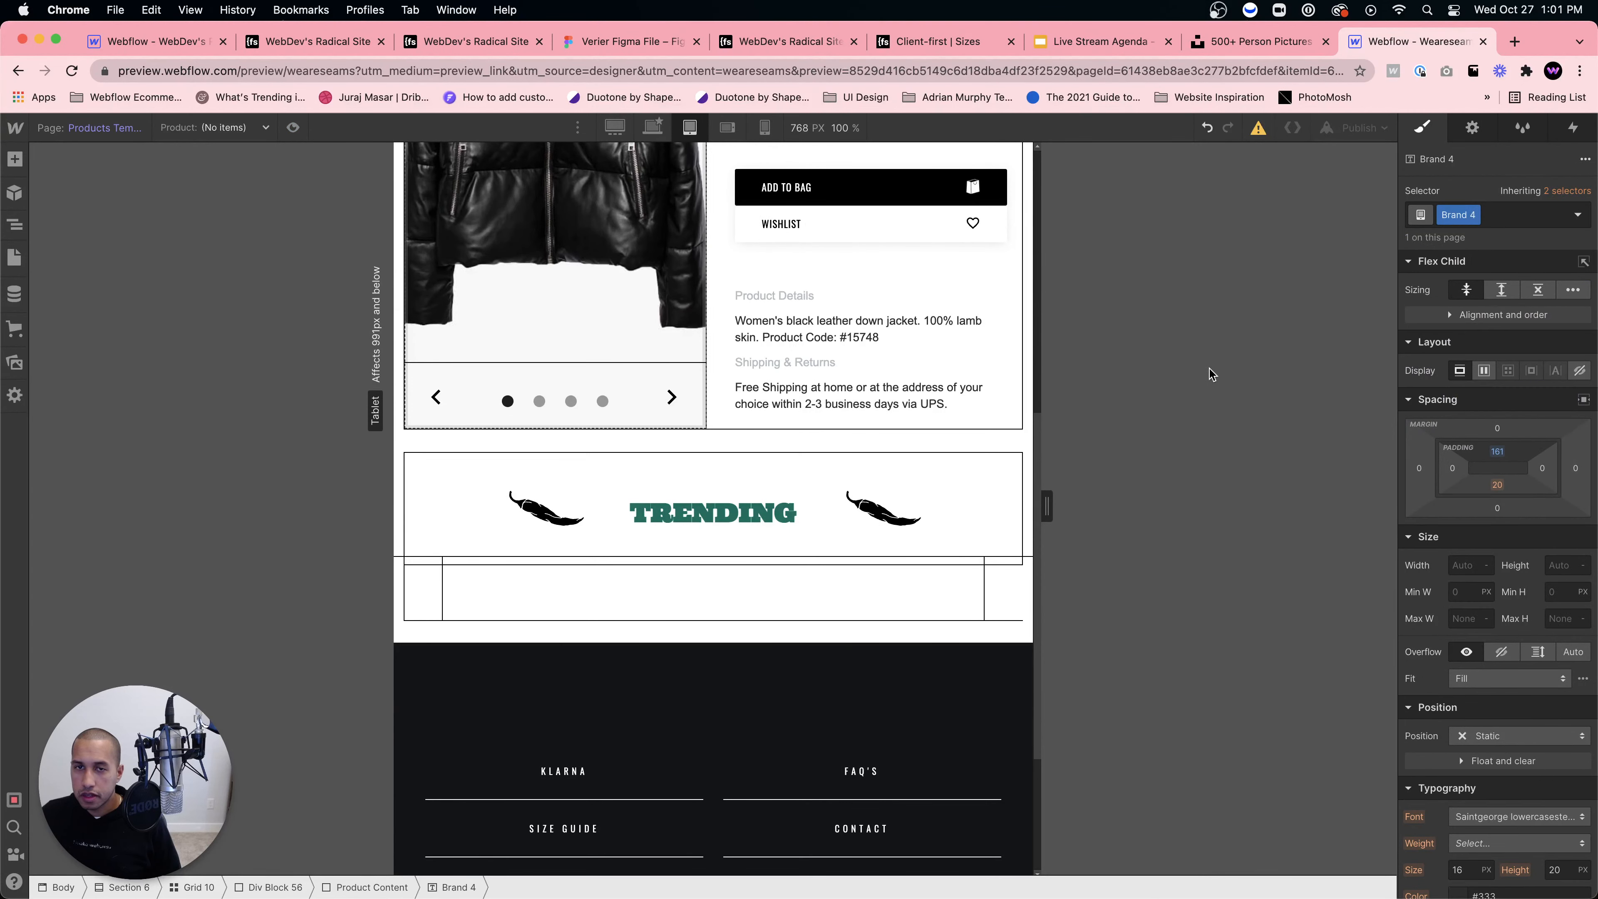
left_click(1497, 452)
type("0")
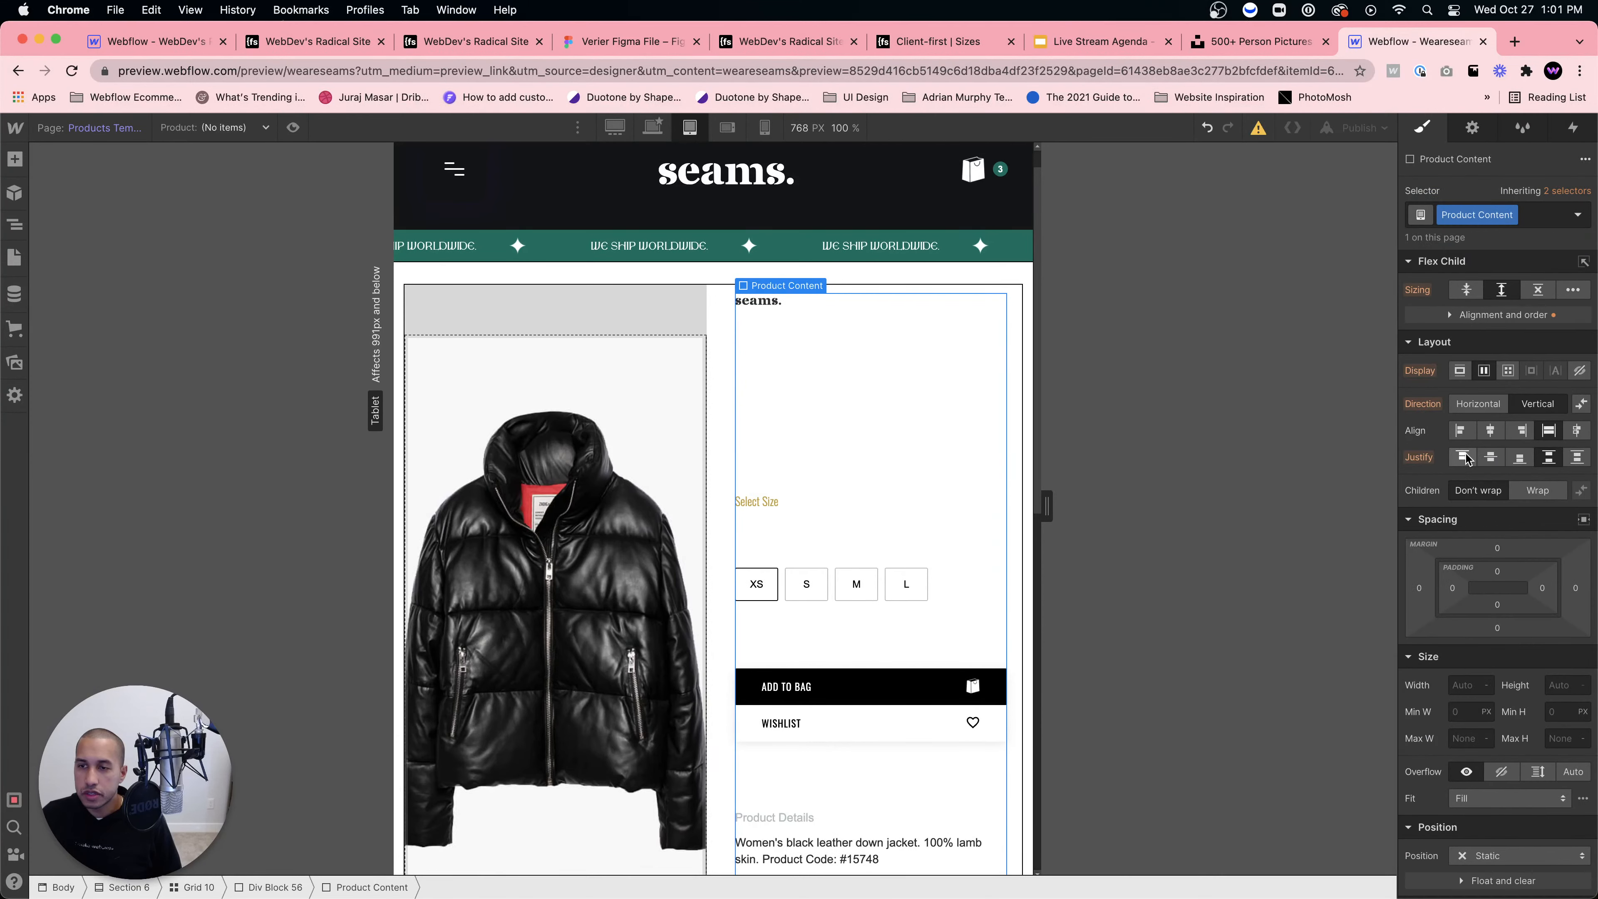
left_click(1464, 457)
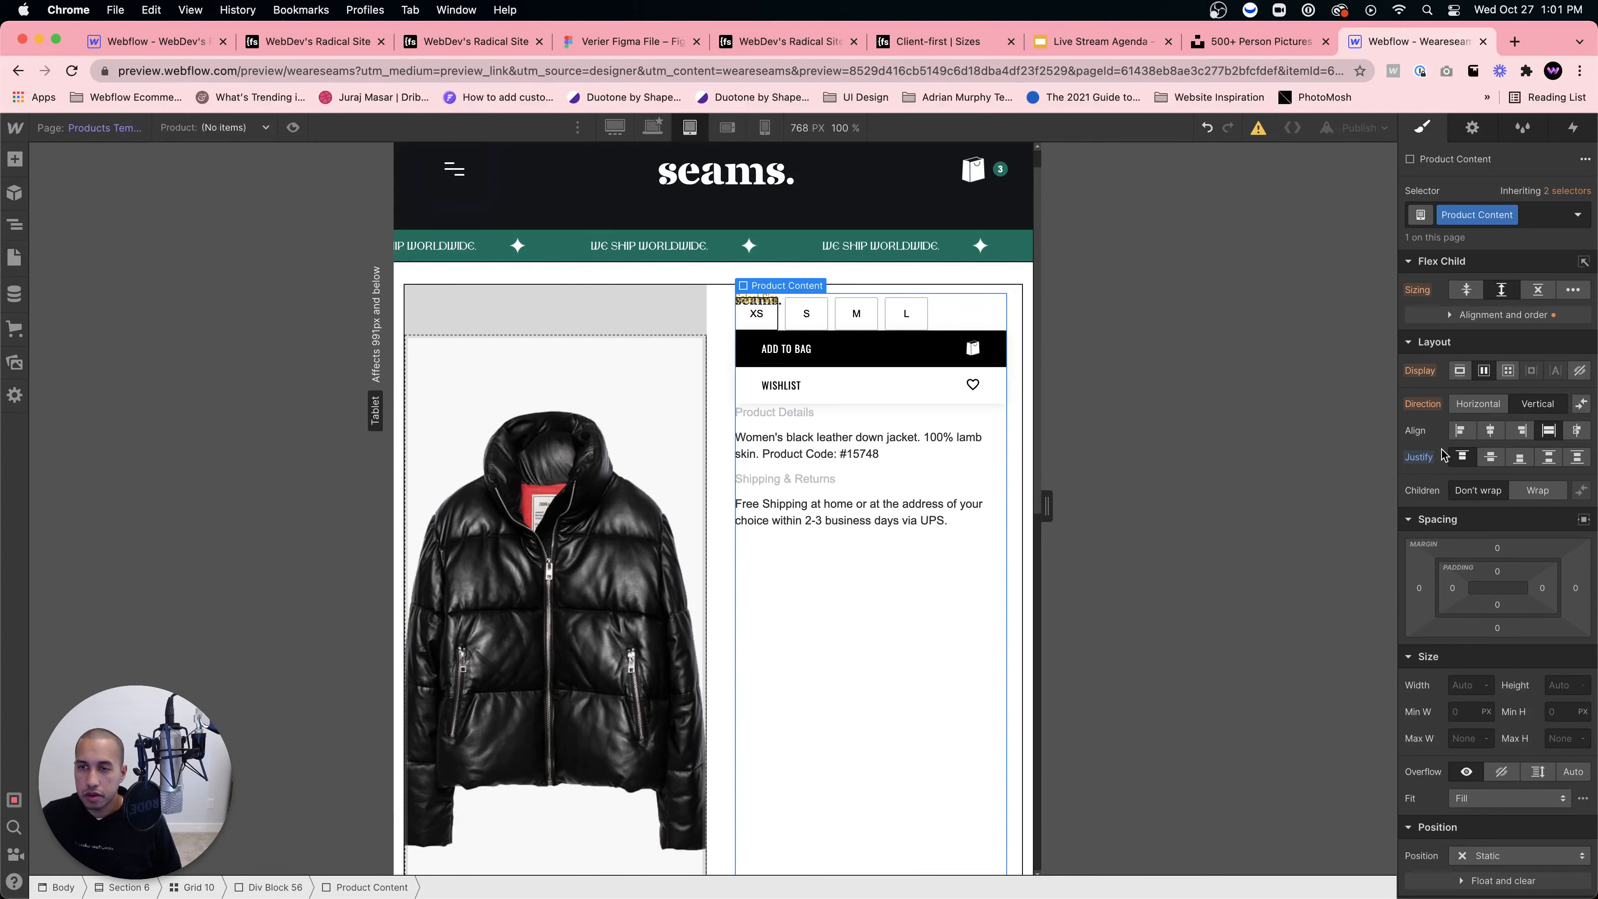
left_click(1549, 429)
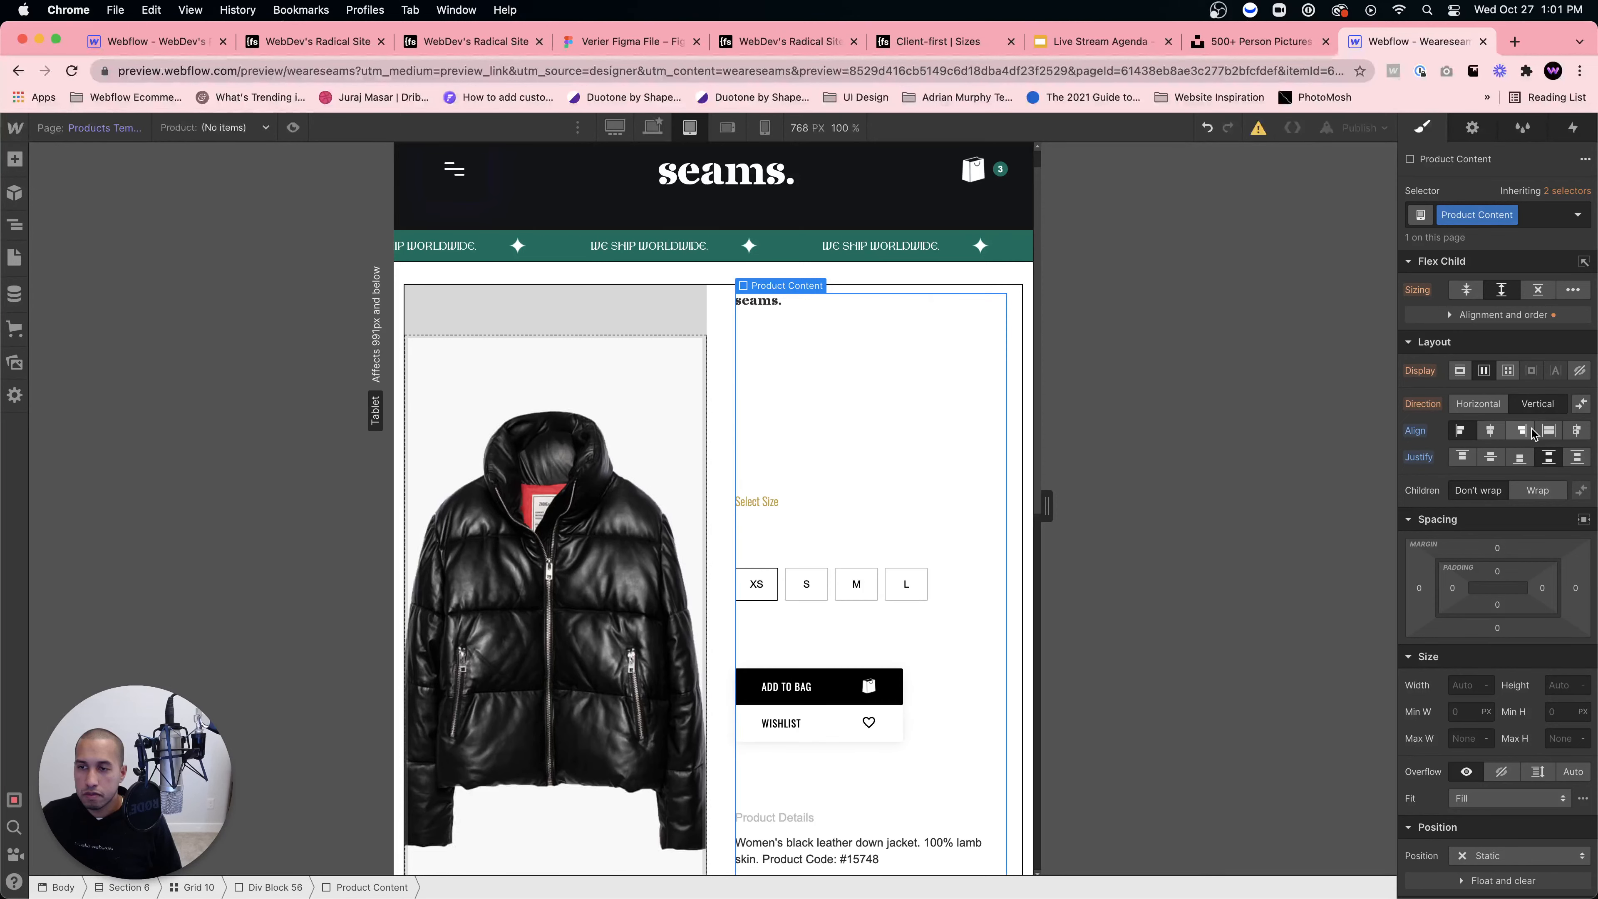
left_click(1463, 457)
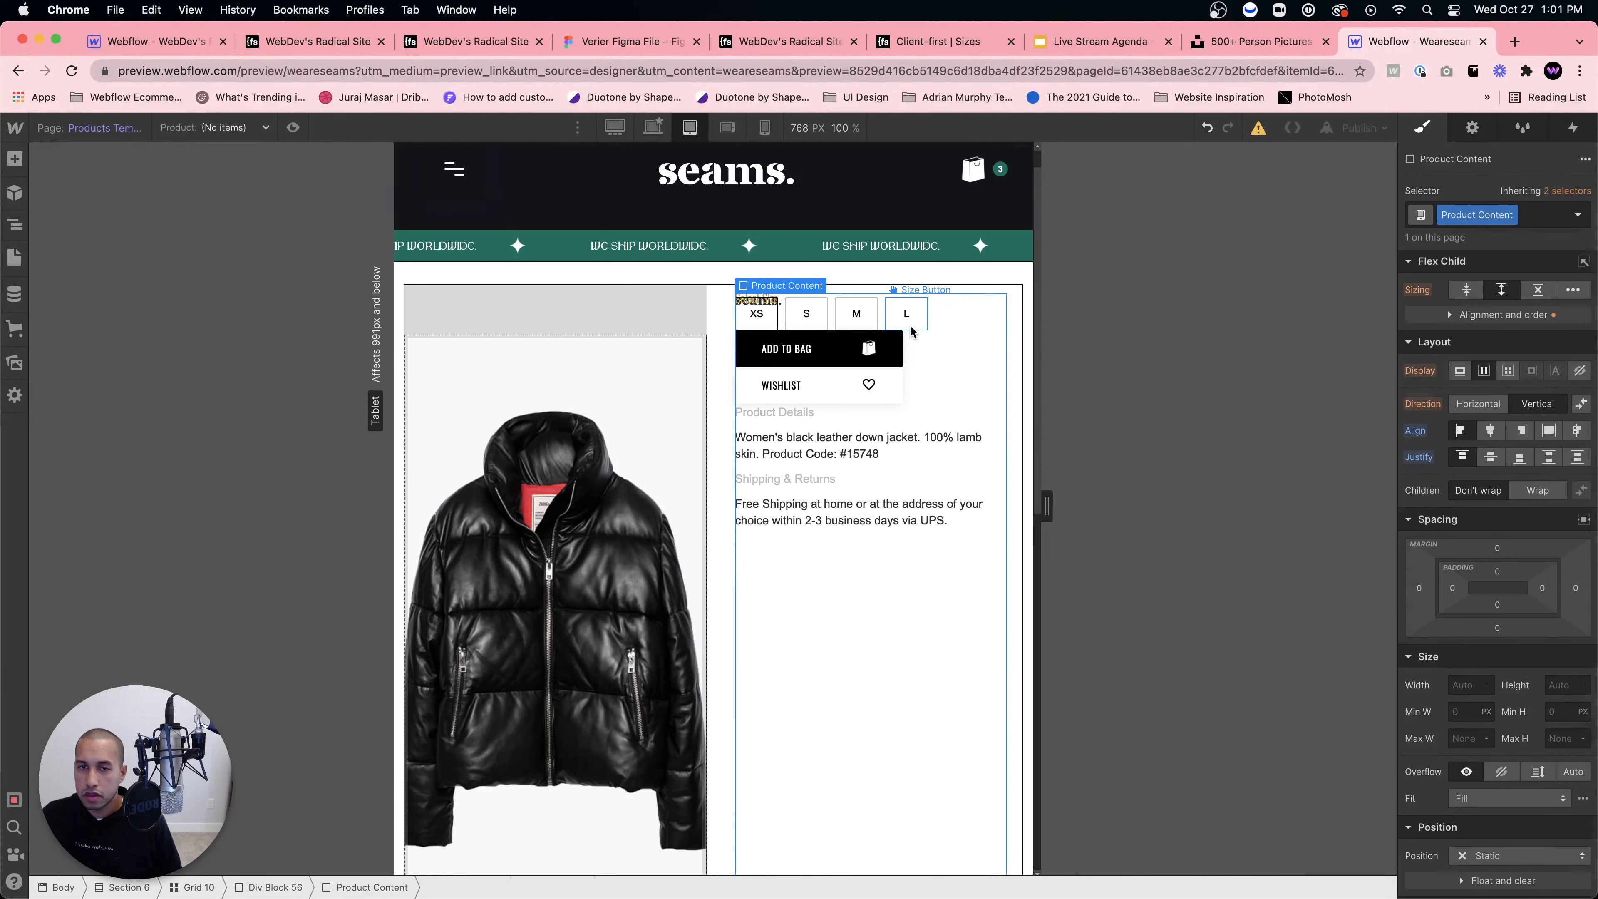
Step: Give the Size Selection group and the XS size button about 24 px bottom margin
left_click(910, 327)
left_click(829, 313)
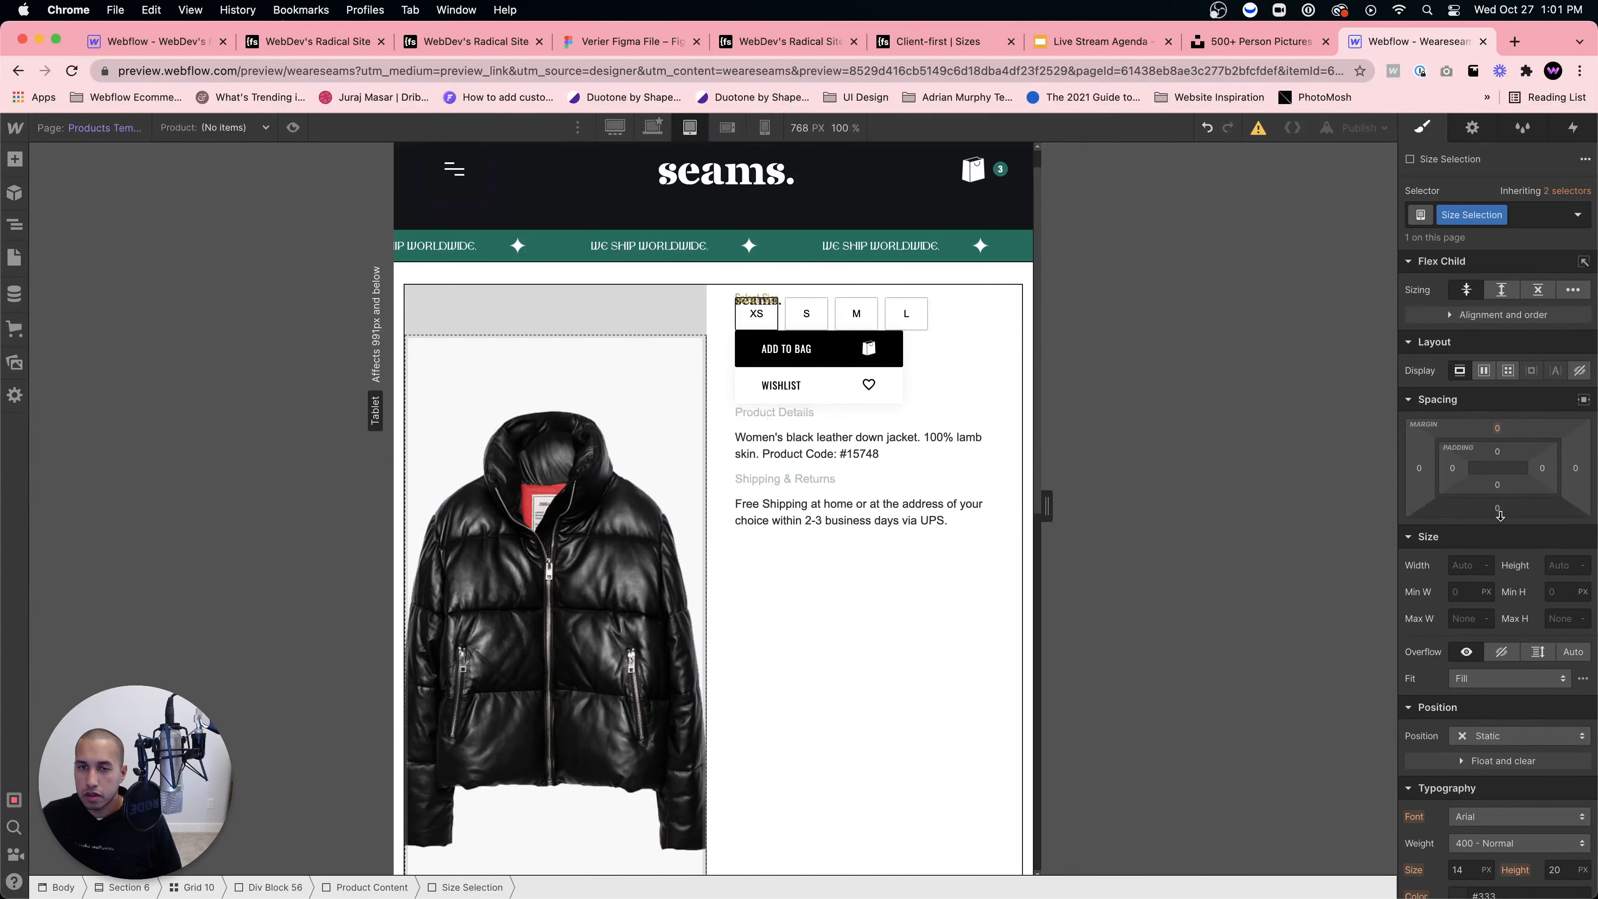
left_click_drag(1498, 508, 1502, 529)
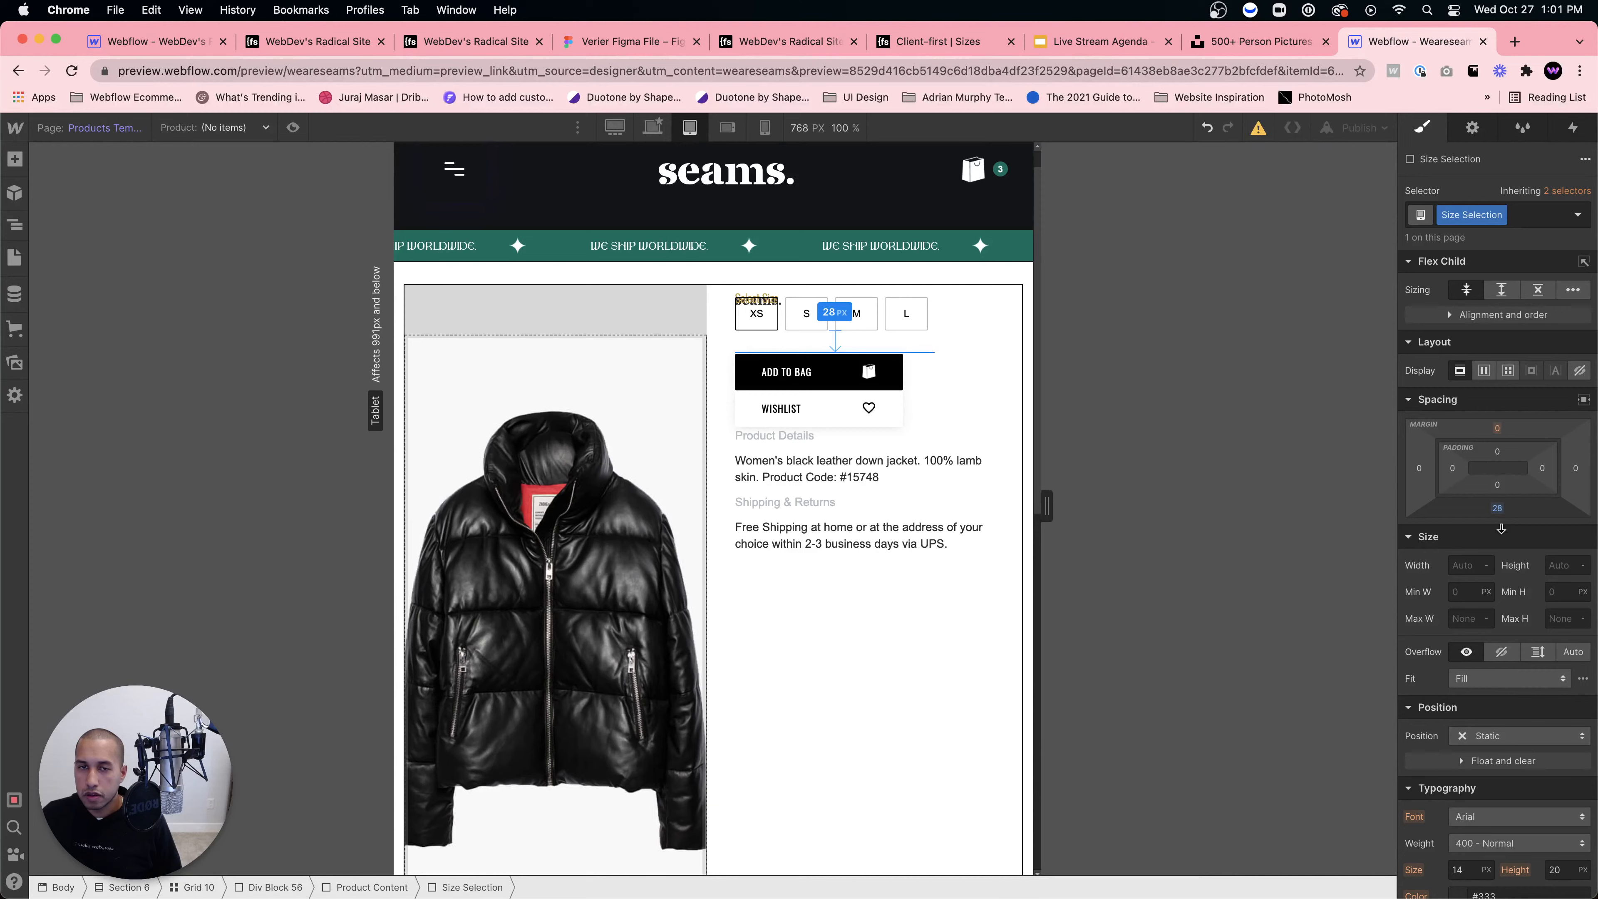
left_click_drag(1501, 529, 1502, 530)
left_click(763, 317)
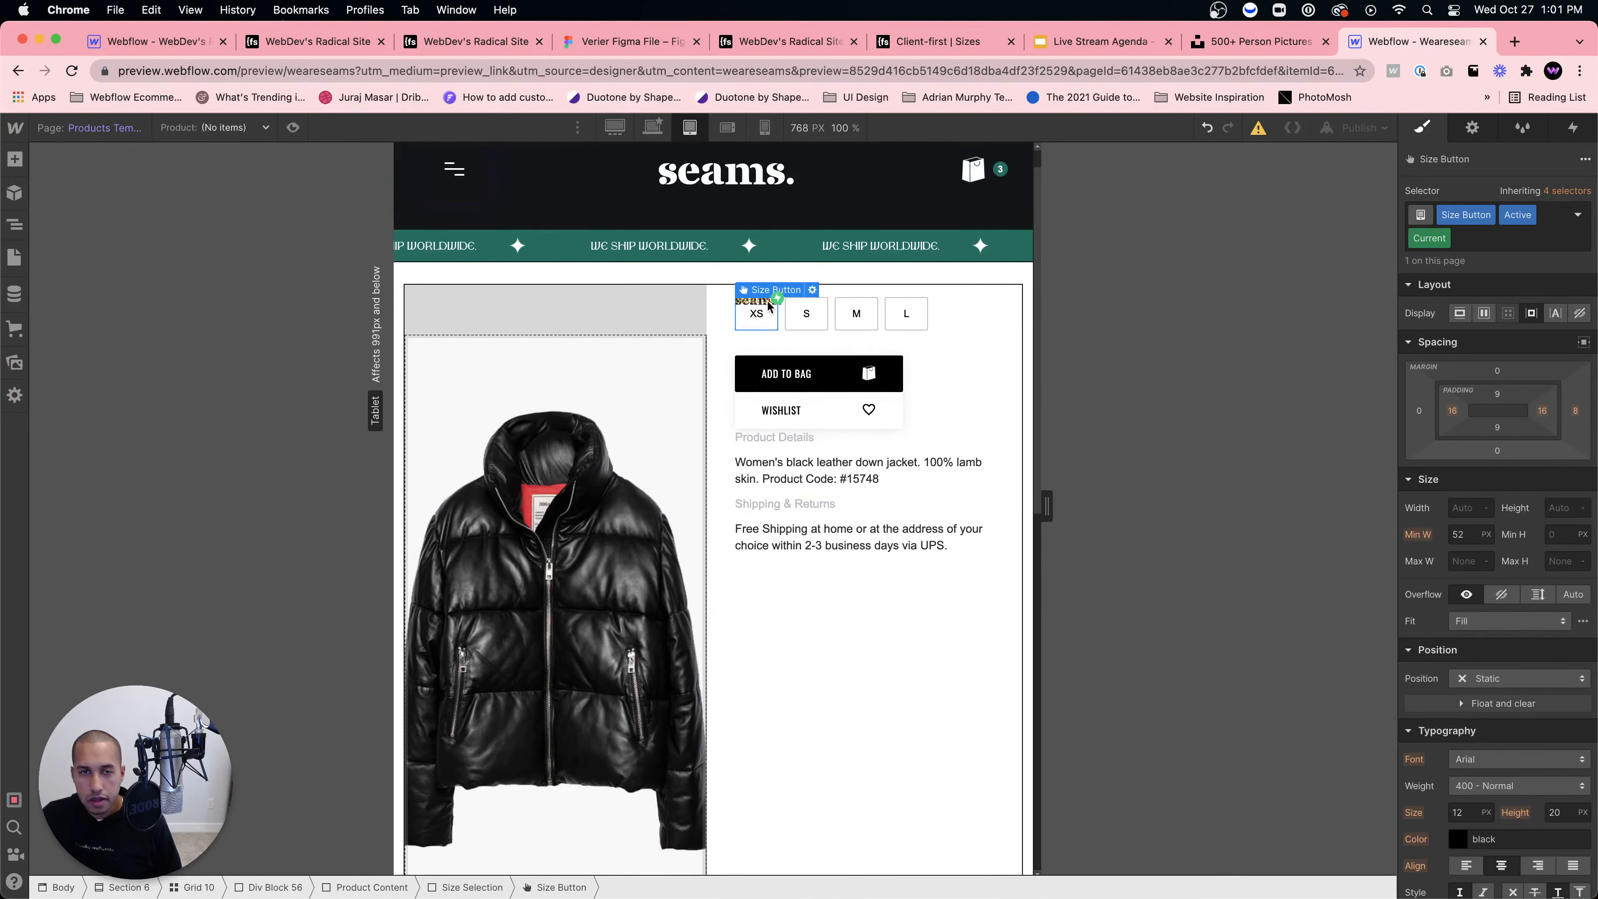
left_click_drag(1497, 450, 1495, 466)
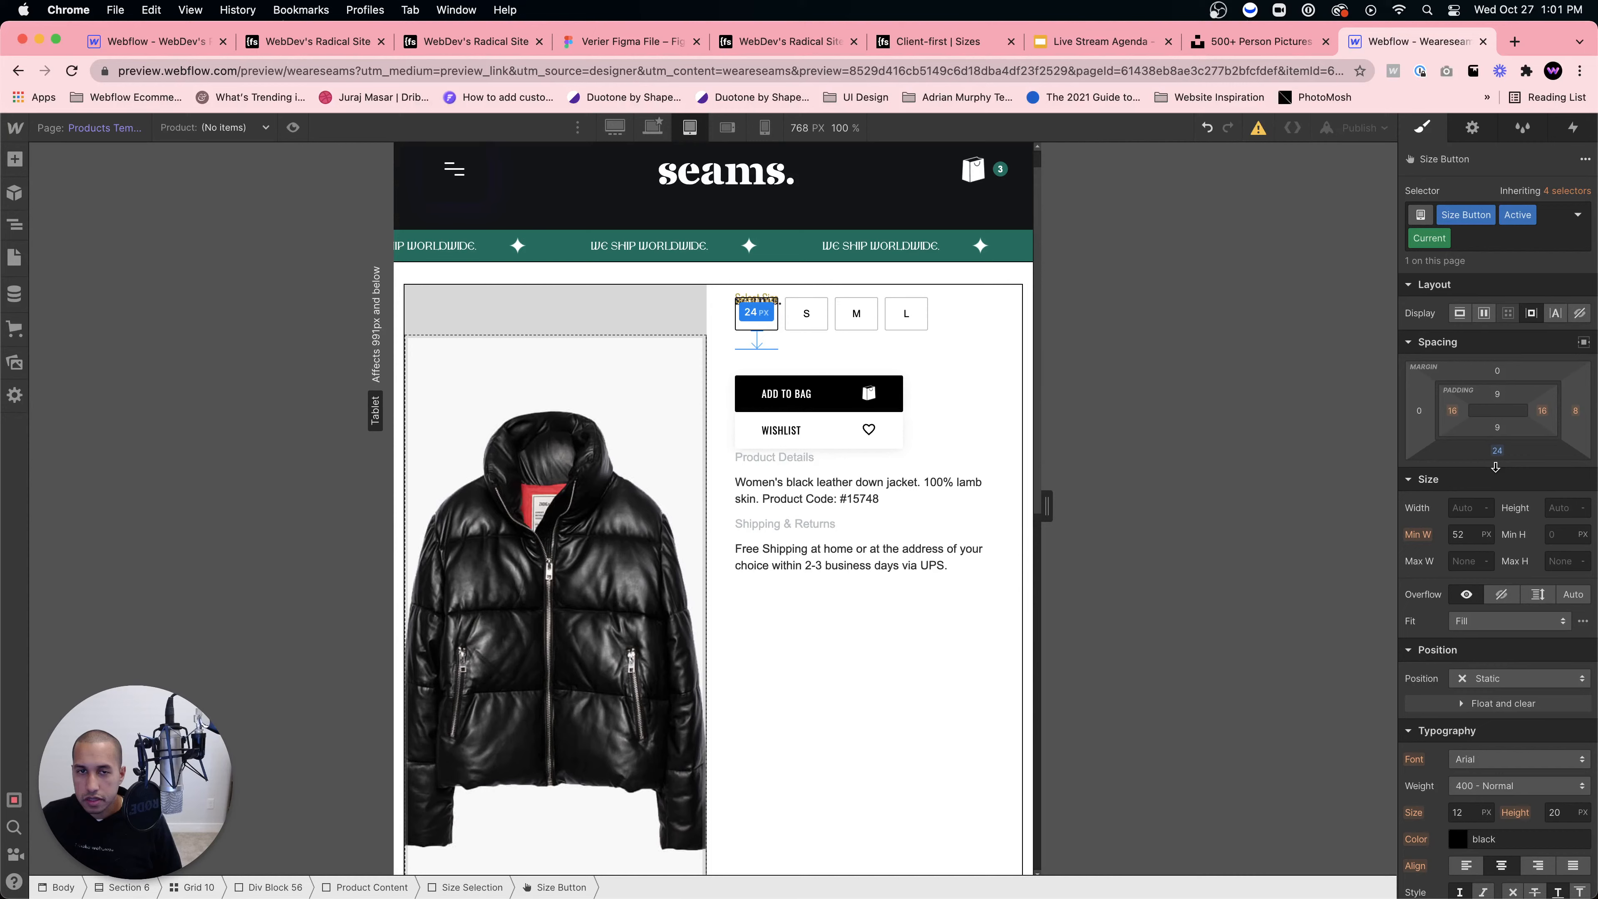
left_click_drag(1495, 467, 1495, 468)
Step: Reduce Div Block 61's bottom margin to -1 and Brand 4's bottom padding to 3 px
key("z")
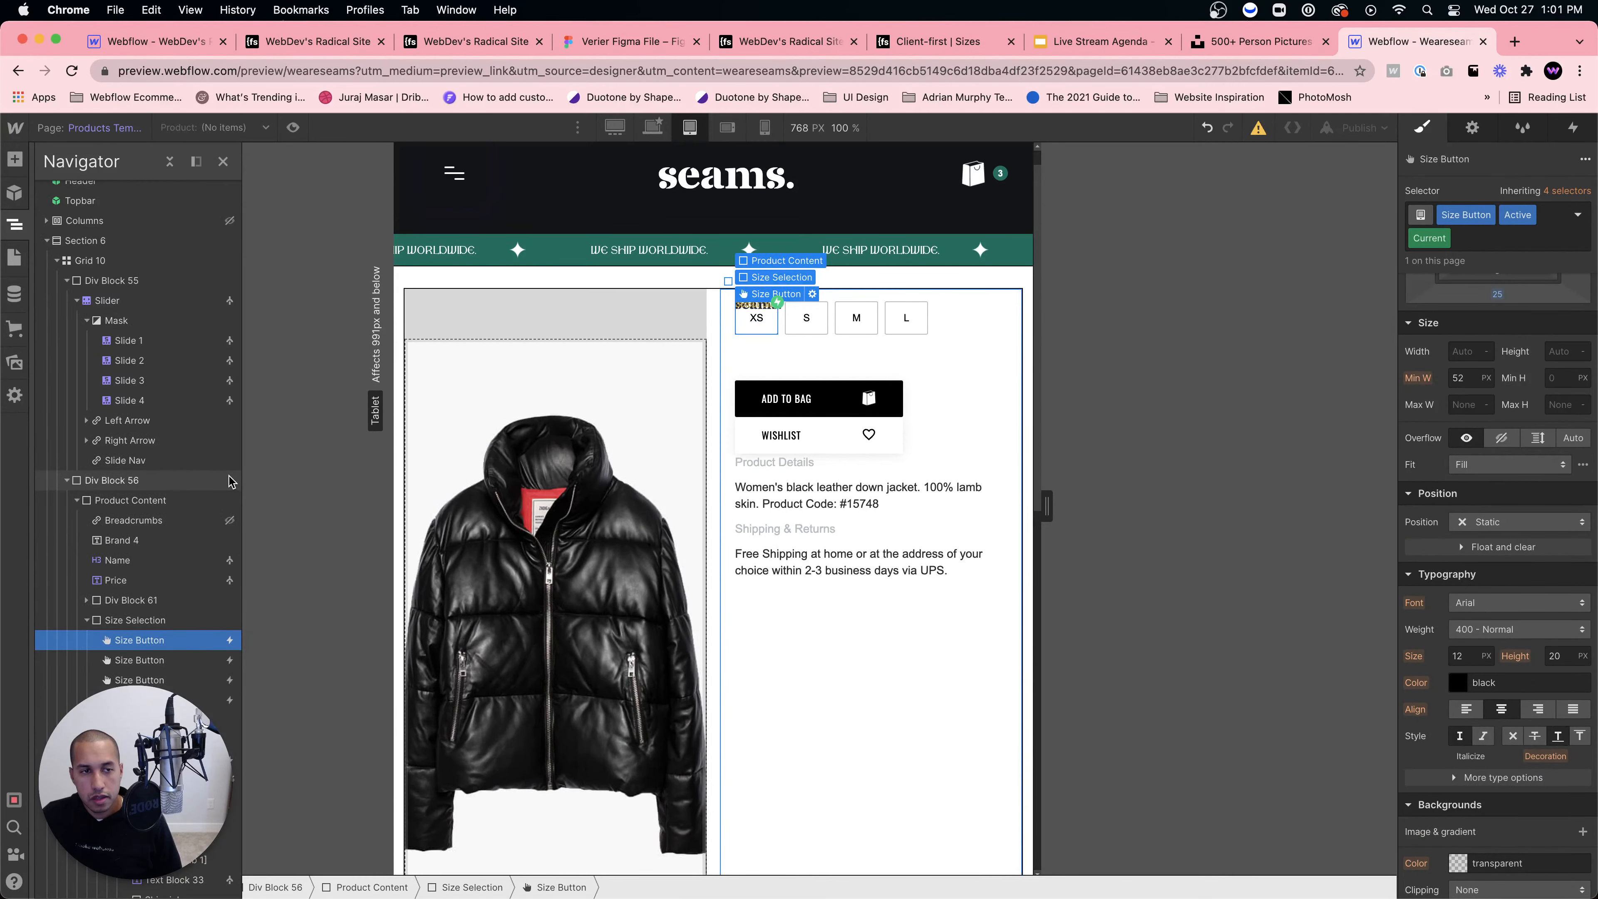
left_click(130, 600)
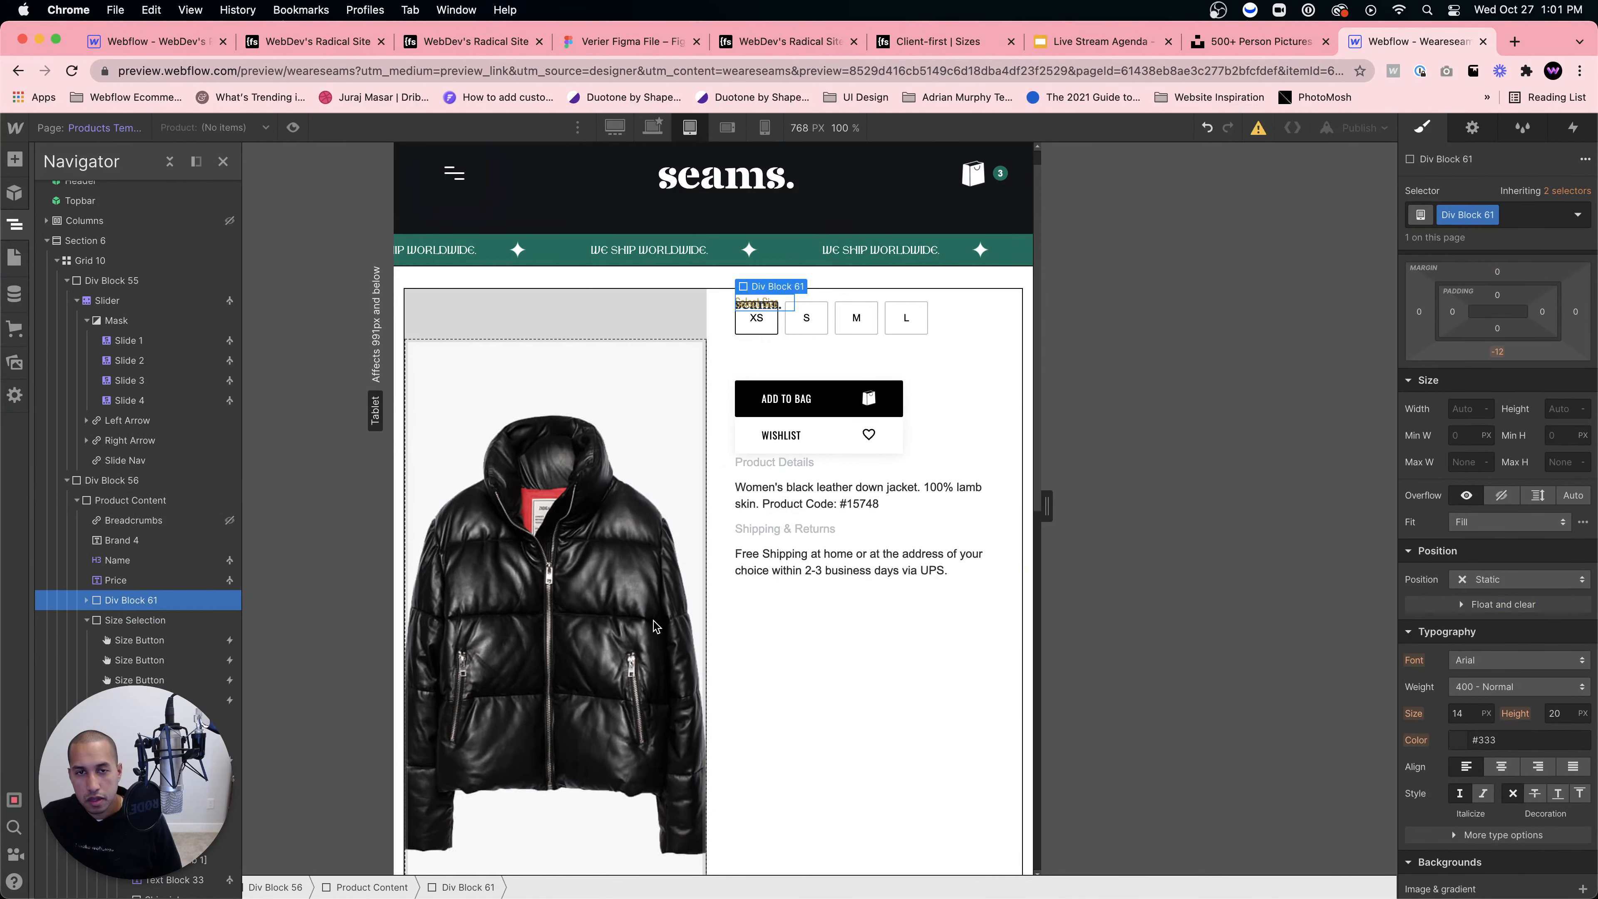
left_click_drag(1497, 351, 1495, 366)
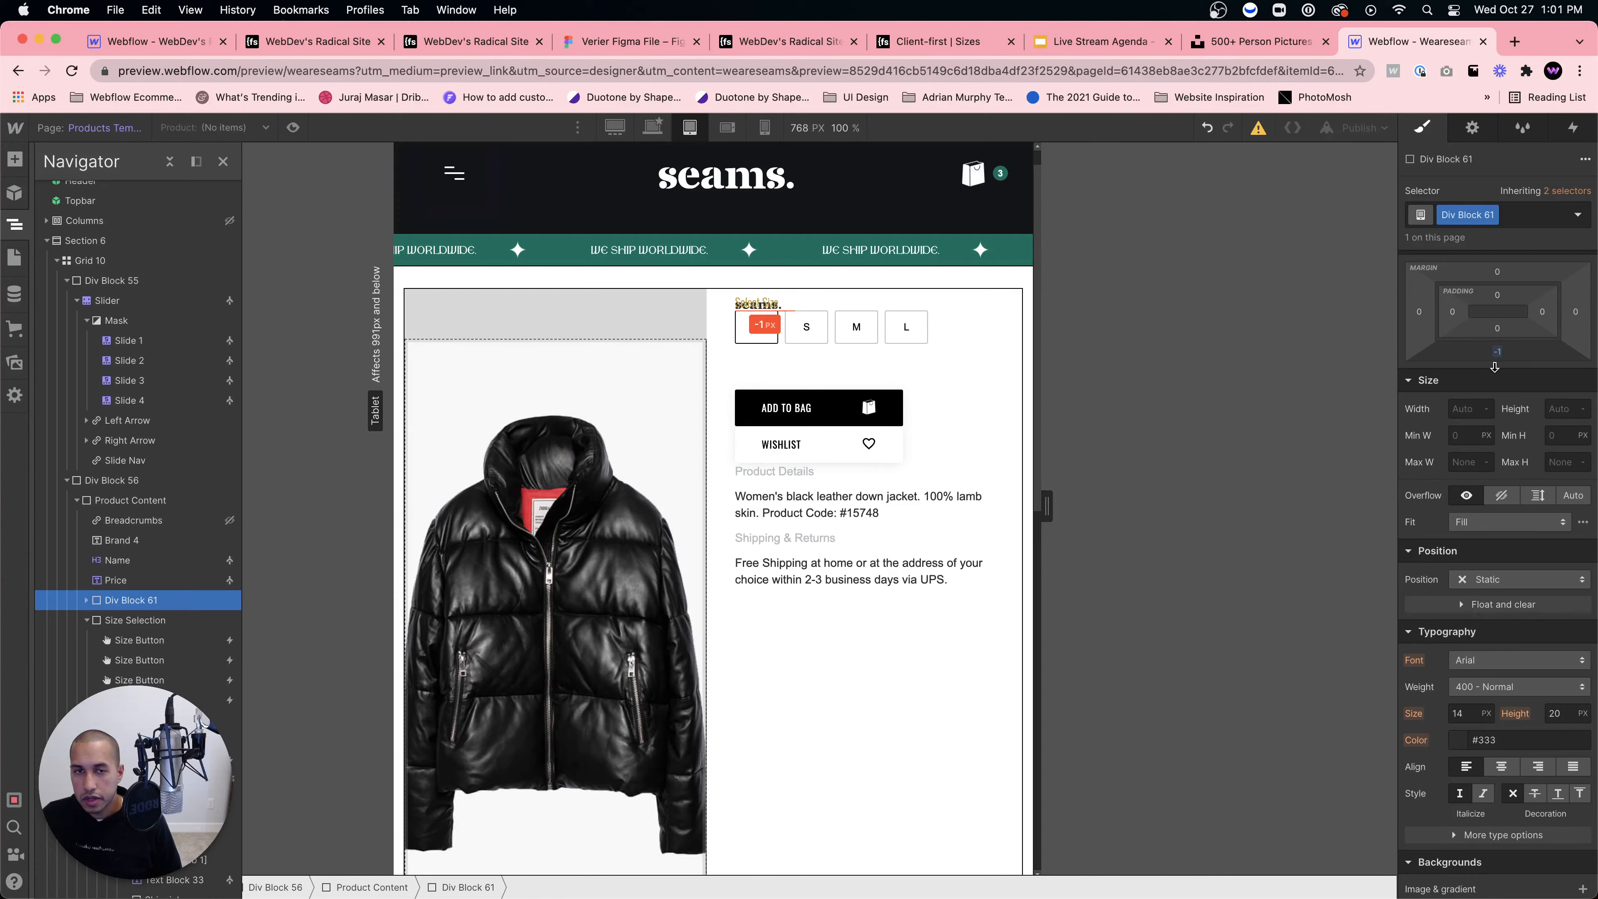
left_click(132, 578)
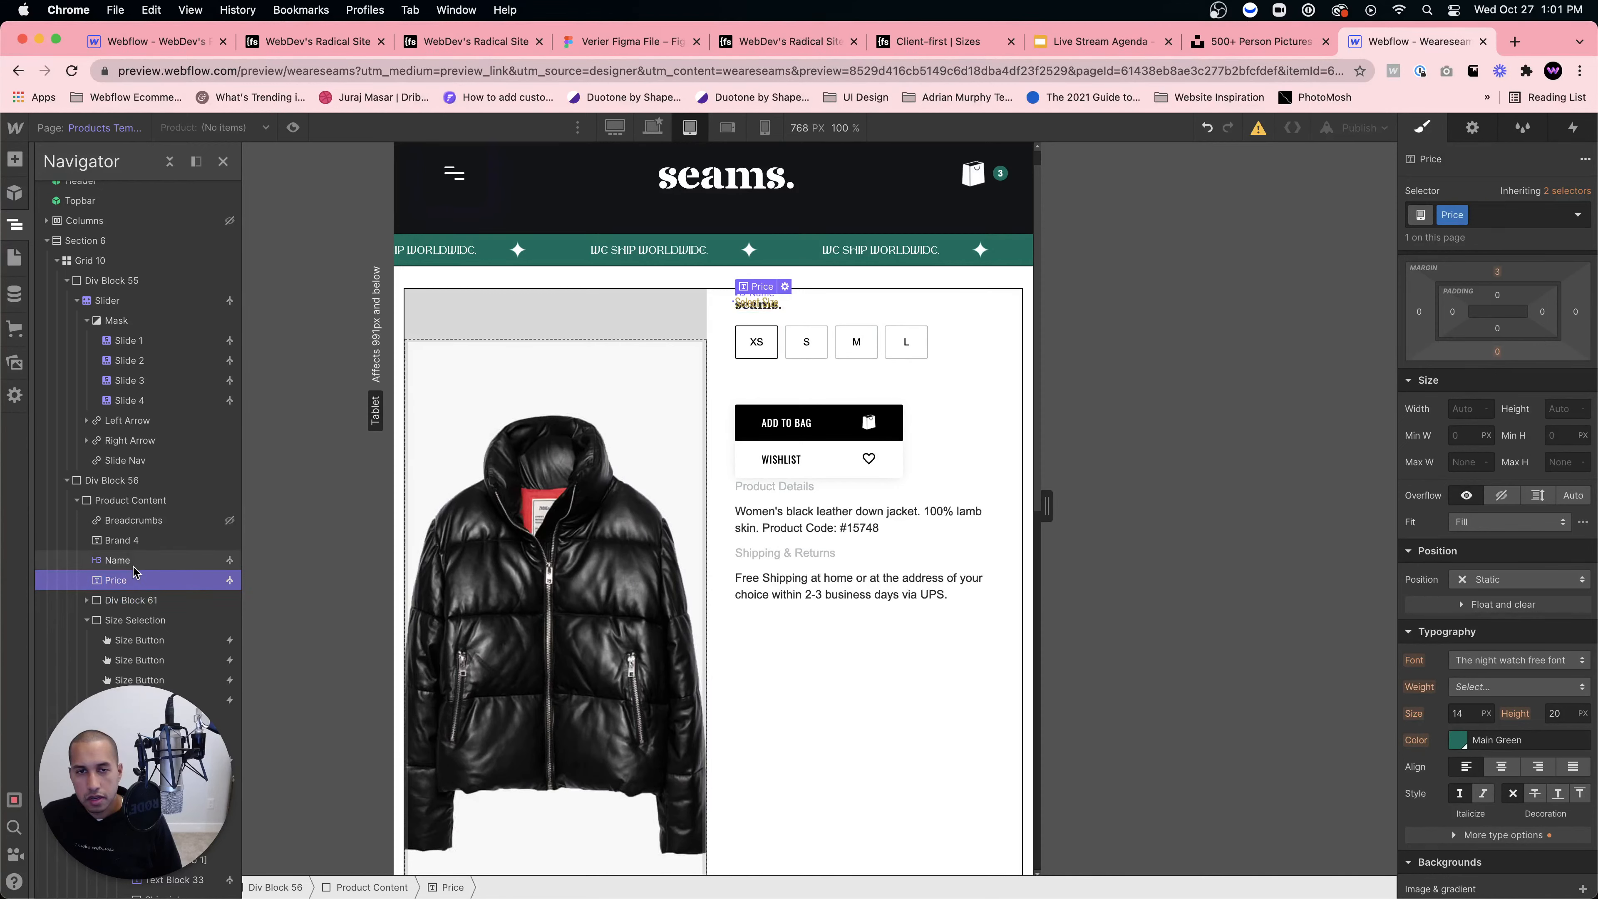
left_click(151, 542)
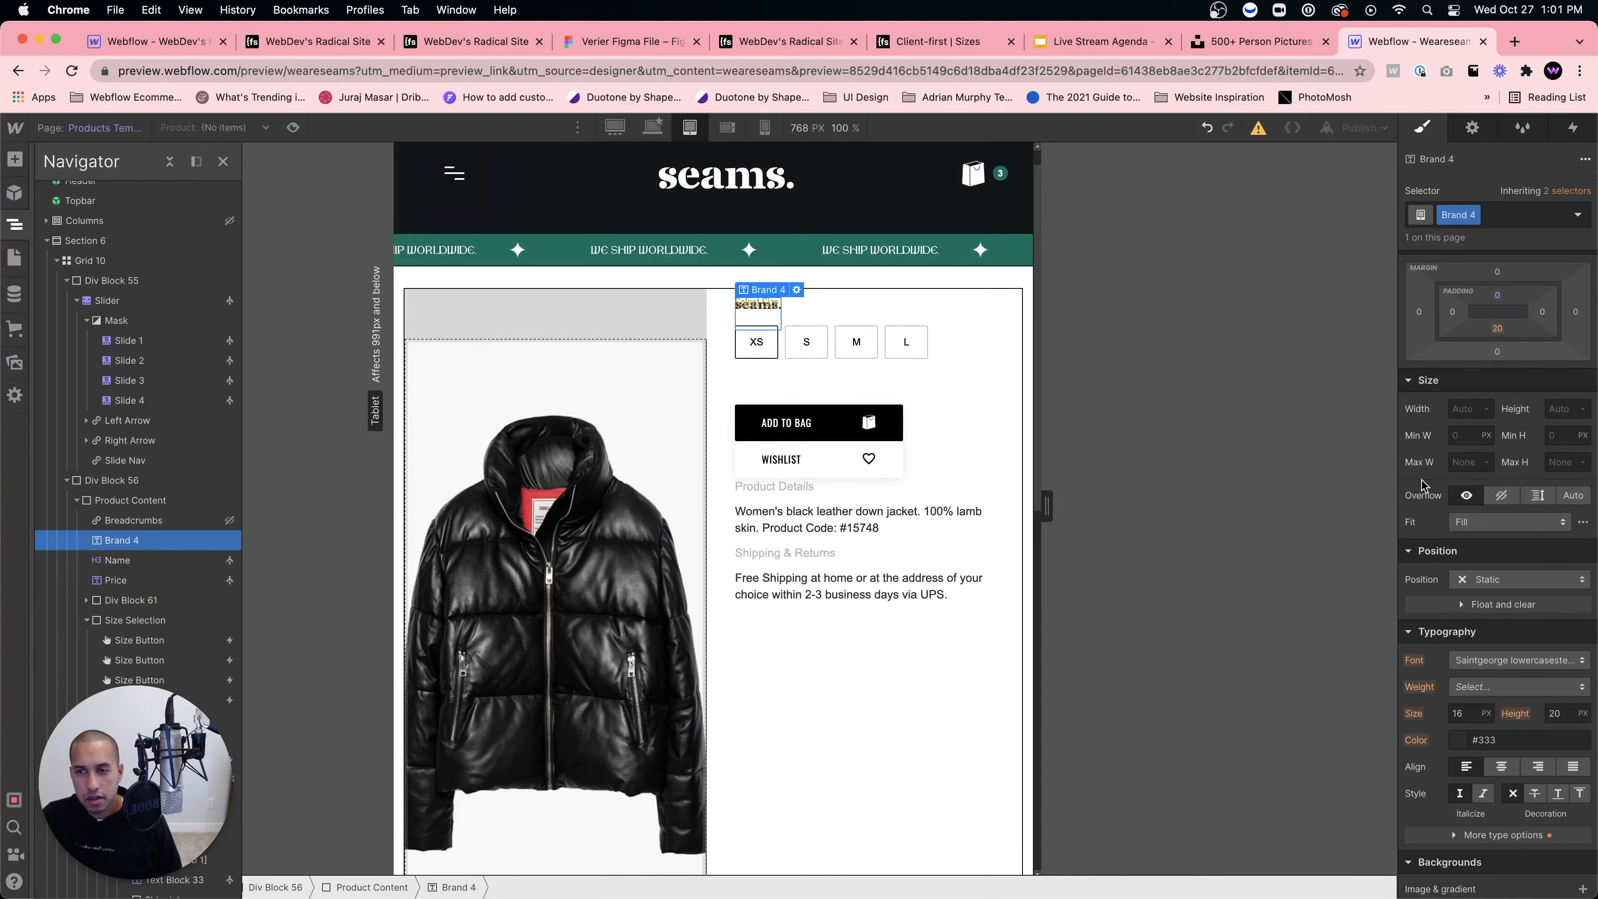
left_click_drag(1498, 328, 1498, 343)
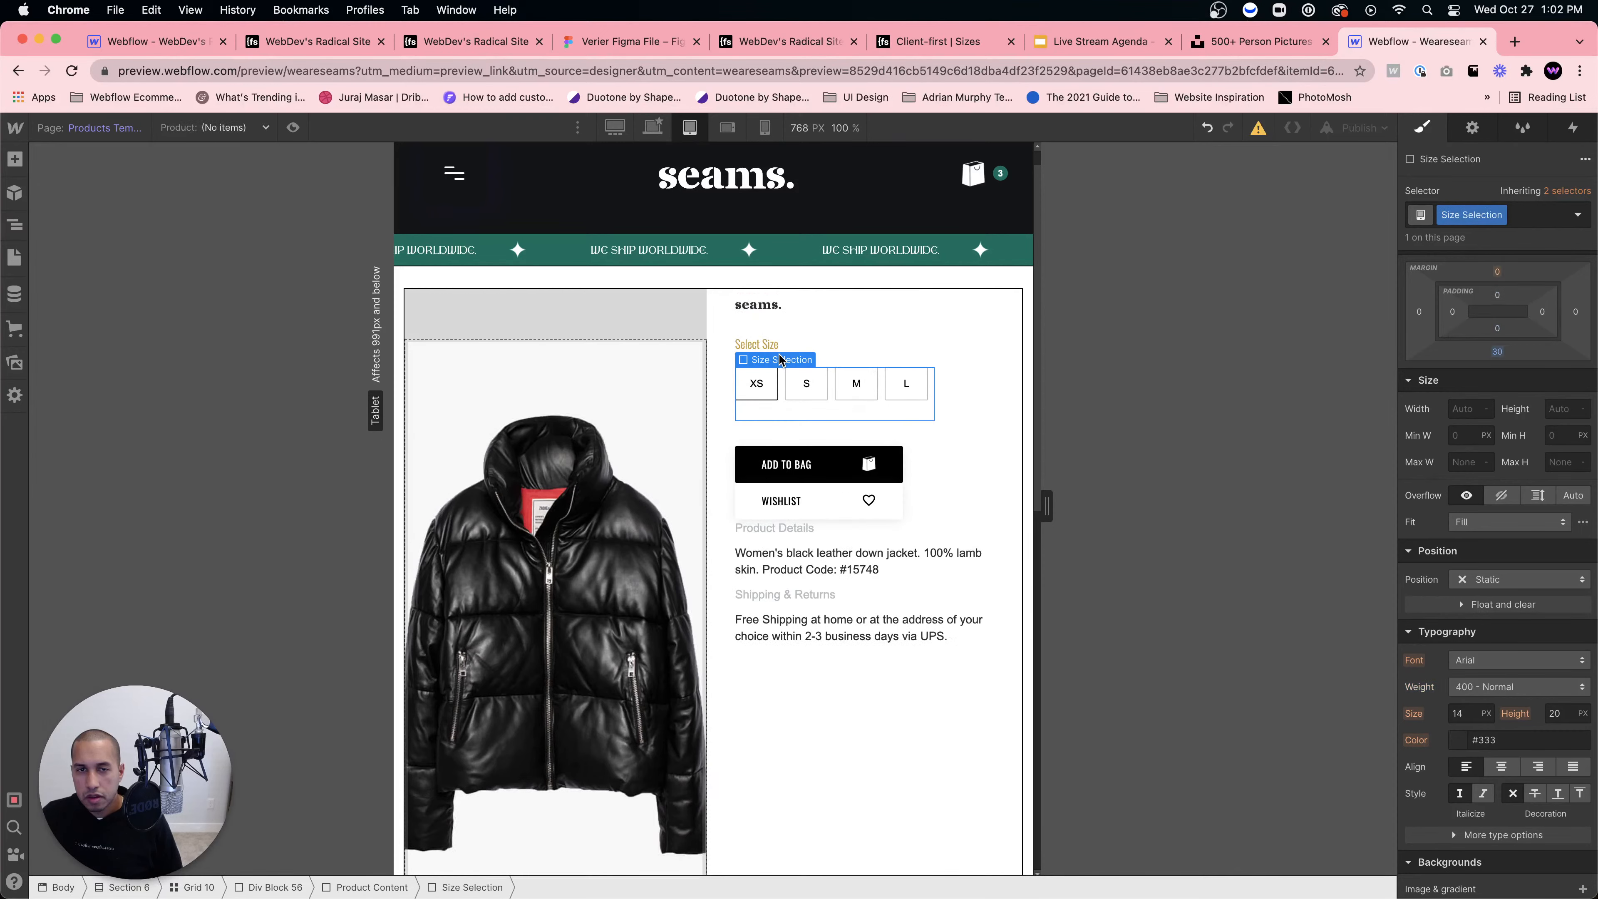
Step: Add 18 px below the Select Size label and set the brand logo's bottom padding to 0
left_click(769, 345)
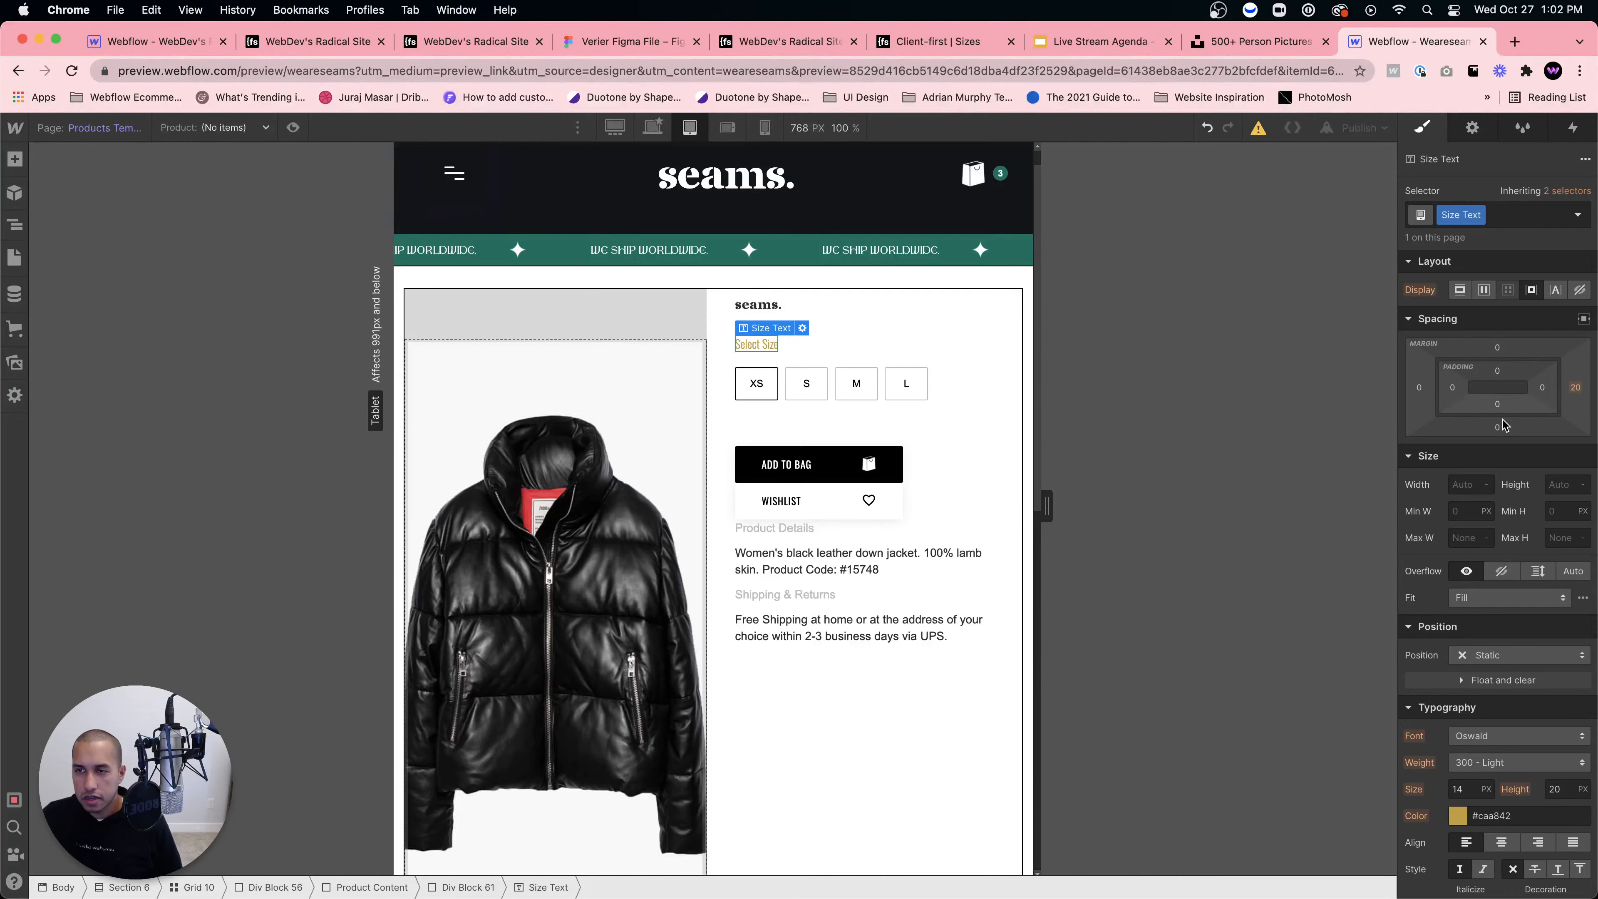
left_click_drag(1503, 426, 1498, 443)
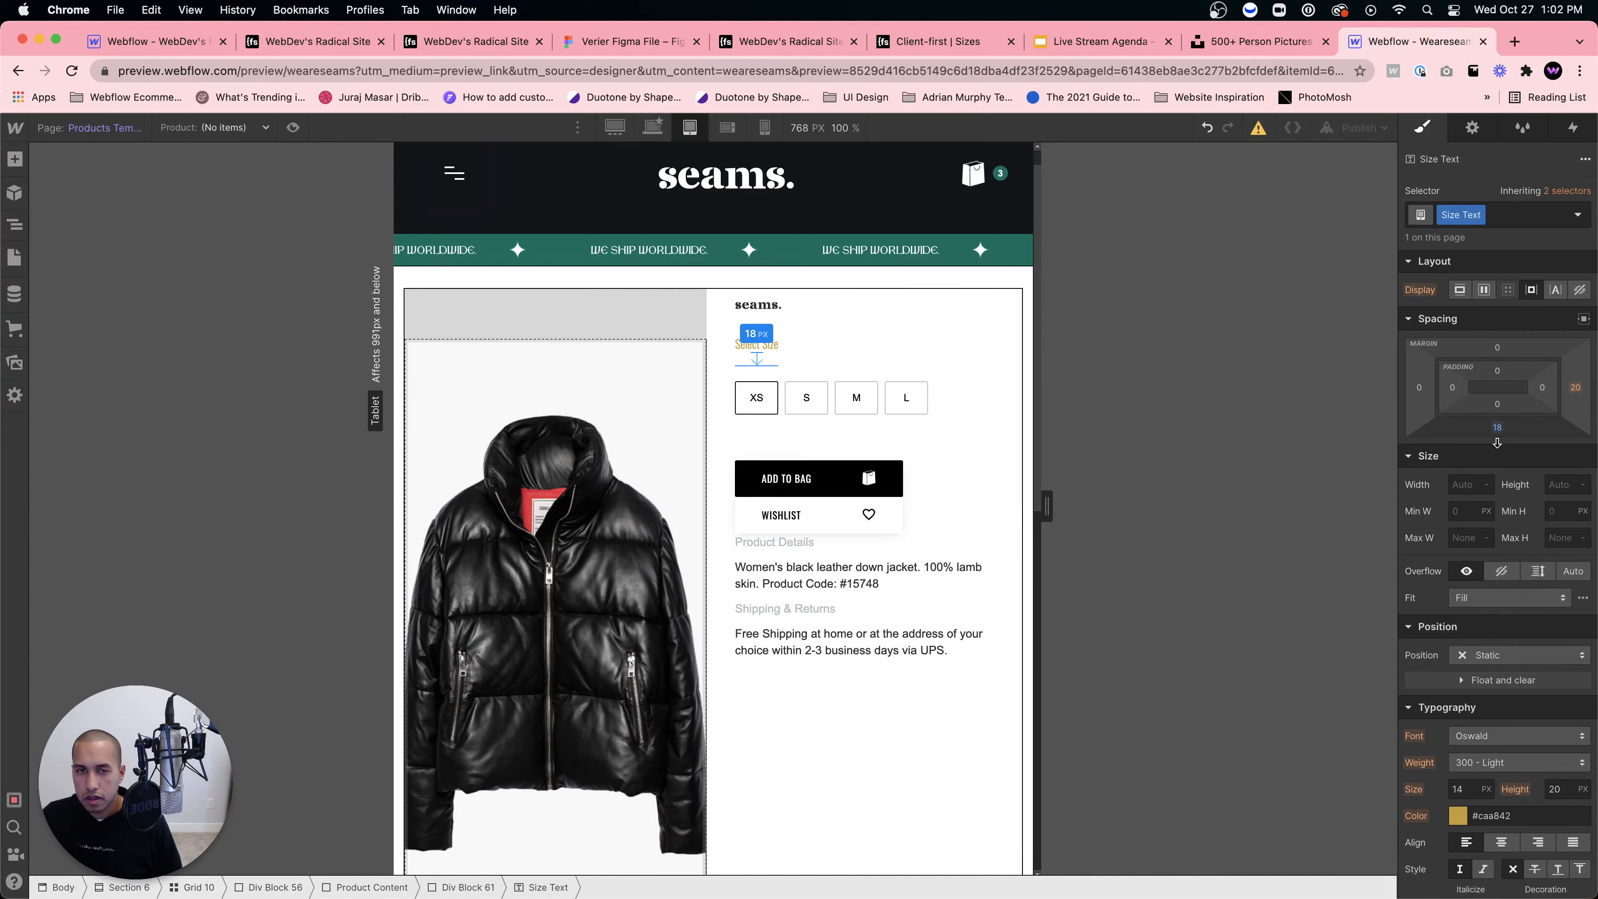
left_click(1501, 486)
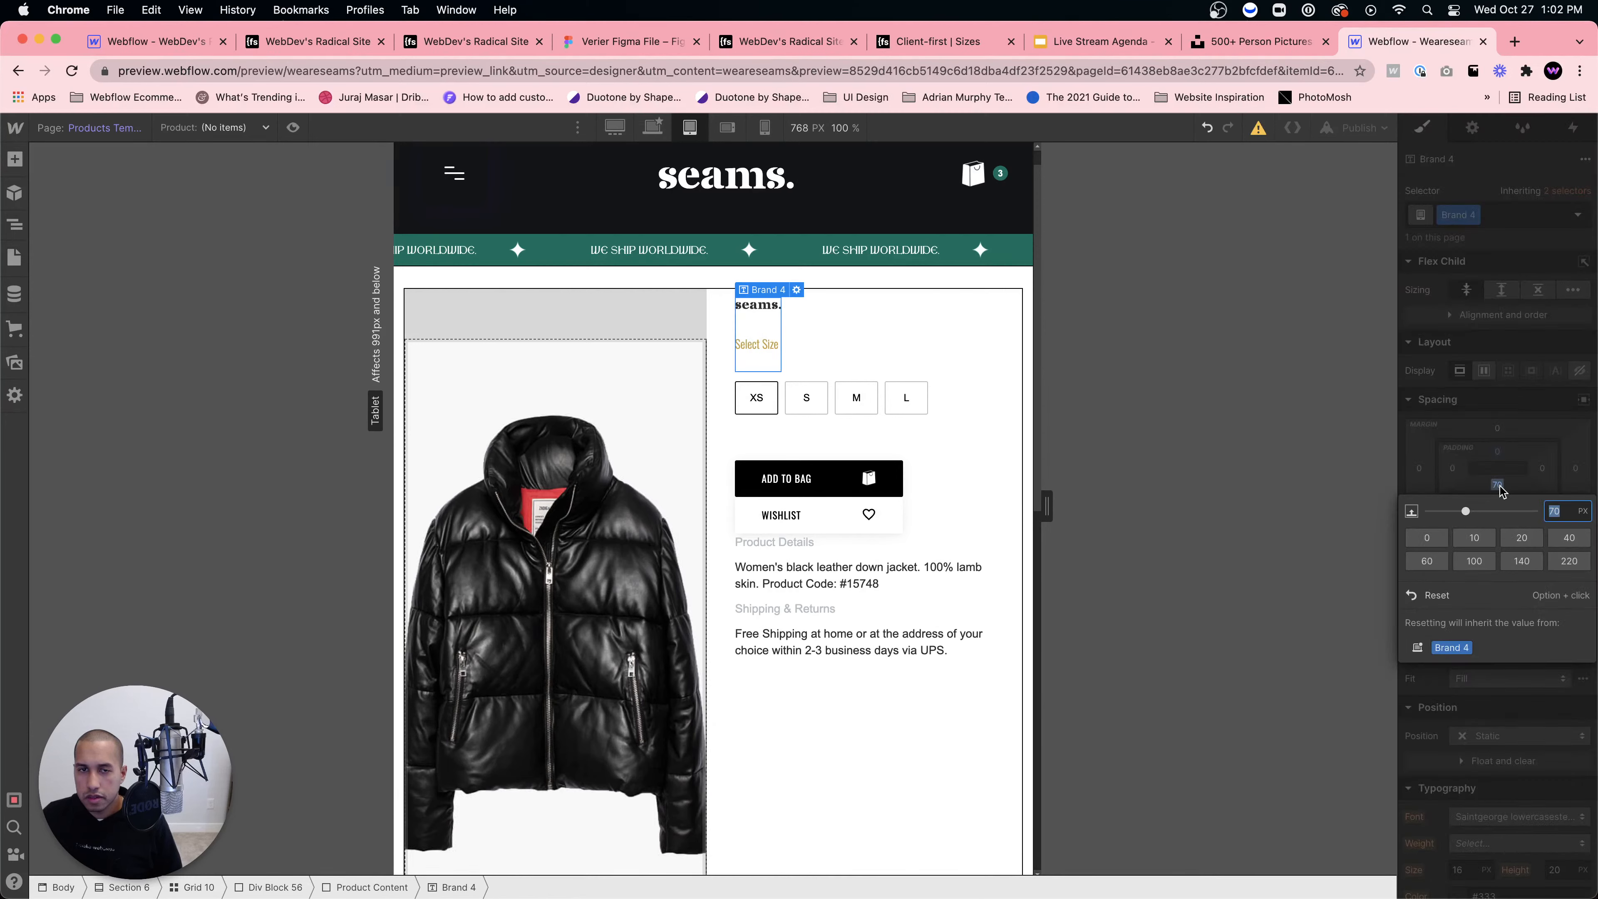
type("0")
key("Return")
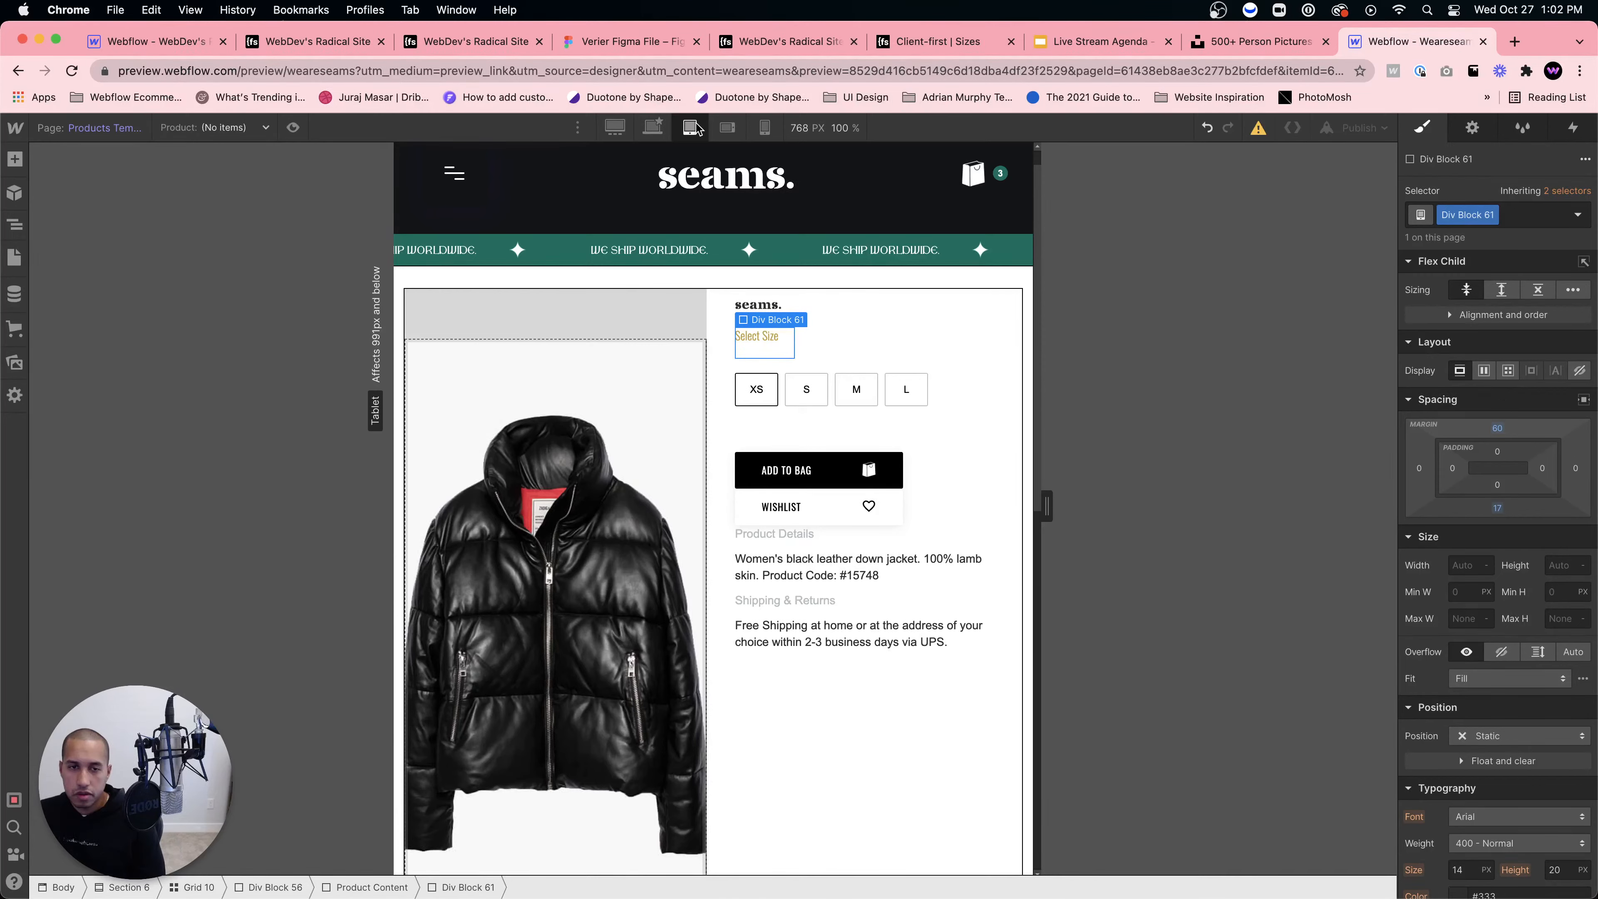
Step: Check desktop and mobile landscape widths, then show the Pages panel at 1624 px desktop
left_click(653, 127)
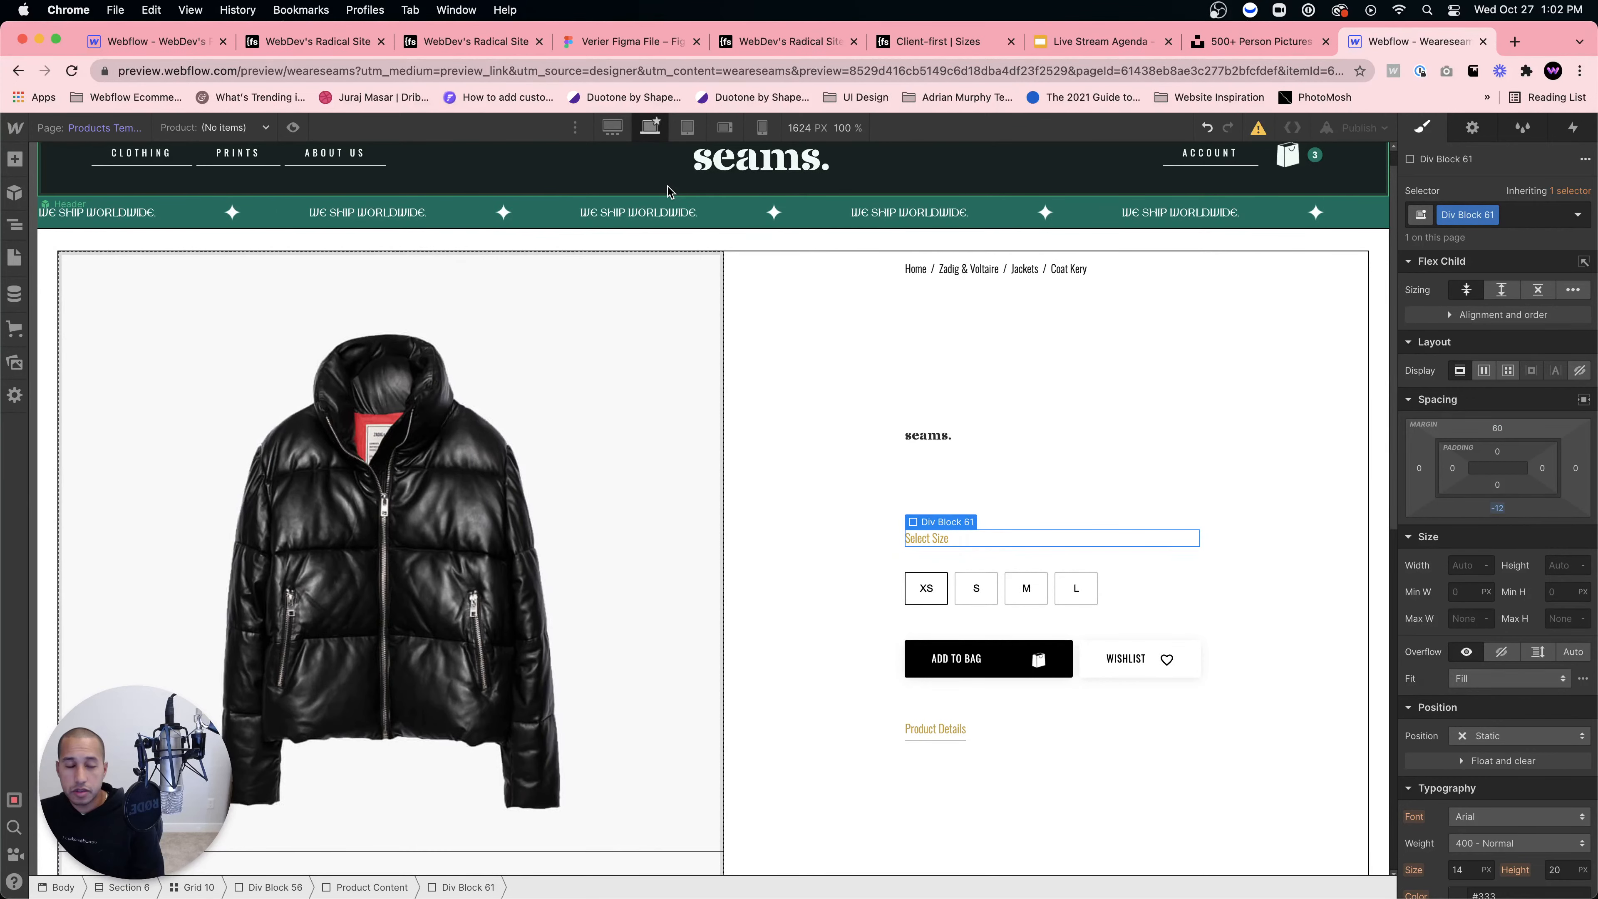
left_click(762, 127)
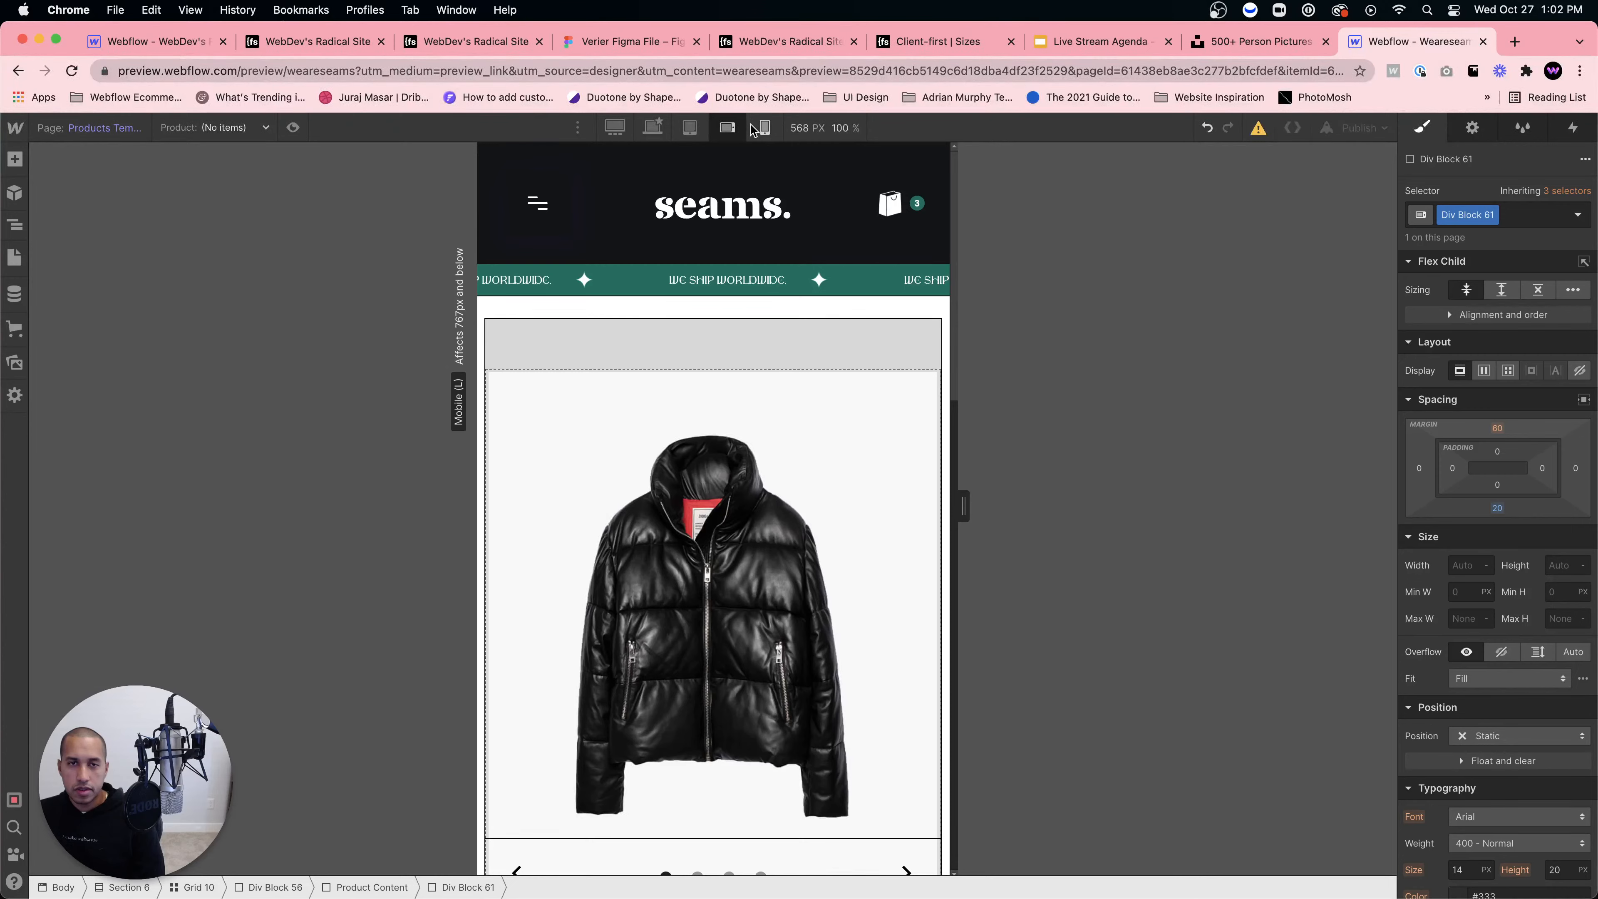
left_click(651, 127)
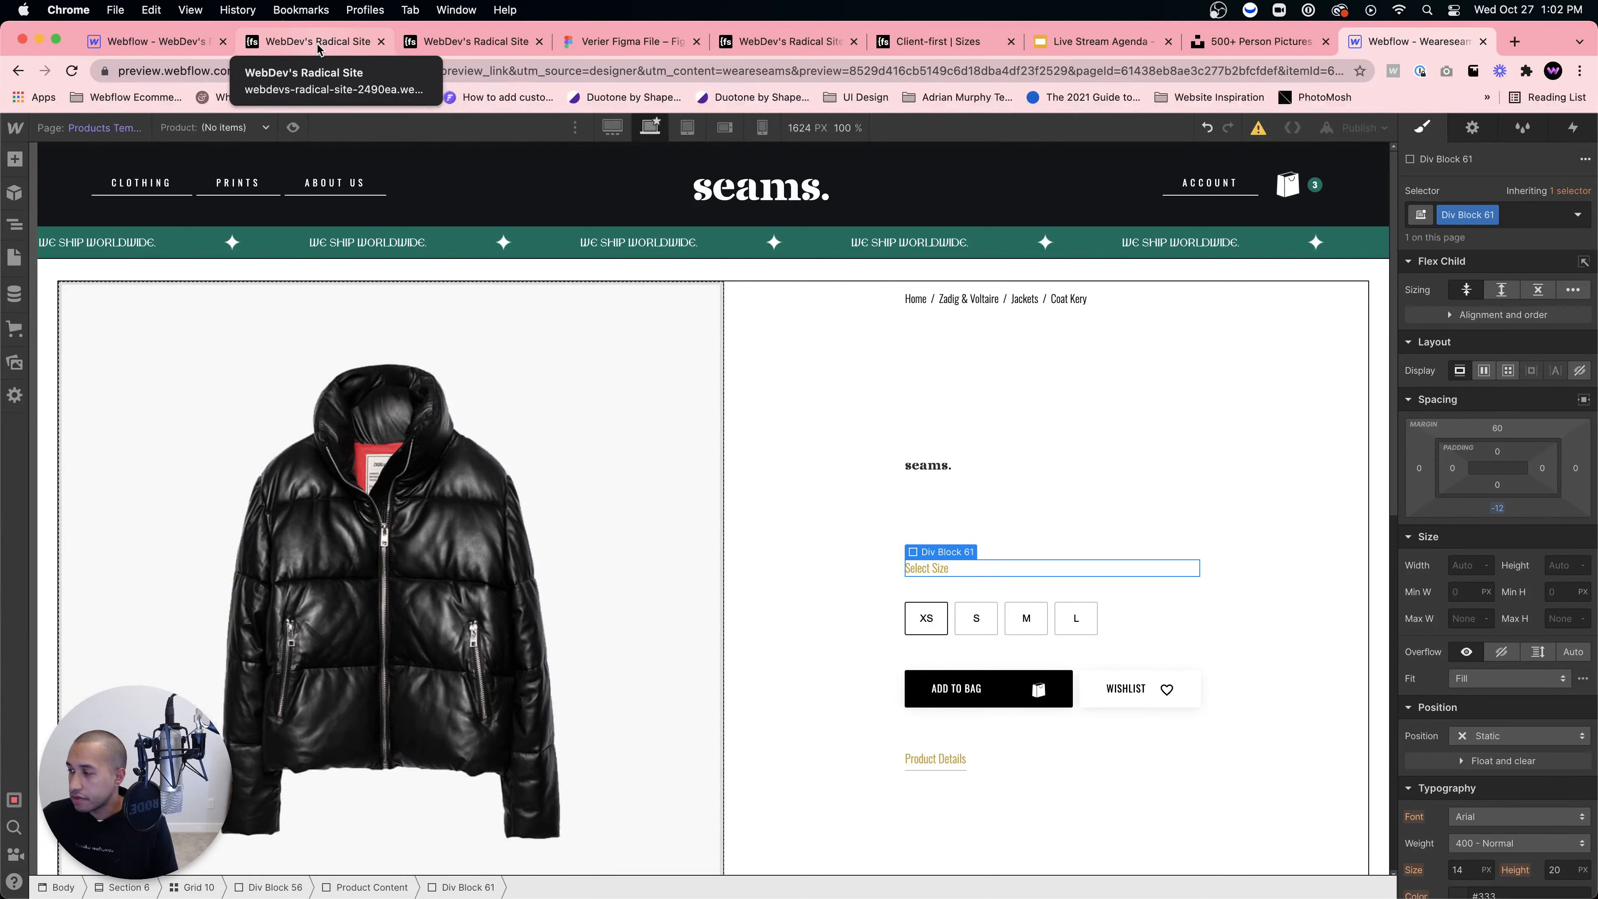
key("p")
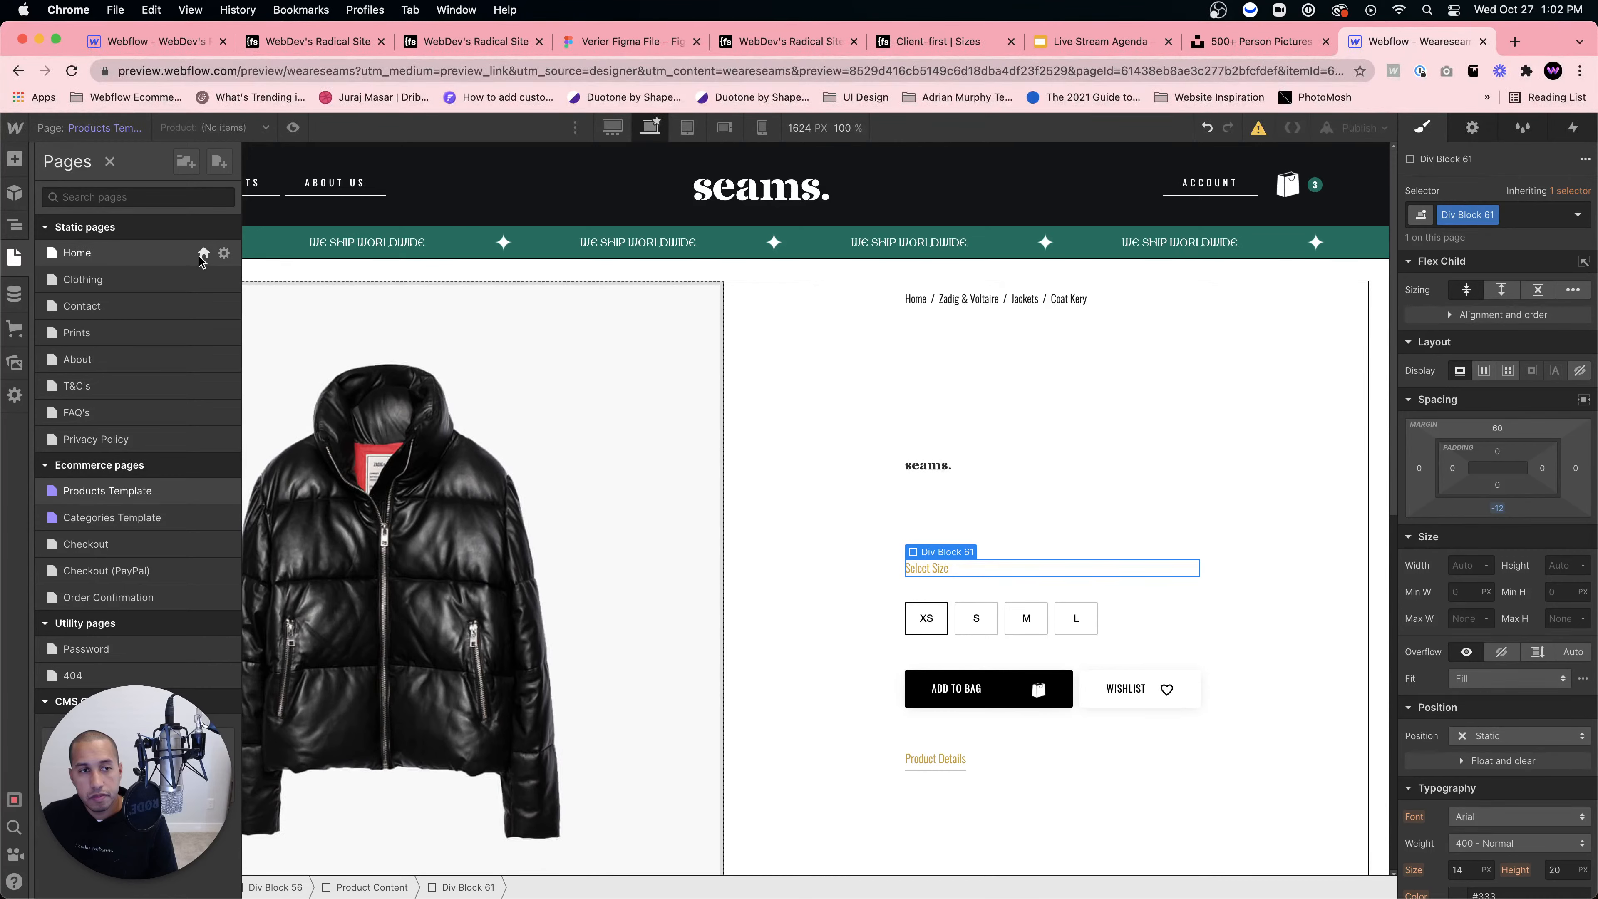
Step: Close the Pages panel and switch to the published WebDev's Radical Site tab
left_click(821, 572)
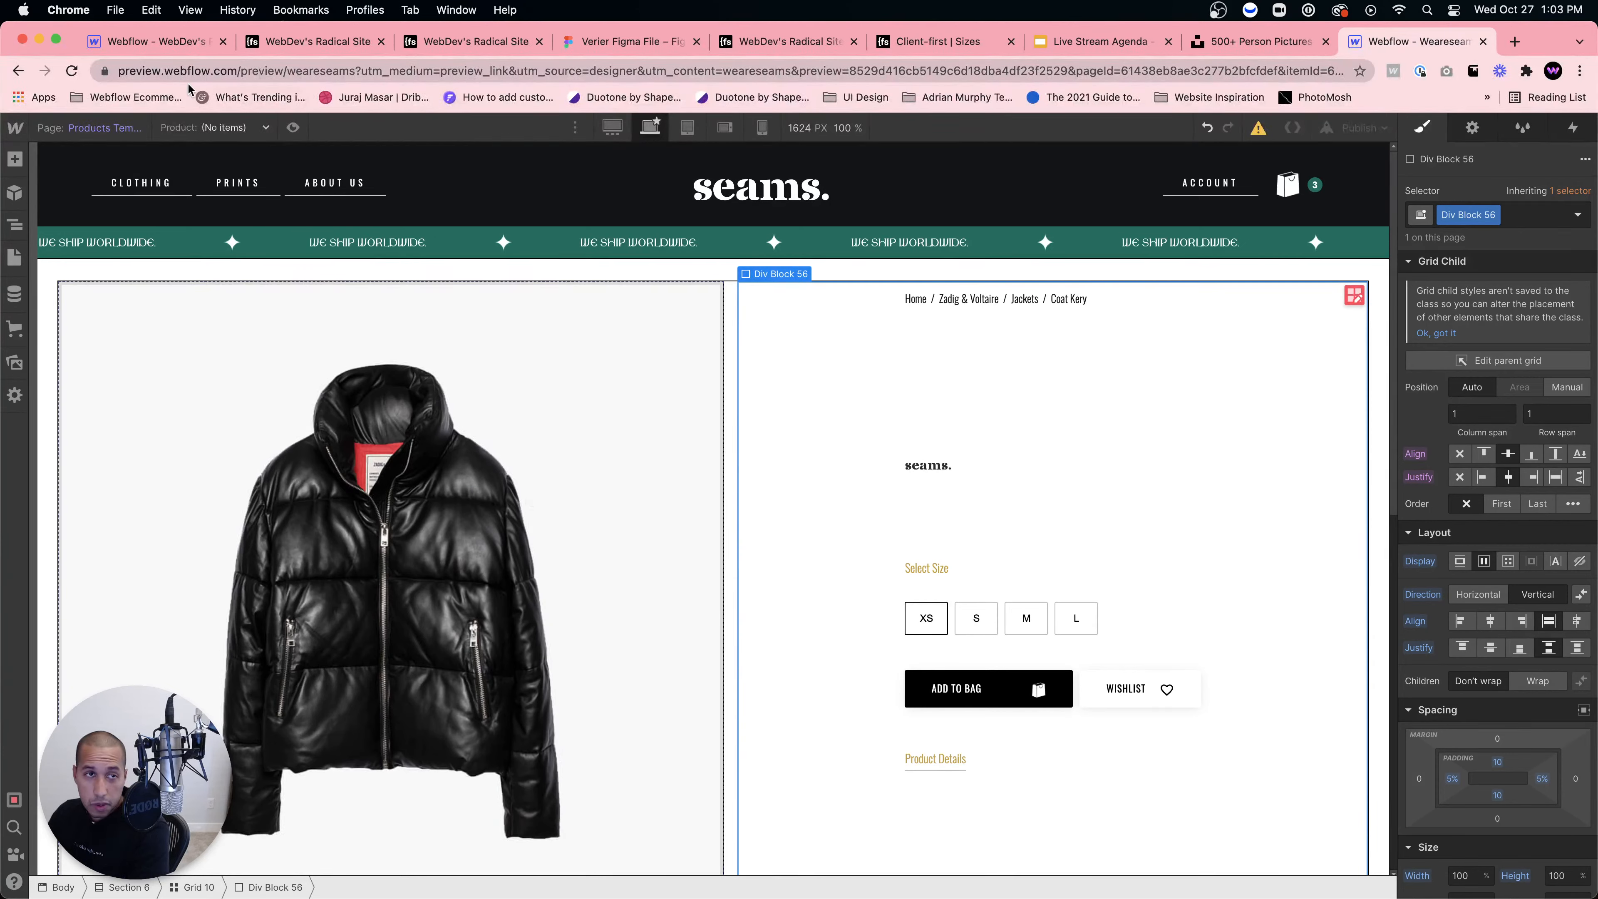
key("super+1")
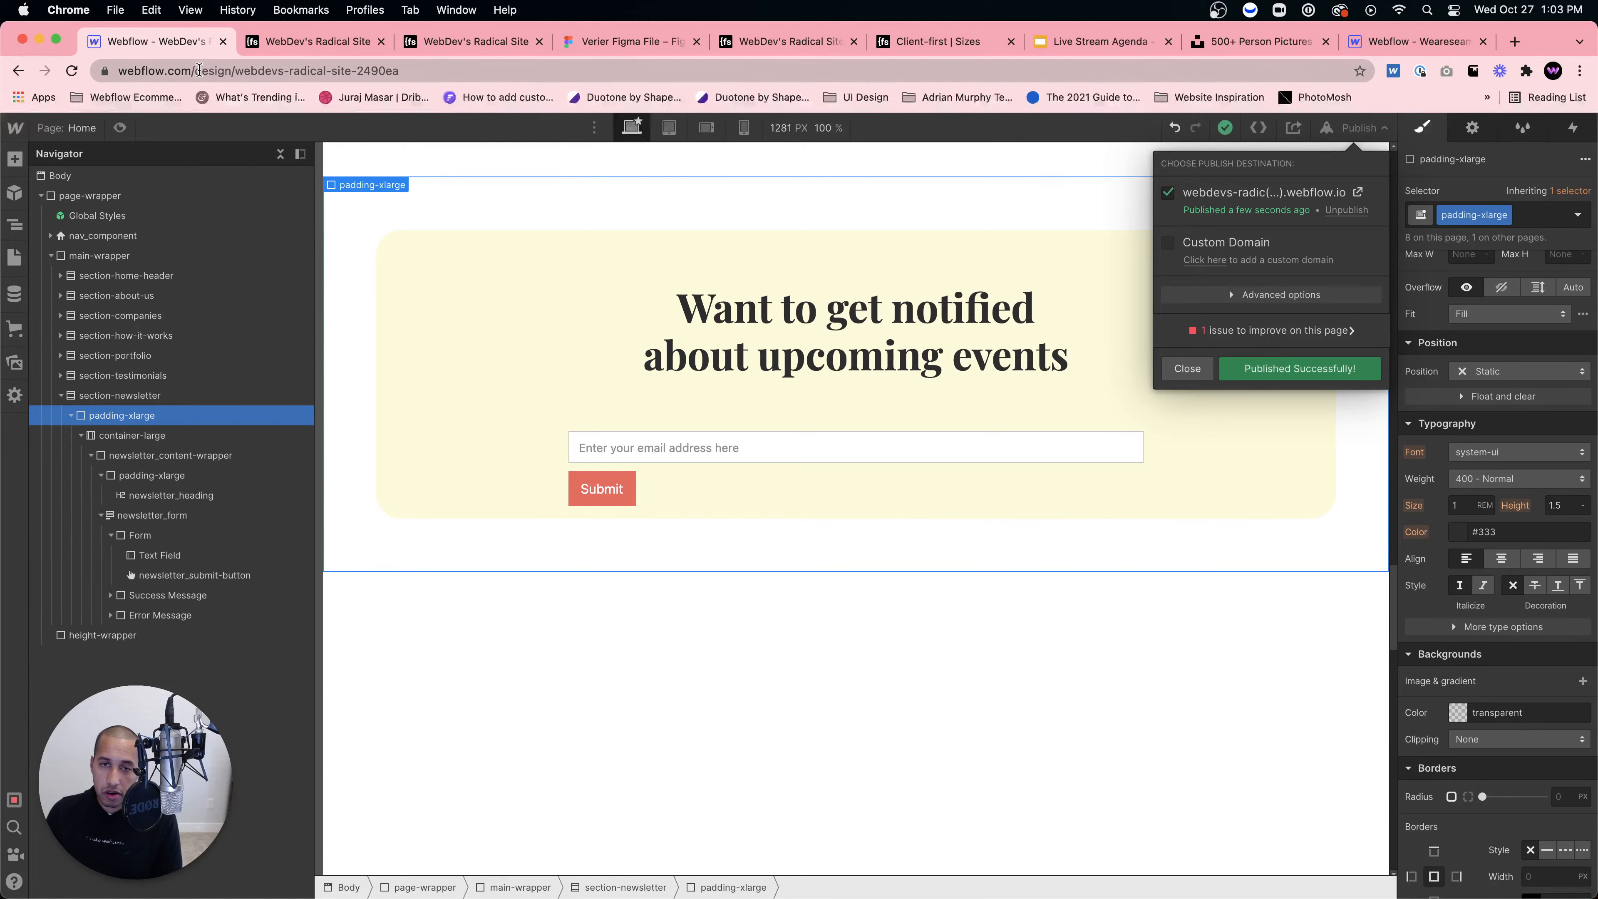
key("super+2")
Step: Scroll through the published radical site, then start a new blank Chrome tab
scroll(658, 322, "down", 9)
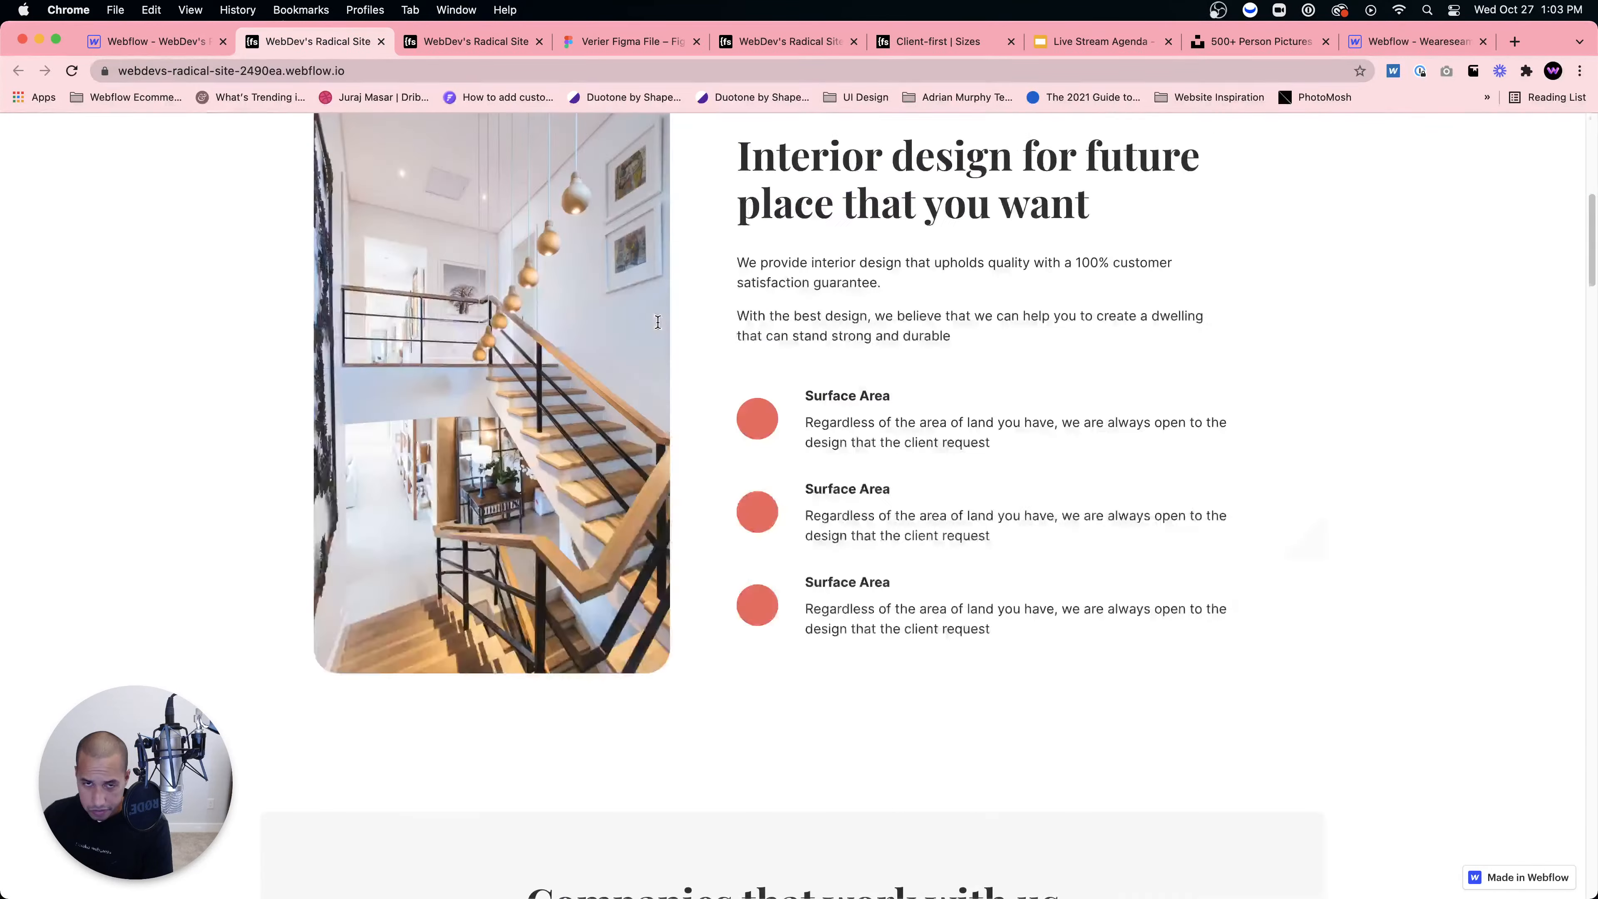
scroll(658, 322, "up", 9)
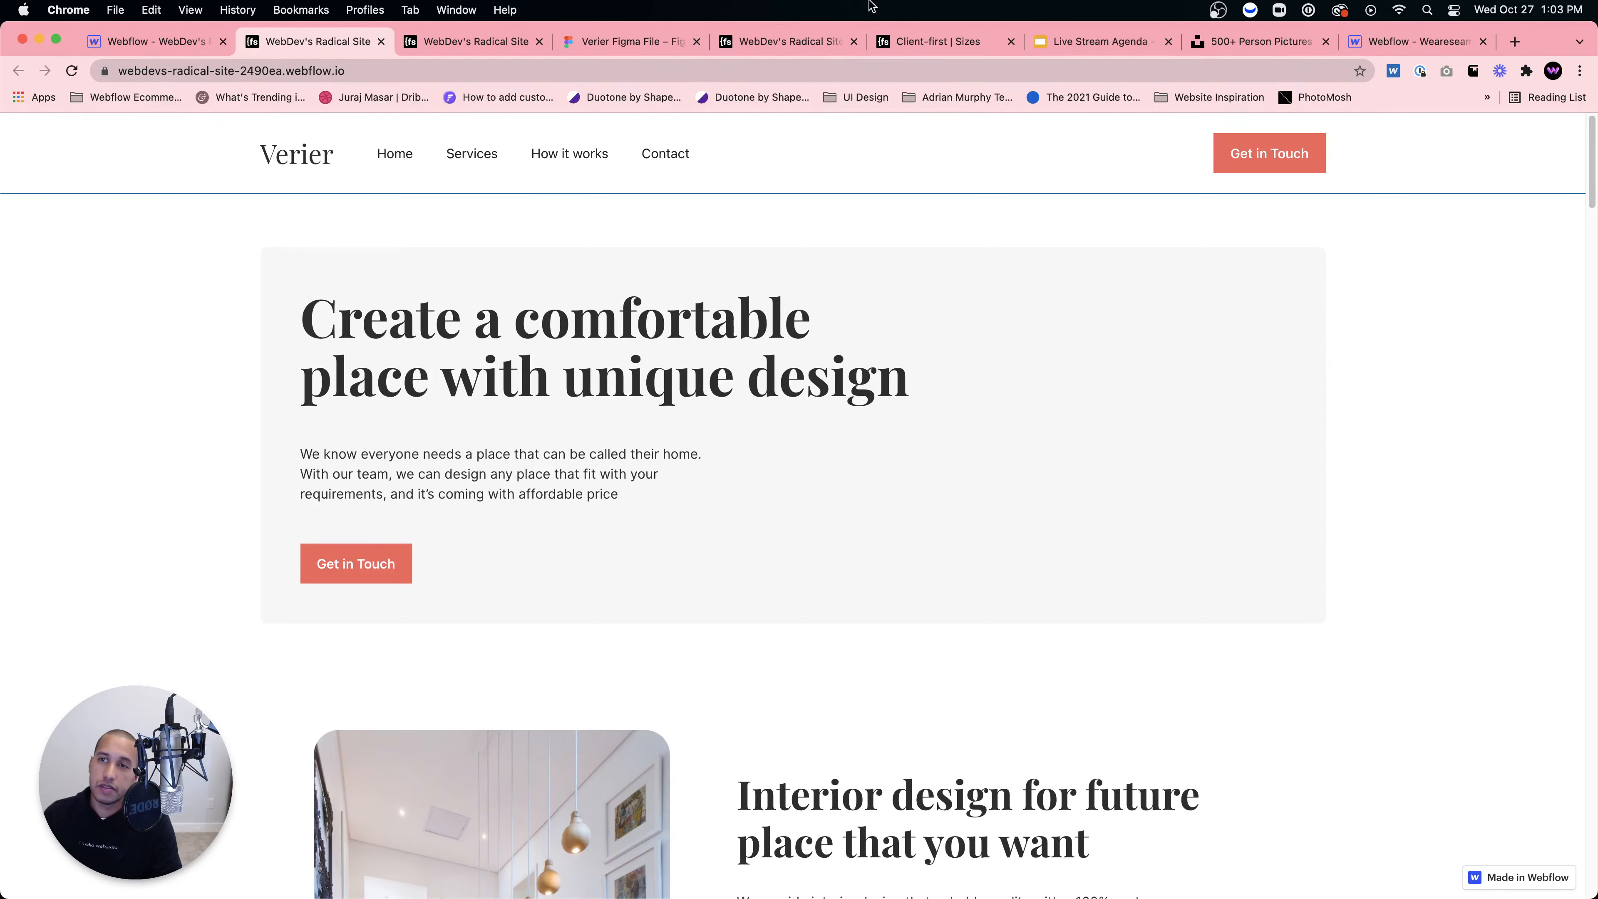
left_click(1515, 42)
Step: Go to webdevforyou.com and look through its Webflow Templates page
type("we")
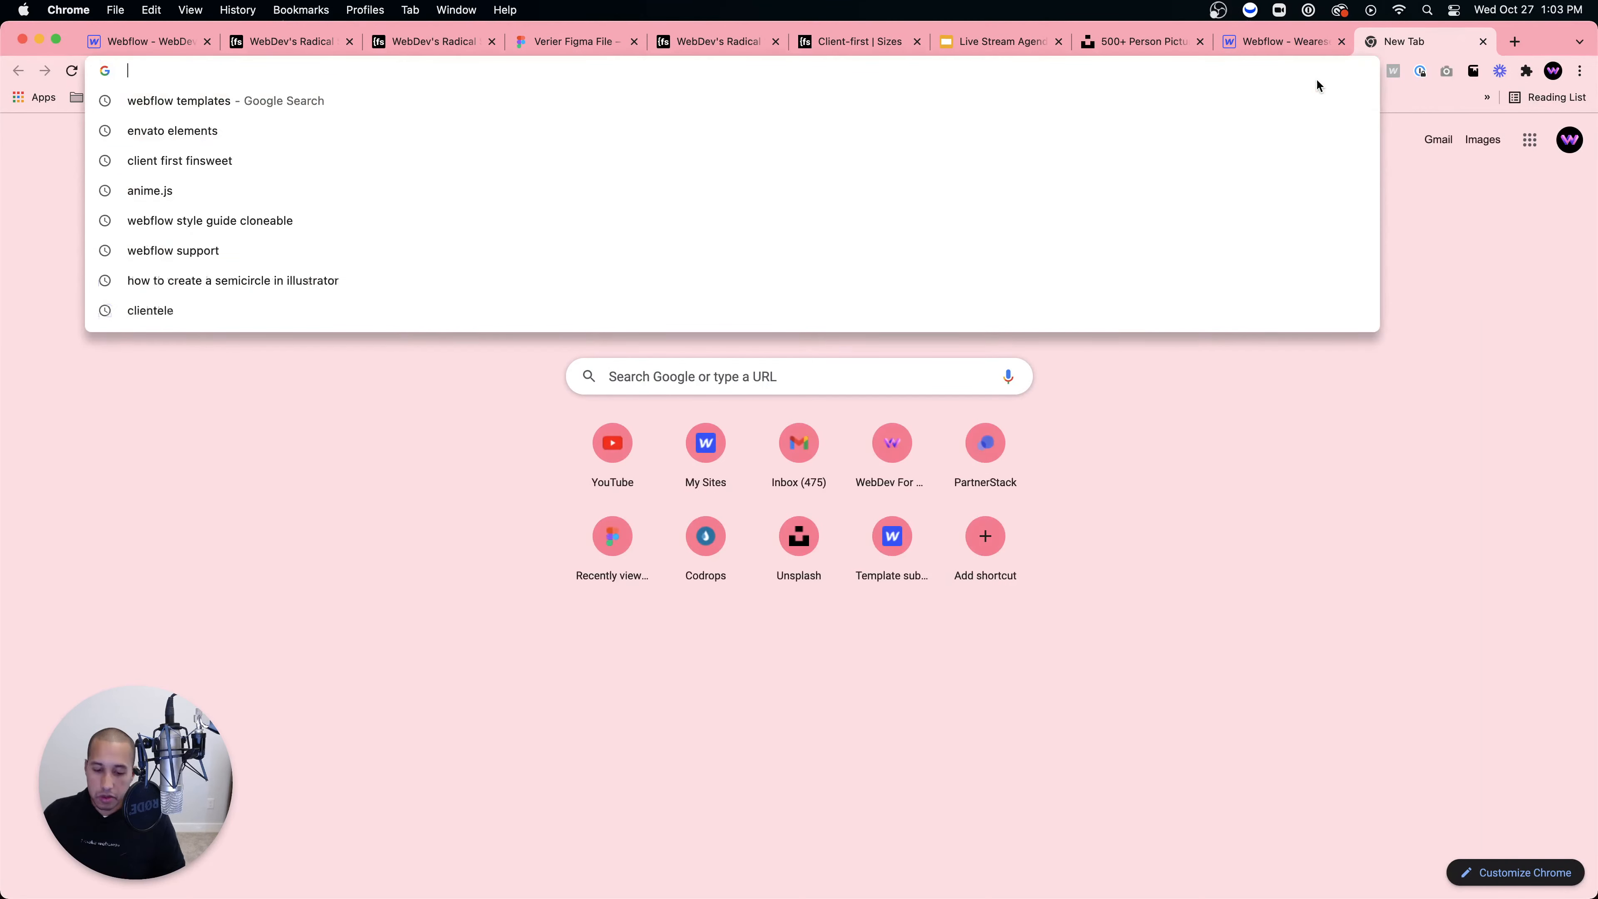
key("Return")
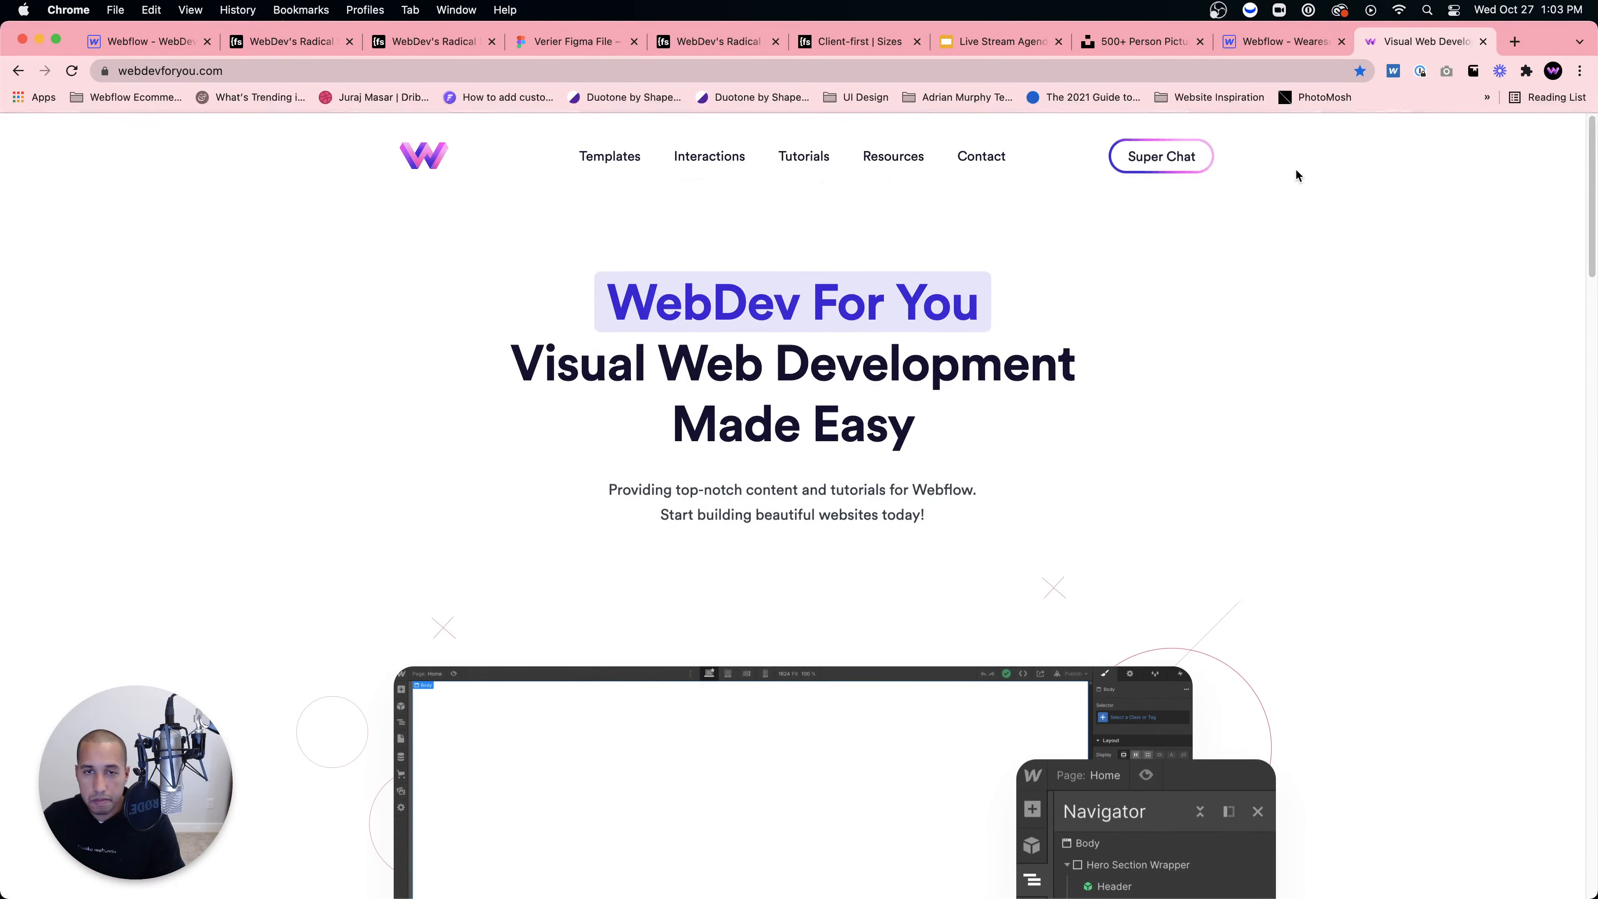
left_click(628, 152)
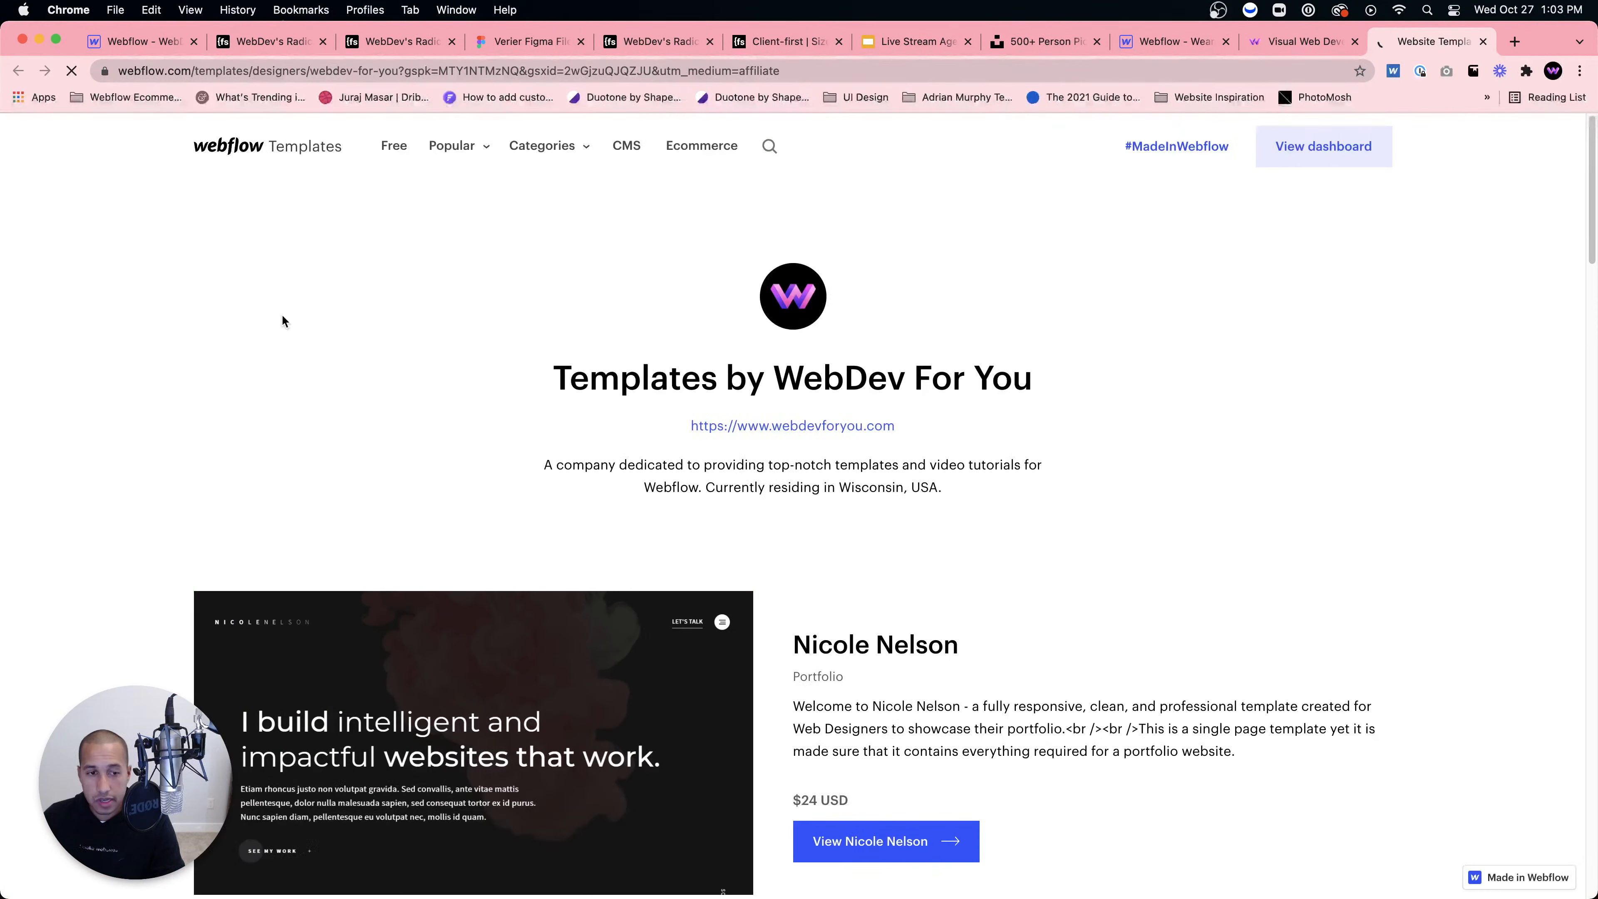
scroll(282, 321, "down", 8)
scroll(73, 264, "up", 8)
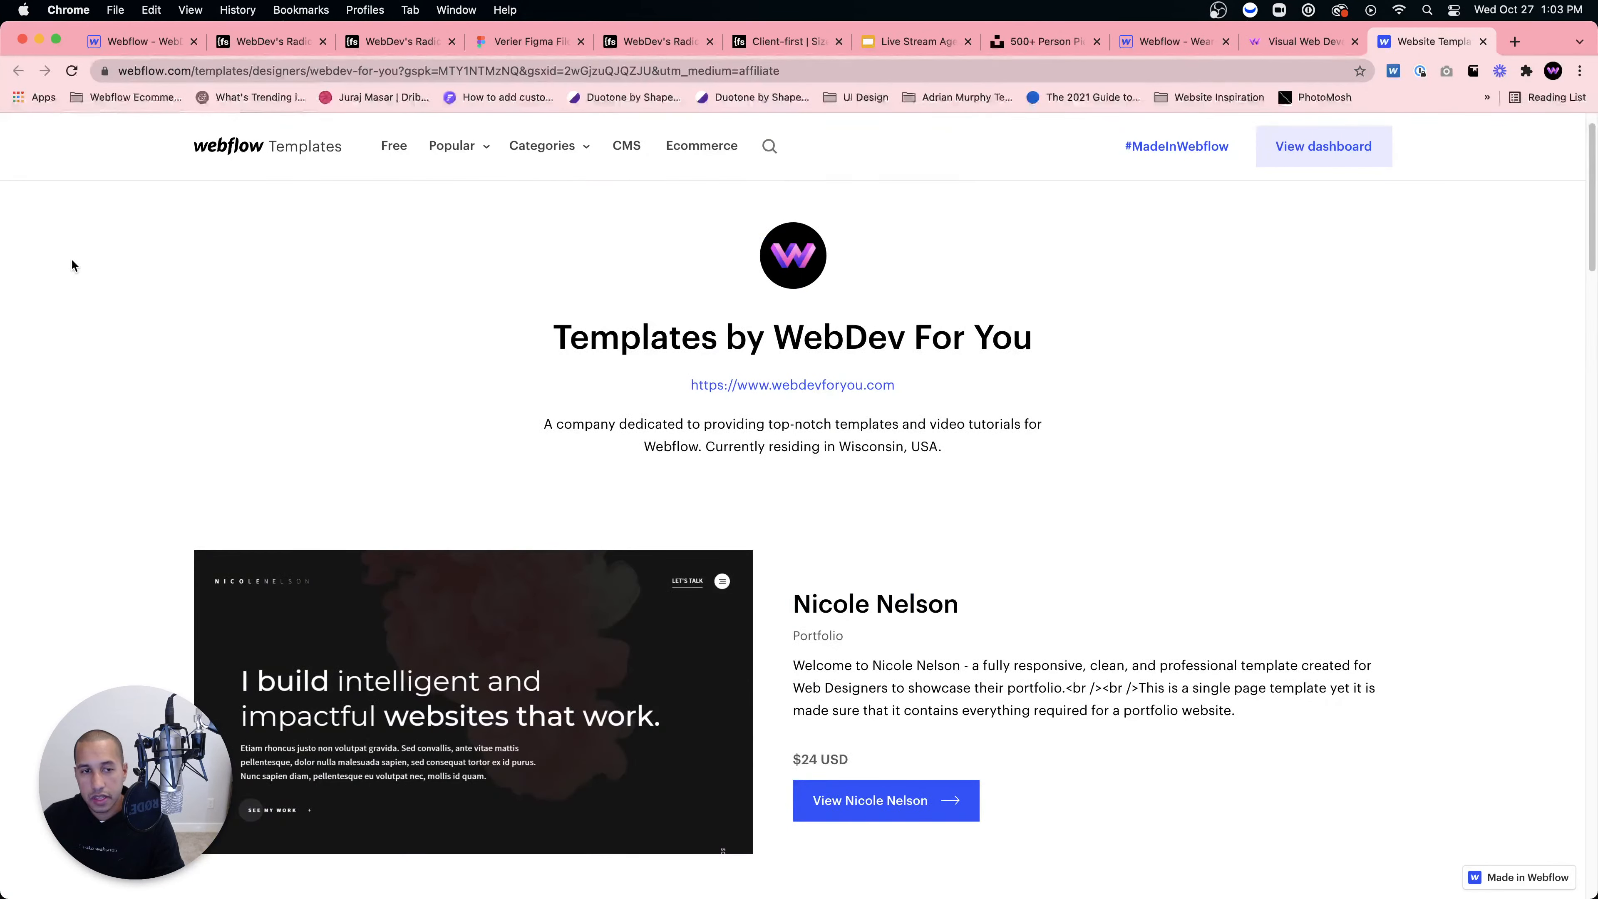
left_click(1276, 44)
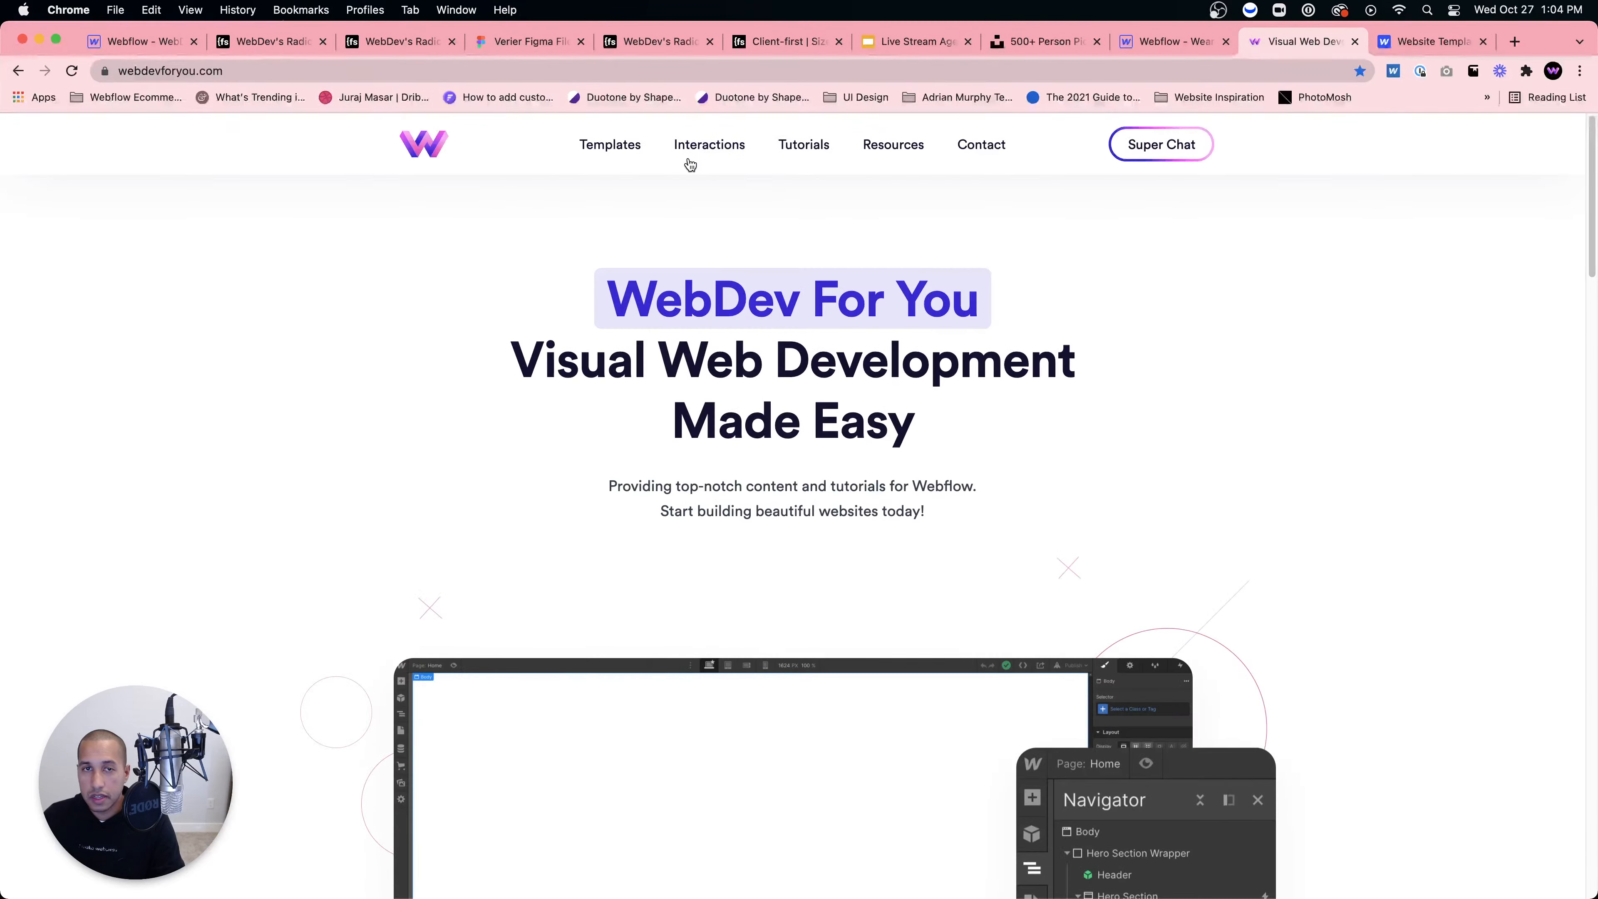
Step: Open Interactions in a new tab, browse Resources, Contact and Home, then return to the radical site
left_click(723, 144)
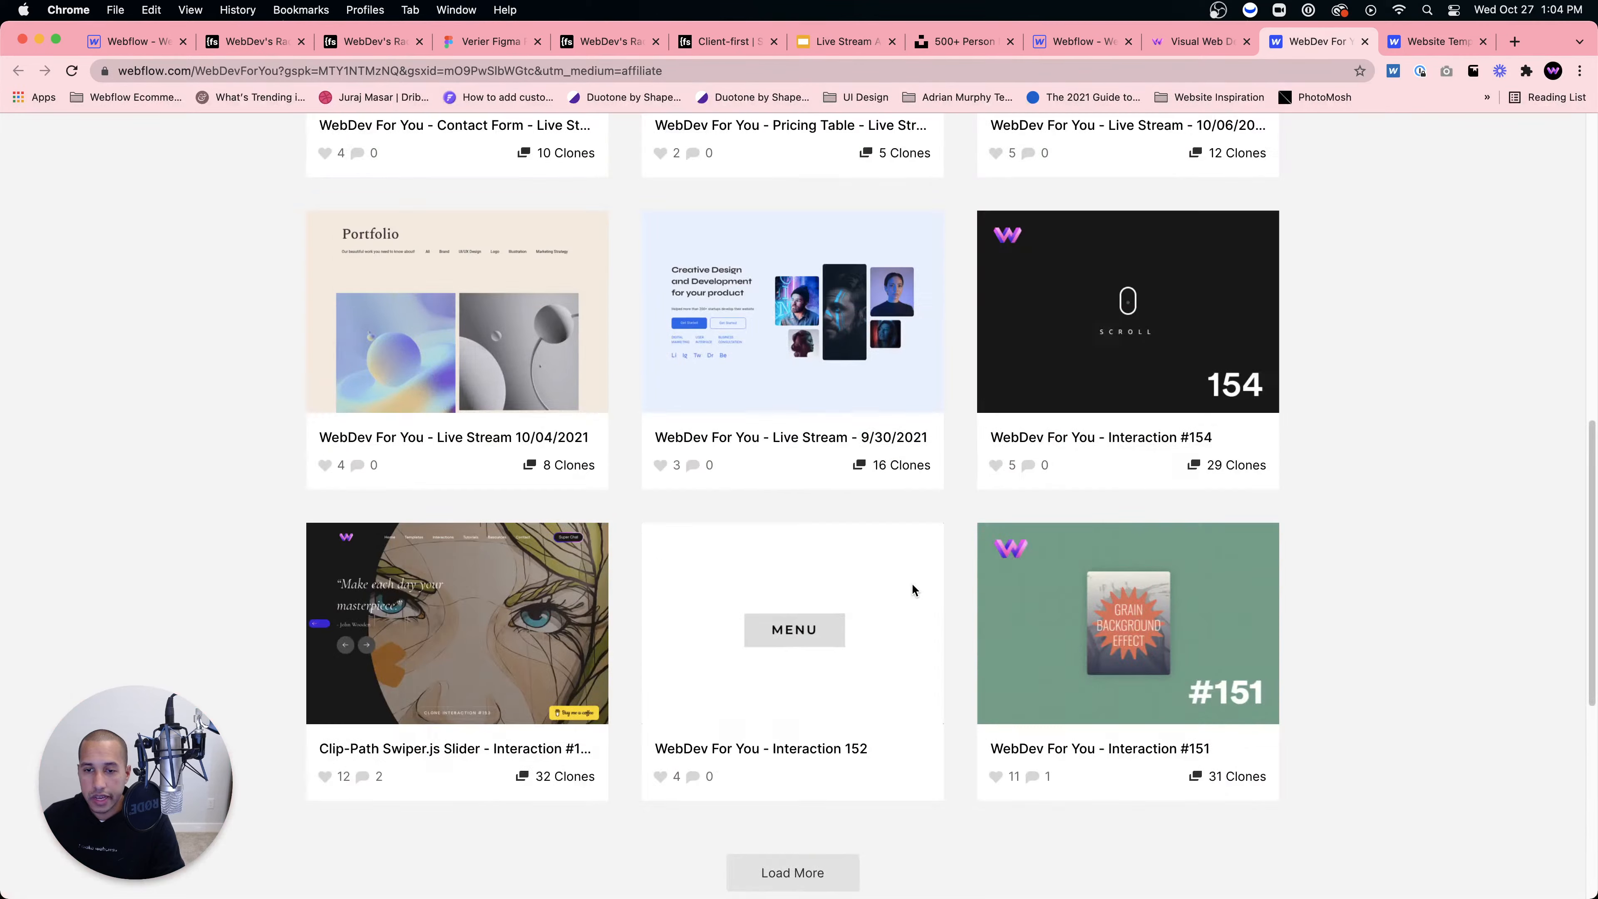
scroll(913, 588, "down", 3)
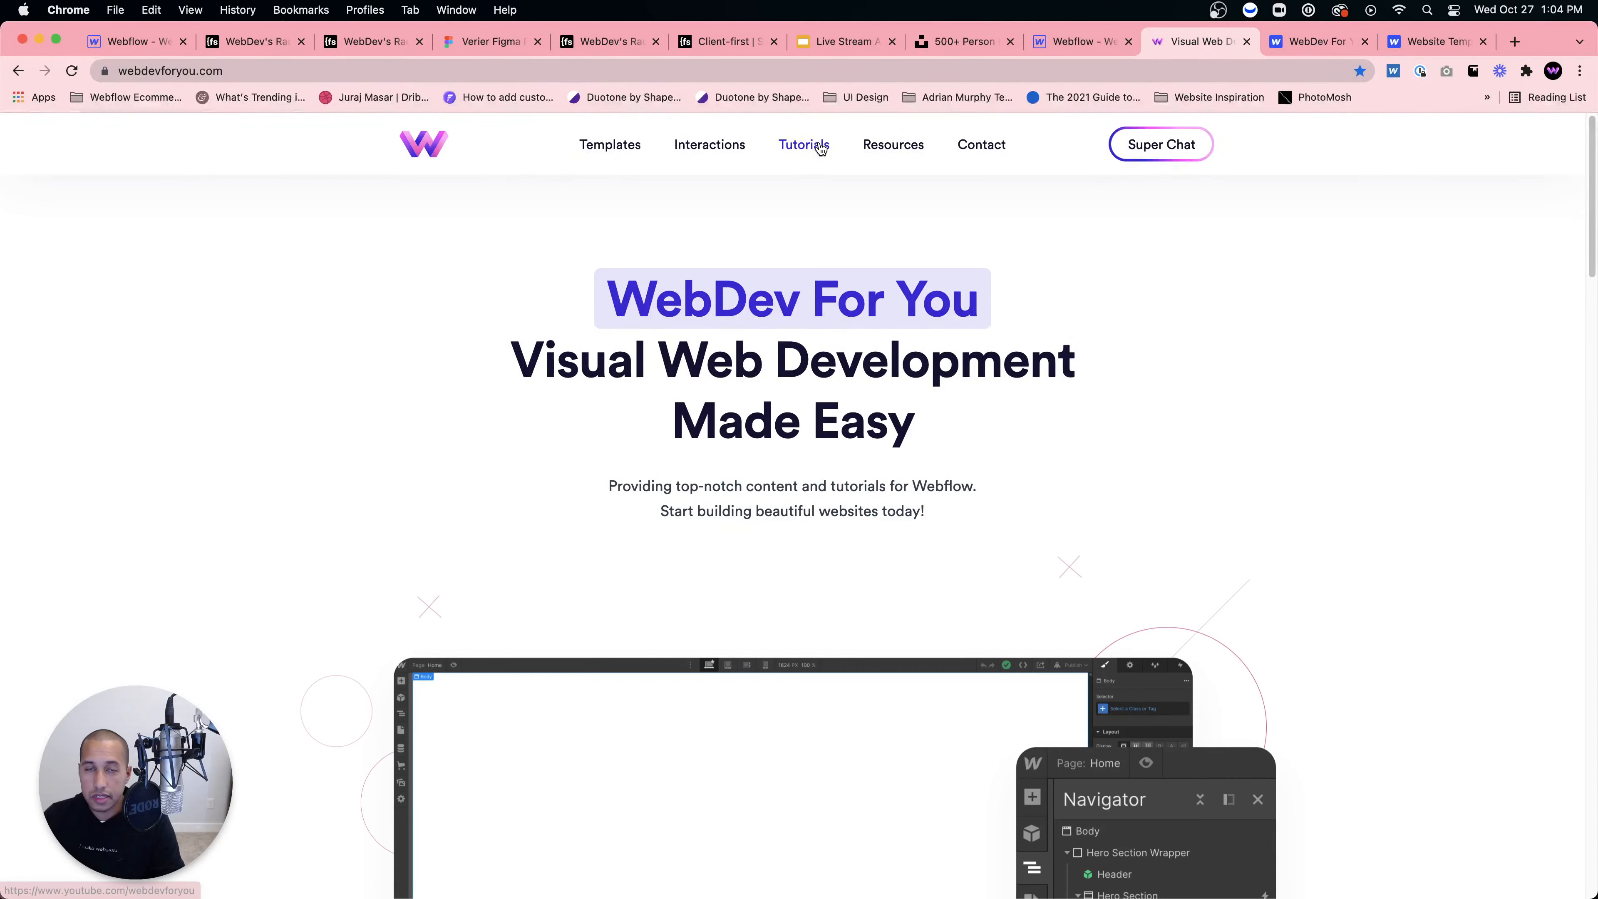
left_click(908, 156)
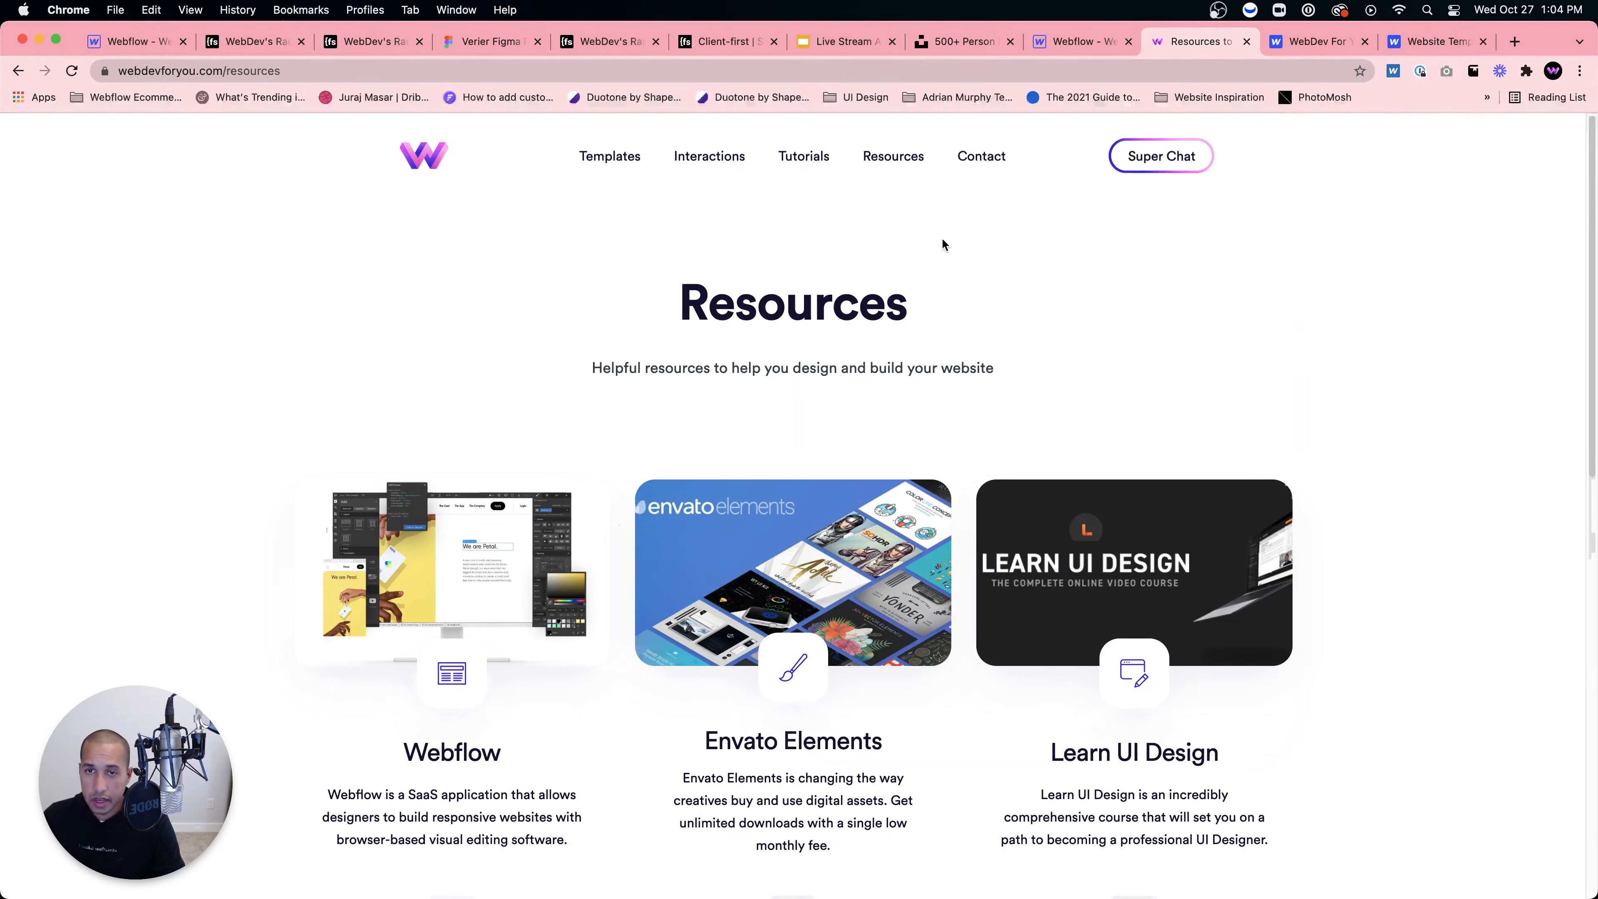
left_click(982, 156)
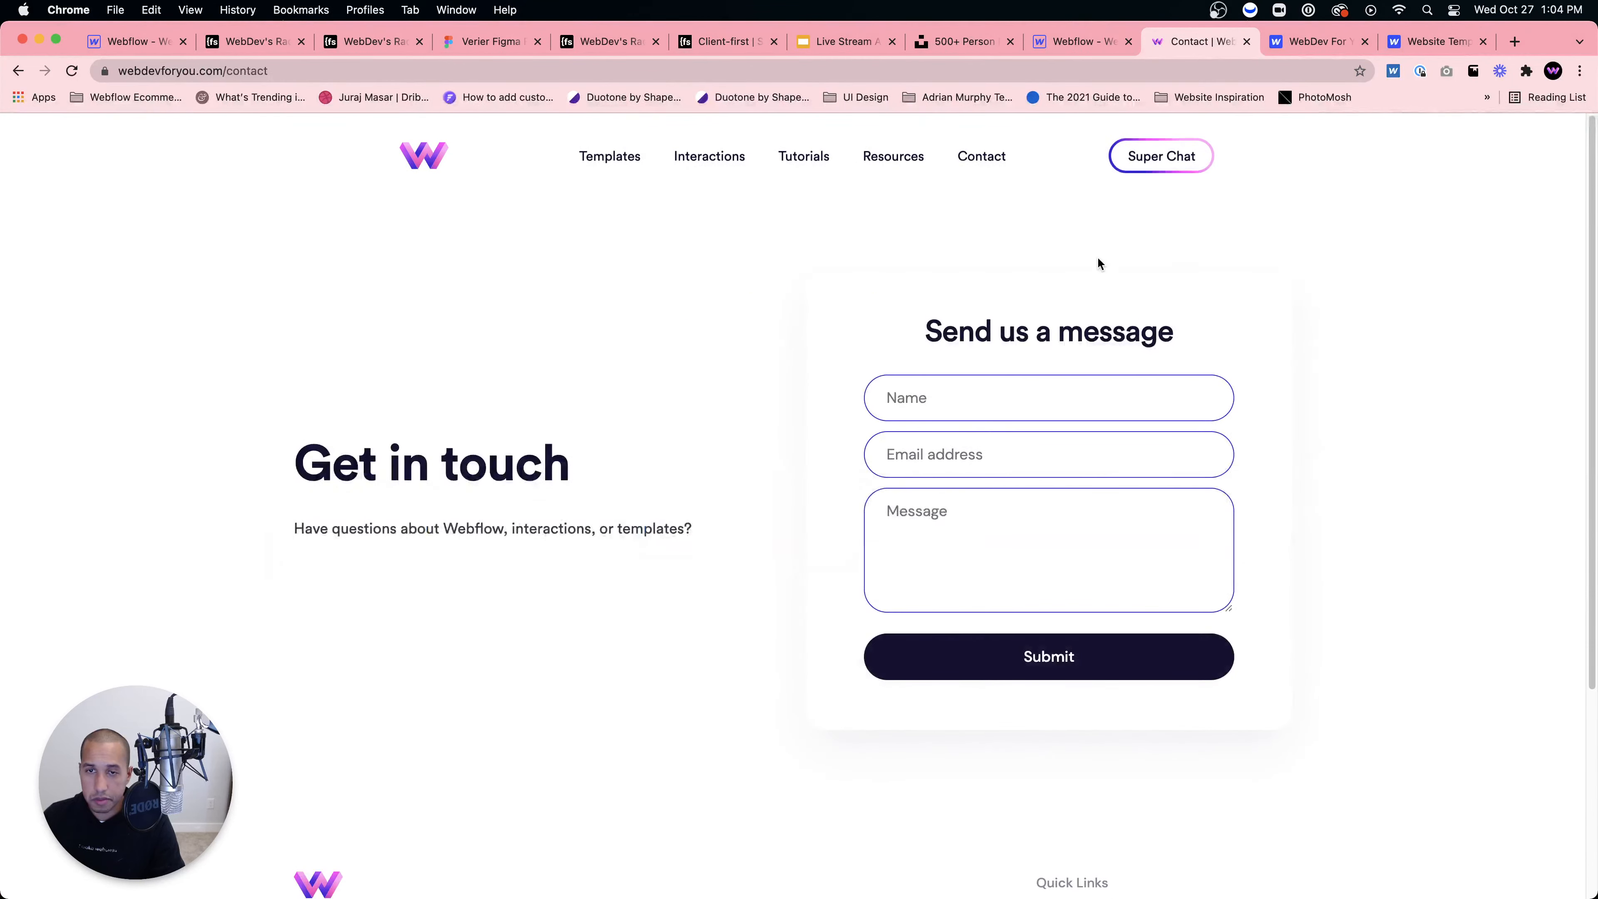
left_click(1145, 161)
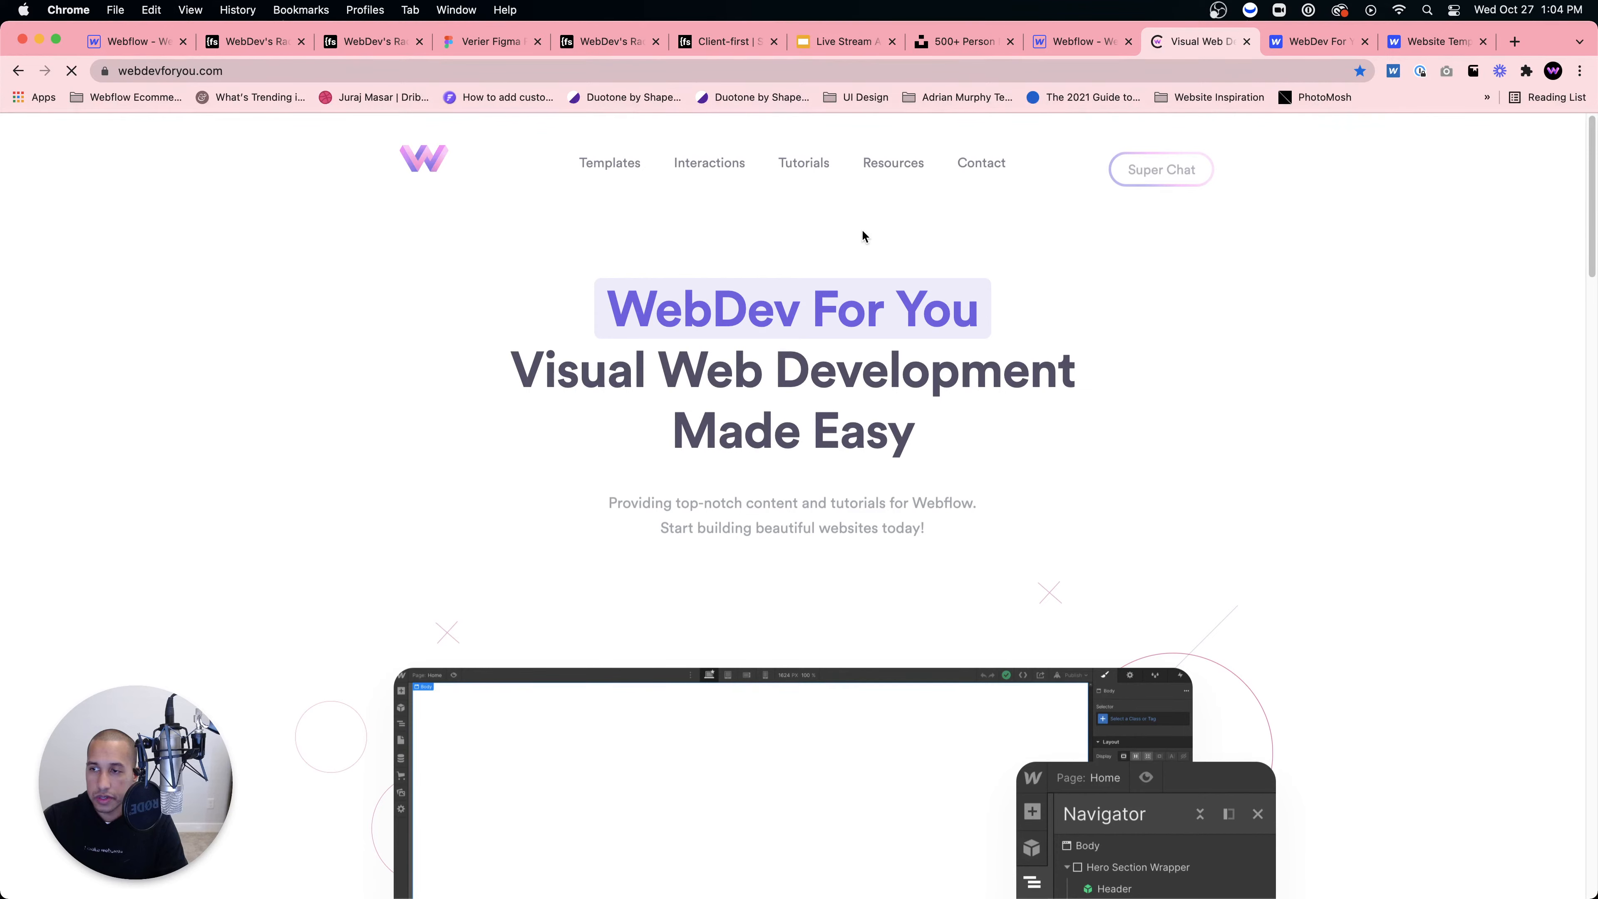
left_click(607, 41)
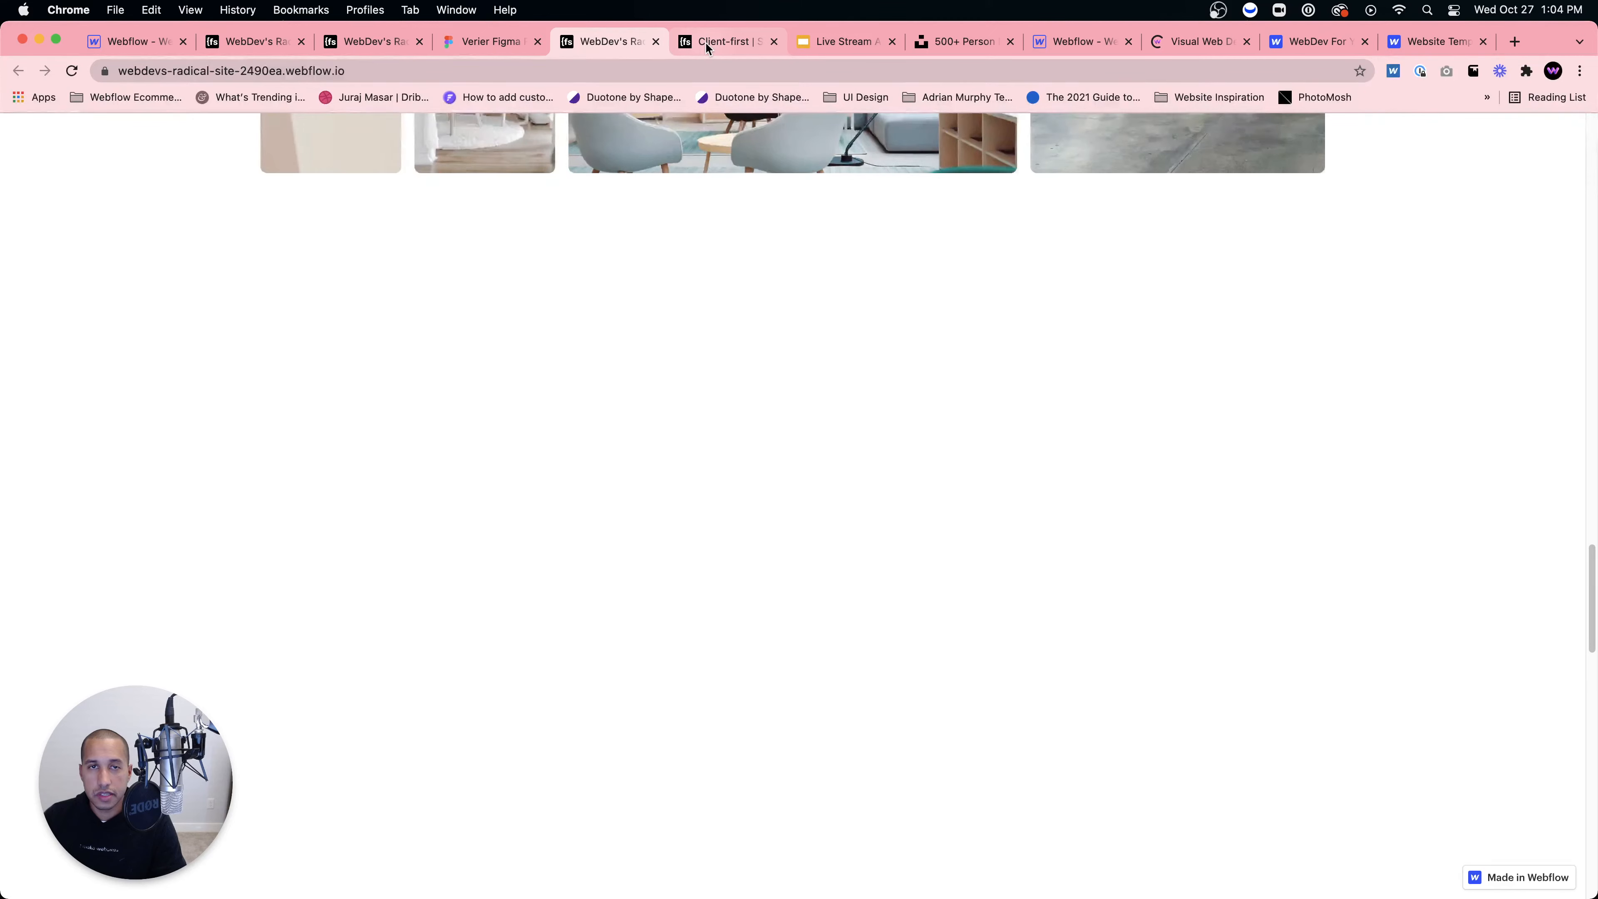
Step: Open Client-first Cloneable from the Client-first Sizes tab, then return to the radical site tab
left_click(705, 40)
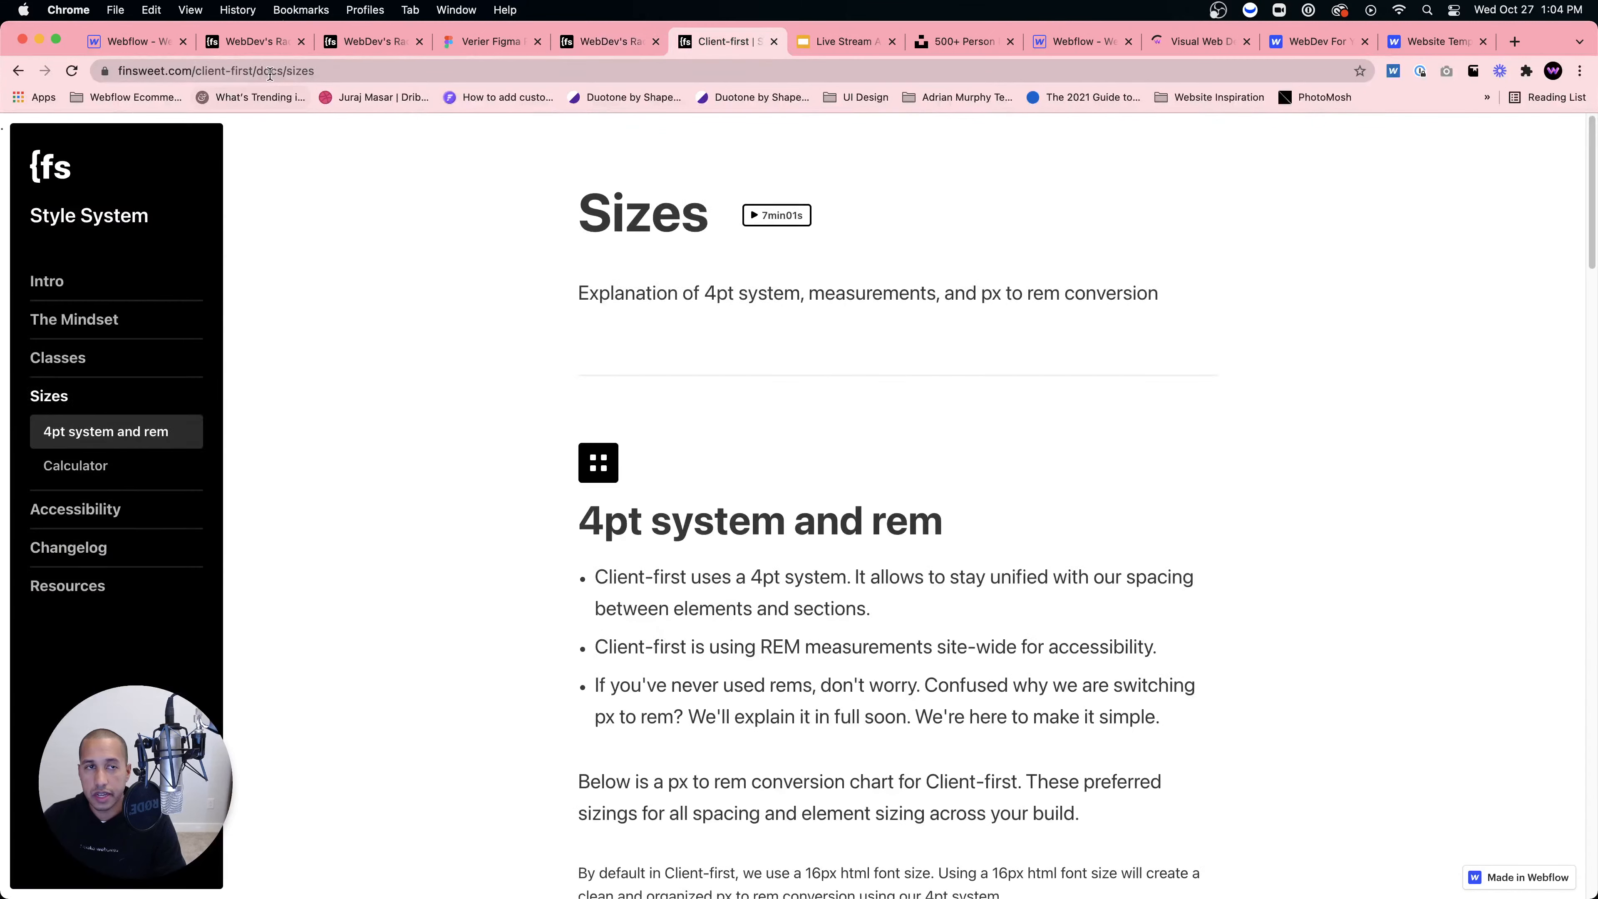
left_click(160, 153)
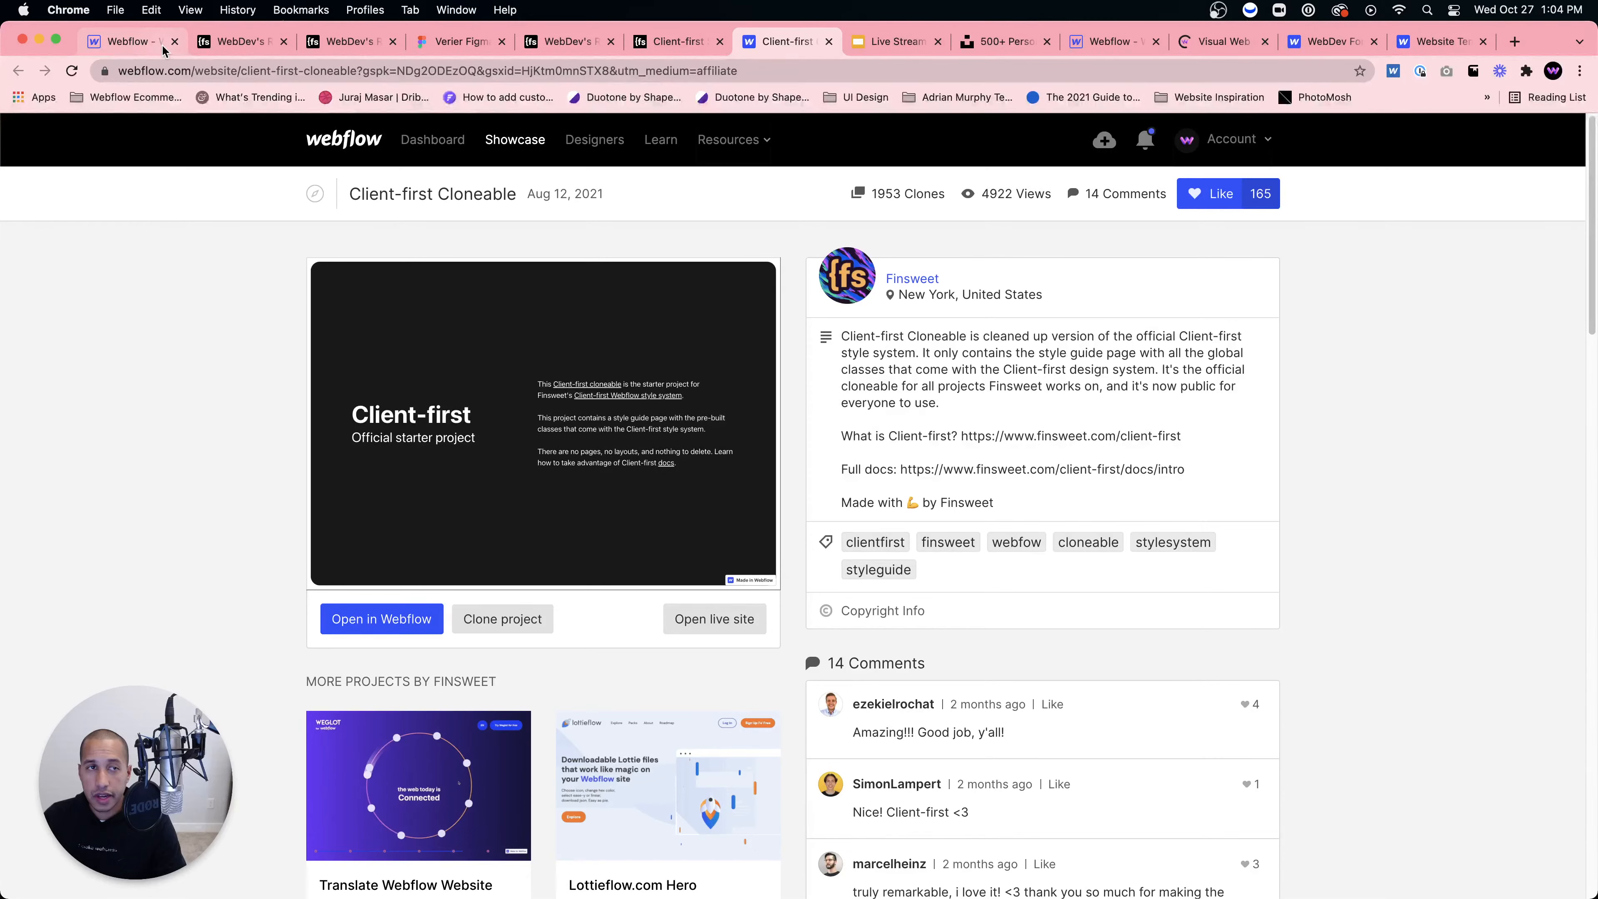
left_click(342, 43)
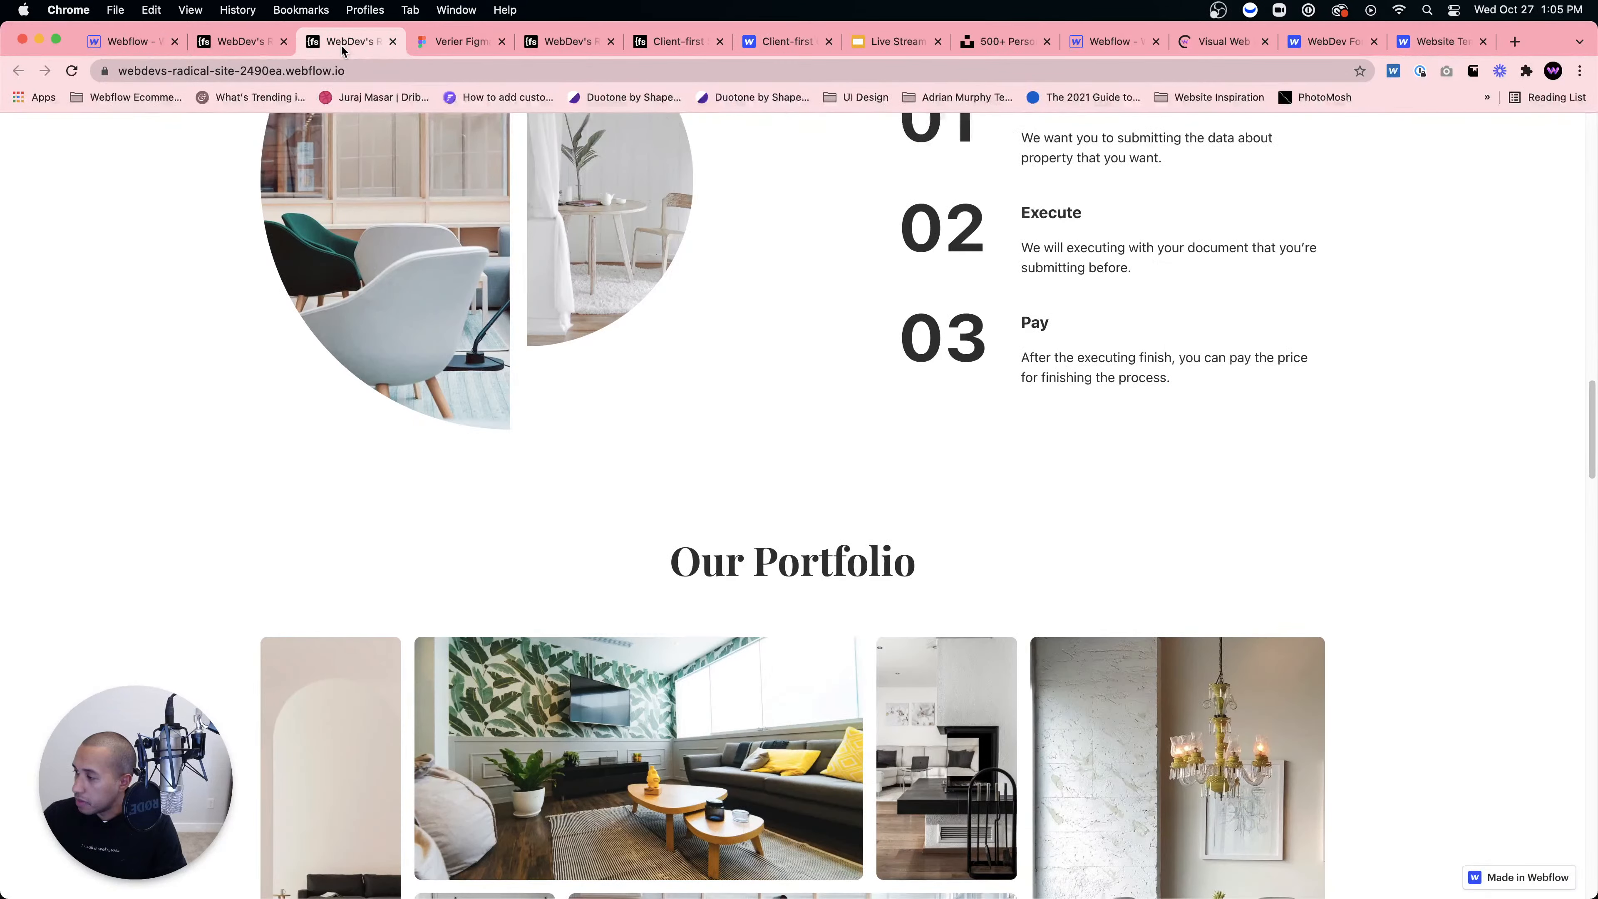